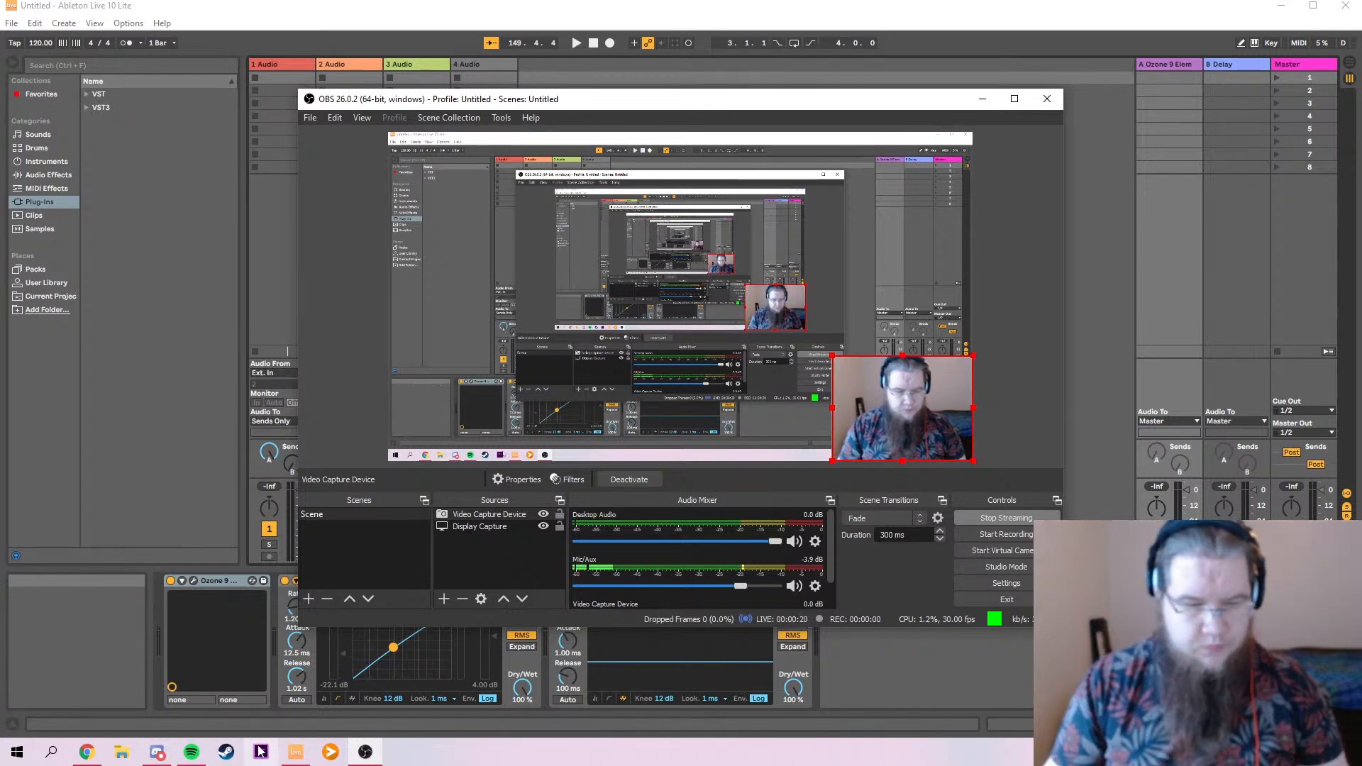
# Switch to Discord and send the message "Got it working, I was being a dumbass :P Thank you so much!" in the open conversation.
pyautogui.click(931, 678)
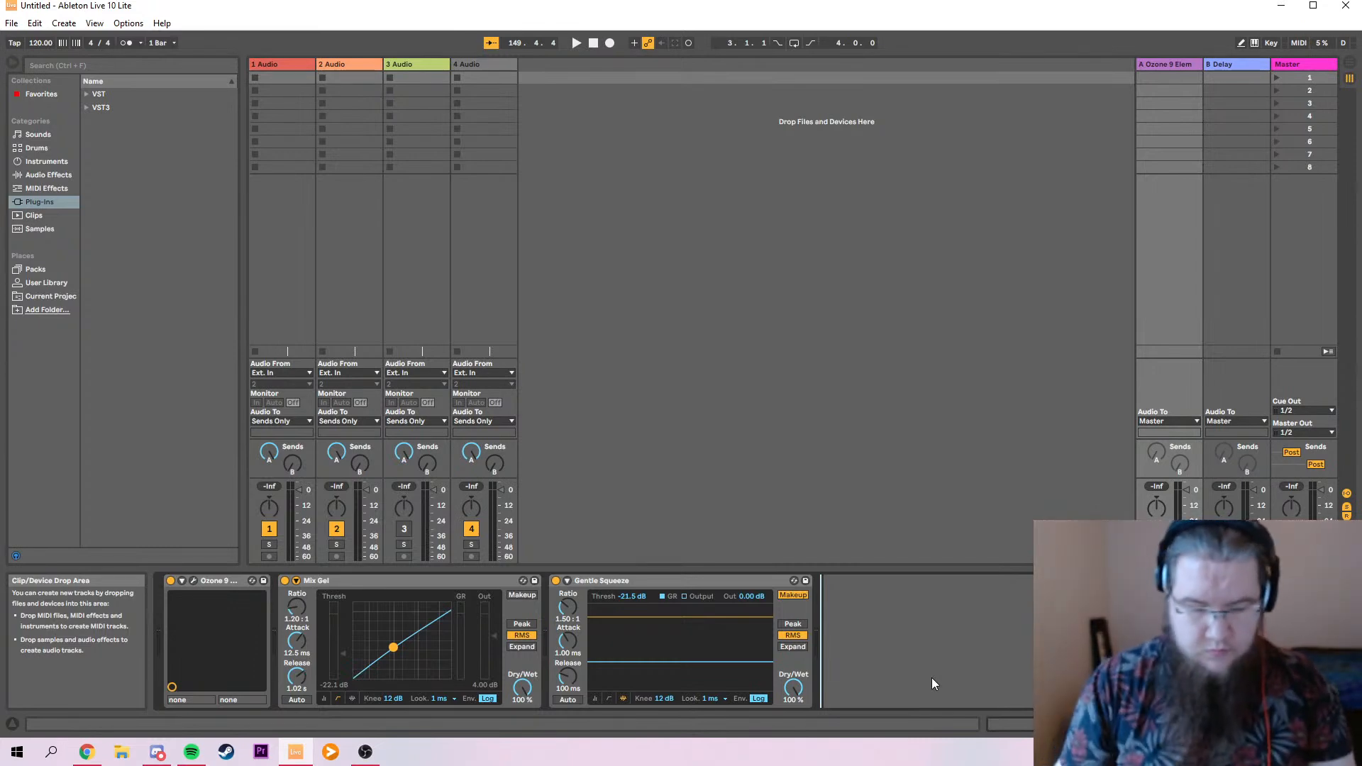
pyautogui.click(157, 752)
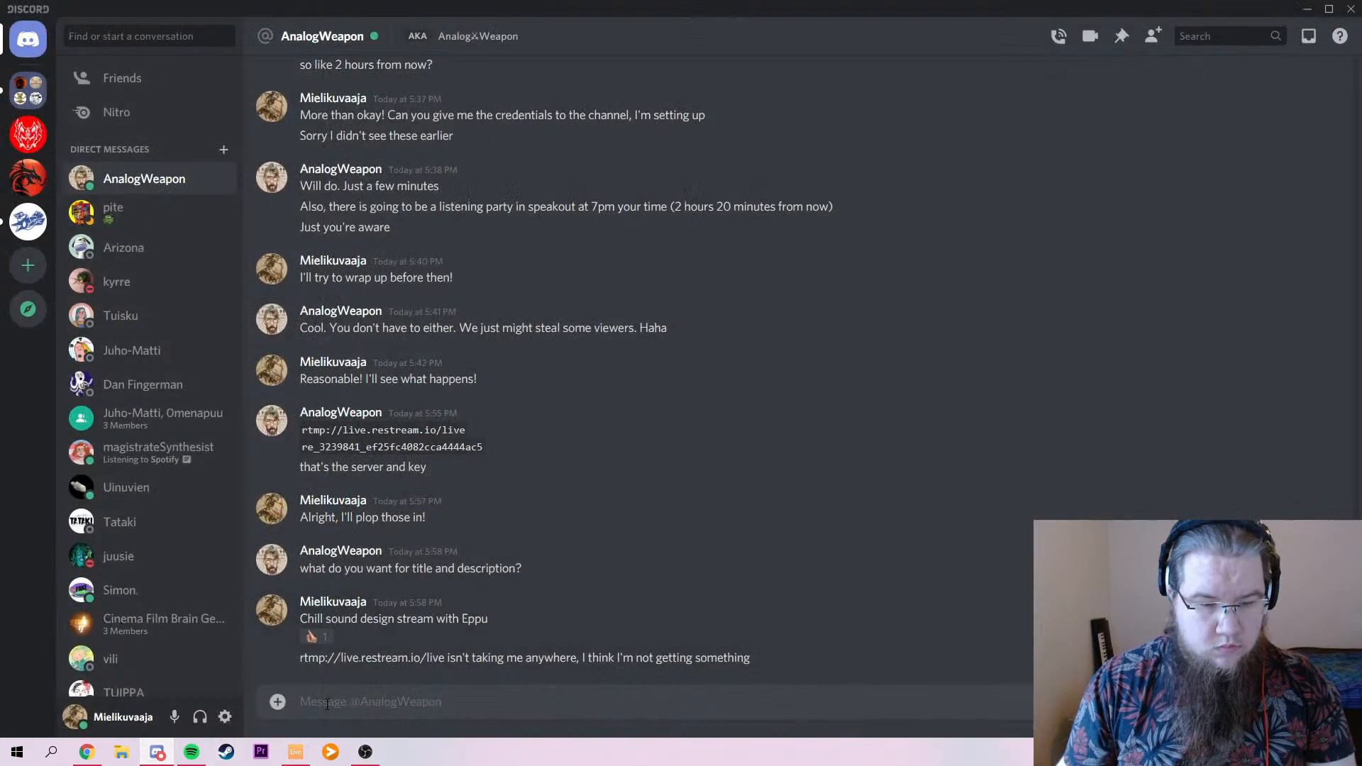
pyautogui.write('Got it working')
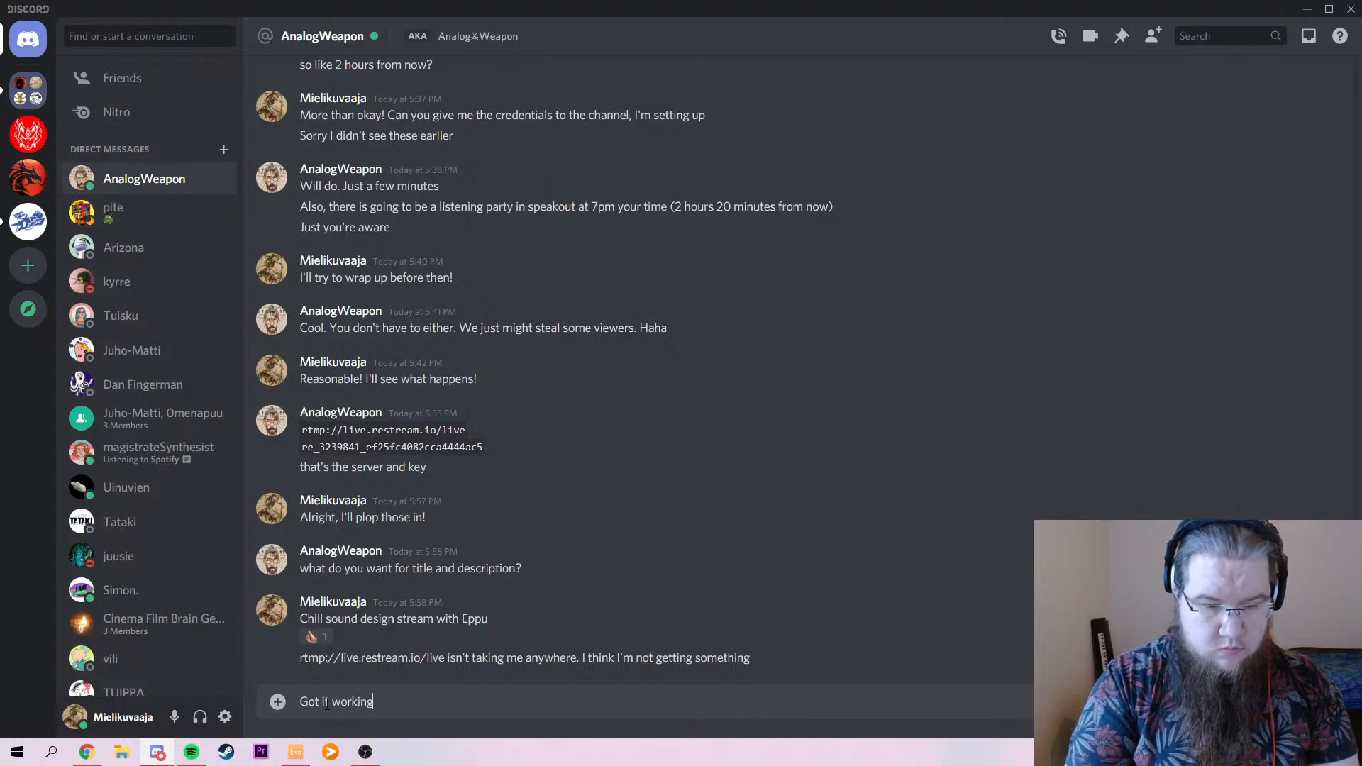
pyautogui.write(', I was being')
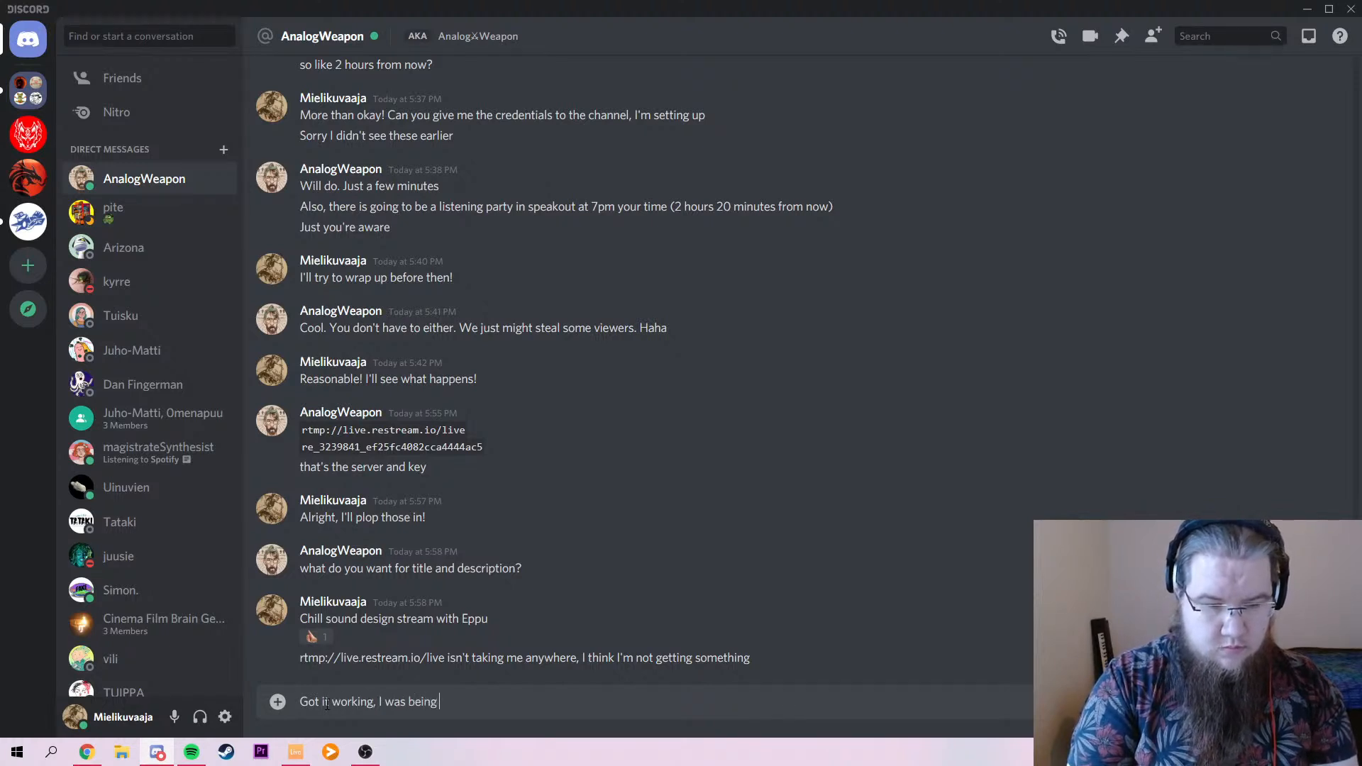
pyautogui.write(' a dumbass ')
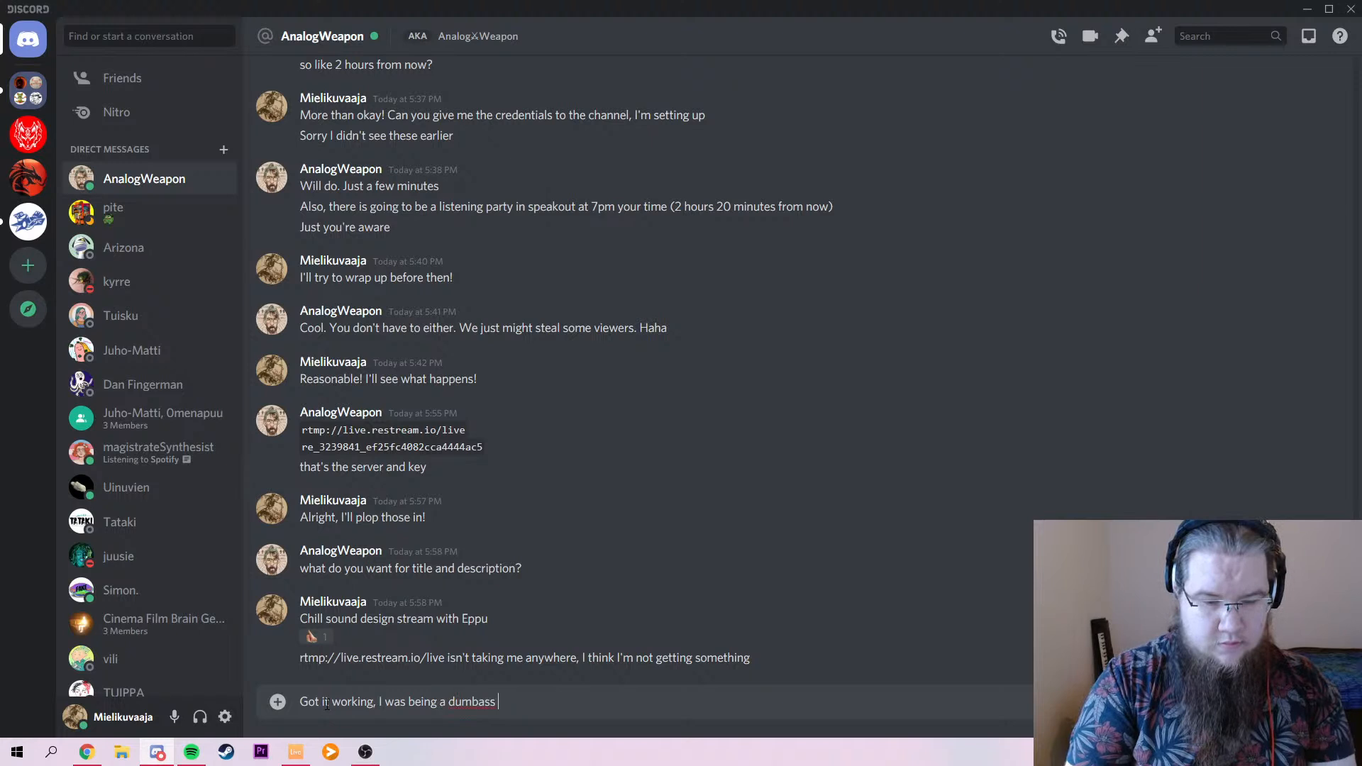
pyautogui.write(':P Ta')
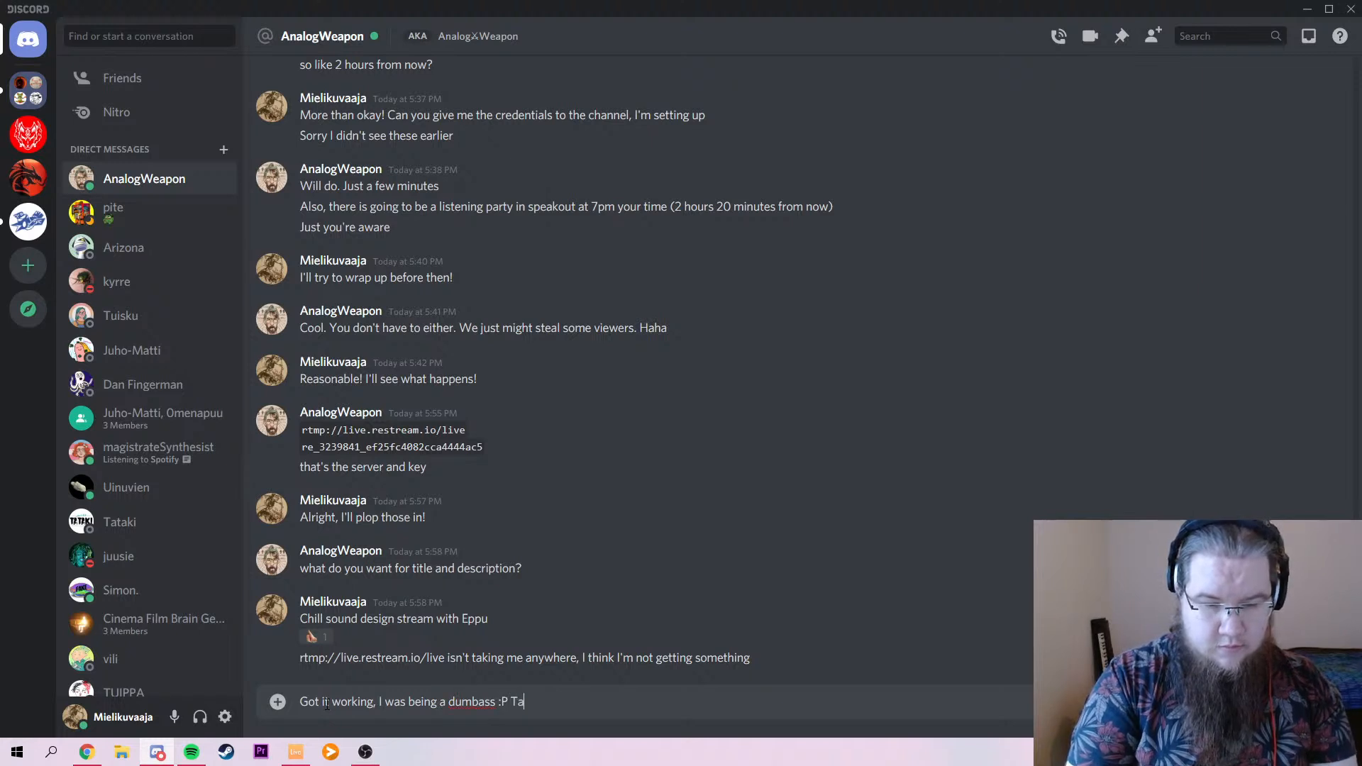
pyautogui.press('BackSpace')
pyautogui.write('hank you so much')
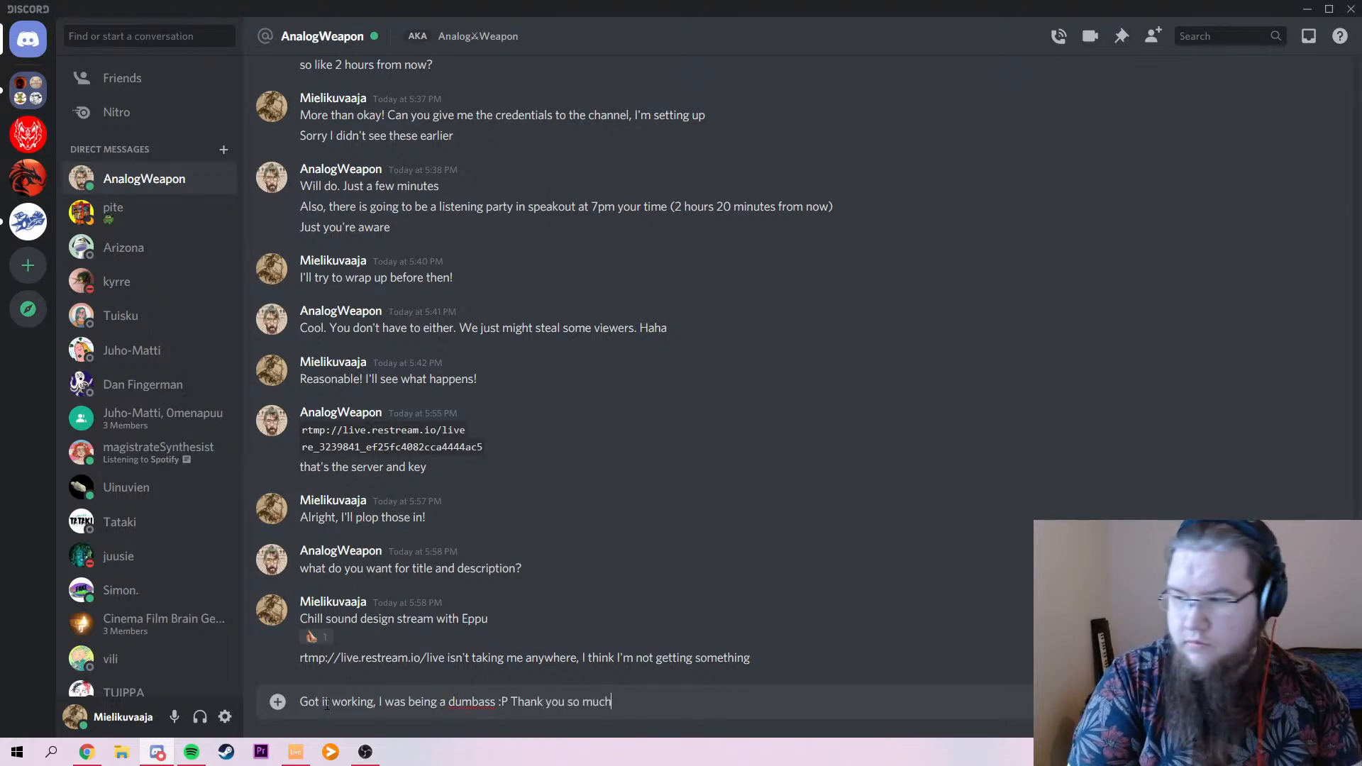
pyautogui.write('!')
pyautogui.press('Return')
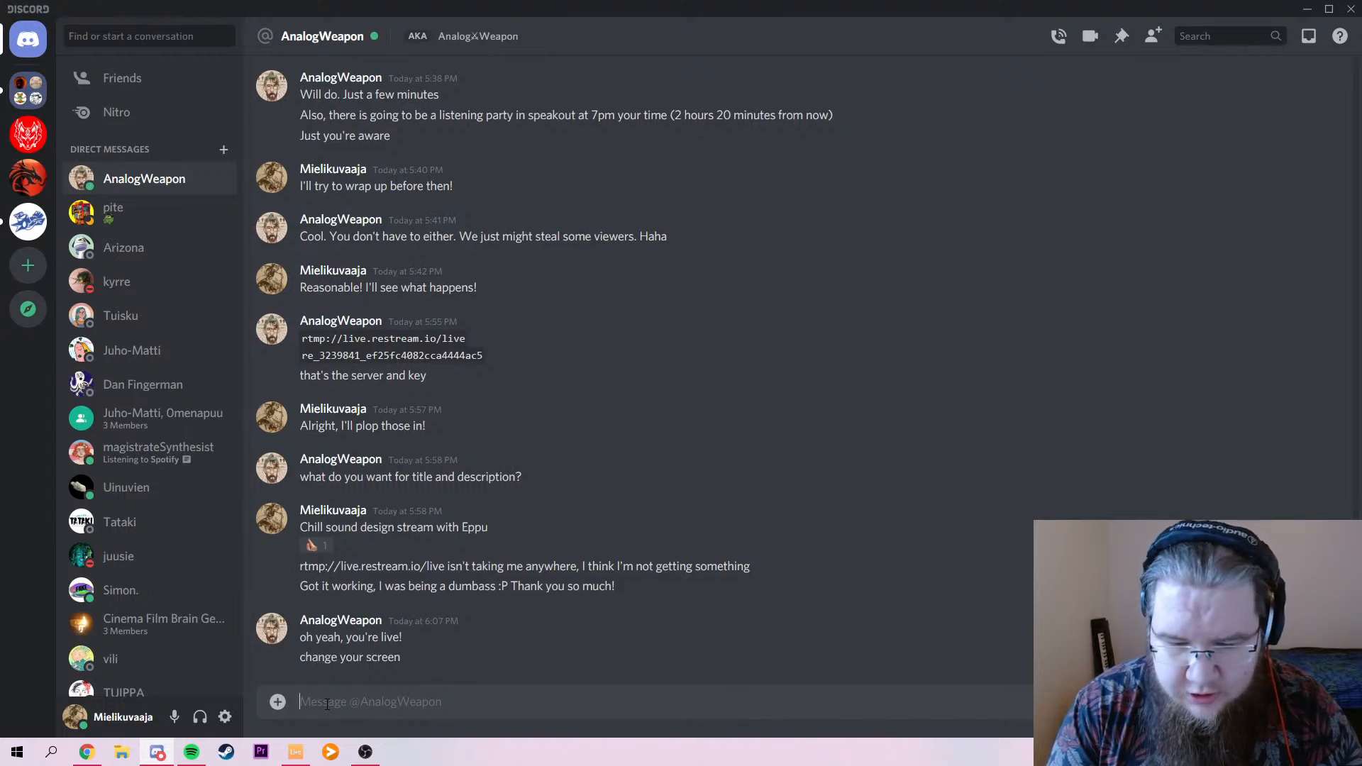
# Minimise Discord, bring Ableton Live to the front and show the set in Arrangement View.
pyautogui.click(365, 751)
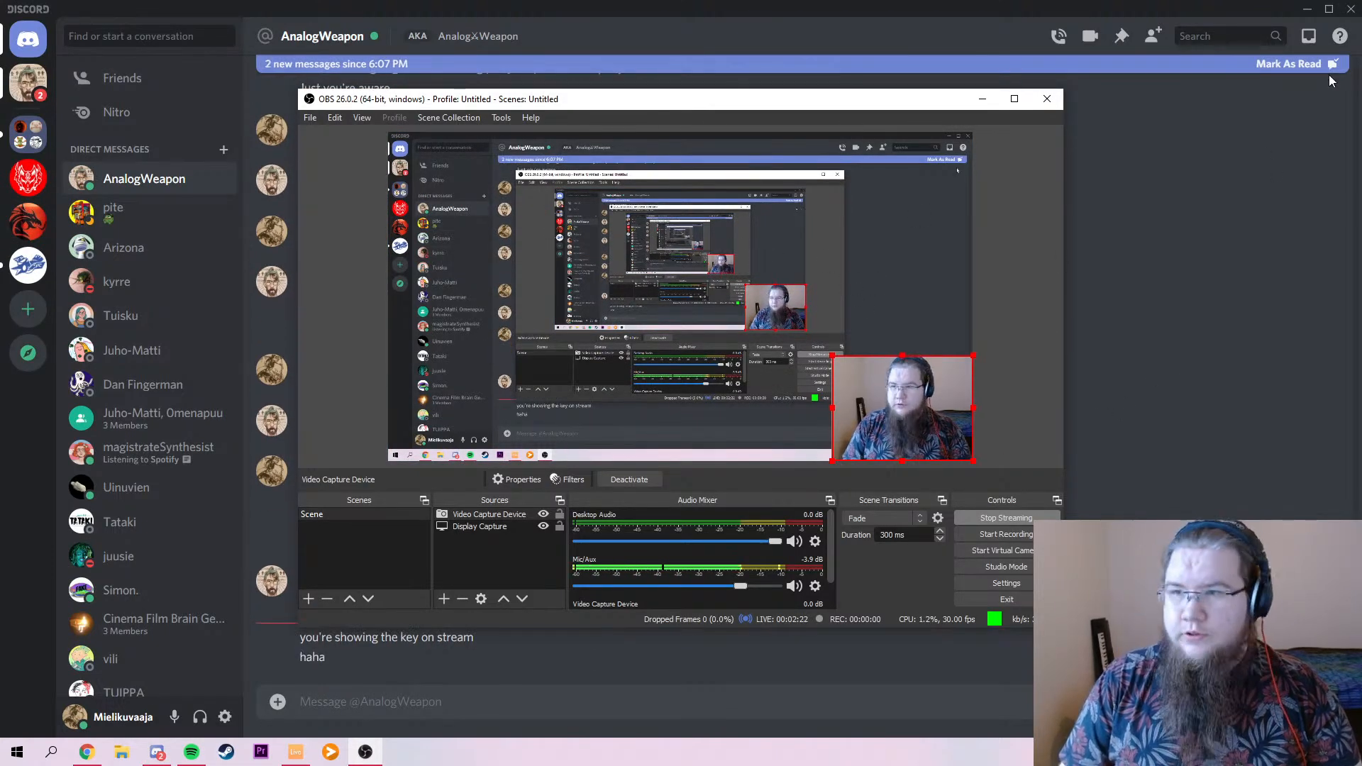
pyautogui.click(1306, 9)
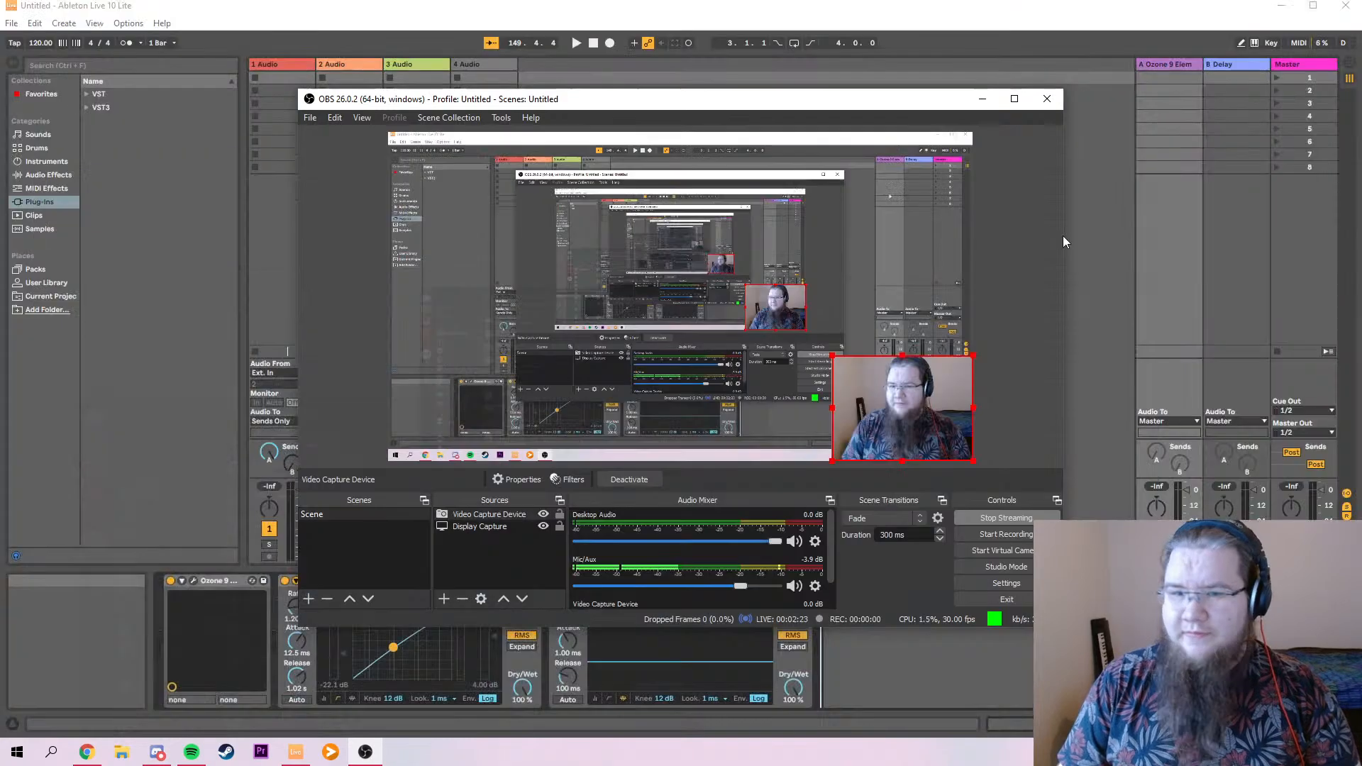
pyautogui.click(1102, 349)
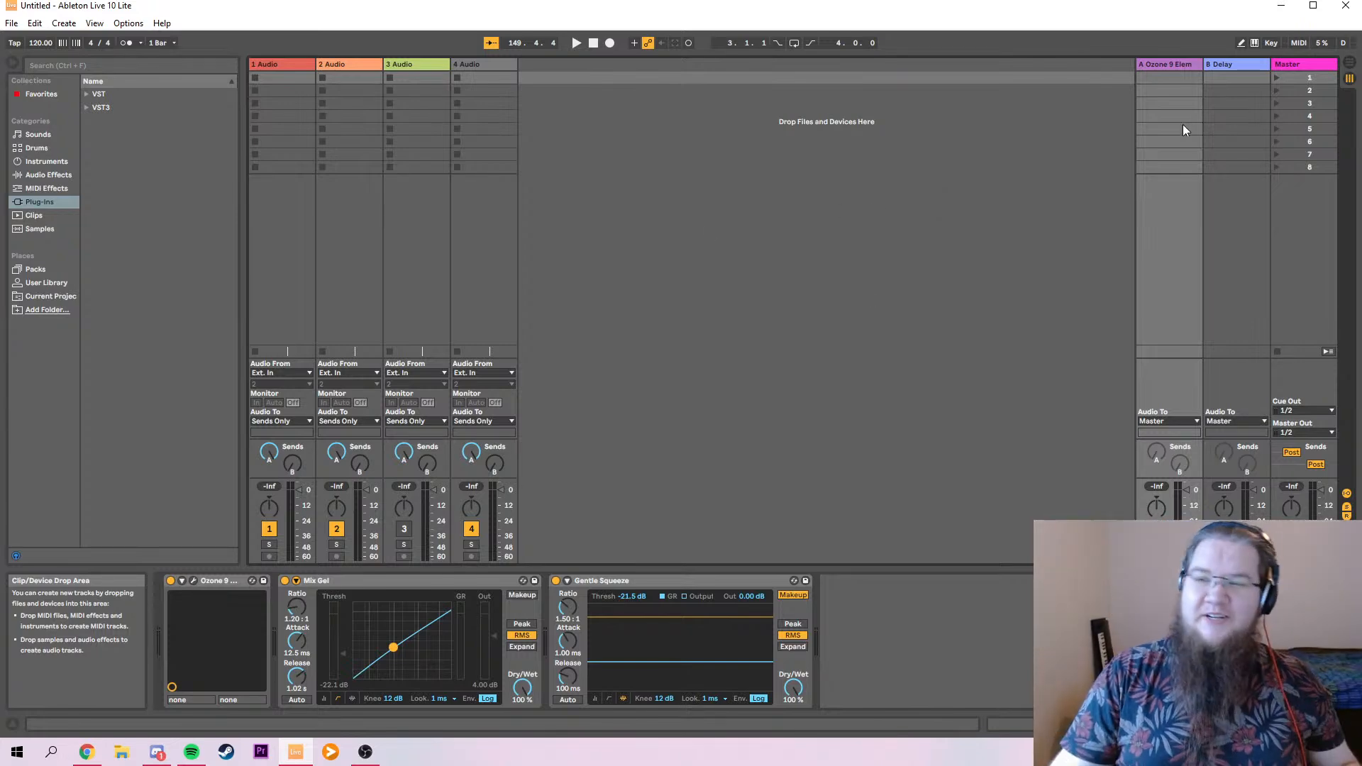
pyautogui.click(1349, 63)
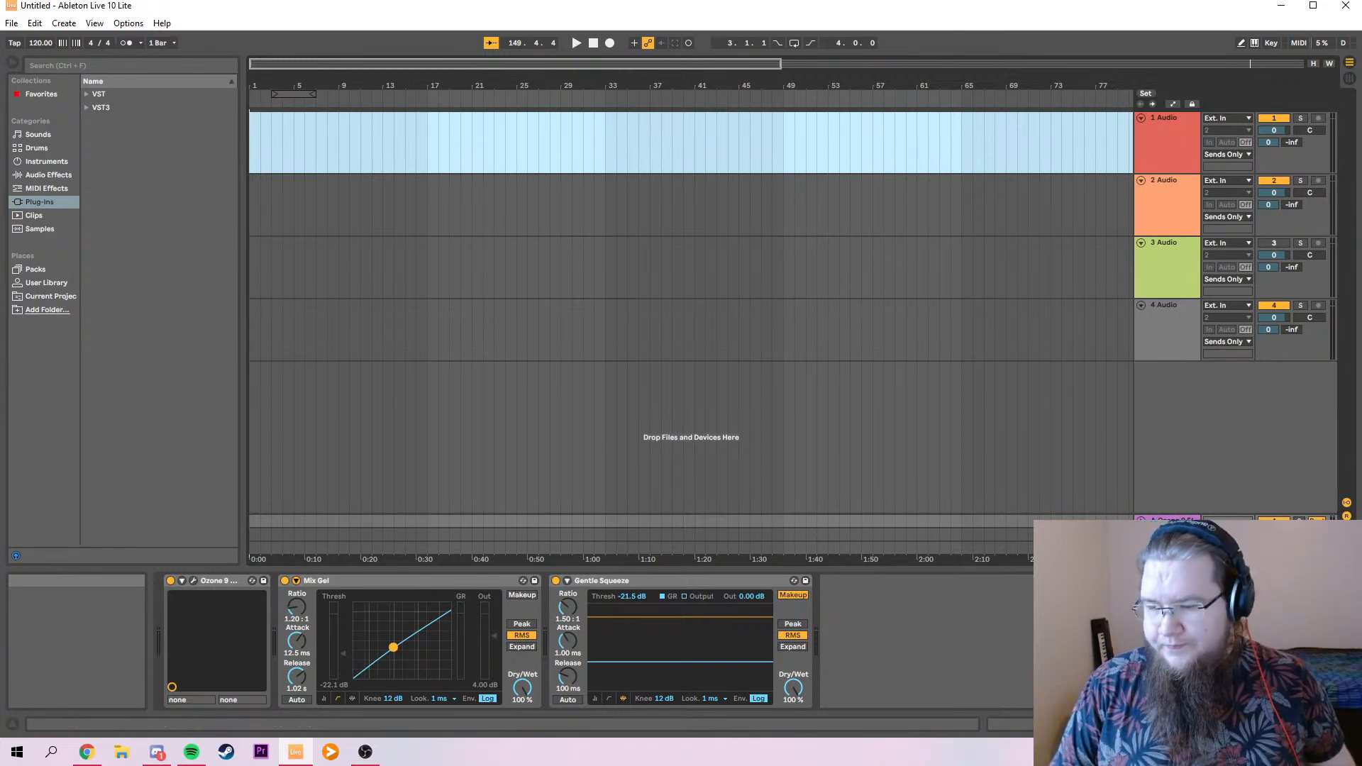
# Import FM1 - Track 01.wav from the Future Music CD1 folder in Stream samples to the start of the first audio track.
pyautogui.click(1359, 753)
pyautogui.doubleClick(684, 529)
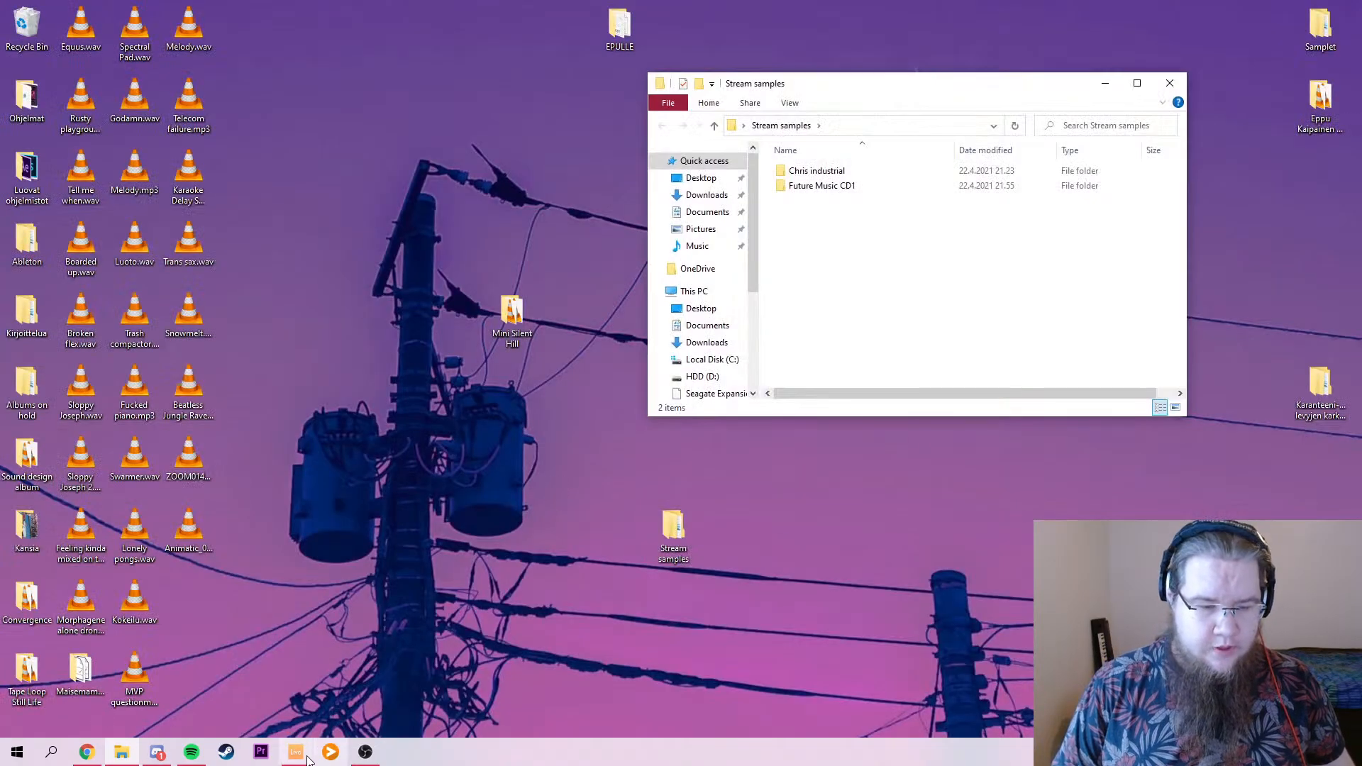
pyautogui.click(296, 752)
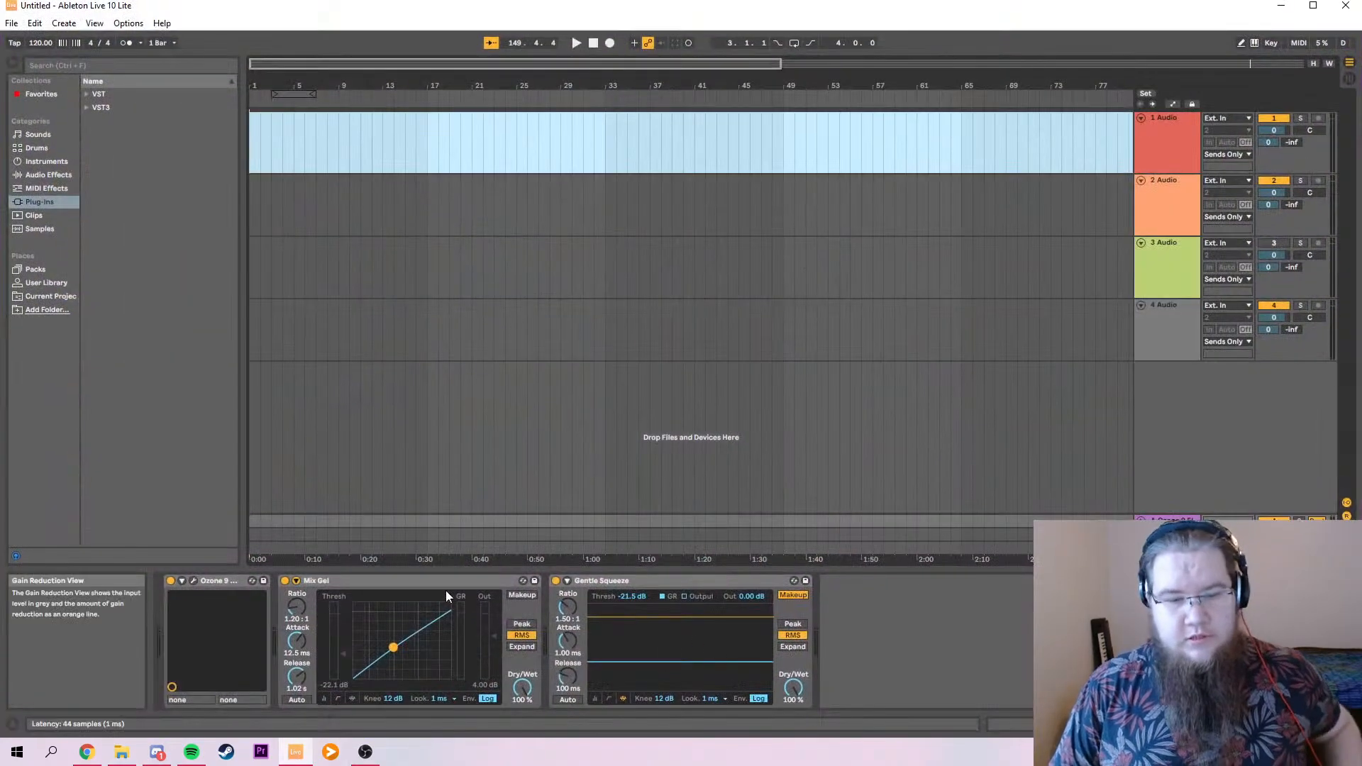
pyautogui.click(122, 751)
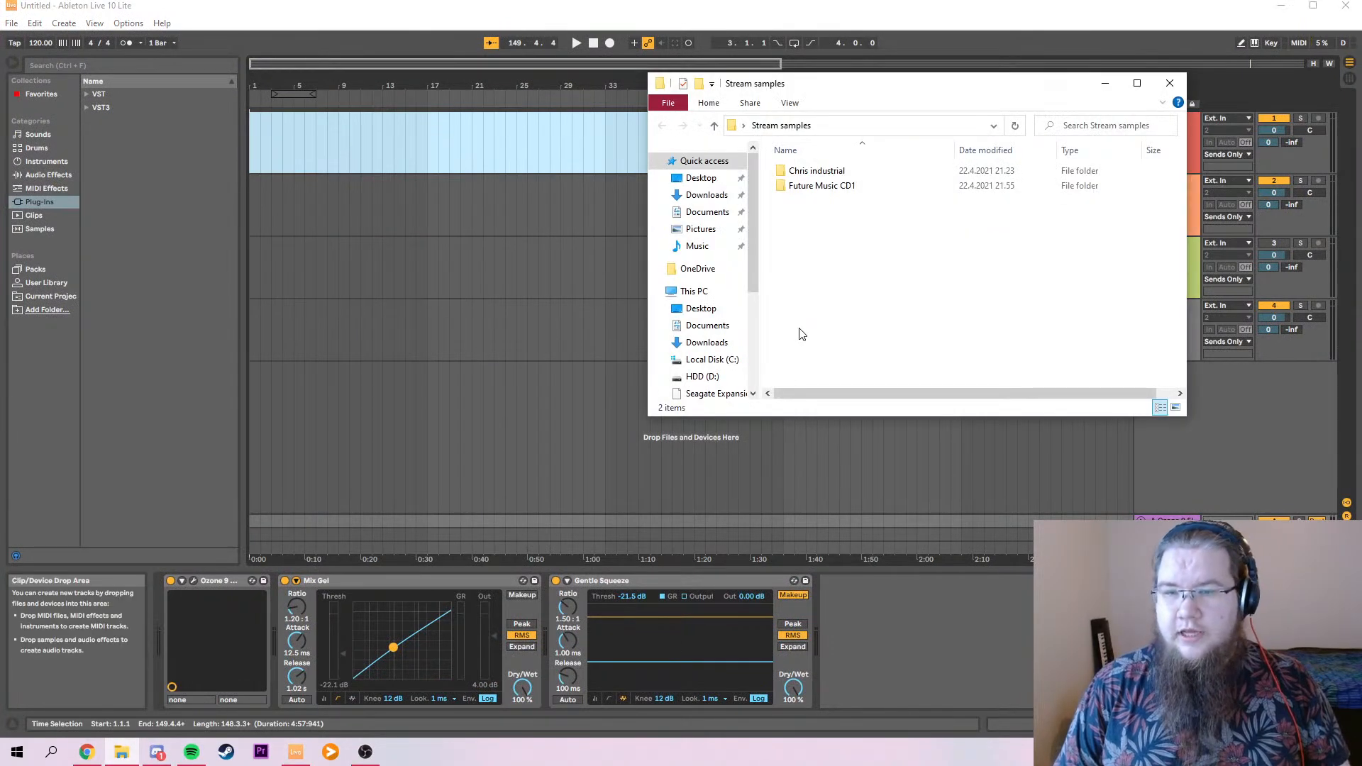
pyautogui.doubleClick(819, 188)
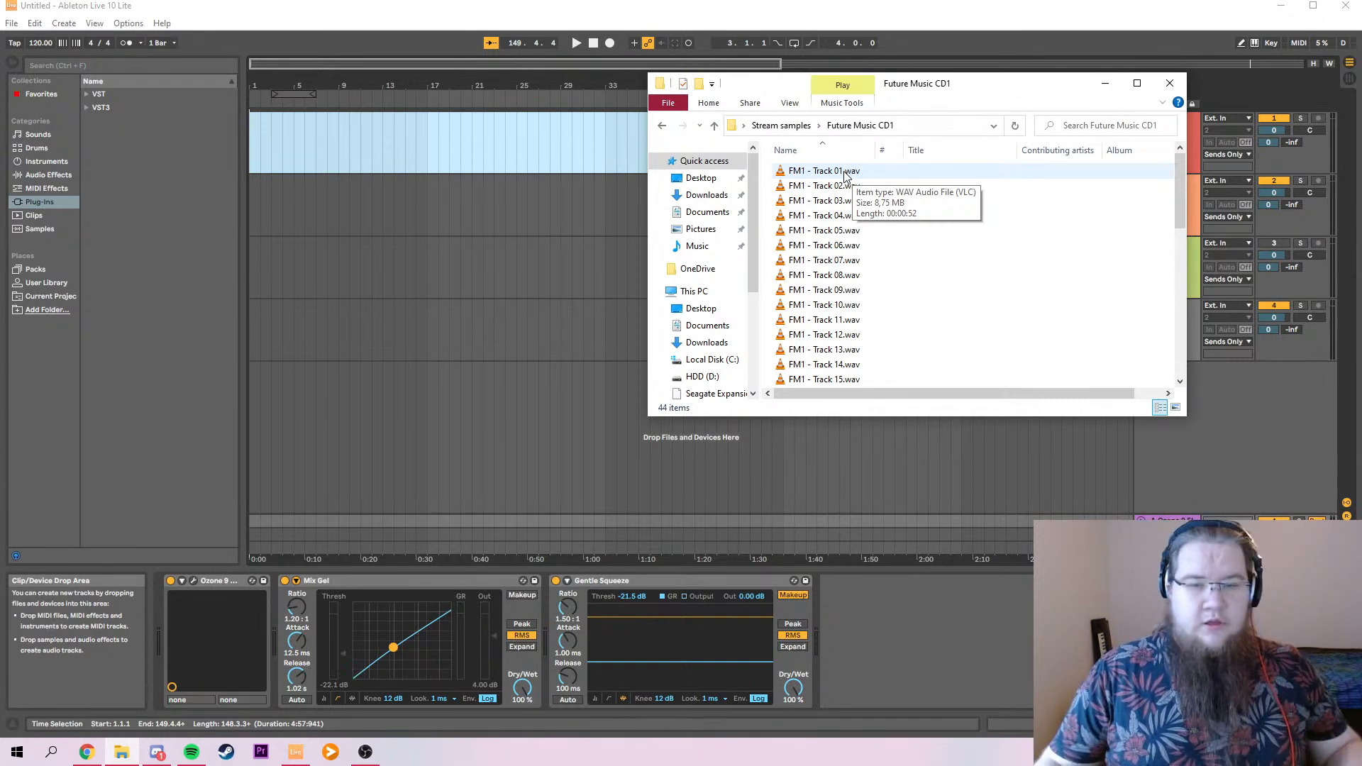
pyautogui.moveTo(844, 176); pyautogui.dragTo(282, 119)
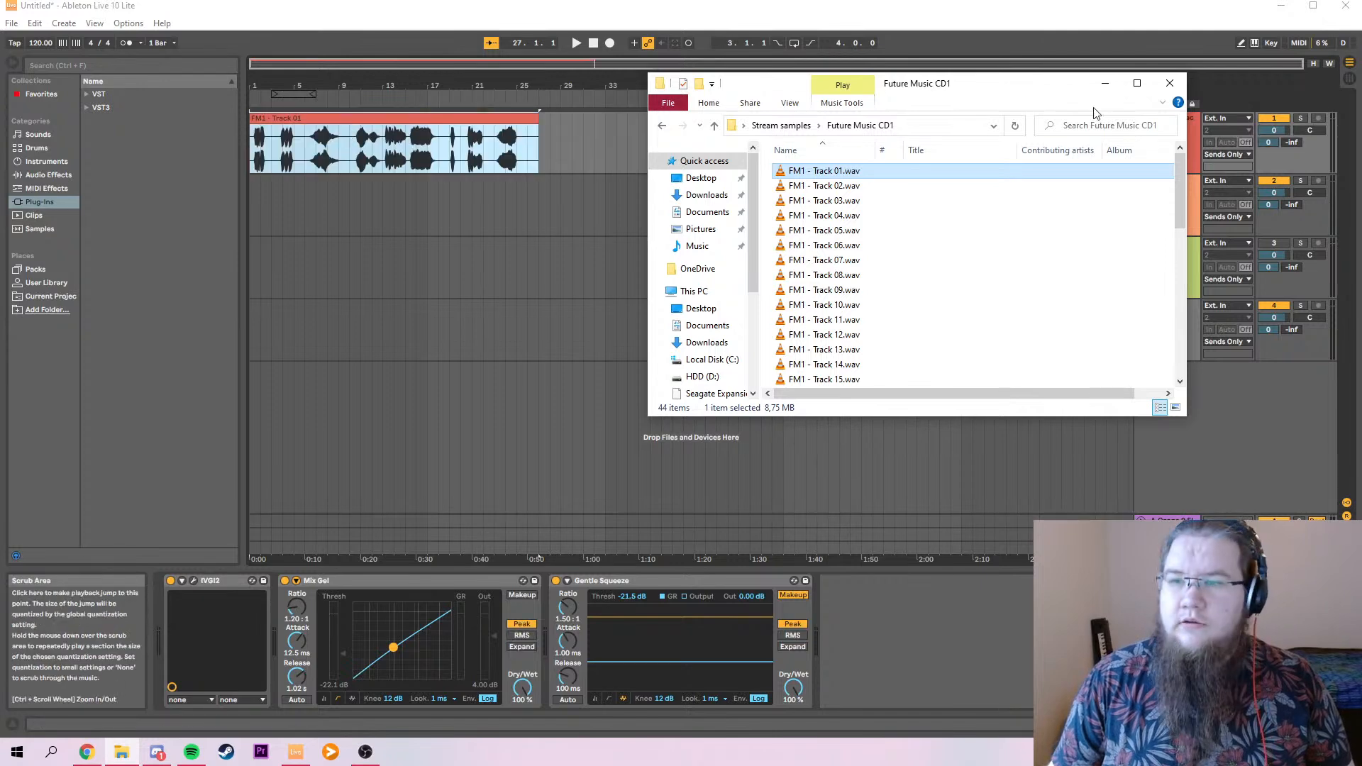
pyautogui.click(1104, 83)
# Activate the arrangement loop near the first sounds of the FM1 - Track 01 clip.
pyautogui.doubleClick(483, 119)
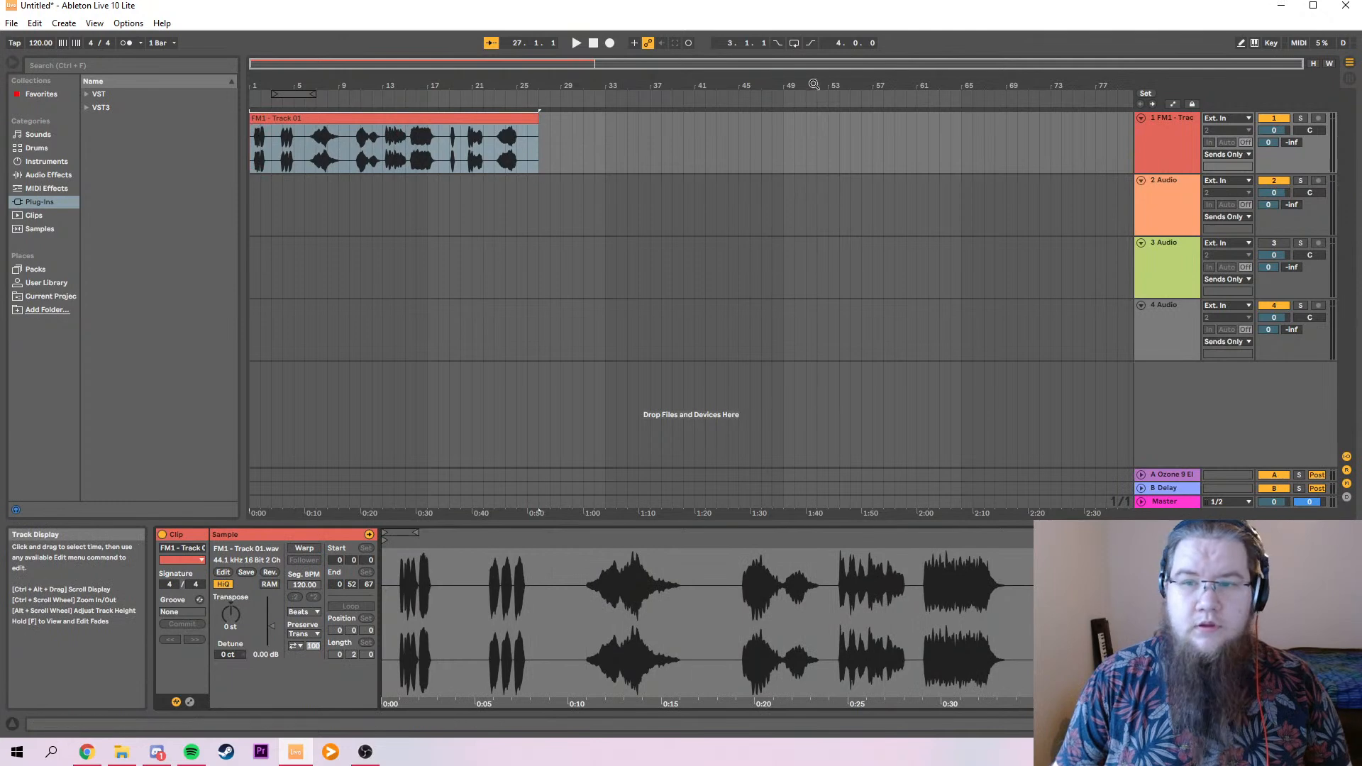
pyautogui.moveTo(1300, 62); pyautogui.dragTo(457, 64)
pyautogui.click(1174, 150)
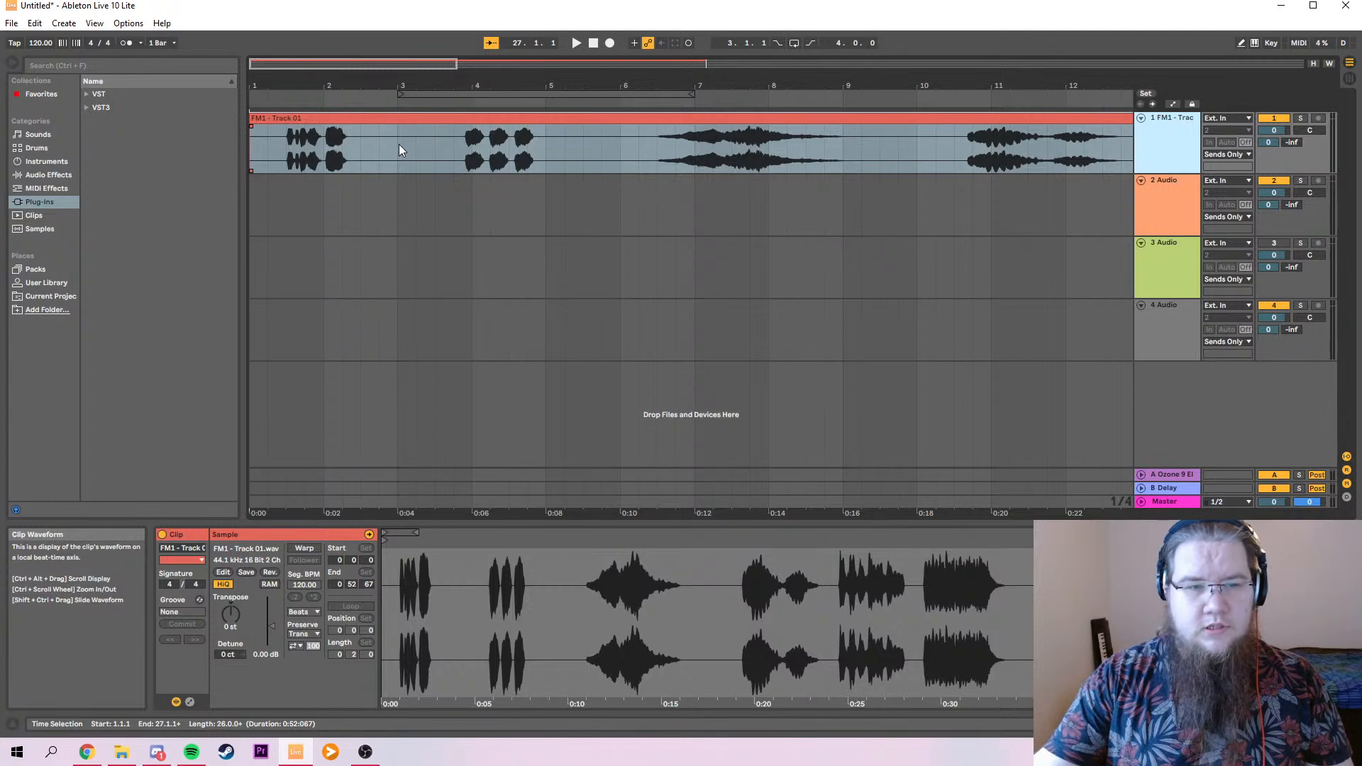
pyautogui.moveTo(399, 150); pyautogui.dragTo(250, 150)
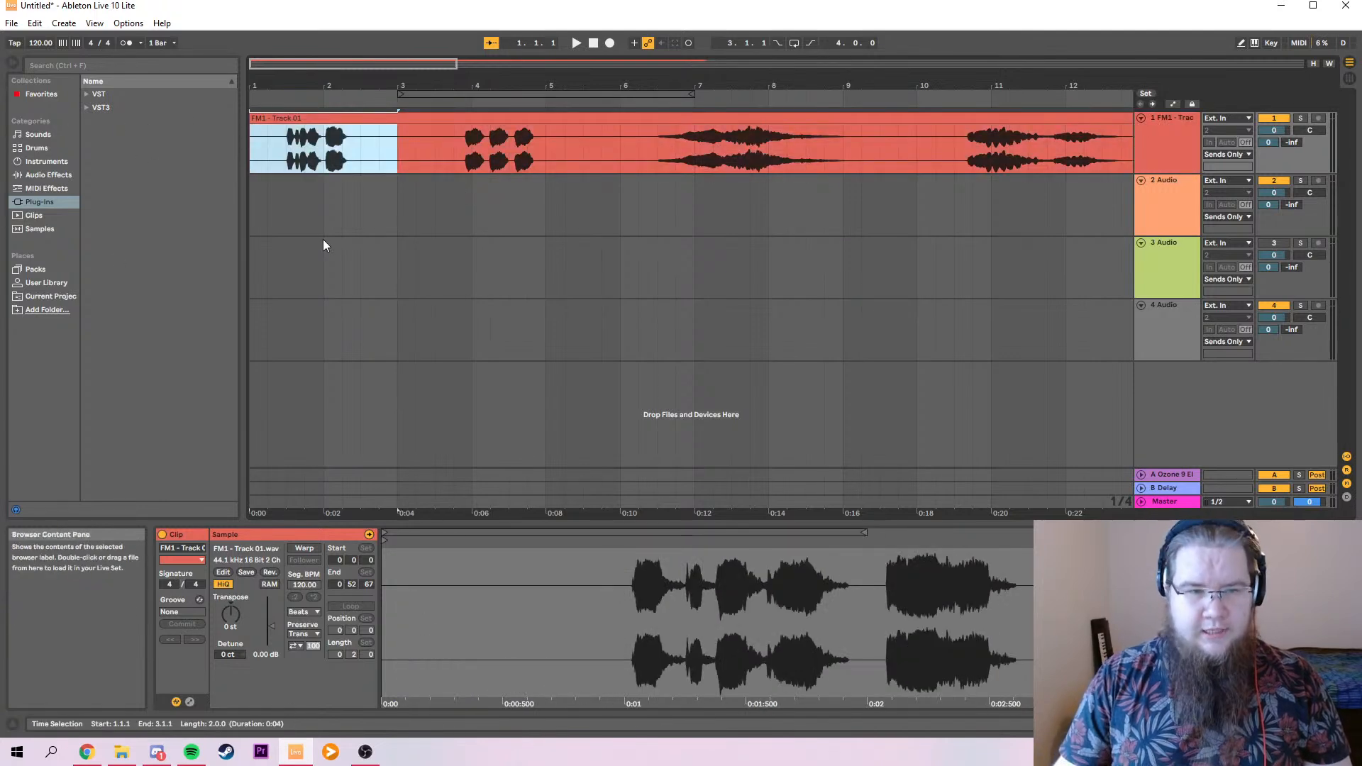
pyautogui.rightClick(329, 213)
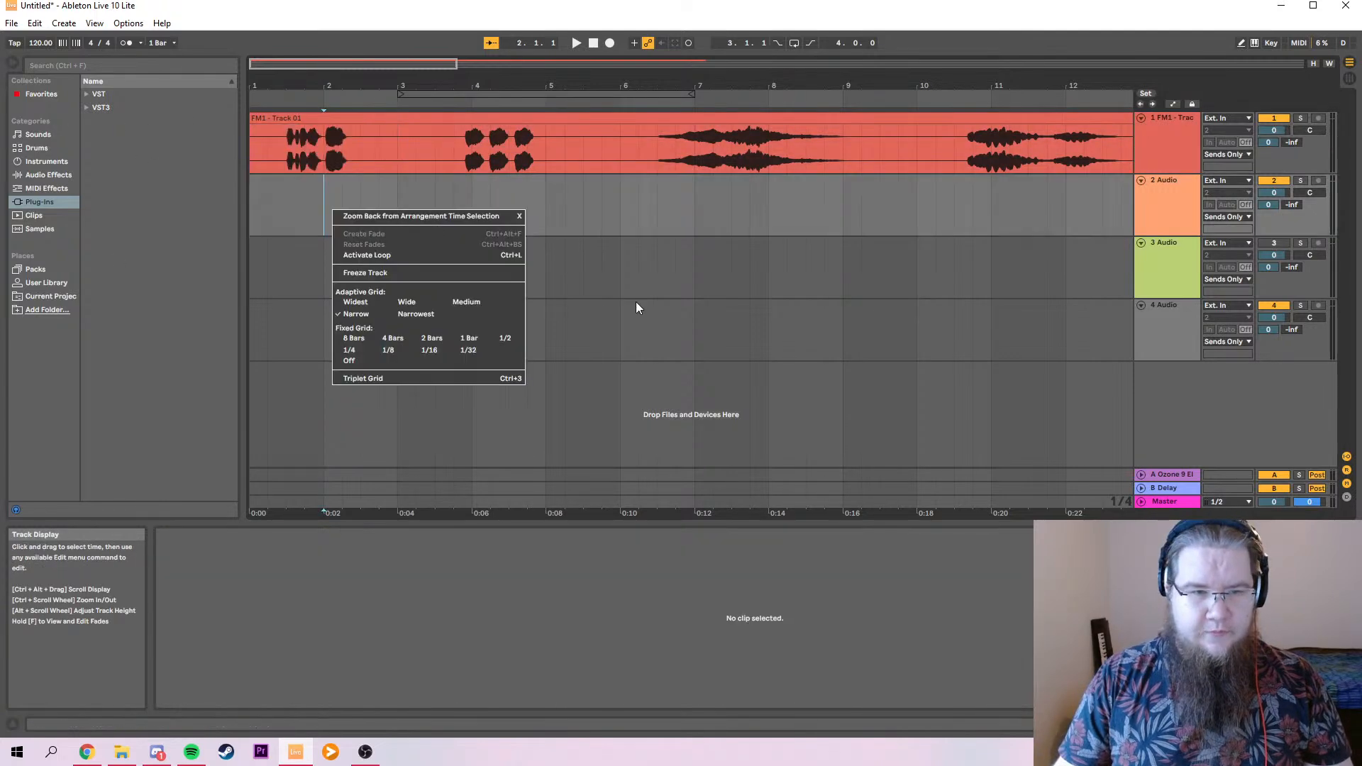
pyautogui.click(469, 256)
# Set the loop to run from 1.2.1 to 2.3.1, trim the clip's start to 1.2.1 and play the loop.
pyautogui.moveTo(670, 94); pyautogui.dragTo(359, 98)
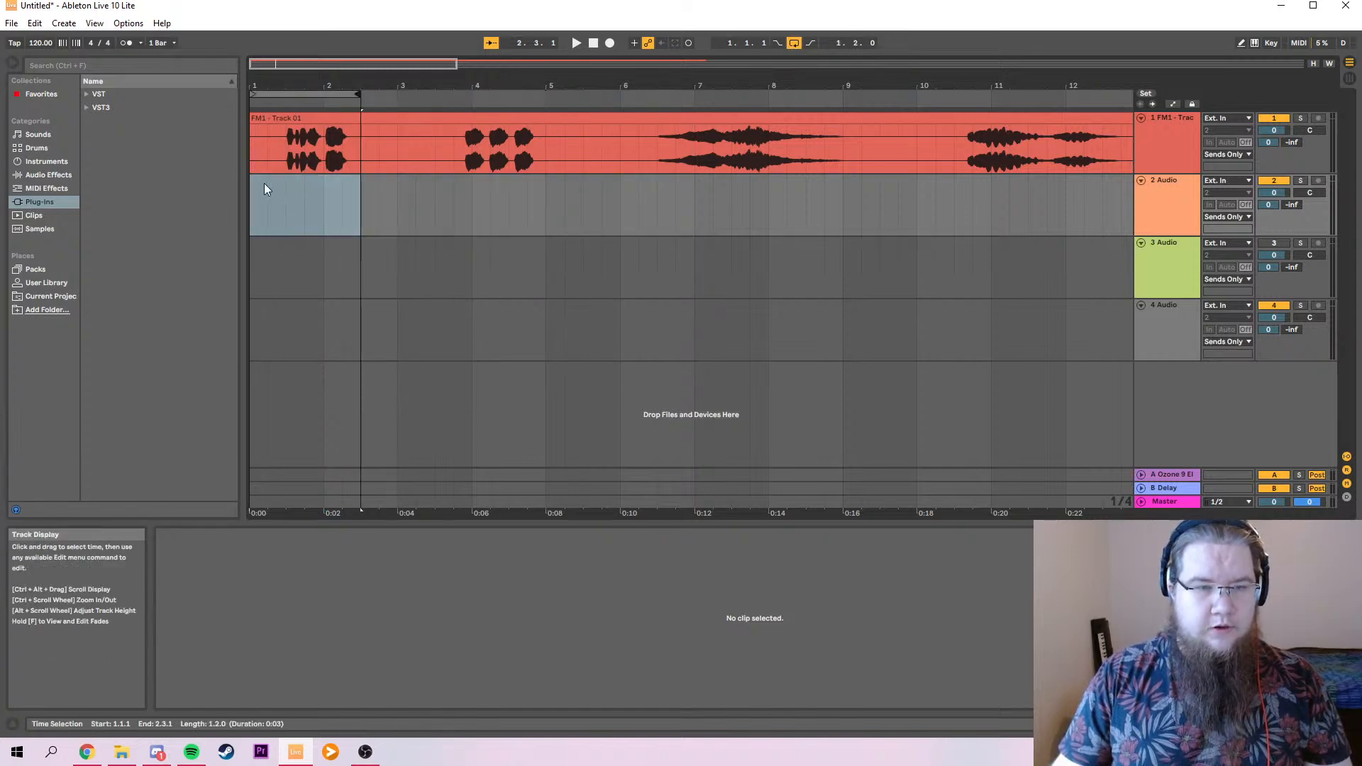
pyautogui.moveTo(252, 119); pyautogui.dragTo(269, 95)
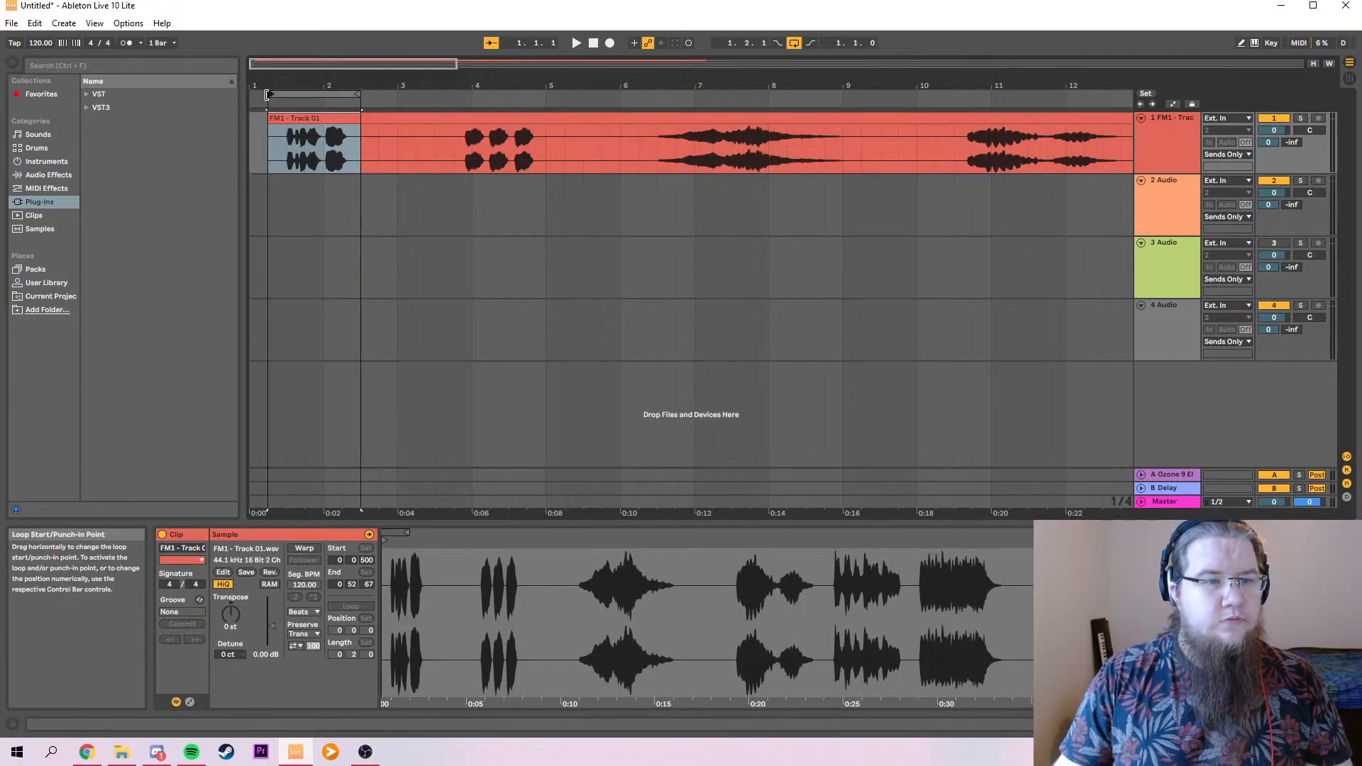
pyautogui.press('space')
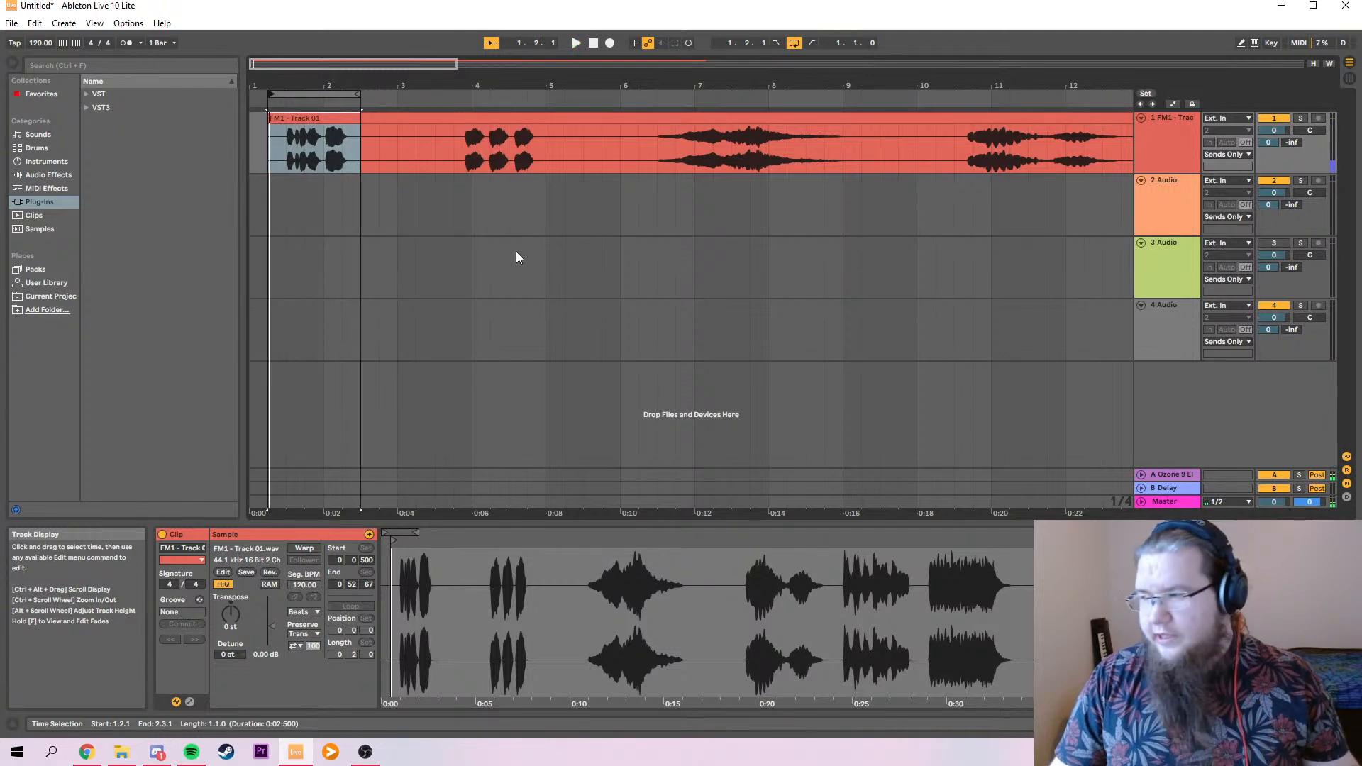
# Add the Fragment plug-in from the VST Clear folder to the first track and move its window off the browser.
pyautogui.click(1164, 146)
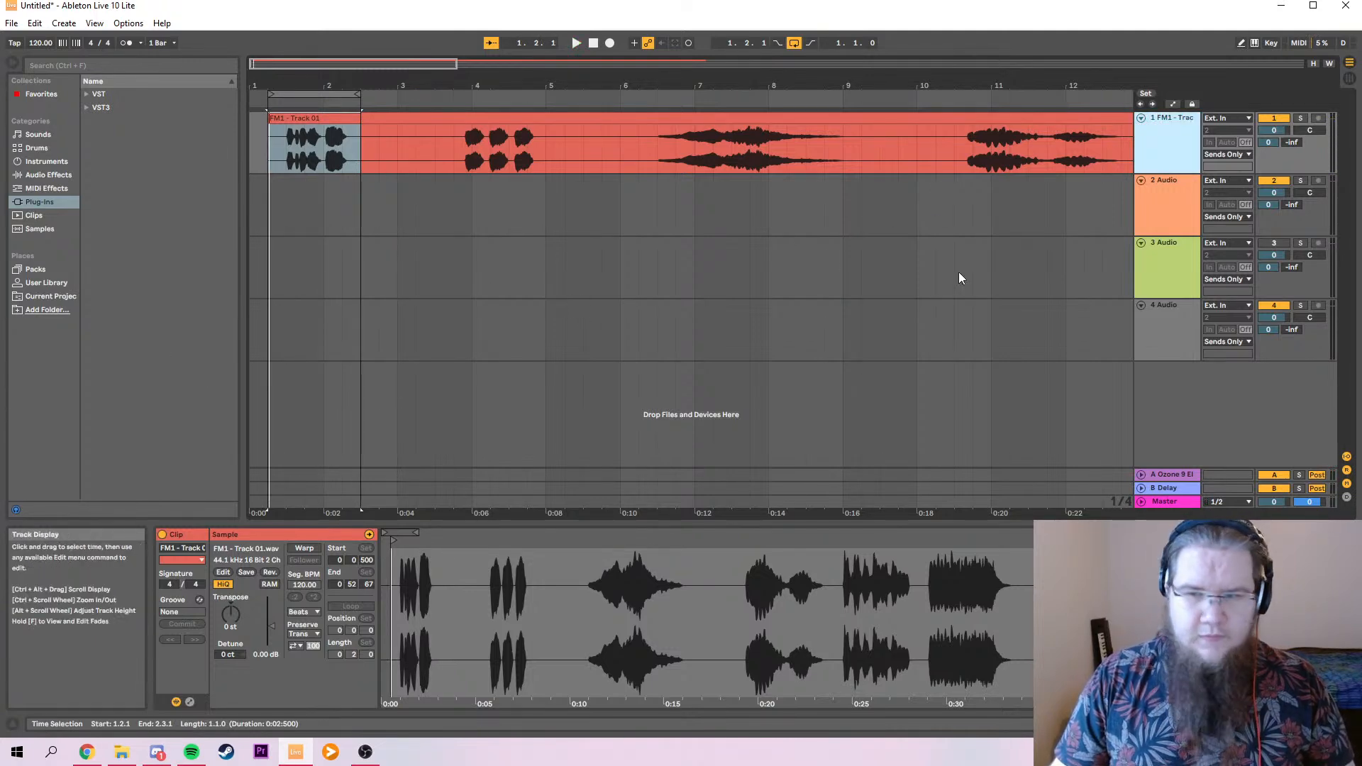
pyautogui.click(1156, 155)
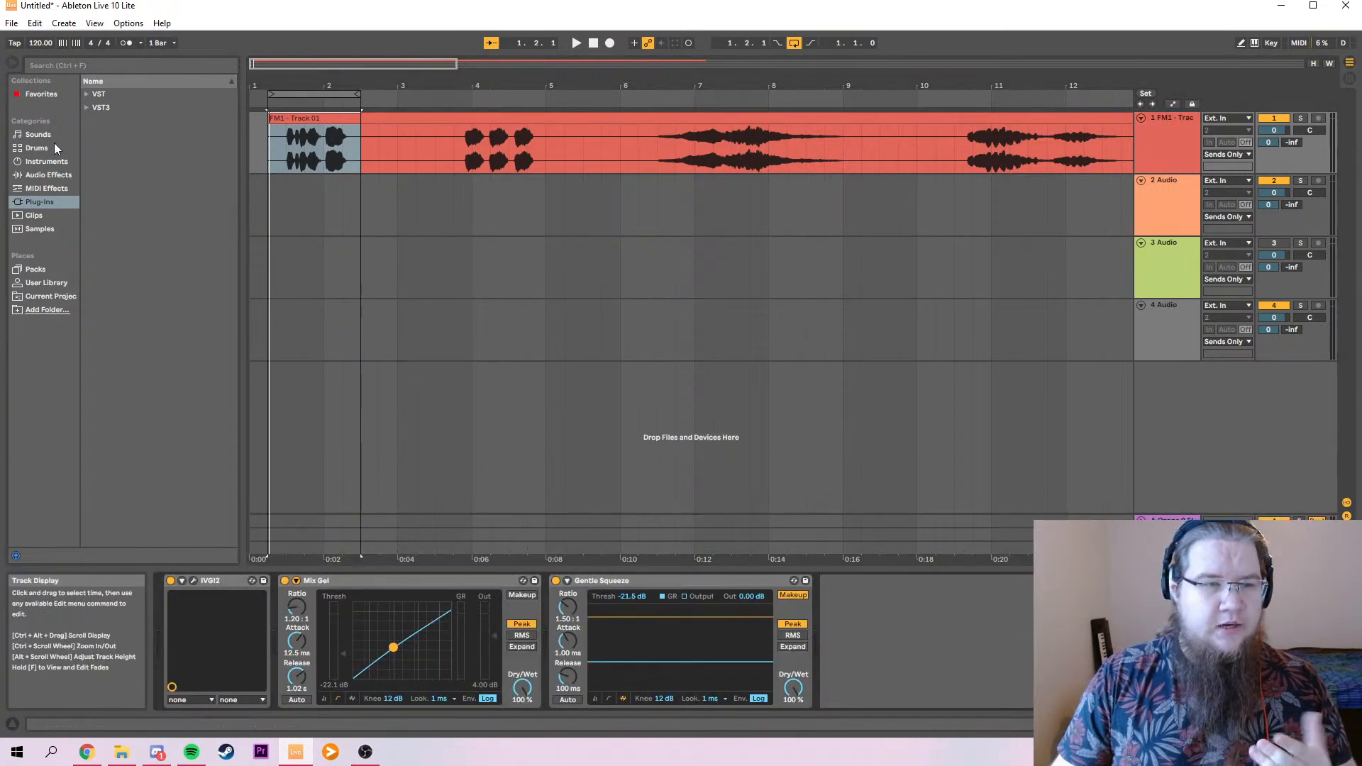
pyautogui.click(87, 107)
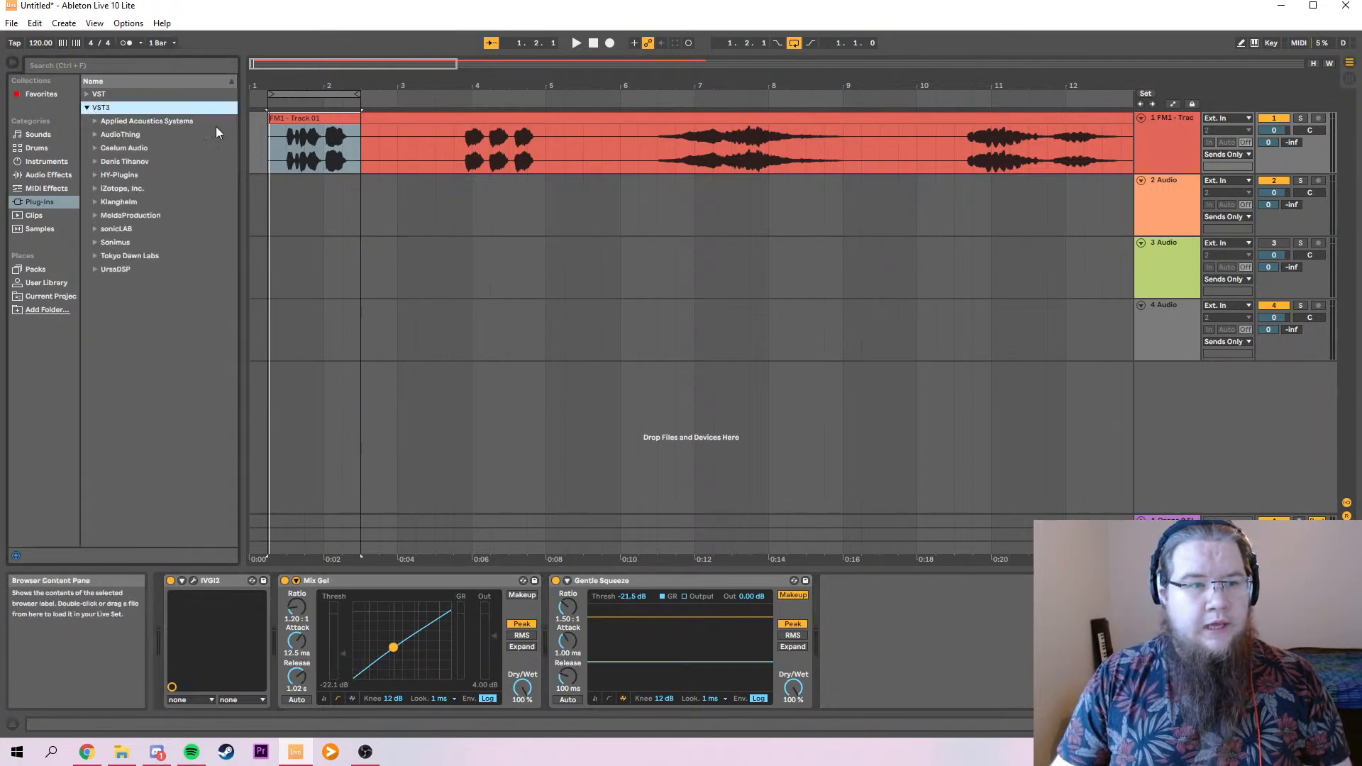
pyautogui.click(91, 93)
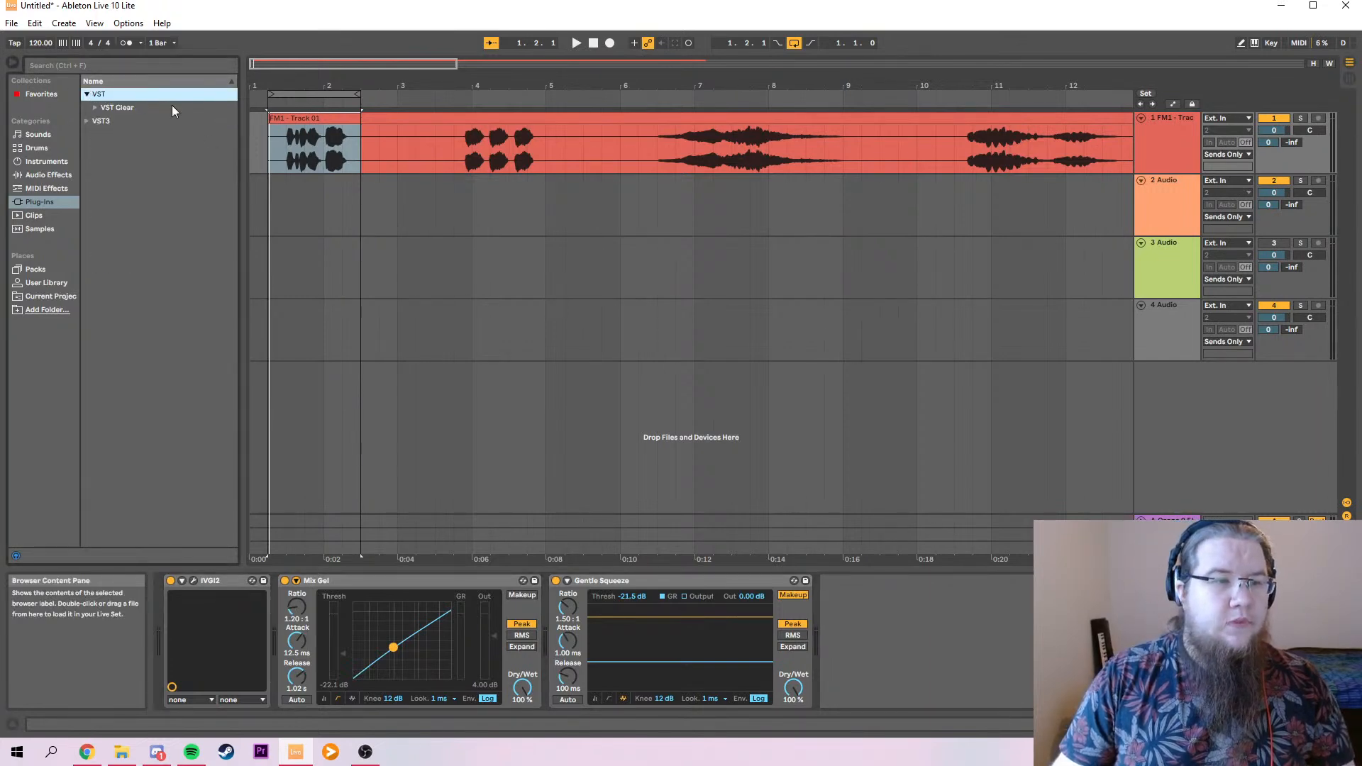
pyautogui.click(97, 107)
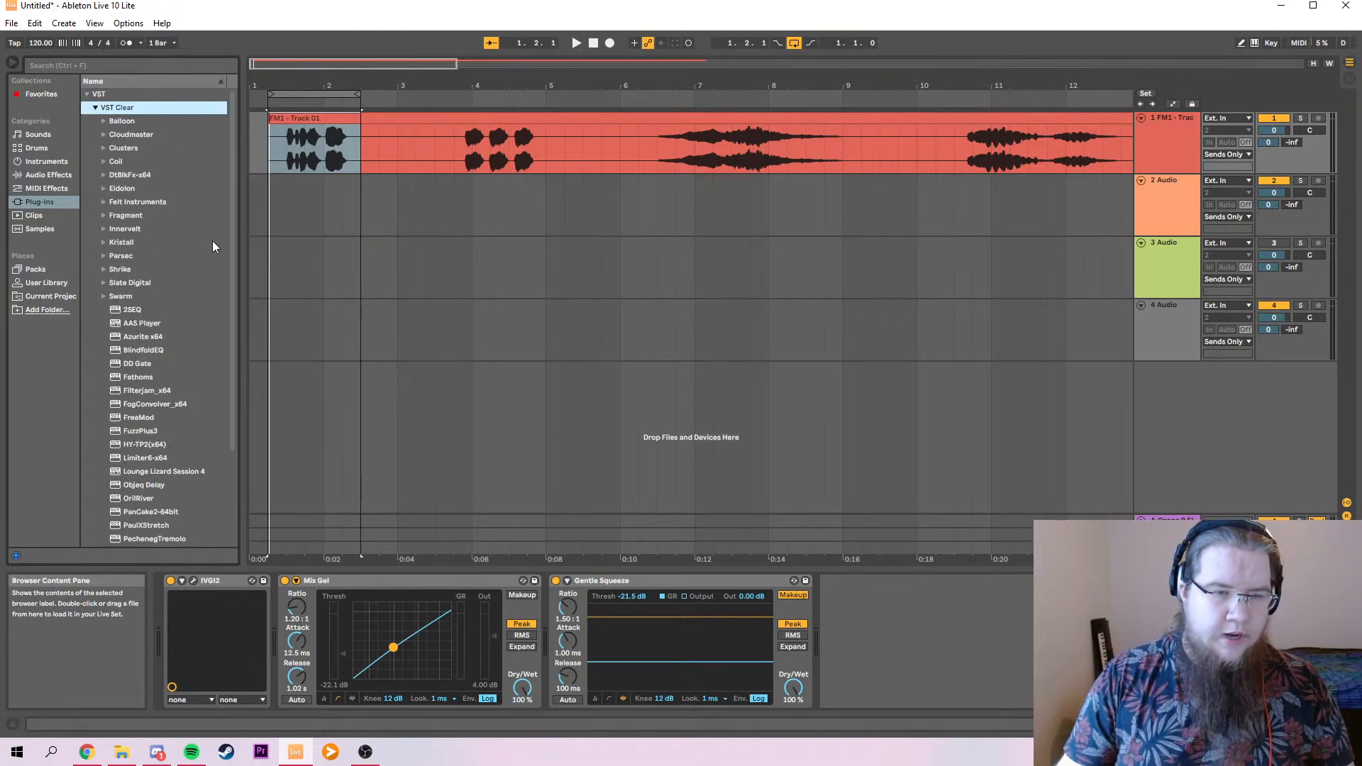
pyautogui.click(118, 216)
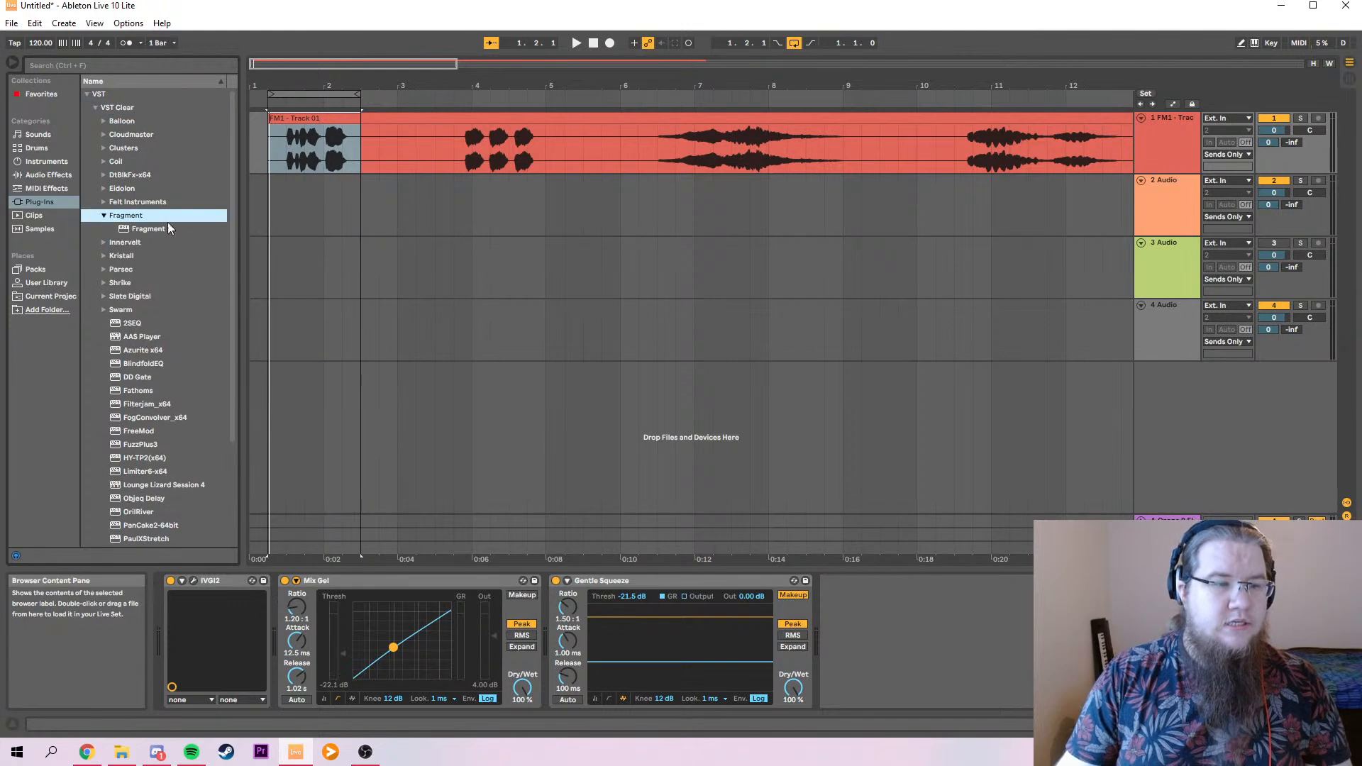
pyautogui.doubleClick(125, 231)
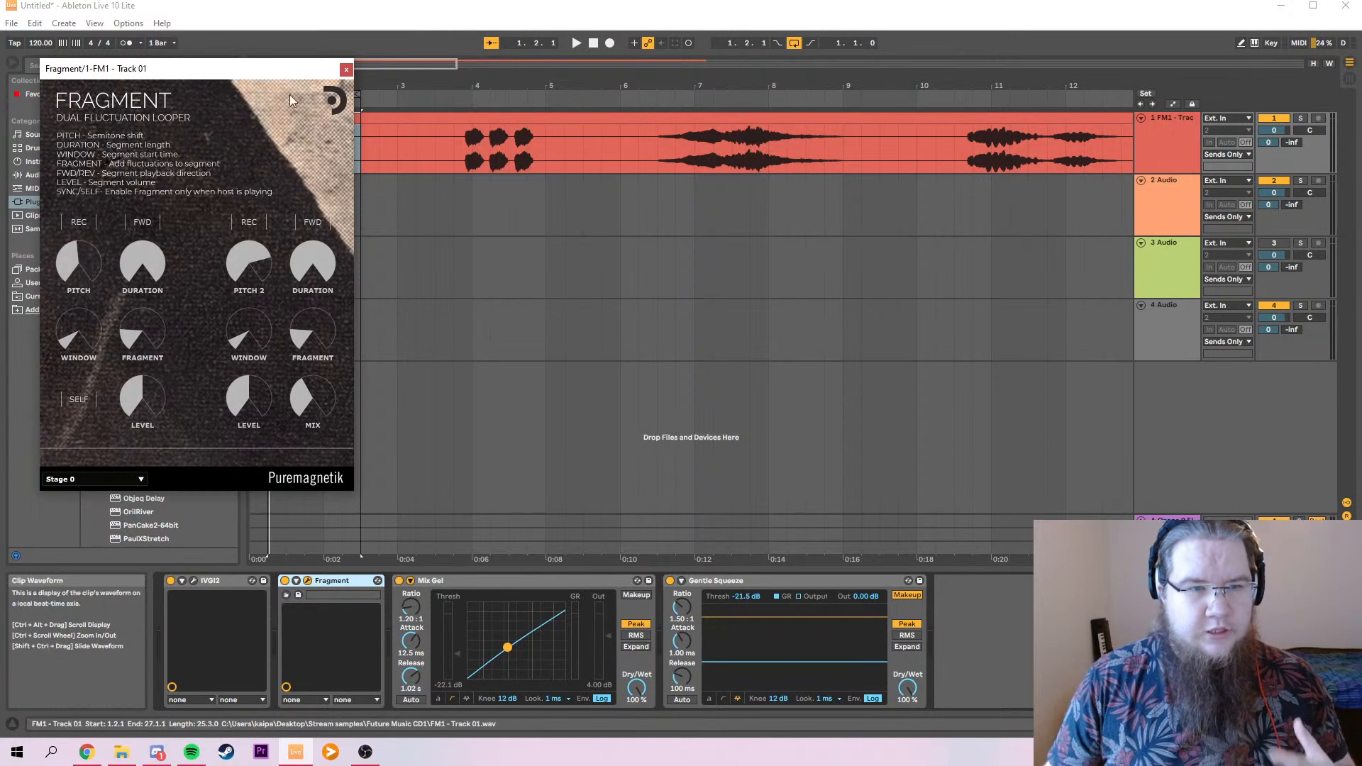
pyautogui.moveTo(221, 77); pyautogui.dragTo(770, 92)
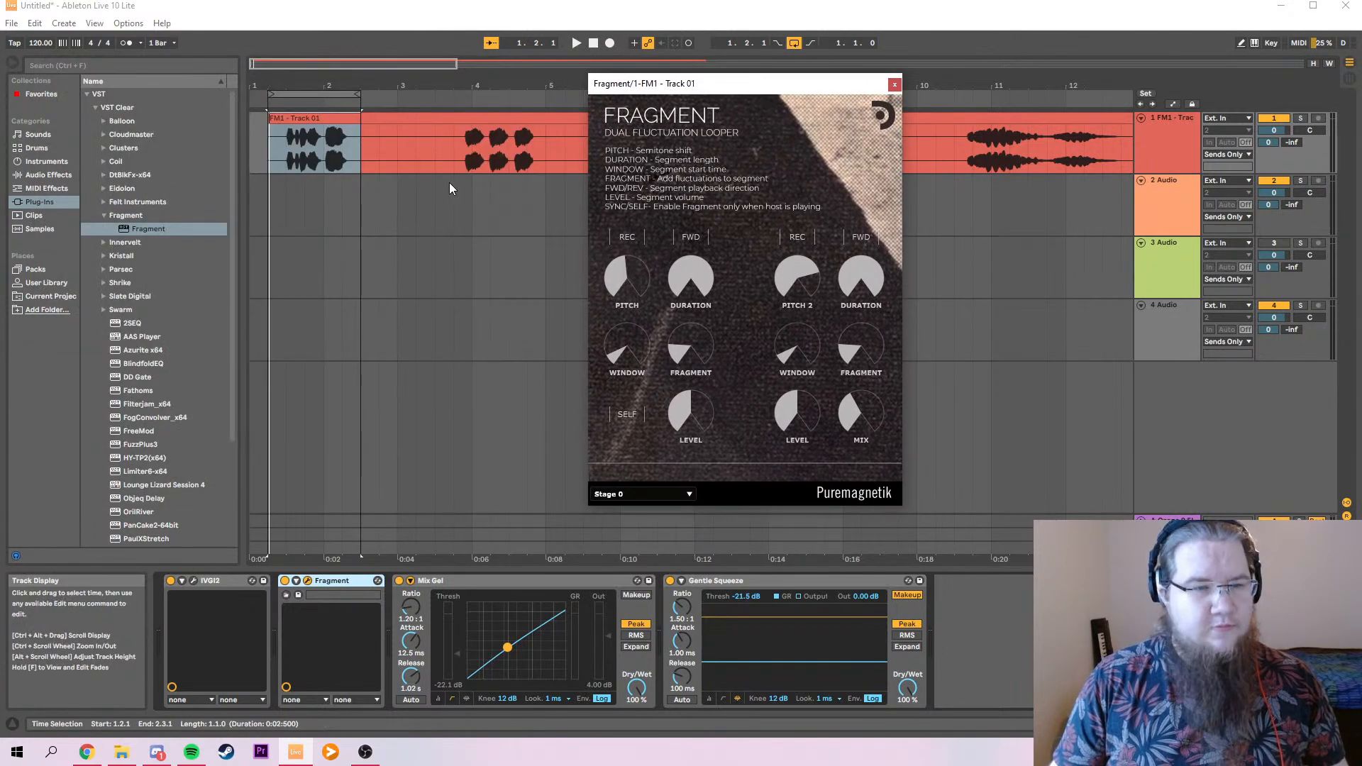
# Play the looped clip, record it into both of Fragment's loopers and stop both recordings.
pyautogui.press('space')
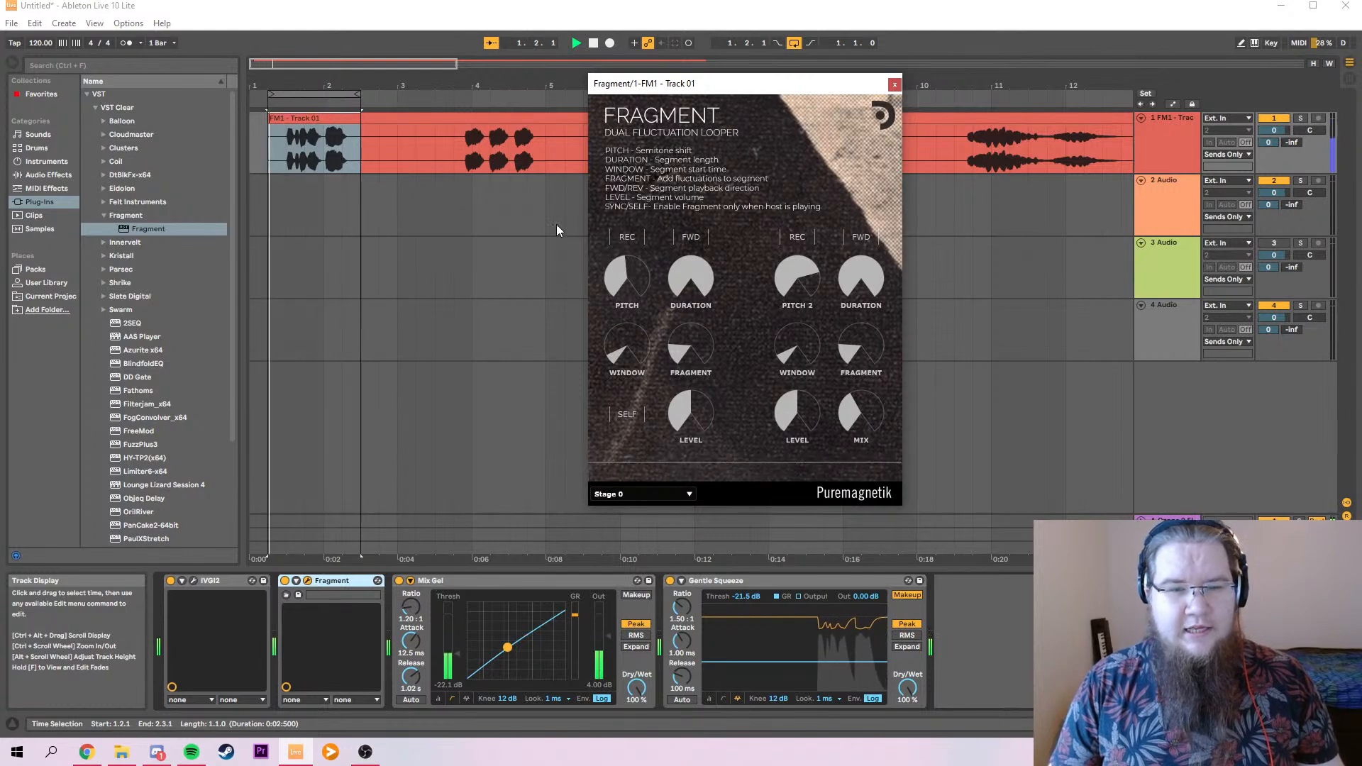
pyautogui.click(627, 237)
pyautogui.click(797, 237)
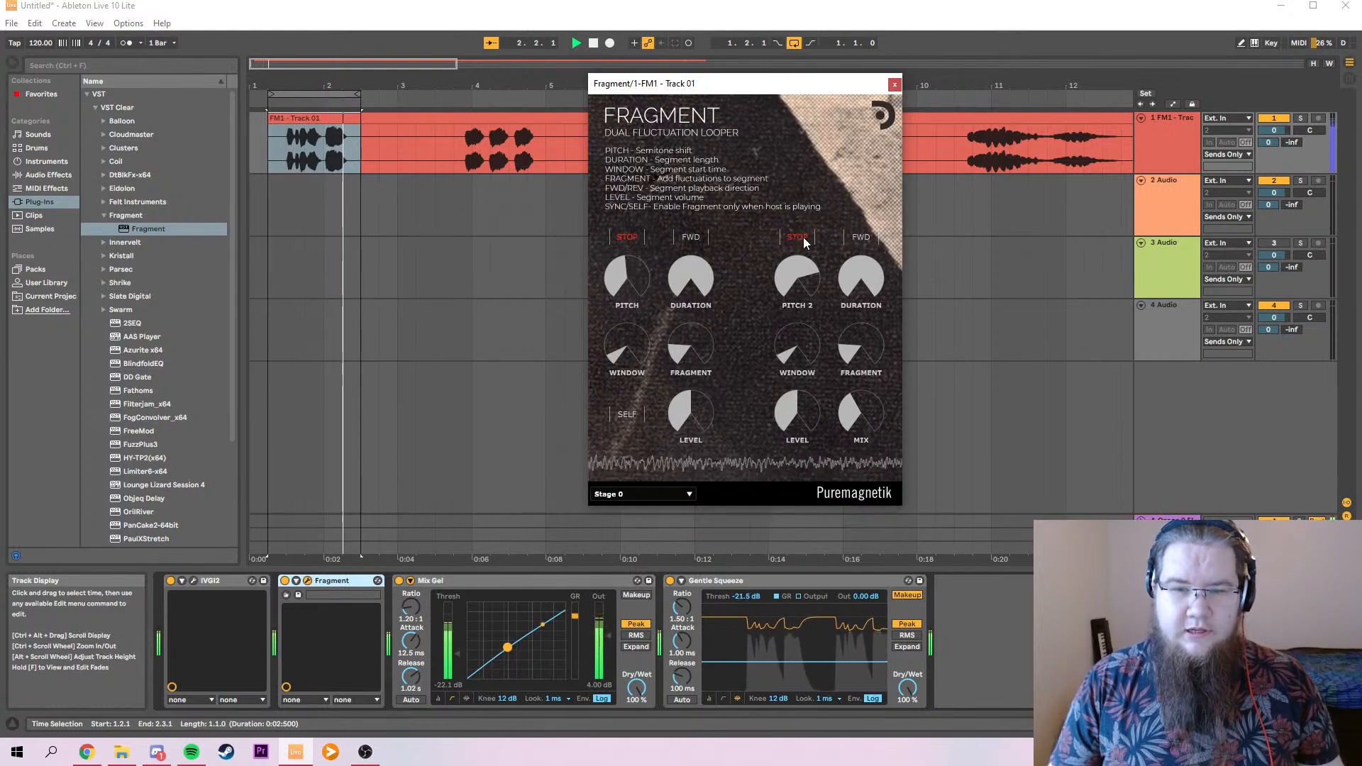
pyautogui.click(627, 239)
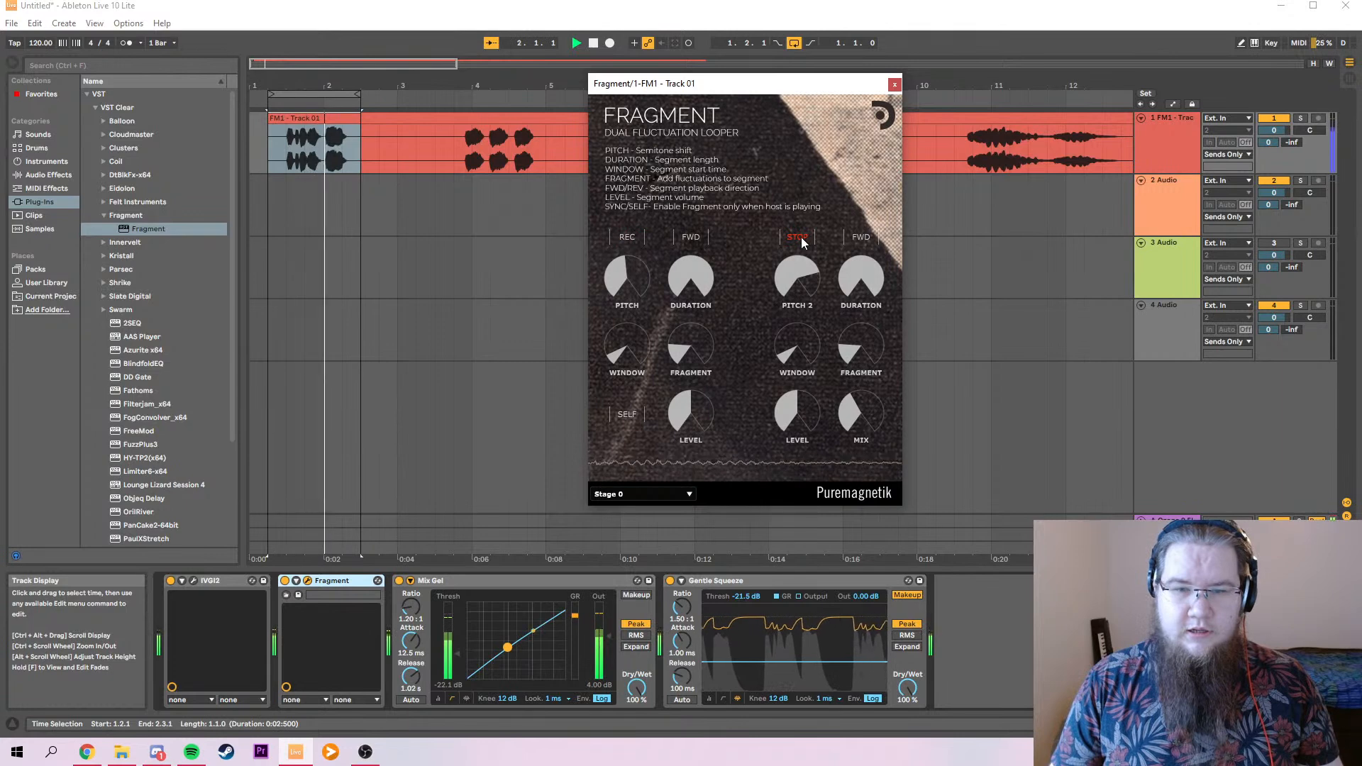
pyautogui.click(797, 239)
# Lower the second loop's pitch in Fragment, reverse its playback, shorten its duration and raise its window.
pyautogui.moveTo(797, 278); pyautogui.dragTo(797, 310)
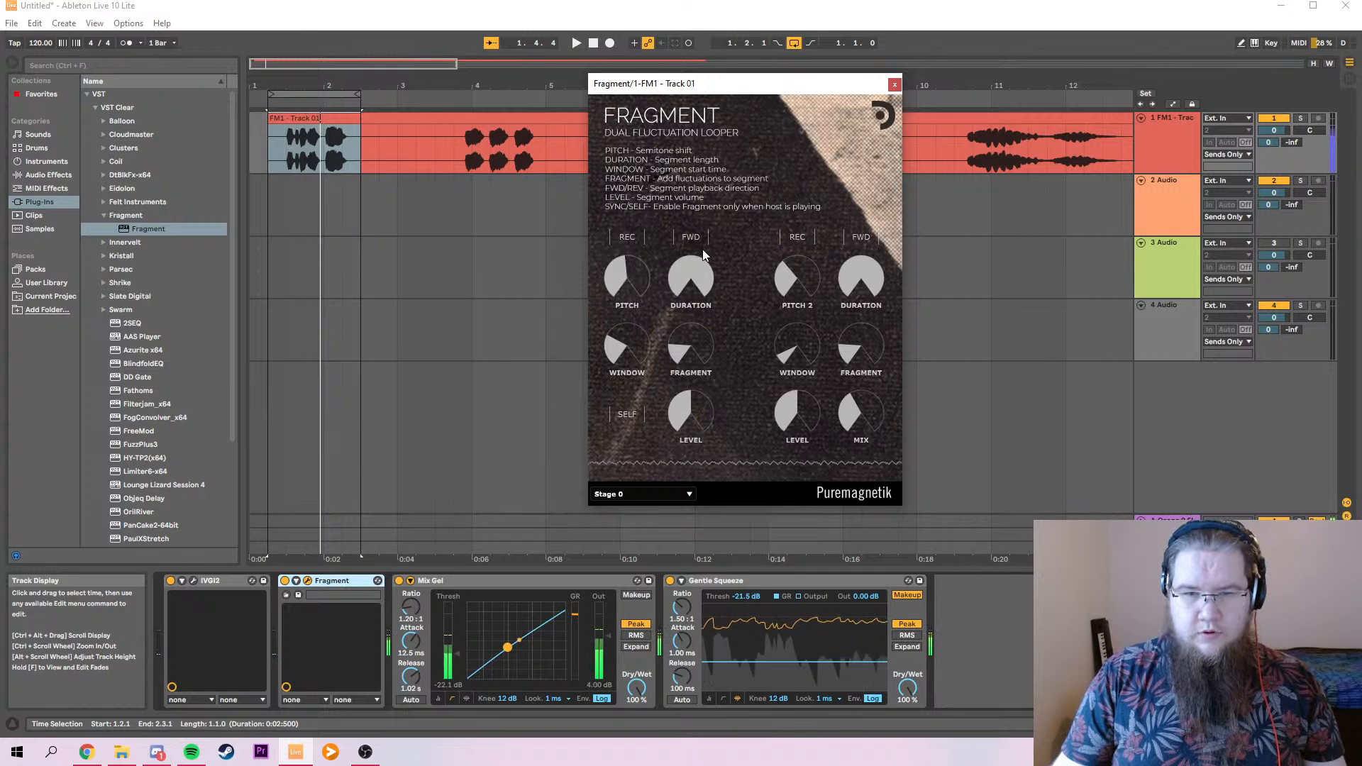
pyautogui.click(860, 237)
pyautogui.moveTo(794, 284)
pyautogui.moveTo(848, 271); pyautogui.dragTo(822, 403)
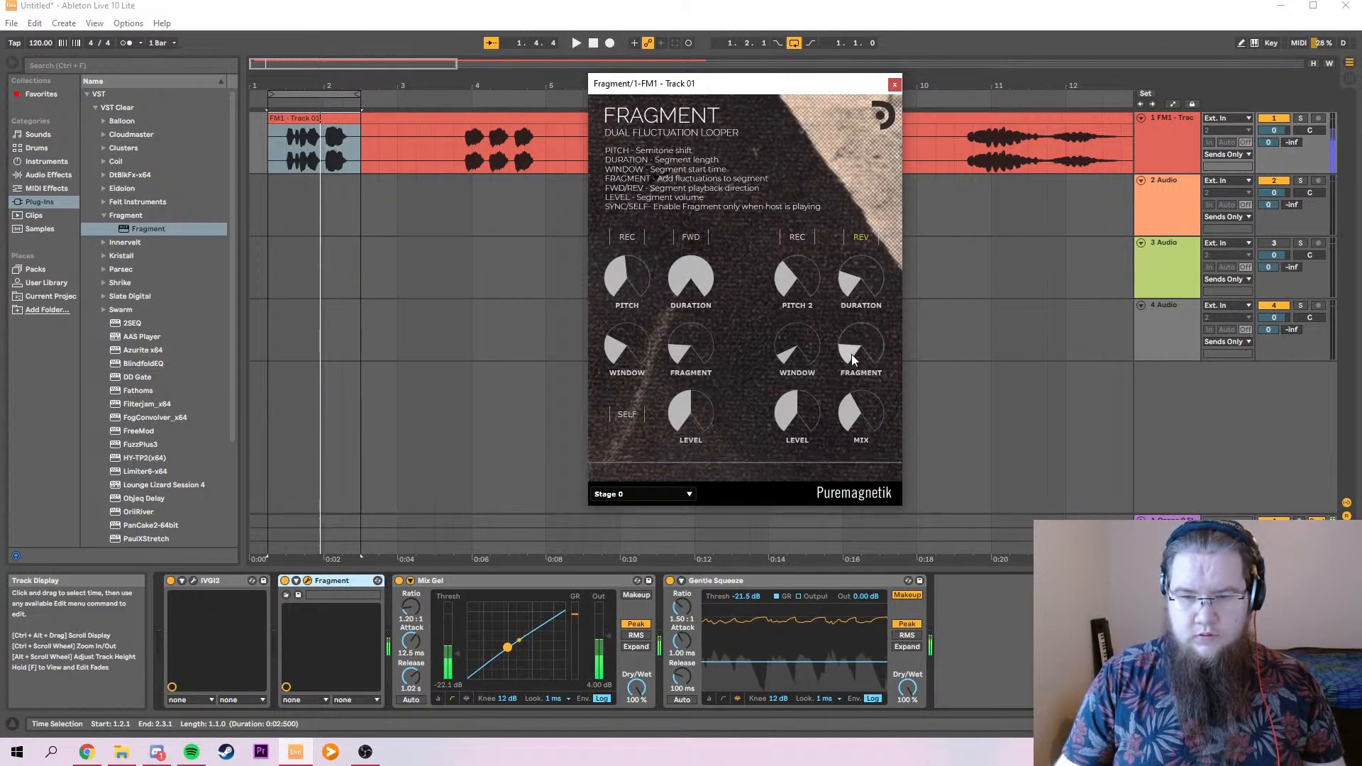
pyautogui.moveTo(796, 349); pyautogui.dragTo(796, 302)
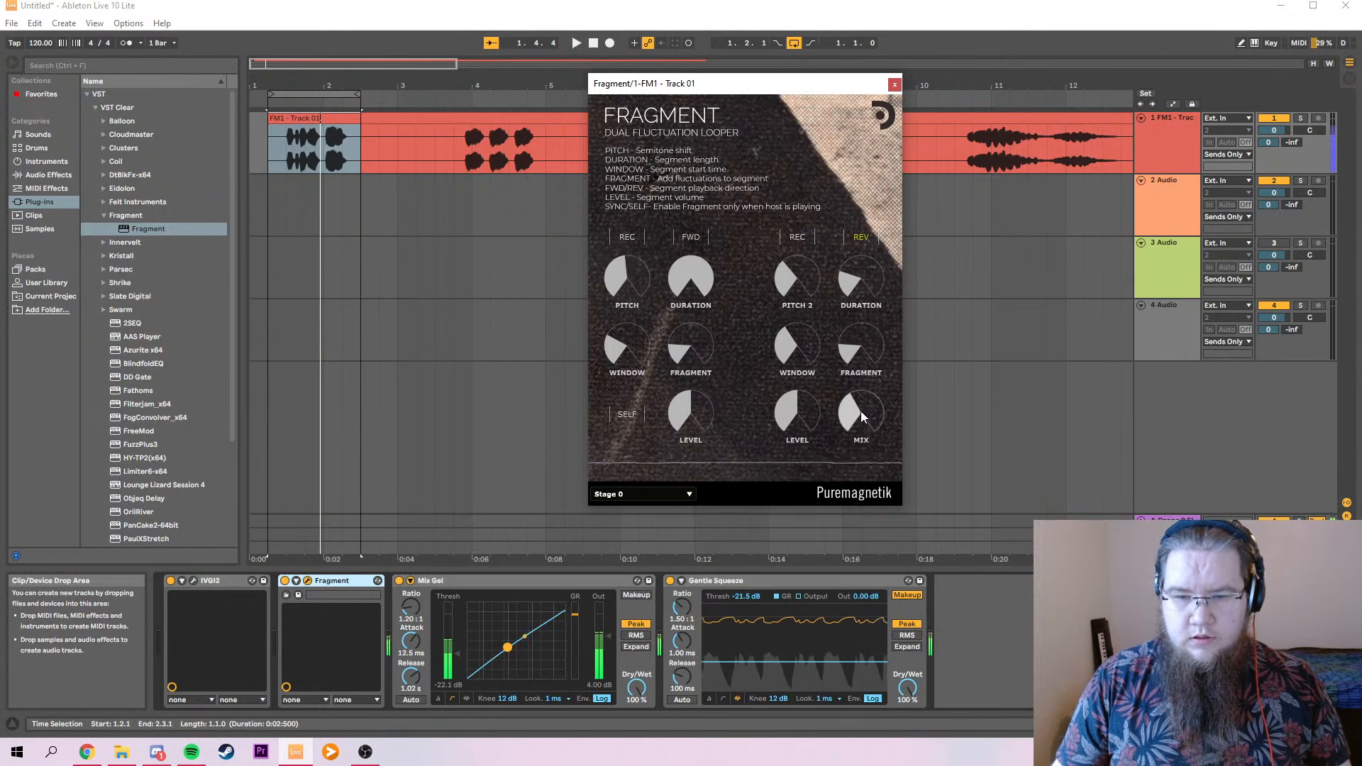
# Turn the levels of both Fragment loops down to zero.
pyautogui.moveTo(697, 401); pyautogui.dragTo(731, 610)
pyautogui.moveTo(796, 412); pyautogui.dragTo(886, 730)
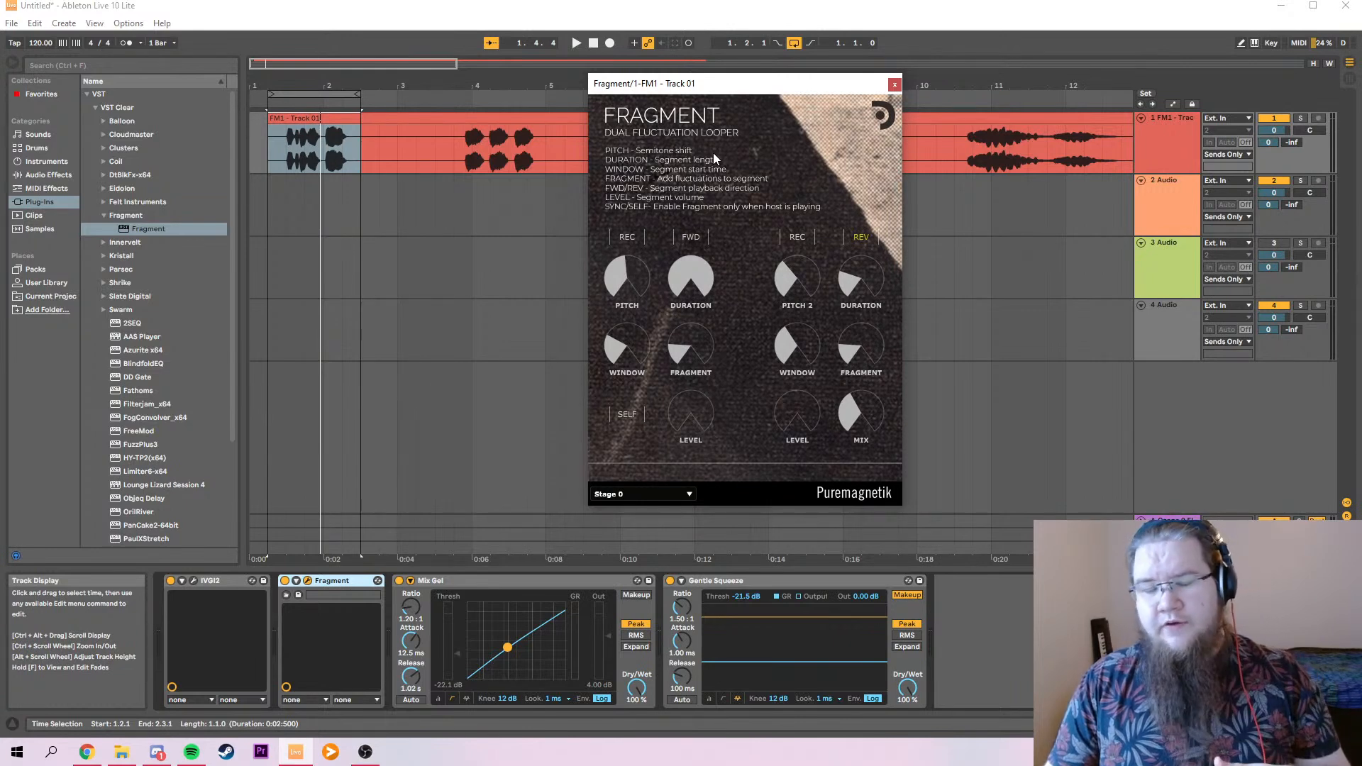
# Lower the volume of the A Ozone return track slightly in the Session mixer and return to the Arrangement.
pyautogui.click(1349, 79)
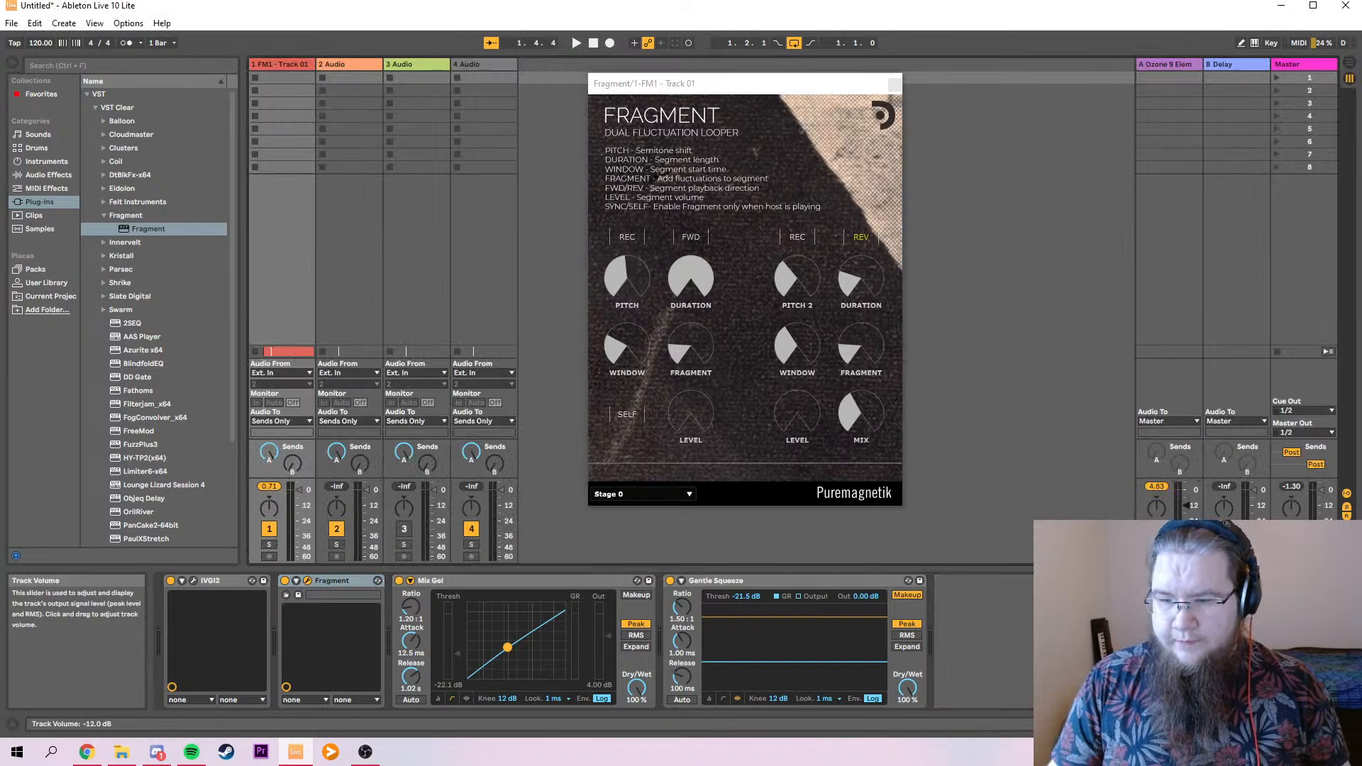
pyautogui.moveTo(1185, 505); pyautogui.dragTo(1186, 512)
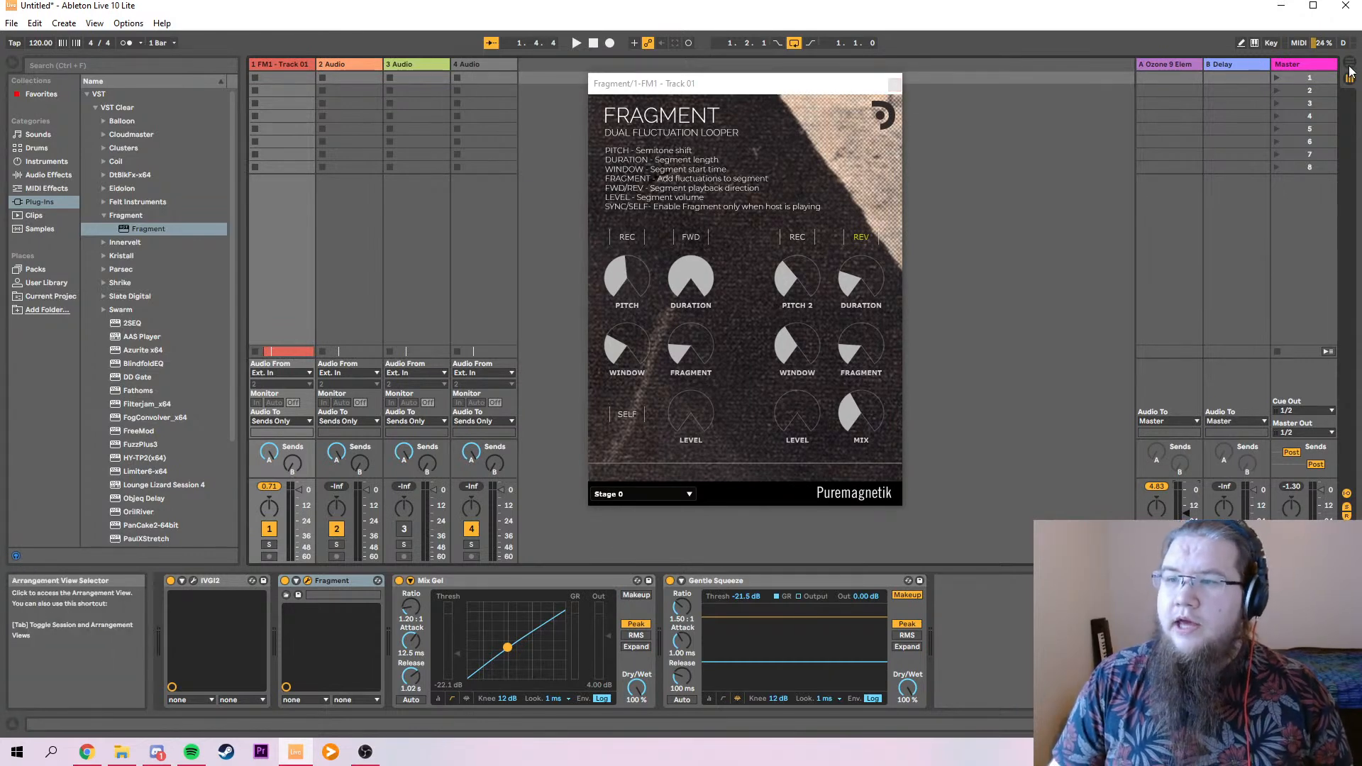
pyautogui.press('Tab')
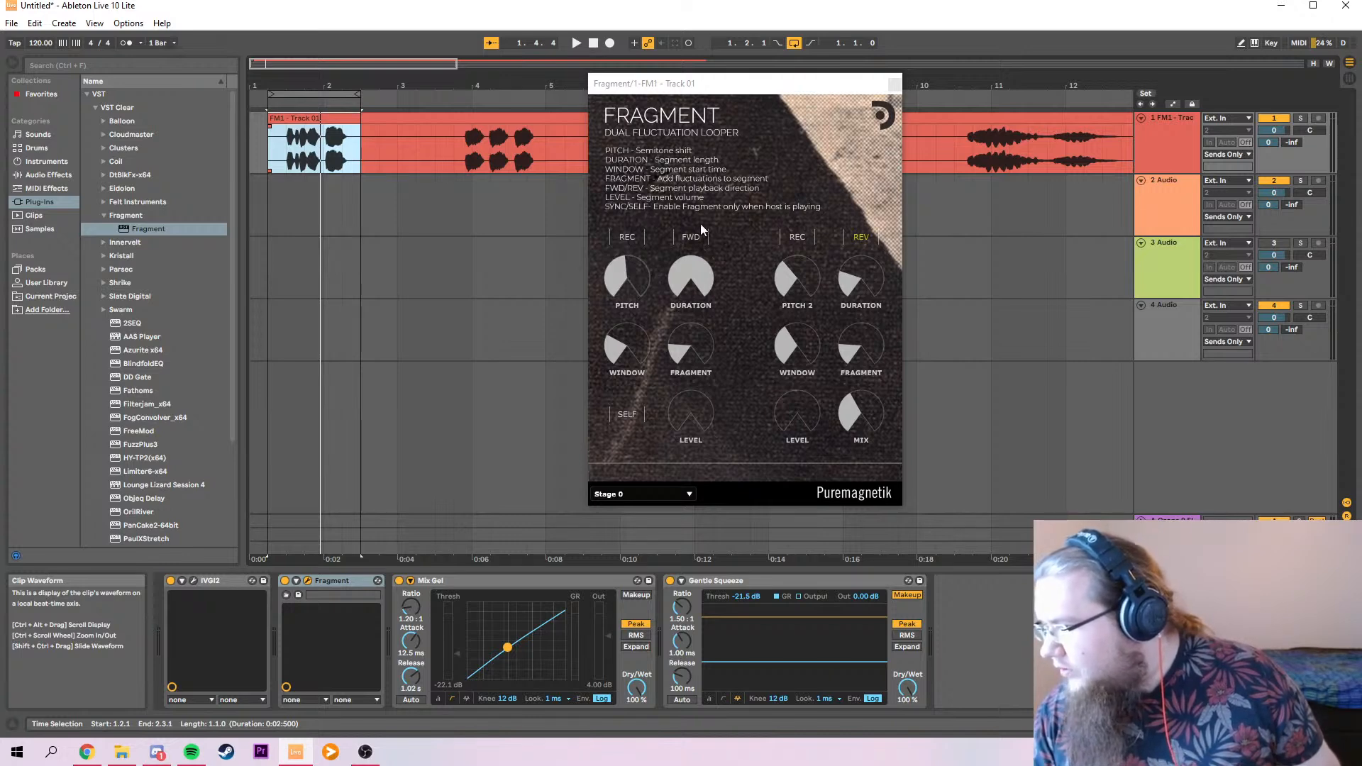
# Switch to OBS, set Desktop Audio to -4.6 dB and Mic/Aux to -0.9 dB, and minimize OBS with the stream running.
pyautogui.click(364, 753)
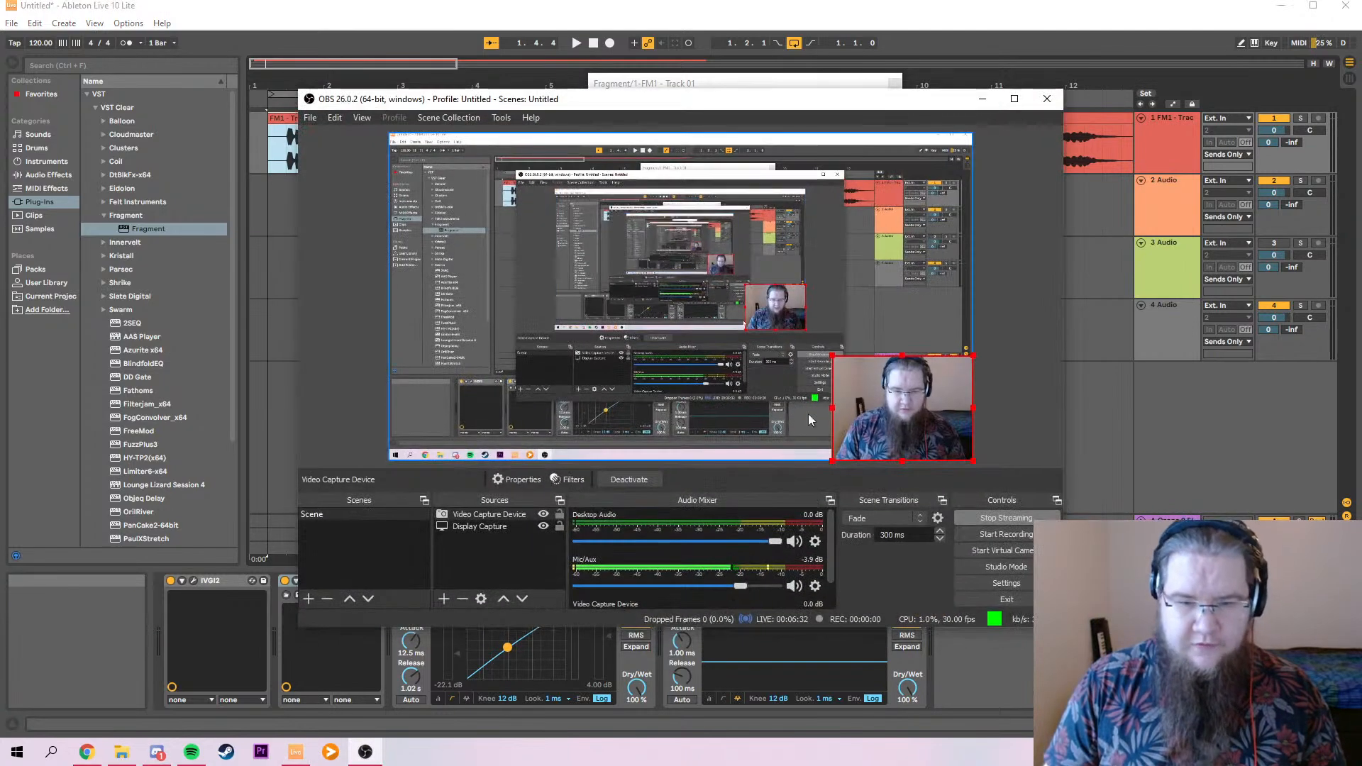
pyautogui.moveTo(774, 542); pyautogui.dragTo(737, 542)
pyautogui.click(1047, 99)
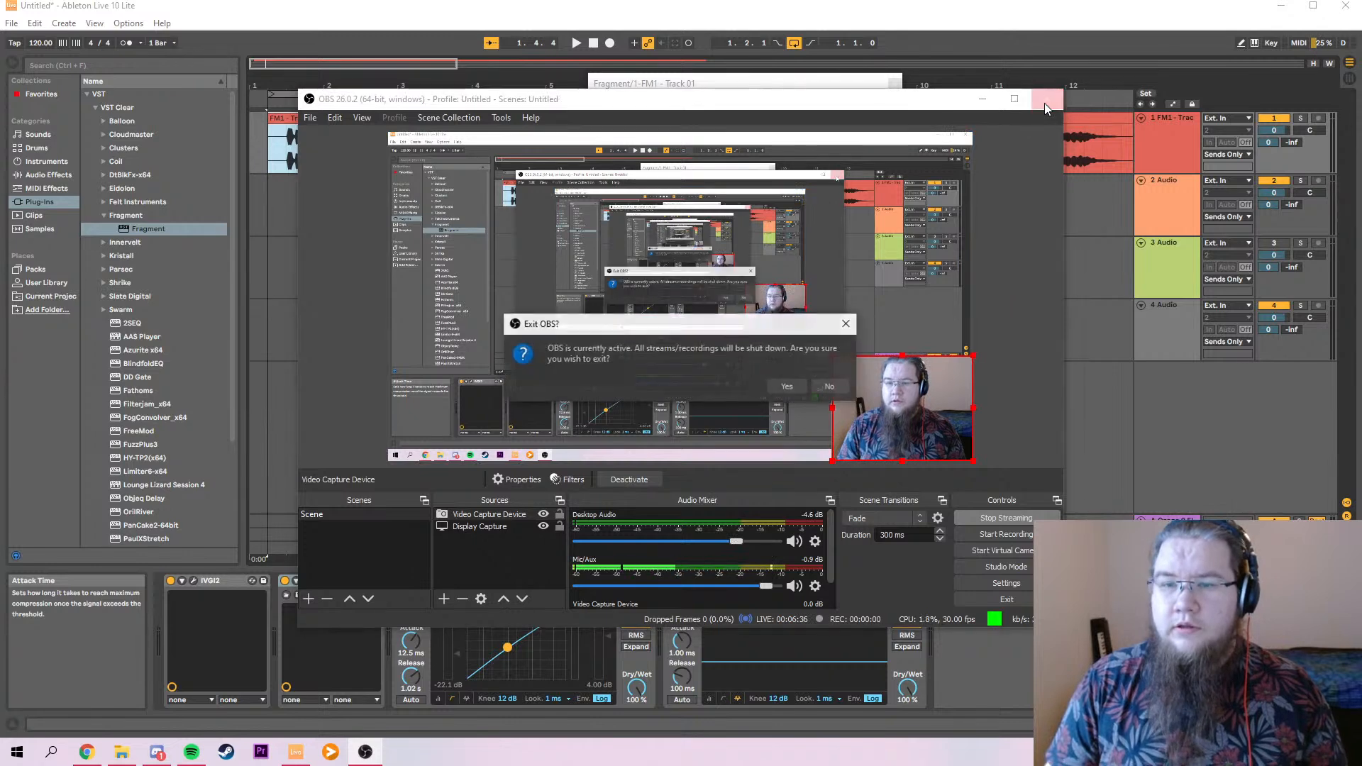
pyautogui.click(830, 386)
pyautogui.click(990, 99)
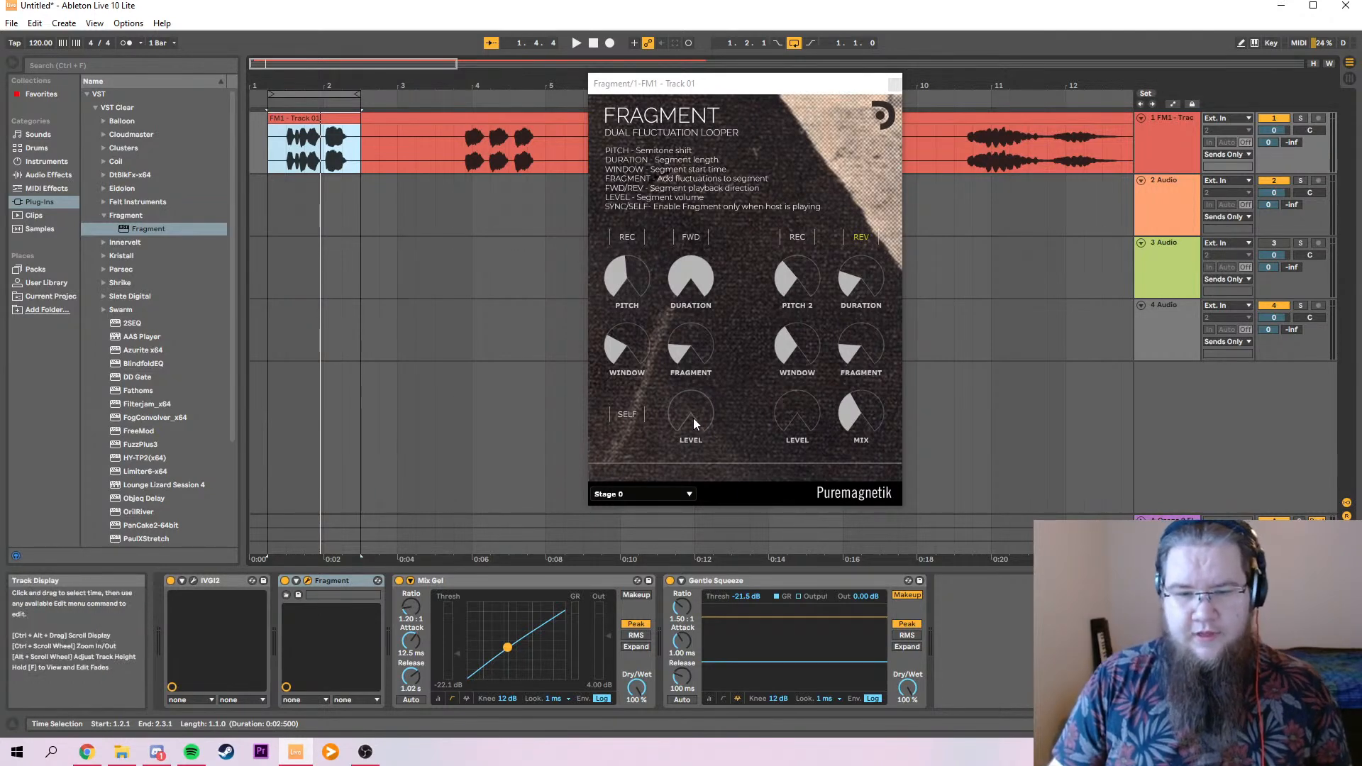
# Raise both Fragment loop levels to around half, increase the second loop's Fragment amount and lower the first loop's window.
pyautogui.moveTo(692, 418); pyautogui.dragTo(717, 348)
pyautogui.moveTo(812, 413); pyautogui.dragTo(810, 317)
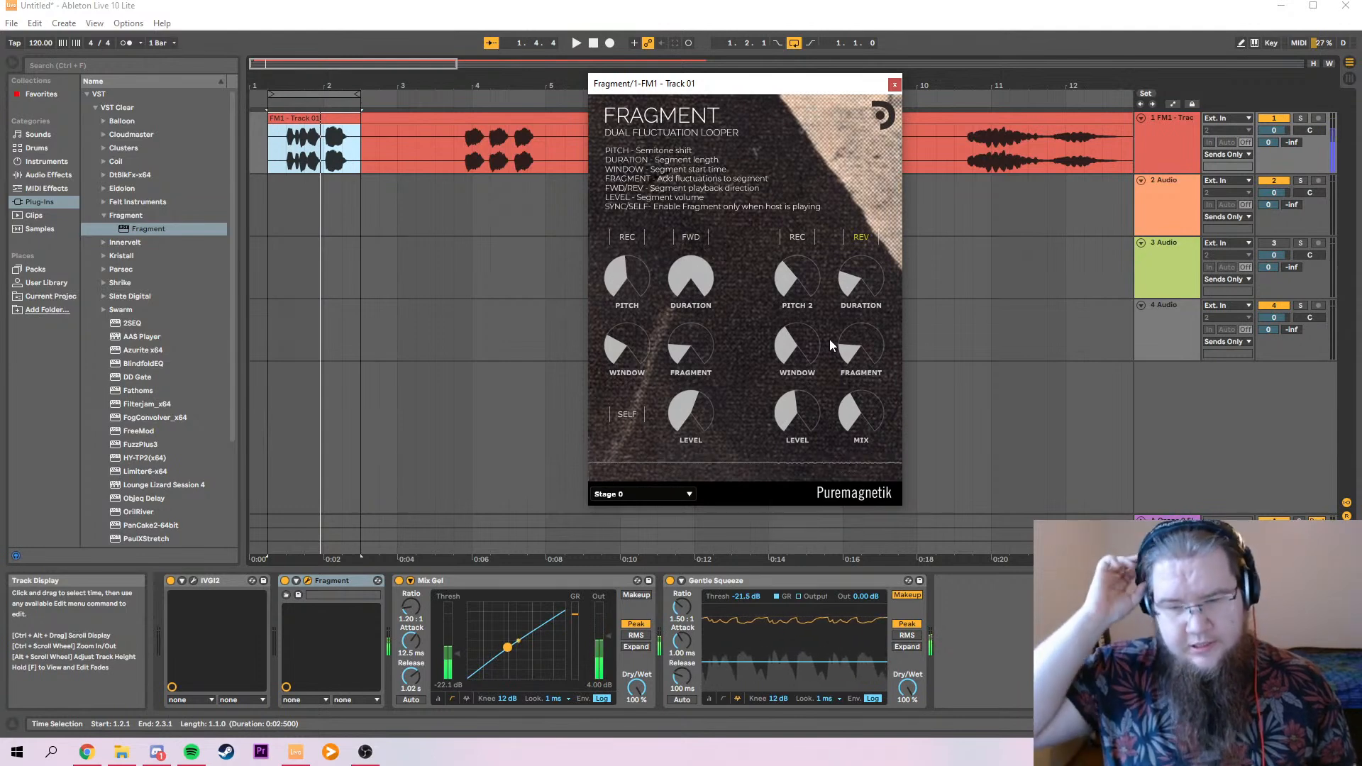
pyautogui.moveTo(856, 347); pyautogui.dragTo(863, 288)
pyautogui.moveTo(632, 331); pyautogui.dragTo(590, 466)
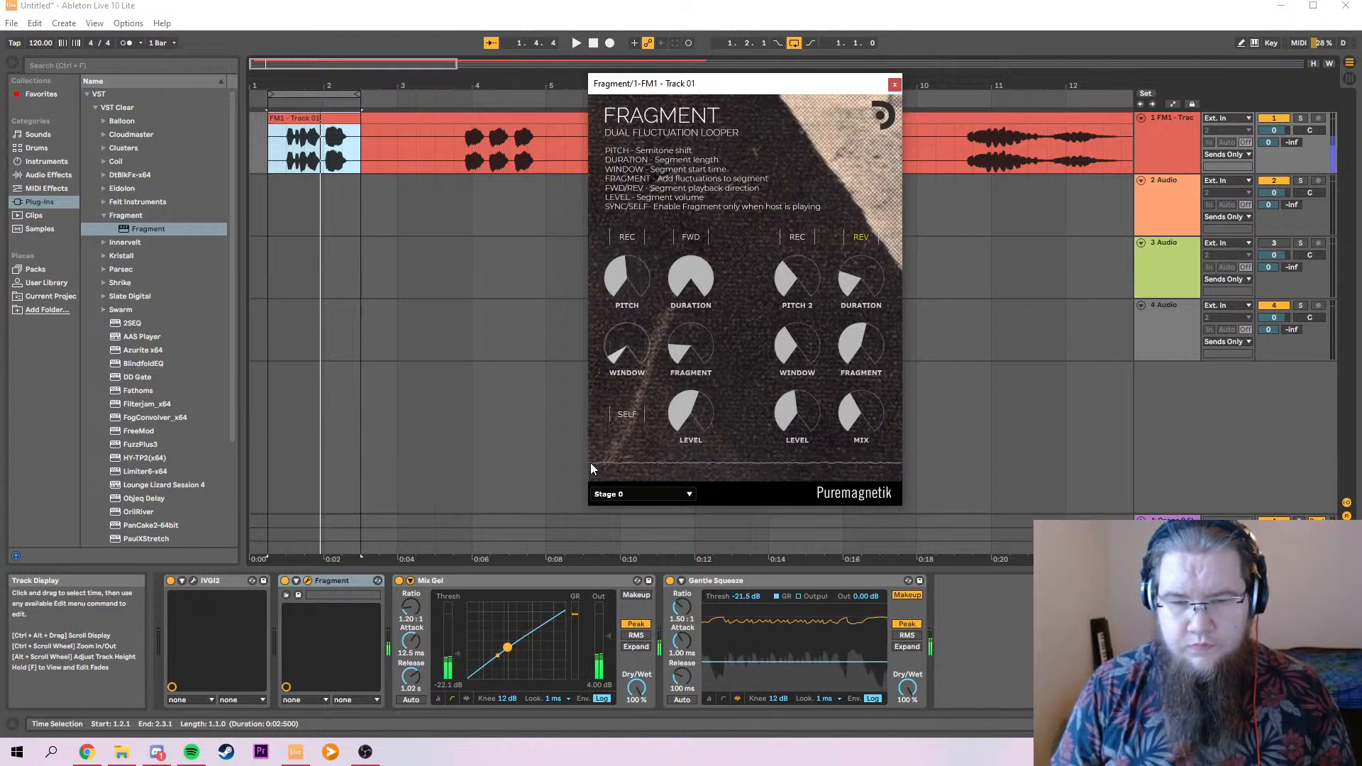
# Shorten the first loop and raise its window, lengthen the second loop and raise its pitch and level, with Mix at maximum.
pyautogui.moveTo(688, 287); pyautogui.dragTo(636, 415)
pyautogui.moveTo(795, 430); pyautogui.dragTo(798, 370)
pyautogui.moveTo(856, 404); pyautogui.dragTo(862, 249)
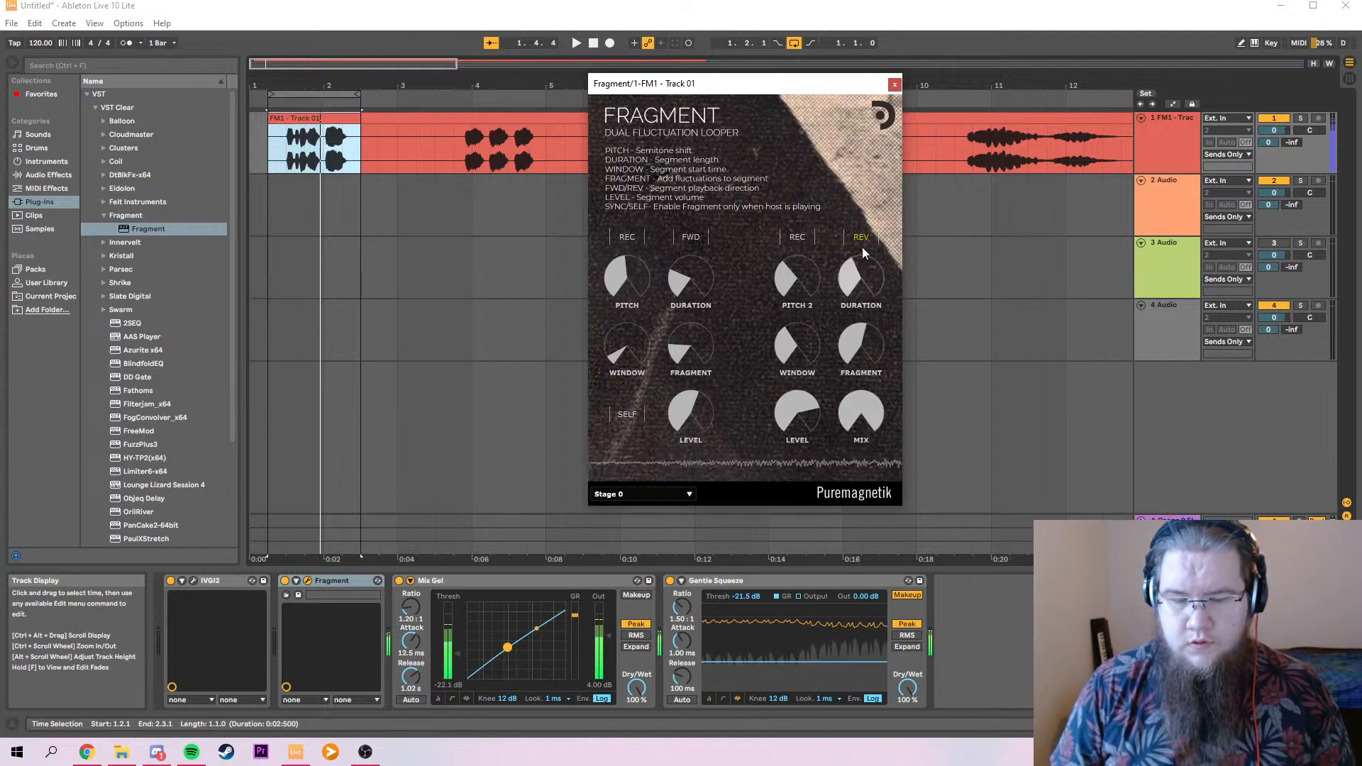
pyautogui.moveTo(778, 264)
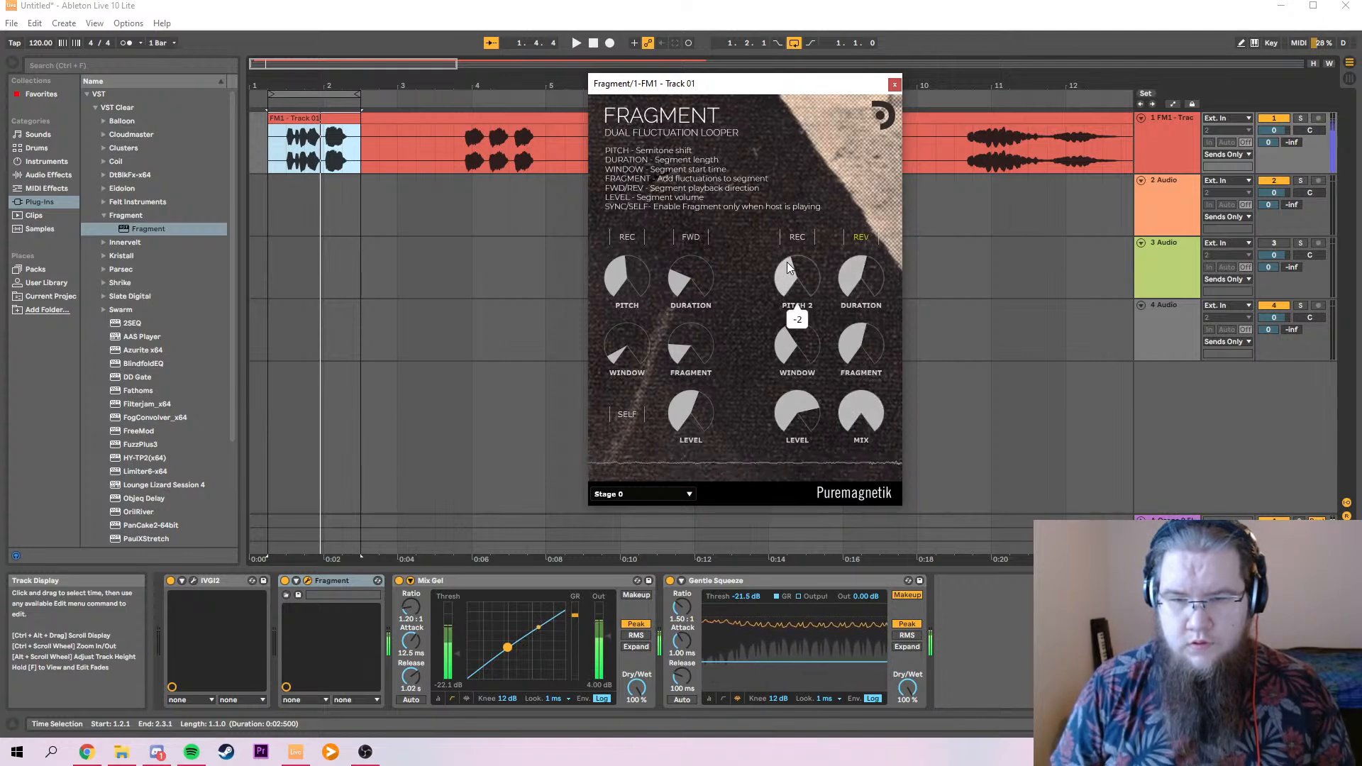
pyautogui.moveTo(638, 350); pyautogui.dragTo(648, 317)
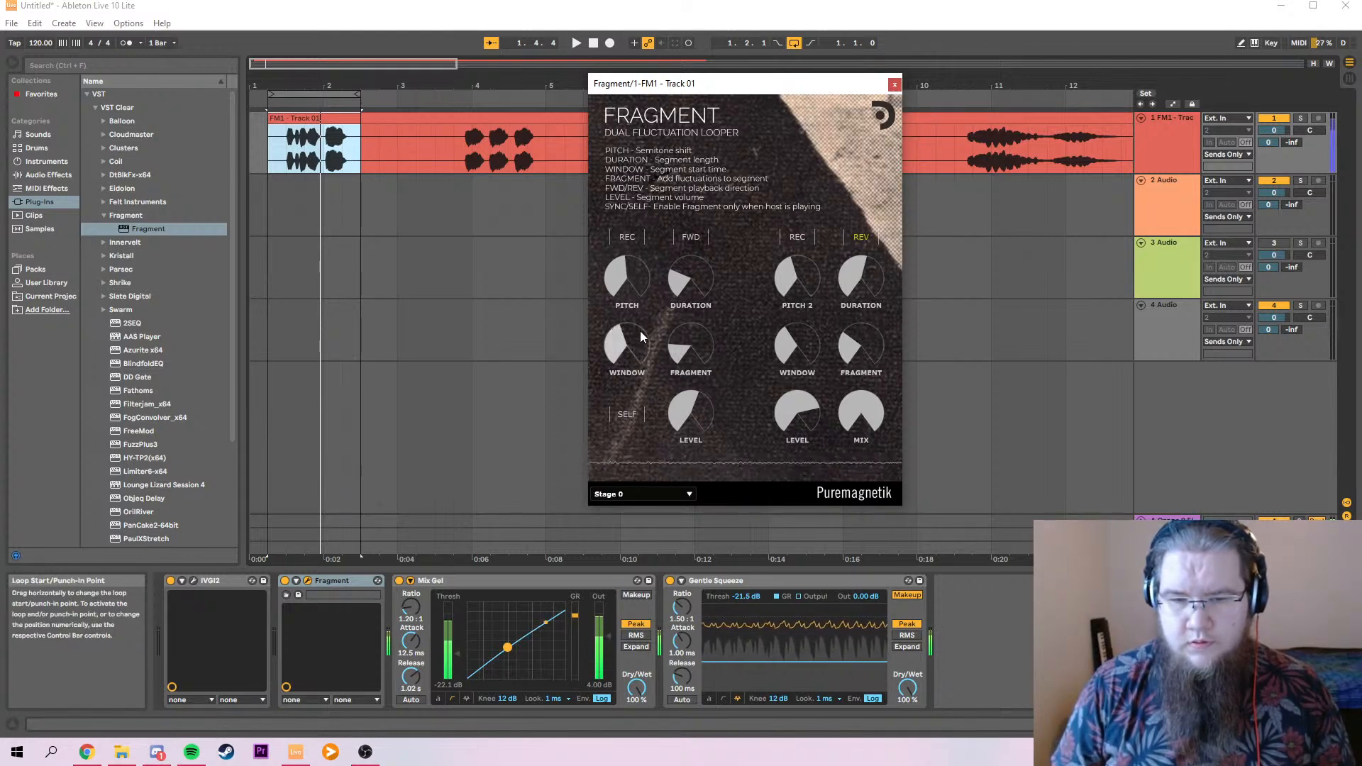
# Close the Fragment plug-in window and deactivate Fragment on the first track.
pyautogui.click(894, 85)
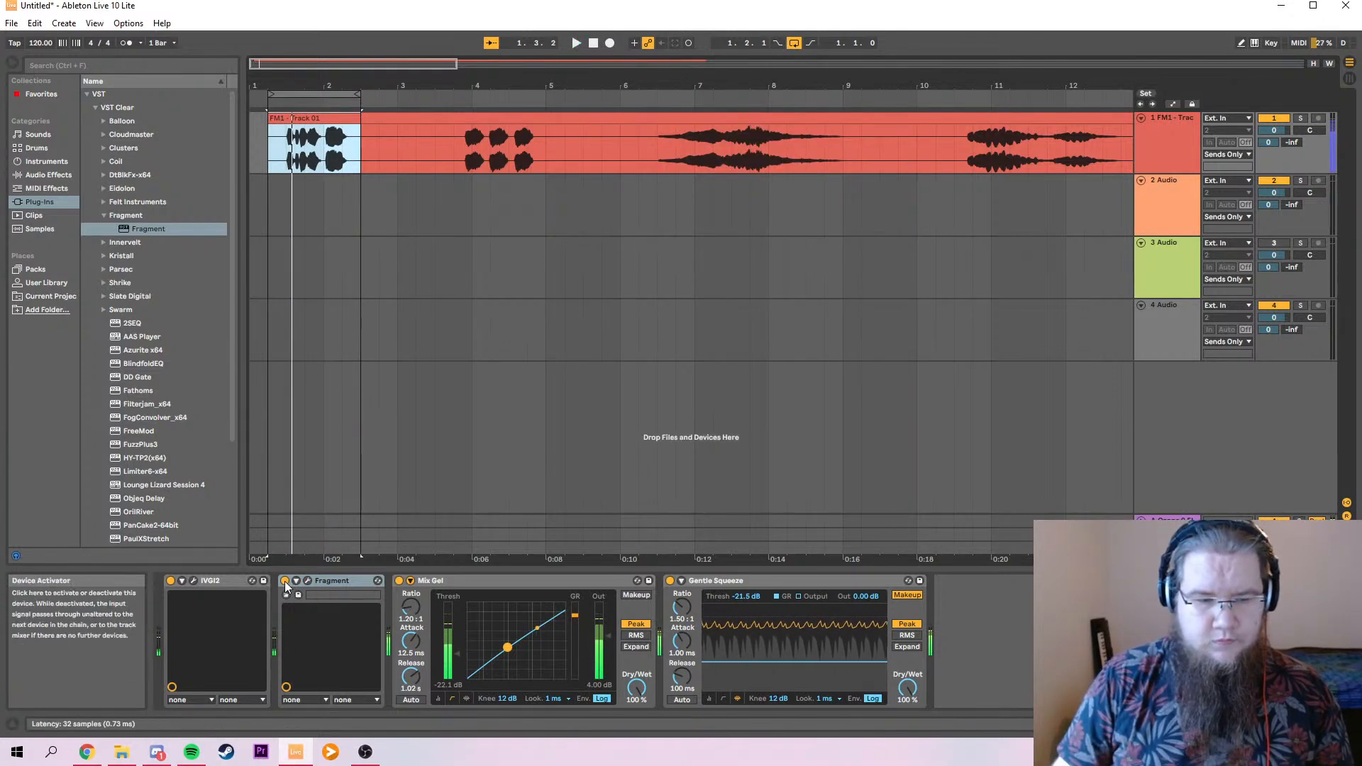
pyautogui.click(314, 594)
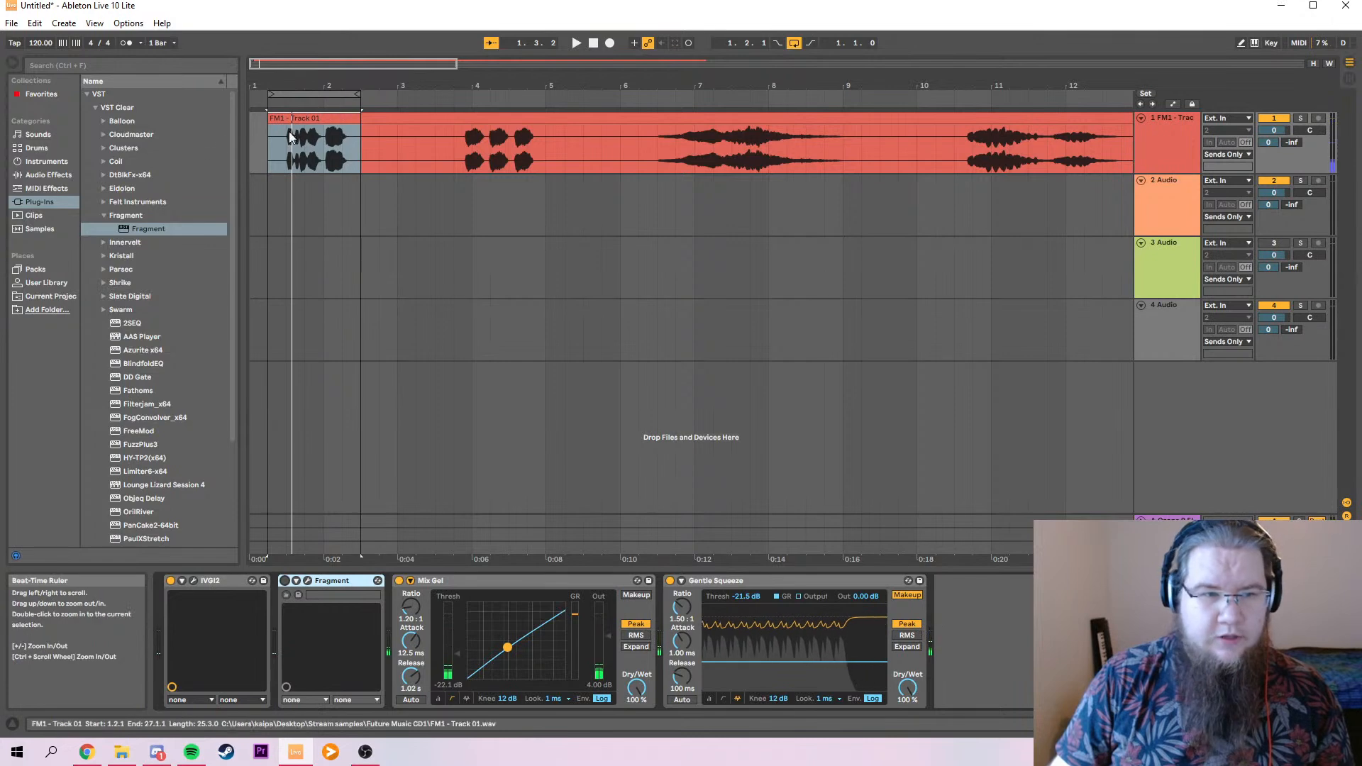
# Add the Auto Filter preset Nebulo.adv to the first track's chain directly after Fragment.
pyautogui.click(102, 215)
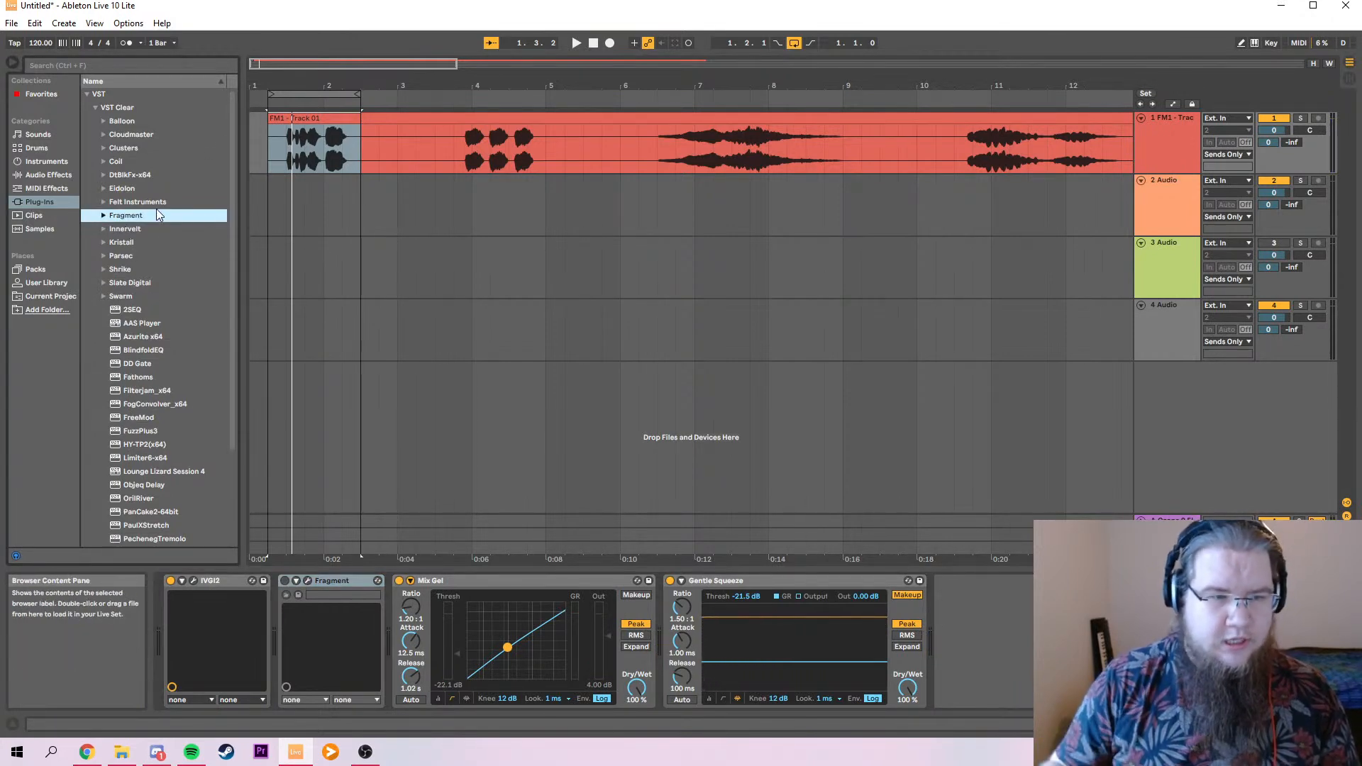
pyautogui.click(41, 174)
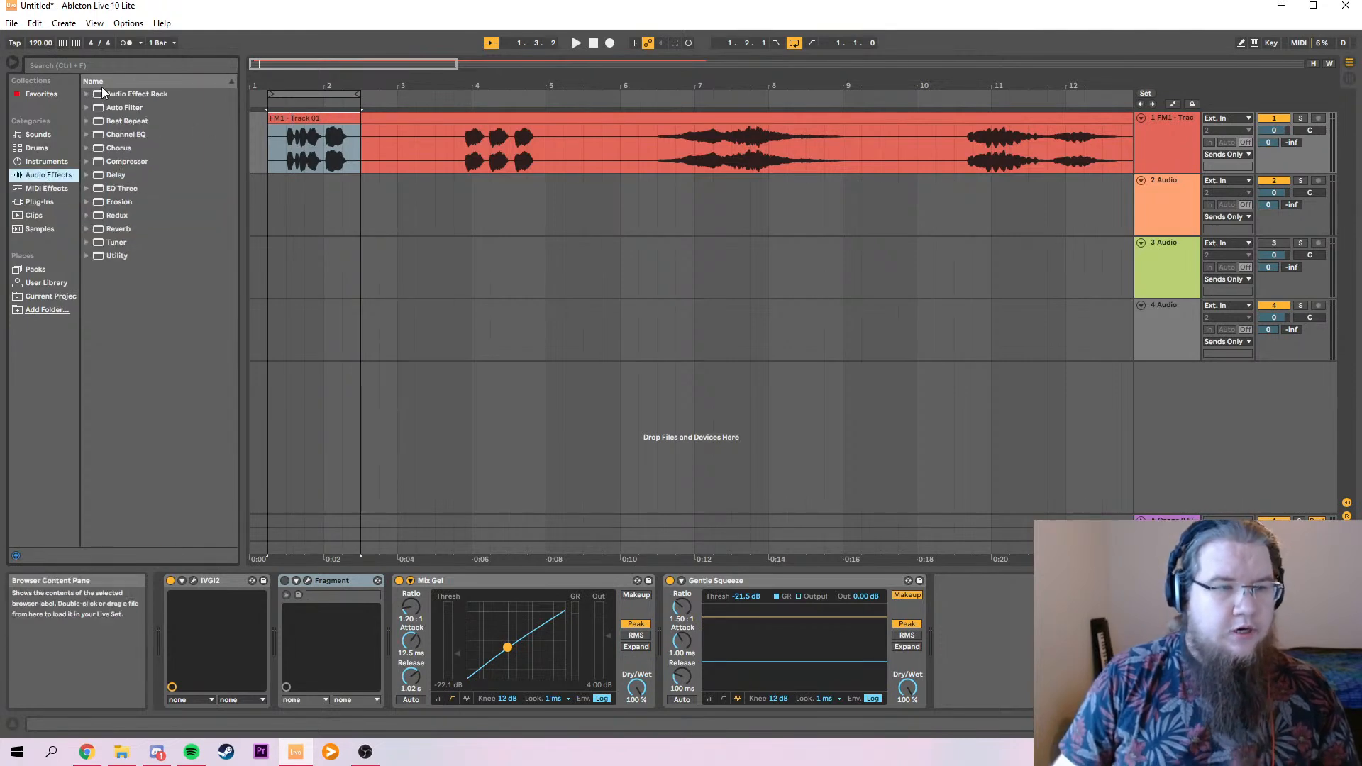
pyautogui.click(87, 121)
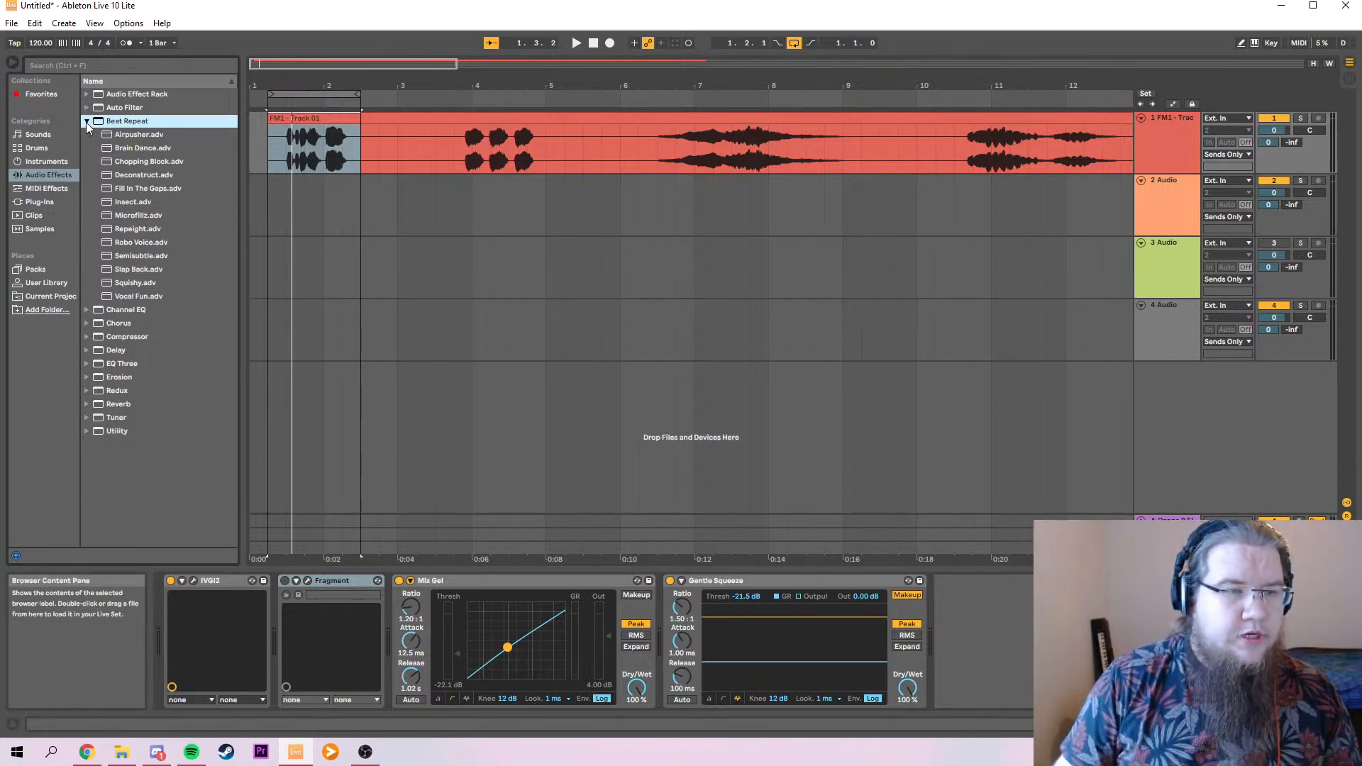
pyautogui.click(87, 122)
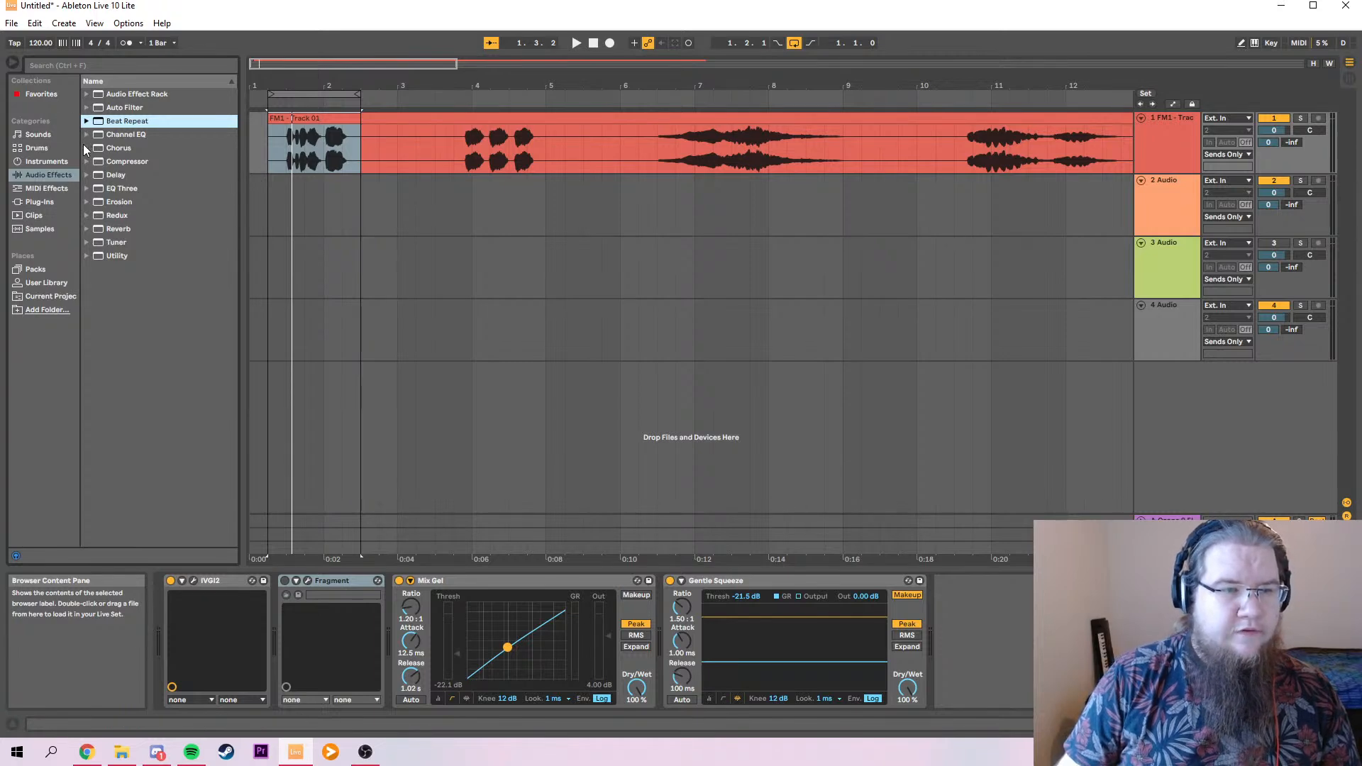
pyautogui.click(87, 108)
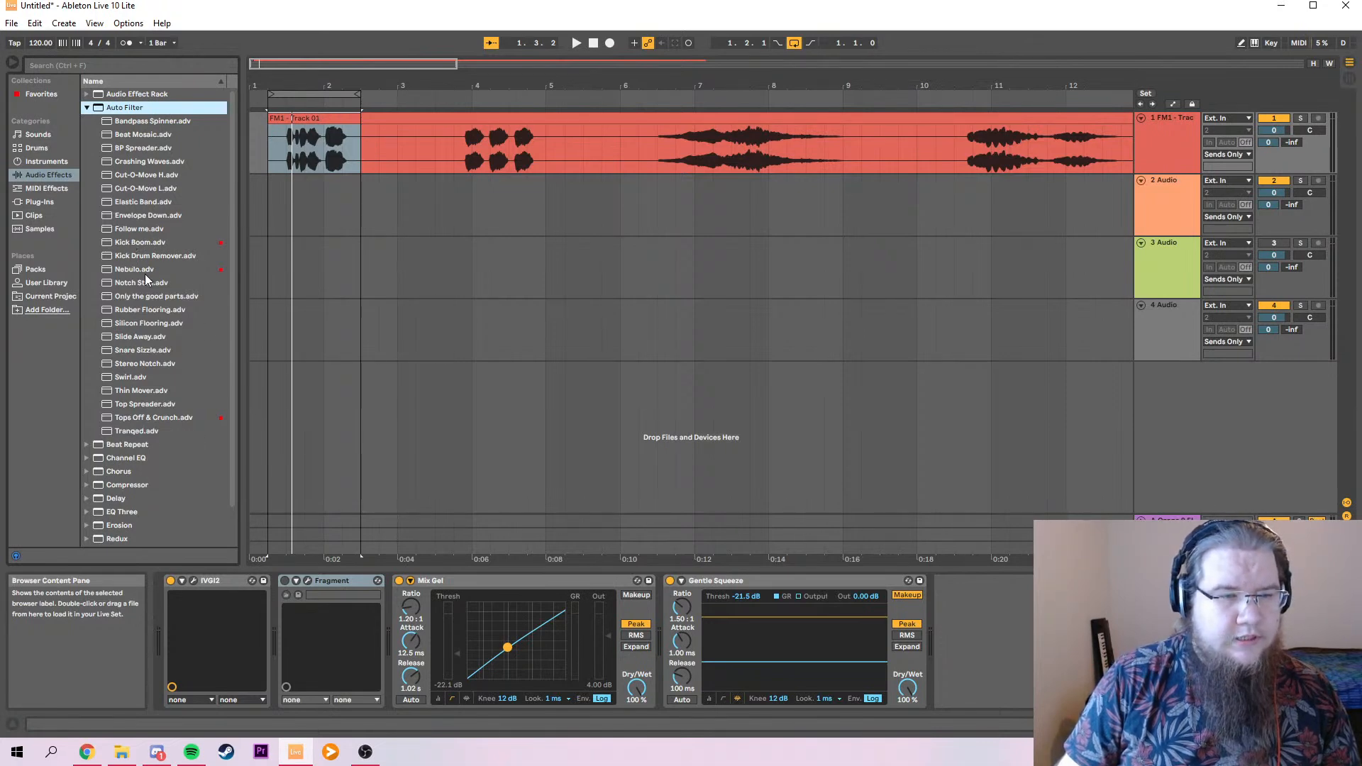
pyautogui.moveTo(137, 273)
pyautogui.mouseDown()
pyautogui.moveTo(324, 573)
pyautogui.moveTo(390, 607)
pyautogui.mouseUp()
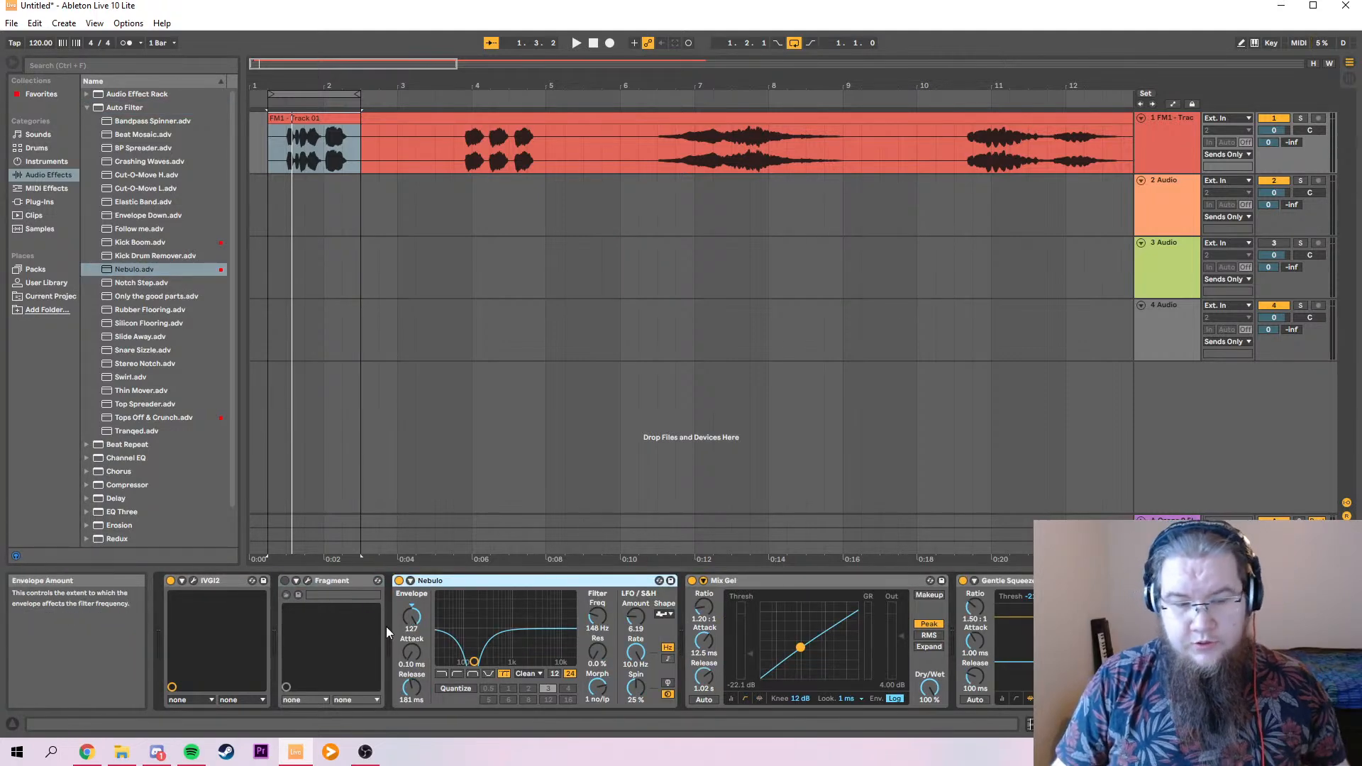
# Reactivate Fragment and set the Nebulo filter's frequency to 476 Hz and its Morph to 63.
pyautogui.click(284, 581)
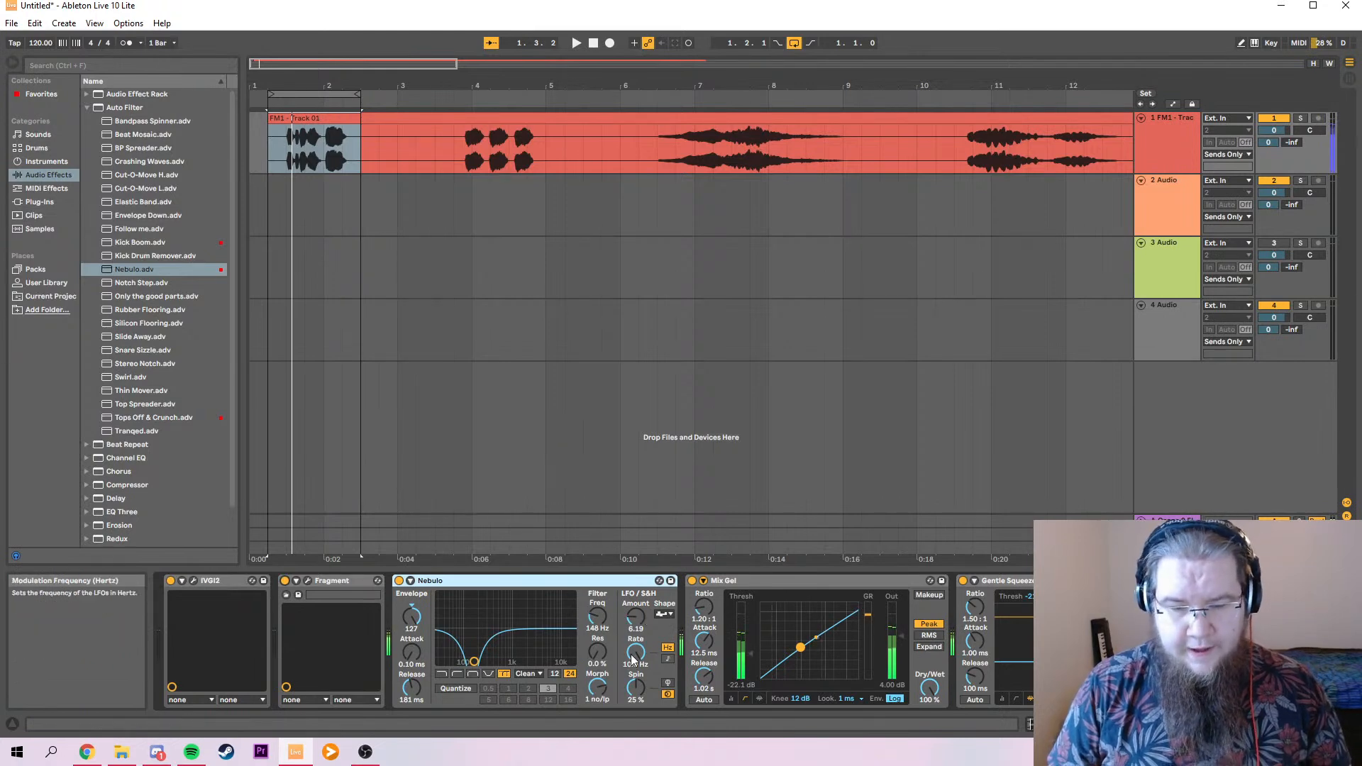
pyautogui.moveTo(473, 662); pyautogui.dragTo(497, 658)
pyautogui.moveTo(600, 660)
pyautogui.mouseDown()
pyautogui.moveTo(594, 678)
pyautogui.moveTo(595, 652)
pyautogui.mouseUp()
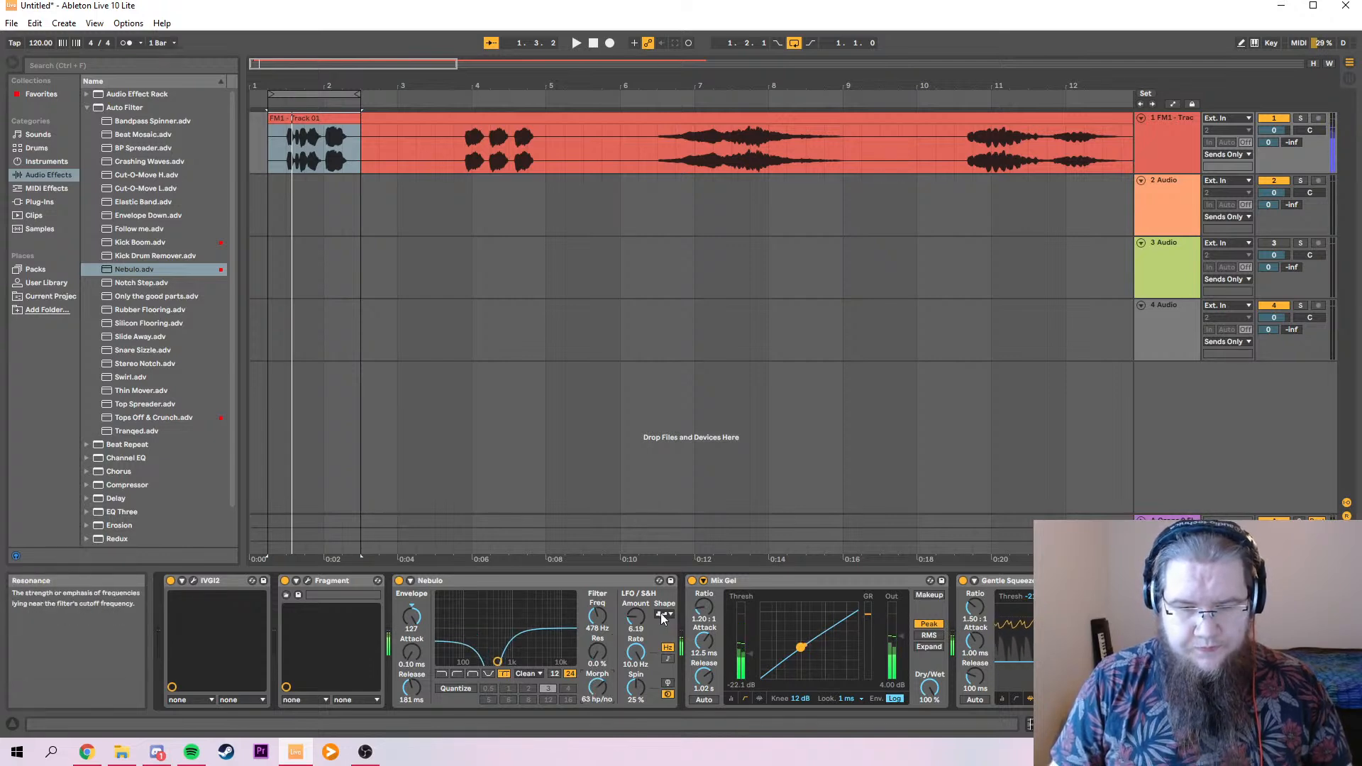
# Set Nebulo's LFO amount to 0.00, rate to 0.01 Hz and spin to 50 %, with envelope 62.5, attack 21.2 ms and release 257 ms.
pyautogui.moveTo(639, 617); pyautogui.dragTo(638, 738)
pyautogui.moveTo(636, 686); pyautogui.dragTo(635, 667)
pyautogui.moveTo(411, 616); pyautogui.dragTo(411, 648)
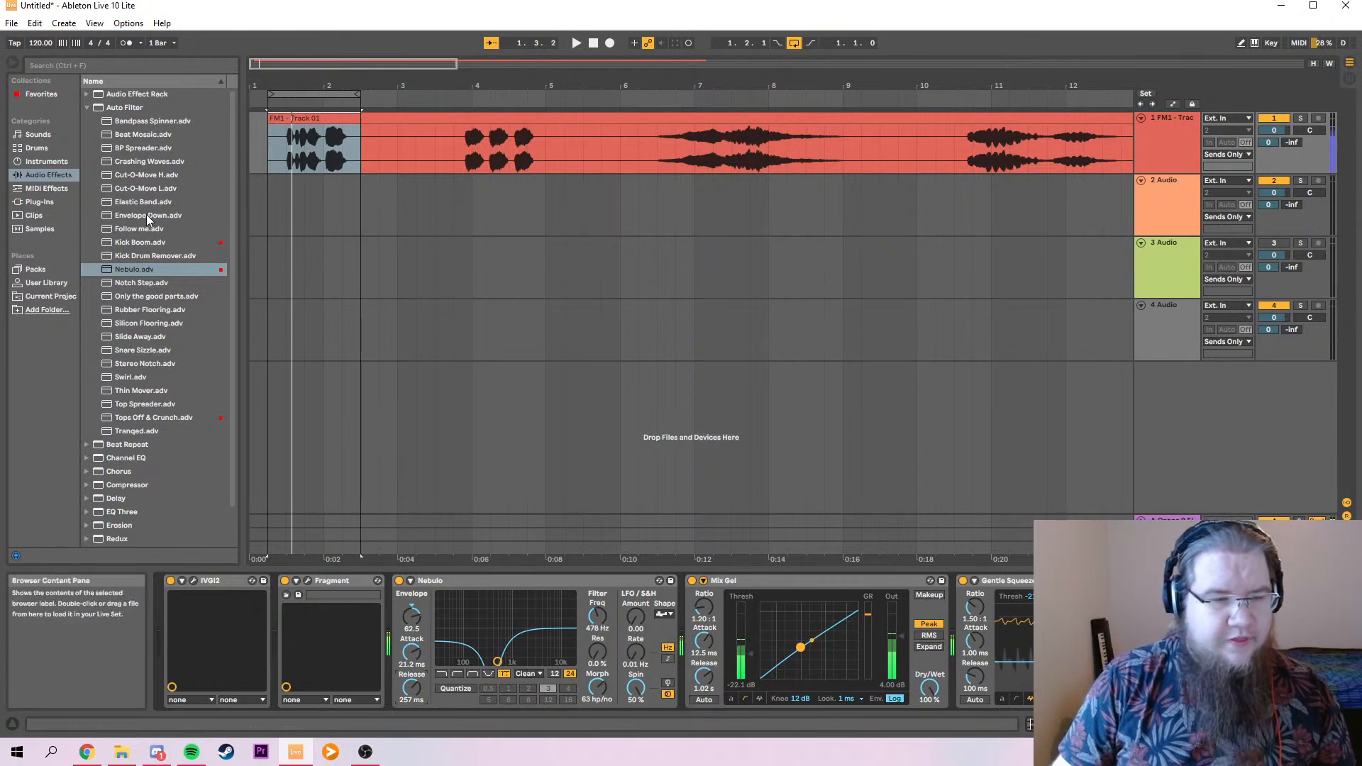
# Collapse the Auto Filter presets in the browser and deactivate Fragment on the first track again.
pyautogui.click(85, 107)
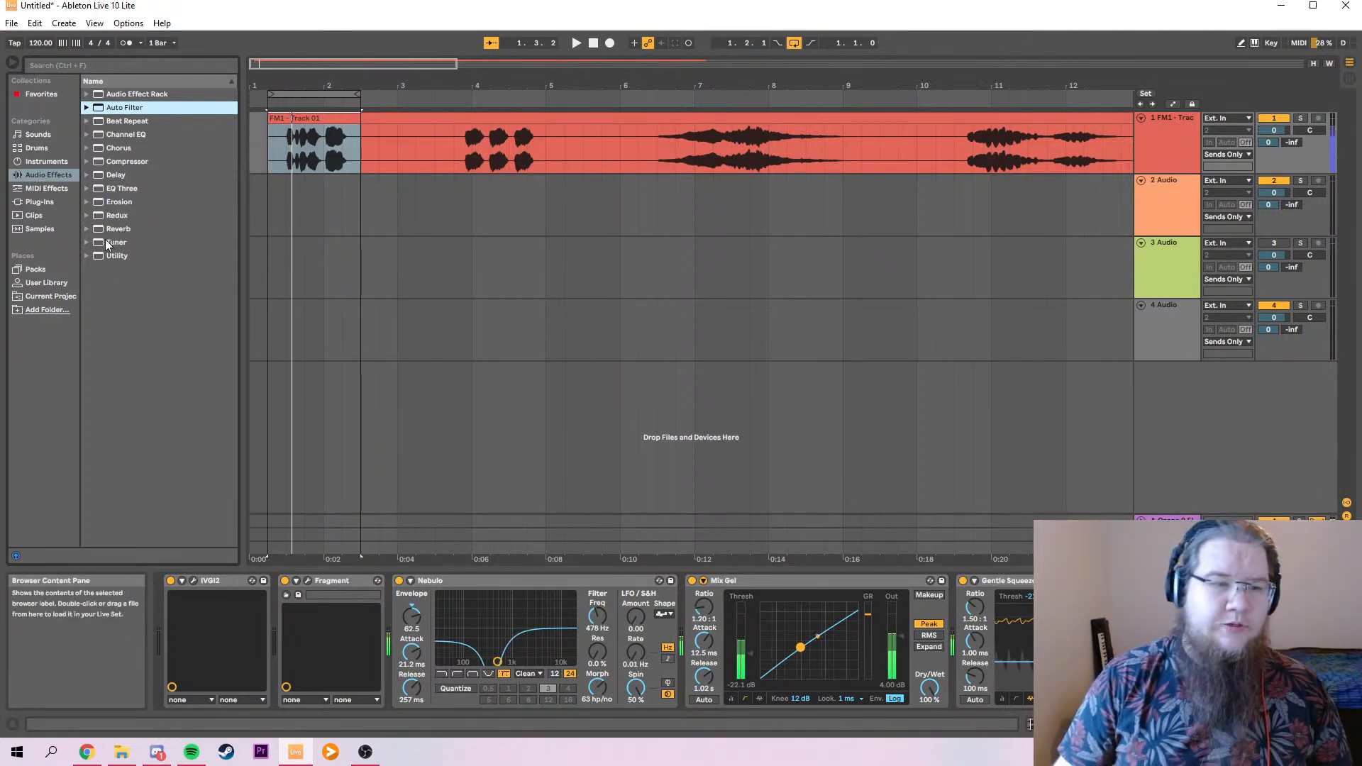
pyautogui.click(285, 581)
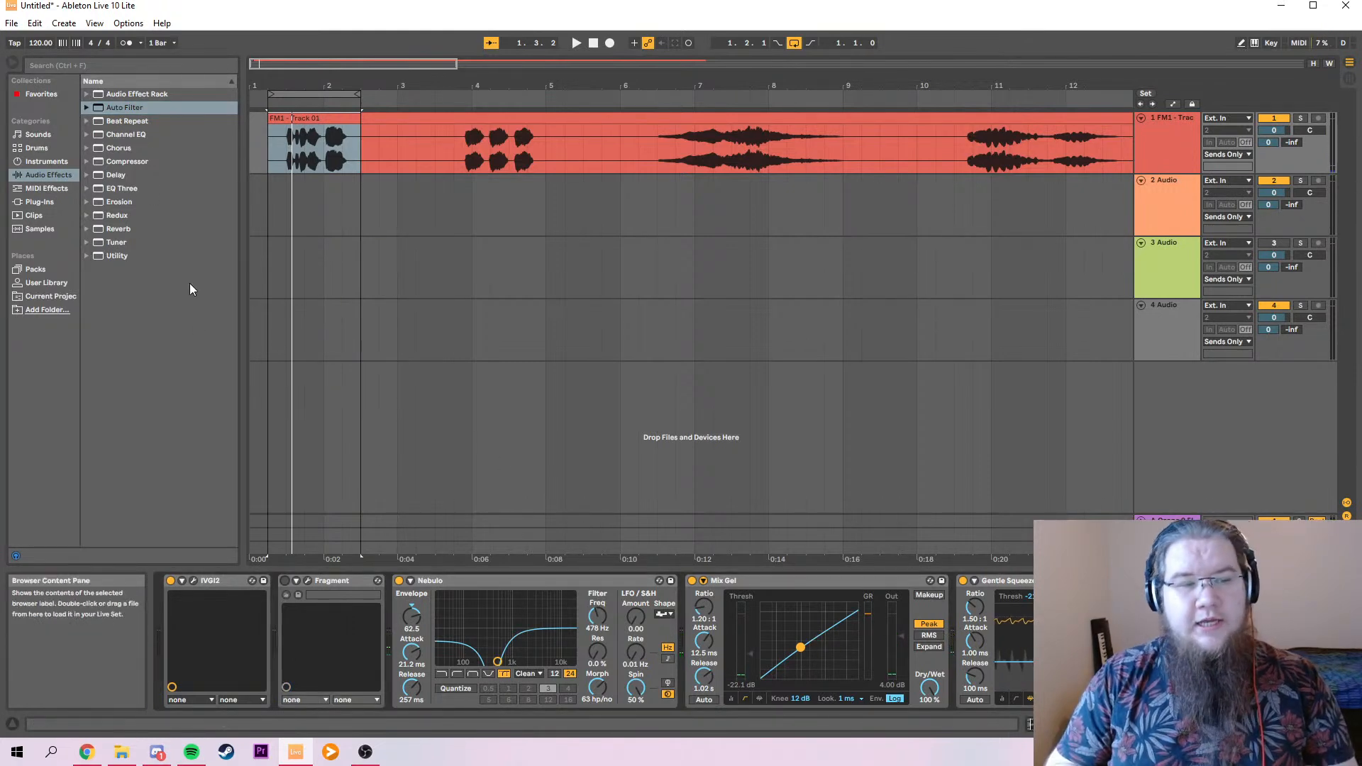
# Add AudioThing's Outer Space VST3 plug-in to the first track's chain directly after Nebulo.
pyautogui.click(44, 201)
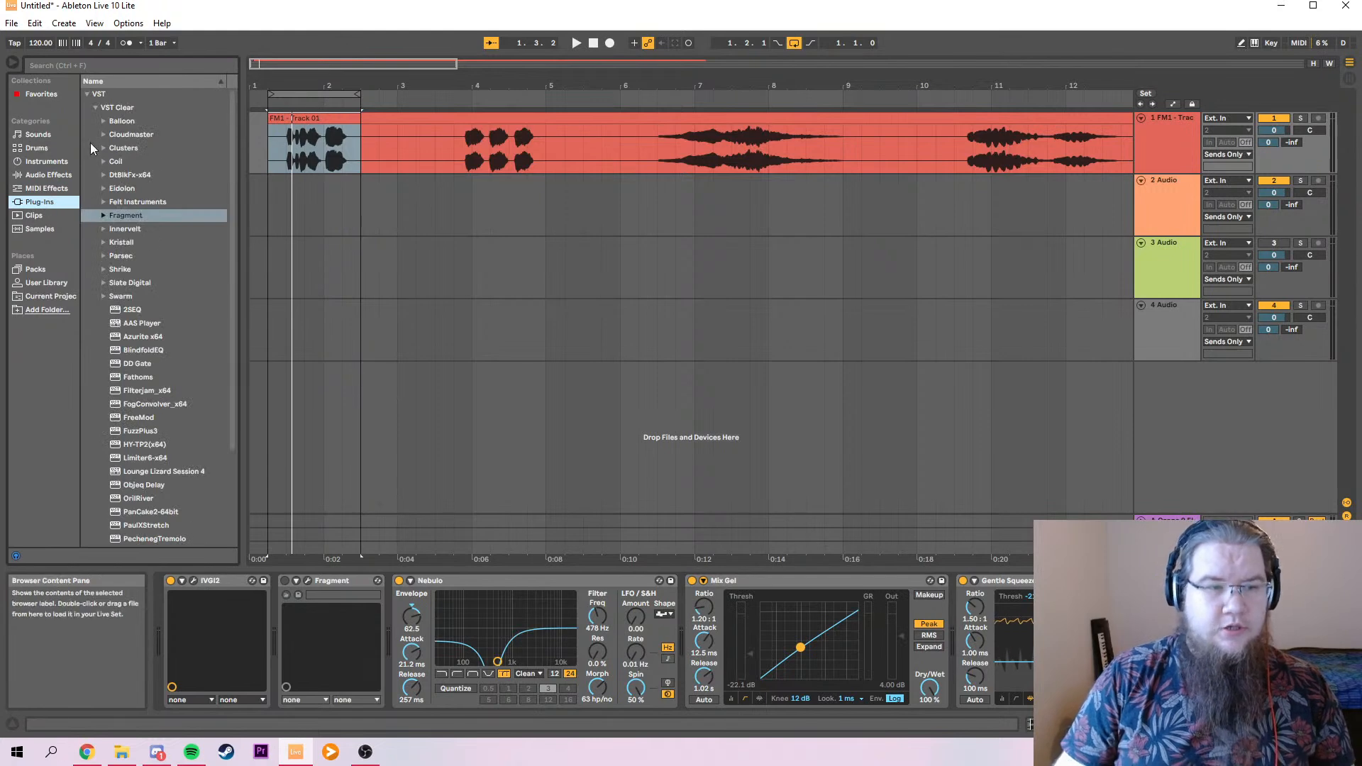
pyautogui.click(87, 94)
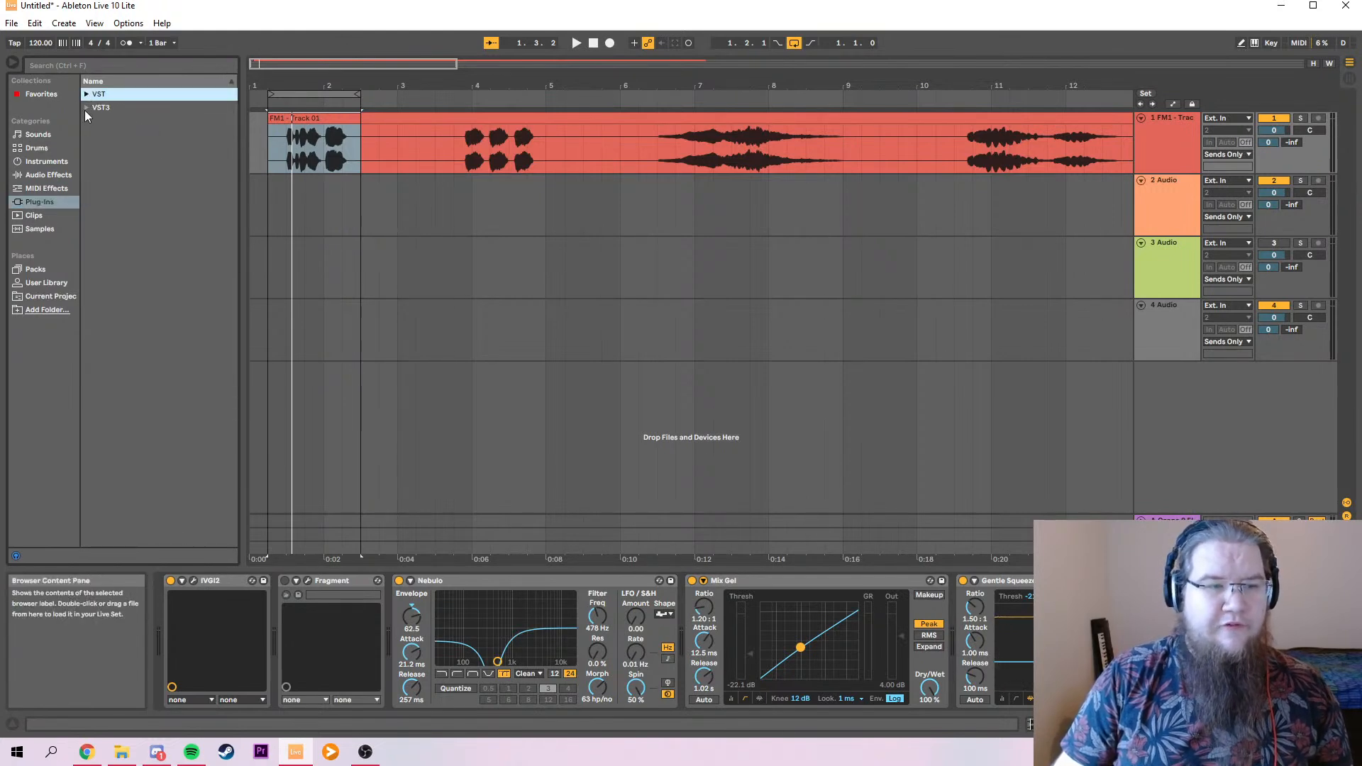
pyautogui.click(86, 108)
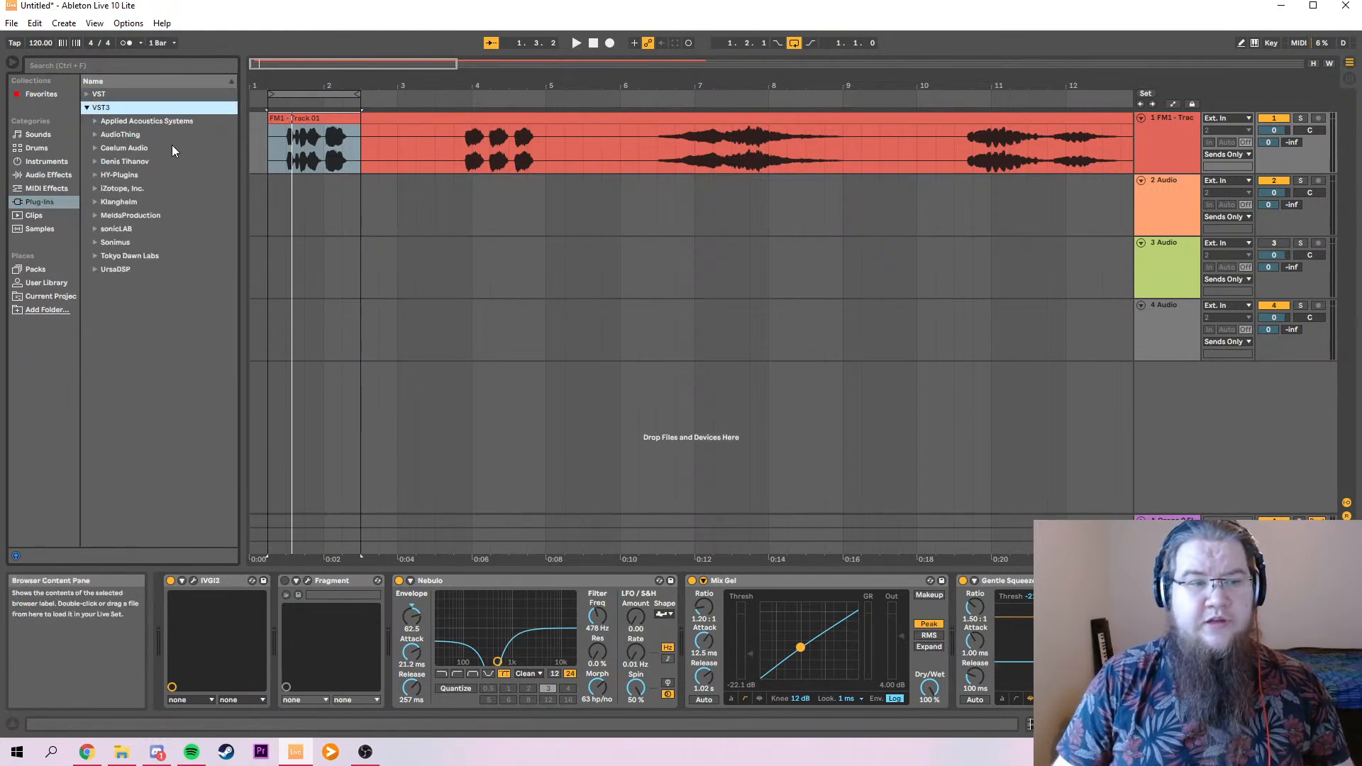
pyautogui.click(93, 134)
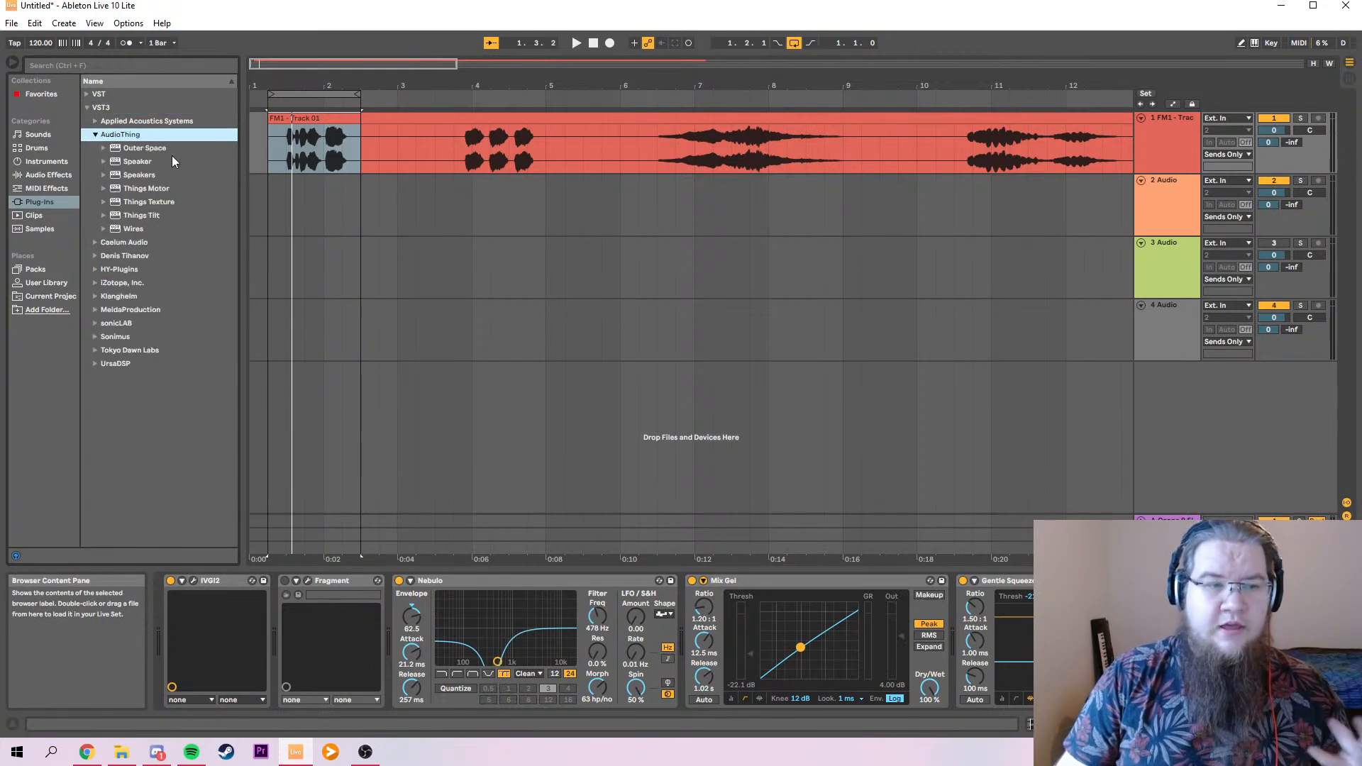
pyautogui.doubleClick(138, 148)
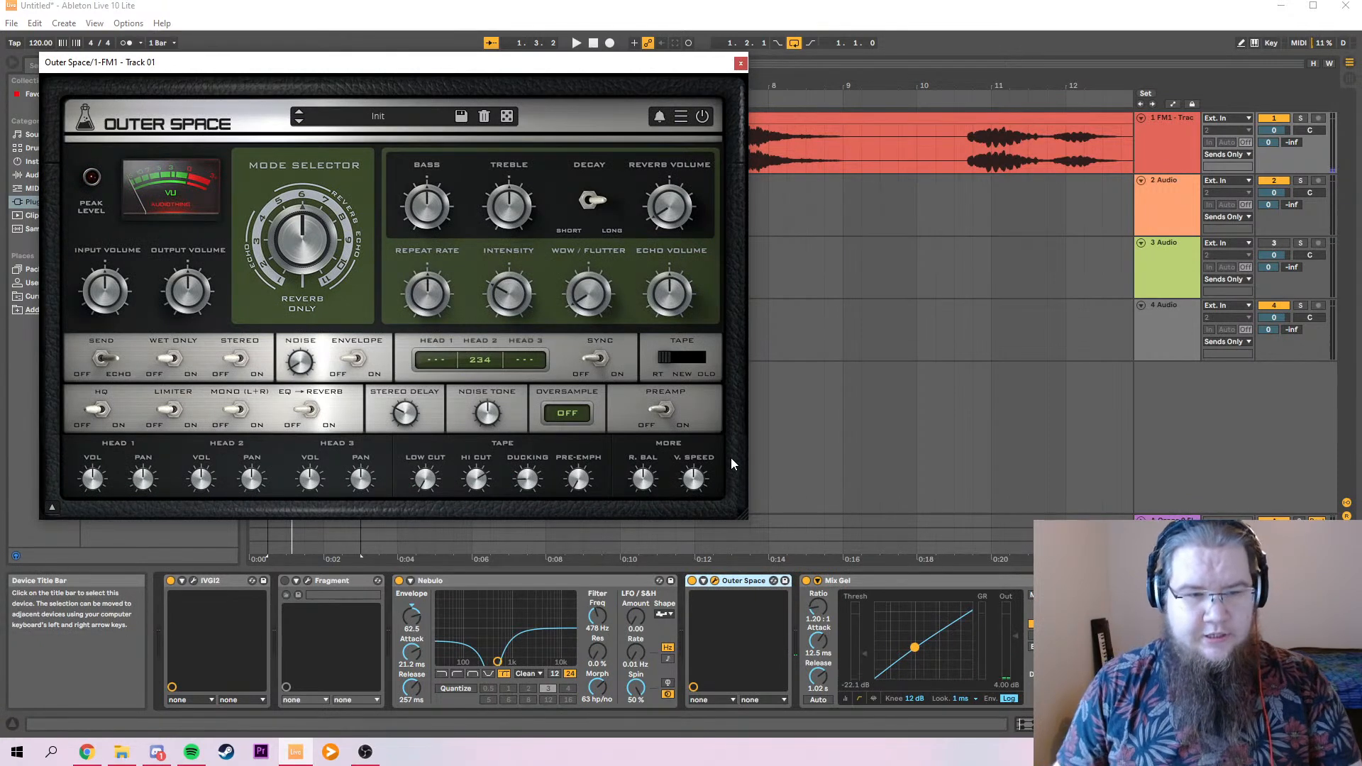
# Set Outer Space's mode selector to the combination of heads 1 and 3, Decay to Short and Tape towards Old.
pyautogui.moveTo(305, 254); pyautogui.dragTo(319, 156)
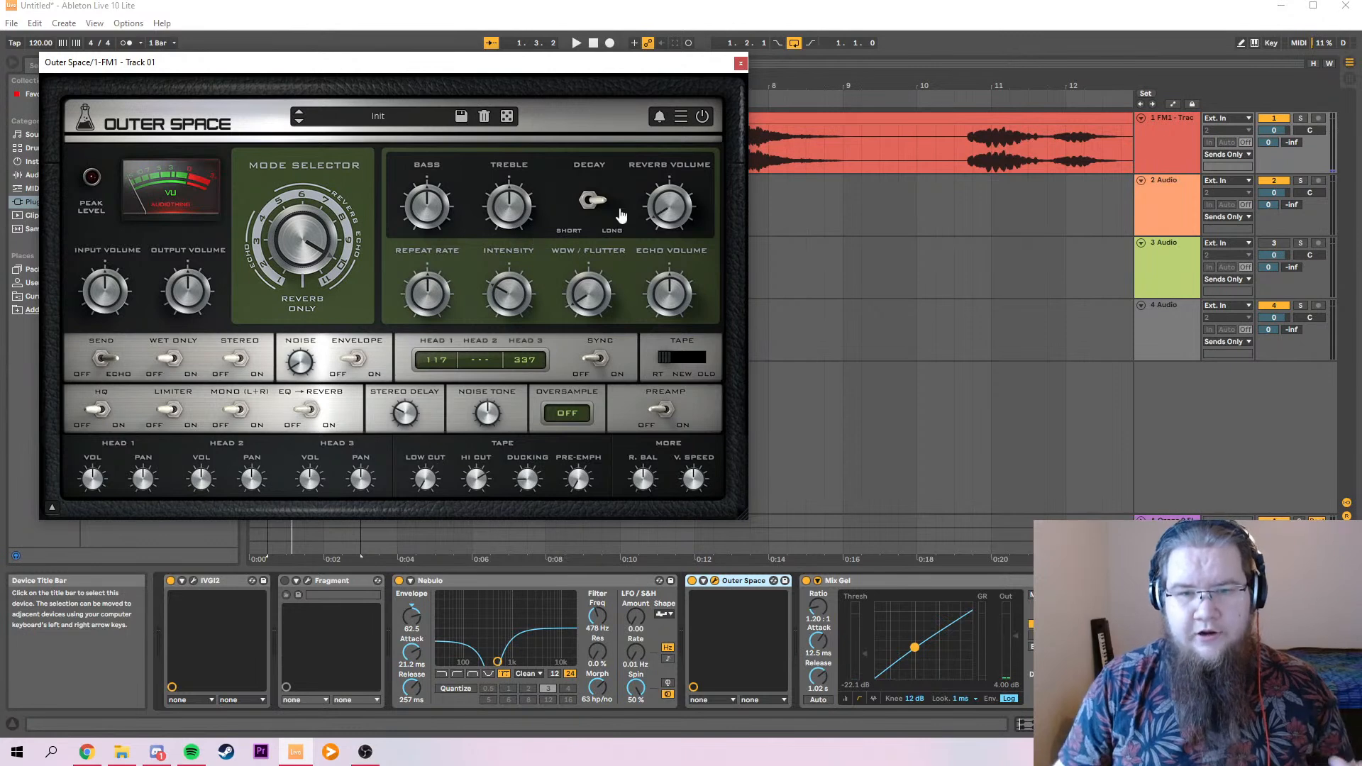
pyautogui.click(592, 200)
pyautogui.moveTo(665, 362); pyautogui.dragTo(709, 365)
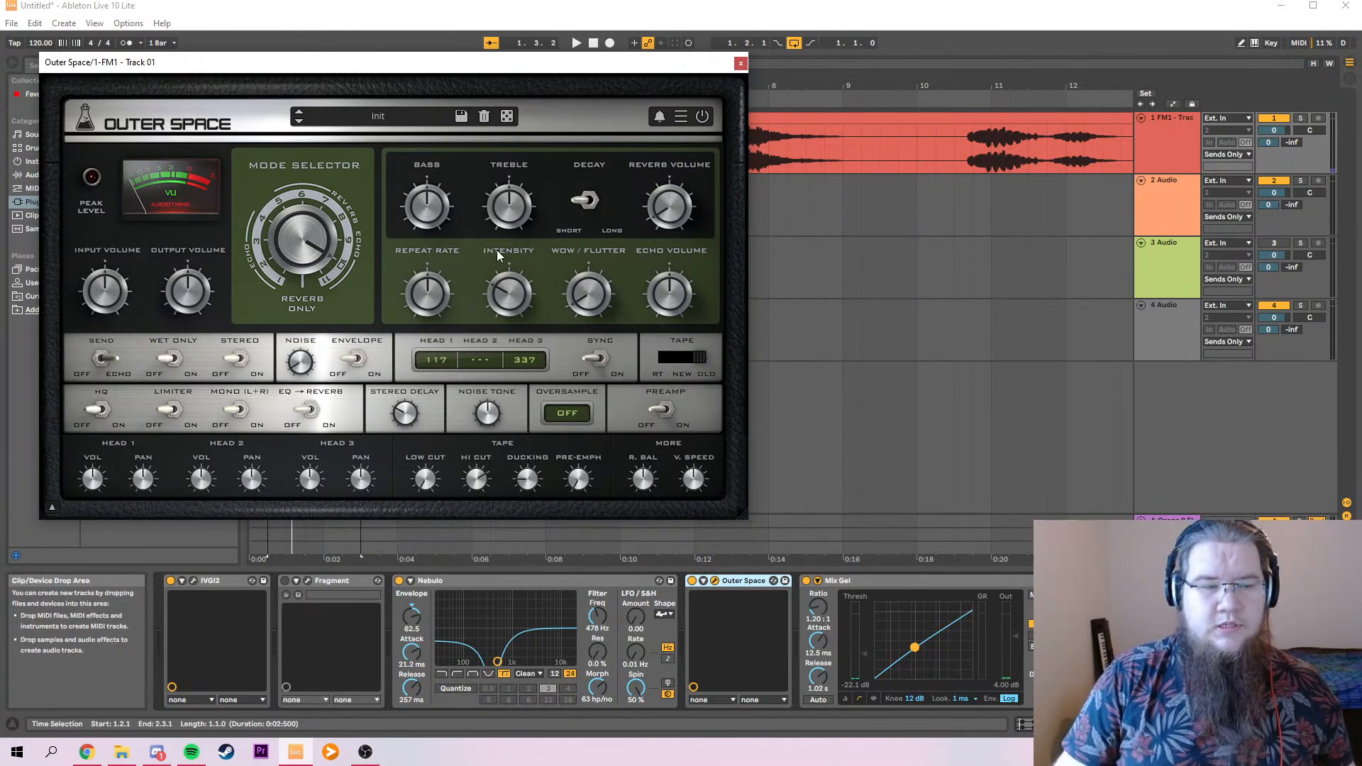
# Lower Outer Space's Bass, raise Reverb Volume and Intensity, and set Wow/Flutter to 30 %.
pyautogui.moveTo(122, 65); pyautogui.dragTo(502, 84)
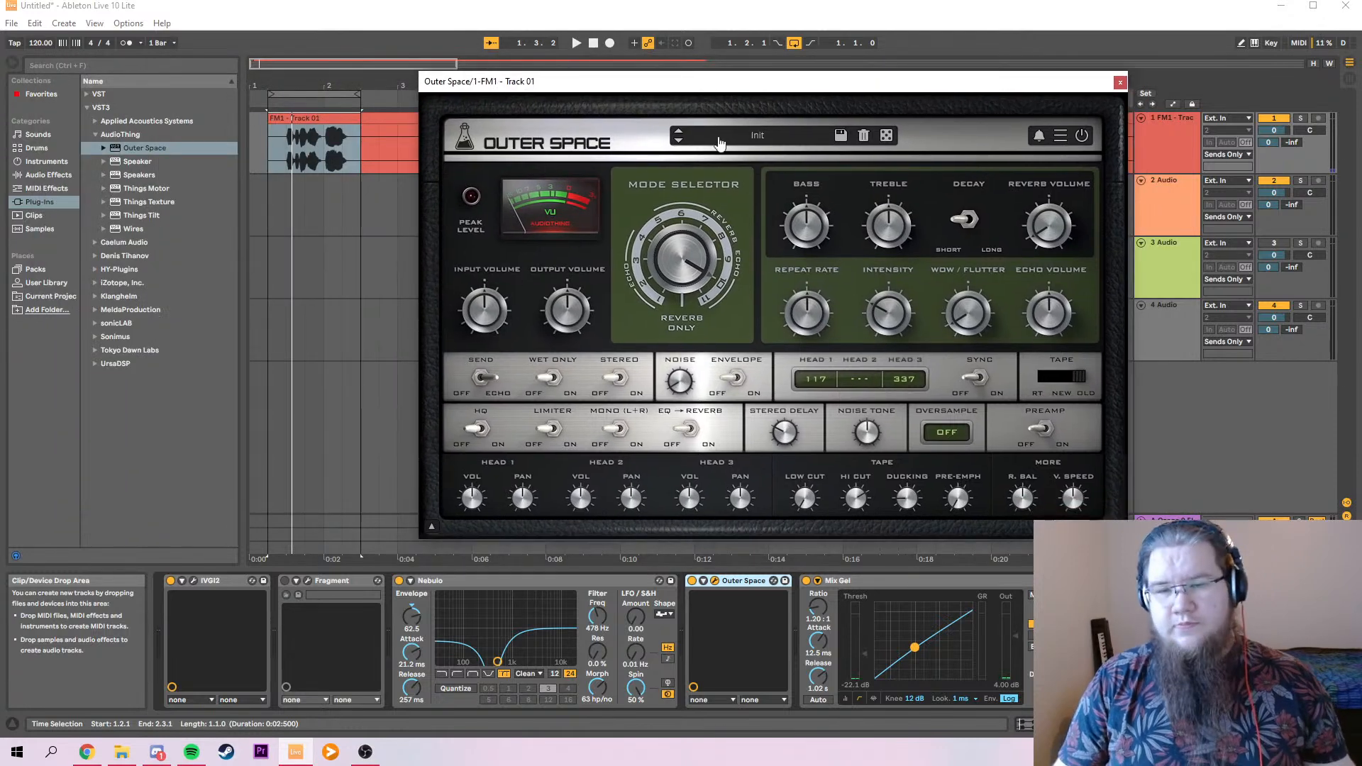
pyautogui.moveTo(792, 234); pyautogui.dragTo(790, 270)
pyautogui.moveTo(1048, 225); pyautogui.dragTo(1055, 198)
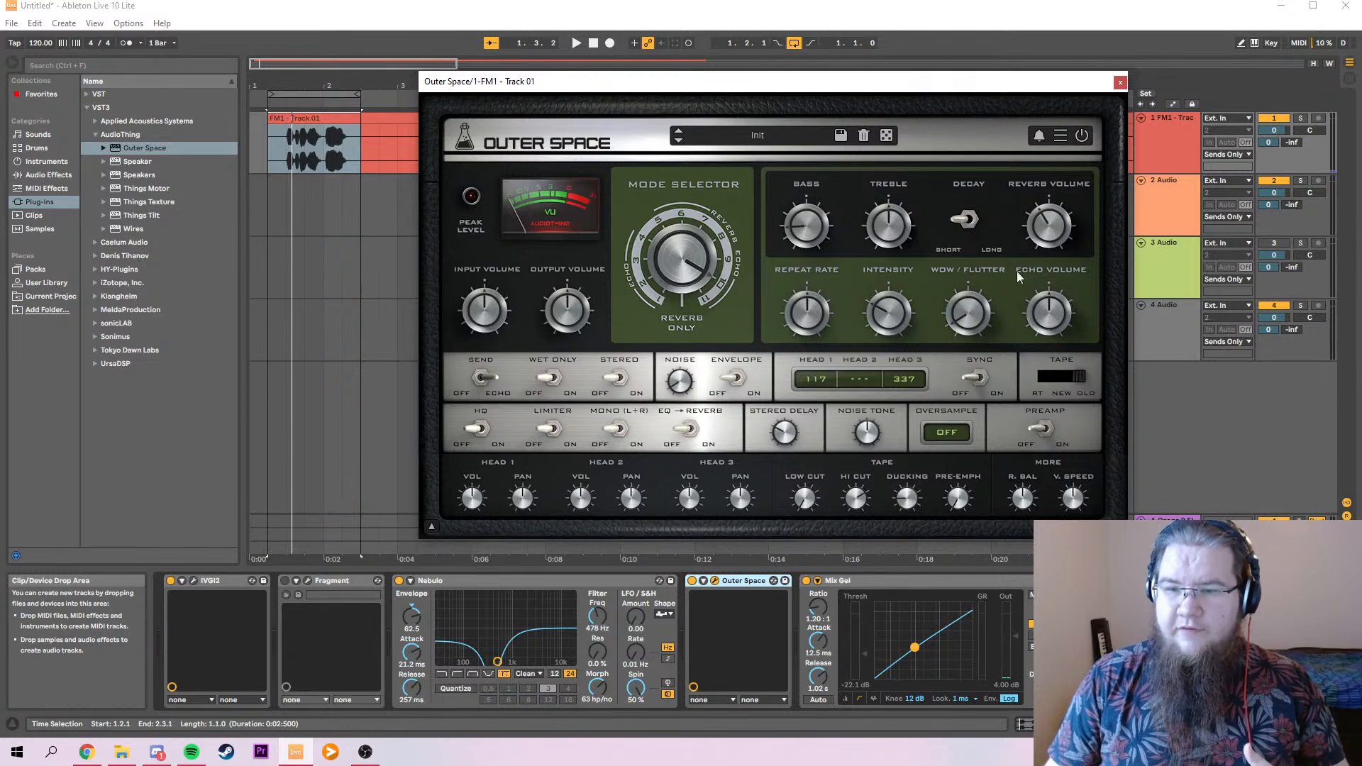
pyautogui.moveTo(980, 324); pyautogui.dragTo(971, 281)
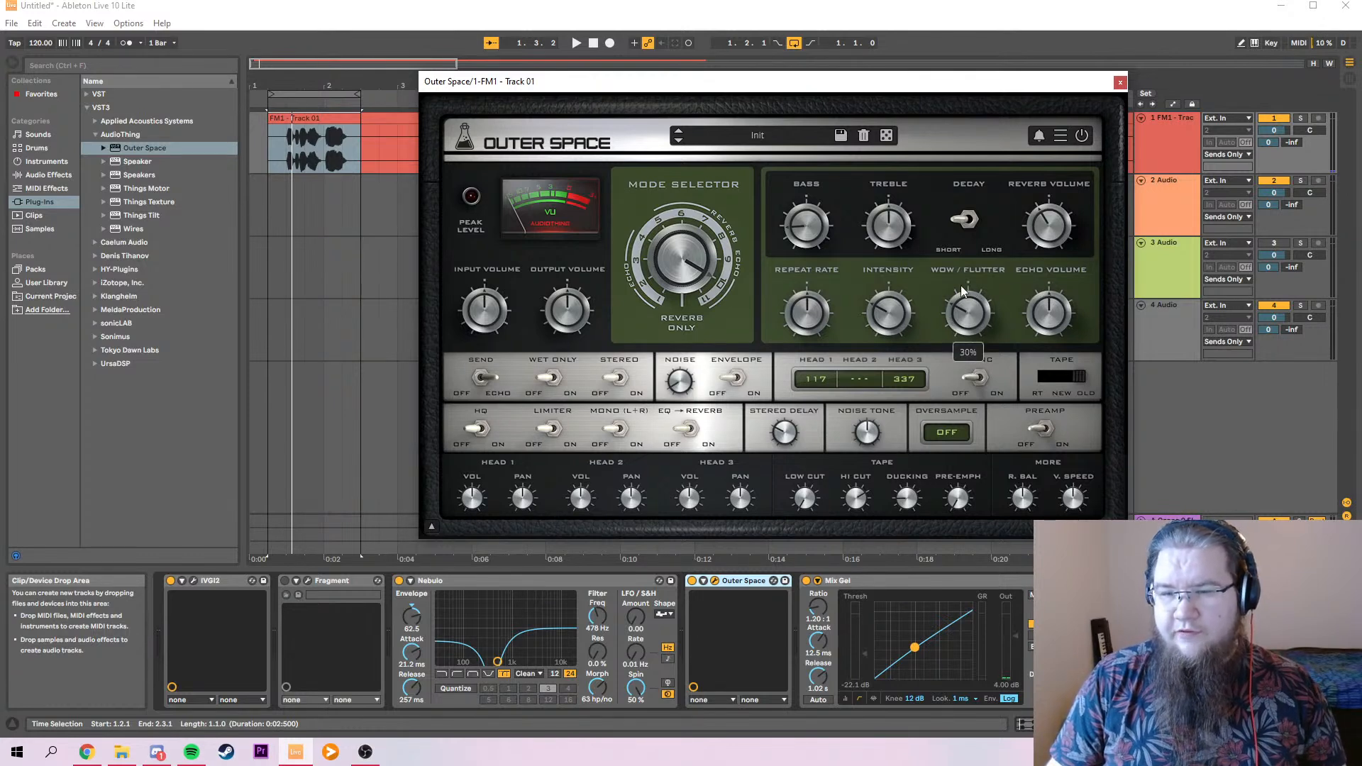
pyautogui.moveTo(900, 309); pyautogui.dragTo(895, 291)
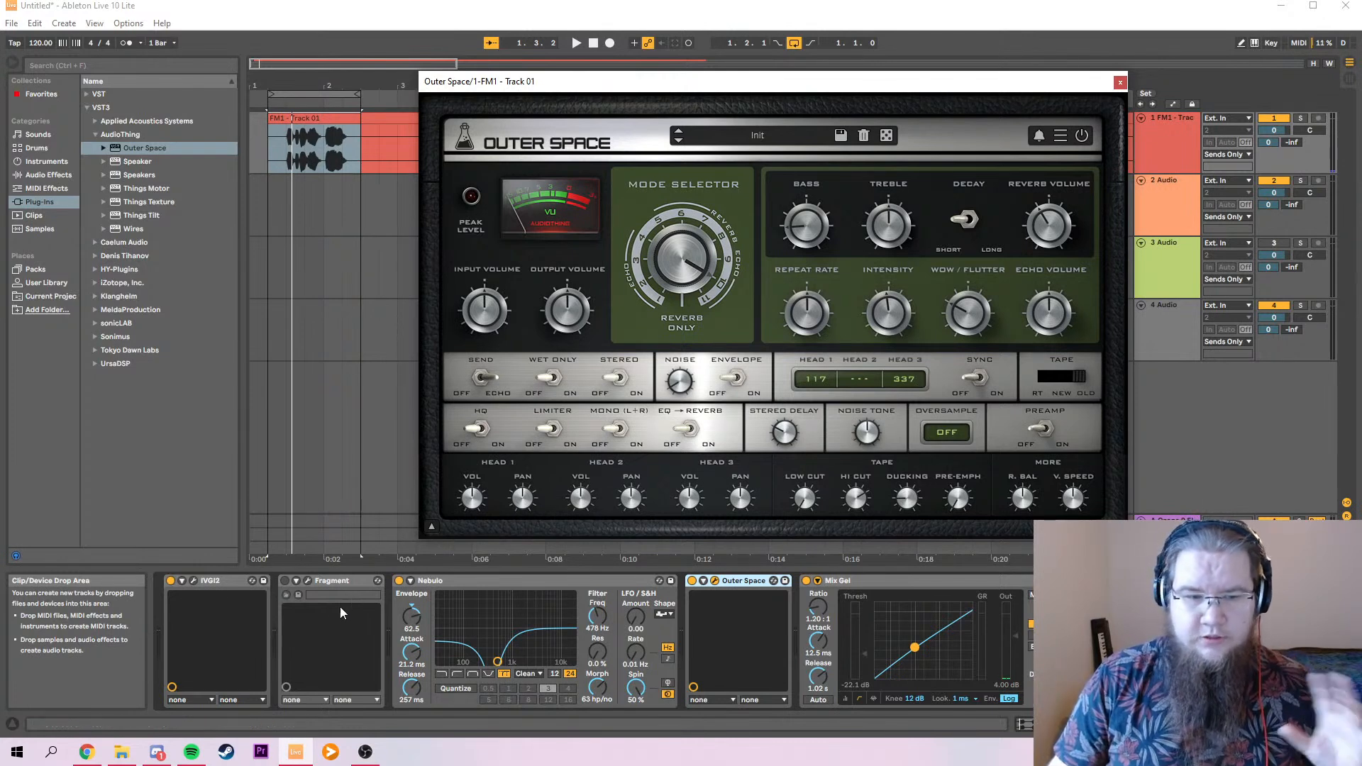
# With Fragment temporarily active, adjust Outer Space's Repeat Rate until heads 1 and 3 read 85 and 247, and briefly compare Wet Only.
pyautogui.click(285, 581)
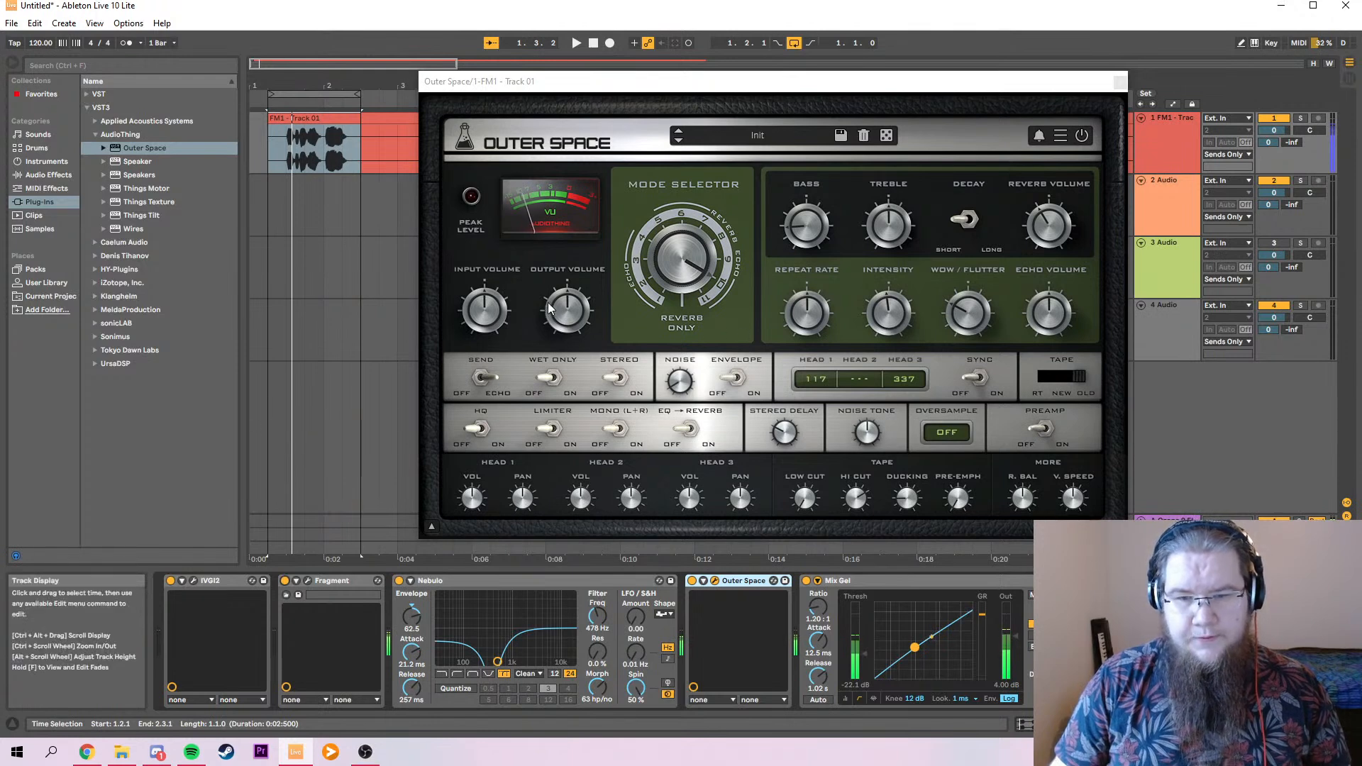
pyautogui.moveTo(809, 319); pyautogui.dragTo(791, 352)
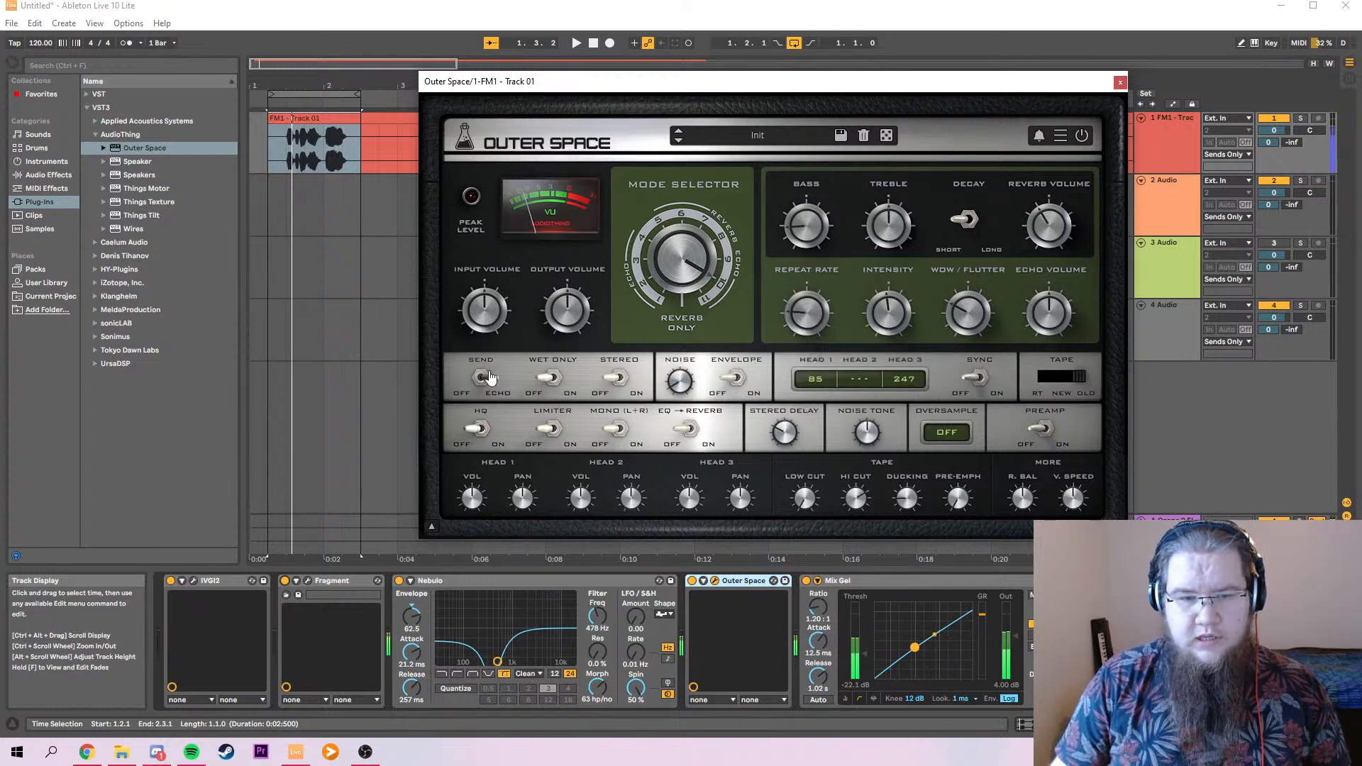
pyautogui.click(544, 380)
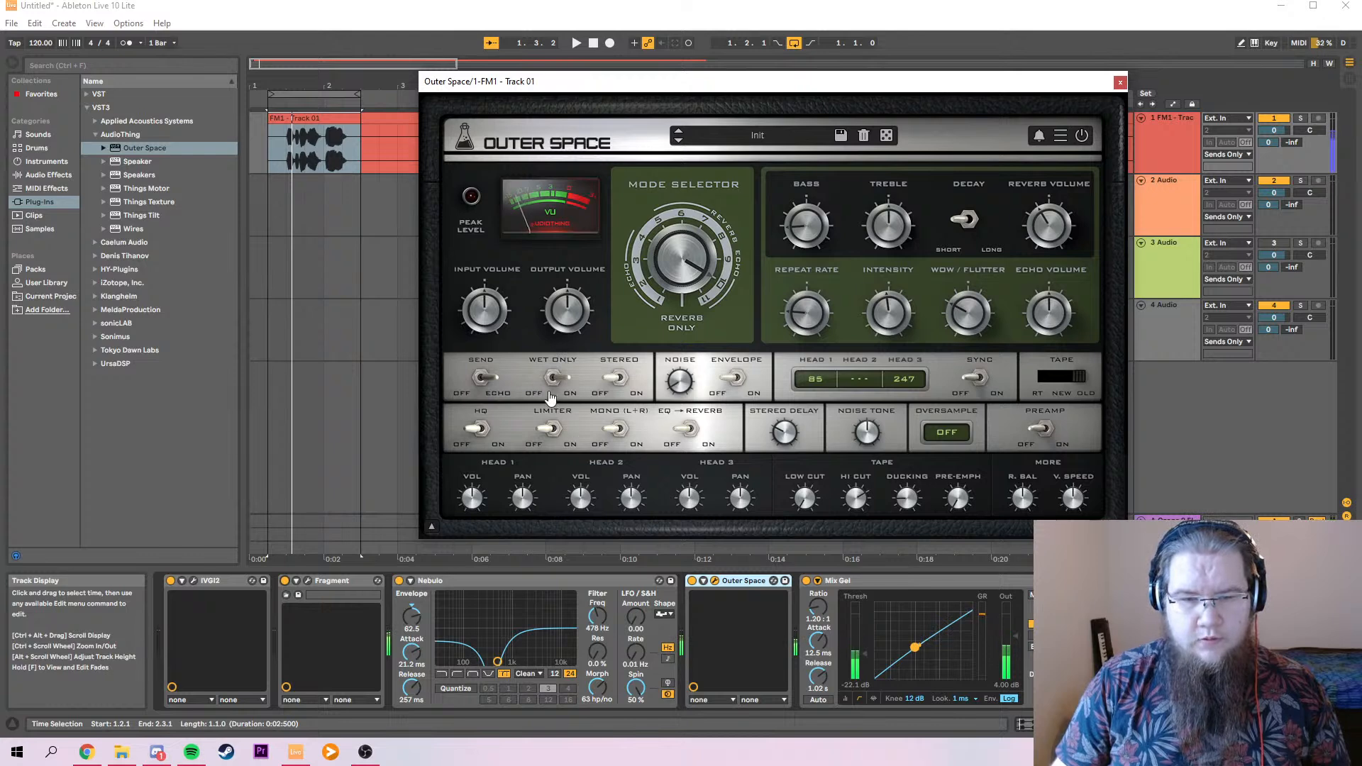
pyautogui.click(561, 382)
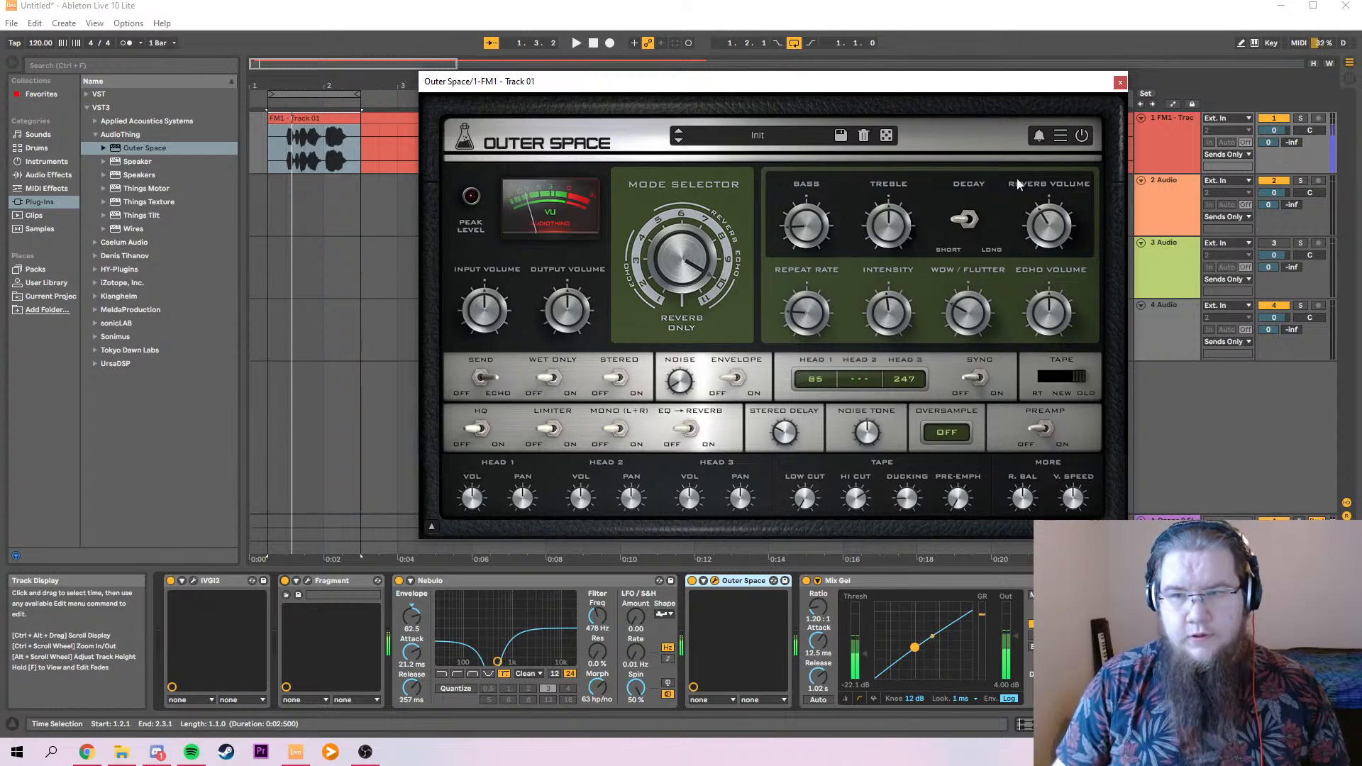
pyautogui.click(1121, 84)
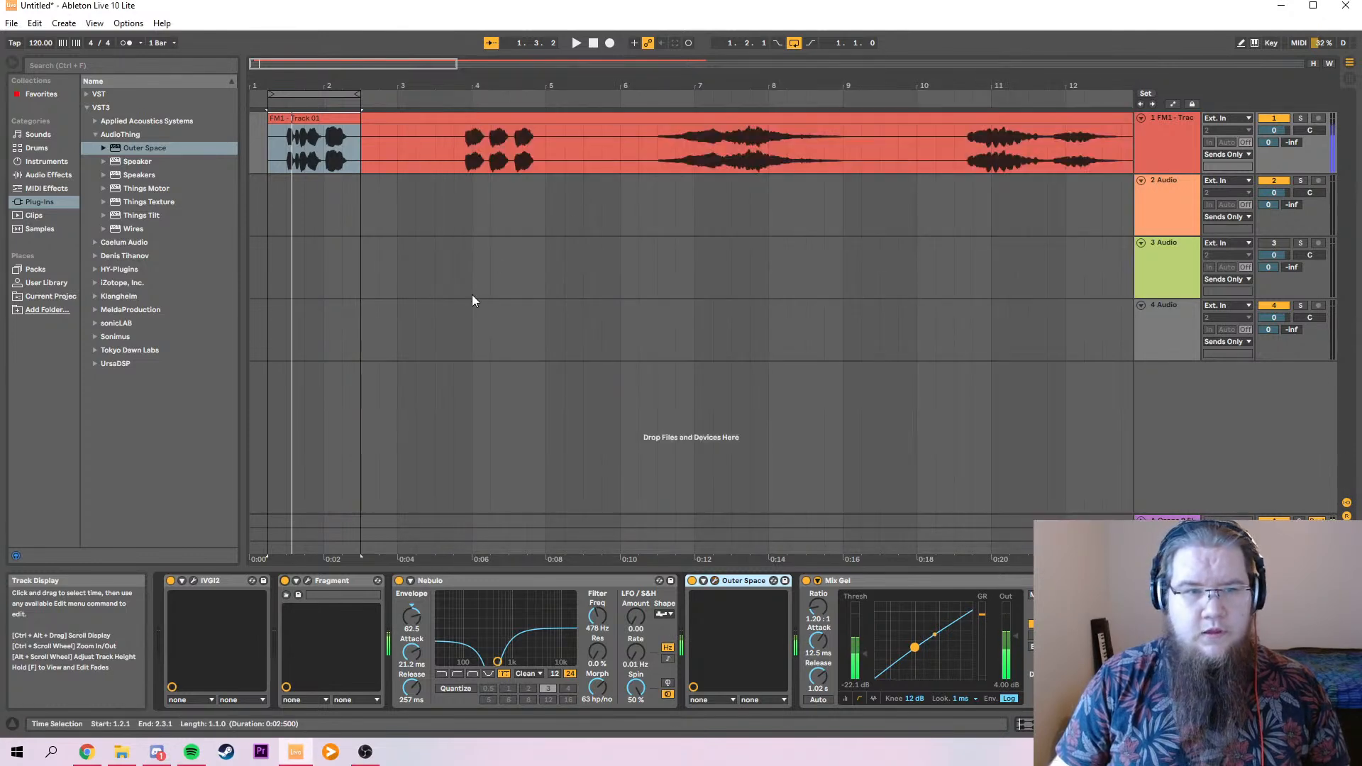
pyautogui.click(286, 580)
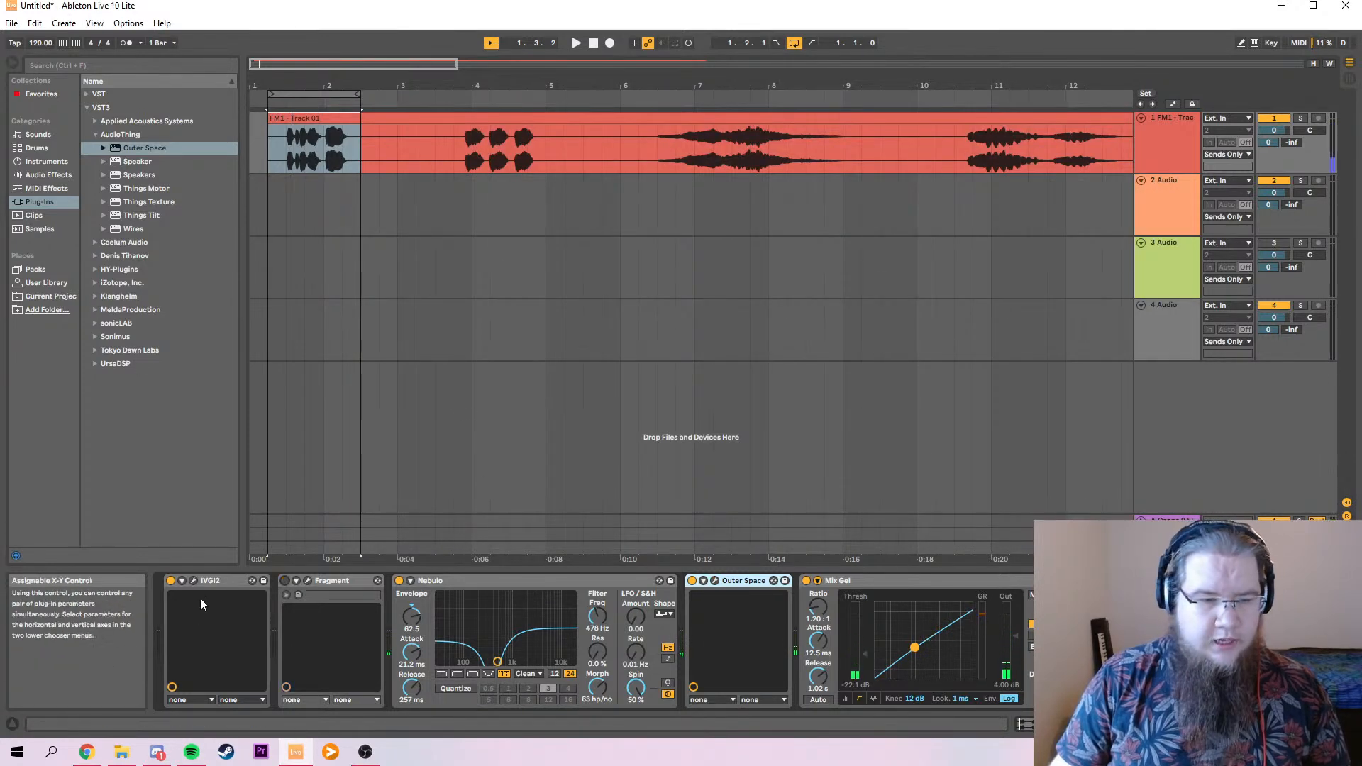
# Move IVGI2 directly after Outer Space in the first track's chain and check its Drive and Output settings.
pyautogui.moveTo(212, 581); pyautogui.dragTo(787, 606)
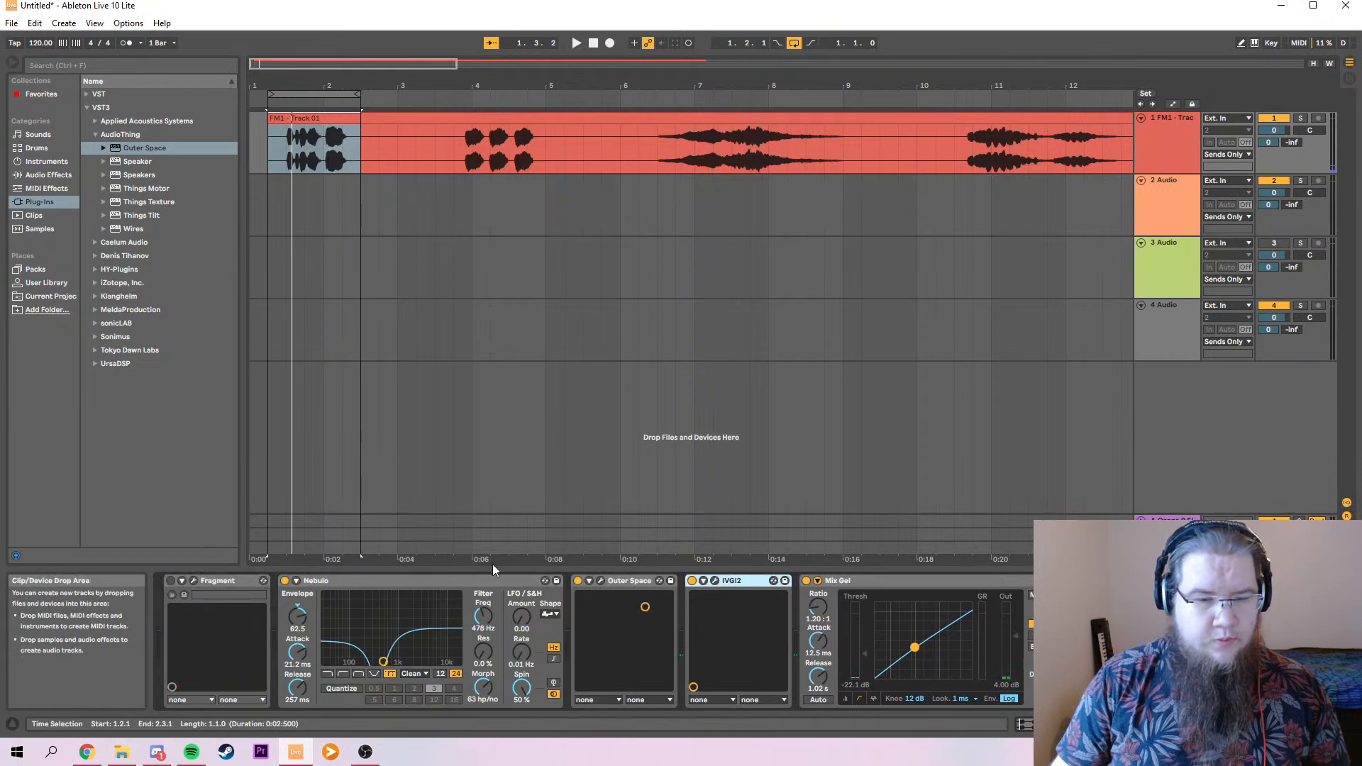
pyautogui.click(714, 580)
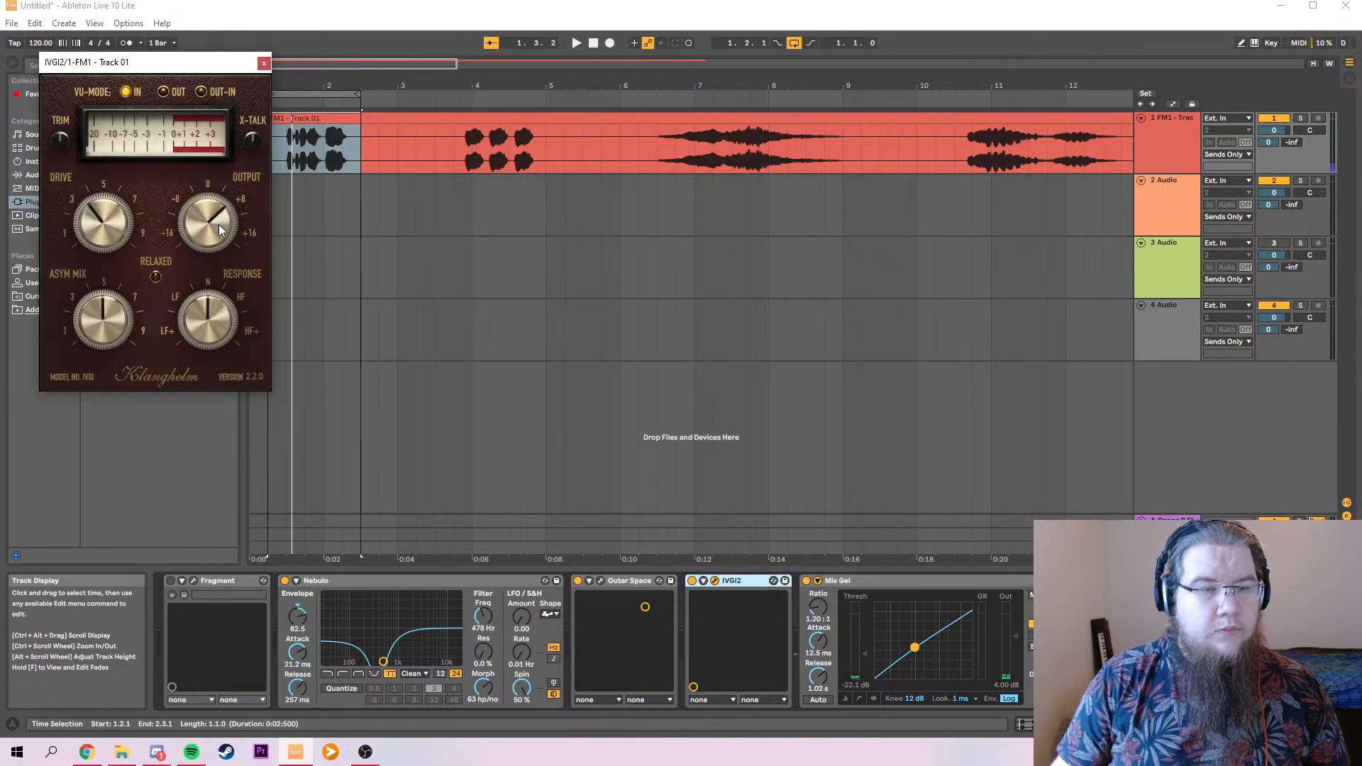
pyautogui.moveTo(130, 62); pyautogui.dragTo(754, 165)
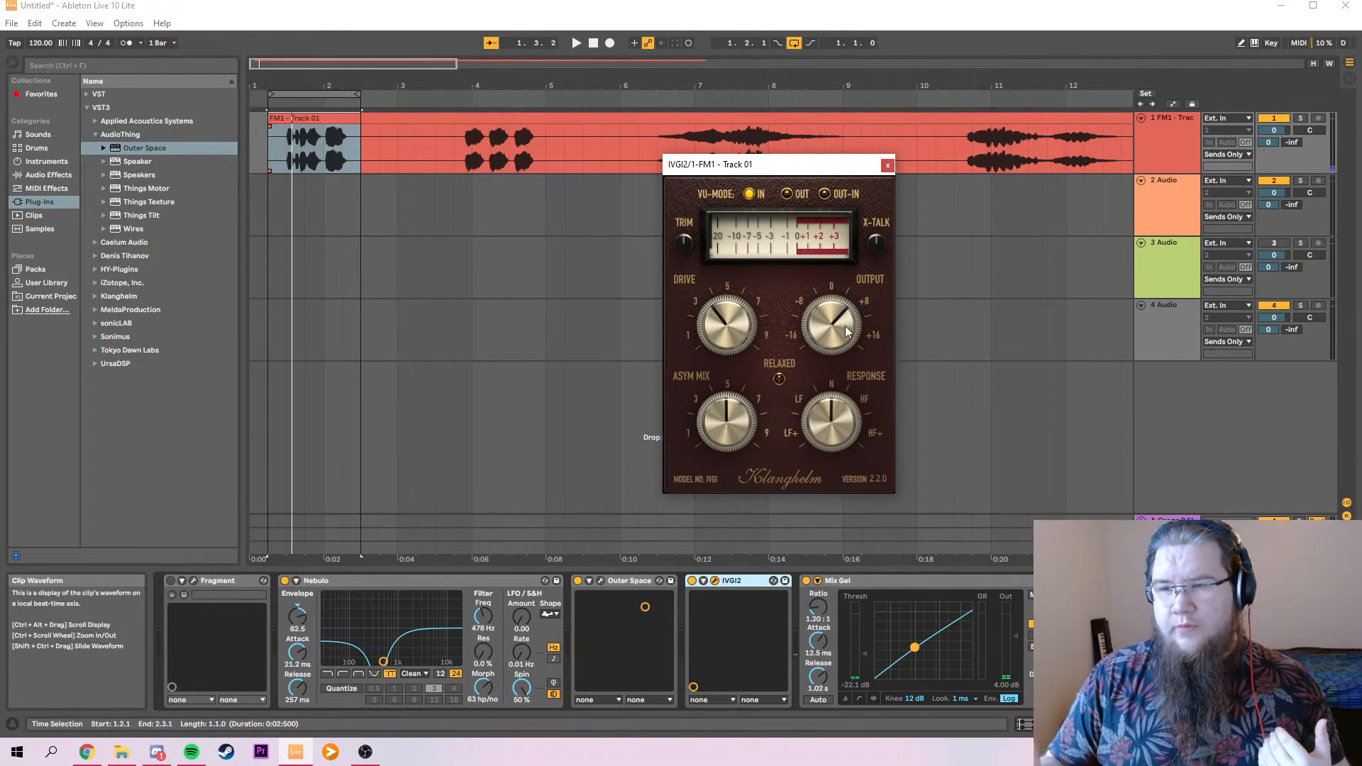
pyautogui.click(887, 166)
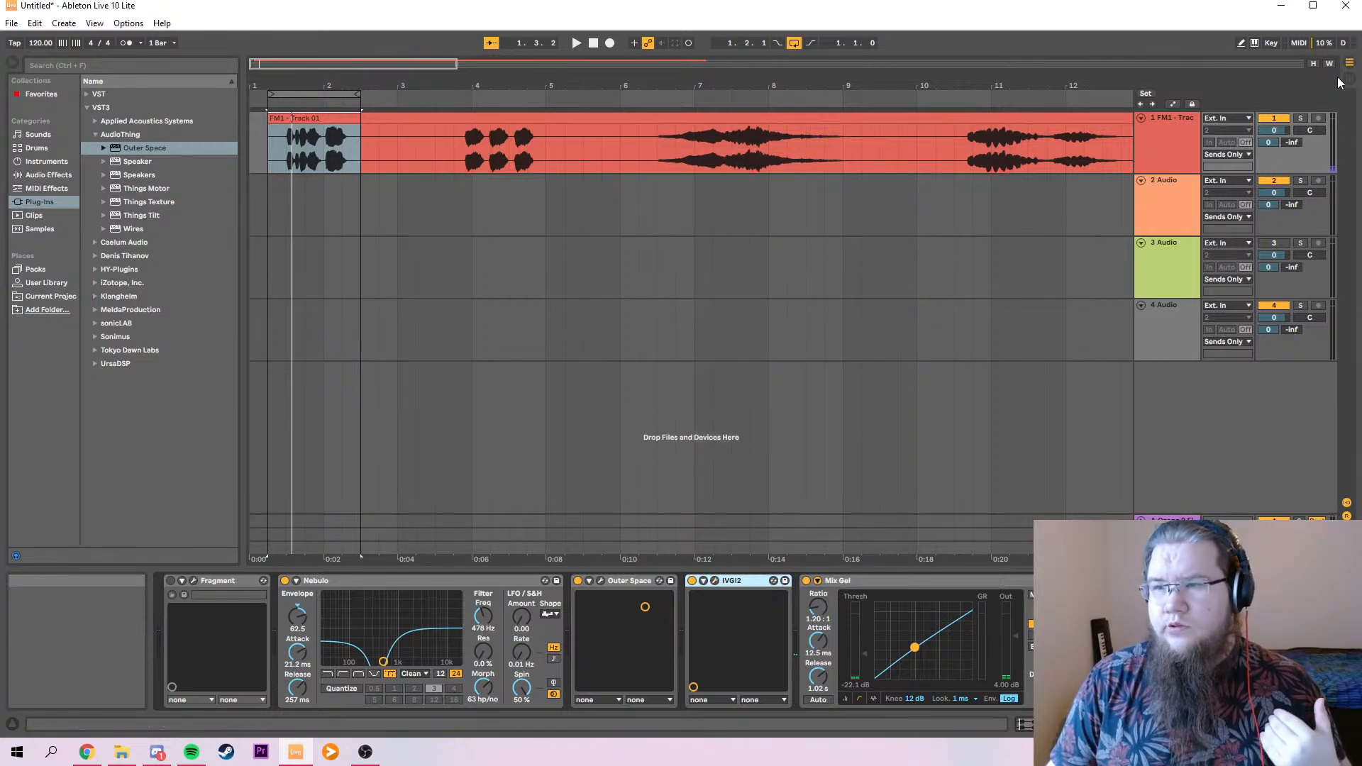
# Check the track mixer in Session View, return to the arrangement and play back the looped section.
pyautogui.press('Tab')
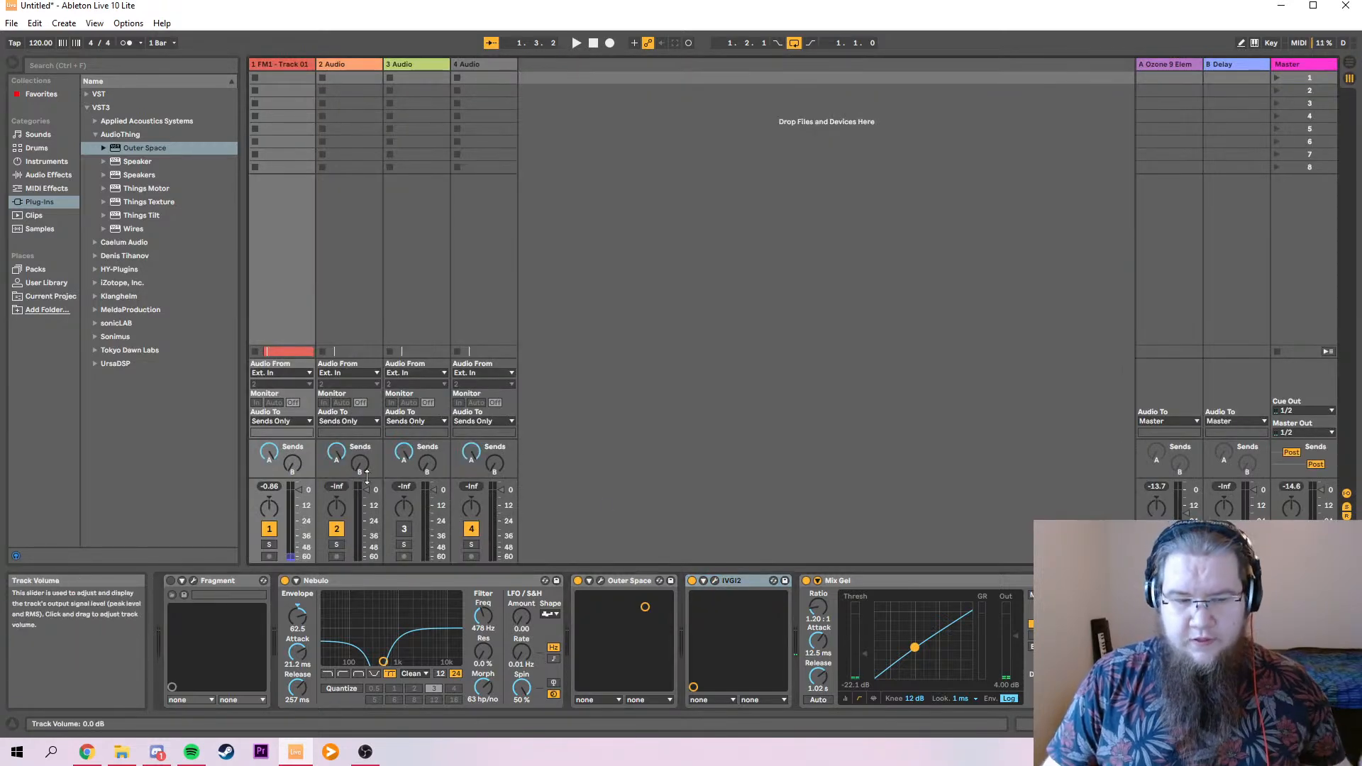
pyautogui.click(1348, 66)
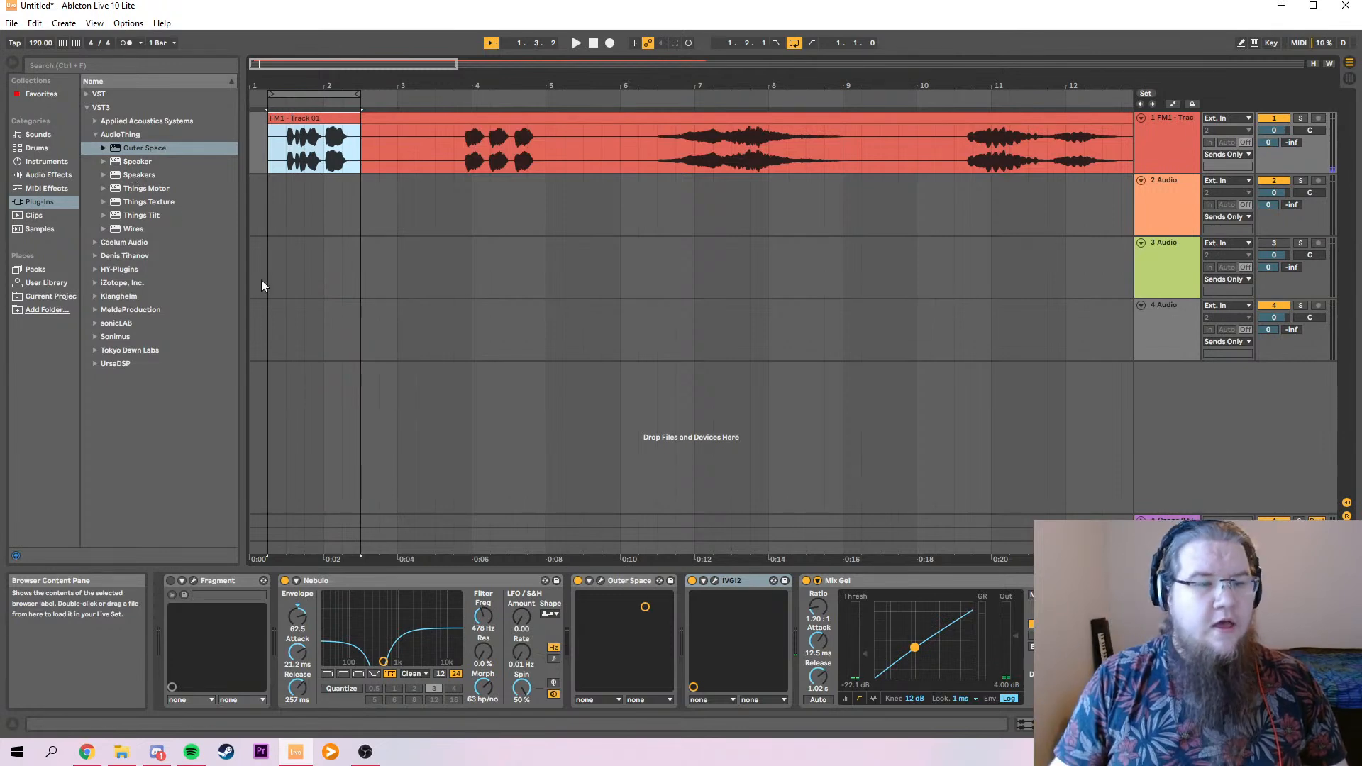
pyautogui.press('space')
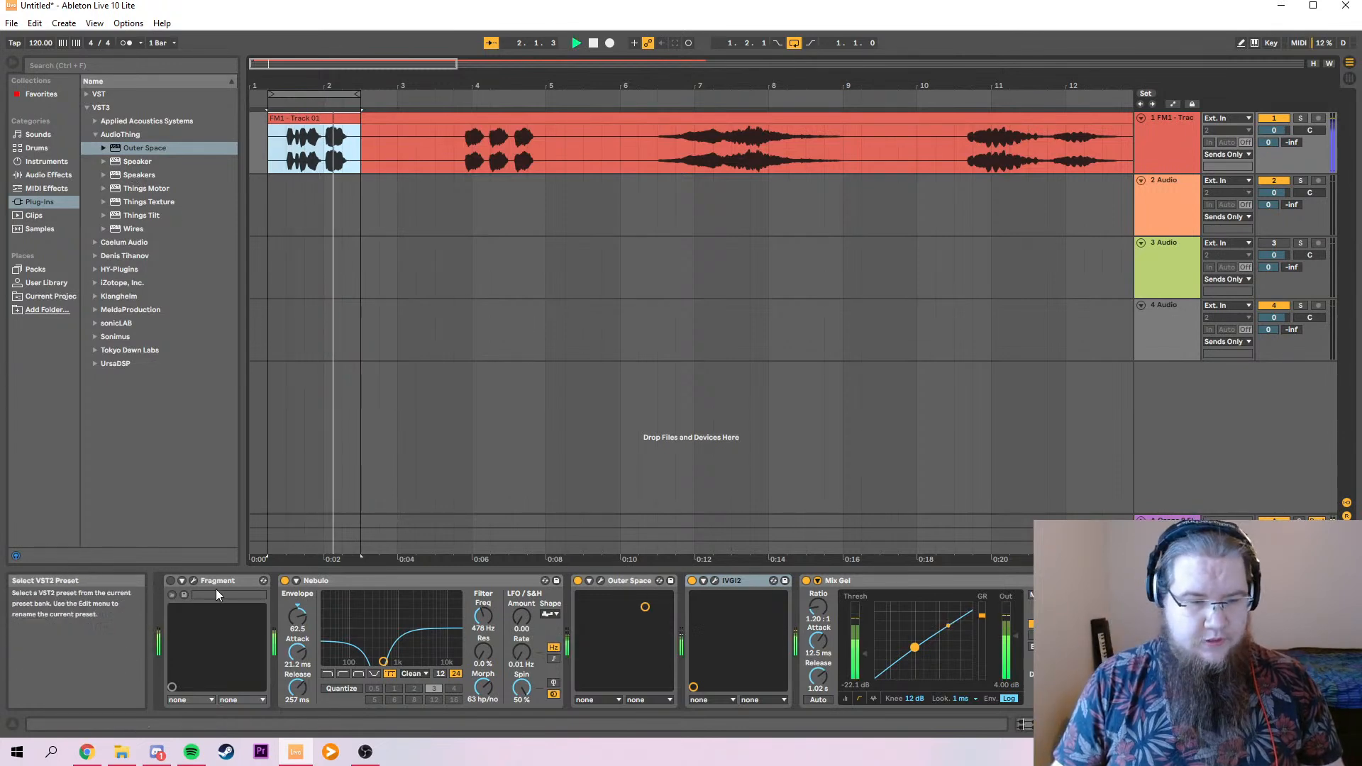
pyautogui.press('space')
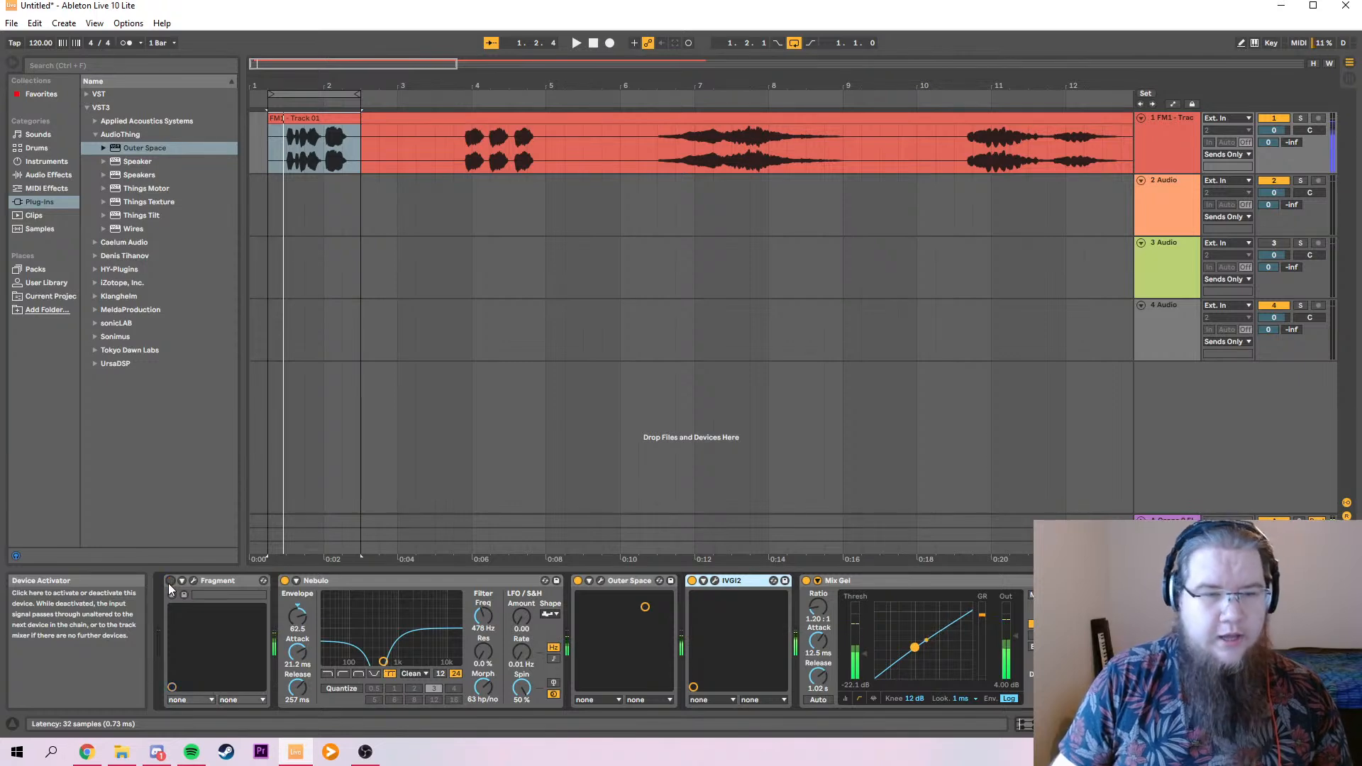
# Set the 2 Audio track's input to 3-Audio, arm it for recording and activate OrilRiver in its chain.
pyautogui.click(1167, 202)
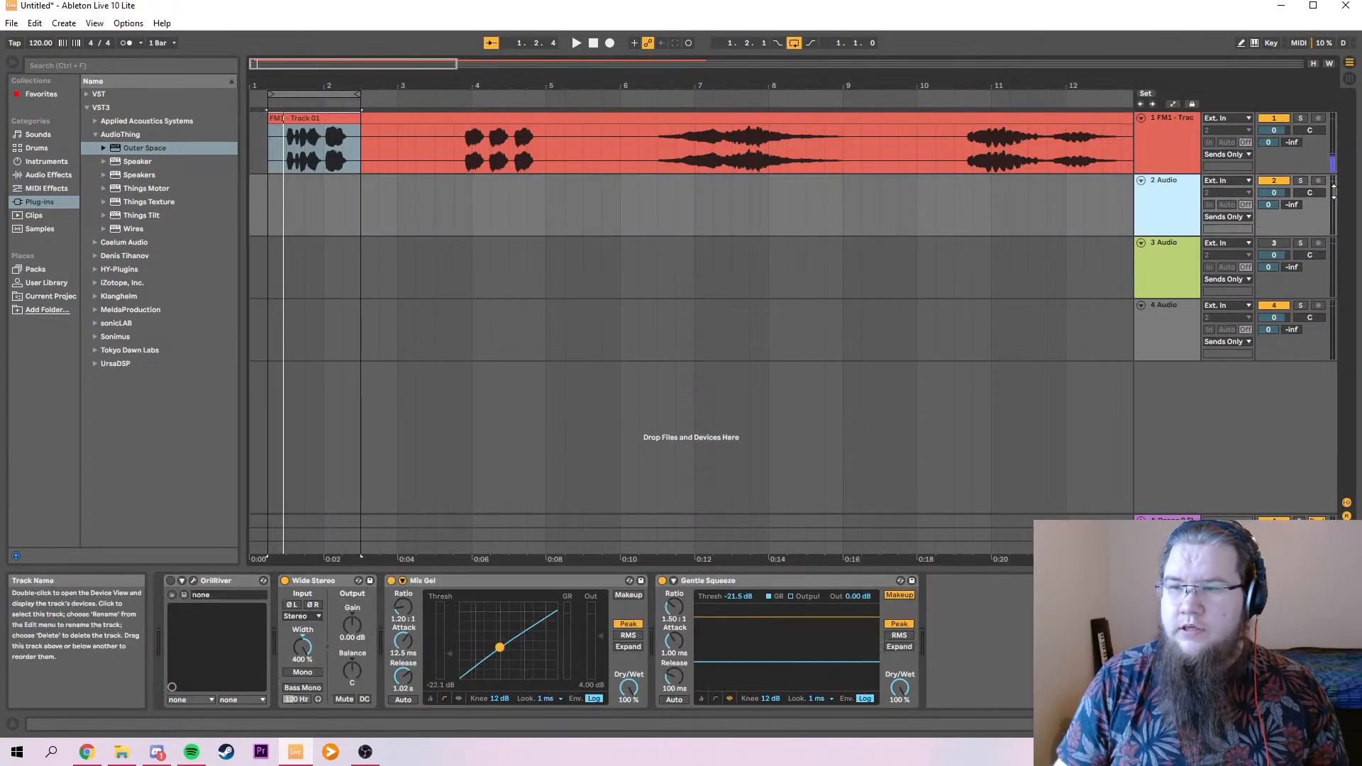
pyautogui.click(1236, 180)
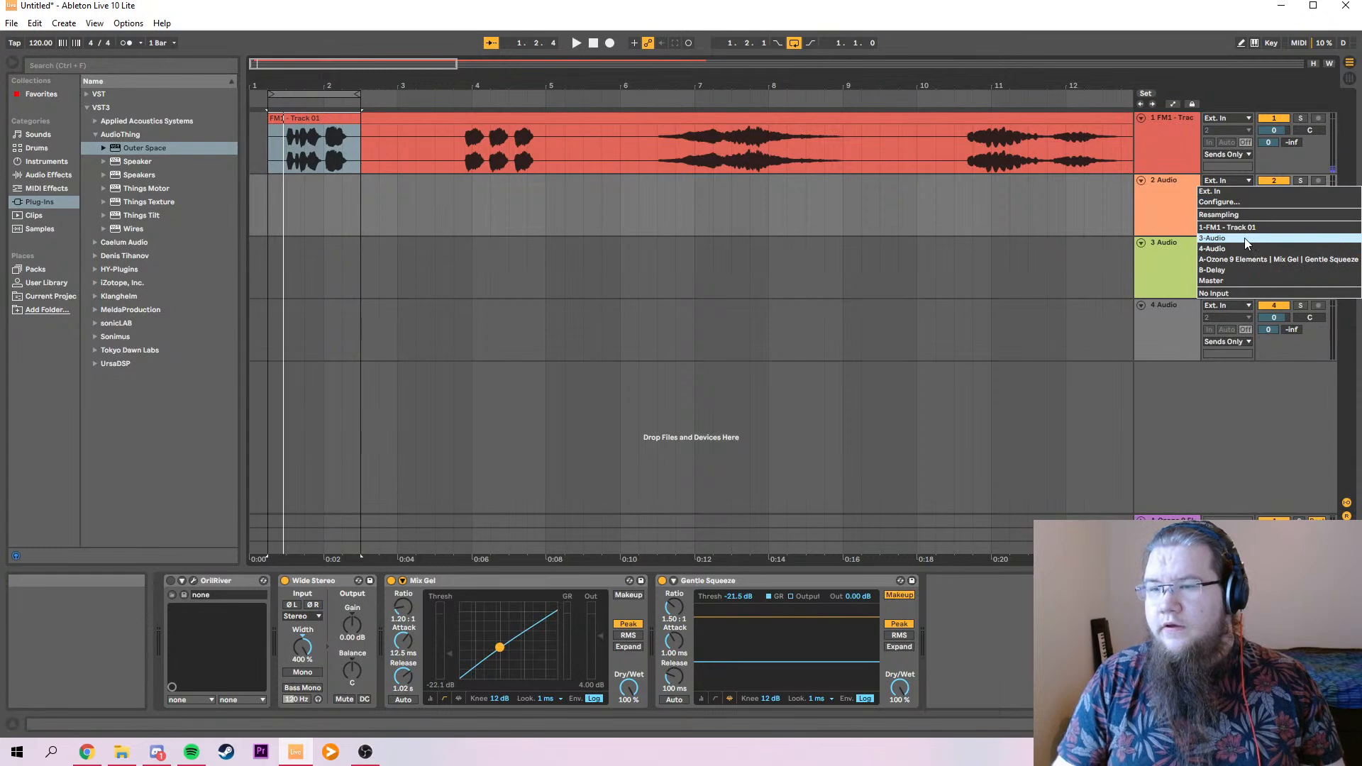
pyautogui.click(1244, 237)
pyautogui.click(1317, 181)
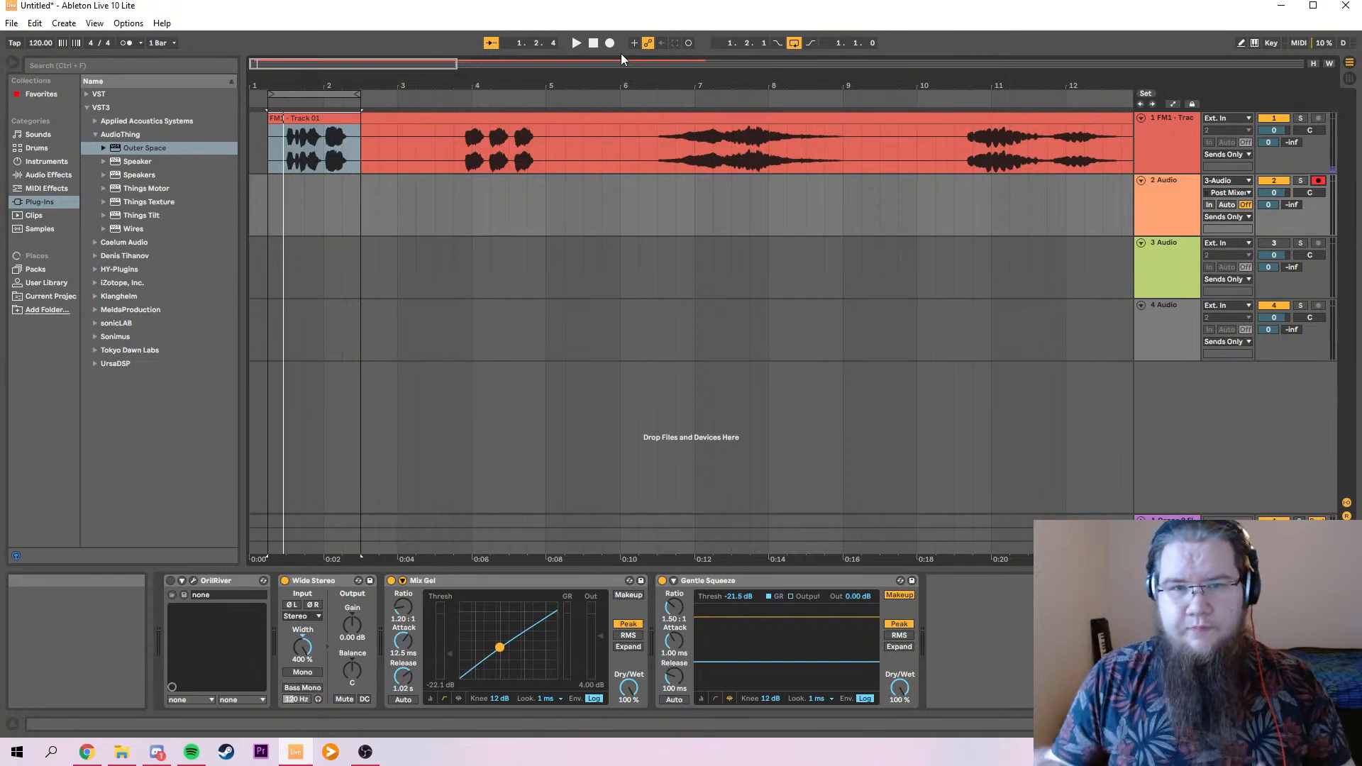
pyautogui.click(170, 582)
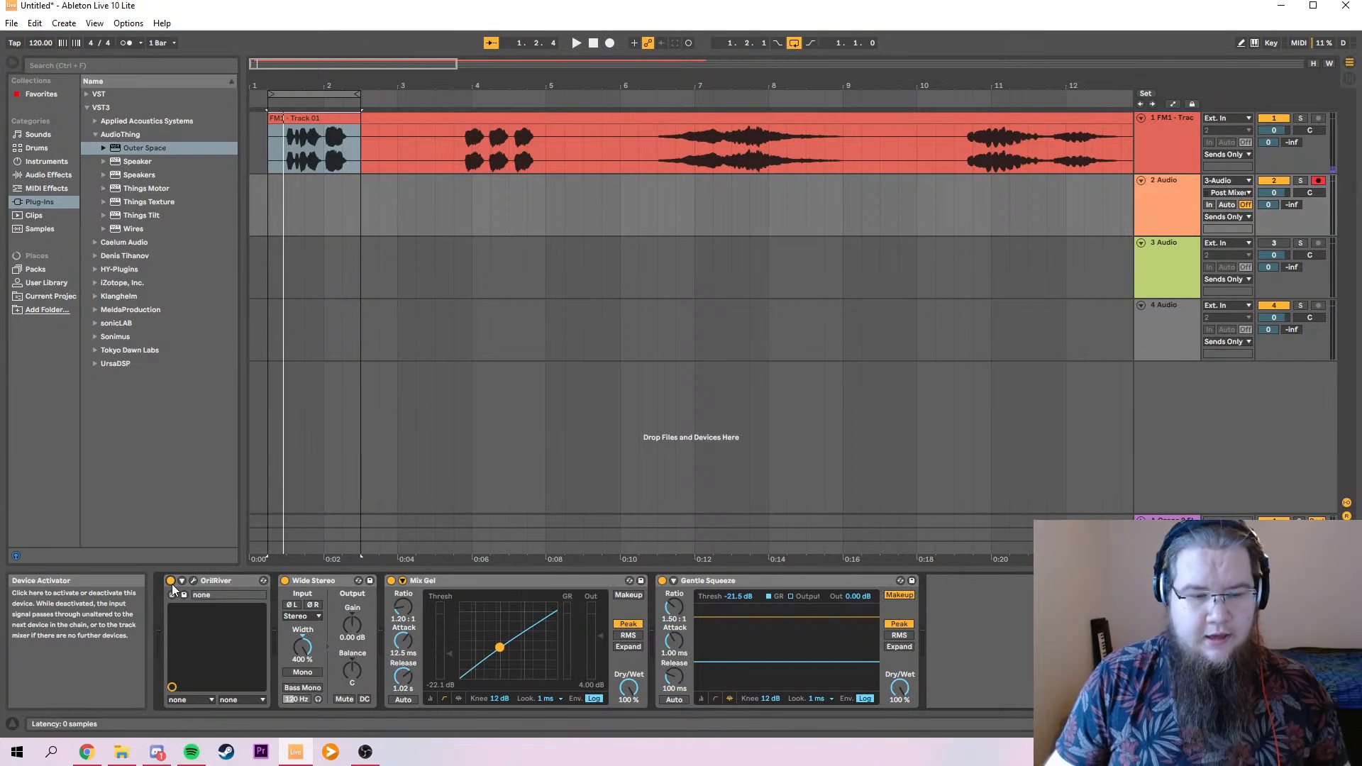
# Briefly activate Fragment on the first track to audition it, and deactivate it again.
pyautogui.click(1163, 142)
pyautogui.click(170, 580)
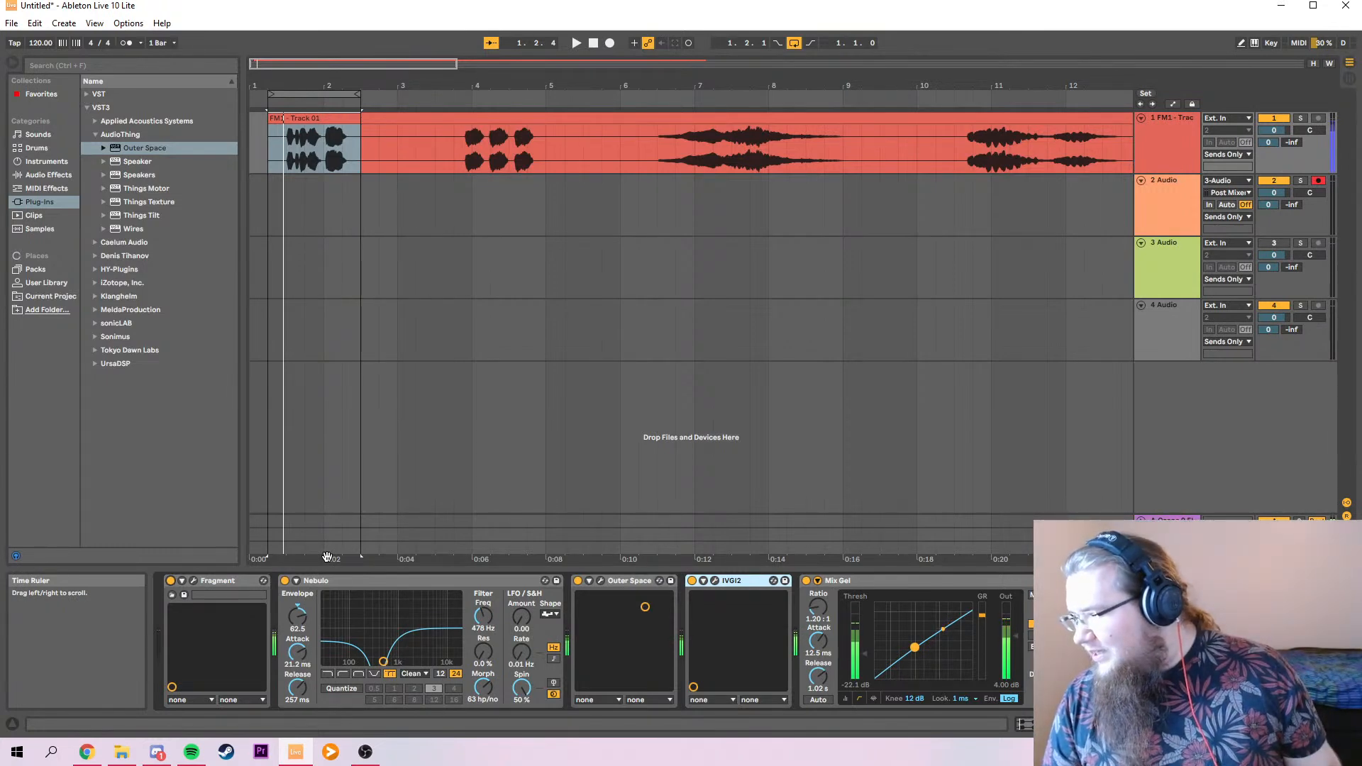
pyautogui.click(170, 580)
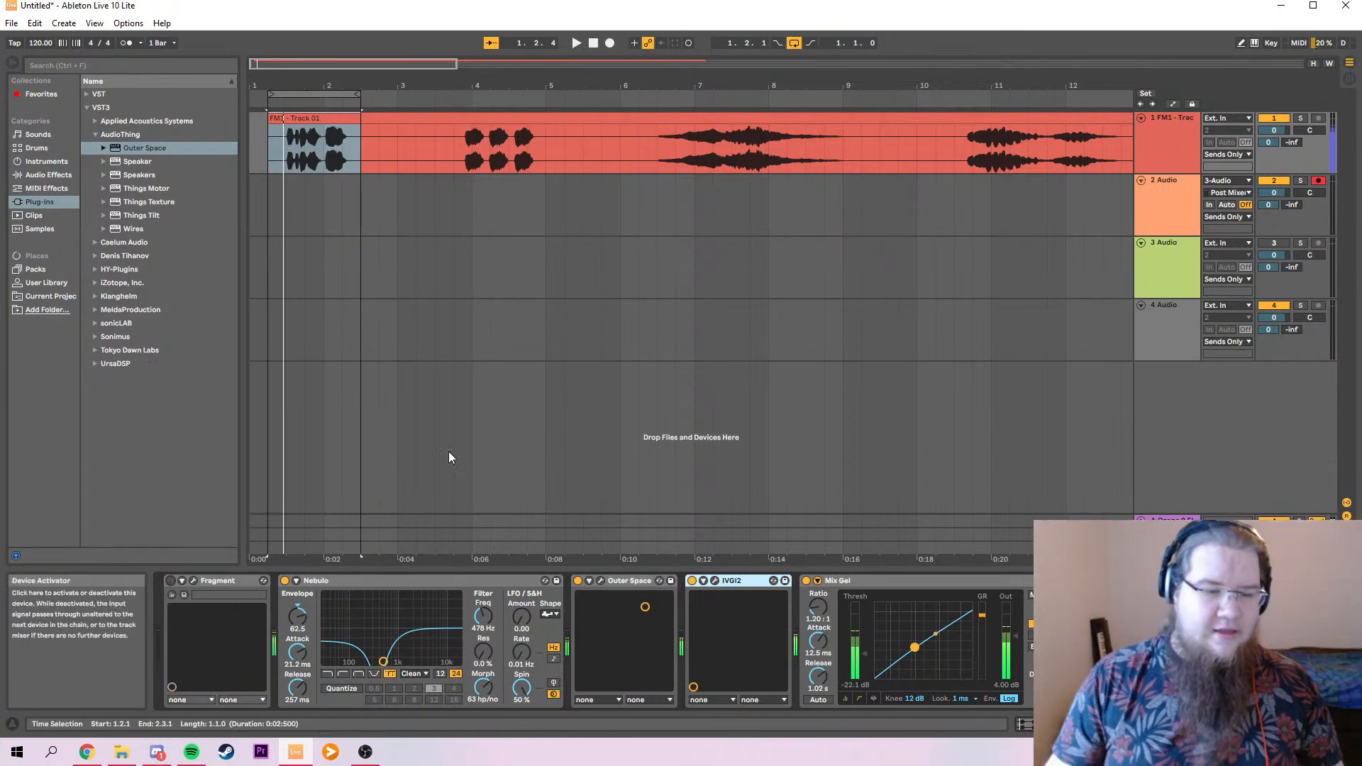
# Record onto the 2 Audio track from 1.2.1 and reactivate Fragment on the first track.
pyautogui.click(264, 208)
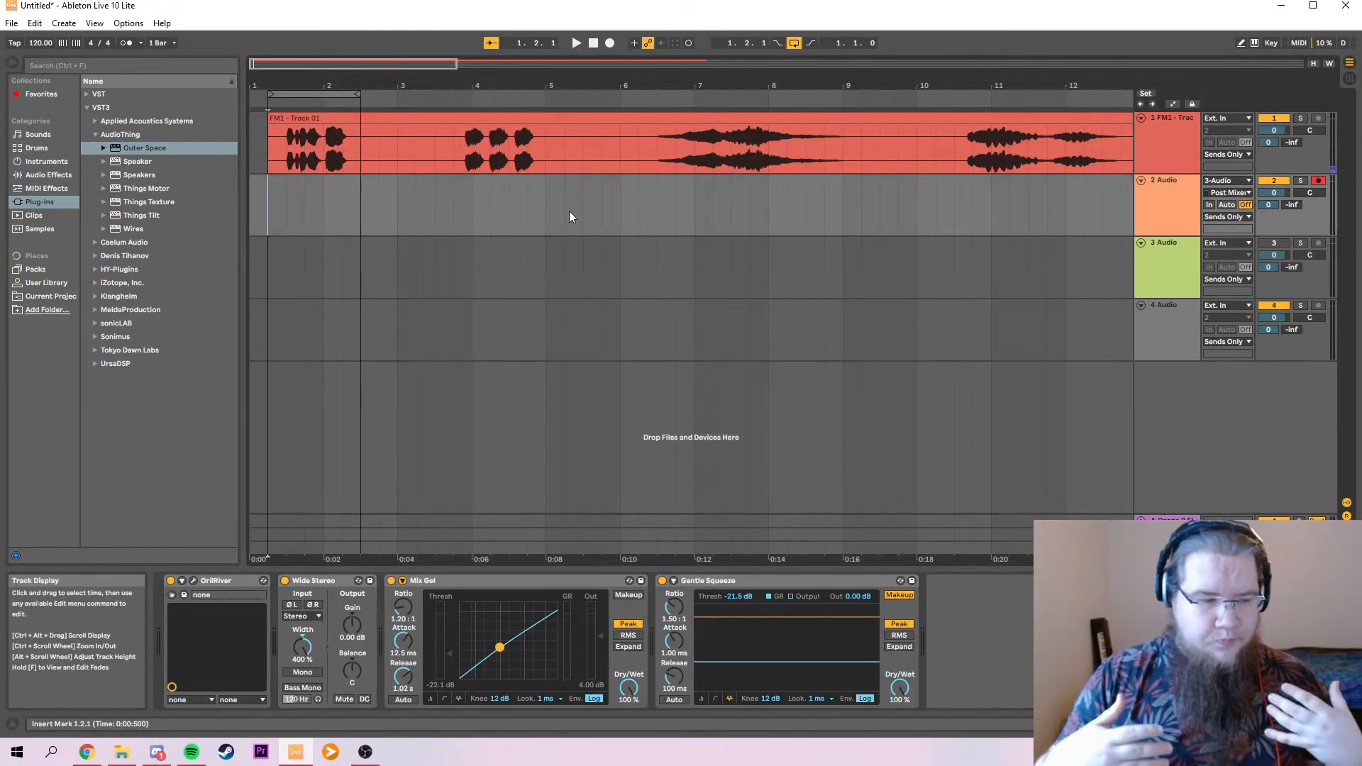
pyautogui.click(610, 42)
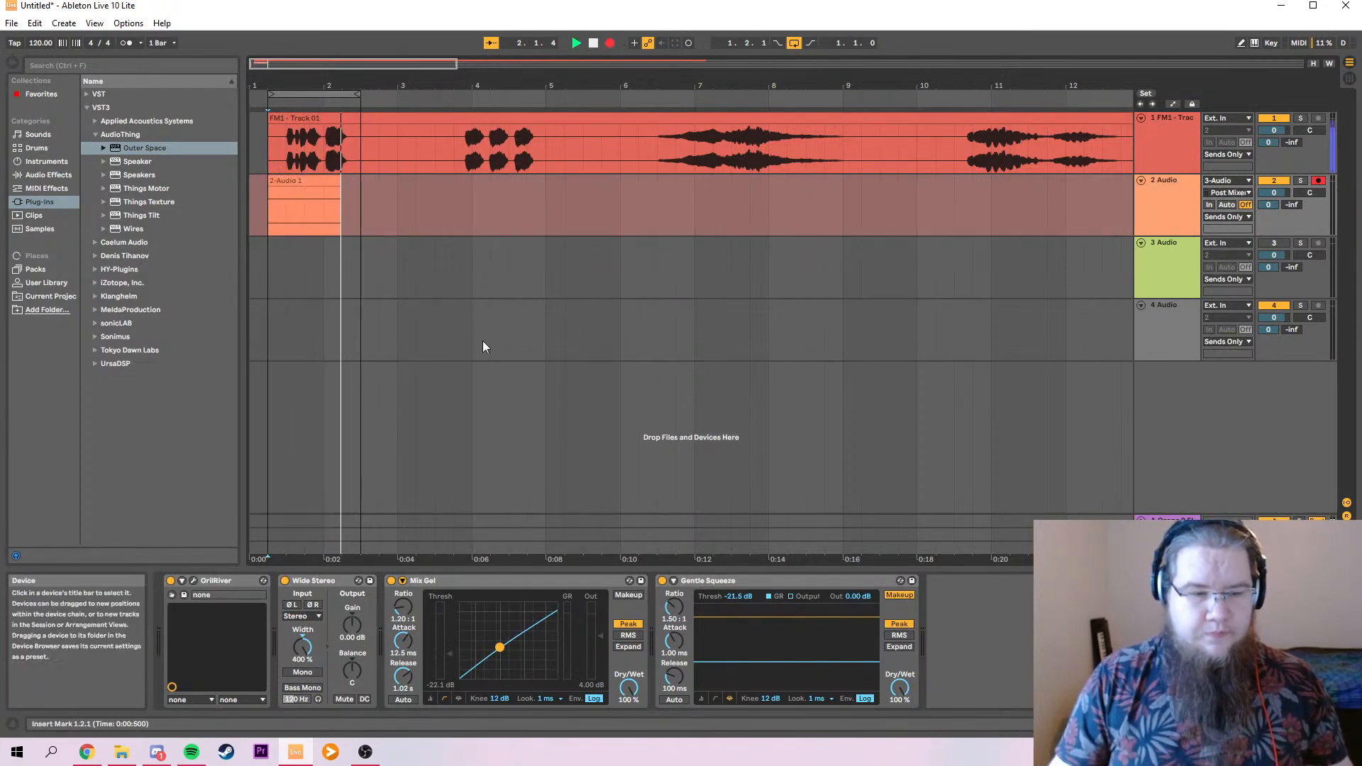
pyautogui.click(1152, 150)
pyautogui.click(170, 580)
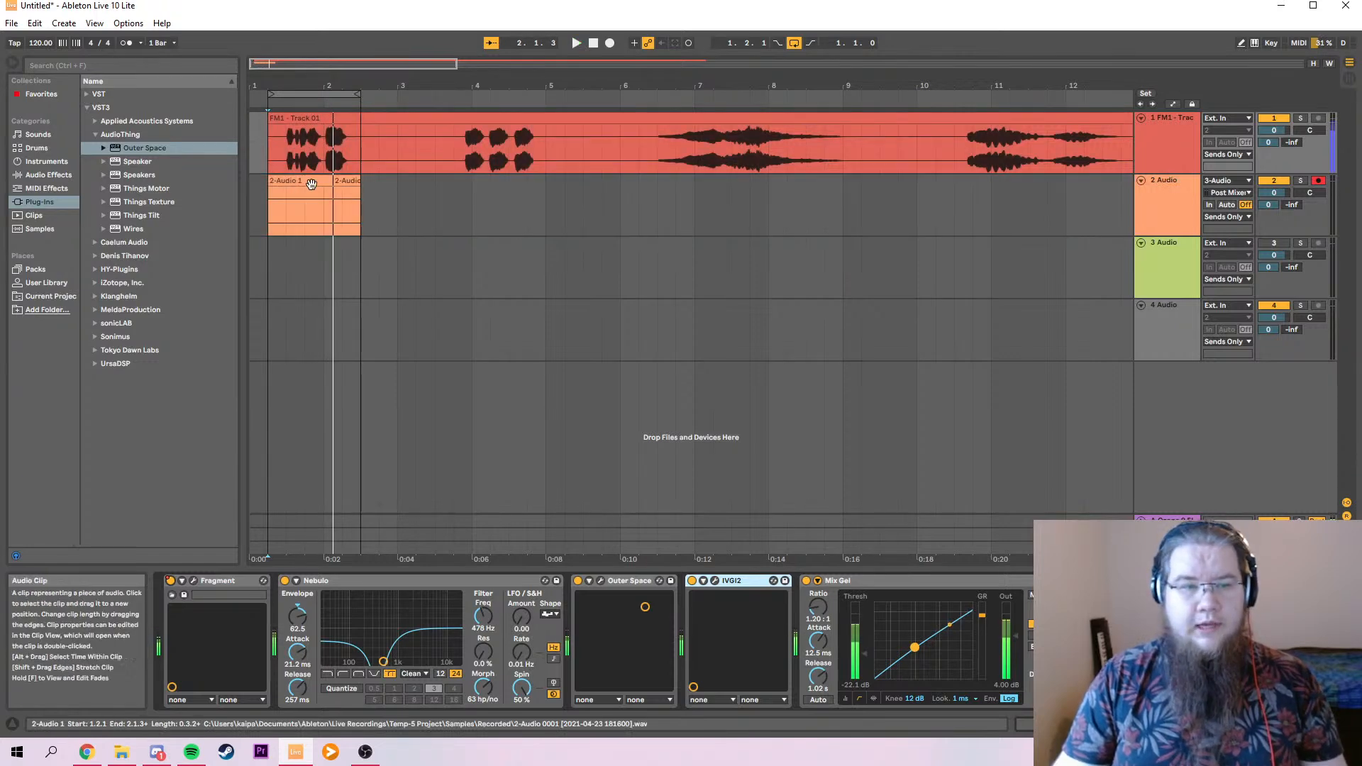
# Stop the take and delete the recorded clips from the 2 Audio track.
pyautogui.press('space')
pyautogui.click(355, 181)
pyautogui.press('Delete')
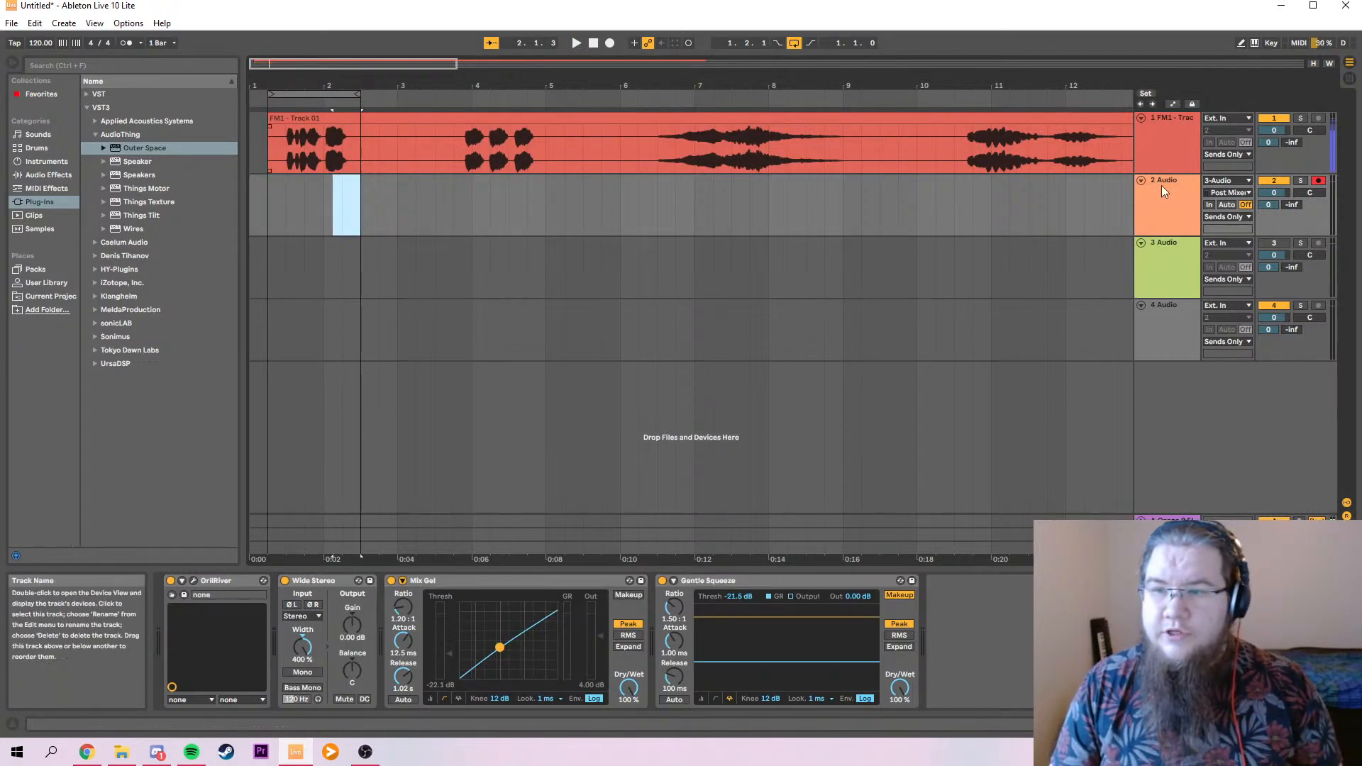
# Set the 2 Audio track's input to 1-FM1 - Track 01 and record a looped take onto it from 1.2.1.
pyautogui.click(1237, 181)
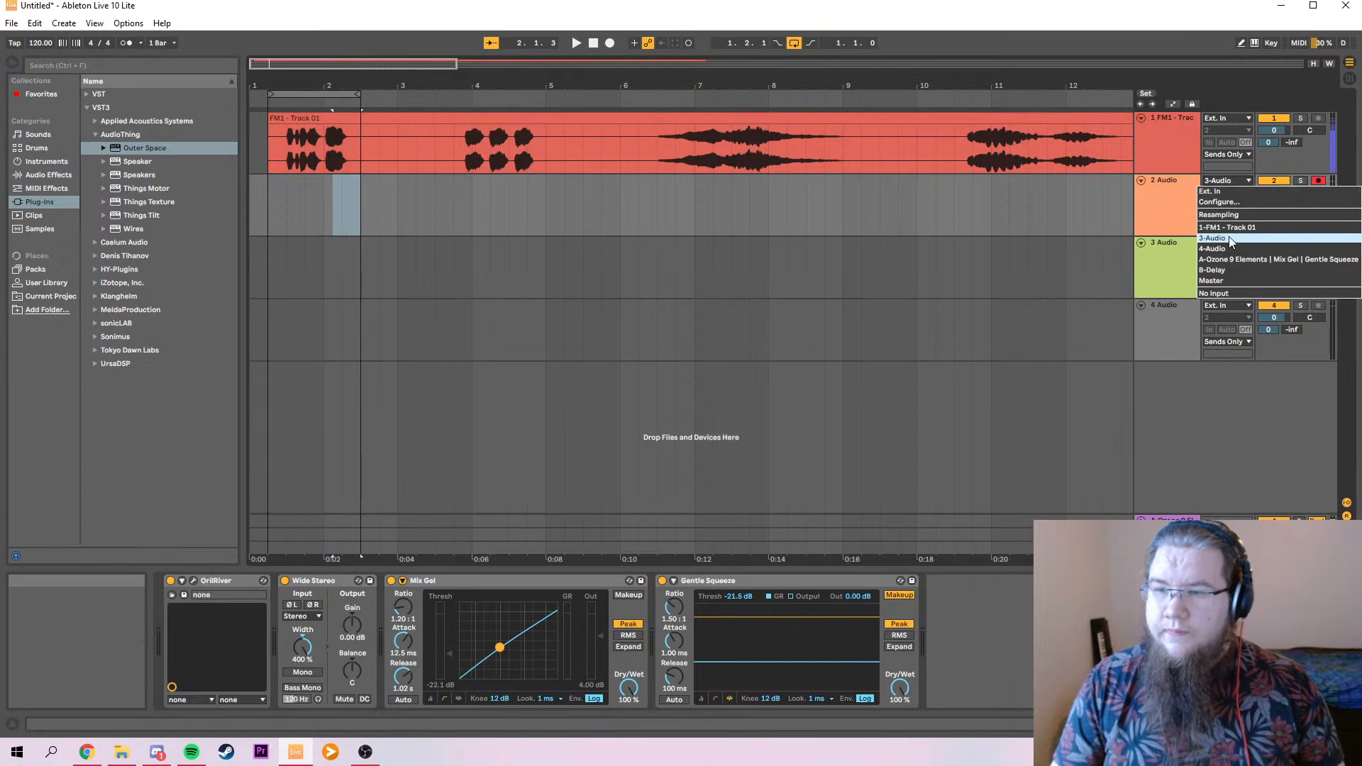
pyautogui.click(1229, 236)
pyautogui.press('F9')
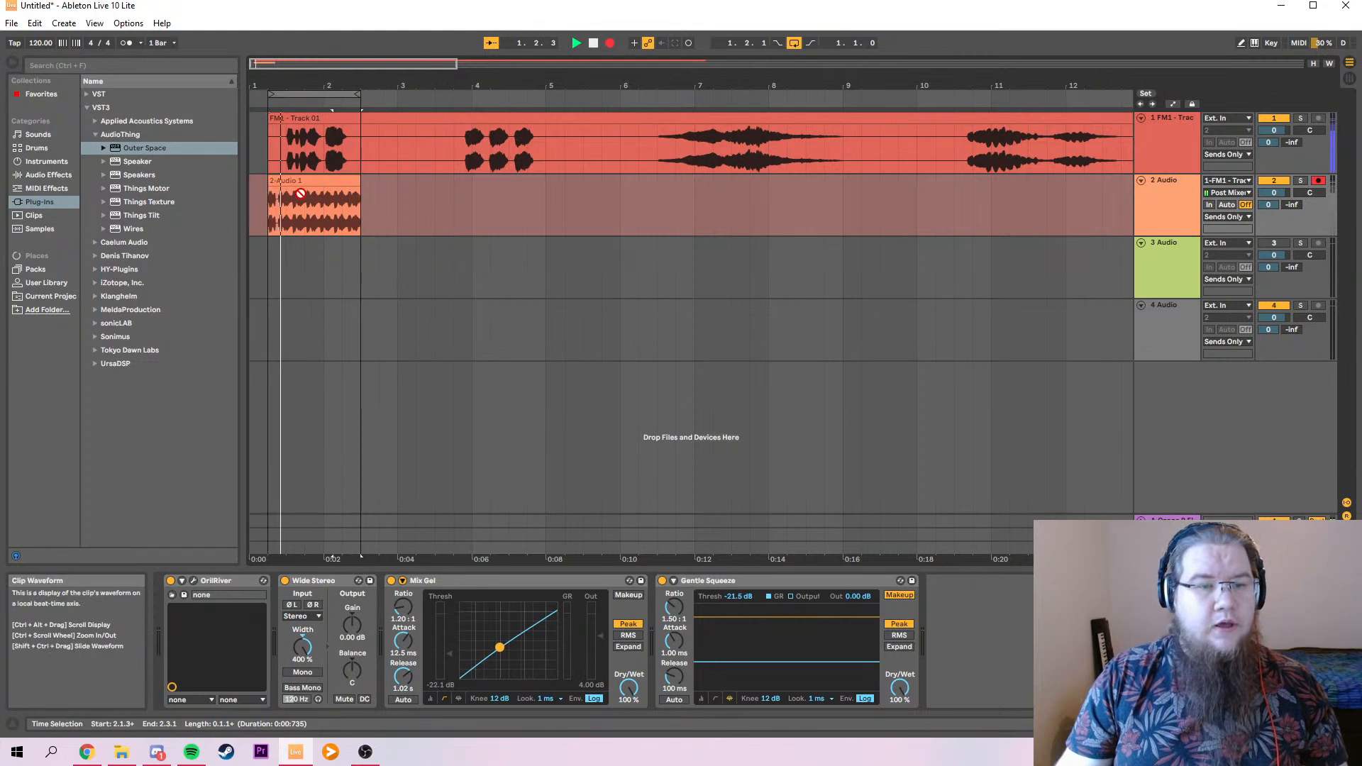
pyautogui.press('space')
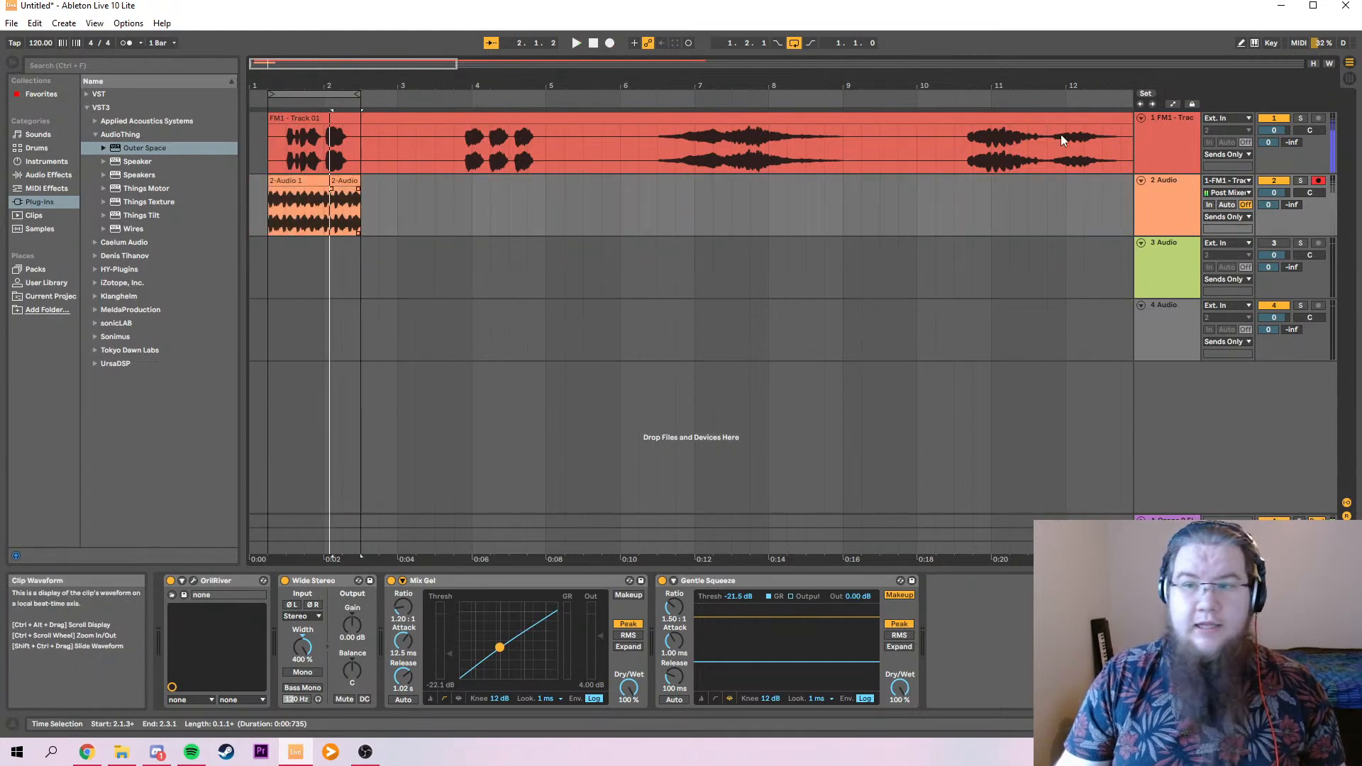
# Delete the second, shorter recorded clip from the 2 Audio track.
pyautogui.click(1138, 151)
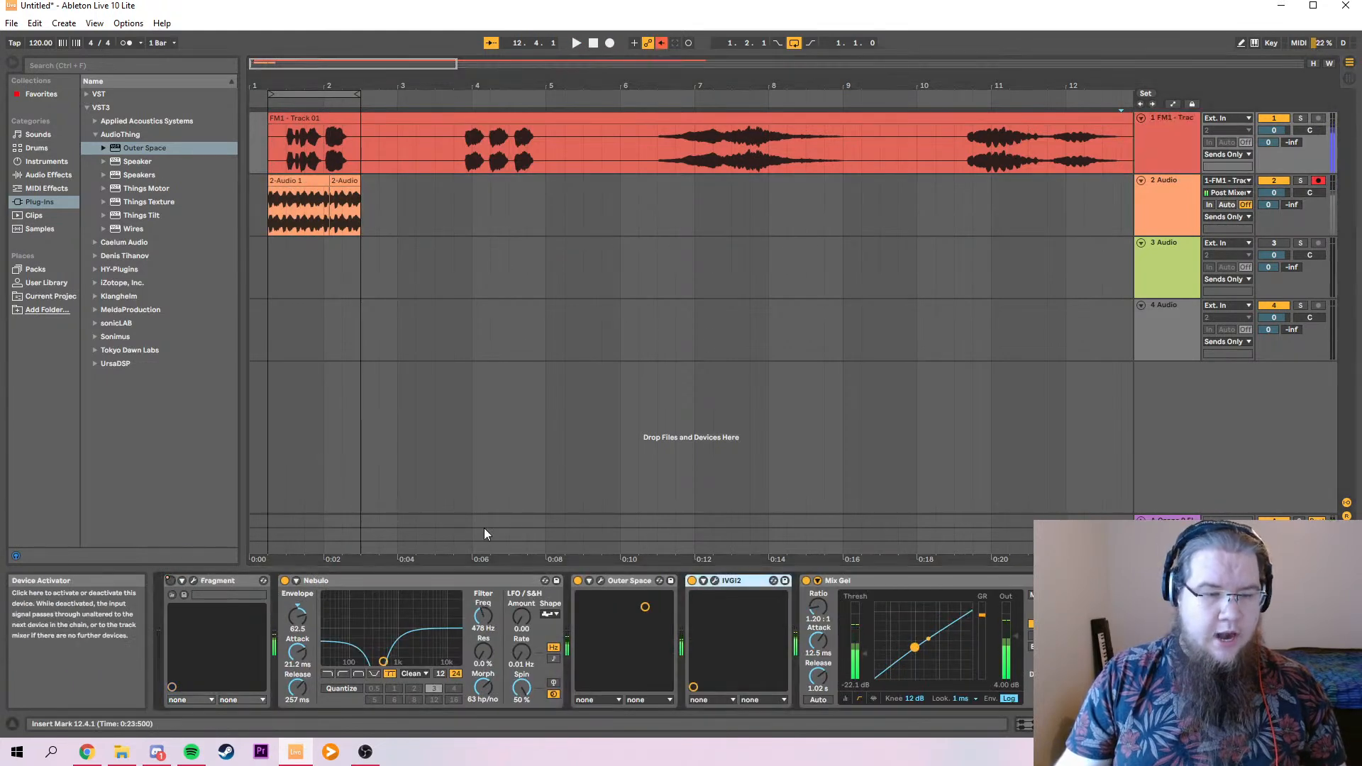
pyautogui.click(348, 179)
pyautogui.press('Delete')
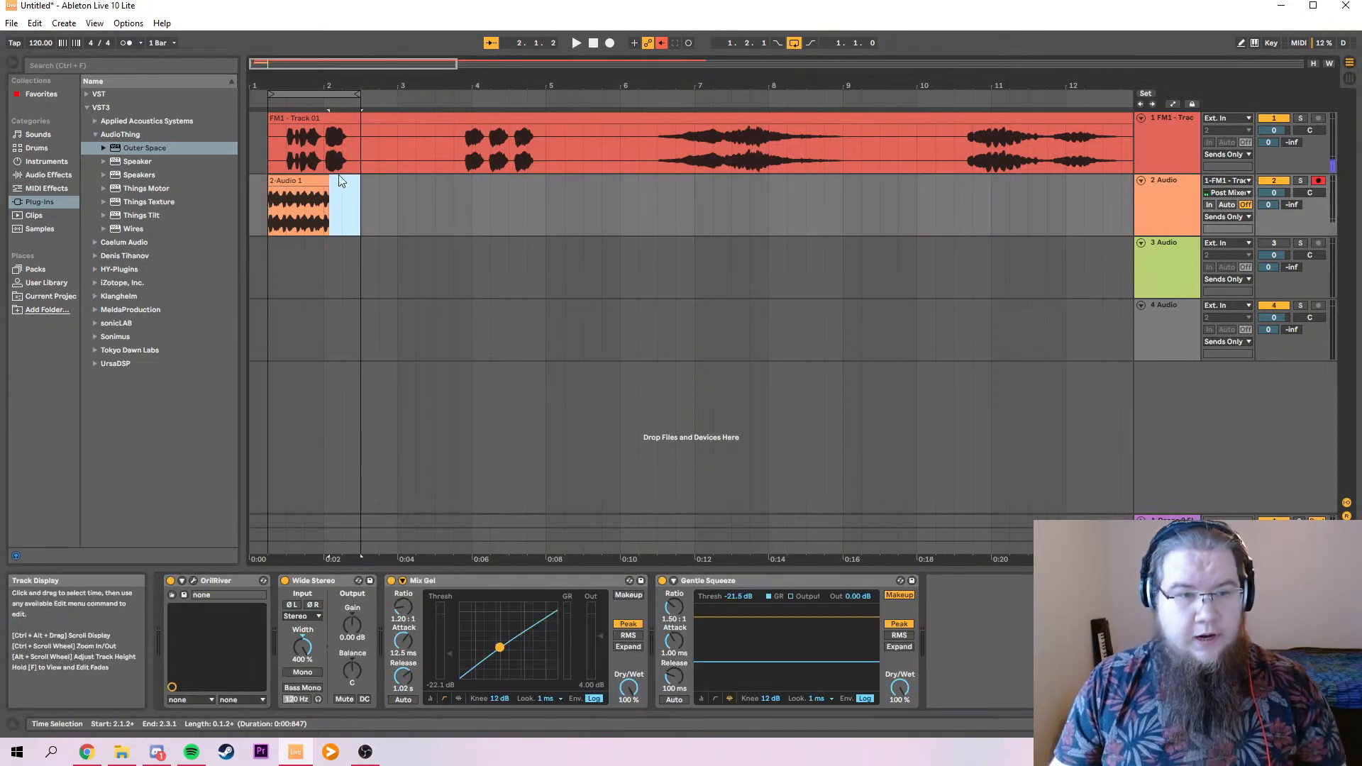
pyautogui.click(1138, 212)
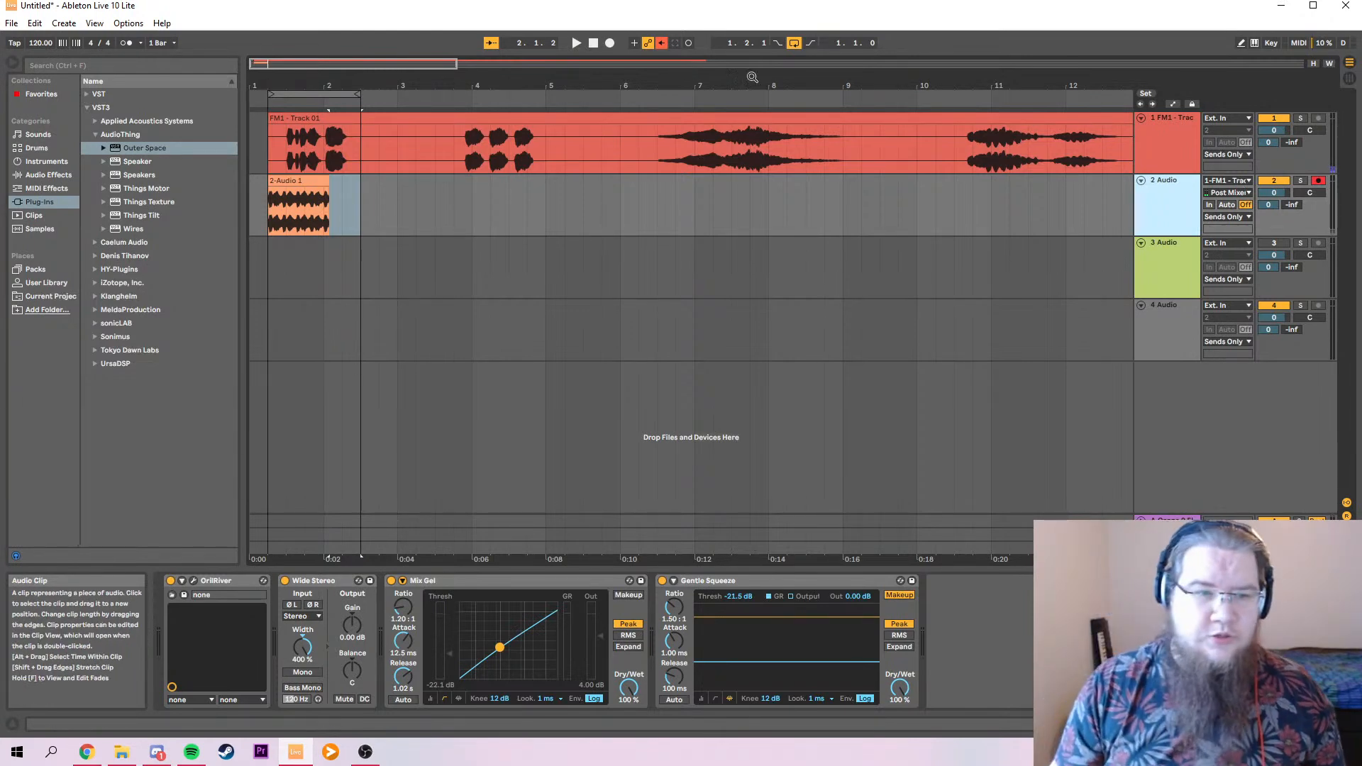
# Extend the remaining 2 Audio clip so it runs from 1.2.1 to just past bar 11, and move the loop to 3.4.1.
pyautogui.click(307, 181)
pyautogui.moveTo(306, 183); pyautogui.dragTo(274, 227)
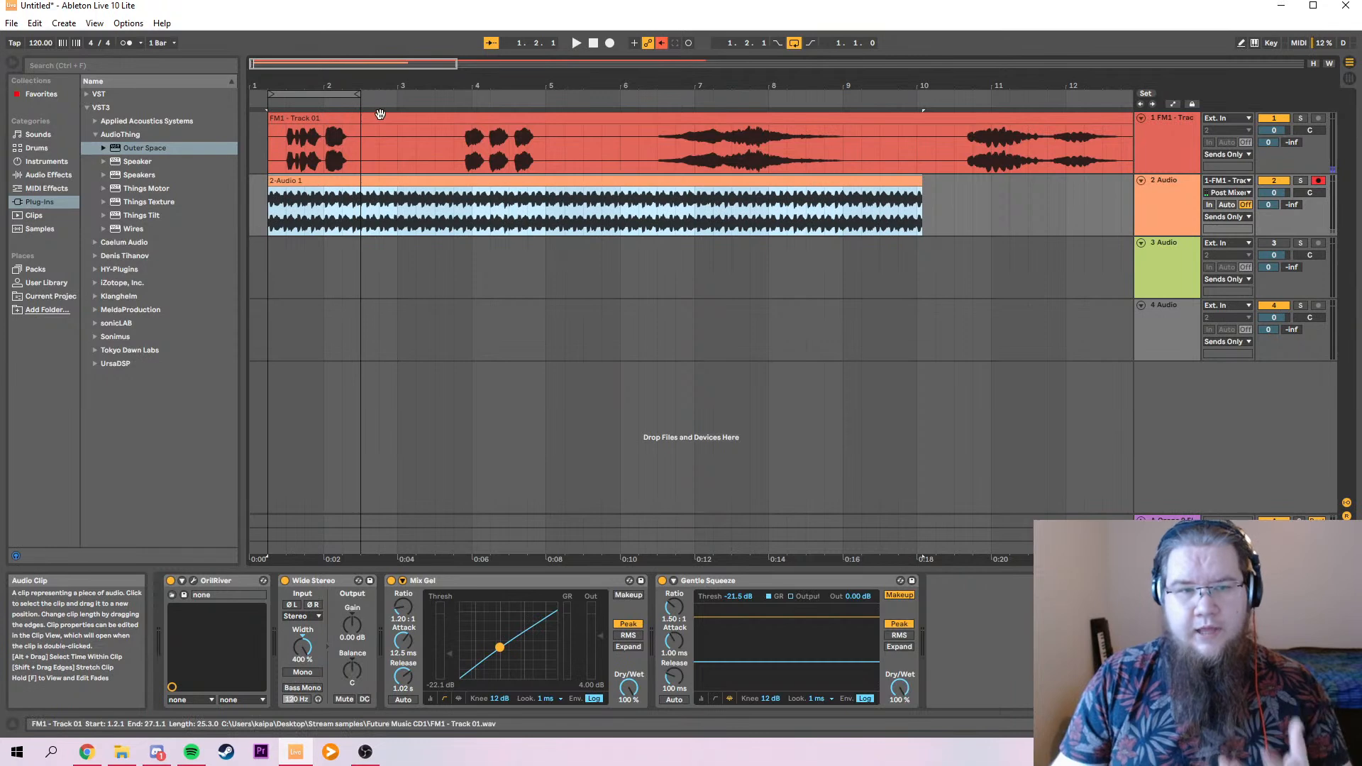
pyautogui.moveTo(347, 182); pyautogui.dragTo(241, 190)
pyautogui.moveTo(518, 182); pyautogui.dragTo(340, 184)
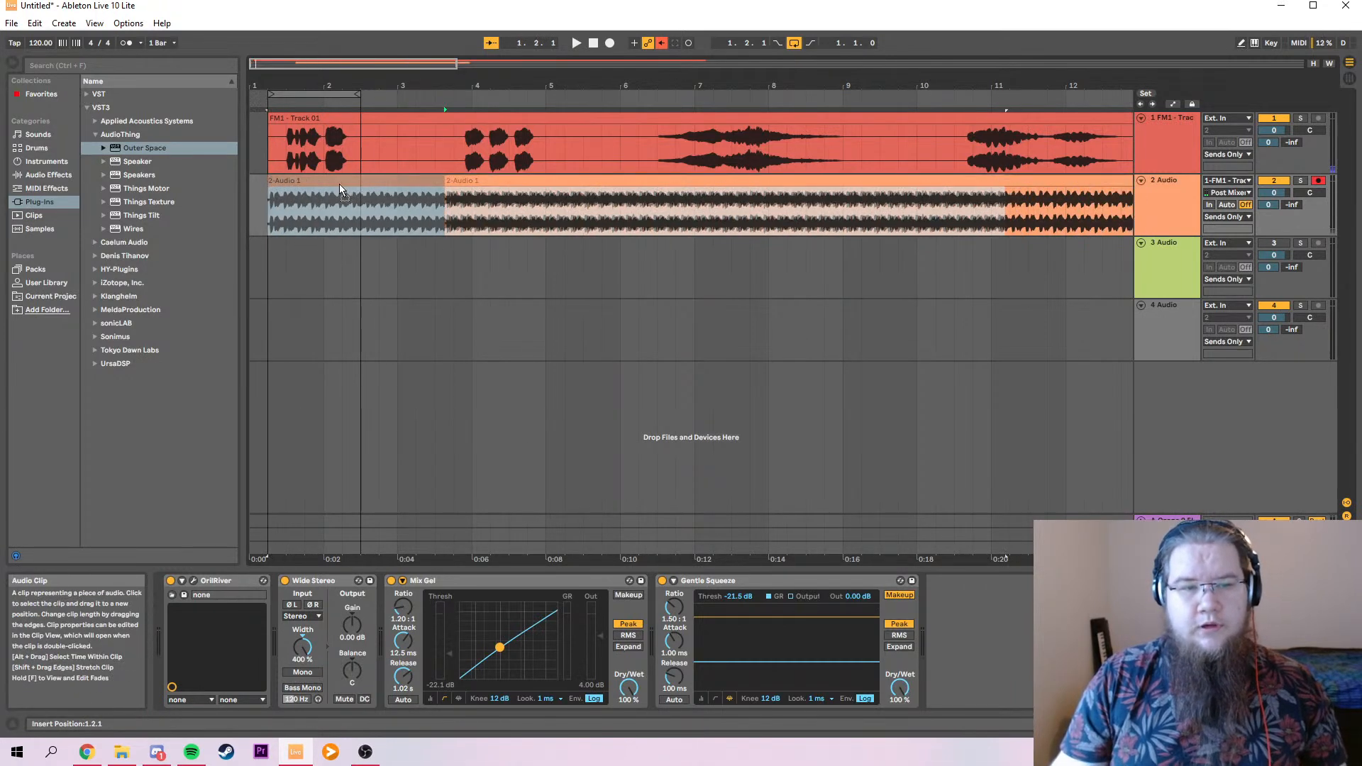
pyautogui.moveTo(333, 102); pyautogui.dragTo(518, 101)
# Remove Fragment, the Nebulo filter and Outer Space from the first track's chain and deactivate the track.
pyautogui.click(1125, 158)
pyautogui.click(1168, 159)
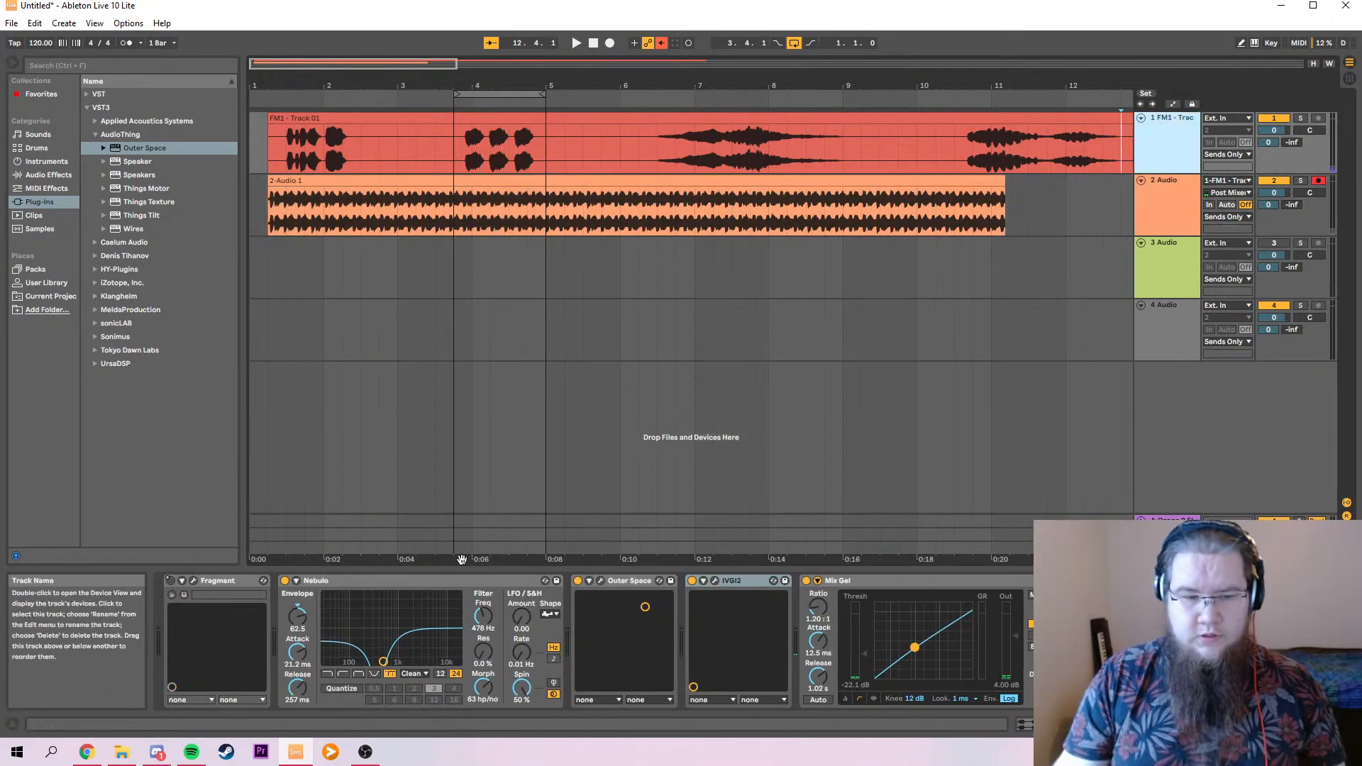
pyautogui.click(221, 581)
pyautogui.press('Delete')
pyautogui.press('Delete')
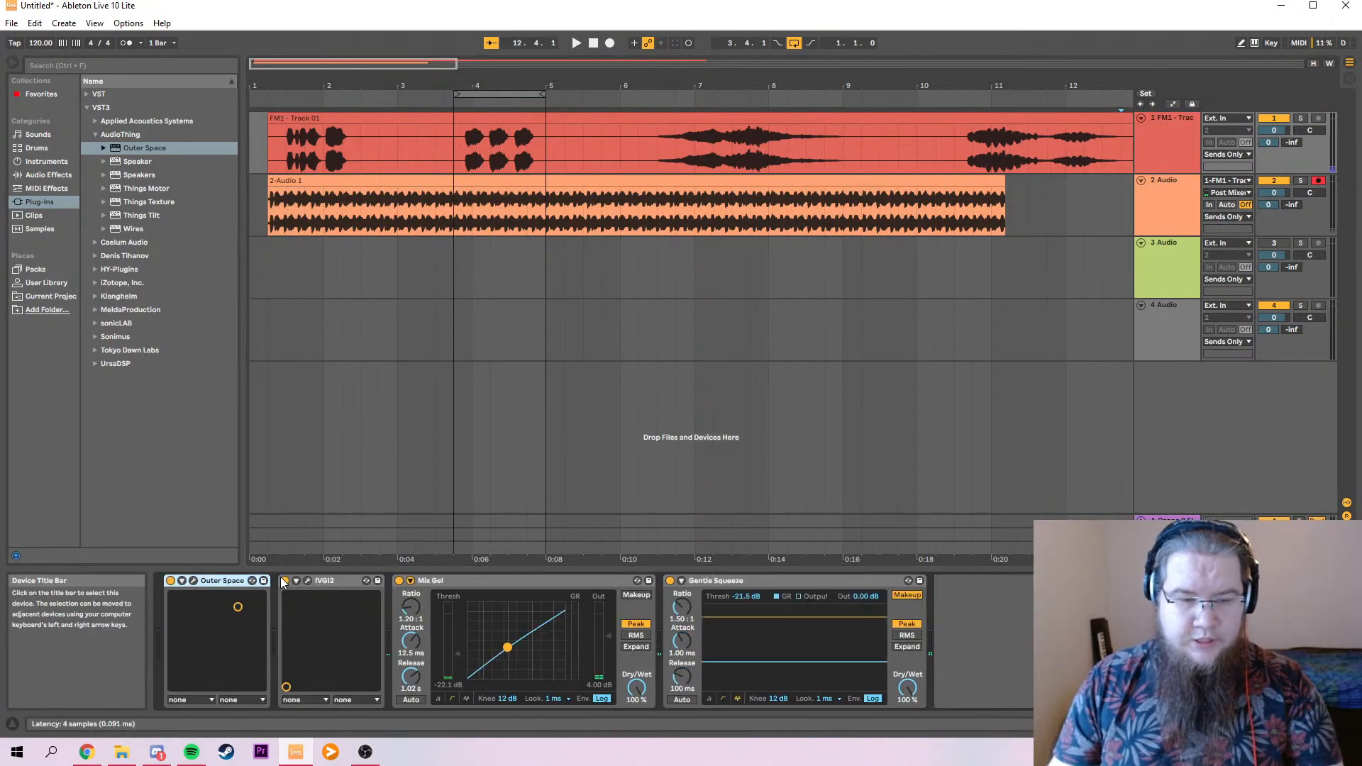
pyautogui.press('Delete')
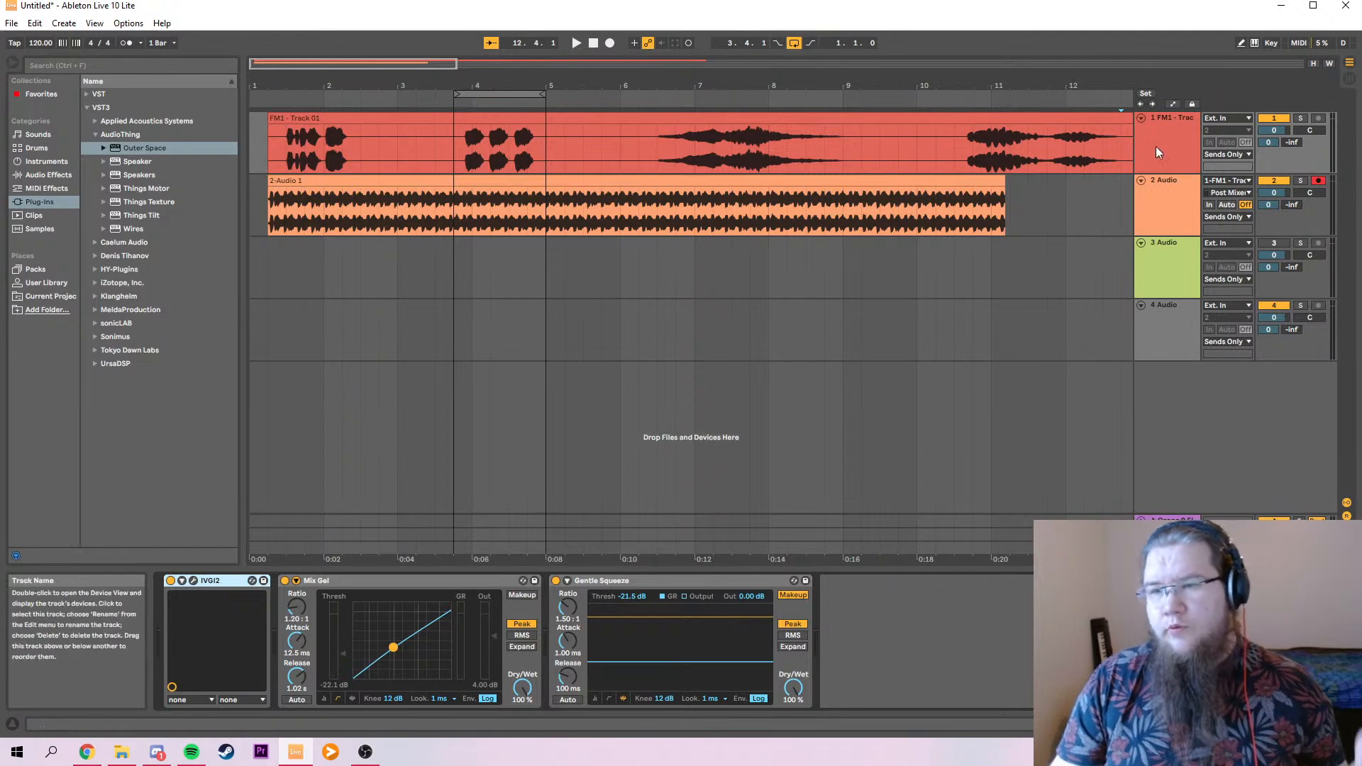
pyautogui.click(1274, 118)
# Set the loop to run from 1.2.1 to 11.1.1 and trim the 2 Audio clip's end to match.
pyautogui.click(1180, 213)
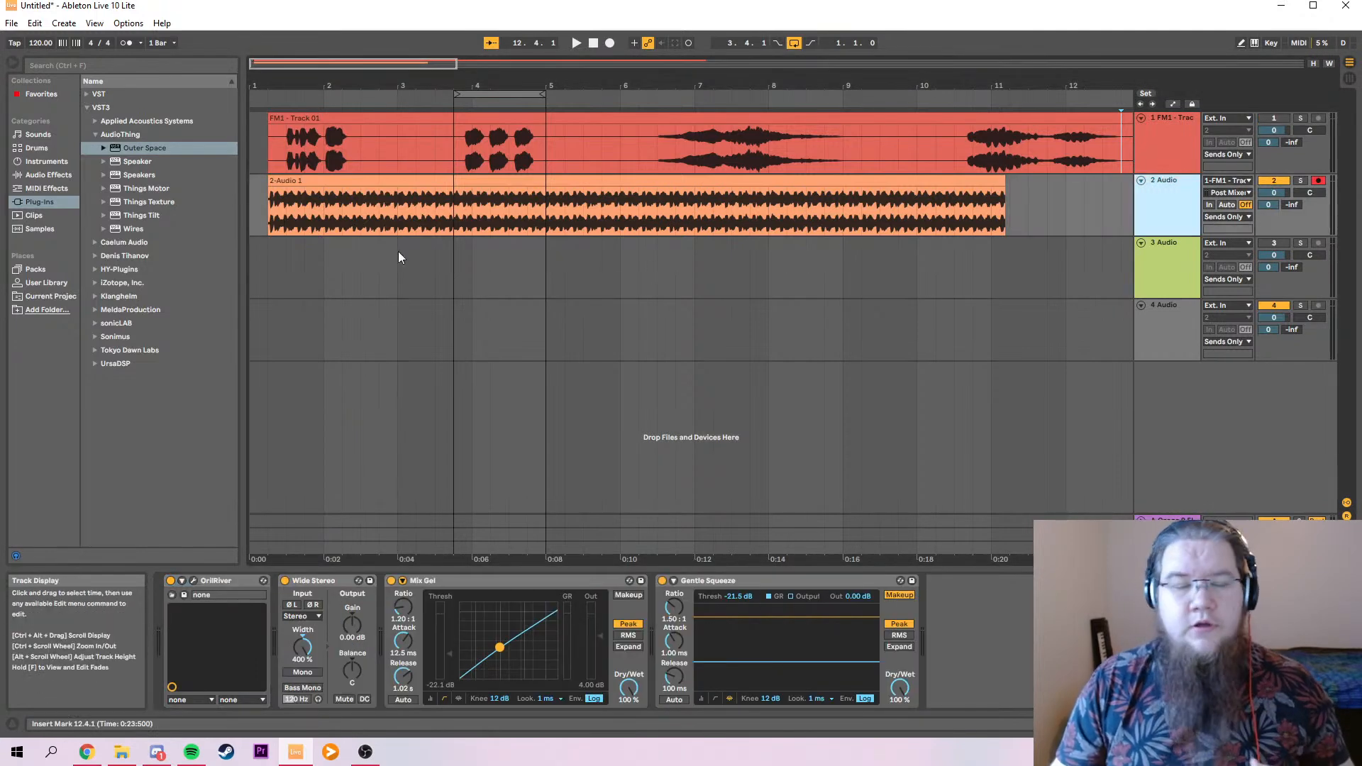
pyautogui.moveTo(489, 95); pyautogui.dragTo(1009, 94)
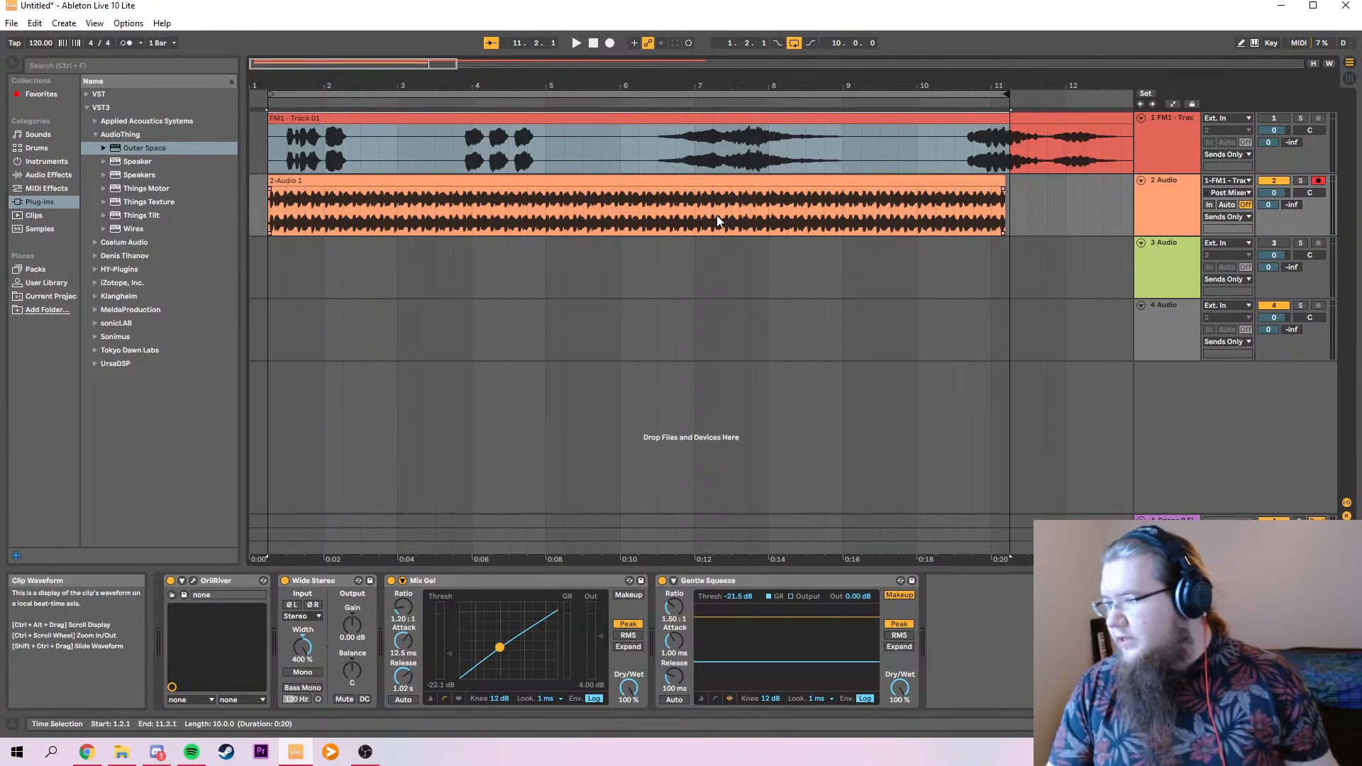
pyautogui.click(230, 580)
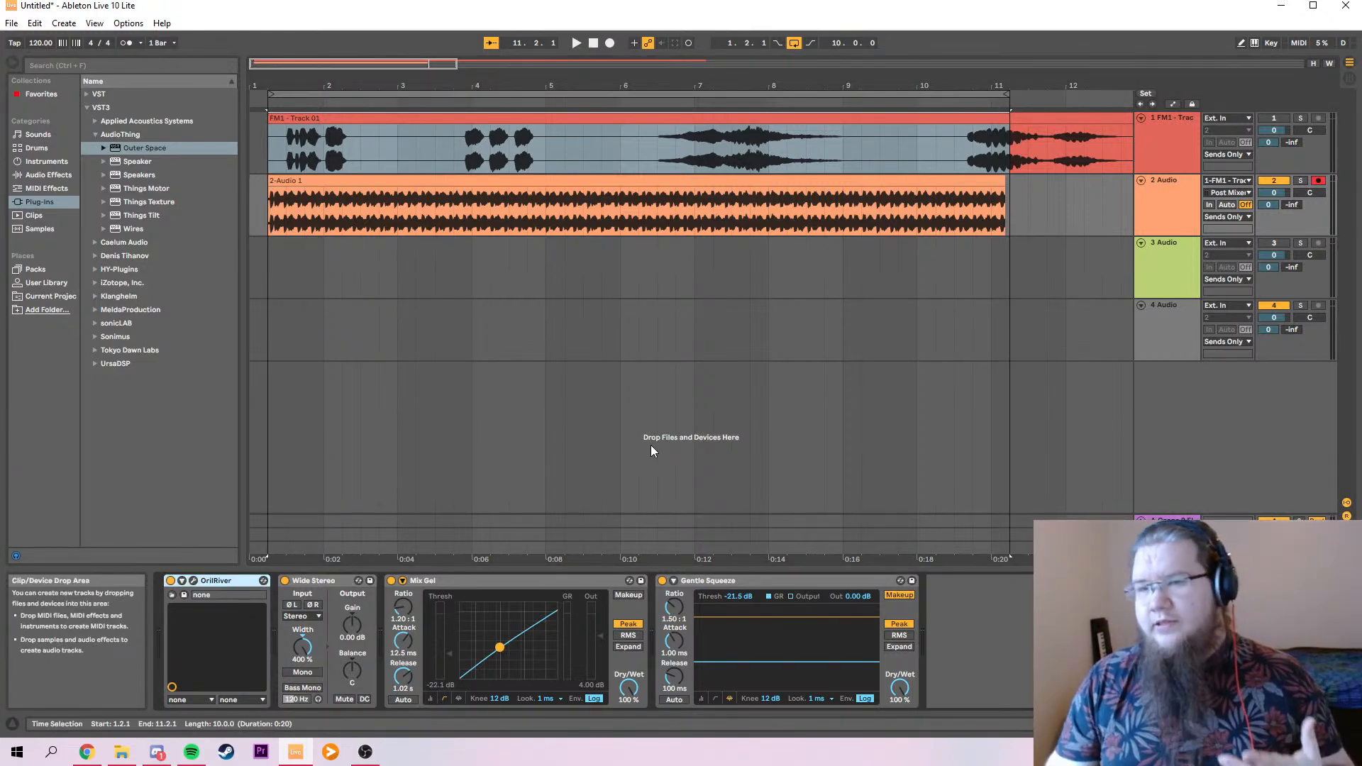
pyautogui.moveTo(1008, 94); pyautogui.dragTo(991, 94)
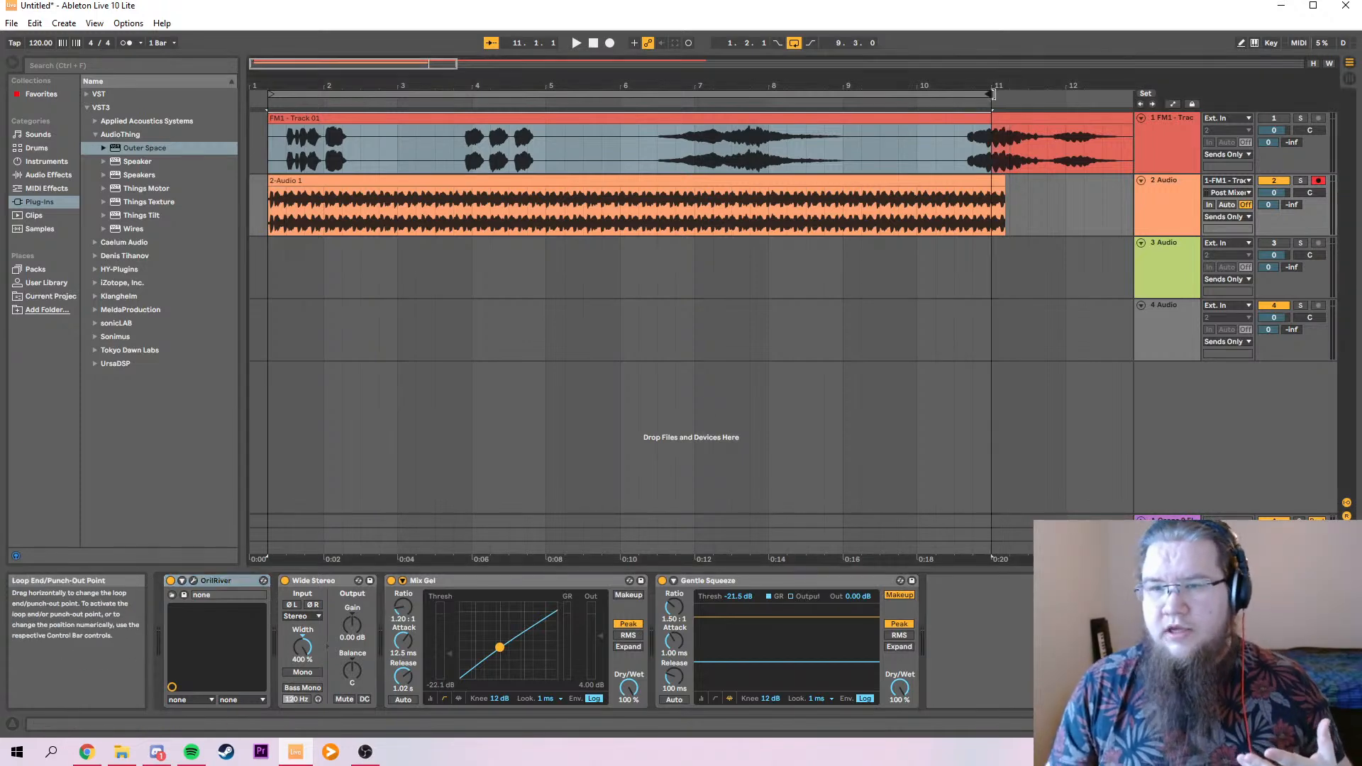
pyautogui.moveTo(1003, 179); pyautogui.dragTo(991, 178)
pyautogui.click(1174, 204)
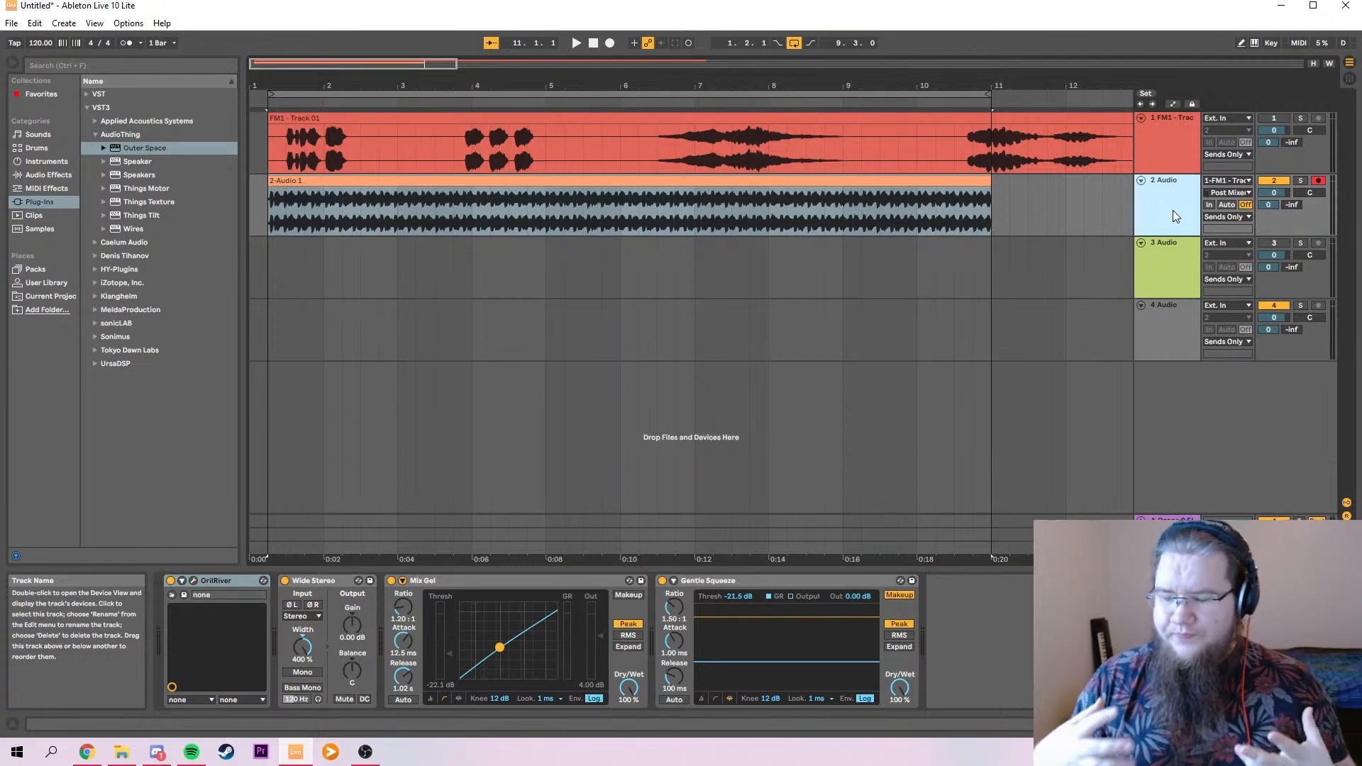
pyautogui.click(1169, 358)
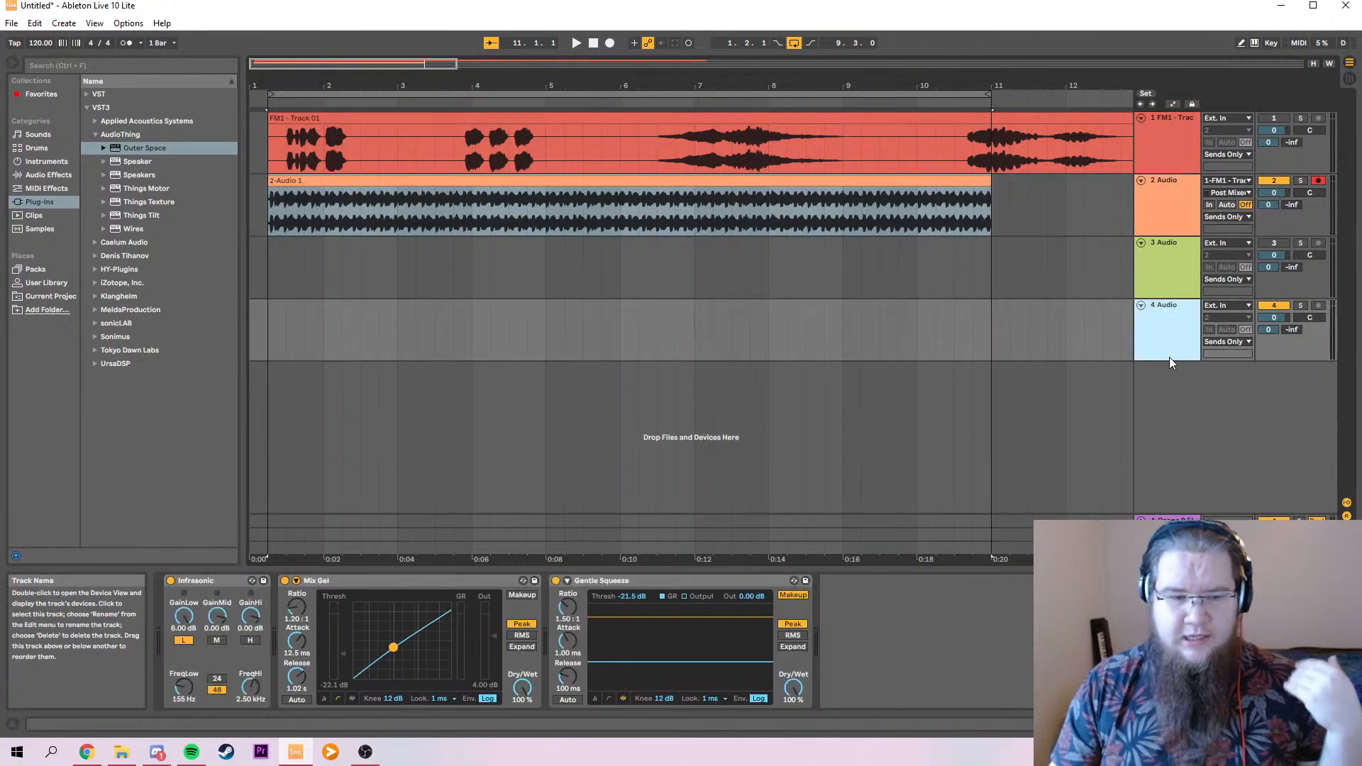
pyautogui.click(1164, 271)
pyautogui.click(1165, 216)
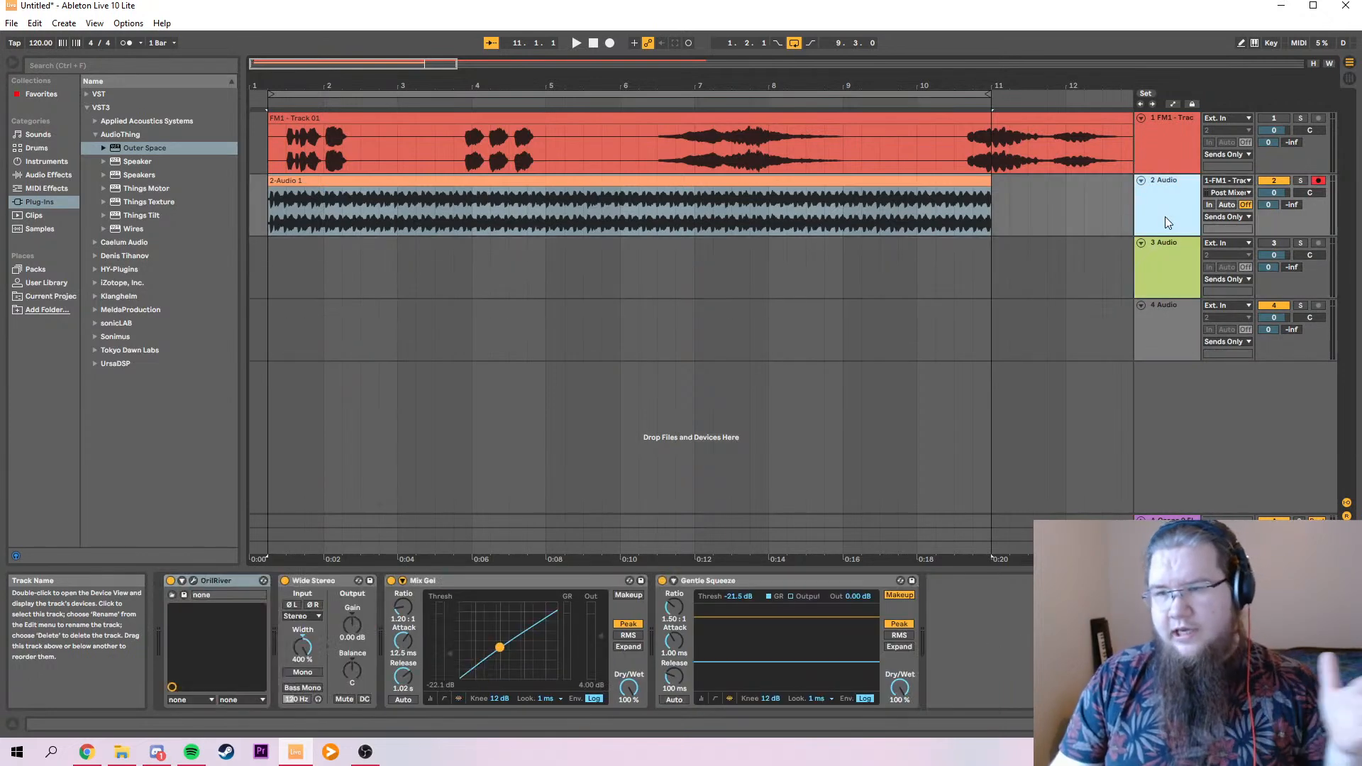
pyautogui.click(1167, 162)
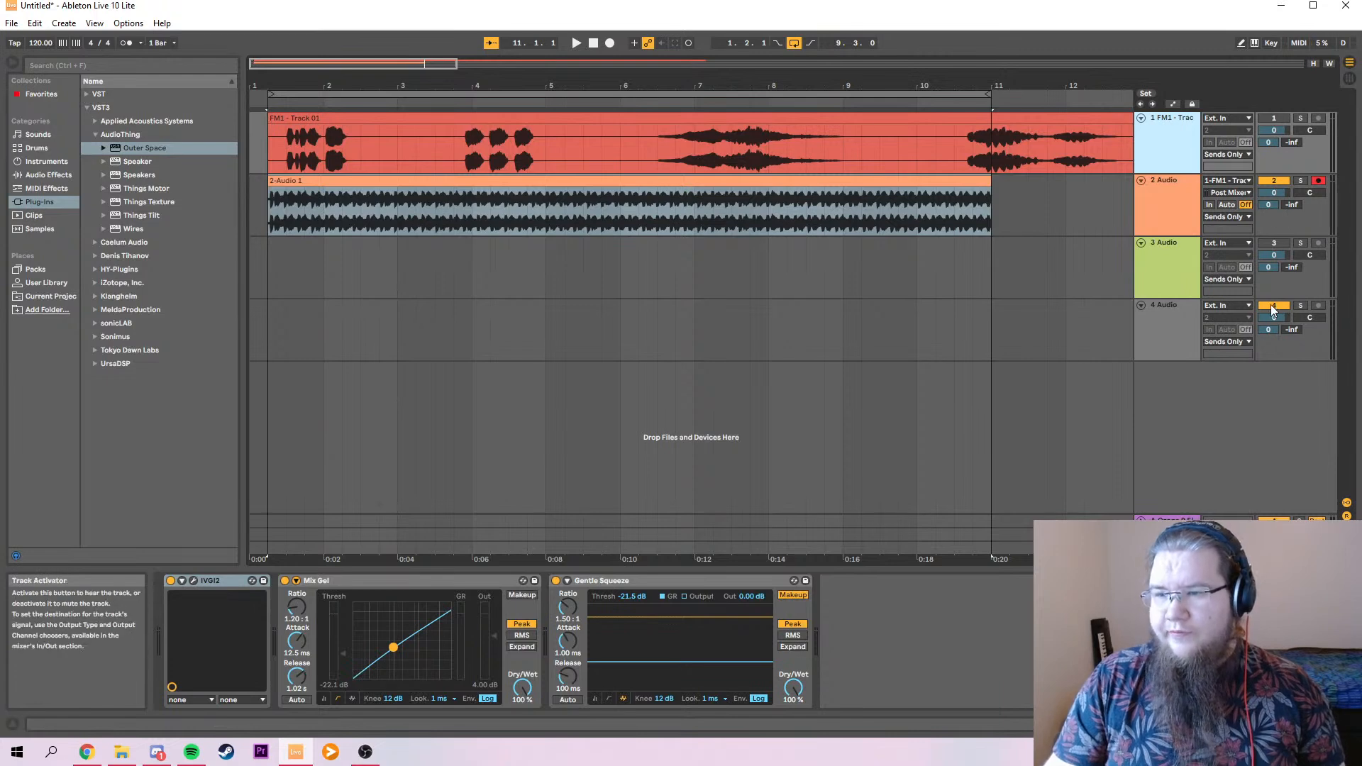
# Play the 2 Audio track, deactivate OrilRiver and delete Wide Stereo from its chain.
pyautogui.click(1142, 218)
pyautogui.press('space')
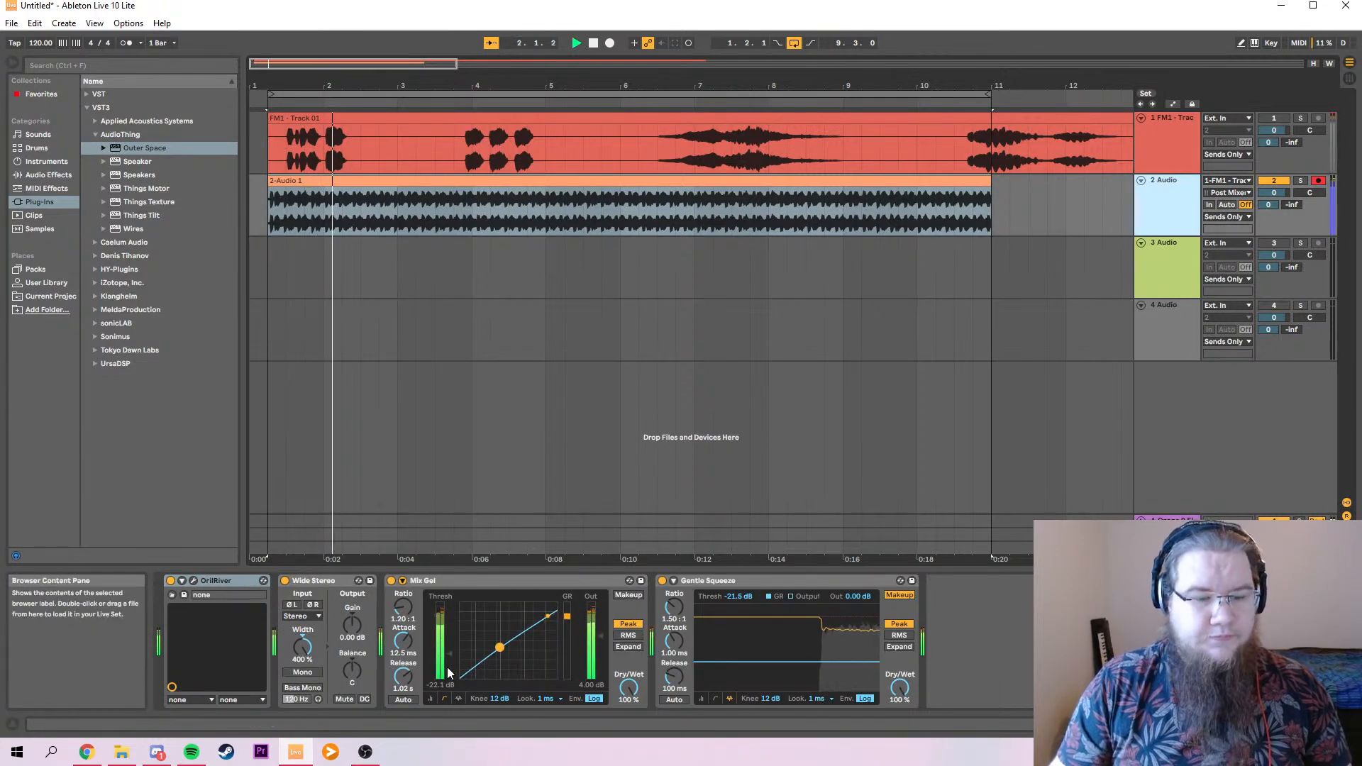
pyautogui.click(171, 580)
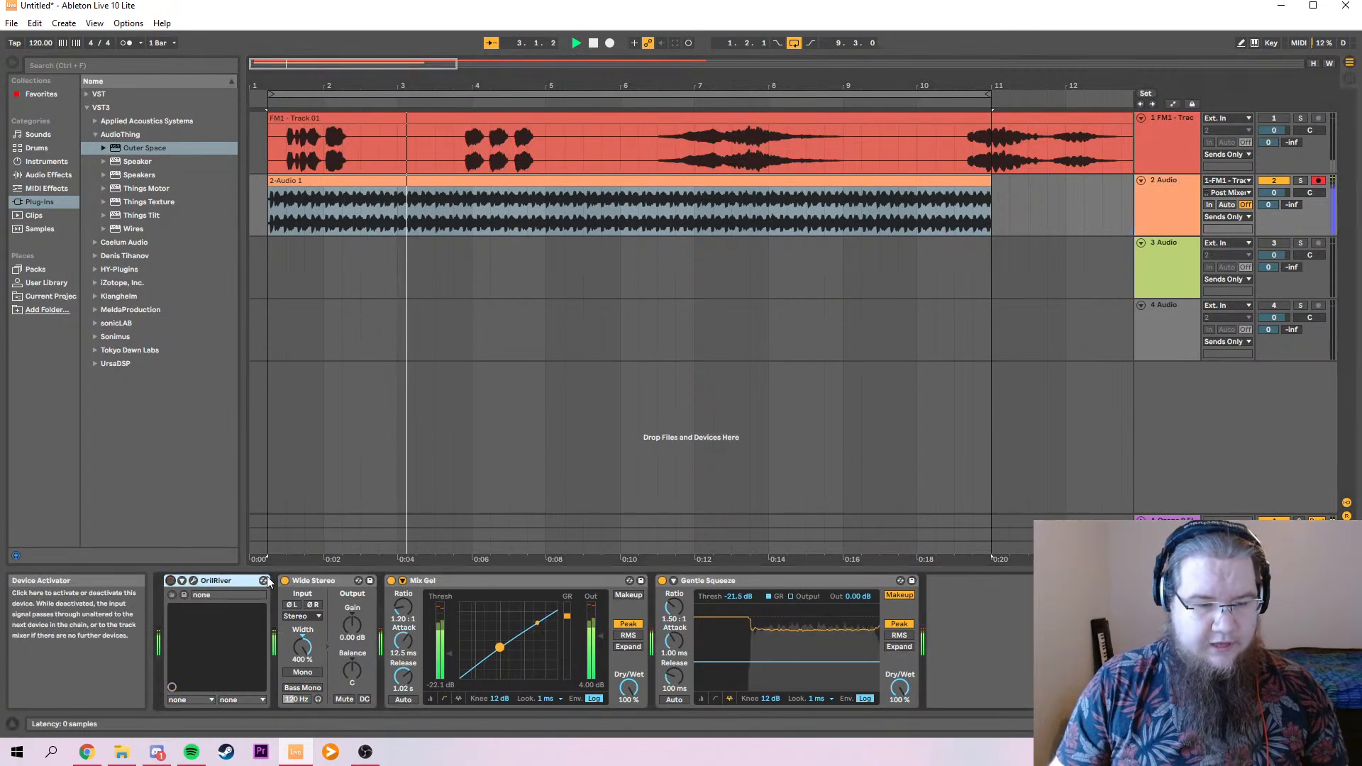
pyautogui.click(322, 580)
pyautogui.press('Delete')
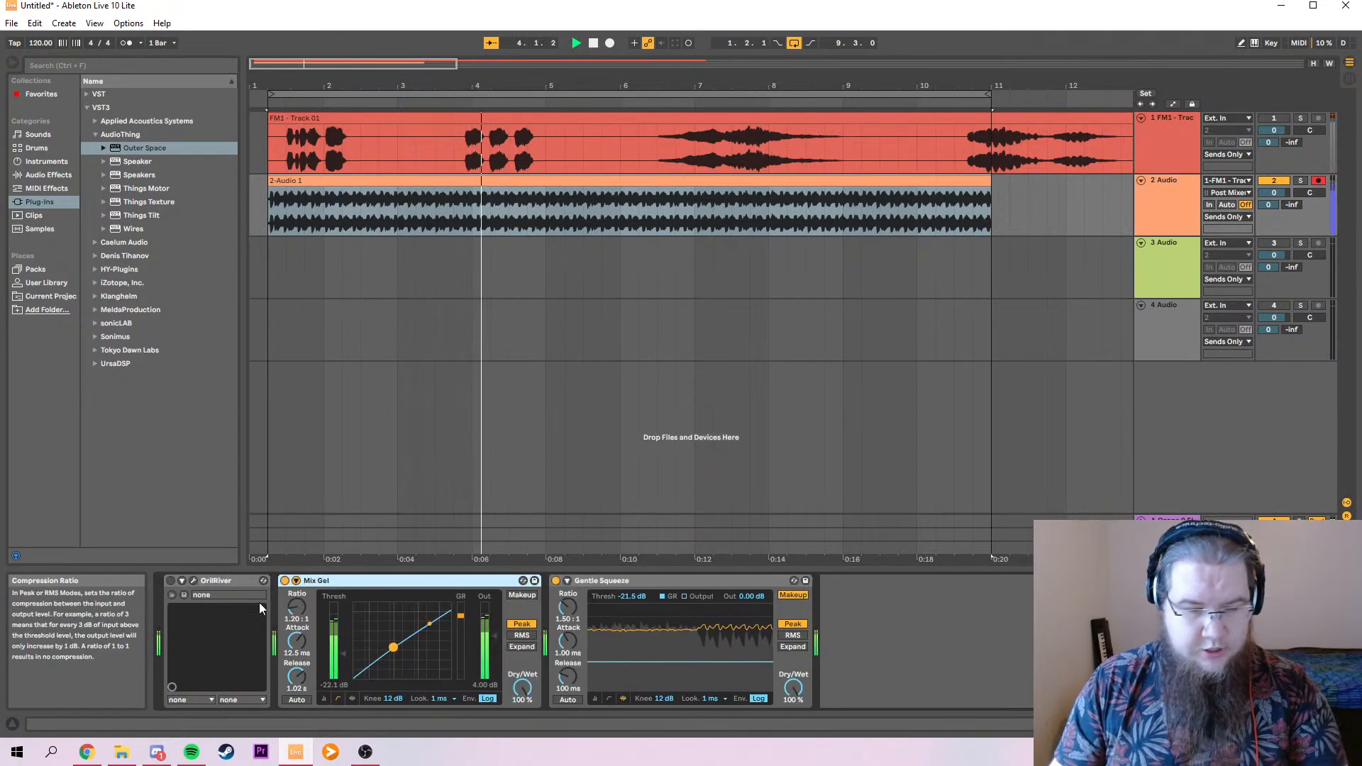
pyautogui.click(224, 581)
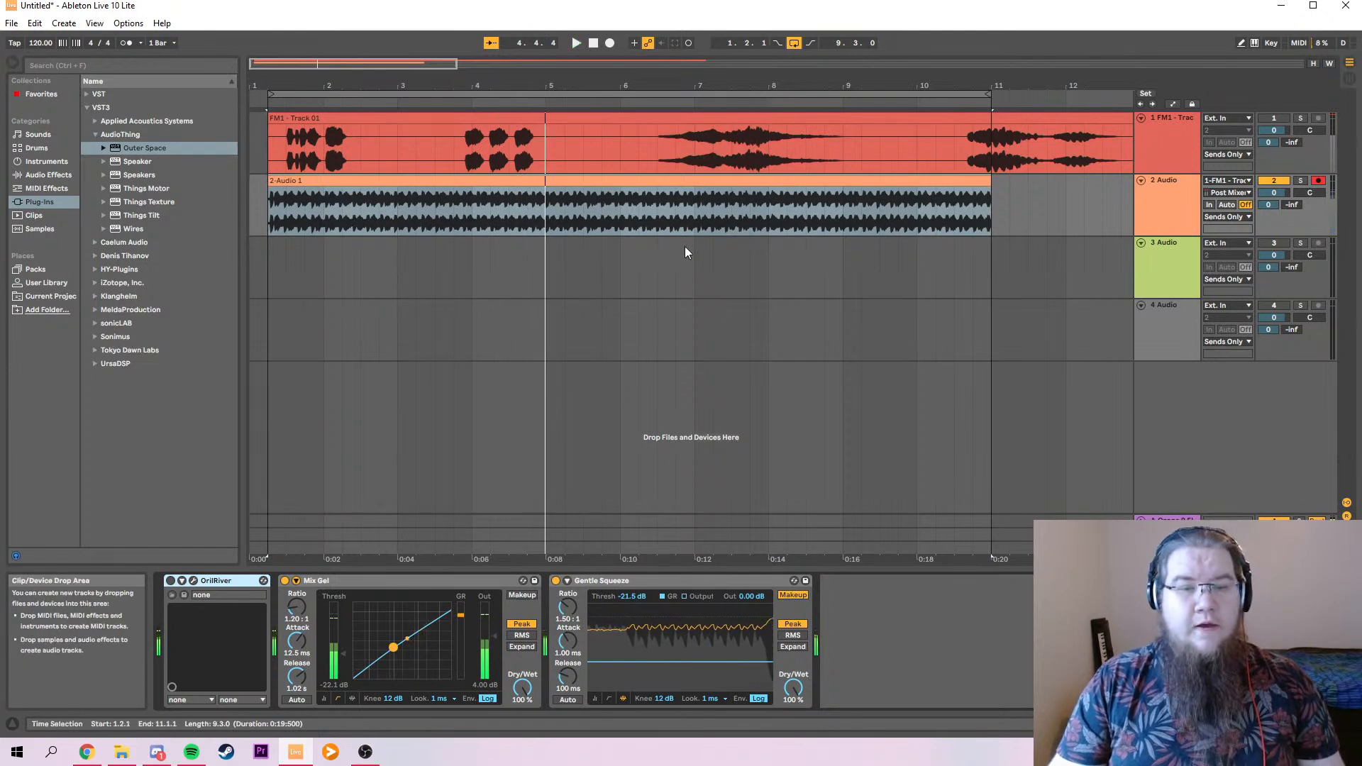
# Add the Wires plug-in after OrilRiver on the 2 Audio track, move its window clear and start playback.
pyautogui.click(128, 228)
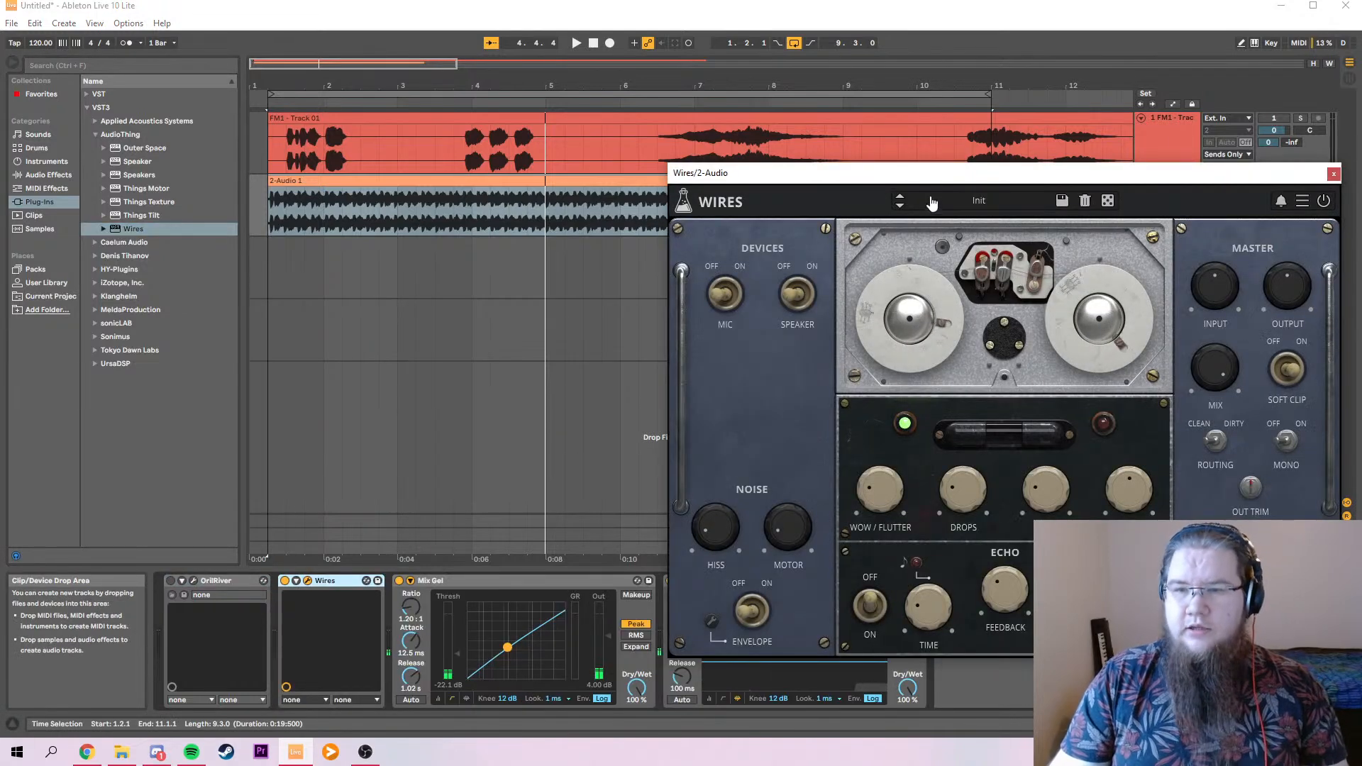
pyautogui.moveTo(913, 179); pyautogui.dragTo(928, 74)
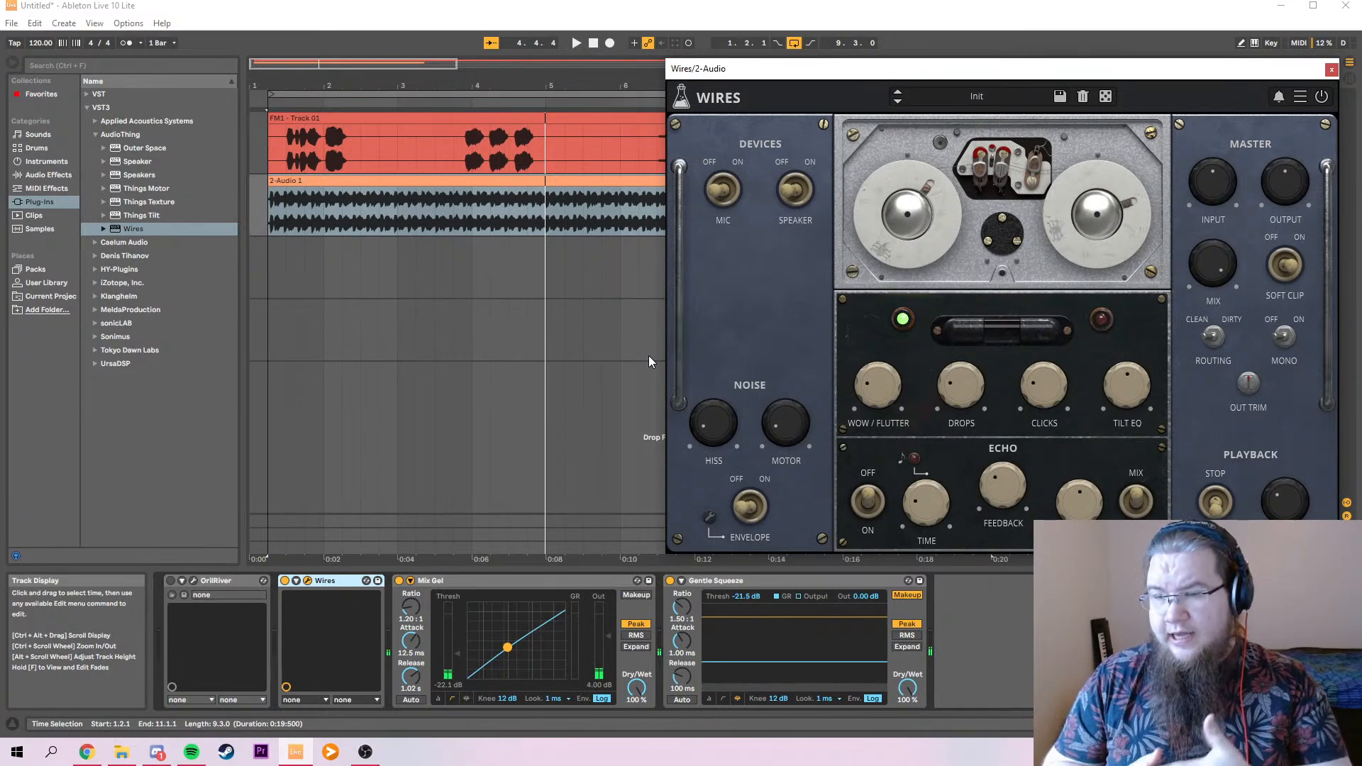
pyautogui.press('space')
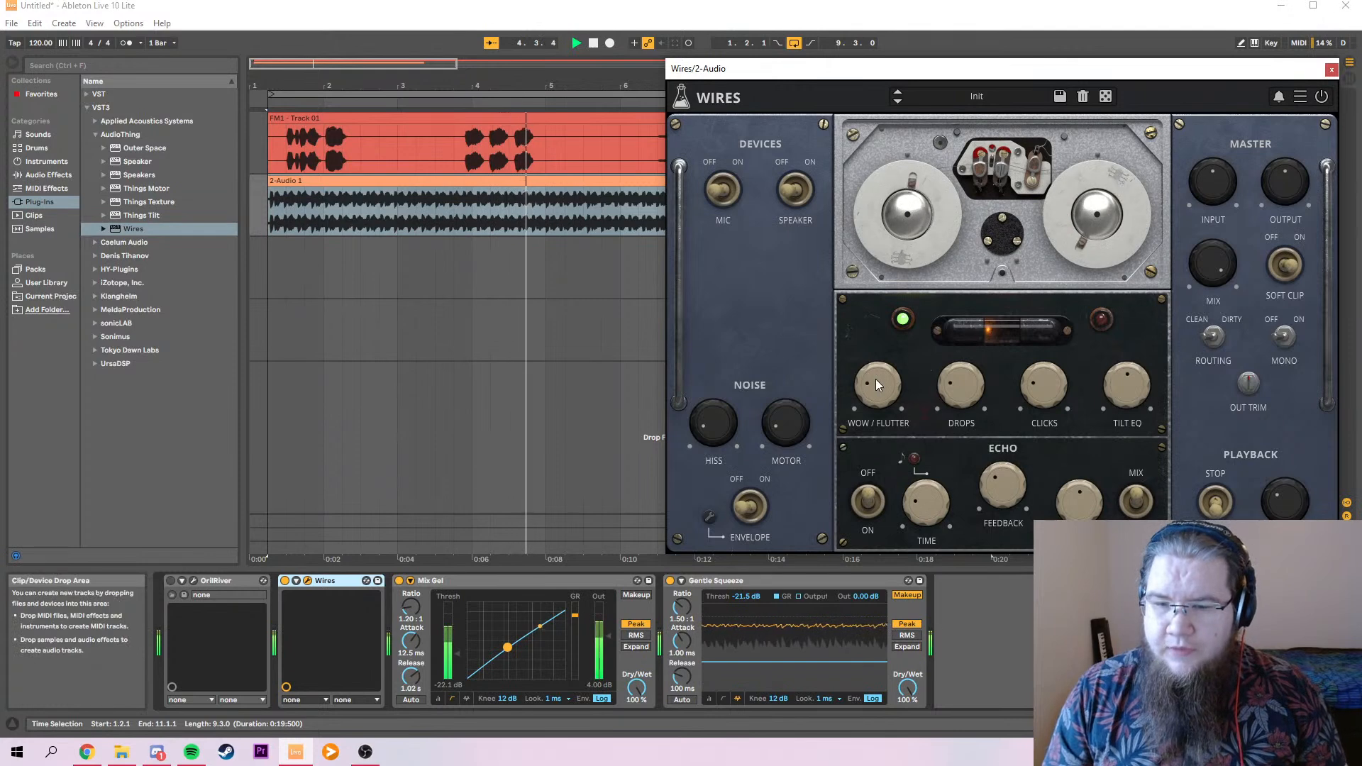
# In Wires, raise Wow/Flutter and the echo Time, set Drops to about the midpoint and Clicks to about 53%.
pyautogui.moveTo(888, 396); pyautogui.dragTo(905, 298)
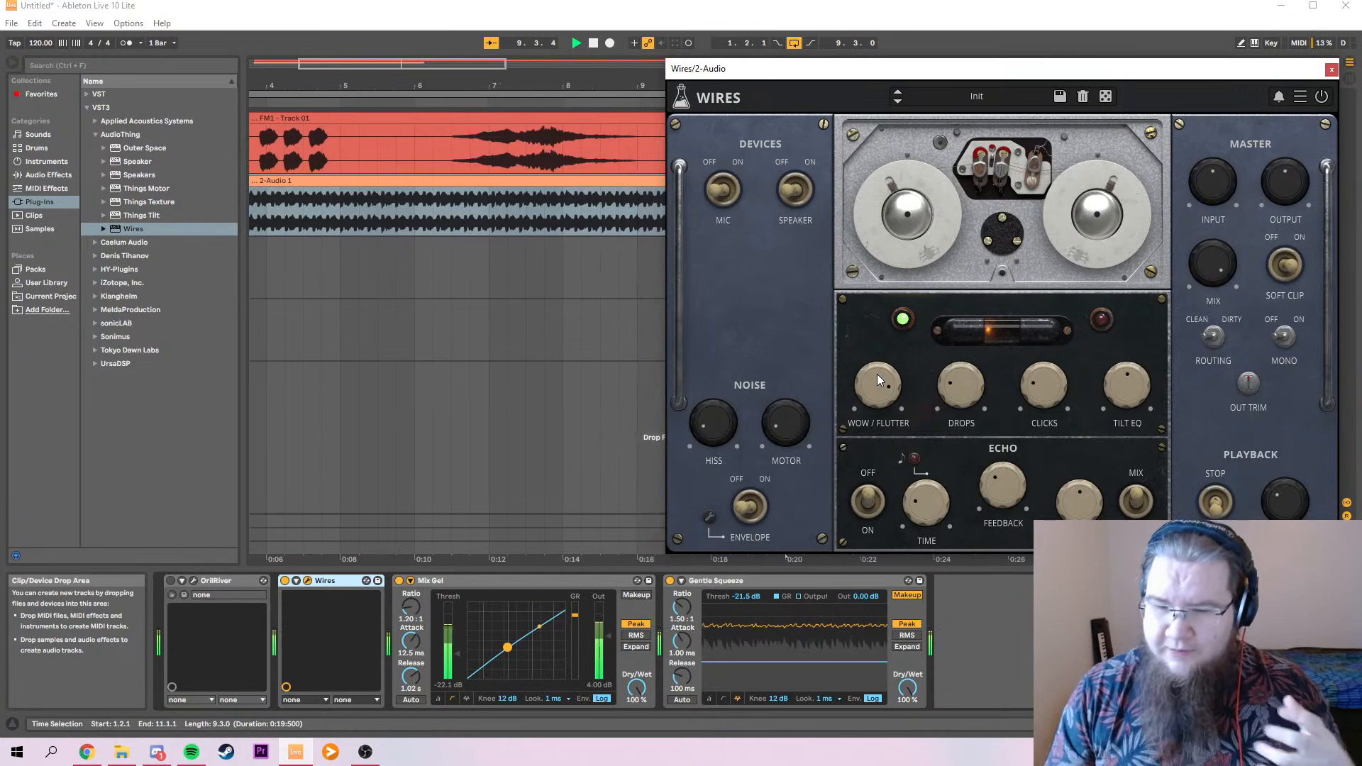
pyautogui.moveTo(968, 381); pyautogui.dragTo(990, 329)
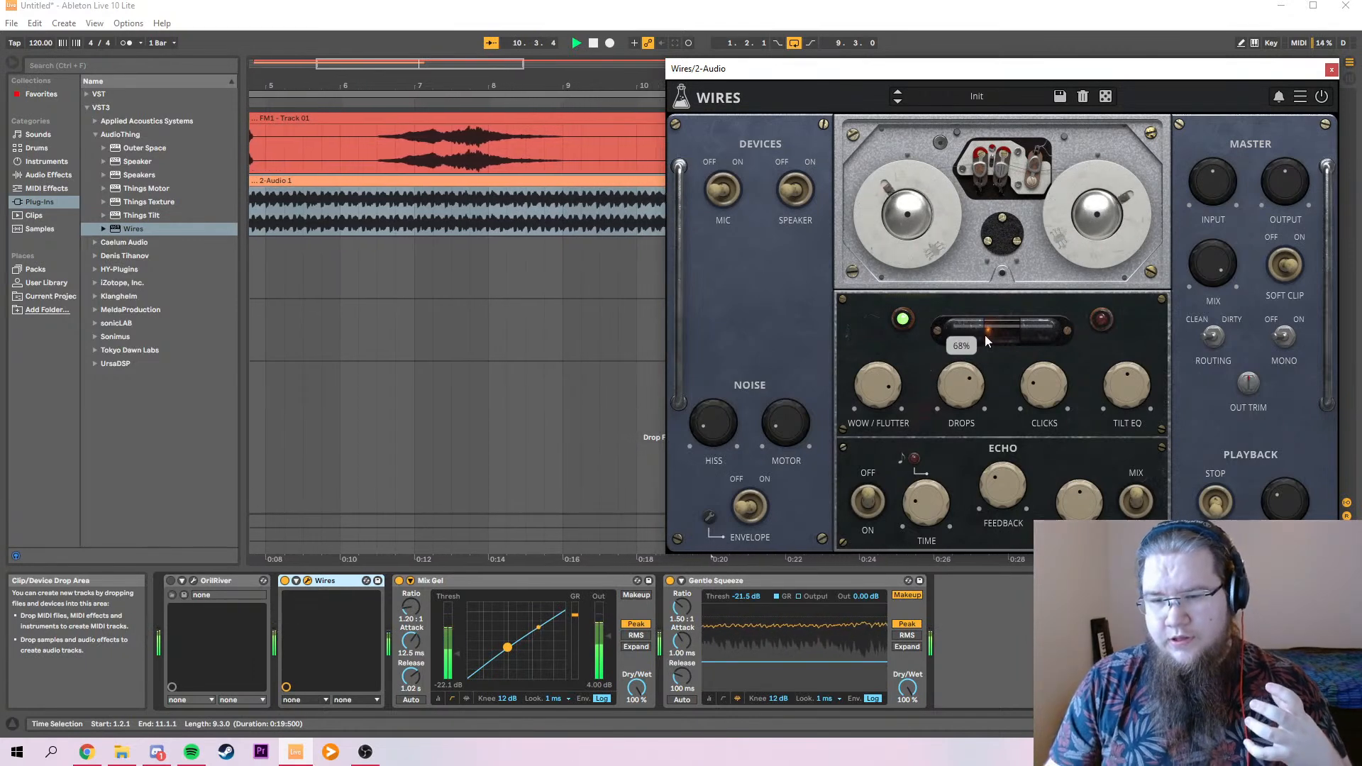
pyautogui.moveTo(968, 385); pyautogui.dragTo(959, 400)
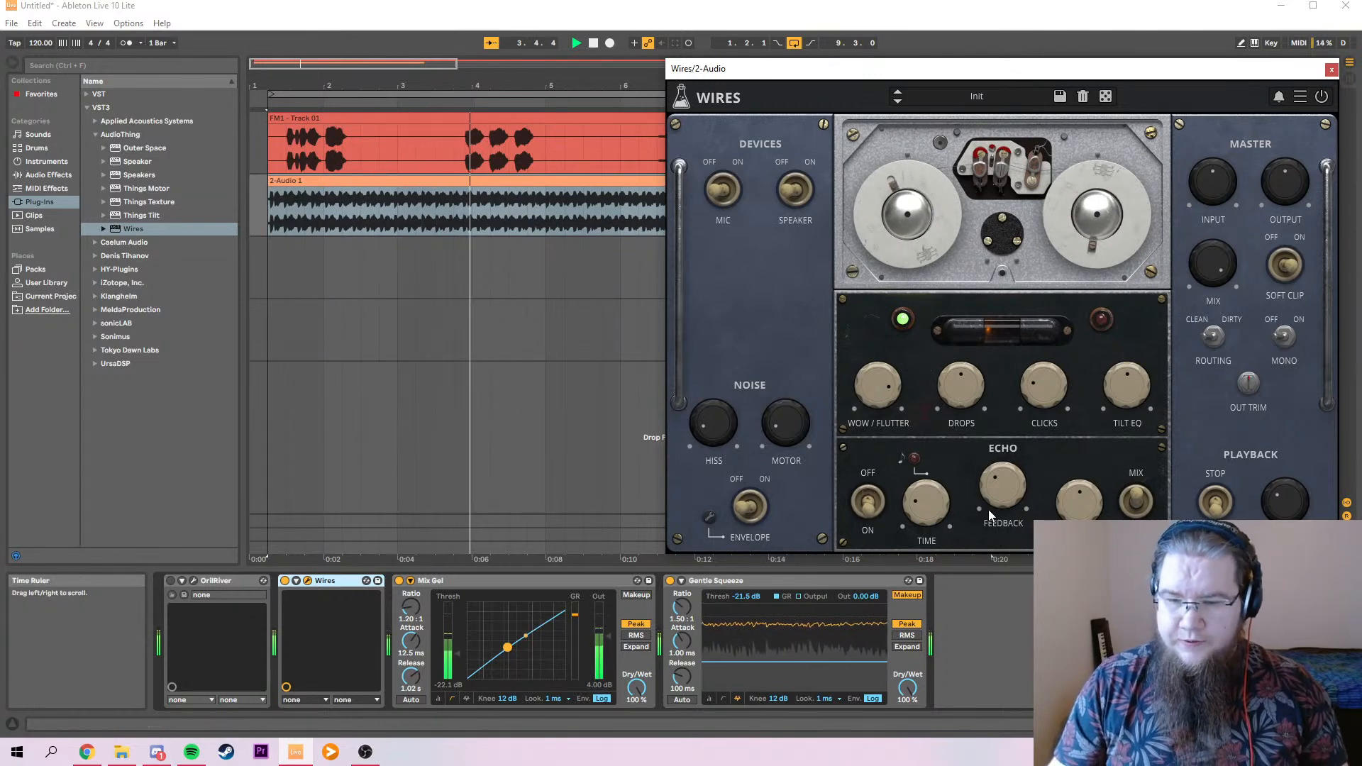
pyautogui.moveTo(938, 509); pyautogui.dragTo(950, 453)
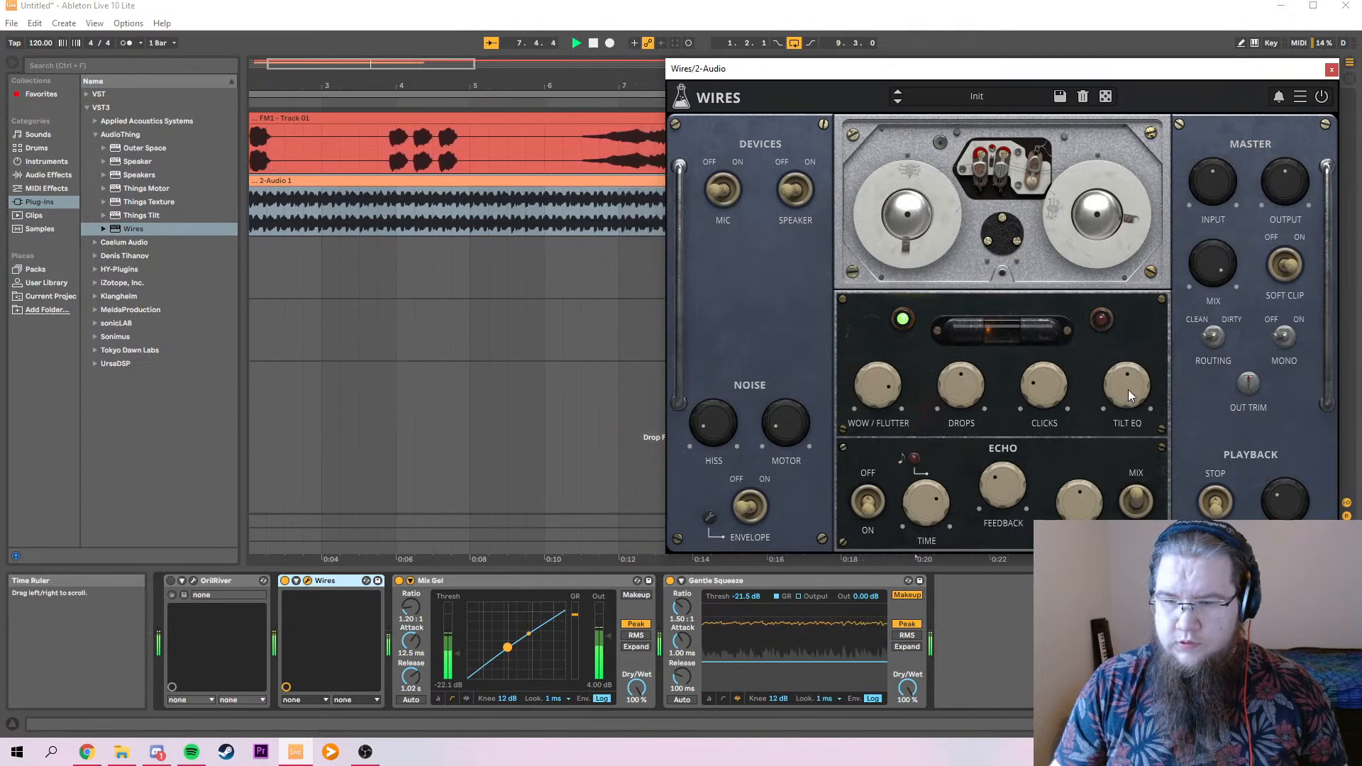
pyautogui.moveTo(1127, 397); pyautogui.dragTo(1045, 347)
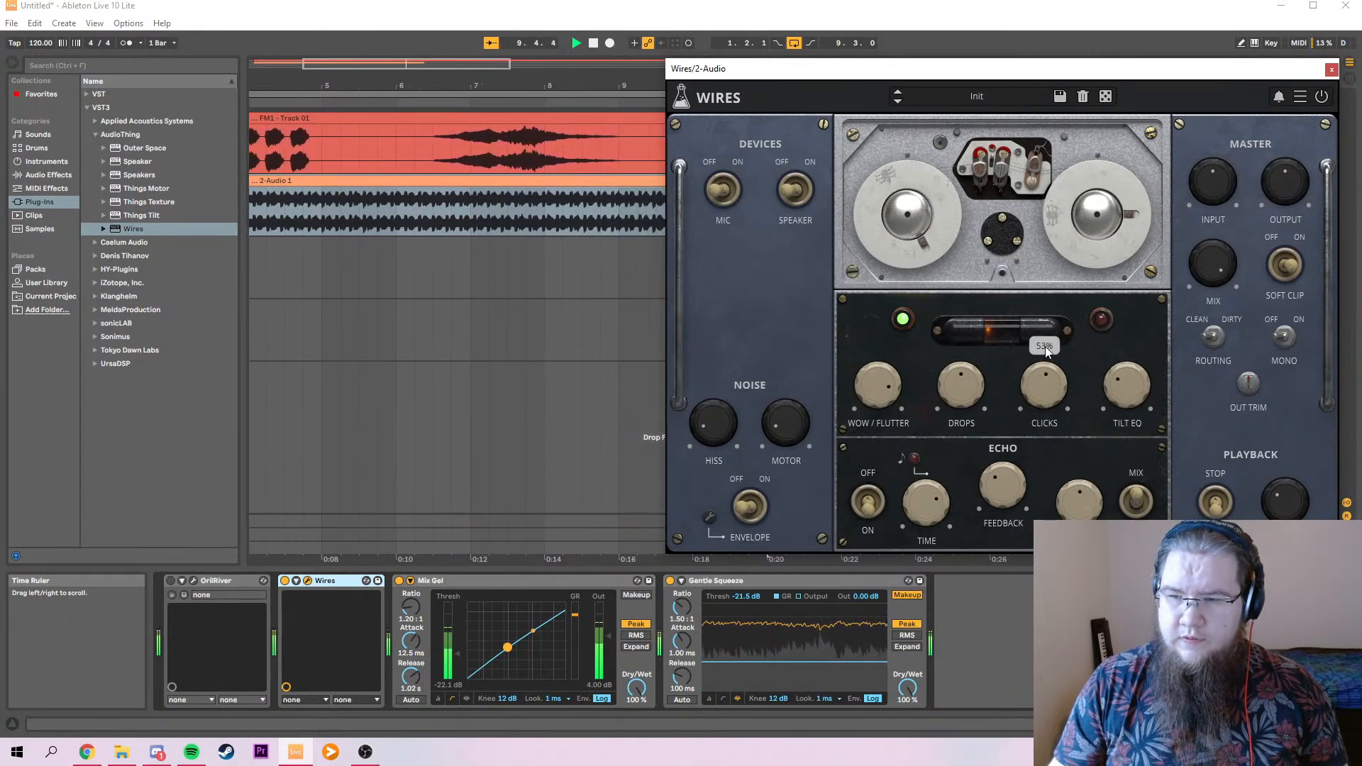
# Set the Wires motor noise to 78% and lower the master Mix to about 53%.
pyautogui.moveTo(1218, 267)
pyautogui.mouseDown()
pyautogui.moveTo(1205, 299)
pyautogui.moveTo(1201, 285)
pyautogui.mouseUp()
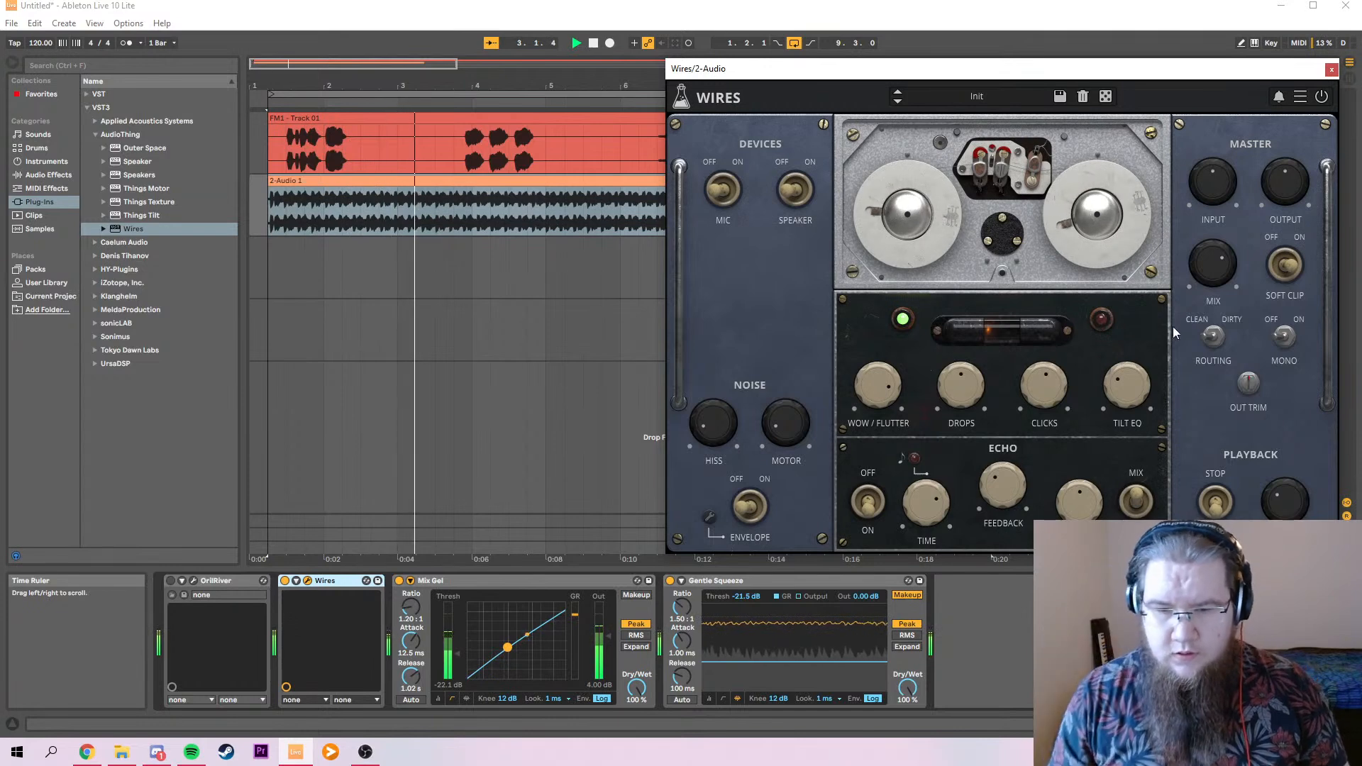
pyautogui.moveTo(784, 430); pyautogui.dragTo(824, 361)
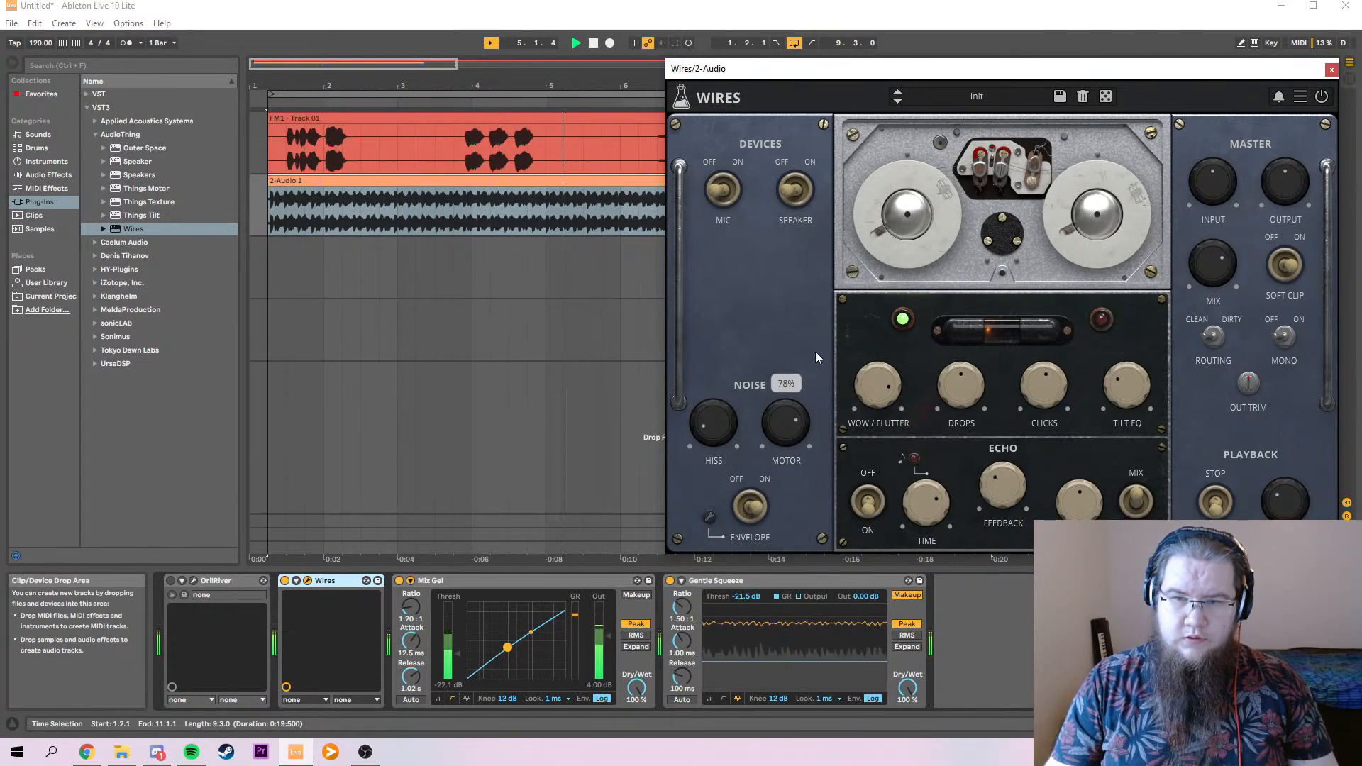
pyautogui.moveTo(1214, 253); pyautogui.dragTo(1193, 275)
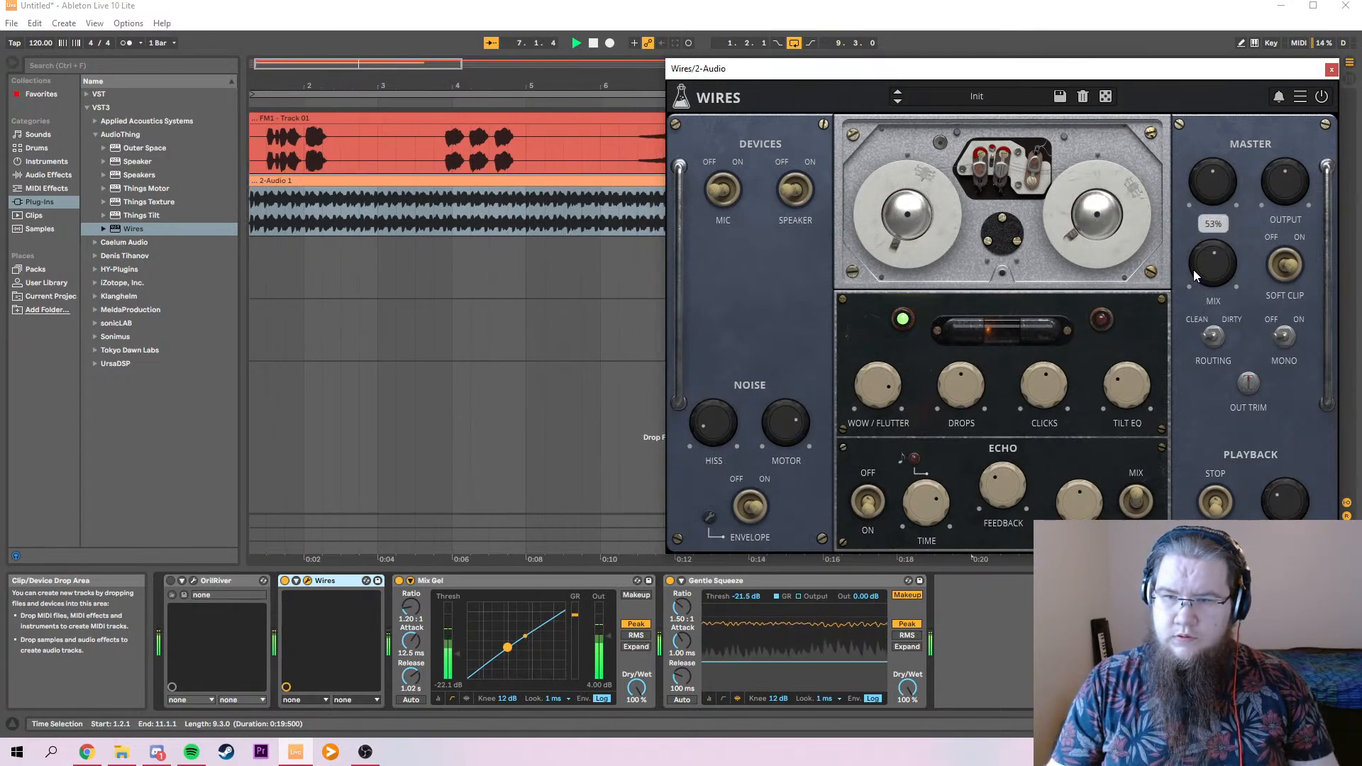
pyautogui.moveTo(1149, 366); pyautogui.dragTo(1133, 331)
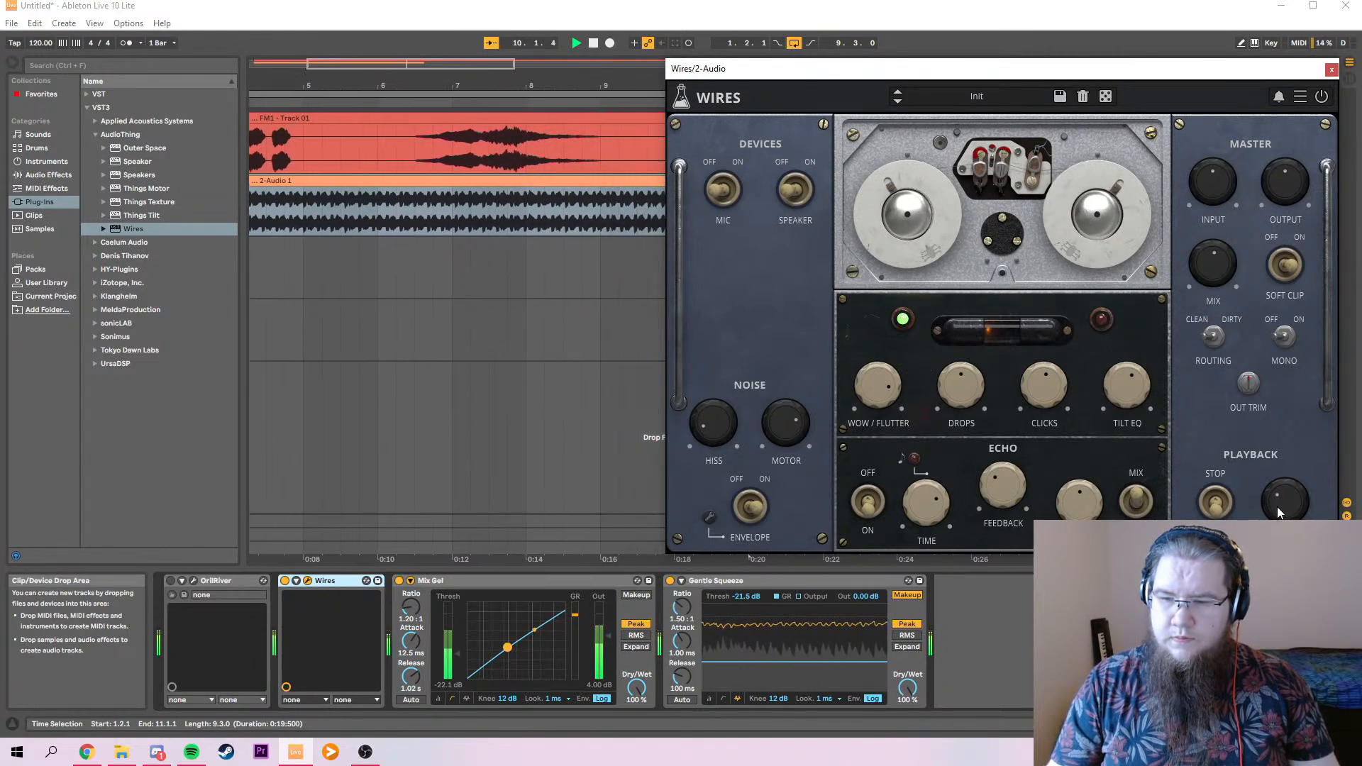
# Lower the Wires playback speed, place Wires ahead of OrilRiver in the 2 Audio device chain and audition the result.
pyautogui.moveTo(1278, 512); pyautogui.dragTo(1279, 553)
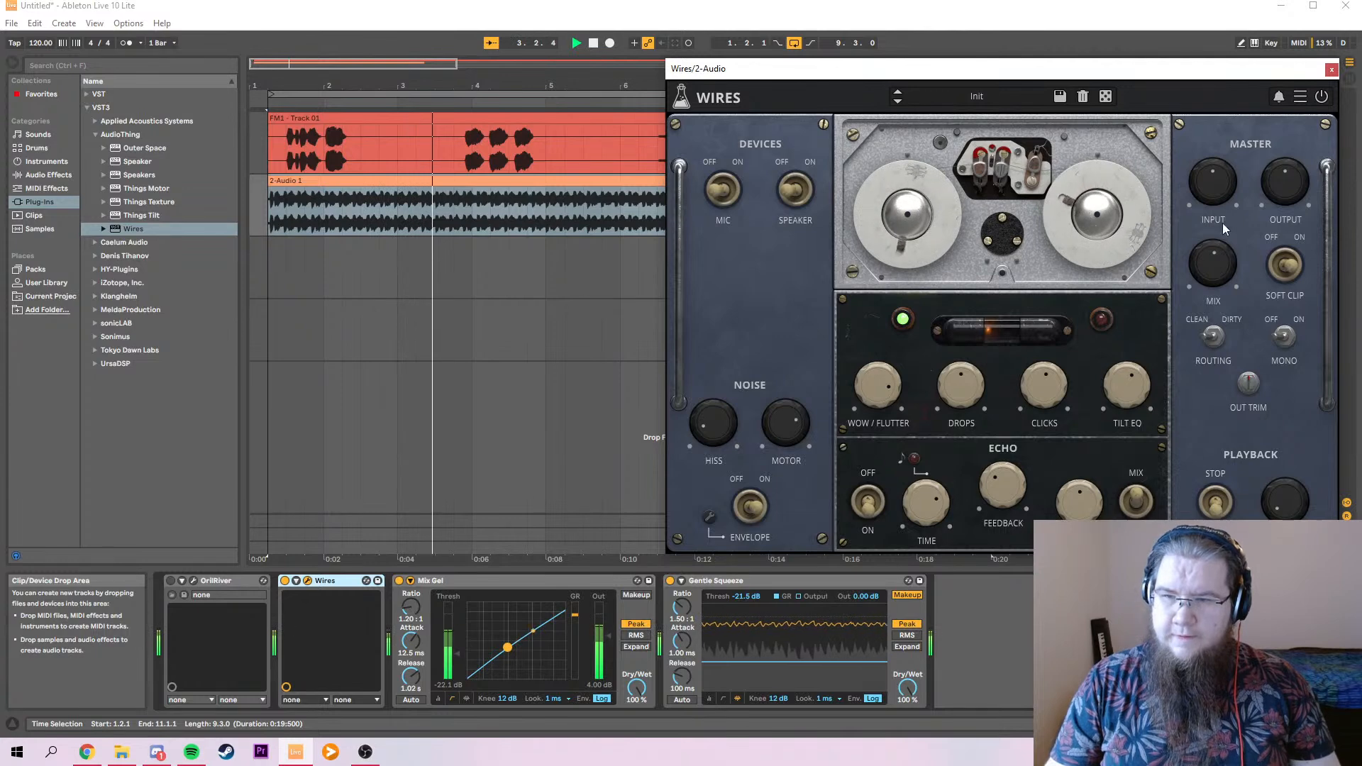
pyautogui.click(1332, 71)
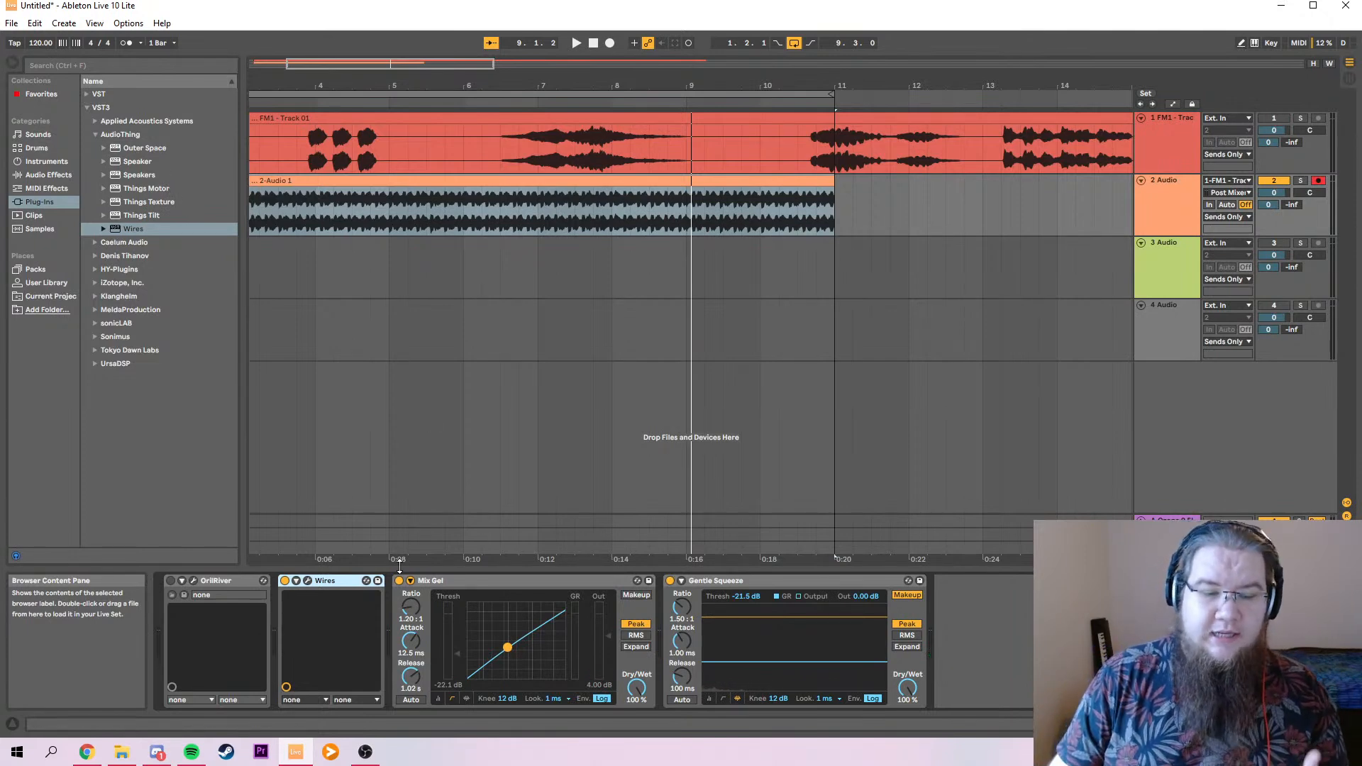
pyautogui.moveTo(207, 581); pyautogui.dragTo(295, 583)
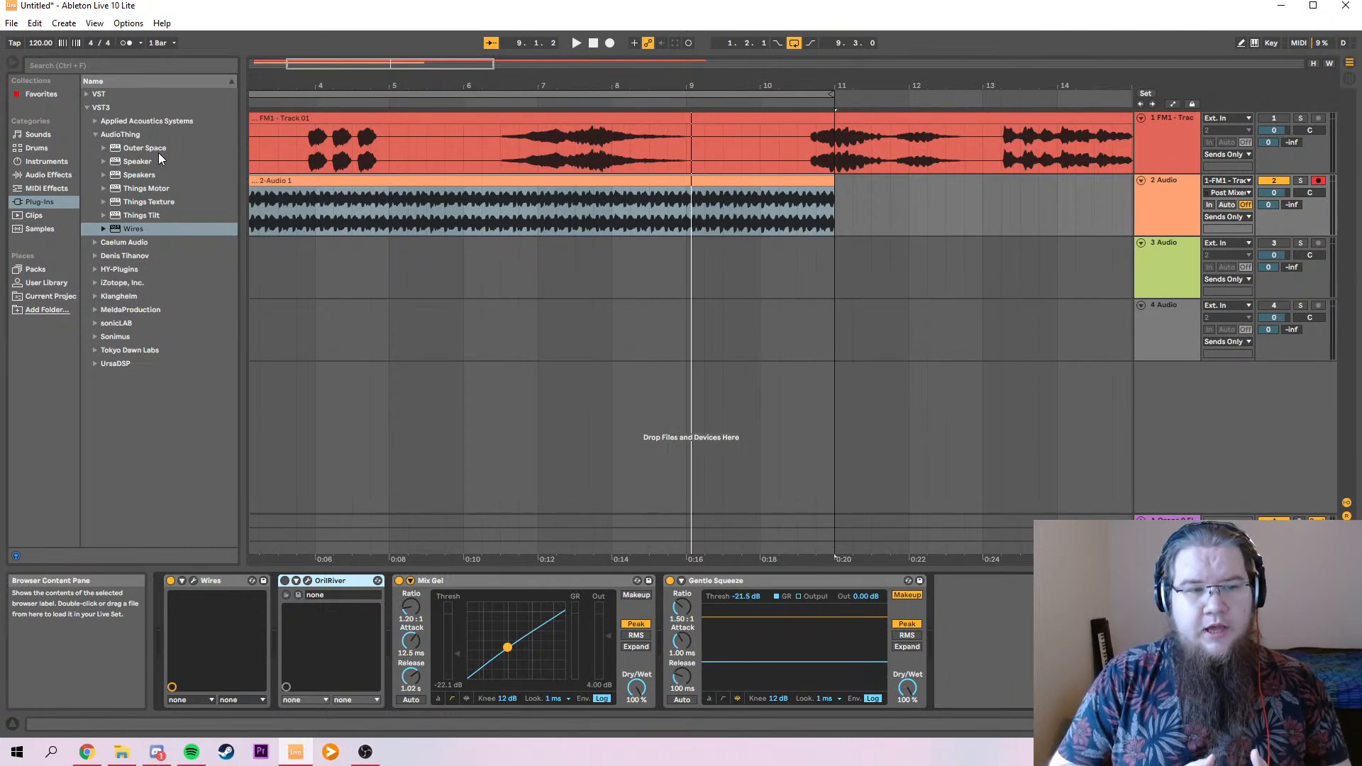
pyautogui.click(194, 581)
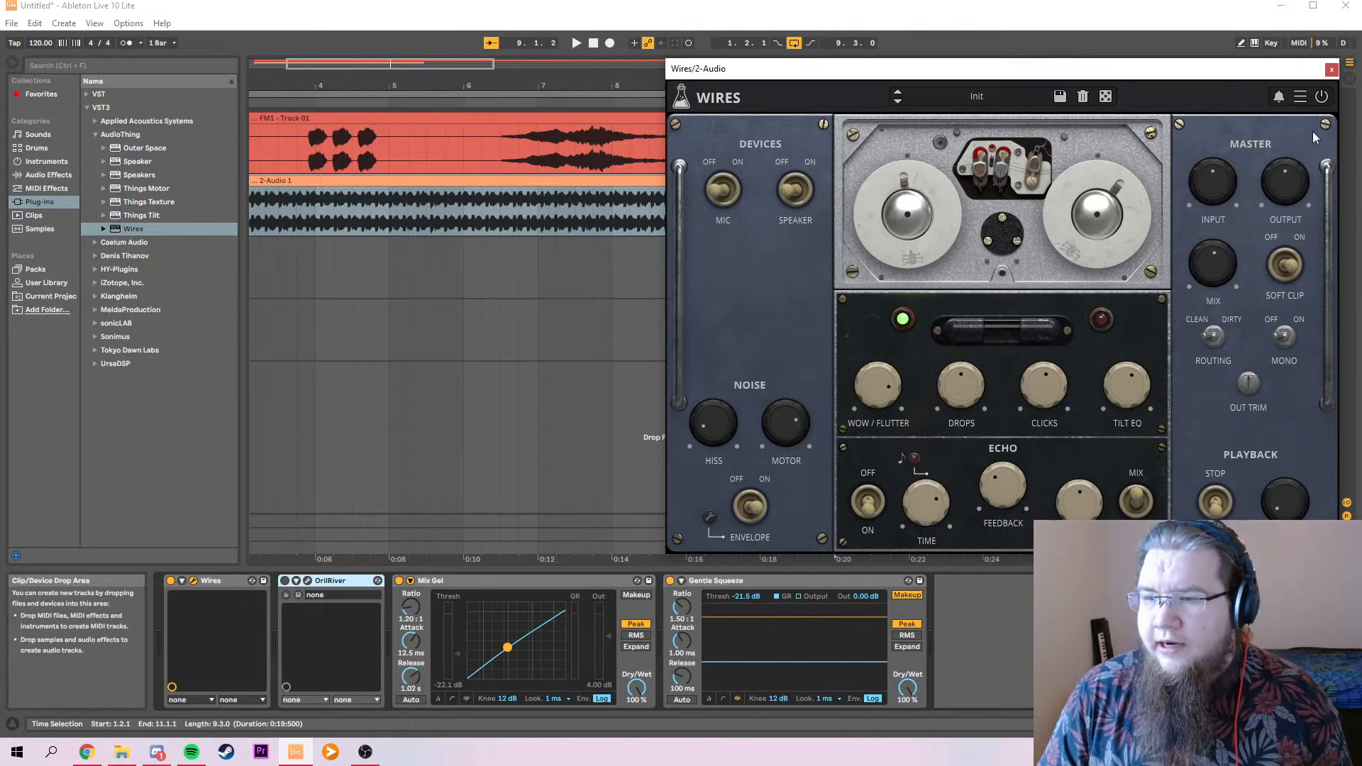
pyautogui.press('space')
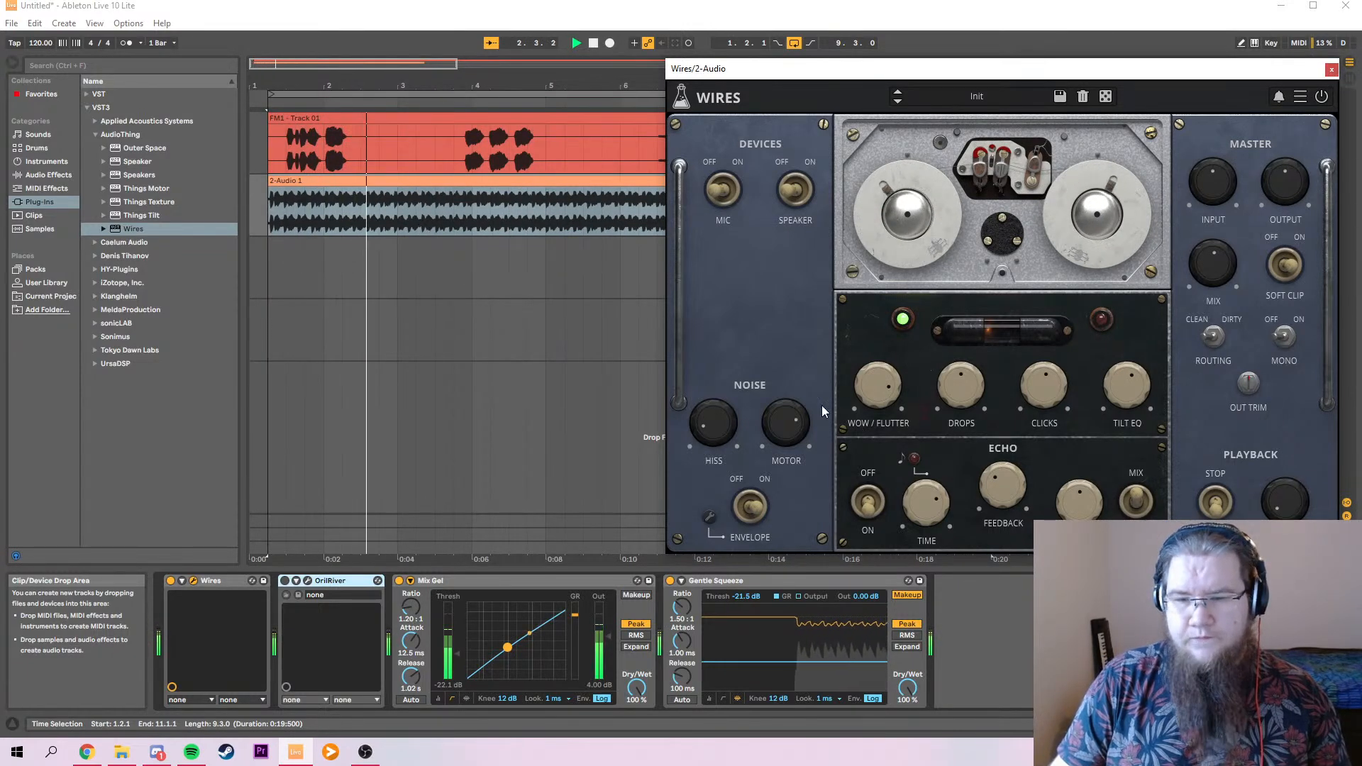
pyautogui.click(1331, 70)
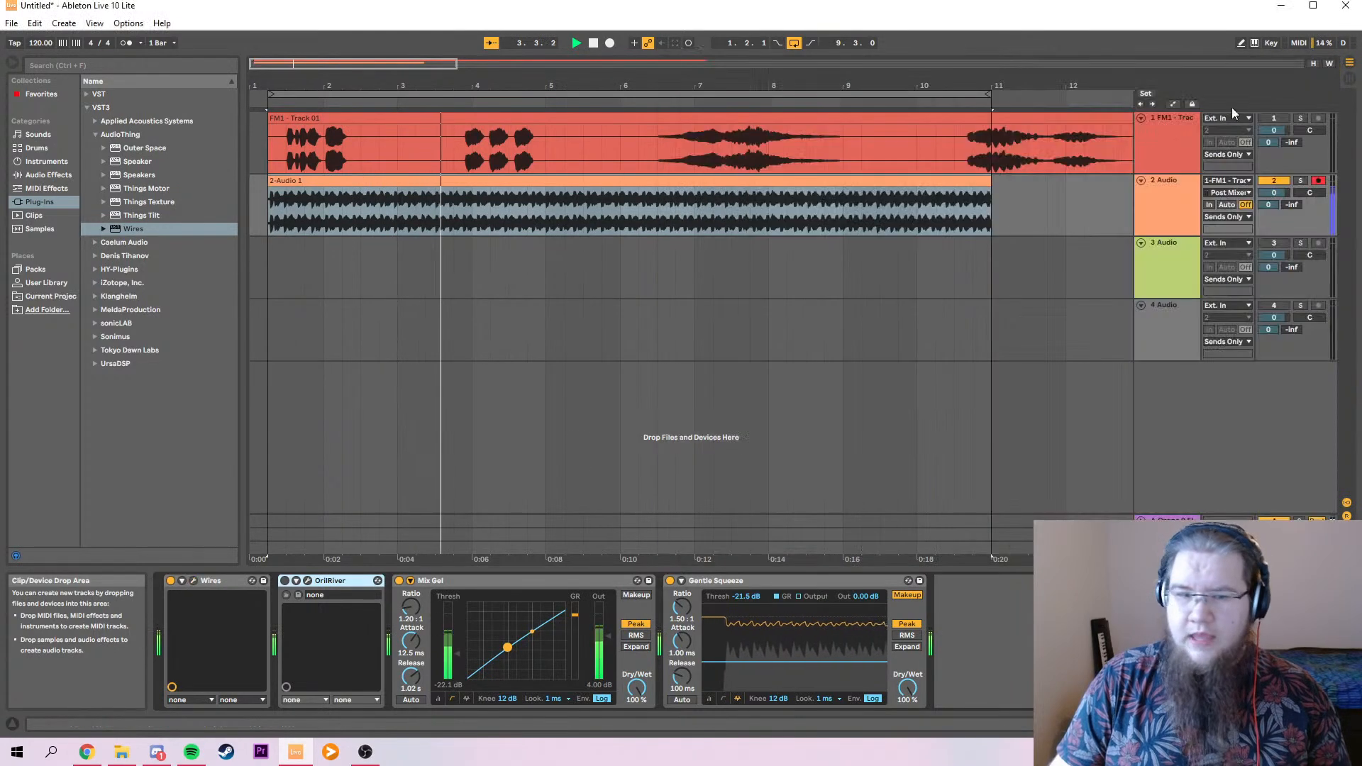
# Stop playback and delete both Wires and OrilRiver from the 2 Audio device chain.
pyautogui.press('space')
pyautogui.click(217, 580)
pyautogui.press('Delete')
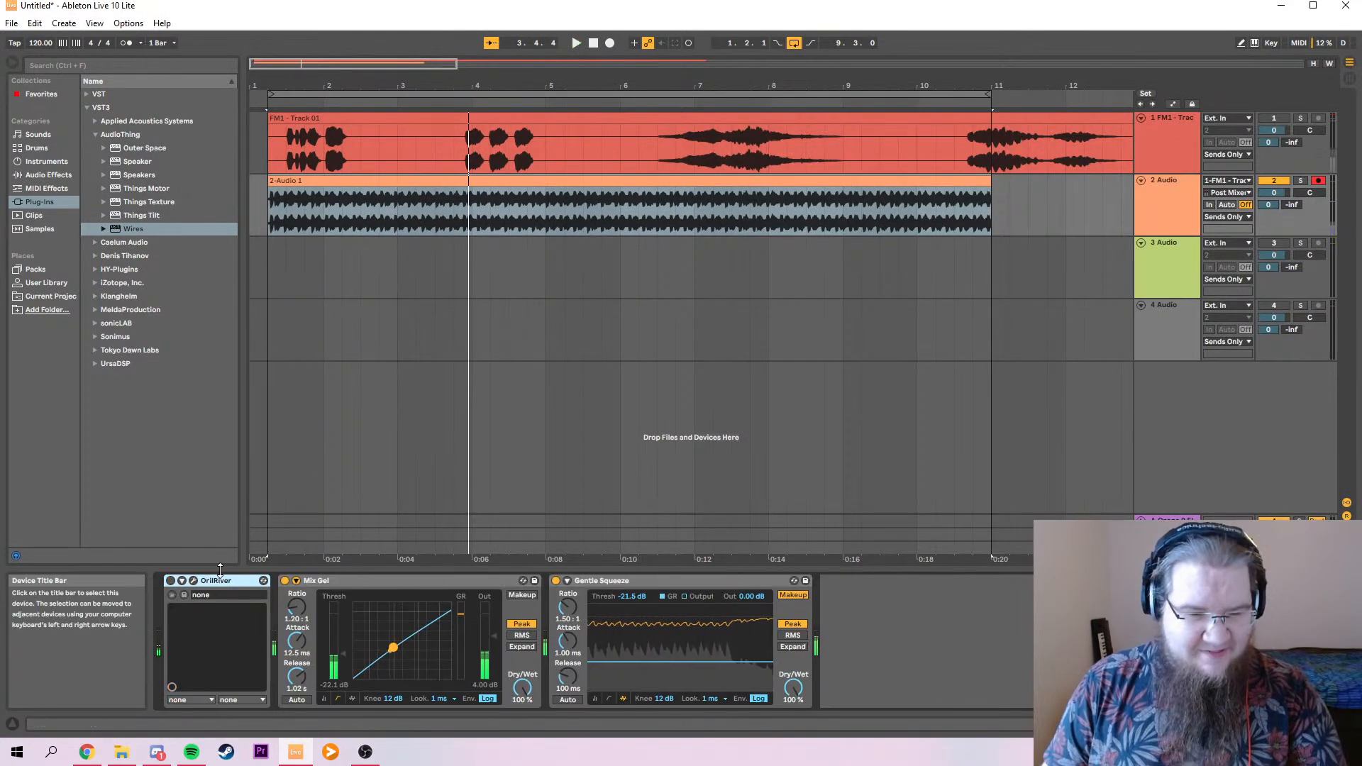
pyautogui.press('Delete')
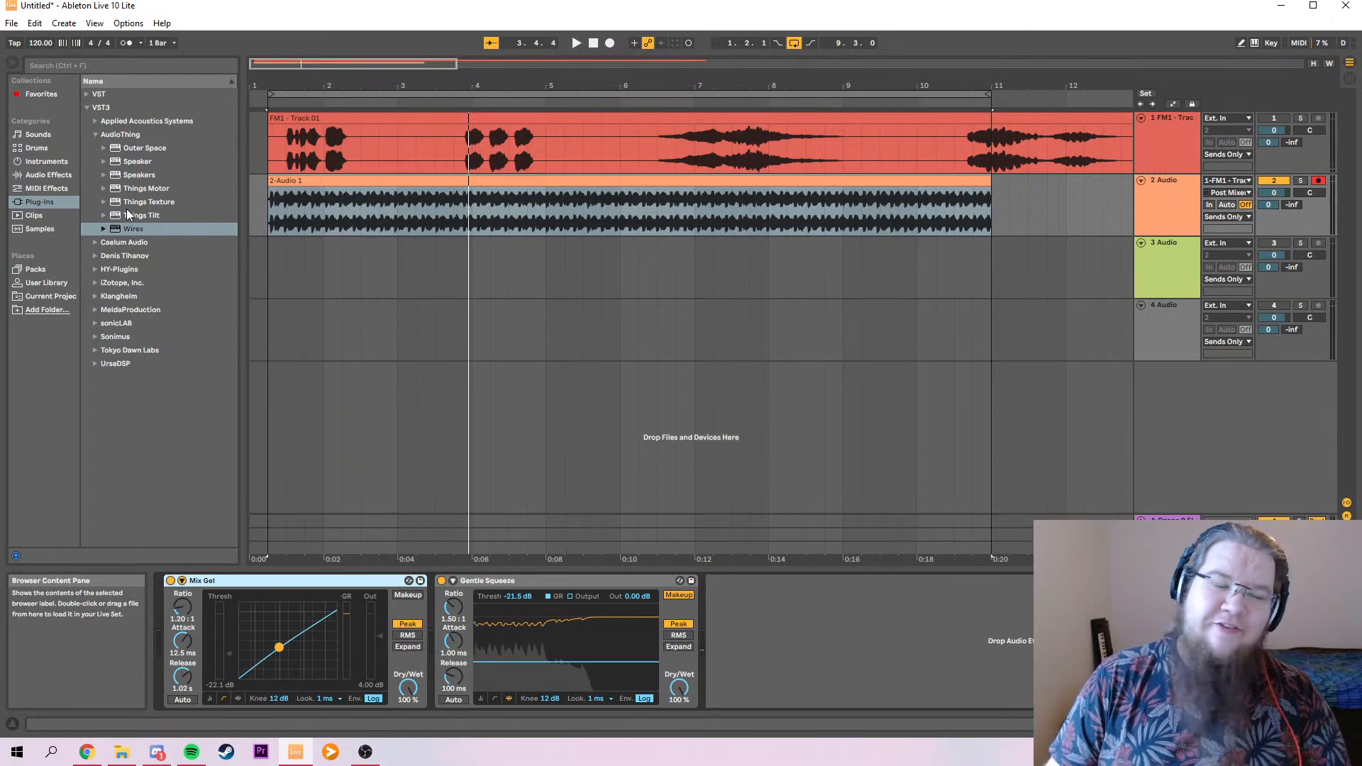
# Add the Things Texture plug-in ahead of Mix Gel on the 2 Audio track and lower its Mix during playback.
pyautogui.moveTo(127, 201); pyautogui.dragTo(170, 583)
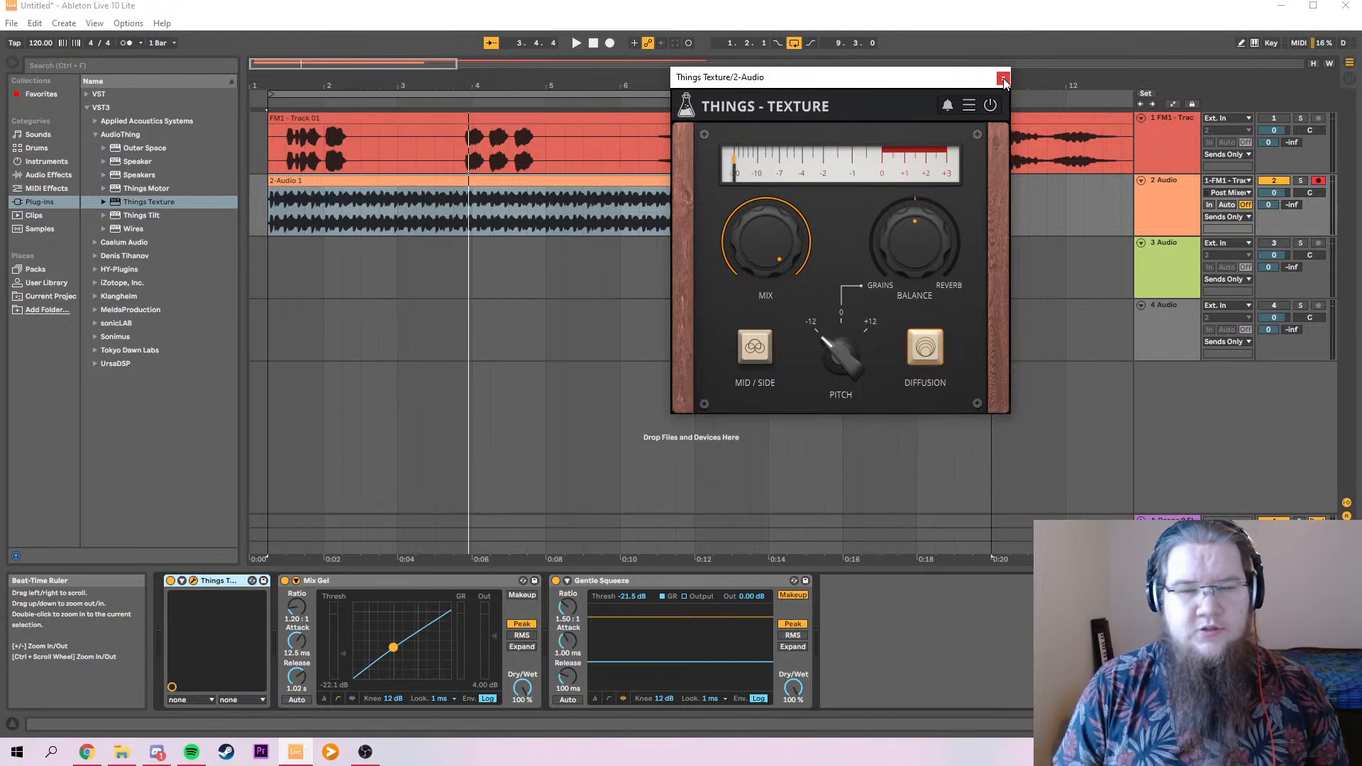
pyautogui.press('space')
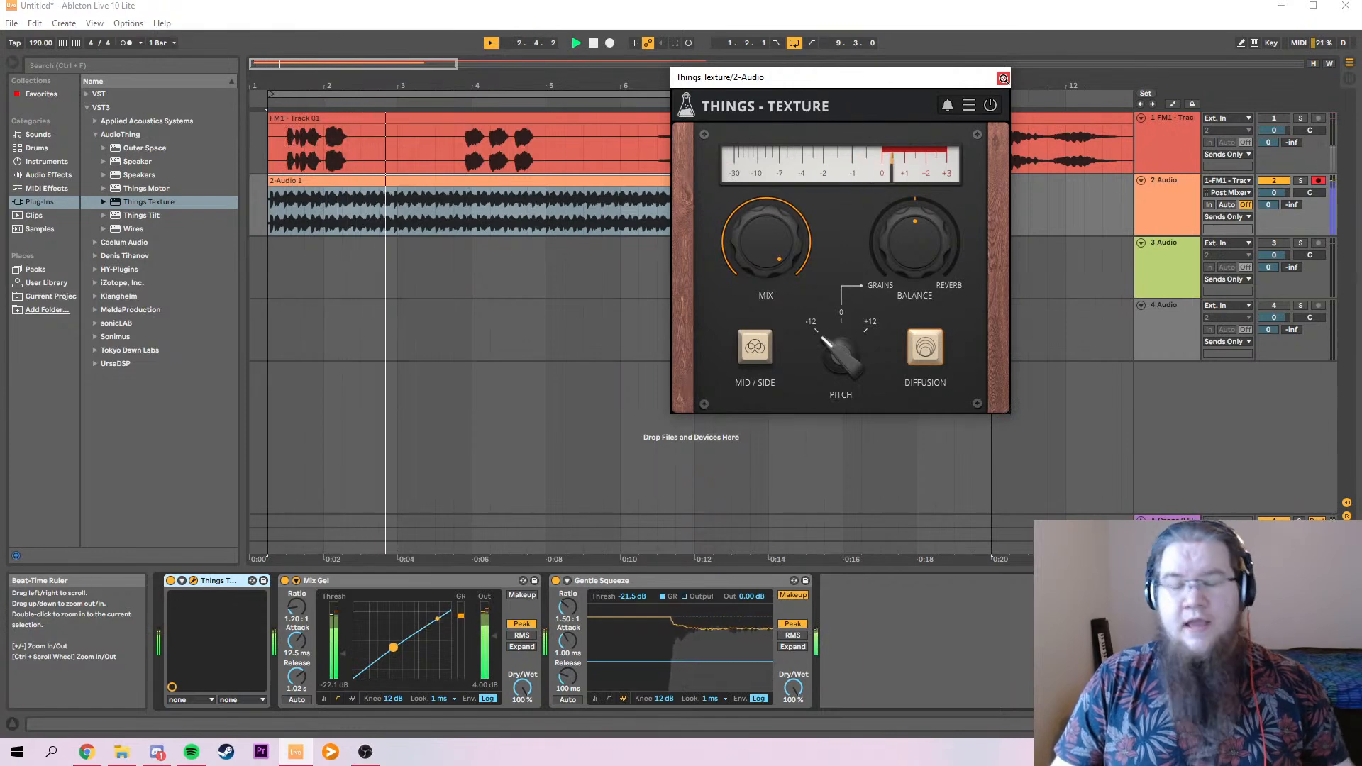
pyautogui.click(1002, 78)
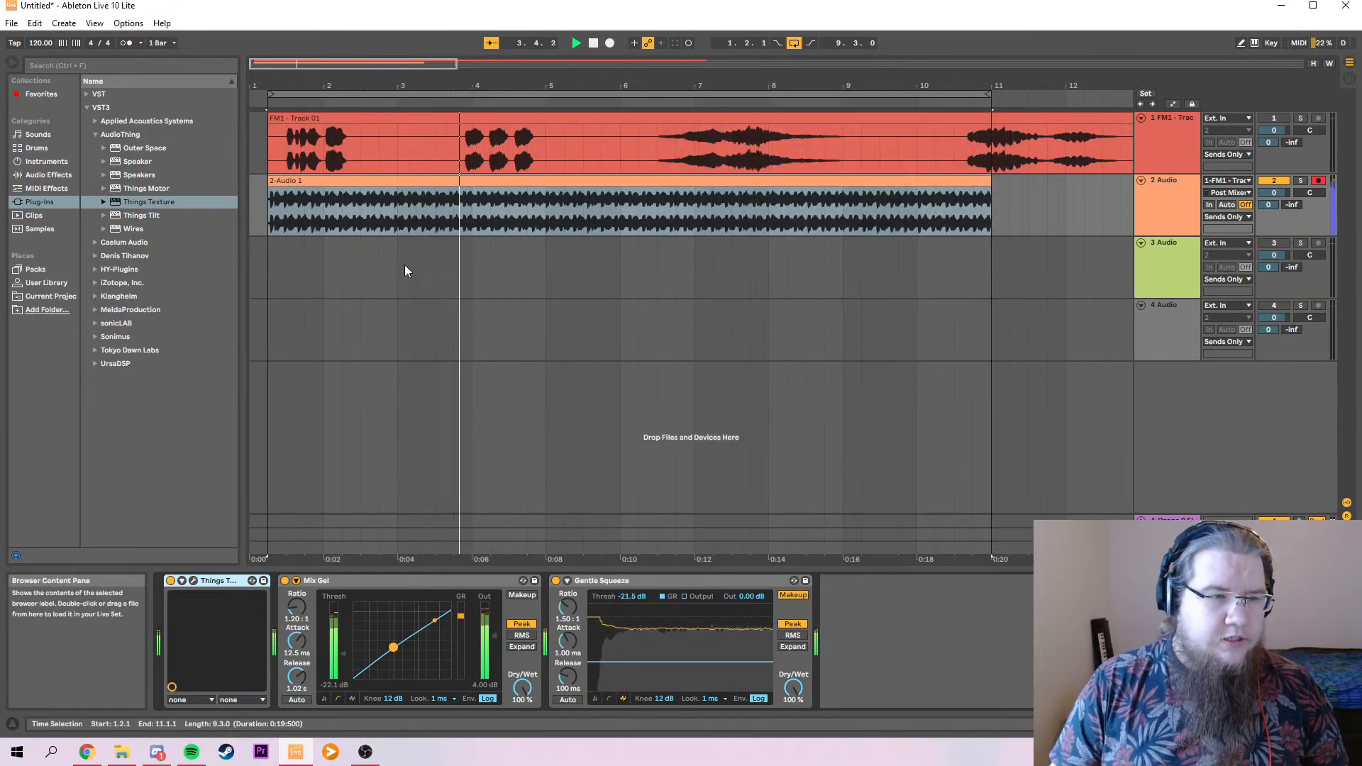
pyautogui.click(193, 580)
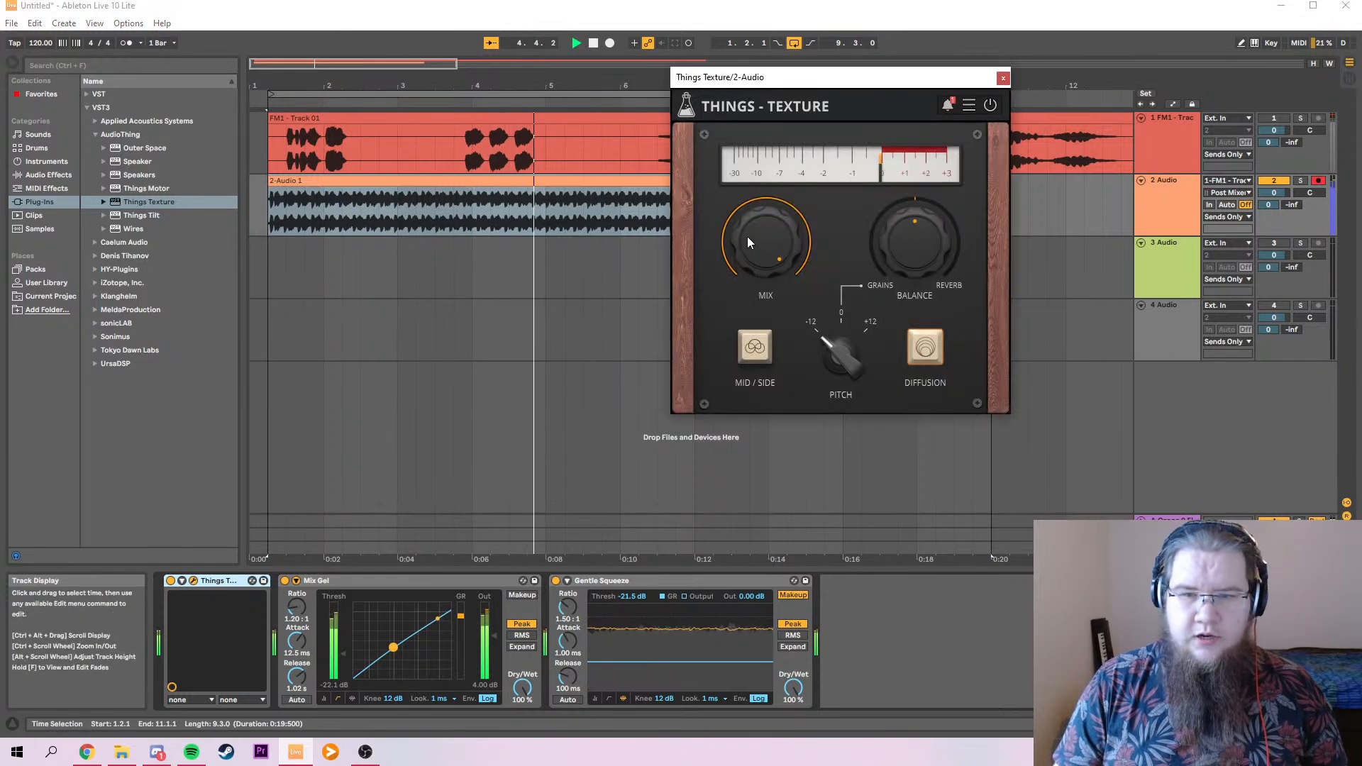
pyautogui.moveTo(745, 273); pyautogui.dragTo(746, 291)
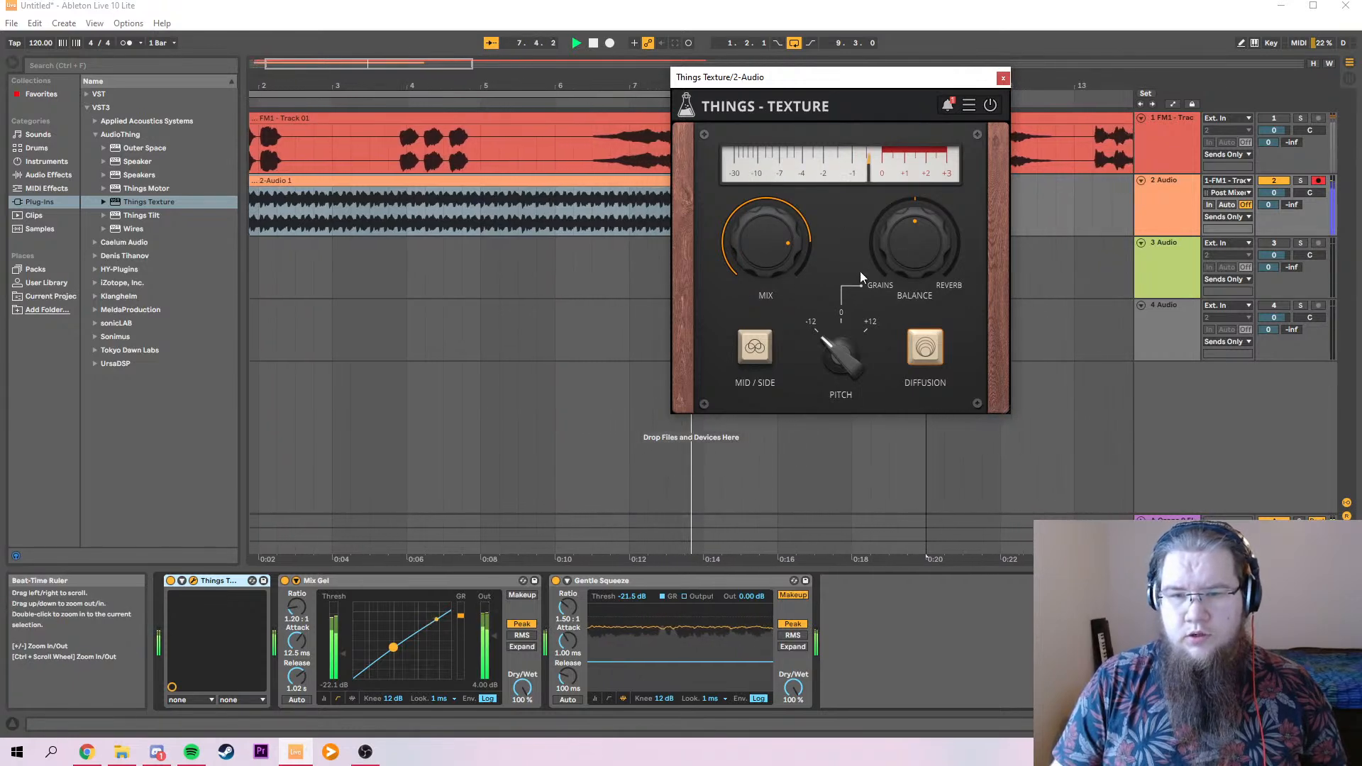
pyautogui.moveTo(752, 240); pyautogui.dragTo(737, 283)
pyautogui.click(1003, 78)
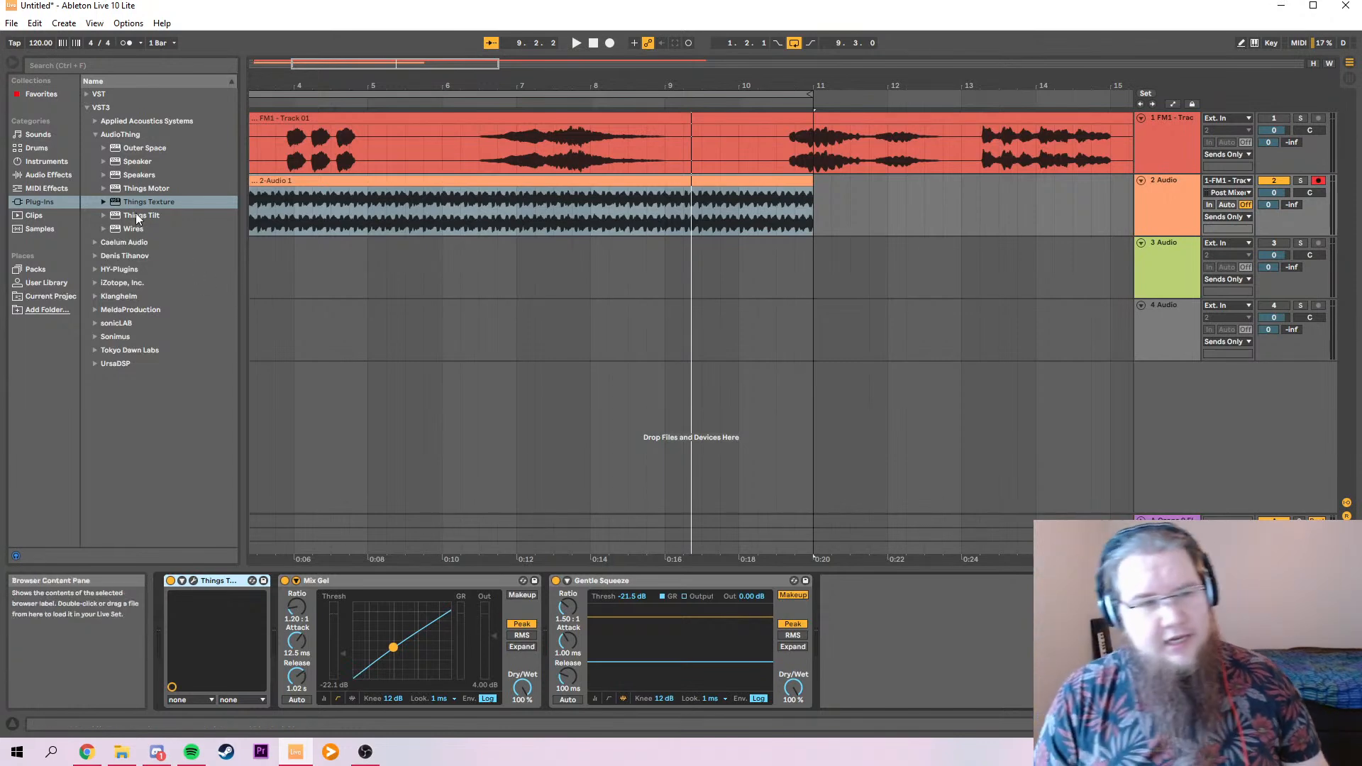
# Add the MeldaProduction MComb plug-in after Things Texture on the 2 Audio track and audition it.
pyautogui.click(95, 135)
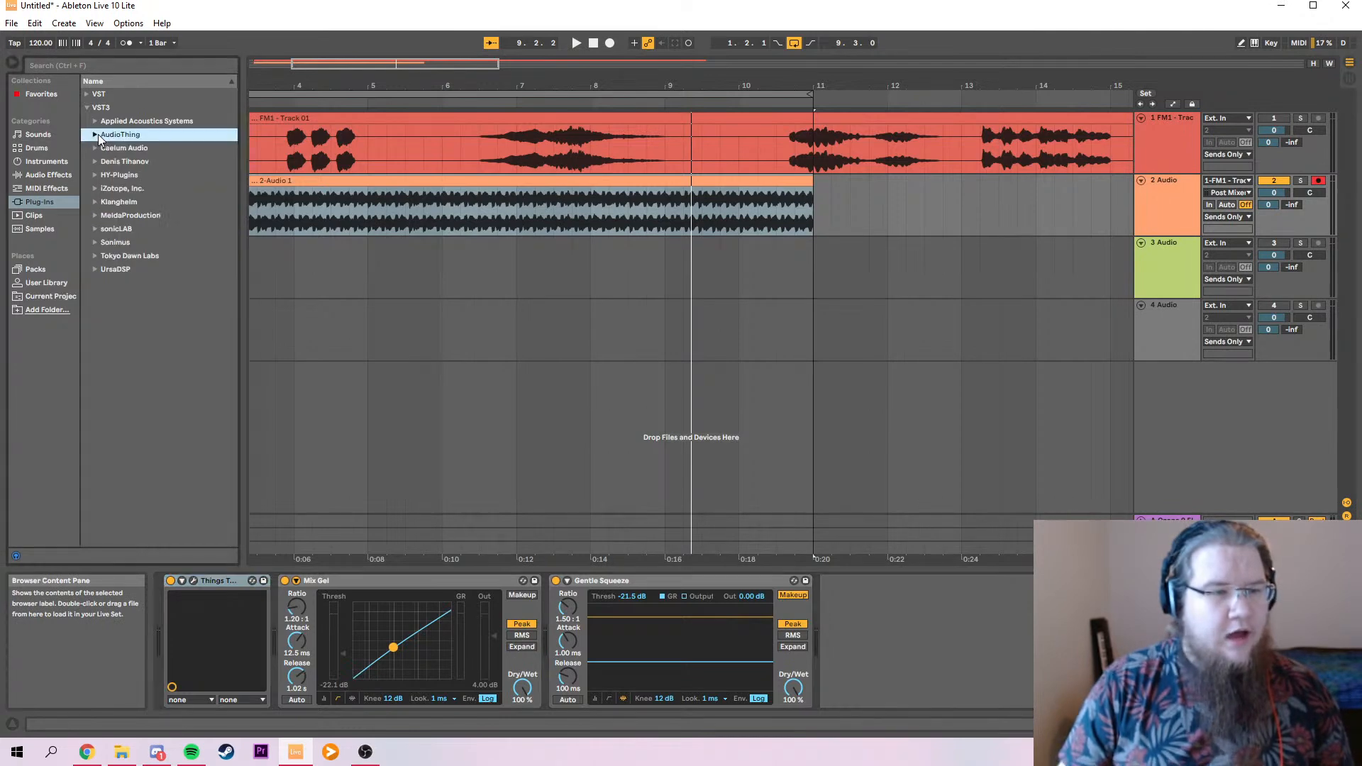
pyautogui.click(95, 215)
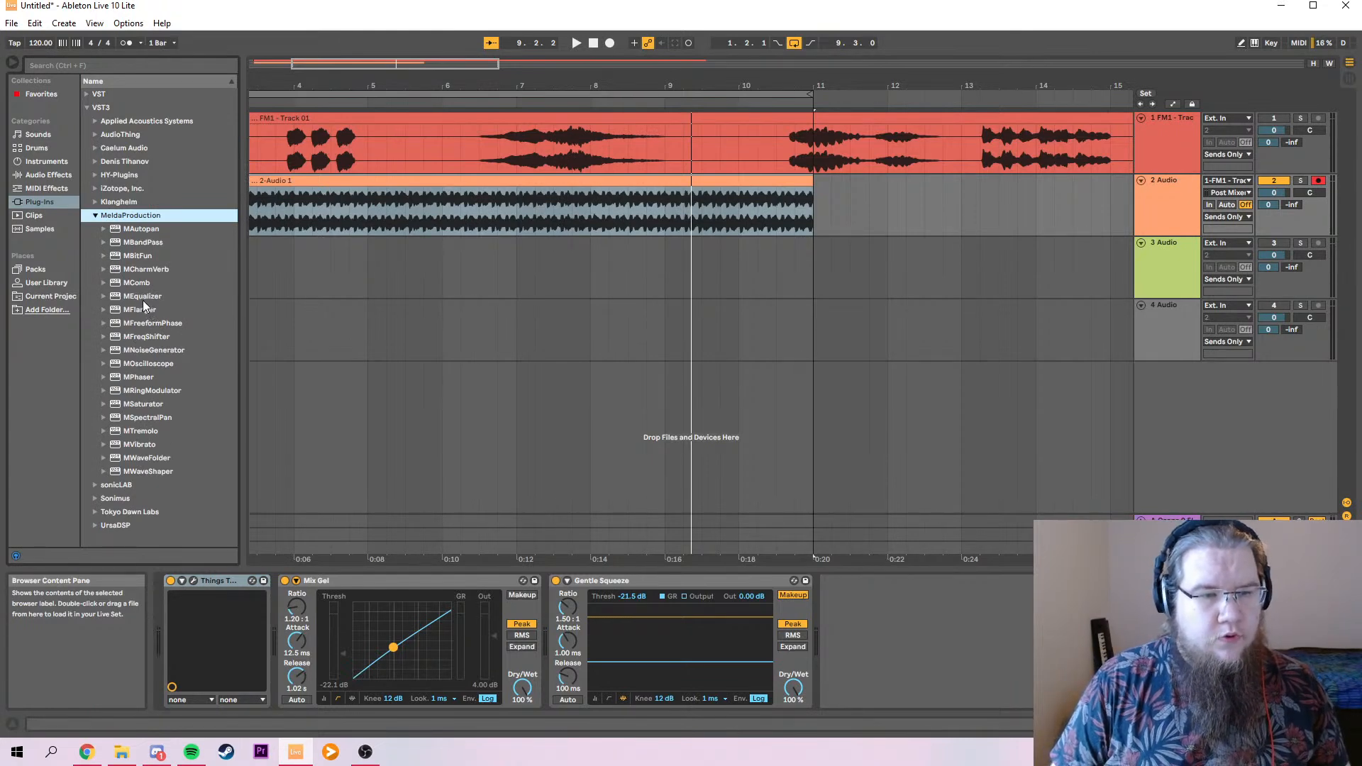
pyautogui.doubleClick(121, 283)
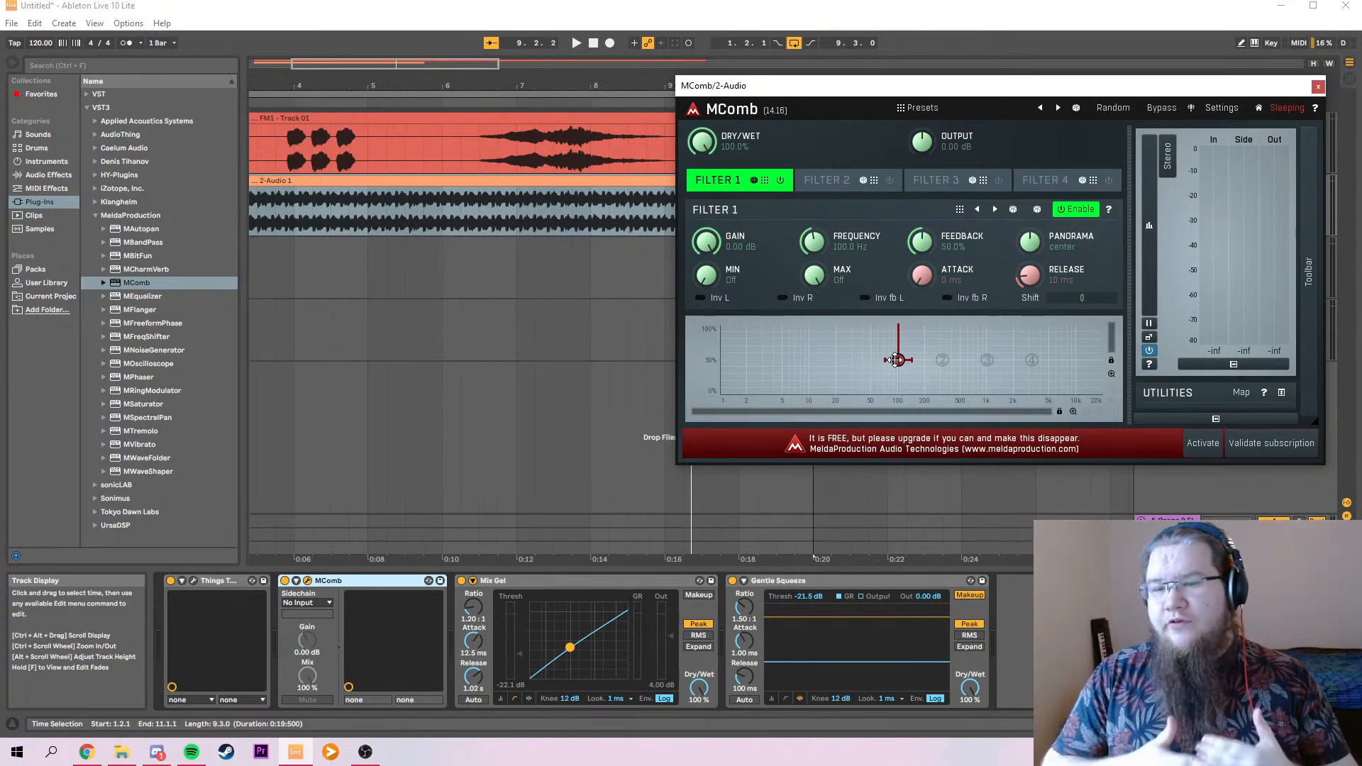
pyautogui.press('space')
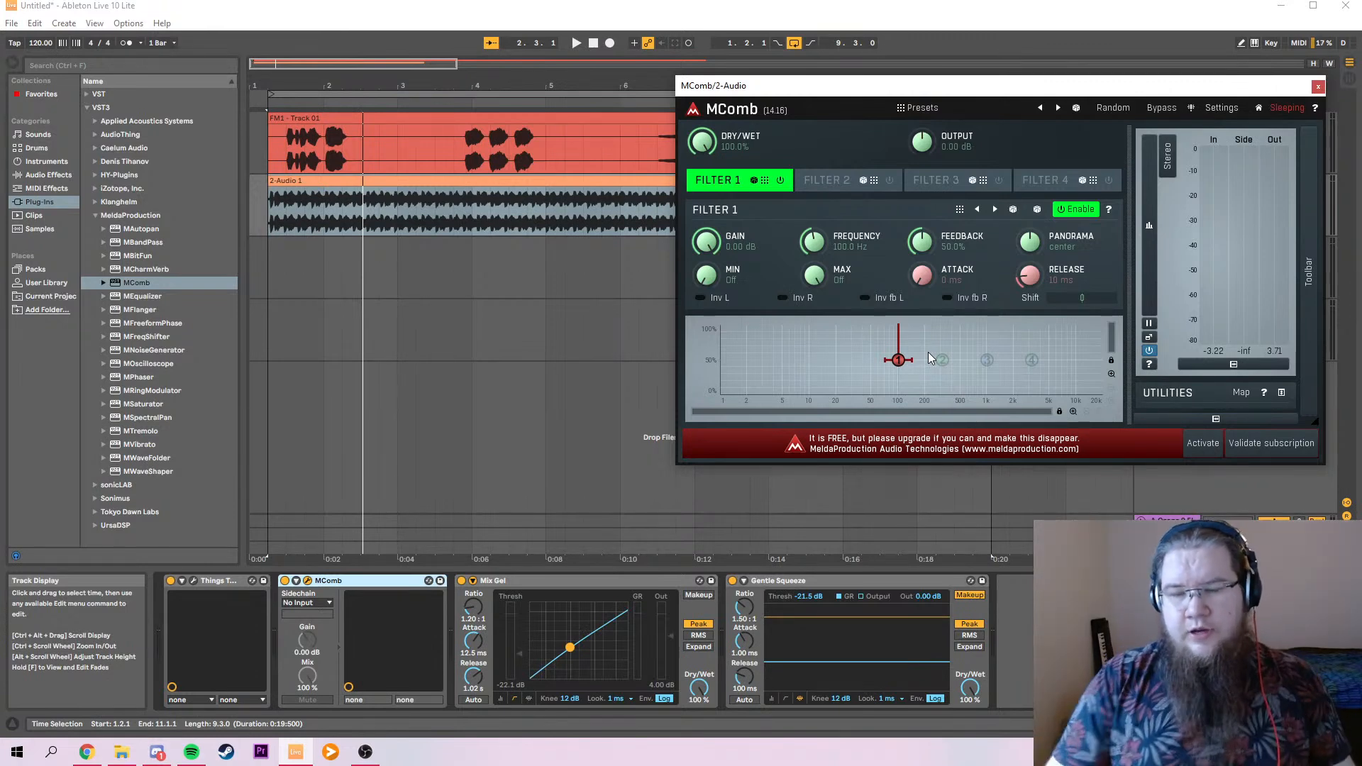
# In MComb, set Filter 1 to about 37.8 Hz with gain about -7.9 dB and feedback about 29%, and Dry/Wet to about 64%.
pyautogui.press('space')
pyautogui.moveTo(899, 361); pyautogui.dragTo(863, 380)
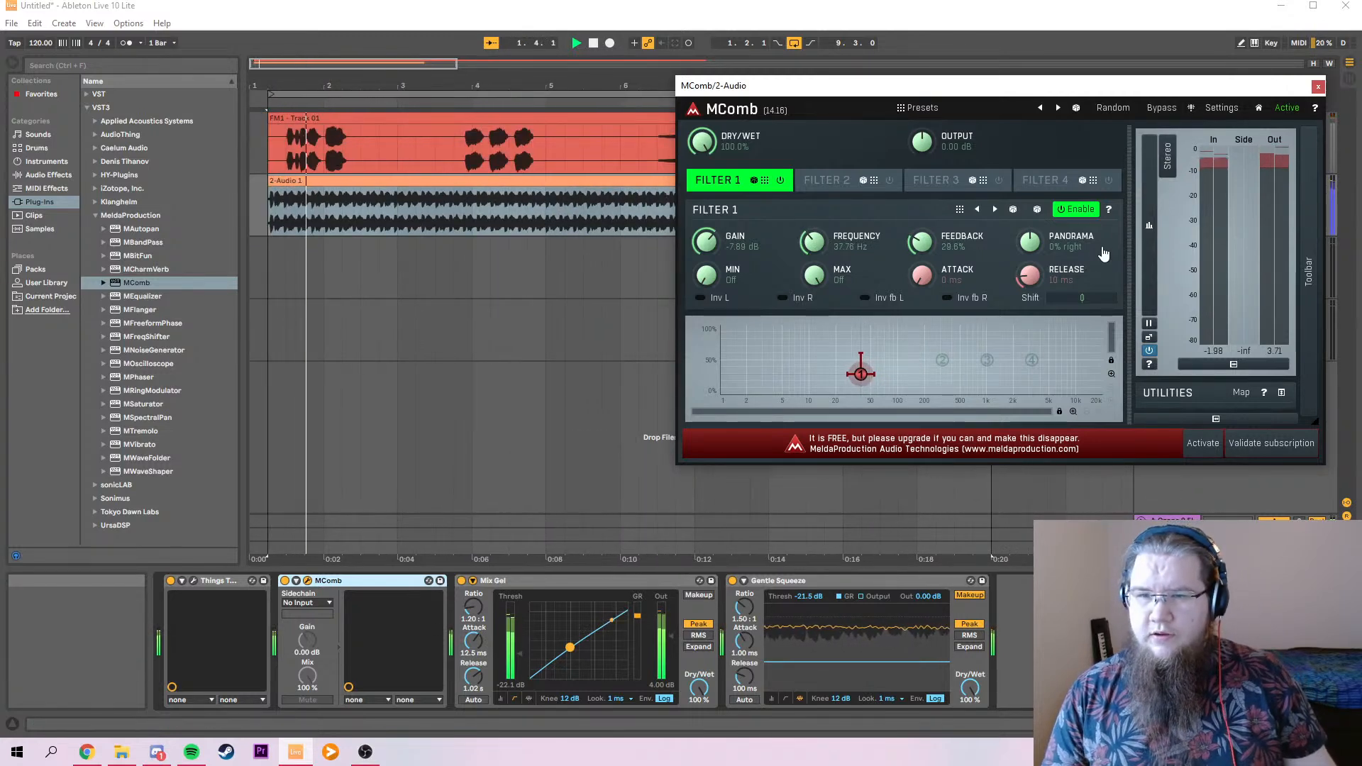
pyautogui.moveTo(702, 142); pyautogui.dragTo(702, 186)
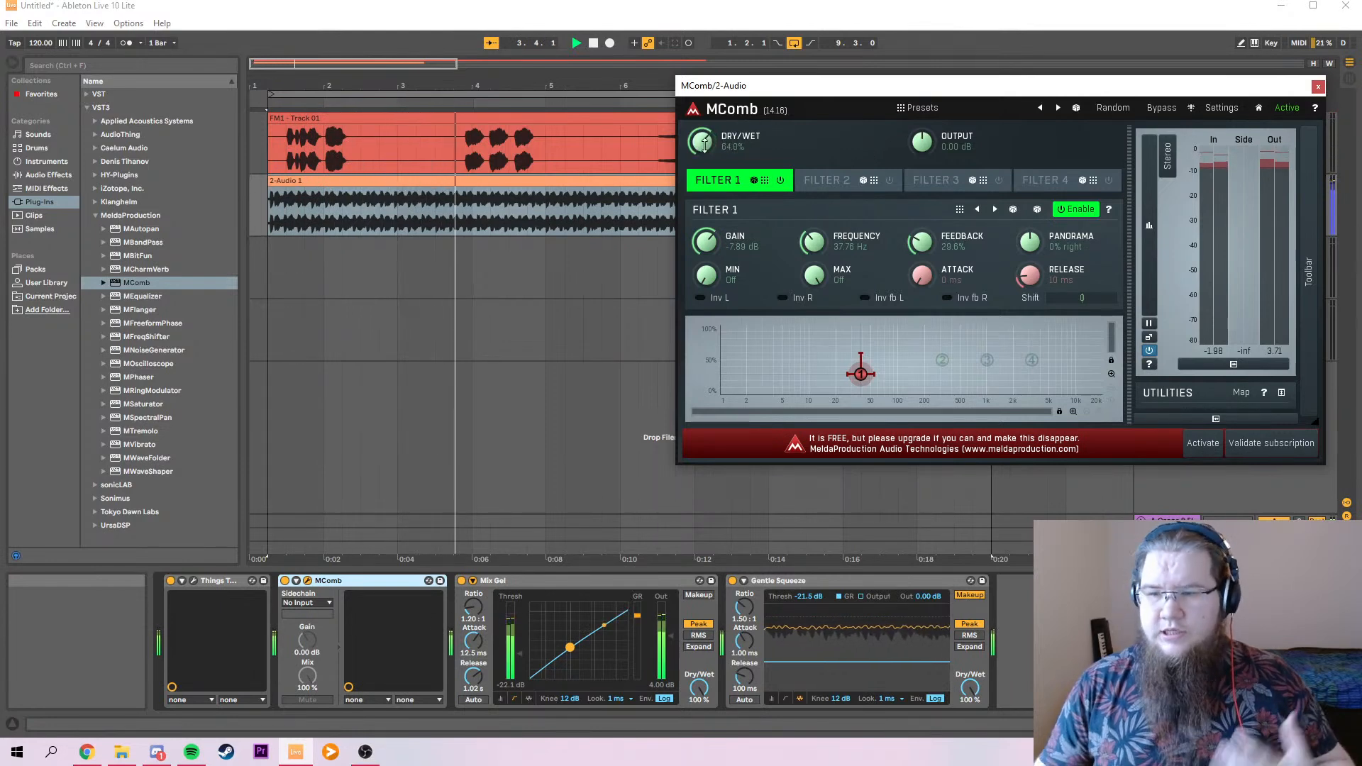
pyautogui.click(1317, 86)
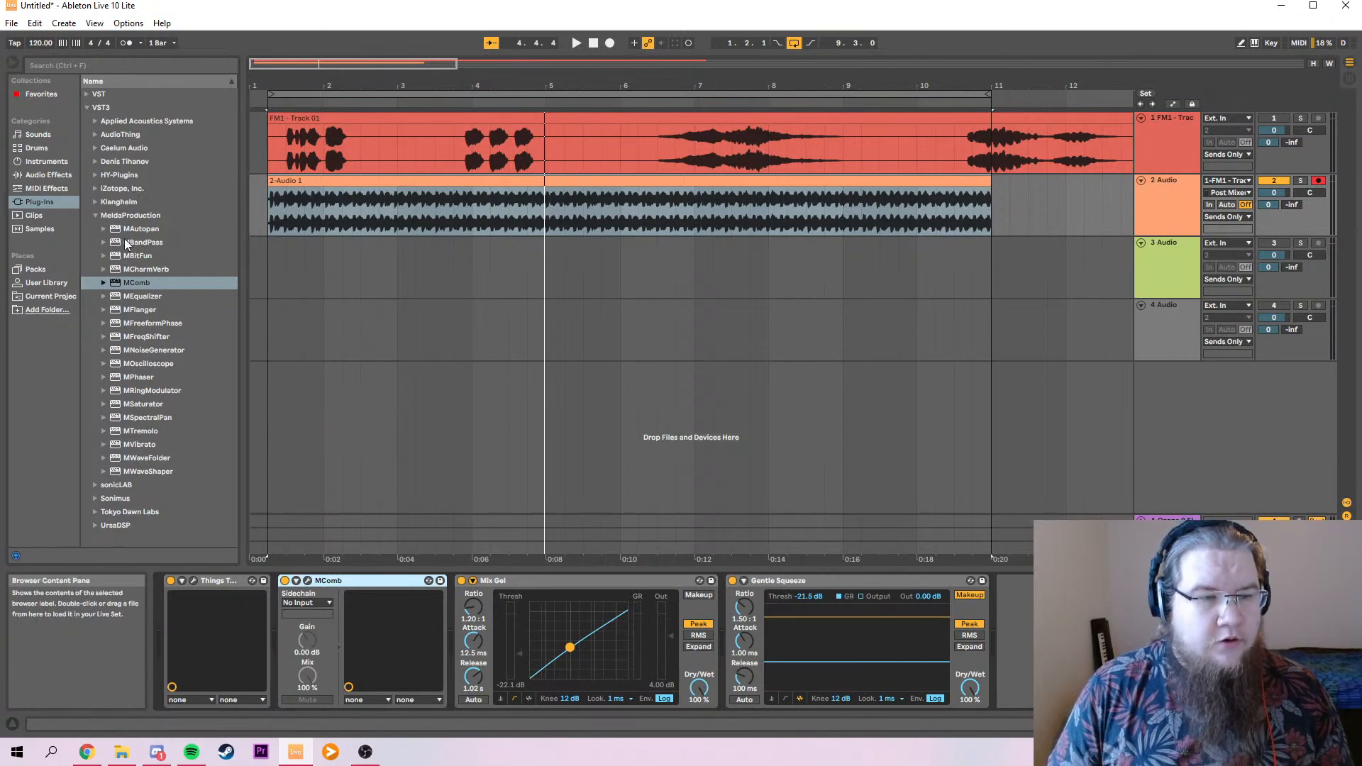
# Add the PechenegTremolo VST at the start of the 2 Audio chain and lower its Shape and Phase slightly.
pyautogui.click(95, 215)
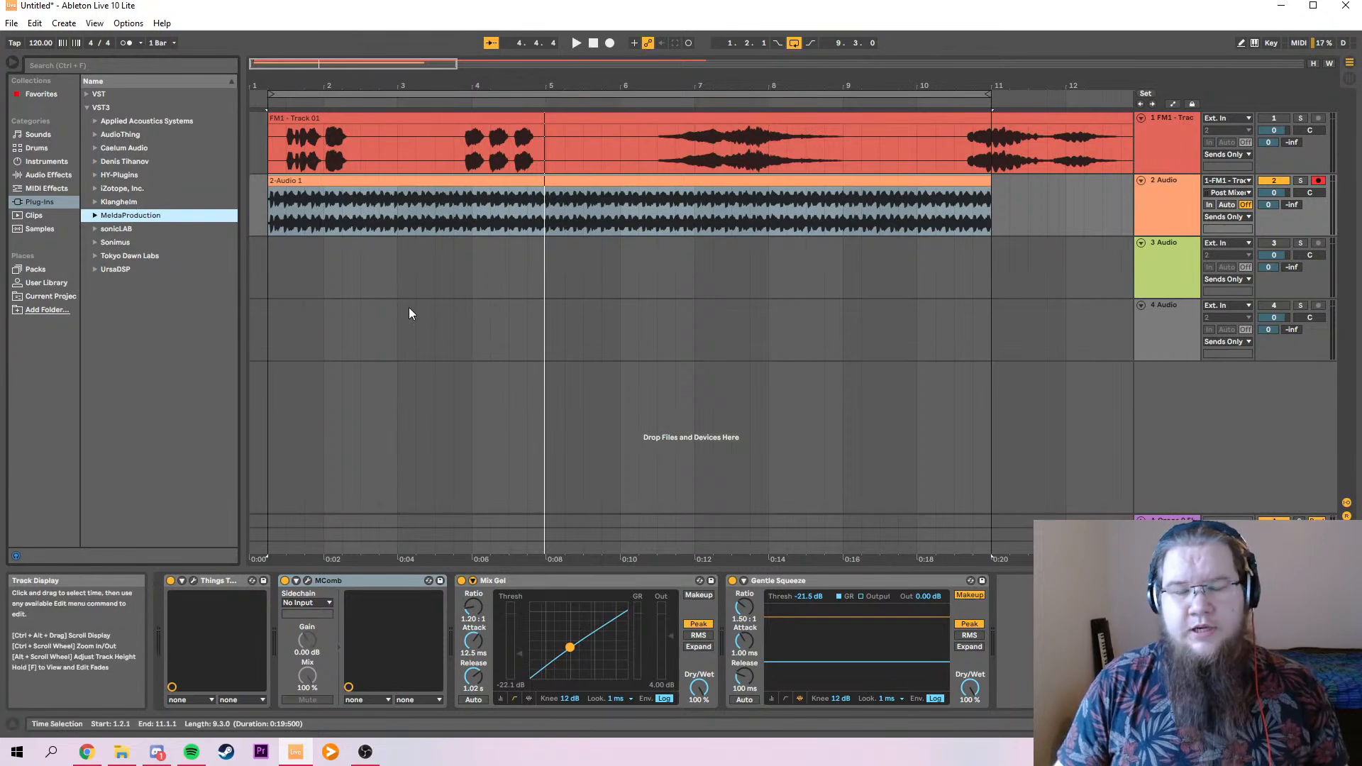
pyautogui.press('space')
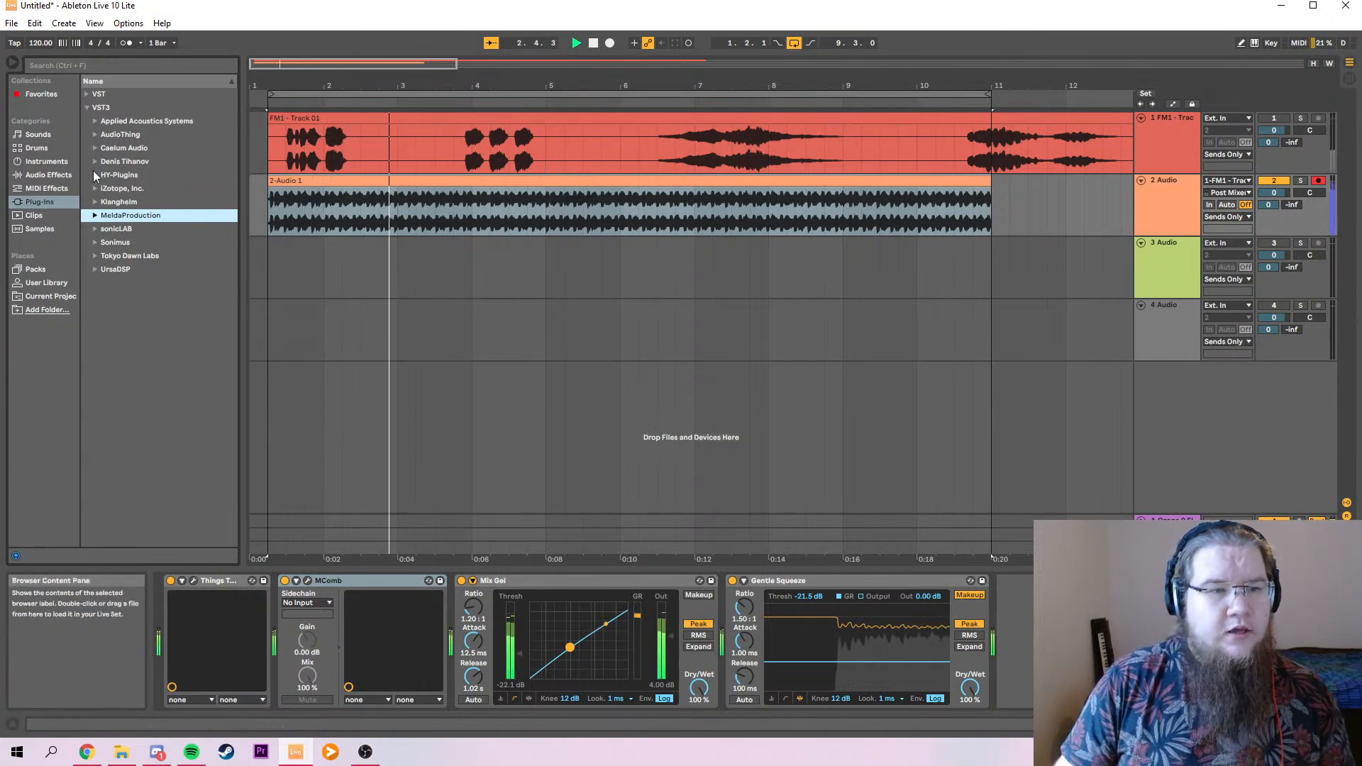
pyautogui.click(87, 94)
pyautogui.scroll(-3, 163, 376)
pyautogui.scroll(-1, 163, 383)
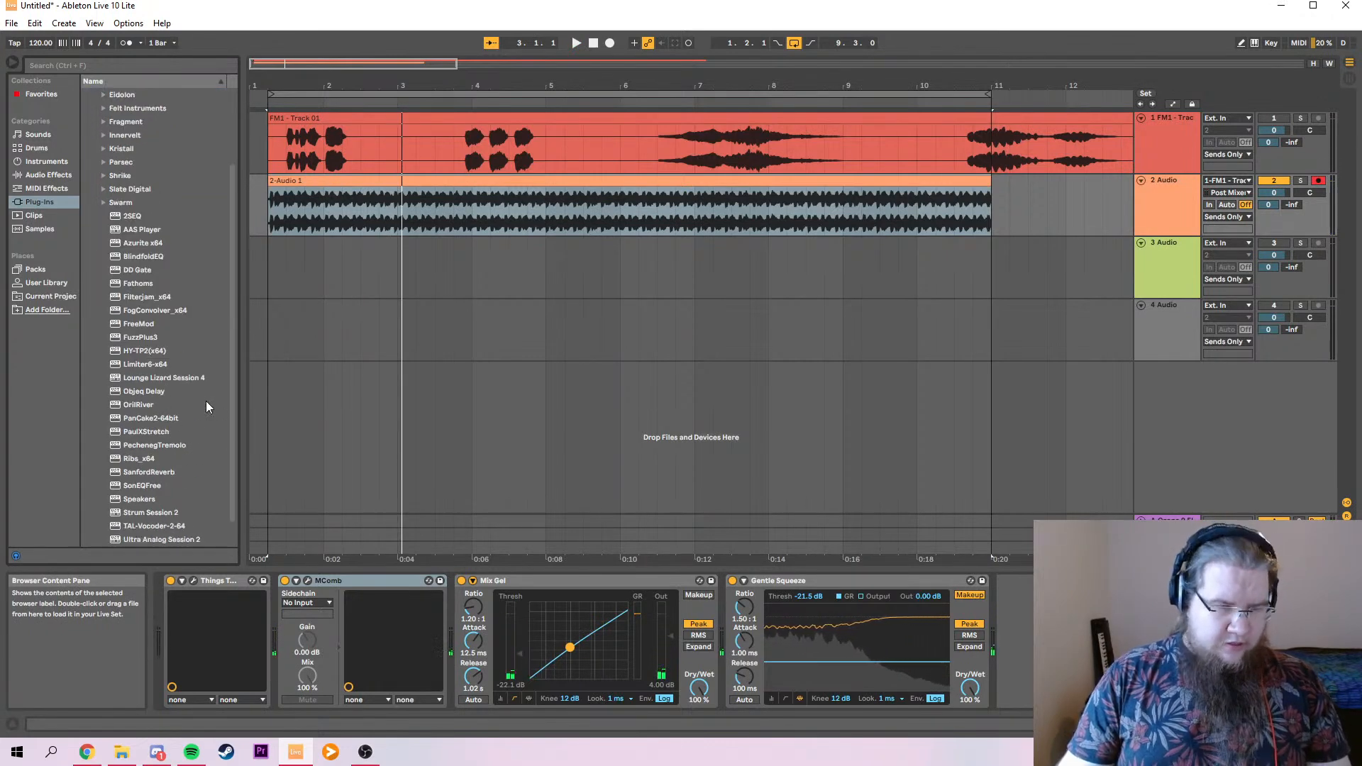
pyautogui.scroll(-1, 206, 400)
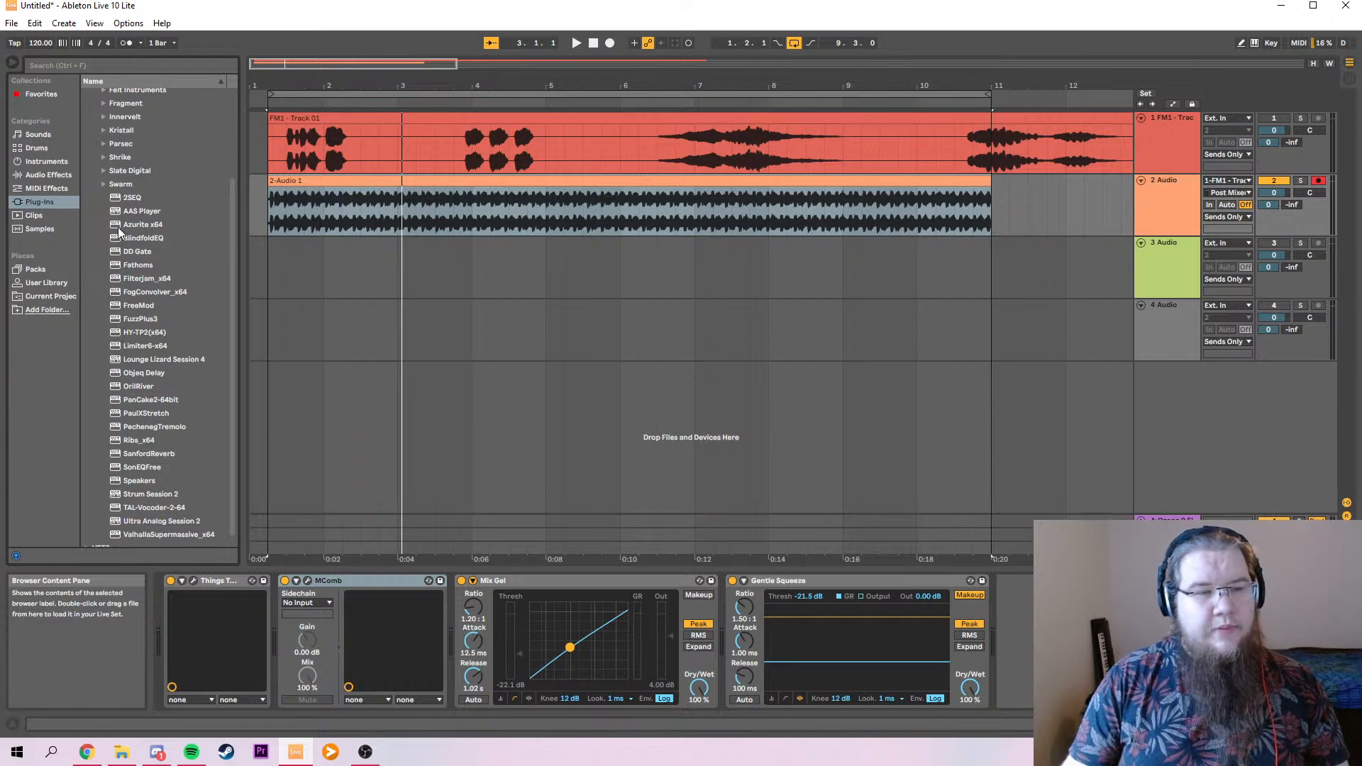
pyautogui.moveTo(116, 426); pyautogui.dragTo(186, 649)
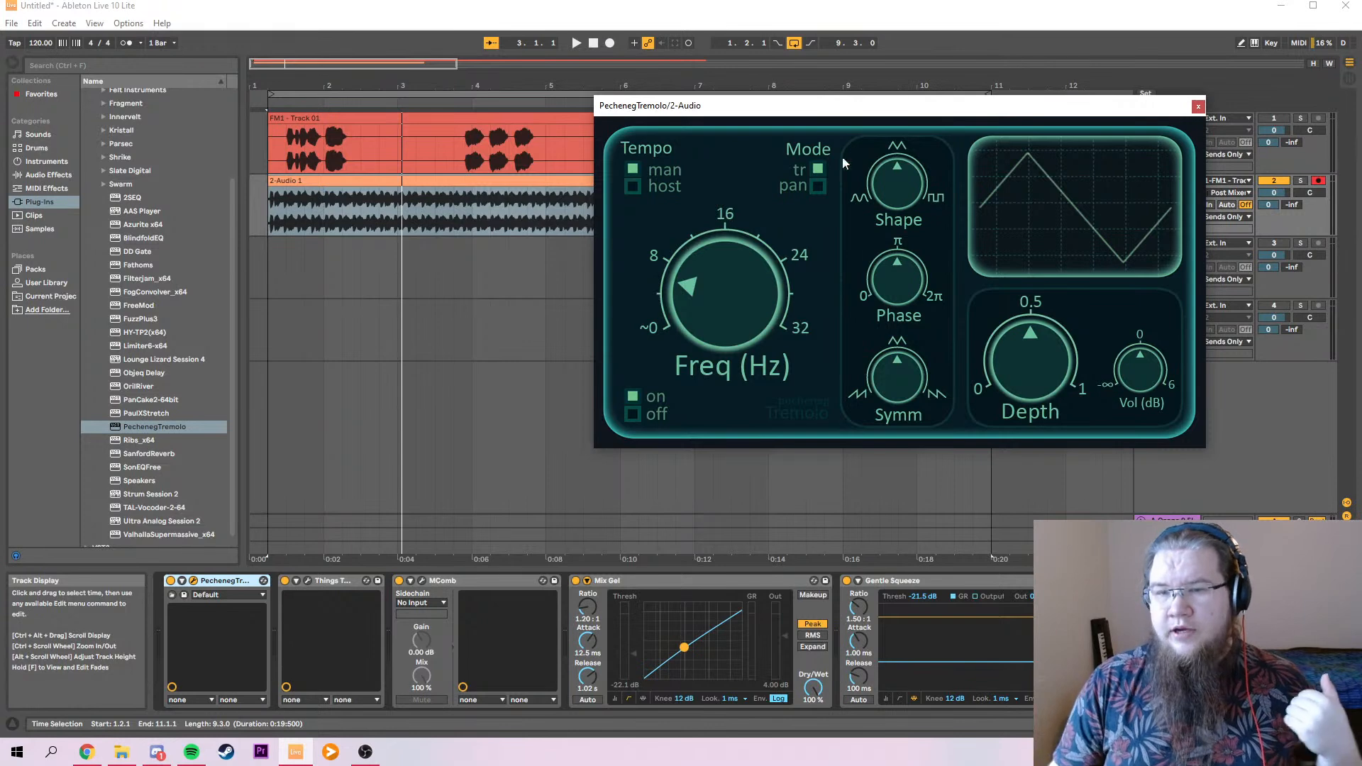
pyautogui.moveTo(908, 189); pyautogui.dragTo(892, 368)
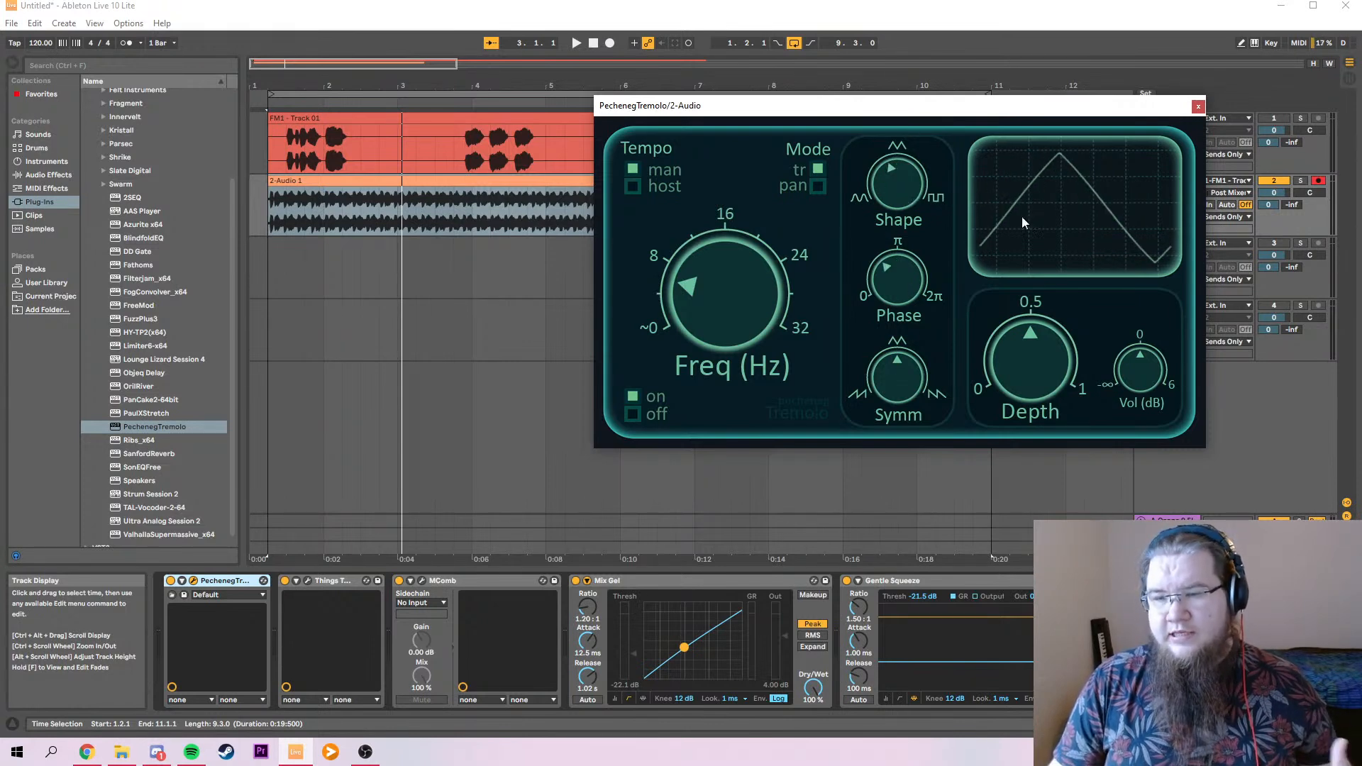
pyautogui.click(1198, 106)
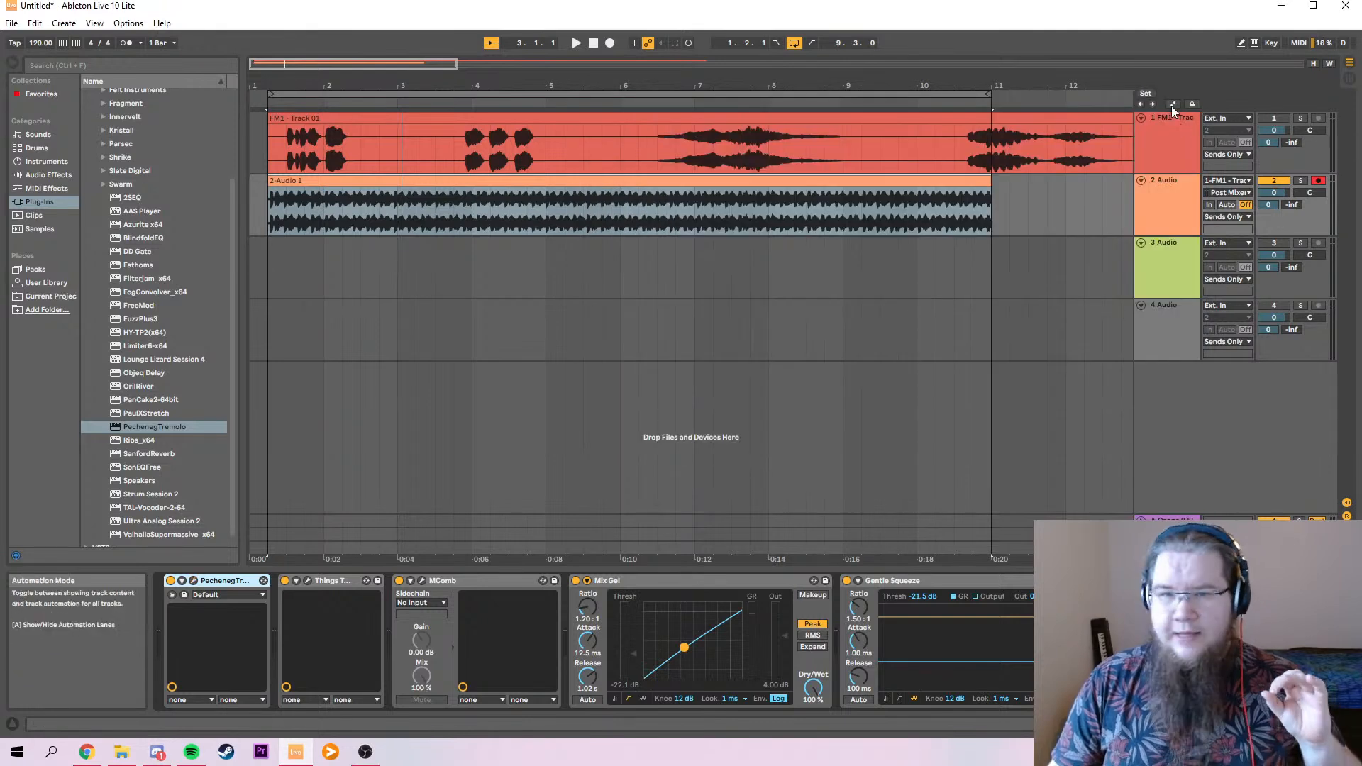
# Show track automation and draw a rising and falling PechenegTremolo Phase envelope across the whole 2-Audio clip.
pyautogui.click(1172, 105)
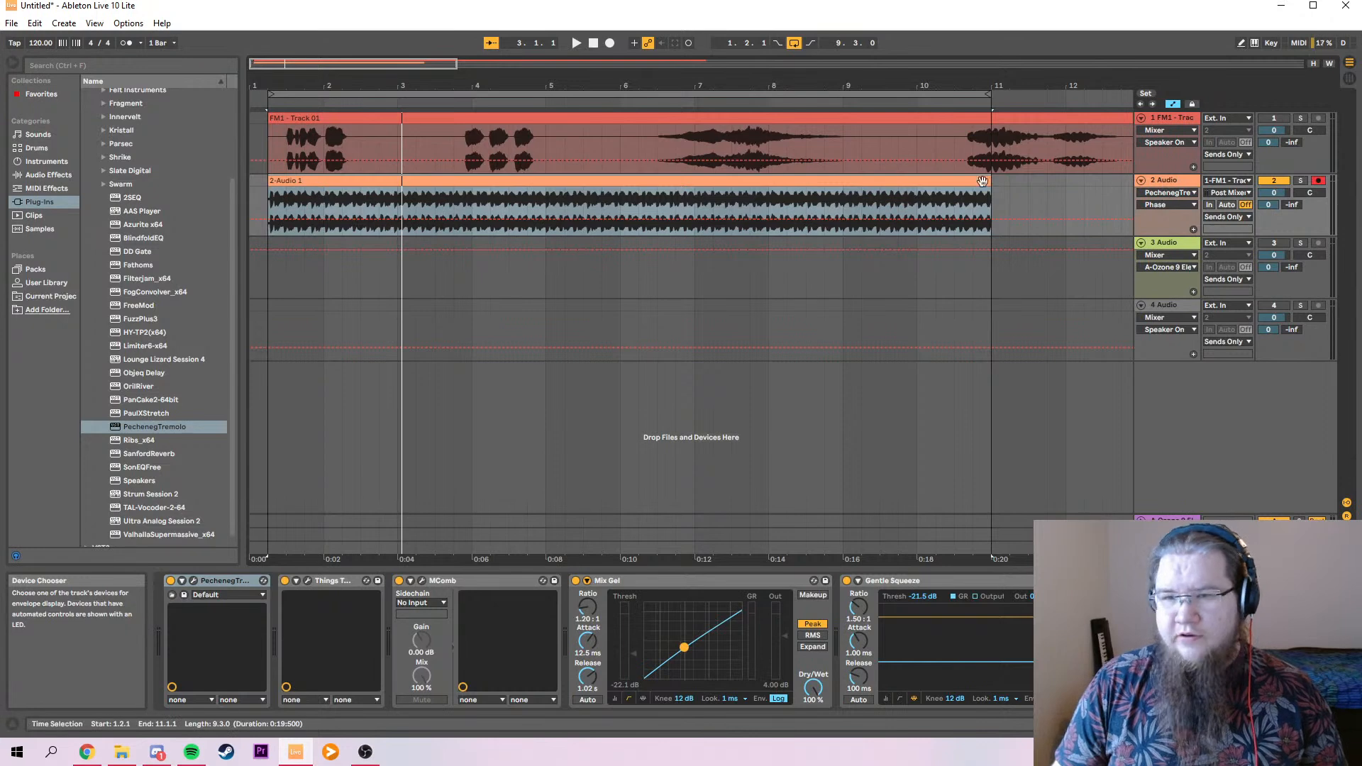
pyautogui.click(272, 225)
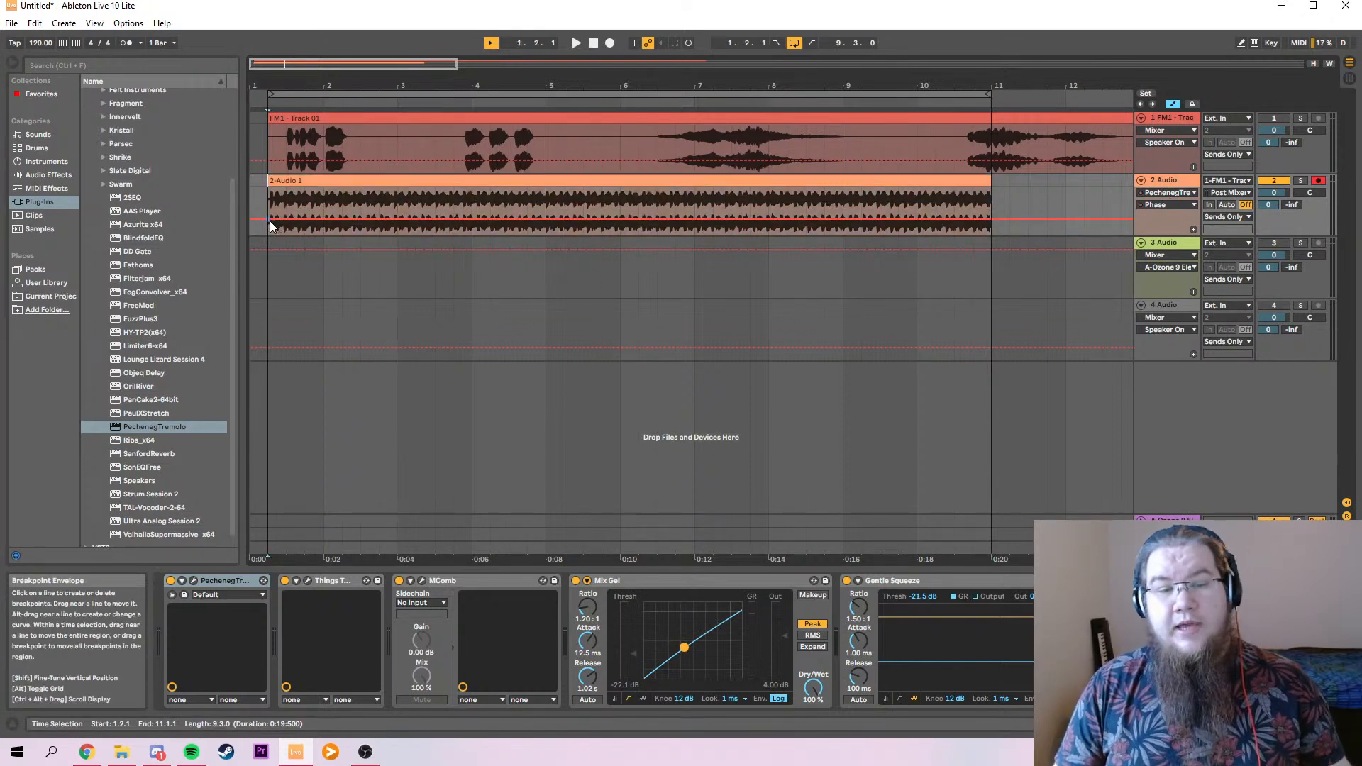
pyautogui.moveTo(324, 219)
pyautogui.mouseDown()
pyautogui.moveTo(305, 213)
pyautogui.moveTo(401, 214)
pyautogui.mouseUp()
pyautogui.click(356, 209)
pyautogui.moveTo(457, 214)
pyautogui.mouseDown()
pyautogui.moveTo(458, 226)
pyautogui.moveTo(499, 228)
pyautogui.moveTo(569, 223)
pyautogui.moveTo(553, 205)
pyautogui.moveTo(647, 226)
pyautogui.moveTo(695, 217)
pyautogui.mouseUp()
pyautogui.click(750, 220)
pyautogui.click(787, 224)
pyautogui.click(823, 218)
pyautogui.moveTo(824, 218)
pyautogui.mouseDown()
pyautogui.moveTo(824, 206)
pyautogui.moveTo(871, 226)
pyautogui.mouseUp()
pyautogui.click(871, 218)
pyautogui.click(908, 217)
pyautogui.click(949, 222)
pyautogui.click(979, 222)
pyautogui.moveTo(980, 226); pyautogui.dragTo(980, 232)
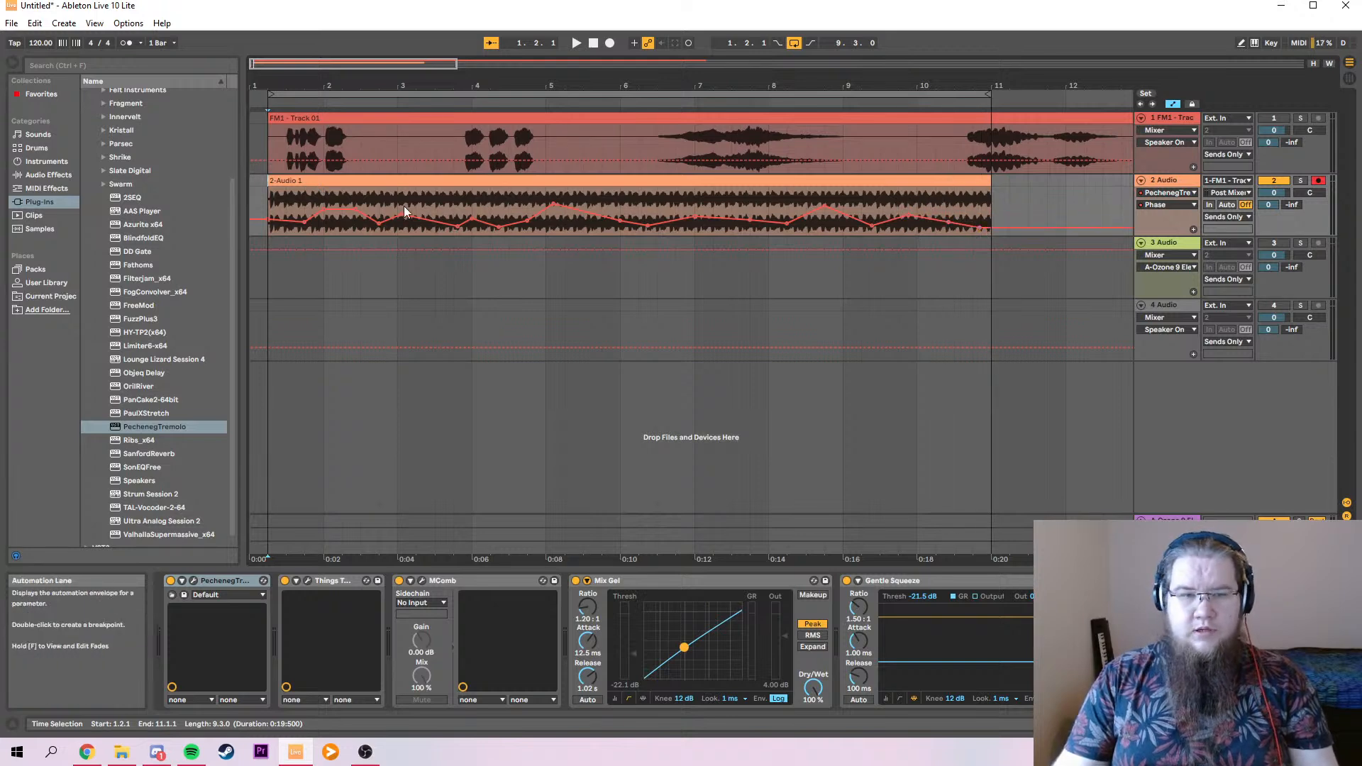
# Show the PechenegTremolo Frequency envelope, shape it with several breakpoints between bars 1 and 3, and start playback.
pyautogui.click(1158, 206)
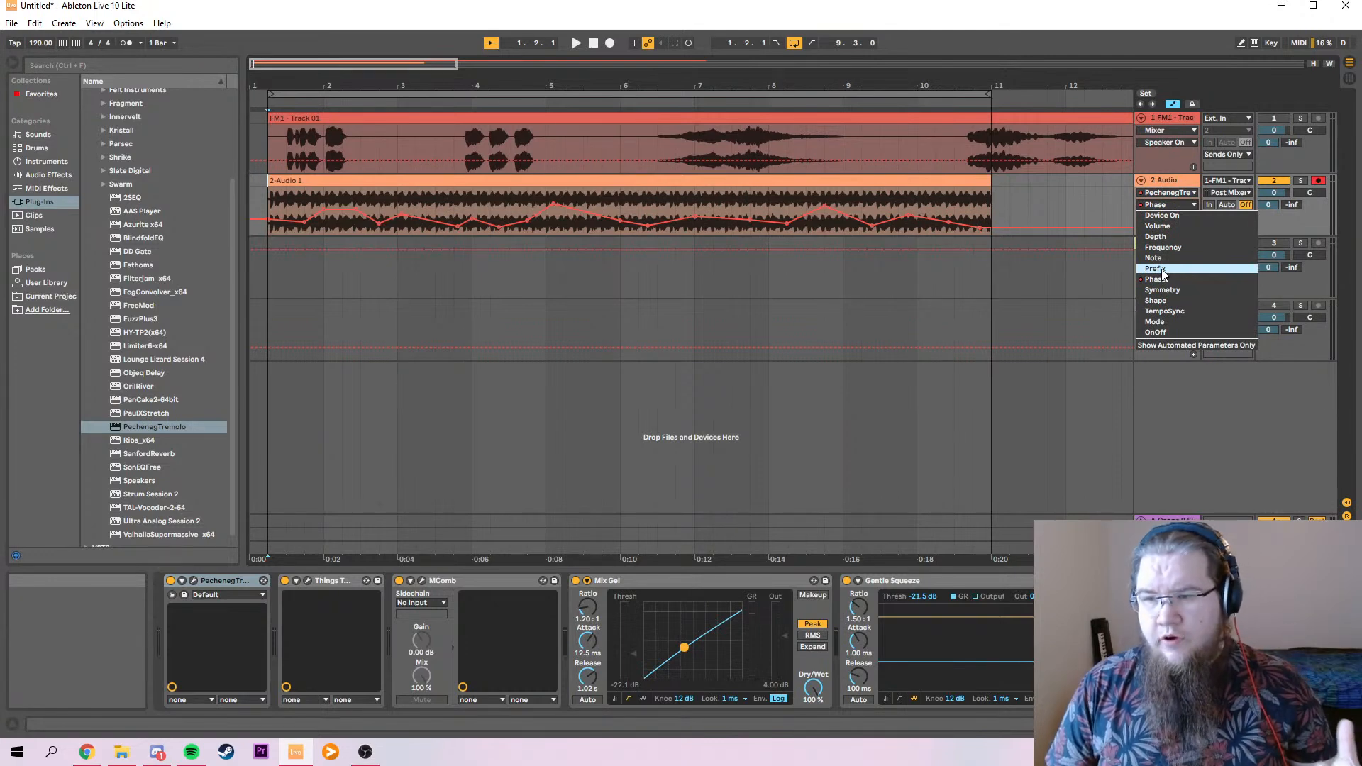
pyautogui.click(1191, 247)
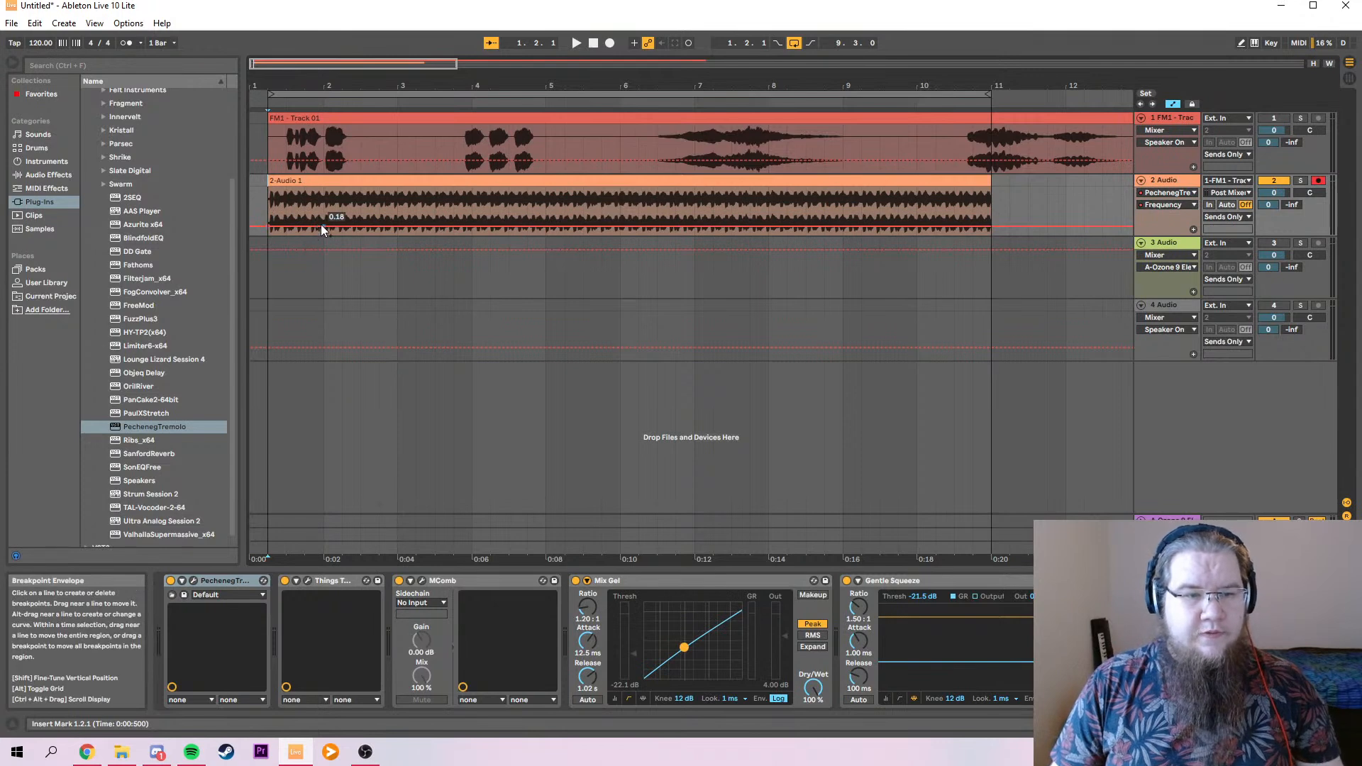
pyautogui.moveTo(309, 227); pyautogui.dragTo(341, 232)
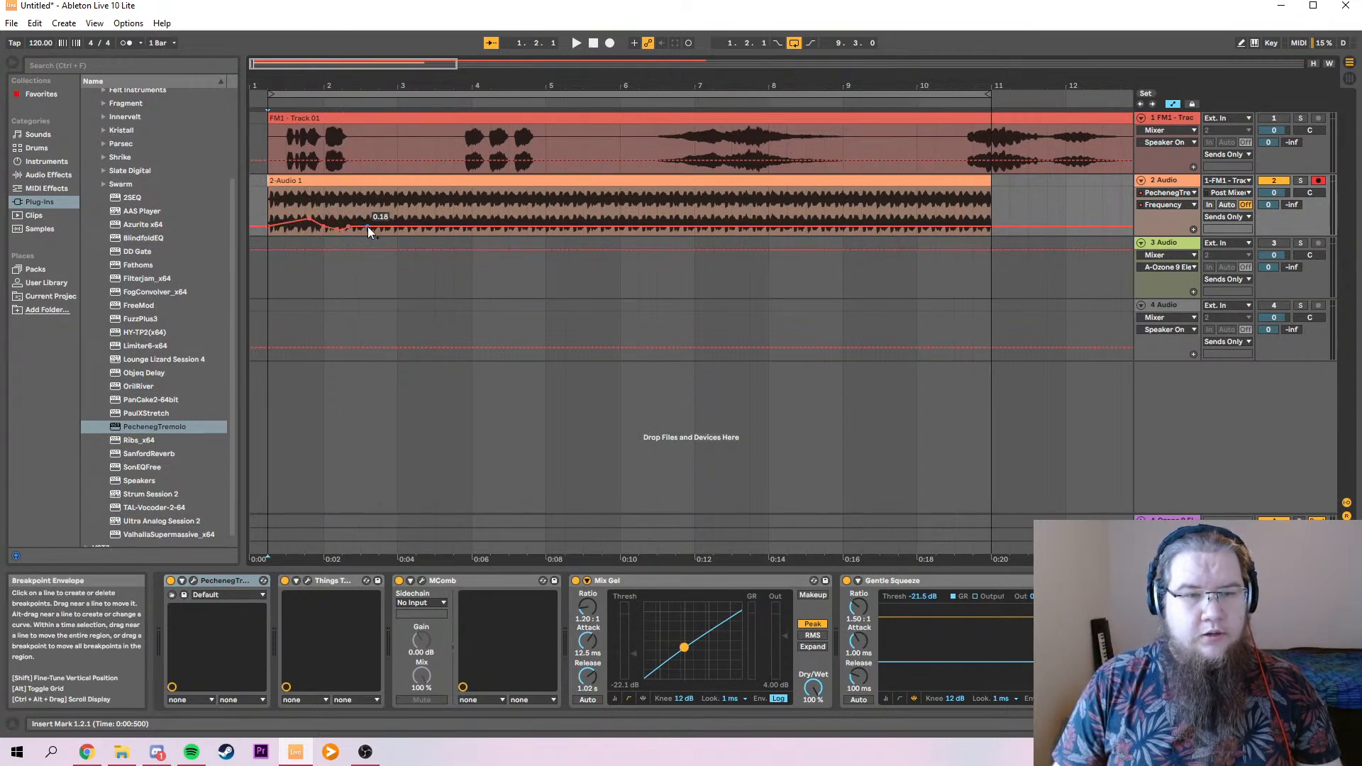
pyautogui.click(386, 226)
pyautogui.press('space')
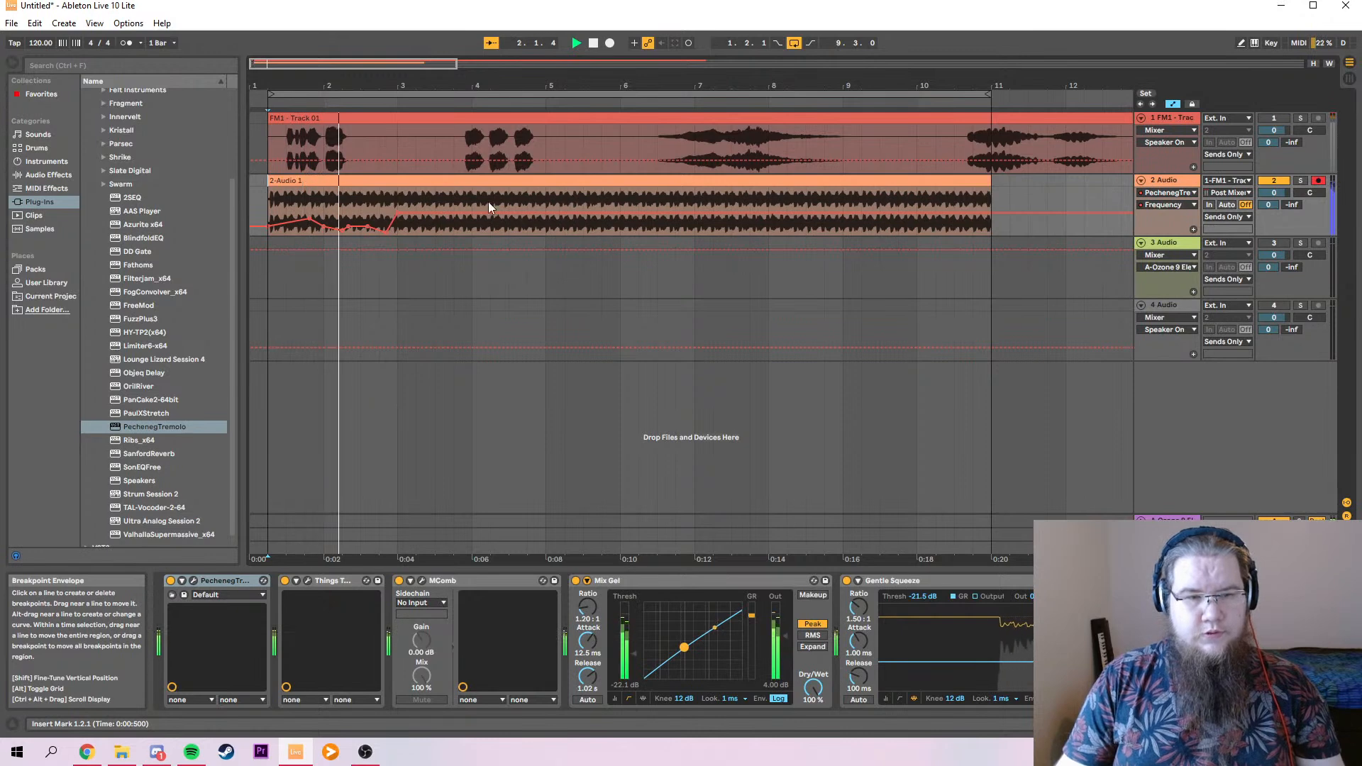
# Stop playback and add breakpoints that drop the PechenegTremolo Frequency envelope just before bar 4.
pyautogui.press('space')
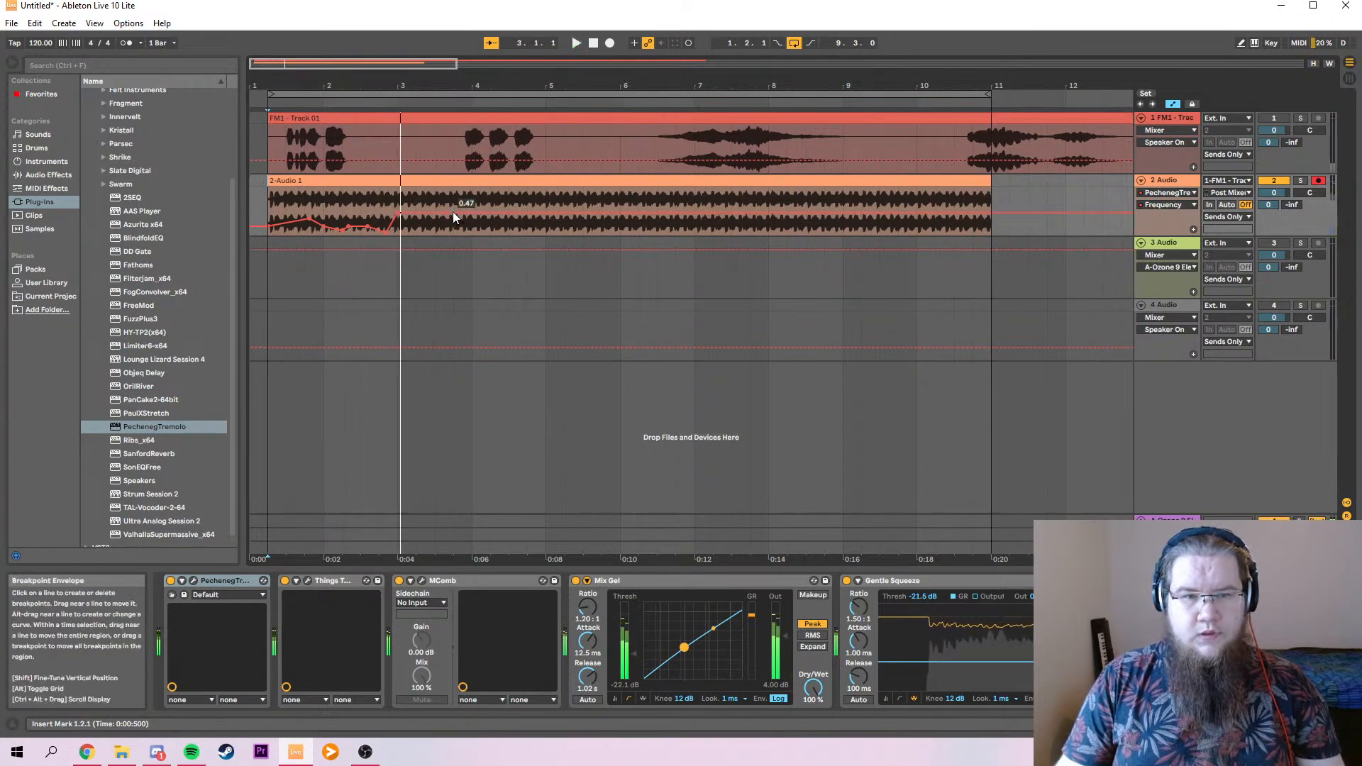
pyautogui.click(490, 216)
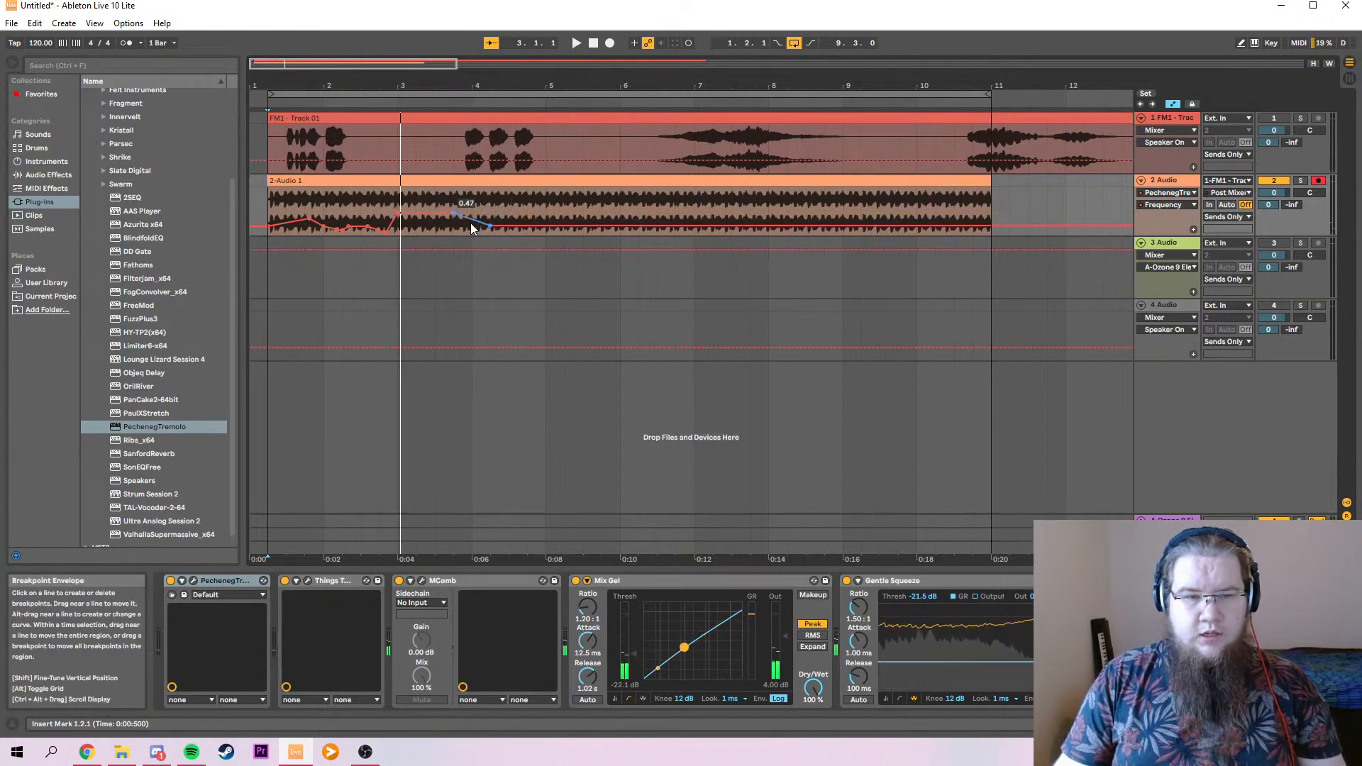
pyautogui.click(472, 227)
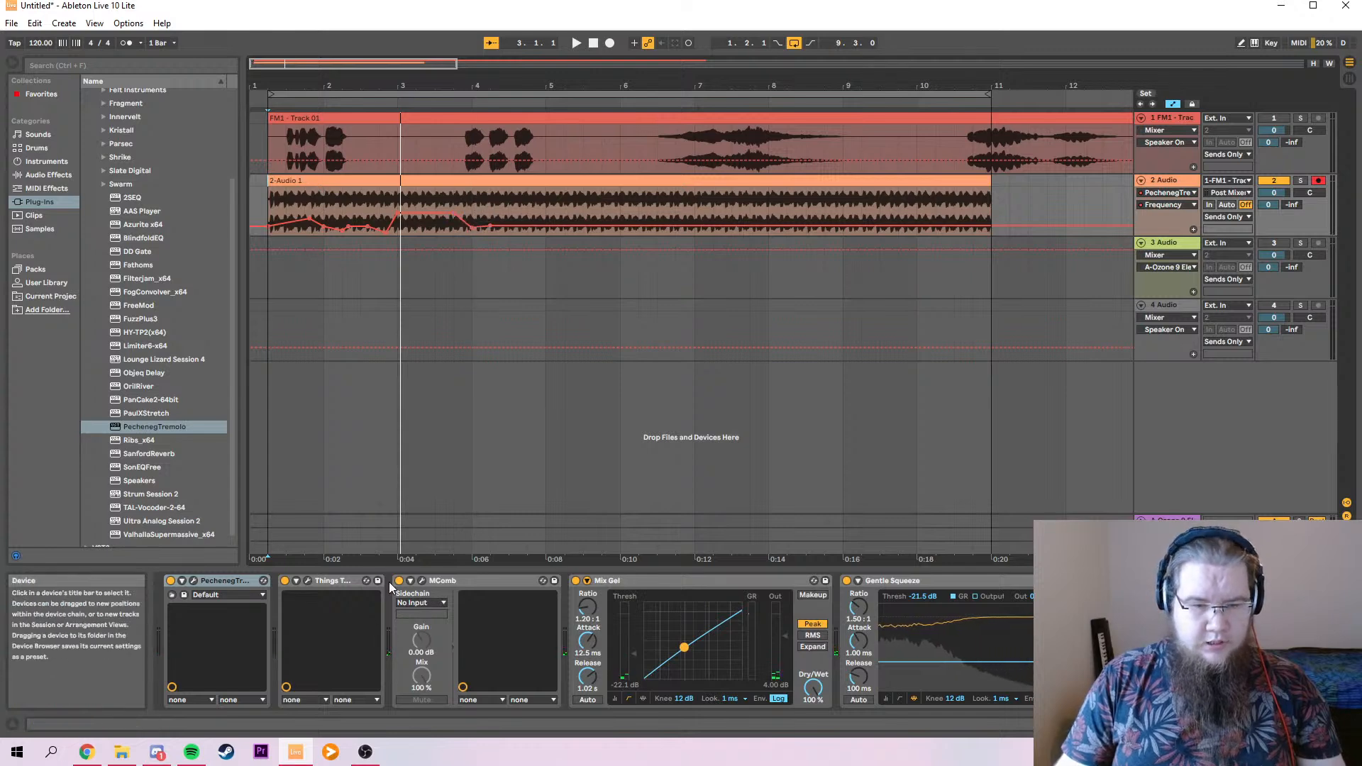
# Bypass Things Texture and MComb on 2 Audio and adjust PechenegTremolo's Depth while the loop plays.
pyautogui.click(284, 580)
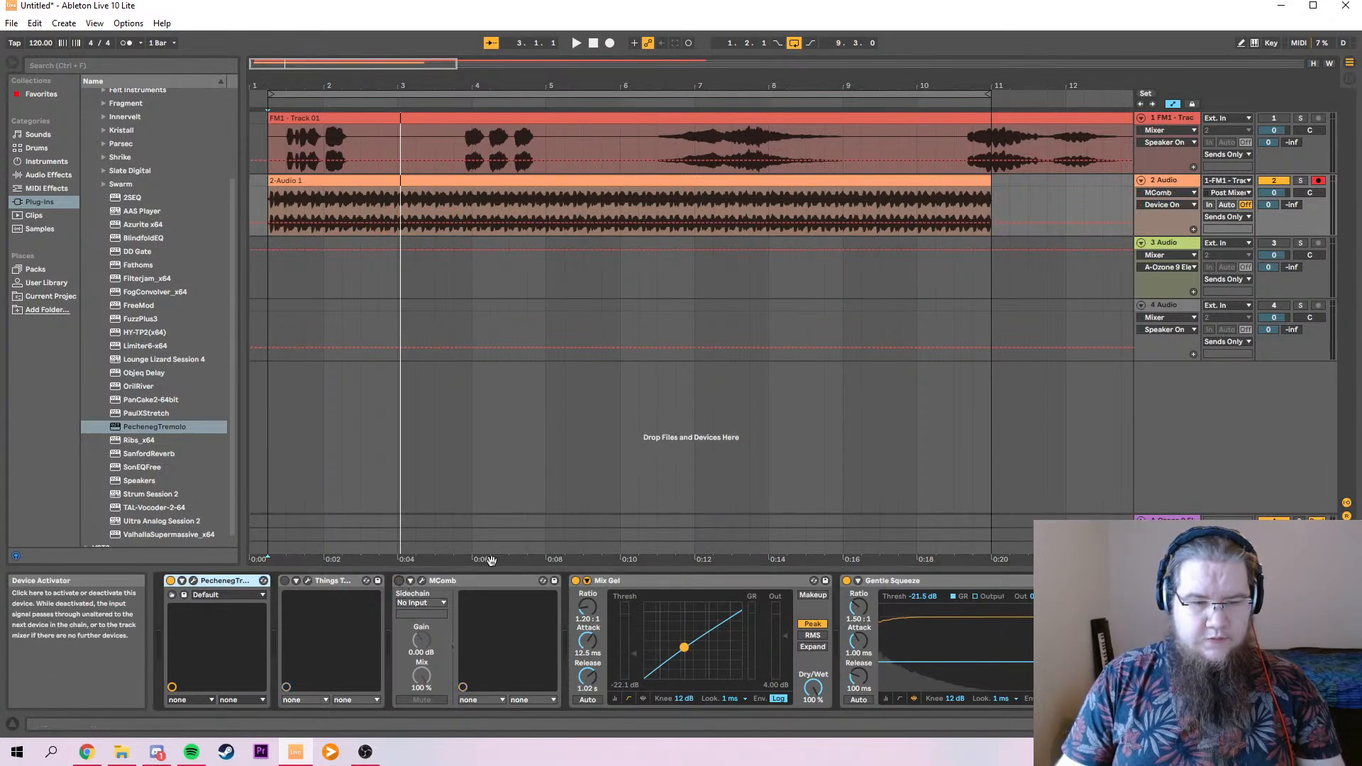
pyautogui.press('space')
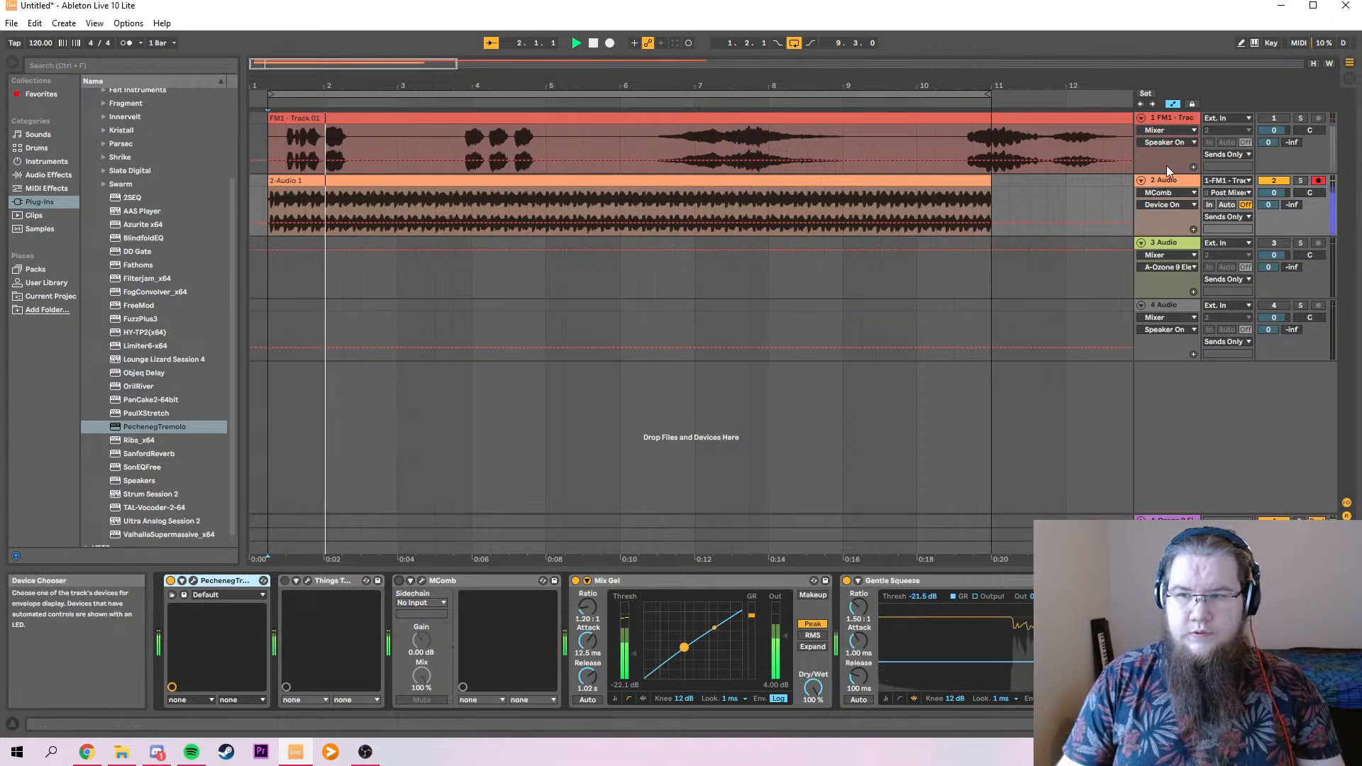
pyautogui.click(1163, 192)
pyautogui.click(1164, 216)
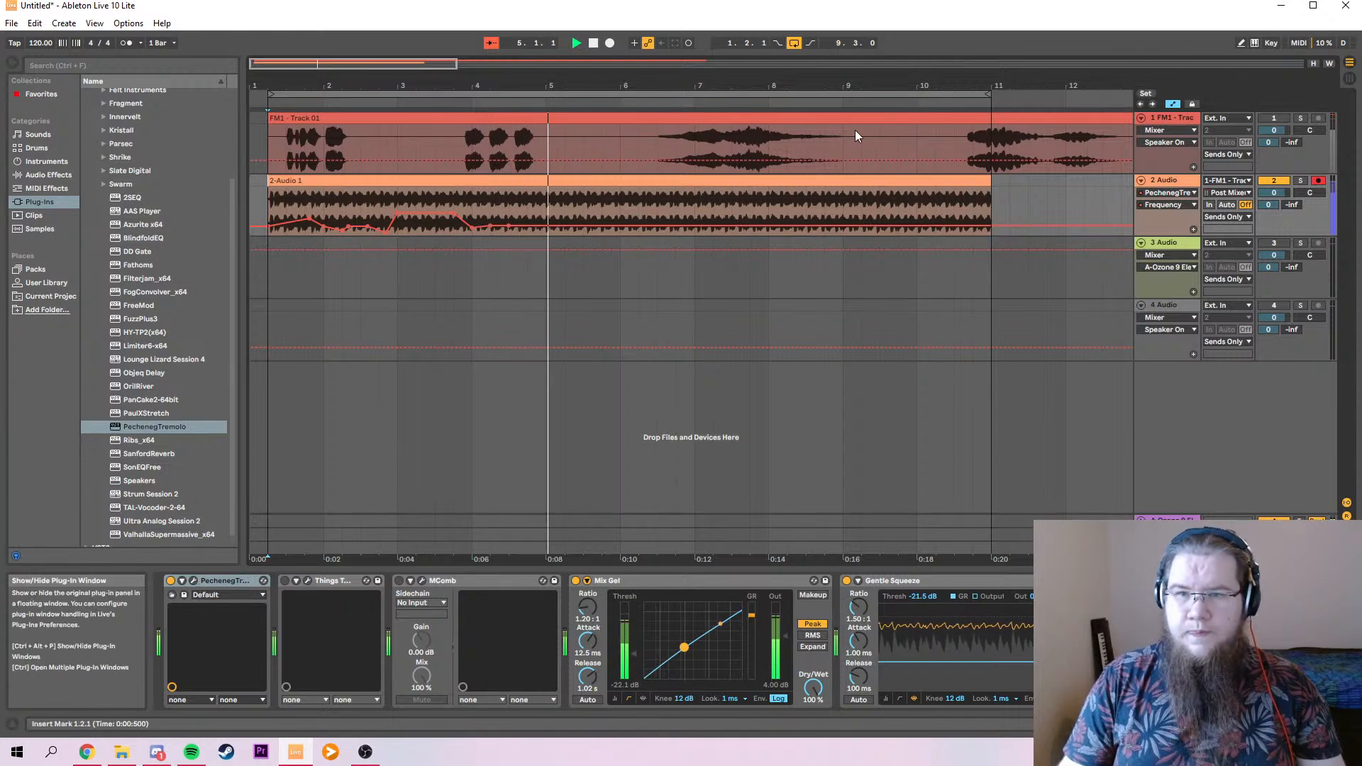
pyautogui.click(194, 581)
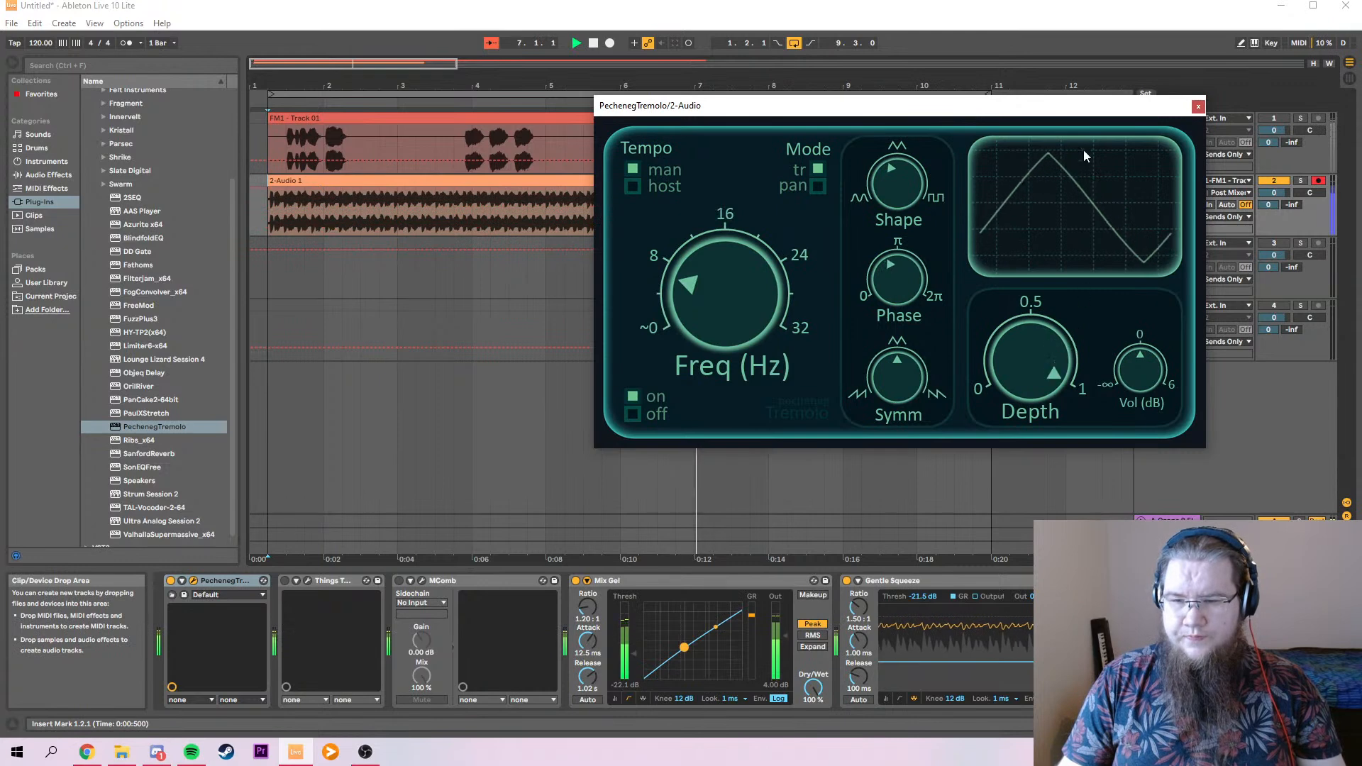
pyautogui.click(1198, 107)
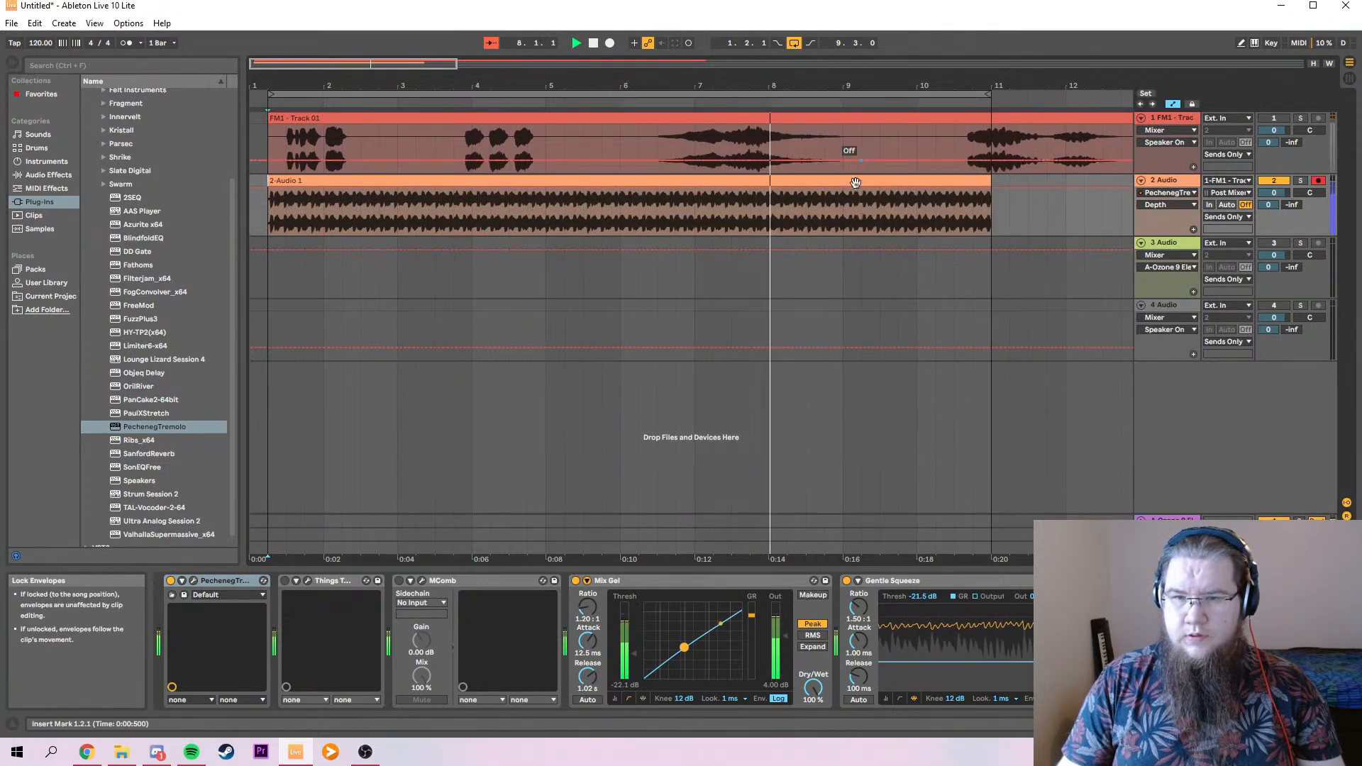
# Show the PechenegTremolo Symmetry envelope and draw a rising and falling curve across the whole 2-Audio clip.
pyautogui.click(1159, 204)
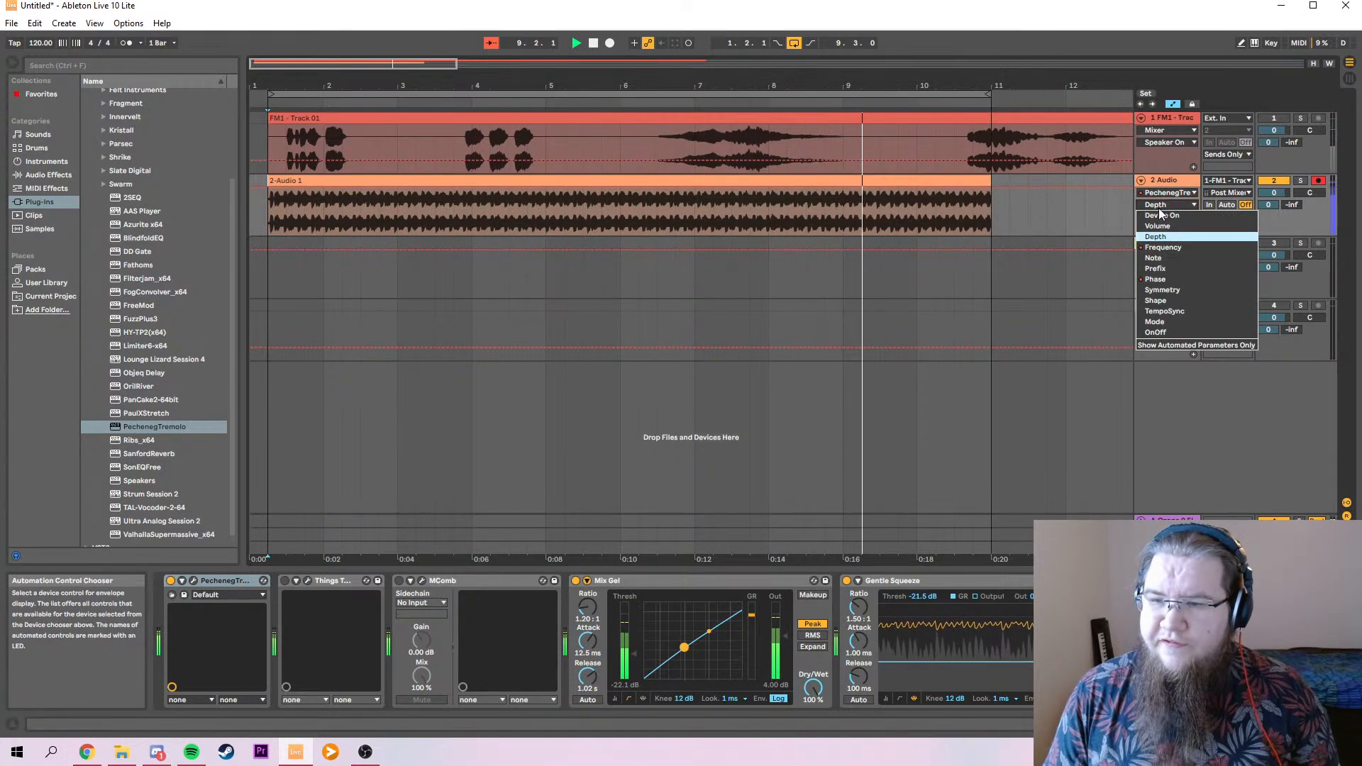
pyautogui.click(1171, 290)
pyautogui.click(397, 210)
pyautogui.moveTo(472, 211)
pyautogui.mouseDown()
pyautogui.moveTo(472, 226)
pyautogui.moveTo(624, 224)
pyautogui.mouseUp()
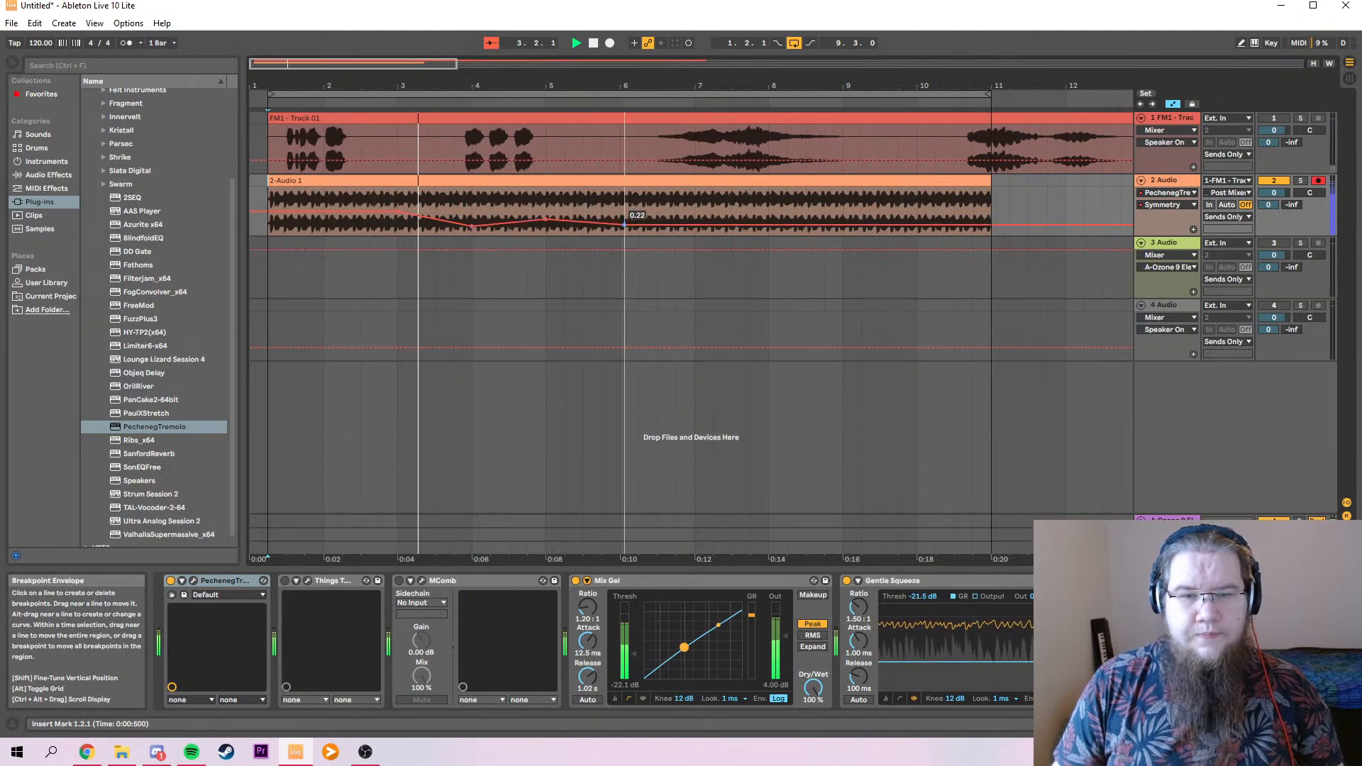
pyautogui.moveTo(781, 225)
pyautogui.mouseDown()
pyautogui.moveTo(781, 212)
pyautogui.moveTo(781, 223)
pyautogui.moveTo(847, 228)
pyautogui.moveTo(943, 224)
pyautogui.mouseUp()
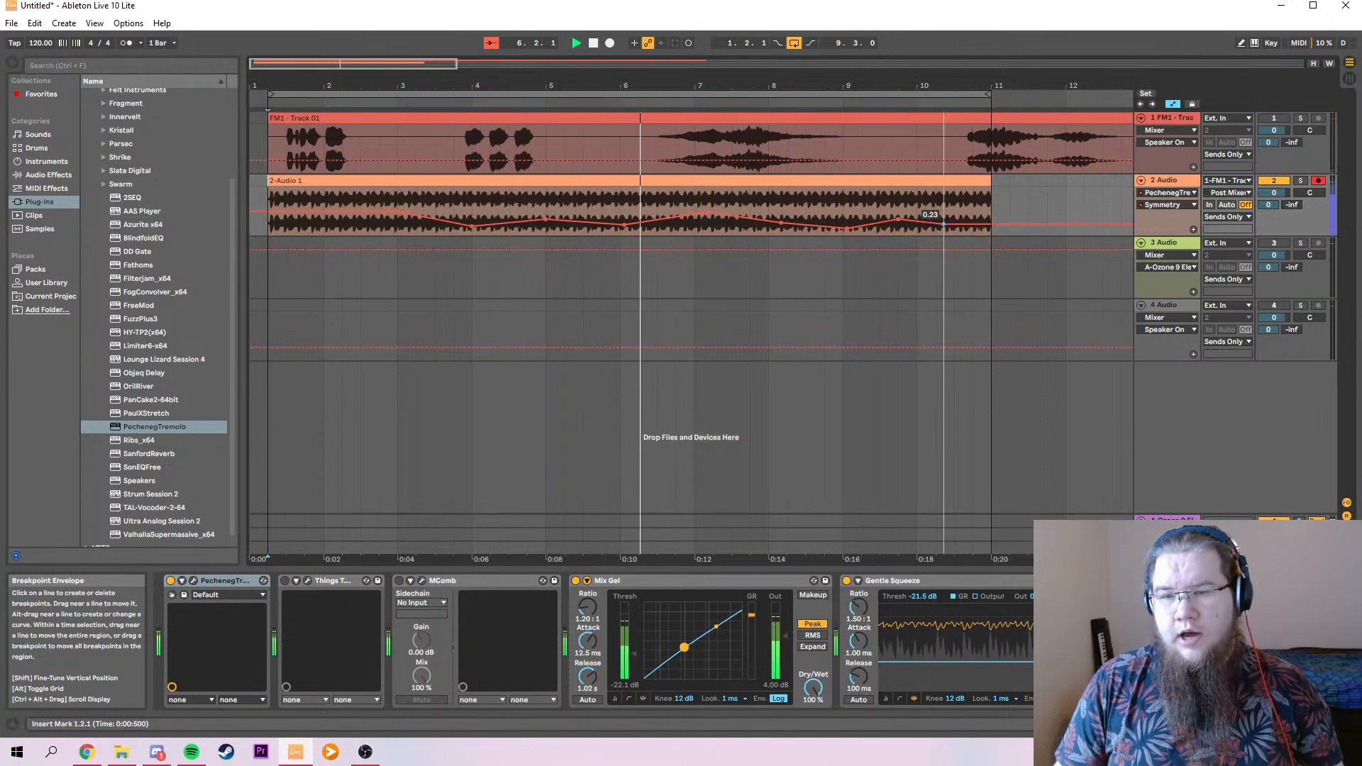
pyautogui.moveTo(319, 215); pyautogui.dragTo(319, 219)
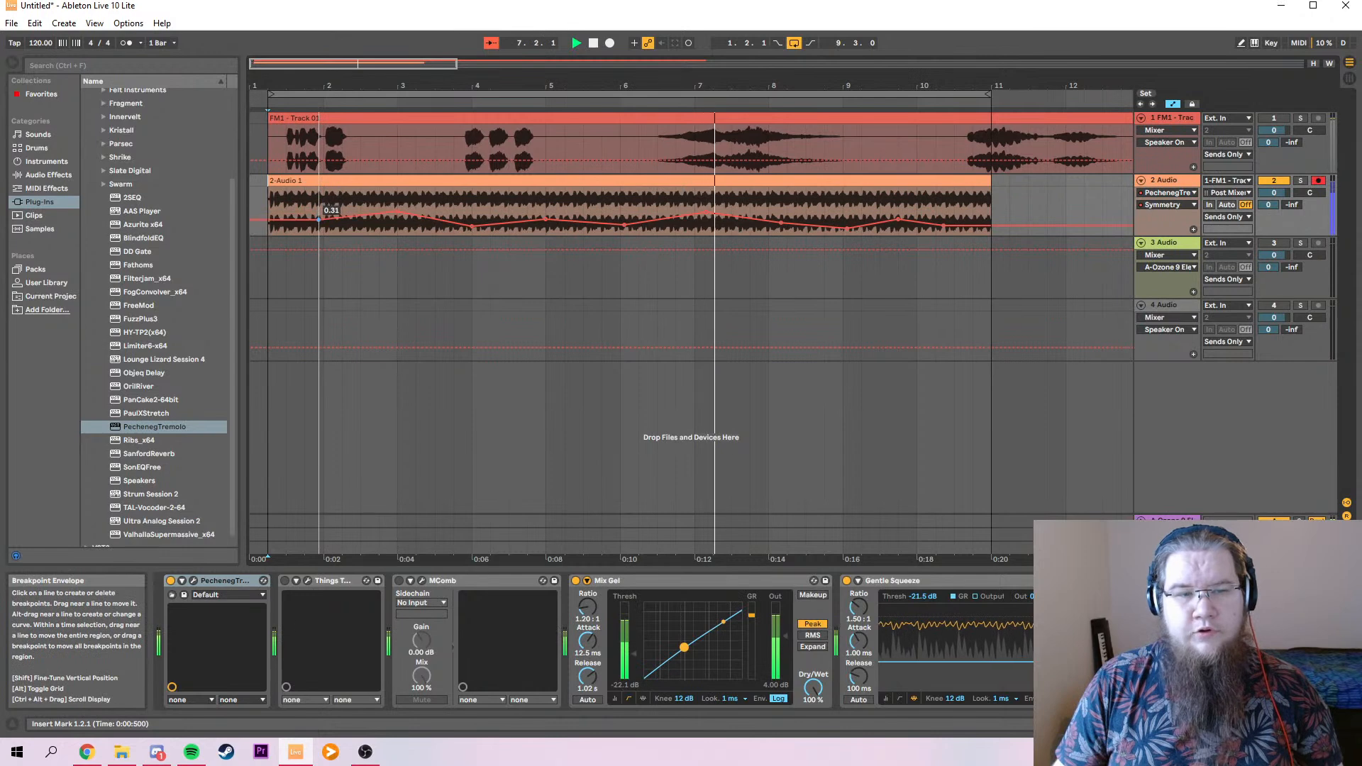
# Return to the PechenegTremolo Frequency envelope and shape further rises and falls from about bar 5 to the clip's end.
pyautogui.click(1167, 192)
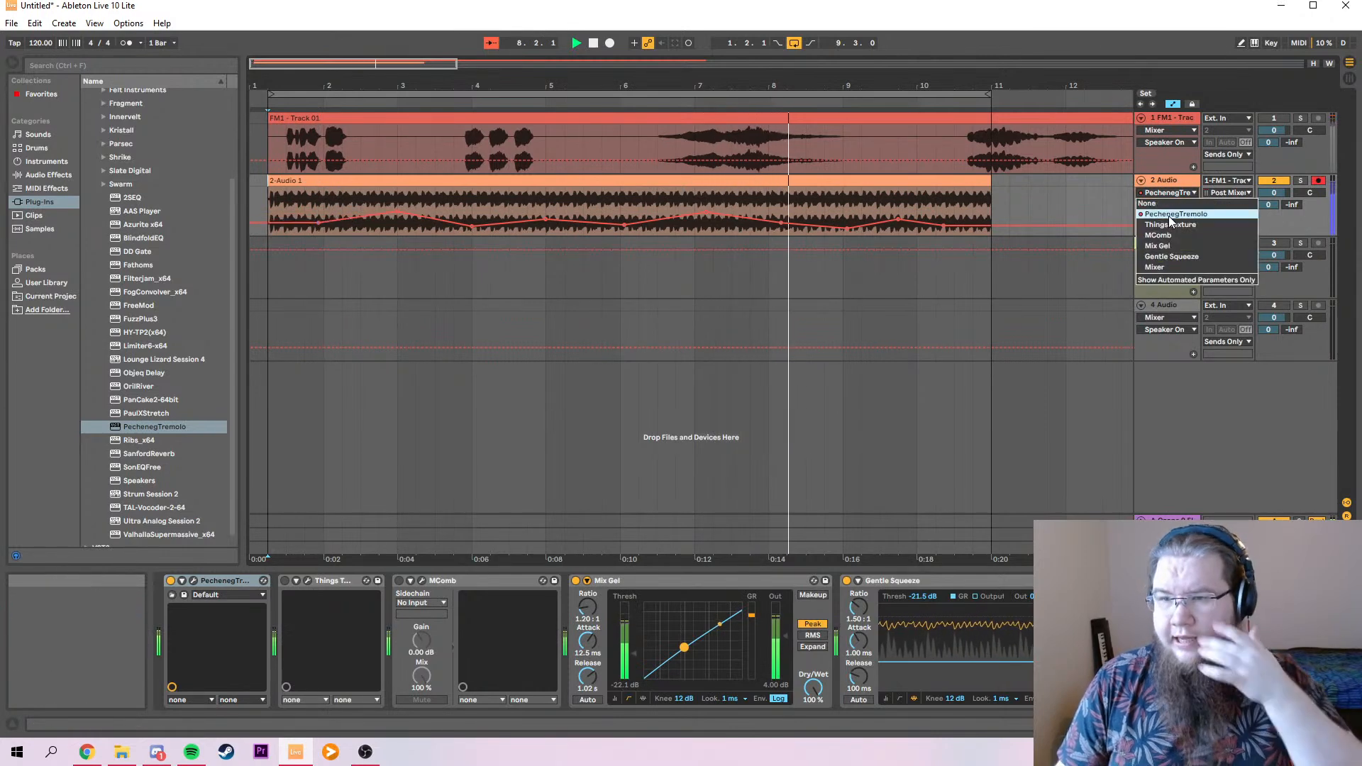
pyautogui.click(1168, 212)
pyautogui.click(1173, 205)
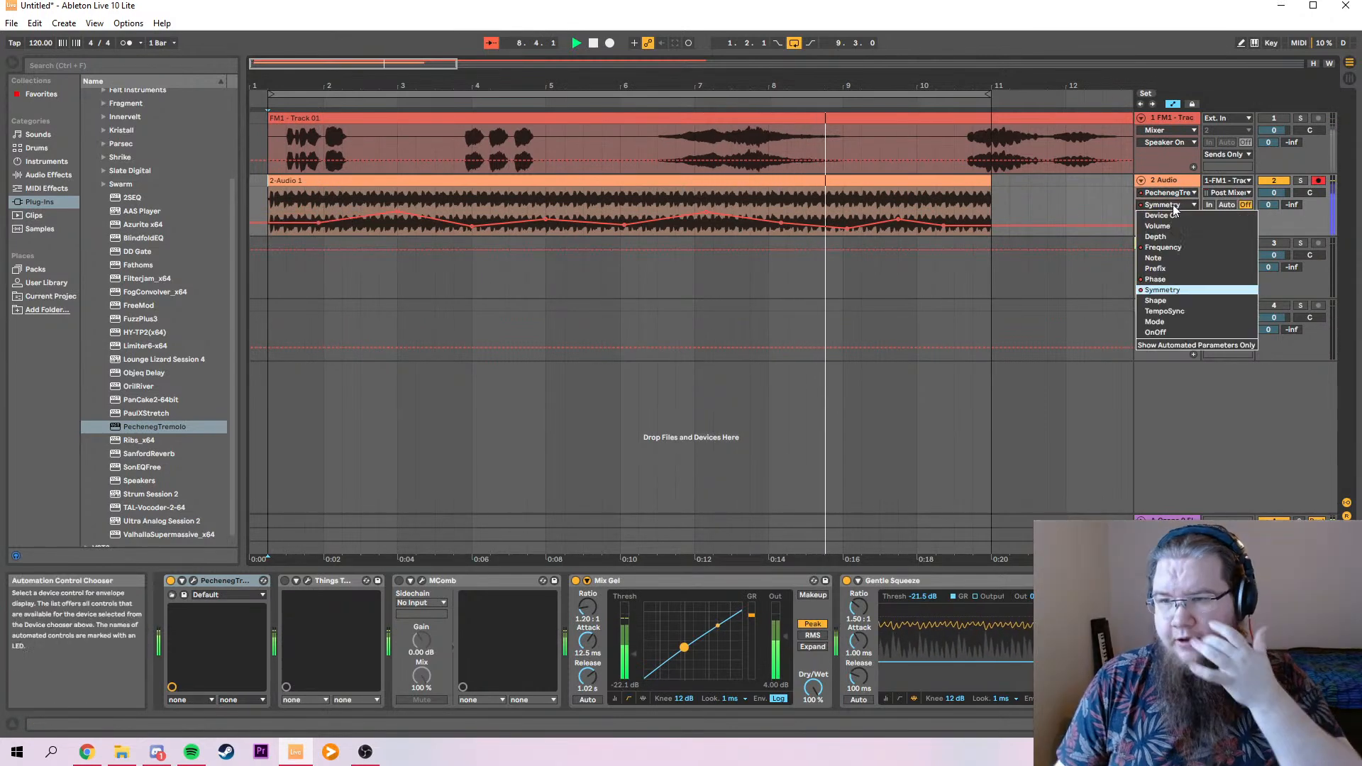
pyautogui.click(1169, 248)
pyautogui.moveTo(628, 225); pyautogui.dragTo(639, 217)
pyautogui.moveTo(741, 217); pyautogui.dragTo(817, 236)
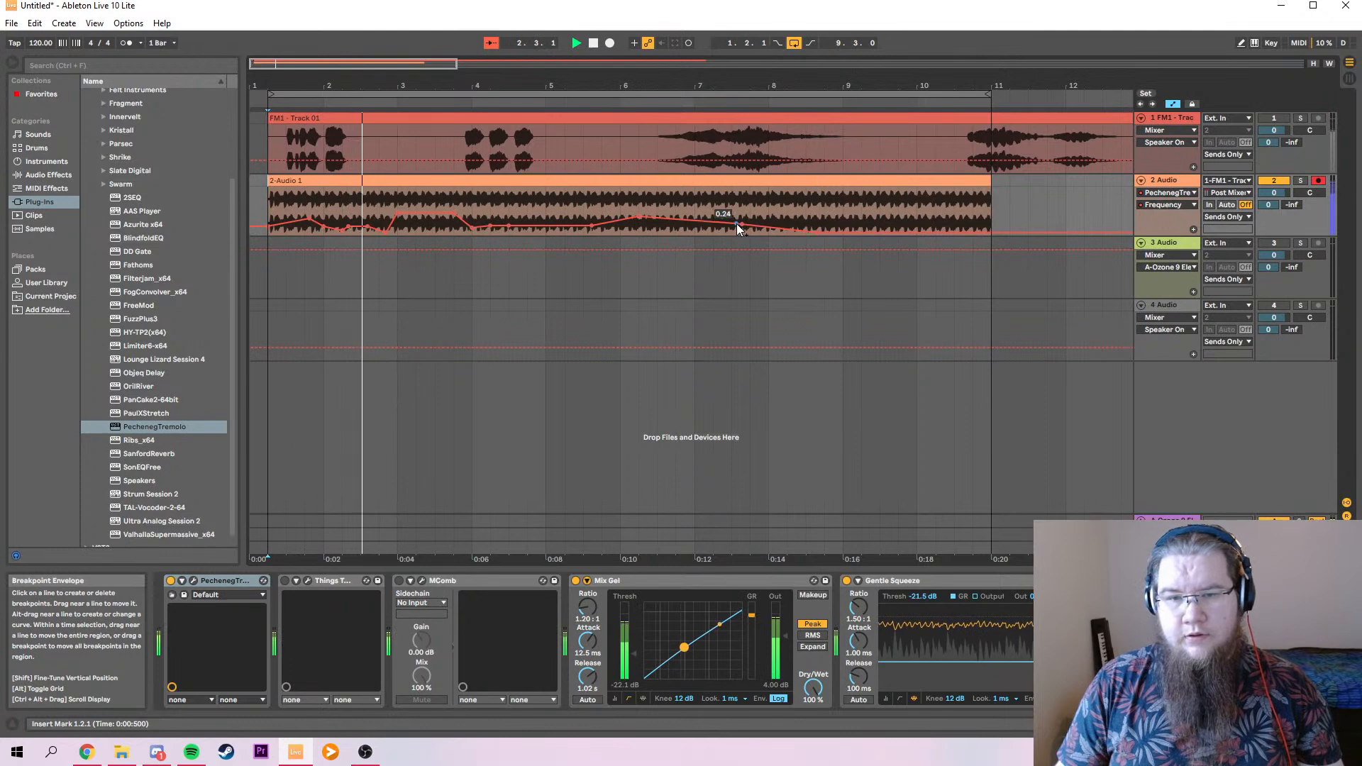
pyautogui.moveTo(708, 223); pyautogui.dragTo(707, 218)
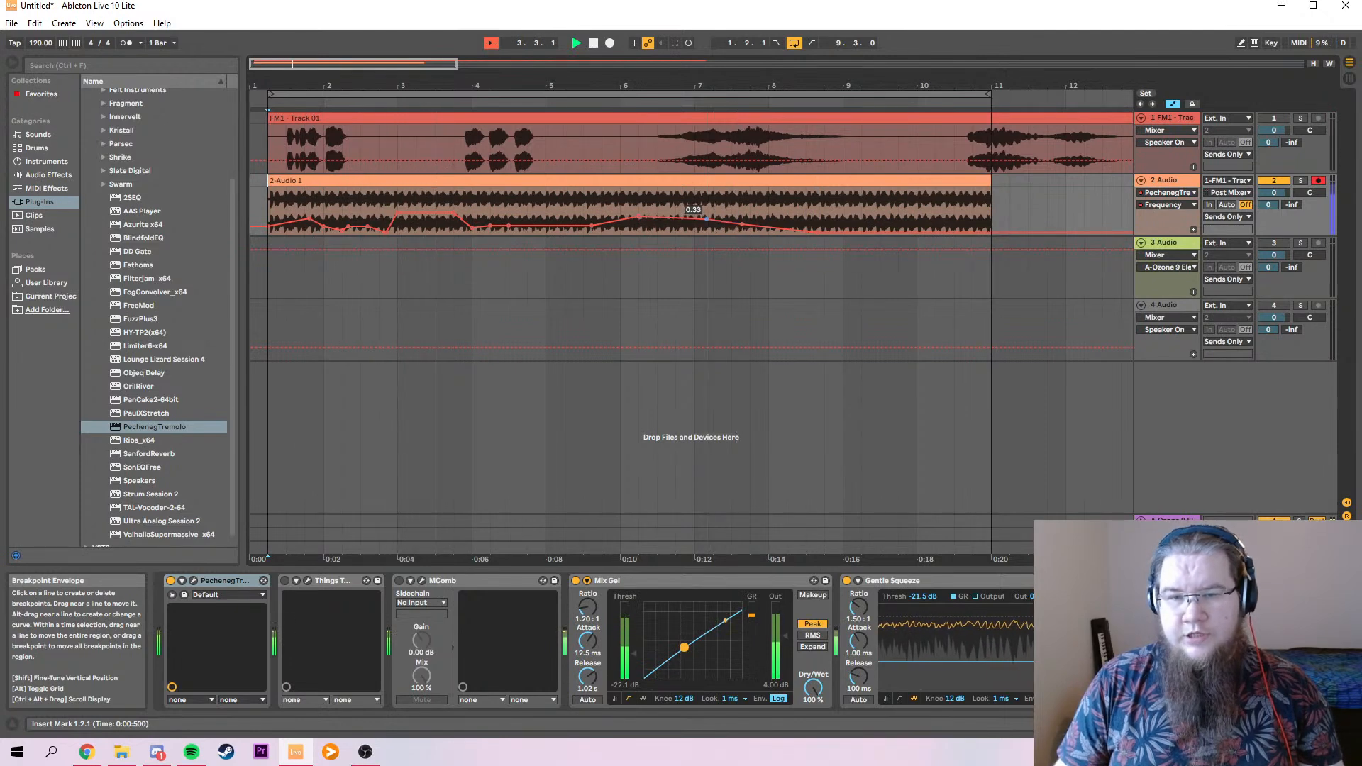
pyautogui.click(898, 233)
pyautogui.moveTo(929, 231); pyautogui.dragTo(965, 228)
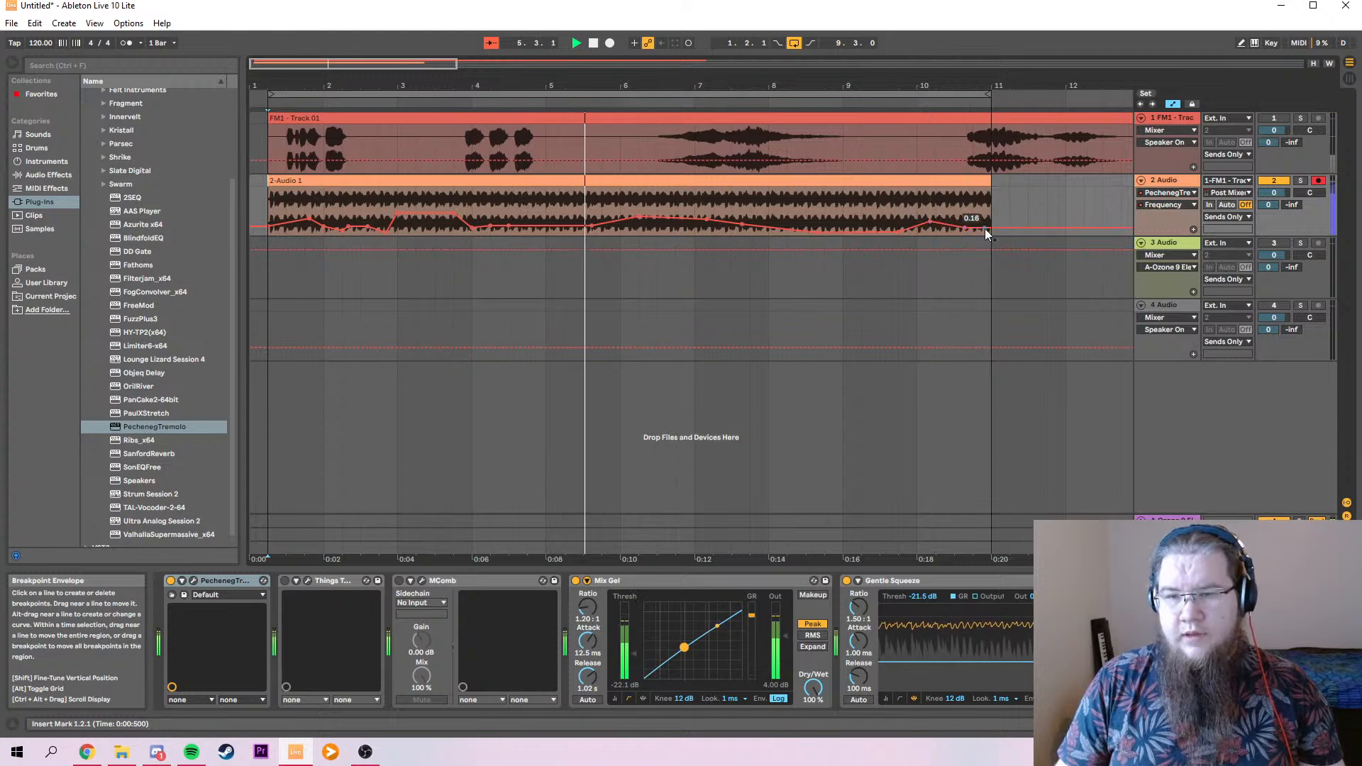
# Re-enable Things Texture on 2 Audio and set its Mix to about 24%.
pyautogui.click(286, 580)
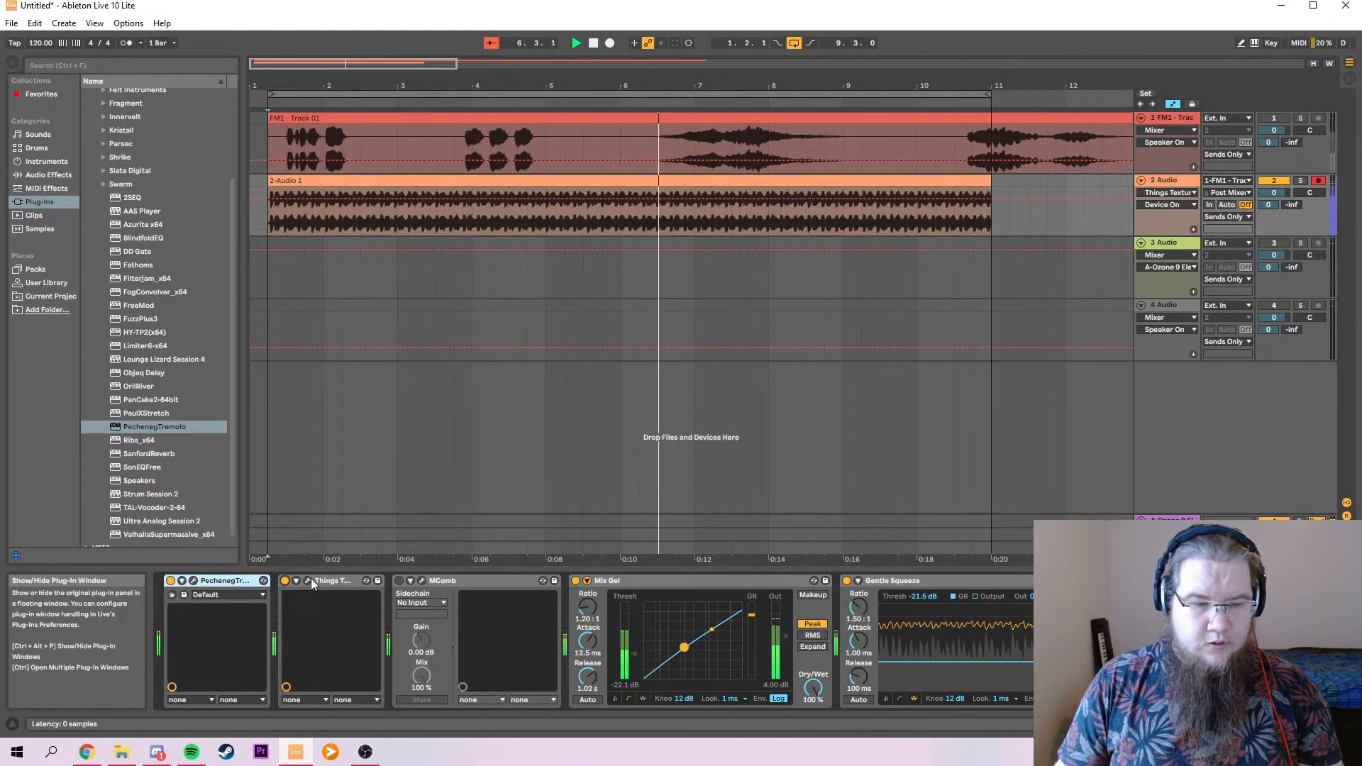
pyautogui.click(309, 580)
pyautogui.moveTo(785, 253); pyautogui.dragTo(781, 257)
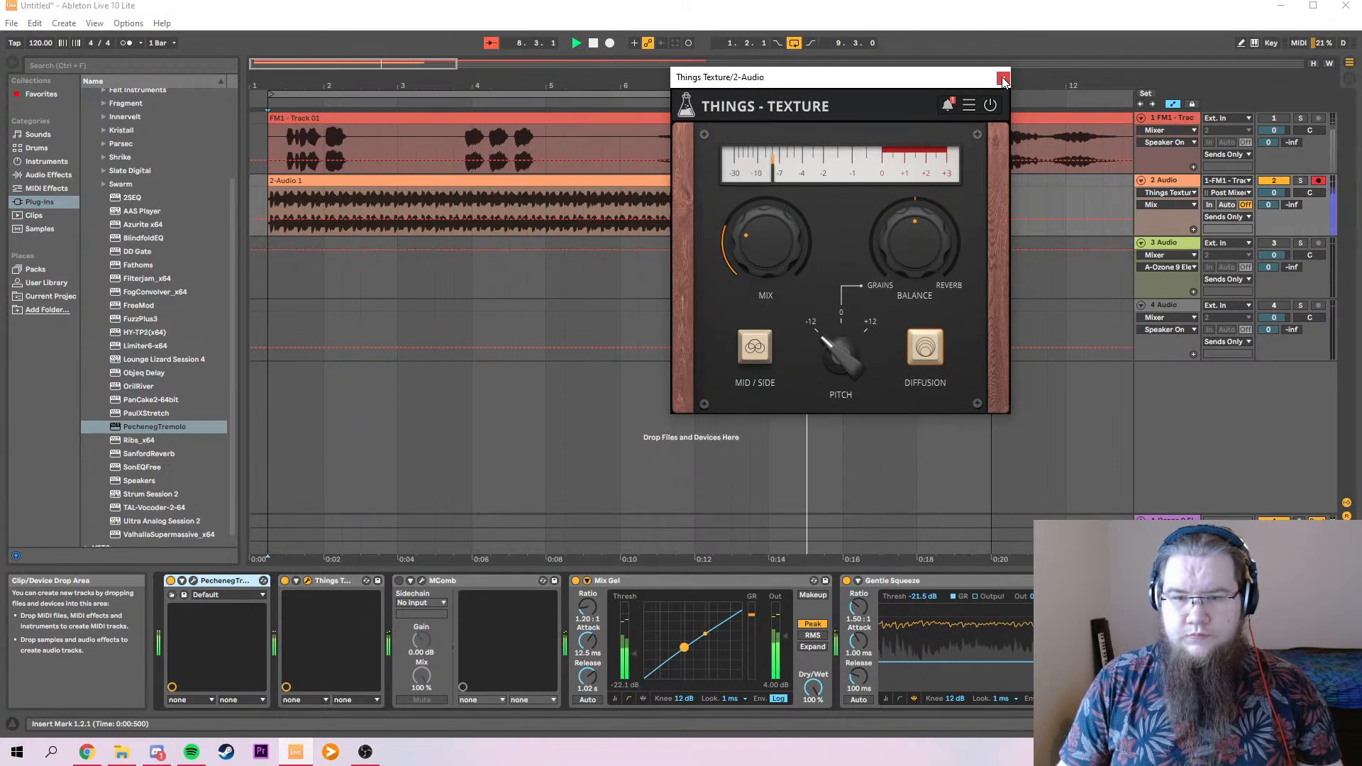
pyautogui.moveTo(747, 207); pyautogui.dragTo(759, 237)
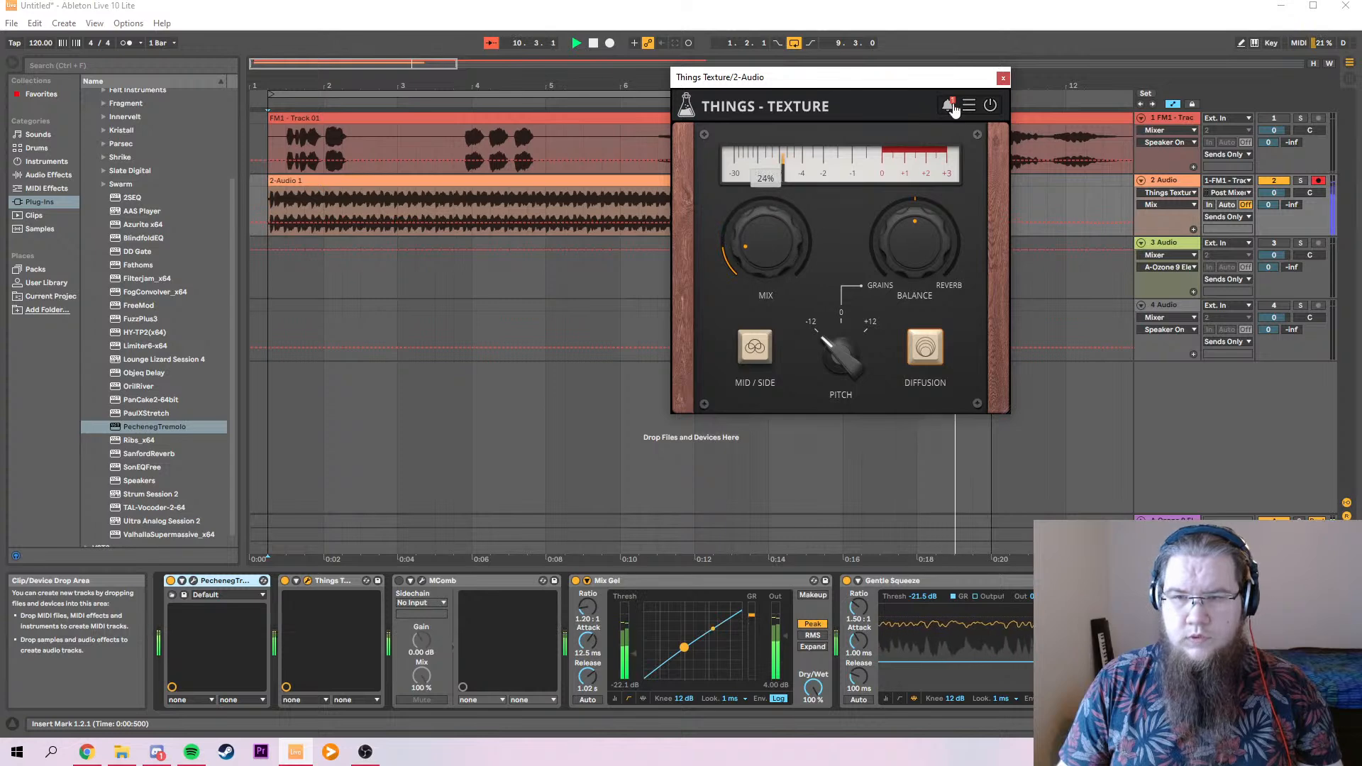
pyautogui.click(1003, 78)
# Re-enable MComb, lower its Dry/Wet to about 57%, and hide the track automation.
pyautogui.click(398, 581)
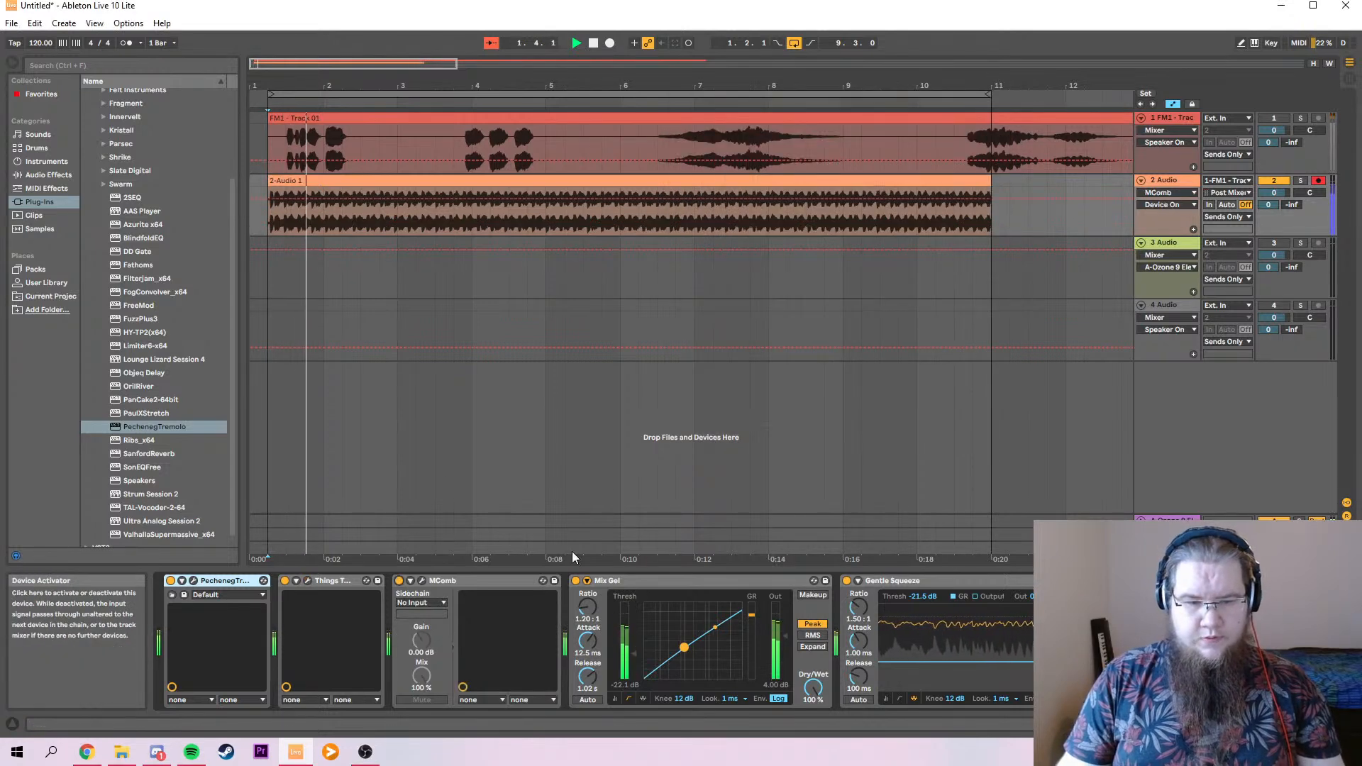
pyautogui.click(422, 580)
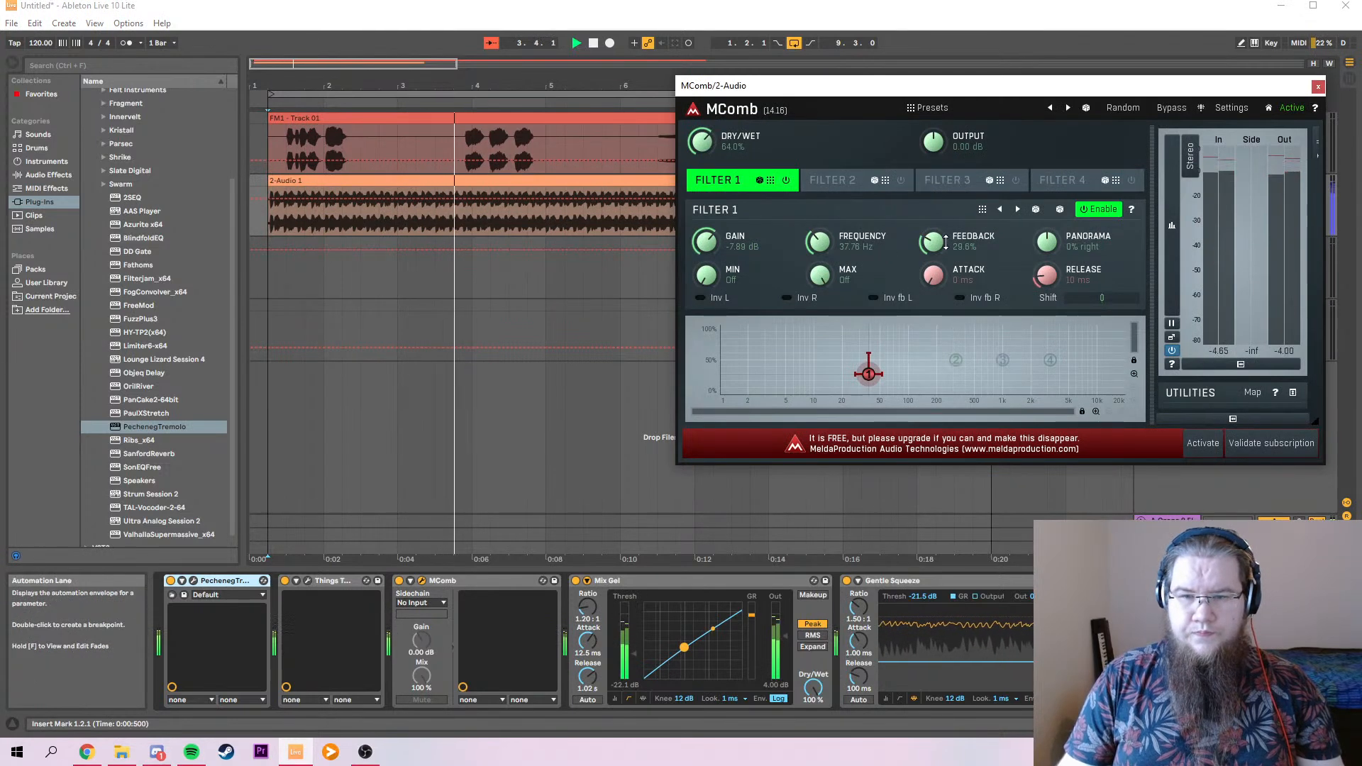
pyautogui.moveTo(702, 141); pyautogui.dragTo(702, 152)
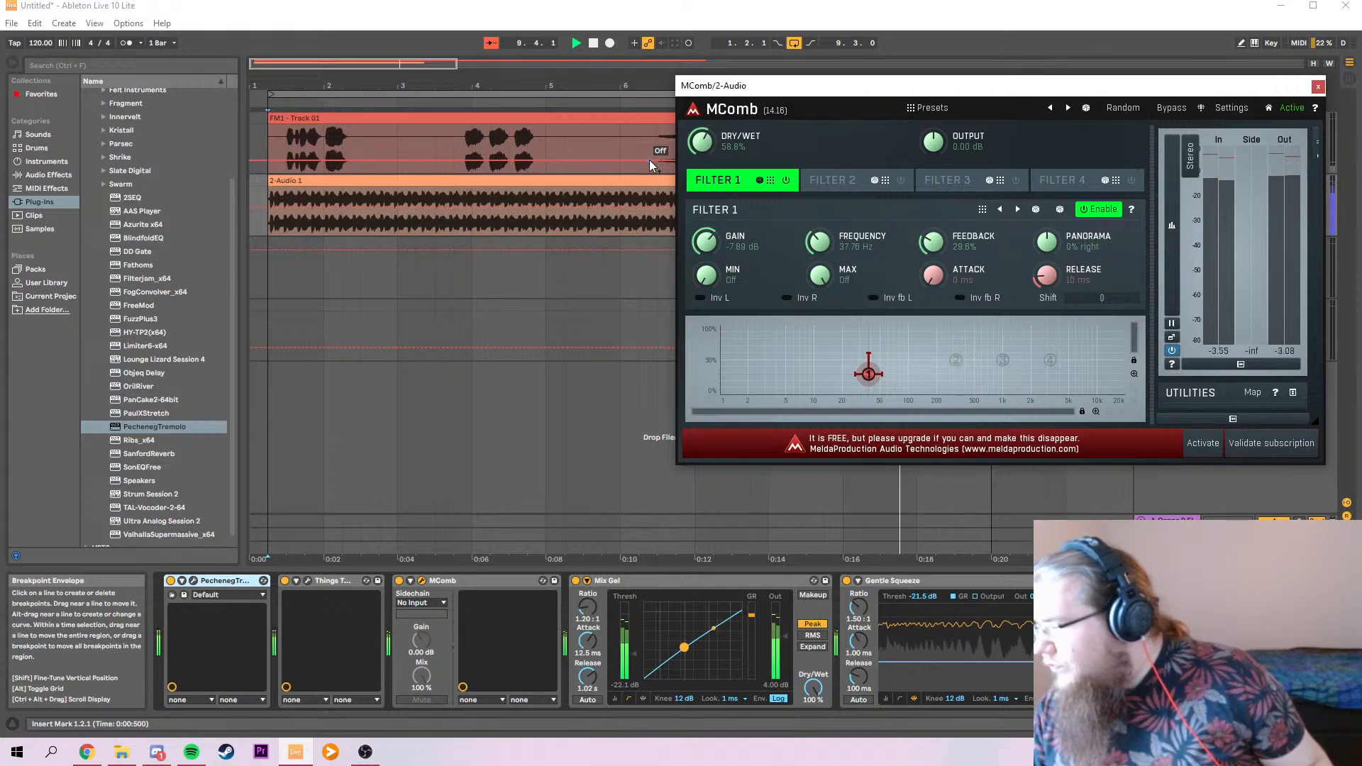
pyautogui.click(1317, 86)
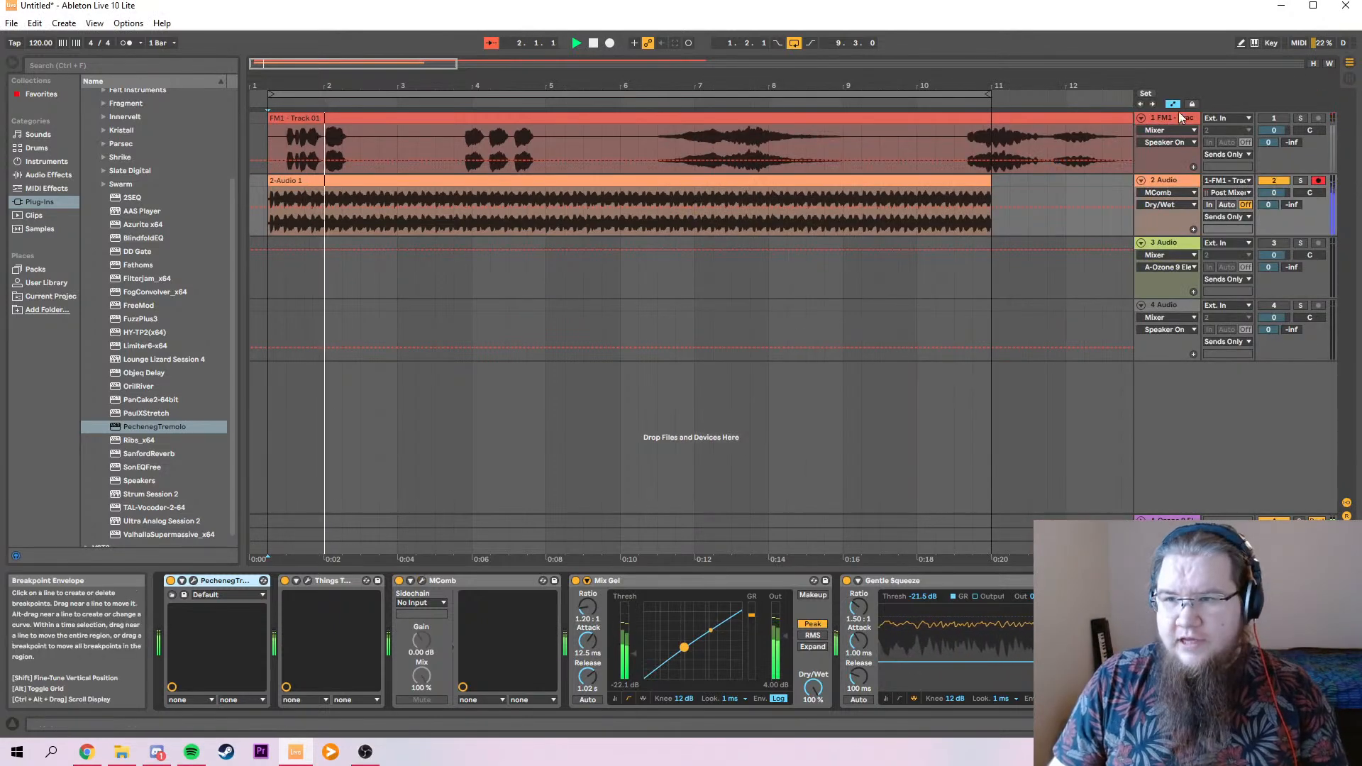
pyautogui.press('a')
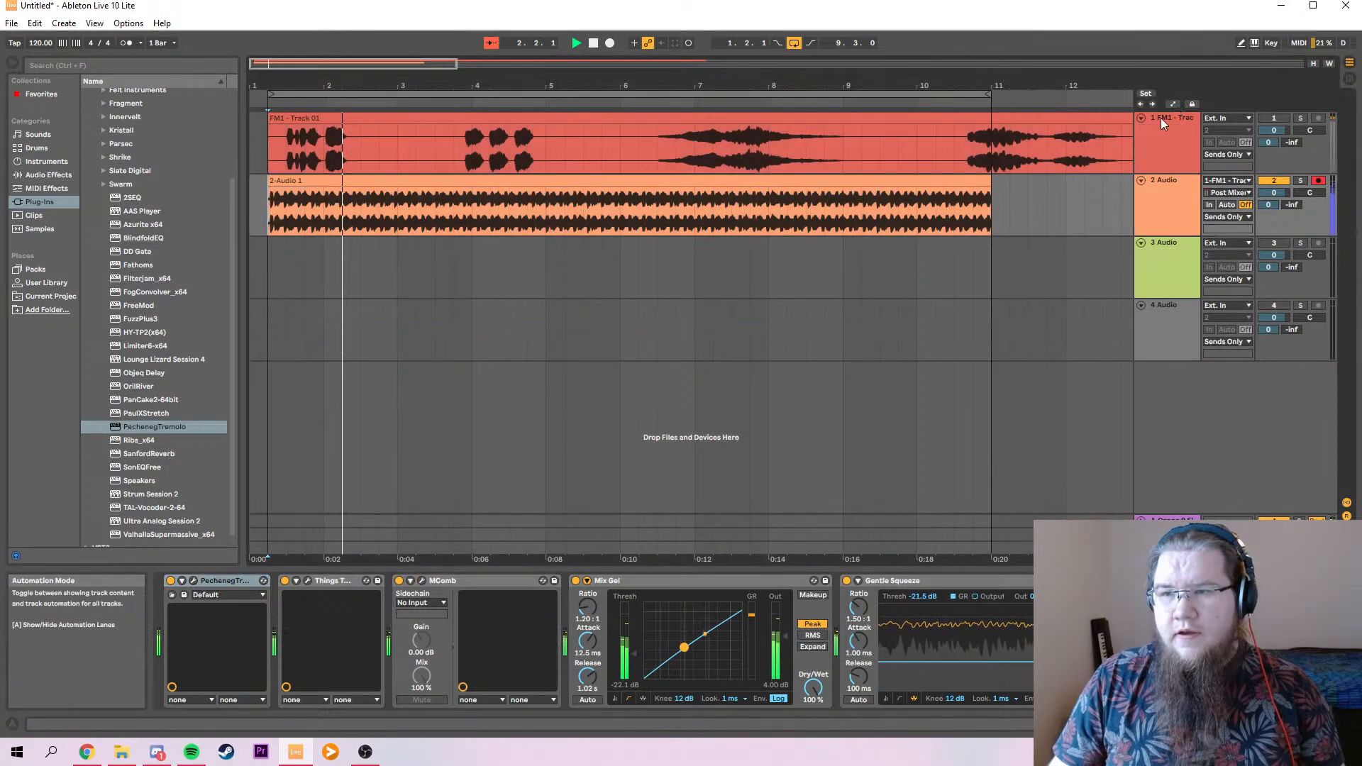
# Compare the loop with Things Texture bypassed and active, and stop playback.
pyautogui.click(285, 581)
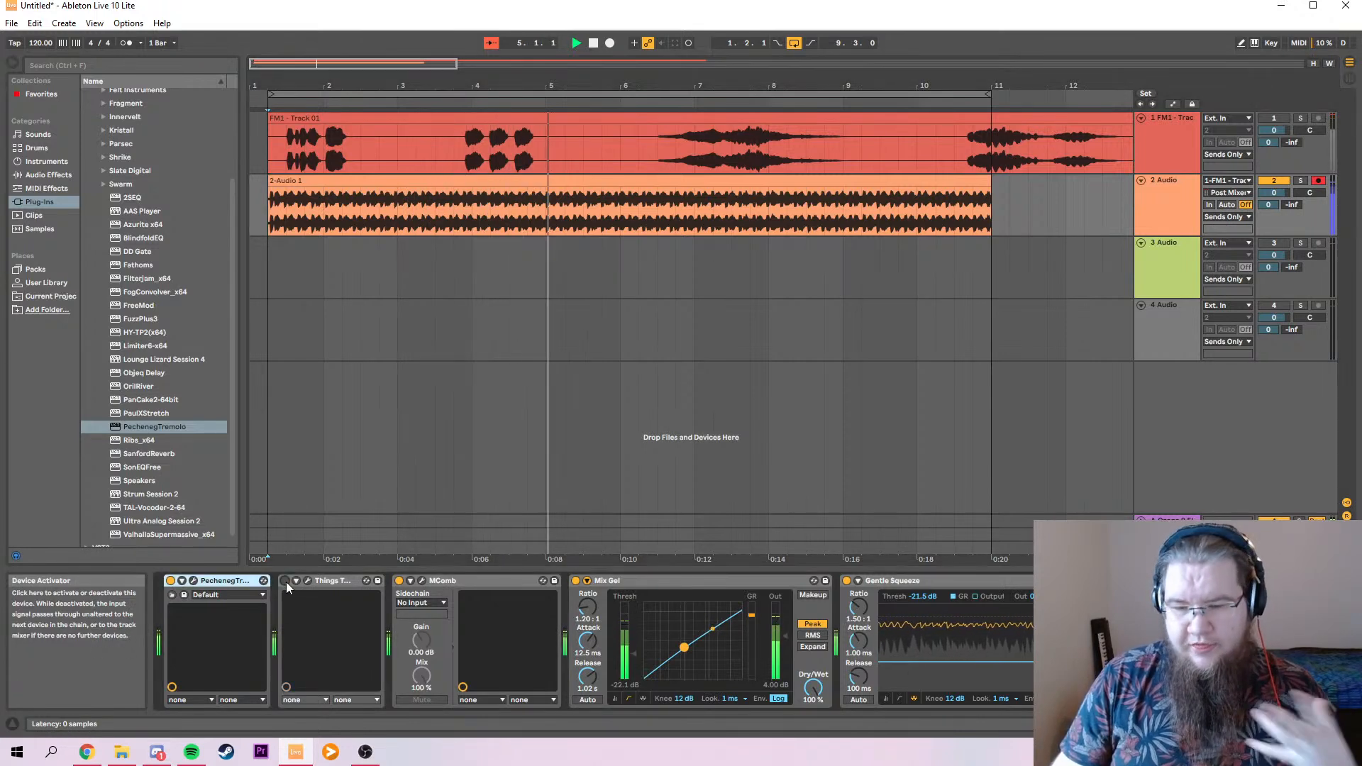
pyautogui.click(286, 581)
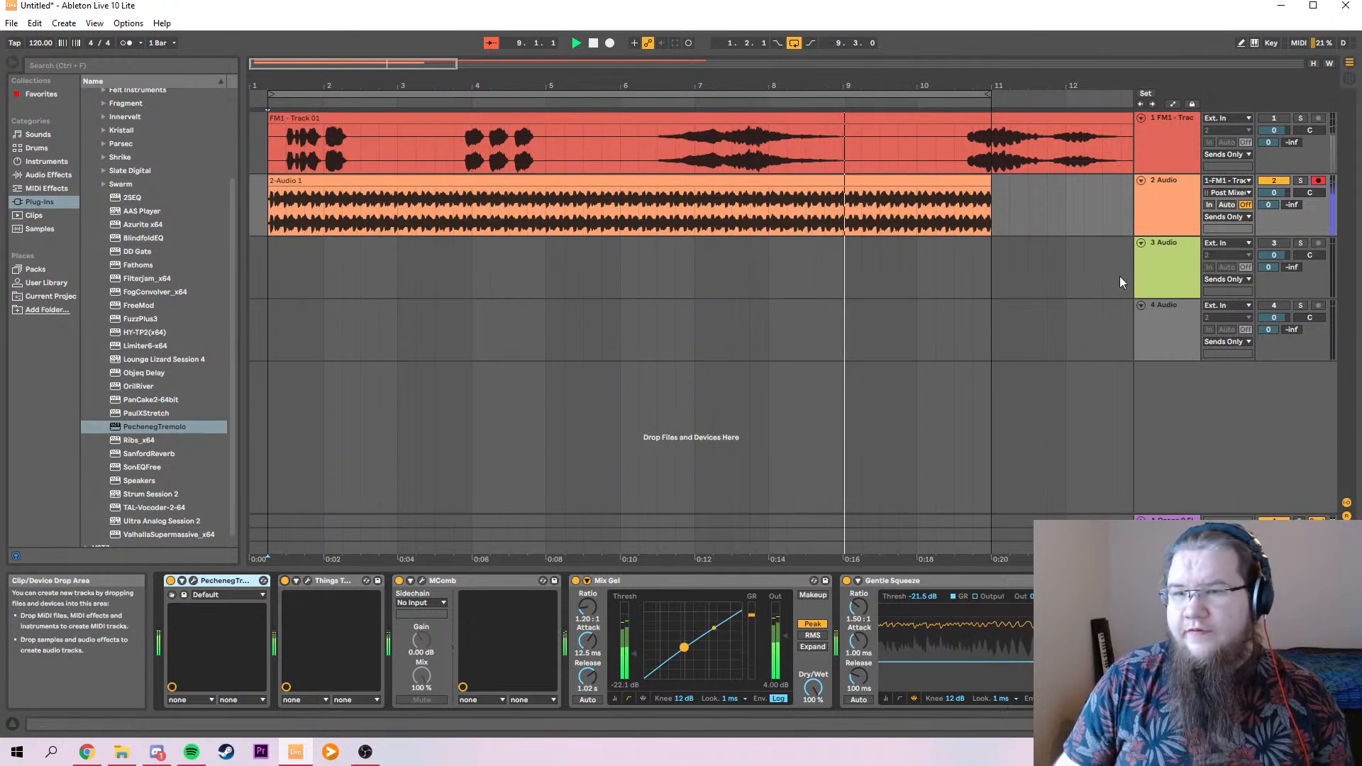
pyautogui.press('space')
# In Session View, replace the Delay on return B with Things Texture copied from 2 Audio and raise 2 Audio's send B.
pyautogui.click(1350, 78)
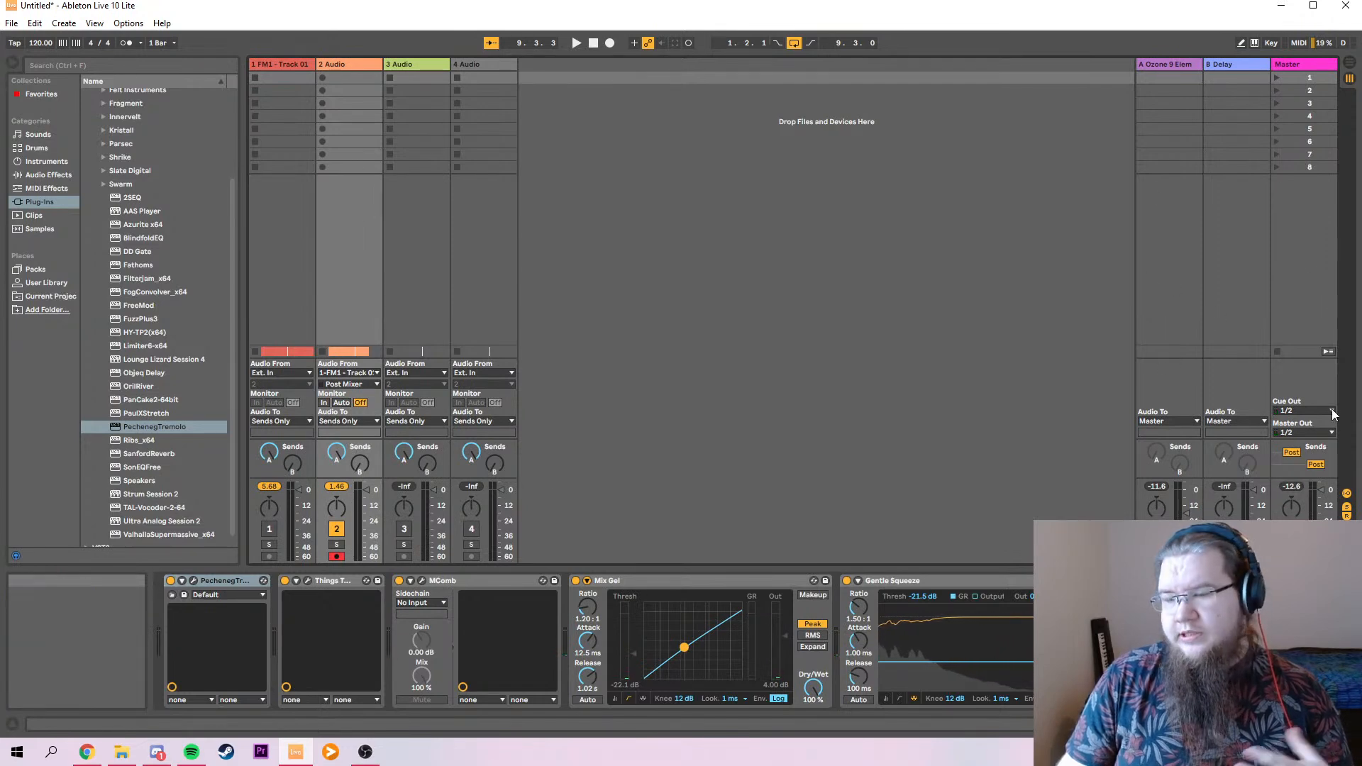
pyautogui.click(1230, 64)
pyautogui.click(301, 588)
pyautogui.press('Delete')
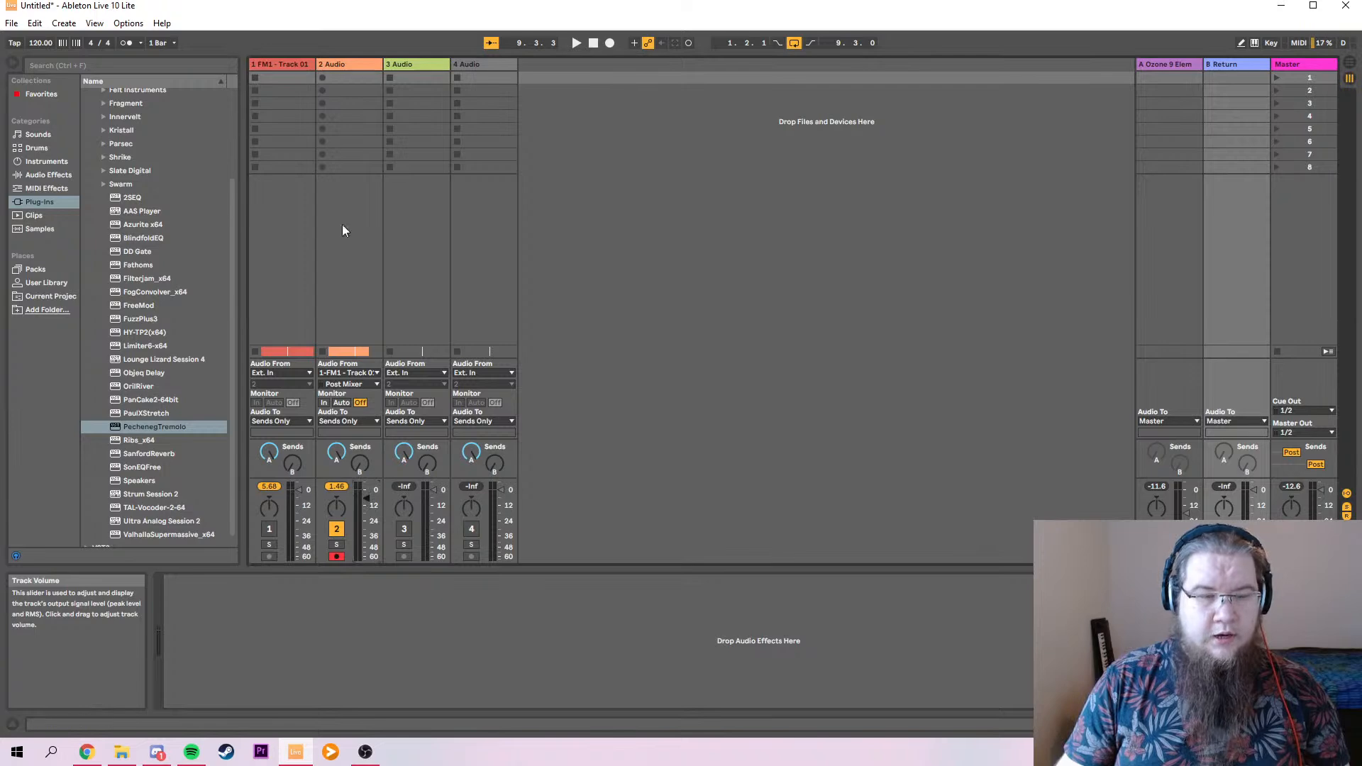
pyautogui.click(354, 324)
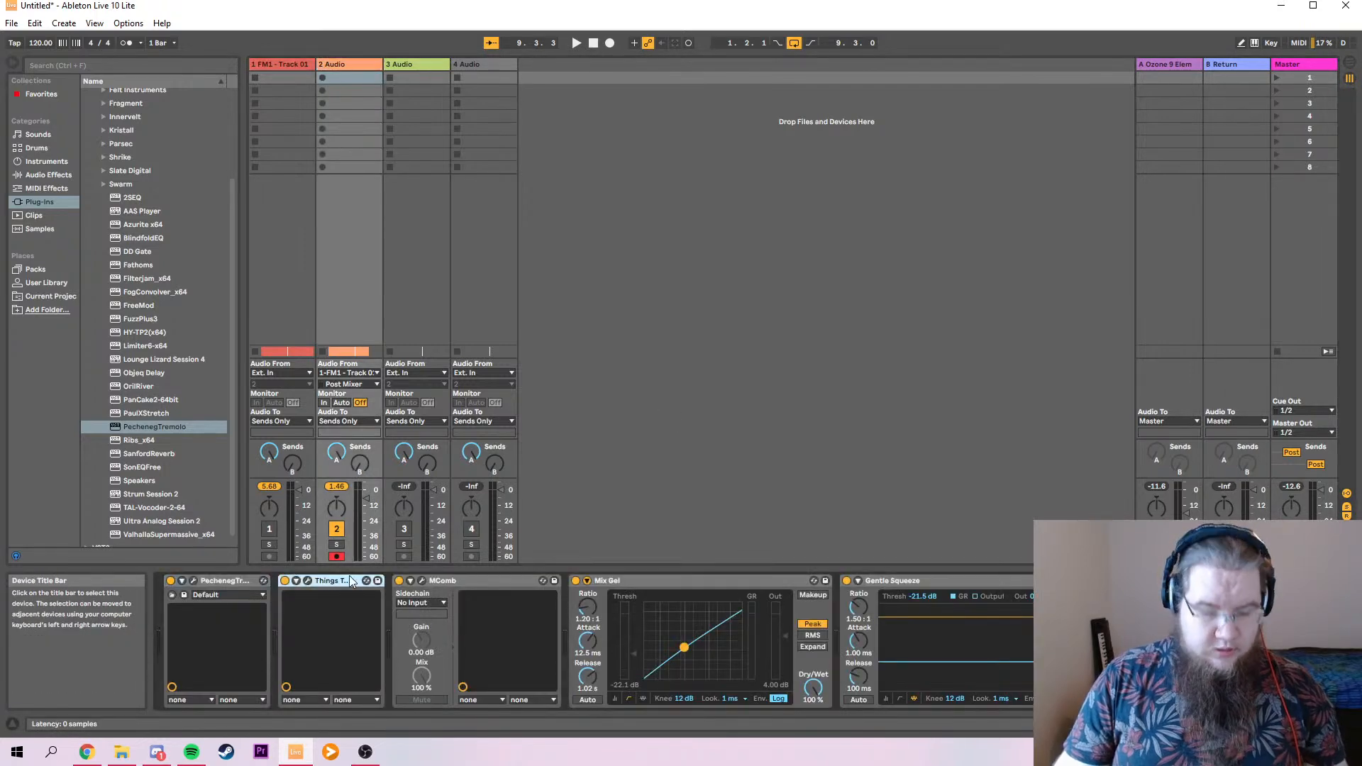
pyautogui.click(1228, 158)
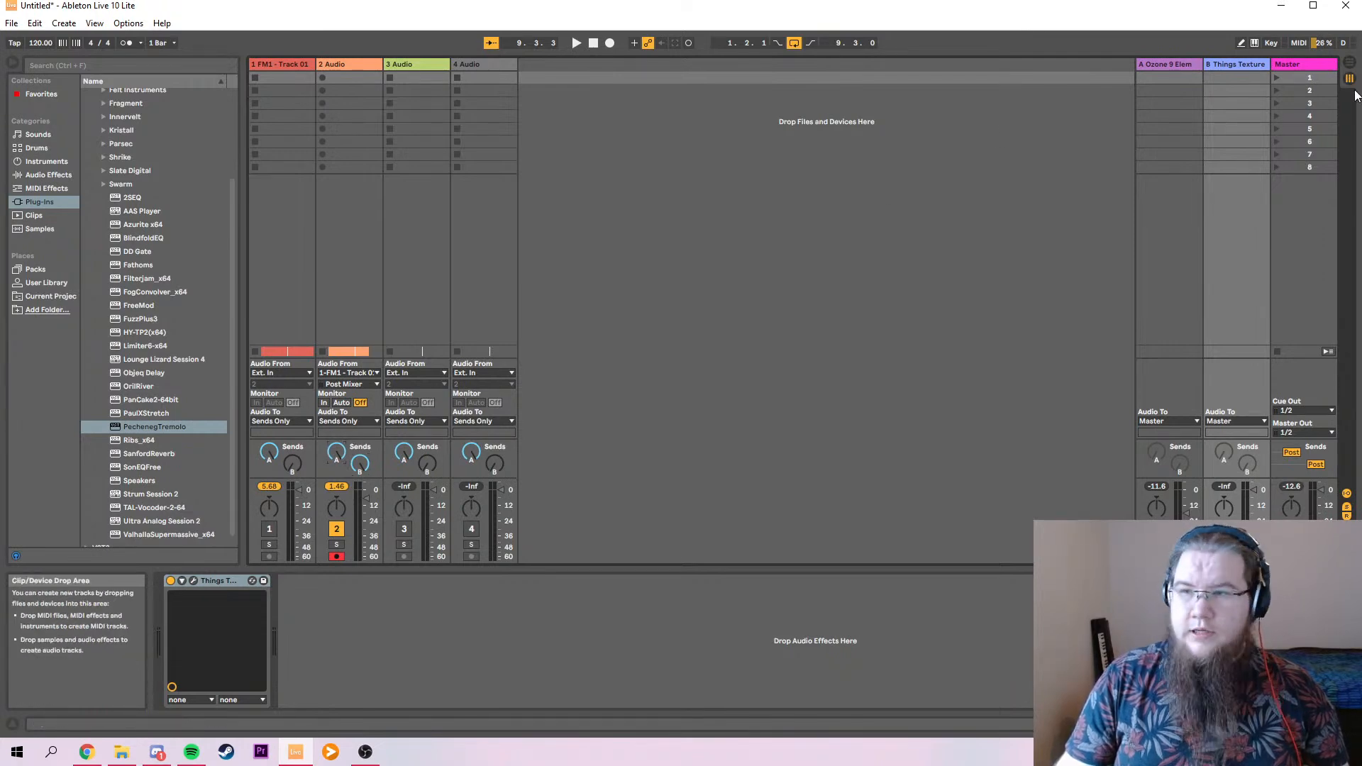
# Copy the Mix Gel and Gentle Squeeze compressors from track 1 onto return B after Things Texture, and reselect 2 Audio.
pyautogui.click(276, 66)
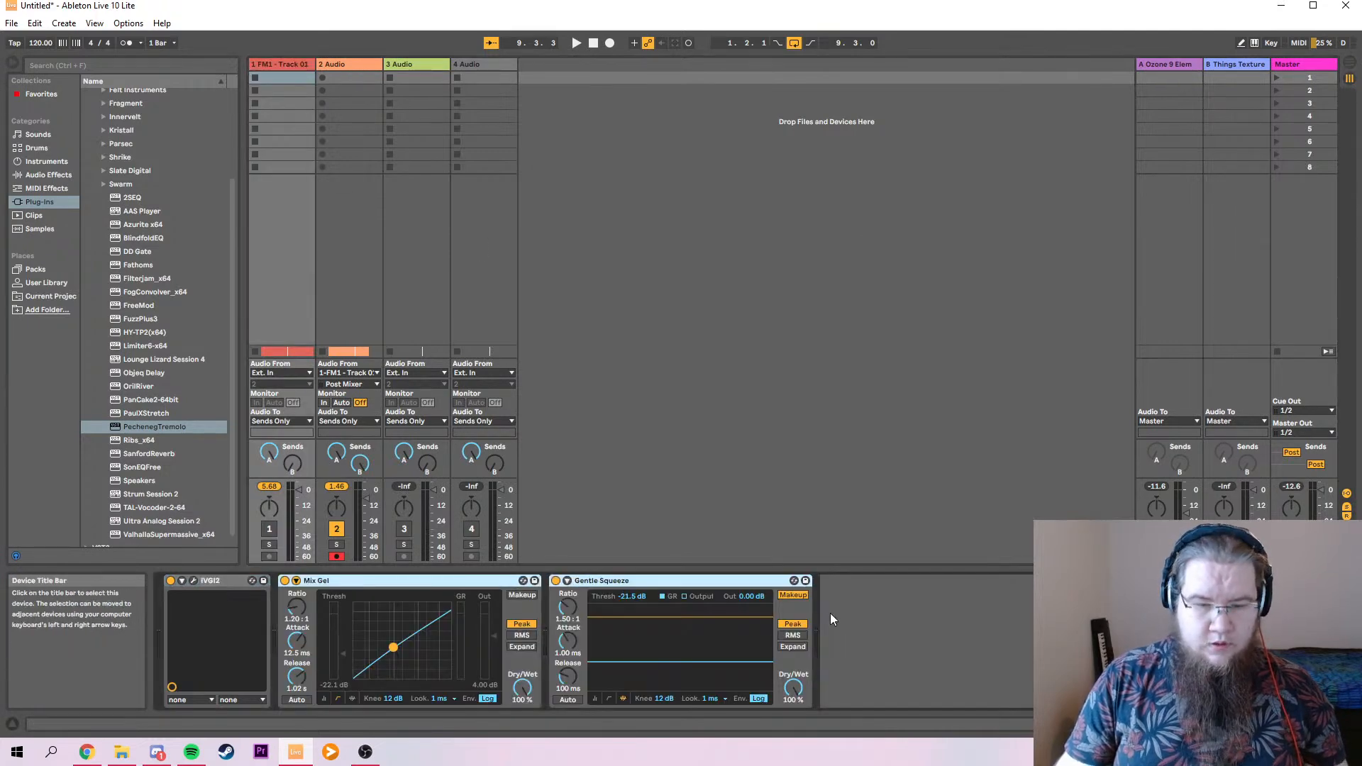
pyautogui.click(1244, 75)
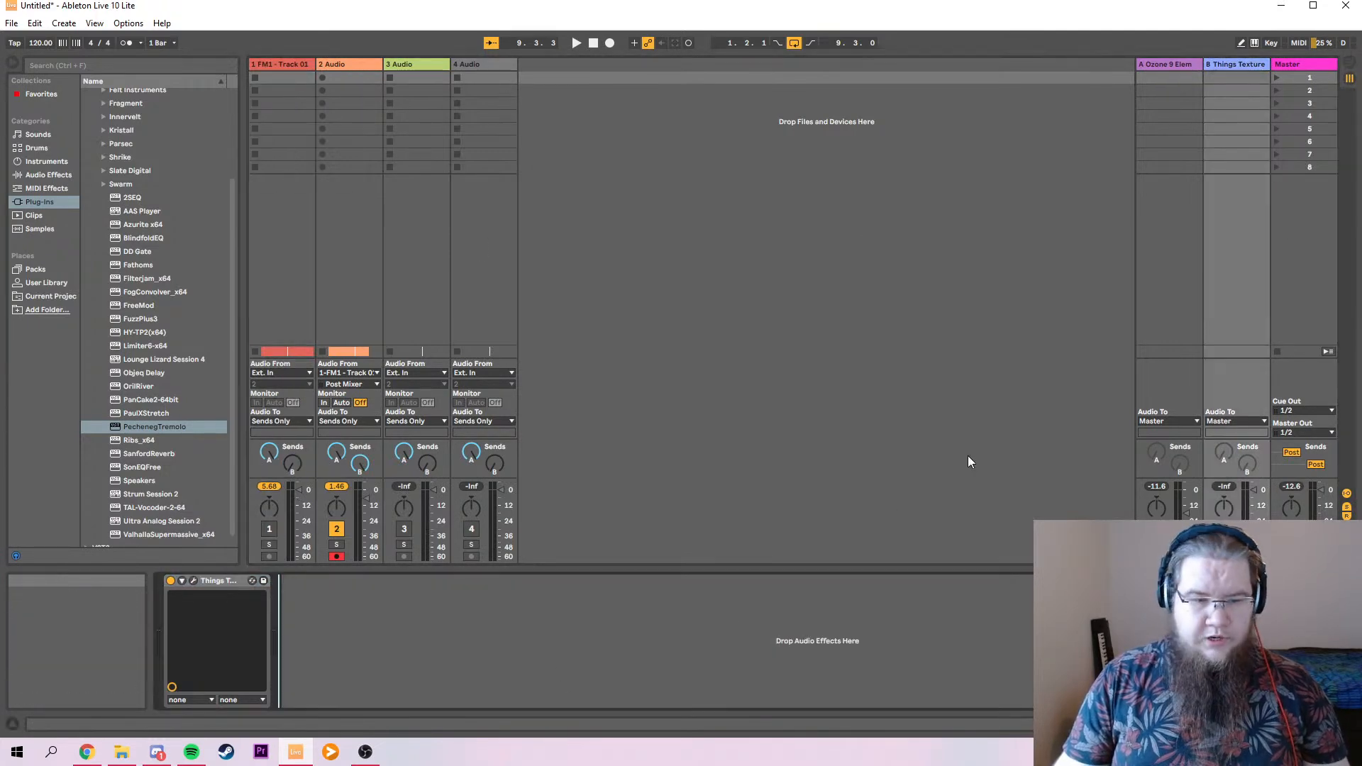
pyautogui.hotkey('ctrl', 'v')
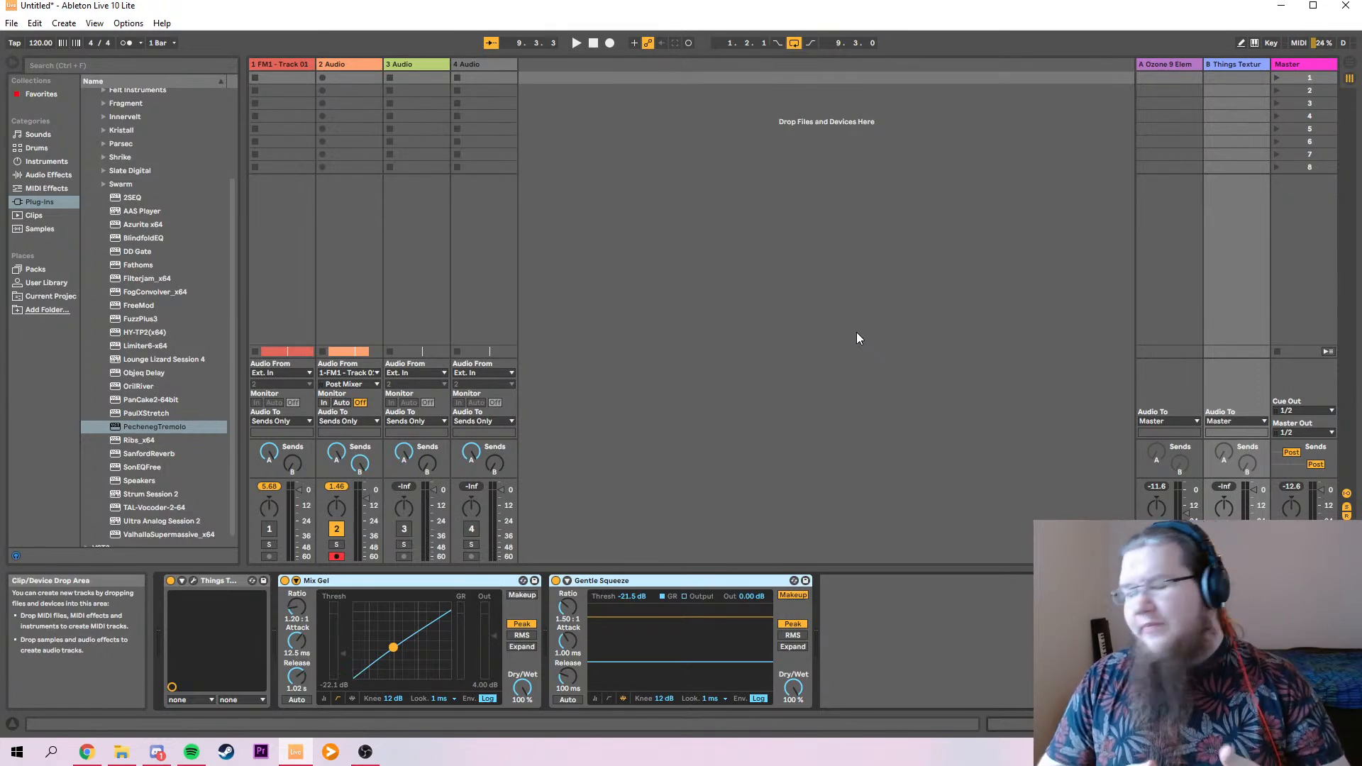
pyautogui.click(336, 62)
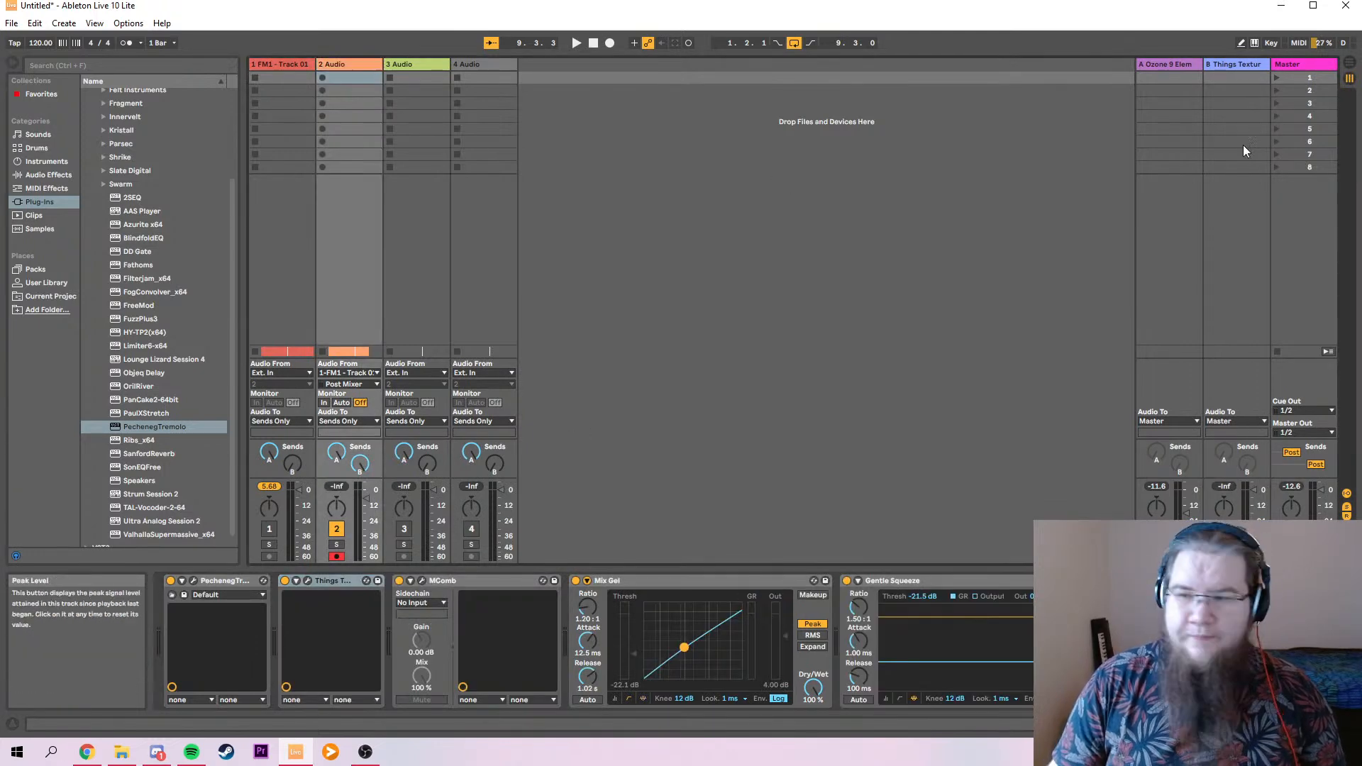
# Play the loop and compare the device chains on 2 Audio and return B, and stop playback.
pyautogui.click(1224, 66)
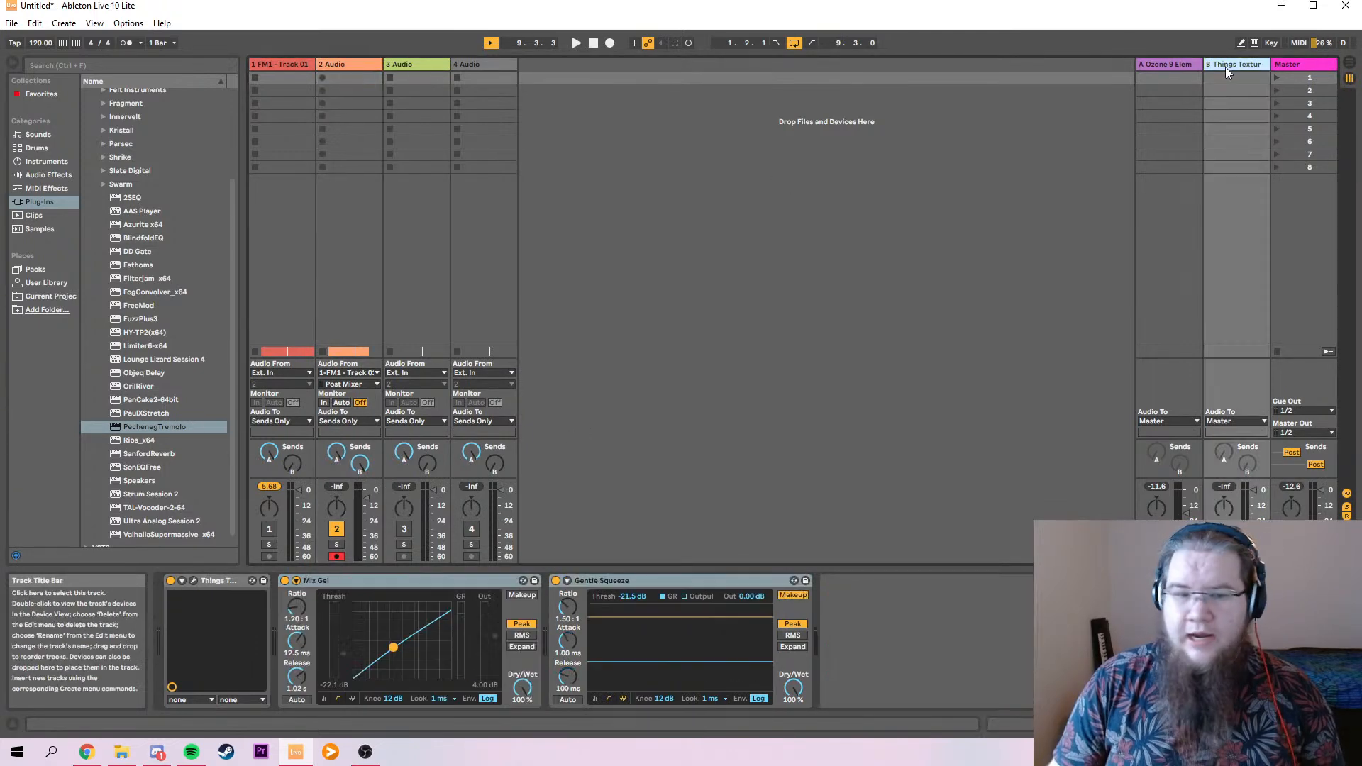
pyautogui.click(348, 63)
pyautogui.press('space')
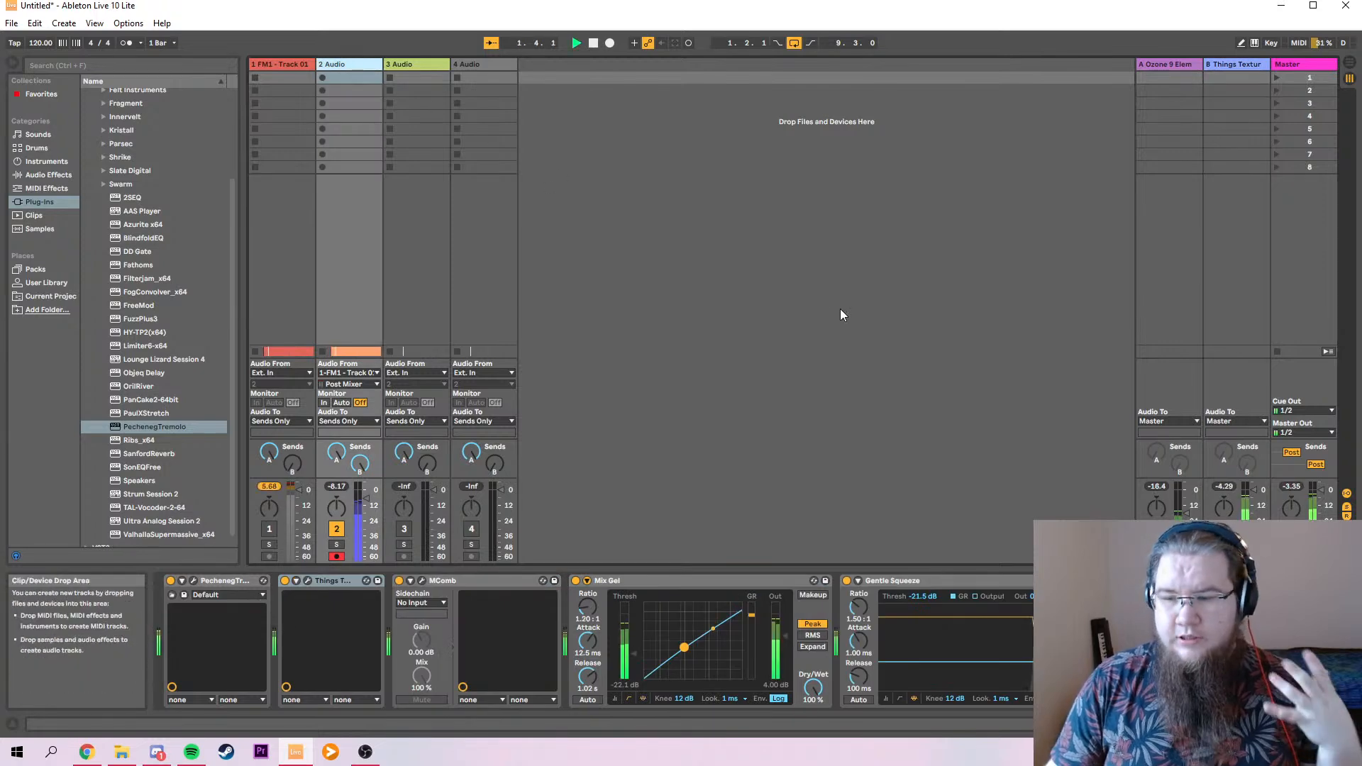
pyautogui.click(1240, 69)
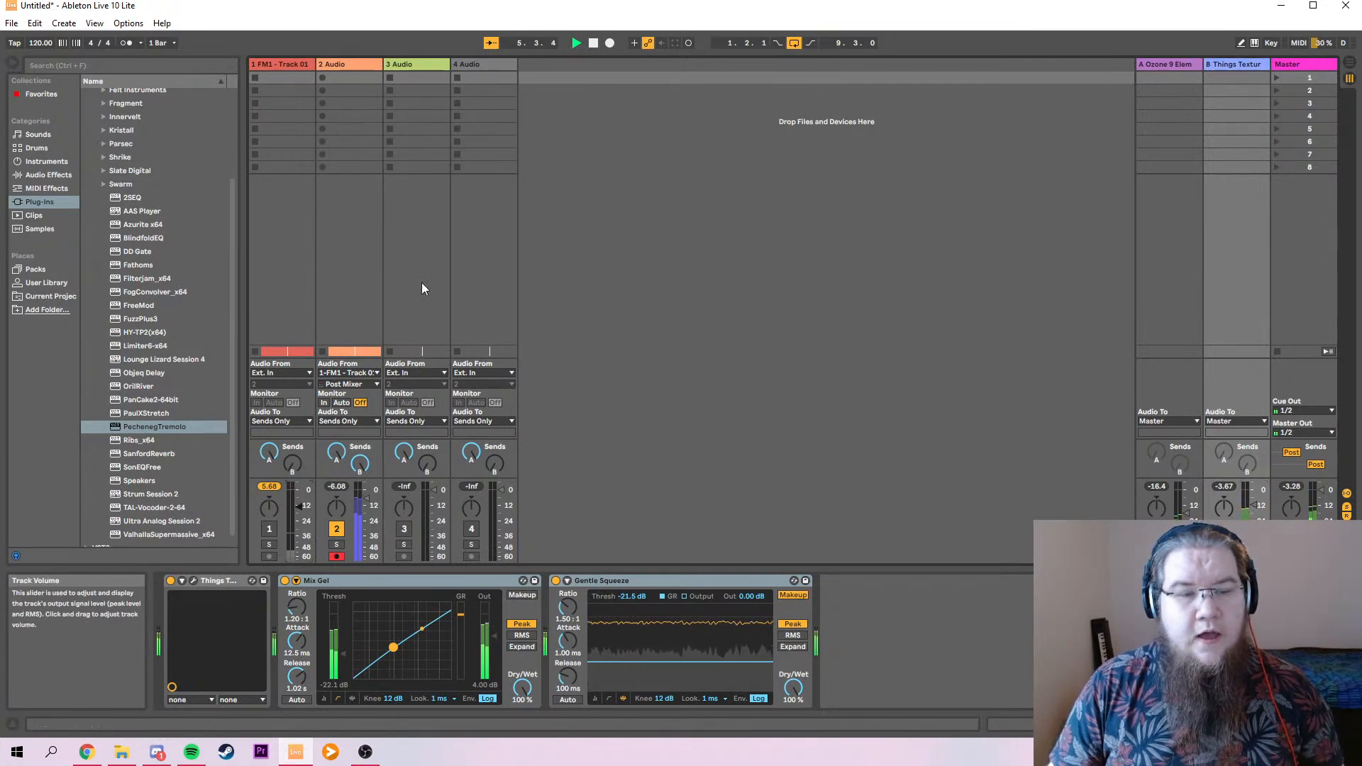
pyautogui.click(337, 66)
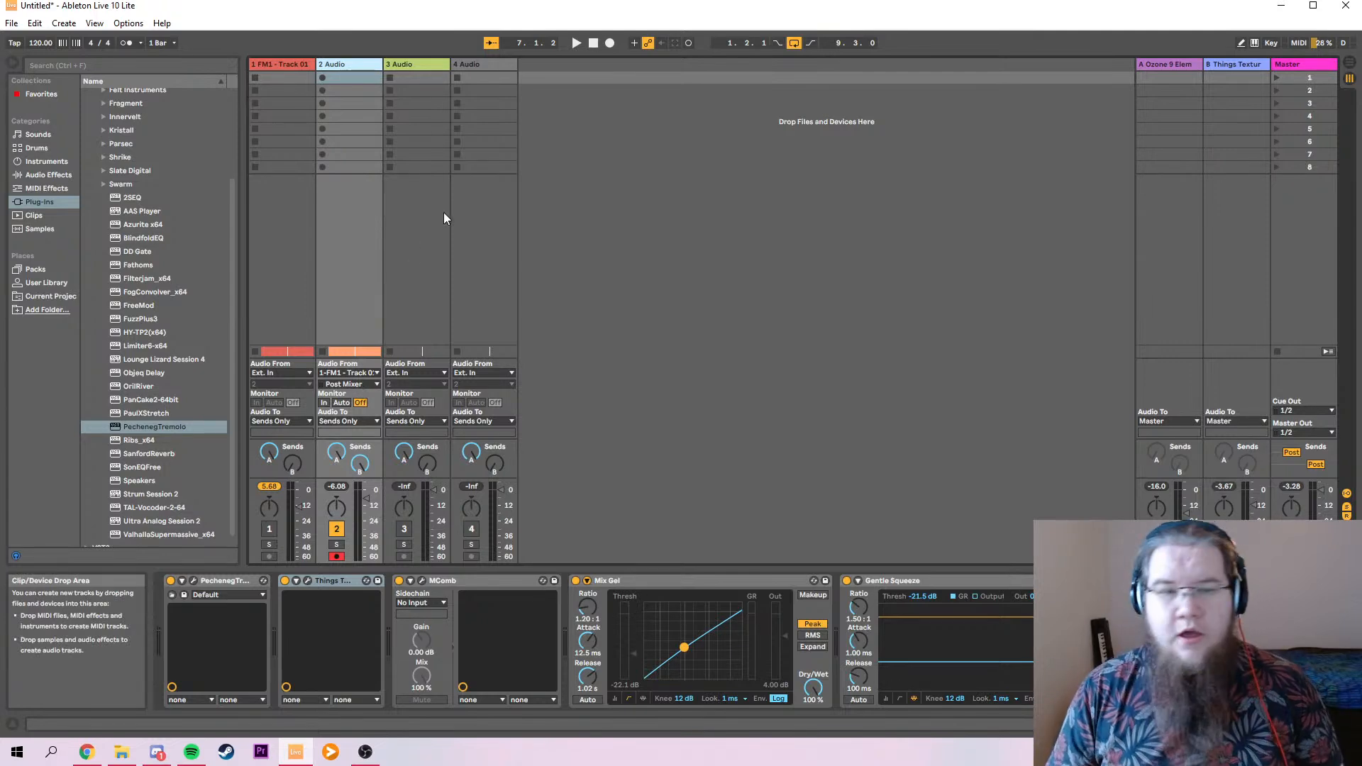
pyautogui.click(1227, 64)
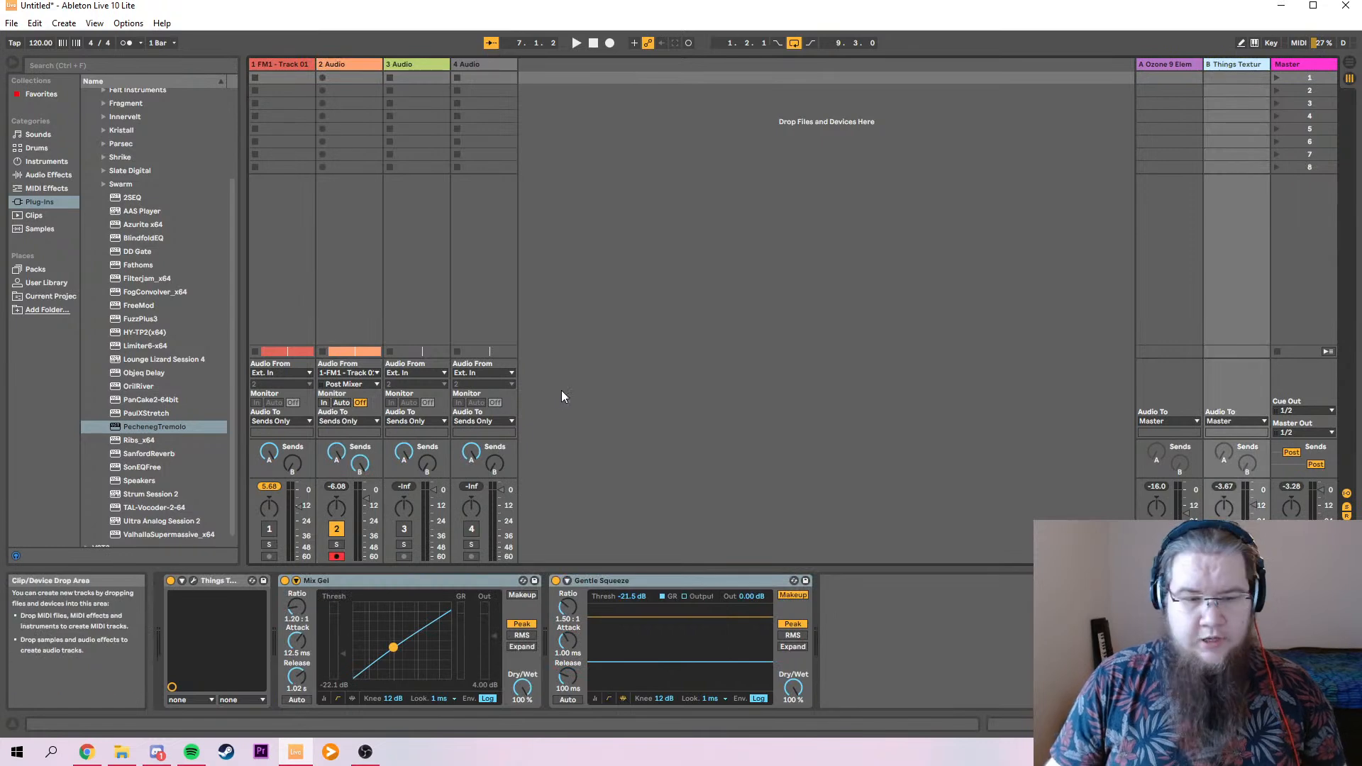
# Insert DD Gate after Things Texture on return B and set its Threshold to about -13.8 dB during playback.
pyautogui.scroll(3, 124, 224)
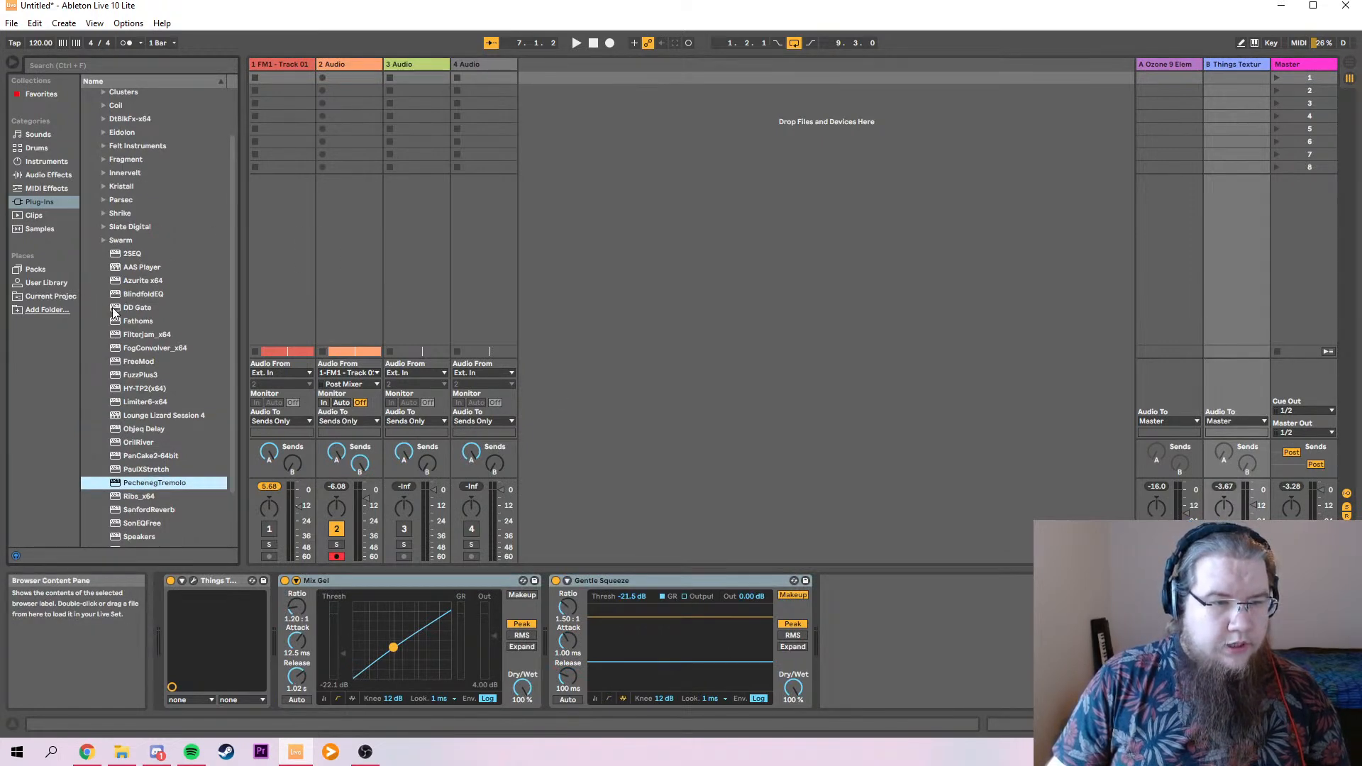
pyautogui.moveTo(128, 307); pyautogui.dragTo(271, 598)
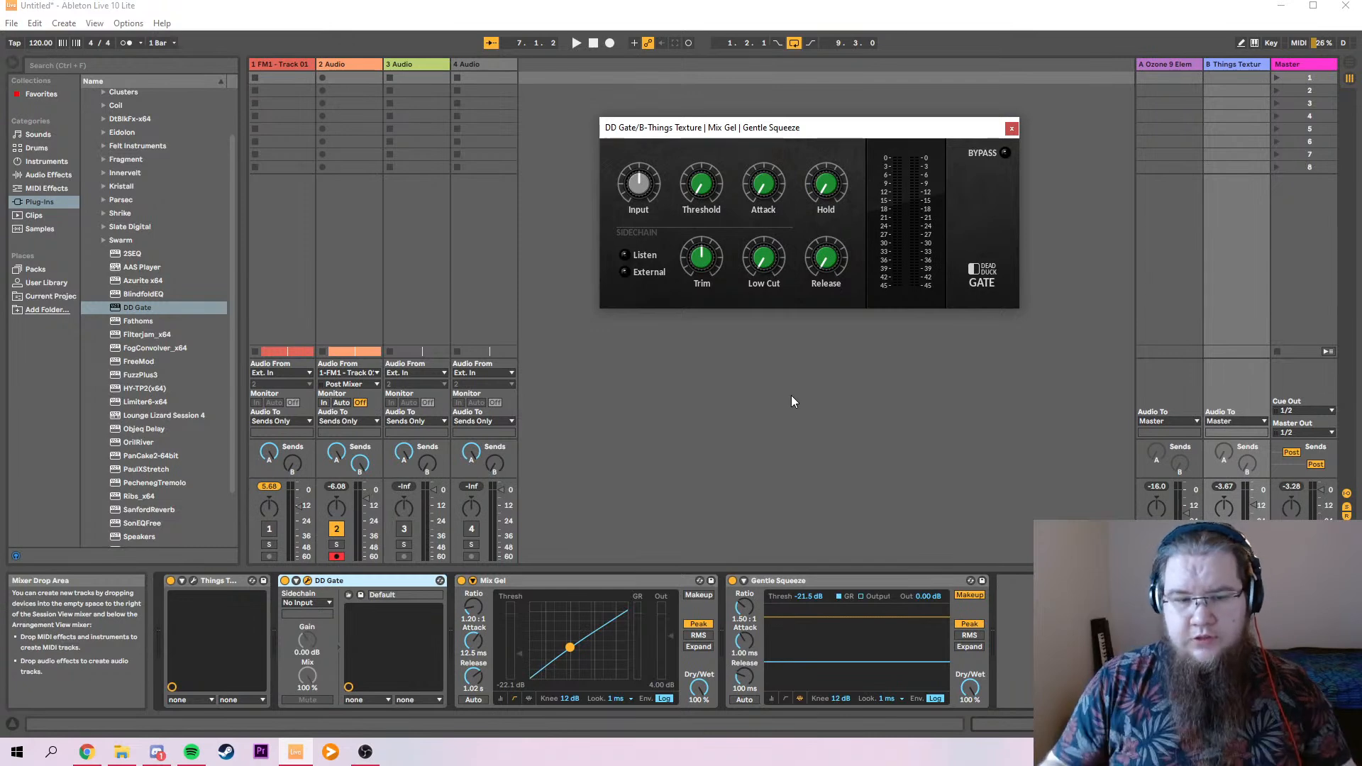
pyautogui.press('space')
pyautogui.moveTo(701, 195); pyautogui.dragTo(700, 130)
pyautogui.moveTo(701, 108); pyautogui.dragTo(704, 91)
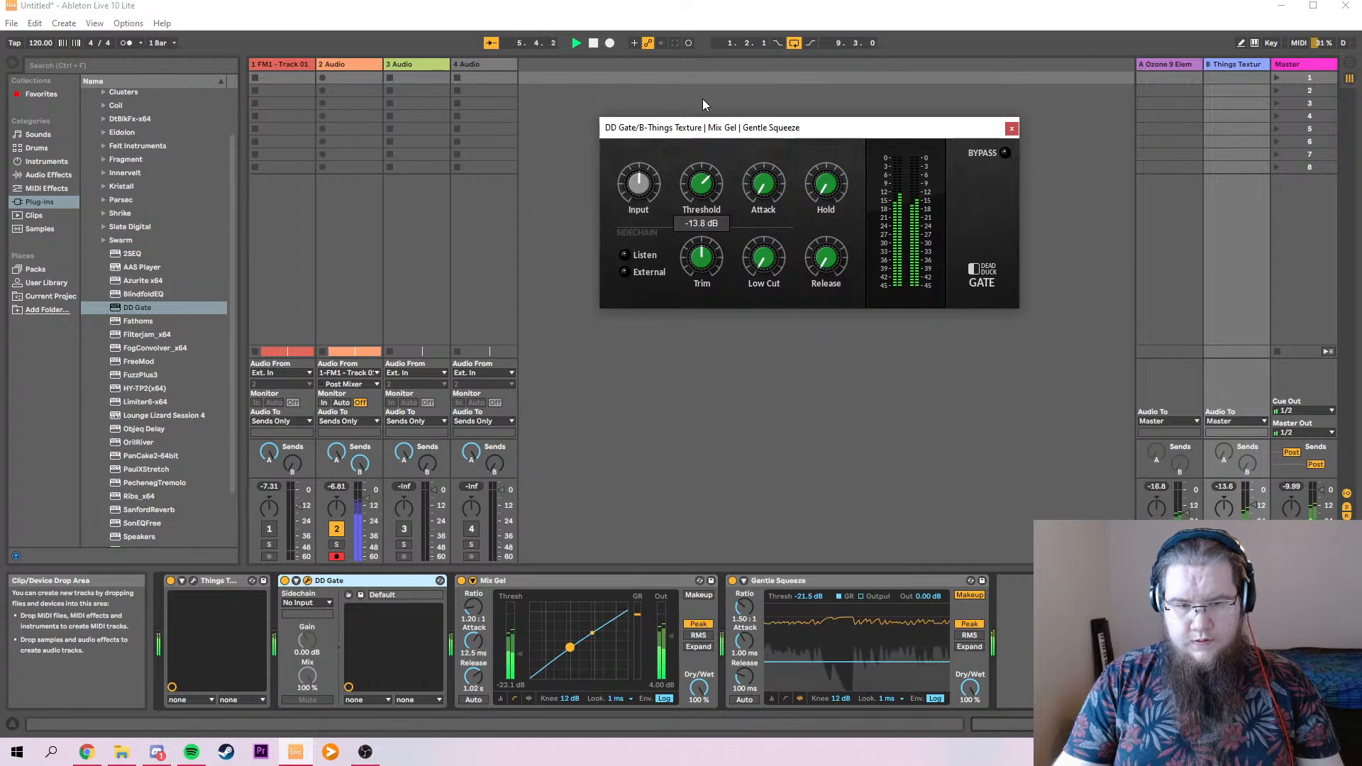
pyautogui.click(1011, 128)
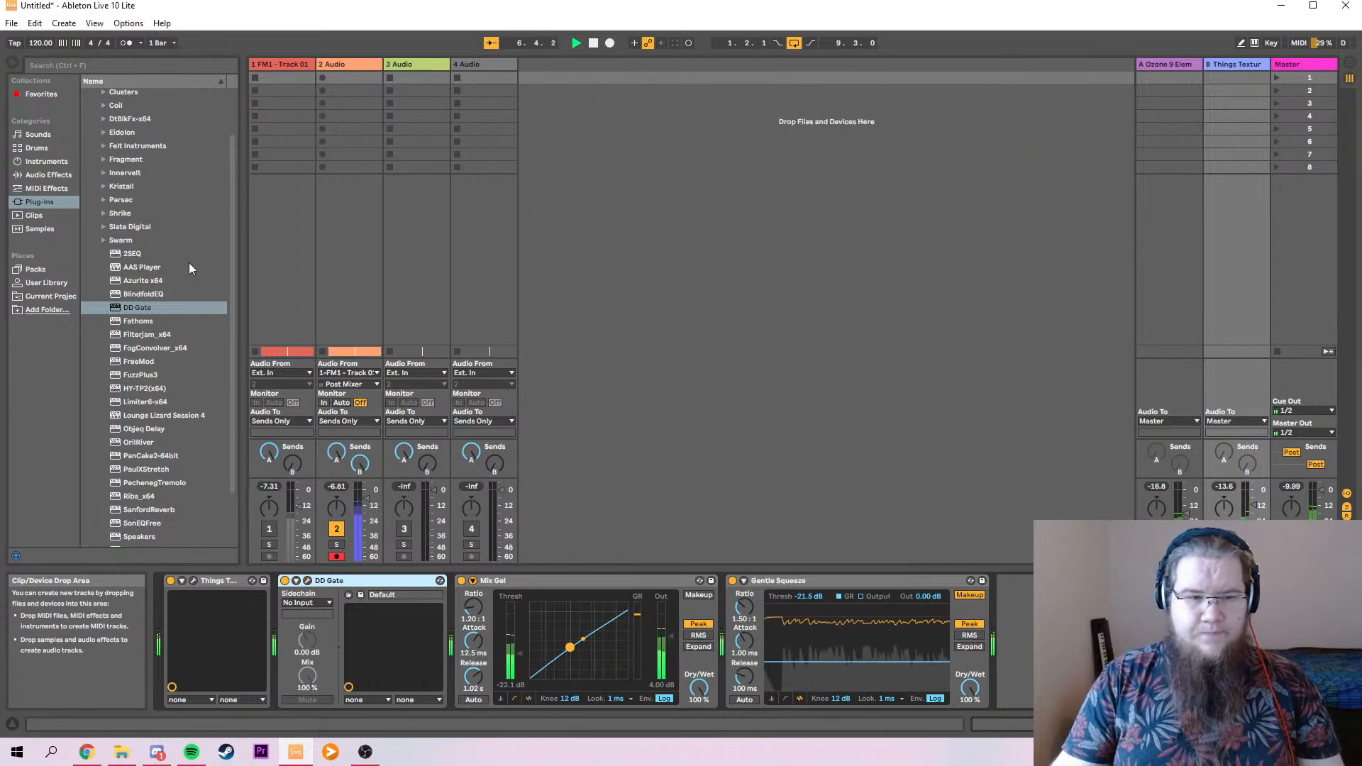
# Set return B's volume to about -12 dB and raise its Mix Gel ratio to 1.88:1.
pyautogui.scroll(-3, 213, 397)
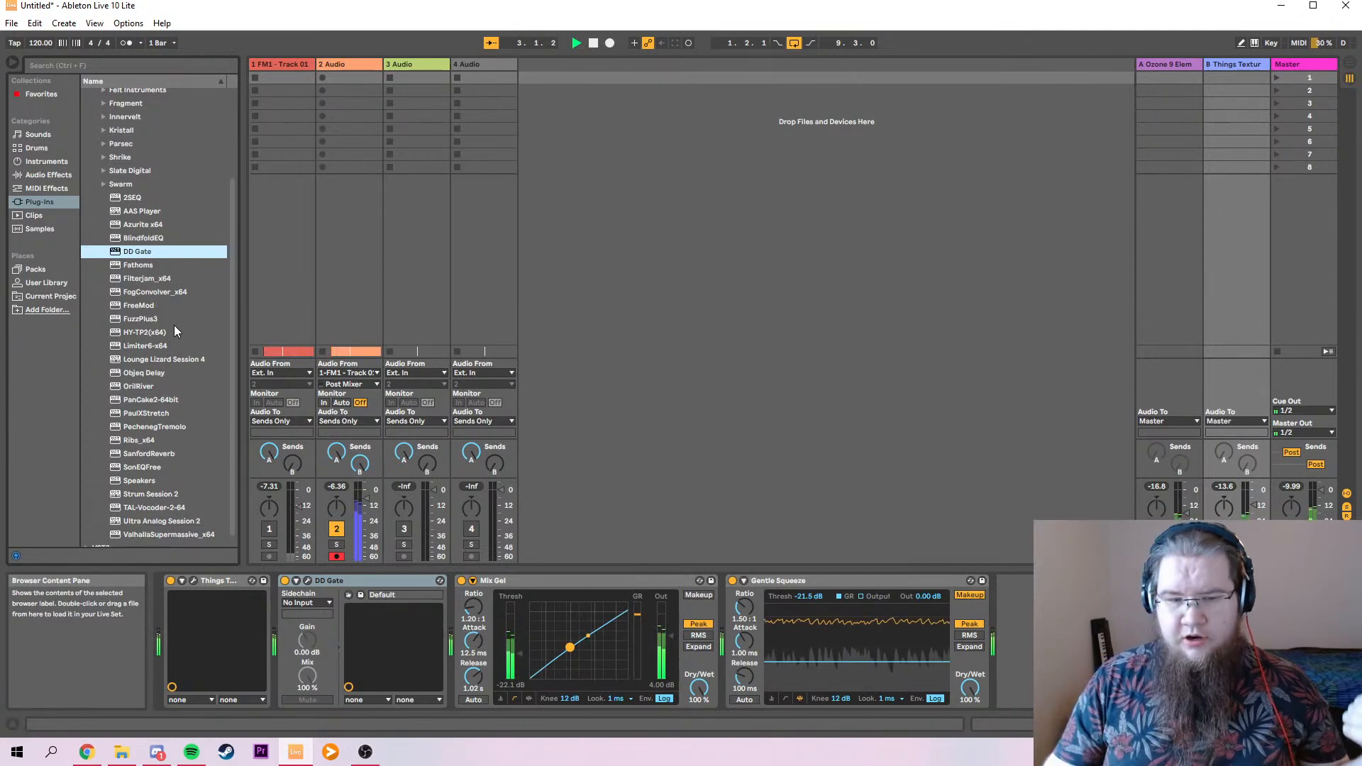
pyautogui.click(1254, 509)
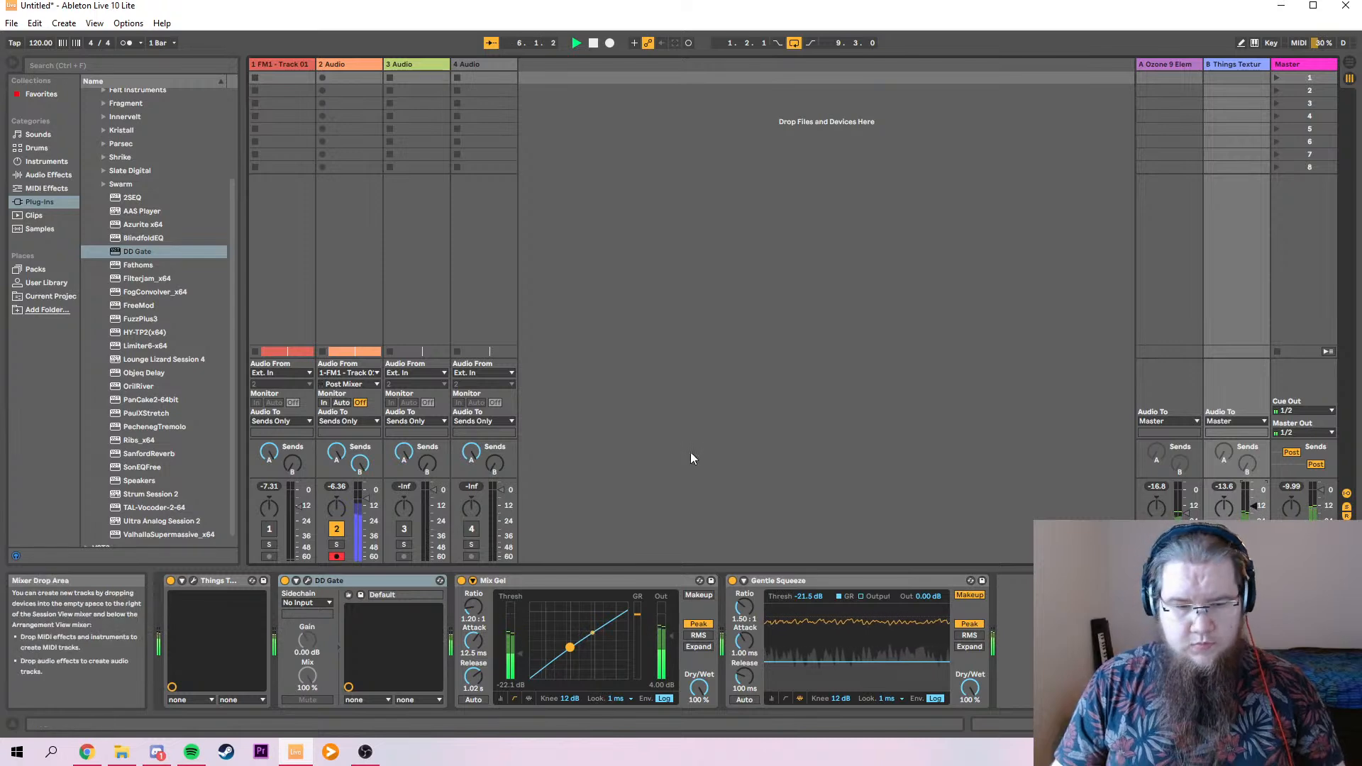
pyautogui.moveTo(473, 606); pyautogui.dragTo(473, 599)
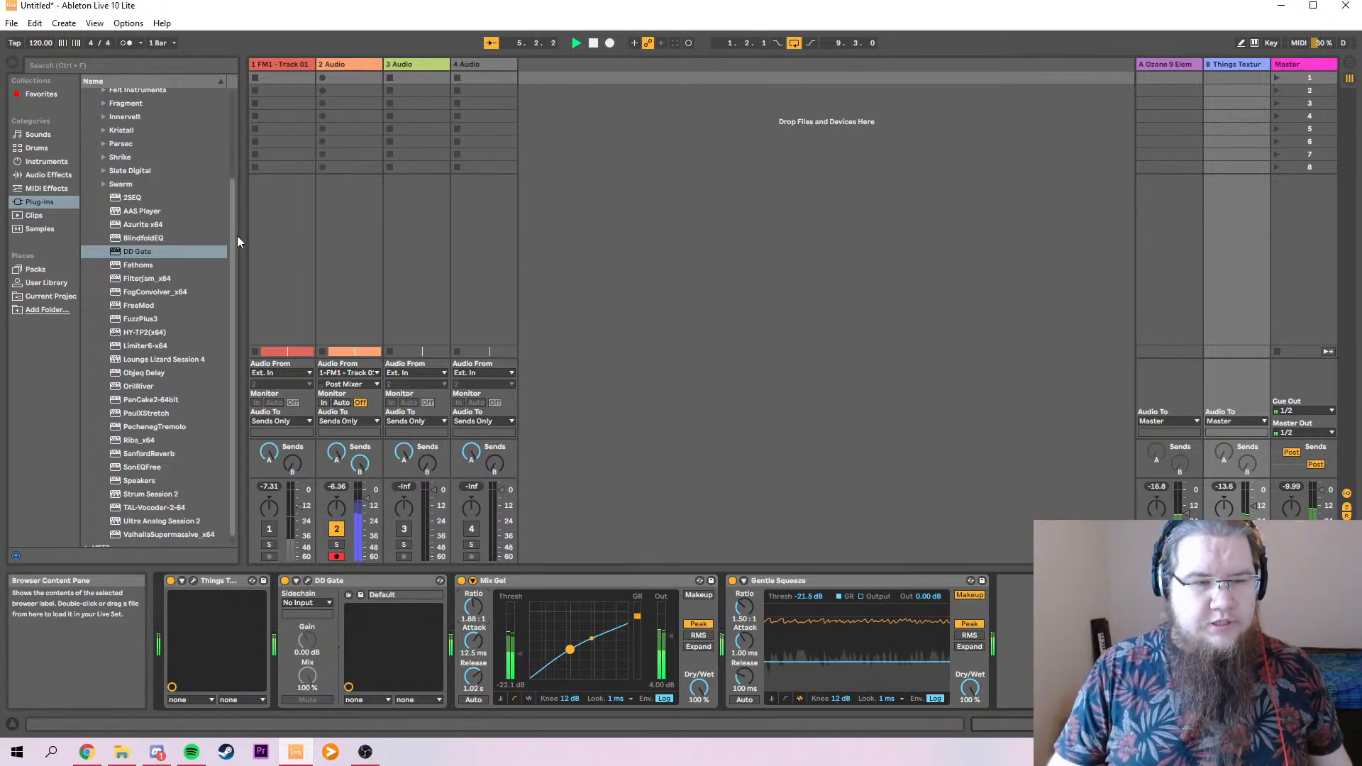
# In return A's Ozone 9 Elements Imager, enable Stereoize and widen the stereo Width to about 80.7.
pyautogui.click(350, 67)
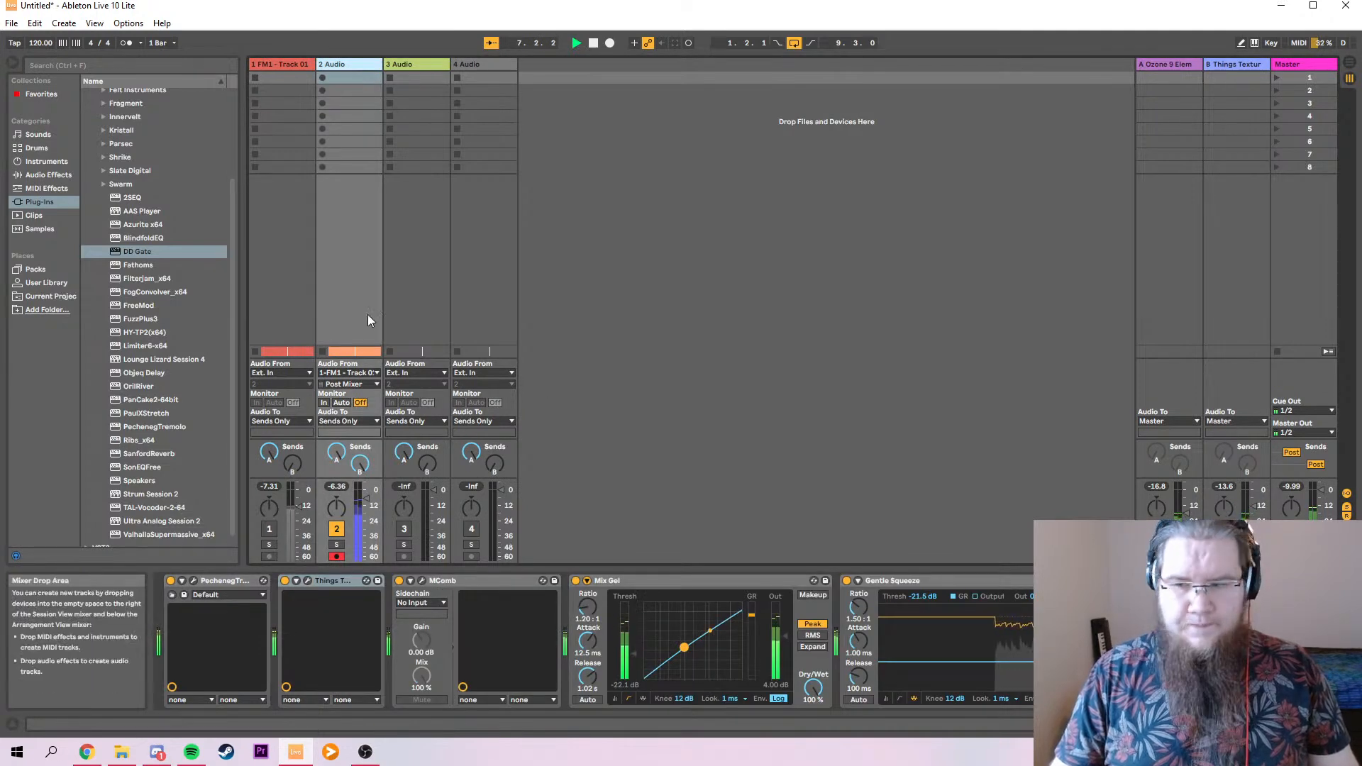
pyautogui.click(1163, 64)
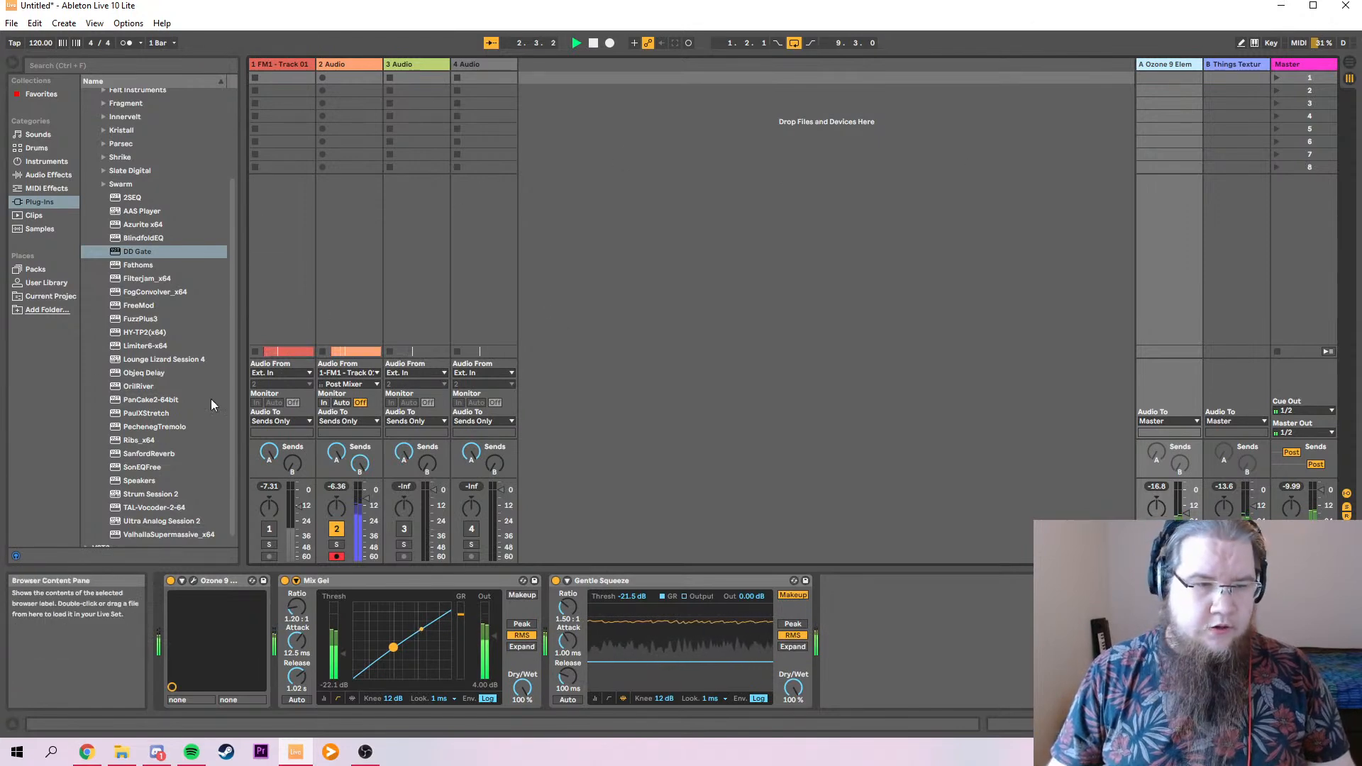
pyautogui.click(193, 580)
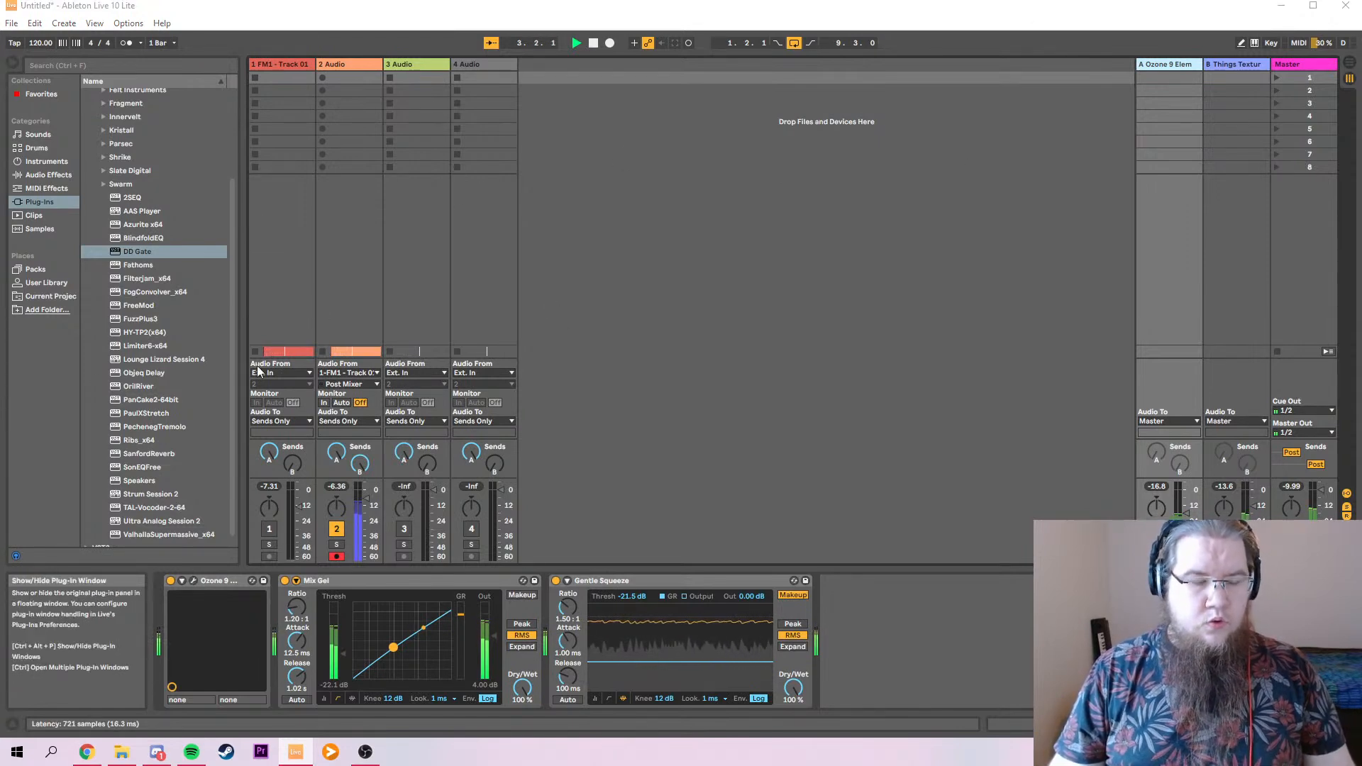
pyautogui.click(190, 150)
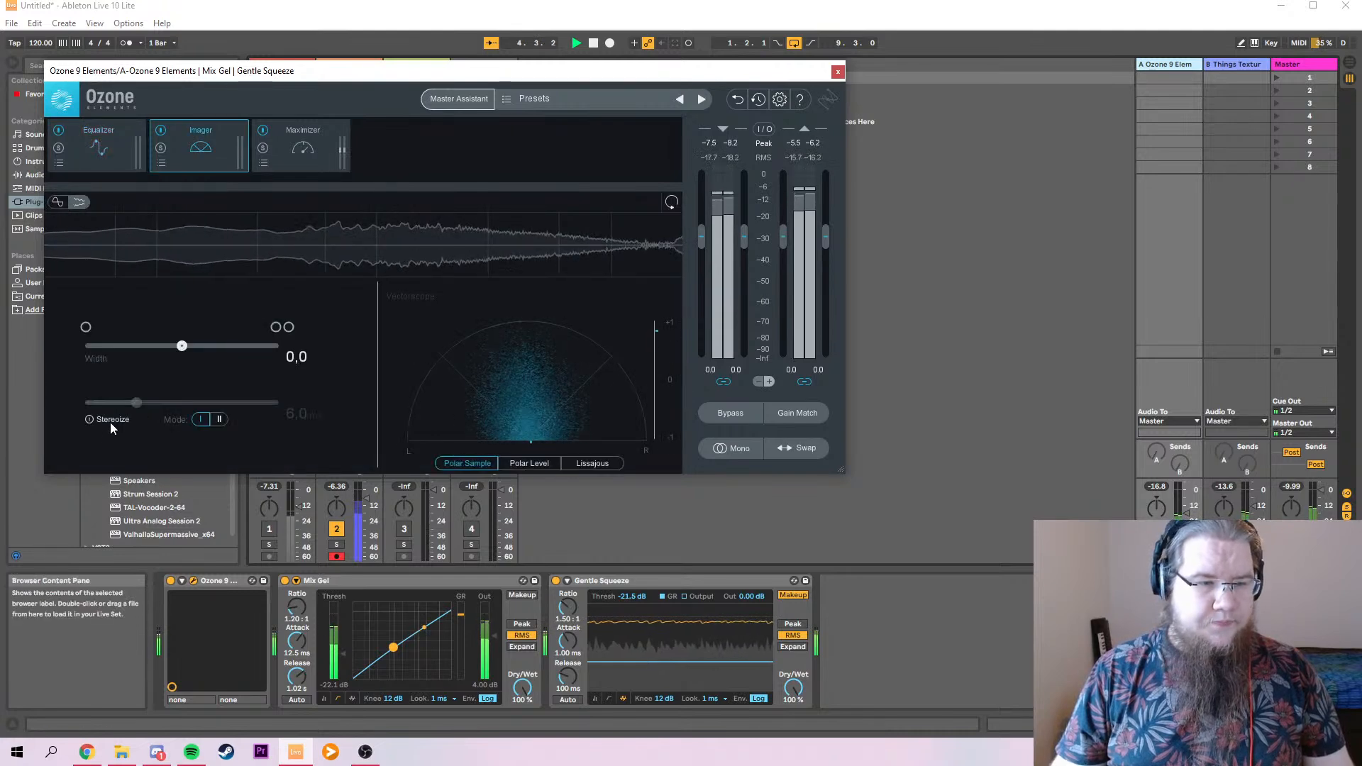
pyautogui.moveTo(183, 347); pyautogui.dragTo(260, 347)
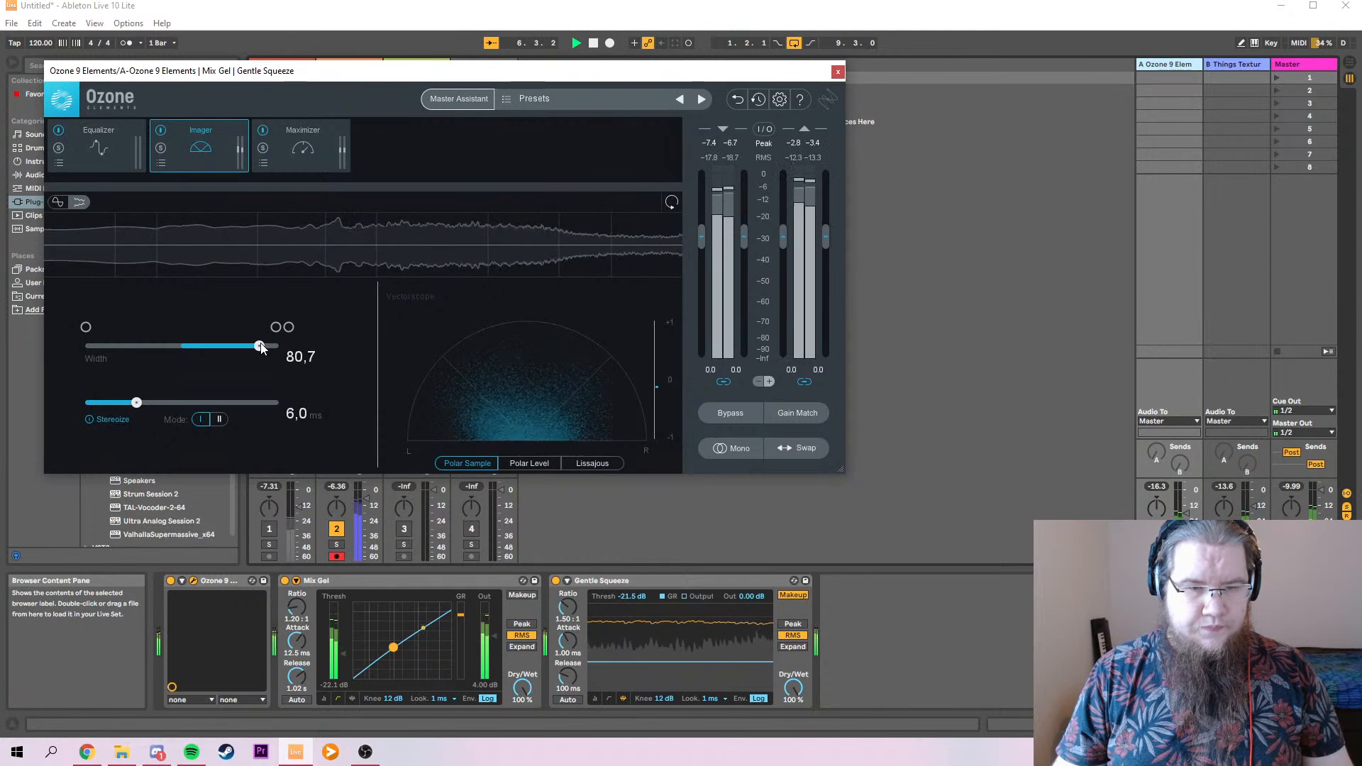
pyautogui.click(837, 72)
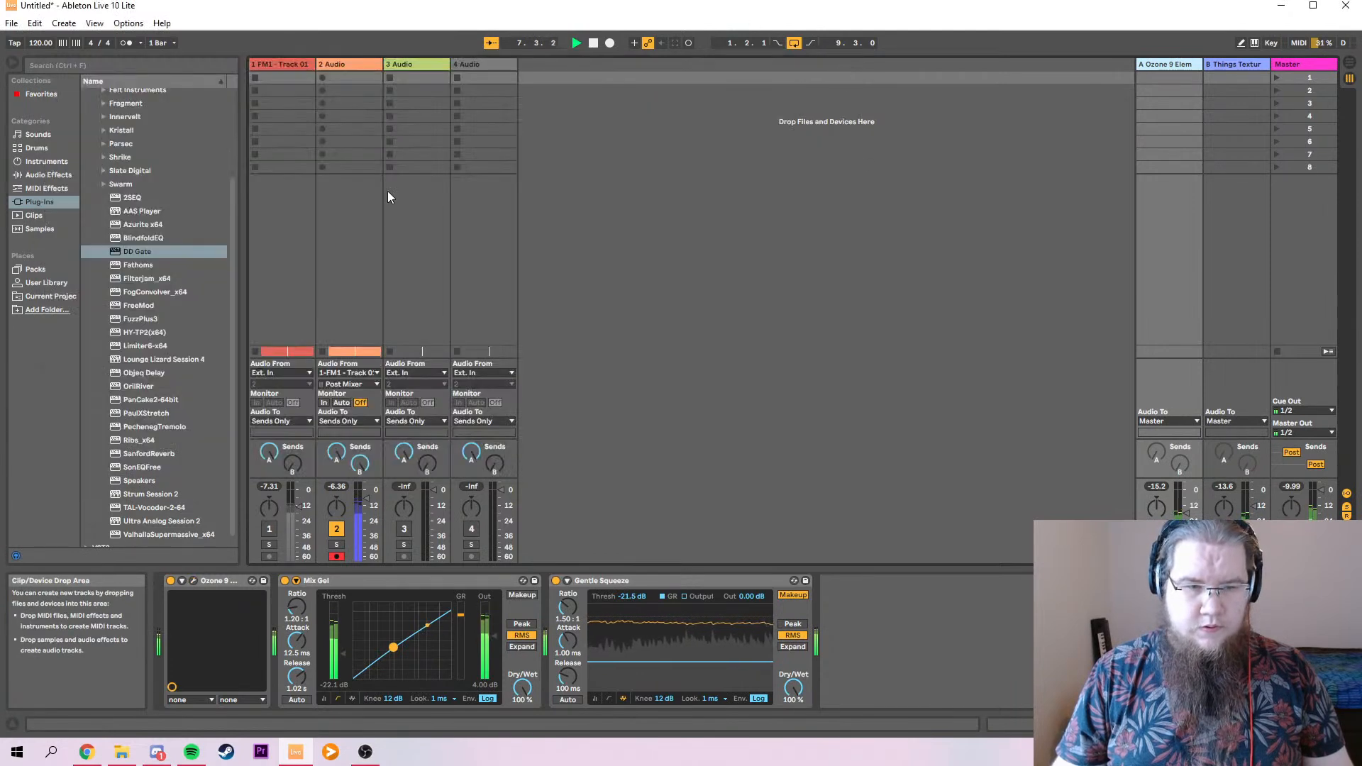
# Route 2 Audio's output to Master and rebalance it against return B, raising return B's volume to about -6.4 dB.
pyautogui.click(347, 421)
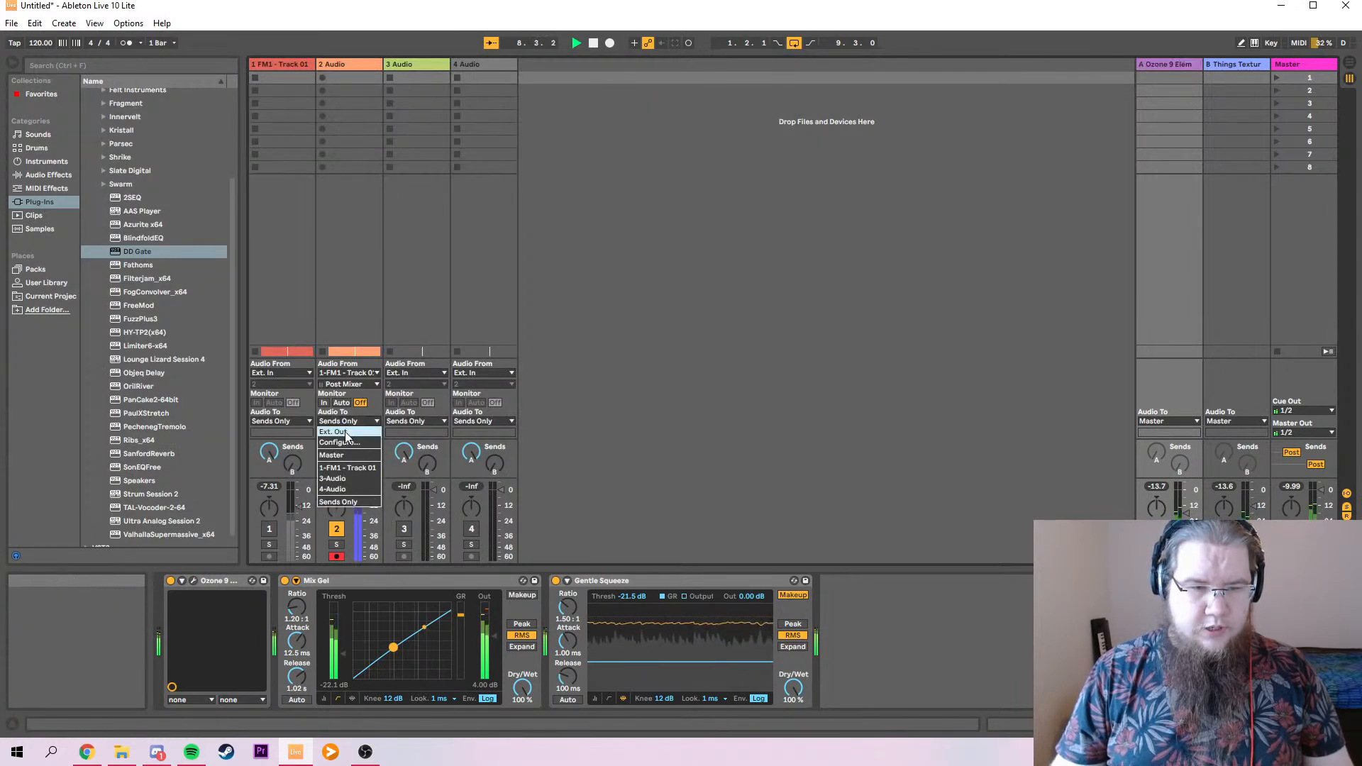
pyautogui.click(360, 456)
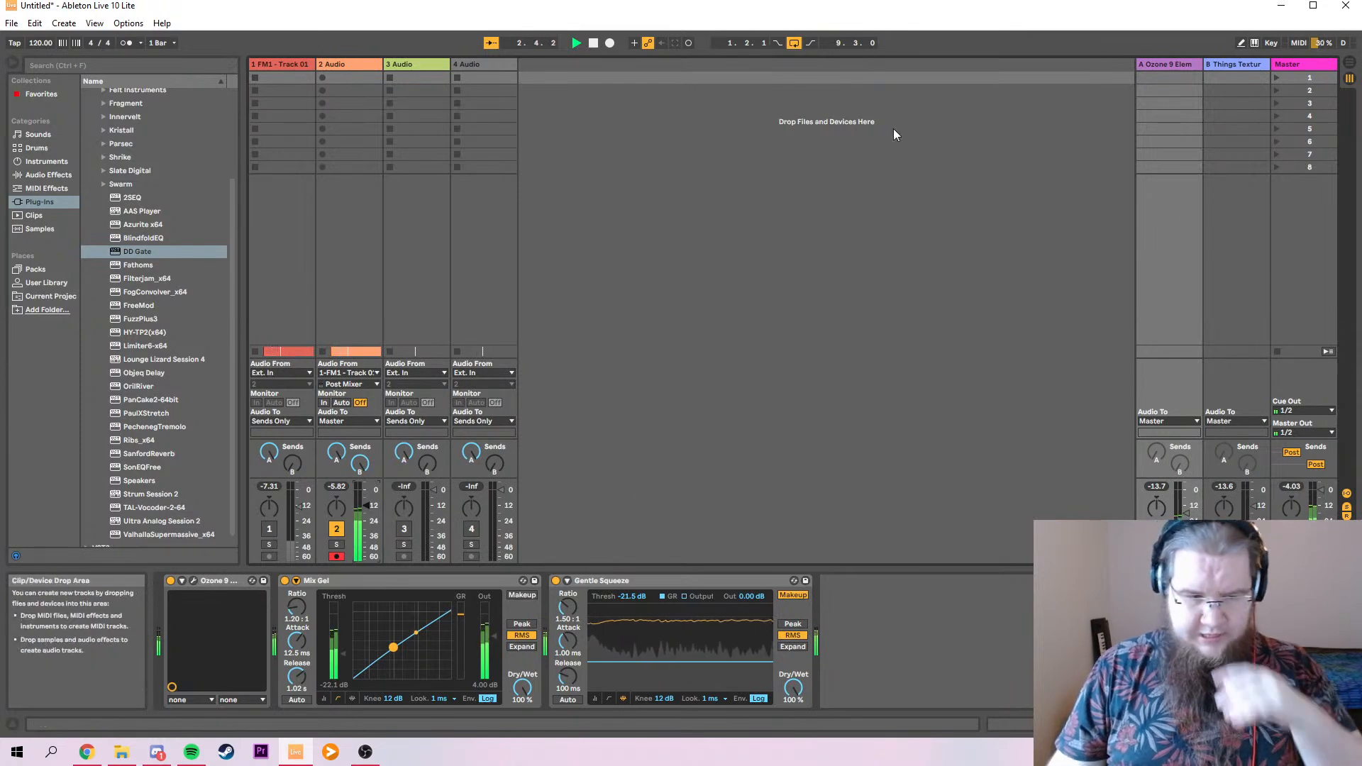
pyautogui.click(1171, 64)
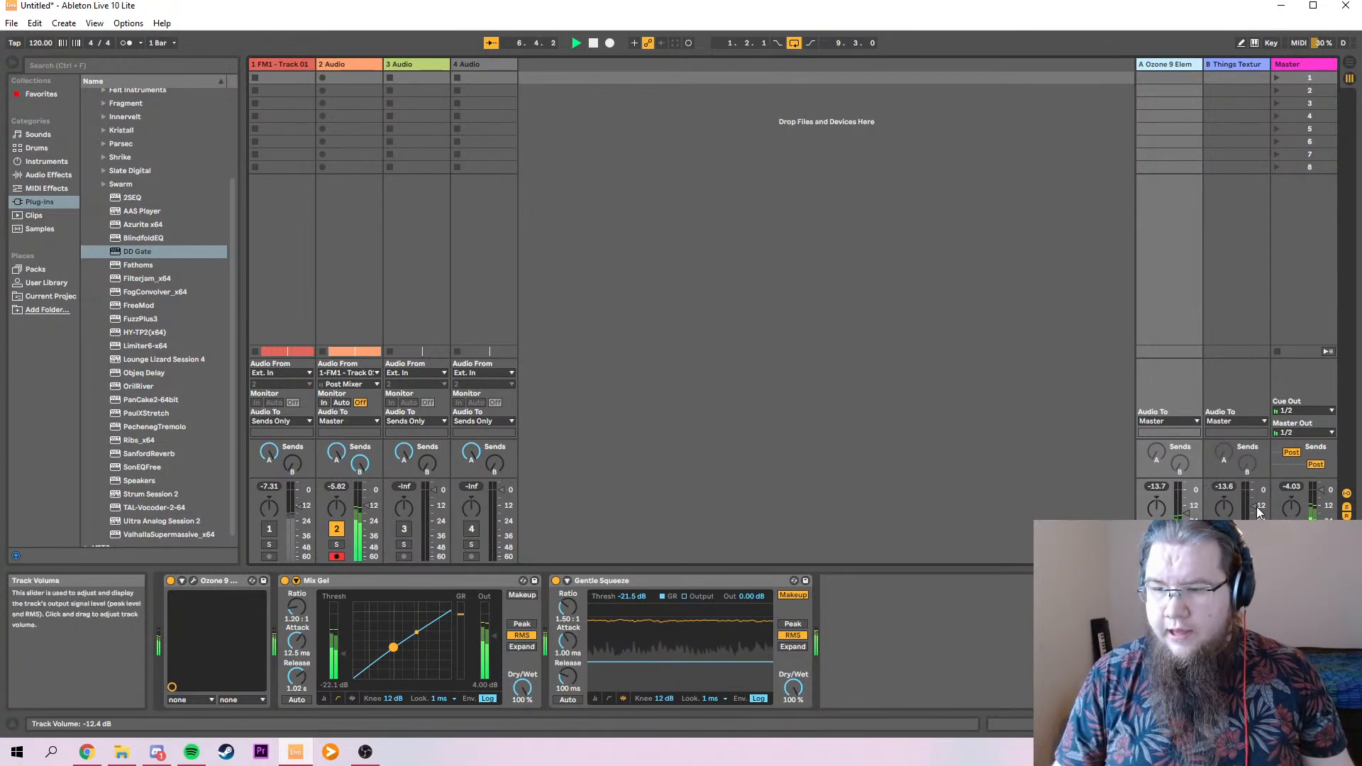
pyautogui.moveTo(1257, 512); pyautogui.dragTo(1258, 507)
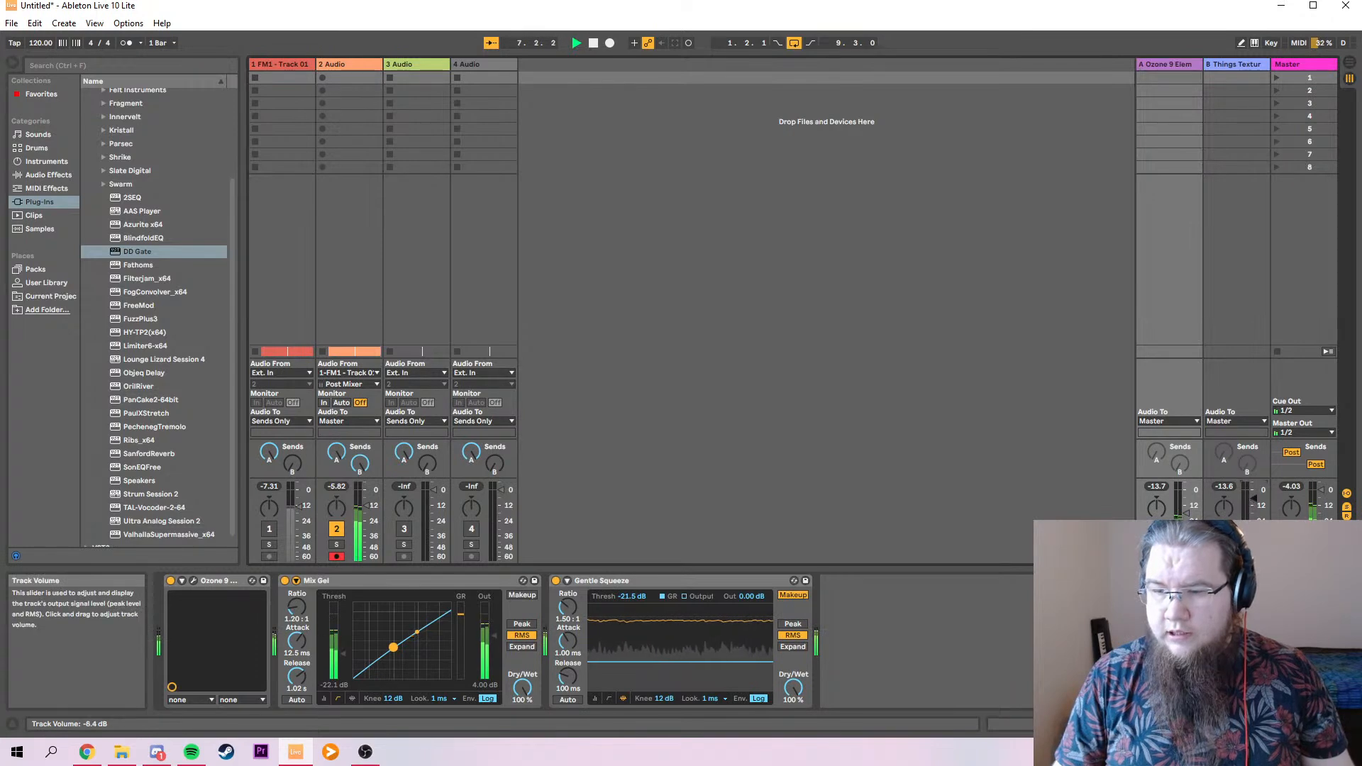
pyautogui.click(1241, 64)
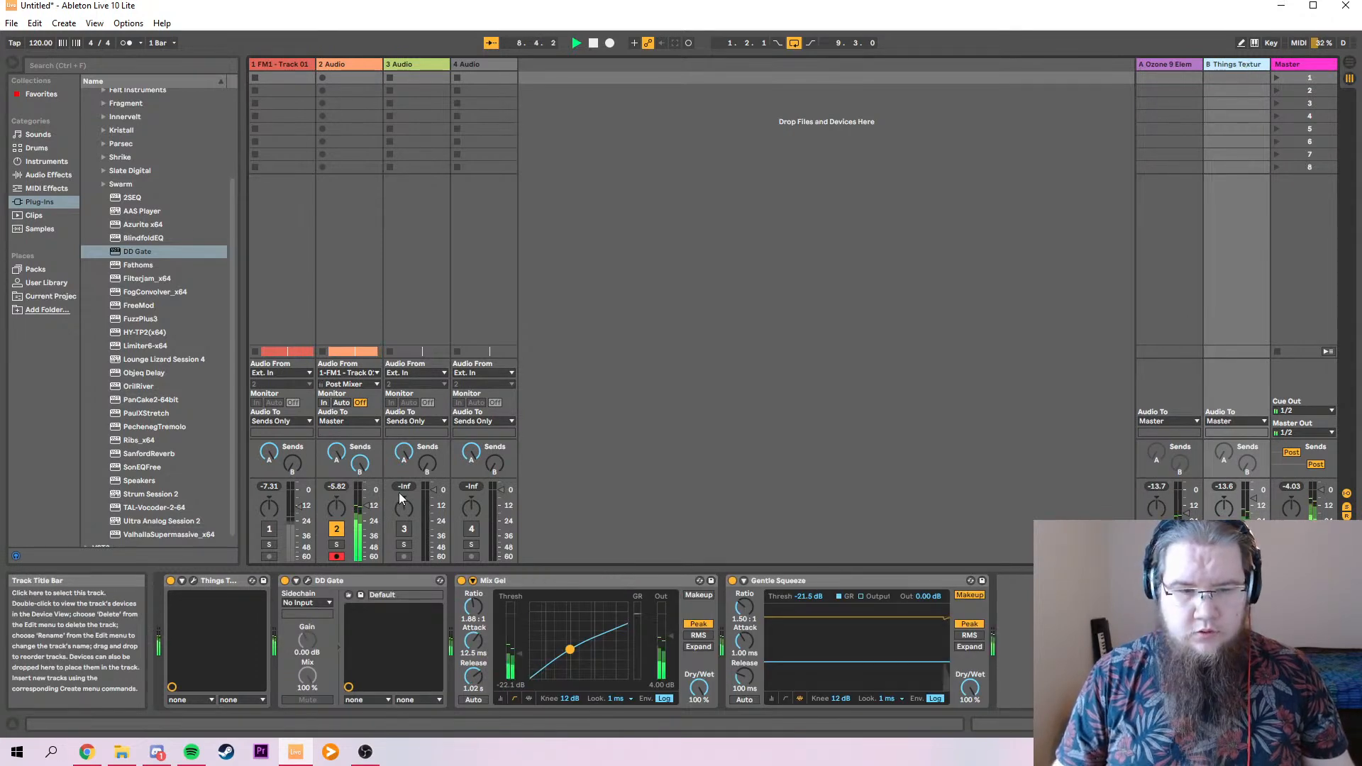
pyautogui.moveTo(369, 508); pyautogui.dragTo(368, 502)
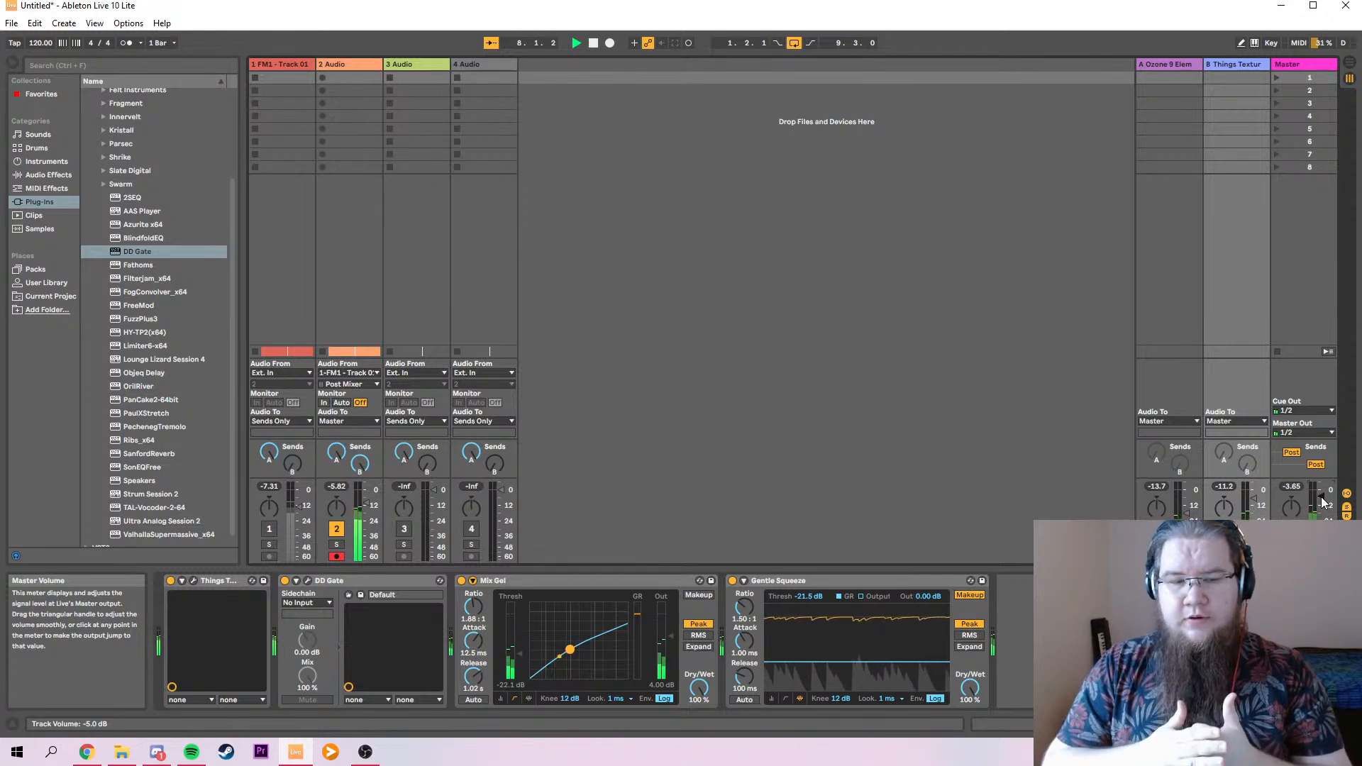
# Compare 2 Audio's sound with Things Texture and MComb bypassed and active.
pyautogui.click(1161, 65)
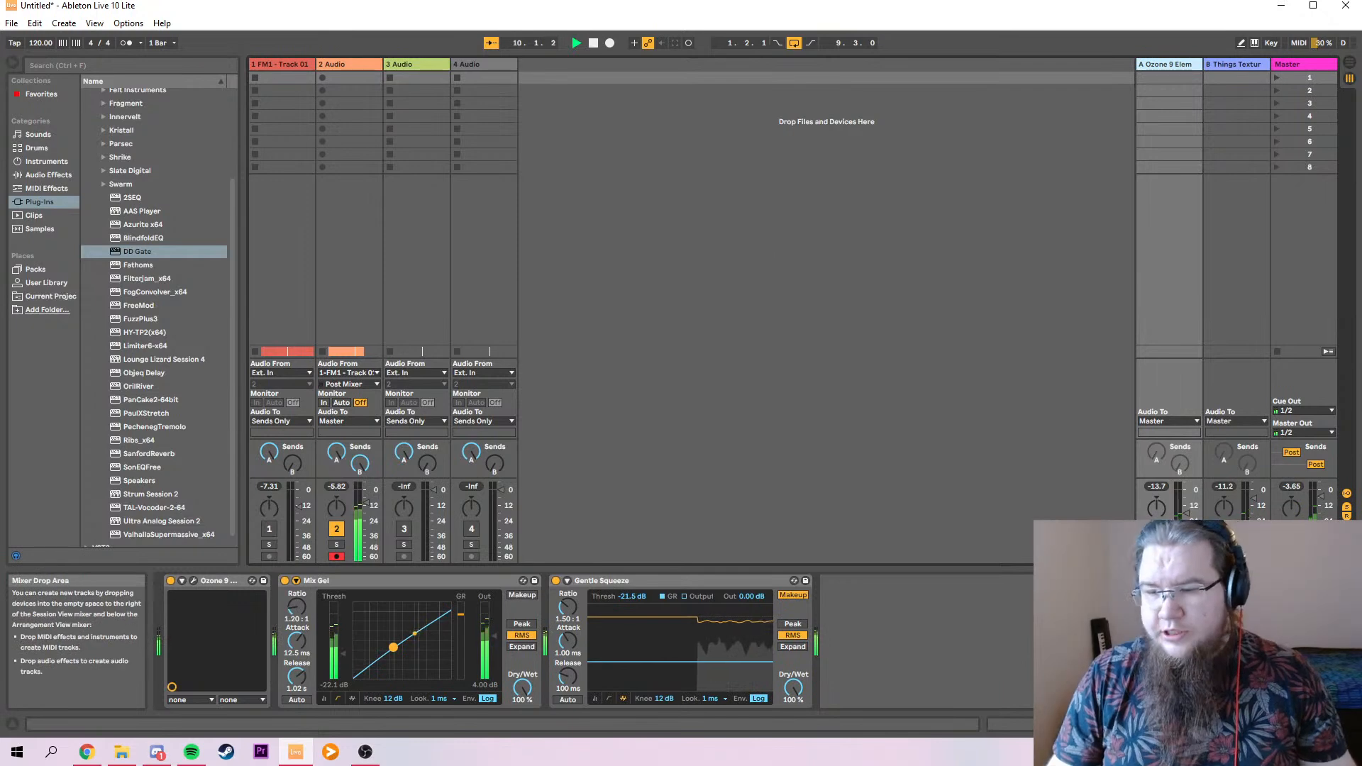
pyautogui.click(332, 63)
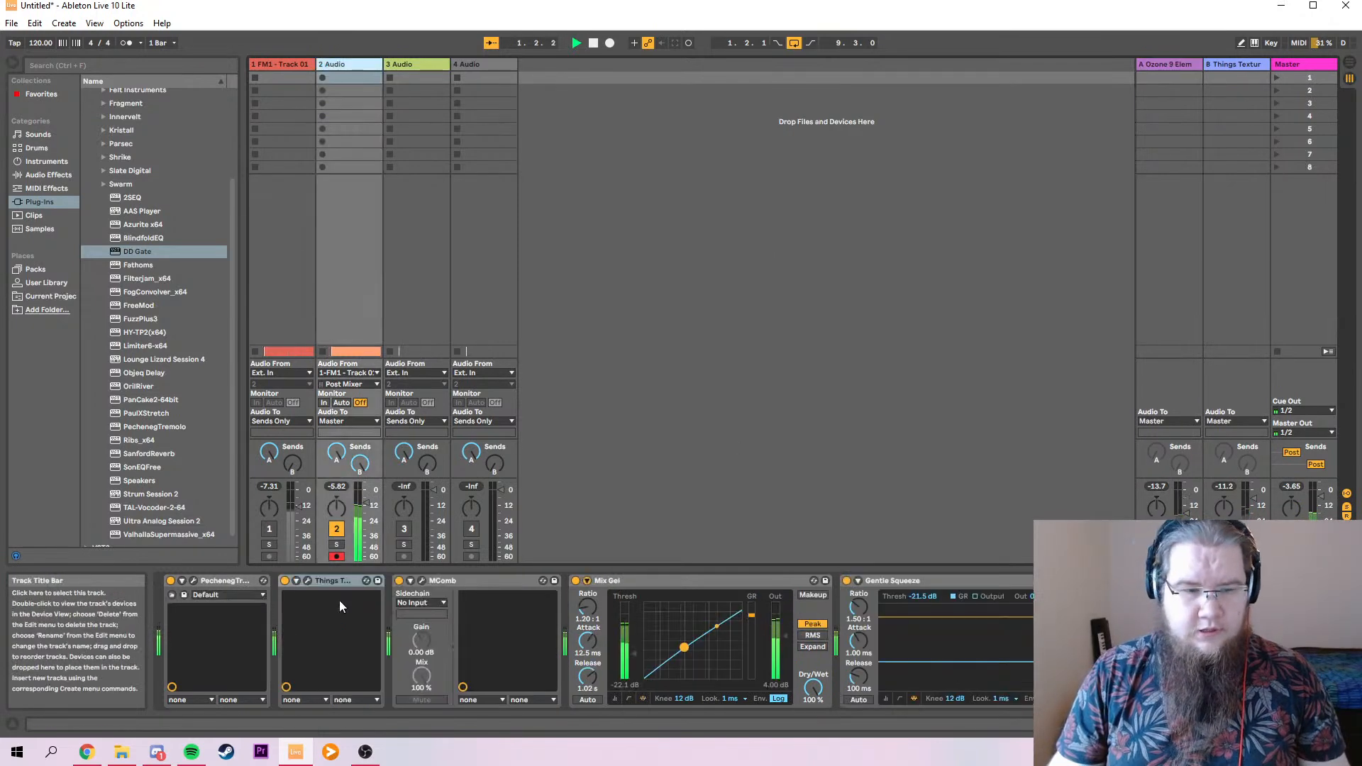
pyautogui.click(399, 581)
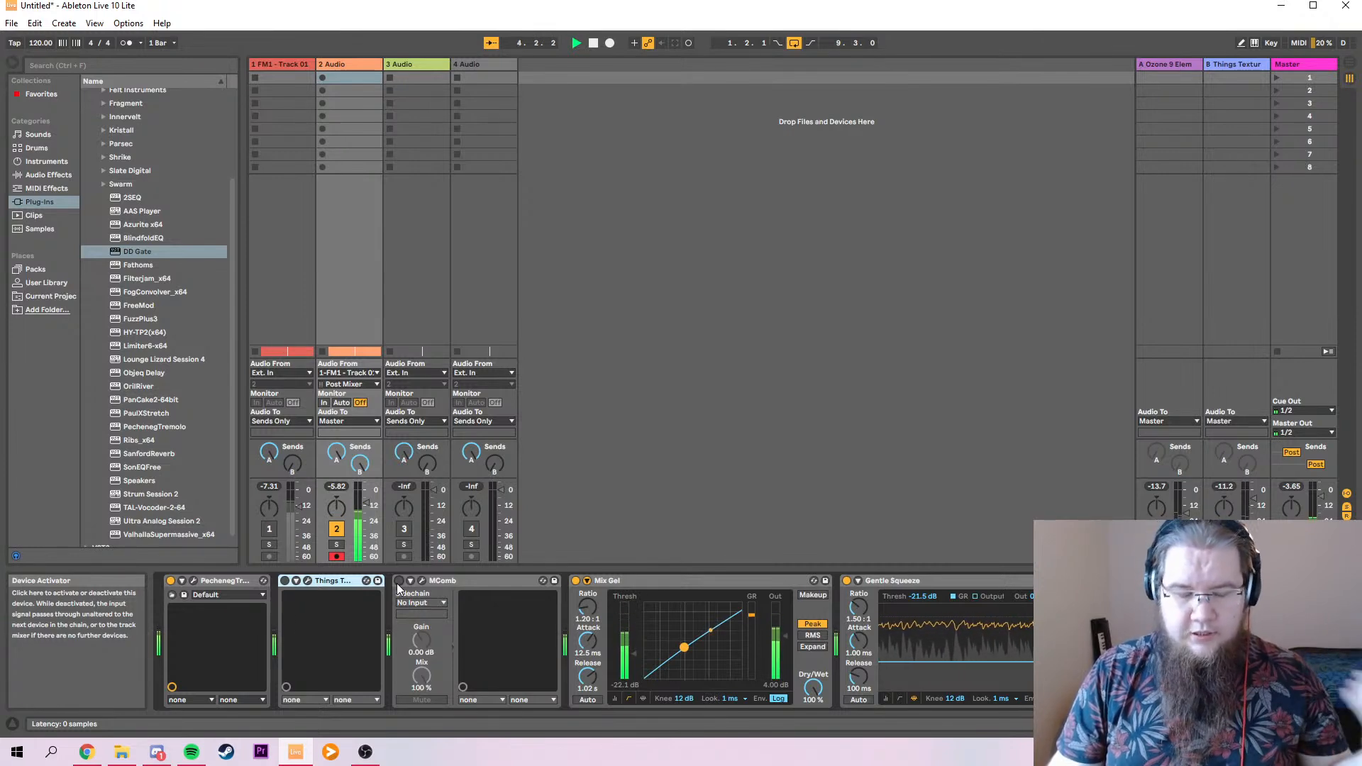
pyautogui.click(398, 581)
pyautogui.click(284, 581)
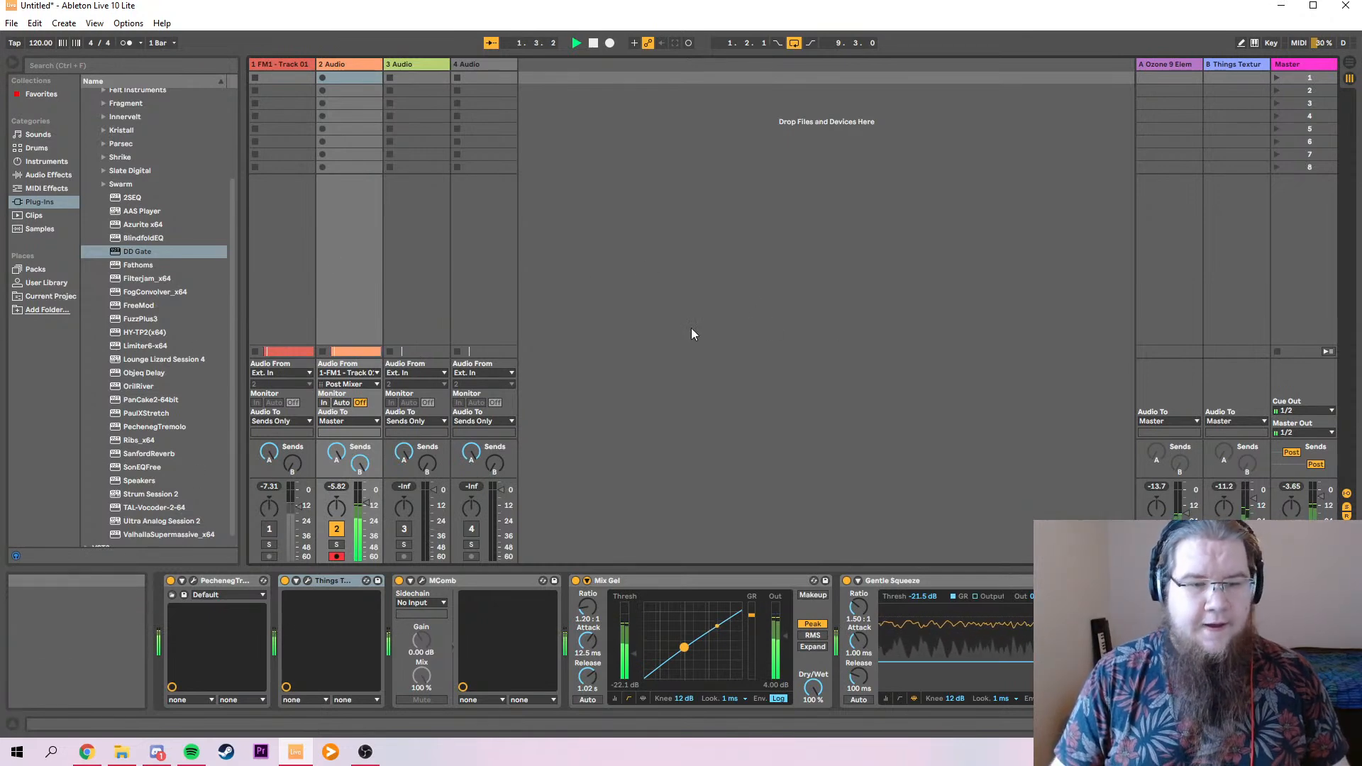
# Insert FogConvolver_x64 on return A between Ozone 9 Elements and Mix Gel, and close its window.
pyautogui.click(1171, 68)
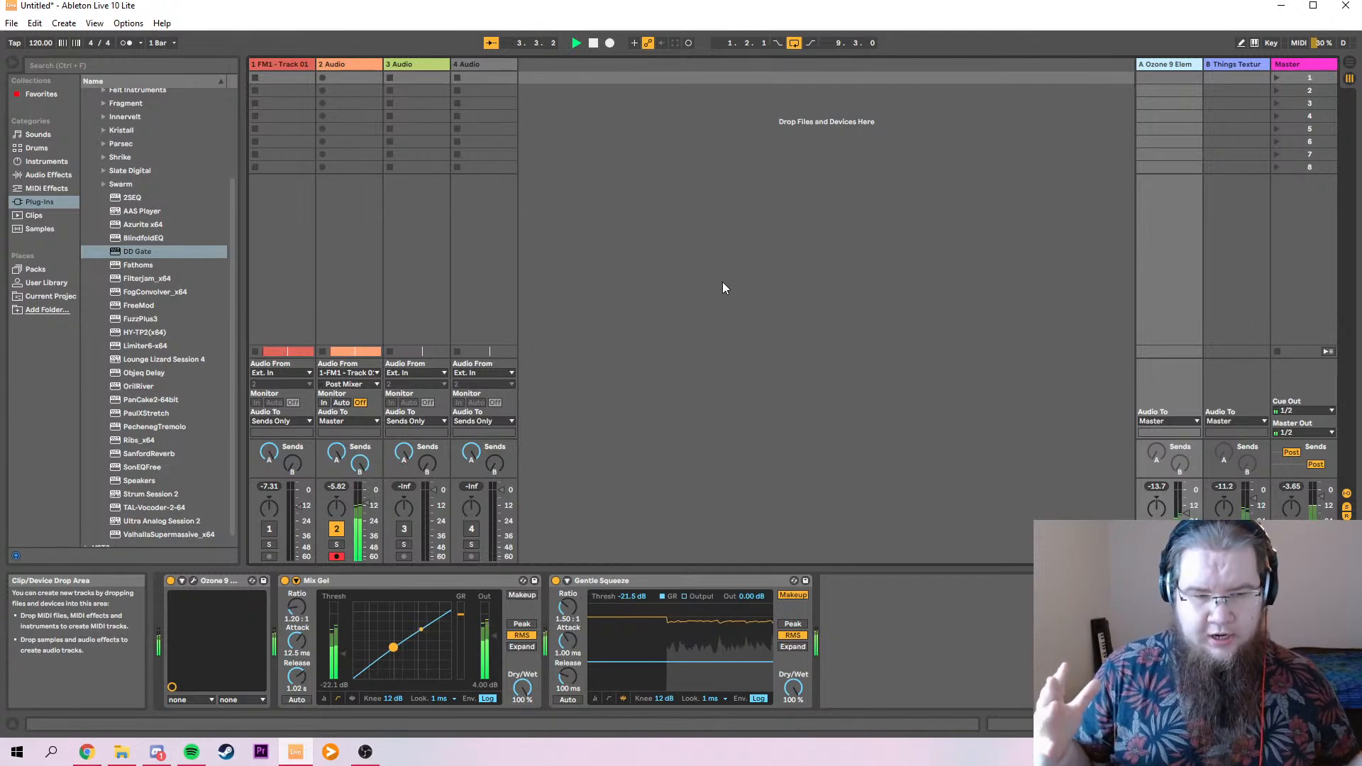
pyautogui.moveTo(134, 292); pyautogui.dragTo(354, 614)
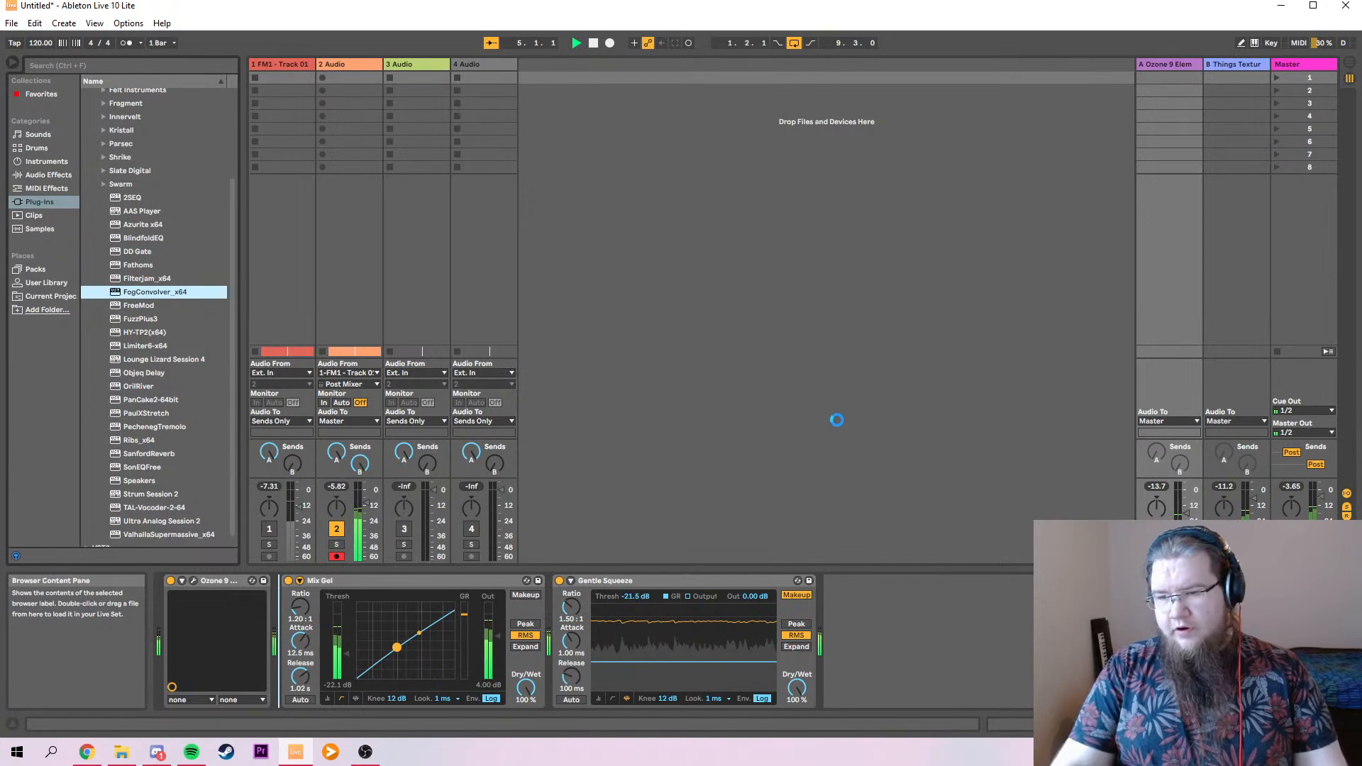
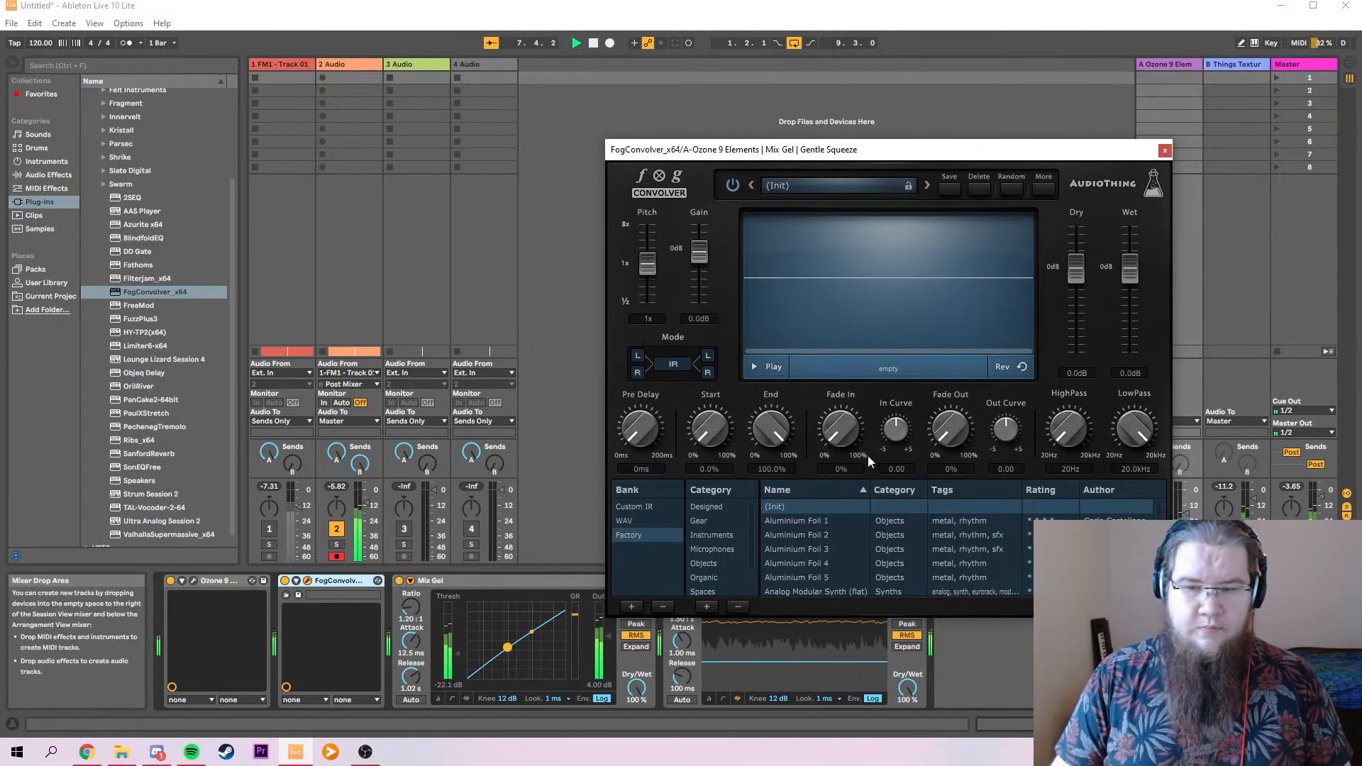
pyautogui.click(1165, 151)
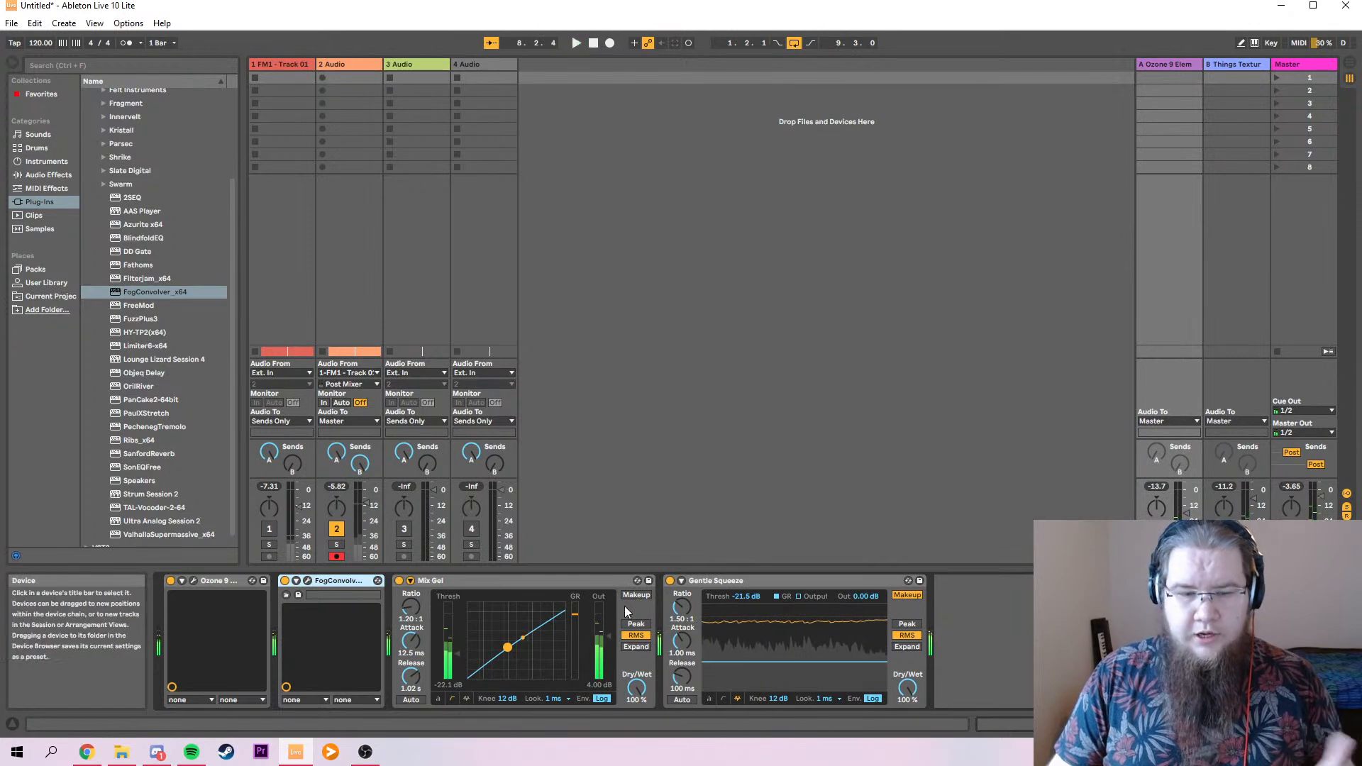
# Load long_clang.wav from the Chris industrial samples folder into return A's FogConvolver as its impulse response.
pyautogui.click(307, 581)
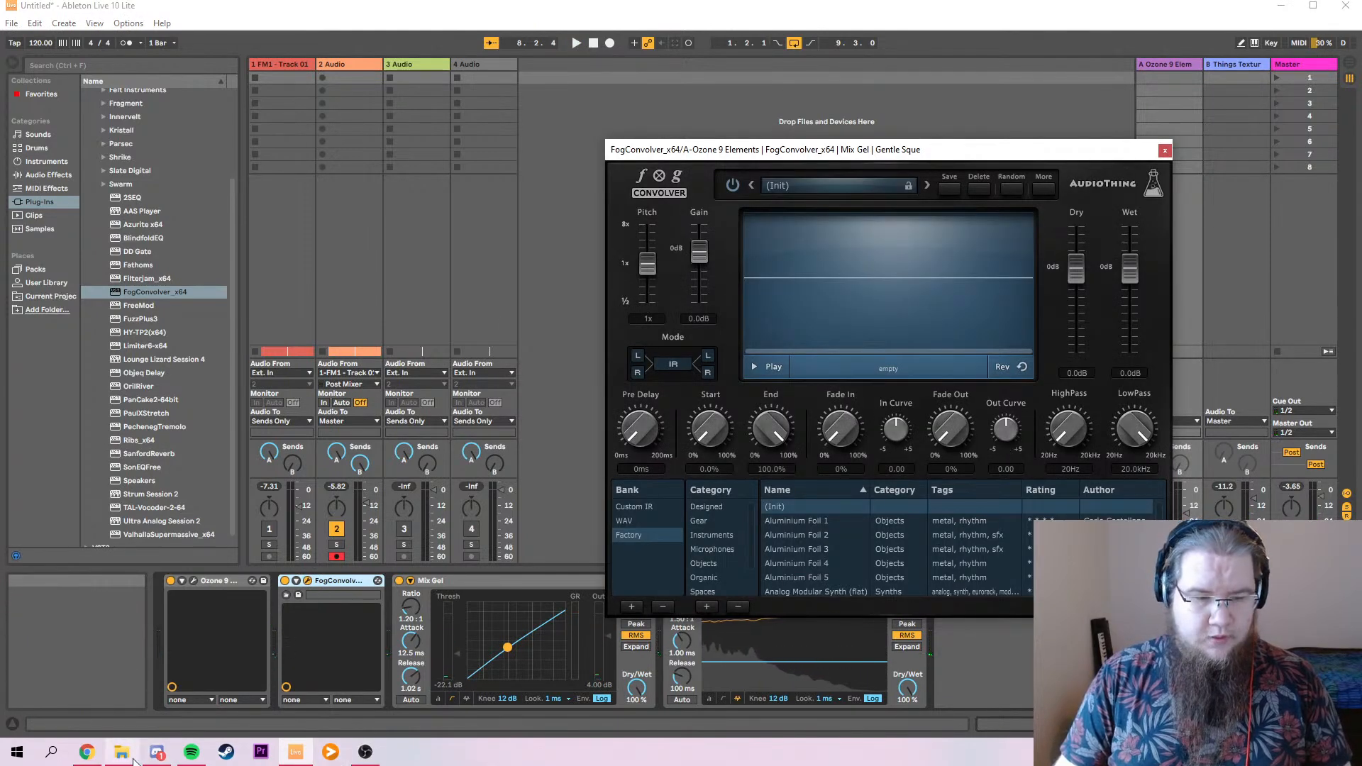
pyautogui.click(122, 684)
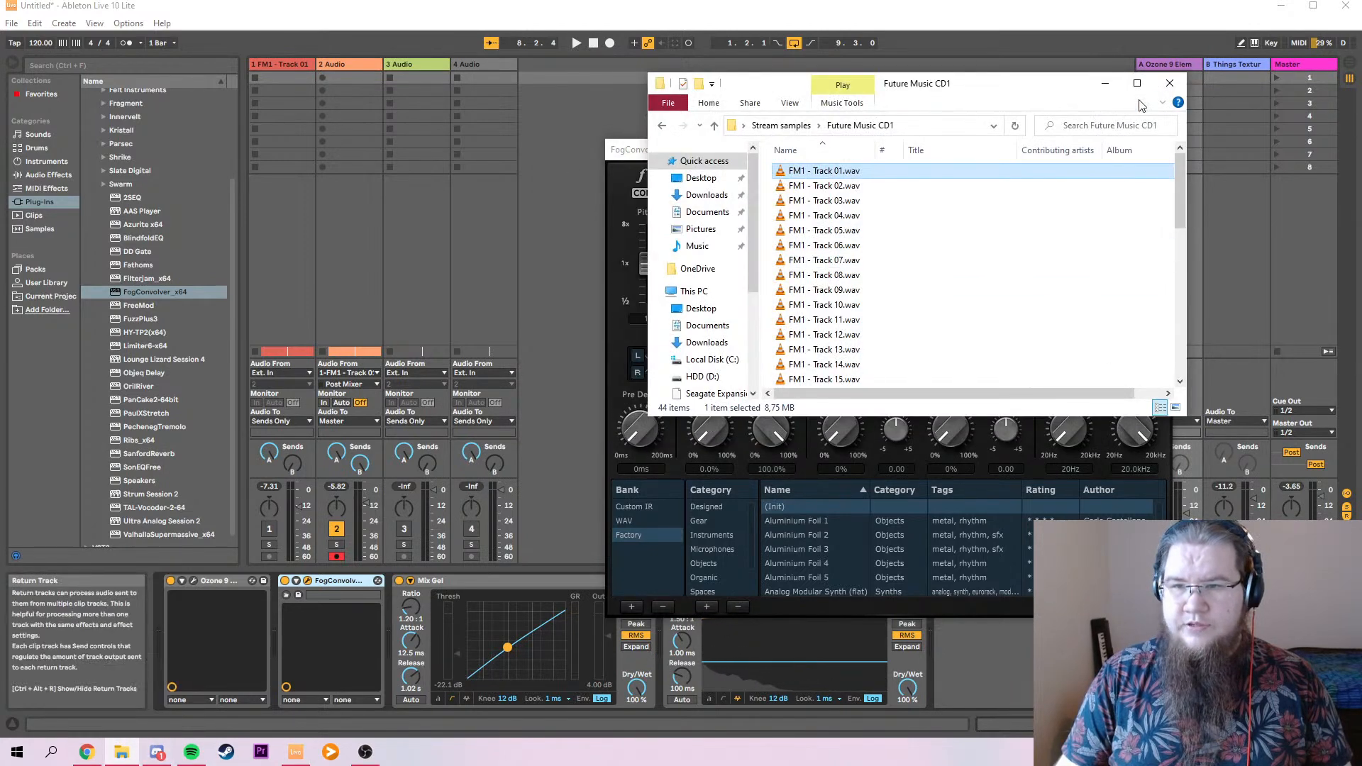
pyautogui.press('BackSpace')
pyautogui.doubleClick(809, 174)
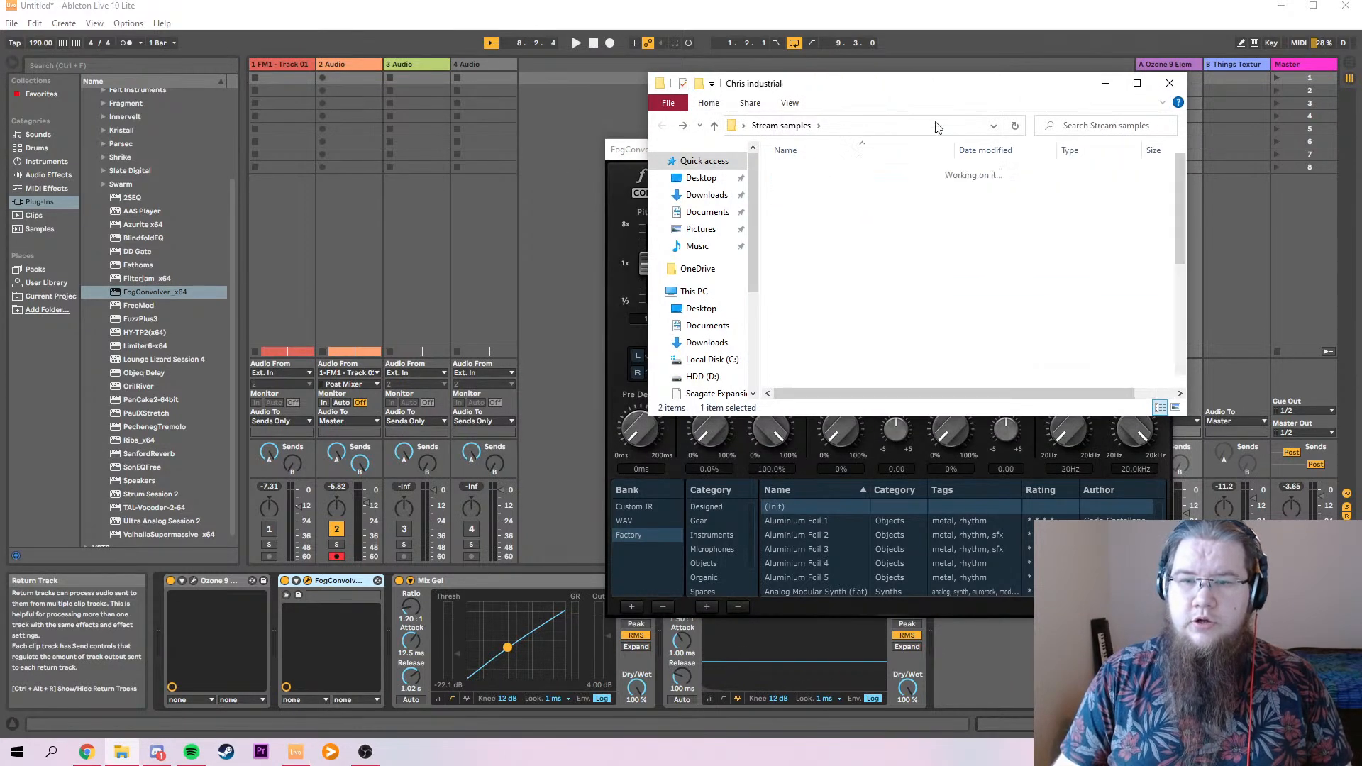
pyautogui.moveTo(844, 91); pyautogui.dragTo(229, 103)
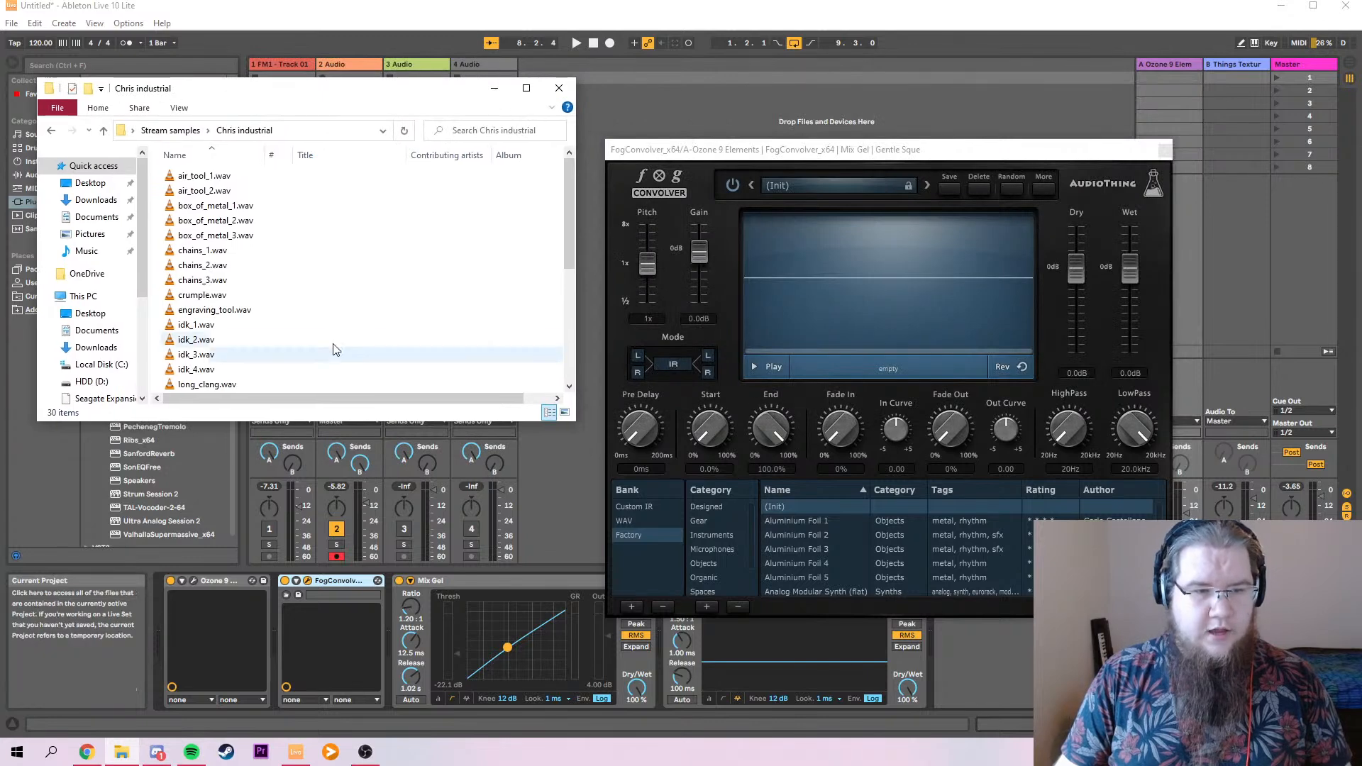
pyautogui.scroll(-3, 303, 371)
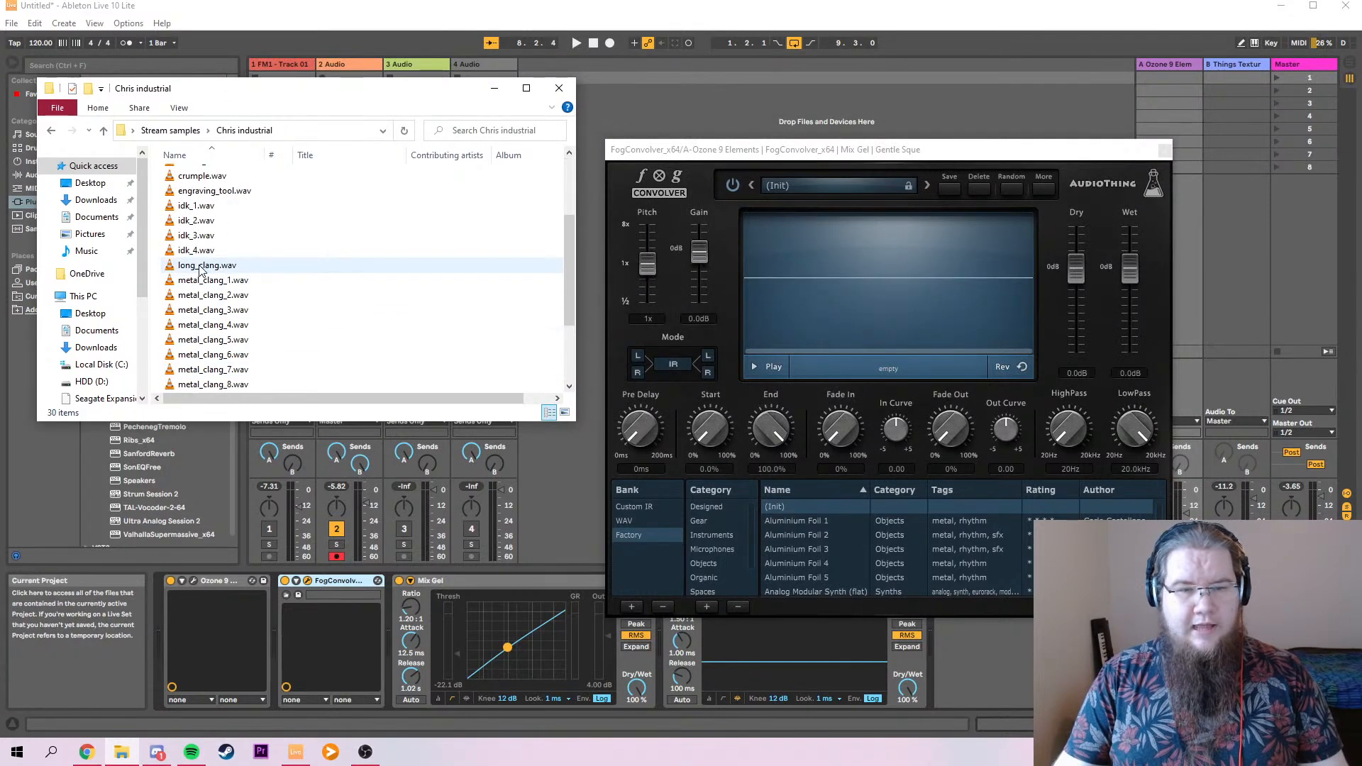
pyautogui.moveTo(200, 272); pyautogui.dragTo(883, 306)
pyautogui.click(495, 88)
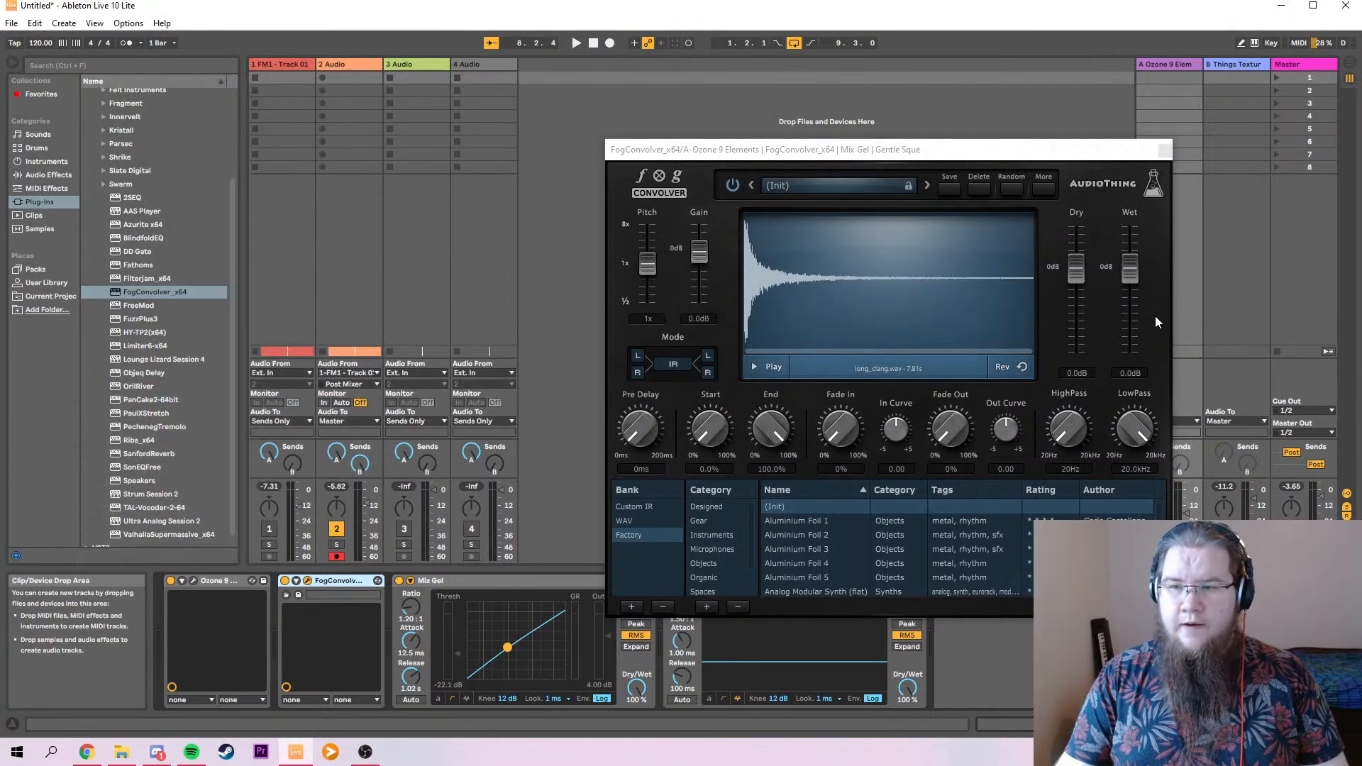
# During playback, set FogConvolver's Gain to about -1.8 dB, Dry to -12.3 dB and Wet to 4.4 dB, and close its window.
pyautogui.moveTo(704, 266); pyautogui.dragTo(698, 276)
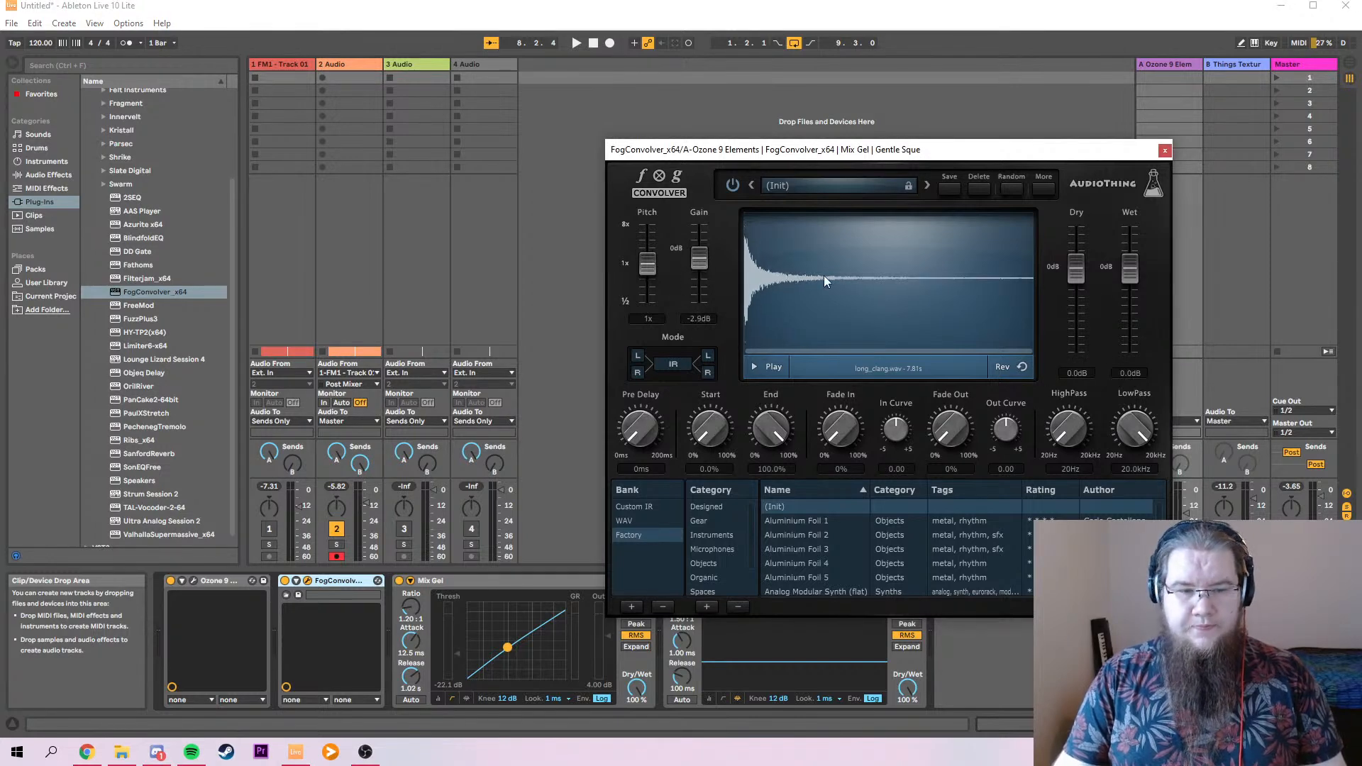
pyautogui.press('space')
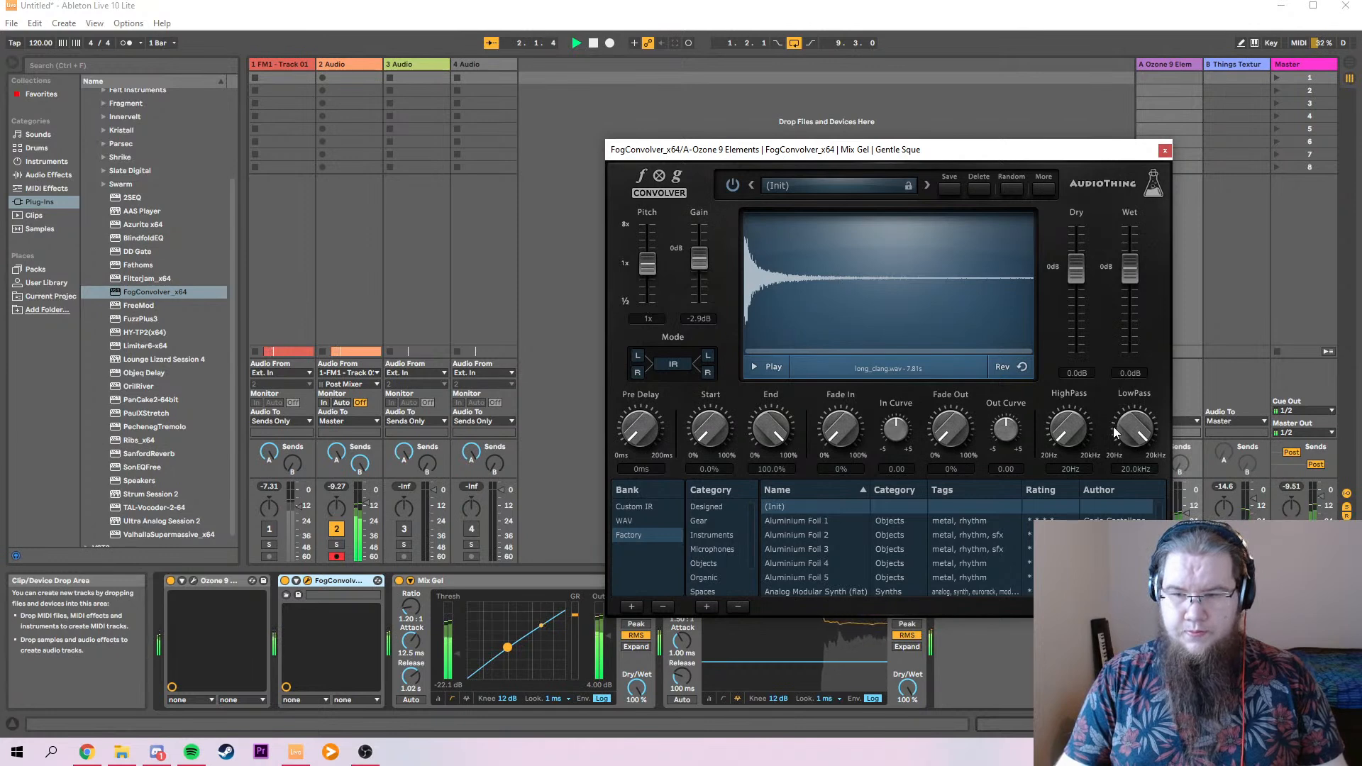
pyautogui.moveTo(1078, 273); pyautogui.dragTo(1130, 260)
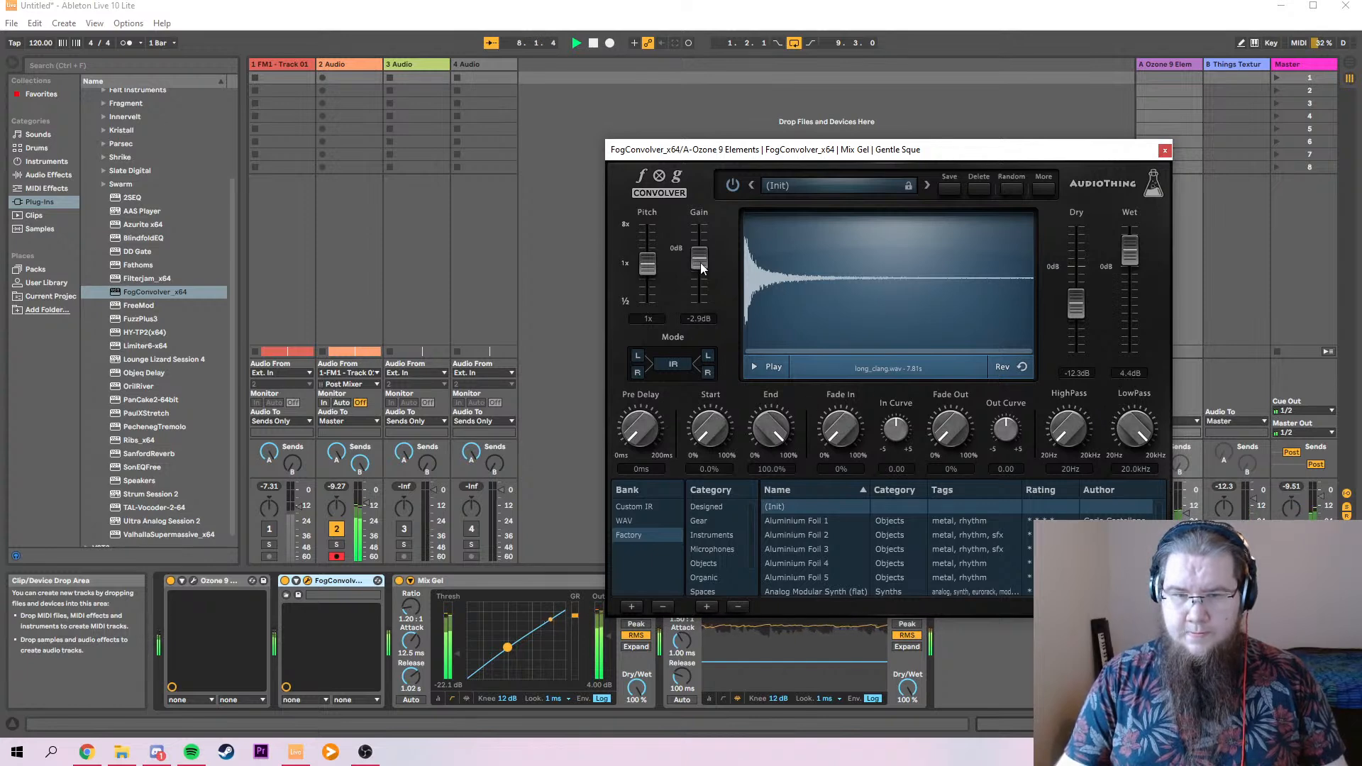
pyautogui.moveTo(701, 266); pyautogui.dragTo(702, 261)
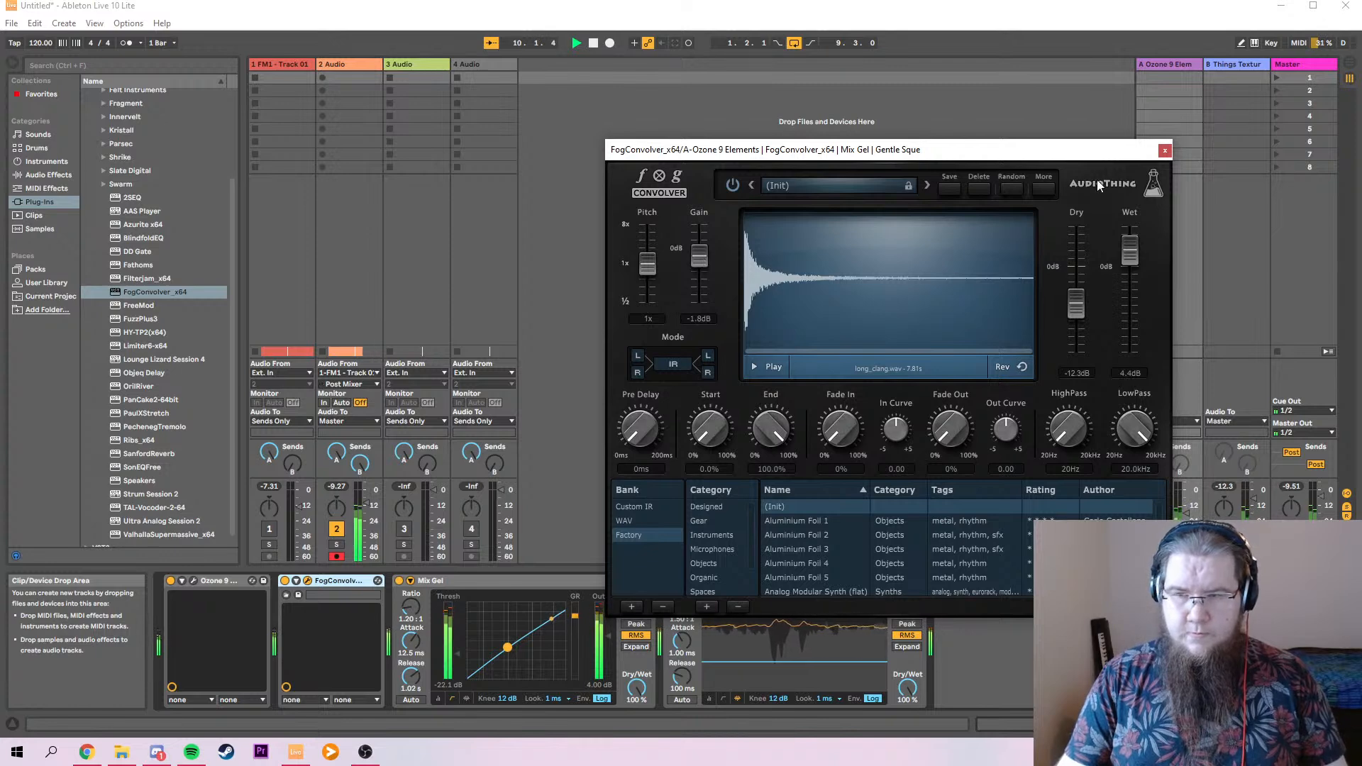
pyautogui.click(1164, 151)
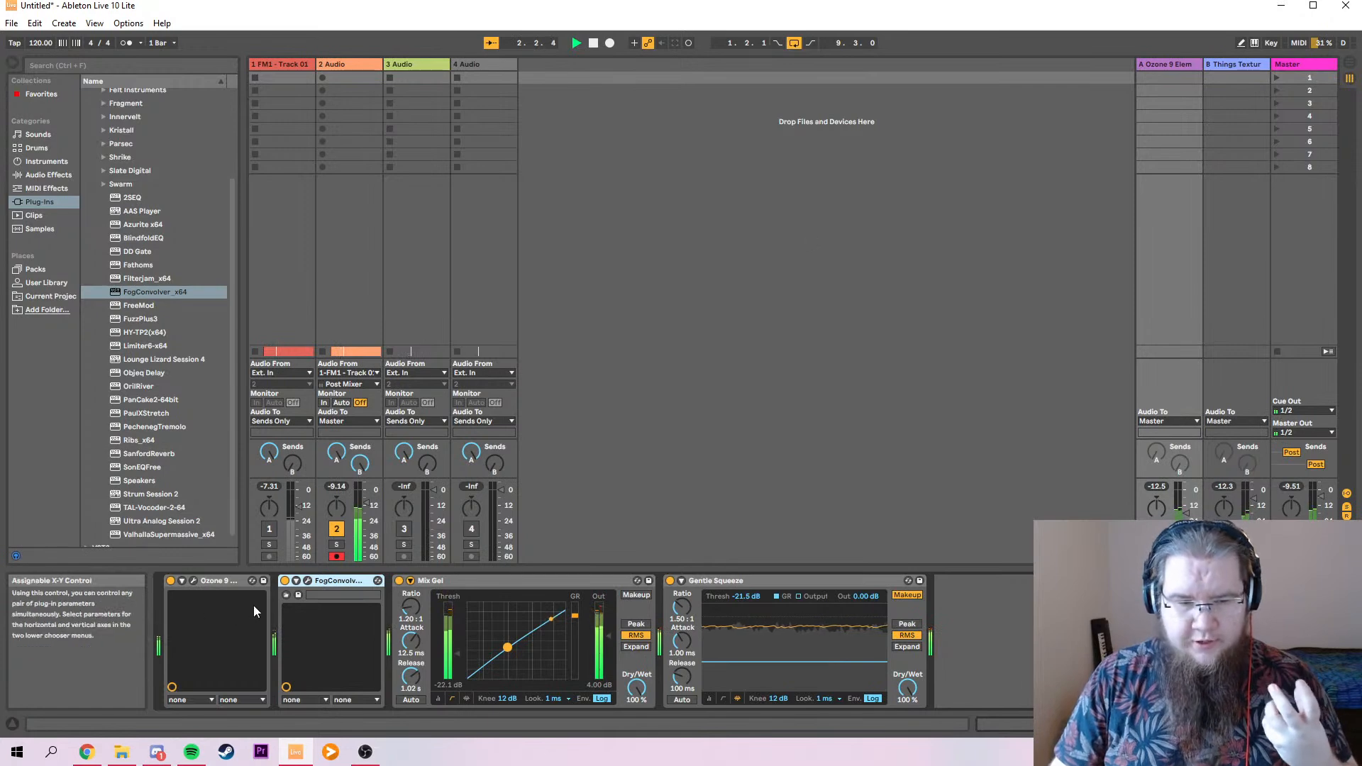
# Compare return A's sound with FogConvolver bypassed and active, leaving it switched on.
pyautogui.click(284, 582)
pyautogui.click(284, 581)
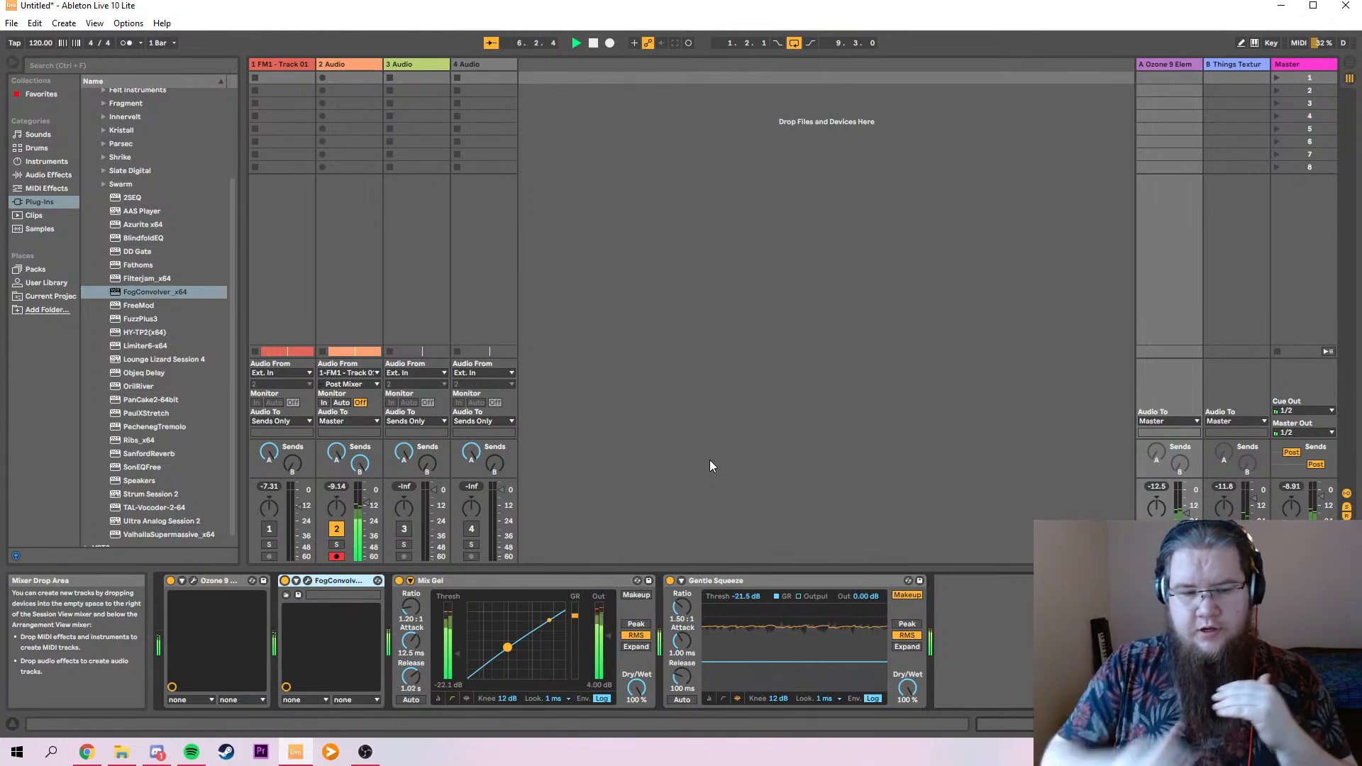
pyautogui.click(283, 582)
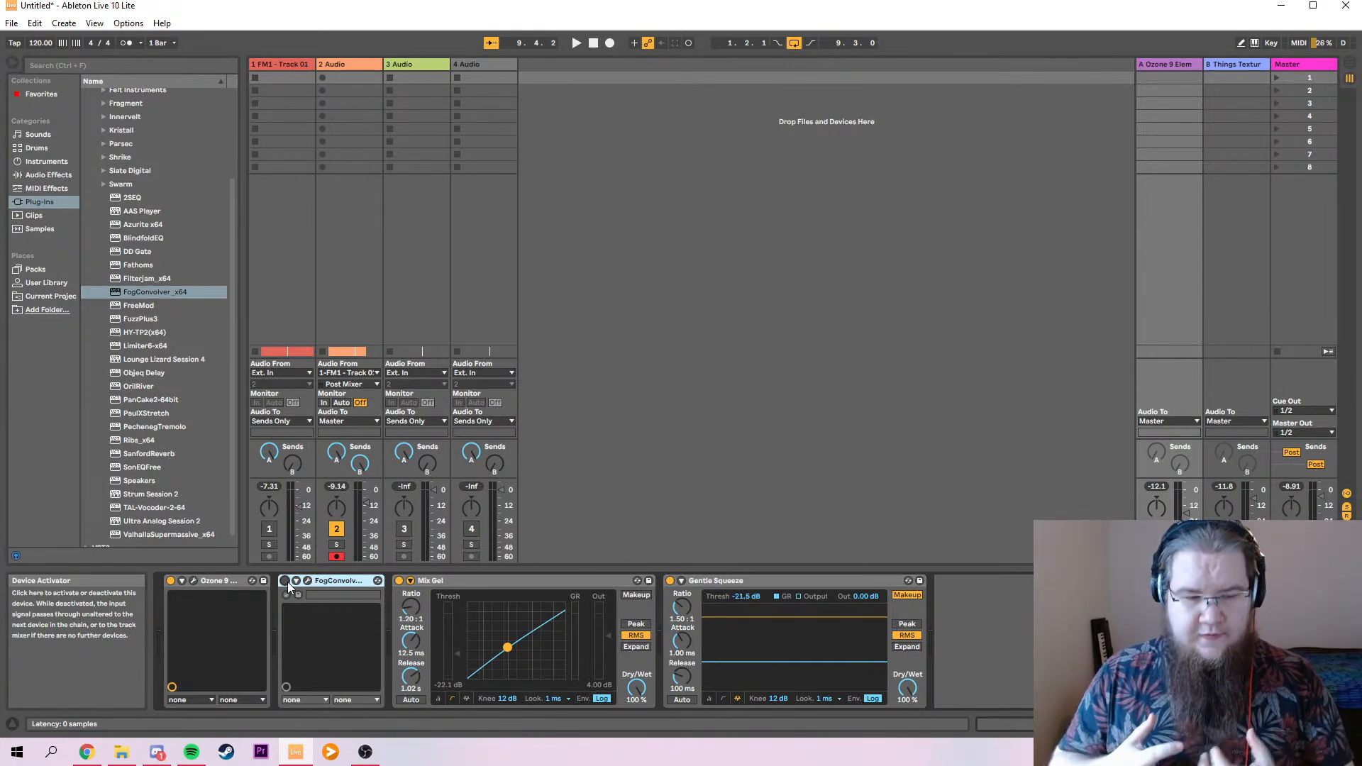
pyautogui.press('space')
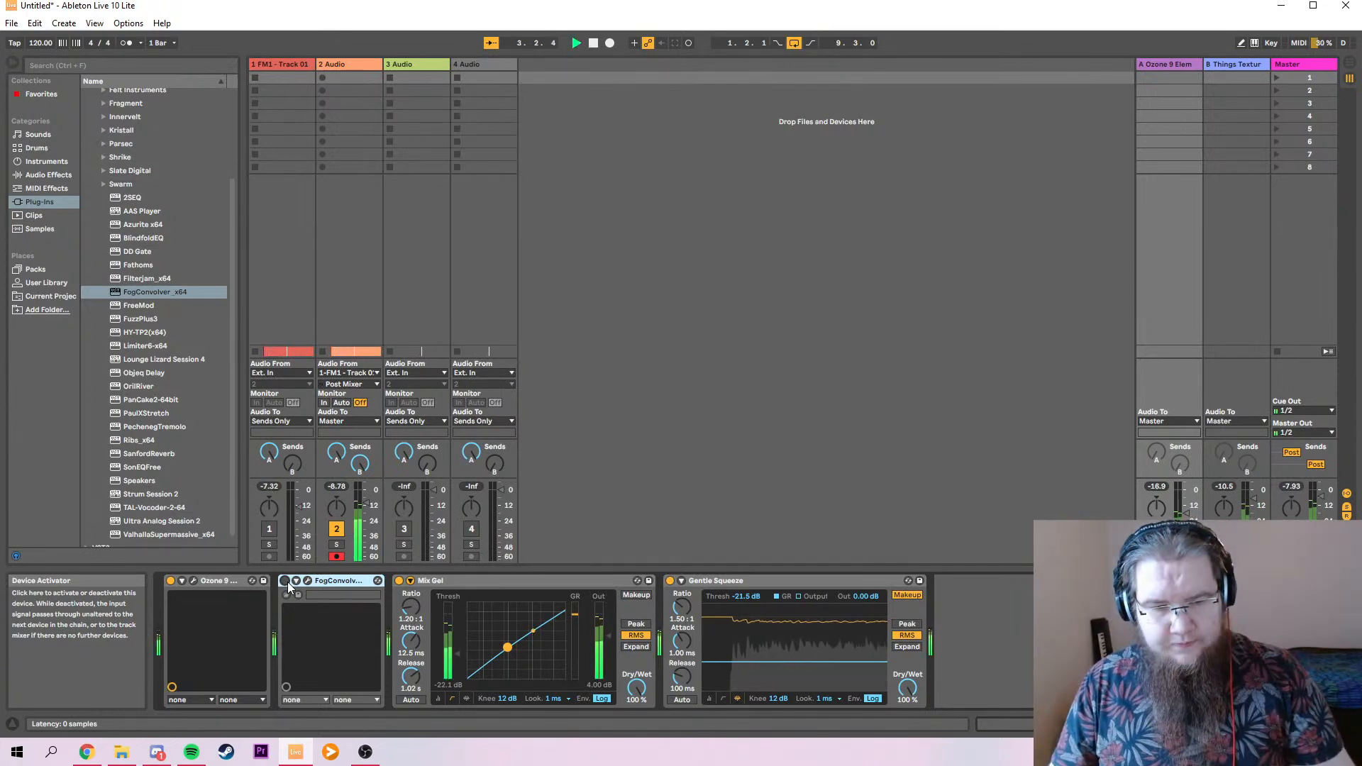
pyautogui.click(286, 581)
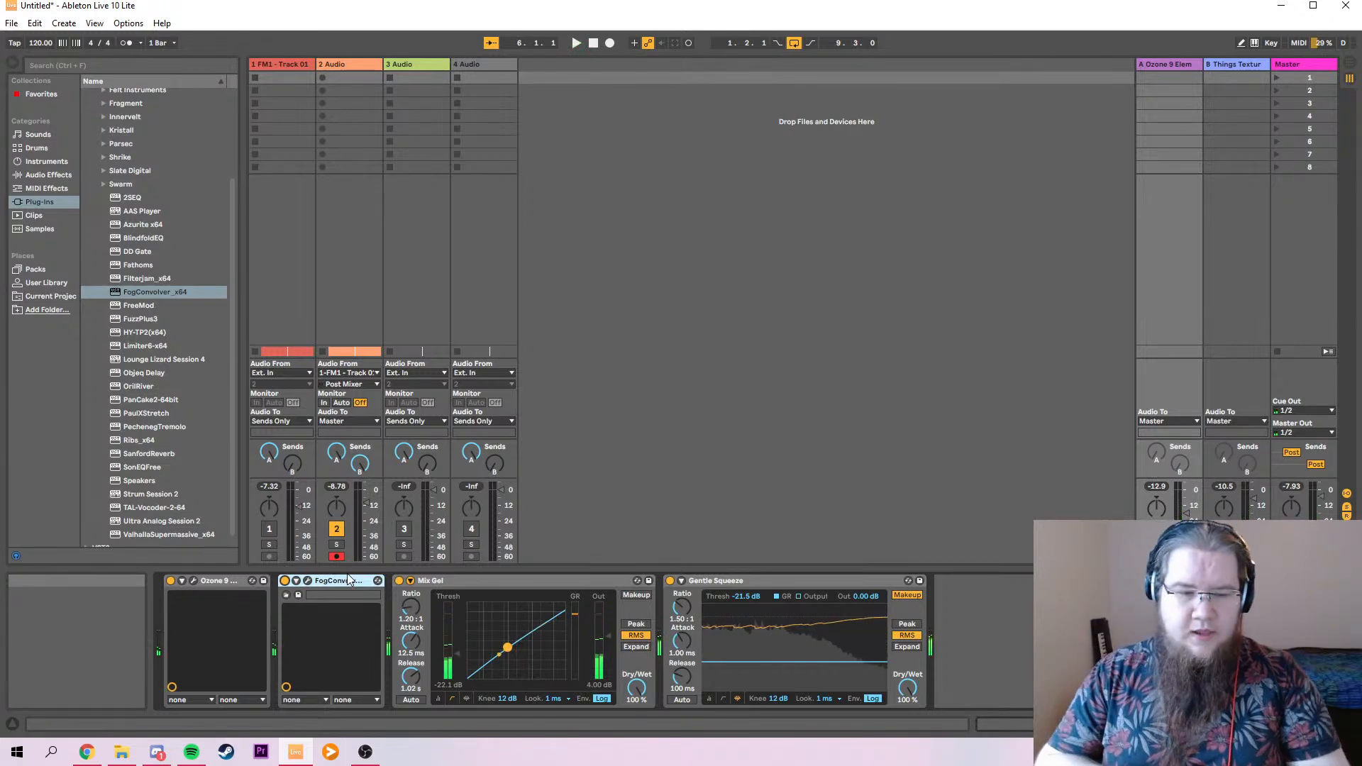
# Select the looped section in the arrangement and start exporting it from the Master as a WAV file.
pyautogui.click(1352, 78)
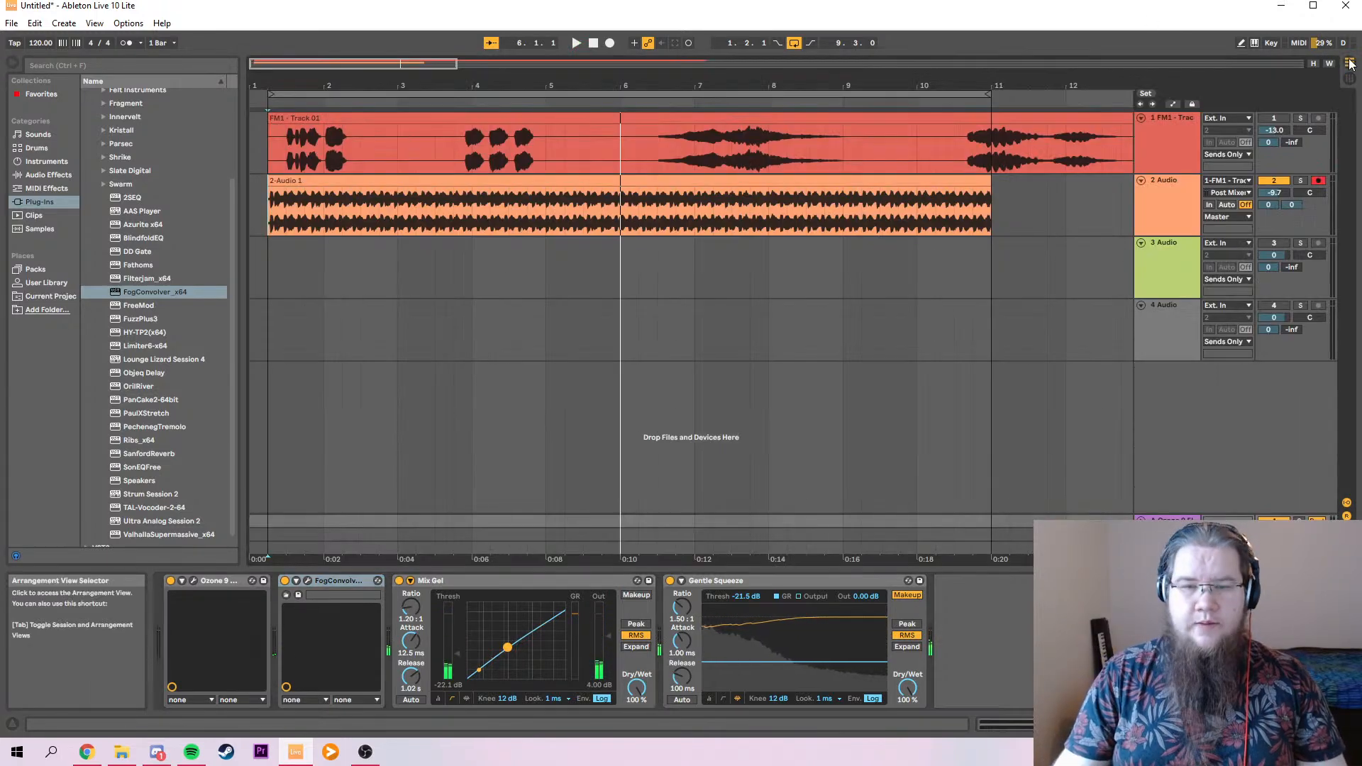
pyautogui.click(525, 96)
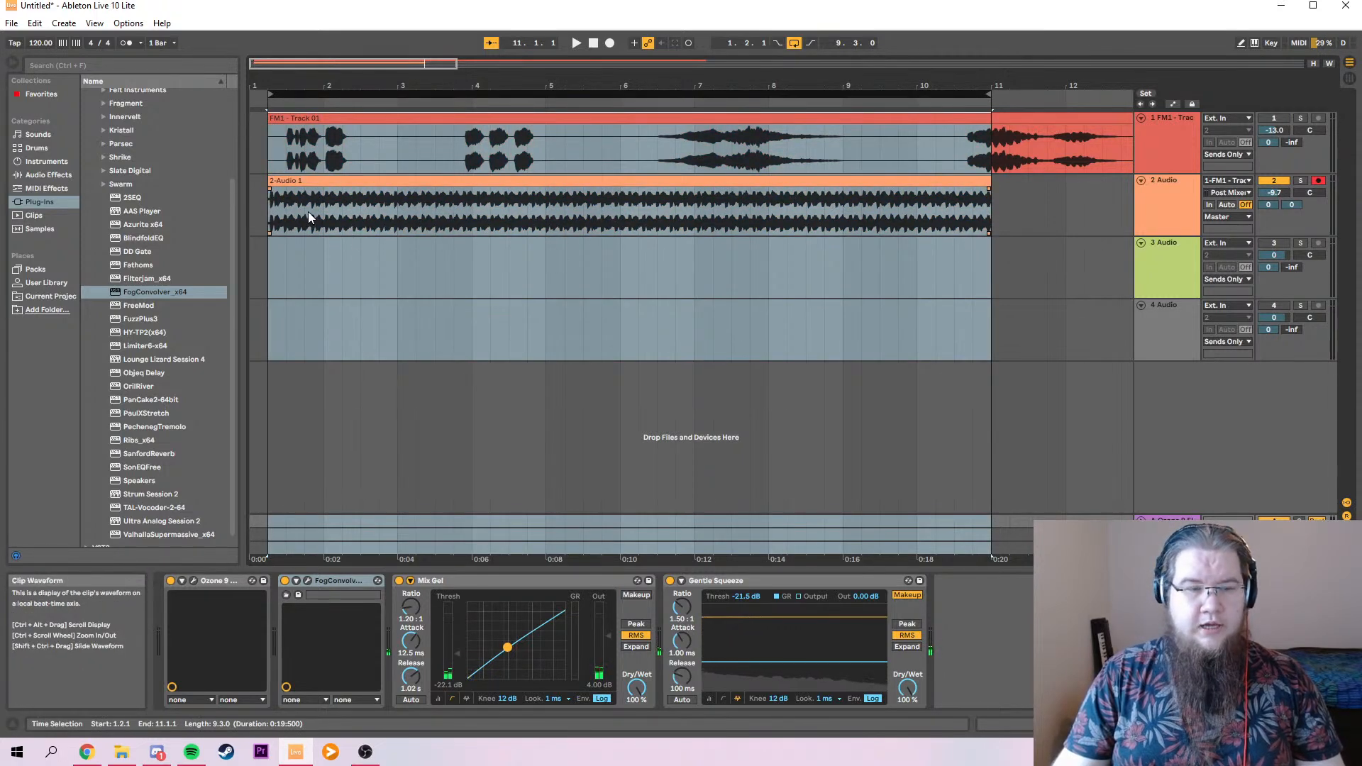
pyautogui.click(11, 25)
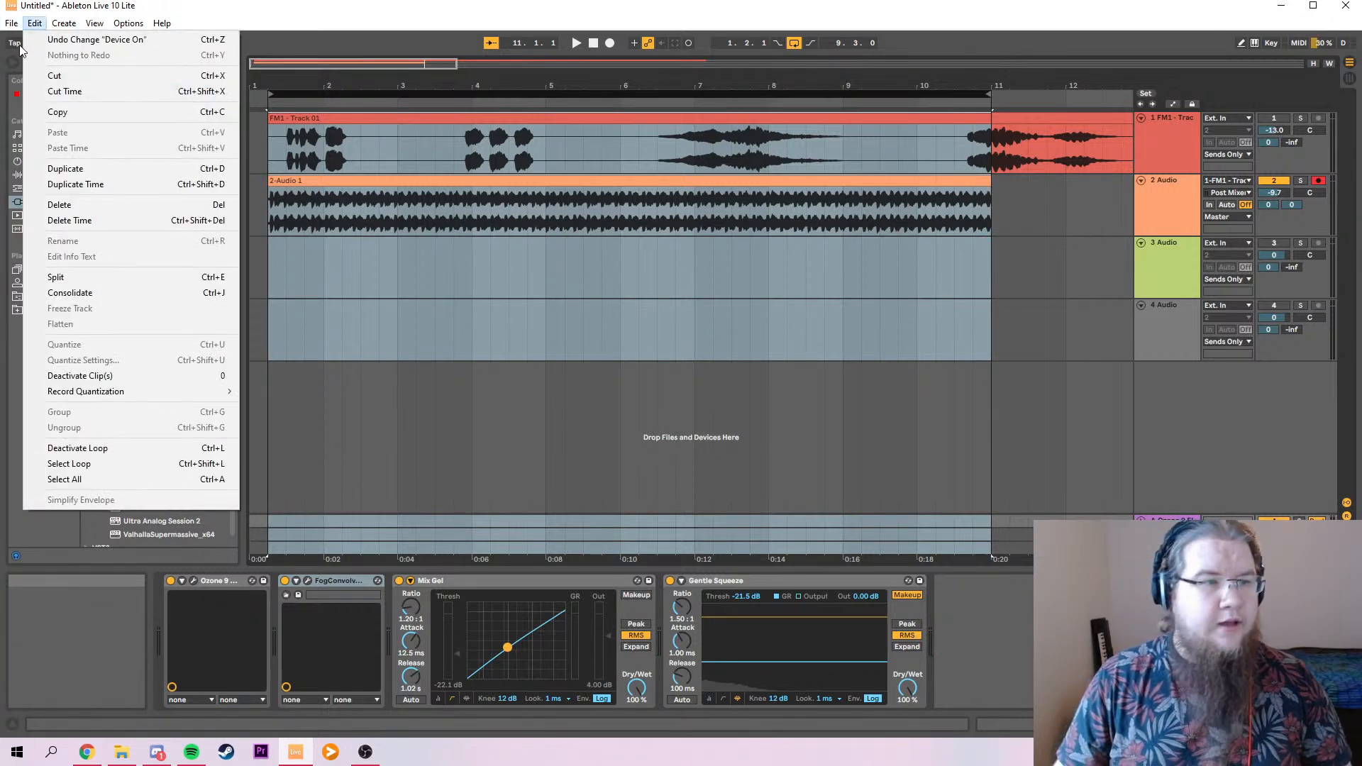
pyautogui.click(48, 217)
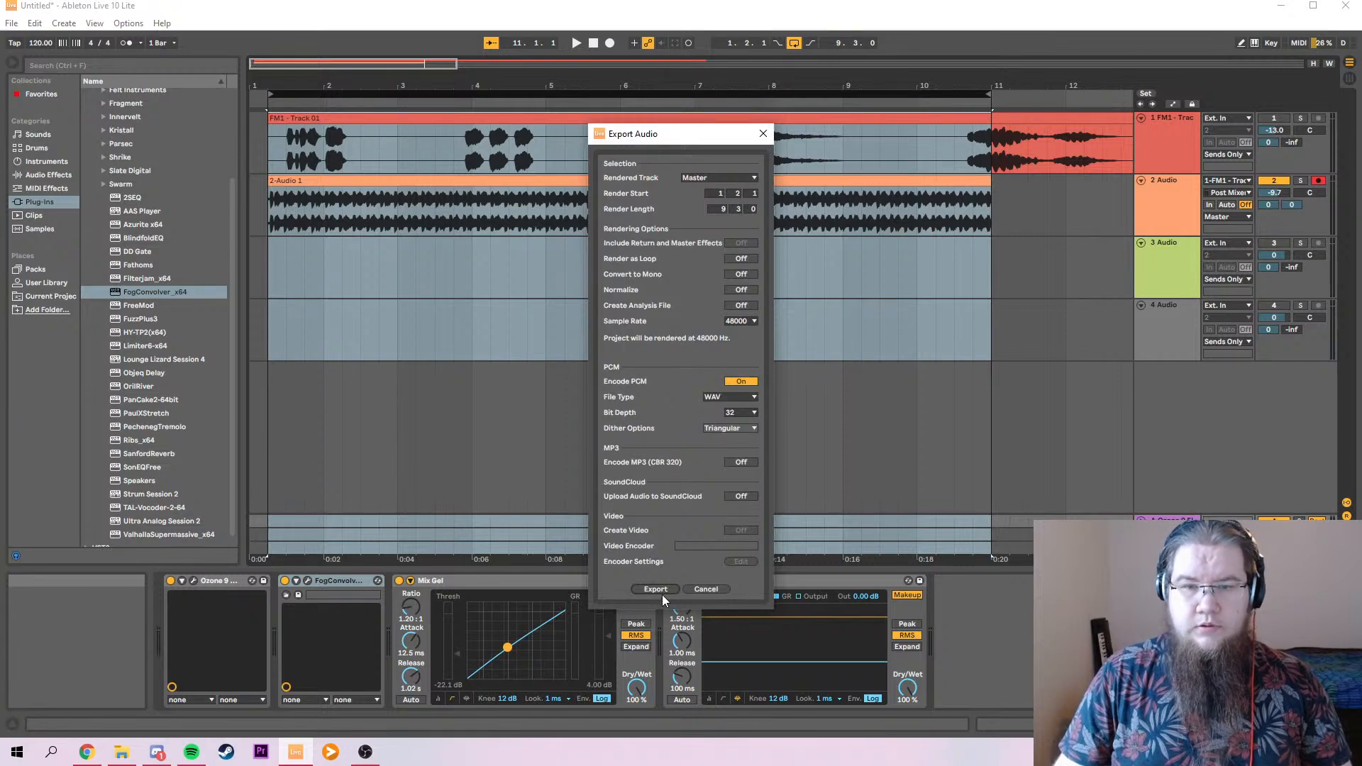
pyautogui.click(655, 590)
# Create a folder named Samplepack inside the desktop's Stream samples folder.
pyautogui.scroll(-10, 882, 386)
pyautogui.scroll(10, 858, 342)
pyautogui.scroll(-5, 860, 340)
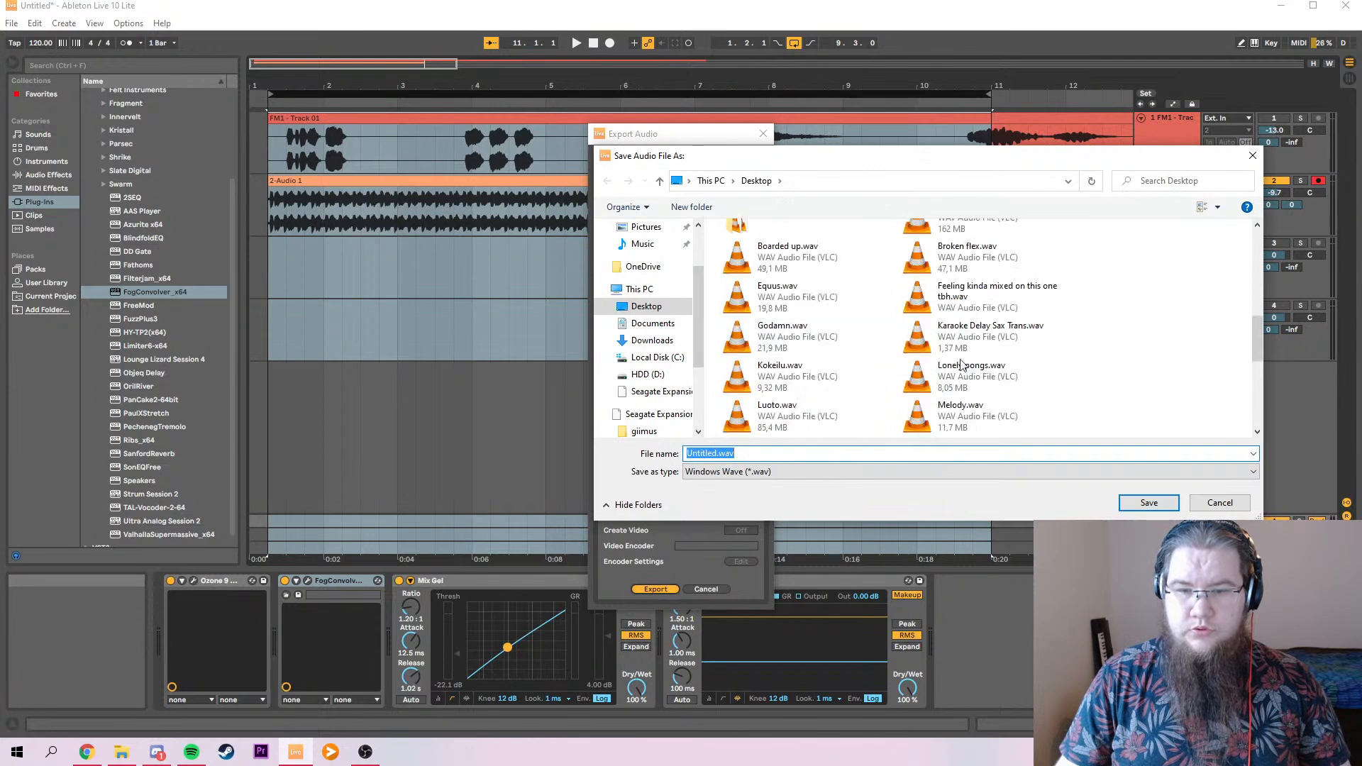
pyautogui.scroll(3, 863, 334)
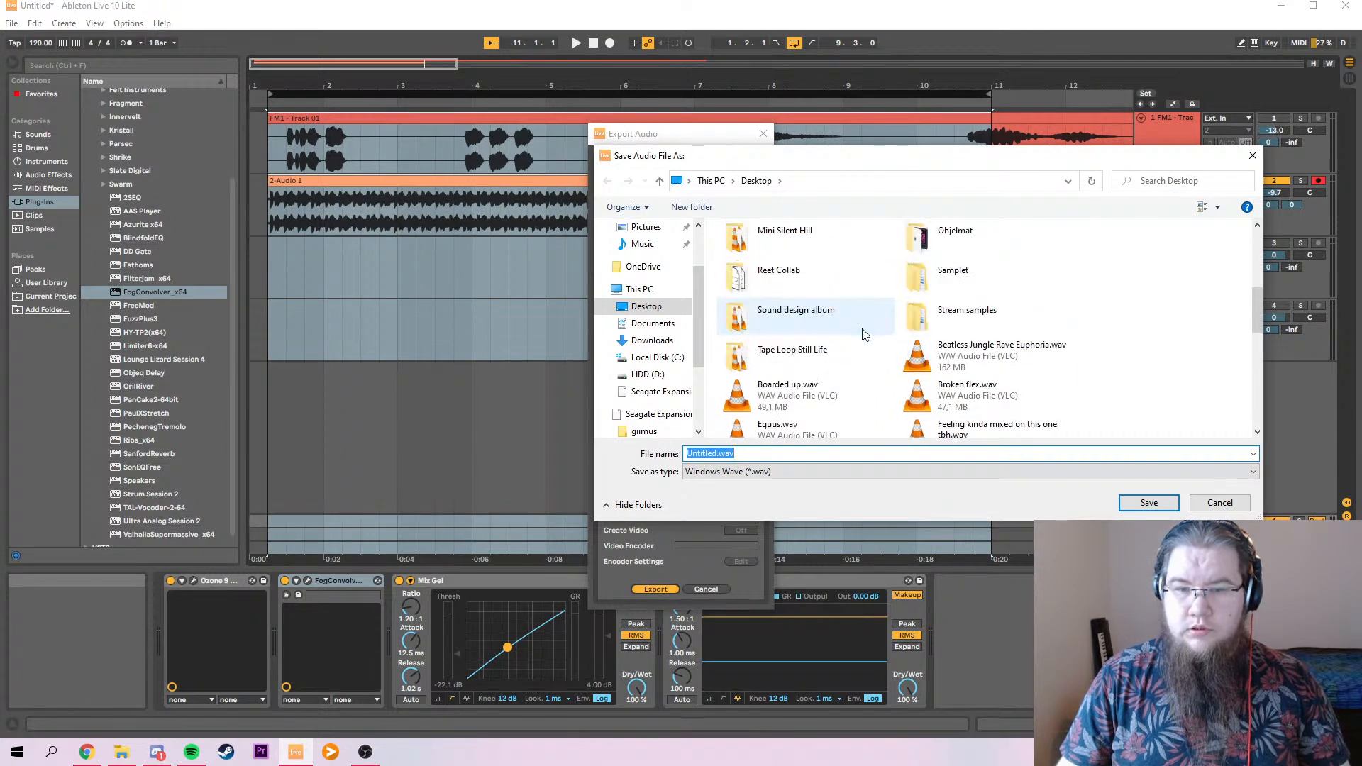
pyautogui.doubleClick(922, 316)
pyautogui.rightClick(738, 322)
pyautogui.moveTo(785, 465)
pyautogui.click(923, 464)
pyautogui.write('Samplepack')
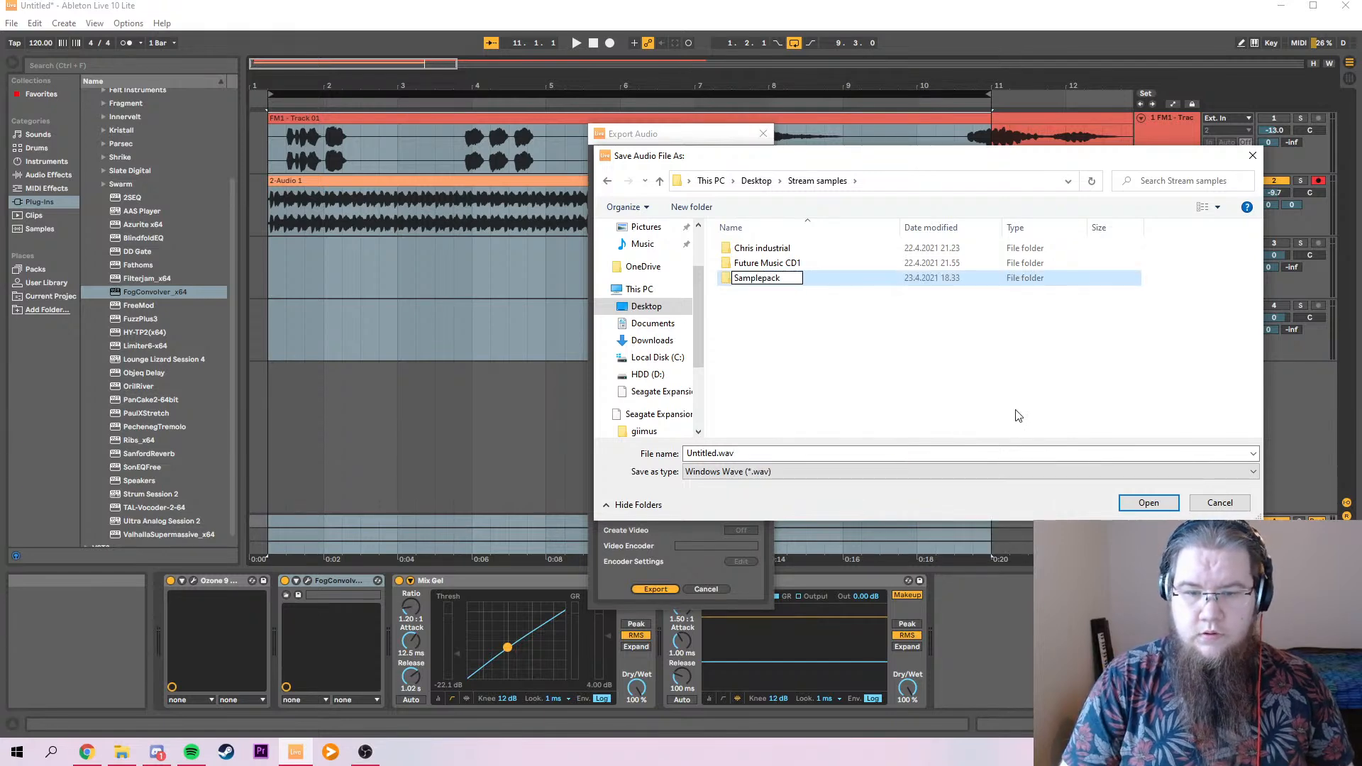
pyautogui.press('Return')
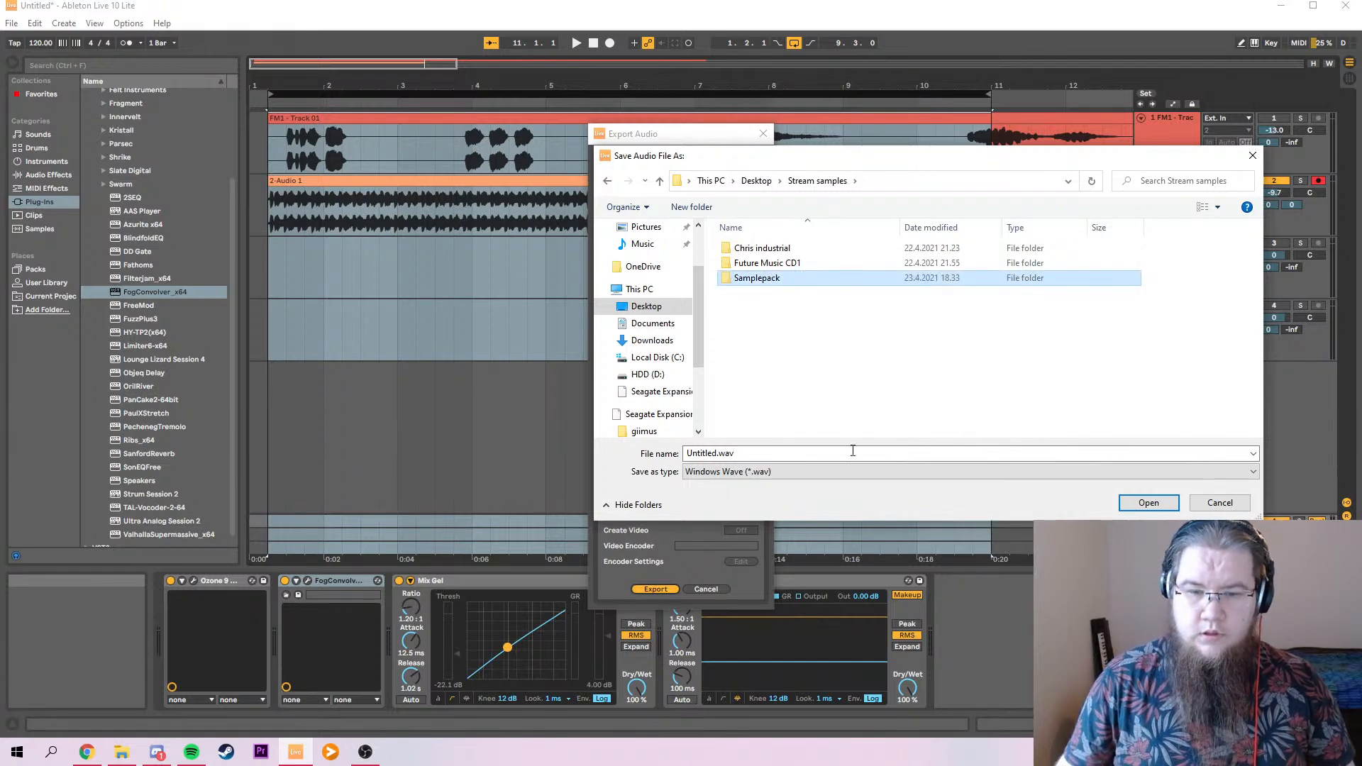
# Name the exported audio file "Chase voice drone" and save it in Stream samples.
pyautogui.click(697, 454)
pyautogui.write('Chase')
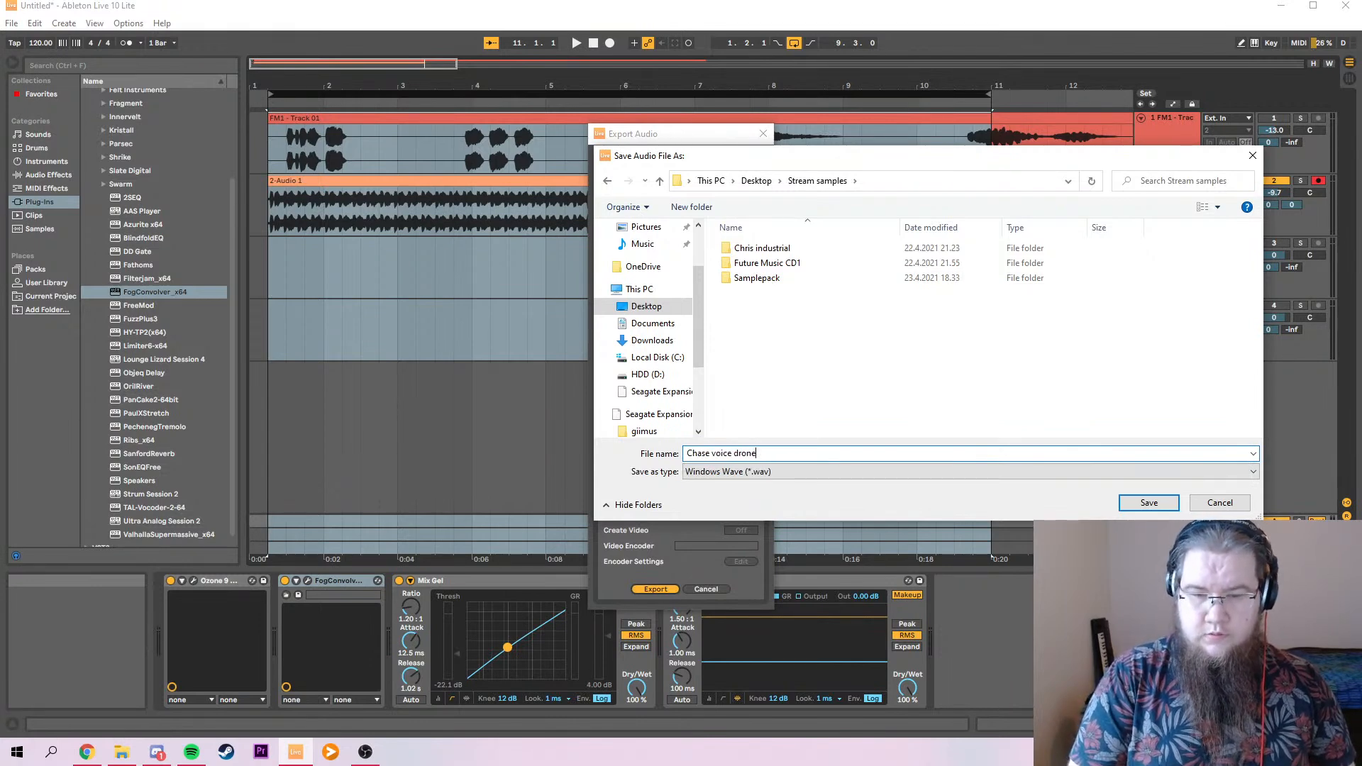
pyautogui.write(' voice drone')
pyautogui.press('Return')
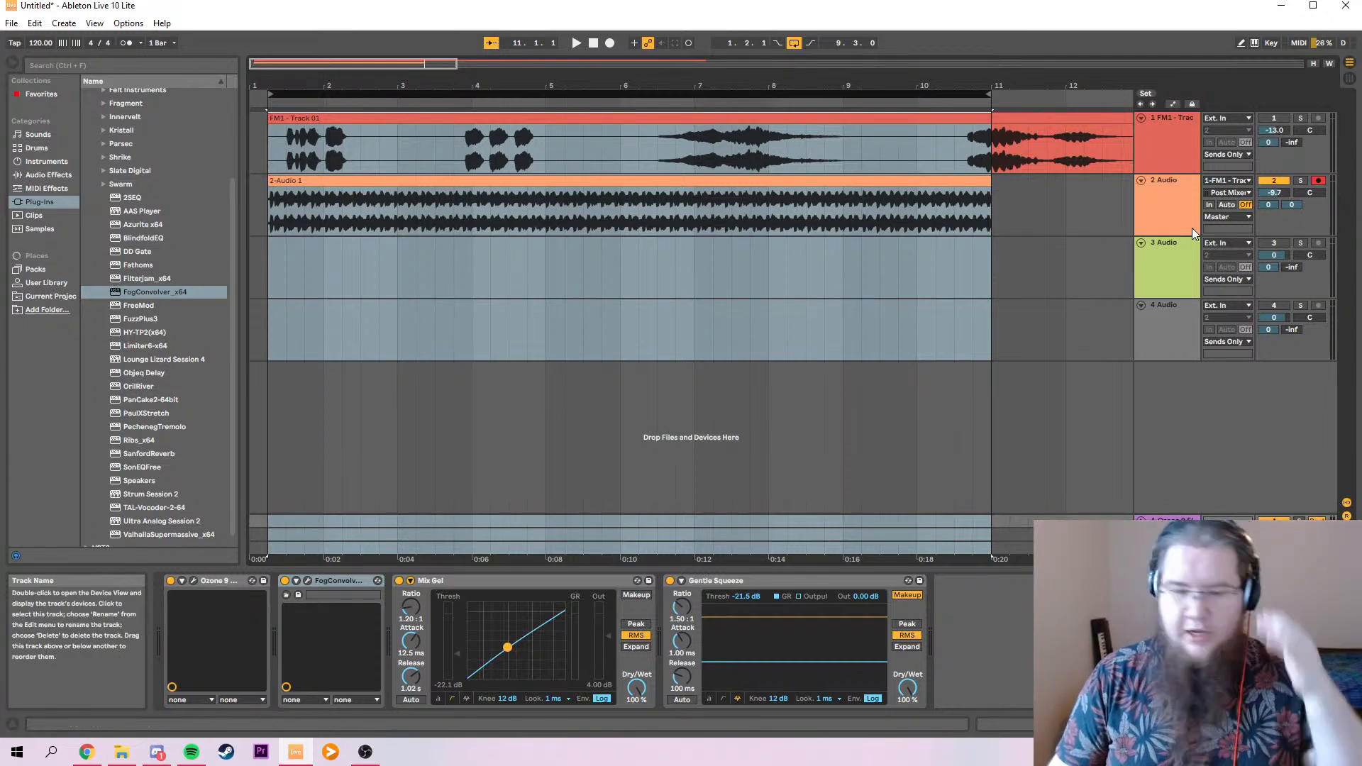
# Delete Things Texture and DD Gate from return B, keeping Mix Gel and Gentle Squeeze.
pyautogui.click(1349, 78)
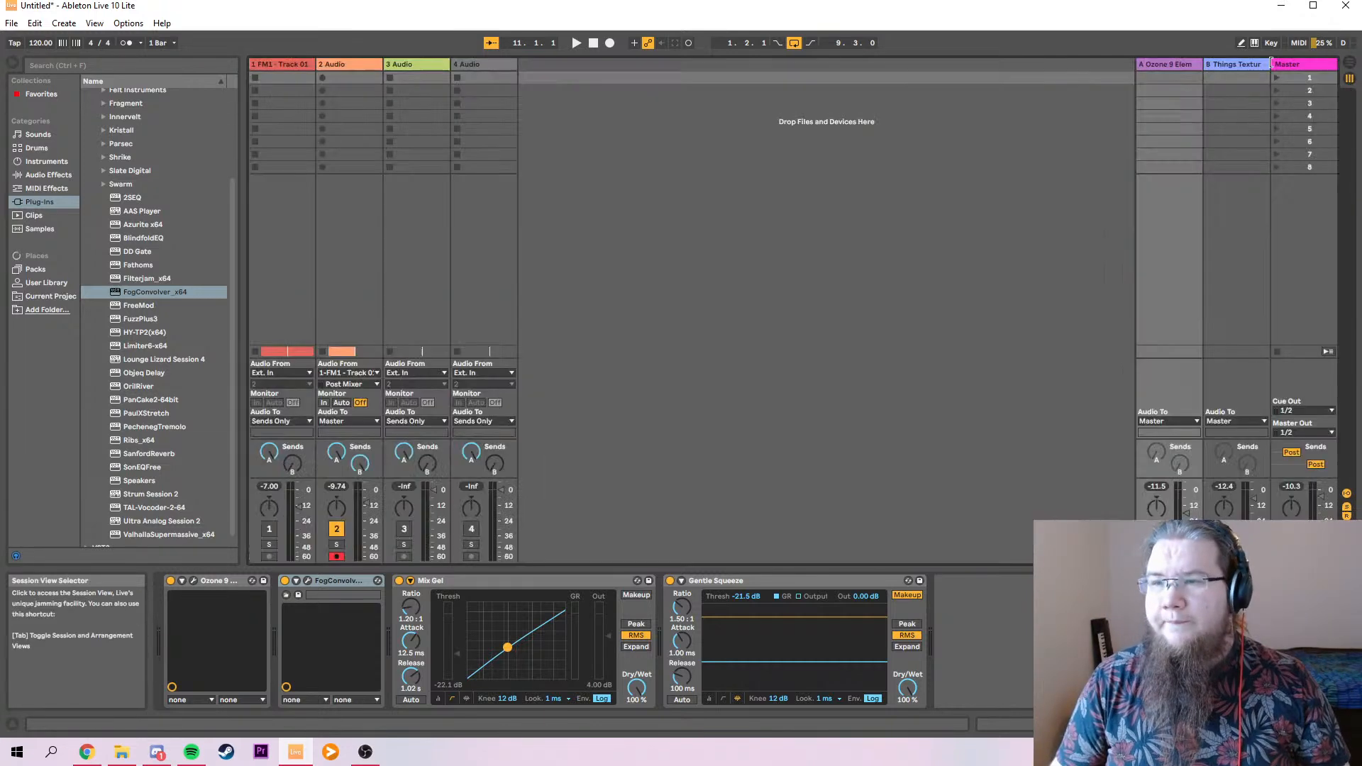
pyautogui.click(340, 584)
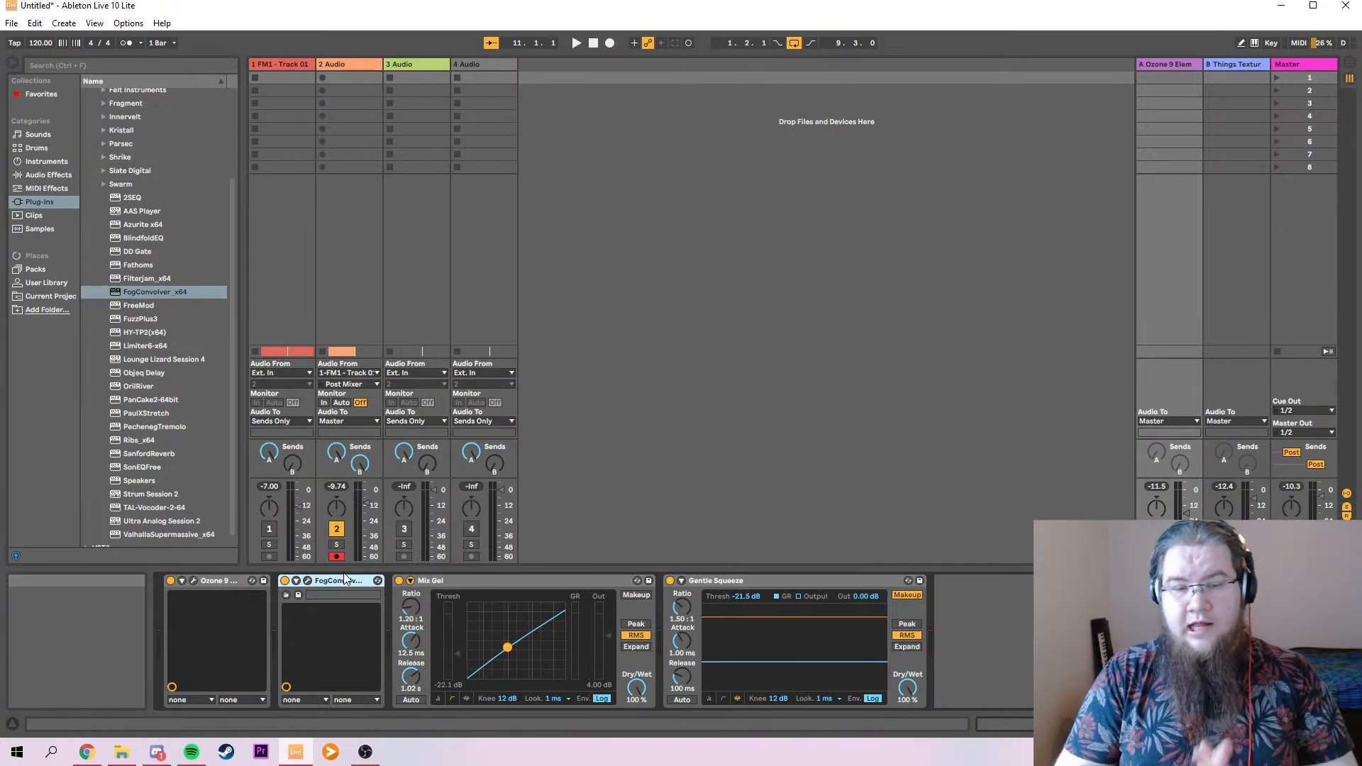
pyautogui.click(1237, 62)
pyautogui.click(215, 582)
pyautogui.press('Delete')
pyautogui.press('Delete')
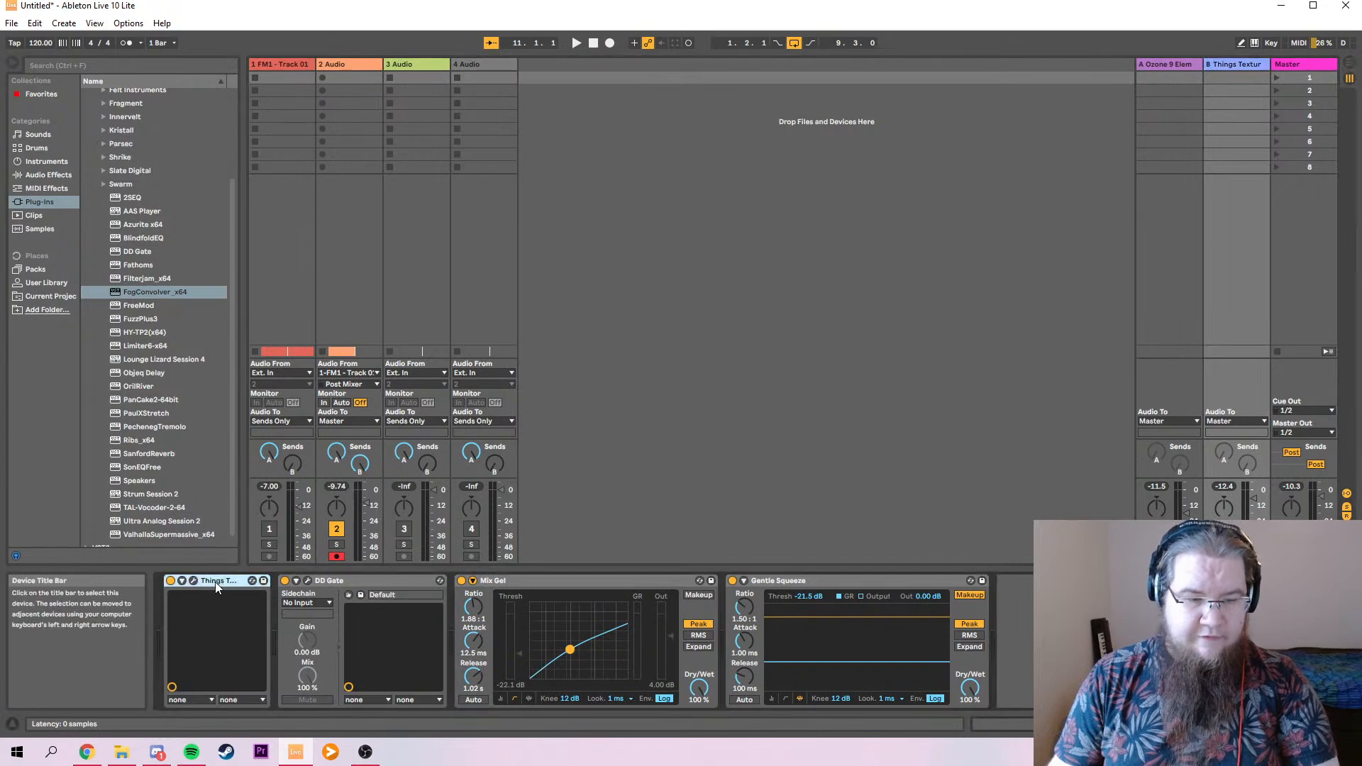
# Delete PechenegTremolo, Things Texture and MComb from 2 Audio, keeping Mix Gel and Gentle Squeeze.
pyautogui.click(347, 67)
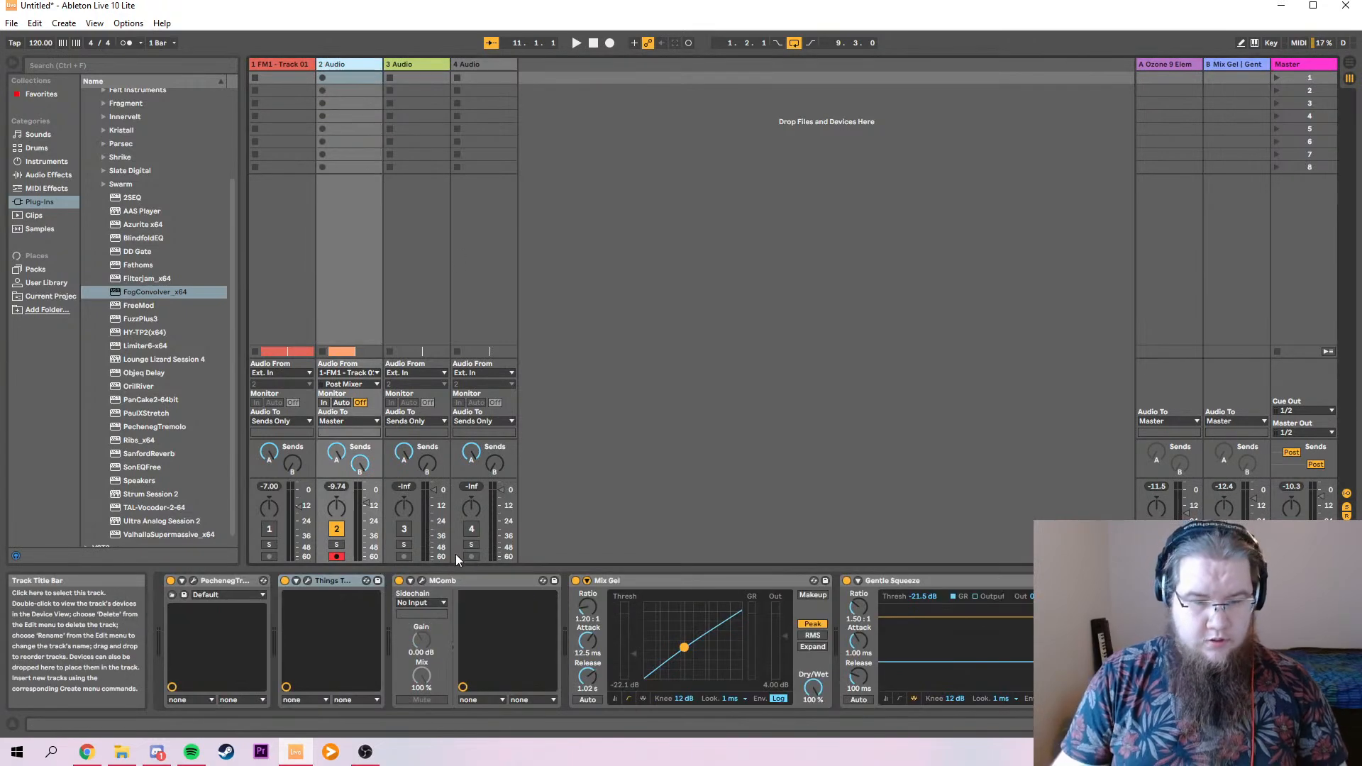
pyautogui.click(228, 579)
pyautogui.keyDown('shift'); pyautogui.click(319, 582); pyautogui.keyUp('shift')
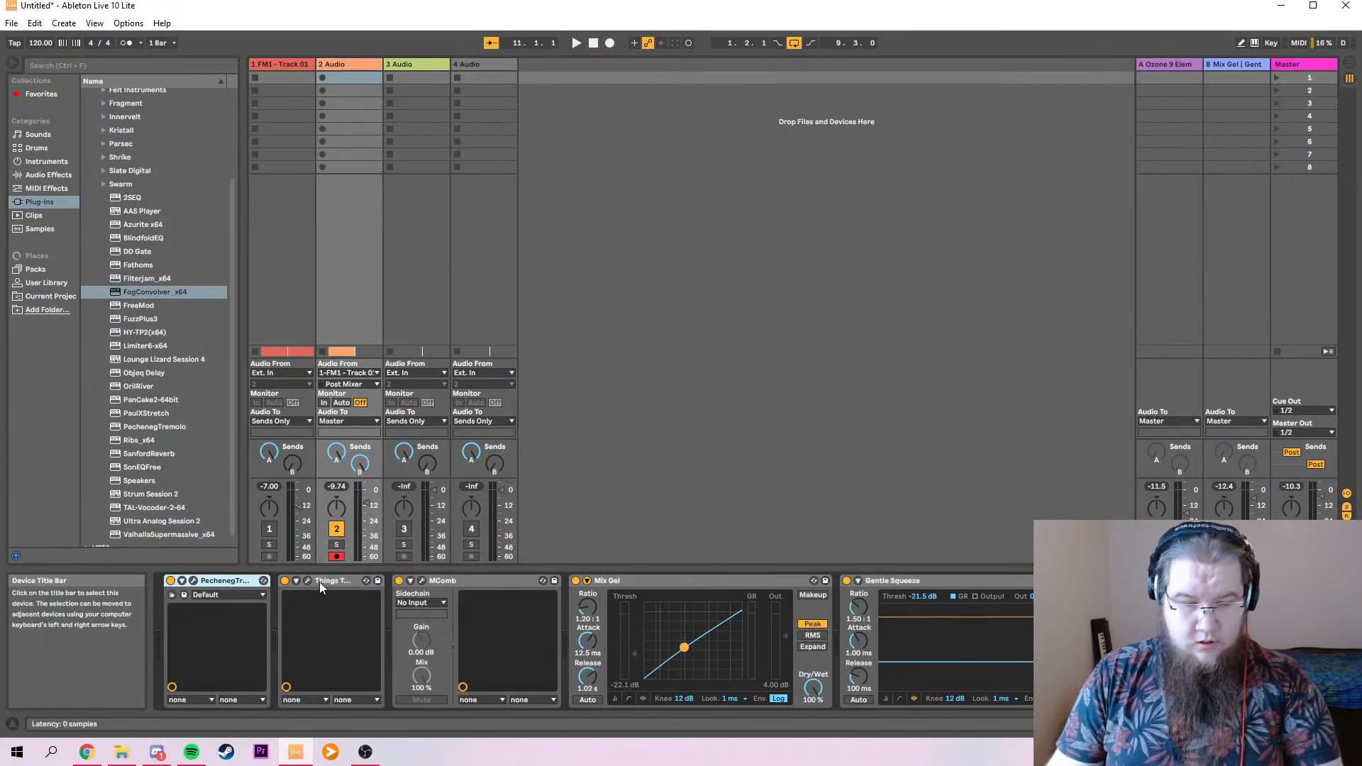
pyautogui.press('Delete')
pyautogui.press('Delete')
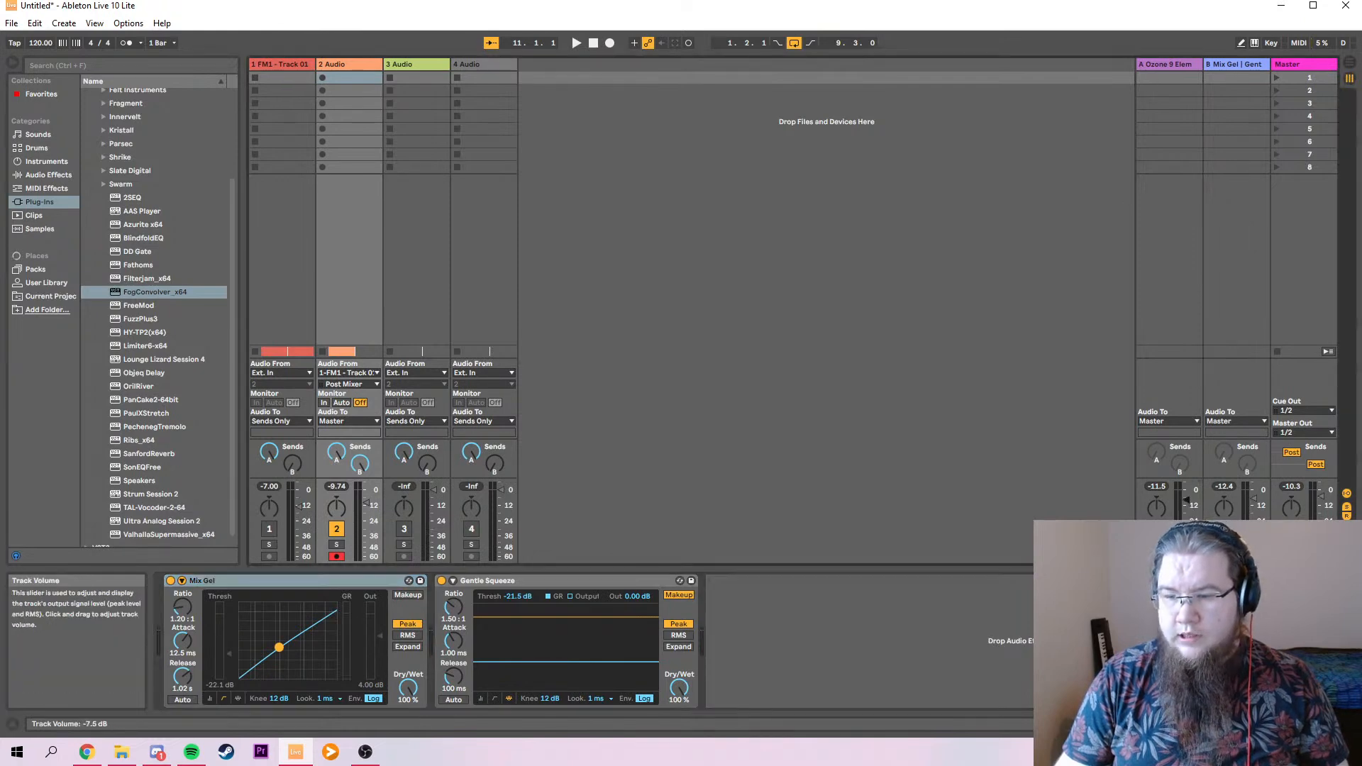
# Delete the recorded clip from 2 Audio in the arrangement and trim the FM1 - Track 01 clip's start to 3.4.1.
pyautogui.click(1349, 62)
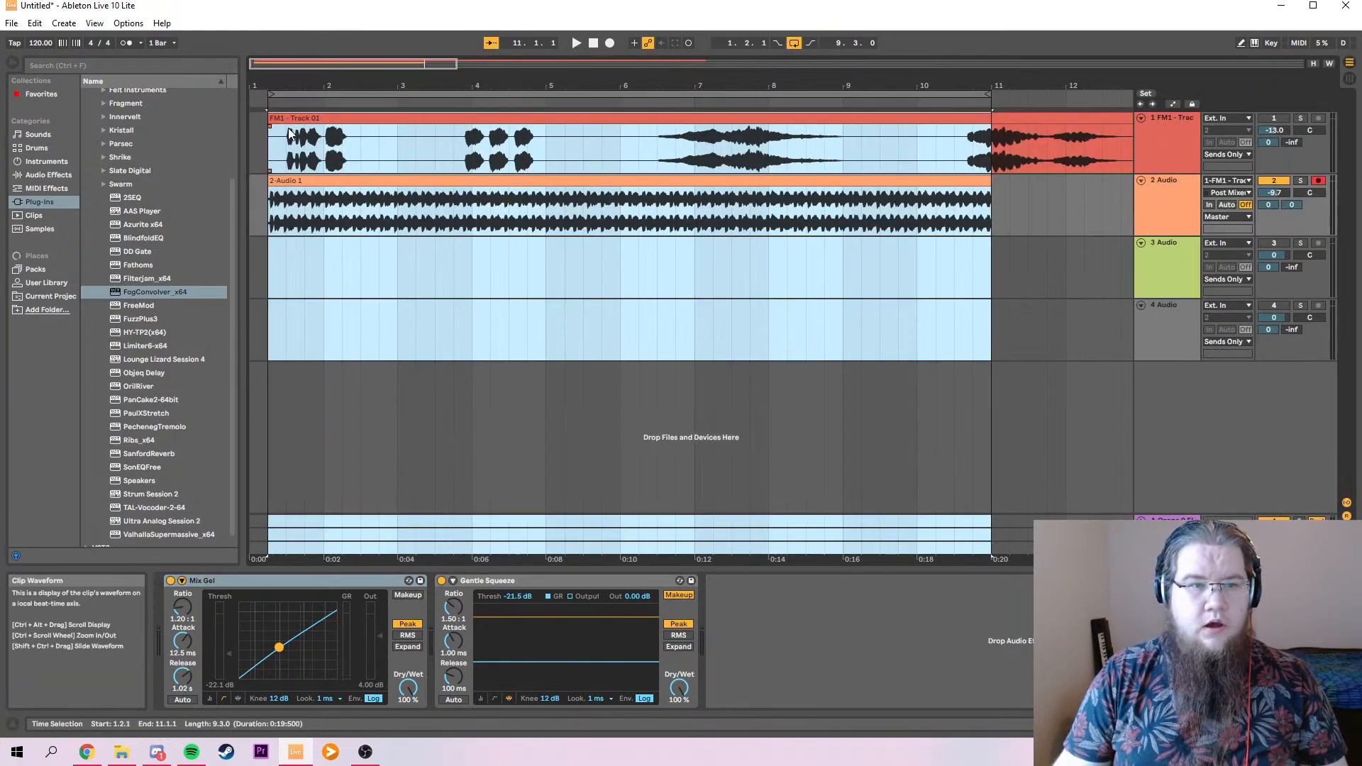
pyautogui.moveTo(271, 119)
pyautogui.mouseDown()
pyautogui.moveTo(433, 124)
pyautogui.moveTo(270, 125)
pyautogui.mouseUp()
pyautogui.click(416, 330)
pyautogui.click(408, 182)
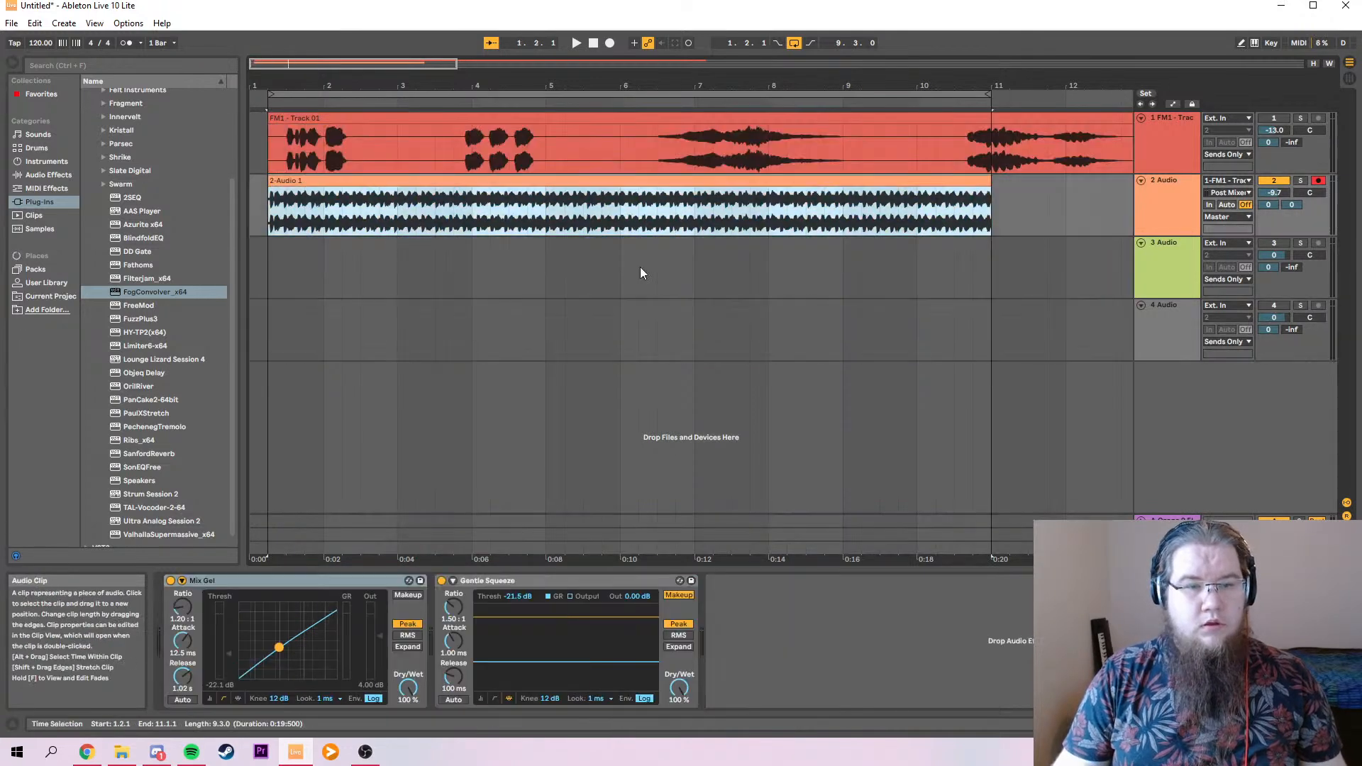
pyautogui.press('Delete')
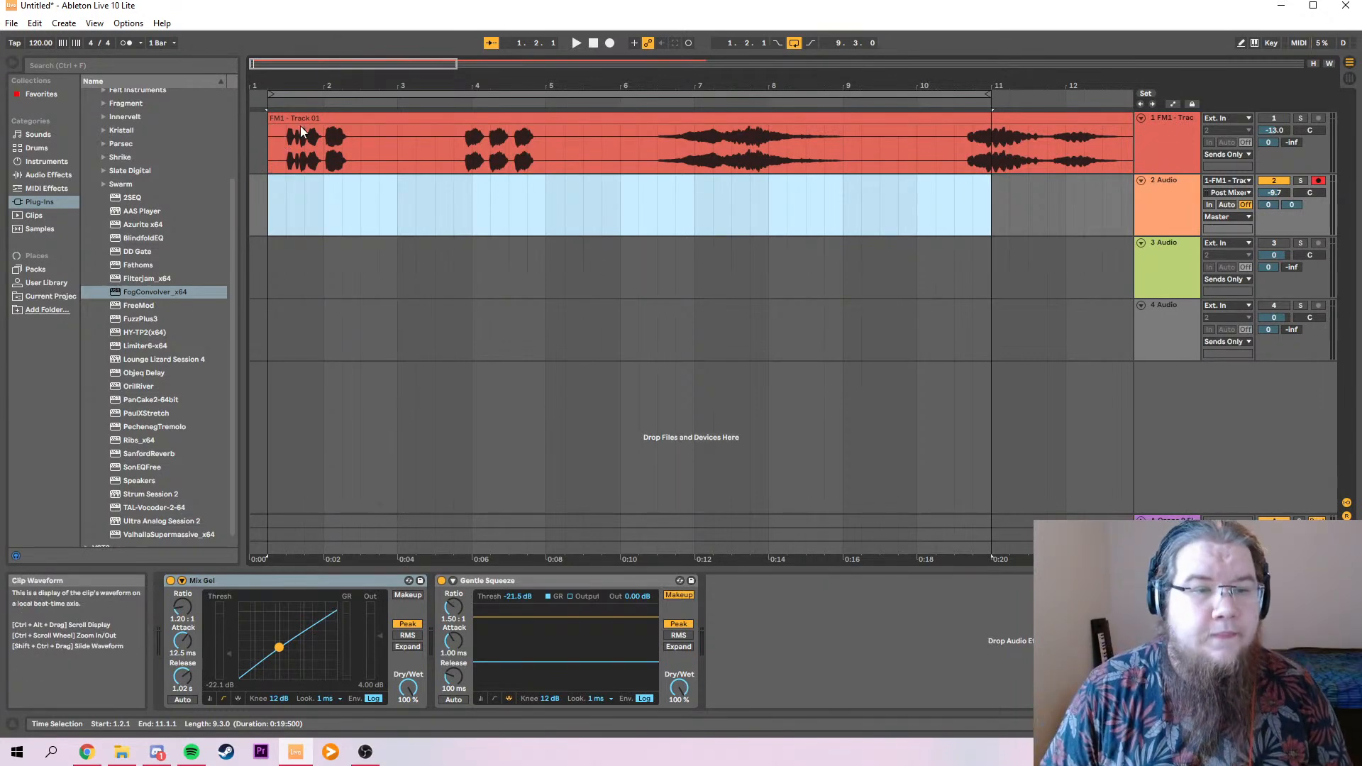
pyautogui.moveTo(277, 139); pyautogui.dragTo(463, 139)
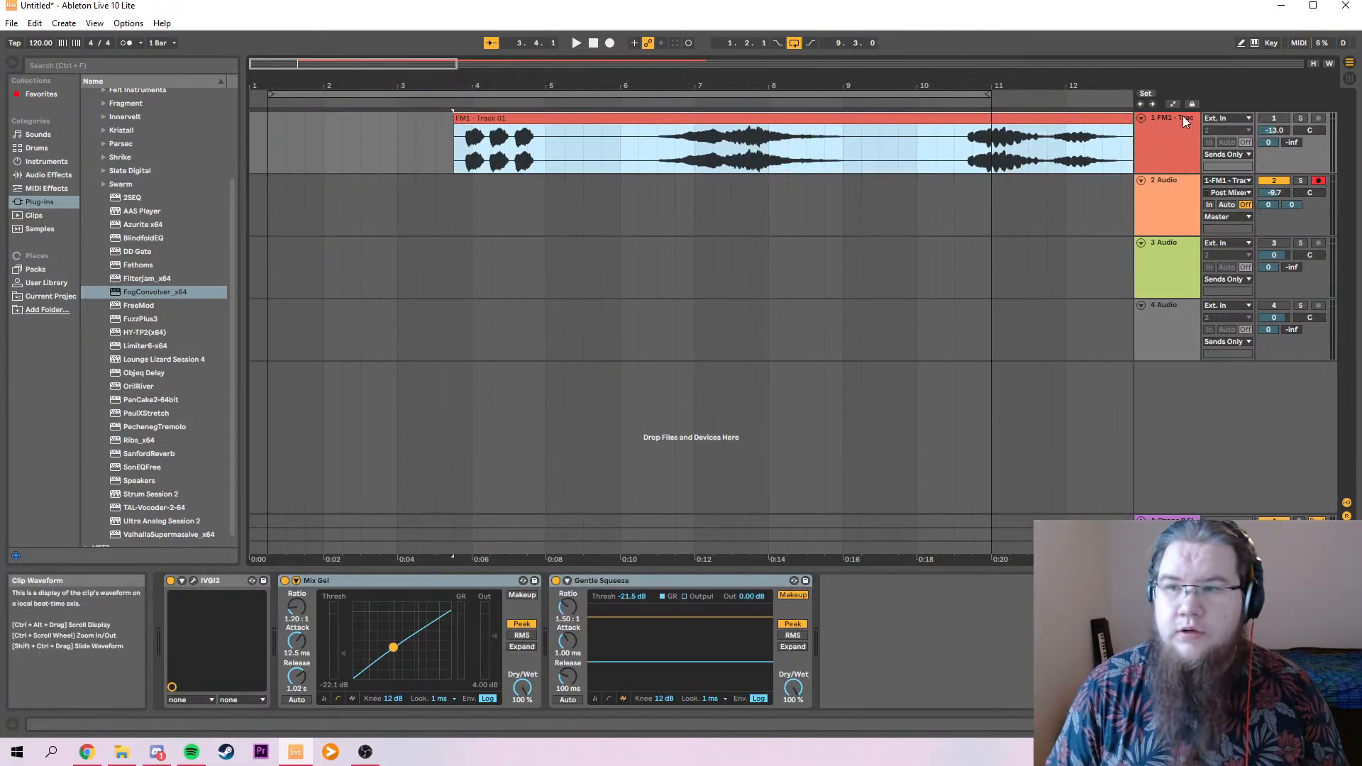
# Switch the FM1 - Track 01 track back on and play its clip from 3.4.1.
pyautogui.click(1248, 118)
pyautogui.click(1250, 126)
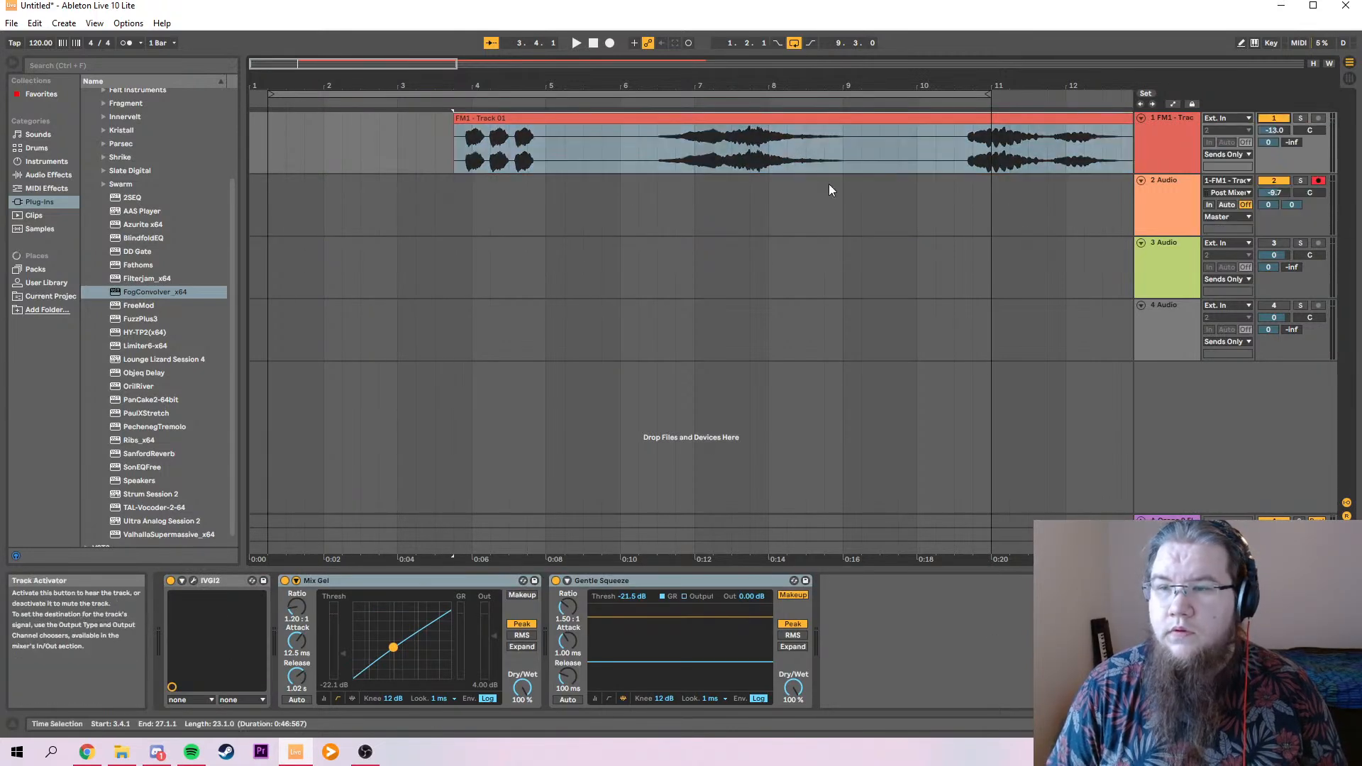
pyautogui.click(466, 158)
pyautogui.press('space')
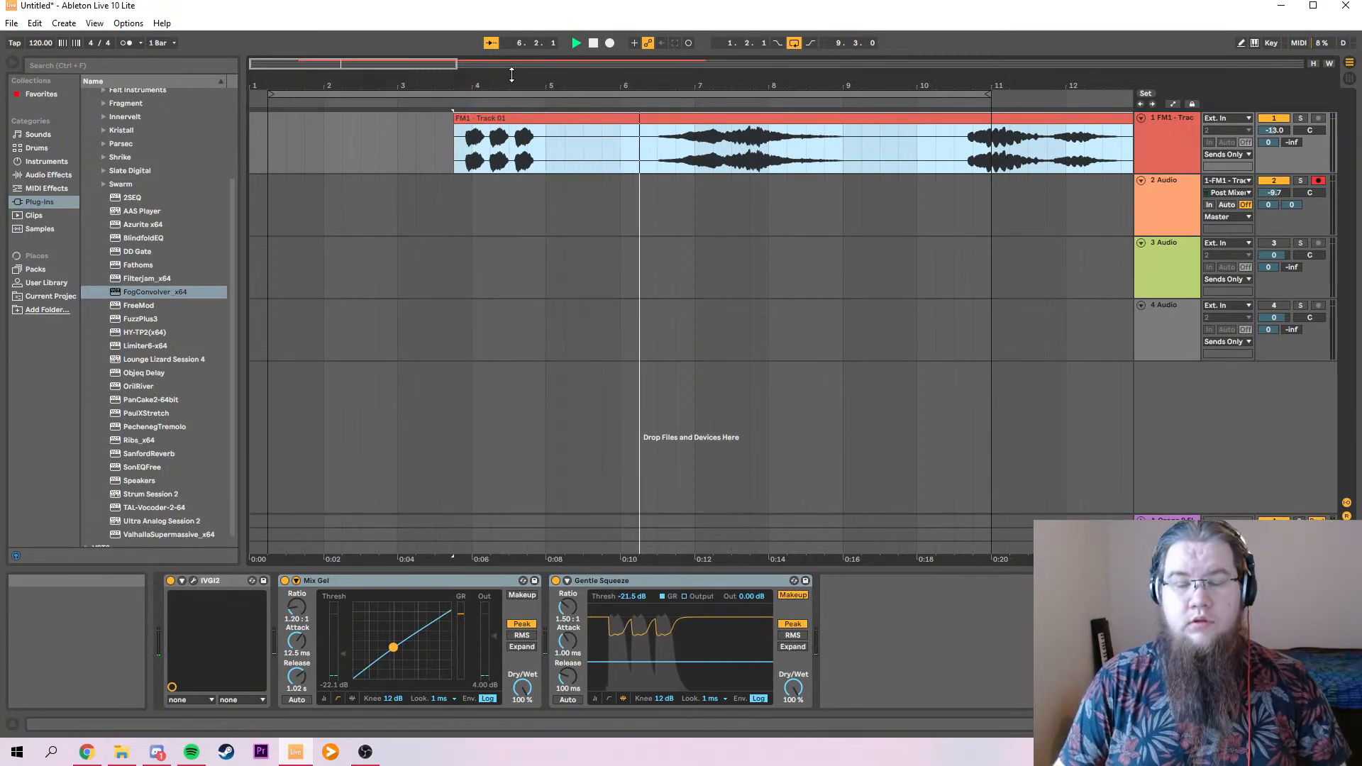
pyautogui.moveTo(518, 84); pyautogui.dragTo(516, 85)
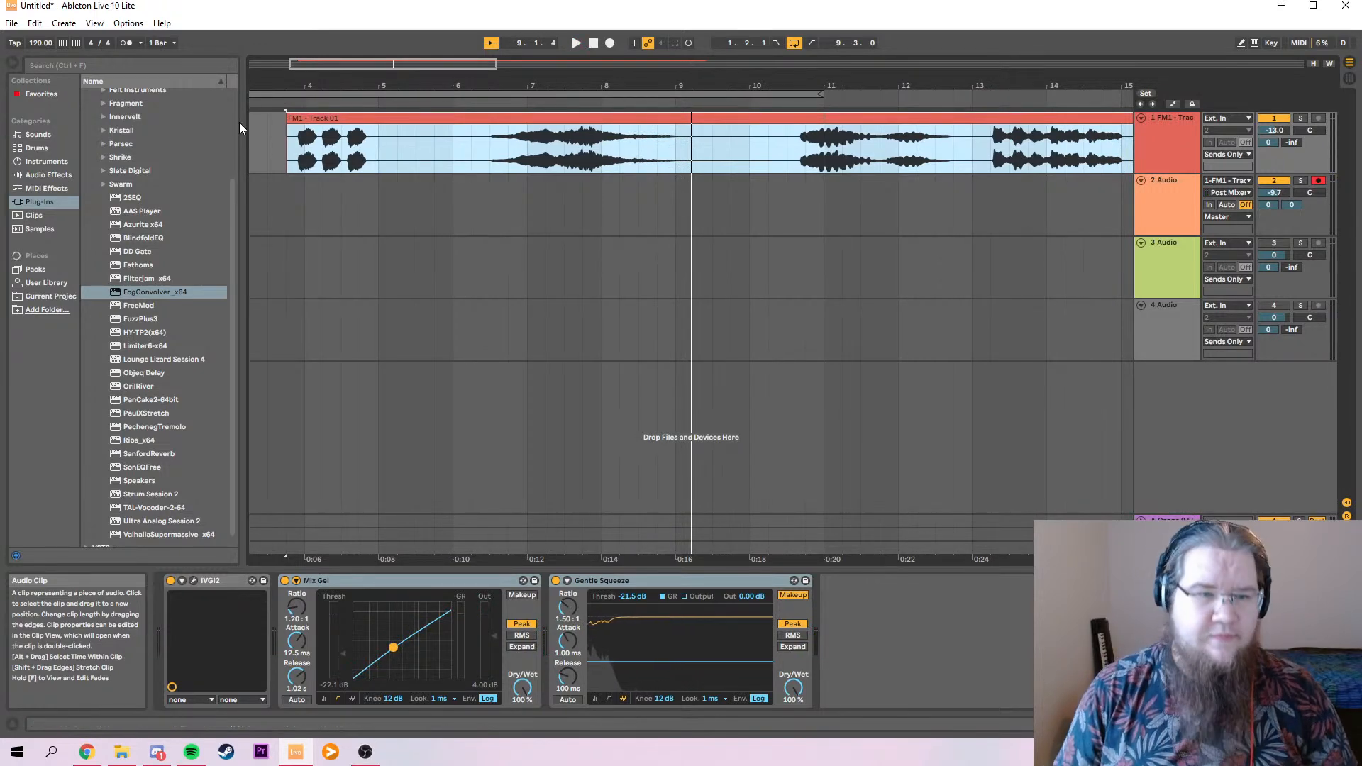
# Trim the FM1 - Track 01 clip's start to 8.2.1, then split it at 9.3.1 and move the short piece earlier.
pyautogui.moveTo(286, 163); pyautogui.dragTo(614, 165)
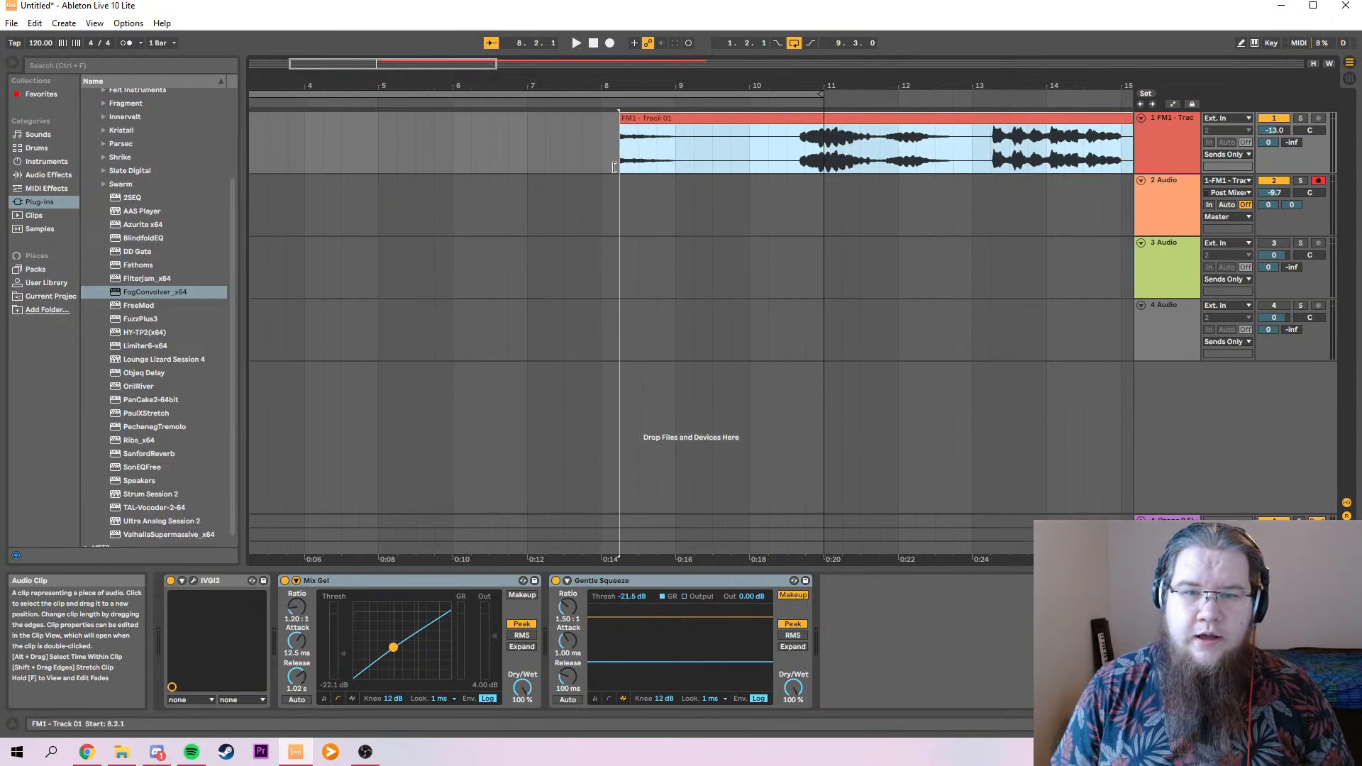
pyautogui.click(714, 141)
pyautogui.hotkey('ctrl', 'e')
pyautogui.moveTo(622, 118); pyautogui.dragTo(473, 132)
# Set the short FM1 - Track 01 clip's start to 5.4.1 and audition it.
pyautogui.click(449, 135)
pyautogui.press('space')
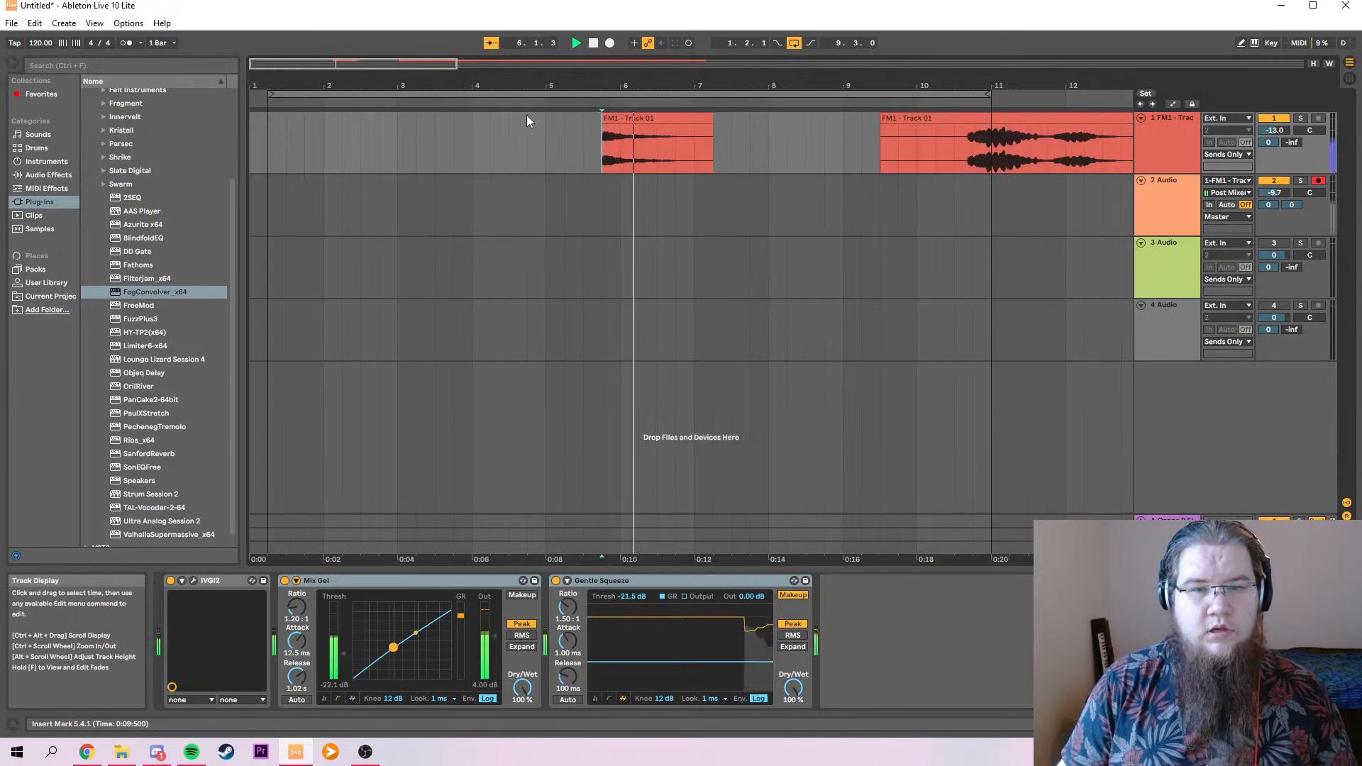
pyautogui.press('space')
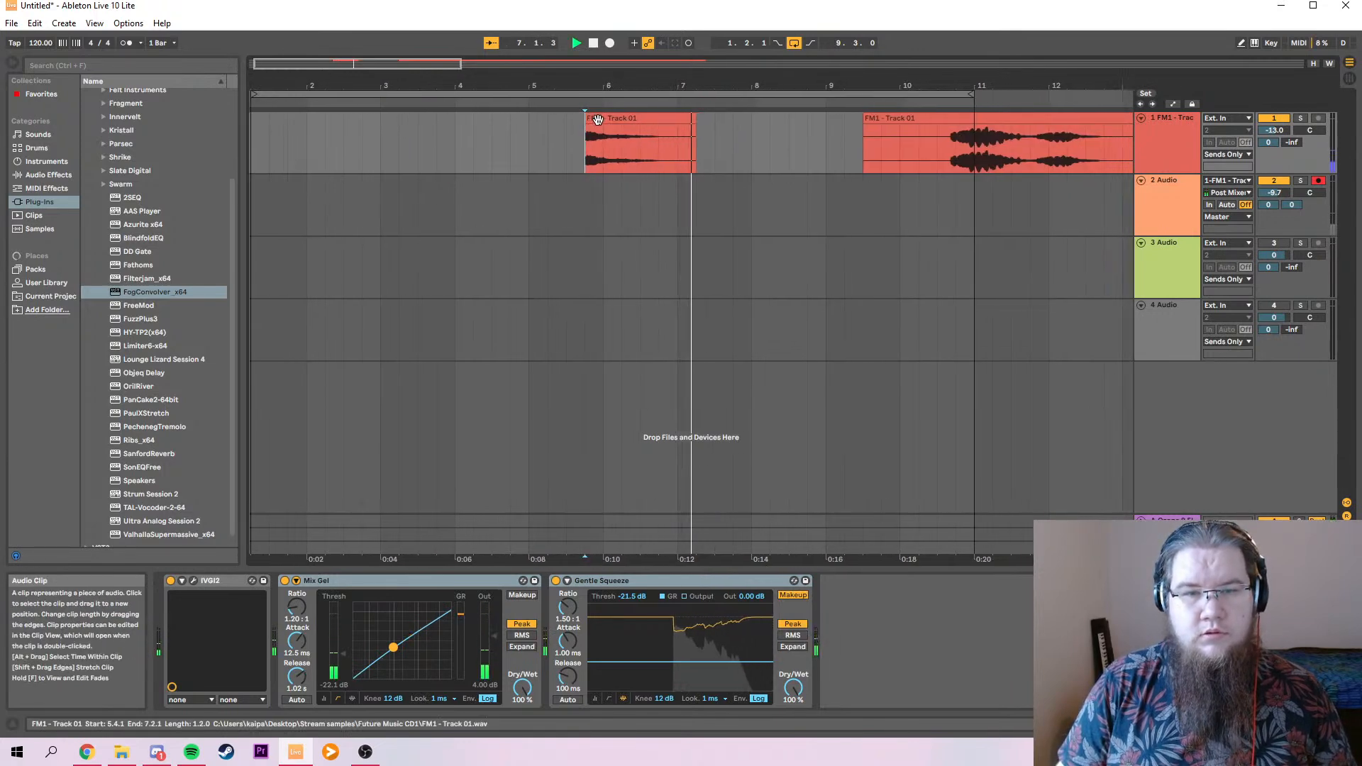
pyautogui.click(612, 121)
pyautogui.press('space')
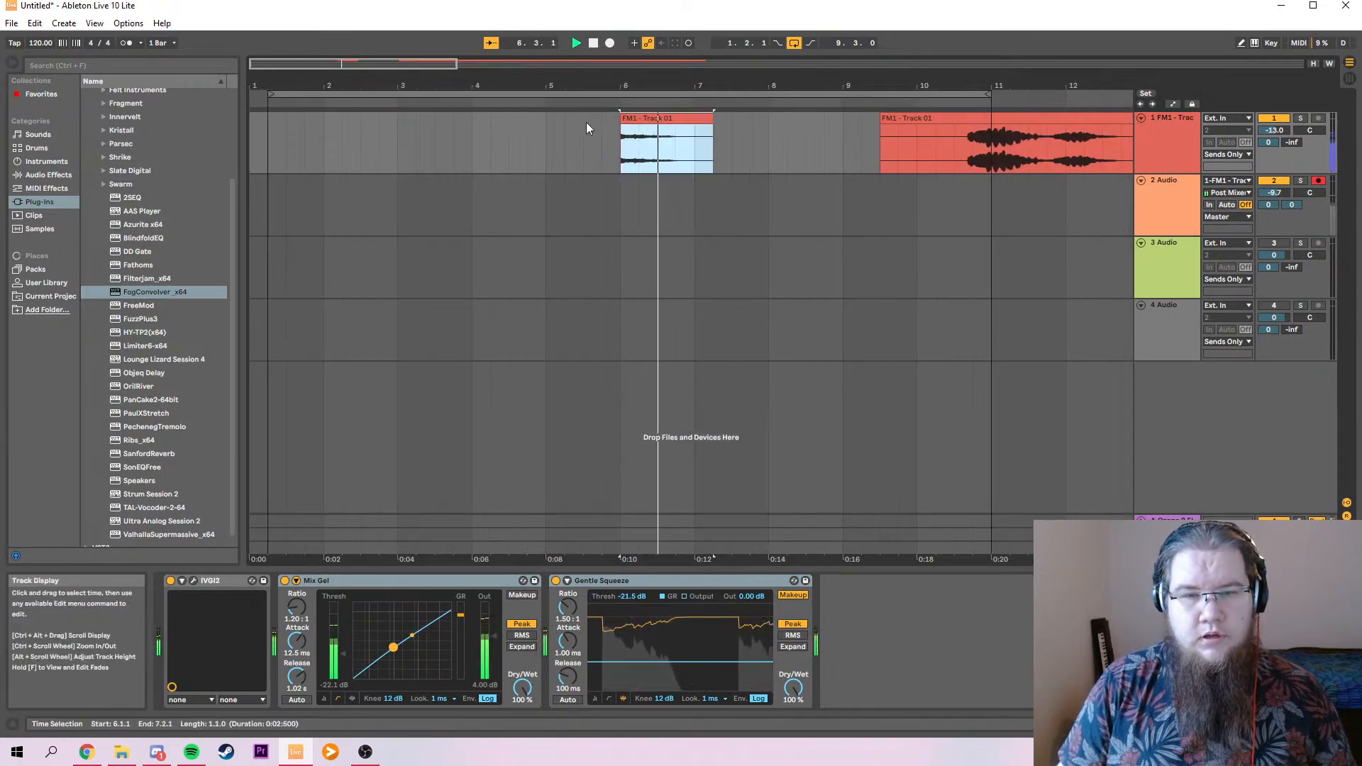
pyautogui.moveTo(621, 119); pyautogui.dragTo(602, 120)
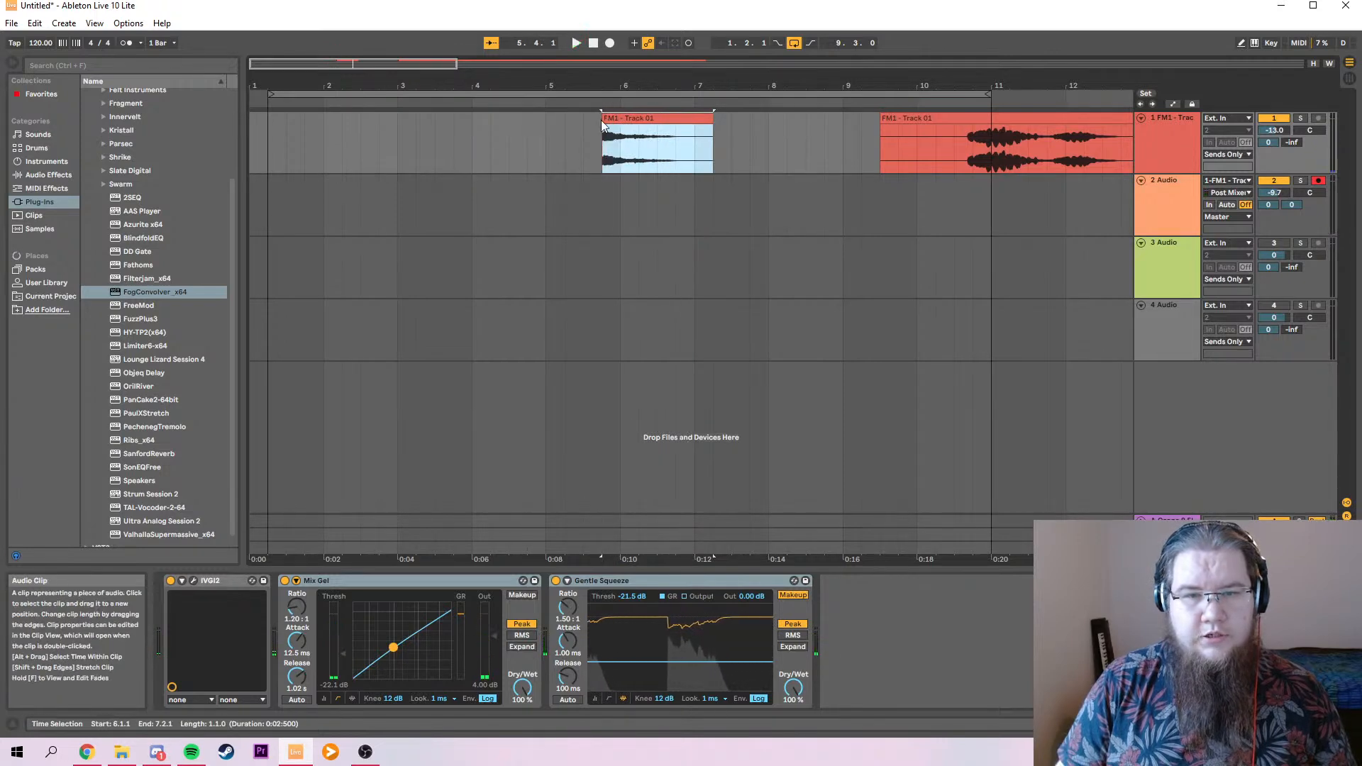
pyautogui.click(602, 136)
pyautogui.press('space')
pyautogui.press('space')
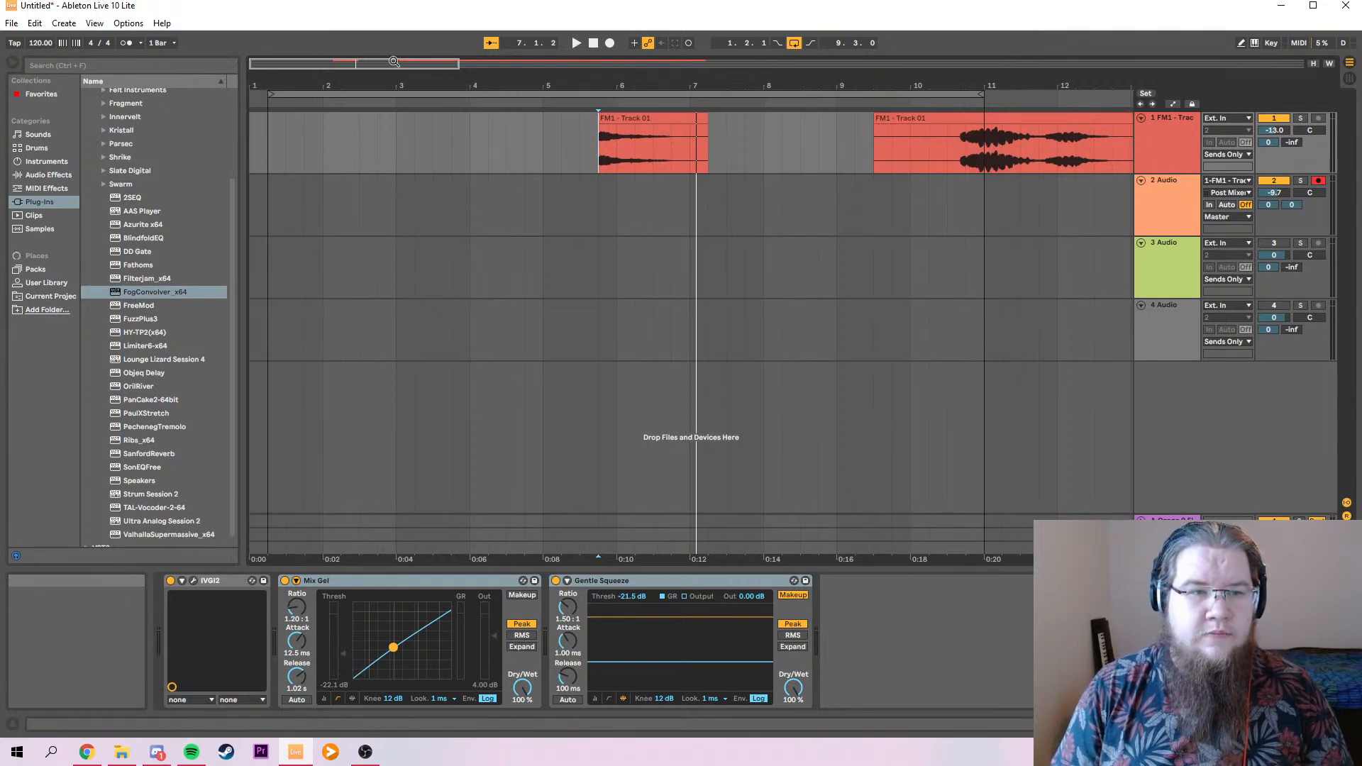
# Place the short clip at 1.1.1 with a loop of length 1.2.0 over it, and trim the long clip's start to 10.3.1.
pyautogui.click(241, 94)
pyautogui.moveTo(964, 93); pyautogui.dragTo(357, 94)
pyautogui.click(645, 143)
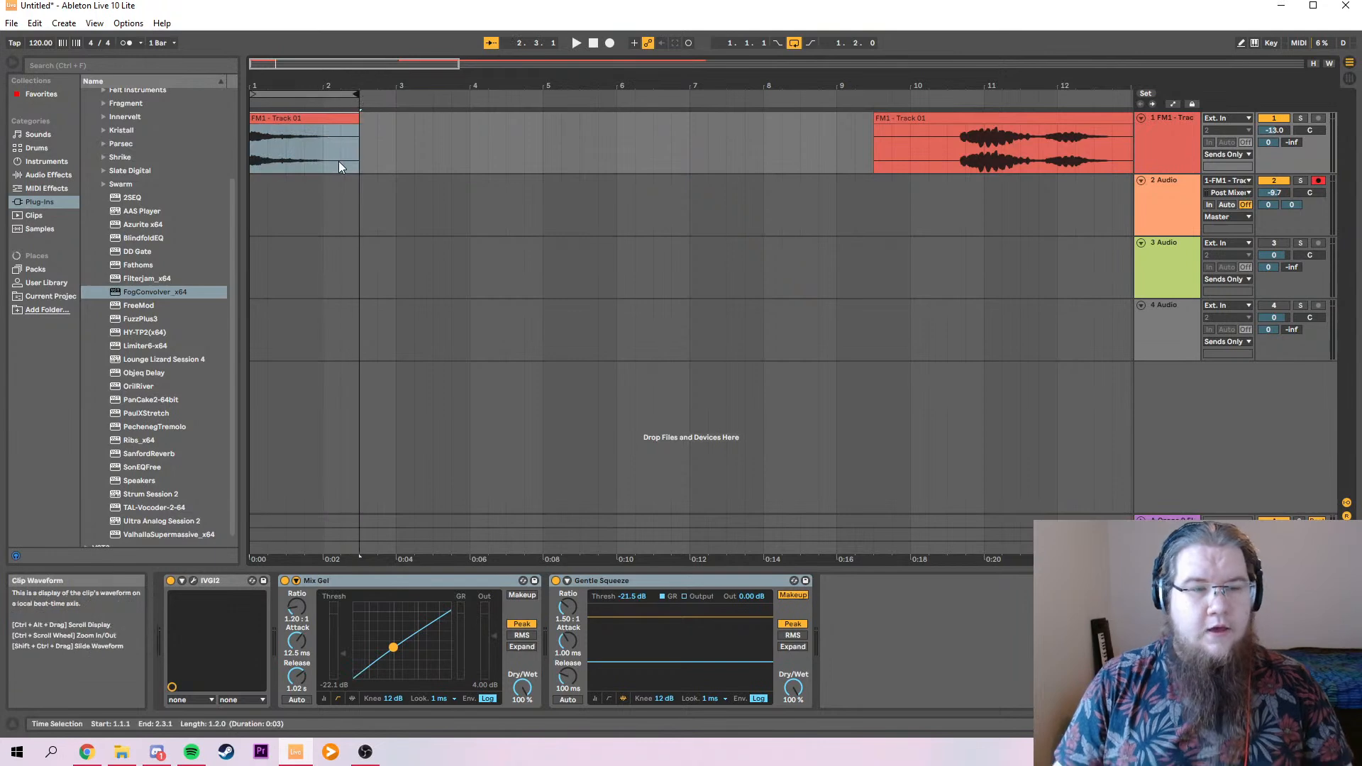
pyautogui.click(321, 199)
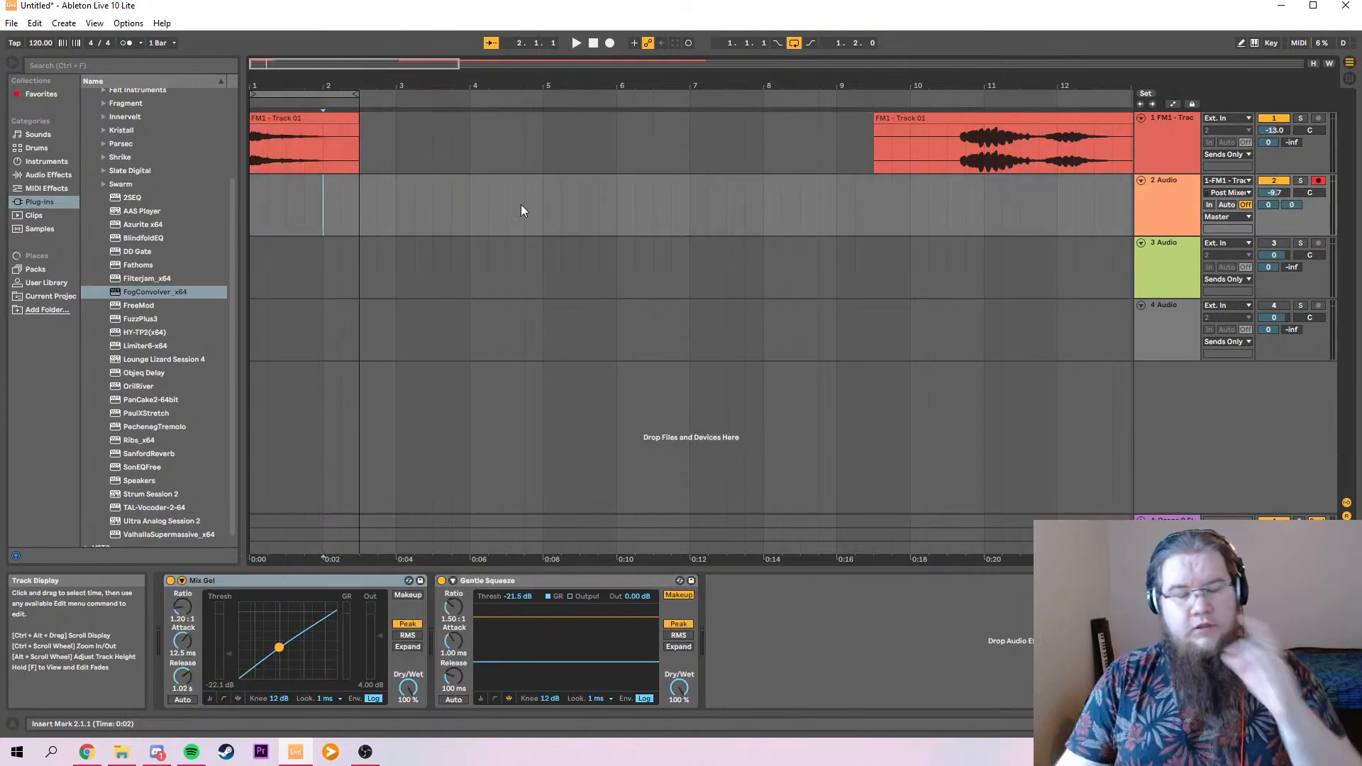
pyautogui.click(254, 146)
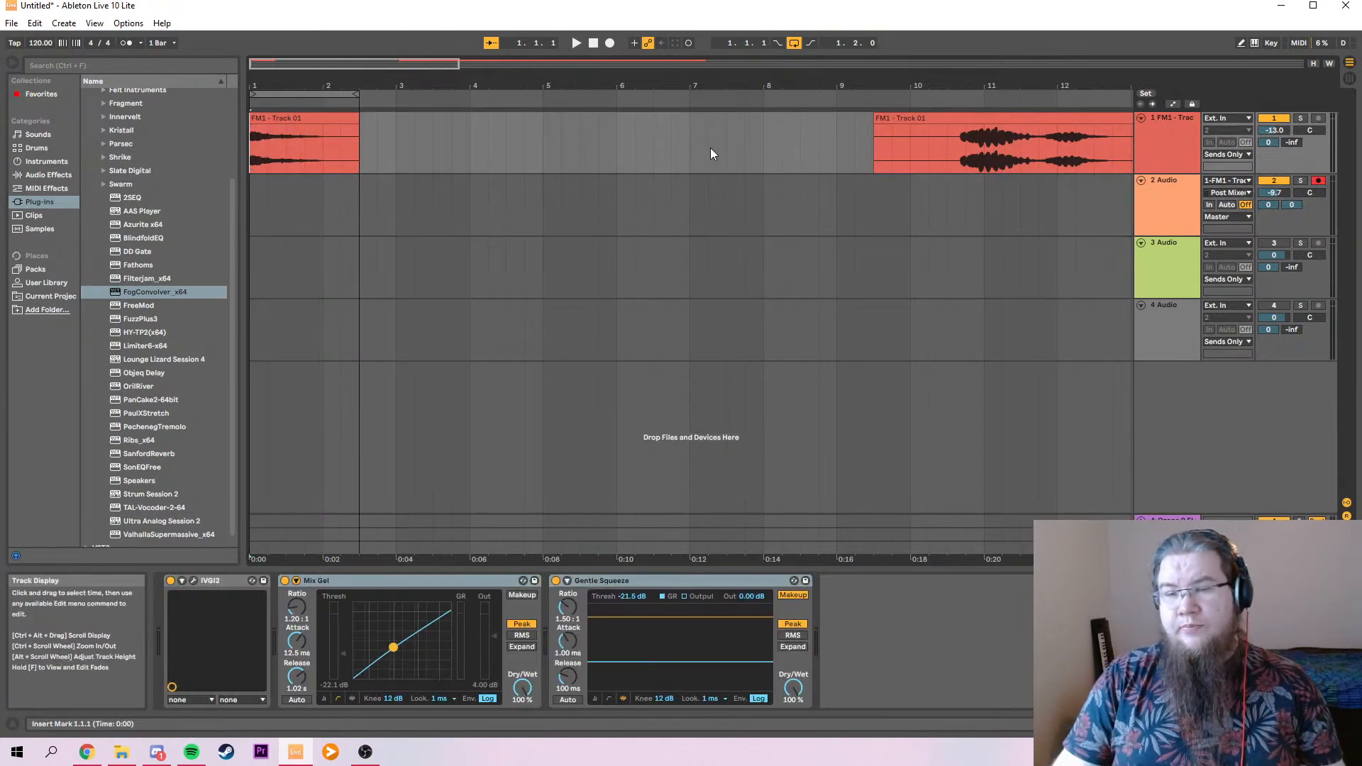
pyautogui.moveTo(875, 129); pyautogui.dragTo(952, 137)
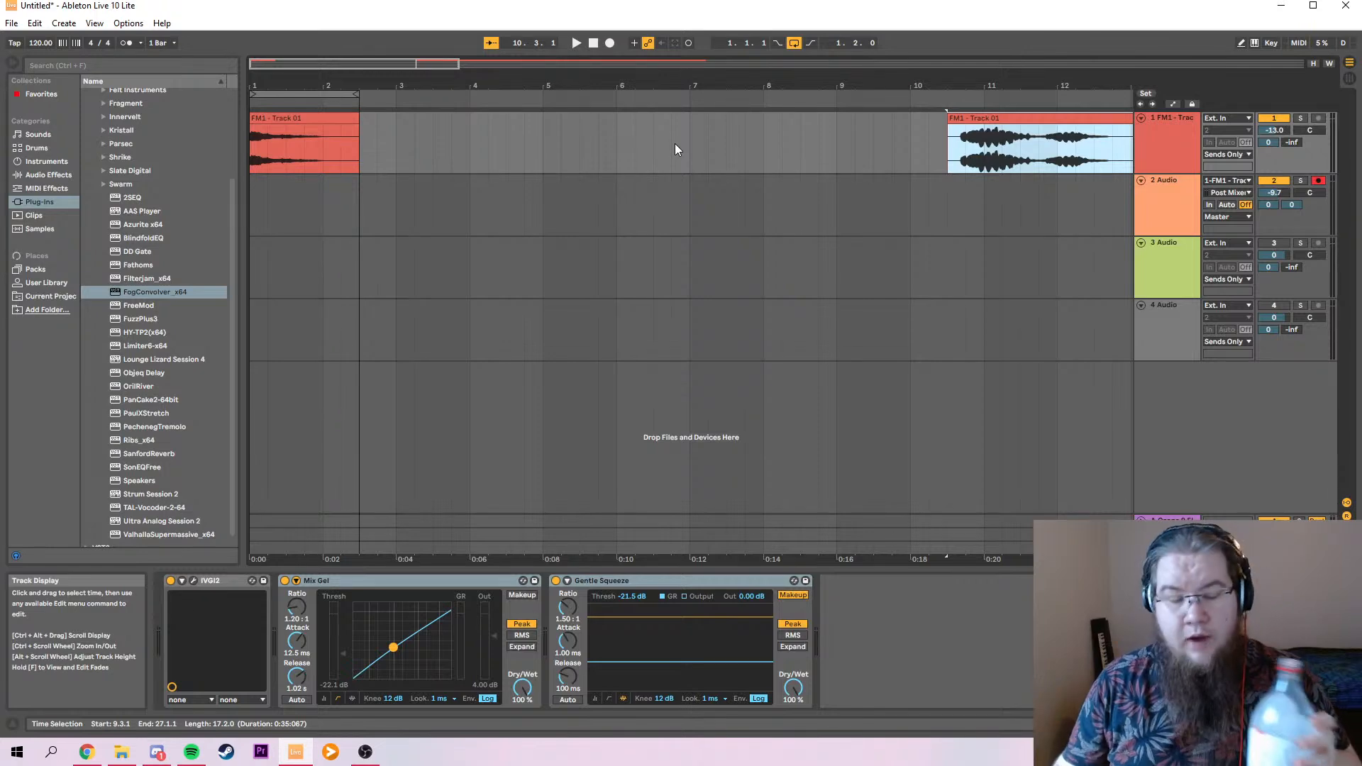
# Select the short FM1 clip, then collapse the VST plug-in folder and expand VST3.
pyautogui.click(291, 155)
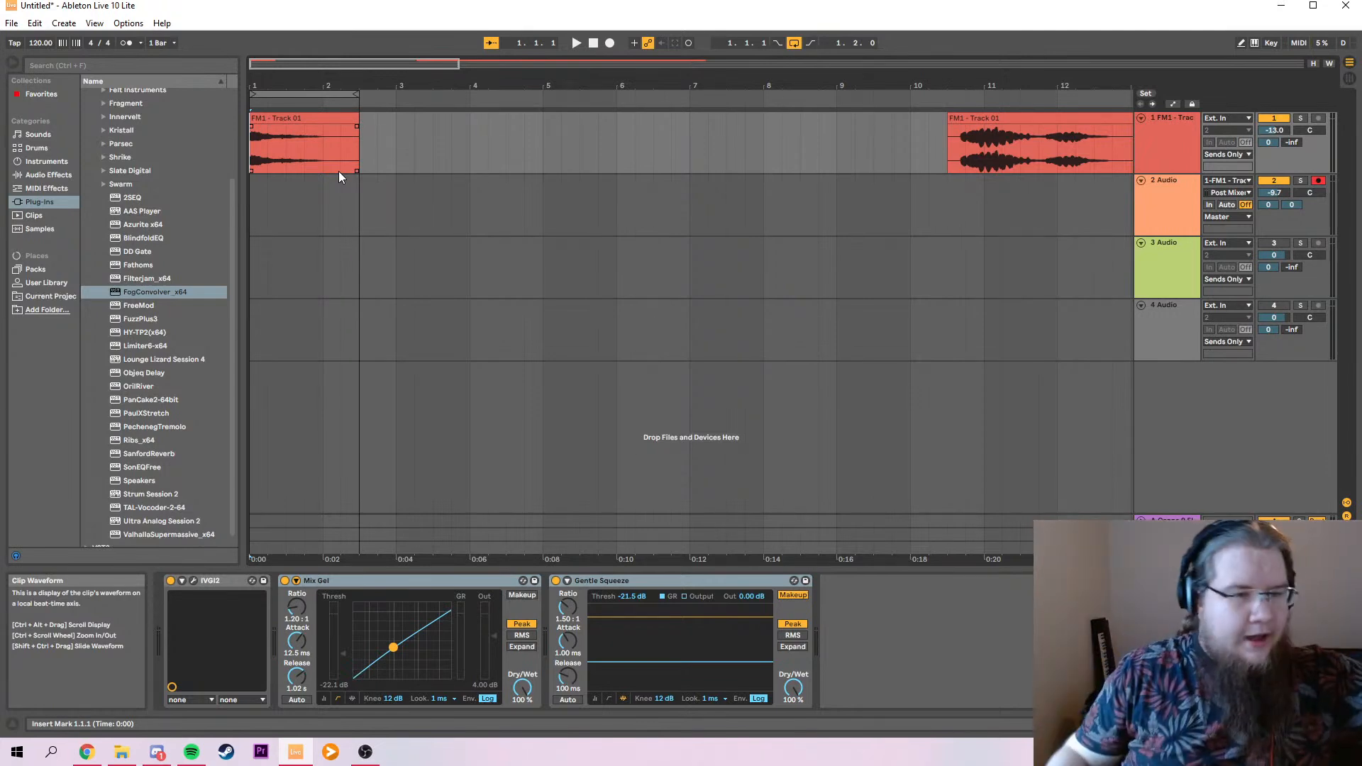
pyautogui.click(345, 119)
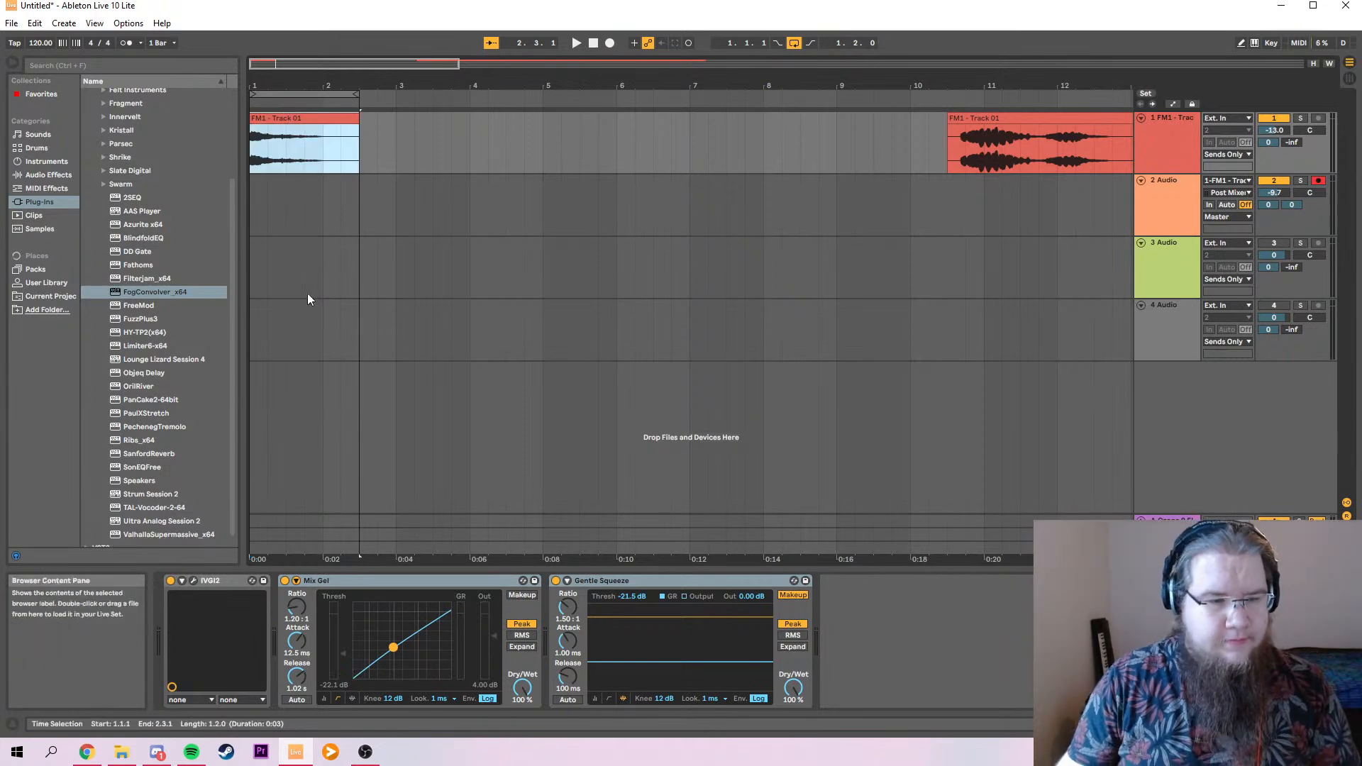
pyautogui.scroll(5, 102, 125)
pyautogui.click(85, 93)
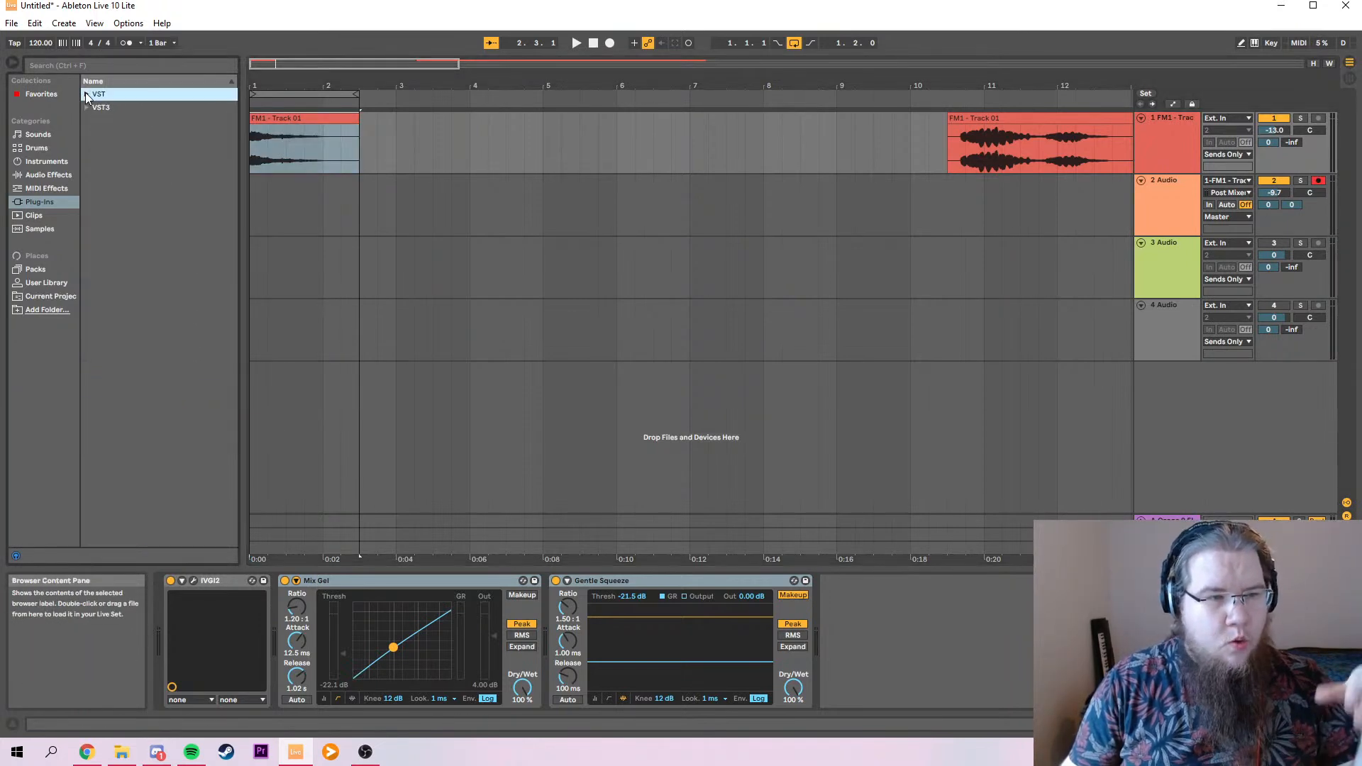
pyautogui.click(85, 109)
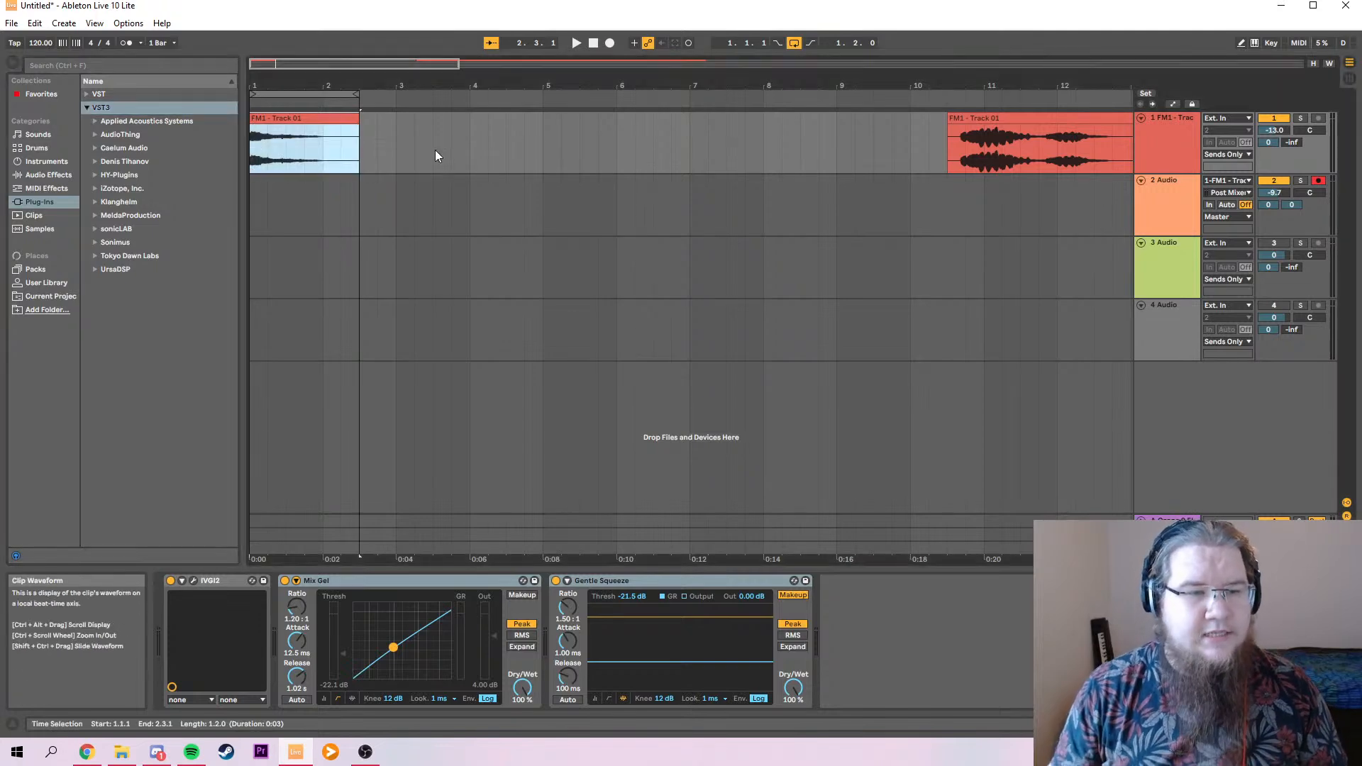
# Play the looped short clip to audition it and reselect it.
pyautogui.press('space')
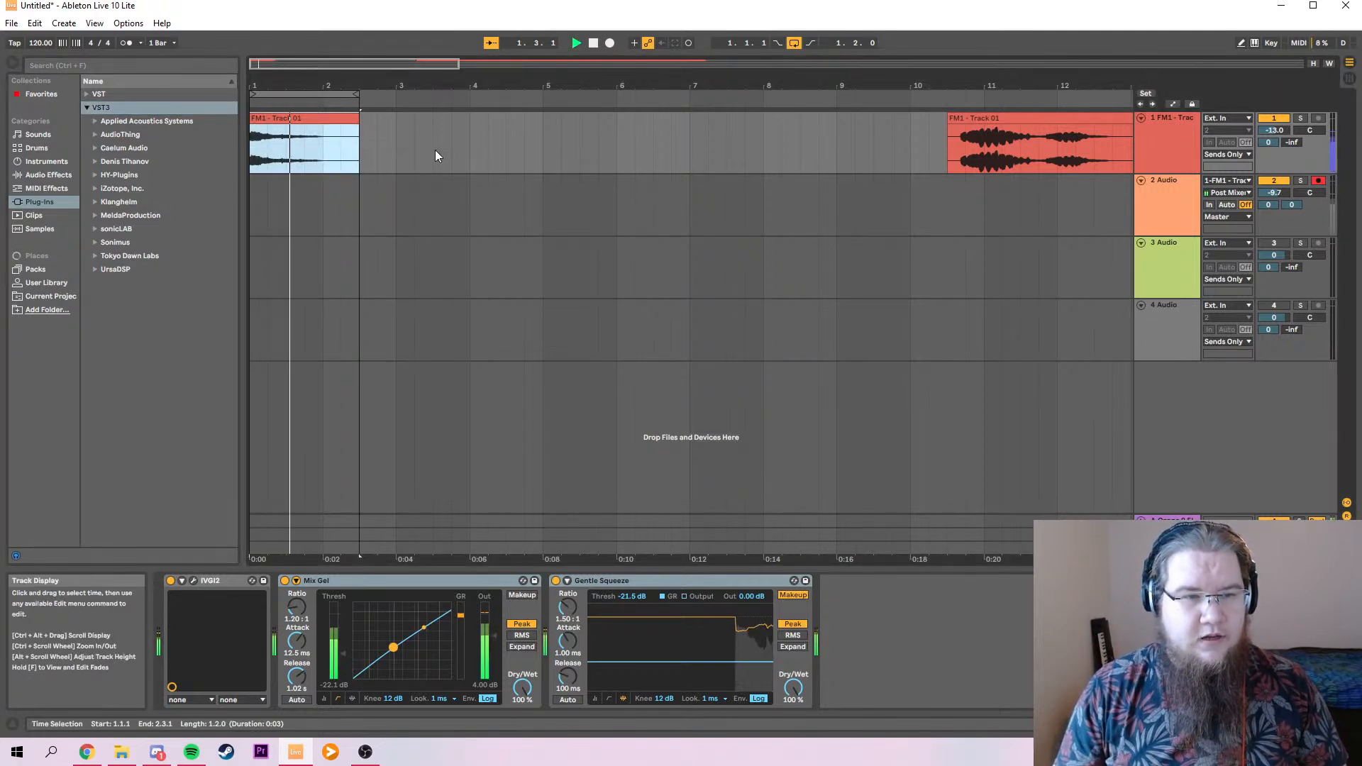
pyautogui.click(303, 154)
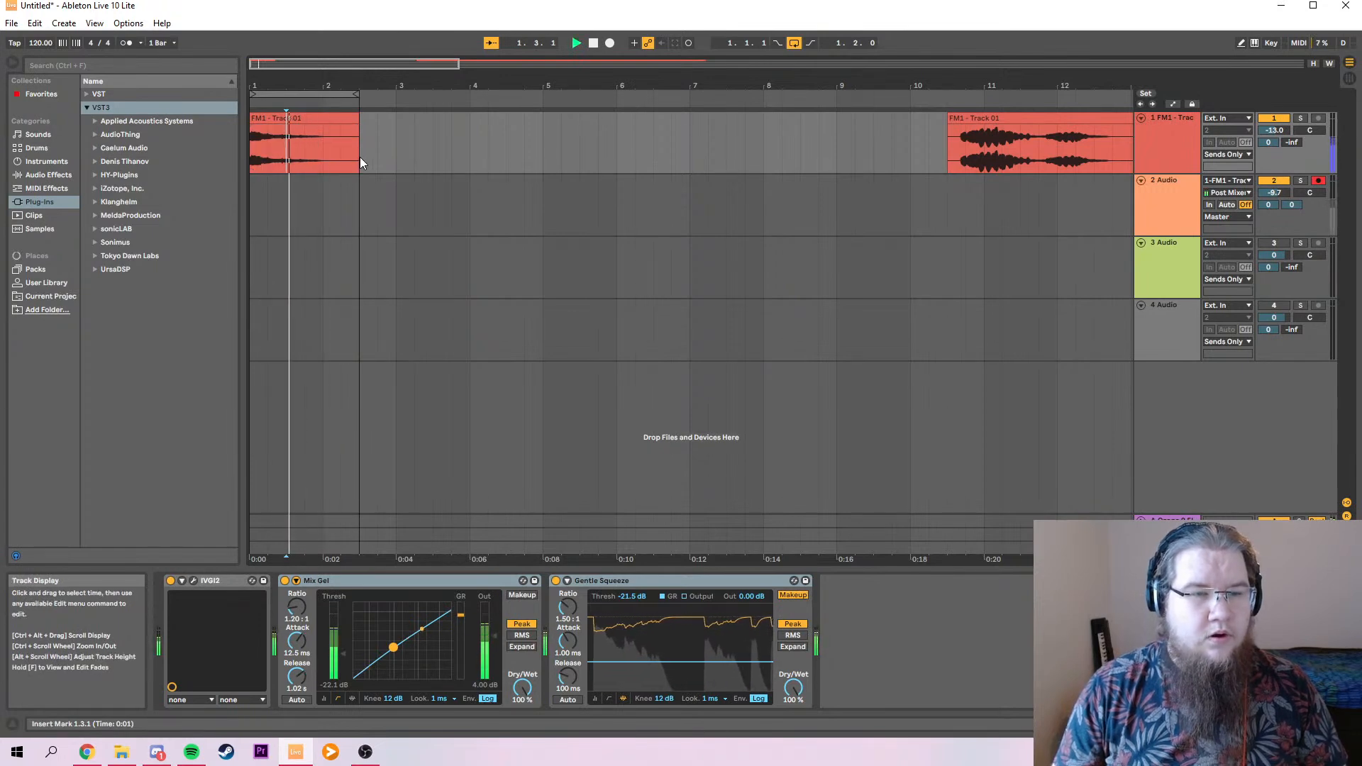
pyautogui.press('space')
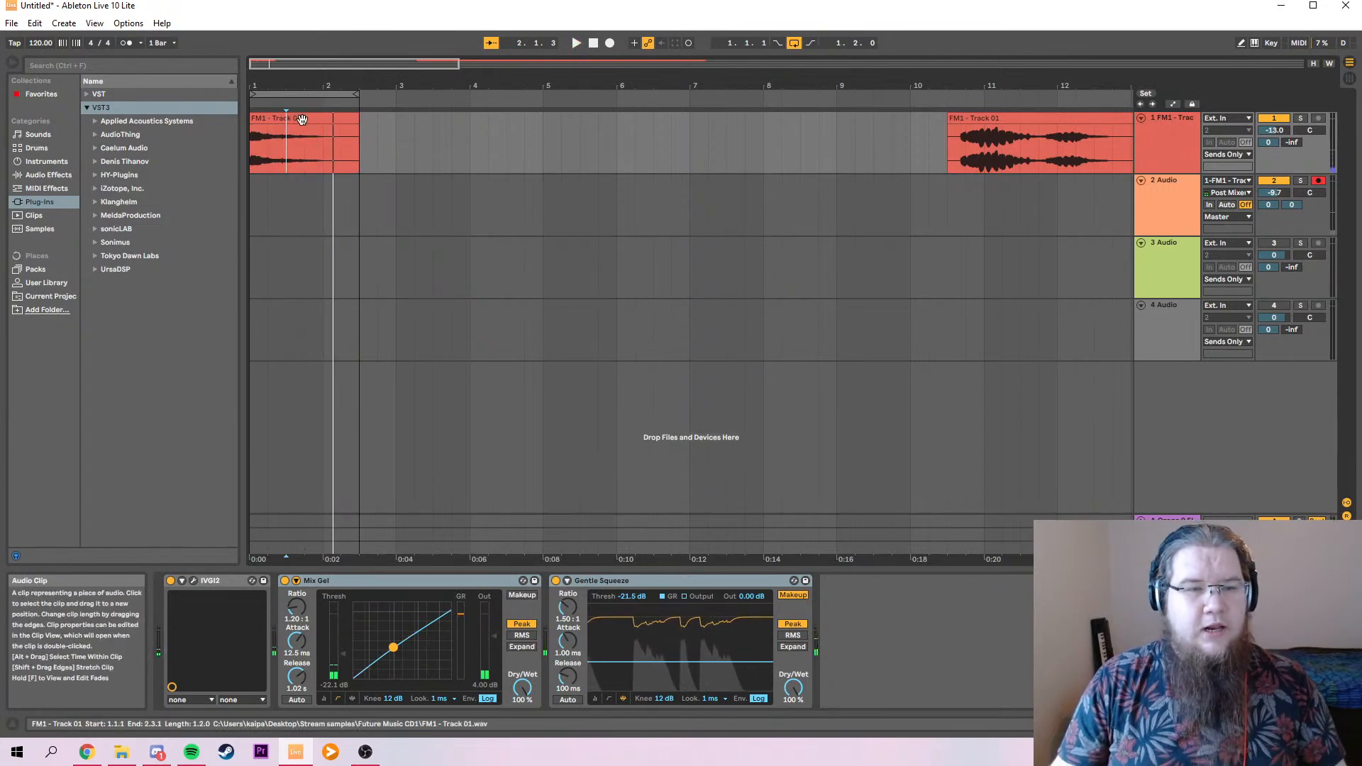
pyautogui.click(300, 118)
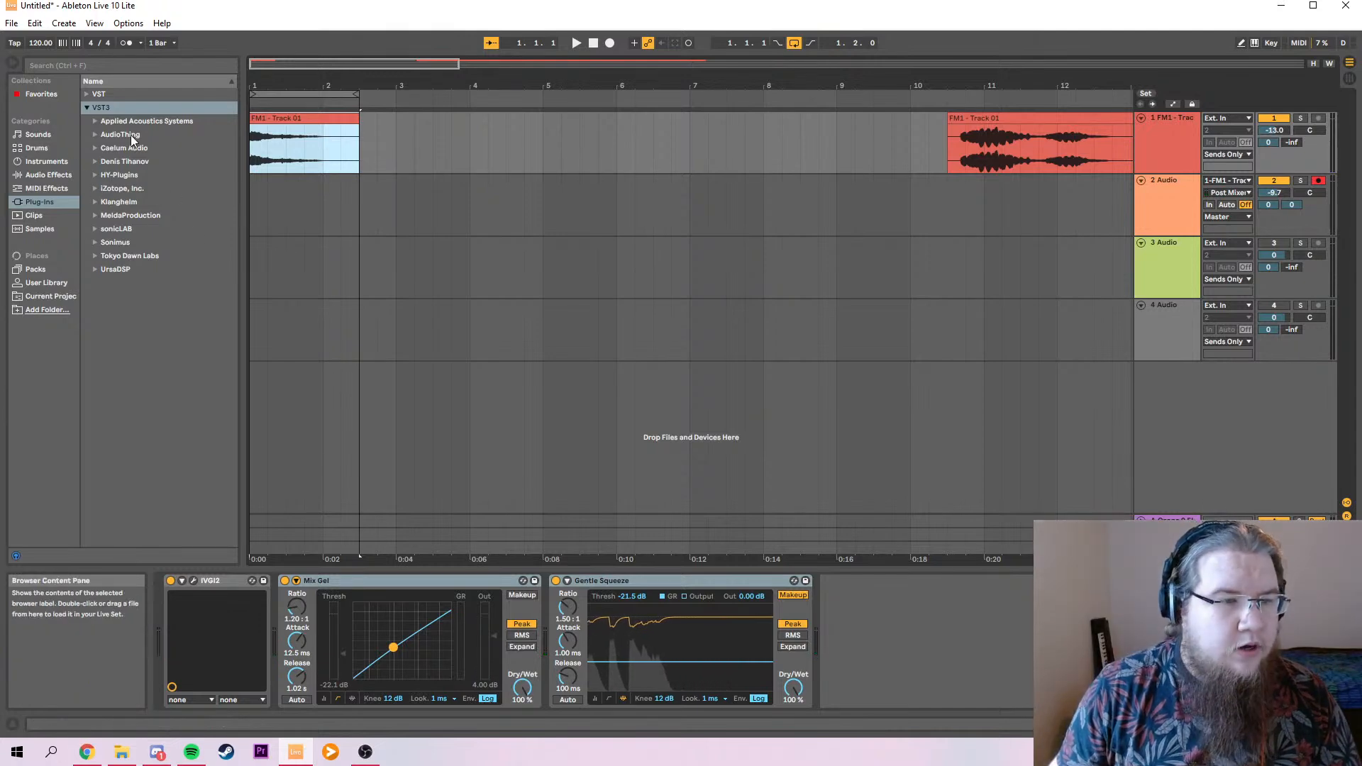
# Add MeldaProduction's MEqualizer between IVGI2 and Mix Gel on the FM1 track, and raise Mix Gel's ratio to 3.32:1.
pyautogui.click(94, 215)
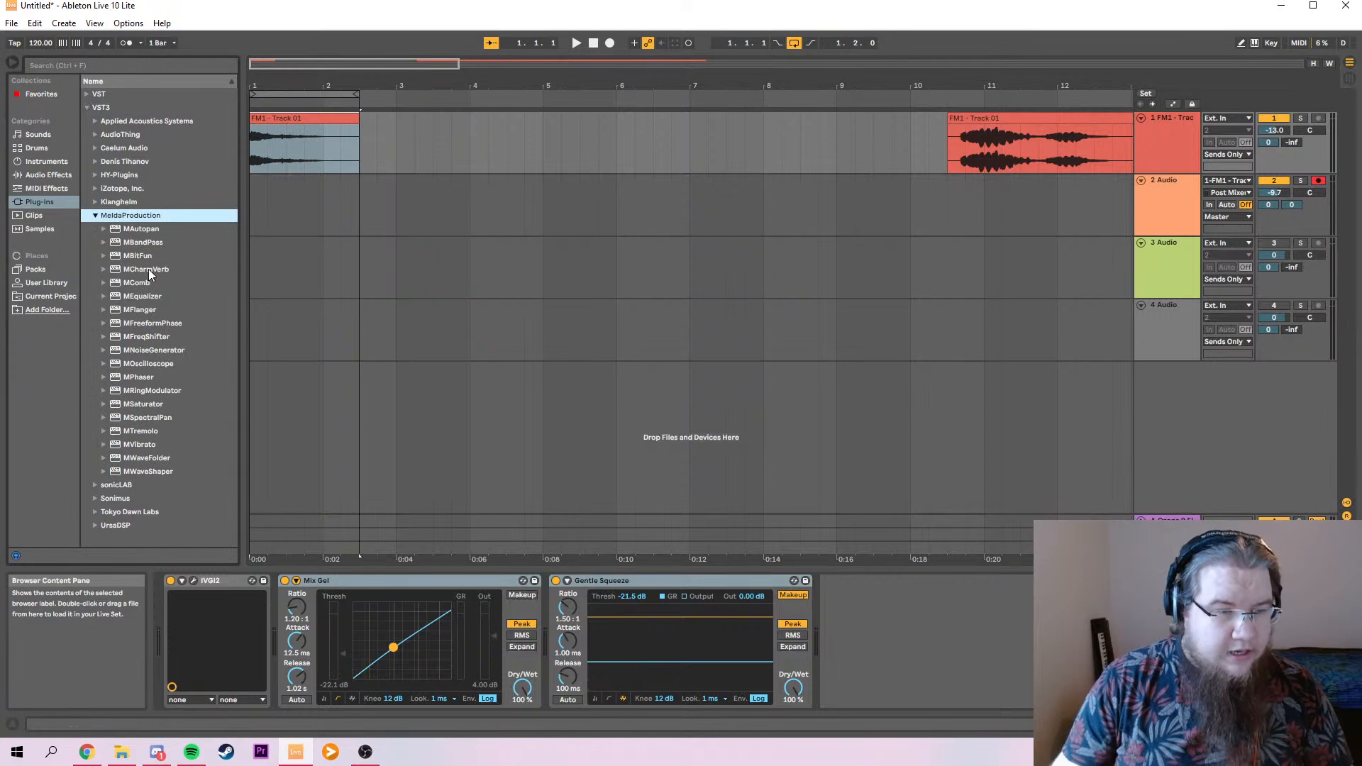
pyautogui.doubleClick(142, 297)
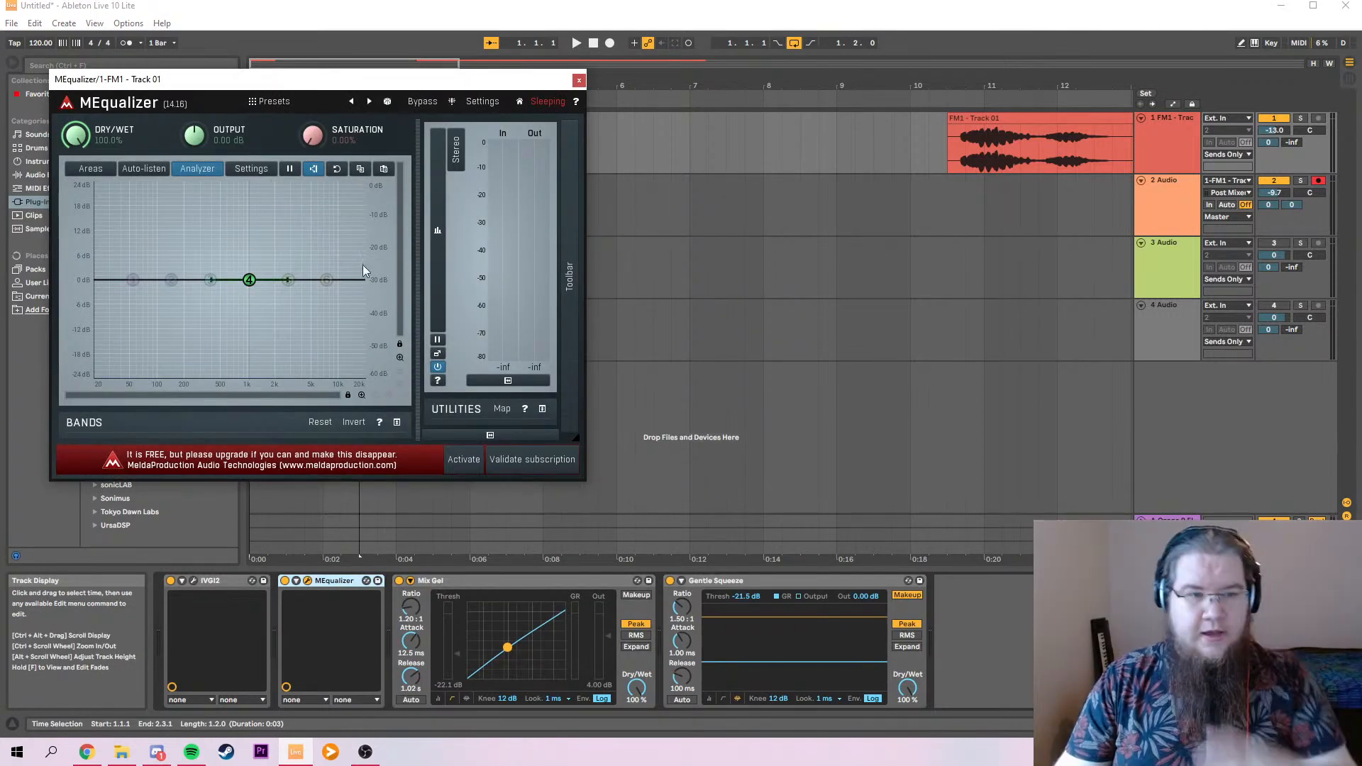
pyautogui.moveTo(323, 80); pyautogui.dragTo(934, 99)
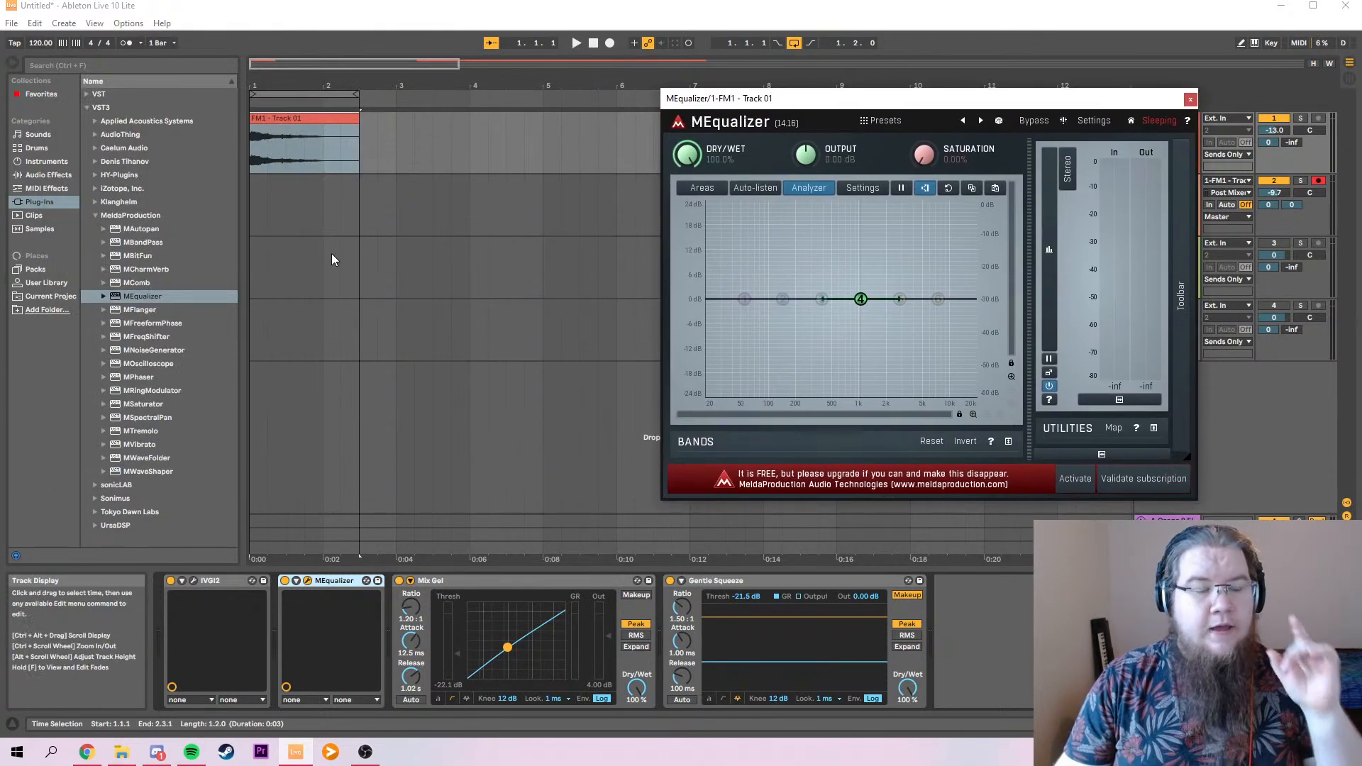
pyautogui.moveTo(411, 607); pyautogui.dragTo(411, 582)
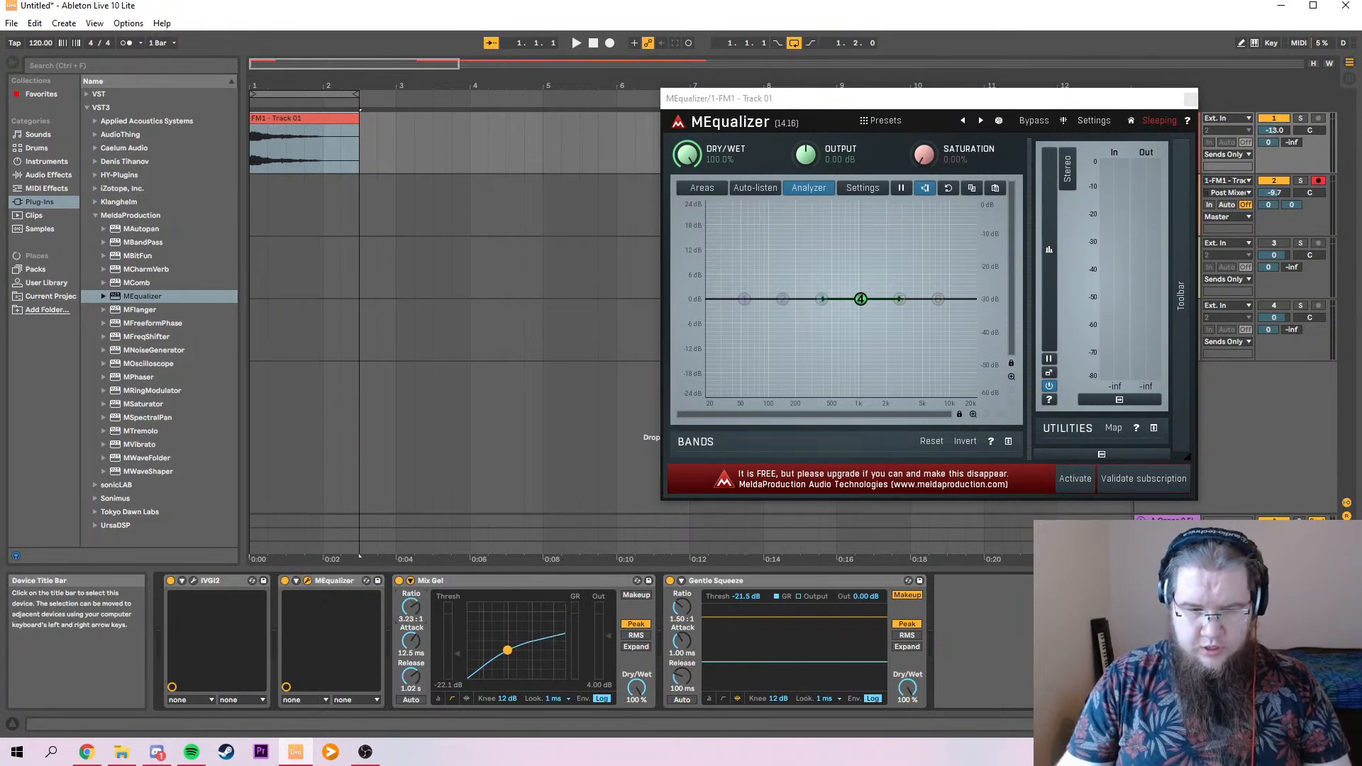
# Boost MEqualizer's band 4 to about +24 dB just above 1 kHz while auditioning the loop, and close its window.
pyautogui.press('space')
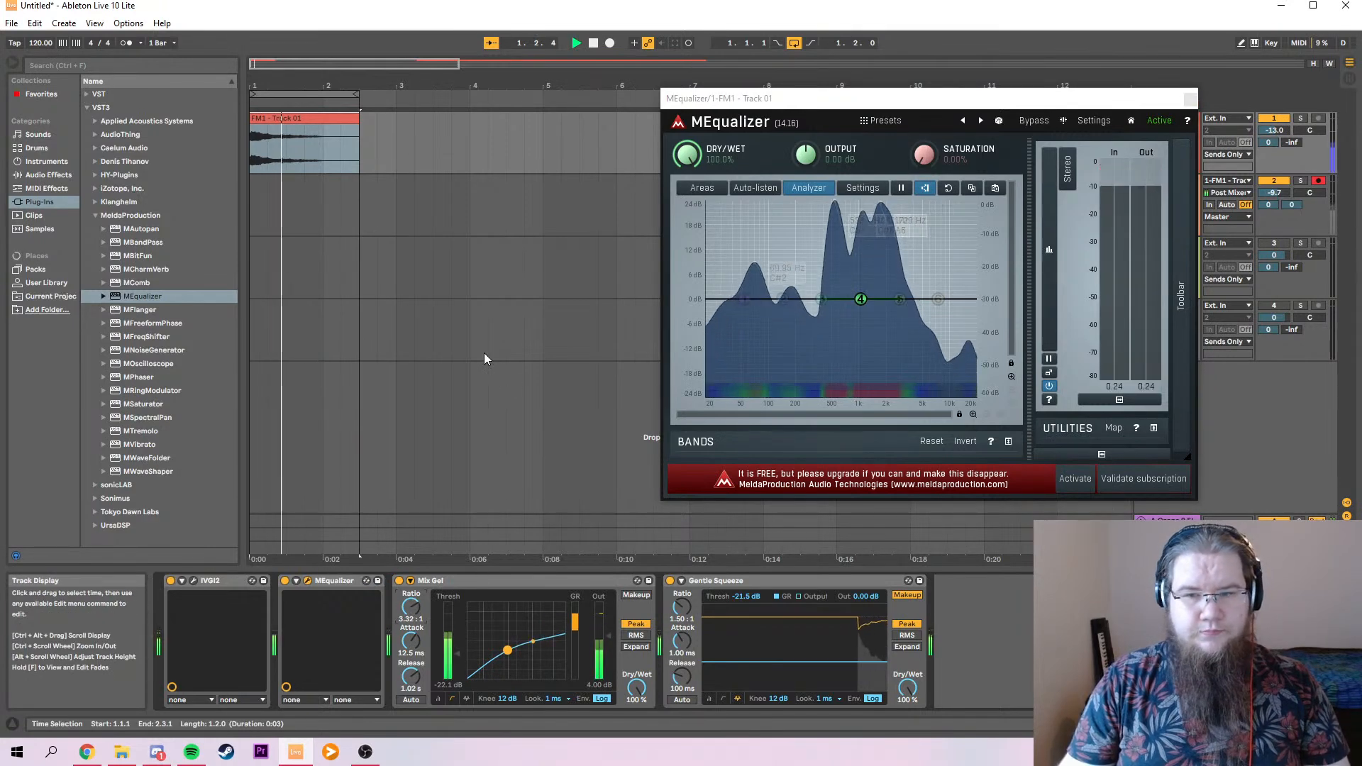
pyautogui.moveTo(860, 298); pyautogui.dragTo(834, 206)
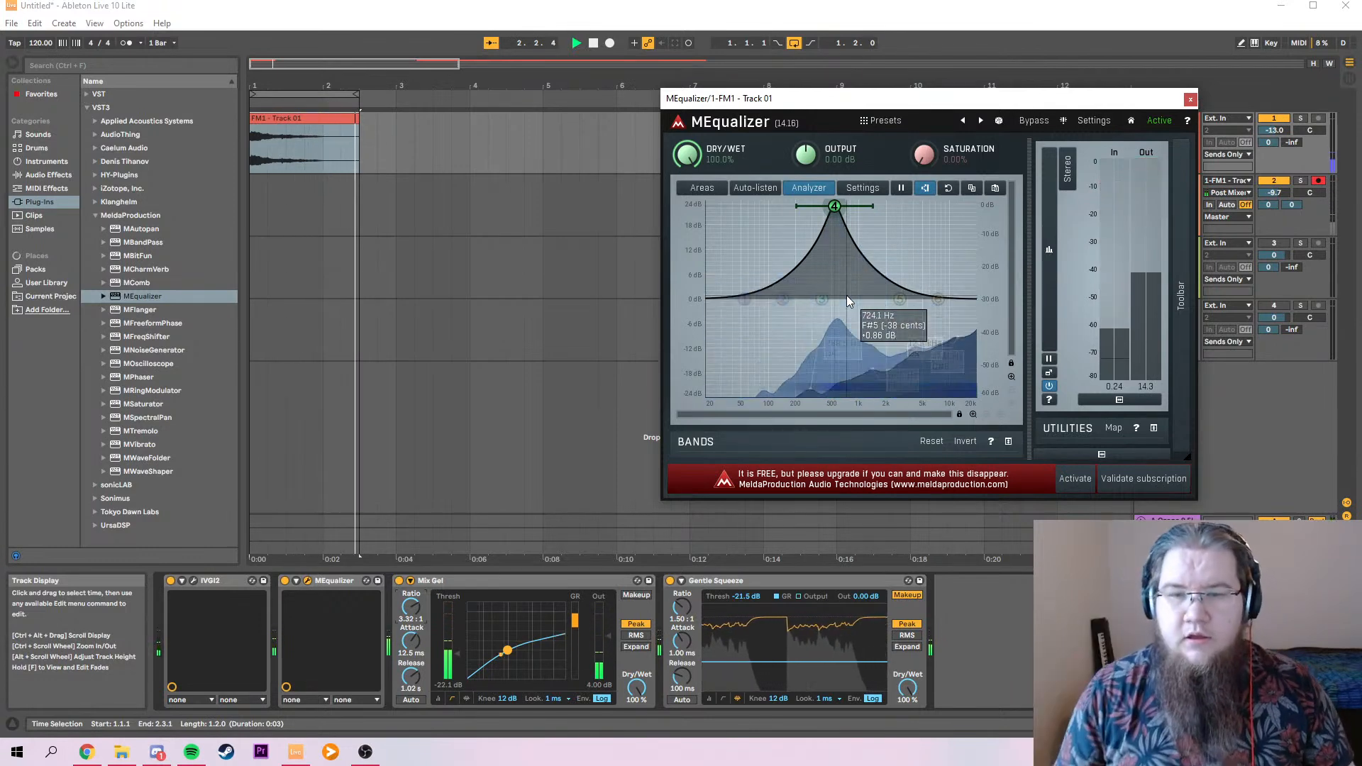
pyautogui.moveTo(834, 206); pyautogui.dragTo(868, 202)
pyautogui.press('space')
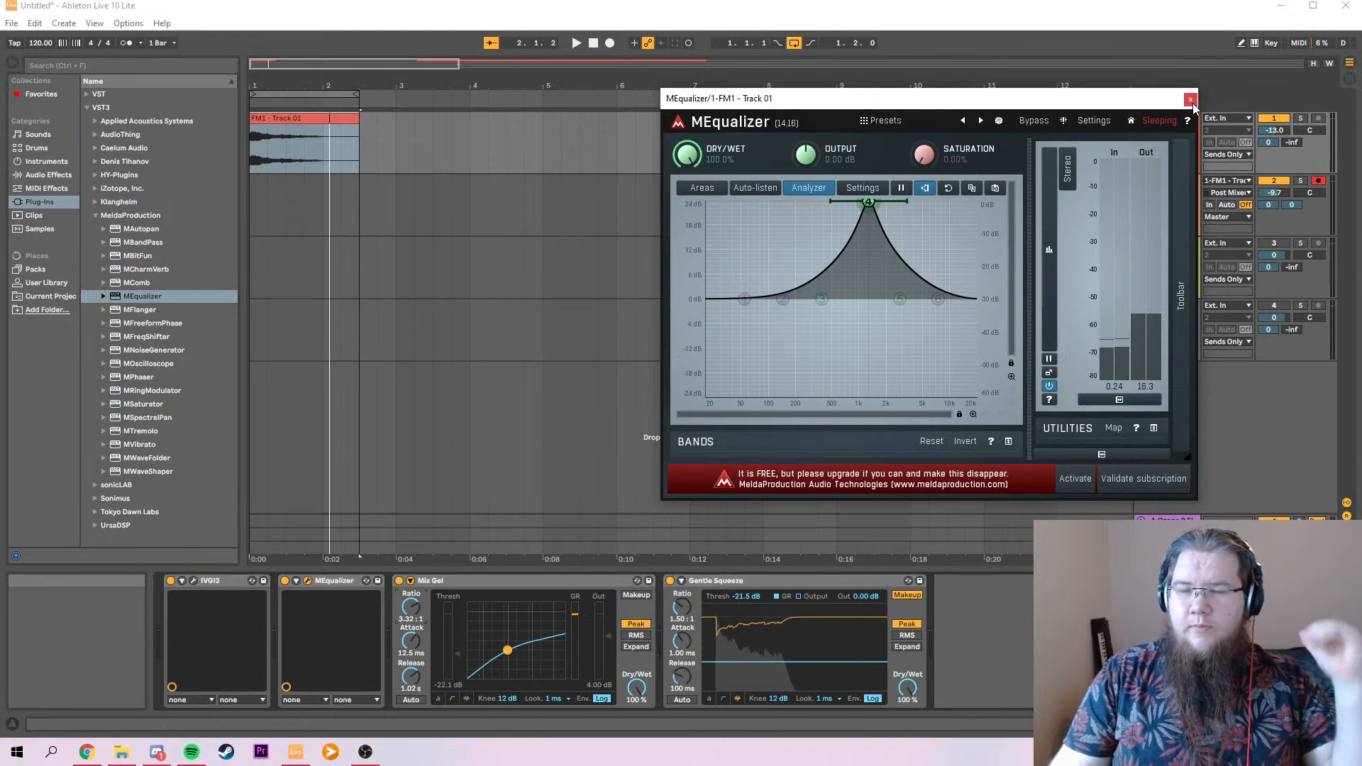
pyautogui.press('space')
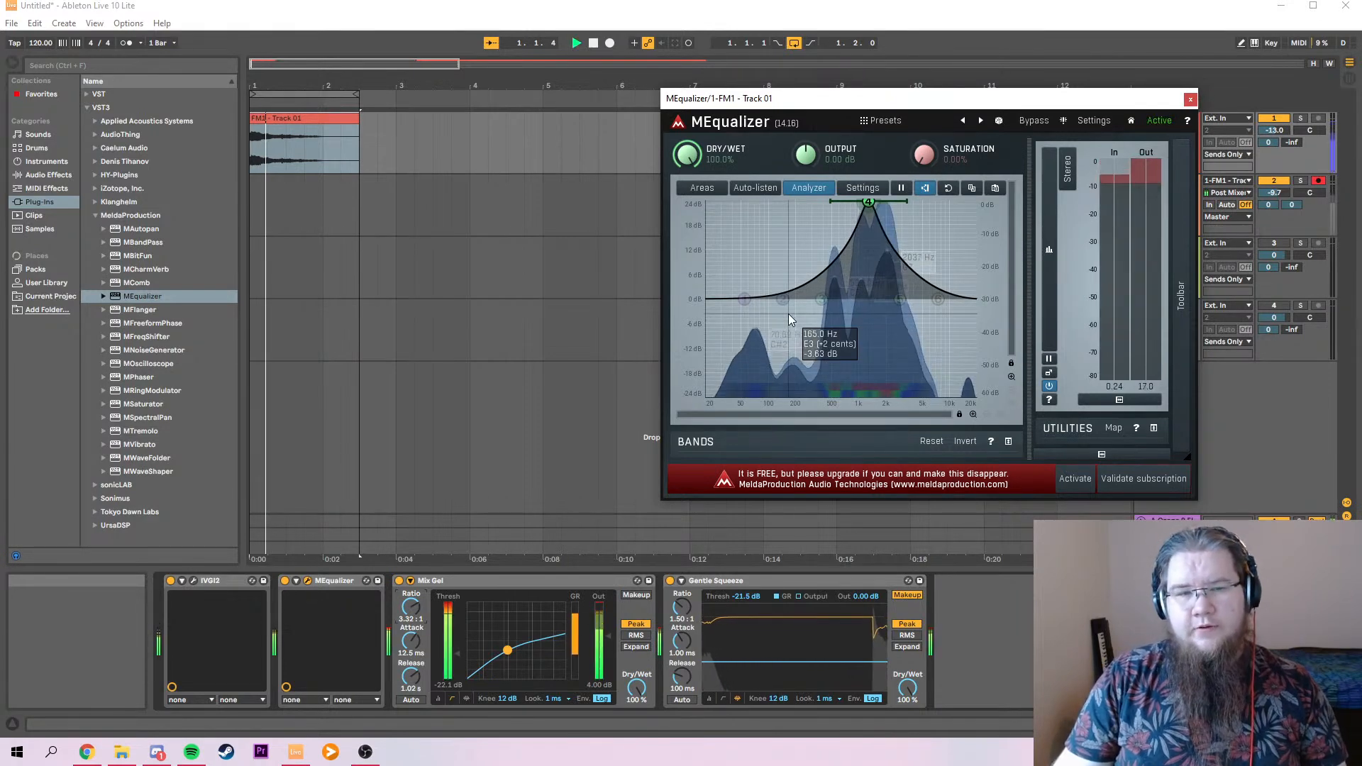
pyautogui.click(1190, 100)
pyautogui.press('space')
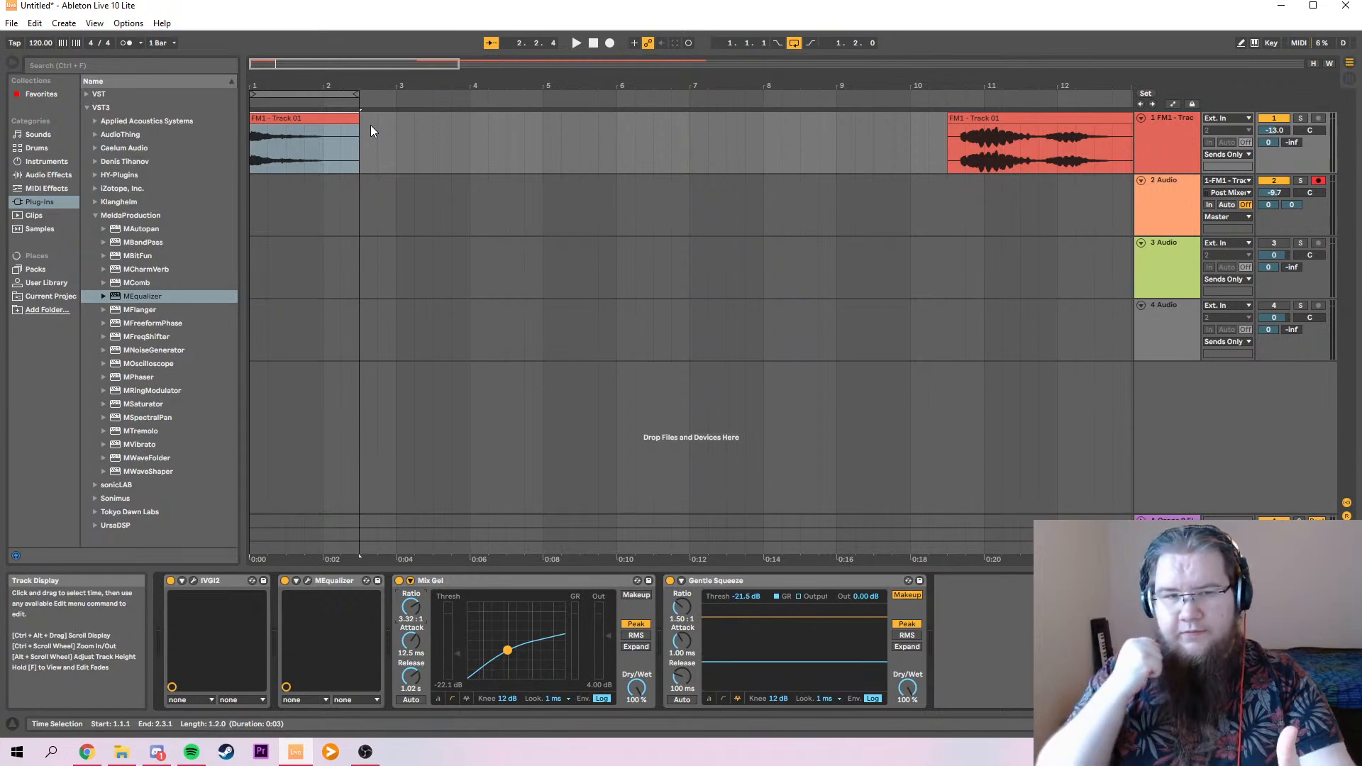
# Shorten the first clip to end at 2.1.1 with the loop length at 2.0.0, and collapse the plug-in folders.
pyautogui.moveTo(358, 118); pyautogui.dragTo(389, 105)
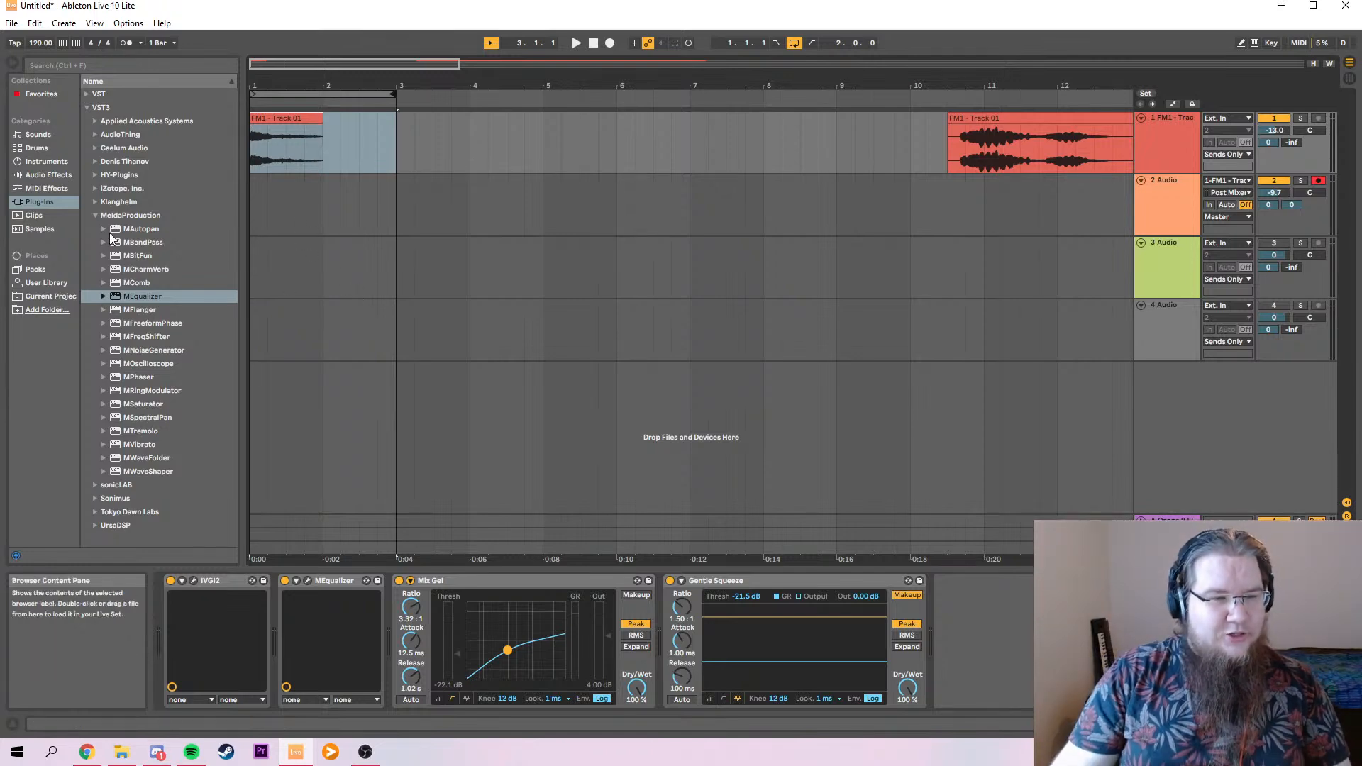
pyautogui.click(95, 217)
pyautogui.press('space')
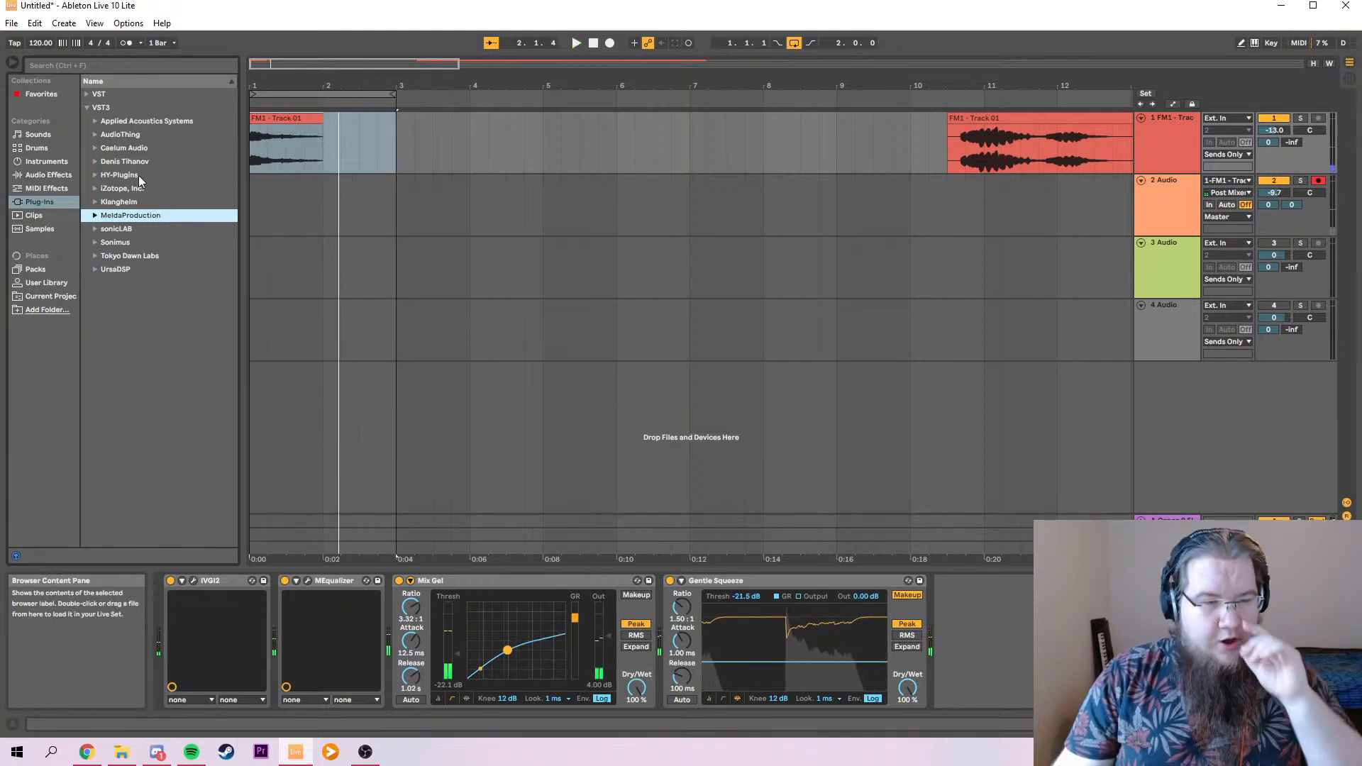
pyautogui.click(87, 107)
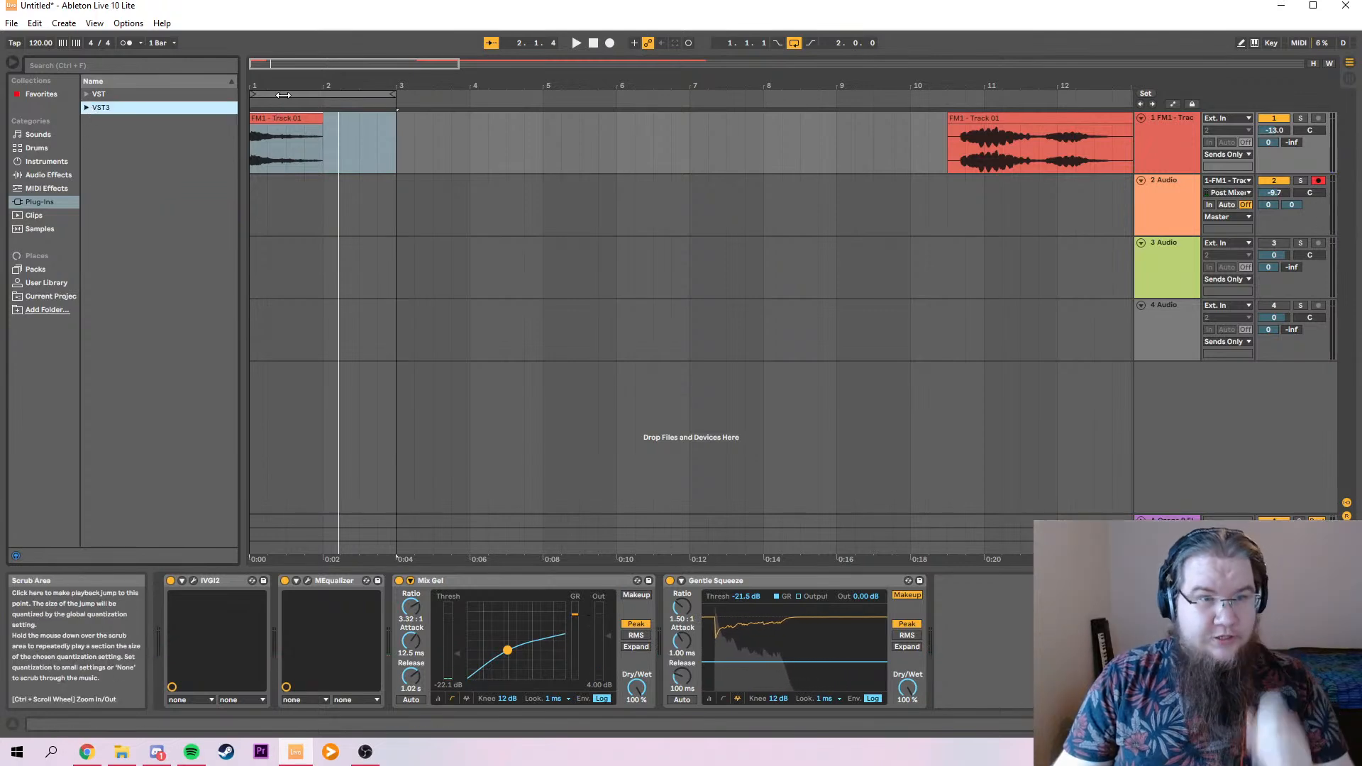
# Start a WAV export of the two-bar loop region and move Chase voice drone.wav into the Samplepack folder while choosing the save location.
pyautogui.click(360, 95)
pyautogui.click(34, 23)
pyautogui.moveTo(11, 23)
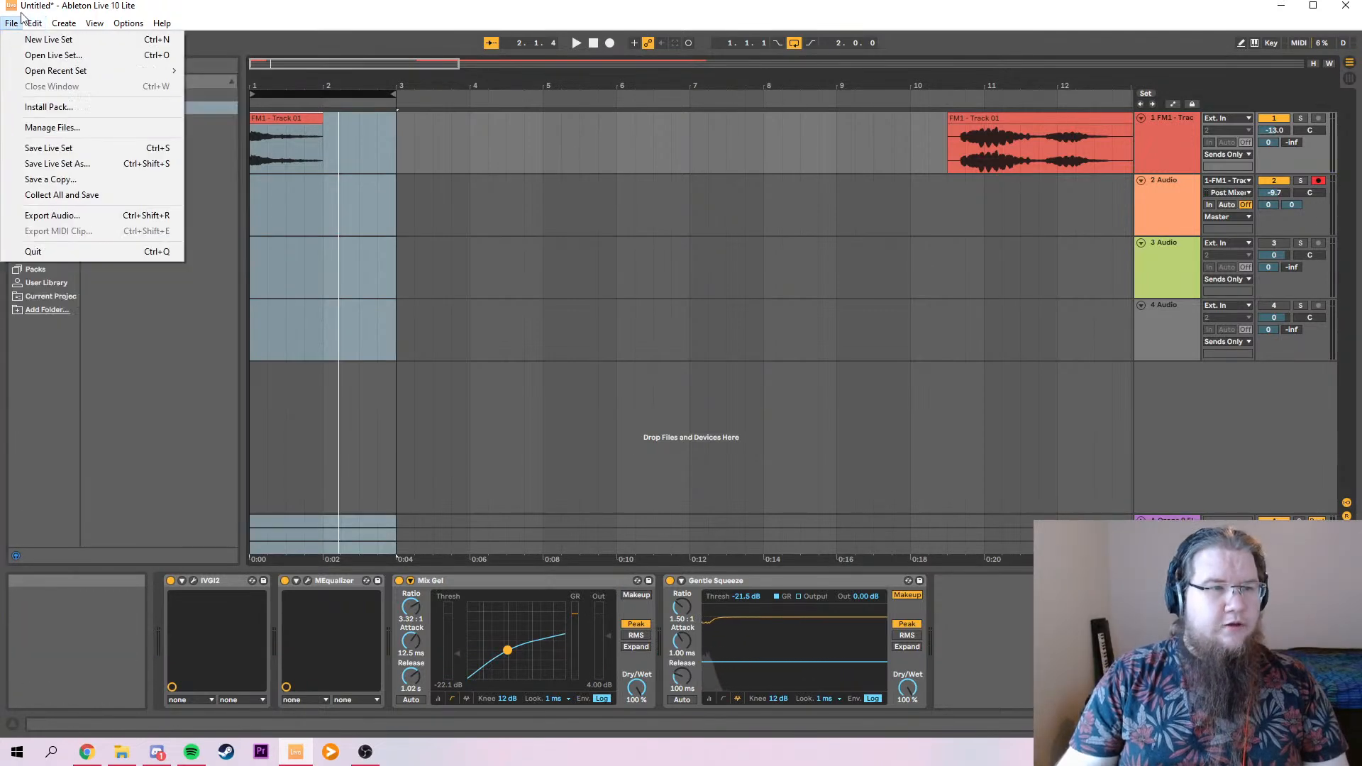
pyautogui.click(53, 214)
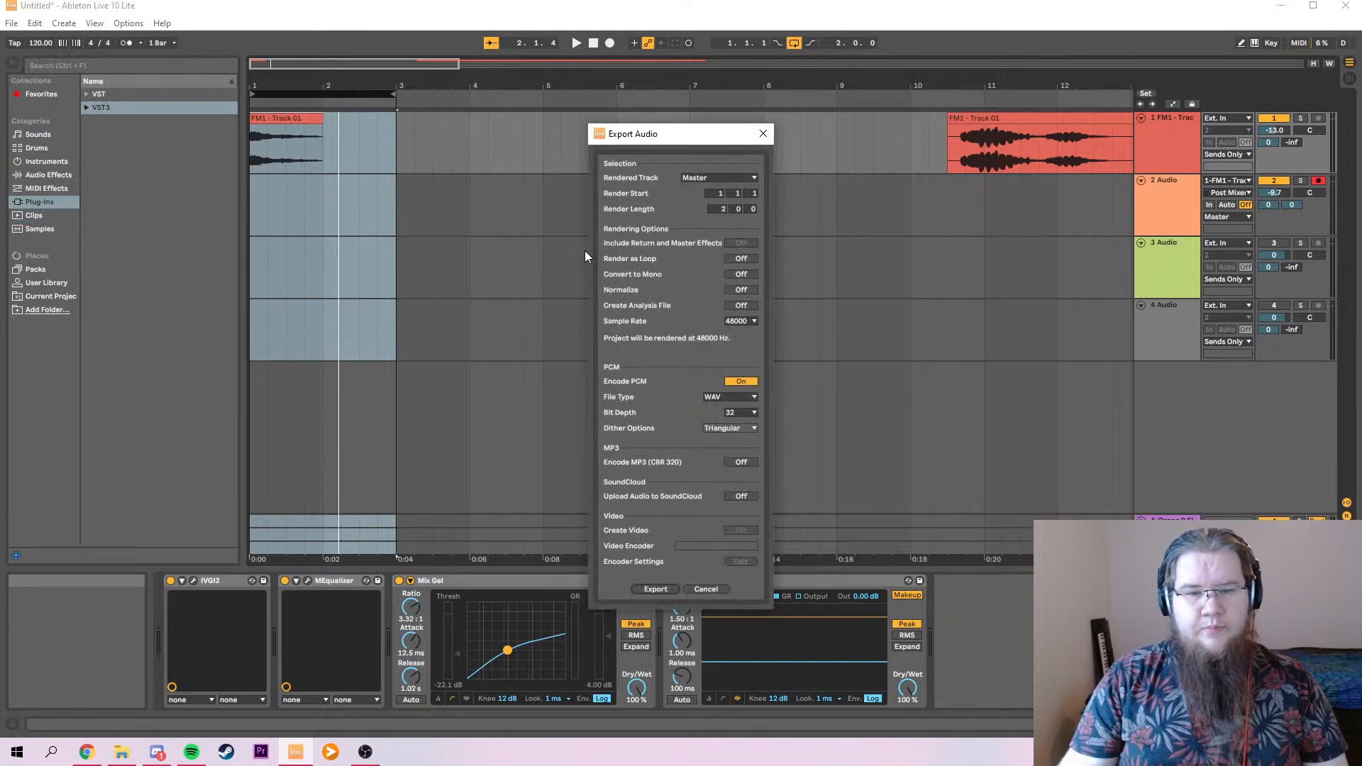
pyautogui.press('Return')
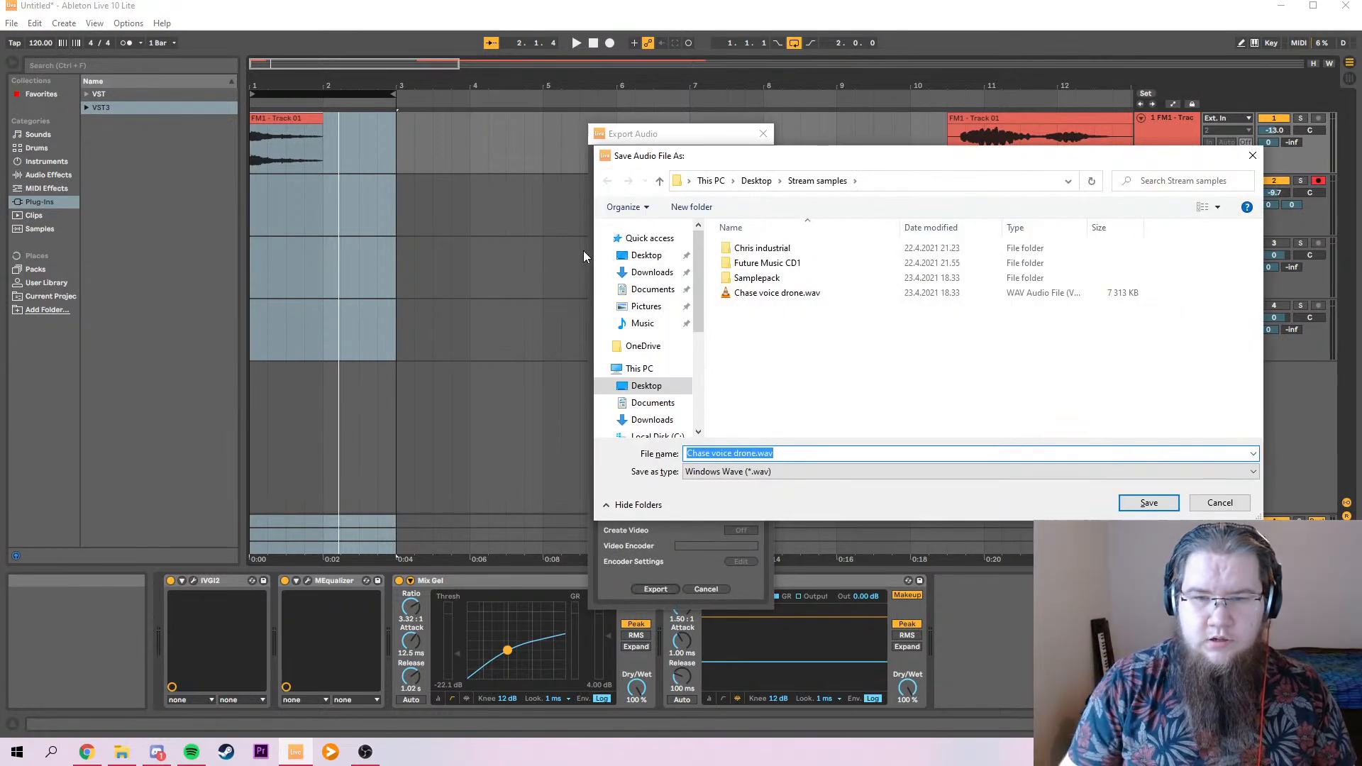
pyautogui.moveTo(766, 292); pyautogui.dragTo(756, 278)
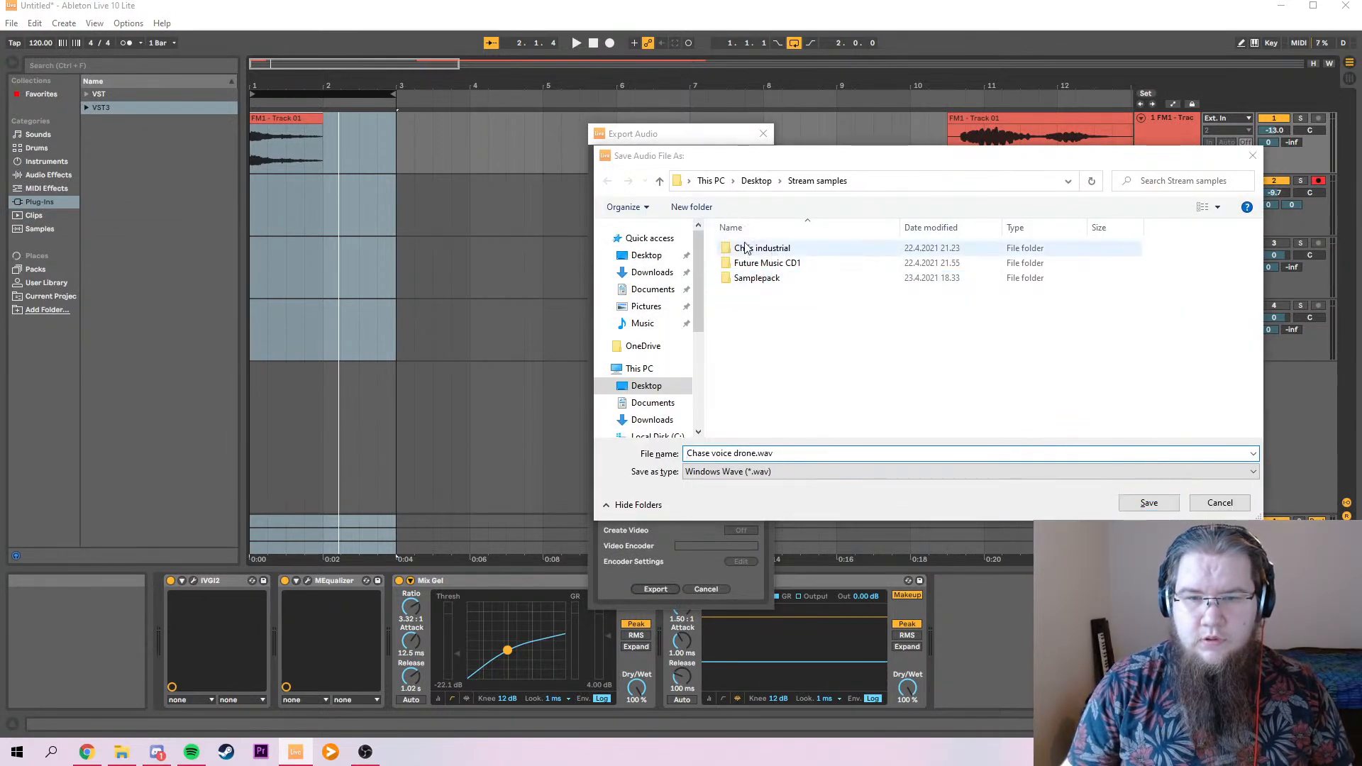
# Save the rendered two-bar loop as 0.wav in the Future Music CD1 folder.
pyautogui.doubleClick(773, 265)
pyautogui.click(743, 453)
pyautogui.write('0')
pyautogui.press('Return')
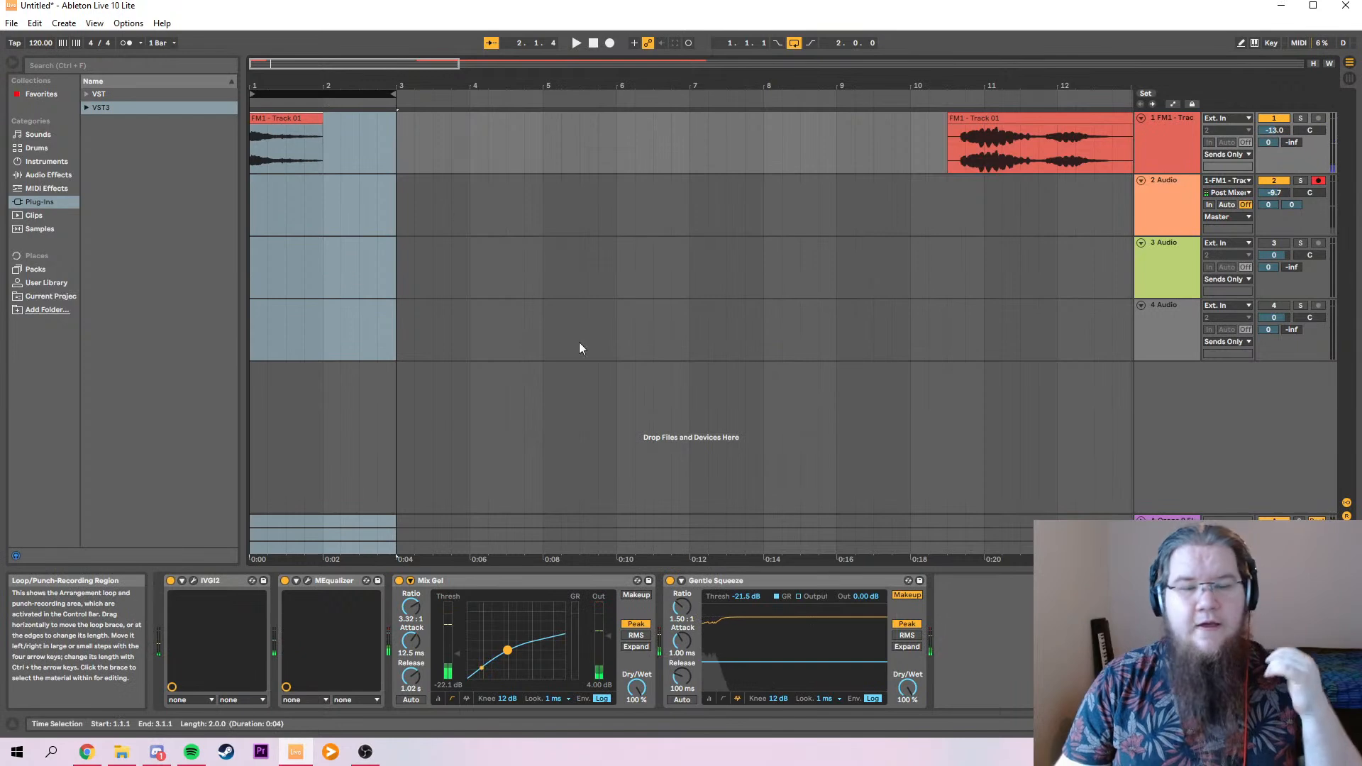
# Add FogConvolver_x64 between MEqualizer and Mix Gel on the FM1 track.
pyautogui.click(1168, 156)
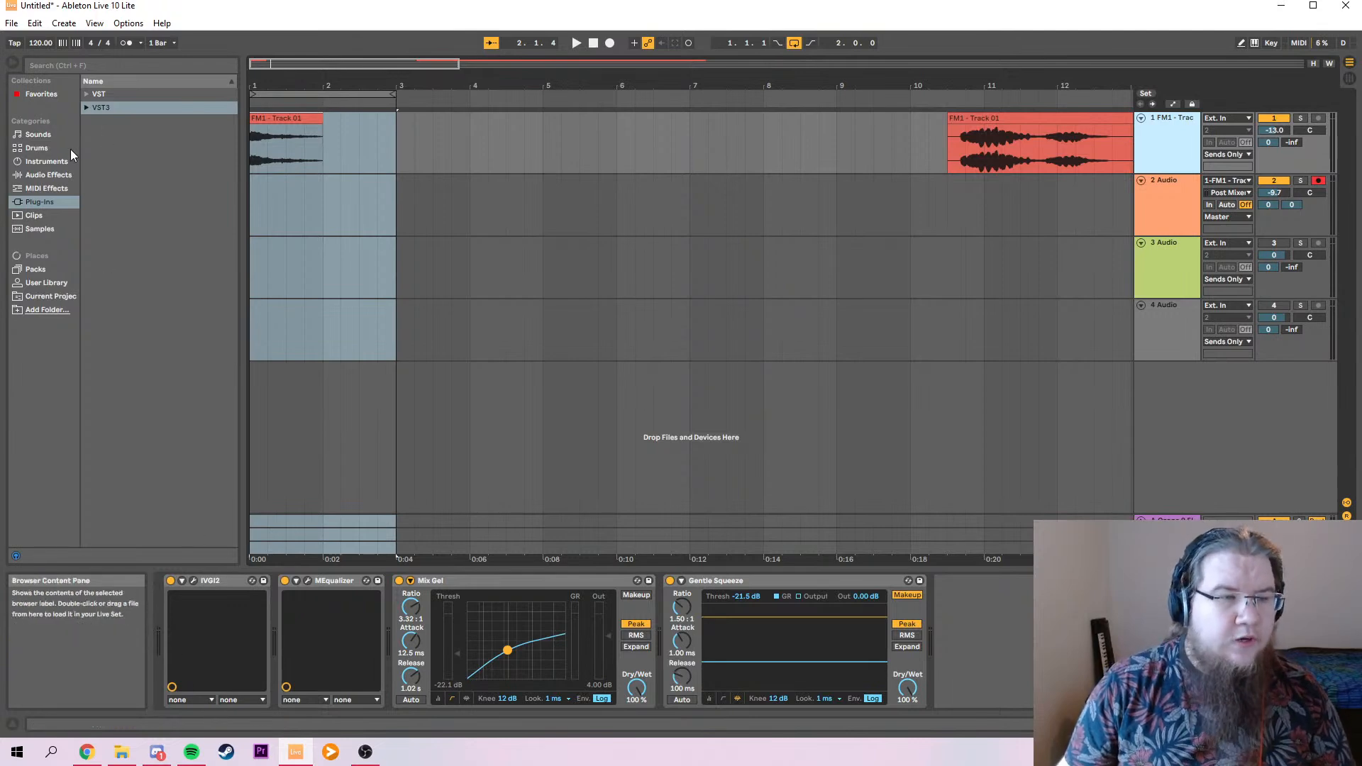
pyautogui.click(87, 95)
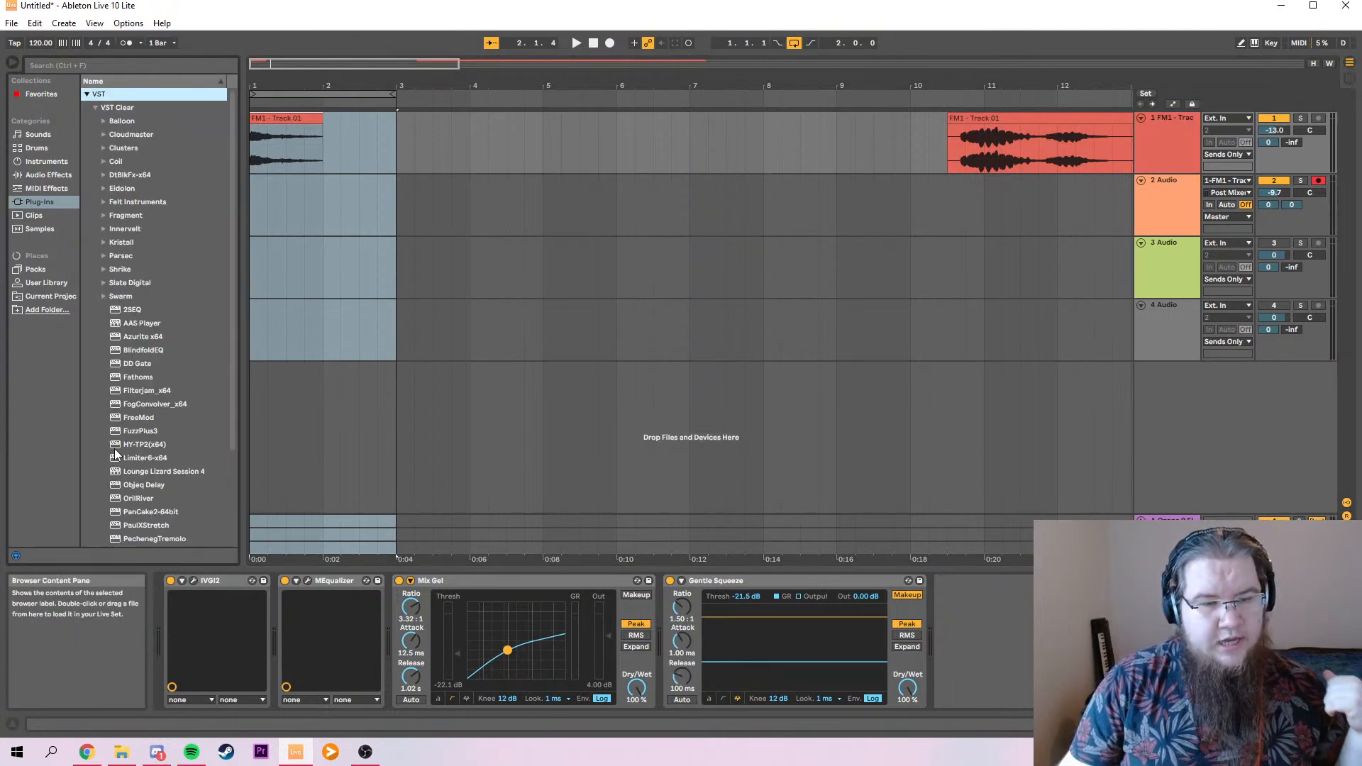
pyautogui.moveTo(146, 404); pyautogui.dragTo(392, 608)
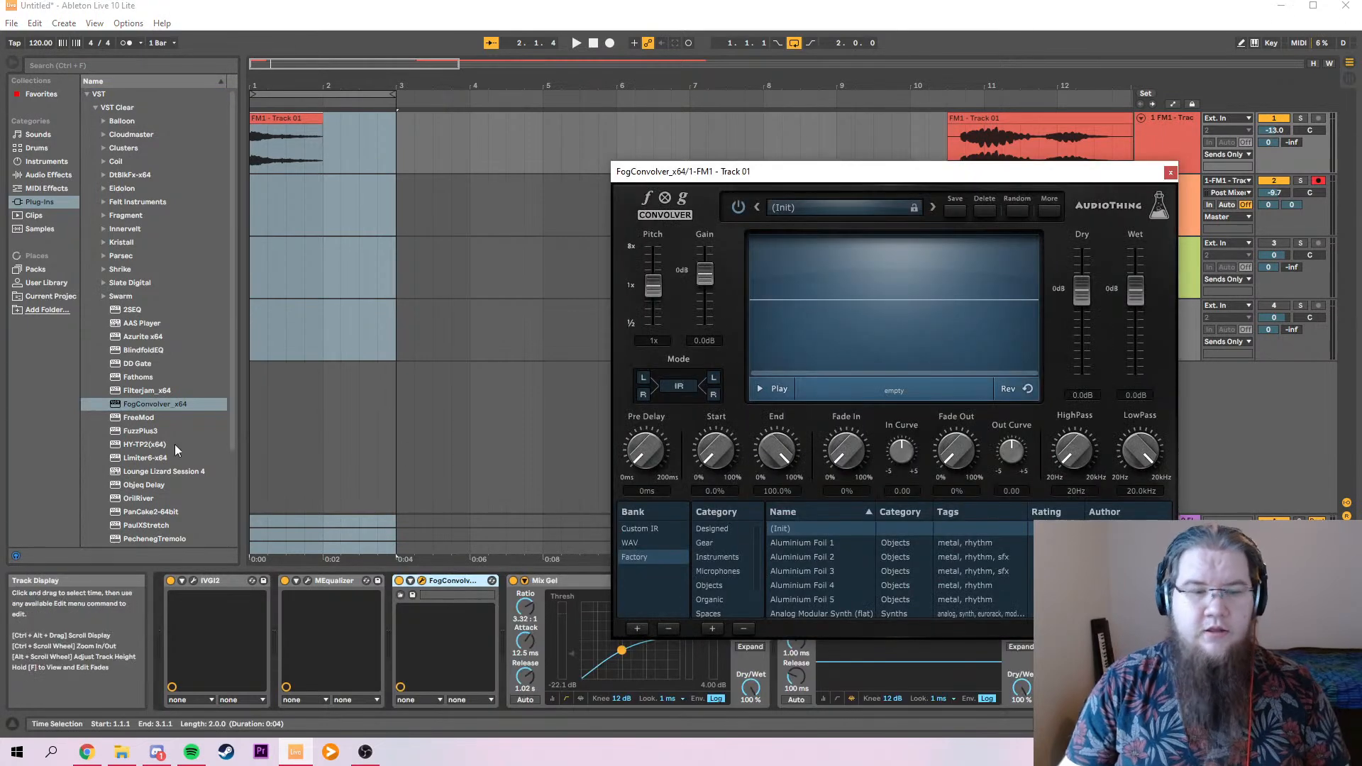
# Load 0.wav from the Future Music CD1 folder into FogConvolver as its impulse response and close the file browser window.
pyautogui.click(121, 751)
pyautogui.click(171, 130)
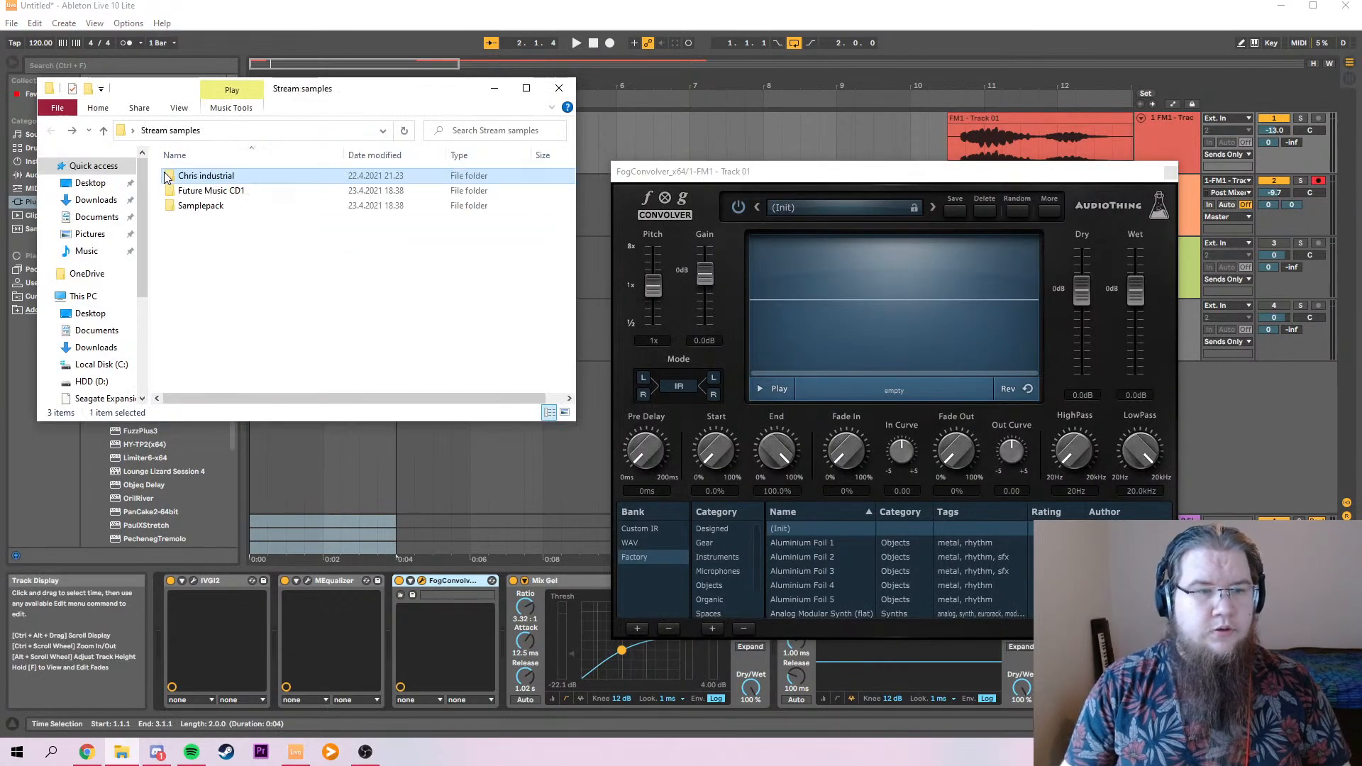
pyautogui.doubleClick(211, 190)
pyautogui.moveTo(196, 183); pyautogui.dragTo(791, 300)
pyautogui.click(559, 88)
# Raise FogConvolver's gain to 3.2 dB, audition the loop, and close the plug-in window.
pyautogui.moveTo(701, 275); pyautogui.dragTo(701, 257)
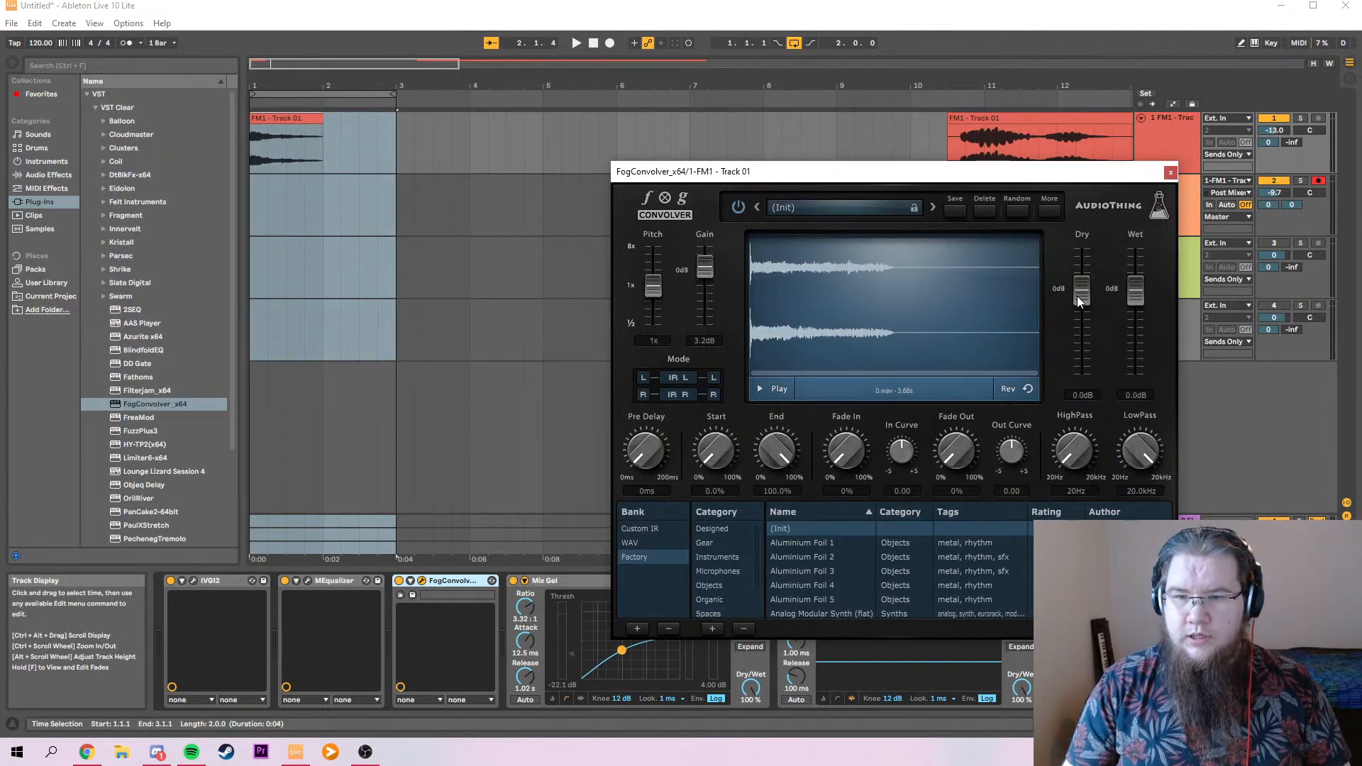
pyautogui.press('space')
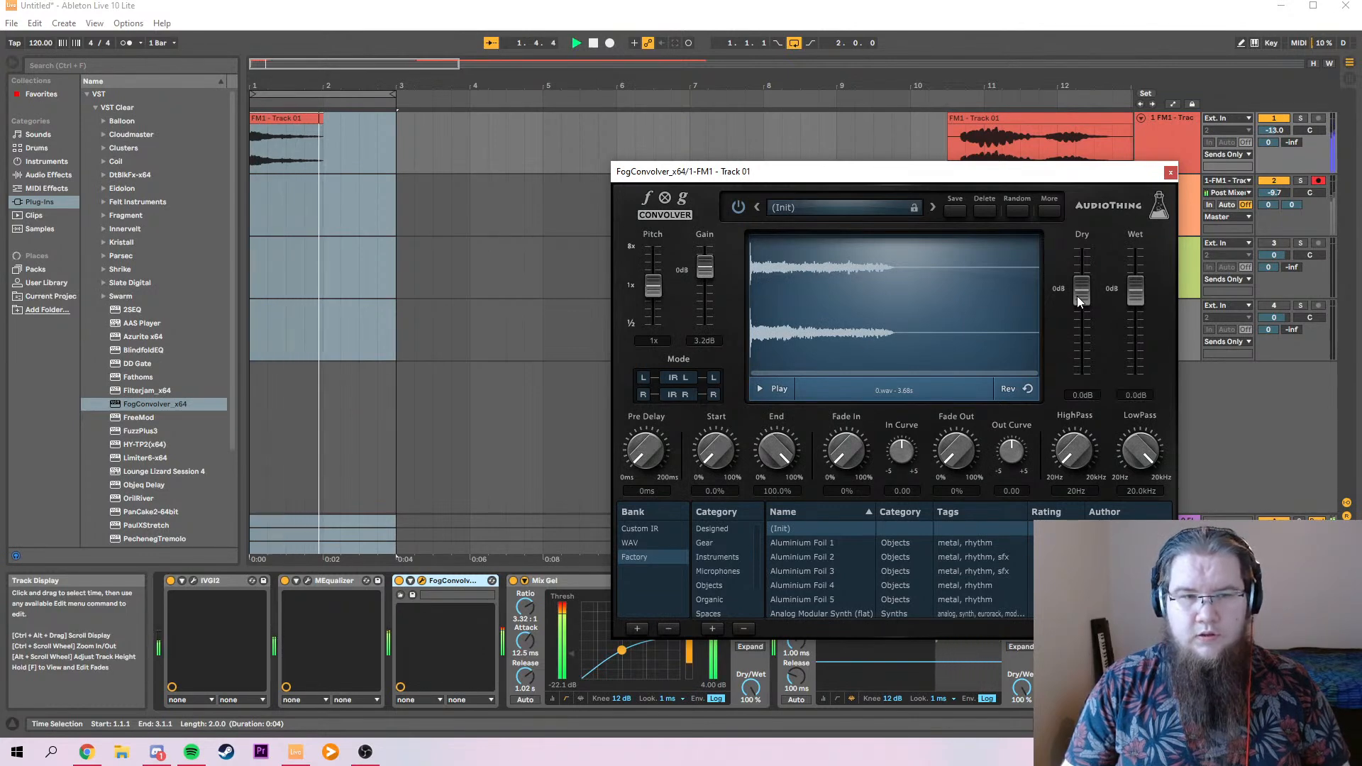
pyautogui.click(1170, 172)
# Extend the loop length to 4.0.0 and raise Gentle Squeeze's ratio on the FM1 track to 3.71:1 while the loop plays.
pyautogui.moveTo(393, 94)
pyautogui.mouseDown()
pyautogui.moveTo(561, 94)
pyautogui.moveTo(544, 94)
pyautogui.mouseUp()
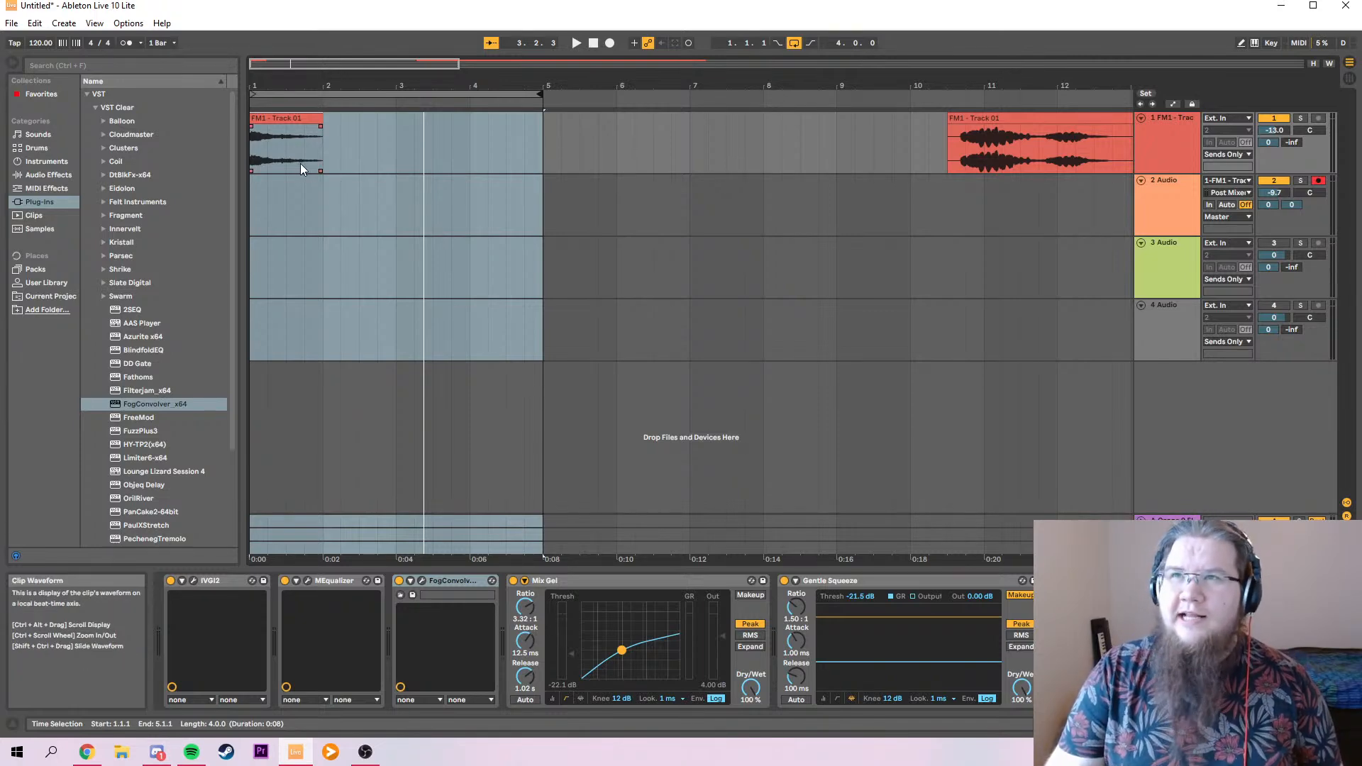
pyautogui.press('space')
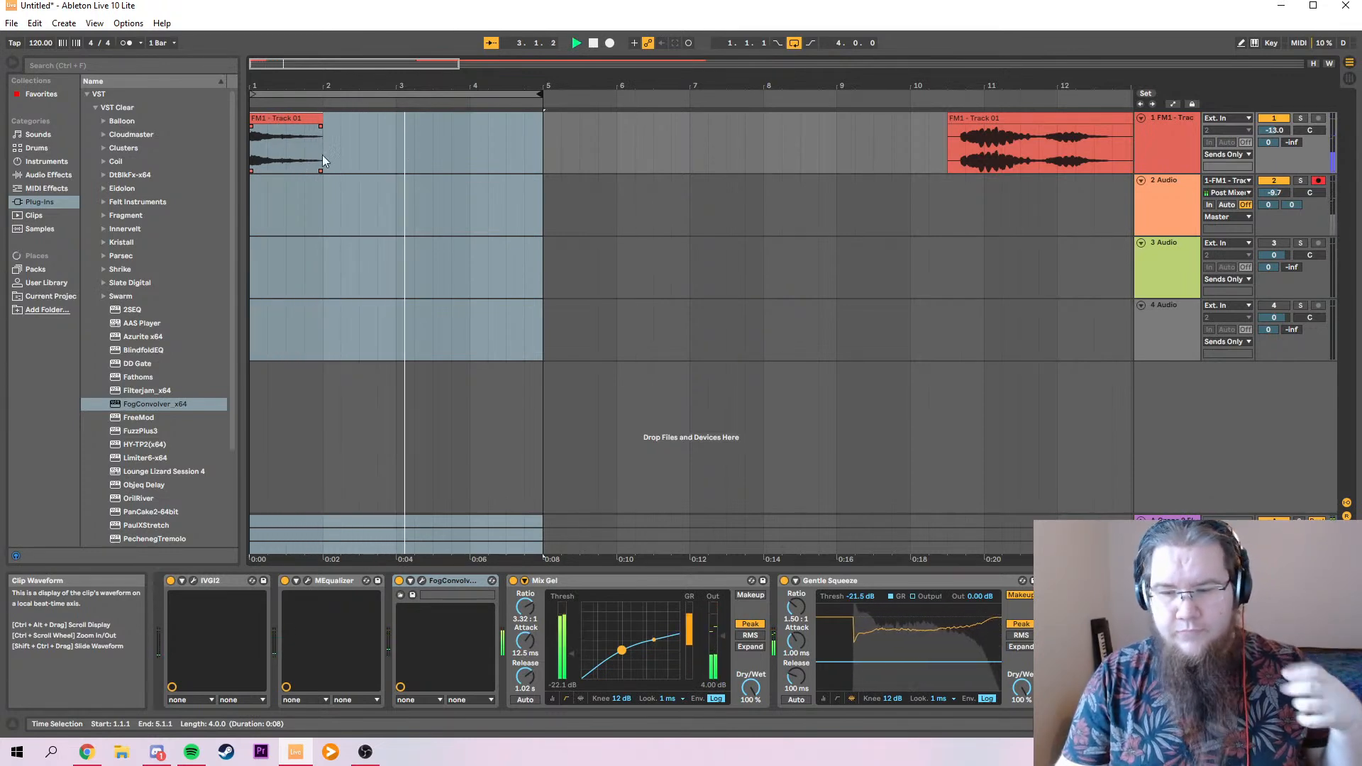
pyautogui.moveTo(795, 604); pyautogui.dragTo(794, 571)
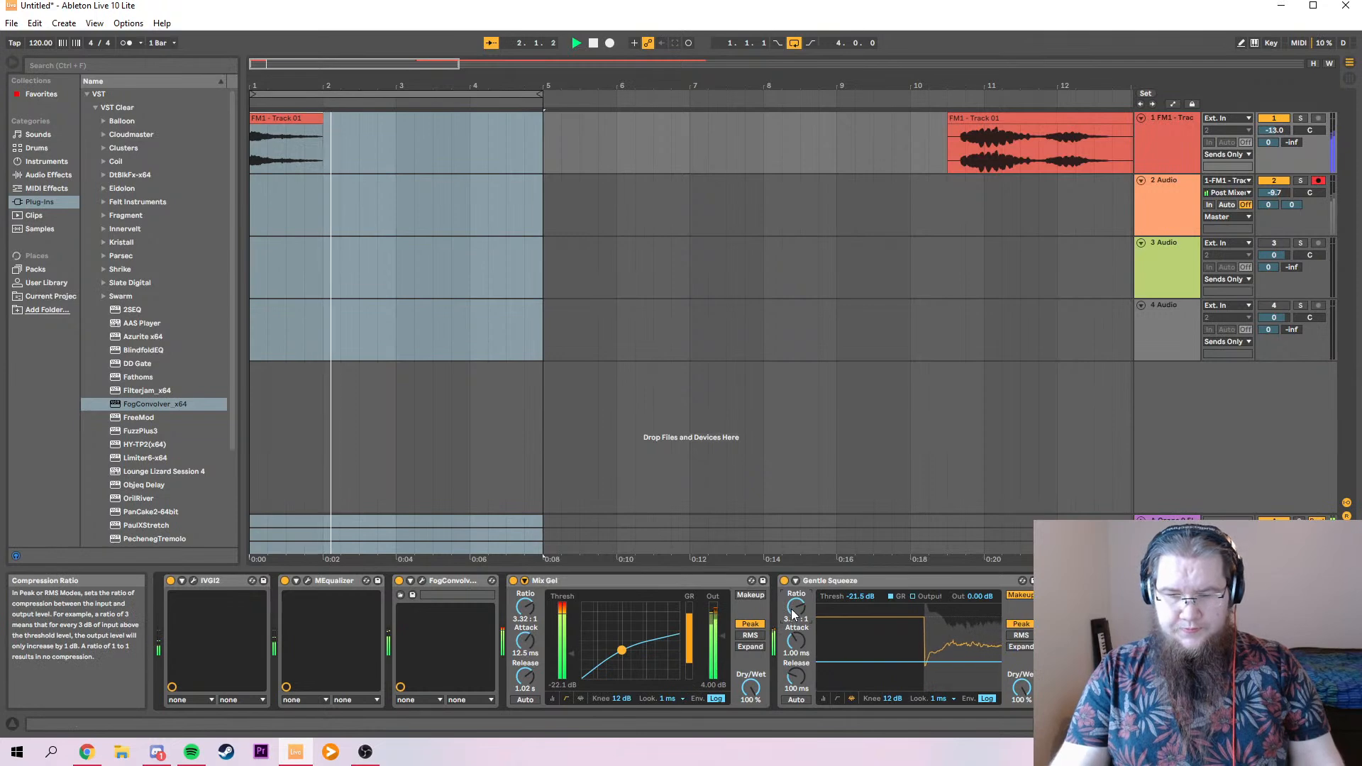
# On return track A, lower the volume to -12.0 dB, reset the peak level, and set Mix Gel's ratio to 1.54:1.
pyautogui.click(1349, 77)
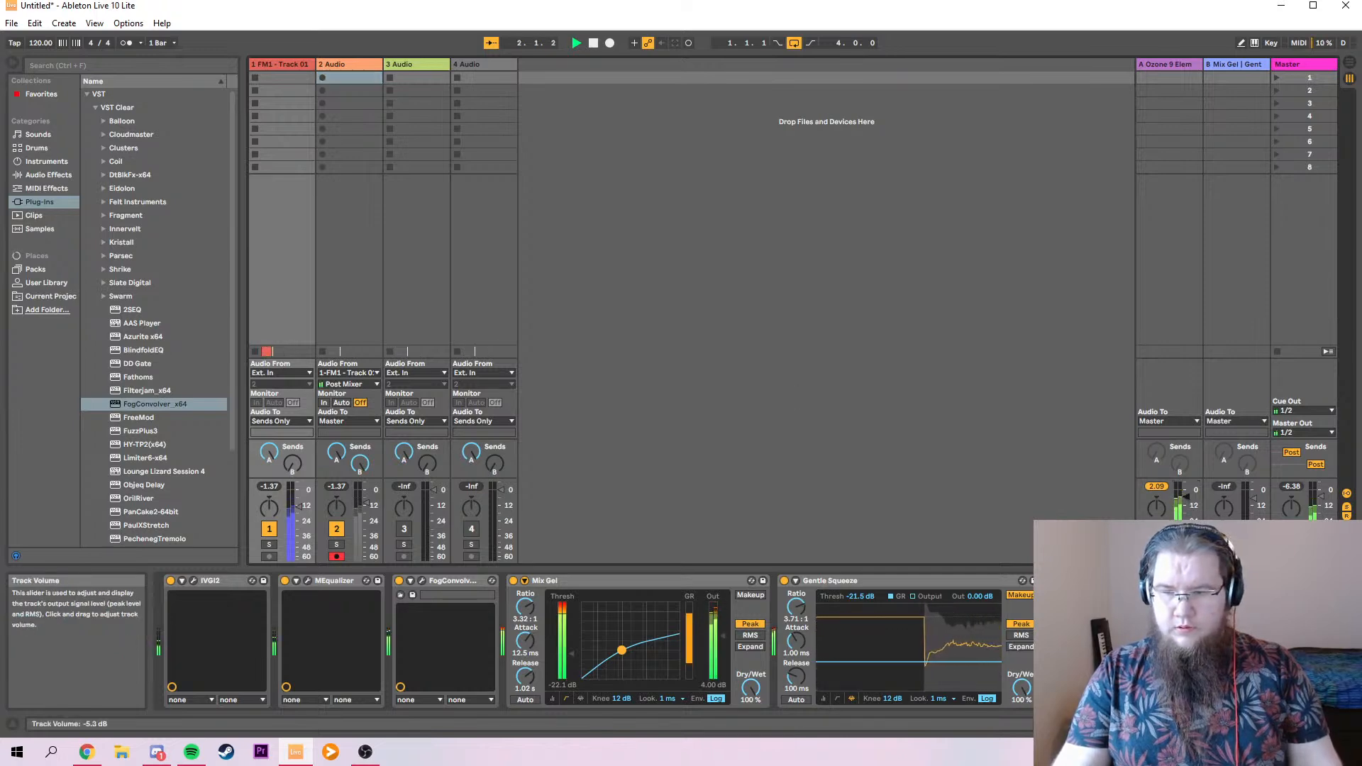
pyautogui.click(1156, 487)
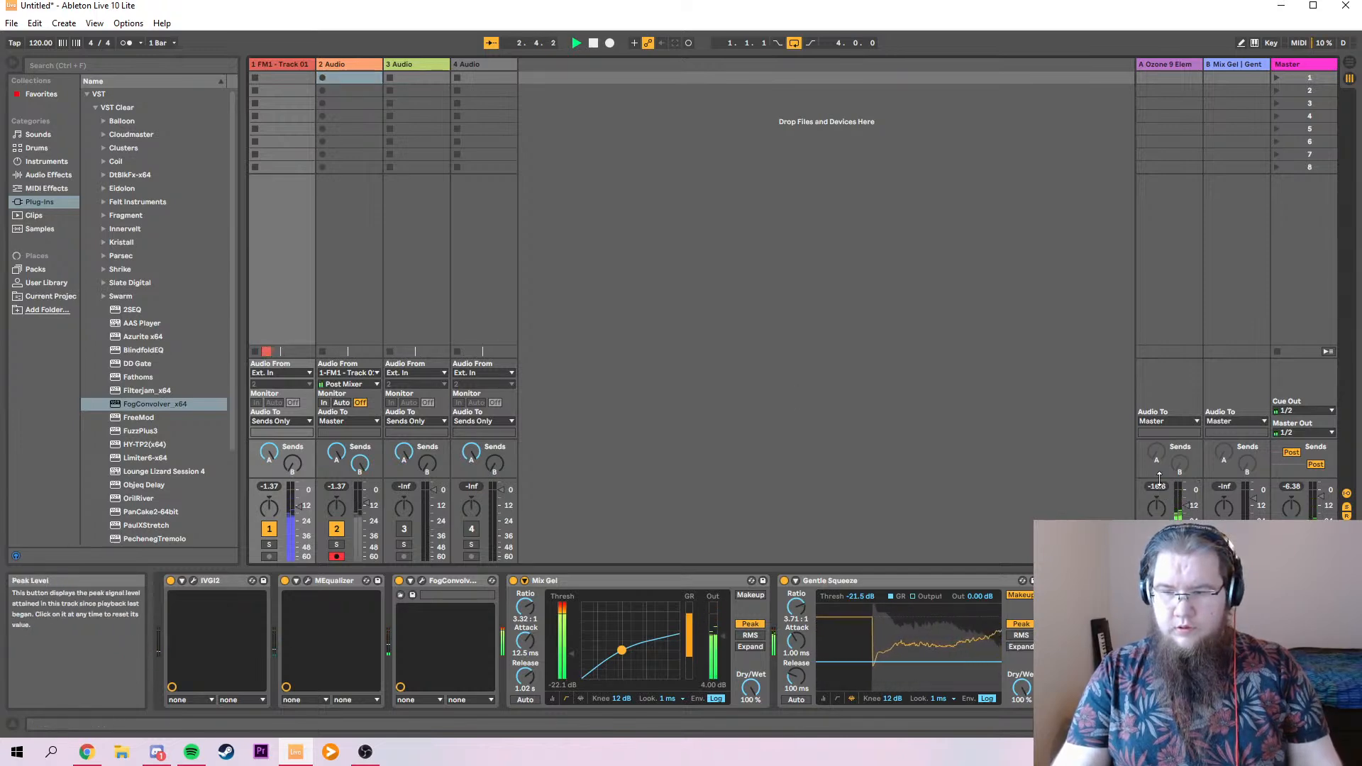
pyautogui.click(1152, 70)
pyautogui.moveTo(305, 615); pyautogui.dragTo(305, 599)
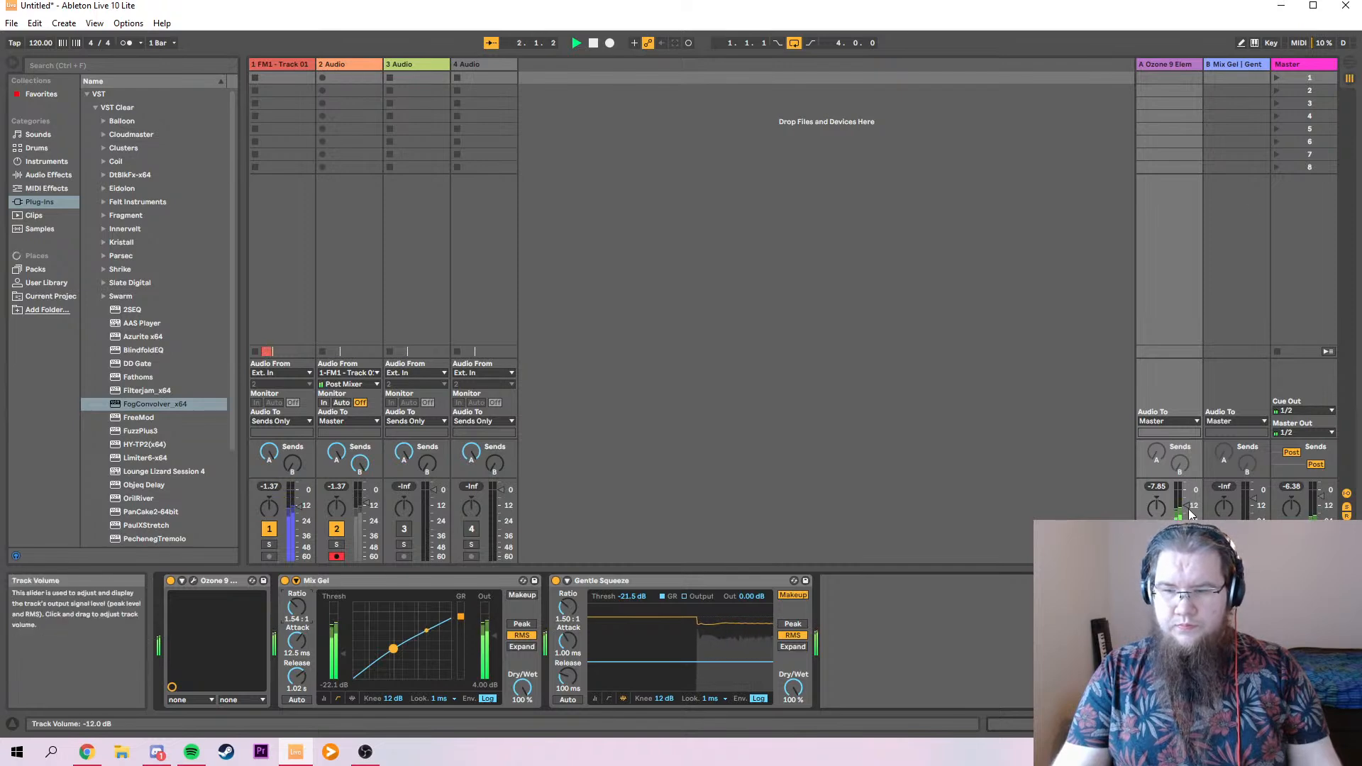
# Return to the arrangement, shorten the loop length to 3.0.0, and place the insert marker at 1.1.1 on track 2.
pyautogui.click(1349, 62)
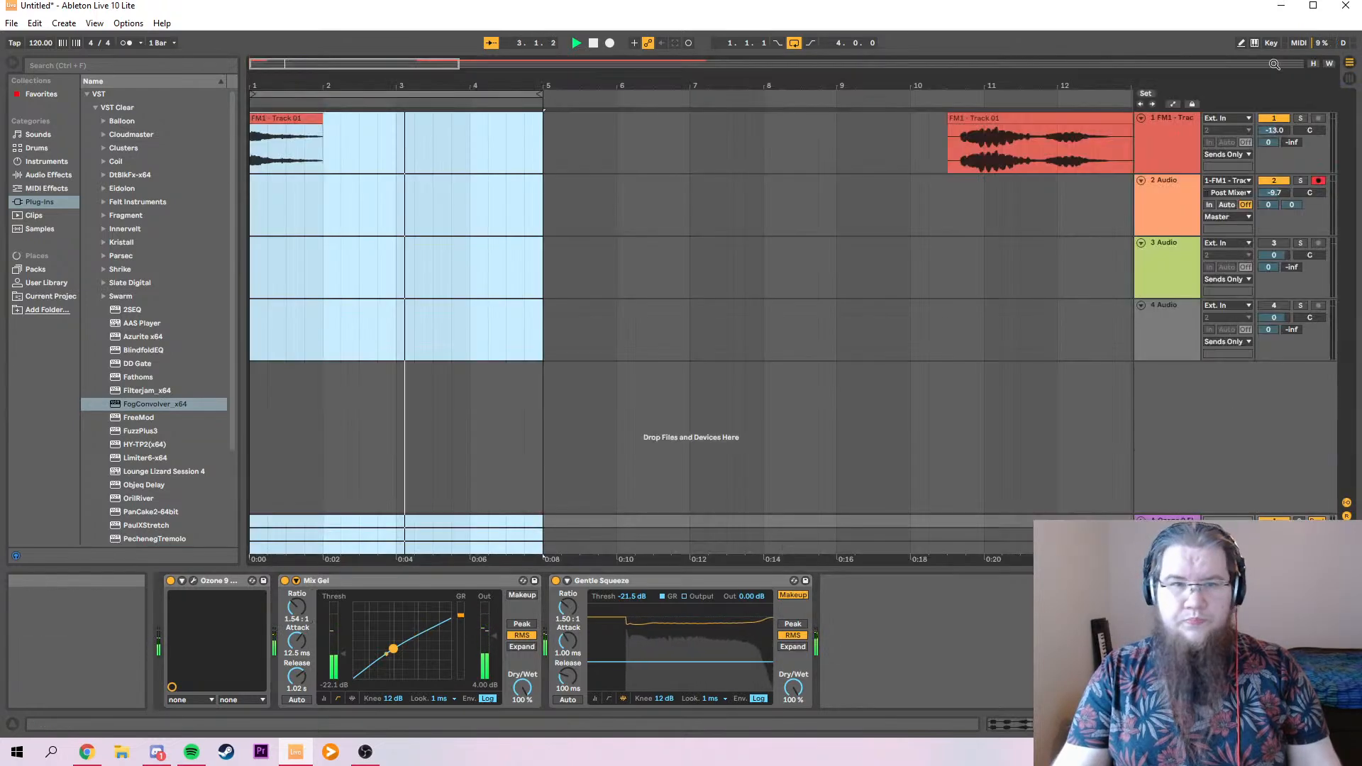
pyautogui.moveTo(543, 96); pyautogui.dragTo(473, 97)
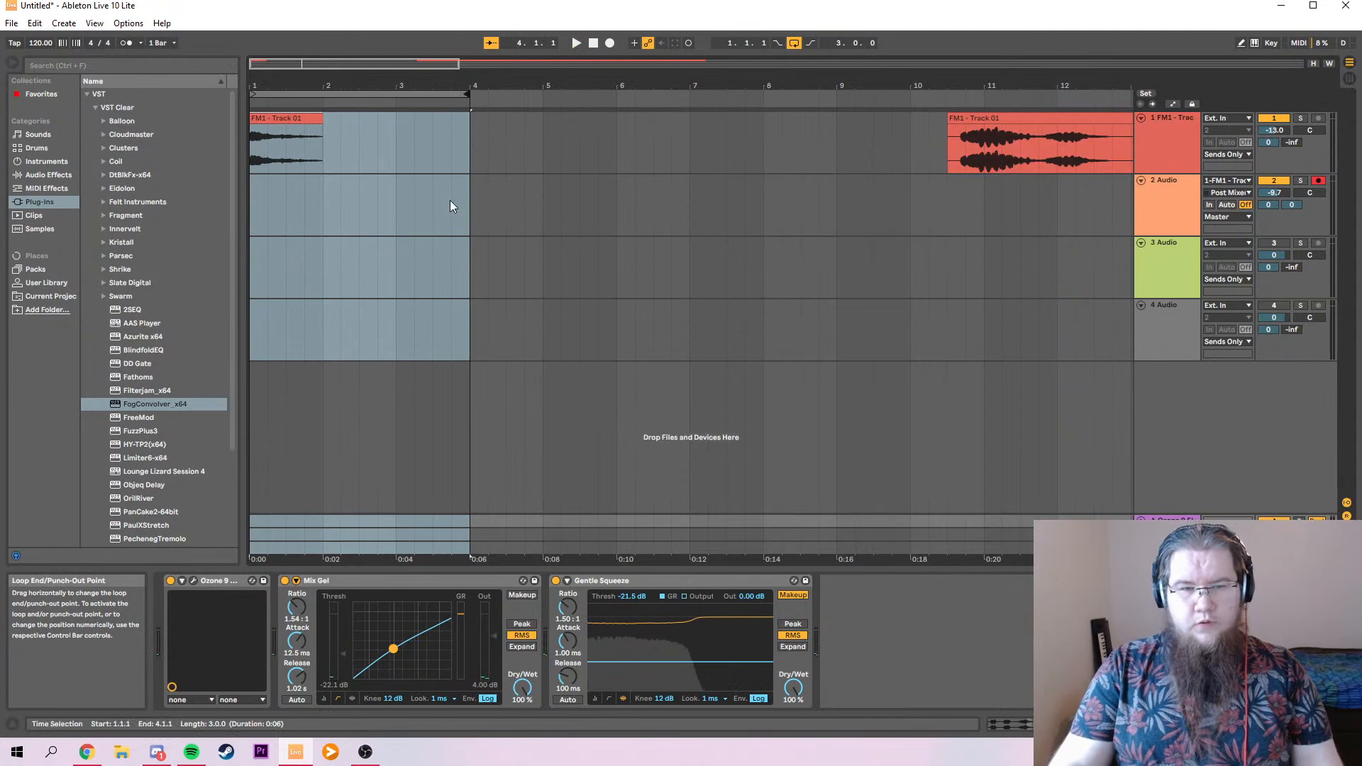
pyautogui.click(450, 199)
pyautogui.click(264, 221)
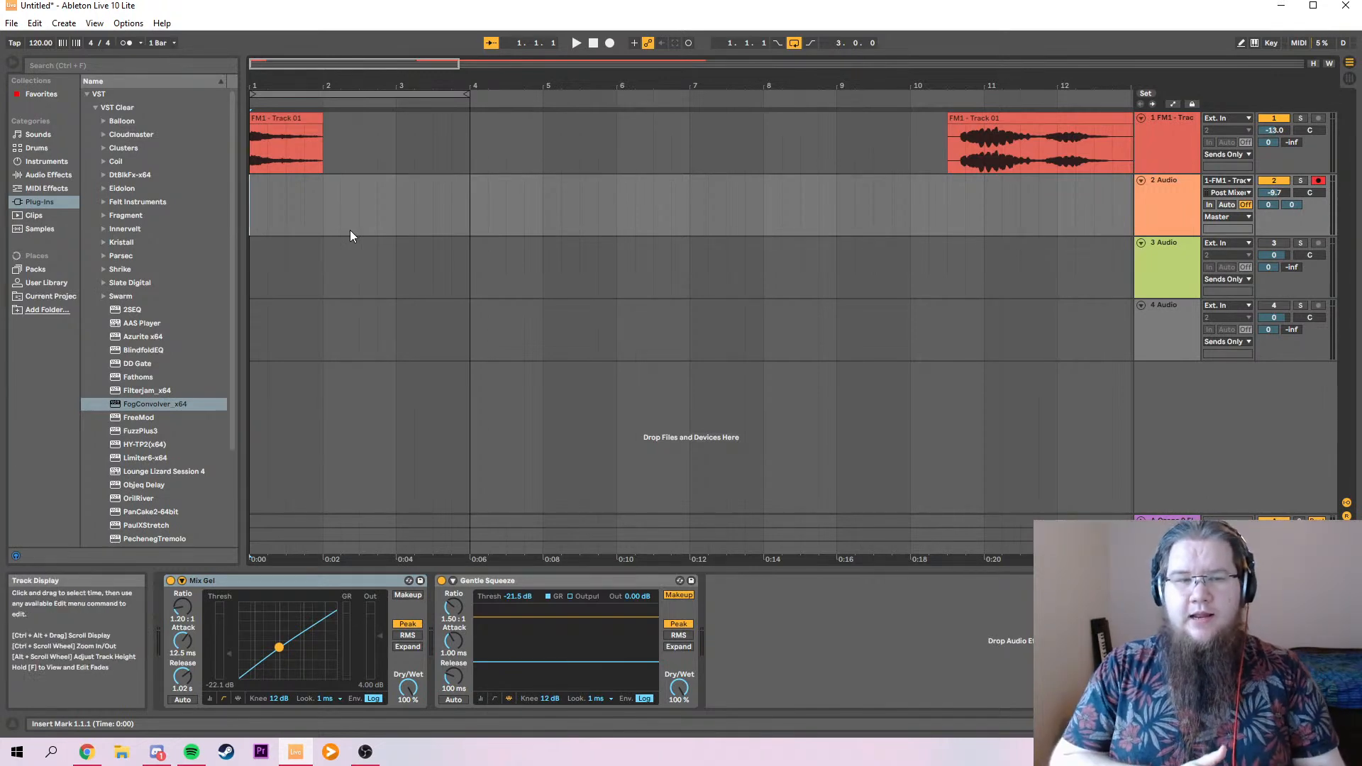
# Review MEqualizer's curve on the FM1 track and close its window.
pyautogui.click(1165, 161)
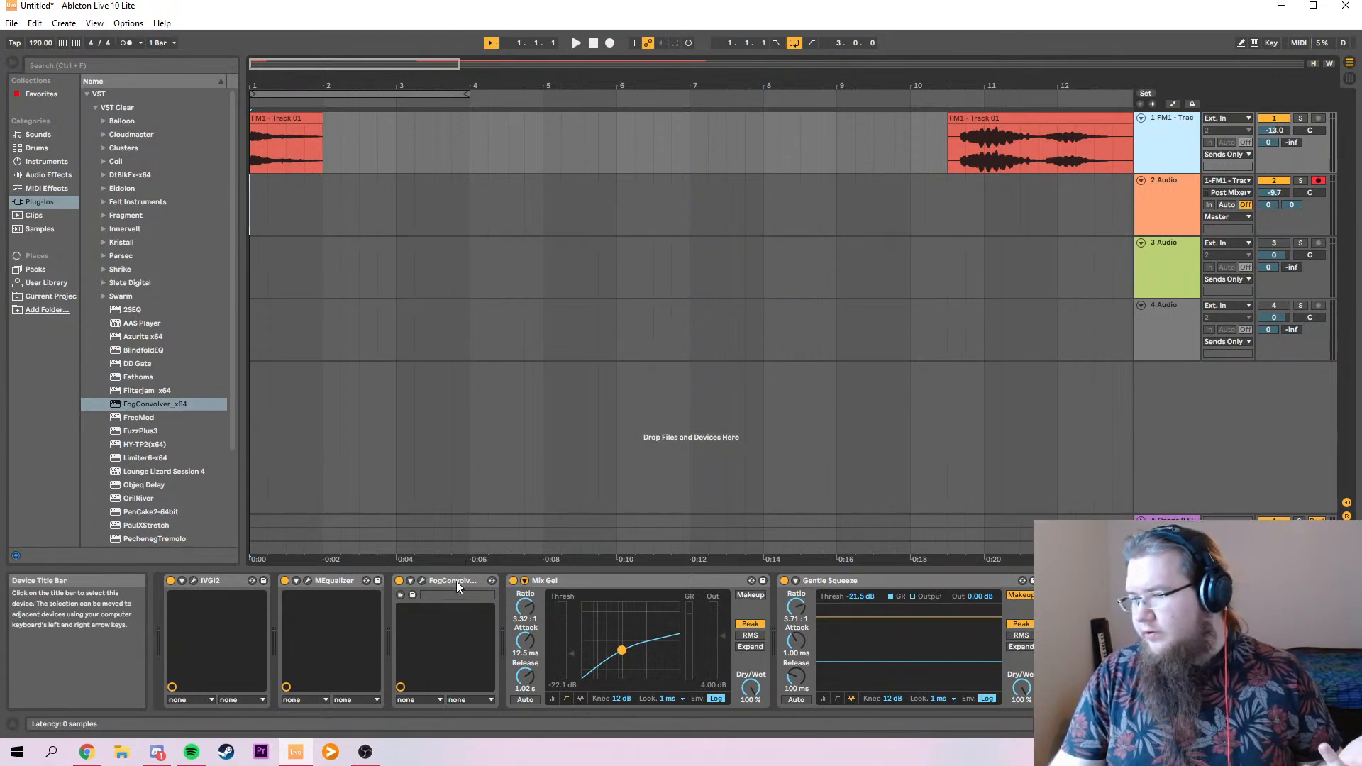
pyautogui.click(344, 580)
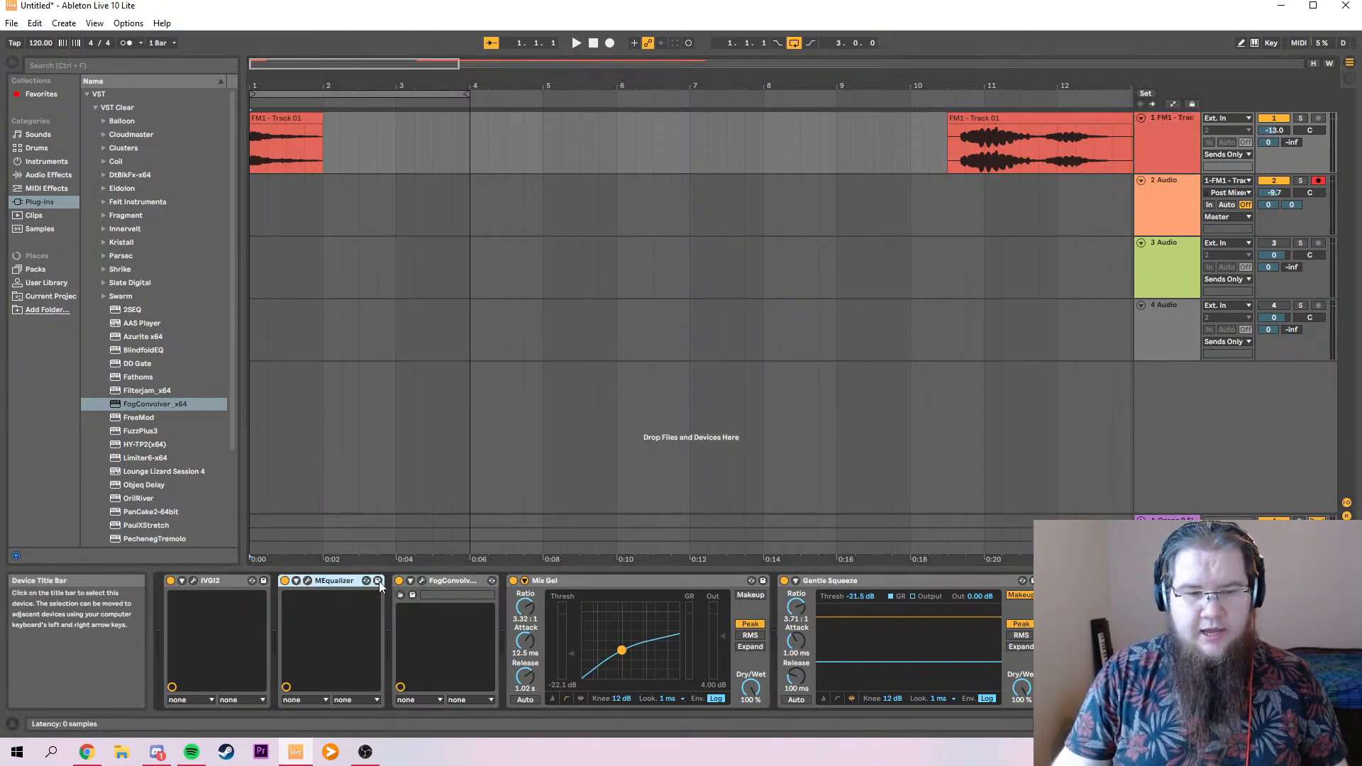
pyautogui.click(305, 582)
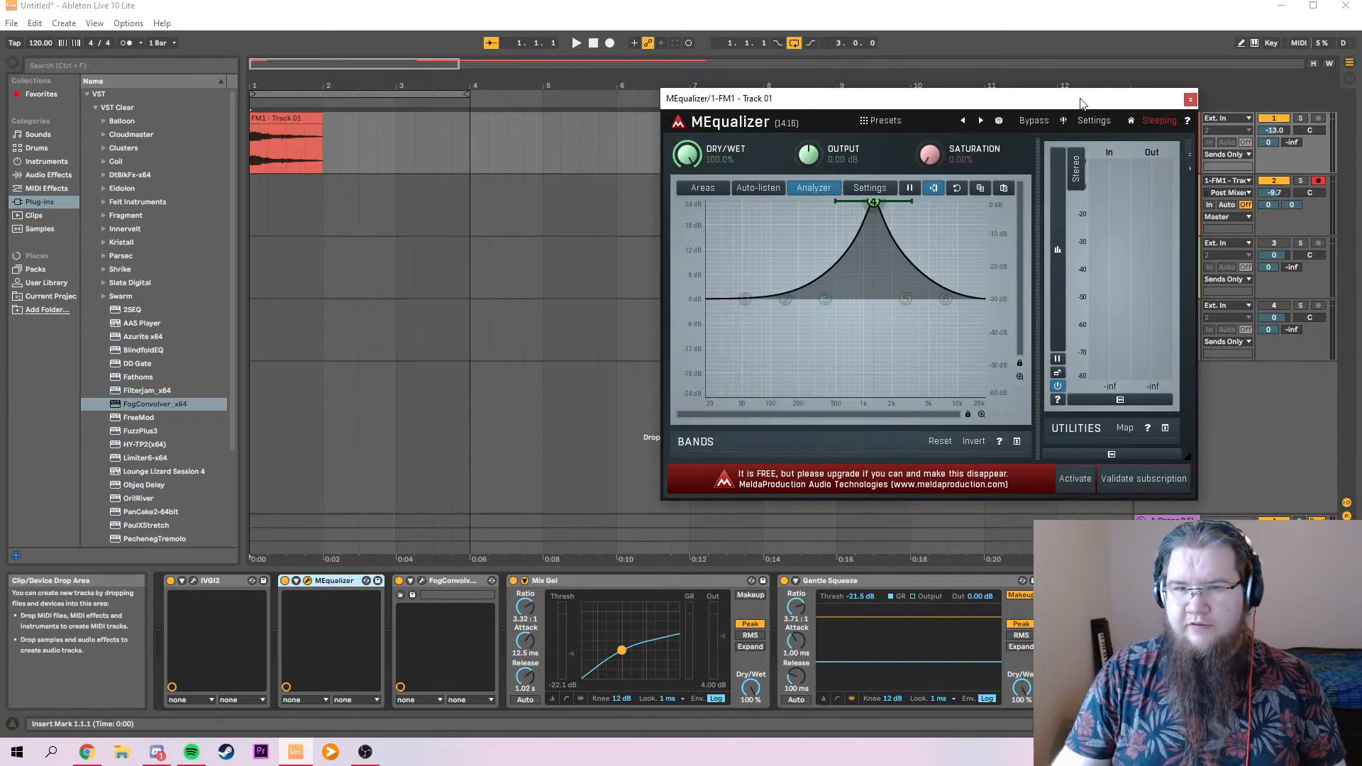
pyautogui.click(1190, 98)
# Play the three-bar loop several times to audition the convolved sound, and select the first FM1 clip.
pyautogui.press('space')
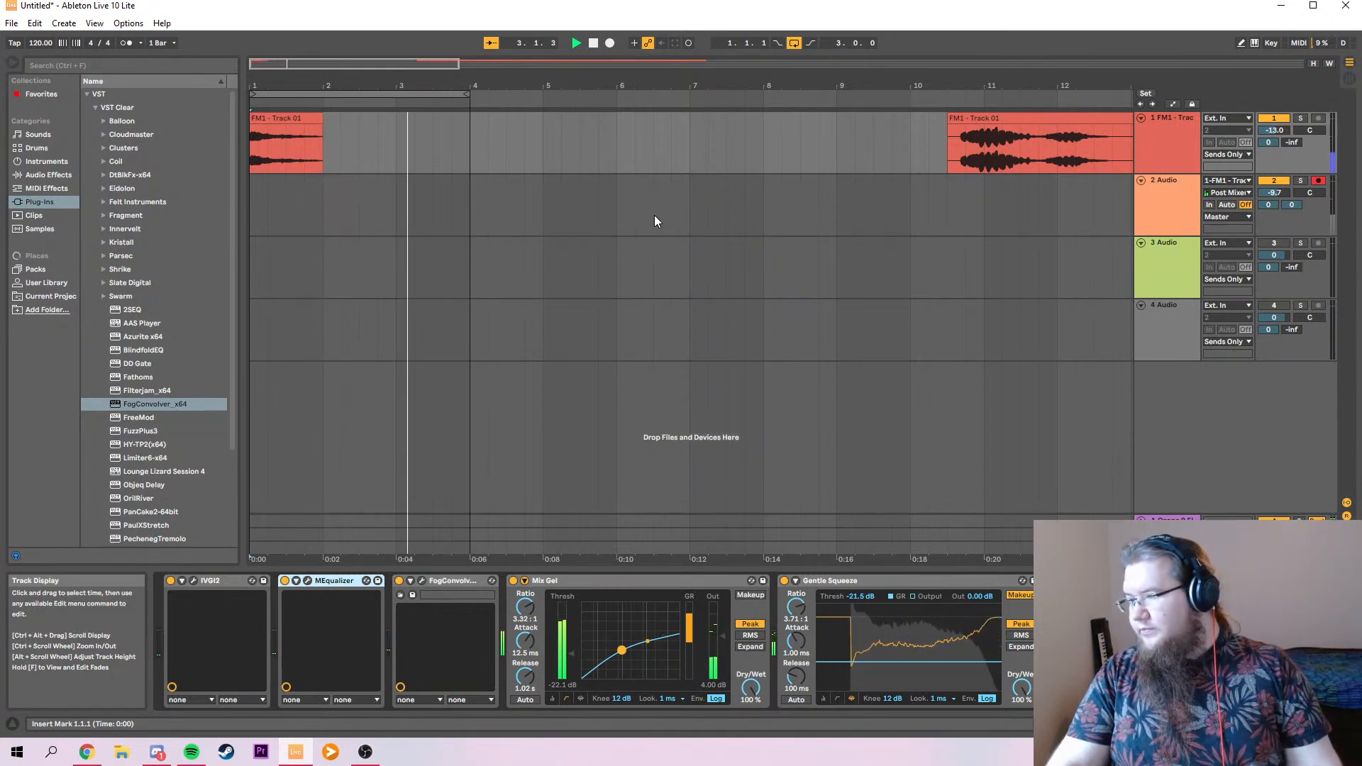
pyautogui.press('space')
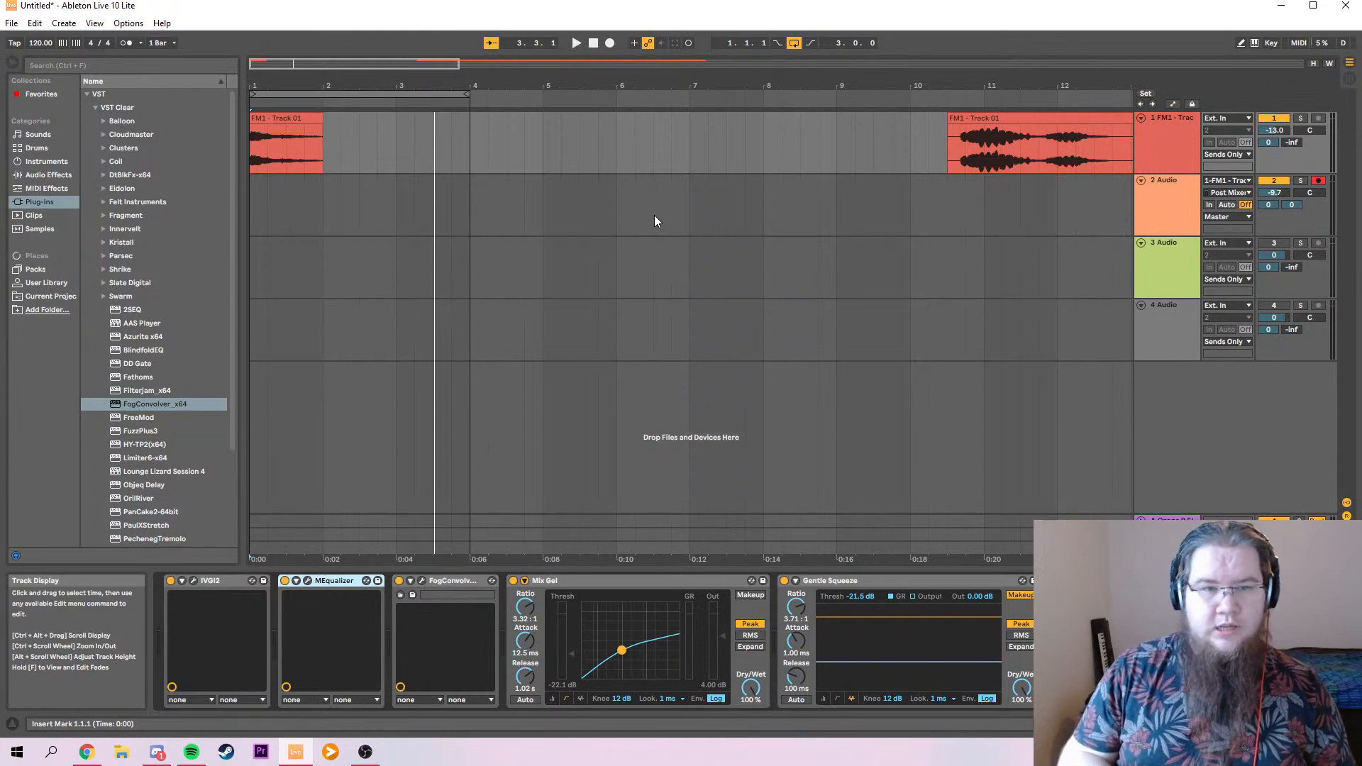
pyautogui.press('space')
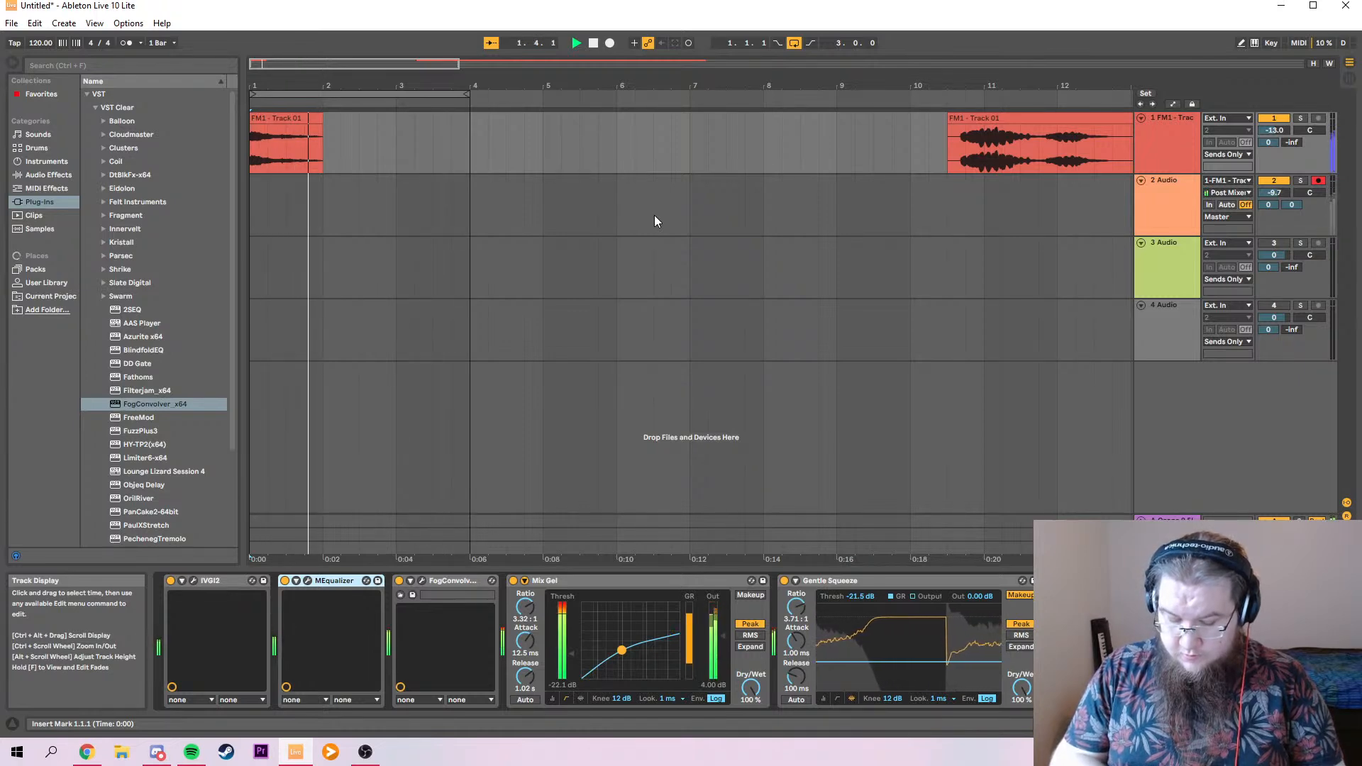
pyautogui.rightClick(654, 216)
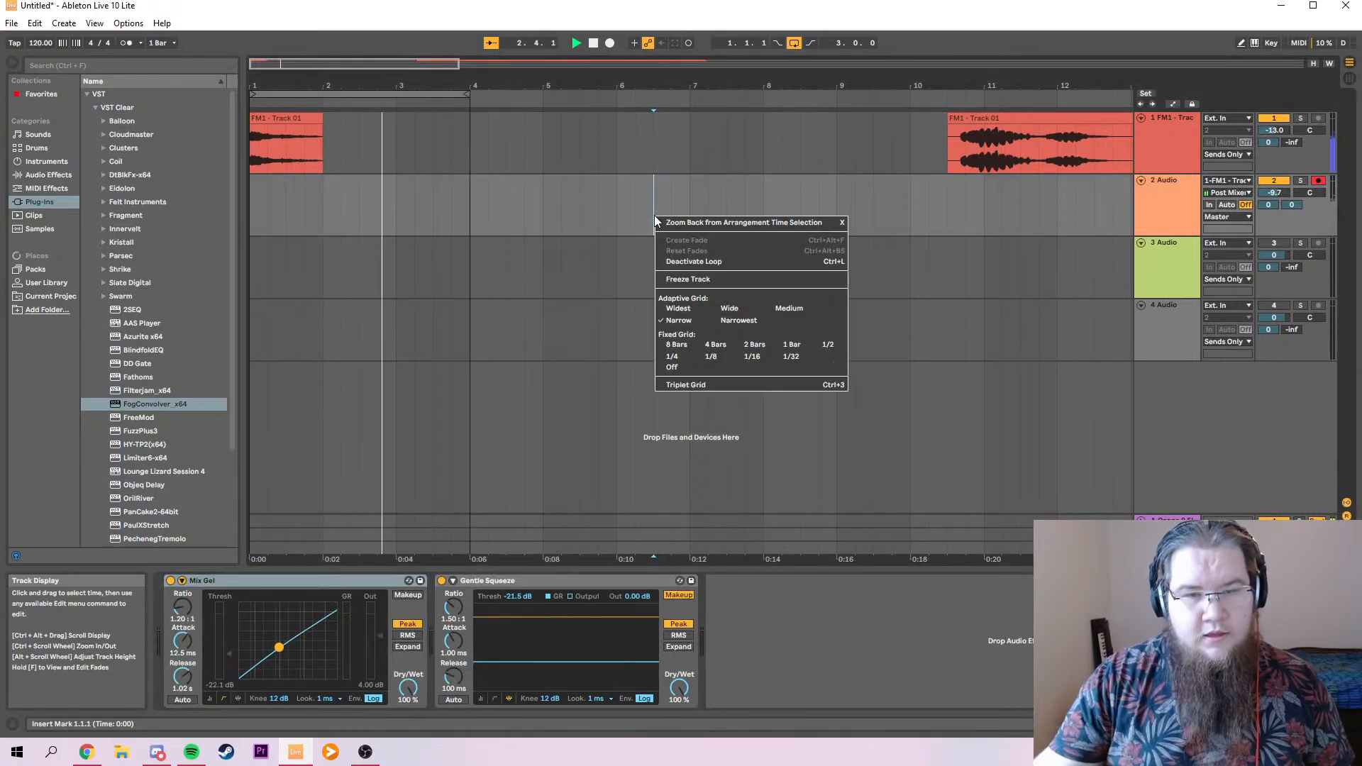
pyautogui.click(489, 186)
pyautogui.press('space')
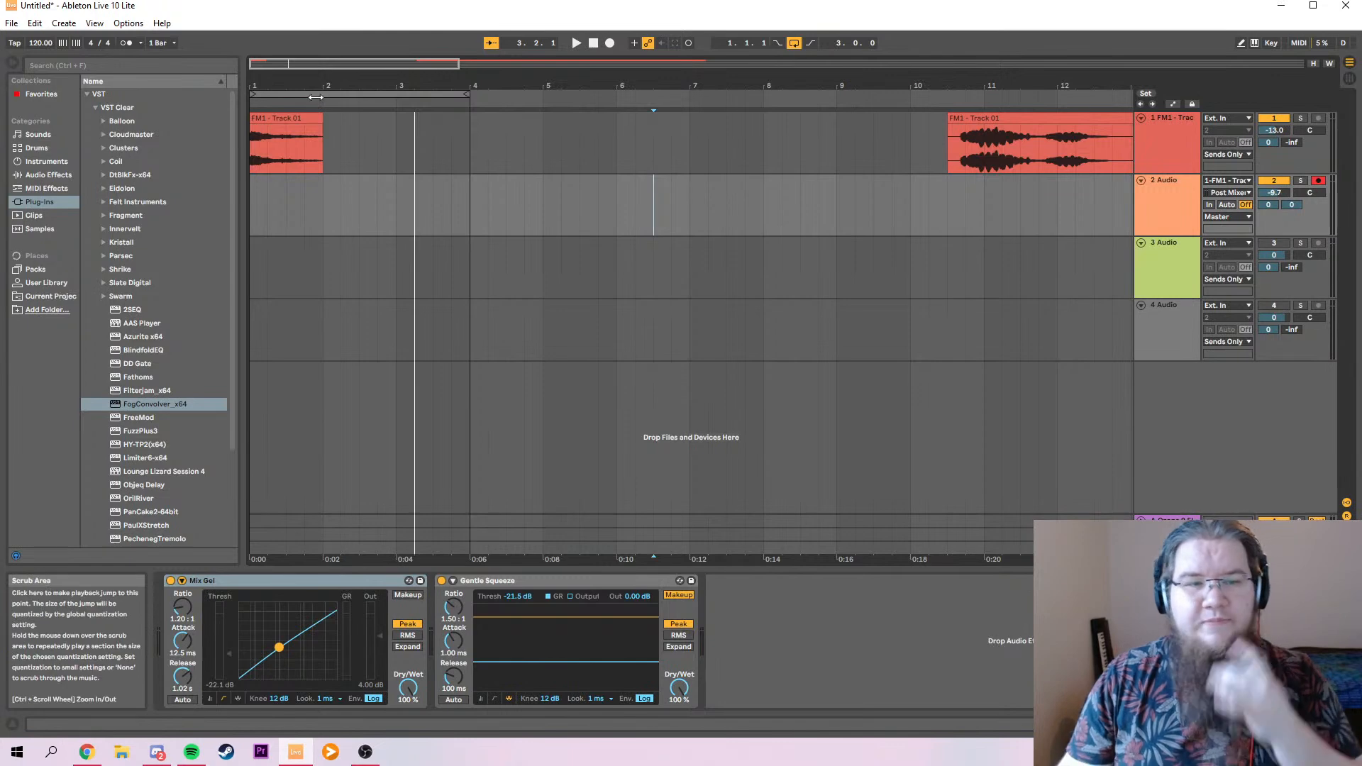
pyautogui.click(316, 91)
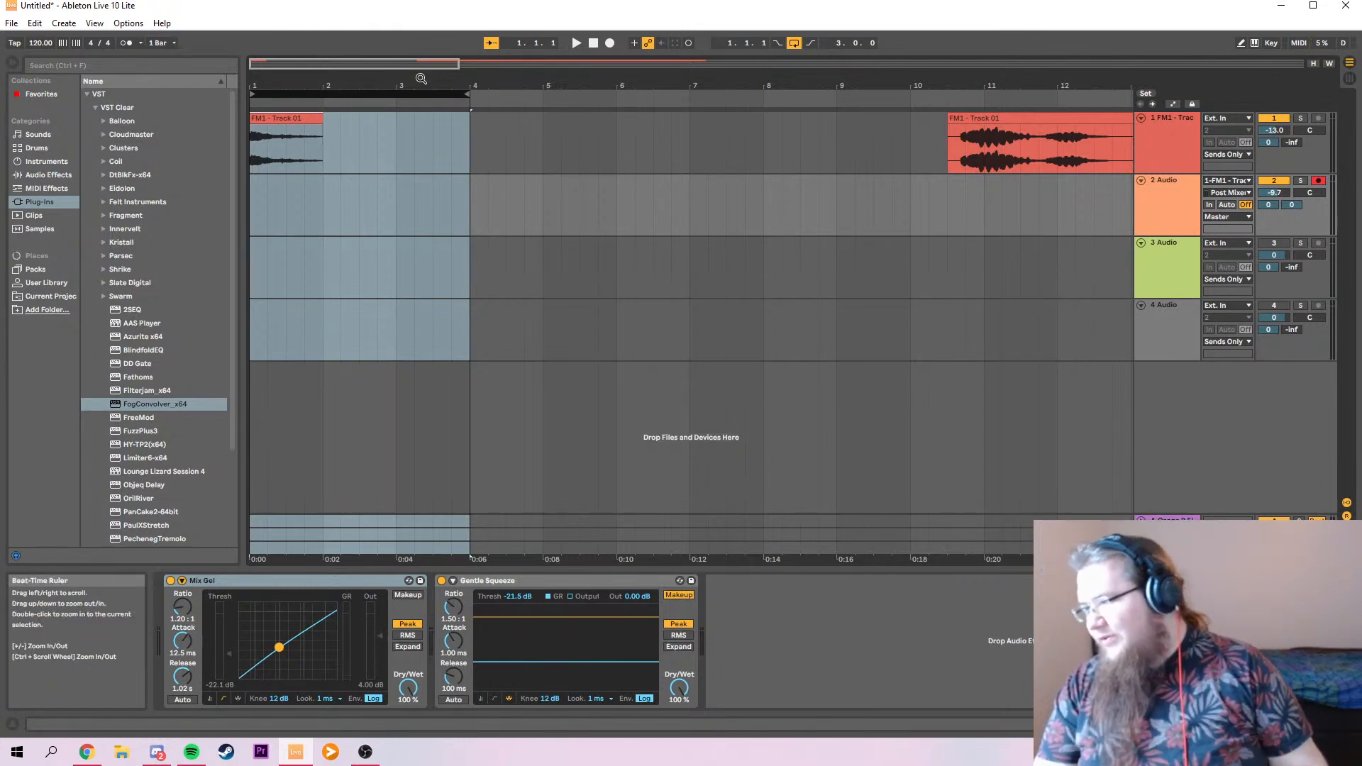
pyautogui.press('space')
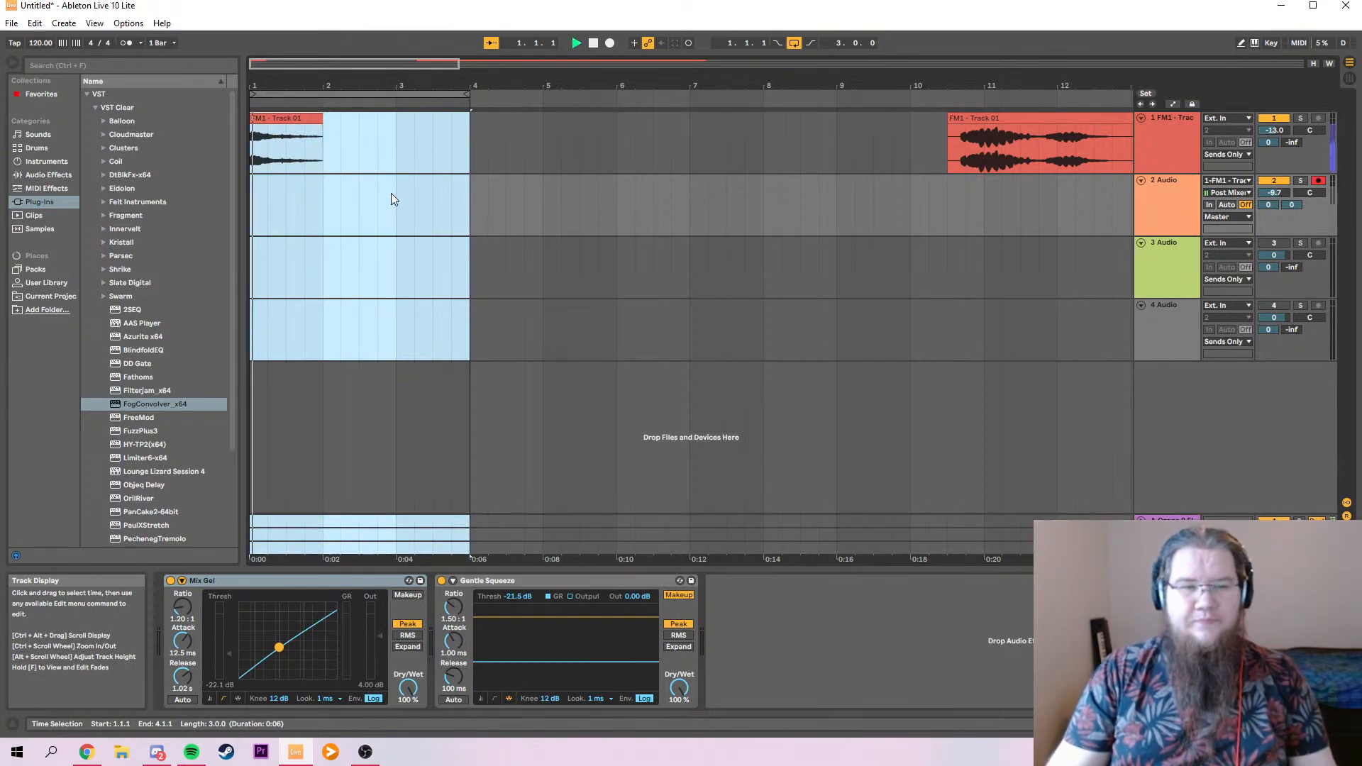
pyautogui.click(415, 164)
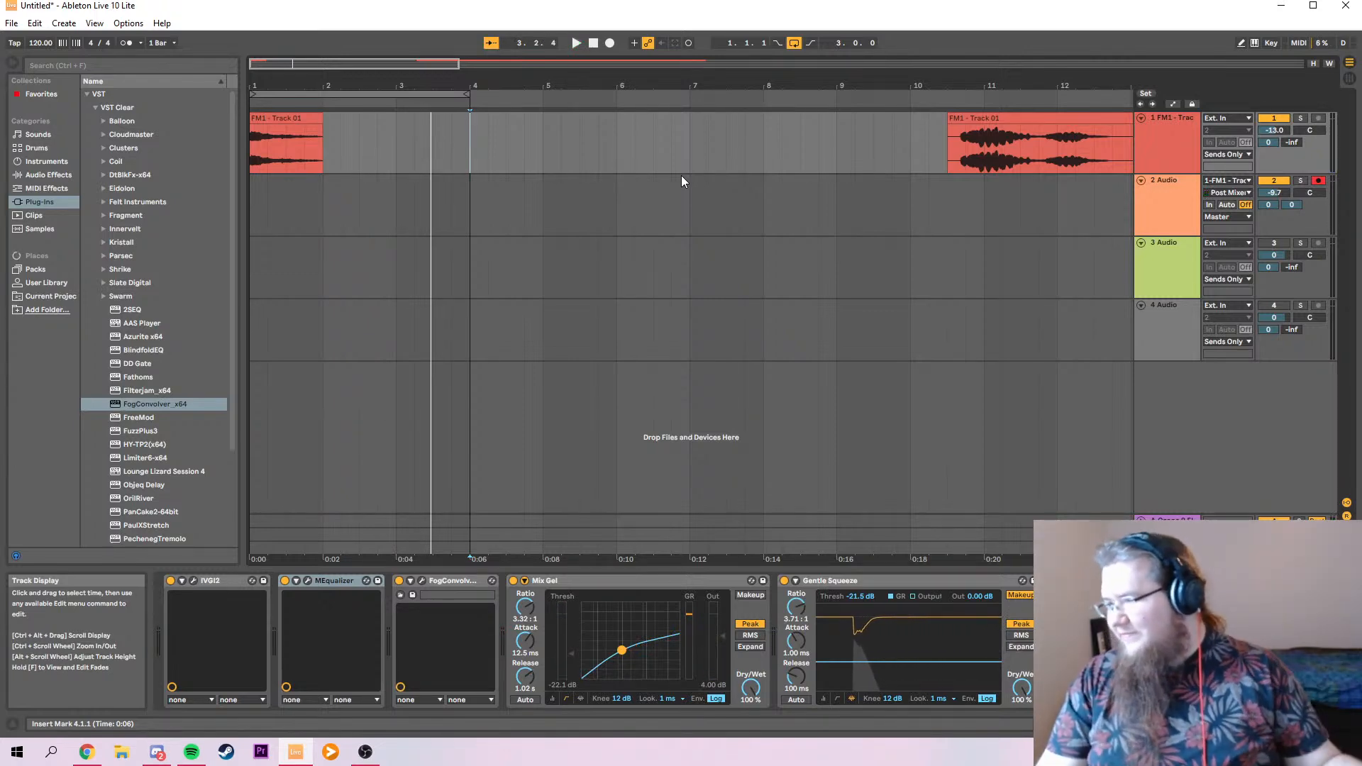
pyautogui.click(302, 119)
pyautogui.press('space')
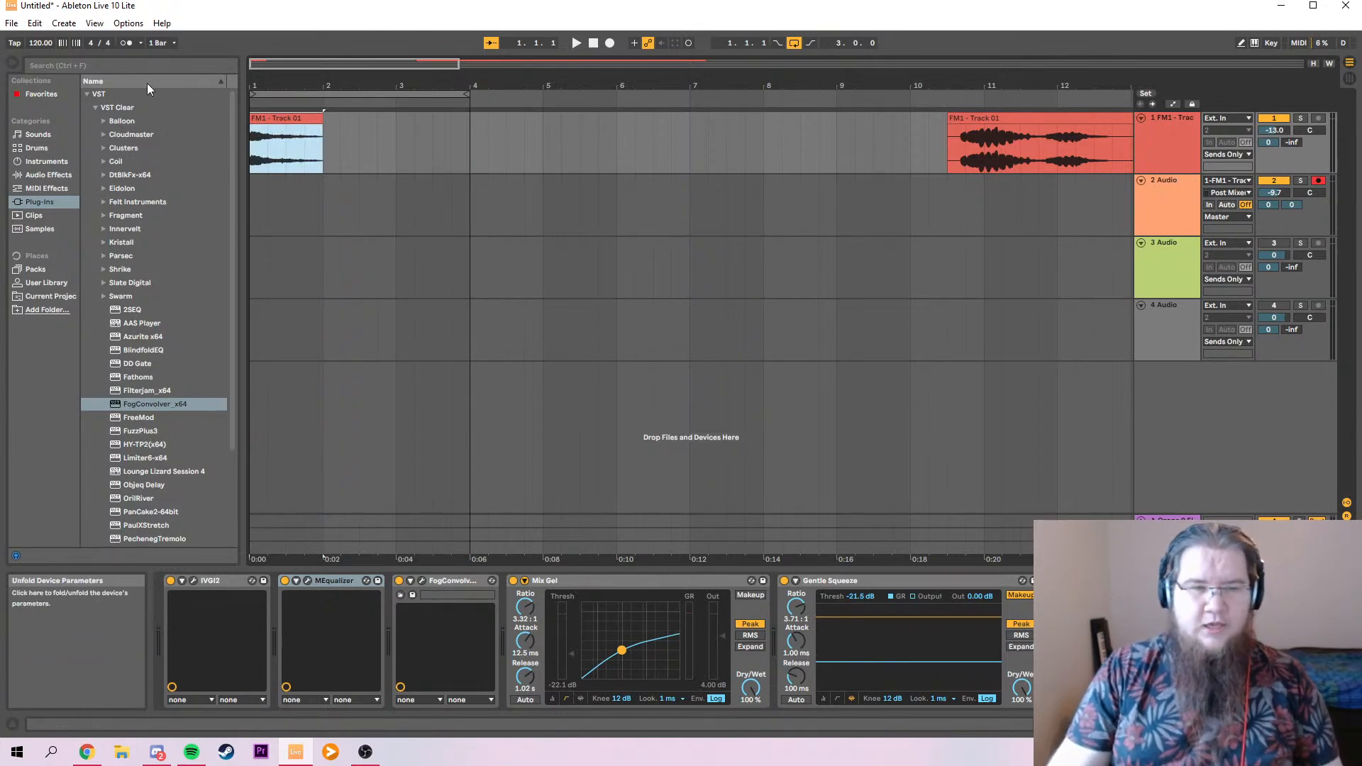
# Export the three-bar loop as a WAV file named Kiuas into the Samplepack folder inside Stream samples.
pyautogui.click(283, 97)
pyautogui.click(11, 23)
pyautogui.click(35, 216)
pyautogui.click(655, 589)
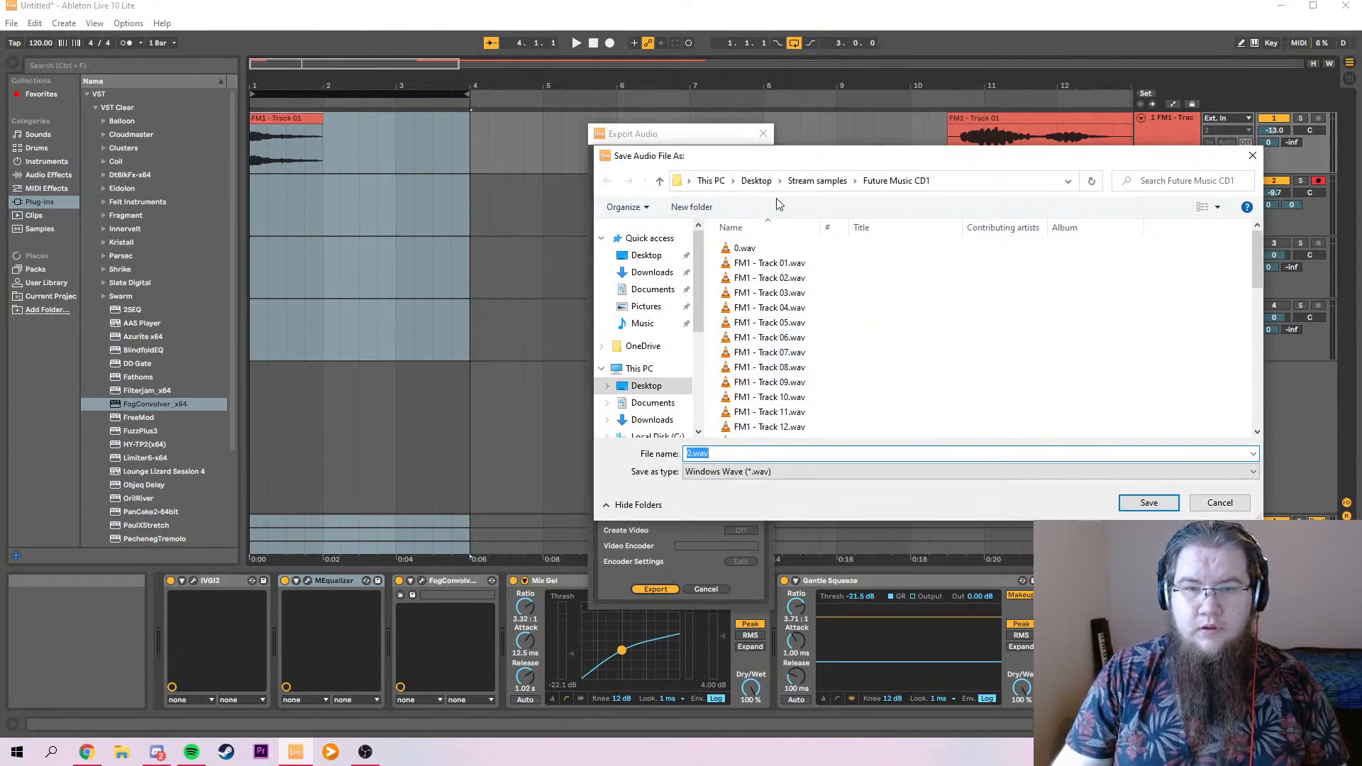
pyautogui.click(817, 180)
pyautogui.doubleClick(763, 279)
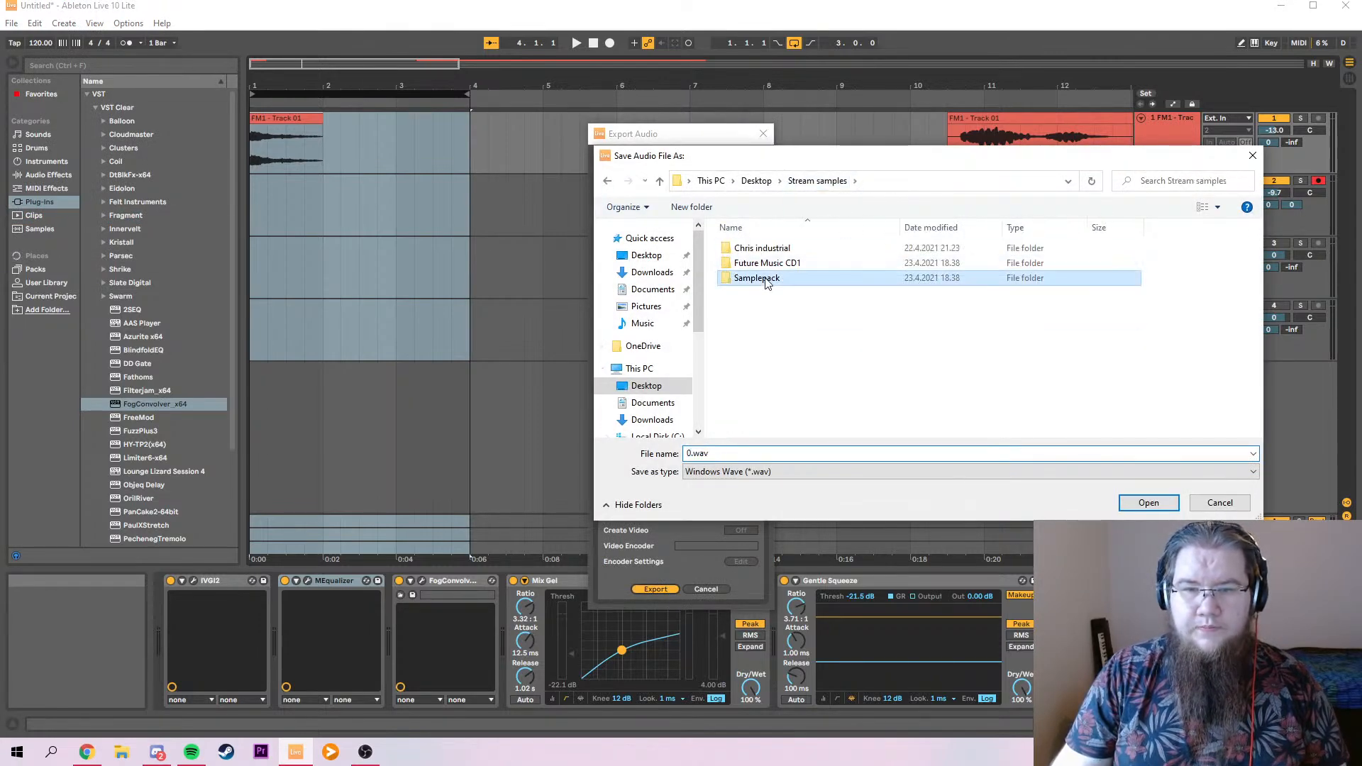
pyautogui.doubleClick(702, 456)
pyautogui.write('Kiuas')
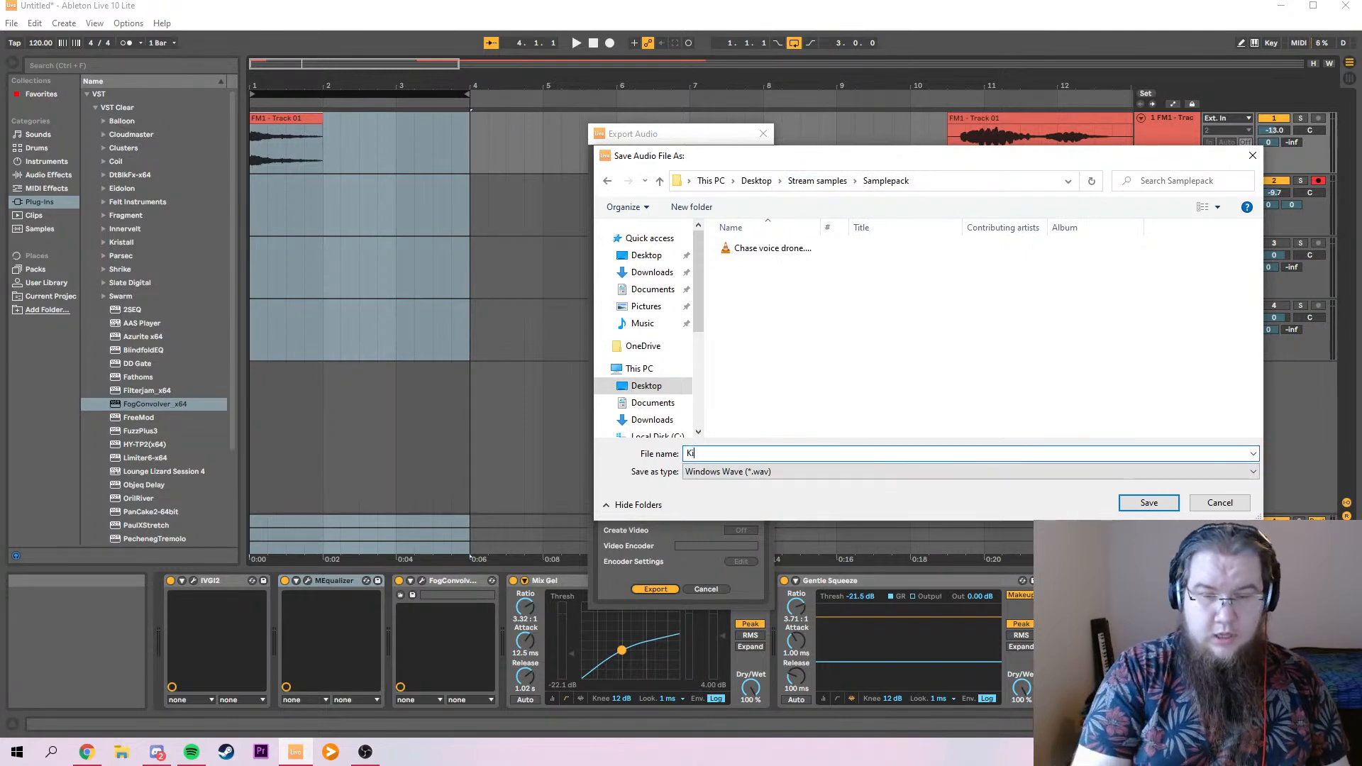
pyautogui.press('Return')
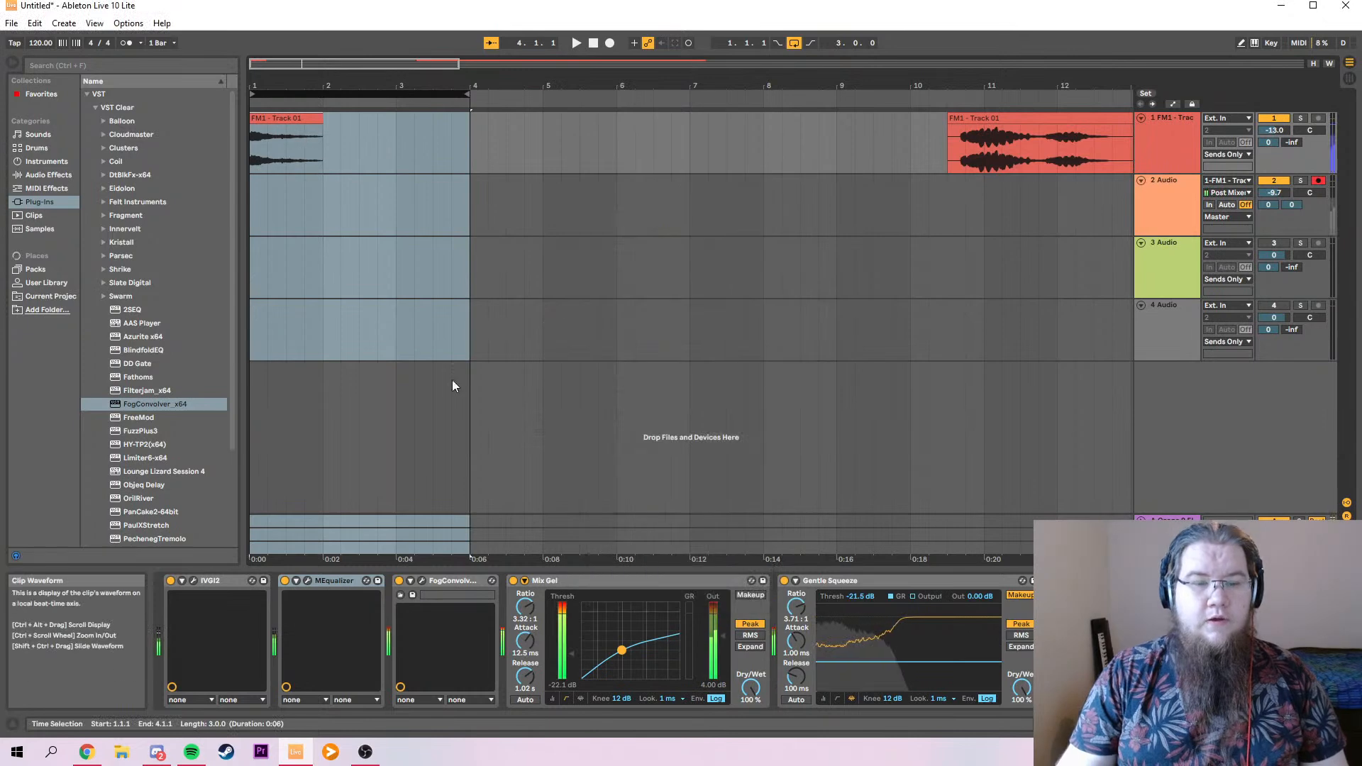
# Delete the MEqualizer and FogConvolver devices from the FM1 track.
pyautogui.click(331, 581)
pyautogui.press('Delete')
pyautogui.press('Delete')
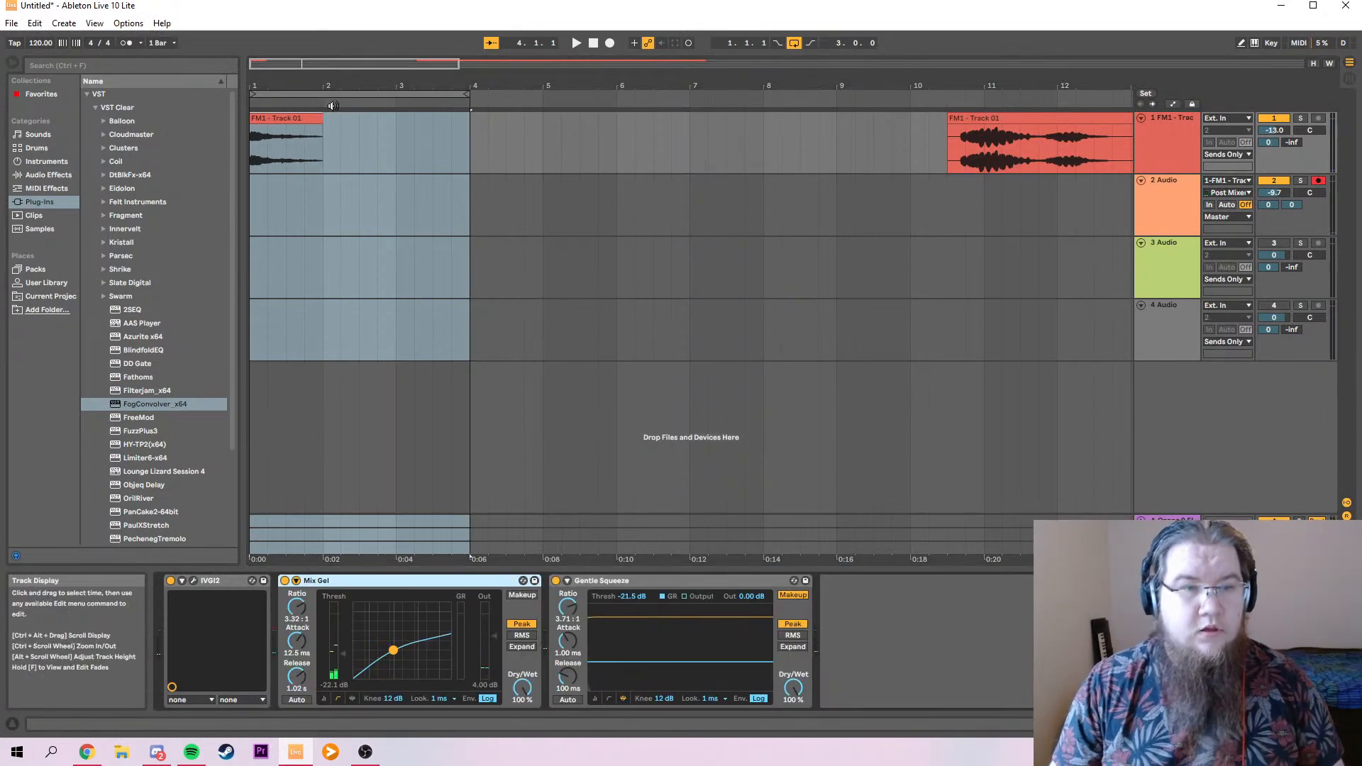
# Replace the first FM1 clip with the remaining one, moved to bar 1, and shorten the loop length to 2.2.0.
pyautogui.click(275, 119)
pyautogui.press('Delete')
pyautogui.moveTo(993, 138); pyautogui.dragTo(294, 138)
pyautogui.moveTo(455, 99); pyautogui.dragTo(431, 99)
# Check the mixer in Session view, audition the loop in the arrangement, and select the FM1 clip.
pyautogui.click(1348, 62)
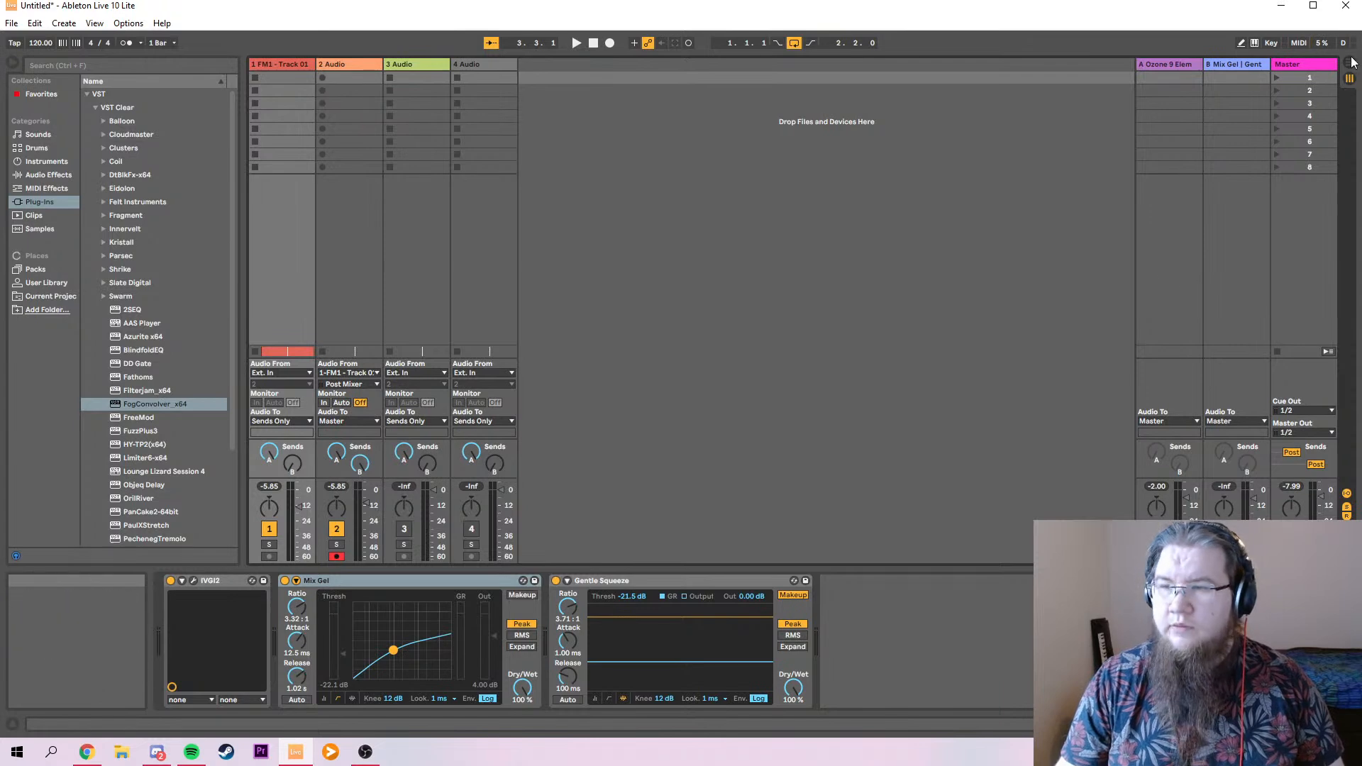
pyautogui.press('Tab')
pyautogui.press('space')
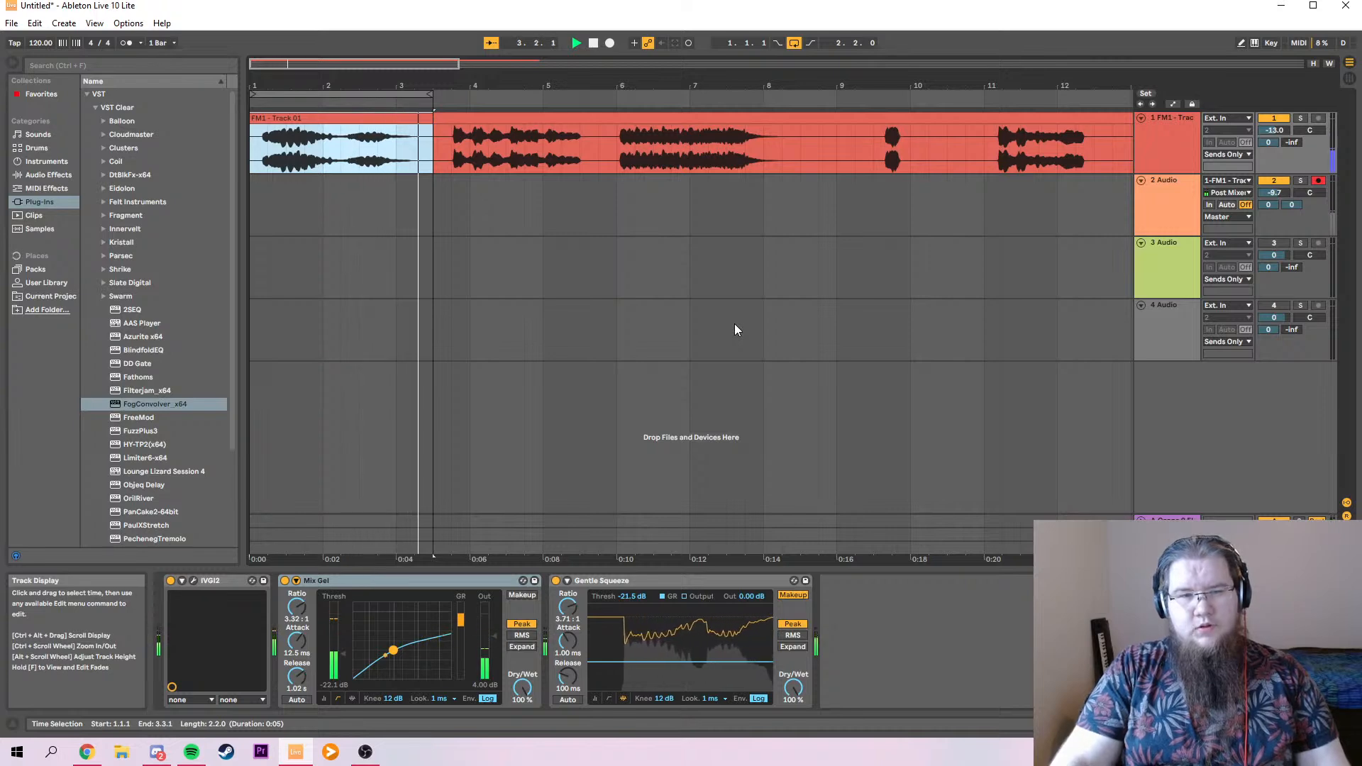
pyautogui.press('space')
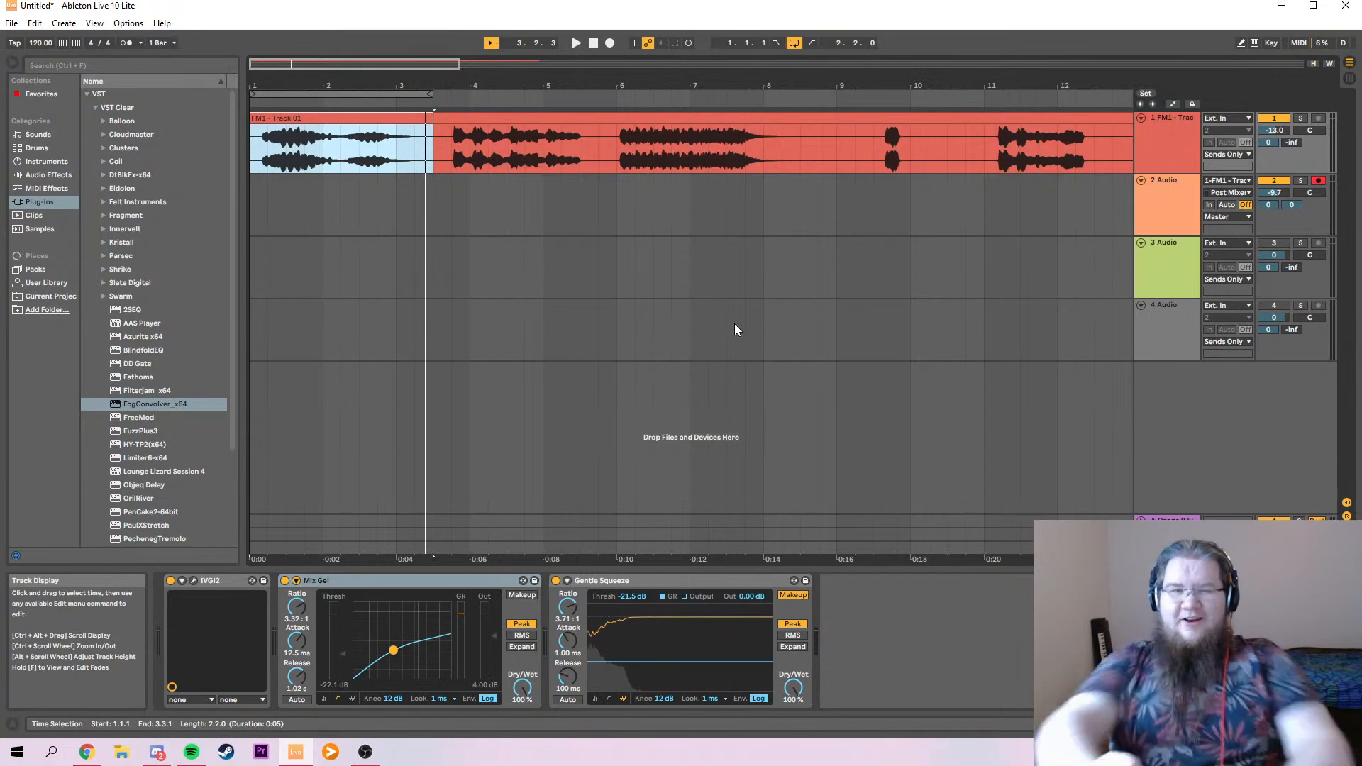
pyautogui.click(333, 124)
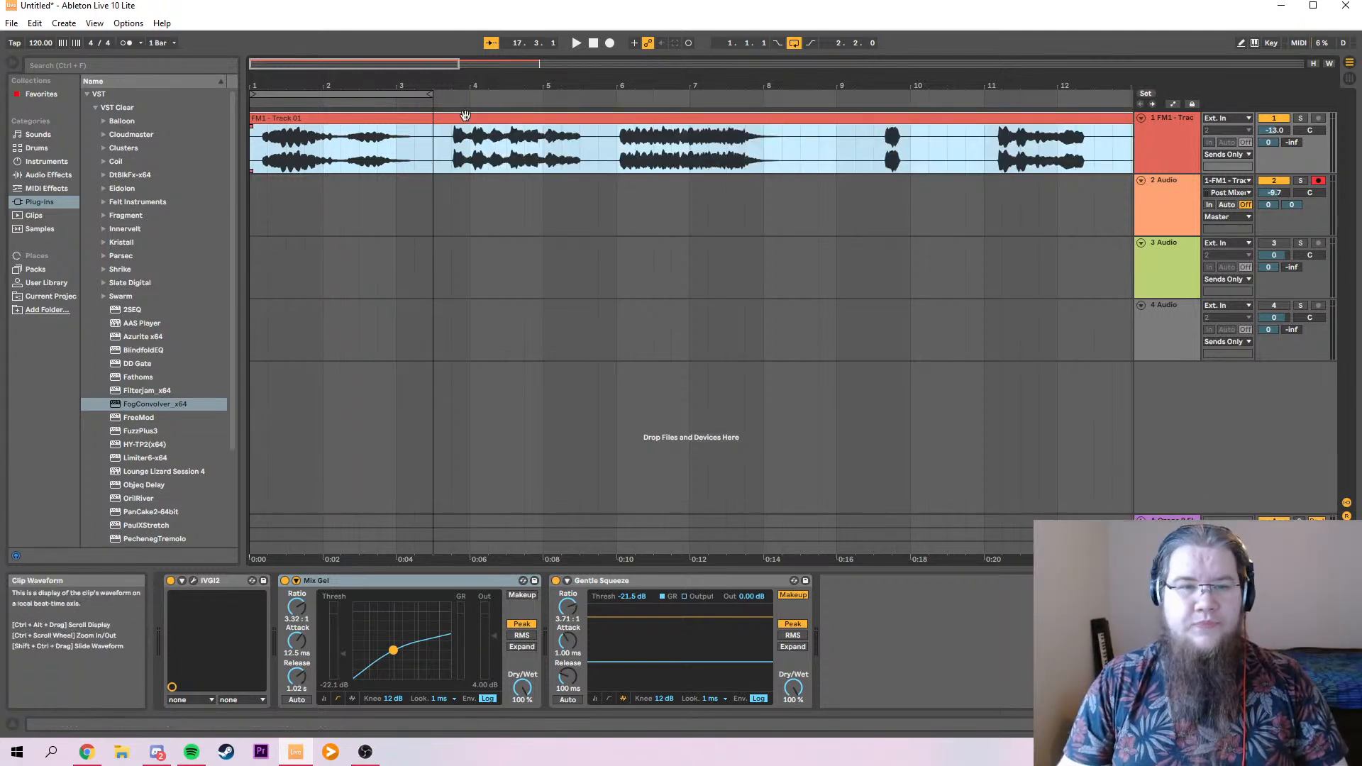
# Insert the Eidolon plug-in between IVGI2 and Mix Gel on the FM1 track and move its window aside.
pyautogui.press('space')
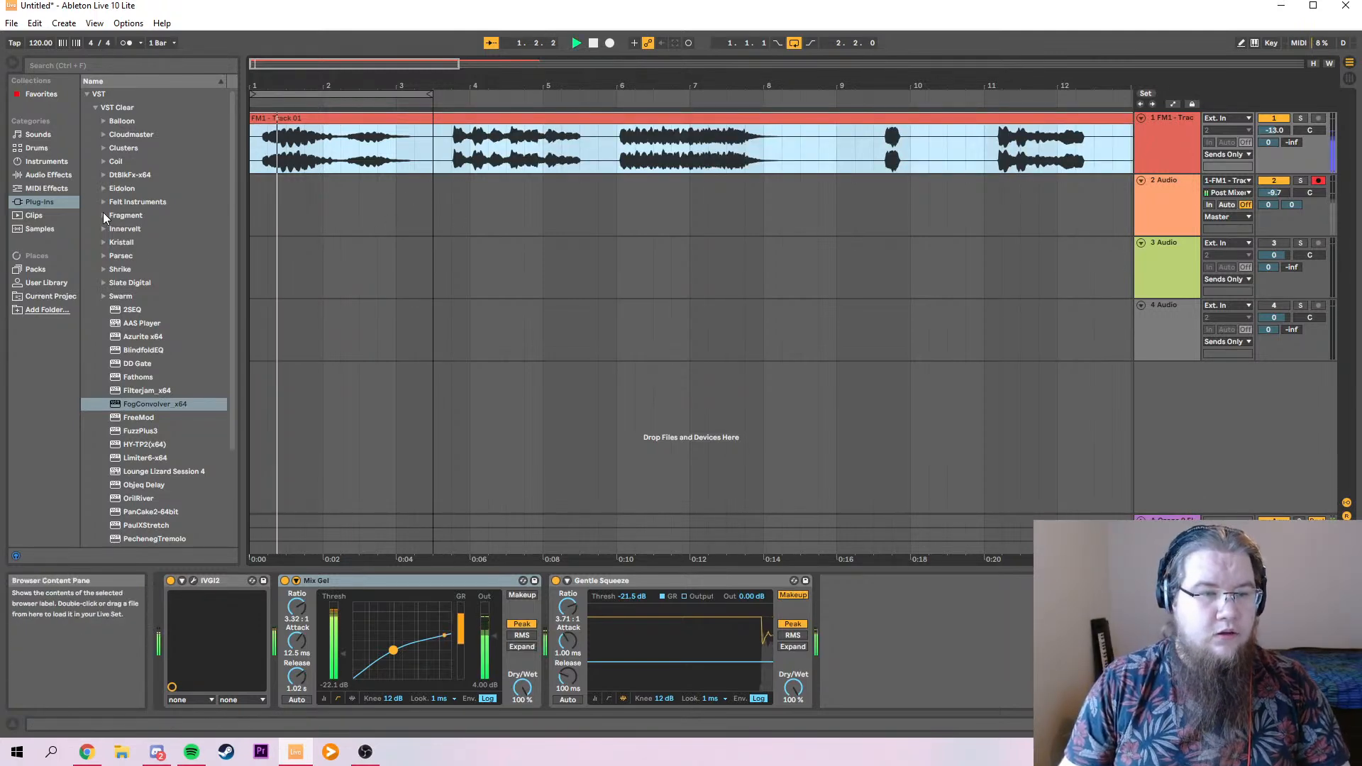
pyautogui.click(104, 202)
pyautogui.click(105, 202)
pyautogui.click(102, 189)
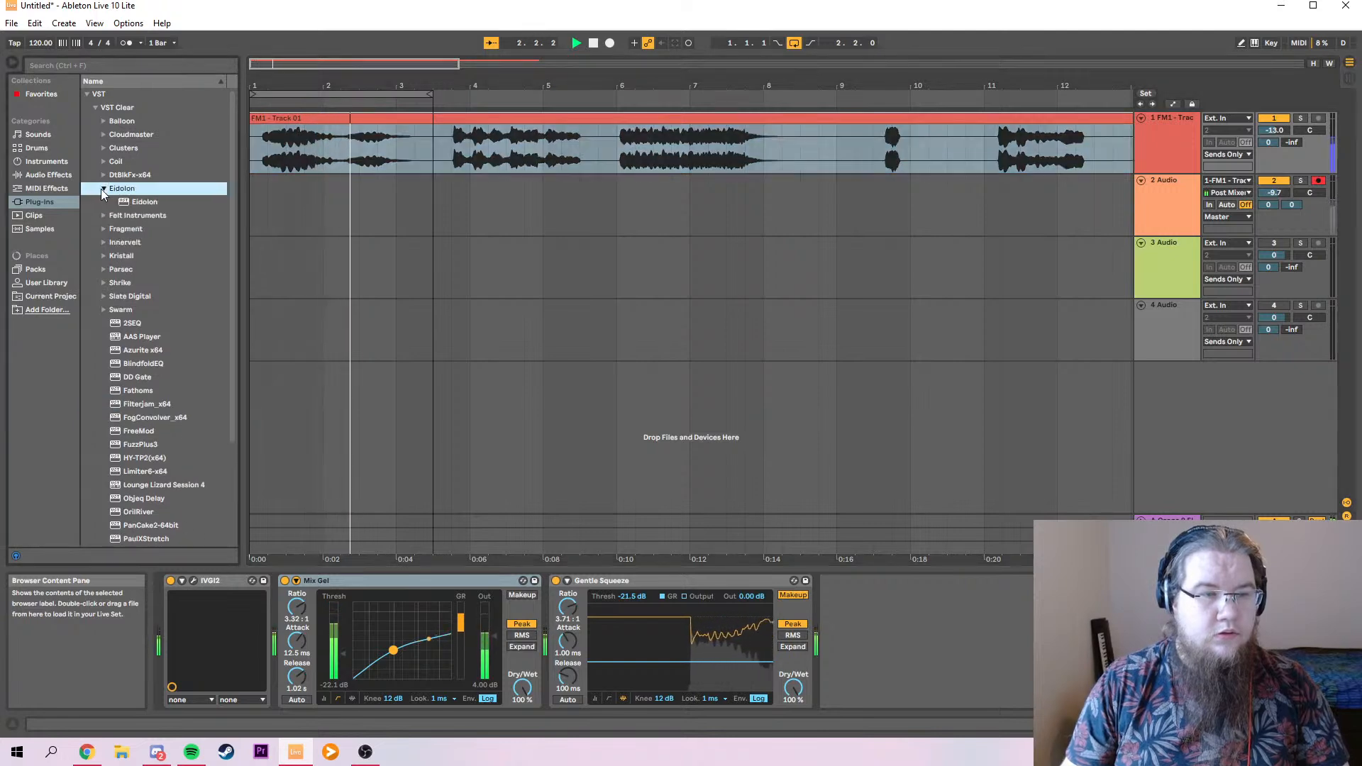
pyautogui.moveTo(134, 202); pyautogui.dragTo(275, 589)
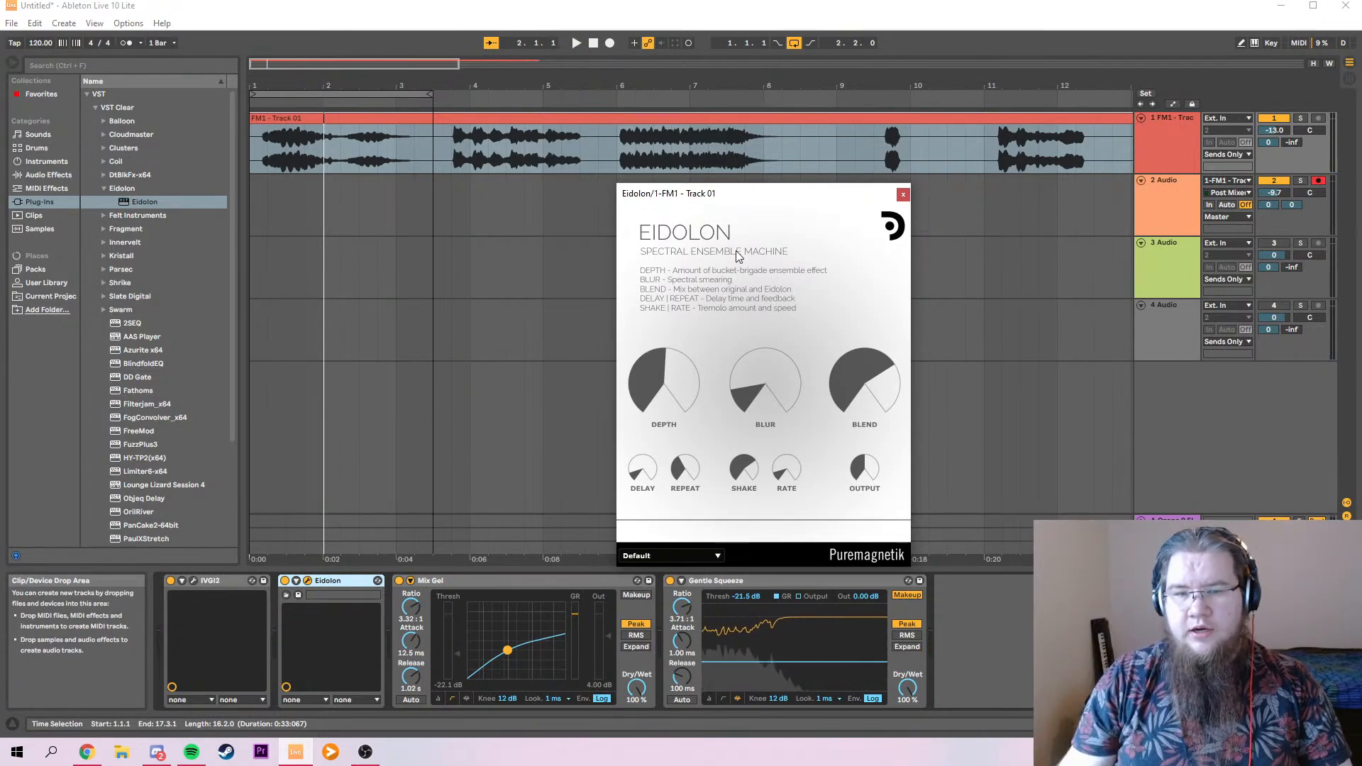
pyautogui.moveTo(699, 193); pyautogui.dragTo(847, 170)
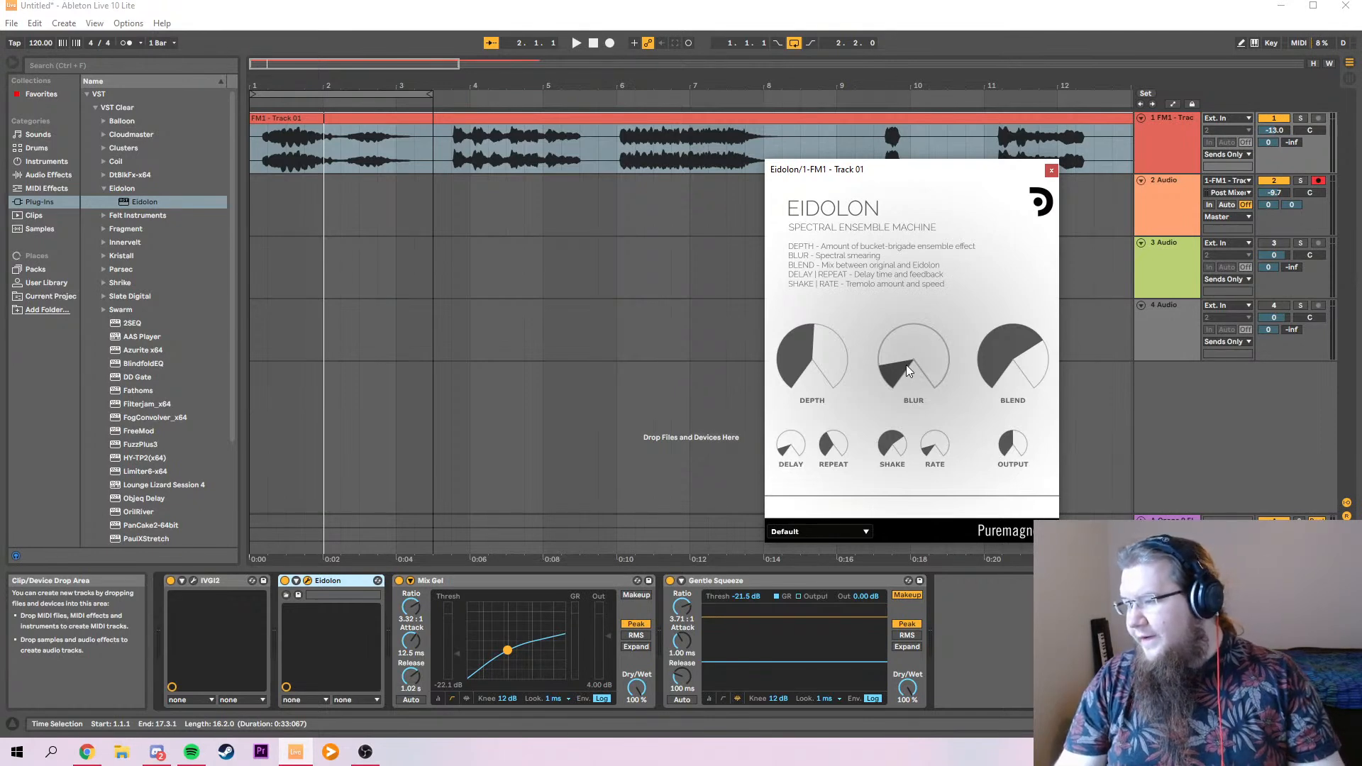
# Set Eidolon's Blur and Blend to maximum and Repeat to minimum, lower Shake, raise Rate, and close its window.
pyautogui.moveTo(905, 364); pyautogui.dragTo(916, 257)
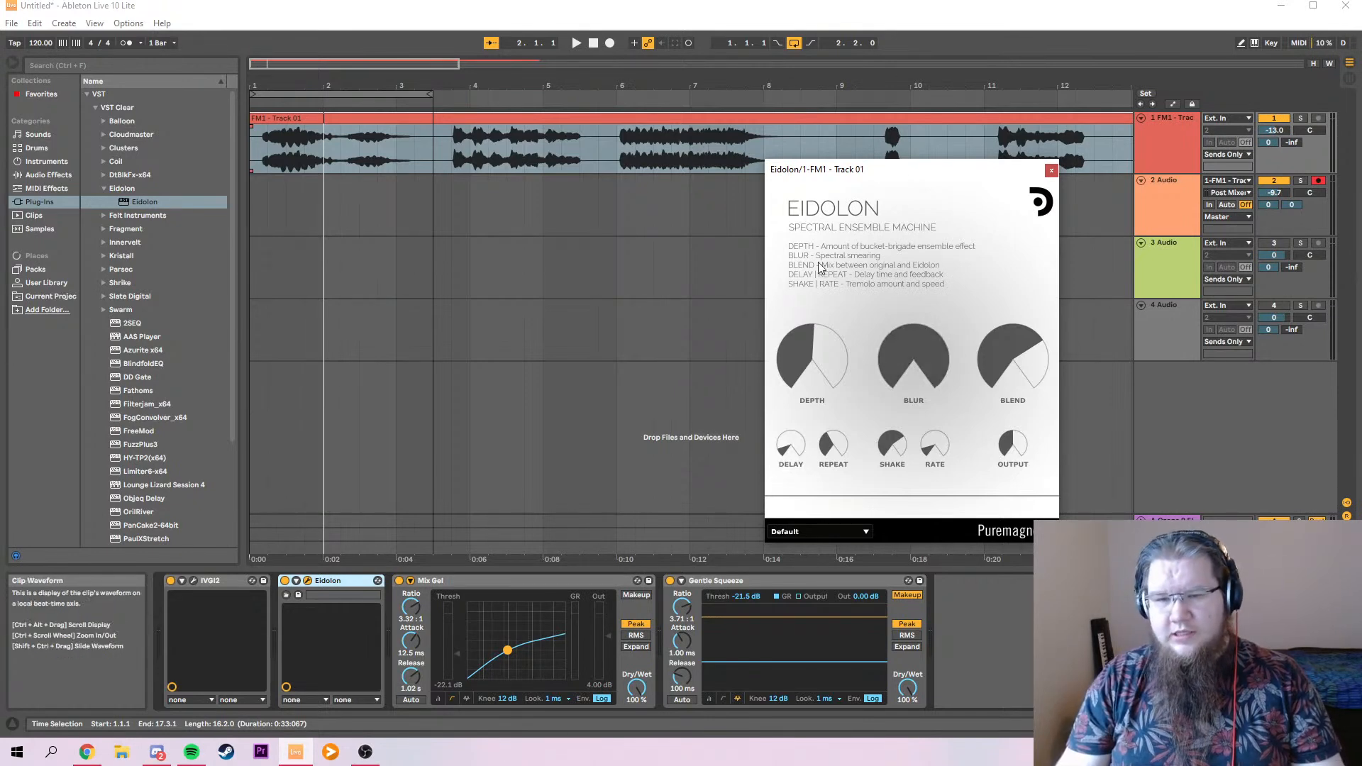
pyautogui.moveTo(1007, 363); pyautogui.dragTo(987, 316)
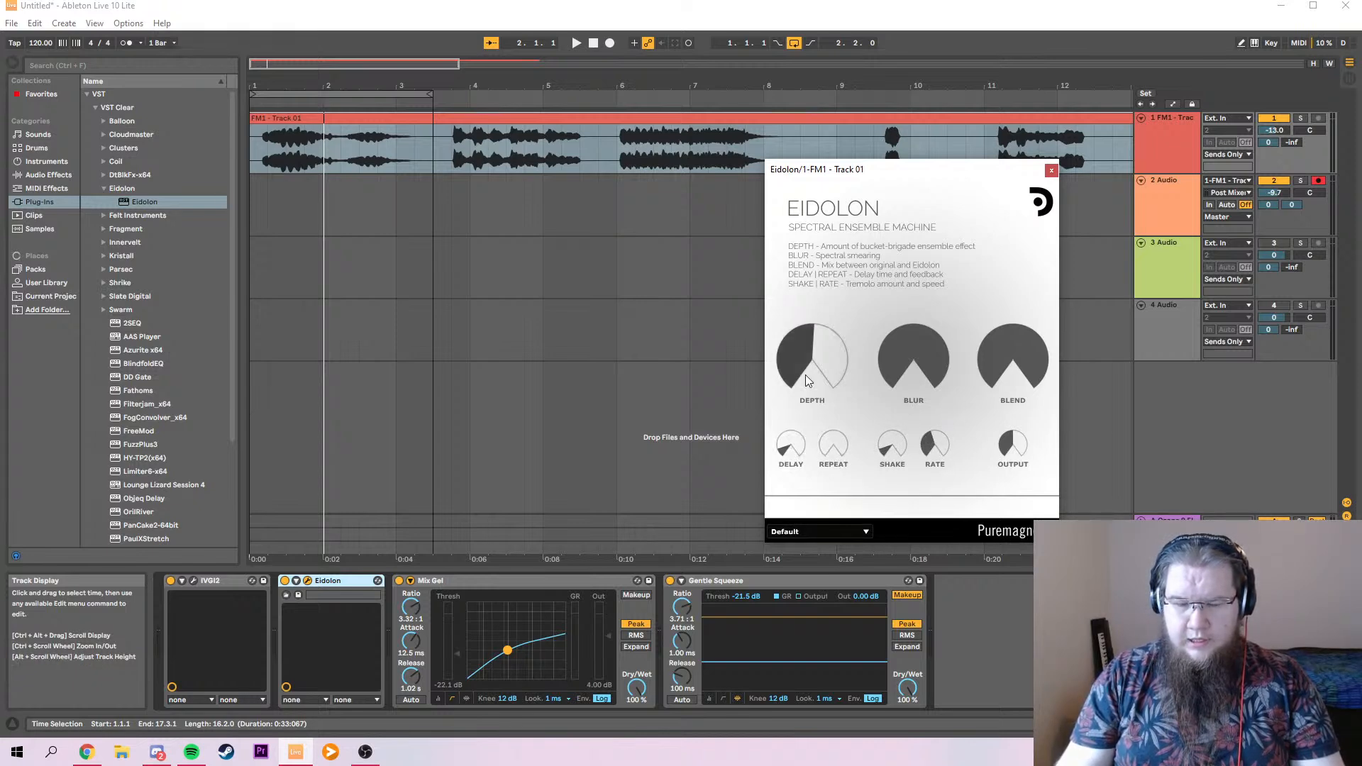
pyautogui.click(1050, 171)
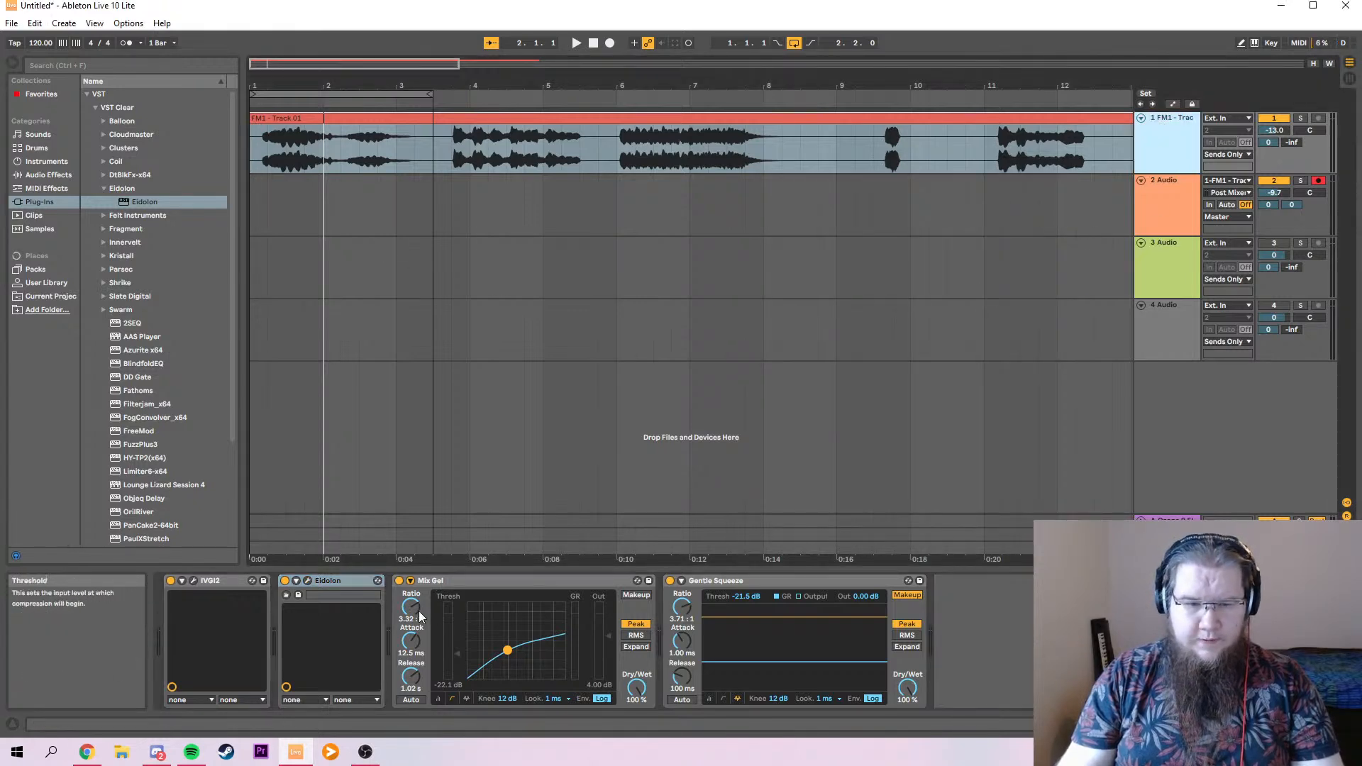
# Lower the ratios of Mix Gel to 1.59:1 and Gentle Squeeze to 2.25:1, and slightly adjust IVGI2's drive.
pyautogui.moveTo(412, 607); pyautogui.dragTo(412, 628)
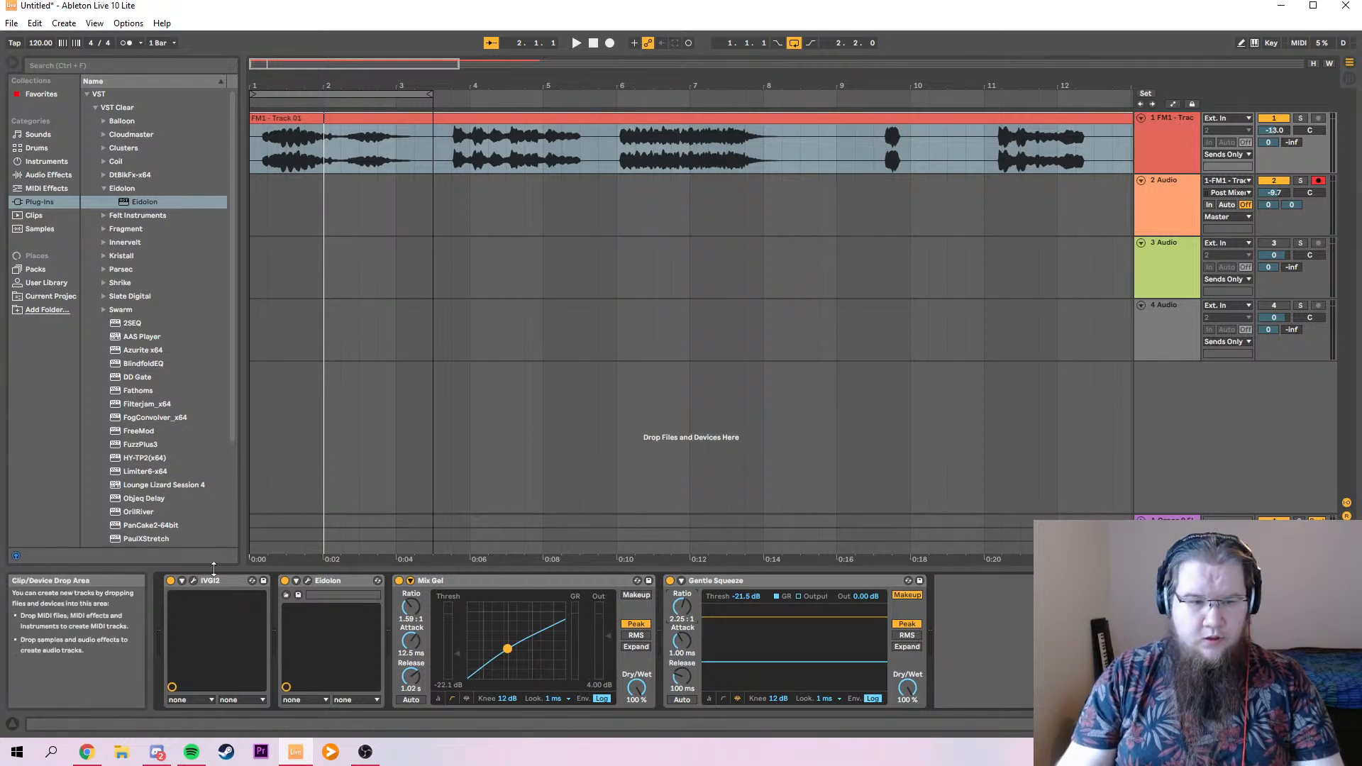
pyautogui.click(193, 580)
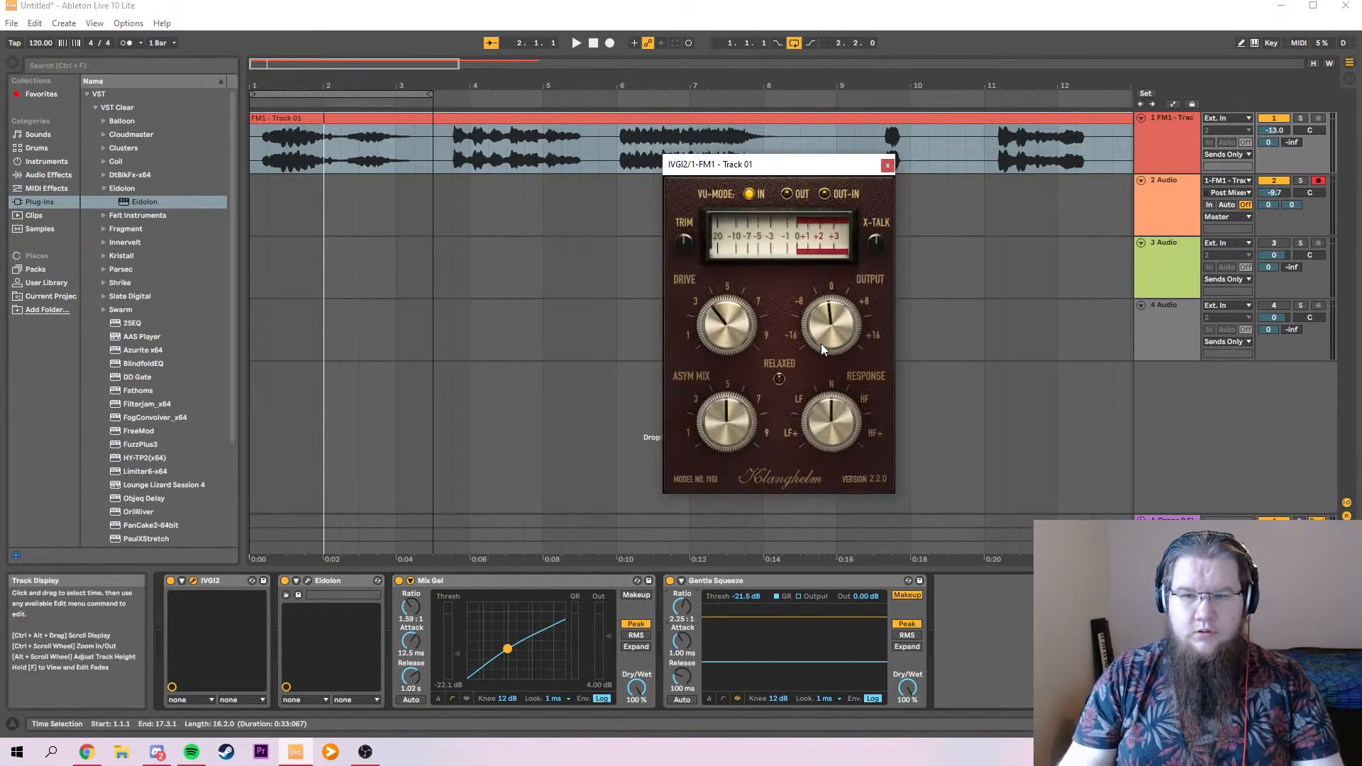
pyautogui.moveTo(752, 339); pyautogui.dragTo(756, 320)
pyautogui.click(886, 165)
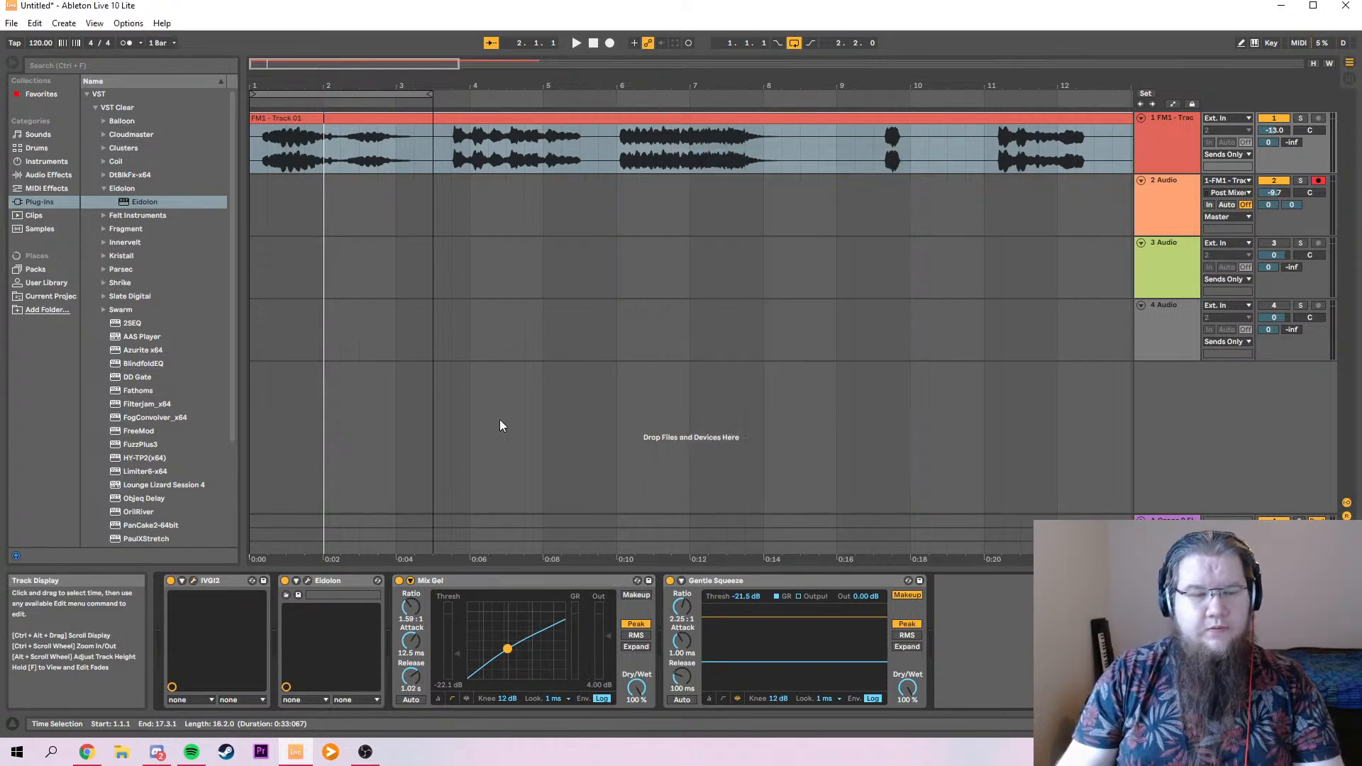
# Audition the loop through Eidolon, replaying it from an insert marker at 1.1.1 on track 2.
pyautogui.press('space')
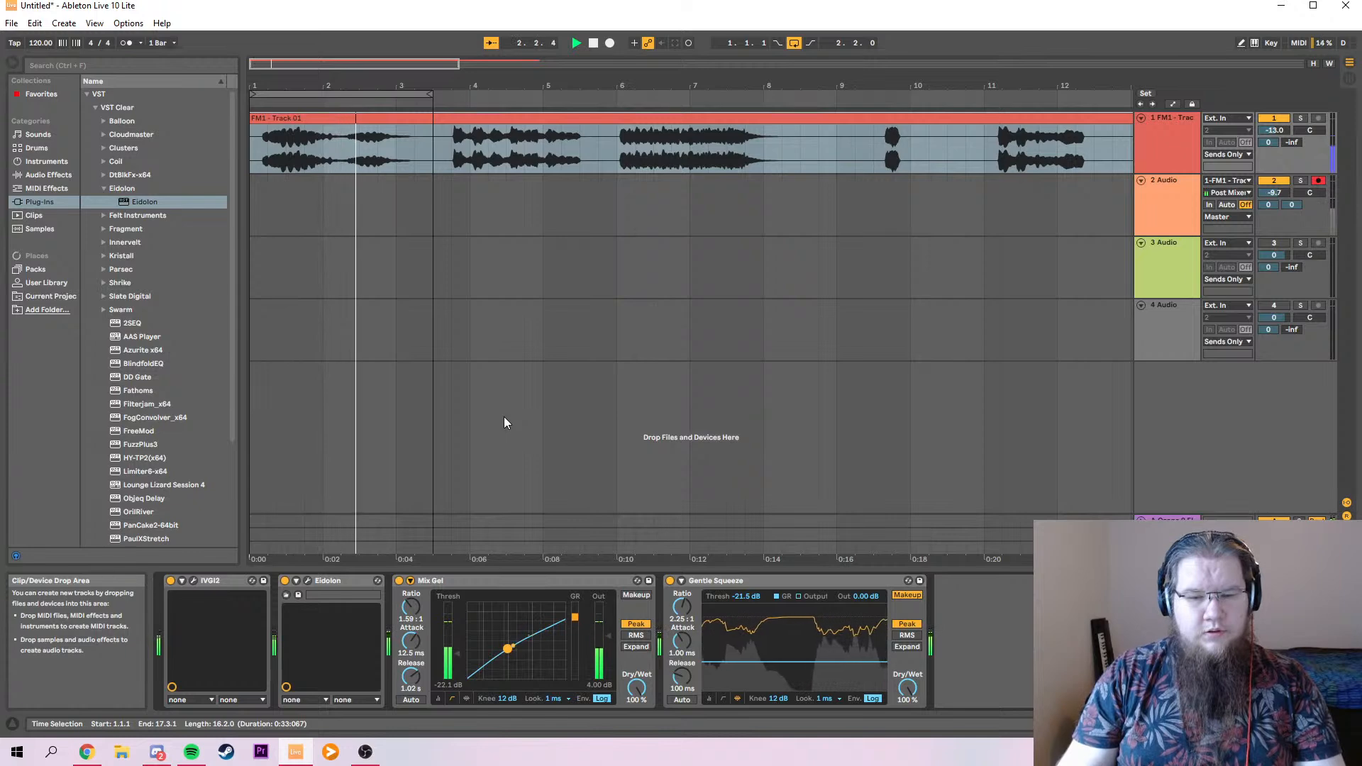
pyautogui.click(310, 581)
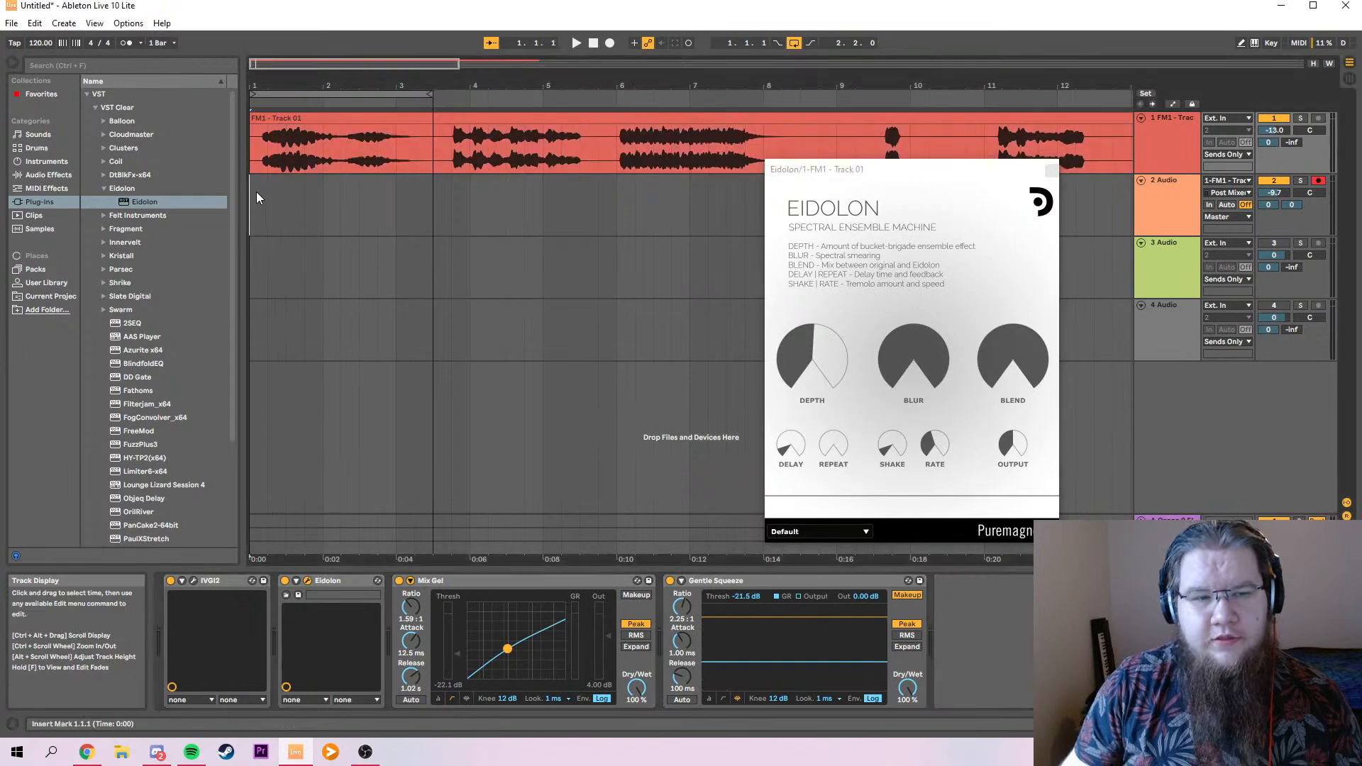
pyautogui.click(257, 192)
pyautogui.press('space')
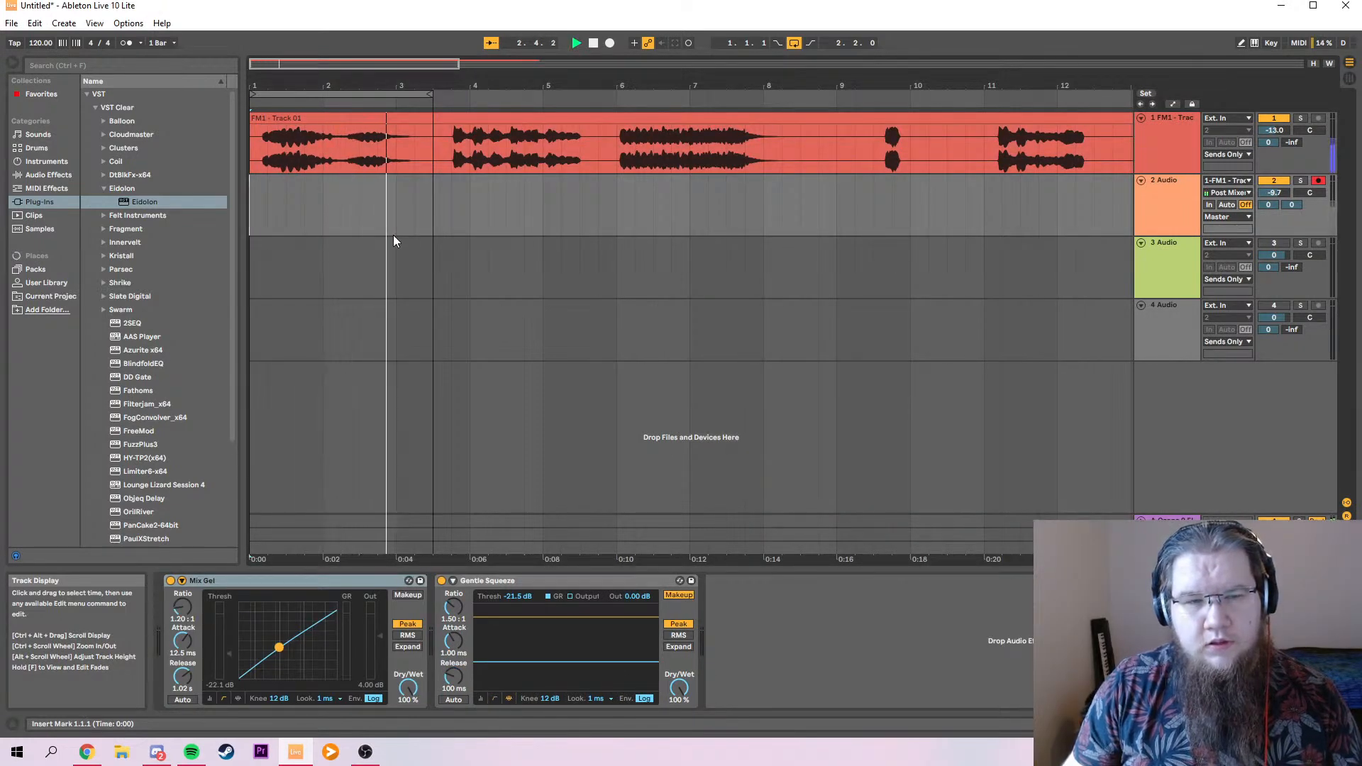
pyautogui.press('space')
# Raise Shake and lower Rate in Eidolon on the FM1 track, replay the loop, and close the plug-in window.
pyautogui.click(1193, 152)
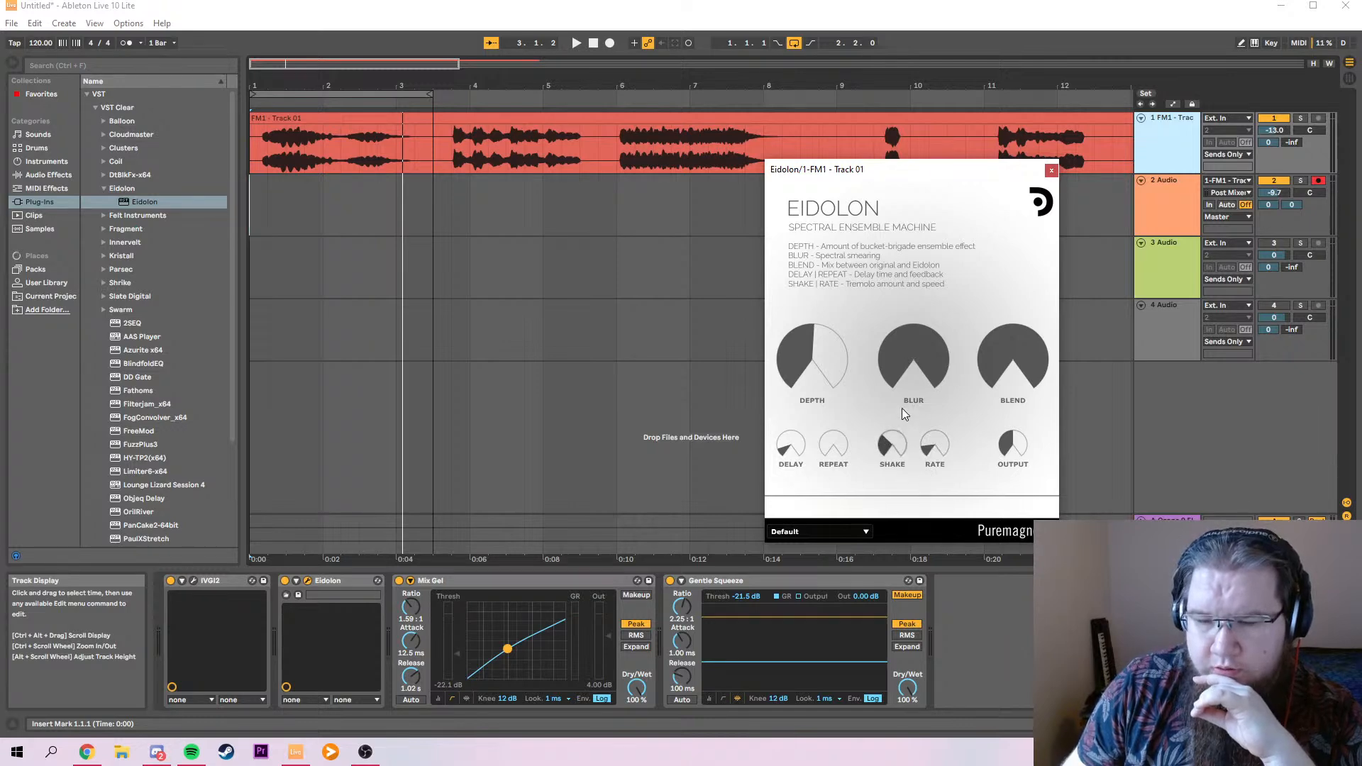
pyautogui.press('space')
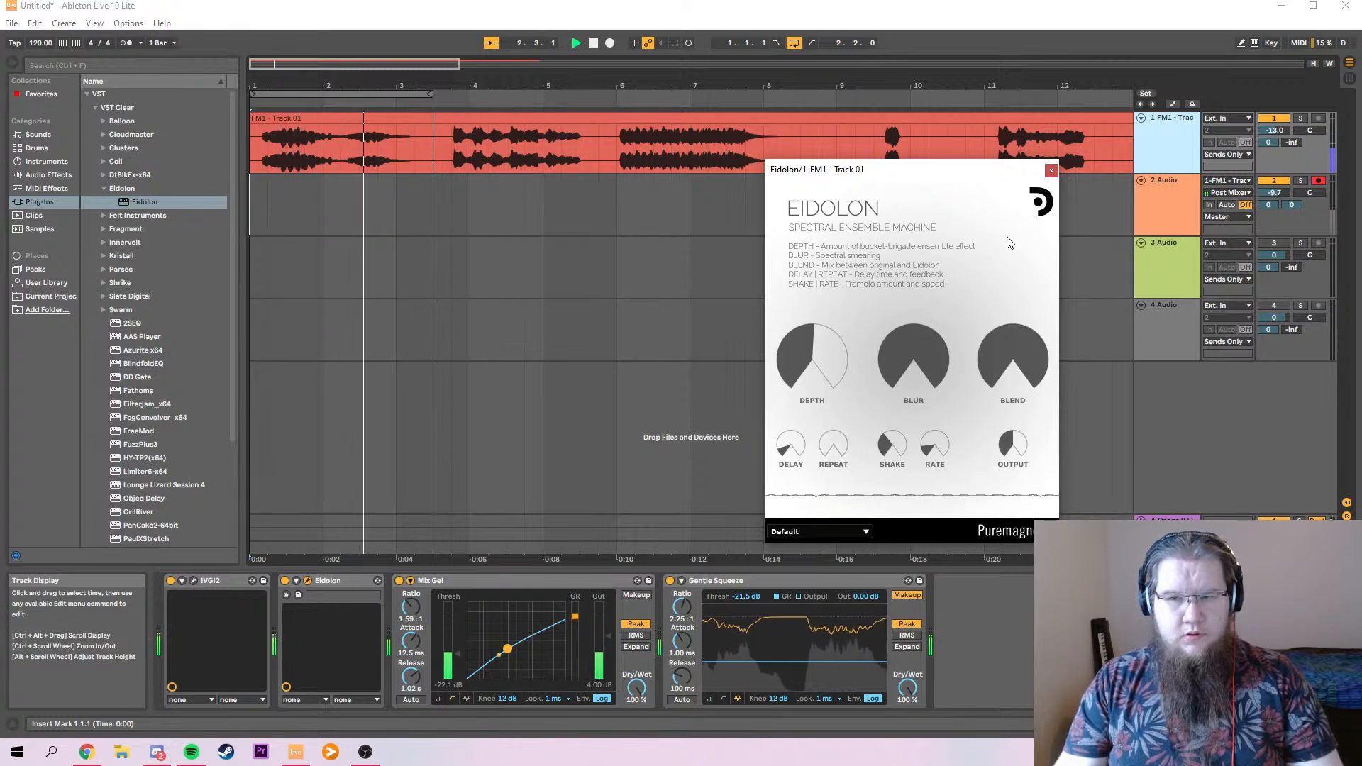
pyautogui.click(1051, 170)
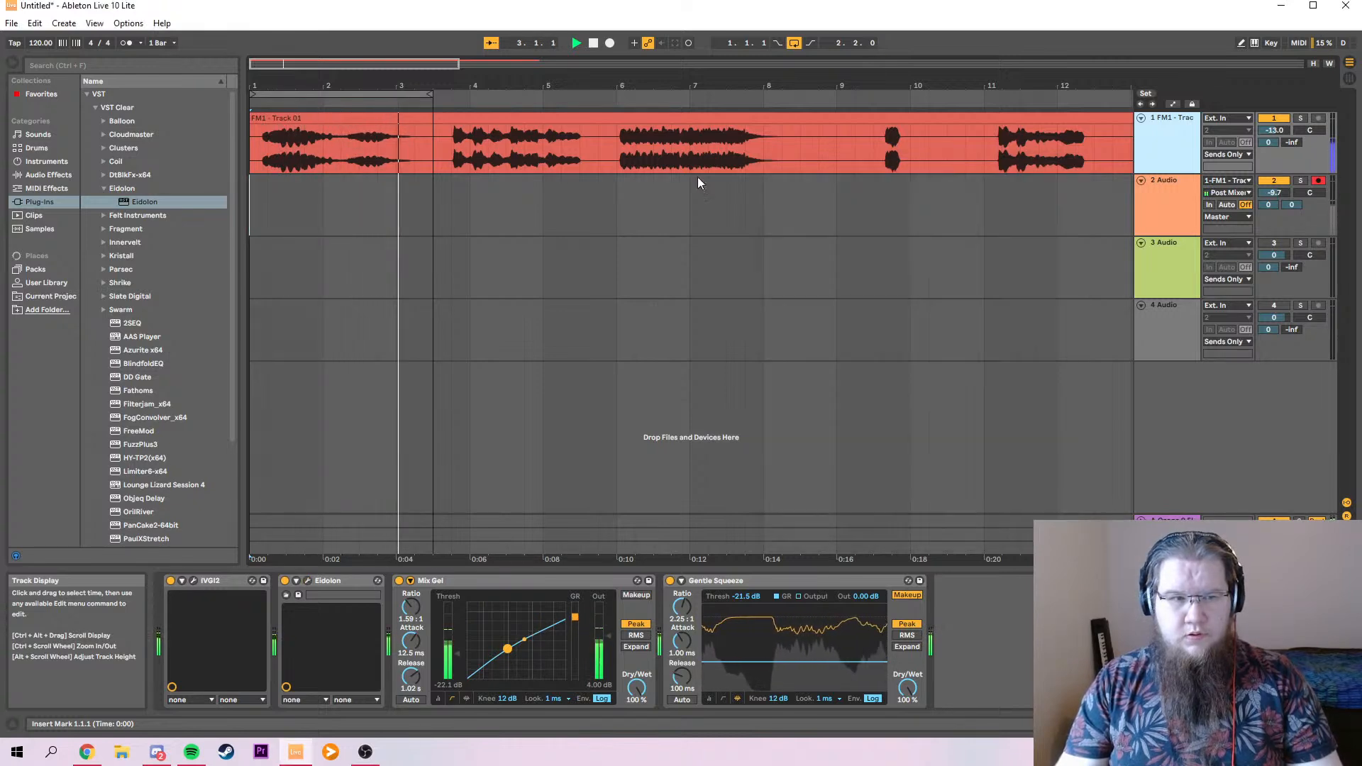
# Add iZotope's VST3 RX 7 De-click plug-in between Eidolon and Mix Gel on the FM1 track.
pyautogui.click(95, 93)
pyautogui.click(92, 109)
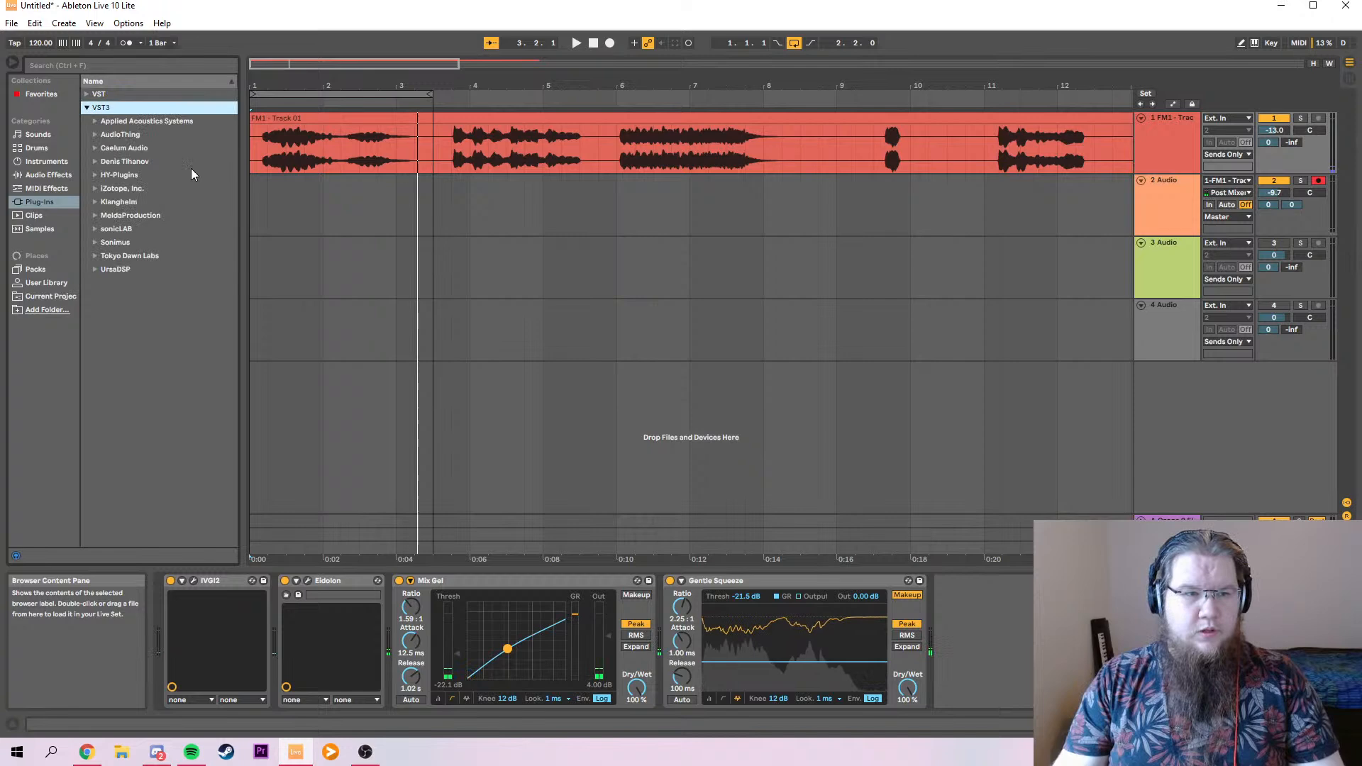
pyautogui.click(95, 190)
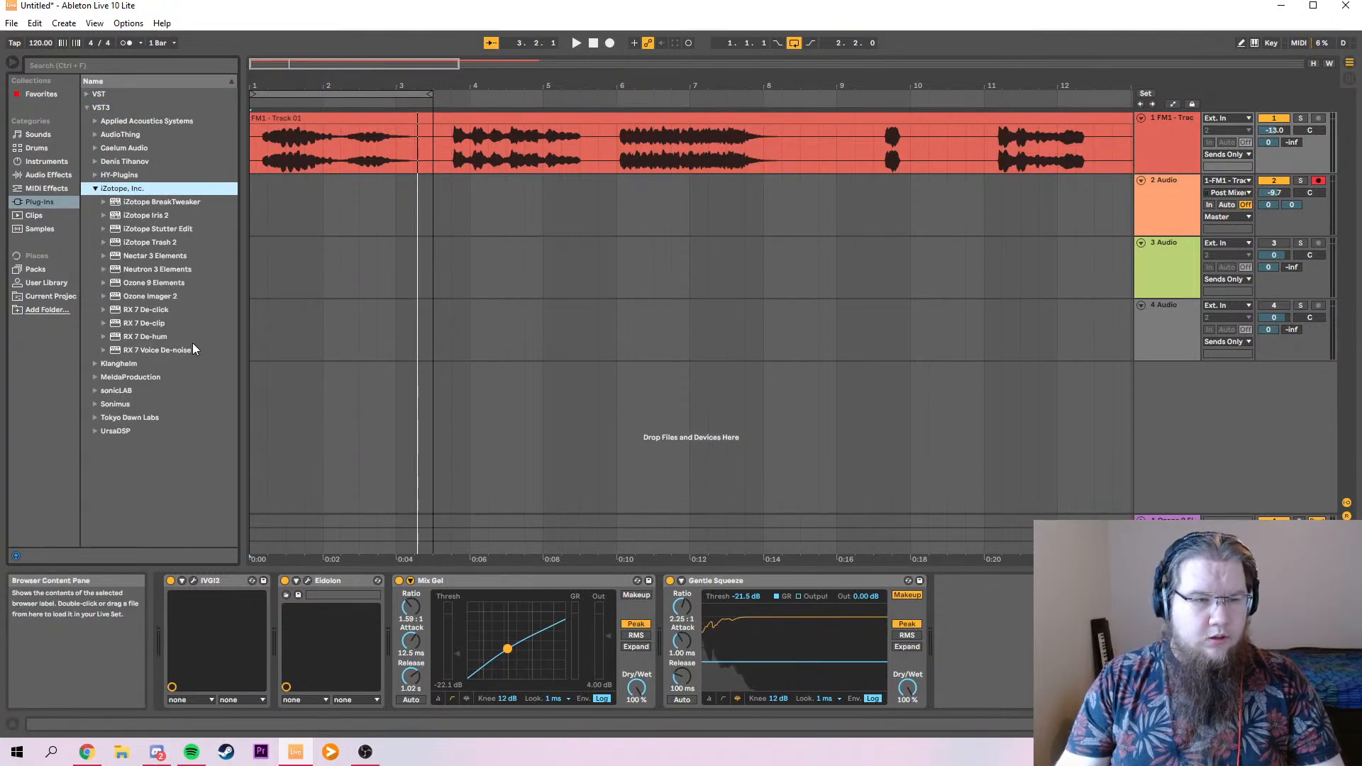
pyautogui.click(148, 309)
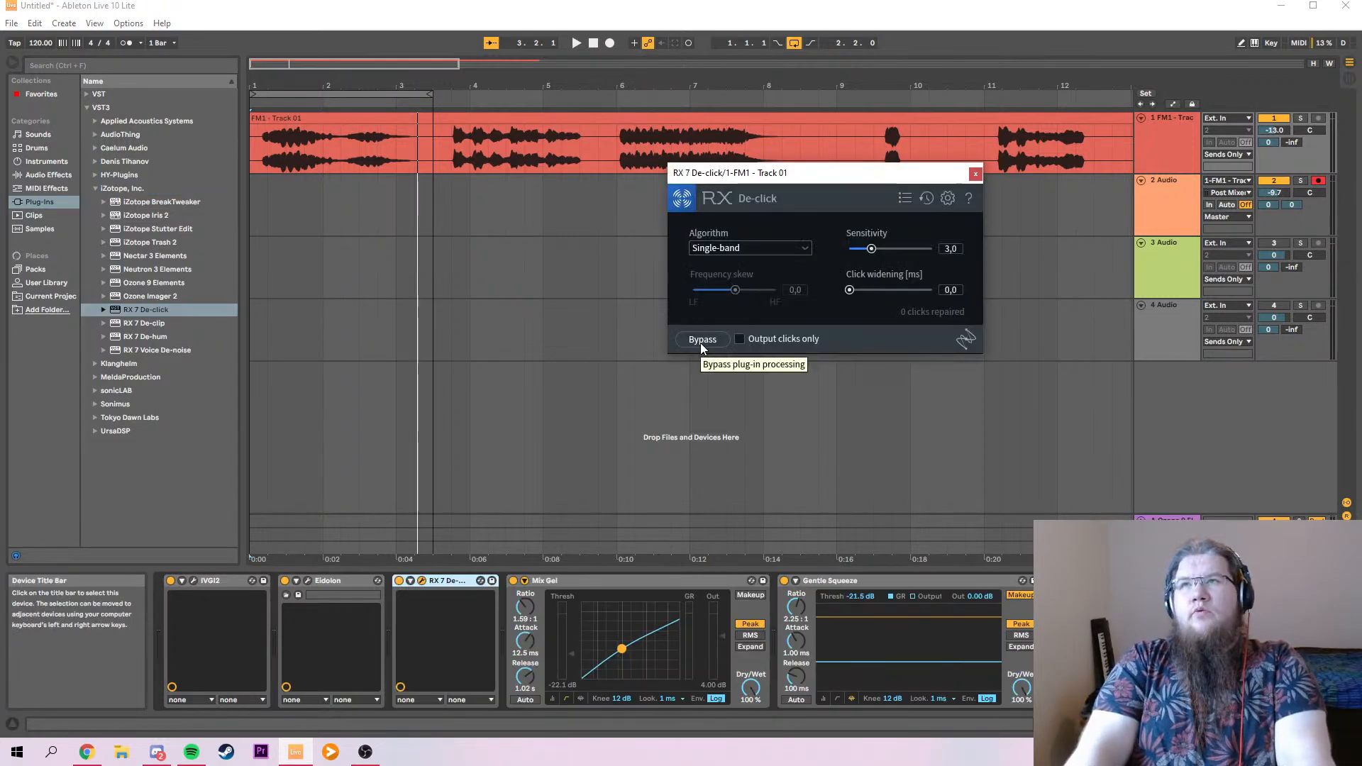
# Review De-click's algorithm options, keeping Single-band, and set Click widening to 1.1 ms while the loop plays.
pyautogui.click(764, 247)
pyautogui.click(764, 247)
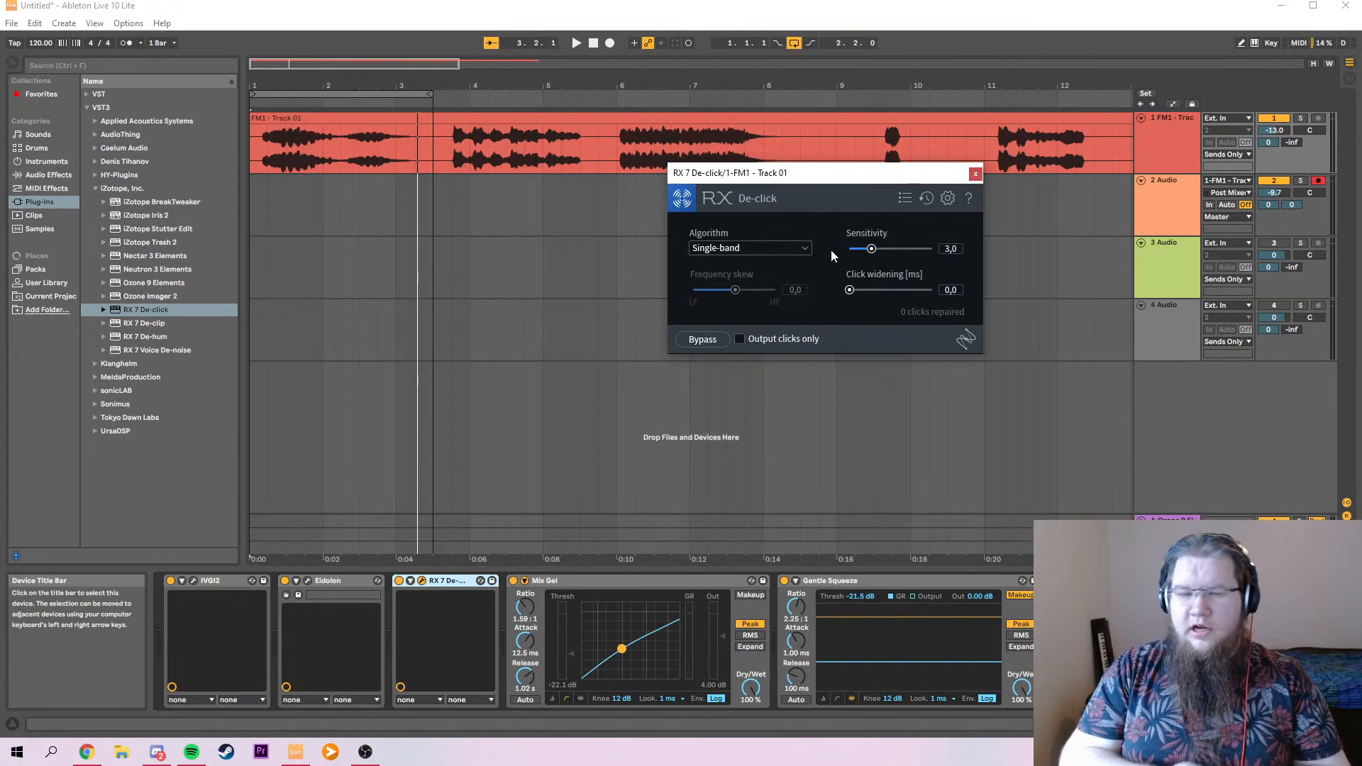
pyautogui.press('space')
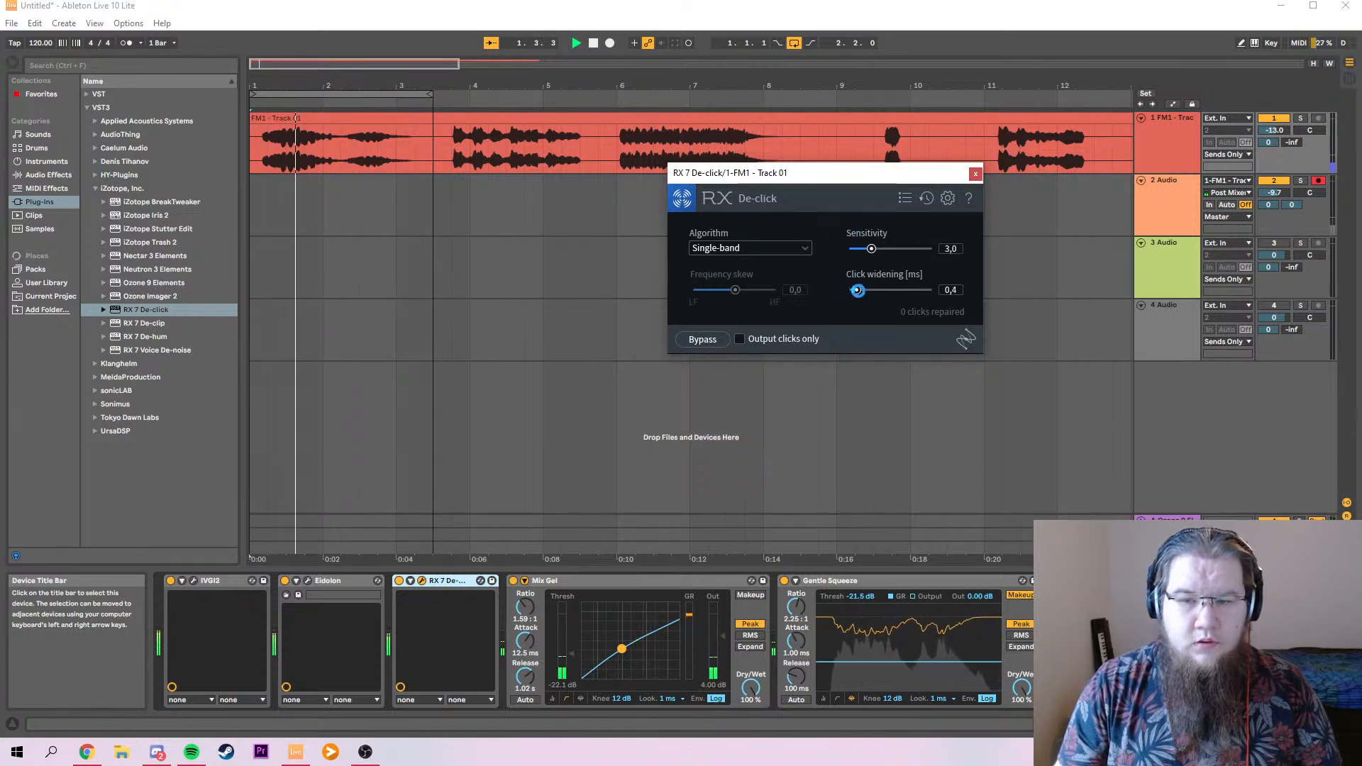
pyautogui.moveTo(851, 290); pyautogui.dragTo(867, 290)
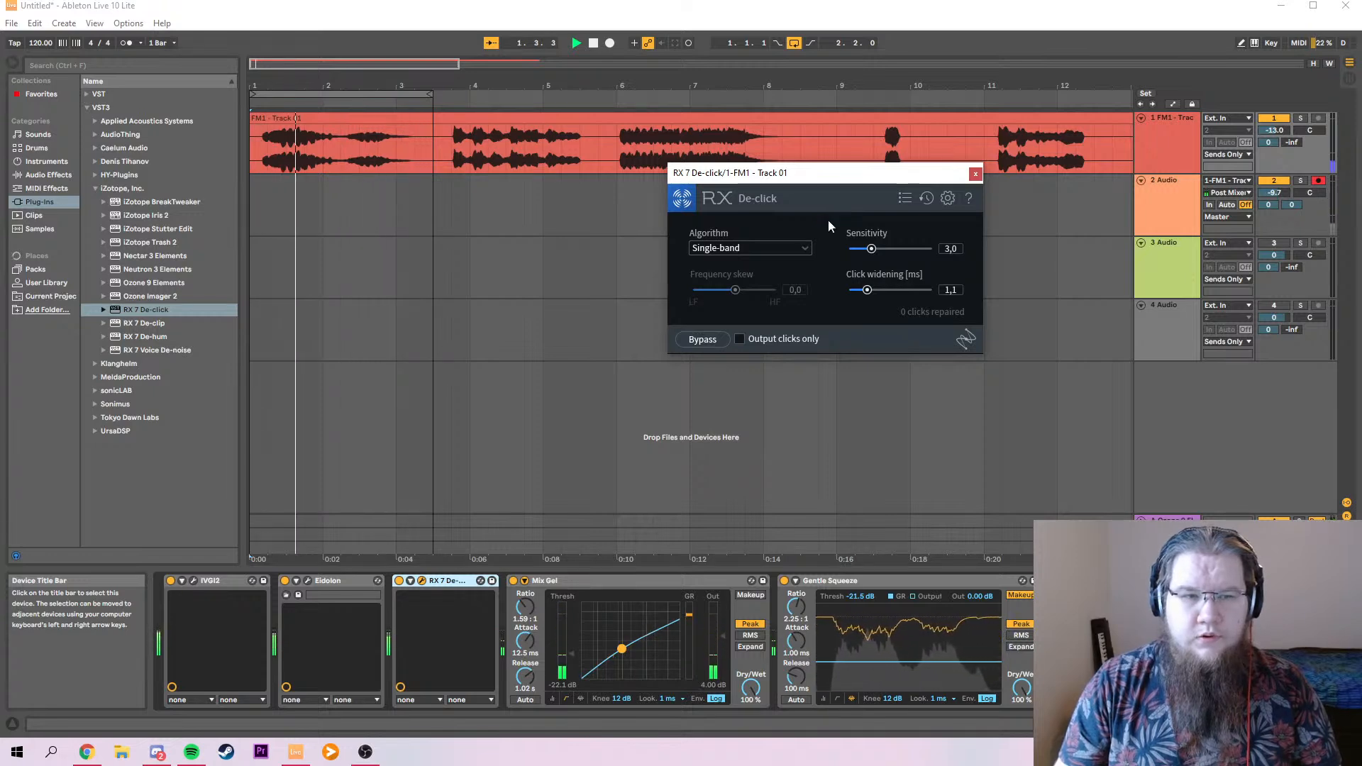
# Stop playback, split the FM1 clip after the first sound at about bar 3.3, and move the remainder to about bar 10.4.
pyautogui.click(975, 173)
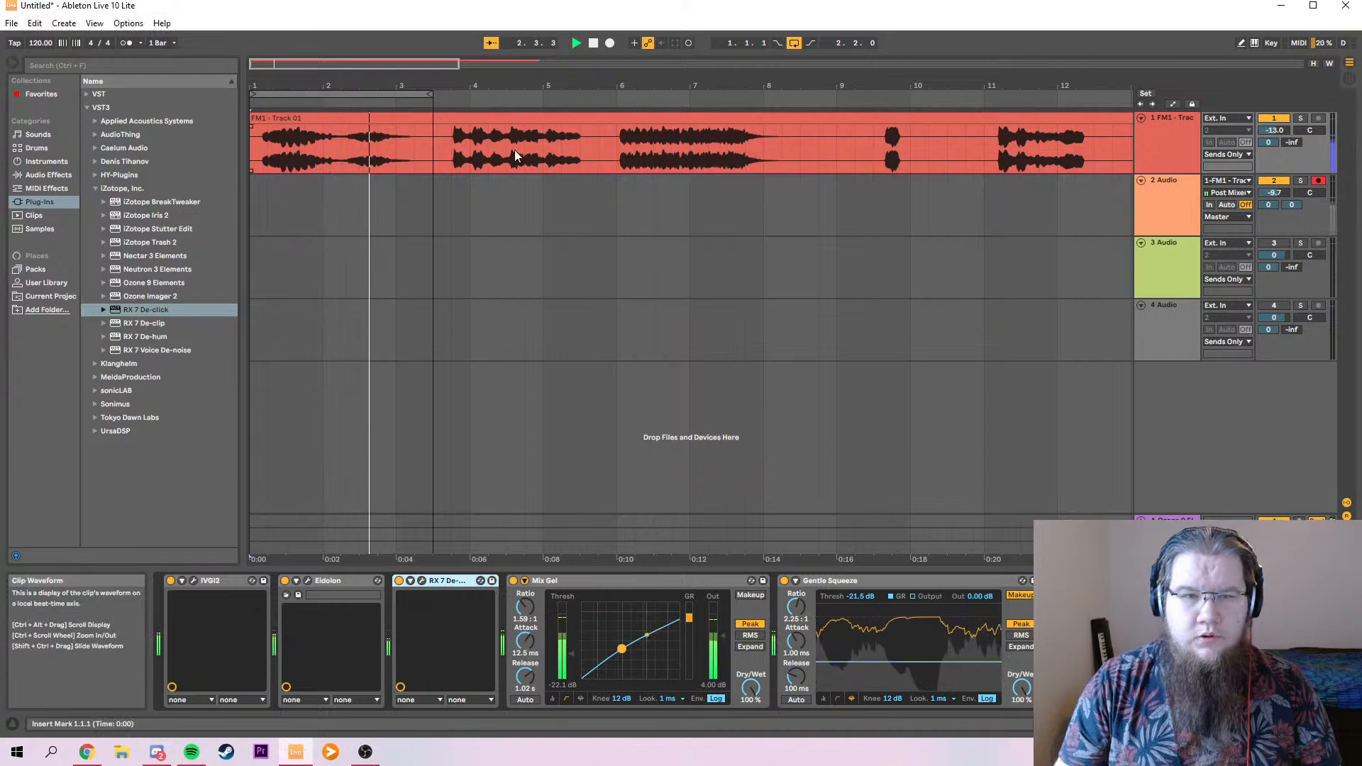
pyautogui.press('space')
pyautogui.hotkey('ctrl', 'e')
pyautogui.moveTo(477, 128); pyautogui.dragTo(1002, 146)
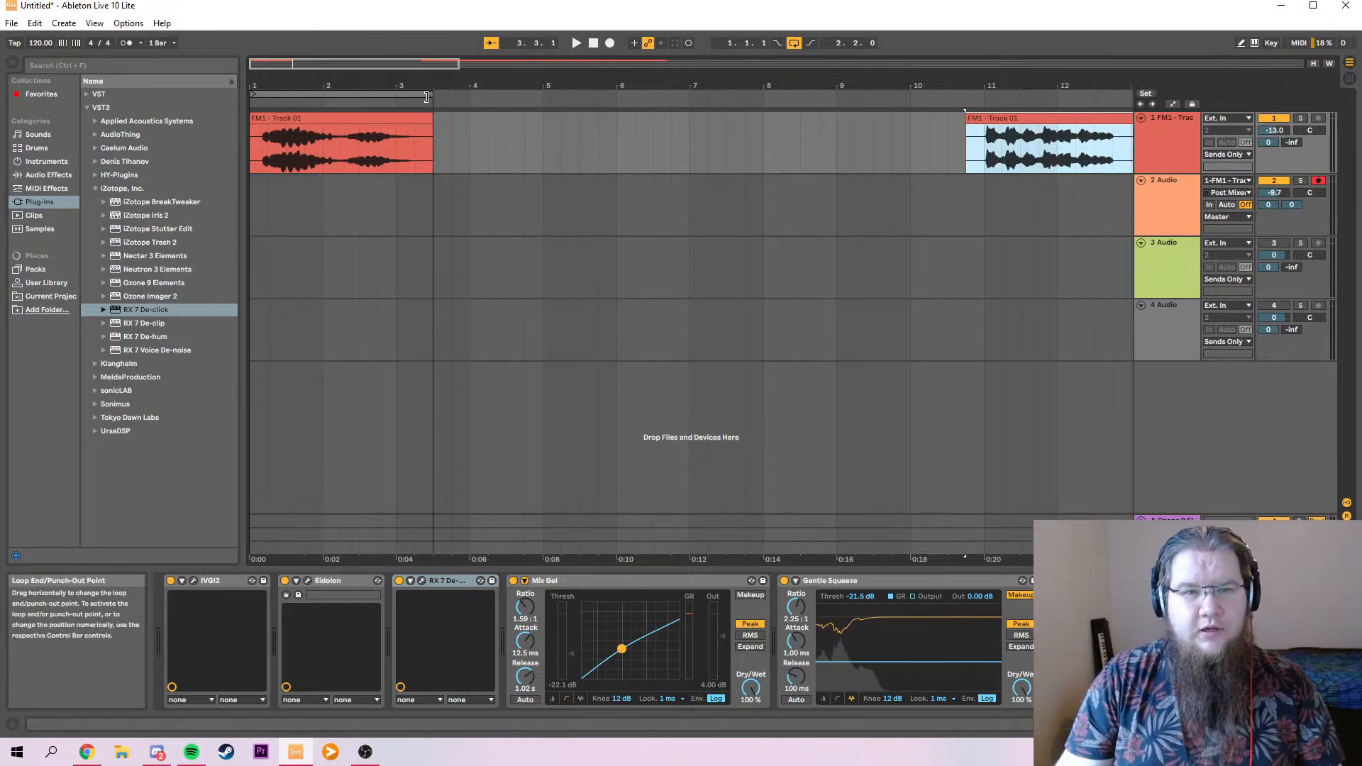
# Extend the loop to end at bar 5 and play the first FM1 clip from bar 1.
pyautogui.moveTo(430, 95); pyautogui.dragTo(541, 94)
pyautogui.moveTo(251, 159); pyautogui.dragTo(543, 163)
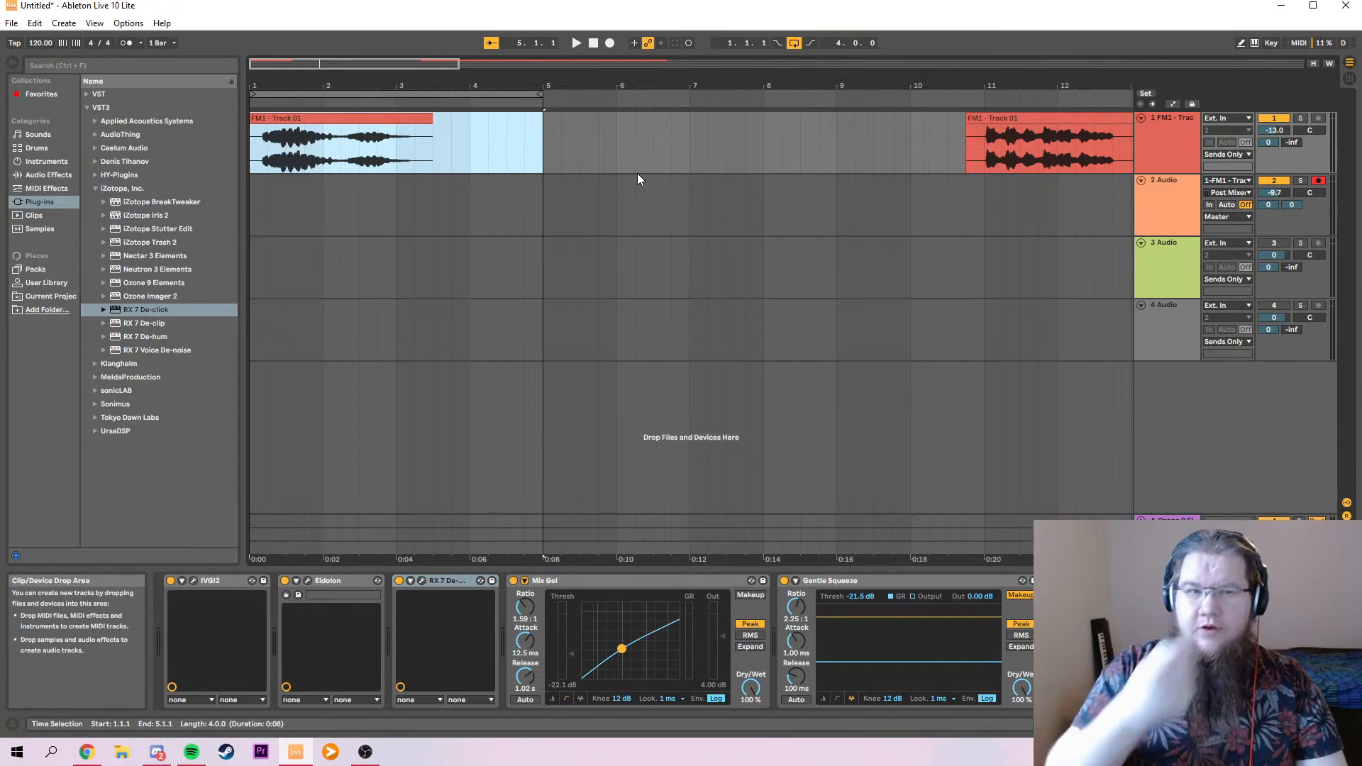
pyautogui.click(95, 188)
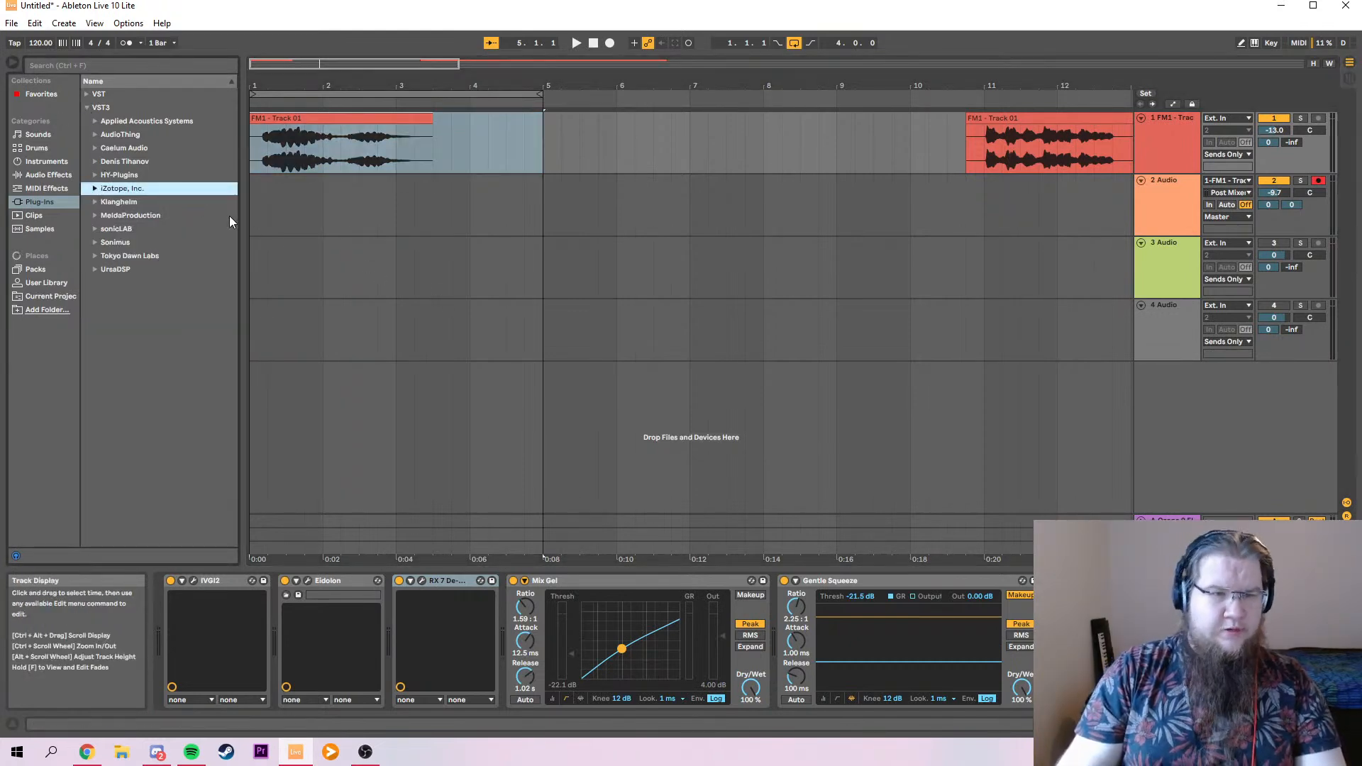
pyautogui.click(253, 160)
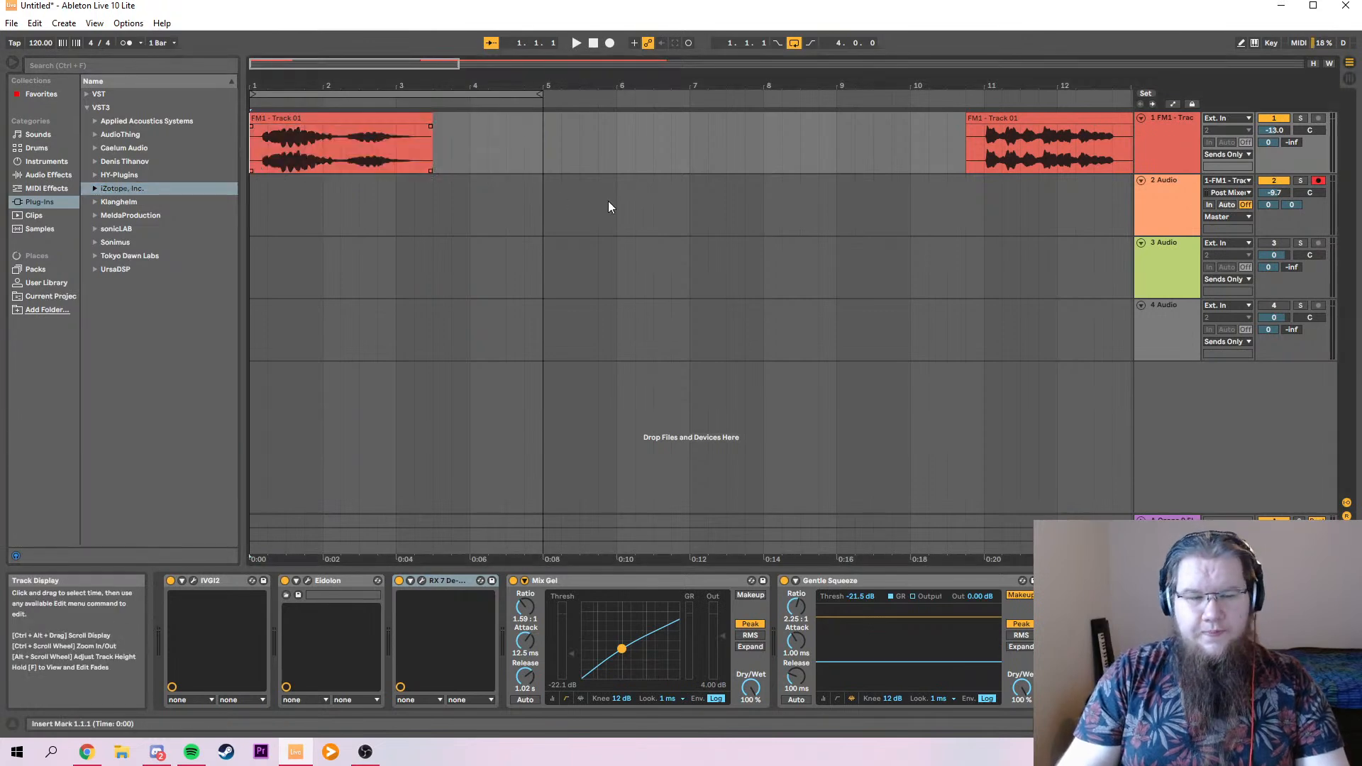
pyautogui.press('space')
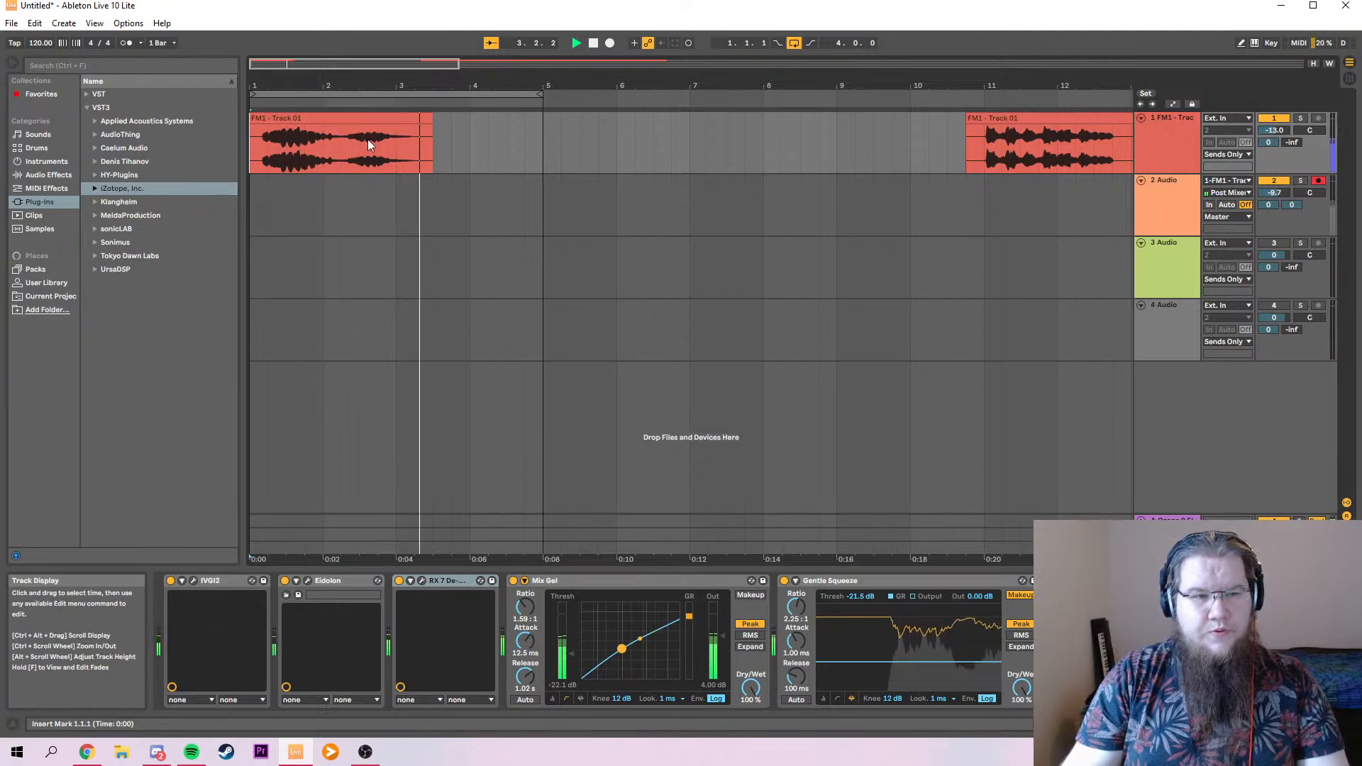
# Insert MeldaProduction's MEqualizer between RX 7 De-click and Mix Gel on the FM1 track, and start loop playback.
pyautogui.click(96, 215)
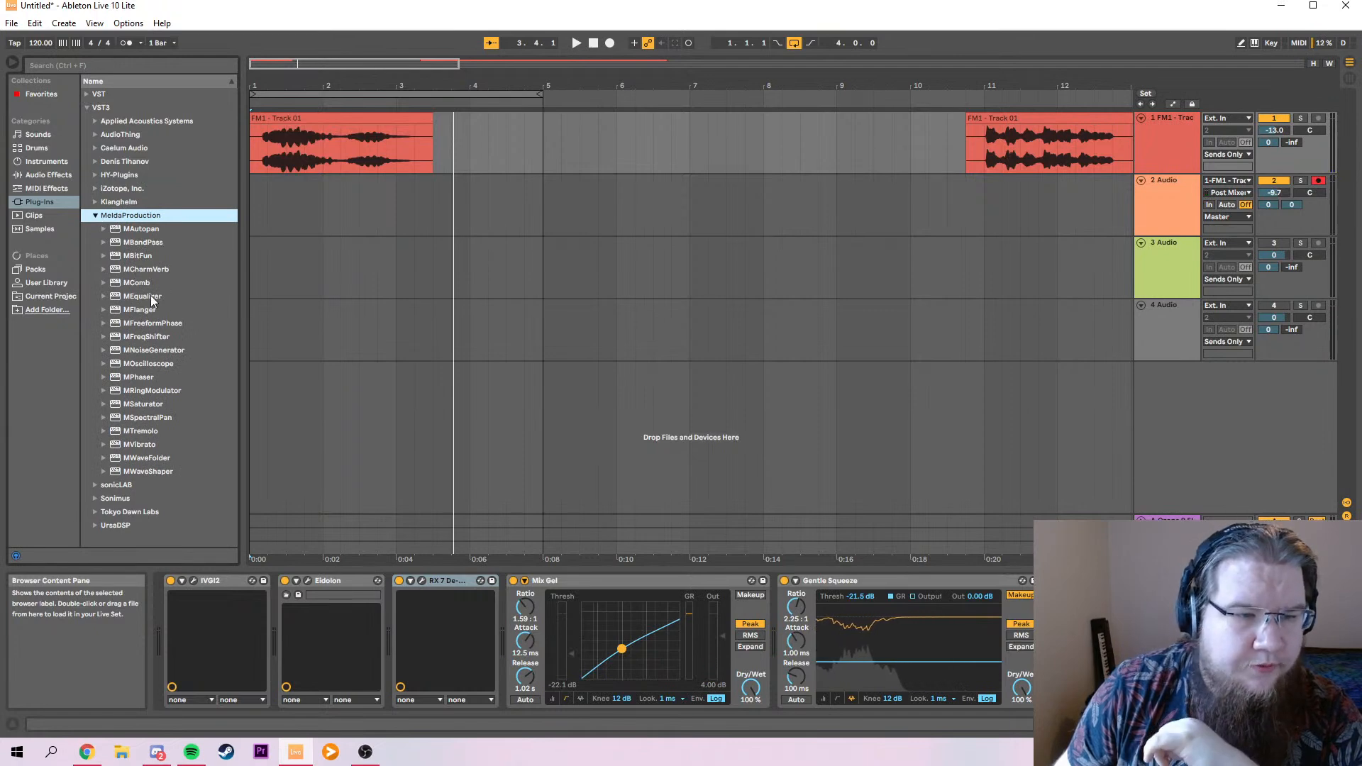
pyautogui.moveTo(119, 300); pyautogui.dragTo(491, 607)
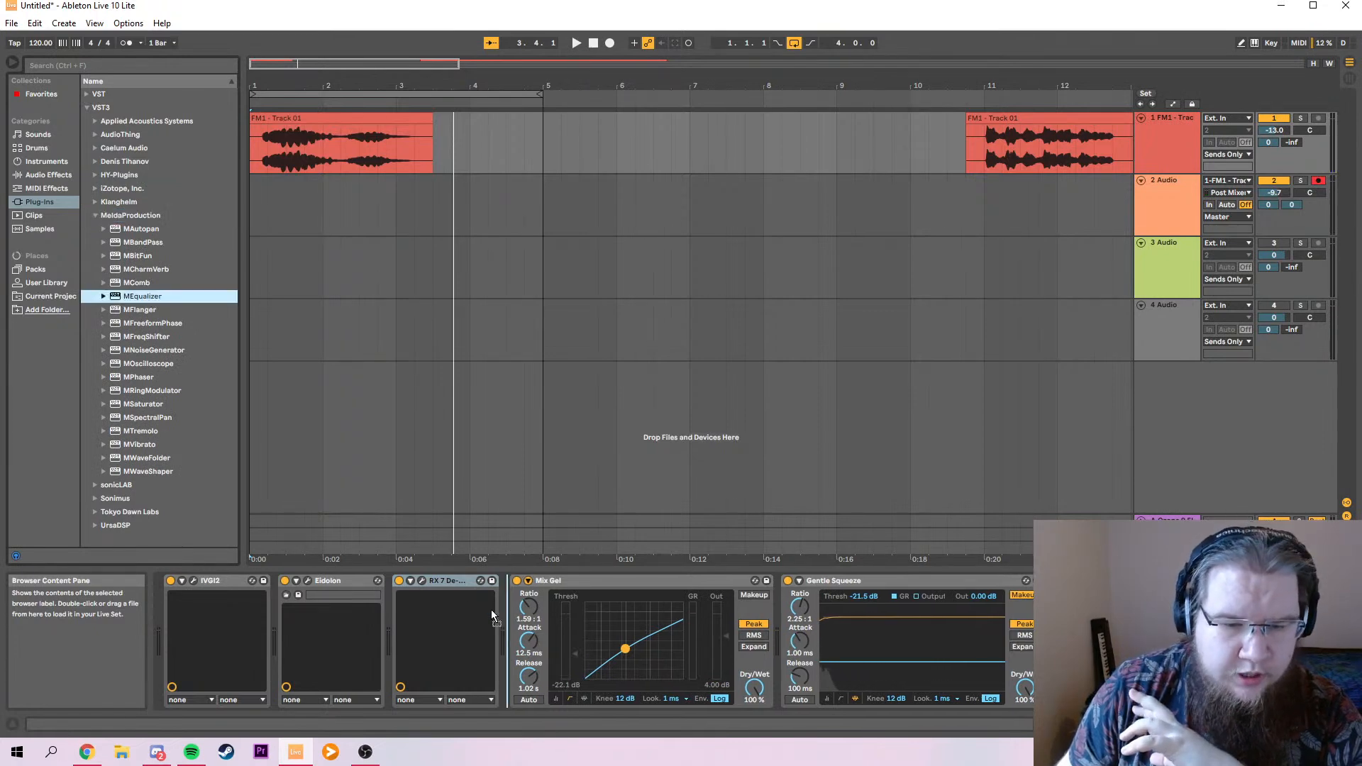
pyautogui.press('space')
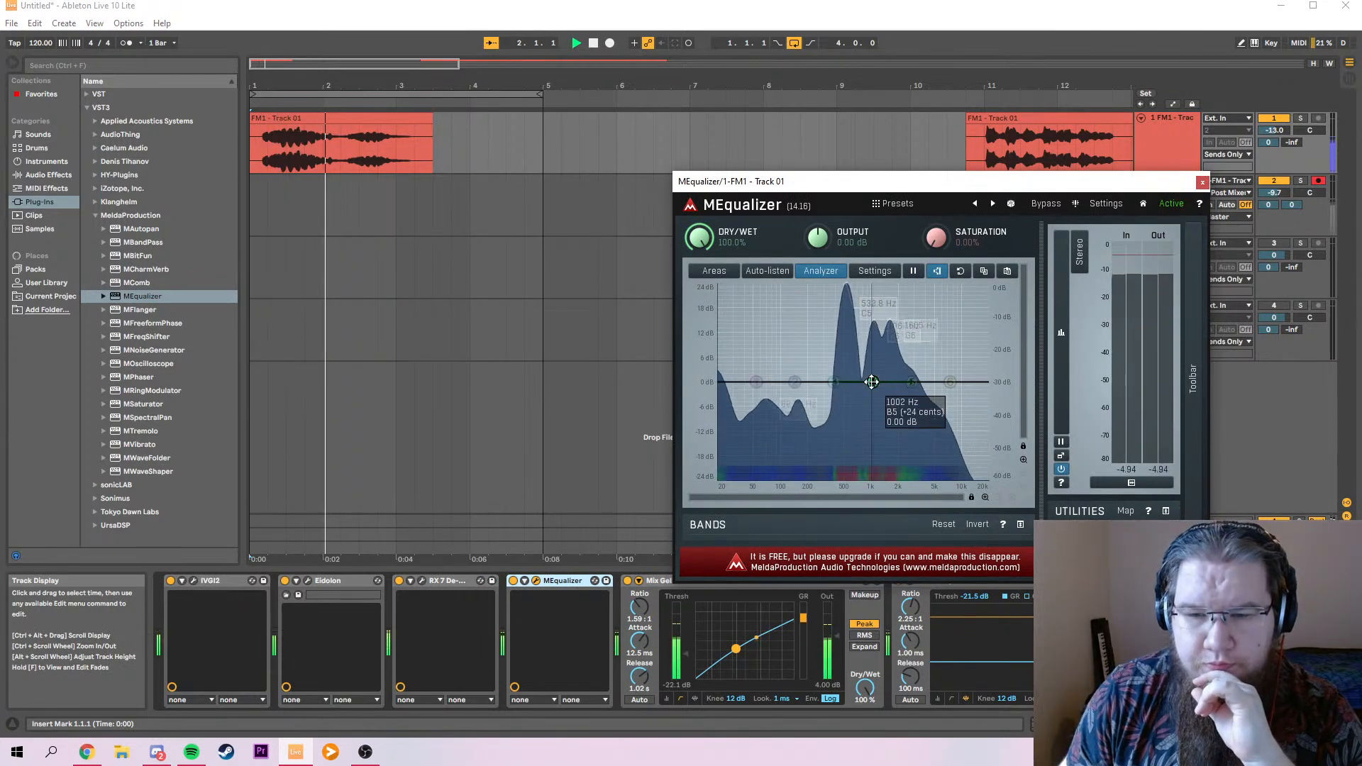
# In MEqualizer, boost band 4 by about 16 dB just above 2 kHz and cut band 3 by about 6 dB near 500 Hz.
pyautogui.moveTo(872, 381); pyautogui.dragTo(837, 333)
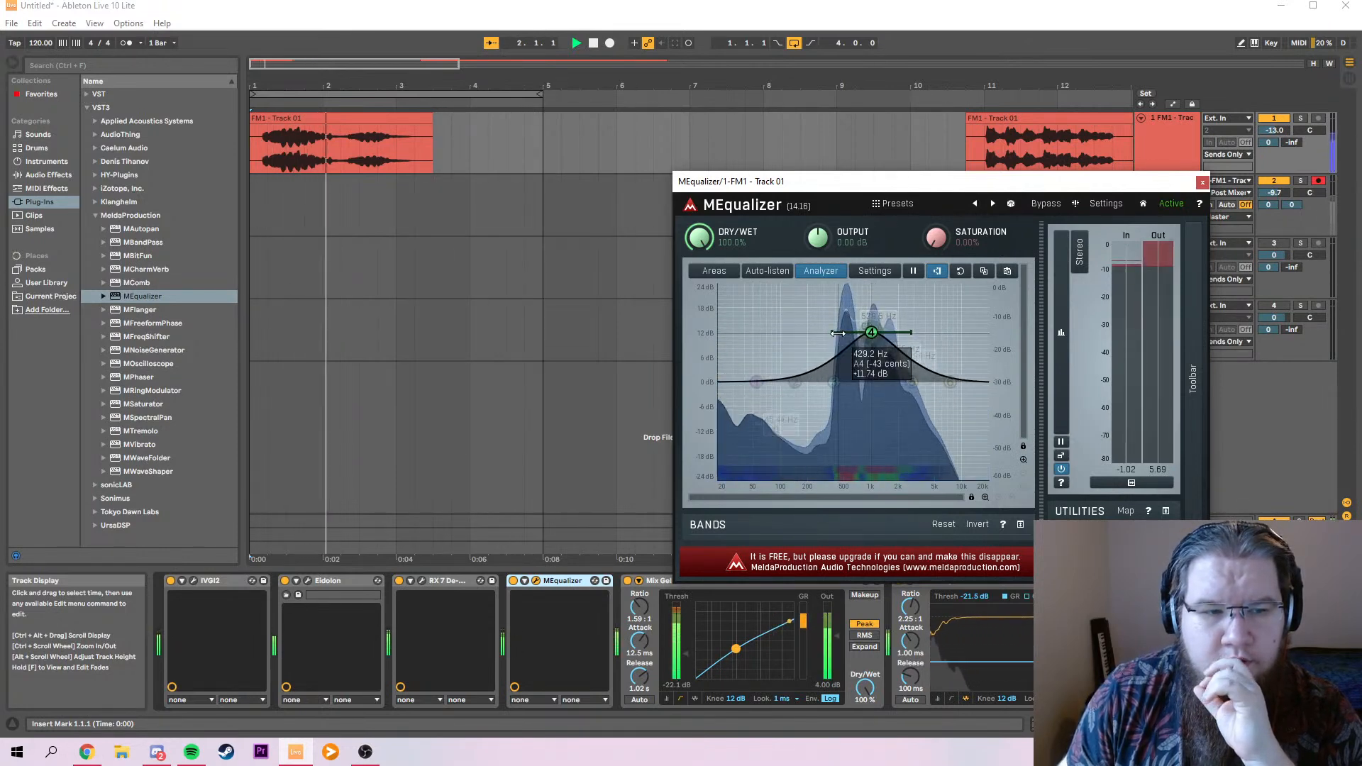
pyautogui.moveTo(868, 333); pyautogui.dragTo(893, 332)
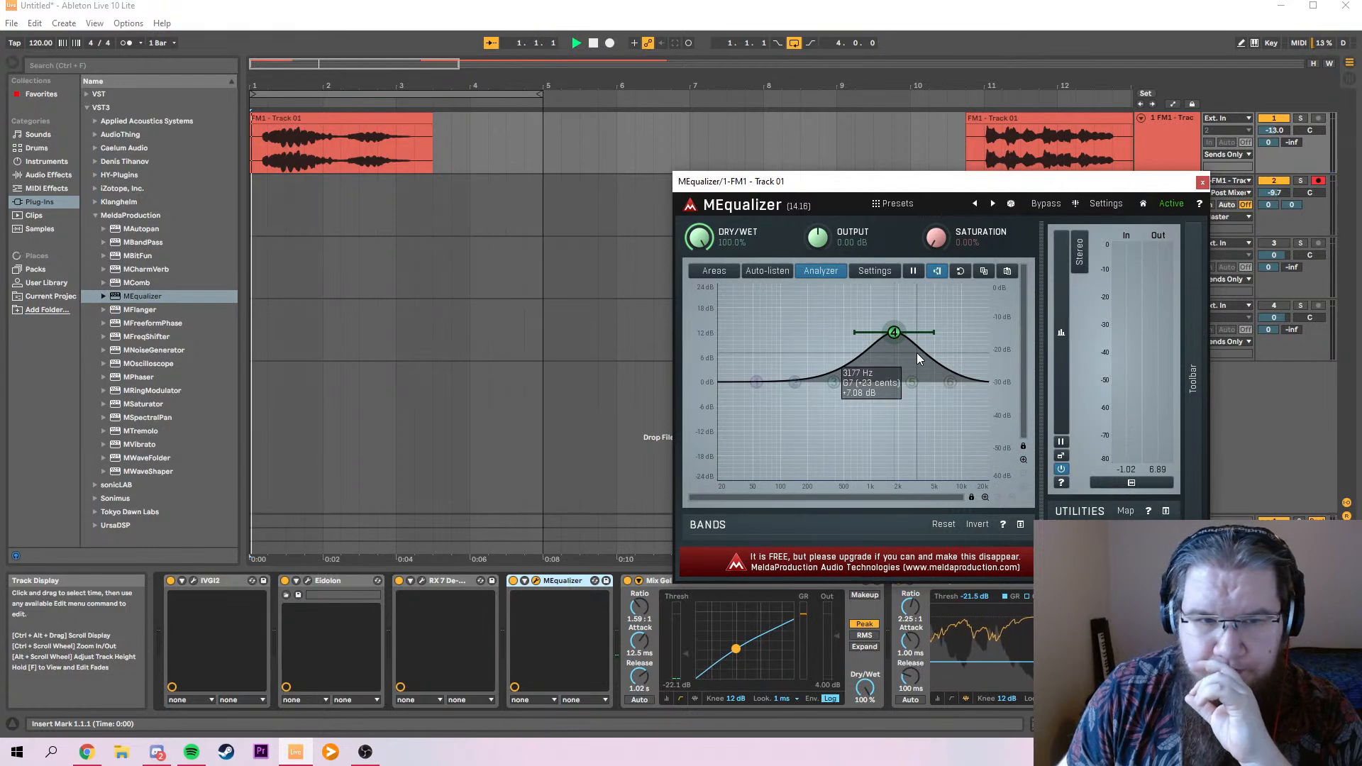
pyautogui.moveTo(893, 332); pyautogui.dragTo(902, 317)
pyautogui.moveTo(833, 380); pyautogui.dragTo(844, 407)
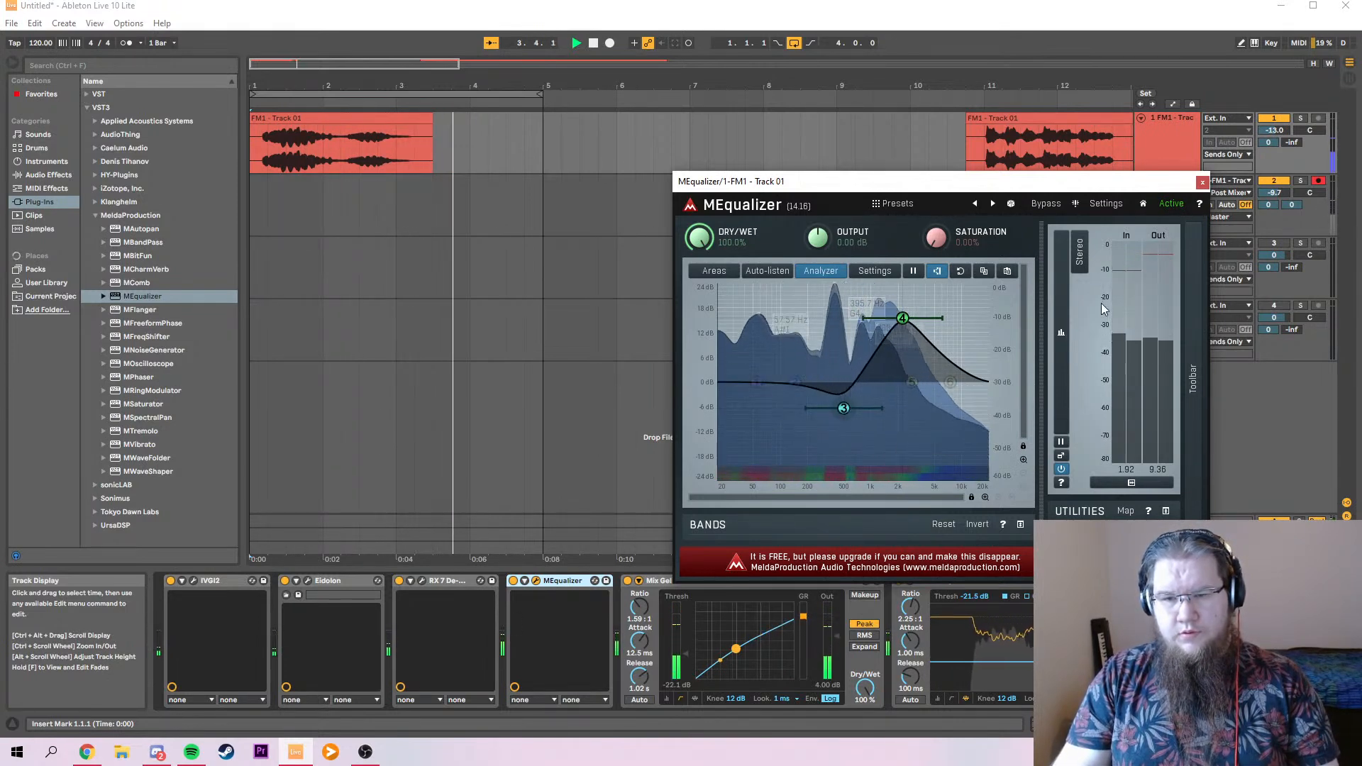
pyautogui.click(1201, 183)
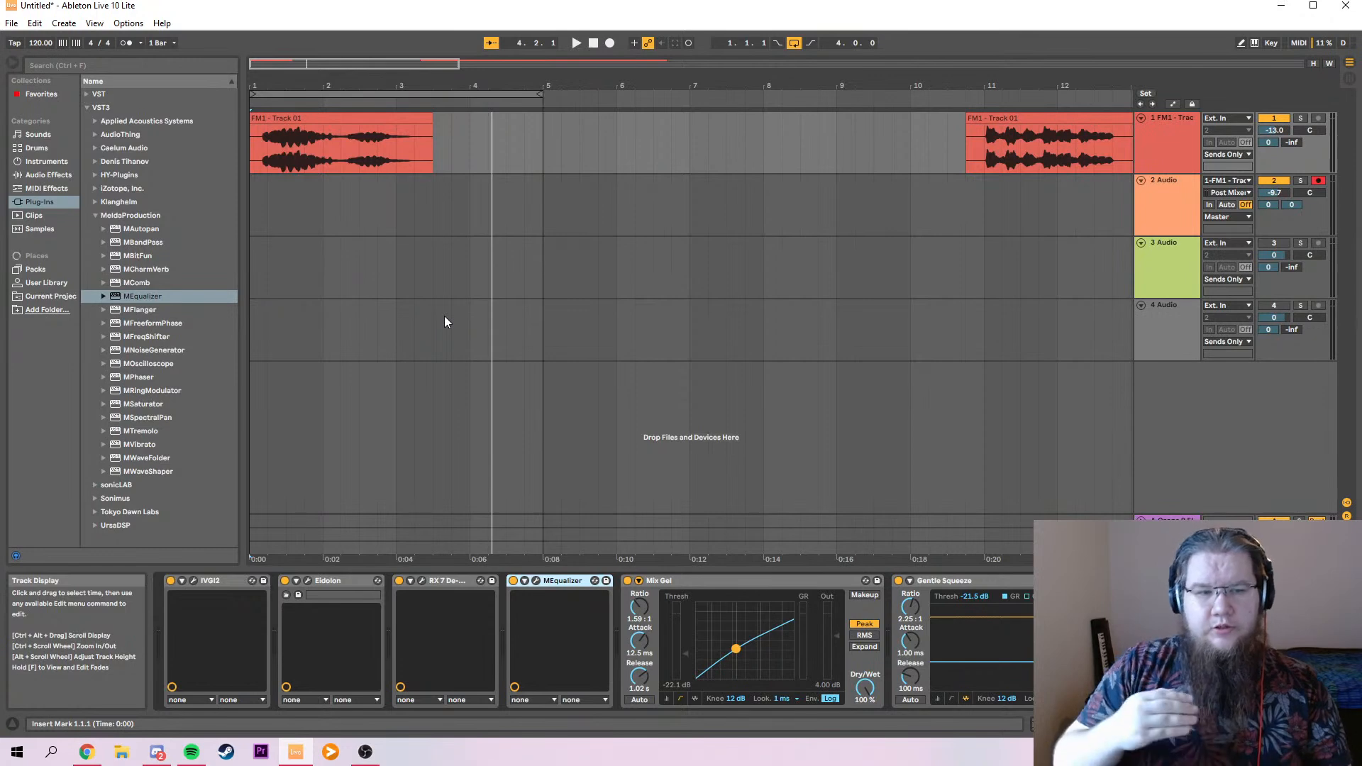
# Play the loop to judge the equalized sound, select the RX 7 De-click device, and stop playback.
pyautogui.press('space')
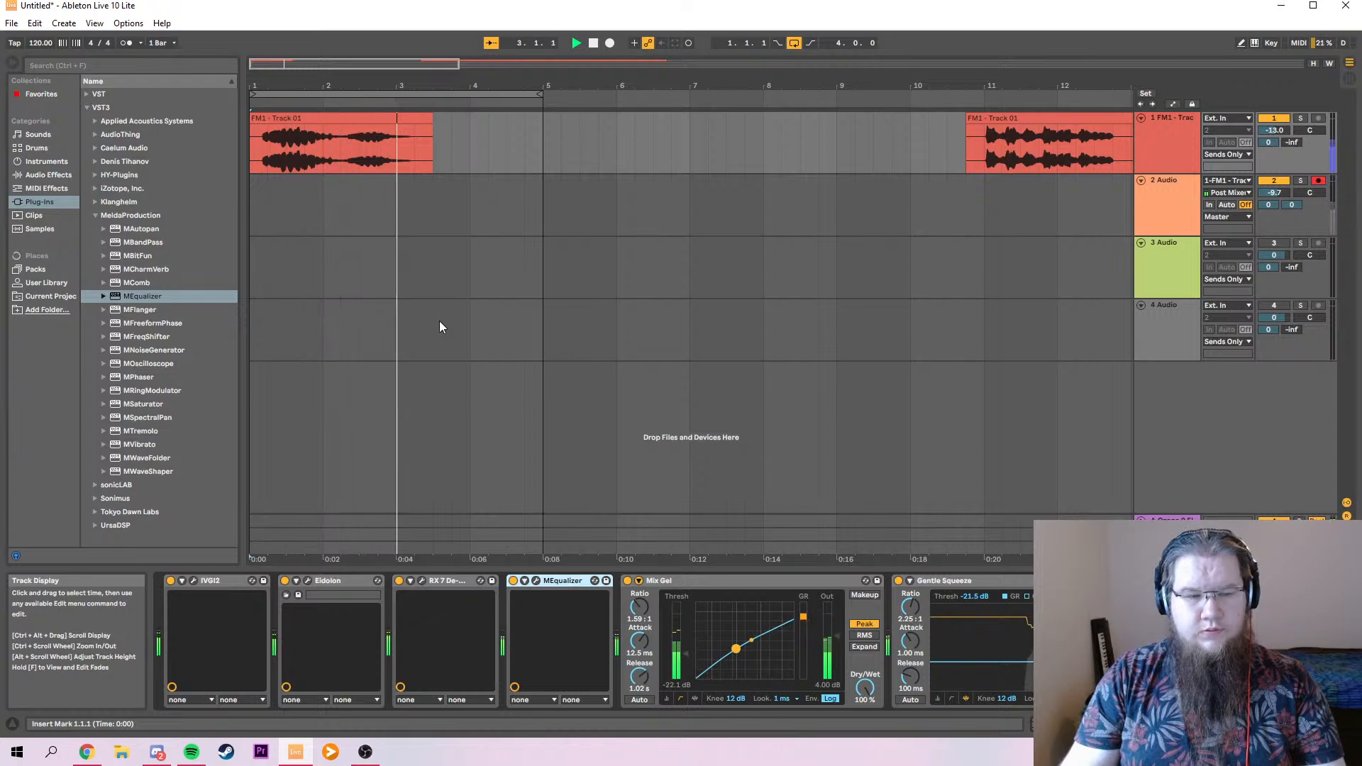
pyautogui.click(455, 580)
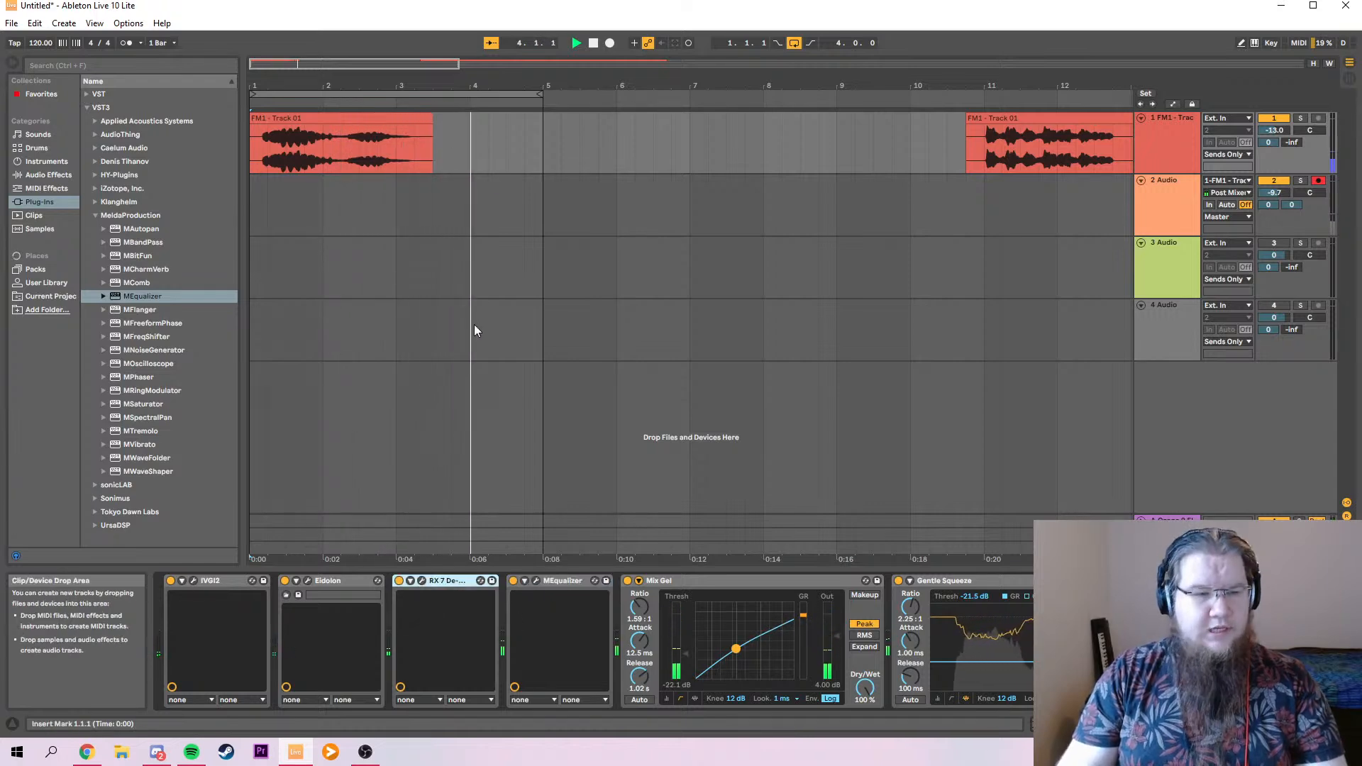
pyautogui.press('space')
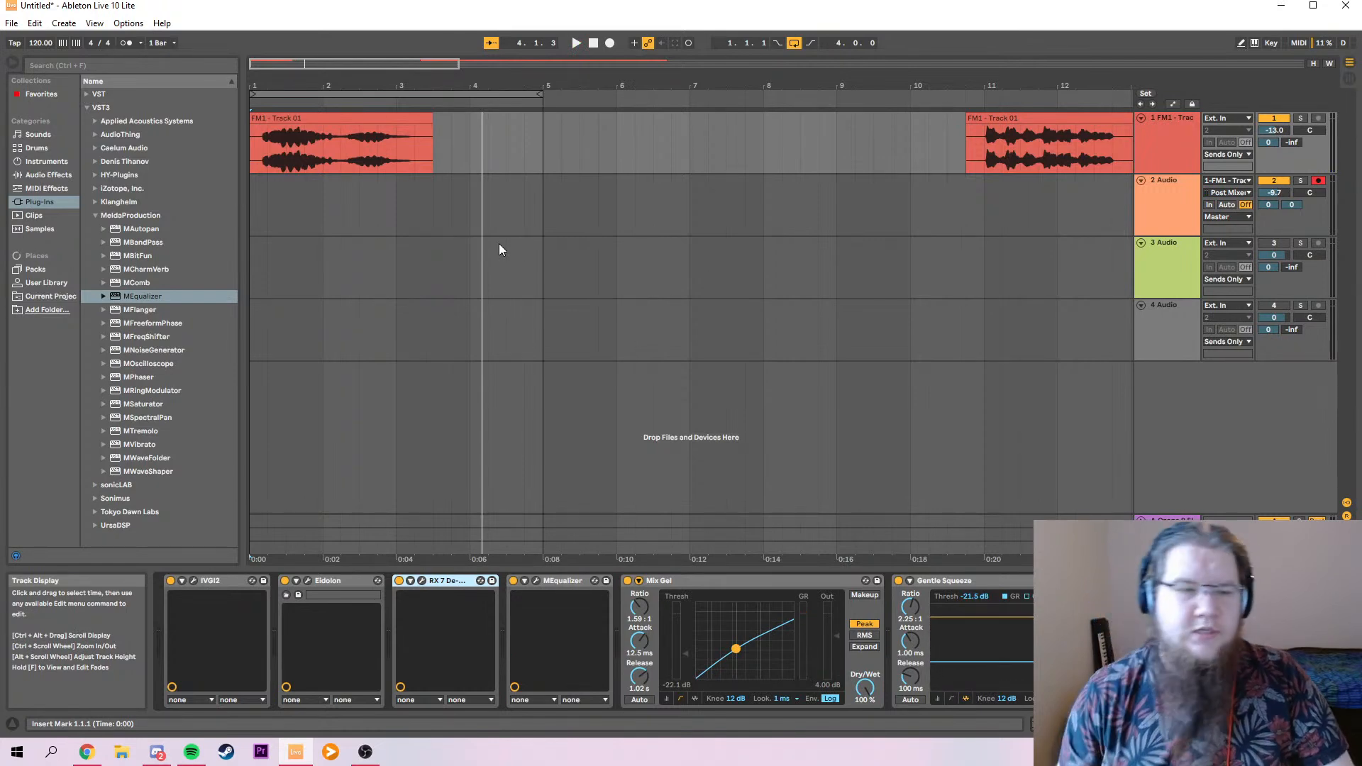
# Insert AudioThing's Speakers between MEqualizer and Mix Gel, and set its first model to GDM 15.
pyautogui.click(95, 135)
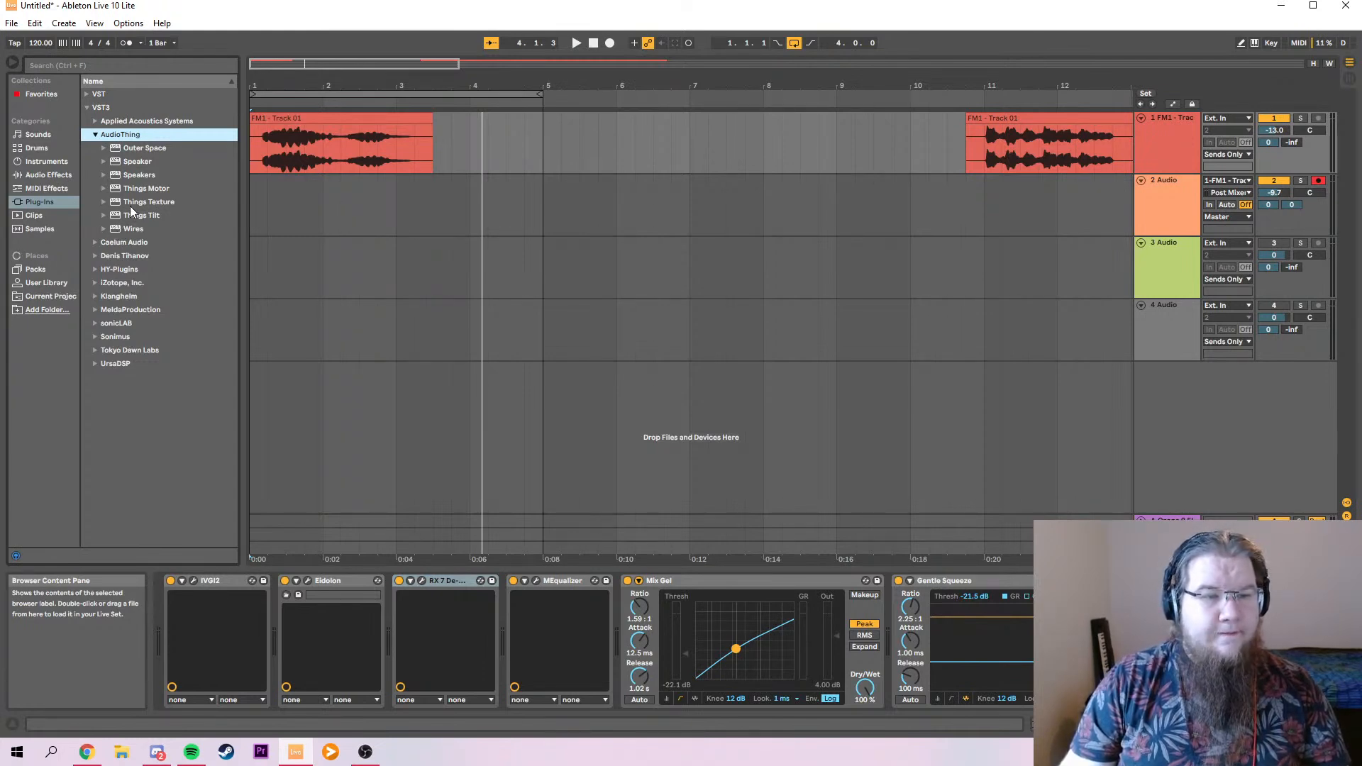
pyautogui.moveTo(126, 178); pyautogui.dragTo(616, 607)
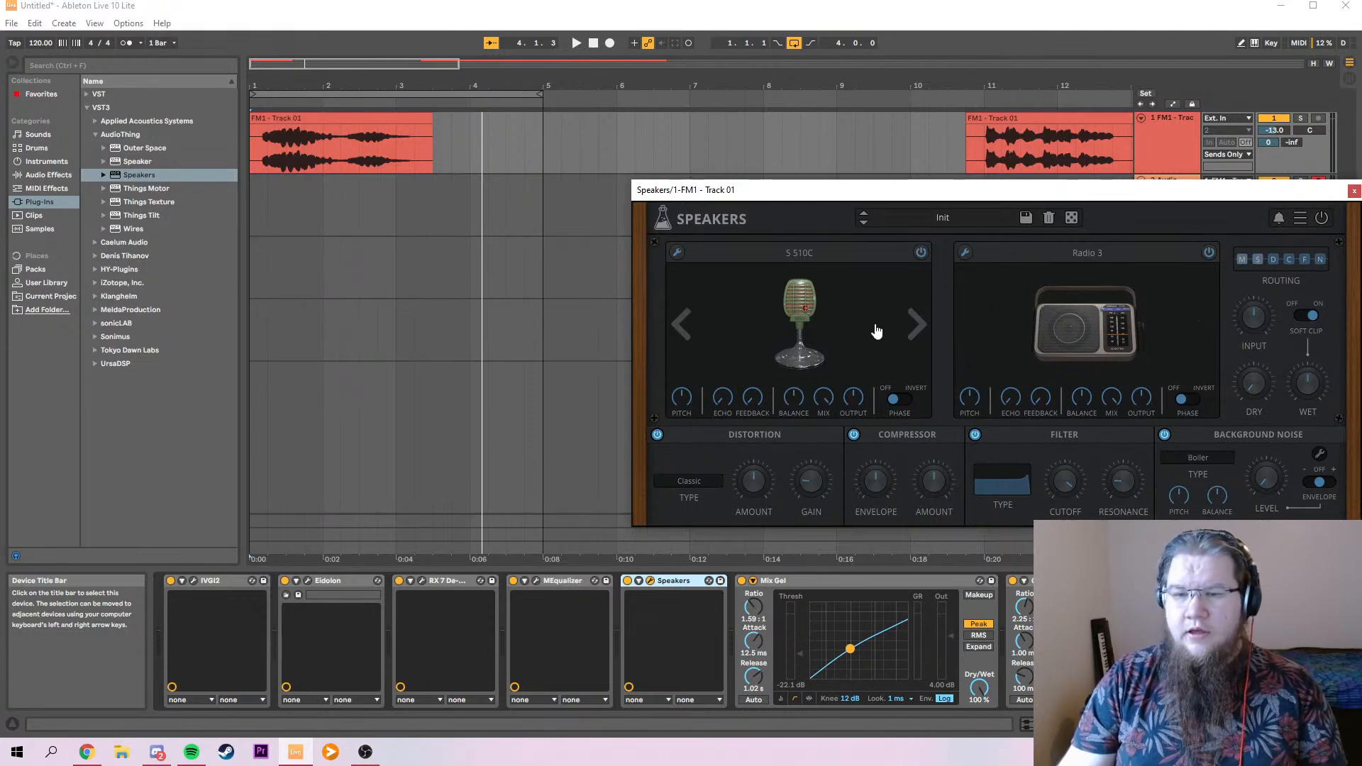
pyautogui.click(915, 325)
pyautogui.click(911, 332)
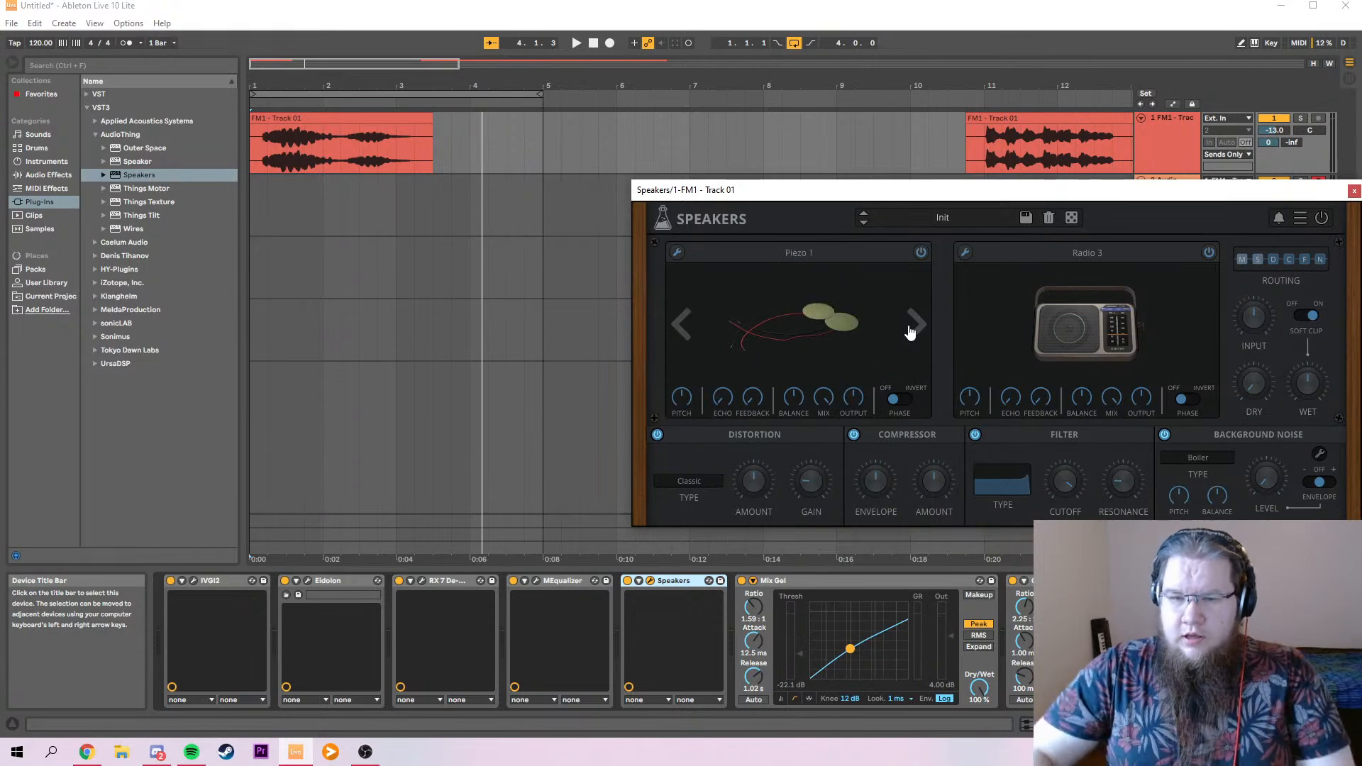
pyautogui.click(686, 341)
pyautogui.click(687, 341)
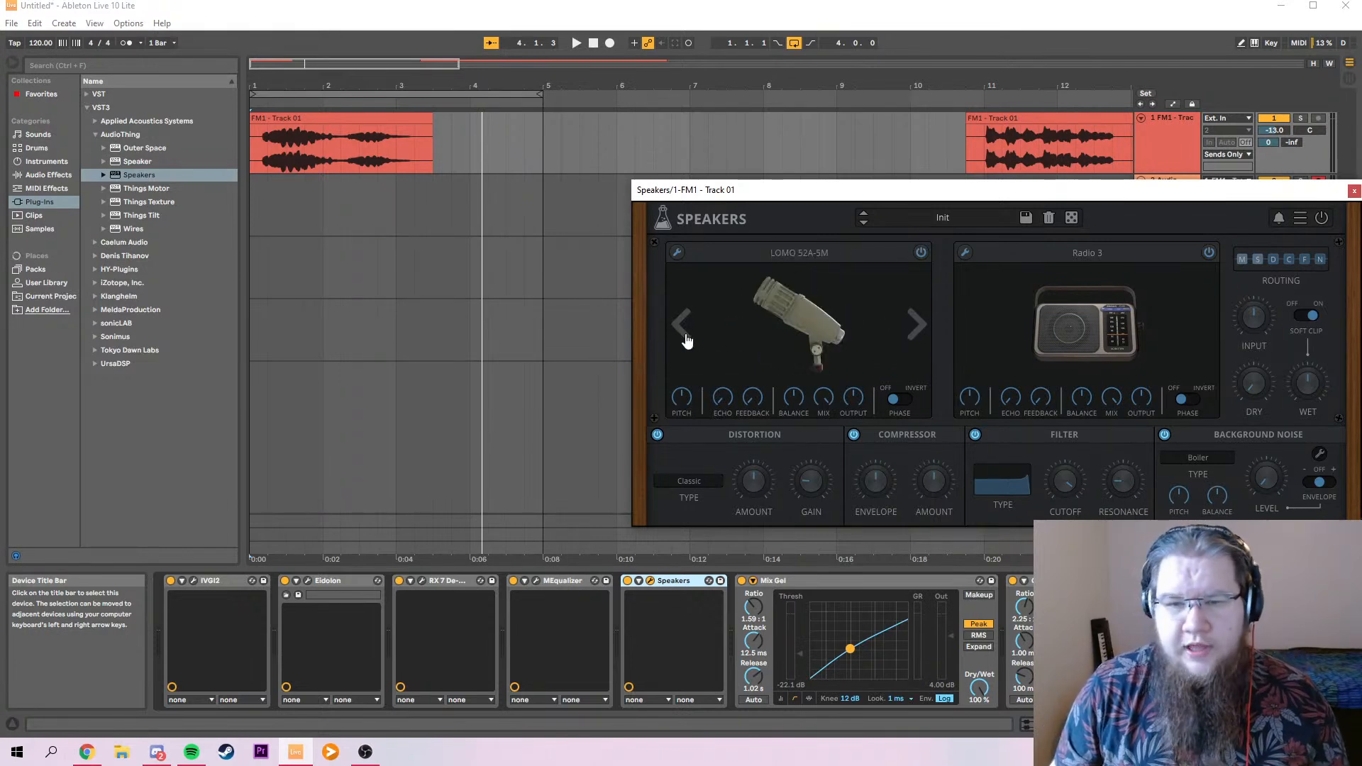
pyautogui.click(686, 342)
# Set the second Speakers model to Model One, audition the loop, and close the plug-in window.
pyautogui.click(971, 334)
pyautogui.click(972, 334)
pyautogui.click(972, 334)
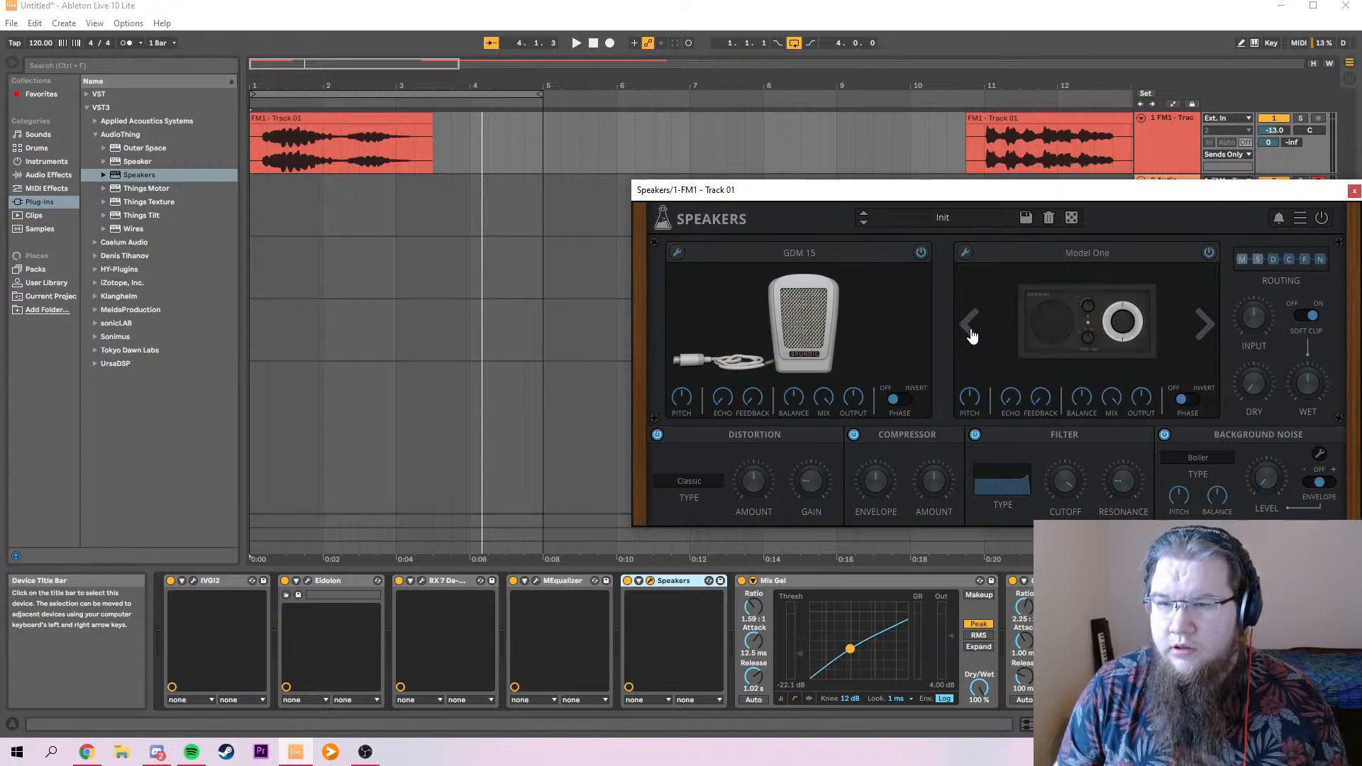
pyautogui.press('space')
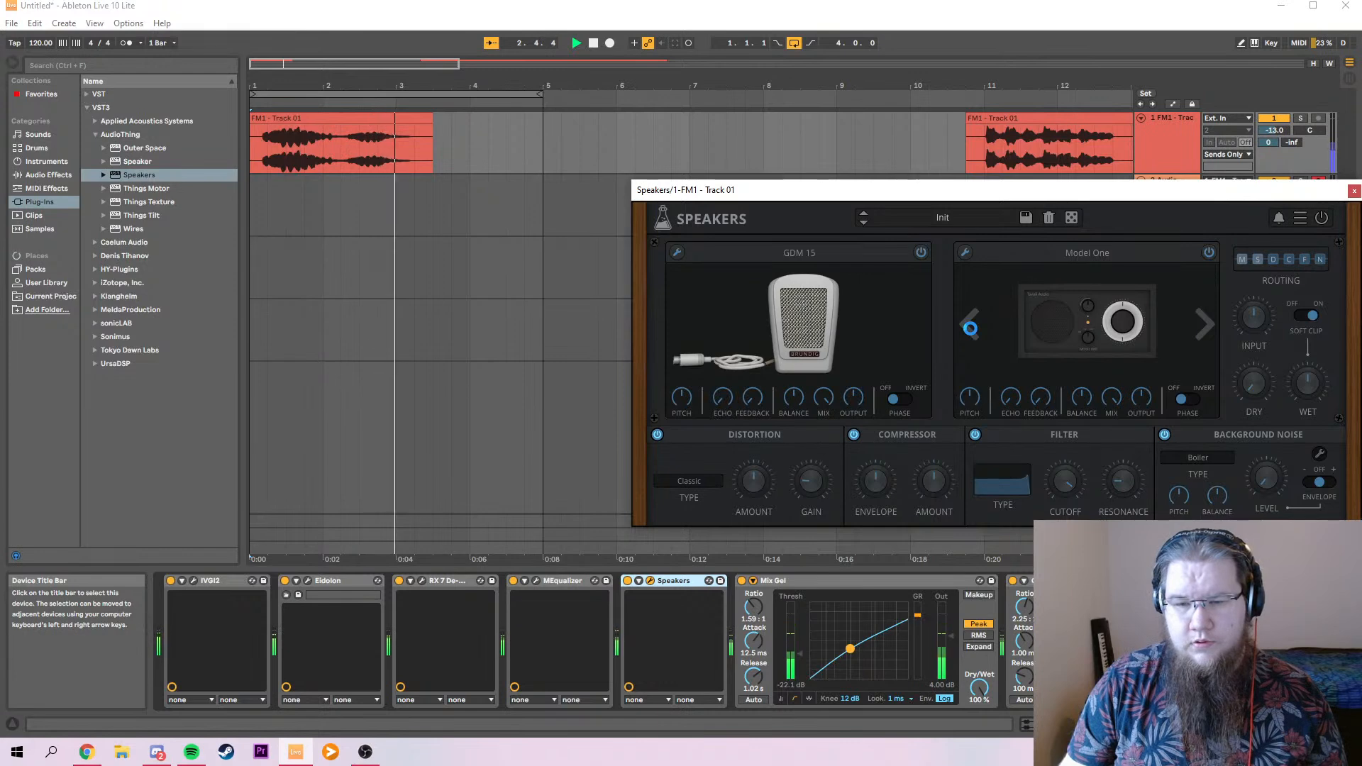
pyautogui.click(1354, 191)
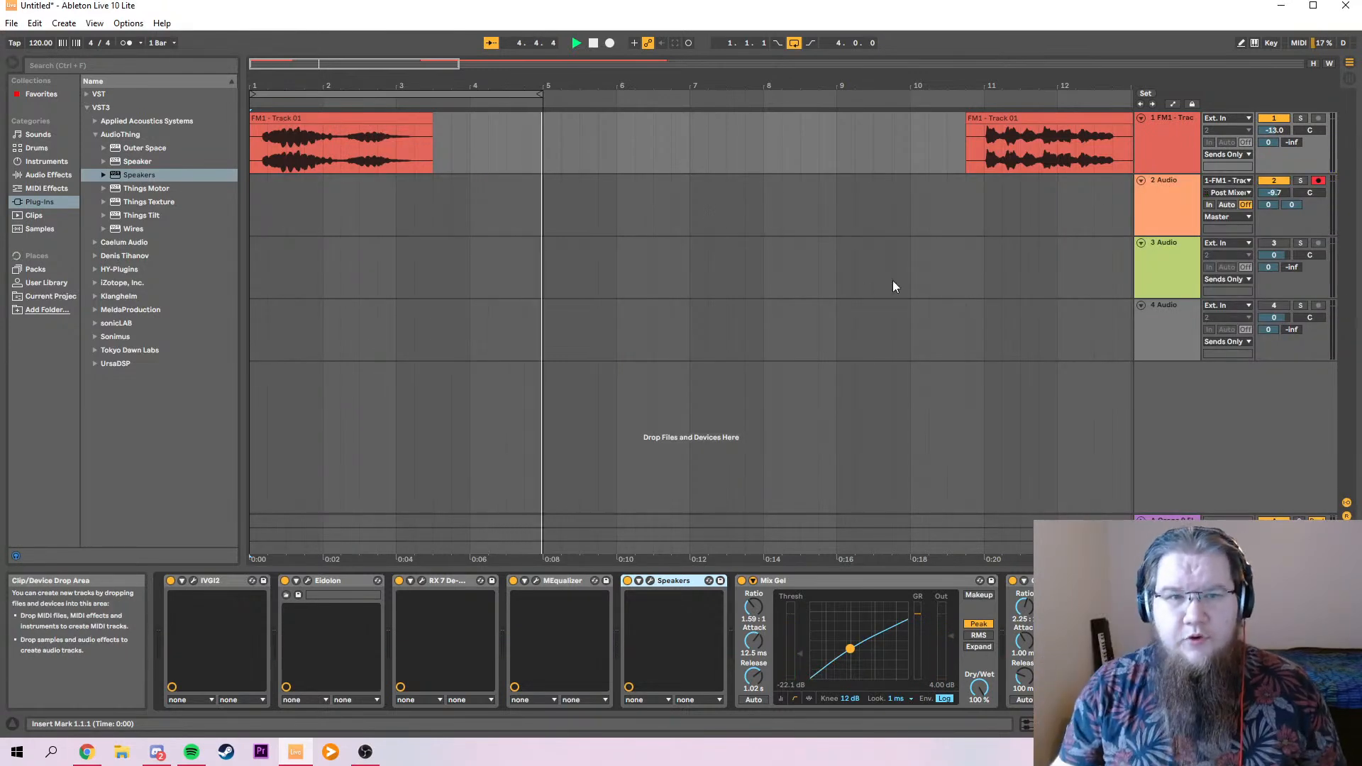
# Shorten the loop to end at bar 4, and set Mix Gel's ratio to 3.07:1 and attack to 0.32 ms.
pyautogui.moveTo(540, 94); pyautogui.dragTo(472, 96)
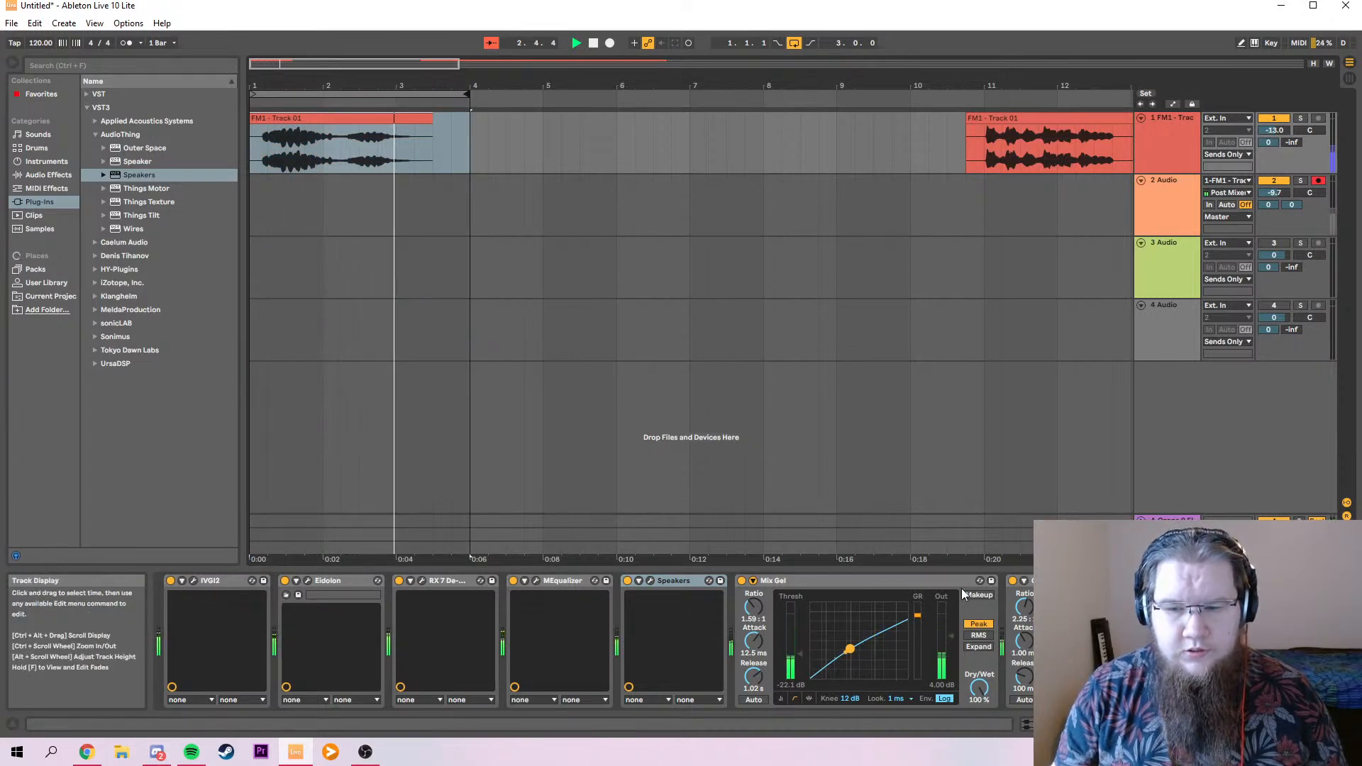
pyautogui.moveTo(753, 606); pyautogui.dragTo(753, 588)
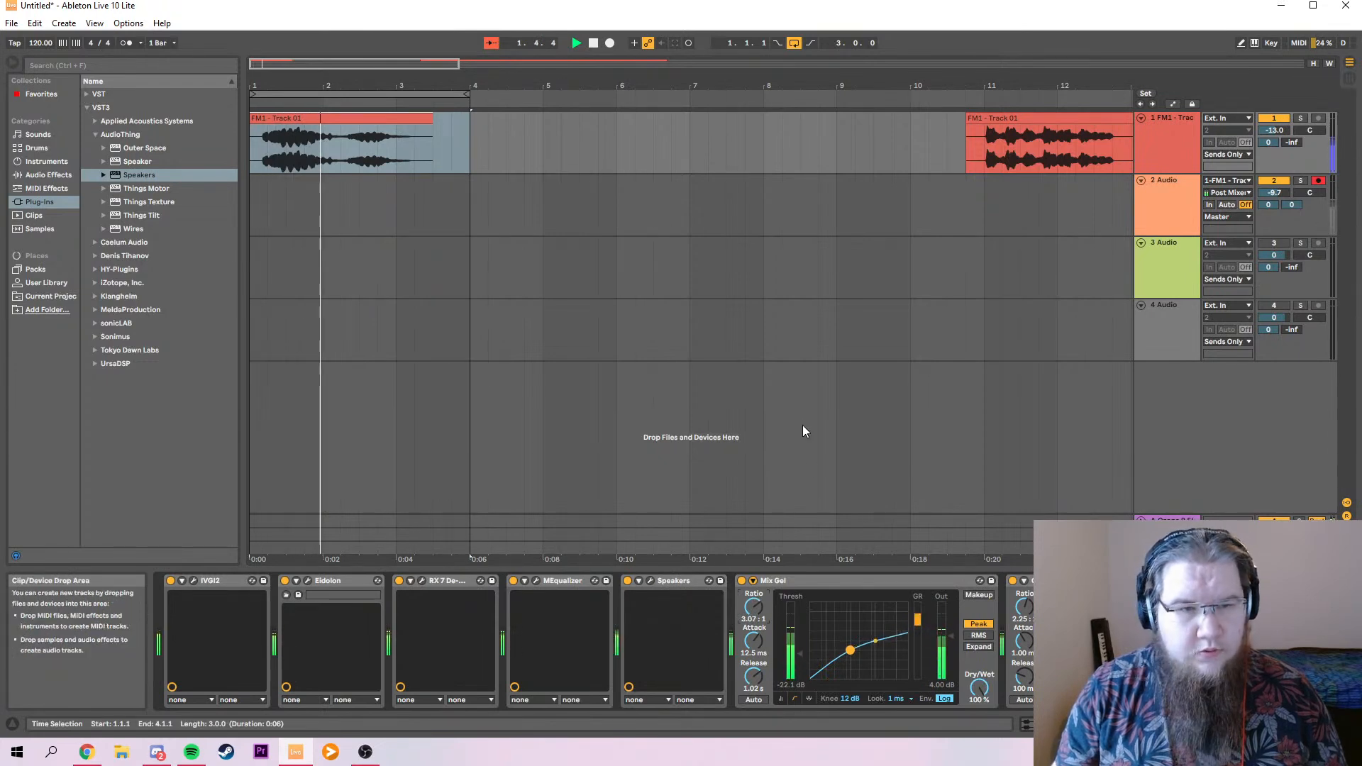
pyautogui.moveTo(753, 641); pyautogui.dragTo(753, 679)
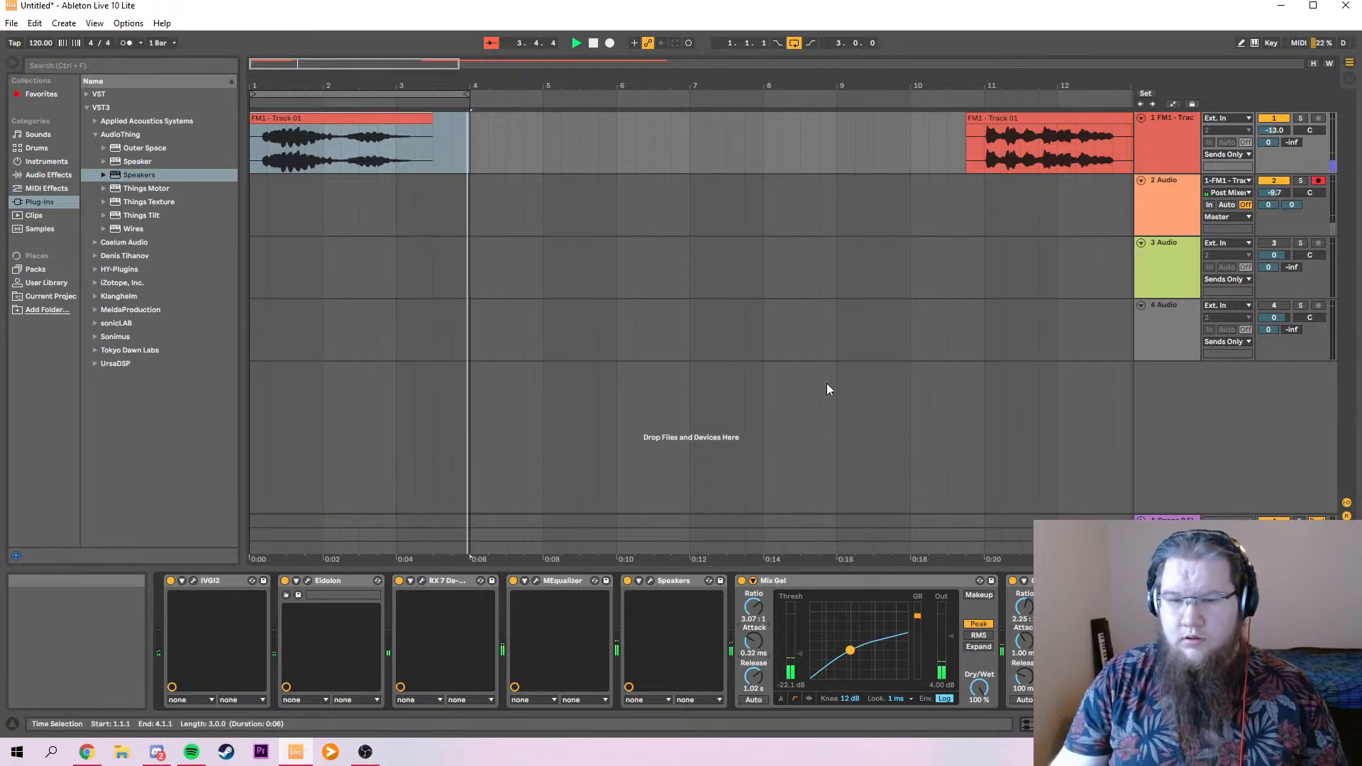
# Move the IVGI2 device between Speakers and Mix Gel, check its controls during playback, and stop the loop.
pyautogui.moveTo(212, 585); pyautogui.dragTo(651, 582)
pyautogui.click(650, 580)
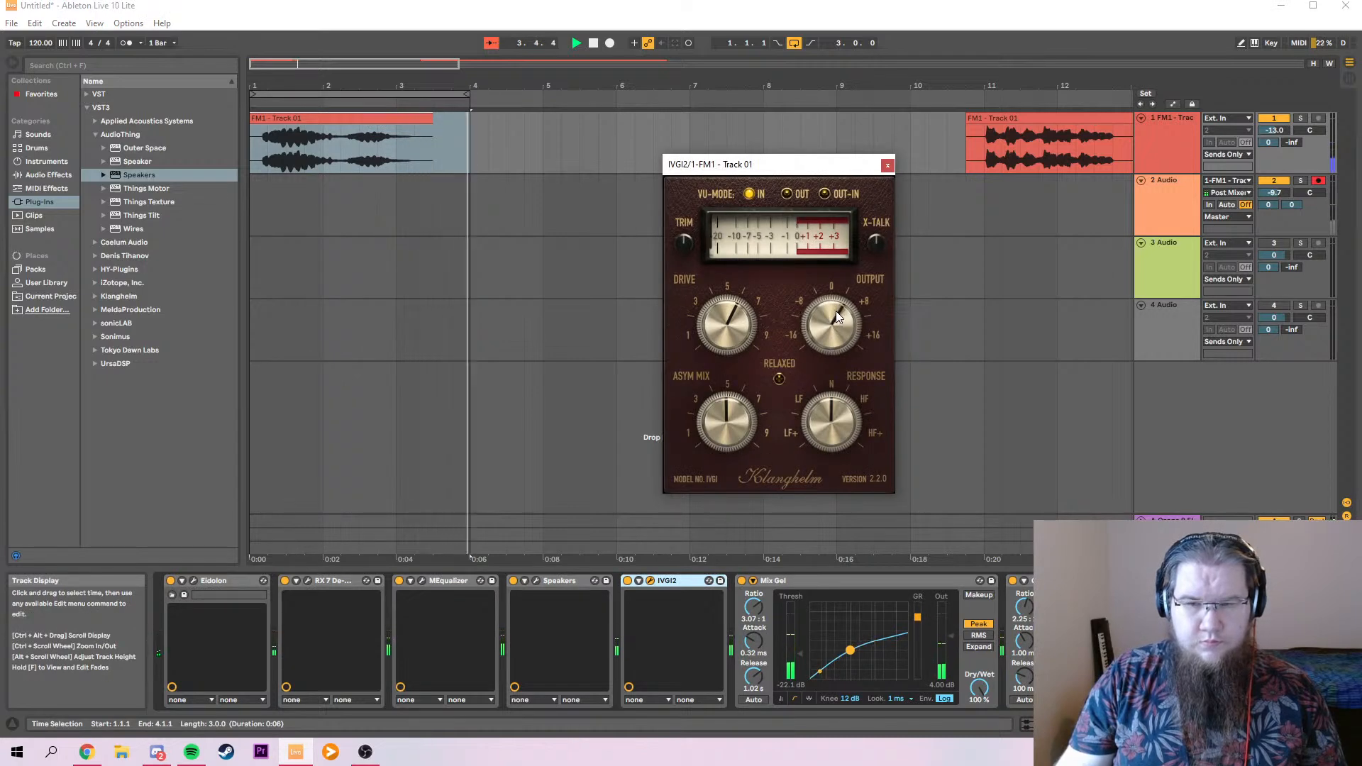
pyautogui.click(886, 165)
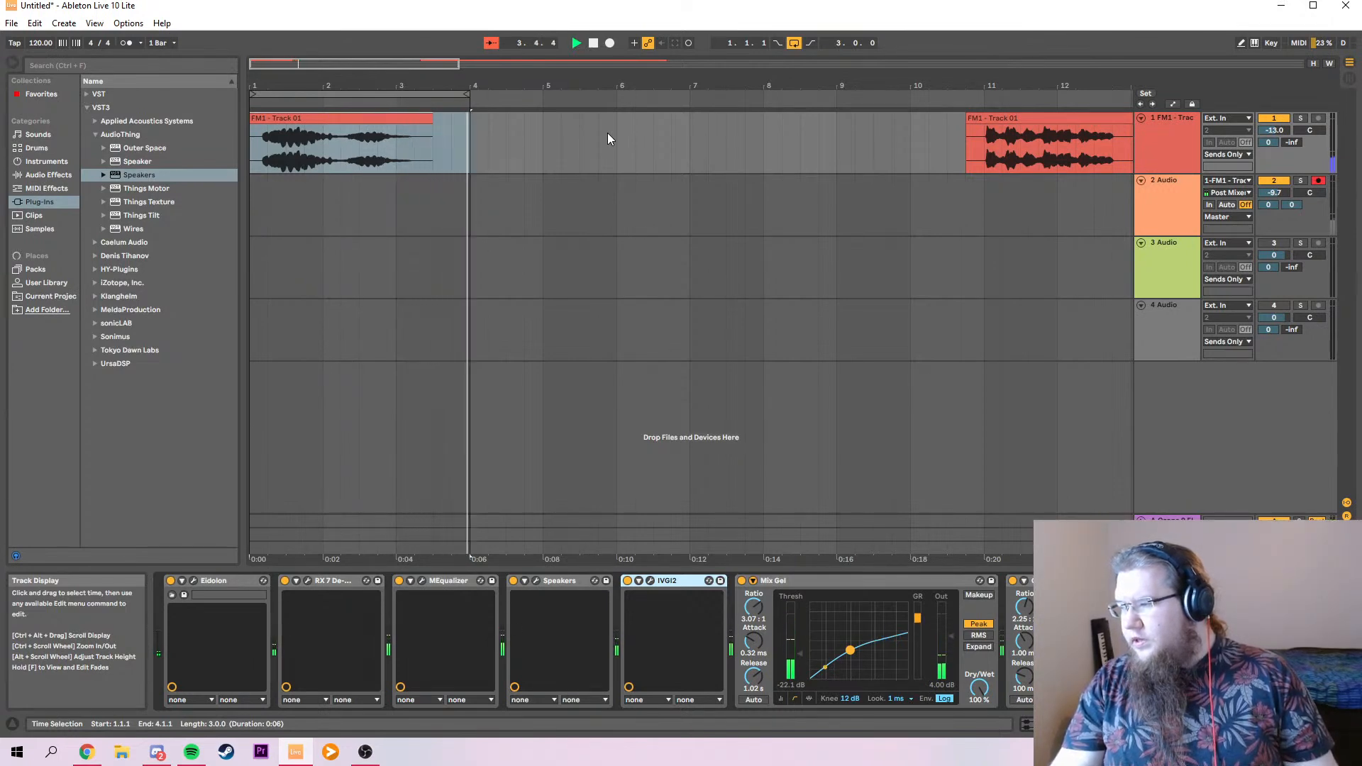
pyautogui.press('space')
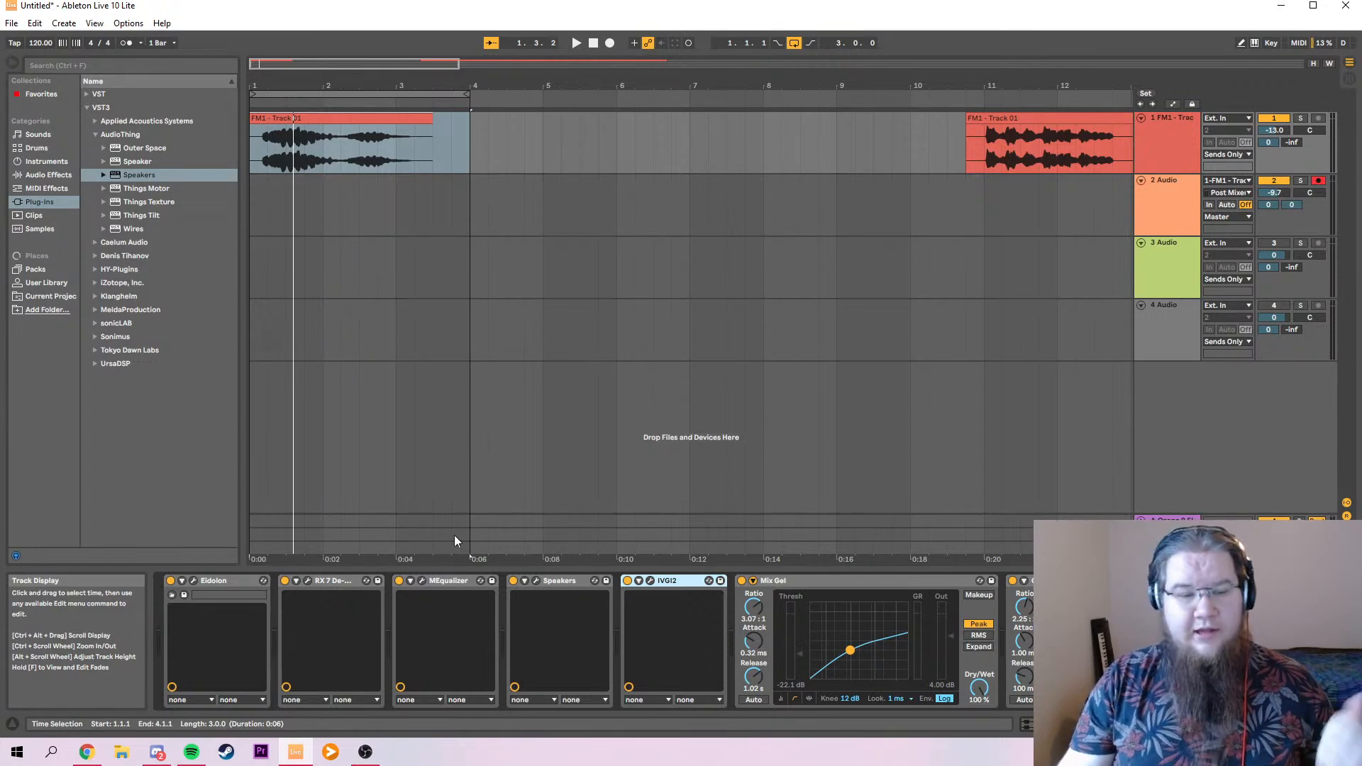
# Review the models and settings in the Speakers plug-in window, then close it.
pyautogui.click(534, 580)
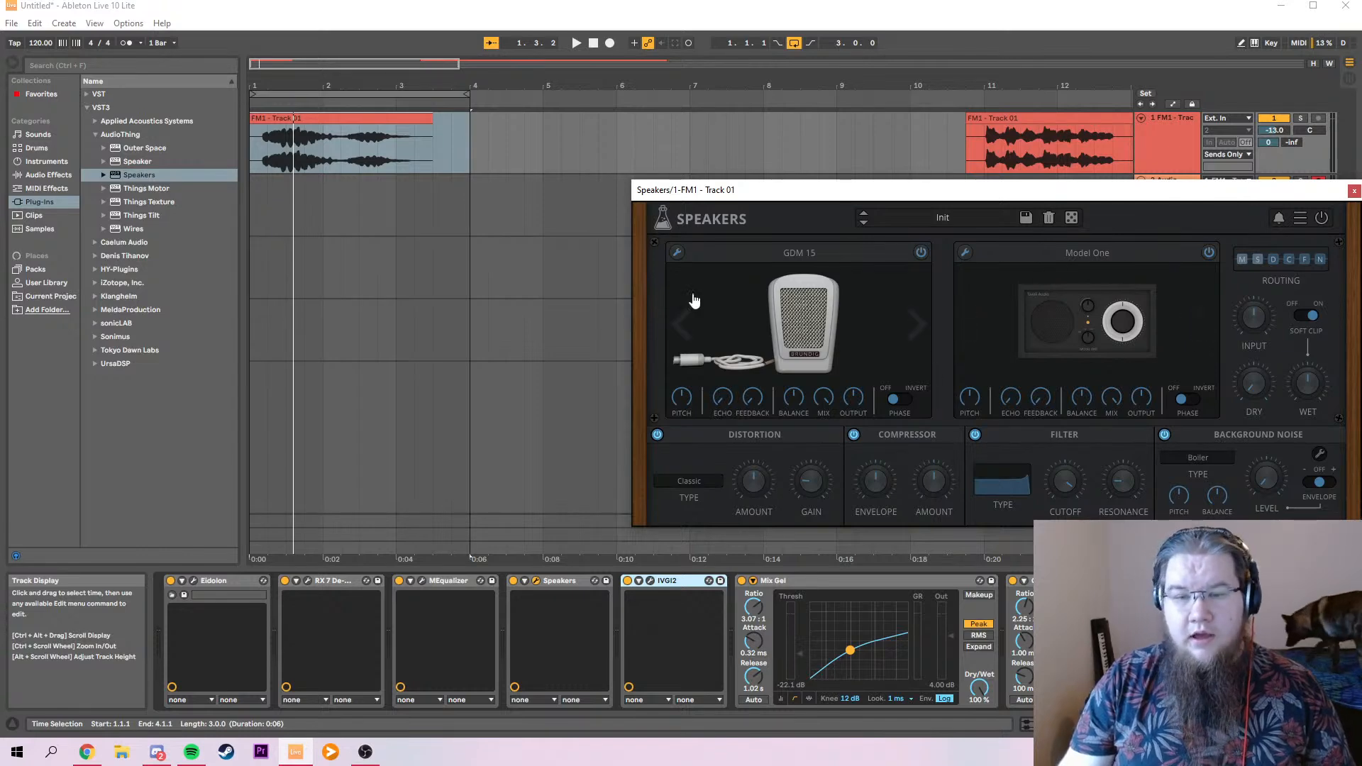
pyautogui.moveTo(801, 190); pyautogui.dragTo(641, 229)
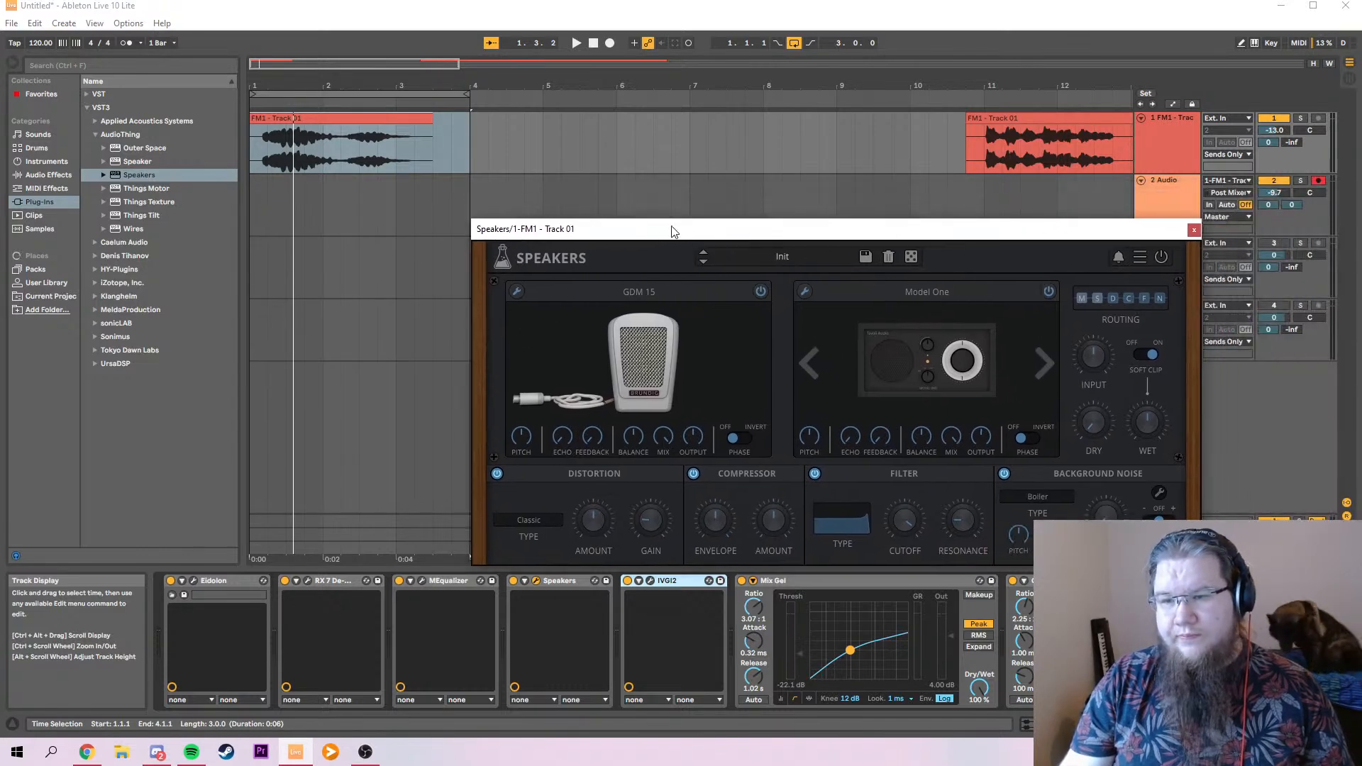
pyautogui.click(1193, 230)
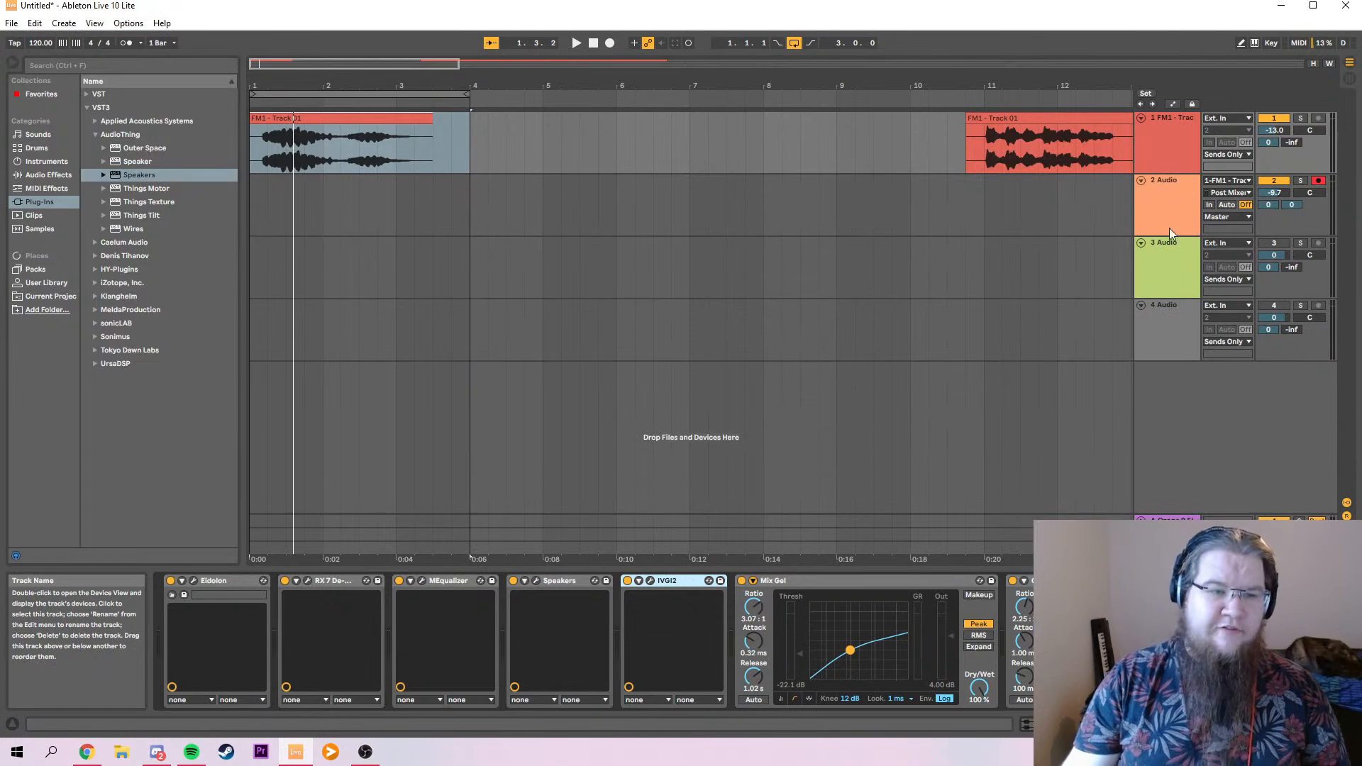
# Select the FM1 track, audition the processed loop, and select the loop's time range from bar 1 to bar 4 across all tracks.
pyautogui.click(1154, 161)
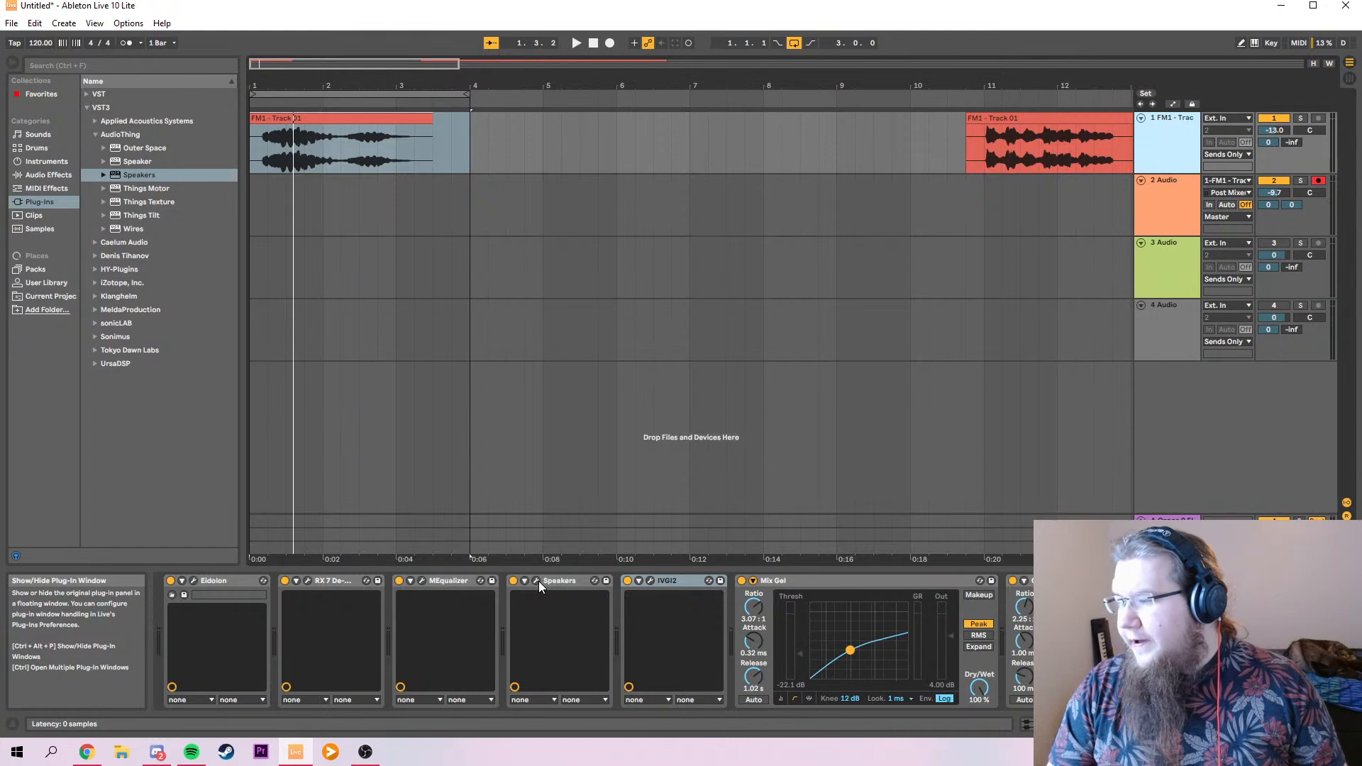
pyautogui.press('space')
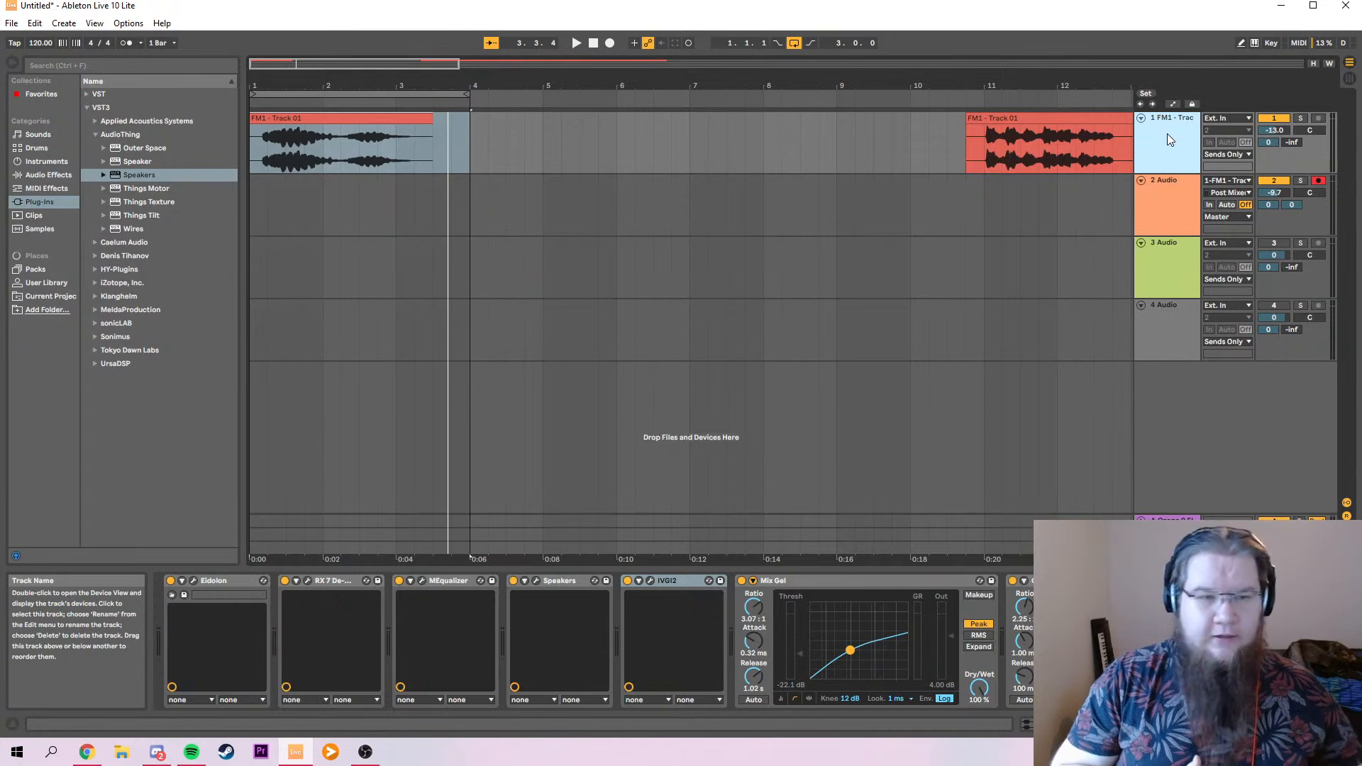
pyautogui.click(332, 94)
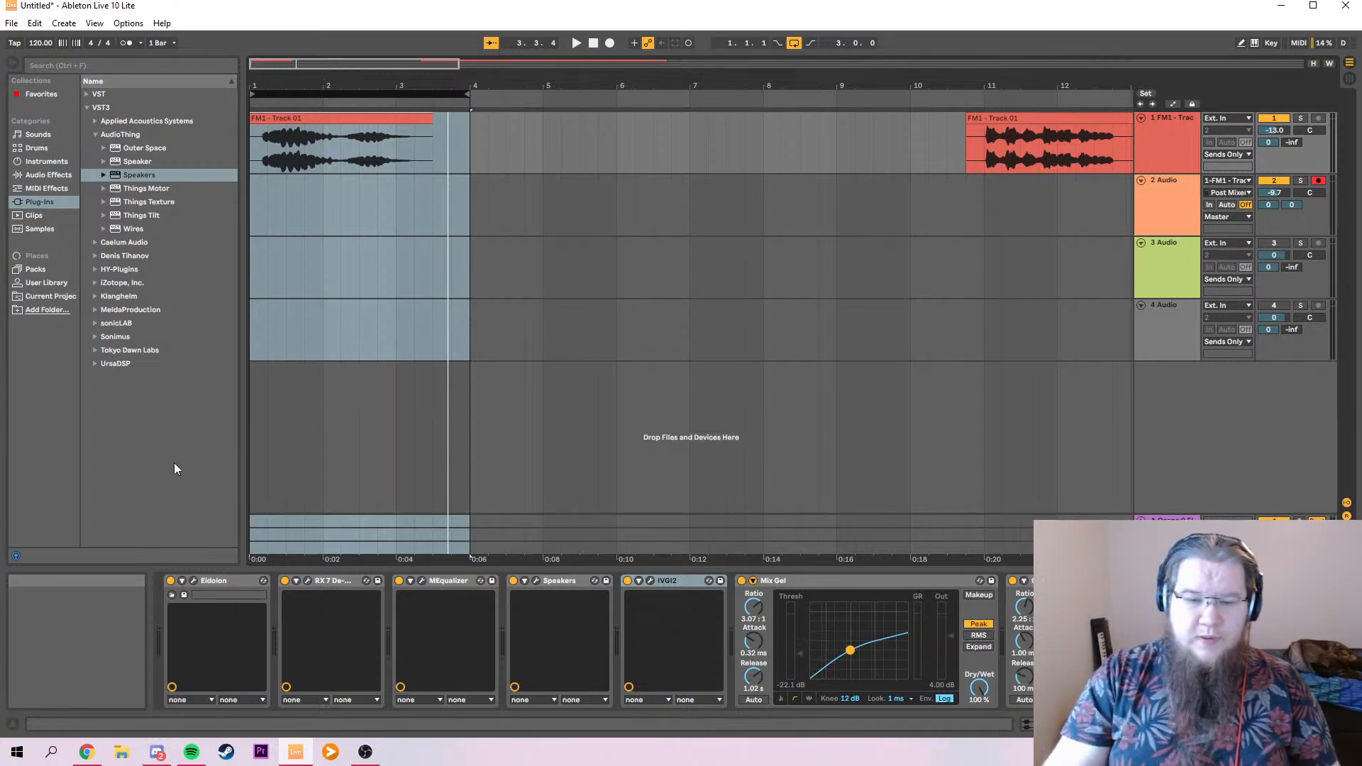
# Open the Speakers plug-in on the FM1 track, set its background noise type to Broken Radio, and close its window.
pyautogui.click(560, 581)
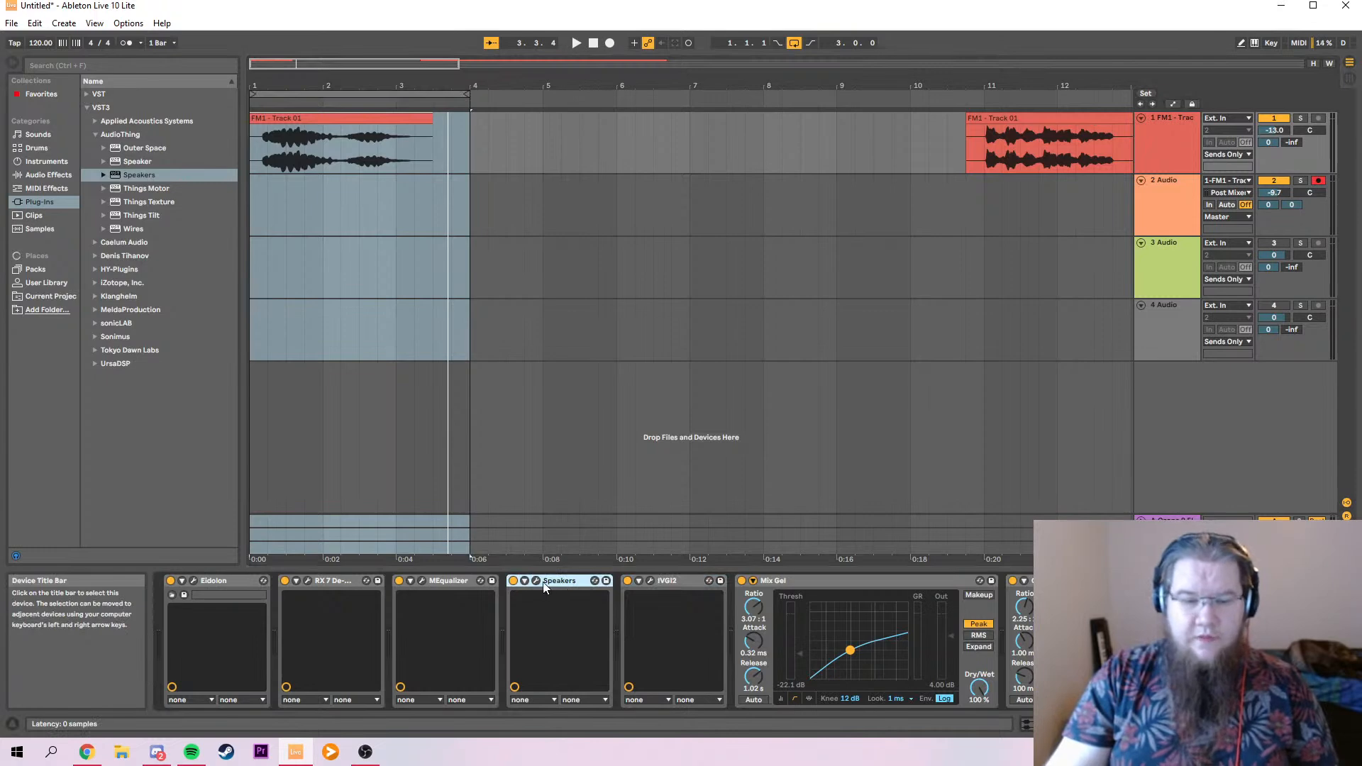
pyautogui.click(536, 580)
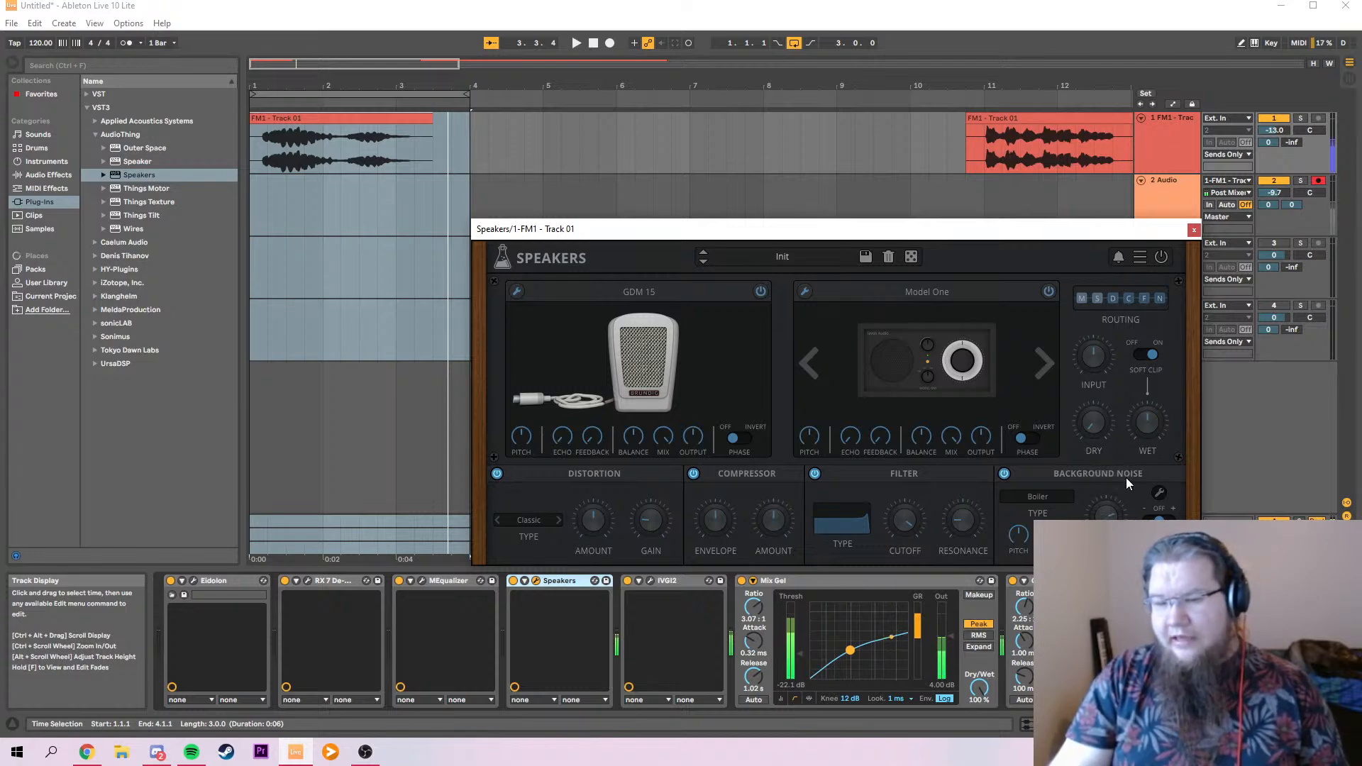
pyautogui.click(1067, 495)
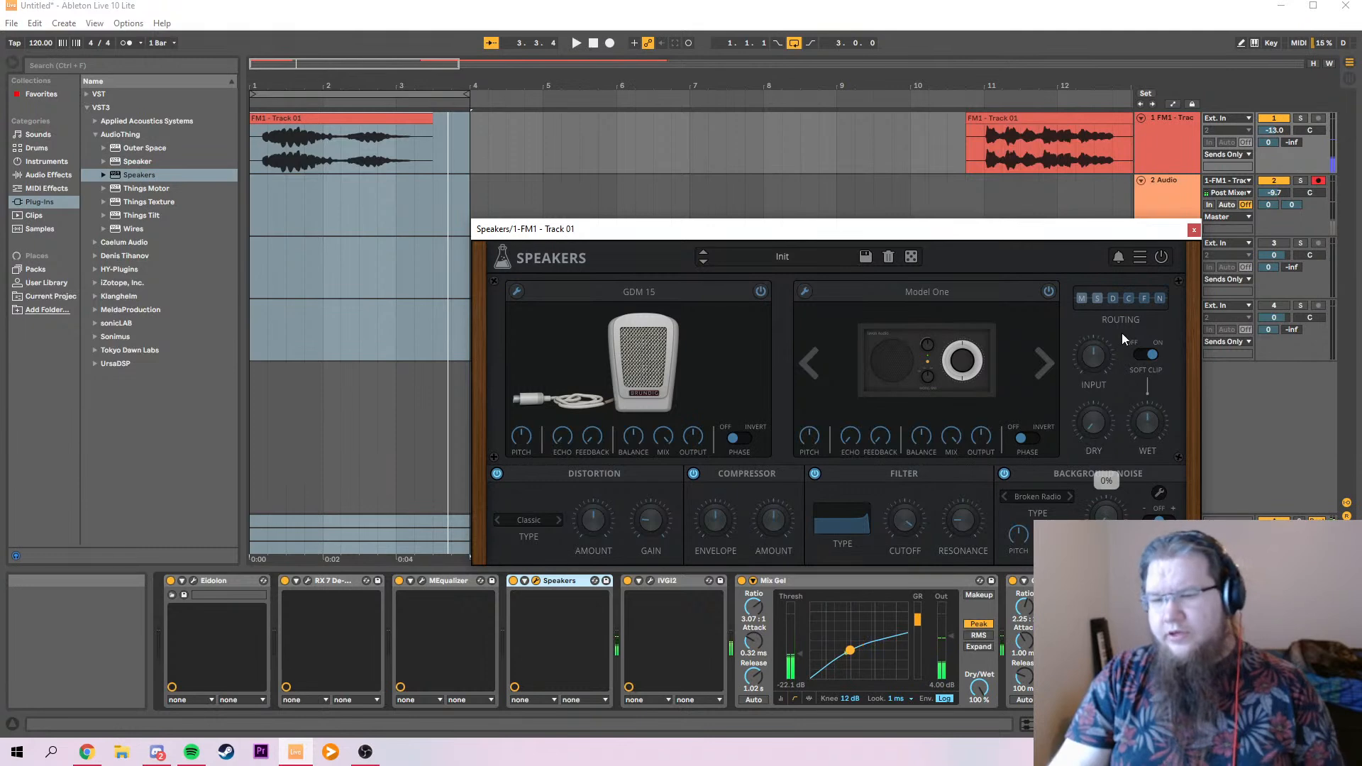
pyautogui.click(1193, 230)
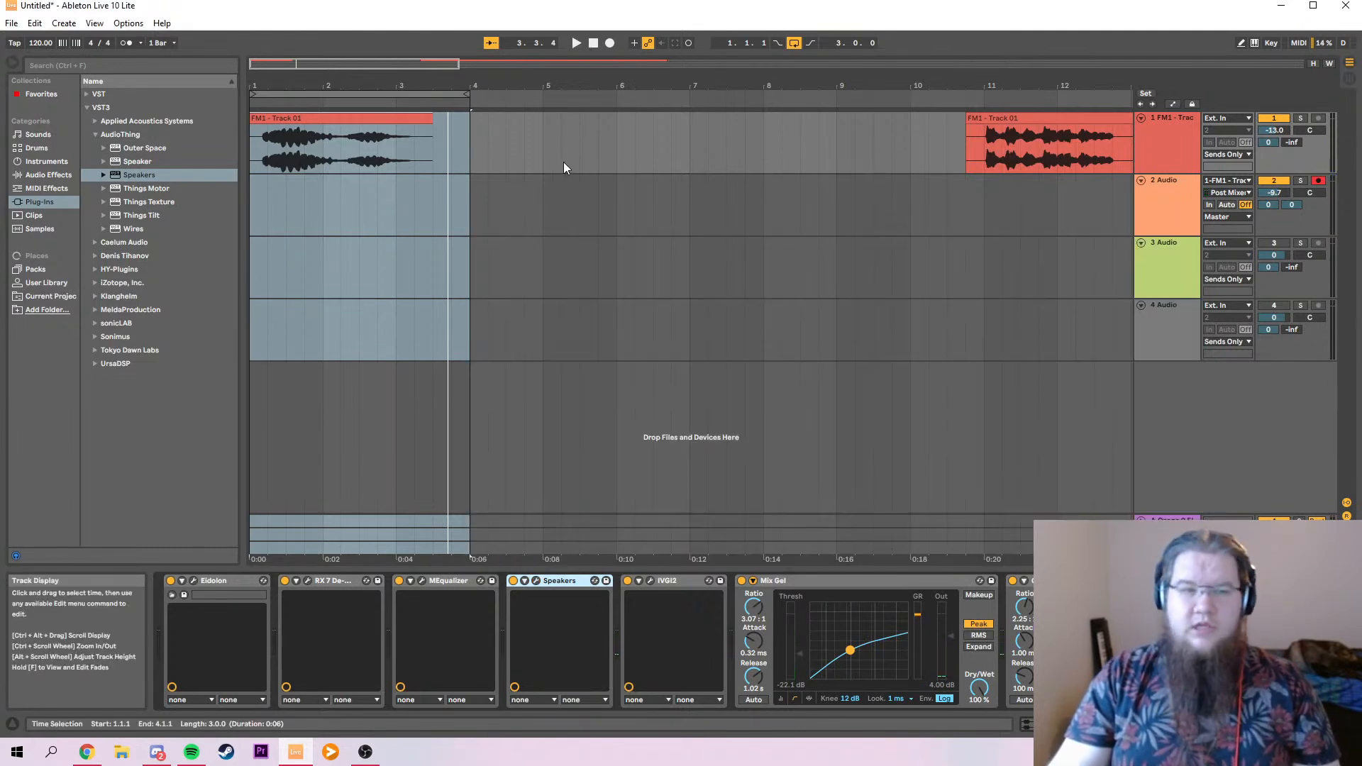
# Audition the FM1 clip in the loop and reselect the loop's time range from bar 1 to bar 4 across all tracks.
pyautogui.click(349, 119)
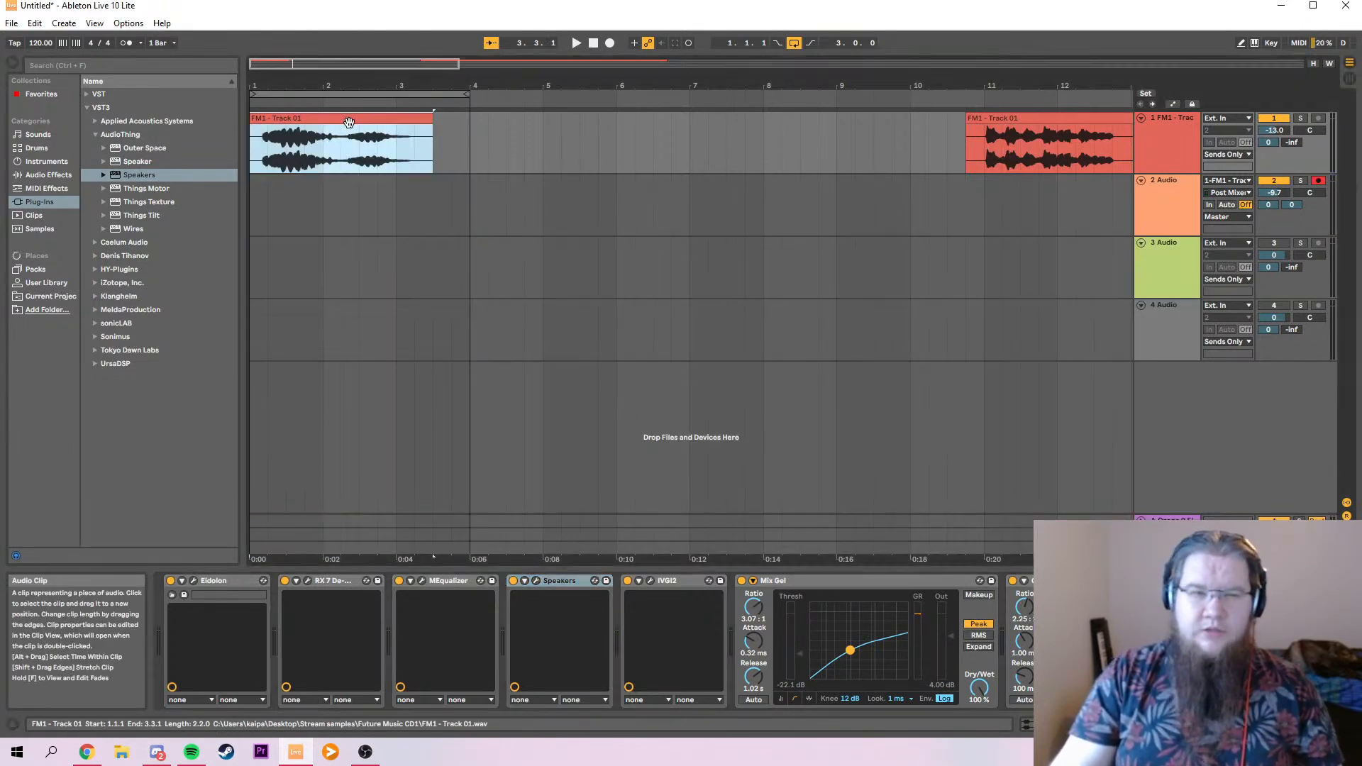
pyautogui.click(370, 95)
pyautogui.press('space')
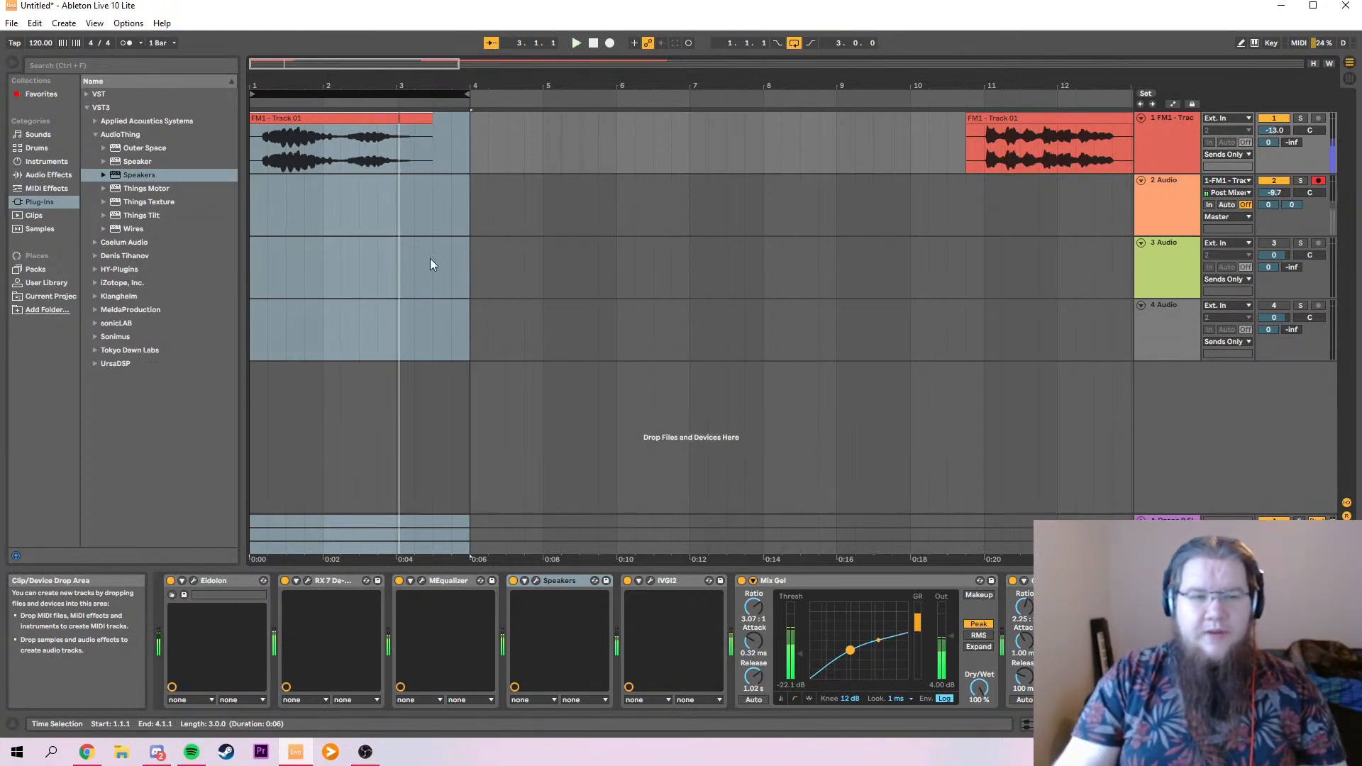
pyautogui.click(287, 117)
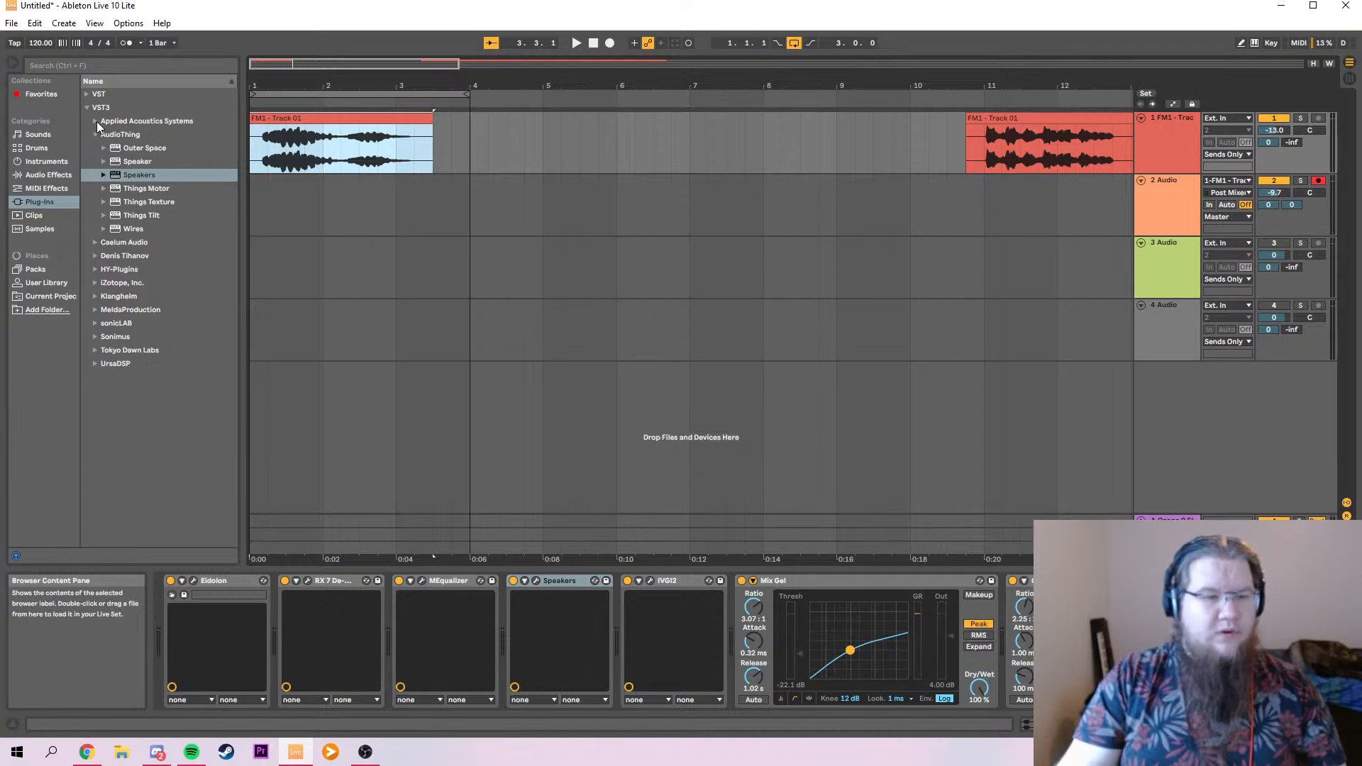
pyautogui.click(279, 95)
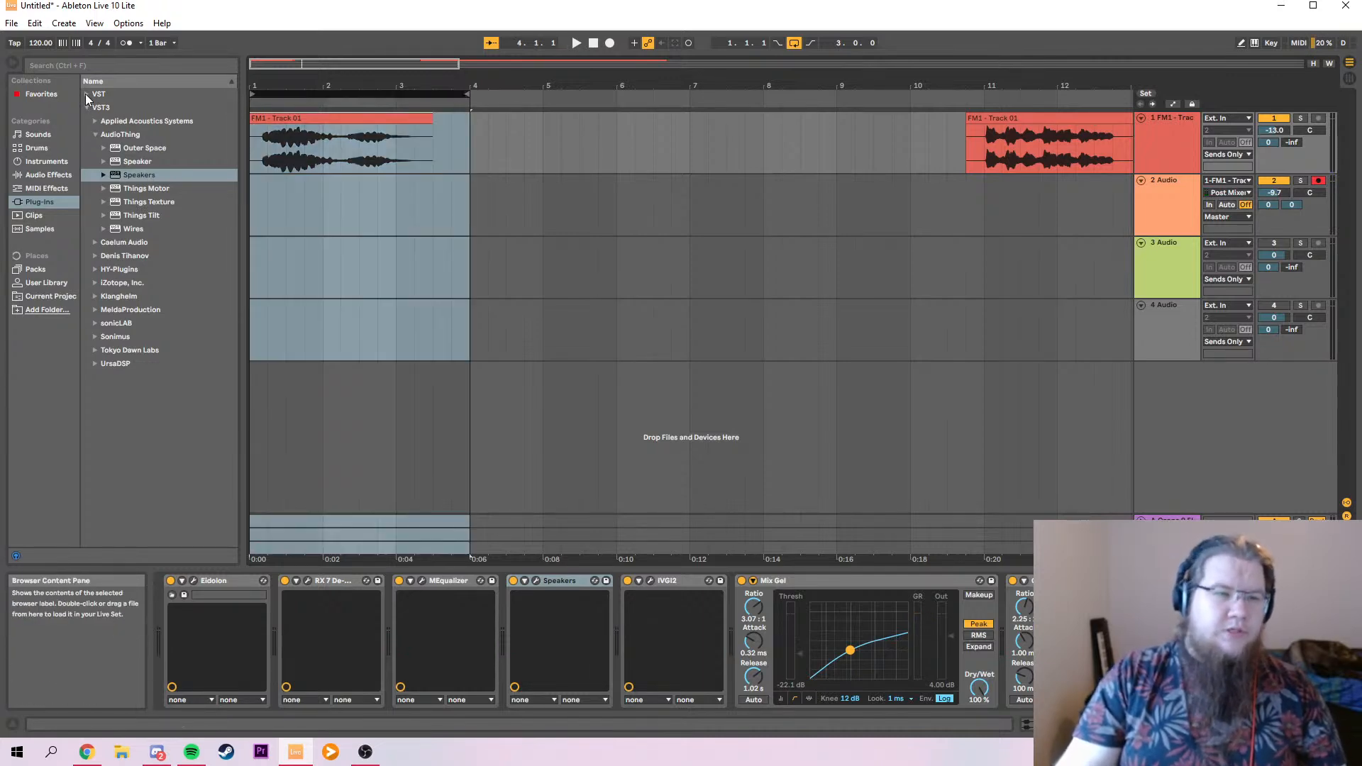
# Insert the SanfordReverb VST plug-in at the start of the FM1 track's device chain, before Eidolon.
pyautogui.click(85, 94)
pyautogui.scroll(-3, 206, 390)
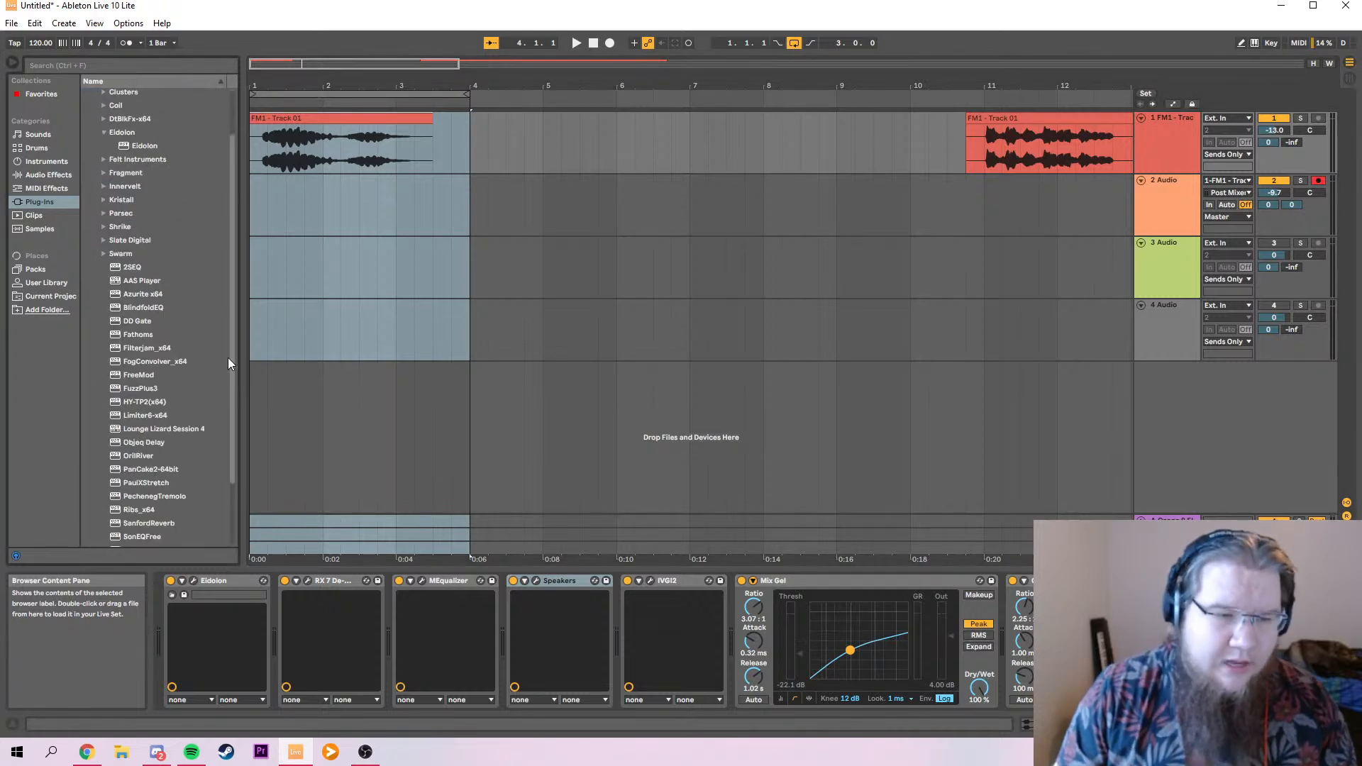
pyautogui.scroll(-1, 162, 483)
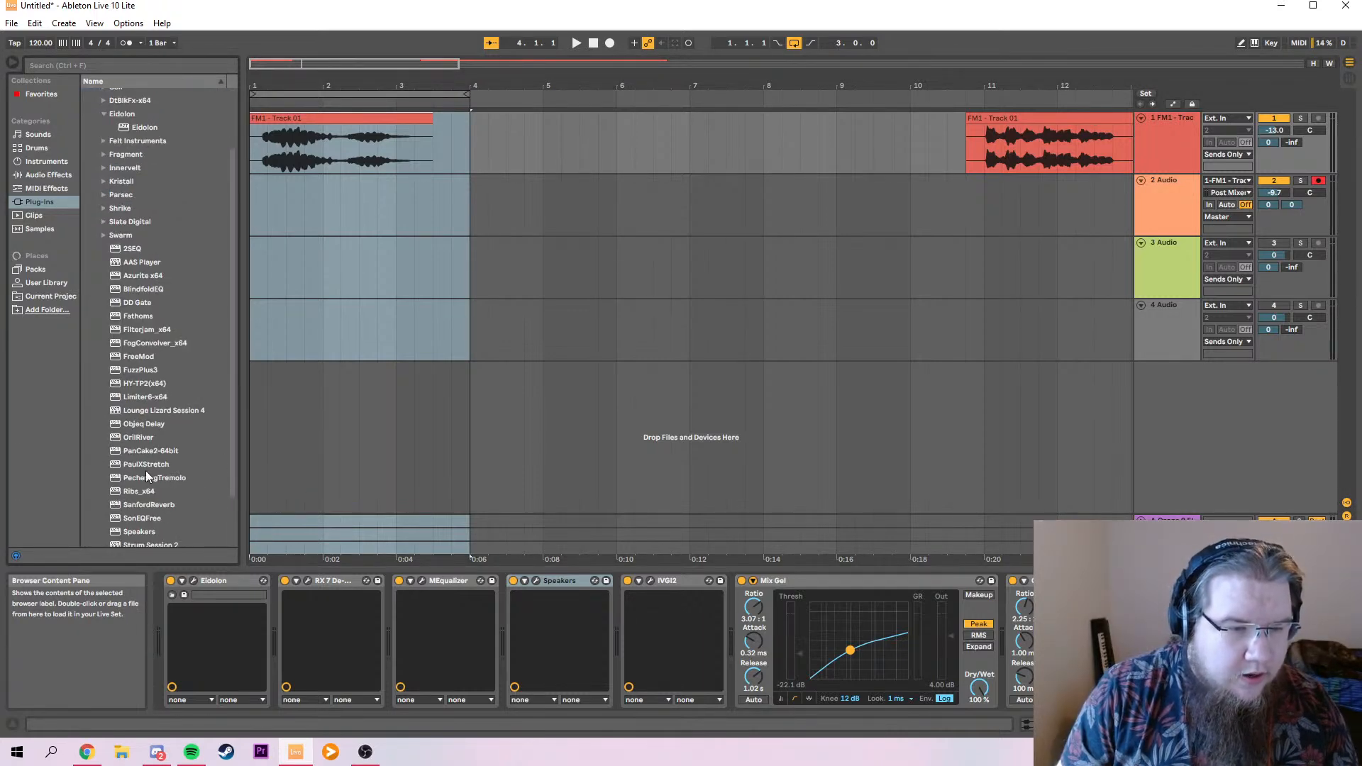
pyautogui.moveTo(154, 506); pyautogui.dragTo(180, 616)
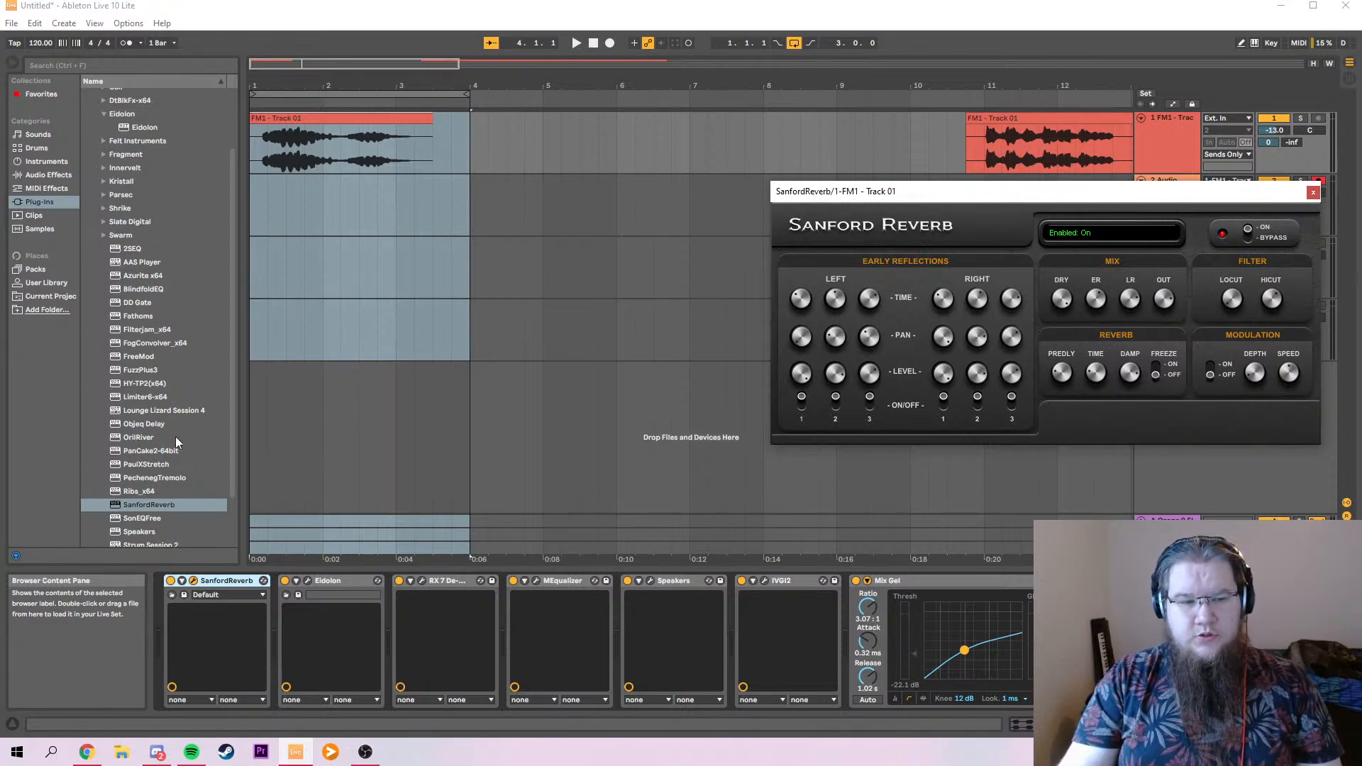
# Reposition the Sanford Reverb window over the arrangement and lower the LR level in its Mix section.
pyautogui.moveTo(880, 204); pyautogui.dragTo(751, 255)
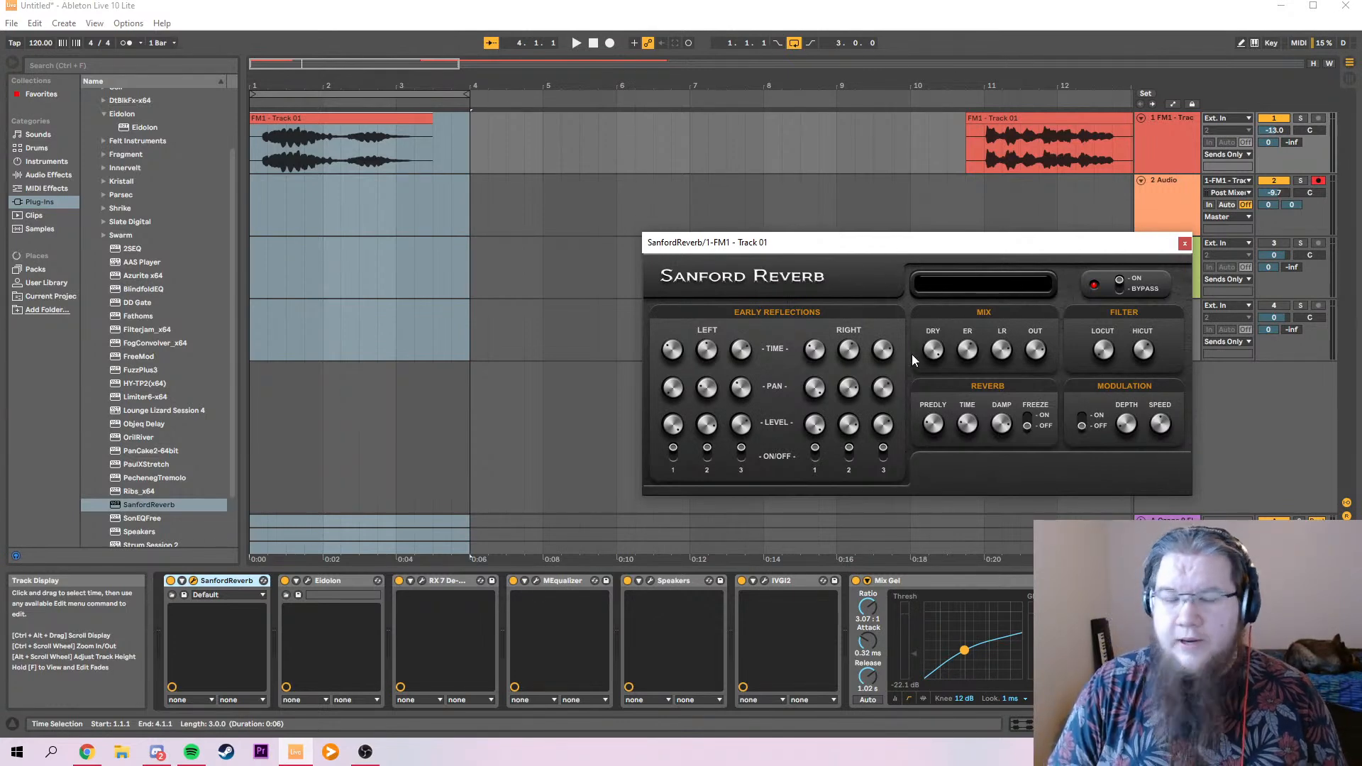
pyautogui.moveTo(942, 345)
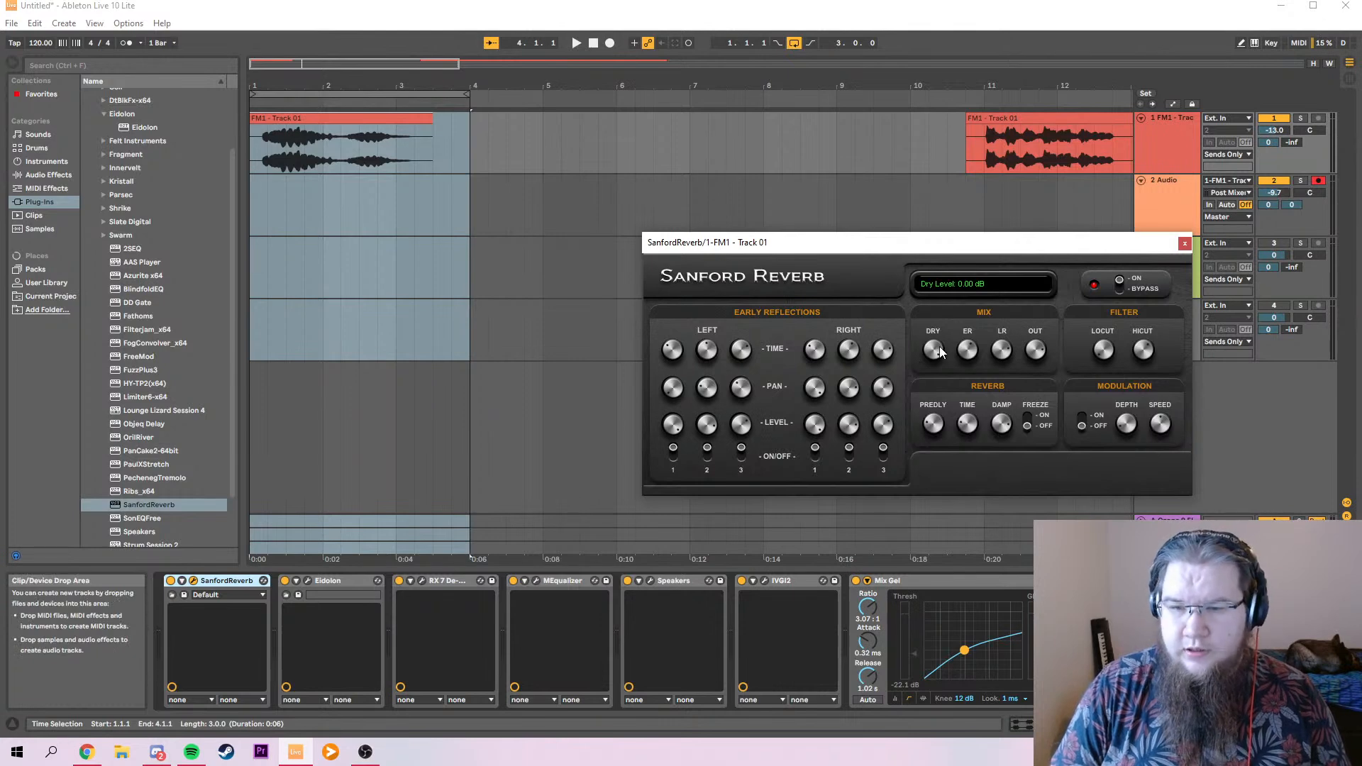
pyautogui.moveTo(1000, 353)
pyautogui.moveTo(997, 348); pyautogui.dragTo(997, 367)
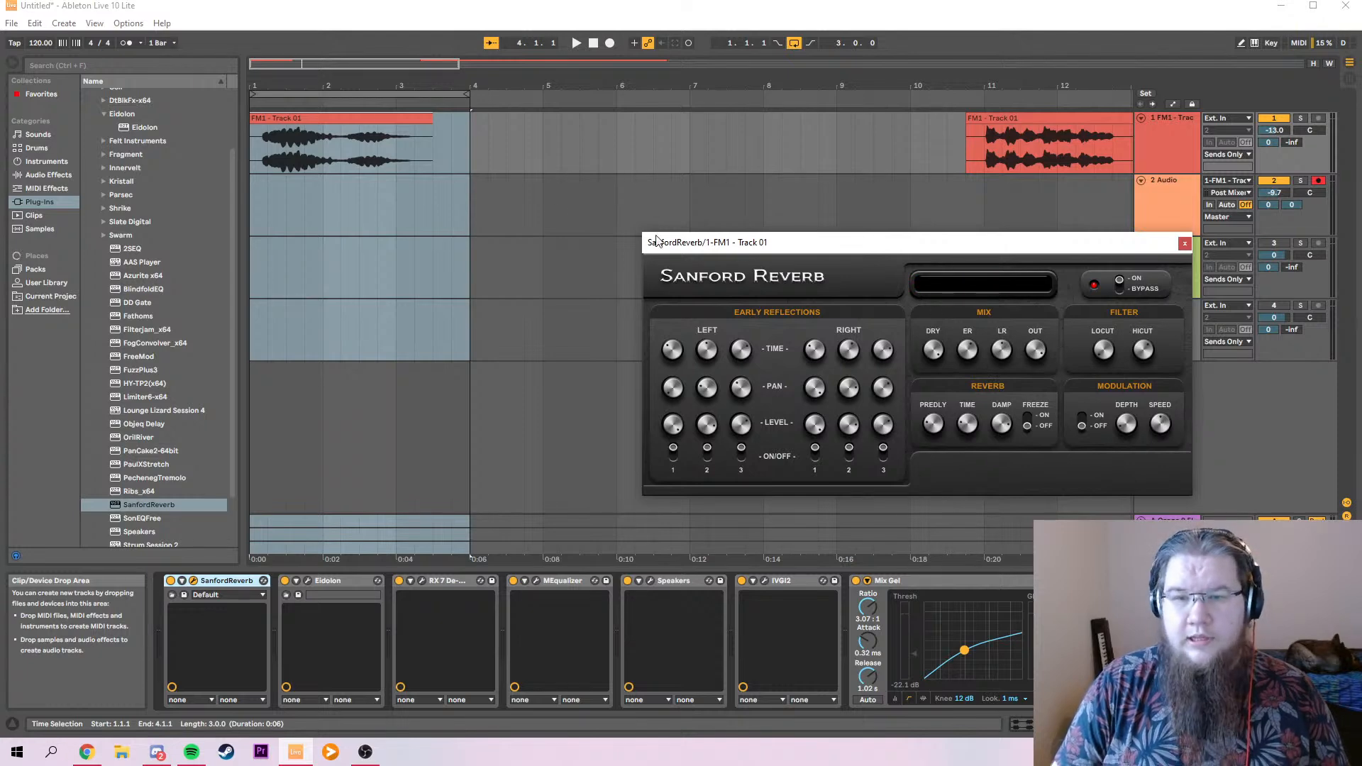
# Audition the loop with Sanford Reverb applied, close the plug-in window, and stop playback.
pyautogui.press('space')
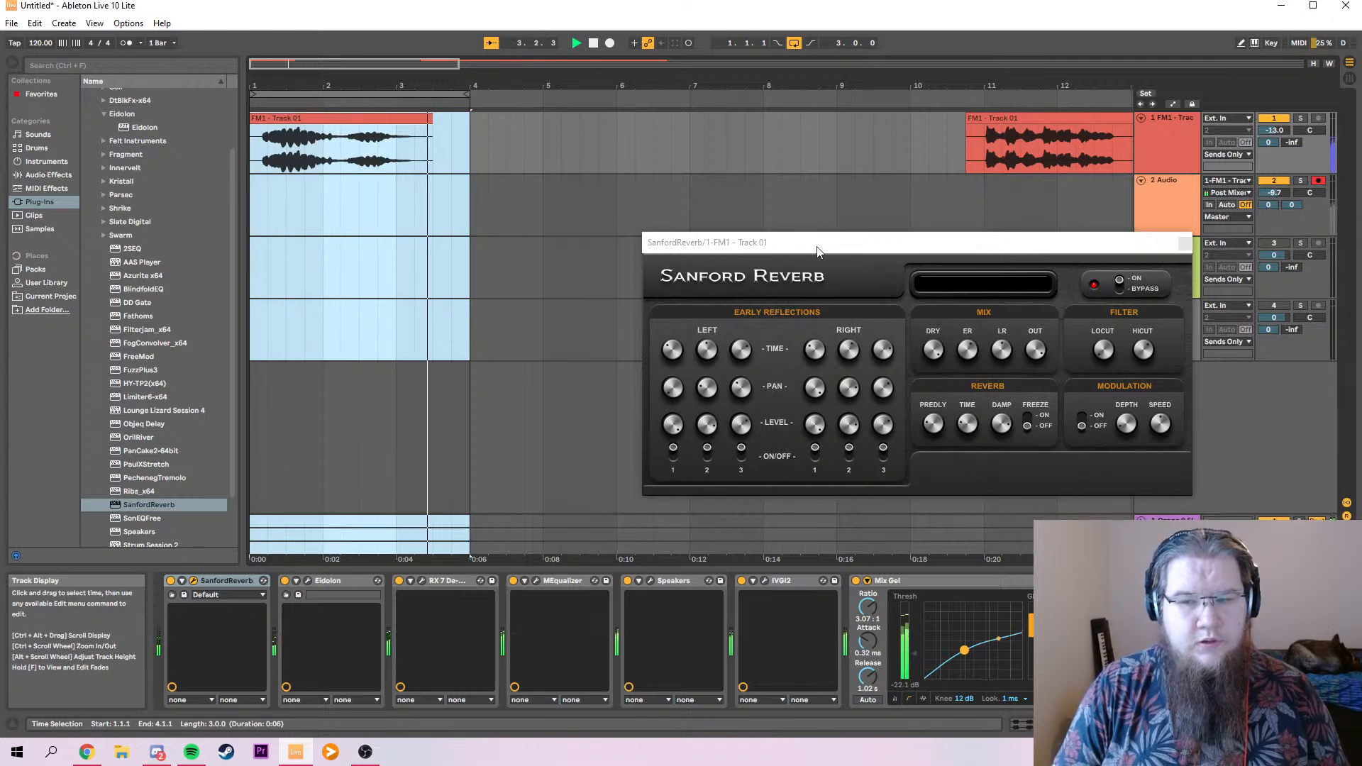
pyautogui.click(1184, 243)
pyautogui.press('space')
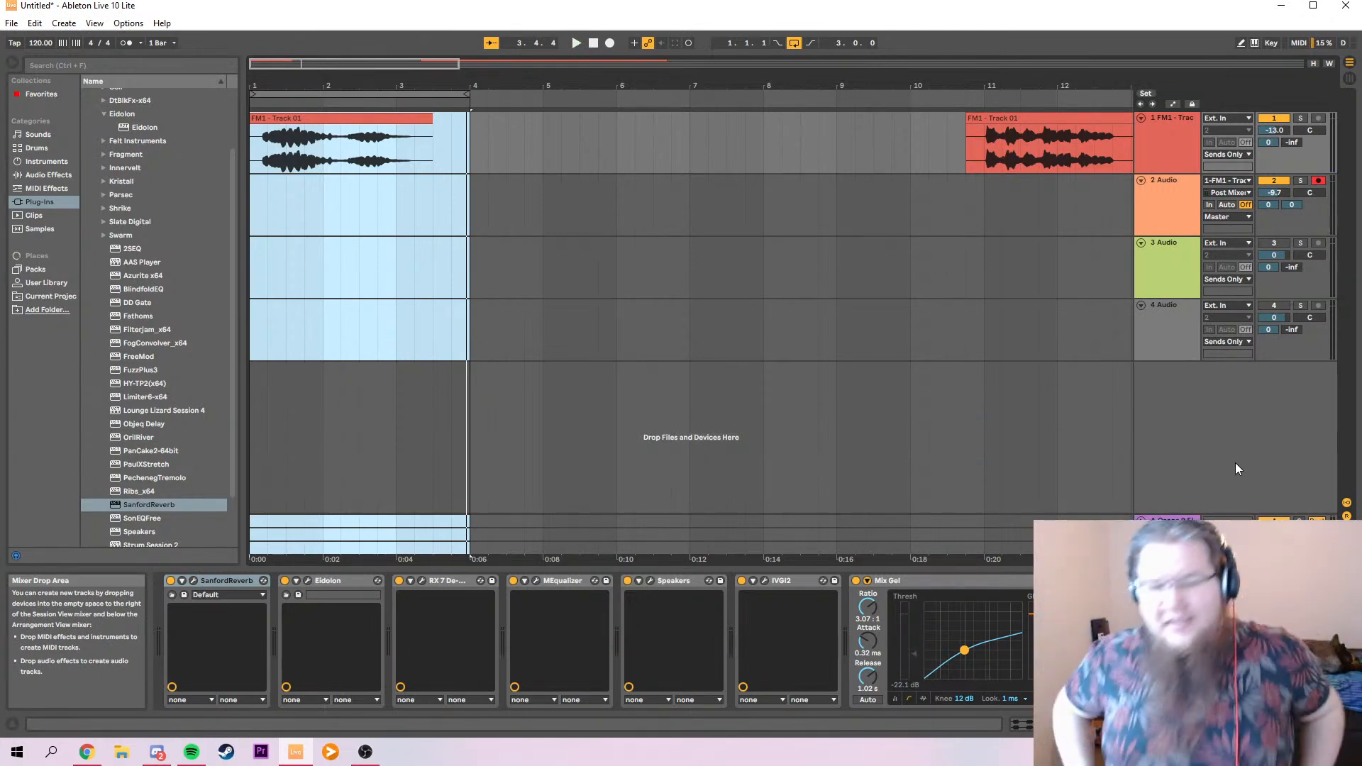
pyautogui.press('space')
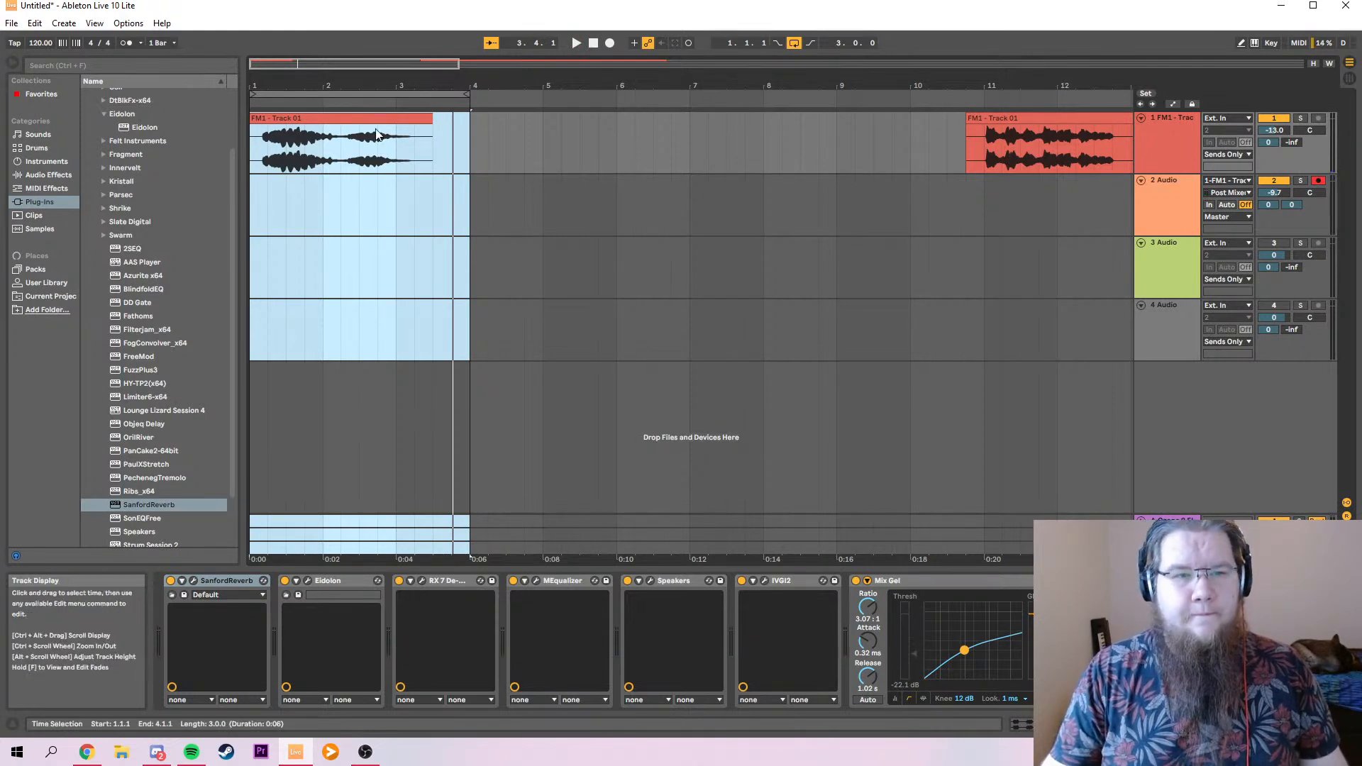
# Export the Master output of the three-bar selection from 1.1.1 as a 32-bit WAV file named VHS Samples.
pyautogui.click(11, 23)
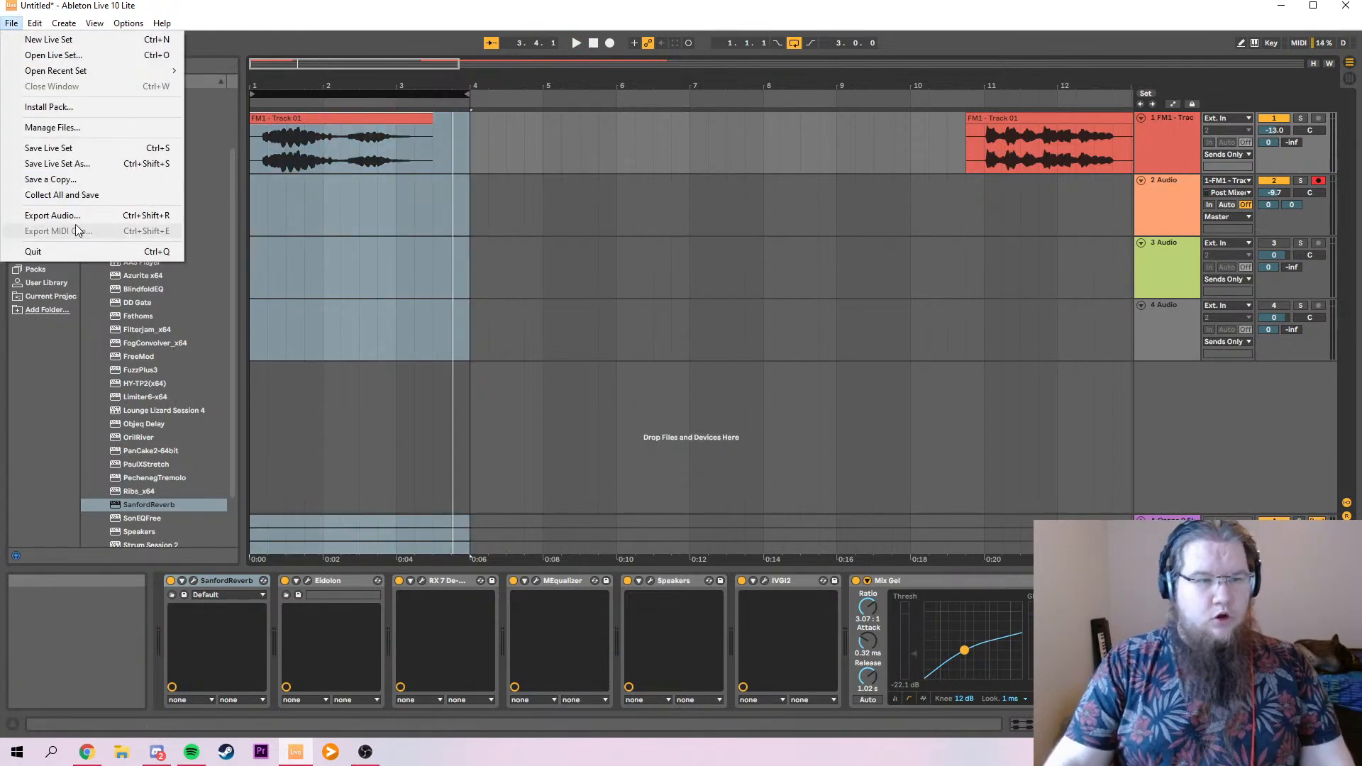
pyautogui.click(78, 216)
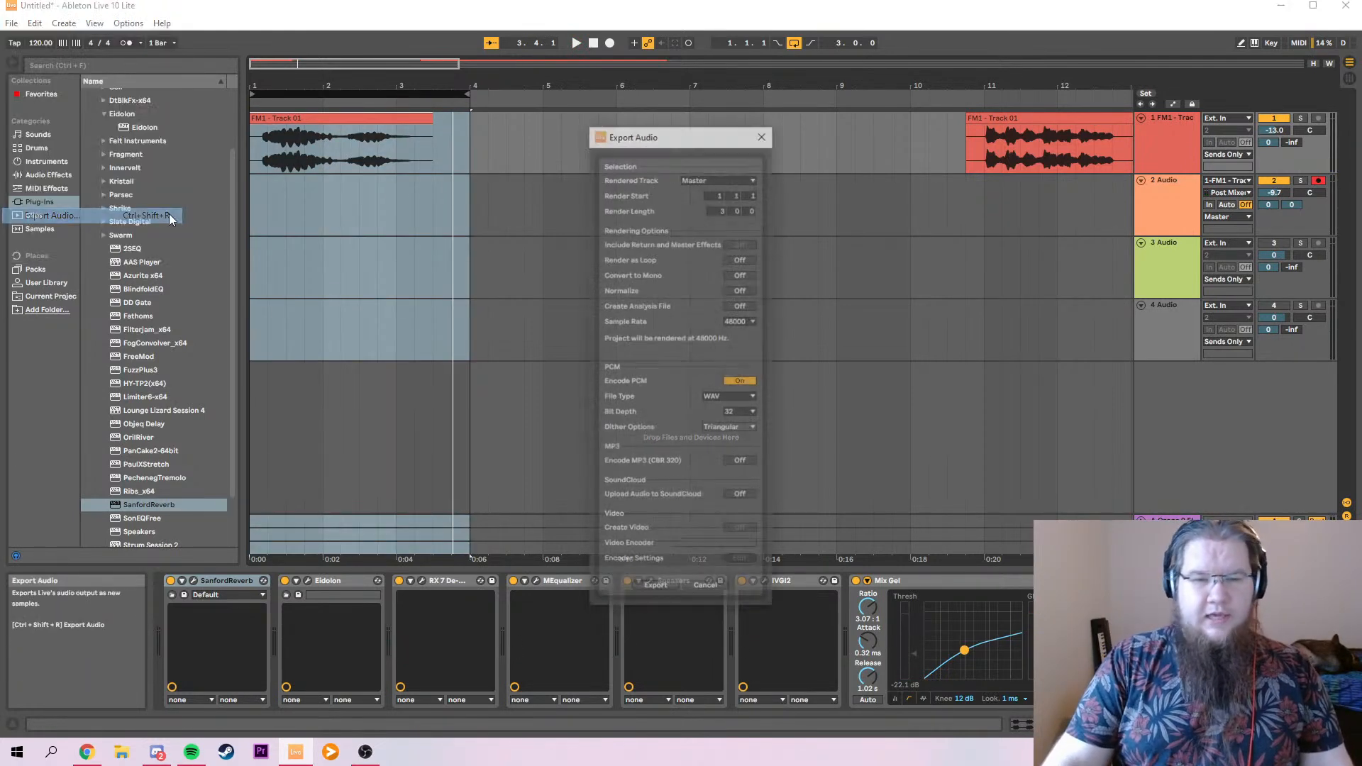
pyautogui.click(637, 589)
pyautogui.write('VHS Samr')
pyautogui.write('les')
pyautogui.press('Return')
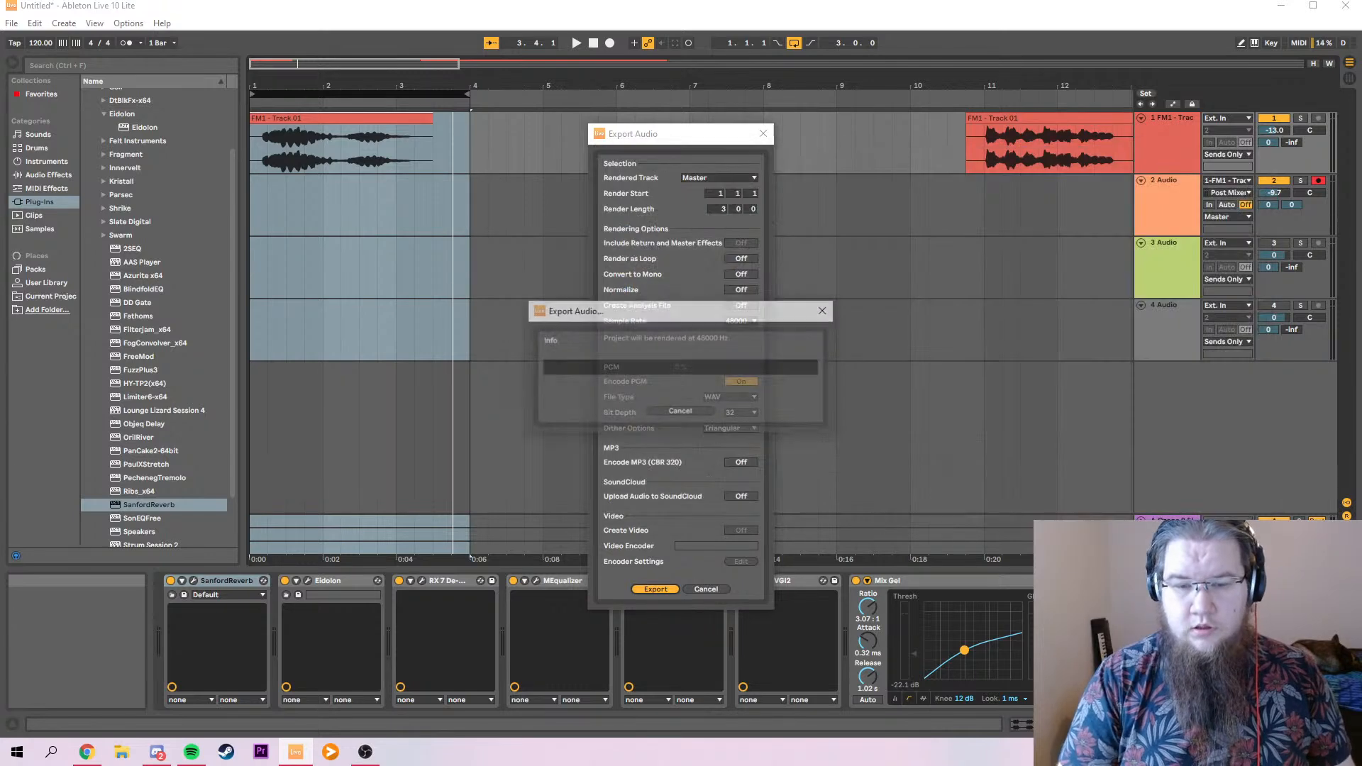
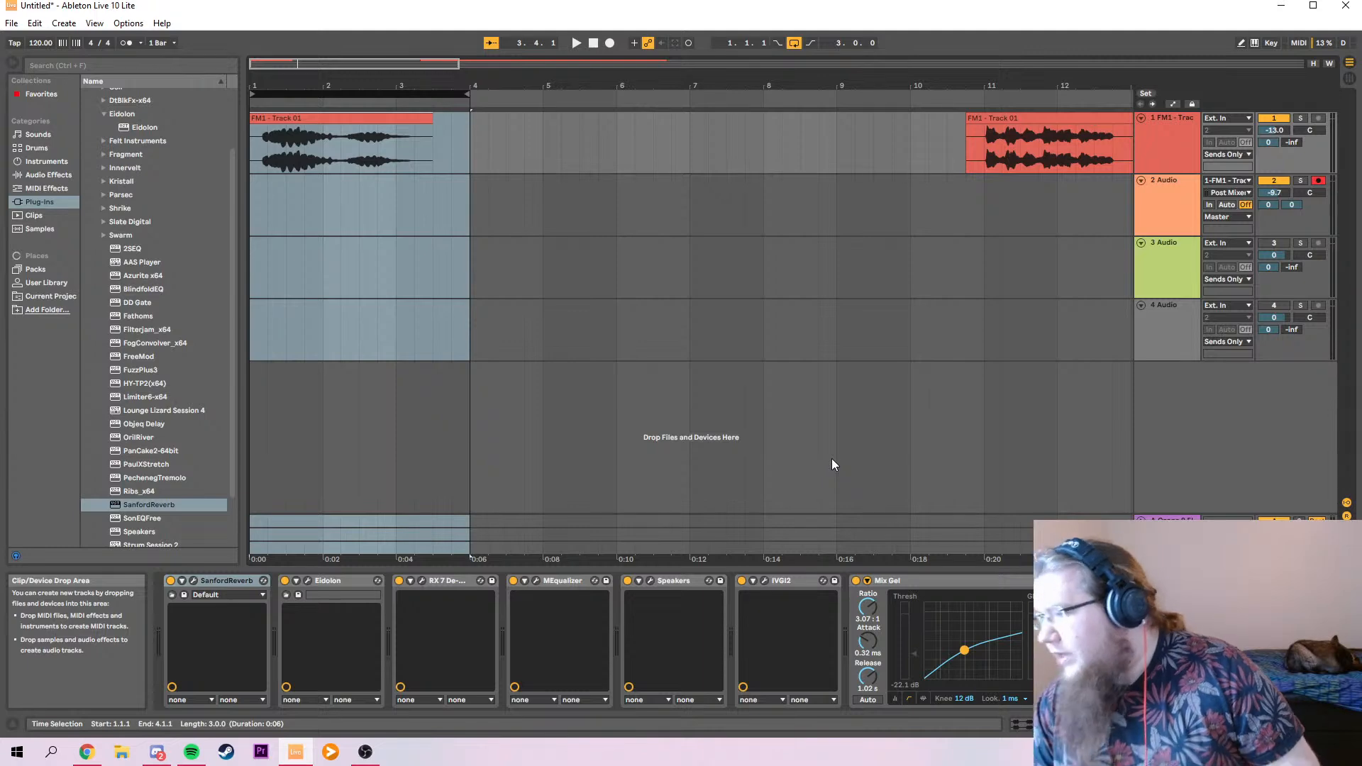
# Delete the processed clip at bar 1 and all devices from SanfordReverb through IVGI2, keeping Mix Gel and Gentle Squeeze.
pyautogui.click(352, 152)
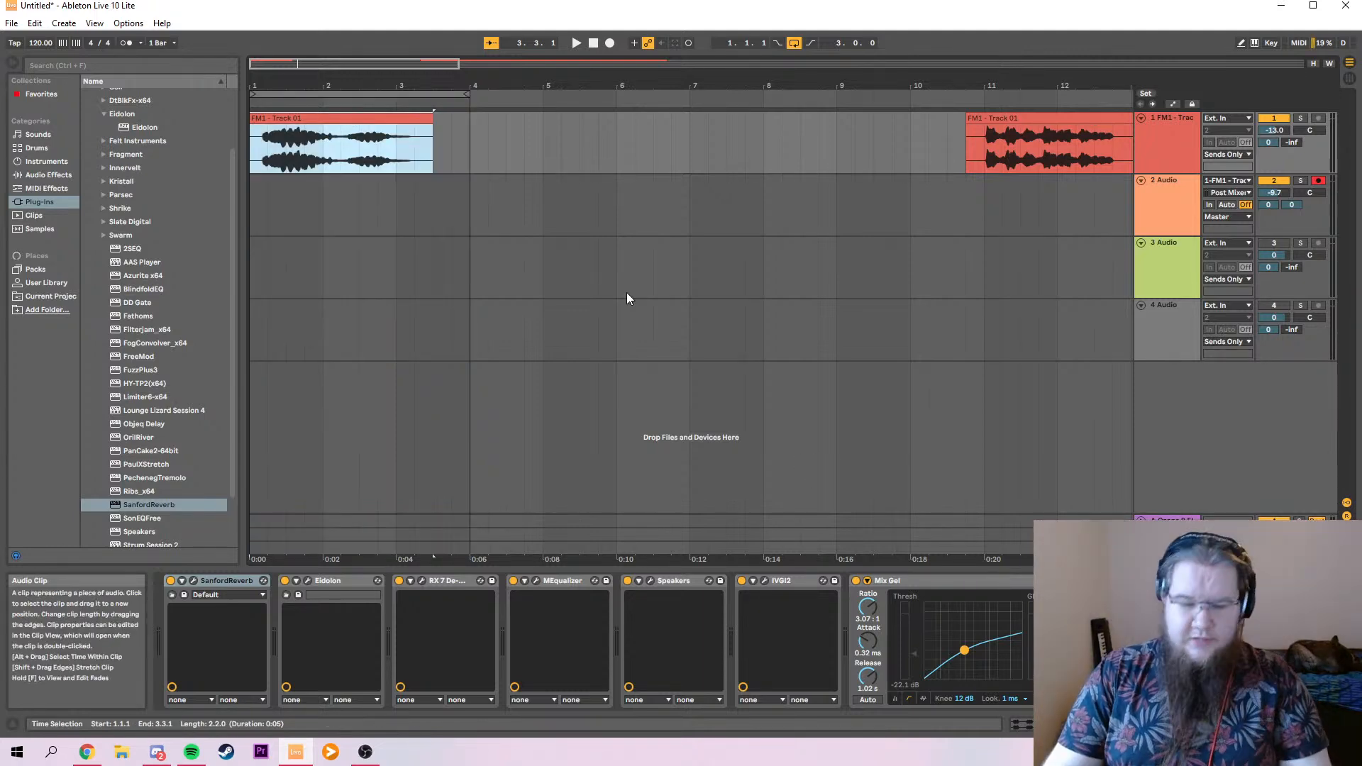
pyautogui.click(223, 583)
pyautogui.press('Delete')
pyautogui.press('Delete')
pyautogui.press('Delete')
pyautogui.press('Delete')
pyautogui.press('Delete')
pyautogui.press('Delete')
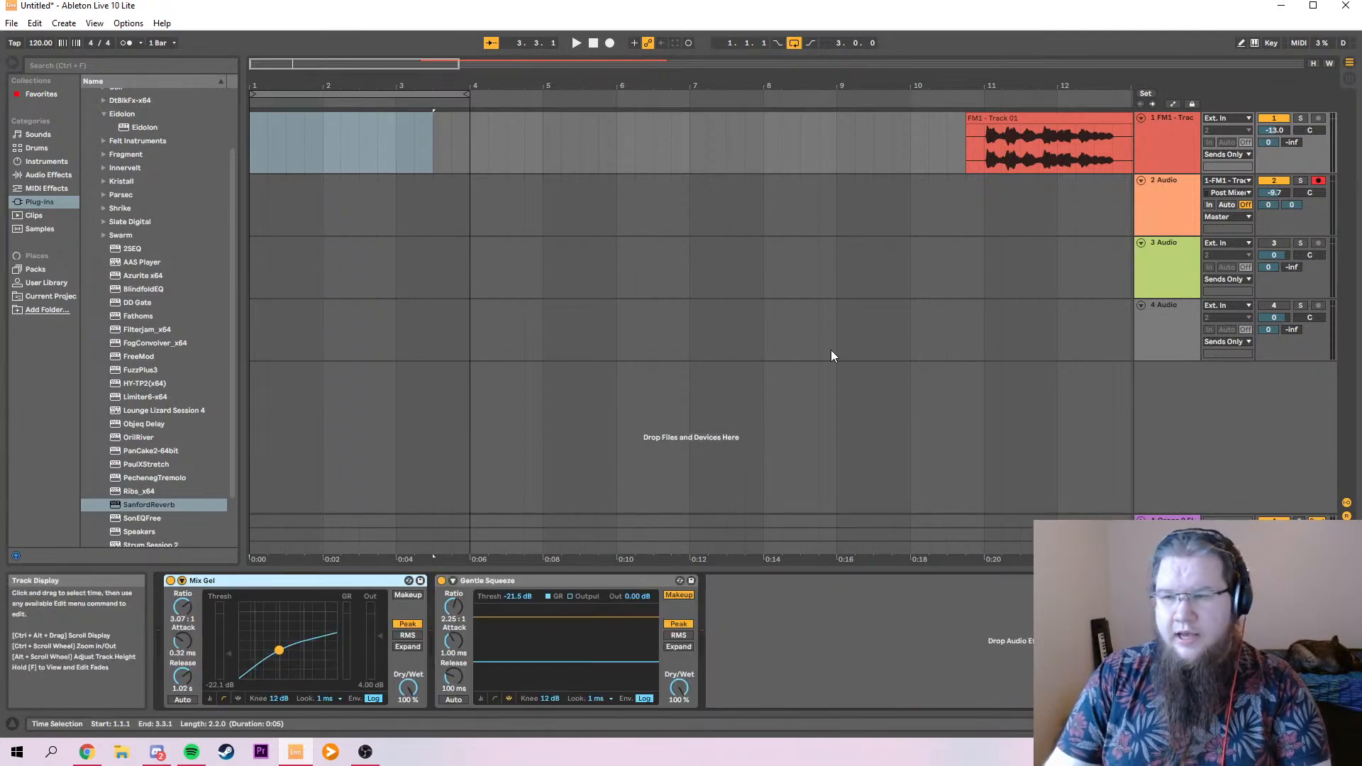
# Collapse the Eidolon folder and the VST folder in the plug-in browser.
pyautogui.scroll(3, 112, 178)
pyautogui.click(102, 153)
pyautogui.scroll(1, 124, 172)
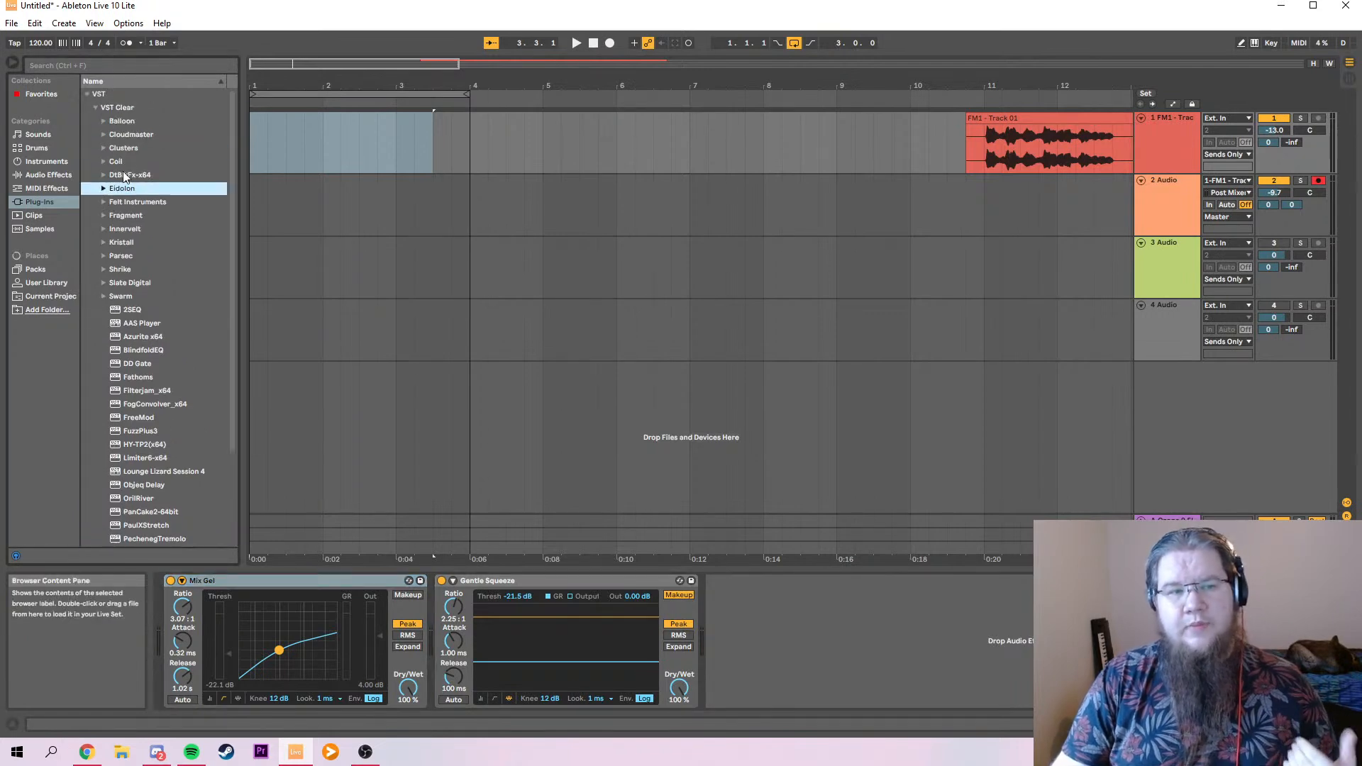
pyautogui.click(87, 94)
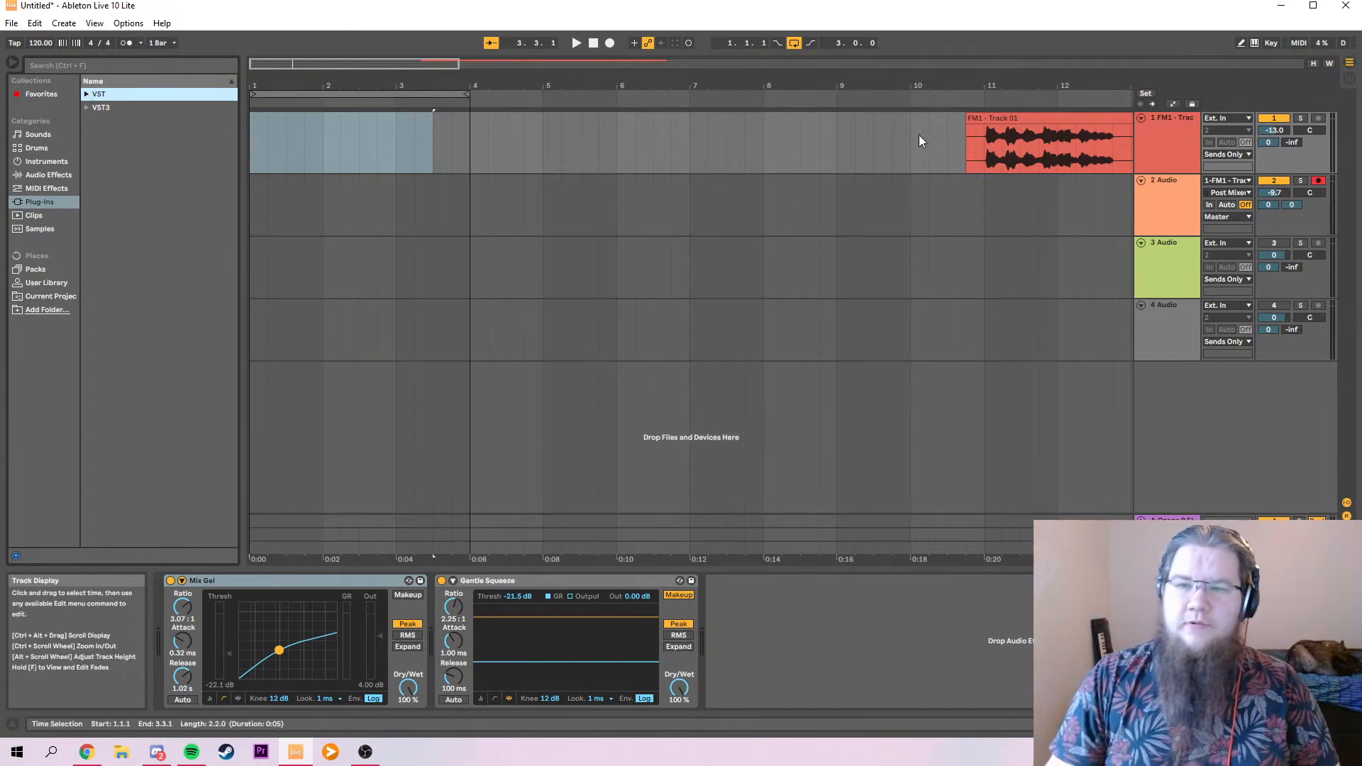
# Move the remaining FM1 recording to bar 1 and set the loop to end at 3.3.1.
pyautogui.moveTo(997, 130); pyautogui.dragTo(270, 139)
pyautogui.moveTo(463, 95); pyautogui.dragTo(418, 94)
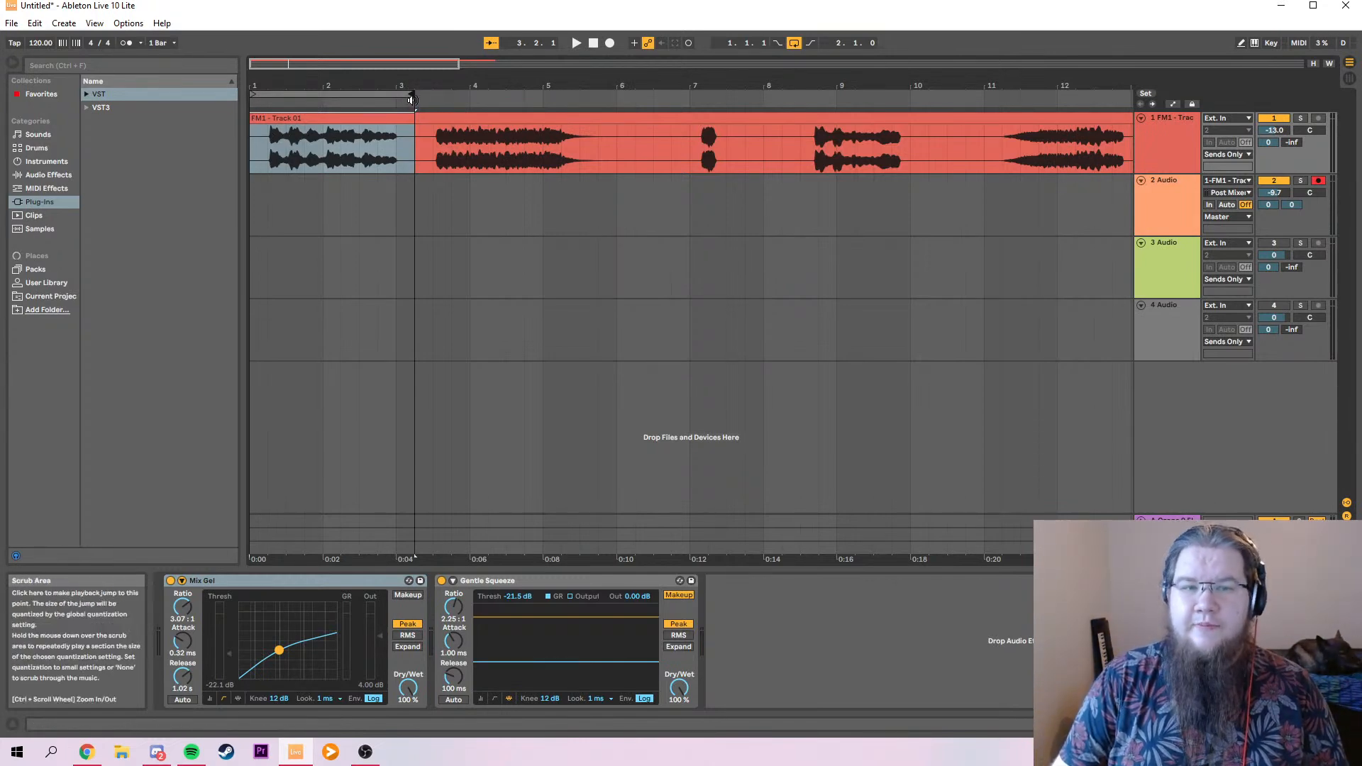
pyautogui.moveTo(411, 96); pyautogui.dragTo(429, 96)
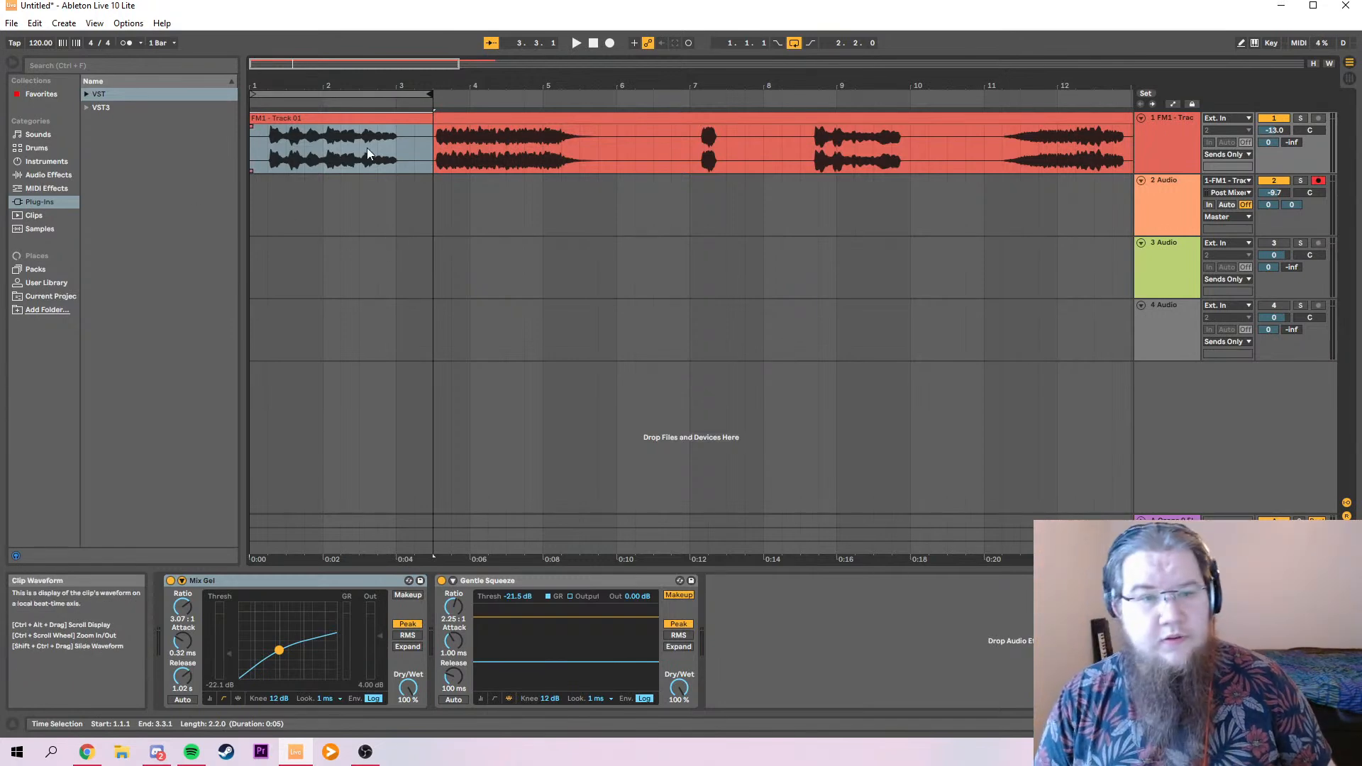
# Split the FM1 clip at 3.3.1 and move the remainder of the recording to start at 7.2.1.
pyautogui.click(431, 154)
pyautogui.hotkey('ctrl', 'e')
pyautogui.moveTo(489, 132); pyautogui.dragTo(757, 126)
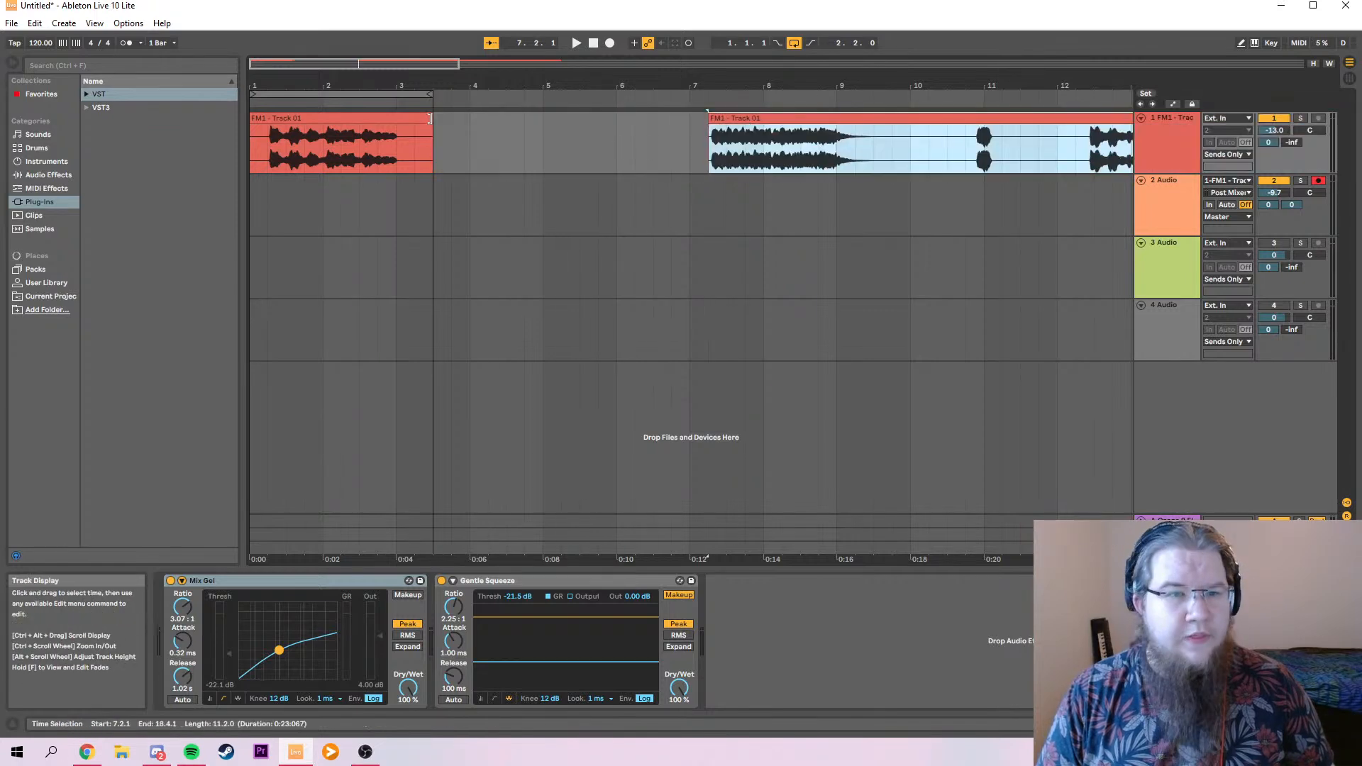
# Audition the short FM1 clip from bar 1, then remove it and move the remaining recording to bar 1.
pyautogui.click(250, 150)
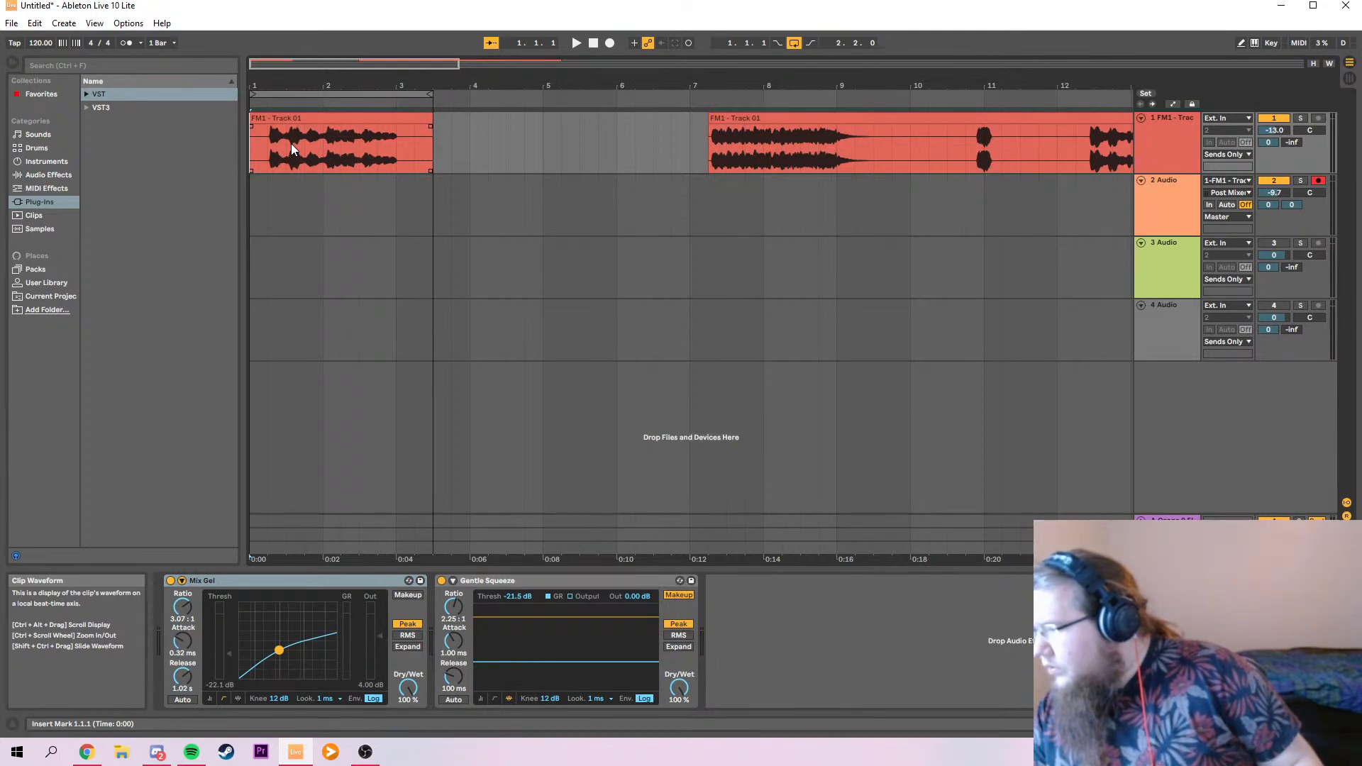
pyautogui.press('space')
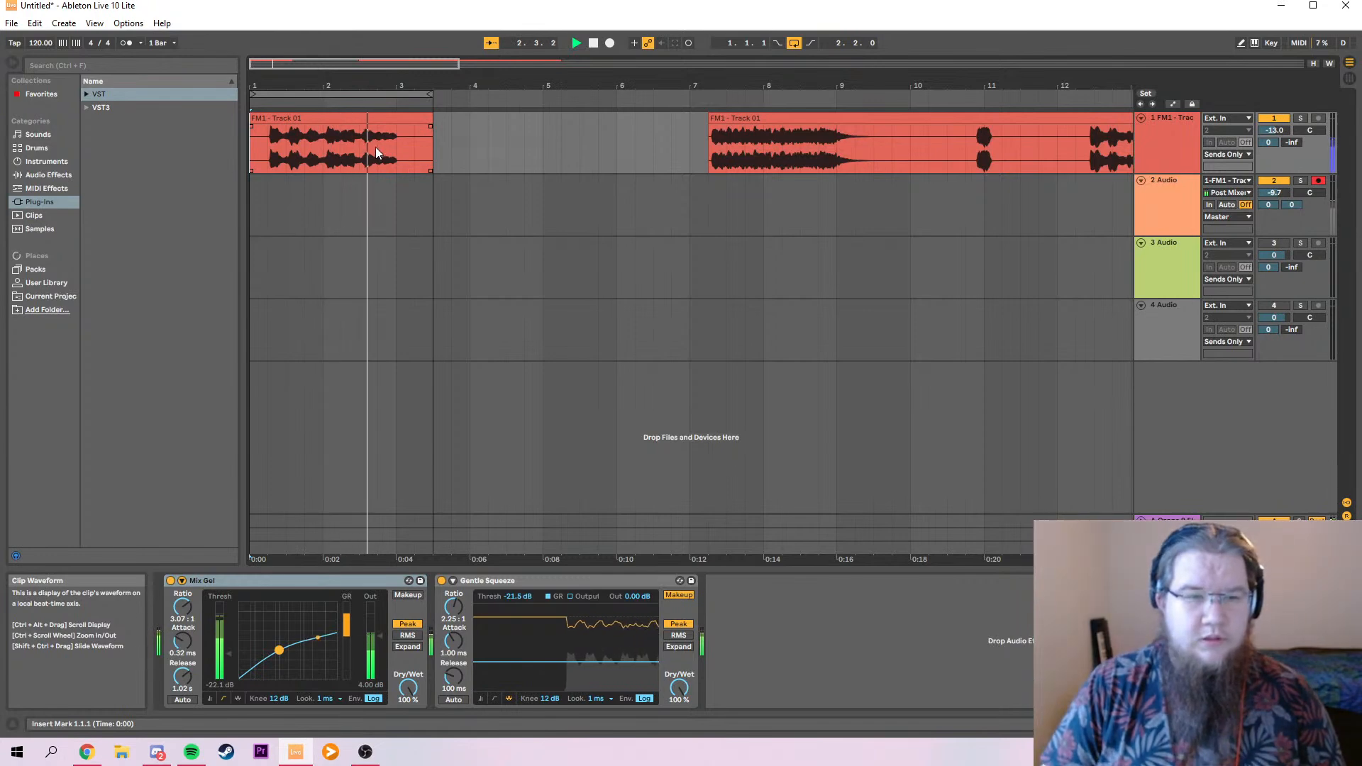
pyautogui.moveTo(319, 117)
pyautogui.mouseDown()
pyautogui.moveTo(598, 163)
pyautogui.moveTo(759, 134)
pyautogui.moveTo(709, 120)
pyautogui.moveTo(727, 118)
pyautogui.moveTo(304, 120)
pyautogui.mouseUp()
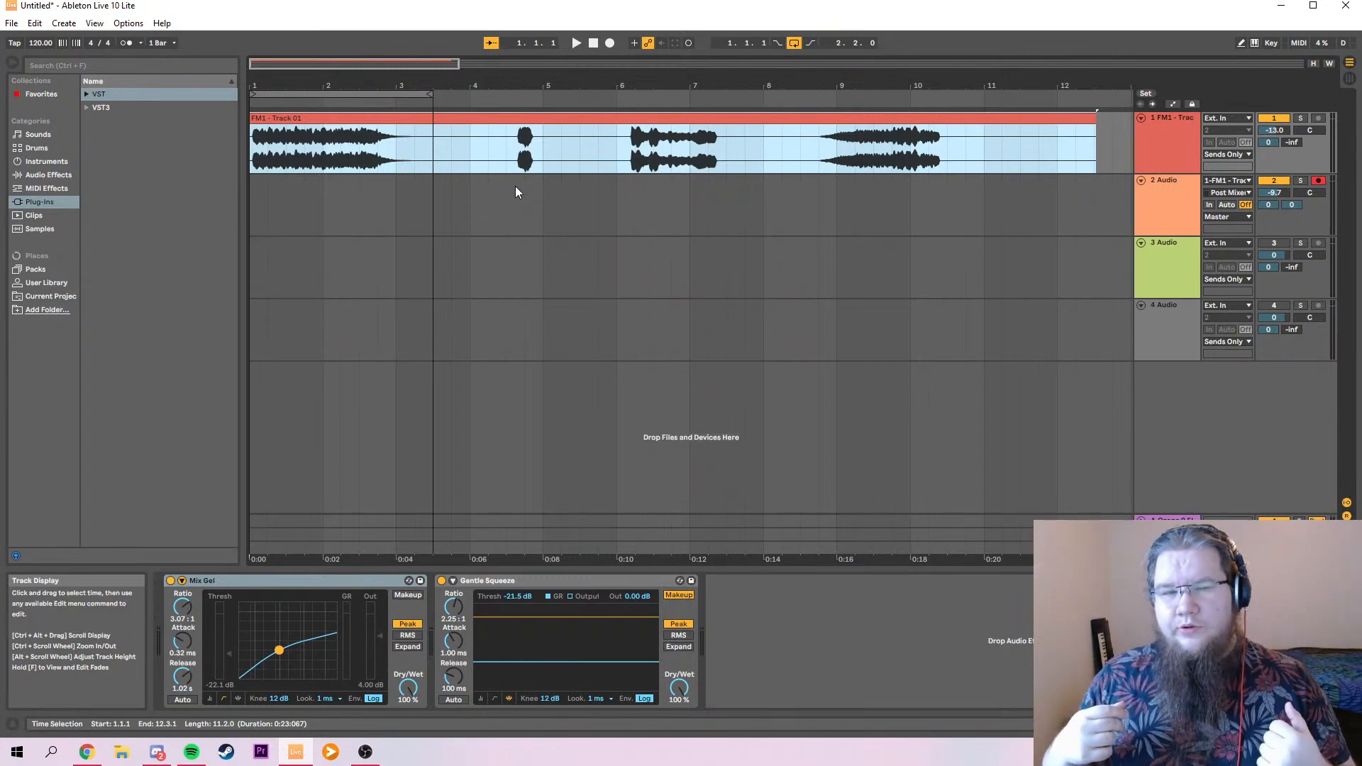
# Audition the first sound of the remaining recording from bar 1 and place the insert marker at 3.3.1.
pyautogui.click(251, 161)
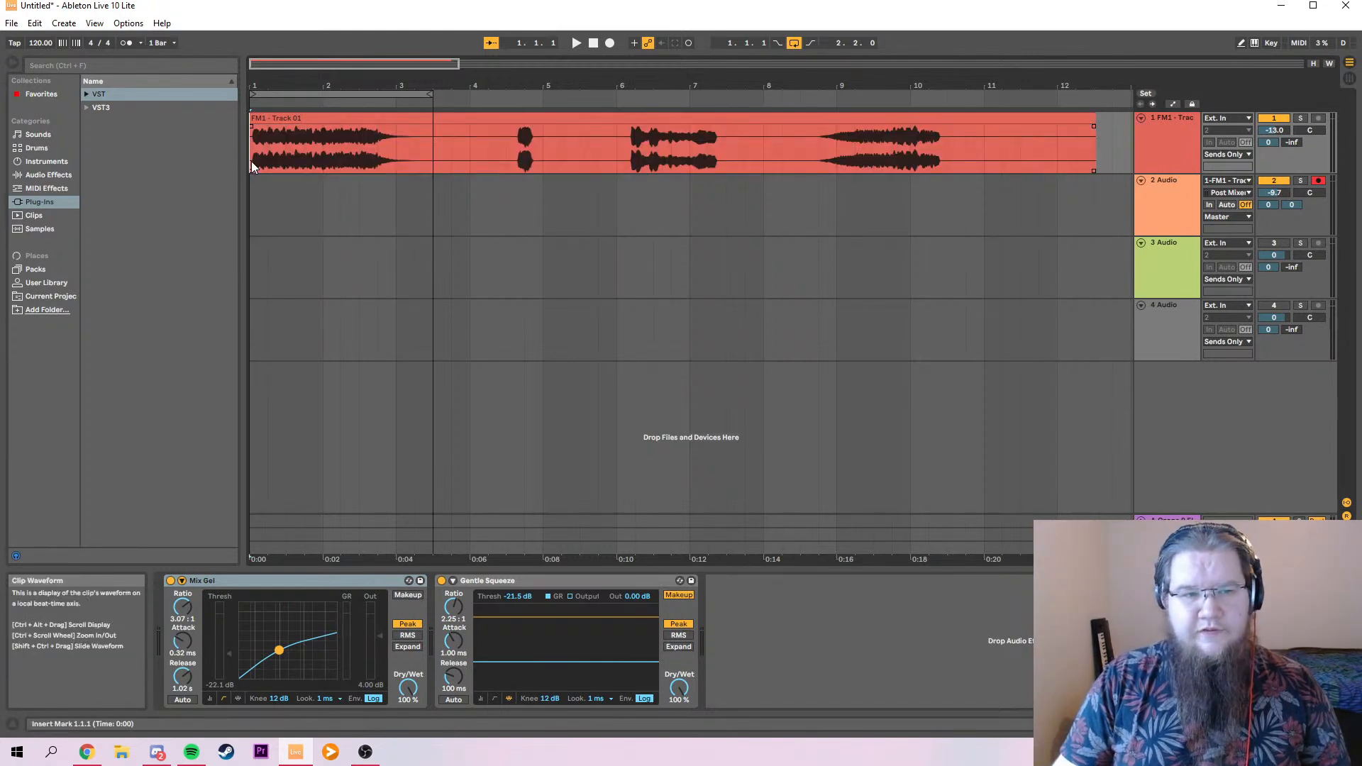
pyautogui.click(422, 119)
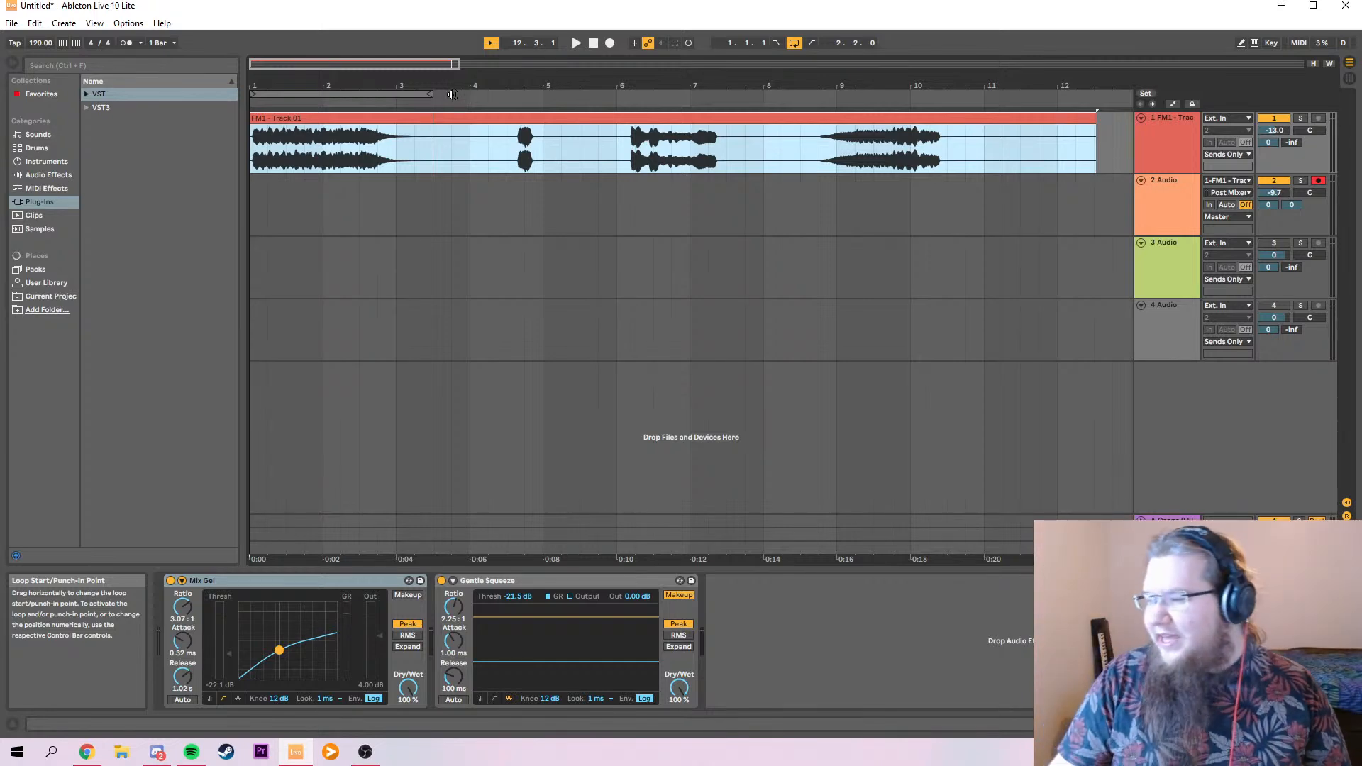
pyautogui.press('space')
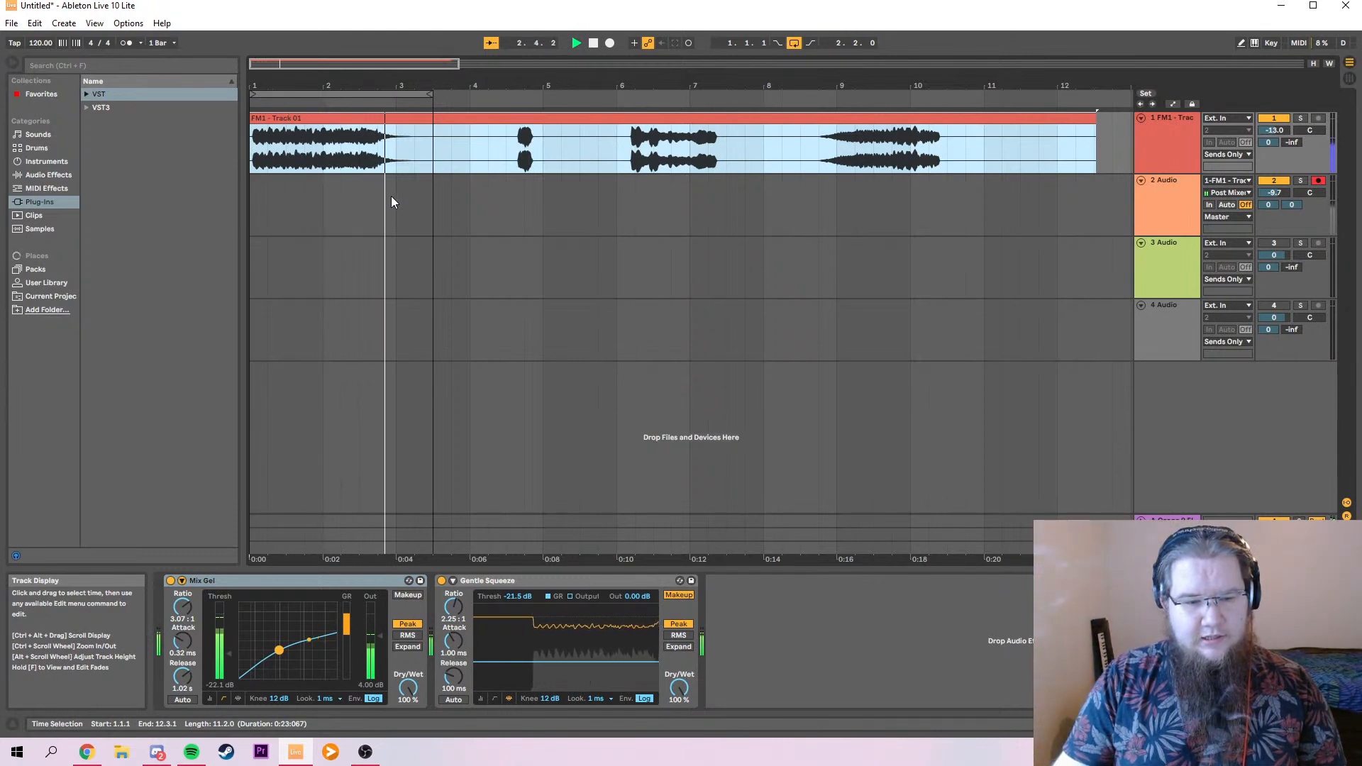
pyautogui.press('space')
pyautogui.click(434, 161)
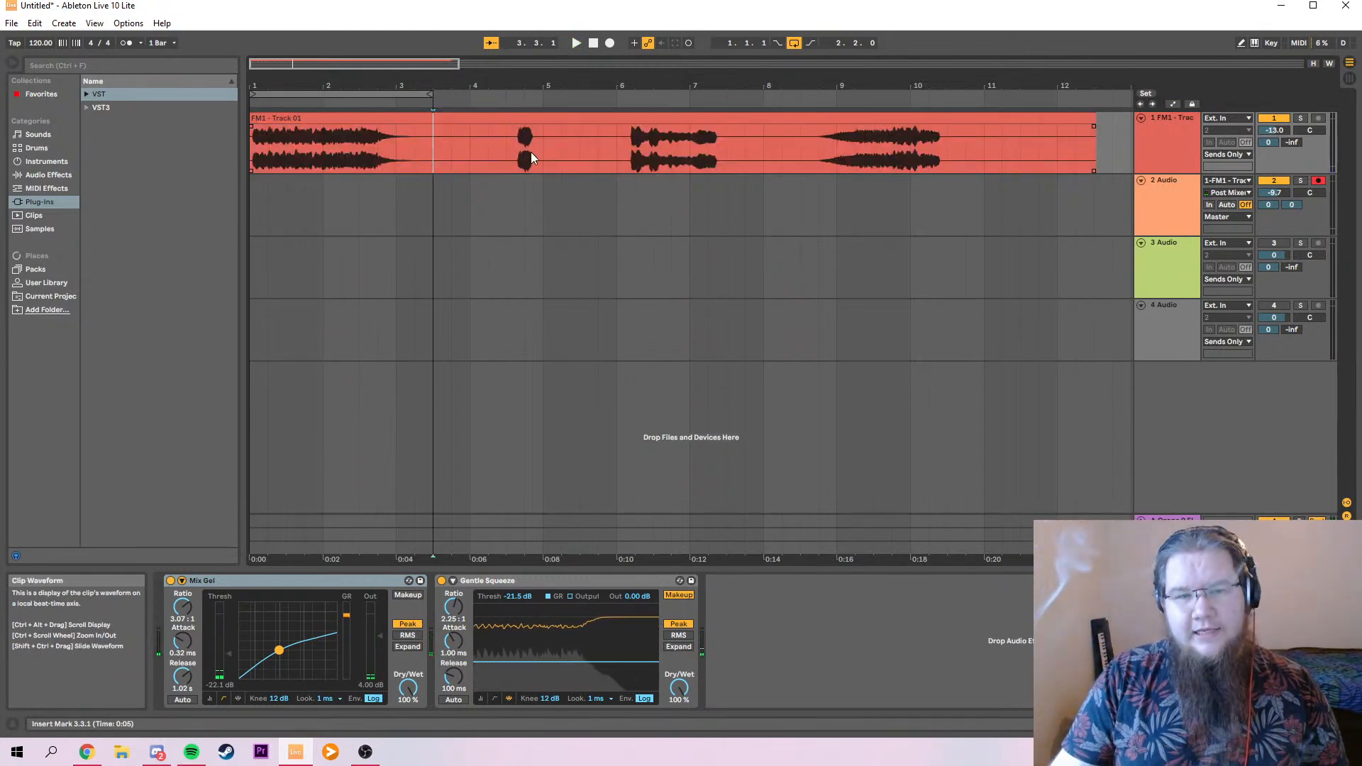
# Split the FM1 clip at 3.3.1 and move the remainder of the recording to start at bar 8.
pyautogui.hotkey('ctrl', 'e')
pyautogui.moveTo(472, 118); pyautogui.dragTo(783, 135)
# Warp the FM1 clip at bar 1, double its segment tempo to 240 BPM and extend the loop to end at 6.1.1.
pyautogui.doubleClick(357, 120)
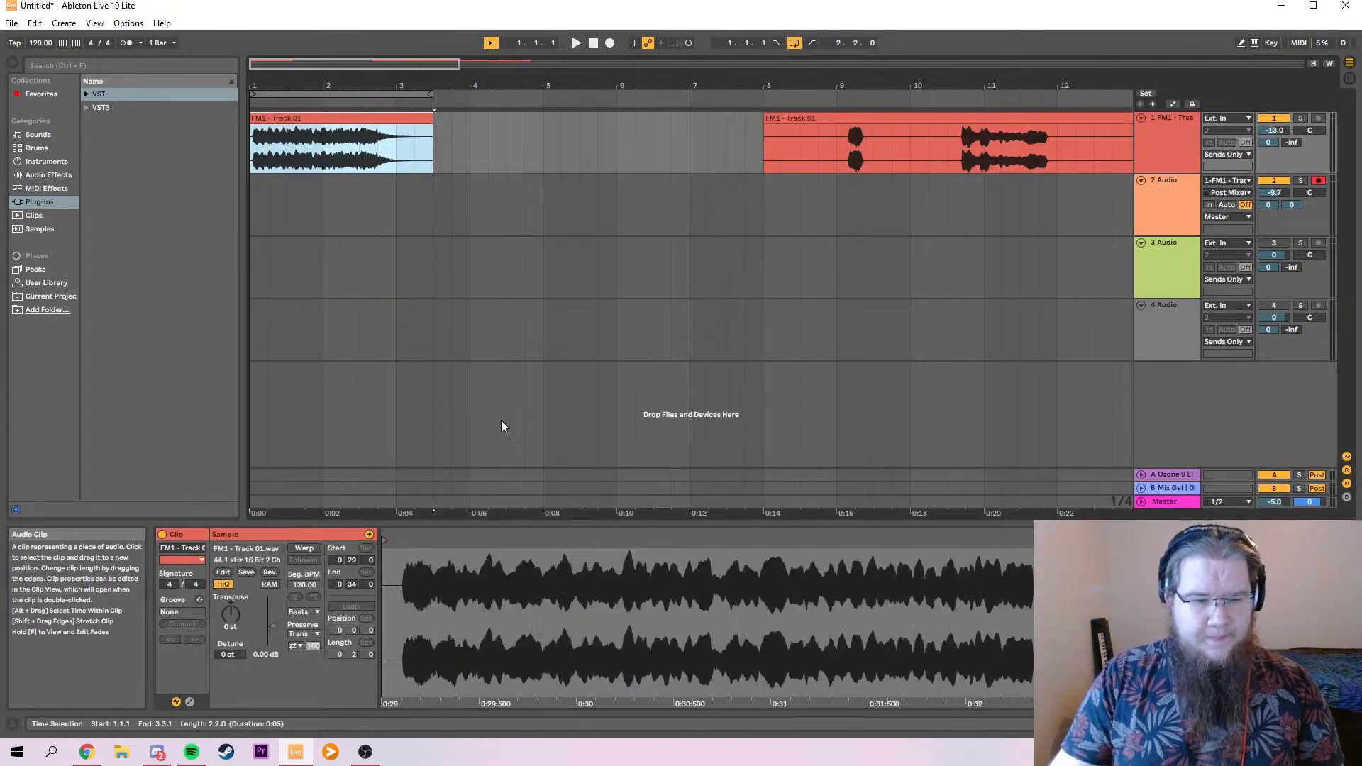
pyautogui.click(304, 548)
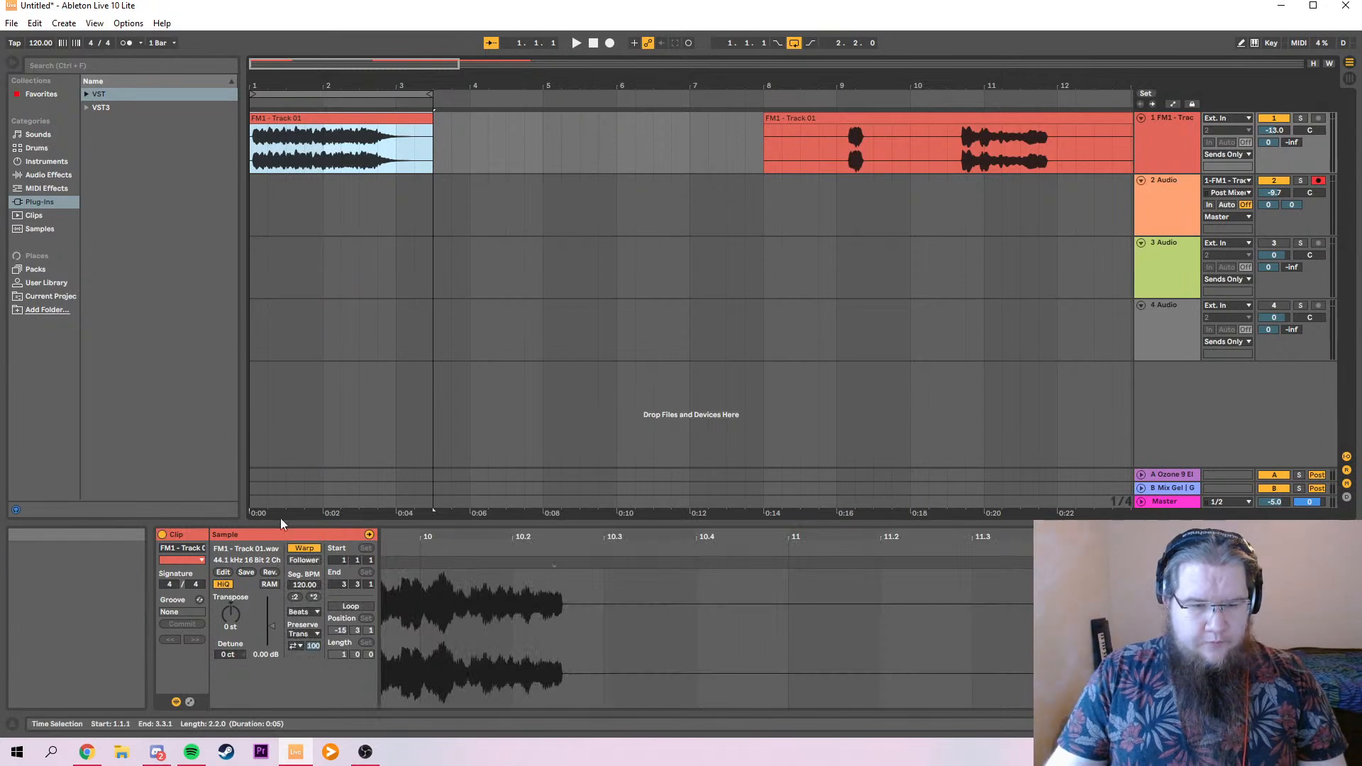
pyautogui.click(313, 597)
pyautogui.moveTo(432, 105); pyautogui.dragTo(614, 107)
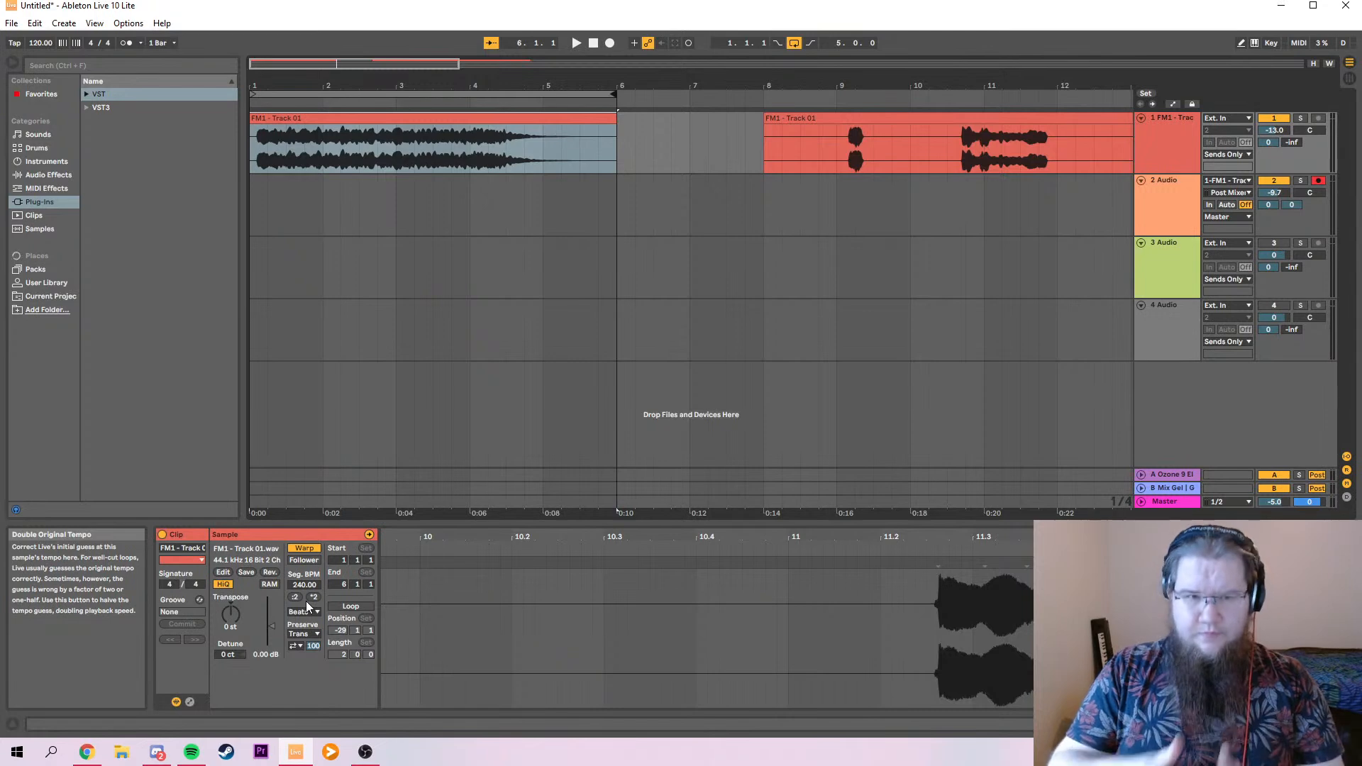
# Audition the stretched FM1 clip and shorten the loop to end at 5.1.1.
pyautogui.press('space')
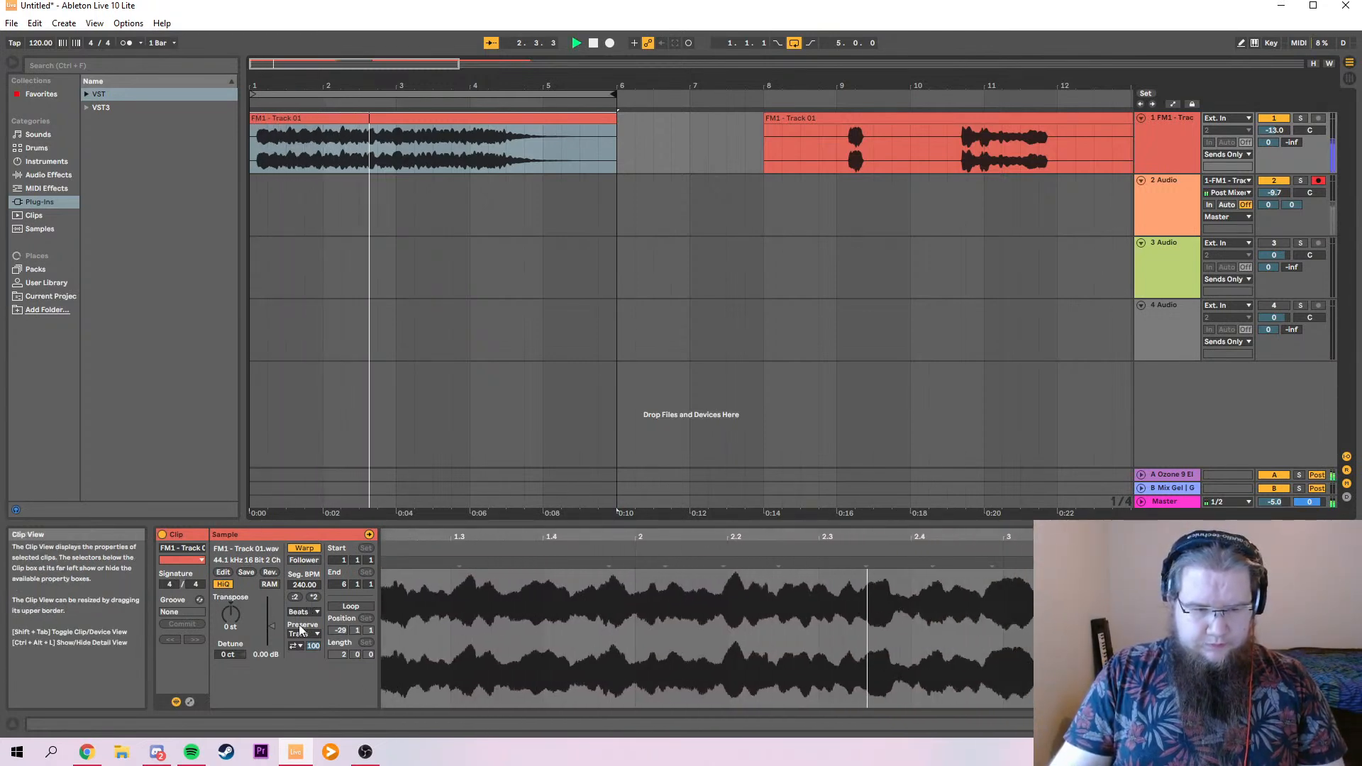
pyautogui.click(302, 635)
pyautogui.click(303, 635)
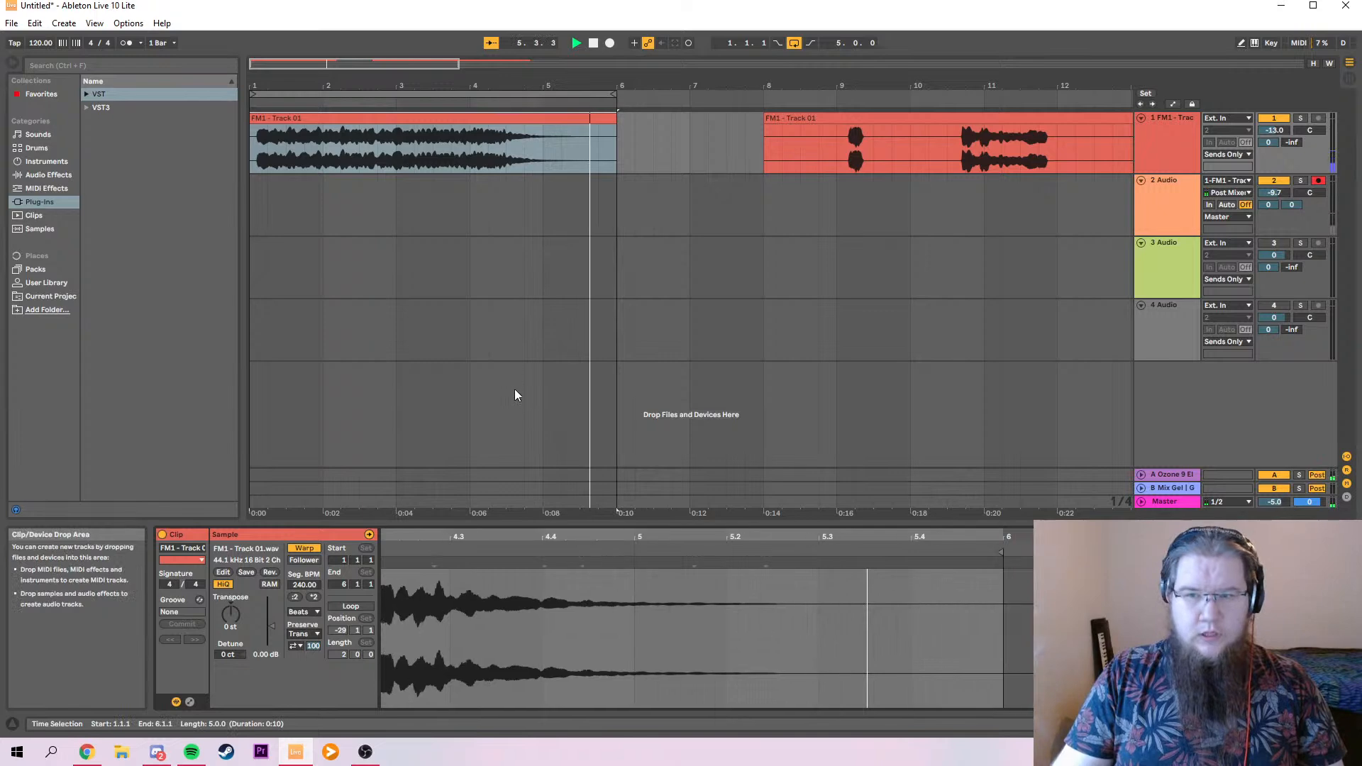
pyautogui.moveTo(614, 94); pyautogui.dragTo(543, 113)
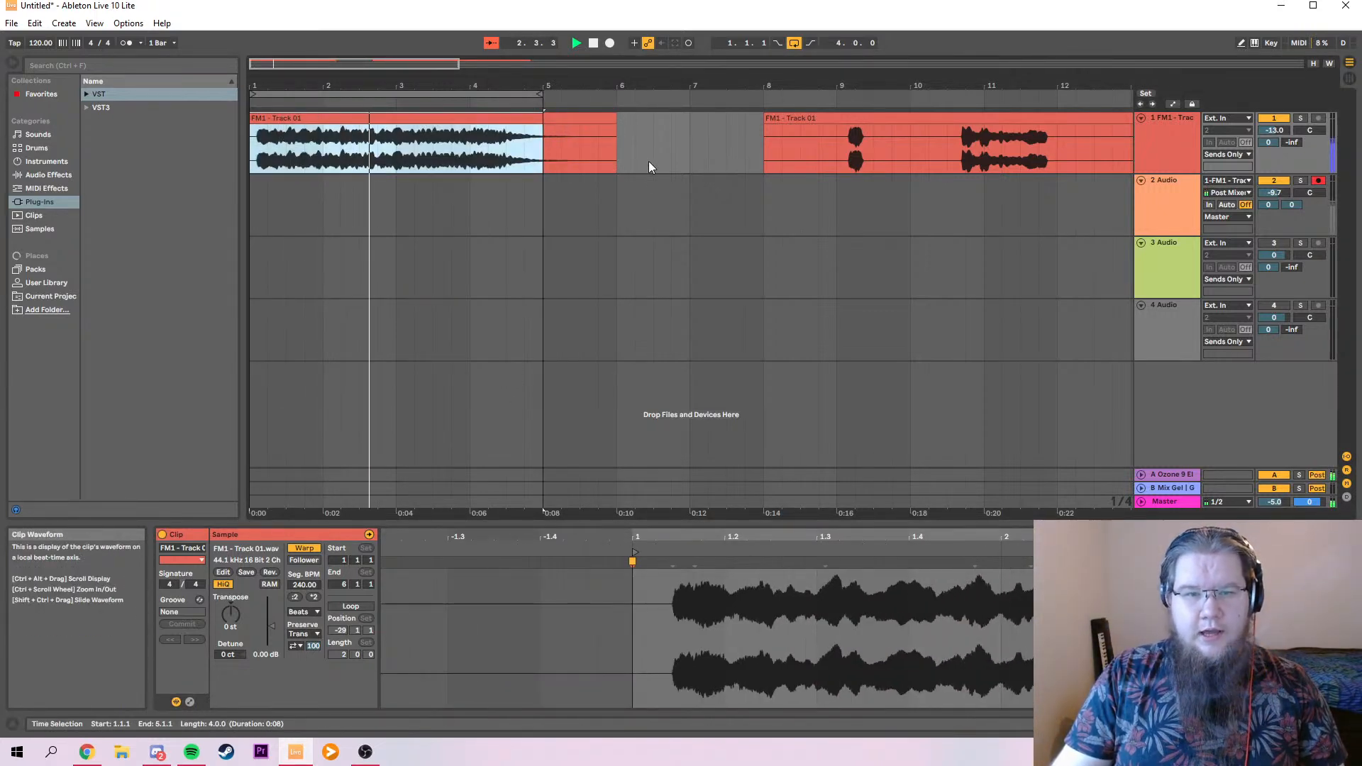
# Split the stretched FM1 clip at 5.1.1, delete the tail after it and stop playback.
pyautogui.hotkey('ctrl', 'e')
pyautogui.click(594, 120)
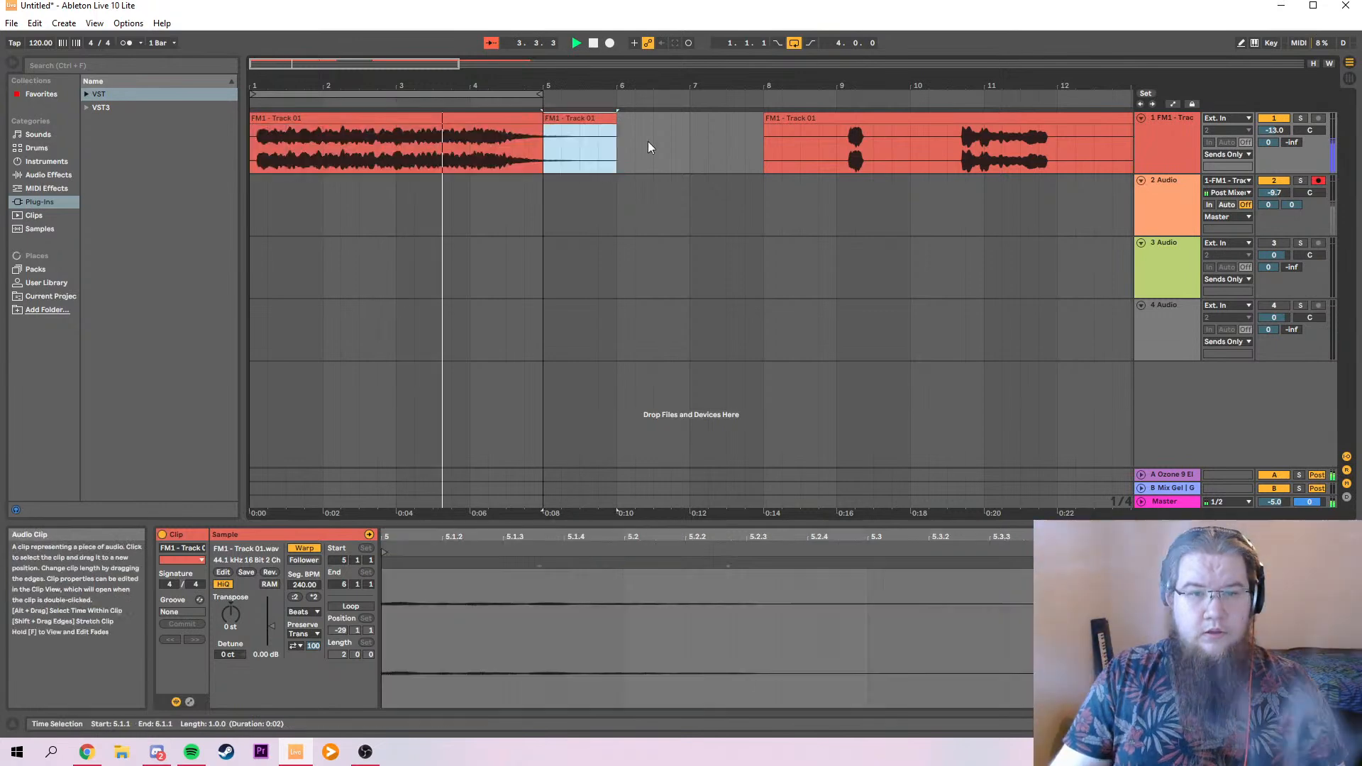
pyautogui.press('Delete')
pyautogui.press('space')
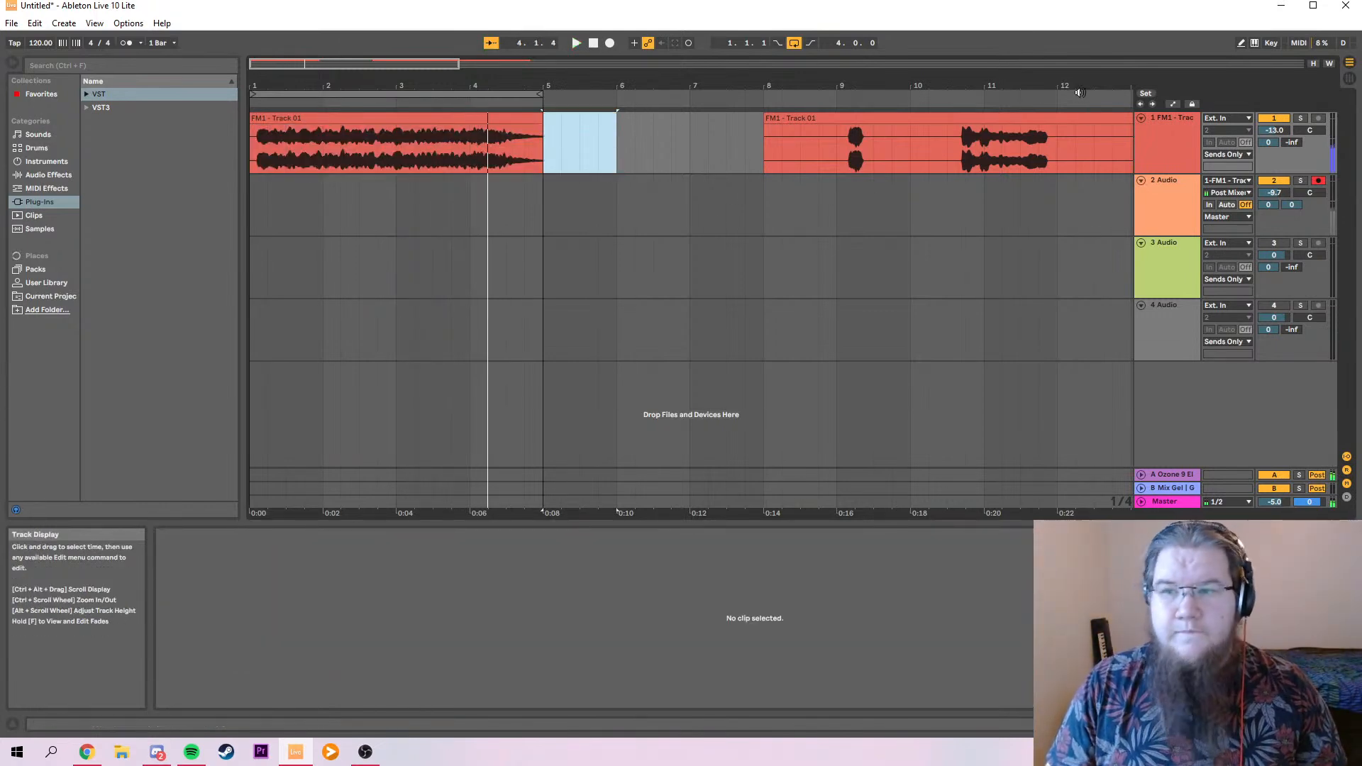
# Add the ValhallaSupermassive_x64 plug-in to the FM1 track, place it first in the device chain and switch it off.
pyautogui.click(1148, 144)
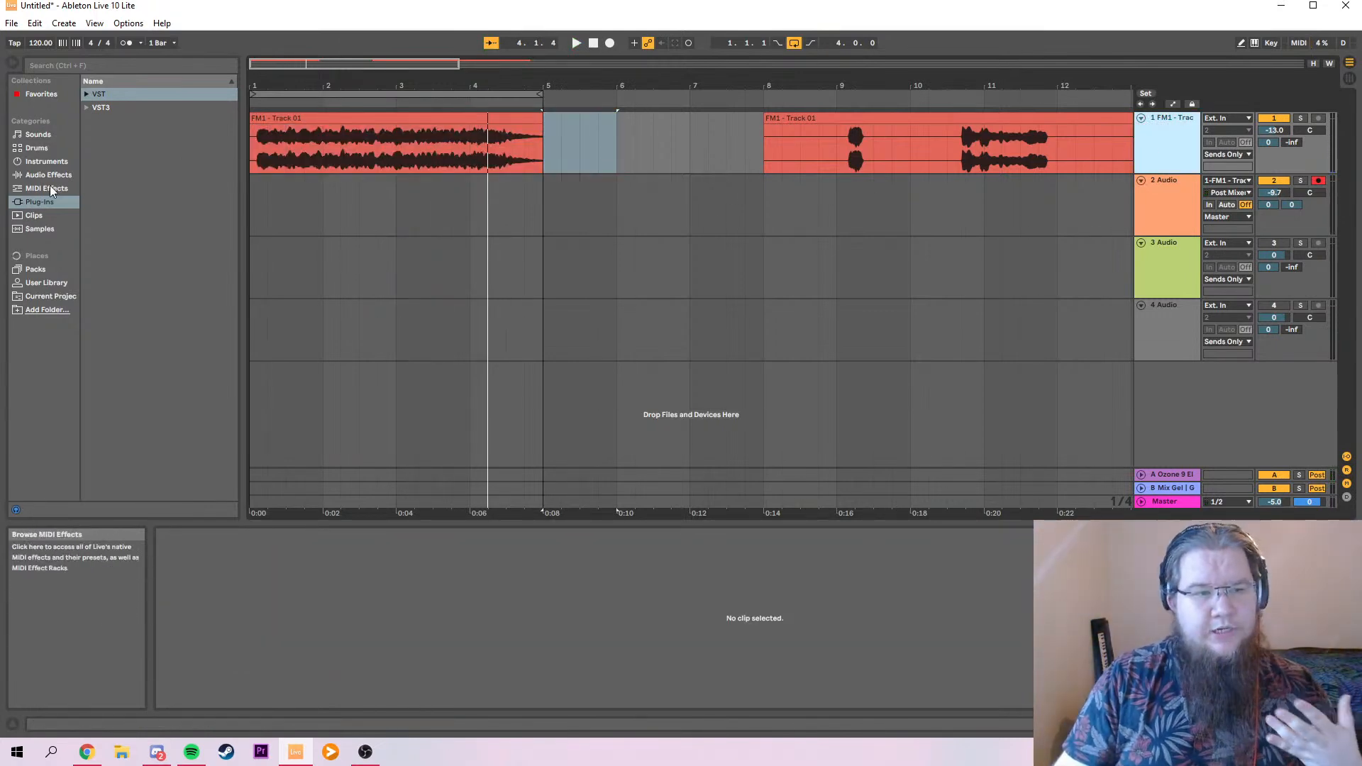
pyautogui.click(87, 93)
pyautogui.scroll(-3, 177, 388)
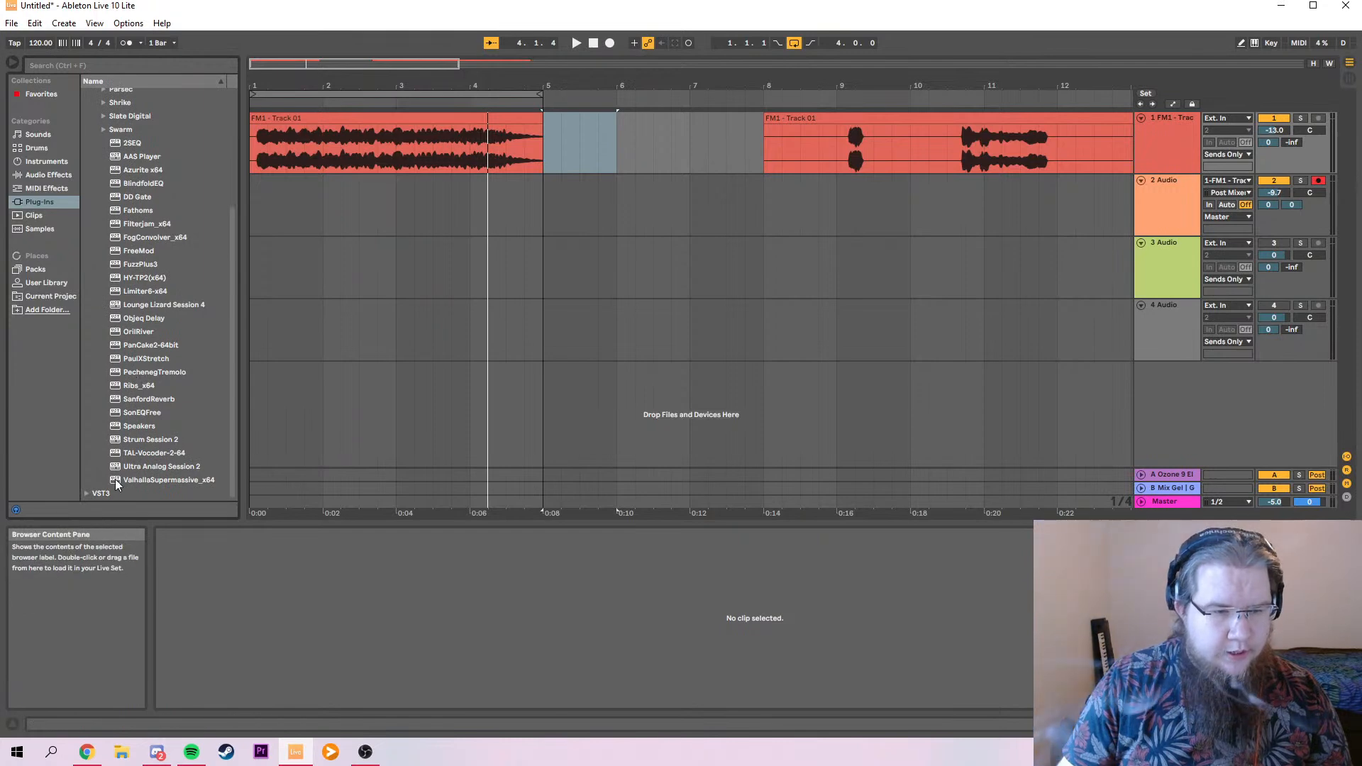
pyautogui.doubleClick(117, 482)
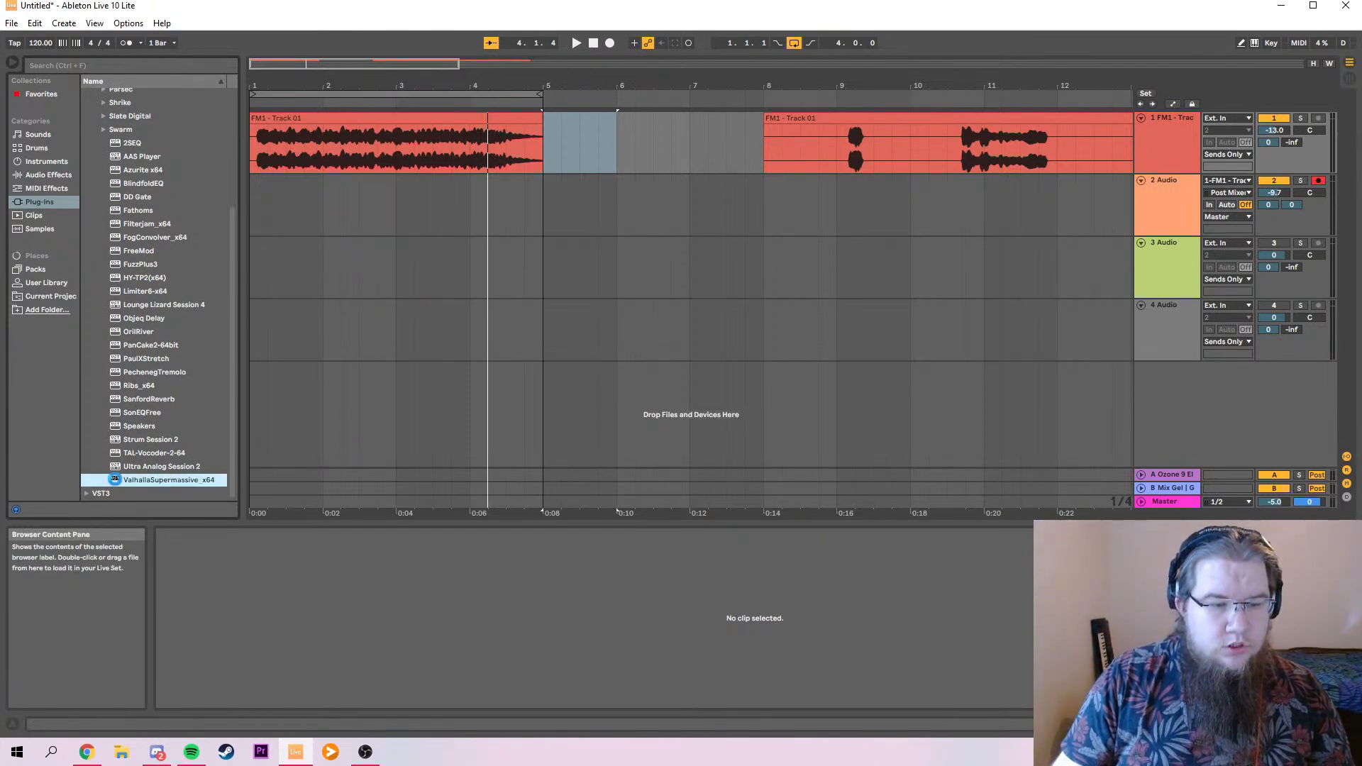
pyautogui.click(1221, 265)
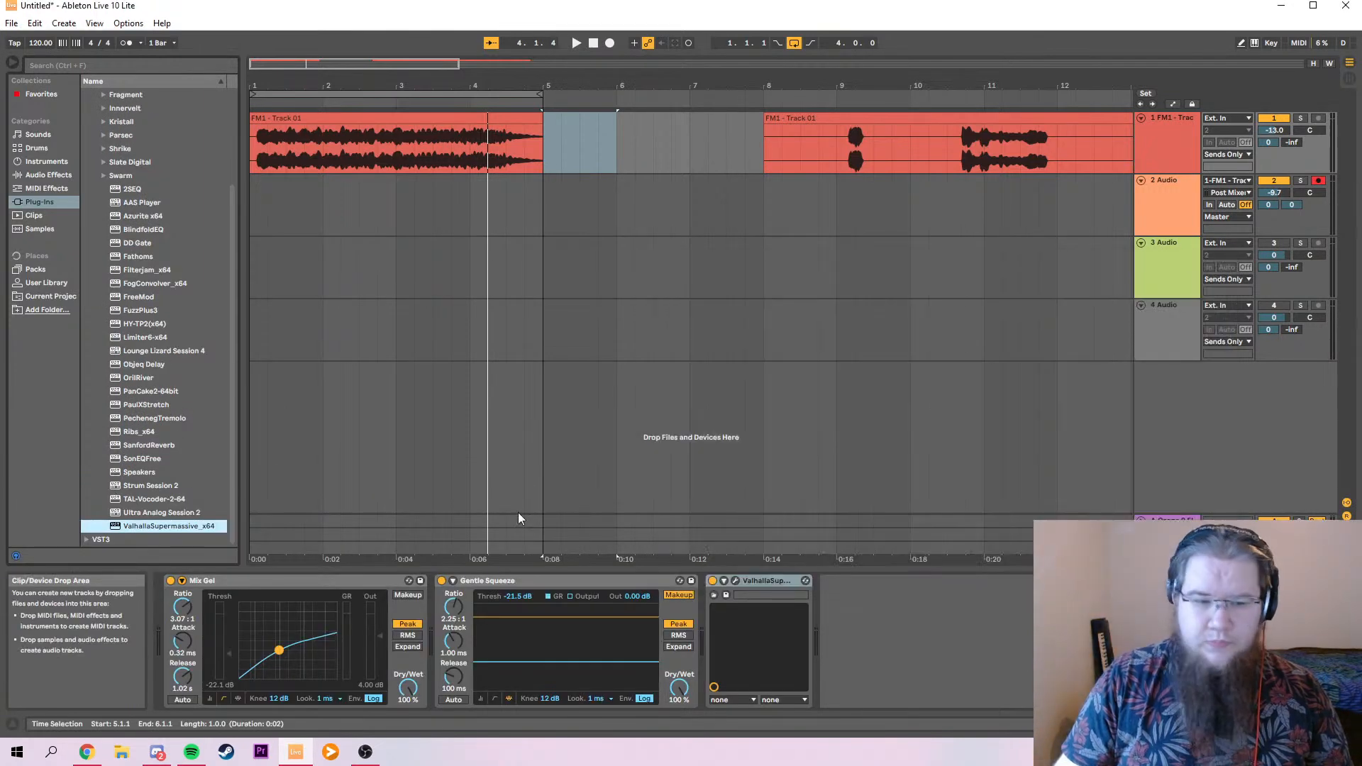
pyautogui.moveTo(766, 580); pyautogui.dragTo(173, 582)
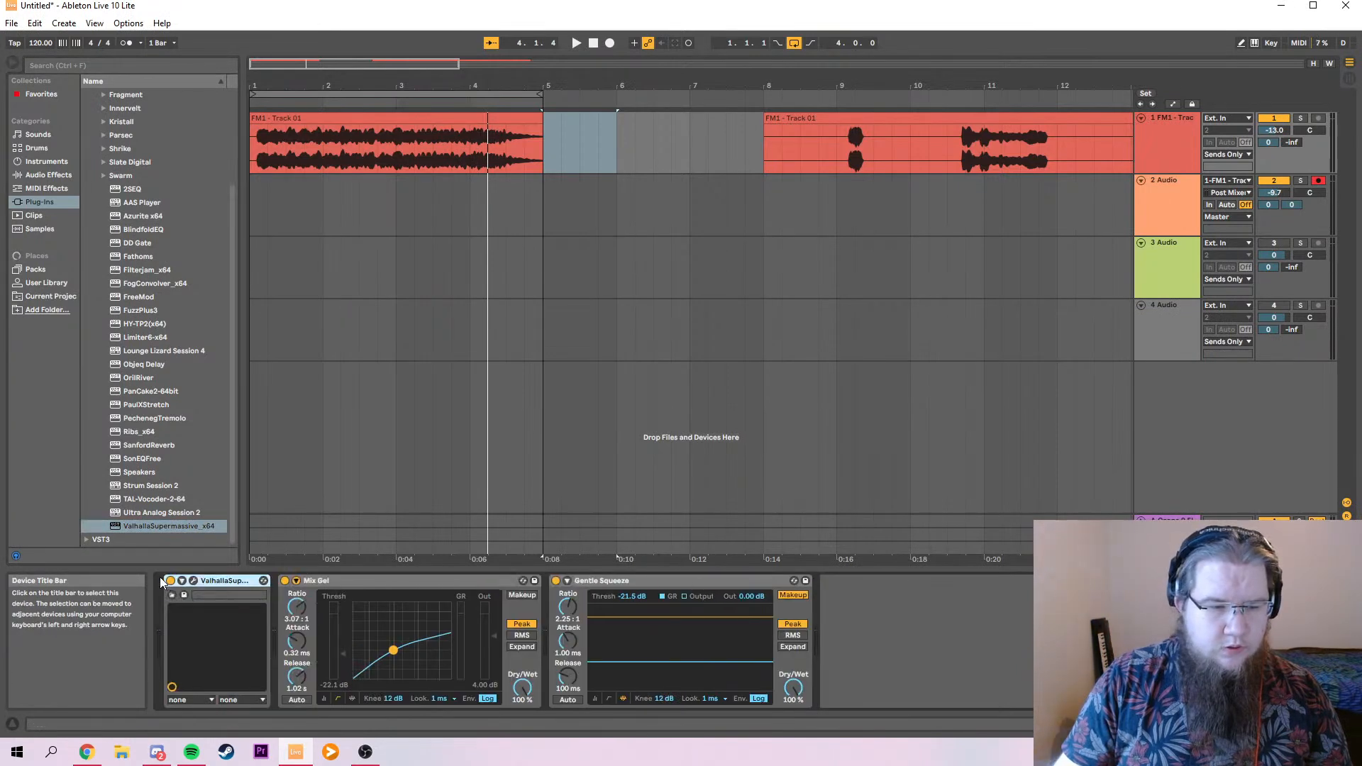
# Add TAL-Vocoder-2-64 between ValhallaSupermassive and Mix Gel, and set its carrier saw level to minimum and noise level to maximum.
pyautogui.doubleClick(149, 499)
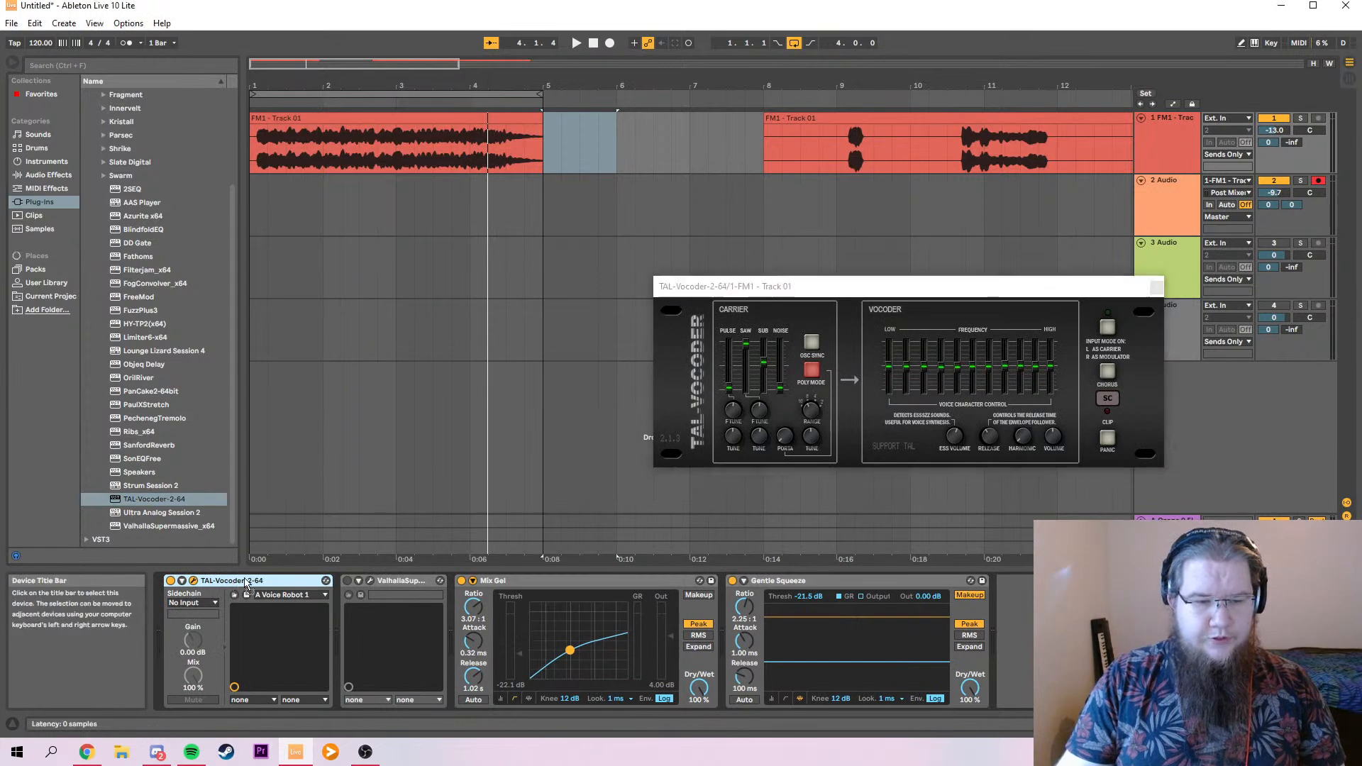
pyautogui.moveTo(455, 586); pyautogui.dragTo(457, 587)
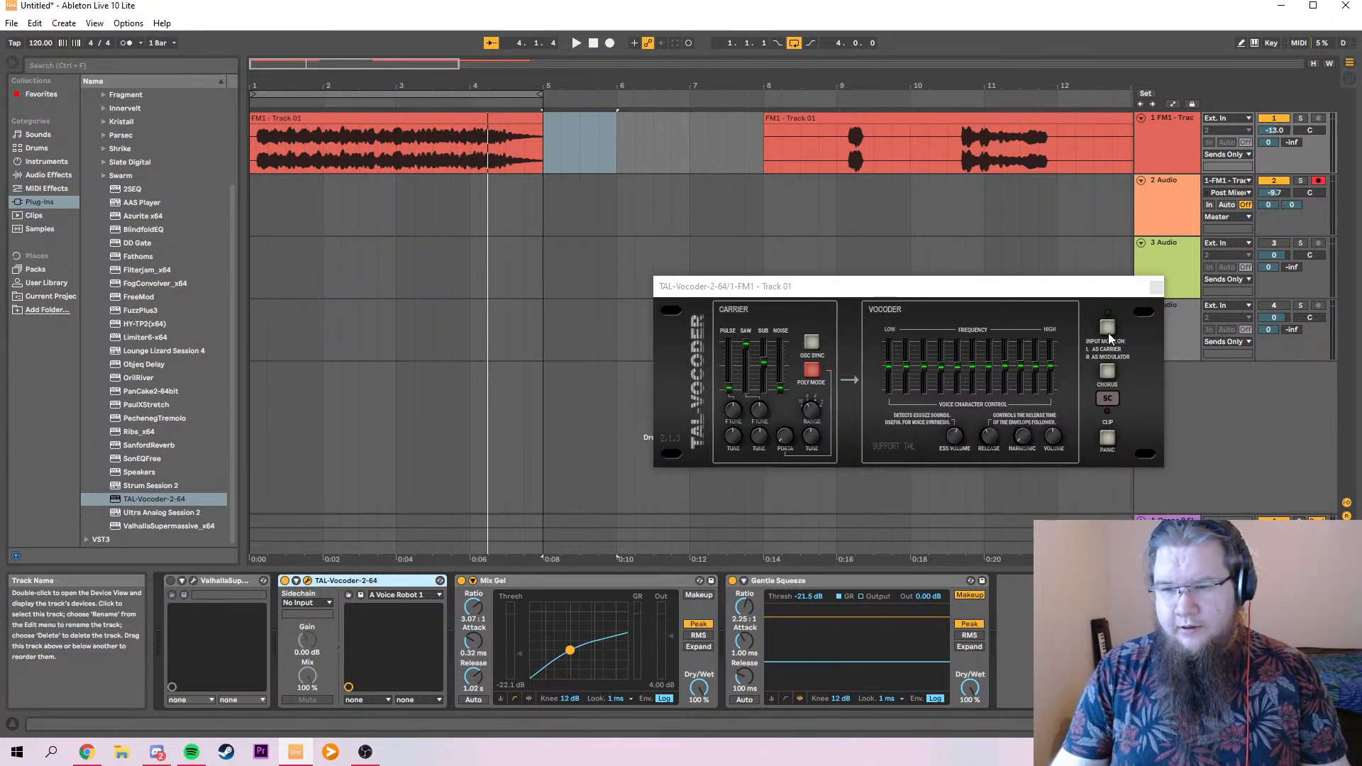
pyautogui.click(731, 292)
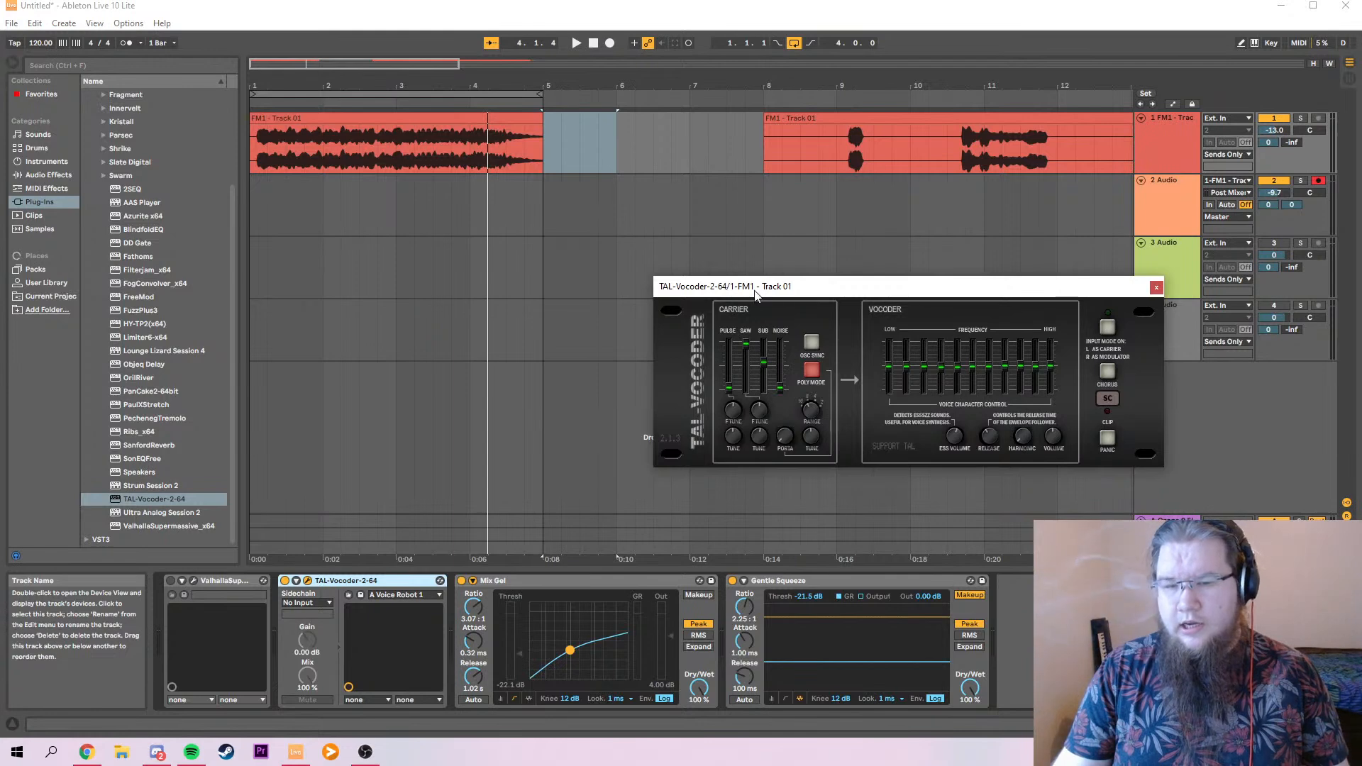
pyautogui.moveTo(745, 348); pyautogui.dragTo(742, 487)
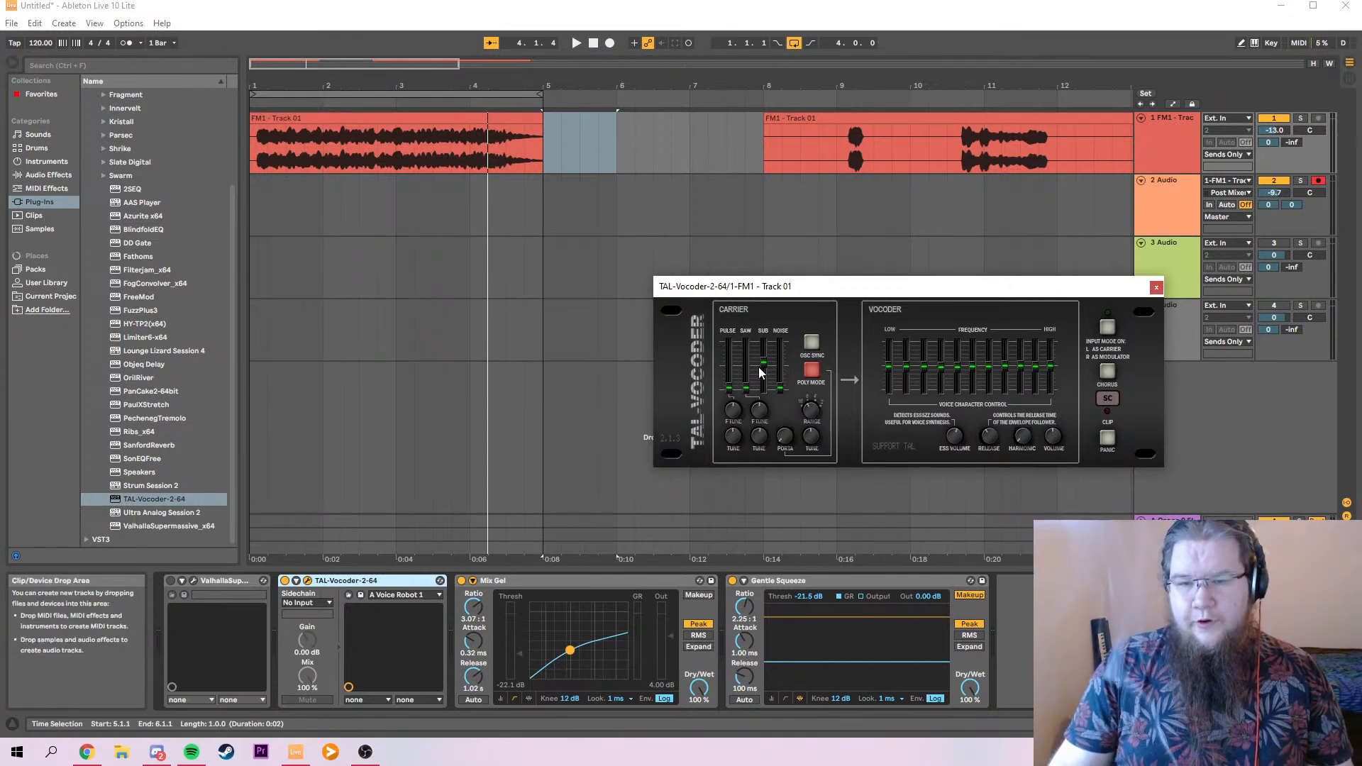
pyautogui.moveTo(800, 266); pyautogui.dragTo(811, 199)
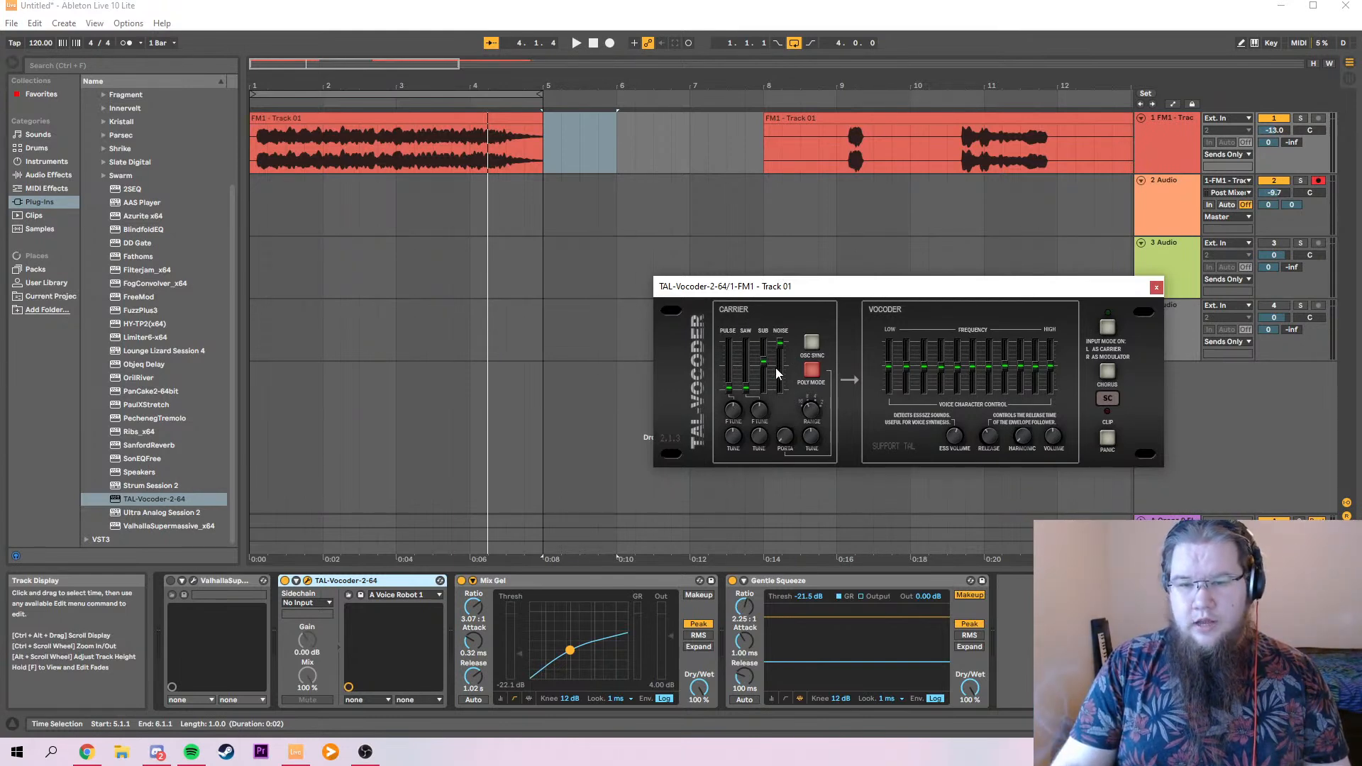
# Lower the vocoder's middle frequency bands and turn on its input mode with left as carrier and right as modulator.
pyautogui.moveTo(886, 368); pyautogui.dragTo(895, 312)
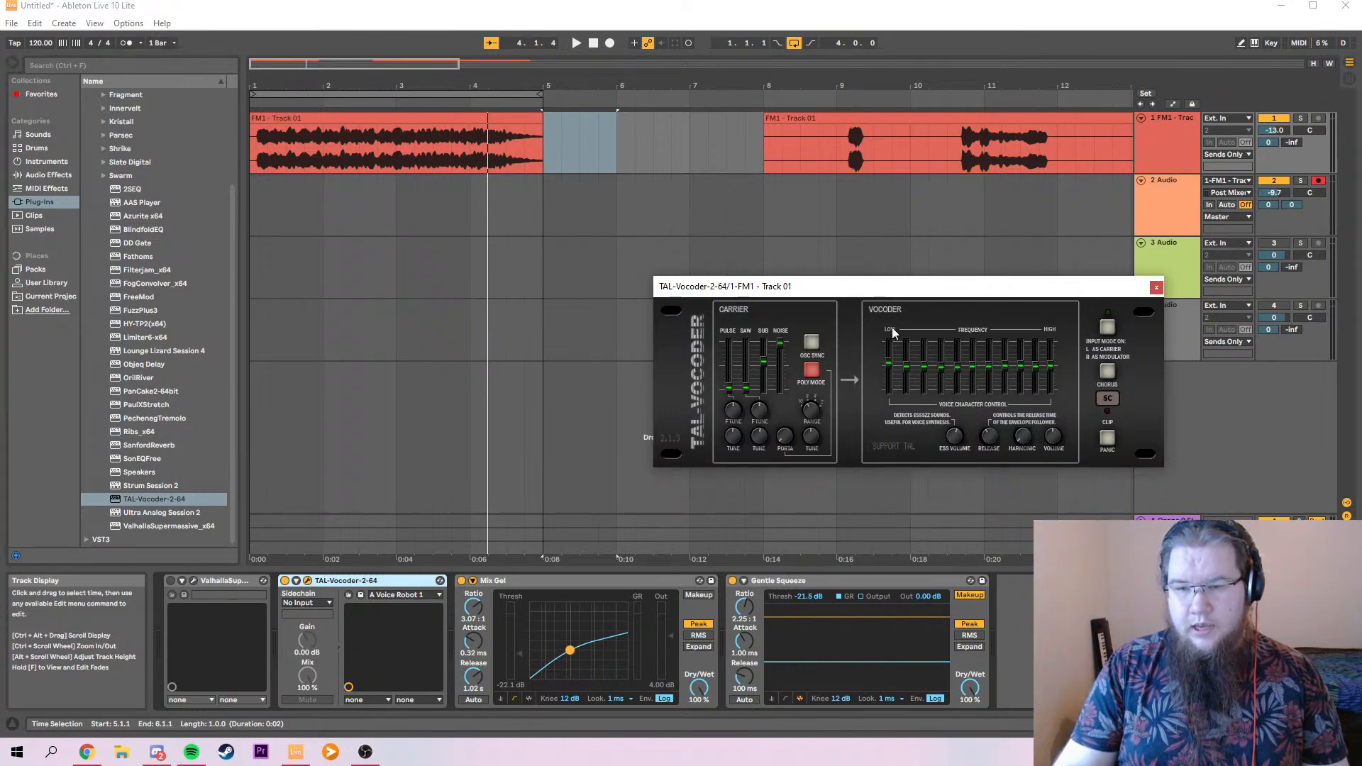
pyautogui.moveTo(942, 366); pyautogui.dragTo(975, 422)
pyautogui.moveTo(987, 367); pyautogui.dragTo(992, 386)
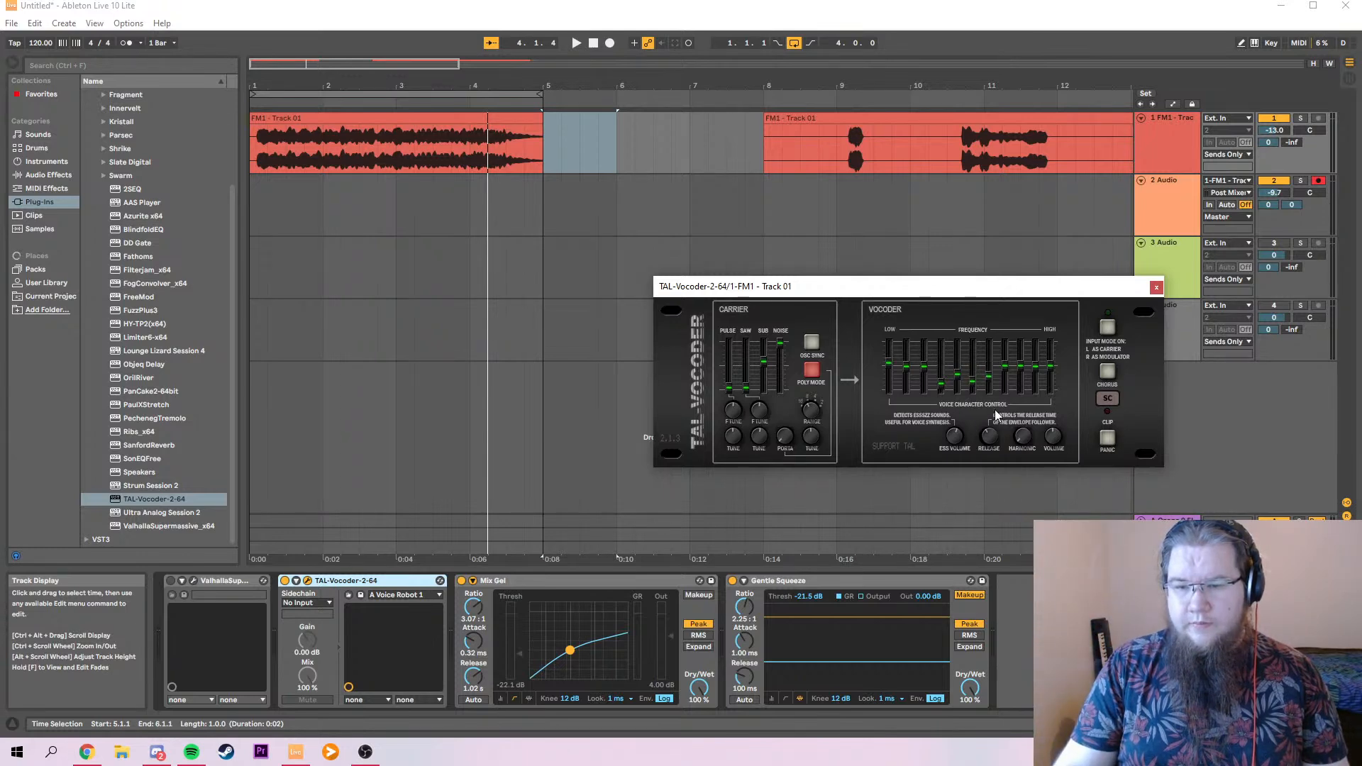
pyautogui.click(1108, 401)
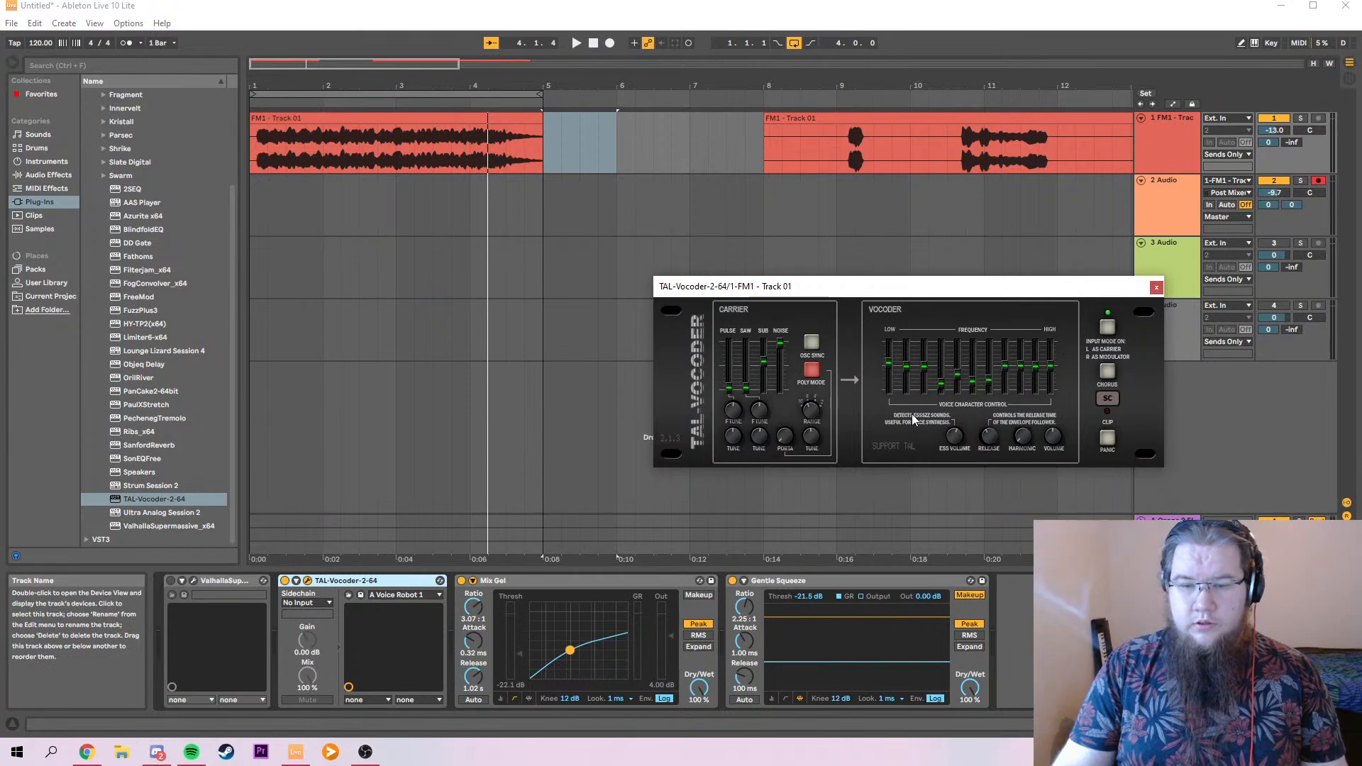
# Audition the vocoded FM1 clip from 1.1.1.
pyautogui.press('space')
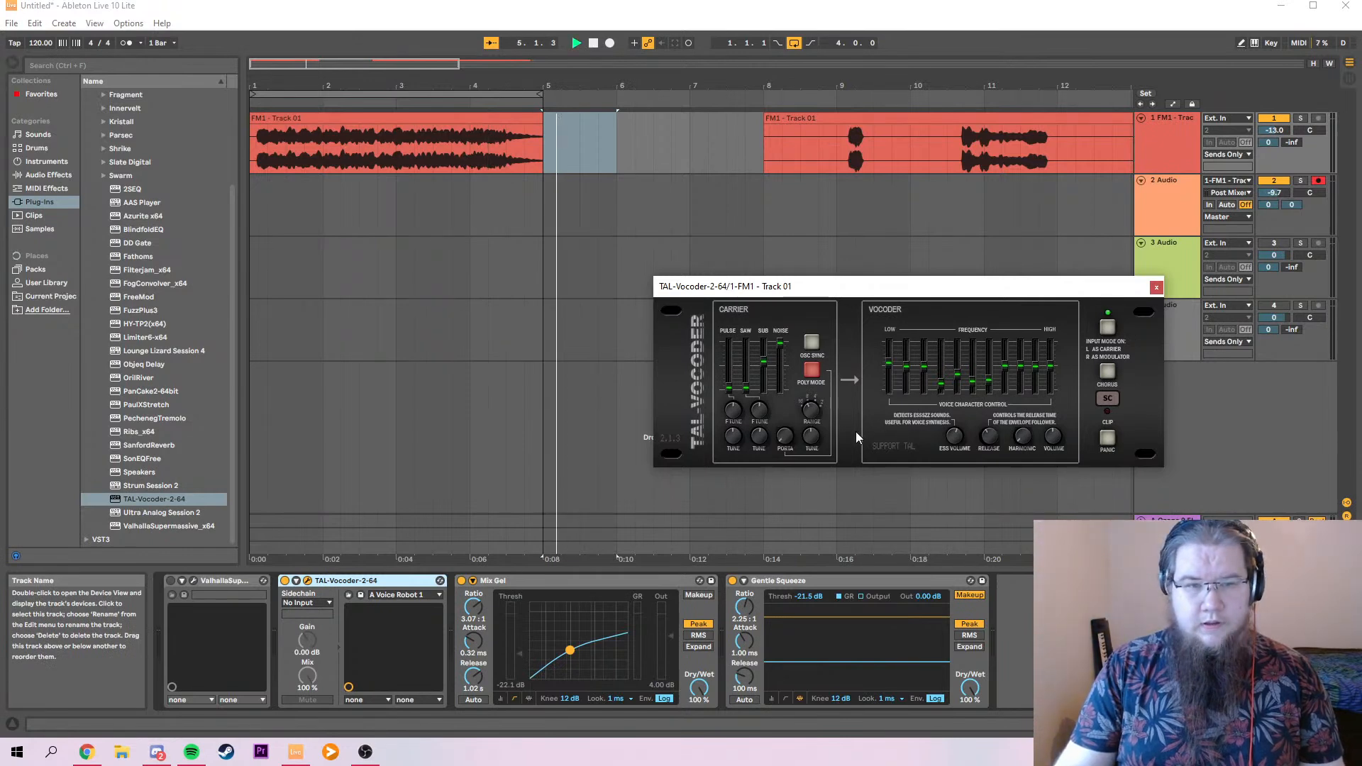
pyautogui.click(249, 168)
pyautogui.press('space')
pyautogui.press('space')
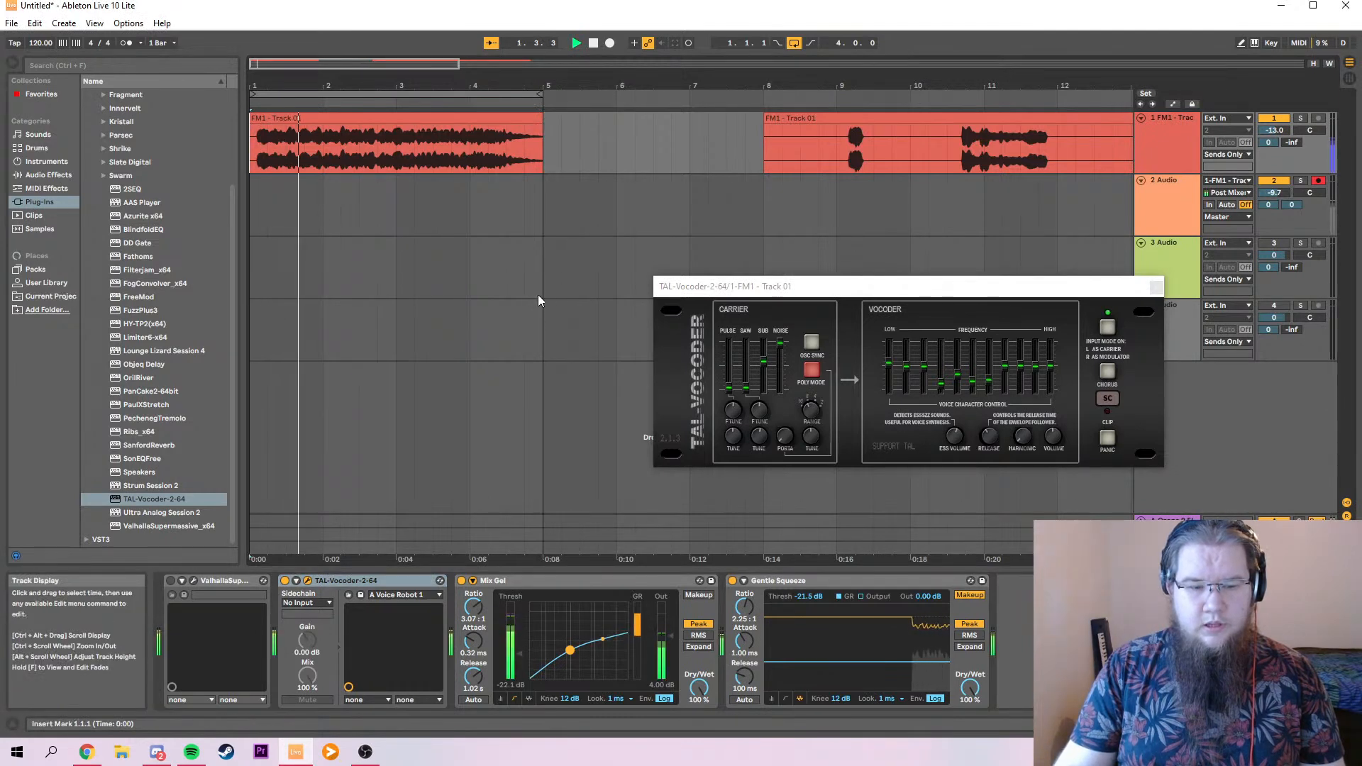
# Raise the vocoder's third-highest frequency band, lower the carrier's sub level to minimum and close the vocoder window.
pyautogui.click(973, 384)
pyautogui.moveTo(1021, 366)
pyautogui.mouseDown()
pyautogui.moveTo(1027, 333)
pyautogui.moveTo(1037, 366)
pyautogui.mouseUp()
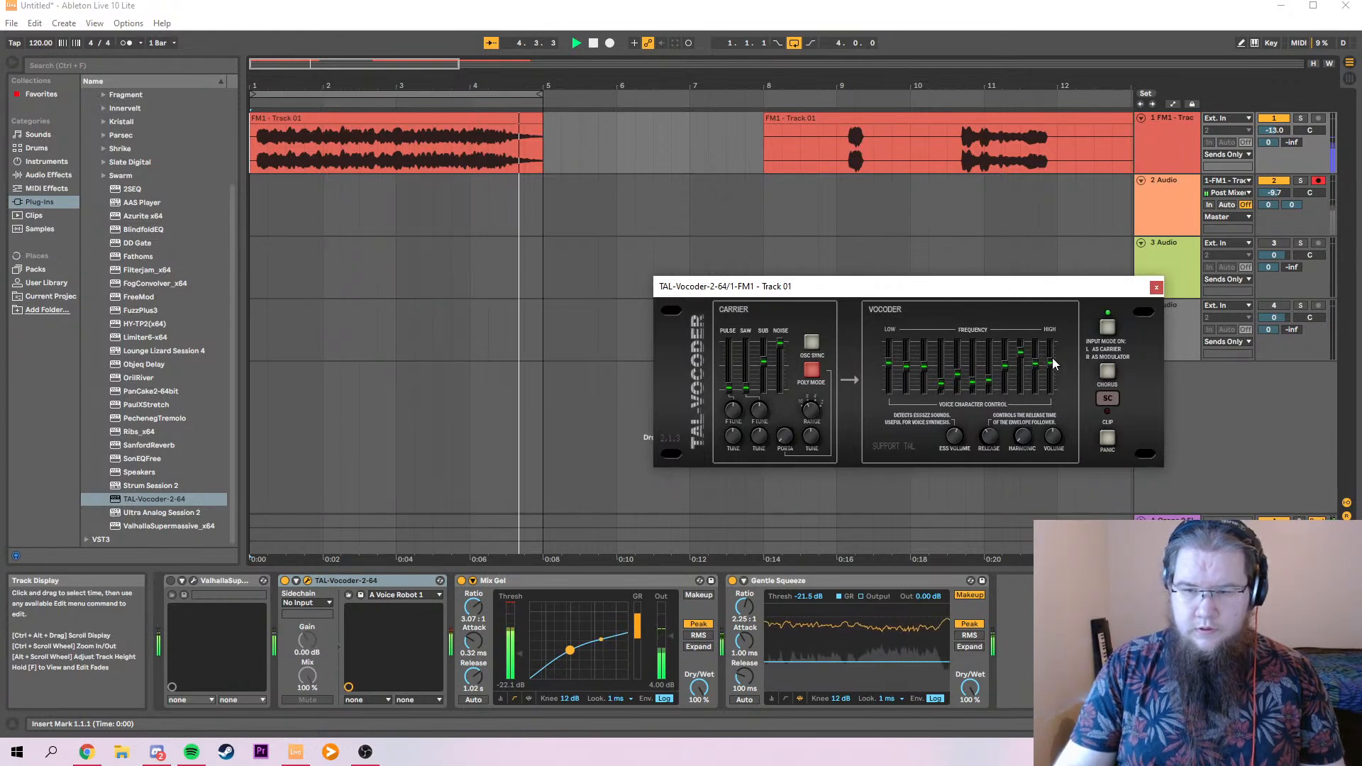
pyautogui.moveTo(761, 351); pyautogui.dragTo(763, 342)
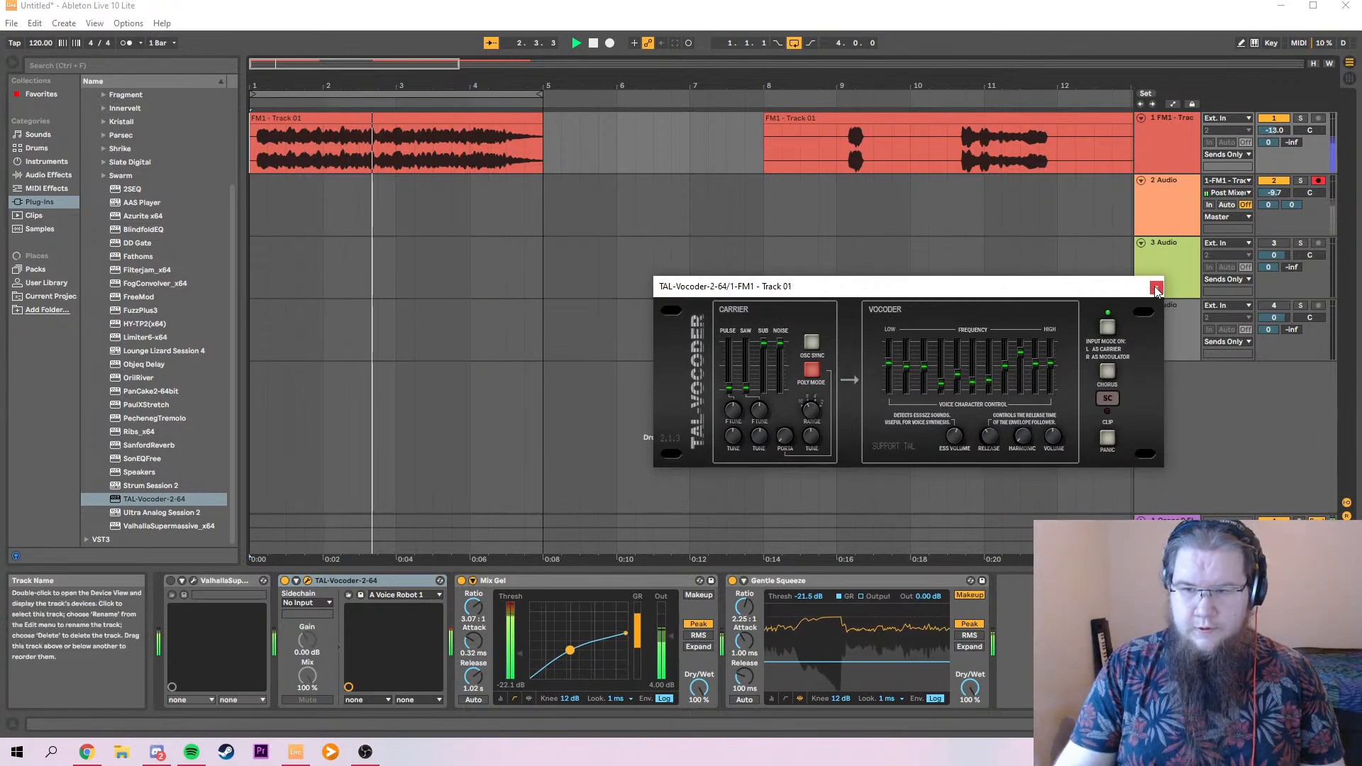
pyautogui.moveTo(763, 344); pyautogui.dragTo(837, 505)
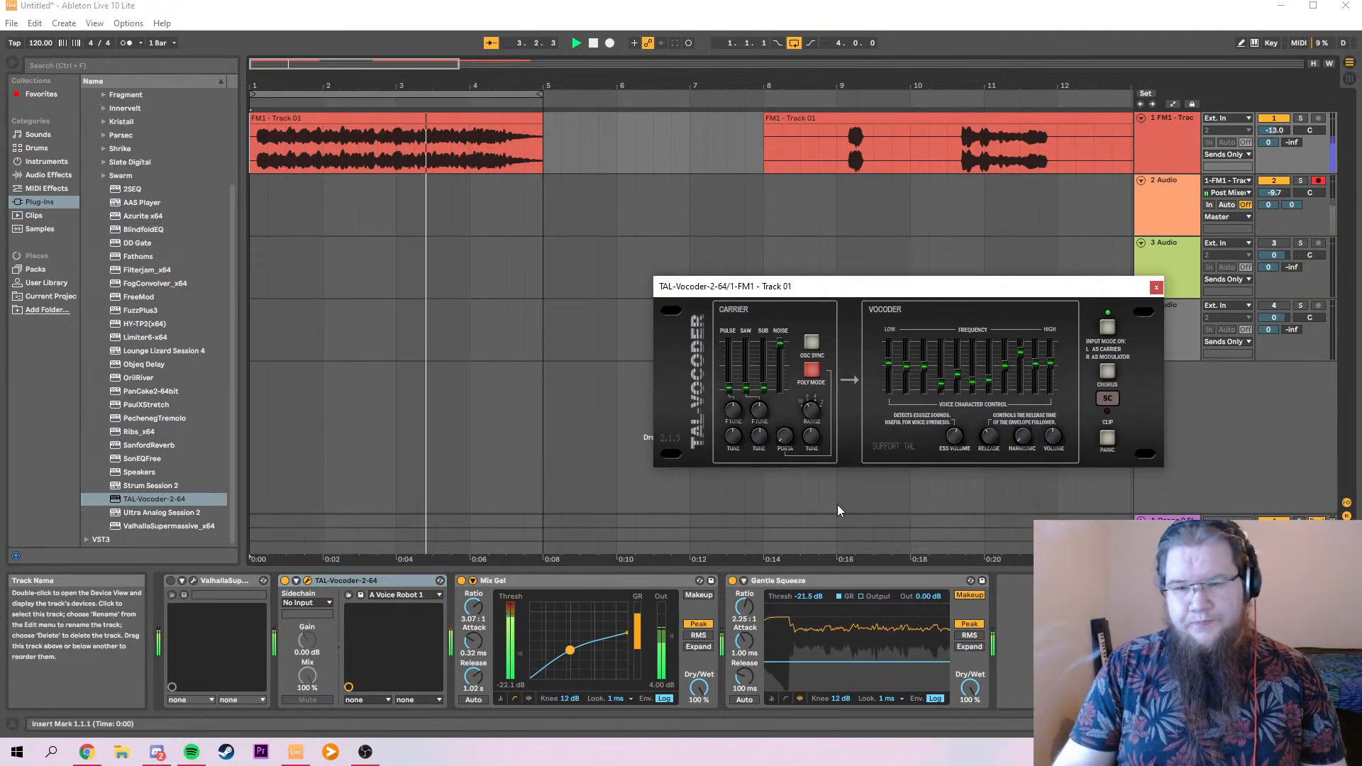
pyautogui.click(1156, 287)
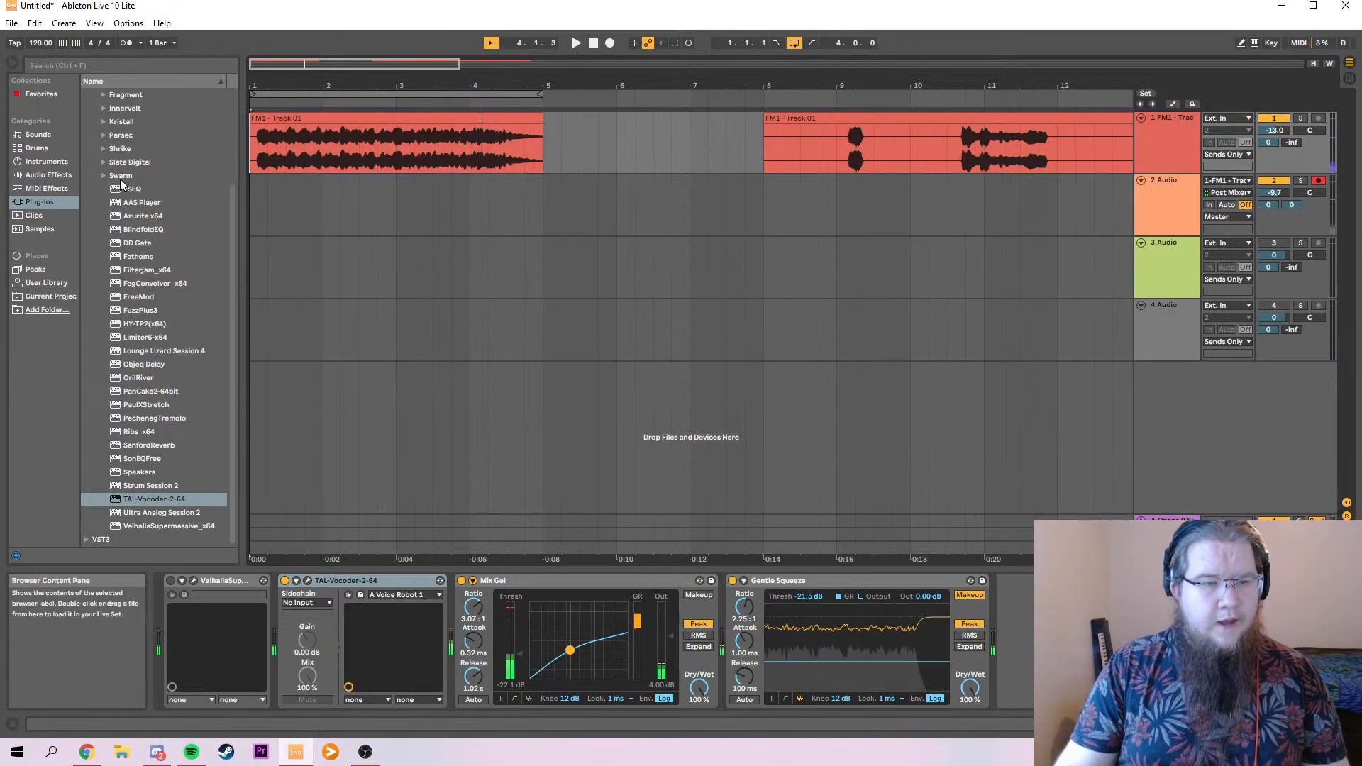
# Insert FreeMod between ValhallaSupermassive and TAL-Vocoder and load its factory preset Dissonant Sub.
pyautogui.moveTo(149, 296); pyautogui.dragTo(254, 610)
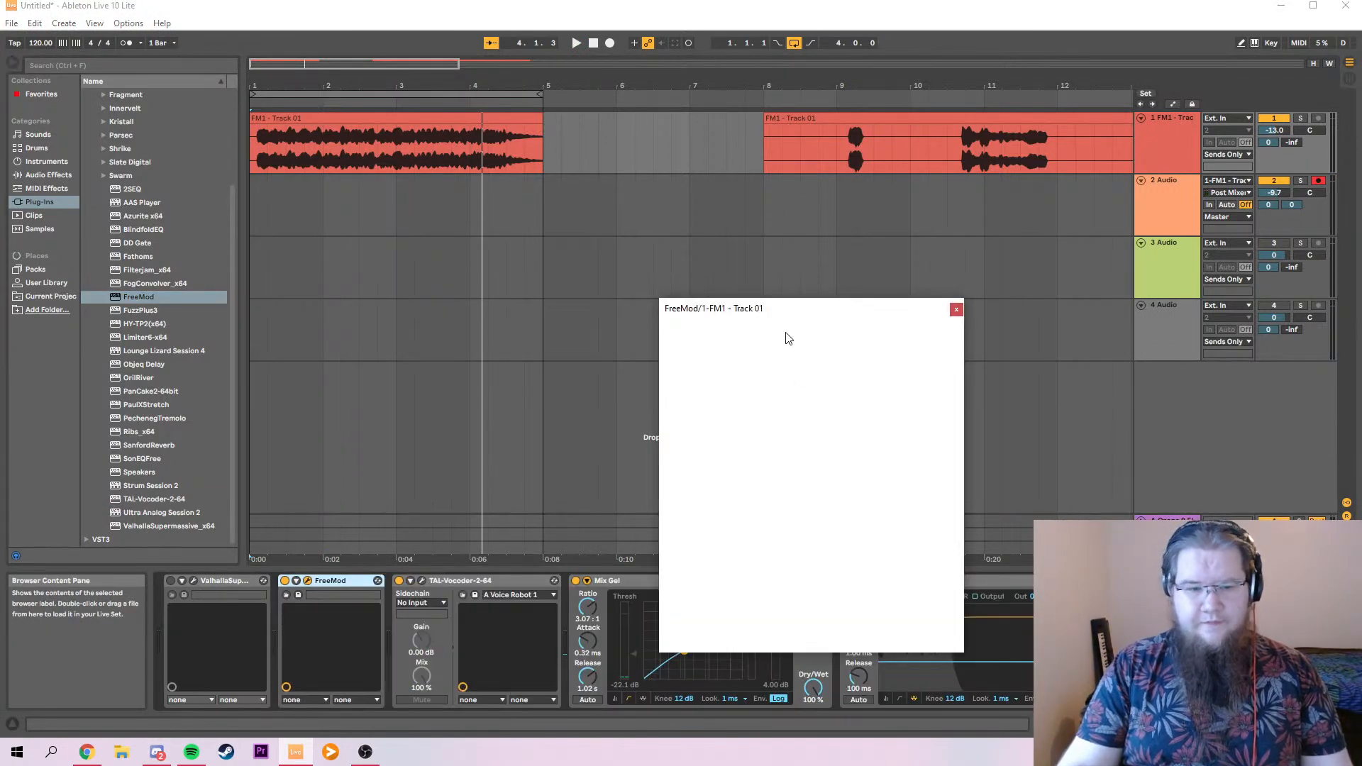
pyautogui.click(798, 342)
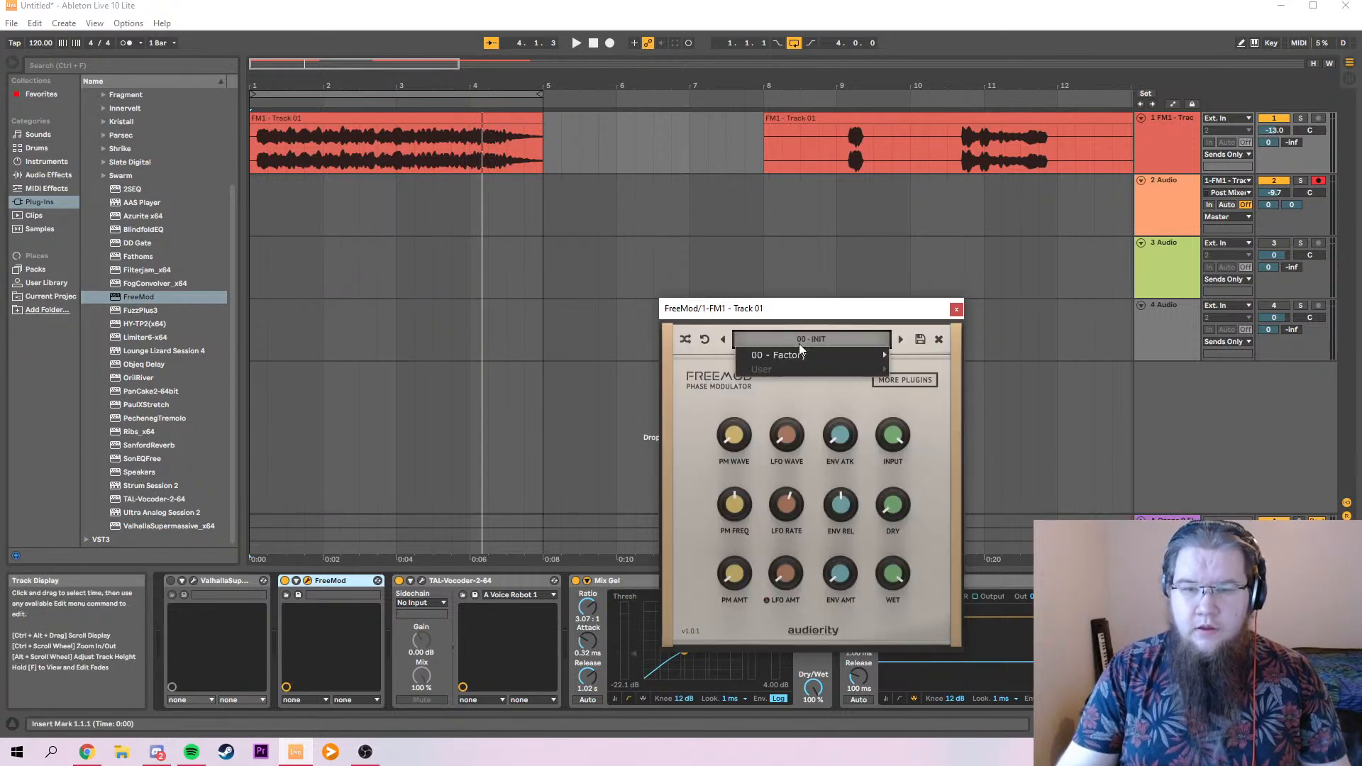
pyautogui.moveTo(838, 360)
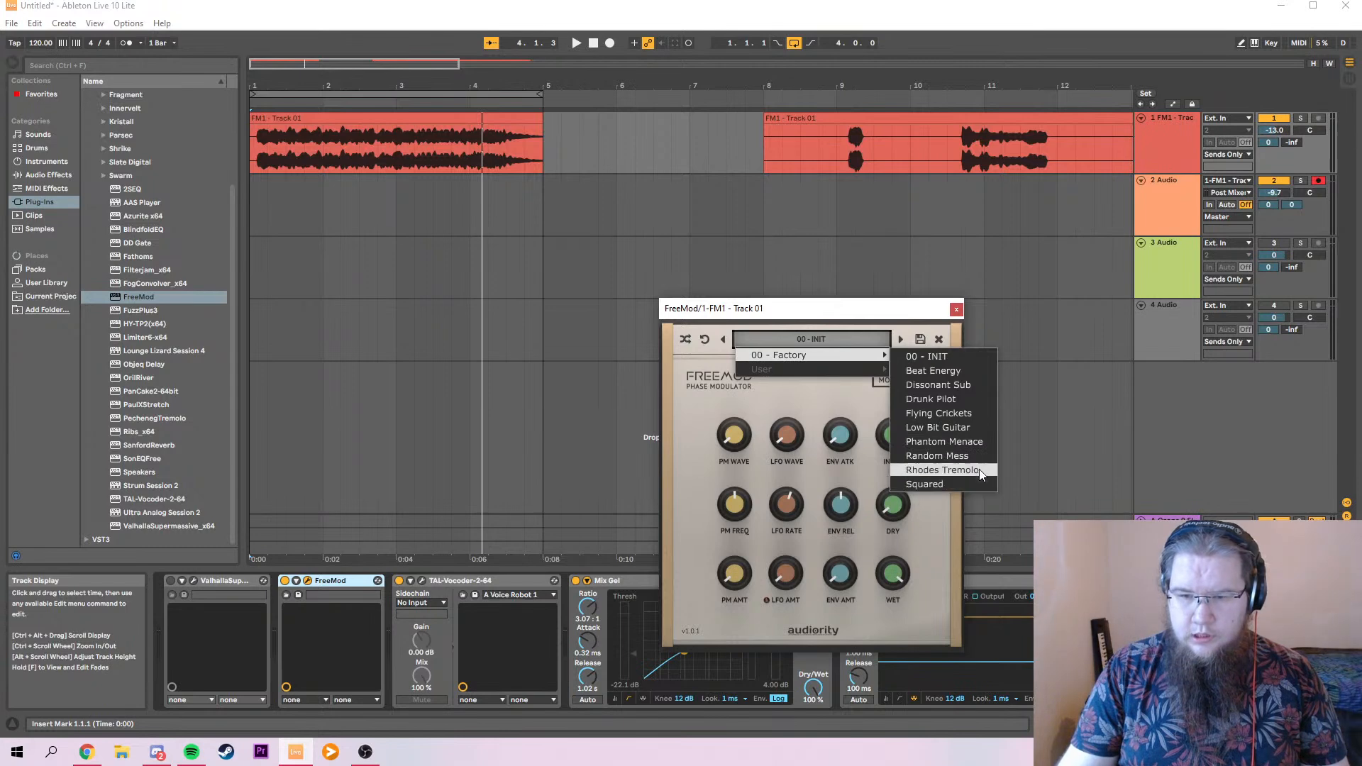
pyautogui.click(973, 387)
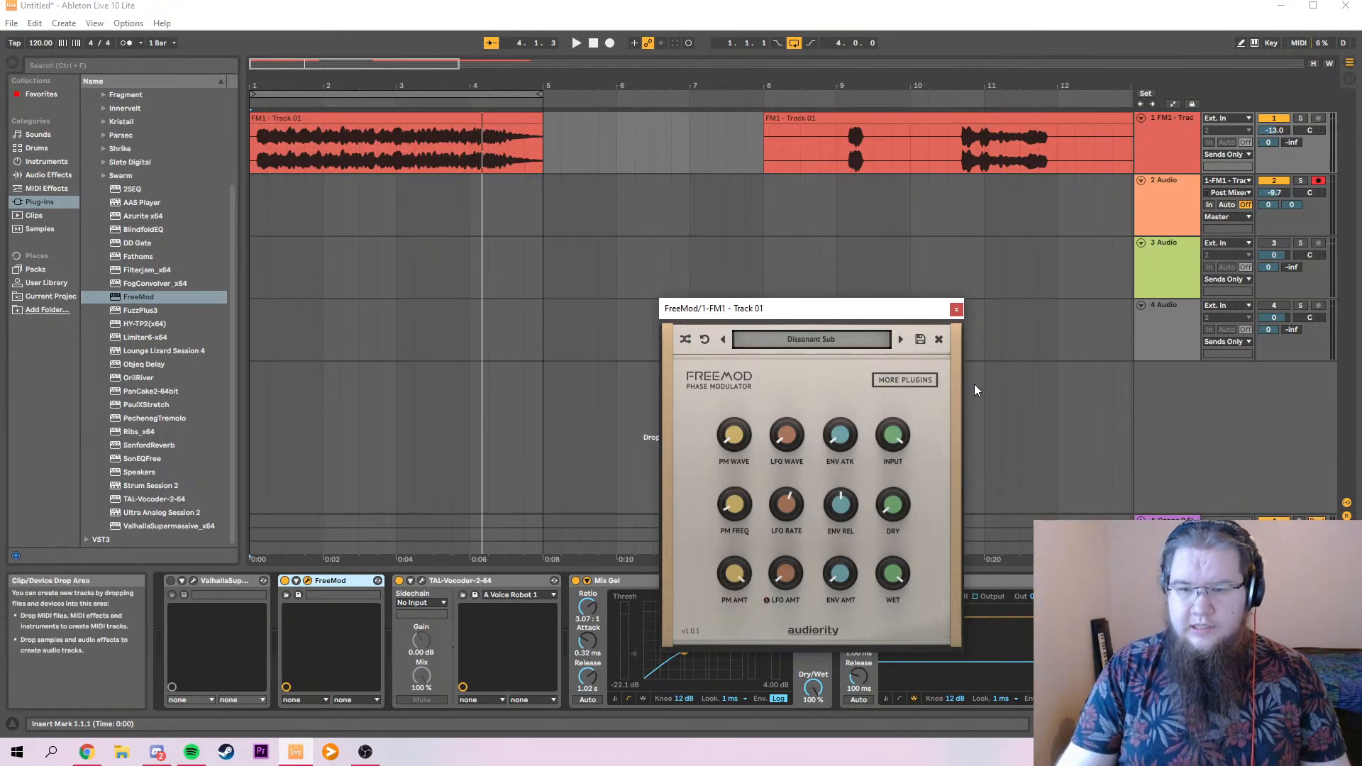
pyautogui.click(956, 310)
# Audition the loop with FreeMod and move ValhallaSupermassive between TAL-Vocoder and Mix Gel.
pyautogui.press('space')
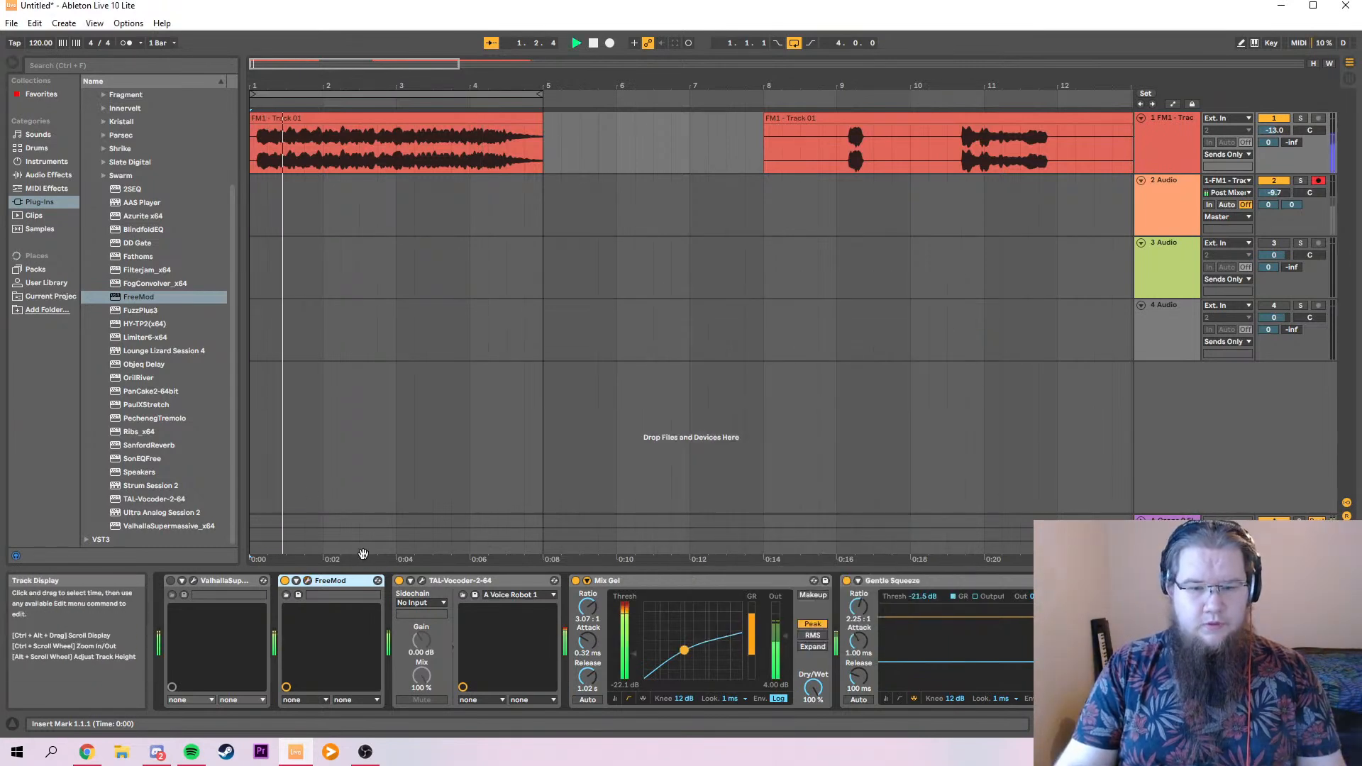
pyautogui.moveTo(343, 584); pyautogui.dragTo(538, 583)
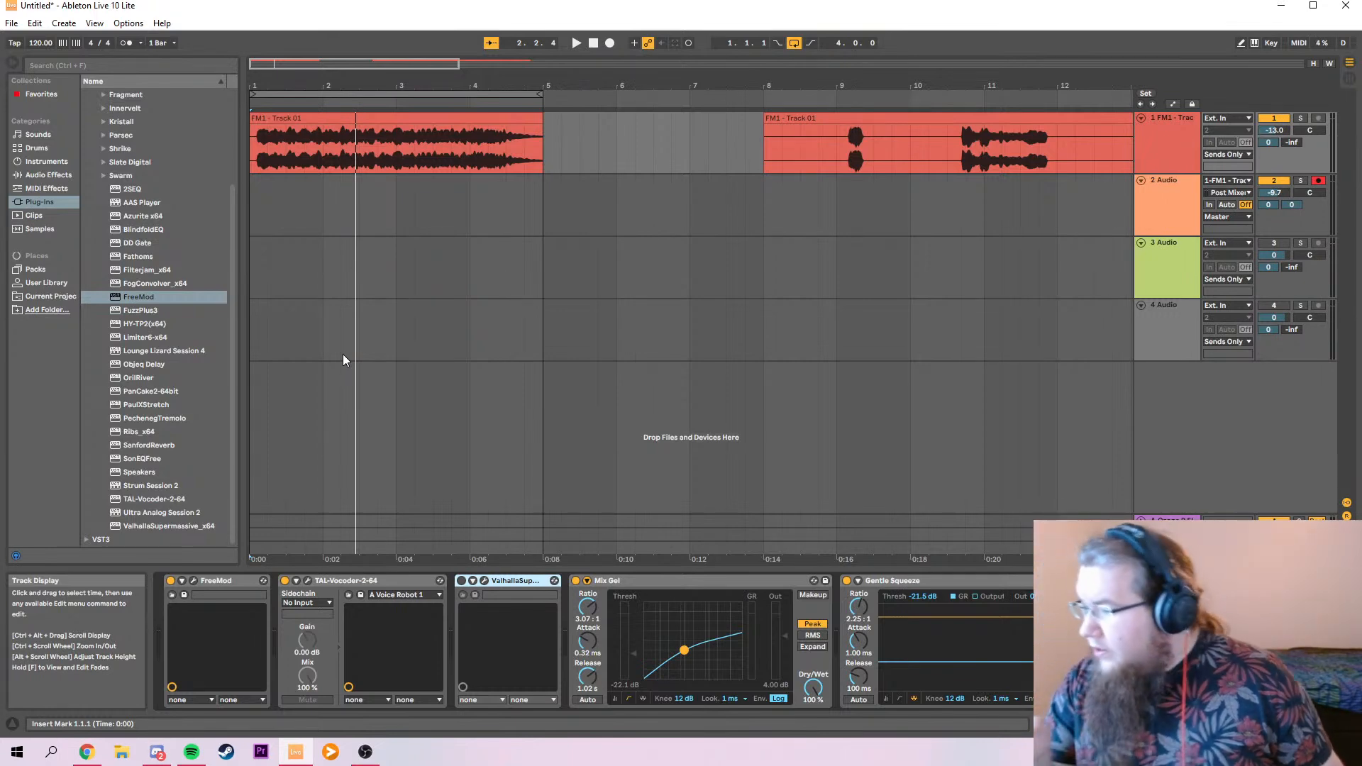
pyautogui.press('space')
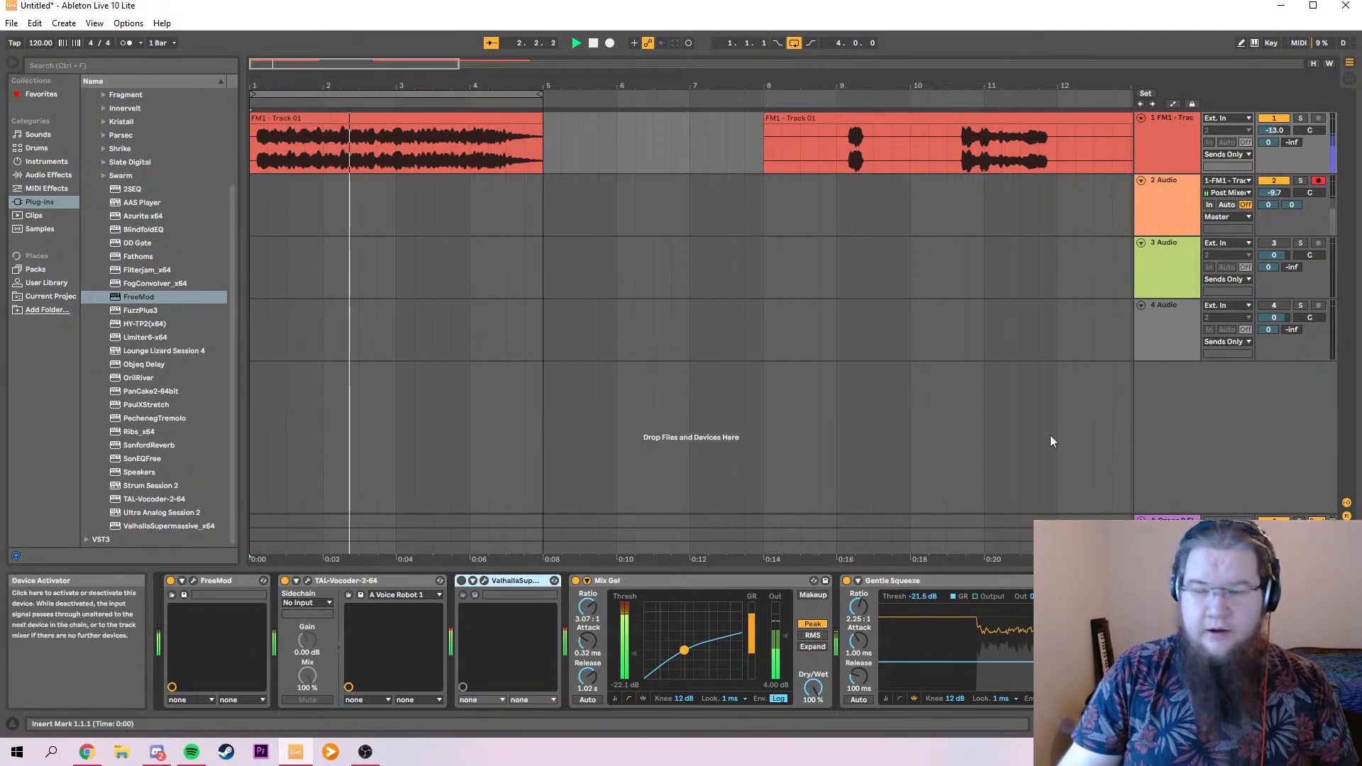
# Show FM1 track's ValhallaSupermassive Delay Ms automation and shape a stepped envelope from bar 1 into early bar 2.
pyautogui.click(1172, 104)
pyautogui.click(1185, 130)
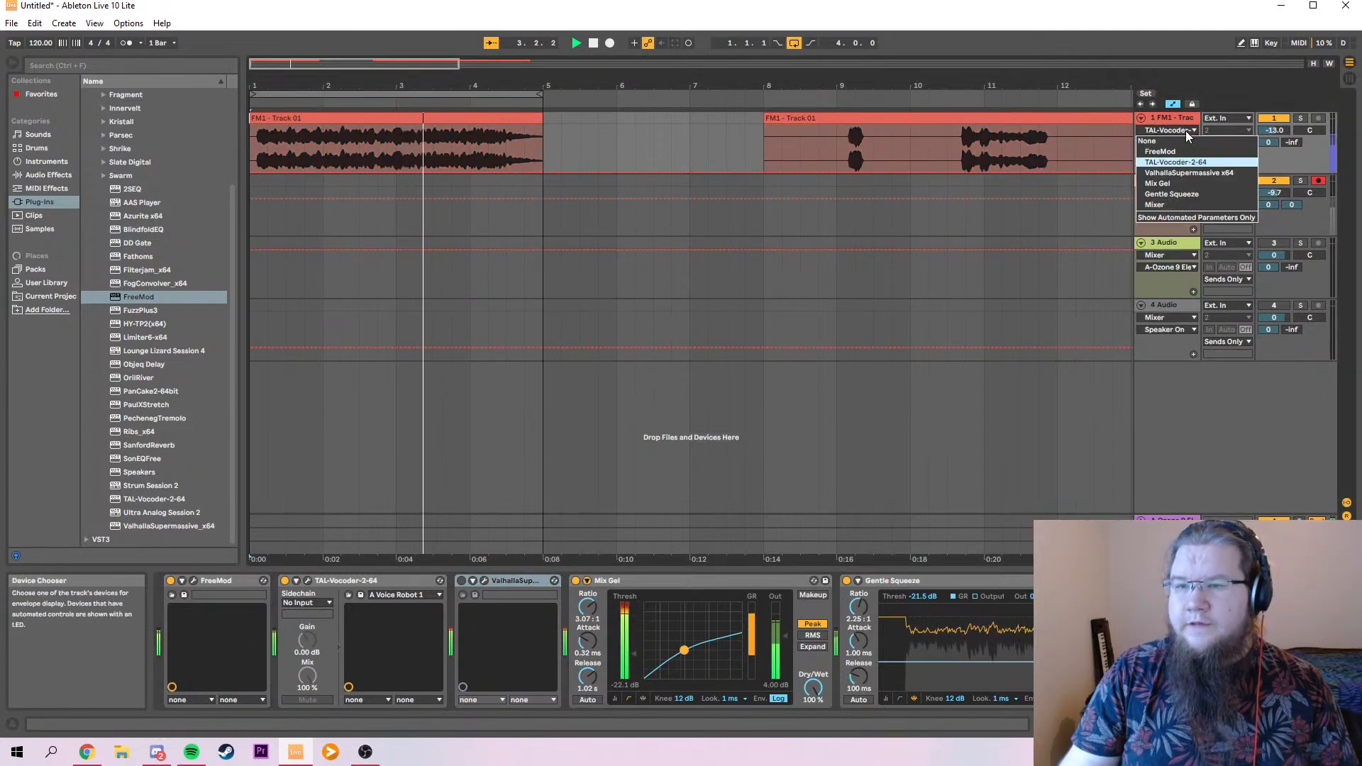
pyautogui.click(1181, 173)
pyautogui.click(1175, 142)
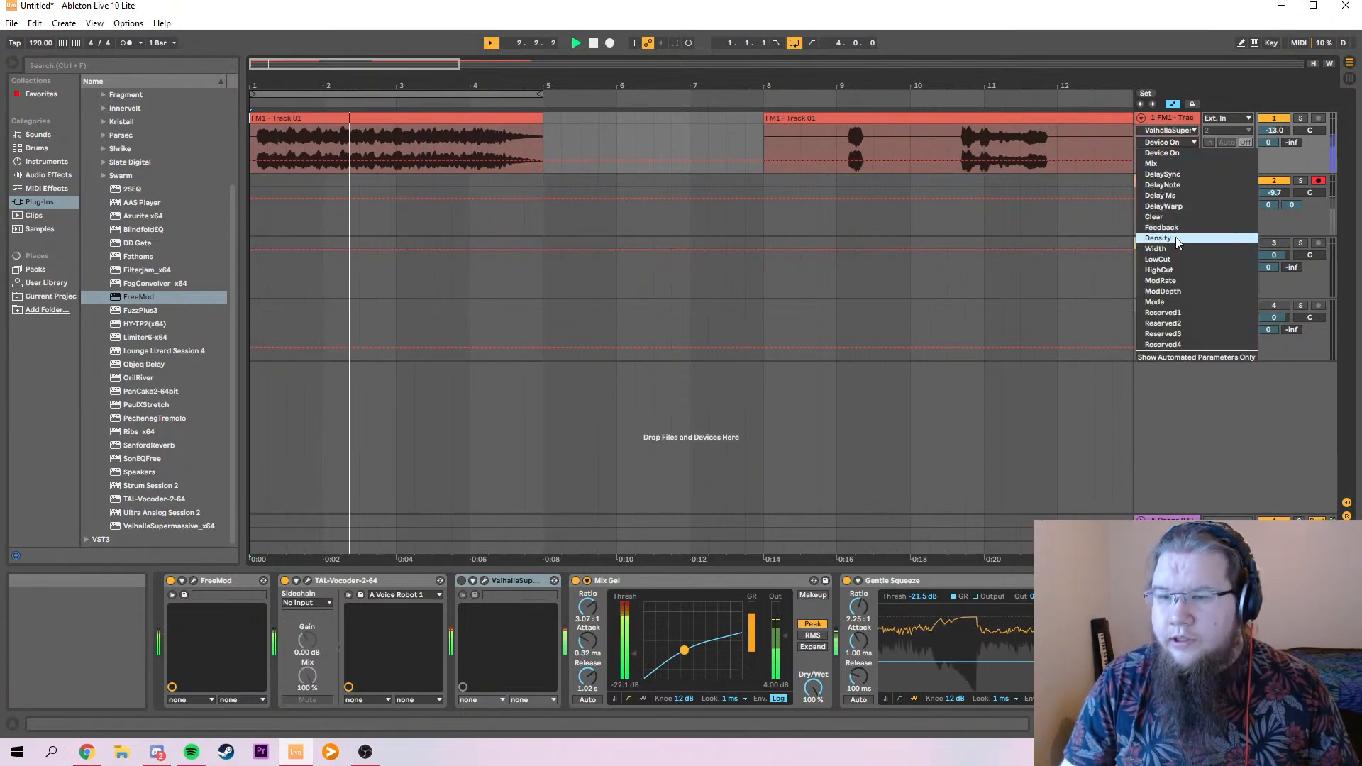
pyautogui.click(1178, 196)
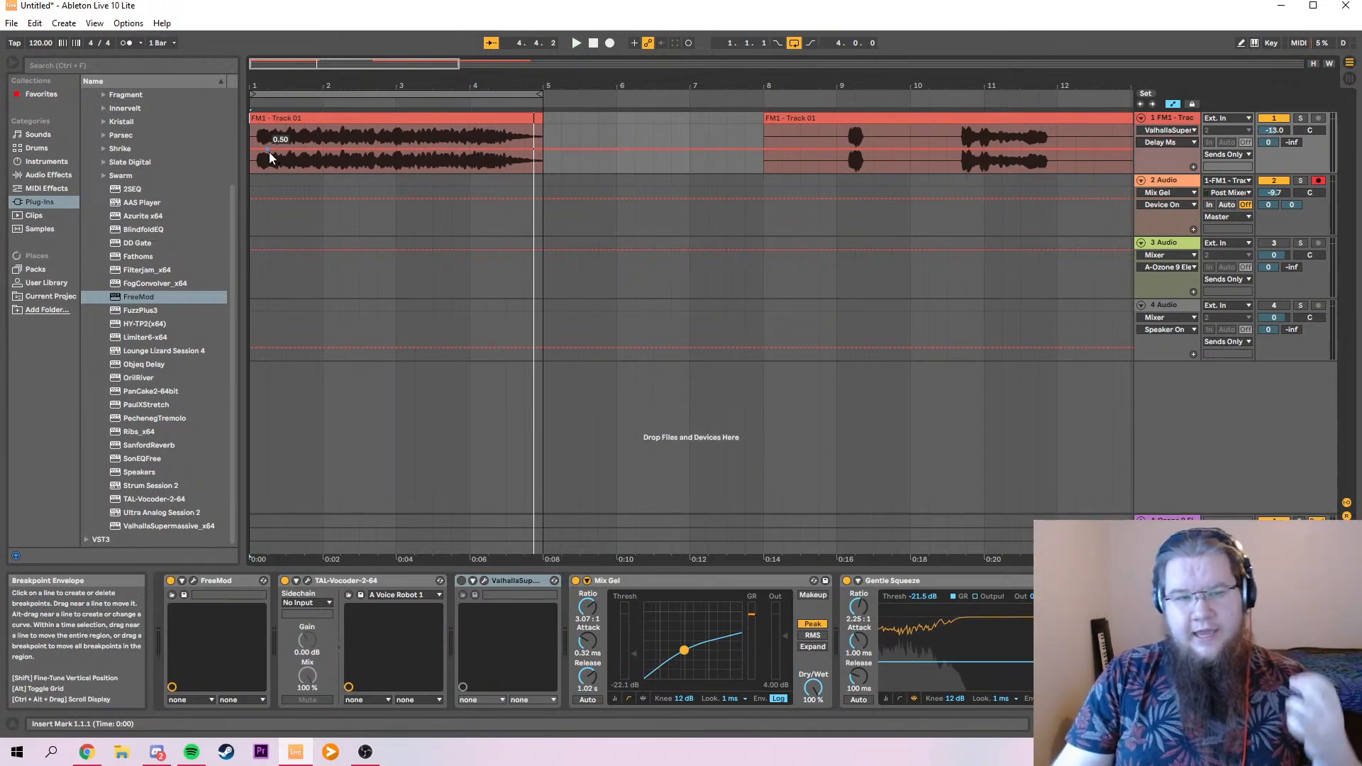
pyautogui.moveTo(266, 149); pyautogui.dragTo(267, 163)
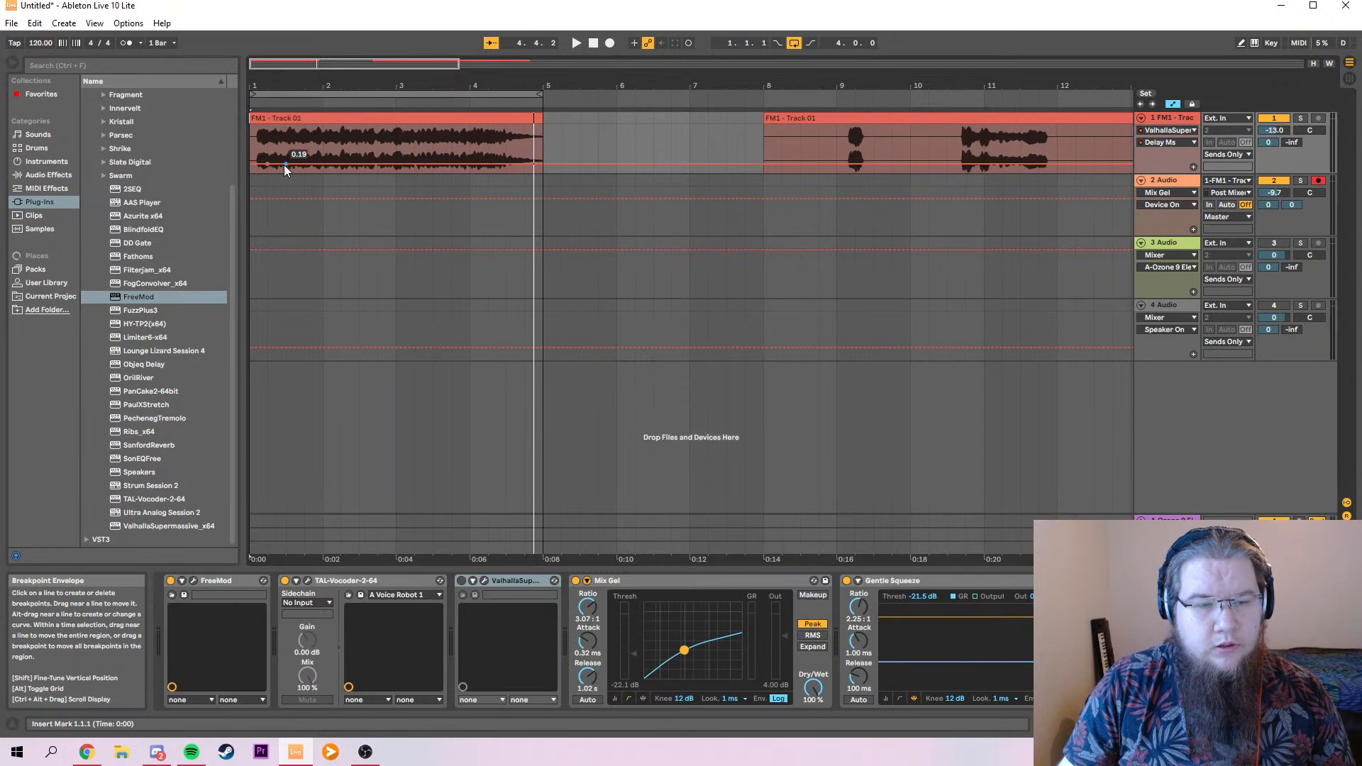
pyautogui.moveTo(290, 164); pyautogui.dragTo(287, 160)
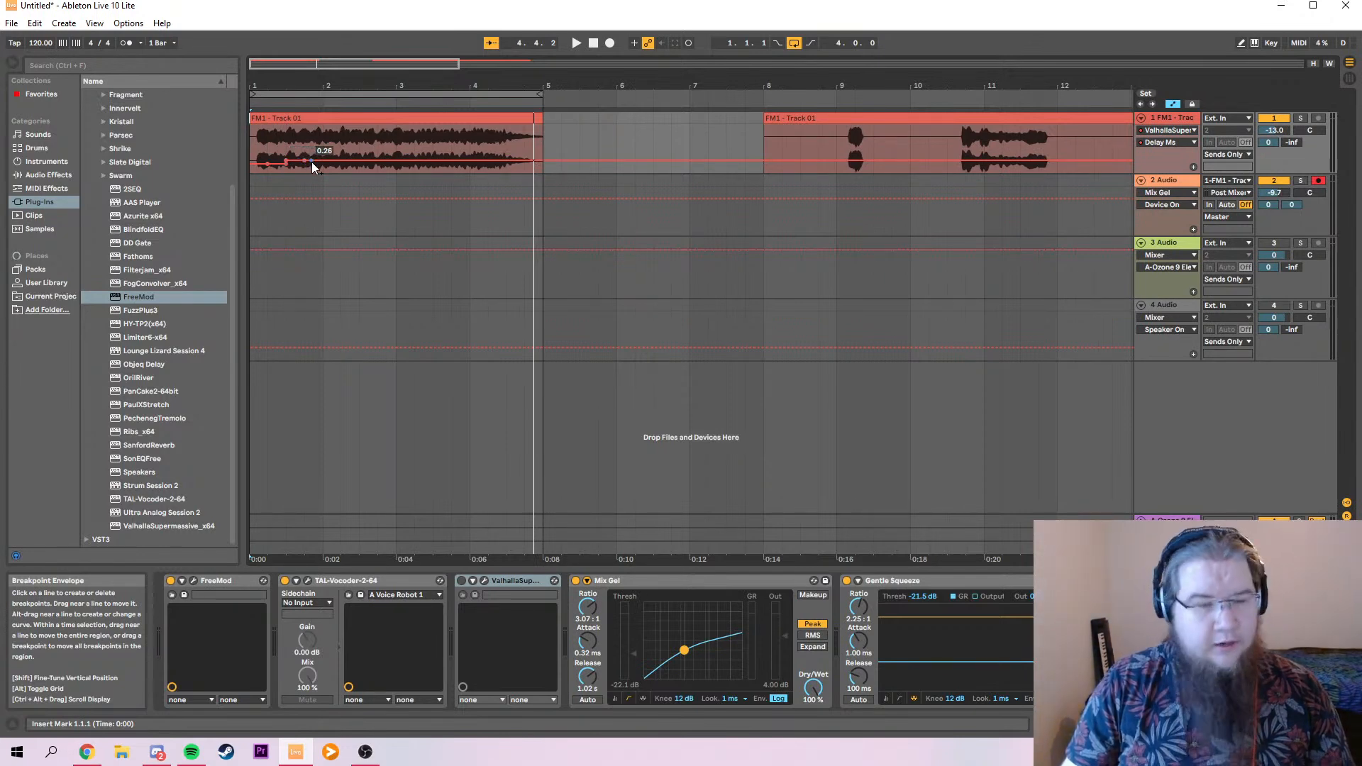
pyautogui.moveTo(305, 163); pyautogui.dragTo(269, 161)
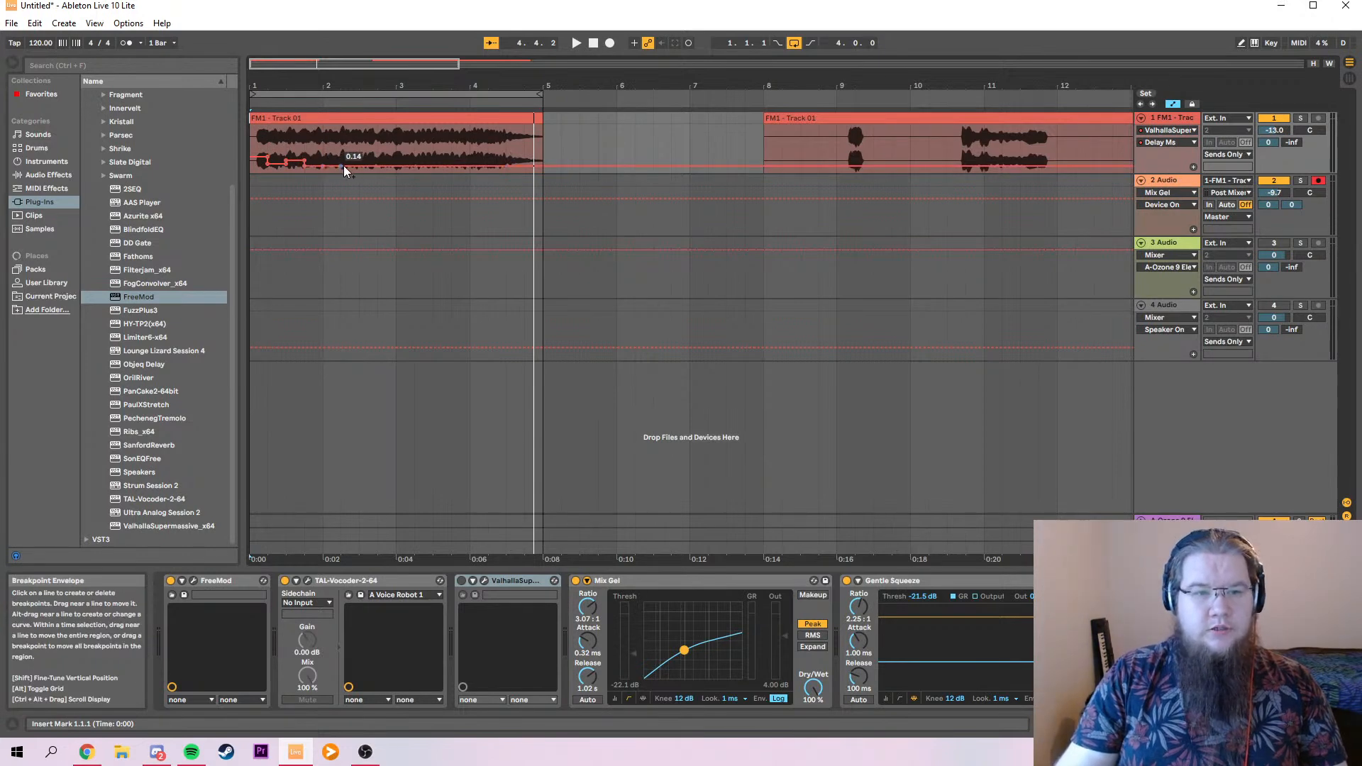
pyautogui.moveTo(330, 165); pyautogui.dragTo(341, 164)
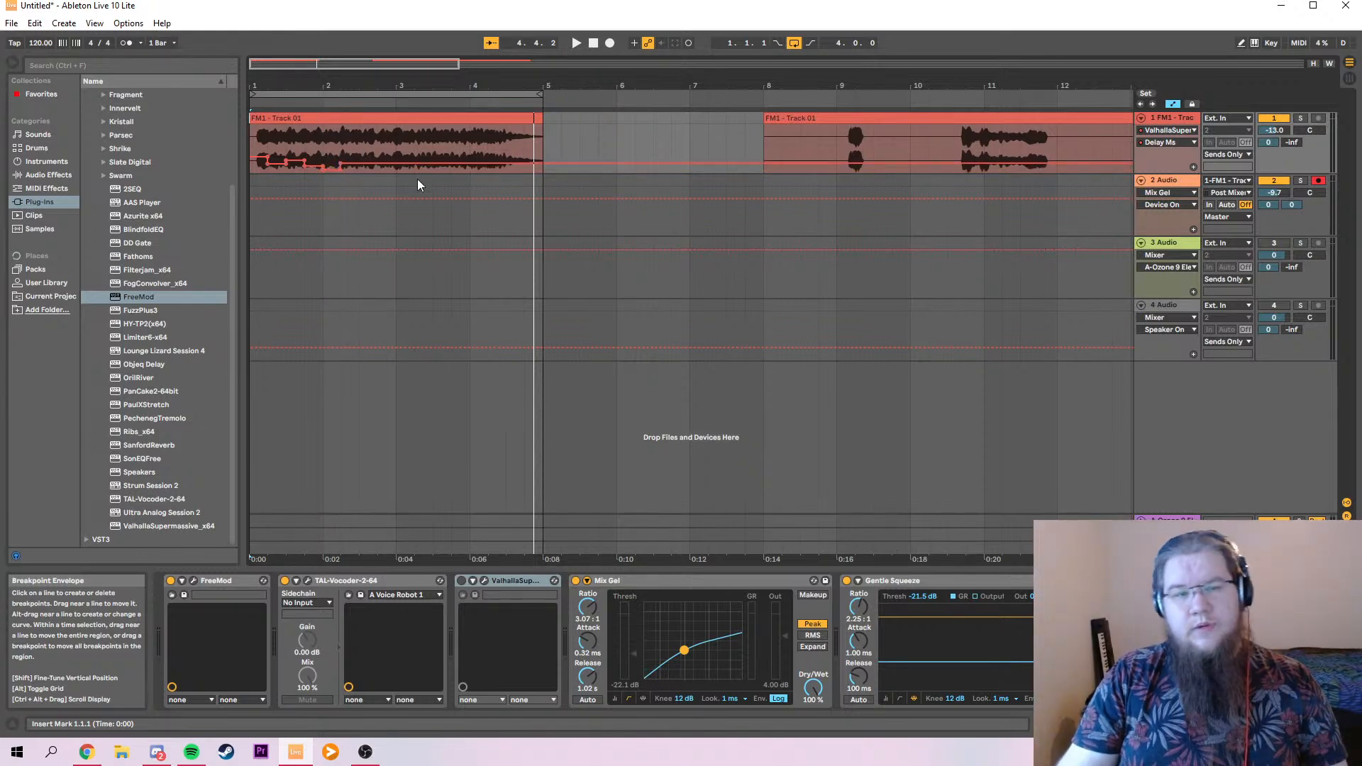
# Audition the loop, enable ValhallaSupermassive after TAL-Vocoder and set its mix to 83.6%.
pyautogui.press('space')
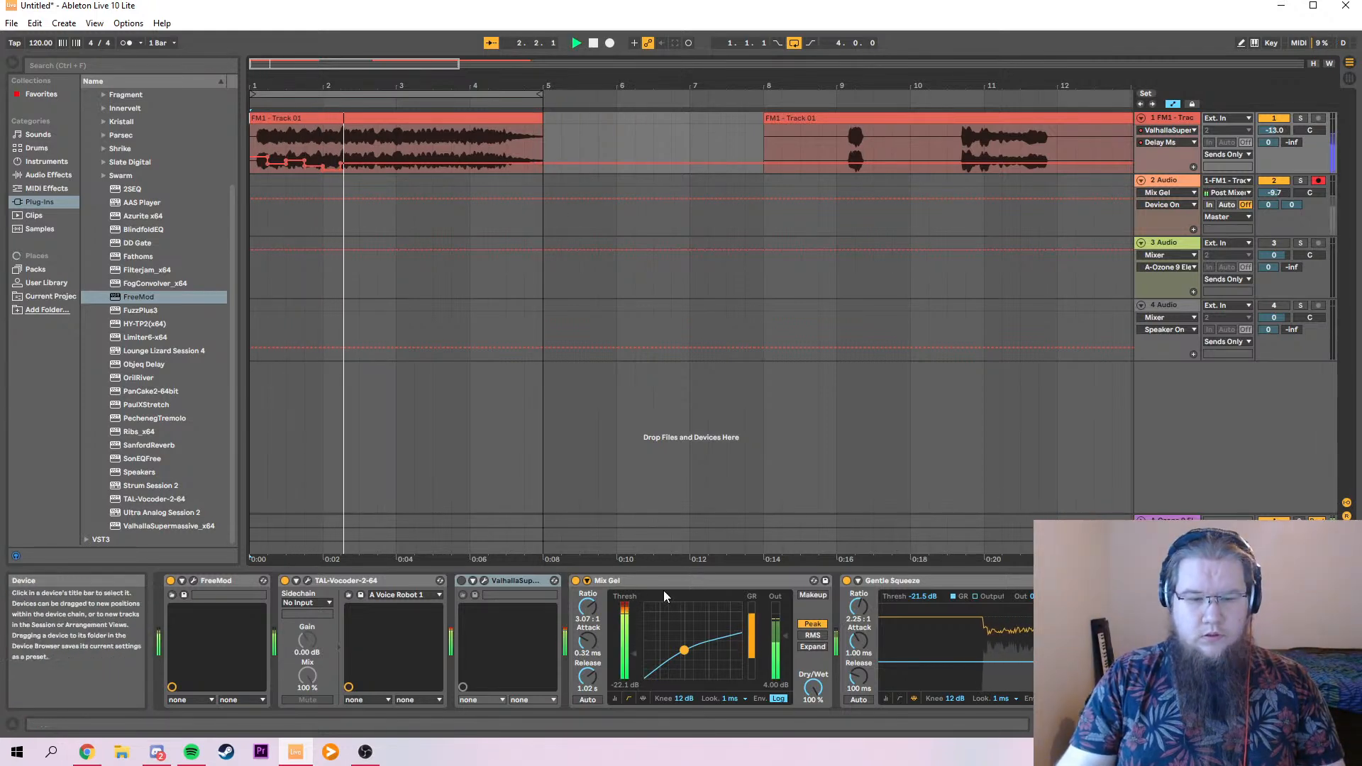
pyautogui.press('space')
pyautogui.click(462, 580)
pyautogui.click(484, 581)
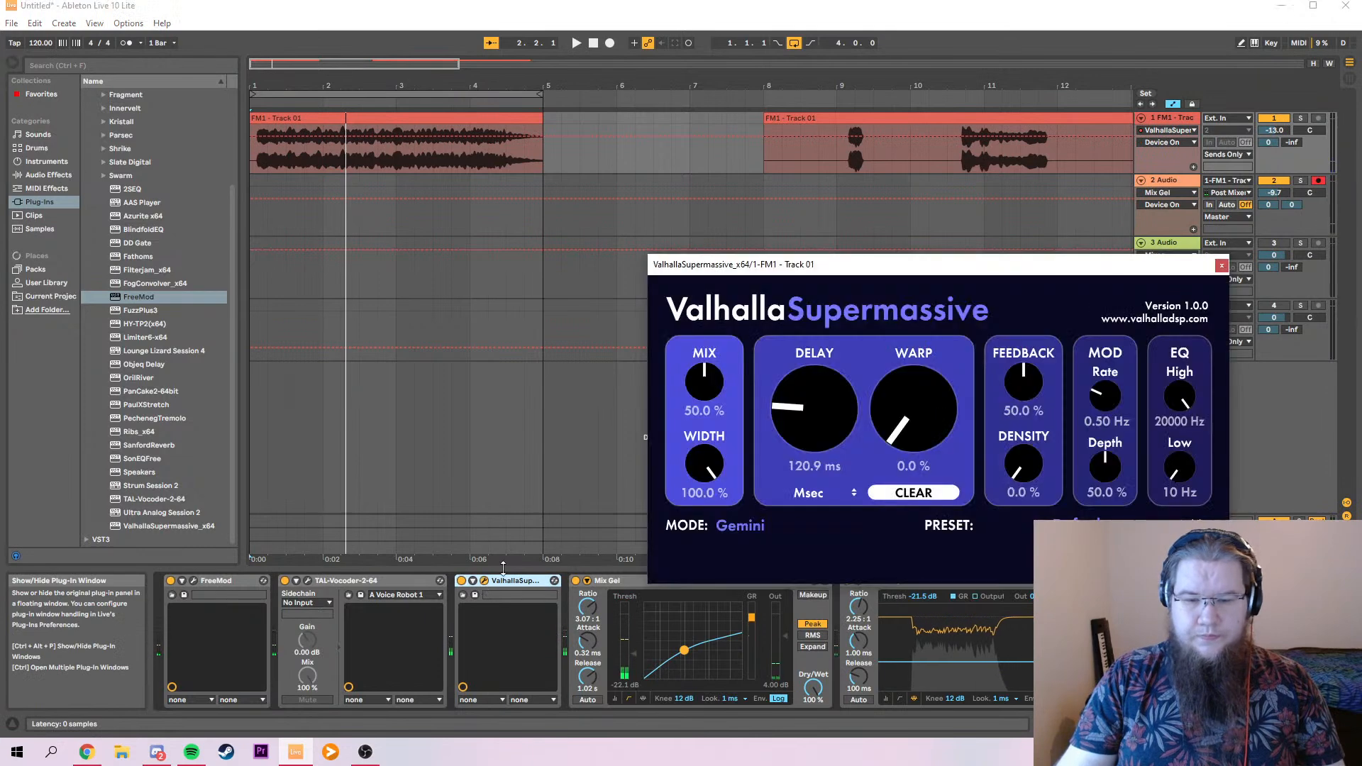
pyautogui.moveTo(713, 397); pyautogui.dragTo(730, 344)
pyautogui.press('space')
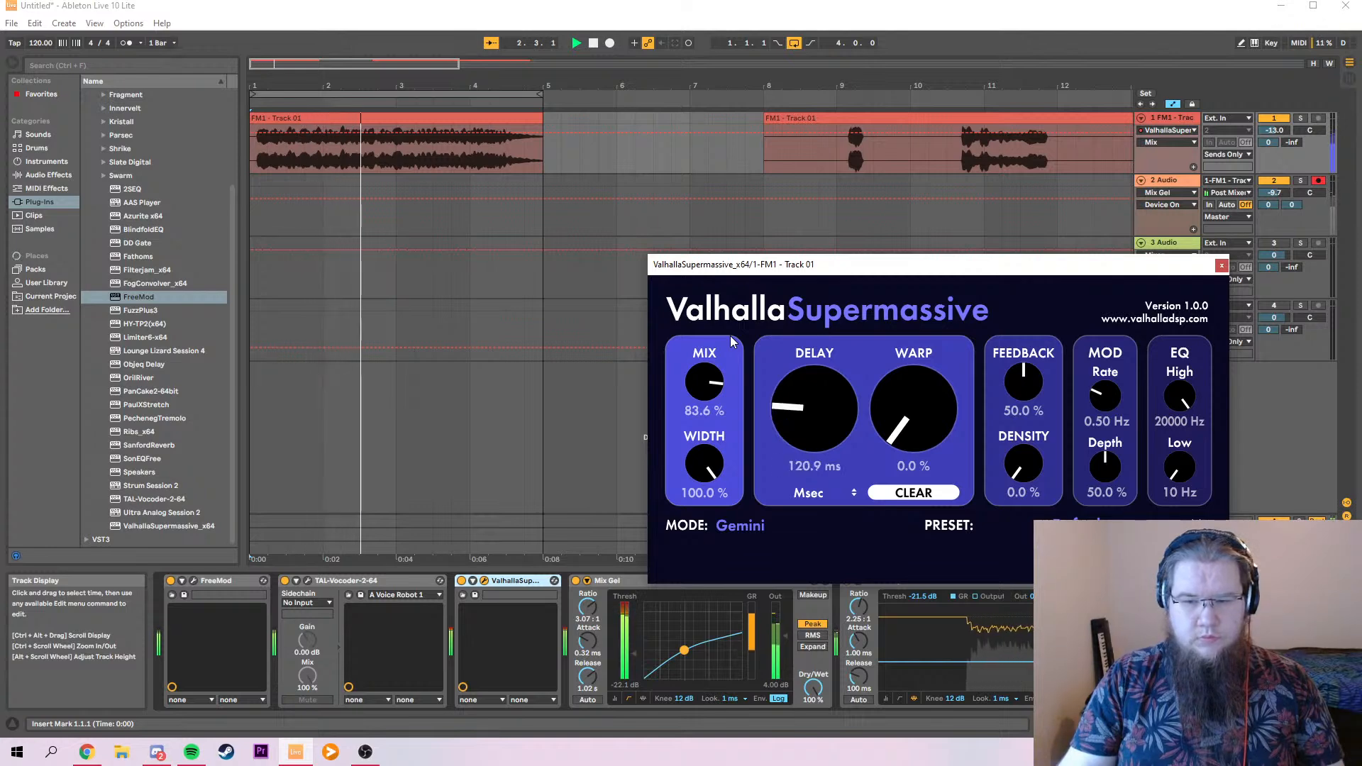
# Set ValhallaSupermassive to Great Annihilator mode with density 64% and warp 76.8%, and close its window.
pyautogui.moveTo(1026, 438); pyautogui.dragTo(1044, 372)
pyautogui.click(741, 528)
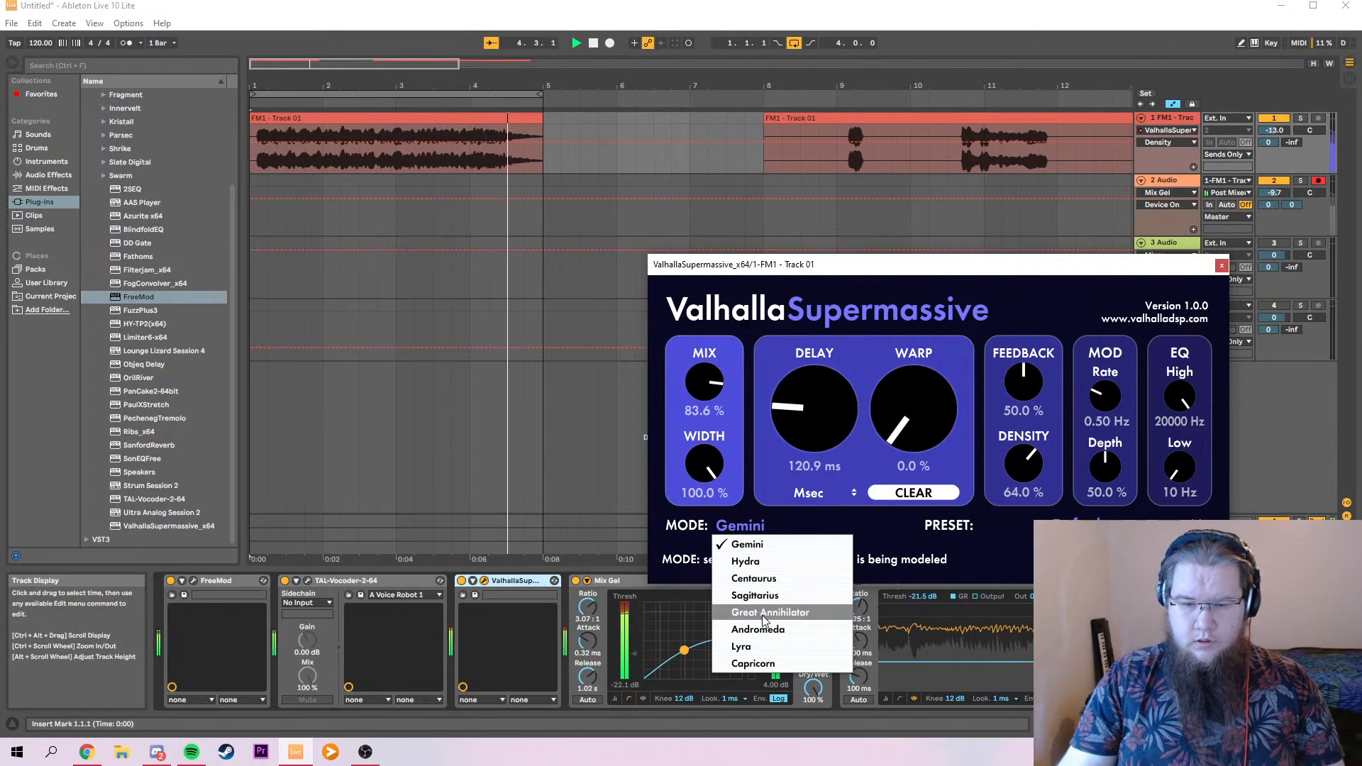
pyautogui.click(770, 612)
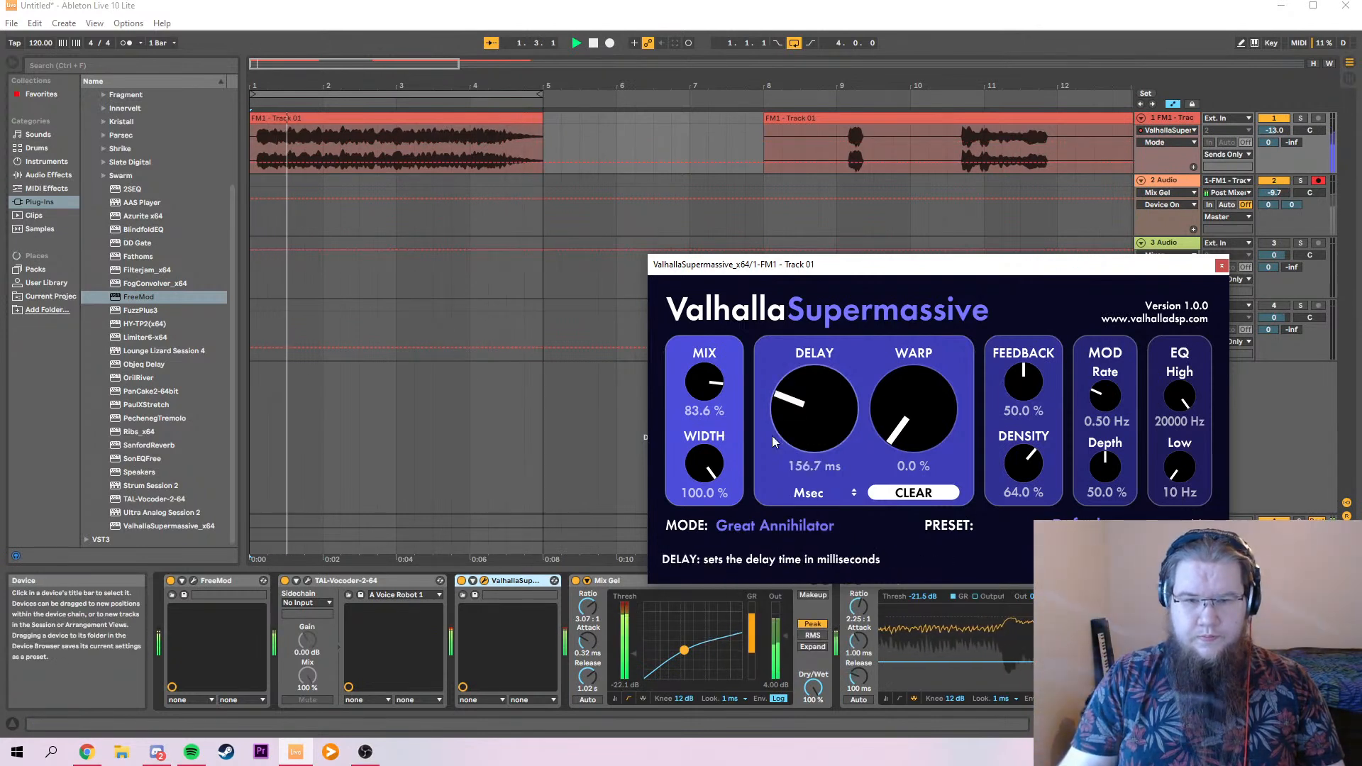
pyautogui.moveTo(888, 430); pyautogui.dragTo(931, 425)
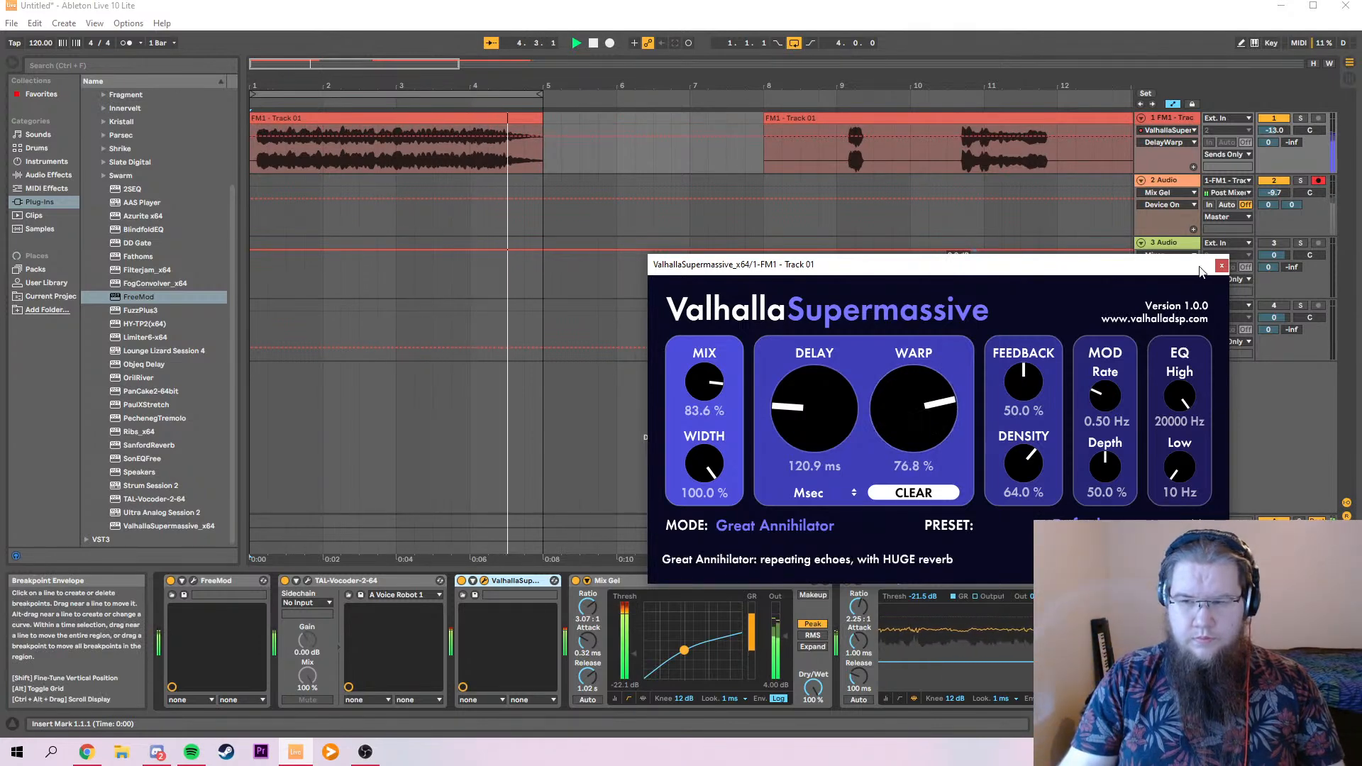
pyautogui.click(1221, 265)
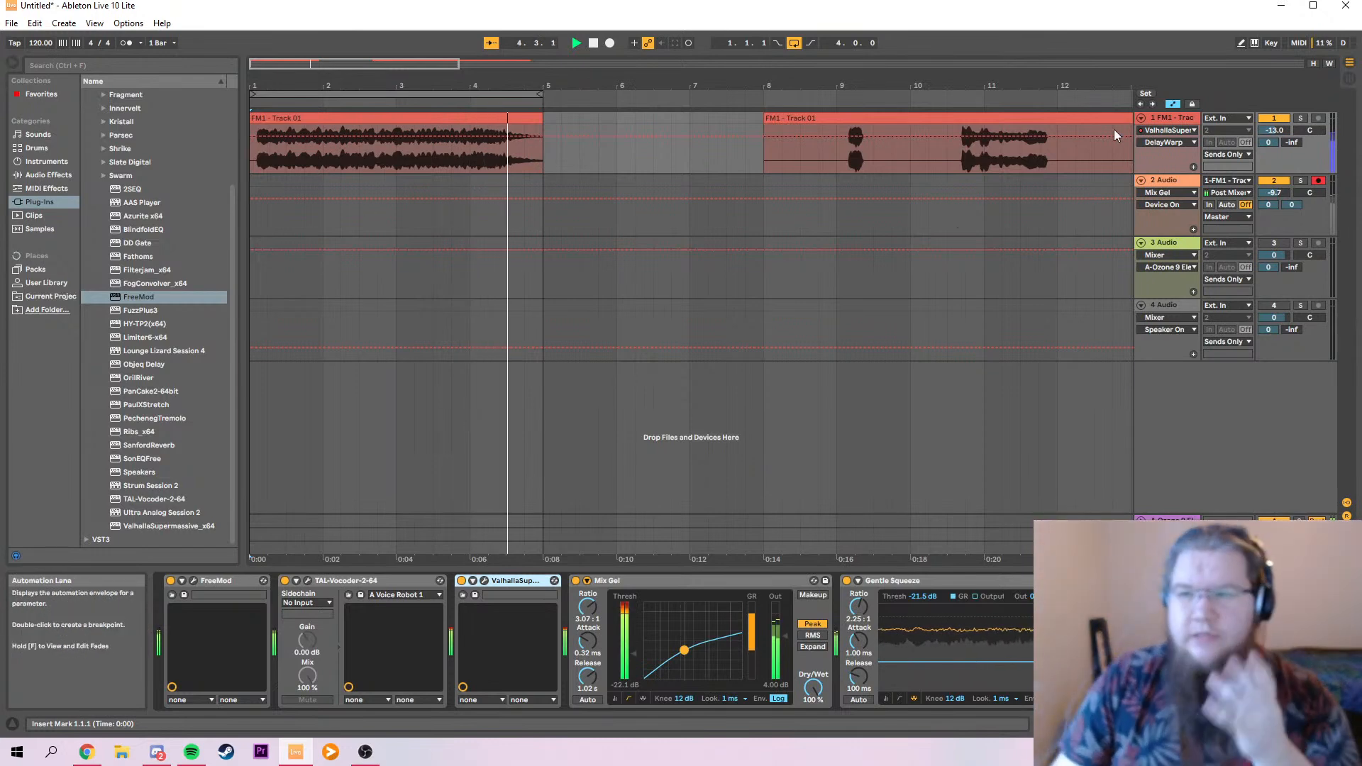
# Continue the stepped Delay Ms automation from mid bar 2 to just past the first clip's end, and hide the automation lanes.
pyautogui.click(1161, 144)
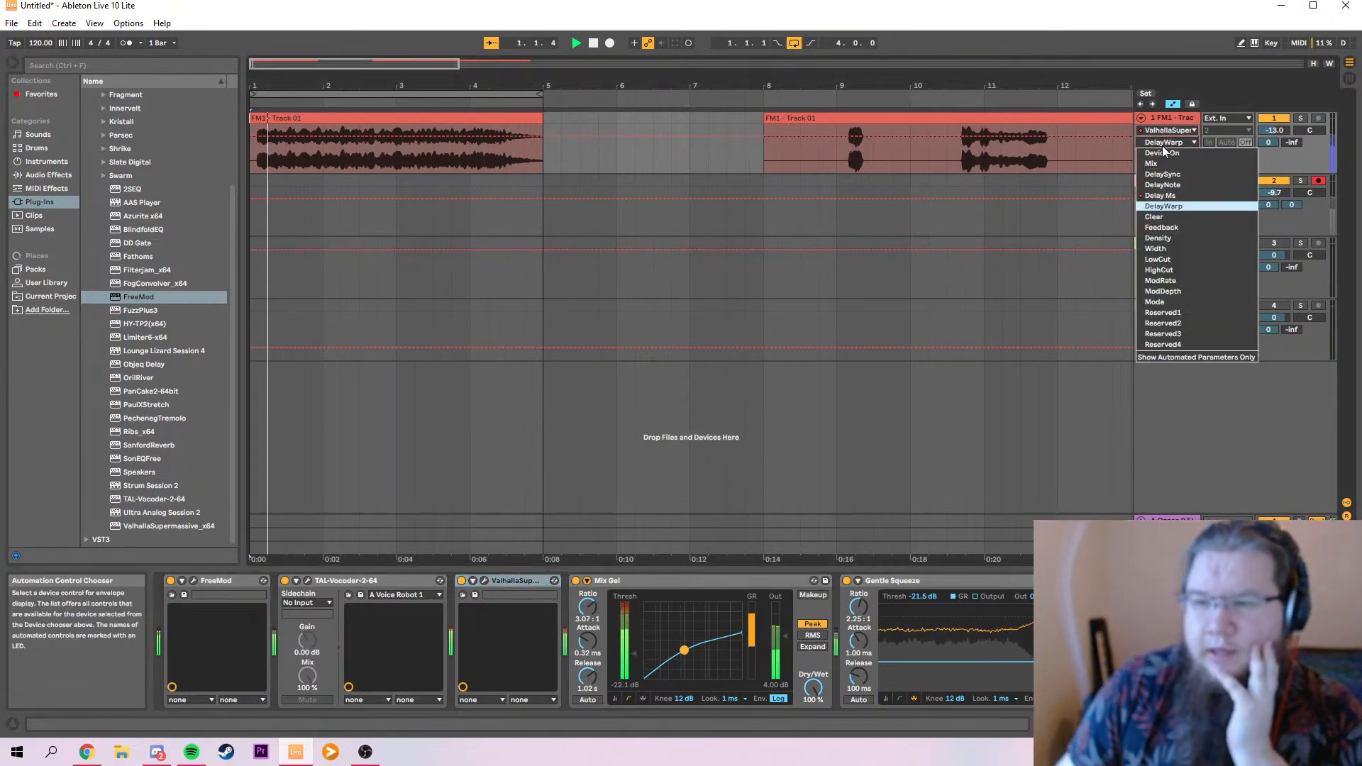
pyautogui.click(1159, 195)
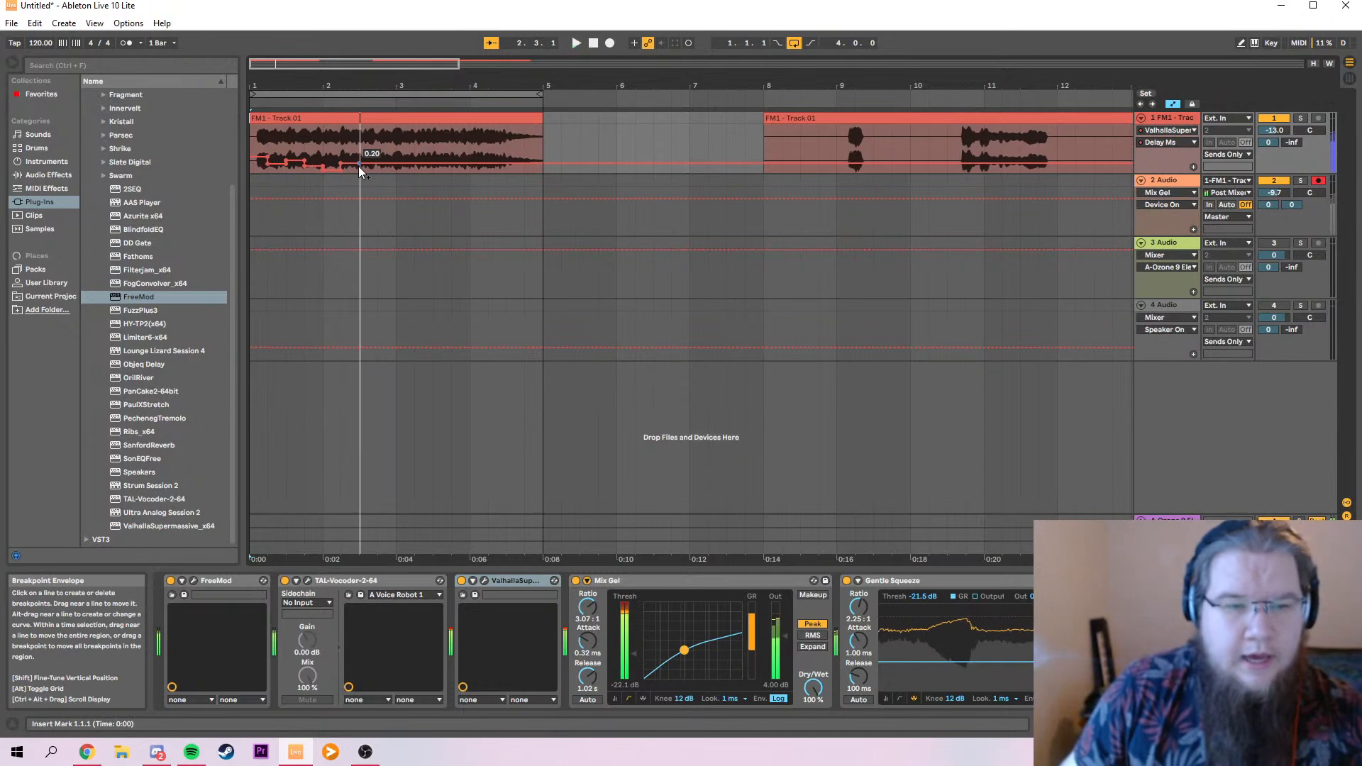
pyautogui.moveTo(368, 163); pyautogui.dragTo(377, 169)
pyautogui.click(376, 158)
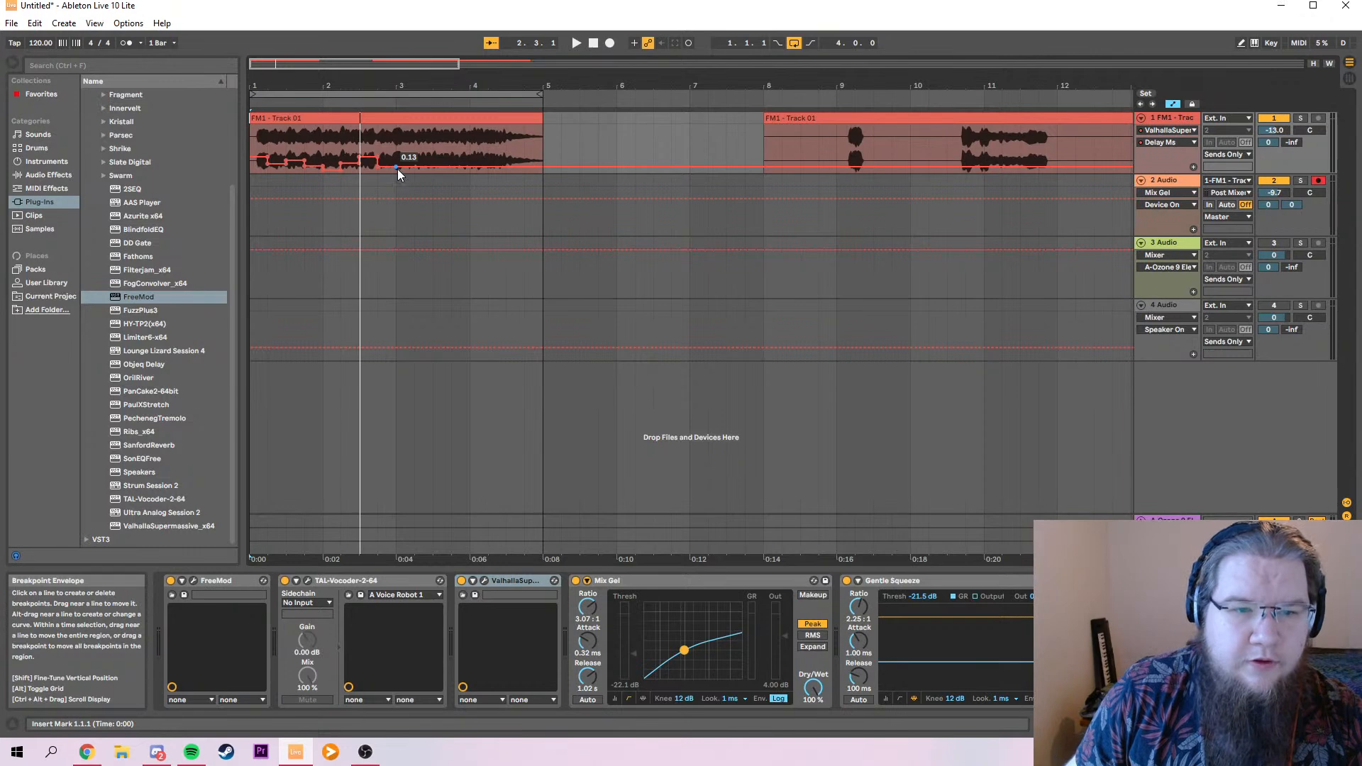
pyautogui.moveTo(399, 168); pyautogui.dragTo(434, 169)
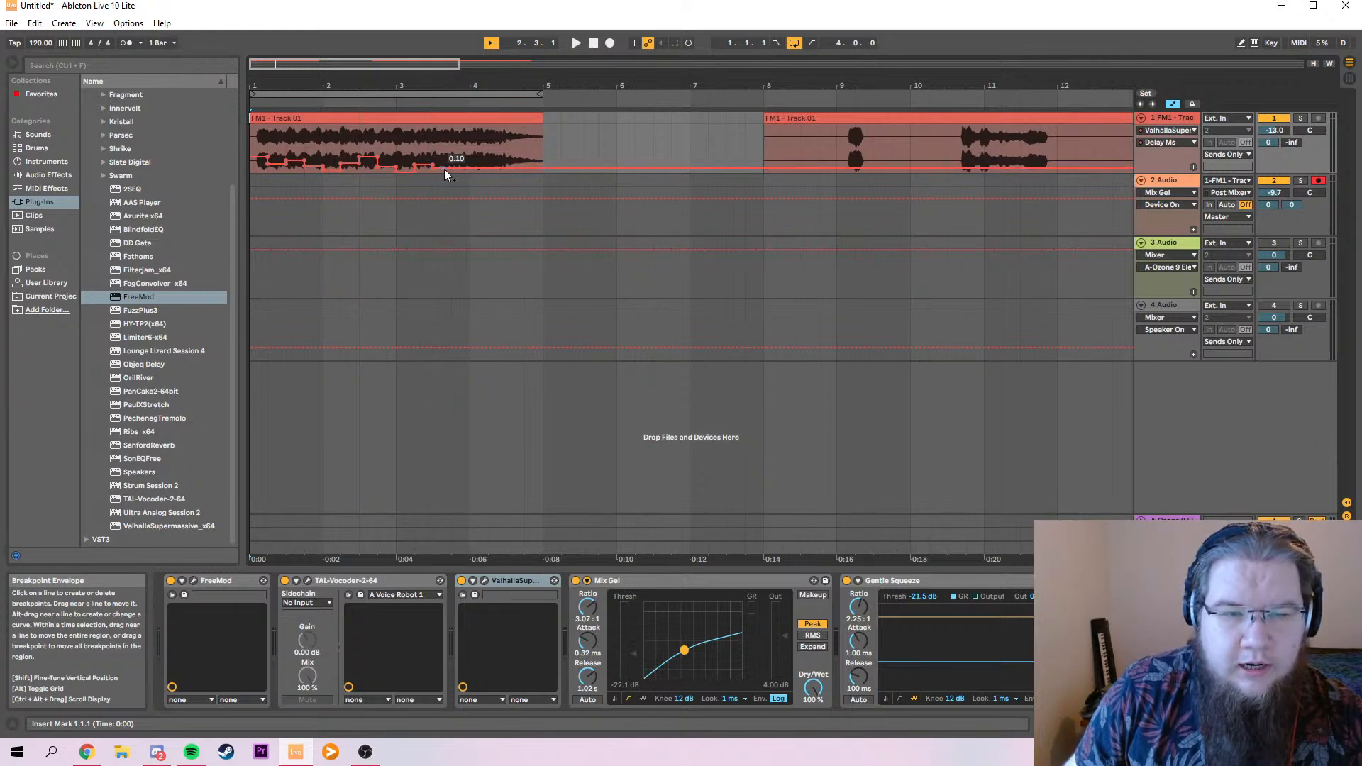
pyautogui.moveTo(452, 169)
pyautogui.mouseDown()
pyautogui.moveTo(452, 157)
pyautogui.moveTo(488, 164)
pyautogui.mouseUp()
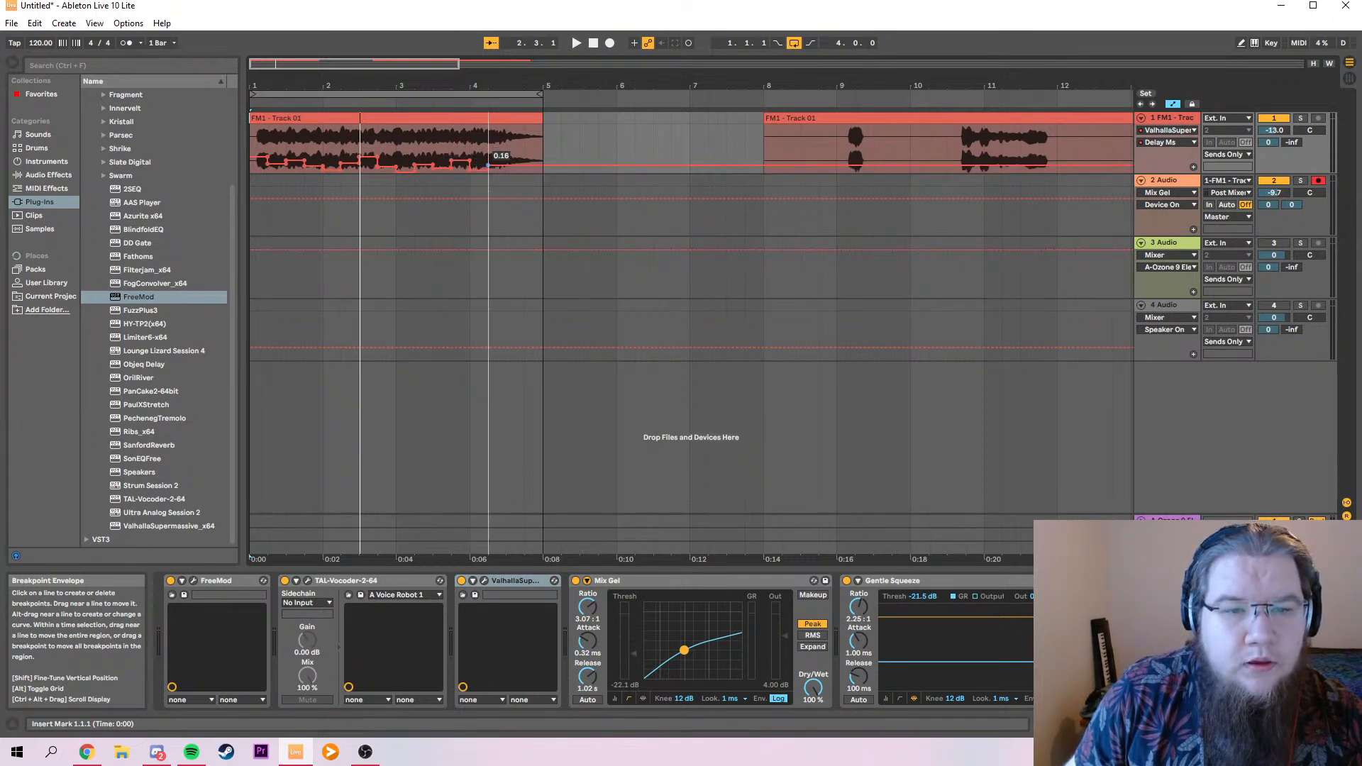
pyautogui.click(506, 168)
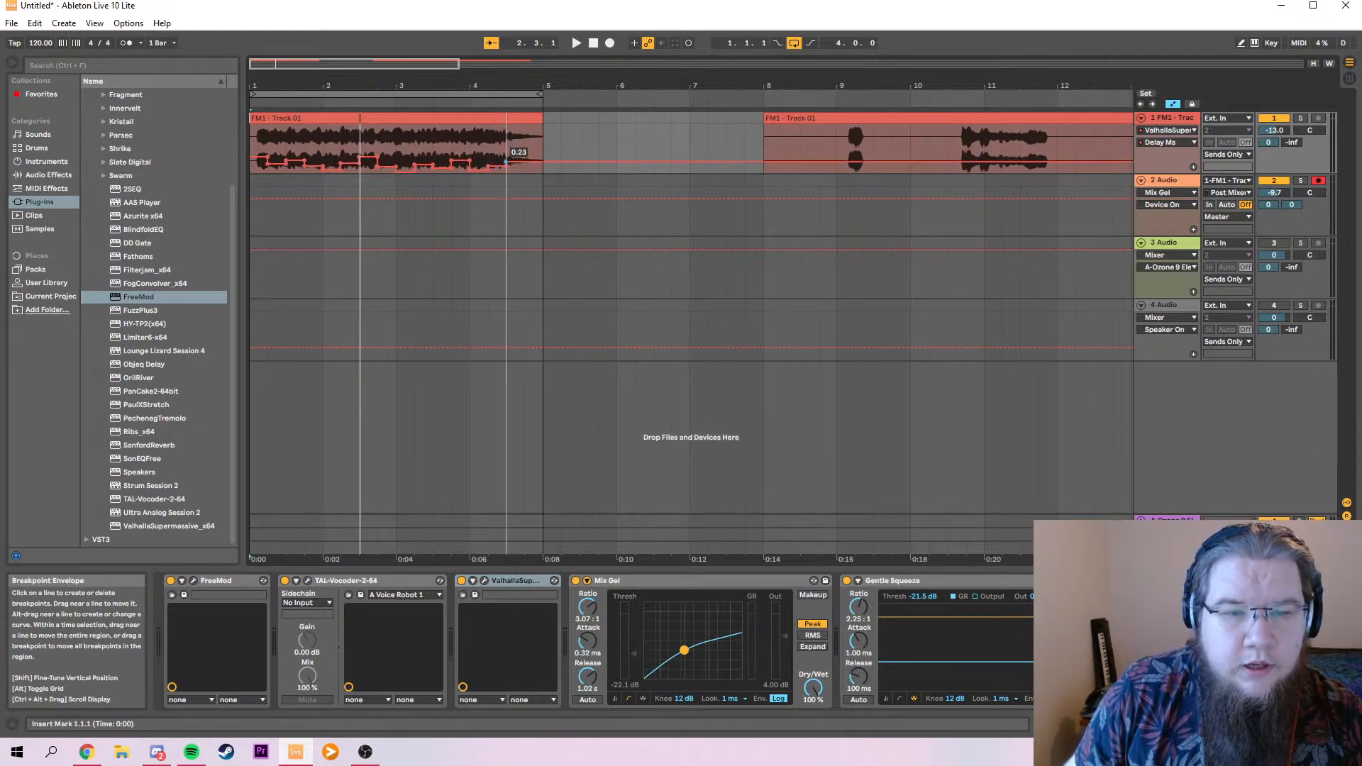
pyautogui.moveTo(527, 163); pyautogui.dragTo(527, 168)
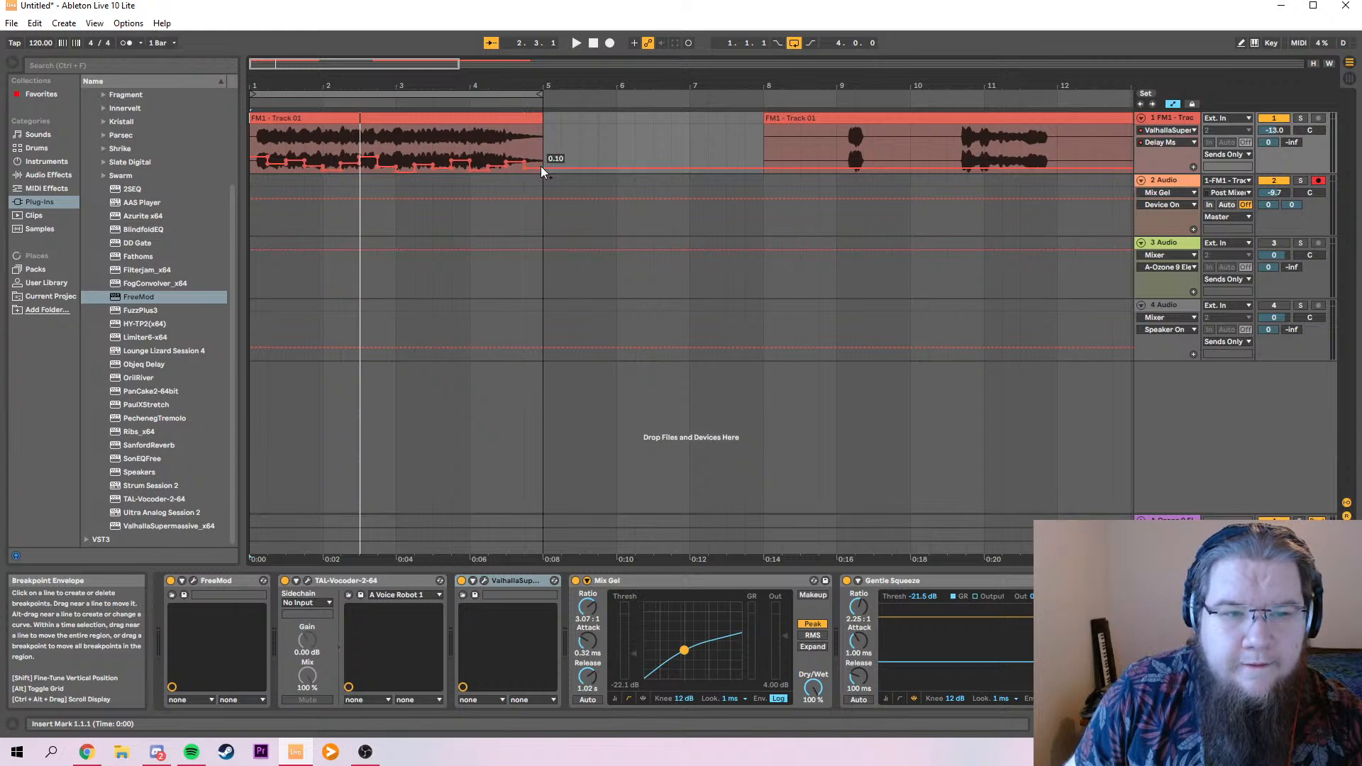
pyautogui.moveTo(545, 169); pyautogui.dragTo(524, 163)
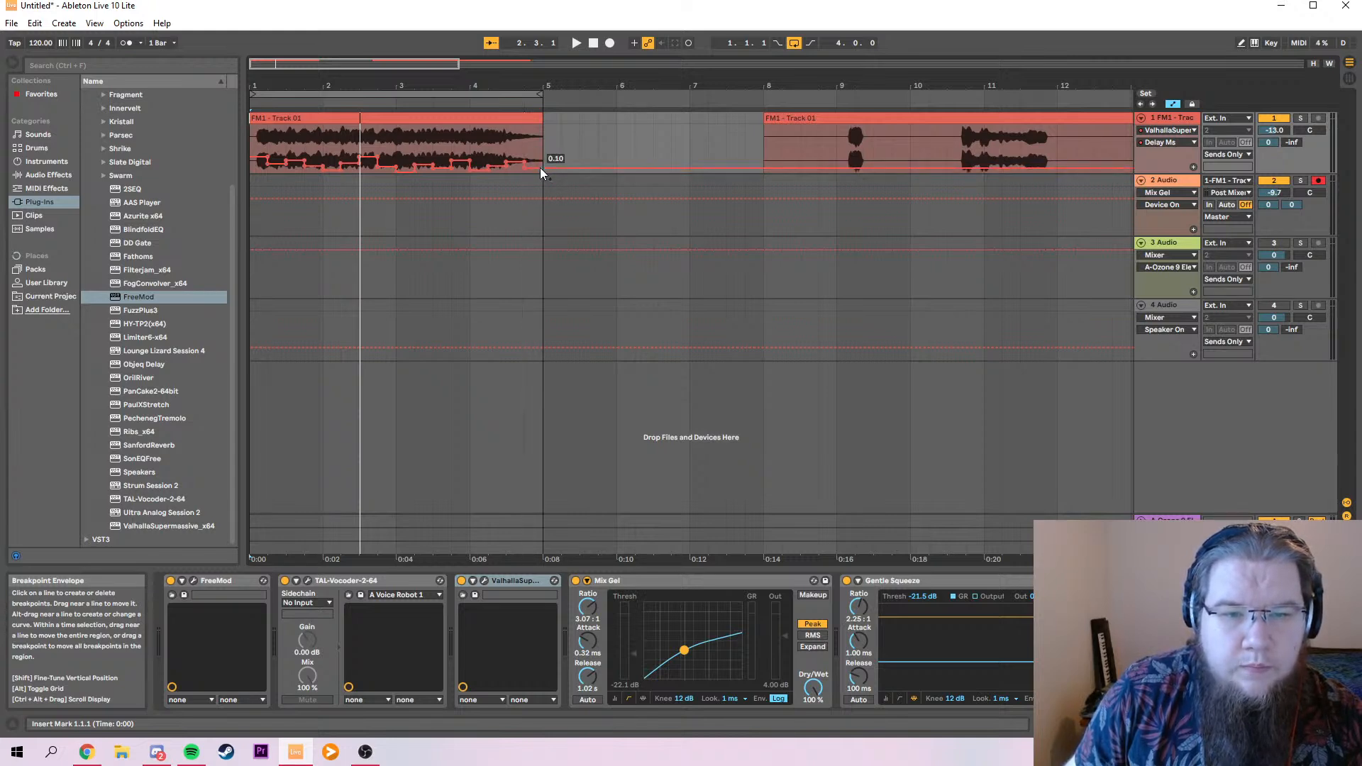
pyautogui.moveTo(556, 167); pyautogui.dragTo(556, 163)
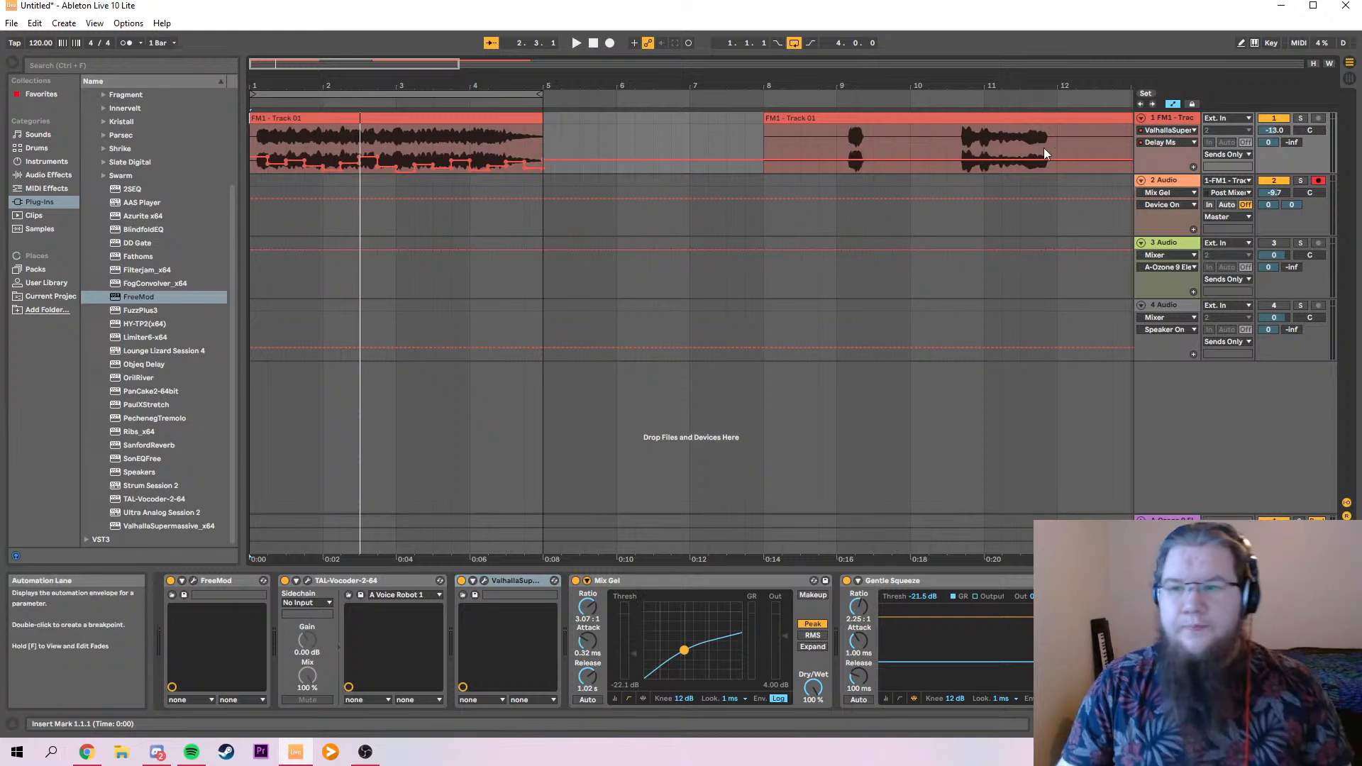
pyautogui.click(1172, 103)
# While the loop plays, set ValhallaSupermassive's mix to 35.2%, feedback to 68.4%, modulation rate to 0.04 Hz and depth to 76.8%.
pyautogui.press('space')
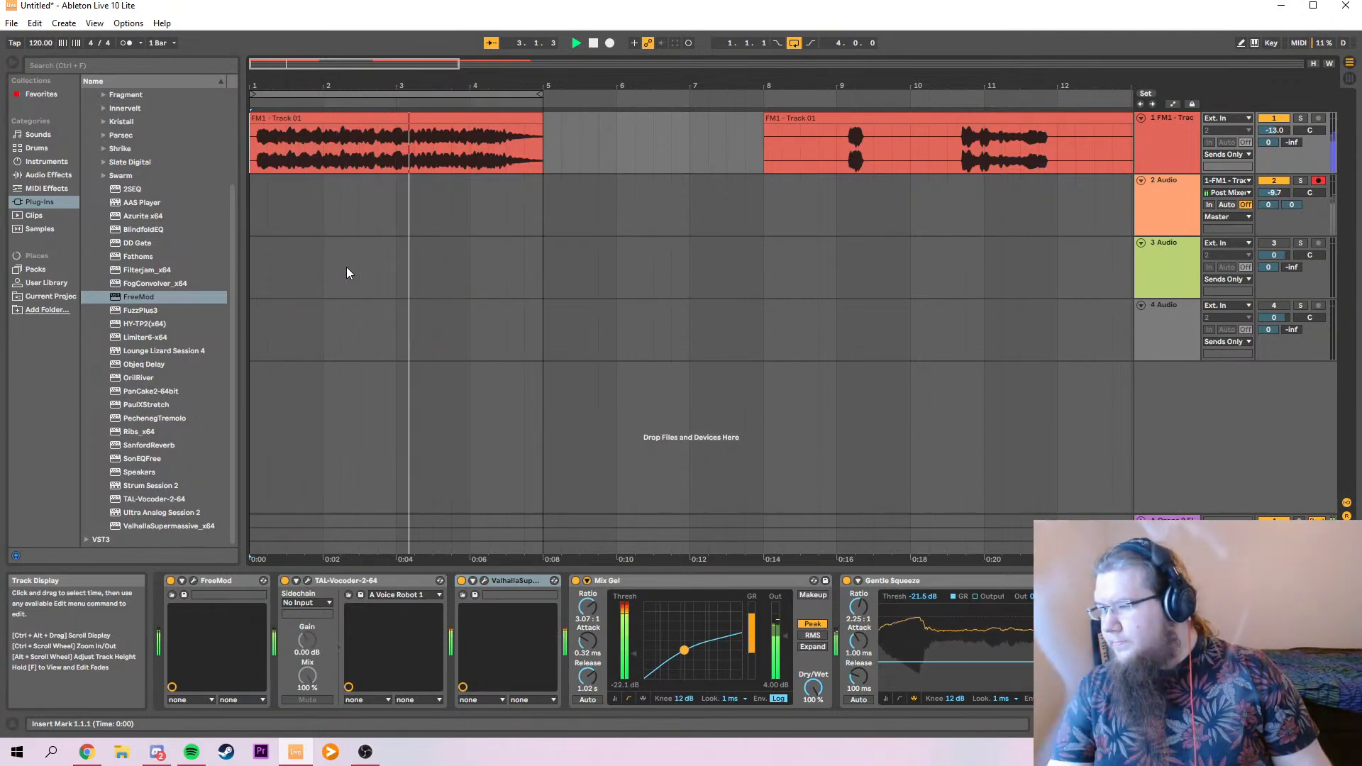
pyautogui.click(484, 580)
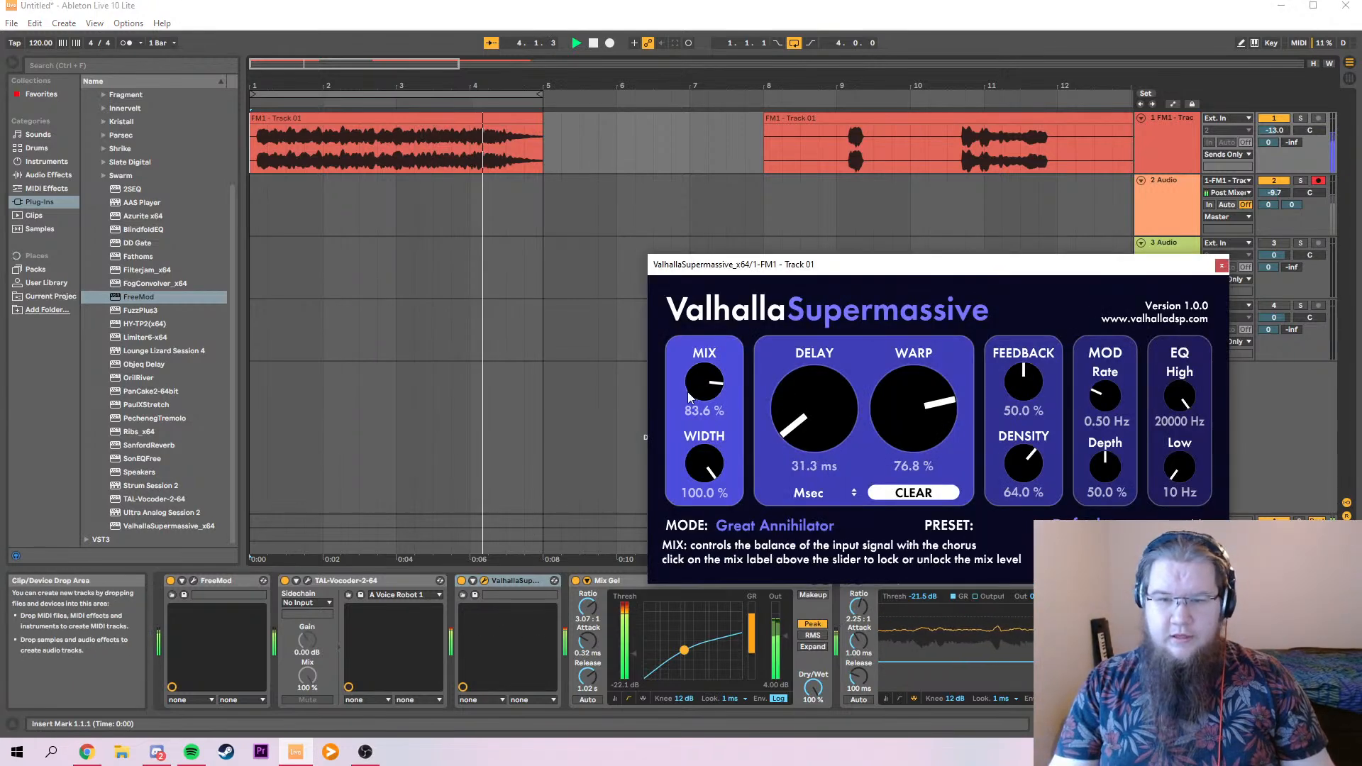
pyautogui.moveTo(695, 384); pyautogui.dragTo(686, 472)
pyautogui.moveTo(1037, 406); pyautogui.dragTo(1037, 371)
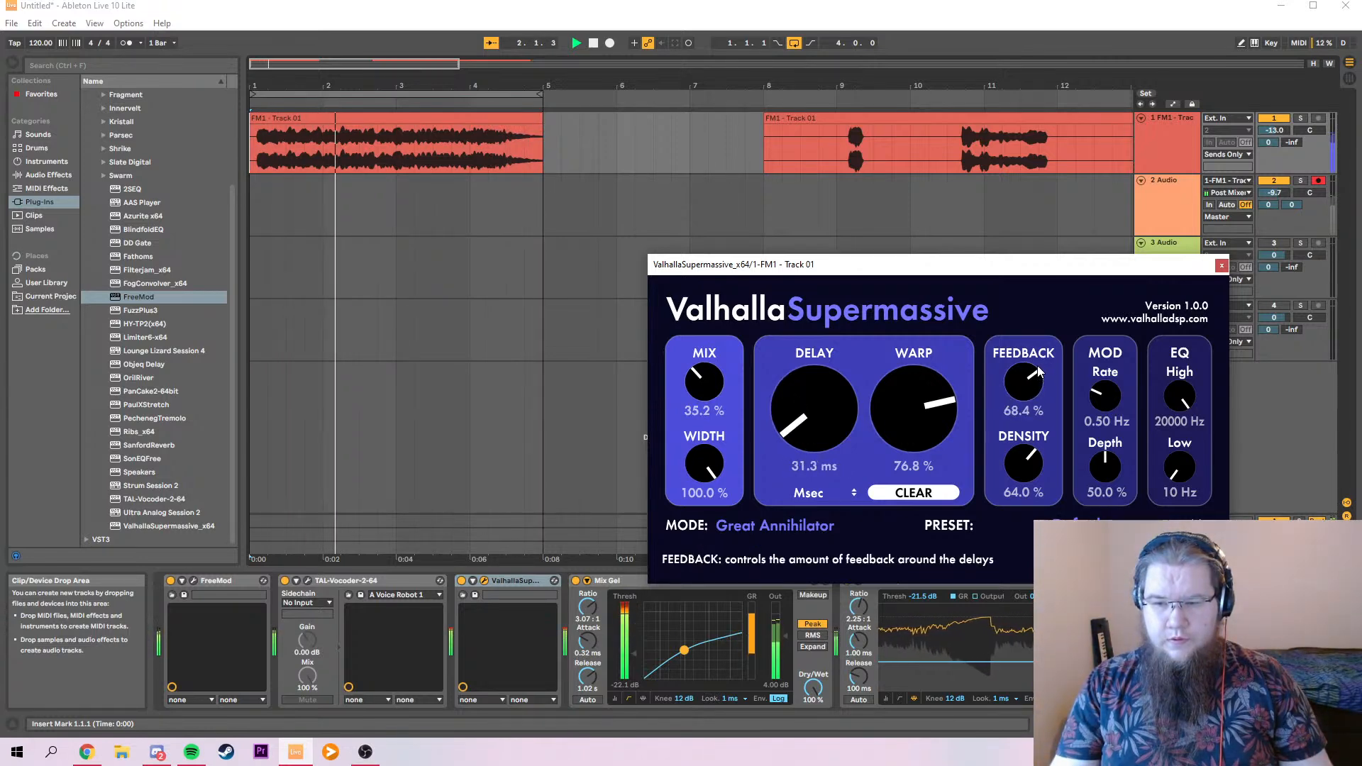
pyautogui.moveTo(1090, 469); pyautogui.dragTo(1103, 427)
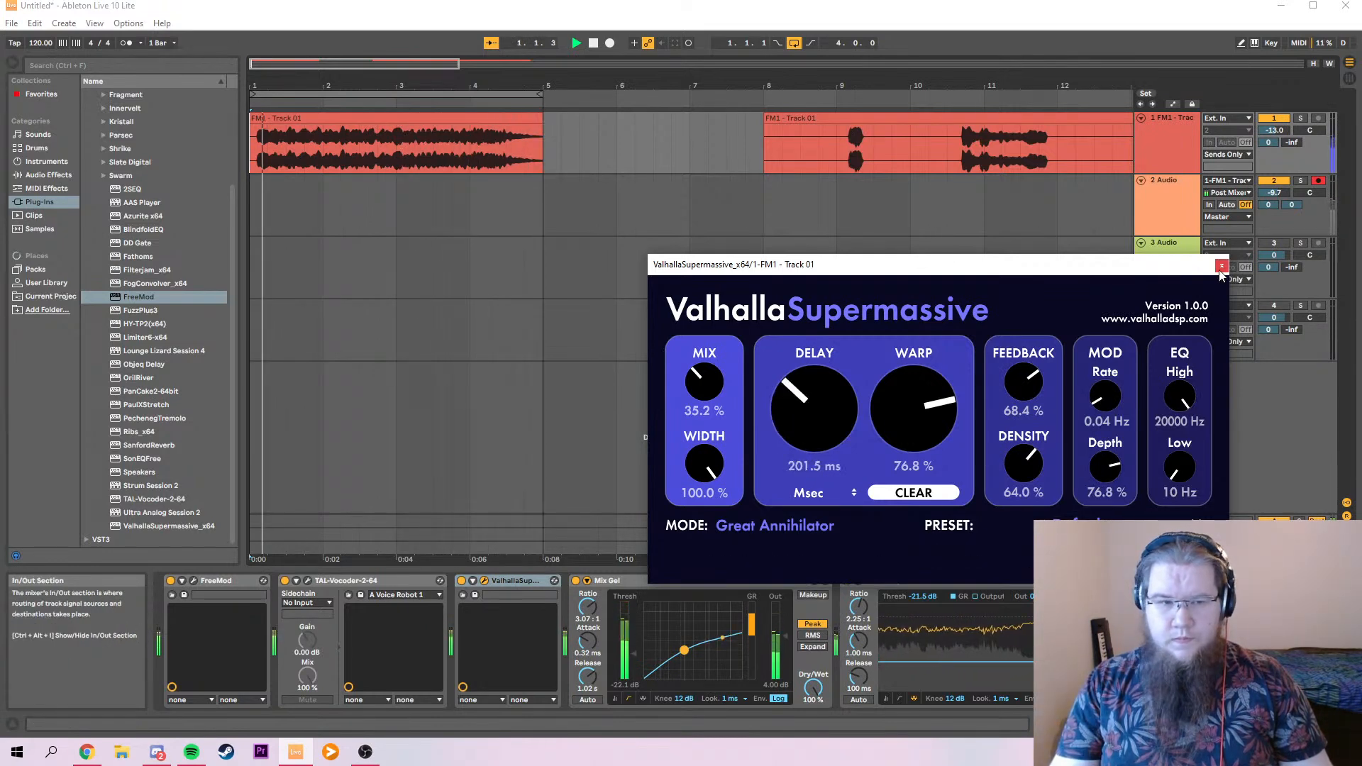
# Switch ValhallaSupermassive to Capricorn mode, set its mix to 33.6% and close its window.
pyautogui.moveTo(700, 374); pyautogui.dragTo(699, 408)
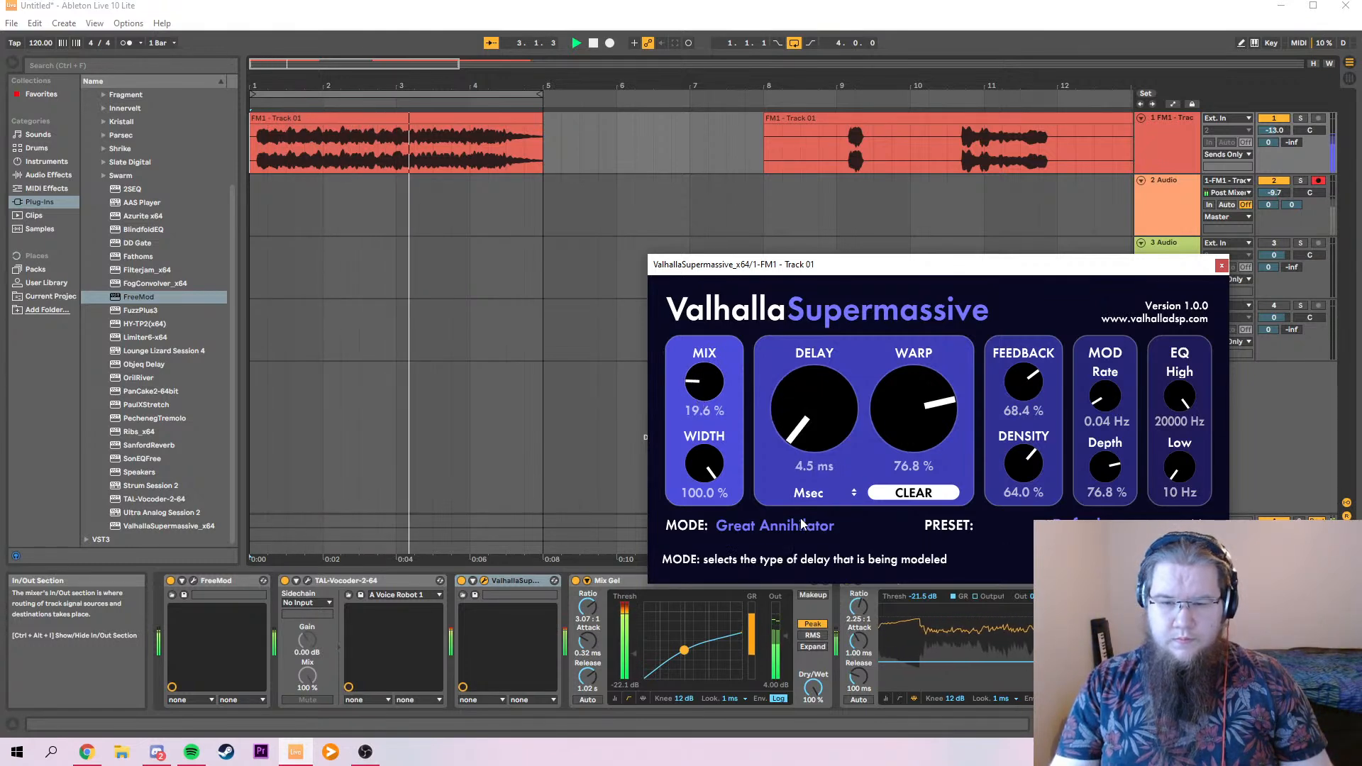
pyautogui.click(801, 522)
pyautogui.click(763, 660)
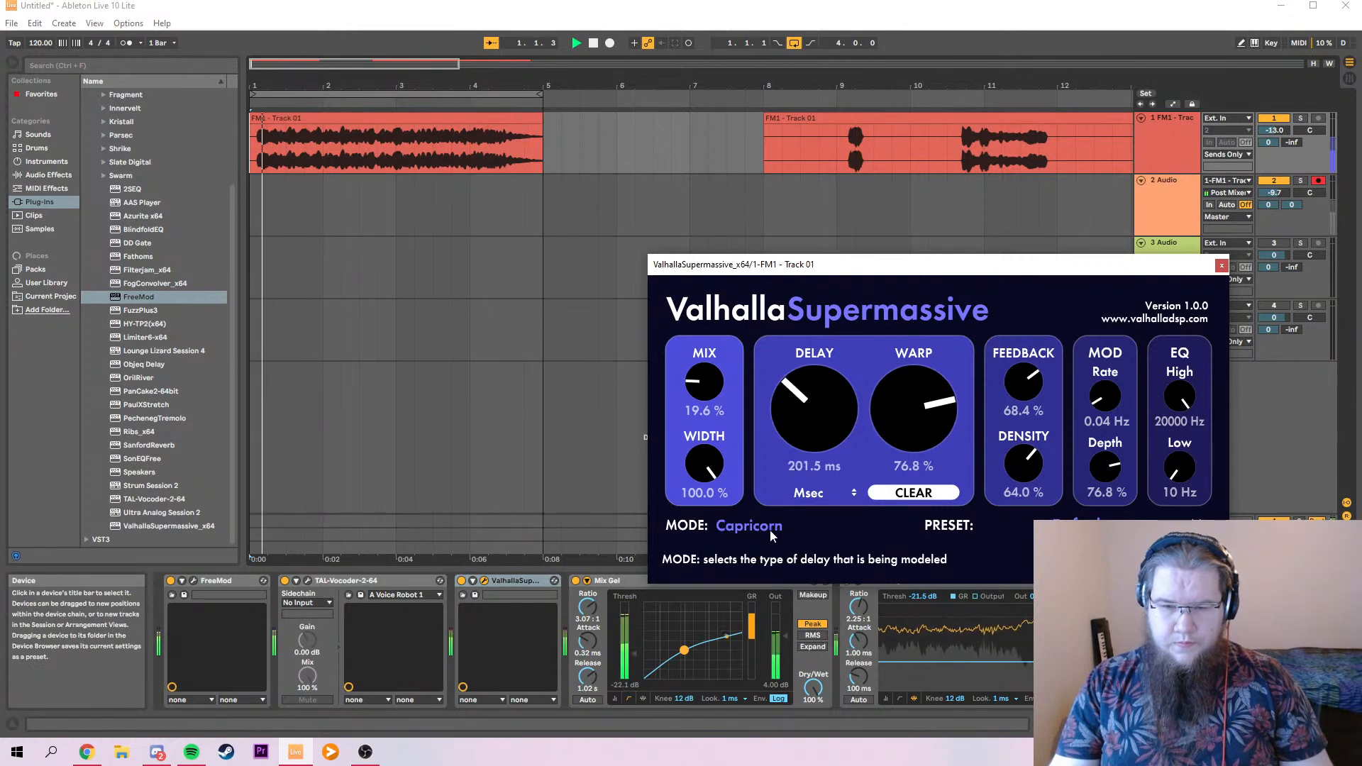
pyautogui.moveTo(713, 388); pyautogui.dragTo(715, 368)
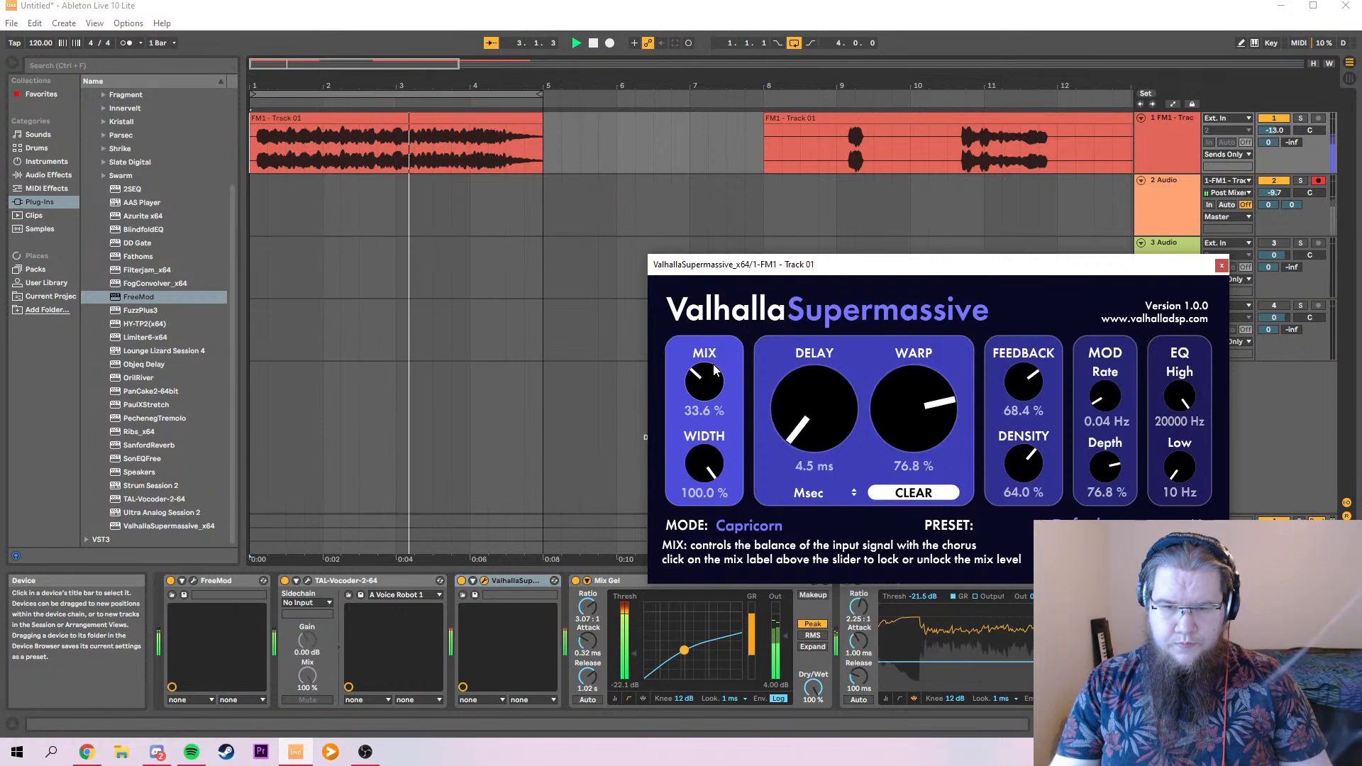
pyautogui.click(1220, 266)
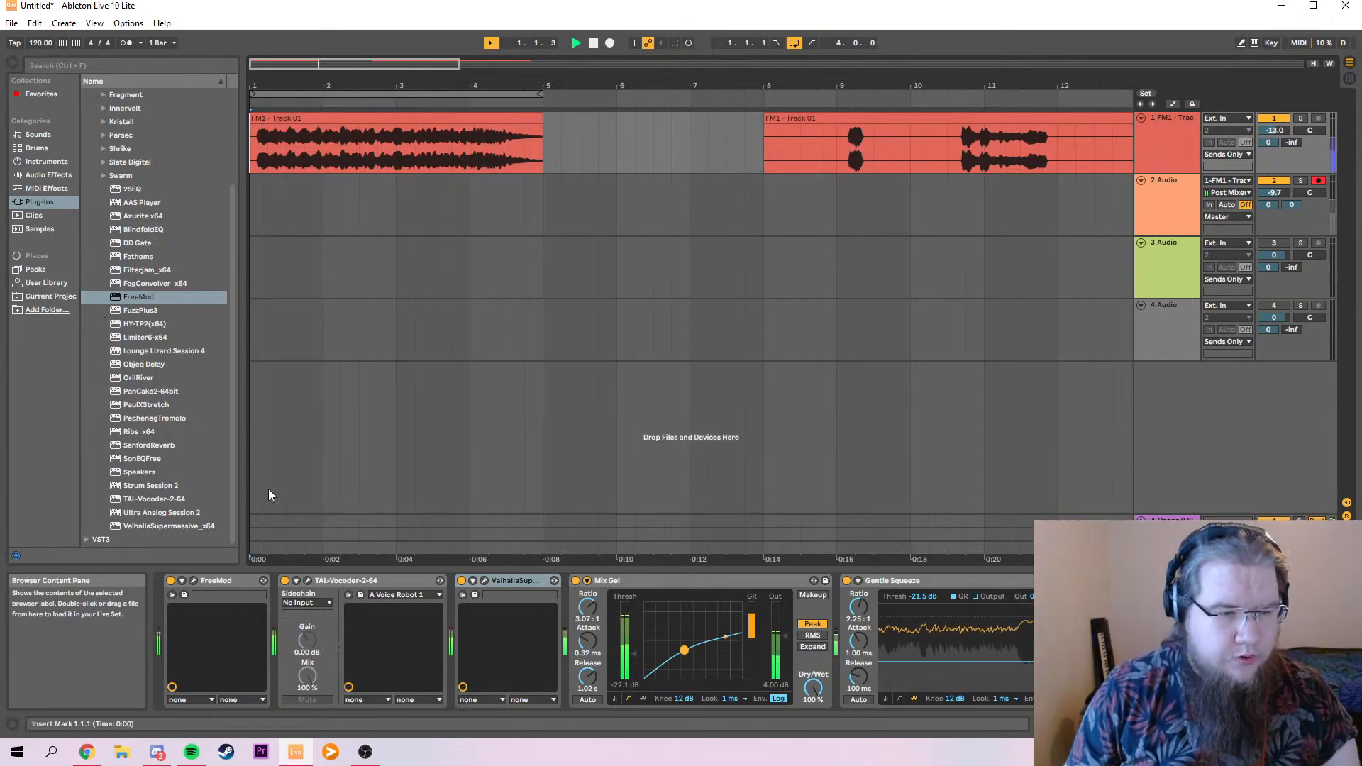
# Insert PechenegTremolo between TAL-Vocoder and ValhallaSupermassive, with a near-square shape, phase above π and frequency about 10 Hz.
pyautogui.moveTo(143, 417); pyautogui.dragTo(492, 634)
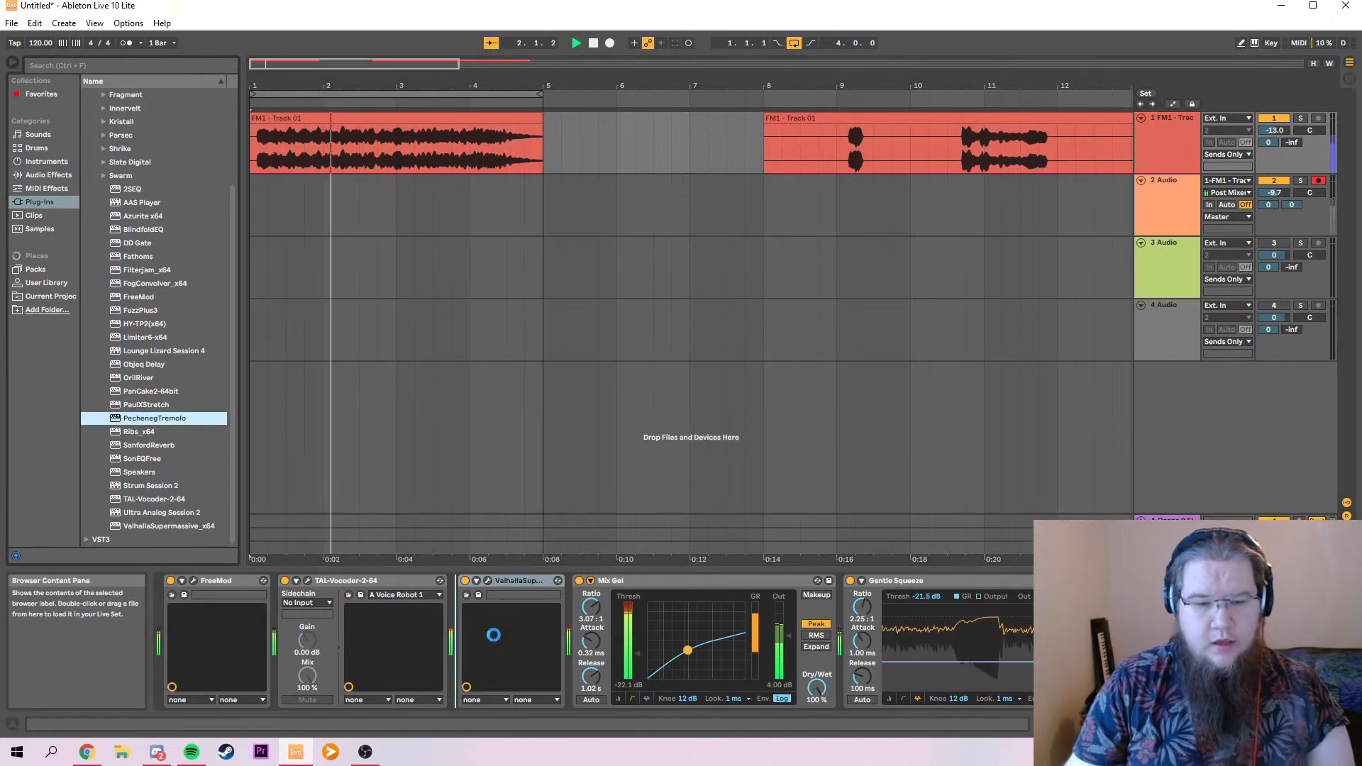
pyautogui.moveTo(944, 372); pyautogui.dragTo(944, 334)
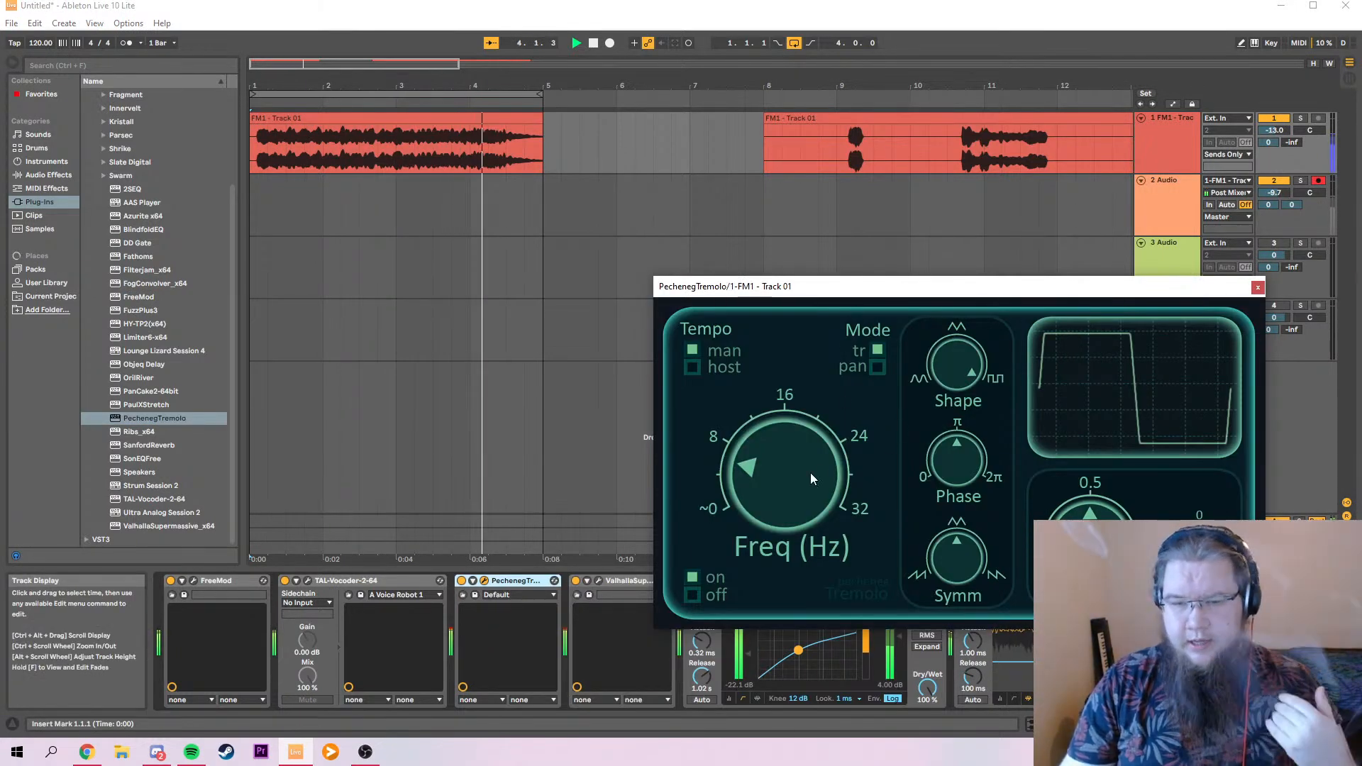
pyautogui.moveTo(789, 488); pyautogui.dragTo(827, 350)
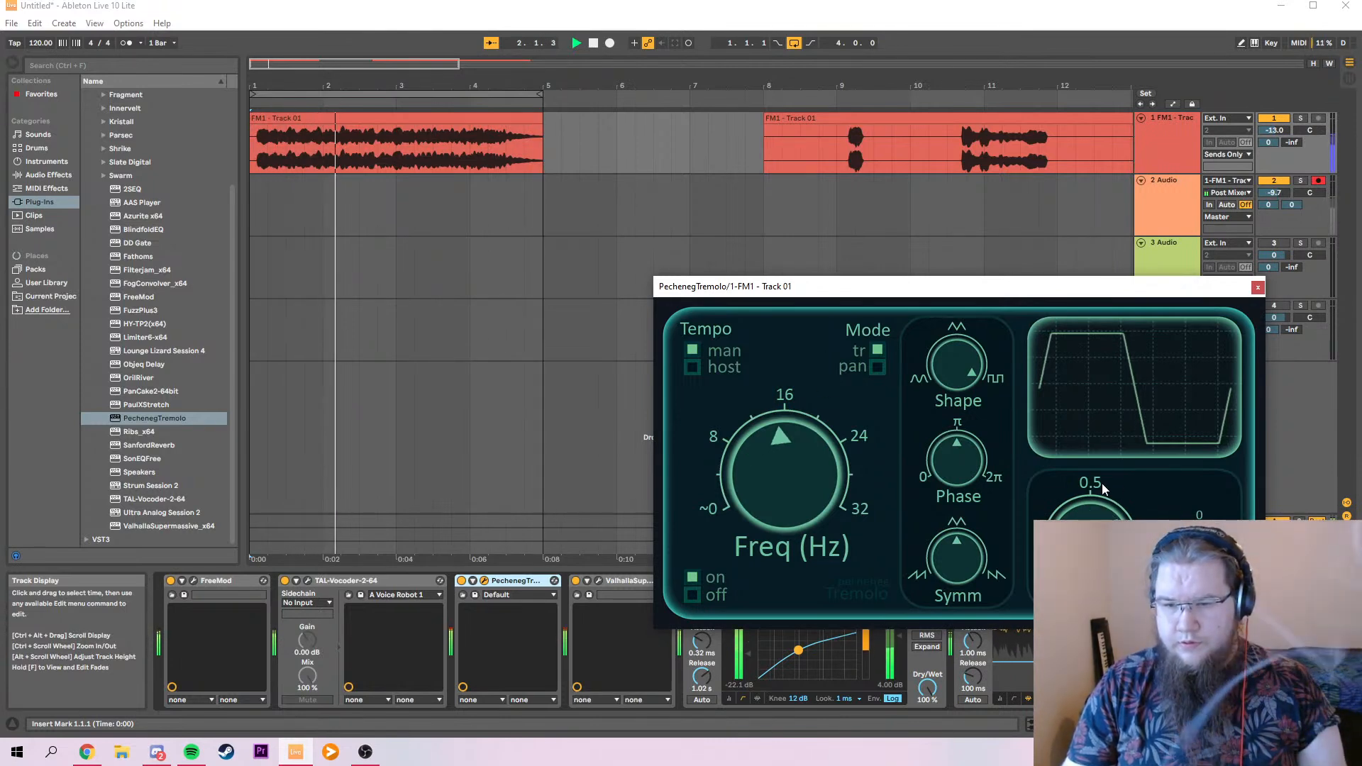
pyautogui.moveTo(965, 460); pyautogui.dragTo(981, 418)
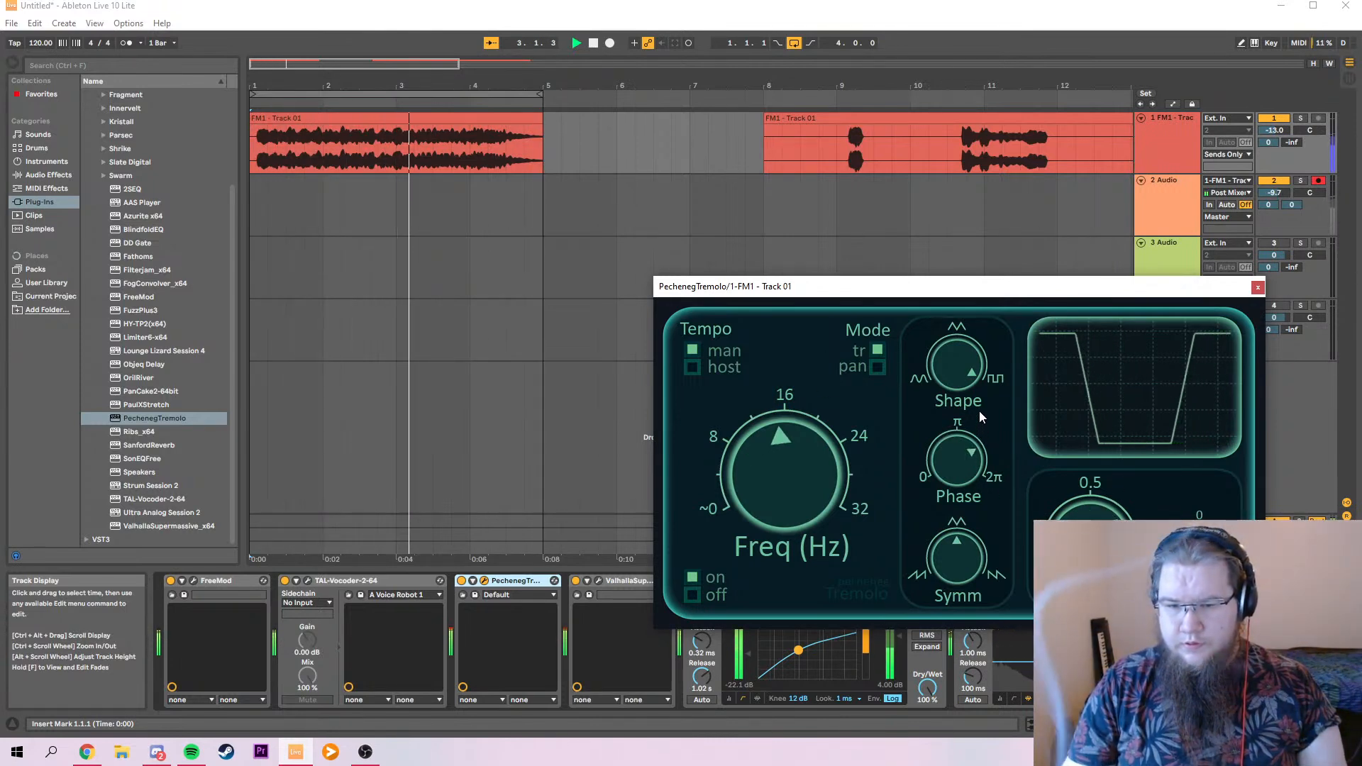
pyautogui.moveTo(783, 503); pyautogui.dragTo(734, 578)
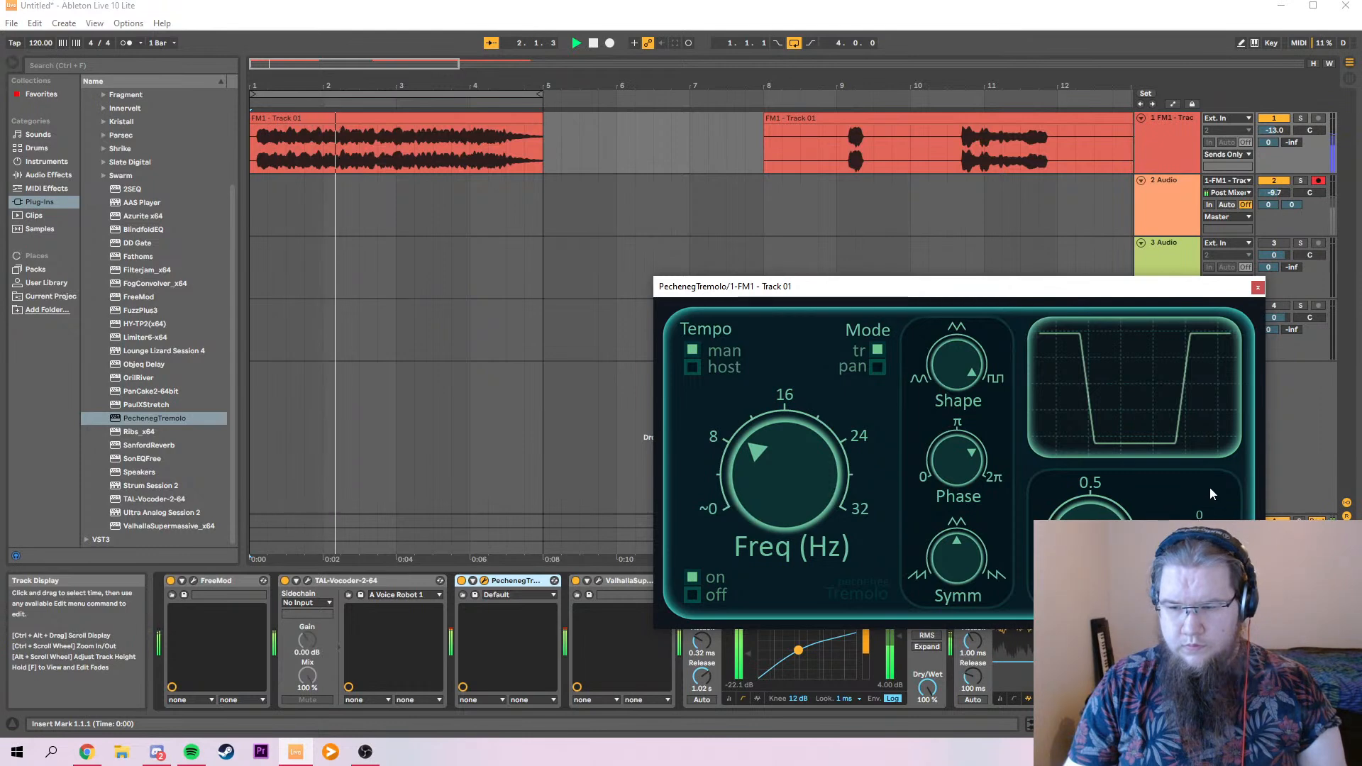
# Raise PechenegTremolo's symmetry slightly above centre, set its frequency to about 8 Hz and close its window.
pyautogui.moveTo(965, 561)
pyautogui.mouseDown()
pyautogui.moveTo(981, 475)
pyautogui.moveTo(949, 607)
pyautogui.moveTo(953, 561)
pyautogui.mouseUp()
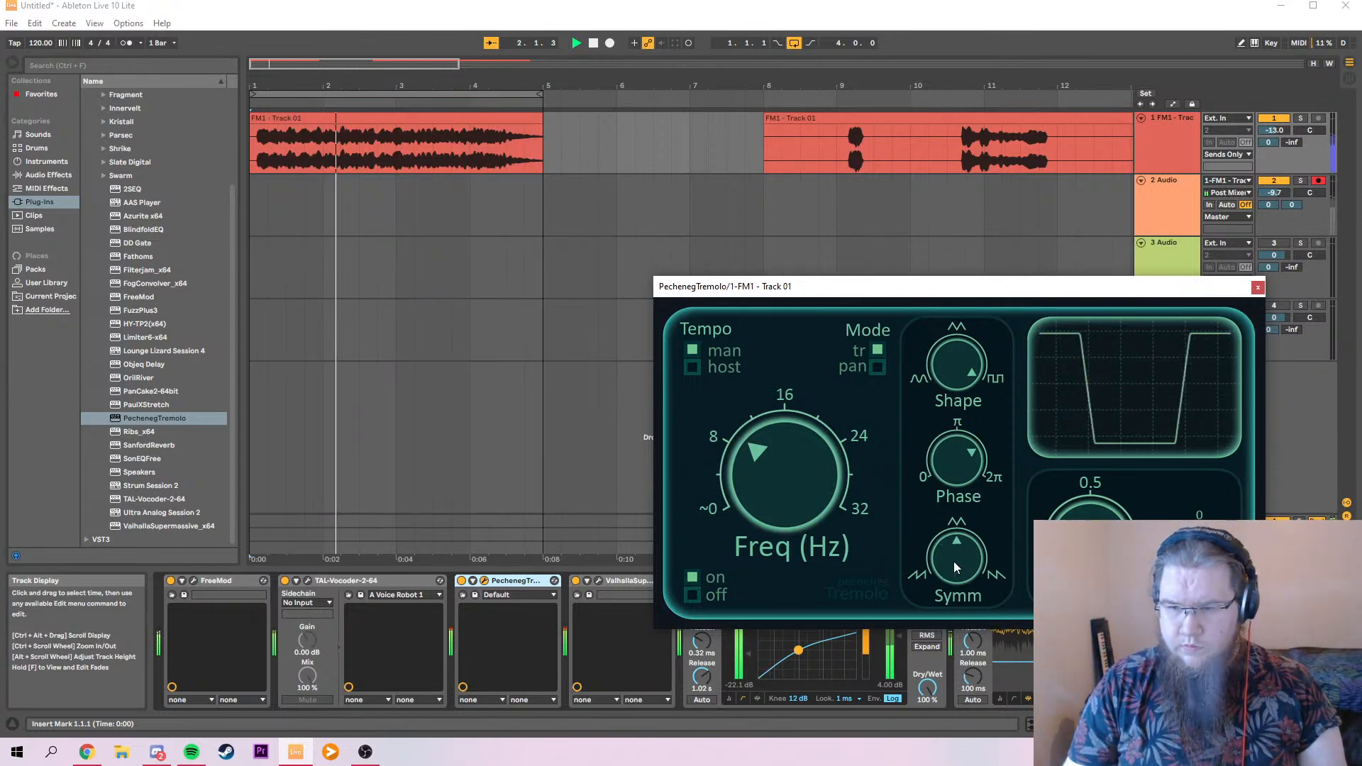
pyautogui.moveTo(955, 487); pyautogui.dragTo(960, 484)
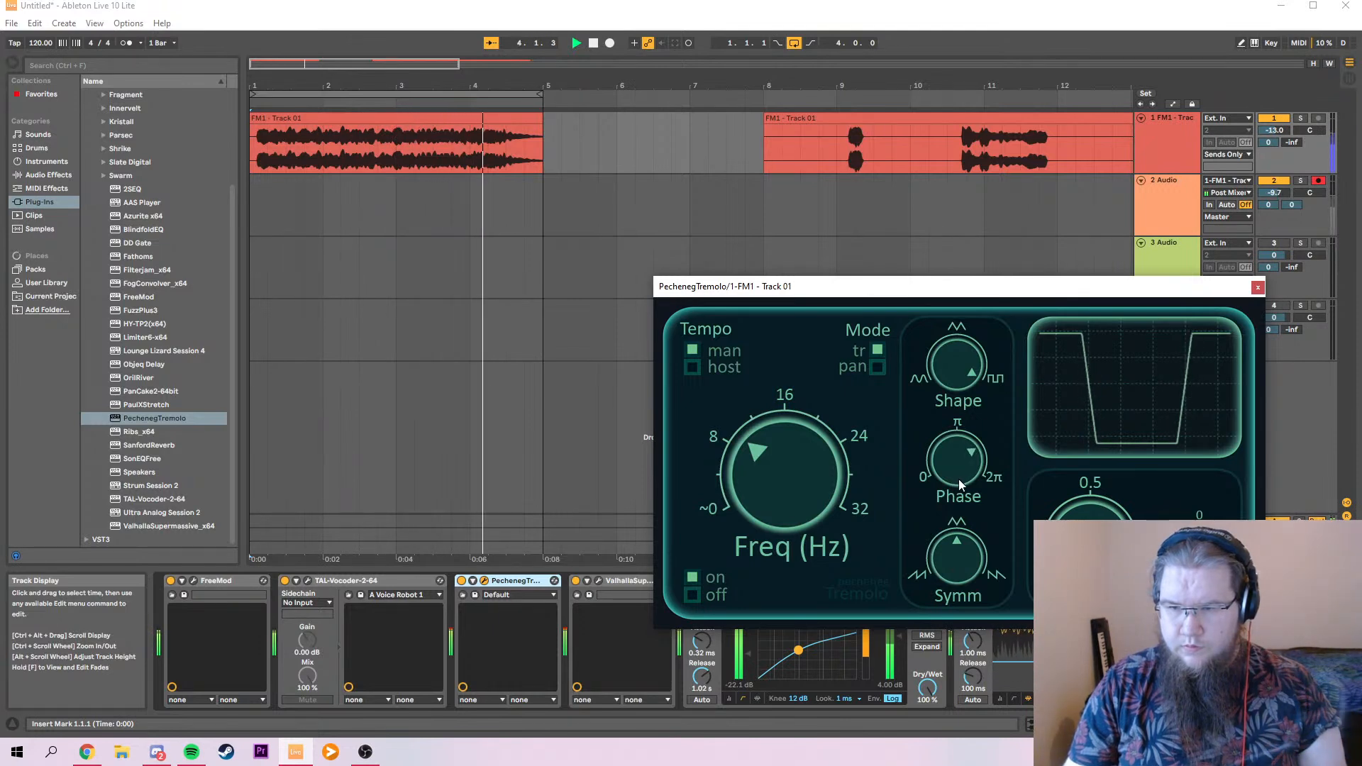
pyautogui.moveTo(957, 551); pyautogui.dragTo(957, 528)
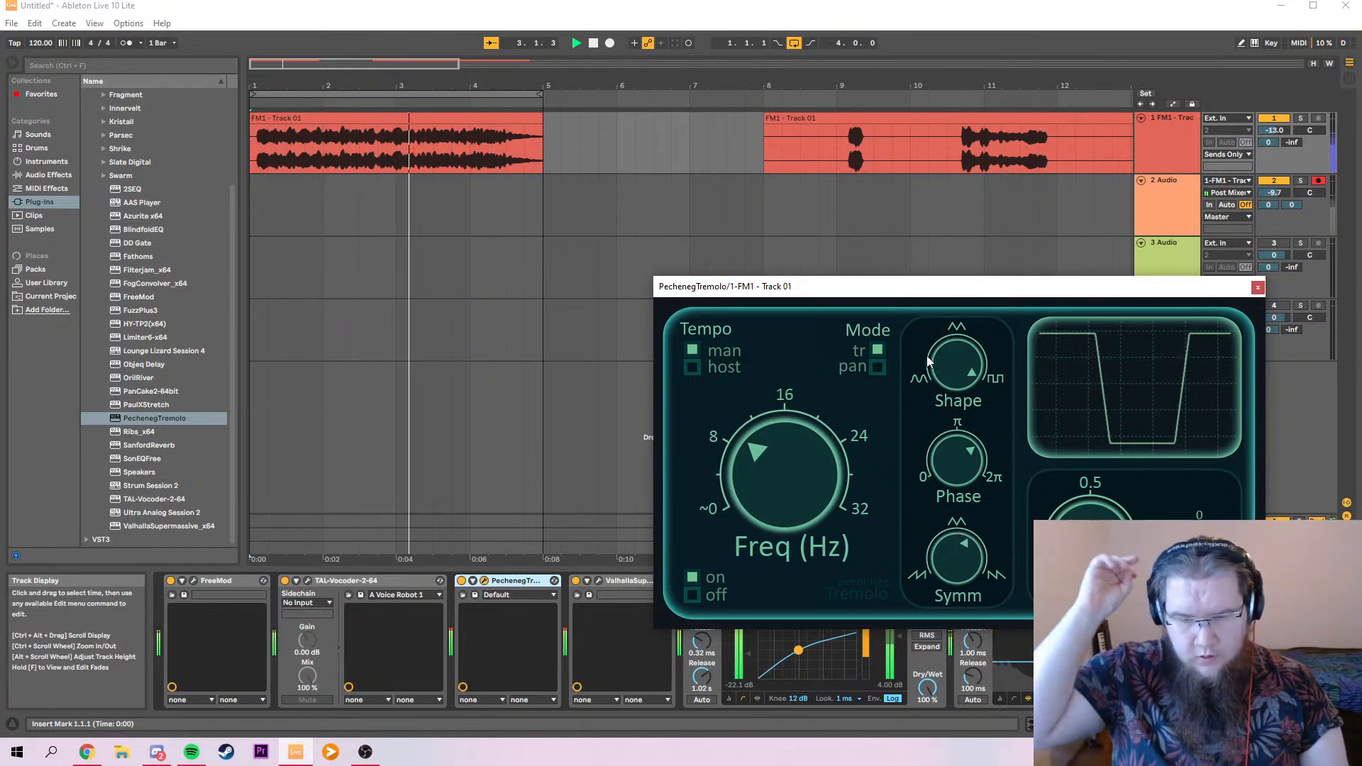
pyautogui.moveTo(775, 471); pyautogui.dragTo(772, 500)
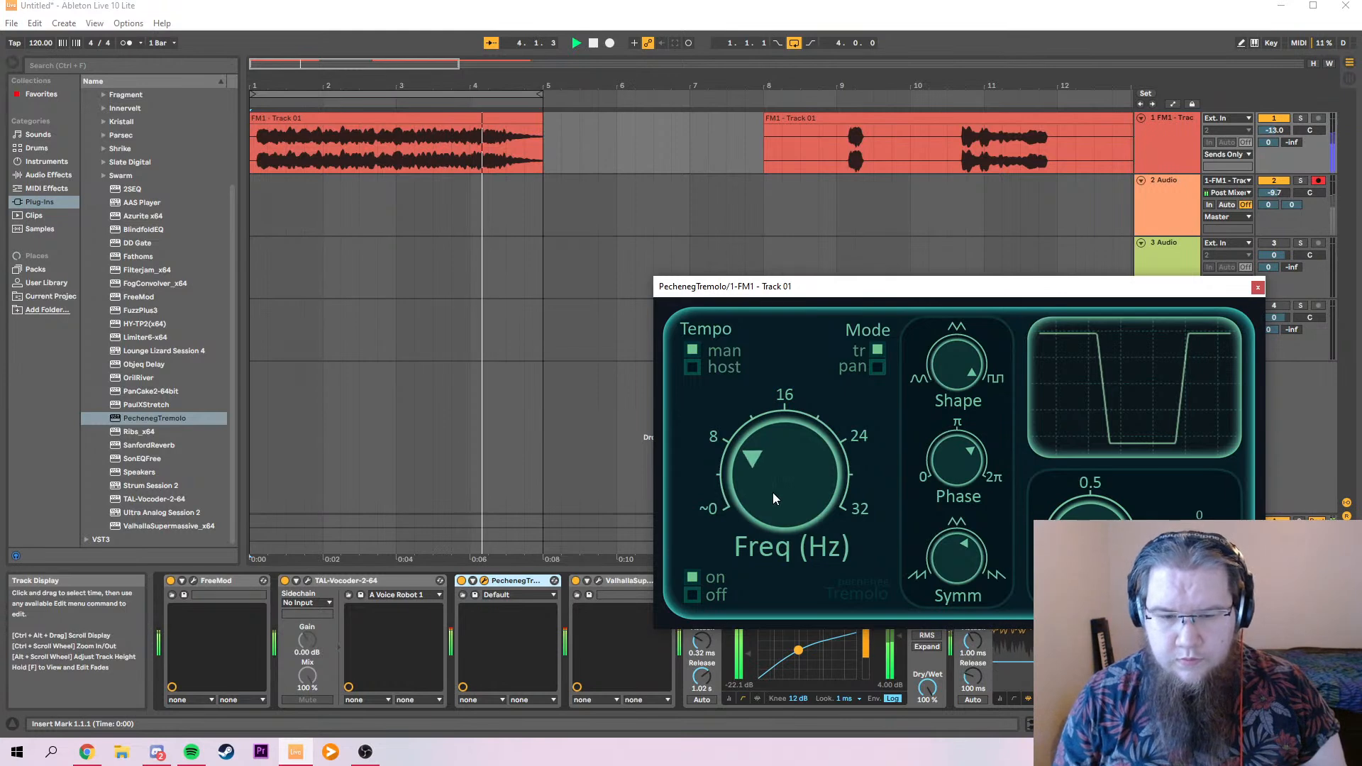
pyautogui.click(1256, 287)
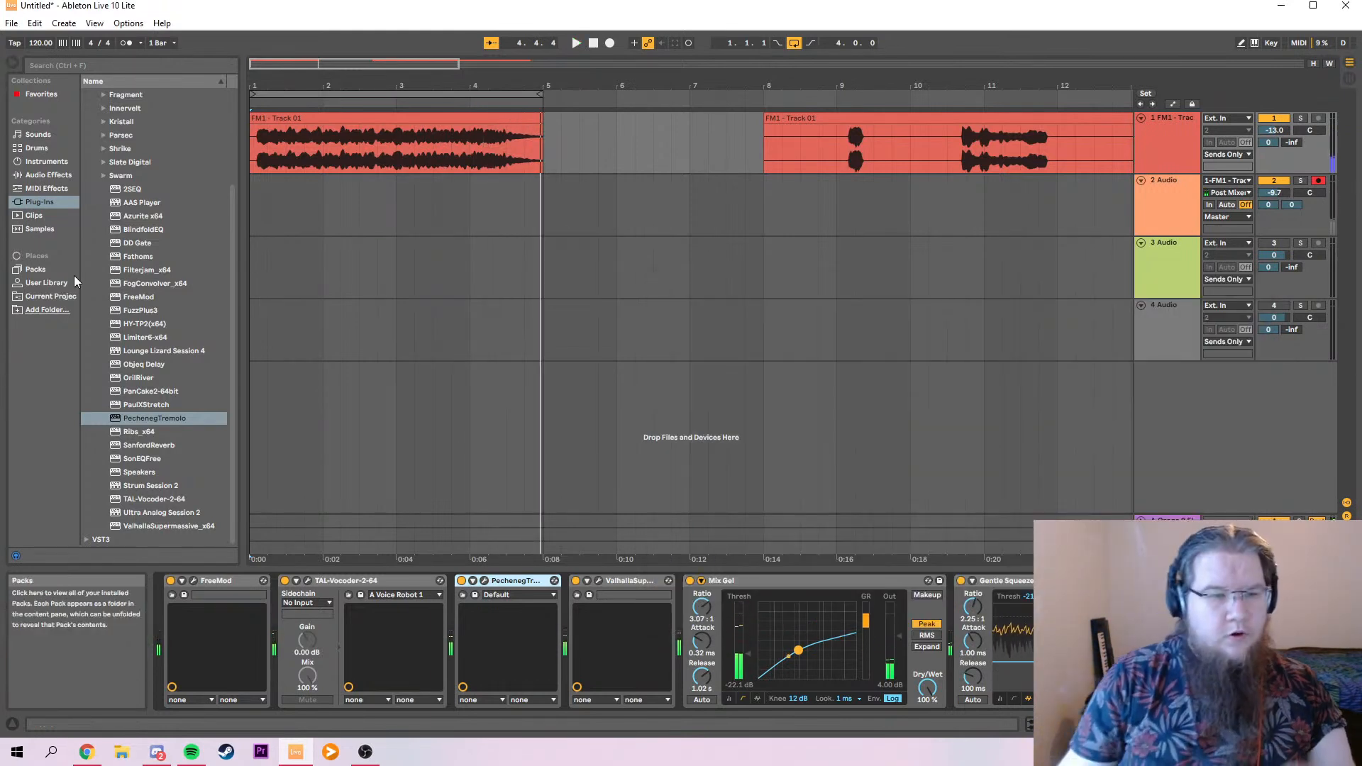
# Insert Klanghelm's IVGI2 saturation plug-in directly after ValhallaSupermassive, close its window and play the loop.
pyautogui.scroll(3, 99, 184)
pyautogui.click(86, 94)
pyautogui.click(87, 109)
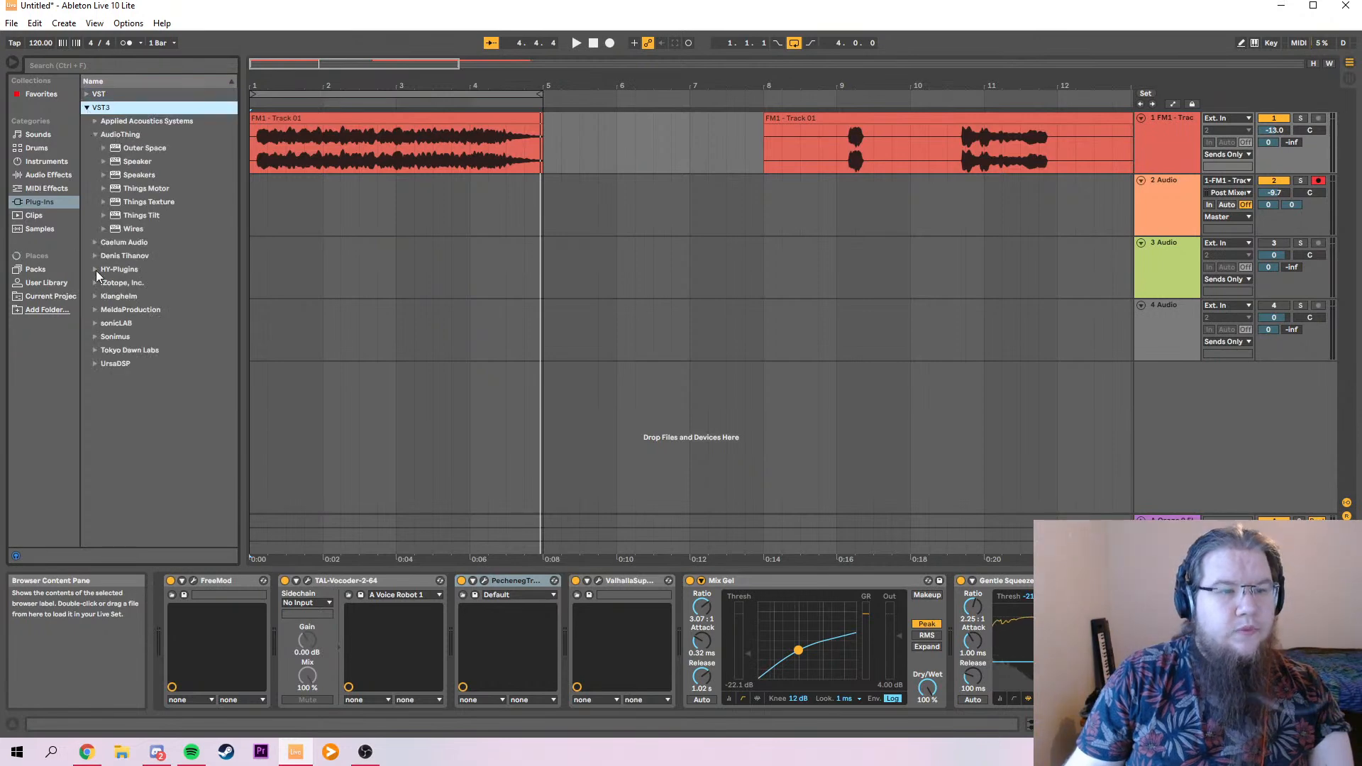
pyautogui.click(99, 296)
pyautogui.moveTo(114, 216); pyautogui.dragTo(655, 592)
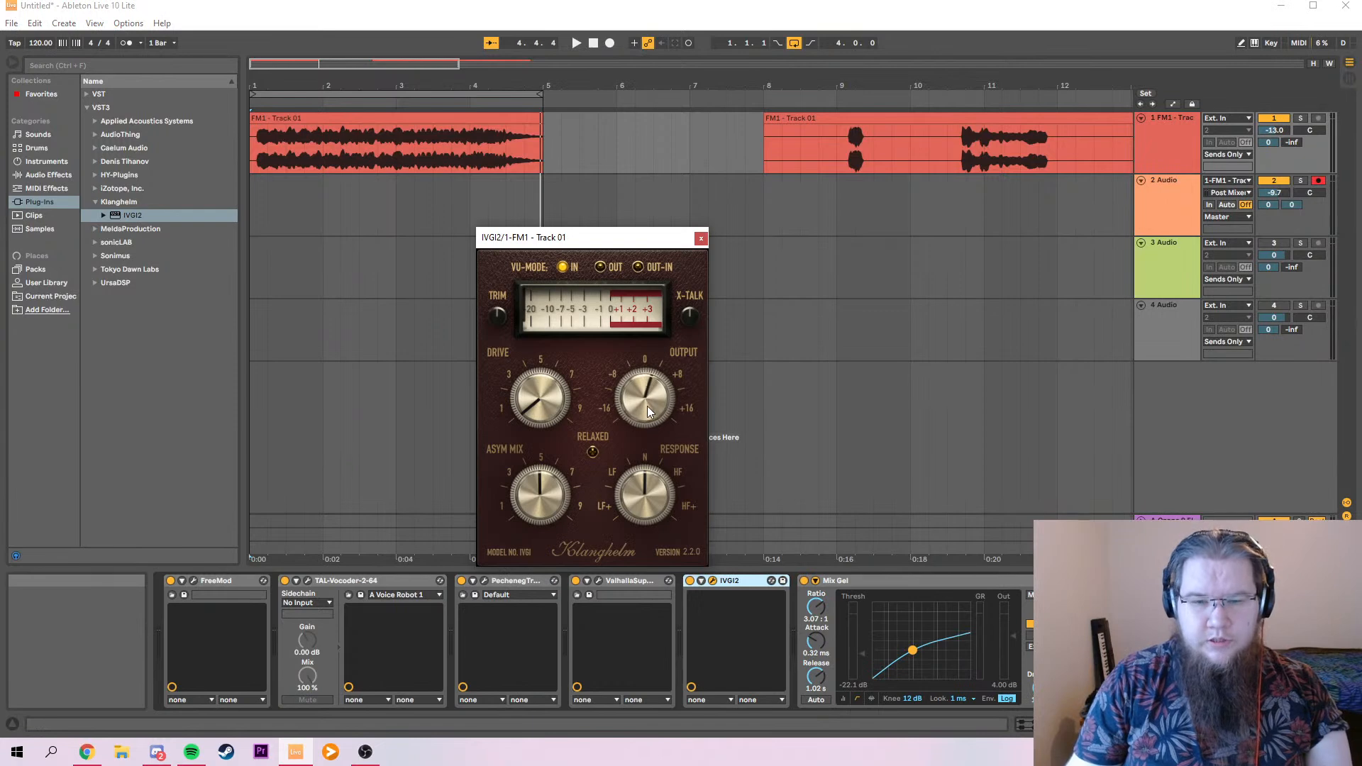
pyautogui.click(700, 238)
pyautogui.press('space')
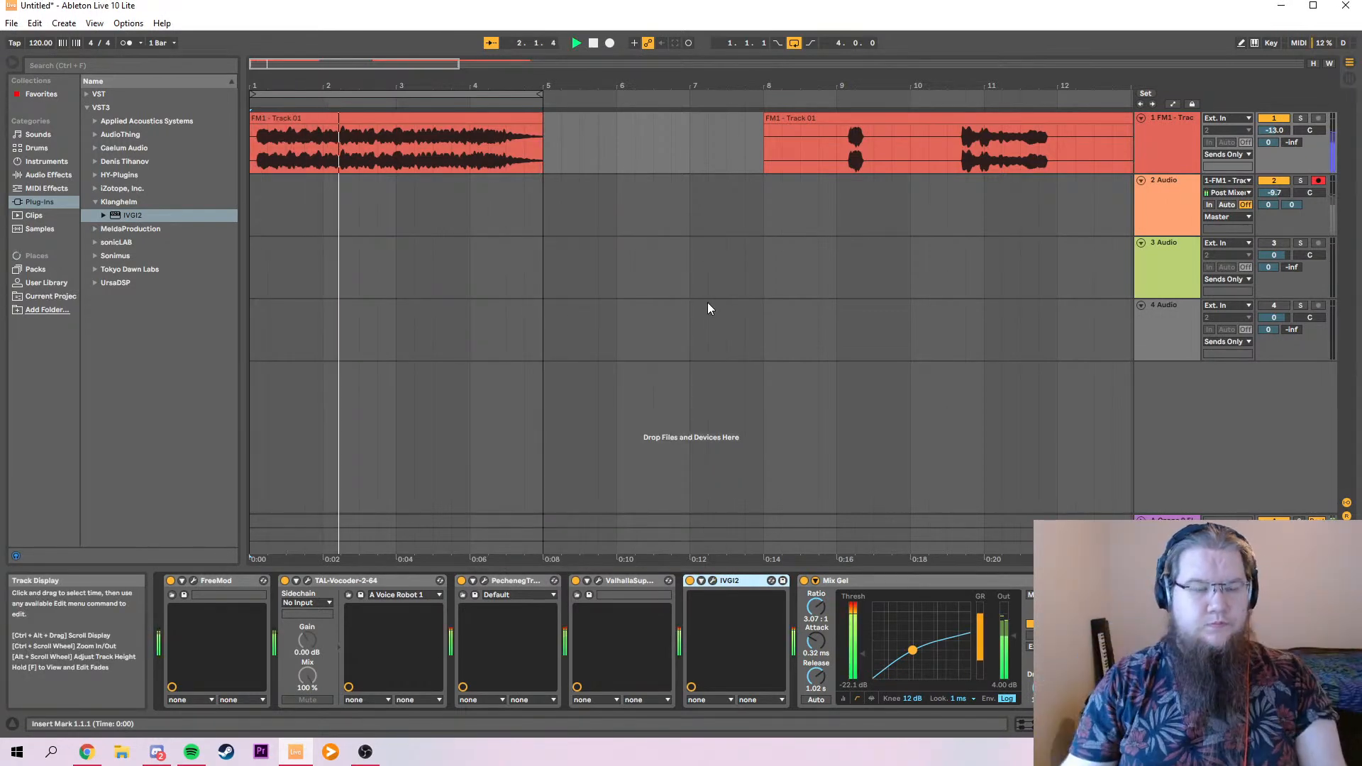
# Stop playback and try AudioThing's Wires after IVGI2, raising its echo time and feedback and lowering wow/flutter.
pyautogui.click(96, 134)
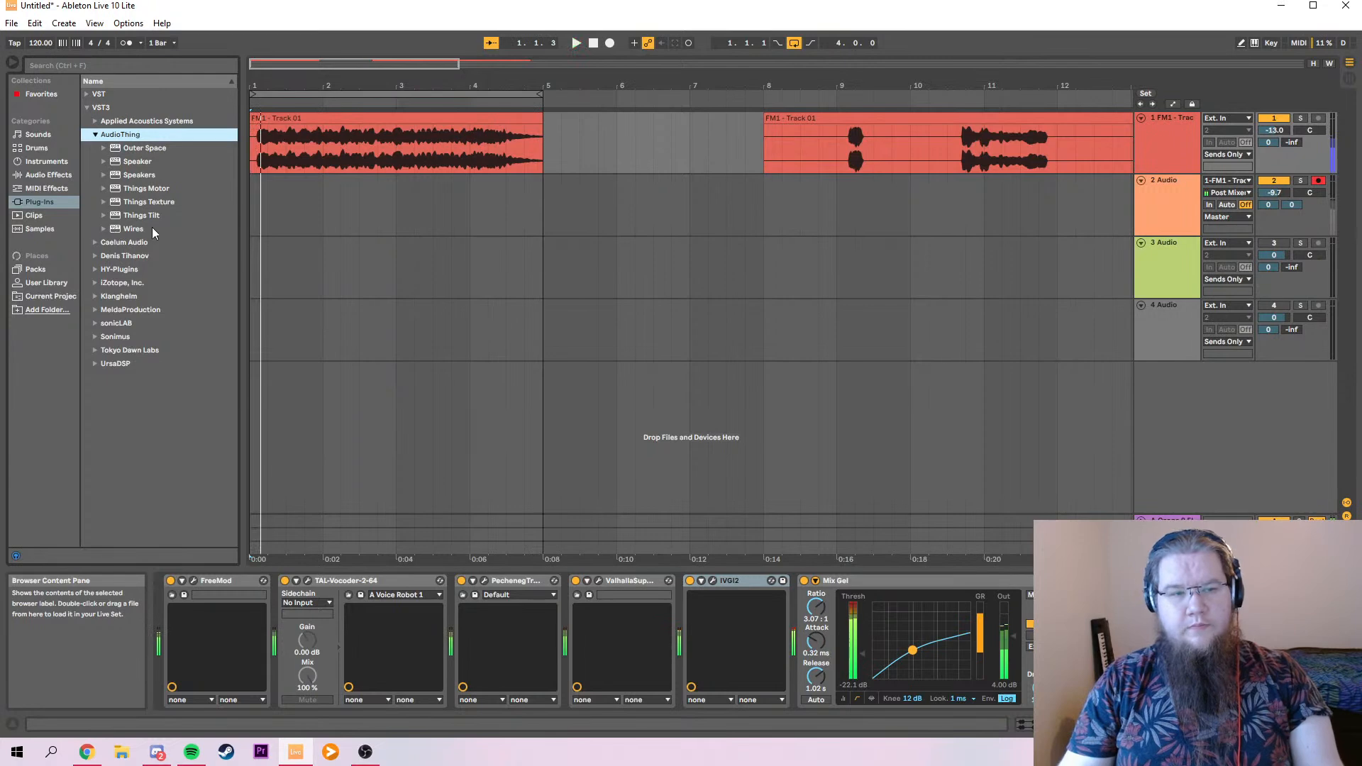
pyautogui.press('space')
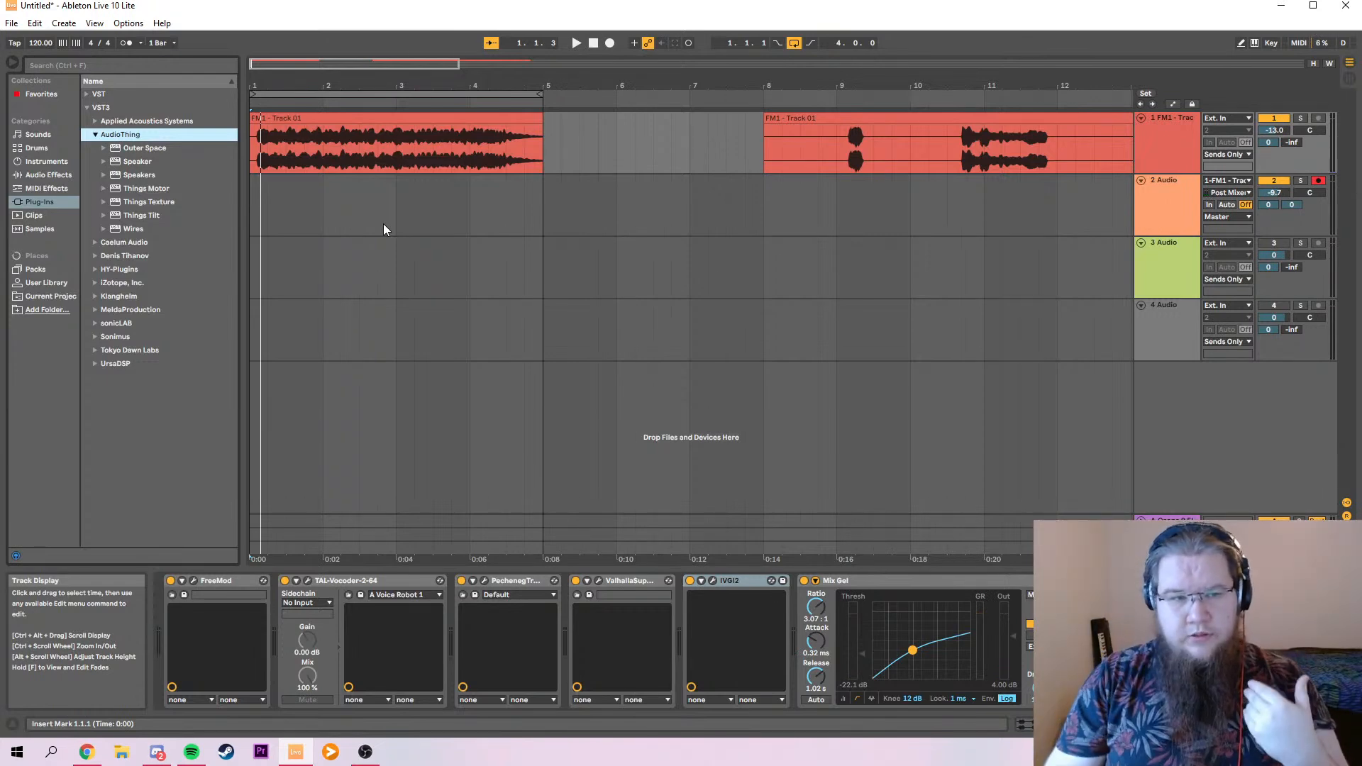
pyautogui.moveTo(116, 232)
pyautogui.mouseDown()
pyautogui.moveTo(635, 540)
pyautogui.moveTo(786, 610)
pyautogui.mouseUp()
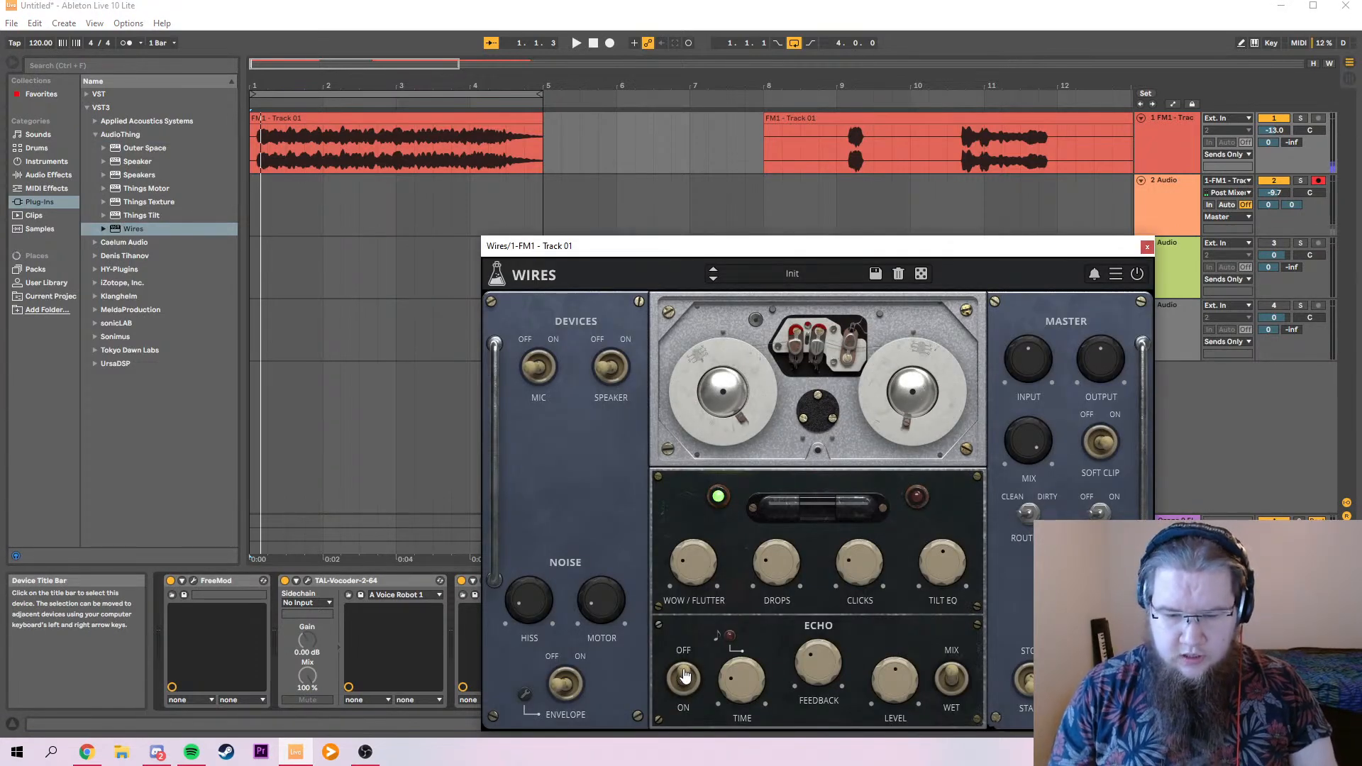
pyautogui.moveTo(737, 688); pyautogui.dragTo(754, 641)
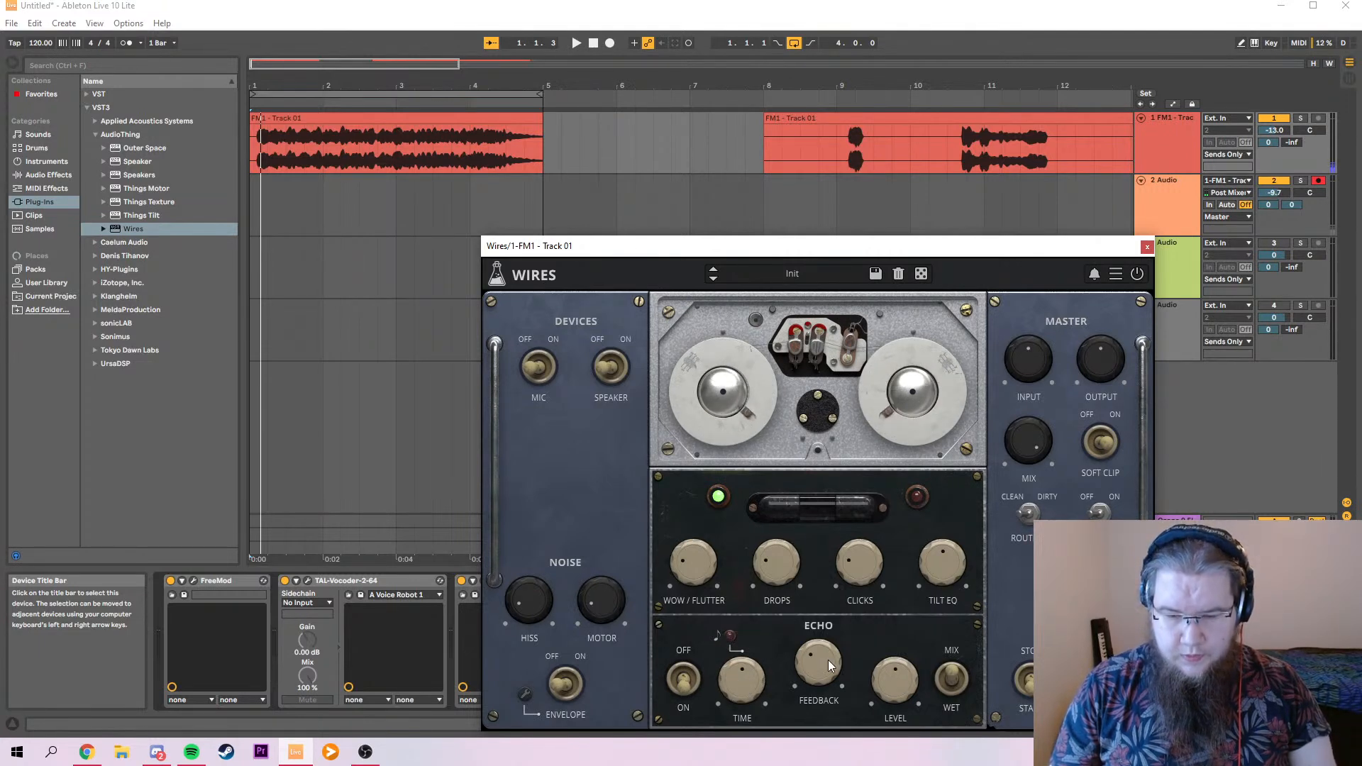
pyautogui.moveTo(825, 658); pyautogui.dragTo(834, 634)
pyautogui.moveTo(693, 573); pyautogui.dragTo(695, 624)
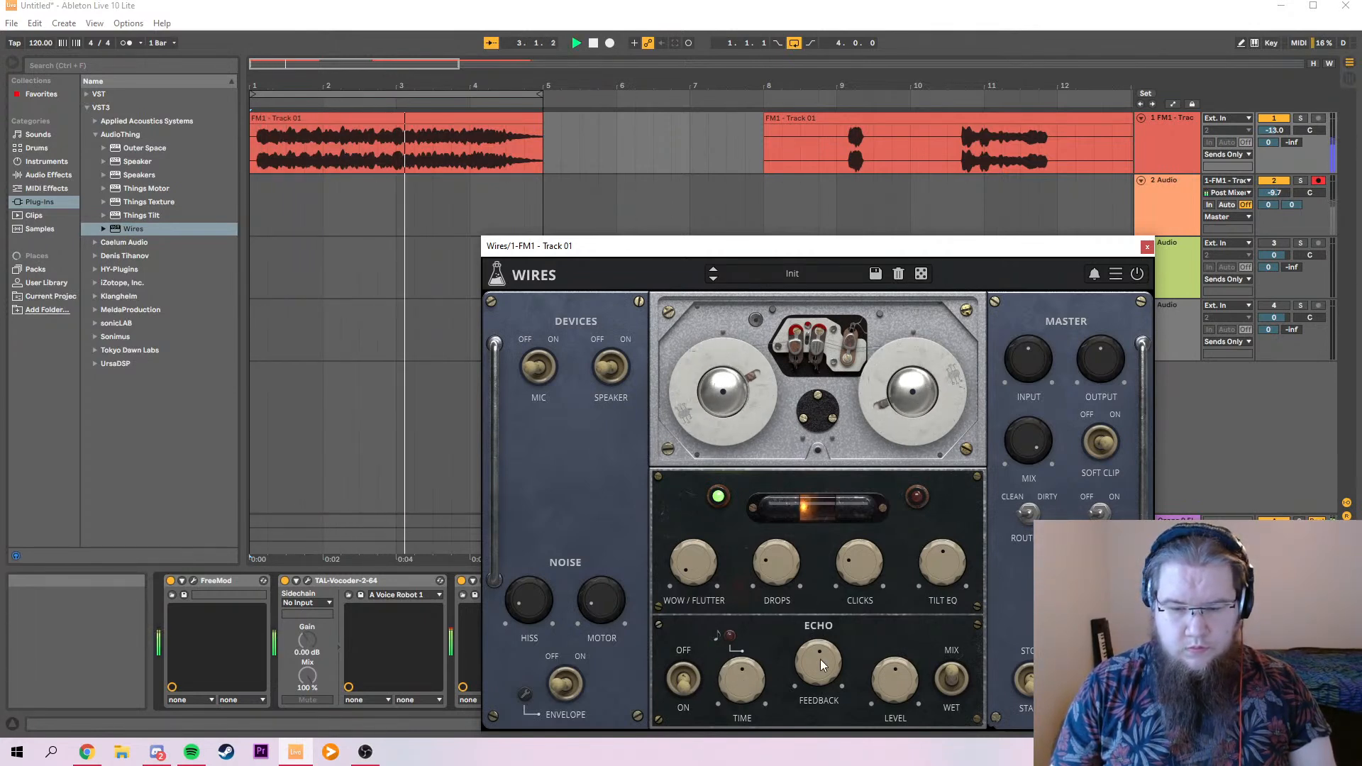
# Try Wires at 59% mix while adjusting its tilt EQ, clicks and drops.
pyautogui.moveTo(1033, 441); pyautogui.dragTo(1032, 447)
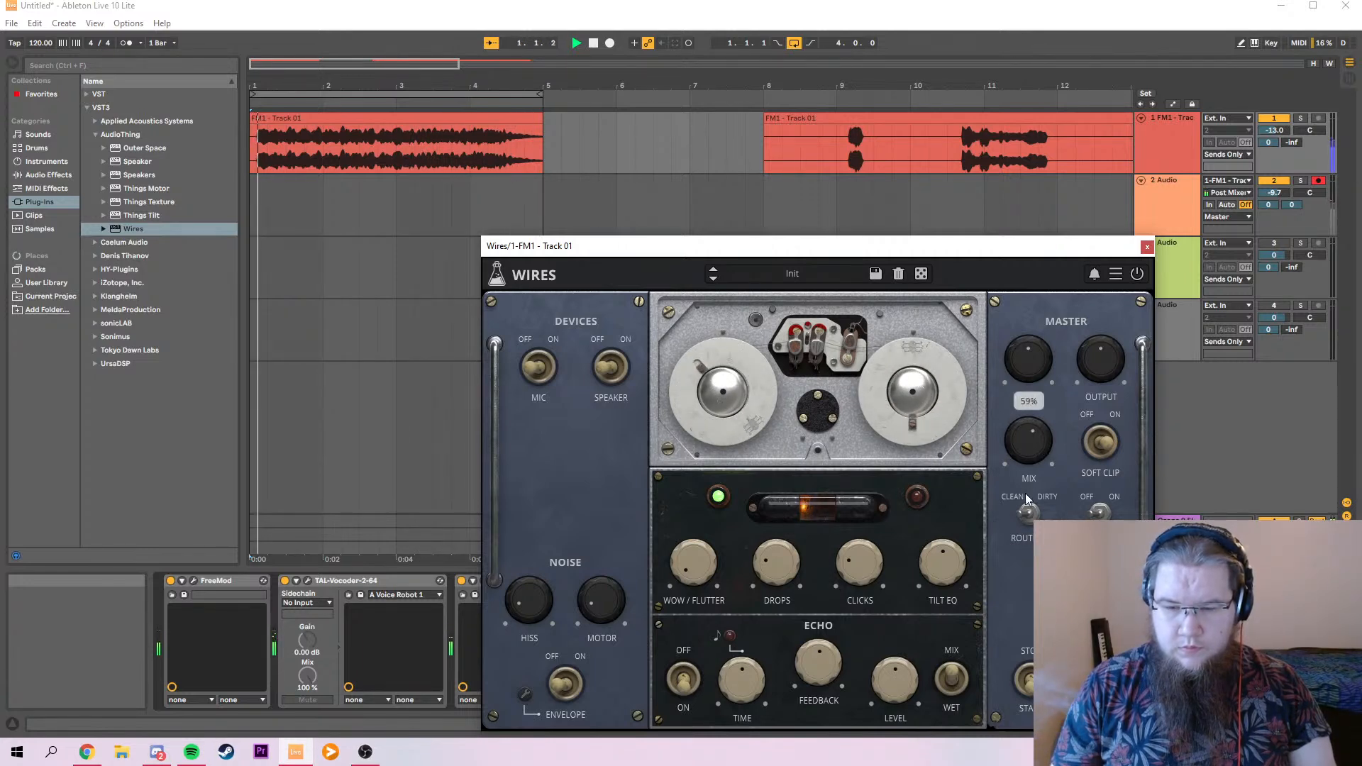
pyautogui.moveTo(944, 542); pyautogui.dragTo(929, 612)
pyautogui.moveTo(858, 581); pyautogui.dragTo(856, 631)
pyautogui.moveTo(763, 586); pyautogui.dragTo(794, 636)
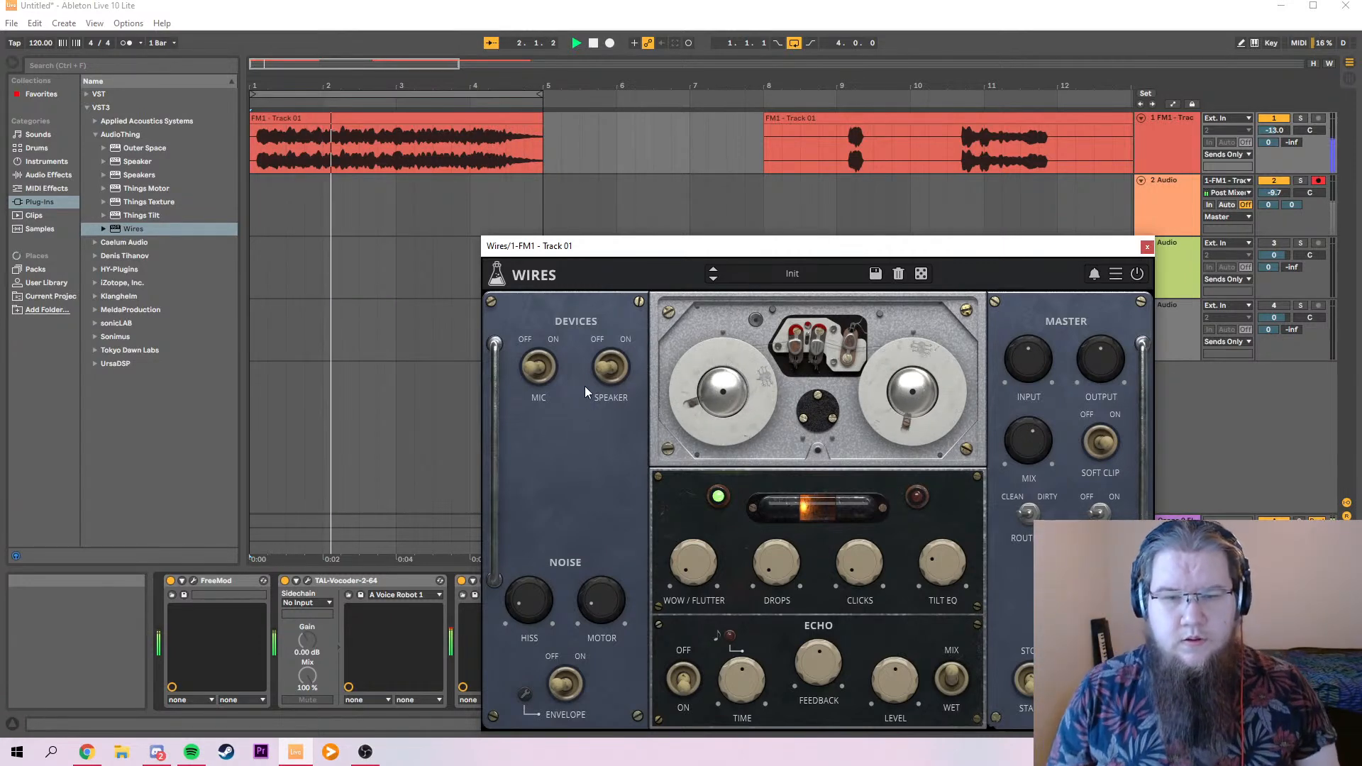
# Close the Wires window and delete the device from the FM1 track's chain.
pyautogui.click(1147, 246)
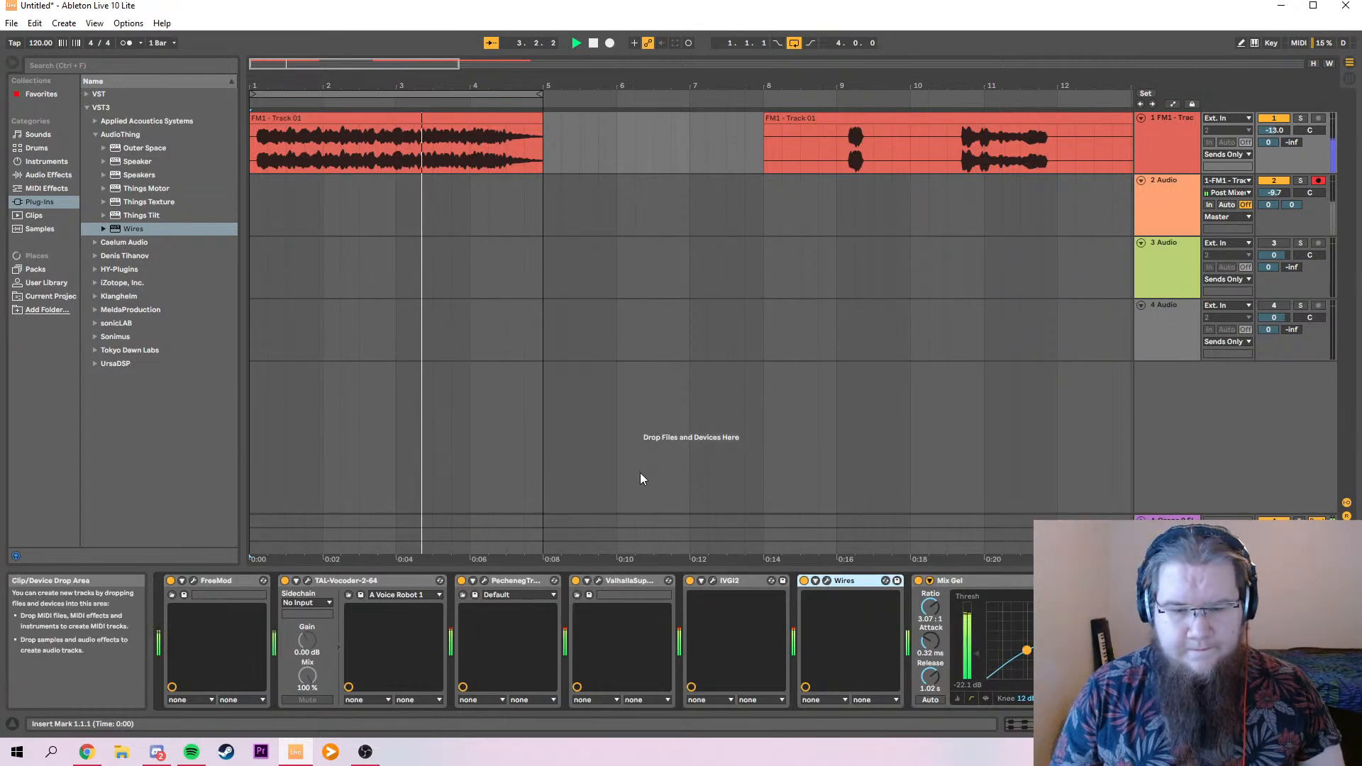
pyautogui.click(858, 581)
pyautogui.press('Delete')
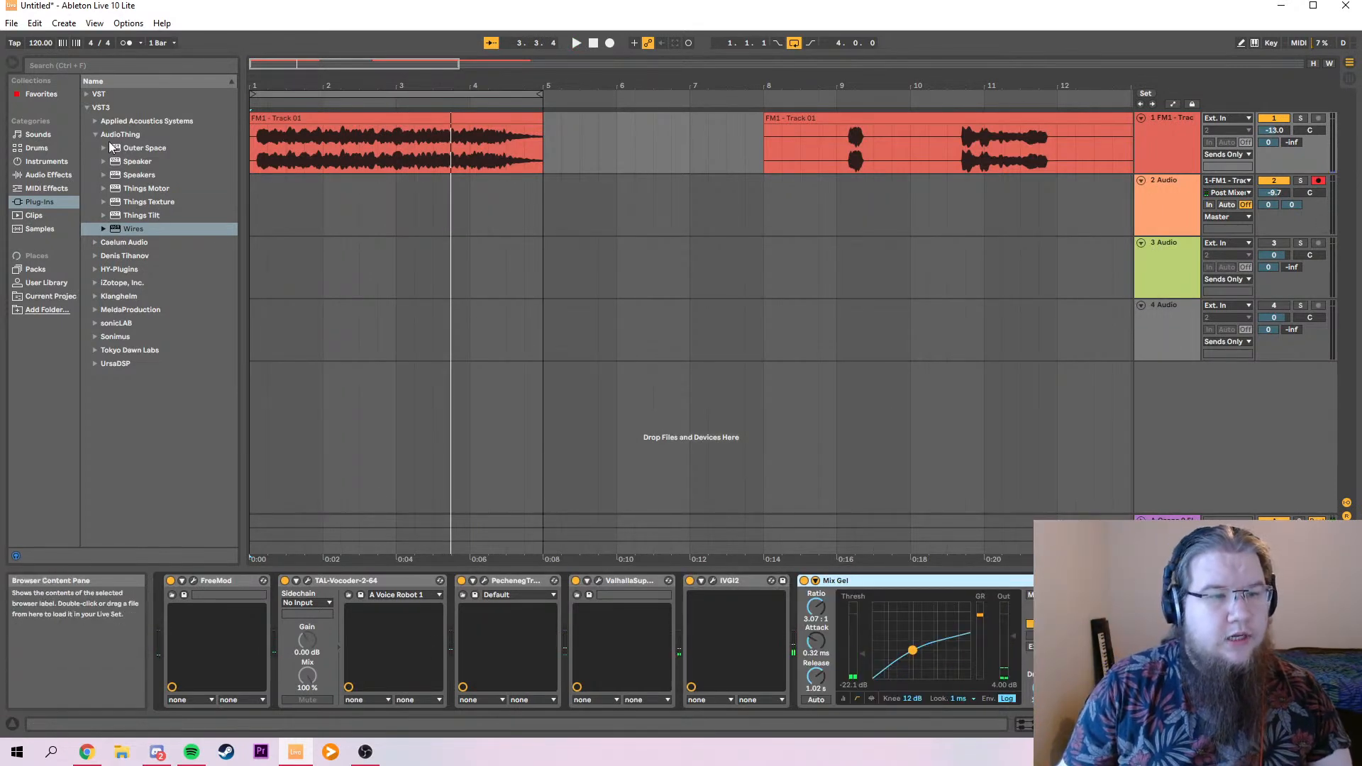
# Insert Objeq Delay after IVGI2, play the loop with its Grand Memories program and close its window.
pyautogui.click(84, 95)
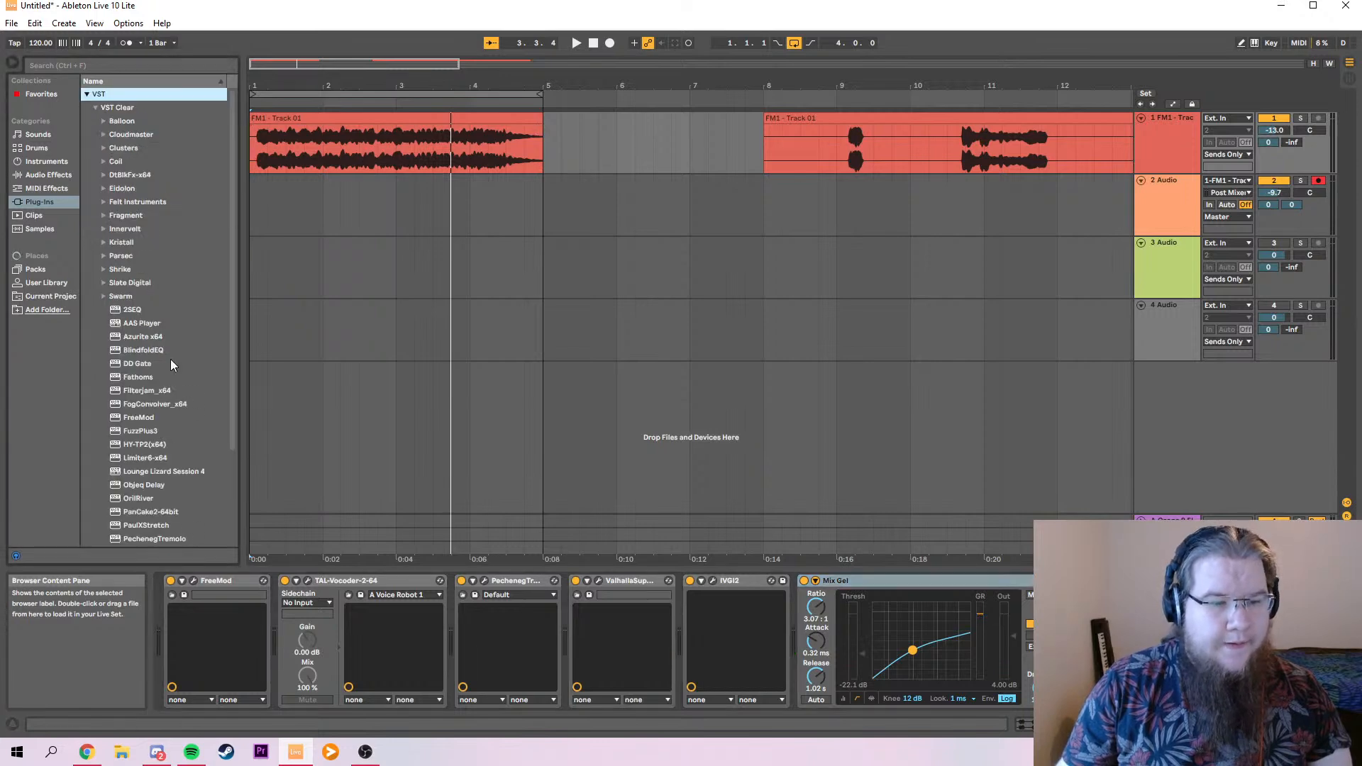
pyautogui.scroll(-3, 190, 432)
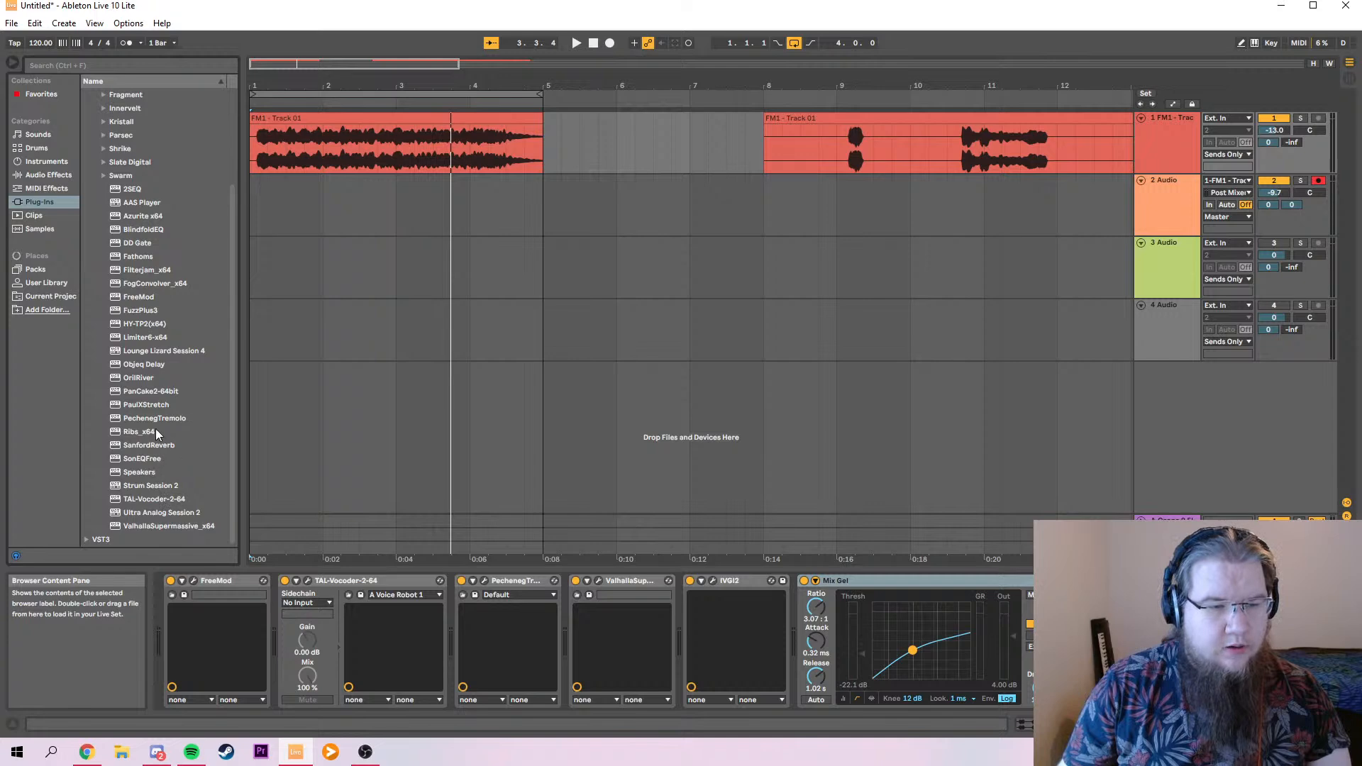
pyautogui.moveTo(160, 367); pyautogui.dragTo(787, 600)
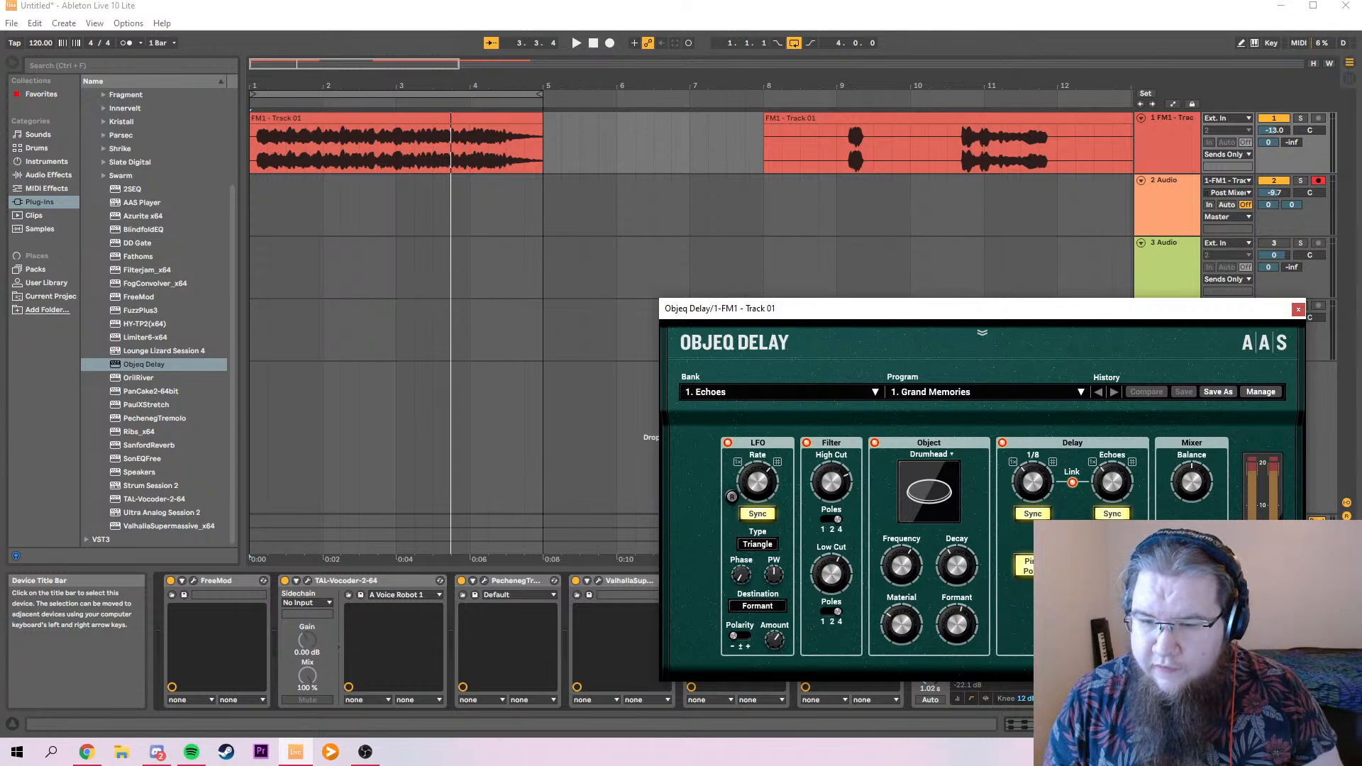
pyautogui.press('space')
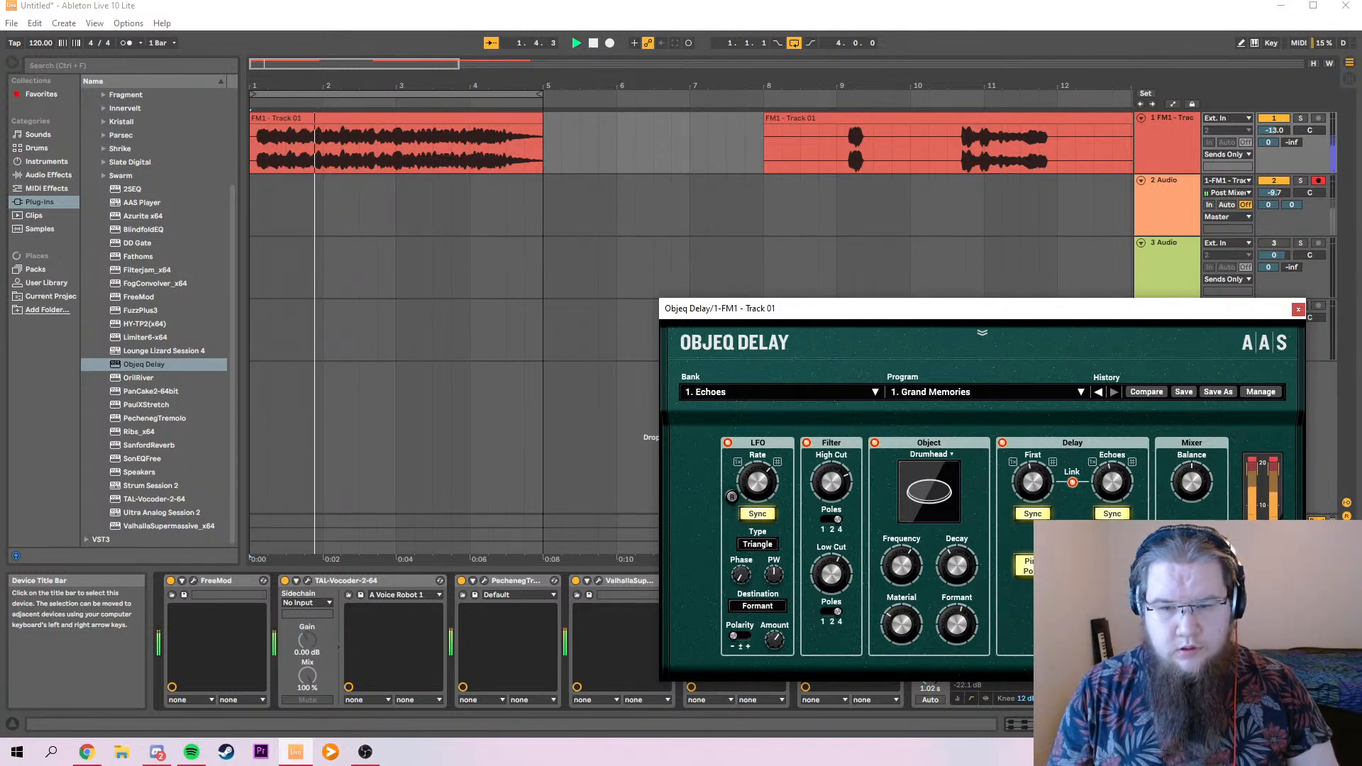
pyautogui.click(1297, 309)
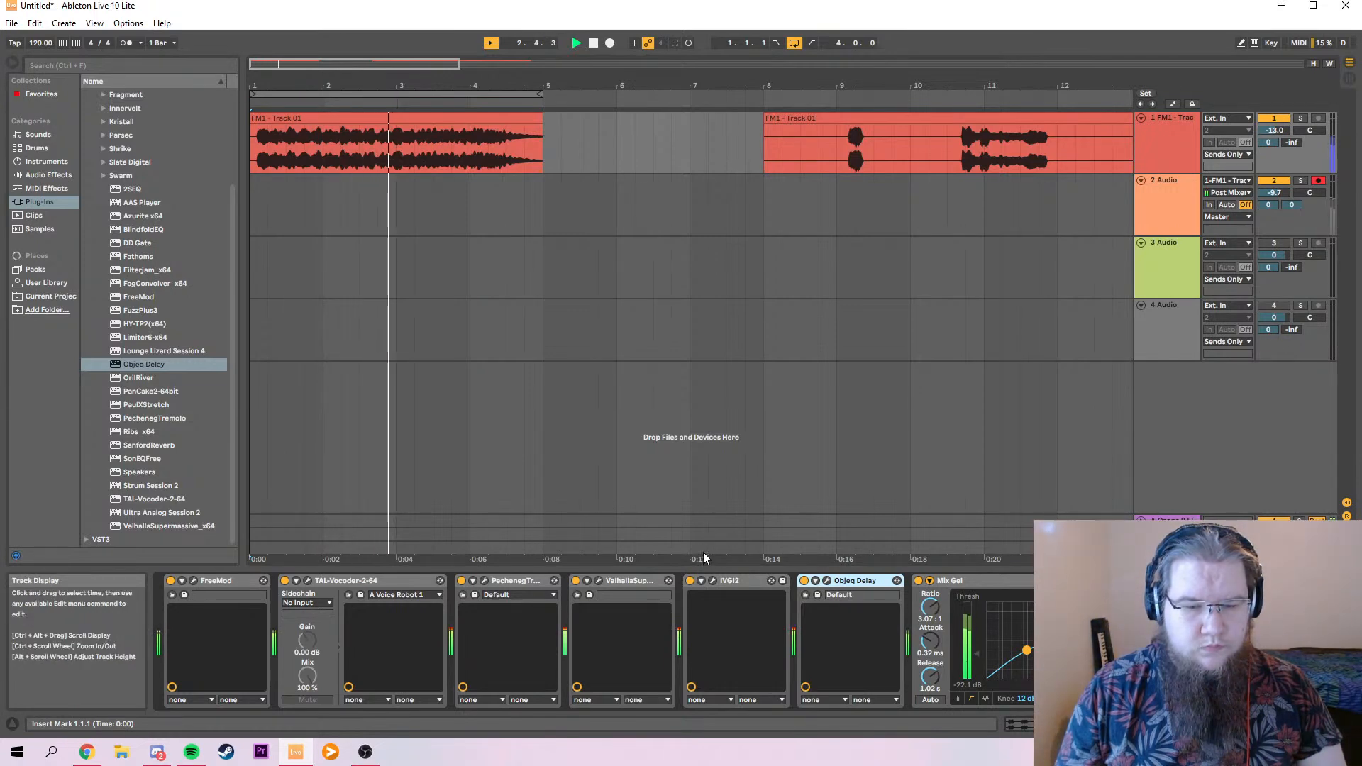
# Set ValhallaSupermassive's mix to 16.8% and close its window.
pyautogui.click(598, 580)
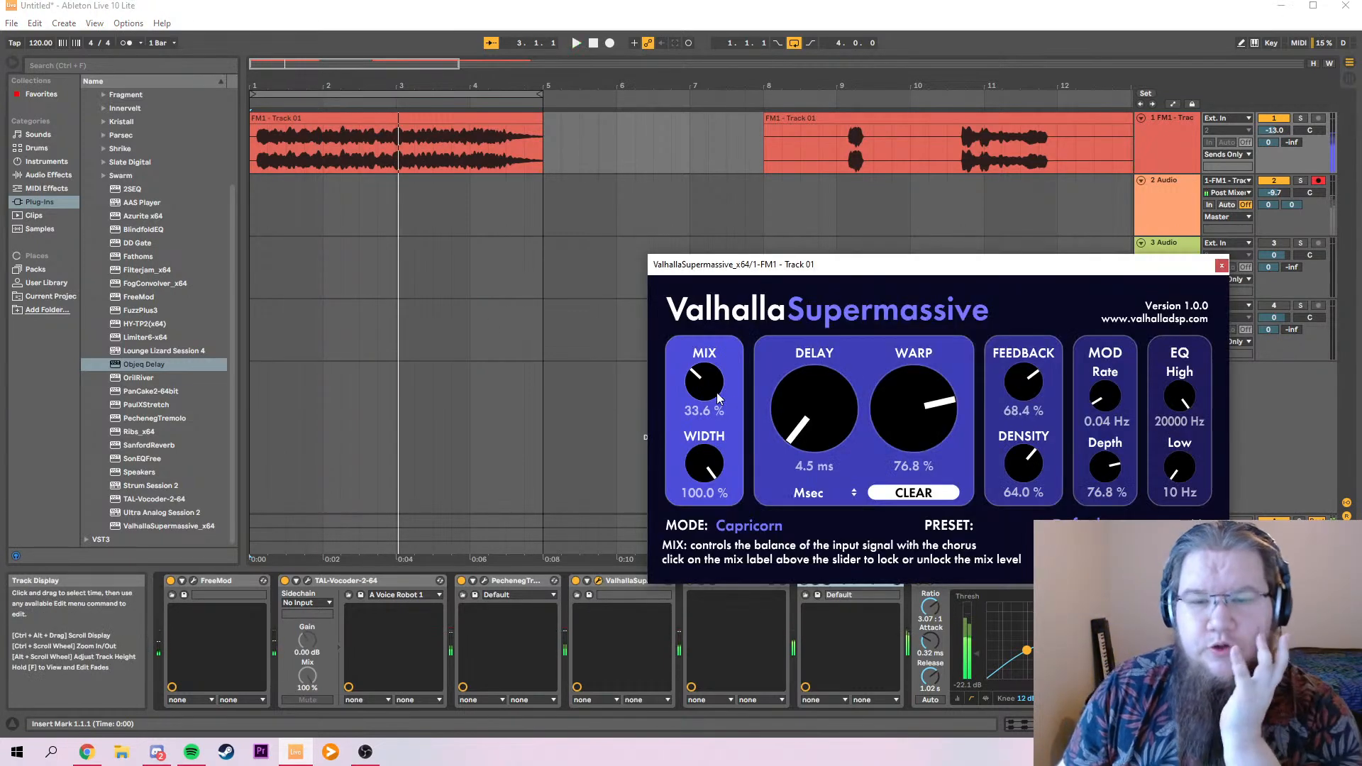
pyautogui.moveTo(699, 394); pyautogui.dragTo(699, 411)
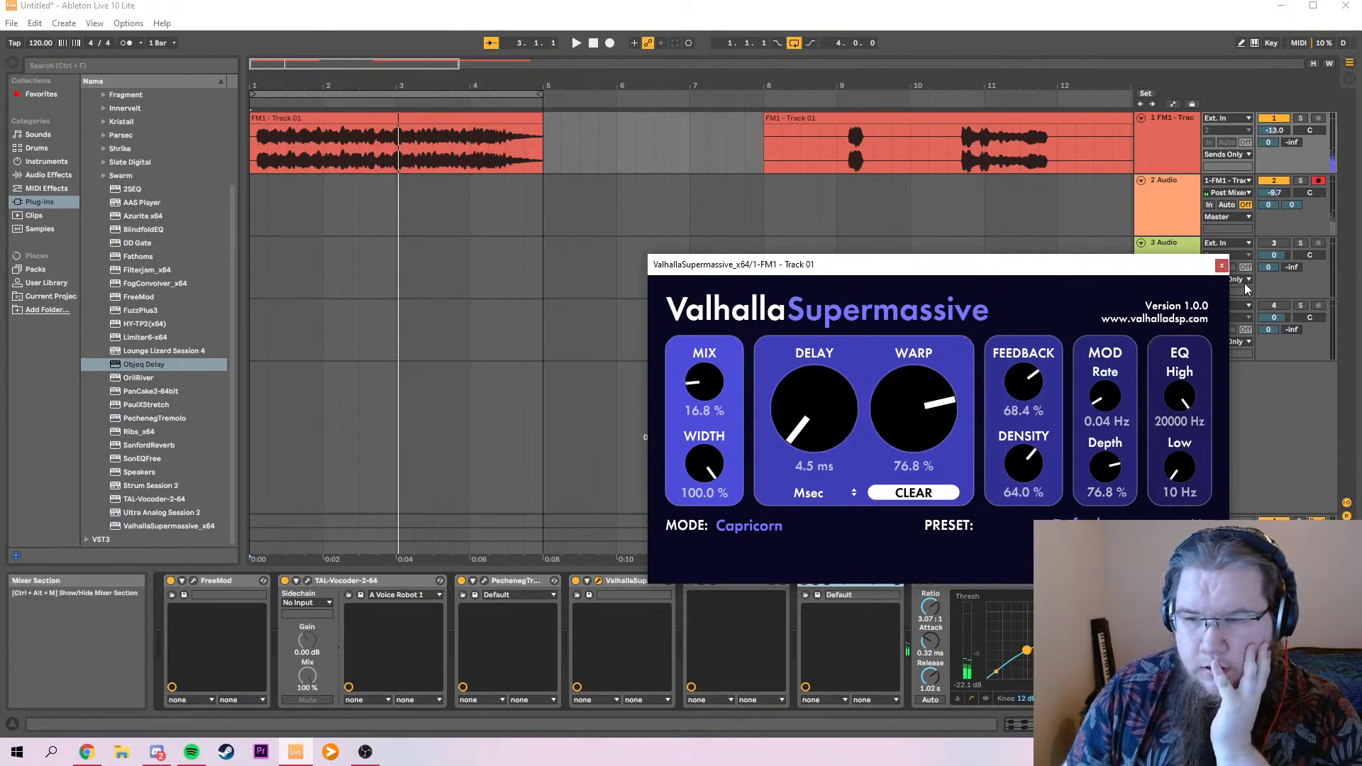
pyautogui.click(1222, 267)
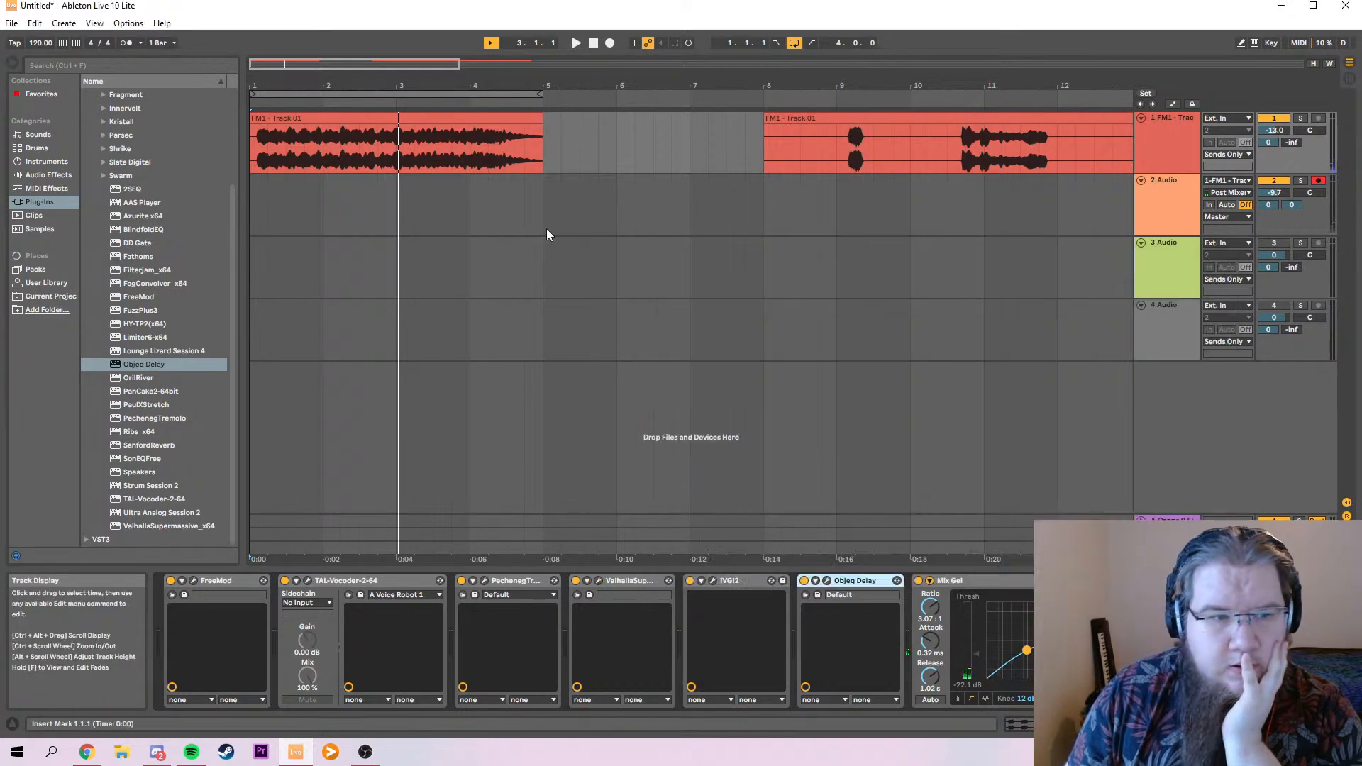
# Add the Auto Filter preset Nebulo to the FM1 track and place it between ValhallaSupermassive and IVGI2.
pyautogui.scroll(3, 101, 186)
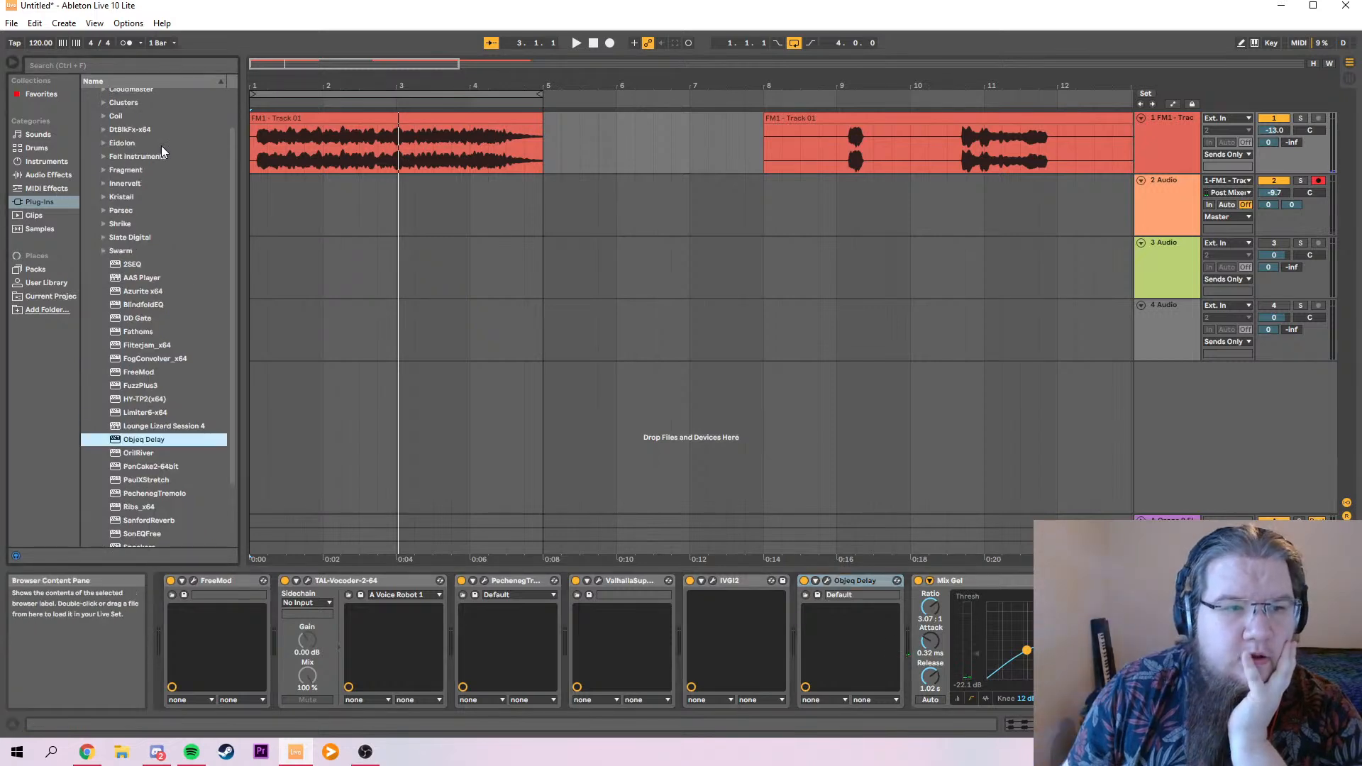
pyautogui.click(47, 177)
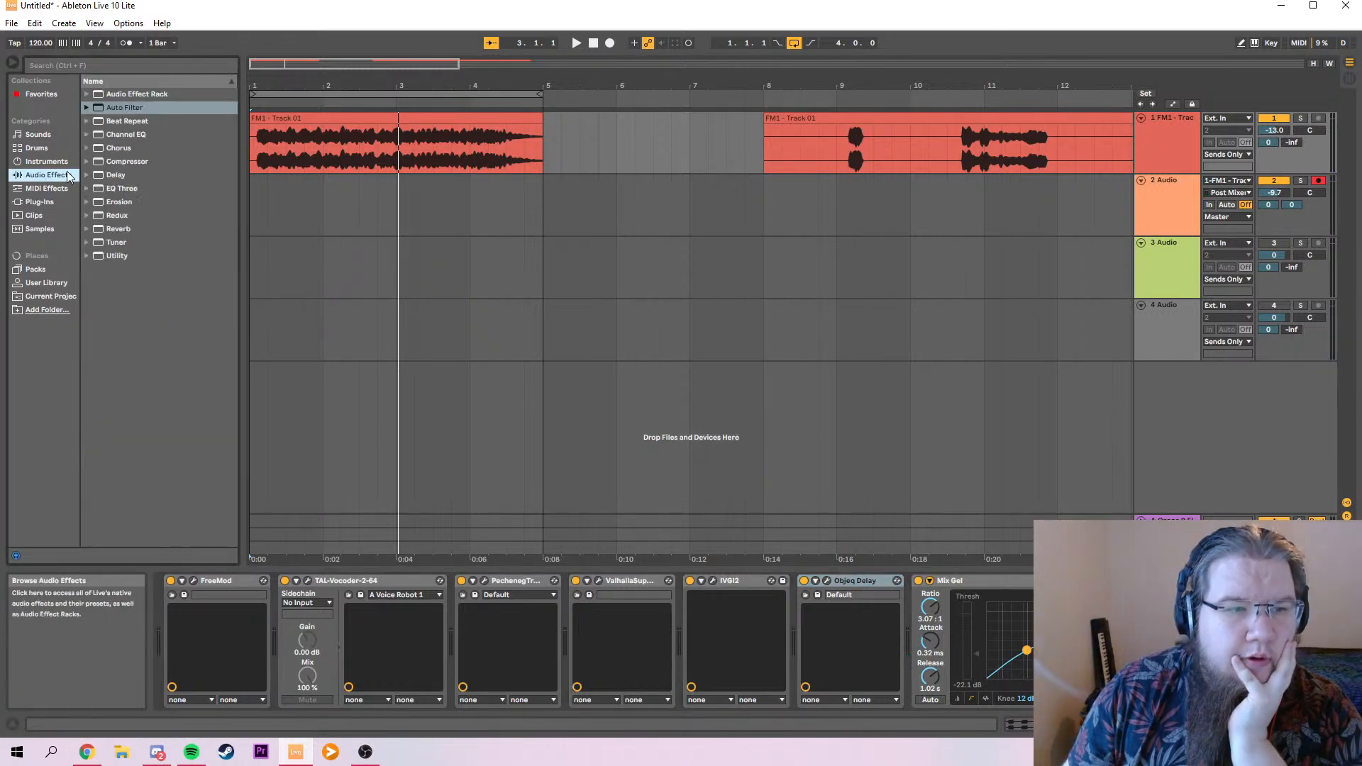
pyautogui.click(85, 107)
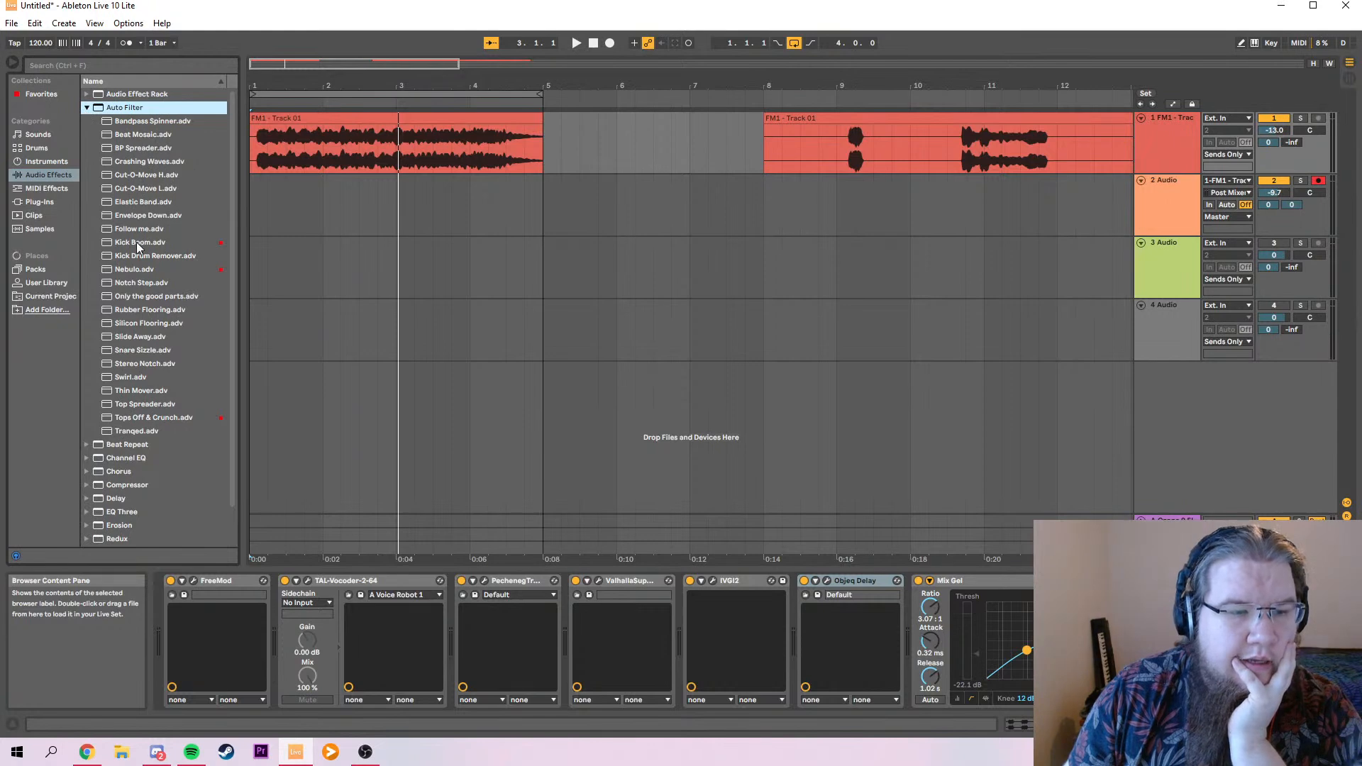
pyautogui.doubleClick(119, 269)
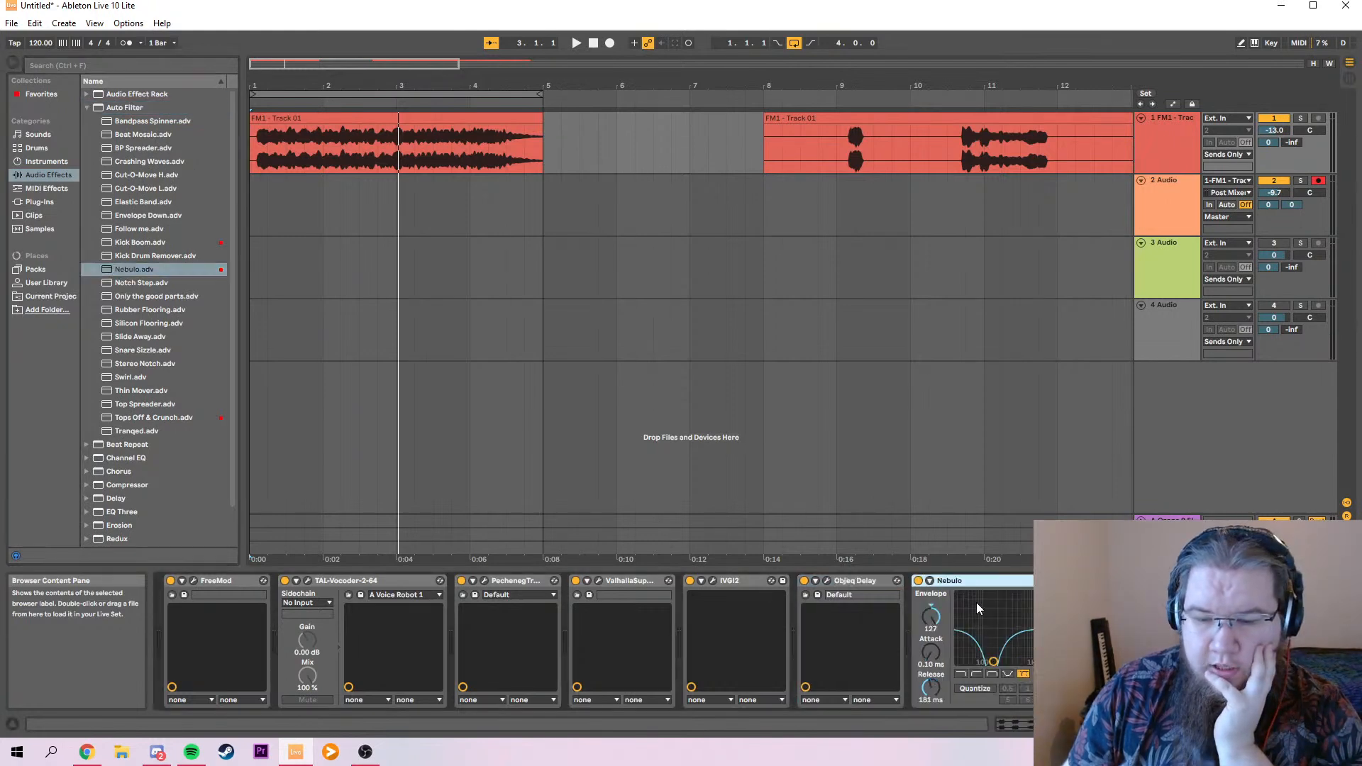
pyautogui.moveTo(986, 585); pyautogui.dragTo(670, 597)
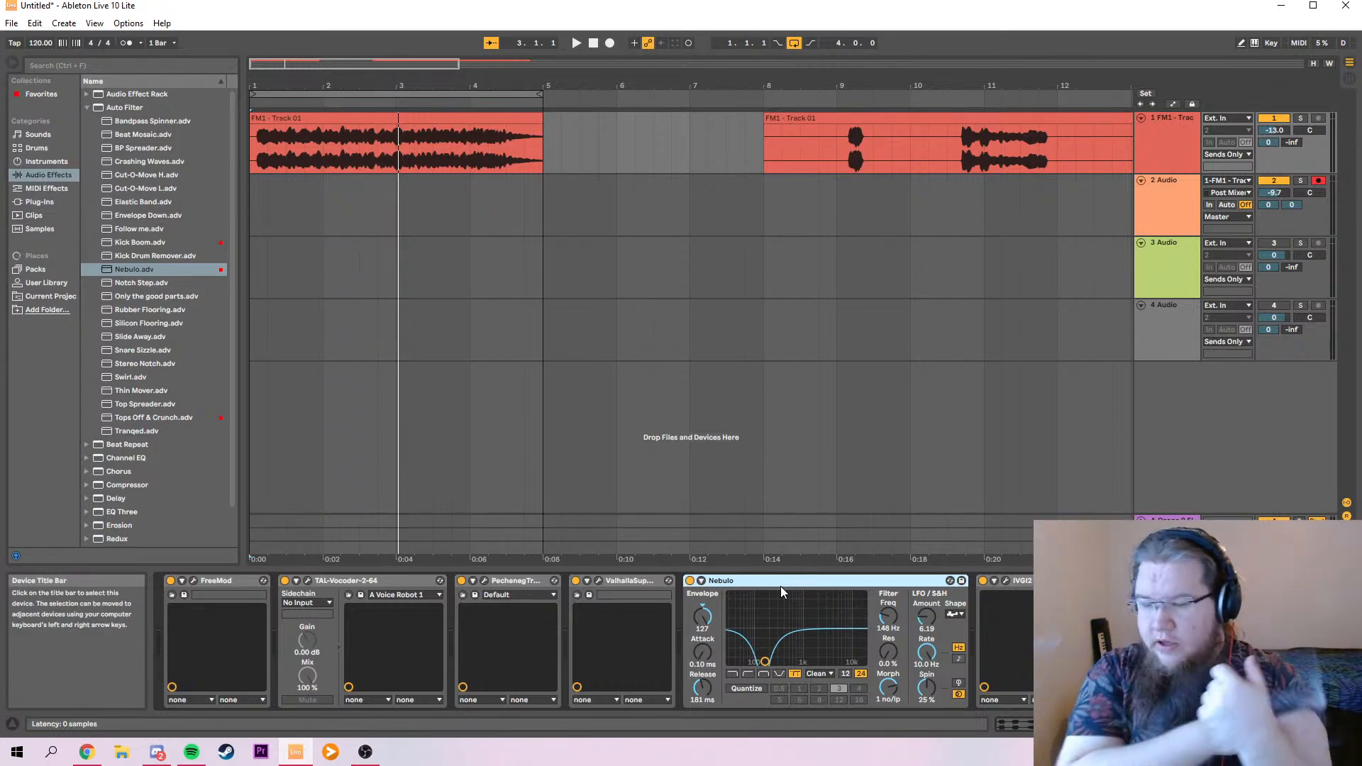
# Set Nebulo's filter frequency to 814 Hz and its envelope amount to 0, playing the loop.
pyautogui.moveTo(767, 664); pyautogui.dragTo(803, 665)
pyautogui.doubleClick(702, 615)
pyautogui.press('space')
pyautogui.moveTo(802, 662); pyautogui.dragTo(798, 661)
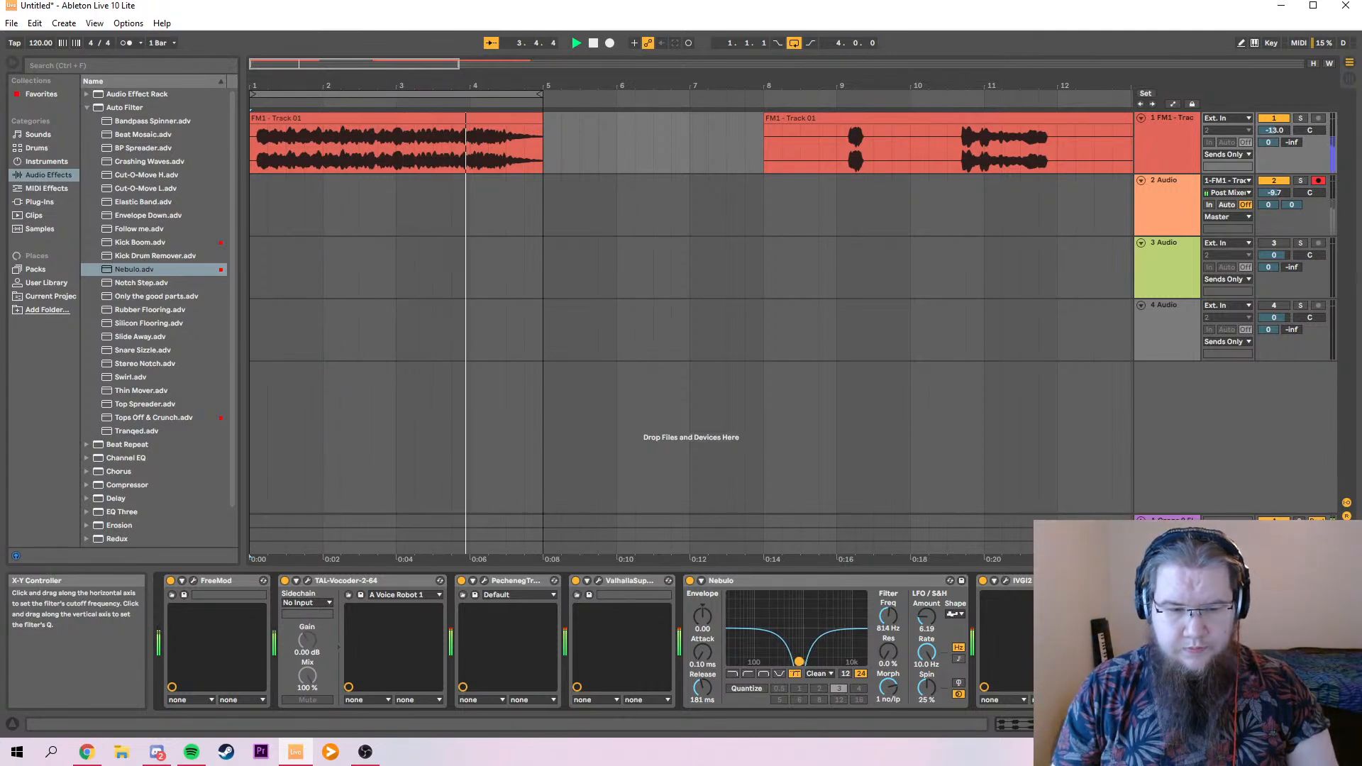
# Set ValhallaSupermassive's mix to 56.4% and its mode to Hydra, and close its window.
pyautogui.click(599, 581)
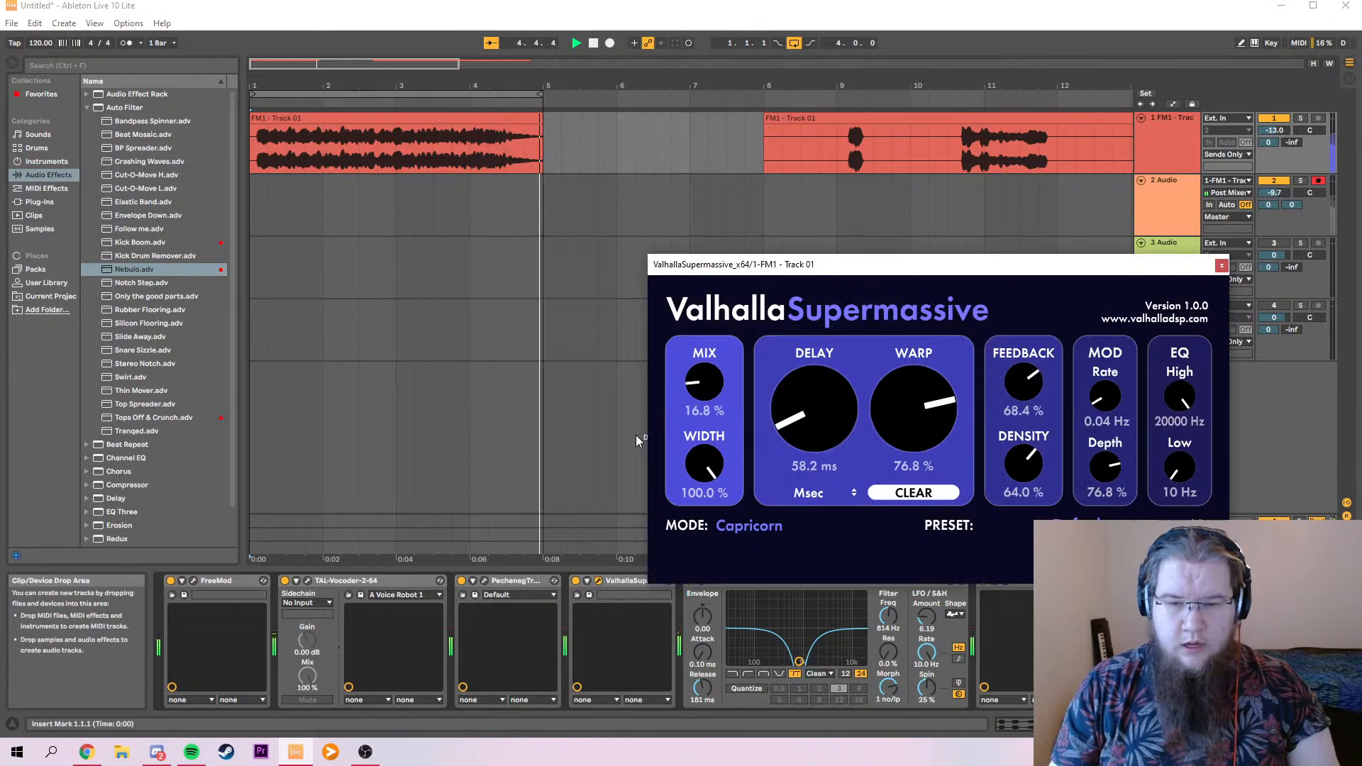
pyautogui.moveTo(715, 389); pyautogui.dragTo(720, 361)
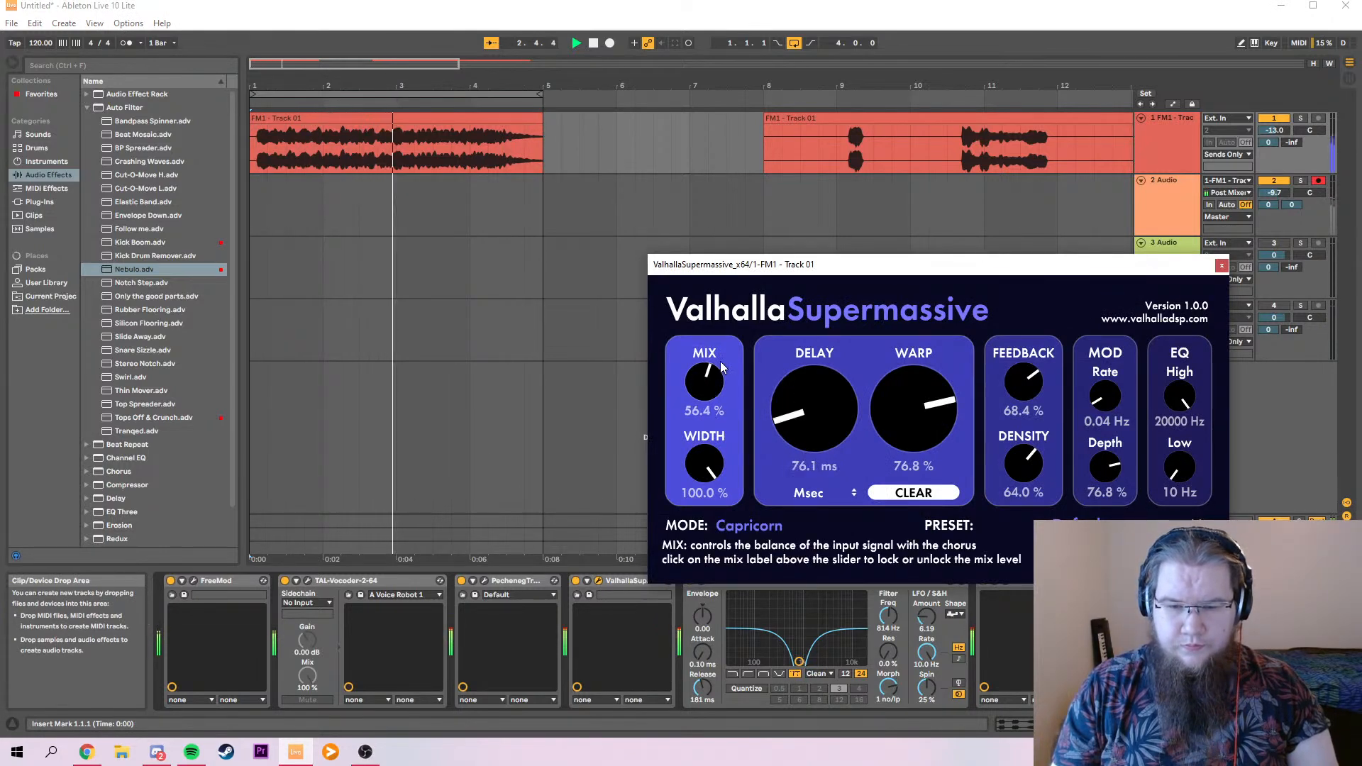
pyautogui.click(752, 526)
pyautogui.click(756, 560)
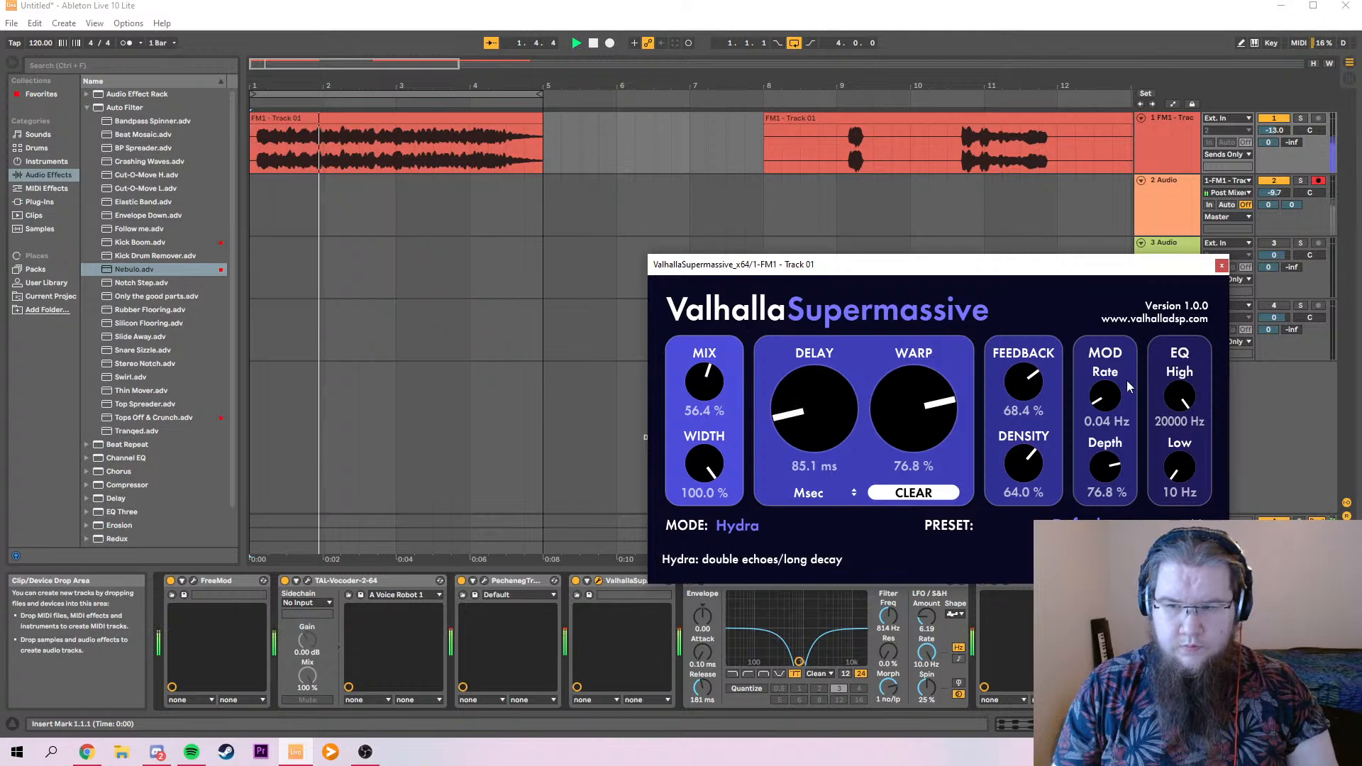
pyautogui.click(1221, 266)
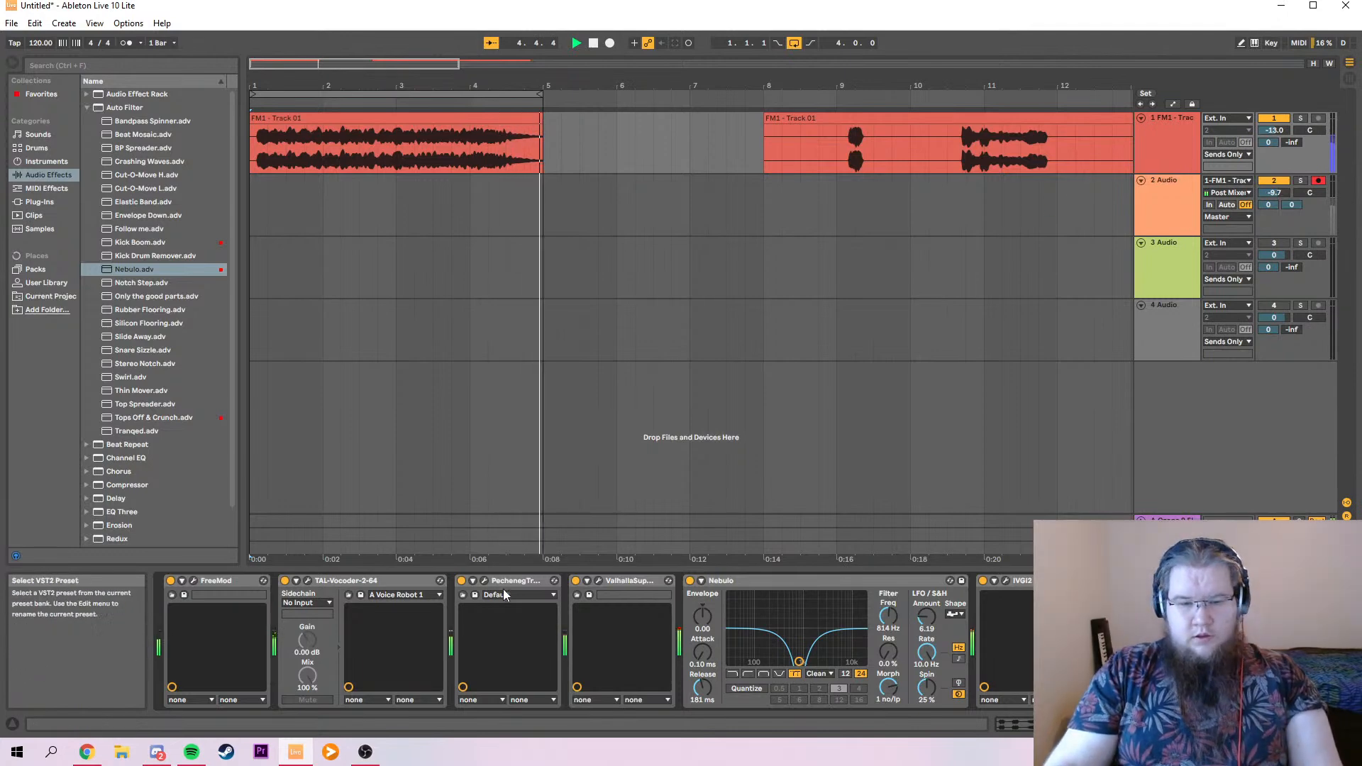
# Bypass ValhallaSupermassive to compare the sound, stop playback and delete the device from the FM1 track's chain.
pyautogui.click(575, 581)
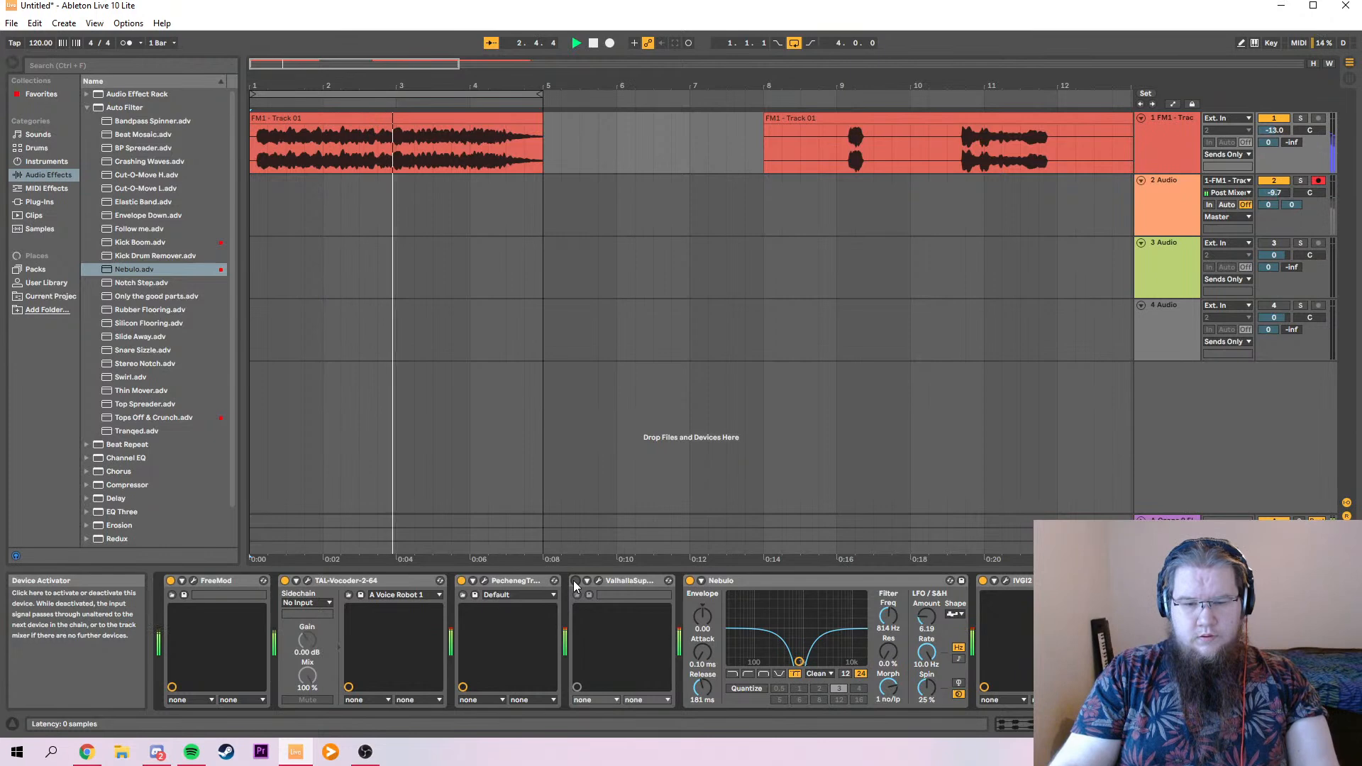
pyautogui.press('space')
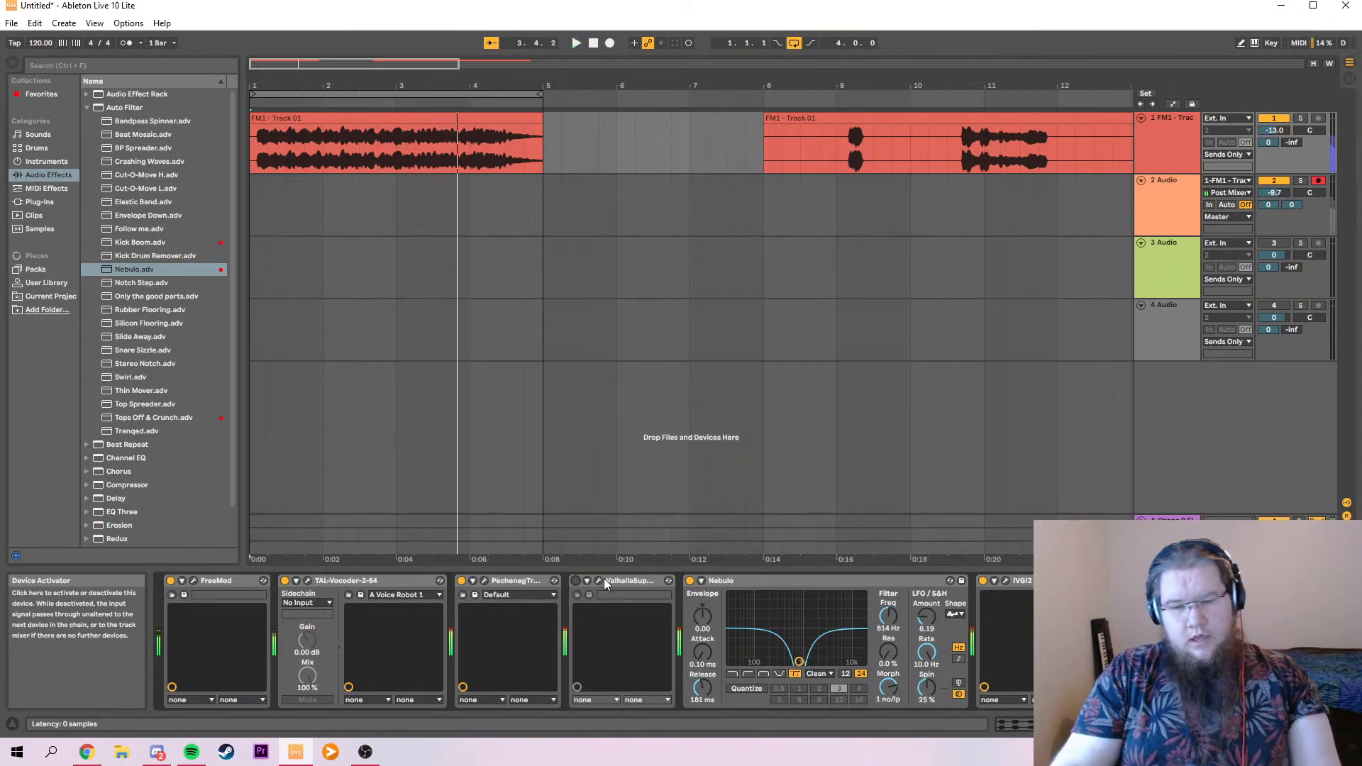
pyautogui.click(614, 582)
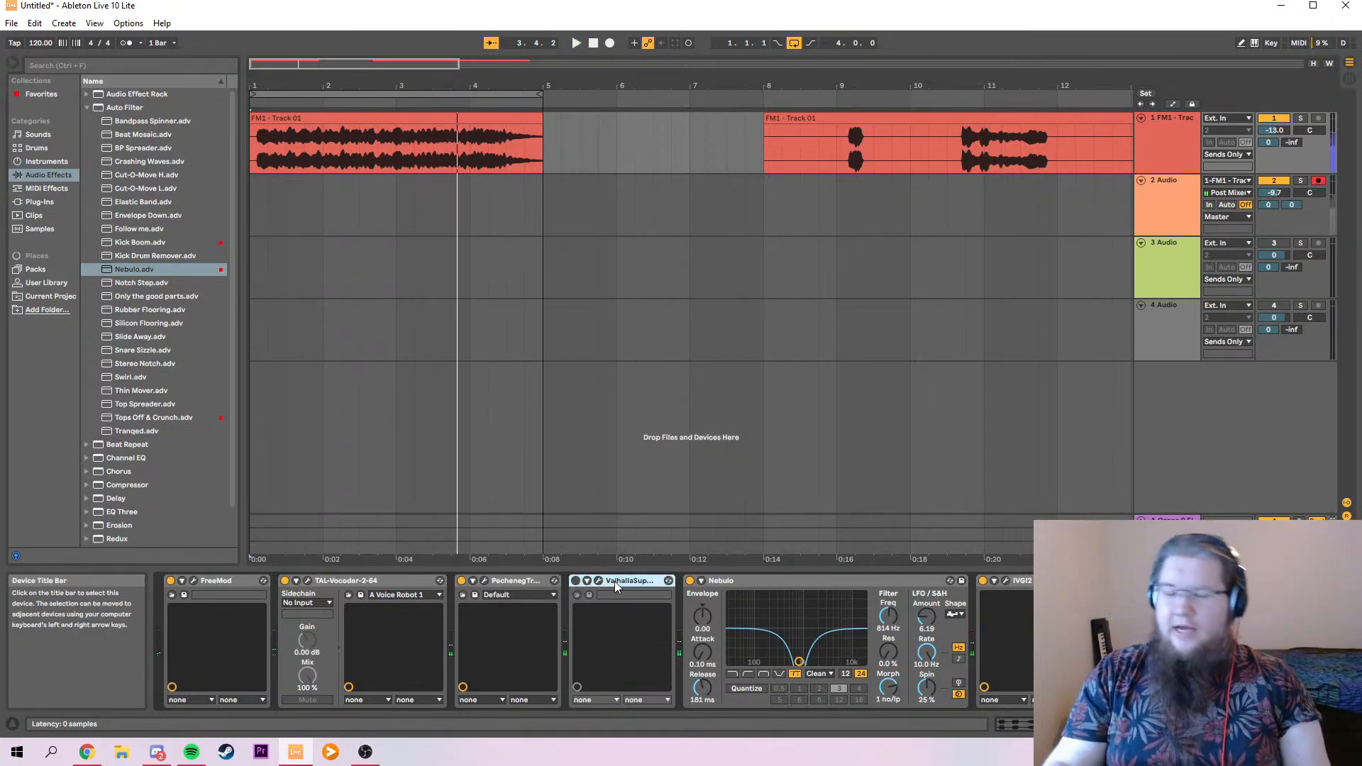
pyautogui.press('Delete')
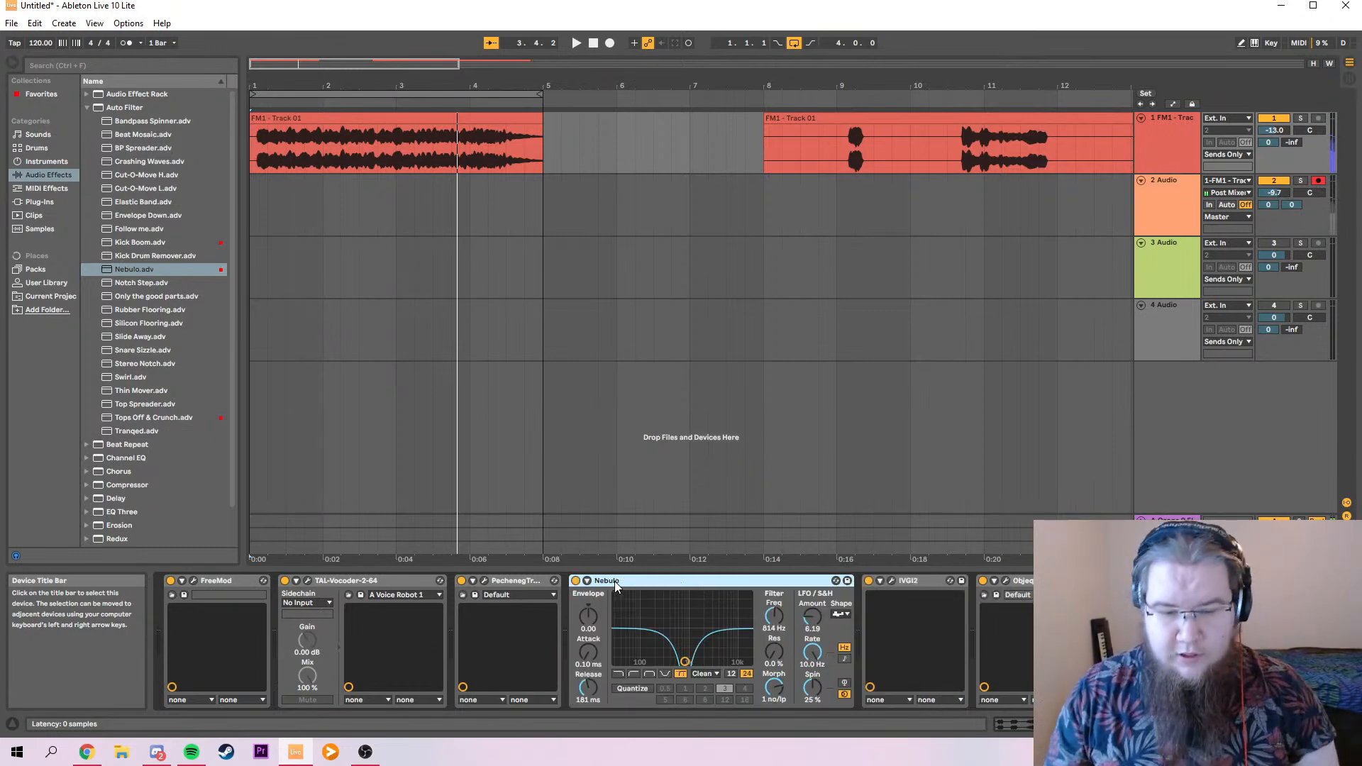
# Play the loop and insert the VST3 plug-in iZotope Trash 2 right after IVGI2 on the FM1 track.
pyautogui.click(87, 108)
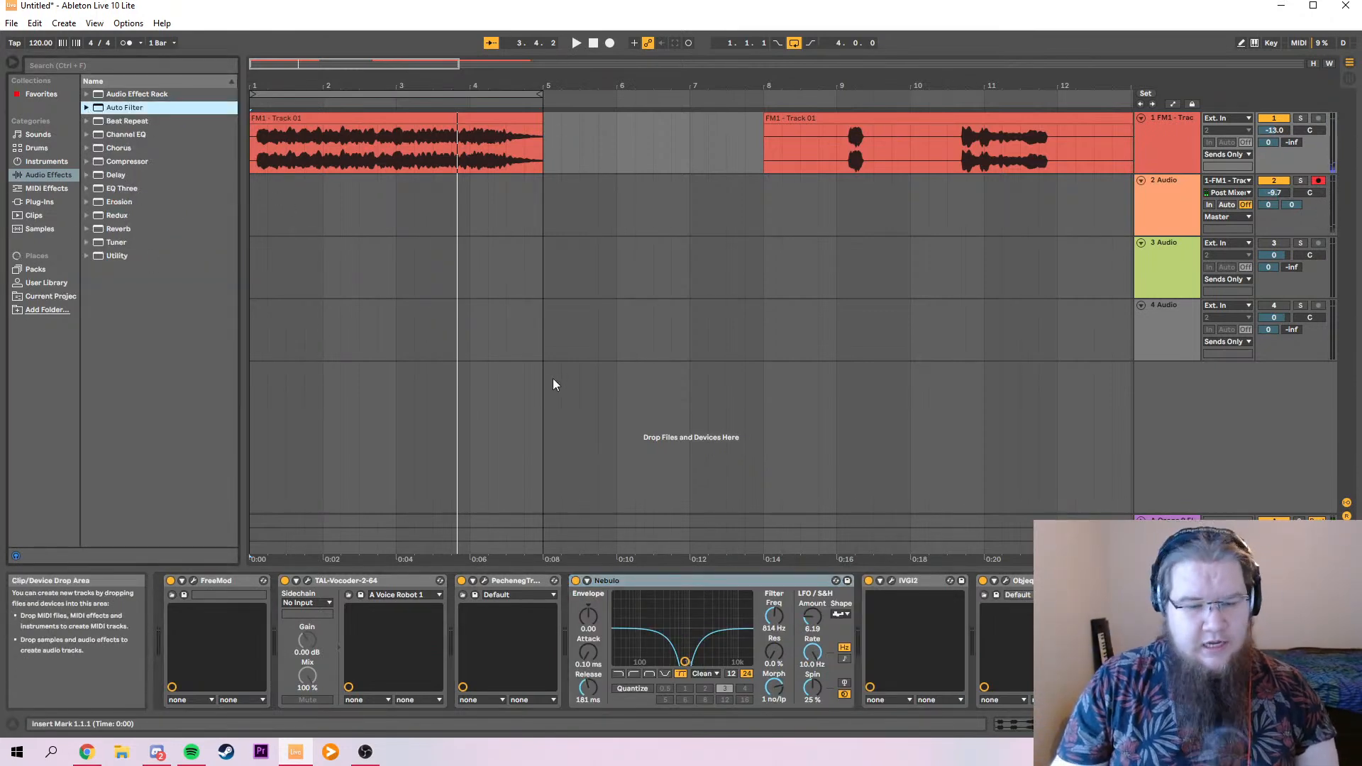
pyautogui.press('space')
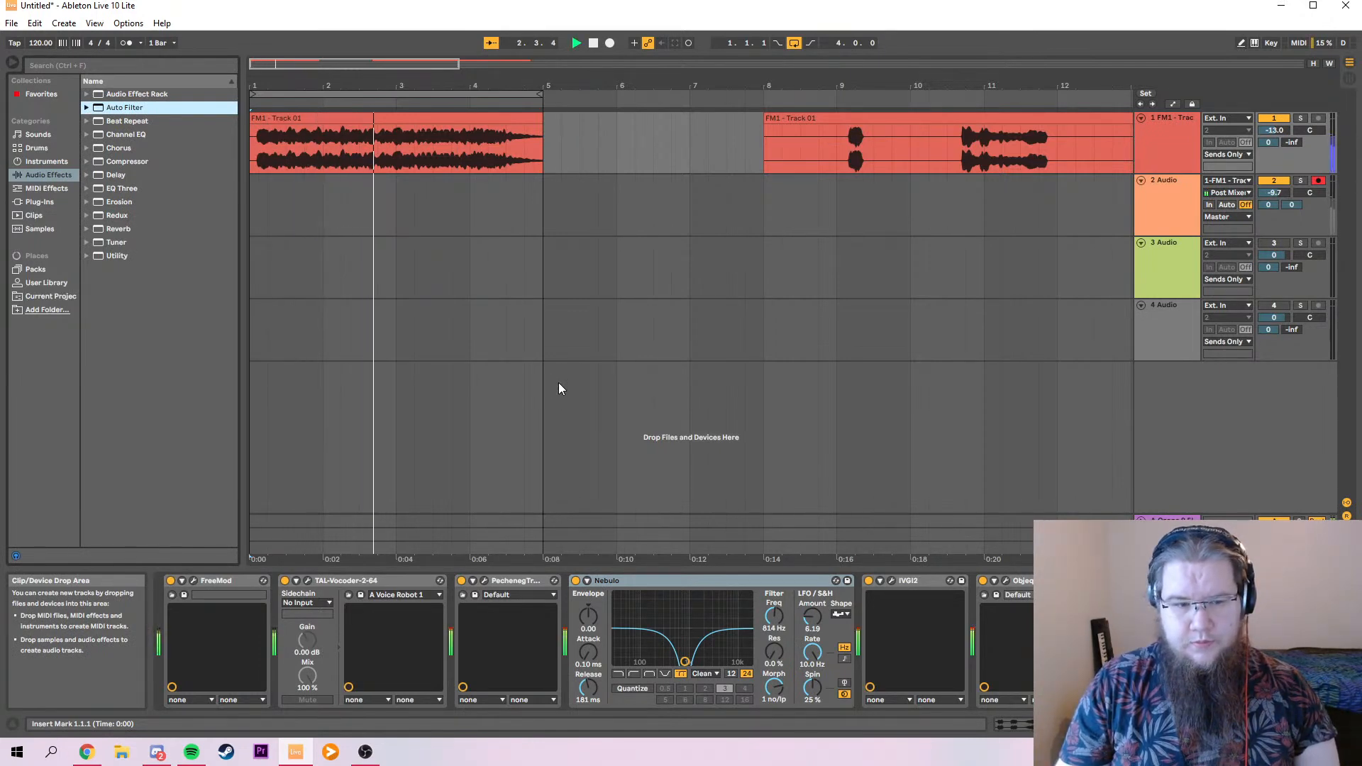
pyautogui.click(38, 203)
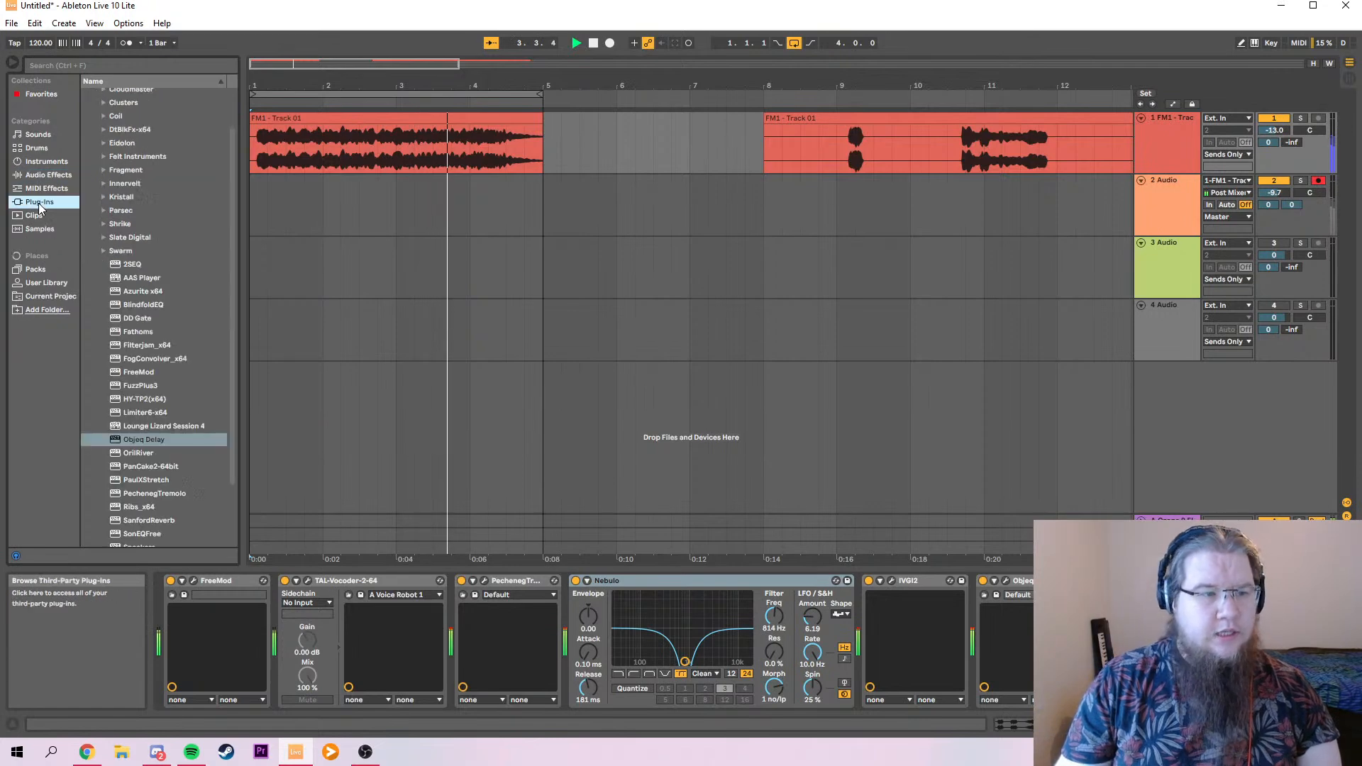
pyautogui.scroll(-3, 116, 291)
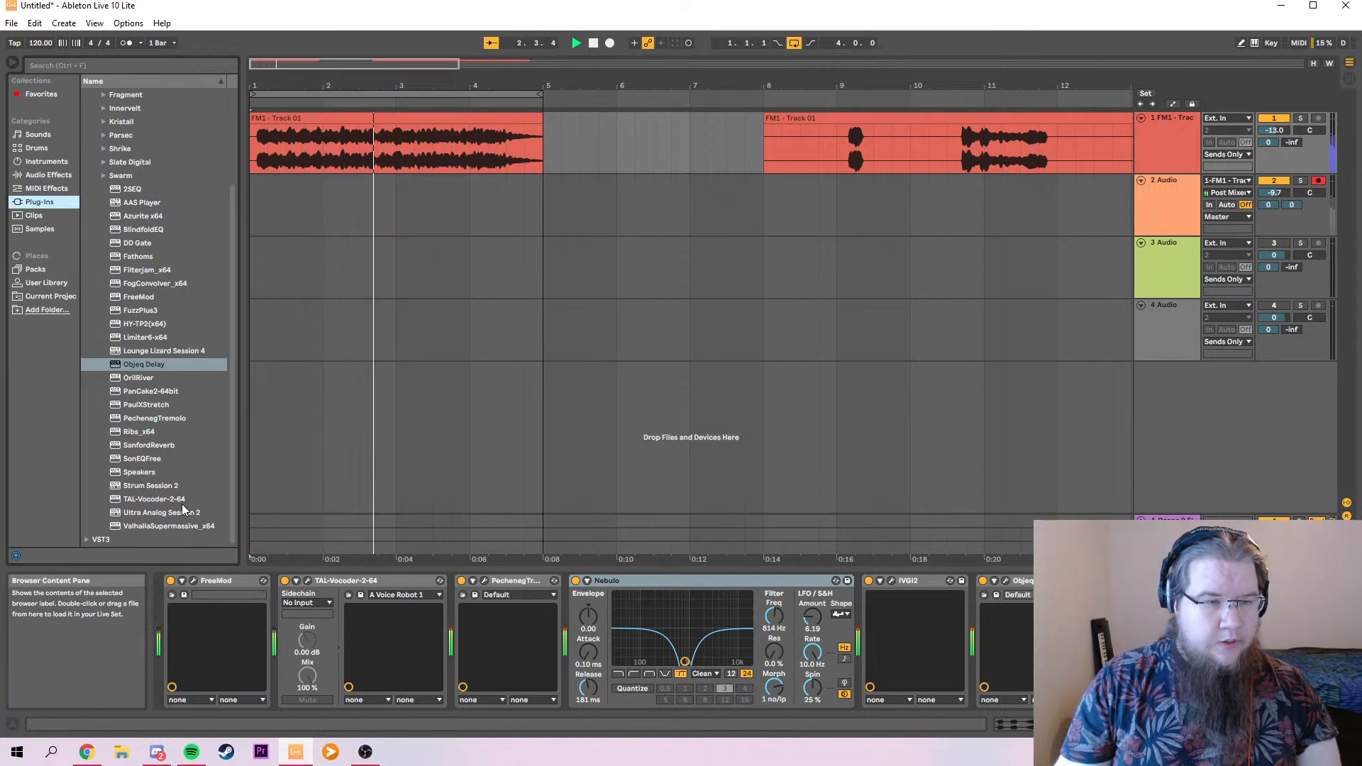
pyautogui.scroll(5, 182, 505)
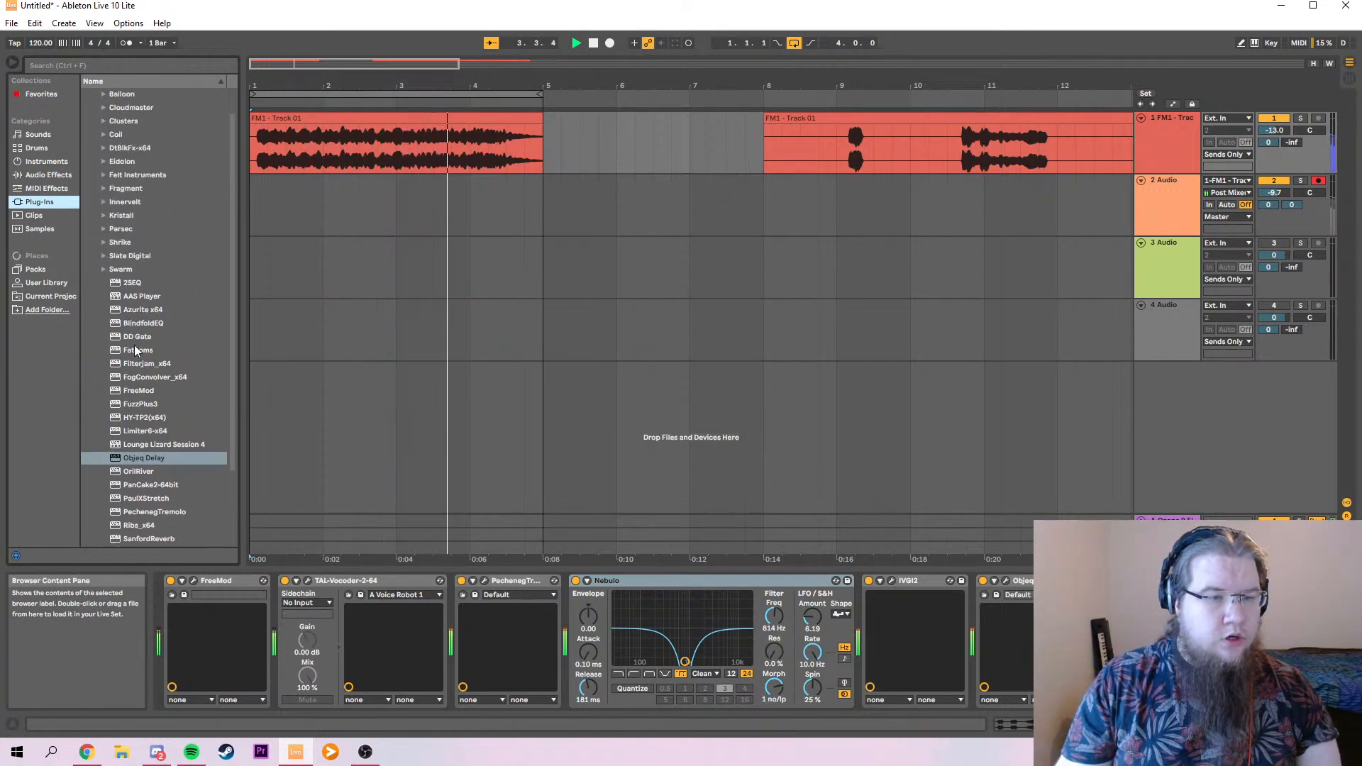
pyautogui.scroll(1, 170, 278)
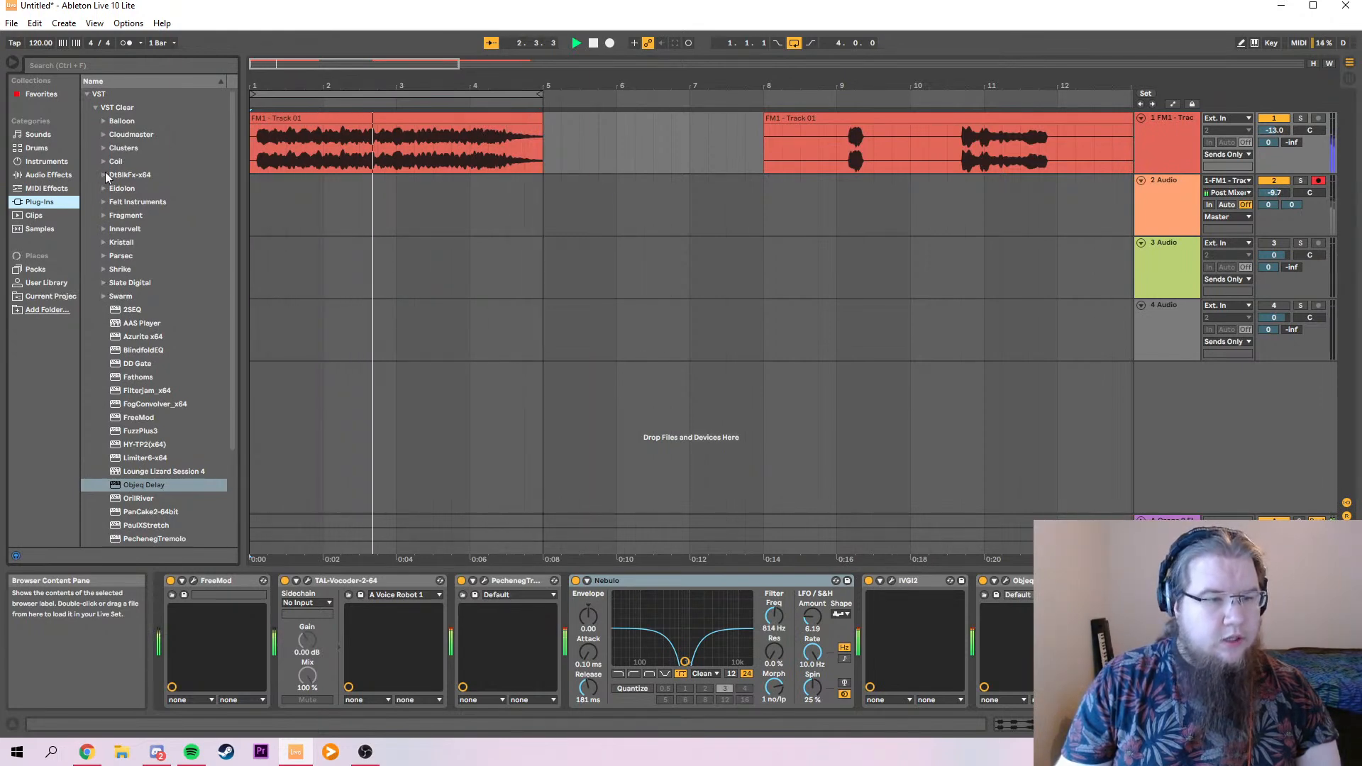
pyautogui.click(87, 97)
pyautogui.click(87, 108)
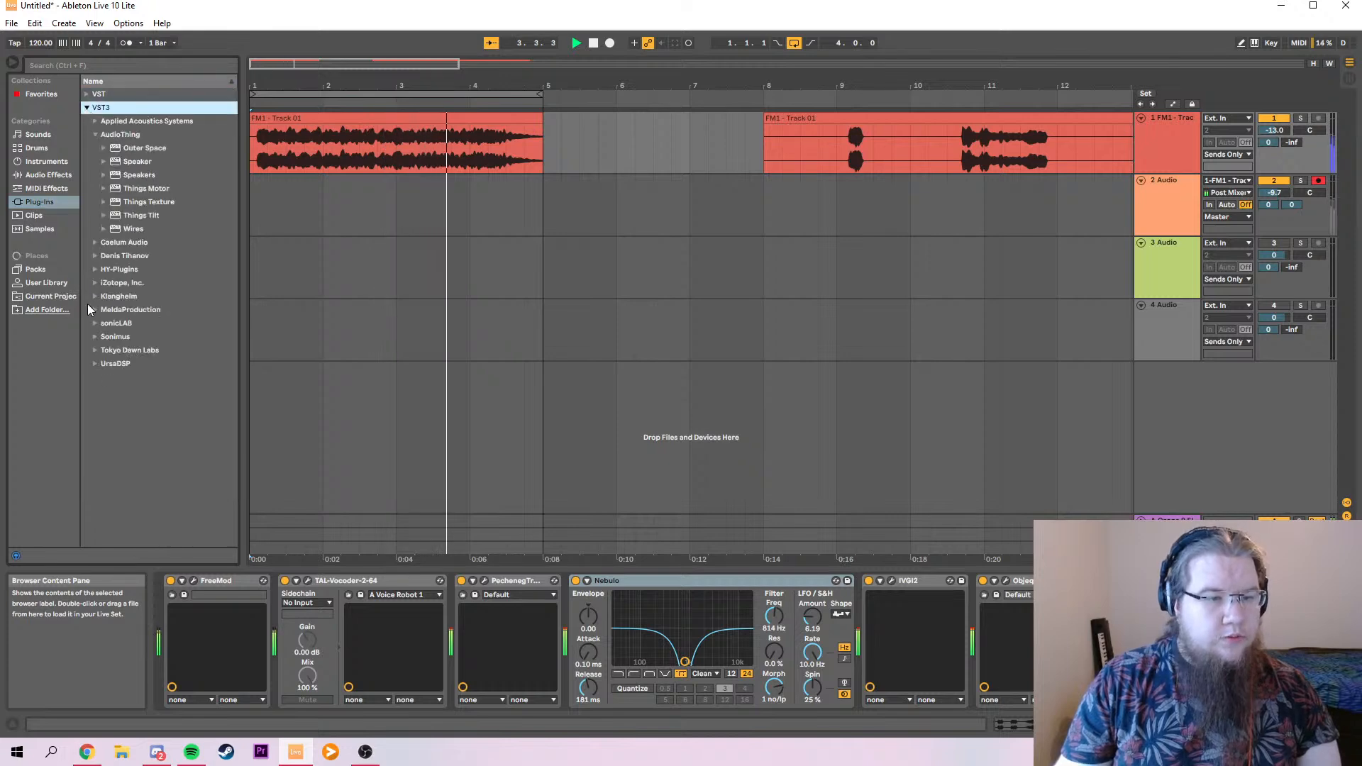
pyautogui.click(95, 283)
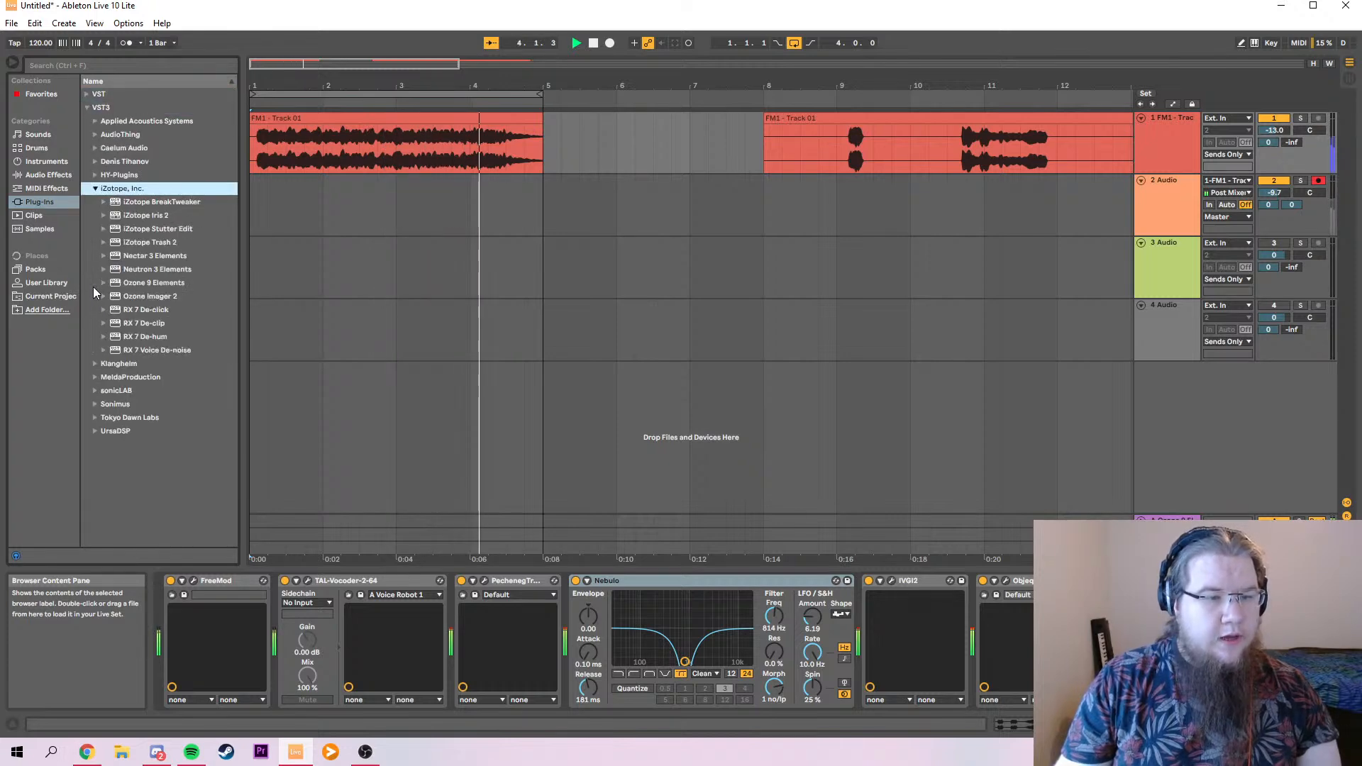
pyautogui.click(159, 243)
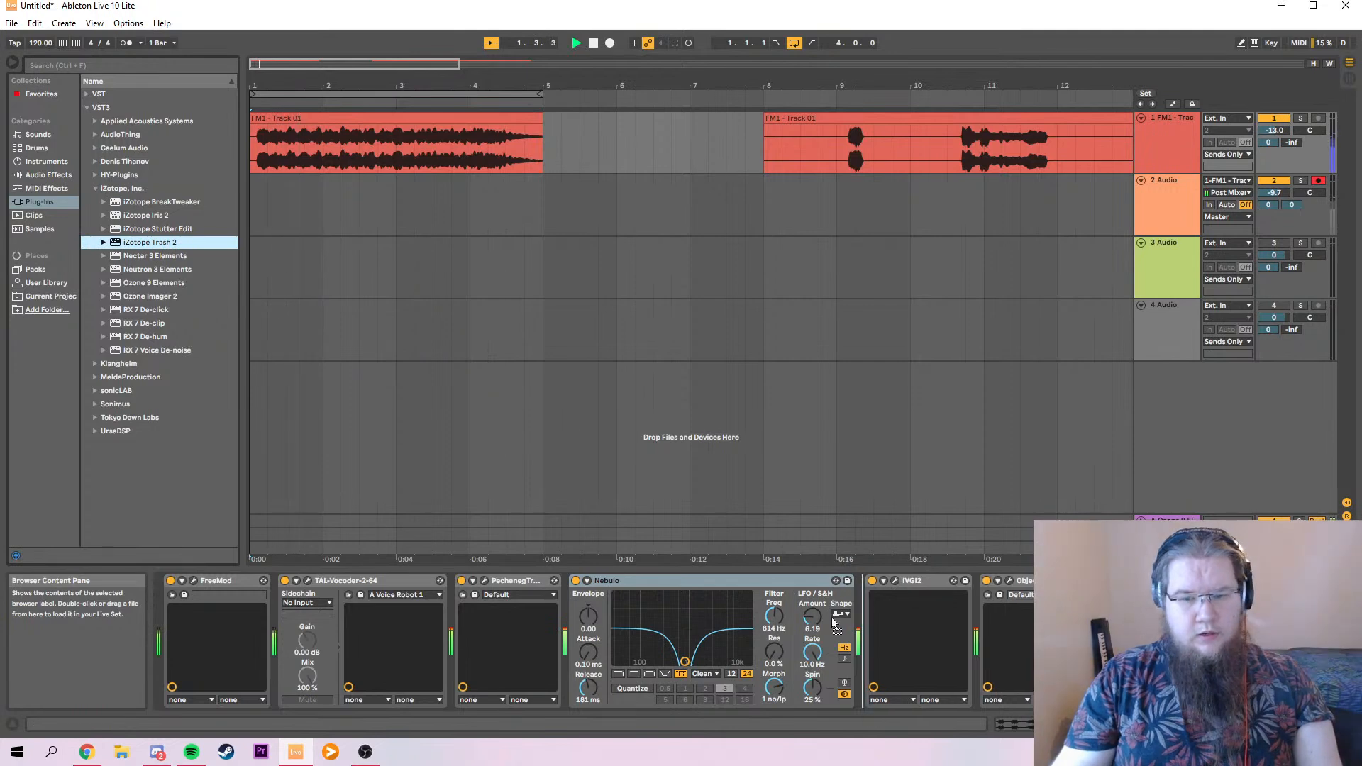
pyautogui.moveTo(159, 242); pyautogui.dragTo(971, 634)
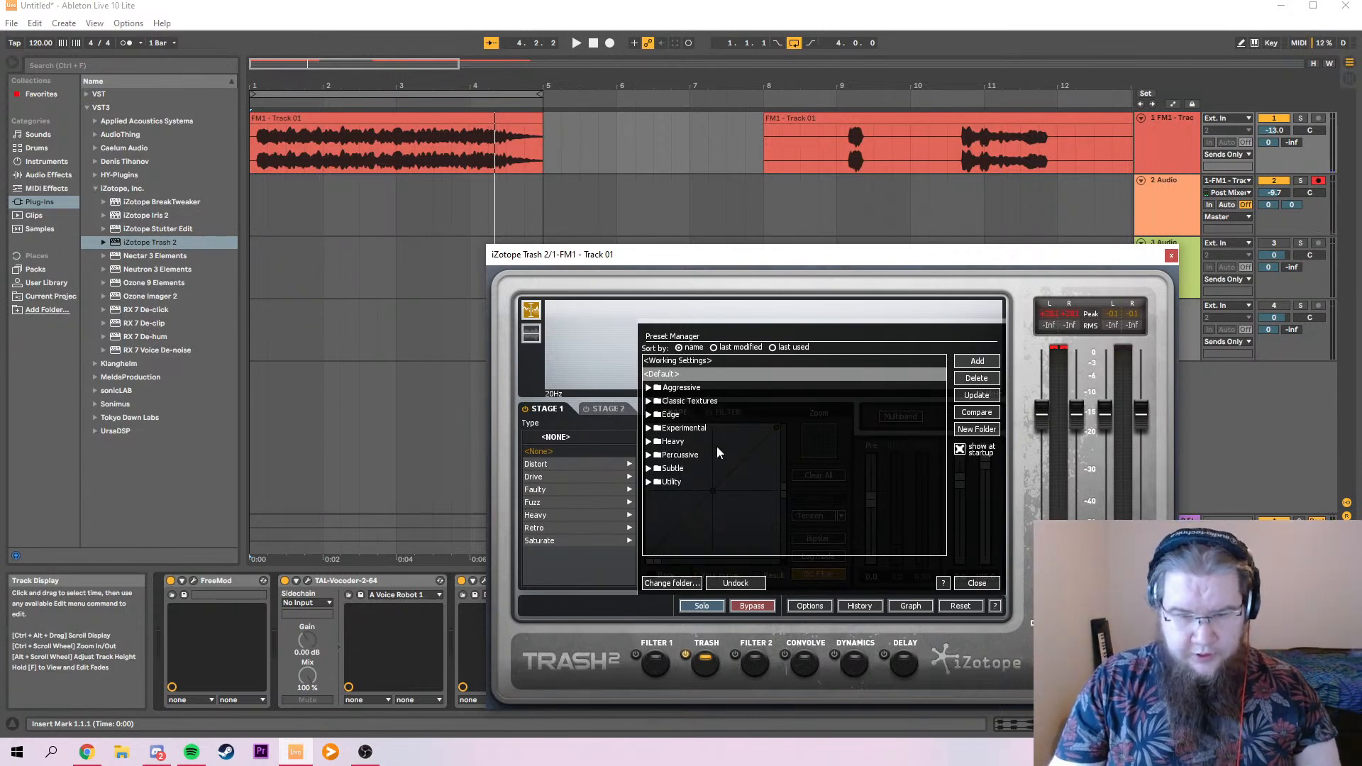
# Load Trash 2's Experimental preset Absolutely Broken, return the playback position to the section's start and close the plug-in window.
pyautogui.click(648, 428)
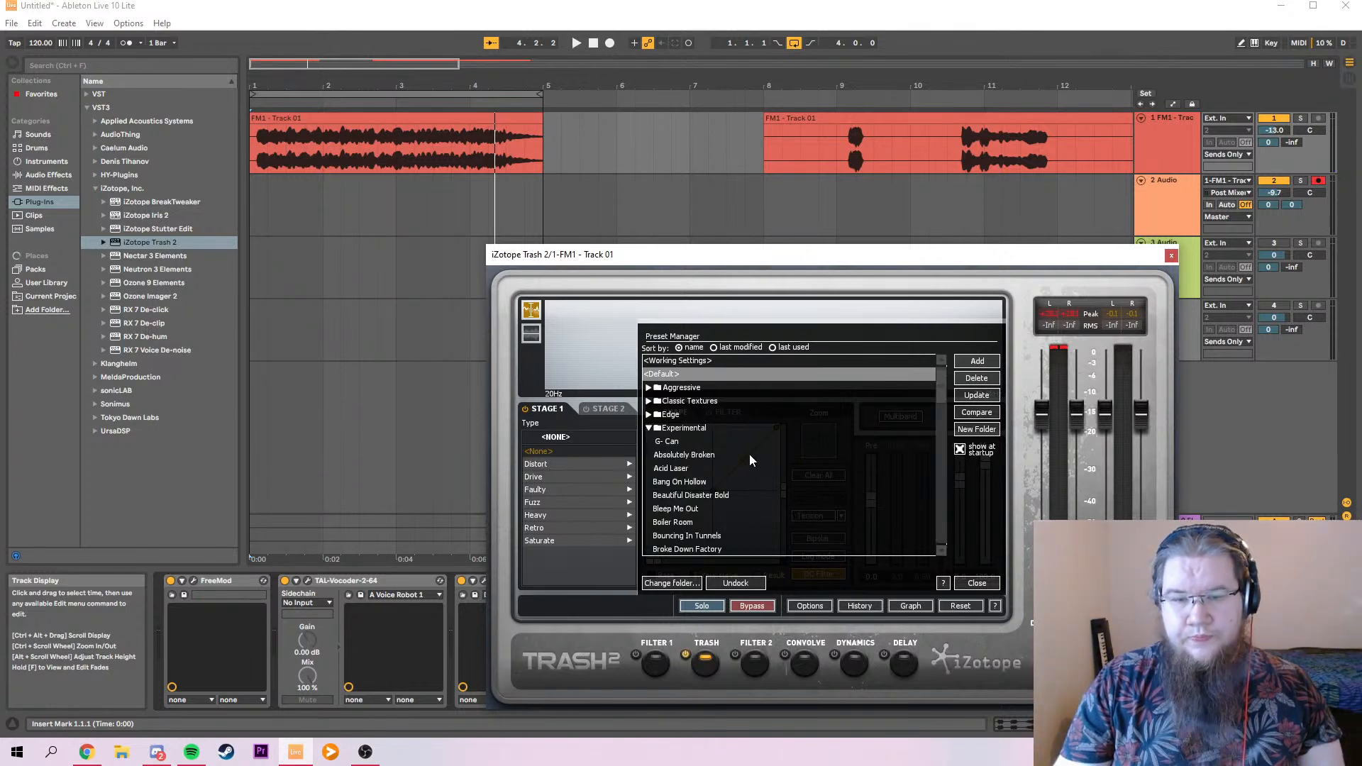
pyautogui.click(702, 482)
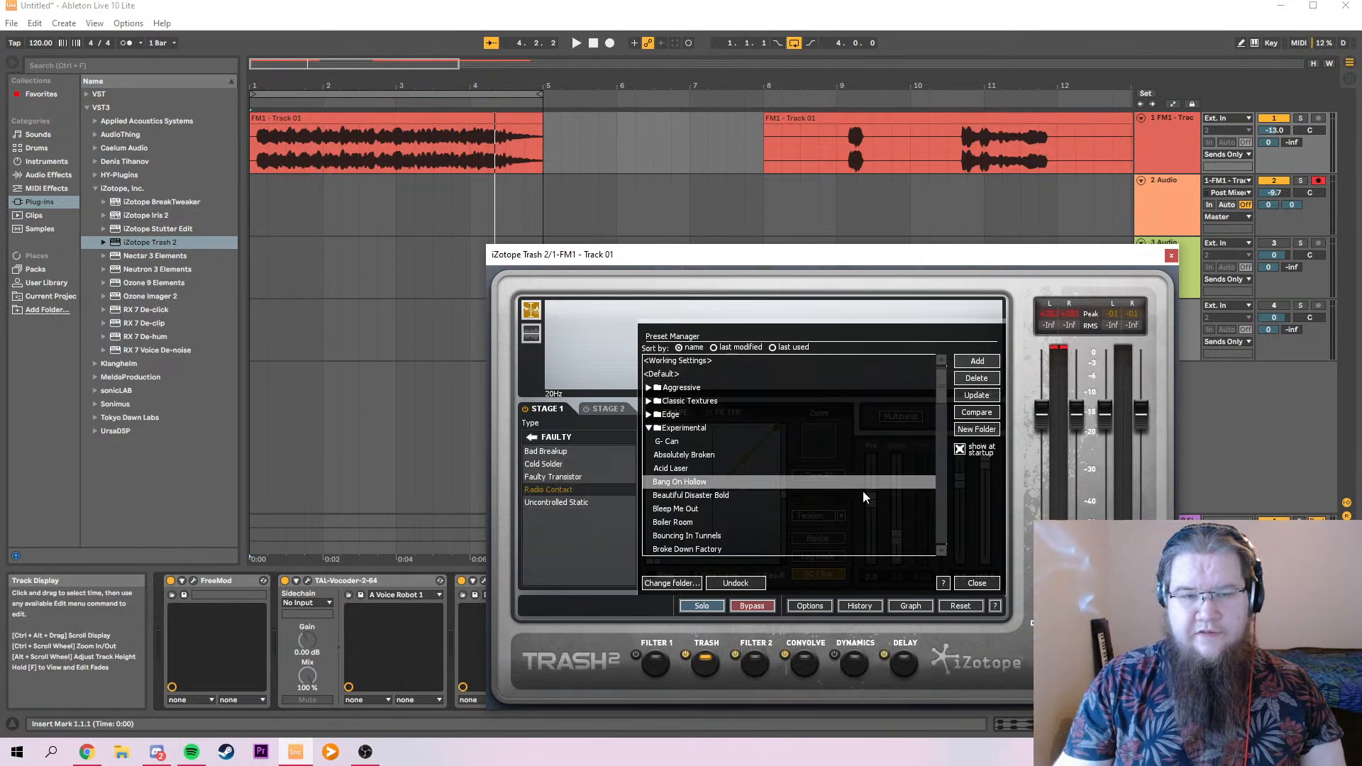
pyautogui.press('Up')
pyautogui.press('Up')
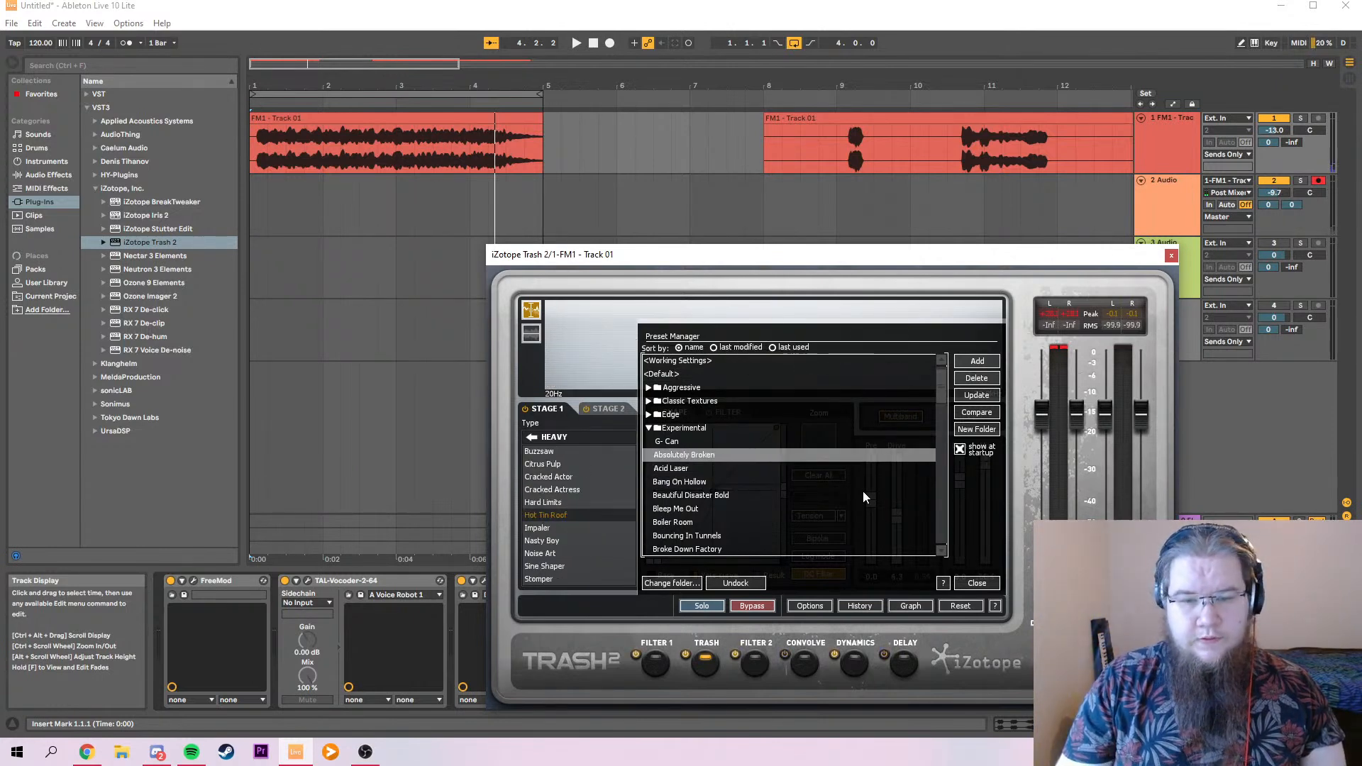
pyautogui.click(251, 155)
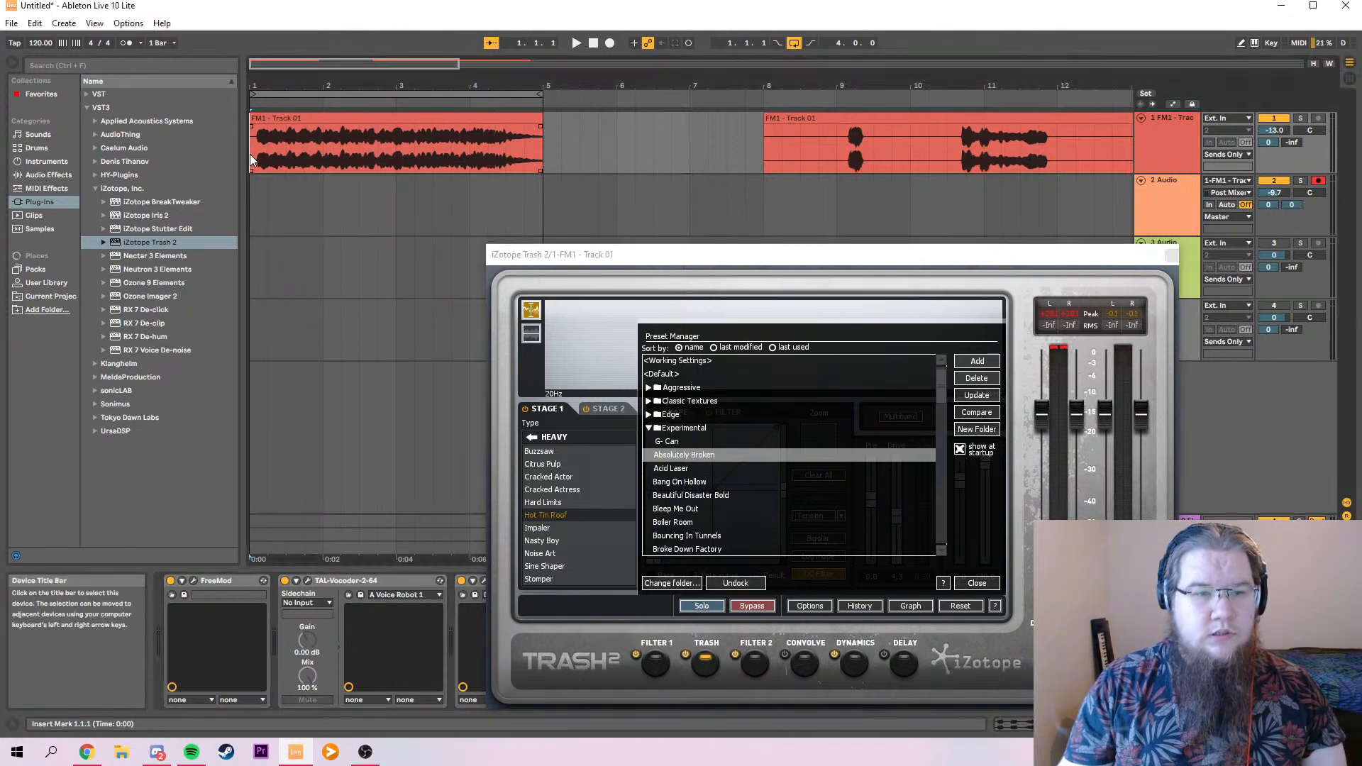
pyautogui.click(1168, 256)
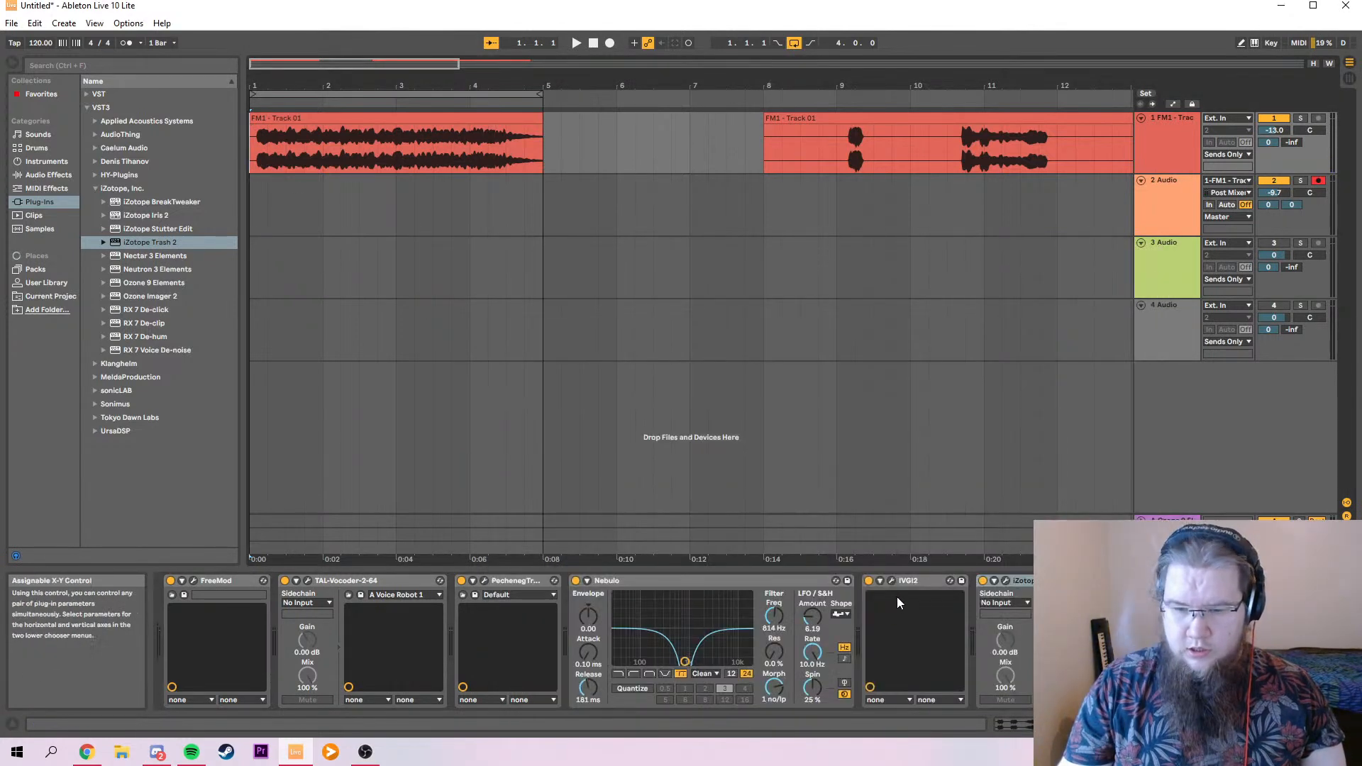
# Reopen Trash 2, play the loop and audition its Experimental presets from Acid Laser through Bouncing In Tunnels.
pyautogui.click(1006, 581)
pyautogui.press('space')
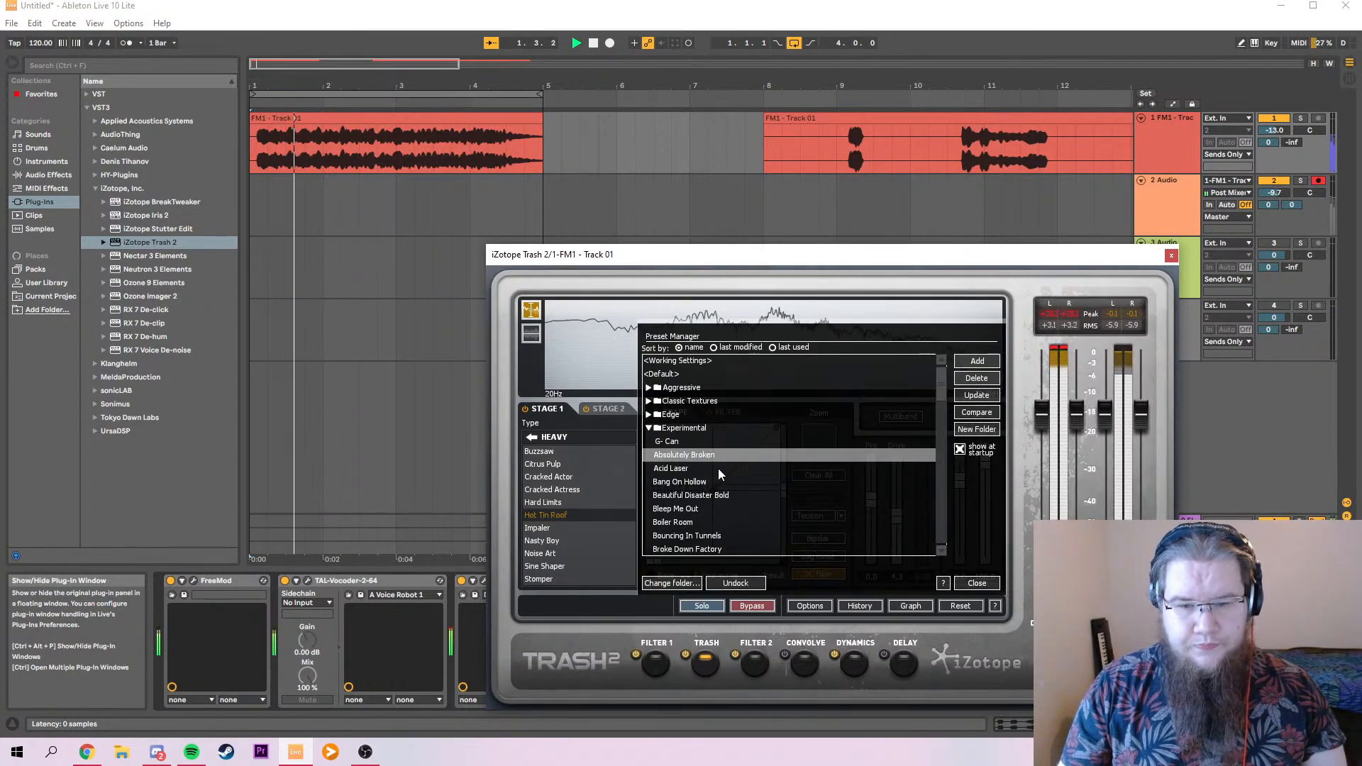
pyautogui.press('Down')
pyautogui.press('Down')
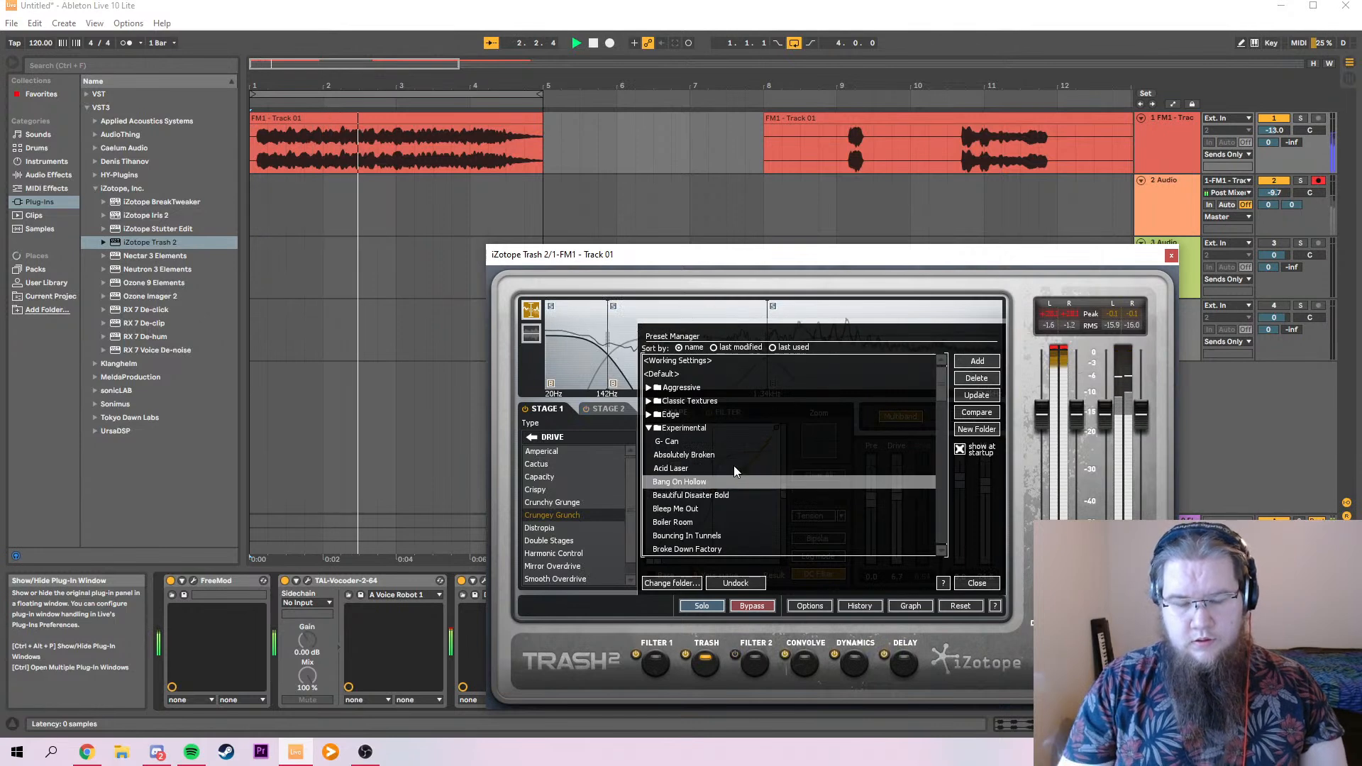
pyautogui.press('Down')
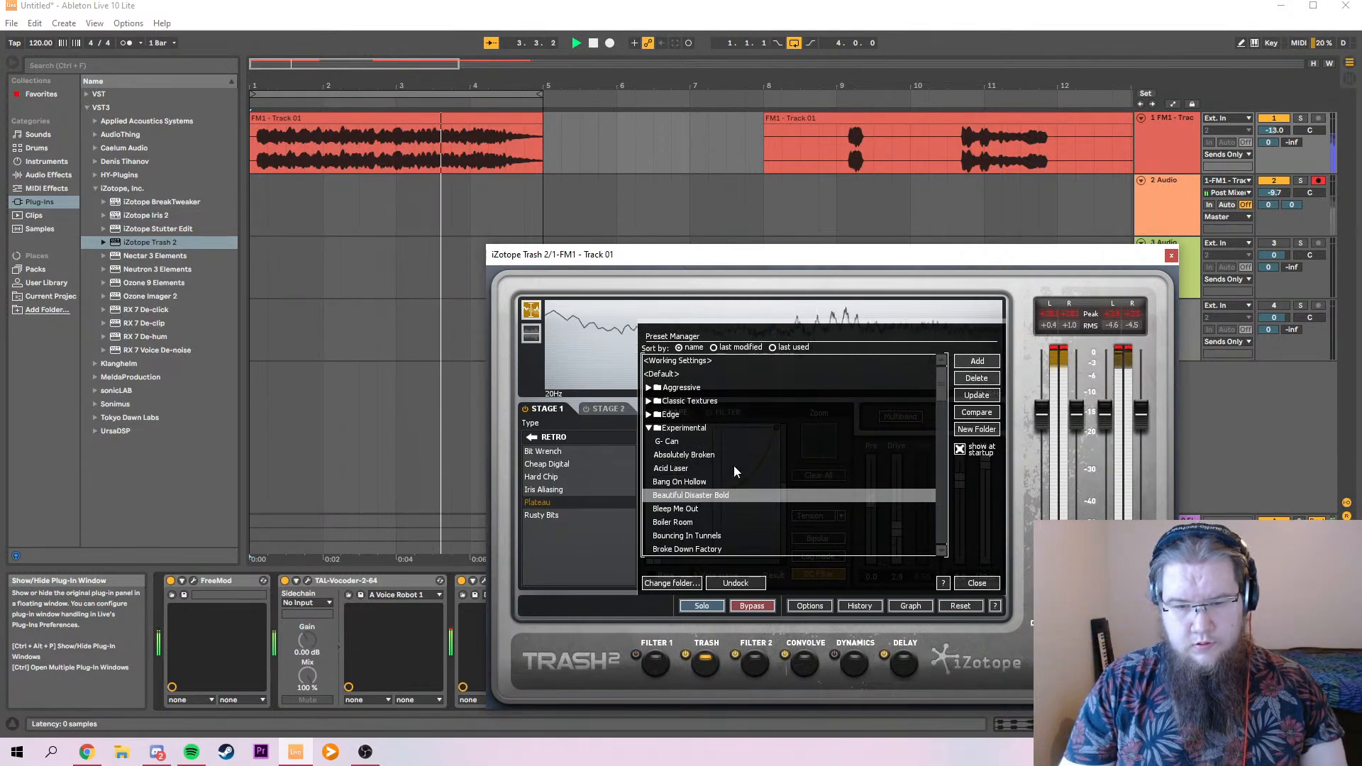
pyautogui.press('Down')
pyautogui.press('Down')
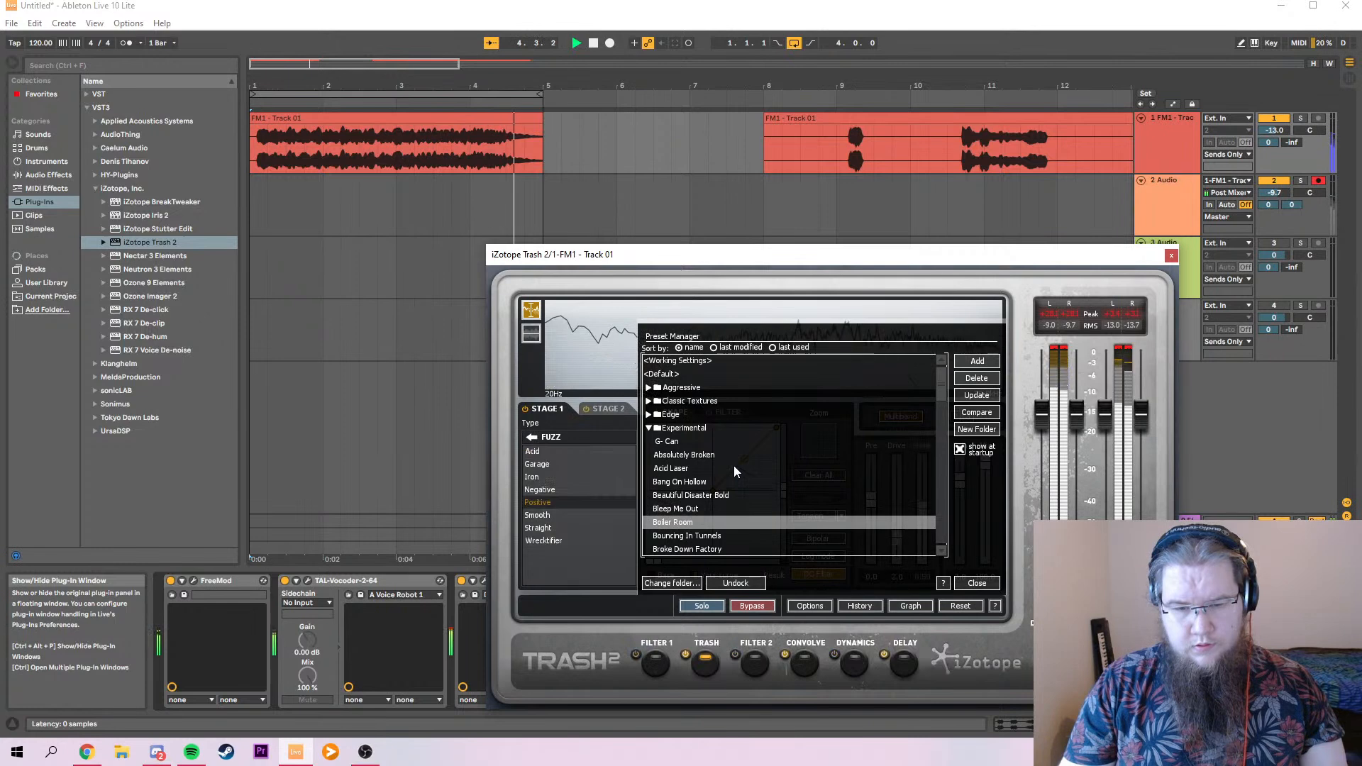
pyautogui.press('Down')
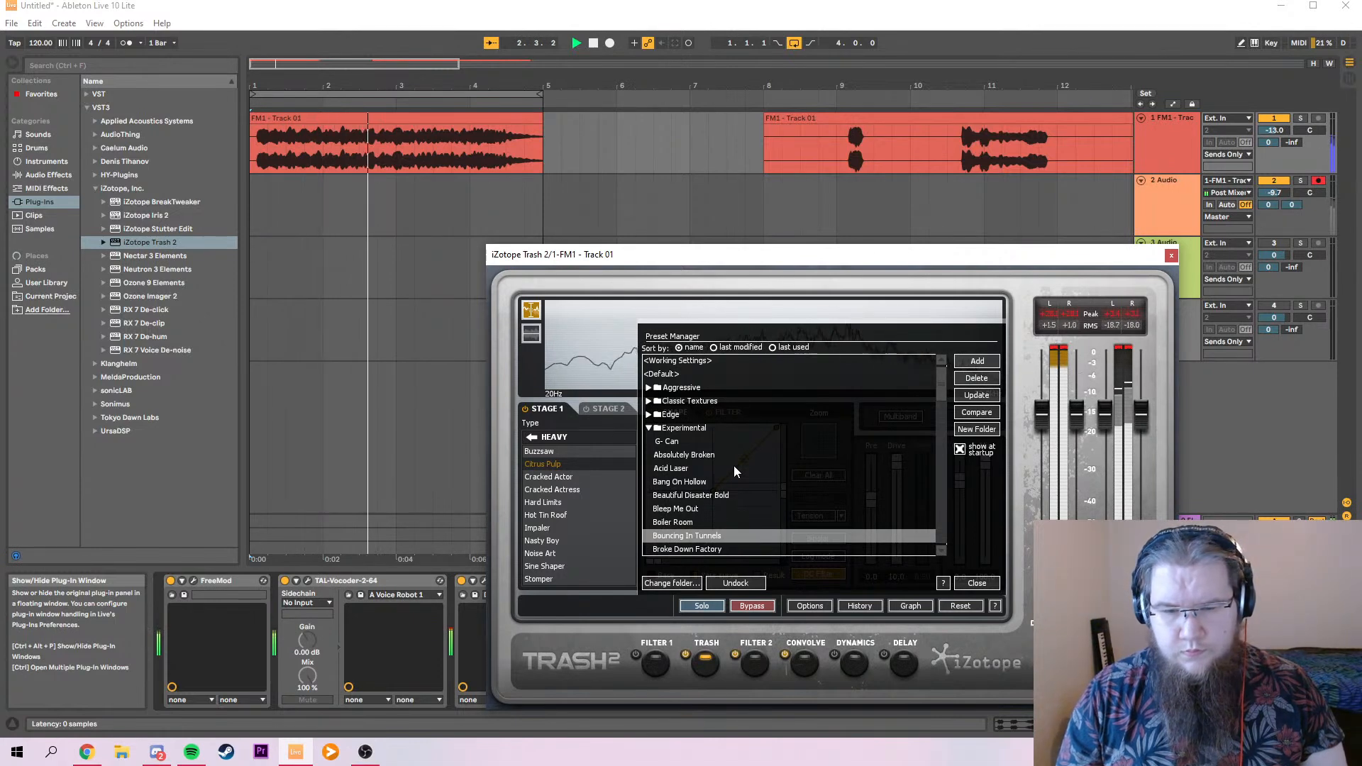
# Audition Trash 2's Buried In Sand preset, settle on the Burpy preset and close the plug-in window.
pyautogui.scroll(-4, 734, 466)
pyautogui.click(756, 481)
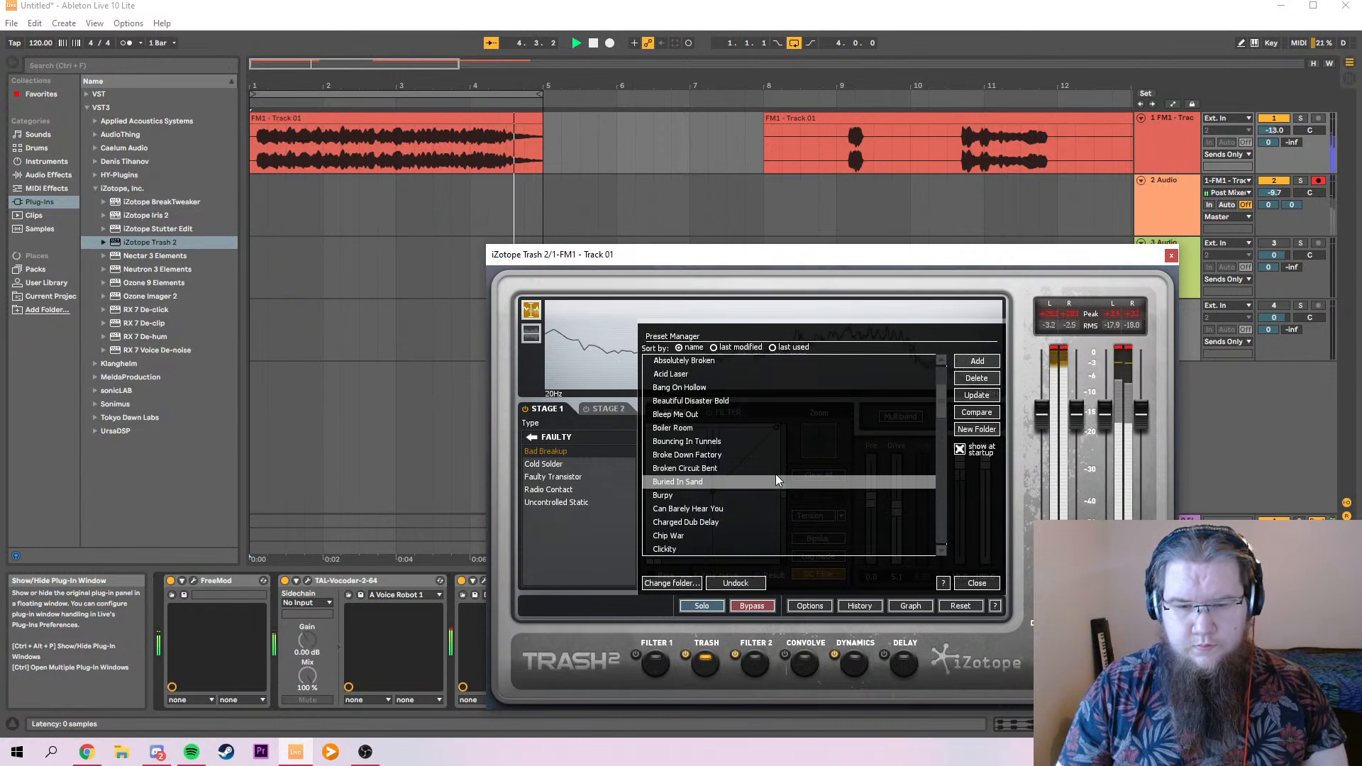
pyautogui.press('Down')
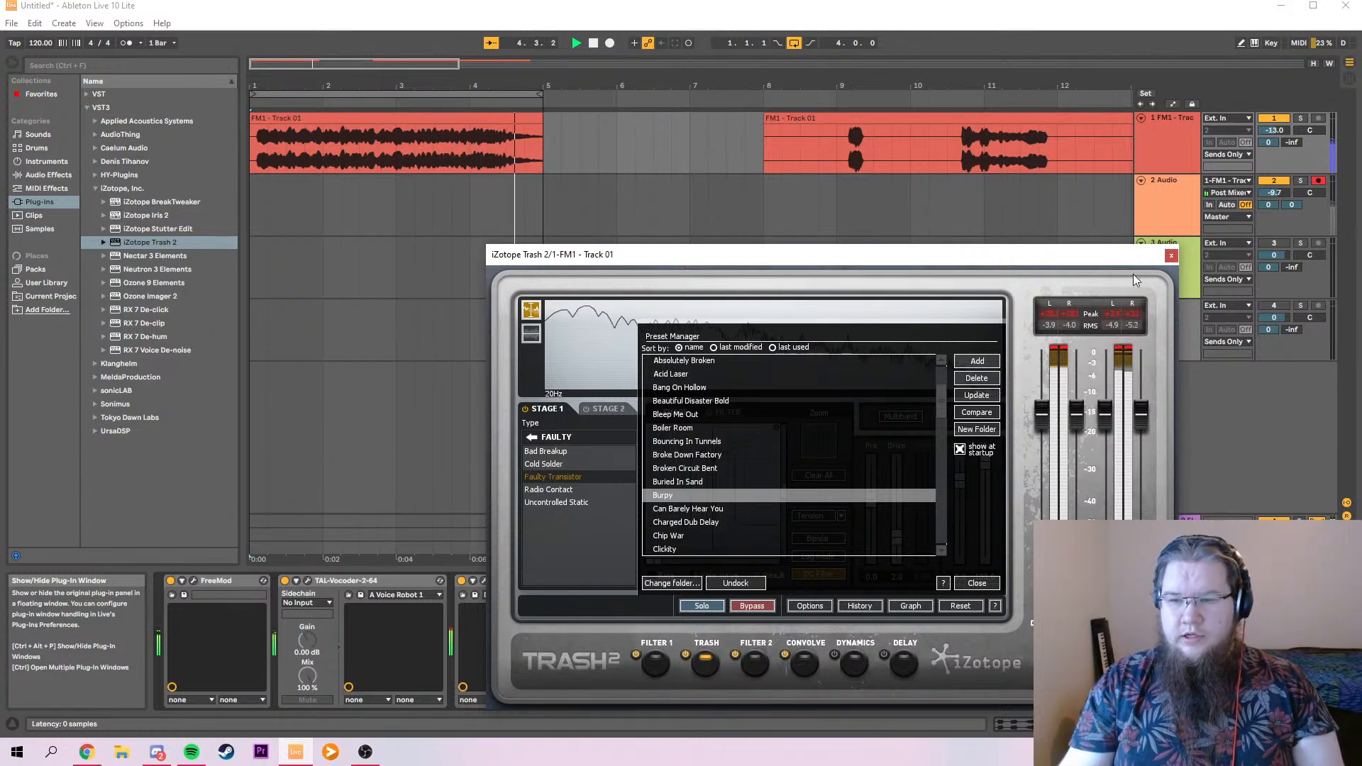
pyautogui.click(1170, 257)
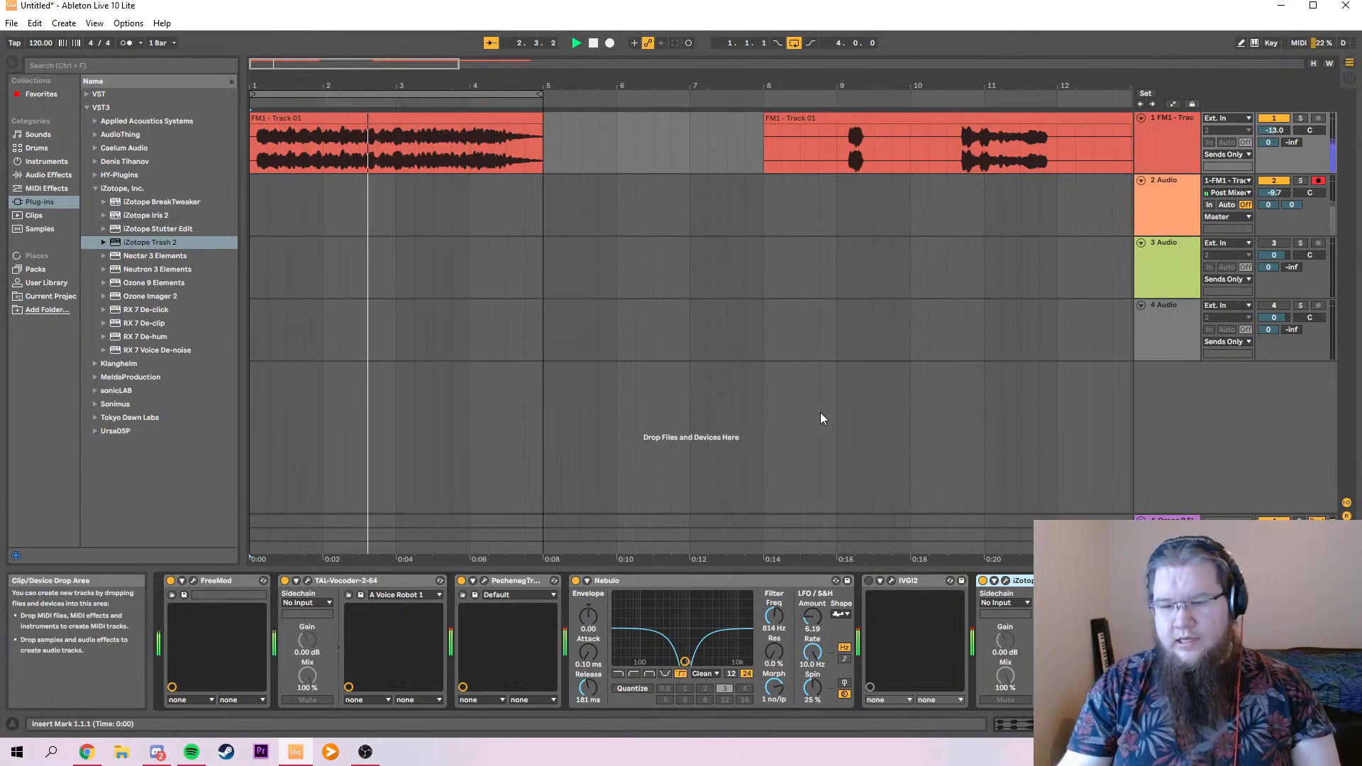
# Delete IVGI2 from the FM1 track's chain and set Nebulo's LFO rate to 0.01 Hz.
pyautogui.click(915, 580)
pyautogui.press('Delete')
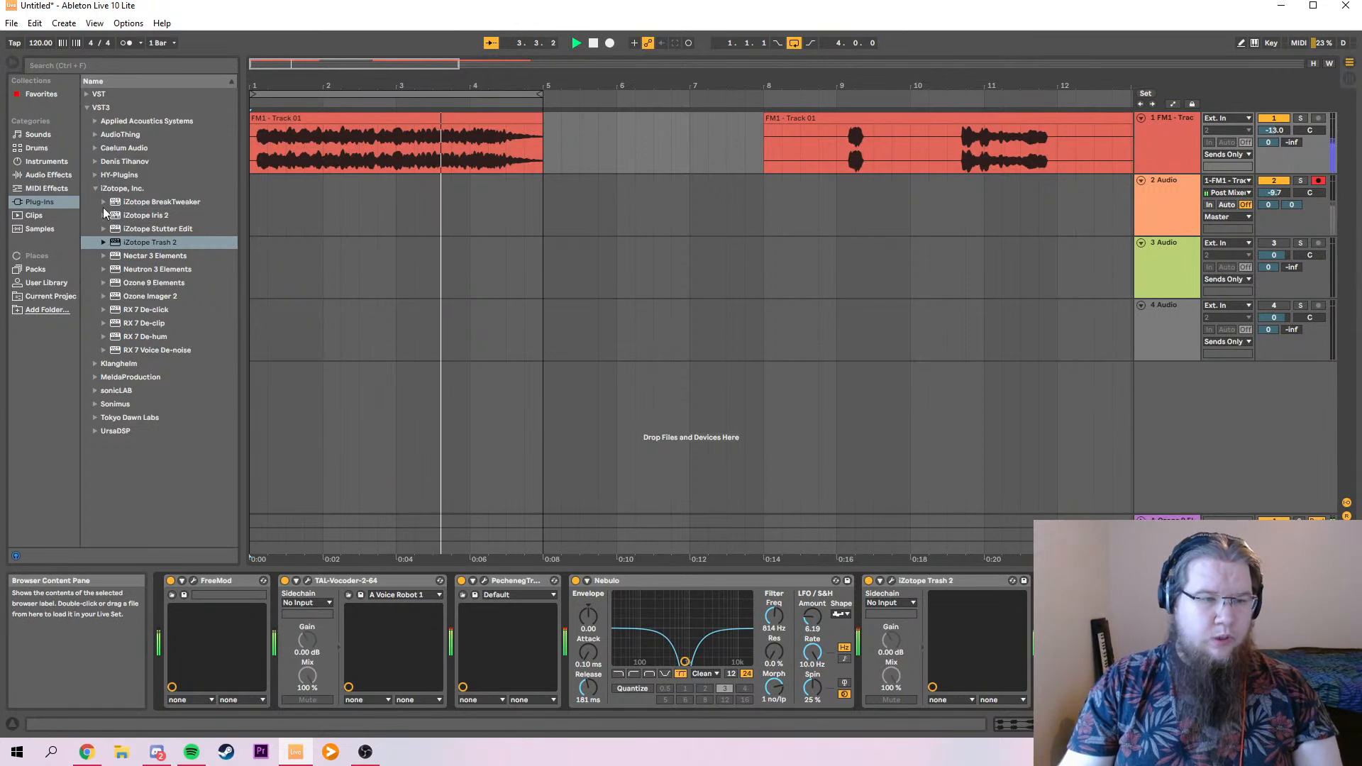
pyautogui.click(95, 189)
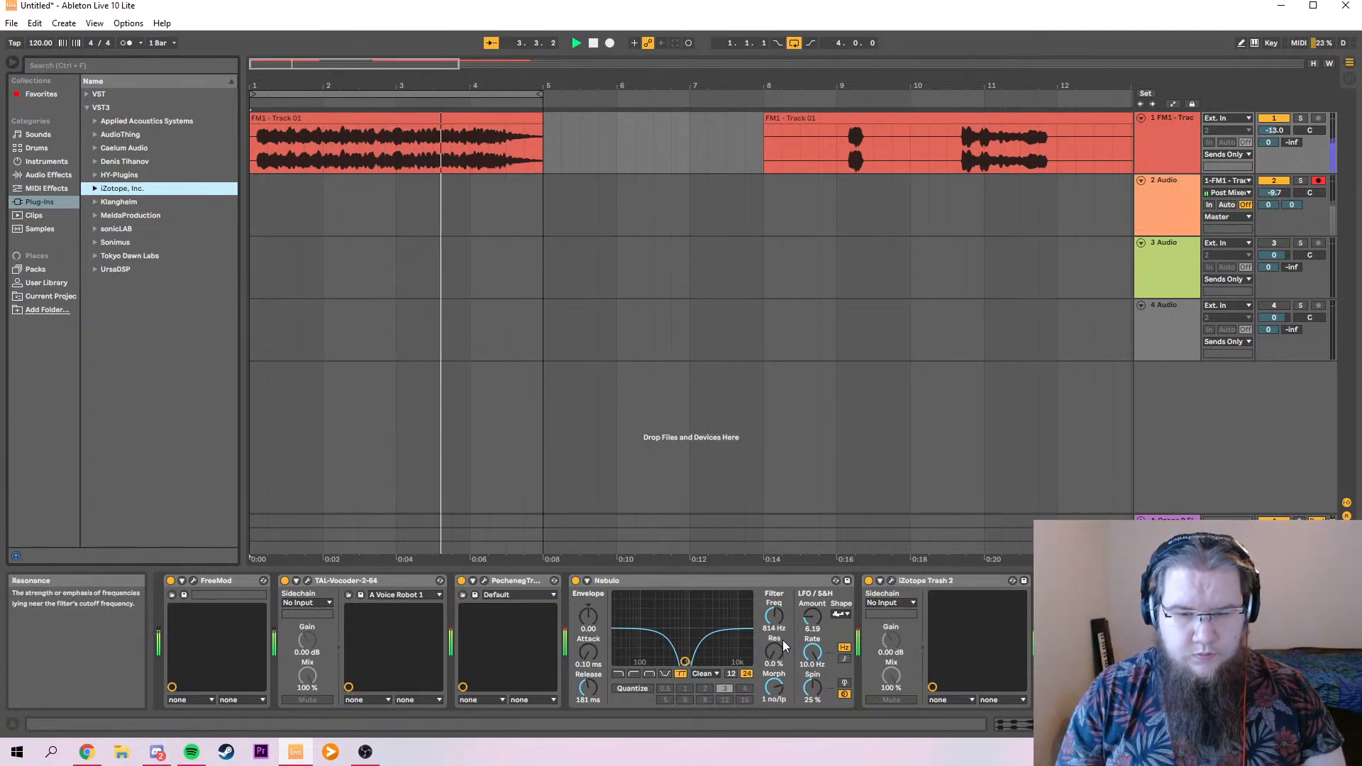
pyautogui.moveTo(813, 652); pyautogui.dragTo(791, 698)
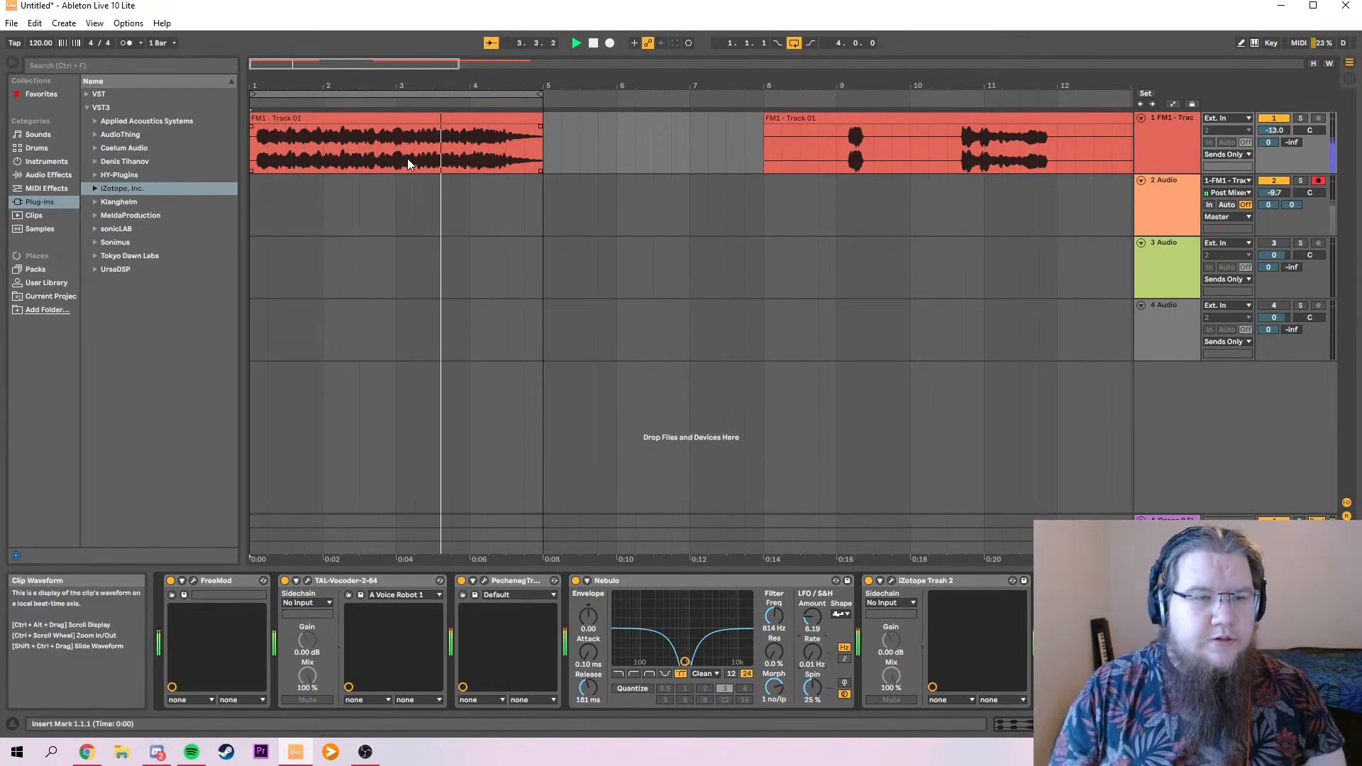
# Delete the processed FM1 clip at bars 1–5 and the effects from FreeMod through Objeq Delay, keeping Mix Gel and Gentle Squeeze.
pyautogui.click(360, 120)
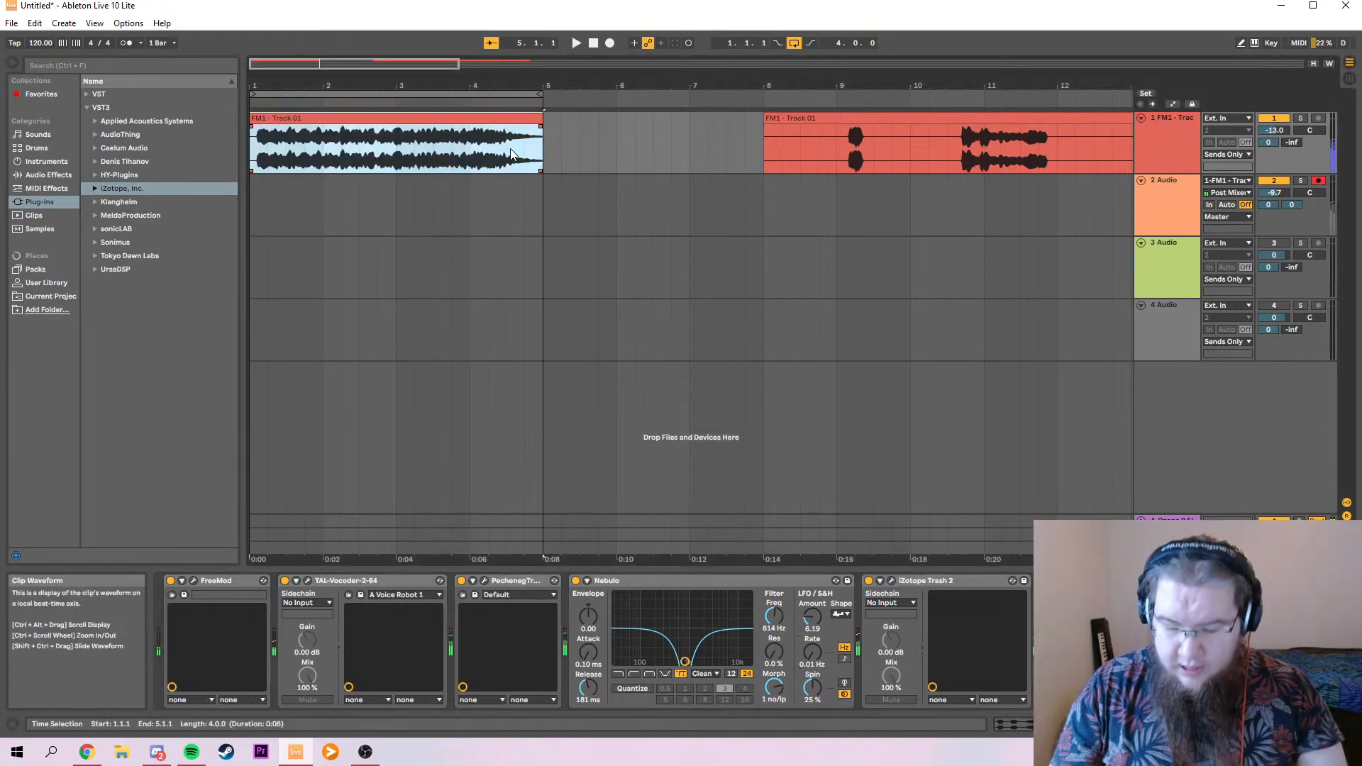
pyautogui.press('Delete')
pyautogui.click(236, 580)
pyautogui.press('Delete')
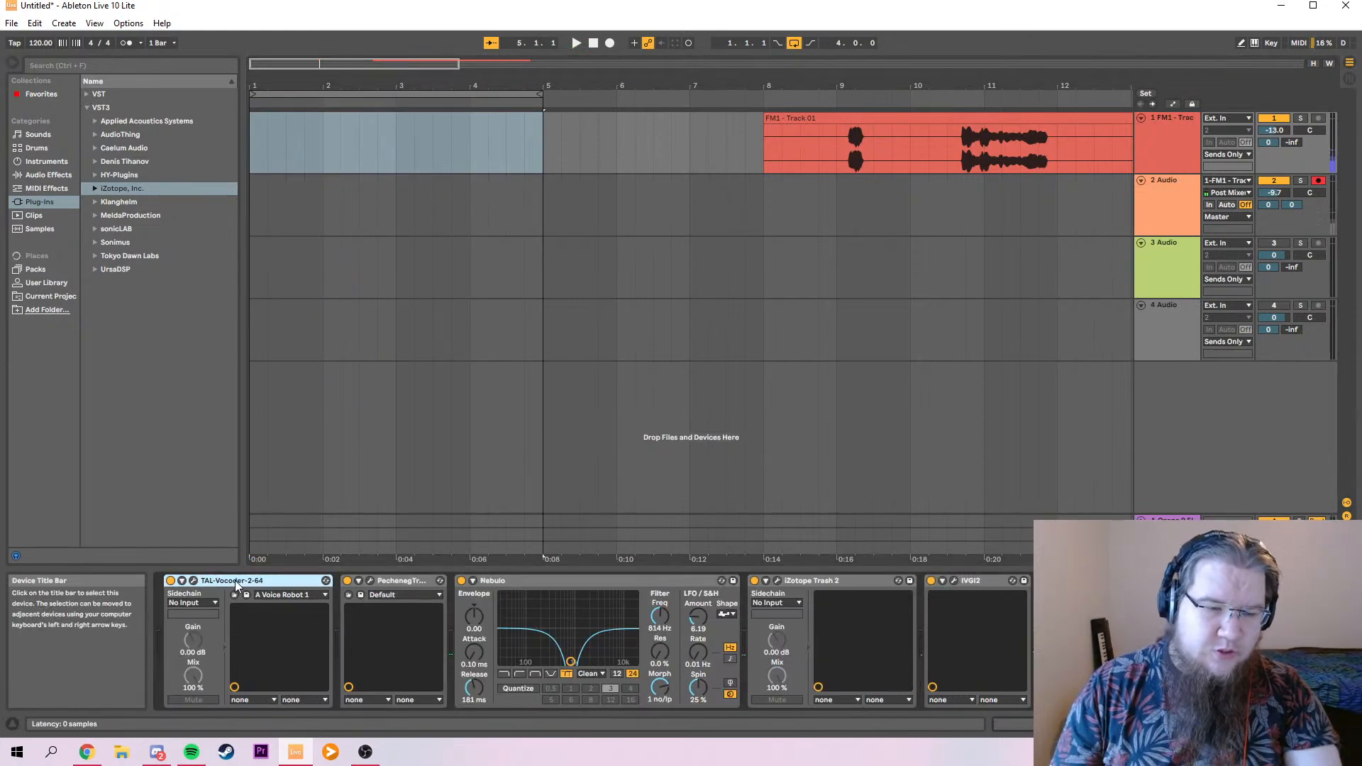
pyautogui.press('Delete')
pyautogui.press('Delete')
pyautogui.press('Delete')
pyautogui.press('Delete')
pyautogui.press('Delete')
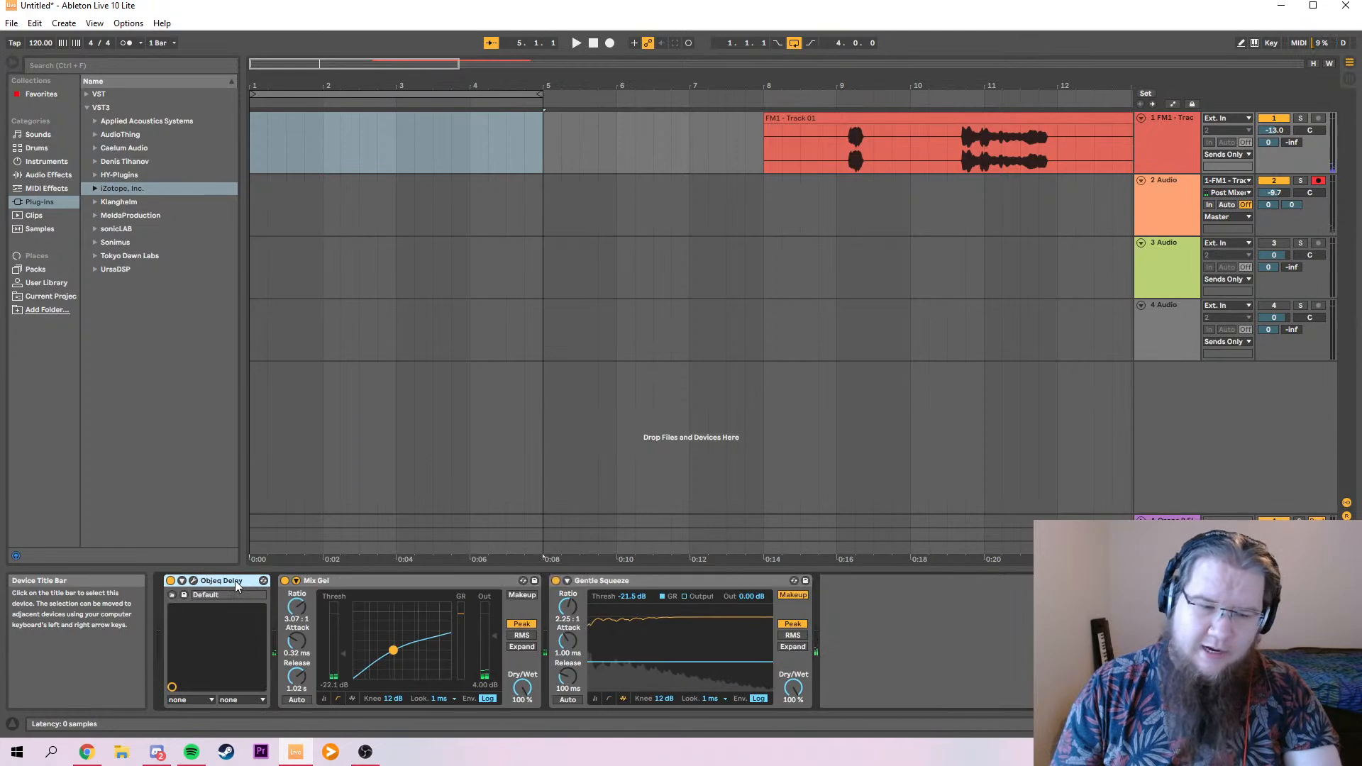
pyautogui.press('Delete')
# Move the remaining FM1 clip to bar 1 and audition its first hit.
pyautogui.moveTo(806, 119); pyautogui.dragTo(254, 121)
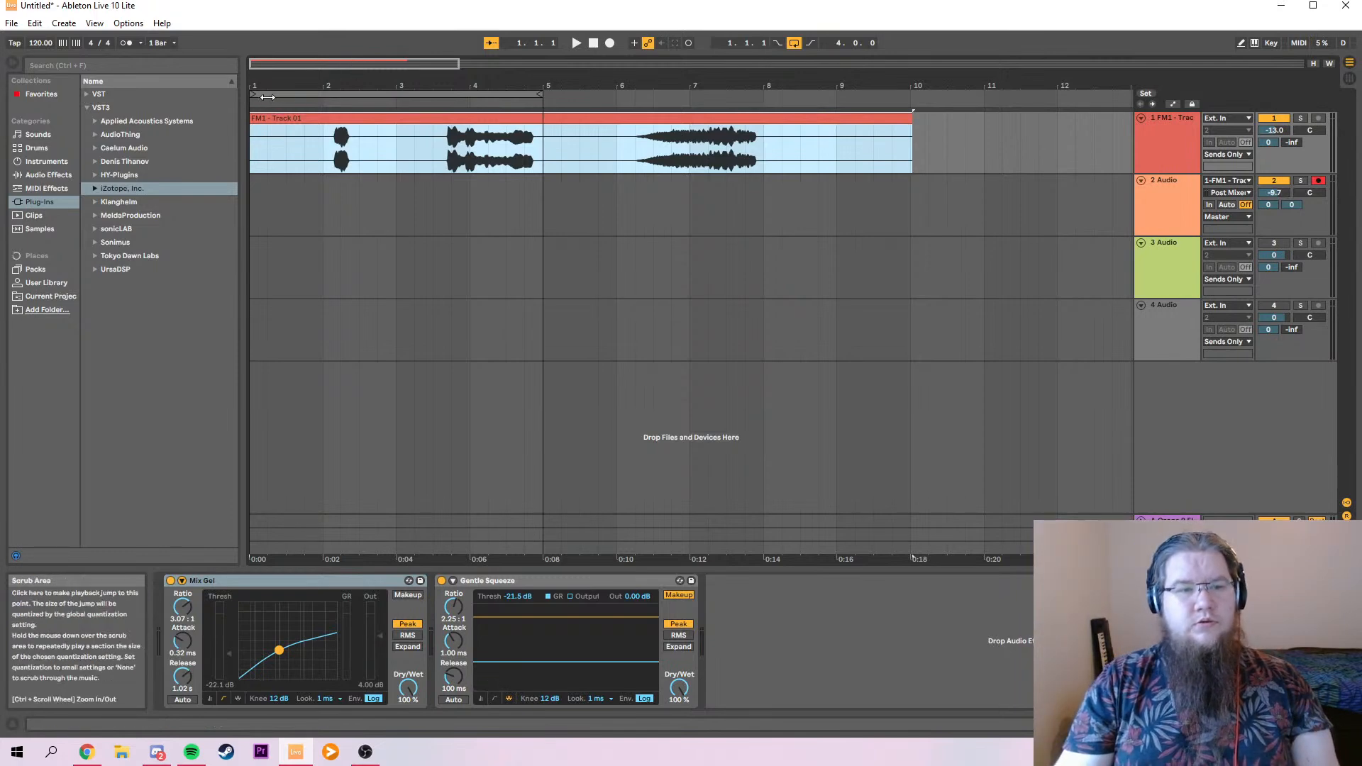
pyautogui.click(257, 149)
pyautogui.press('space')
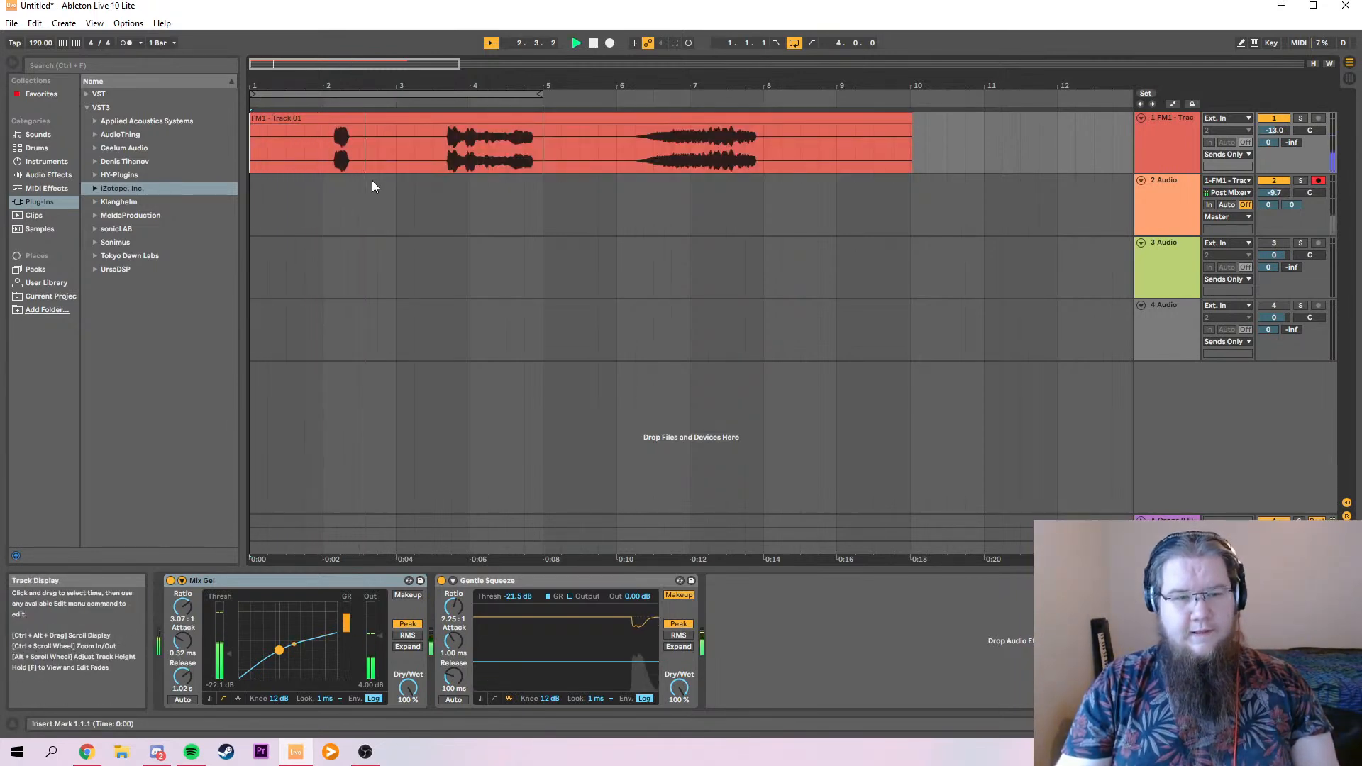
pyautogui.press('space')
pyautogui.click(325, 145)
pyautogui.press('space')
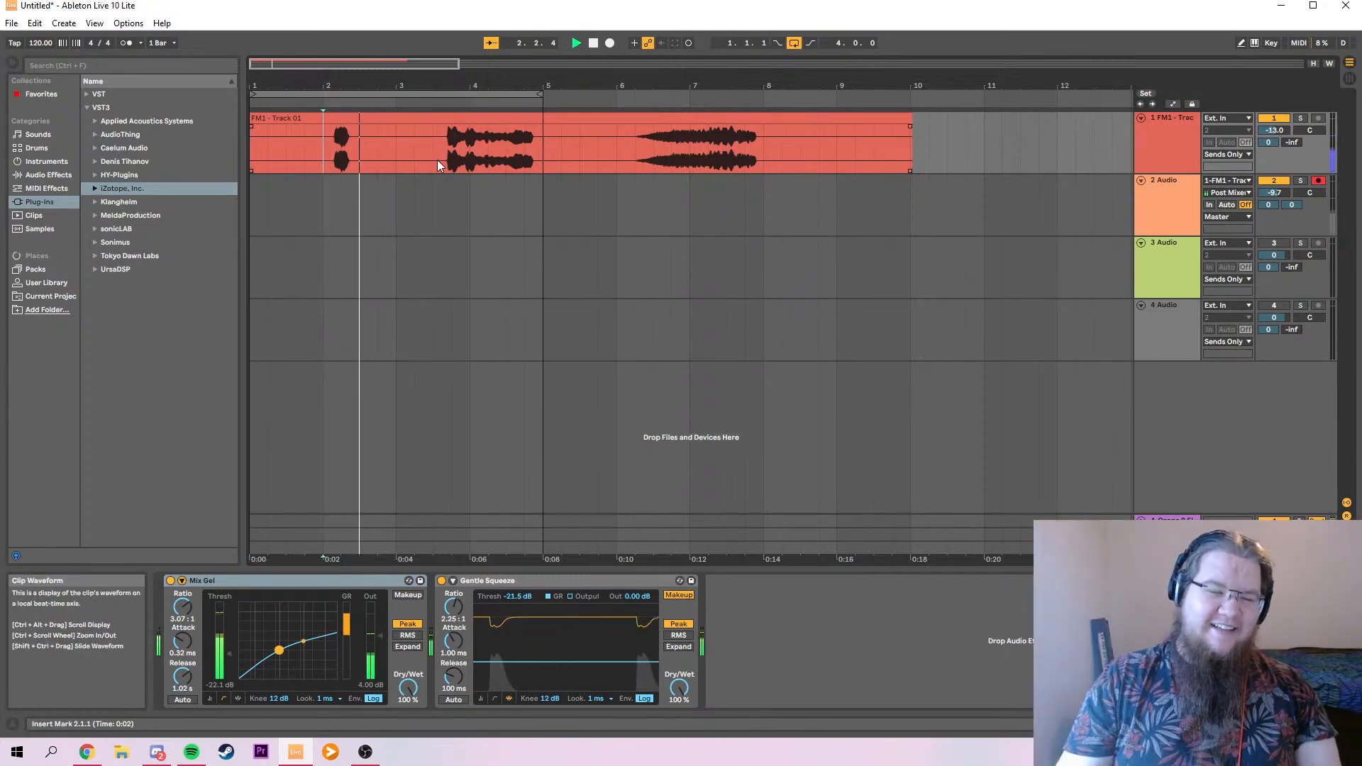
pyautogui.press('space')
pyautogui.press('space')
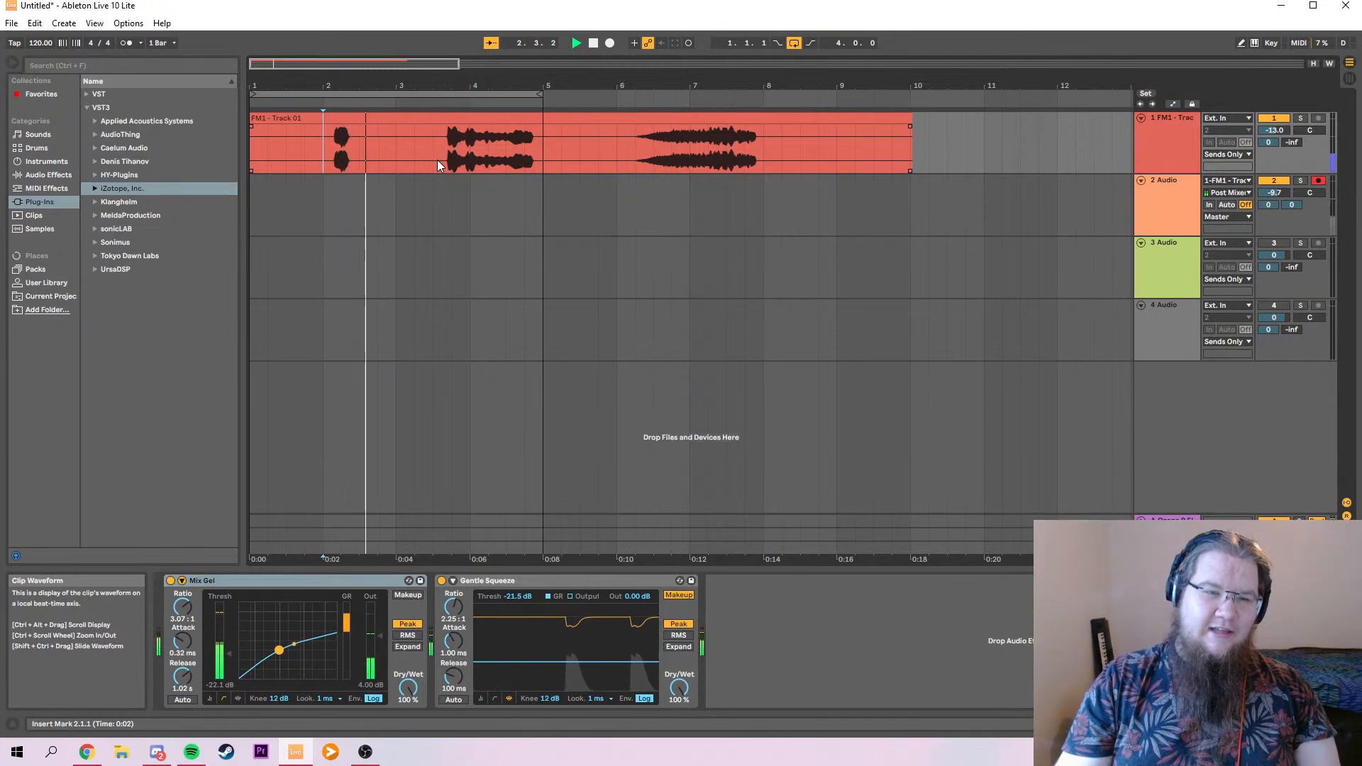
pyautogui.press('space')
# Trim the FM1 clip's start to bar 2 and audition its second and third sounds.
pyautogui.moveTo(251, 141); pyautogui.dragTo(324, 142)
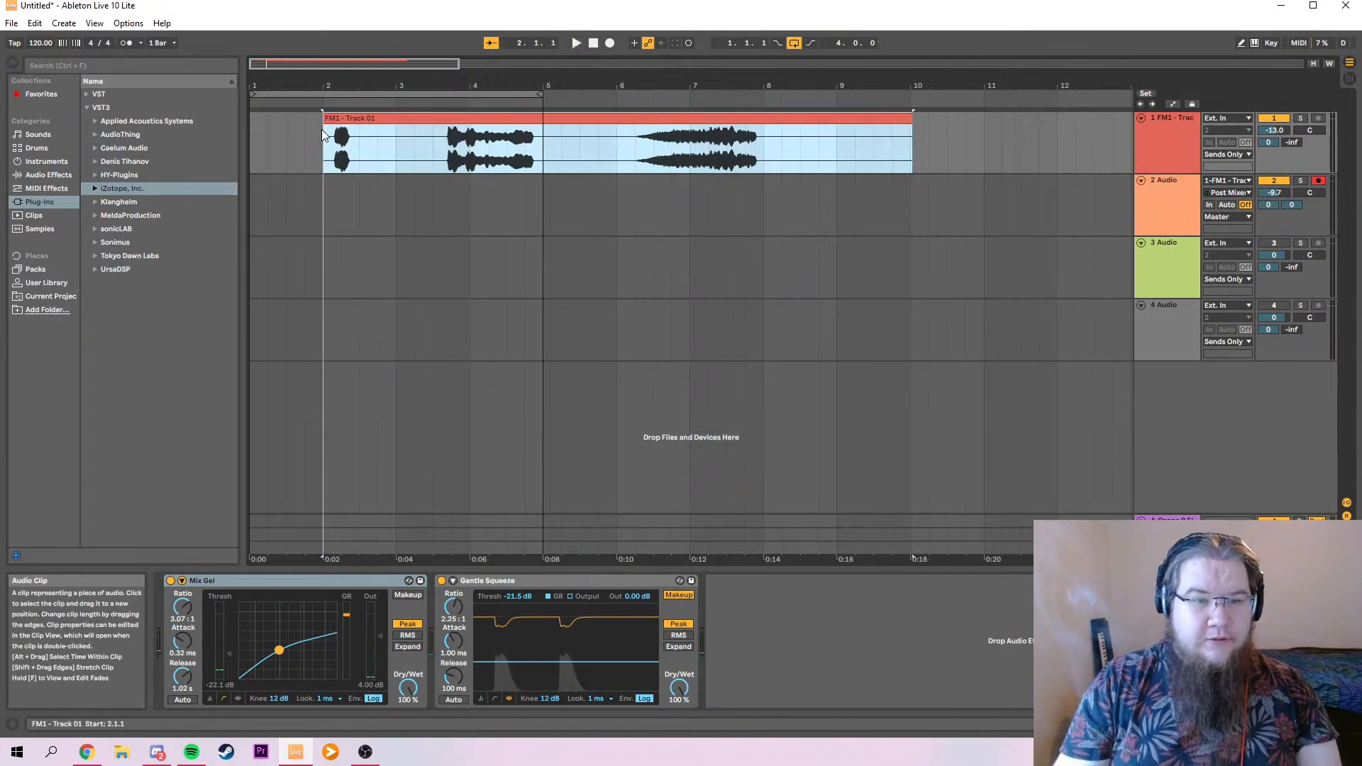
pyautogui.click(433, 145)
pyautogui.press('space')
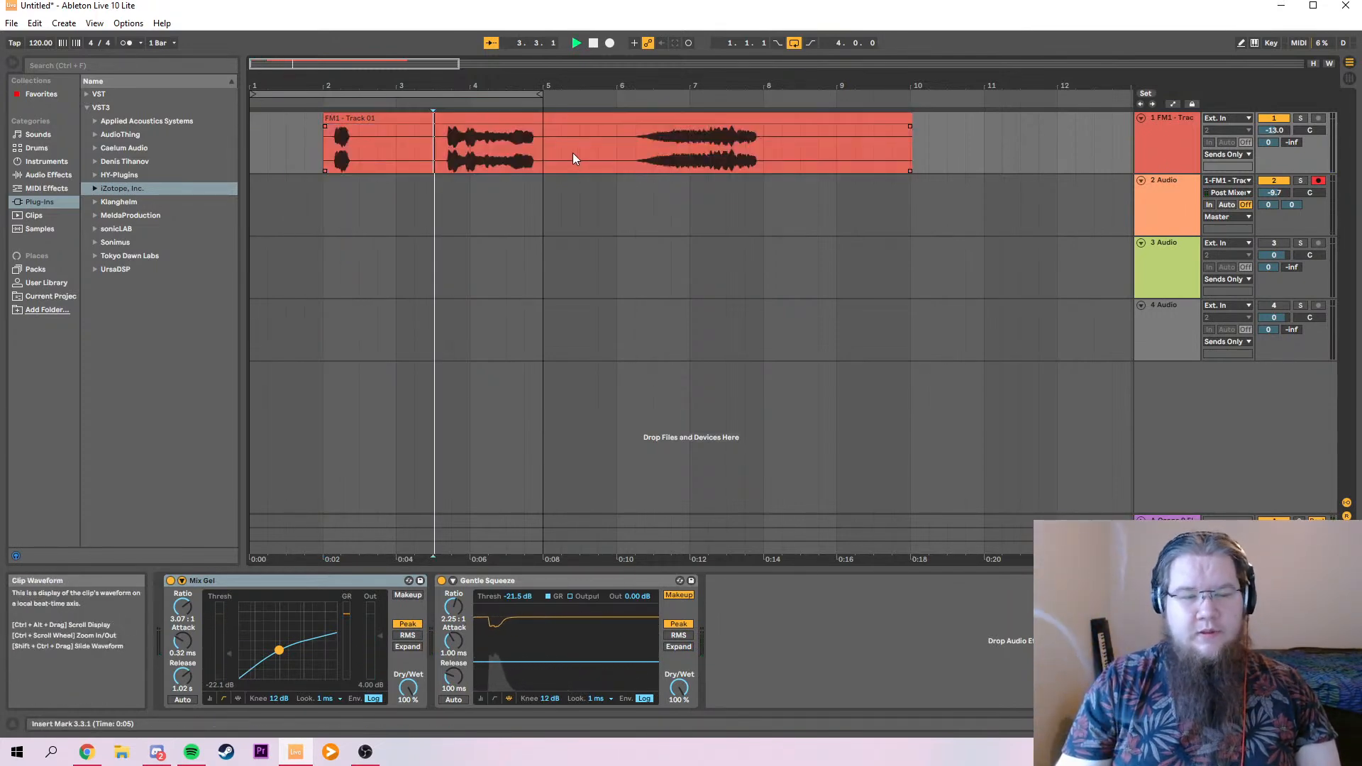
pyautogui.click(626, 148)
pyautogui.press('space')
pyautogui.press('space')
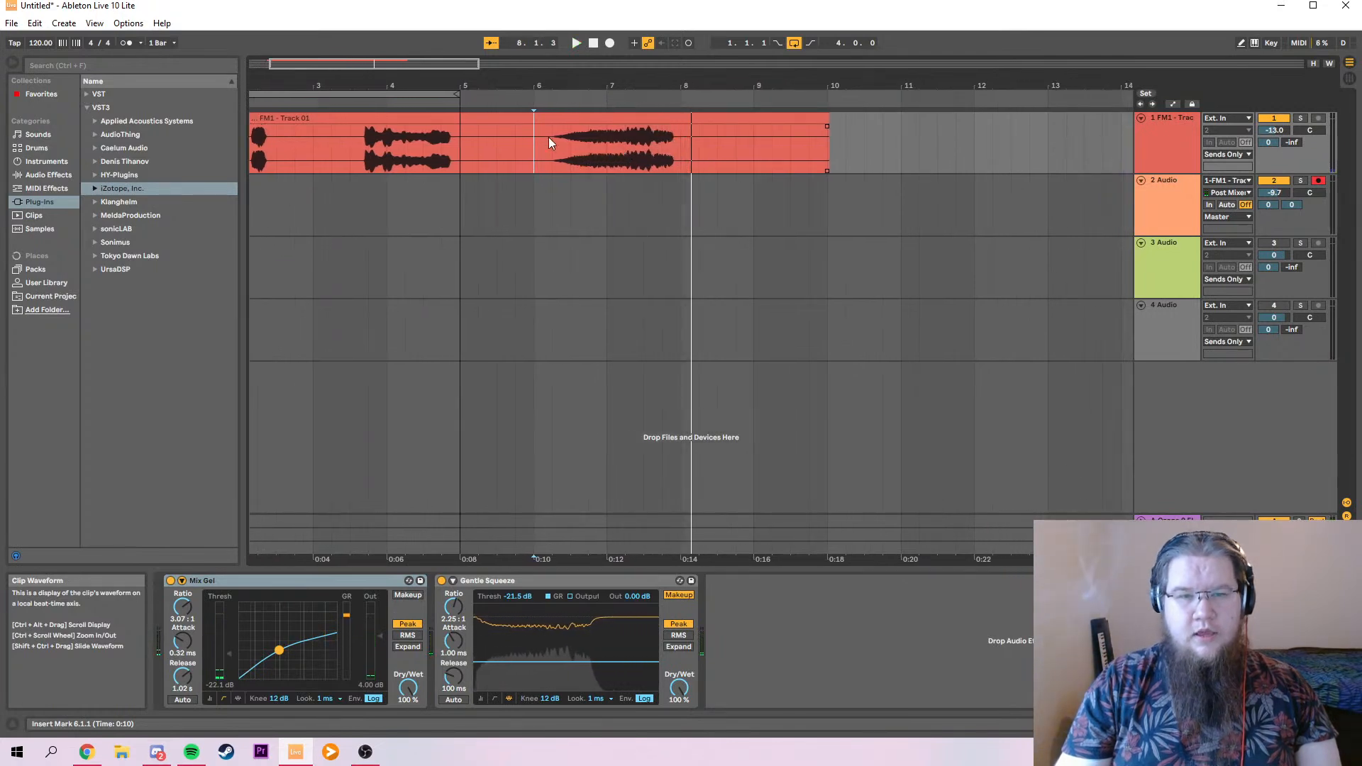
# Split the FM1 clip at bars 3, 6 and 8, and delete the pieces between bars 3 and 6 and after bar 8.
pyautogui.hotkey('ctrl', 'e')
pyautogui.click(681, 145)
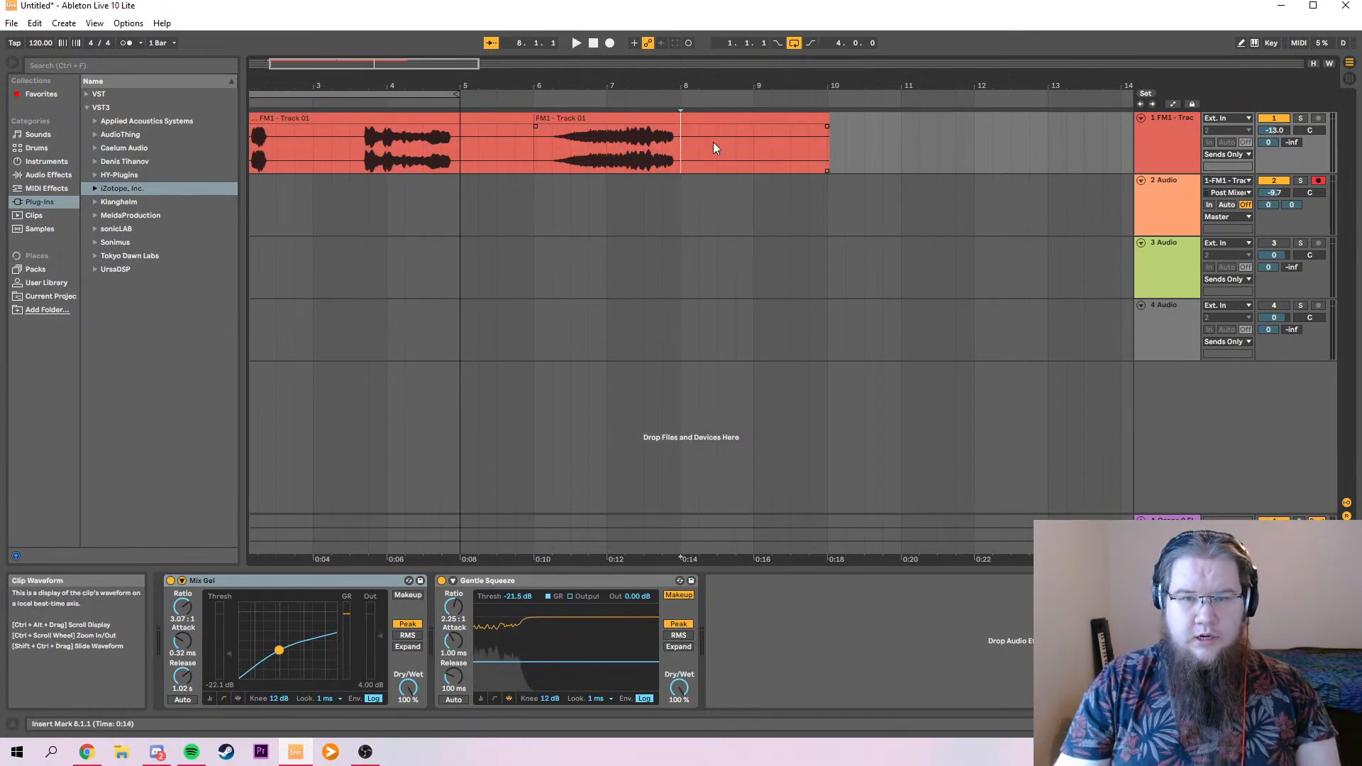
pyautogui.click(691, 123)
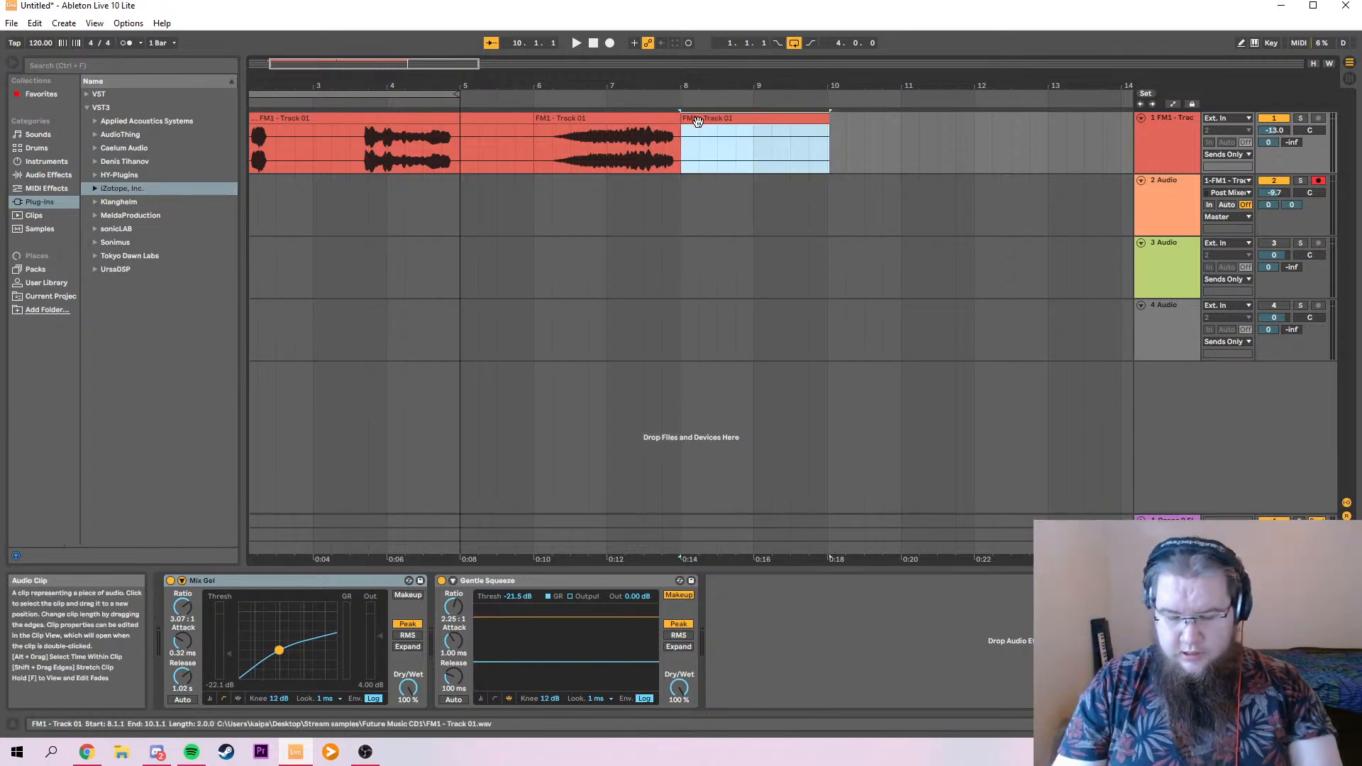
pyautogui.press('Delete')
pyautogui.click(313, 146)
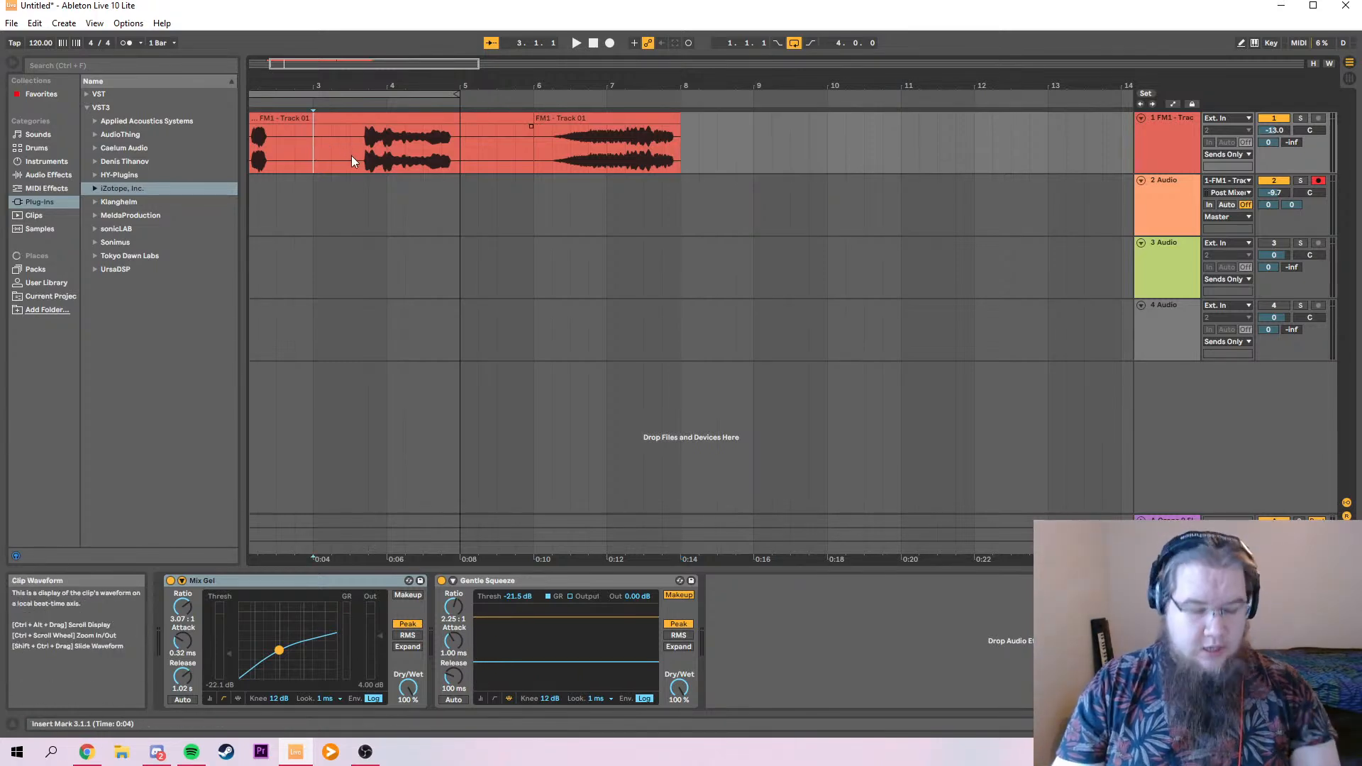
pyautogui.click(425, 118)
pyautogui.press('Delete')
# Reverse the FM1 clip at bars 6–8 and play it back.
pyautogui.click(565, 119)
pyautogui.rightClick(565, 119)
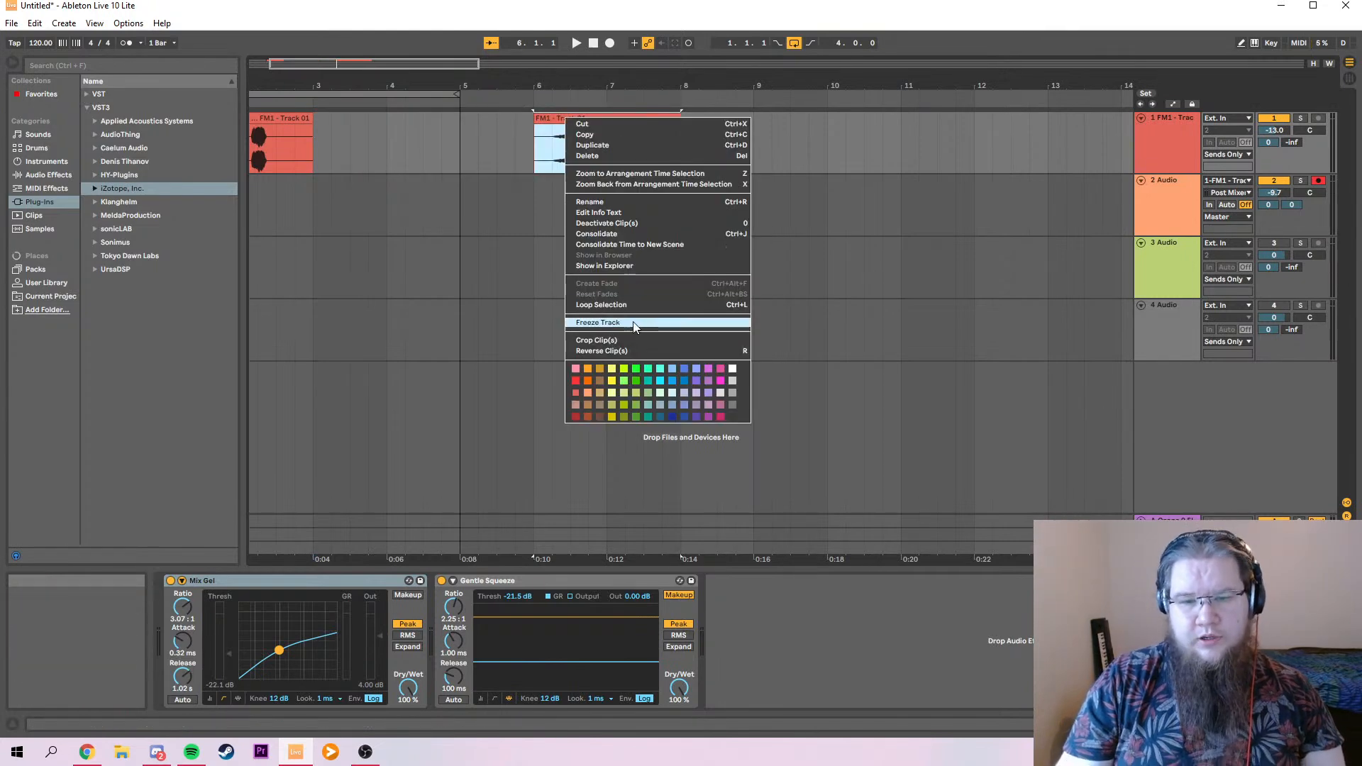
pyautogui.click(623, 352)
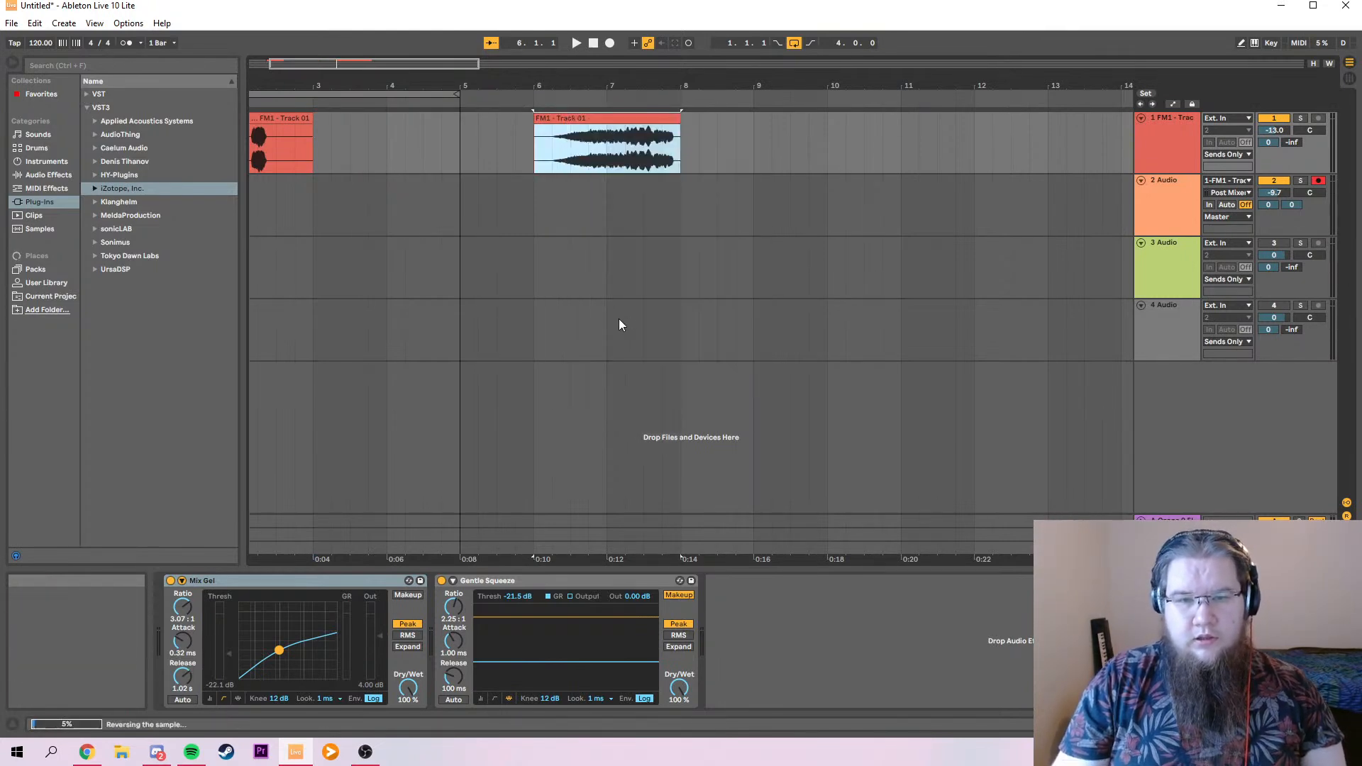
pyautogui.click(538, 149)
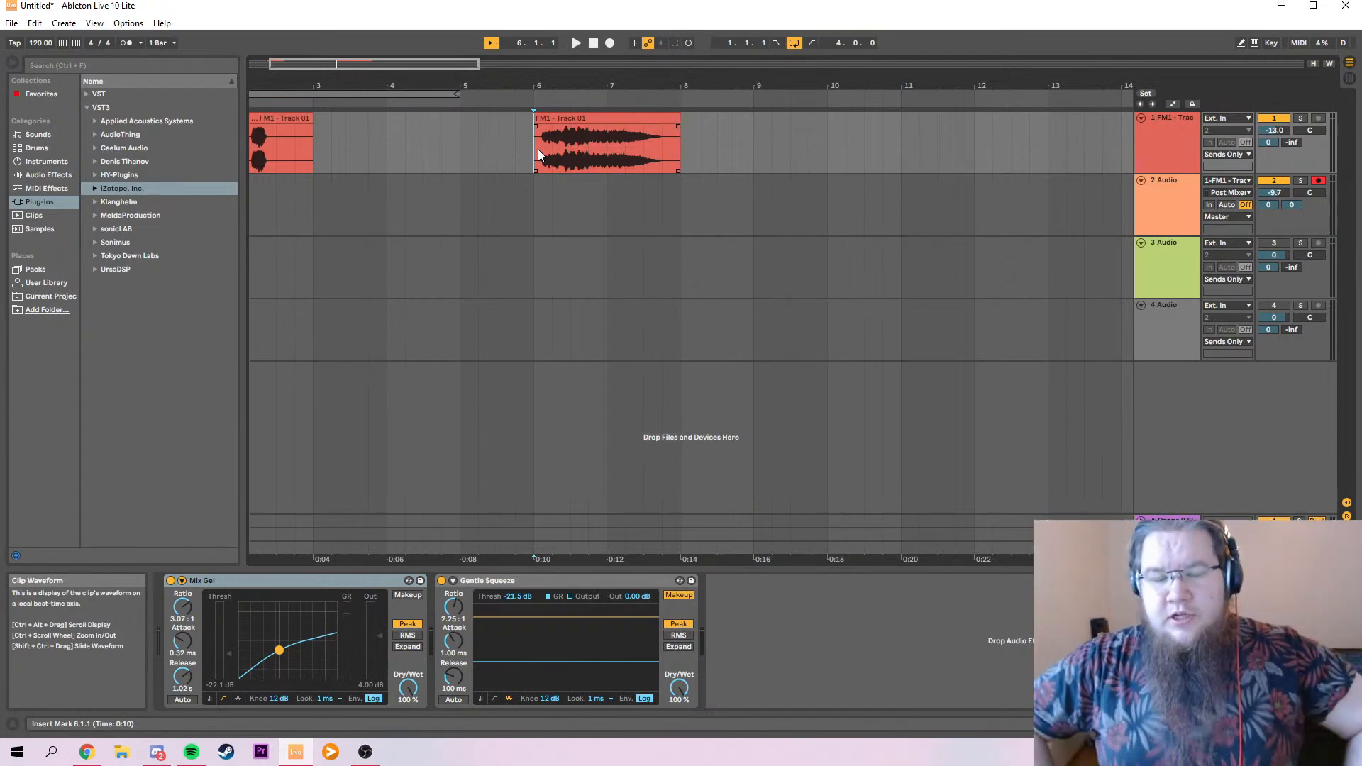
pyautogui.press('space')
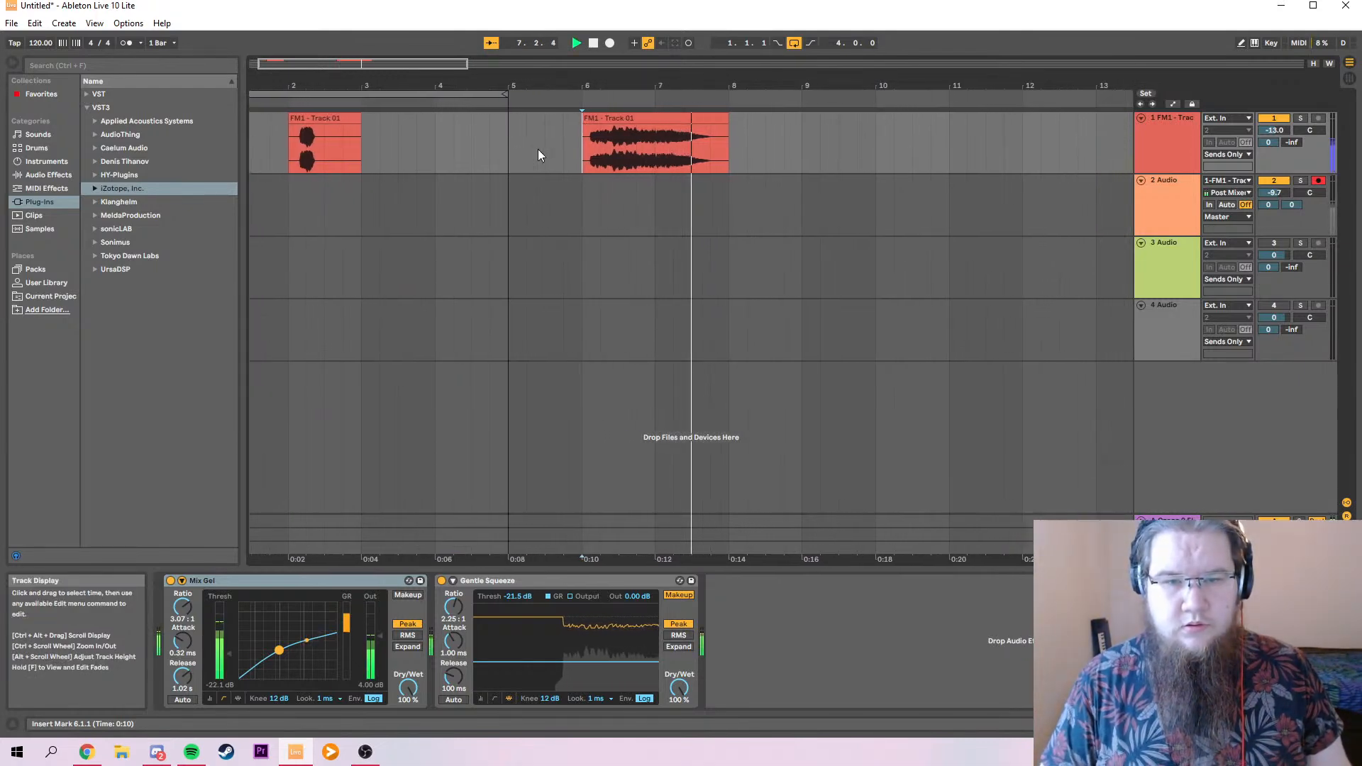
pyautogui.press('space')
# Trim the reversed clip's start to 6.4.1 and audition the result.
pyautogui.moveTo(550, 118); pyautogui.dragTo(621, 119)
pyautogui.click(615, 143)
pyautogui.press('space')
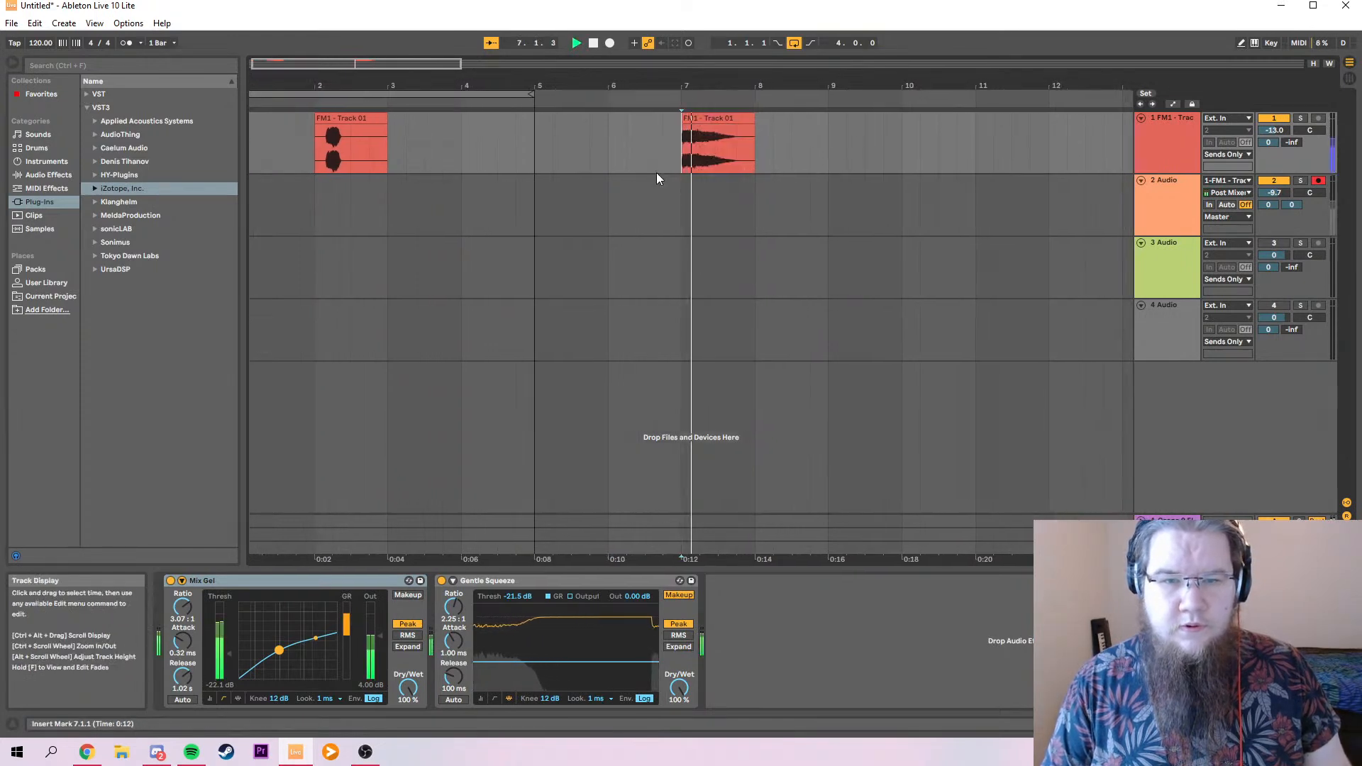
pyautogui.press('space')
pyautogui.moveTo(641, 119); pyautogui.dragTo(621, 119)
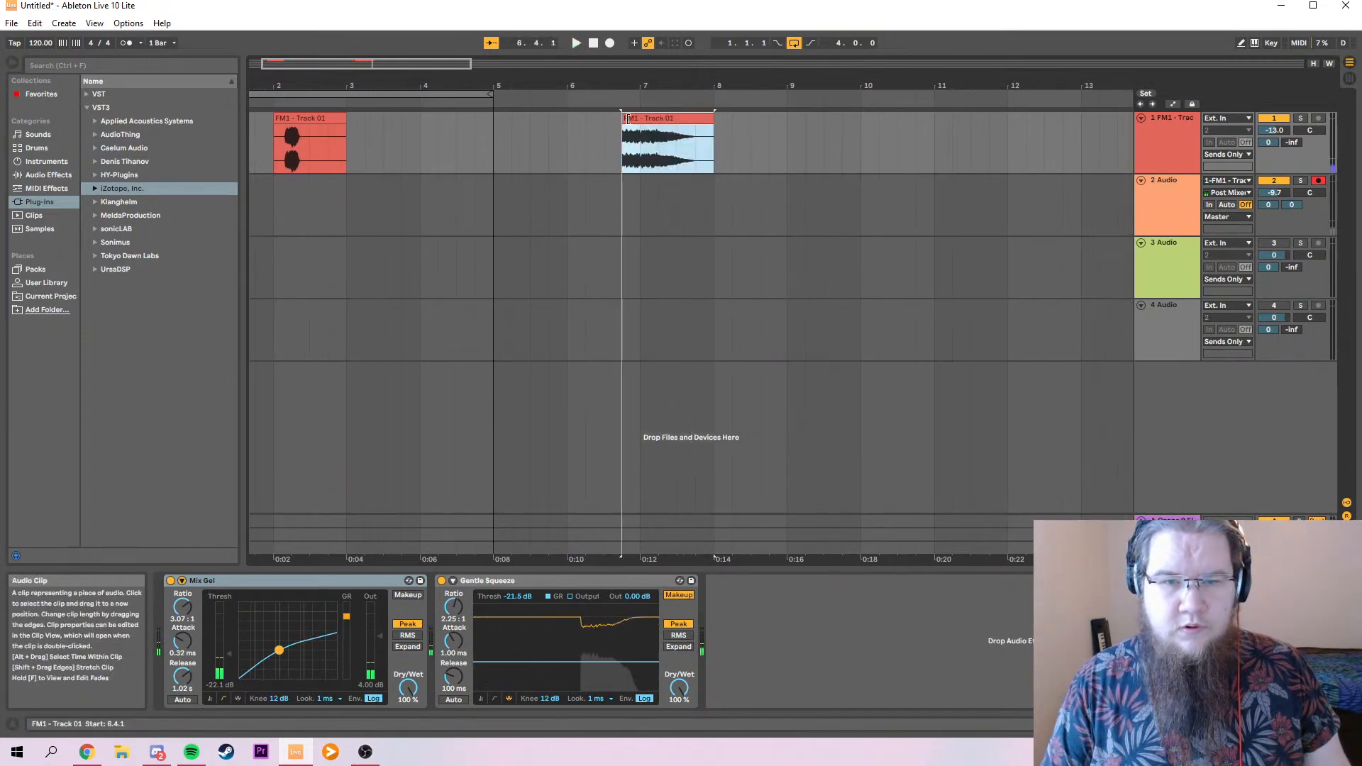
pyautogui.click(604, 135)
pyautogui.press('space')
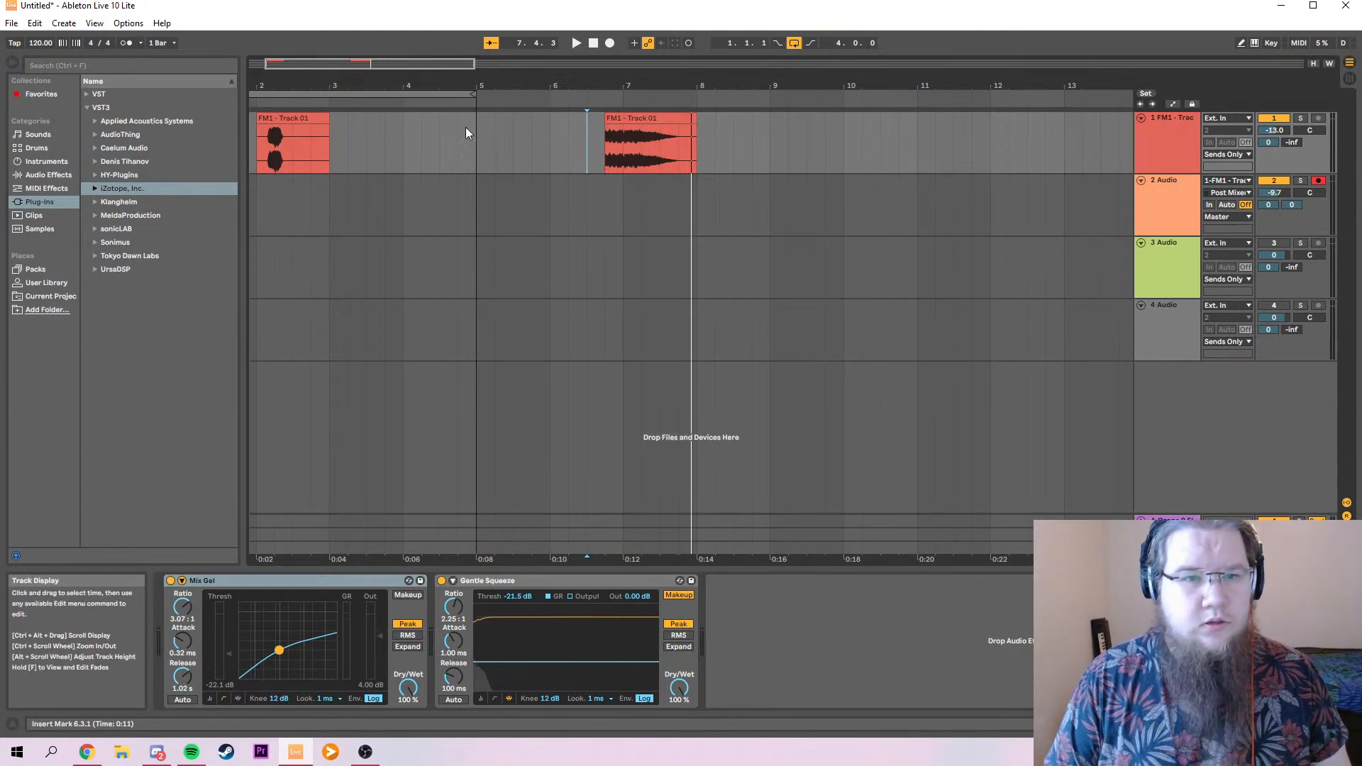
# Audition the short FM1 clip at bar 2 several times.
pyautogui.click(1138, 105)
pyautogui.press('space')
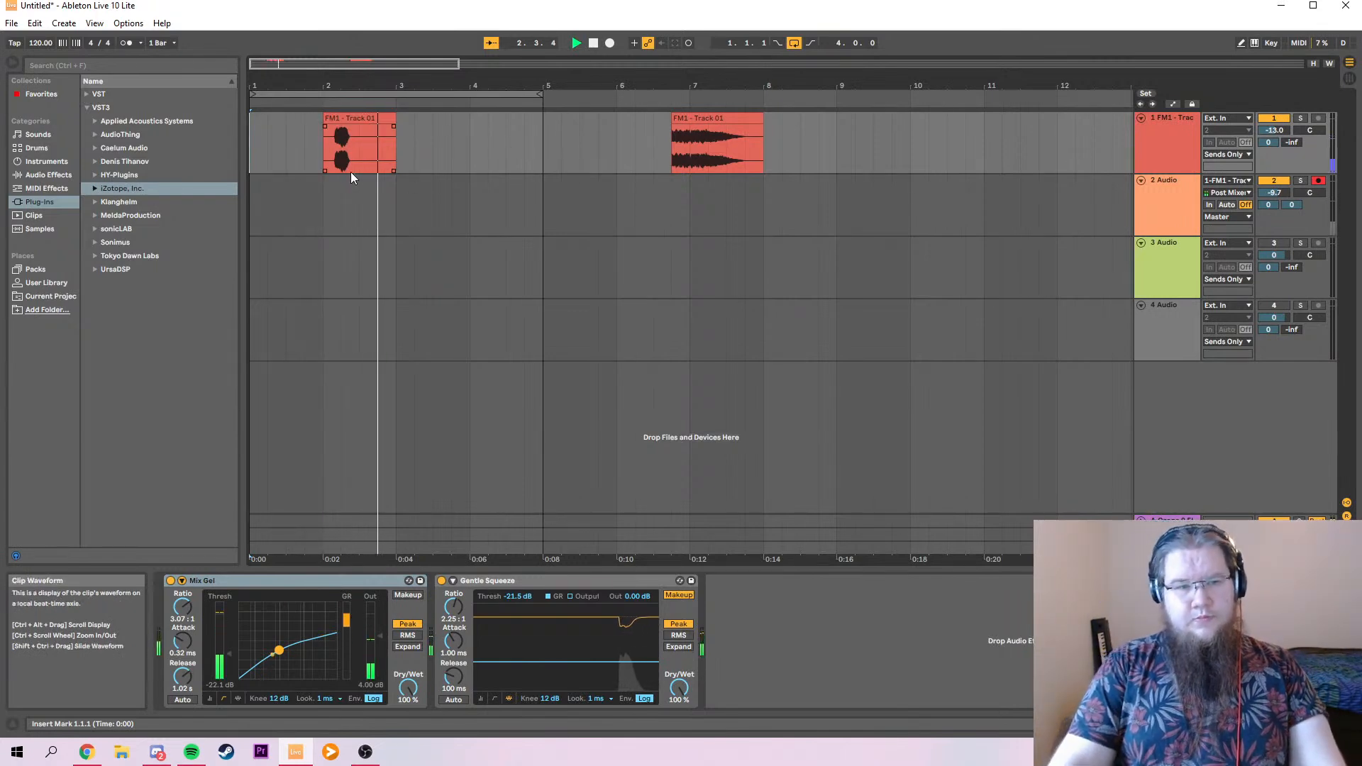
pyautogui.press('space')
pyautogui.click(324, 152)
pyautogui.press('space')
pyautogui.press('space')
pyautogui.press('space')
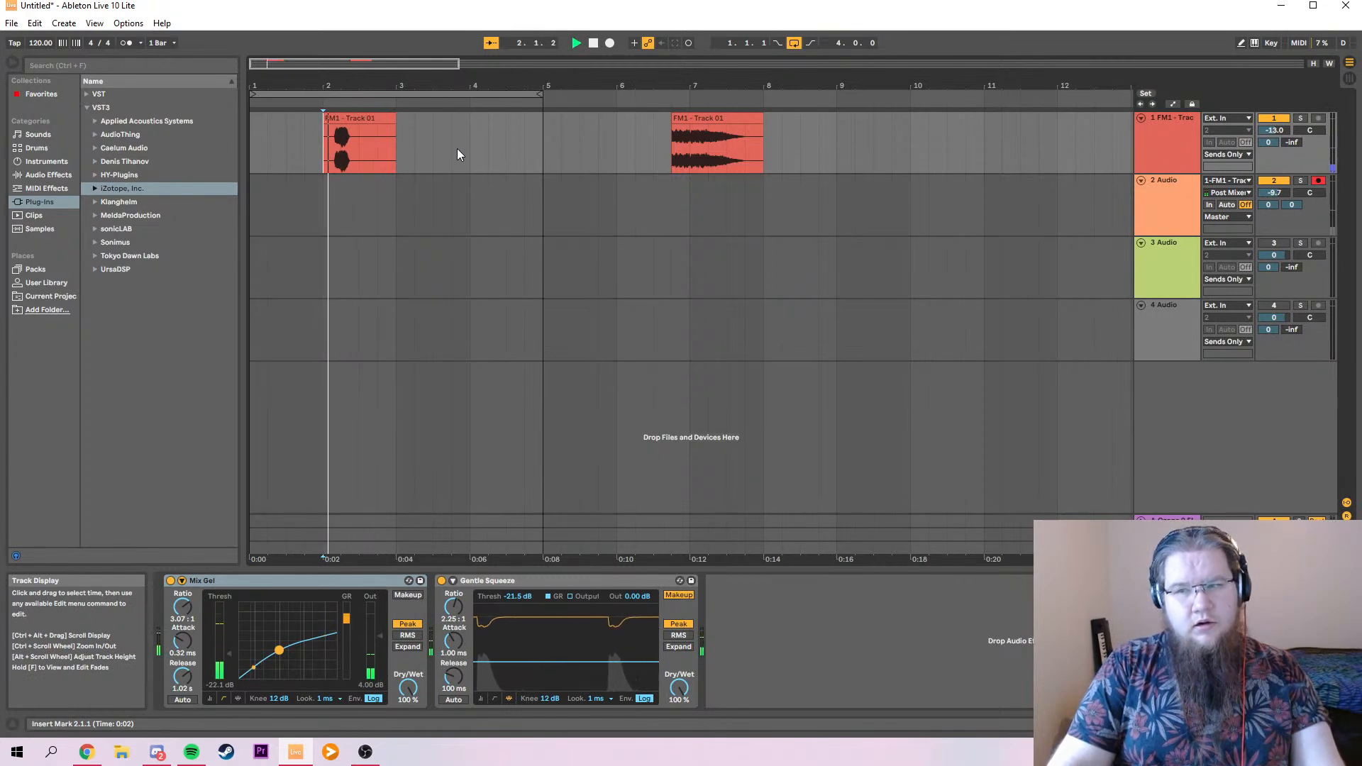
pyautogui.press('space')
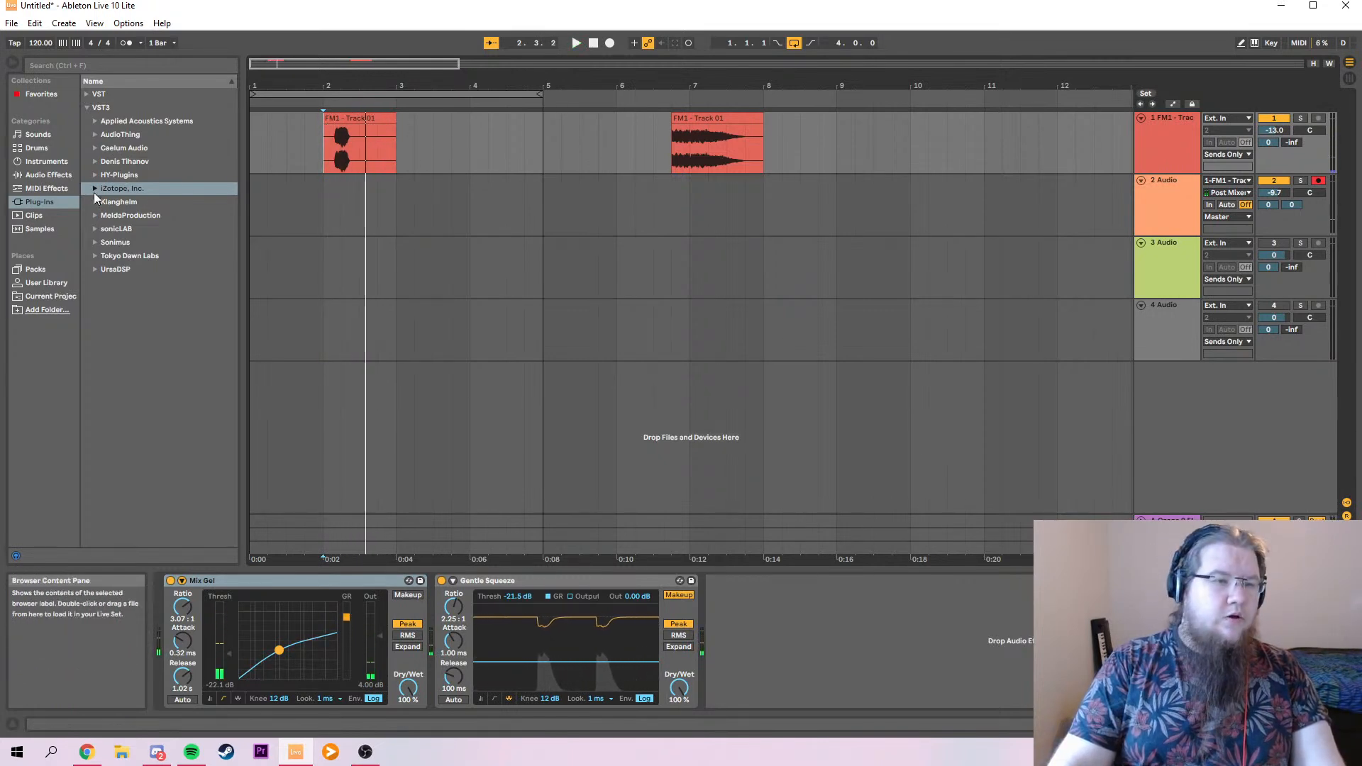
# Find the Fathoms VST plug-in and load it before Mix Gel on the FM1 track.
pyautogui.click(95, 138)
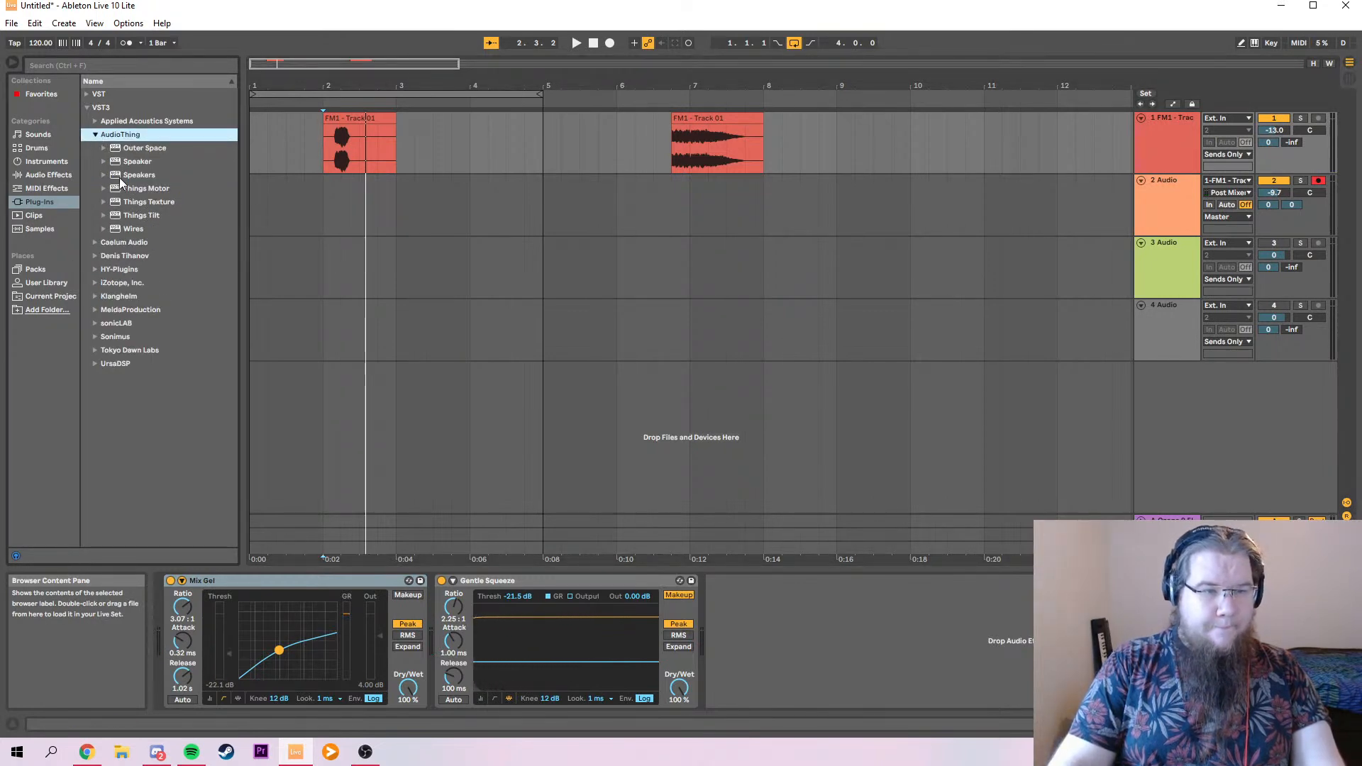
pyautogui.click(86, 93)
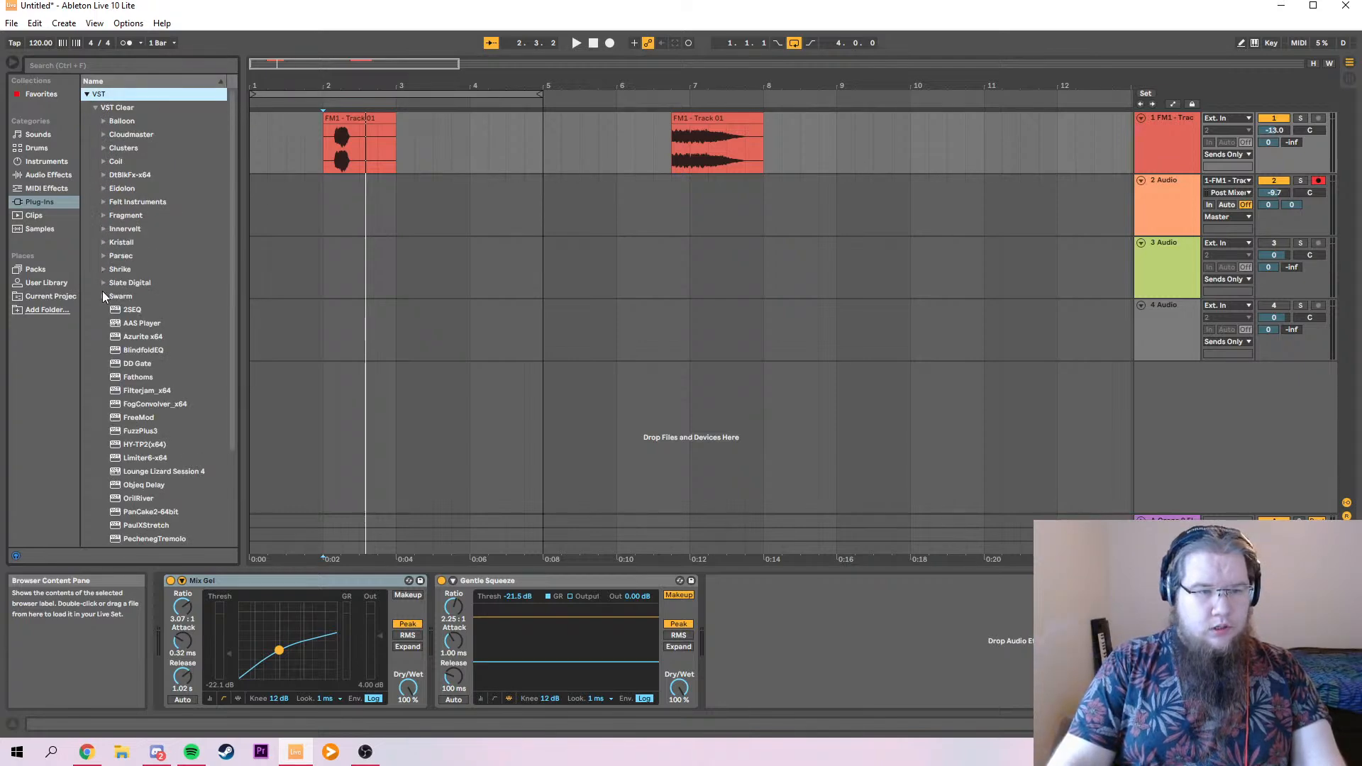
pyautogui.scroll(-1, 123, 286)
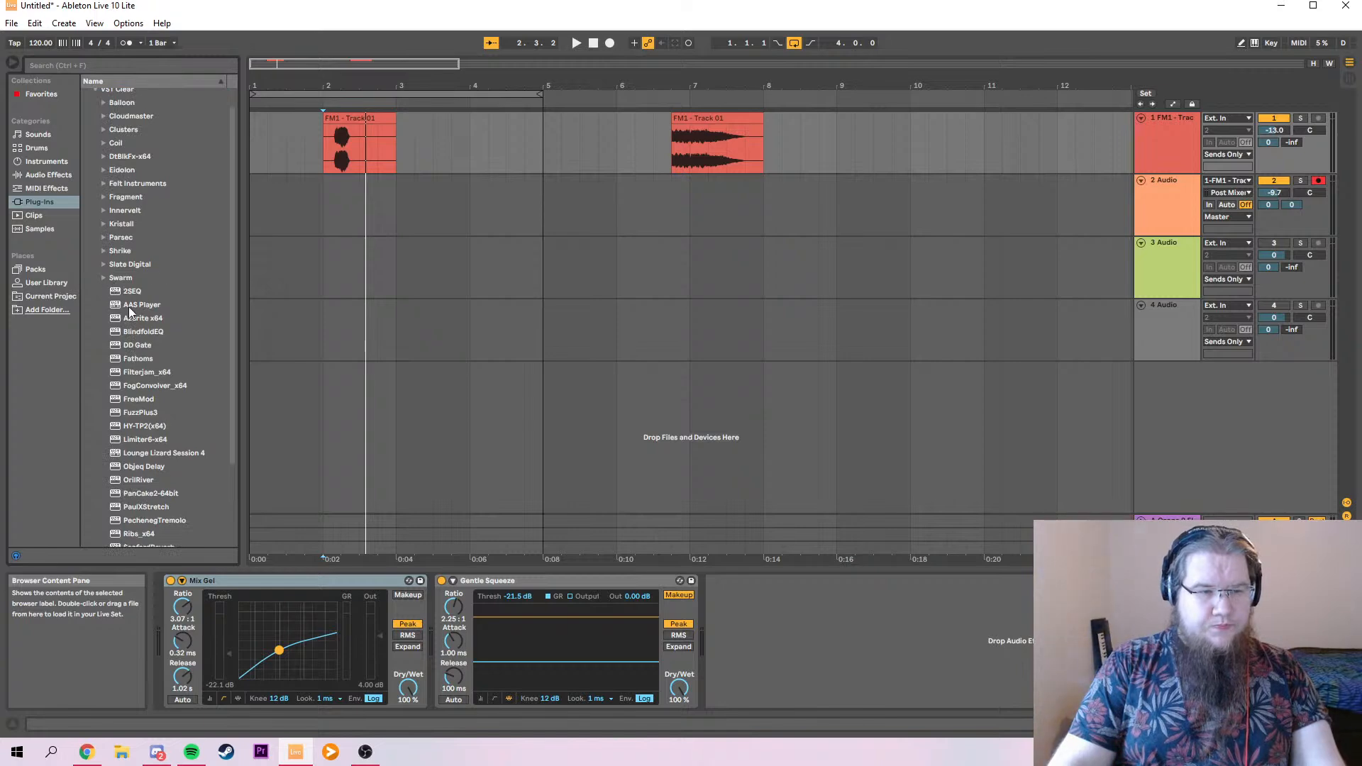
pyautogui.scroll(-2, 149, 333)
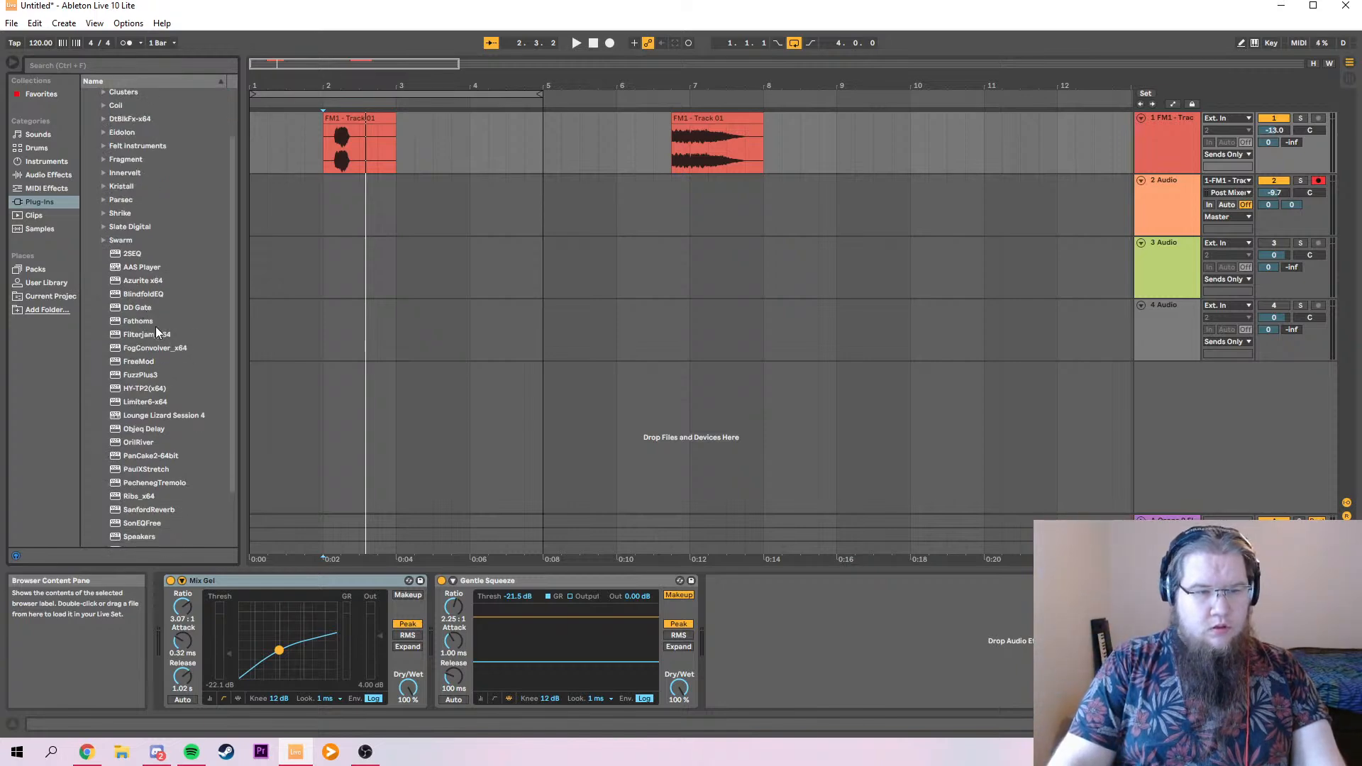
pyautogui.moveTo(138, 320); pyautogui.dragTo(186, 610)
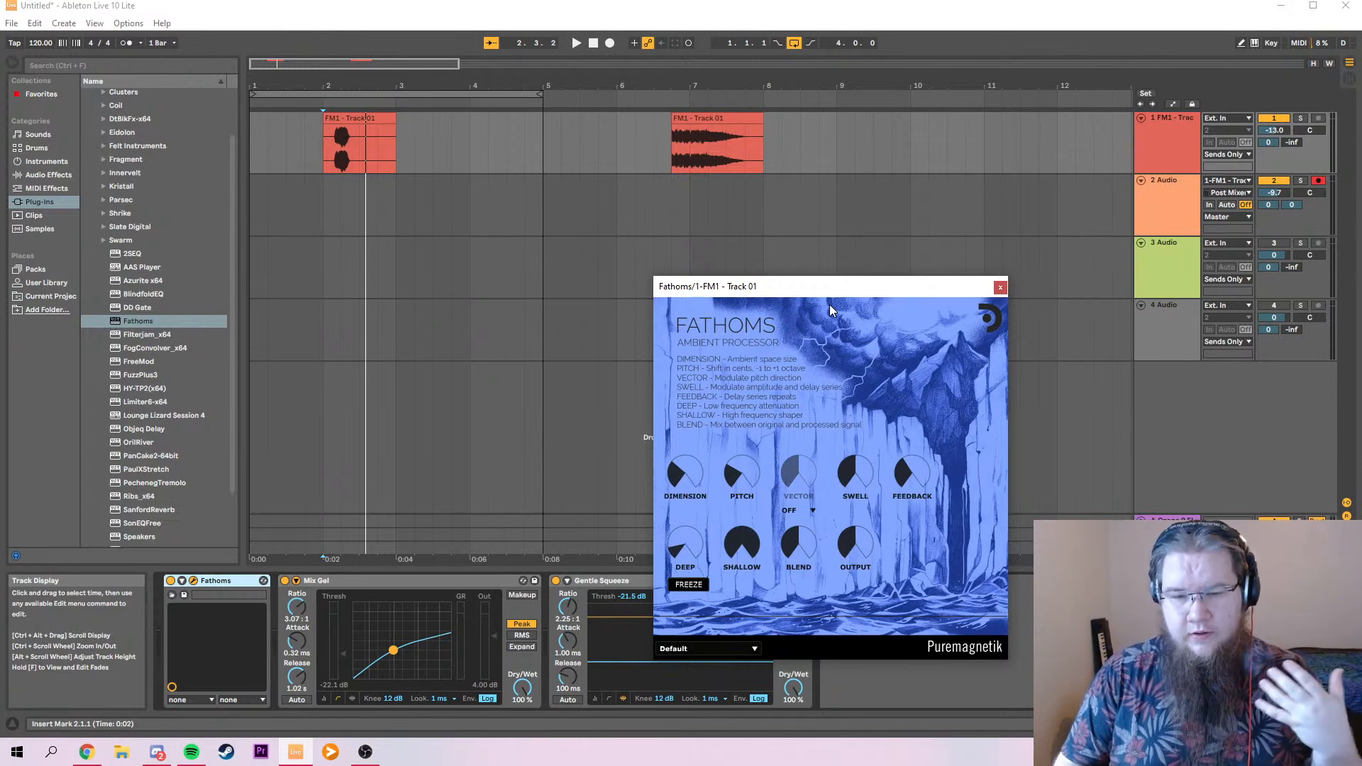
# Move the short FM1 clip to bar 1 and play it through Fathoms in a four-bar loop.
pyautogui.moveTo(336, 119); pyautogui.dragTo(308, 120)
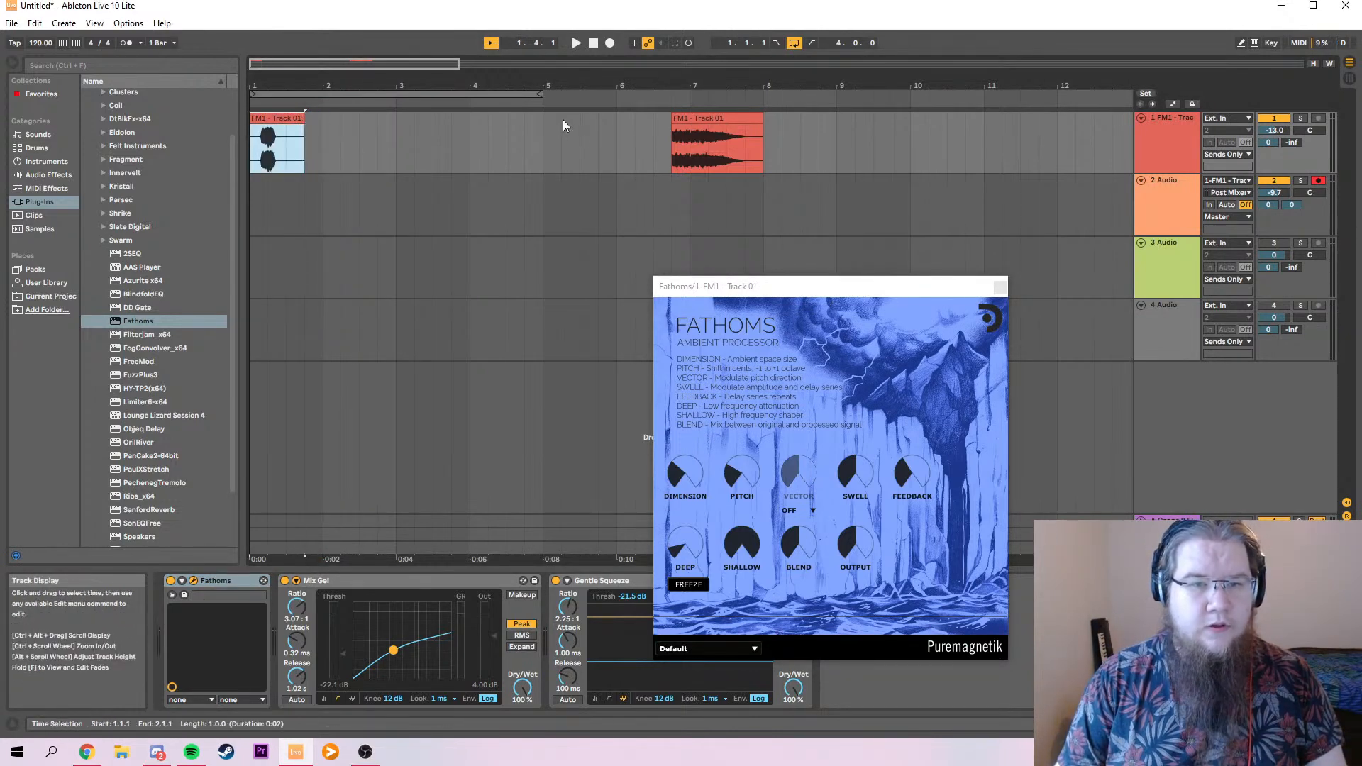
pyautogui.moveTo(540, 94)
pyautogui.mouseDown()
pyautogui.moveTo(306, 100)
pyautogui.moveTo(396, 100)
pyautogui.mouseUp()
pyautogui.press('space')
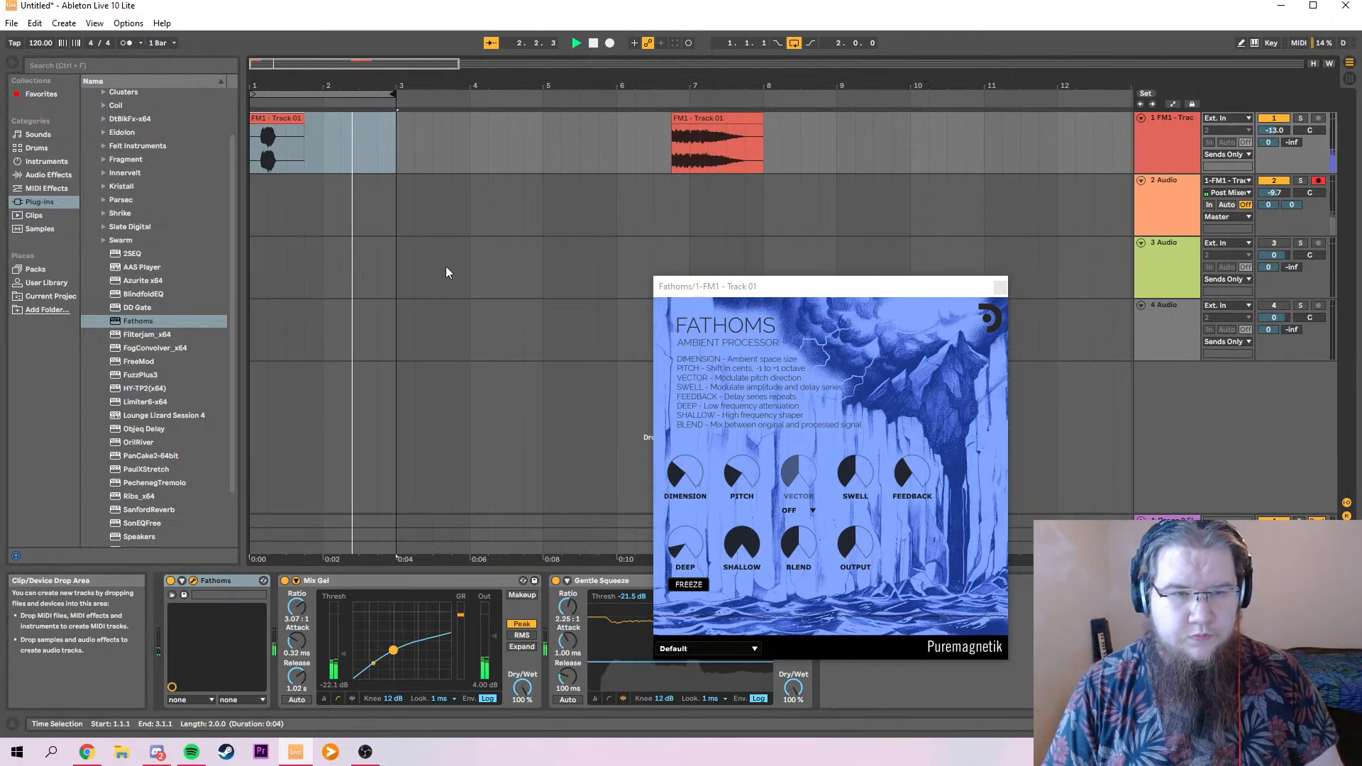
pyautogui.moveTo(395, 94); pyautogui.dragTo(539, 101)
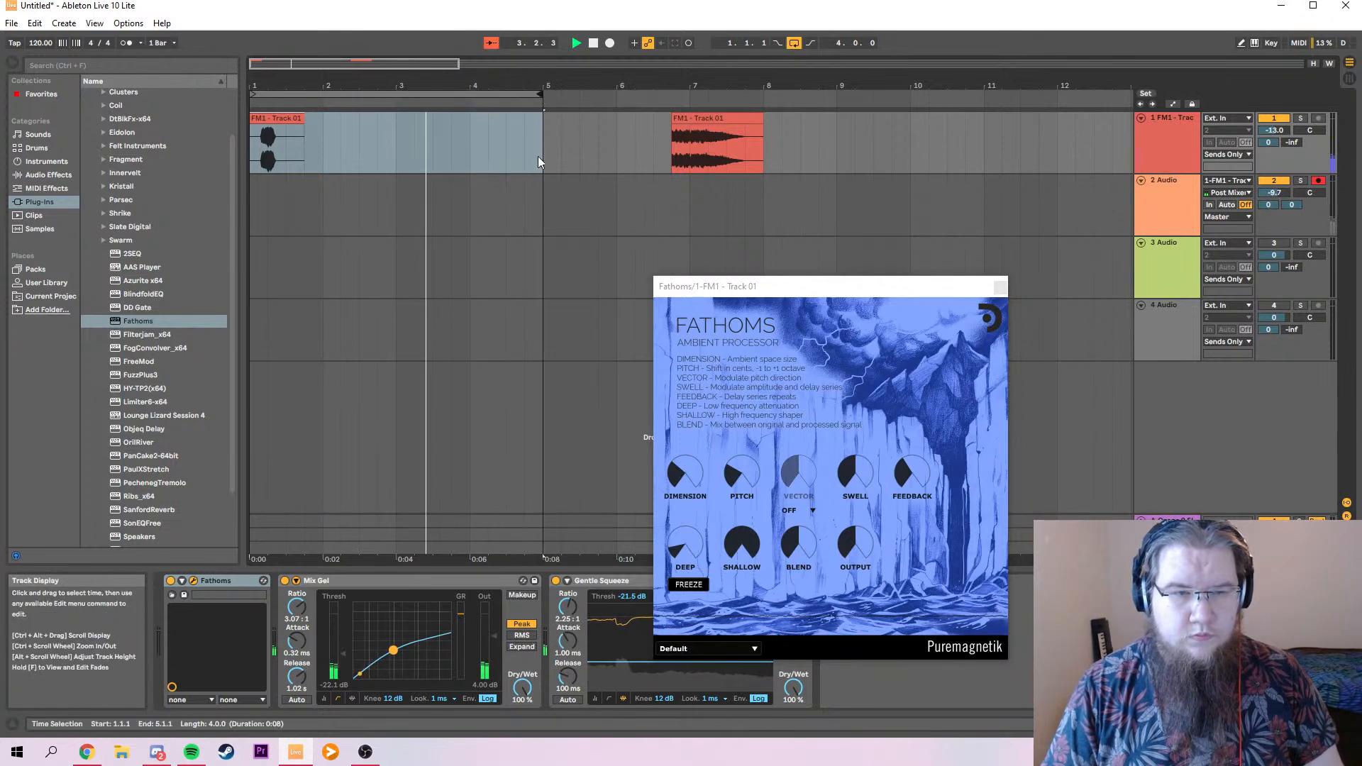
# Return the playback position to bar 1, close the Fathoms window and record the four-bar loop onto the 2 Audio track.
pyautogui.click(260, 147)
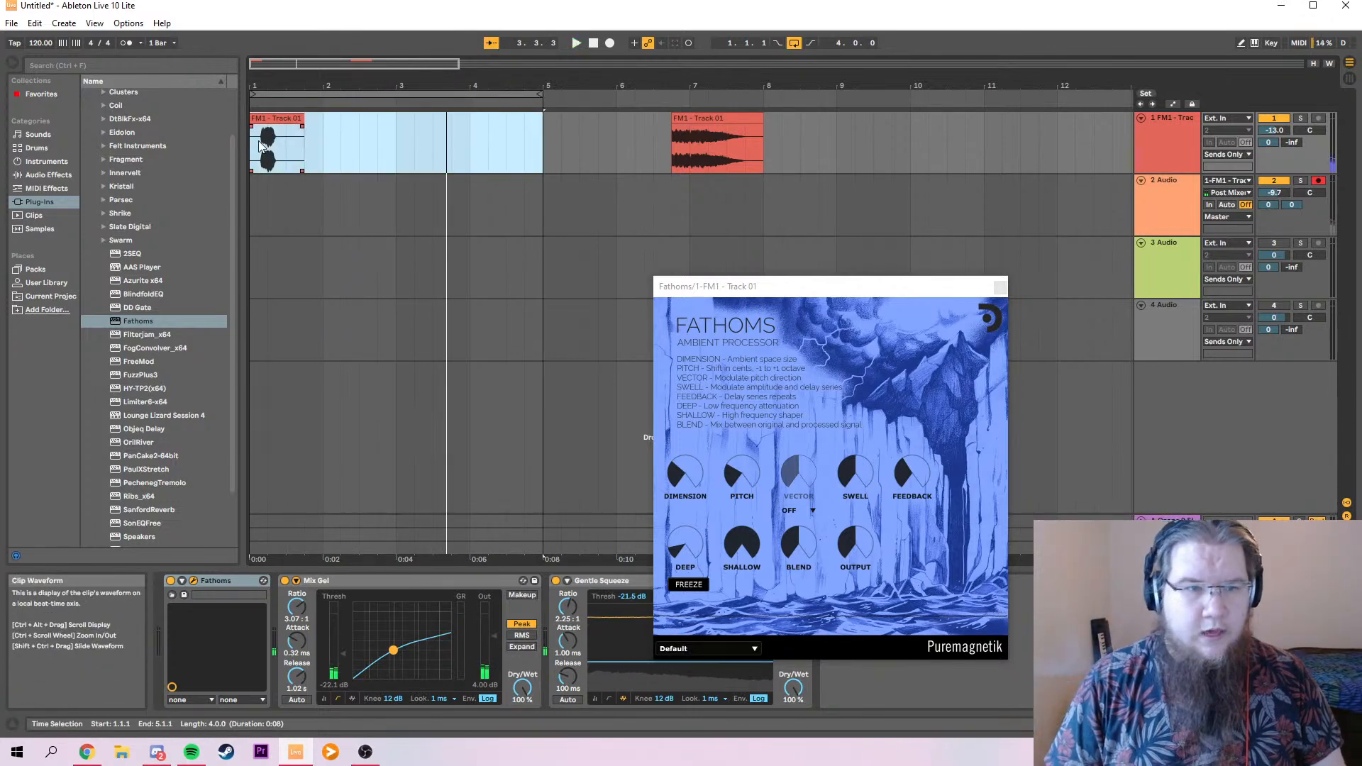
pyautogui.click(259, 146)
pyautogui.click(999, 286)
pyautogui.click(1099, 210)
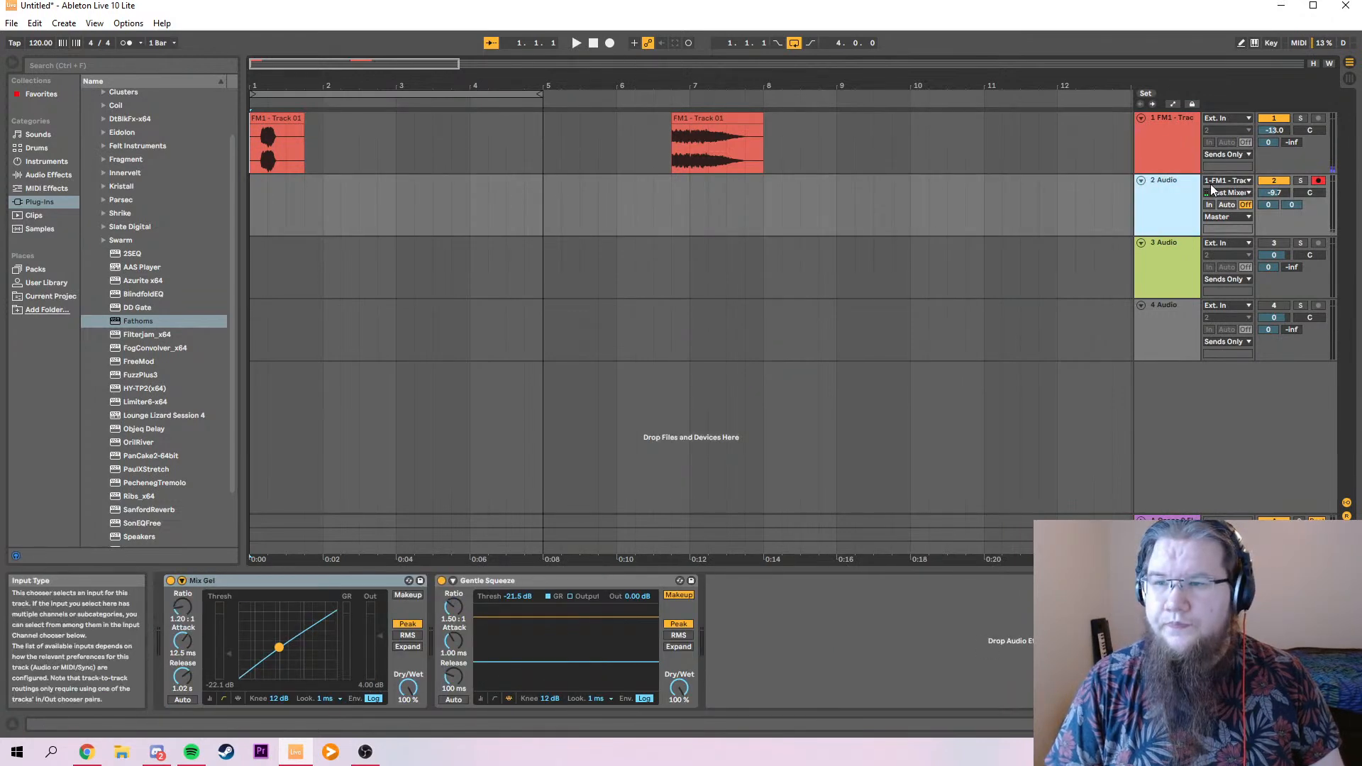
pyautogui.click(614, 44)
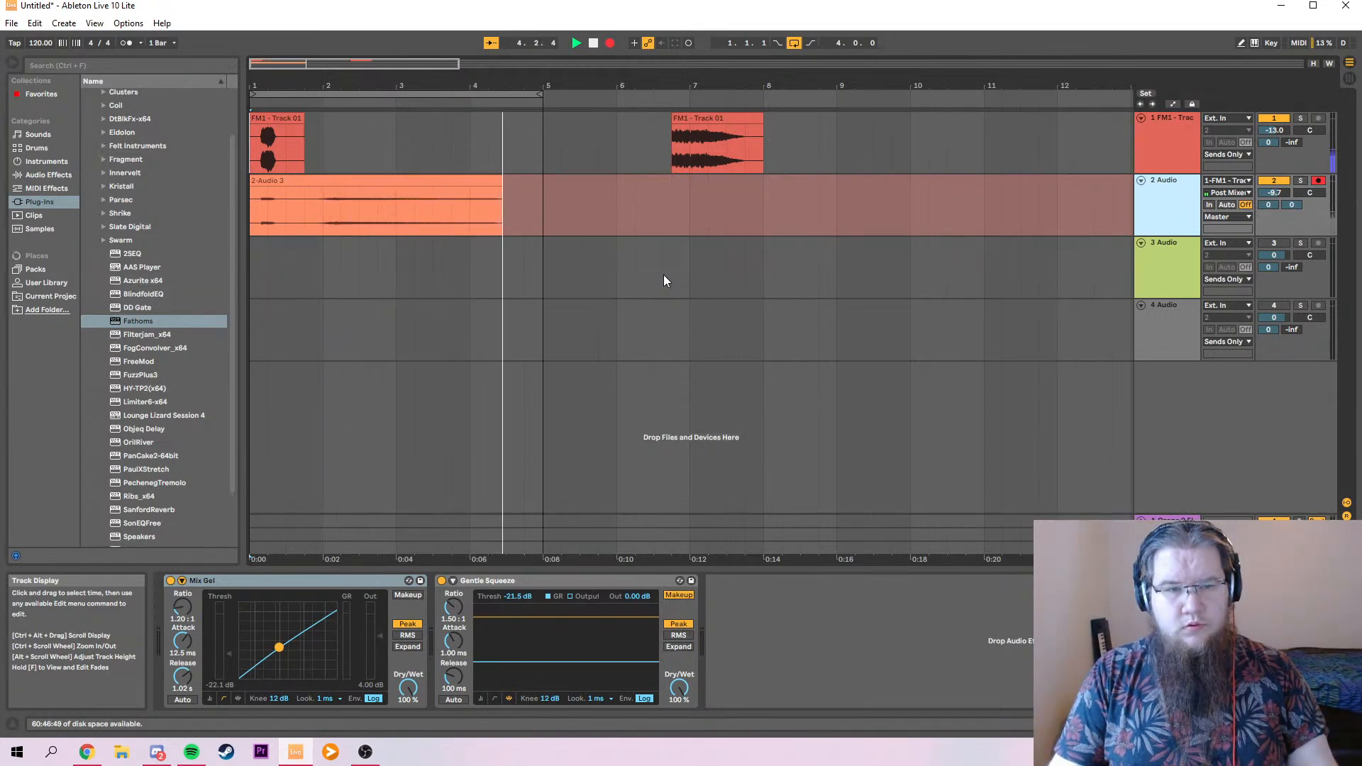
pyautogui.press('space')
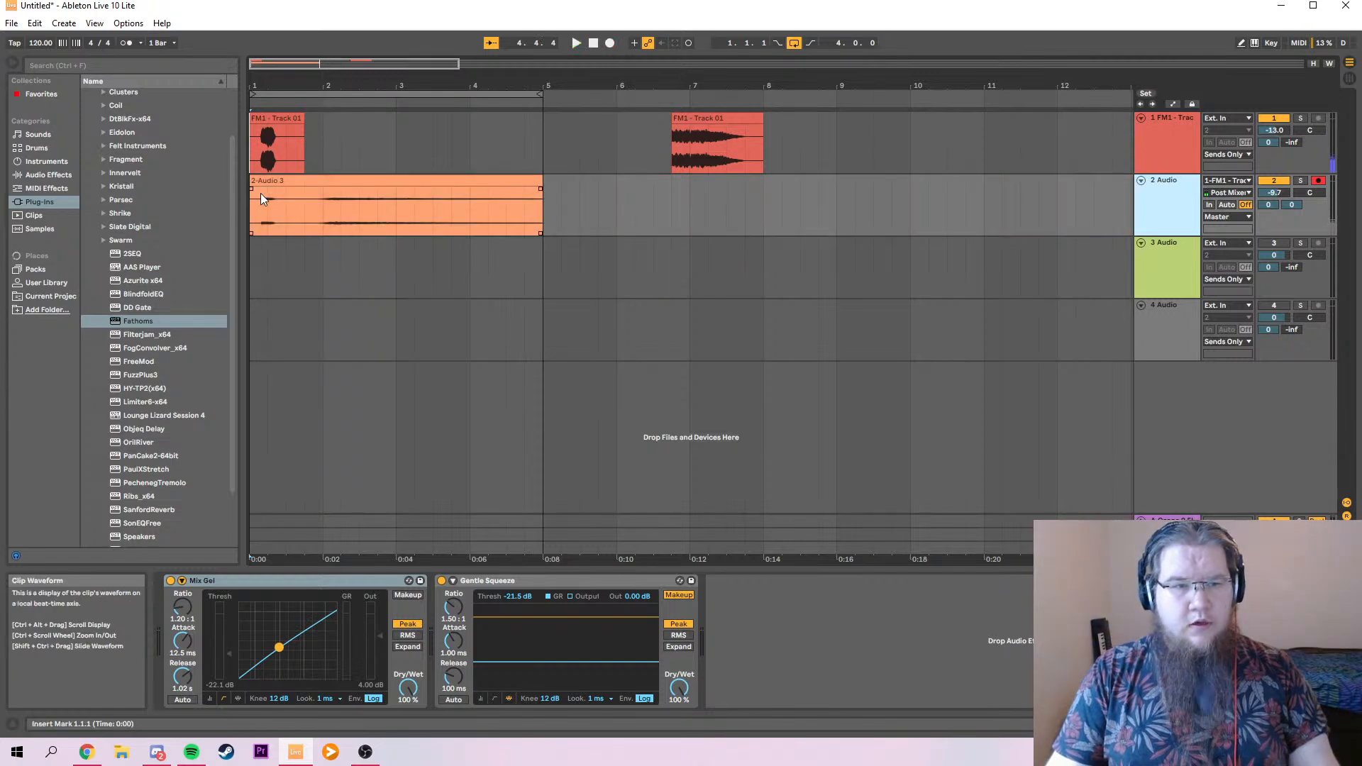
# Trim the start of the recorded 2 Audio clip to 1.3.1 and remove Fathoms from the FM1 track.
pyautogui.moveTo(251, 193); pyautogui.dragTo(289, 183)
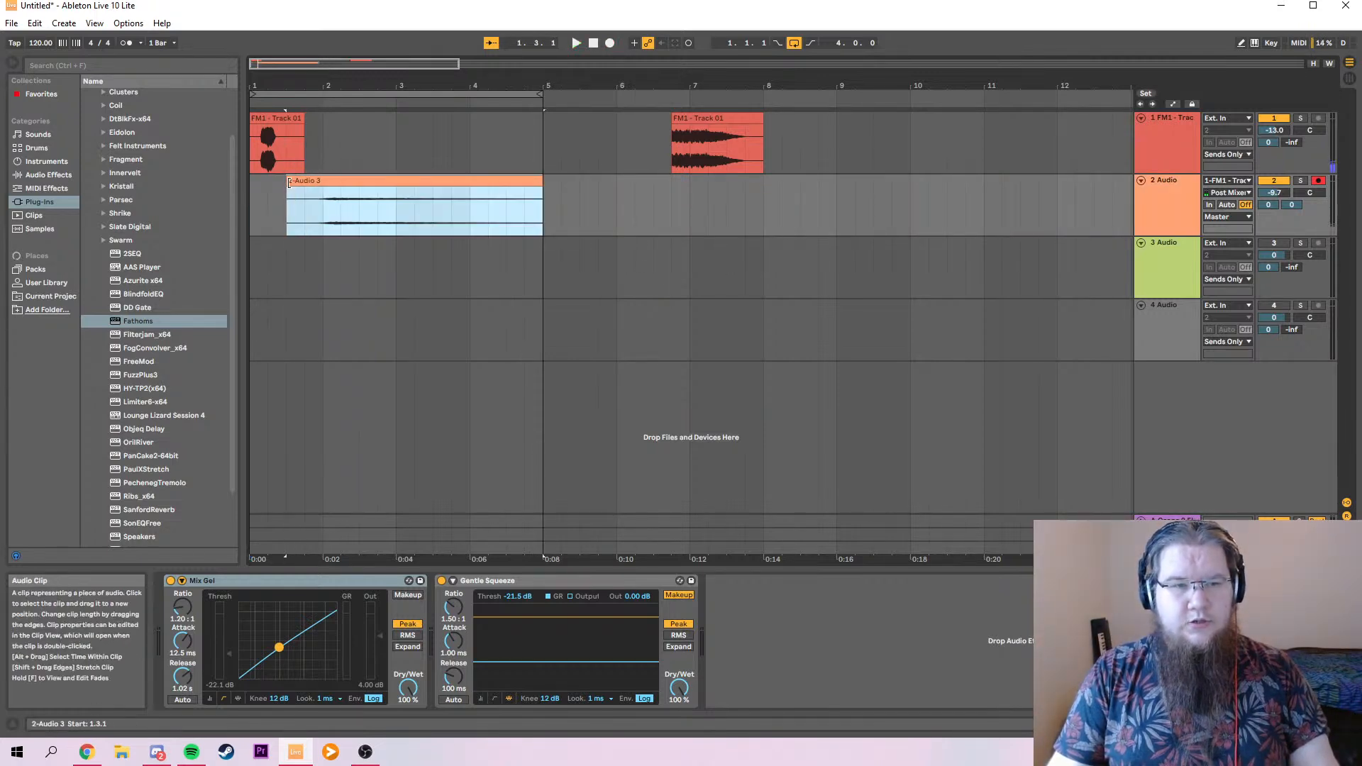
pyautogui.click(1159, 146)
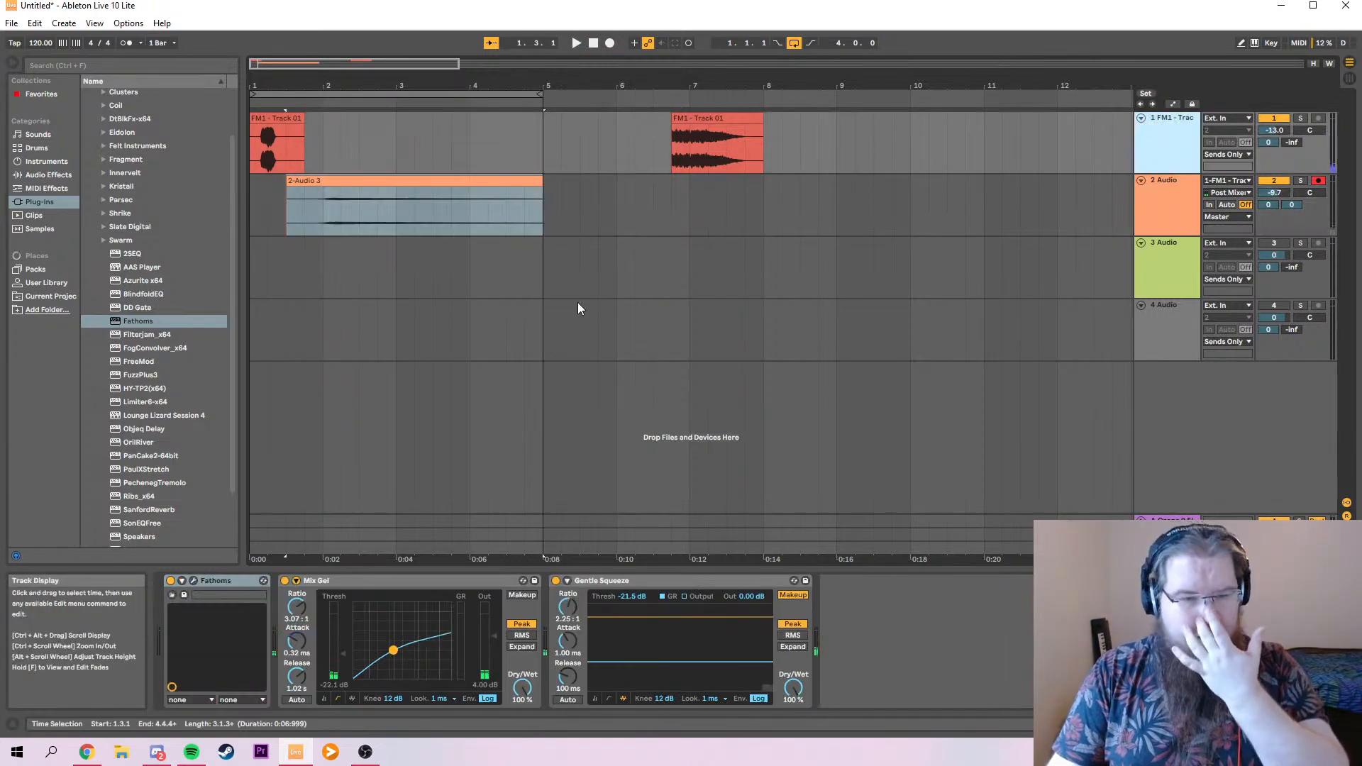
pyautogui.click(235, 583)
pyautogui.press('Delete')
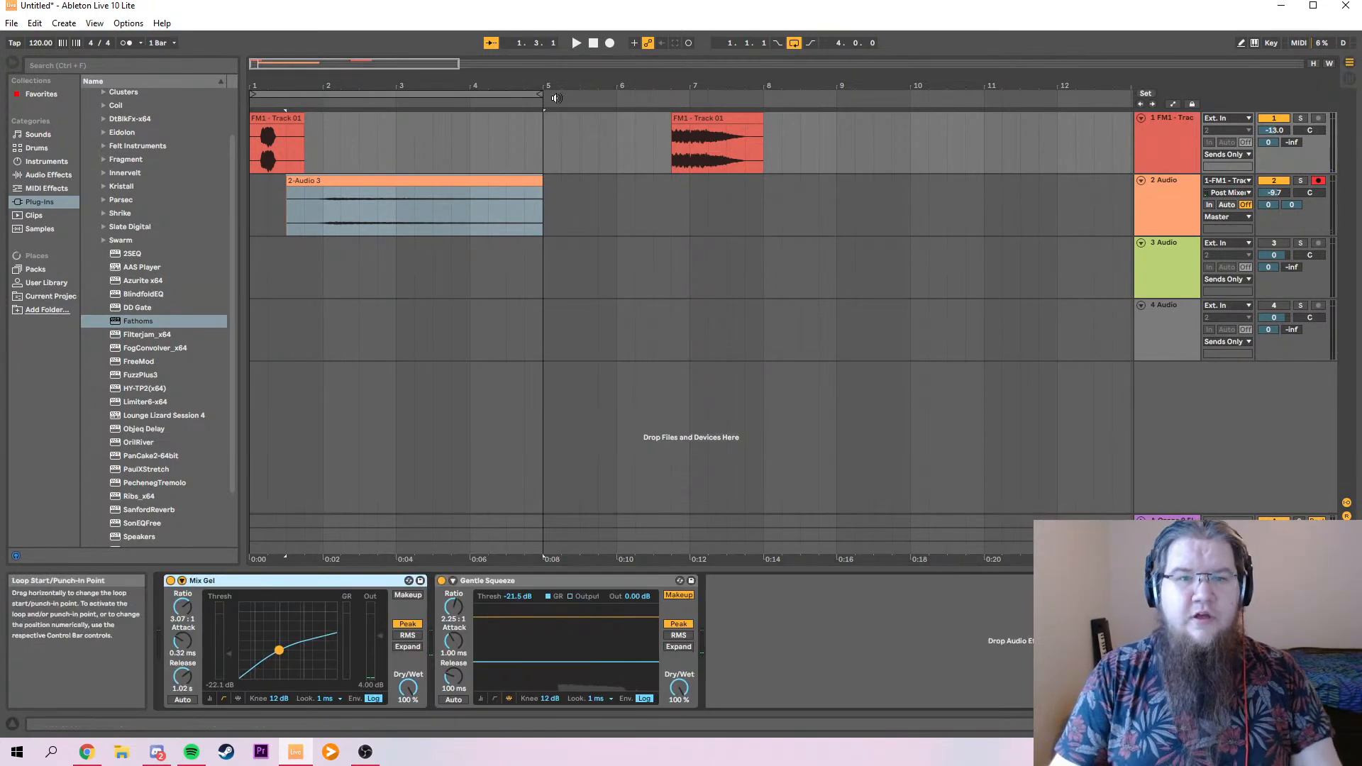
# Move the longer FM1 clip to start at 12.4.1 and deactivate the 2 Audio track.
pyautogui.moveTo(725, 129); pyautogui.dragTo(1092, 139)
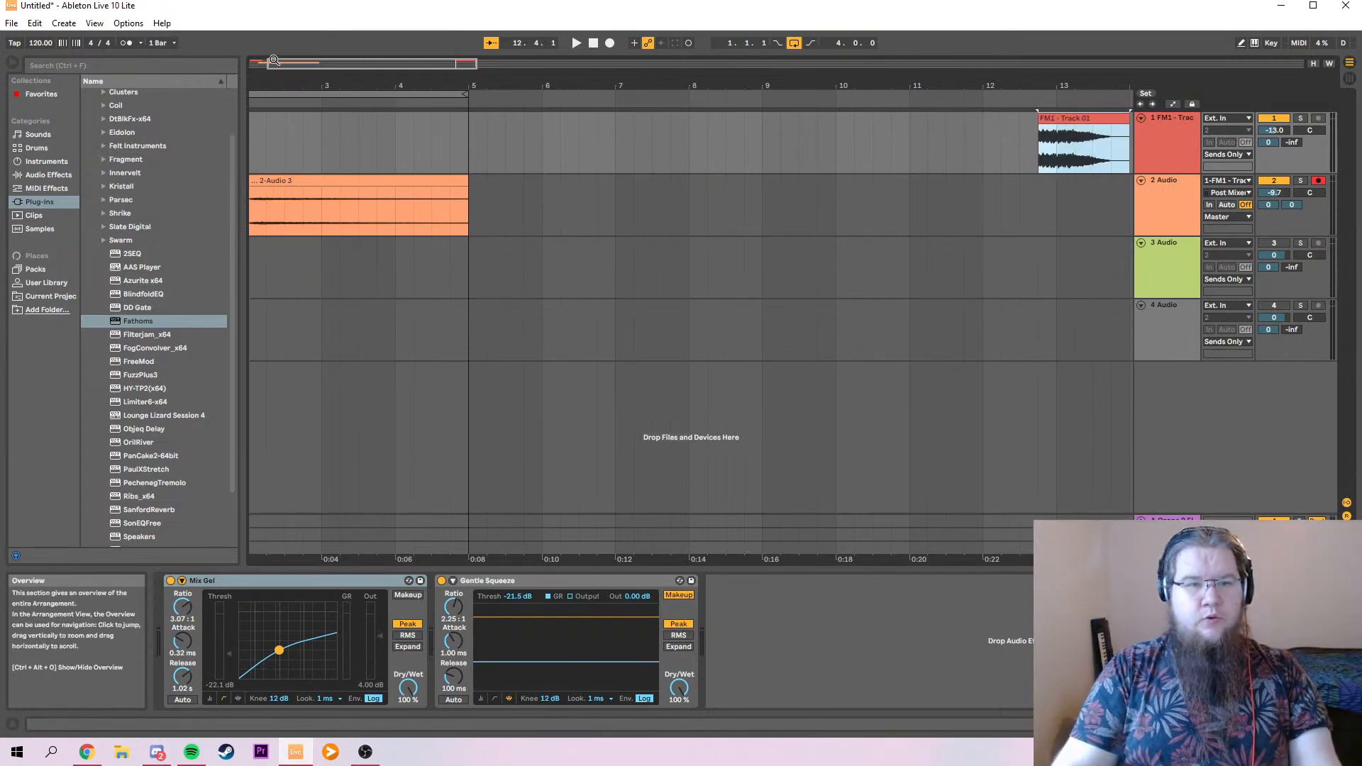
pyautogui.moveTo(268, 64); pyautogui.dragTo(83, 71)
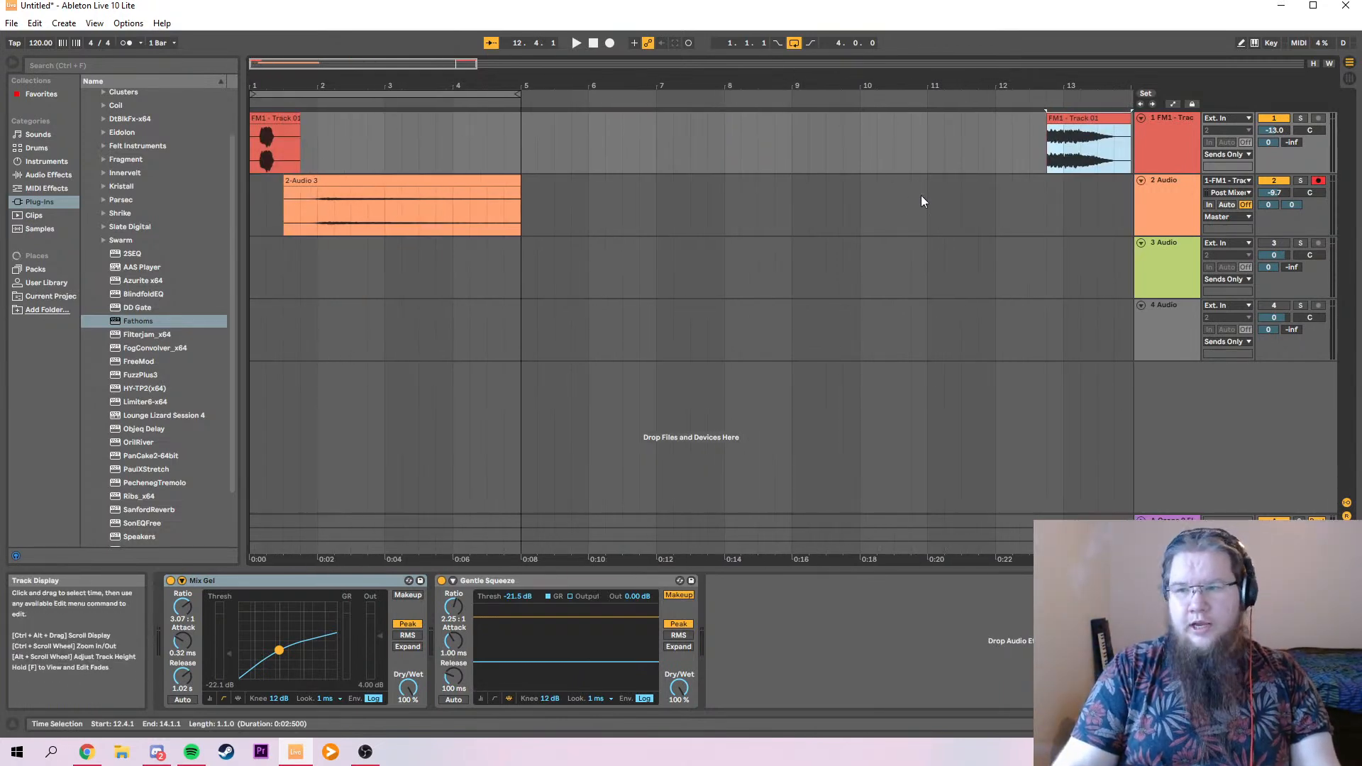
pyautogui.click(1265, 182)
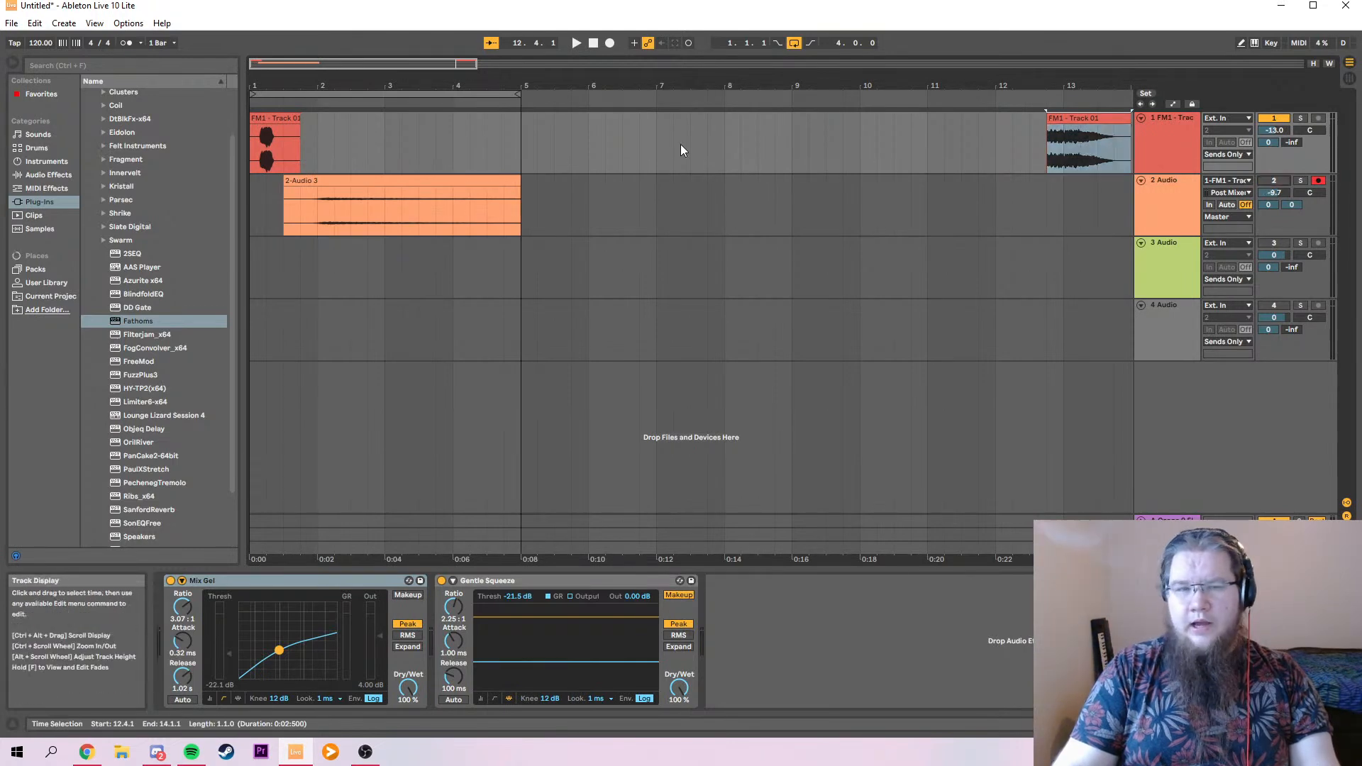
pyautogui.click(269, 118)
pyautogui.scroll(-3, 153, 359)
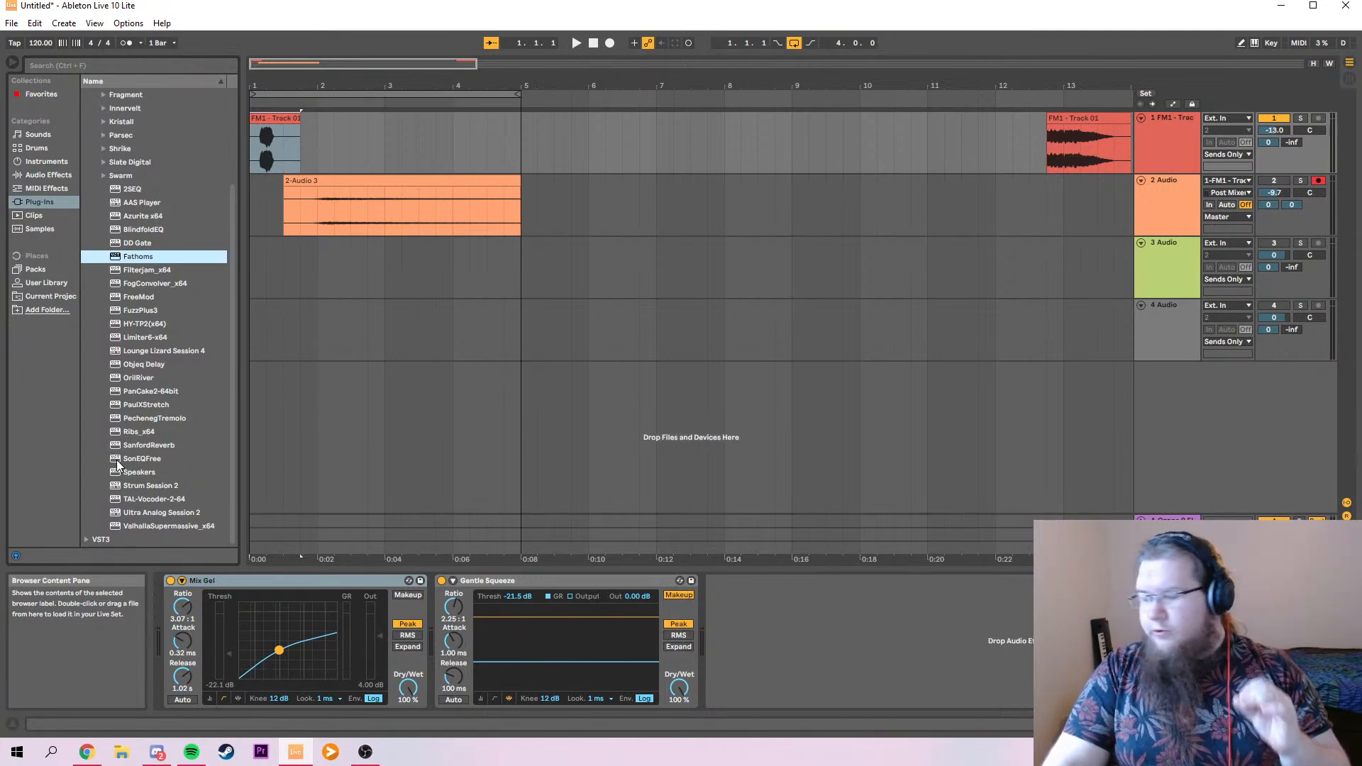
pyautogui.click(373, 175)
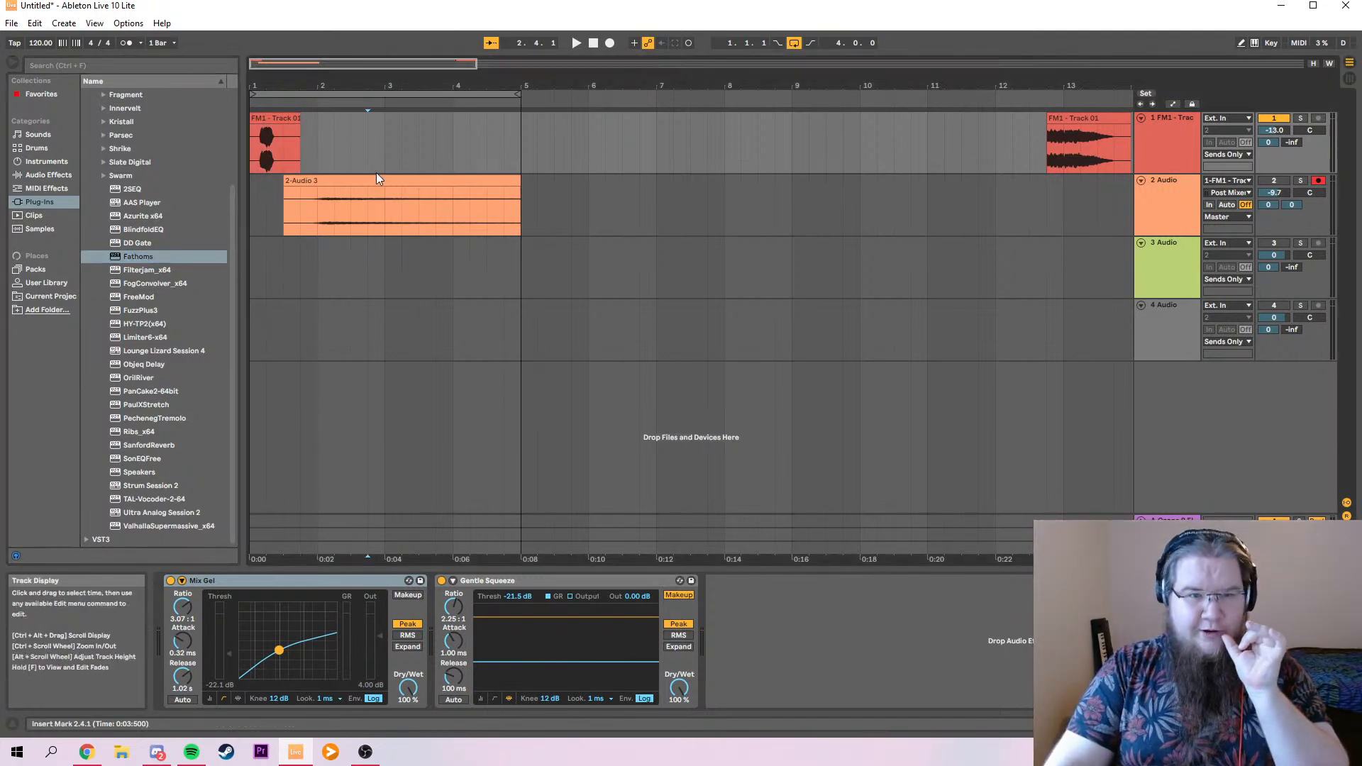
pyautogui.click(373, 178)
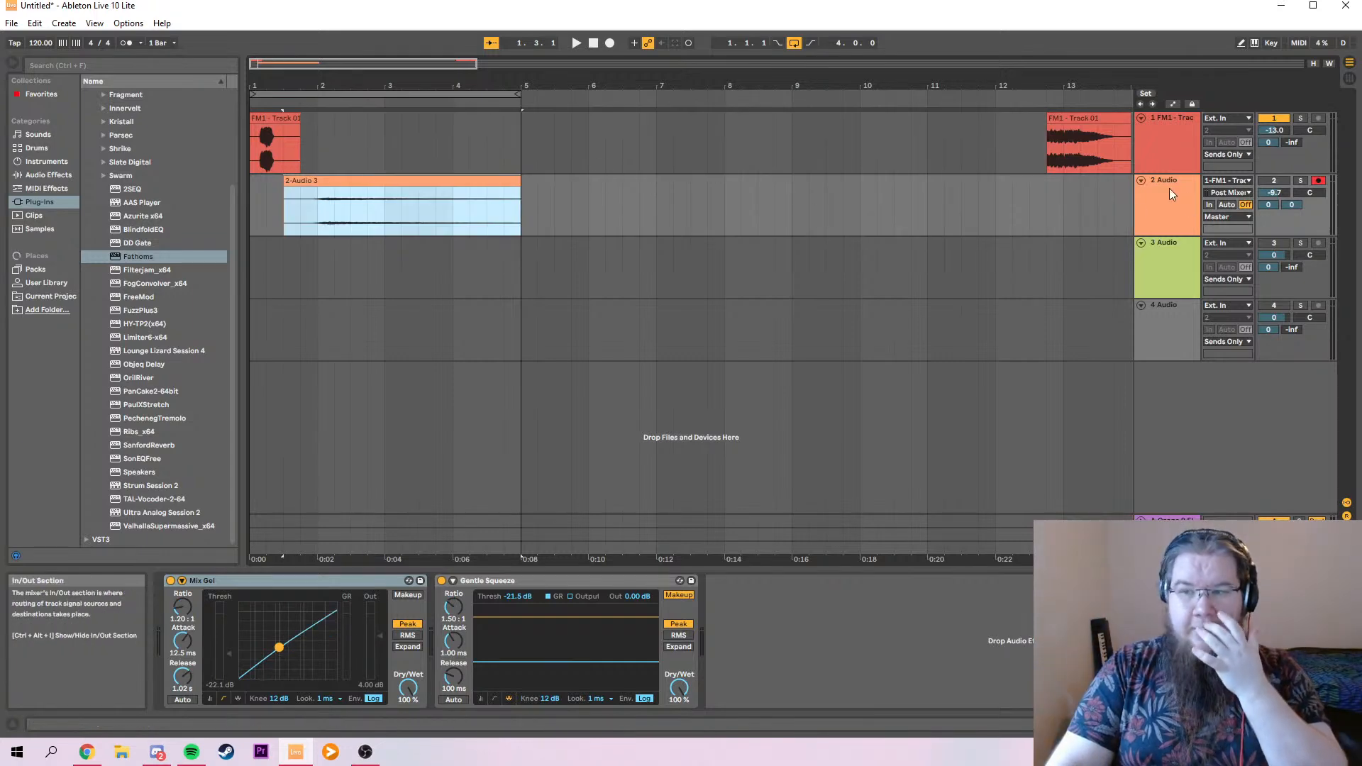
pyautogui.click(1148, 199)
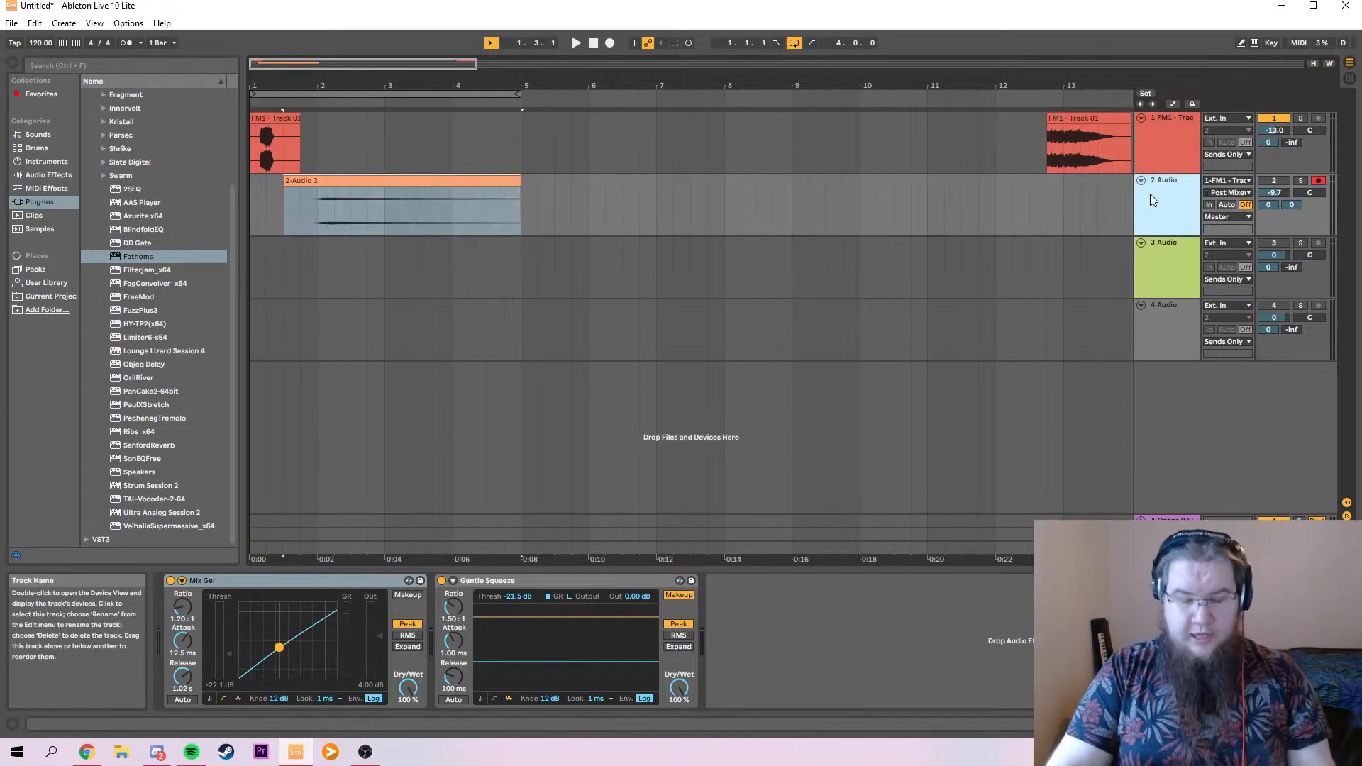
pyautogui.click(258, 278)
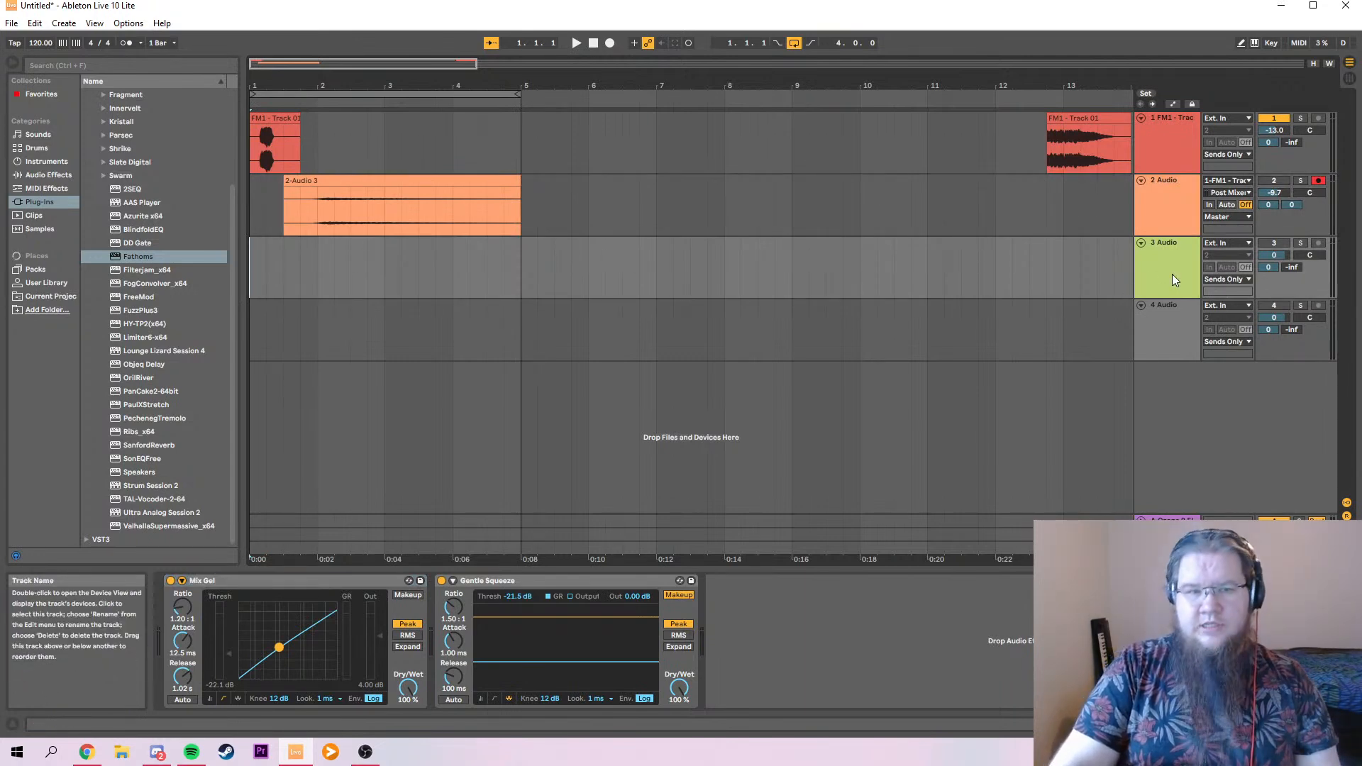
# Add a fade-in to the 2 Audio clip, trim its start to 1.4.1 and shorten the fade slightly.
pyautogui.moveTo(289, 189); pyautogui.dragTo(336, 191)
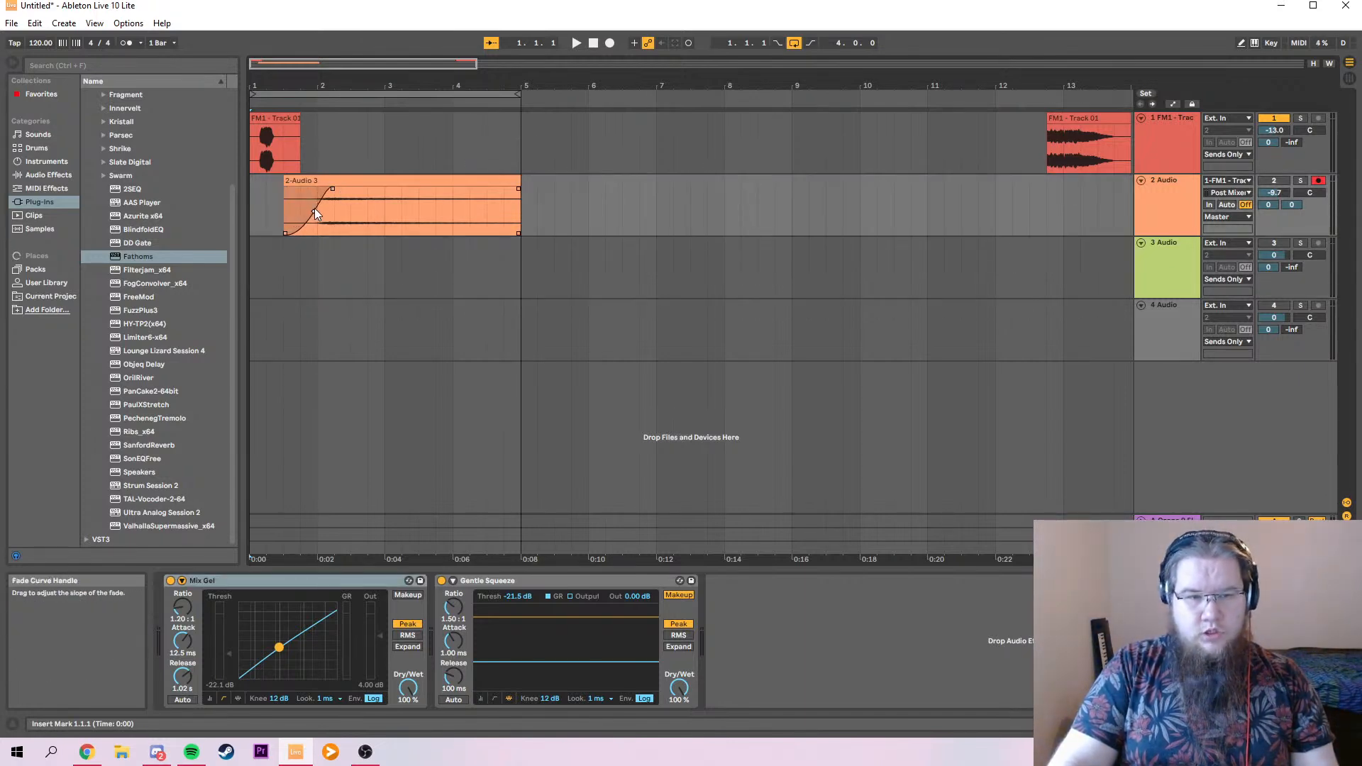
pyautogui.moveTo(284, 183); pyautogui.dragTo(296, 181)
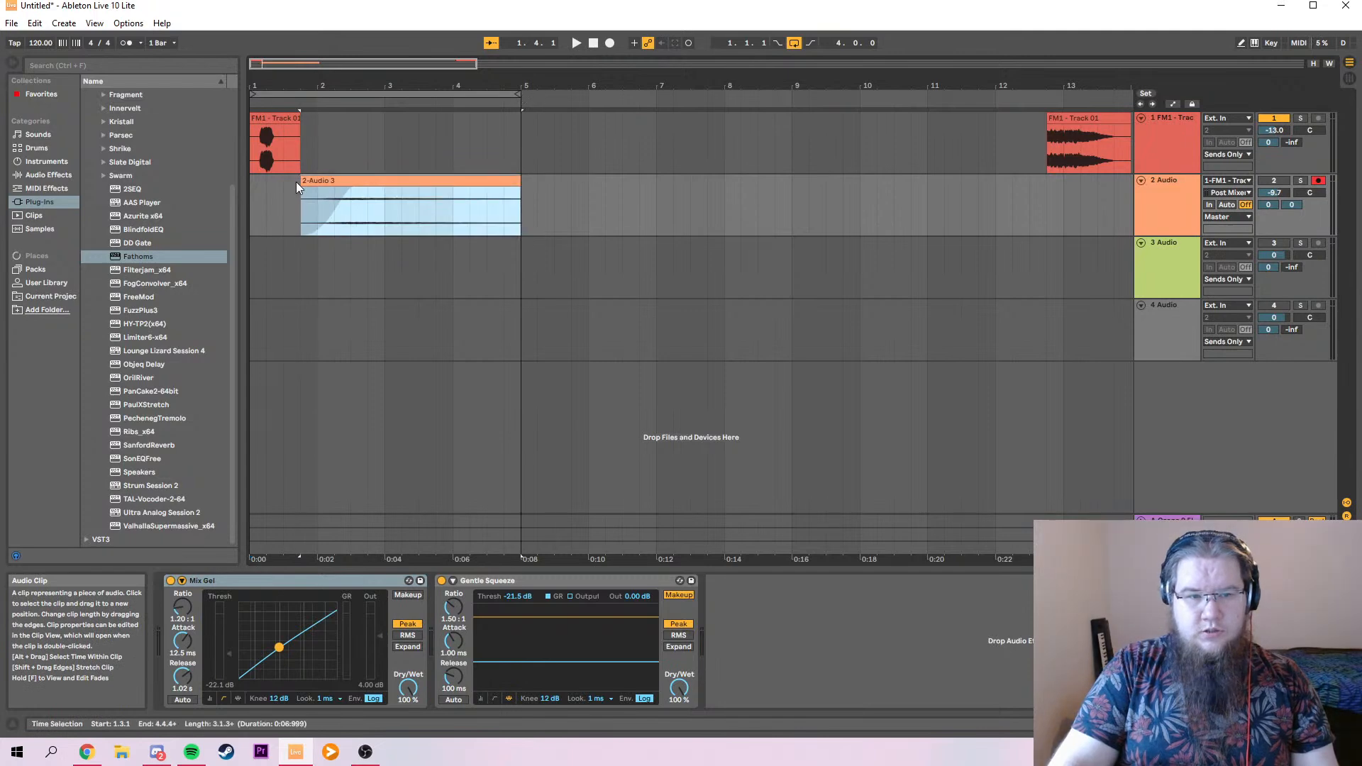
pyautogui.click(351, 189)
pyautogui.click(388, 182)
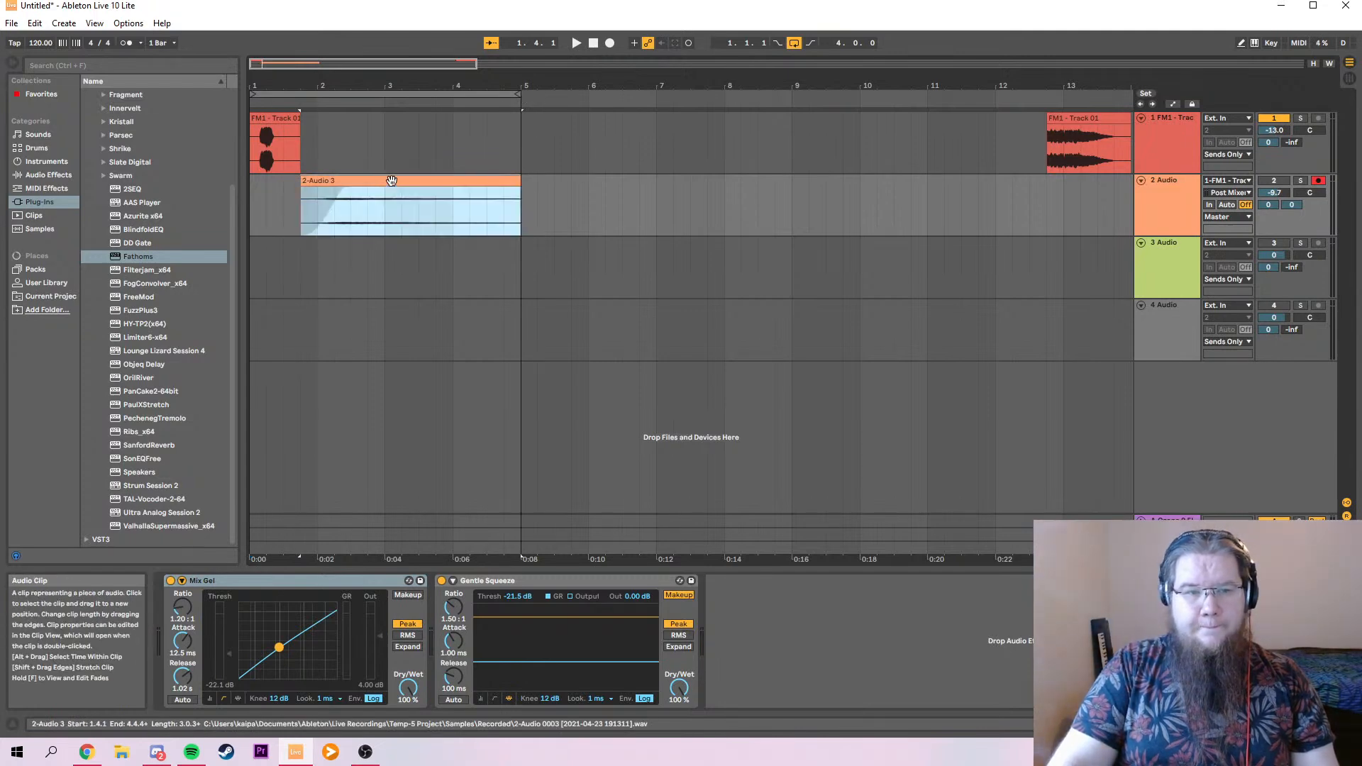
# Load the SanfordReverb plug-in before Mix Gel on the 3 Audio track and close its window.
pyautogui.click(272, 273)
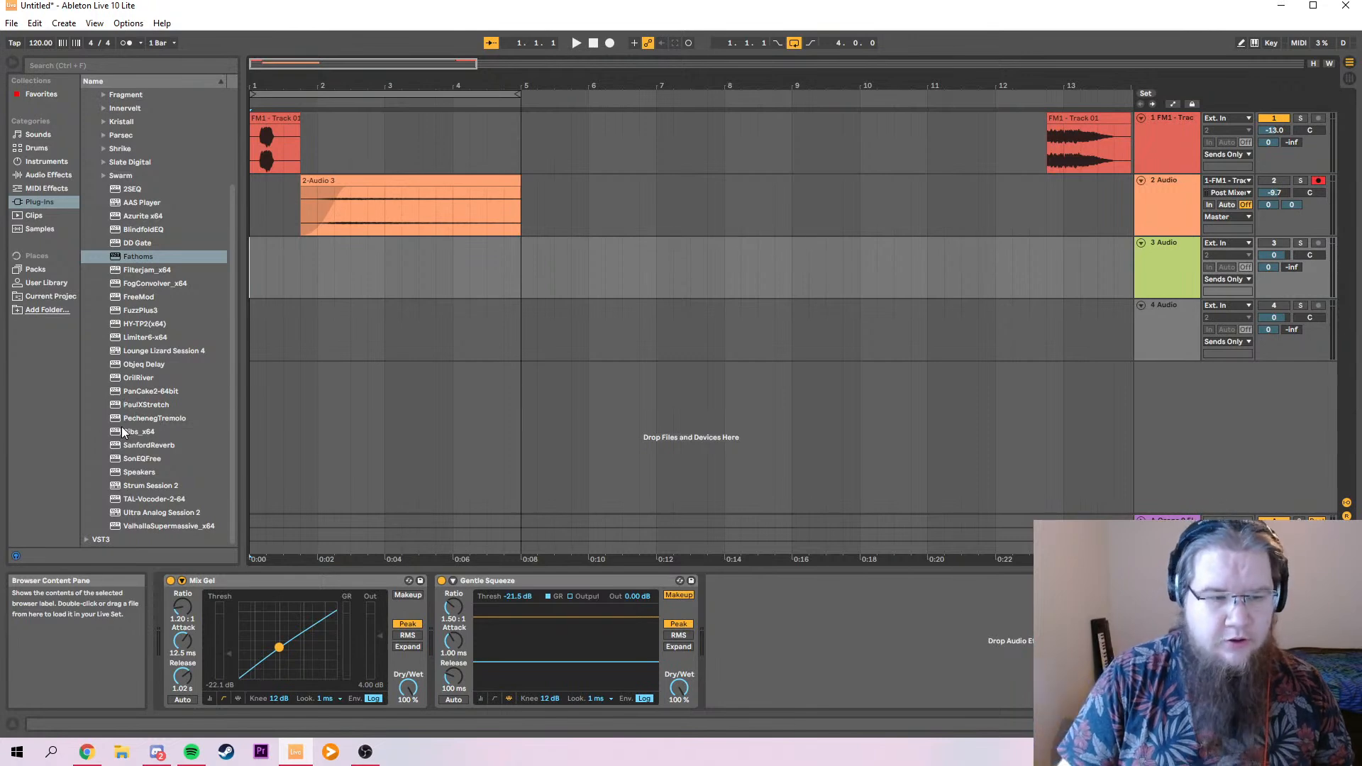
pyautogui.moveTo(117, 445); pyautogui.dragTo(166, 607)
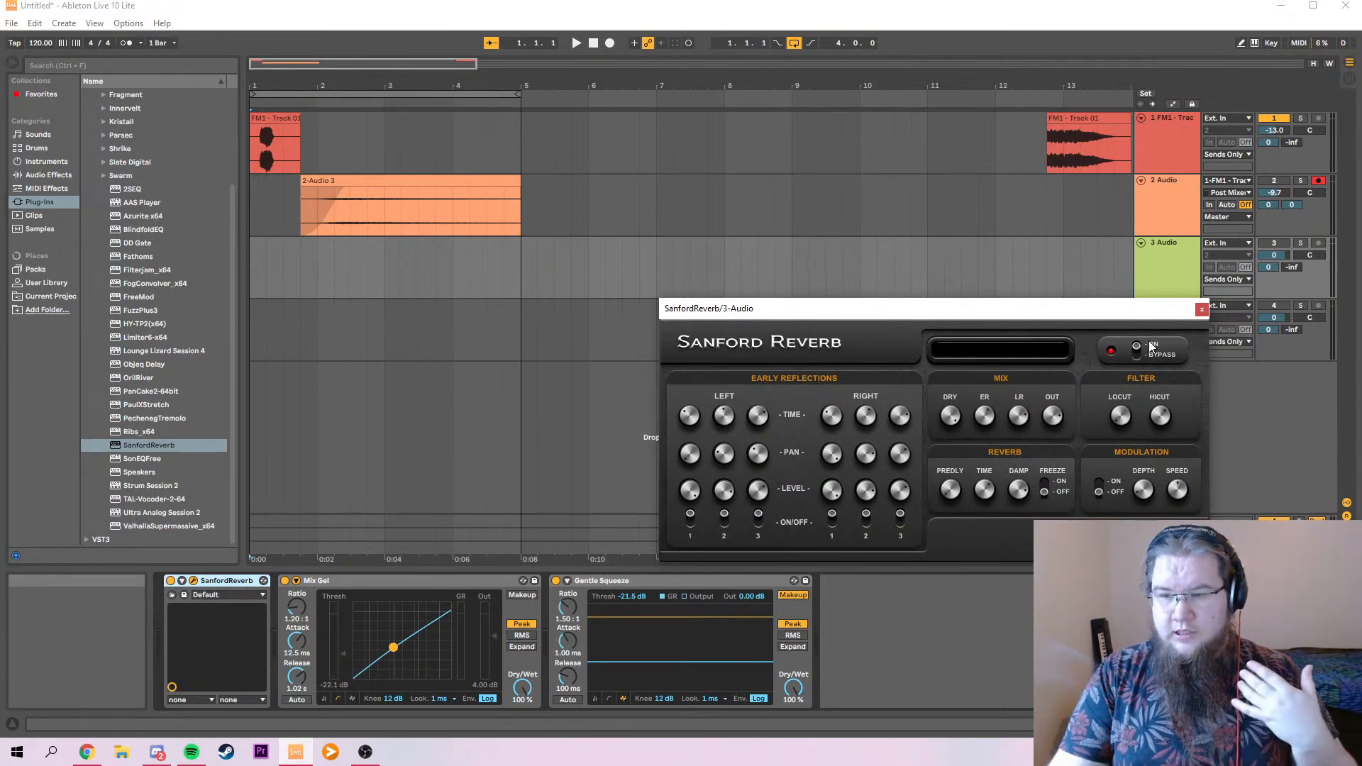
pyautogui.click(1200, 310)
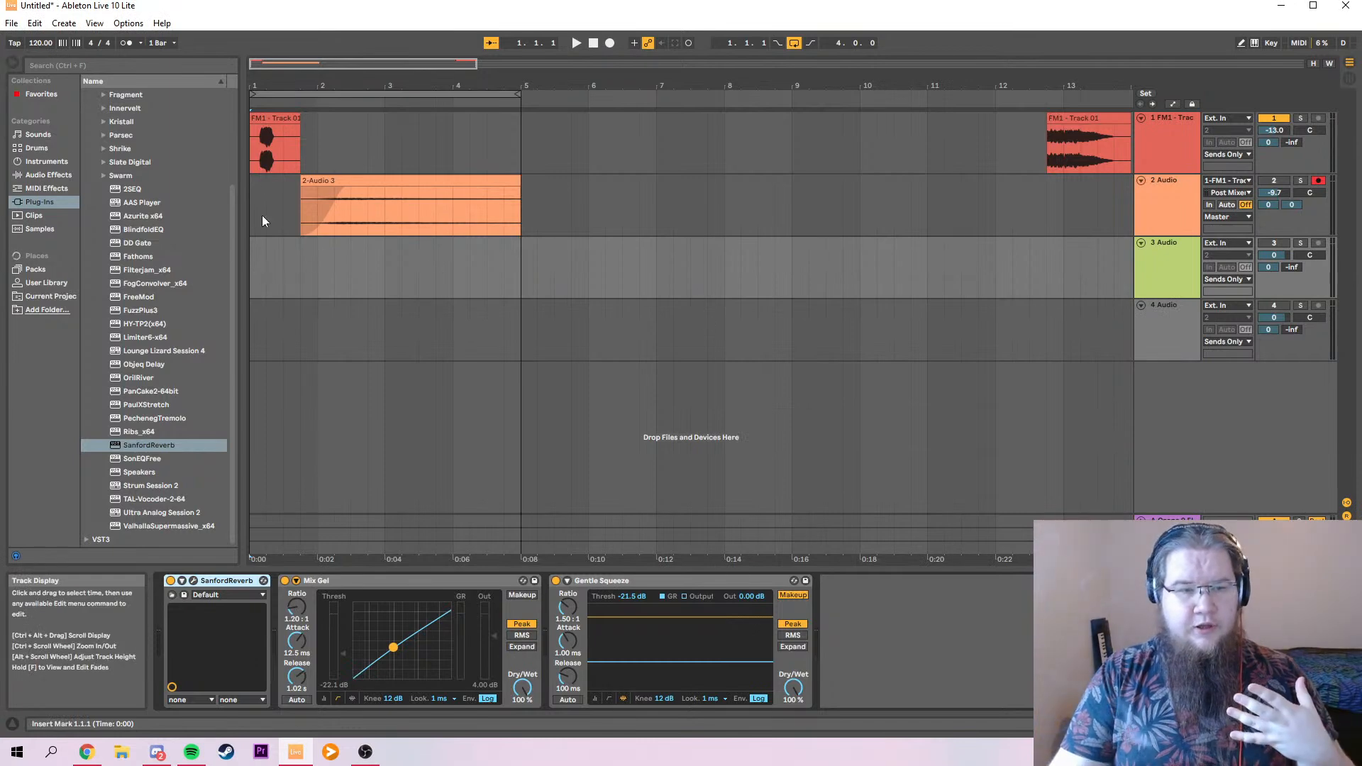
# Move SanfordReverb from the 3 Audio track to the FM1 track, placing it before Mix Gel.
pyautogui.press('Delete')
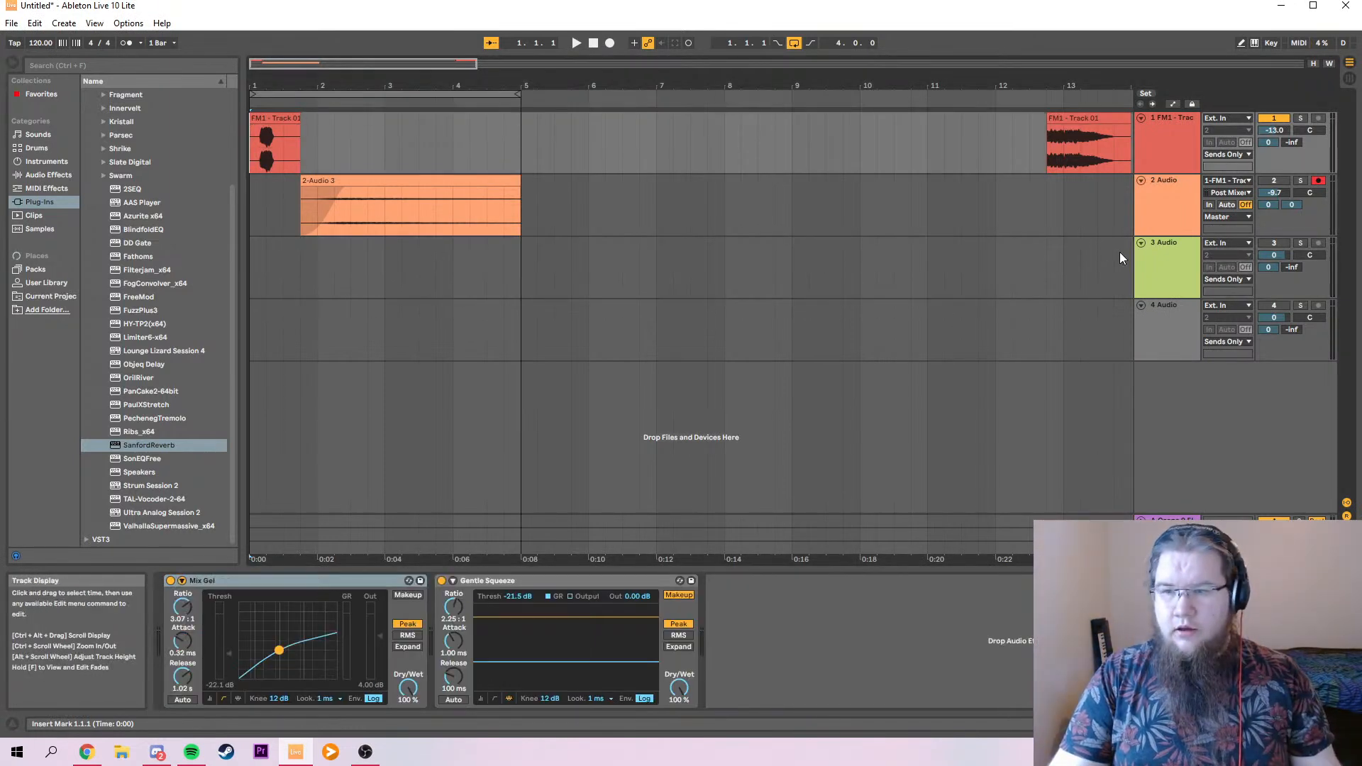
pyautogui.hotkey('ctrl', 'z')
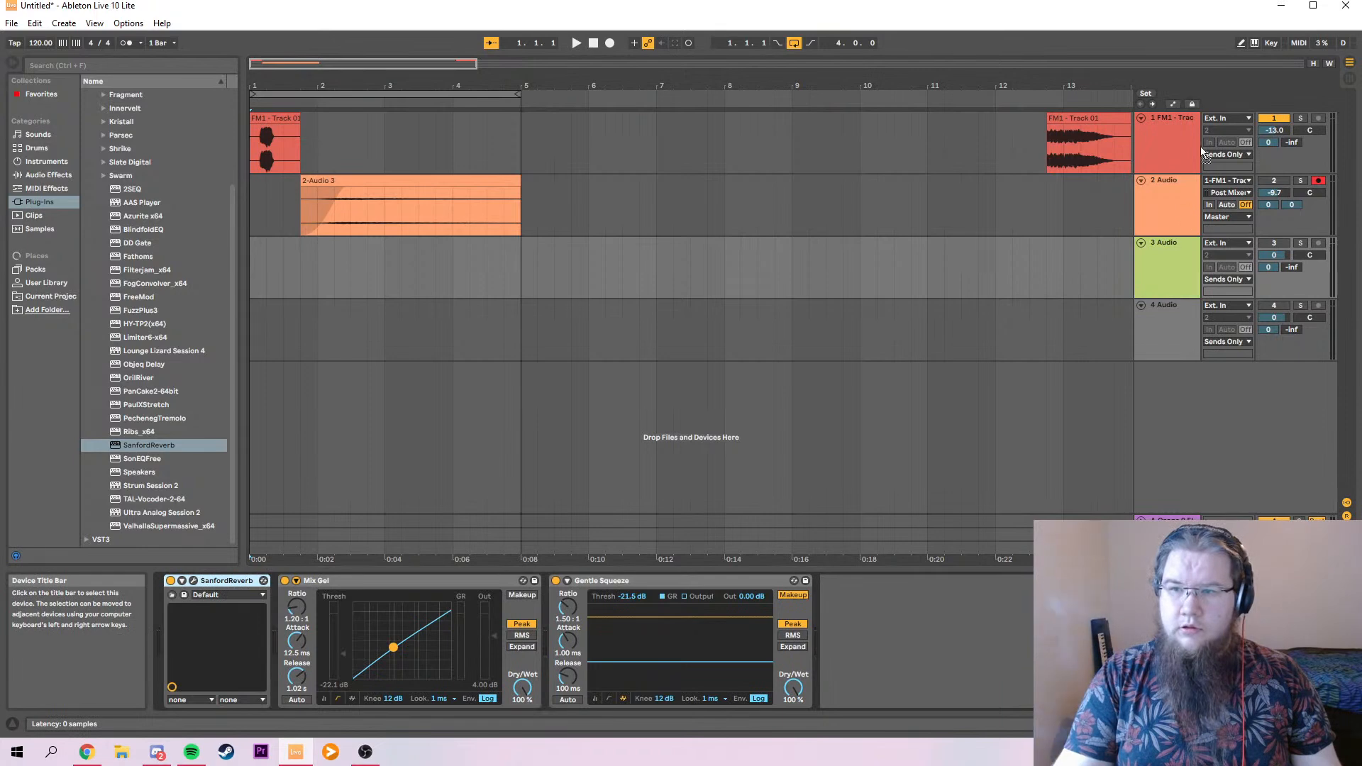
pyautogui.click(1169, 151)
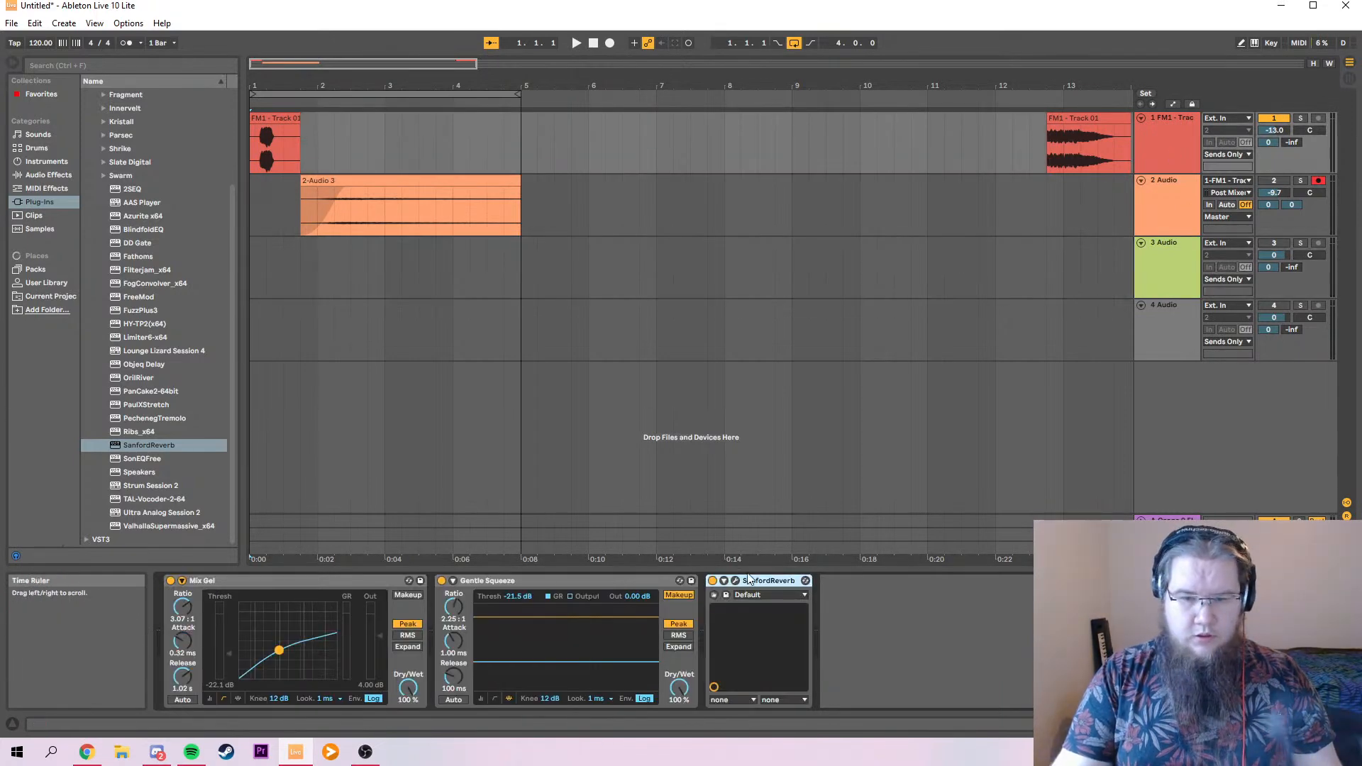
pyautogui.moveTo(752, 589); pyautogui.dragTo(174, 588)
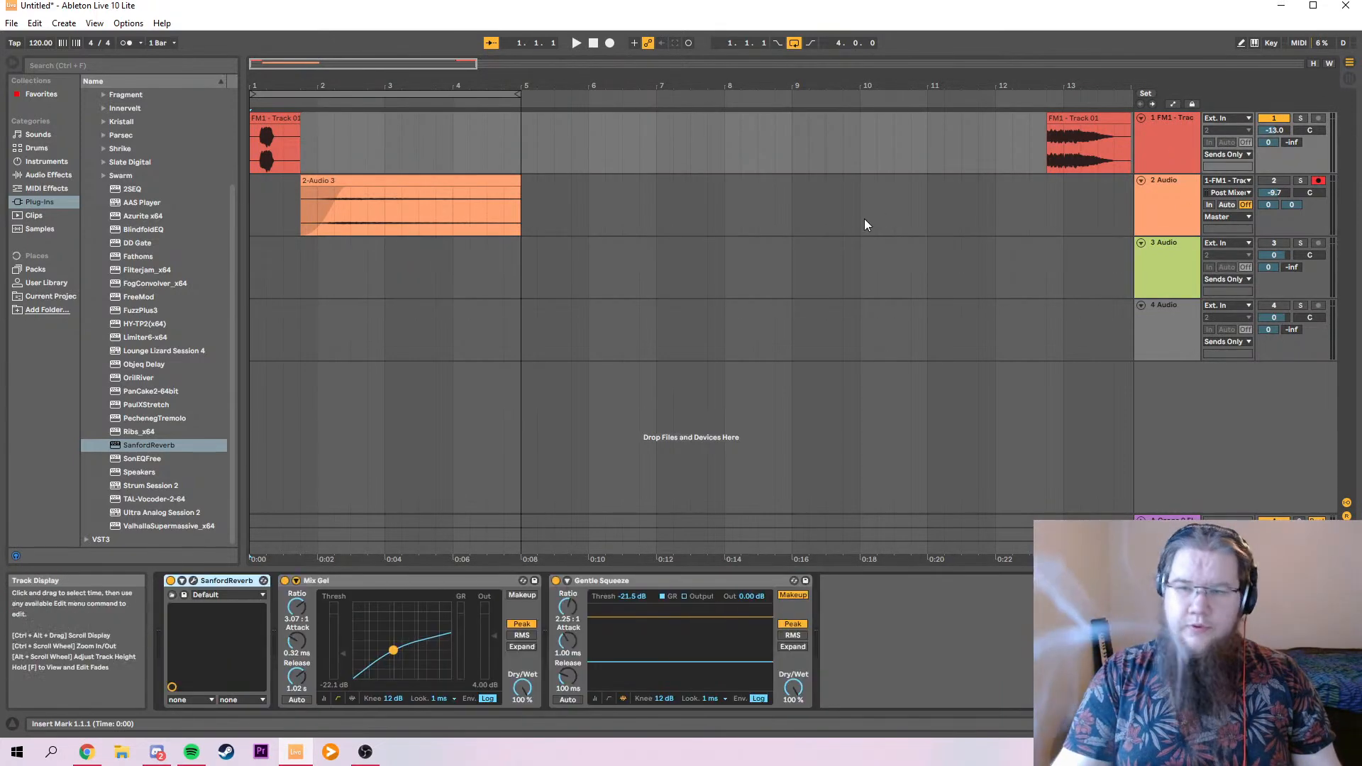
# Show automation, choose SanfordReverb's Freeze parameter on the FM1 track and raise its envelope to the maximum.
pyautogui.click(1170, 105)
pyautogui.click(1170, 129)
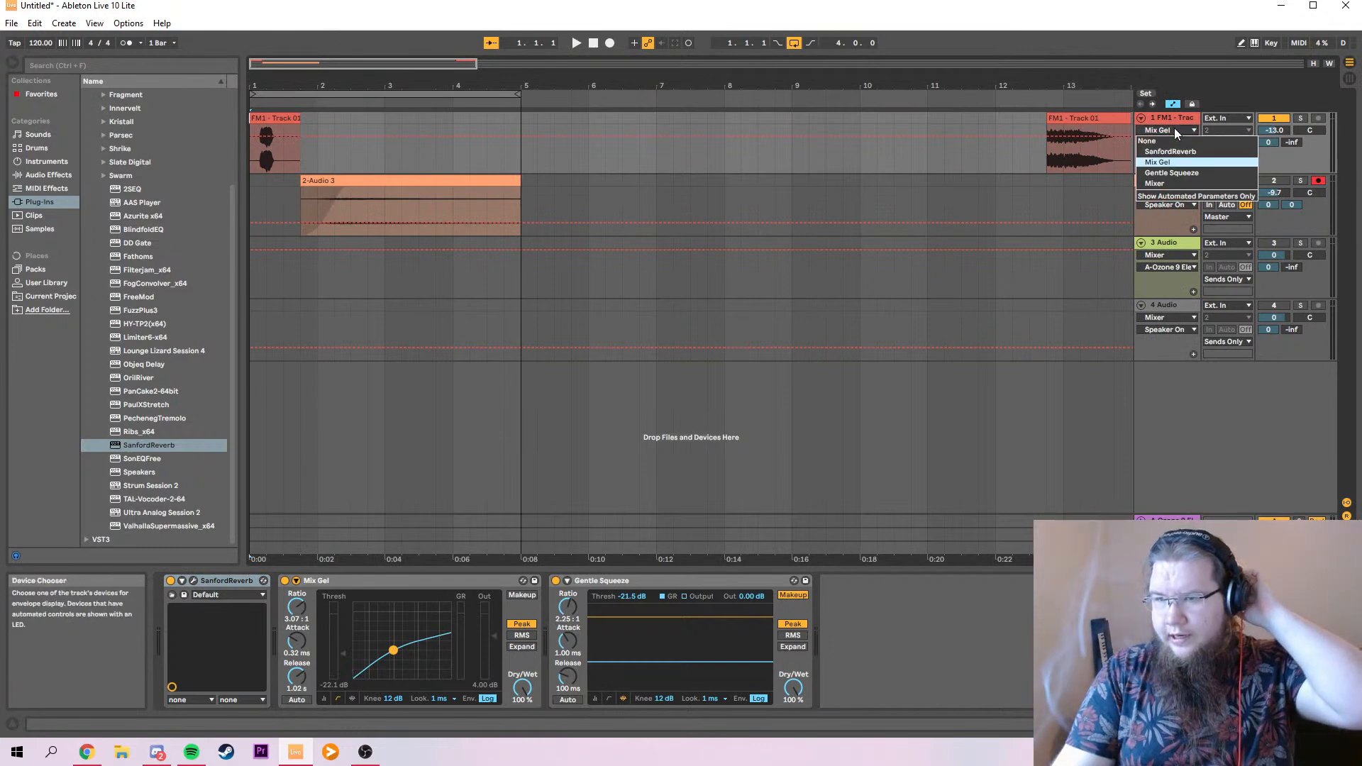
pyautogui.click(1170, 151)
pyautogui.click(1177, 142)
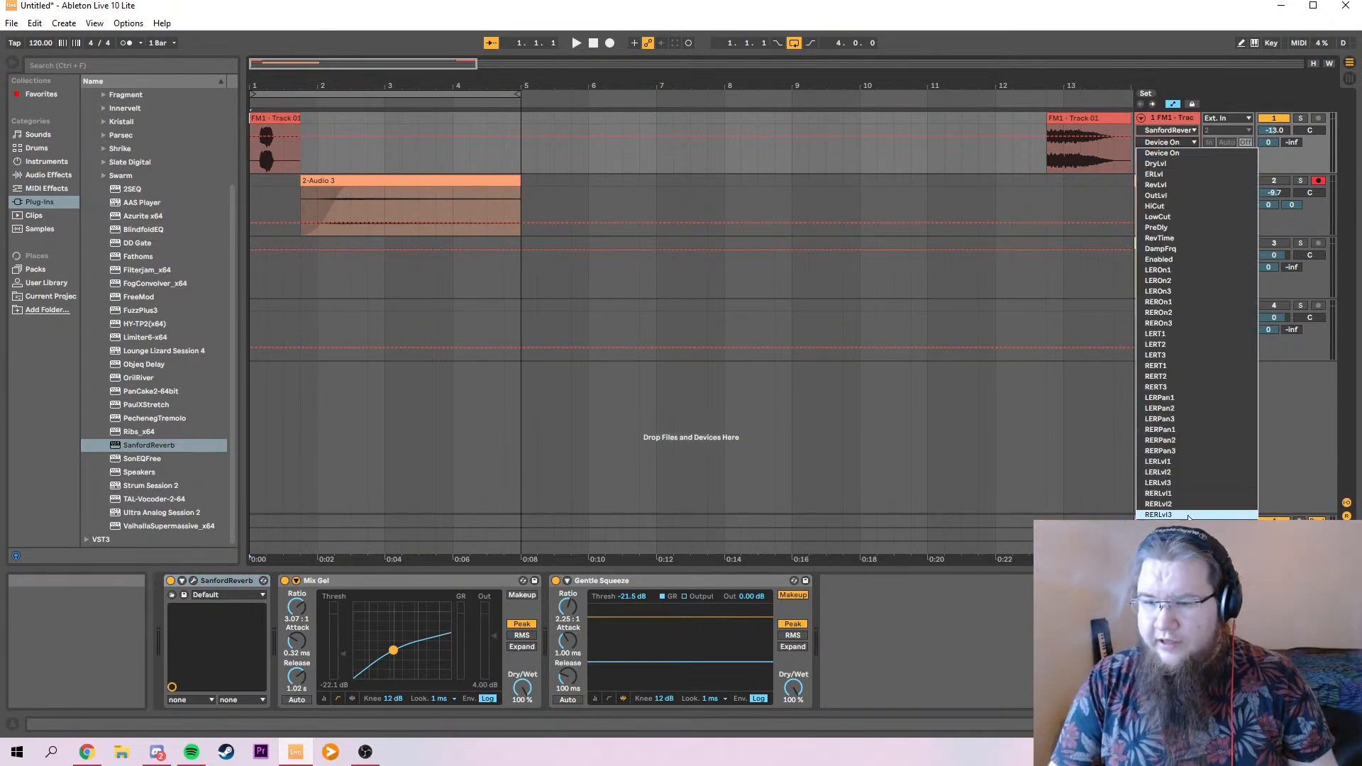
pyautogui.click(1159, 526)
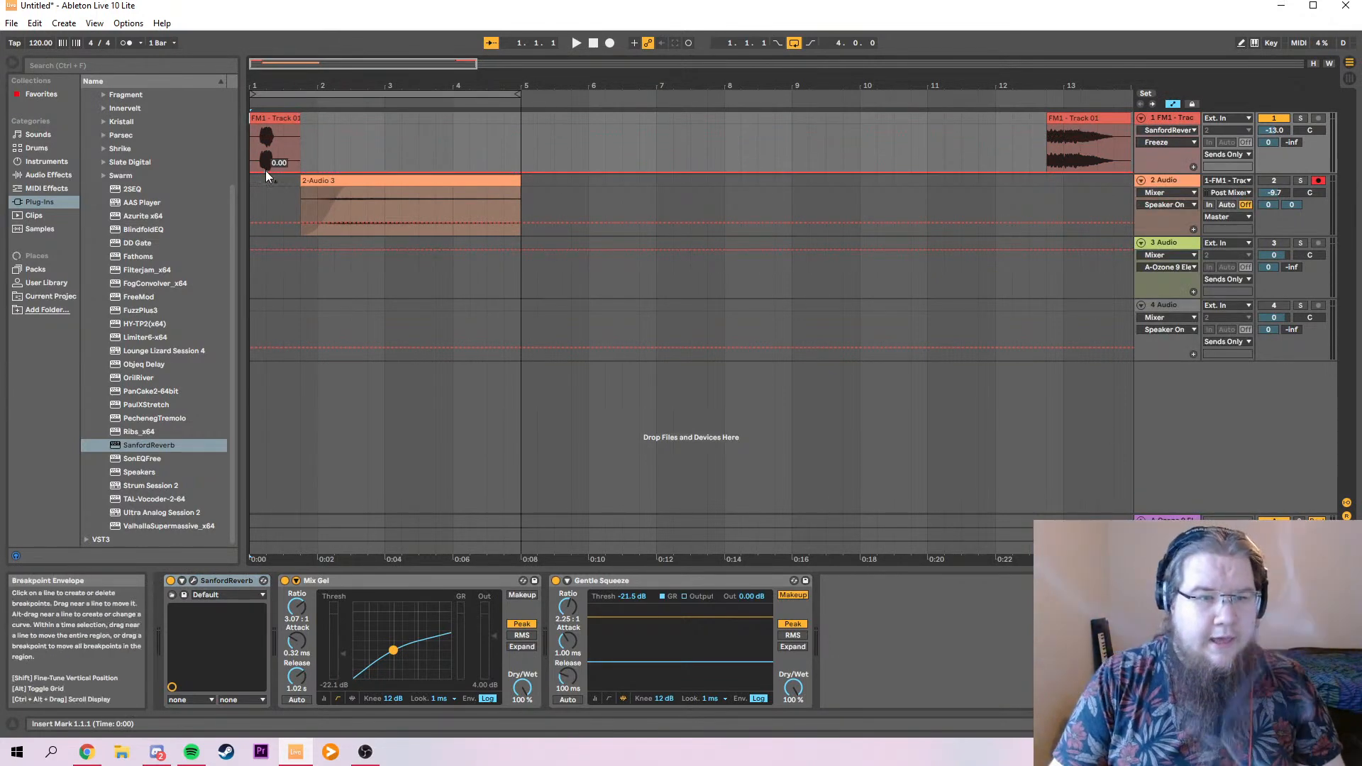
pyautogui.moveTo(269, 172); pyautogui.dragTo(270, 145)
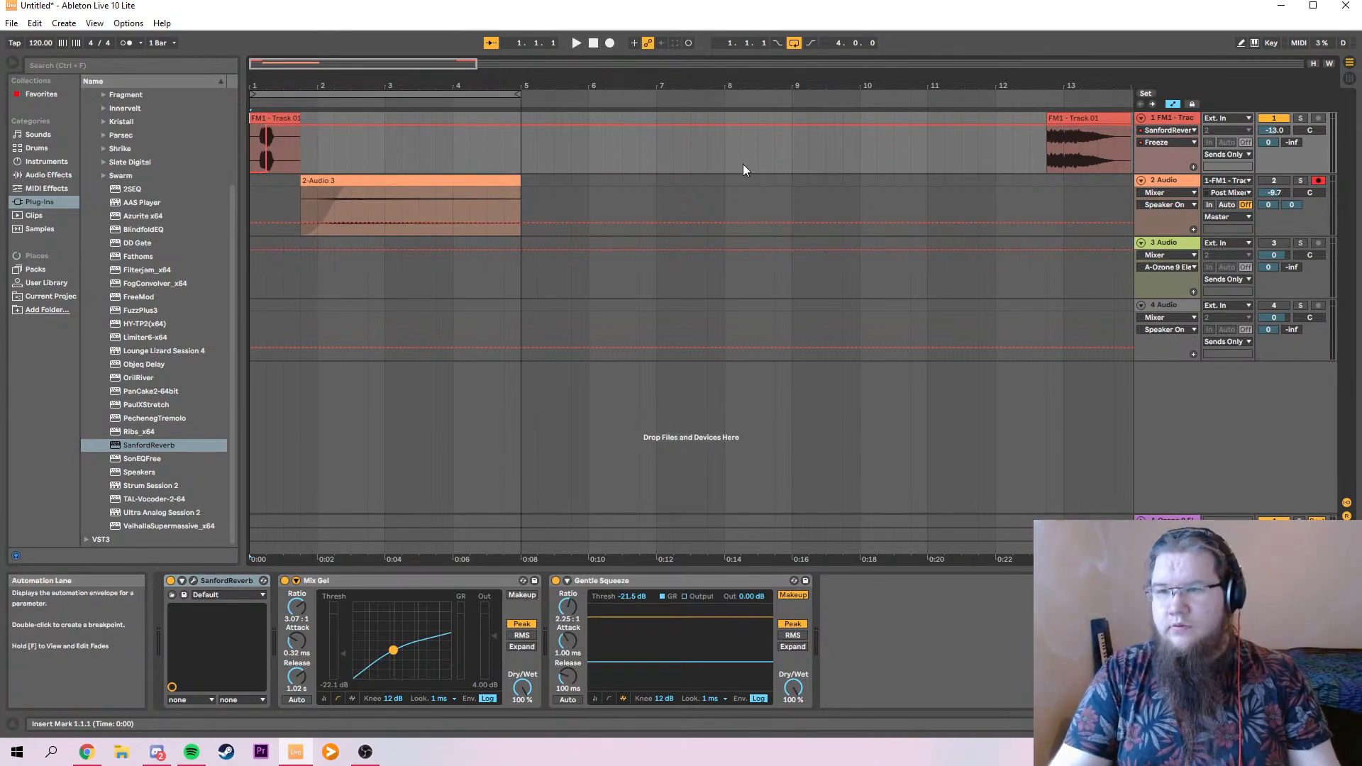
# Extend the loop to 9.3.1, then set the 3 Audio input to 1-FM1 - Track 01 and the 2 Audio input to No Input.
pyautogui.moveTo(519, 93); pyautogui.dragTo(835, 145)
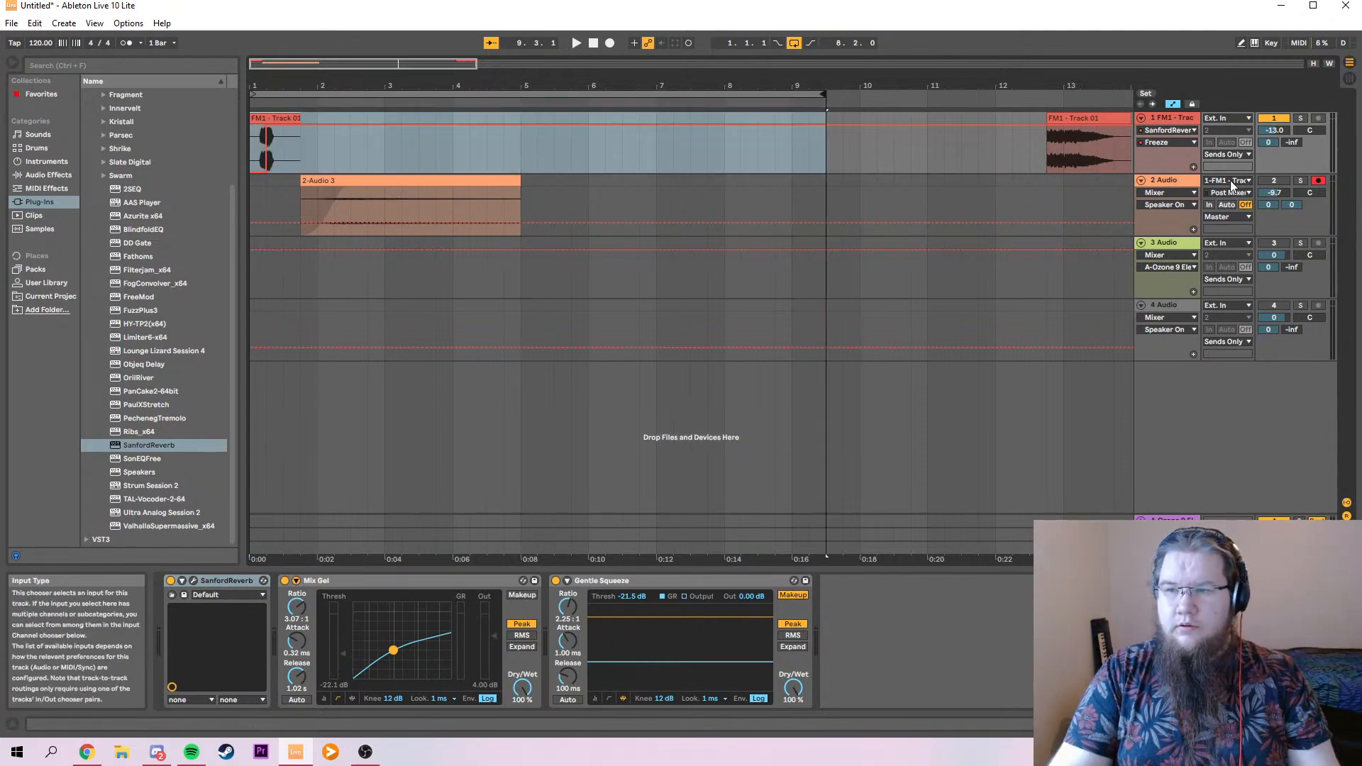
pyautogui.click(1221, 244)
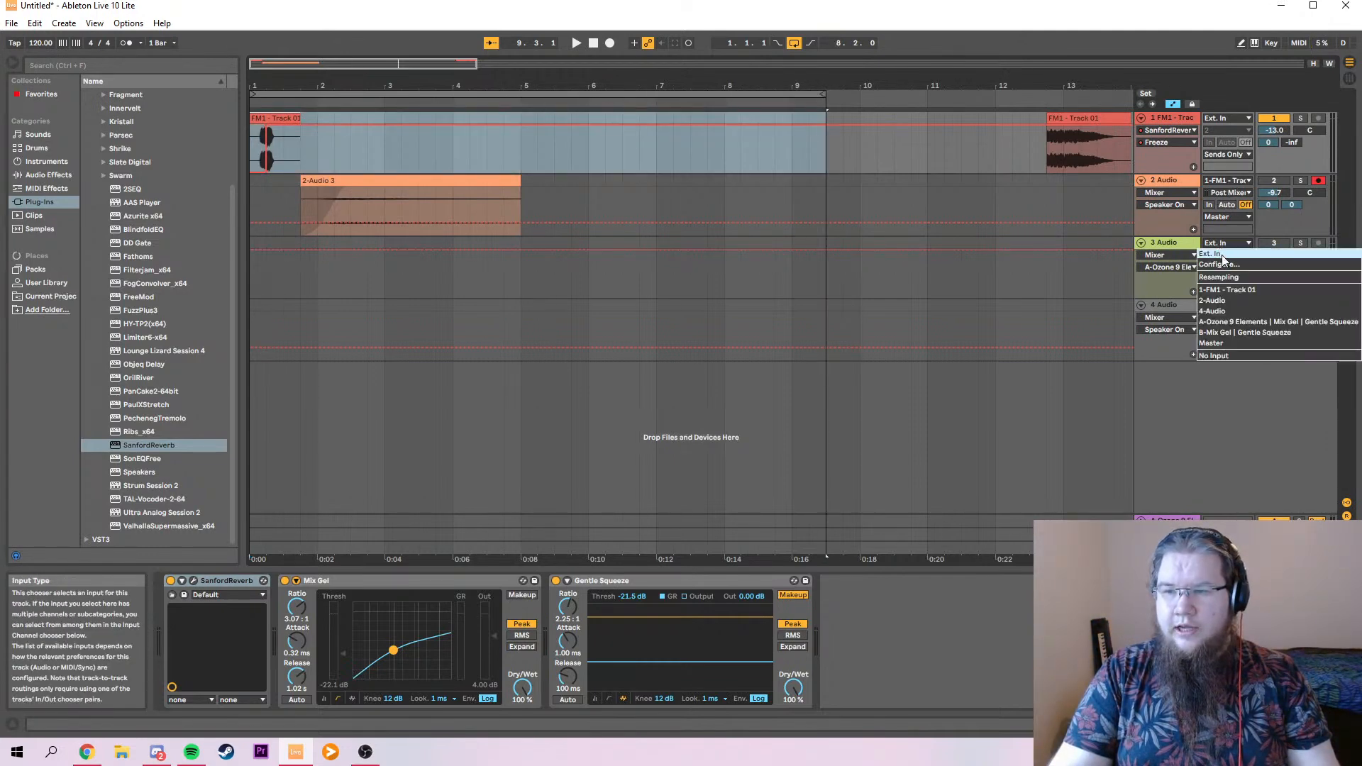
pyautogui.click(1229, 291)
pyautogui.click(1225, 180)
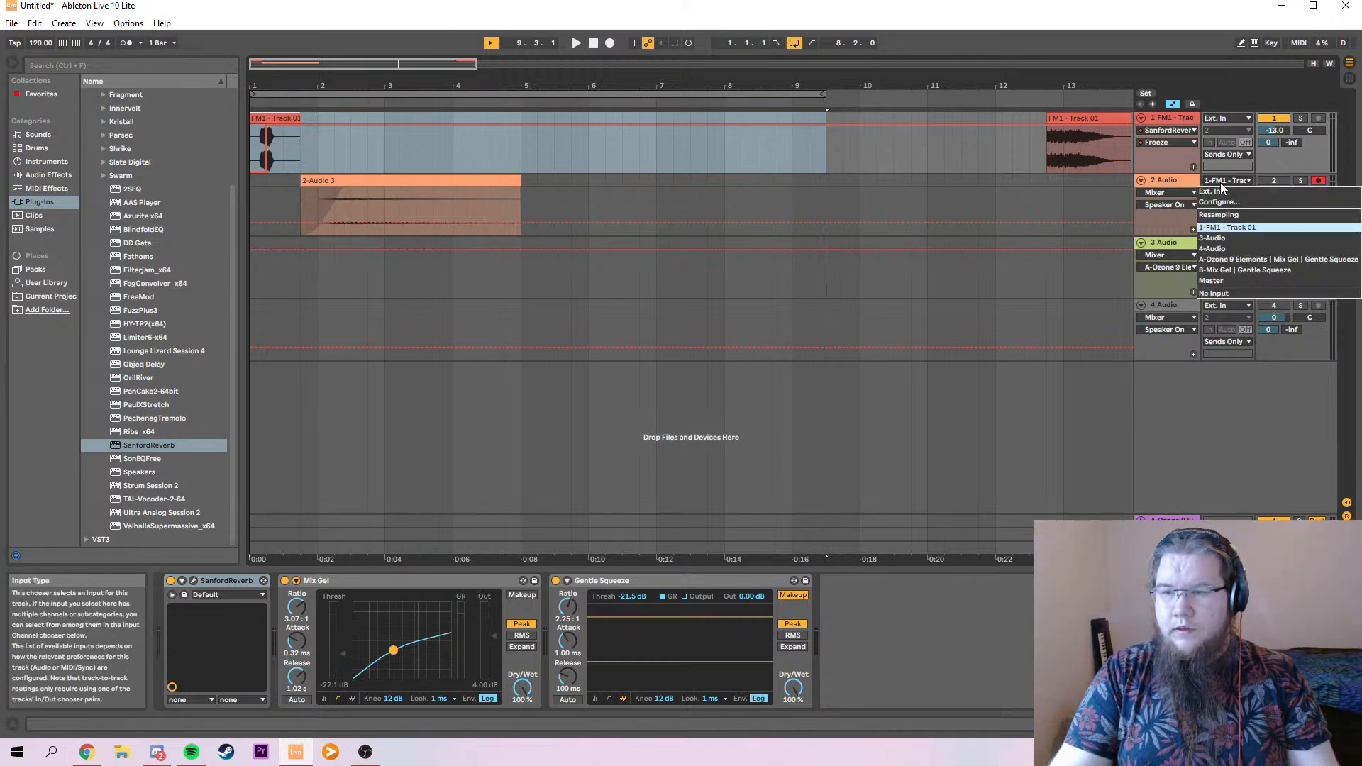
pyautogui.click(1217, 293)
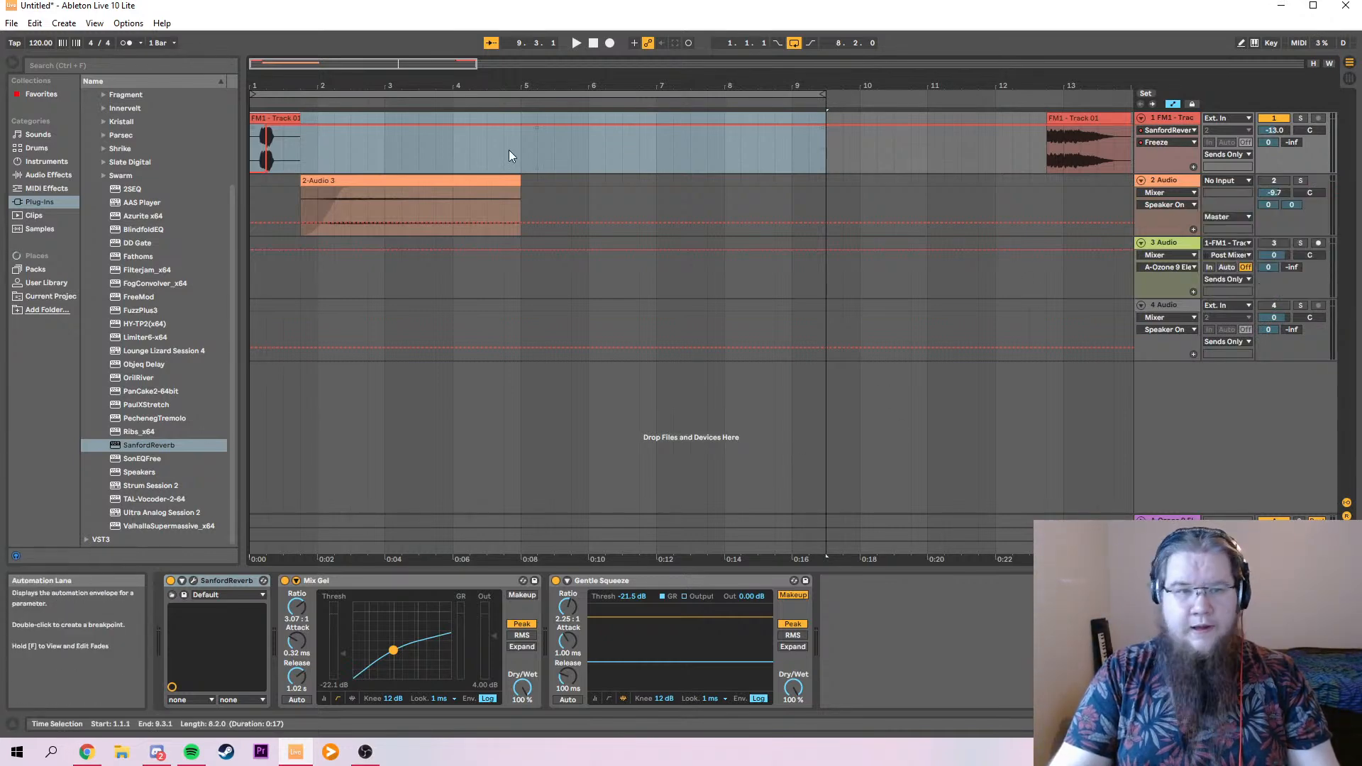
# Audition the short FM1 clip through the frozen reverb from bar 1 and arm the 3 Audio track.
pyautogui.click(253, 274)
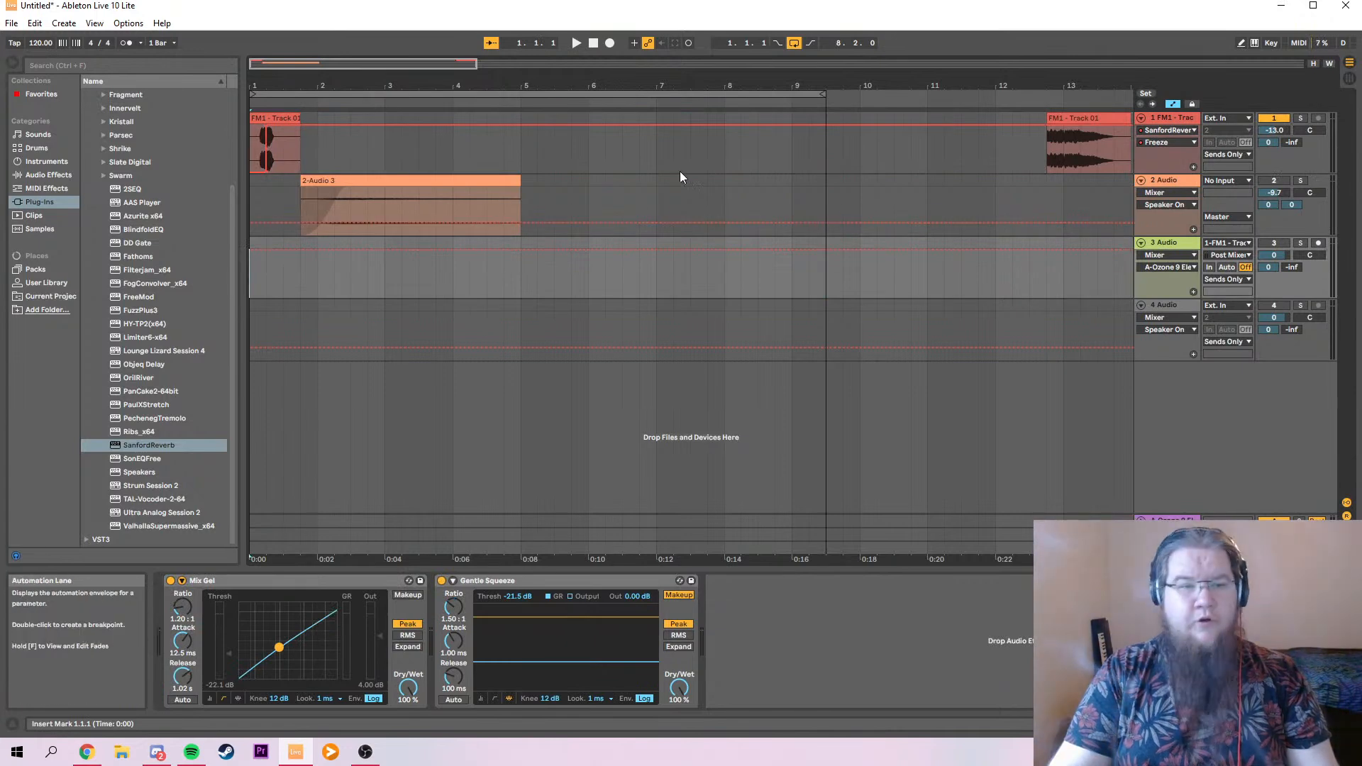
pyautogui.press('space')
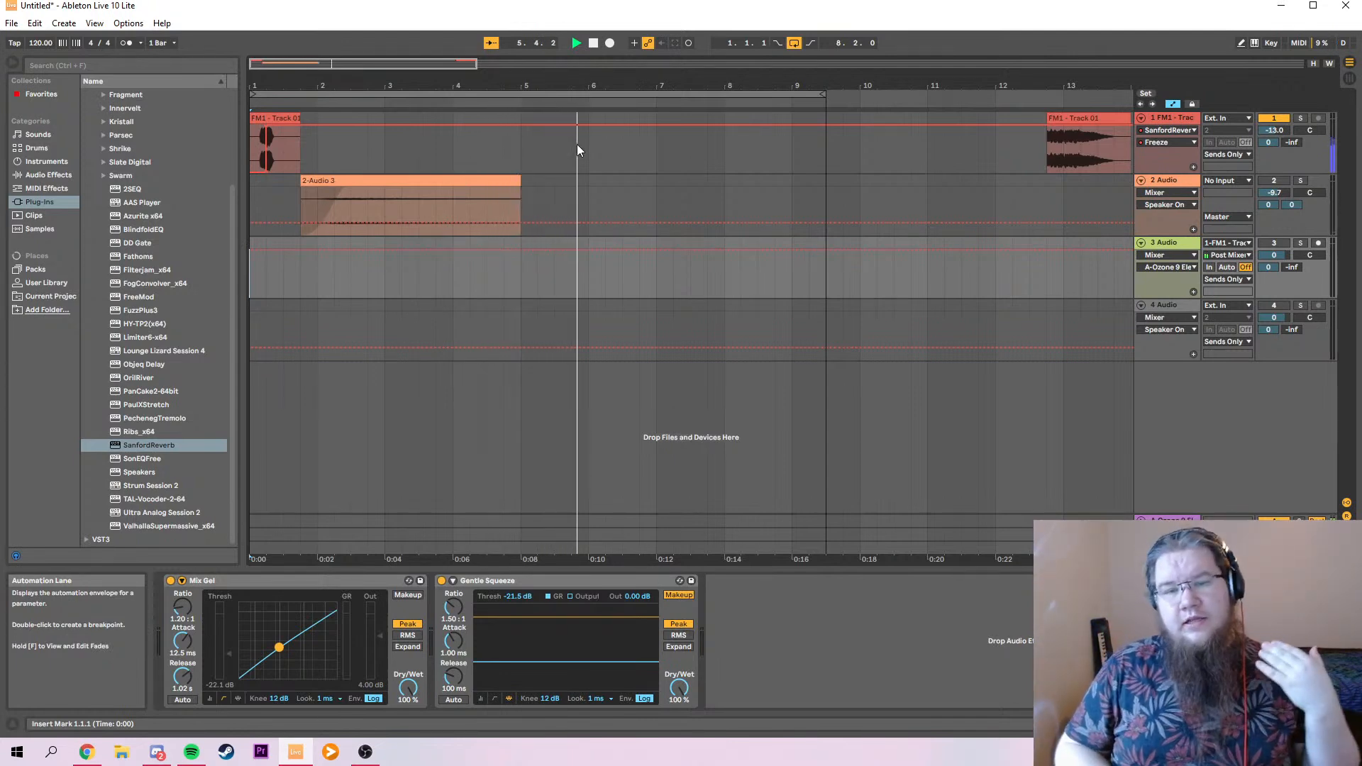
pyautogui.press('space')
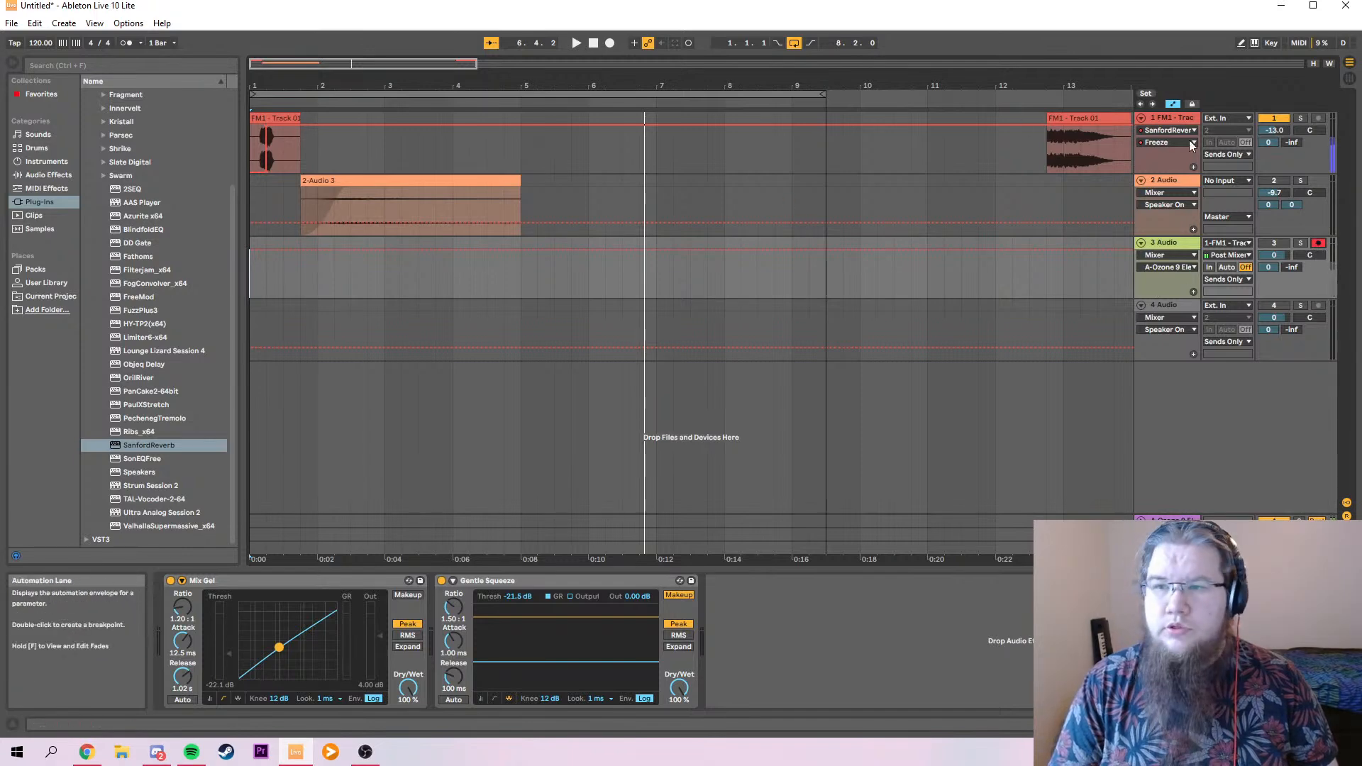
# Return the playback position to bar 1 and record the frozen reverb loop onto 3 Audio up to 9.3.1.
pyautogui.click(593, 44)
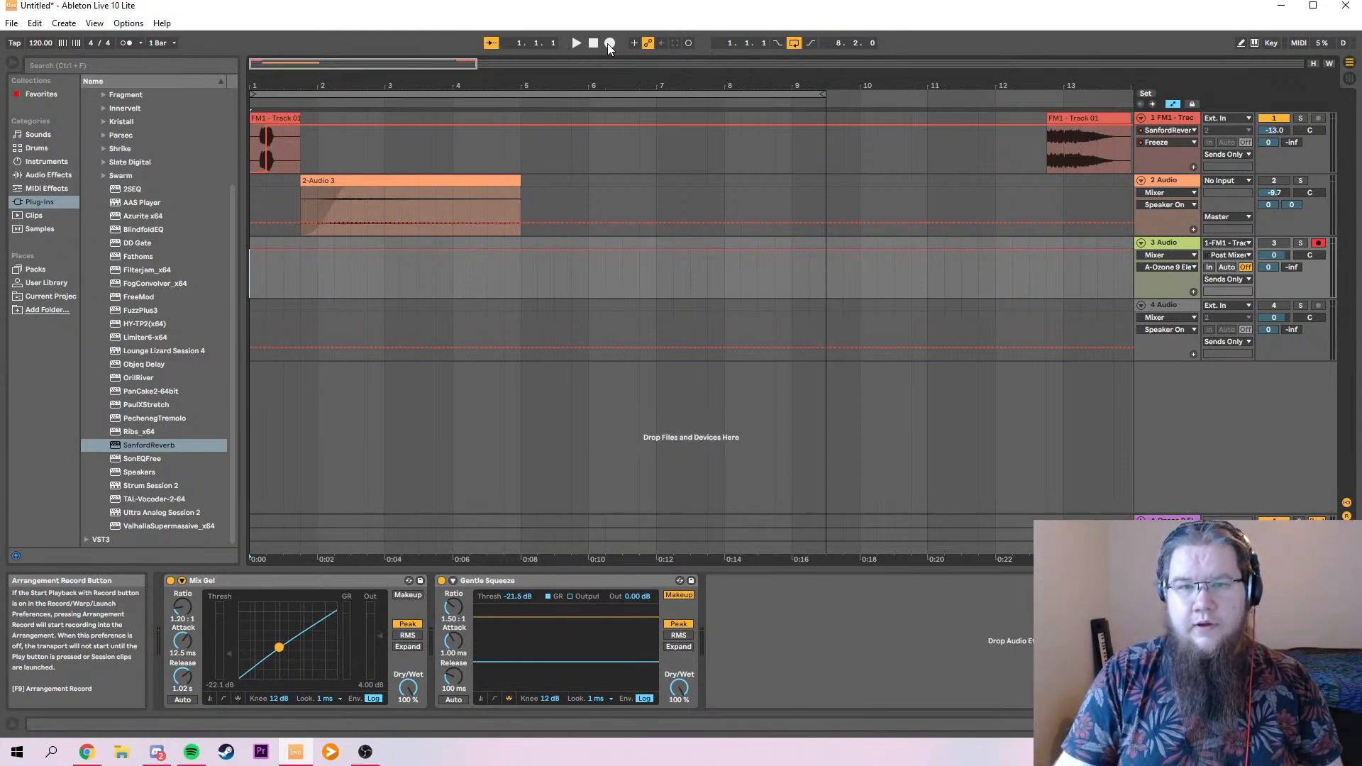
pyautogui.click(608, 44)
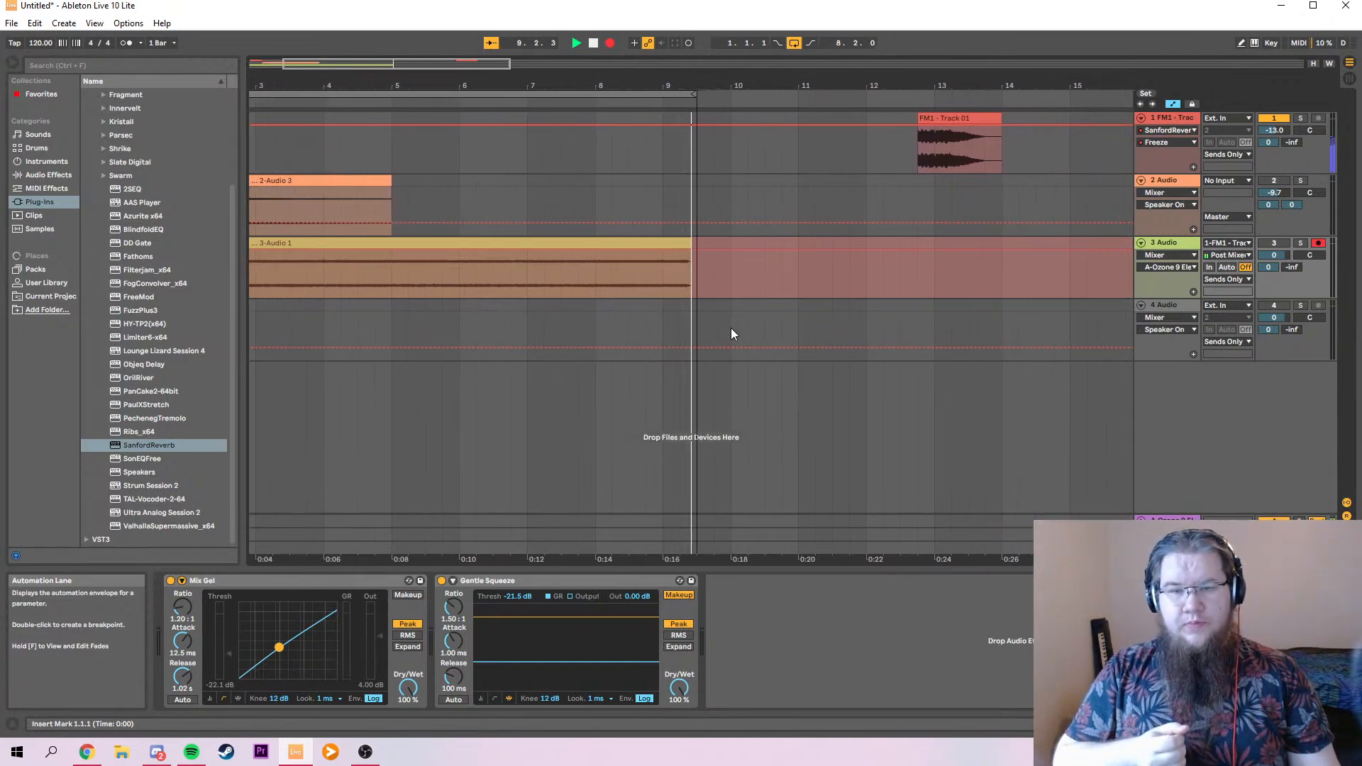
pyautogui.press('space')
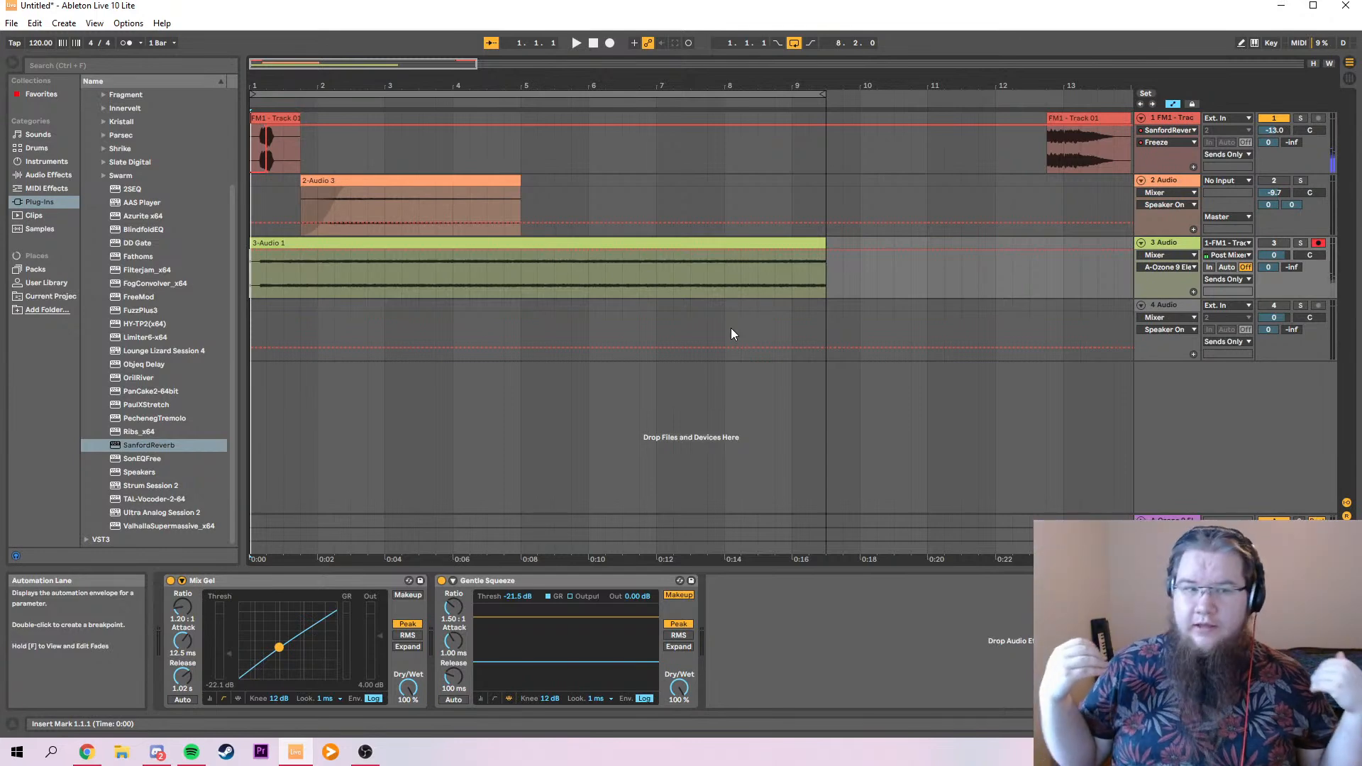
# Load Simpler's Ambient Swells preset onto a new MIDI track and use the 3-Audio 1 clip as its sample.
pyautogui.click(44, 173)
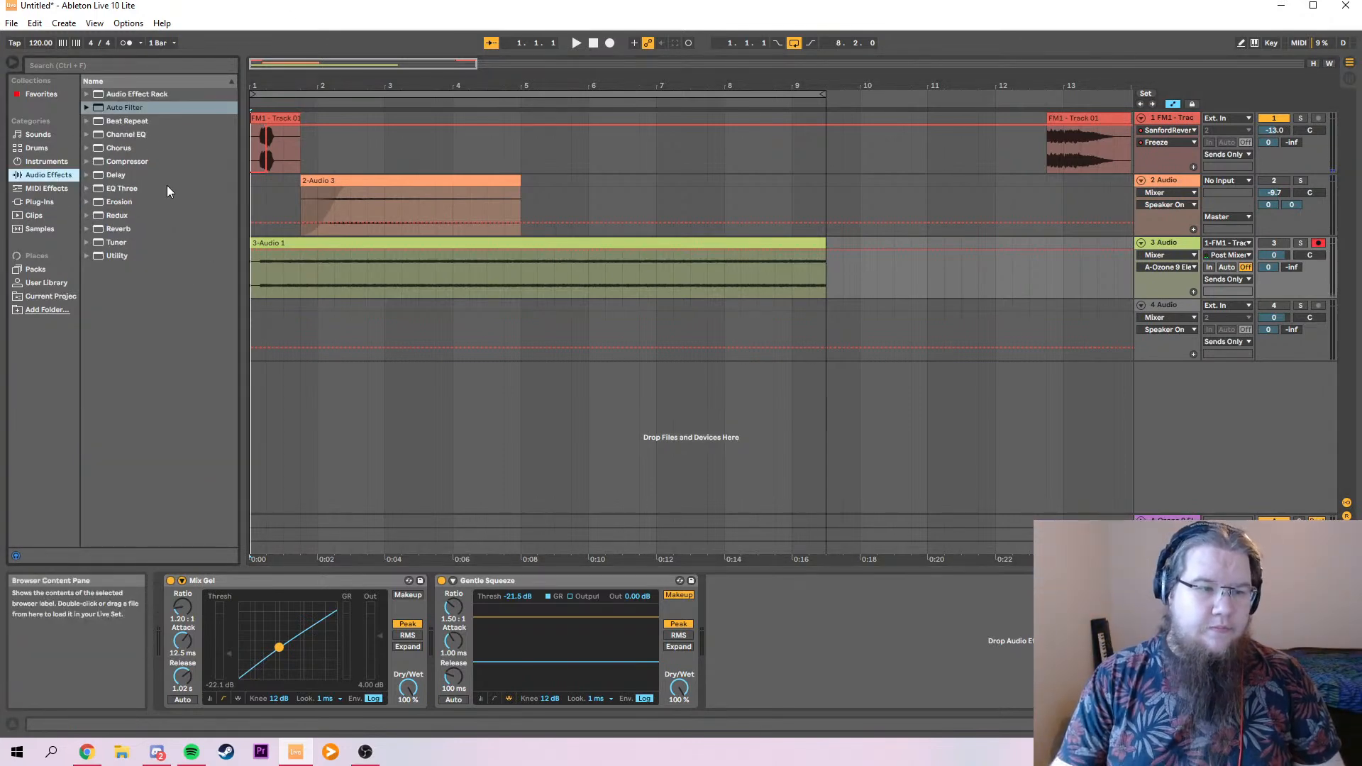
pyautogui.click(43, 162)
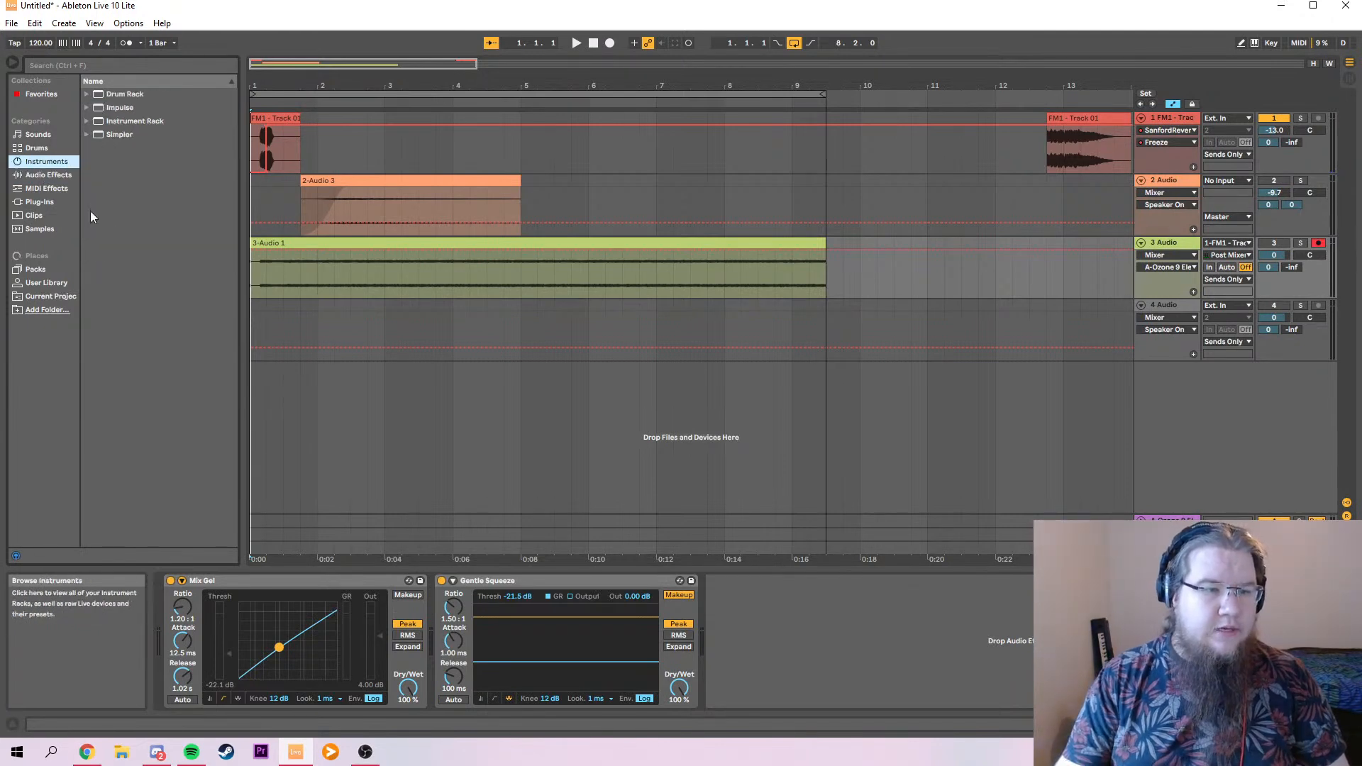
pyautogui.click(87, 134)
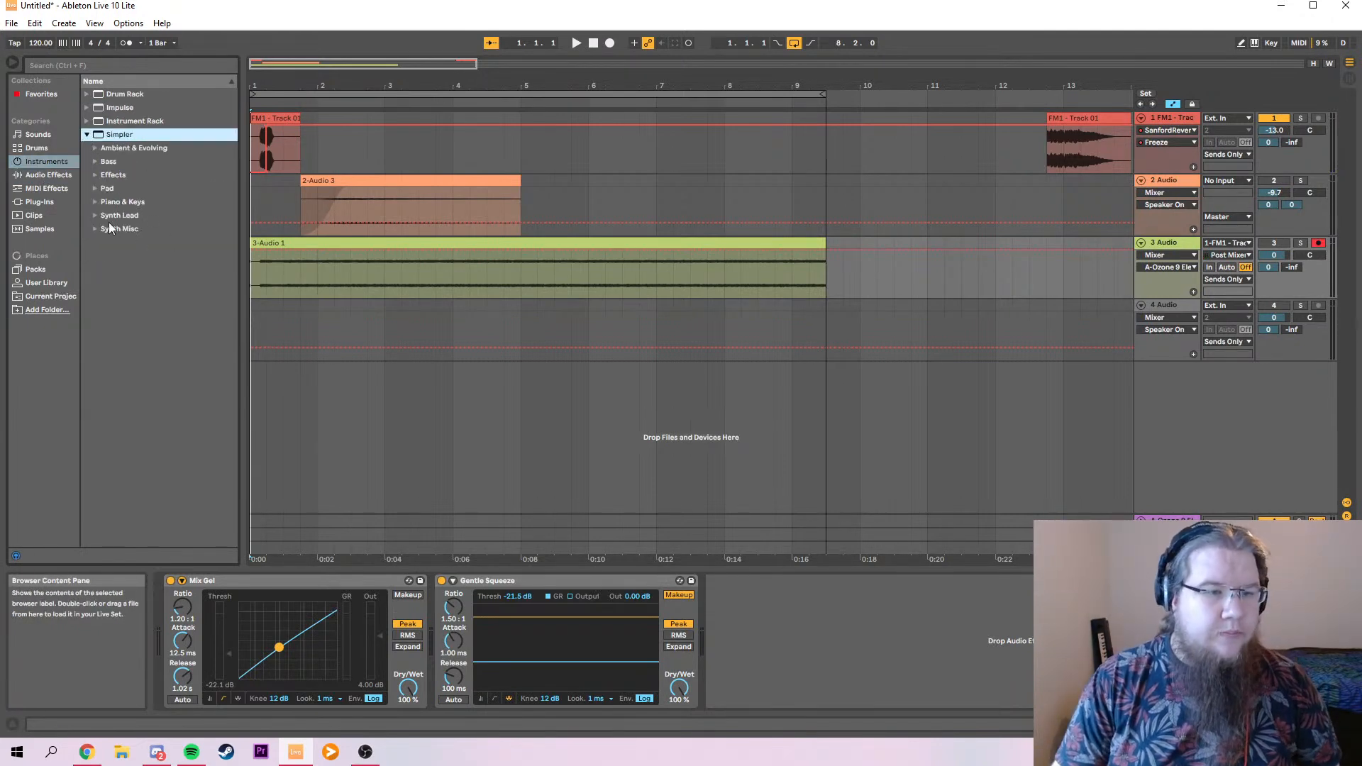
pyautogui.click(102, 150)
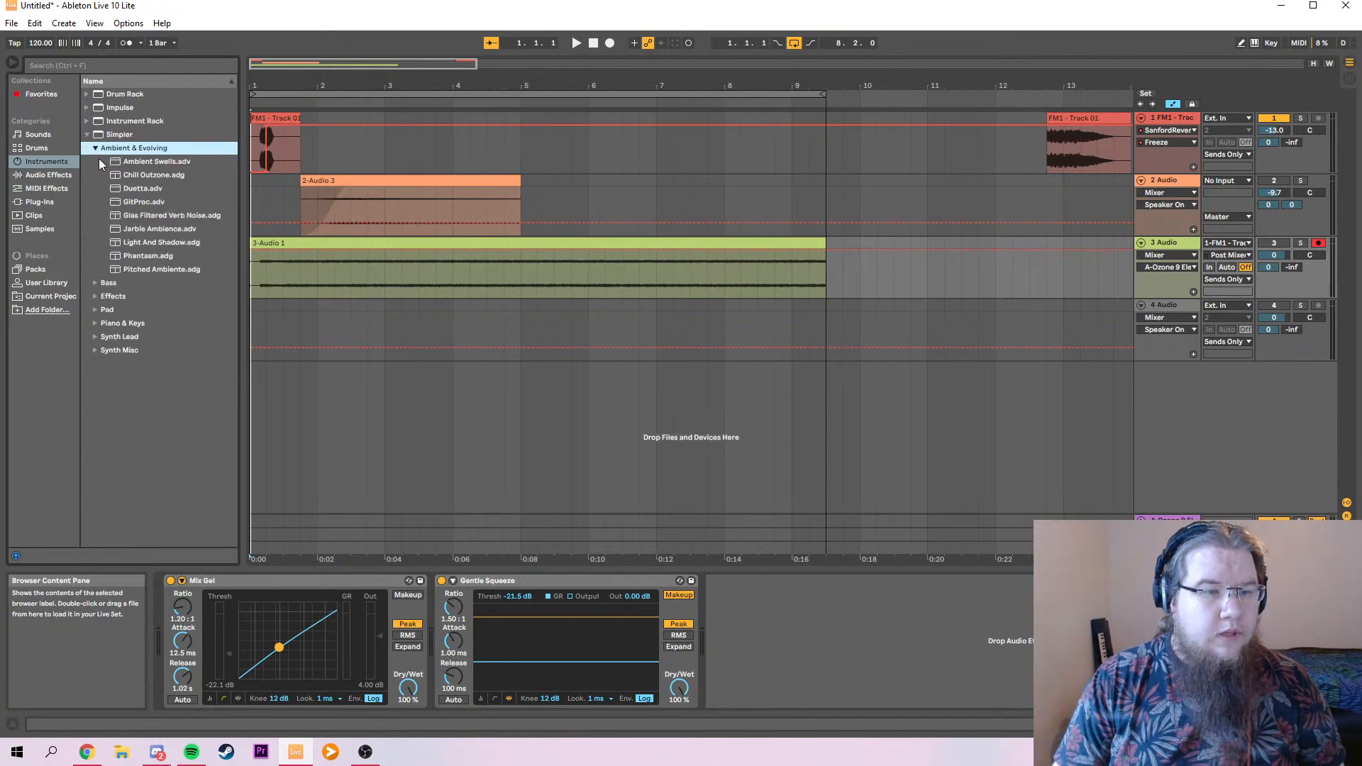
pyautogui.moveTo(117, 166); pyautogui.dragTo(1217, 393)
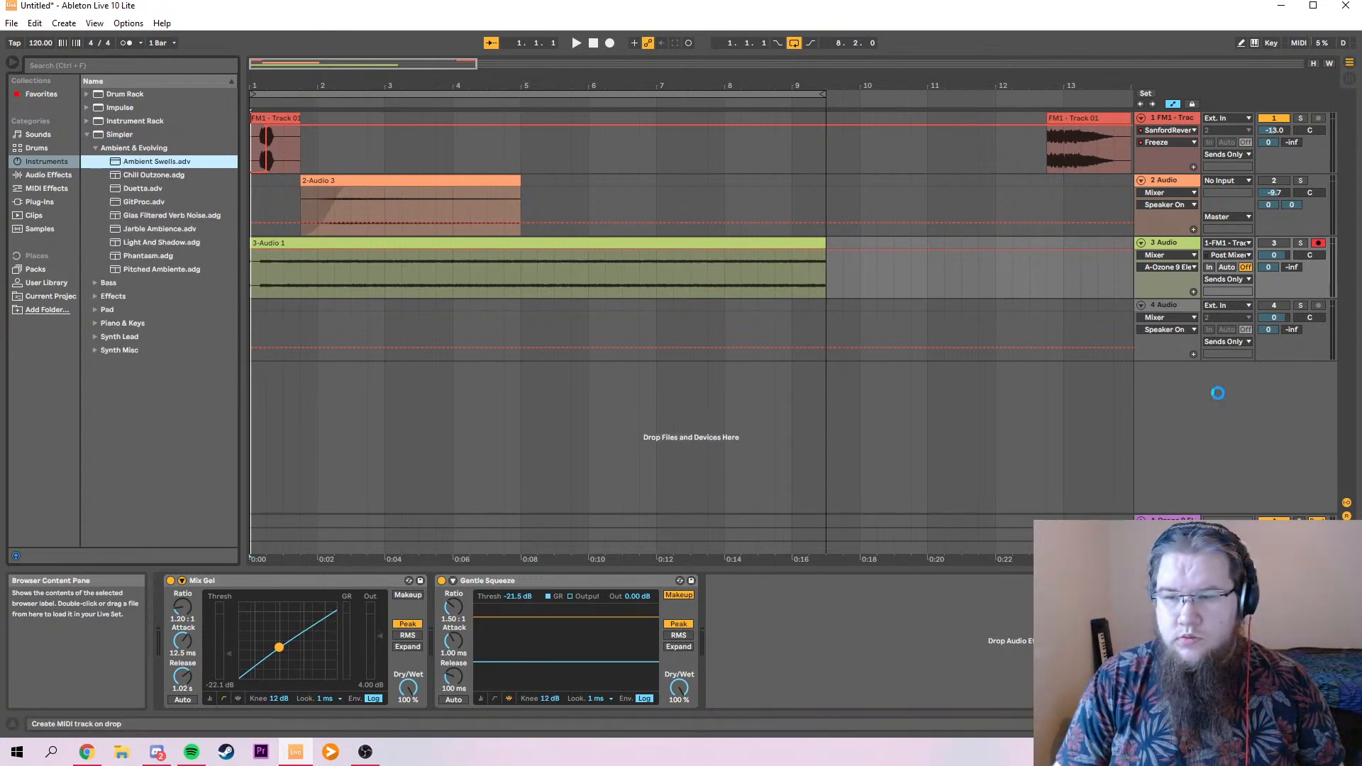
pyautogui.moveTo(737, 261); pyautogui.dragTo(477, 244)
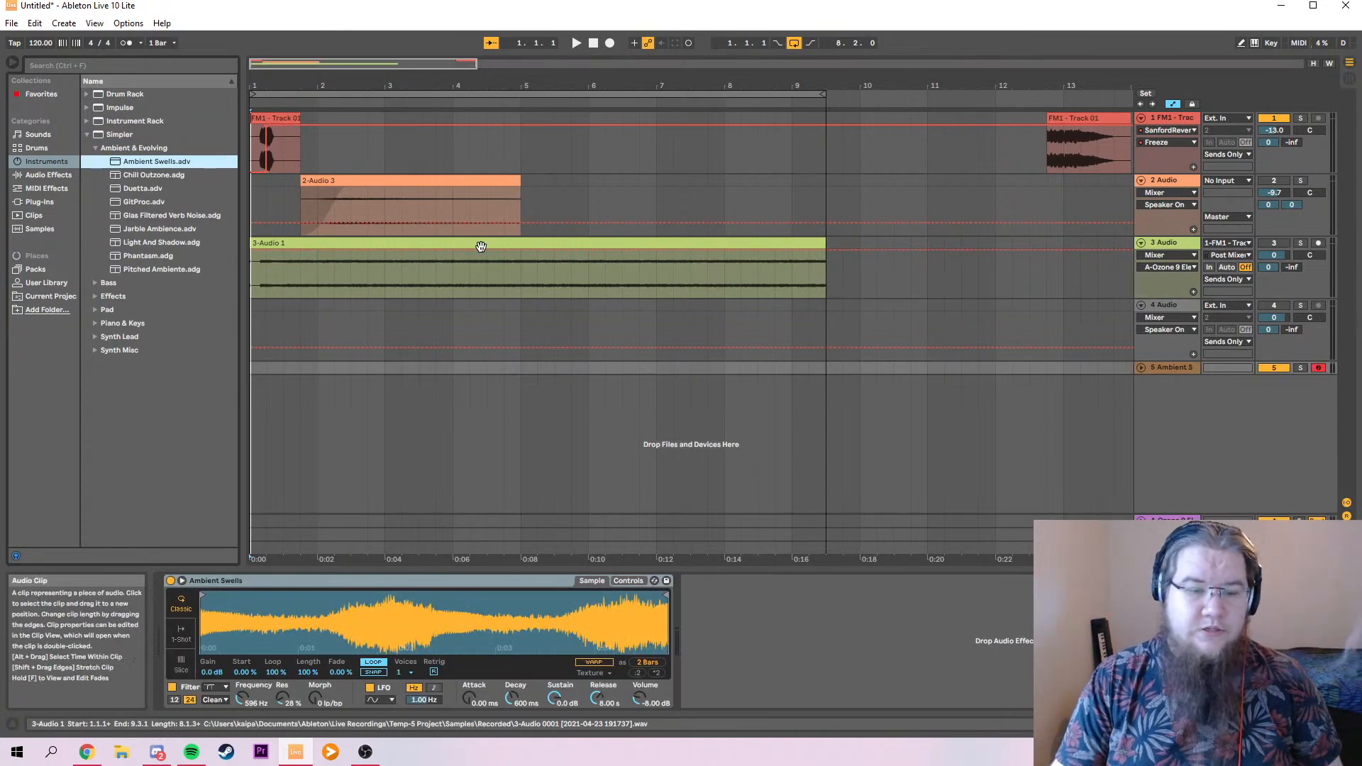
pyautogui.click(471, 261)
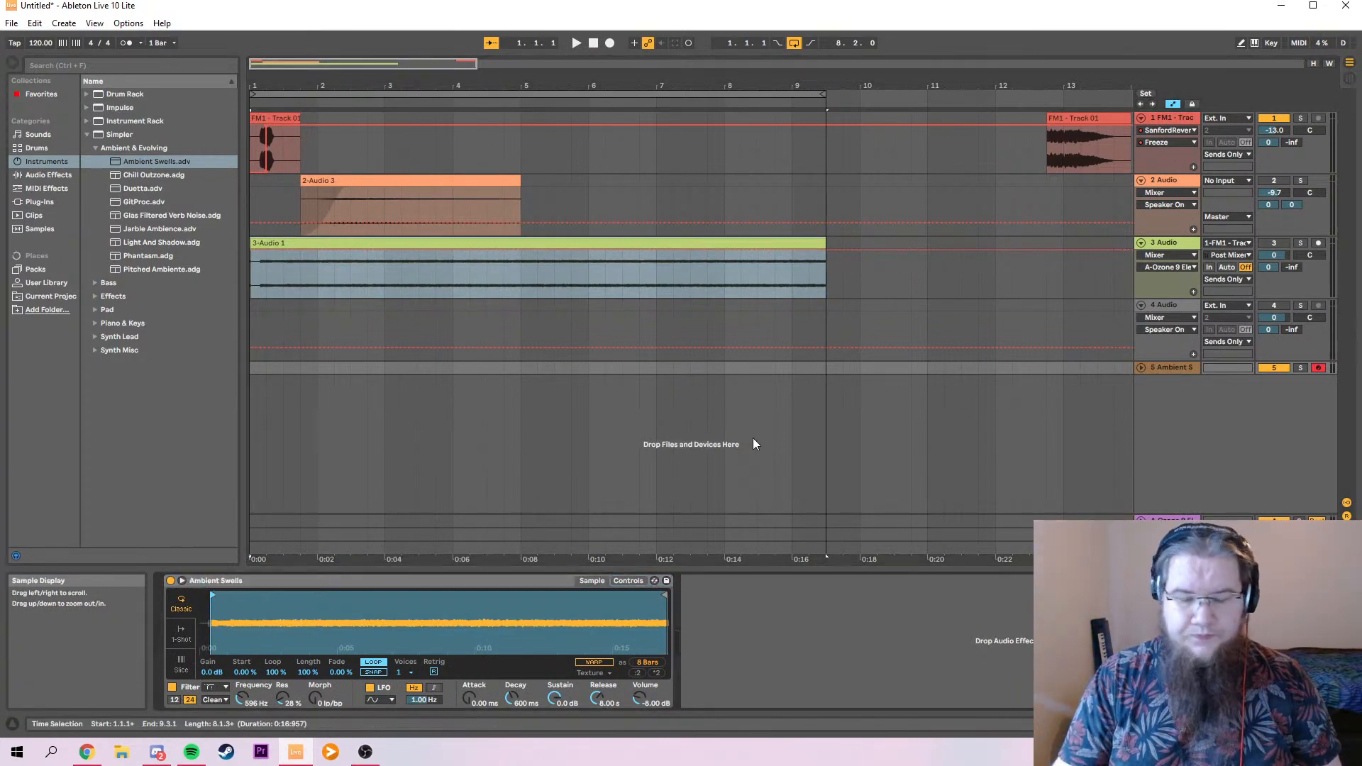
# Enlarge the Ambient Swells track, then delete it.
pyautogui.moveTo(1198, 374); pyautogui.dragTo(1183, 447)
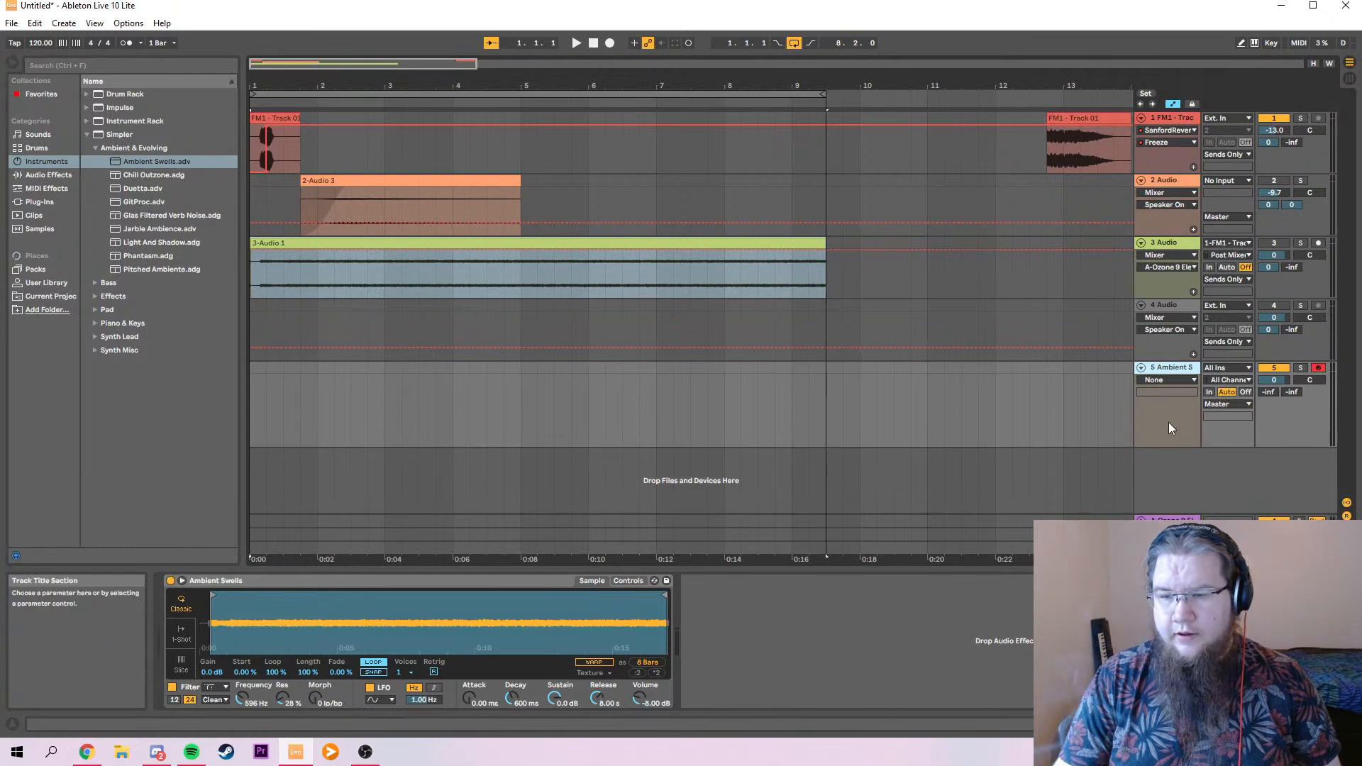
pyautogui.click(259, 384)
pyautogui.click(1168, 367)
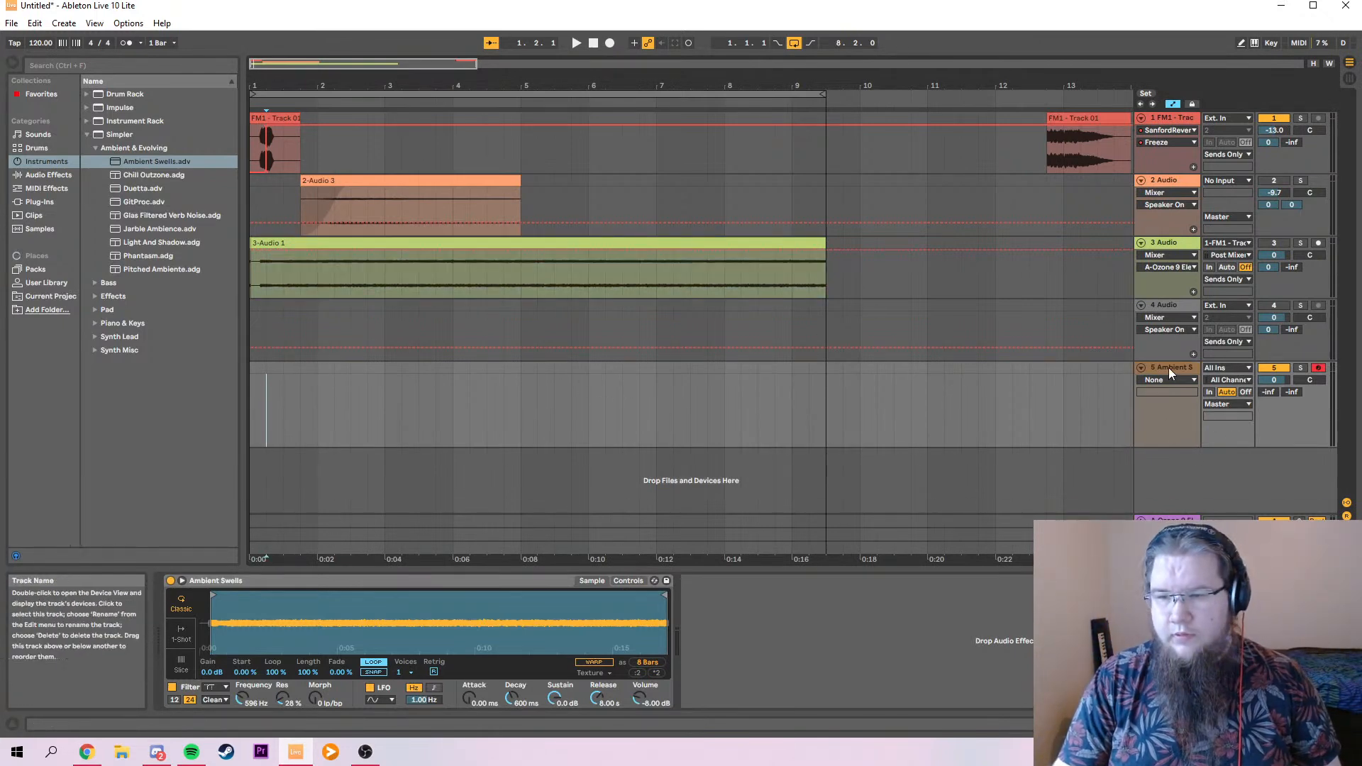
pyautogui.press('Delete')
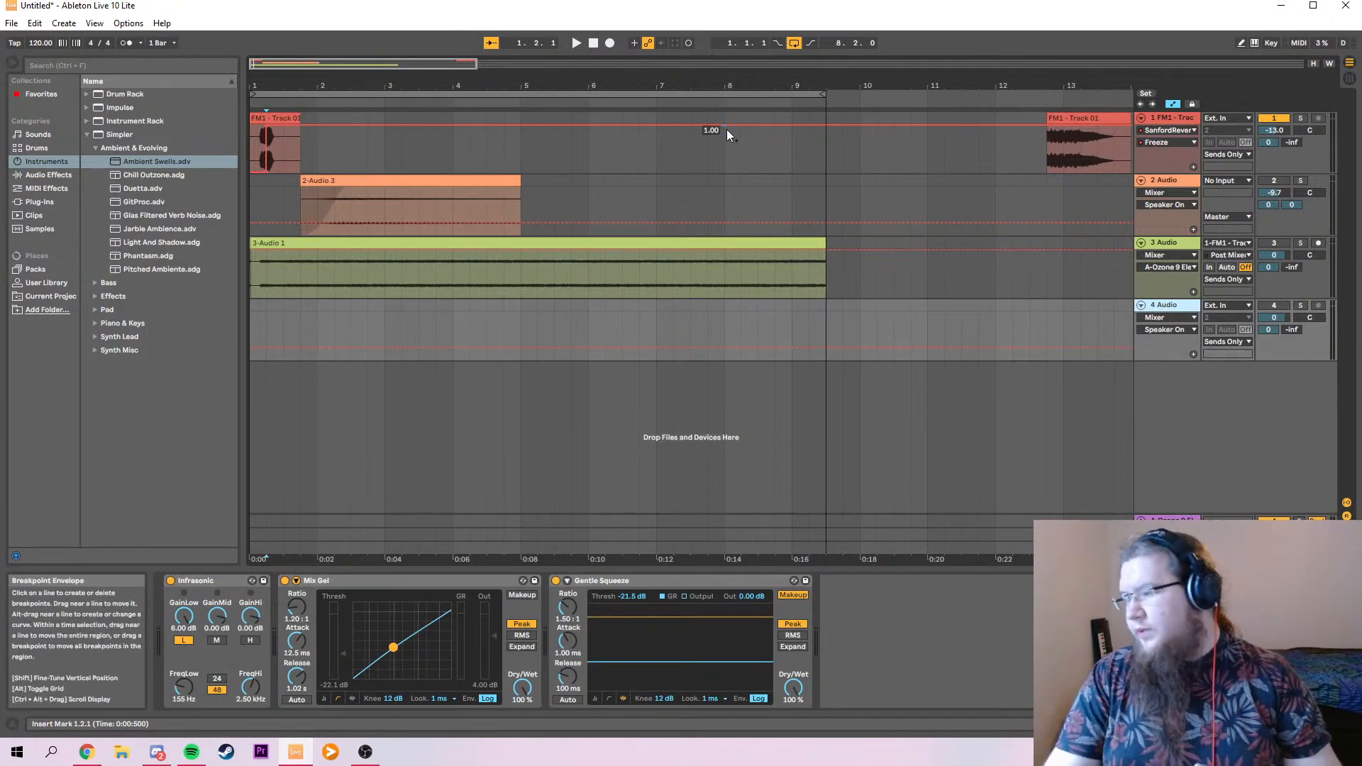
# Trim the start of the 3-Audio 1 clip to 1.2.1 and hide the automation lanes.
pyautogui.moveTo(252, 269); pyautogui.dragTo(268, 270)
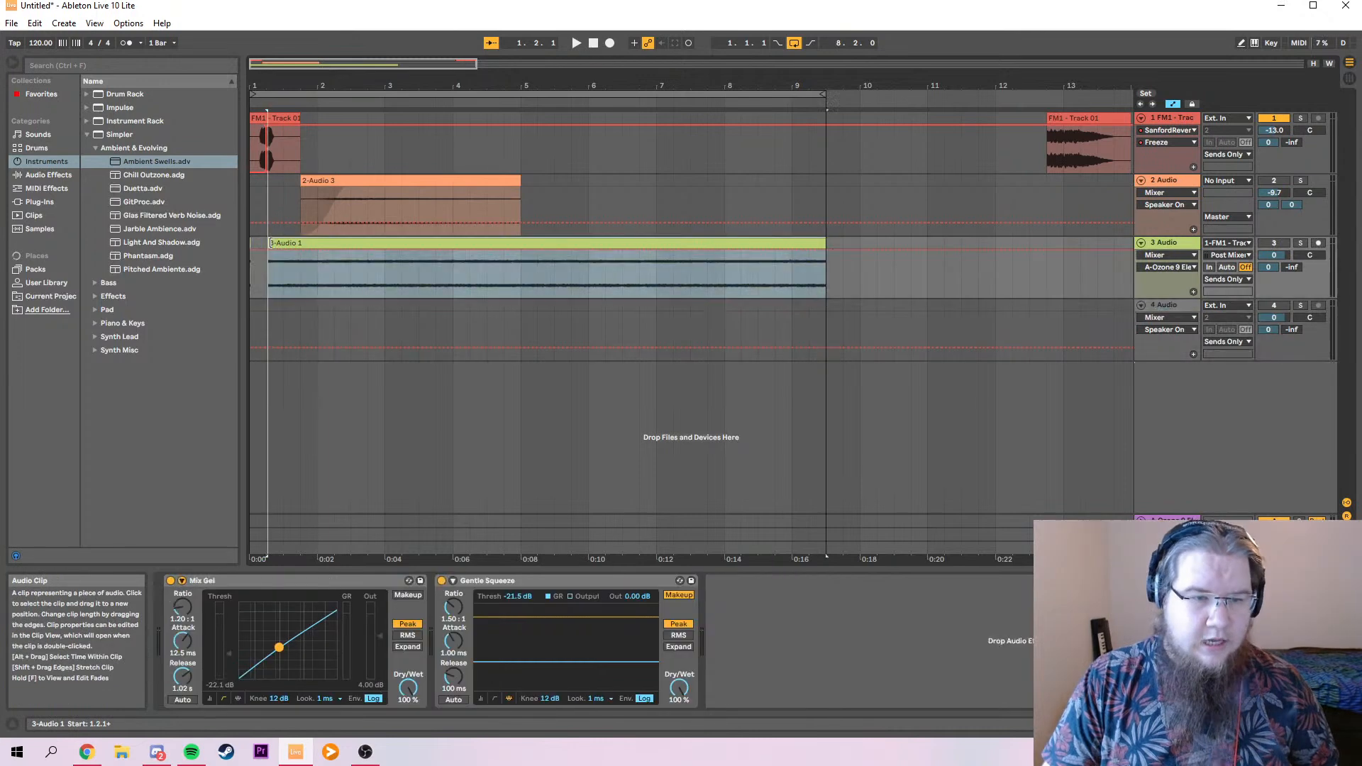
pyautogui.click(258, 254)
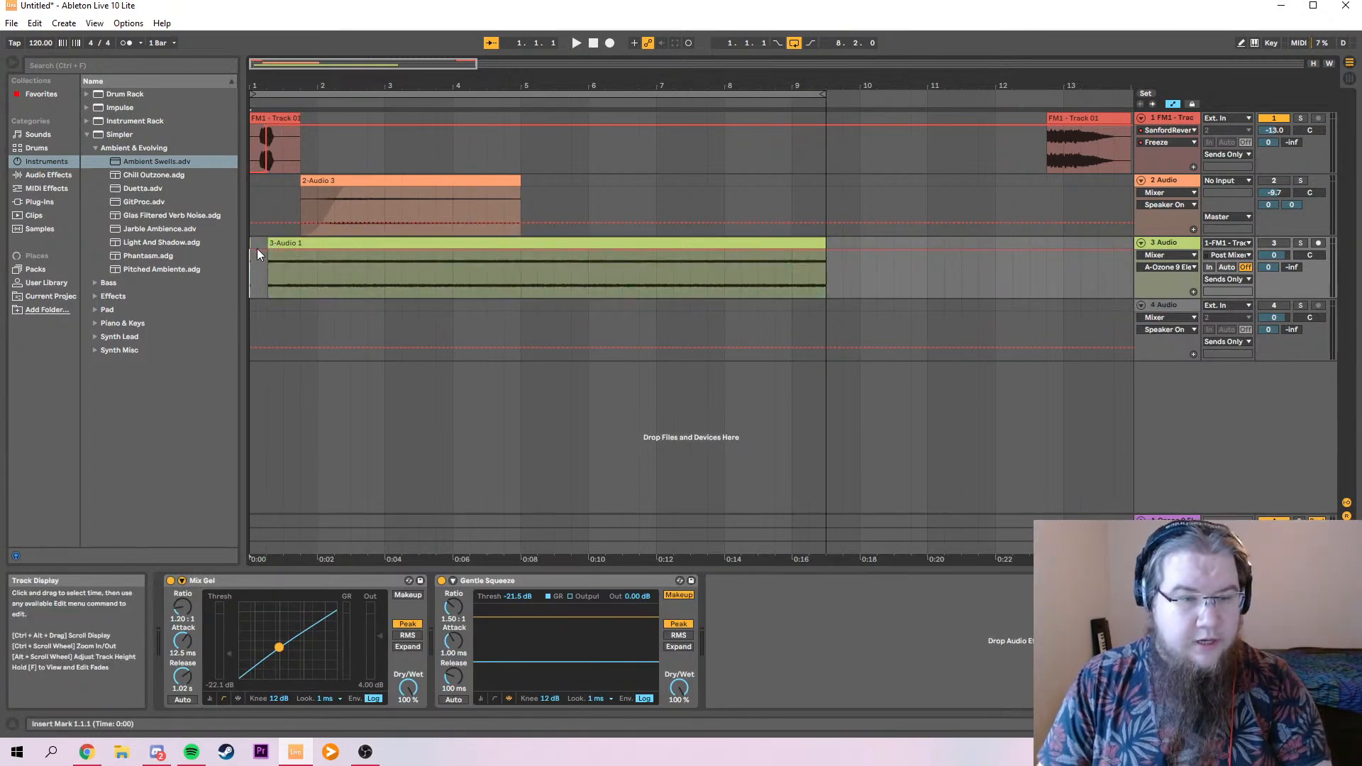
pyautogui.click(1172, 104)
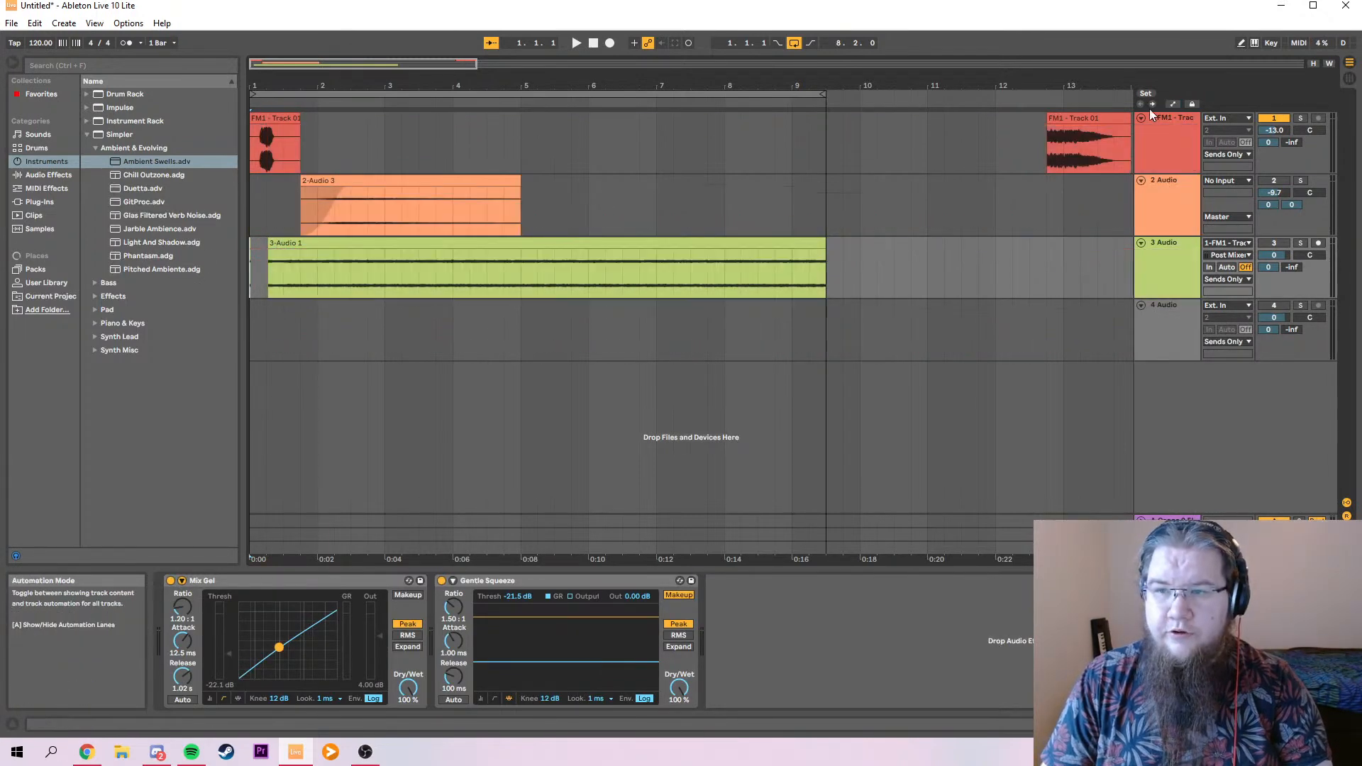
pyautogui.moveTo(243, 265); pyautogui.dragTo(231, 266)
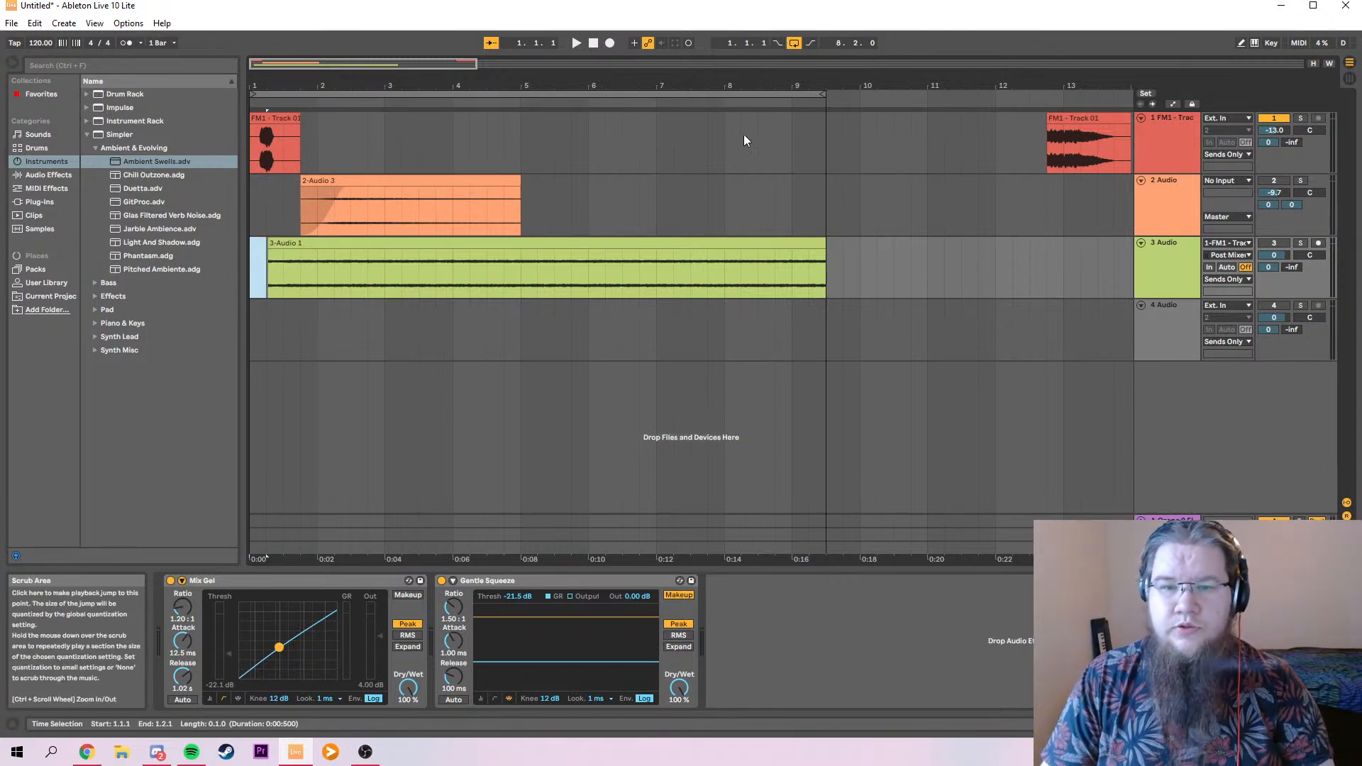
# Duplicate the 3 Audio track with its clip, then delete the original 3-Audio 1 clip and the short FM1 clip at bar 1.
pyautogui.click(1163, 273)
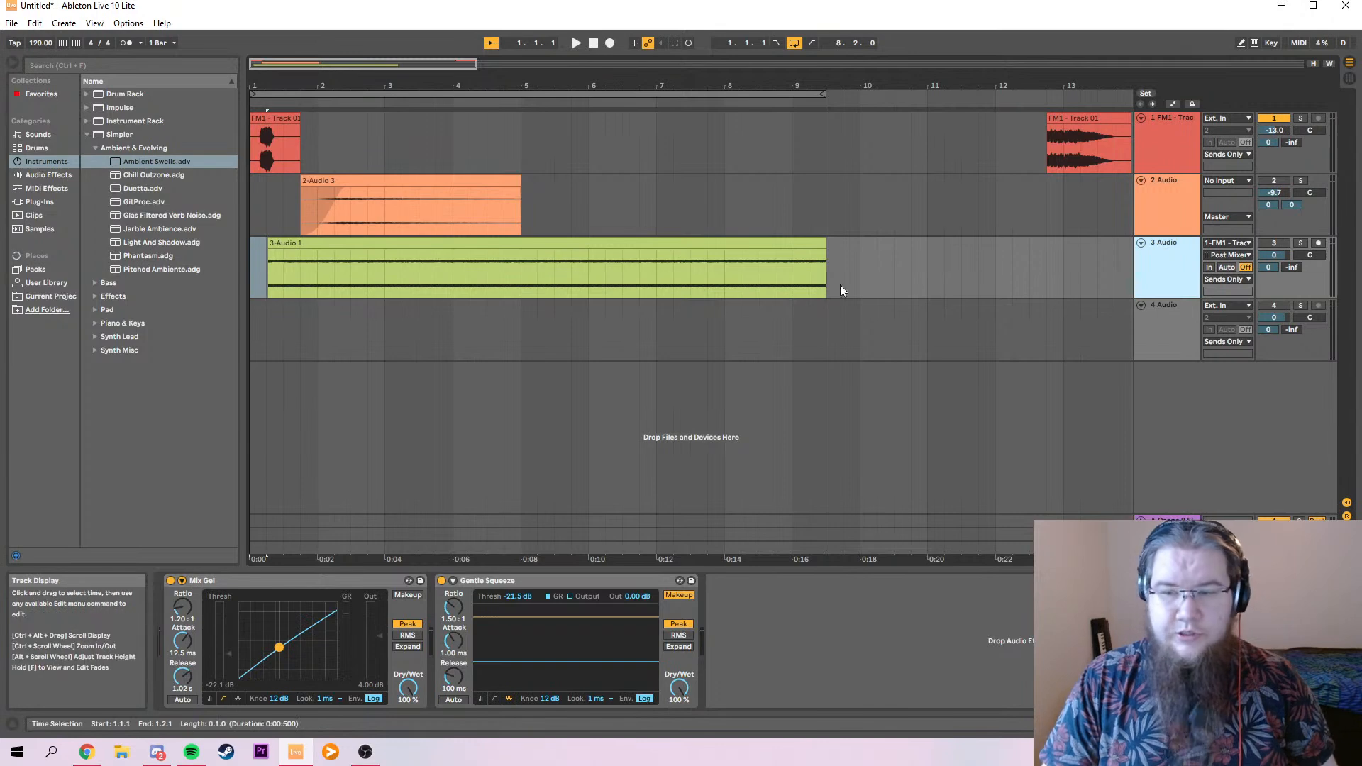
pyautogui.hotkey('ctrl', 'd')
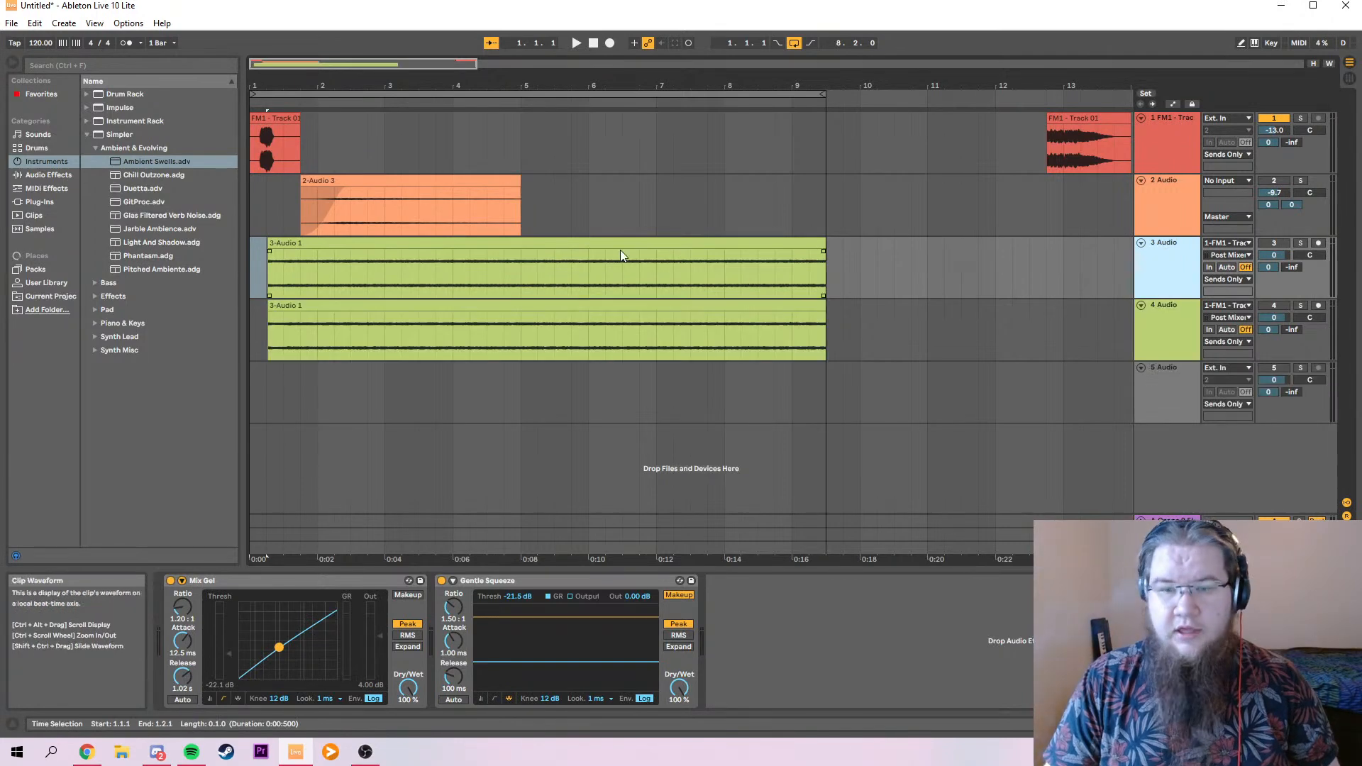
pyautogui.click(583, 240)
pyautogui.press('Delete')
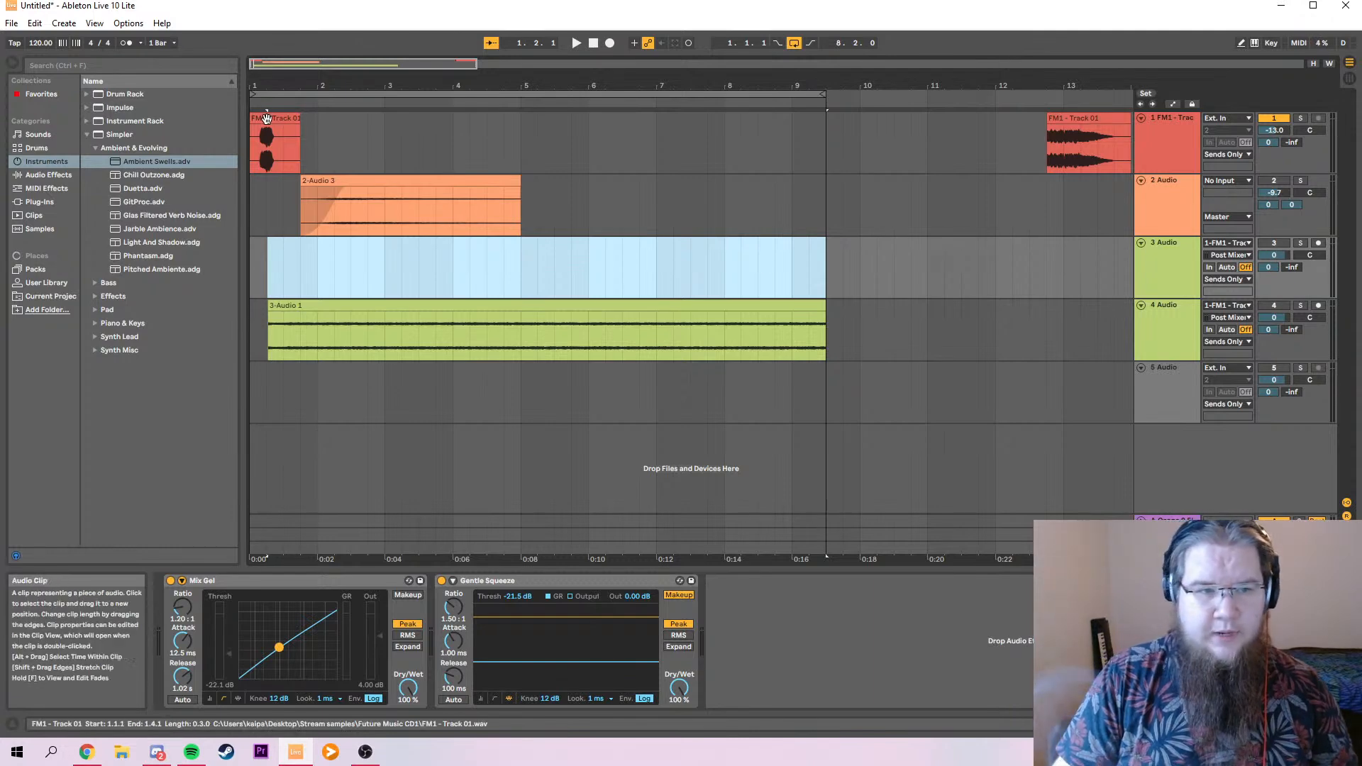
pyautogui.click(275, 145)
pyautogui.press('Delete')
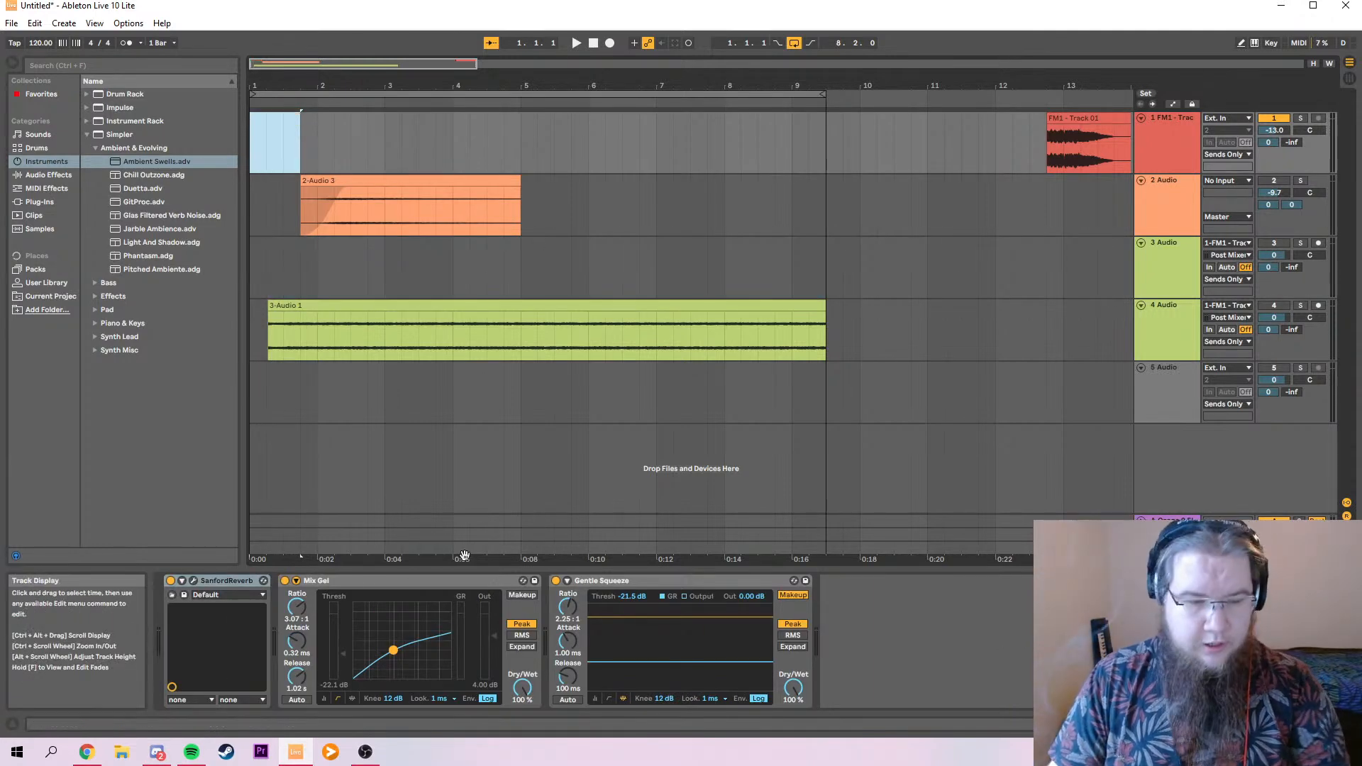
# Open the Stream samples folder from the desktop and bring its File Explorer window in front of the Ableton Live arrangement.
pyautogui.click(122, 752)
pyautogui.press('super+d')
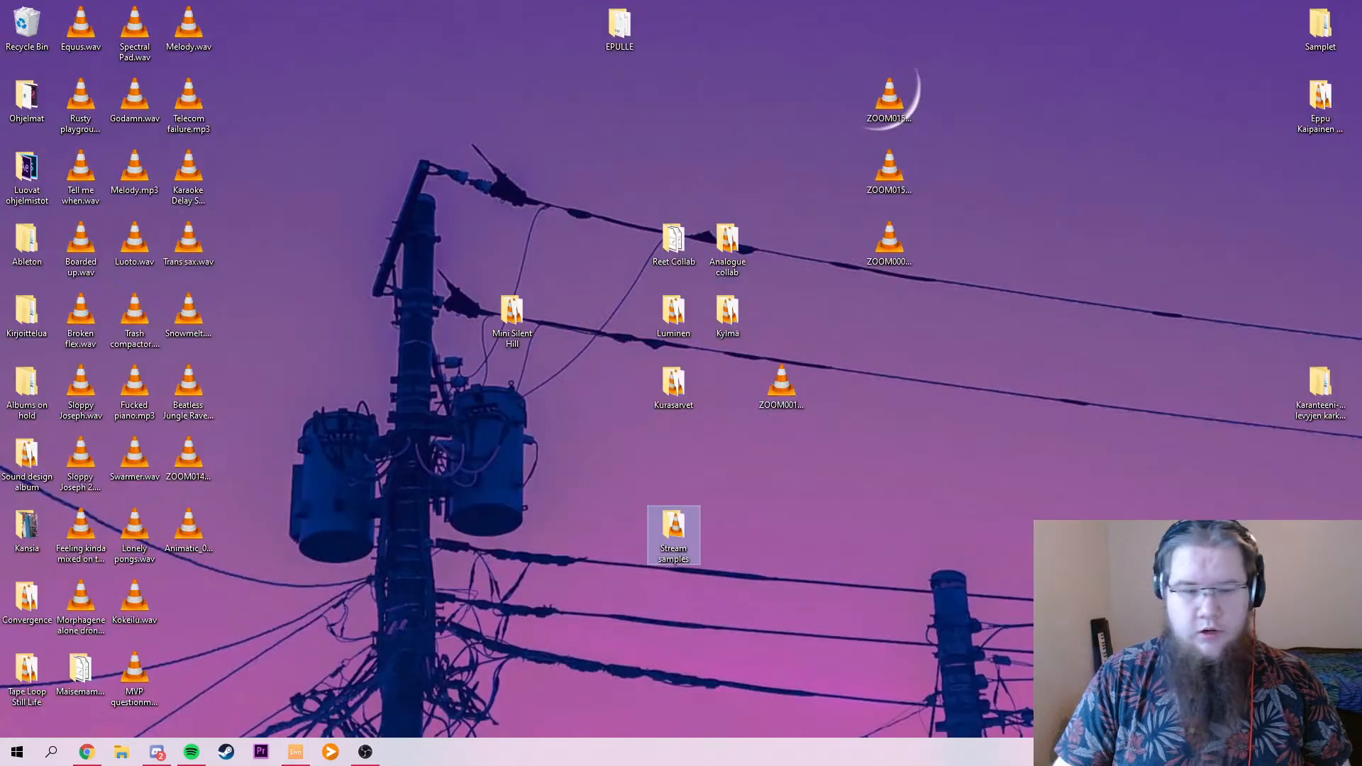
pyautogui.press('Return')
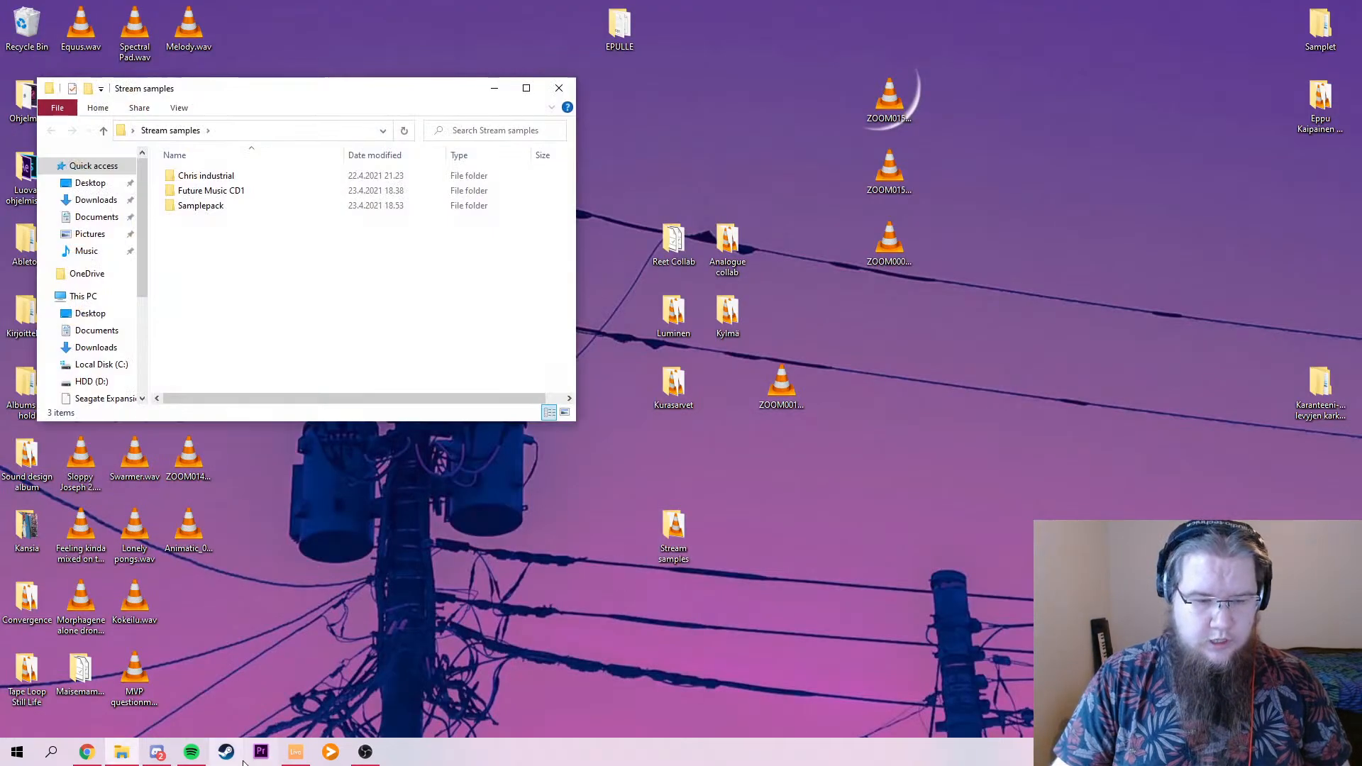
pyautogui.click(293, 753)
pyautogui.click(122, 752)
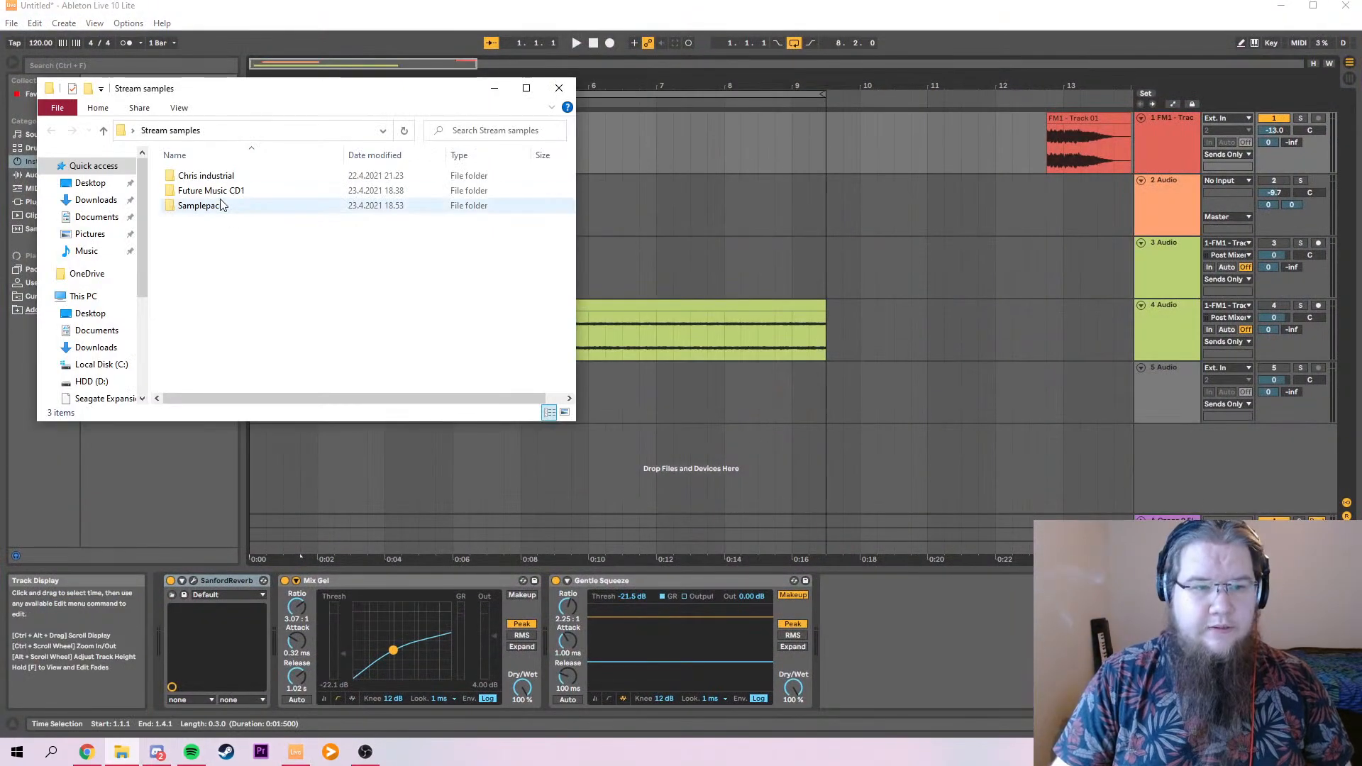
# Open the Chris industrial folder and place long_clang.wav at bar 1 of the FM1 track in Ableton Live.
pyautogui.doubleClick(206, 175)
pyautogui.moveTo(264, 93); pyautogui.dragTo(1074, 148)
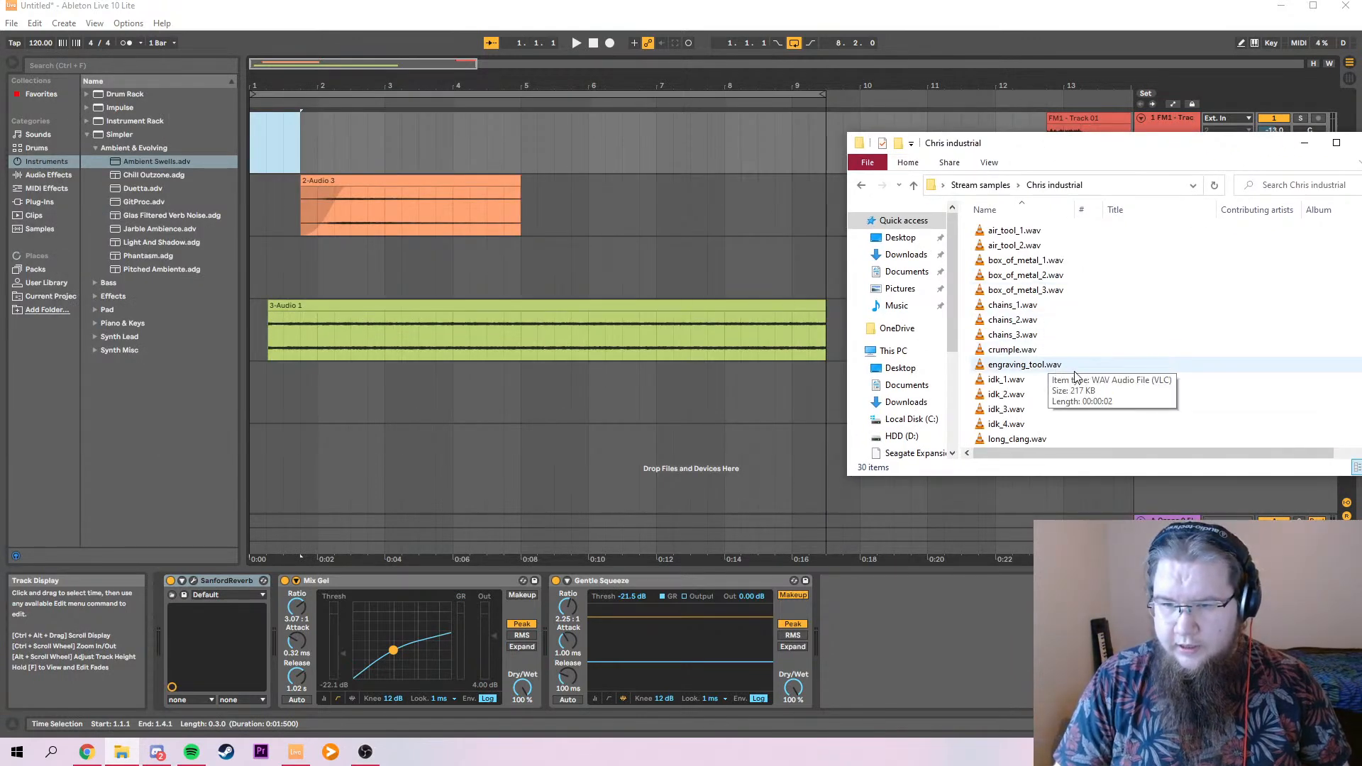
pyautogui.moveTo(1032, 441); pyautogui.dragTo(248, 136)
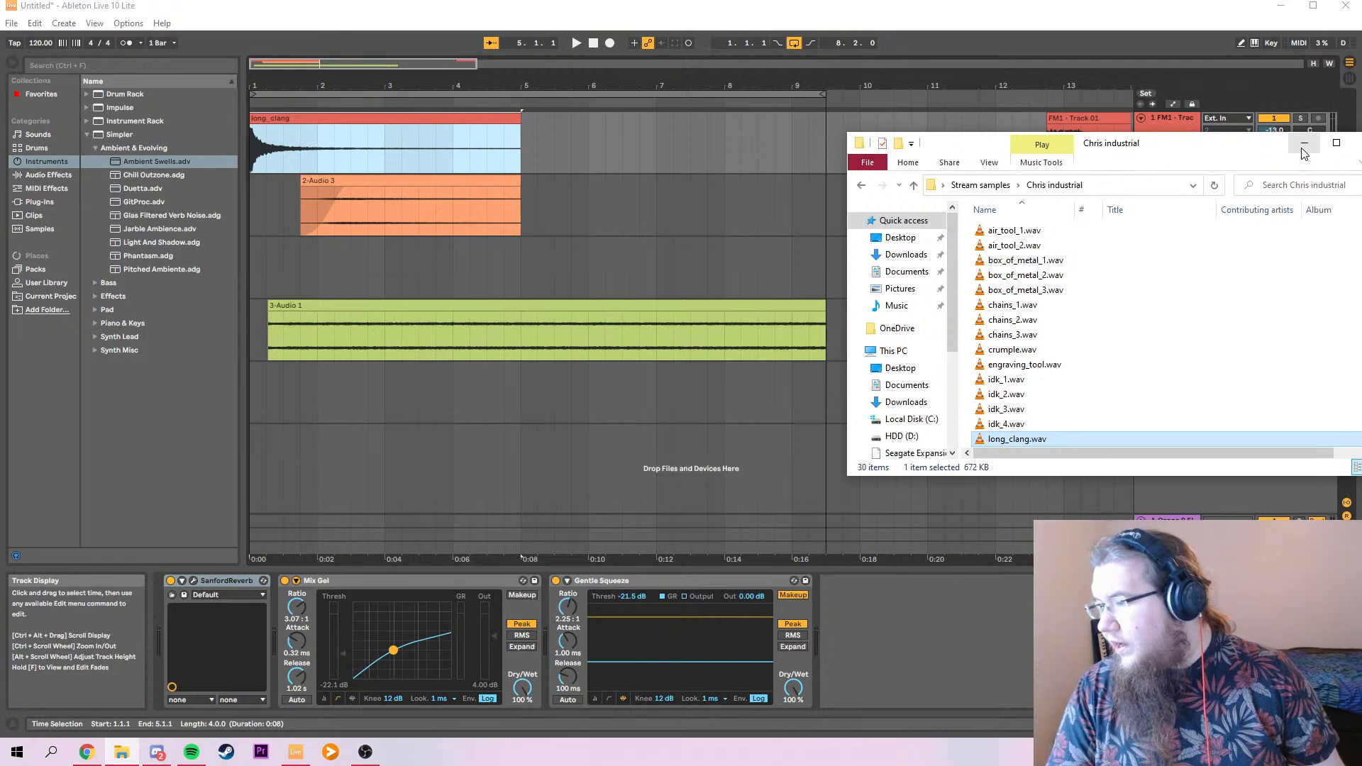
pyautogui.click(1301, 144)
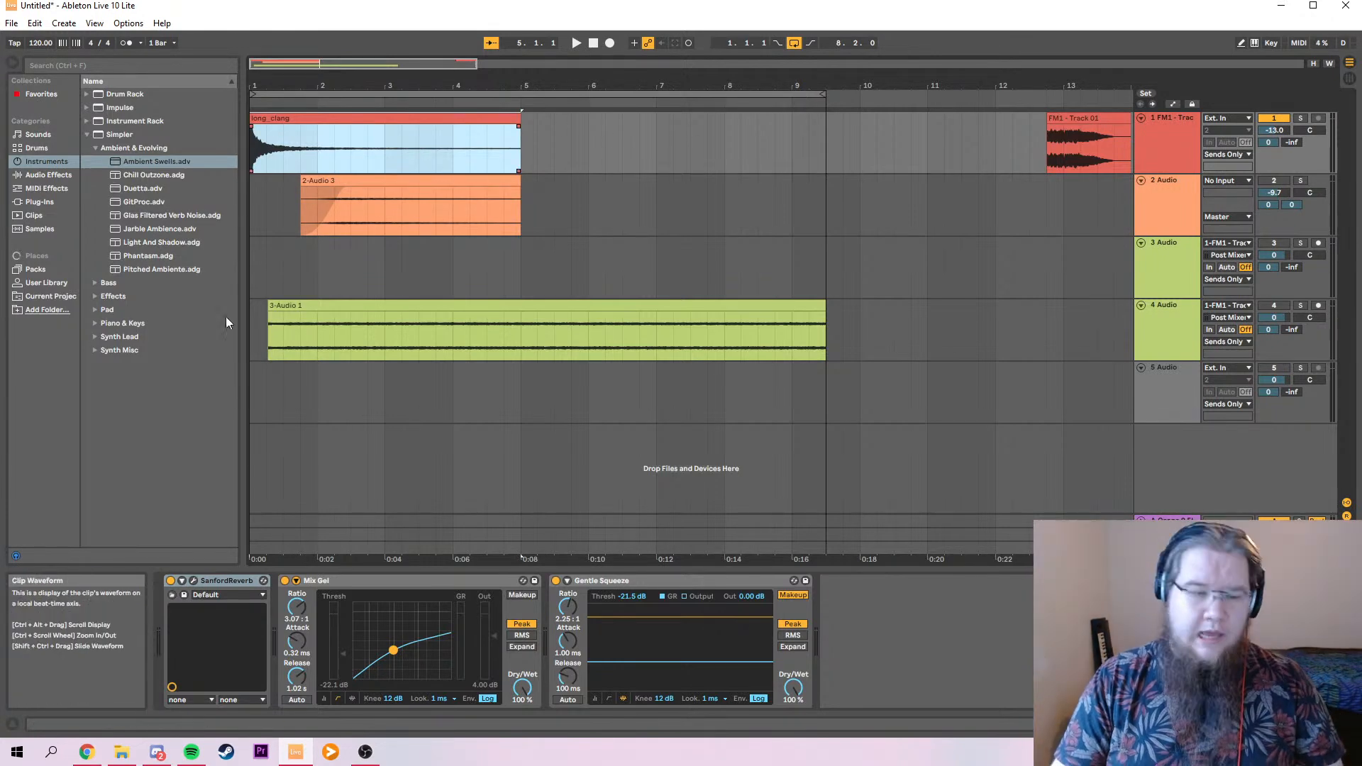
# Automate SanfordReverb's Freeze on the FM1 track to stay off during the clang's attack and switch to maximum at about 1.1.3.
pyautogui.click(267, 315)
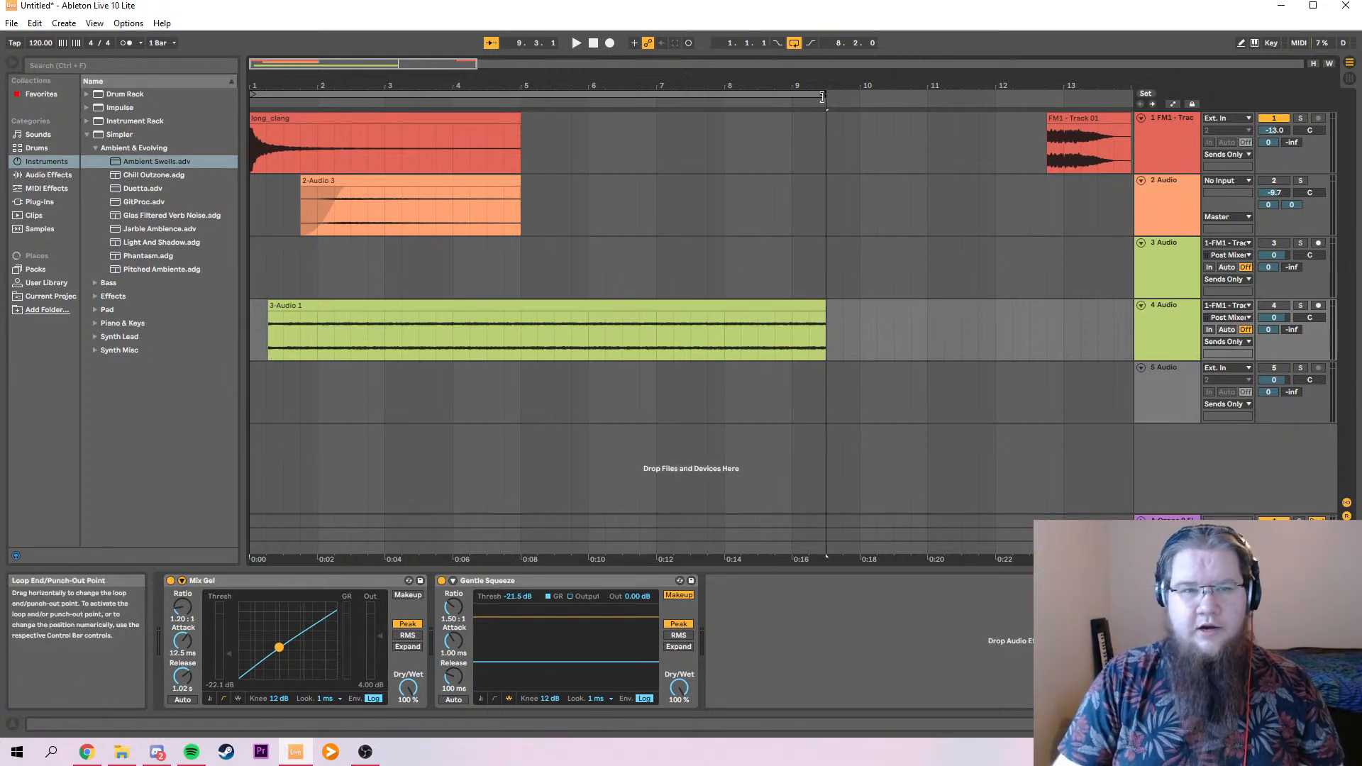
pyautogui.moveTo(474, 65); pyautogui.dragTo(395, 69)
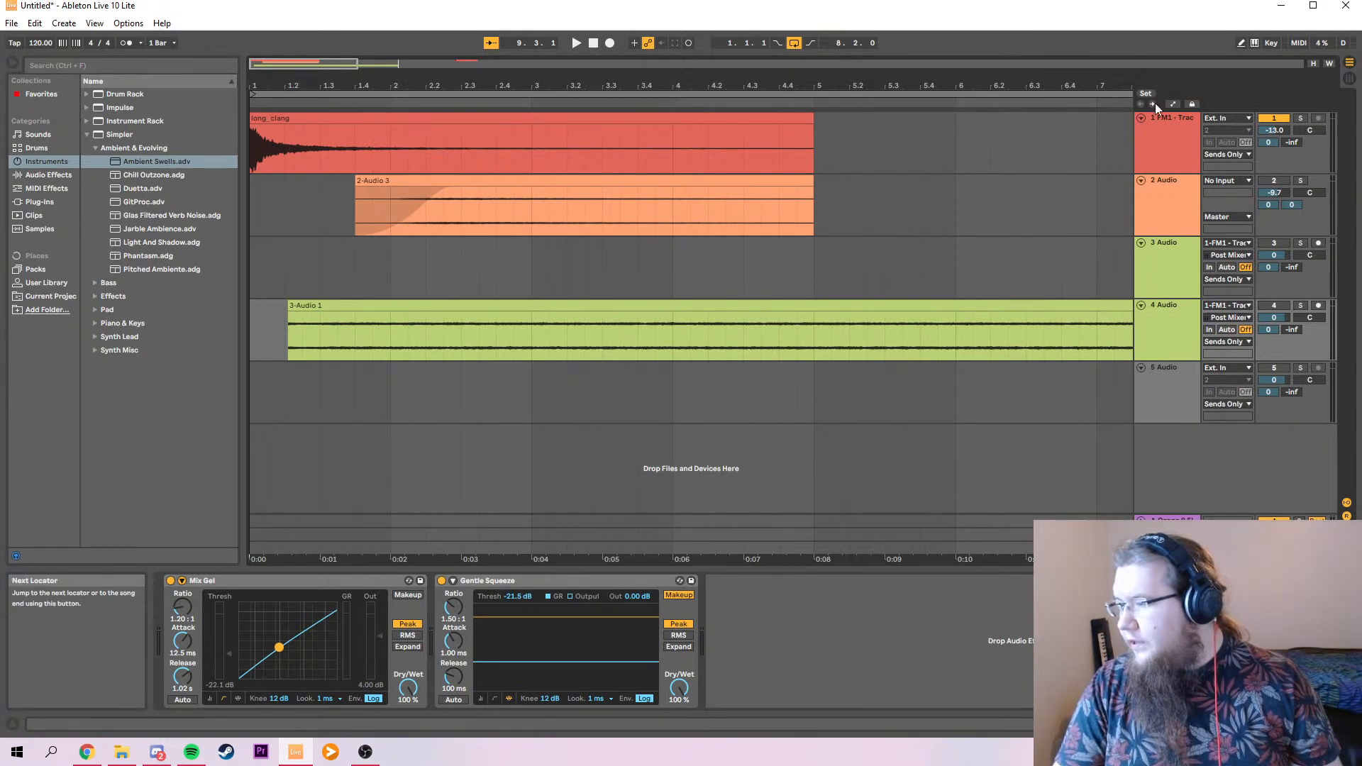
pyautogui.click(1173, 104)
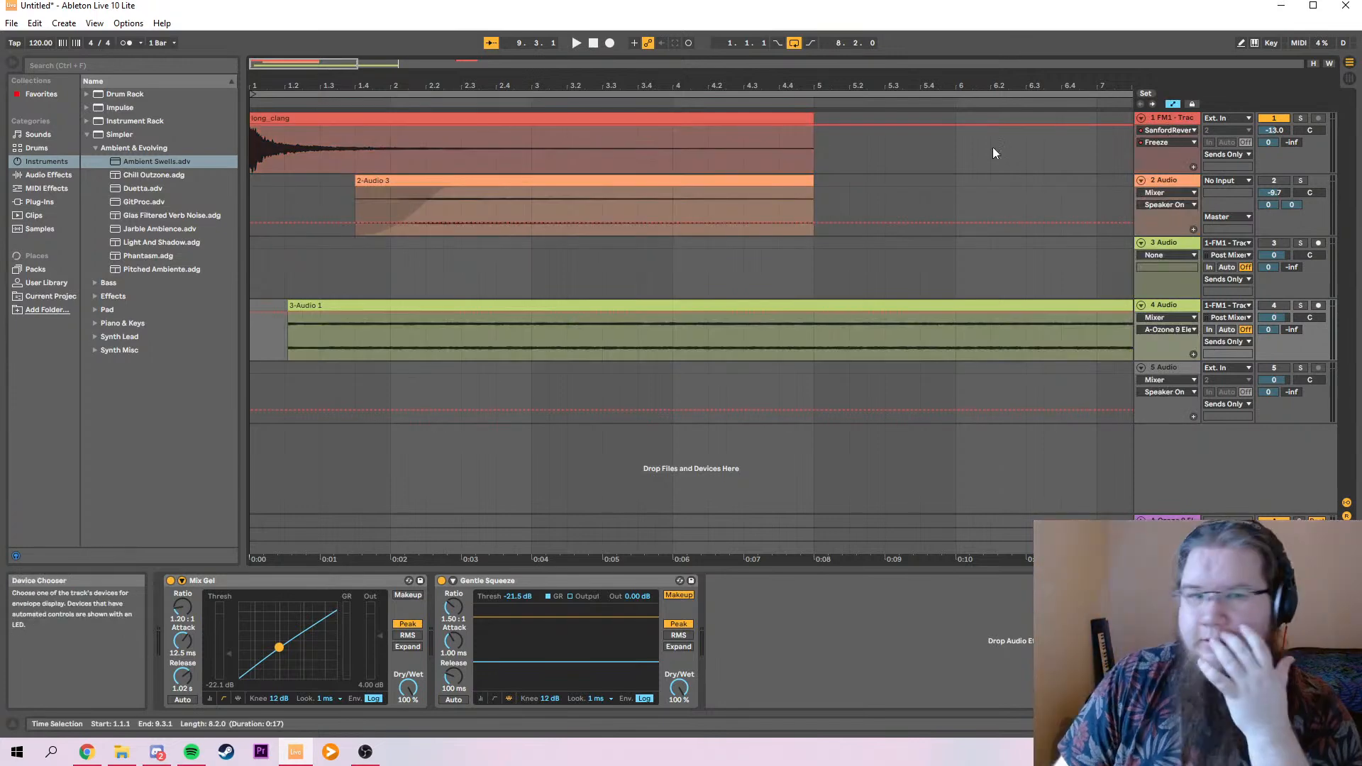
pyautogui.click(265, 126)
pyautogui.moveTo(252, 125); pyautogui.dragTo(267, 172)
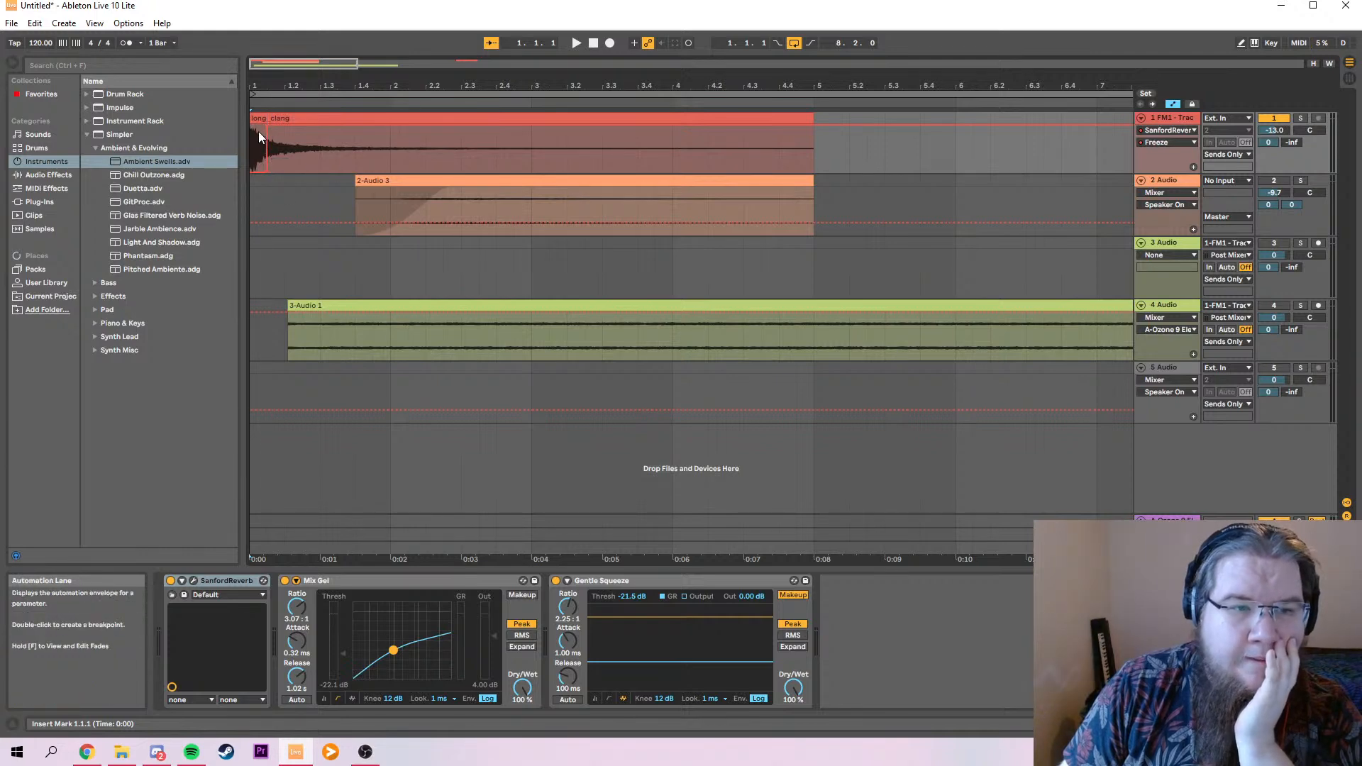
pyautogui.press('a')
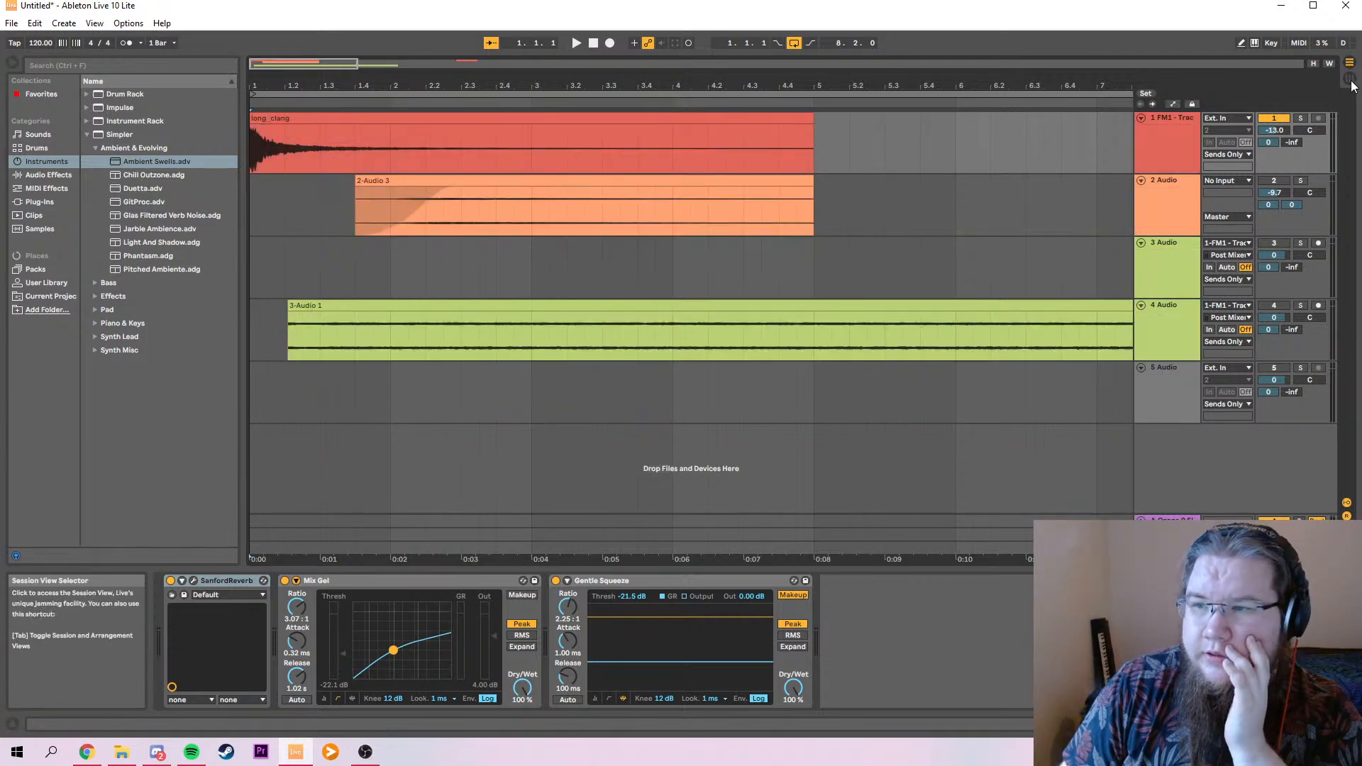
# Lower the FM1 track's volume to -23.0 and arm the 3 Audio track for recording.
pyautogui.click(1350, 78)
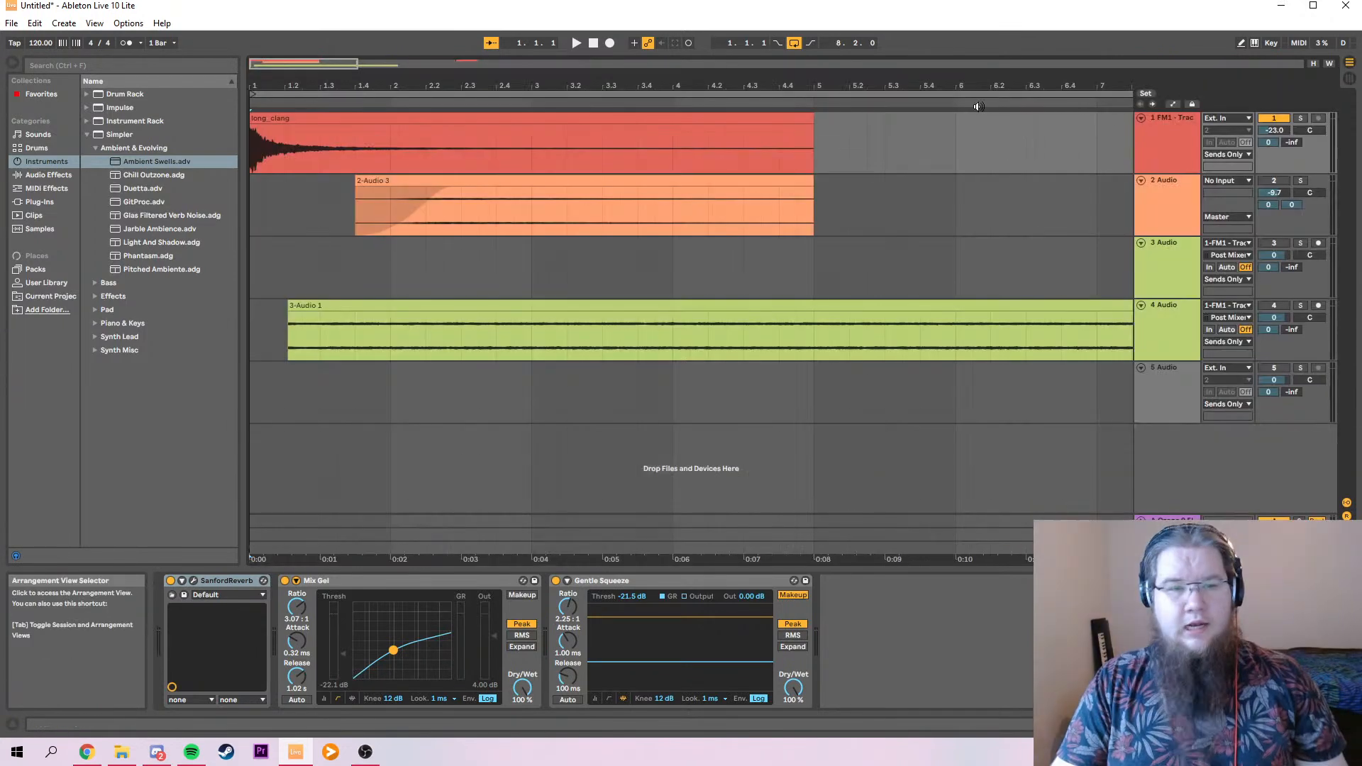
pyautogui.press('Tab')
pyautogui.click(1151, 276)
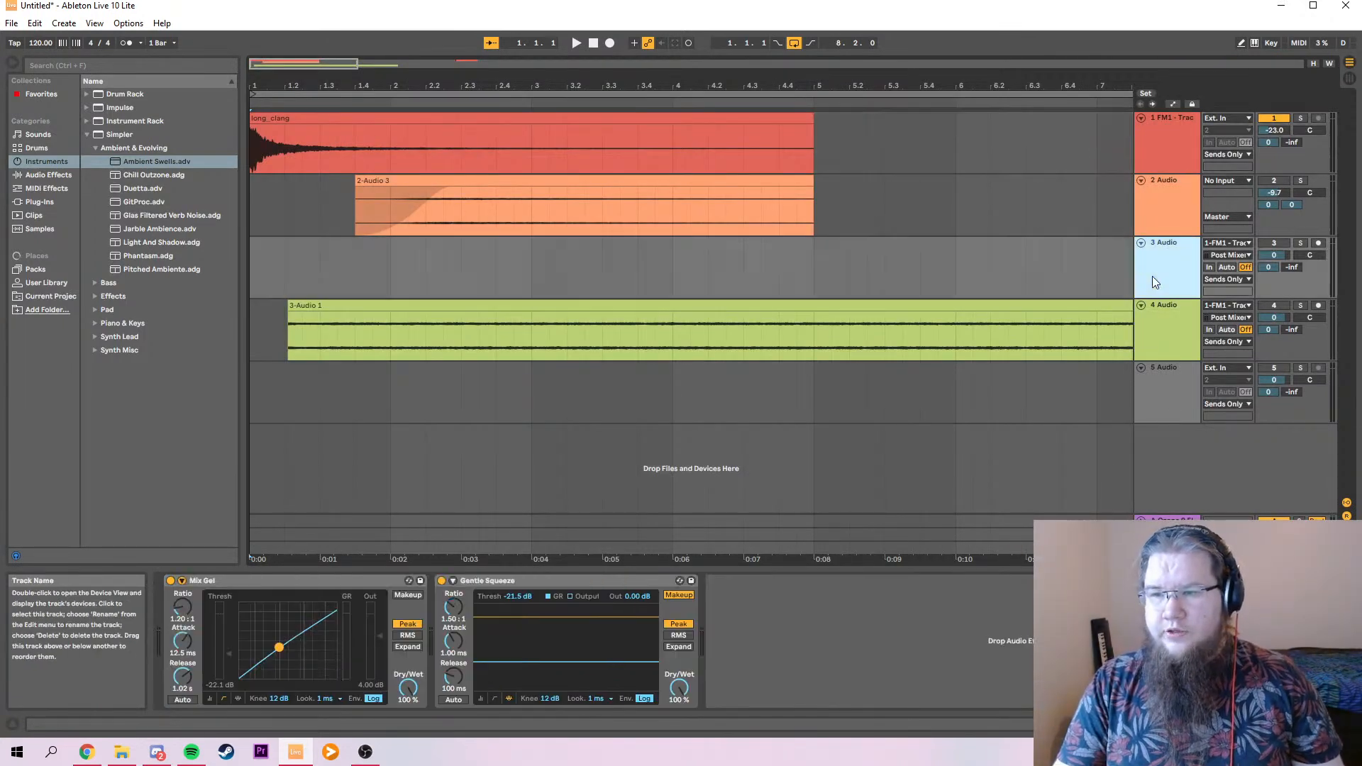
pyautogui.click(1318, 243)
# Audition the long_clang clip through the frozen reverb from bar 1, stop playback and activate the 3 Audio track.
pyautogui.press('space')
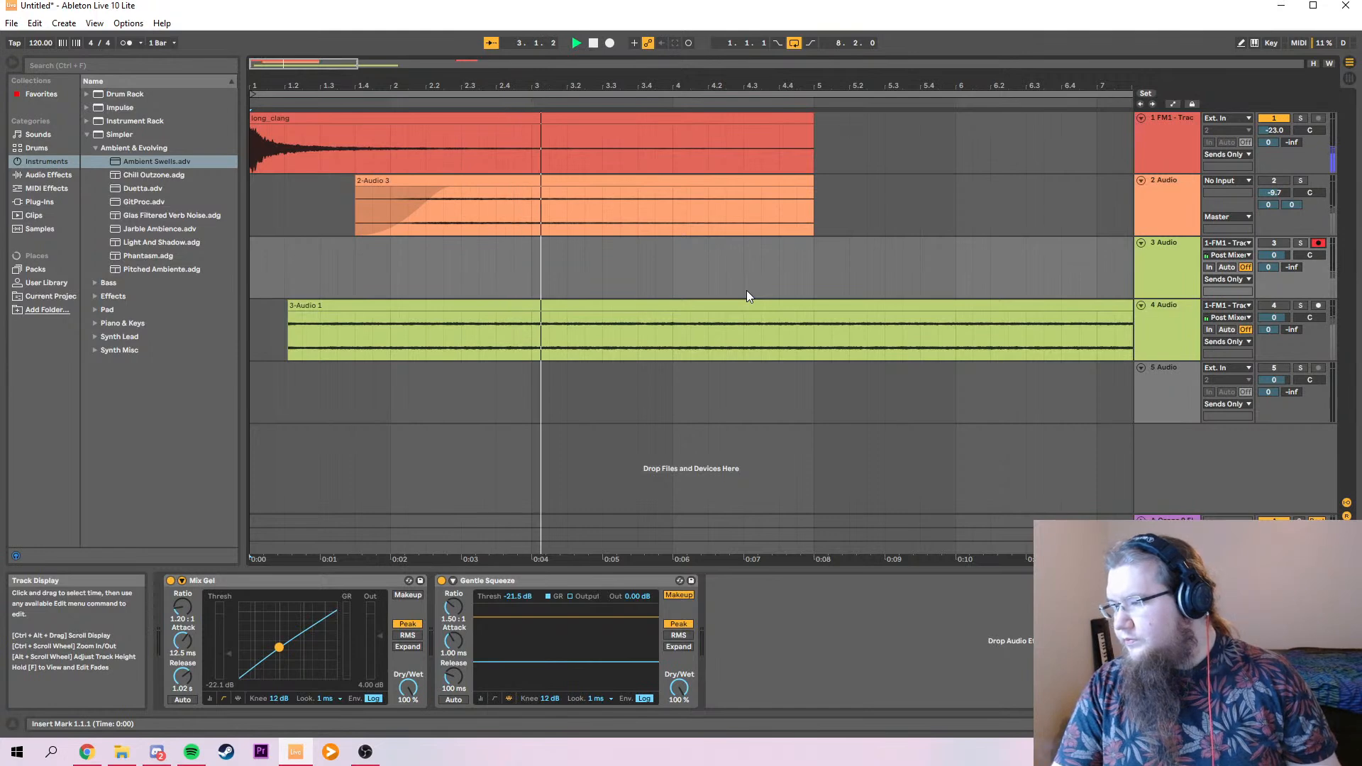
pyautogui.click(1148, 272)
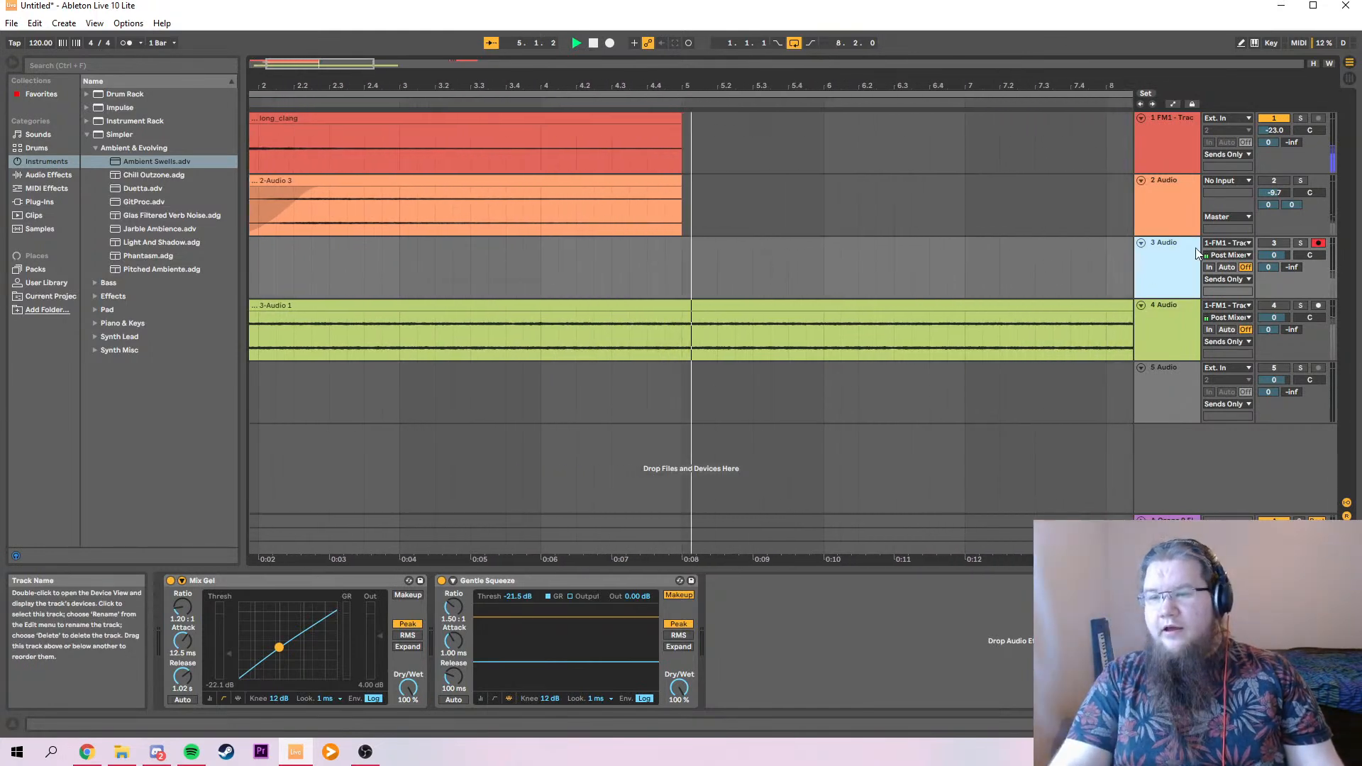
pyautogui.press('space')
pyautogui.click(1269, 244)
pyautogui.click(1142, 104)
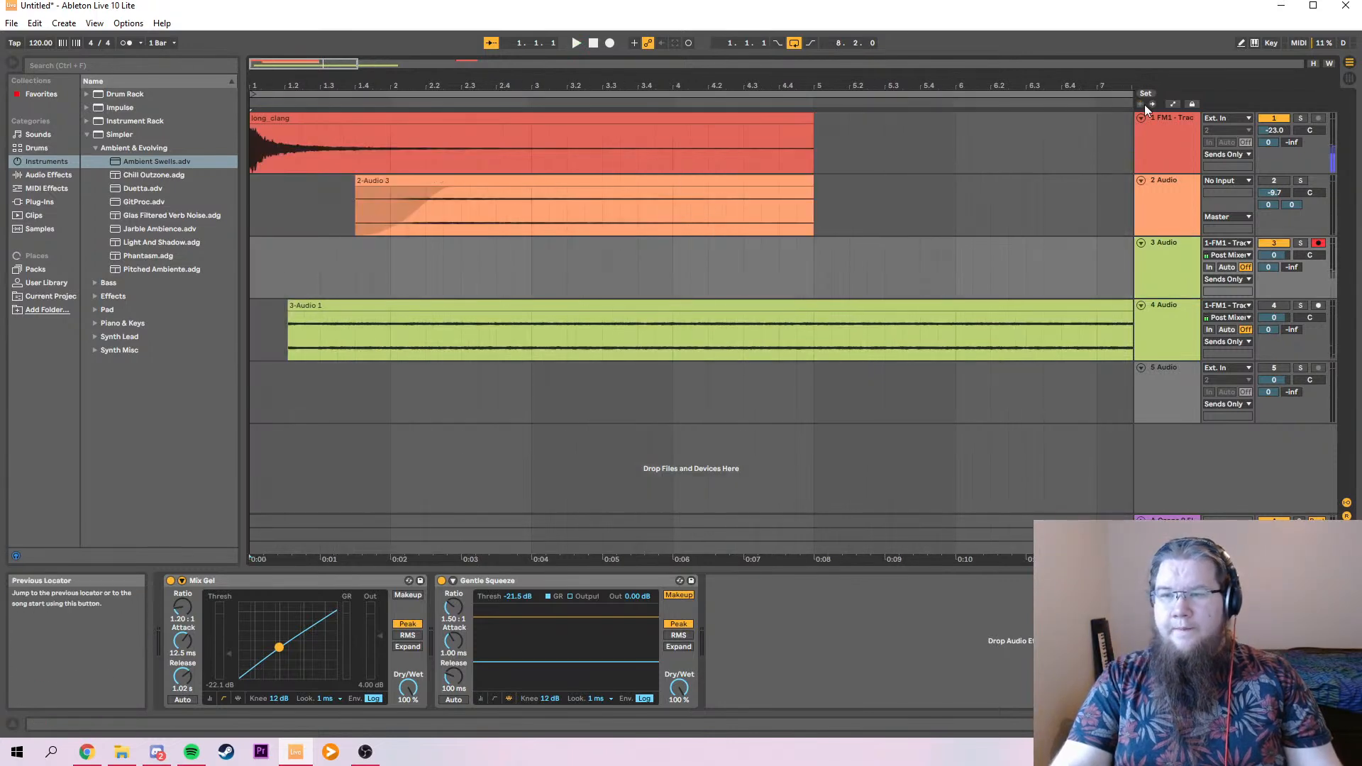
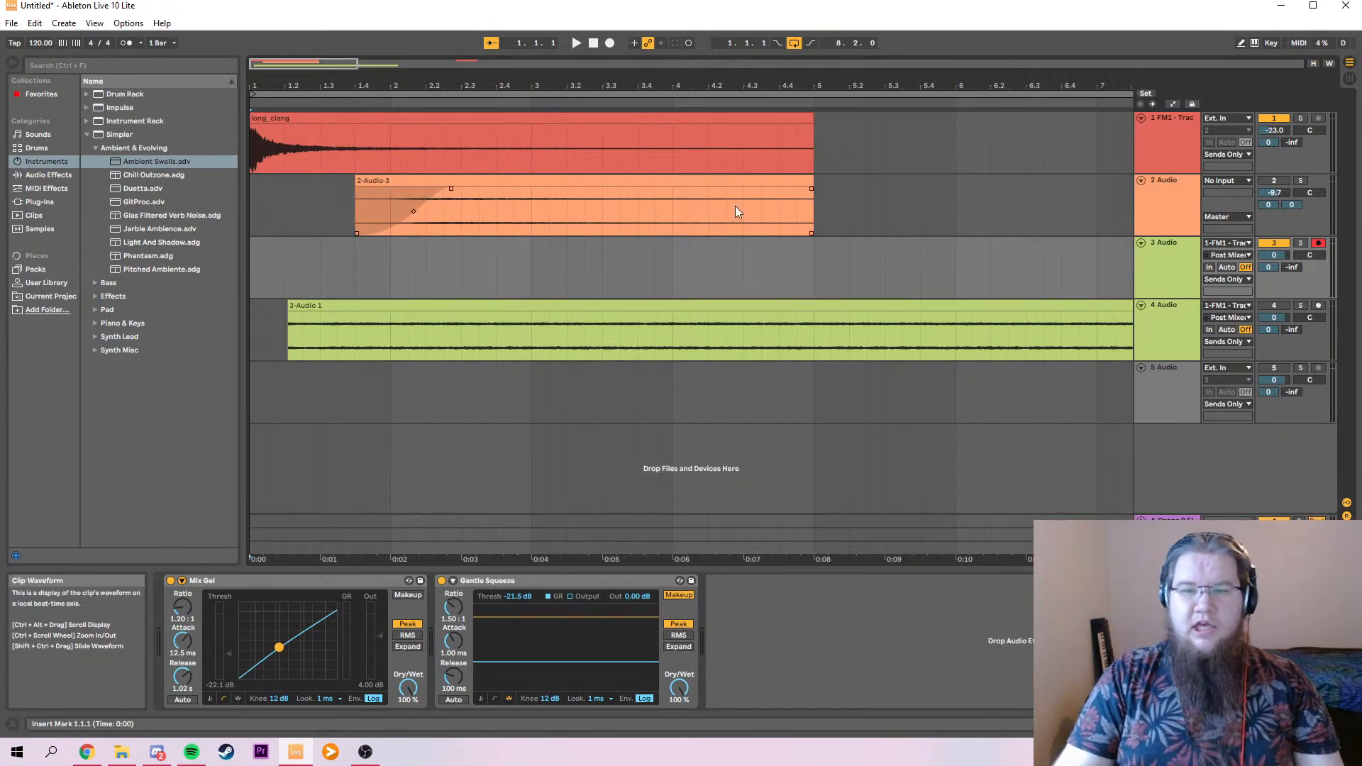
# Record the frozen clang from the FM1 track onto the 3 Audio track from bar 1 until just past 9.2.
pyautogui.click(1169, 277)
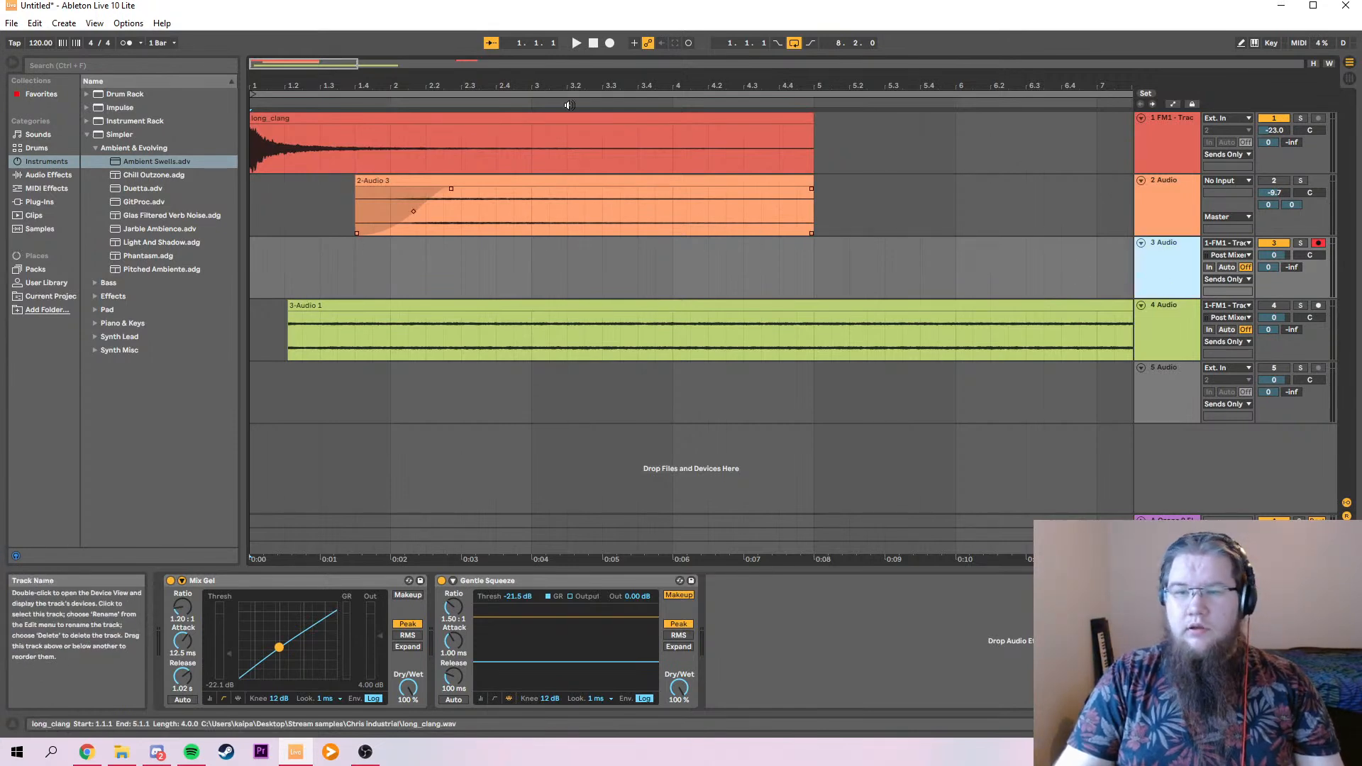
pyautogui.click(610, 45)
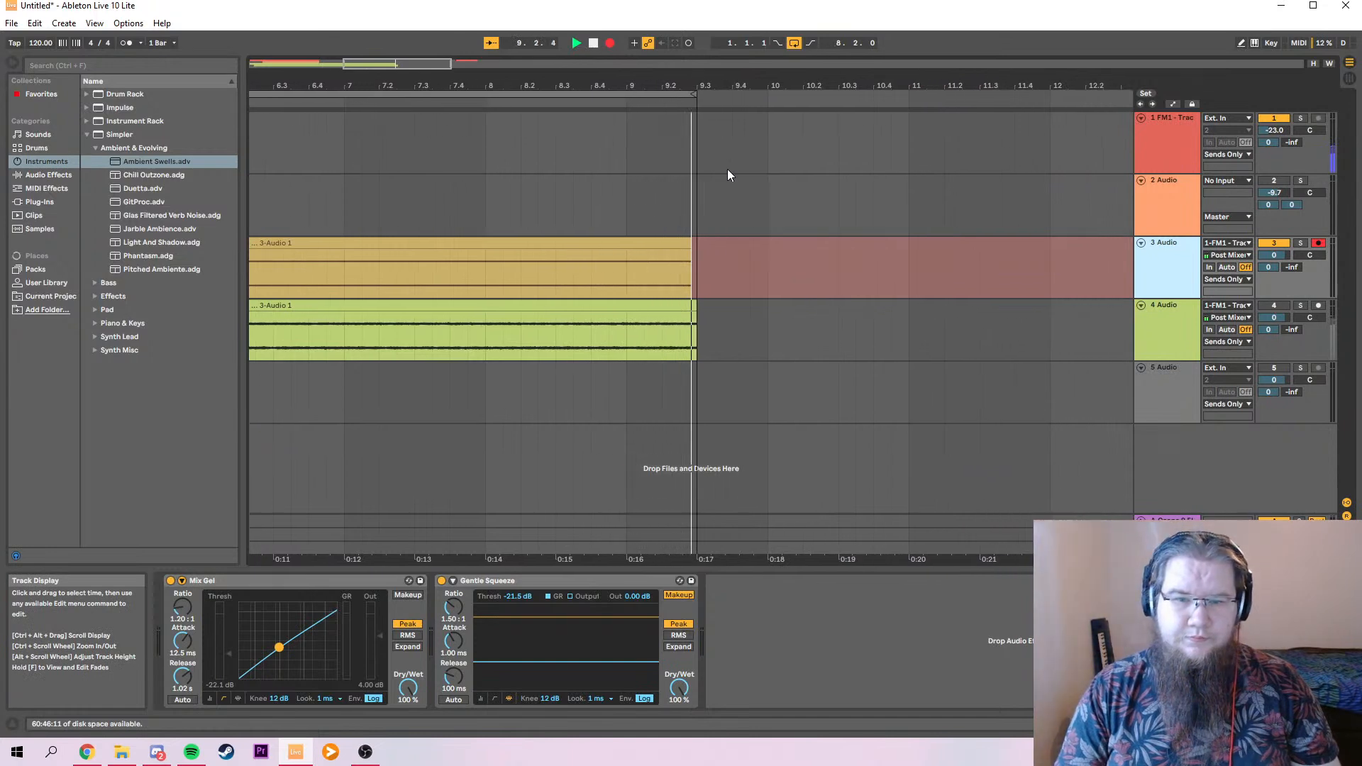
pyautogui.press('space')
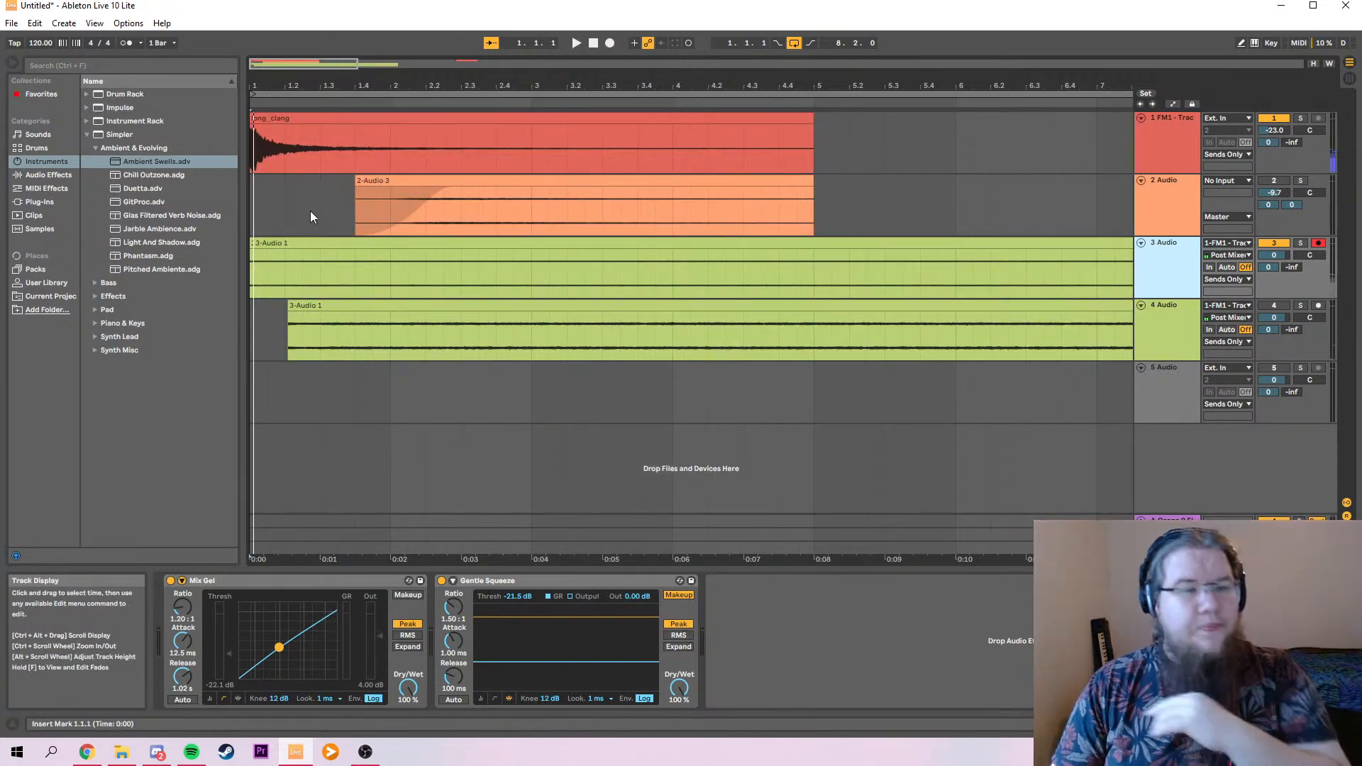
# Delete the long_clang clip from the FM1 track and trim the 3 Audio and 4 Audio recordings to start at bar 2.
pyautogui.click(271, 120)
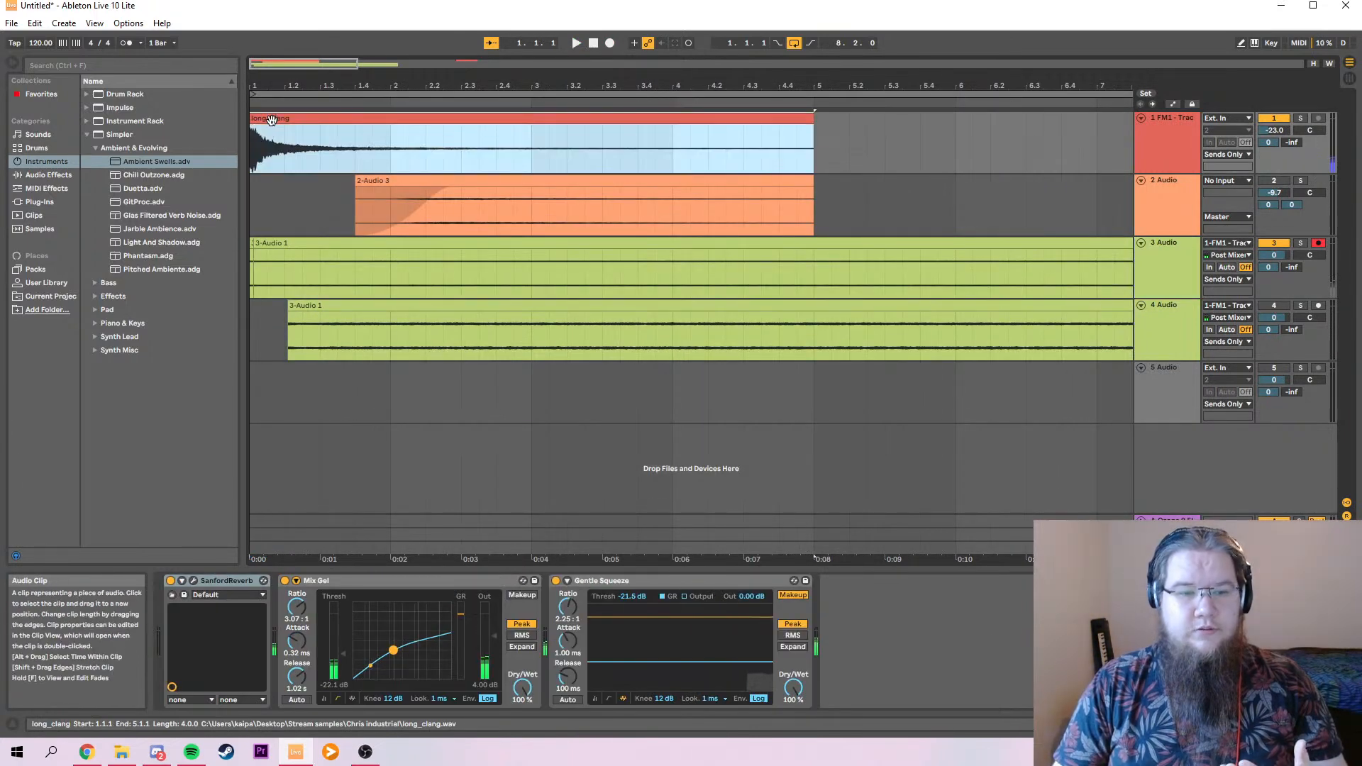
pyautogui.press('Delete')
pyautogui.moveTo(251, 242); pyautogui.dragTo(289, 246)
pyautogui.moveTo(289, 307); pyautogui.dragTo(390, 306)
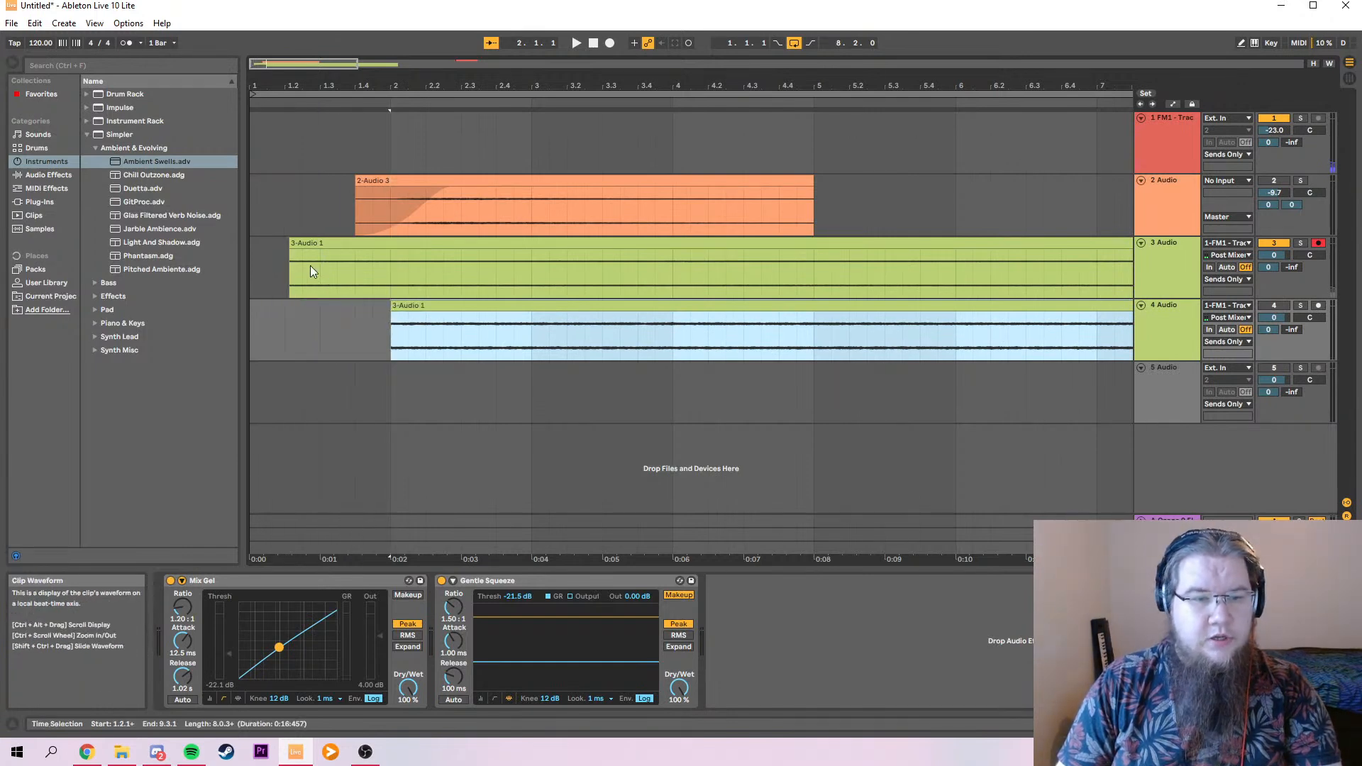
pyautogui.moveTo(295, 249); pyautogui.dragTo(392, 254)
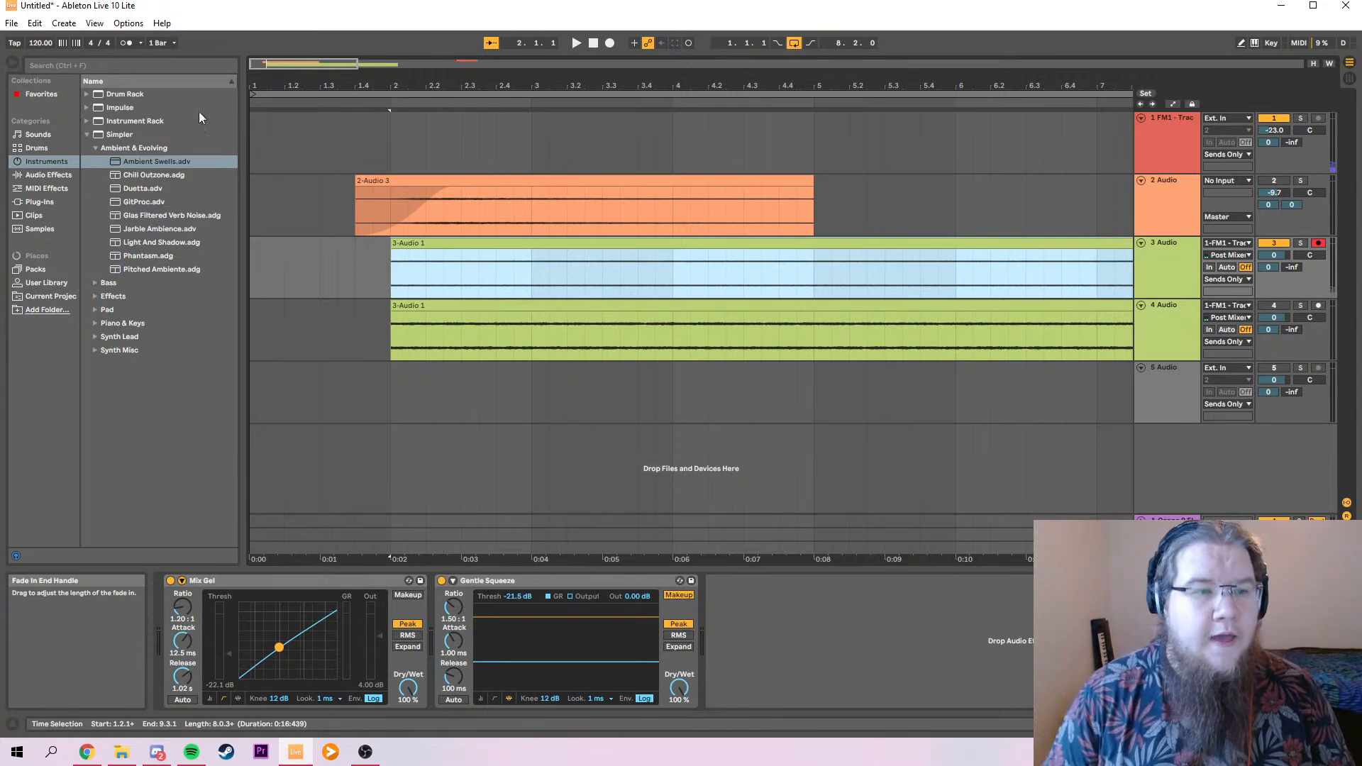
# Activate the 4 Audio track, deactivate the FM1 track and play the recordings from bar 2.
pyautogui.click(37, 203)
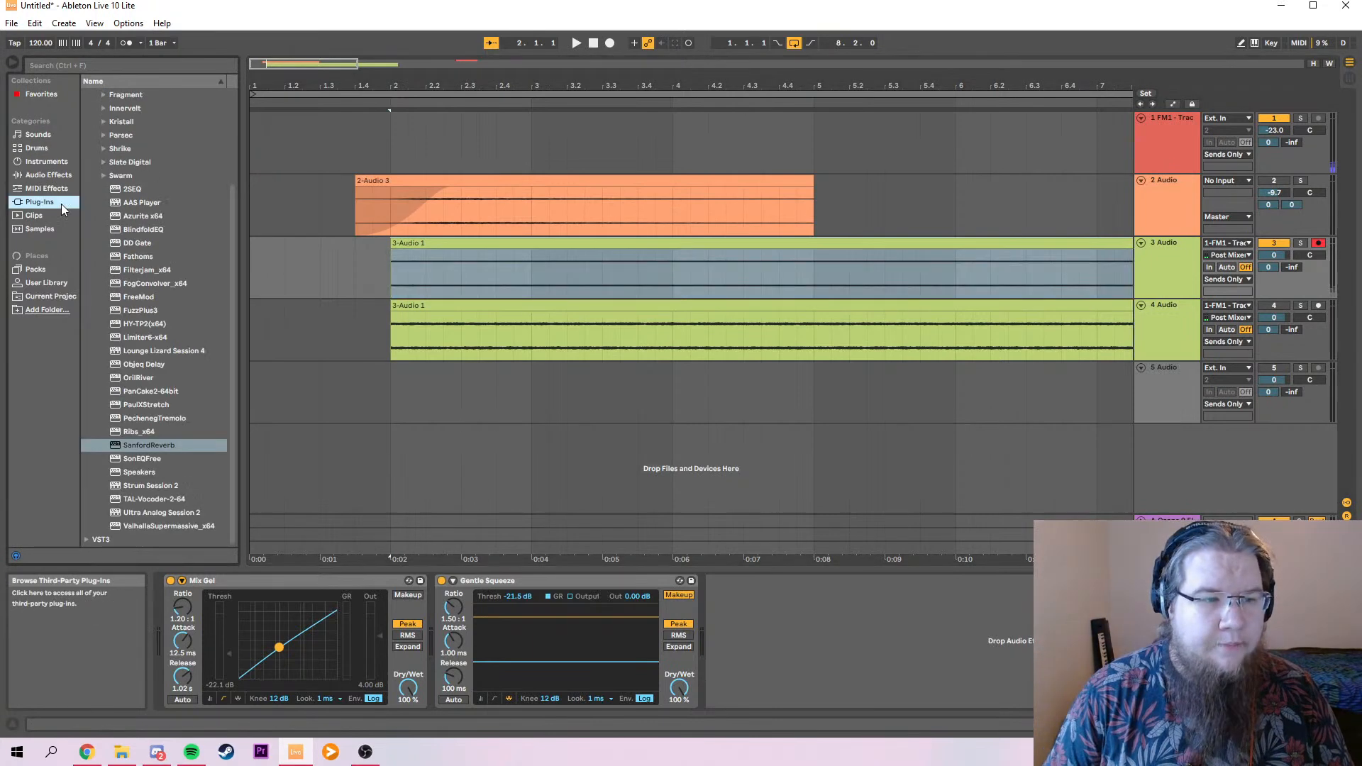
pyautogui.click(387, 295)
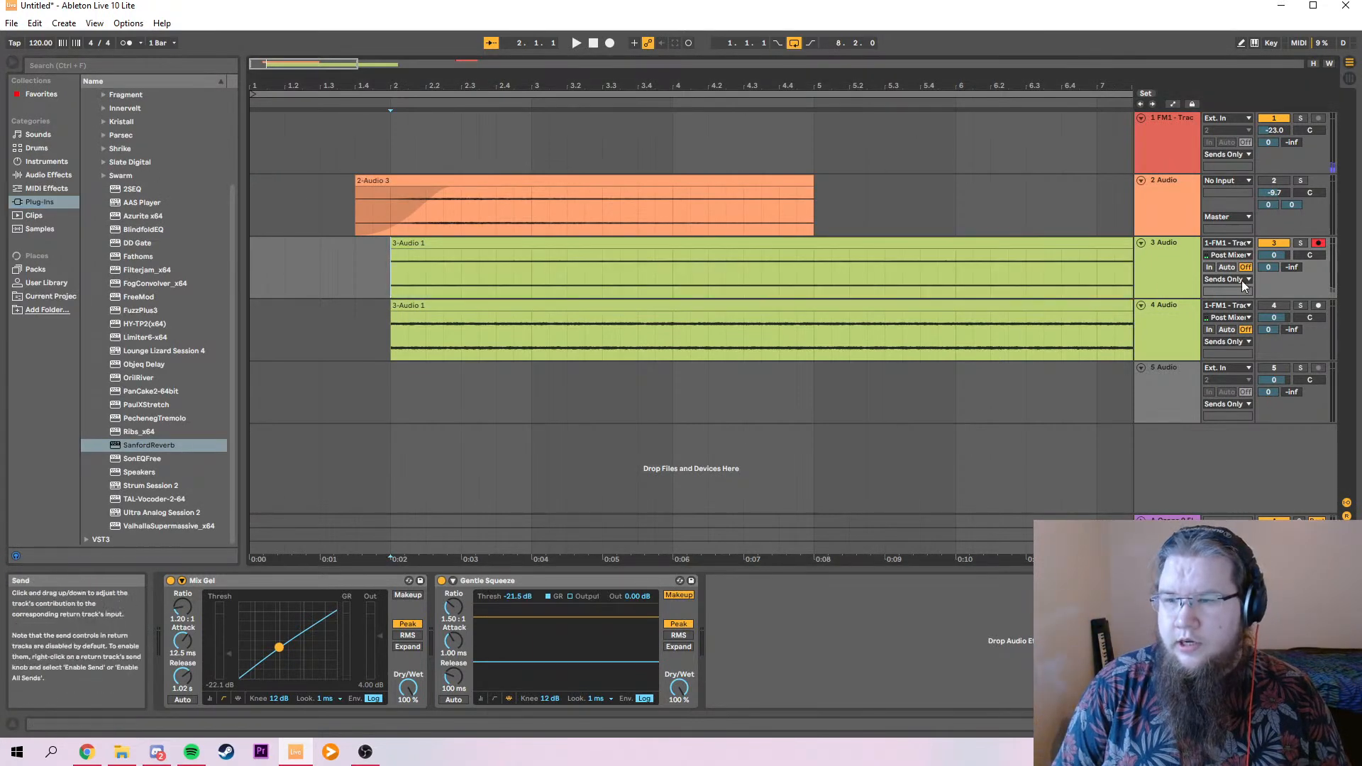
pyautogui.click(1169, 282)
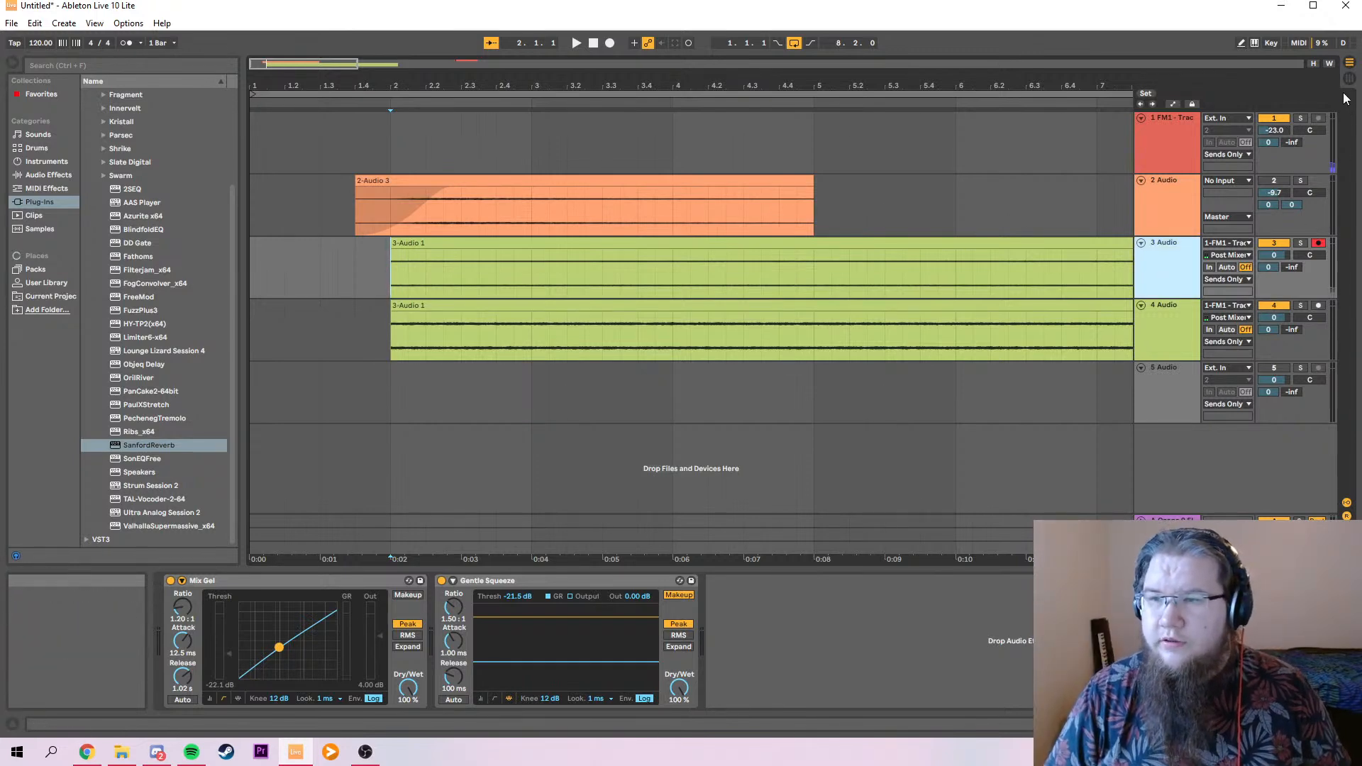
pyautogui.press('Tab')
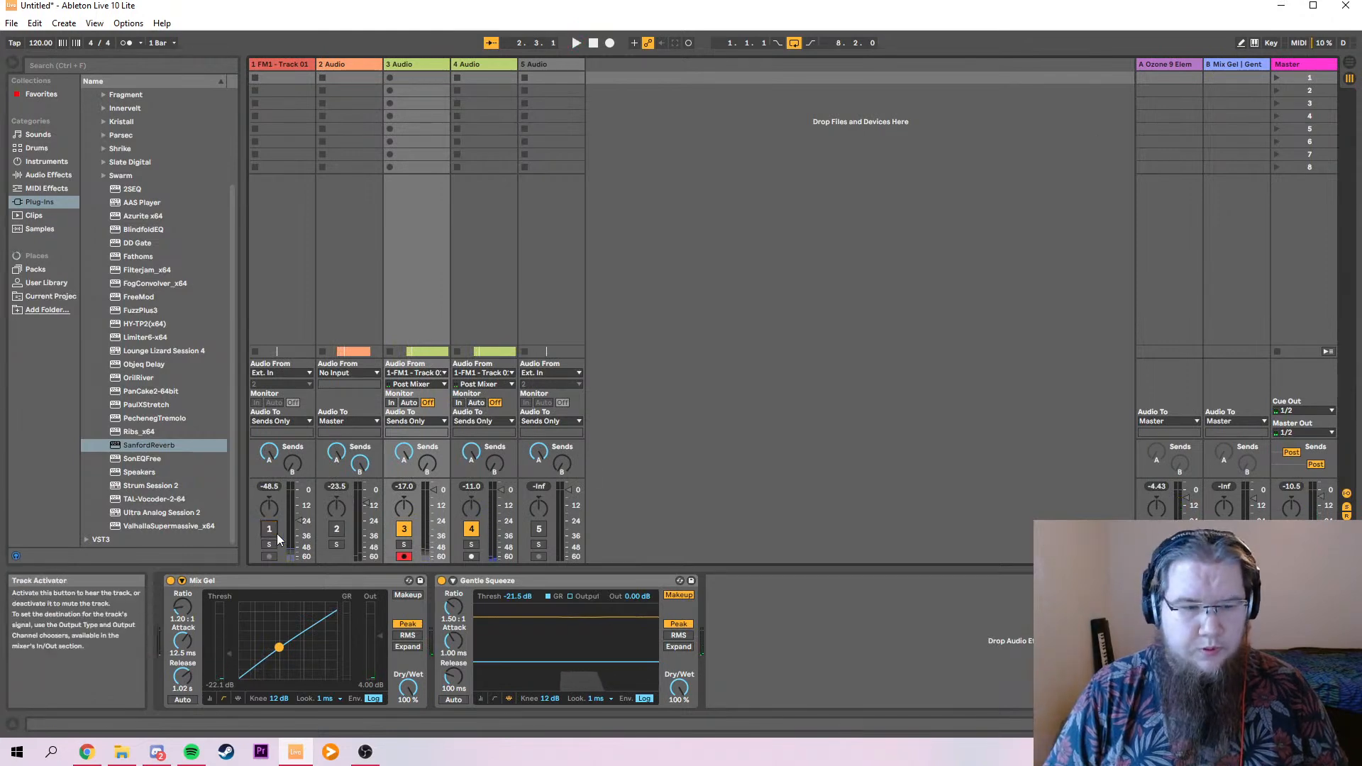
pyautogui.press('space')
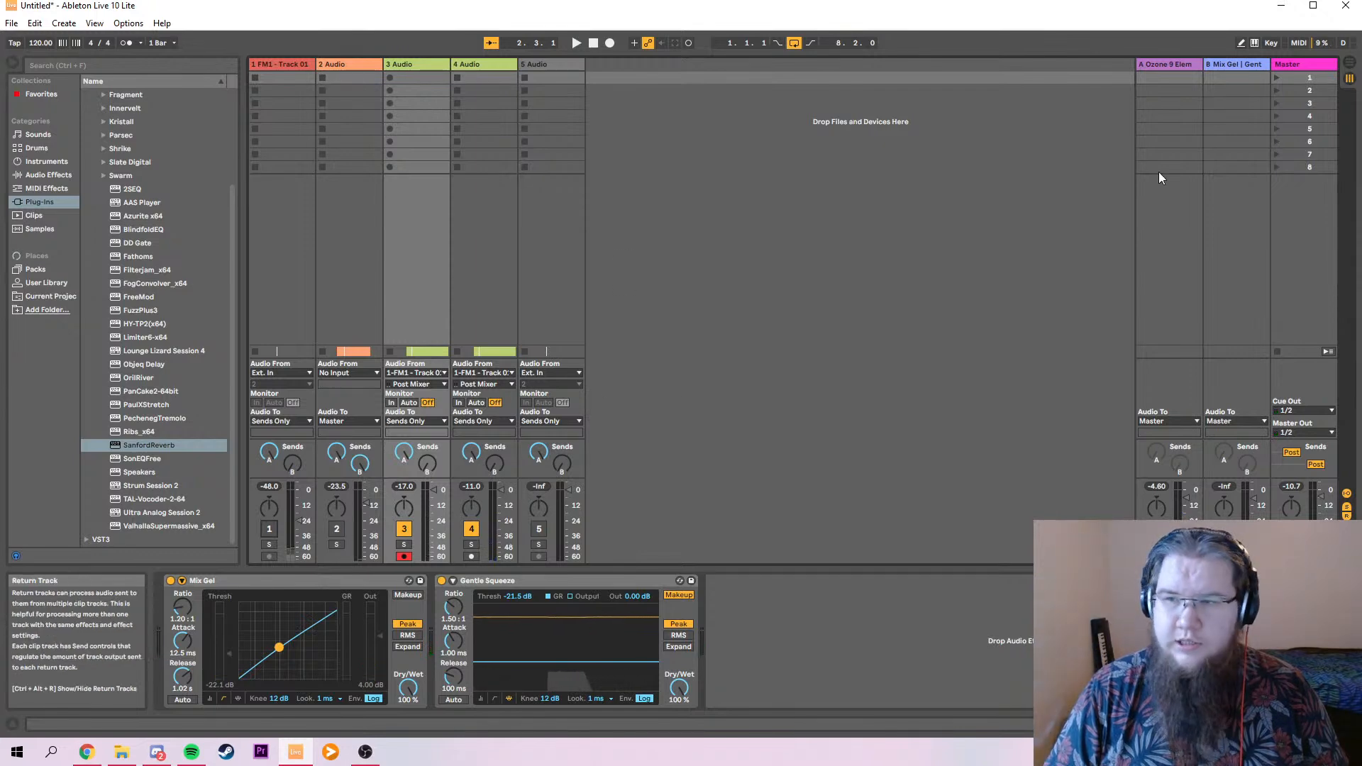
pyautogui.press('Tab')
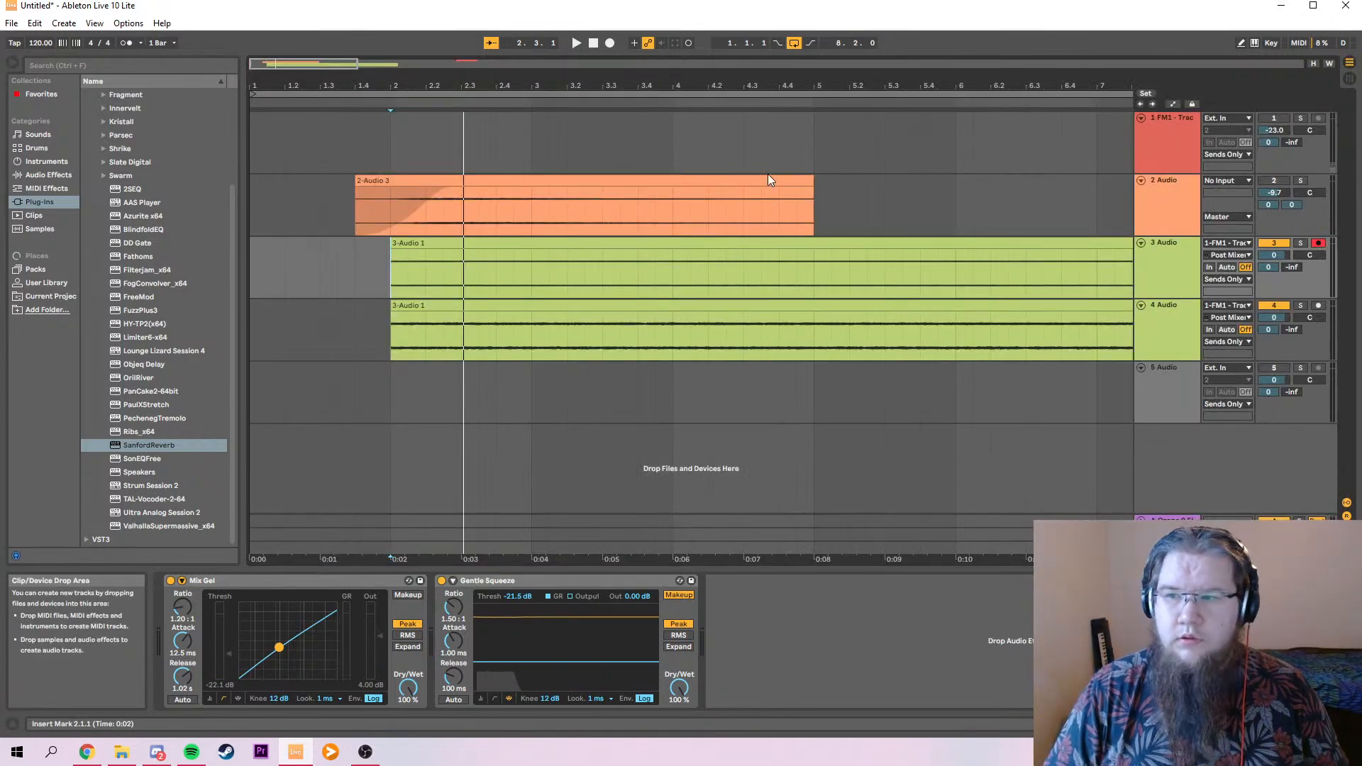
# Compare the recordings from bar 2 by soloing the 3 Audio, 4 Audio and 2 Audio tracks in turn, with every solo cleared at the end.
pyautogui.press('space')
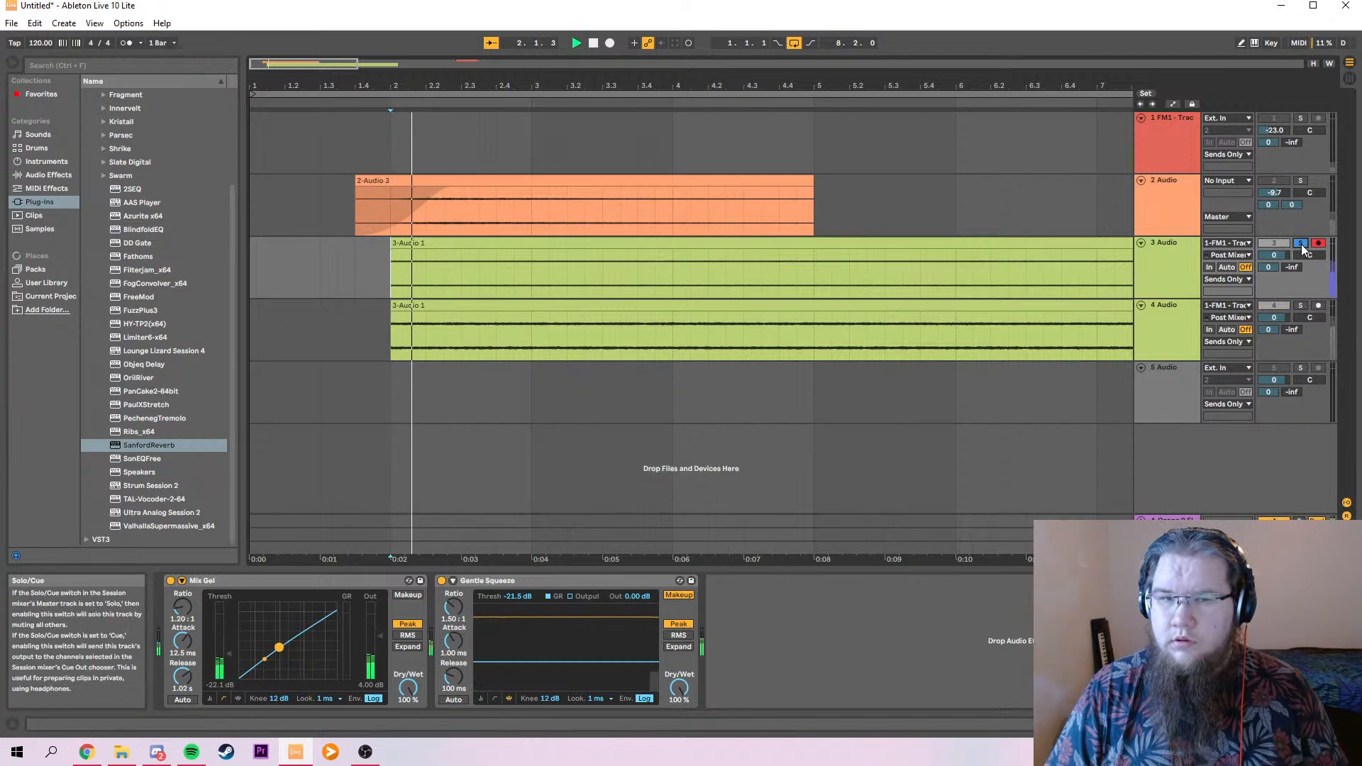
pyautogui.click(1300, 306)
pyautogui.click(1301, 310)
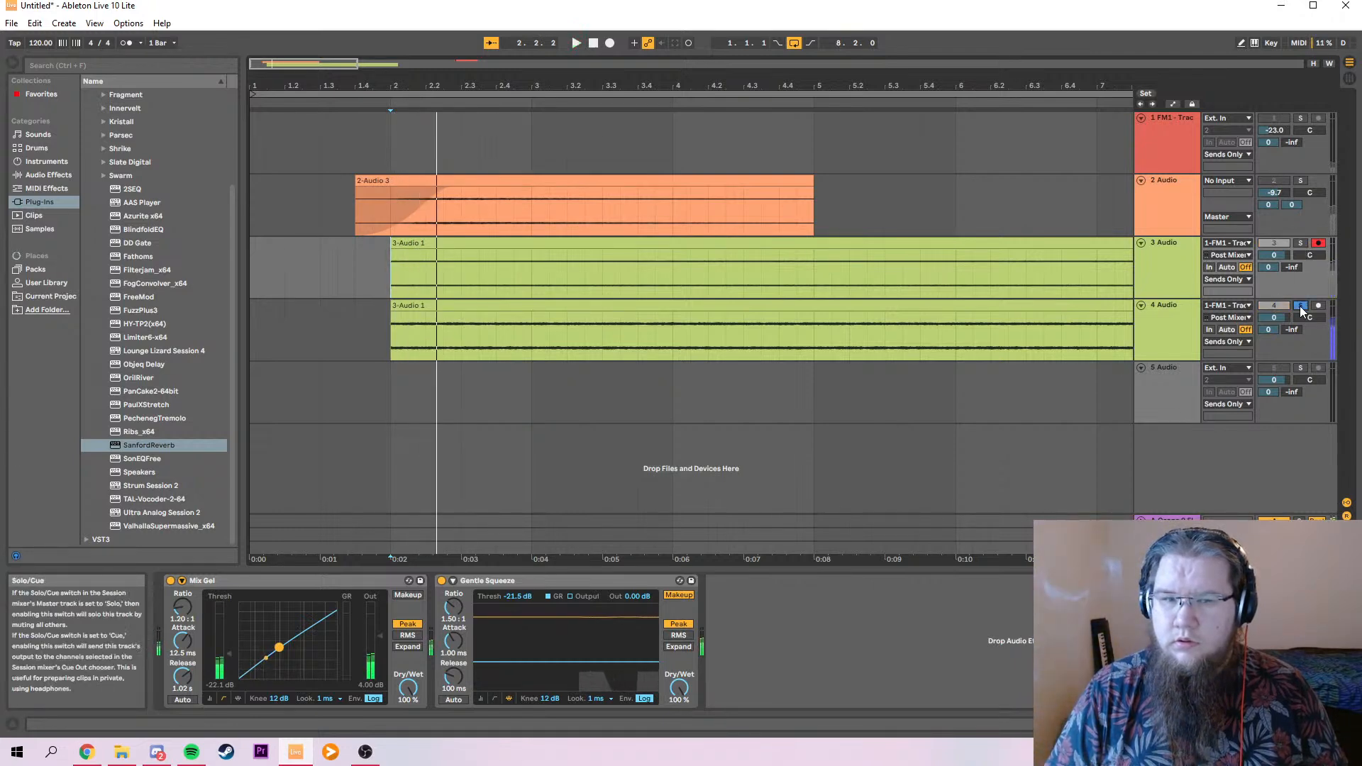
pyautogui.click(1302, 180)
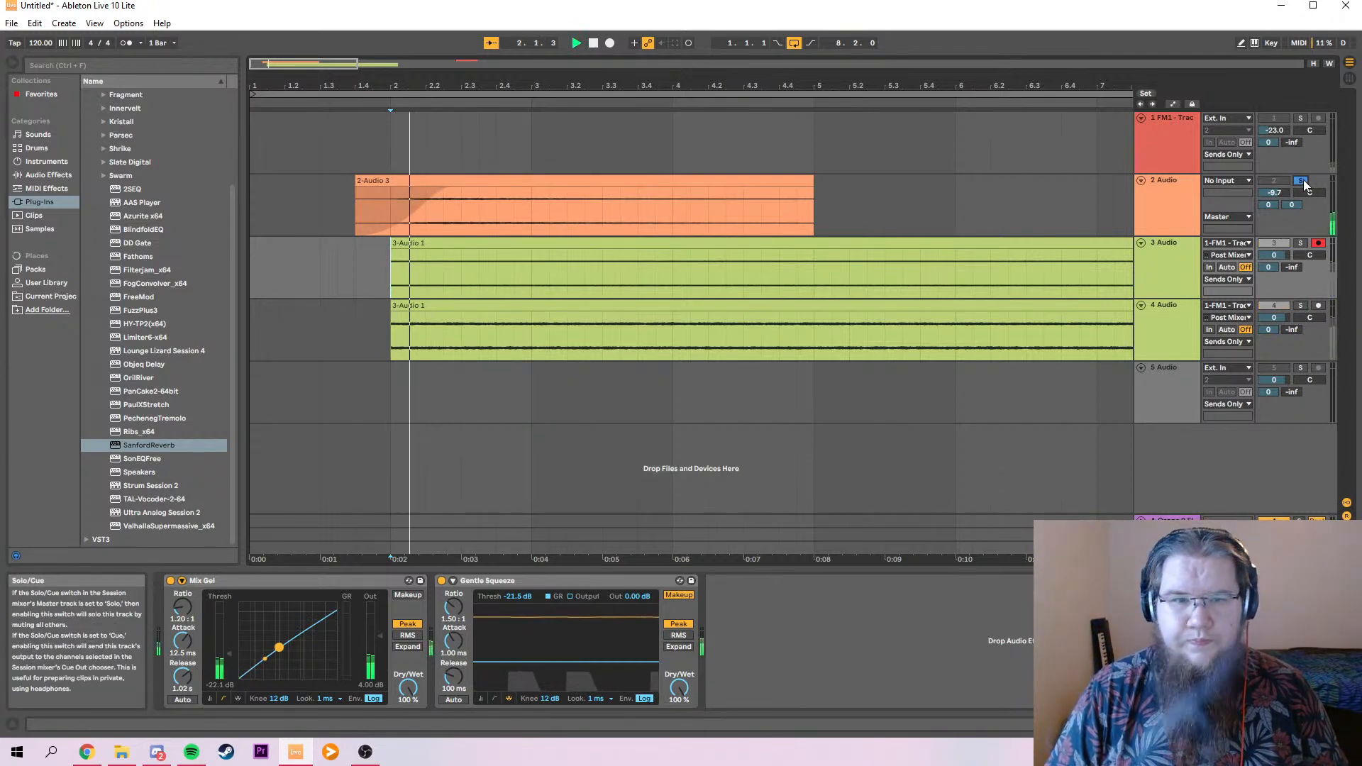
pyautogui.click(1303, 180)
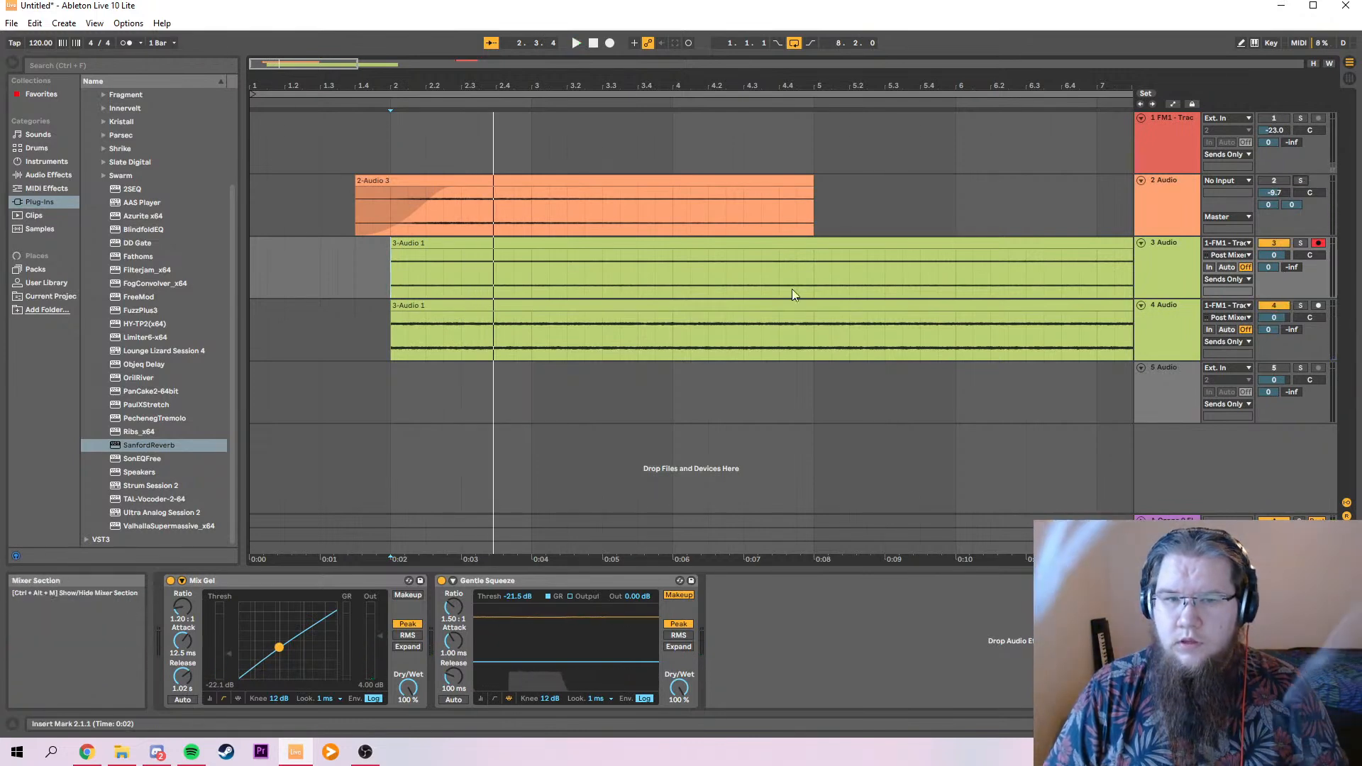
pyautogui.click(456, 247)
pyautogui.press('space')
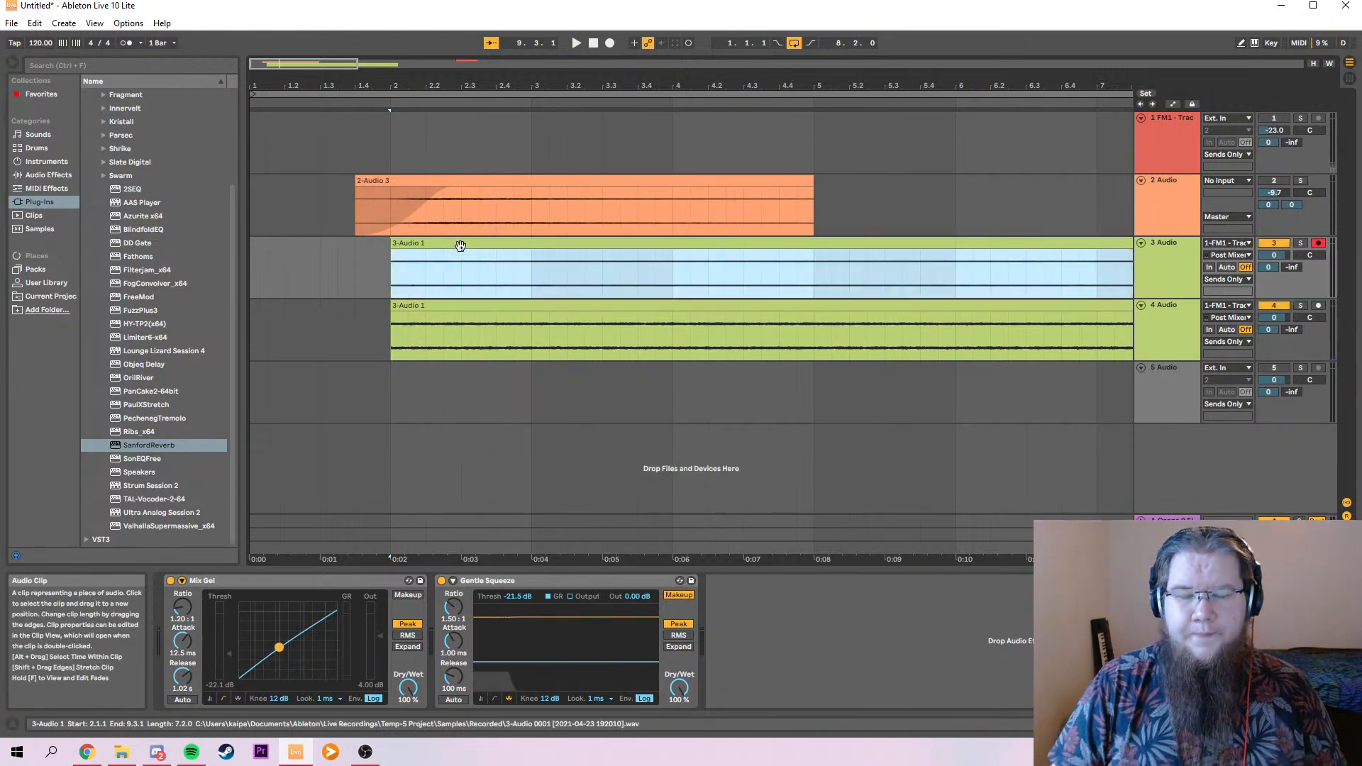
pyautogui.click(369, 282)
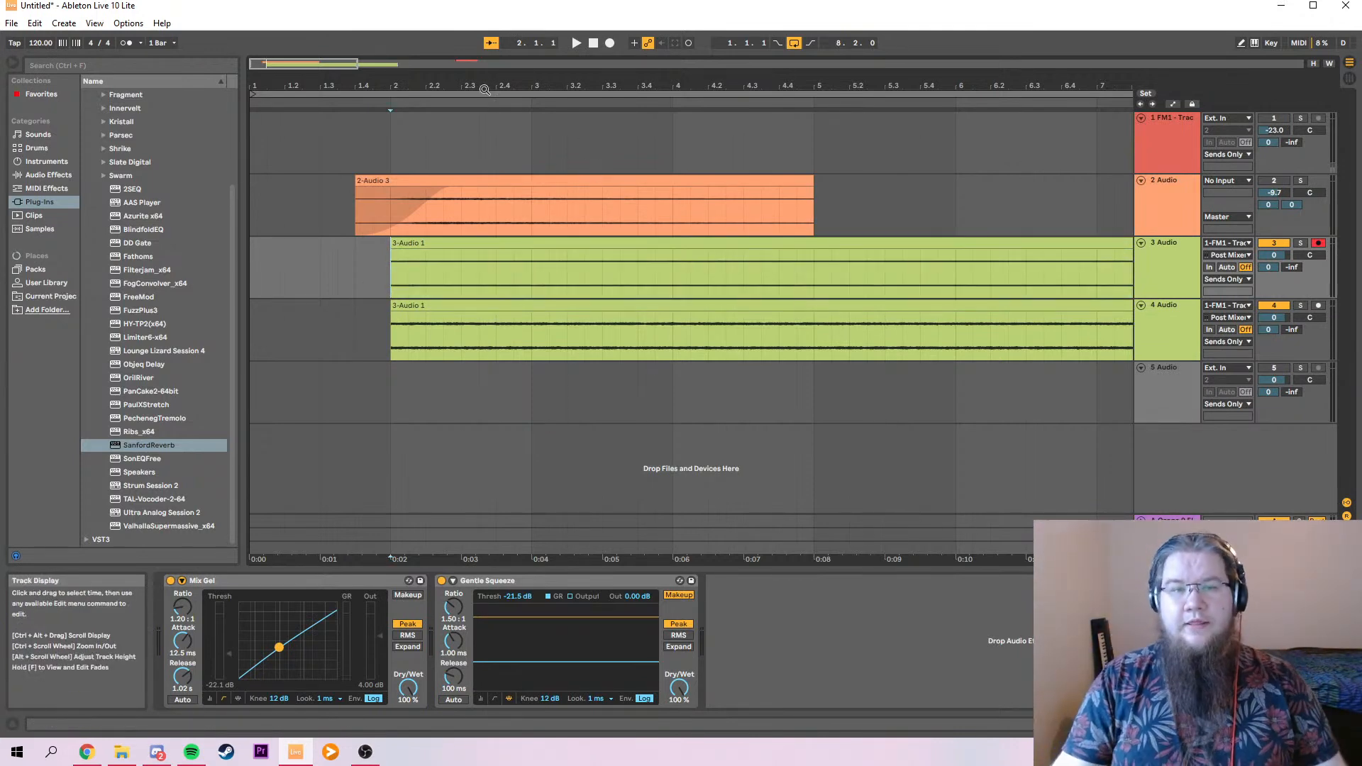
# Open the Chris industrial folder and place thud_1.wav at bar 1 of the FM1 track in Ableton Live.
pyautogui.moveTo(358, 63); pyautogui.dragTo(648, 74)
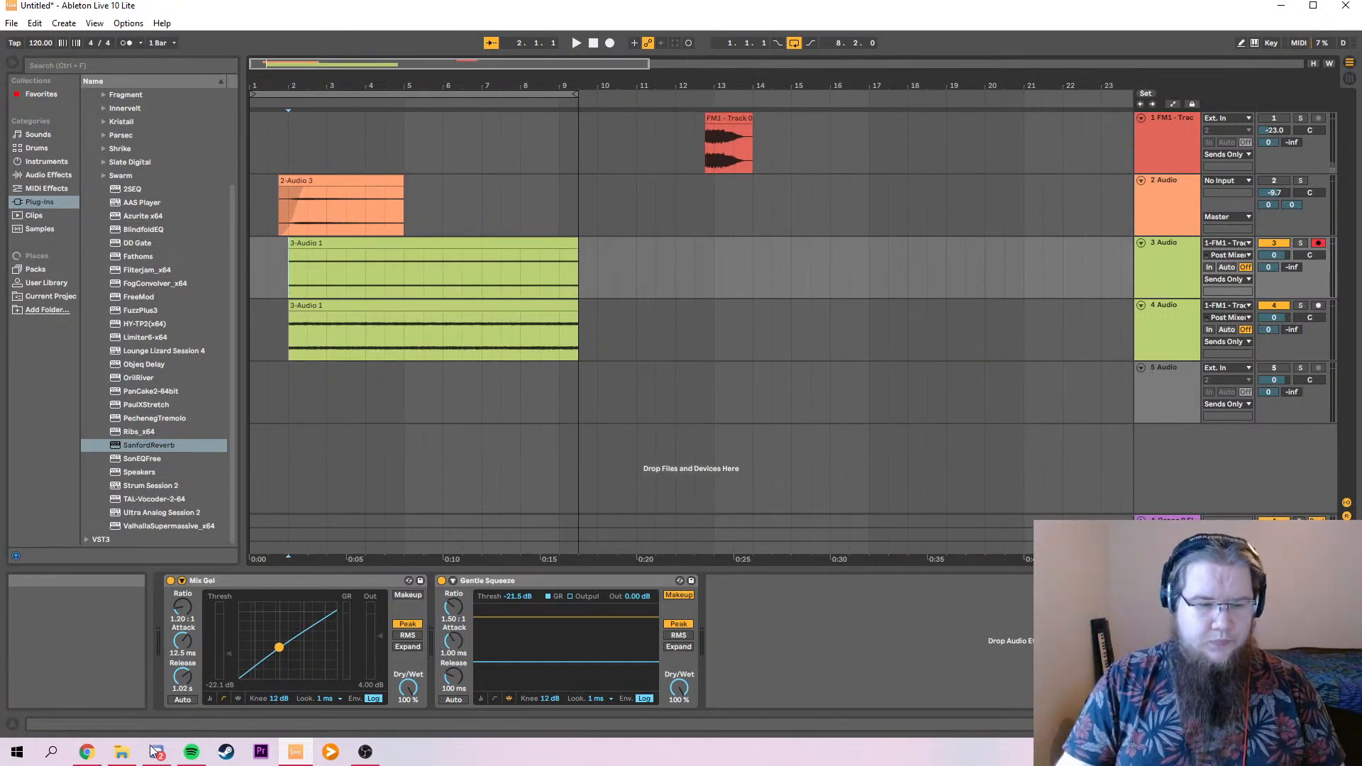
pyautogui.click(122, 751)
pyautogui.scroll(-3, 1136, 380)
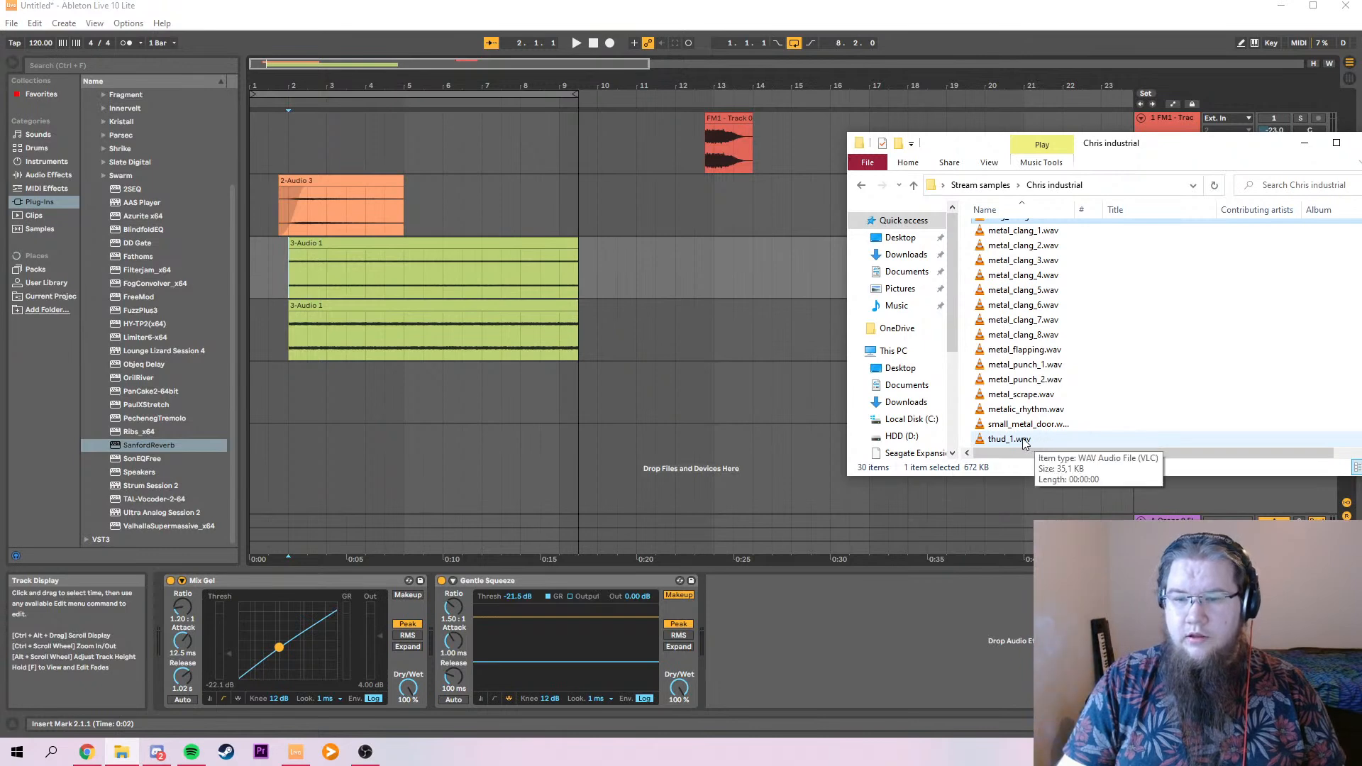
pyautogui.moveTo(1040, 438); pyautogui.dragTo(517, 223)
pyautogui.moveTo(261, 127); pyautogui.dragTo(251, 129)
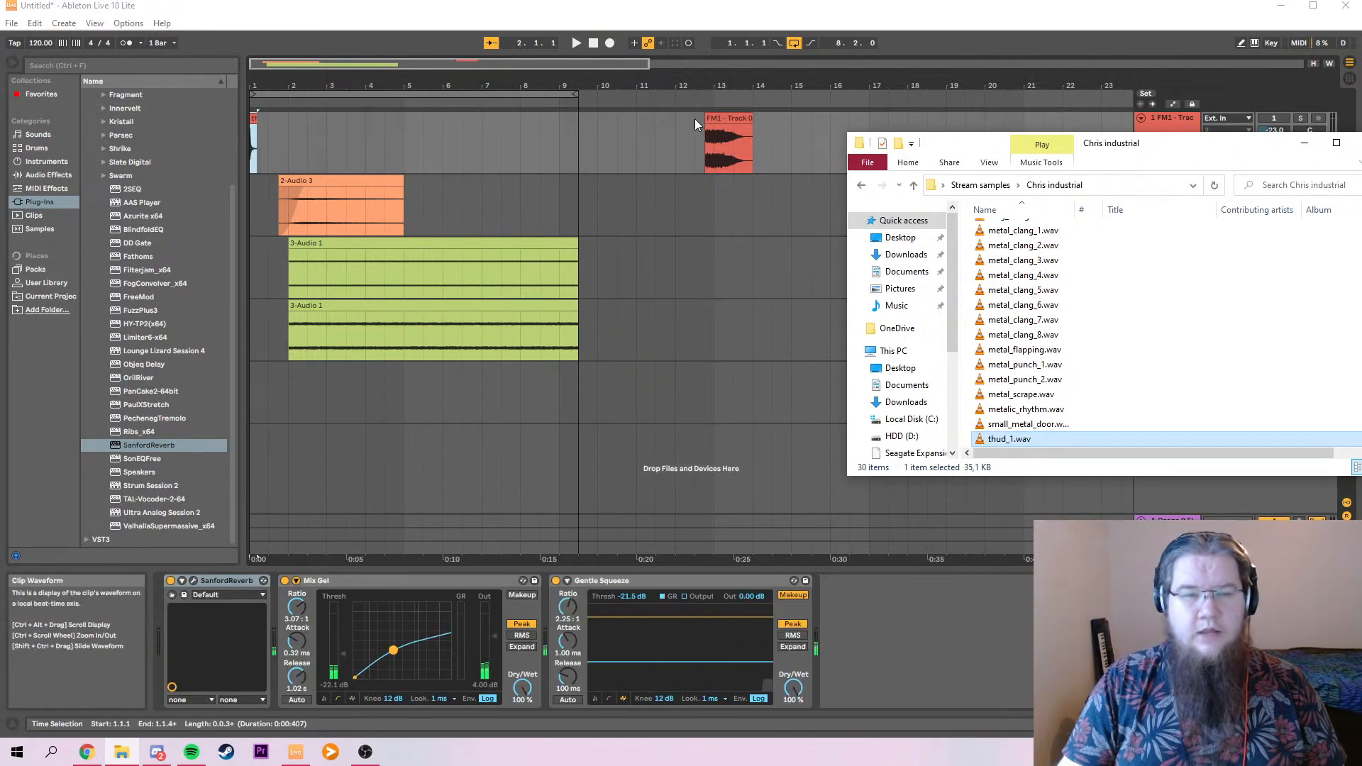
# Automate SanfordReverb's Freeze on the FM1 track to 0.00 during the thud's attack and back to maximum right after it.
pyautogui.moveTo(652, 65); pyautogui.dragTo(275, 53)
pyautogui.click(1172, 105)
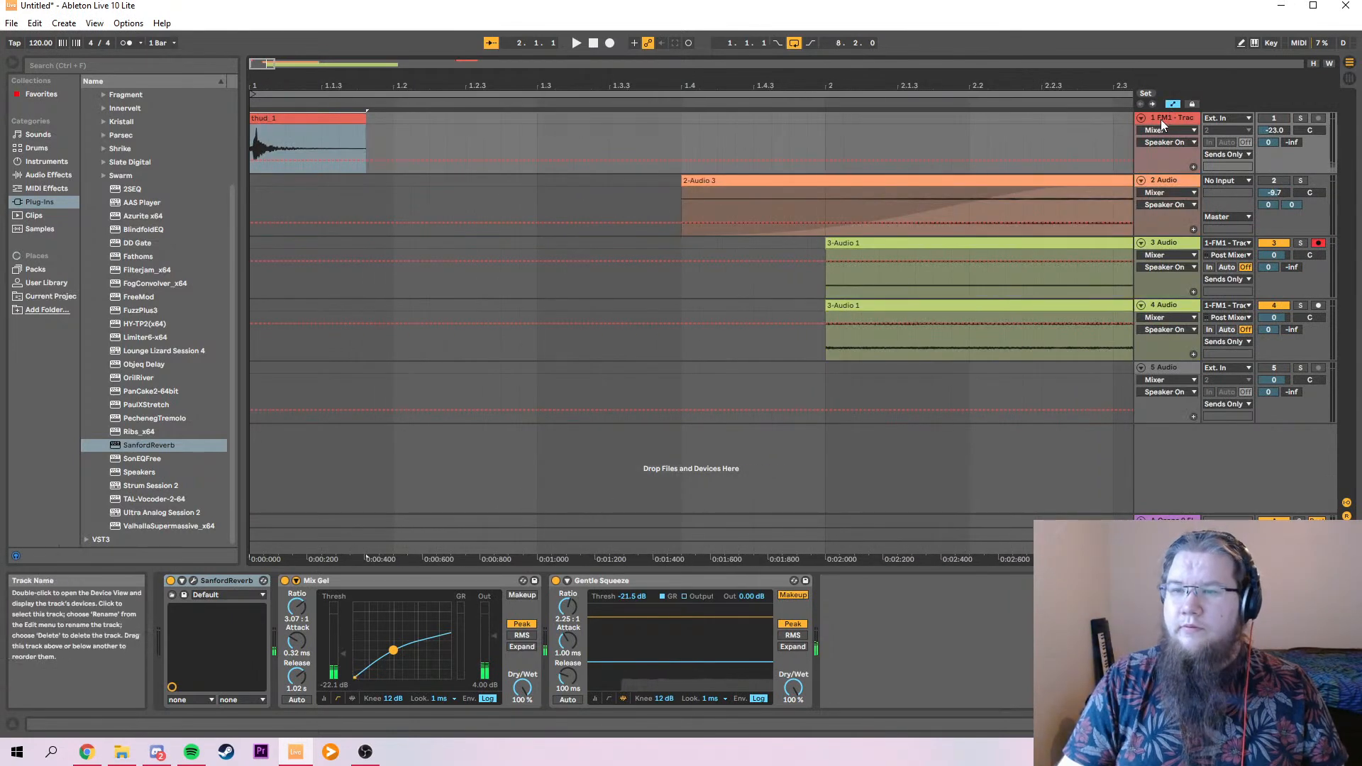
pyautogui.click(1166, 130)
pyautogui.click(1156, 151)
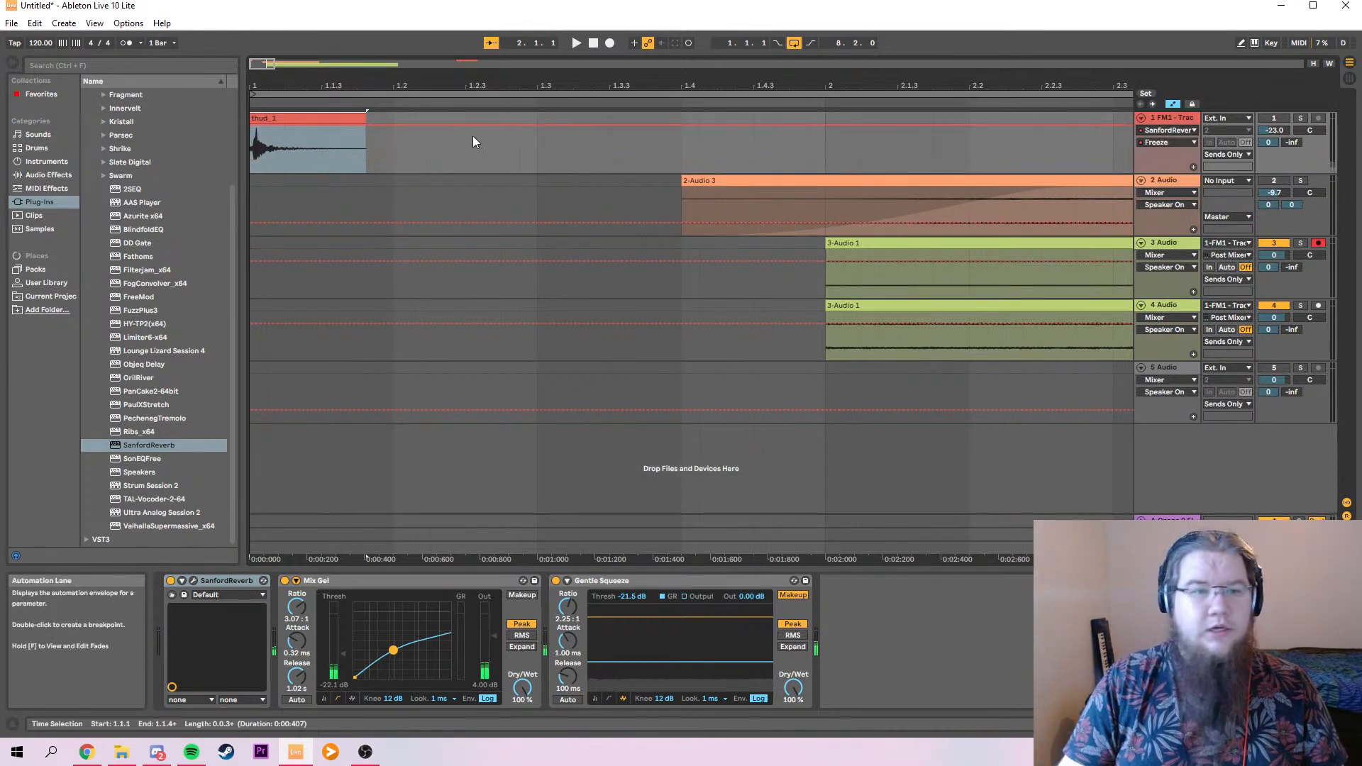
pyautogui.click(258, 127)
pyautogui.moveTo(255, 127); pyautogui.dragTo(285, 171)
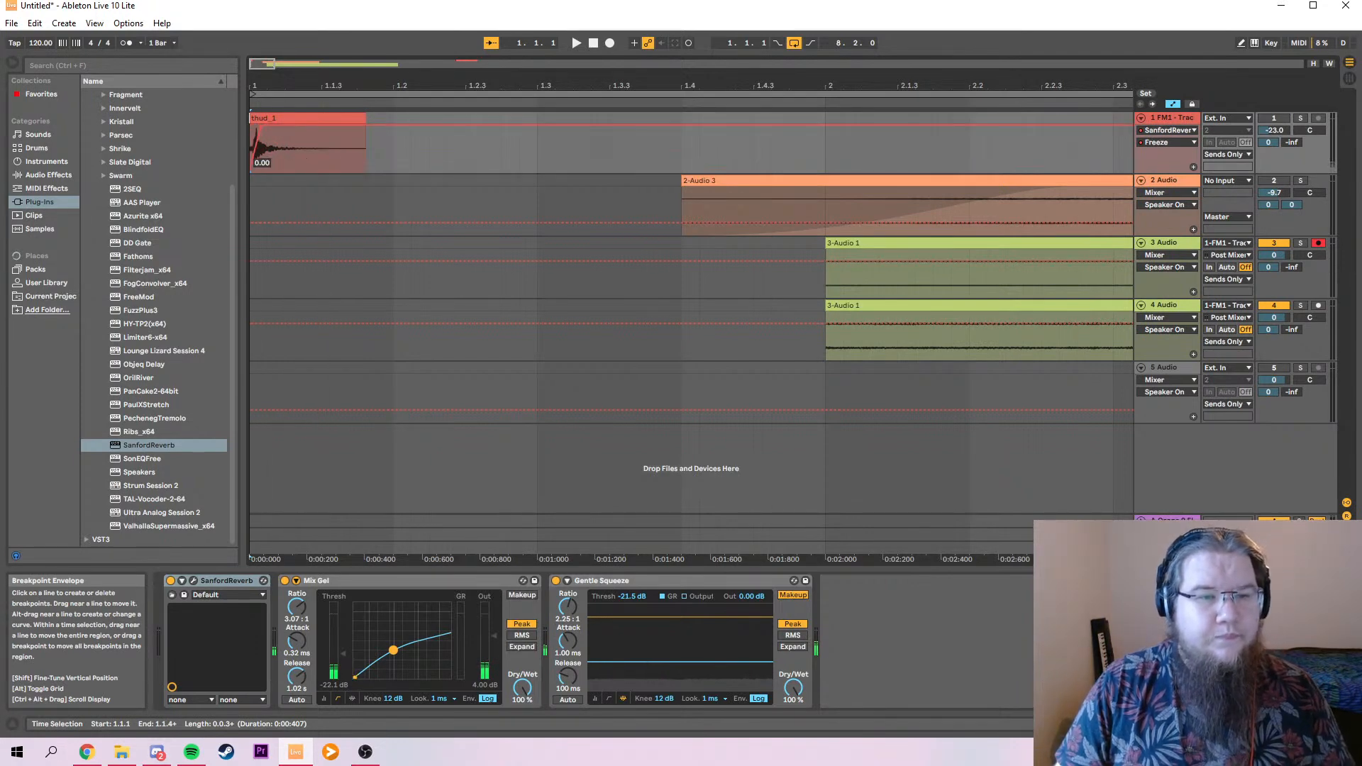
pyautogui.click(248, 125)
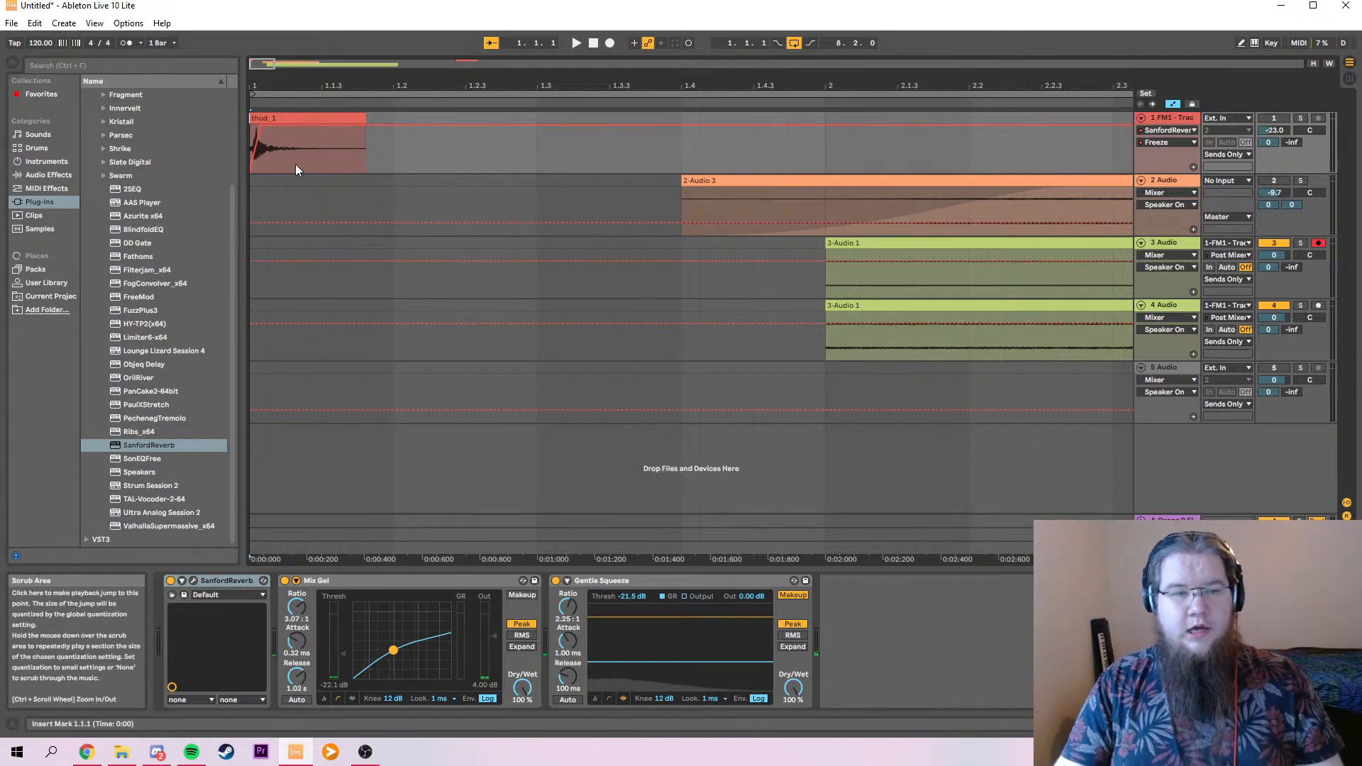
pyautogui.moveTo(253, 171); pyautogui.dragTo(261, 172)
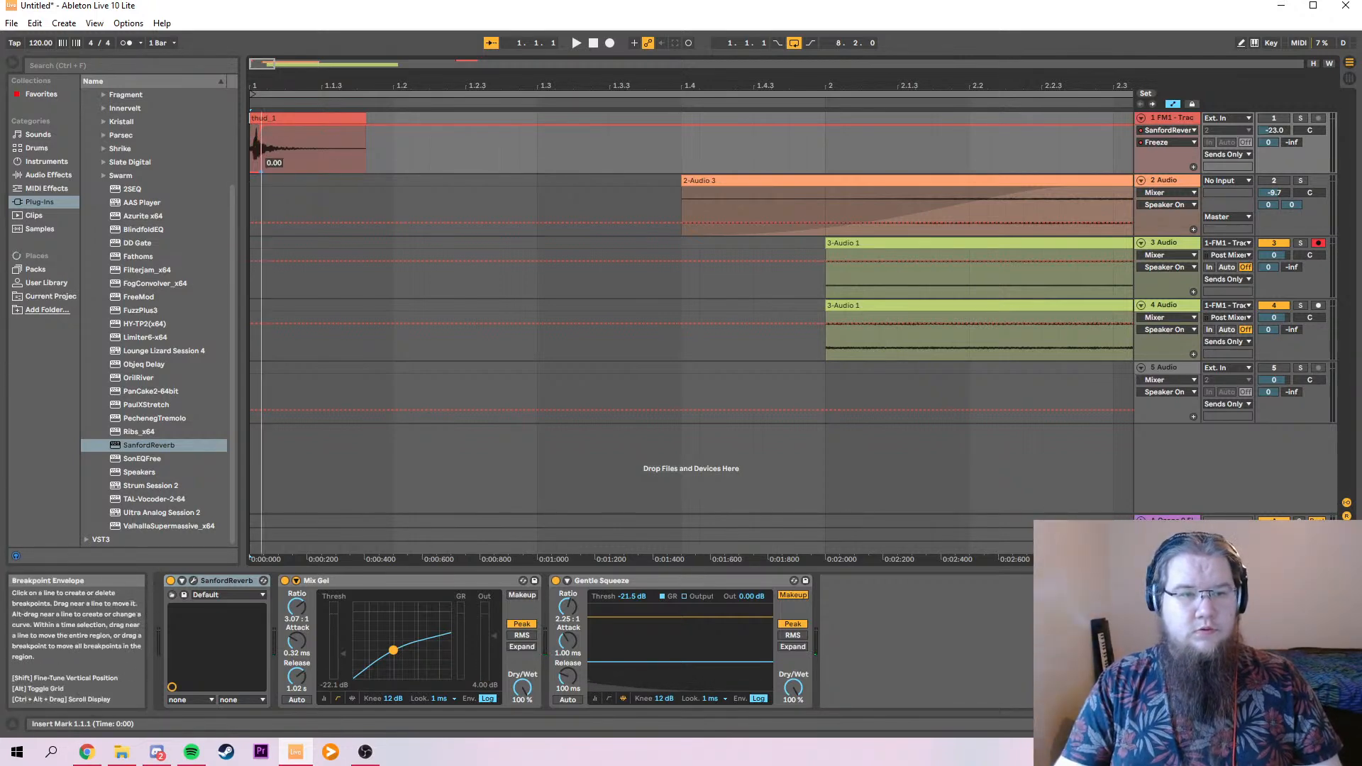
# Activate the FM1 track, audition the thud through the frozen reverb and deactivate the 3 Audio track.
pyautogui.press('space')
pyautogui.click(1283, 122)
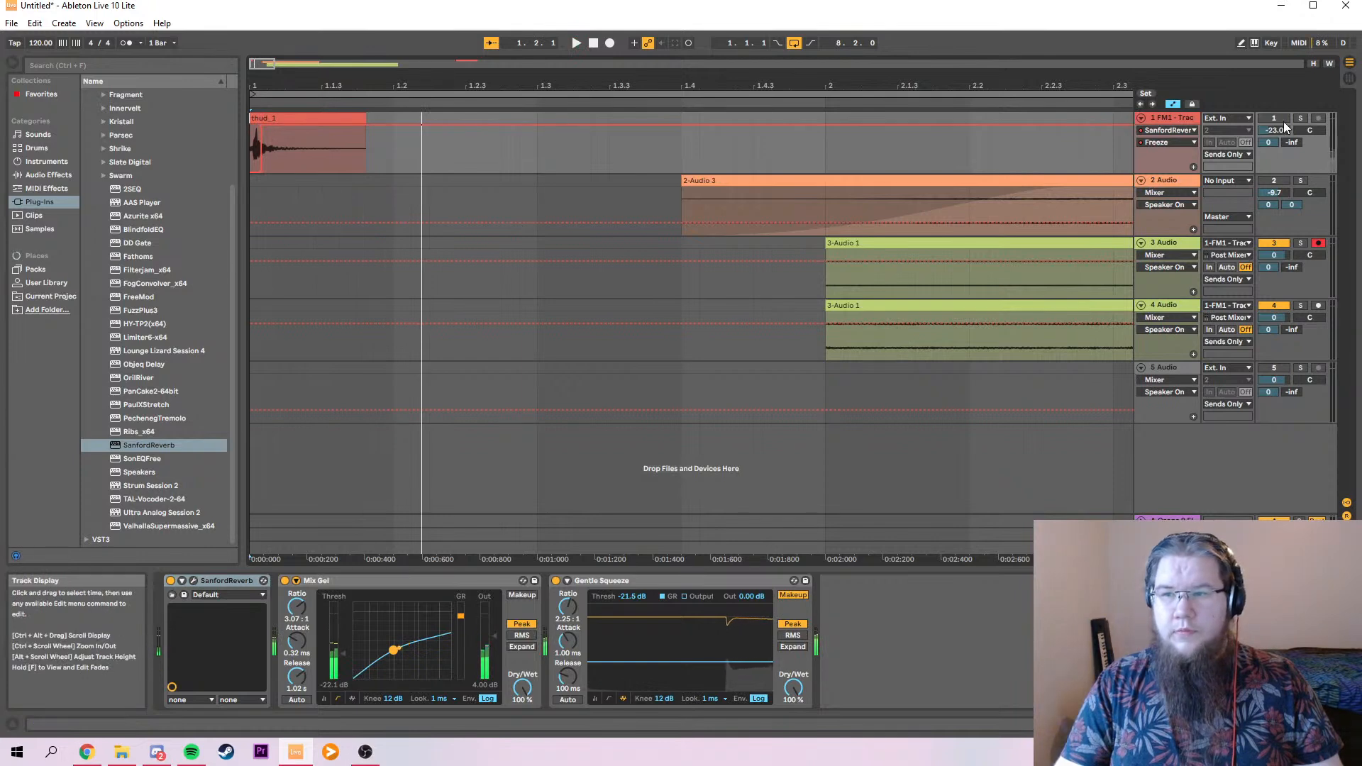
pyautogui.press('space')
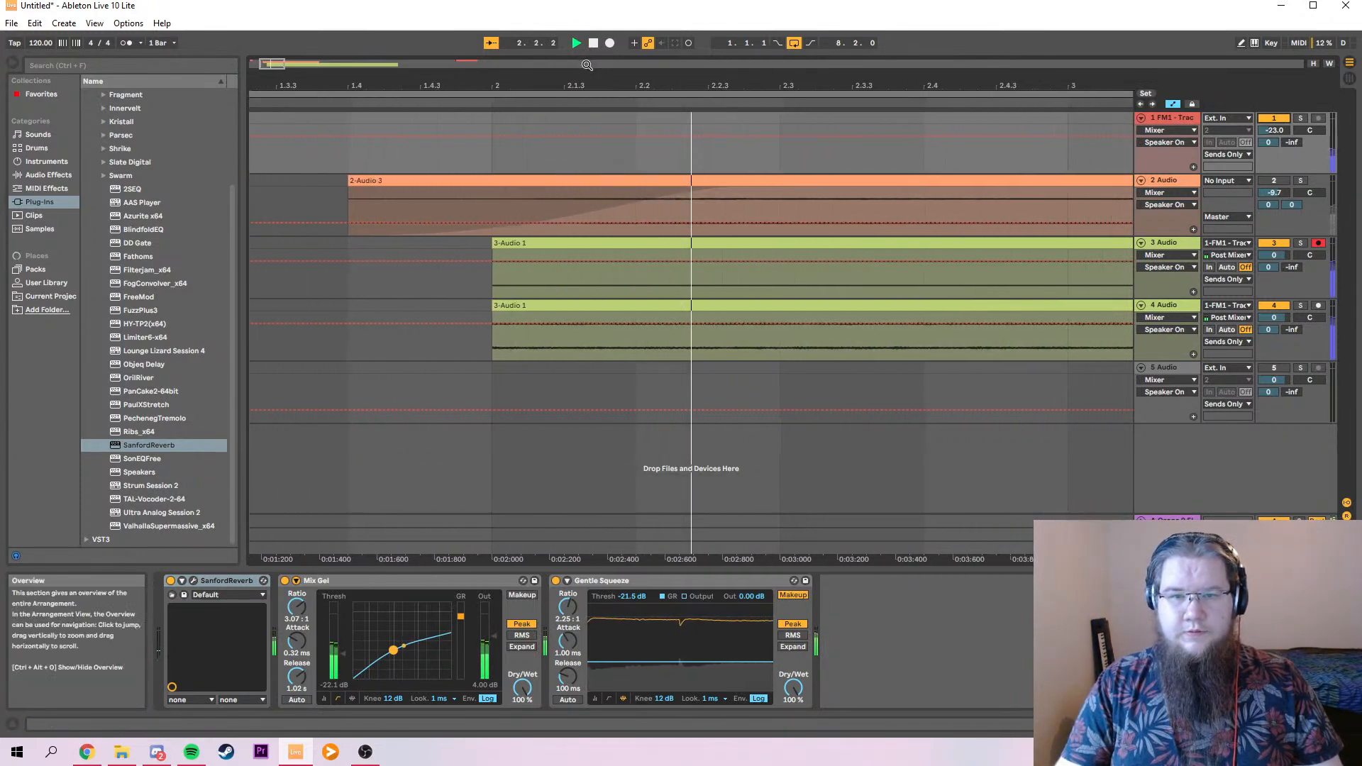
pyautogui.click(1278, 245)
pyautogui.press('space')
# Activate the 4 Audio track and play it together with the frozen thud from bar 1.
pyautogui.moveTo(310, 66); pyautogui.dragTo(422, 62)
pyautogui.moveTo(291, 61); pyautogui.dragTo(284, 63)
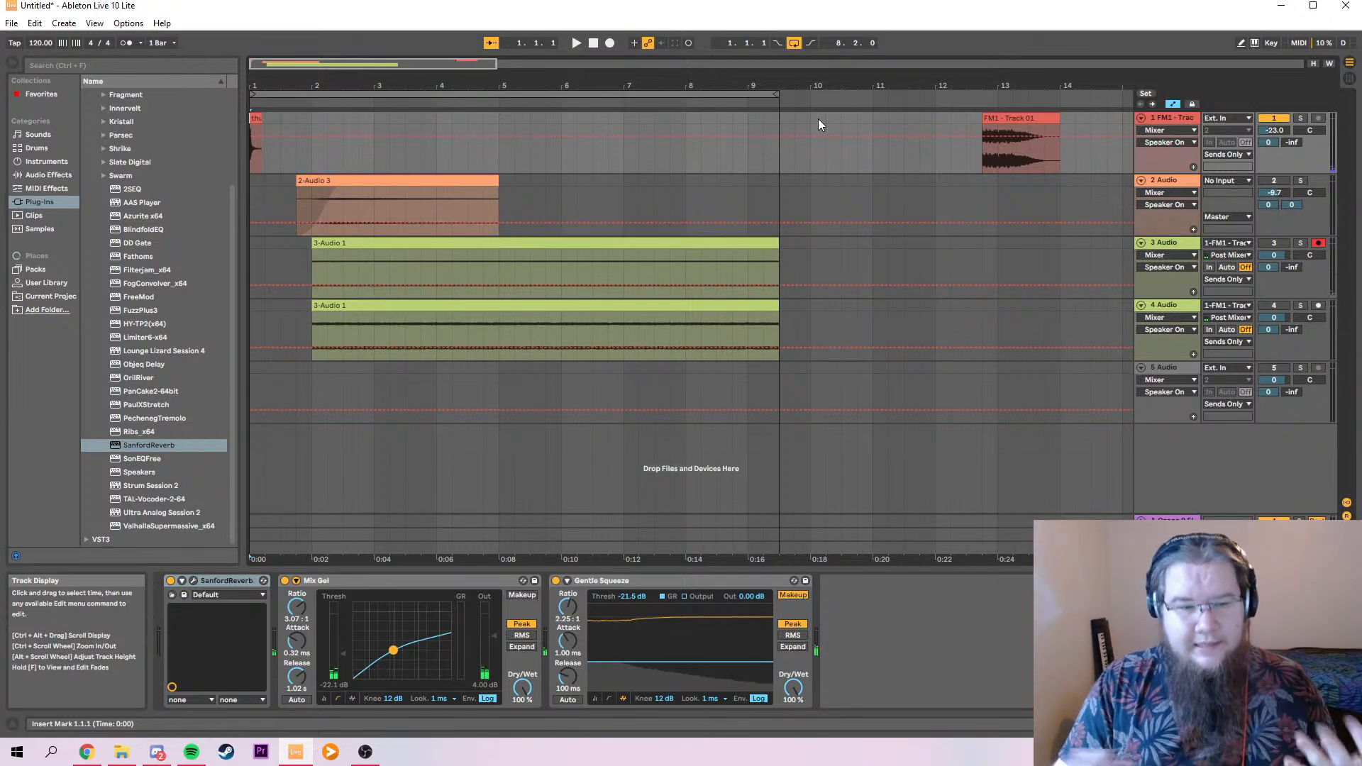
pyautogui.click(1274, 305)
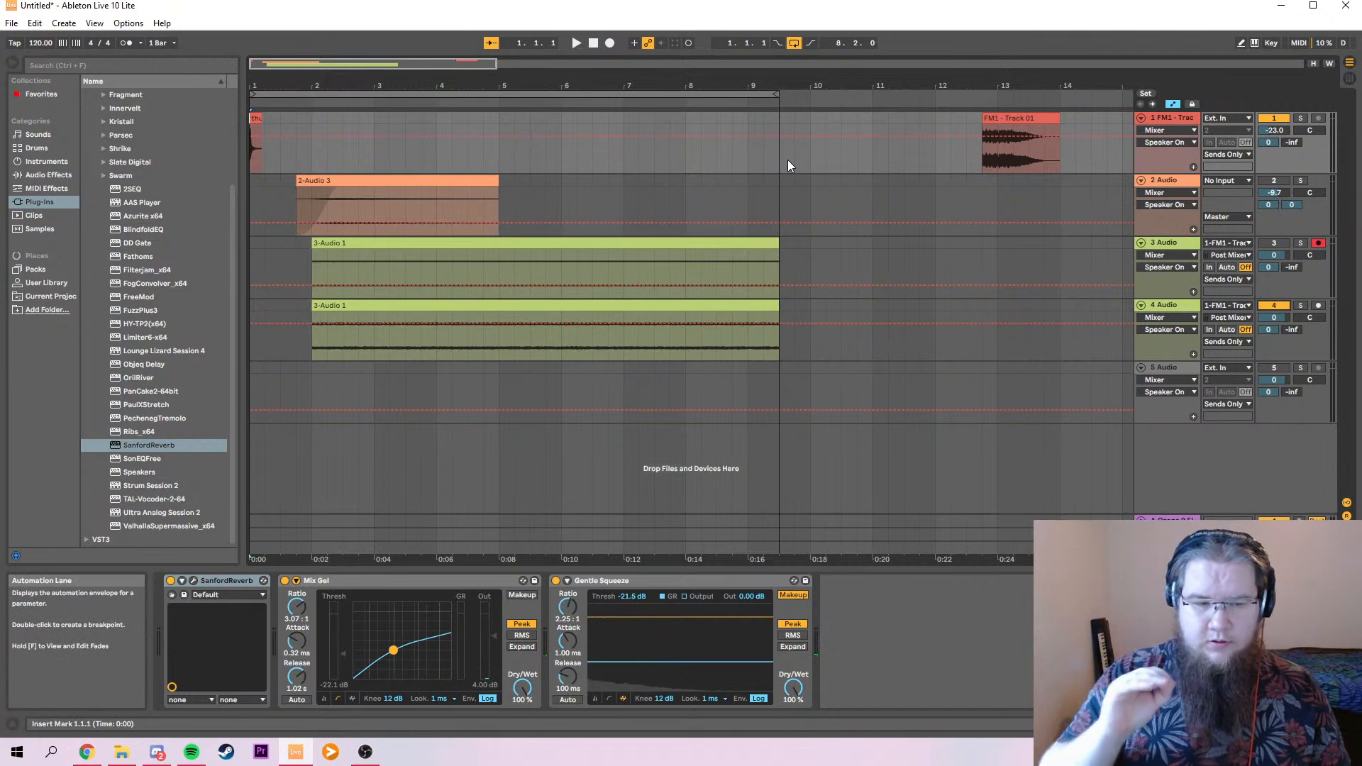
pyautogui.press('space')
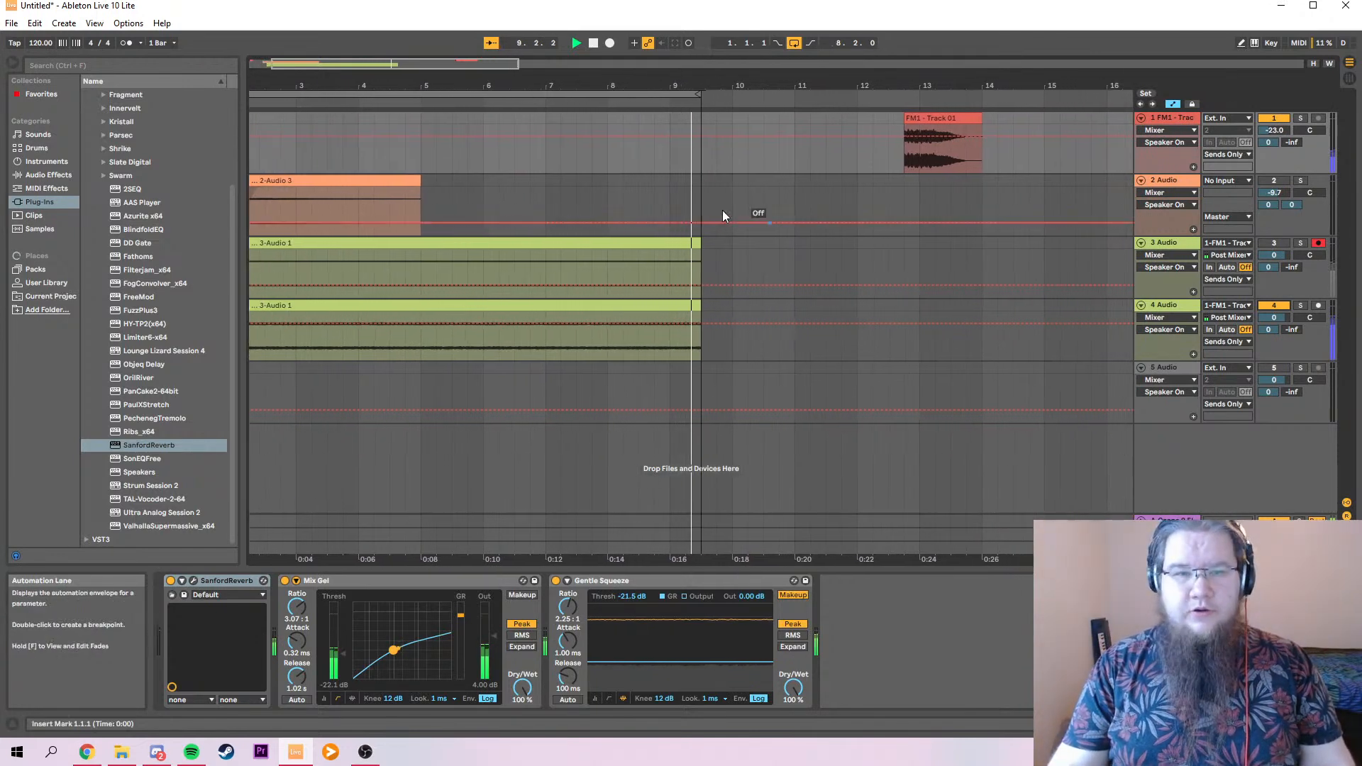
# Set the loop to start at 5.1.1 and move the 2-Audio 3 clip to start at 6.2.1.
pyautogui.moveTo(253, 94); pyautogui.dragTo(501, 95)
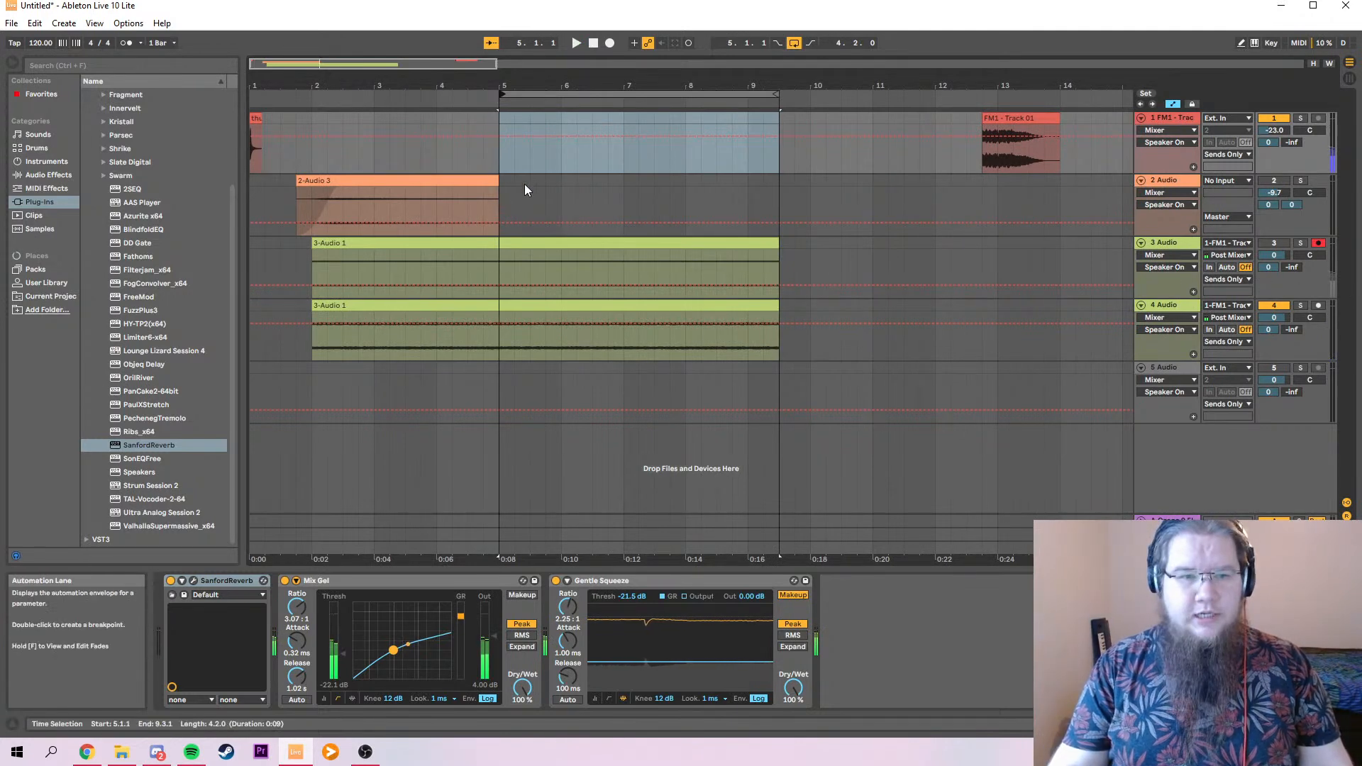
pyautogui.moveTo(417, 183); pyautogui.dragTo(695, 192)
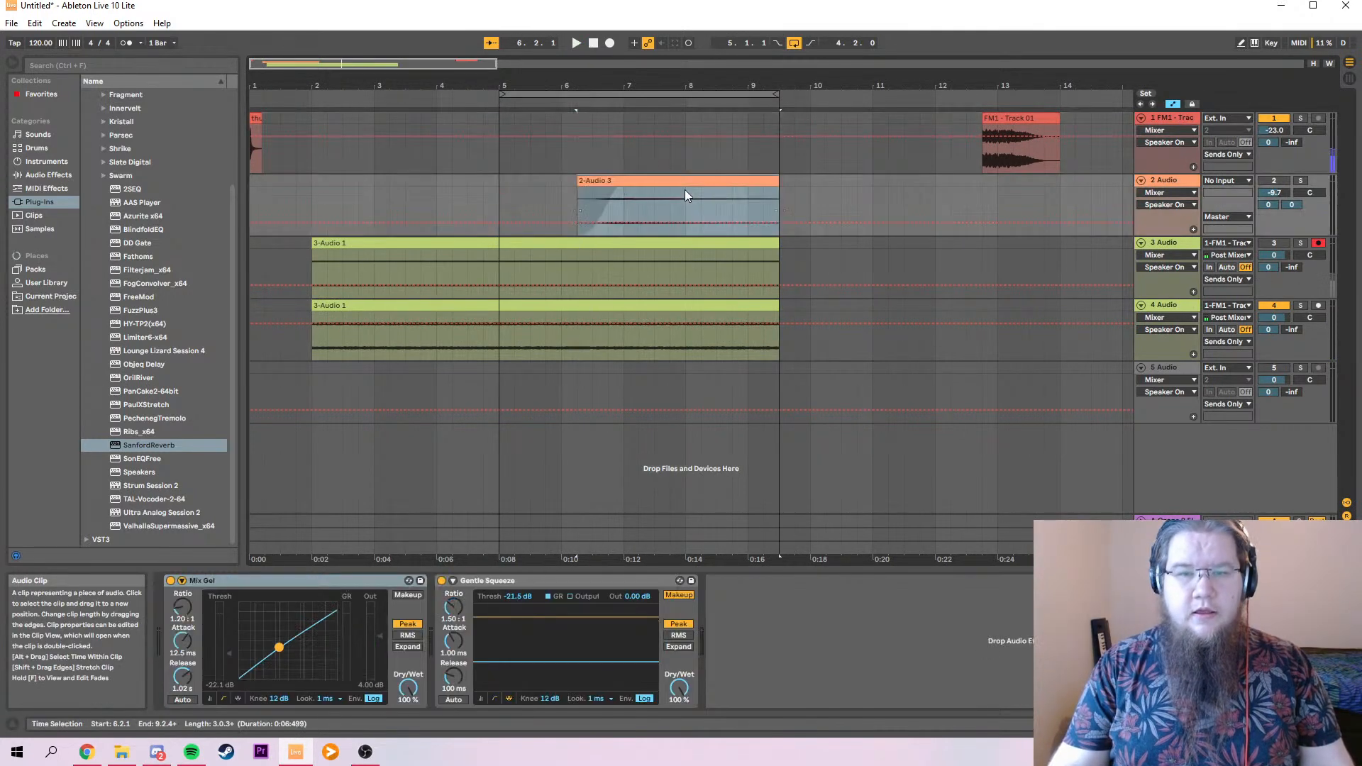
# Play the layers from bar 1, activate the 3 Audio track and bring its volume up to 0.6 dB.
pyautogui.click(1139, 105)
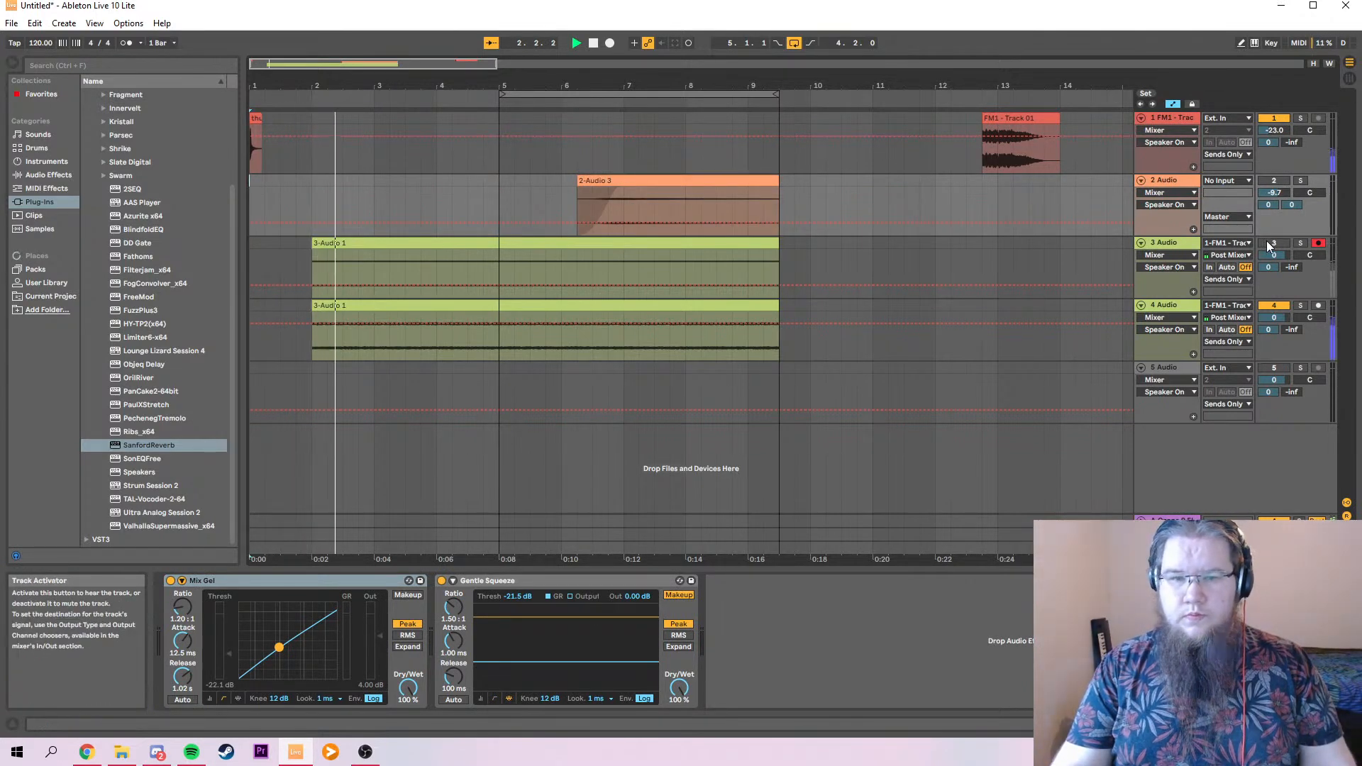
pyautogui.press('Tab')
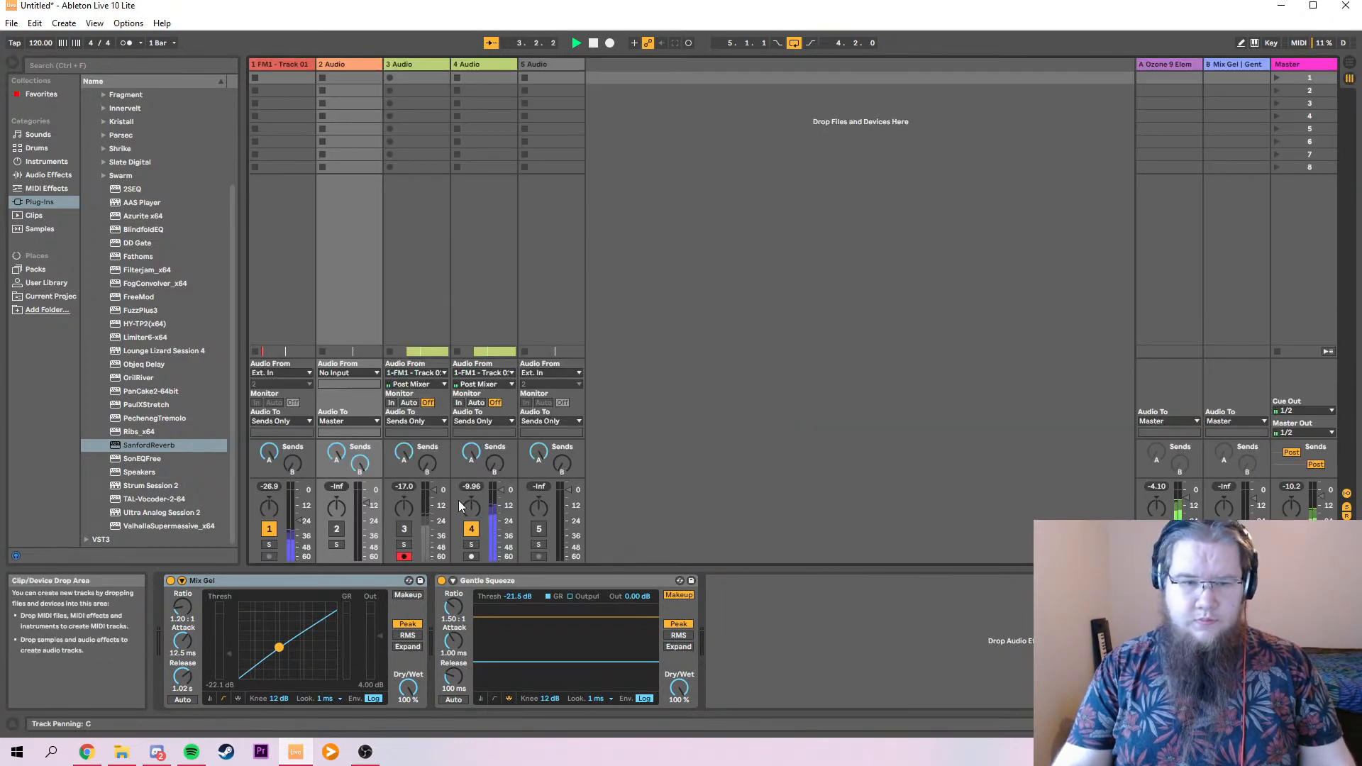
pyautogui.moveTo(432, 494); pyautogui.dragTo(433, 519)
pyautogui.click(404, 528)
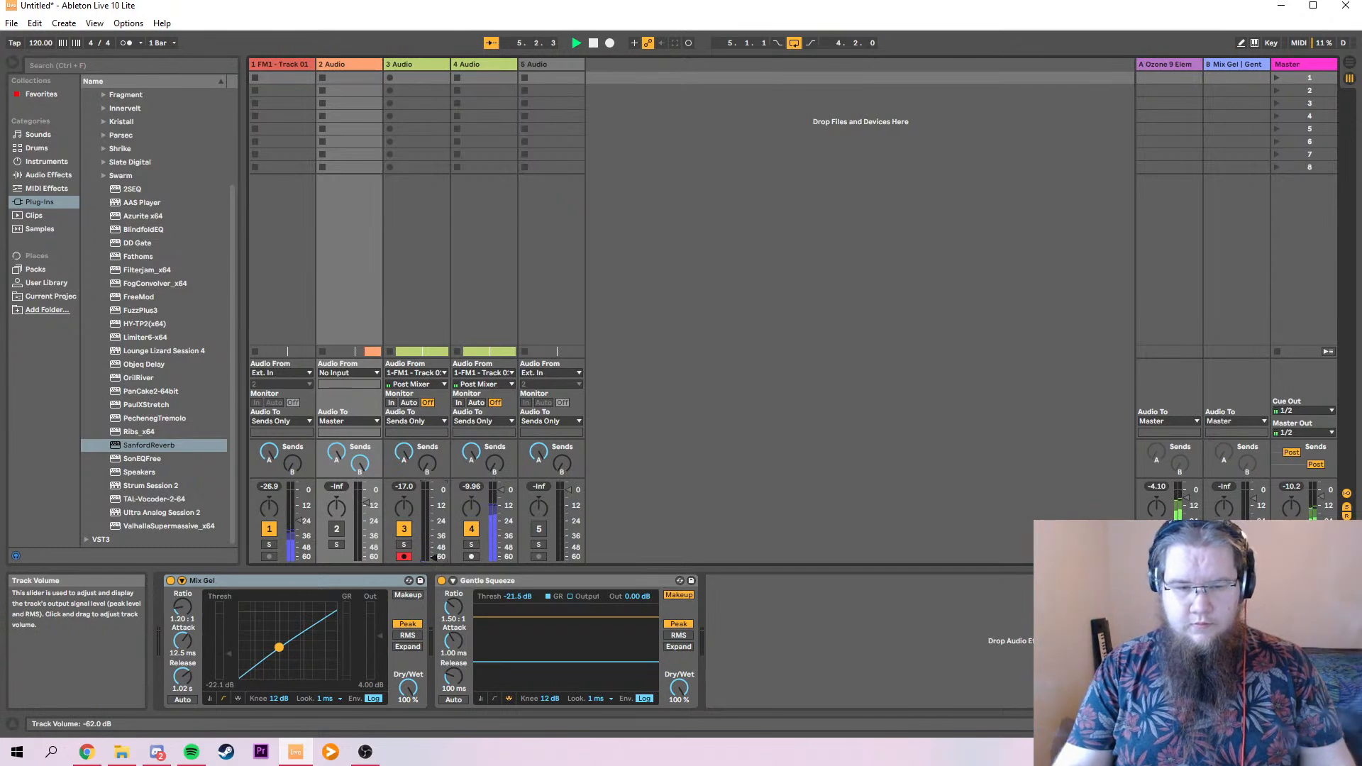
pyautogui.moveTo(433, 542); pyautogui.dragTo(434, 525)
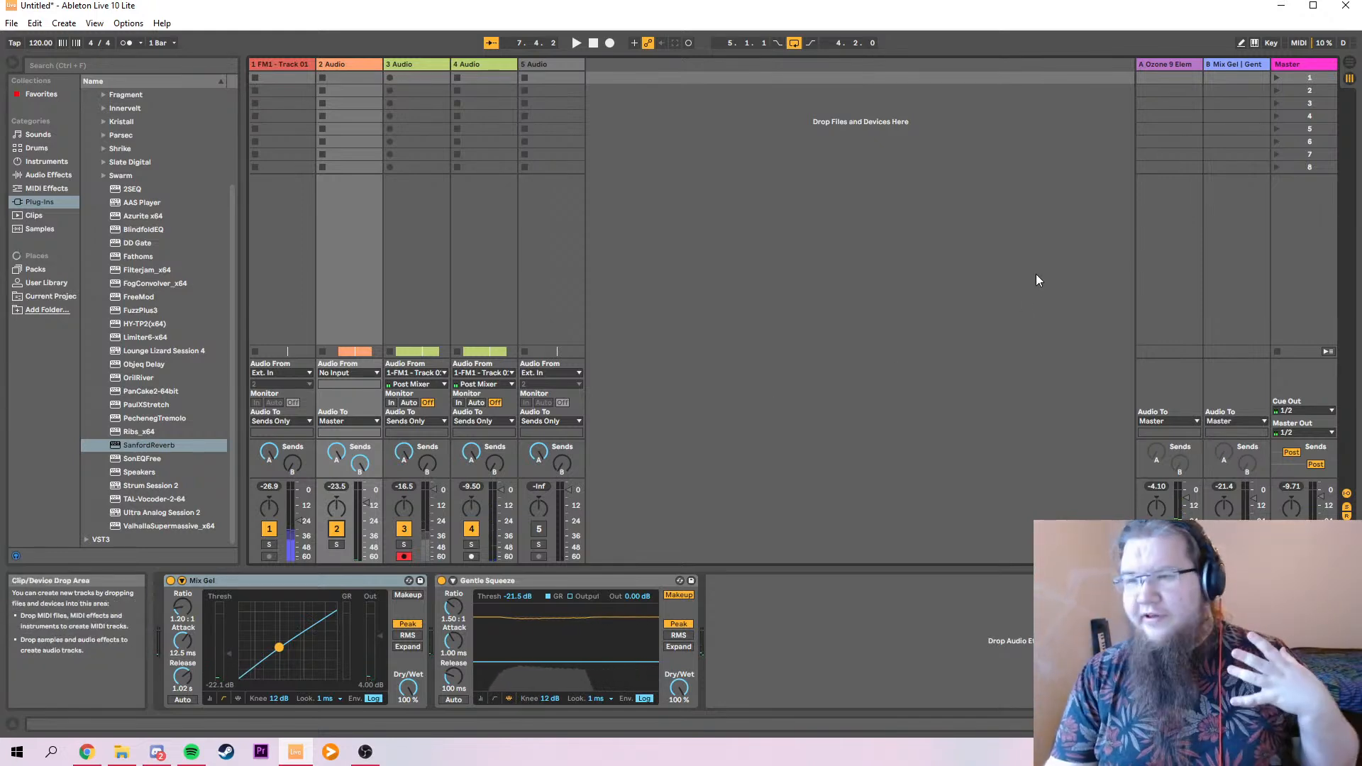
# Return to the arrangement, hide the automation lanes and set the loop to start at 1.1.1.
pyautogui.press('Tab')
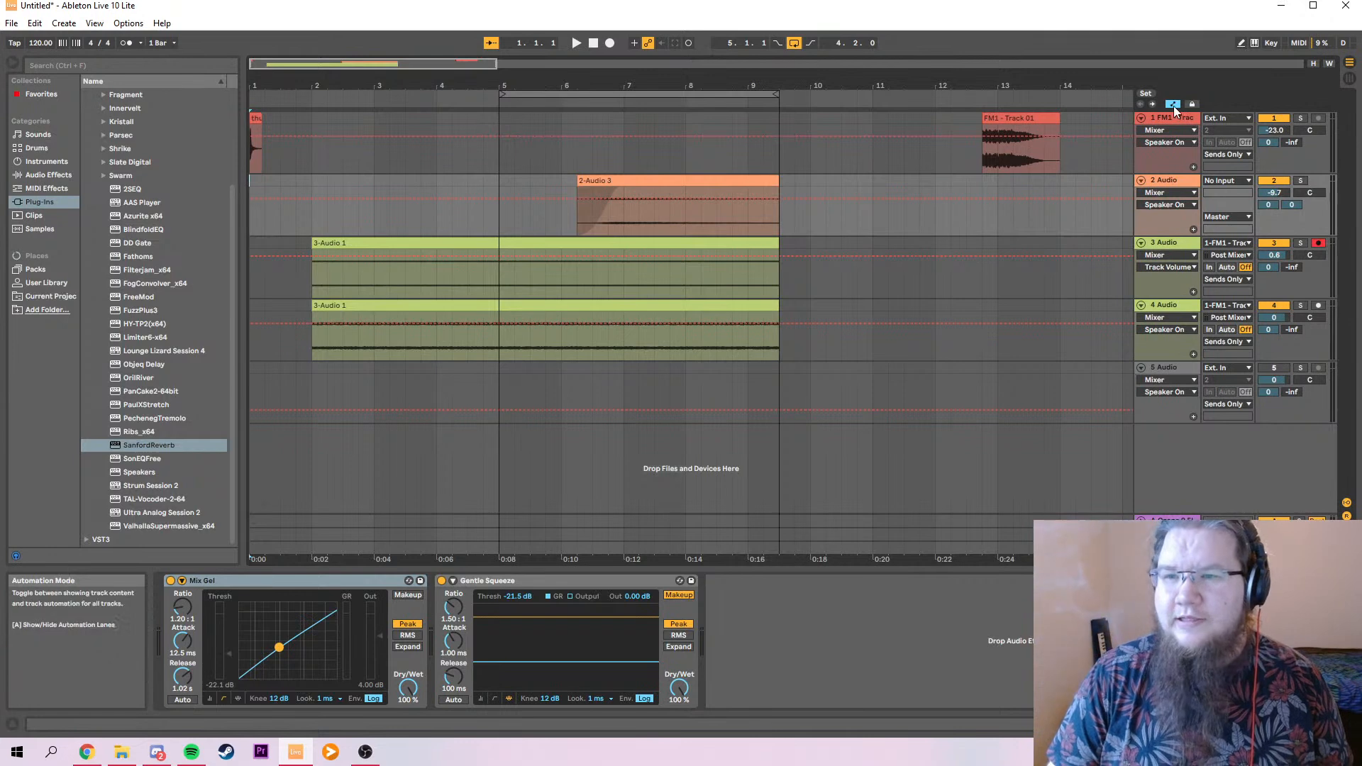
pyautogui.press('a')
pyautogui.moveTo(496, 63); pyautogui.dragTo(142, 94)
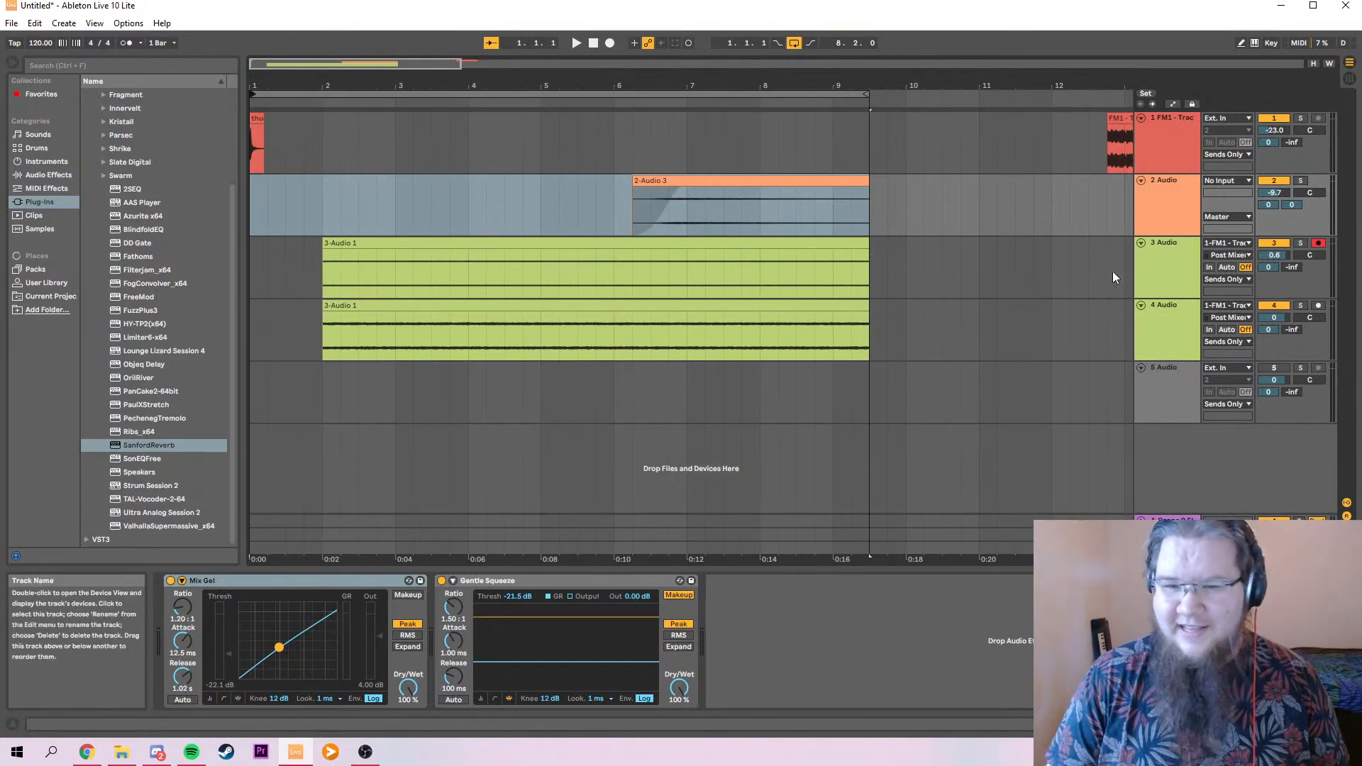
# Insert a new audio track below 5 Audio and delete the empty grey 5 Audio track.
pyautogui.rightClick(1172, 460)
pyautogui.click(1230, 463)
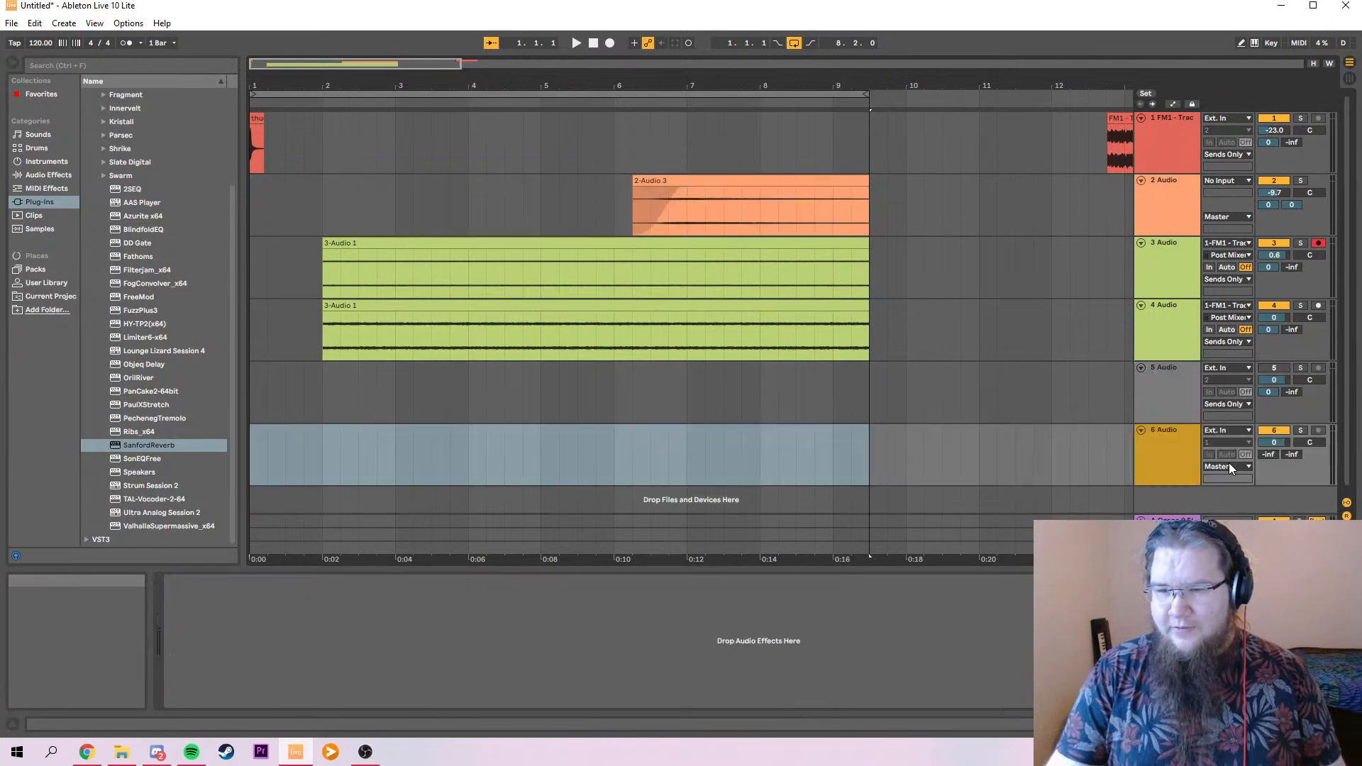
pyautogui.press('Delete')
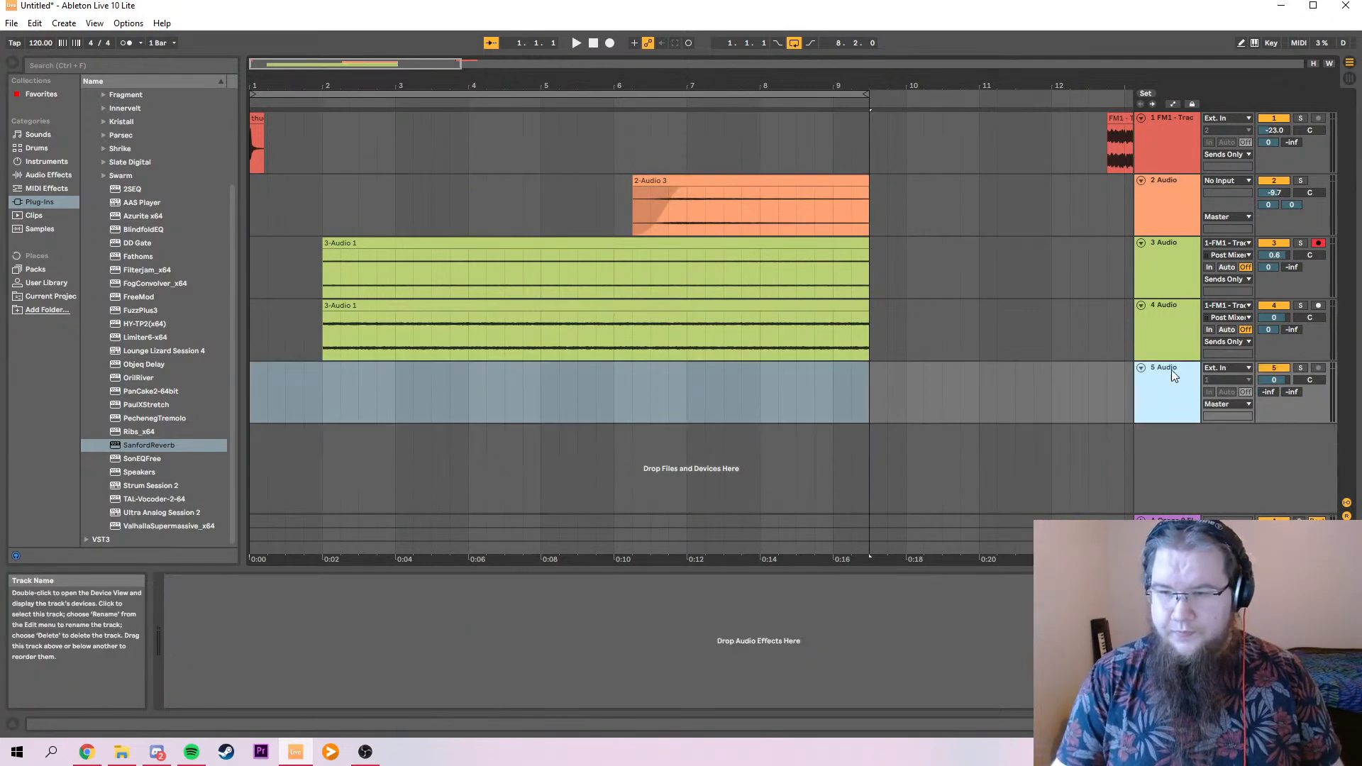
# Duplicate the 4 Audio track and delete the 3-Audio 1 clip from the upper of the two copies.
pyautogui.click(1177, 349)
pyautogui.hotkey('ctrl', 'd')
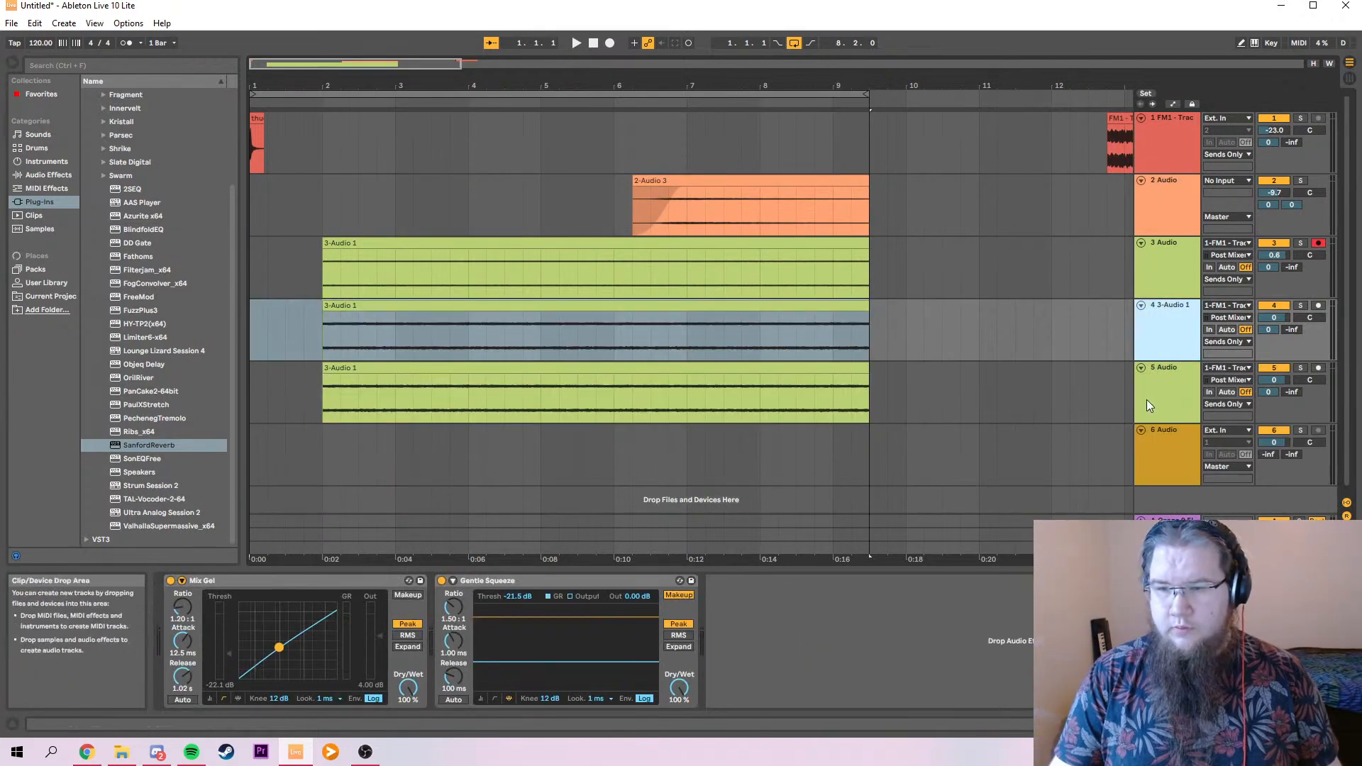
pyautogui.click(1164, 387)
pyautogui.click(602, 305)
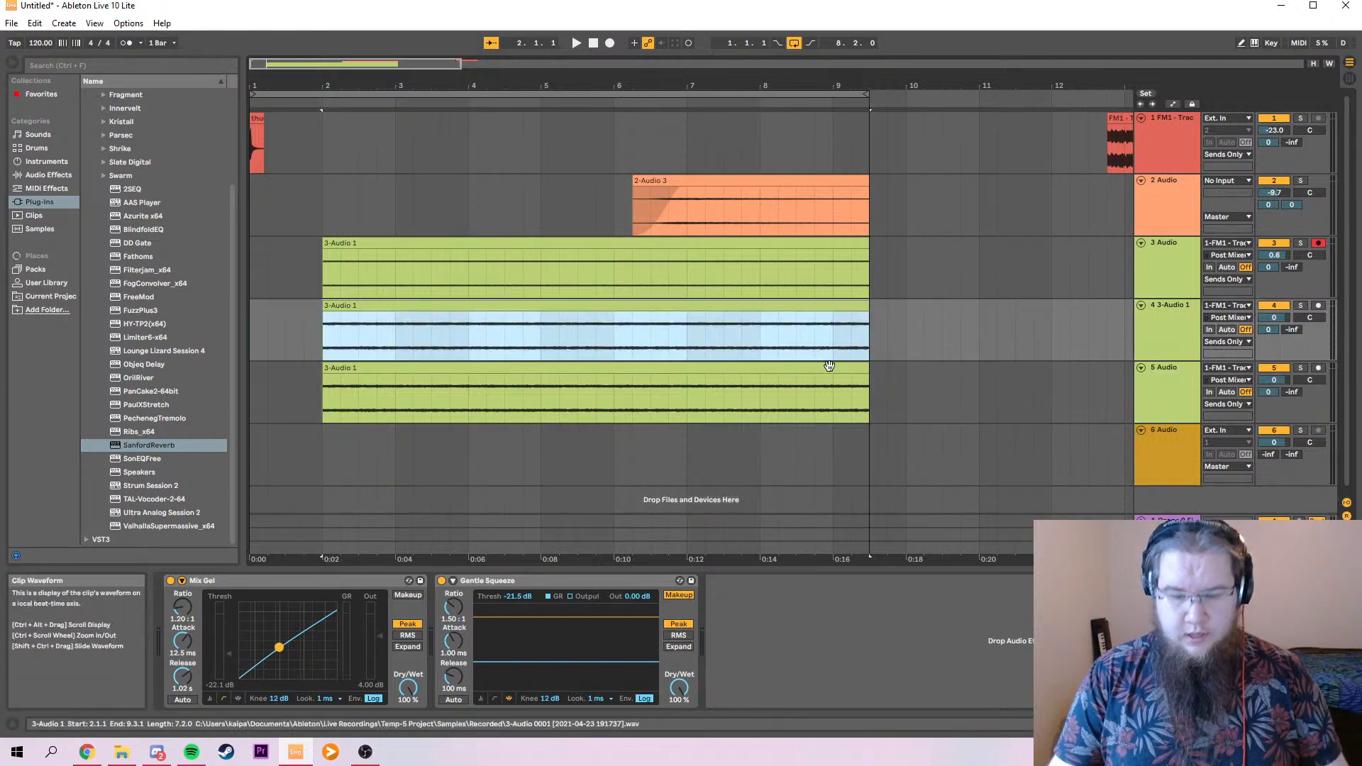
pyautogui.press('Delete')
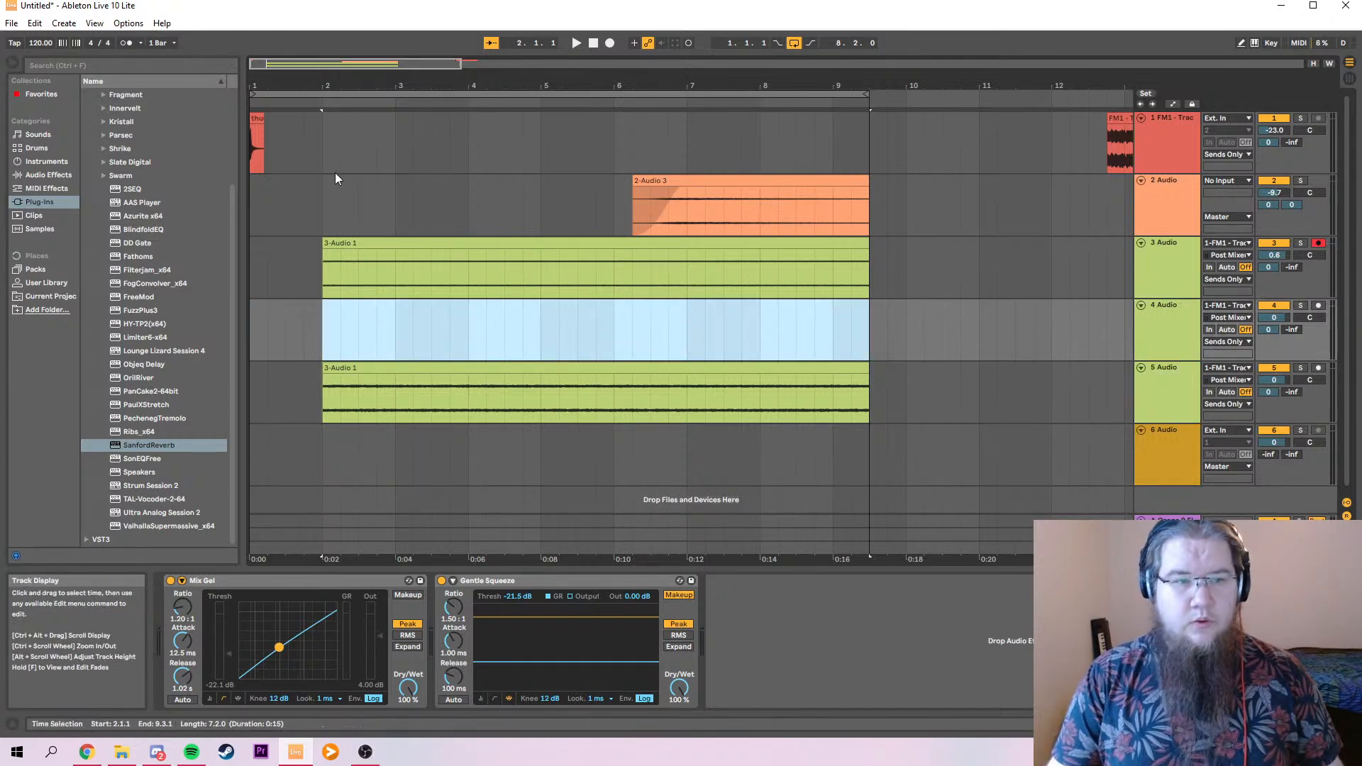
# Arm the emptied 4 Audio track, record from bar 1 and deactivate the 2, 3 and 5 Audio tracks.
pyautogui.click(1141, 105)
pyautogui.moveTo(266, 135); pyautogui.dragTo(239, 116)
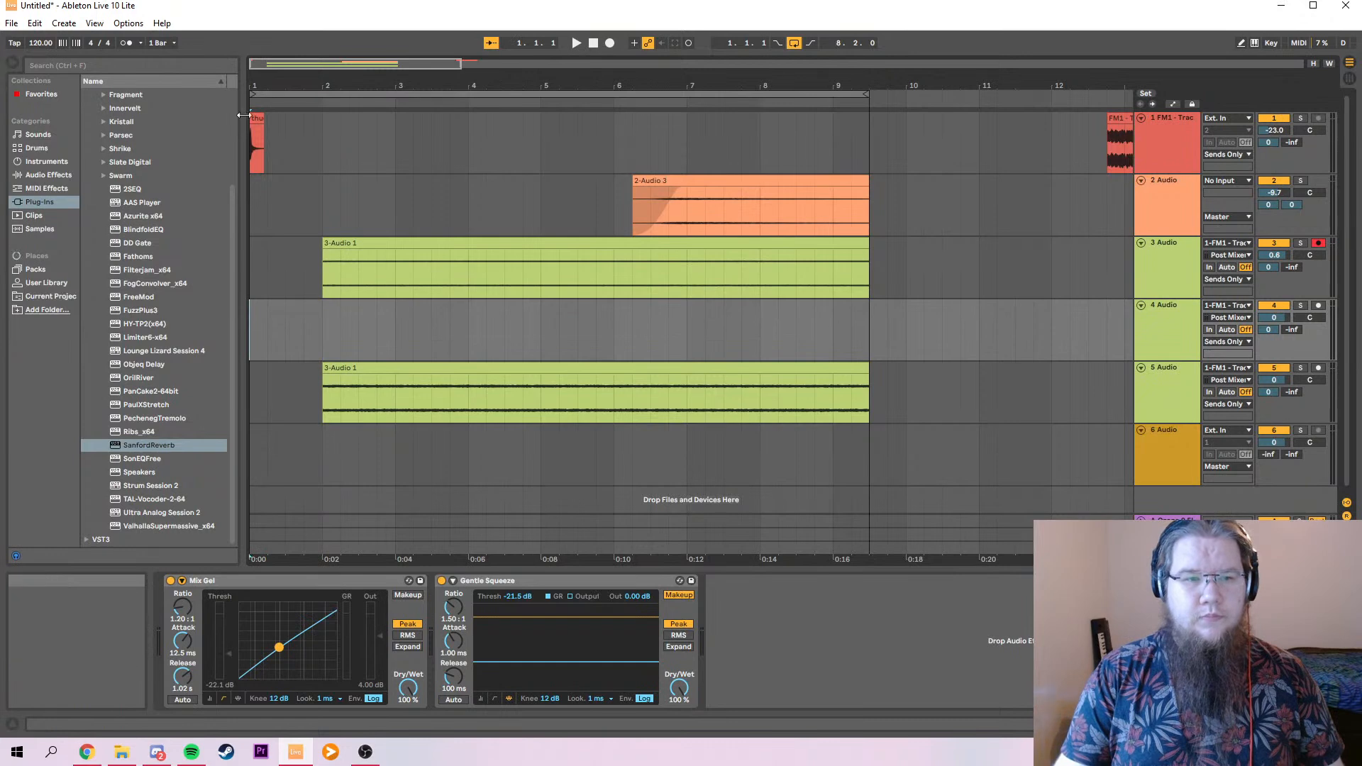
pyautogui.click(1168, 338)
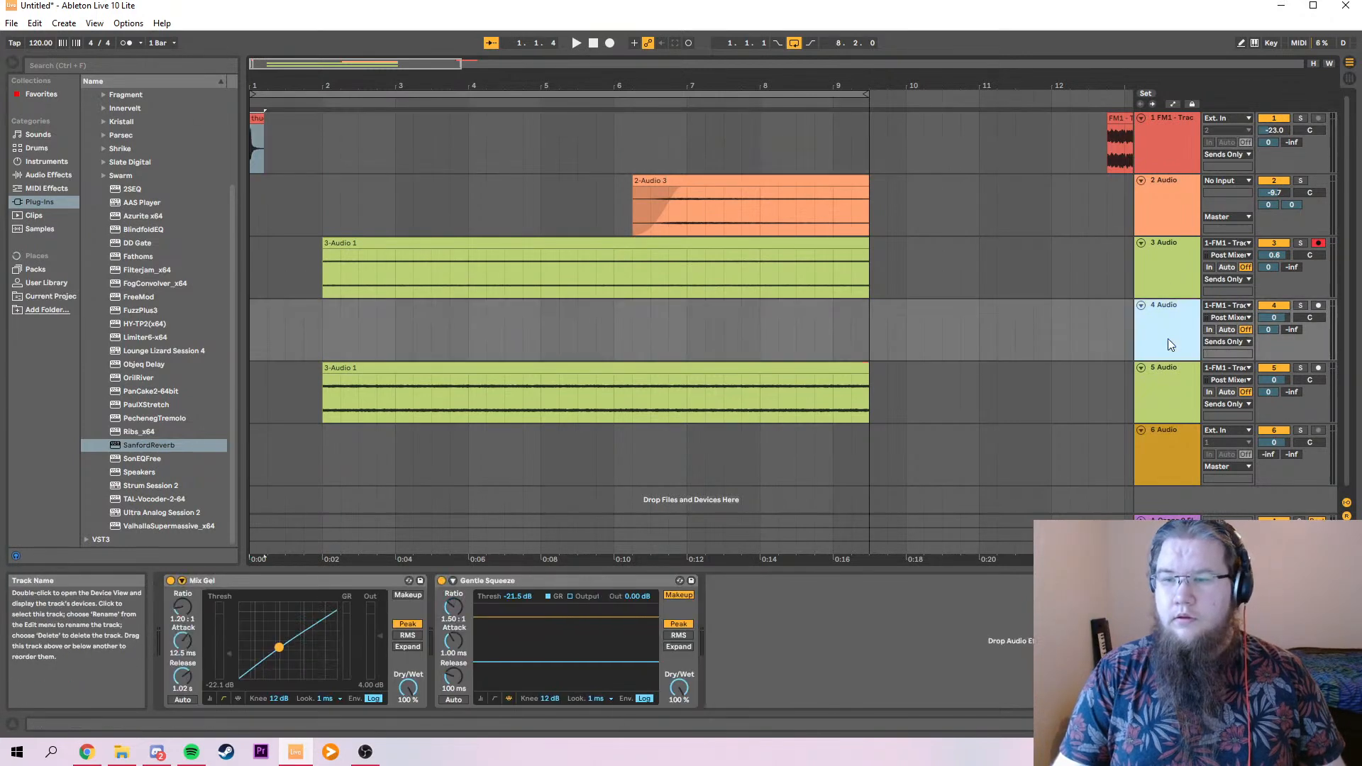
pyautogui.click(1318, 306)
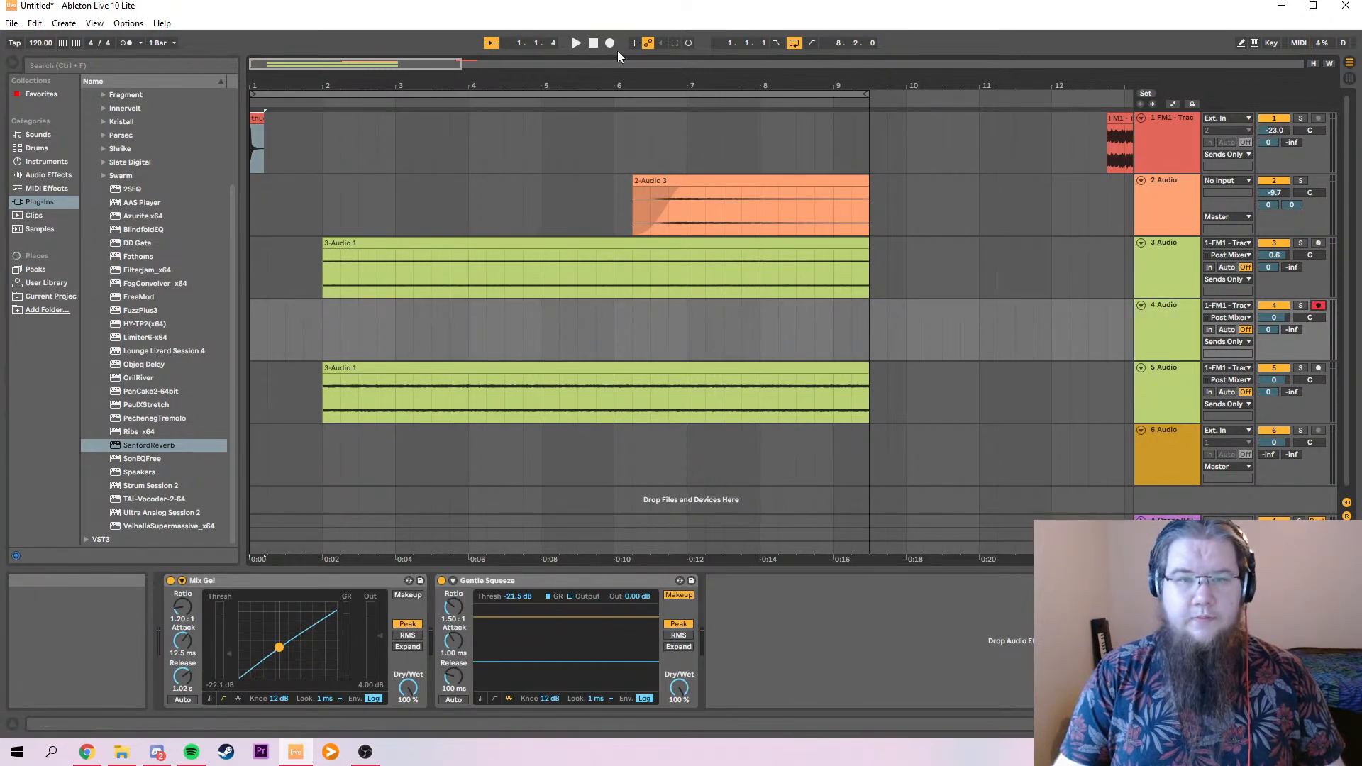
pyautogui.click(1274, 368)
pyautogui.click(1271, 243)
pyautogui.click(1276, 181)
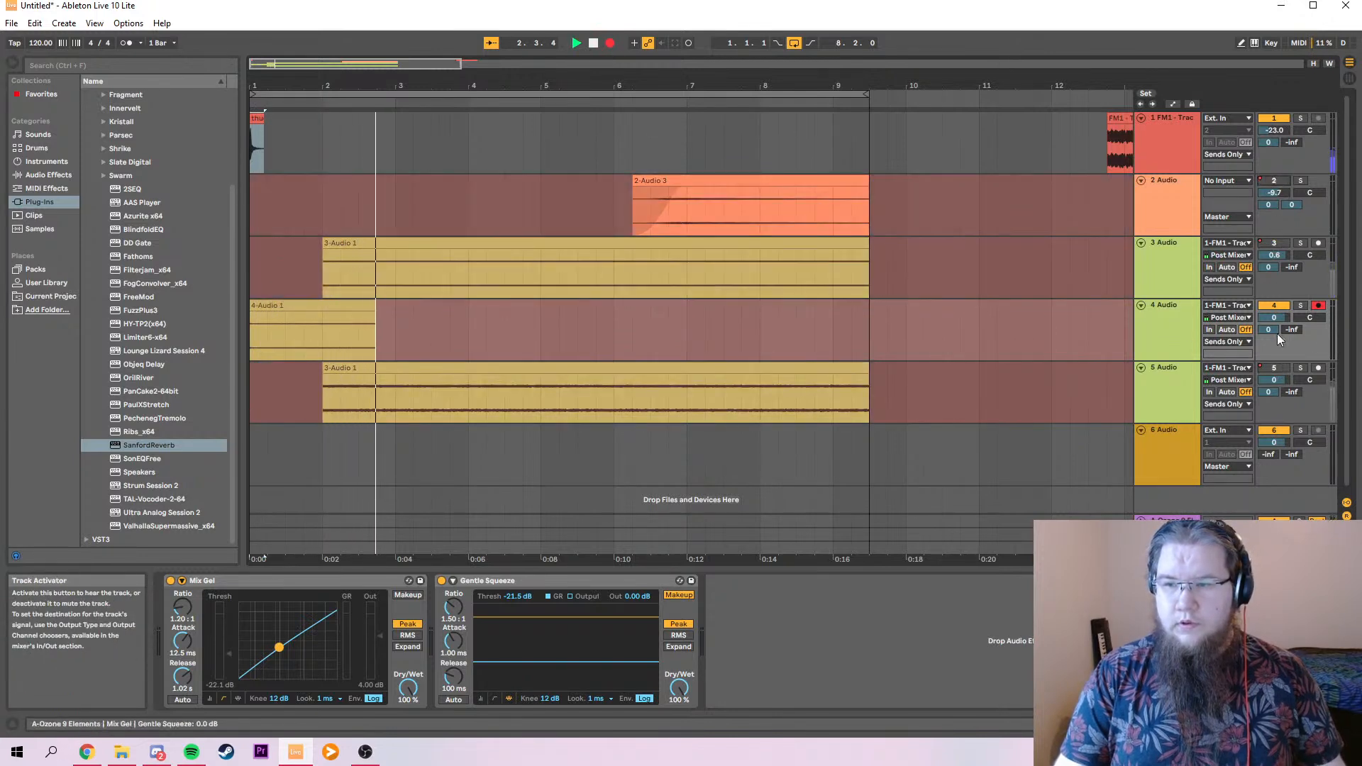
# Stop the recording and delete the short 4-Audio 1 take.
pyautogui.press('space')
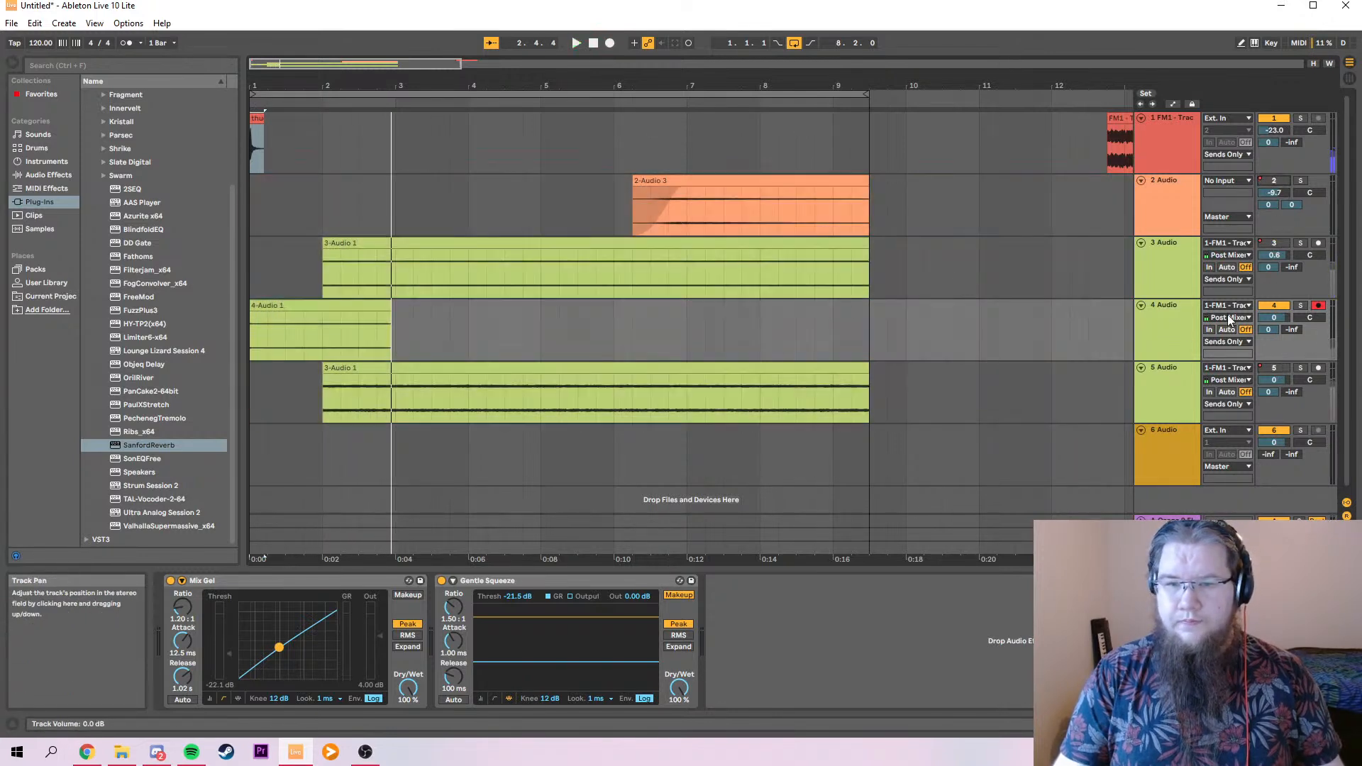
pyautogui.click(355, 307)
pyautogui.press('Delete')
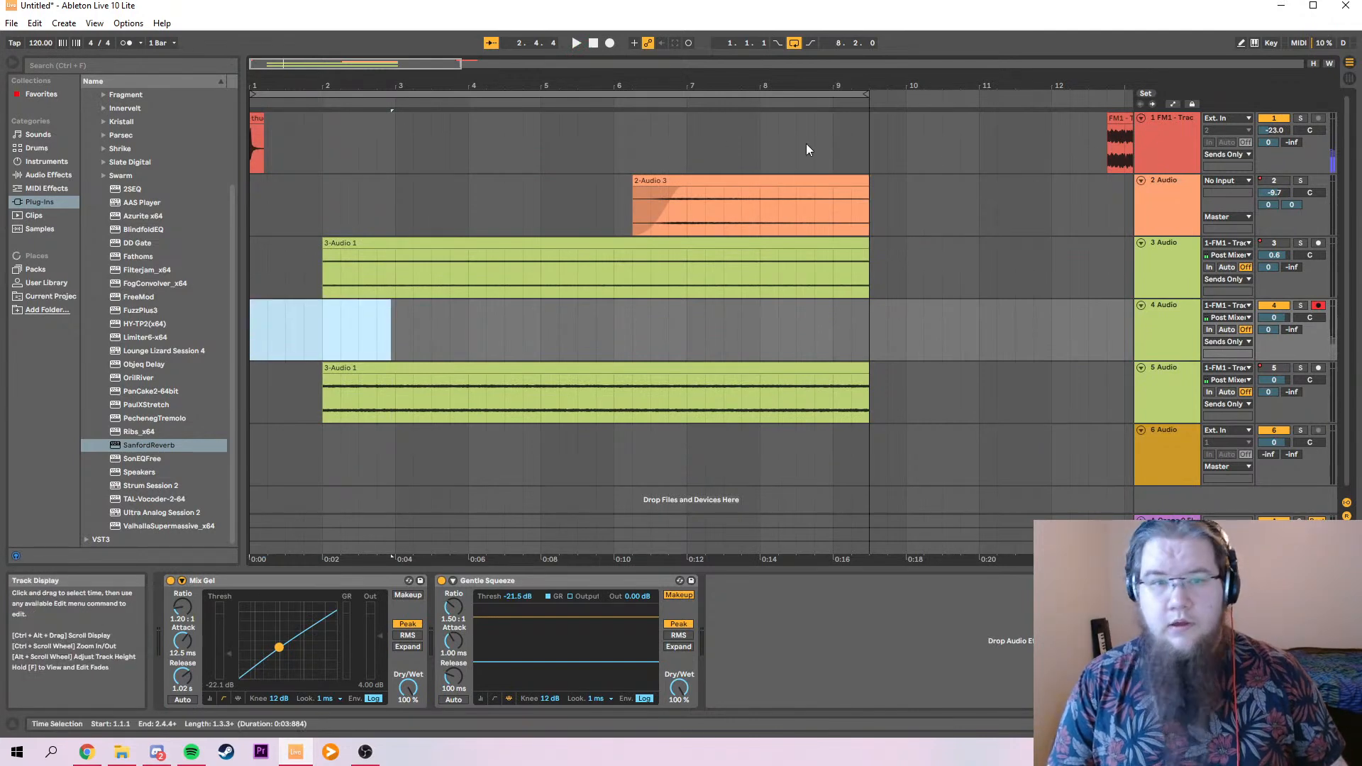
# Record the frozen thud onto the 4 Audio track up to bar 9 and trim the clip to start at 2.1.1.
pyautogui.click(611, 43)
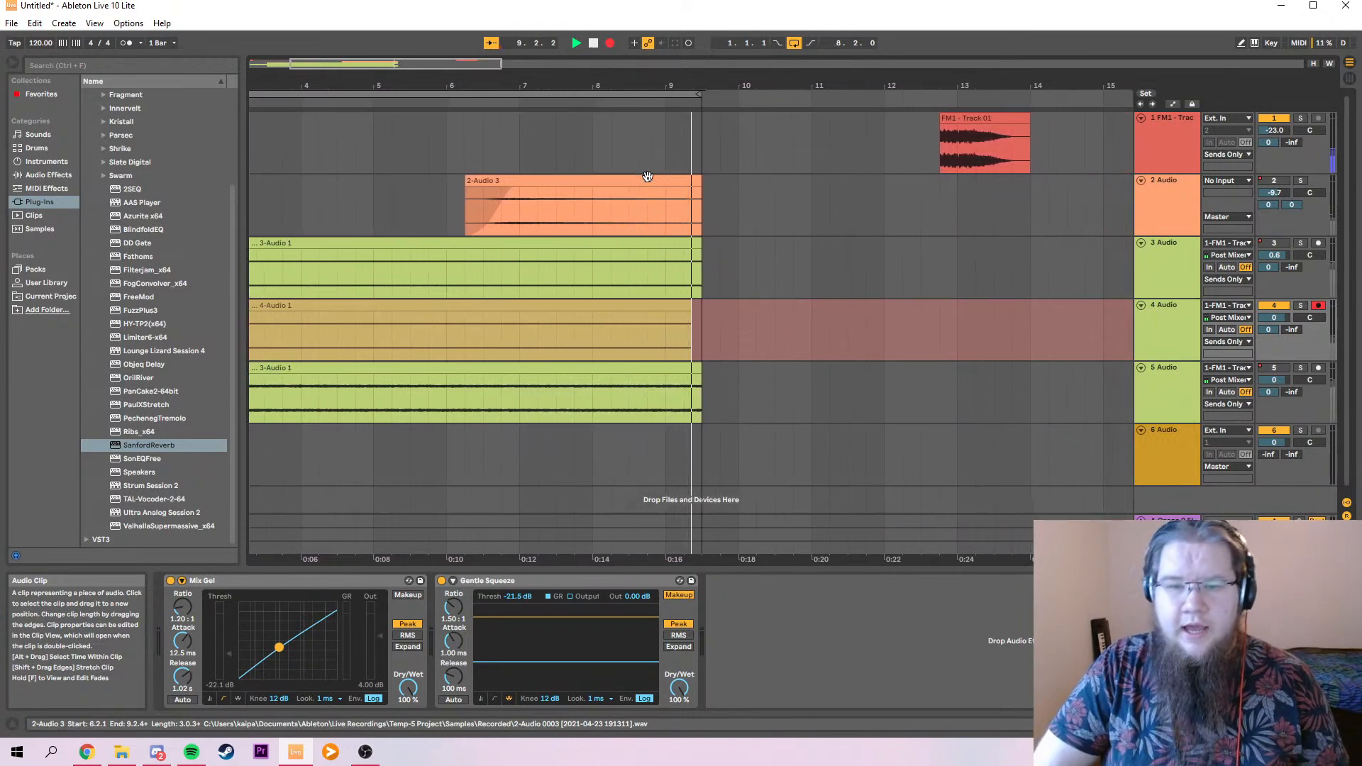
pyautogui.press('space')
pyautogui.moveTo(251, 306); pyautogui.dragTo(322, 308)
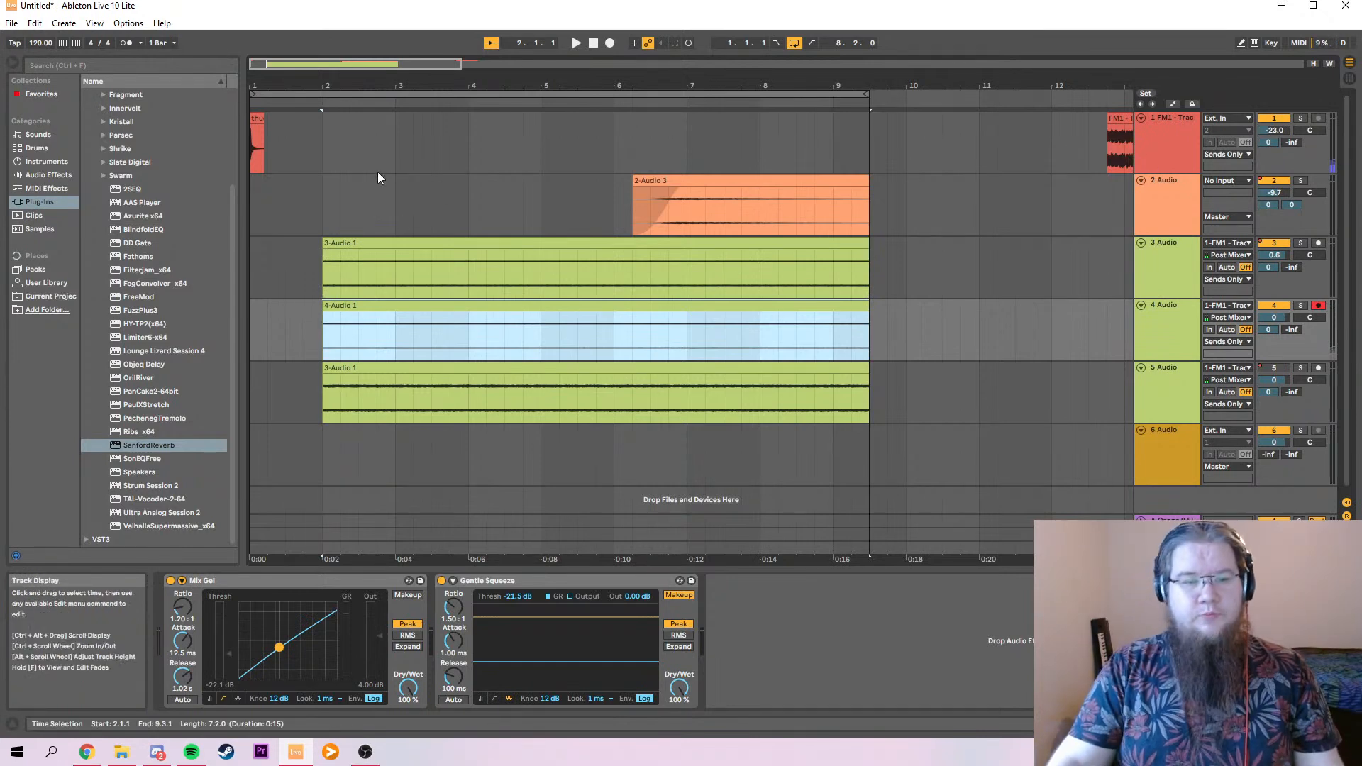
# Remove the 2-Audio 3 clip's fade-in, trim the clip to about two and a half bars and move it to 2.1.1.
pyautogui.moveTo(681, 189); pyautogui.dragTo(505, 185)
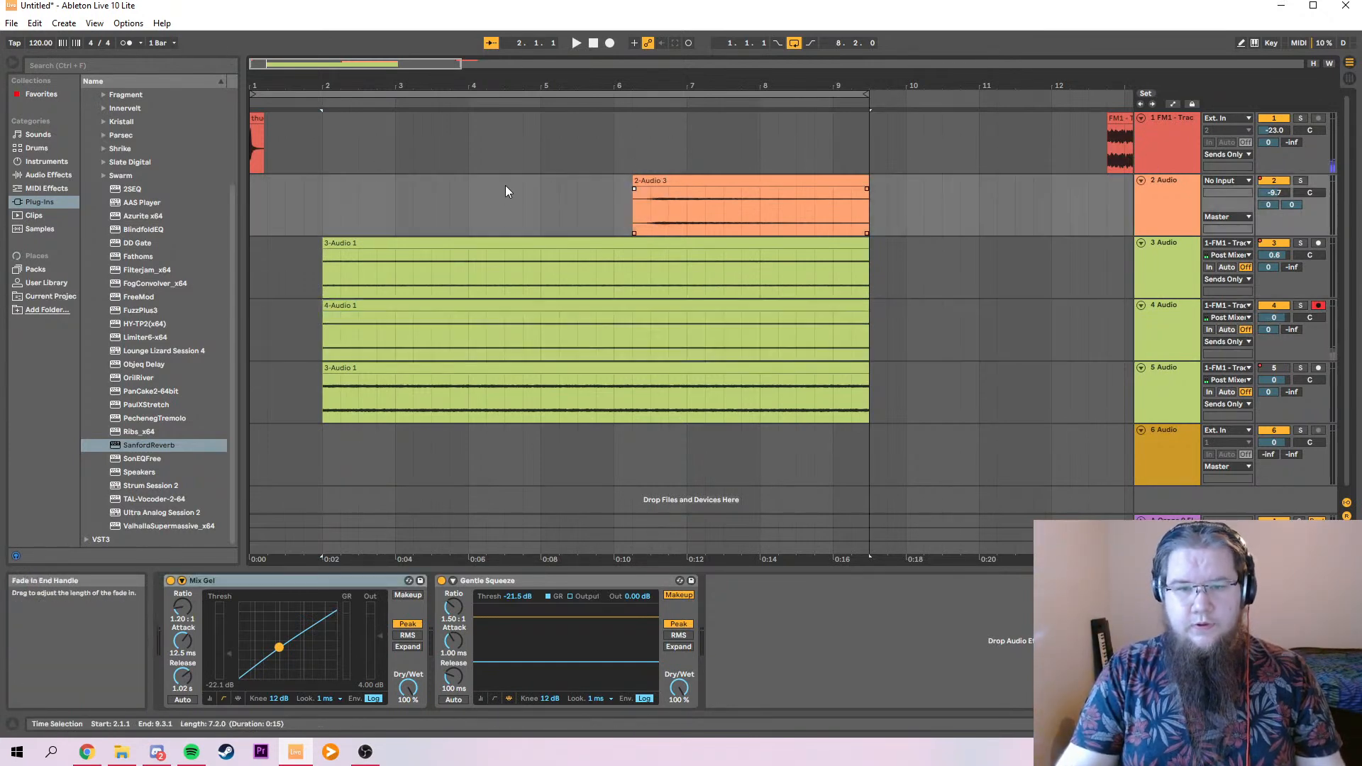
pyautogui.moveTo(636, 182); pyautogui.dragTo(348, 182)
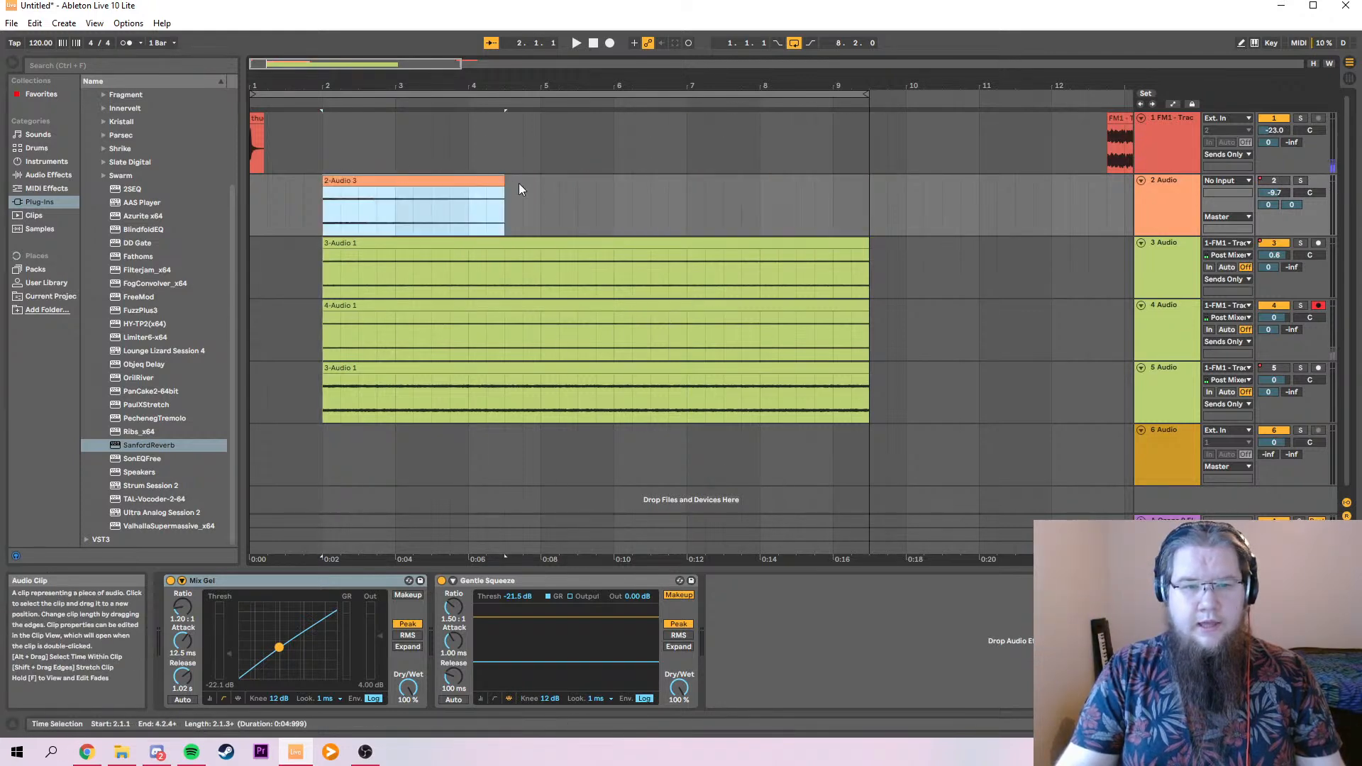
# Deactivate the FM1 track and move its FM1 - Track 01 clip to start at 10.4.1.
pyautogui.click(320, 205)
pyautogui.click(1172, 133)
pyautogui.click(1274, 120)
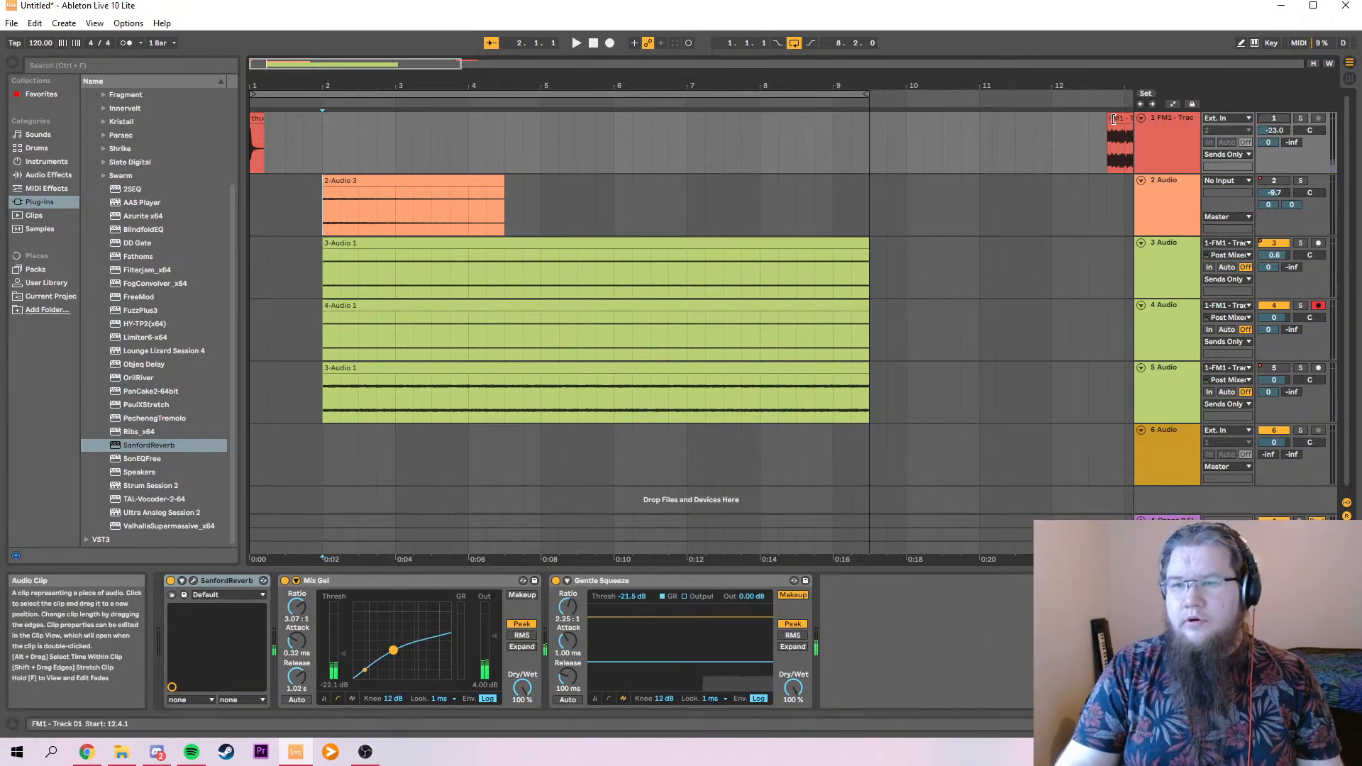
pyautogui.moveTo(1118, 118); pyautogui.dragTo(971, 119)
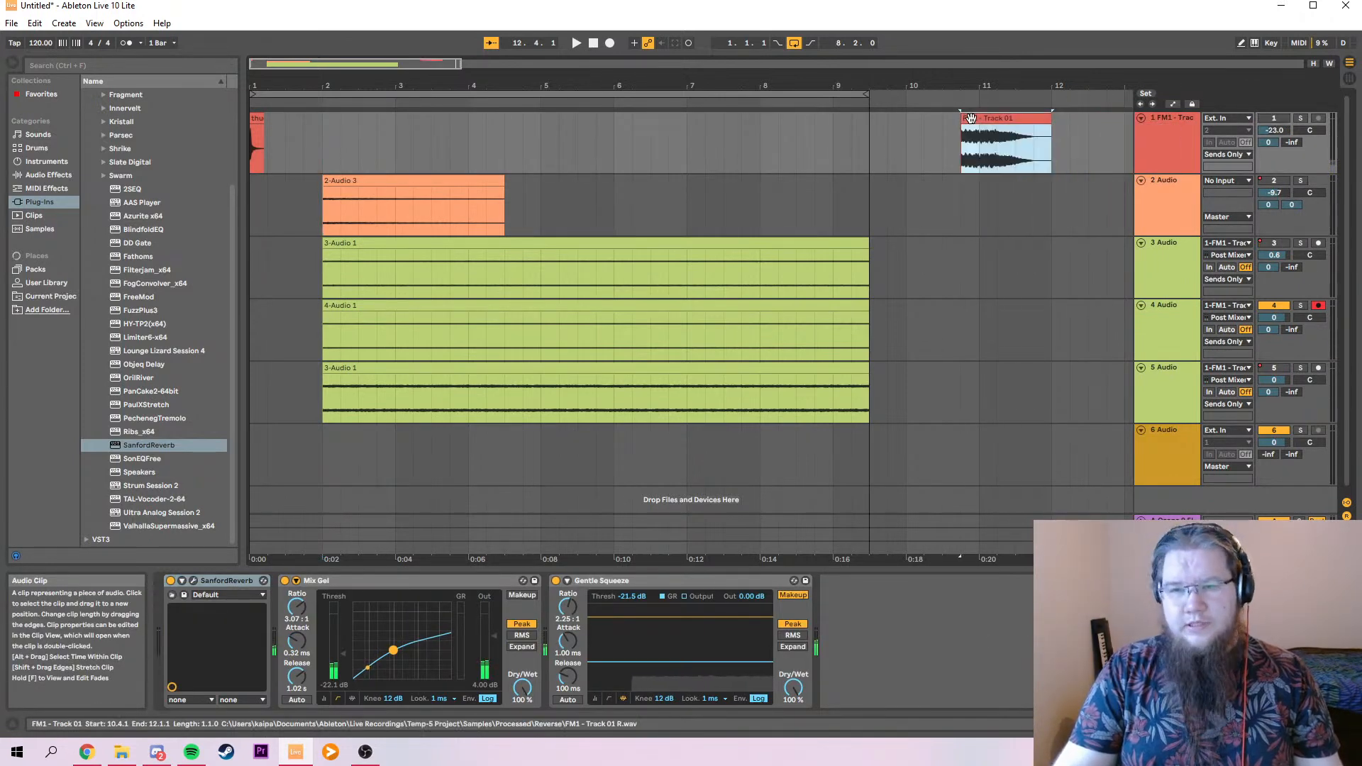
# Delete the reversed clip near bar 11 on track 1 and remove the Speaker On automation breakpoints from tracks 2, 3 and 5.
pyautogui.press('Delete')
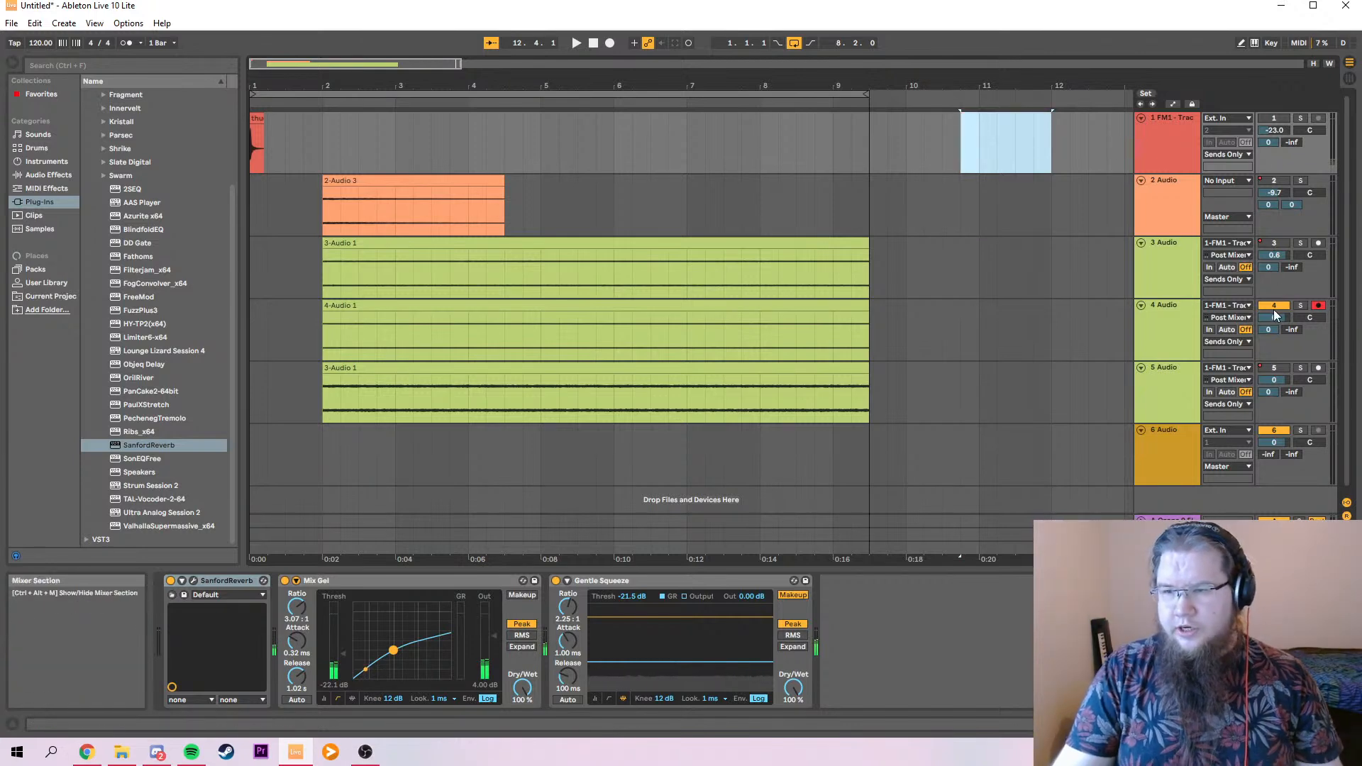
pyautogui.click(1173, 105)
pyautogui.click(1173, 104)
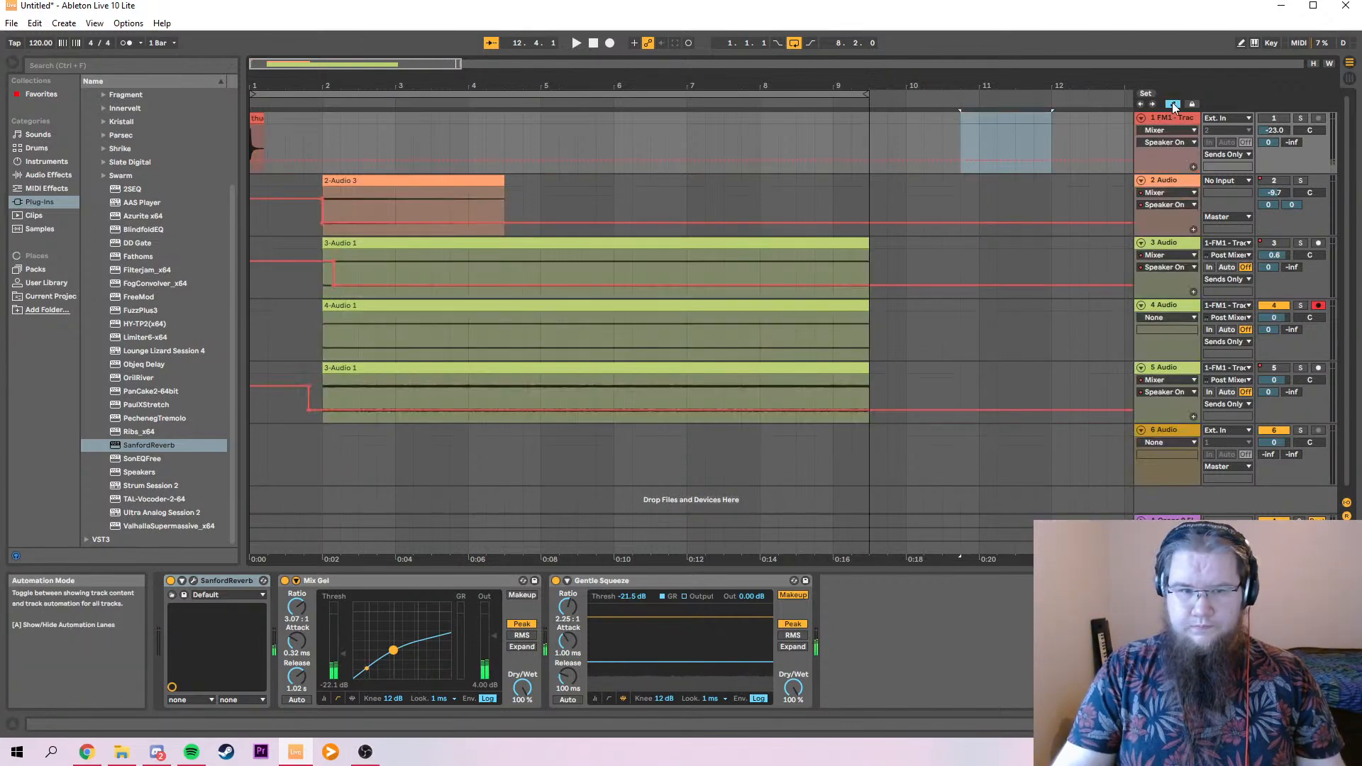
pyautogui.click(332, 286)
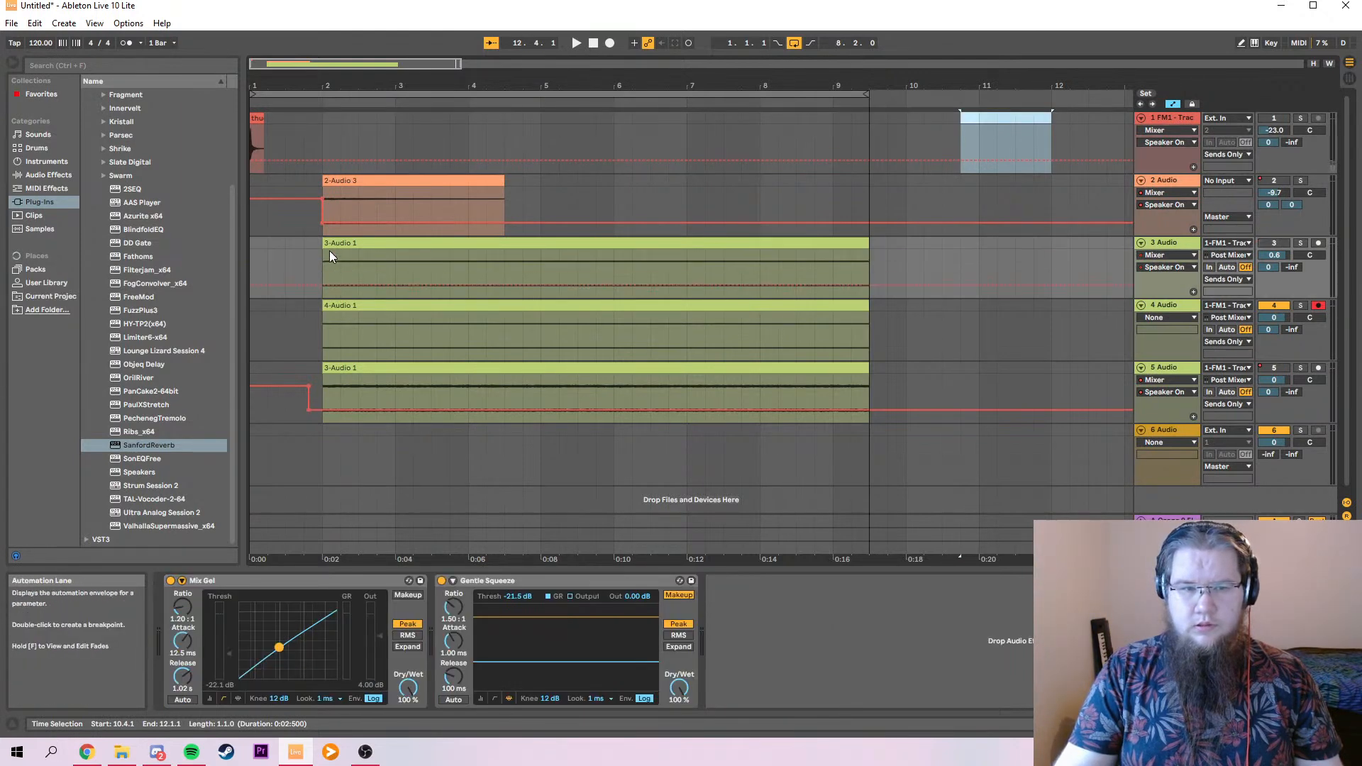
pyautogui.click(321, 224)
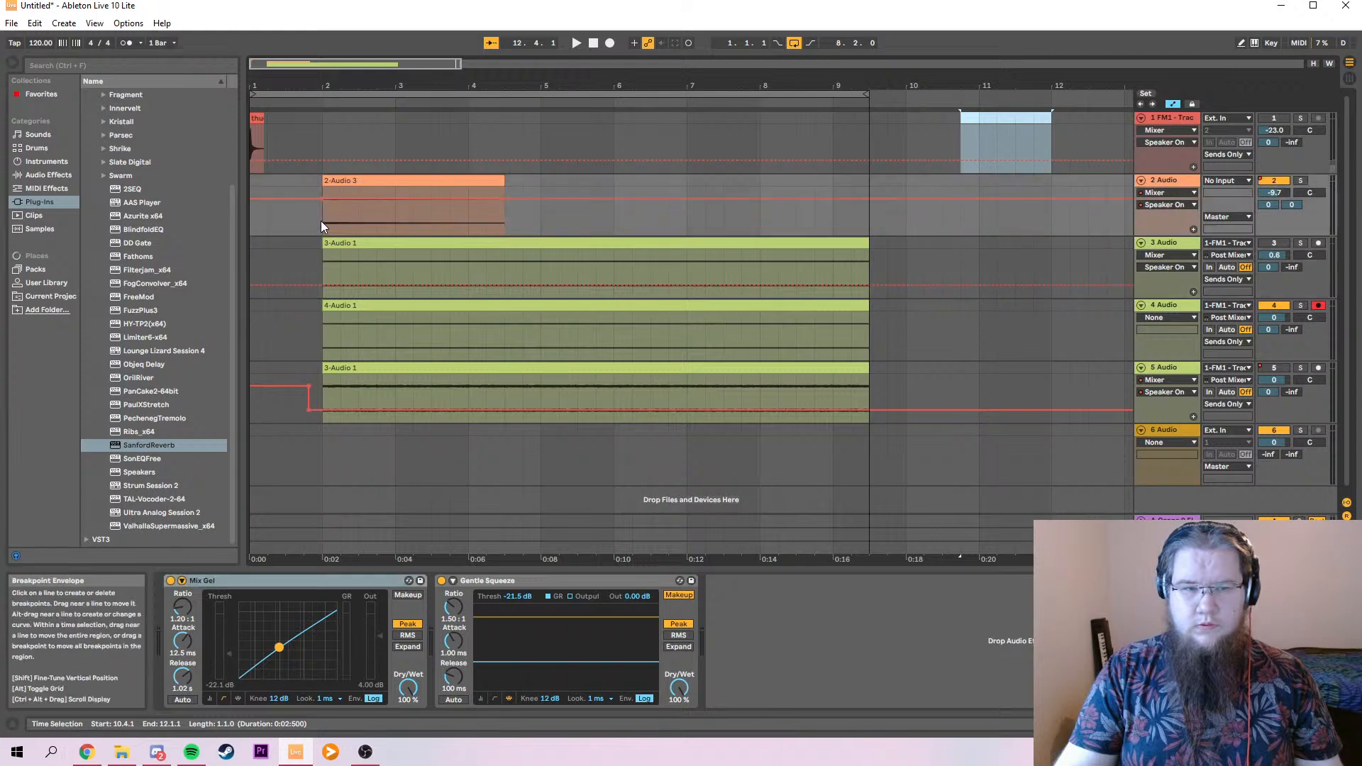
pyautogui.click(310, 411)
pyautogui.click(305, 385)
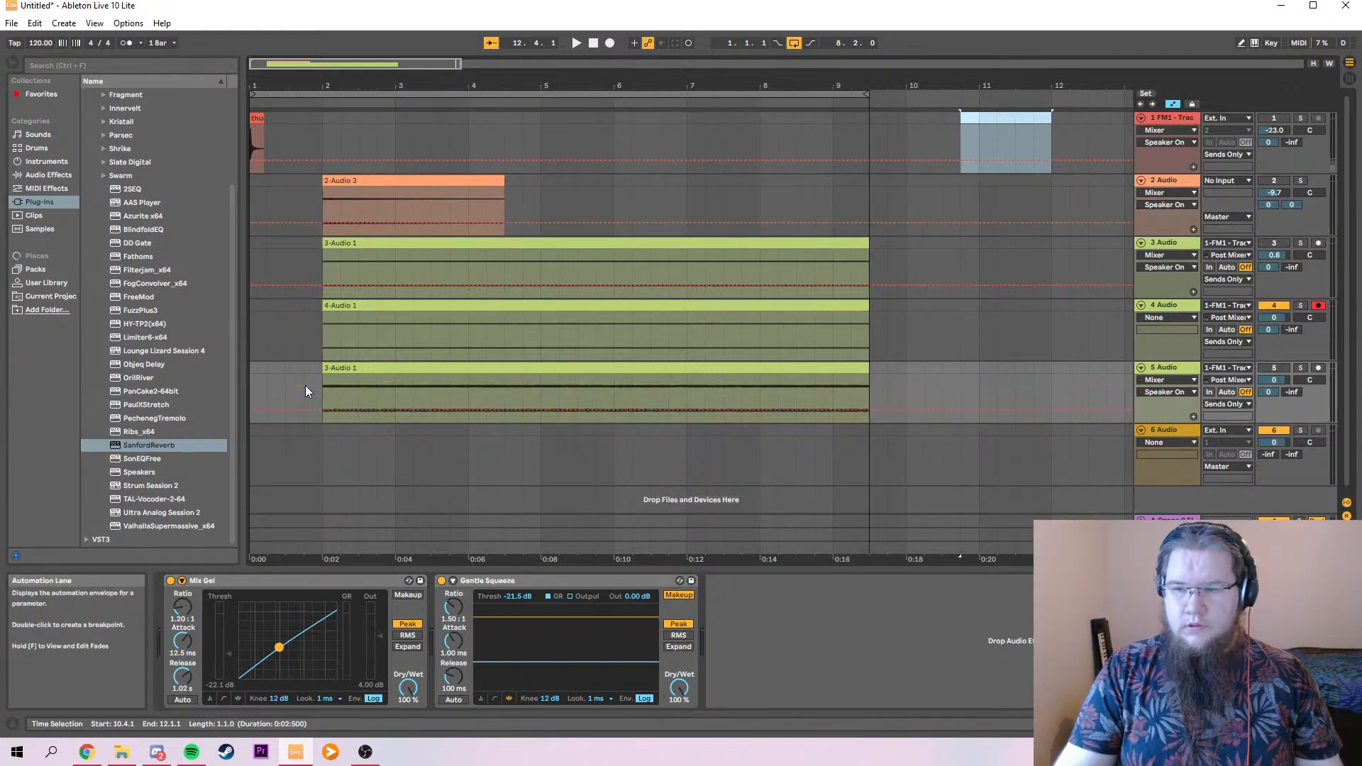
# Set the arrangement loop to start at 2.1.1 and, out of automation view, move track 4 above track 3.
pyautogui.moveTo(253, 95); pyautogui.dragTo(326, 94)
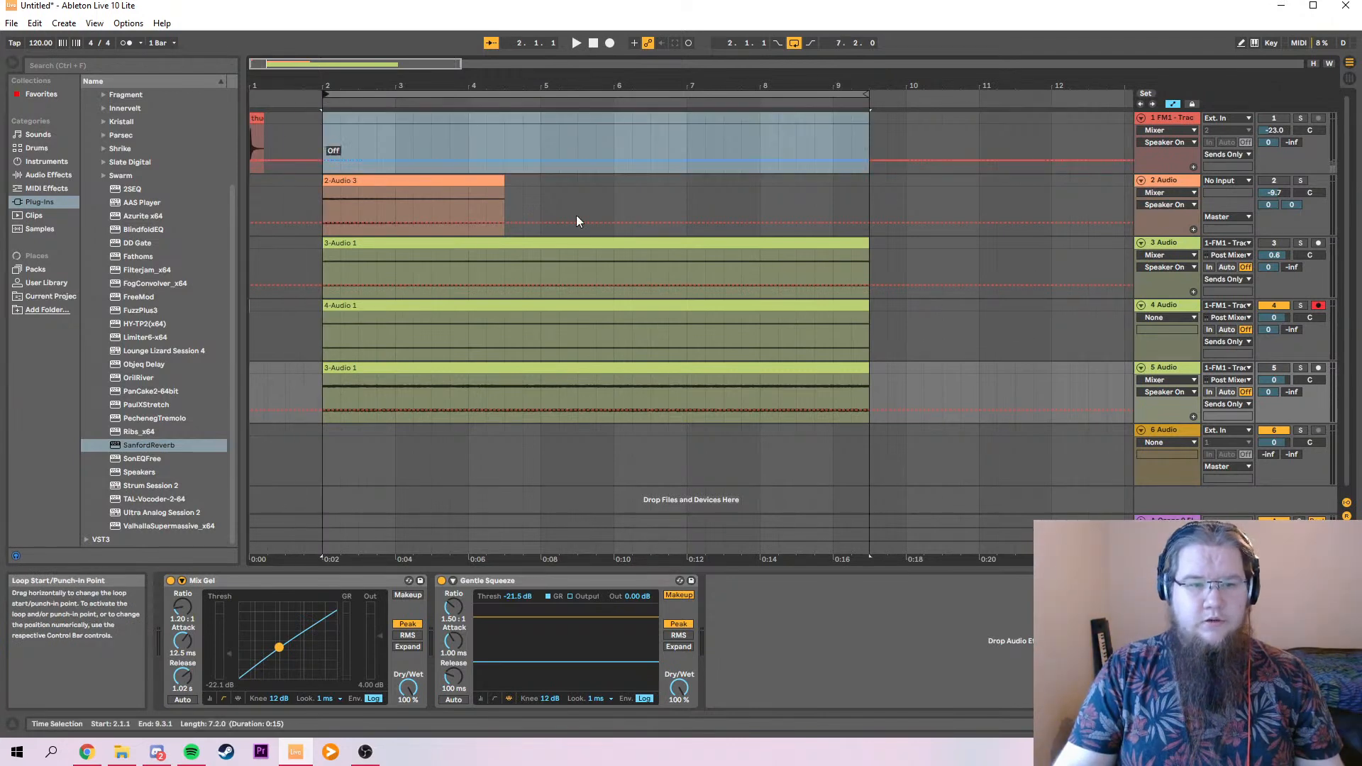
pyautogui.click(1172, 103)
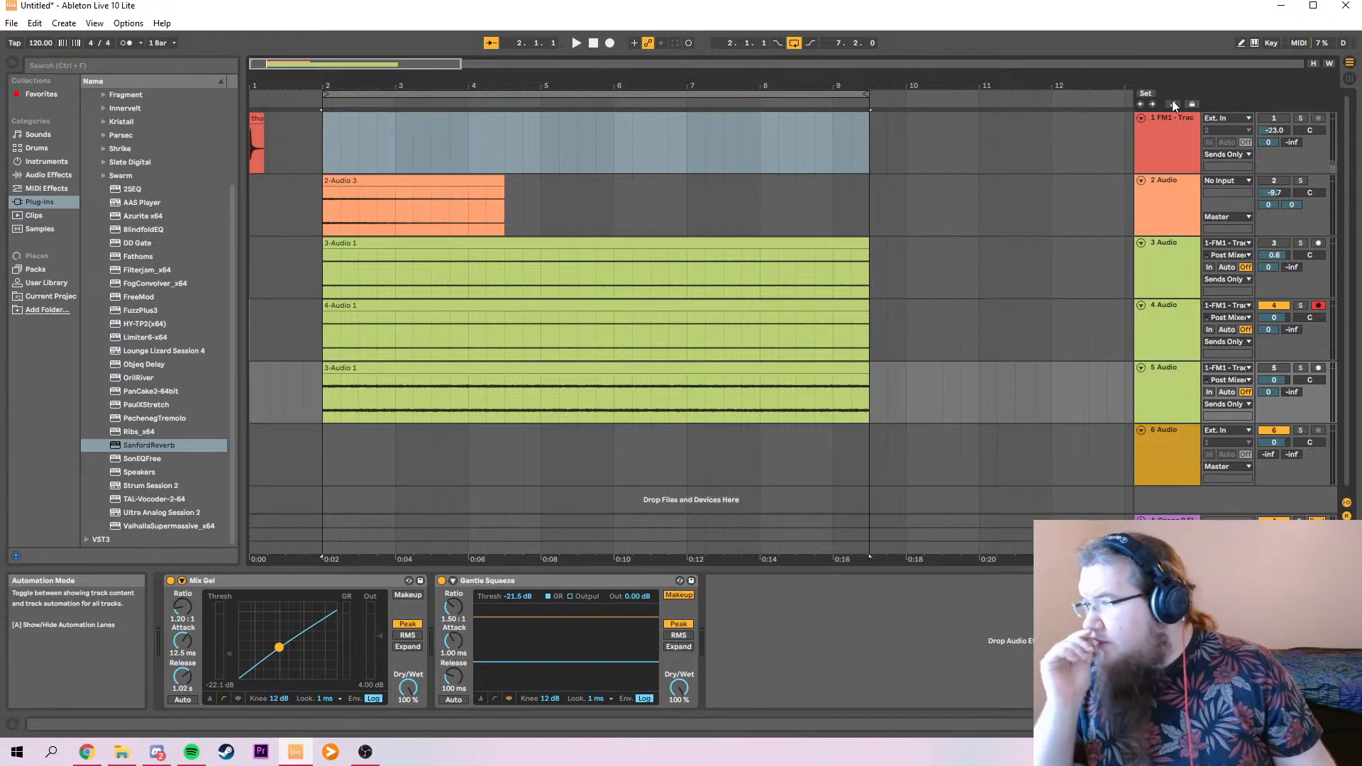
pyautogui.moveTo(1176, 332); pyautogui.dragTo(1174, 255)
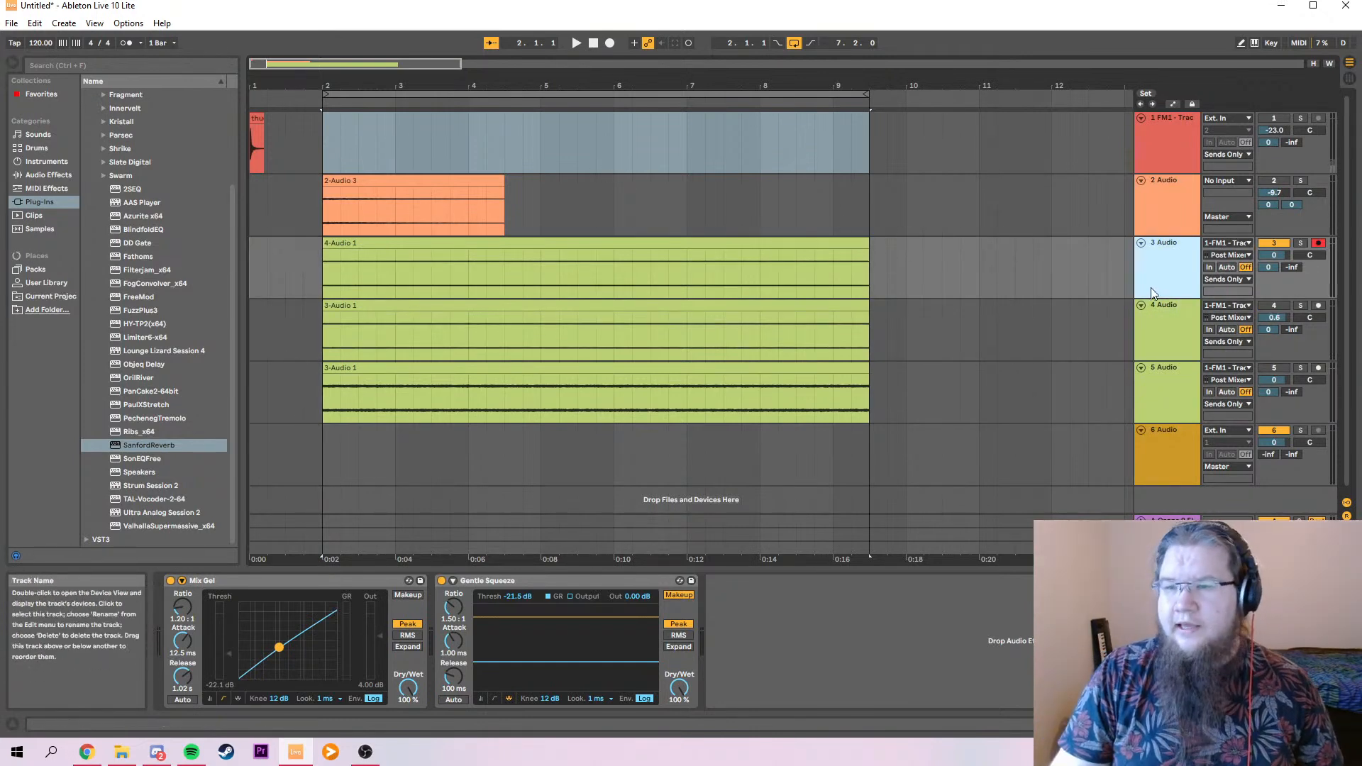
# Export the loop region as a 32-bit WAV file named "Inharmonic drone 1" in the Samplepack folder.
pyautogui.click(11, 23)
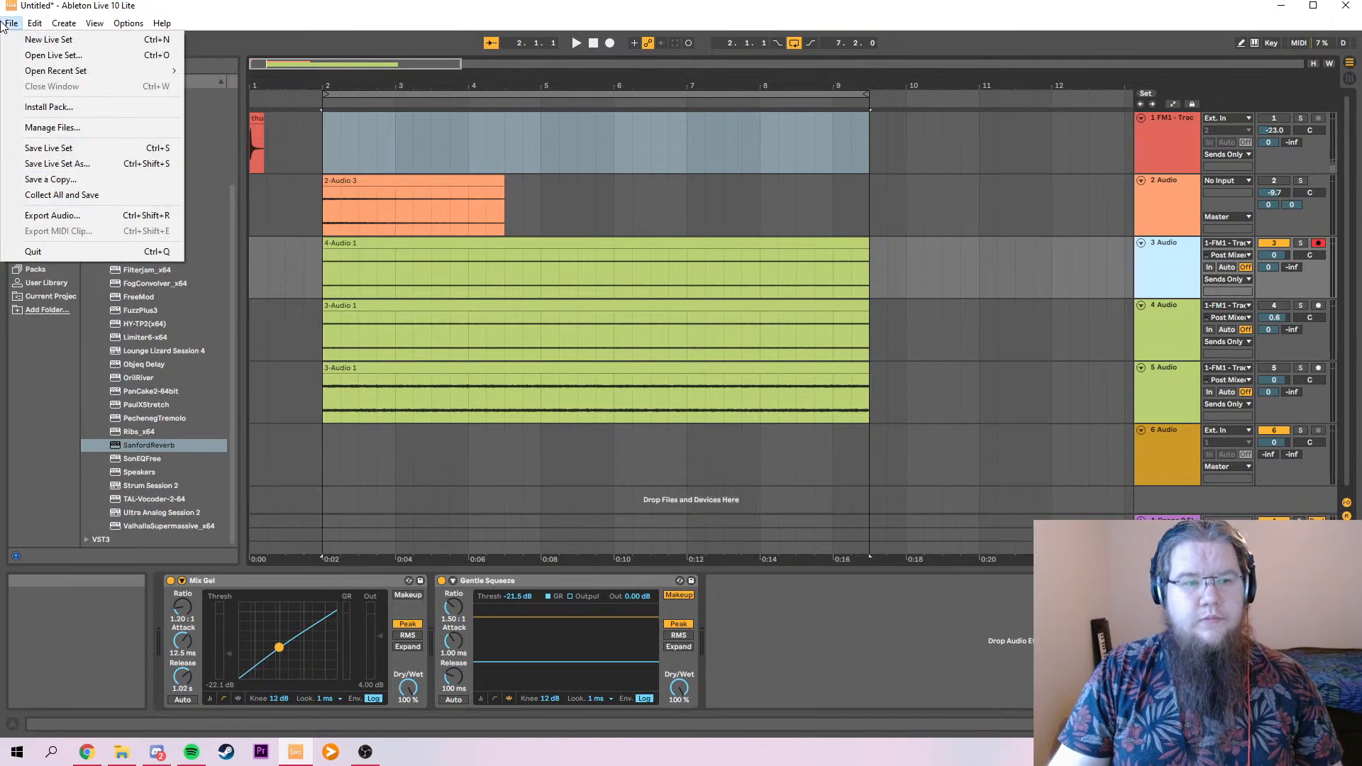
pyautogui.click(72, 217)
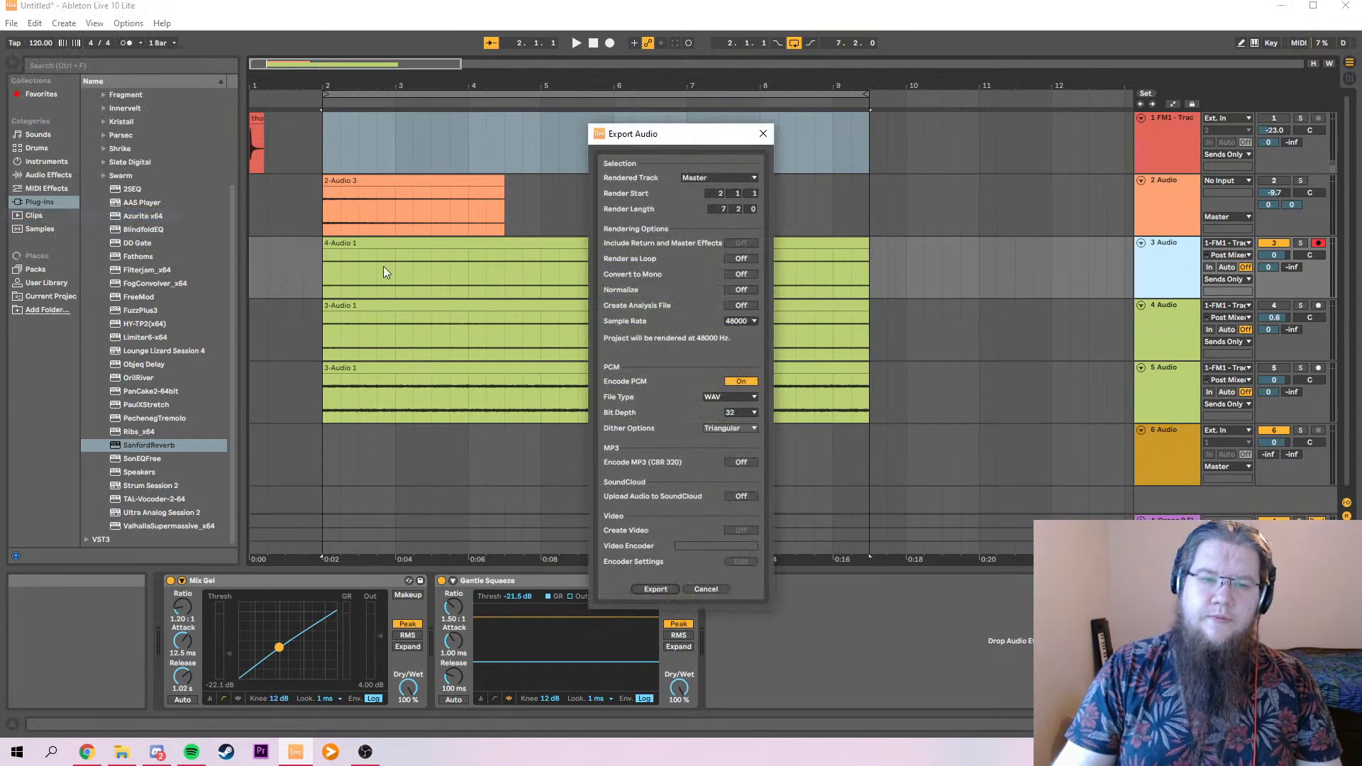
pyautogui.click(661, 590)
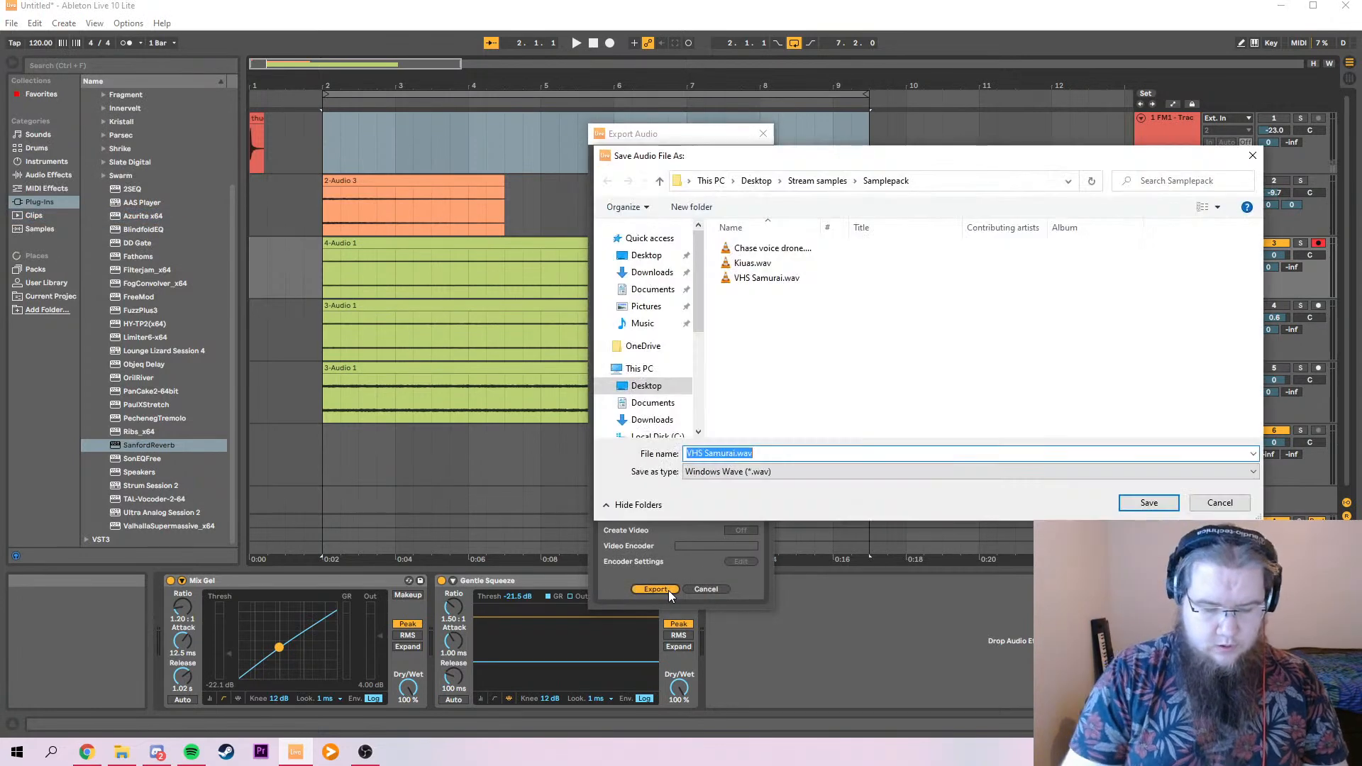
pyautogui.write('Inharmonic drone')
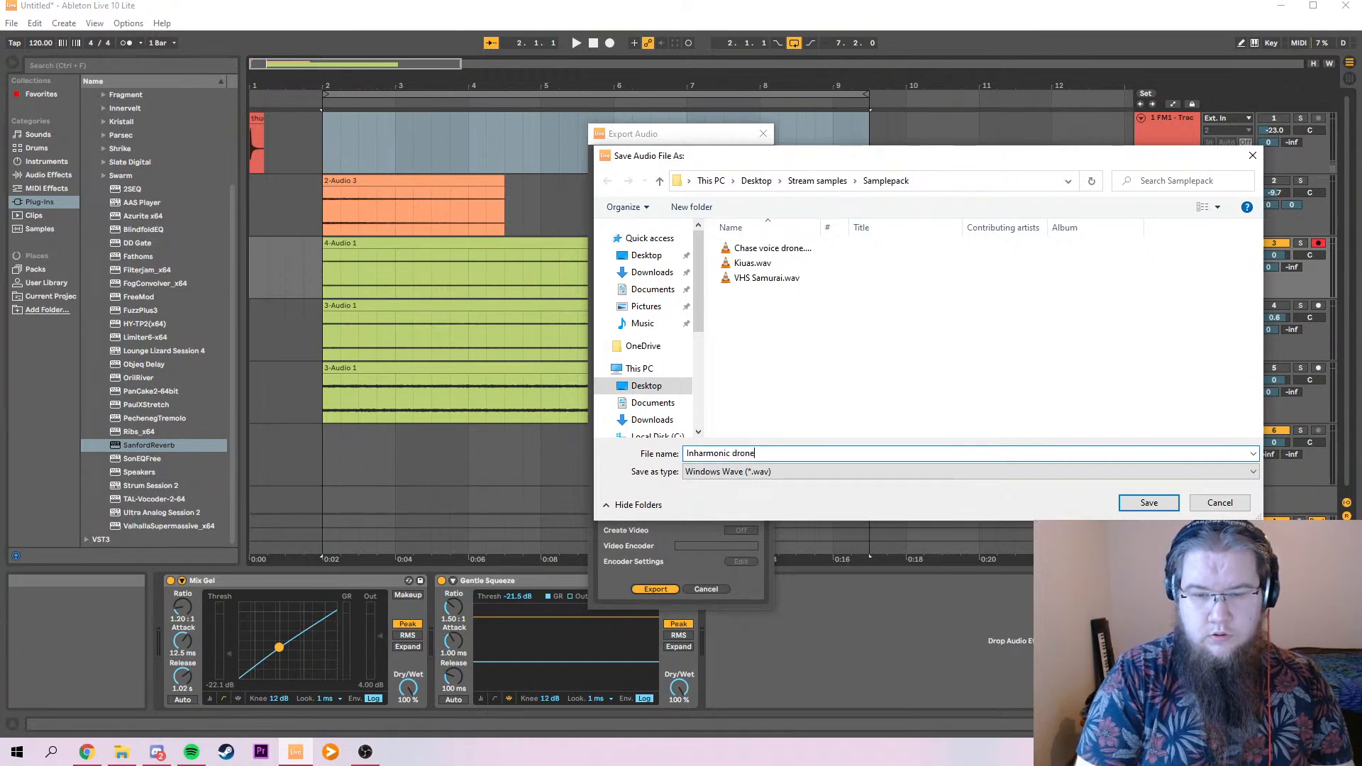
pyautogui.press('Return')
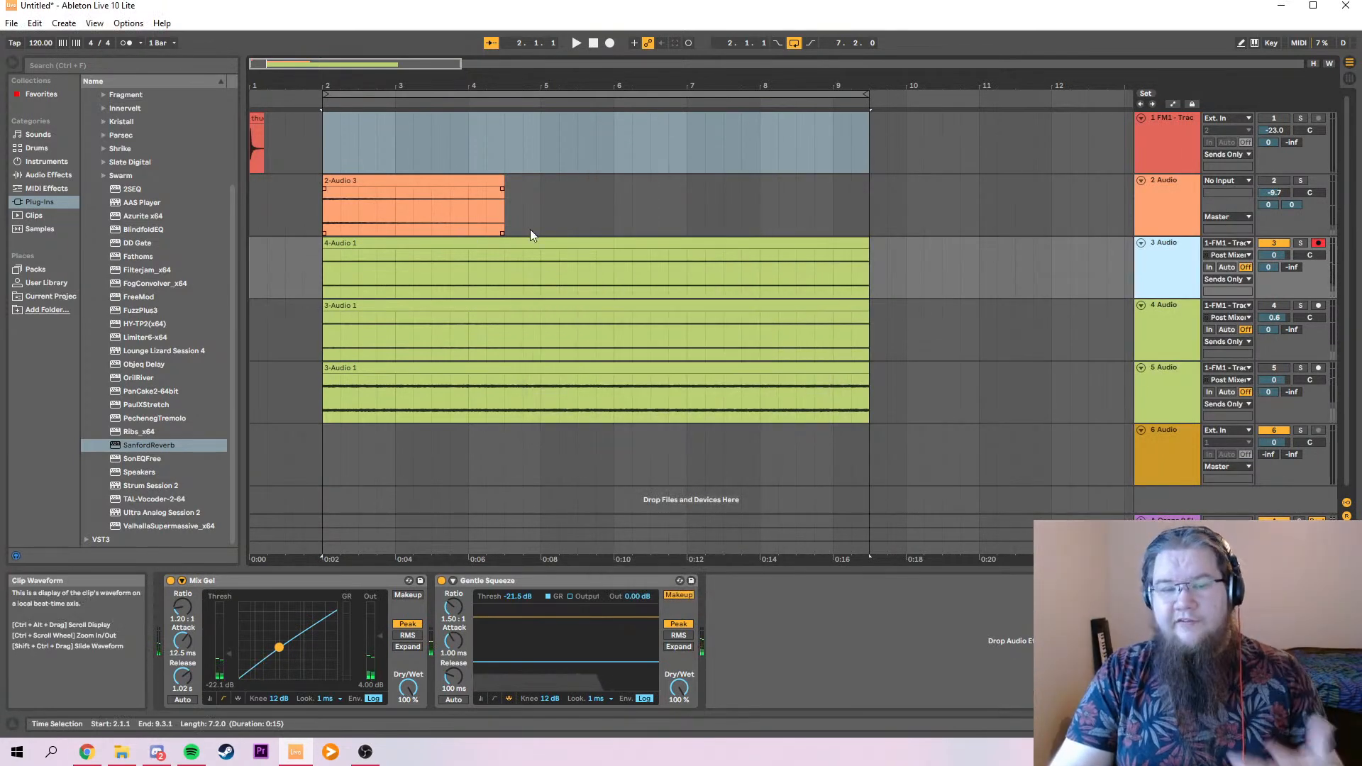
# Deactivate track 3 and activate track 4 so that only the second drone layer is heard.
pyautogui.click(1274, 243)
pyautogui.click(1274, 305)
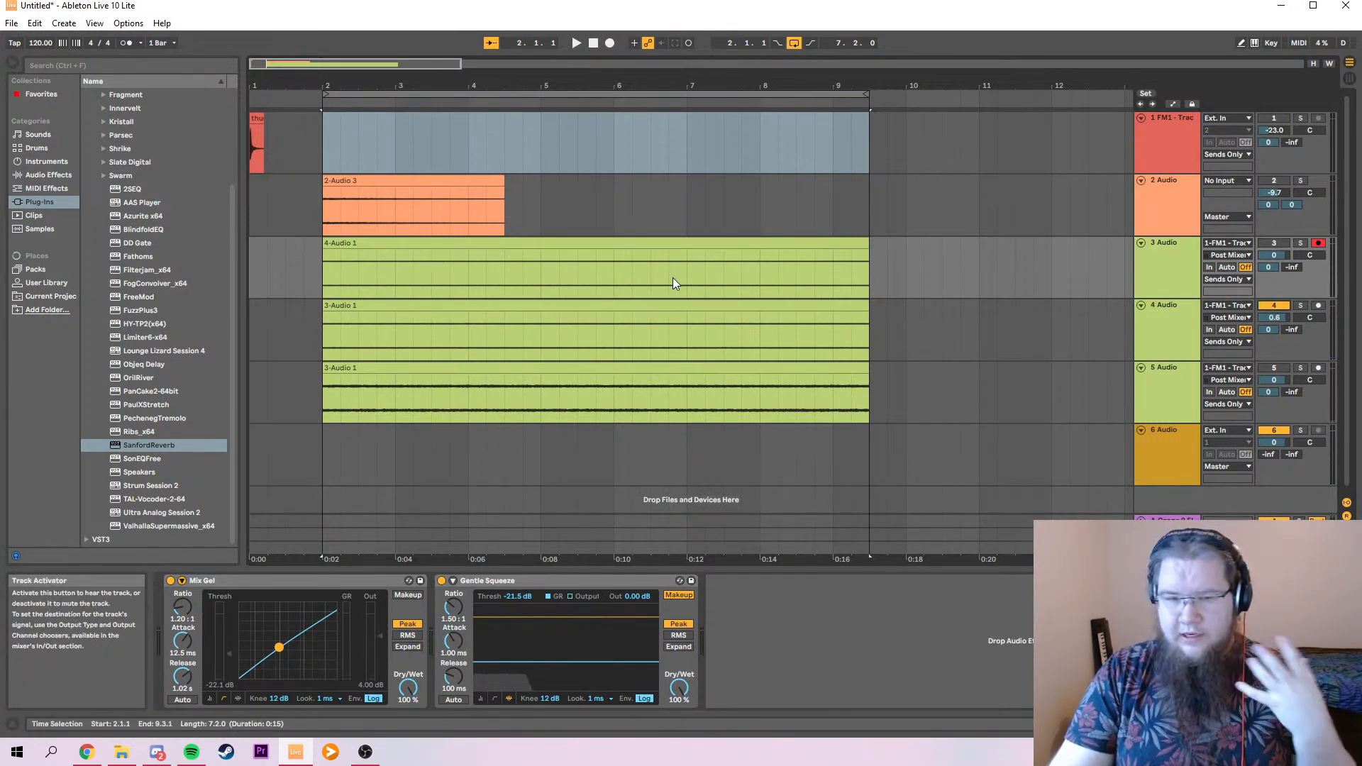
pyautogui.click(1144, 356)
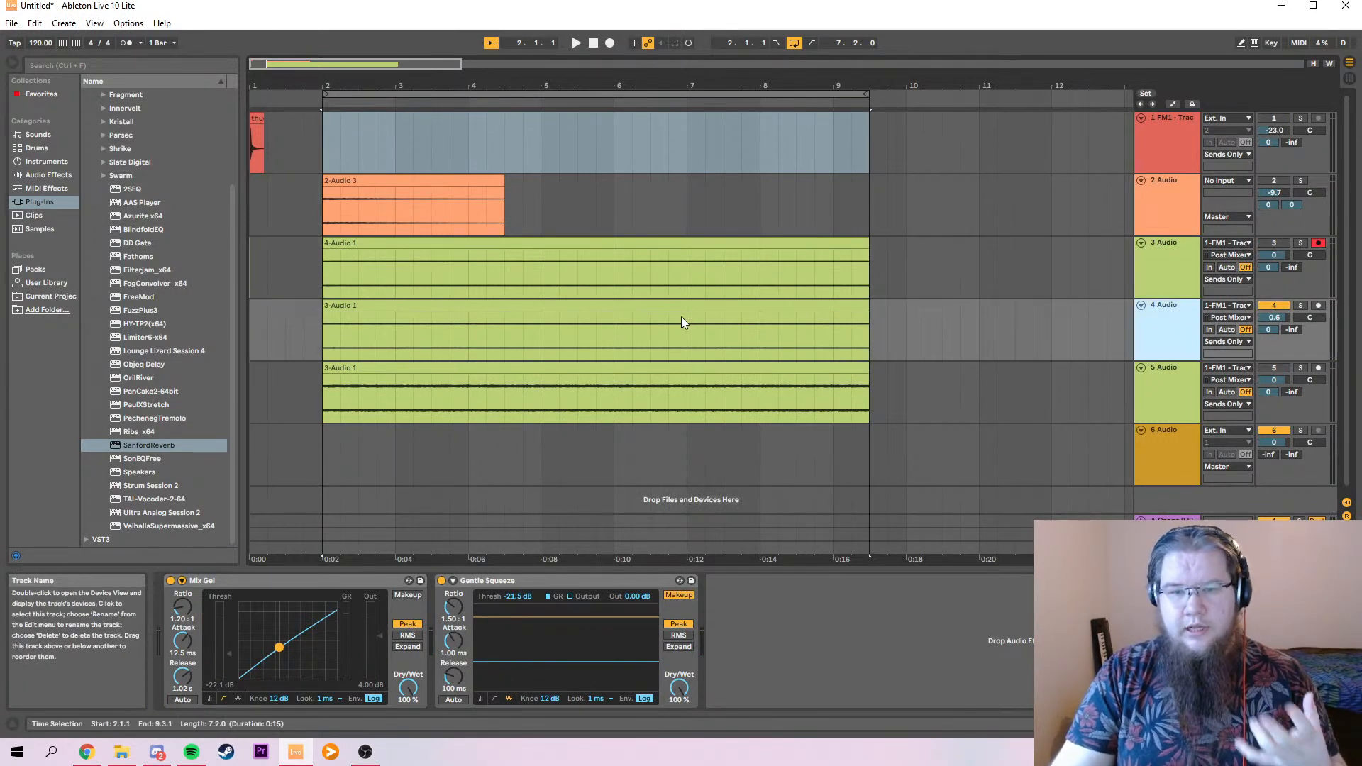
# Play back the drone on track 4 while checking its level in the Session View mixer.
pyautogui.click(1349, 79)
pyautogui.press('space')
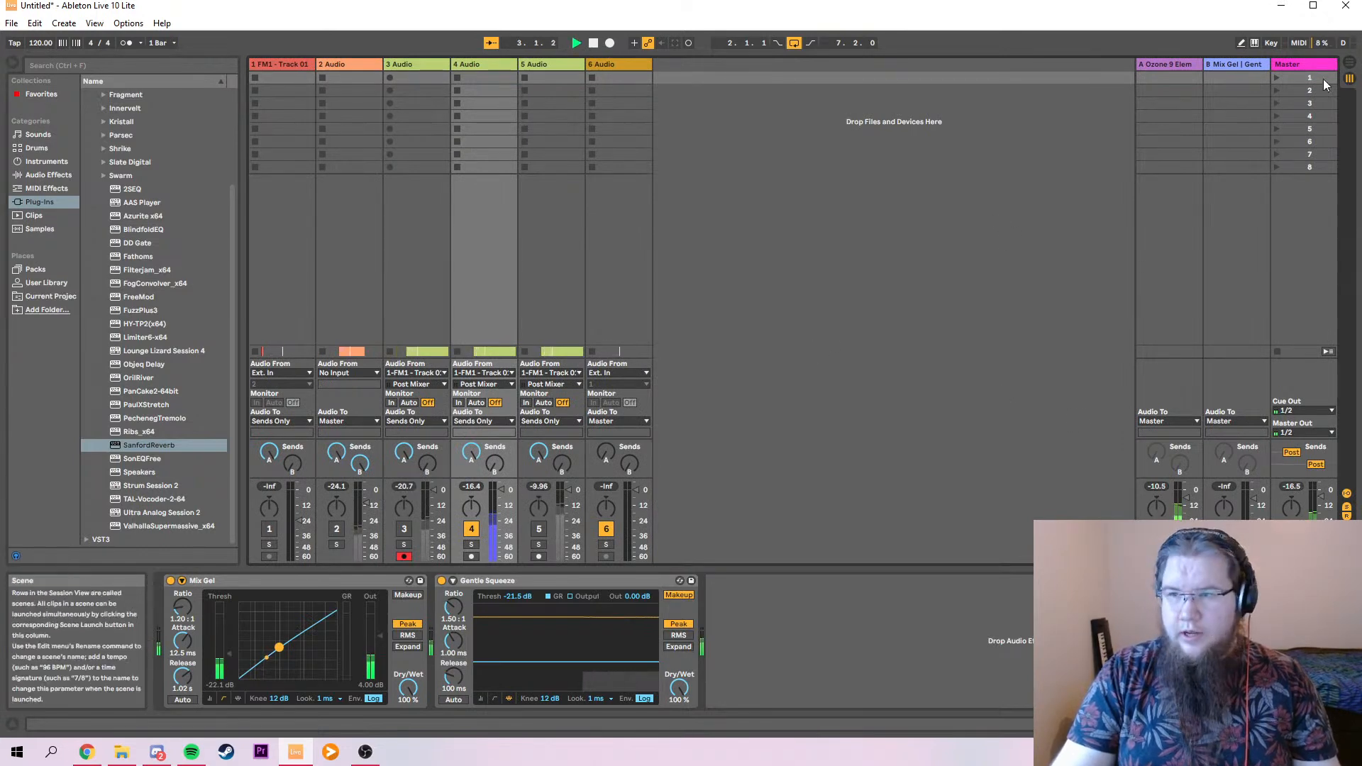
pyautogui.click(1352, 68)
pyautogui.press('space')
pyautogui.click(641, 307)
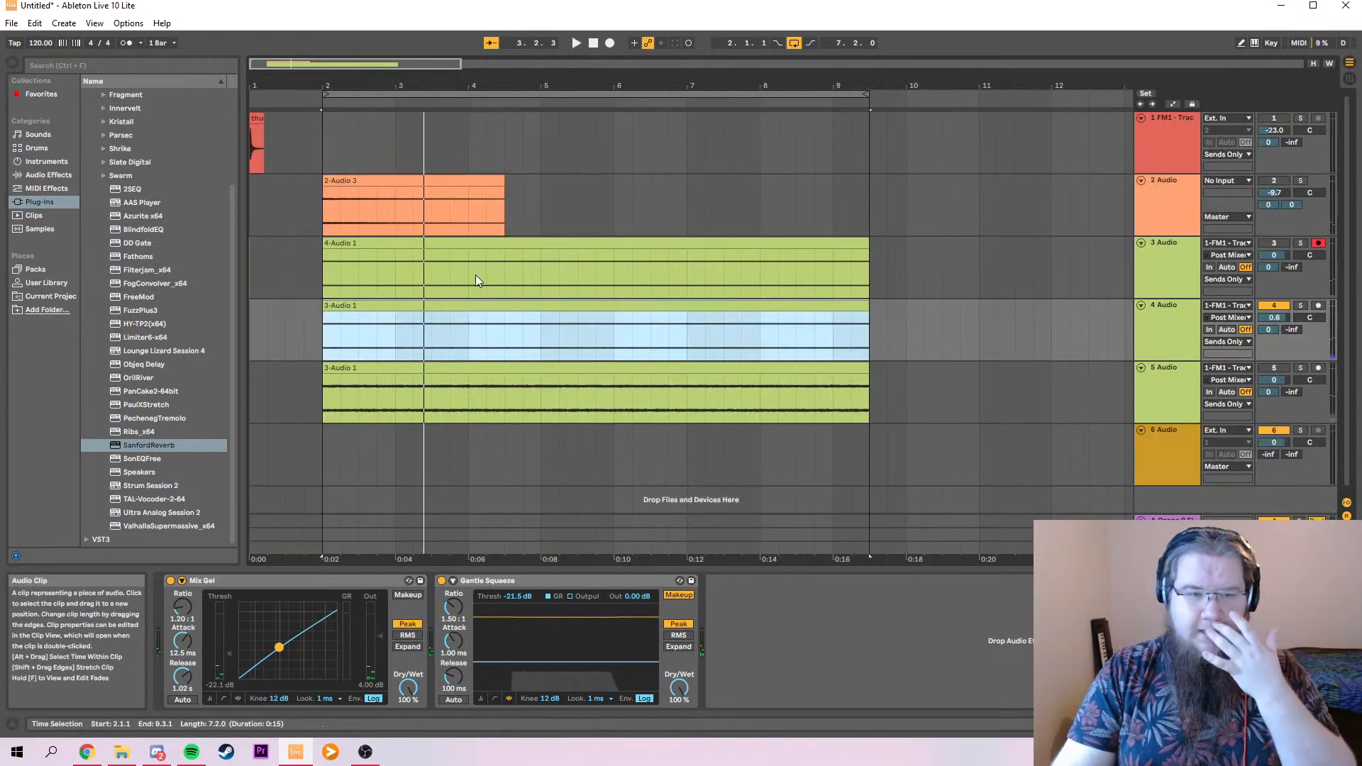
# Export the loop region with track 4 active as "Inharmonic drone 2.wav" in the Samplepack folder.
pyautogui.click(11, 22)
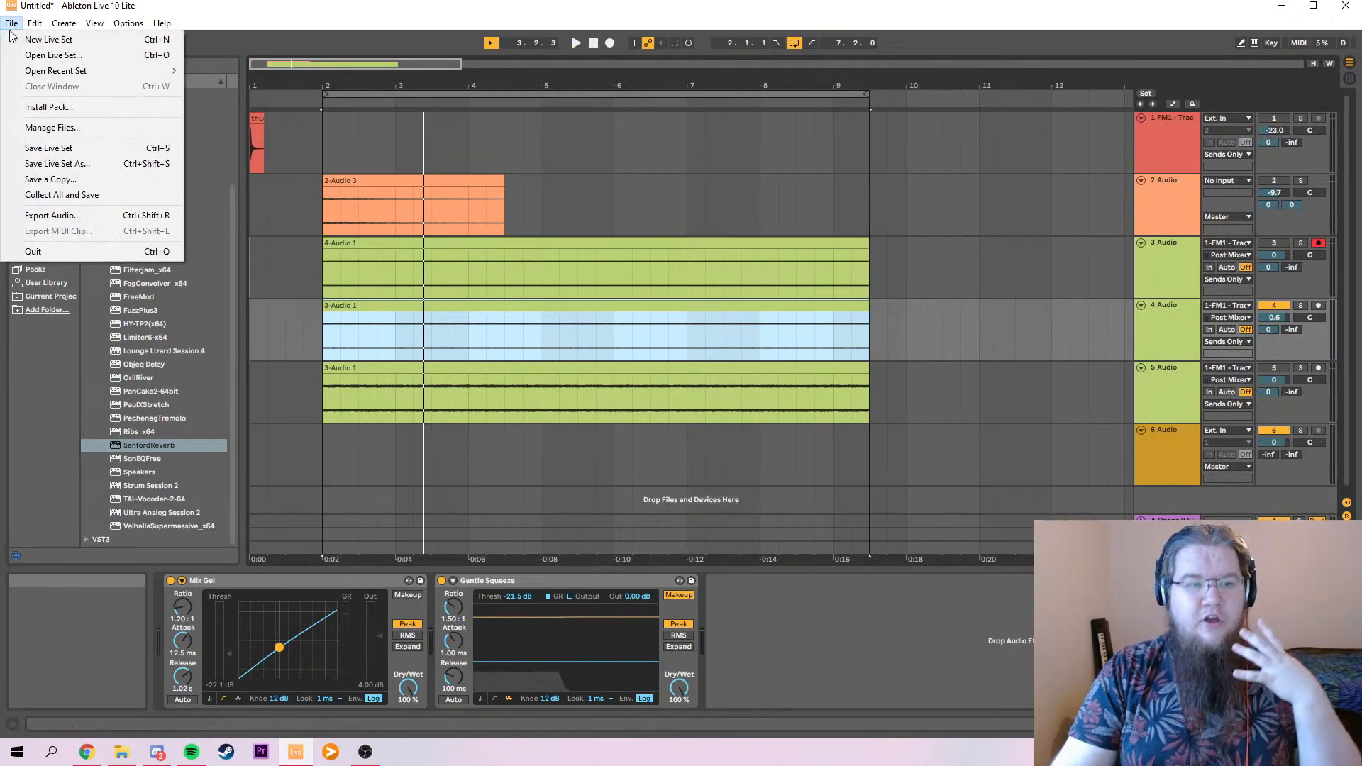
pyautogui.click(43, 215)
pyautogui.press('Return')
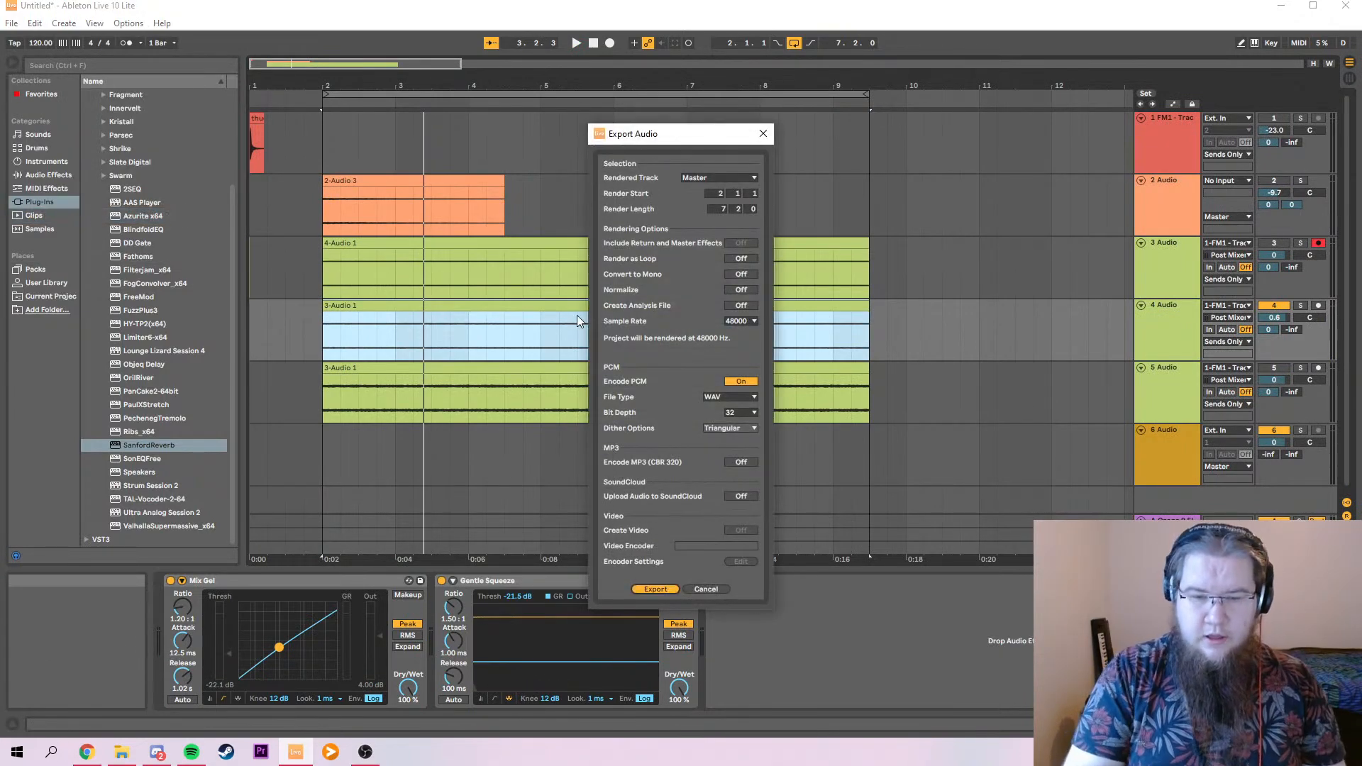
pyautogui.press('Right')
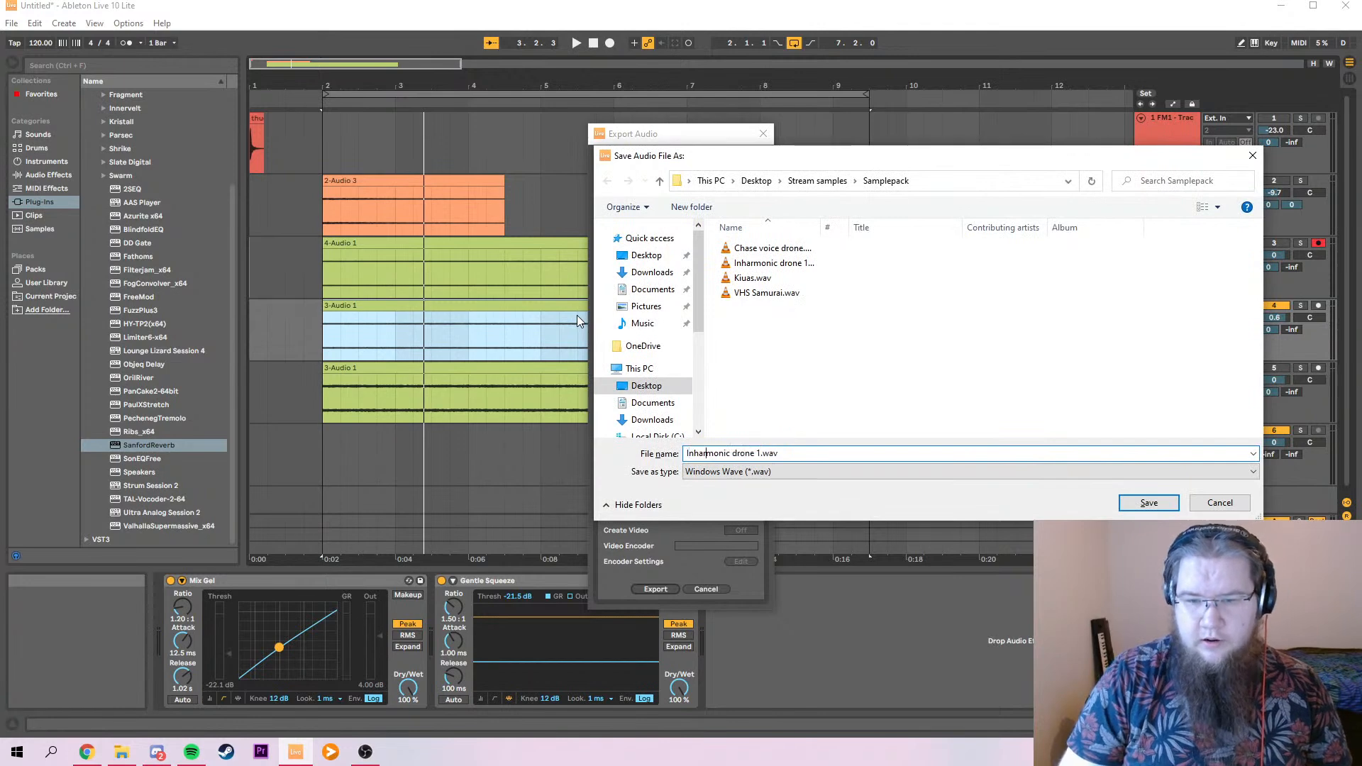
pyautogui.press('Return')
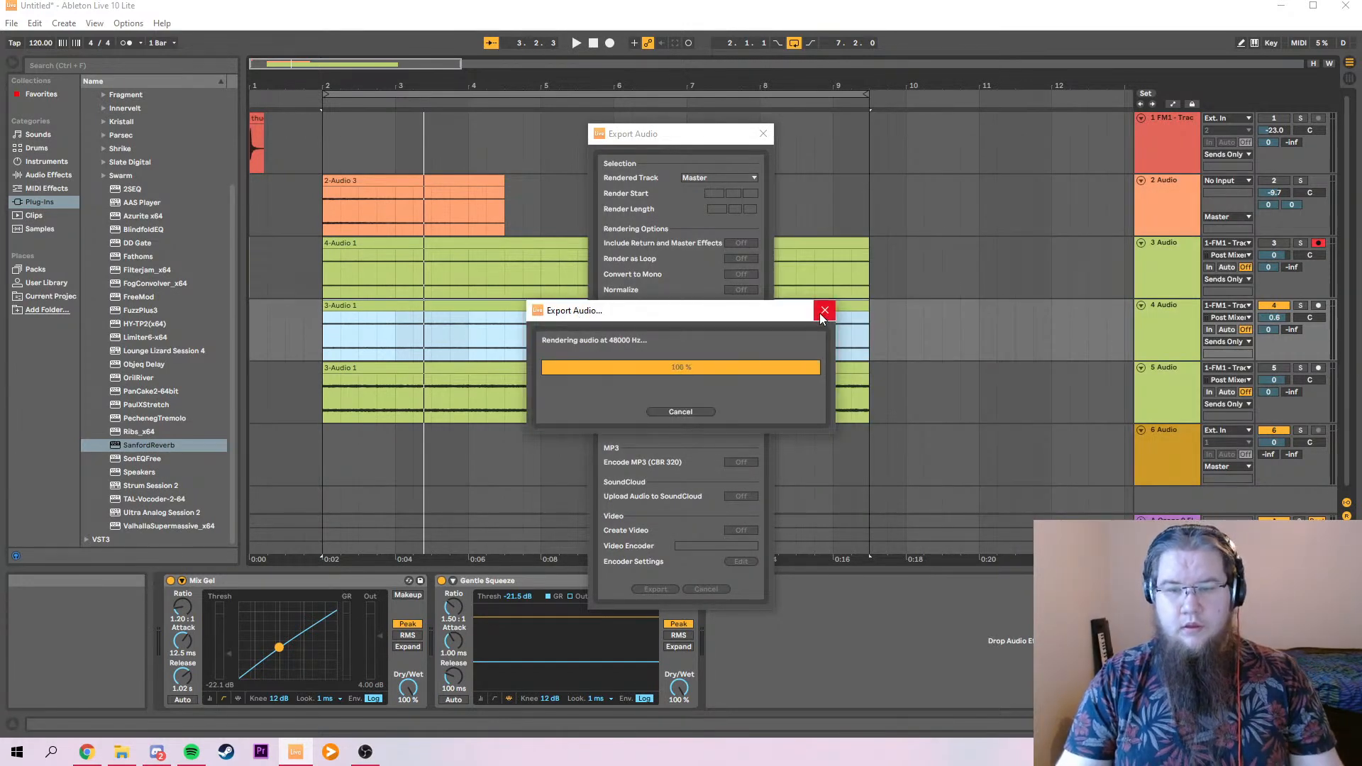
# Deactivate track 4 and activate track 5 so that only the third drone layer is heard.
pyautogui.click(1158, 401)
pyautogui.click(1274, 306)
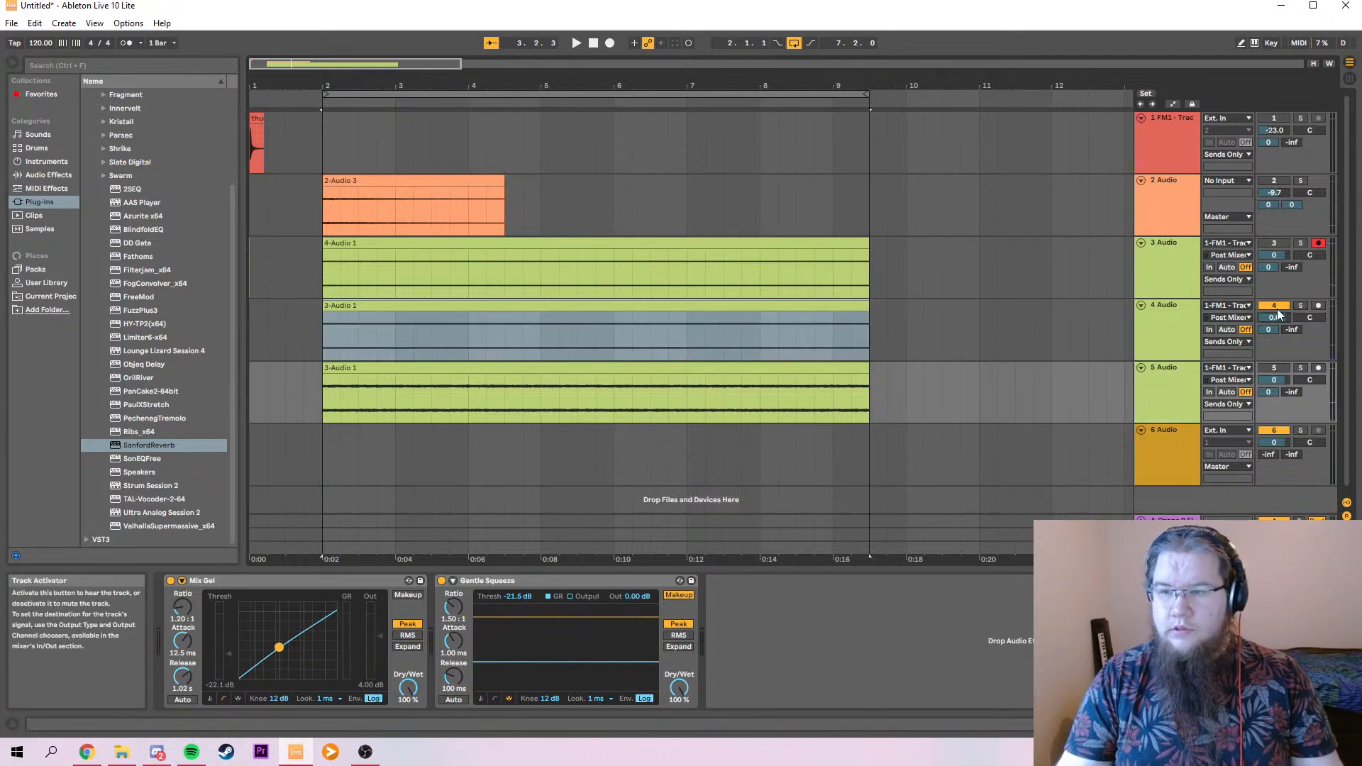
pyautogui.click(1274, 368)
# Export the loop region with track 5 active as another Inharmonic drone WAV file in the Samplepack folder.
pyautogui.click(14, 25)
pyautogui.click(49, 216)
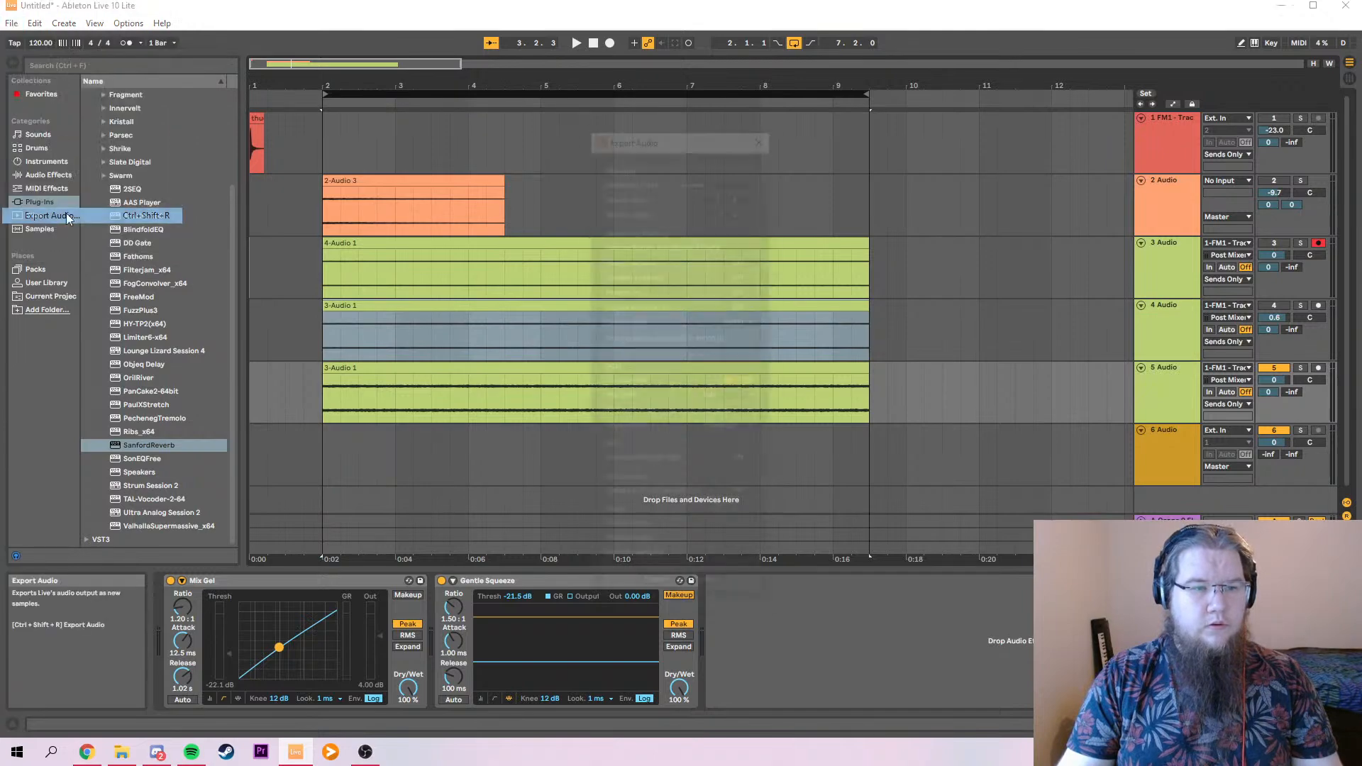
pyautogui.press('Return')
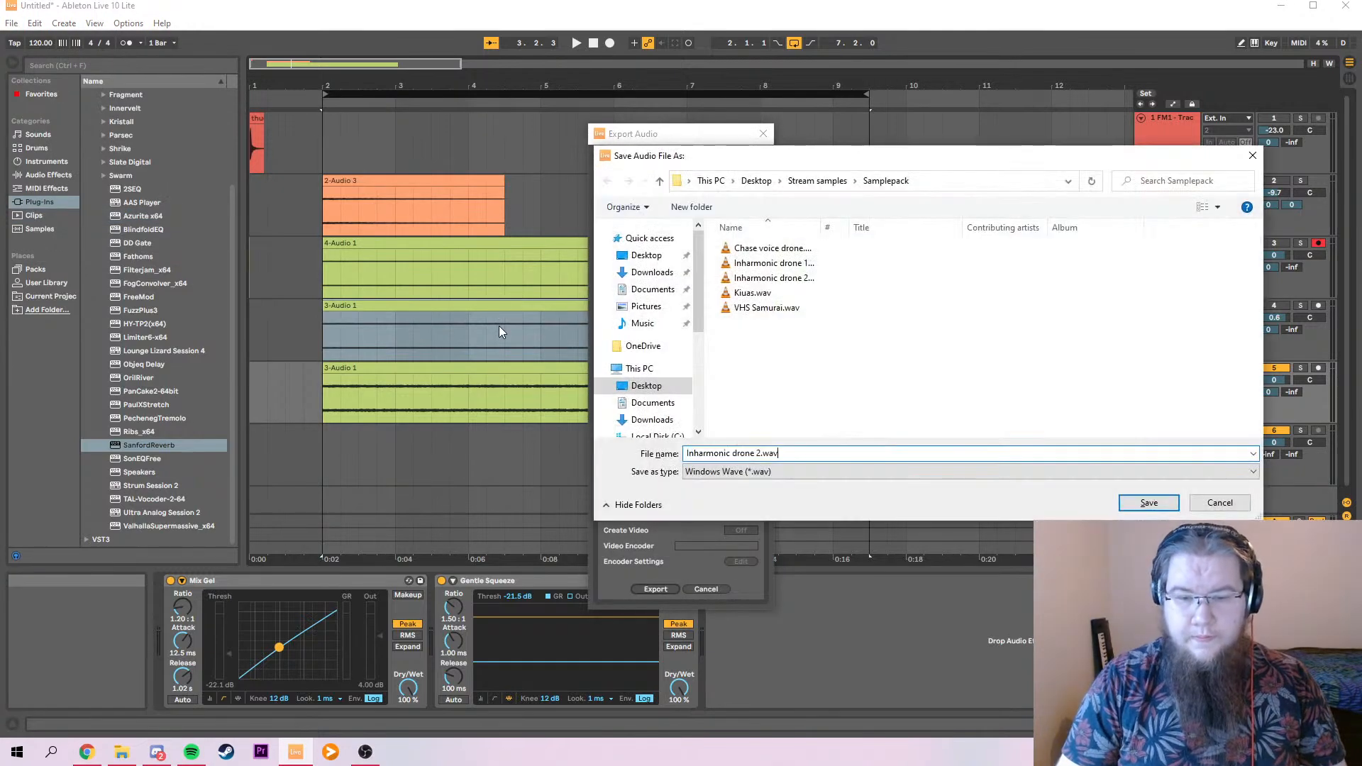
pyautogui.press('Return')
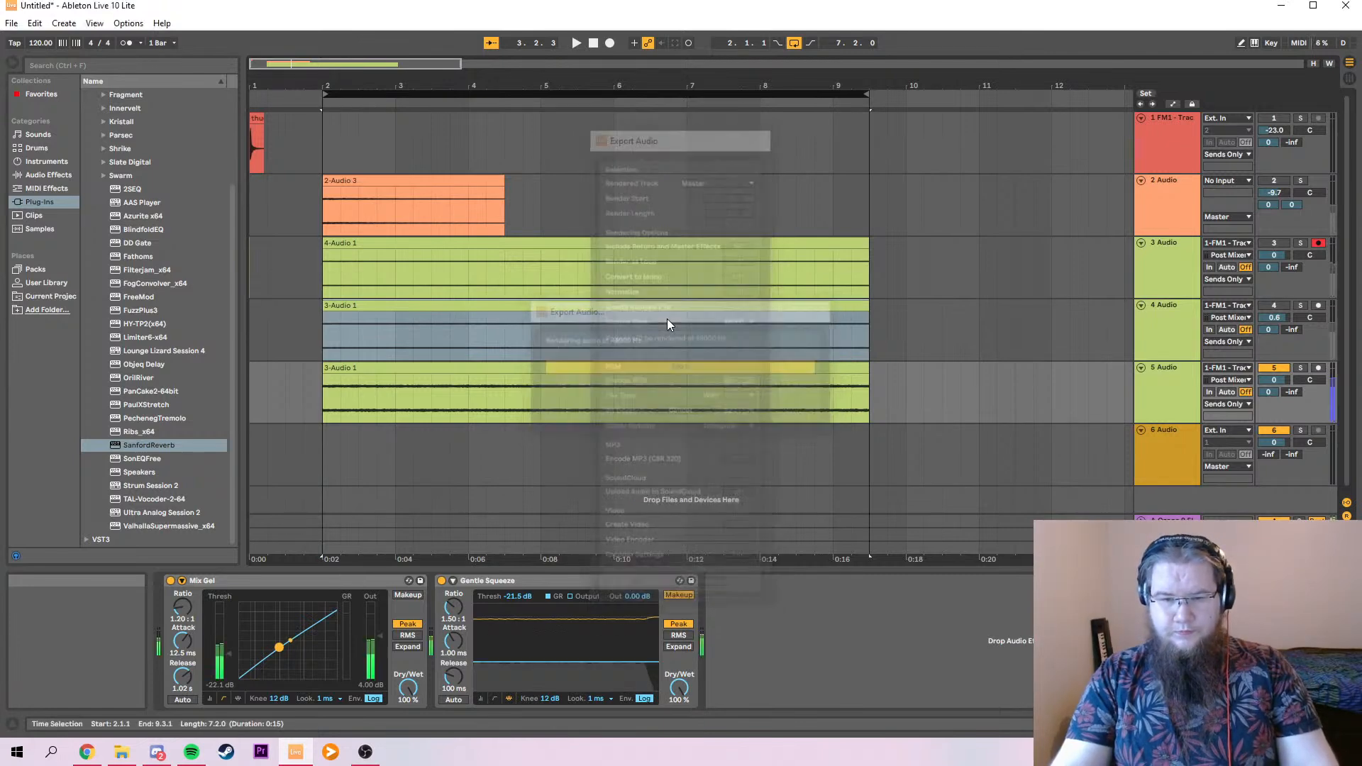
# Delete the three green drone tracks and the remaining audio clip on track 2.
pyautogui.click(1163, 287)
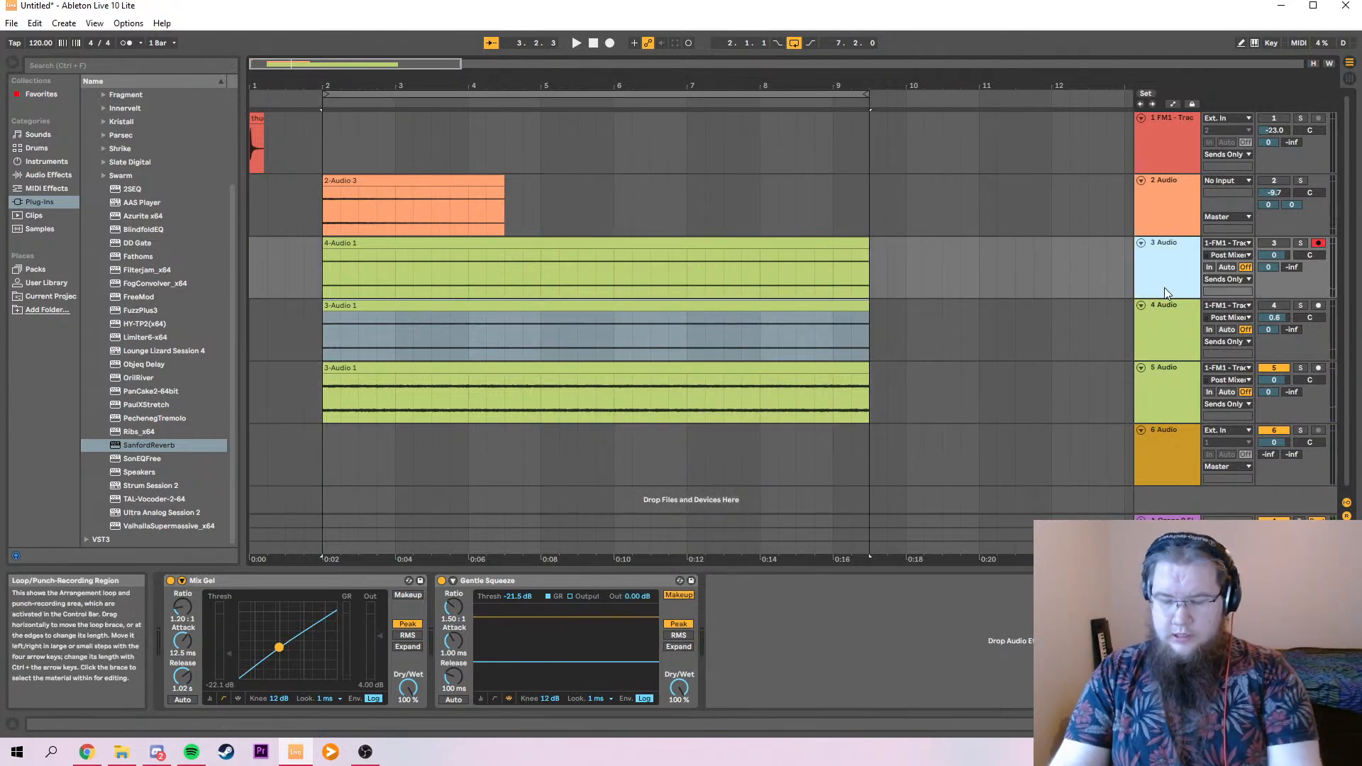
pyautogui.press('Delete')
pyautogui.press('Delete')
pyautogui.press('Delete')
pyautogui.click(1160, 216)
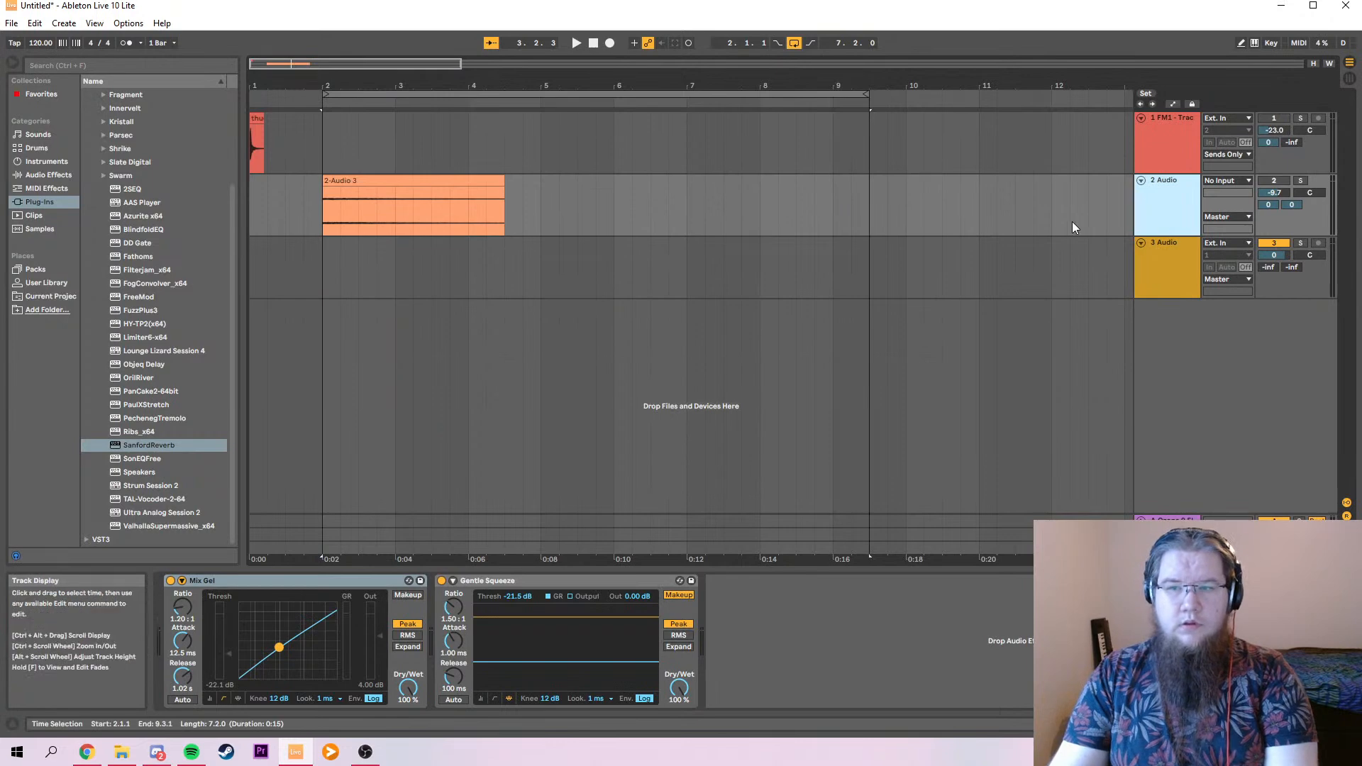
pyautogui.click(432, 179)
pyautogui.press('Delete')
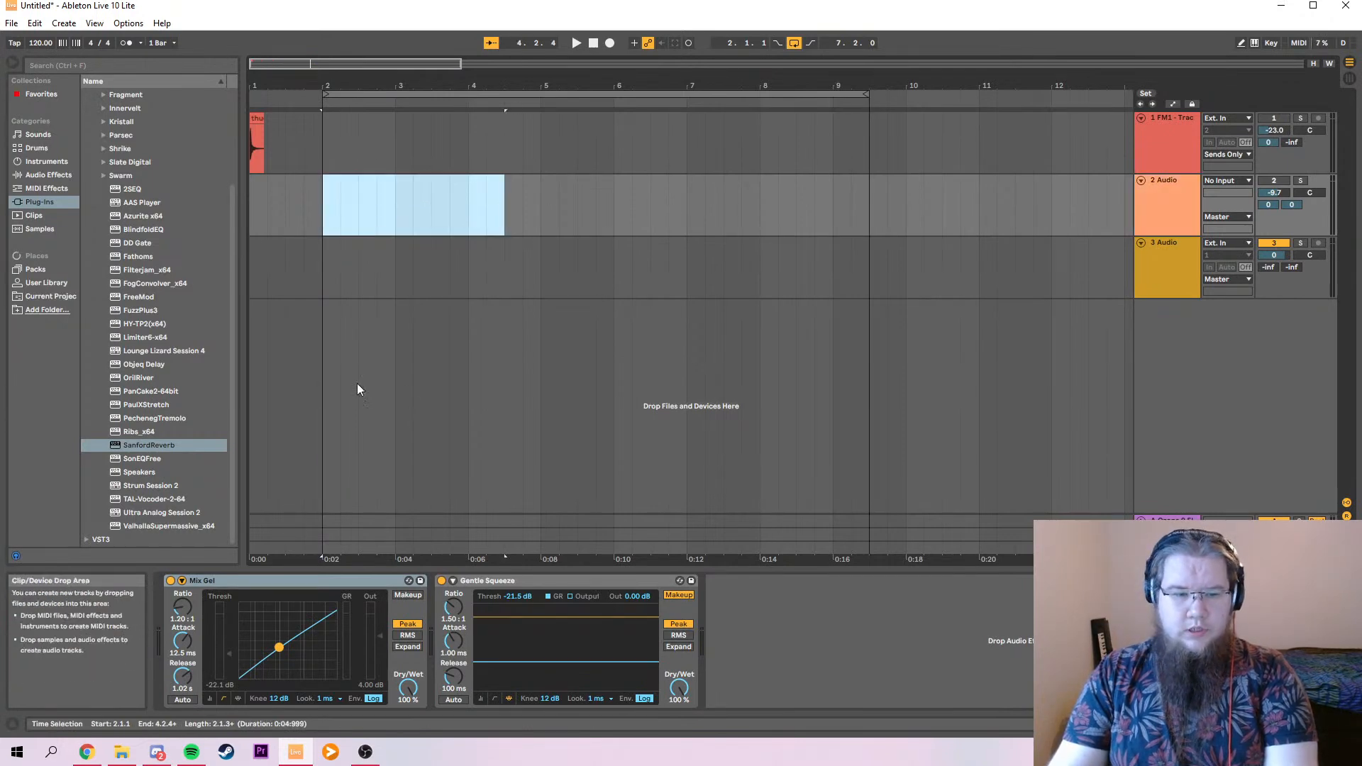
# Move the arrangement loop to start at 1.1.1 and shorten its length to 6.0.0.
pyautogui.click(1139, 102)
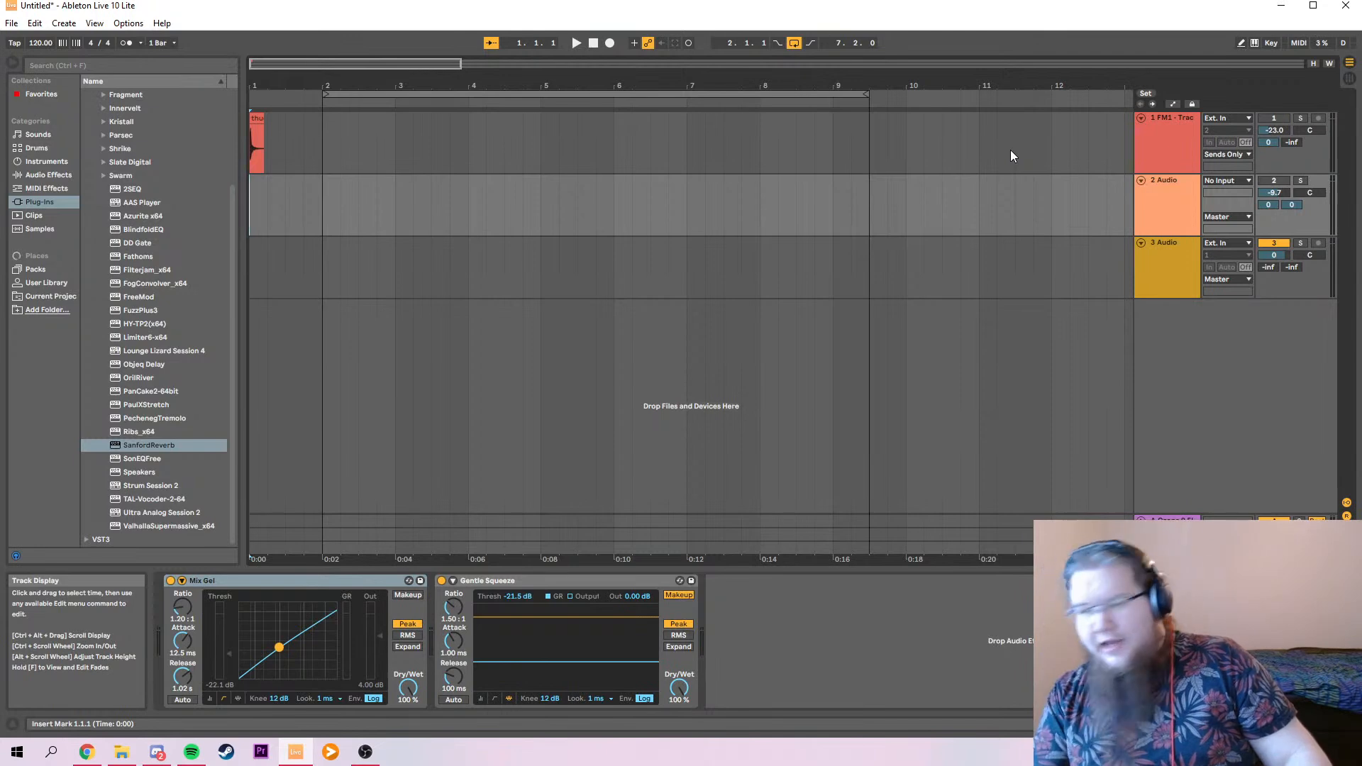
pyautogui.moveTo(408, 100); pyautogui.dragTo(335, 99)
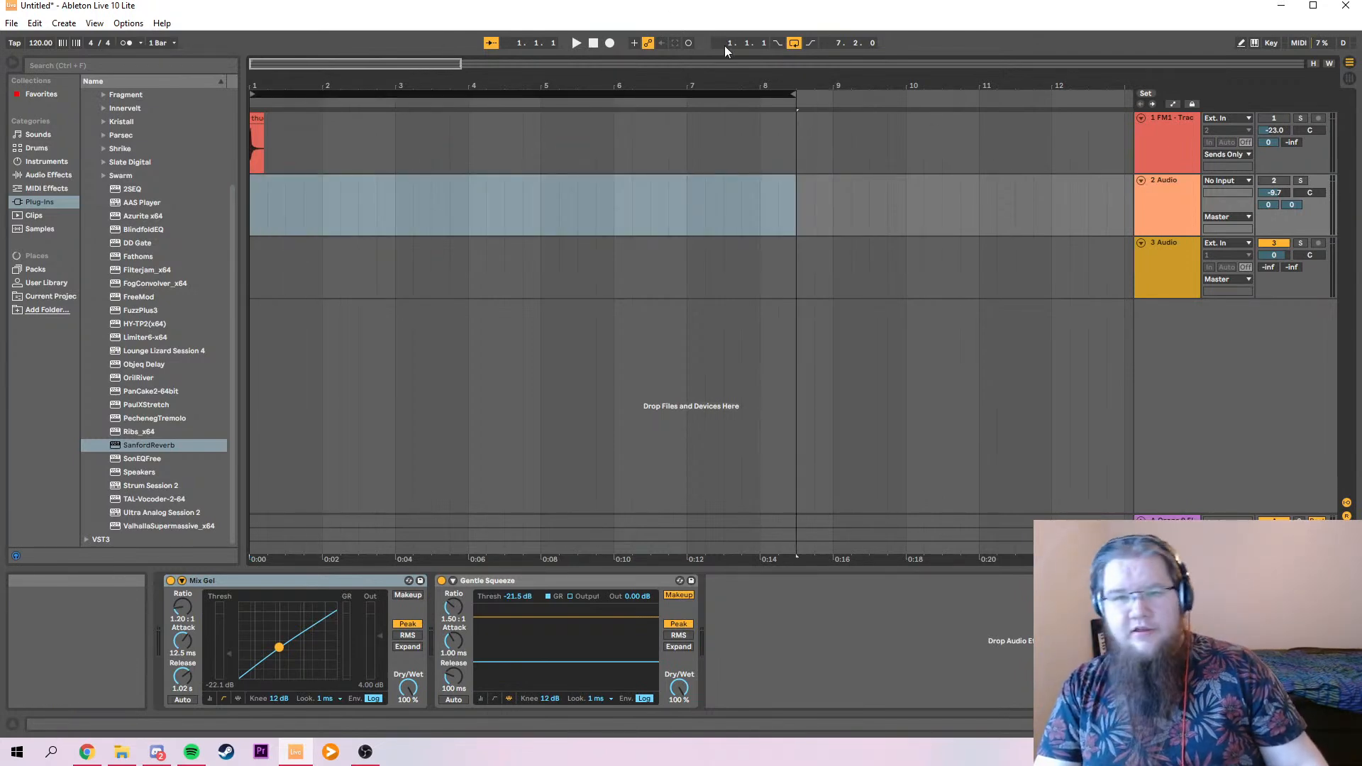
pyautogui.moveTo(791, 94); pyautogui.dragTo(685, 113)
# Remove the SanfordReverb device from track 1 and delete the thud_1 clip at the start of that track.
pyautogui.moveTo(463, 62); pyautogui.dragTo(270, 63)
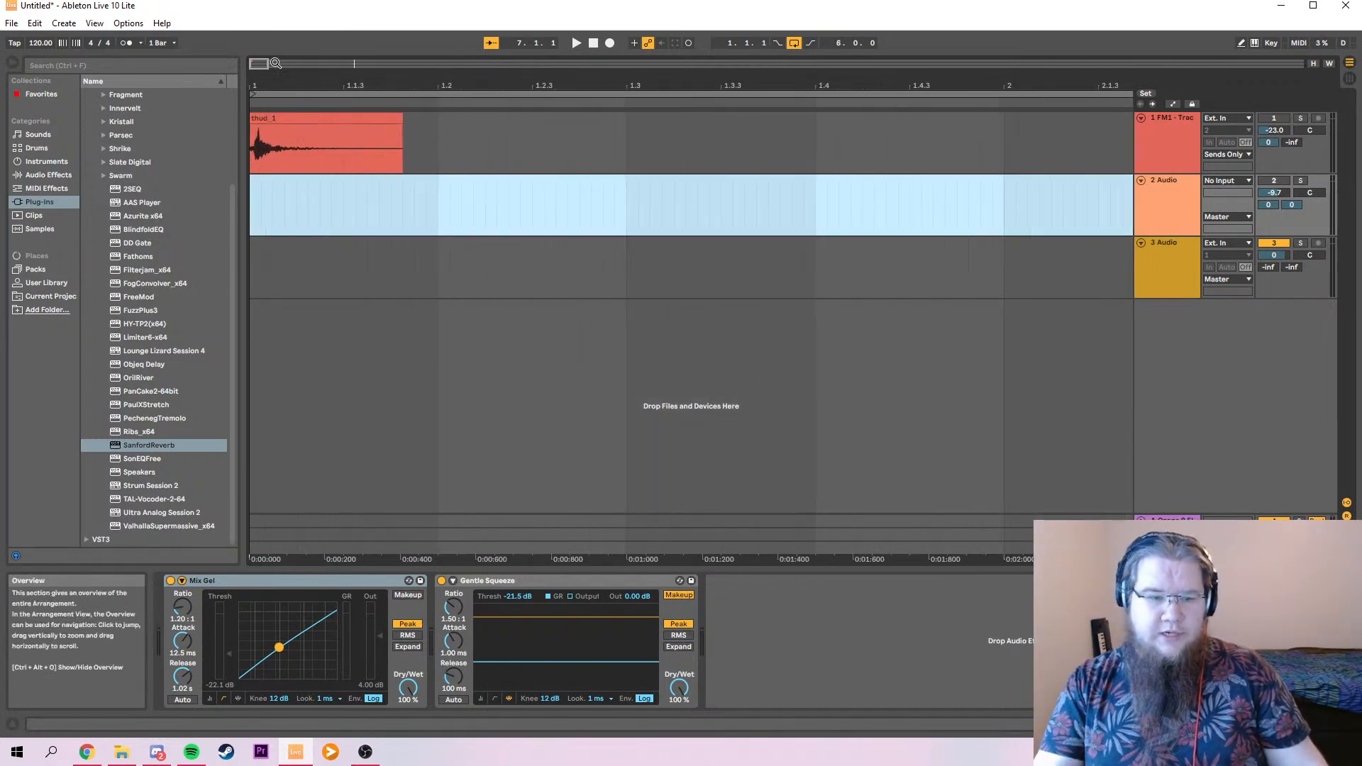
pyautogui.click(1170, 162)
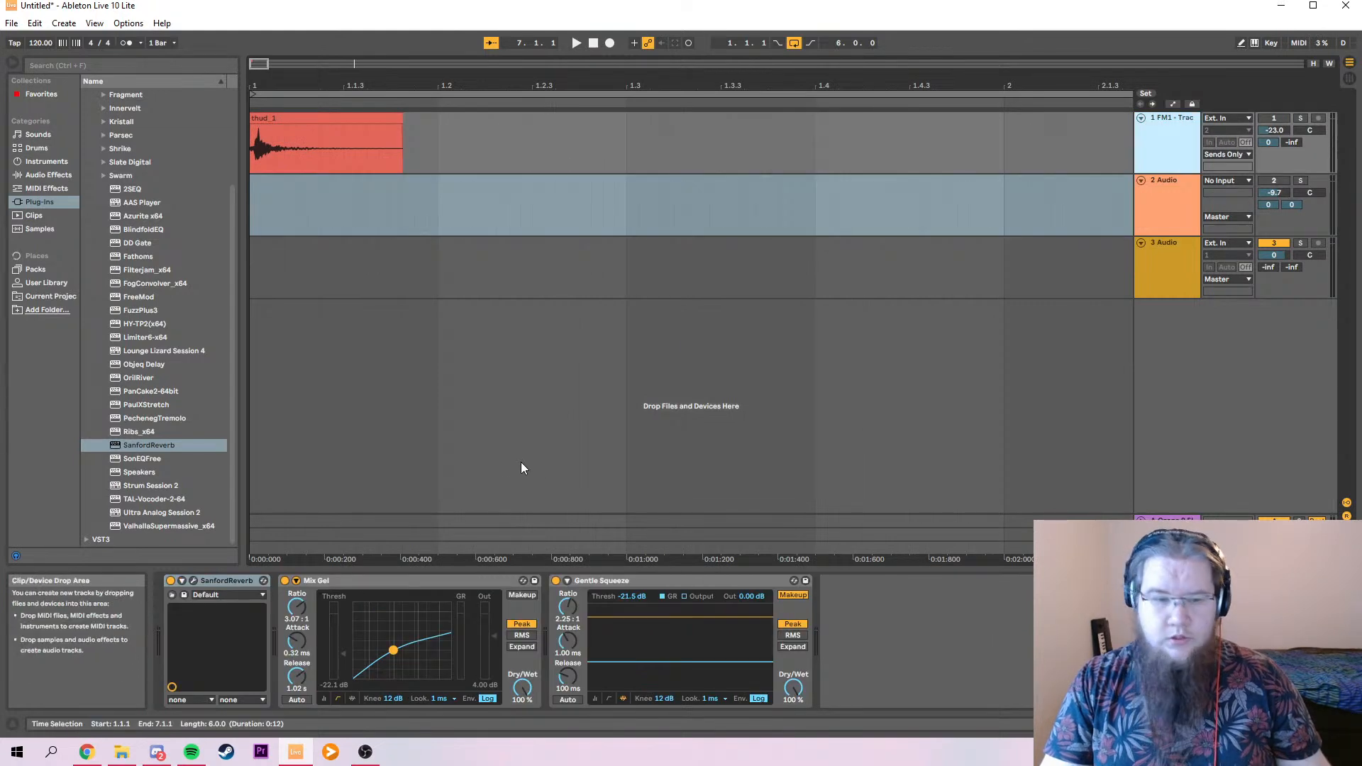
pyautogui.click(226, 585)
pyautogui.press('Delete')
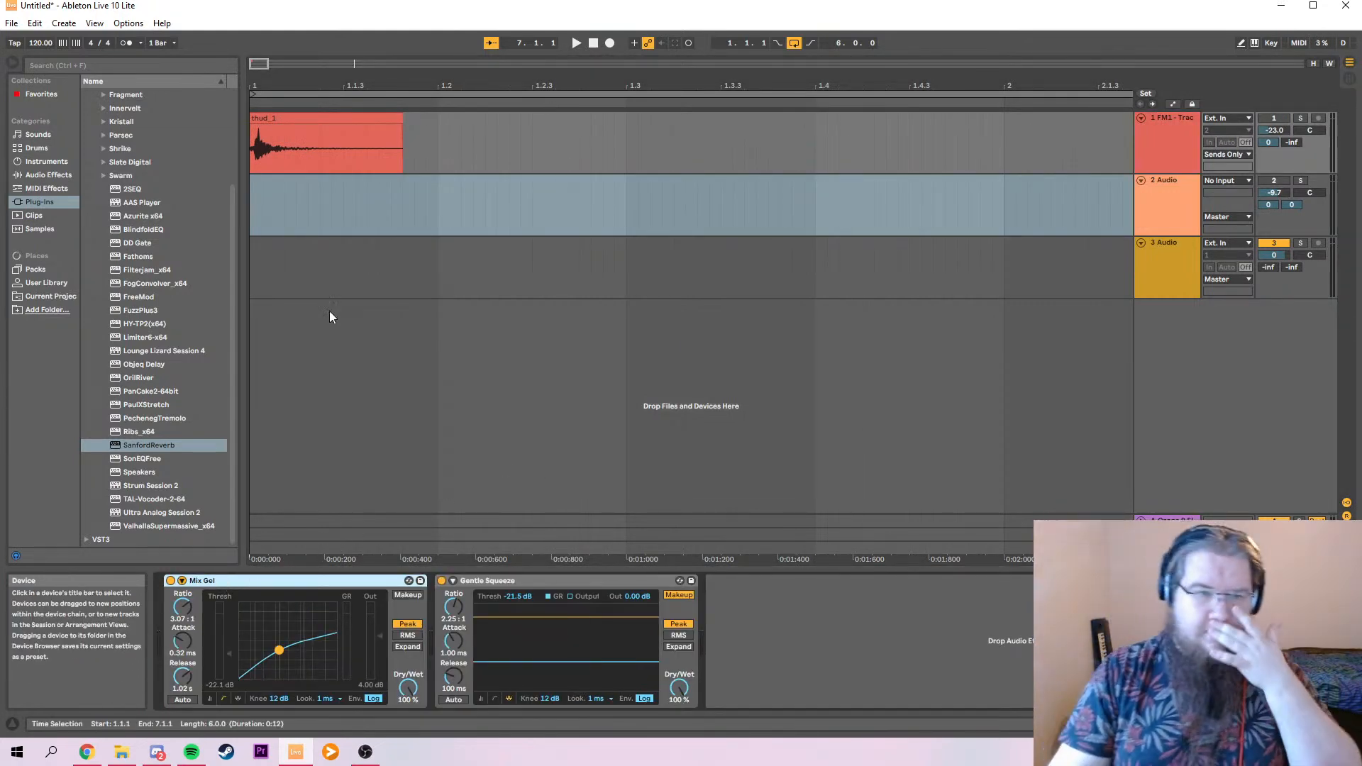
pyautogui.click(317, 135)
pyautogui.press('Delete')
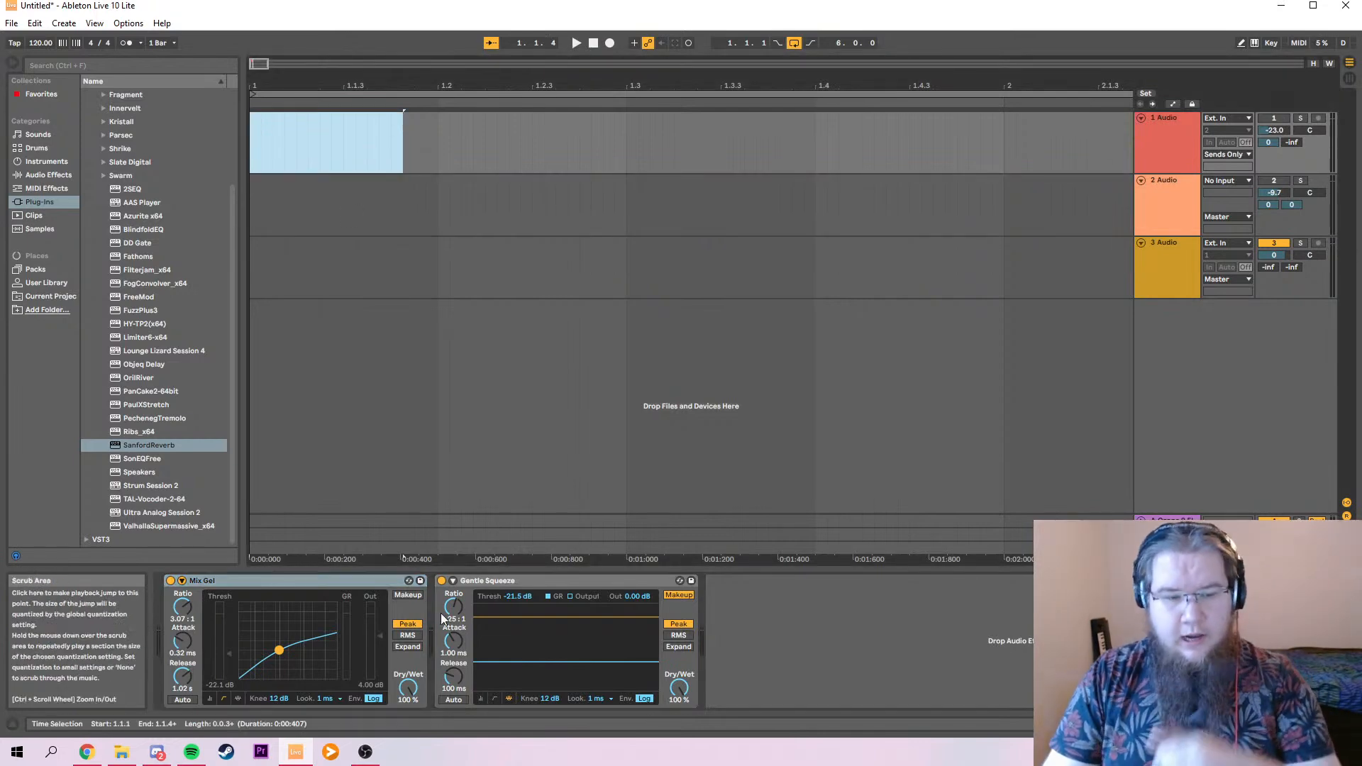
# Place FM1 - Track 02.wav from the Future Music CD1 sample folder at the start of track 1.
pyautogui.click(115, 757)
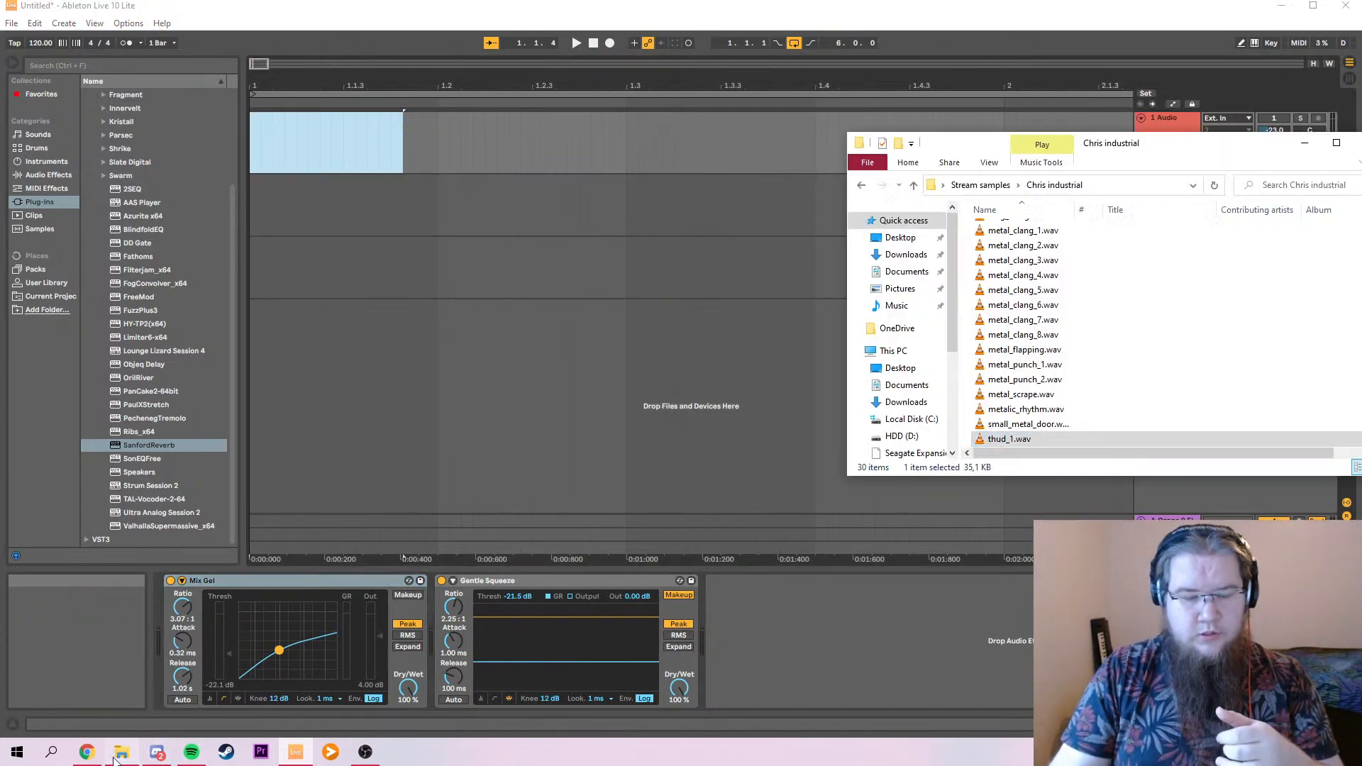
pyautogui.hotkey('alt', 'Left')
pyautogui.doubleClick(1020, 248)
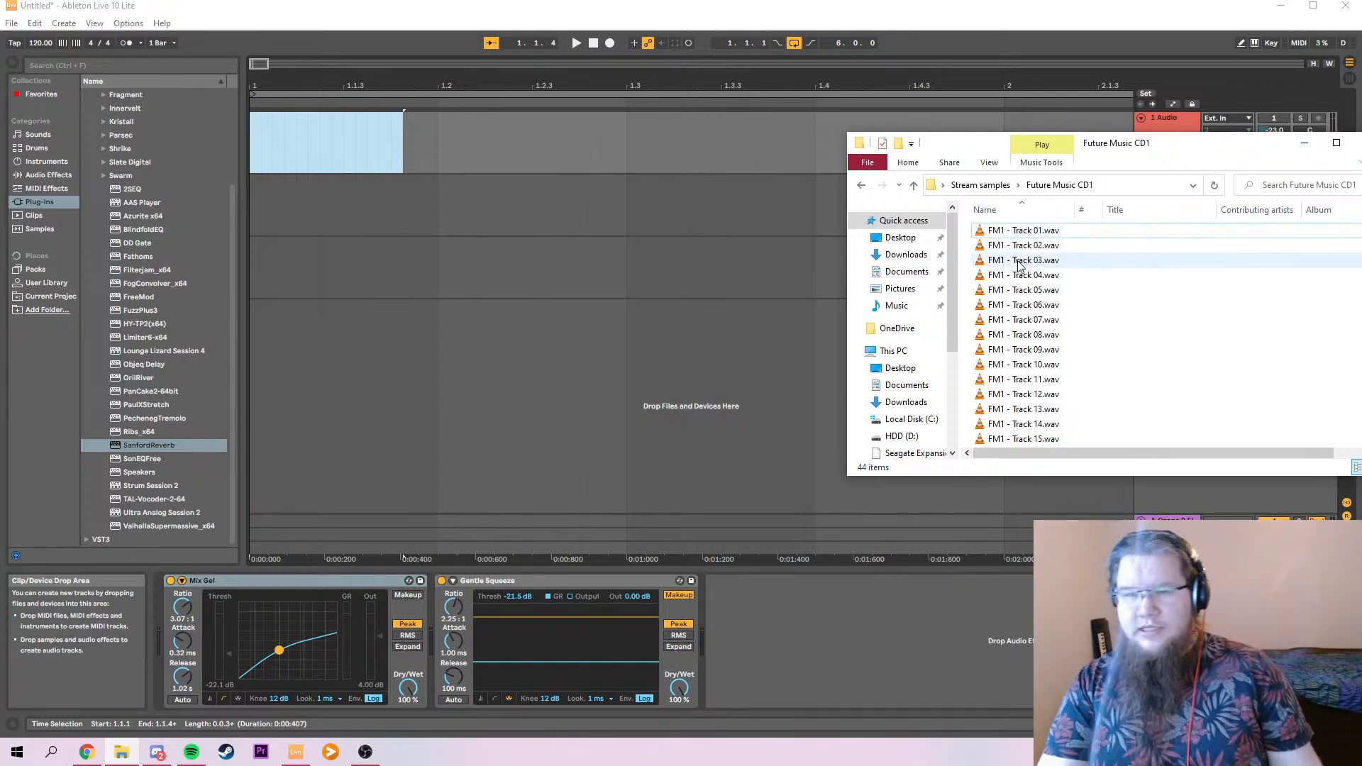
pyautogui.moveTo(1025, 245); pyautogui.dragTo(254, 141)
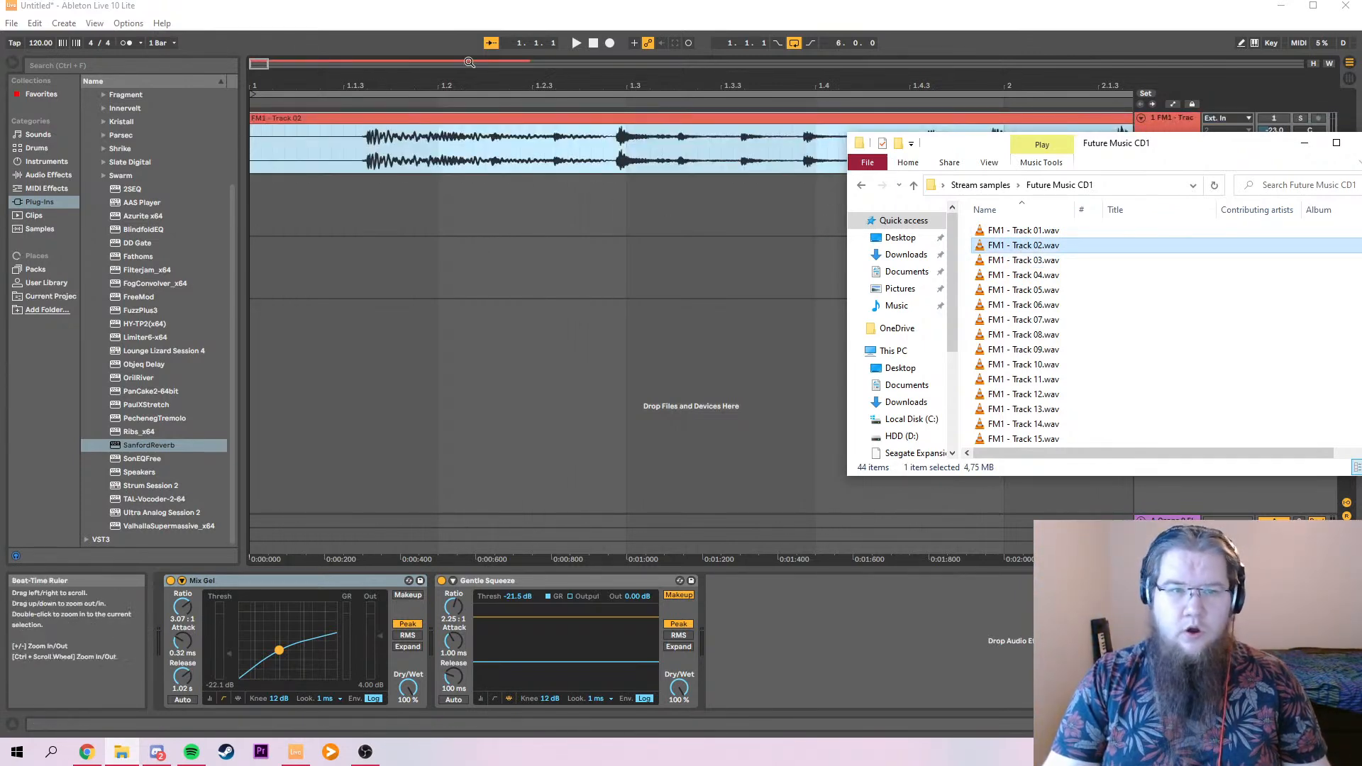
# Shorten the arrangement loop to 3.0.0 and activate track 1 for playback.
pyautogui.moveTo(270, 64); pyautogui.dragTo(429, 64)
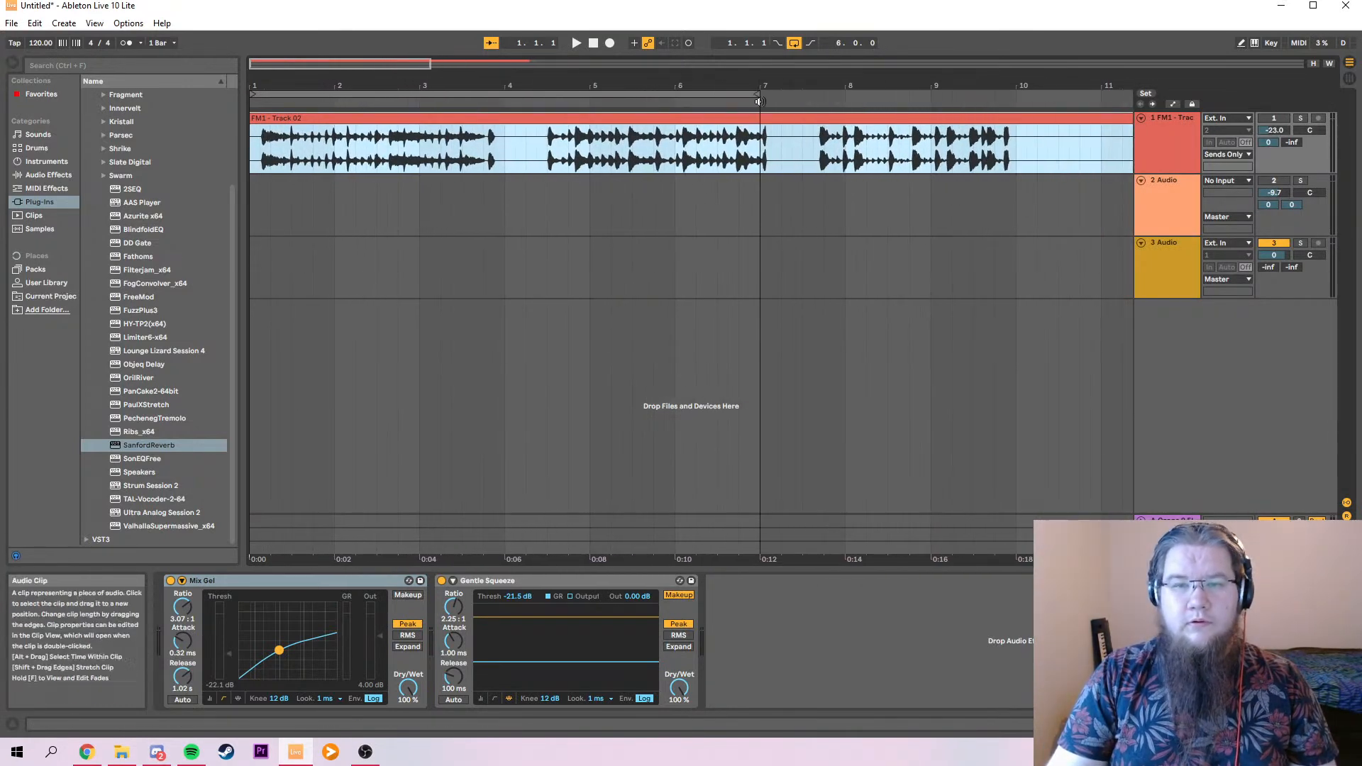
pyautogui.moveTo(755, 95); pyautogui.dragTo(505, 95)
pyautogui.press('space')
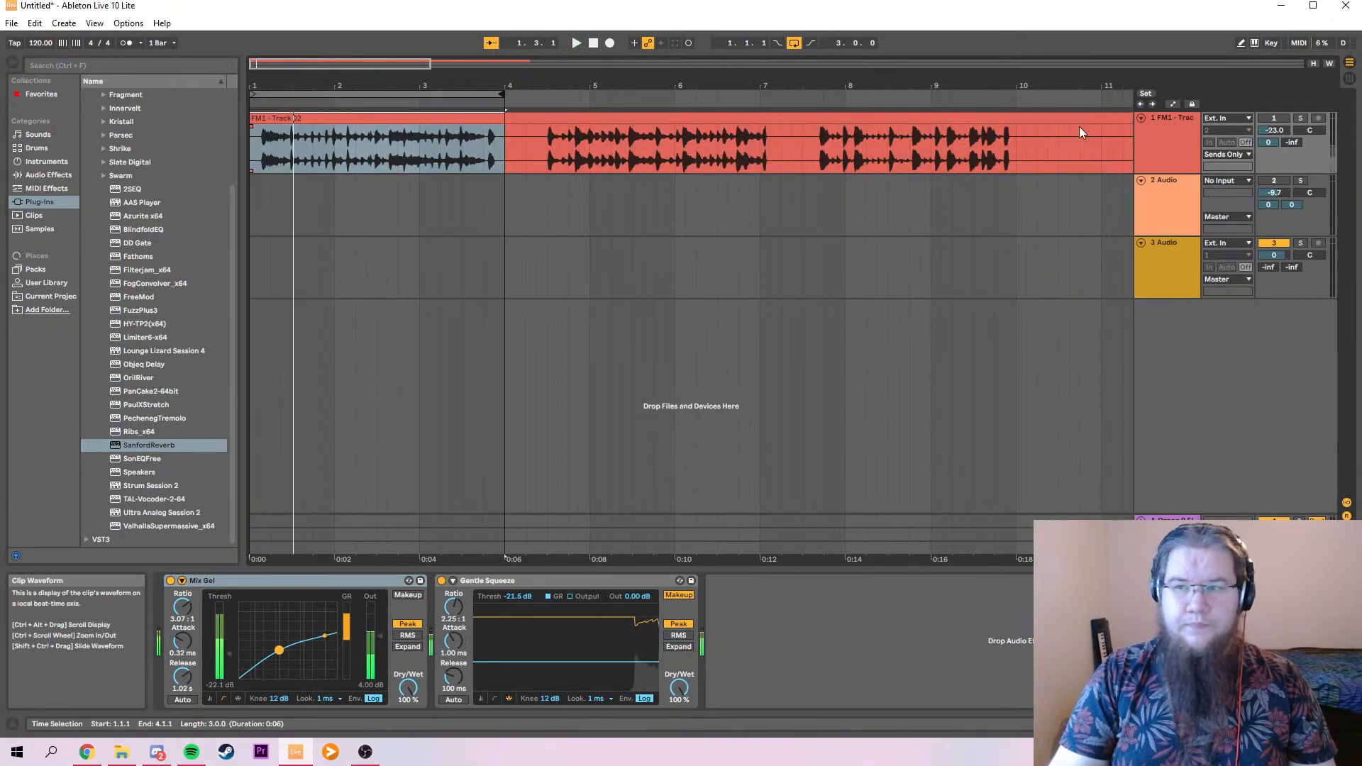
pyautogui.click(1270, 118)
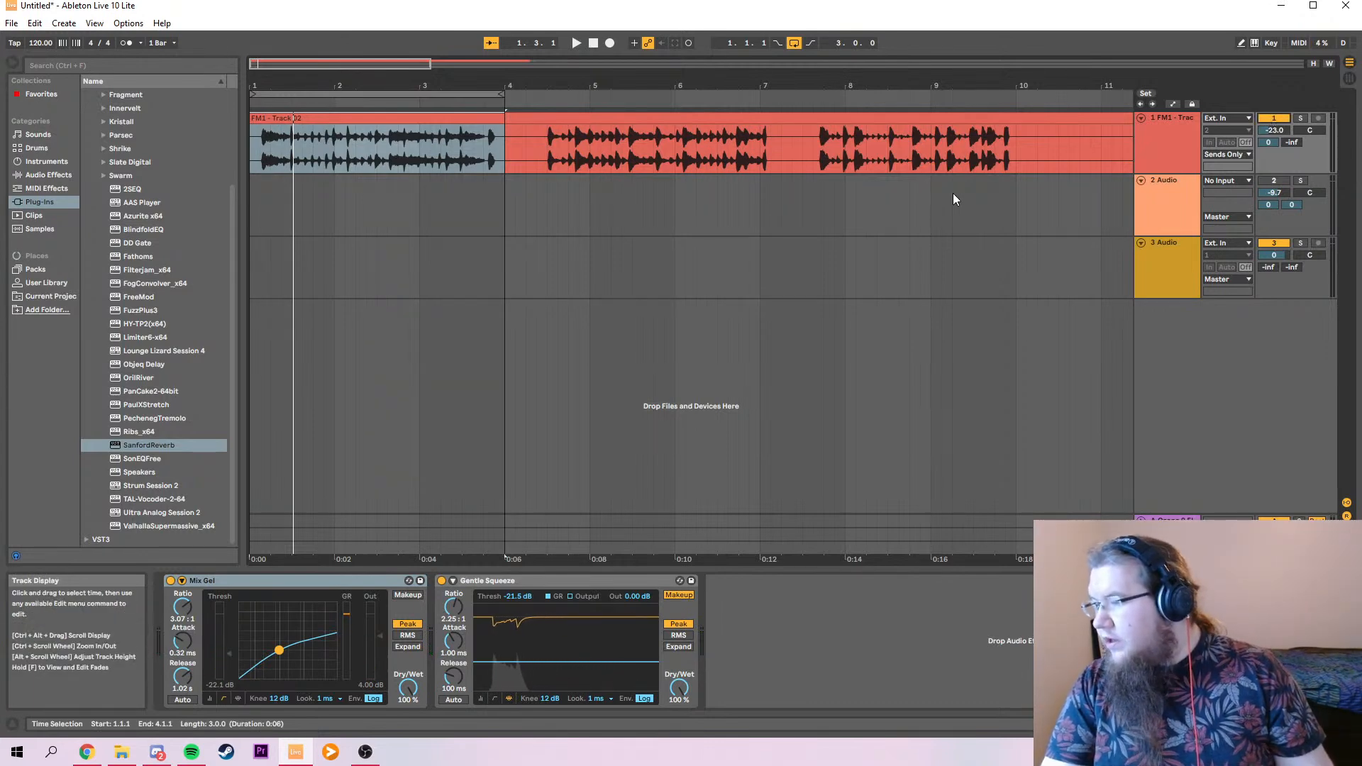
# Split the Track 02 clip at 4.1.1 and move the remainder to start at 6.2.1.
pyautogui.click(501, 156)
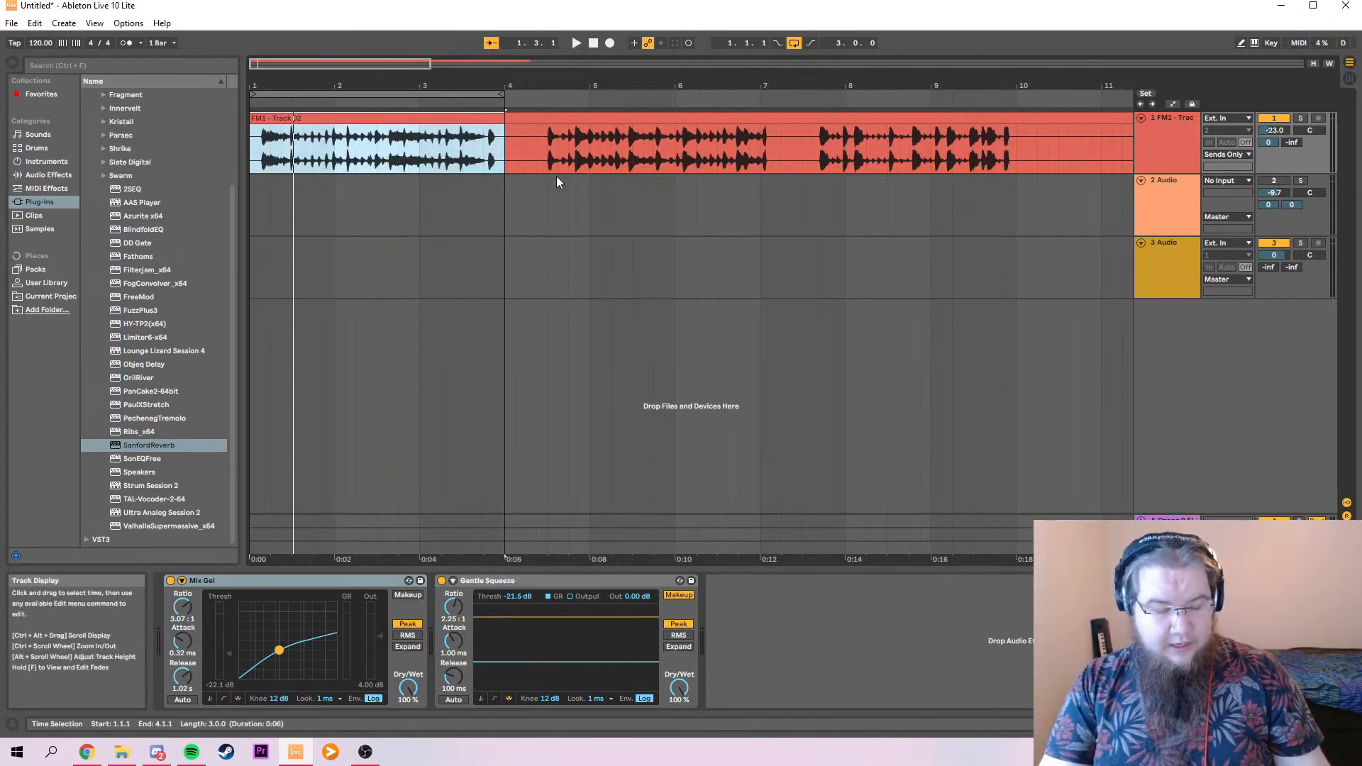
pyautogui.click(502, 152)
pyautogui.hotkey('ctrl', 'e')
pyautogui.moveTo(541, 120); pyautogui.dragTo(699, 130)
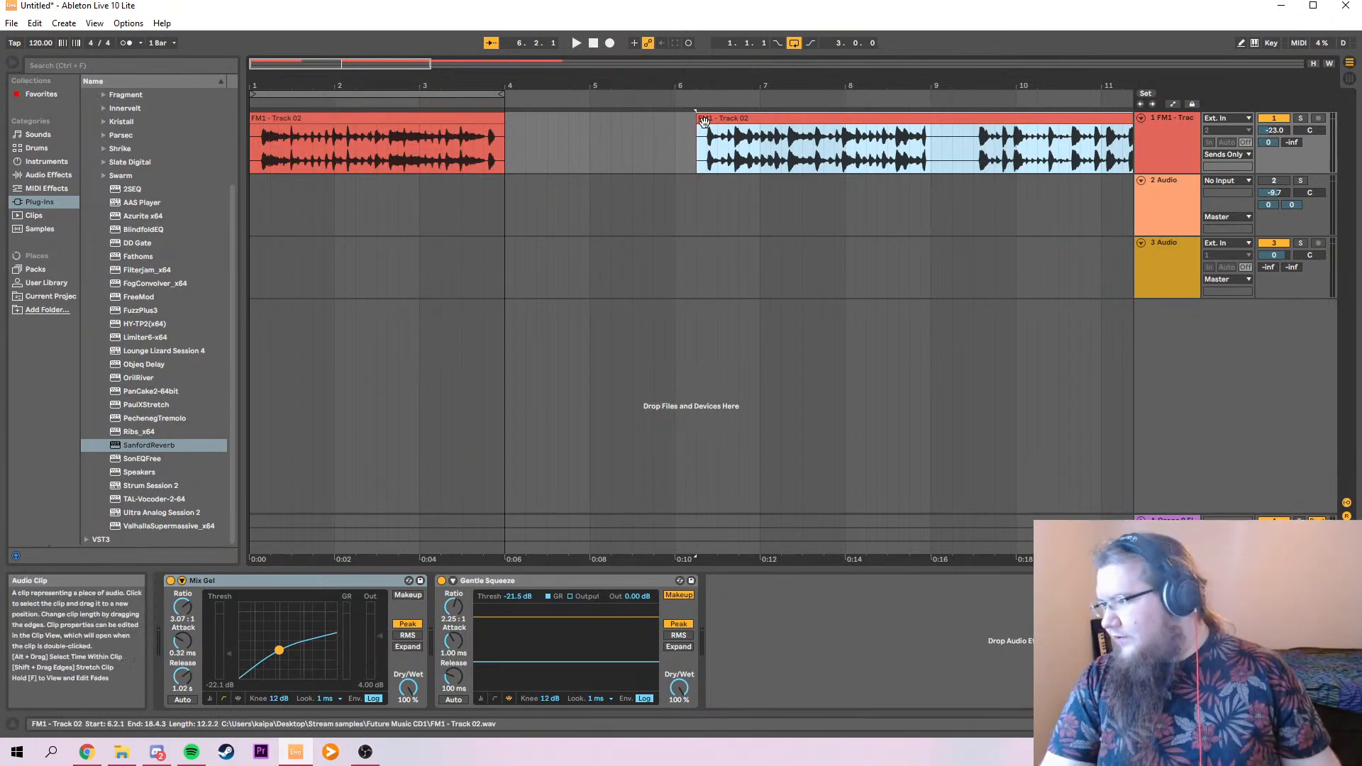
# Trim the silence from both ends of the first Track 02 clip, splitting its end at 3.4.3 and deleting the leftover piece.
pyautogui.click(305, 119)
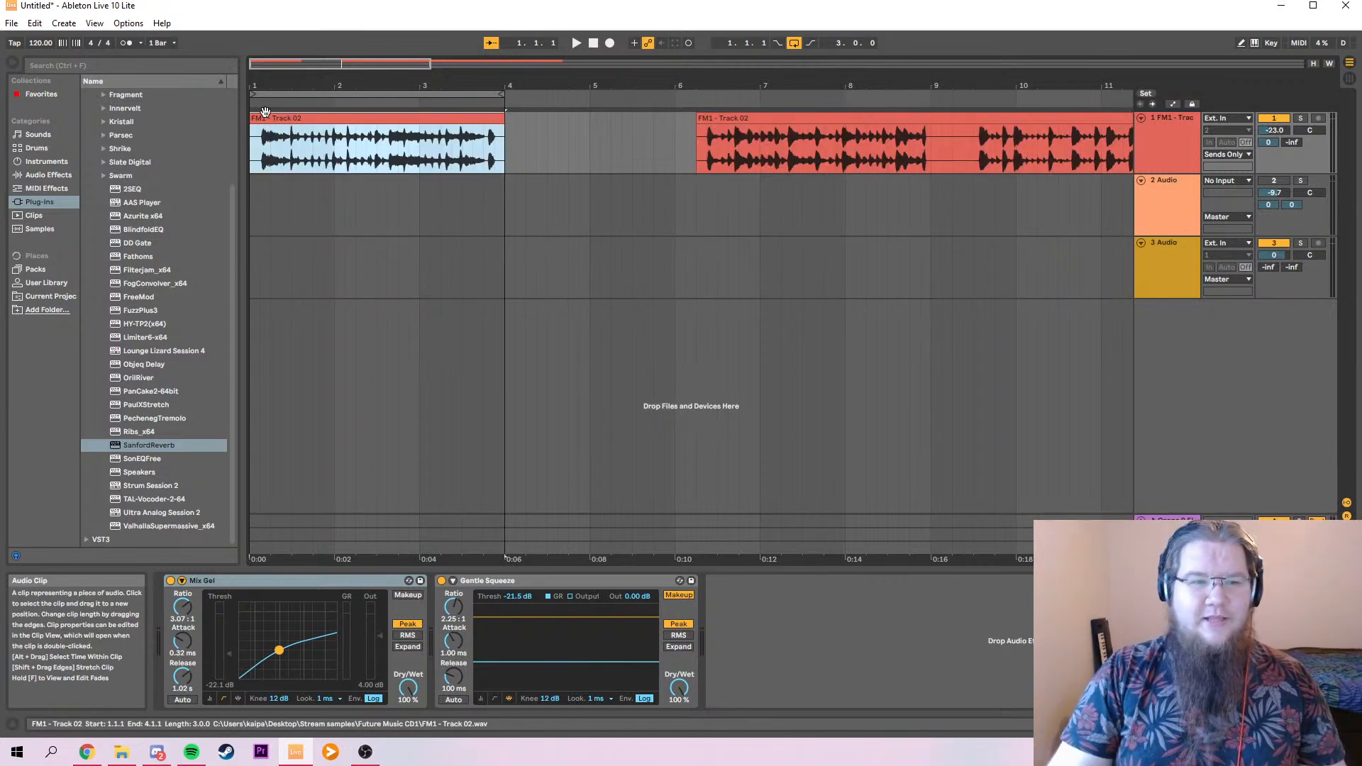
pyautogui.moveTo(430, 63); pyautogui.dragTo(332, 65)
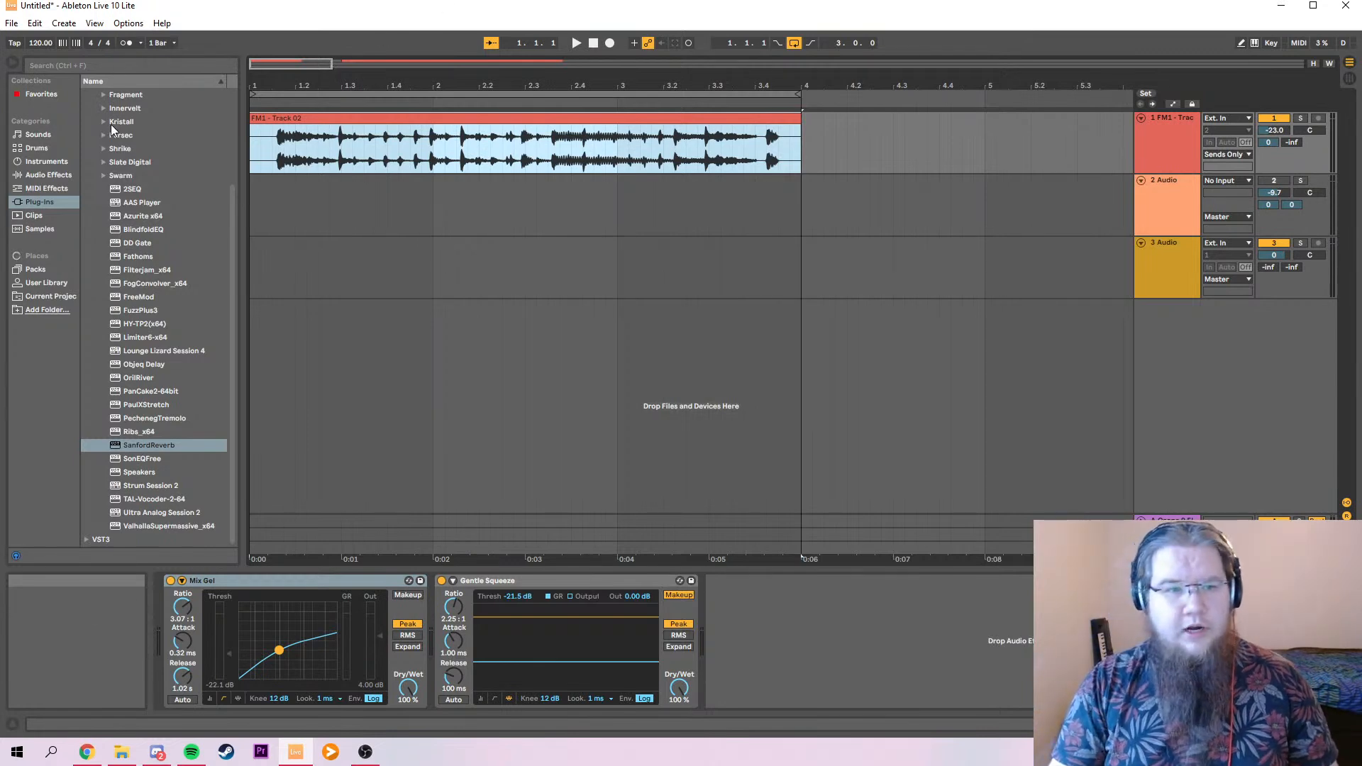
pyautogui.moveTo(254, 95)
pyautogui.mouseDown()
pyautogui.moveTo(270, 97)
pyautogui.moveTo(272, 121)
pyautogui.moveTo(245, 95)
pyautogui.mouseUp()
pyautogui.click(251, 127)
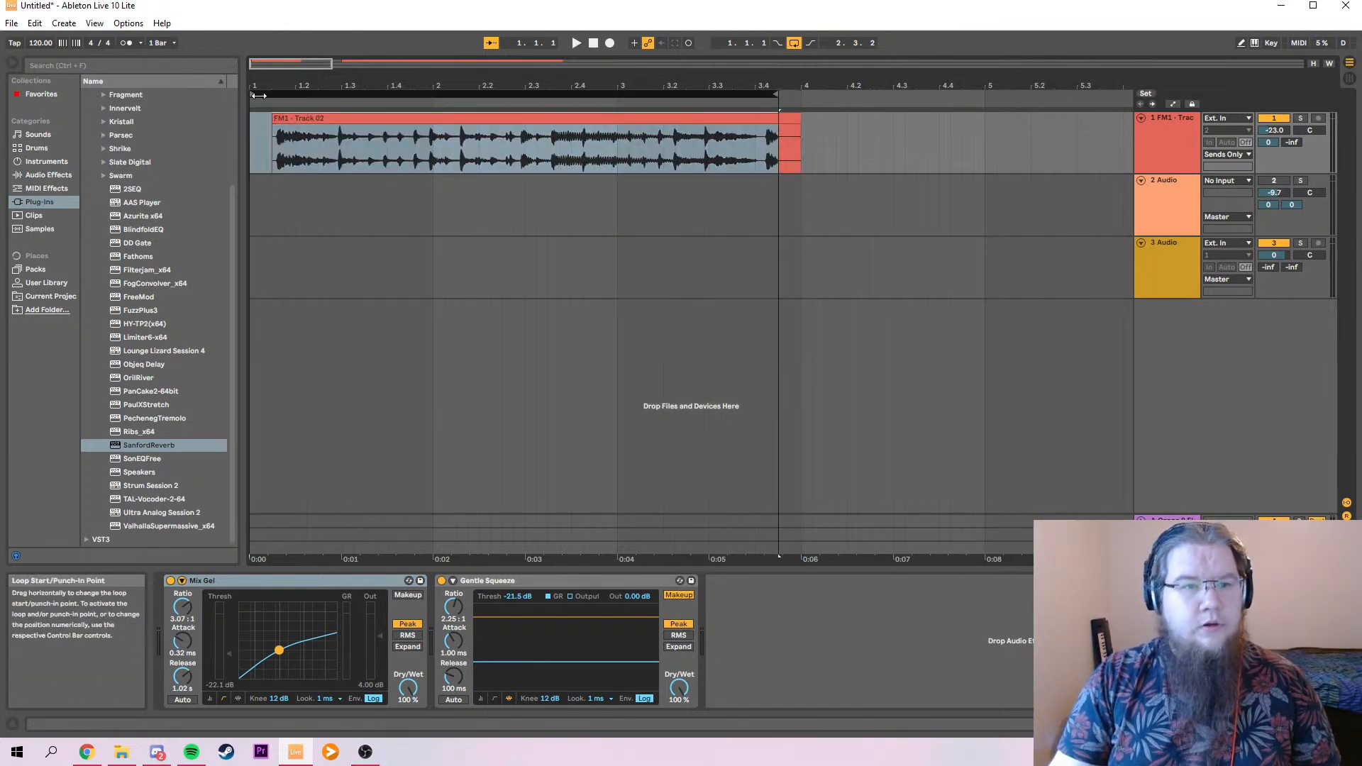
pyautogui.moveTo(325, 121); pyautogui.dragTo(263, 117)
pyautogui.moveTo(415, 119); pyautogui.dragTo(333, 121)
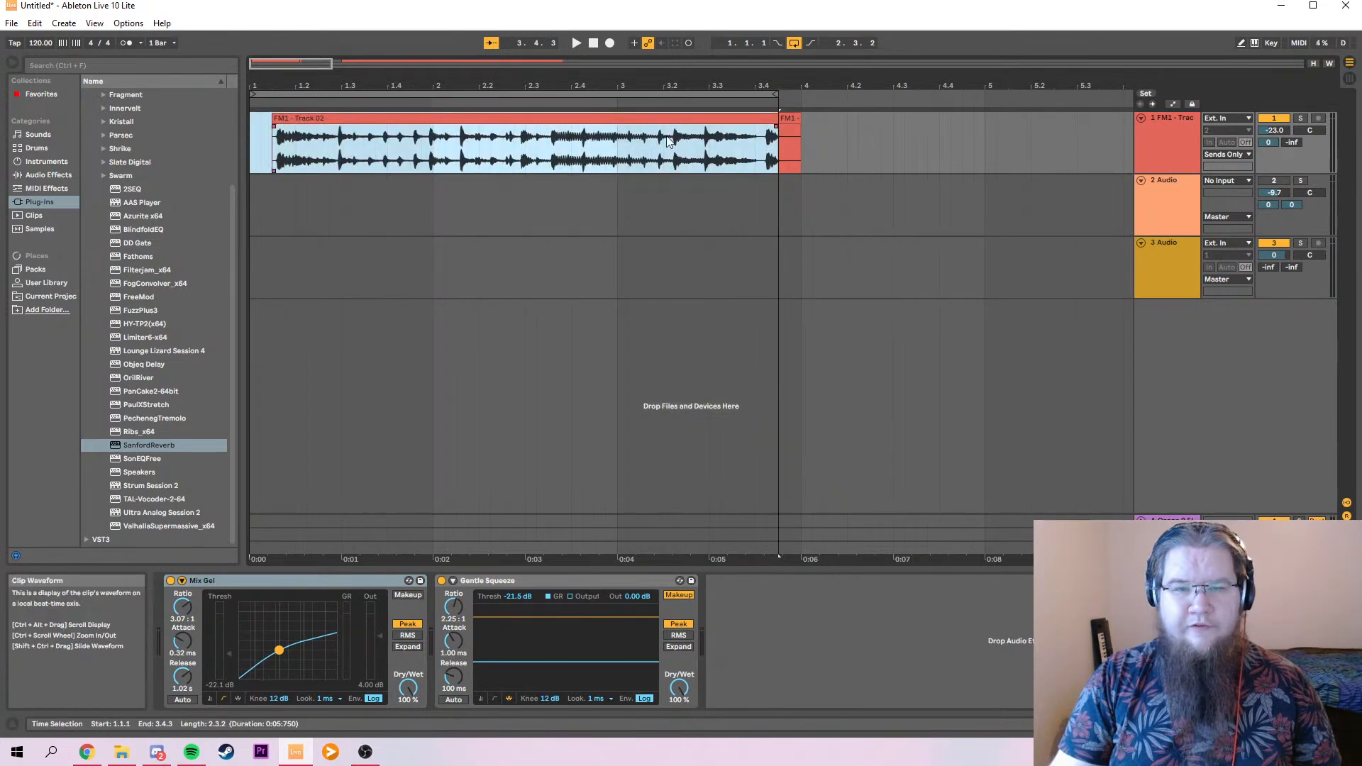
pyautogui.click(790, 118)
pyautogui.press('Delete')
# Move the trimmed clip to 1.1.1 with its end at 3.4.2 and fit the loop to it.
pyautogui.moveTo(705, 117); pyautogui.dragTo(527, 120)
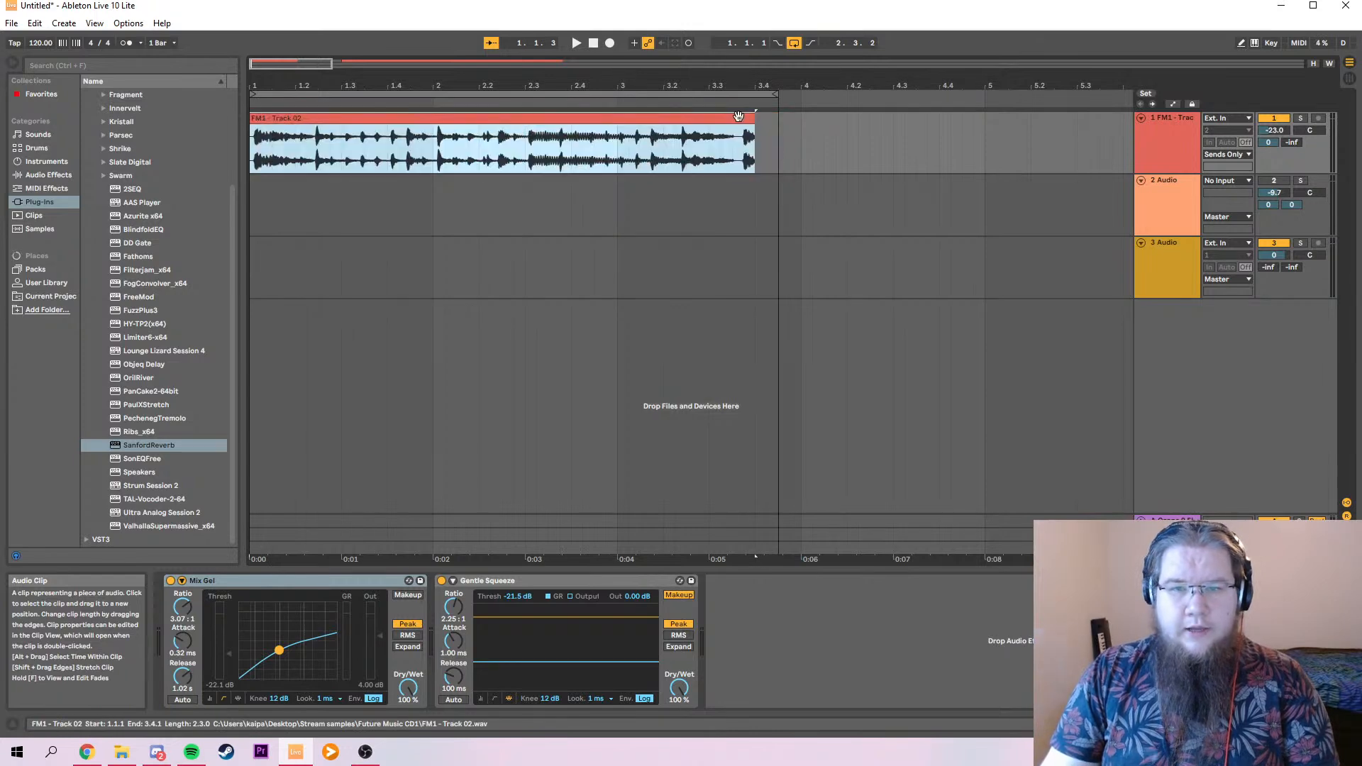
pyautogui.moveTo(754, 118); pyautogui.dragTo(769, 117)
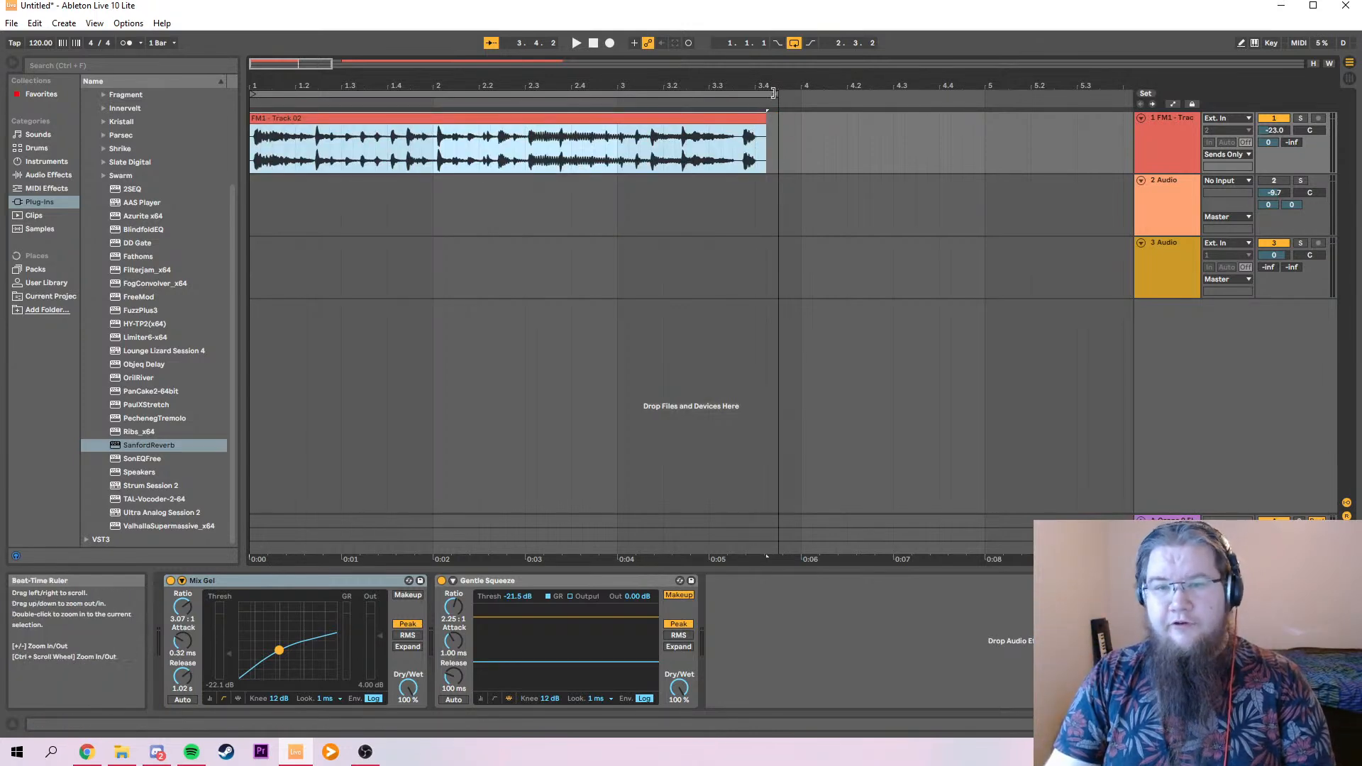
pyautogui.hotkey('ctrl', 'l')
pyautogui.click(254, 184)
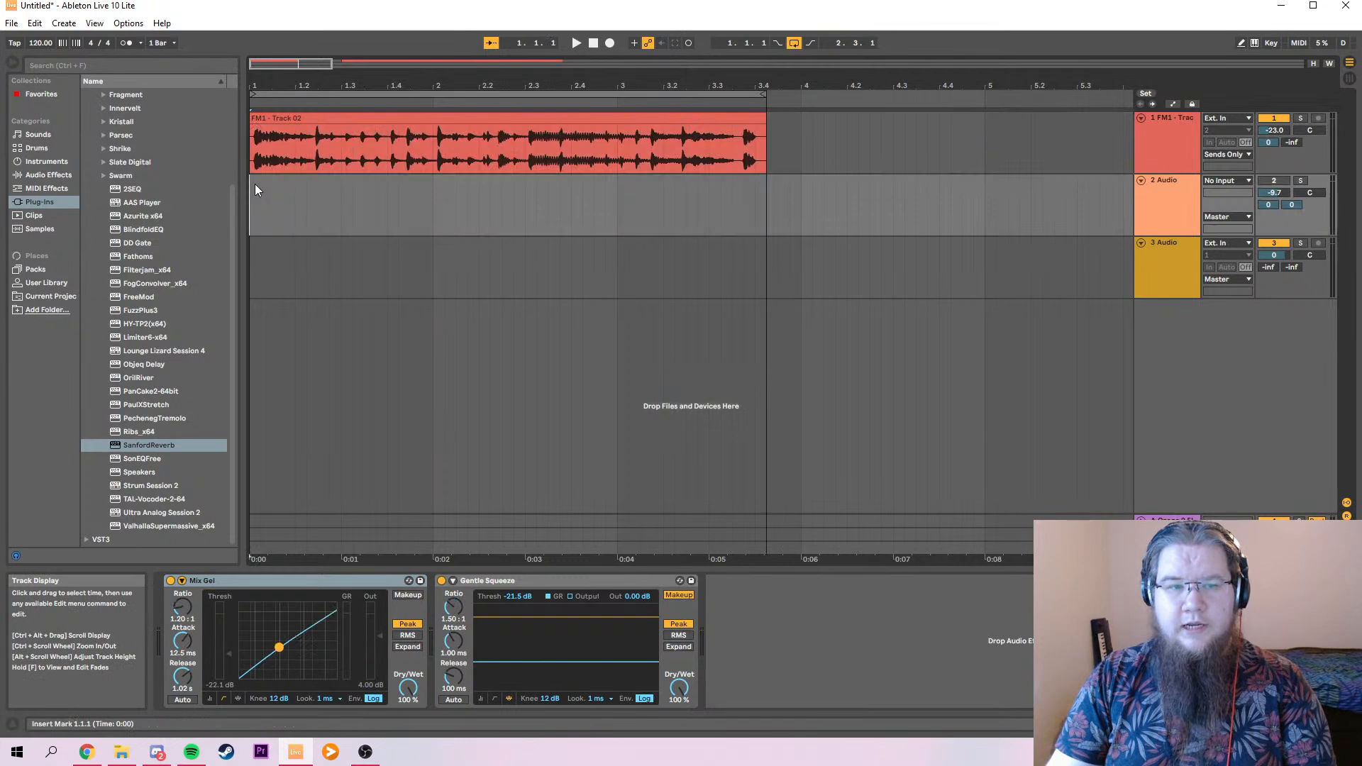
pyautogui.click(253, 158)
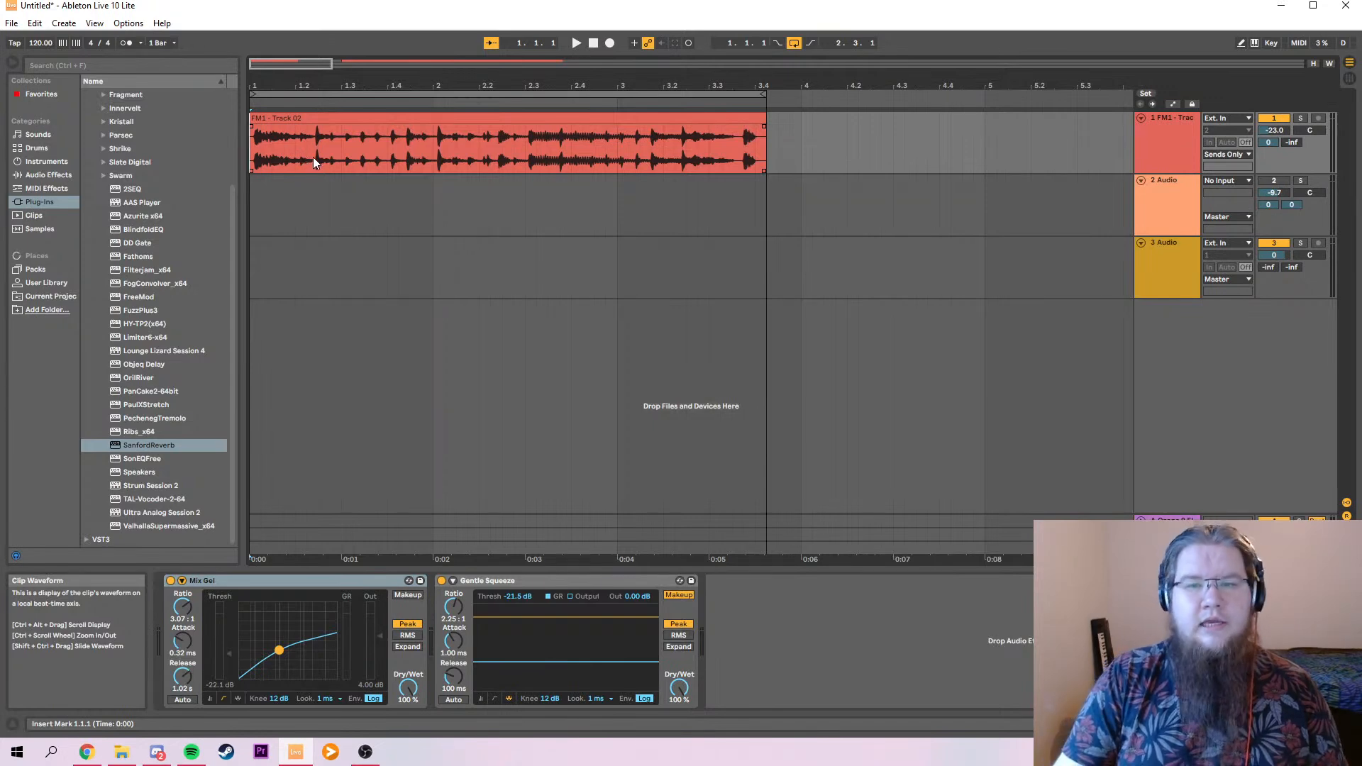
# Extend the loop to 4.0.0 and set track 1's volume to -6.4 dB.
pyautogui.moveTo(763, 93); pyautogui.dragTo(985, 100)
pyautogui.moveTo(332, 65); pyautogui.dragTo(441, 75)
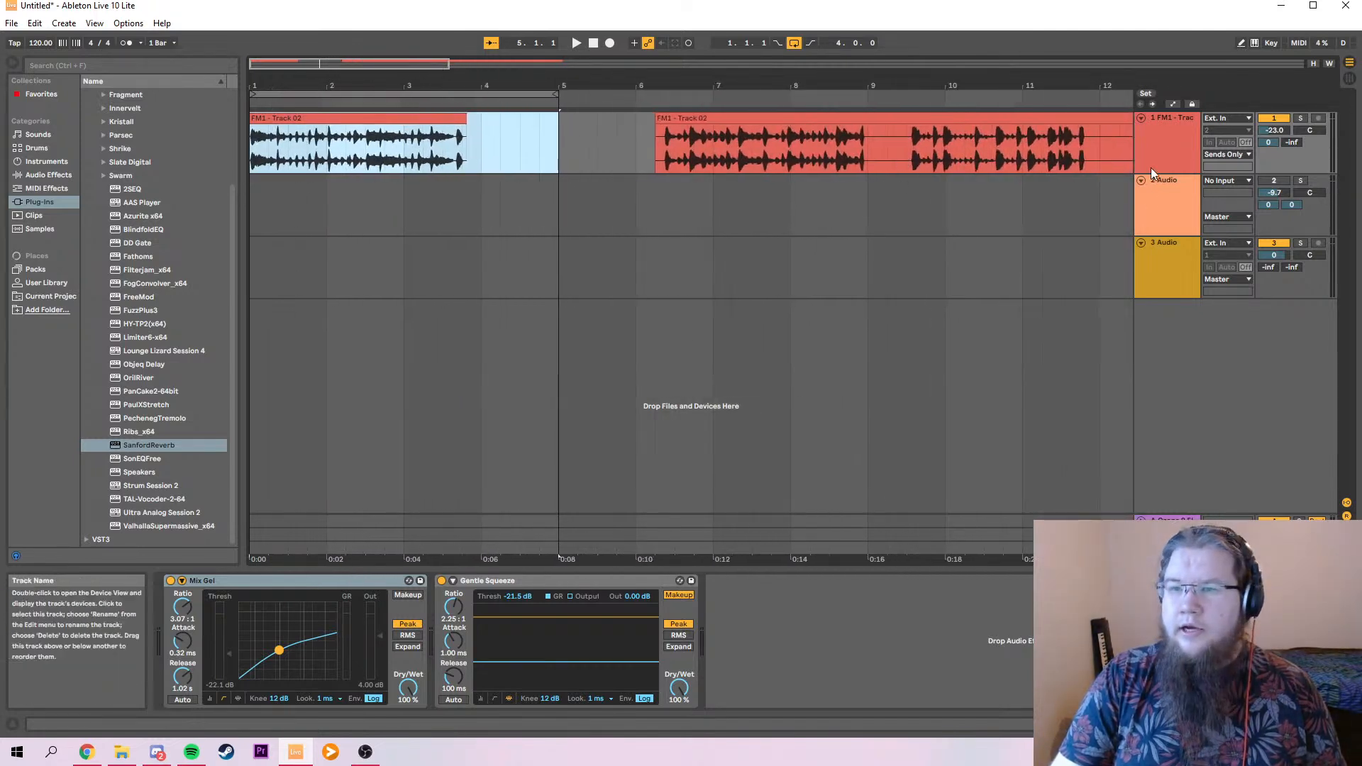
pyautogui.click(1168, 144)
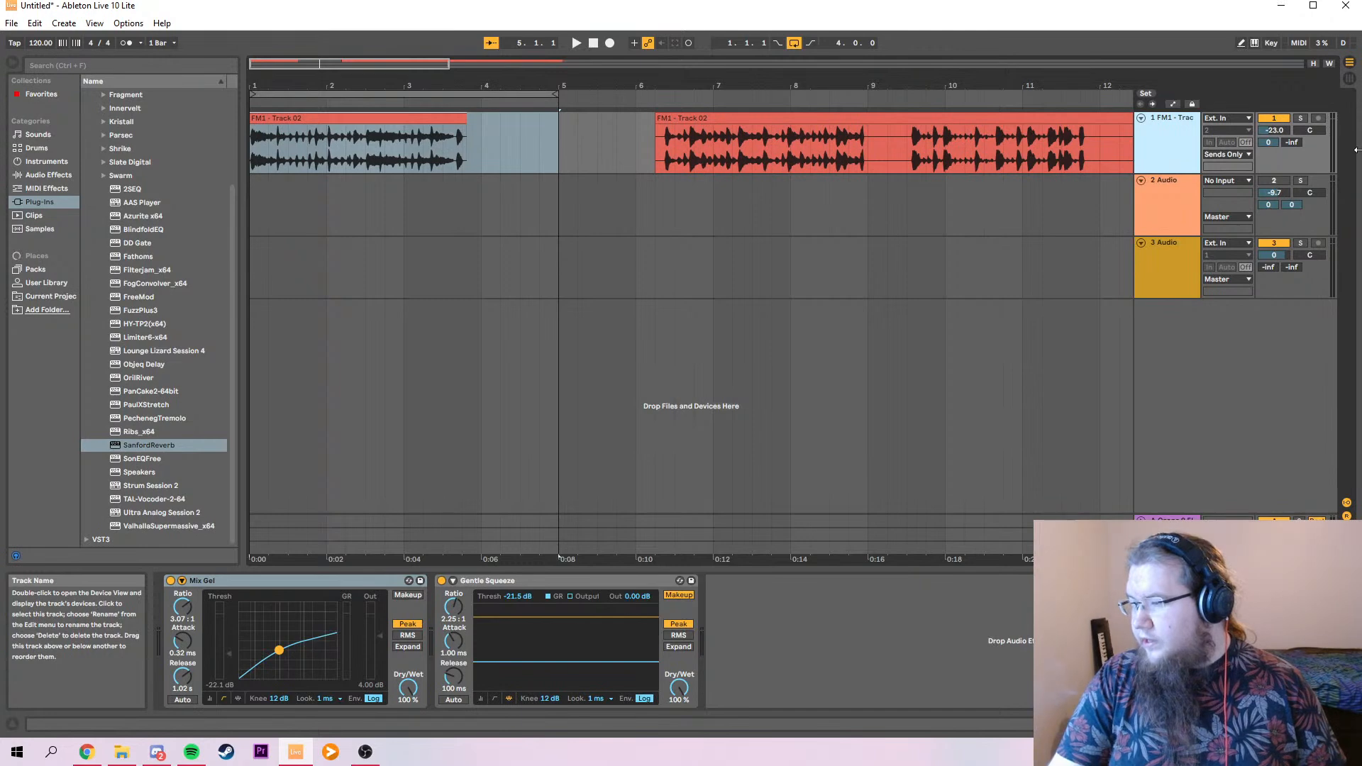
pyautogui.click(1347, 79)
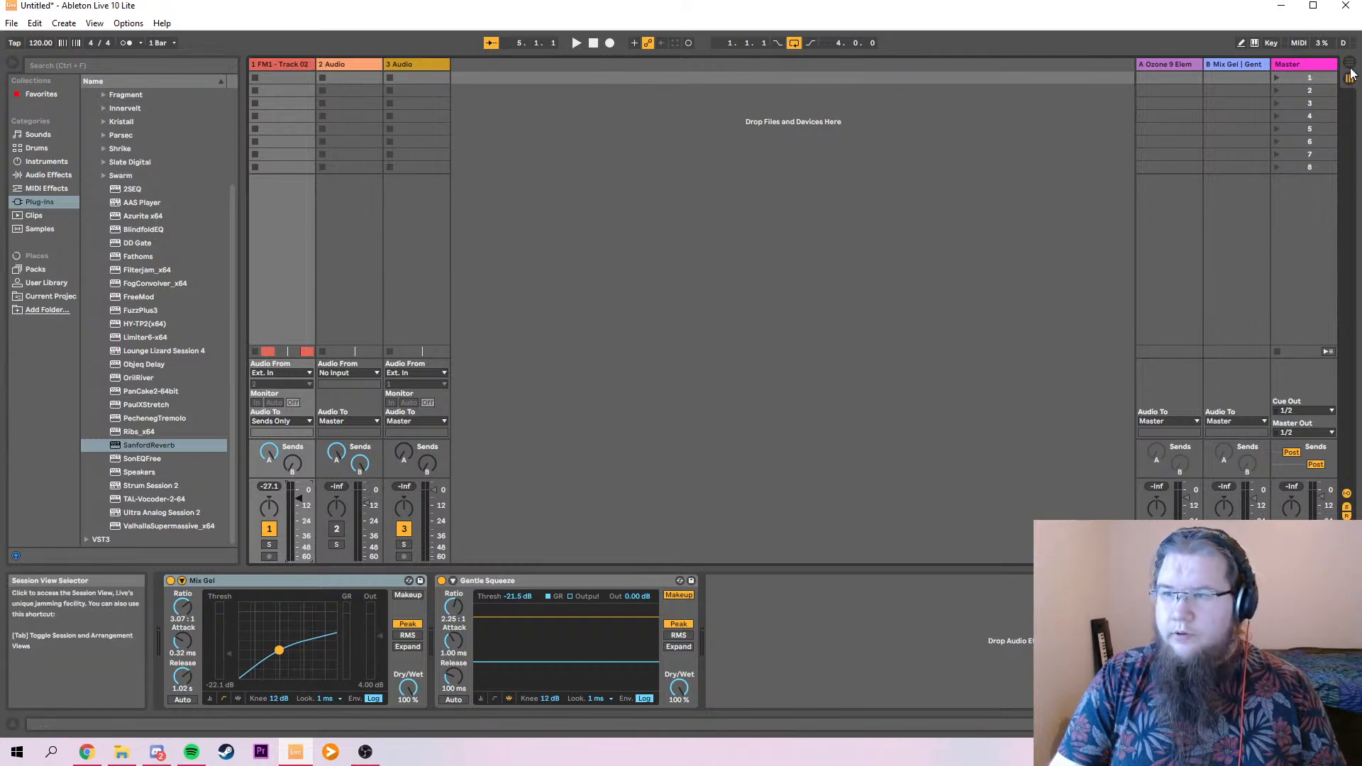
pyautogui.press('Tab')
# Shorten the loop to 3.0.0 and play the looped section.
pyautogui.moveTo(556, 93); pyautogui.dragTo(480, 93)
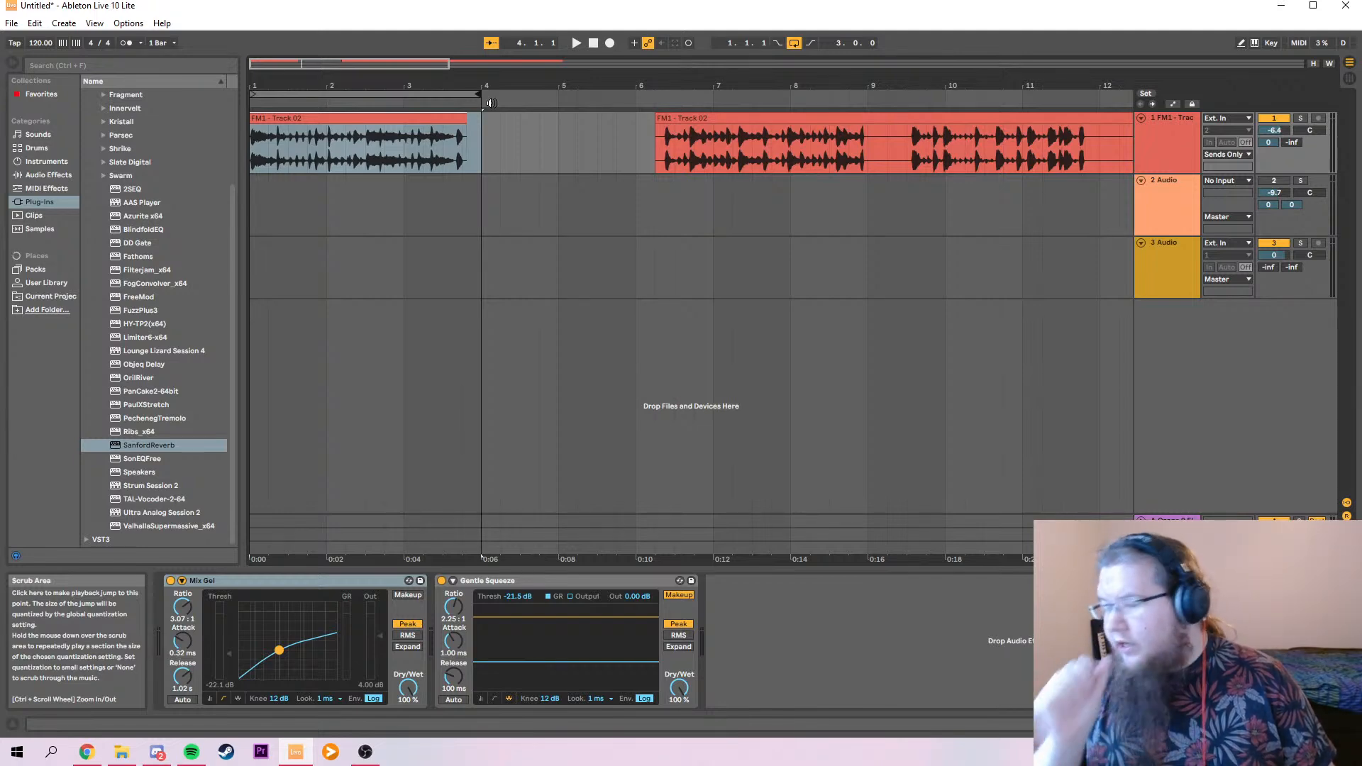
pyautogui.click(453, 92)
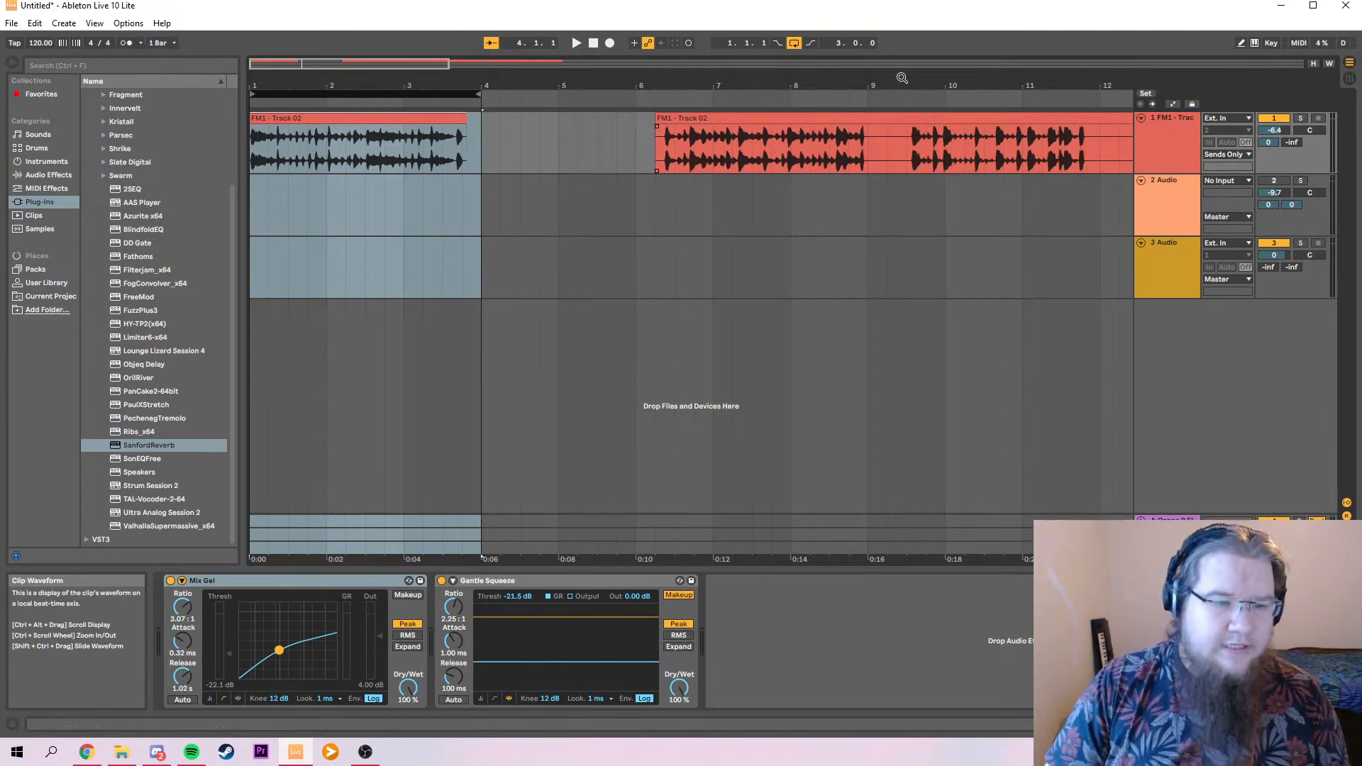
pyautogui.press('space')
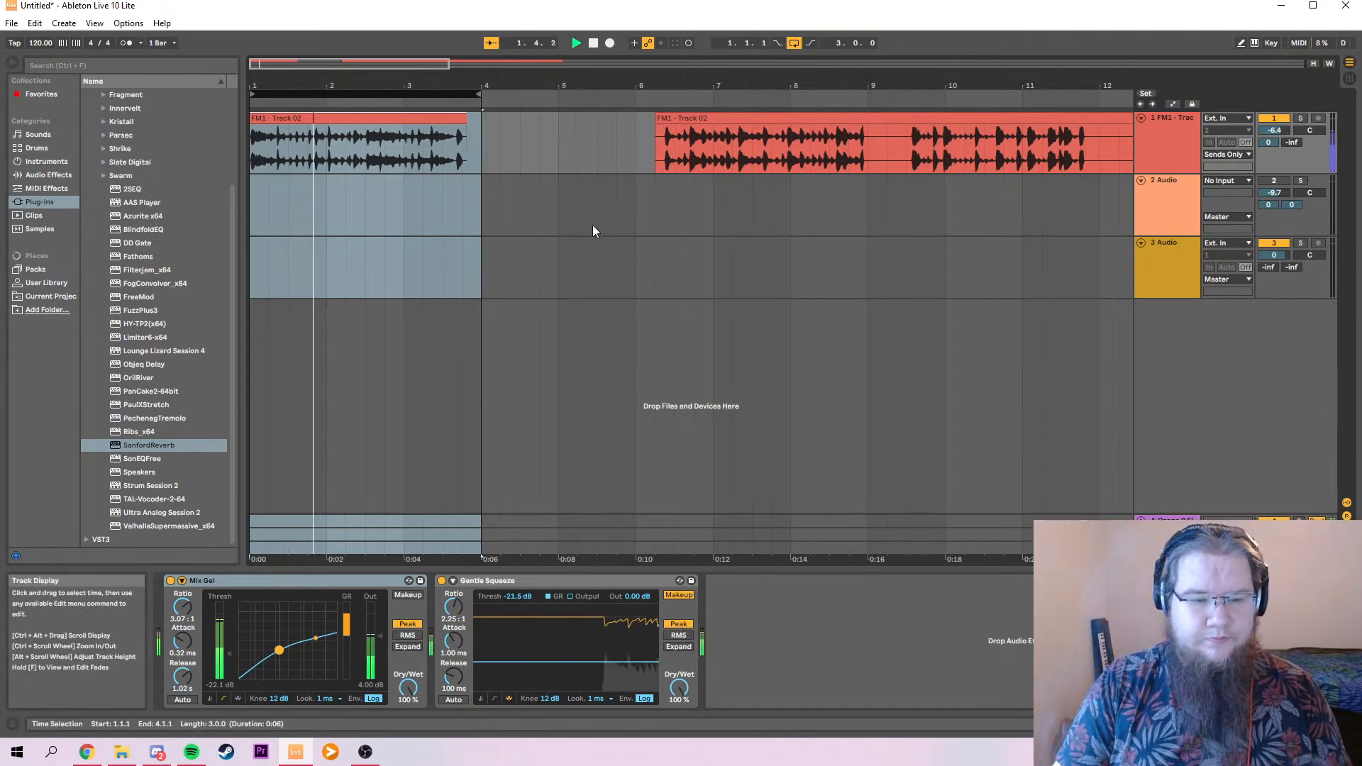
# Turn off warping for the first Track 02 clip and listen to it with track 1's devices shown.
pyautogui.click(331, 118)
pyautogui.doubleClick(331, 118)
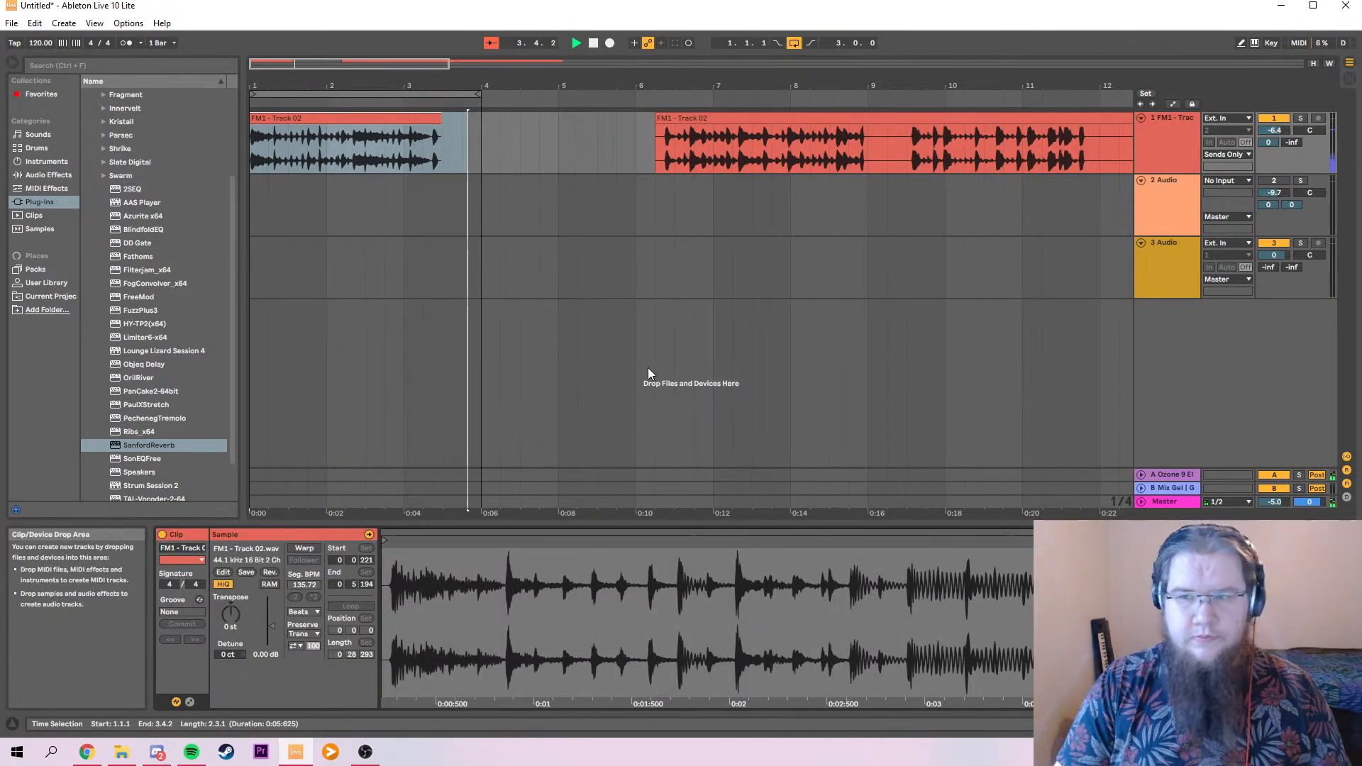
pyautogui.click(1159, 142)
pyautogui.doubleClick(1160, 142)
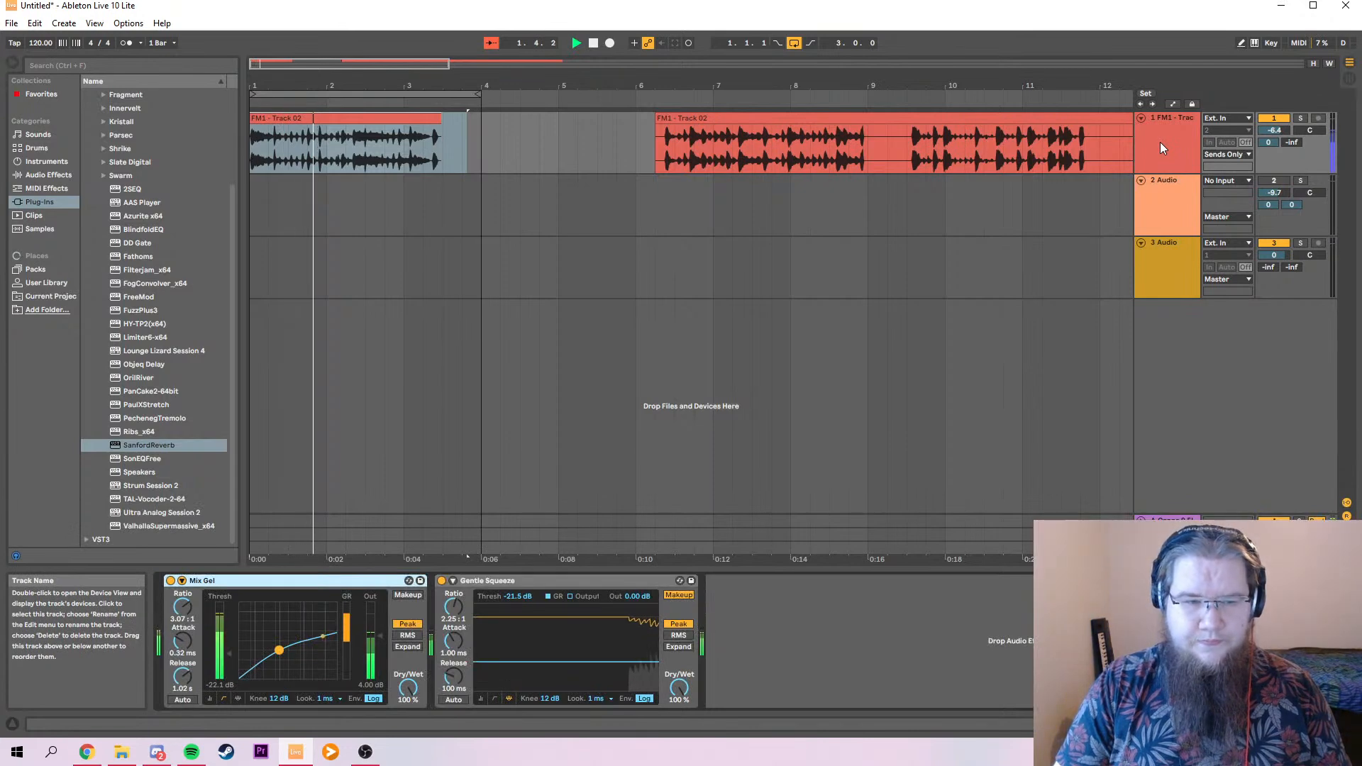
pyautogui.press('space')
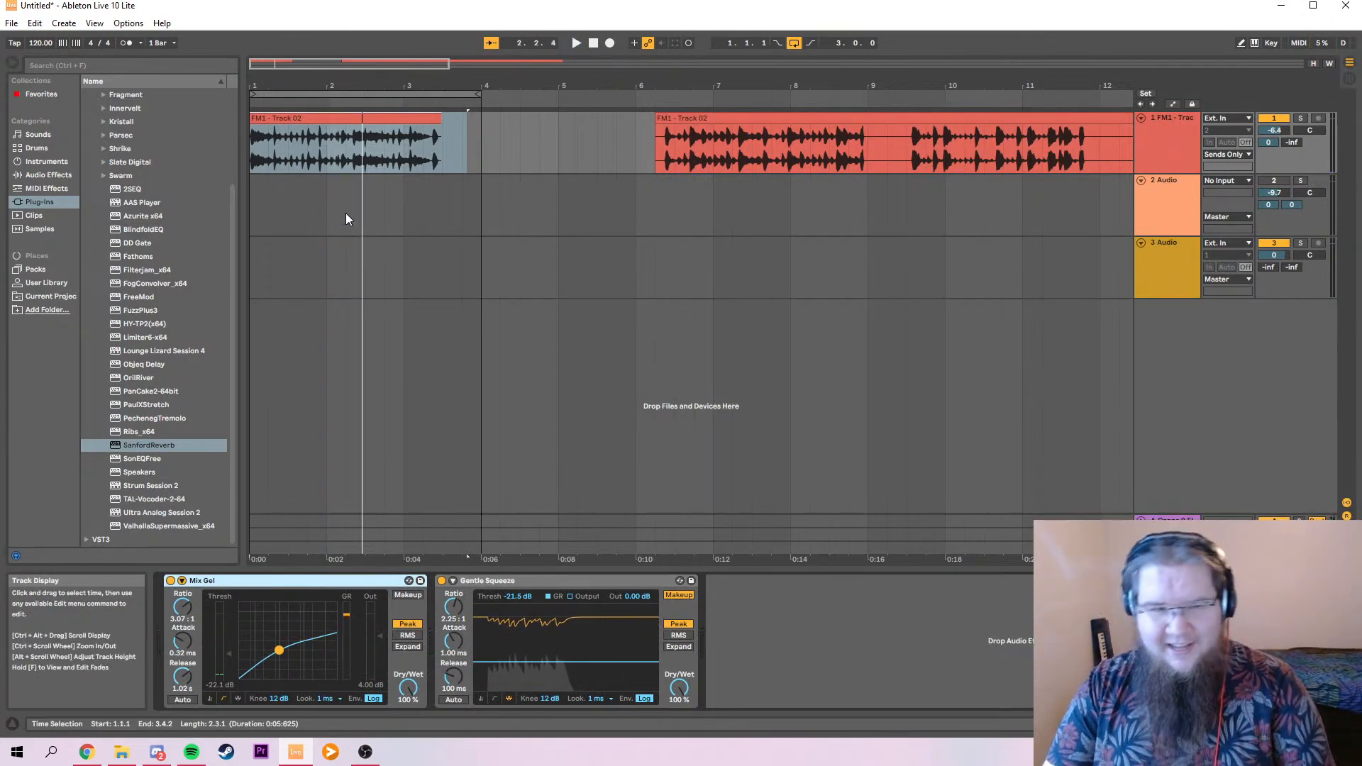
pyautogui.press('Delete')
pyautogui.click(346, 117)
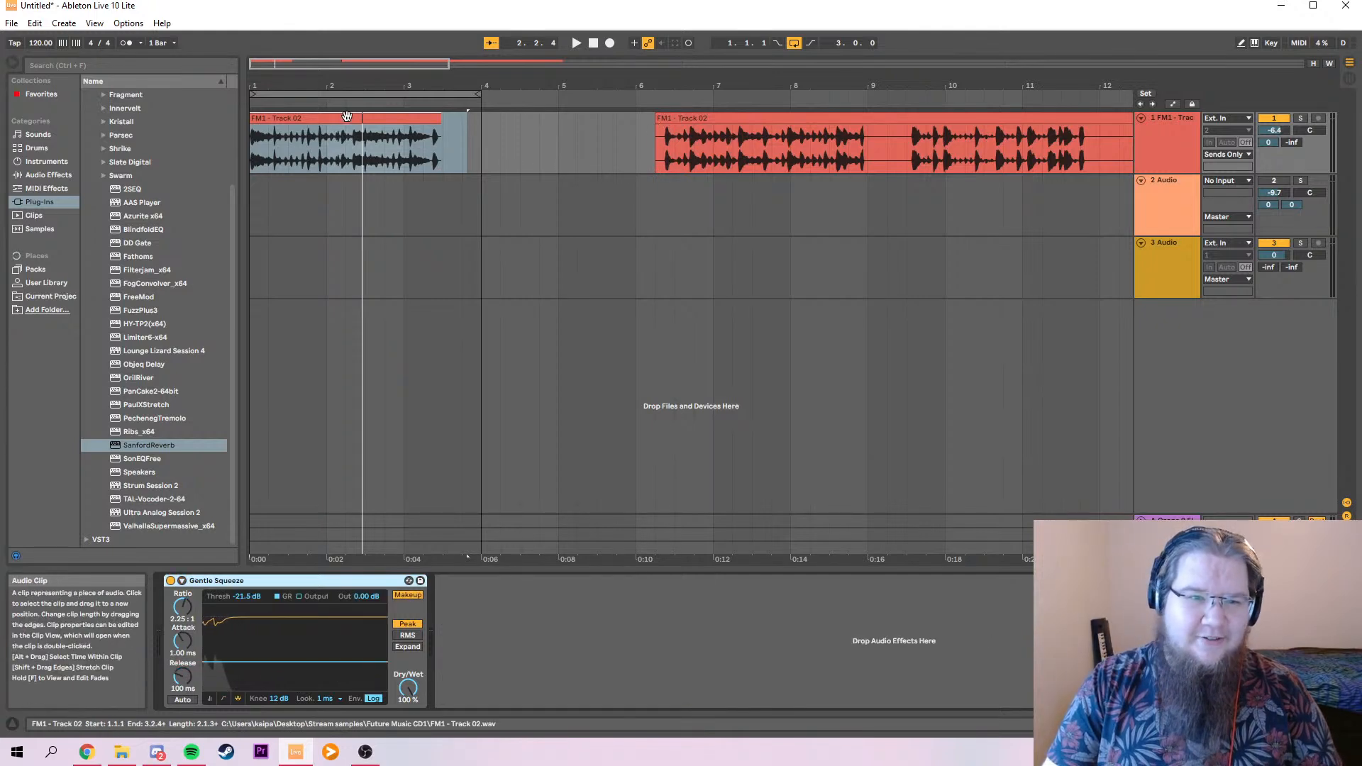
pyautogui.hotkey('ctrl', 'z')
# Delete the first Track 02 clip and move the remaining clip to start at 1.1.1.
pyautogui.click(421, 119)
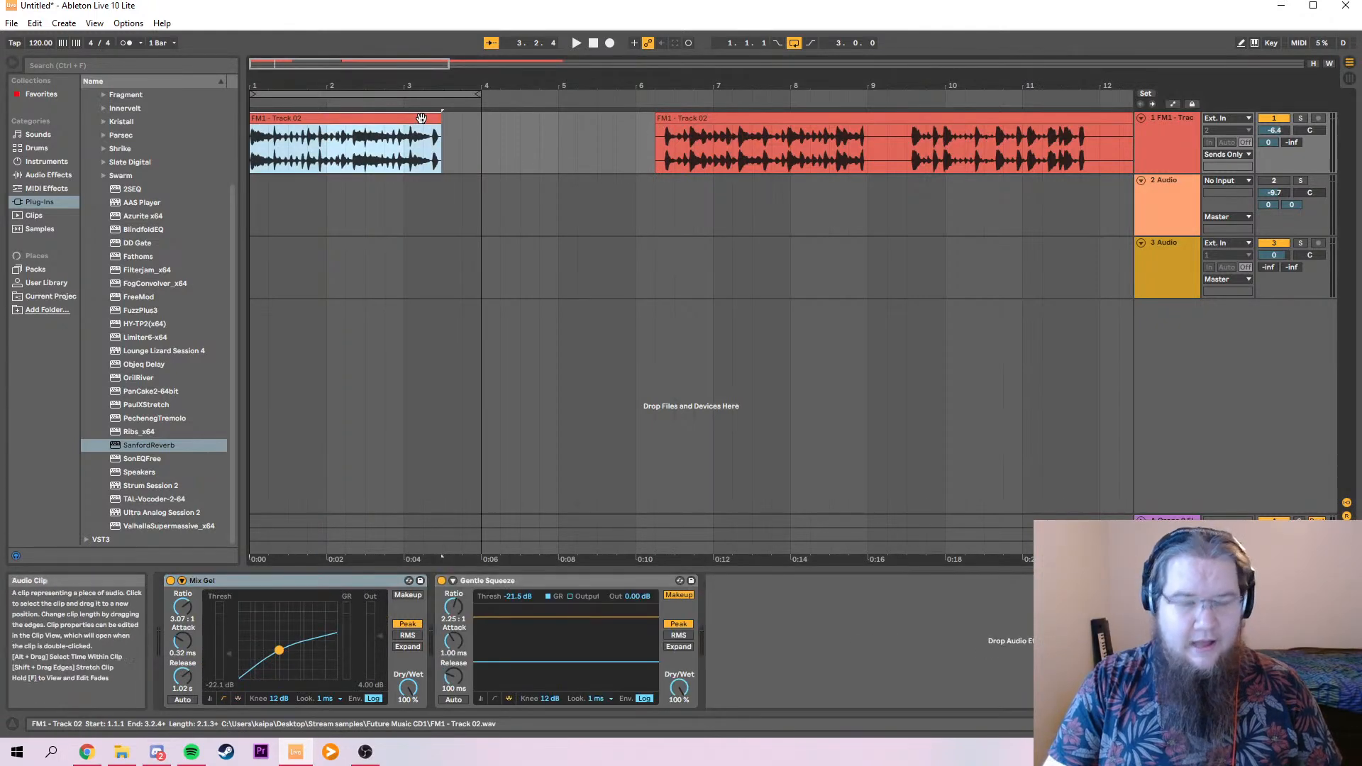
pyautogui.press('Delete')
pyautogui.moveTo(712, 119); pyautogui.dragTo(261, 133)
# Audition the remaining Track 02 clip from its start, from 4.2.1 and from its last sounds.
pyautogui.press('space')
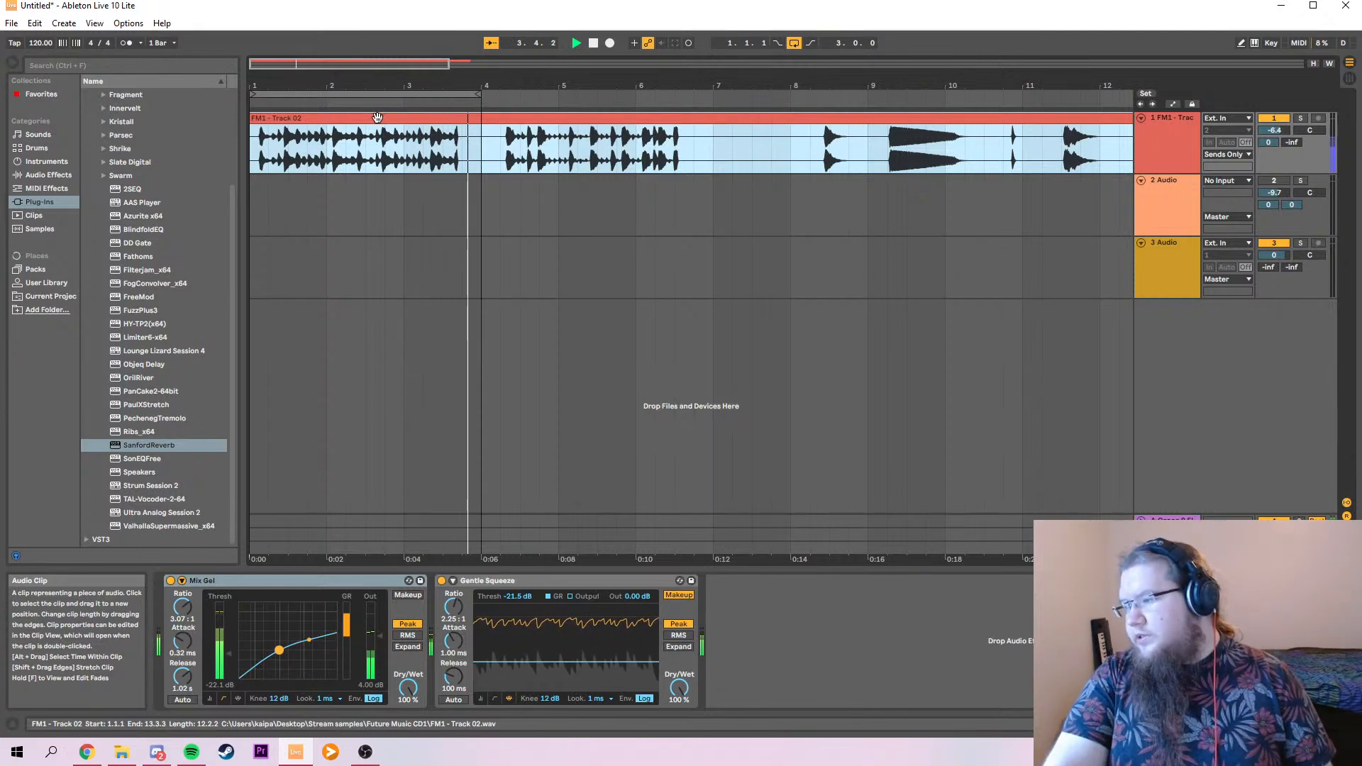
pyautogui.press('space')
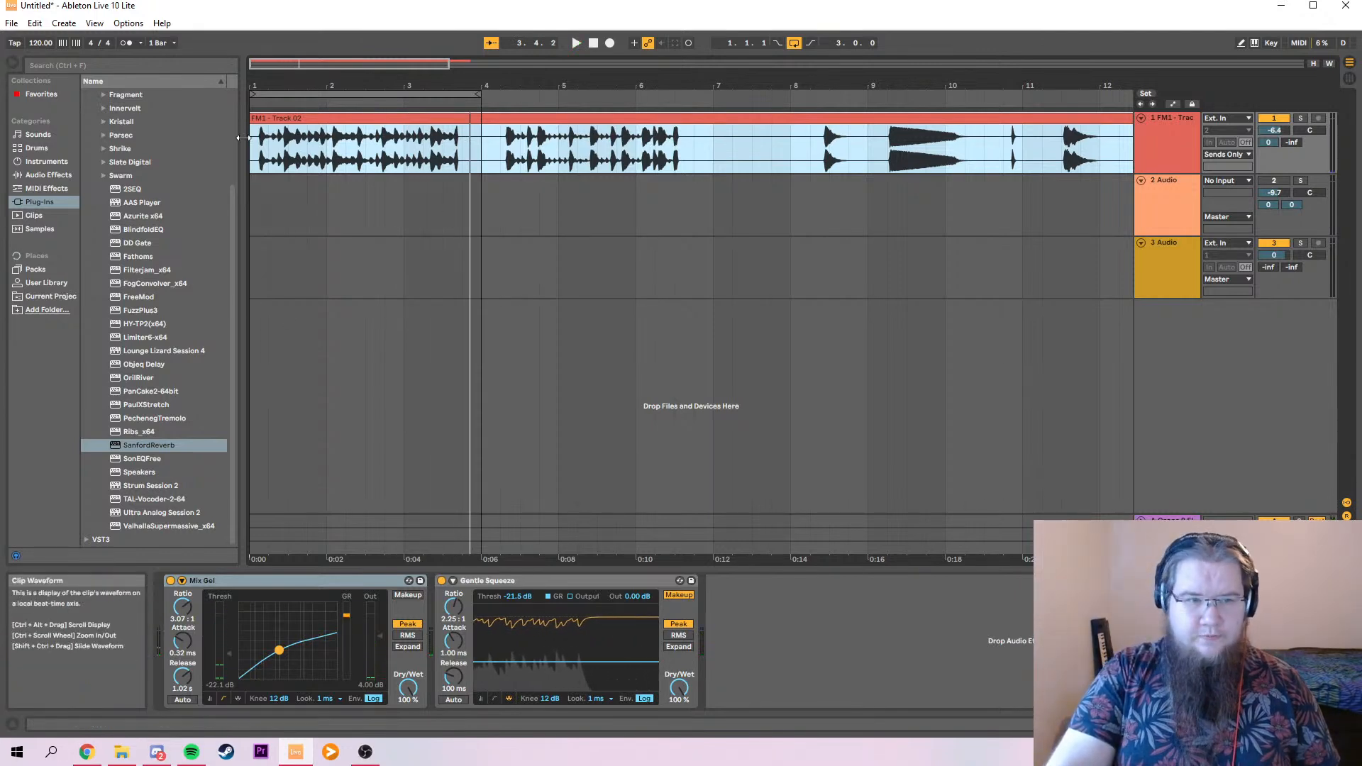
pyautogui.click(500, 143)
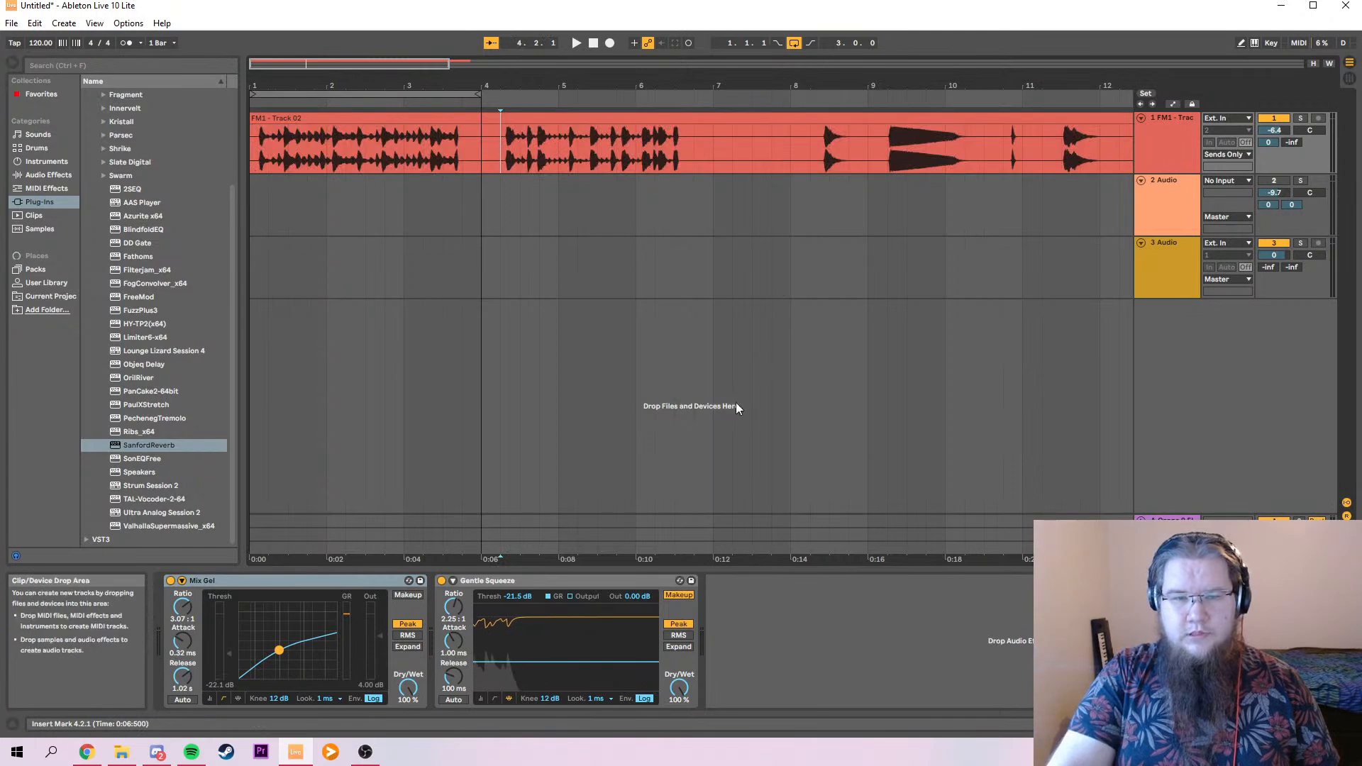
pyautogui.press('space')
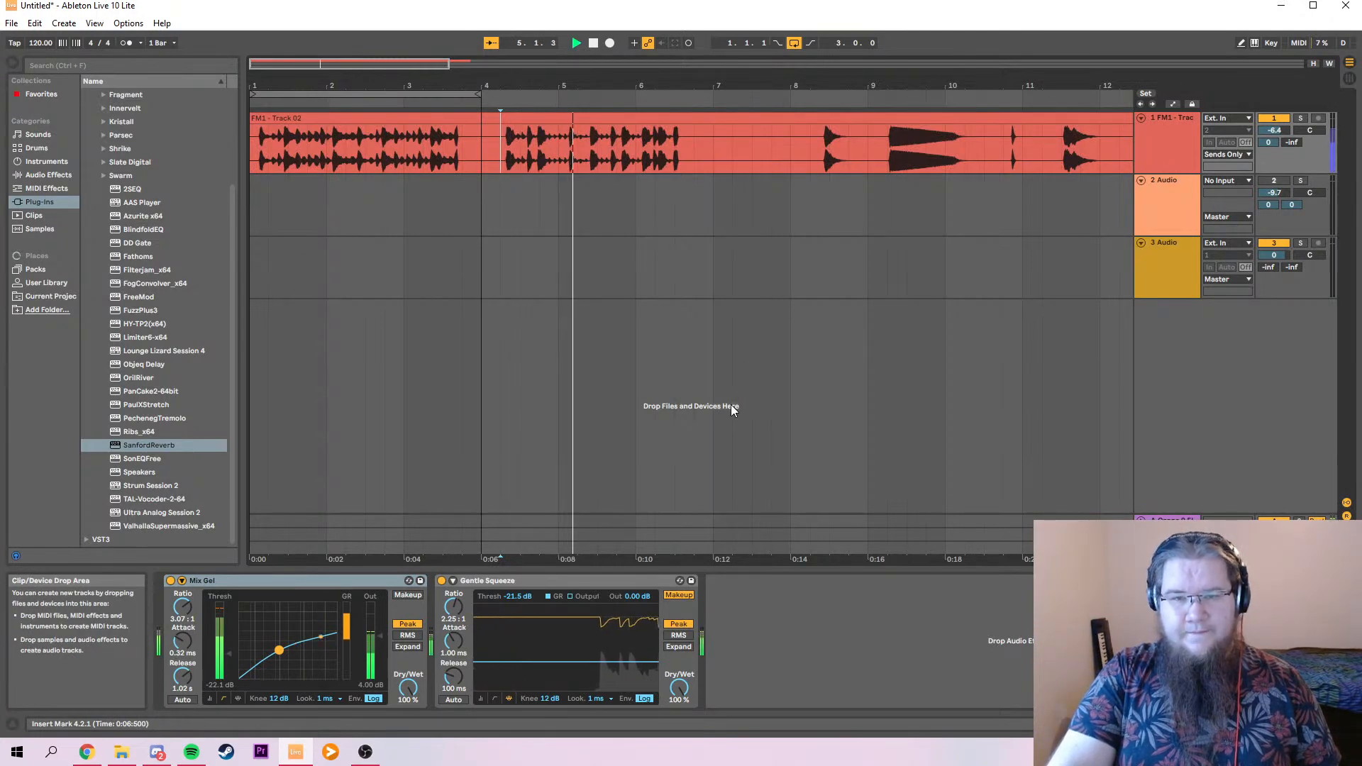
pyautogui.click(815, 158)
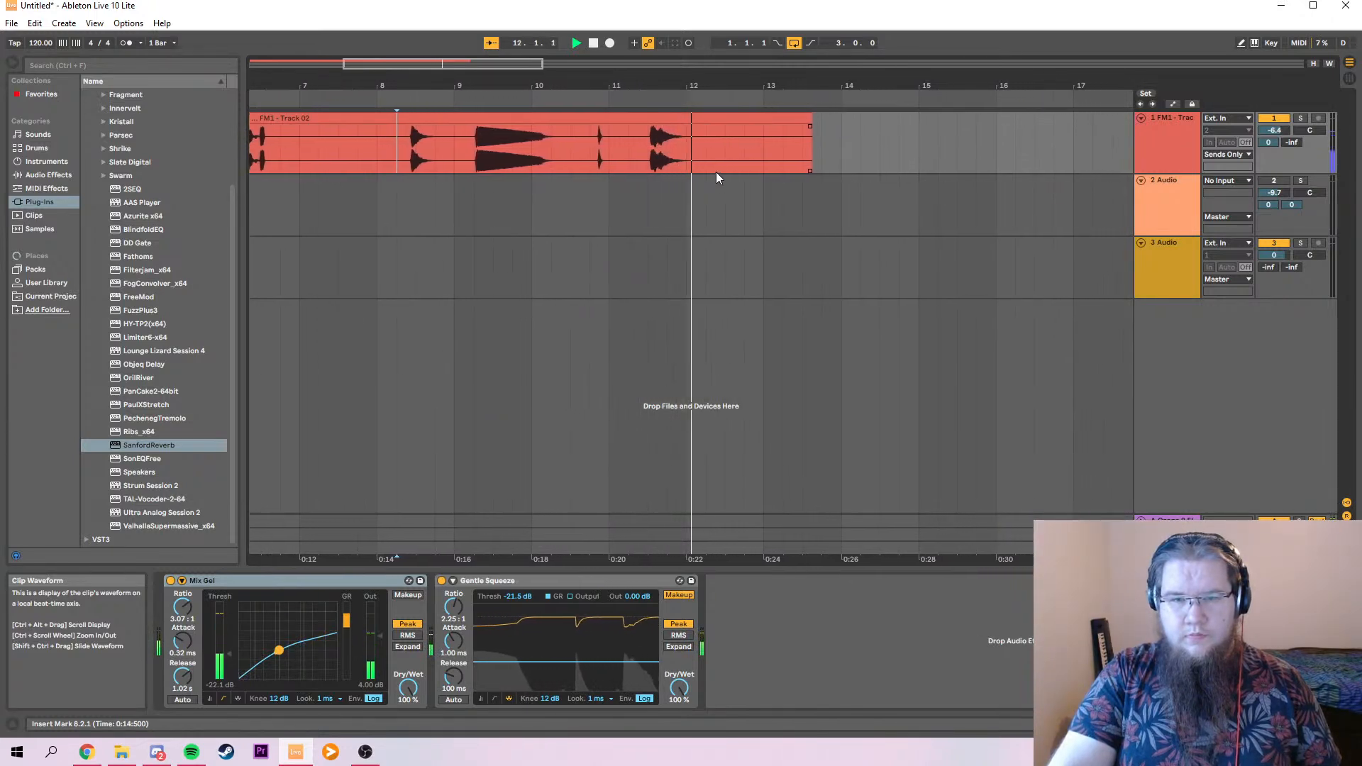
pyautogui.press('space')
# Replace the Track 02 clip on track 1 with FM1 - Track 03.wav from the sample folder and play it from 1.1.1.
pyautogui.click(600, 124)
pyautogui.press('Delete')
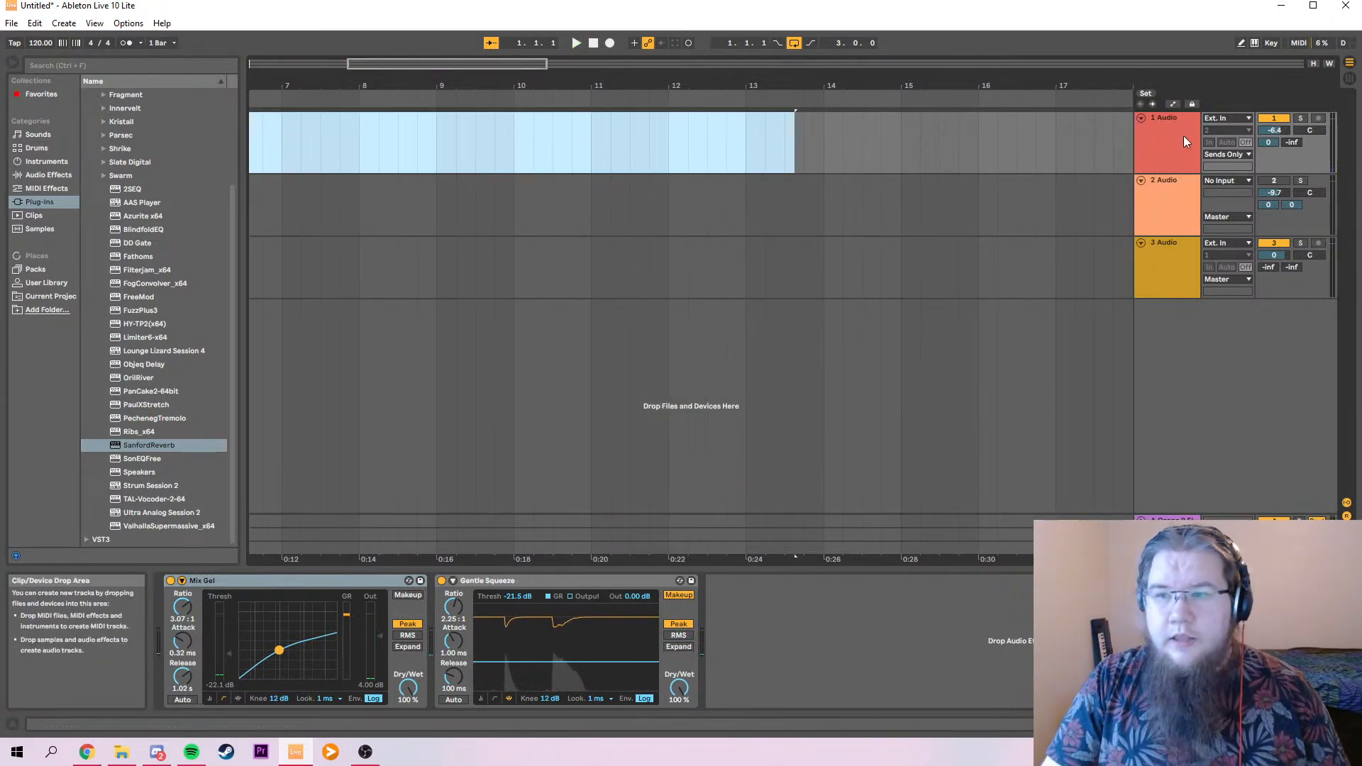
pyautogui.moveTo(417, 66); pyautogui.dragTo(322, 65)
pyautogui.click(122, 752)
pyautogui.moveTo(1042, 261); pyautogui.dragTo(254, 133)
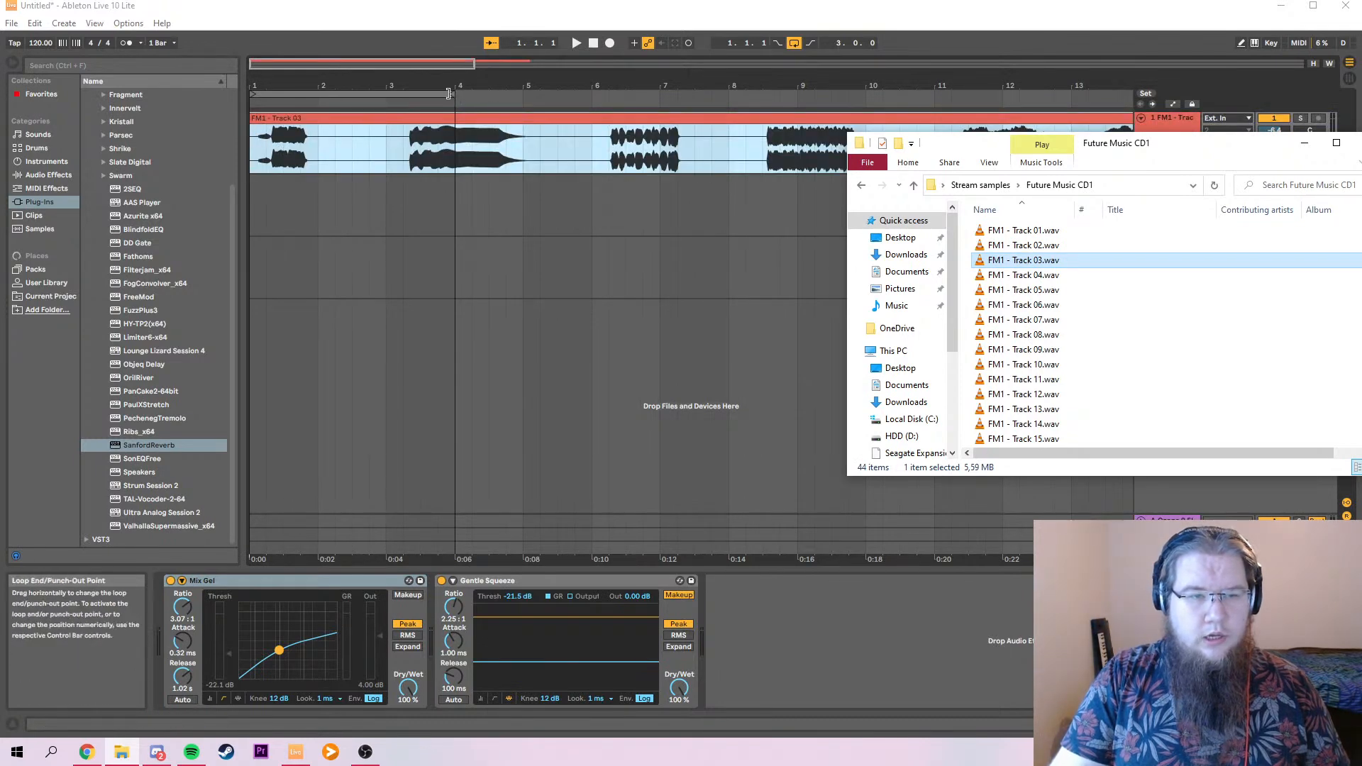
pyautogui.click(250, 156)
pyautogui.press('space')
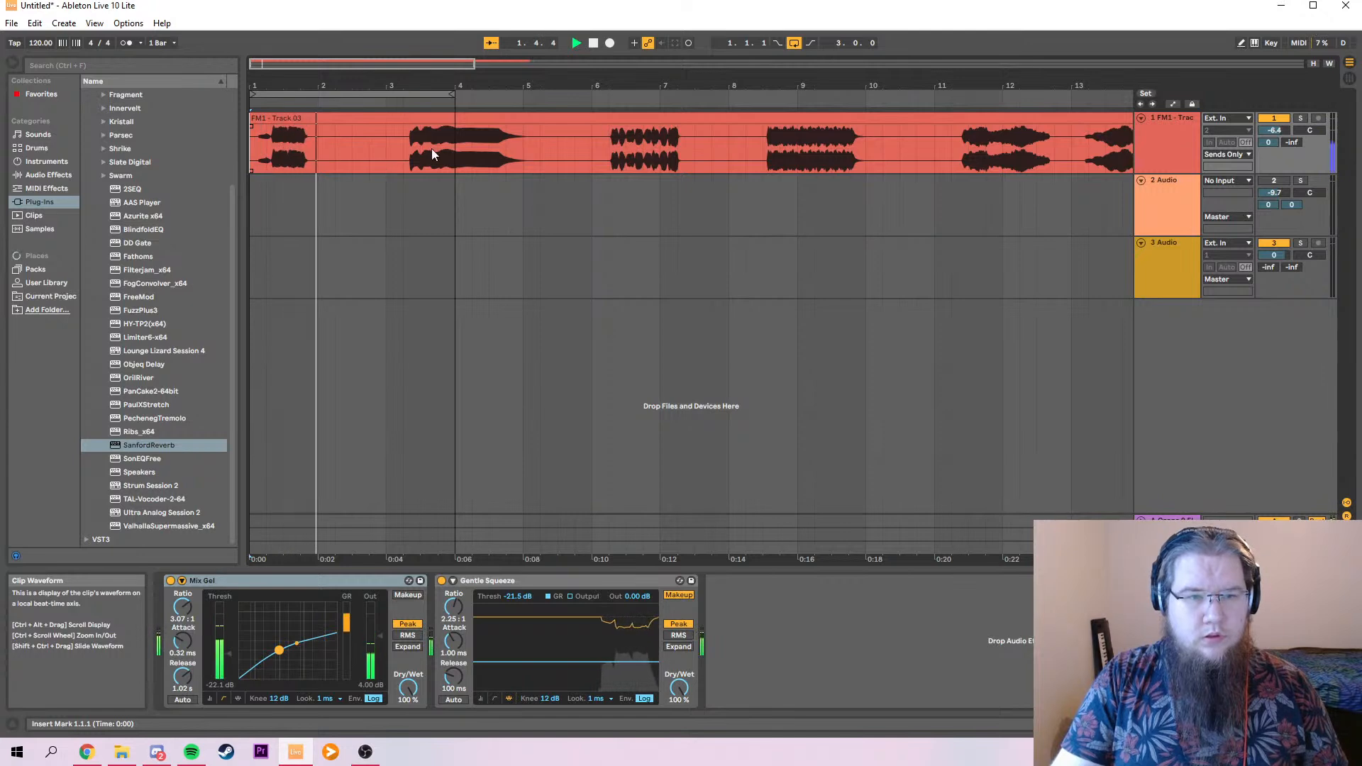
# Audition the Track 03 clip on track 1 from its second sound, from 6.2.1 and from its fourth sound.
pyautogui.click(402, 151)
pyautogui.press('space')
pyautogui.press('space')
pyautogui.press('space')
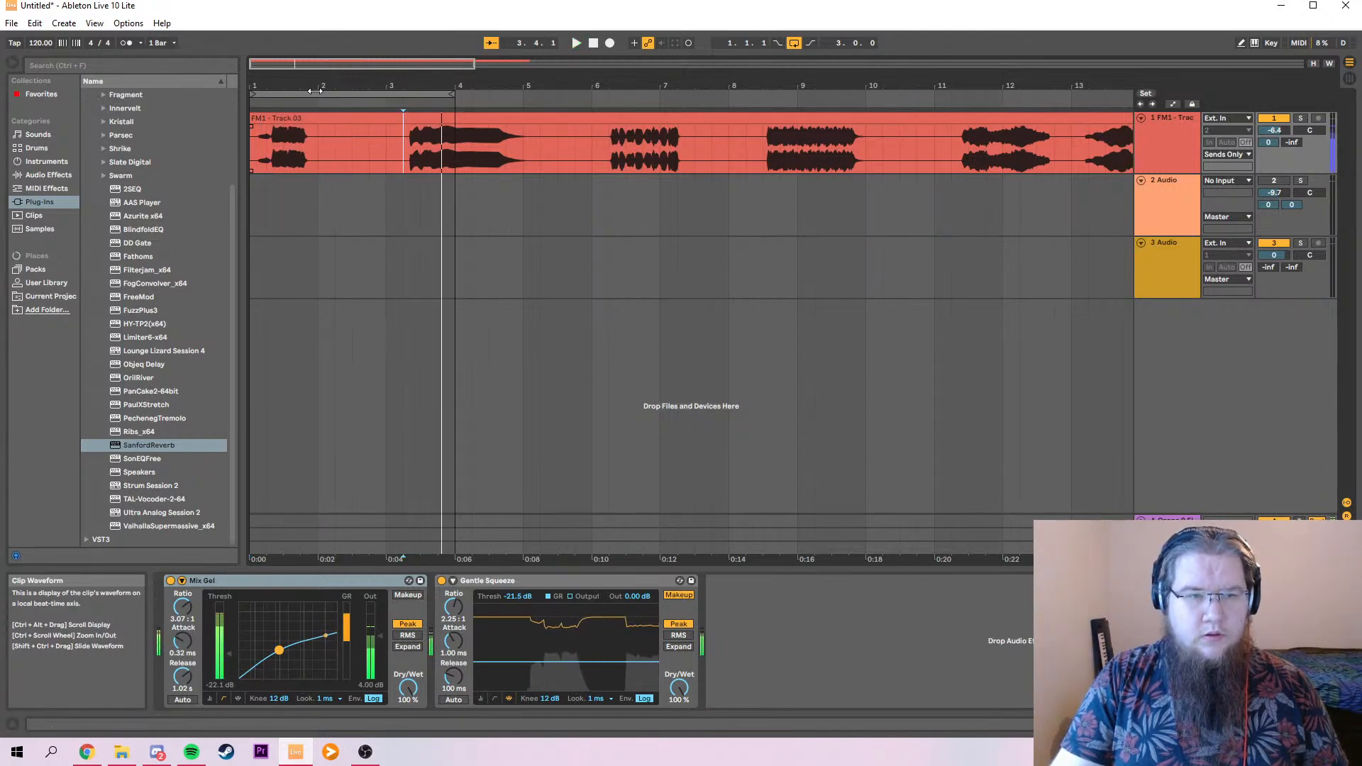
pyautogui.click(608, 142)
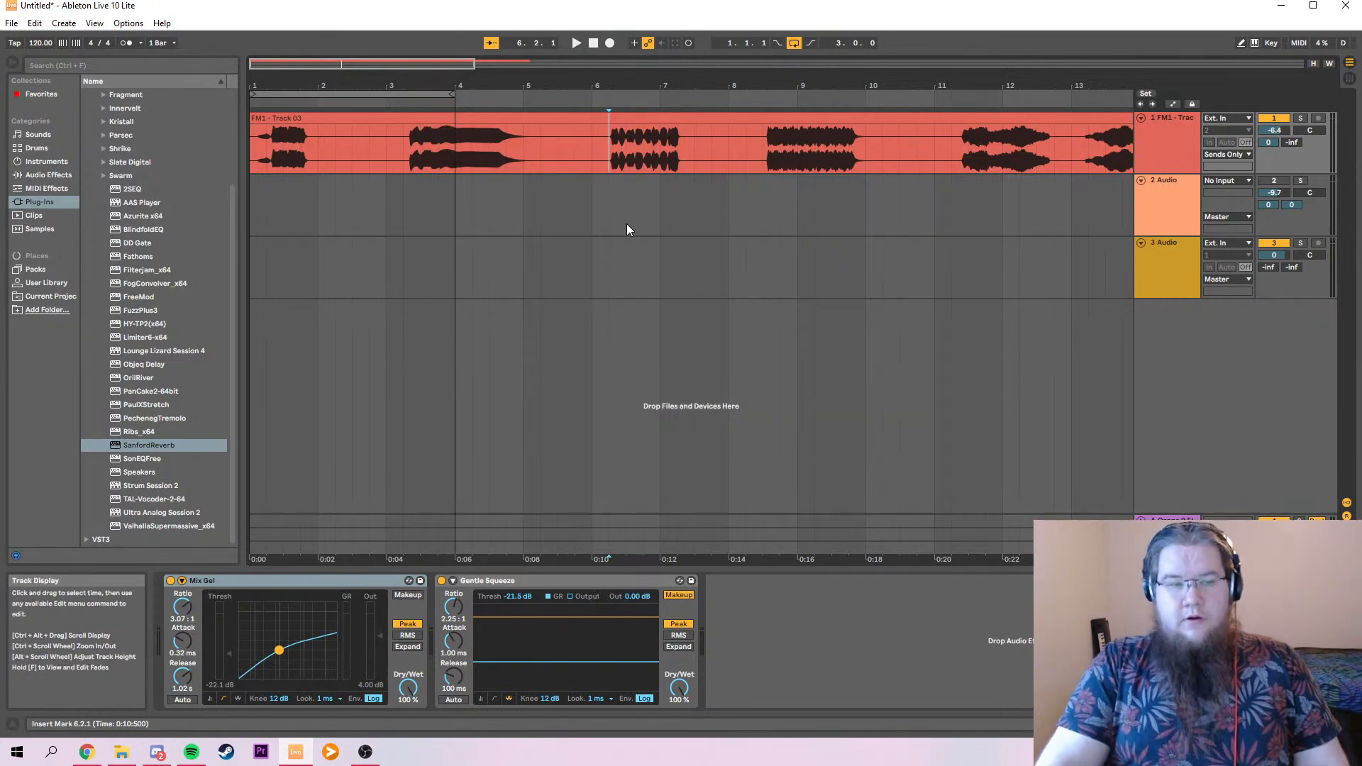
pyautogui.press('space')
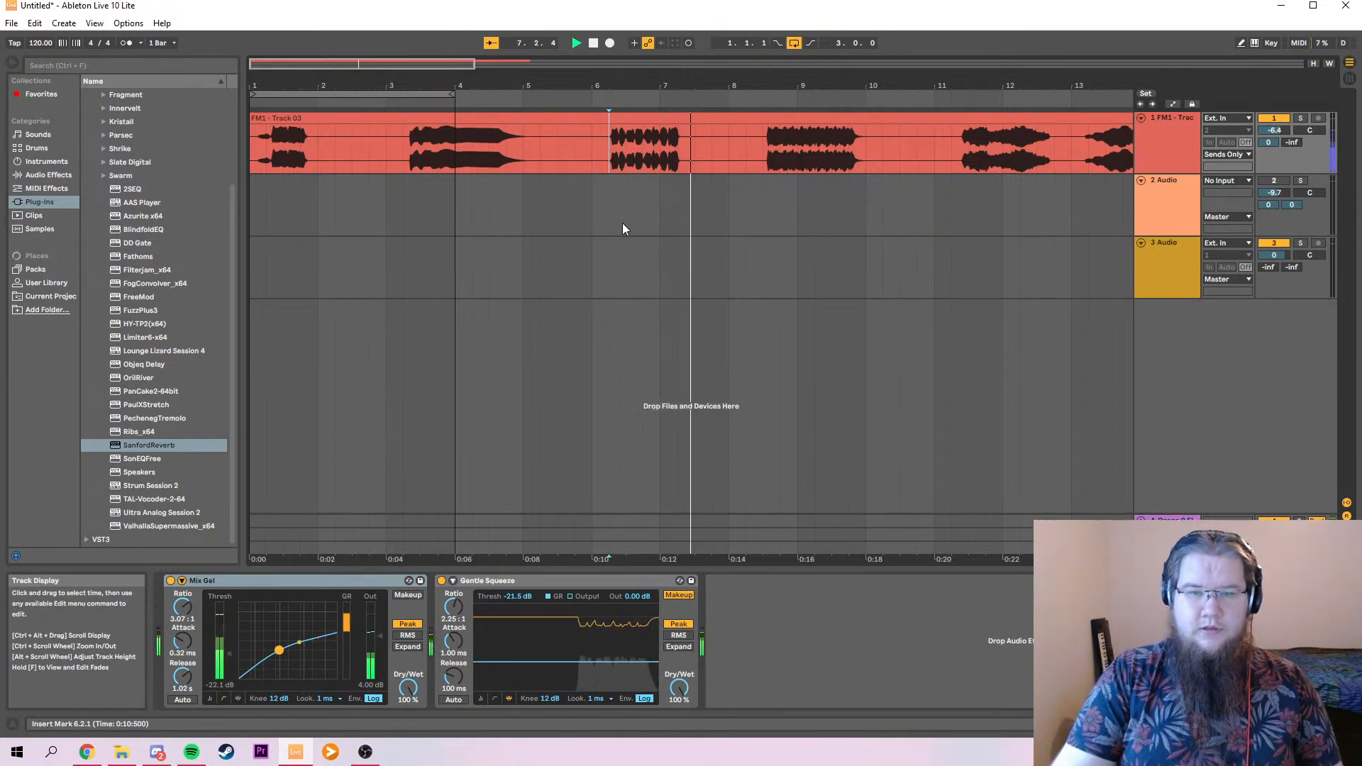
pyautogui.press('space')
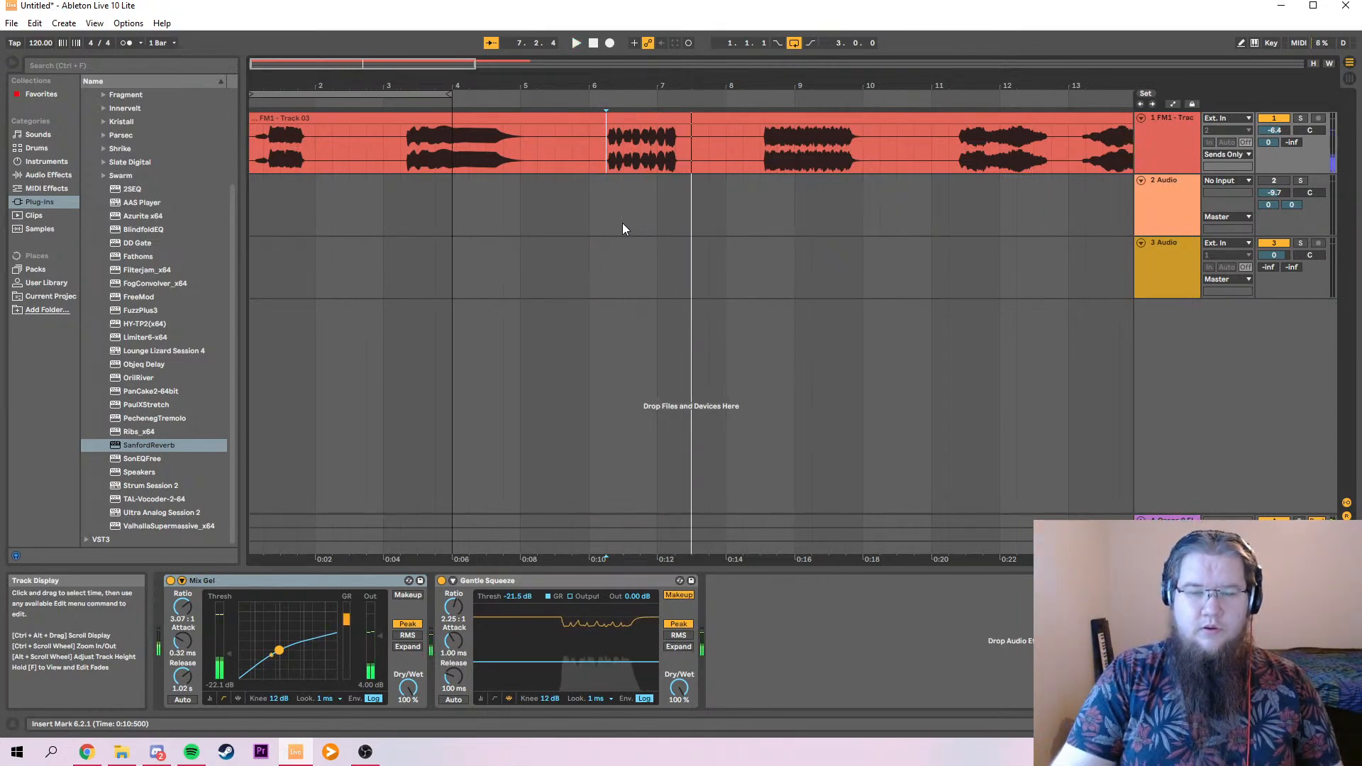
pyautogui.click(765, 143)
pyautogui.press('space')
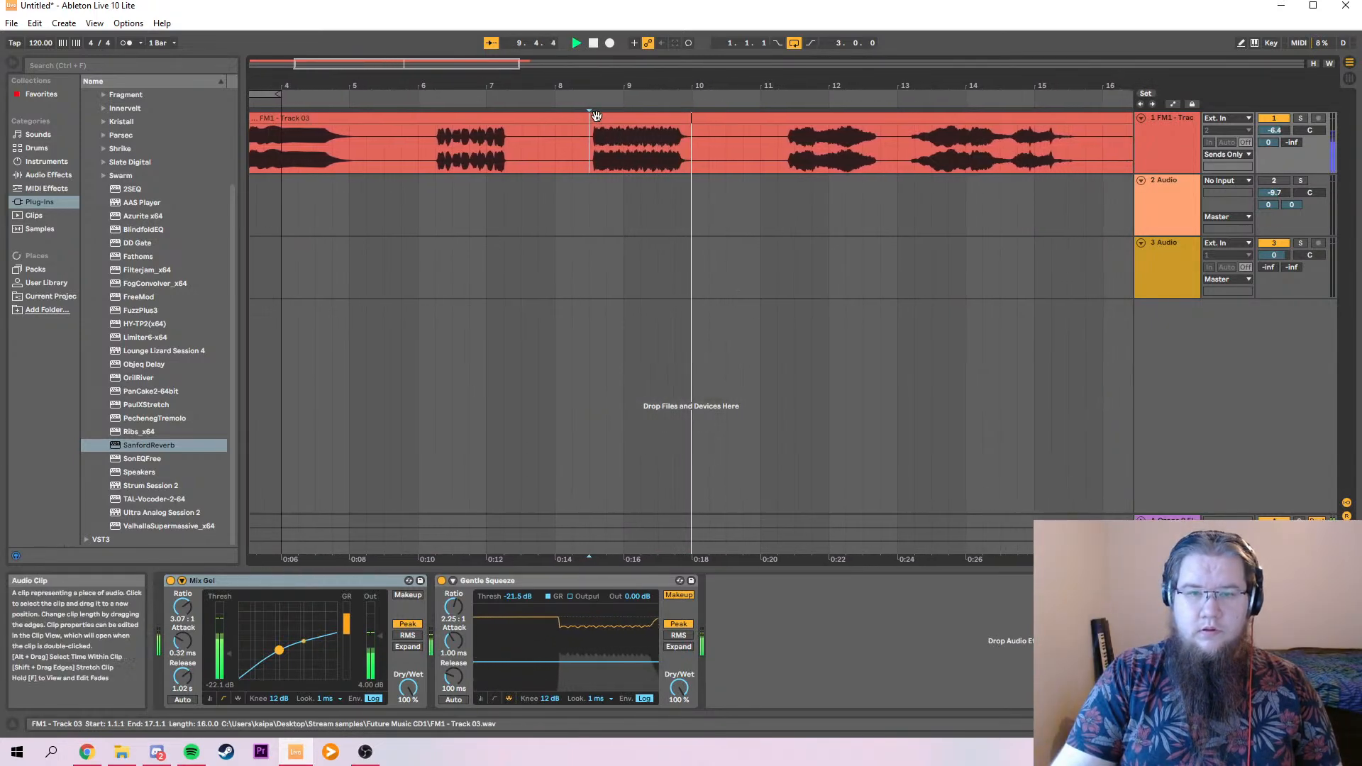
pyautogui.press('space')
# Turn off warping for the Track 03 clip and listen to it from 8.4.1, 11.4.1 and 13.4.1.
pyautogui.doubleClick(594, 118)
pyautogui.click(310, 550)
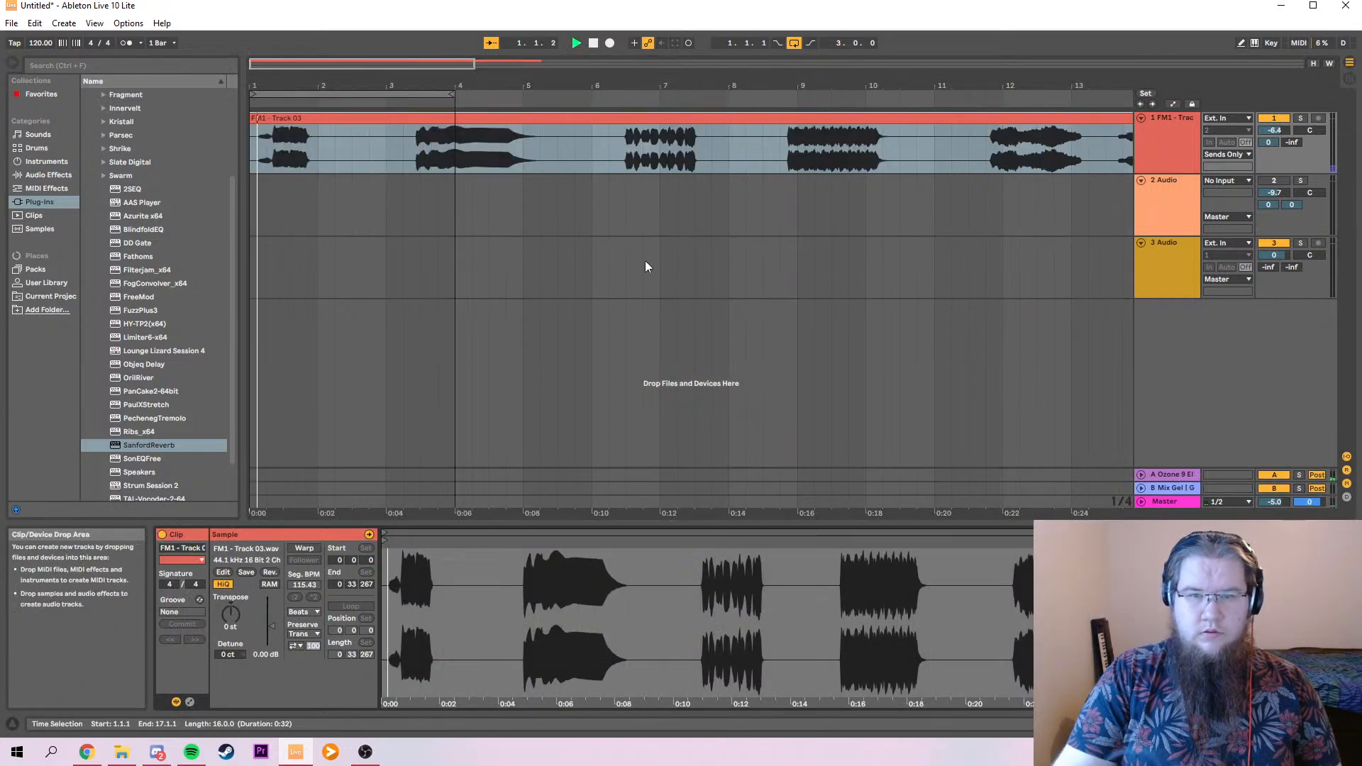
pyautogui.click(779, 146)
pyautogui.press('space')
pyautogui.click(779, 152)
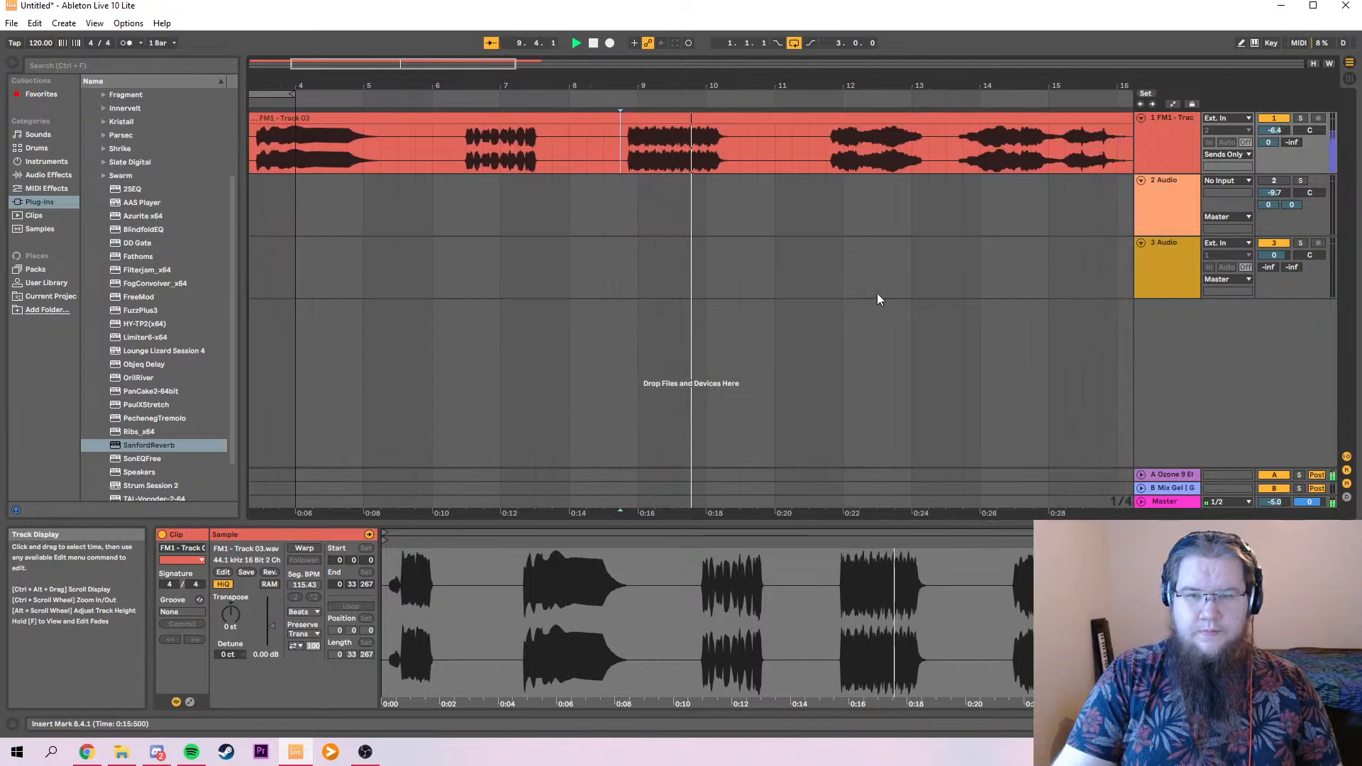
pyautogui.press('space')
pyautogui.press('space')
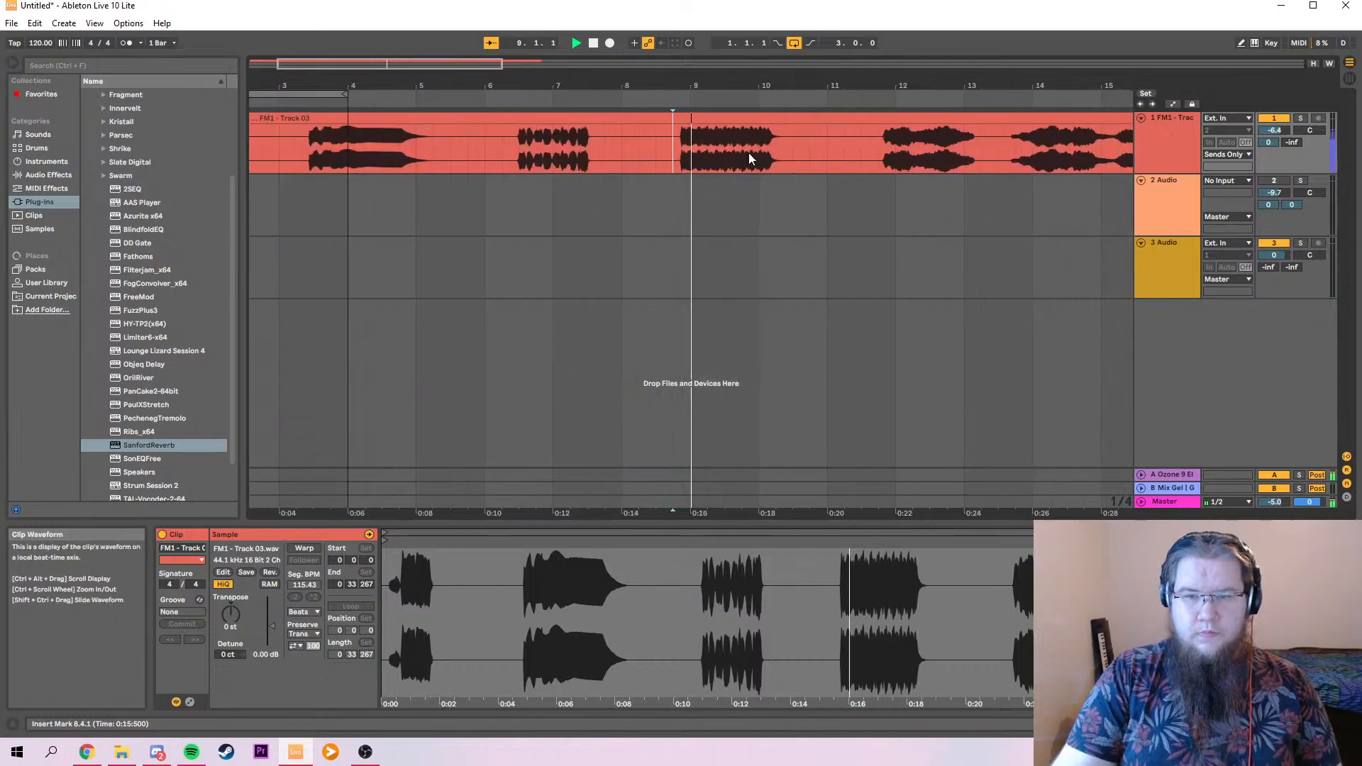
pyautogui.click(898, 165)
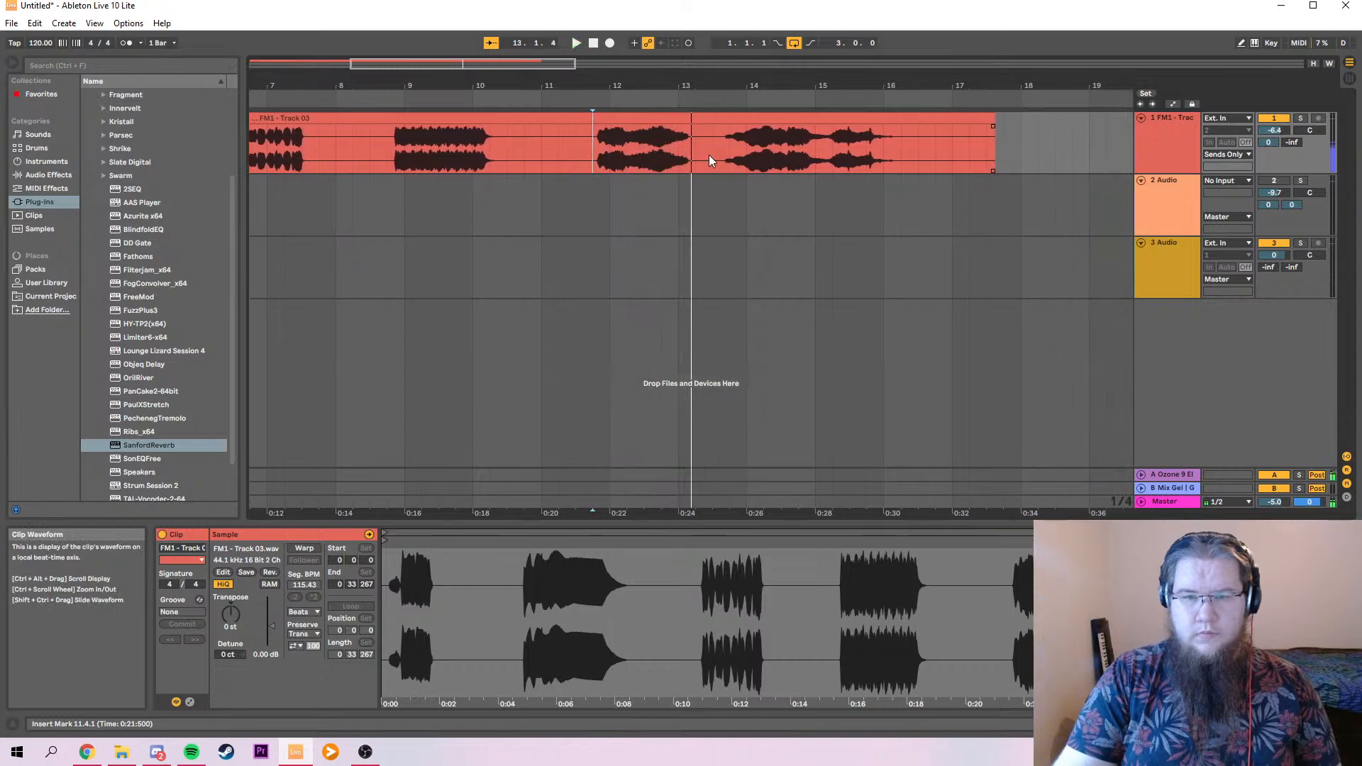
pyautogui.click(724, 156)
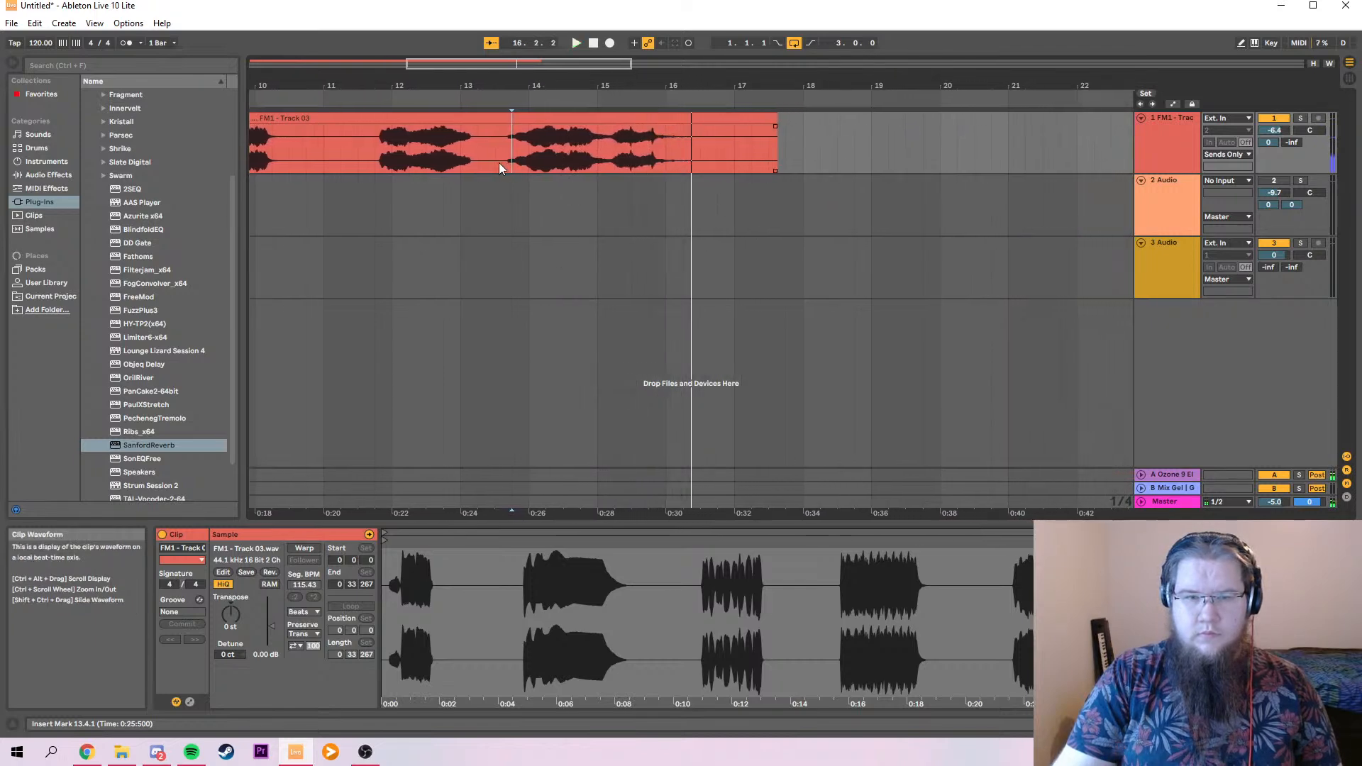
# Split the Track 03 clip just before and after its last sound and delete the silent end piece.
pyautogui.hotkey('ctrl', 'e')
pyautogui.click(683, 165)
pyautogui.hotkey('ctrl', 'e')
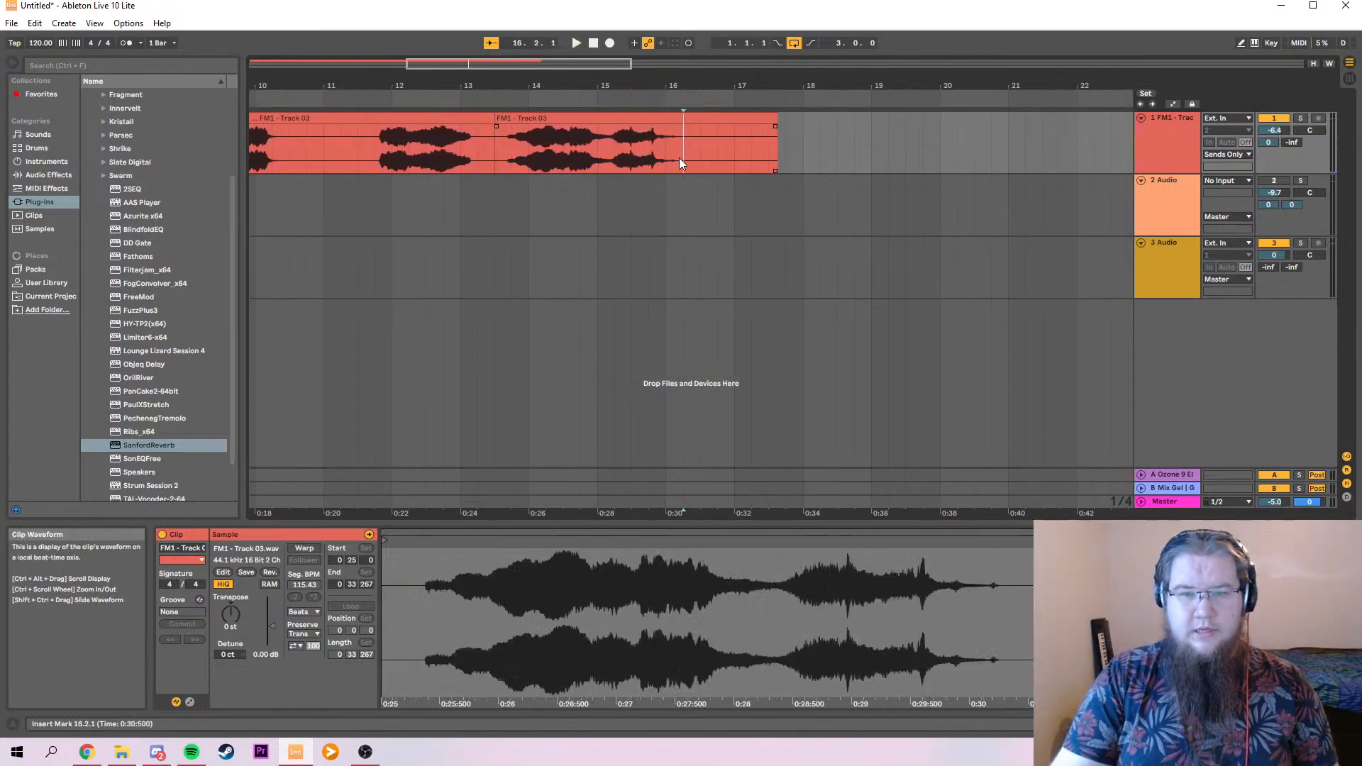
pyautogui.click(716, 142)
pyautogui.press('Delete')
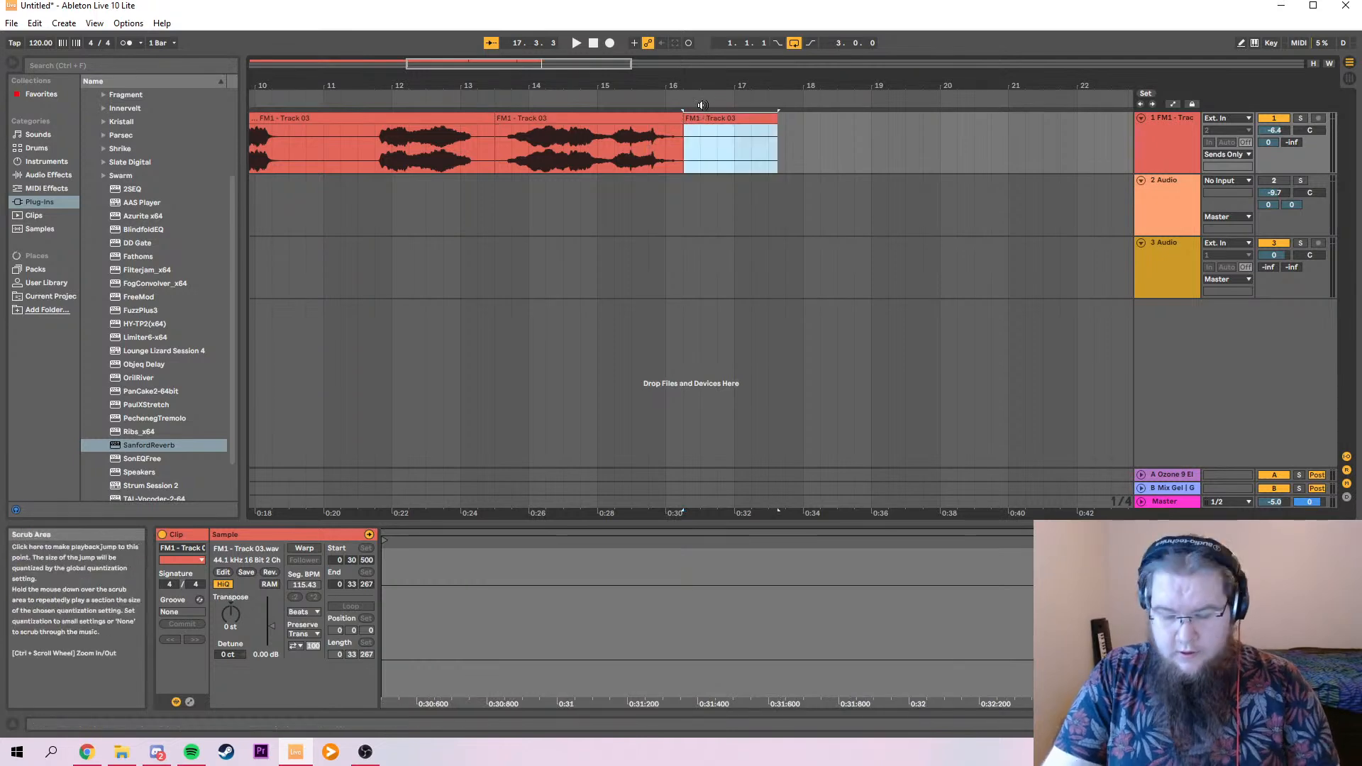
# Delete the clip piece before the last sound, move the remaining piece to 1.1.1 and shorten the loop to 2.3.0.
pyautogui.click(387, 116)
pyautogui.press('Delete')
pyautogui.moveTo(552, 118); pyautogui.dragTo(301, 125)
pyautogui.moveTo(452, 94); pyautogui.dragTo(437, 95)
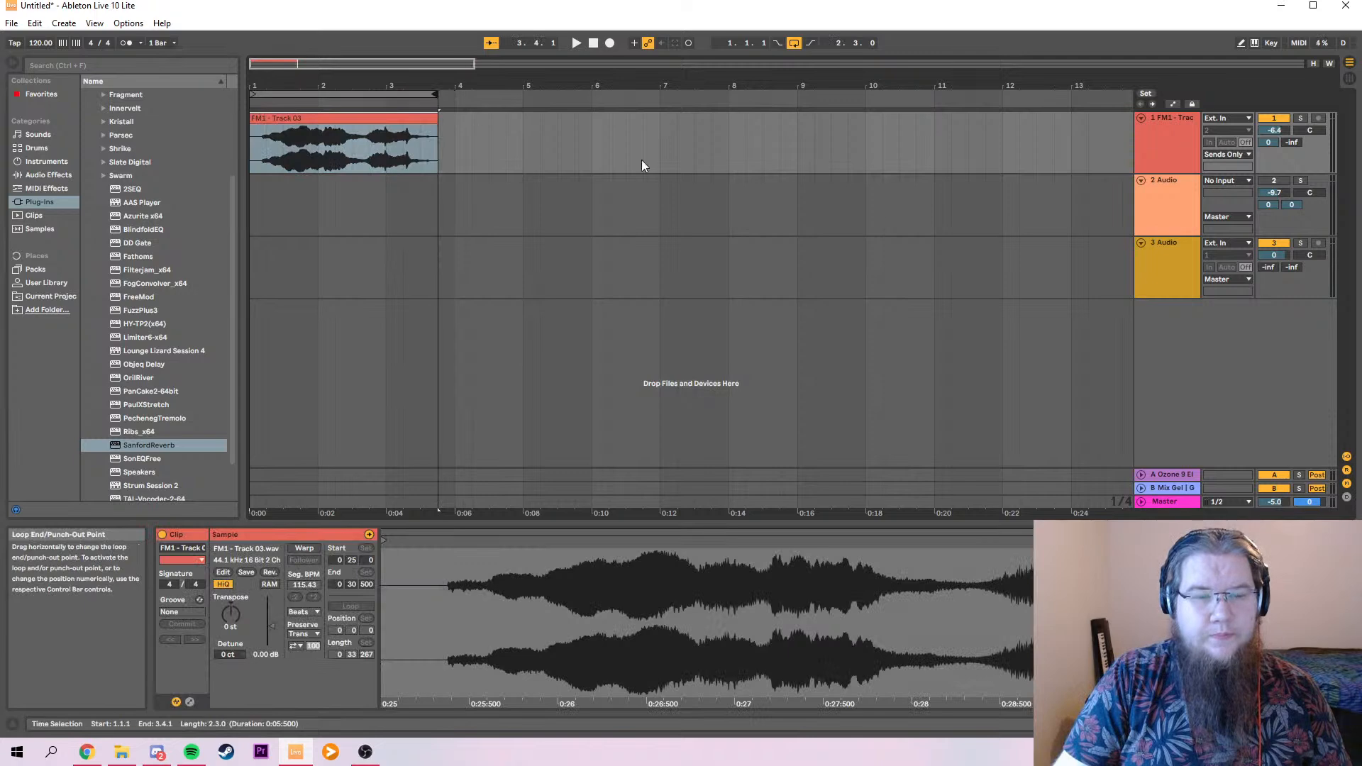
# Play the trimmed clip while checking track 1's devices and its levels in the Session View mixer, and return to the arrangement.
pyautogui.click(1173, 145)
pyautogui.press('space')
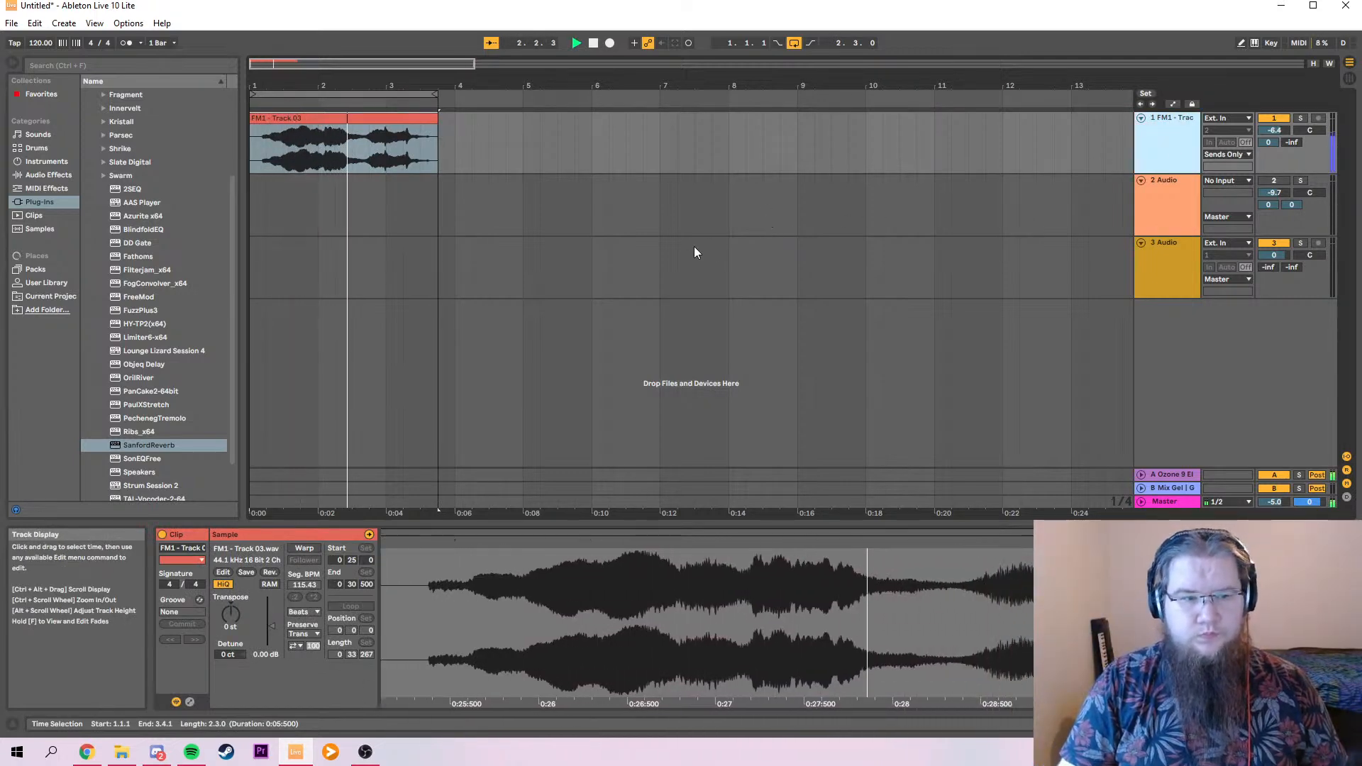
pyautogui.click(1168, 142)
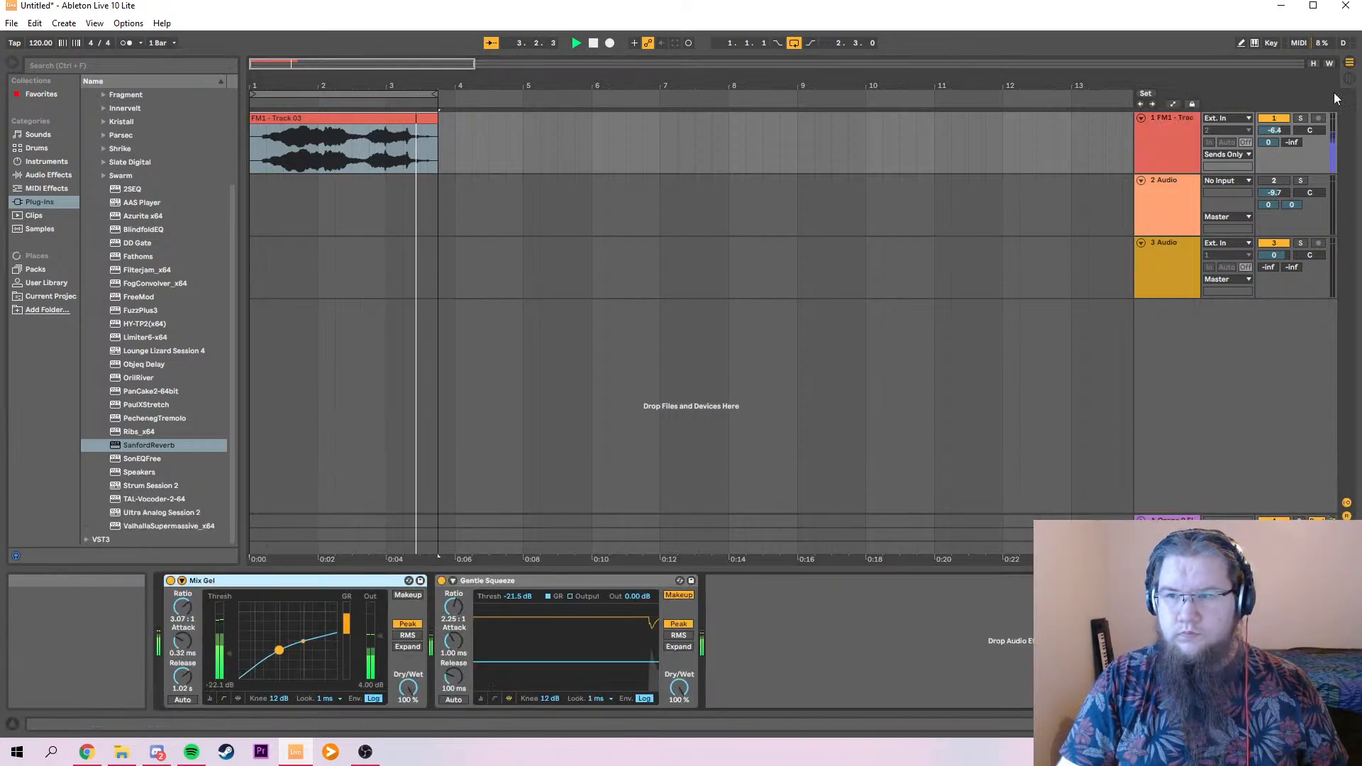
pyautogui.click(1349, 79)
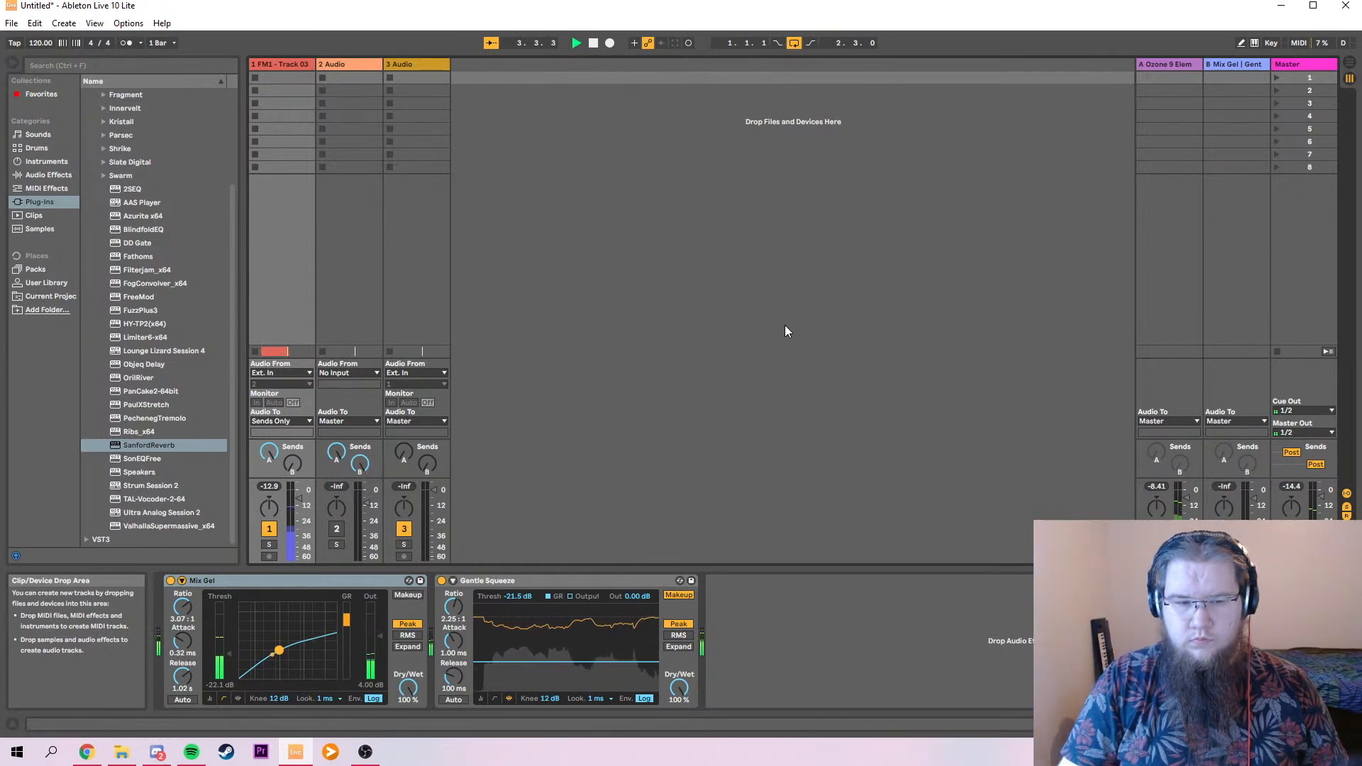
pyautogui.click(283, 65)
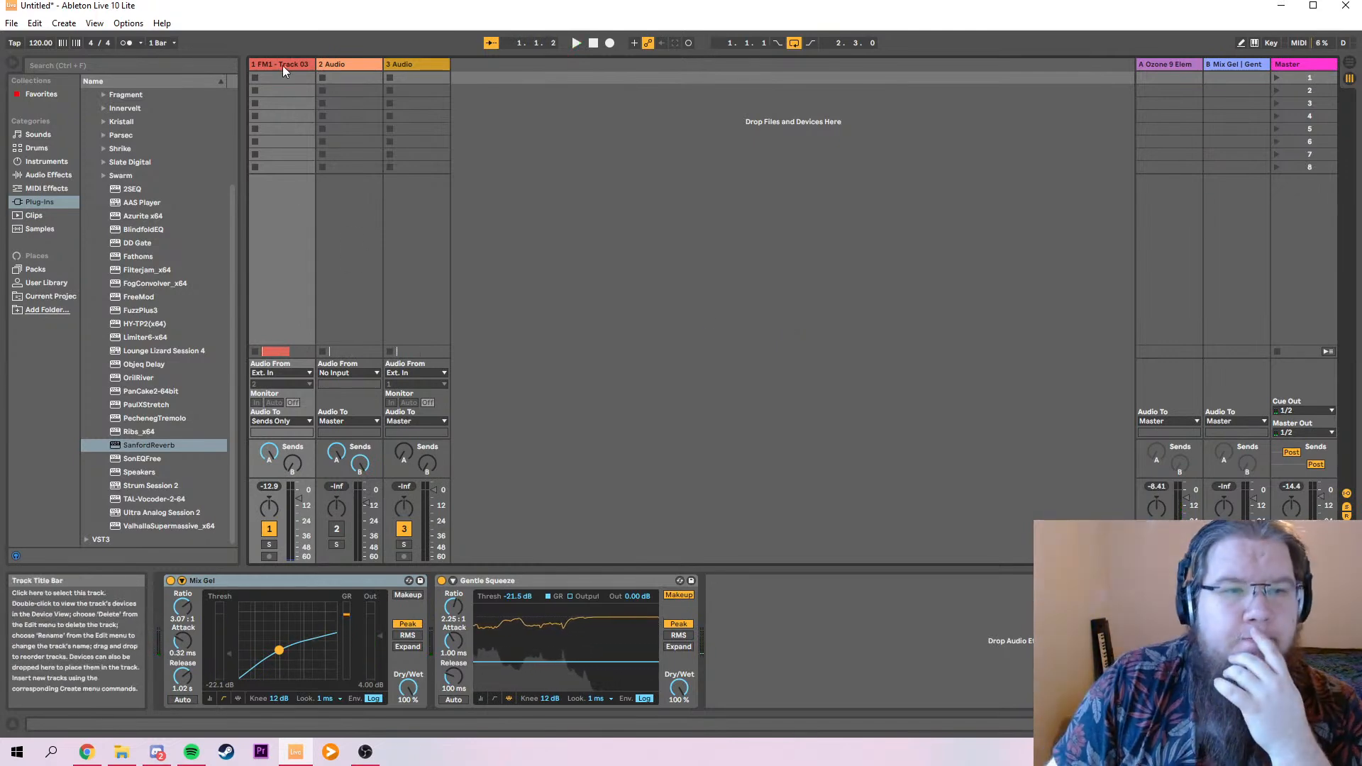
pyautogui.click(1350, 65)
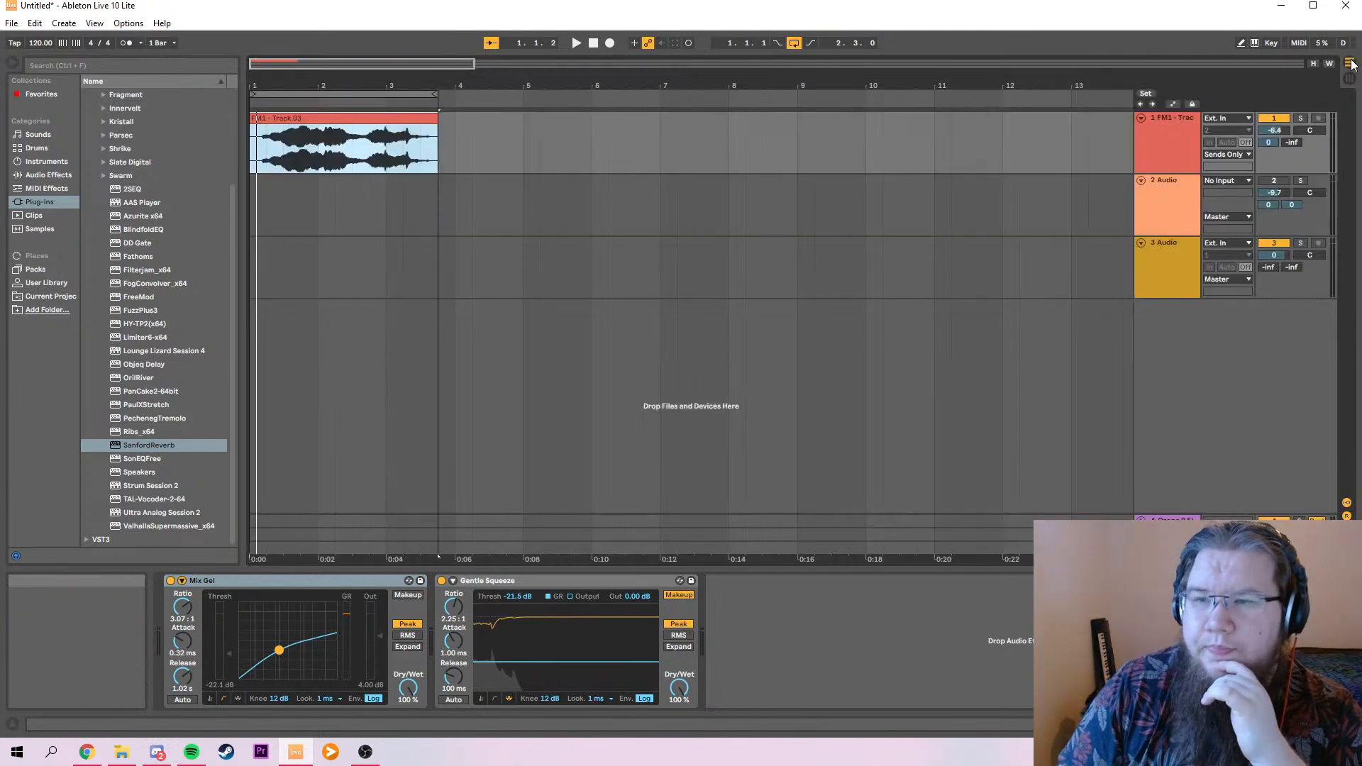
# Duplicate track 1, and for the clip on the original track turn on warping and transpose it to -12 st.
pyautogui.click(1159, 135)
pyautogui.hotkey('ctrl', 'd')
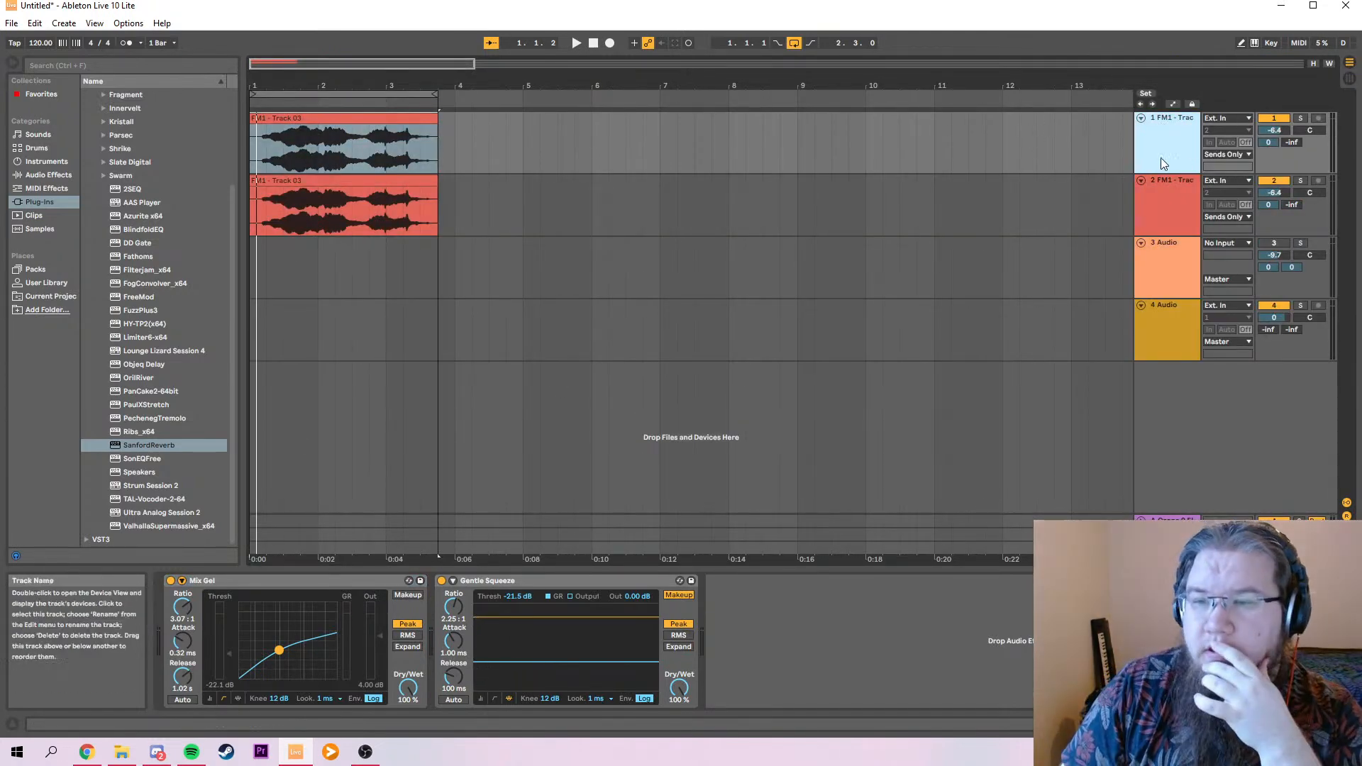
pyautogui.click(568, 366)
pyautogui.click(347, 117)
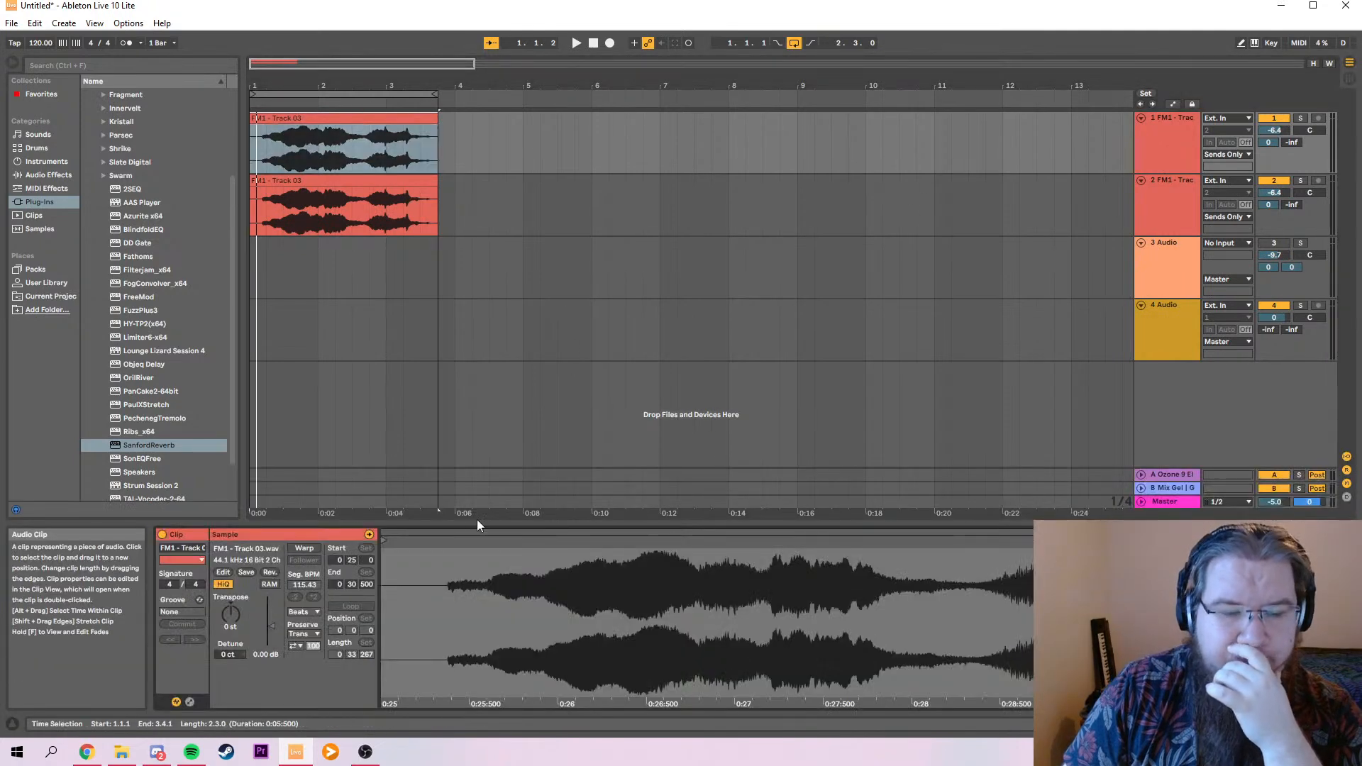
pyautogui.click(304, 548)
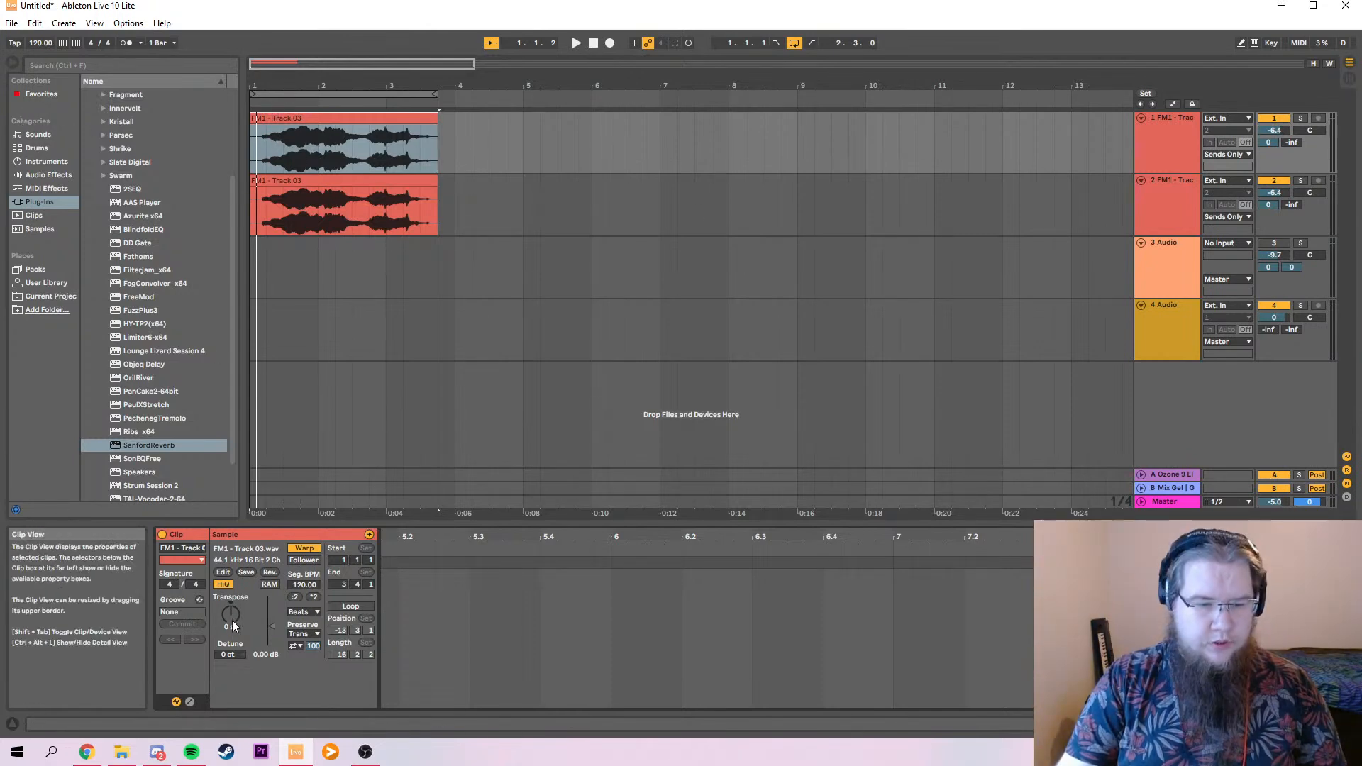
pyautogui.moveTo(232, 614); pyautogui.dragTo(231, 630)
# Play the transposed clip with track 1 soloed and unsolo it to hear both tracks together.
pyautogui.press('space')
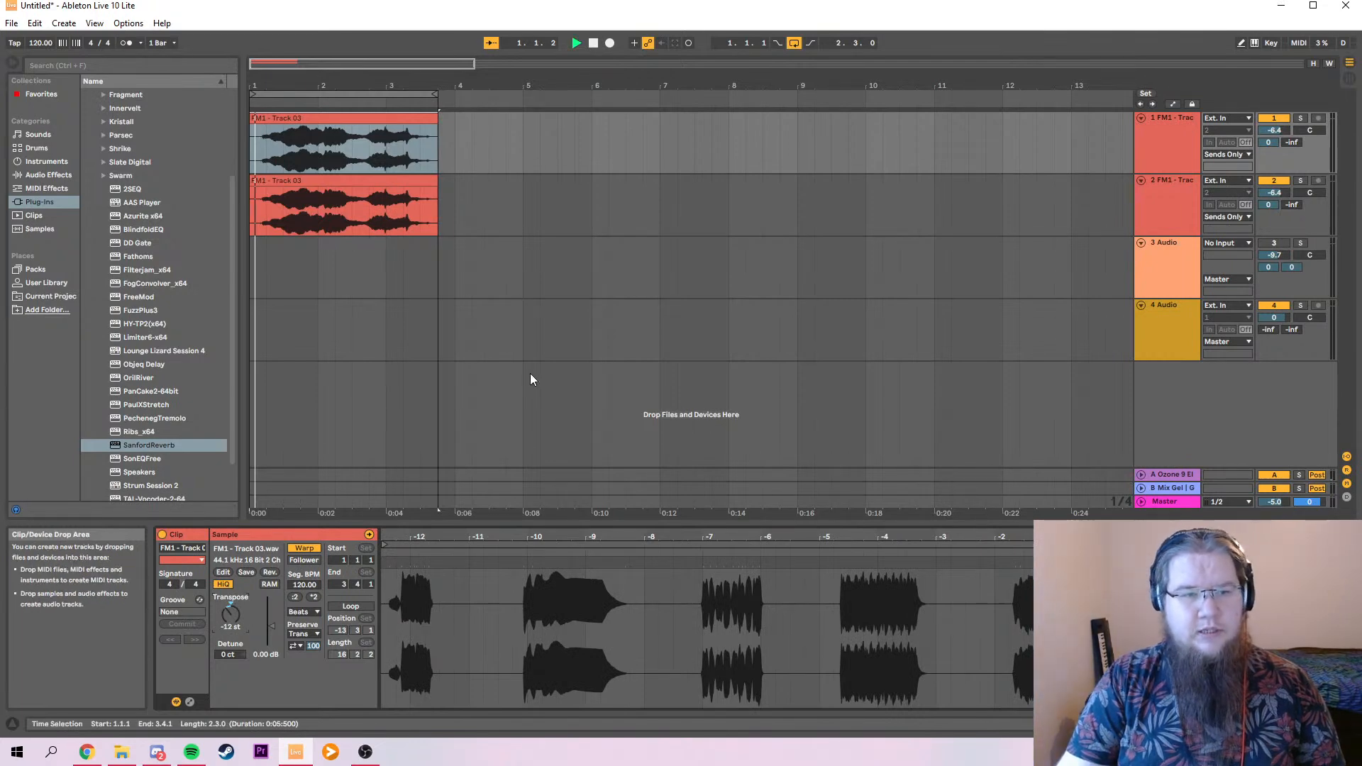
pyautogui.click(1300, 119)
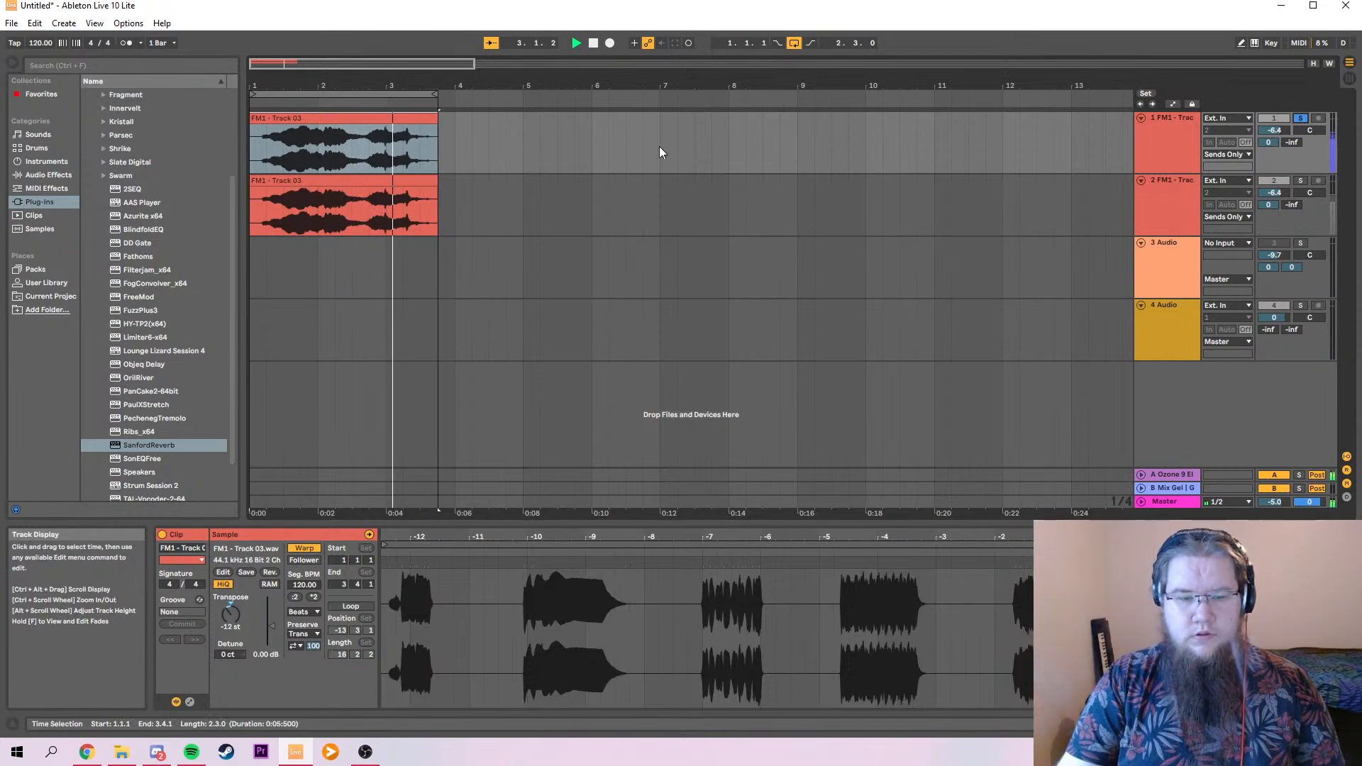
pyautogui.click(1167, 211)
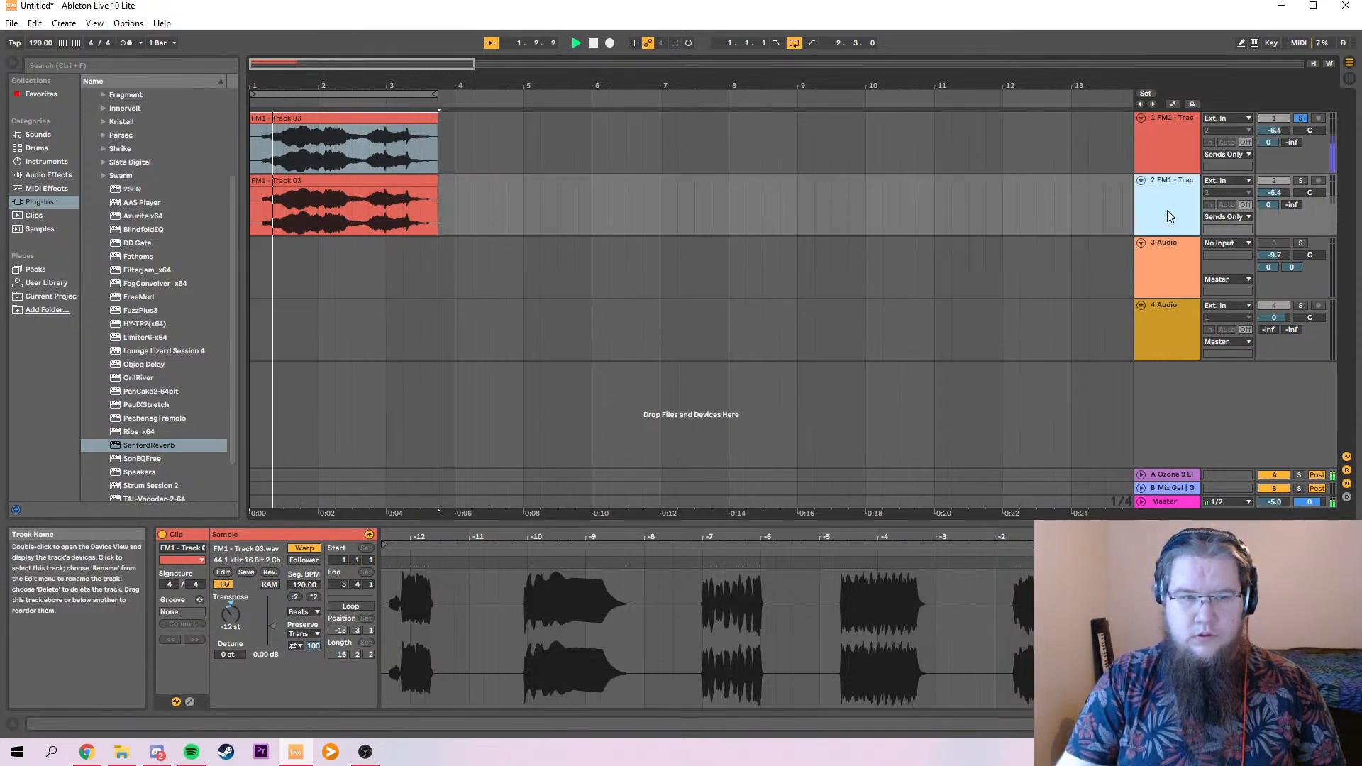
pyautogui.click(1301, 120)
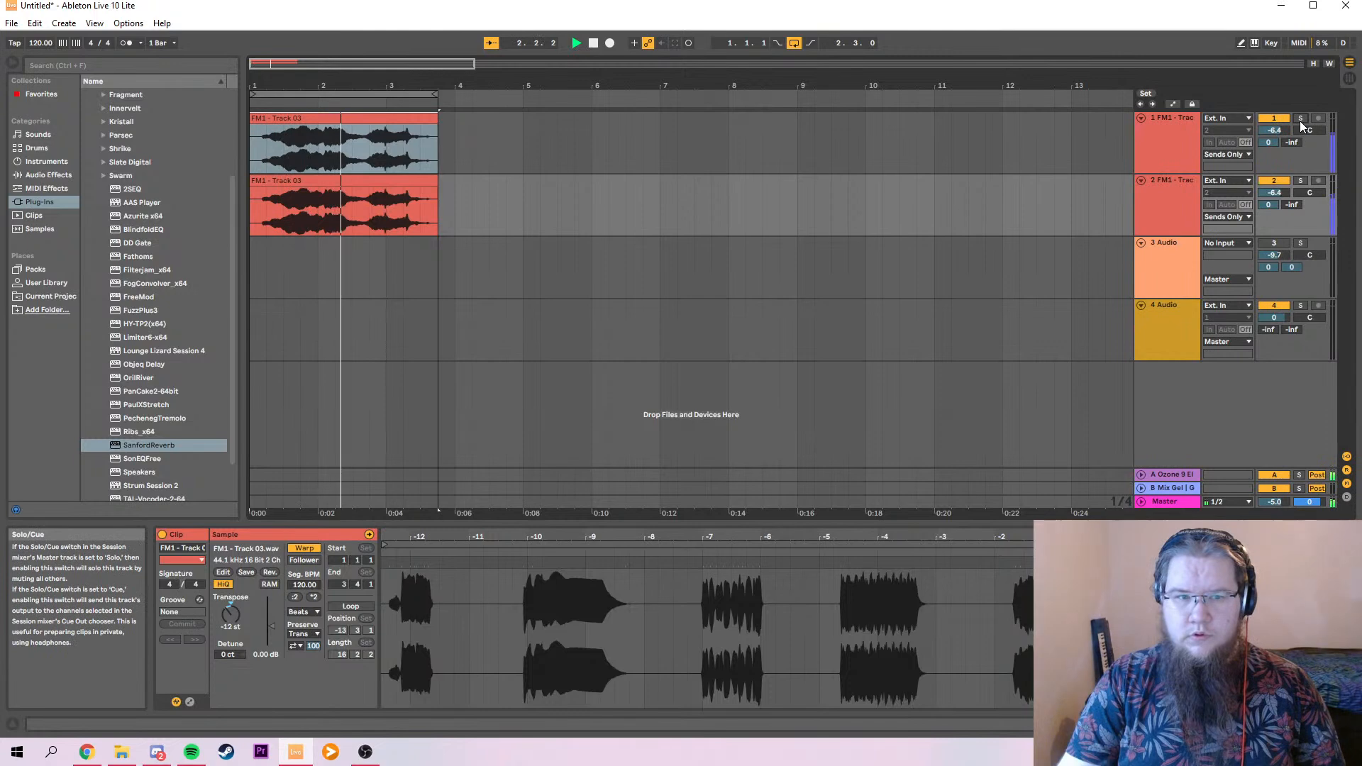
# Add the Kick Boom preset from the favorites to track 1 and place it first in the device chain.
pyautogui.click(1174, 157)
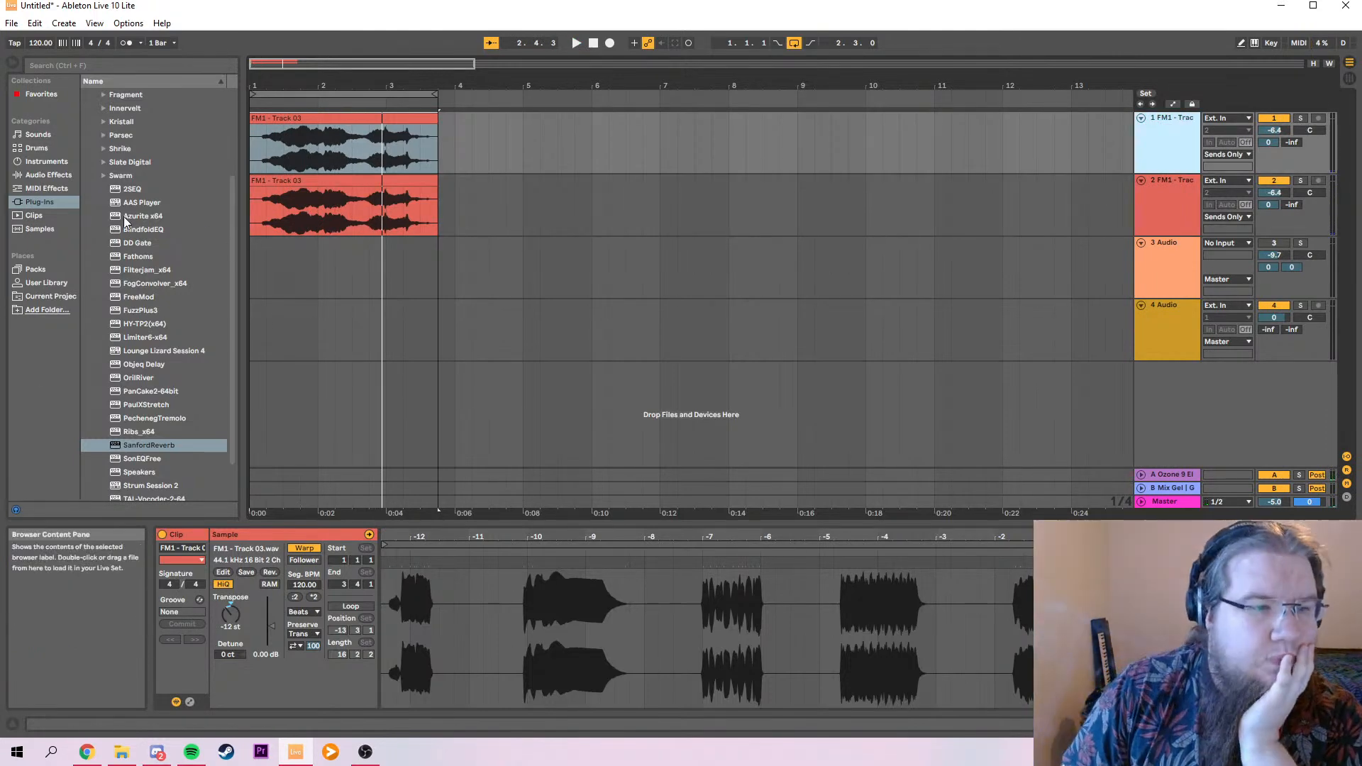
pyautogui.click(41, 94)
pyautogui.moveTo(139, 112); pyautogui.dragTo(1168, 136)
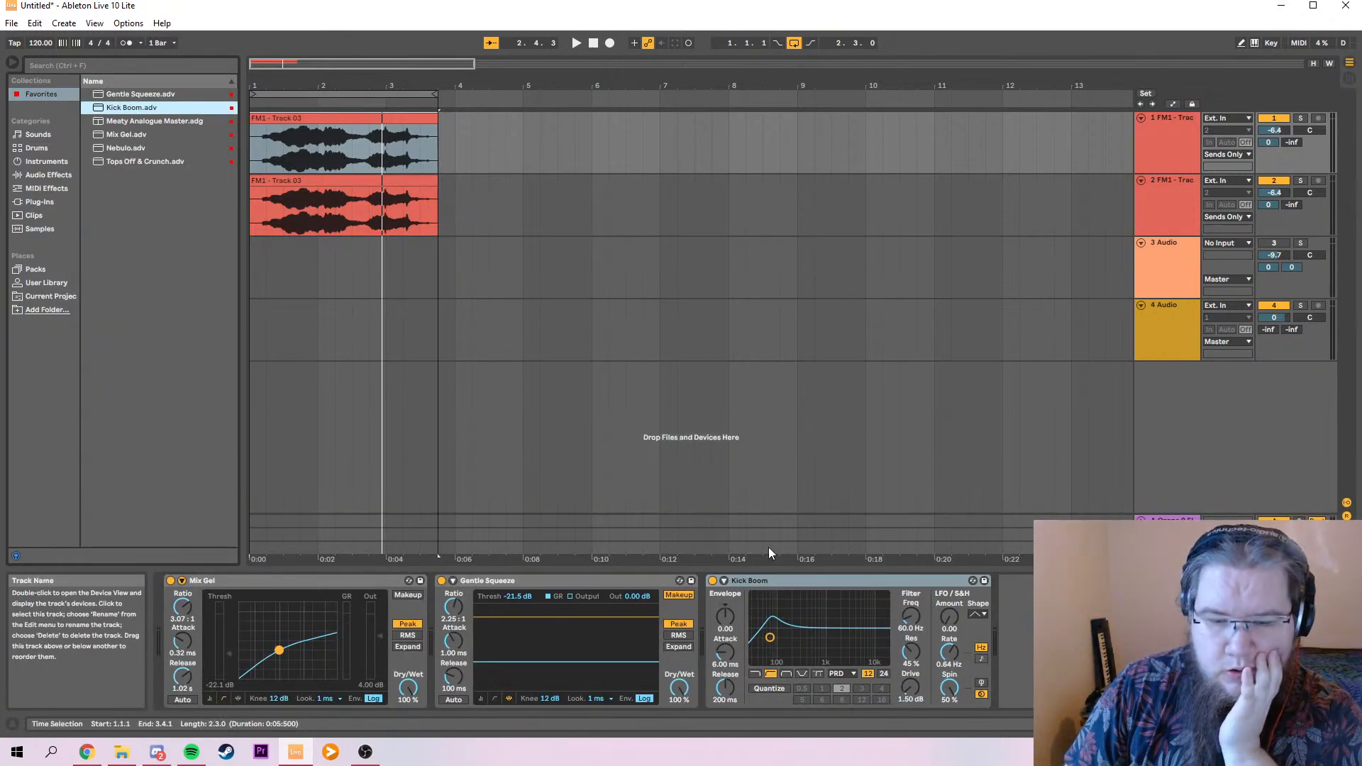
pyautogui.moveTo(777, 578); pyautogui.dragTo(205, 601)
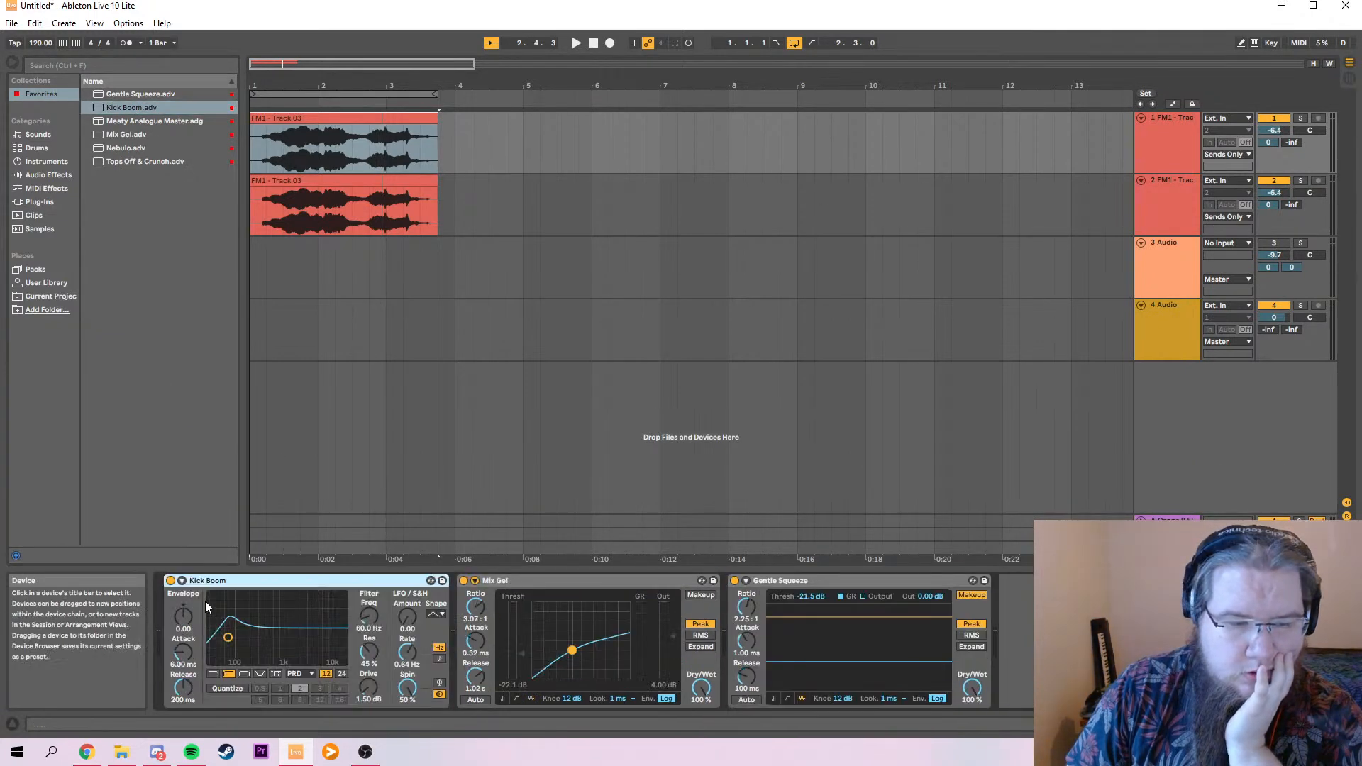
# Insert Tops Off & Crunch after Kick Boom with its filter at 461 Hz and 39% resonance, followed by Meaty Analogue Master.
pyautogui.click(130, 162)
pyautogui.moveTo(468, 607); pyautogui.dragTo(464, 604)
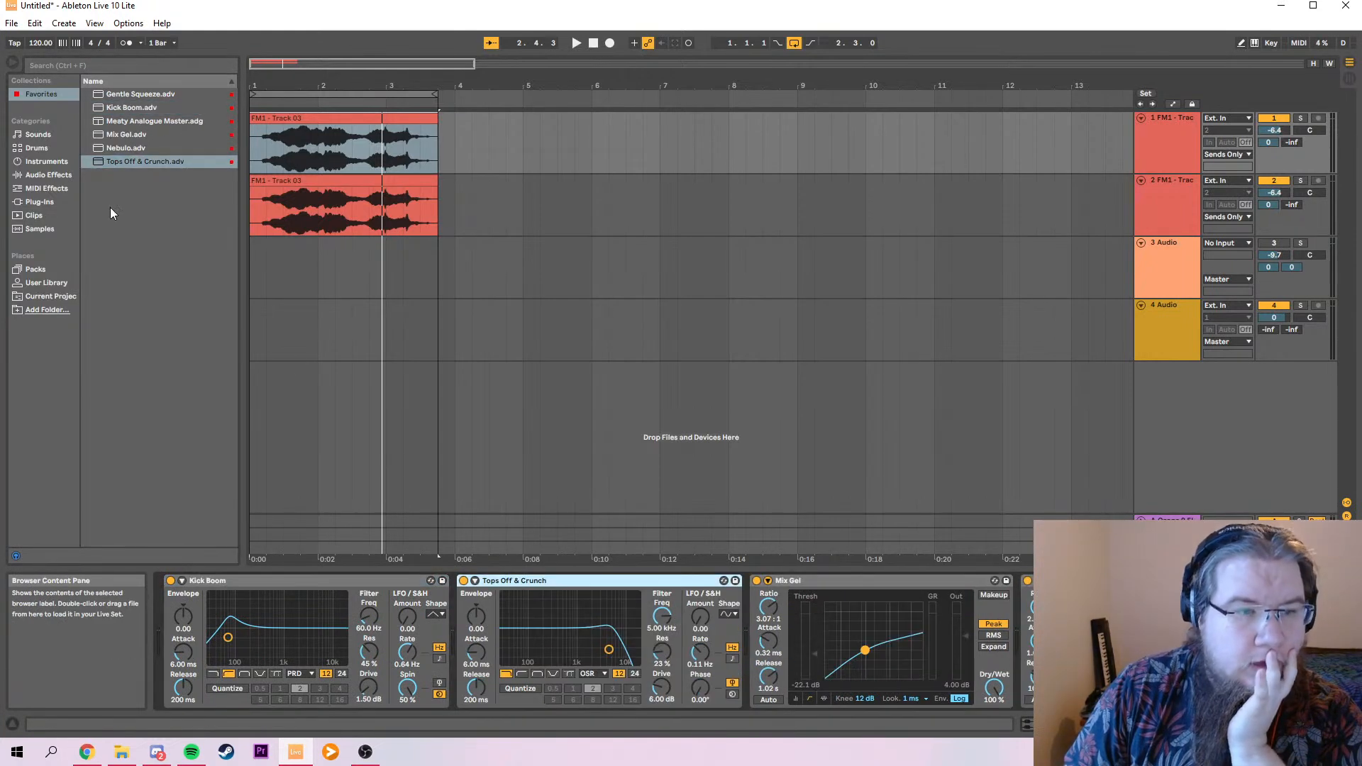
pyautogui.moveTo(137, 123); pyautogui.dragTo(561, 640)
# Listen to track 1 soloed through the extended device chain, and unsolo it.
pyautogui.press('space')
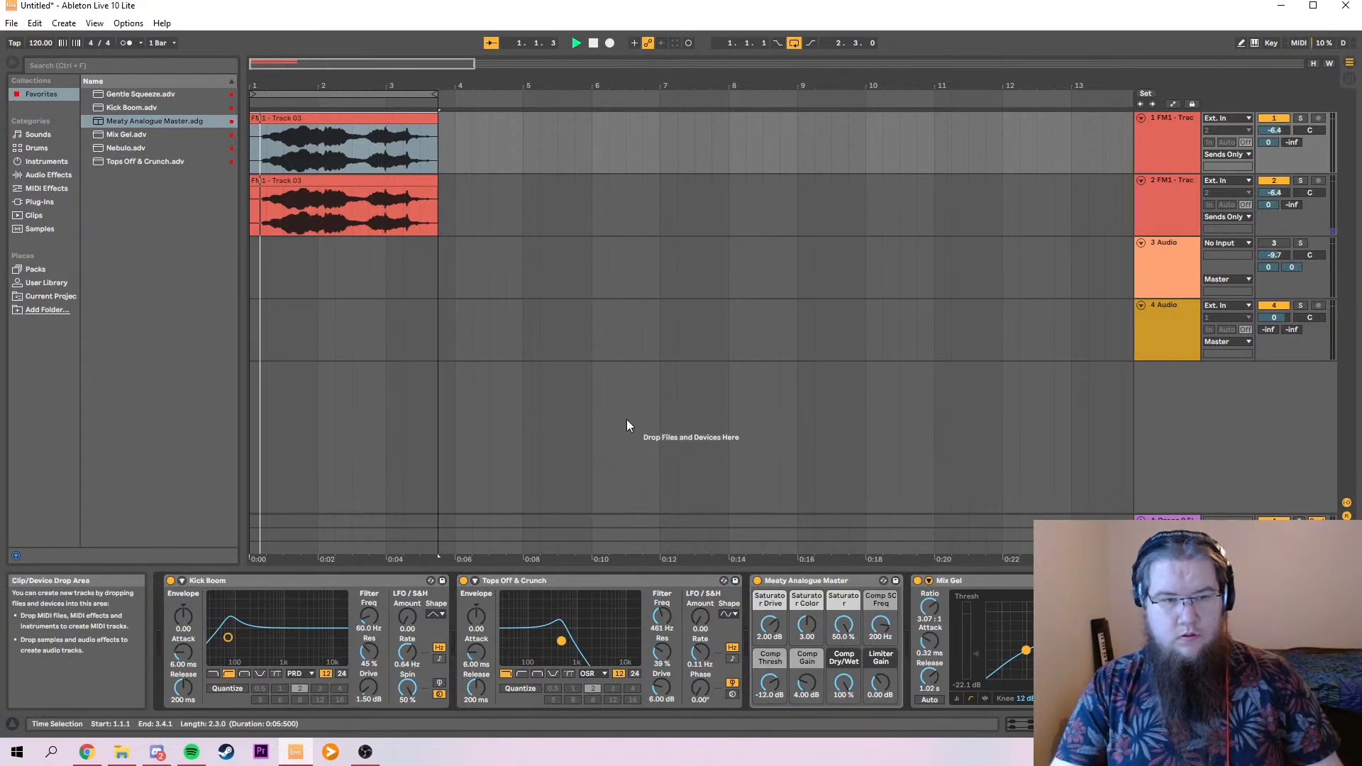
pyautogui.click(1300, 118)
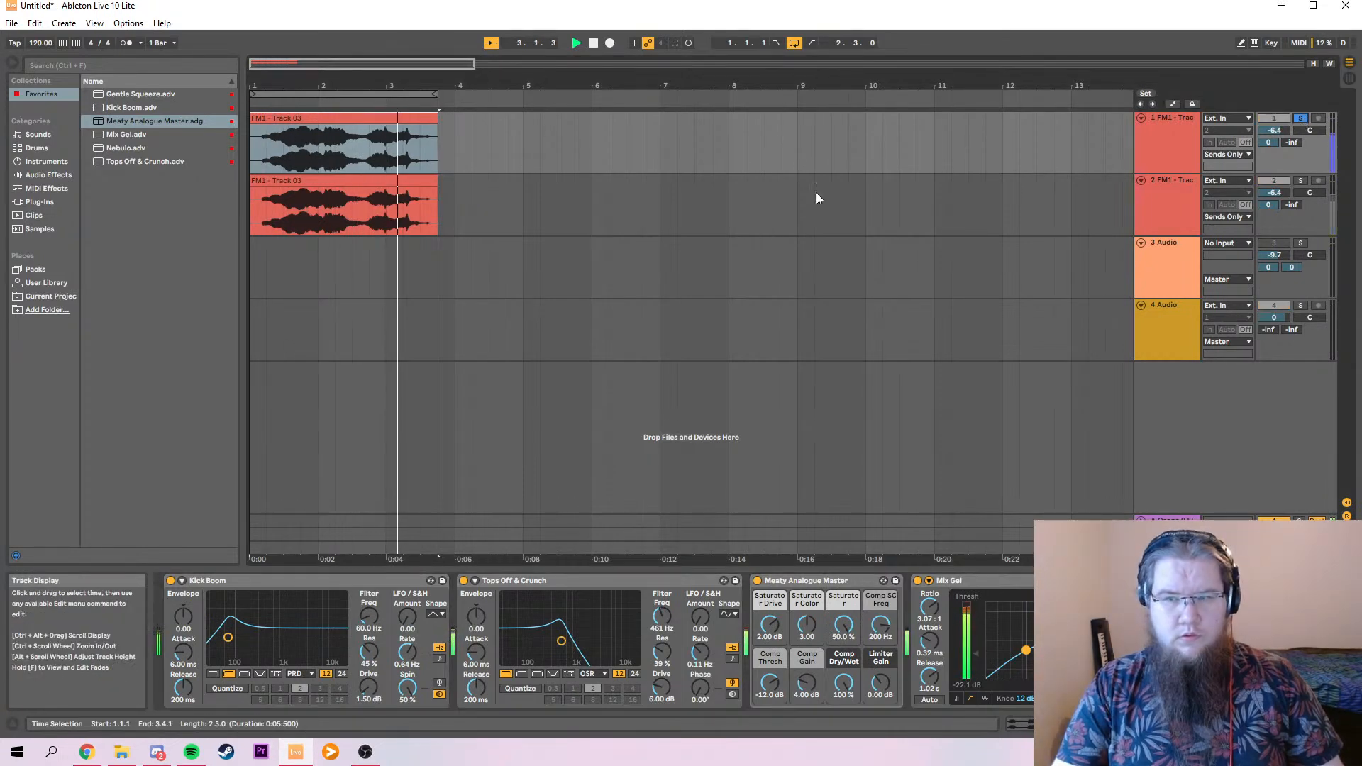
pyautogui.press('space')
pyautogui.click(1307, 118)
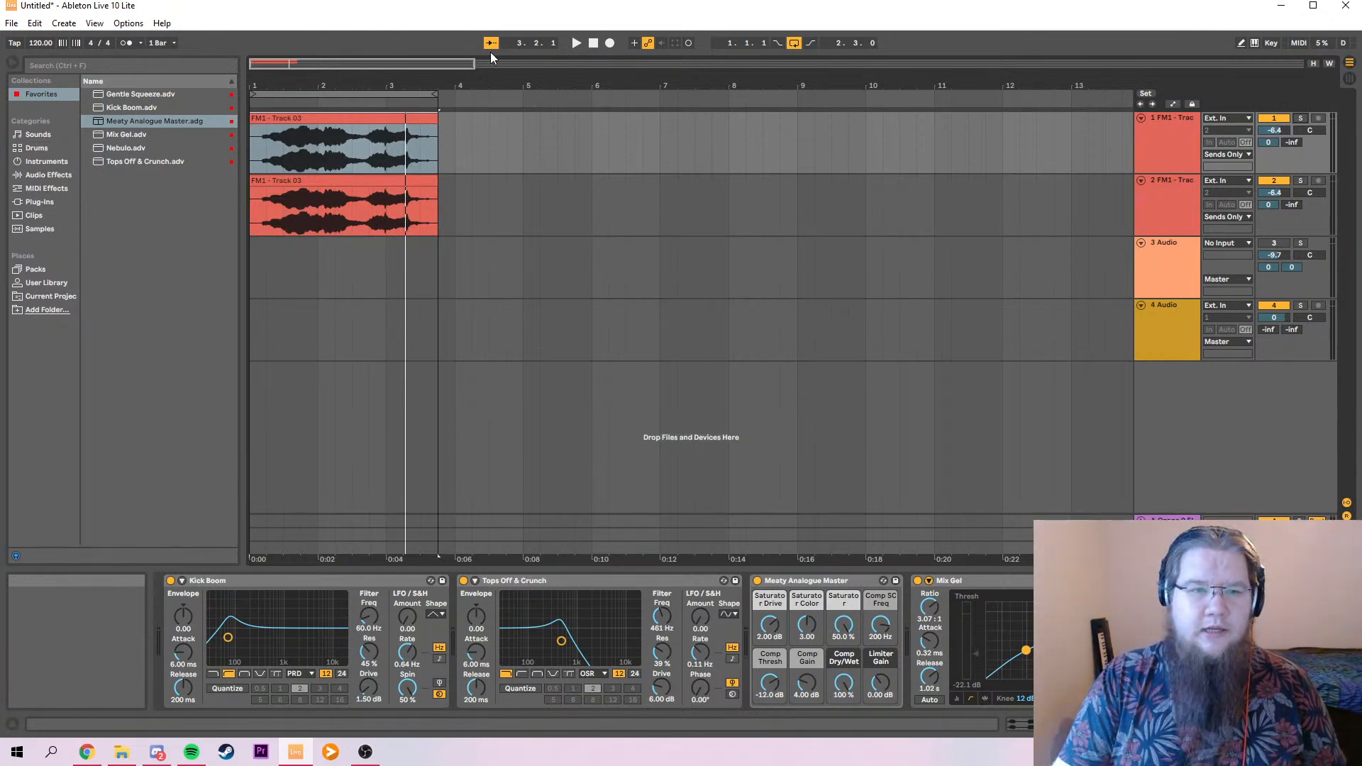
# Trim the ends of the Track 03 clips on tracks 1 and 2 back to 1.4.3.
pyautogui.moveTo(474, 64); pyautogui.dragTo(330, 65)
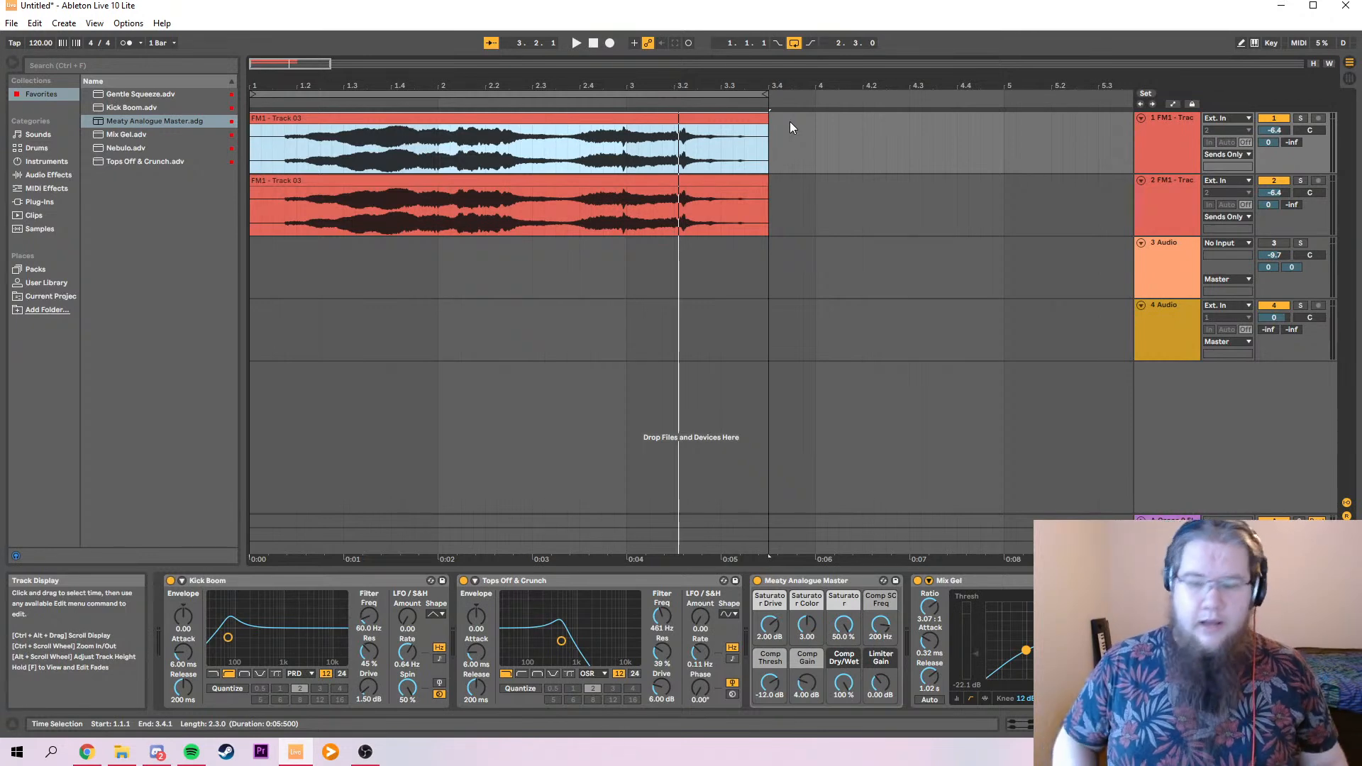
pyautogui.moveTo(767, 128); pyautogui.dragTo(414, 128)
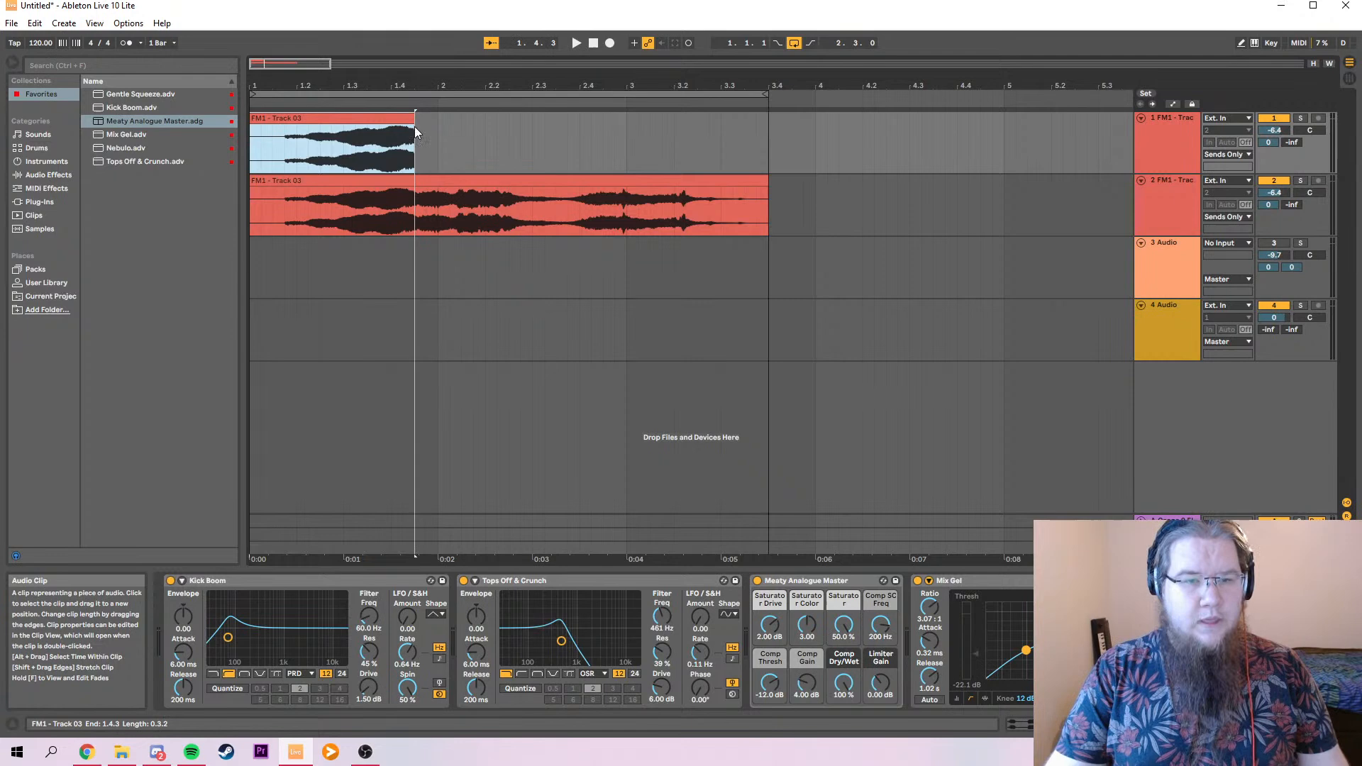
pyautogui.click(764, 179)
pyautogui.moveTo(765, 180); pyautogui.dragTo(416, 180)
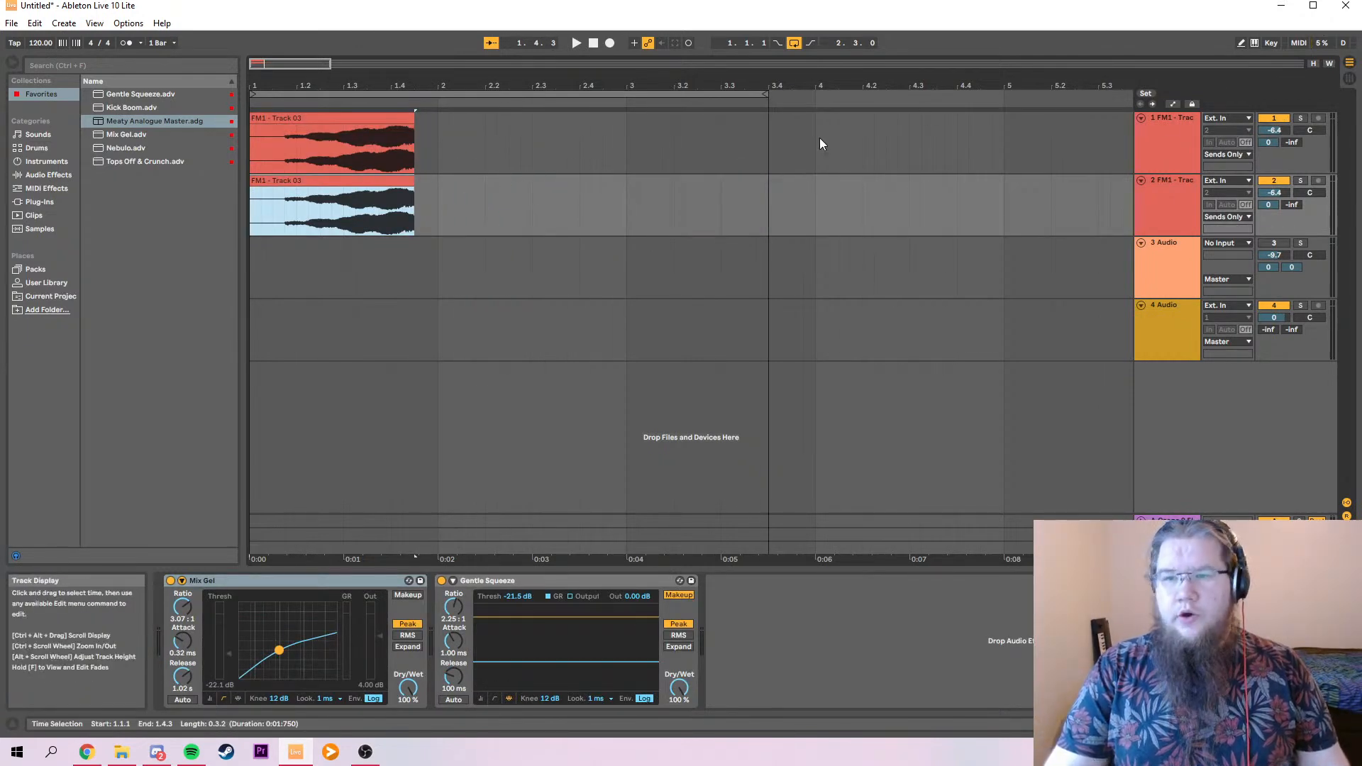
# Trim the starts of the Track 03 clips on tracks 1 and 2 to 1.1.3 and listen to them.
pyautogui.click(251, 149)
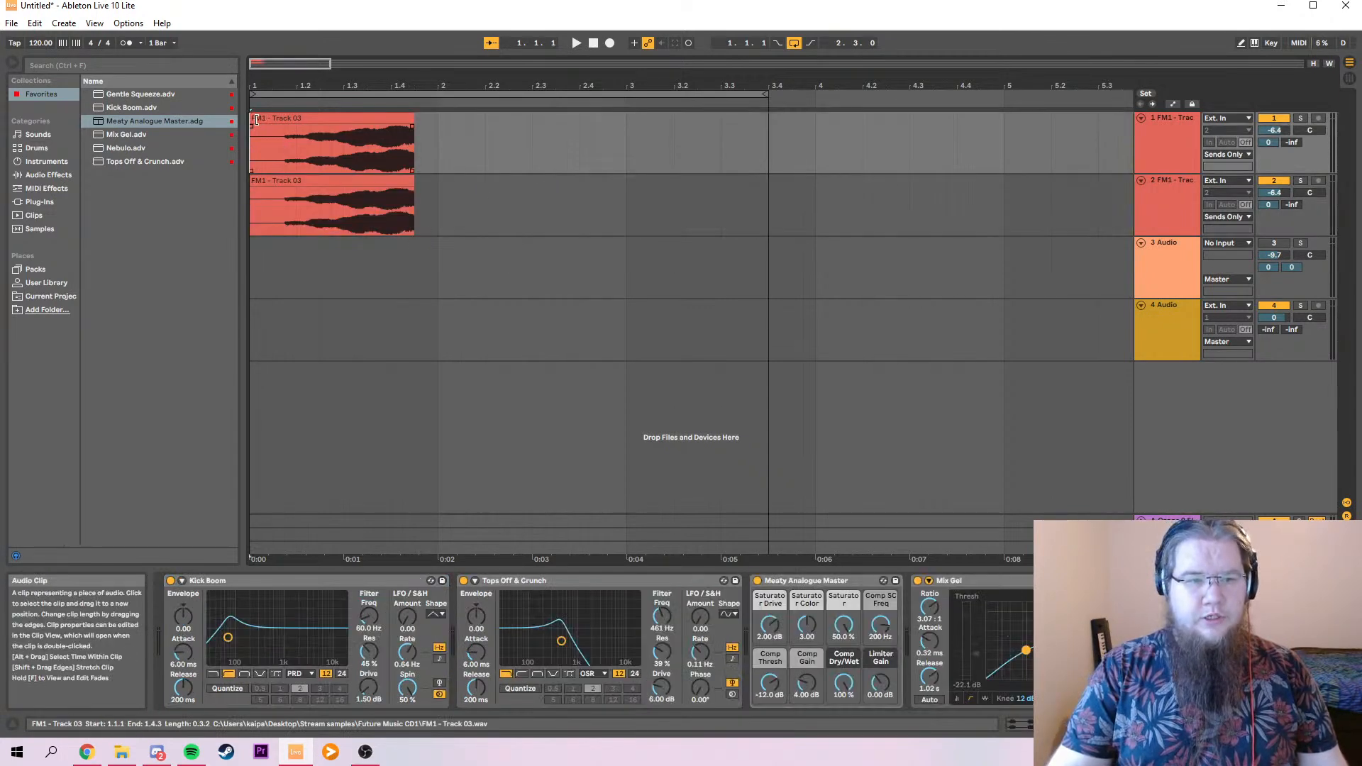
pyautogui.moveTo(252, 119); pyautogui.dragTo(269, 123)
pyautogui.moveTo(252, 182); pyautogui.dragTo(273, 184)
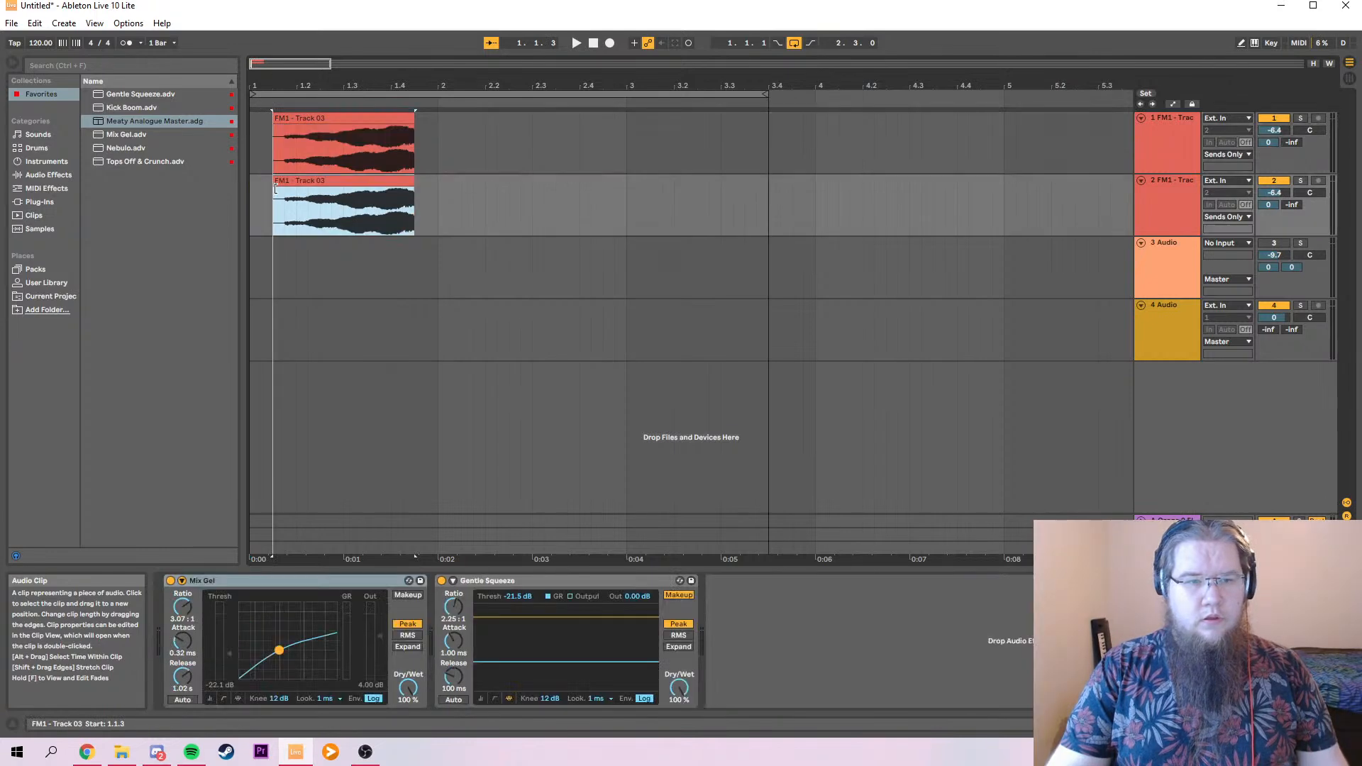
pyautogui.click(268, 184)
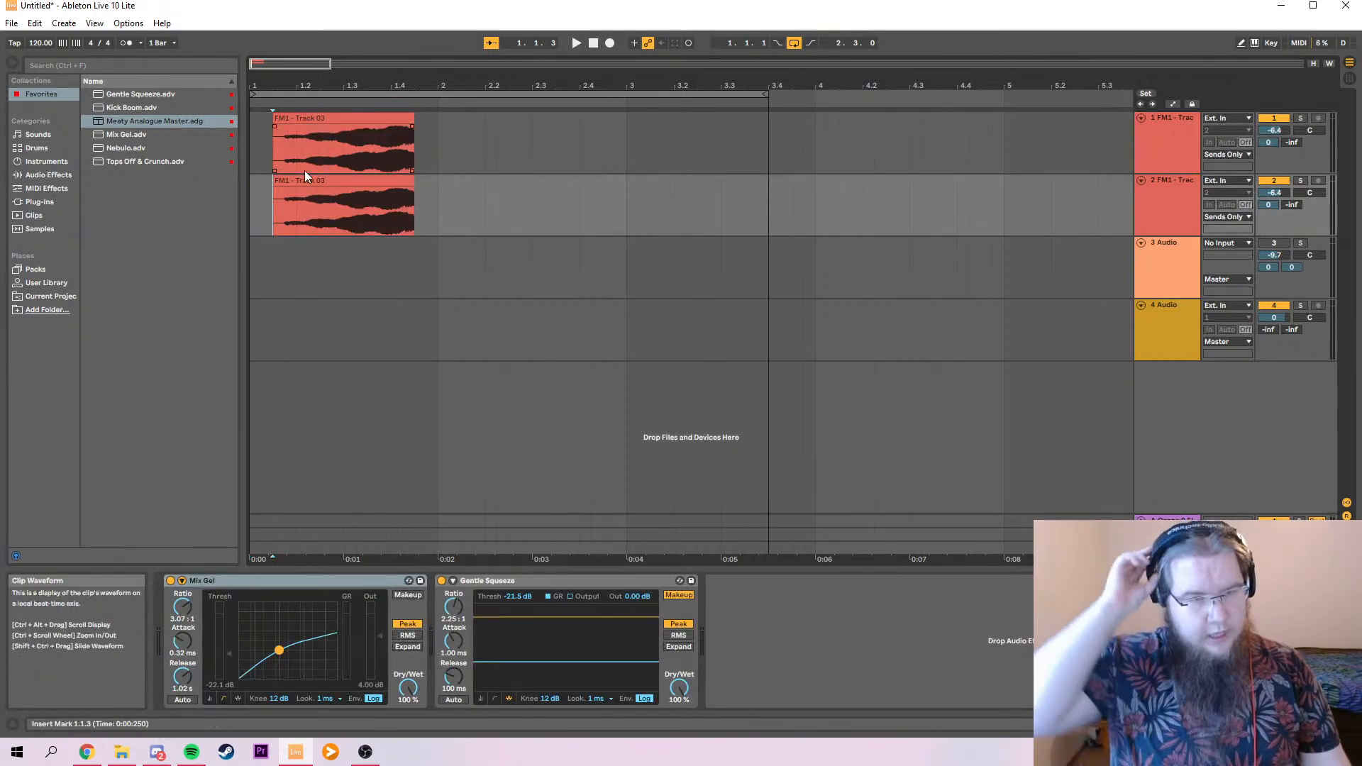
pyautogui.press('space')
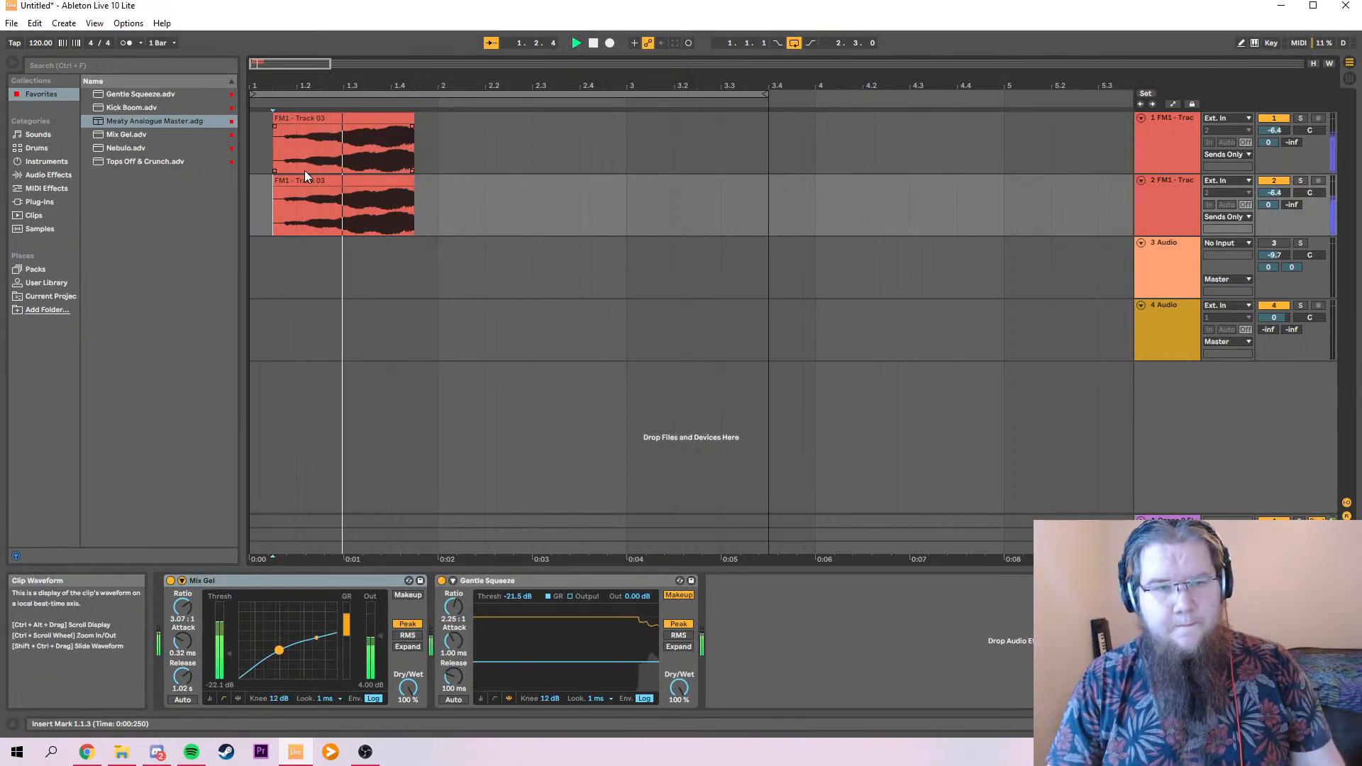
pyautogui.press('space')
# Add the MeldaProduction MEqualizer VST3 plug-in to track 2 as the first device in its chain.
pyautogui.click(370, 182)
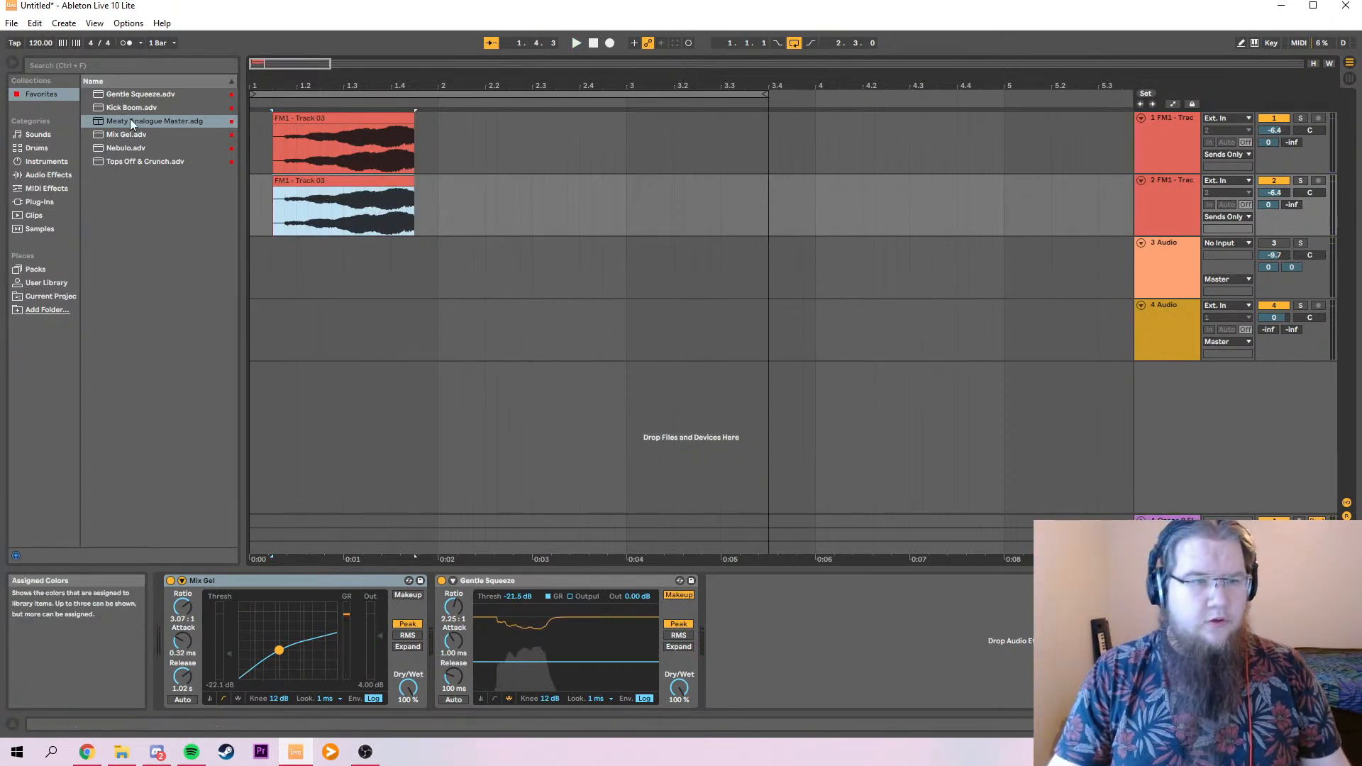
pyautogui.click(39, 201)
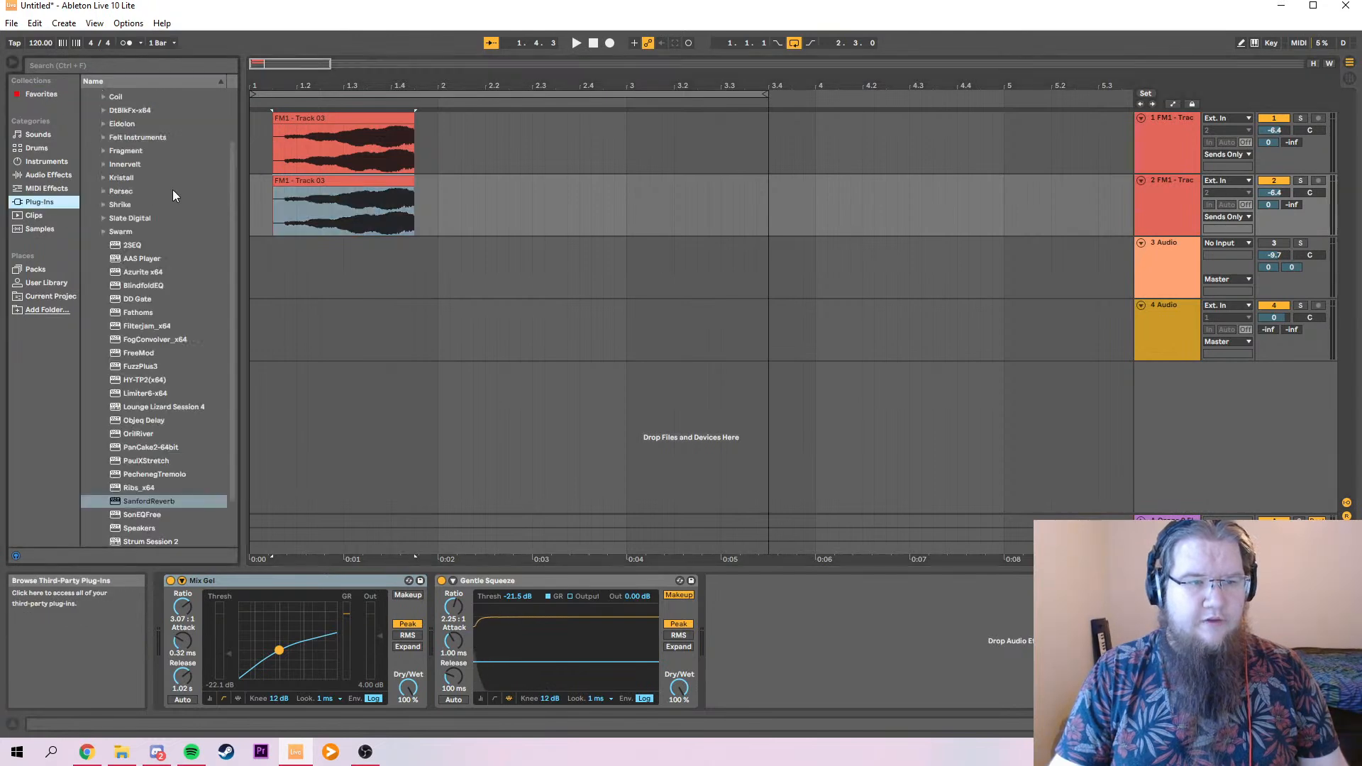
pyautogui.scroll(3, 107, 128)
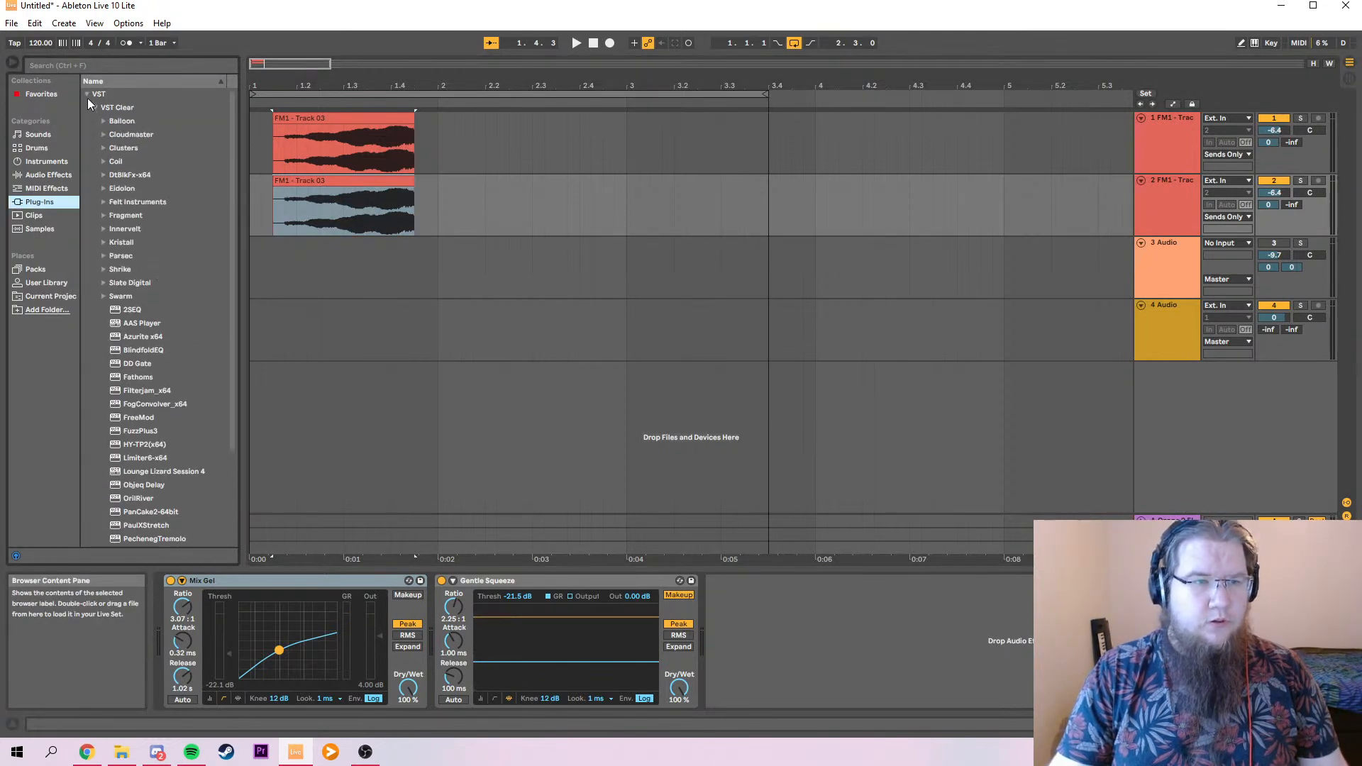
pyautogui.click(87, 94)
pyautogui.click(85, 108)
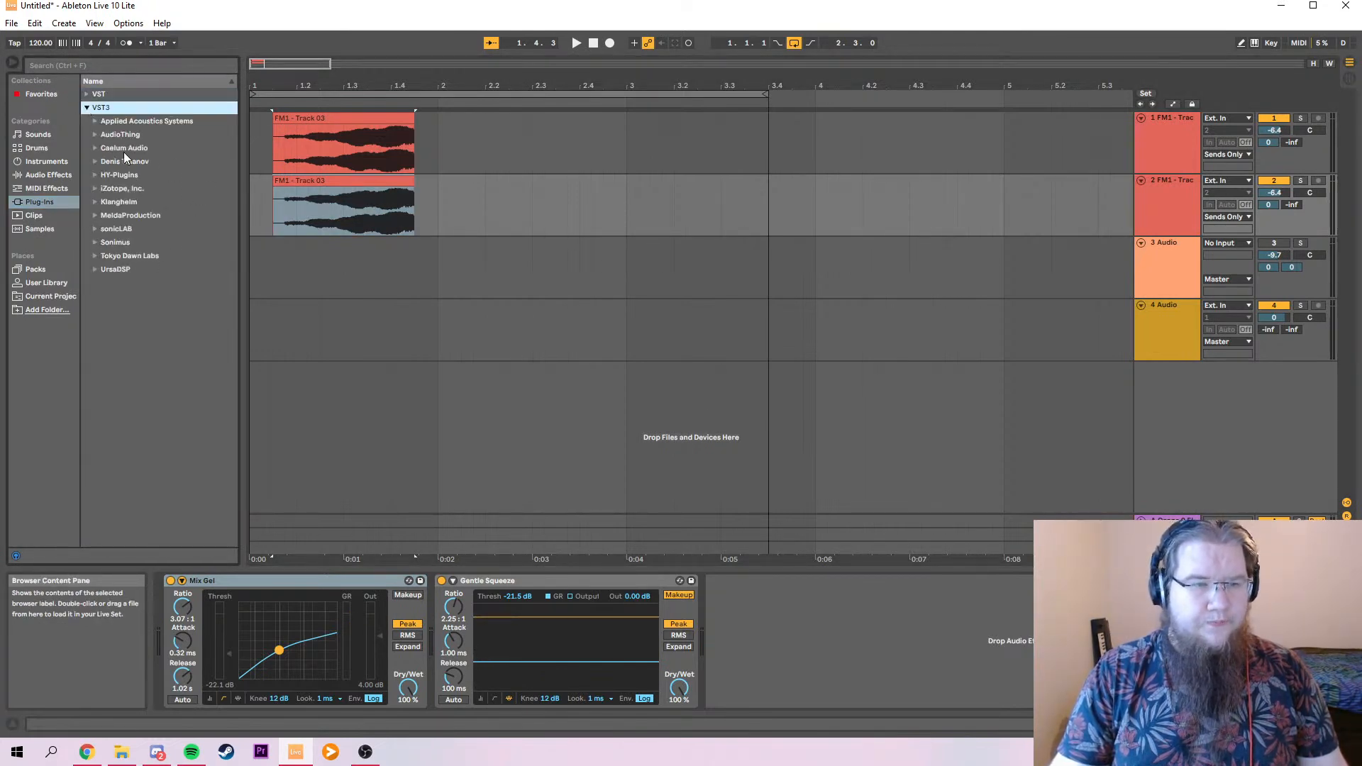
pyautogui.click(93, 215)
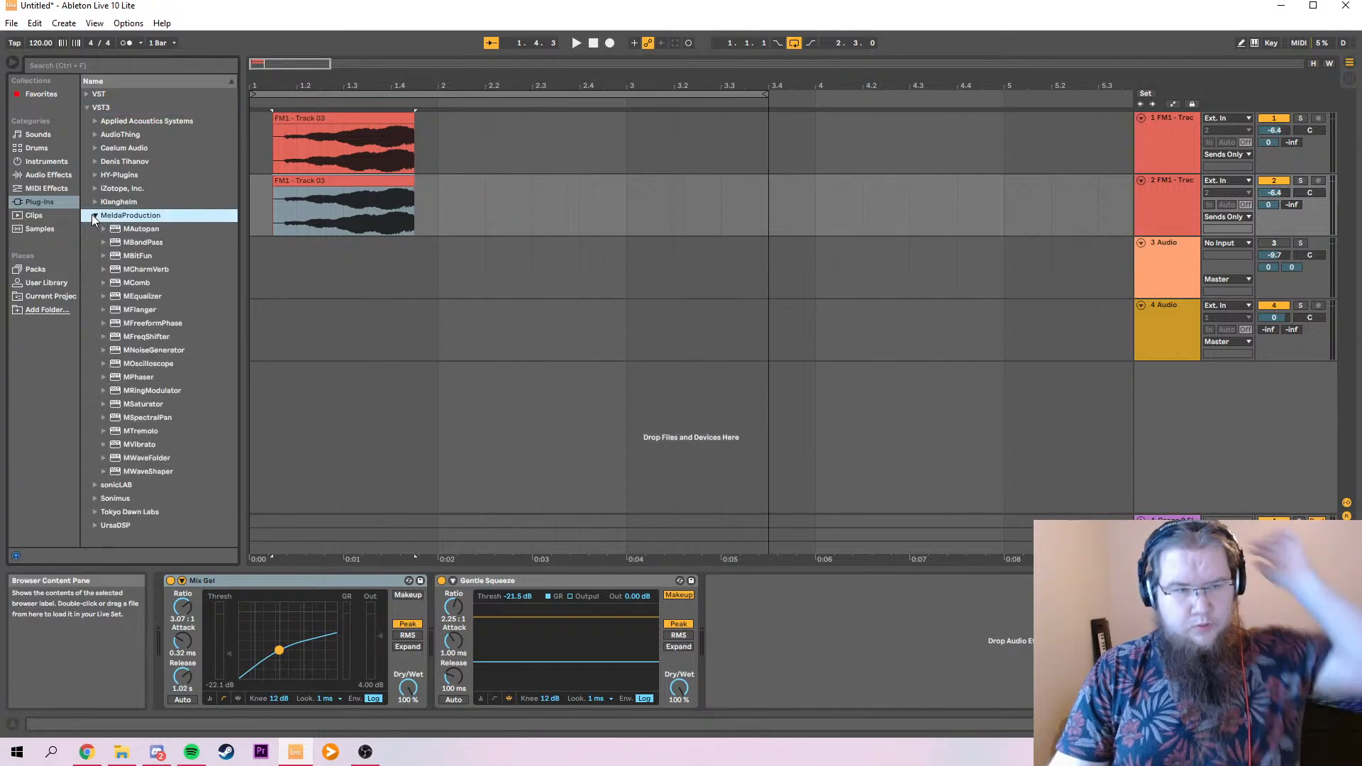
pyautogui.doubleClick(146, 295)
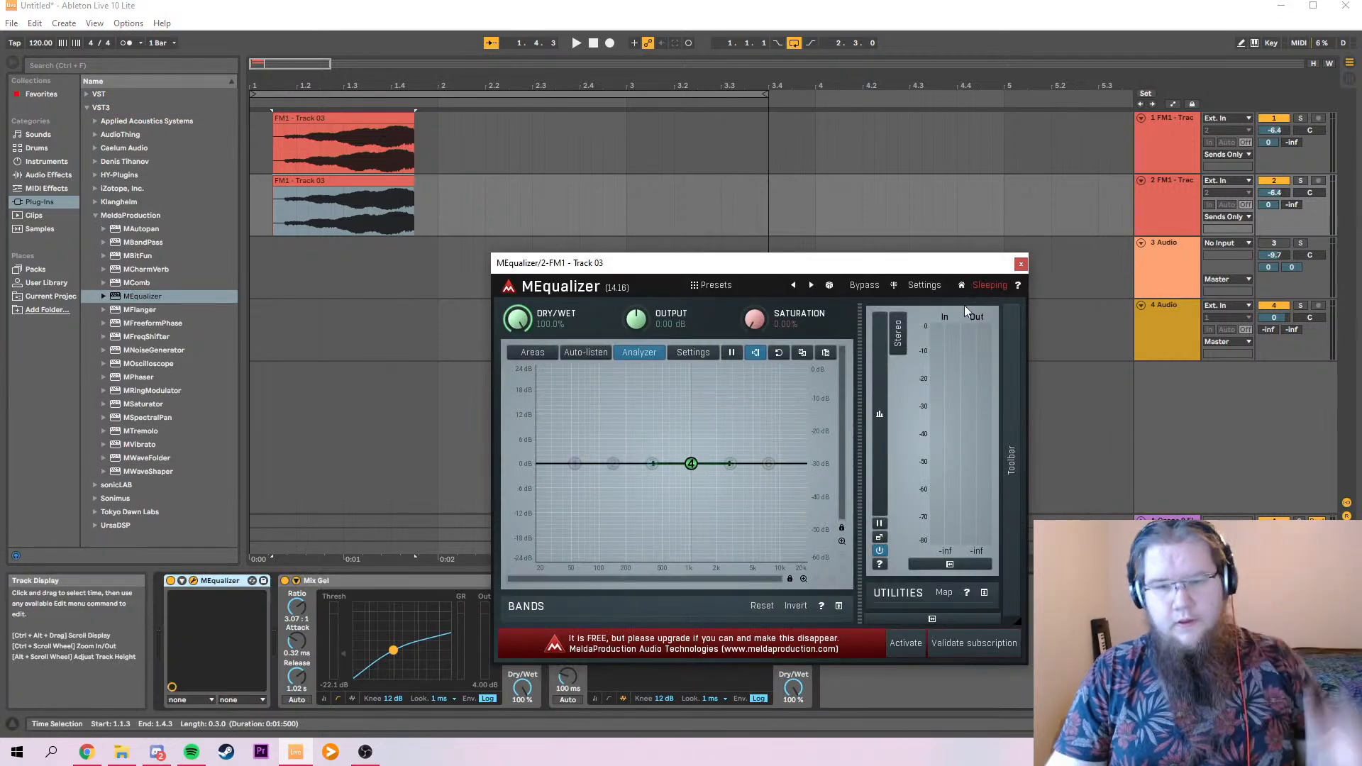
# Move both Track 03 clips back to start at 1.1.1 and set the loop end to 2.1.1.
pyautogui.moveTo(768, 93); pyautogui.dragTo(438, 93)
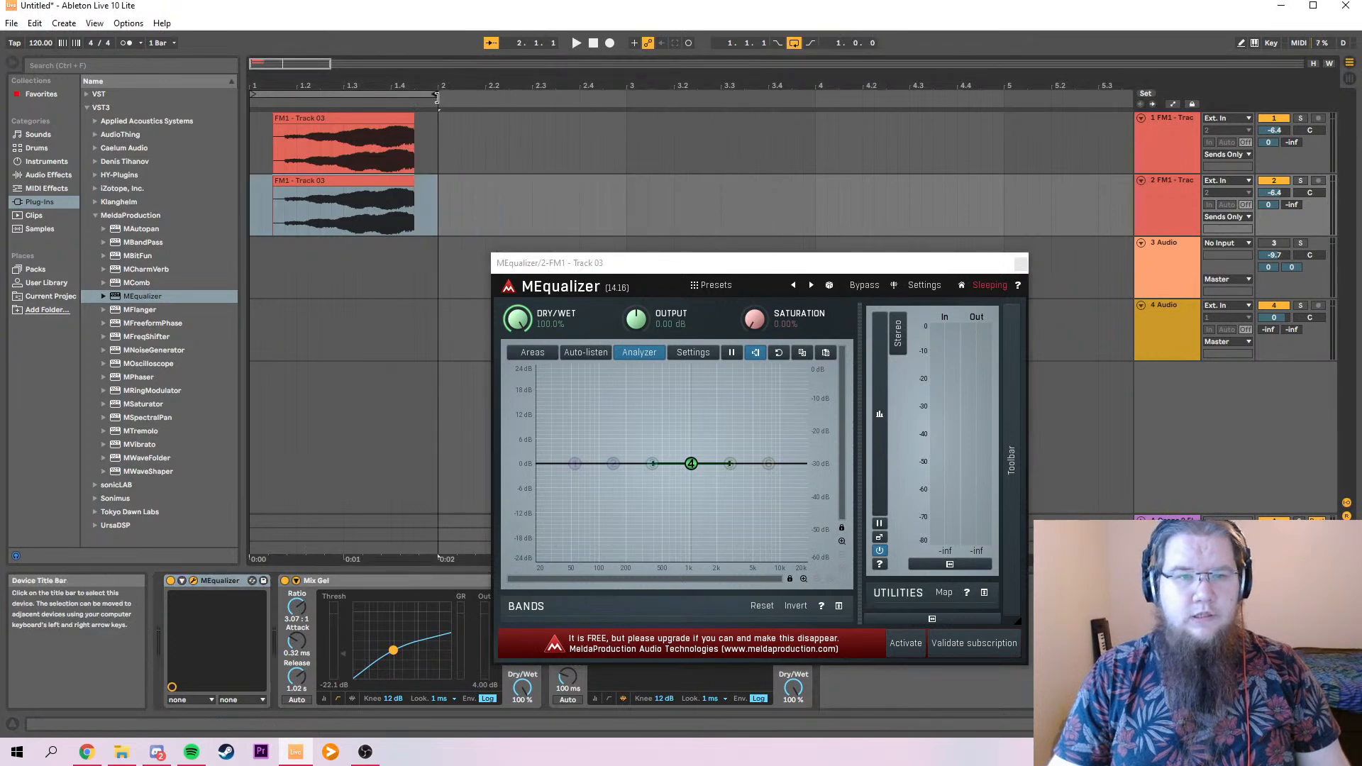
pyautogui.moveTo(354, 380); pyautogui.dragTo(293, 119)
pyautogui.click(436, 153)
pyautogui.hotkey('ctrl', 'a')
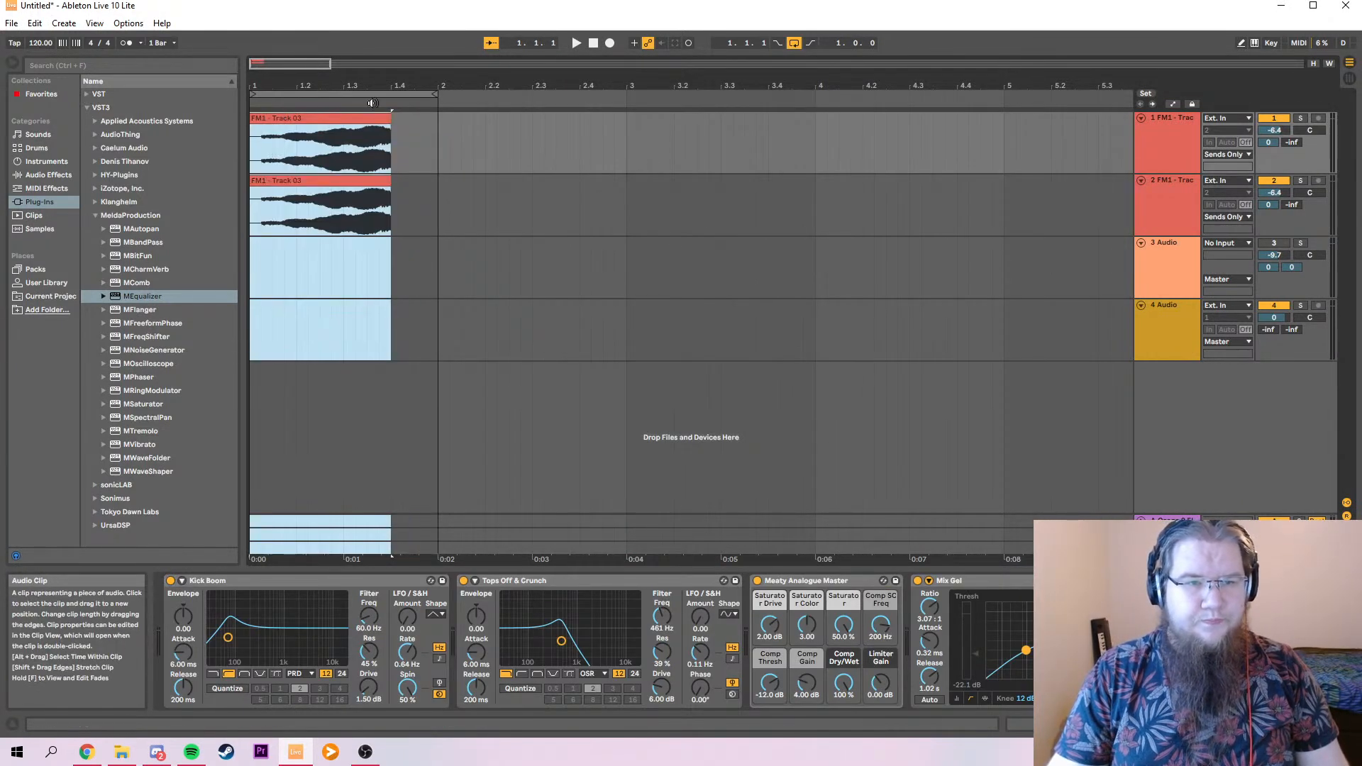
pyautogui.moveTo(423, 97); pyautogui.dragTo(415, 97)
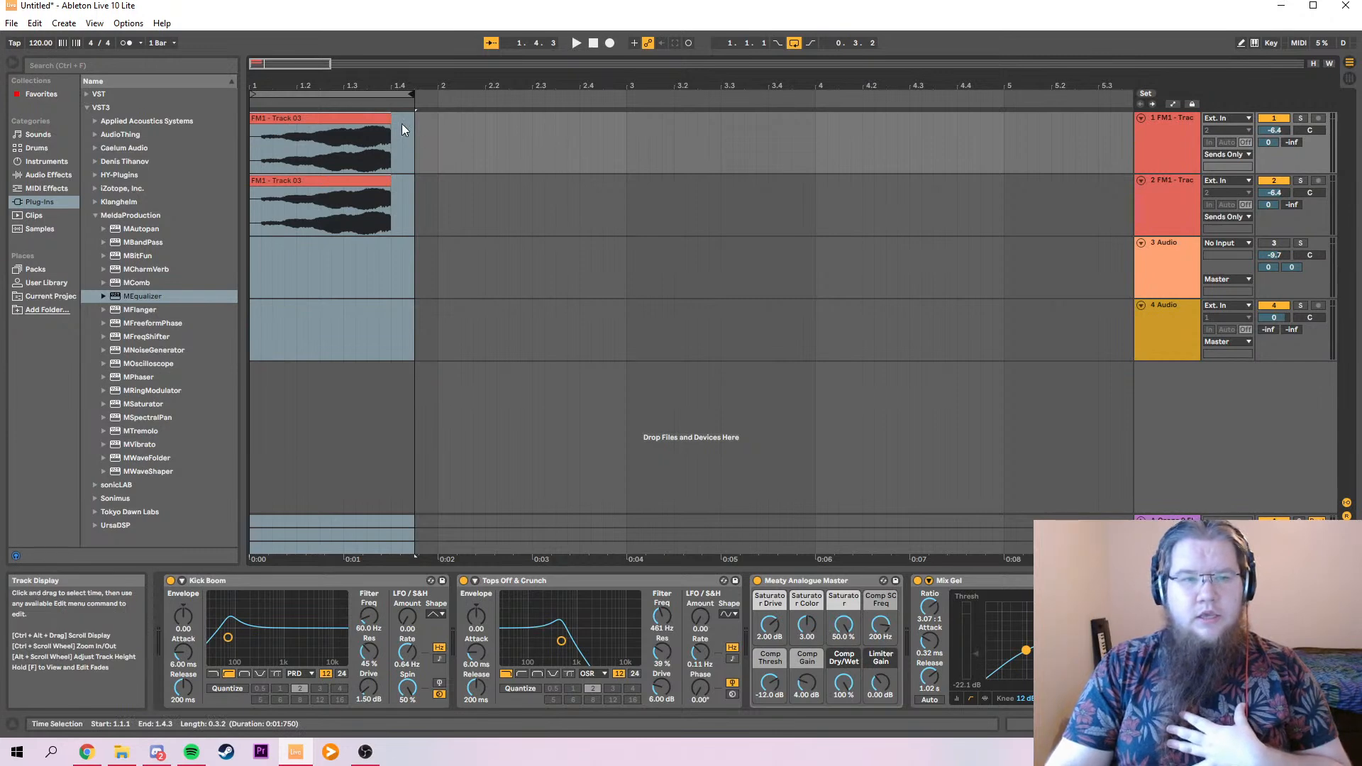
pyautogui.moveTo(413, 95); pyautogui.dragTo(437, 94)
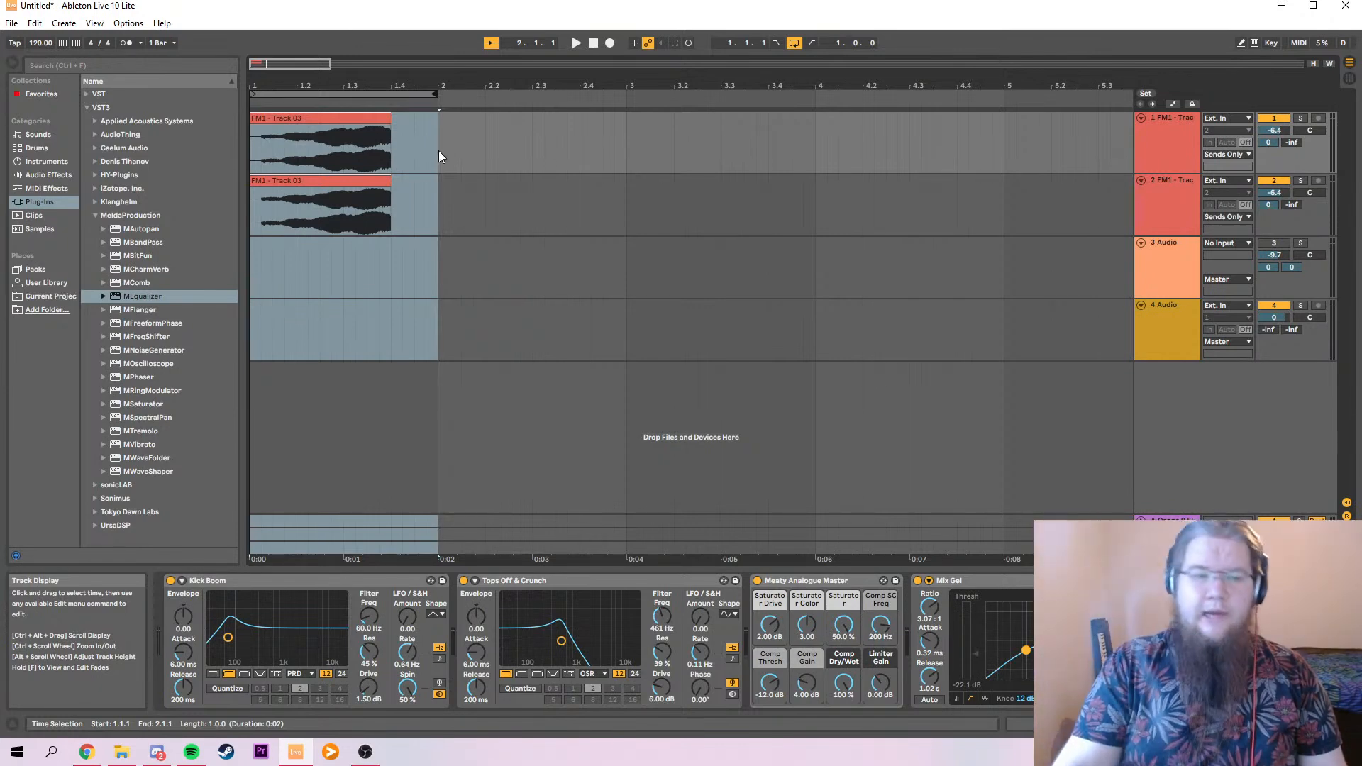
pyautogui.click(252, 157)
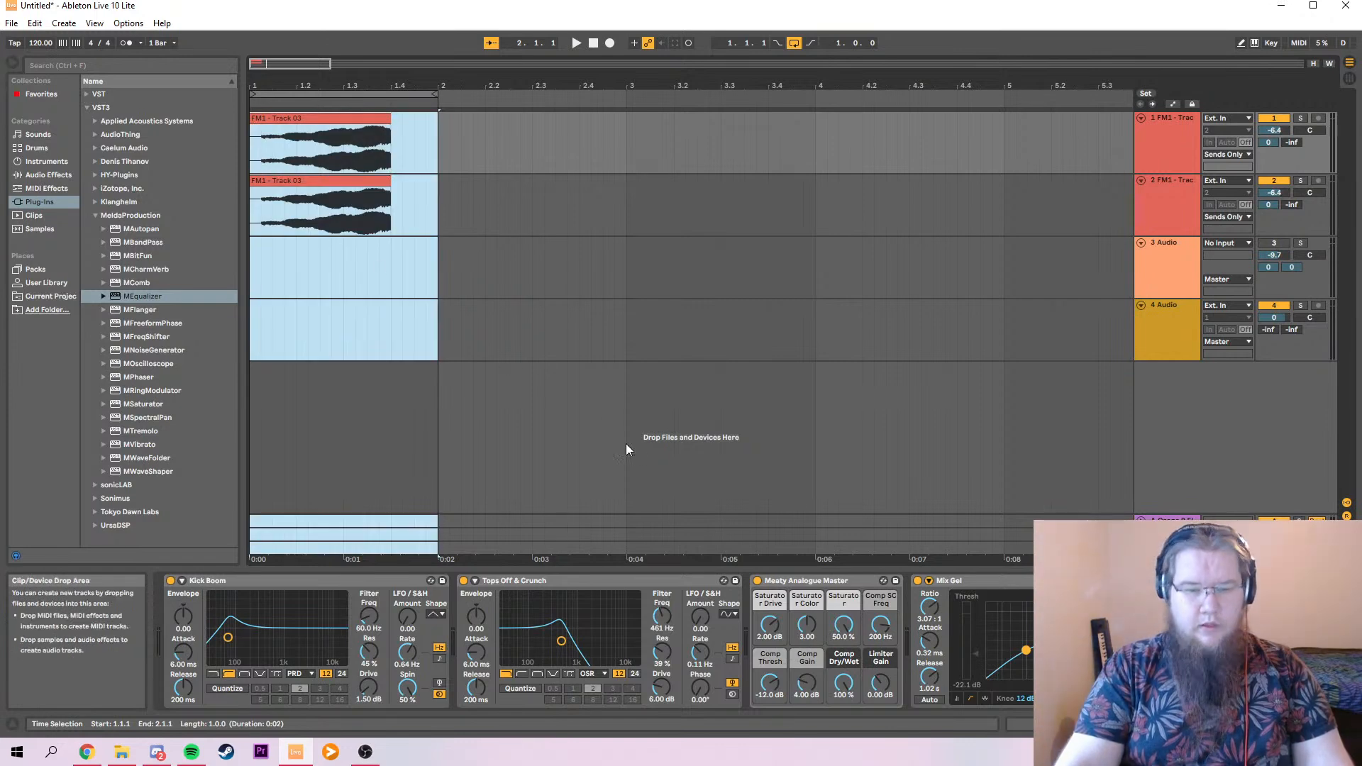
# With track 1 muted during playback, cut the highs with MEqualizer band 4 on track 2 and boost band 3 by about 16.4 dB near 809 Hz.
pyautogui.click(347, 184)
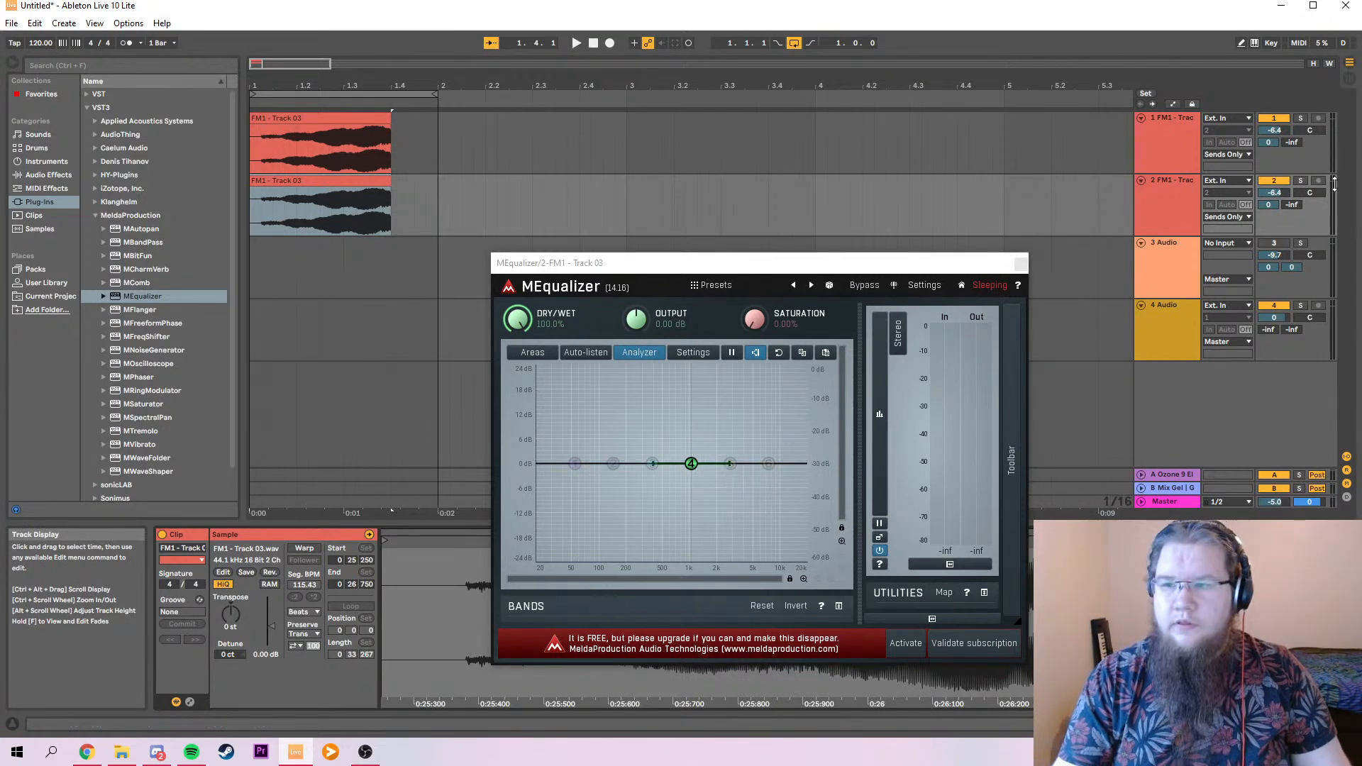
pyautogui.press('space')
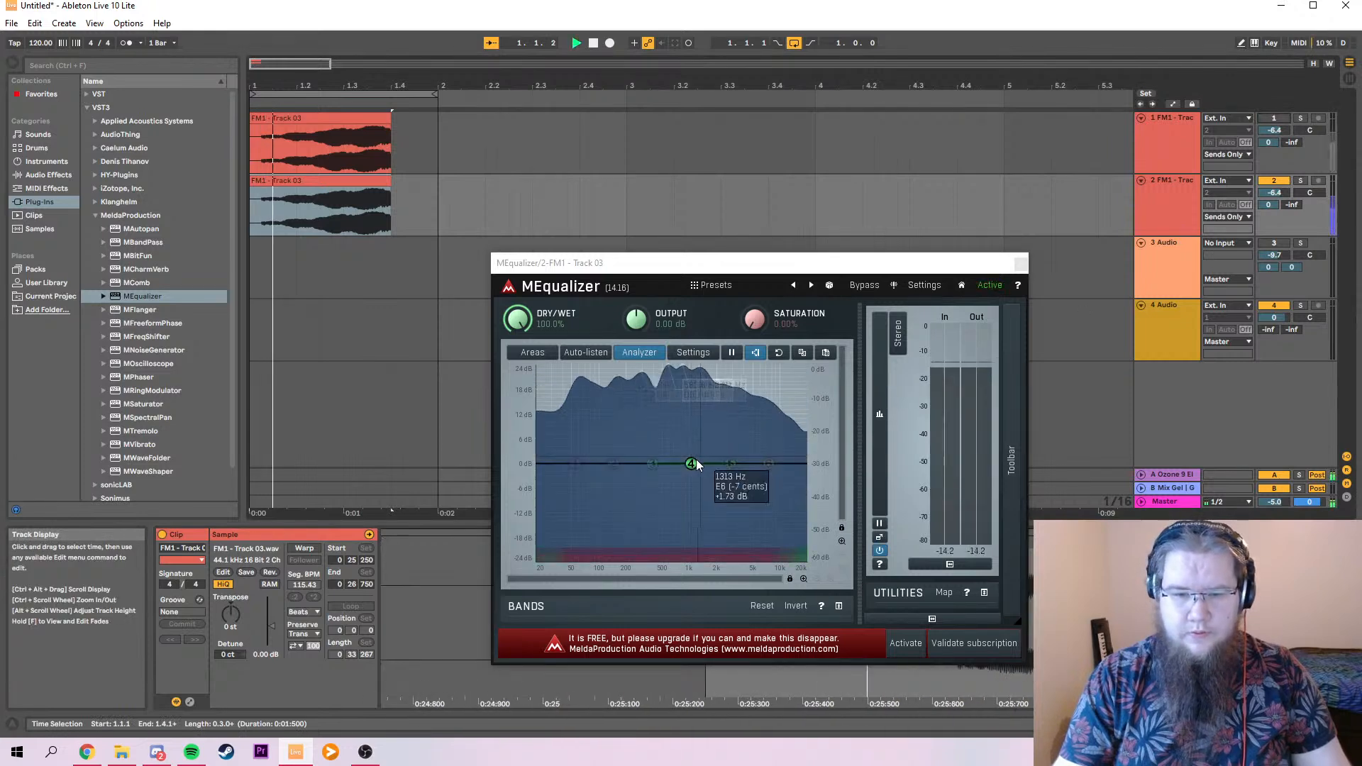
pyautogui.moveTo(691, 465); pyautogui.dragTo(766, 501)
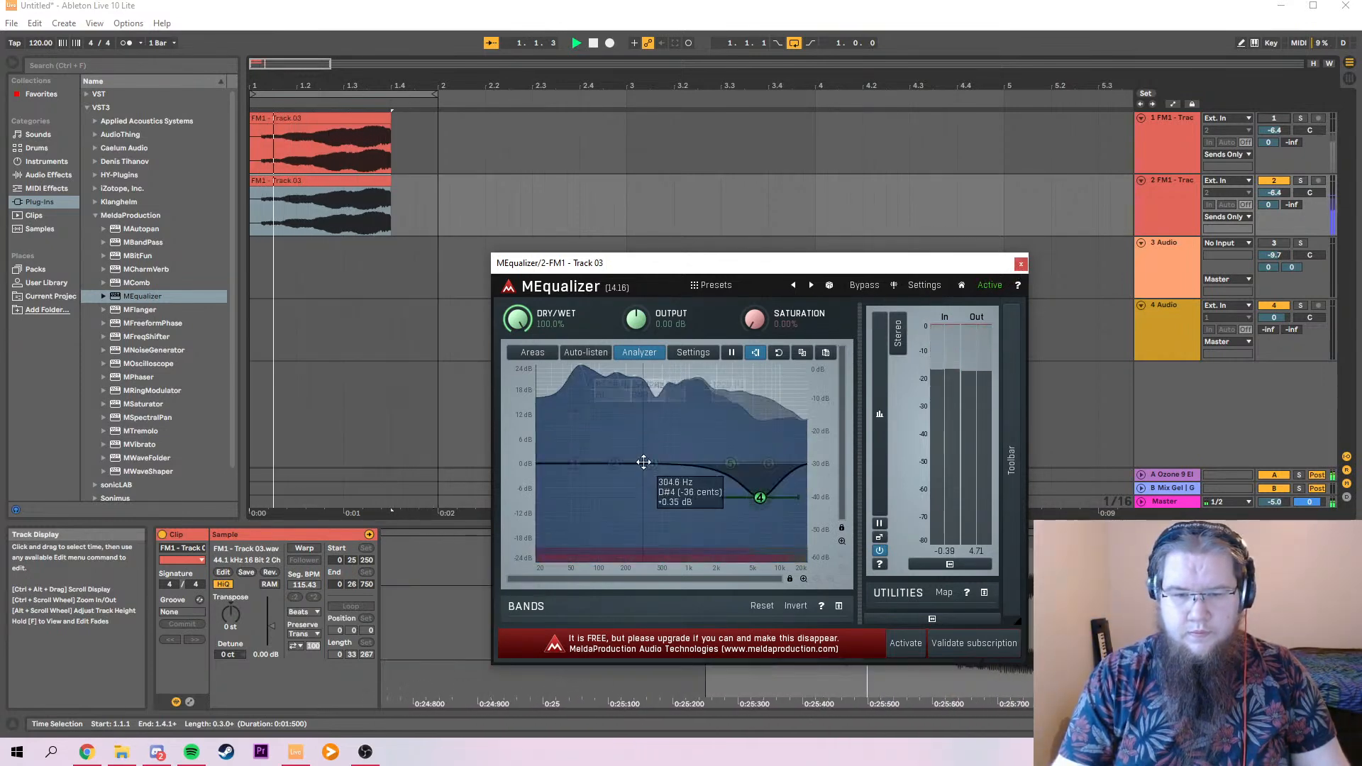
pyautogui.moveTo(651, 459); pyautogui.dragTo(680, 396)
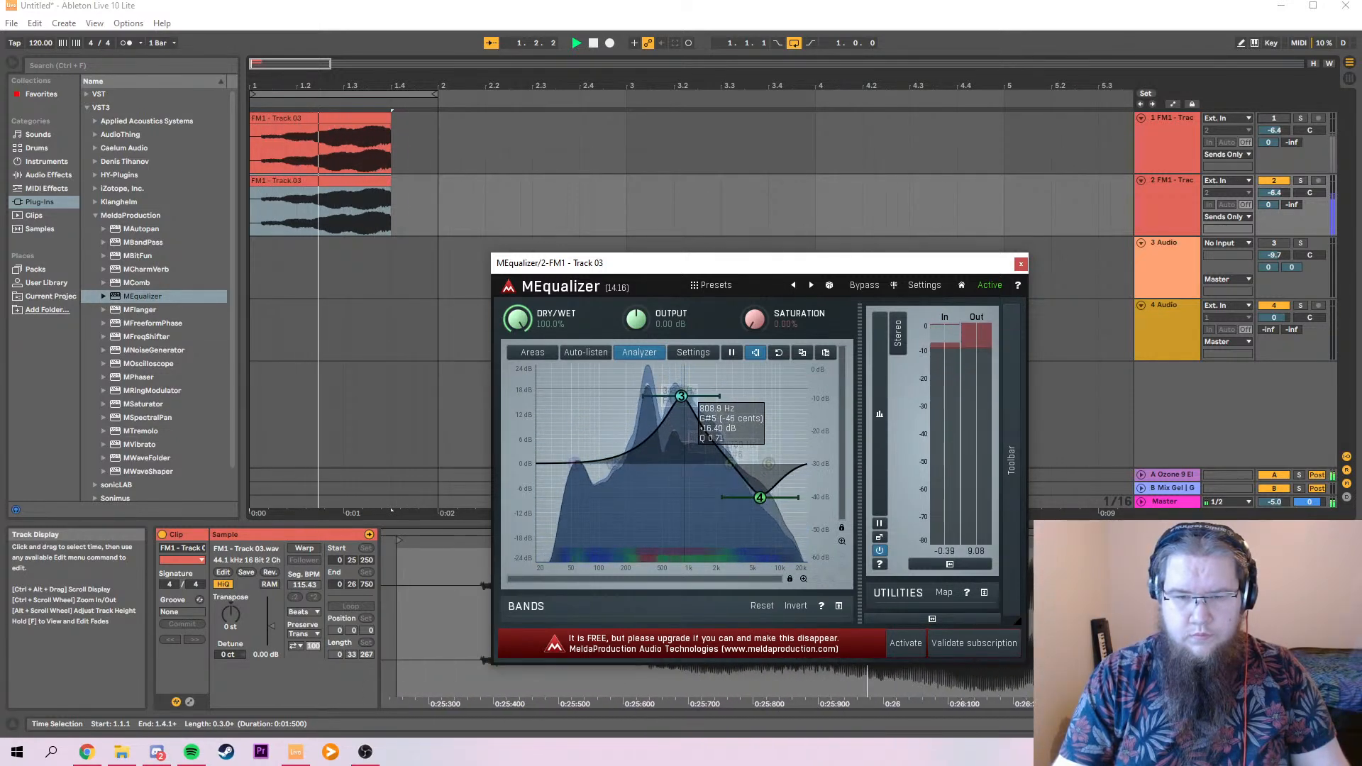
pyautogui.click(1020, 264)
pyautogui.press('space')
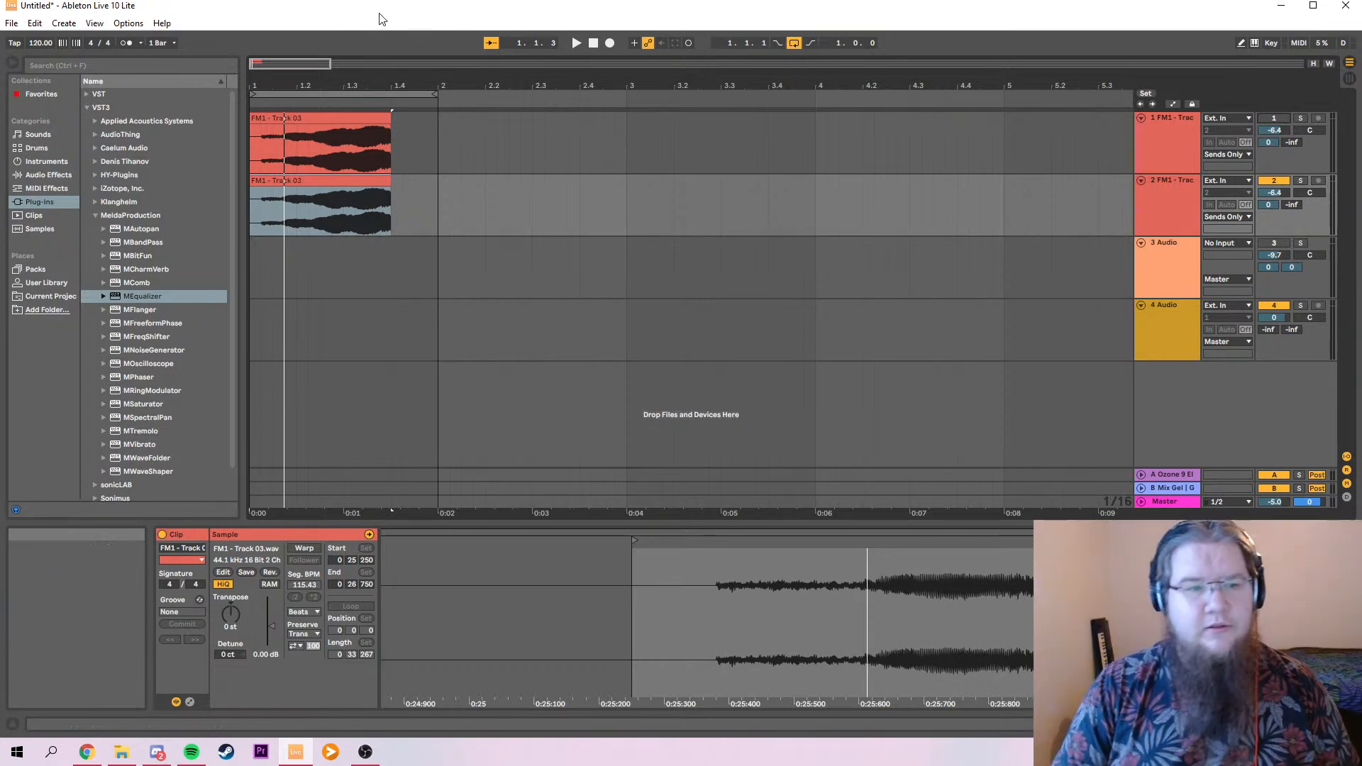
# Listen from the beginning, trim the ends of both Track 03 clips to 1.3.4, and play them again.
pyautogui.click(1139, 105)
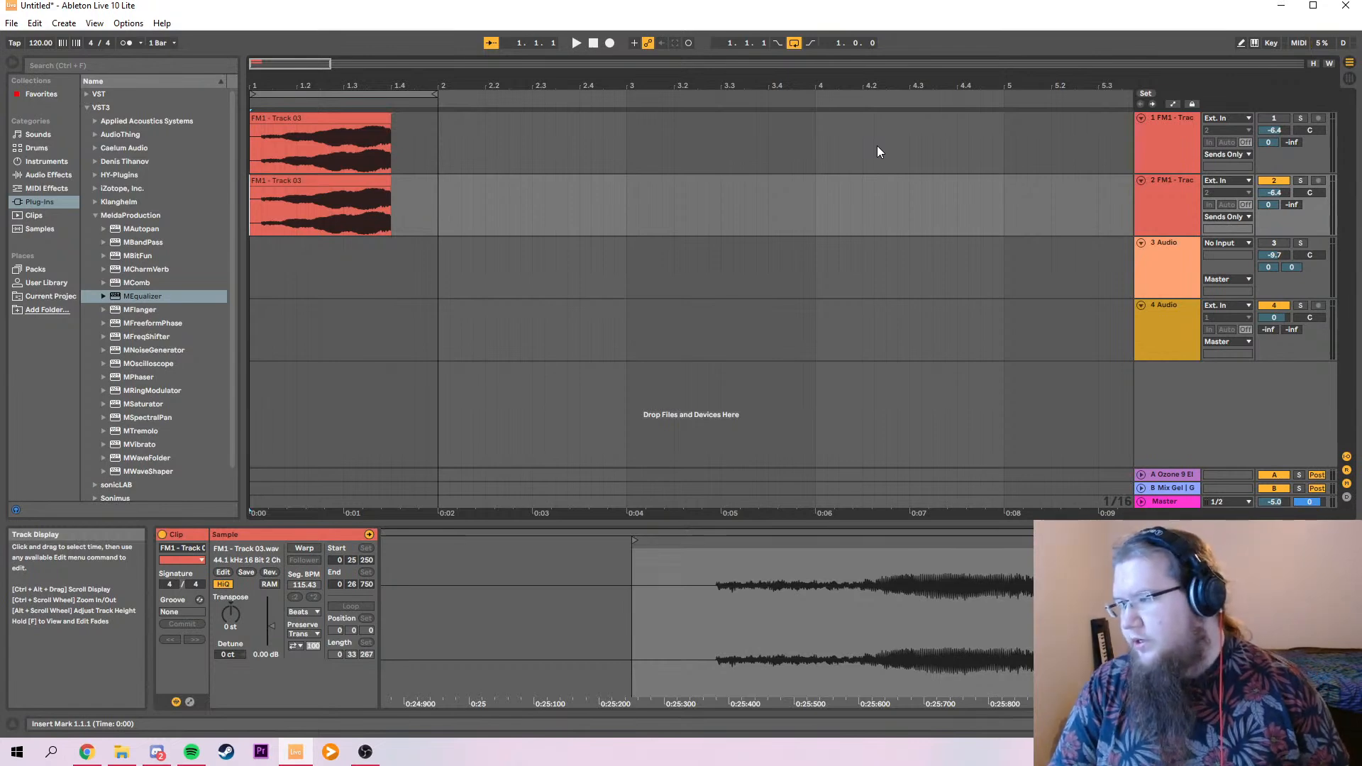
pyautogui.press('space')
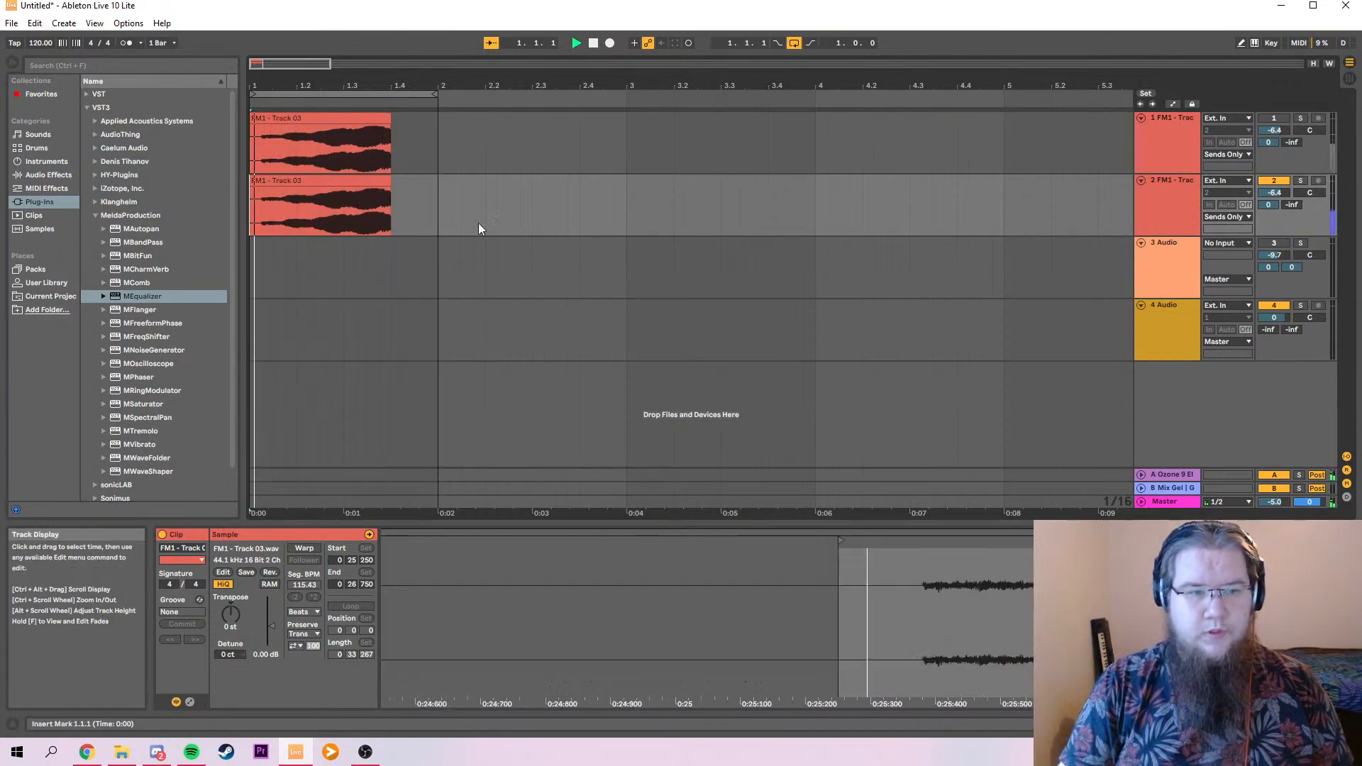
pyautogui.press('space')
pyautogui.moveTo(390, 181); pyautogui.dragTo(380, 182)
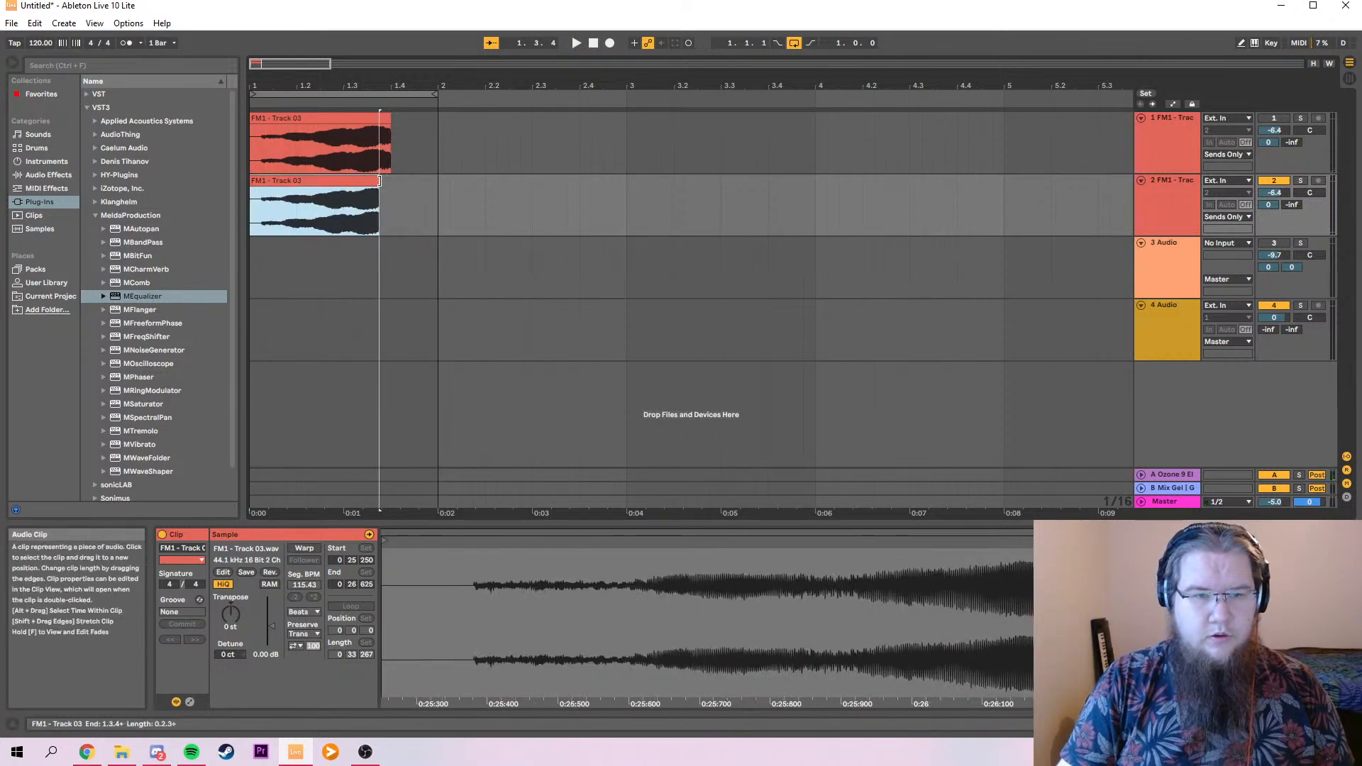
pyautogui.moveTo(389, 120); pyautogui.dragTo(379, 121)
pyautogui.press('space')
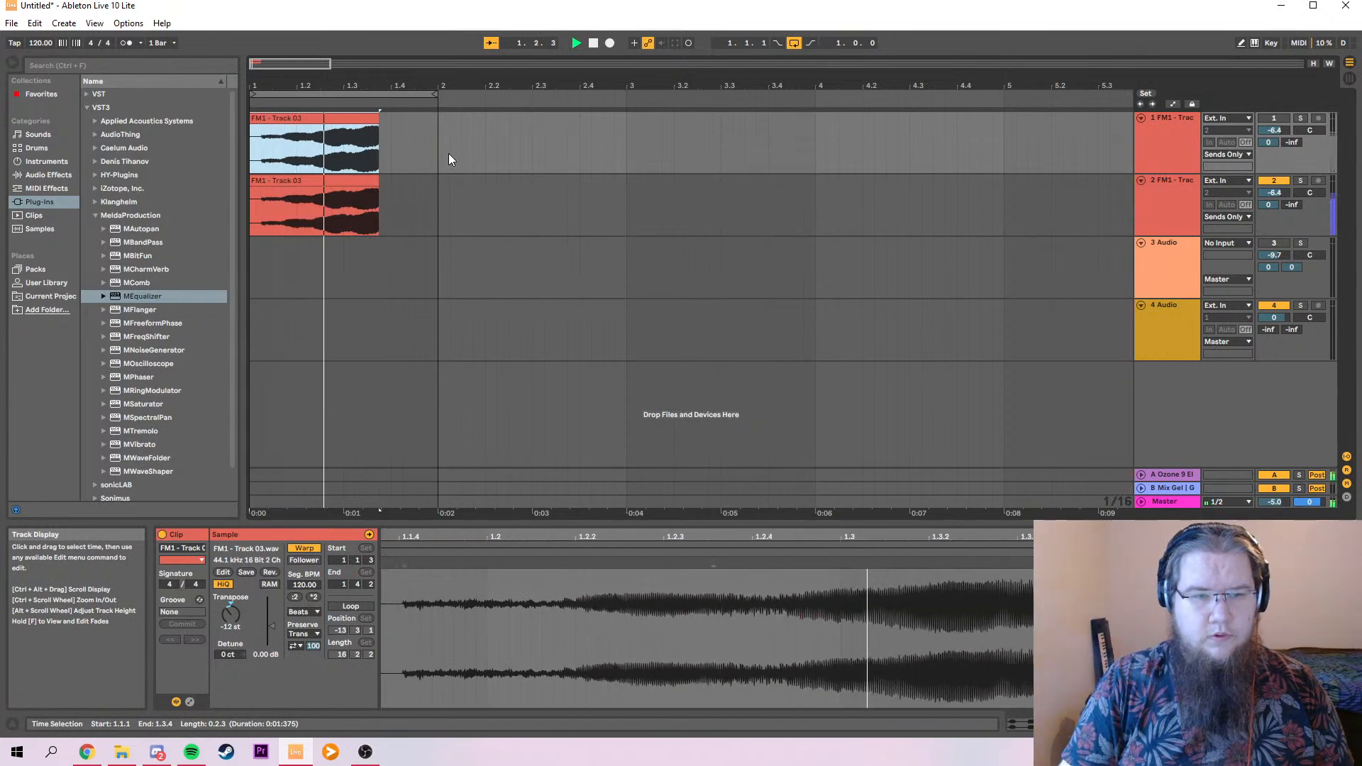
pyautogui.press('space')
# Delete the parts of both Track 03 clips after 1.3.1, listen to the result, and extend the loop end to 2.3.1.
pyautogui.moveTo(392, 258); pyautogui.dragTo(351, 132)
pyautogui.press('Delete')
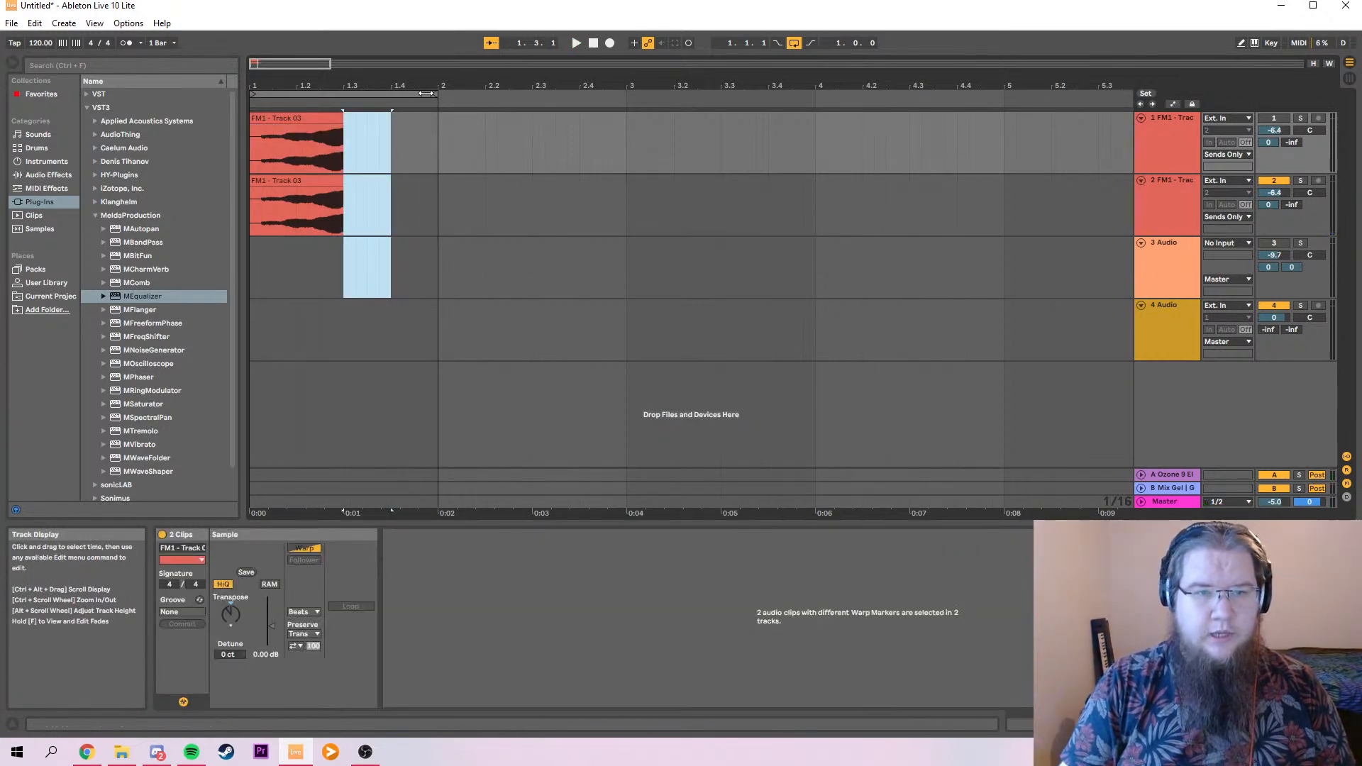
pyautogui.moveTo(433, 97); pyautogui.dragTo(389, 98)
pyautogui.click(396, 143)
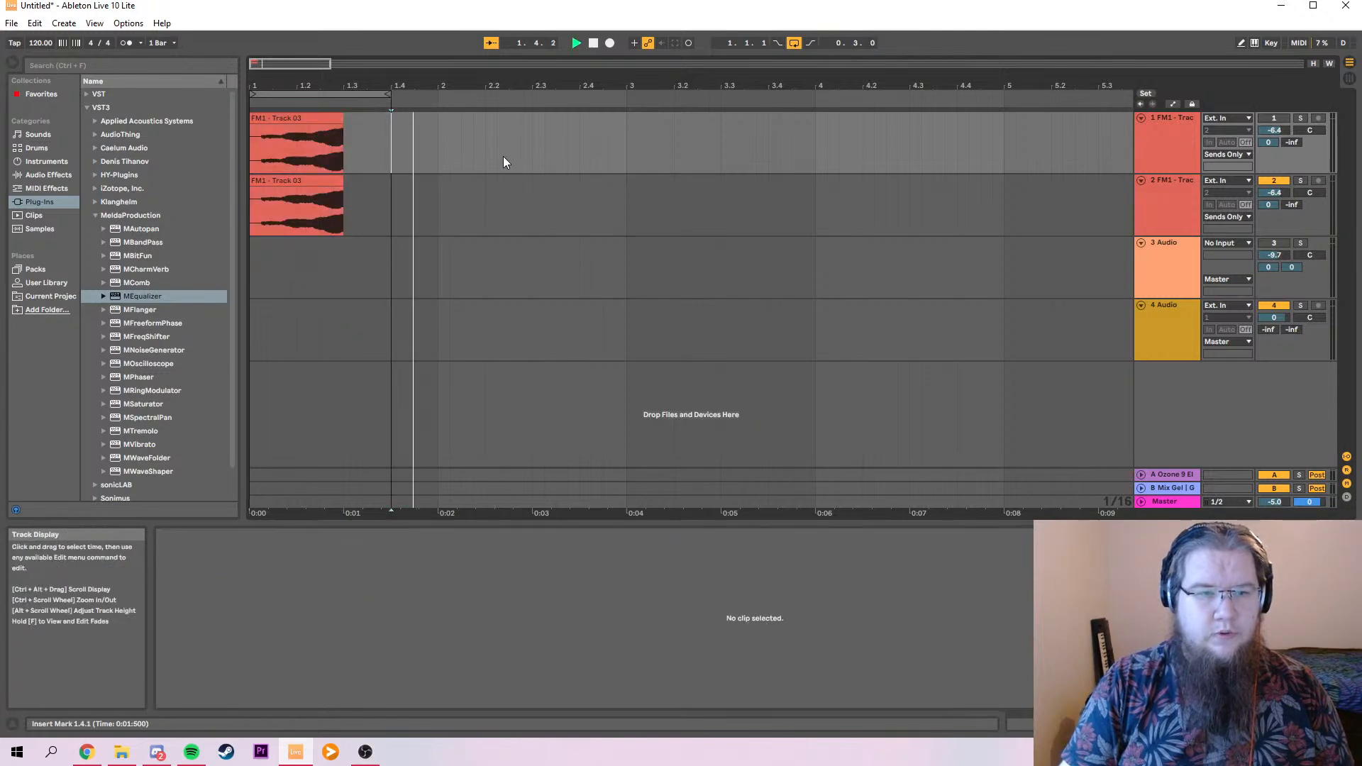
pyautogui.click(1140, 104)
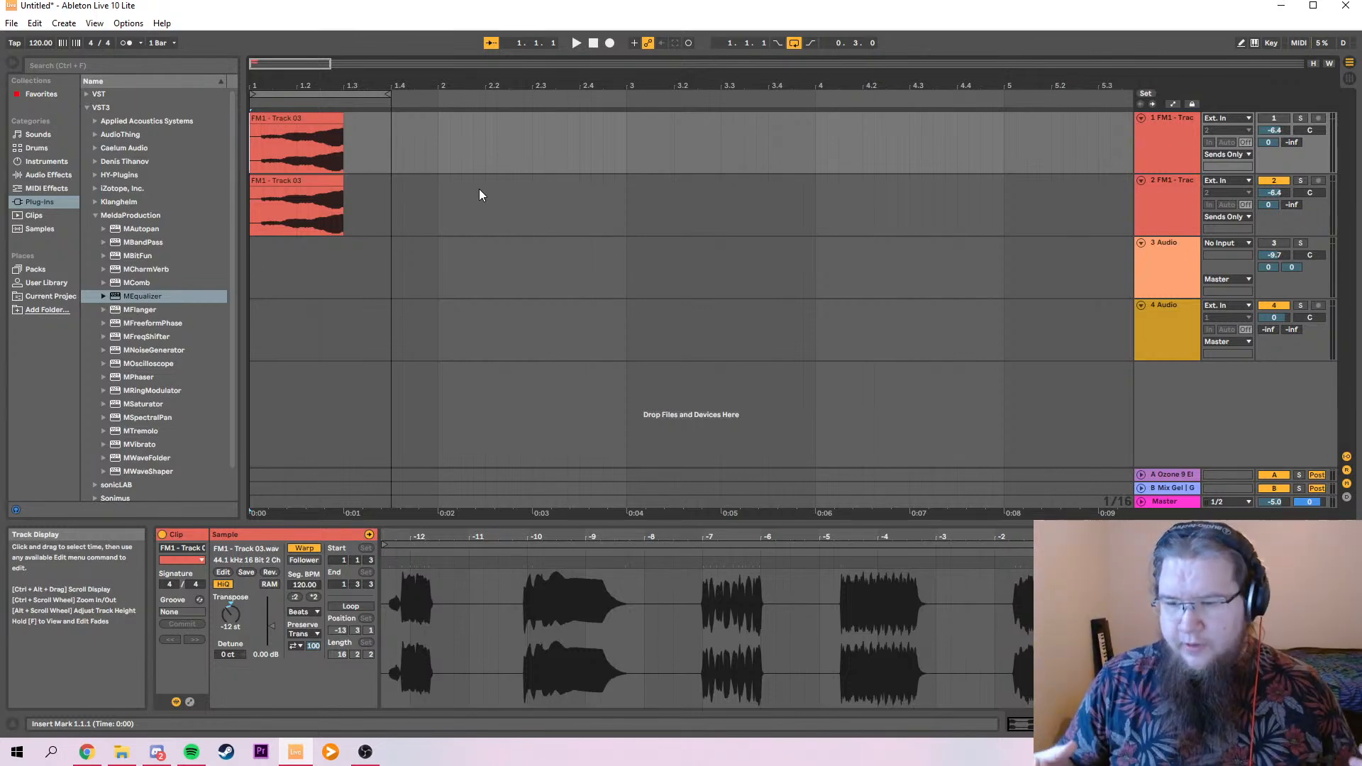
pyautogui.press('space')
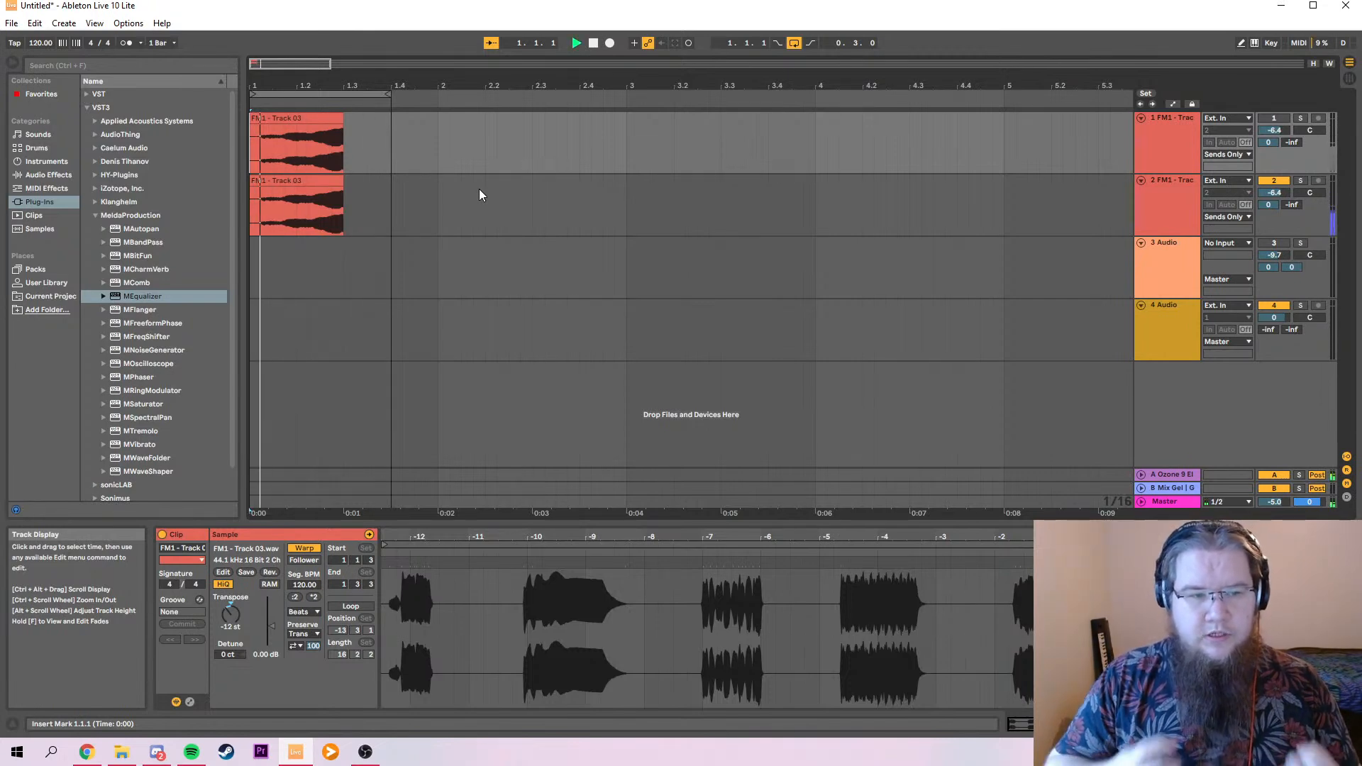
pyautogui.press('space')
pyautogui.moveTo(389, 94); pyautogui.dragTo(533, 100)
pyautogui.click(300, 118)
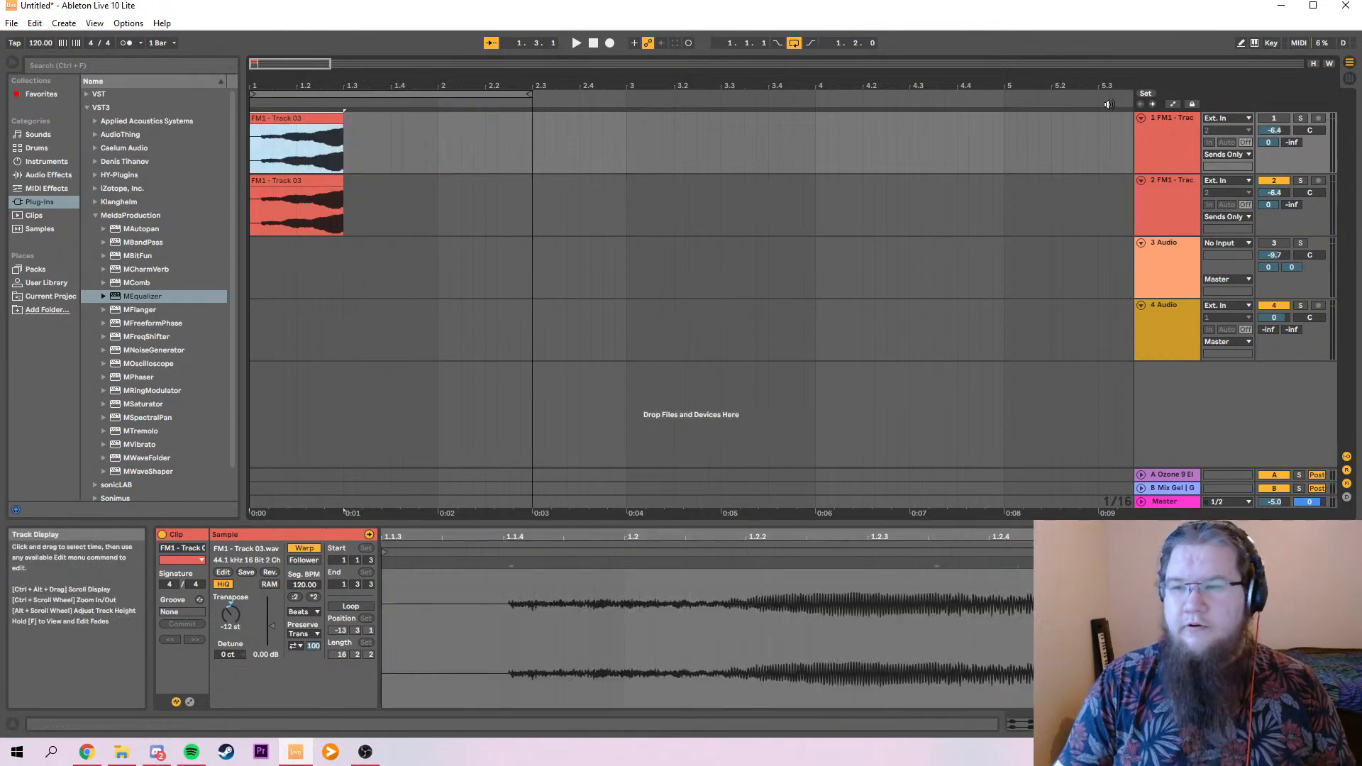
# Switch to the Session View and insert the FogConvolver_x64 plug-in after Ozone 9 on return track A.
pyautogui.press('Tab')
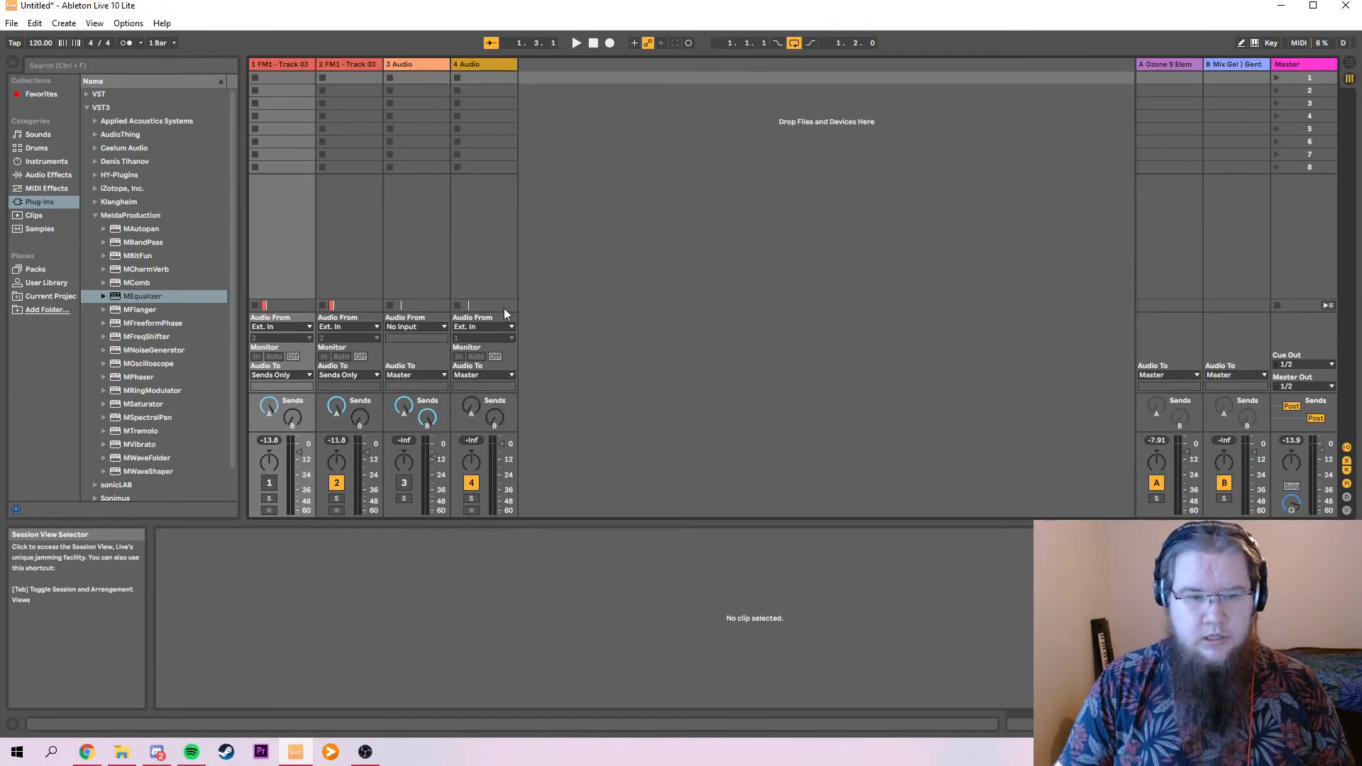
pyautogui.click(1160, 62)
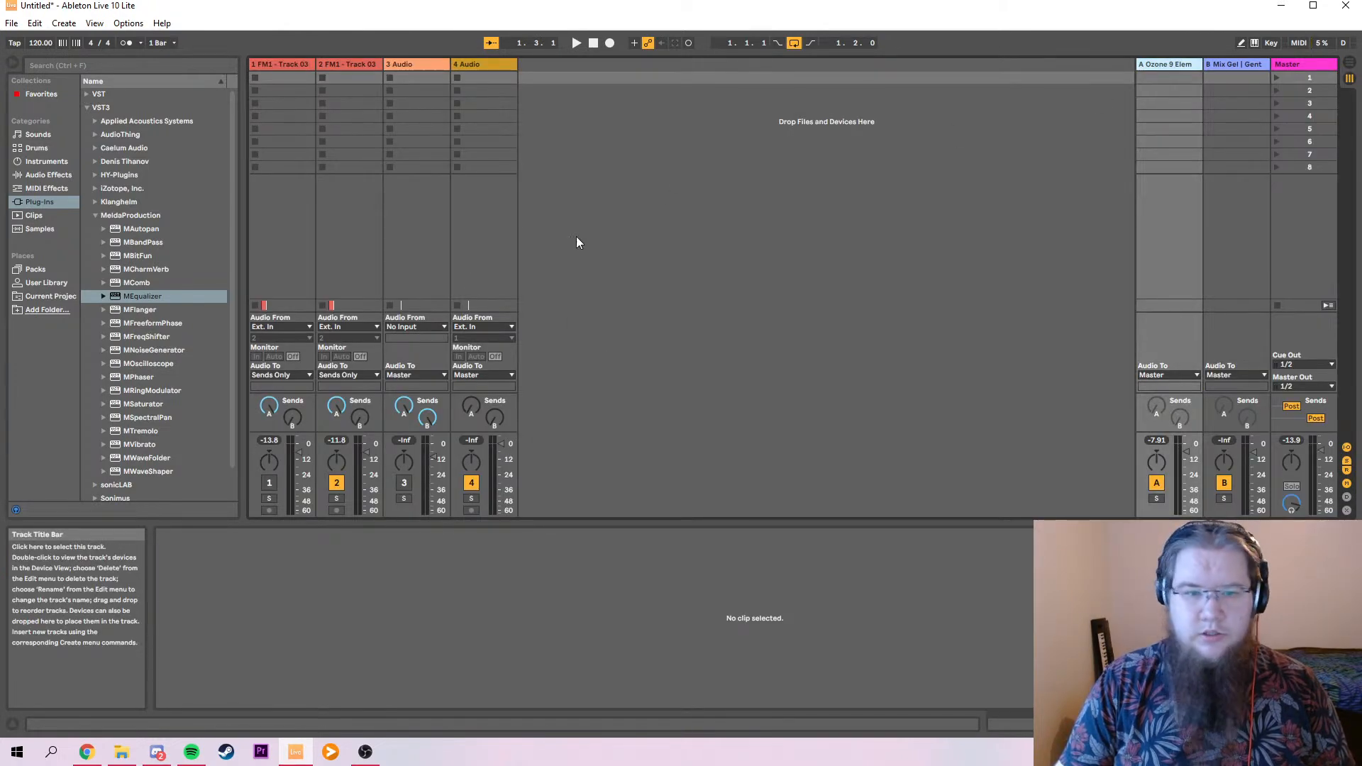
pyautogui.click(95, 215)
pyautogui.click(85, 94)
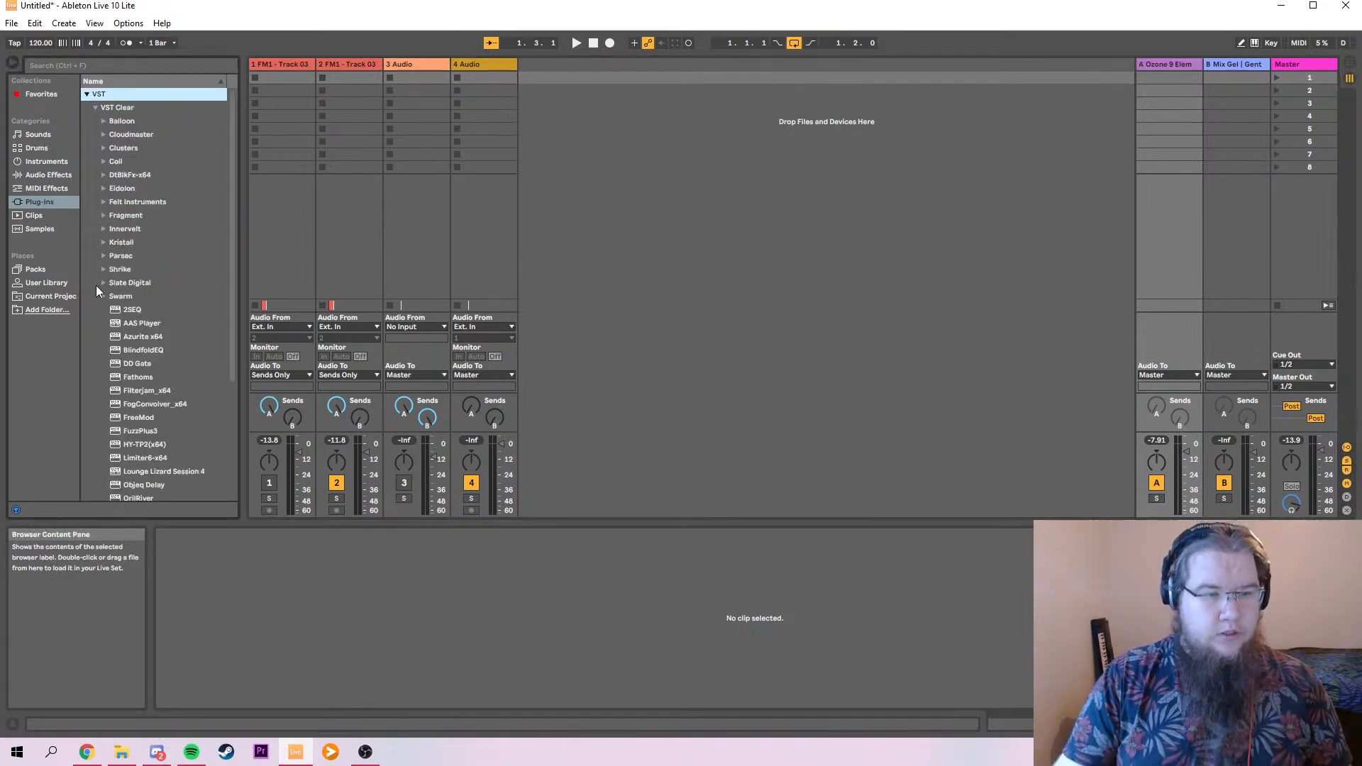
pyautogui.scroll(-1, 144, 361)
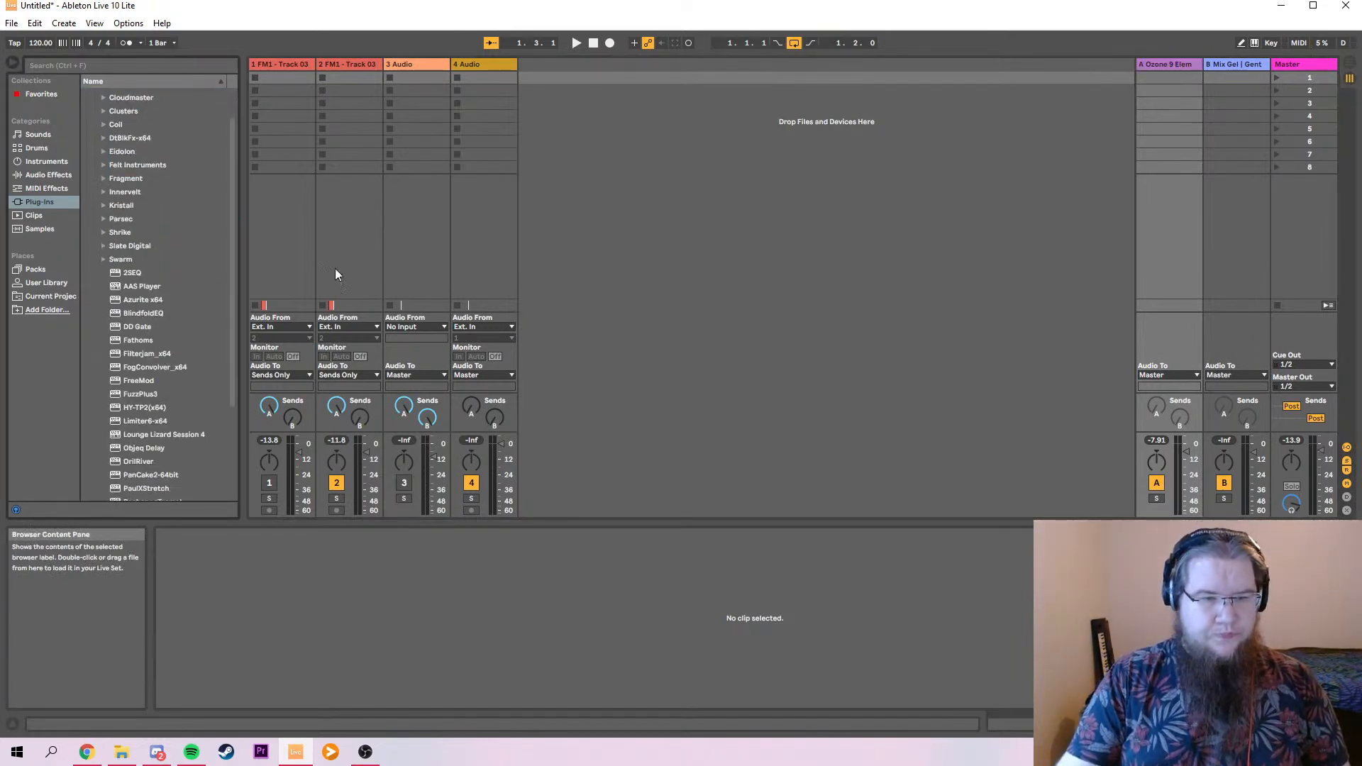
pyautogui.click(1164, 64)
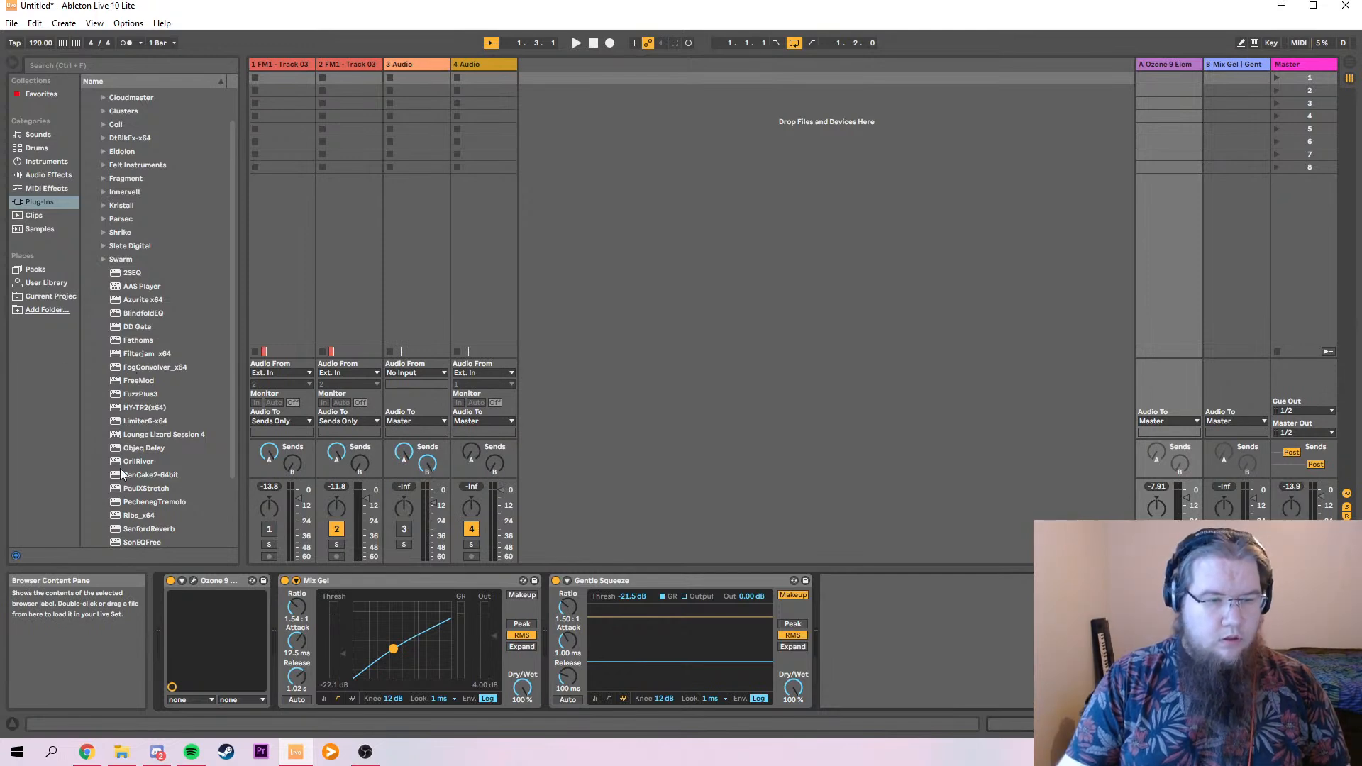
pyautogui.doubleClick(149, 367)
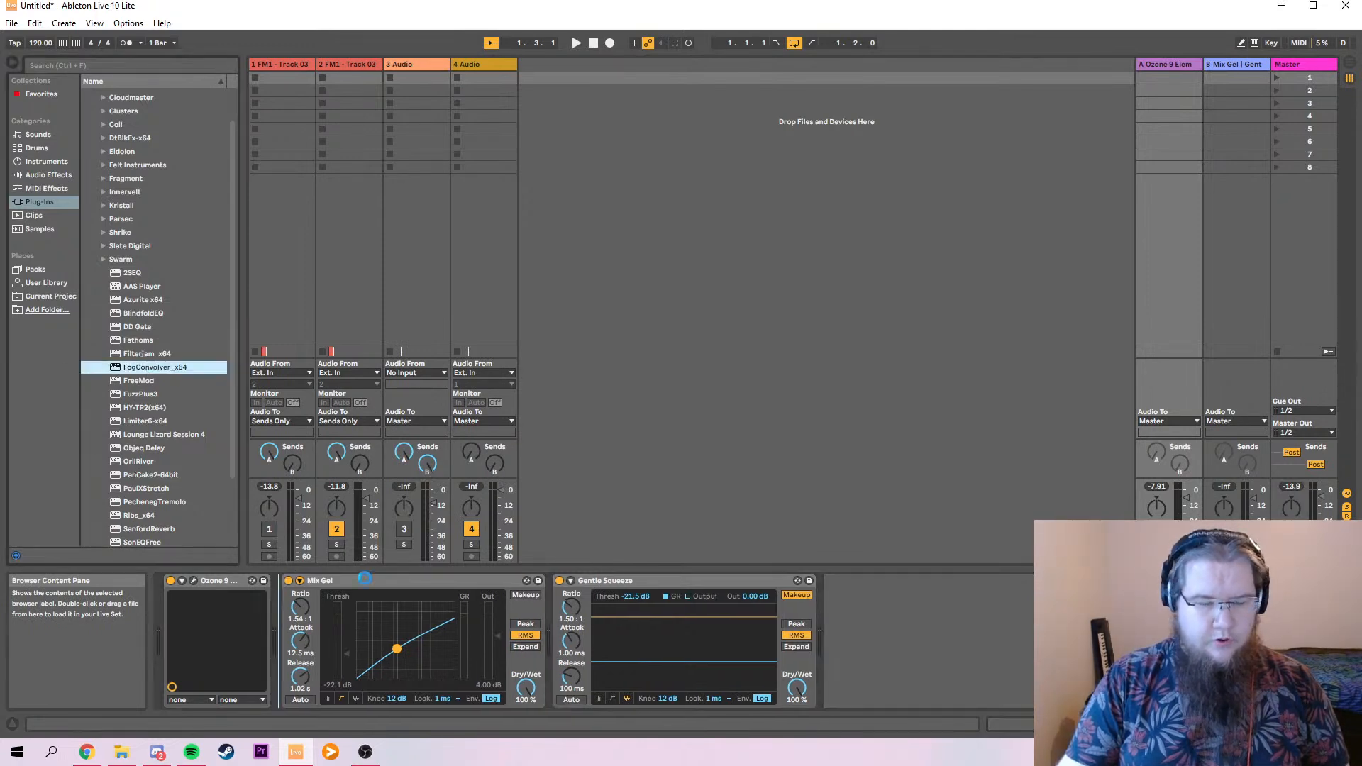
# Load the Everything Center Long impulse response from FogConvolver's WAV bank.
pyautogui.click(696, 640)
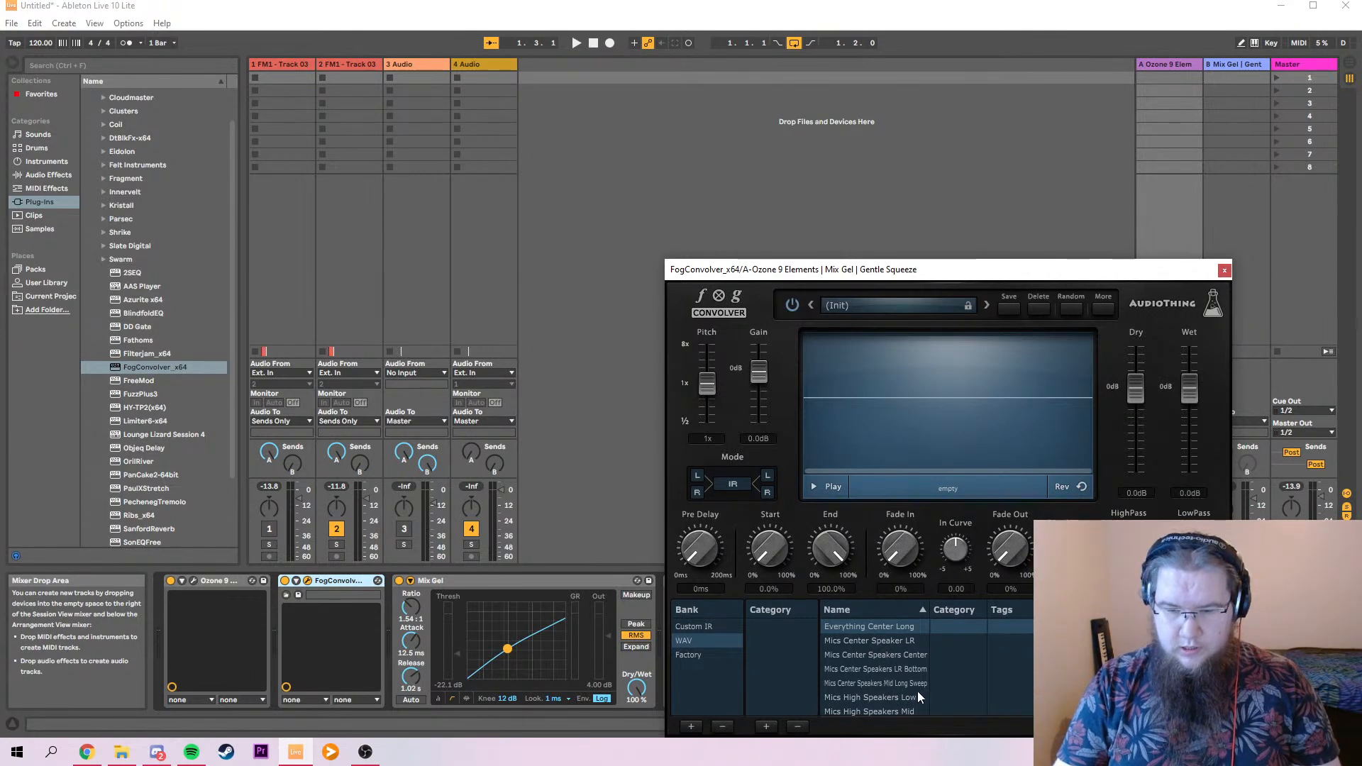
pyautogui.scroll(-2, 904, 683)
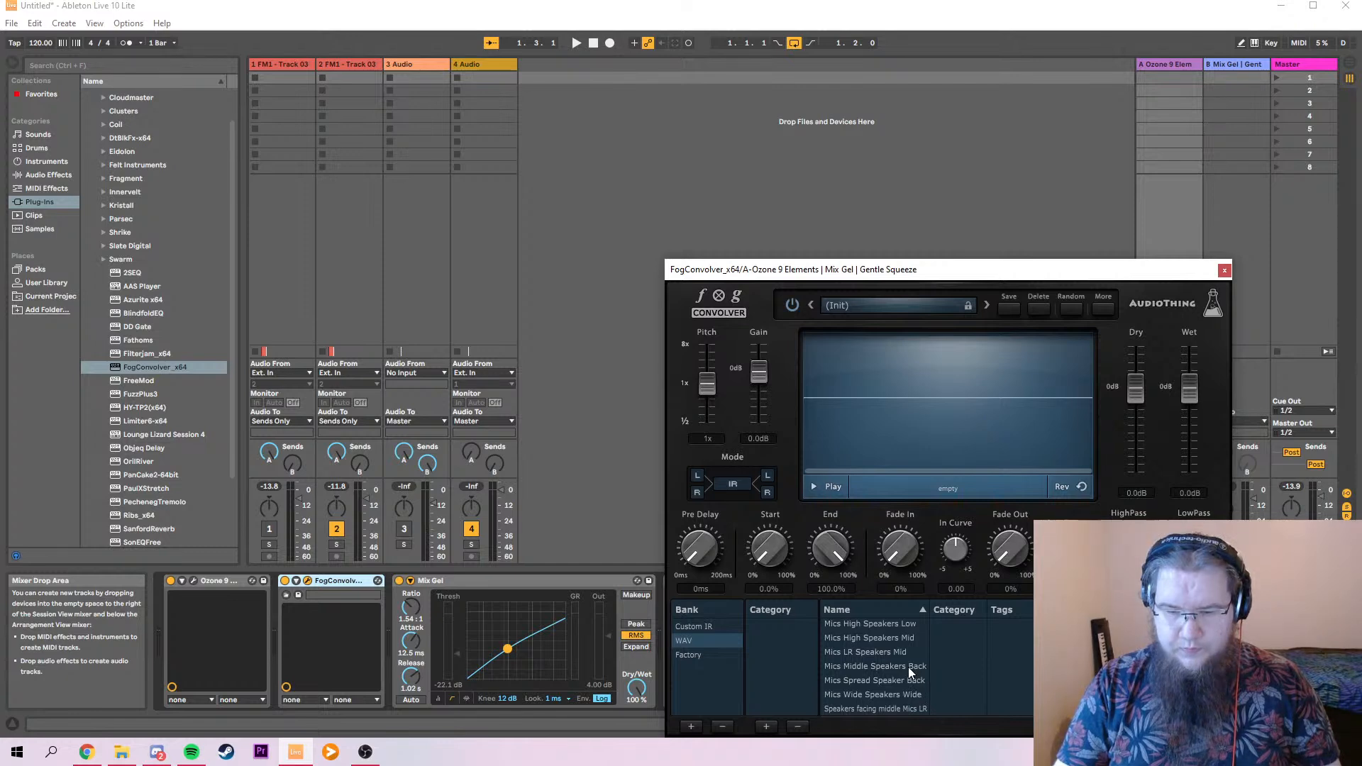
pyautogui.scroll(2, 908, 667)
pyautogui.click(887, 628)
pyautogui.doubleClick(887, 628)
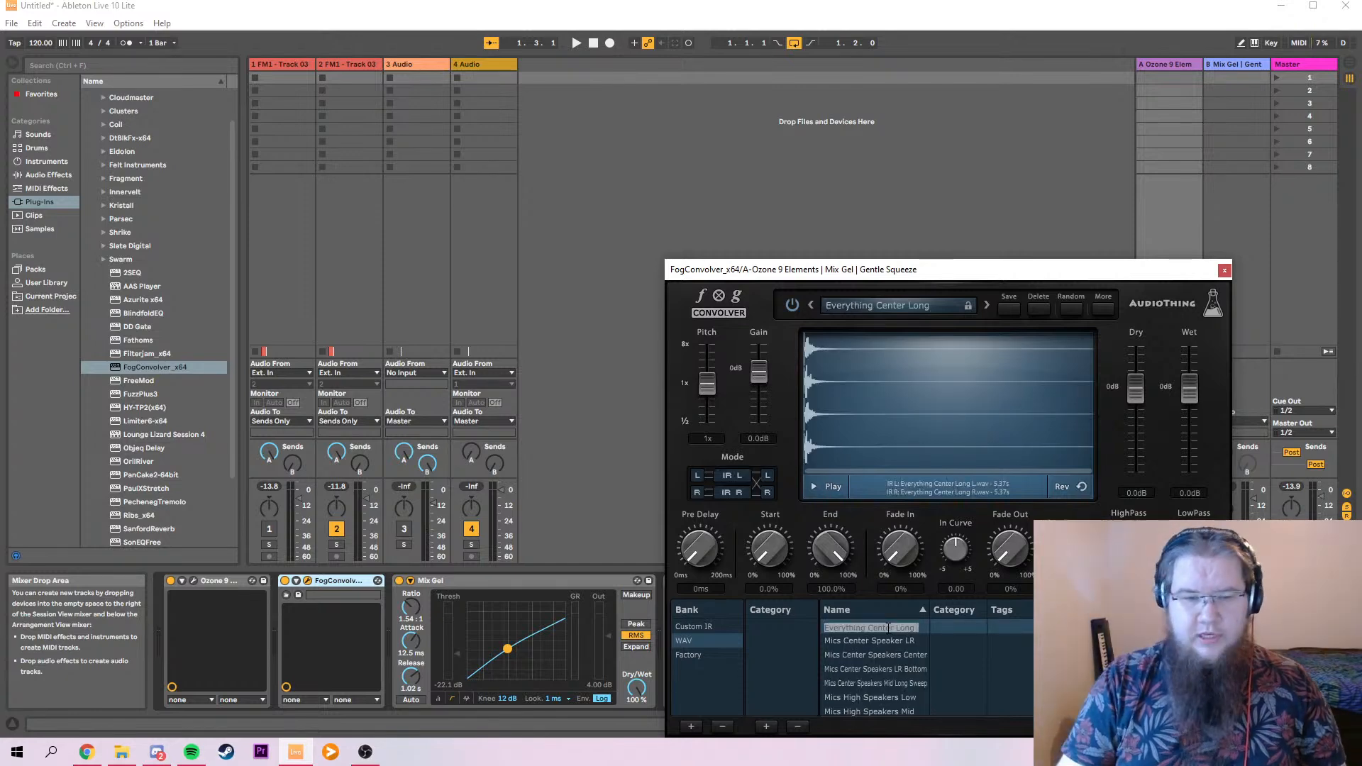
pyautogui.hotkey('ctrl', 'z')
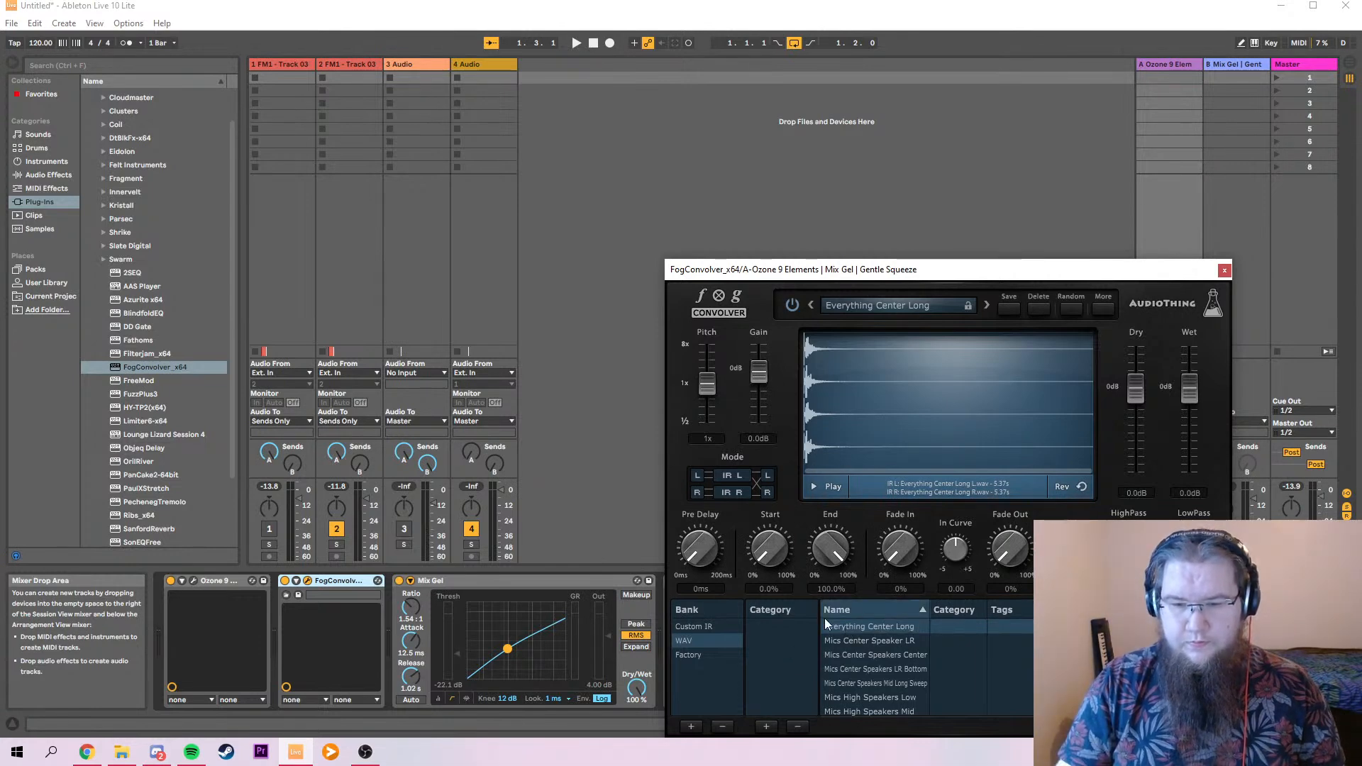
# Play the arrangement from the start and audition FogConvolver's impulse responses on return A, ending on Mics Center Speakers LR Bottom.
pyautogui.click(1349, 63)
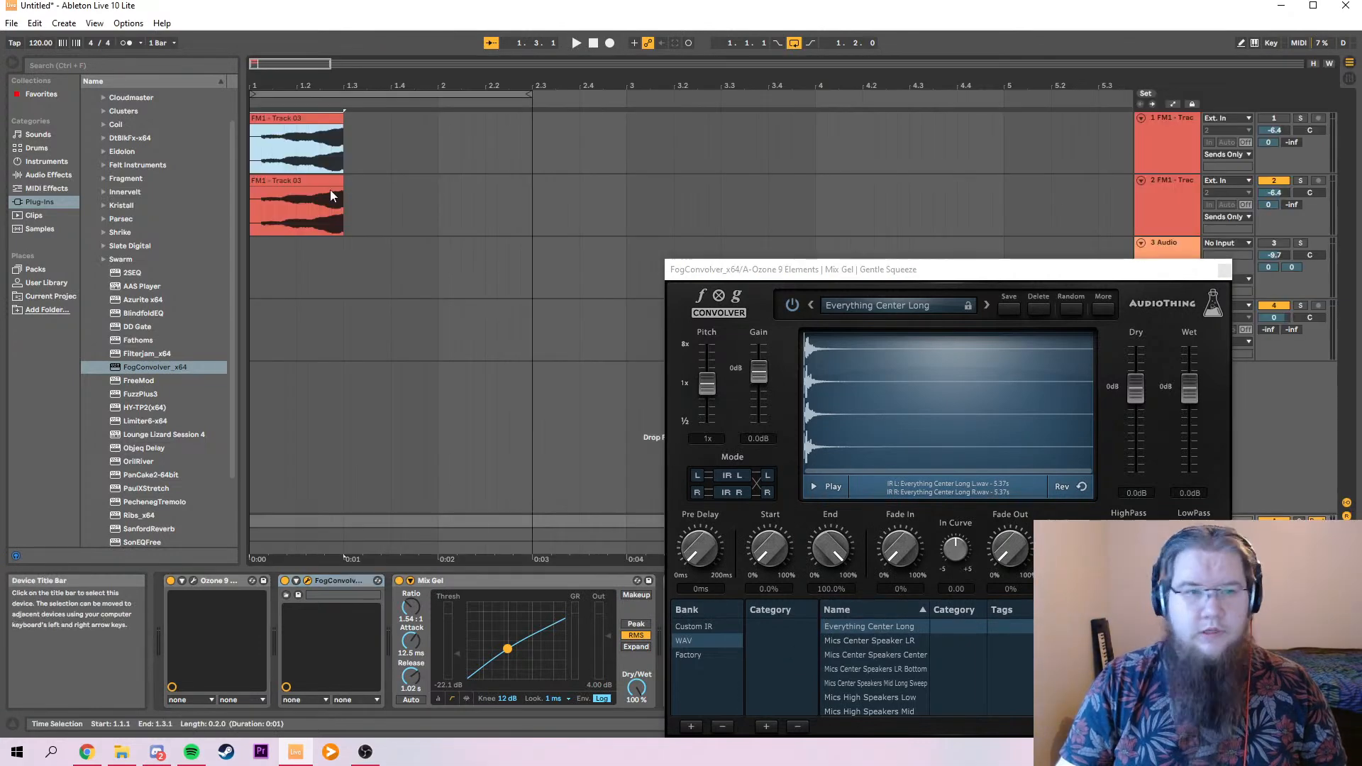
pyautogui.click(255, 146)
pyautogui.press('space')
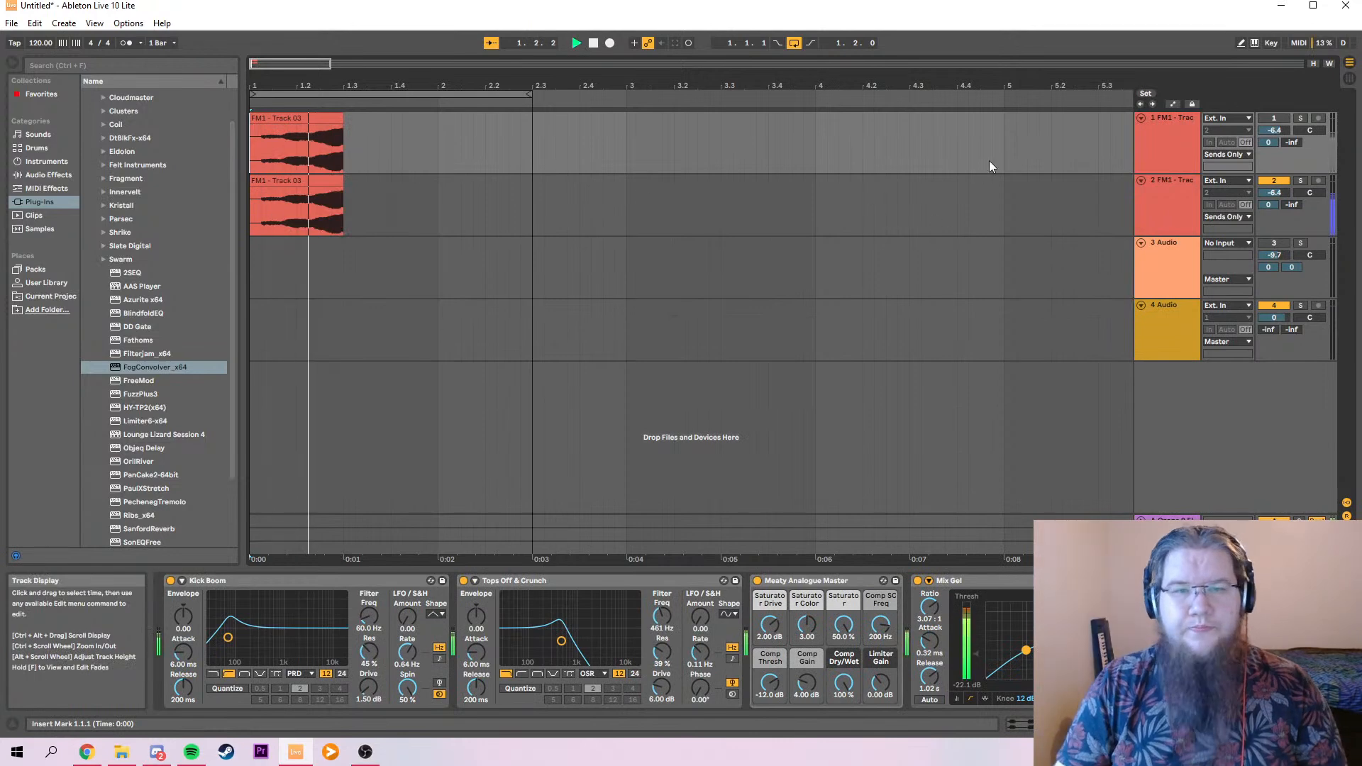
pyautogui.click(1350, 81)
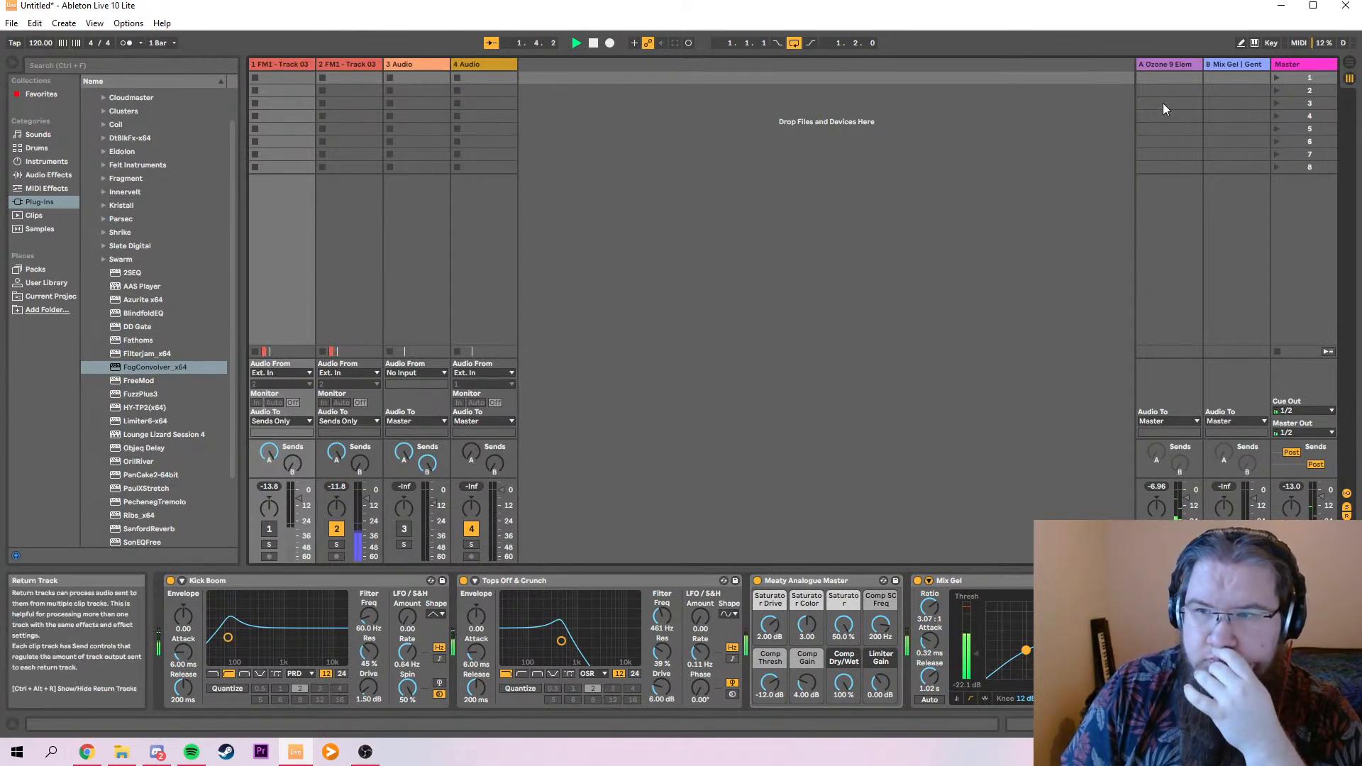
pyautogui.click(1164, 66)
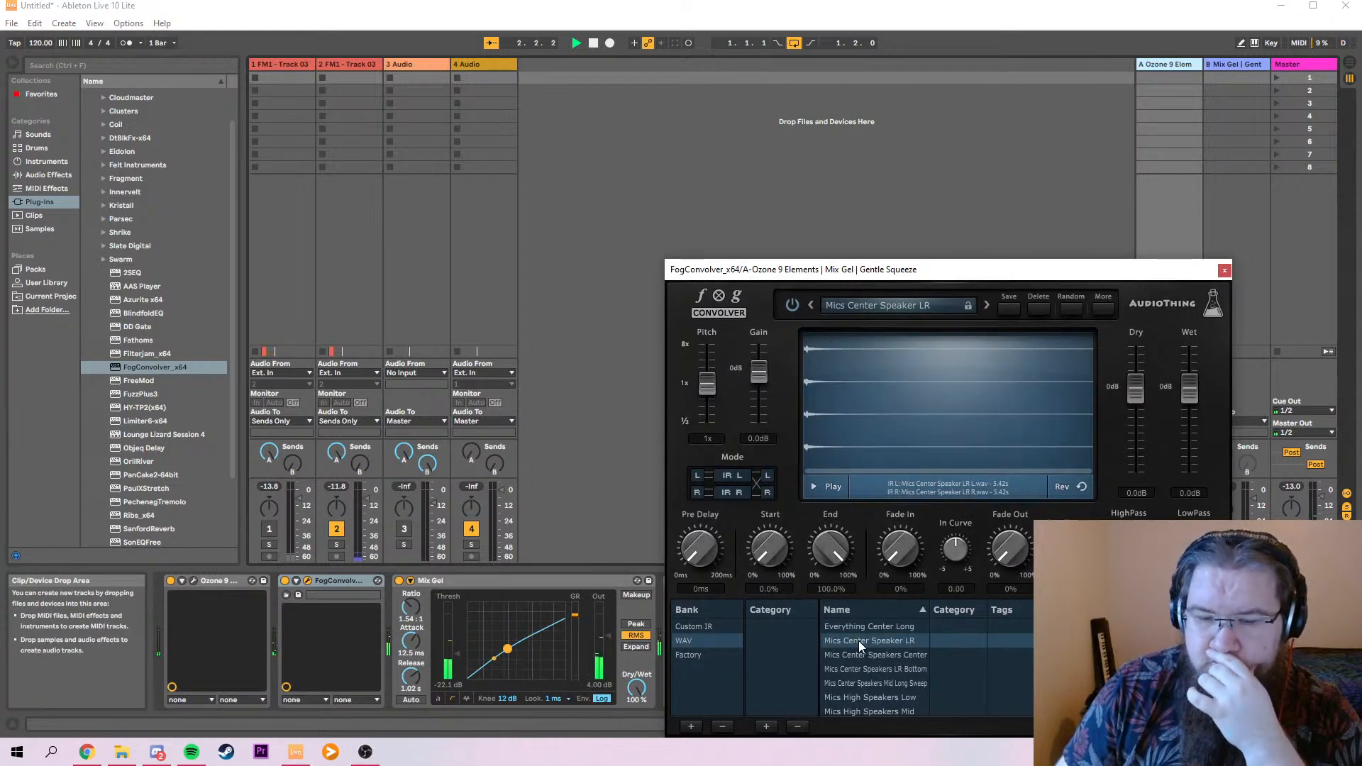
pyautogui.press('Down')
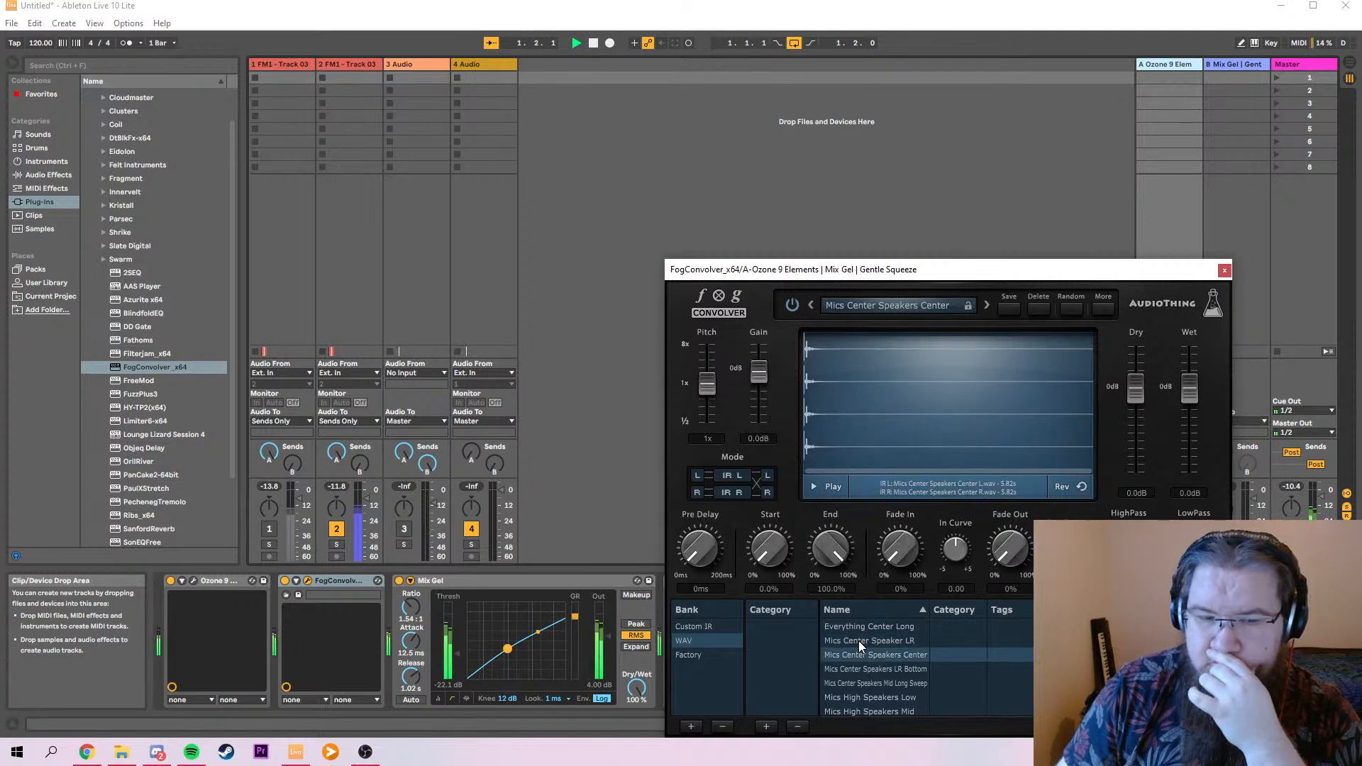
pyautogui.press('Down')
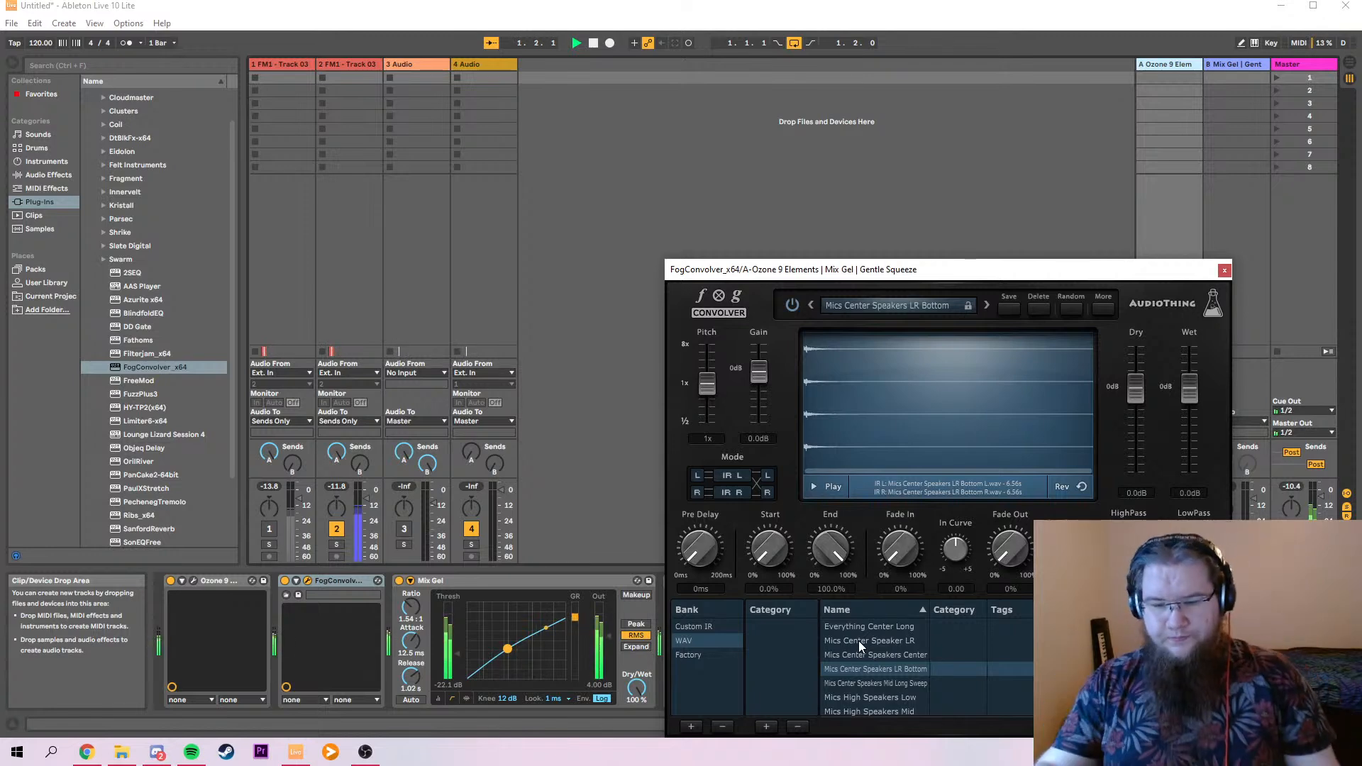
pyautogui.click(1224, 269)
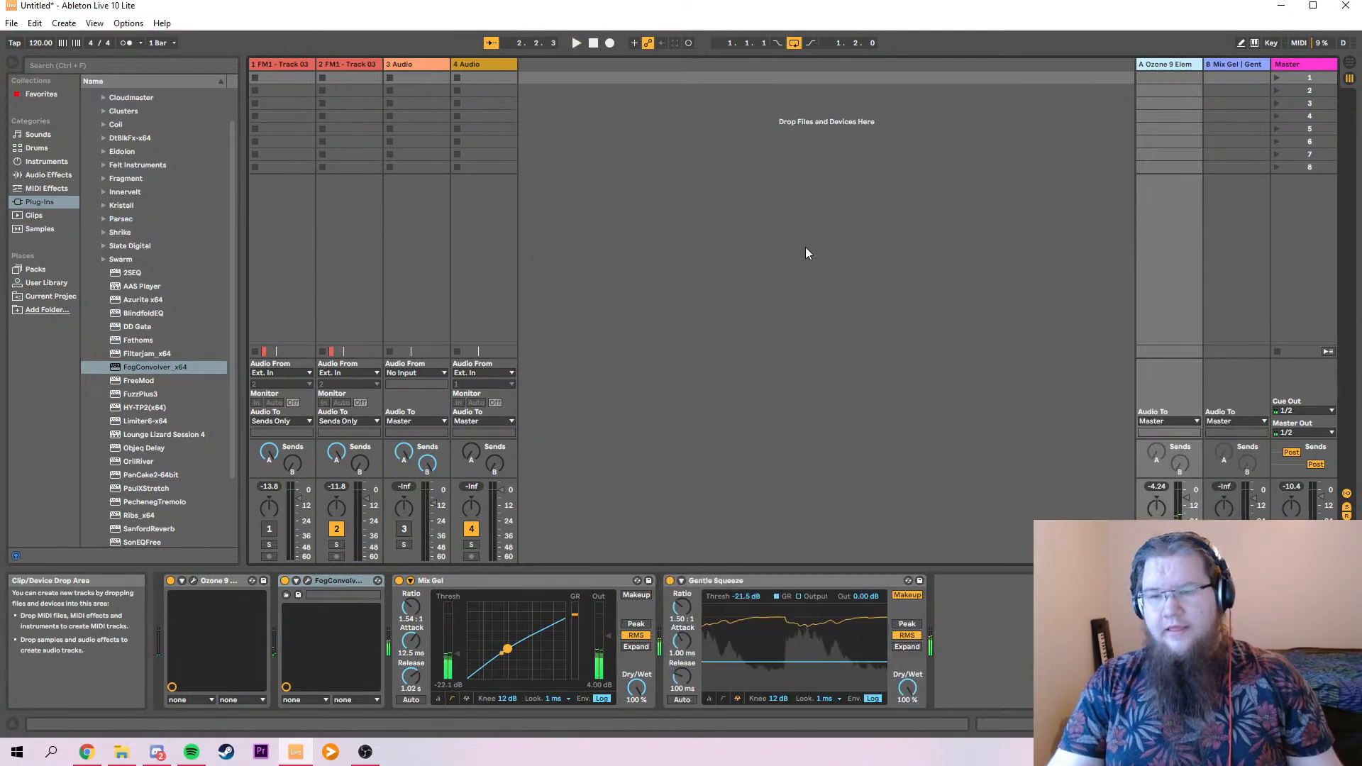
# Unmute track 1 in the Arrangement View and play both Track 03 clips from the beginning.
pyautogui.click(1349, 63)
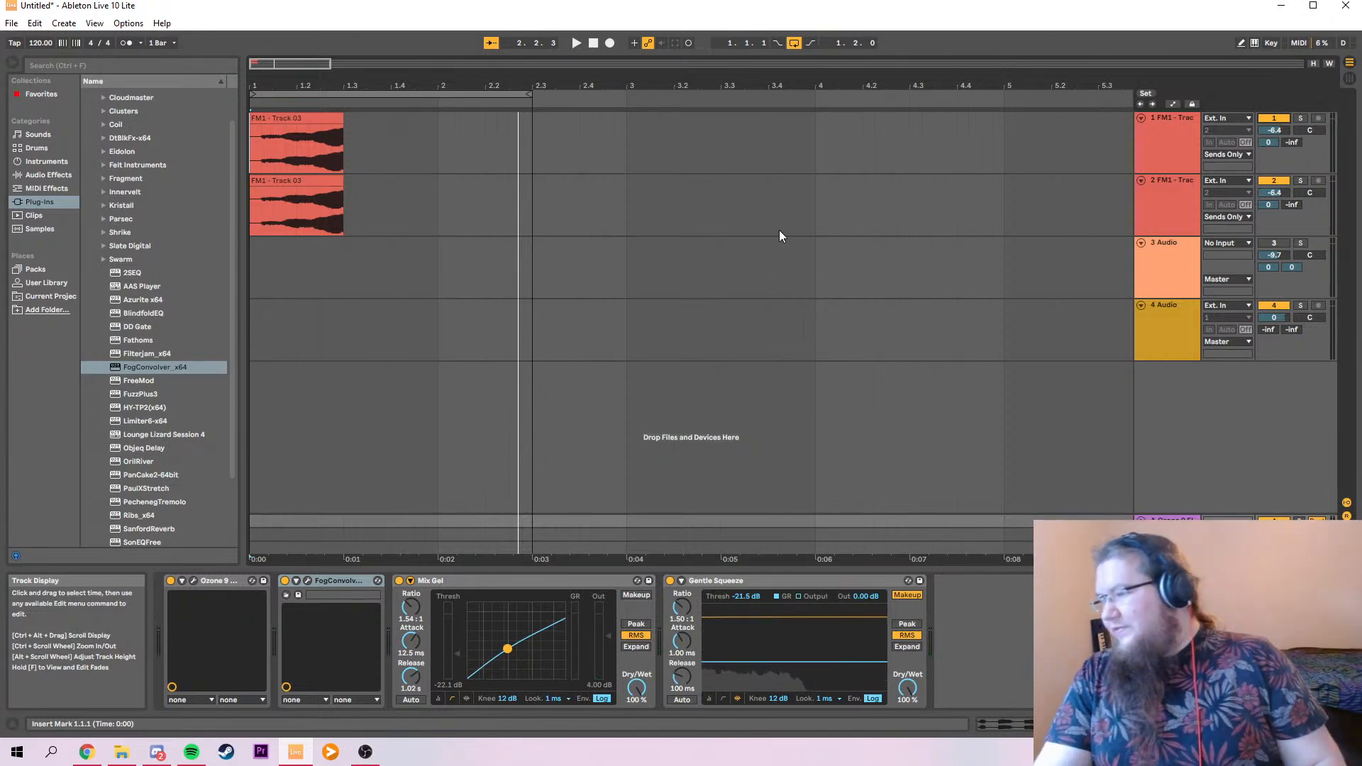
pyautogui.click(1141, 105)
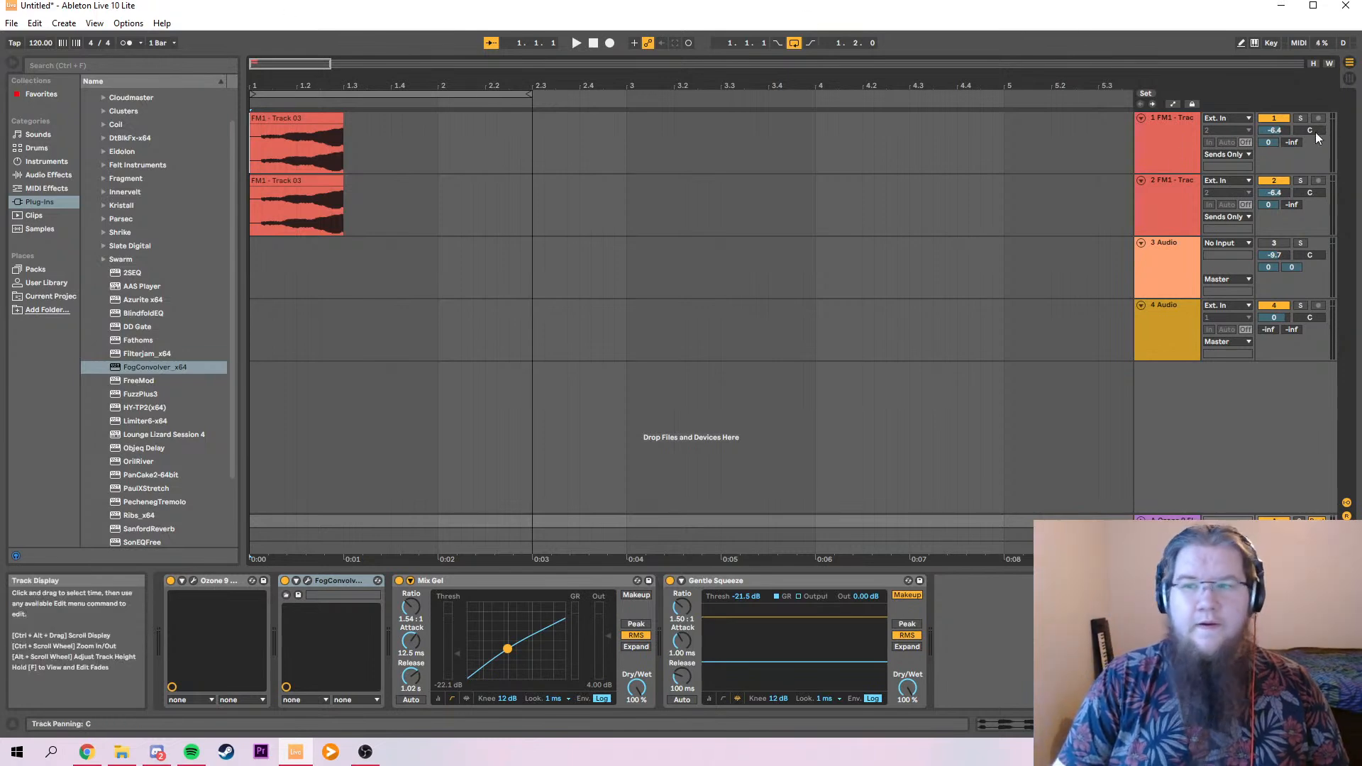
pyautogui.click(1147, 149)
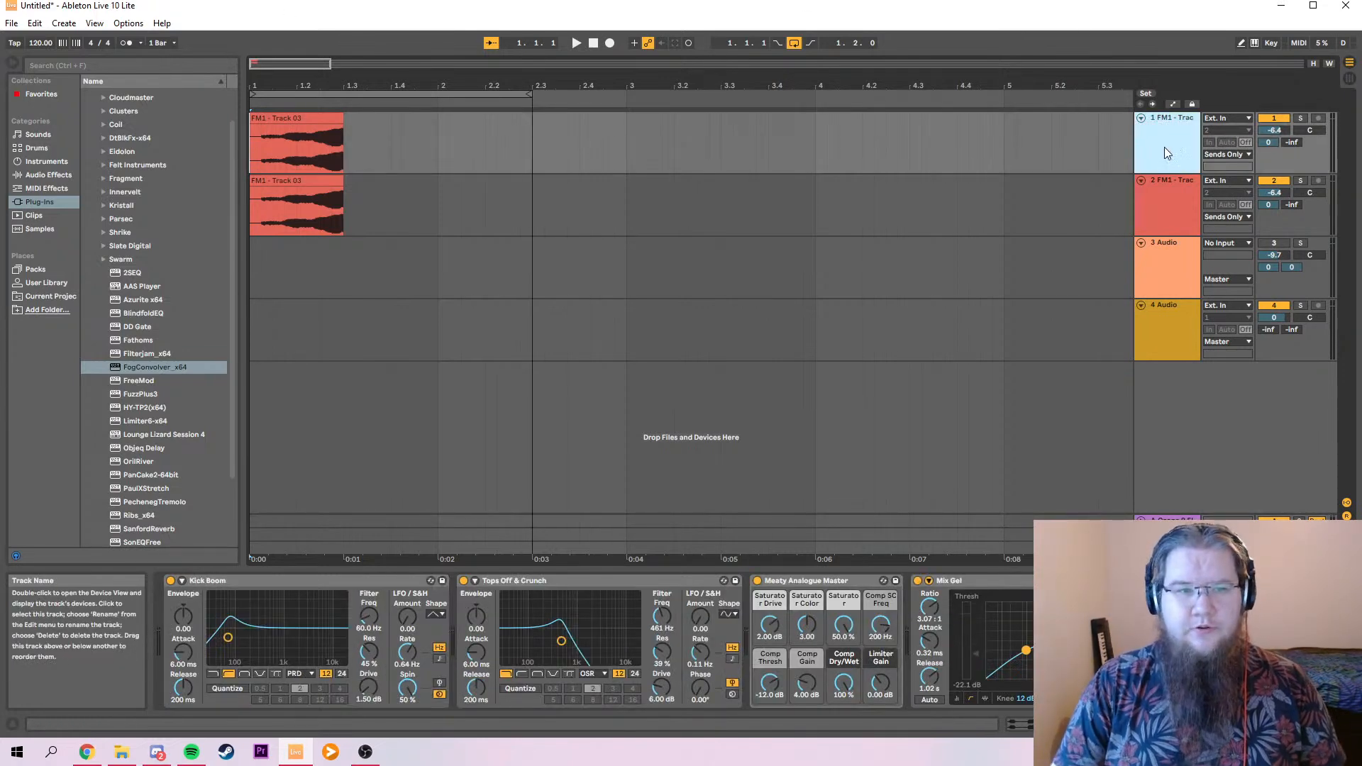
pyautogui.press('space')
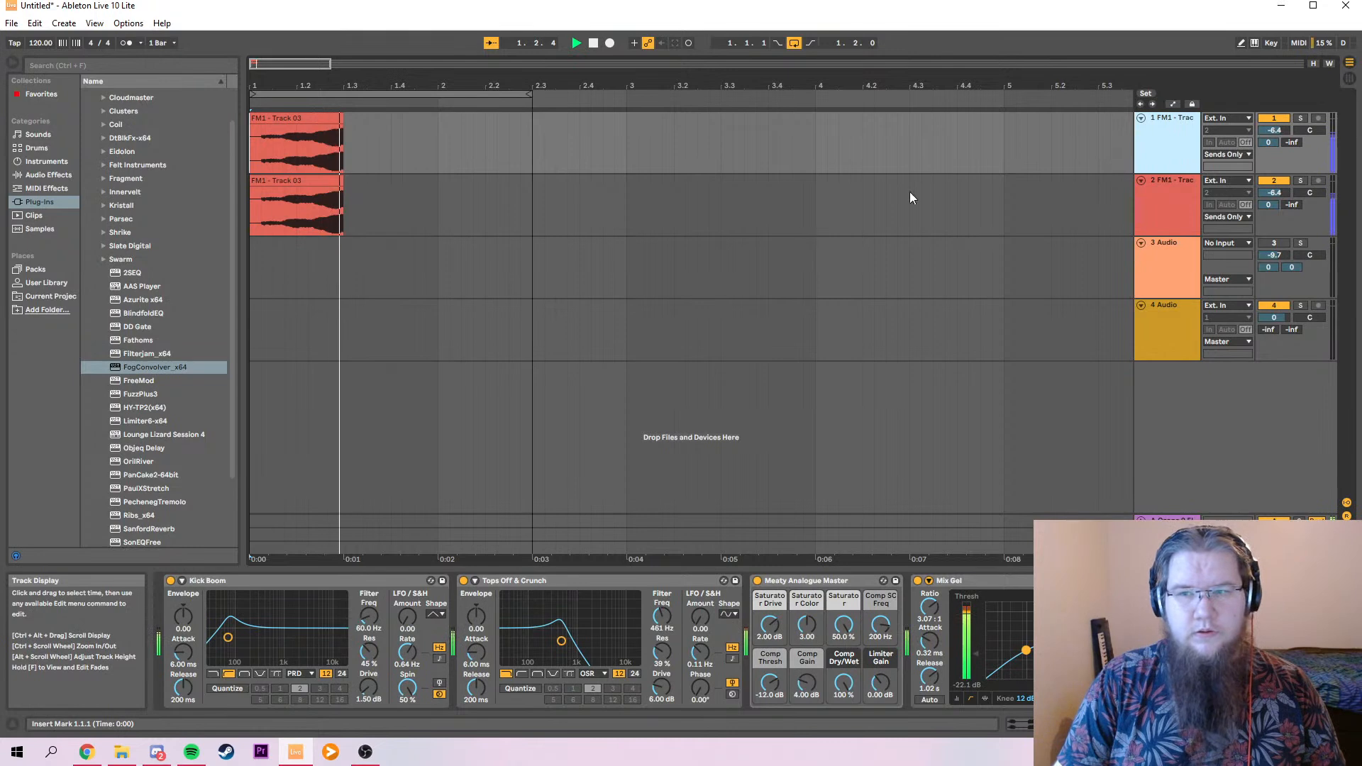
# In the Session View, set track 1's Kick Boom filter to about 133 Hz with 33% resonance, and stop playback.
pyautogui.press('Tab')
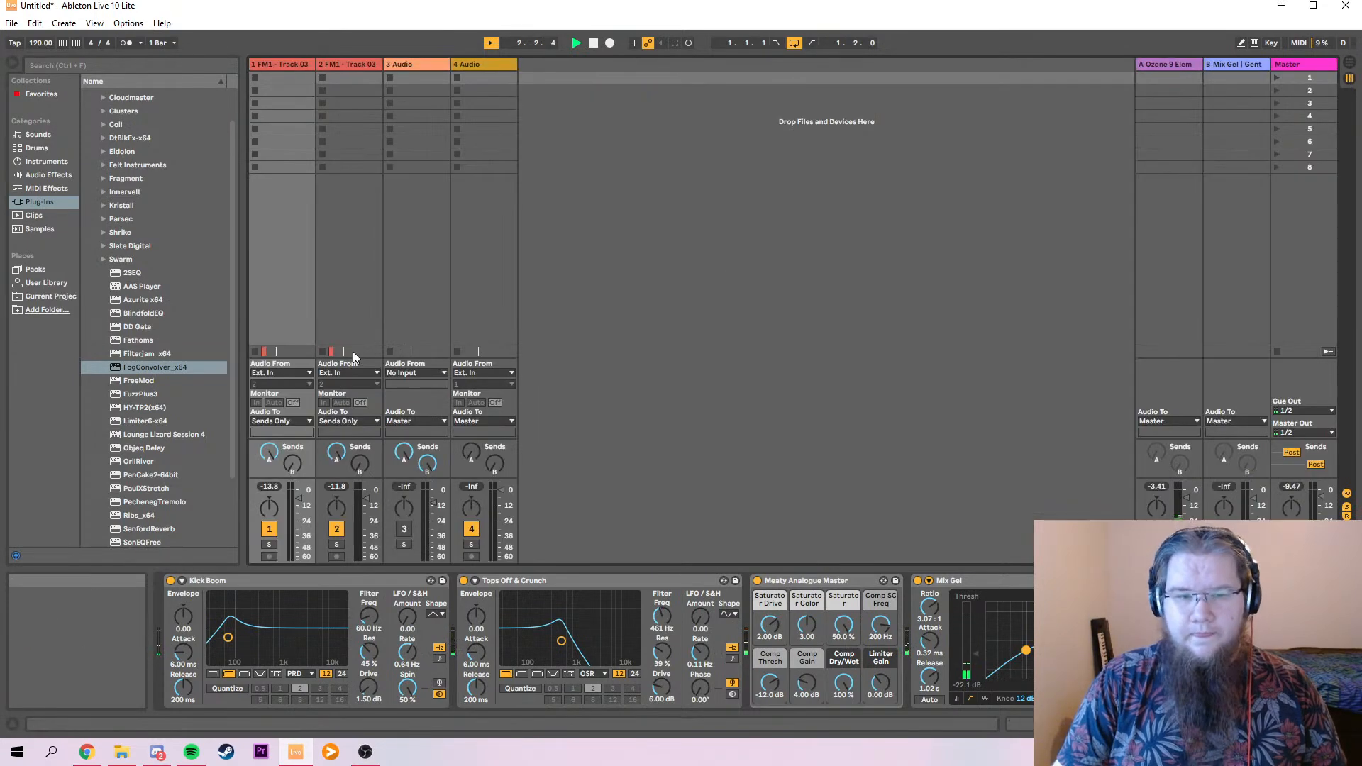
pyautogui.moveTo(211, 634); pyautogui.dragTo(243, 643)
pyautogui.press('space')
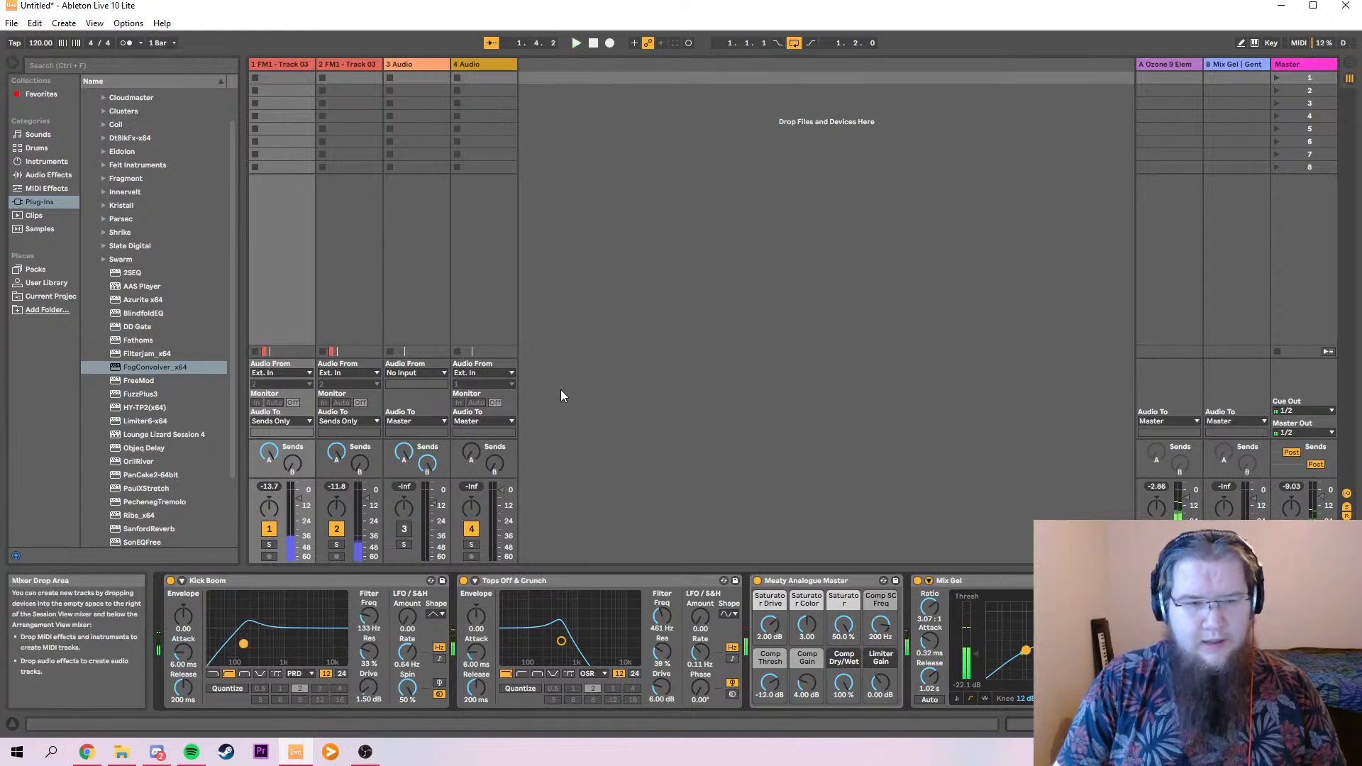
# Turn track 1's send A all the way down and swap the order of the two Track 03 tracks.
pyautogui.moveTo(269, 452); pyautogui.dragTo(269, 553)
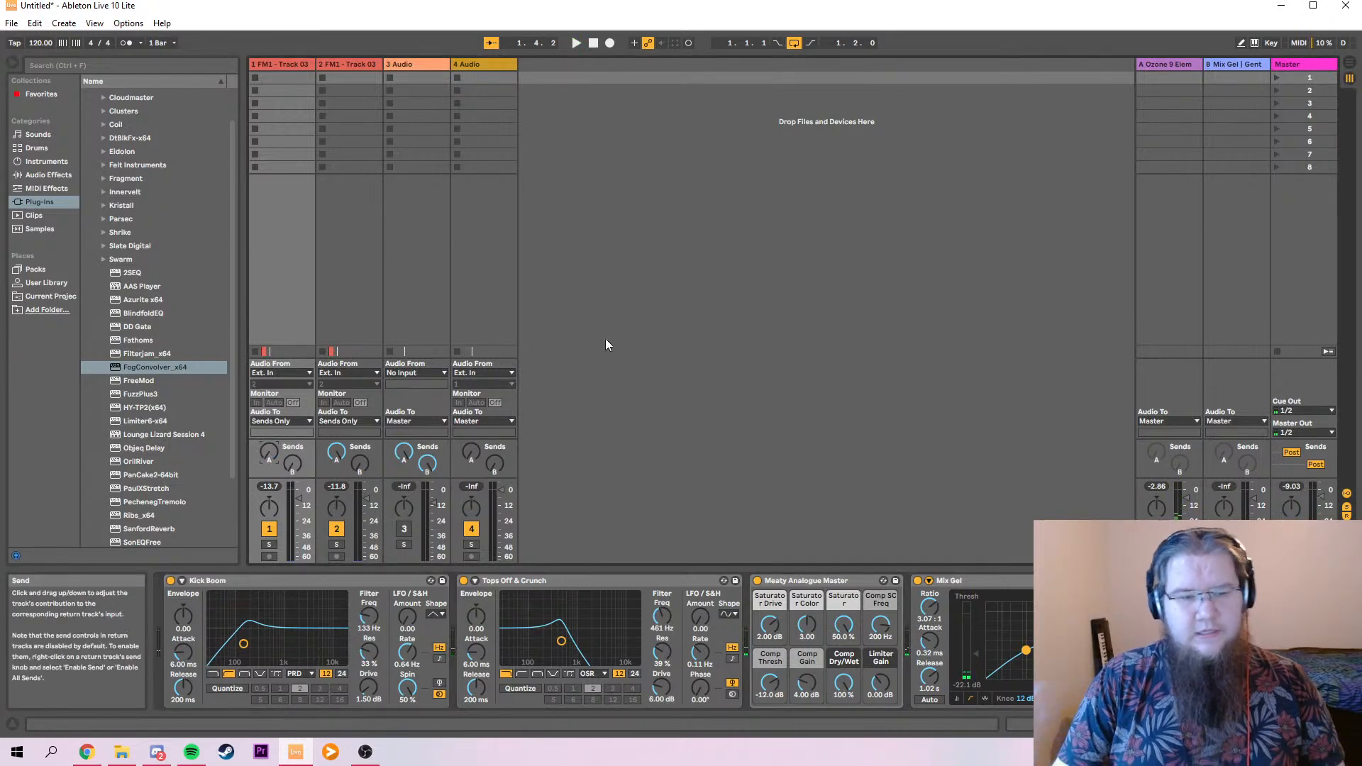
pyautogui.click(351, 65)
pyautogui.moveTo(248, 68); pyautogui.dragTo(251, 68)
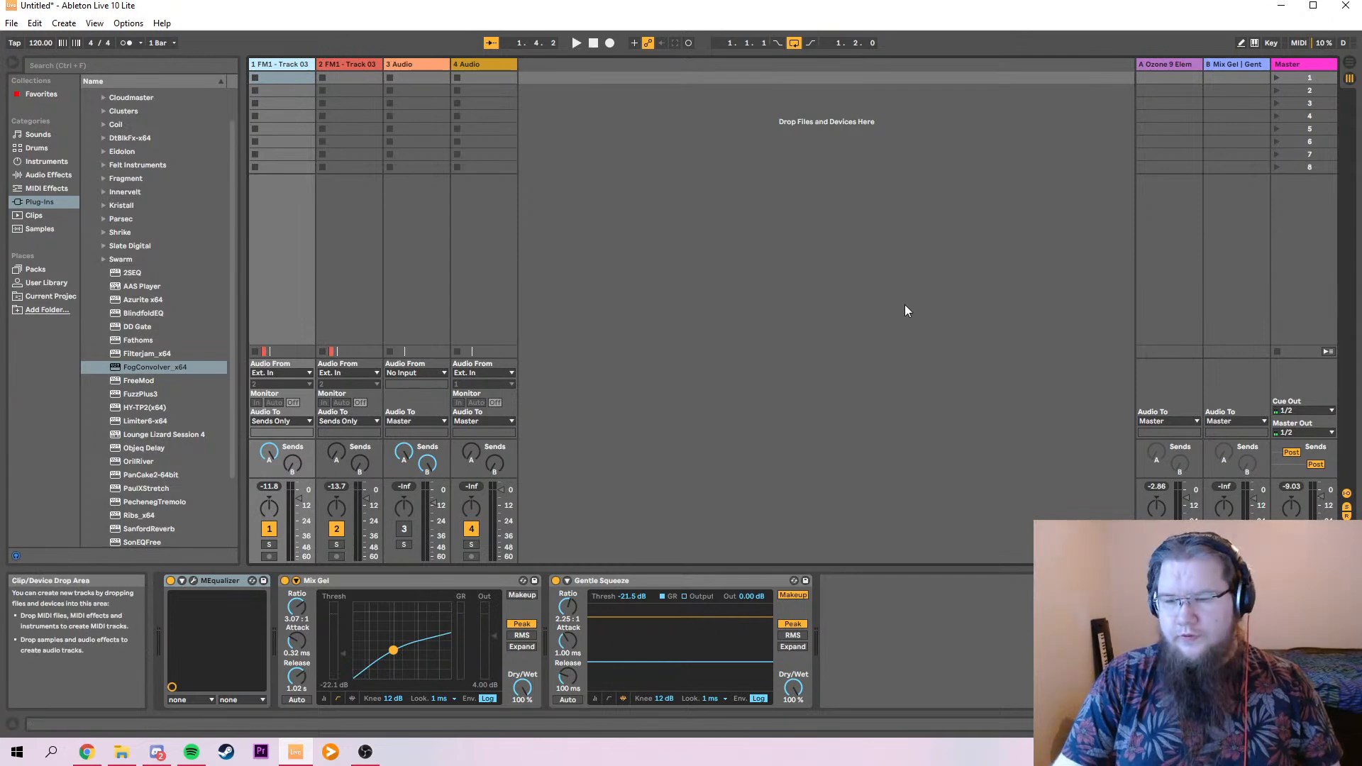
# During playback, route track 2's output to Master, set its volume to -6.4 dB, and show its device chain.
pyautogui.press('space')
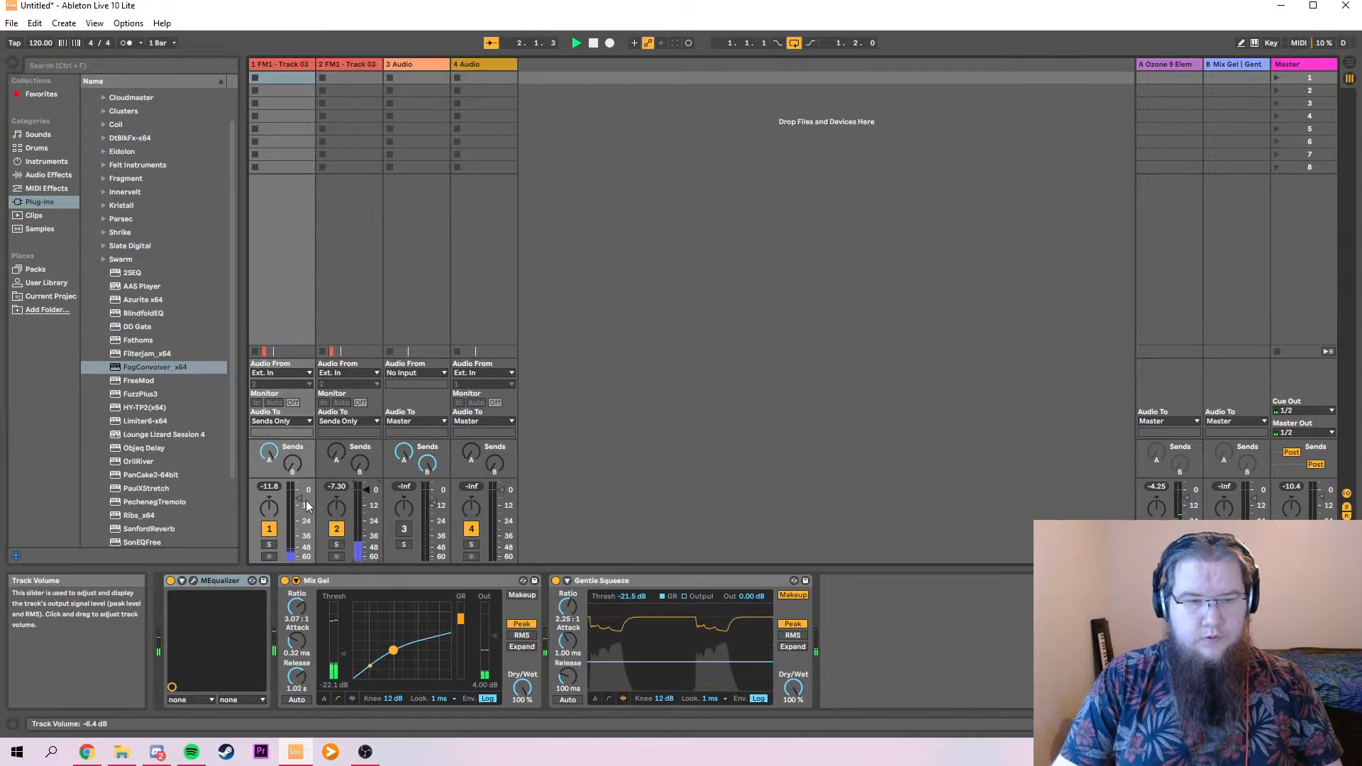
pyautogui.click(347, 423)
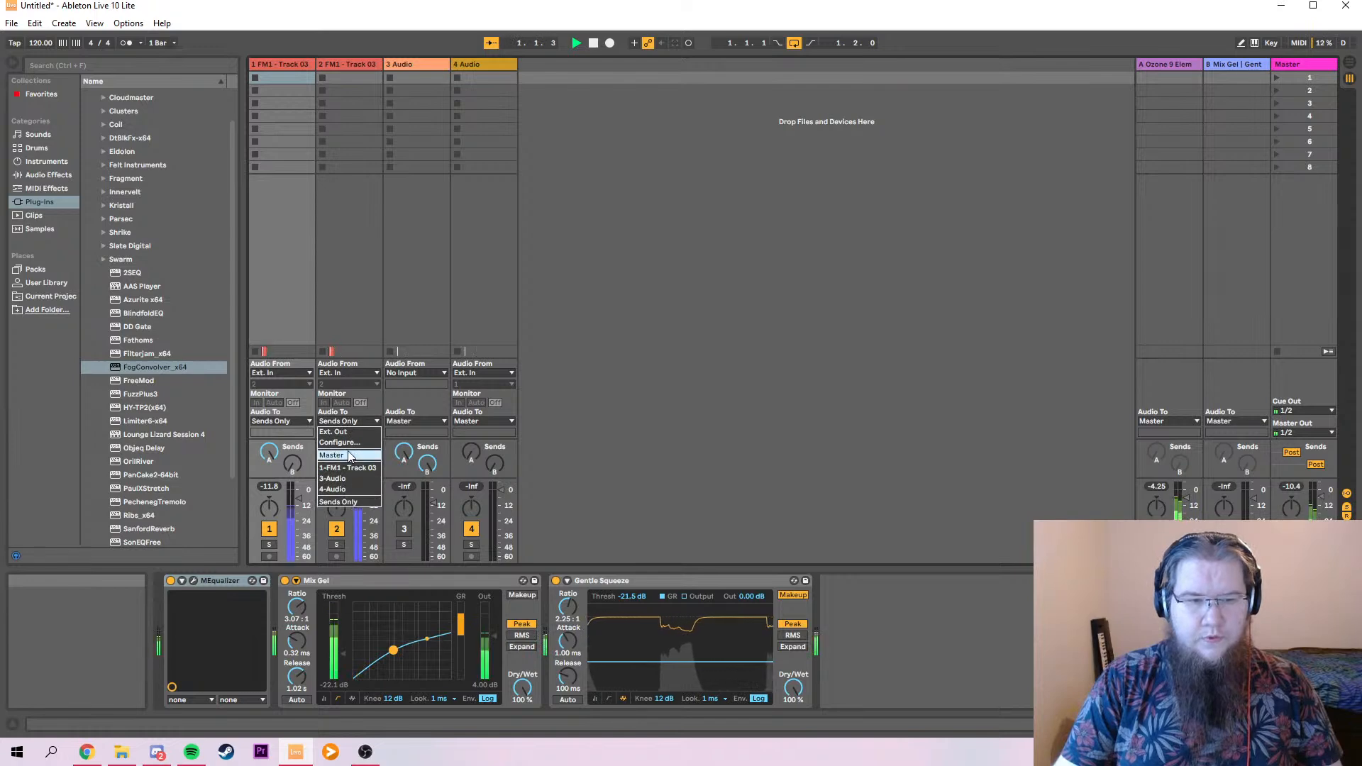
pyautogui.click(332, 455)
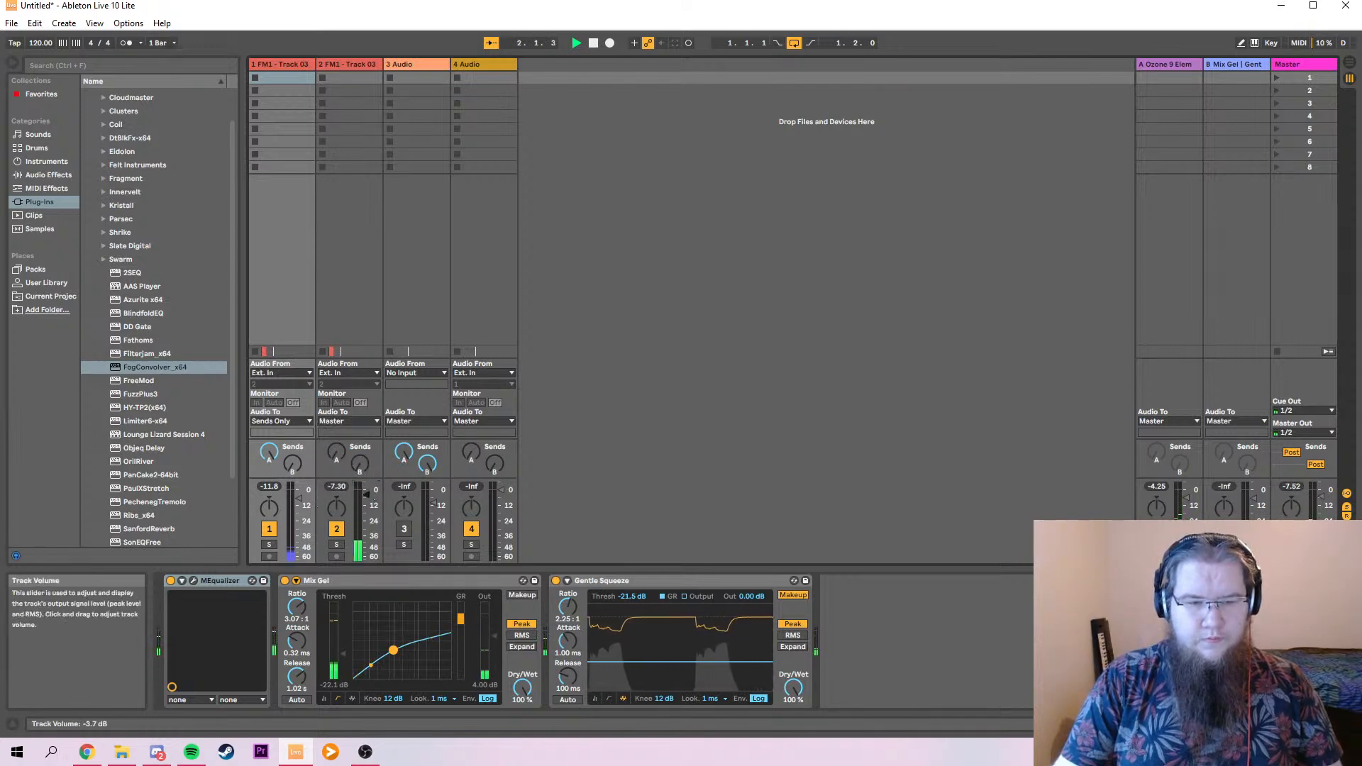
pyautogui.moveTo(370, 494); pyautogui.dragTo(371, 504)
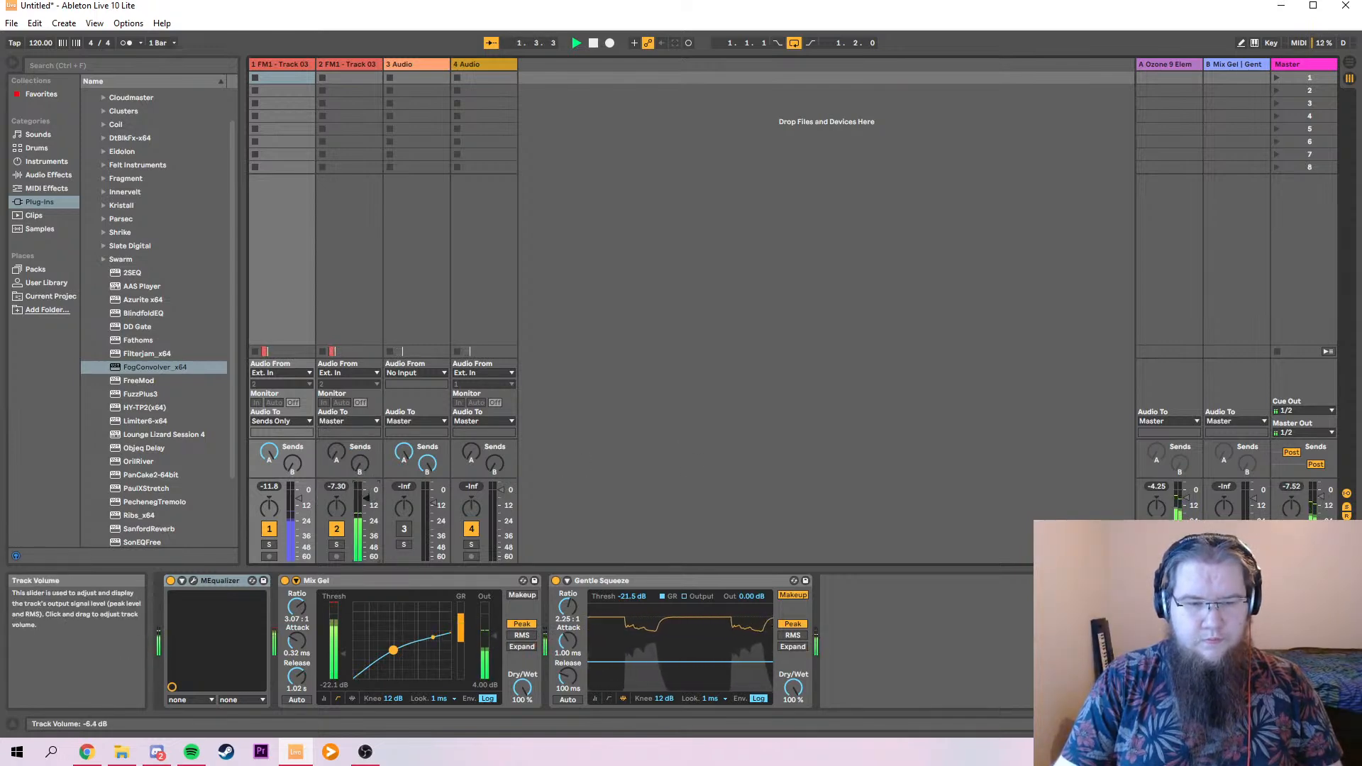
pyautogui.click(348, 62)
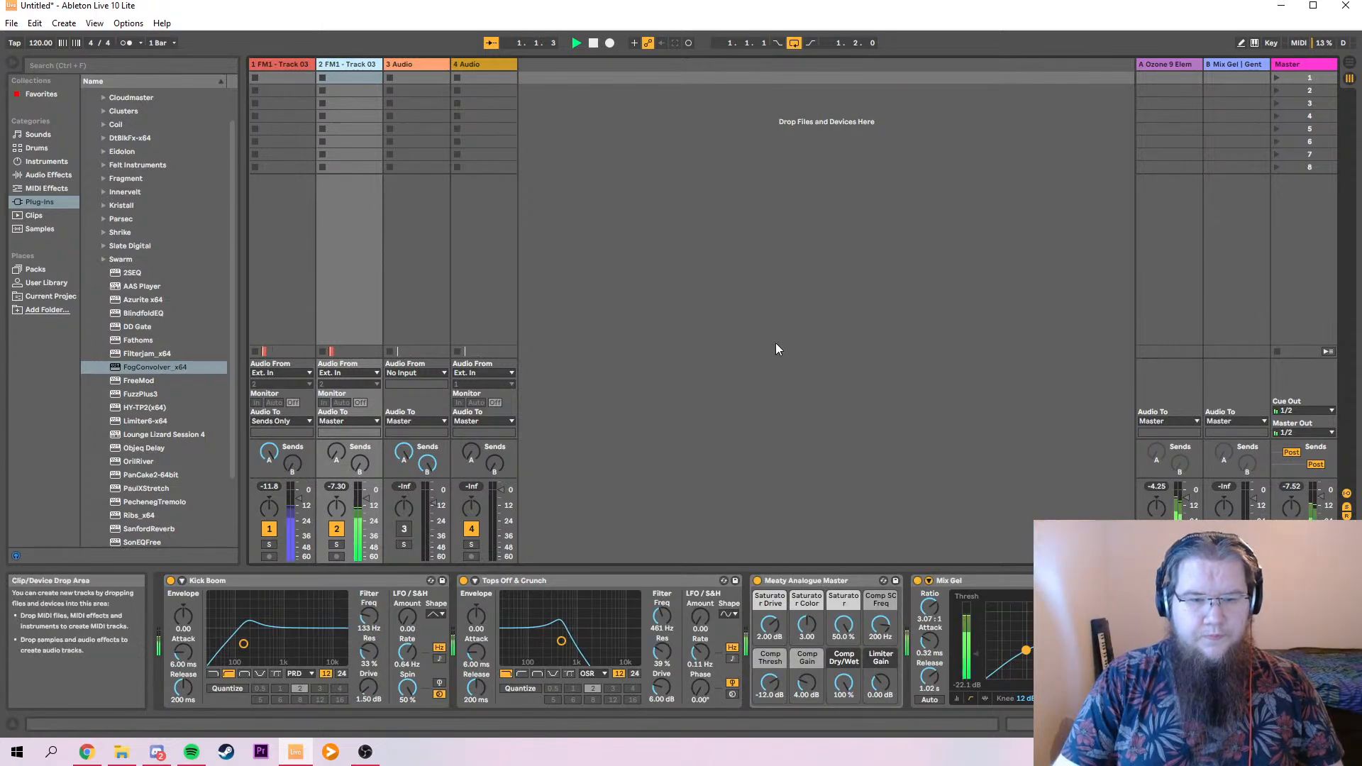
pyautogui.press('space')
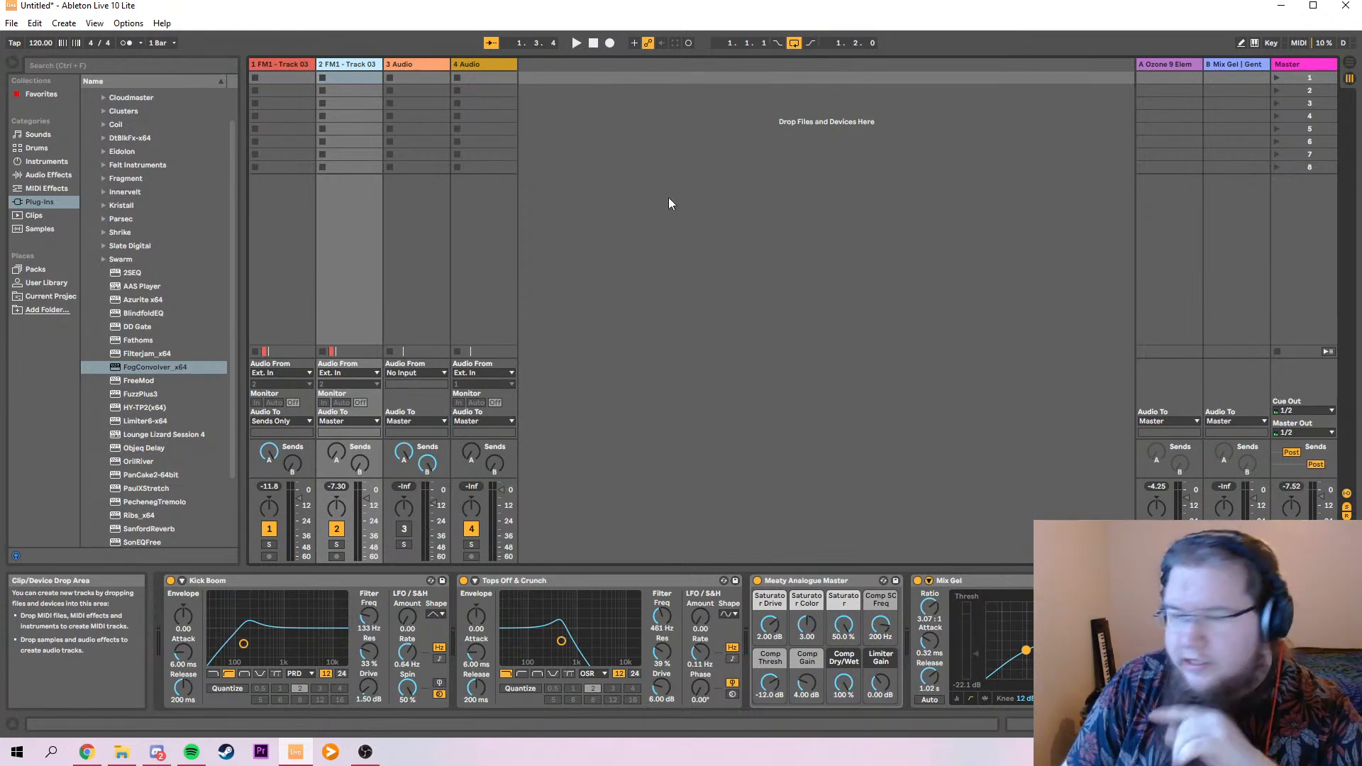
# Insert the OrilRiver reverb before Kick Boom on track 2 and set its damping intensity to 33.50 during playback.
pyautogui.scroll(-3, 193, 393)
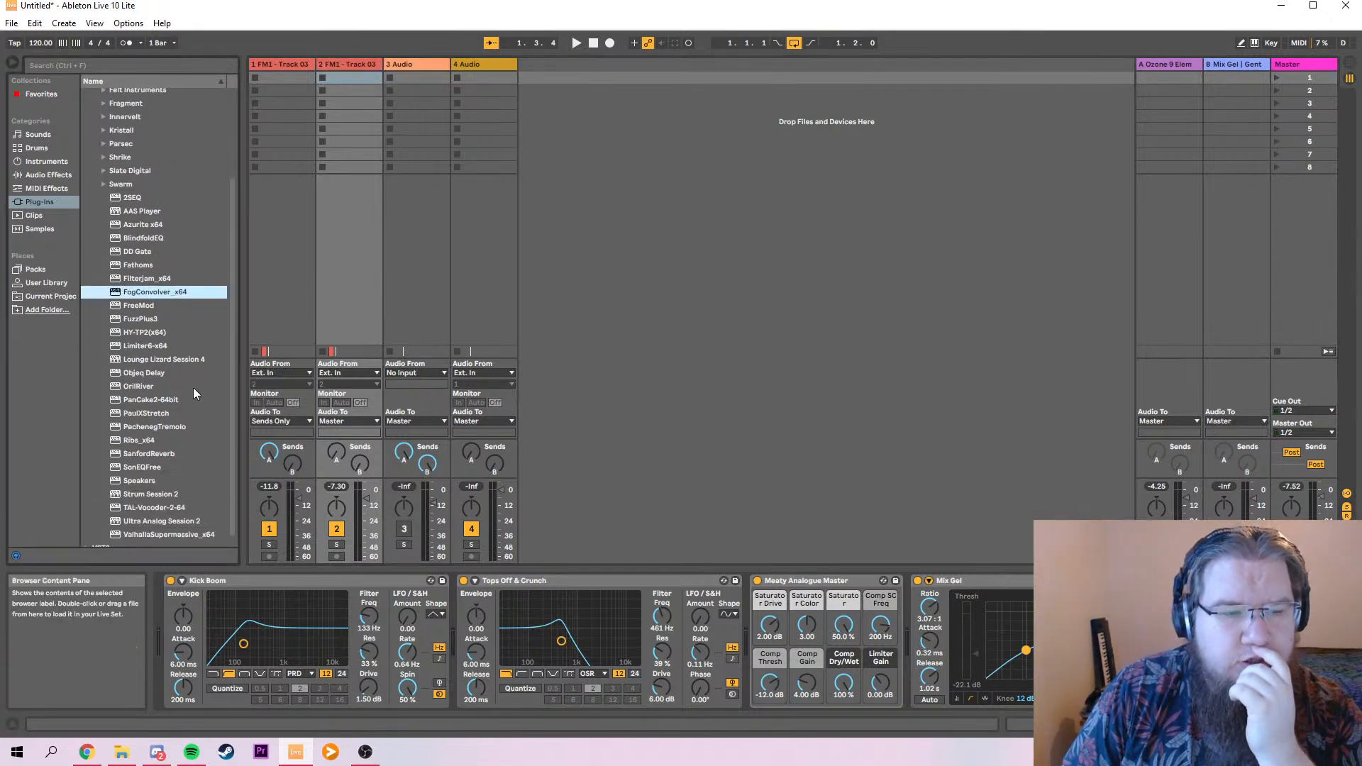
pyautogui.doubleClick(137, 387)
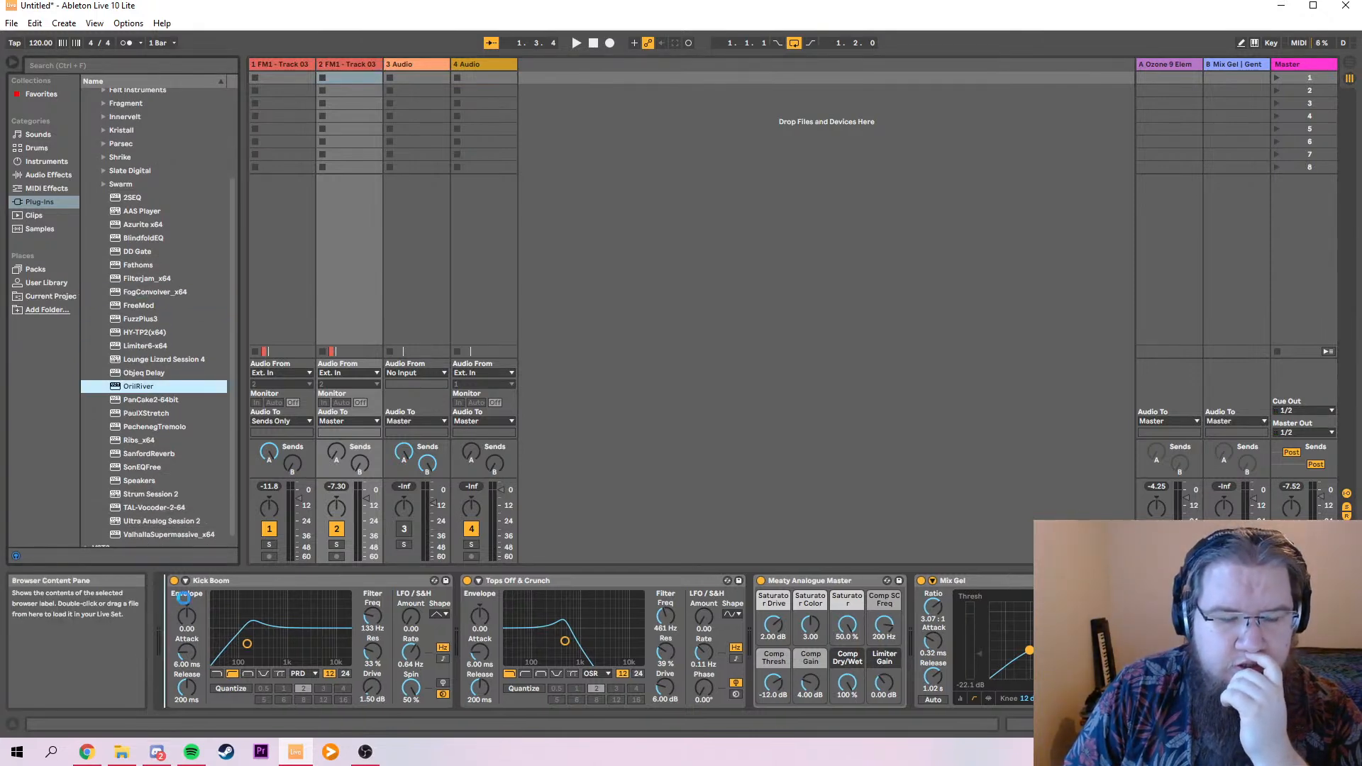
pyautogui.moveTo(824, 291); pyautogui.dragTo(771, 195)
pyautogui.press('space')
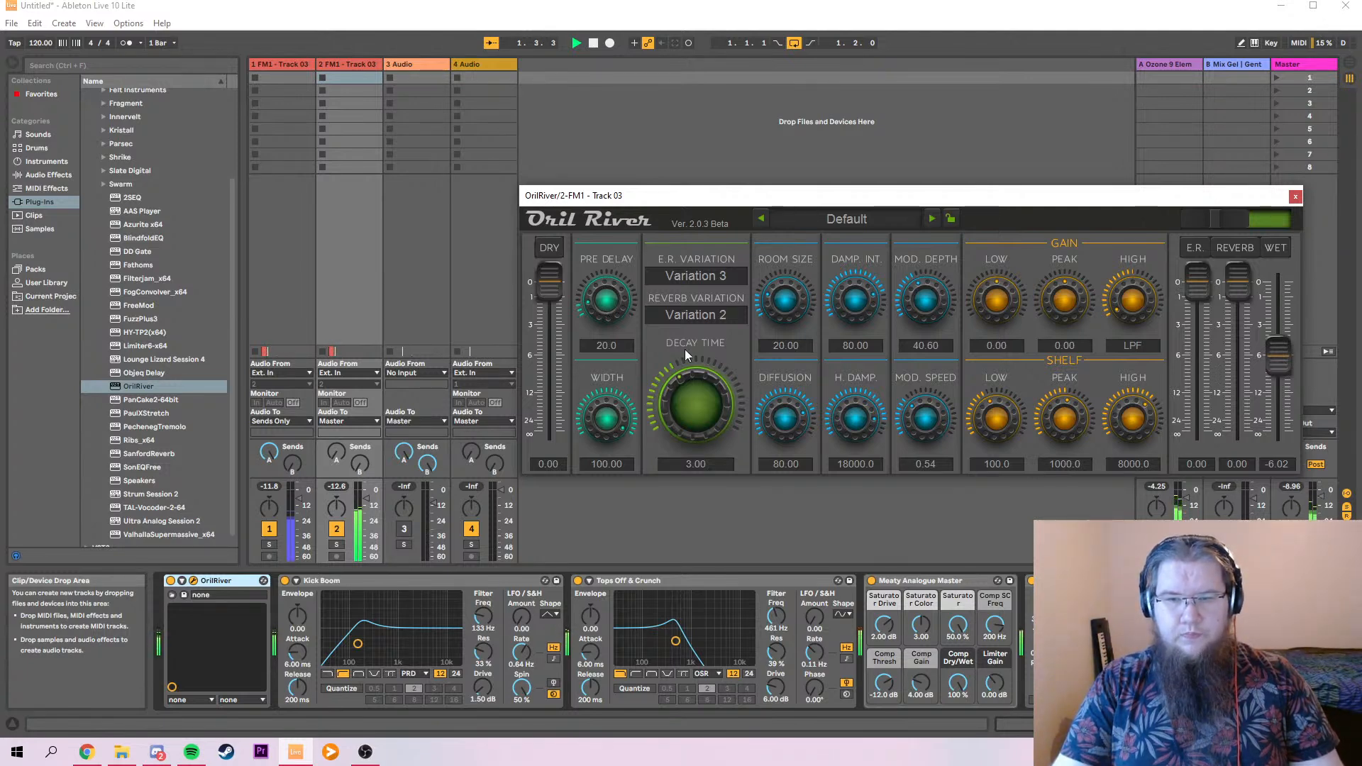
pyautogui.moveTo(832, 339); pyautogui.dragTo(829, 351)
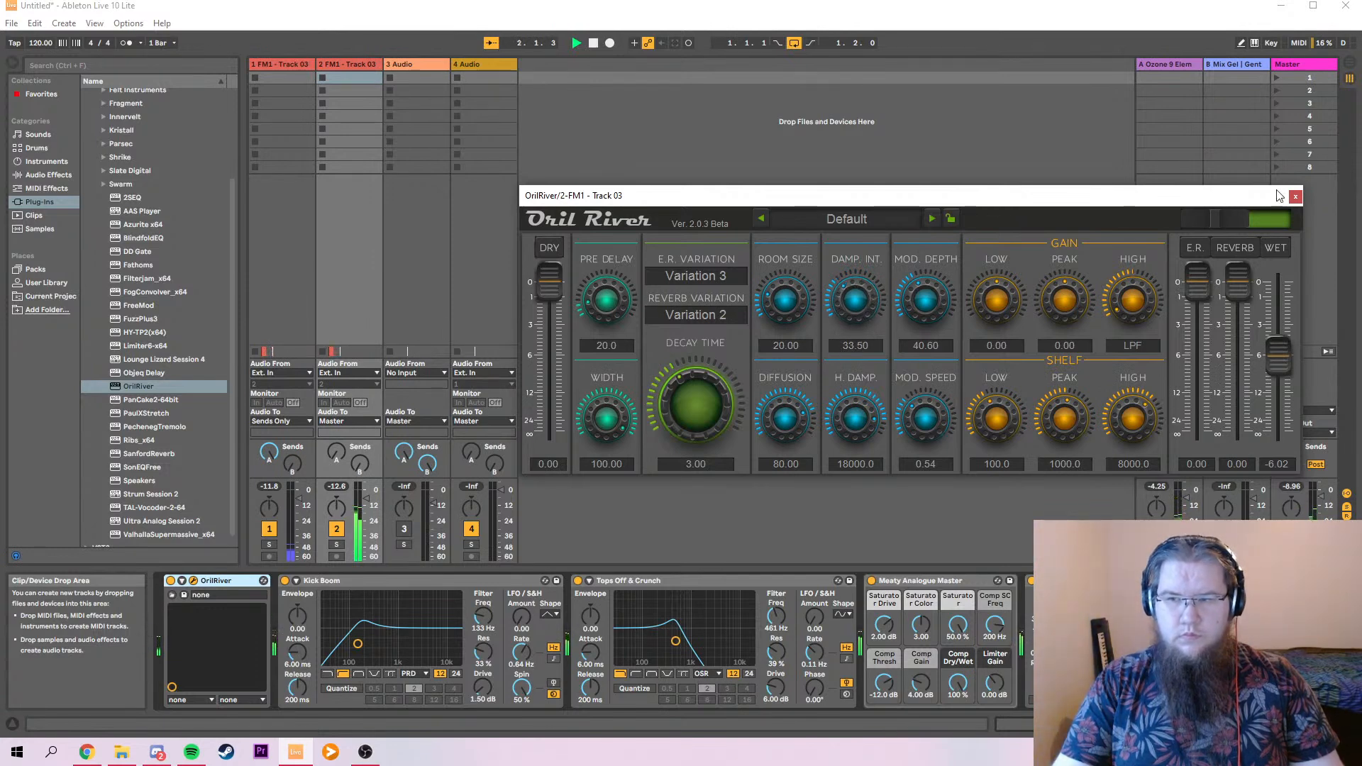
pyautogui.click(1293, 196)
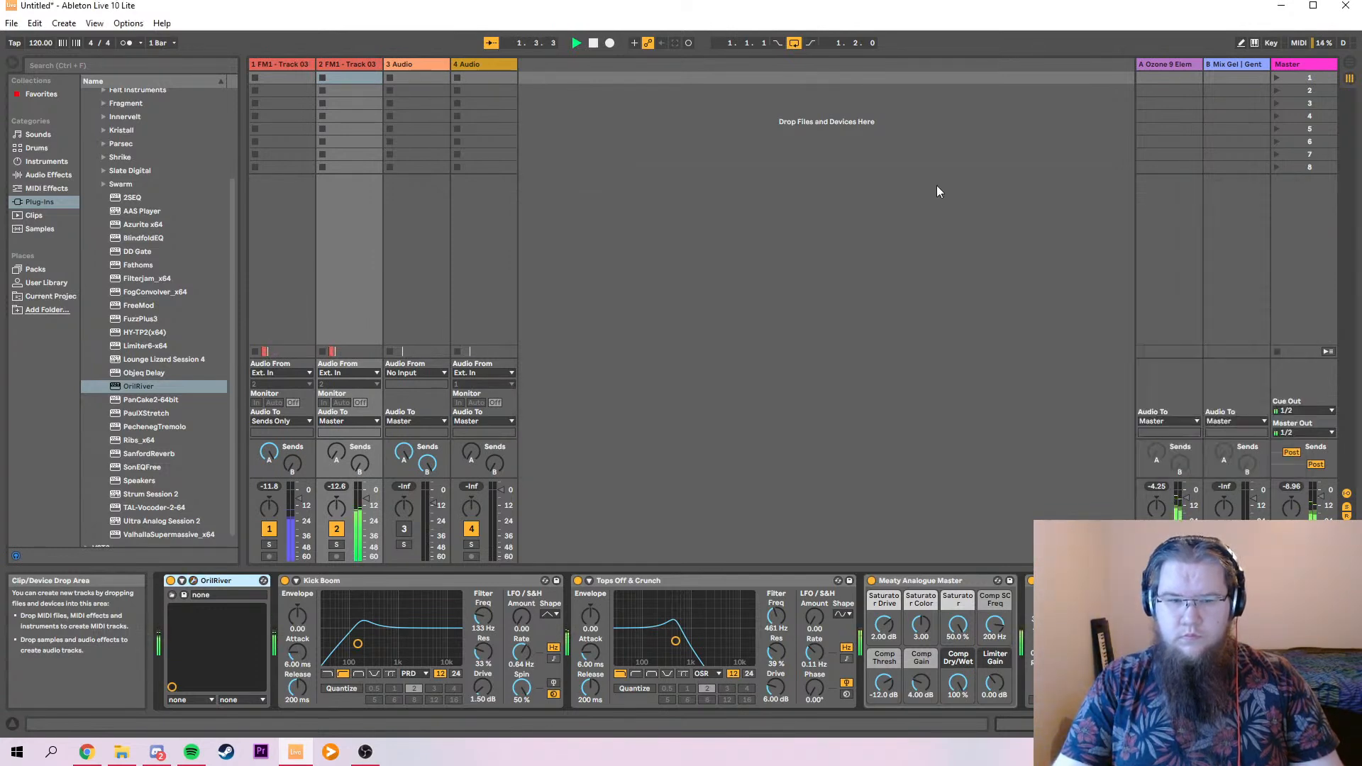
# Check the Master device chain, collapse the VST plug-in folder, and raise track 2's volume to about -5.0 dB.
pyautogui.click(1284, 63)
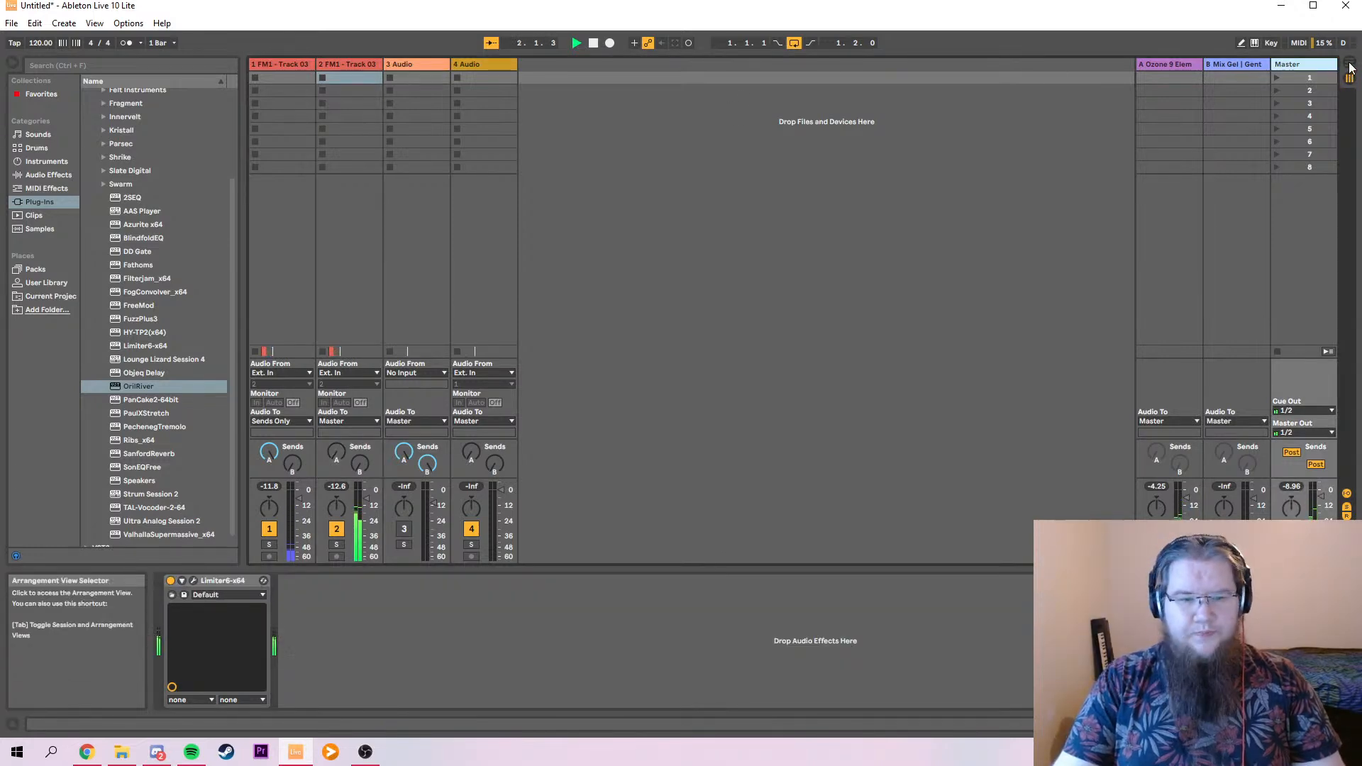
pyautogui.click(364, 66)
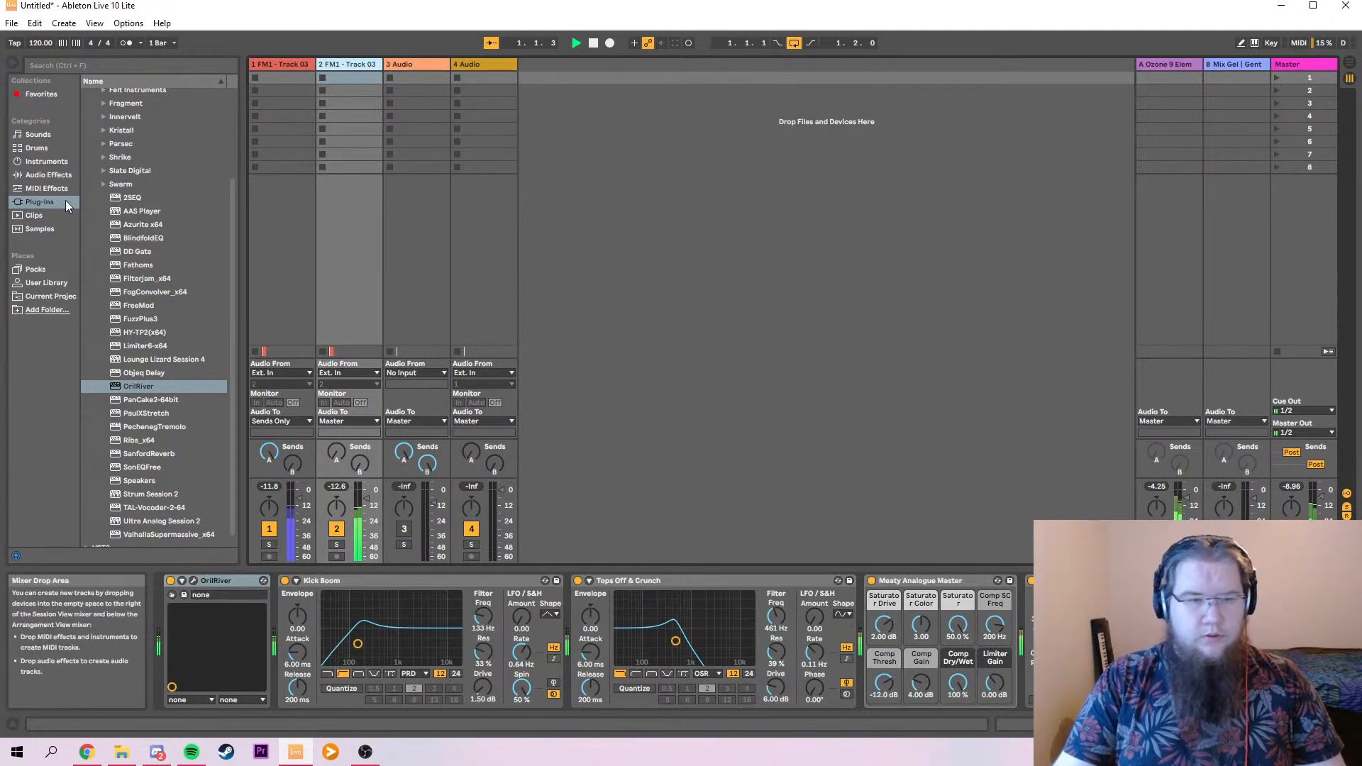
pyautogui.scroll(3, 99, 121)
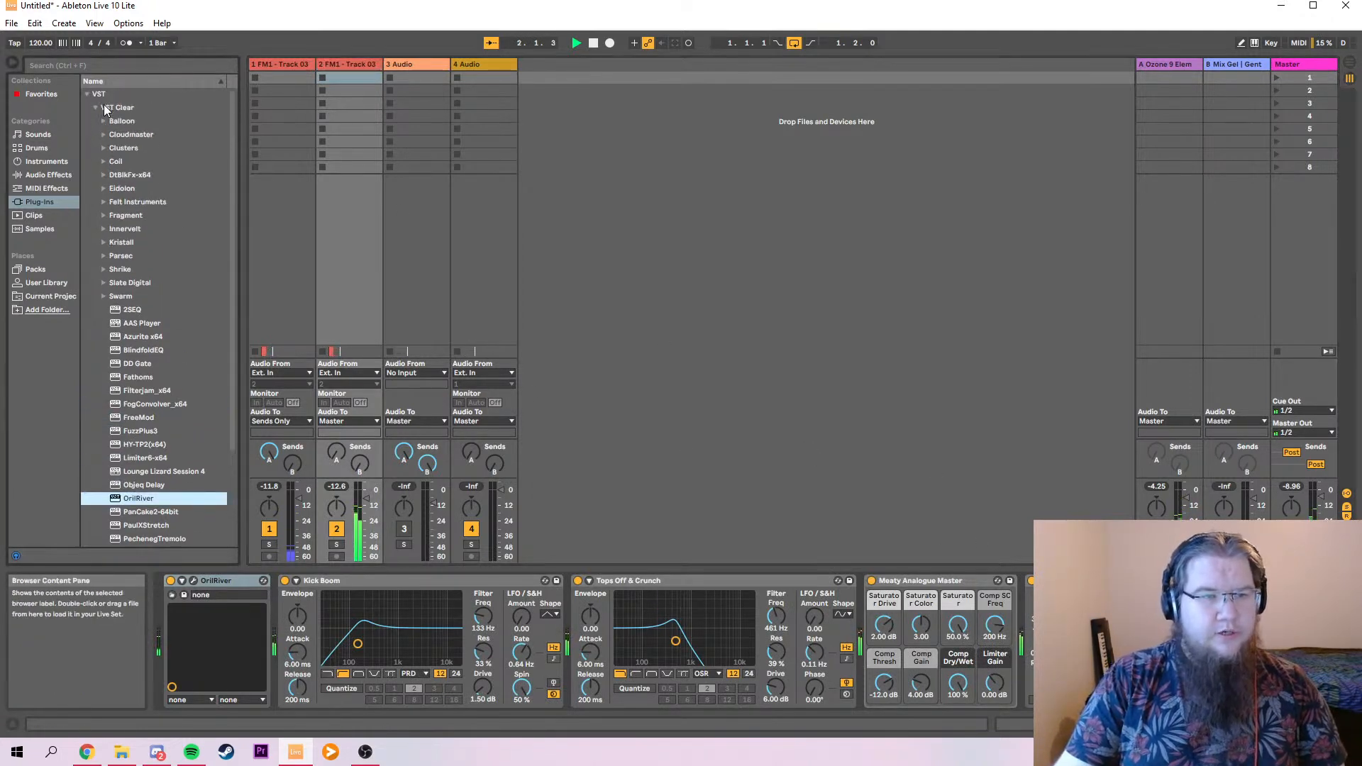
pyautogui.click(85, 94)
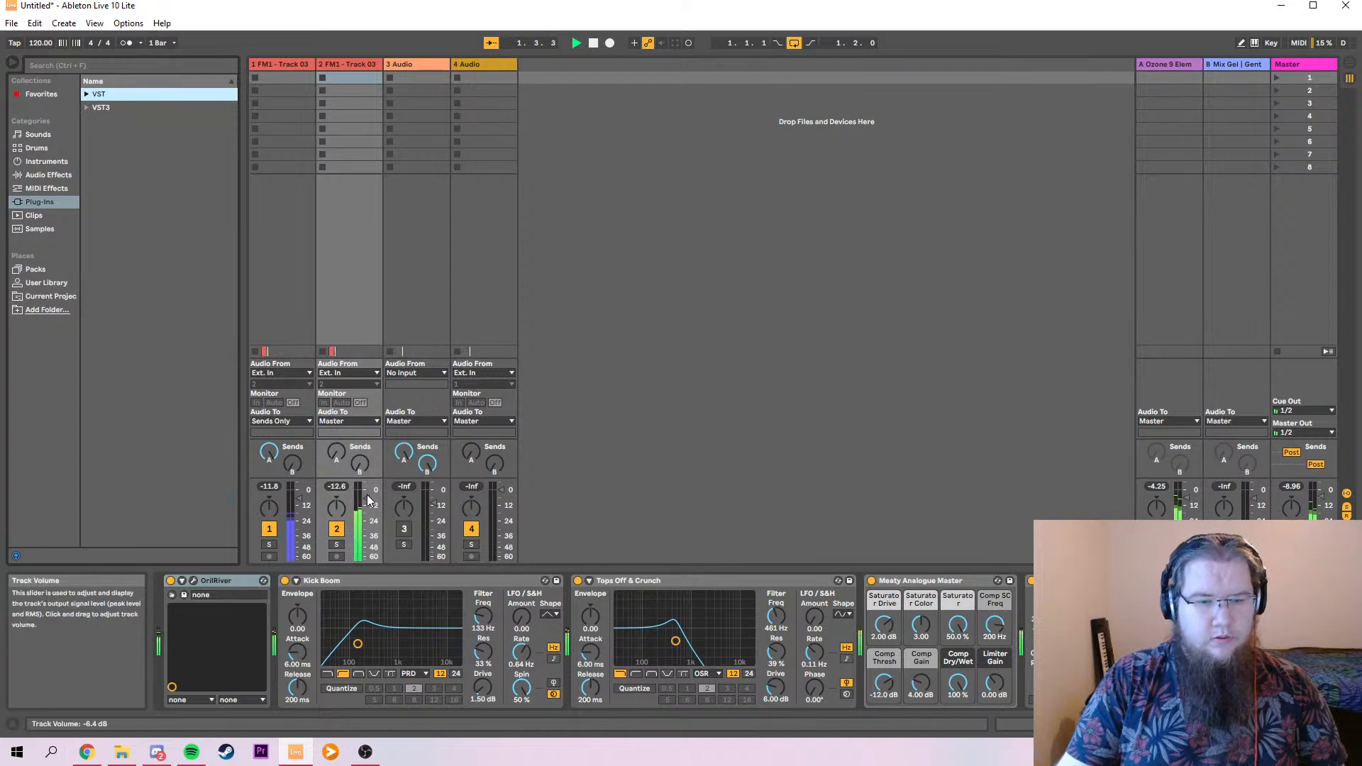
pyautogui.moveTo(305, 505); pyautogui.dragTo(299, 498)
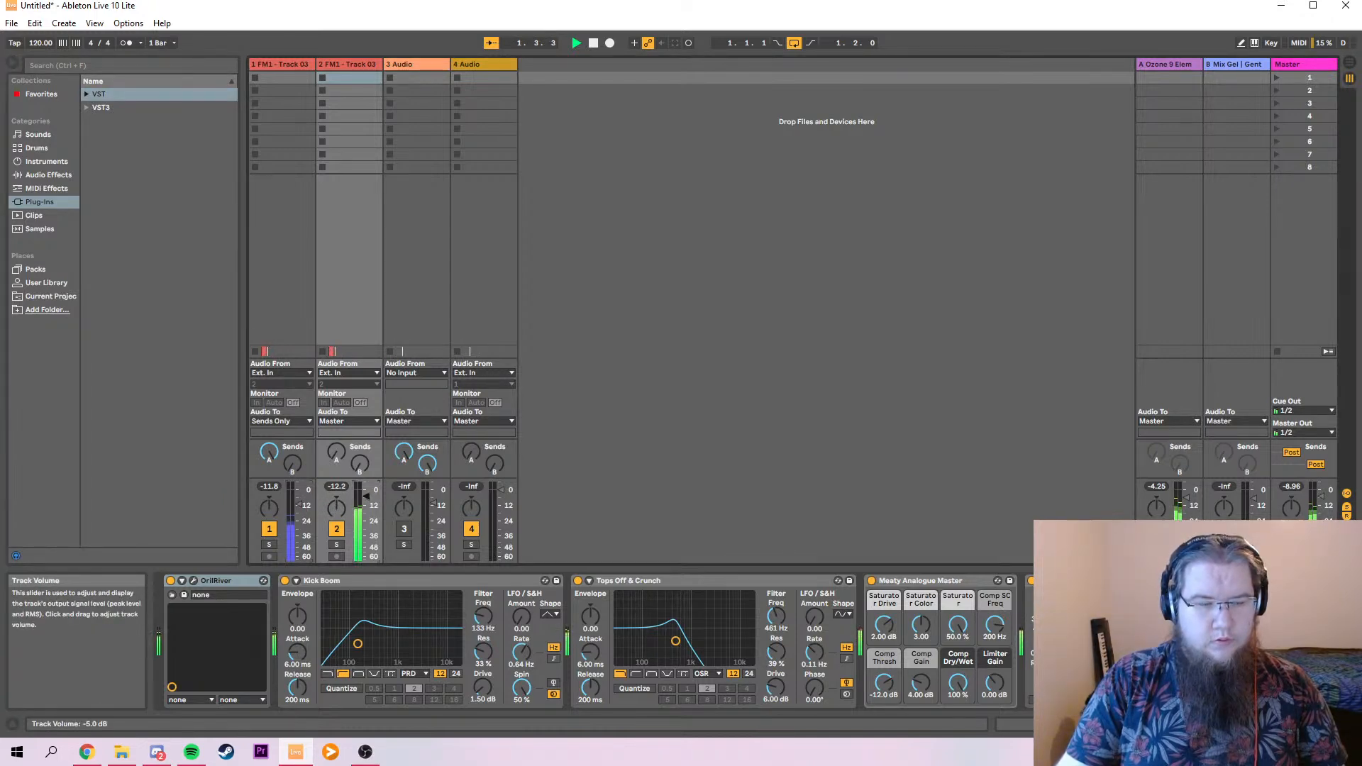
# Add MeldaProduction's MEqualizer after Meaty Analogue Master on track 2 and boost band 4 by about 8.6 dB near 345 Hz.
pyautogui.click(87, 107)
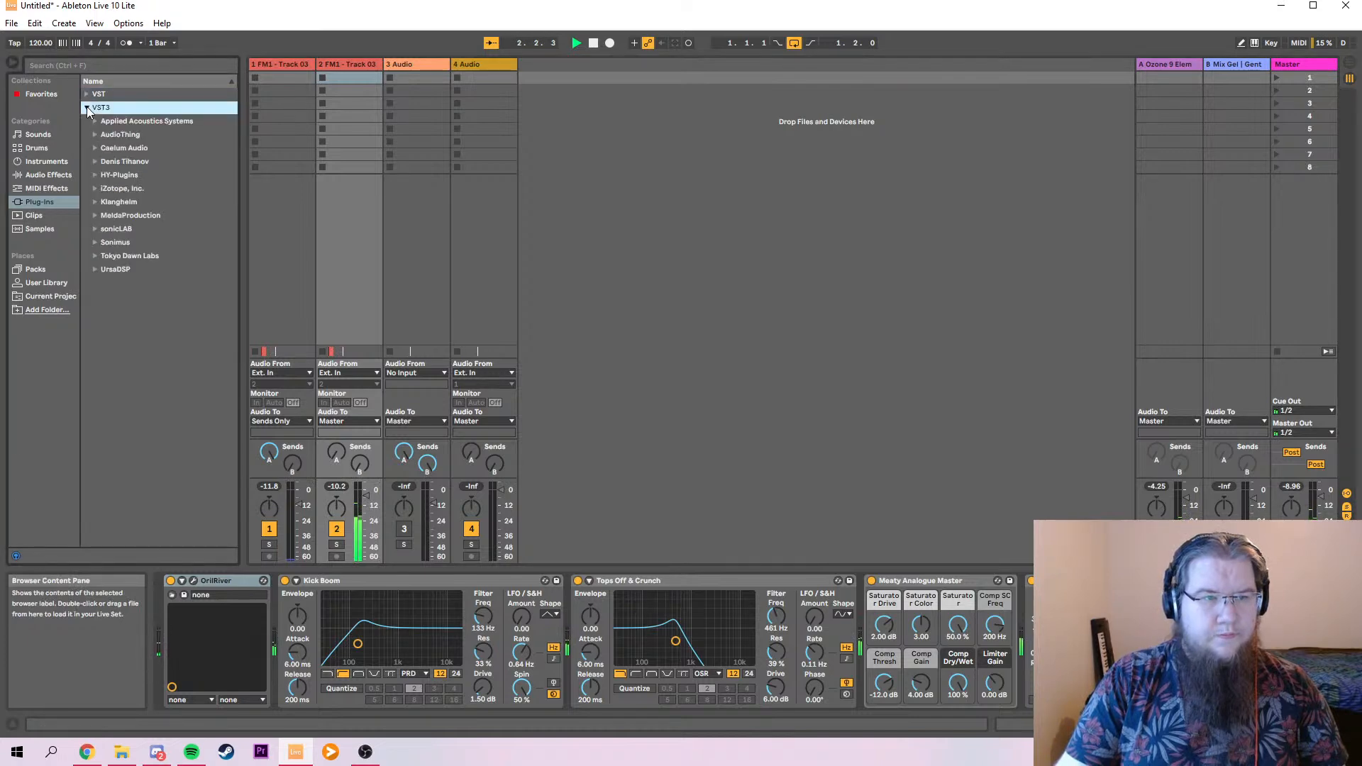
pyautogui.click(95, 216)
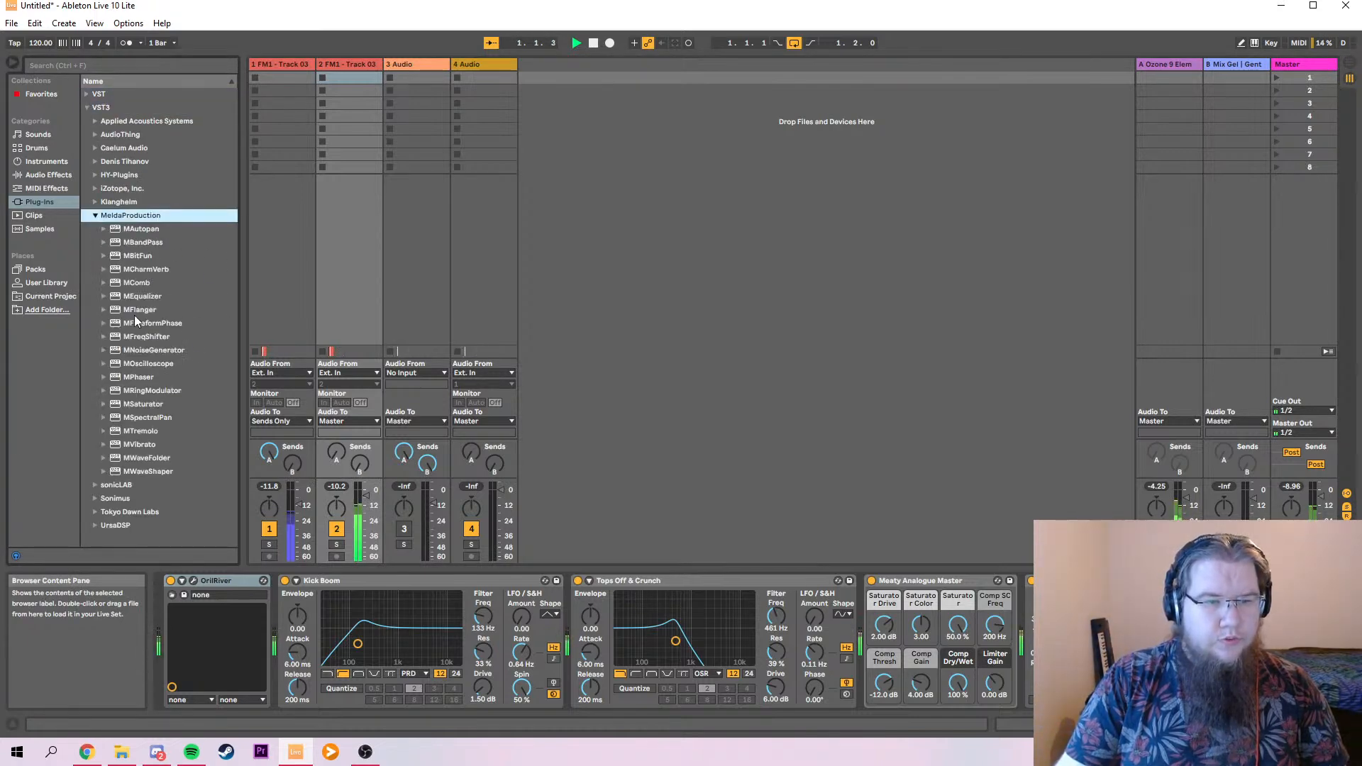
pyautogui.doubleClick(124, 296)
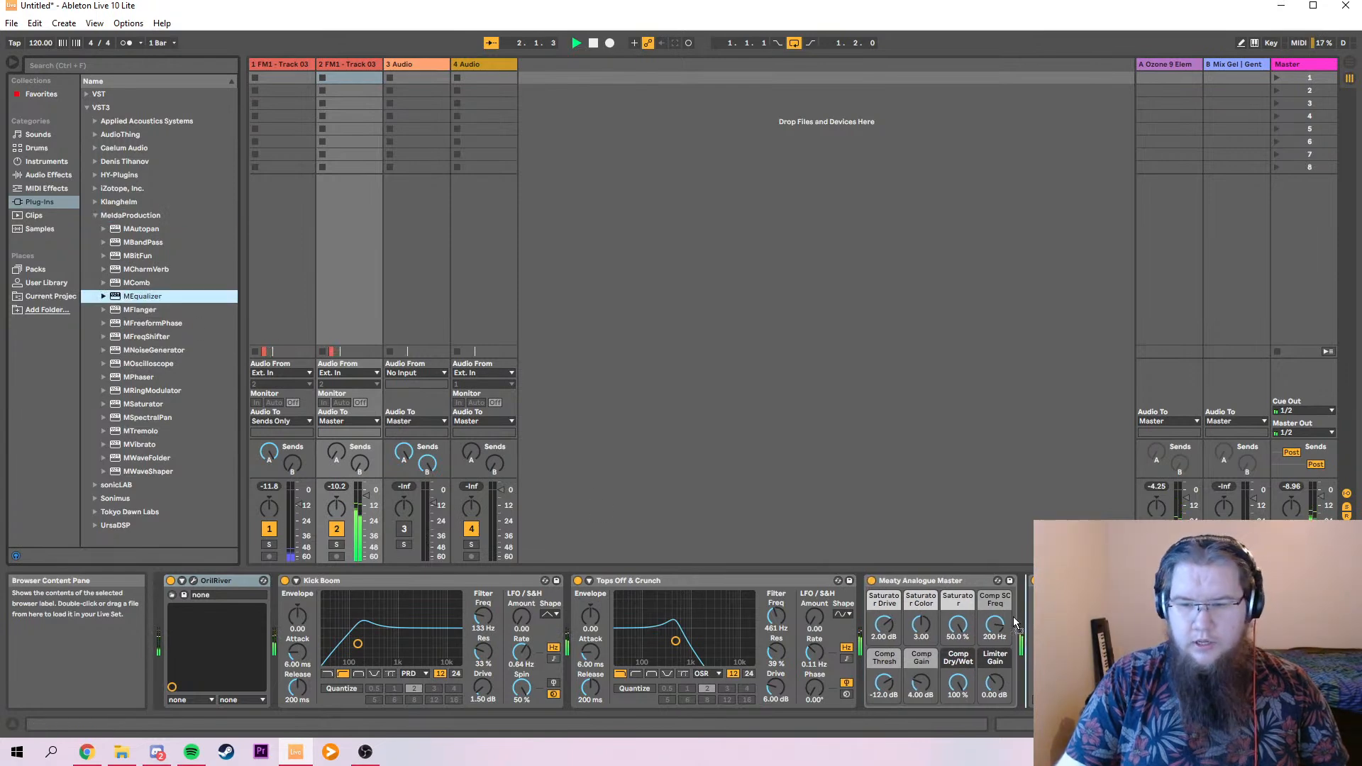
pyautogui.moveTo(696, 471); pyautogui.dragTo(653, 436)
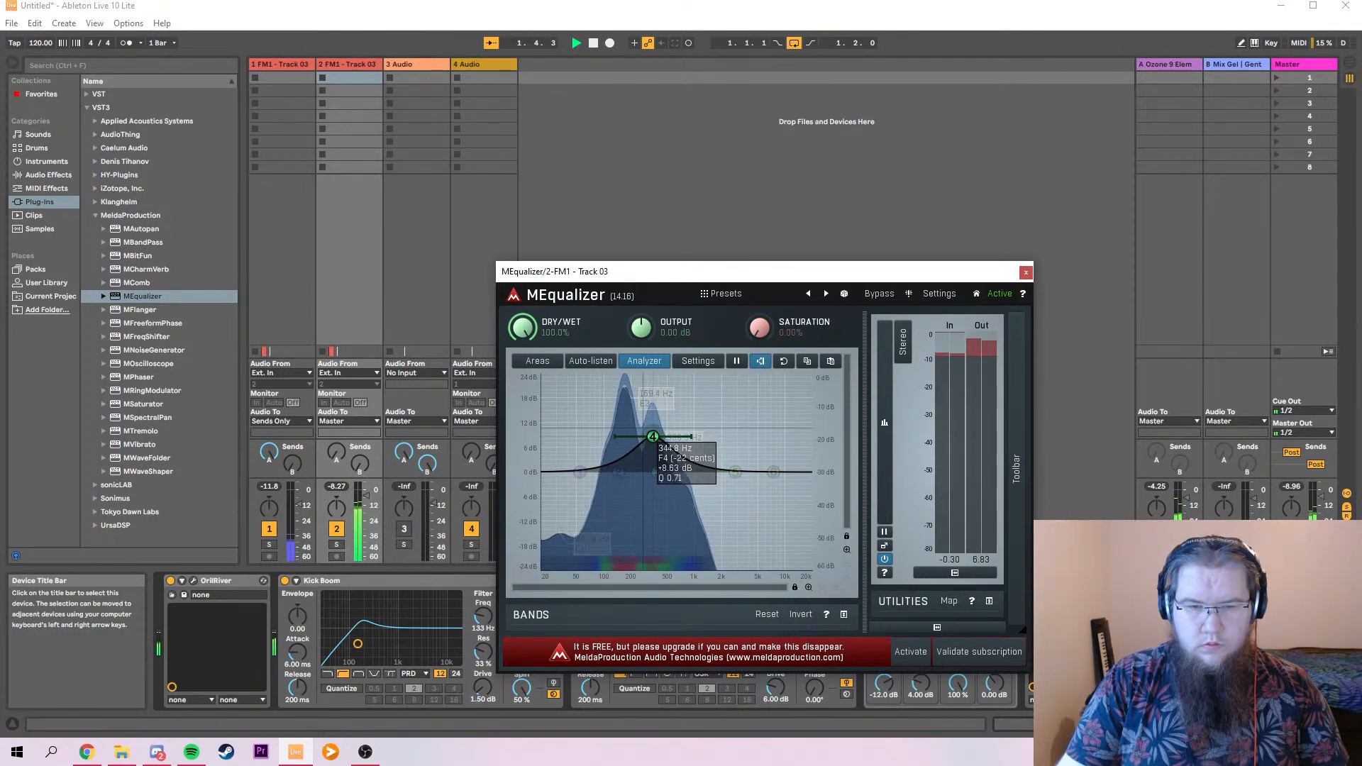
pyautogui.click(1026, 274)
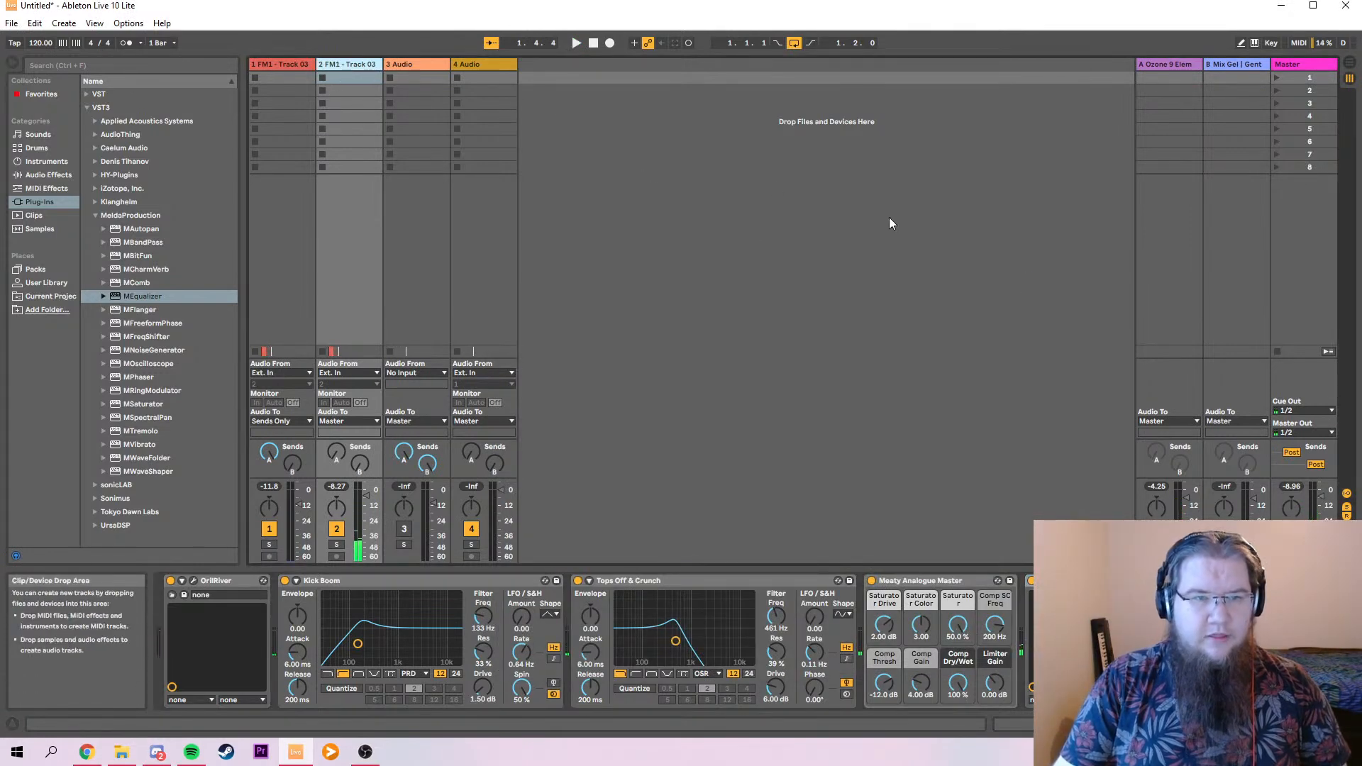
# Duplicate track 2 and select the copy, undoing the accidental deletion of the copied track.
pyautogui.hotkey('ctrl', 'd')
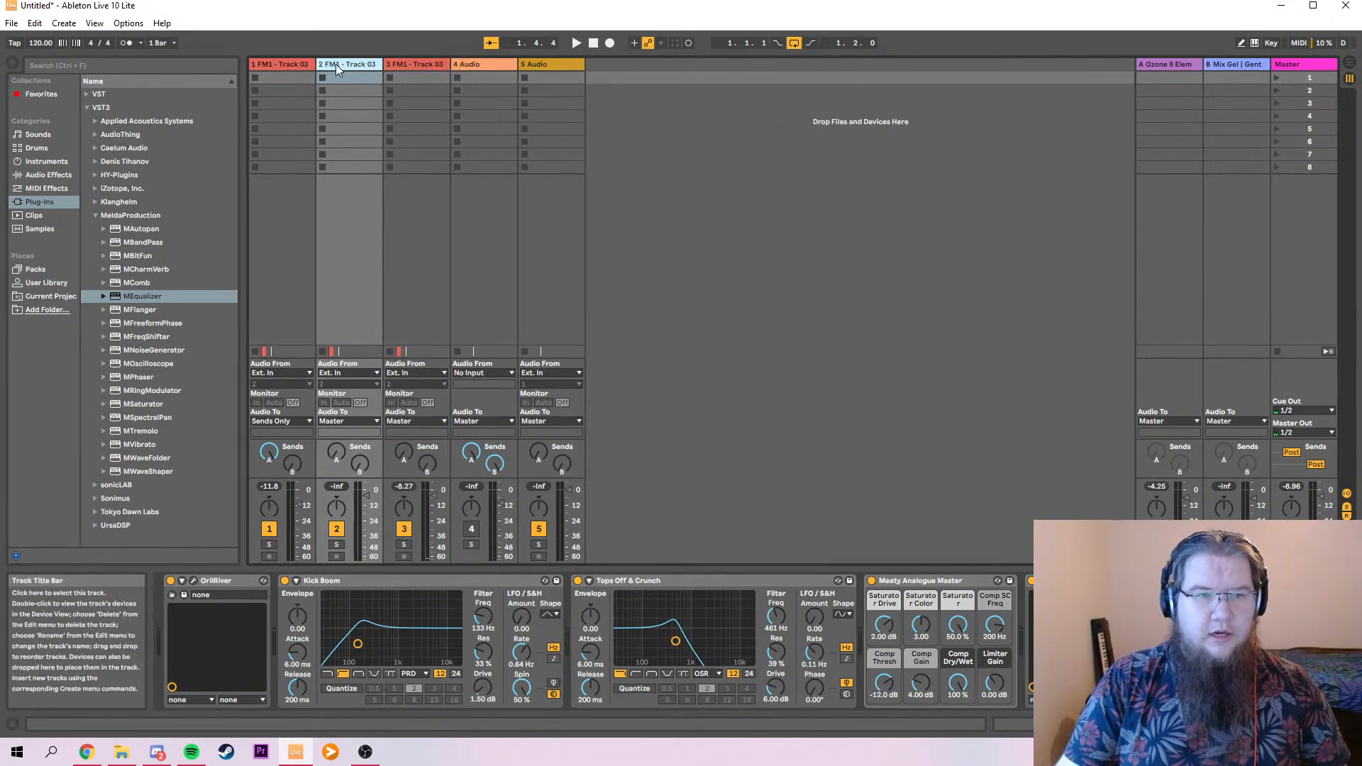
pyautogui.click(412, 62)
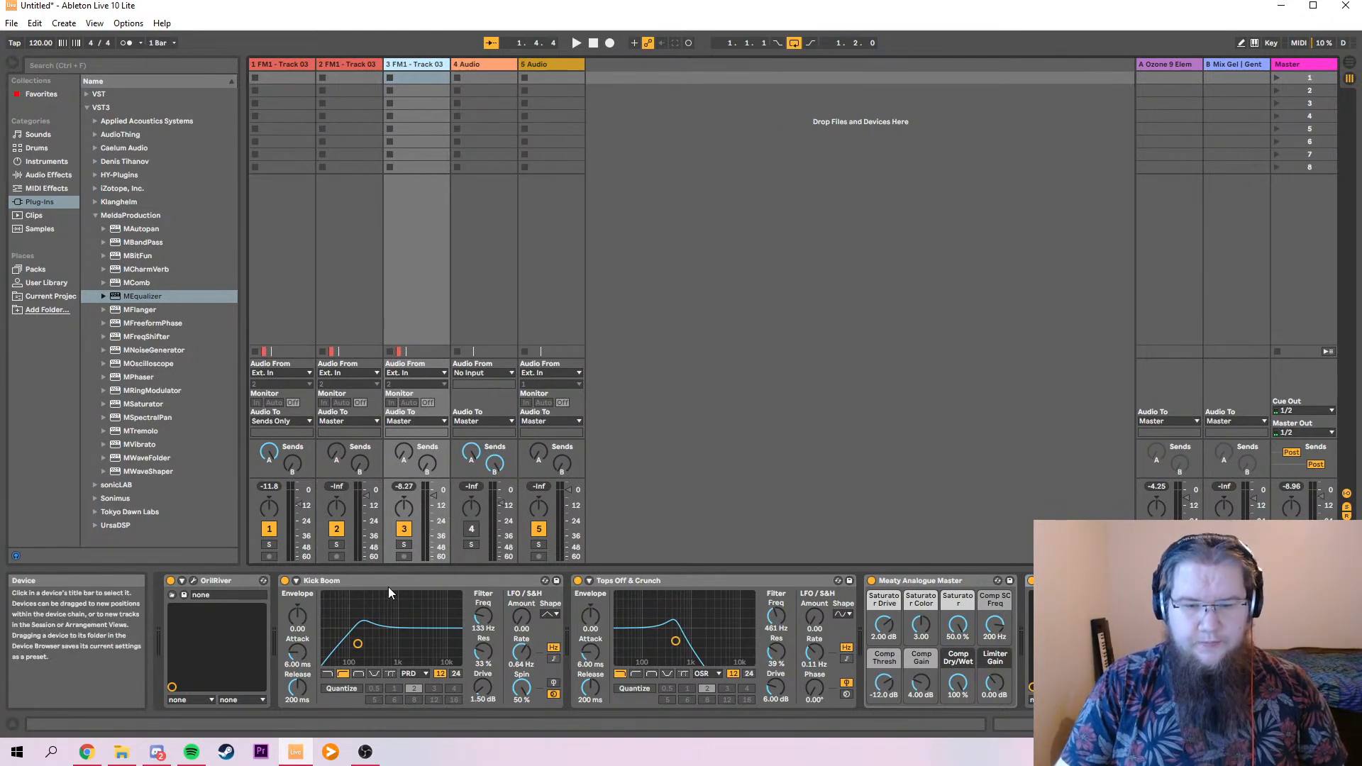
pyautogui.press('Delete')
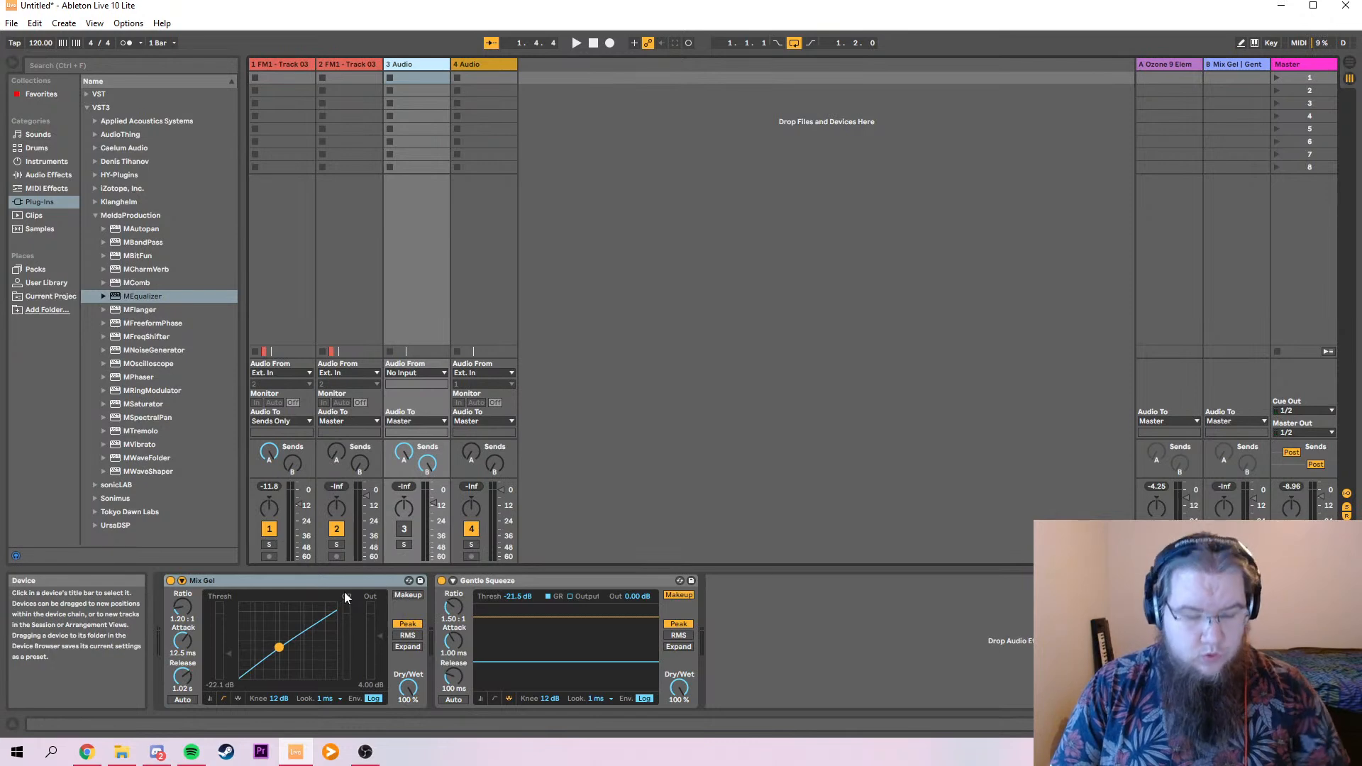
pyautogui.hotkey('ctrl', 'z')
# Remove OrilRiver, Kick Boom, Tops Off & Crunch, Meaty Analogue Master and MEqualizer from track 3, keeping Mix Gel and Gentle Squeeze.
pyautogui.click(228, 580)
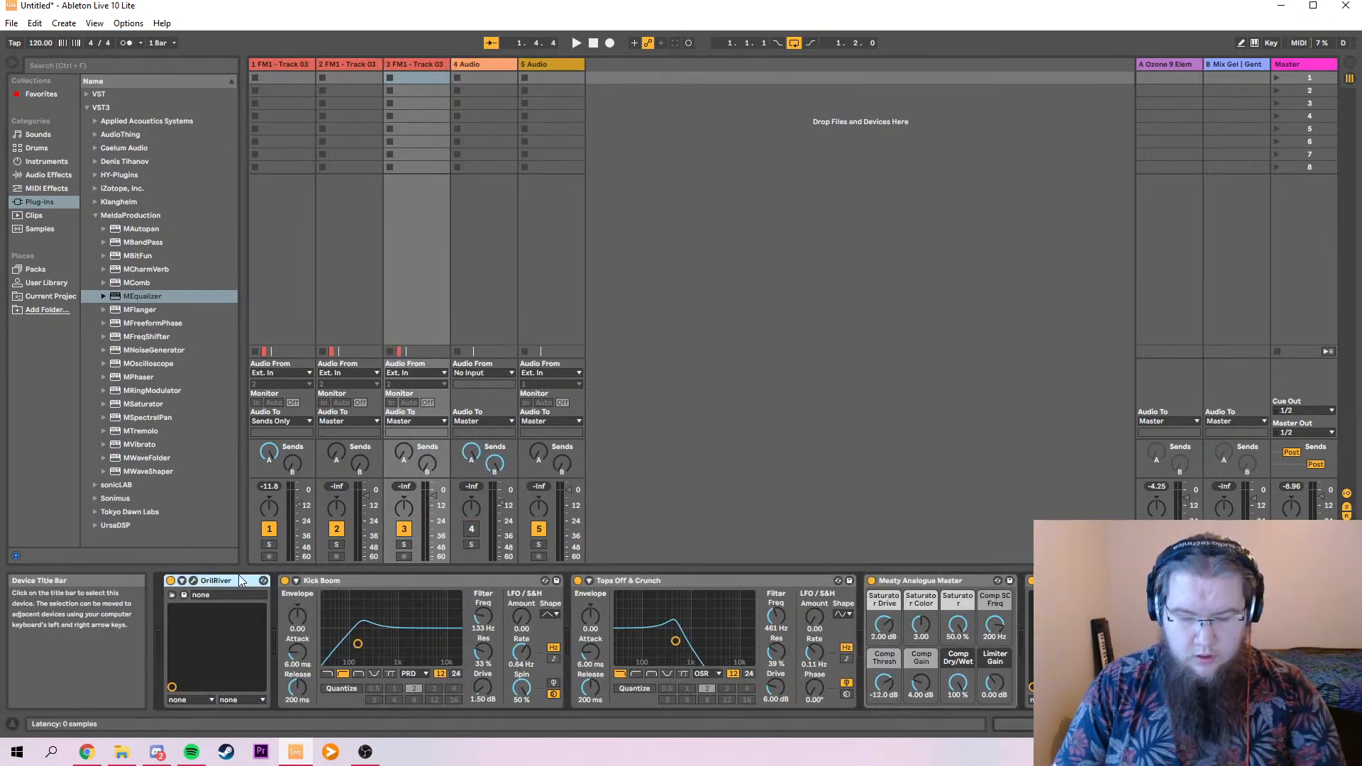
pyautogui.press('Delete')
pyautogui.press('Delete')
pyautogui.press('Delete')
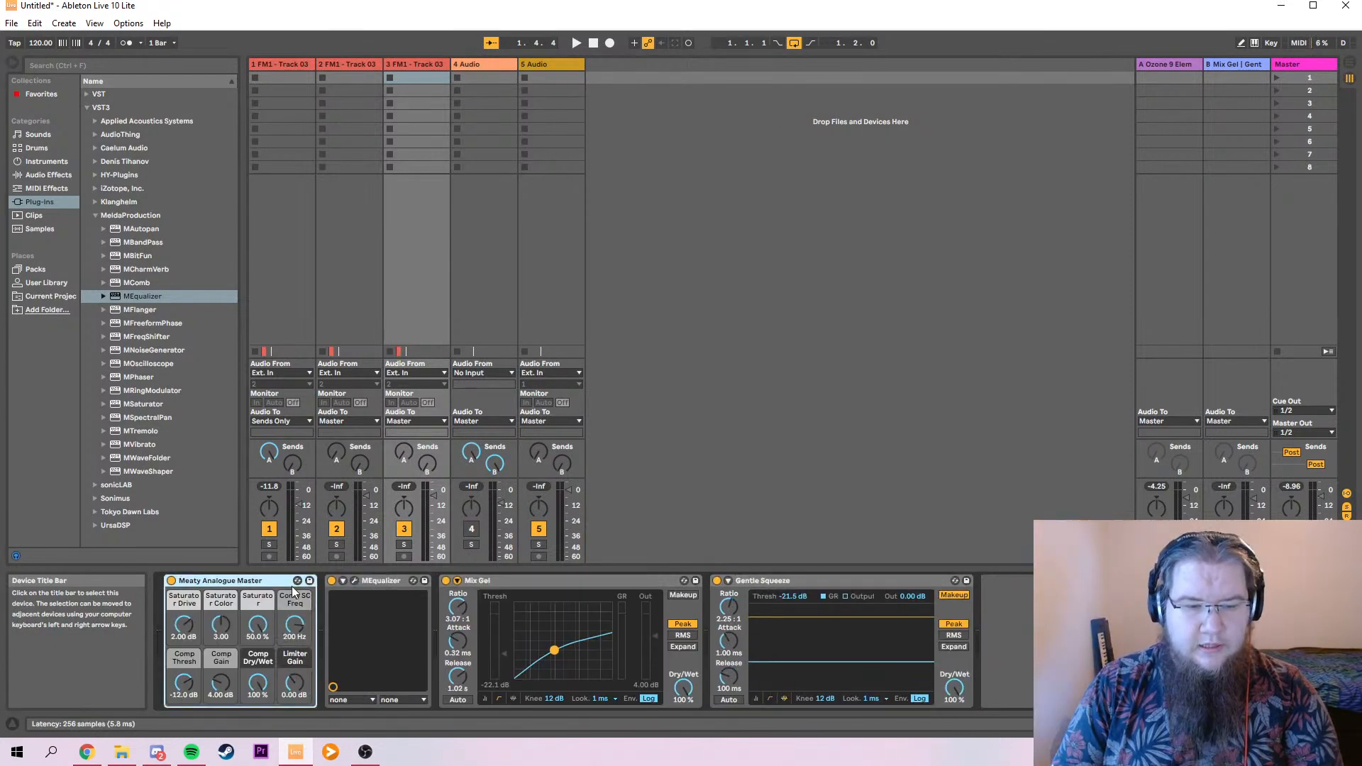
pyautogui.click(381, 581)
pyautogui.press('Delete')
pyautogui.click(228, 581)
pyautogui.press('Delete')
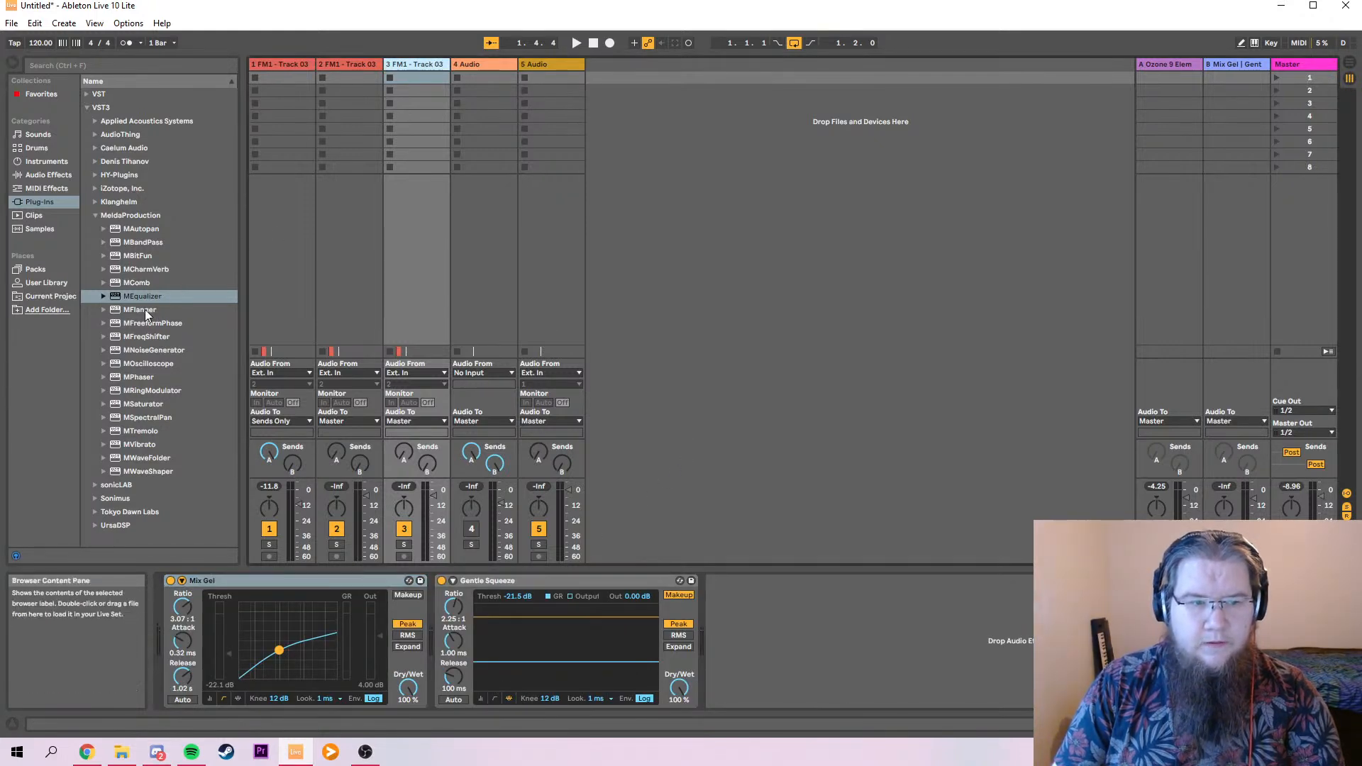
# Insert the EQ Three preset Infrasonic before Mix Gel on track 3.
pyautogui.click(40, 98)
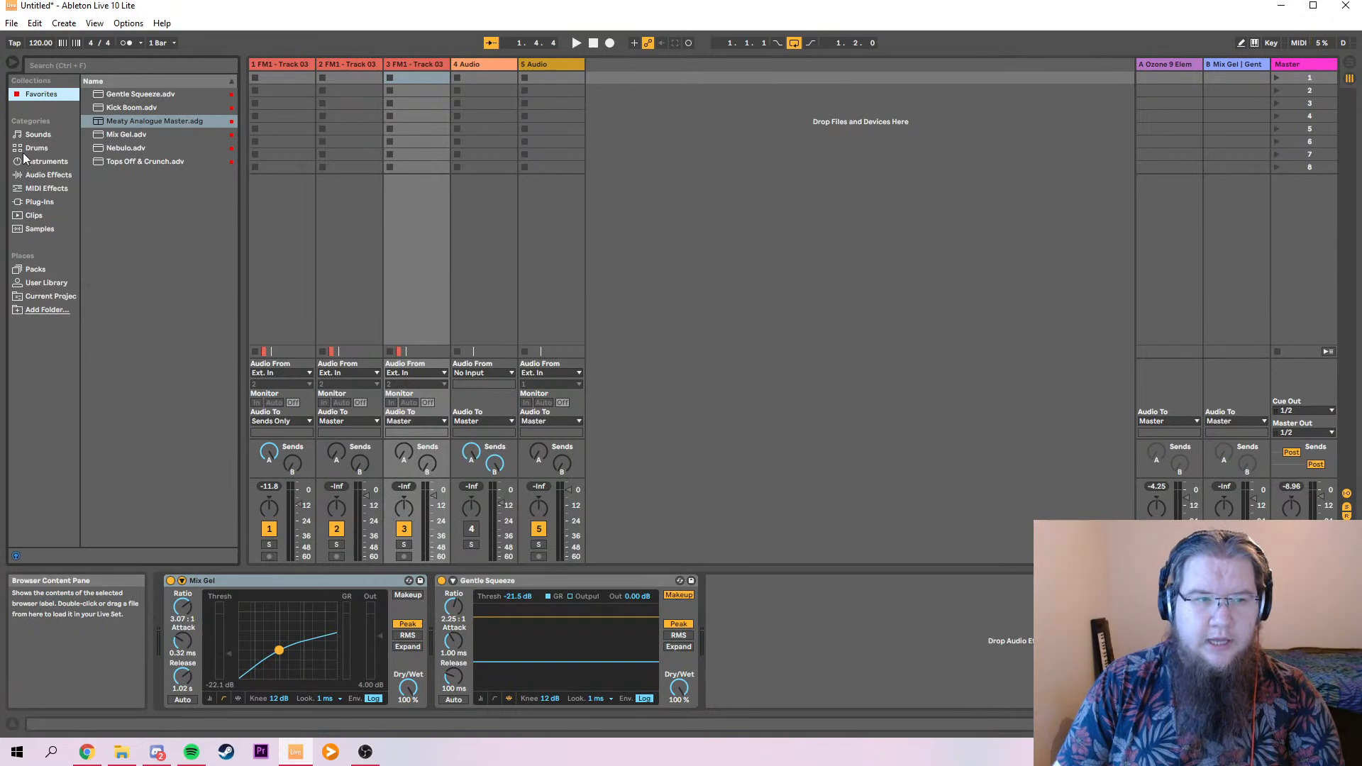
pyautogui.click(41, 175)
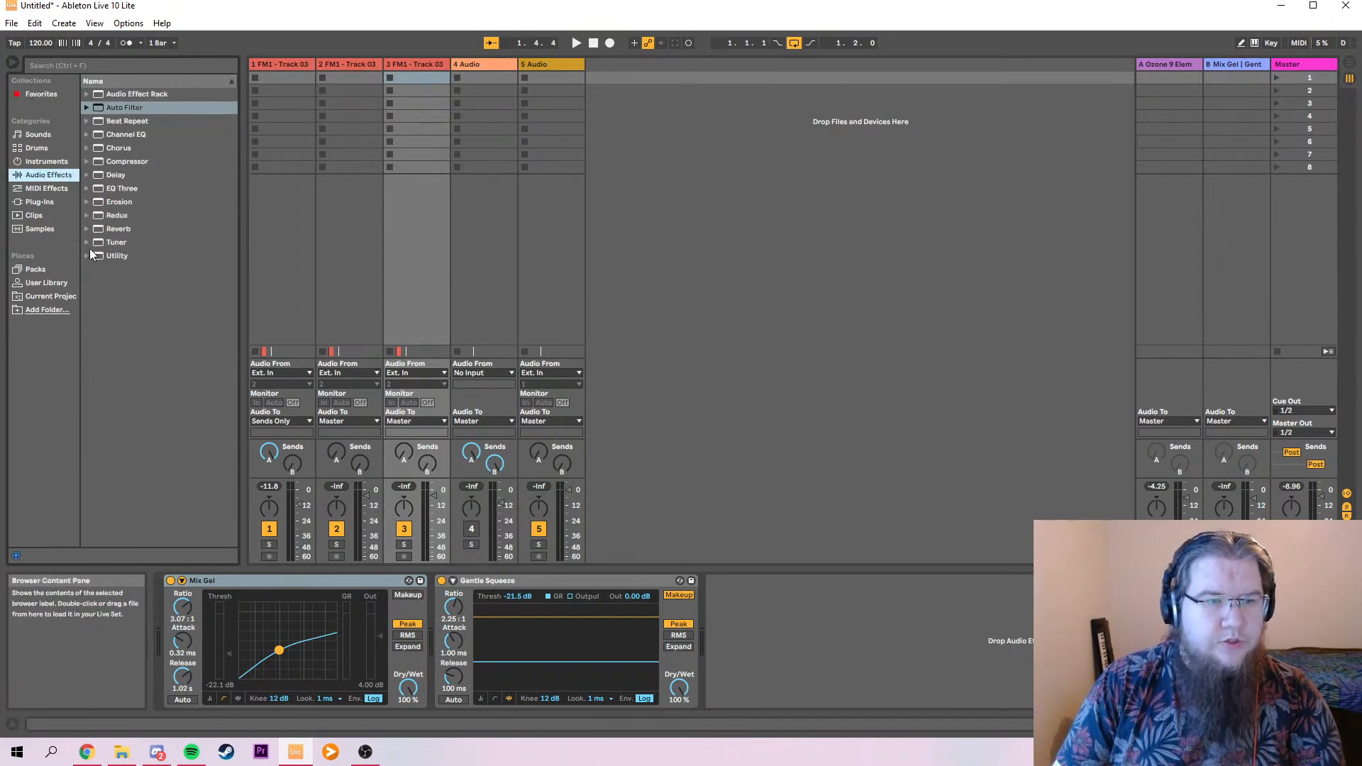
pyautogui.click(91, 189)
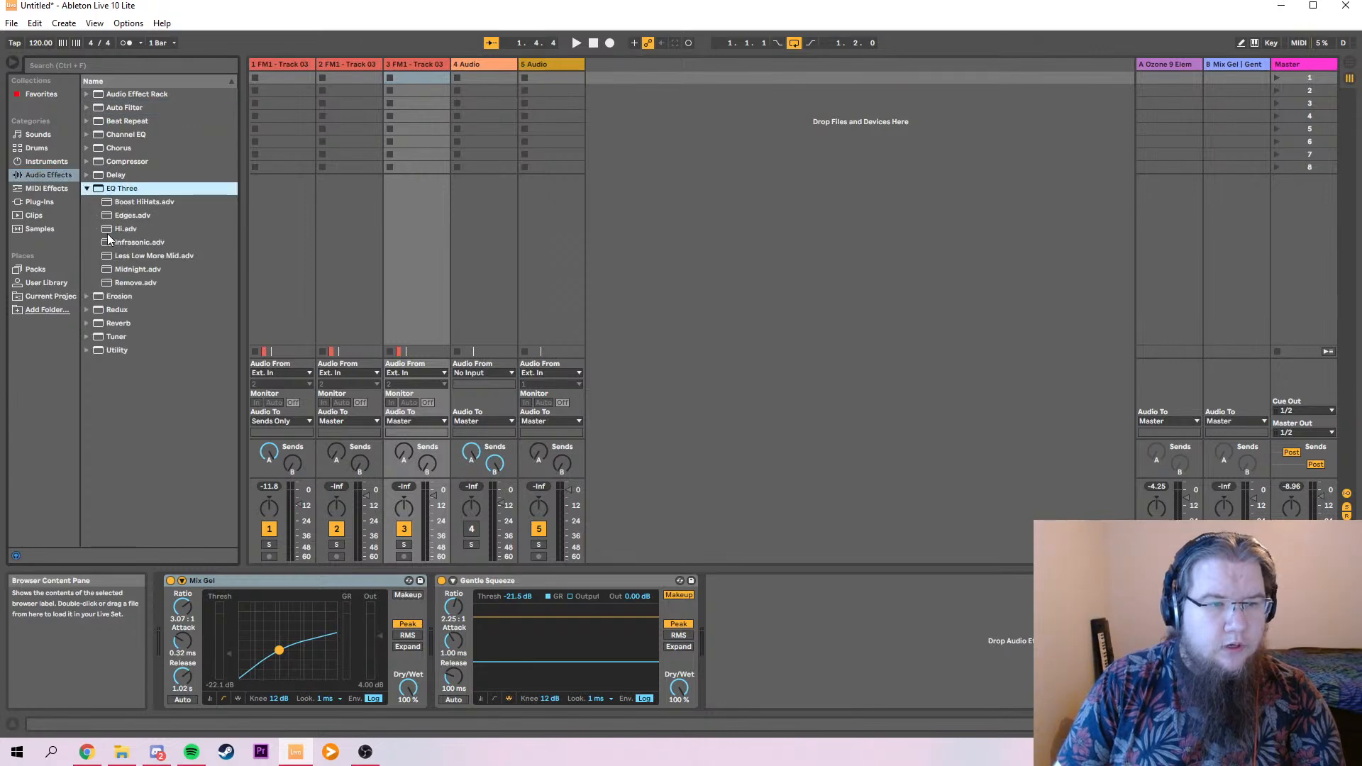
pyautogui.doubleClick(135, 242)
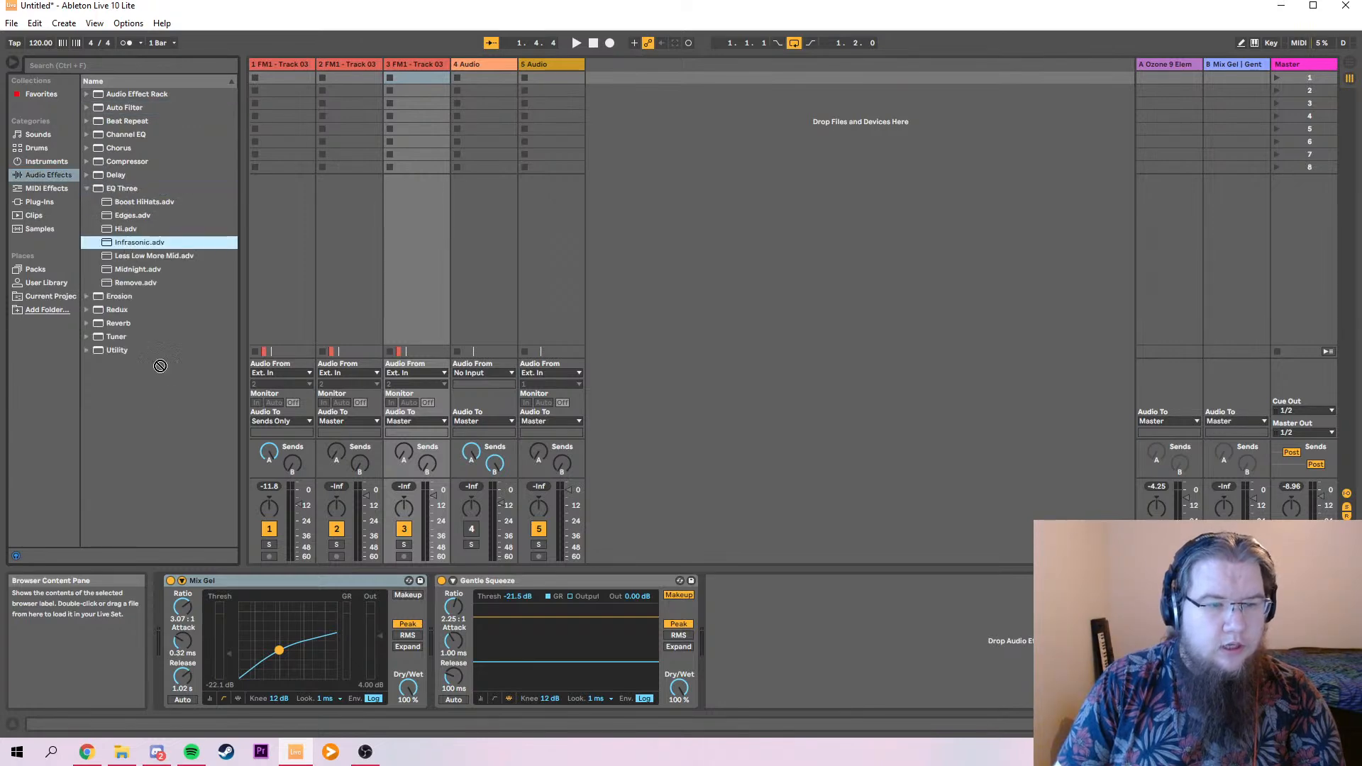
# Solo track 3 and, during playback, set Infrasonic's low crossover to 180 Hz with the 24 dB slope.
pyautogui.click(403, 544)
pyautogui.press('space')
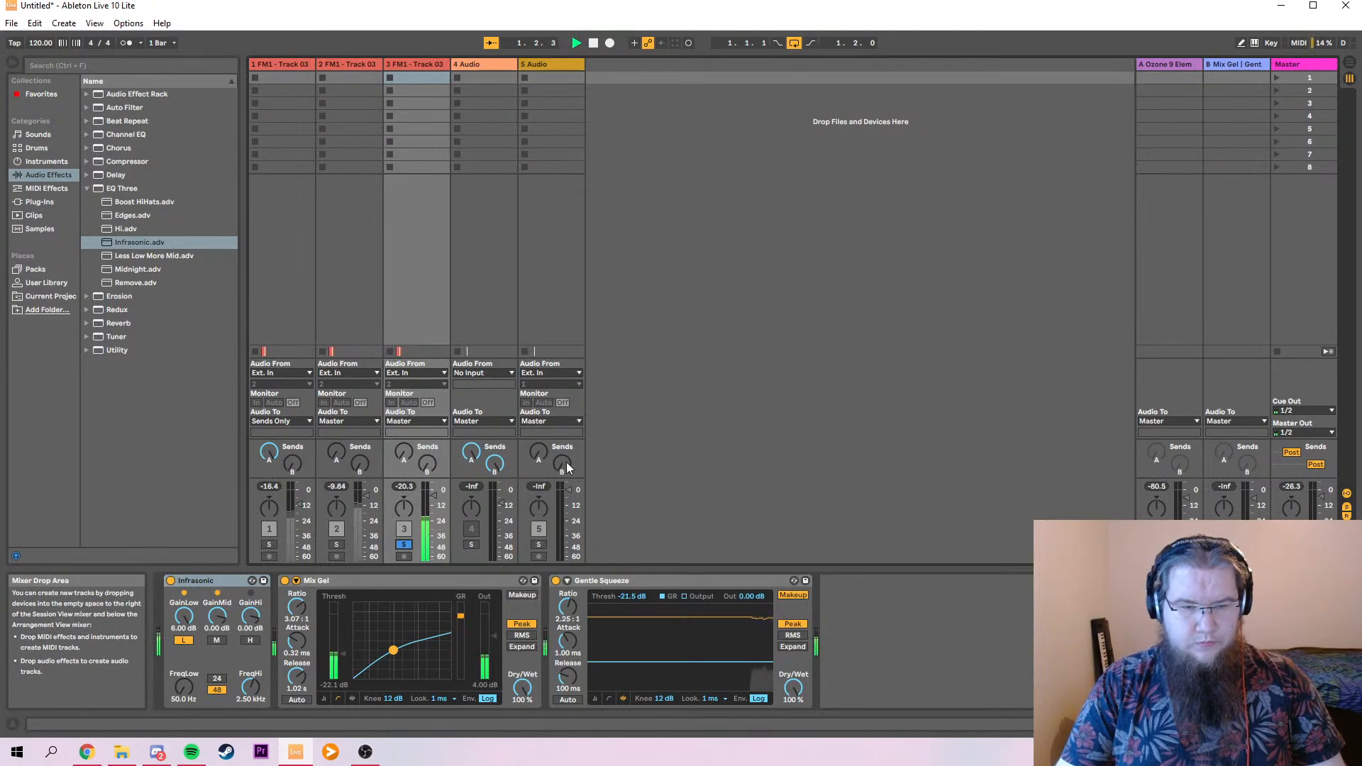
pyautogui.moveTo(183, 686); pyautogui.dragTo(184, 664)
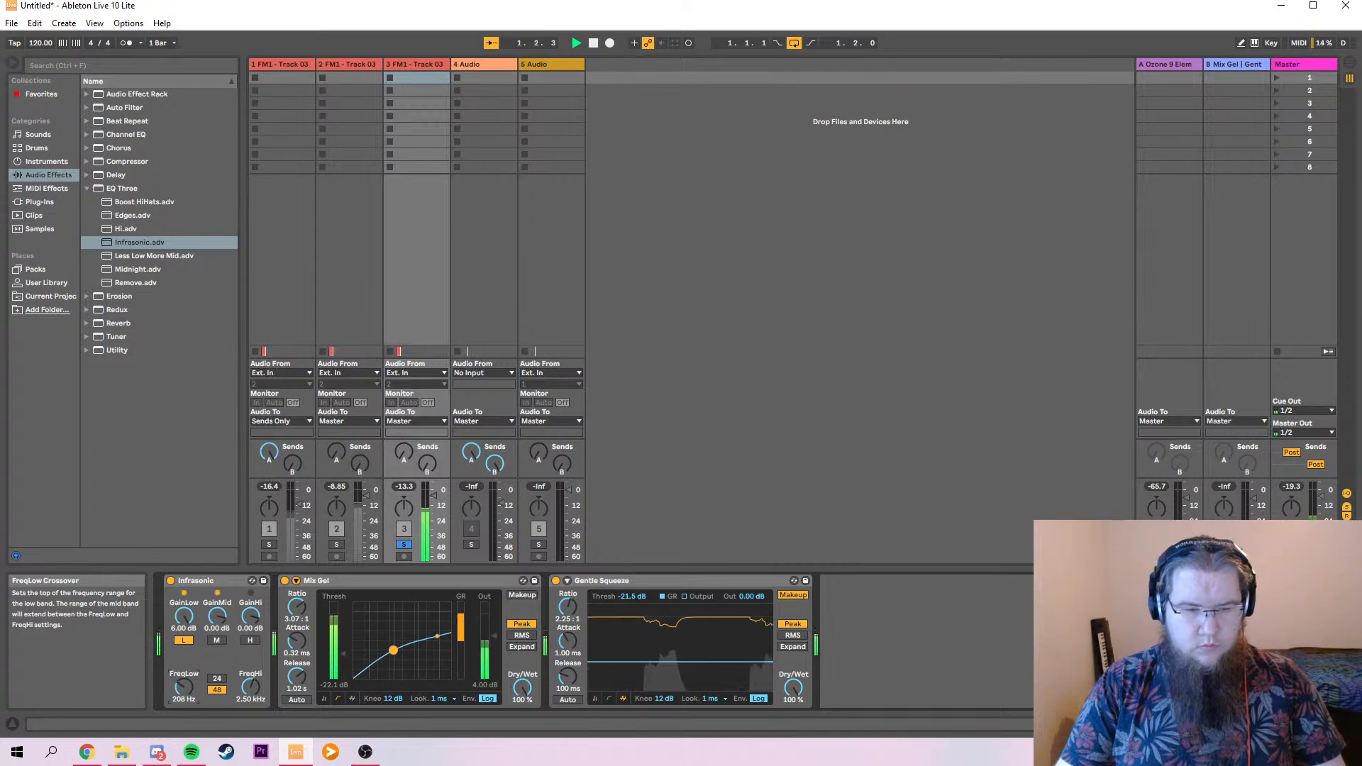
pyautogui.click(217, 678)
pyautogui.moveTo(172, 696); pyautogui.dragTo(172, 699)
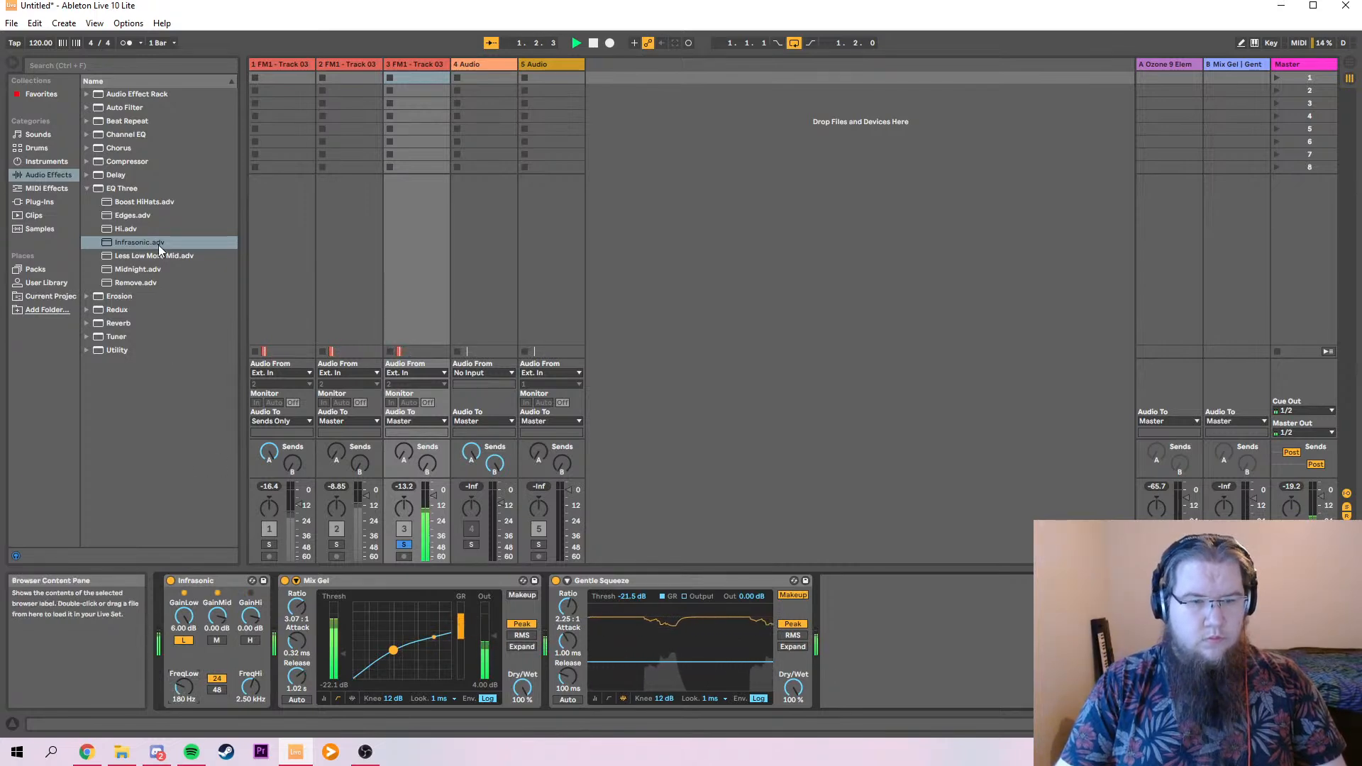
# Insert the Klanghelm IVGI2 saturator between Infrasonic and Mix Gel on track 3.
pyautogui.click(29, 201)
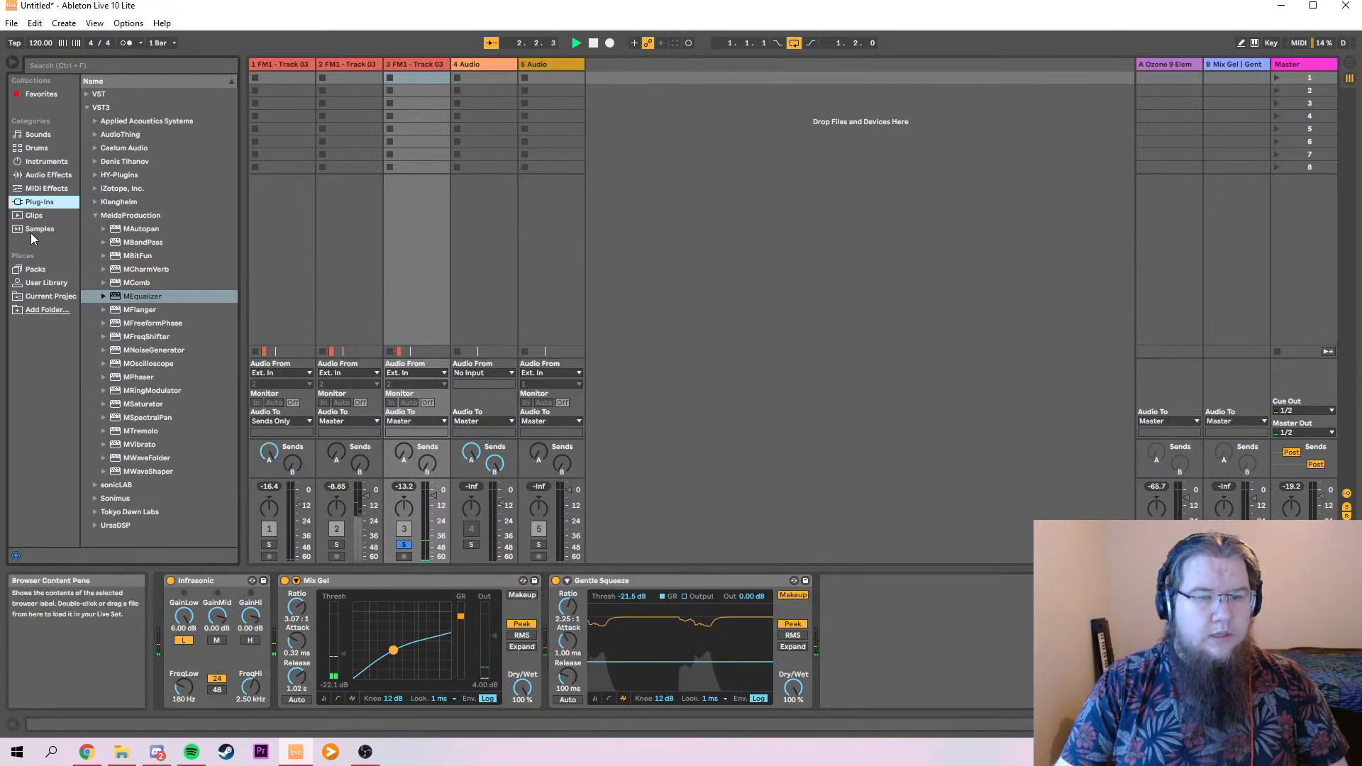
pyautogui.click(97, 202)
pyautogui.moveTo(110, 214); pyautogui.dragTo(288, 560)
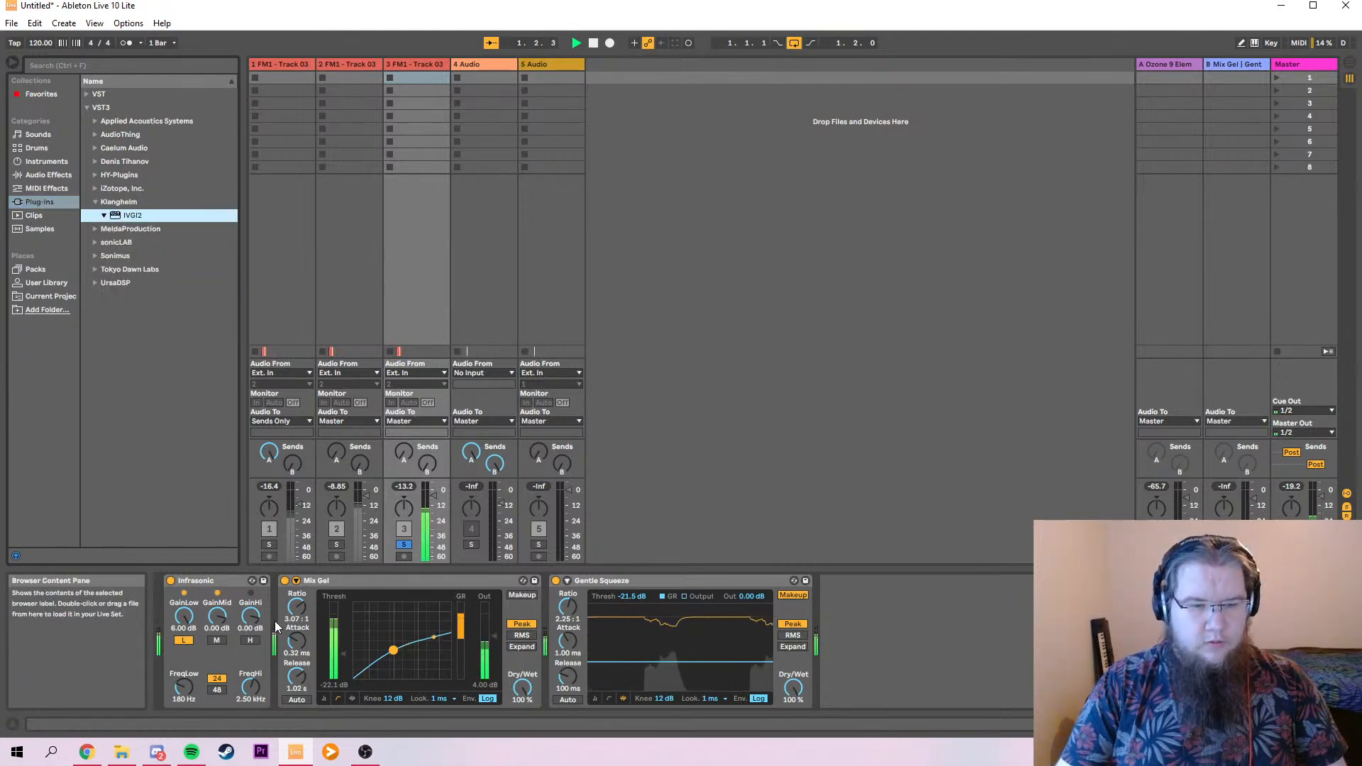
pyautogui.moveTo(214, 473); pyautogui.dragTo(278, 624)
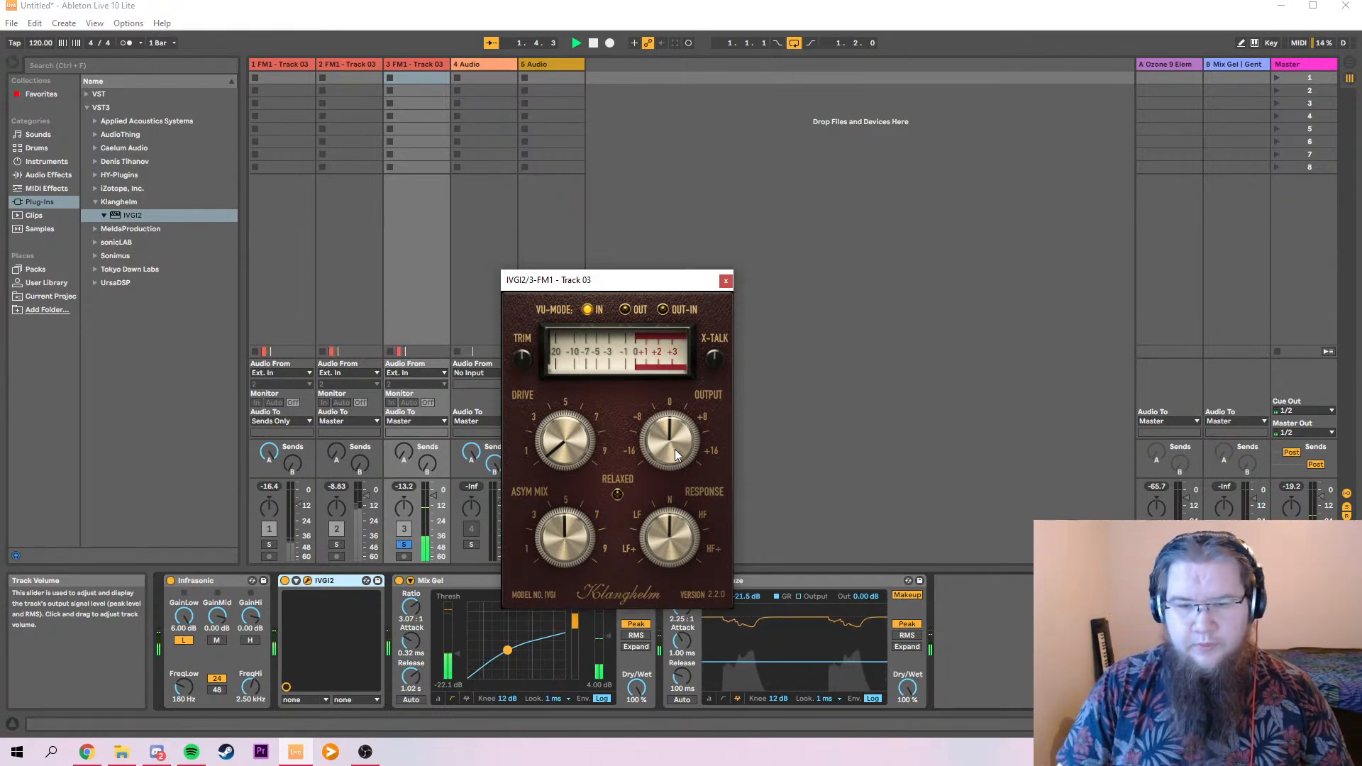
# Raise IVGI2's output level, close its window, and take track 3 out of solo.
pyautogui.moveTo(683, 435); pyautogui.dragTo(685, 424)
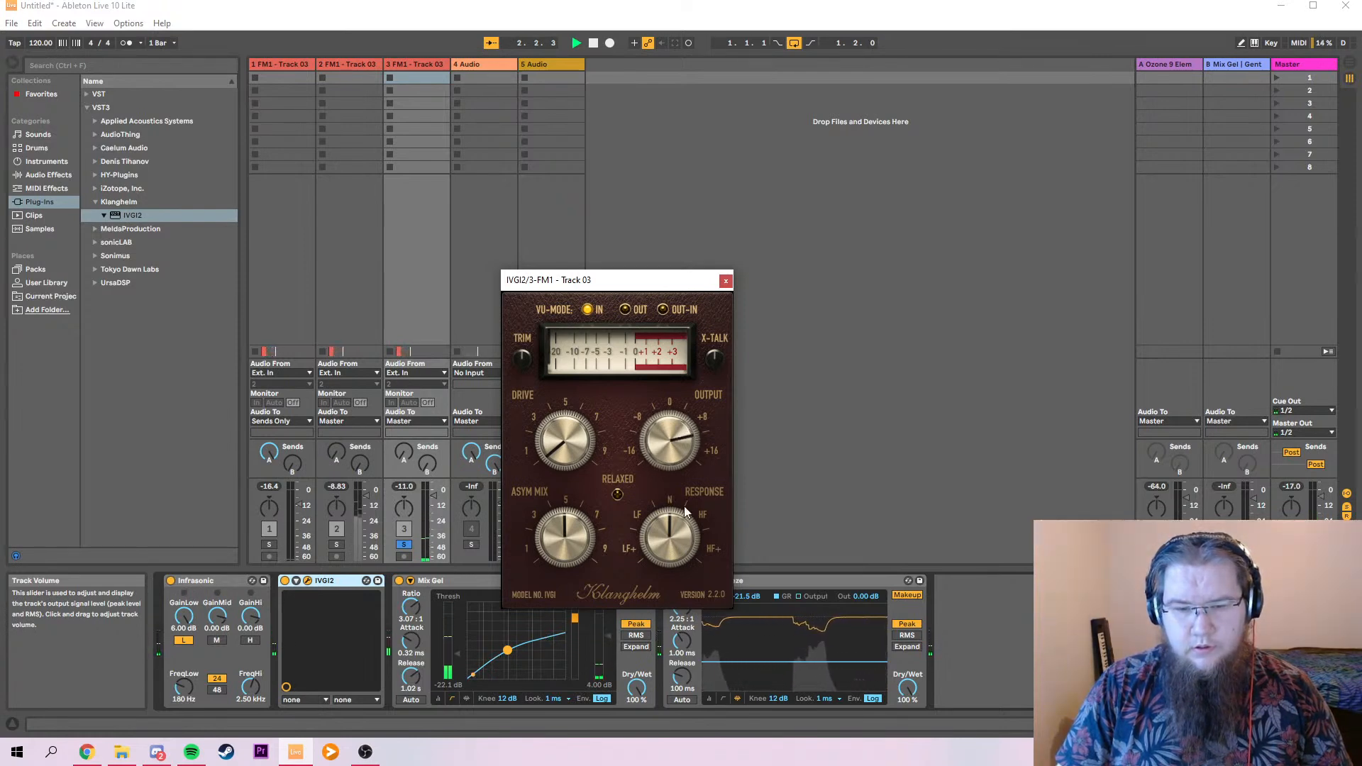
pyautogui.click(725, 281)
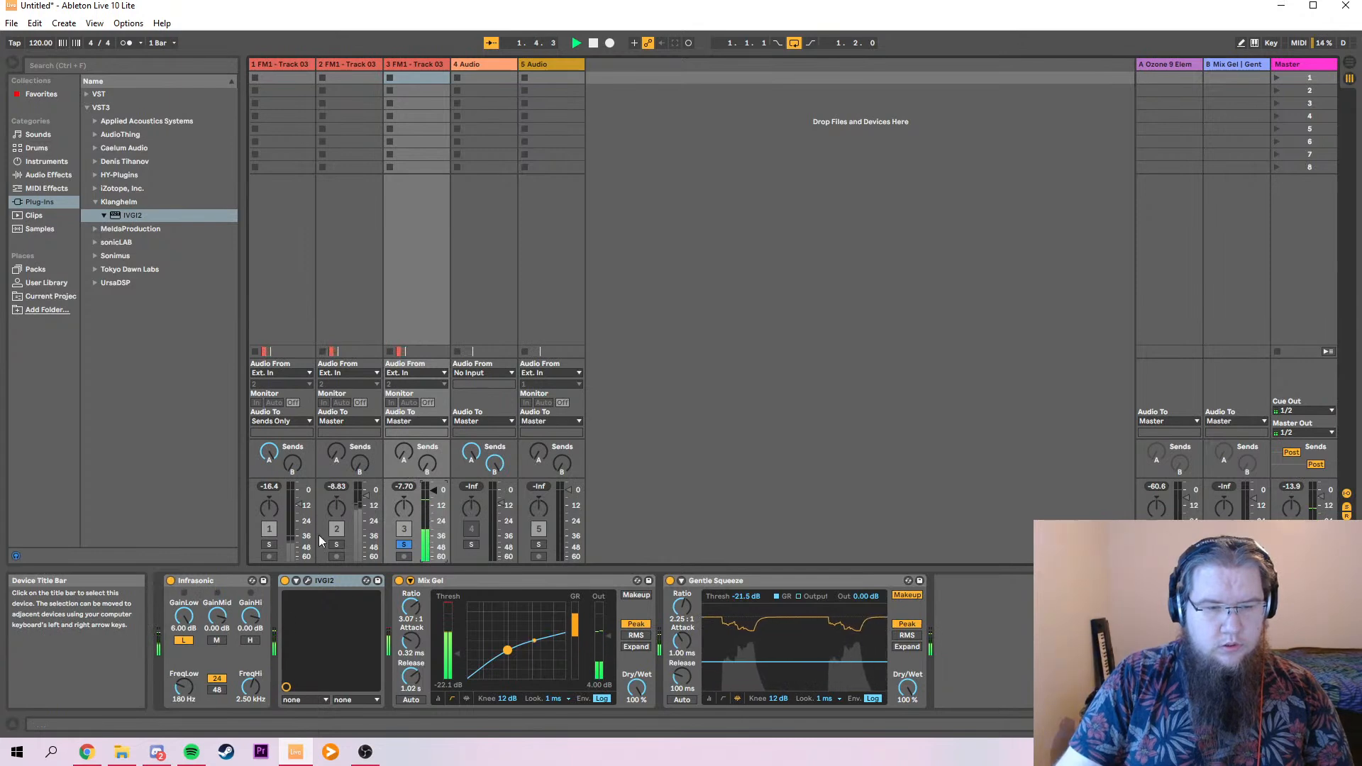
pyautogui.click(404, 545)
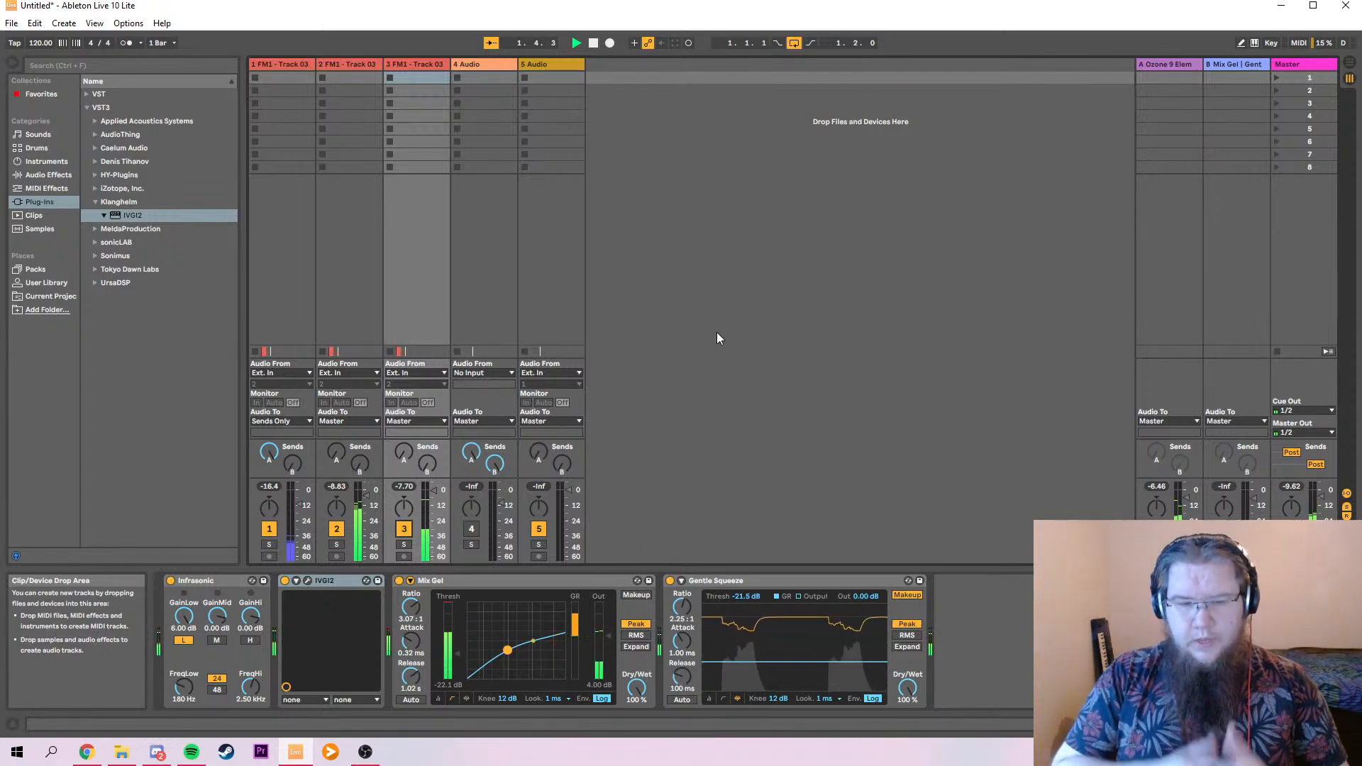
# Insert the clean Delay preset Longest Ping Pong before Limiter6-x64 on the Master track.
pyautogui.click(1284, 67)
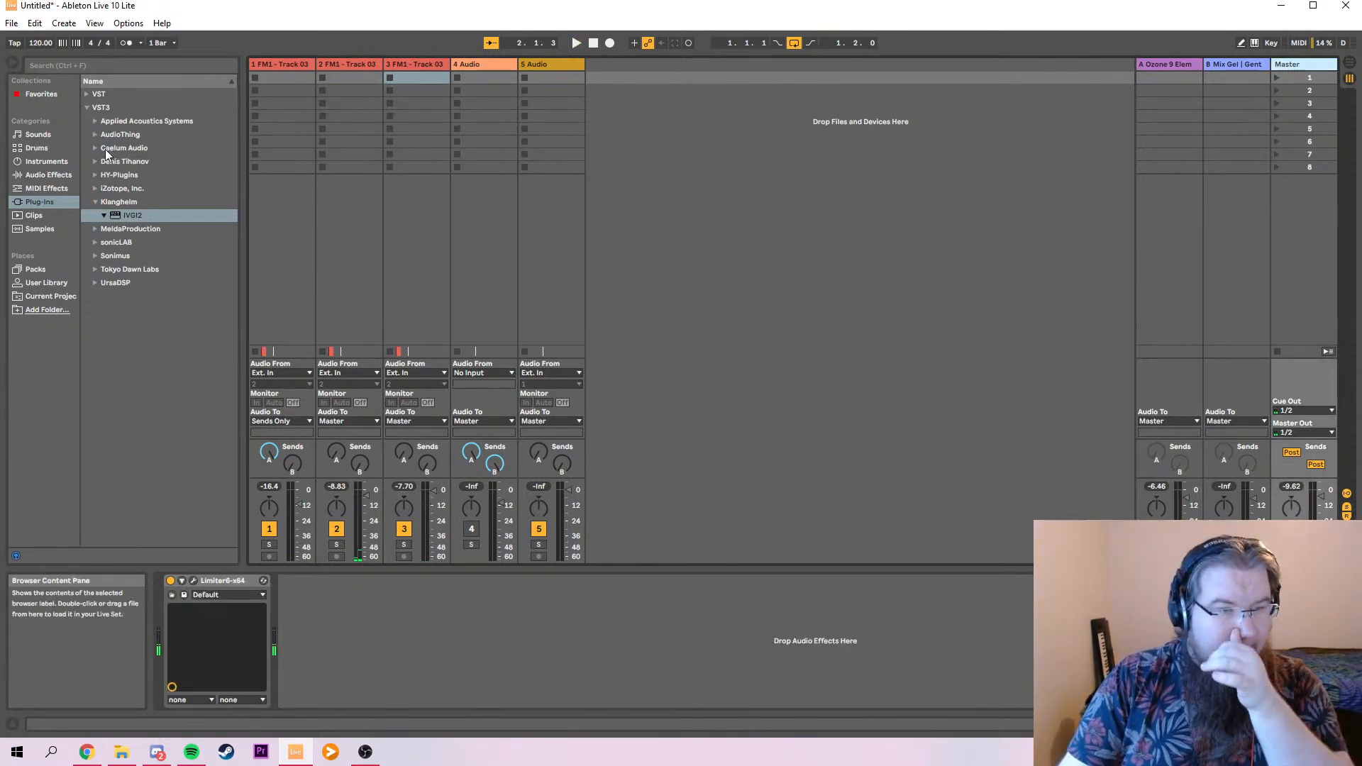
pyautogui.click(87, 94)
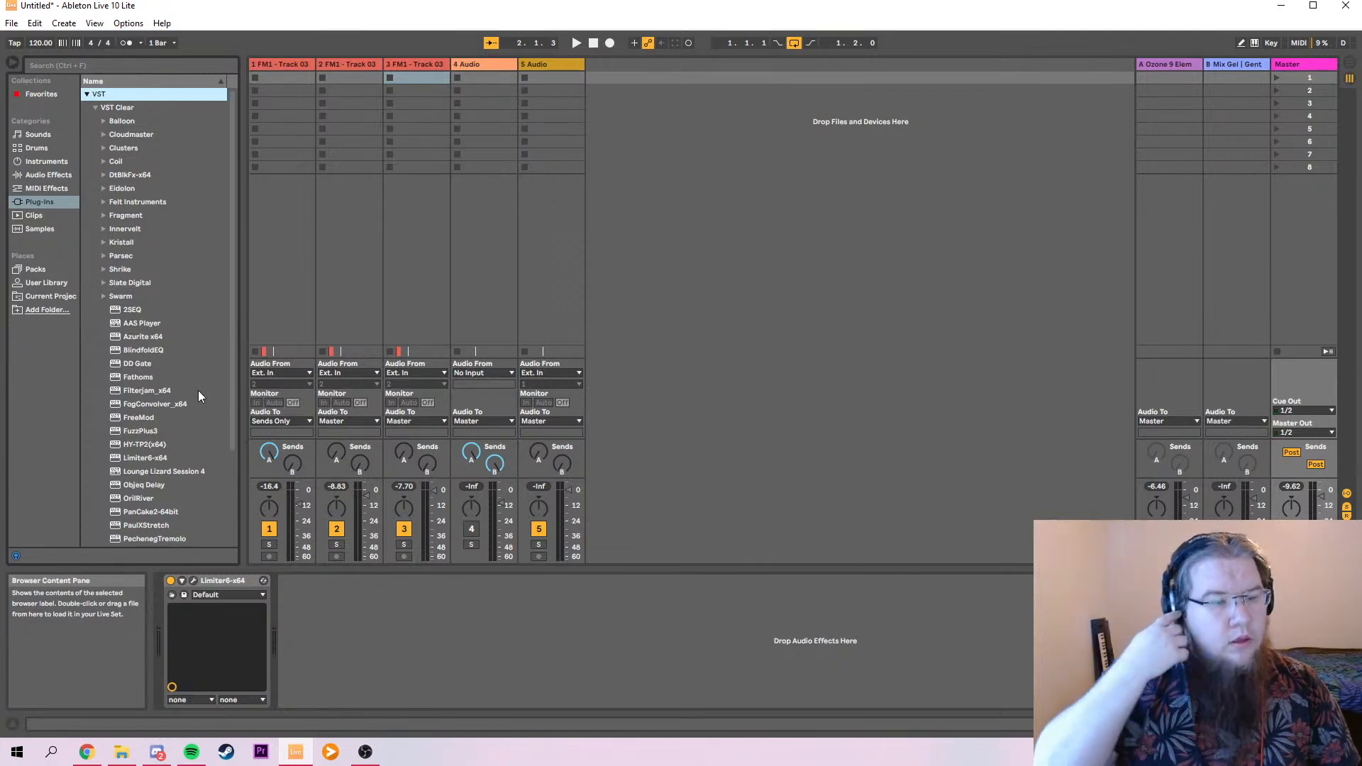
pyautogui.click(53, 177)
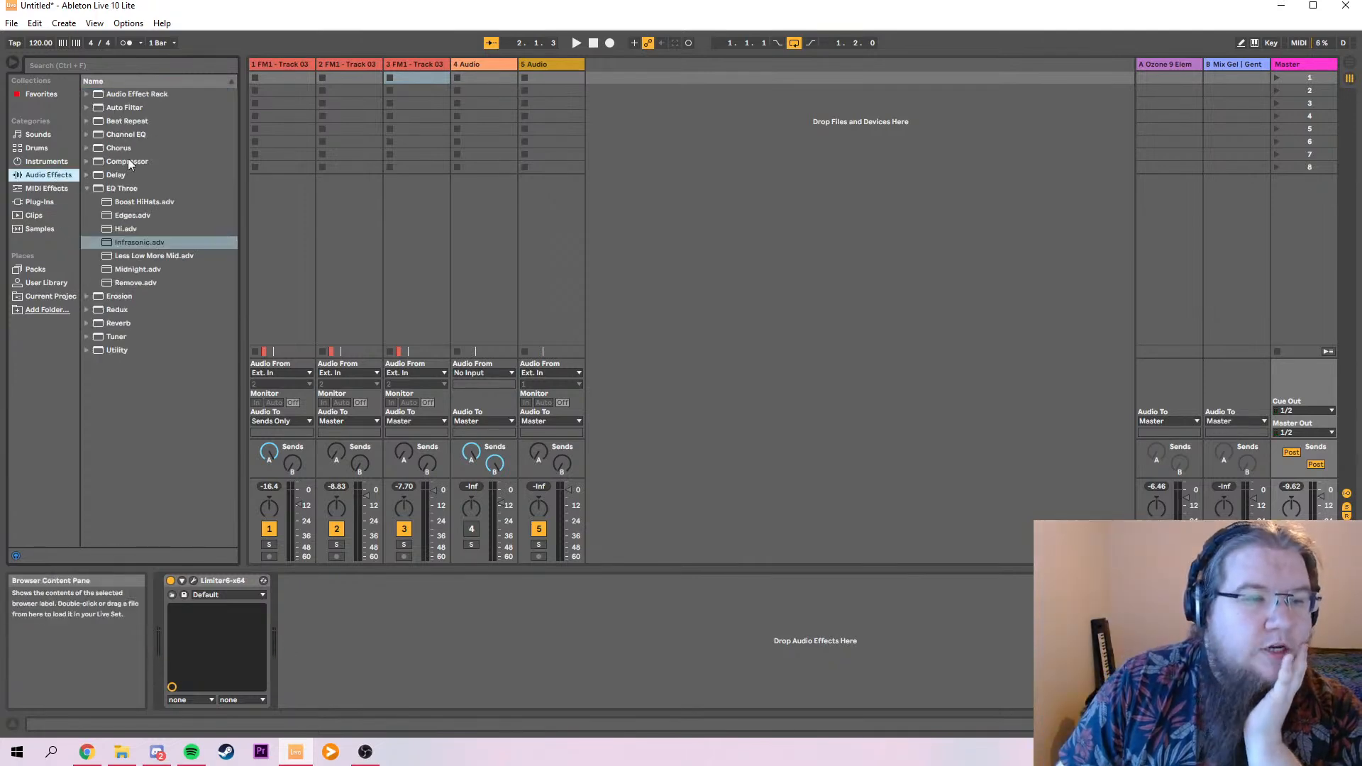
pyautogui.click(87, 175)
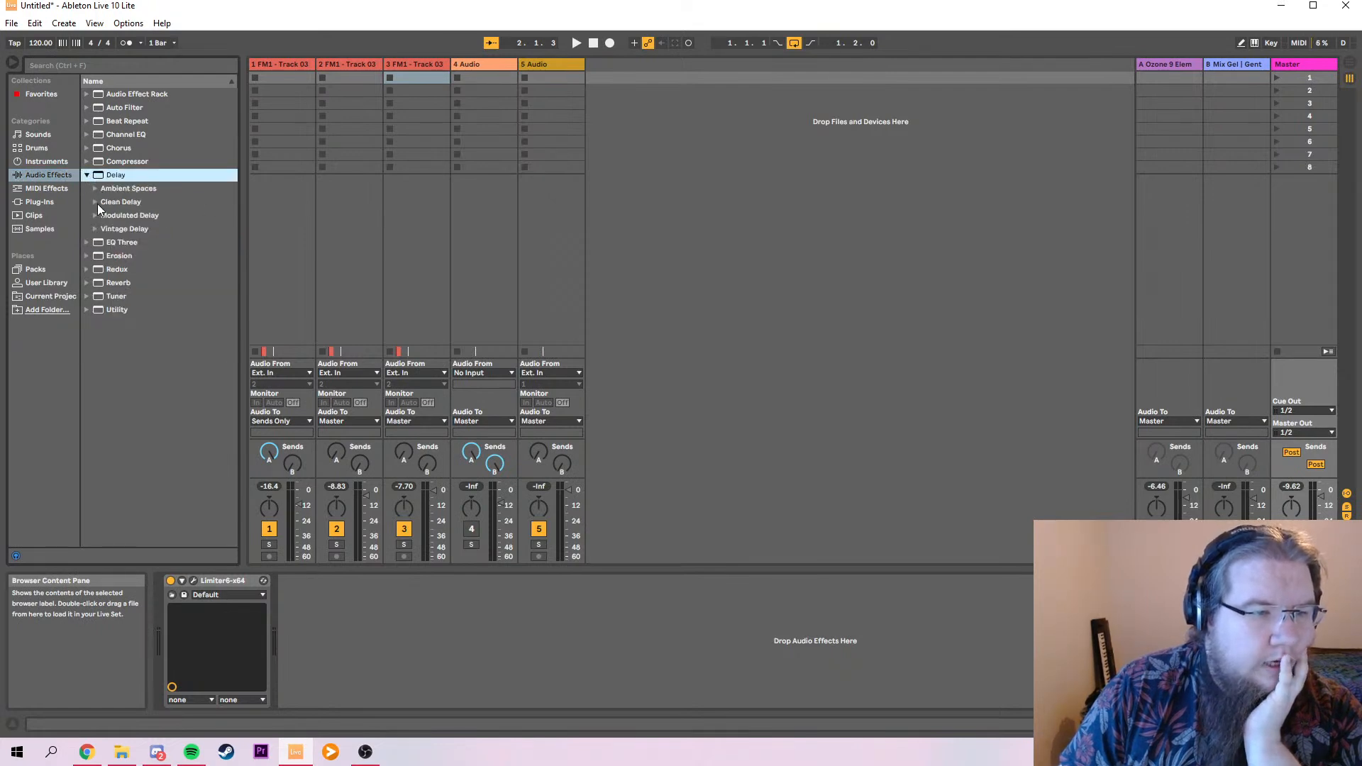
pyautogui.click(95, 229)
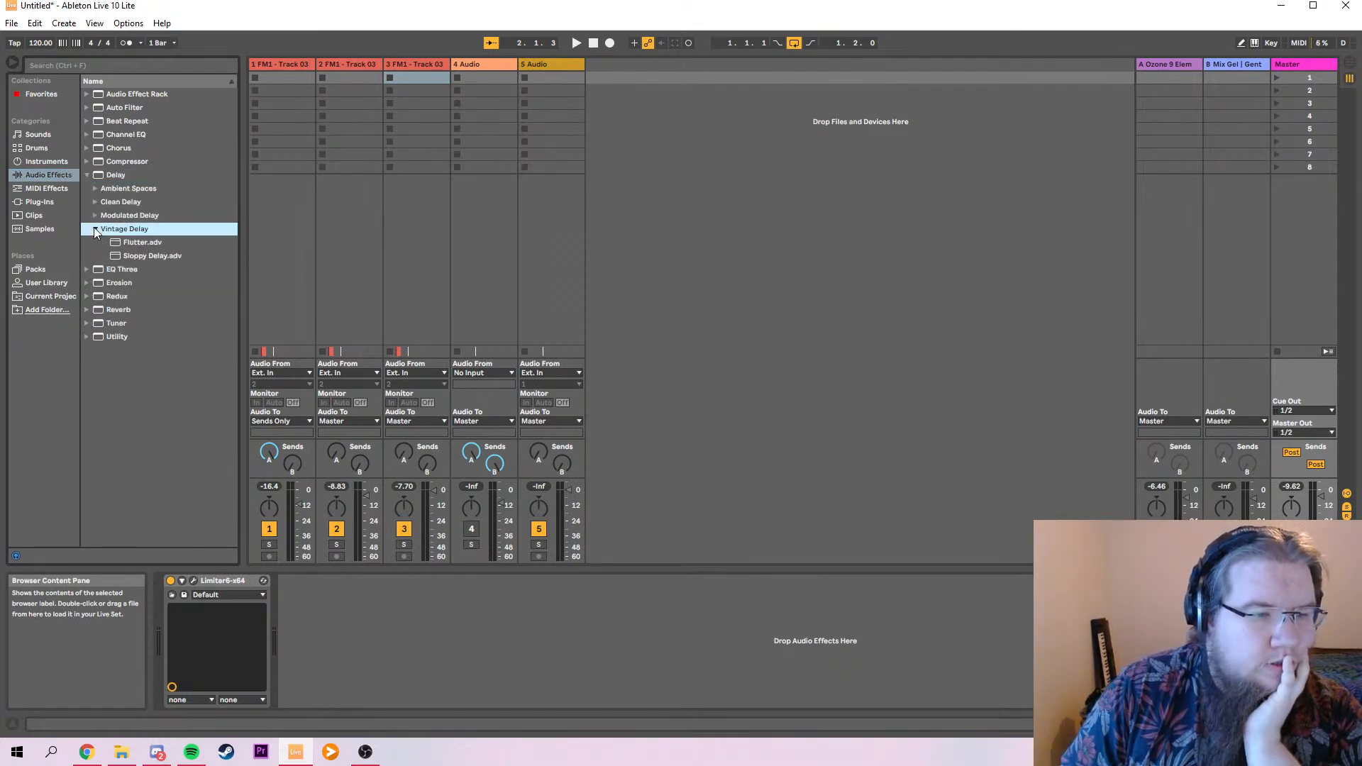
pyautogui.click(95, 229)
pyautogui.click(95, 201)
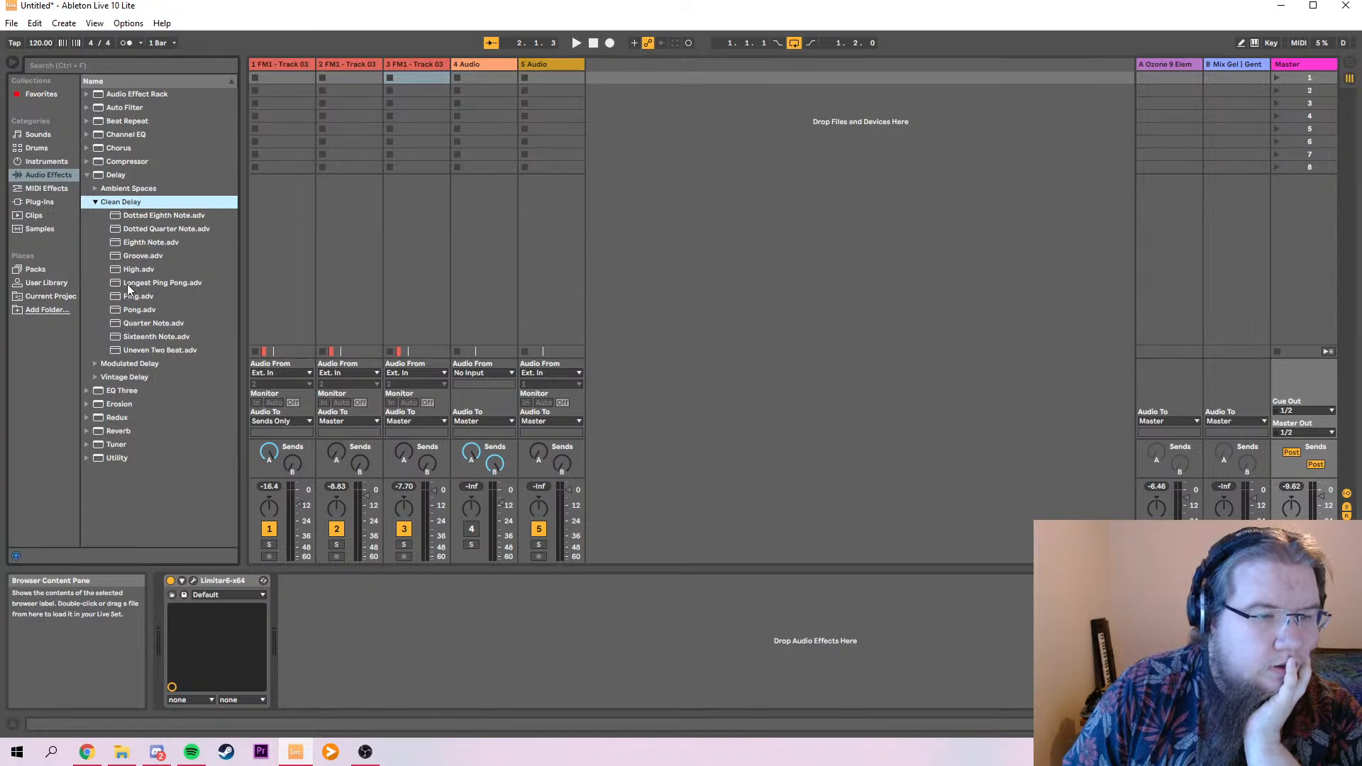
pyautogui.moveTo(121, 284); pyautogui.dragTo(182, 609)
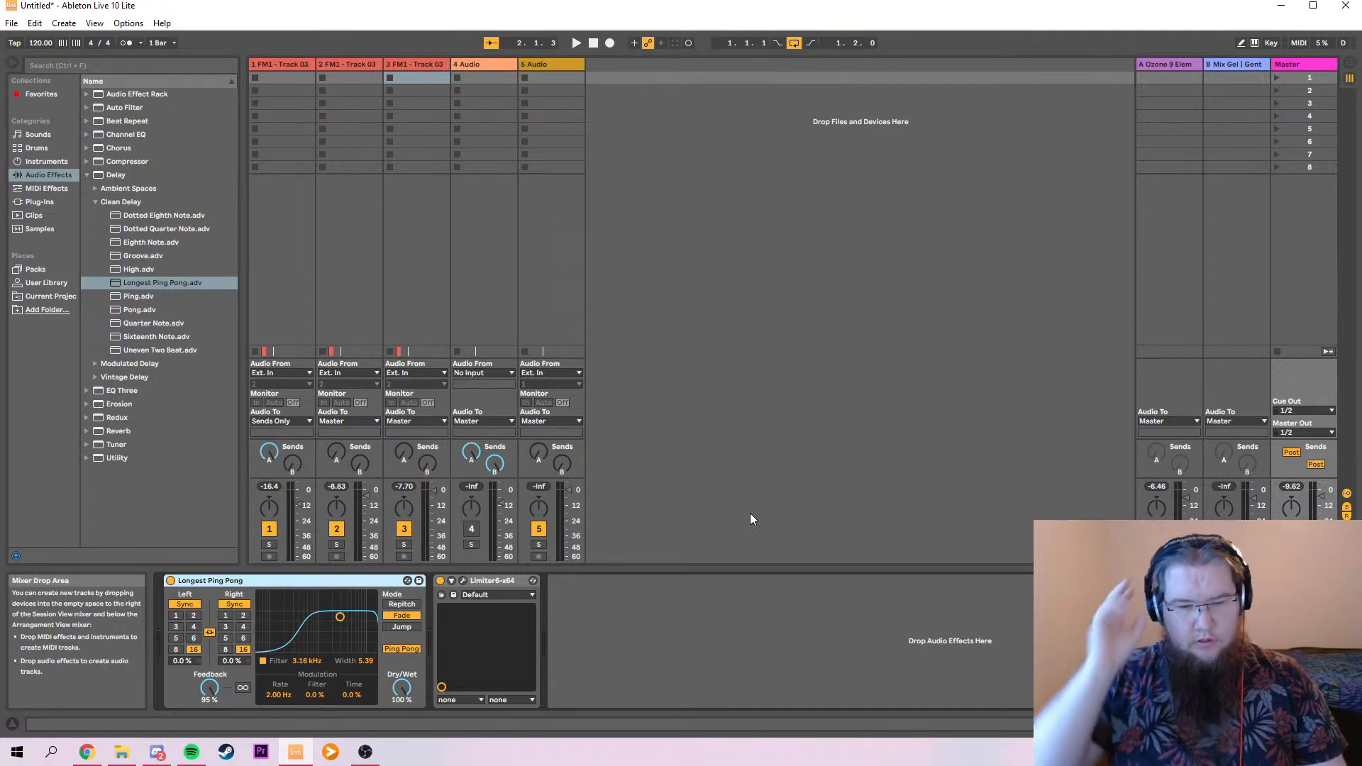
# Turn off the ping pong delay's filter and set dry/wet to 25%, feedback to 38%, and both delay times to 4.
pyautogui.click(263, 661)
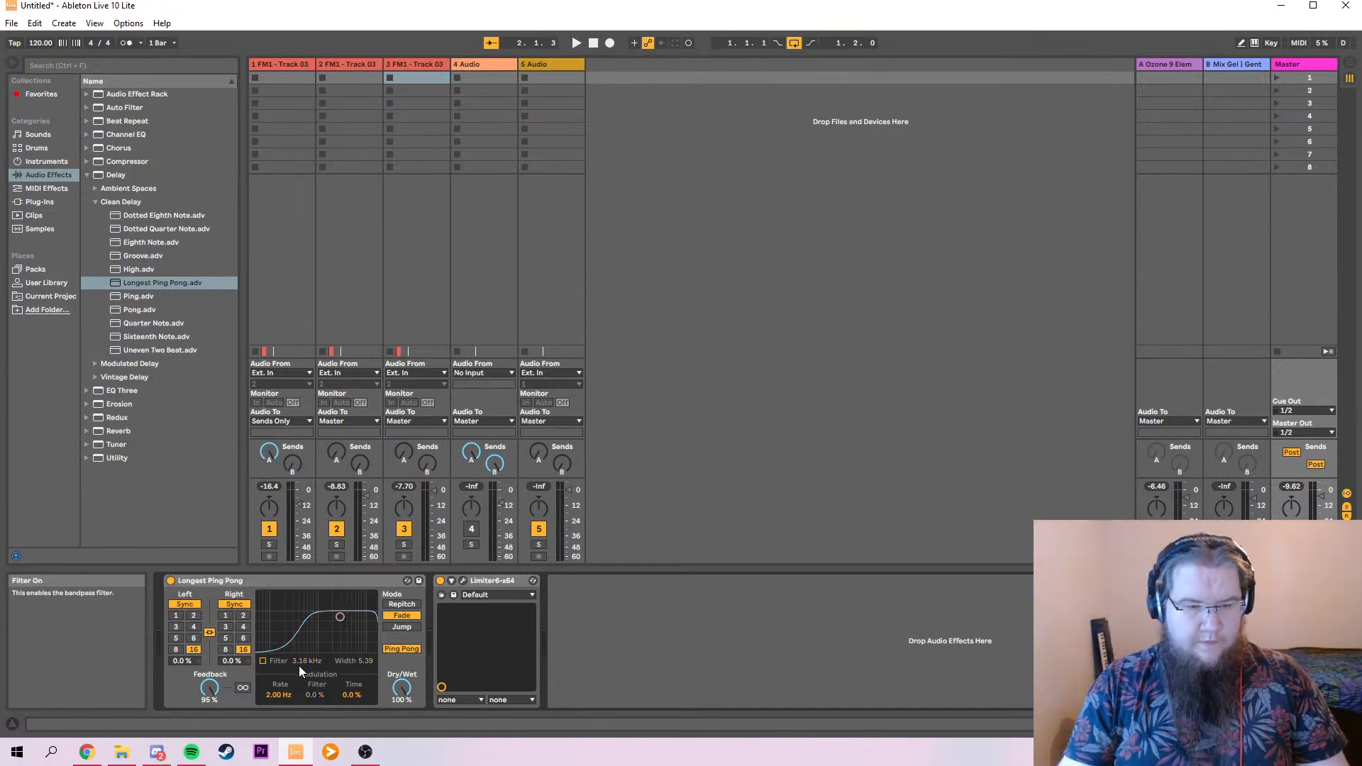
pyautogui.press('space')
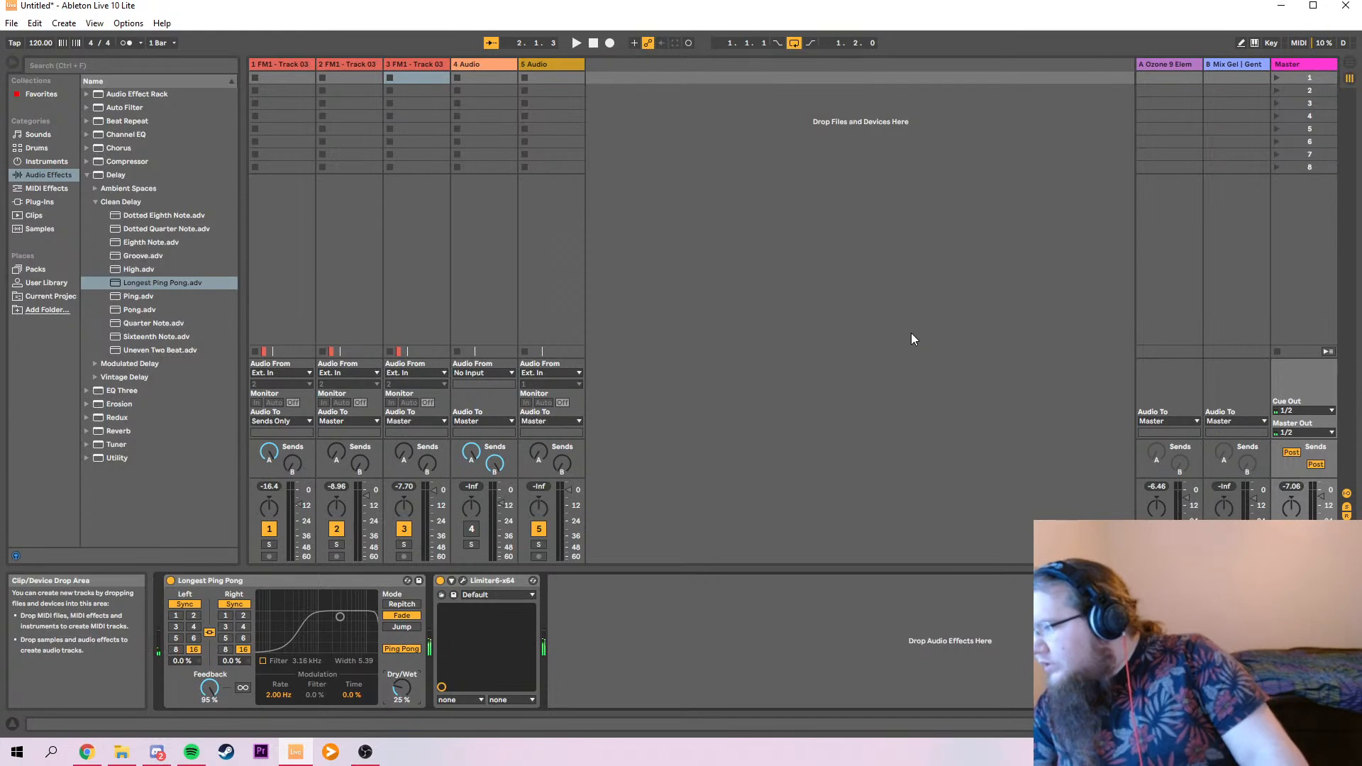
pyautogui.moveTo(209, 687); pyautogui.dragTo(209, 722)
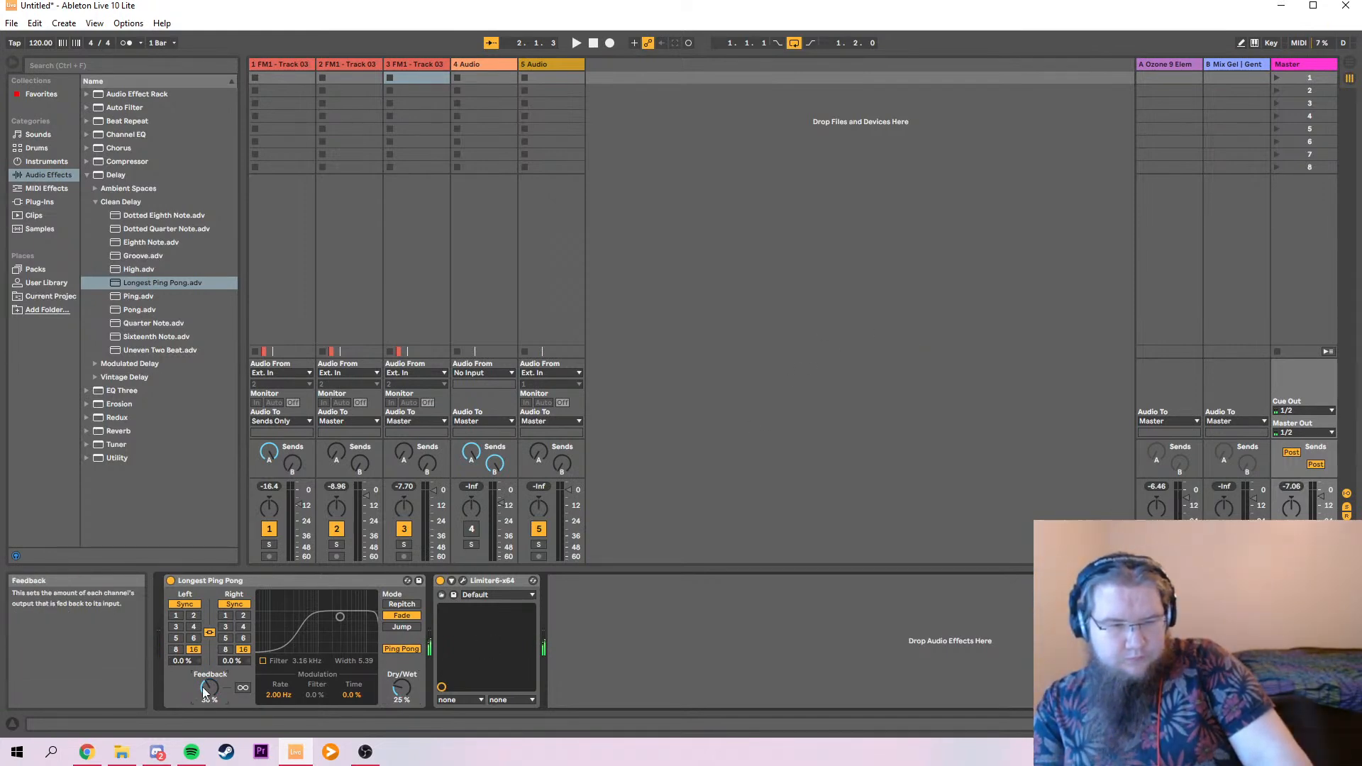
pyautogui.click(193, 627)
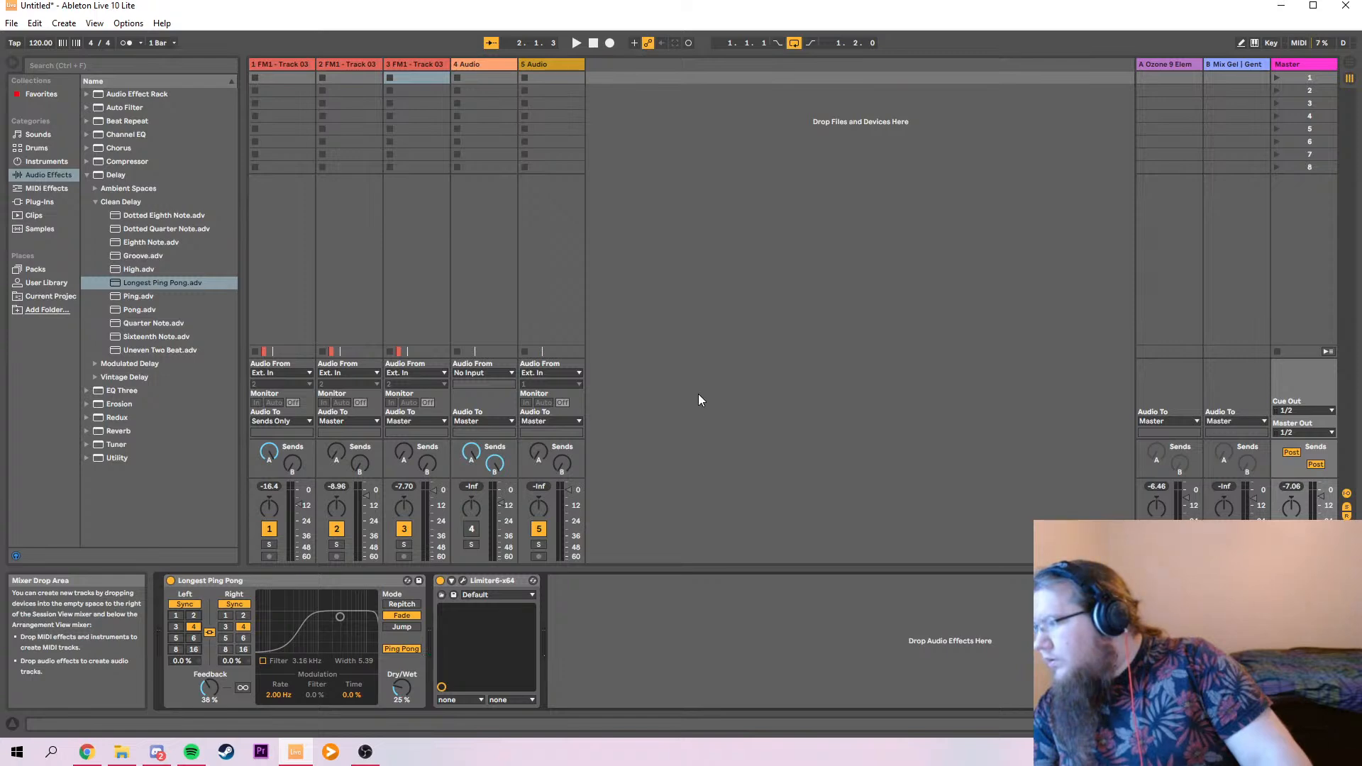
# Add fade-ins to the FM1 - Track 03 clips on tracks 1 to 3 and extend the loop to bar 4.
pyautogui.press('space')
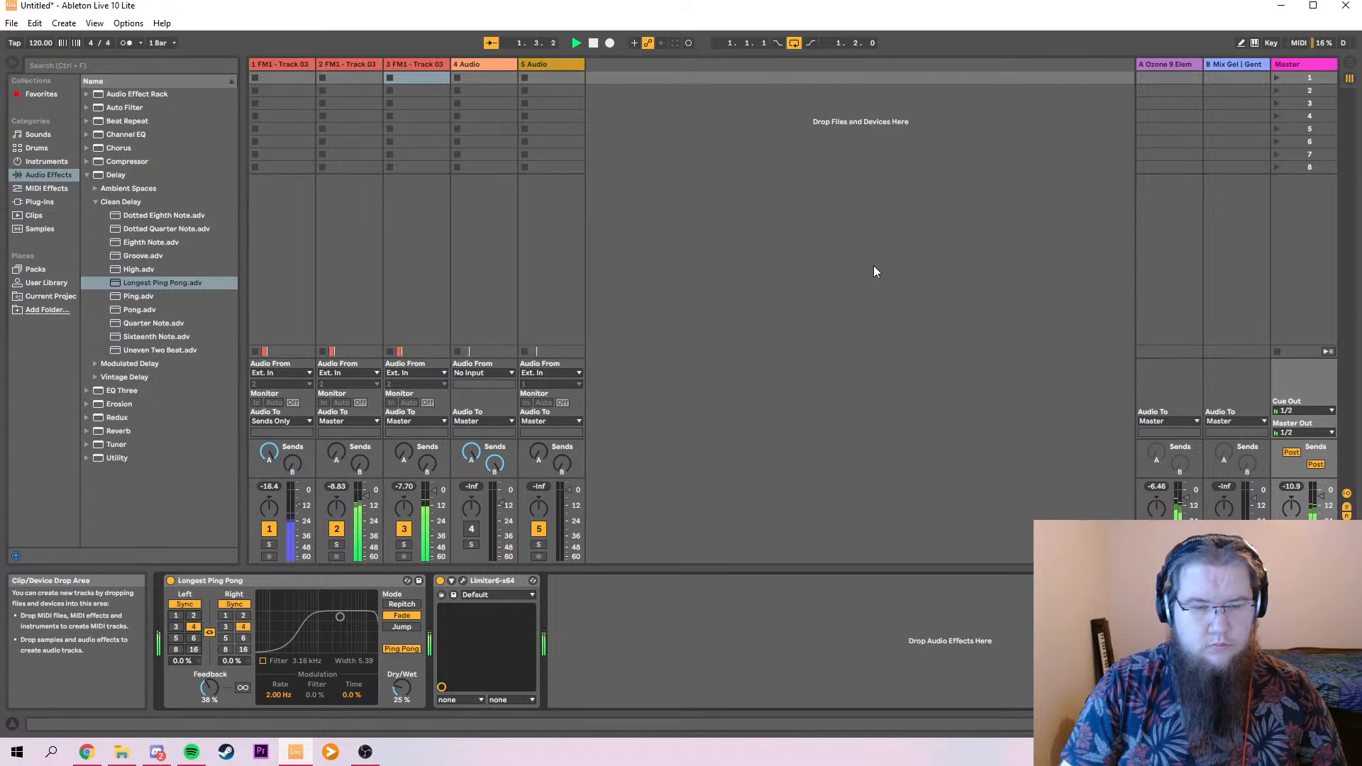
pyautogui.click(1349, 65)
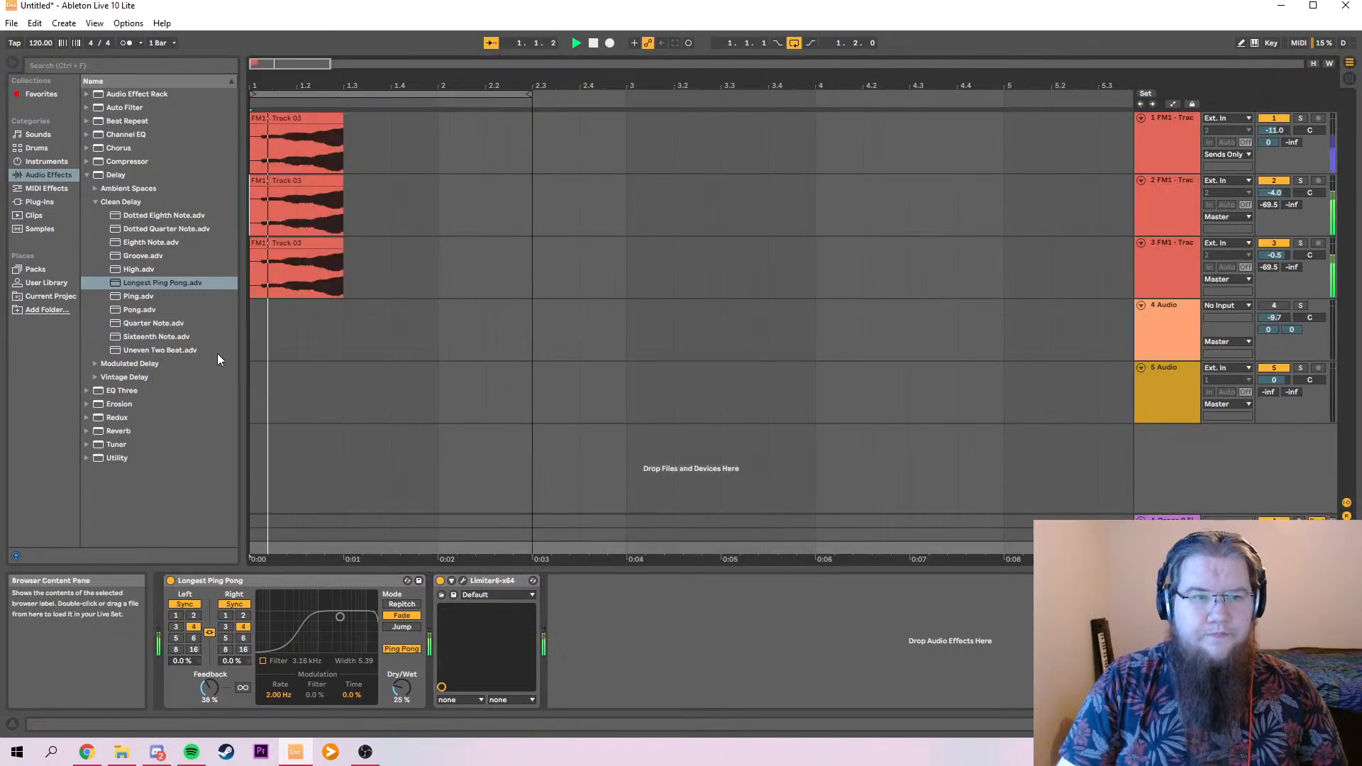
pyautogui.press('space')
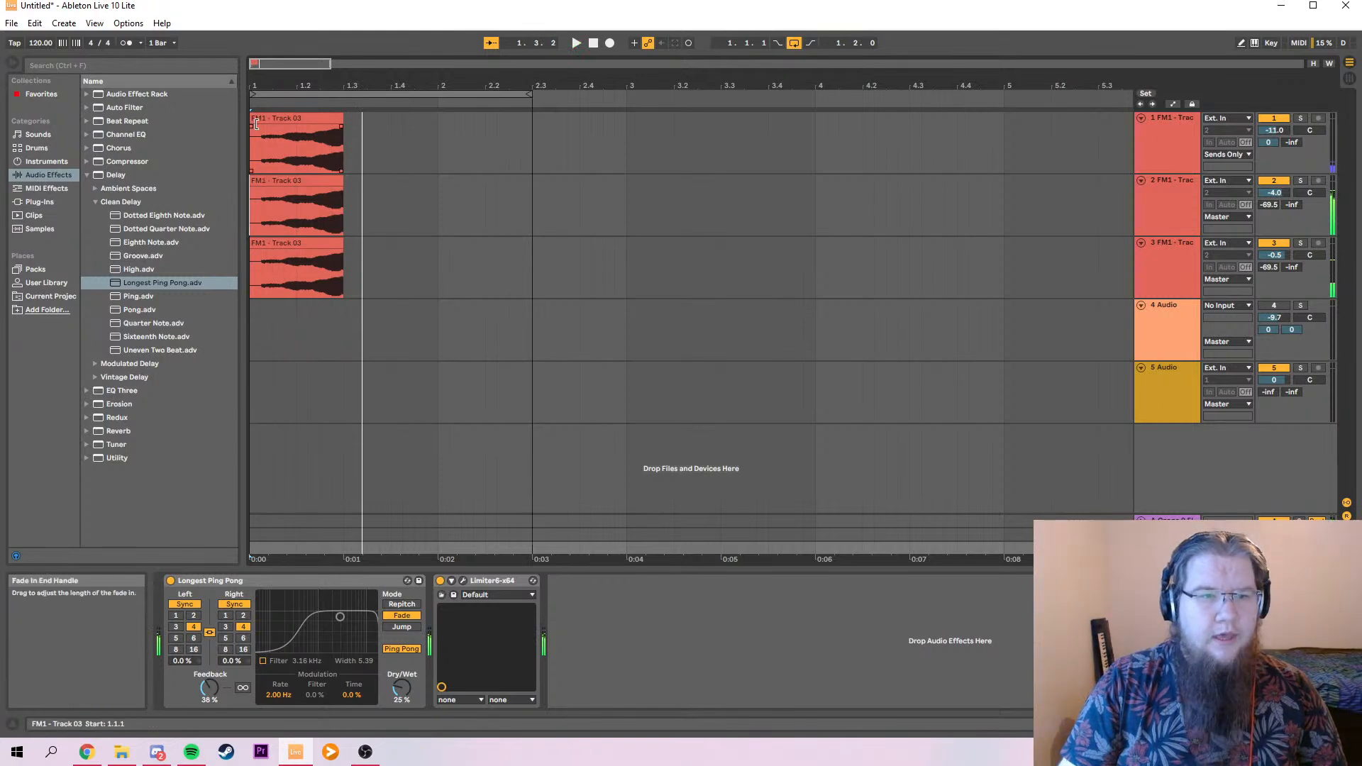
pyautogui.click(256, 124)
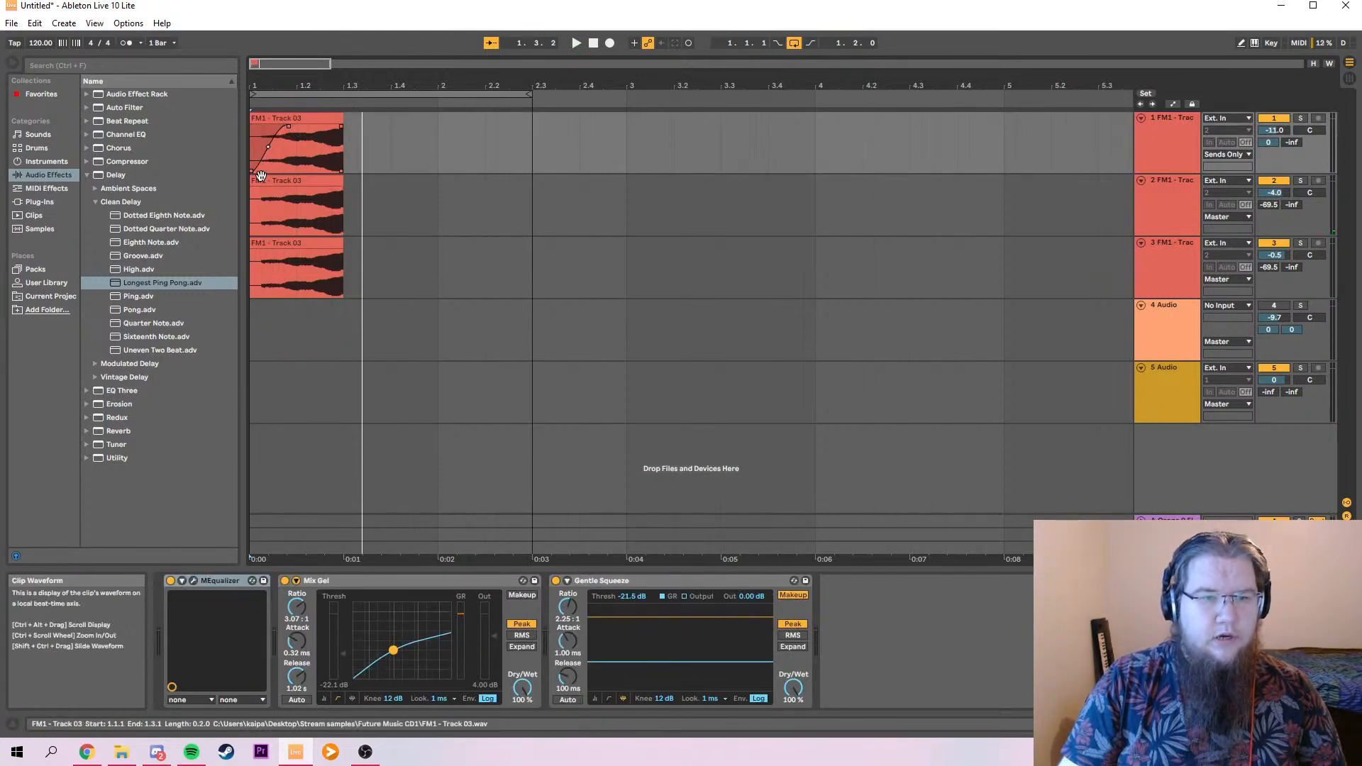
pyautogui.moveTo(254, 189); pyautogui.dragTo(267, 250)
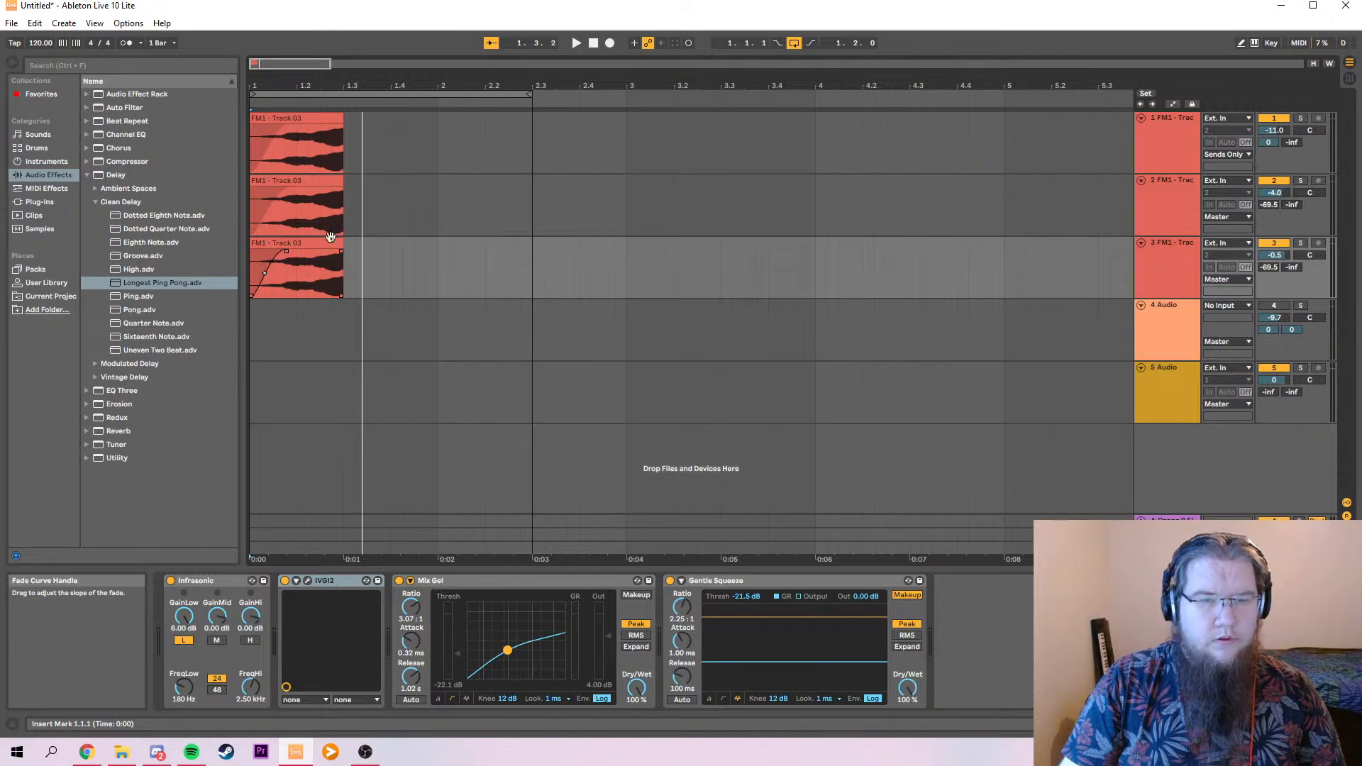
pyautogui.moveTo(536, 97); pyautogui.dragTo(815, 111)
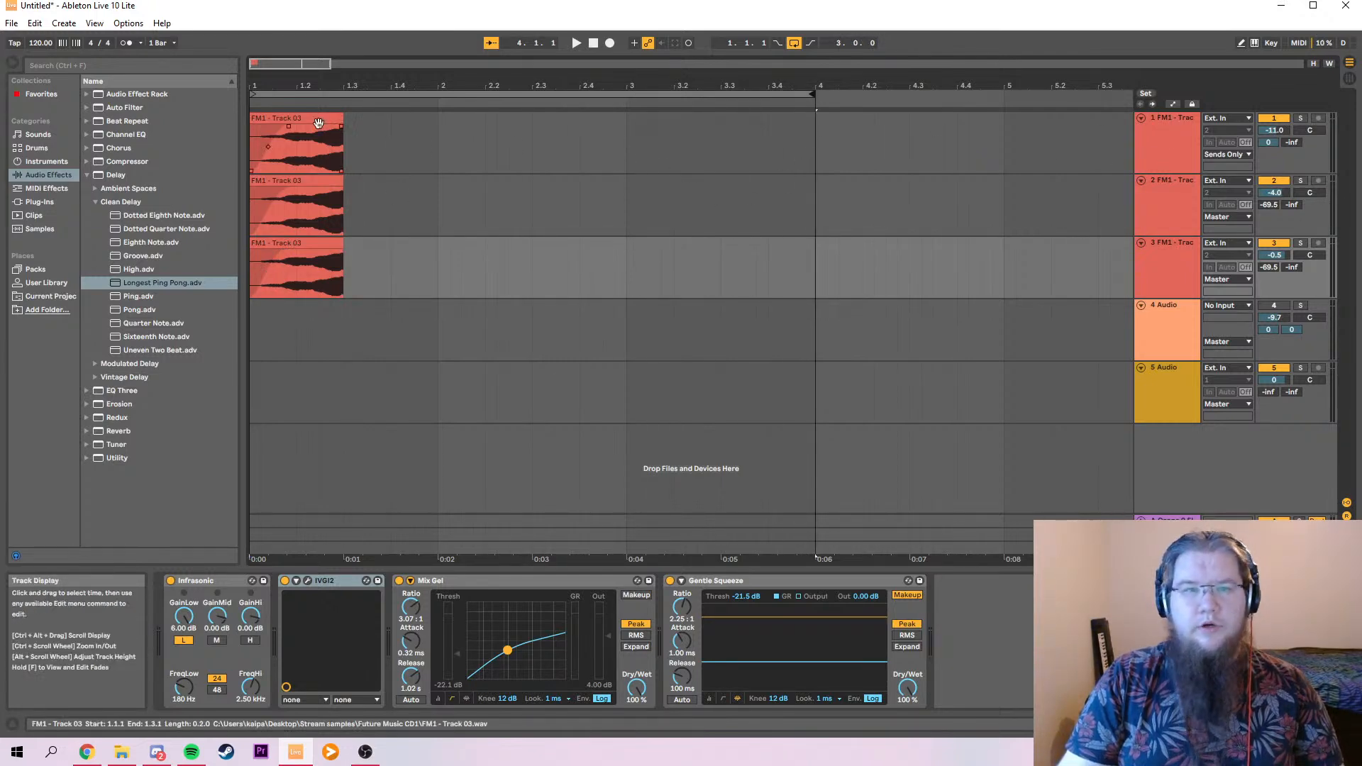
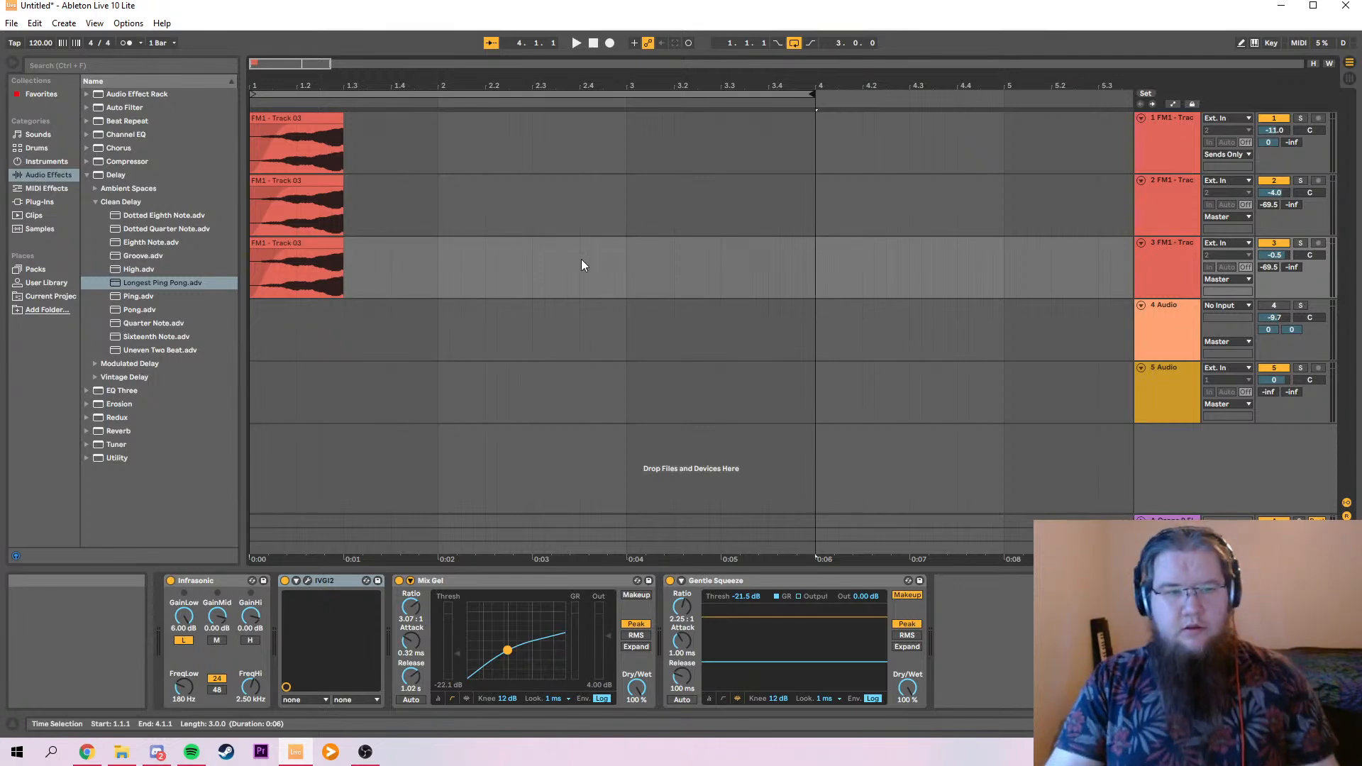
# Play back the layered sound and switch off the Longest Ping Pong delay on the Master track.
pyautogui.press('space')
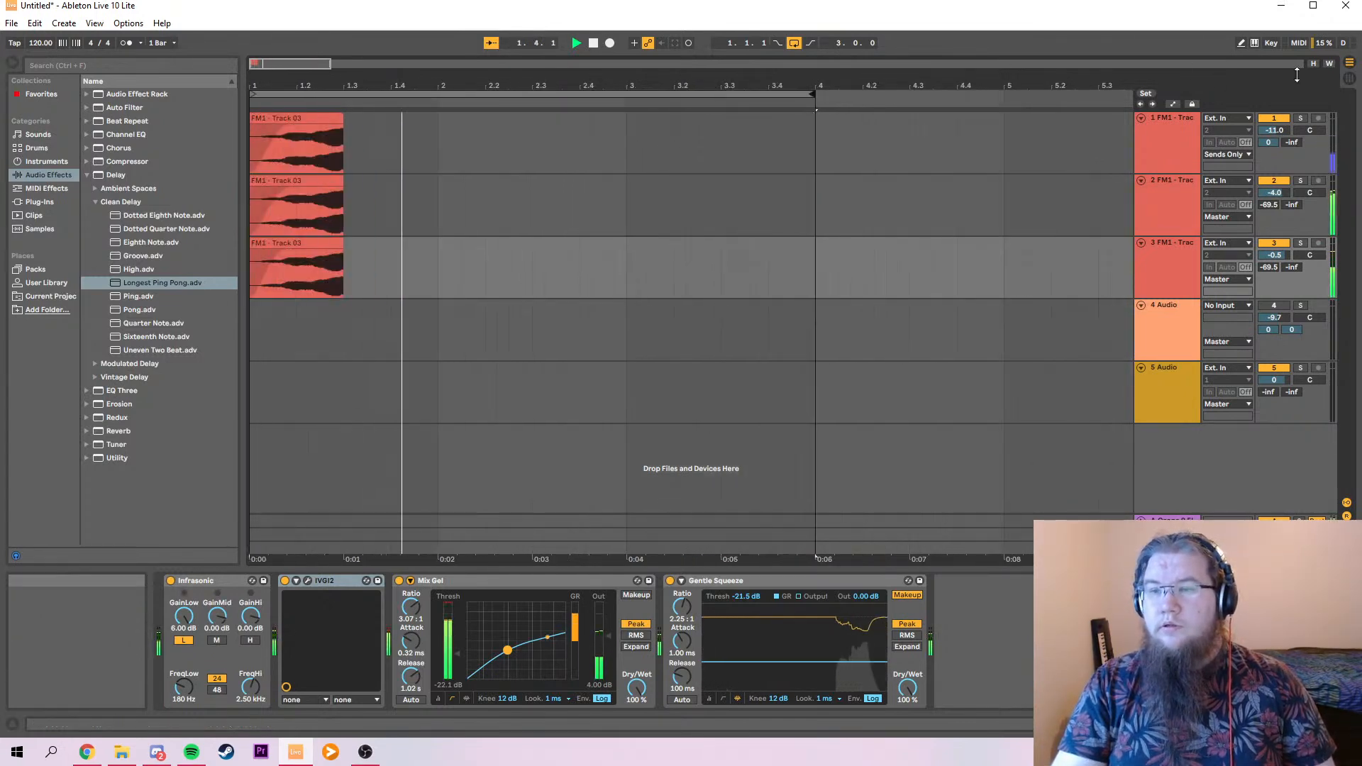
pyautogui.press('Tab')
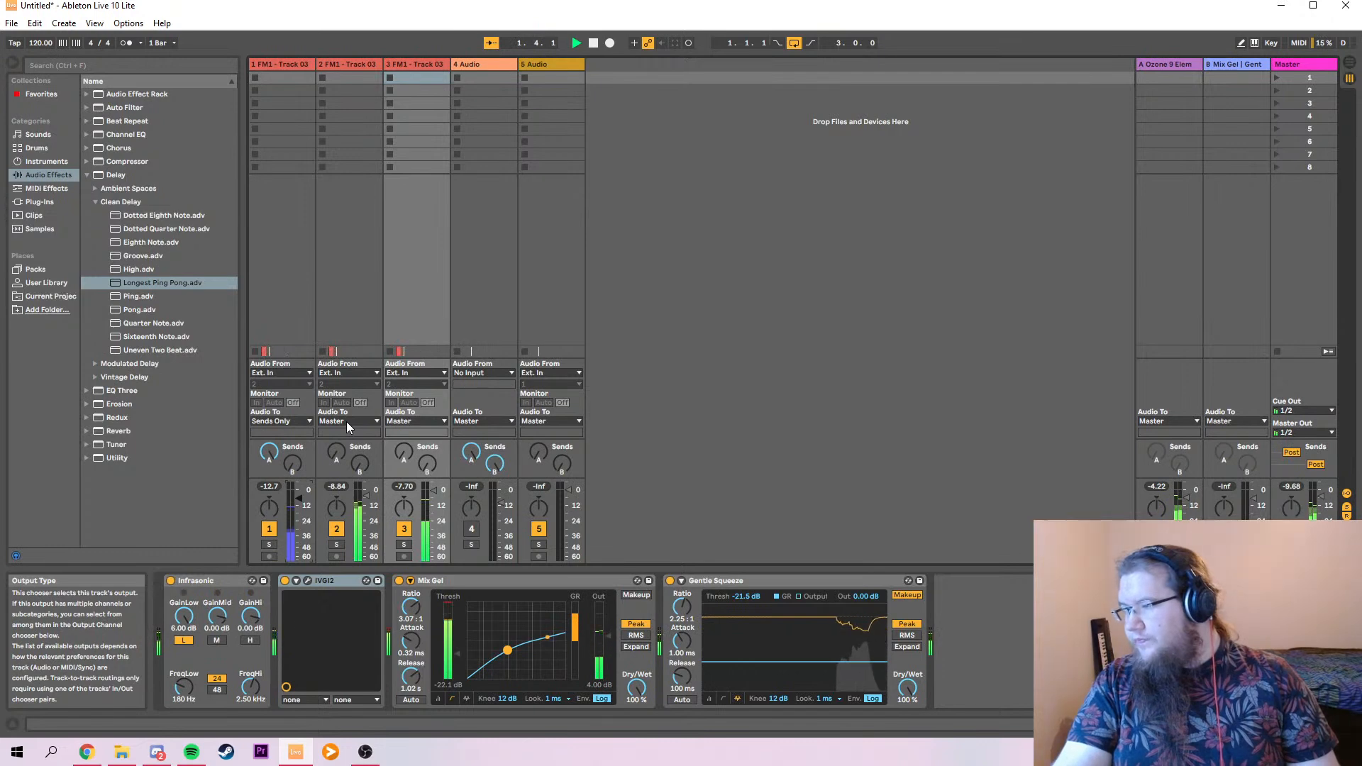
pyautogui.press('space')
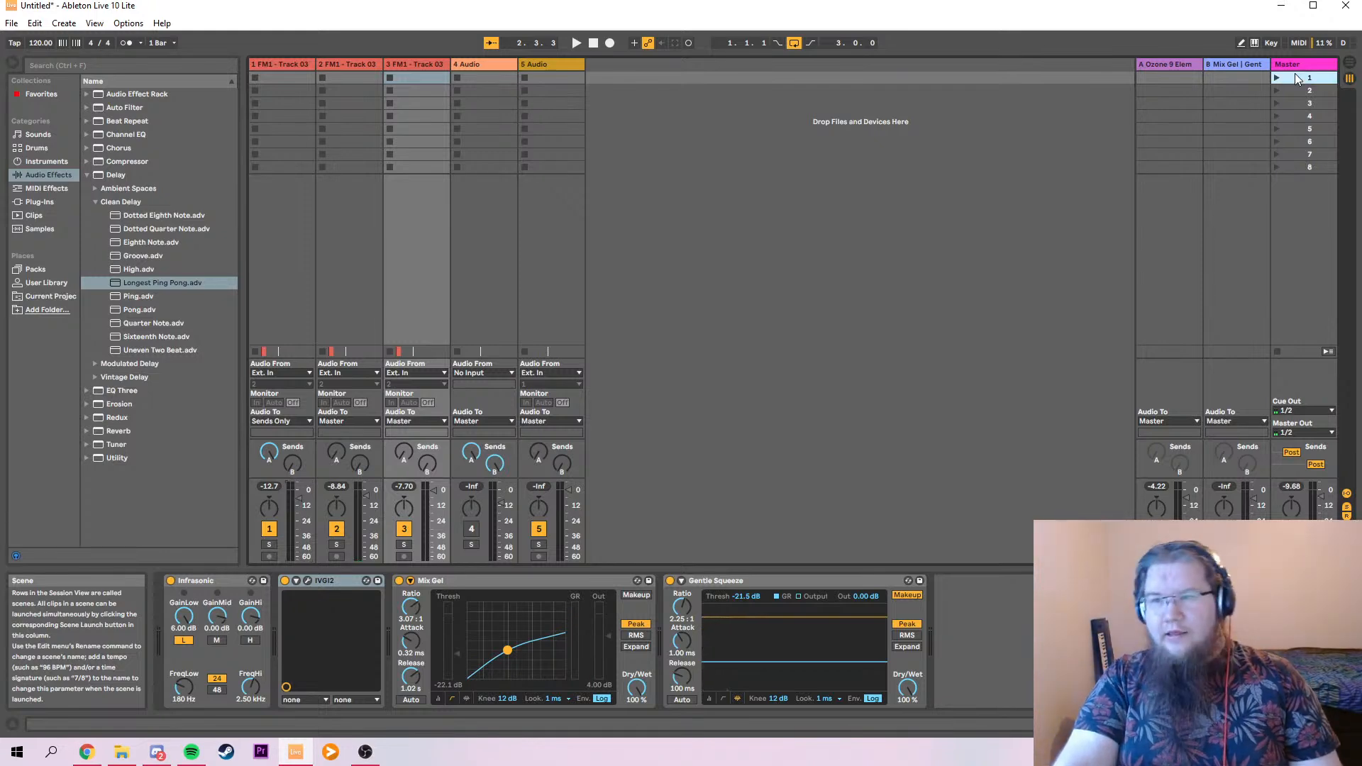
pyautogui.click(475, 334)
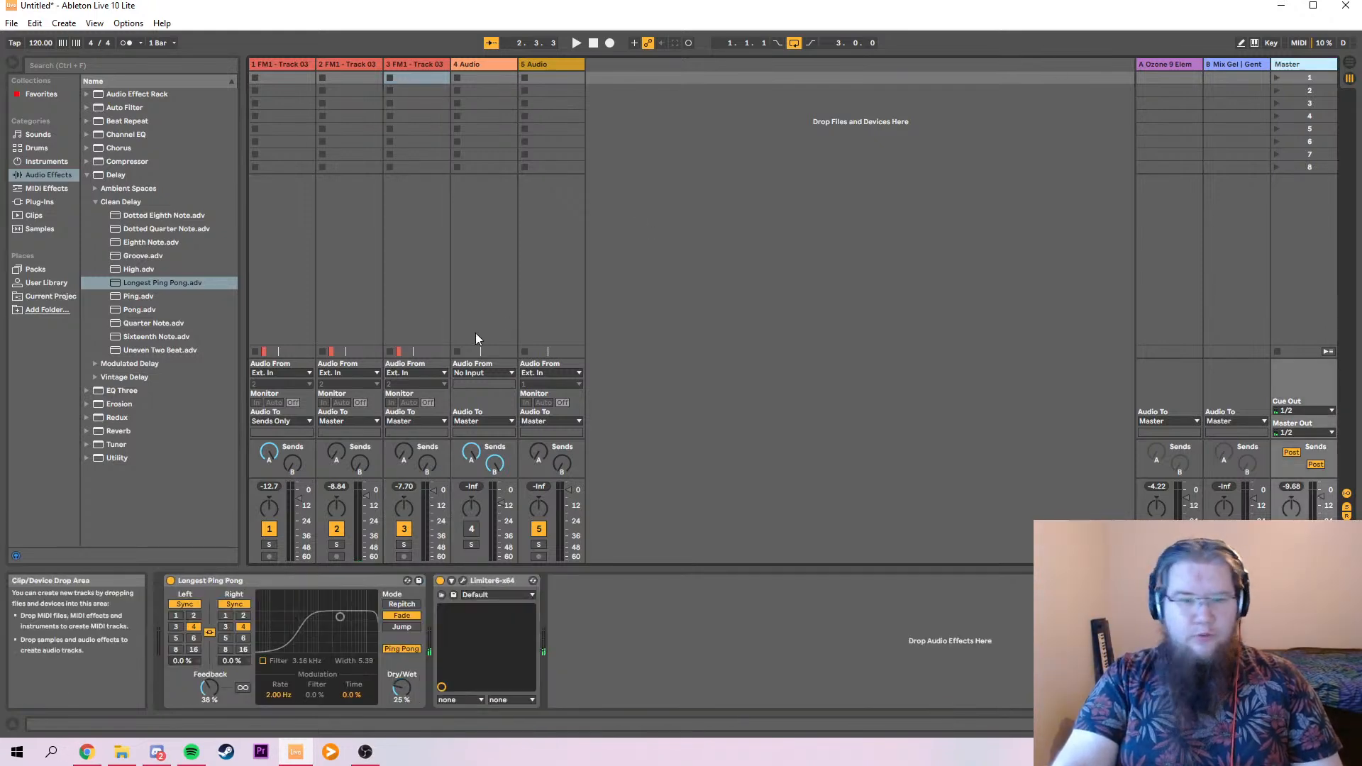
pyautogui.click(170, 581)
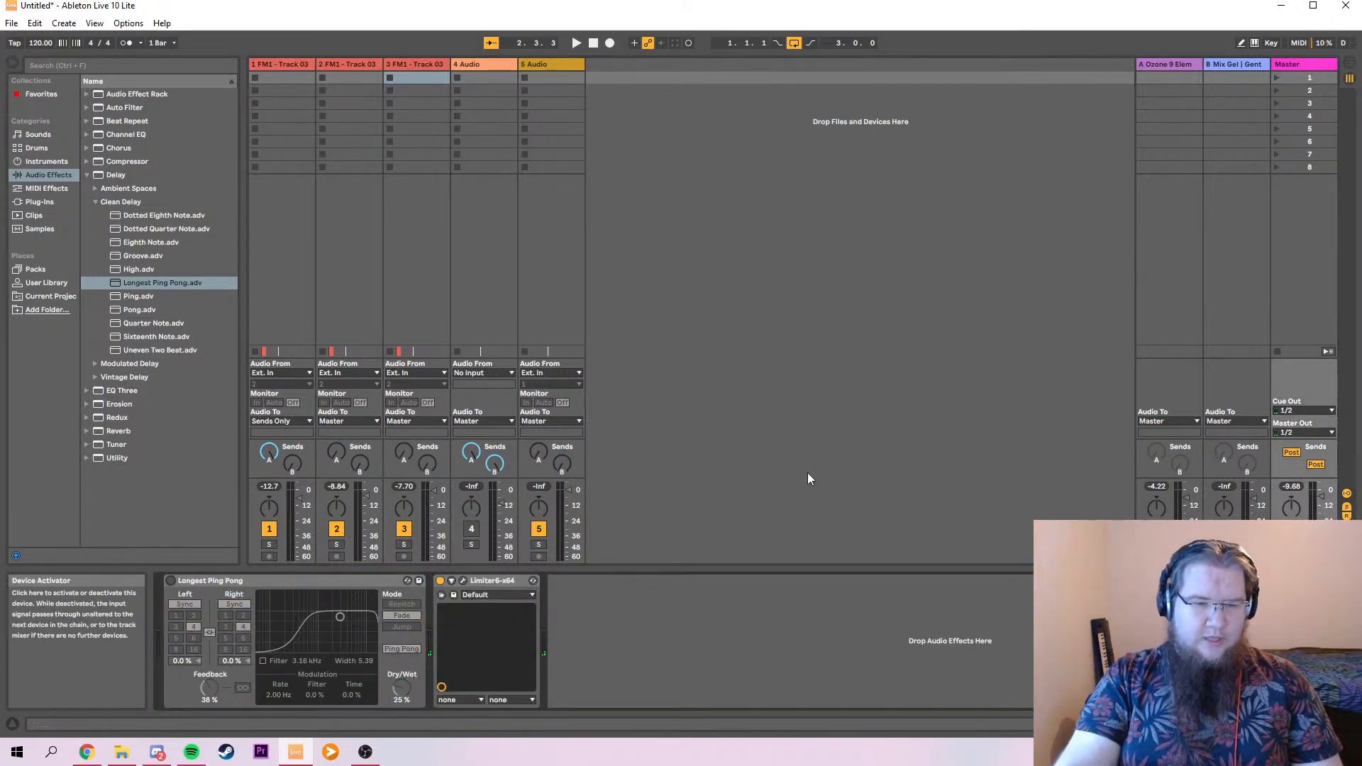
# Export the Master audio as a wav file named Primordial horn in the Samplepack folder.
pyautogui.click(12, 23)
pyautogui.click(135, 216)
pyautogui.press('Return')
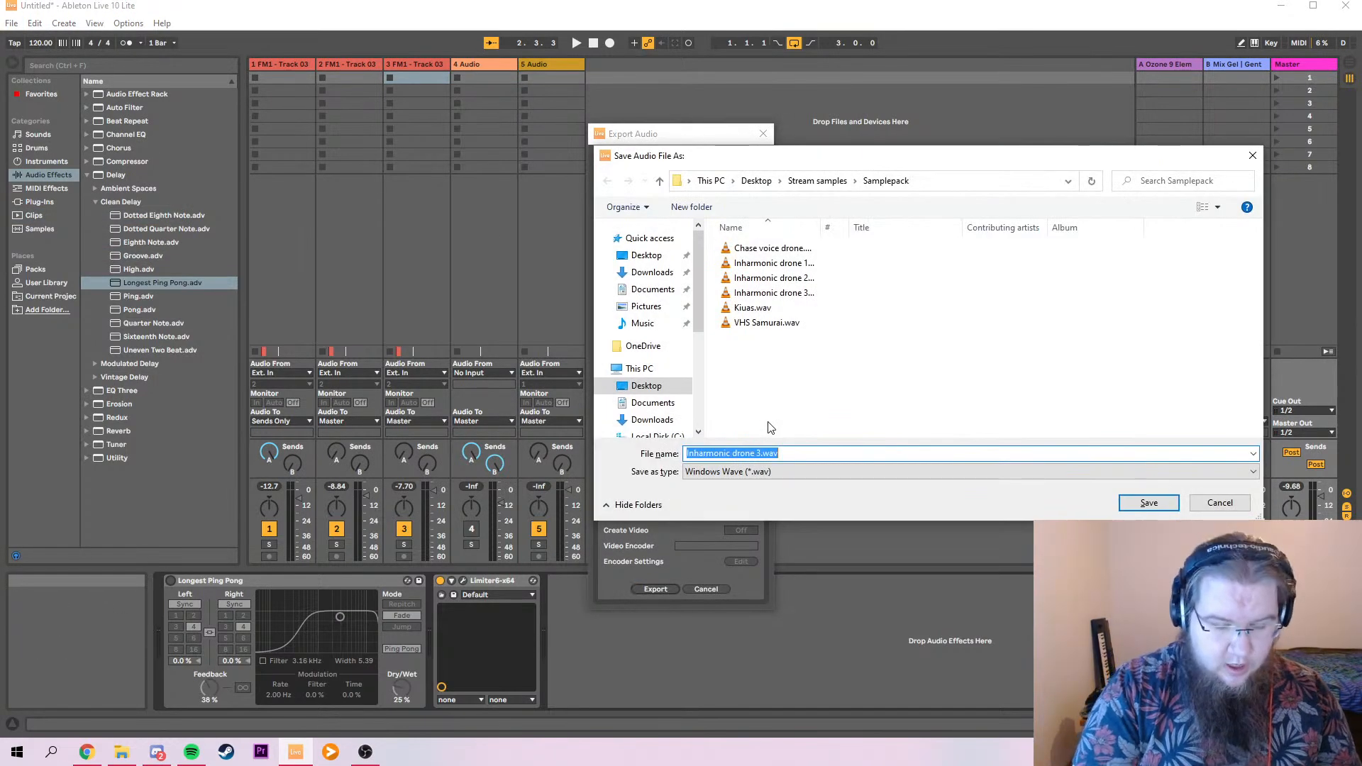
pyautogui.write('Primordial horn')
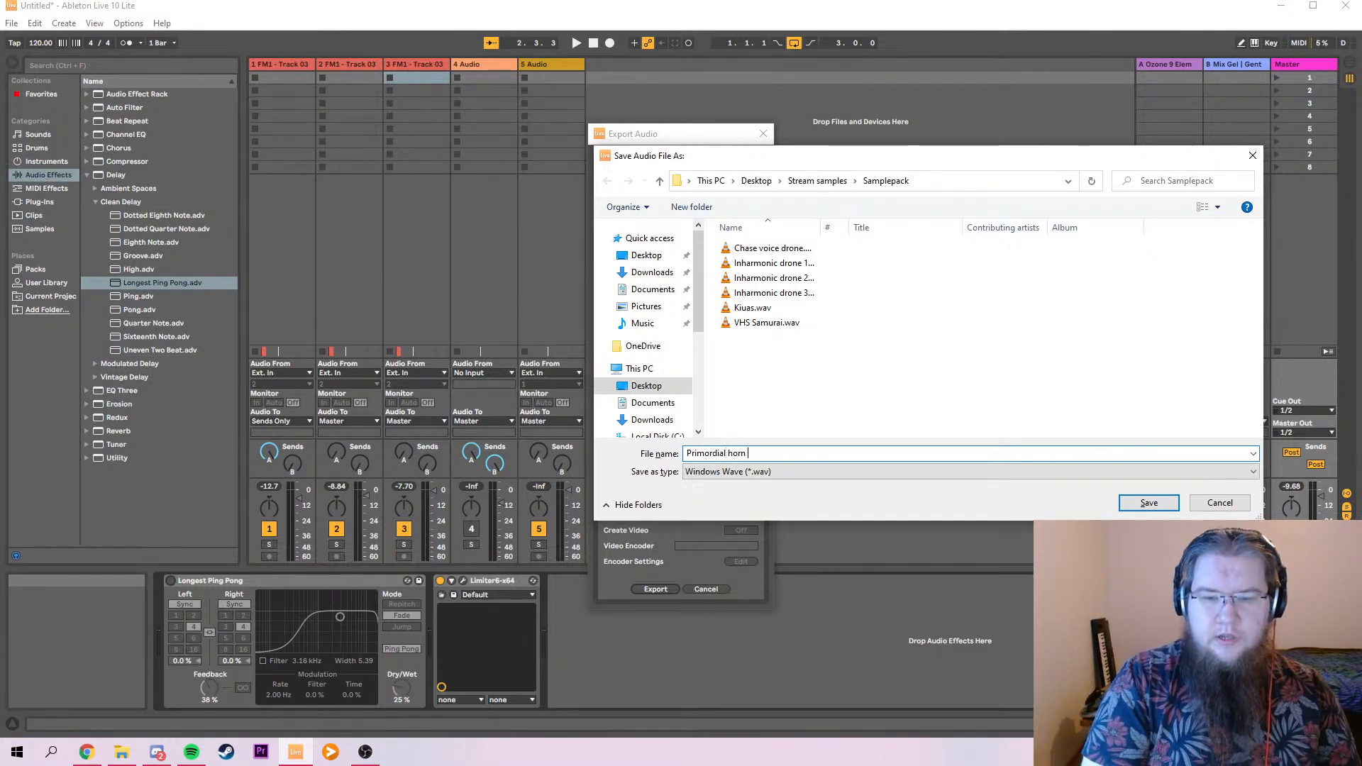
pyautogui.press('Return')
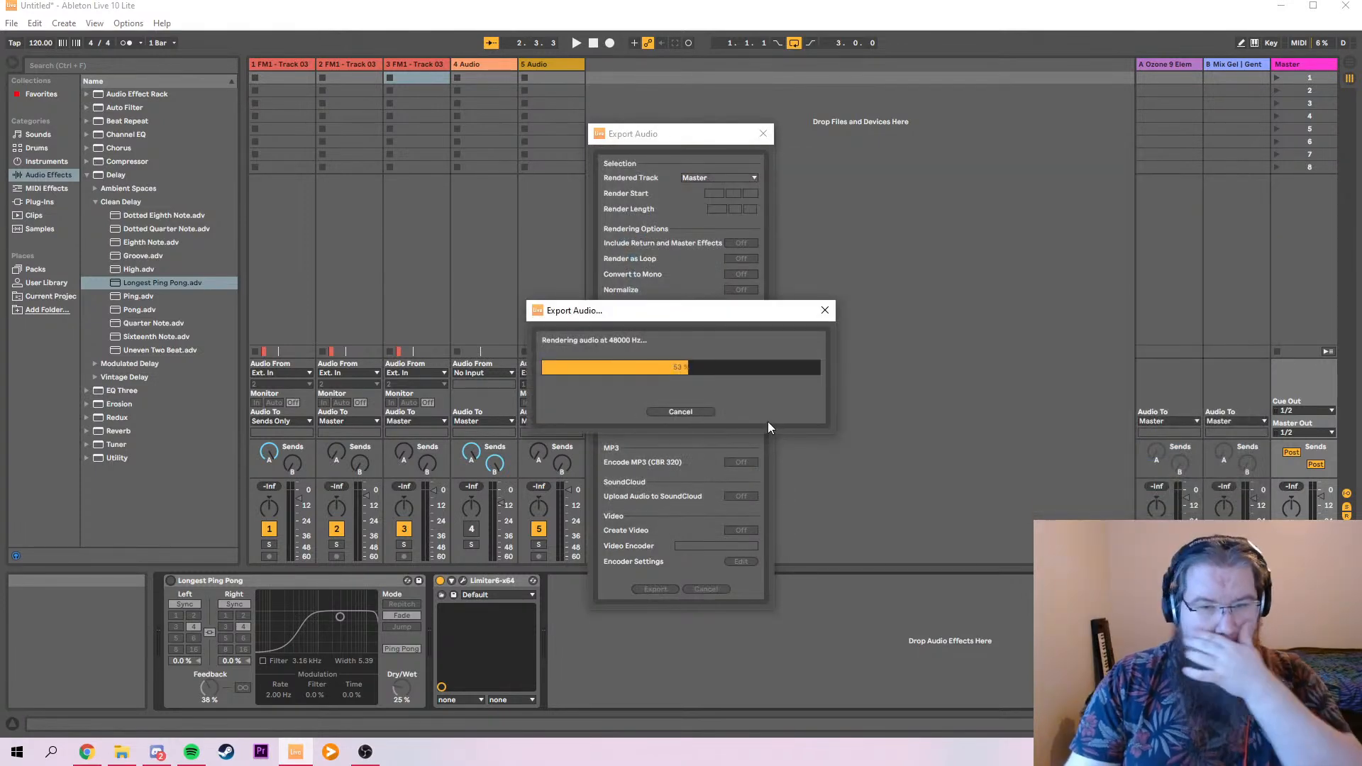
# Delete FM1 tracks 2 and 3 and remove MEqualizer from track 1.
pyautogui.click(326, 63)
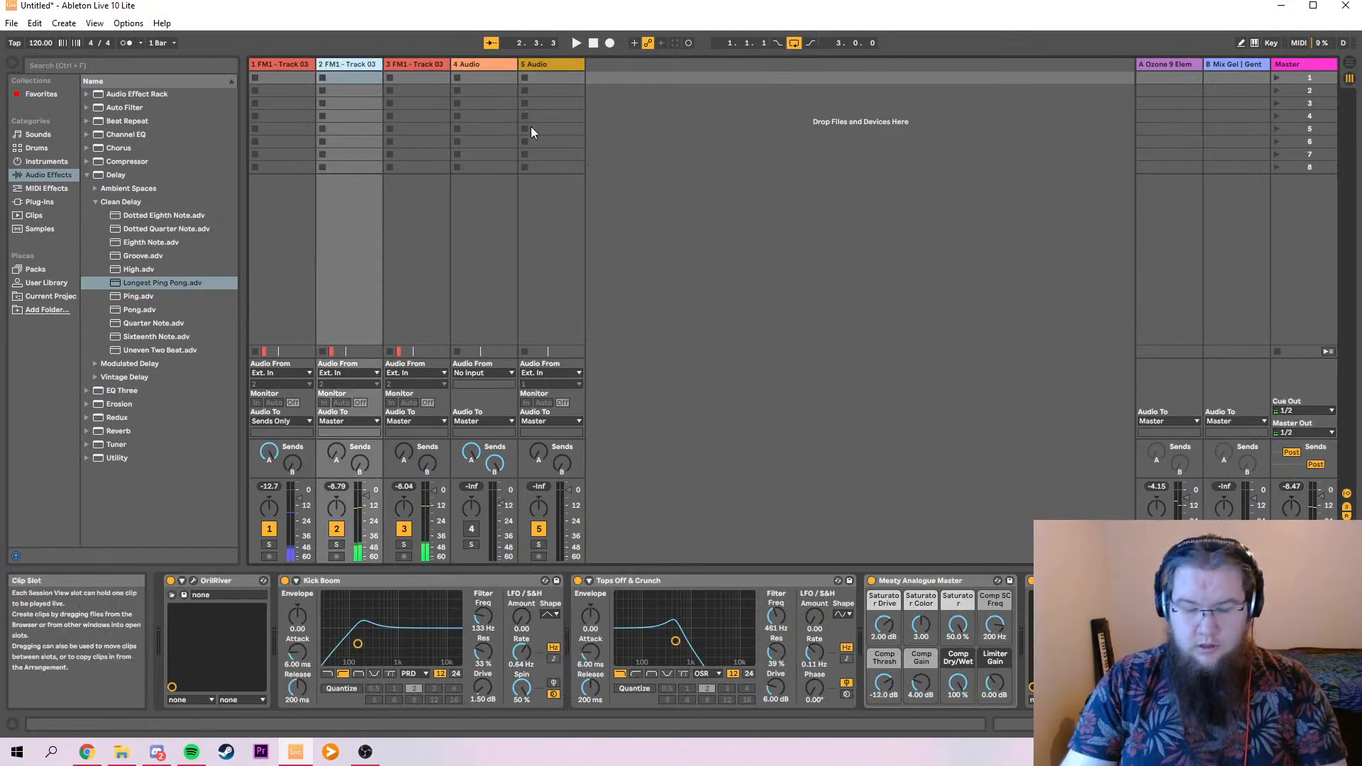
pyautogui.press('Delete')
pyautogui.press('Delete')
pyautogui.click(268, 90)
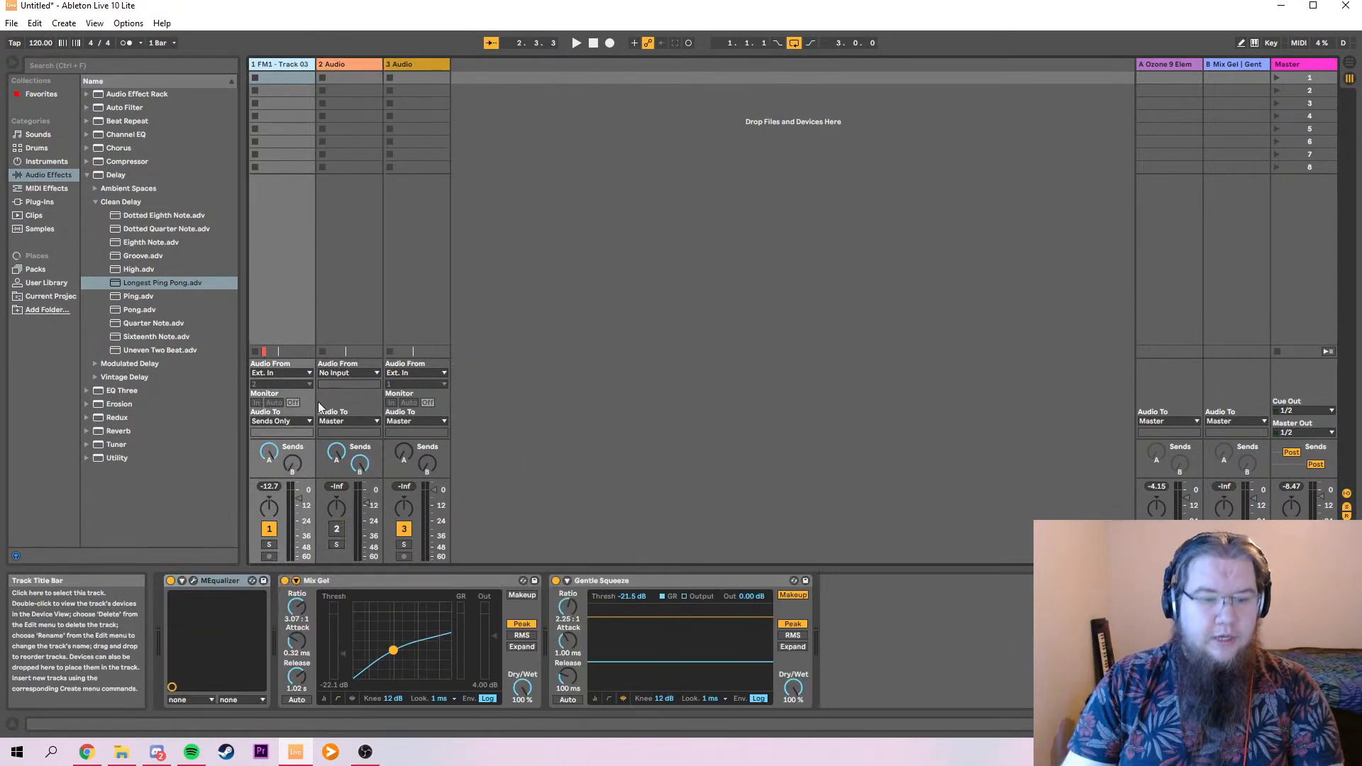
pyautogui.click(211, 577)
pyautogui.press('Delete')
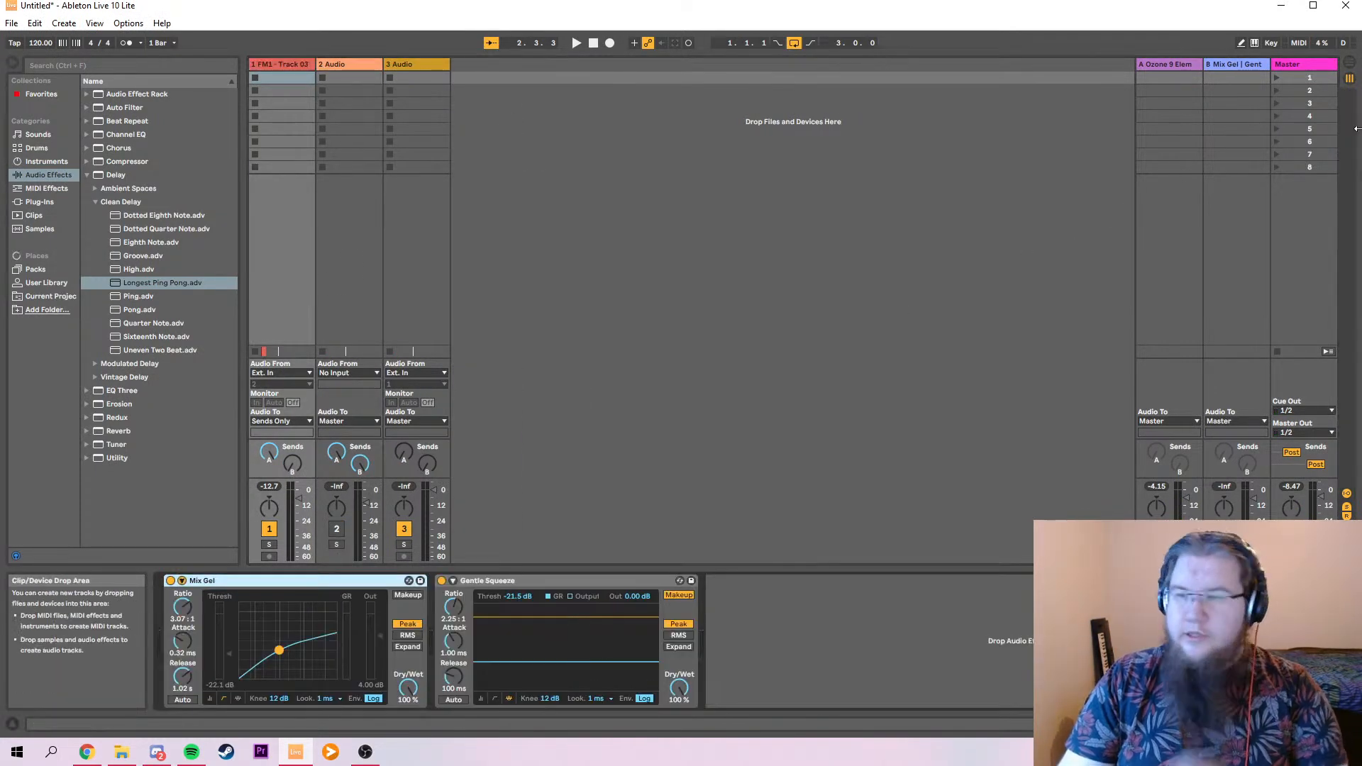
# Reveal a different section of FM1 - Track 03 in track 1's clip, audition it, and trim the clip's start to 1.3.1.
pyautogui.press('Tab')
pyautogui.click(308, 121)
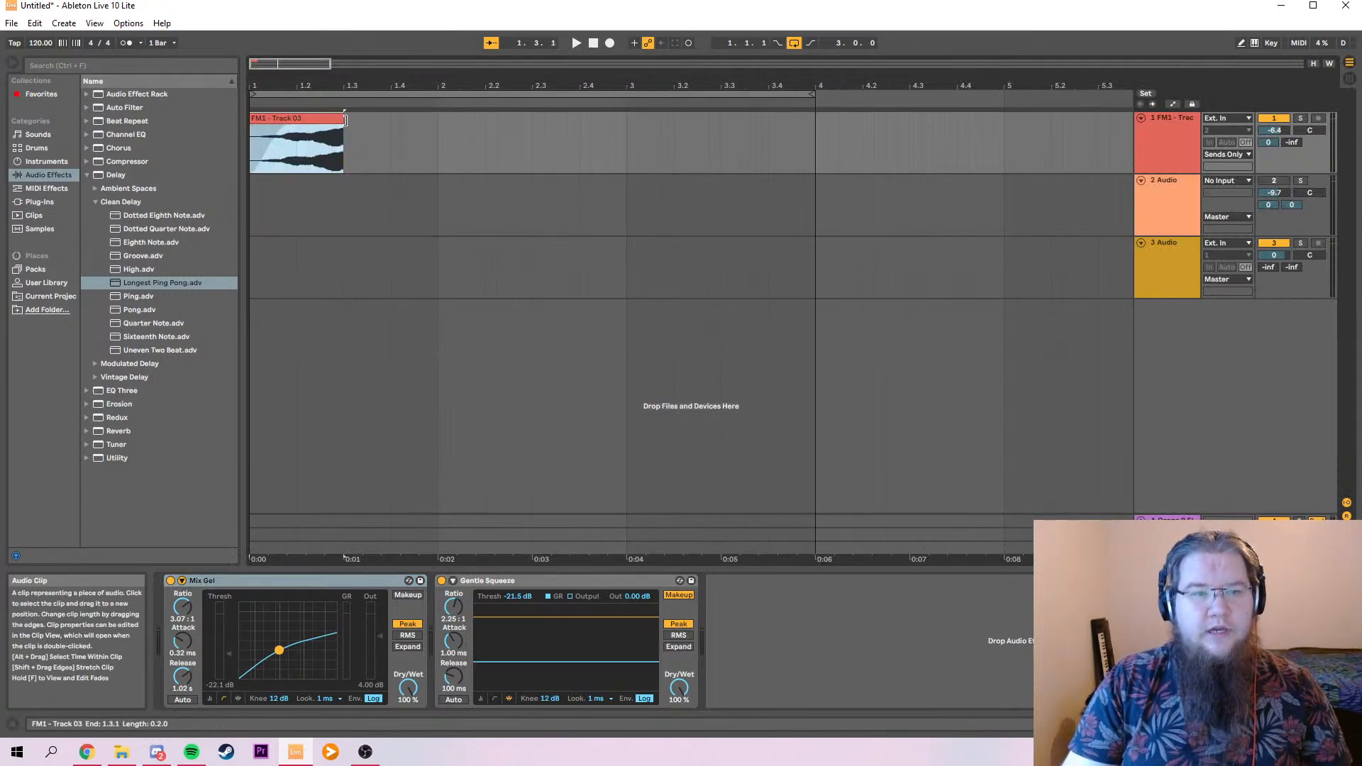
pyautogui.moveTo(251, 142); pyautogui.dragTo(304, 128)
pyautogui.click(316, 122)
pyautogui.press('space')
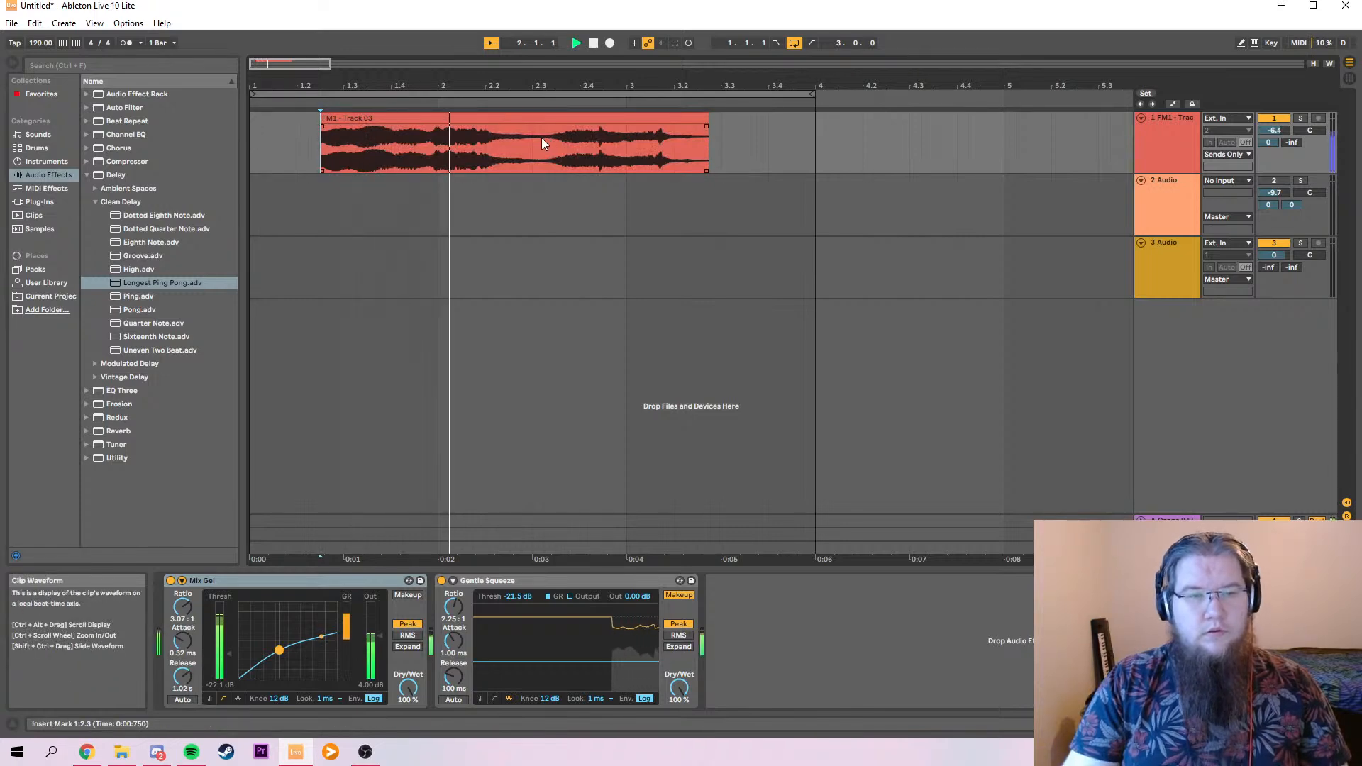
pyautogui.press('space')
pyautogui.moveTo(322, 128); pyautogui.dragTo(342, 121)
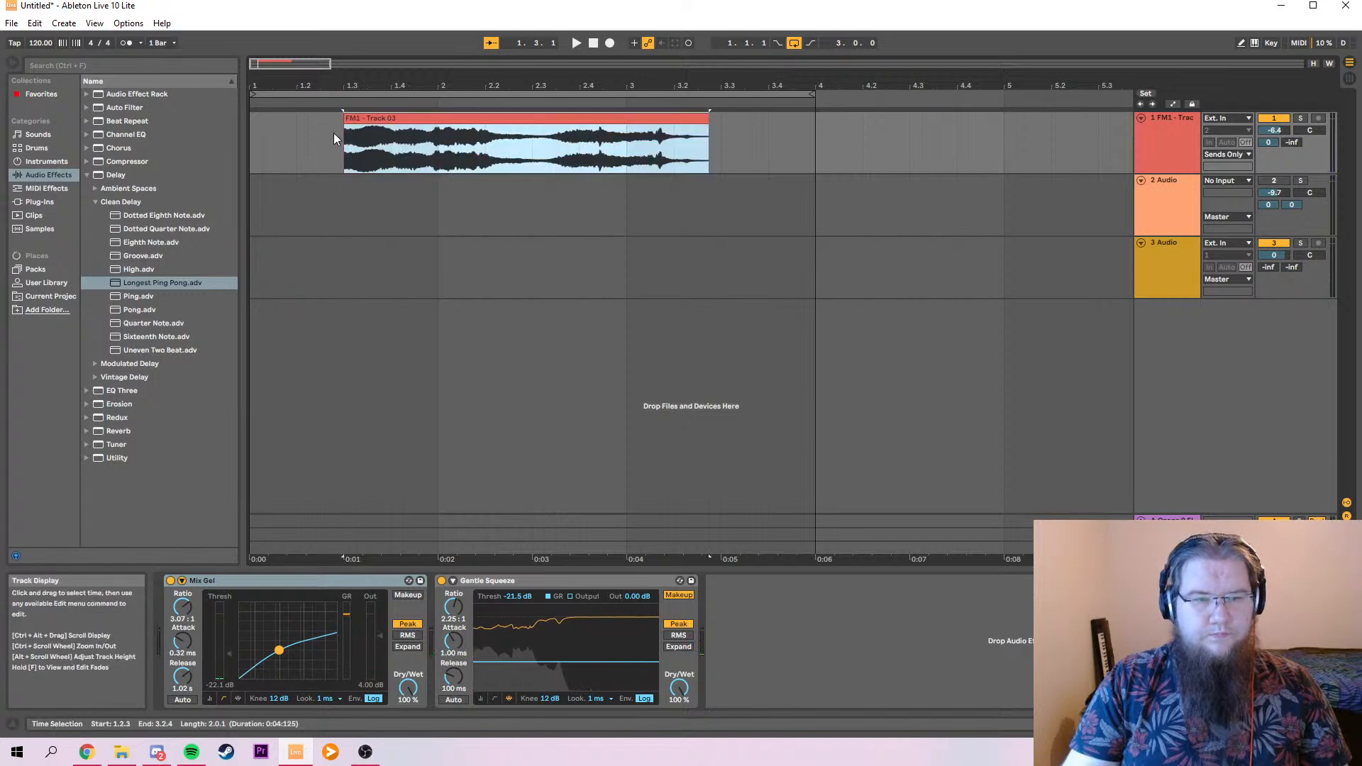
pyautogui.click(333, 134)
# Remove FogConvolver from return track A, the Ozone 9 return.
pyautogui.press('Tab')
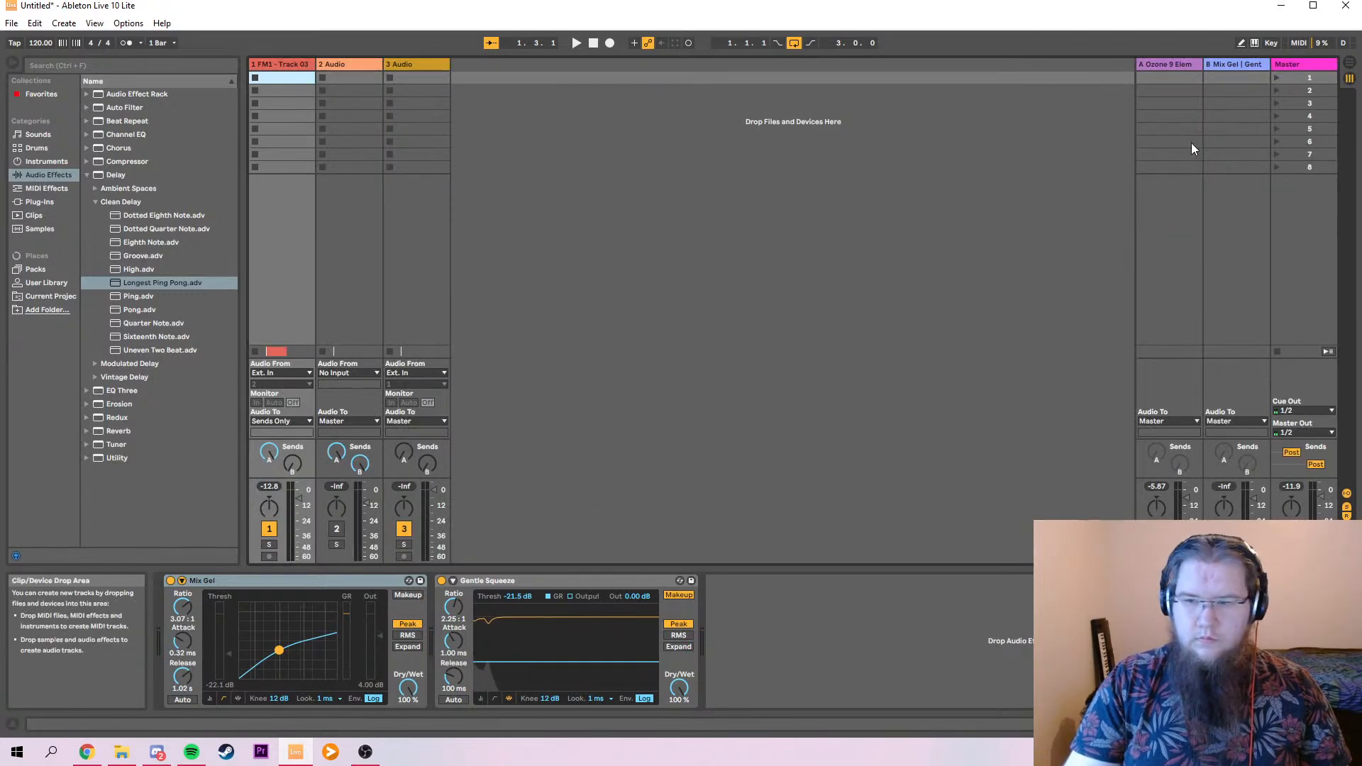
pyautogui.click(1175, 67)
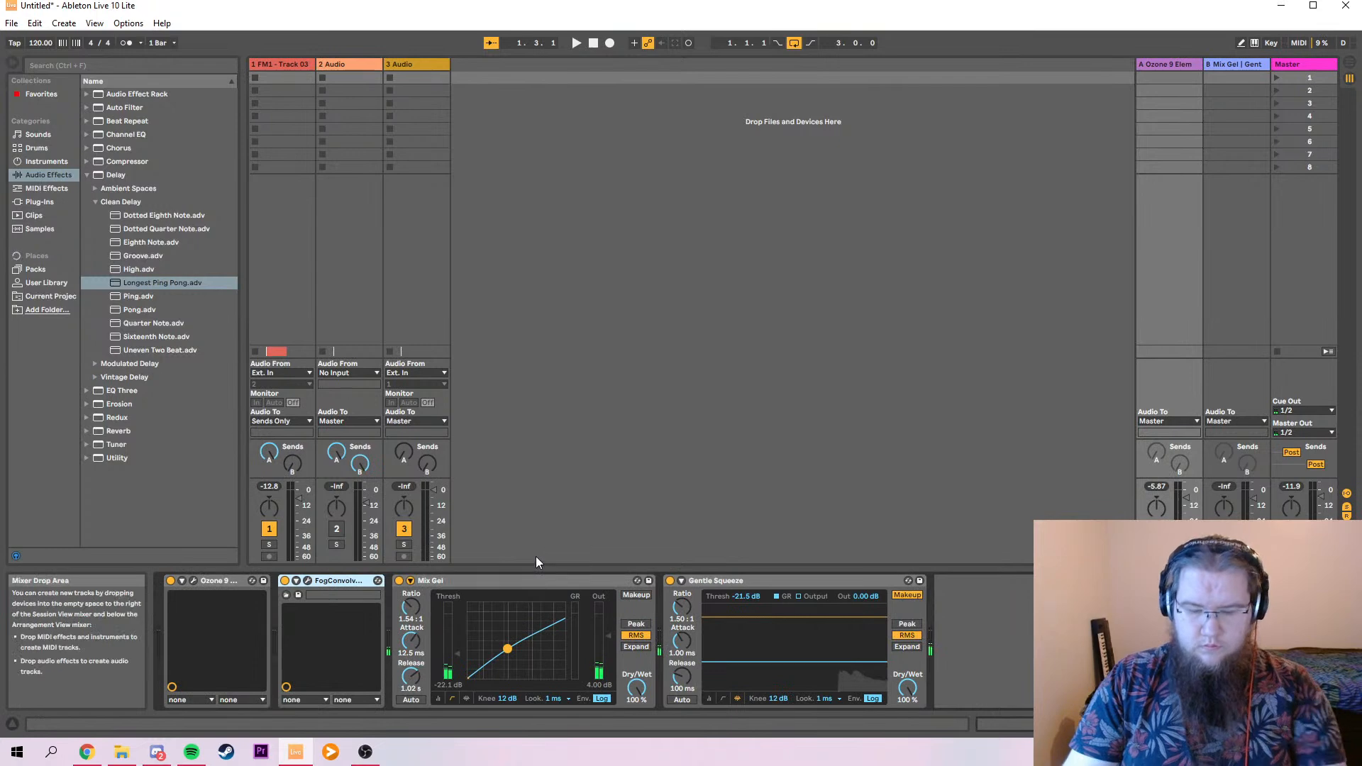
pyautogui.press('Delete')
pyautogui.press('Tab')
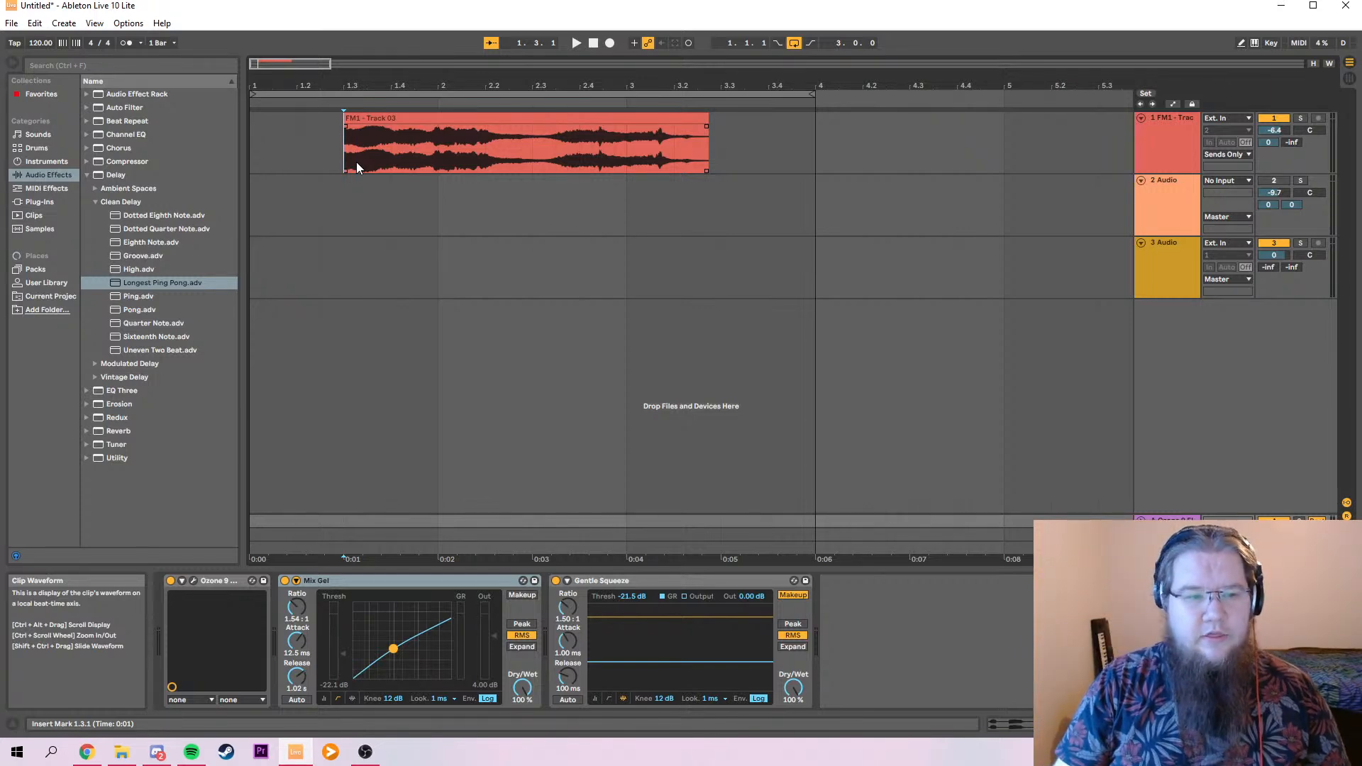
# Audition track 1's clip and shorten its end to keep only the short opening part, about one beat long.
pyautogui.press('space')
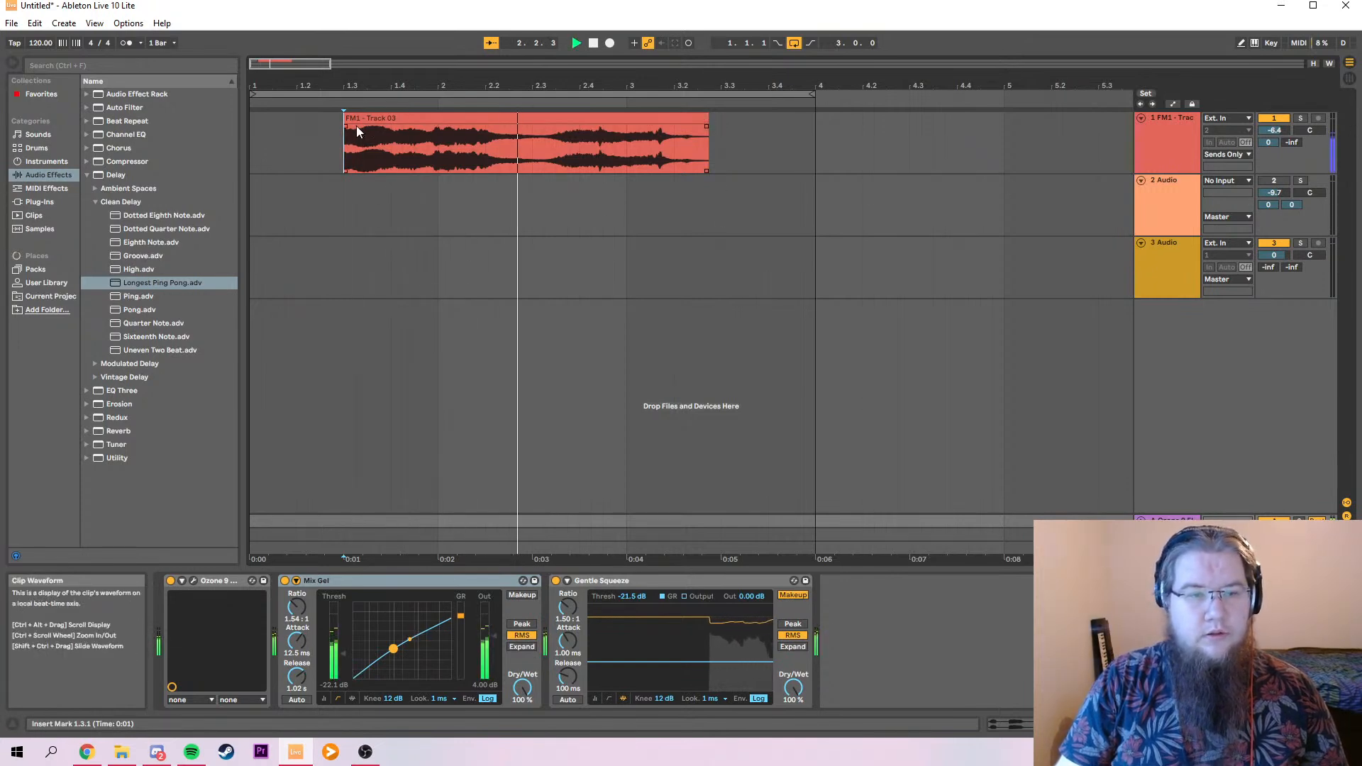
pyautogui.press('space')
pyautogui.moveTo(707, 117); pyautogui.dragTo(381, 117)
pyautogui.click(331, 148)
pyautogui.press('space')
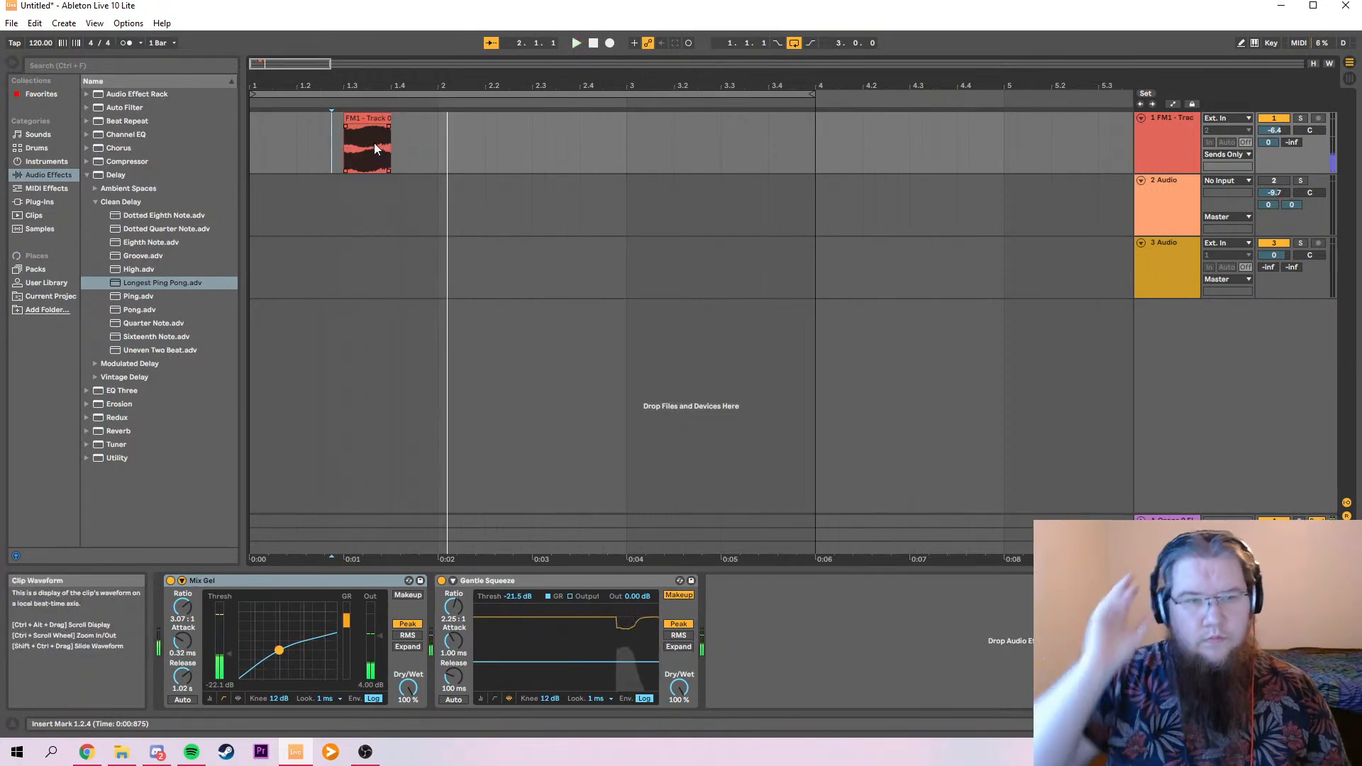
# Extend the clip's end on track 1 to 1.4.4 while auditioning the shortened sound.
pyautogui.moveTo(390, 118); pyautogui.dragTo(415, 120)
pyautogui.press('space')
pyautogui.press('space')
pyautogui.press('space')
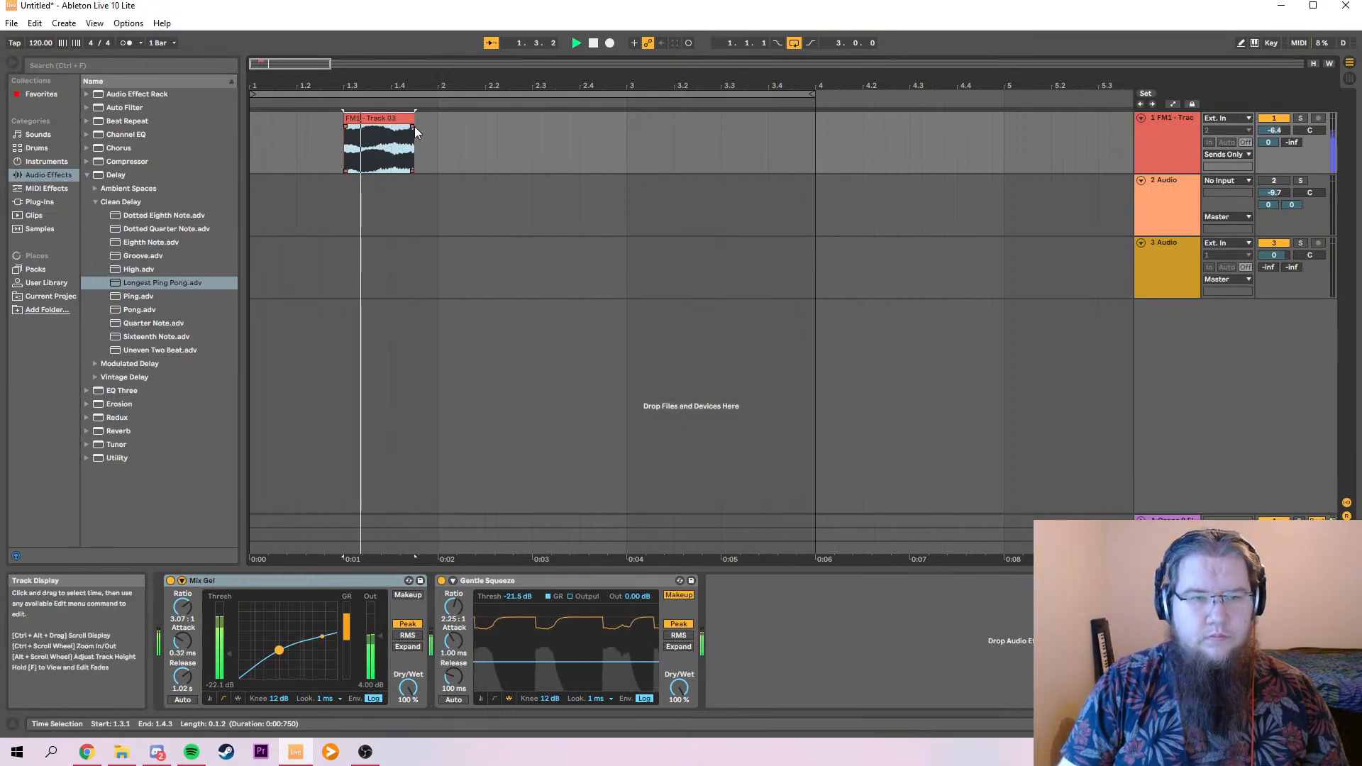
pyautogui.moveTo(414, 126); pyautogui.dragTo(426, 126)
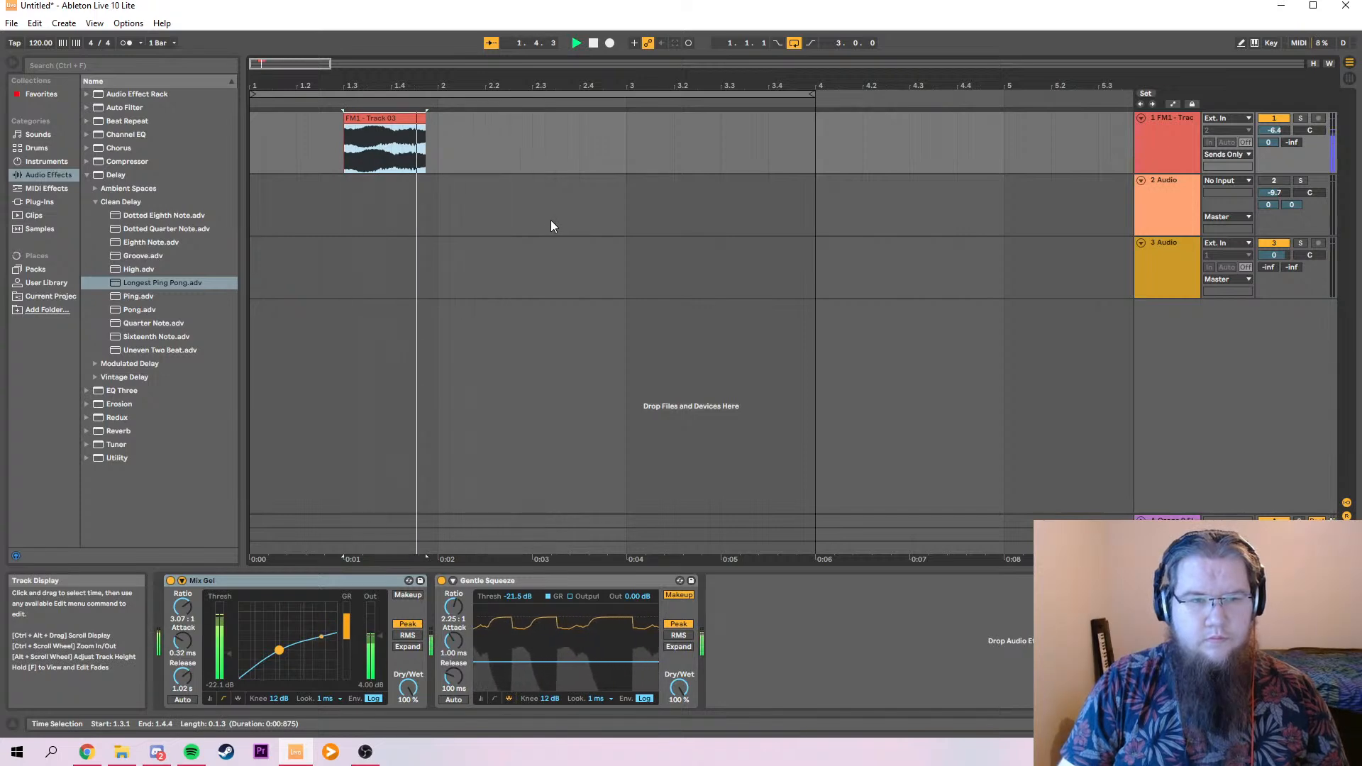
pyautogui.click(1147, 155)
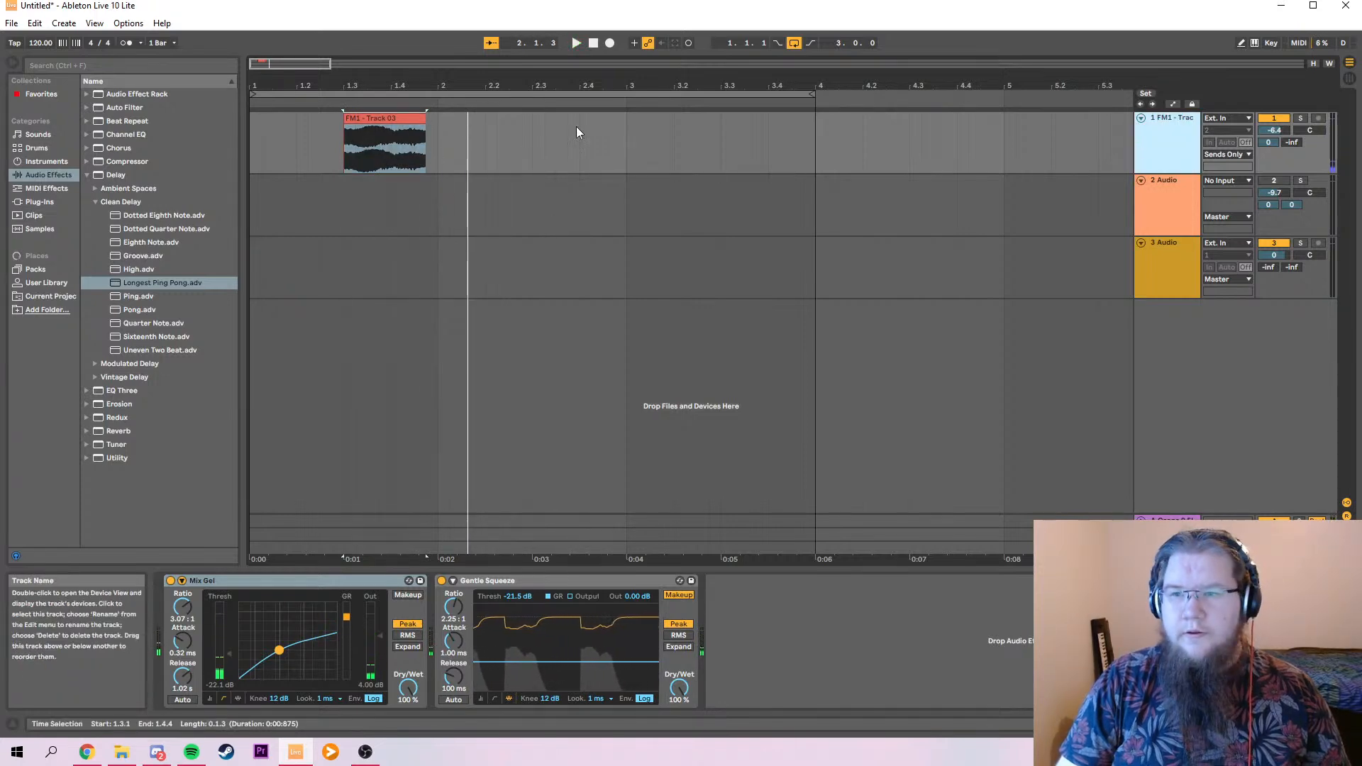
# Show the favourite presets and check the source wav files in the Future Music CD1 folder.
pyautogui.click(51, 95)
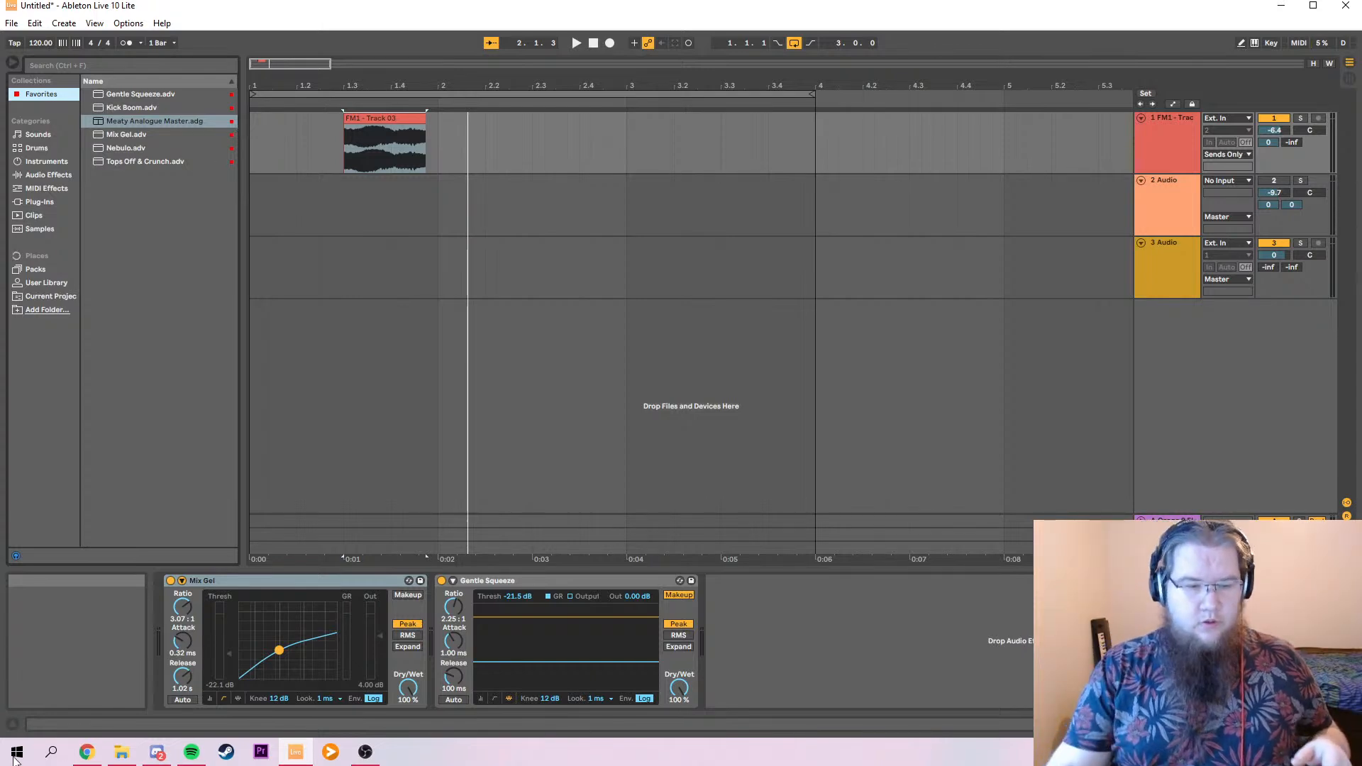
pyautogui.click(122, 751)
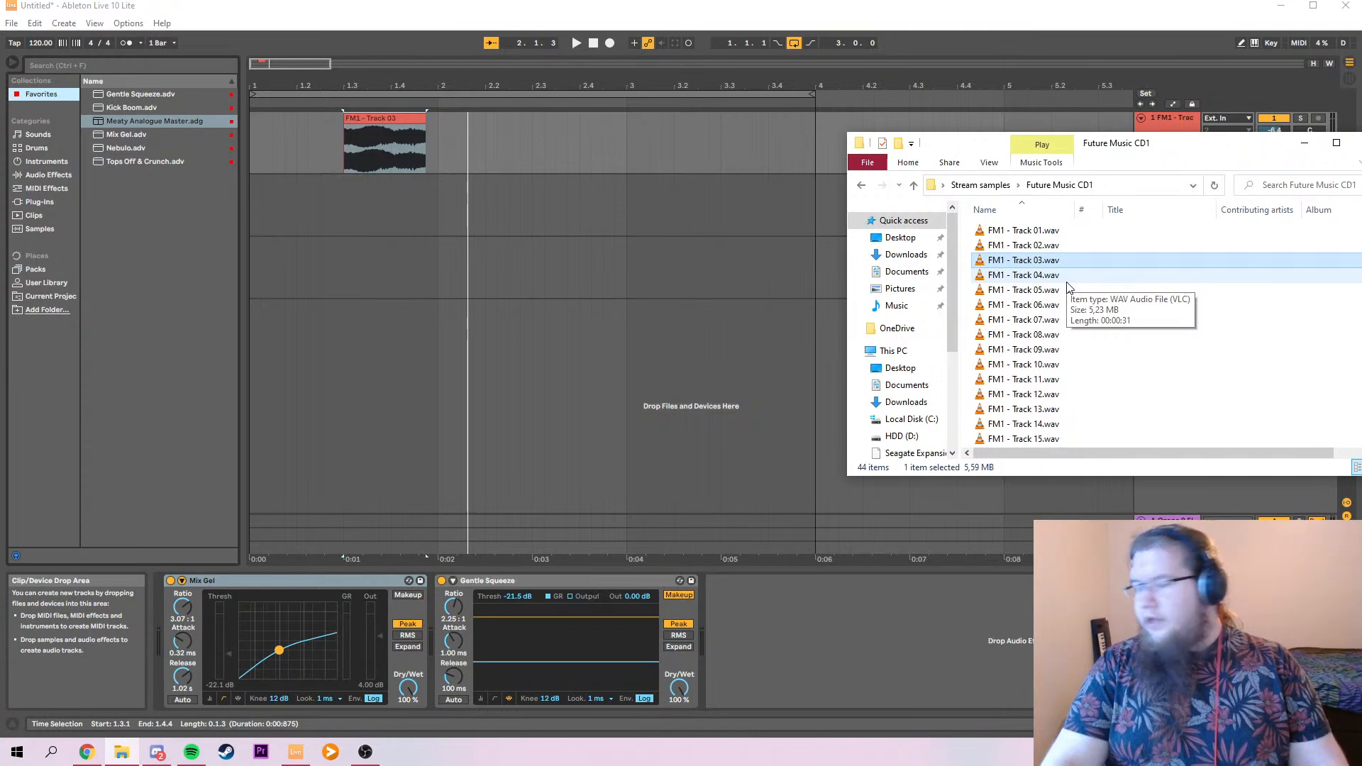
pyautogui.click(1297, 149)
# Move the trimmed clip to the start of the arrangement and set the loop to end at 1.3.2.
pyautogui.moveTo(373, 119); pyautogui.dragTo(248, 126)
pyautogui.moveTo(813, 93); pyautogui.dragTo(332, 101)
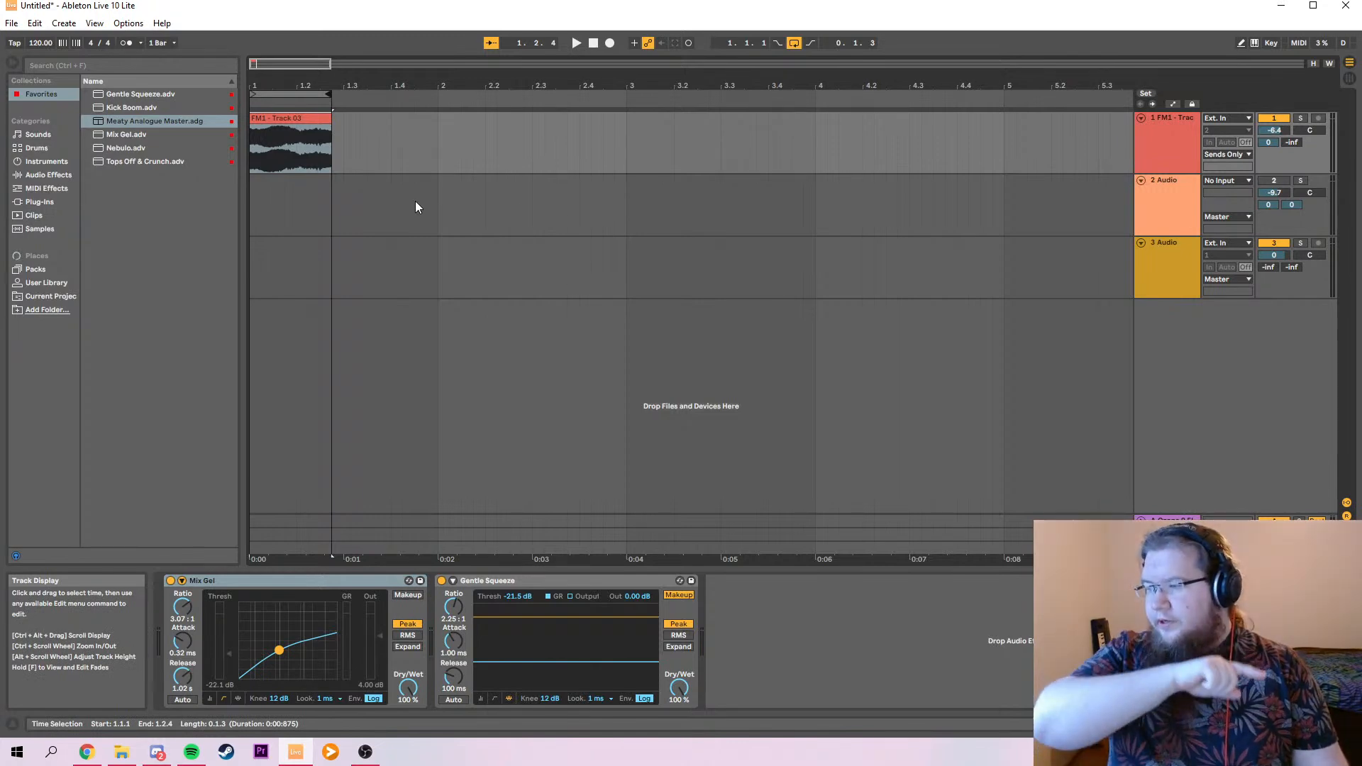
pyautogui.press('space')
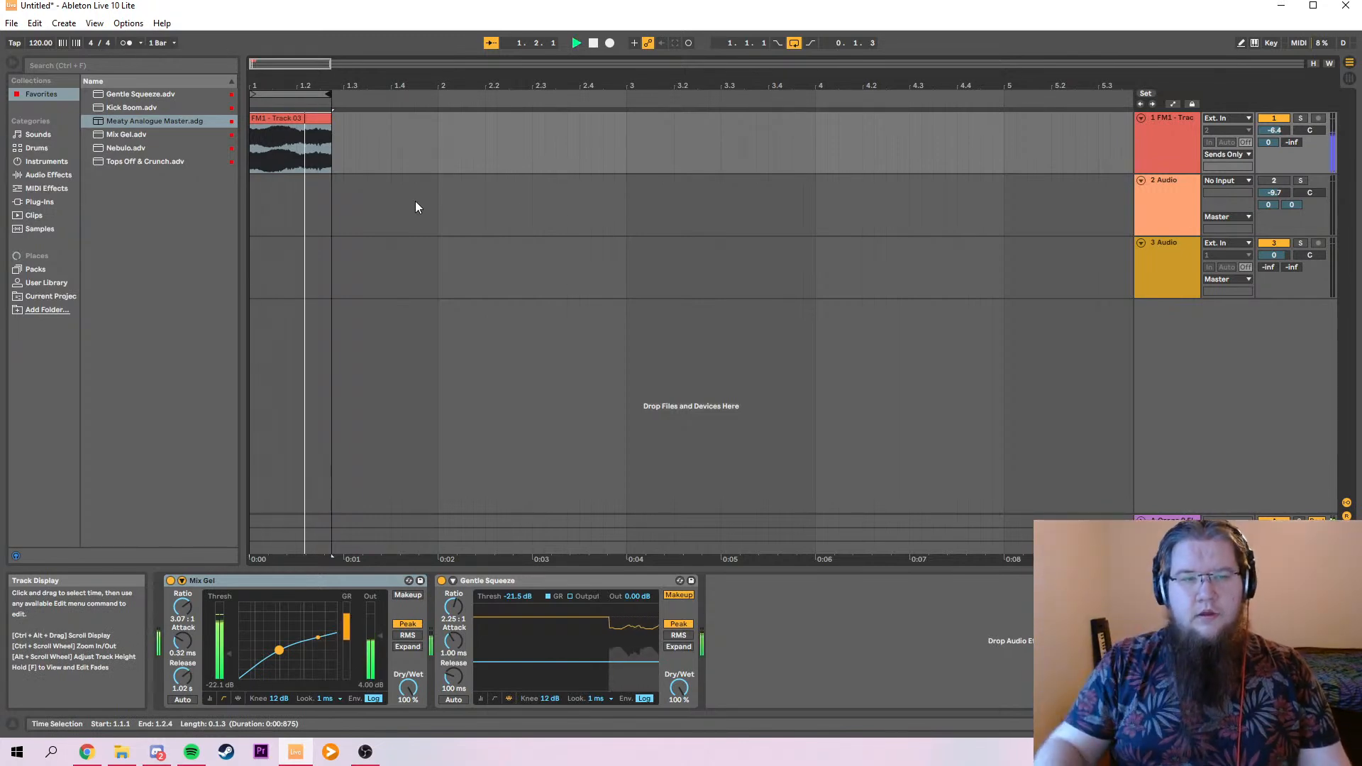
pyautogui.press('space')
pyautogui.moveTo(328, 95)
pyautogui.mouseDown()
pyautogui.moveTo(389, 95)
pyautogui.moveTo(355, 95)
pyautogui.mouseUp()
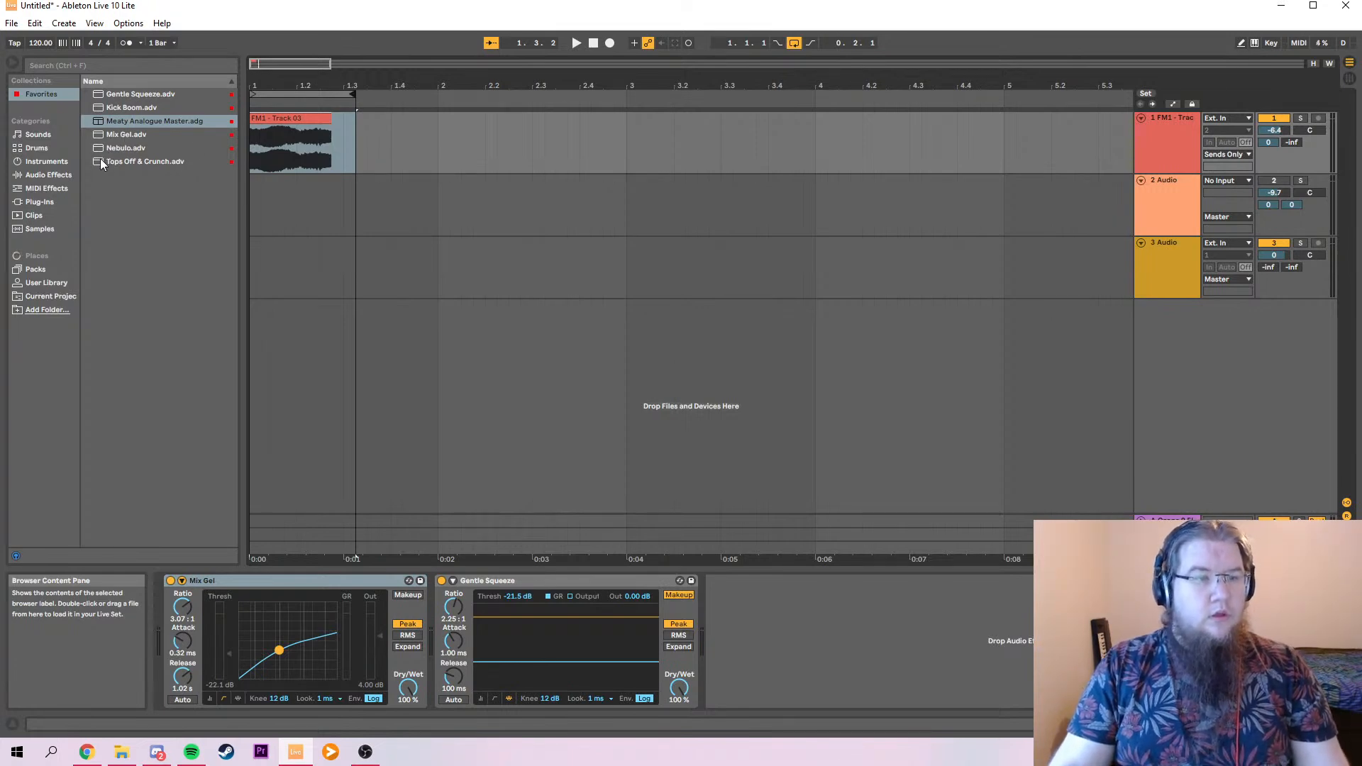
# Insert the Kick Boom filter preset before Mix Gel on track 1 and play the loop.
pyautogui.moveTo(108, 110); pyautogui.dragTo(293, 652)
pyautogui.press('space')
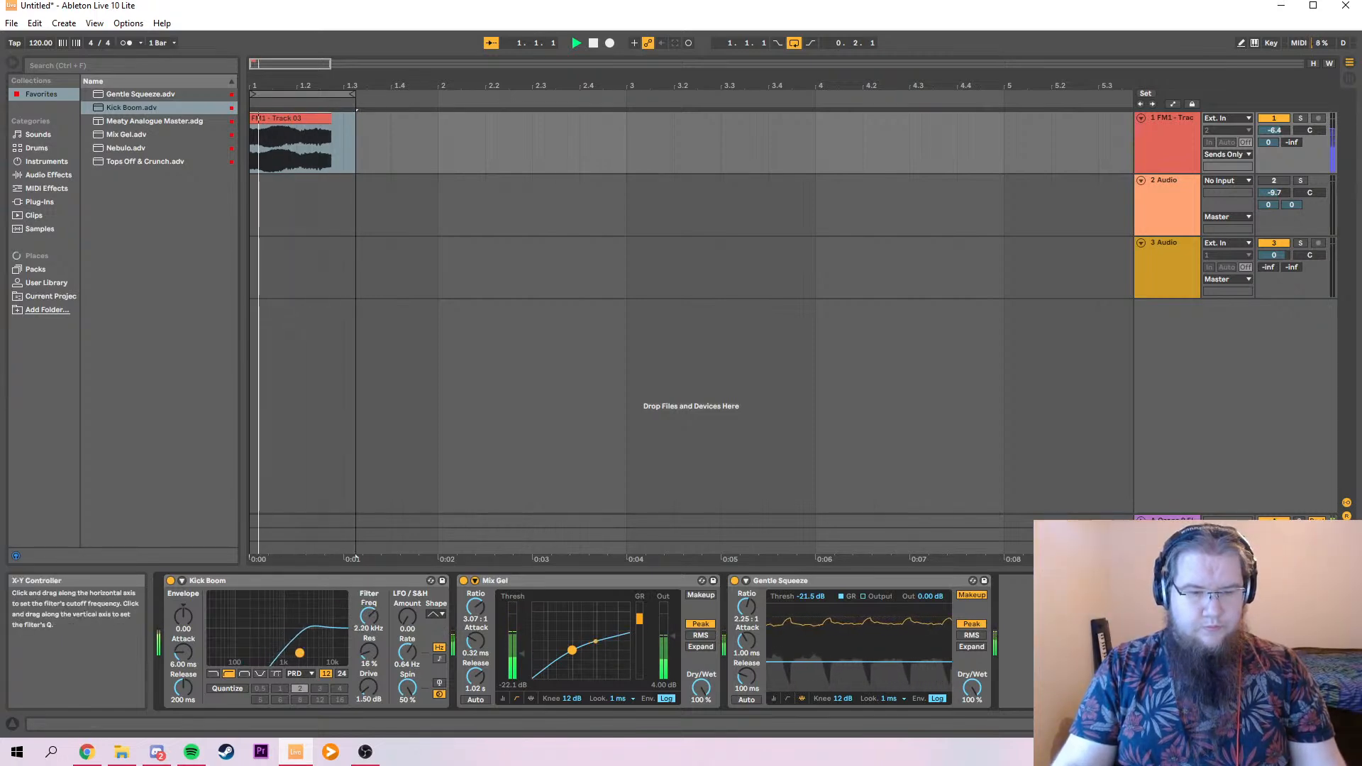
# Set the Kick Boom filter's cutoff frequency to 2.20 kHz and audition the loop.
pyautogui.moveTo(293, 653); pyautogui.dragTo(299, 653)
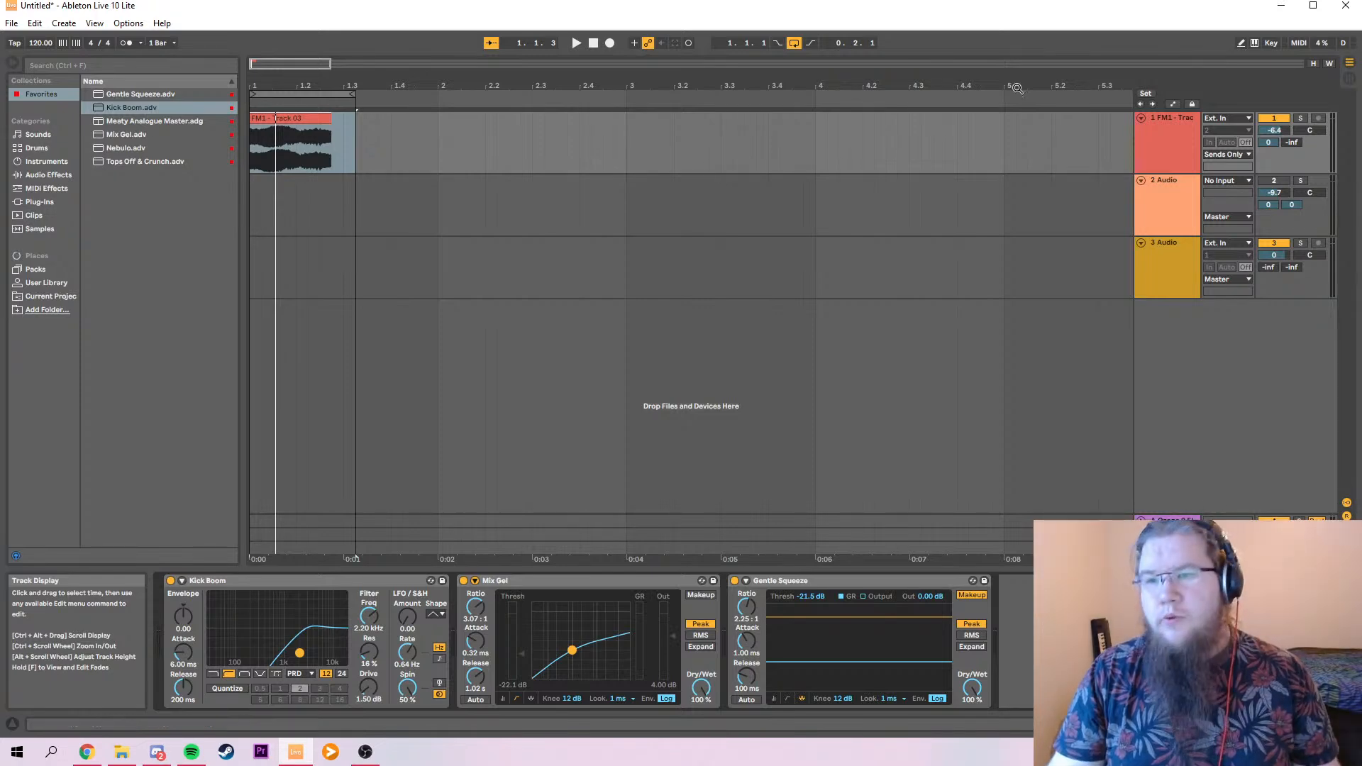
pyautogui.click(1140, 104)
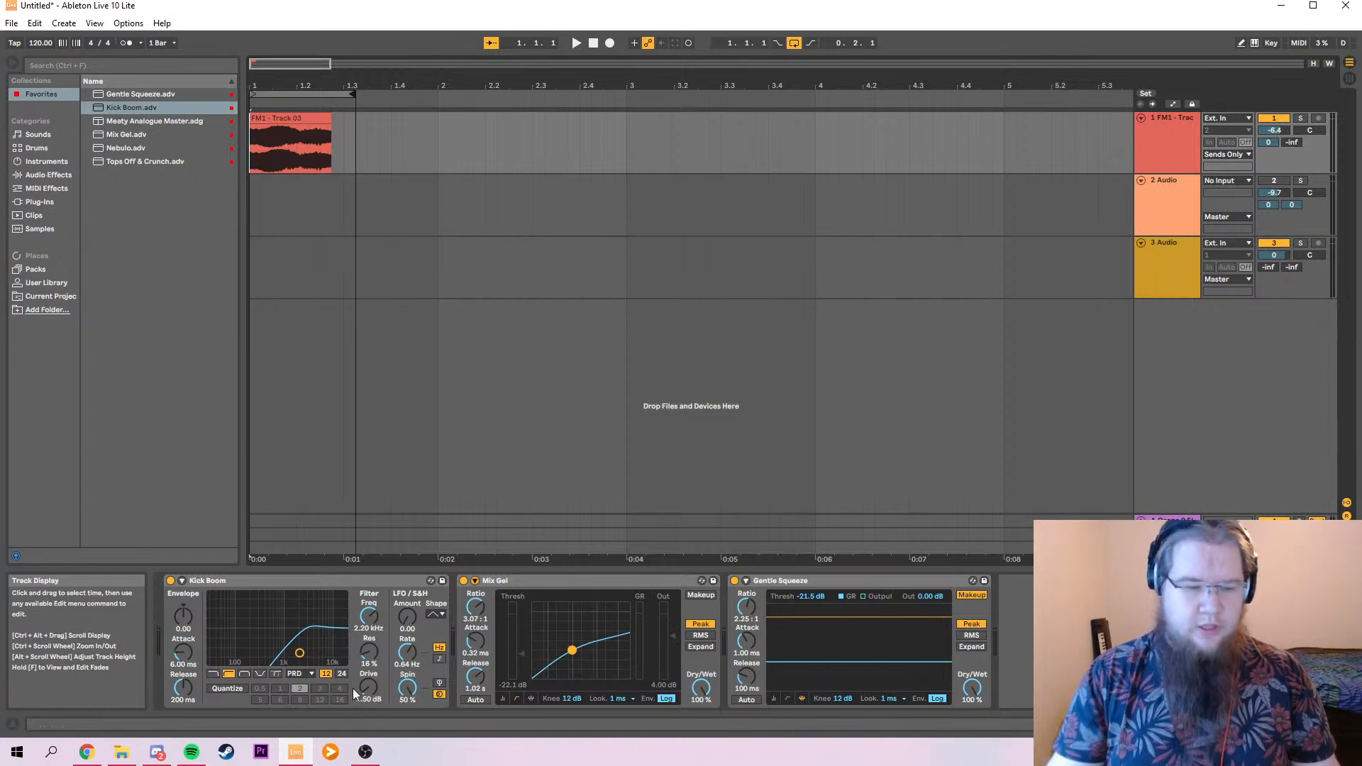
# Bring Inharmonic drone 1 from the Samplepack folder onto the start of track 2.
pyautogui.click(122, 752)
pyautogui.hotkey('alt', 'Left')
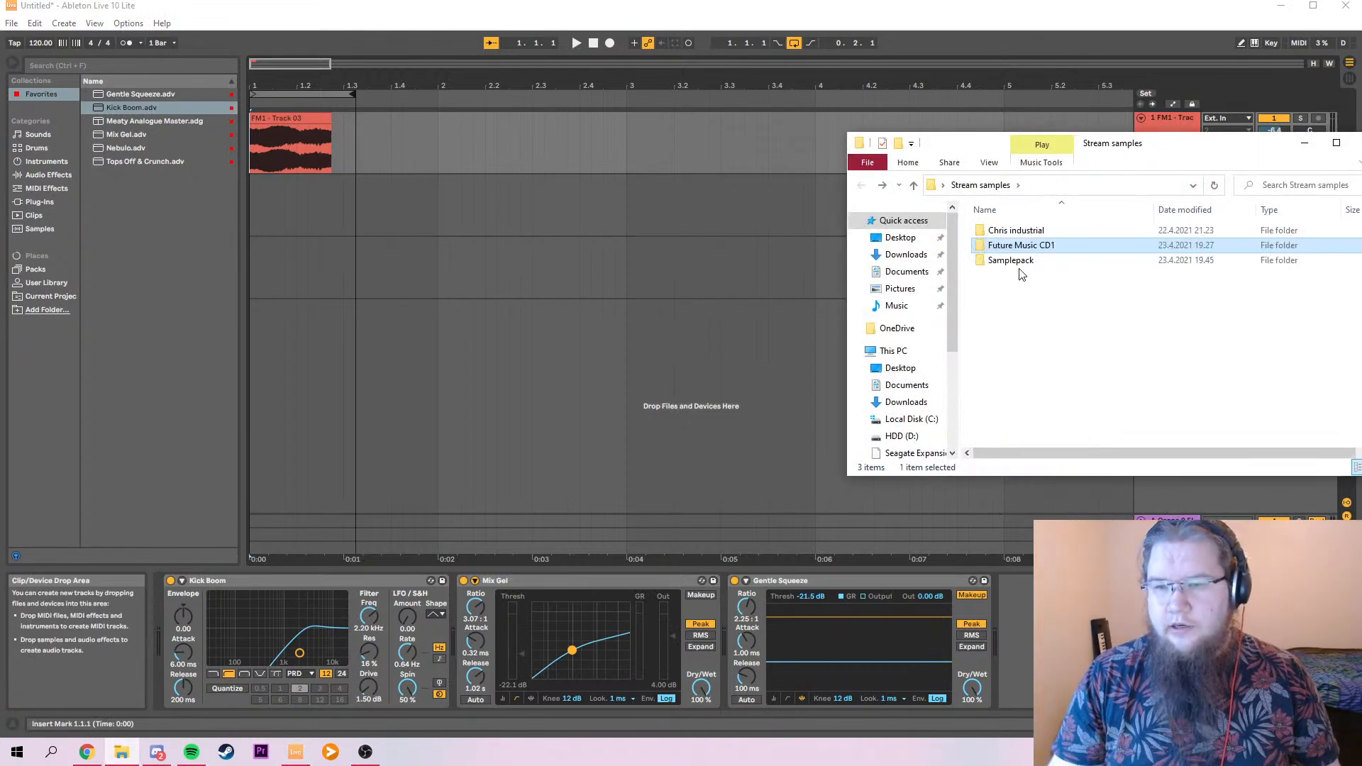
pyautogui.doubleClick(1020, 260)
pyautogui.moveTo(1023, 245); pyautogui.dragTo(249, 213)
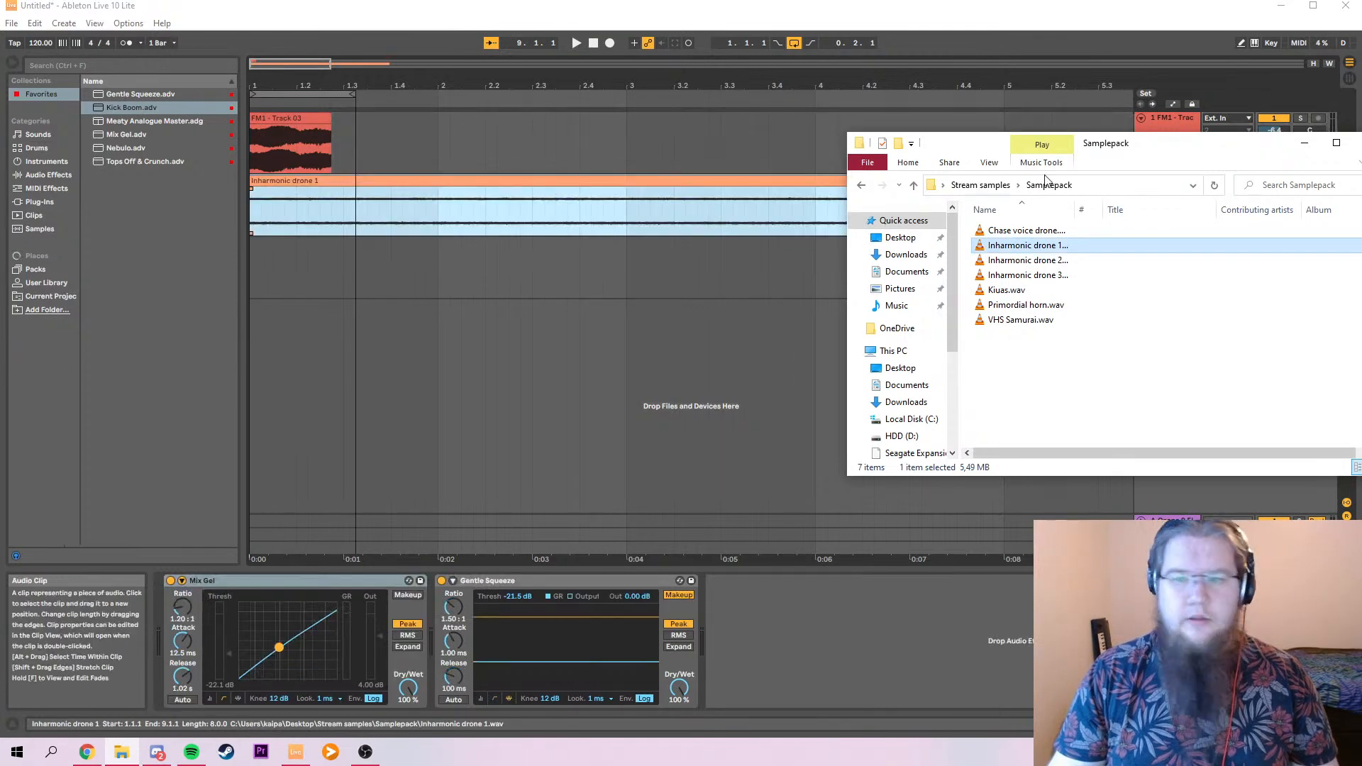
pyautogui.click(1304, 142)
pyautogui.click(1169, 210)
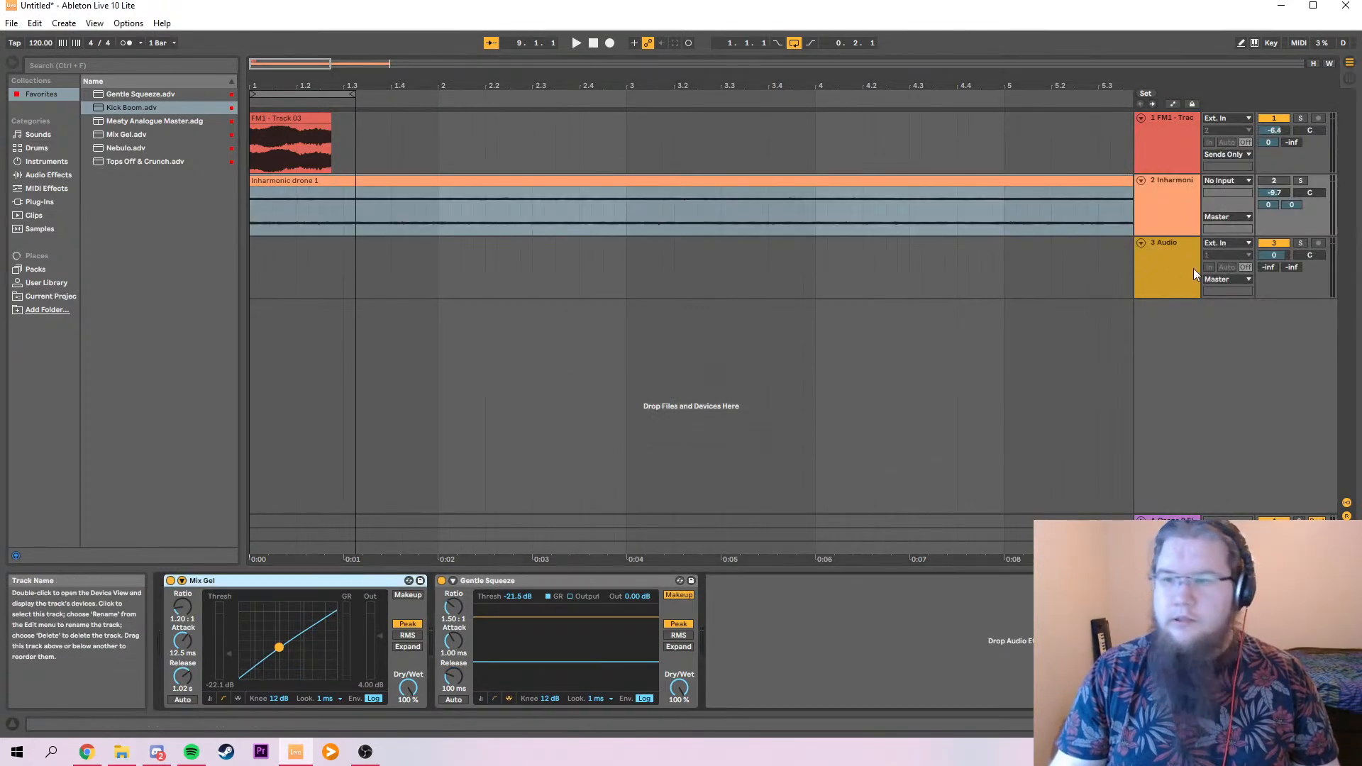
# Set track 1's volume to -12.0 dB and track 2's to -0.5 dB, and play both clips in a loop ending at bar 3.
pyautogui.press('Tab')
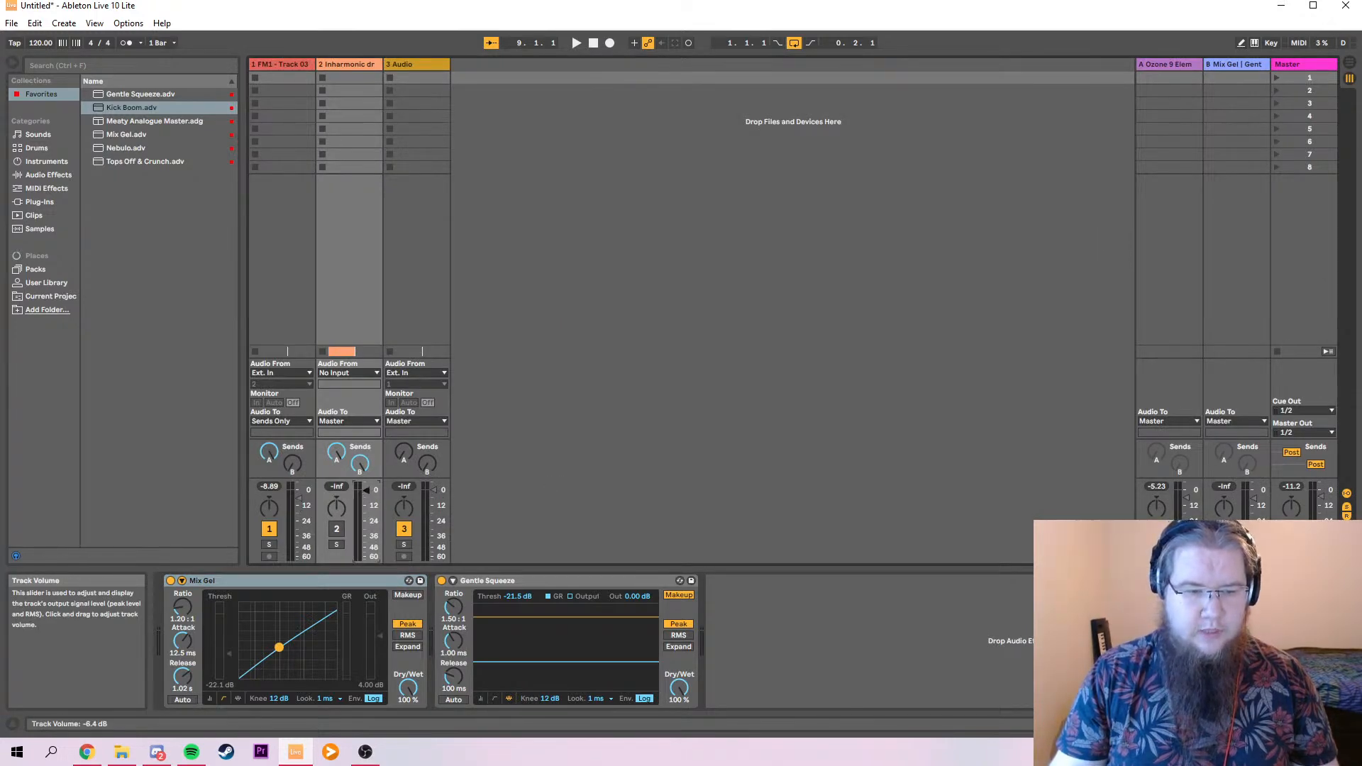
pyautogui.press('Tab')
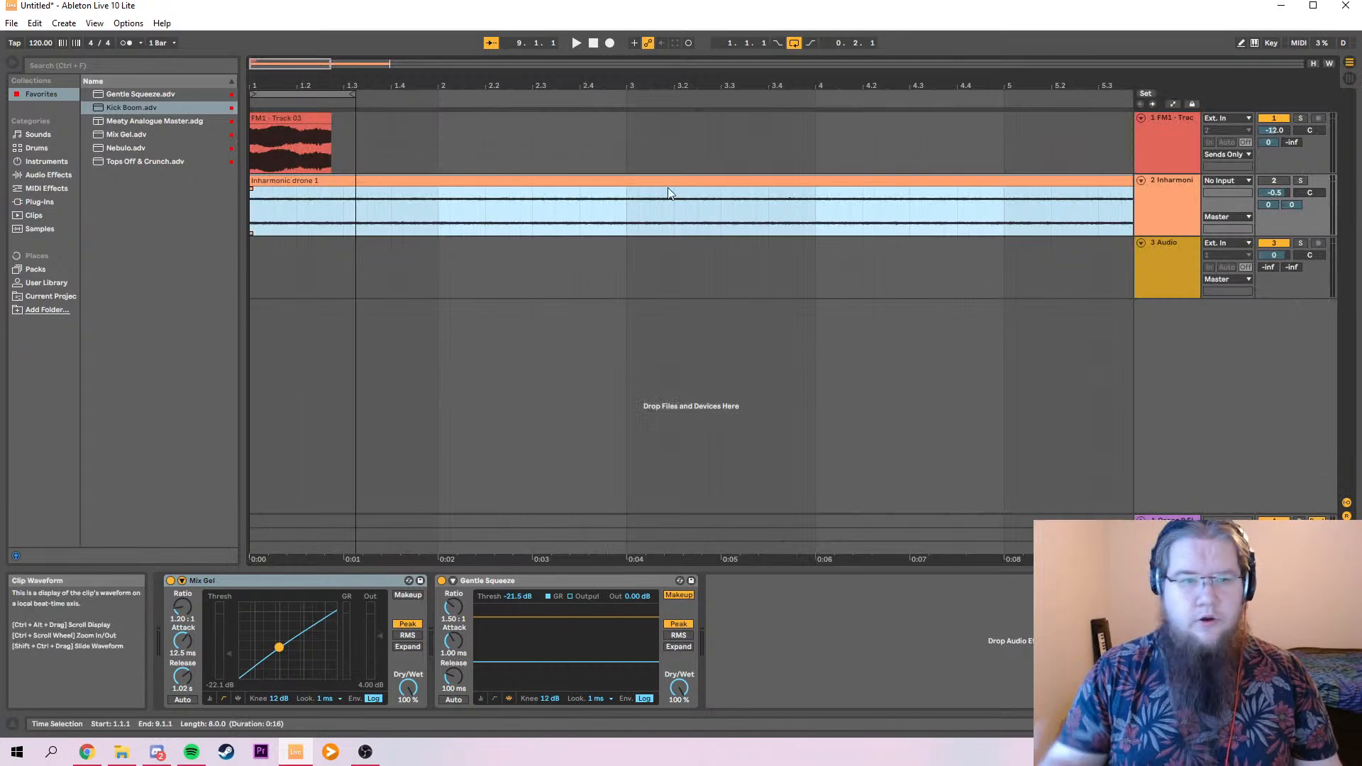
pyautogui.moveTo(352, 94)
pyautogui.mouseDown()
pyautogui.moveTo(947, 106)
pyautogui.moveTo(818, 118)
pyautogui.moveTo(626, 105)
pyautogui.mouseUp()
pyautogui.click(258, 293)
pyautogui.press('space')
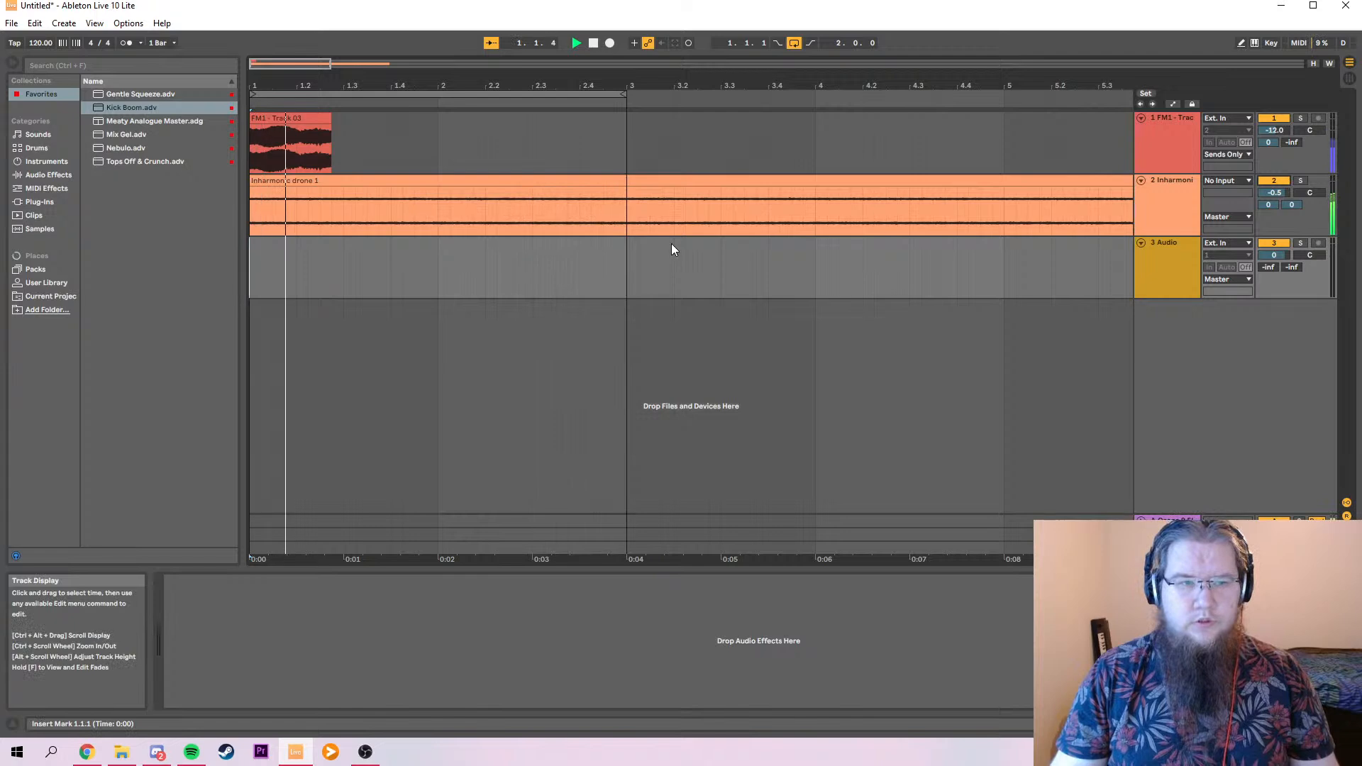
# Set track 1's volume to -6.4 dB and track 2's to -12.4 dB, and delete the Inharmonic drone 1 clip.
pyautogui.press('Tab')
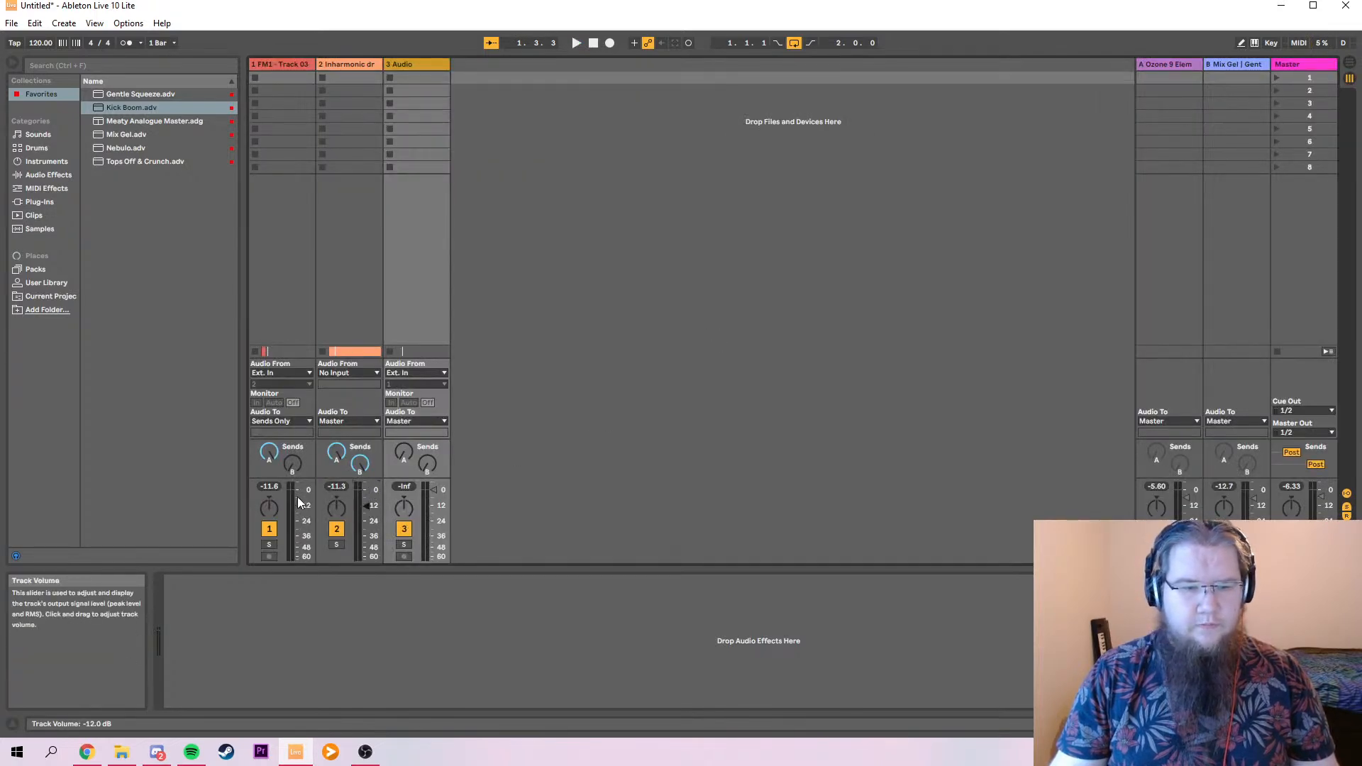
pyautogui.click(1349, 63)
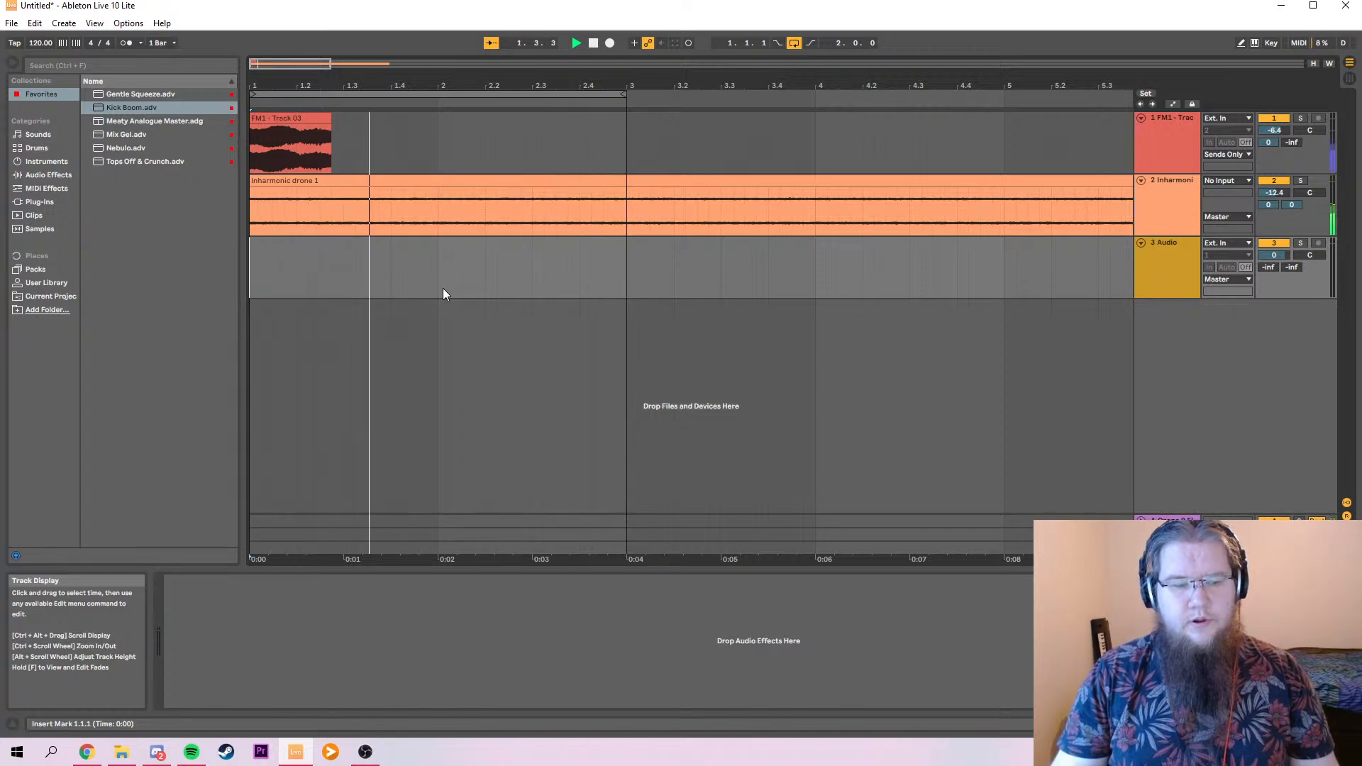
pyautogui.click(692, 184)
pyautogui.press('space')
pyautogui.press('Delete')
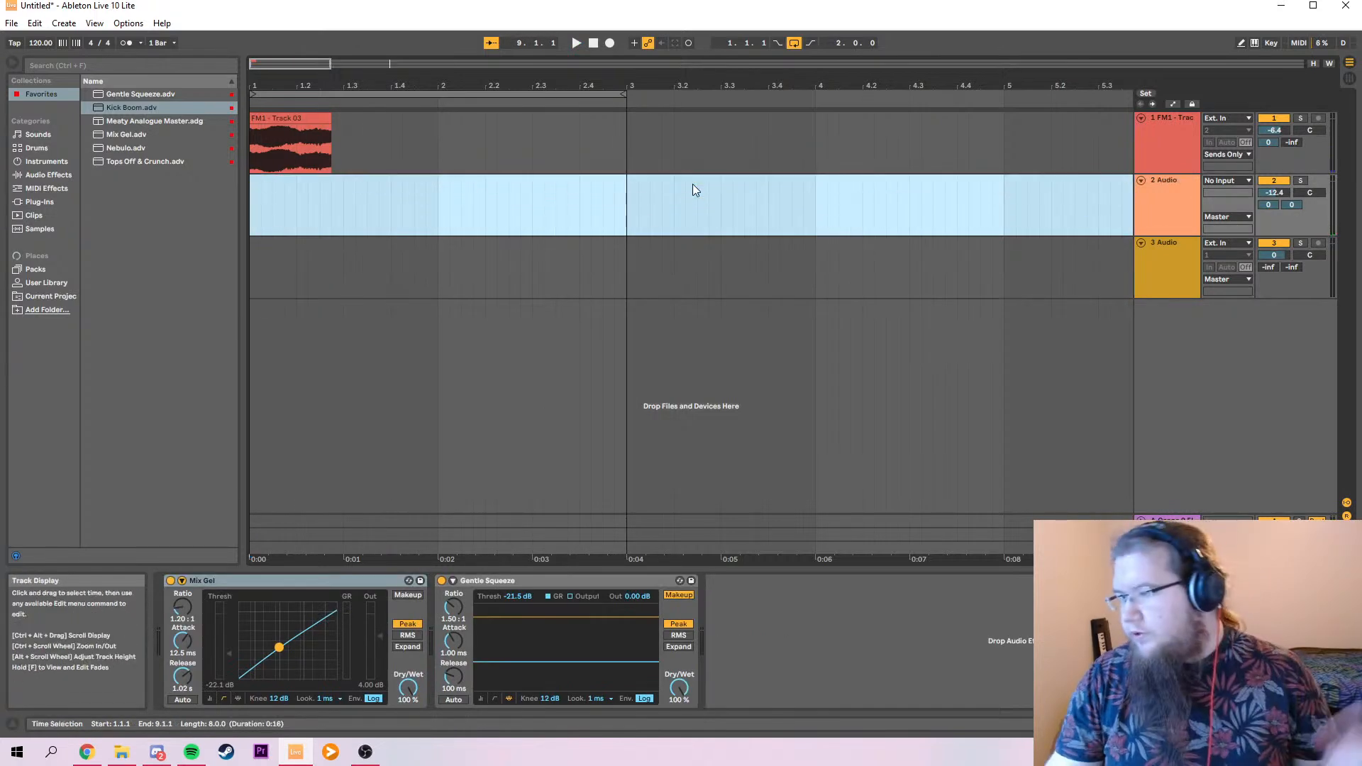
pyautogui.click(1172, 216)
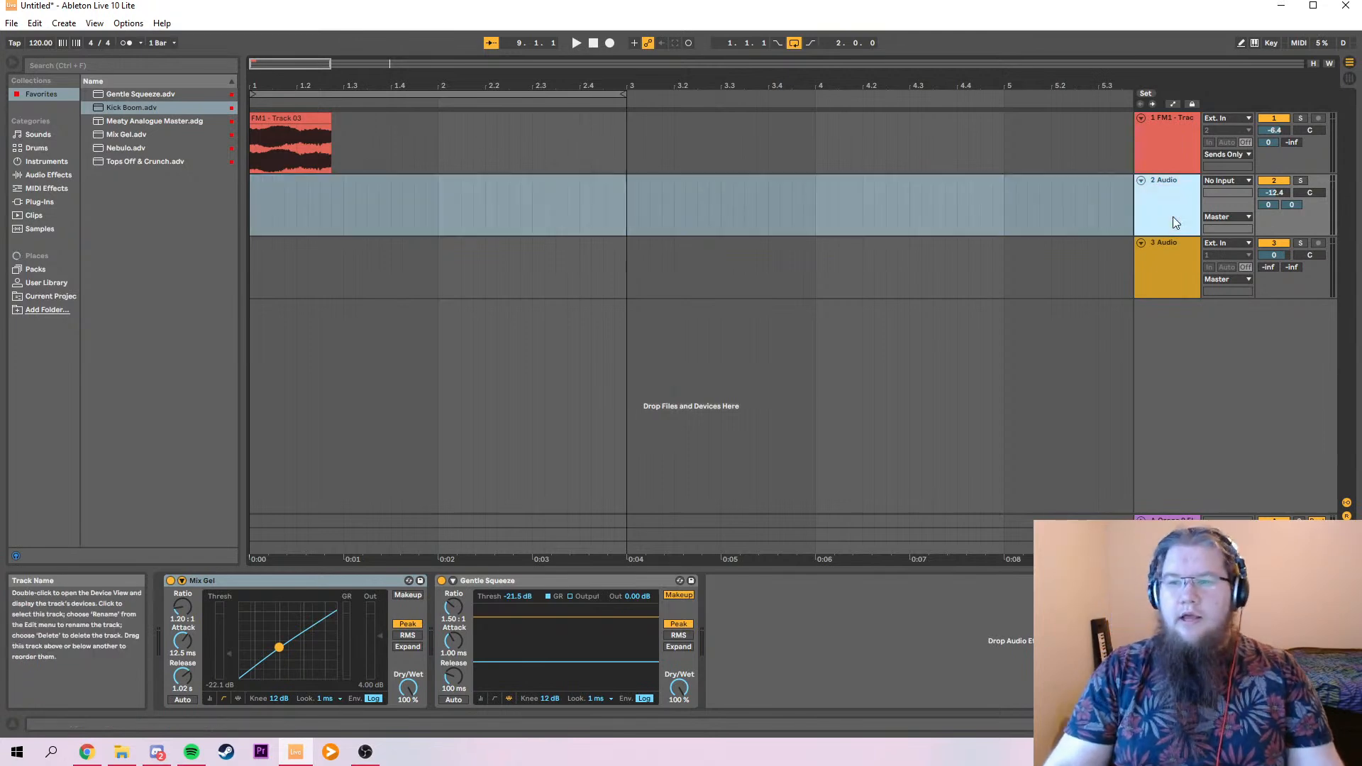
pyautogui.click(1350, 80)
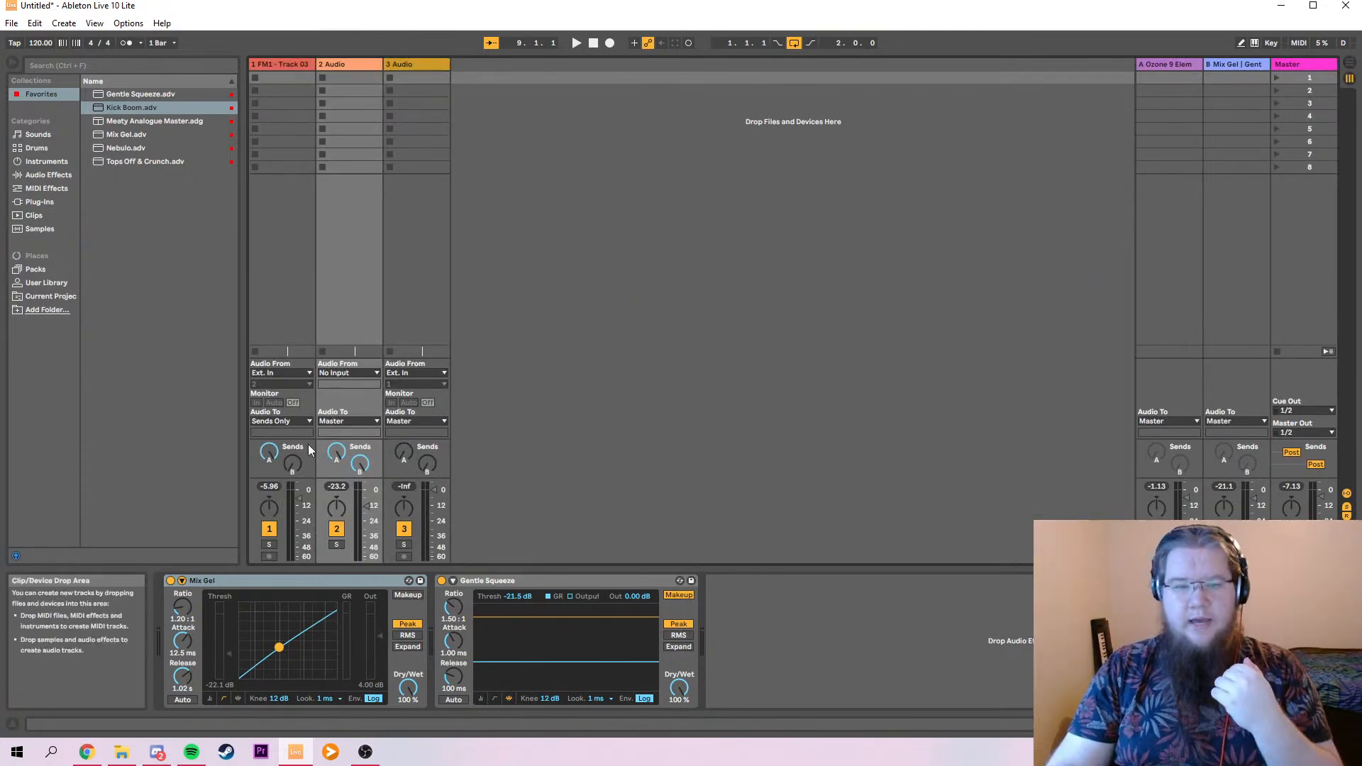
pyautogui.click(1350, 63)
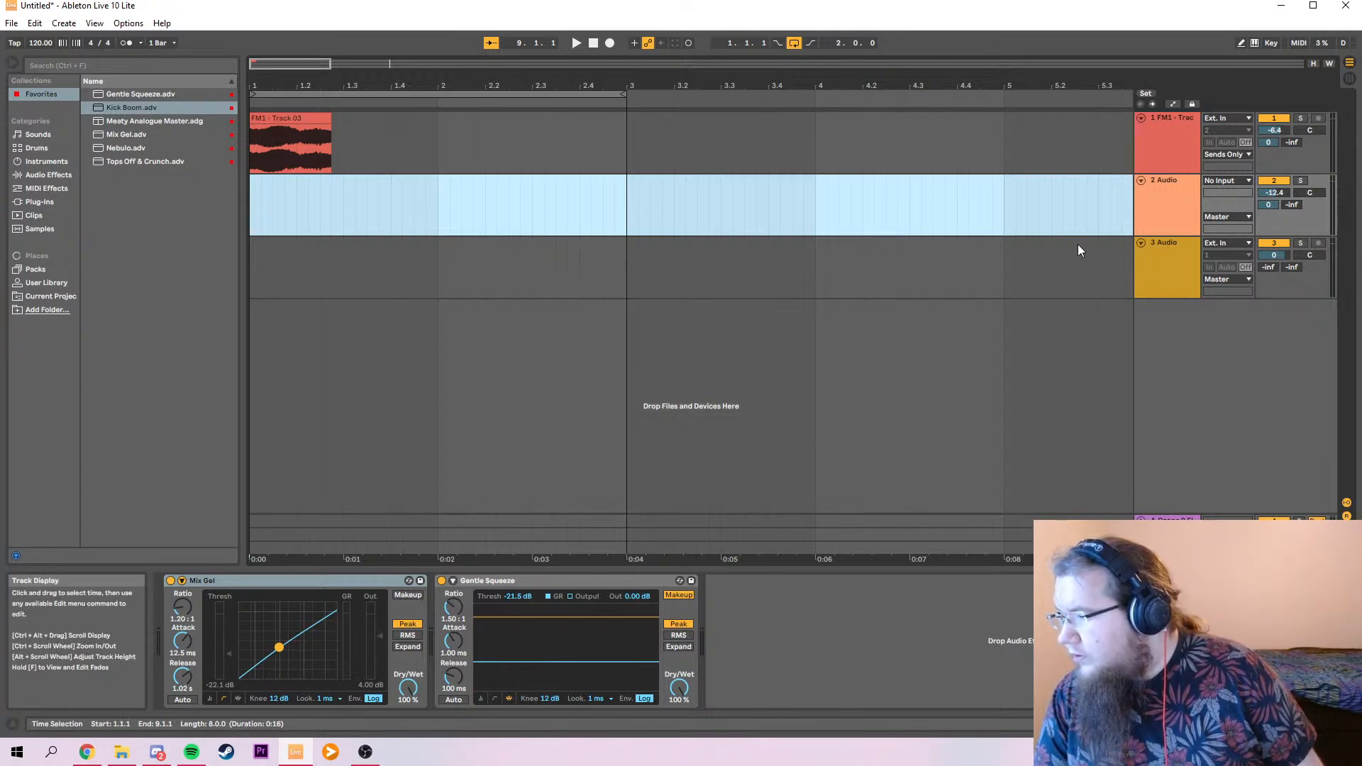
# Shorten the arrangement loop to end at bar 2.
pyautogui.click(290, 114)
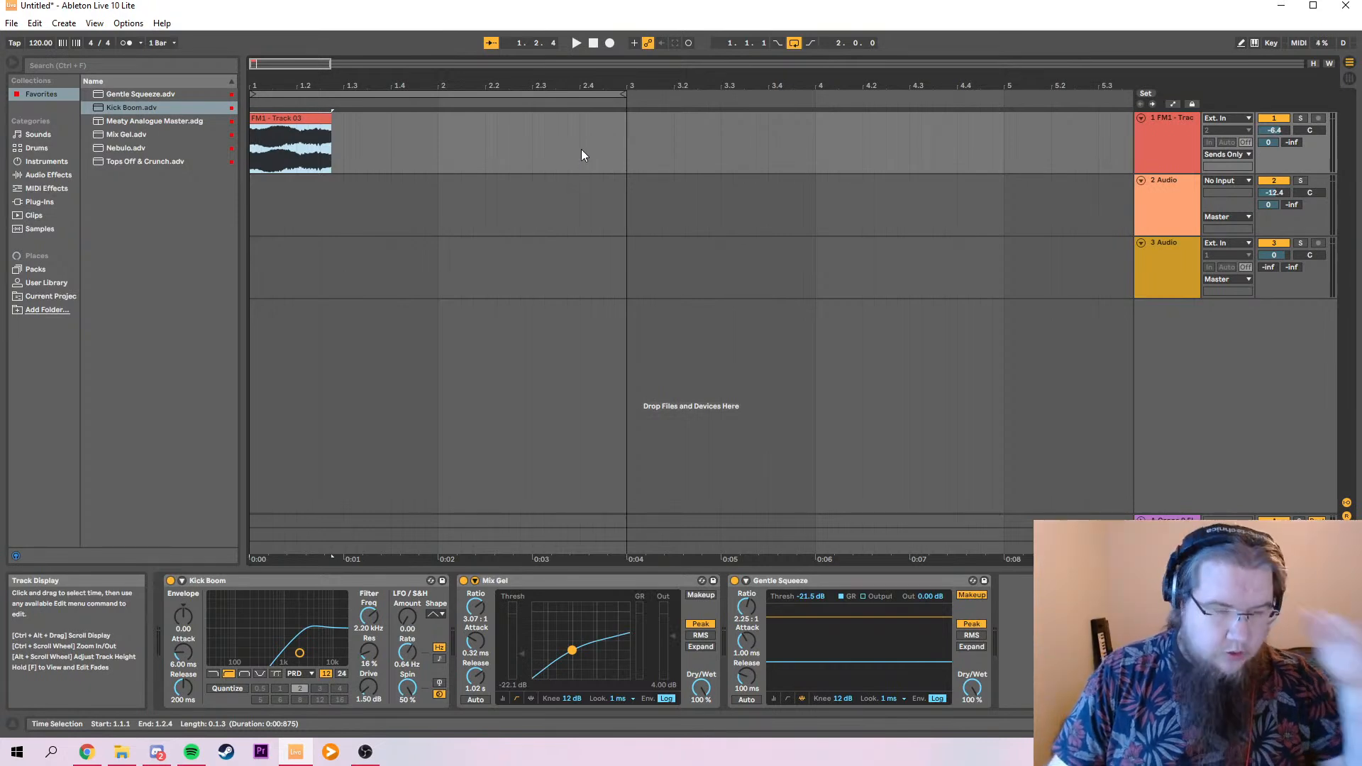
pyautogui.click(623, 97)
pyautogui.moveTo(624, 96); pyautogui.dragTo(439, 96)
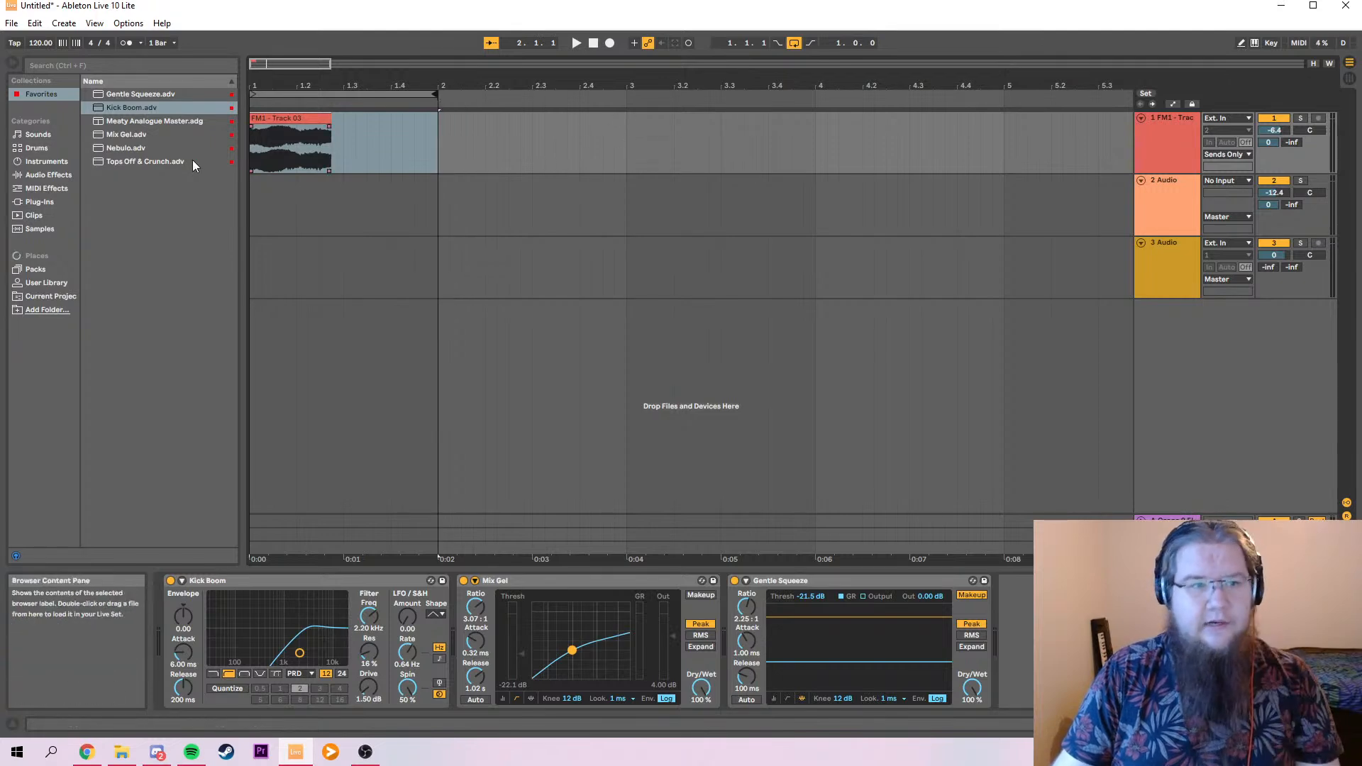
# Insert the TAL-Vocoder-2-64 plug-in between Kick Boom and Mix Gel on track 1.
pyautogui.click(44, 189)
pyautogui.click(46, 204)
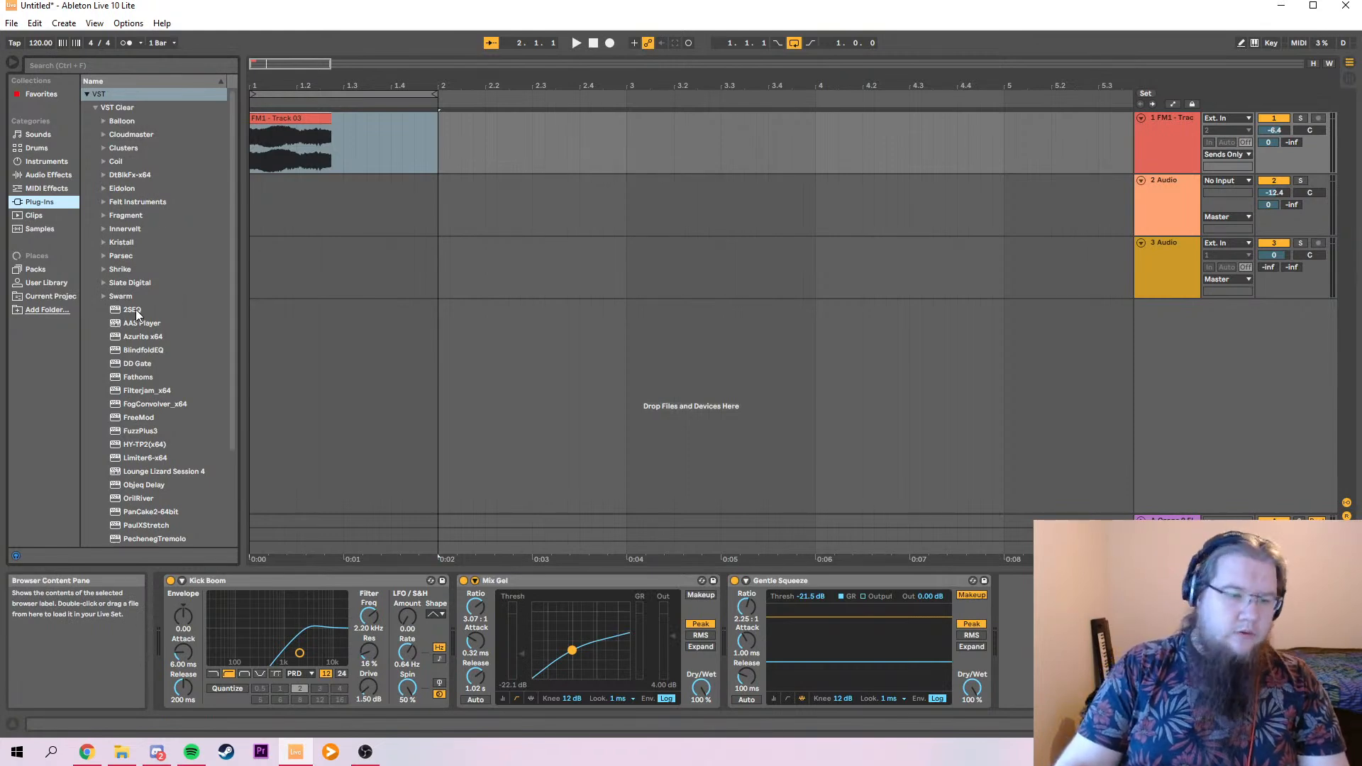
pyautogui.scroll(-3, 173, 493)
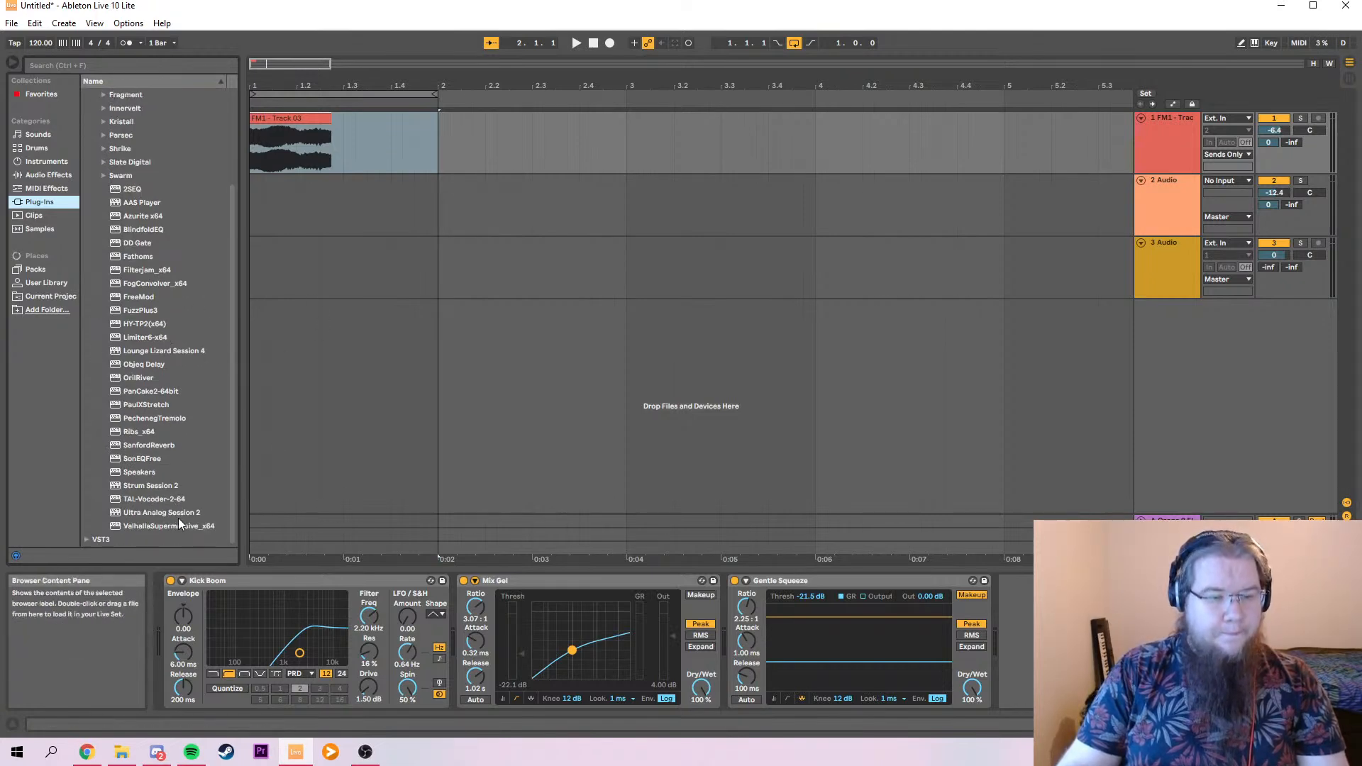
pyautogui.moveTo(117, 499); pyautogui.dragTo(165, 630)
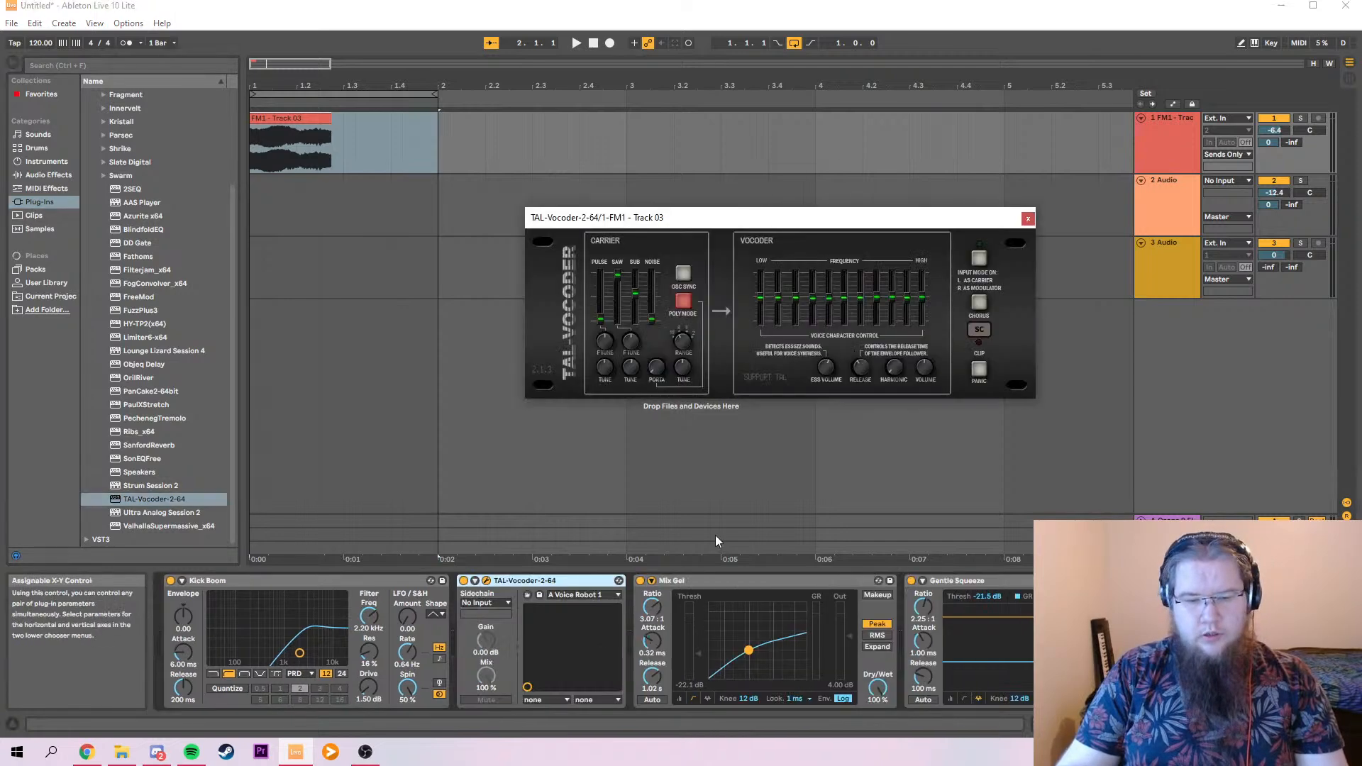
# Pull down the vocoder's six lowest frequency bands, replace the carrier's saw and sub with noise, and audition the loop.
pyautogui.moveTo(760, 298); pyautogui.dragTo(845, 317)
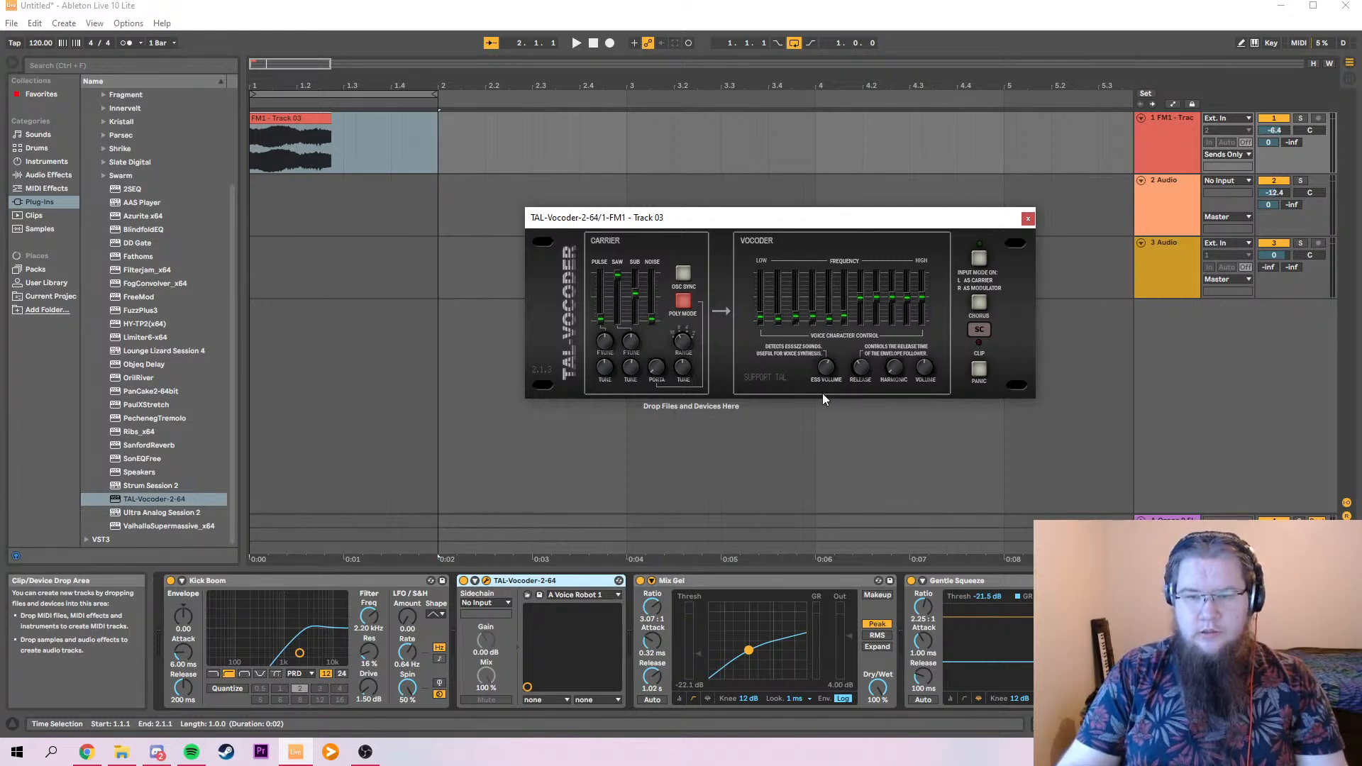
pyautogui.moveTo(617, 277); pyautogui.dragTo(636, 320)
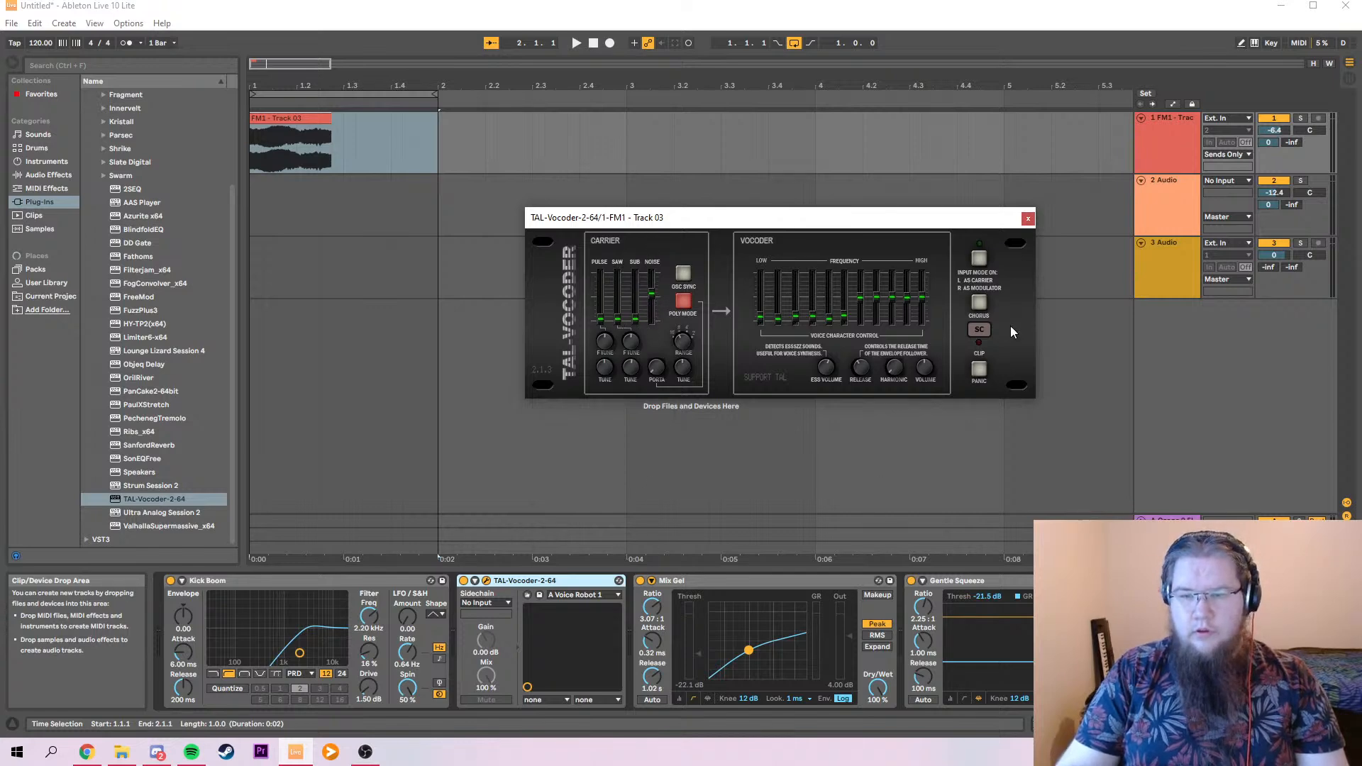
pyautogui.press('space')
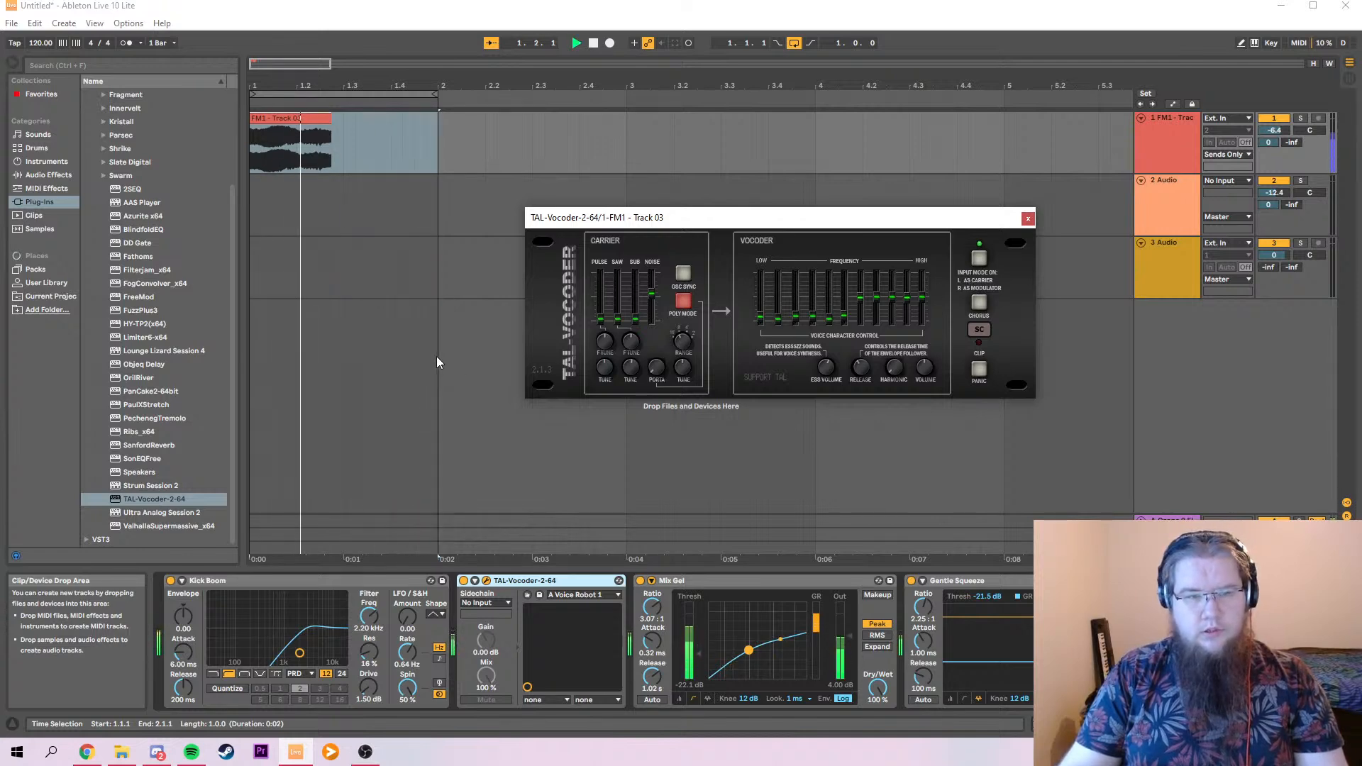
pyautogui.click(1028, 220)
pyautogui.press('space')
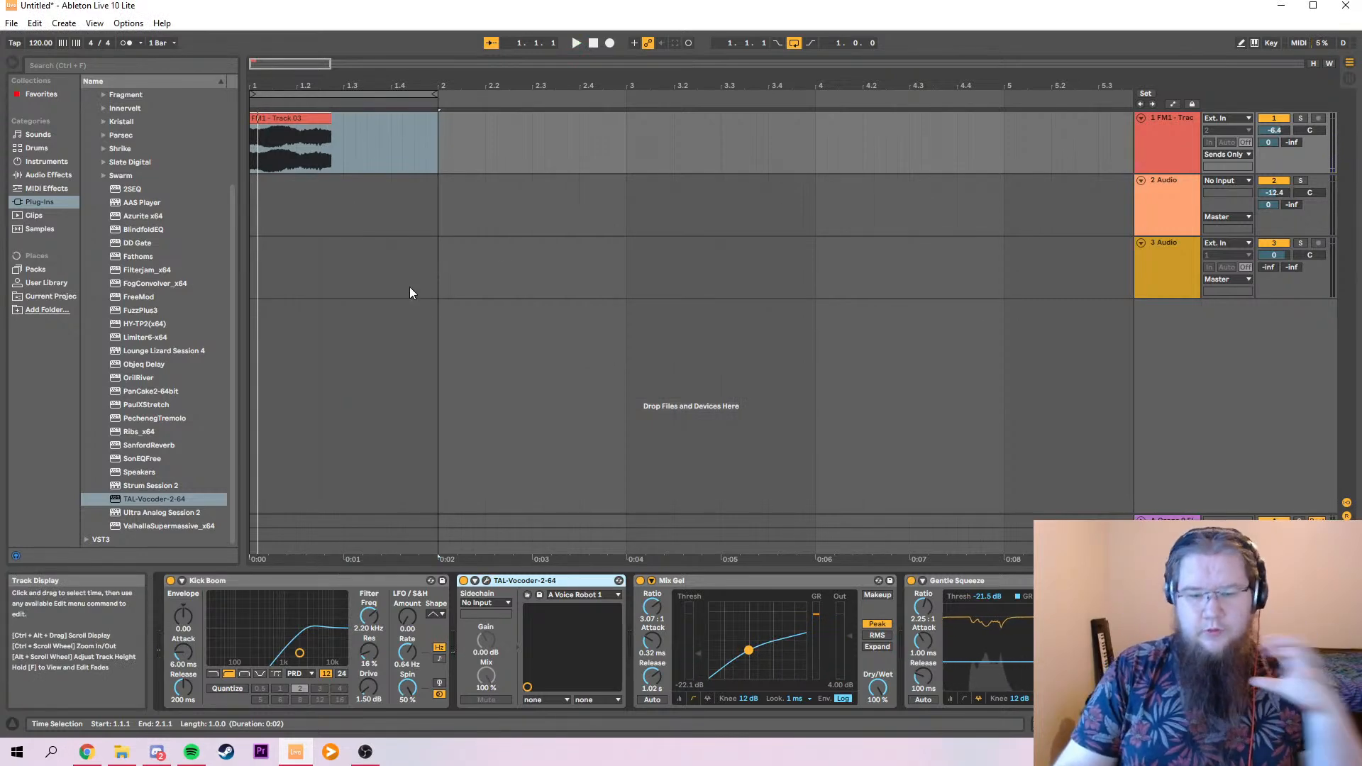
pyautogui.press('space')
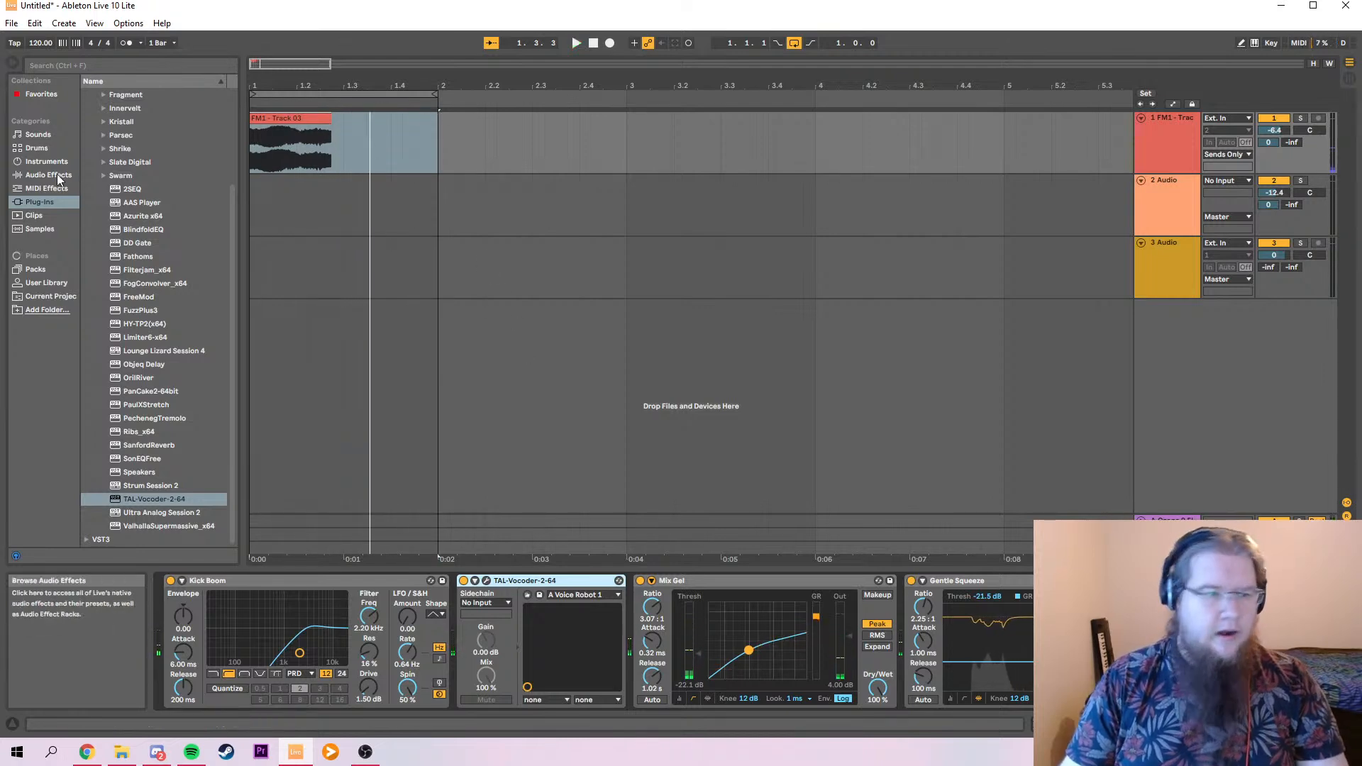
# Insert the Noisy Erosion preset after the vocoder, set it to 5.19 kHz with amount 5.83, and play the loop.
pyautogui.click(35, 176)
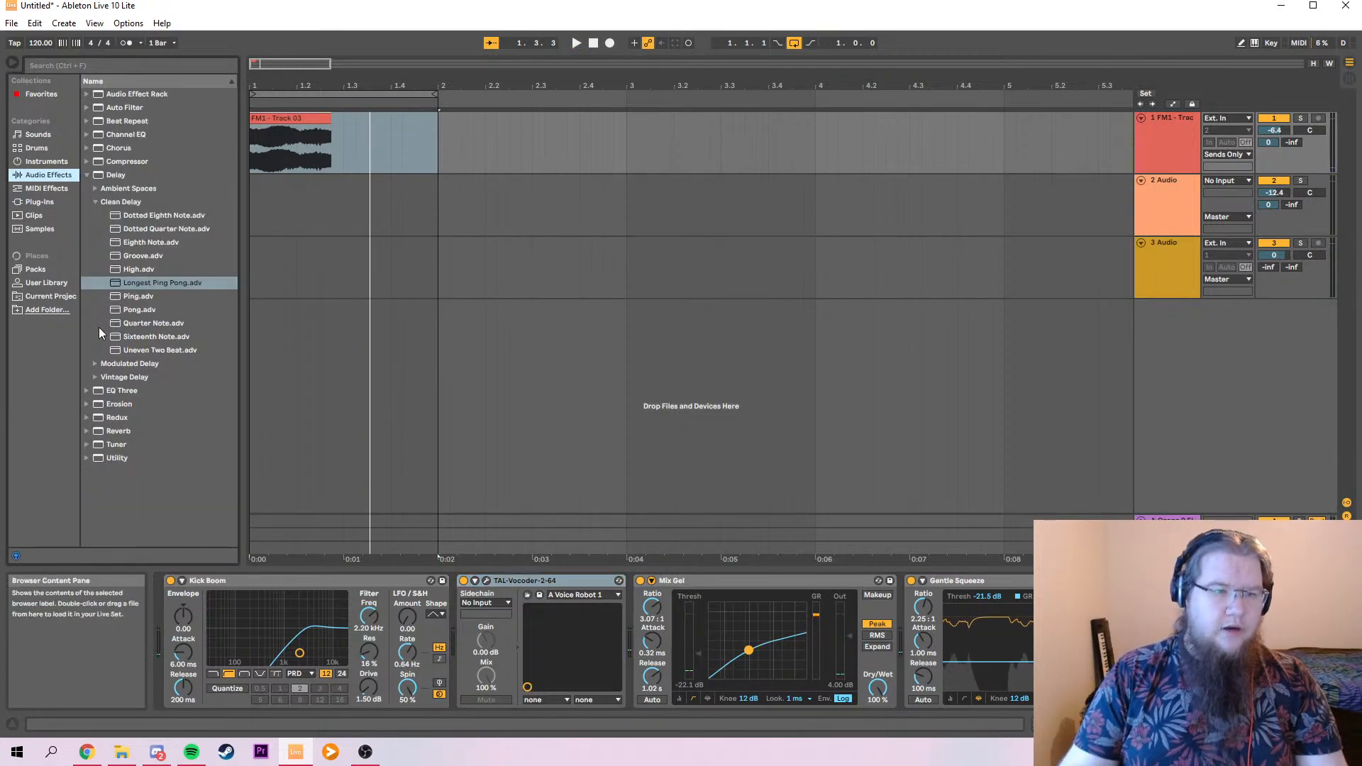
pyautogui.click(87, 175)
pyautogui.click(87, 202)
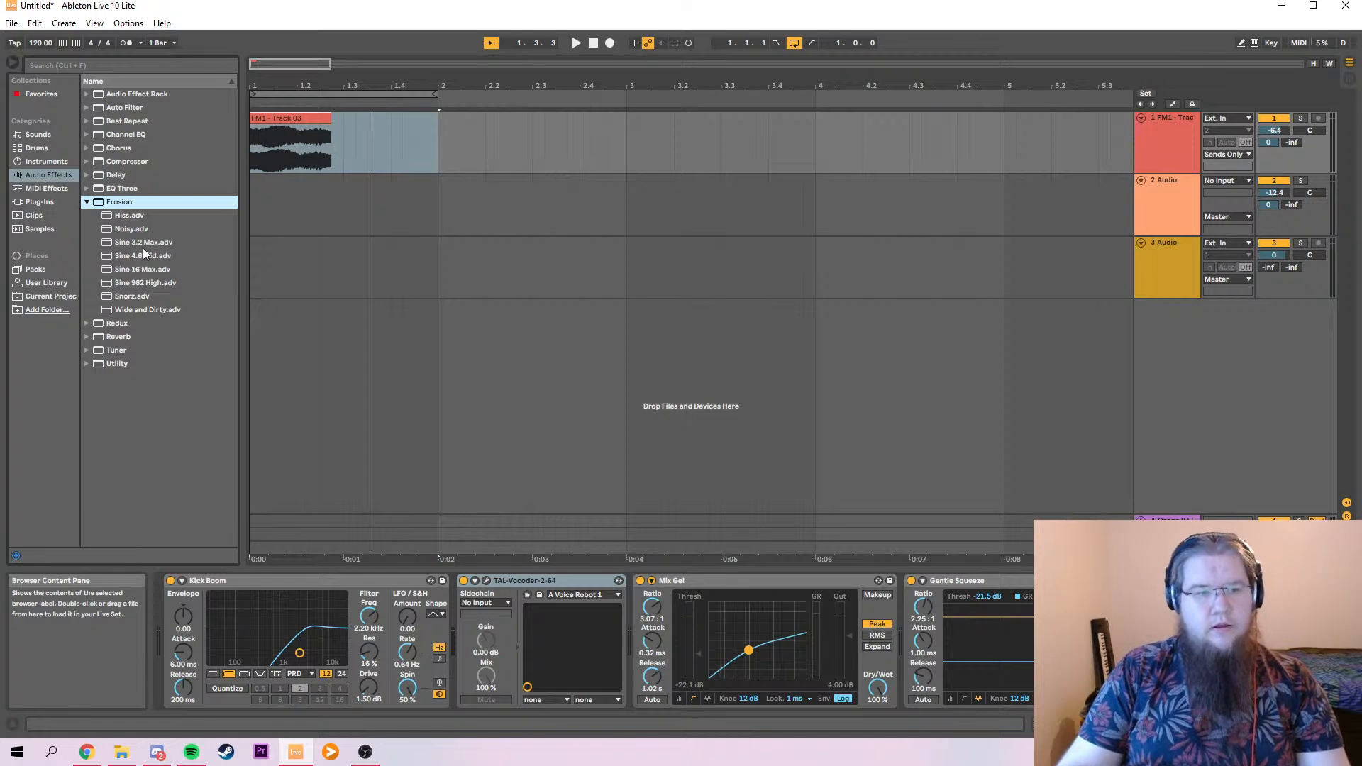
pyautogui.moveTo(105, 228)
pyautogui.mouseDown()
pyautogui.moveTo(356, 371)
pyautogui.moveTo(651, 622)
pyautogui.moveTo(657, 578)
pyautogui.mouseUp()
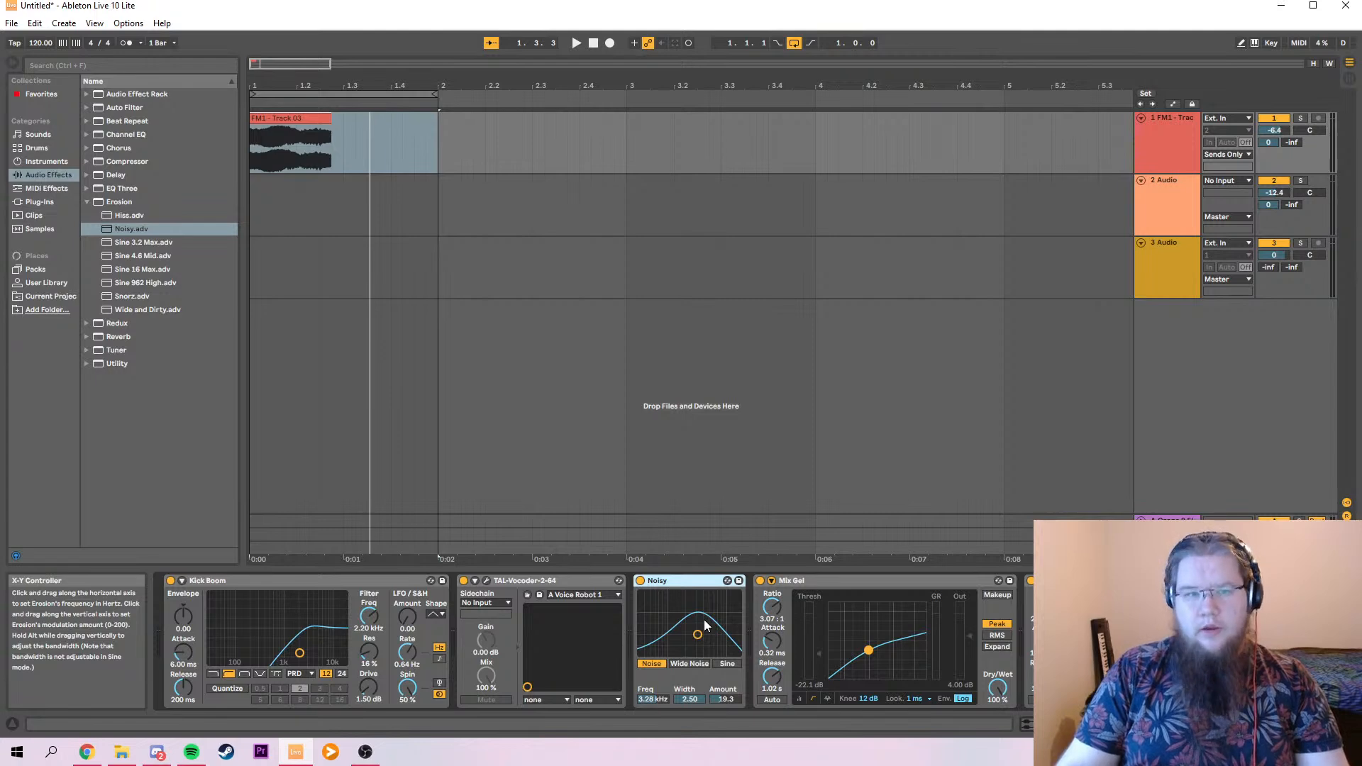
pyautogui.moveTo(698, 640)
pyautogui.mouseDown()
pyautogui.moveTo(713, 636)
pyautogui.moveTo(713, 652)
pyautogui.moveTo(708, 642)
pyautogui.mouseUp()
pyautogui.press('space')
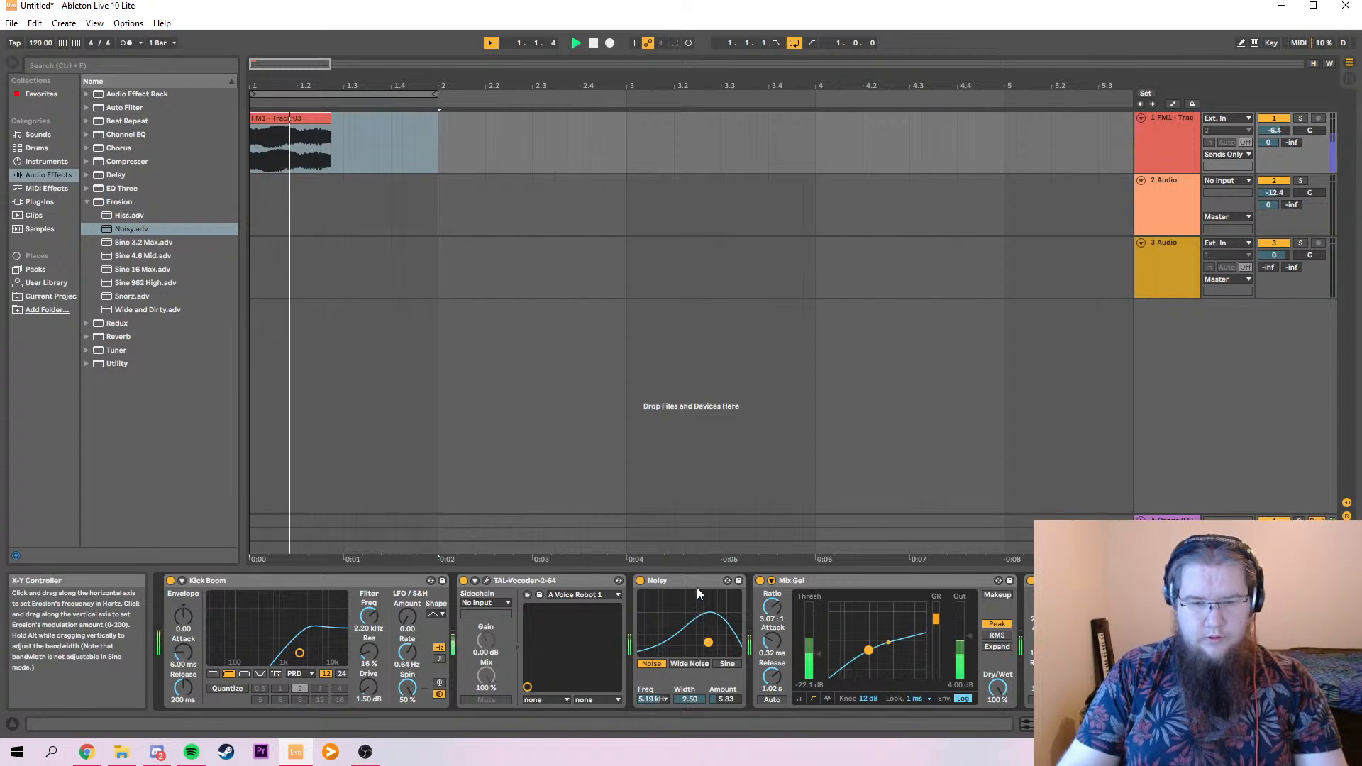
# Move Noisy before the vocoder and set its frequency to 5.04 kHz, width to 0.81 and amount to 50.0 during playback.
pyautogui.moveTo(661, 580); pyautogui.dragTo(496, 581)
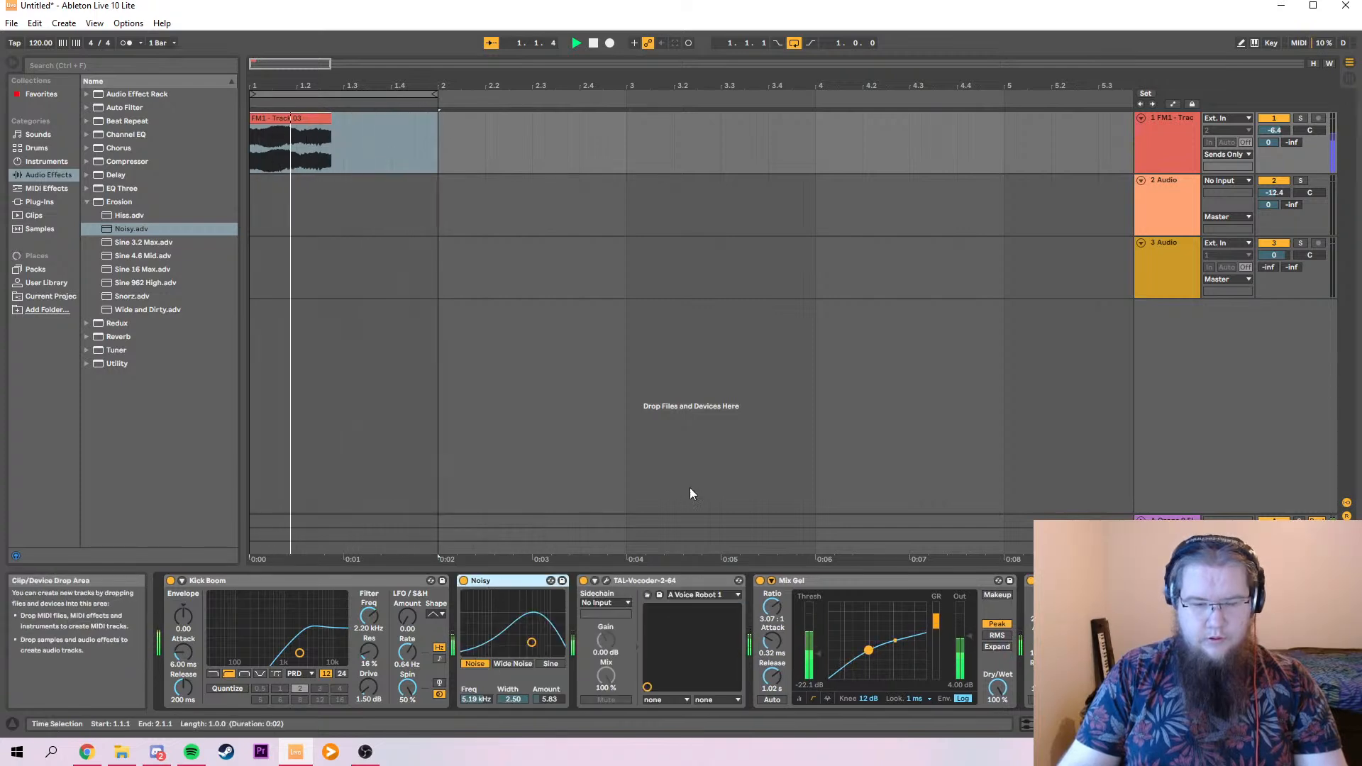
pyautogui.moveTo(531, 642)
pyautogui.mouseDown()
pyautogui.moveTo(535, 629)
pyautogui.moveTo(519, 632)
pyautogui.mouseUp()
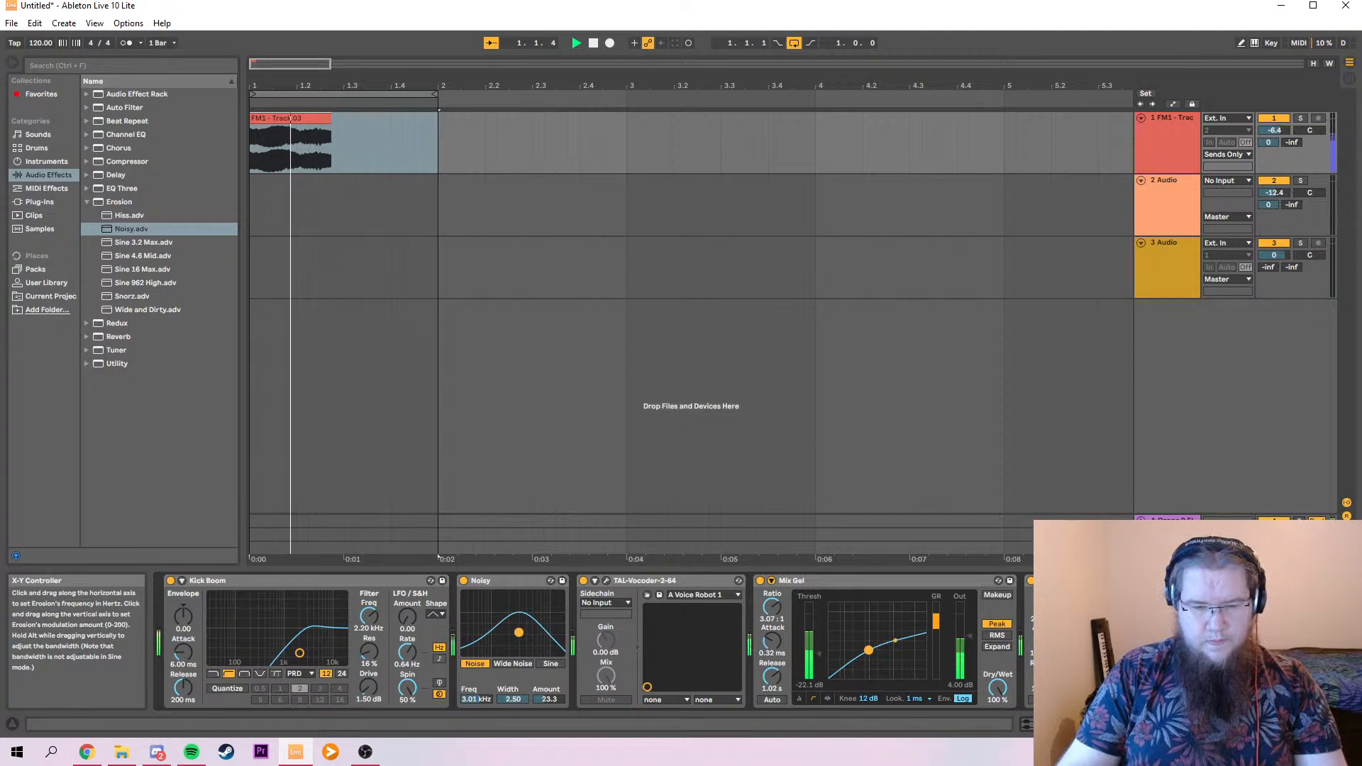
pyautogui.moveTo(513, 699); pyautogui.dragTo(512, 723)
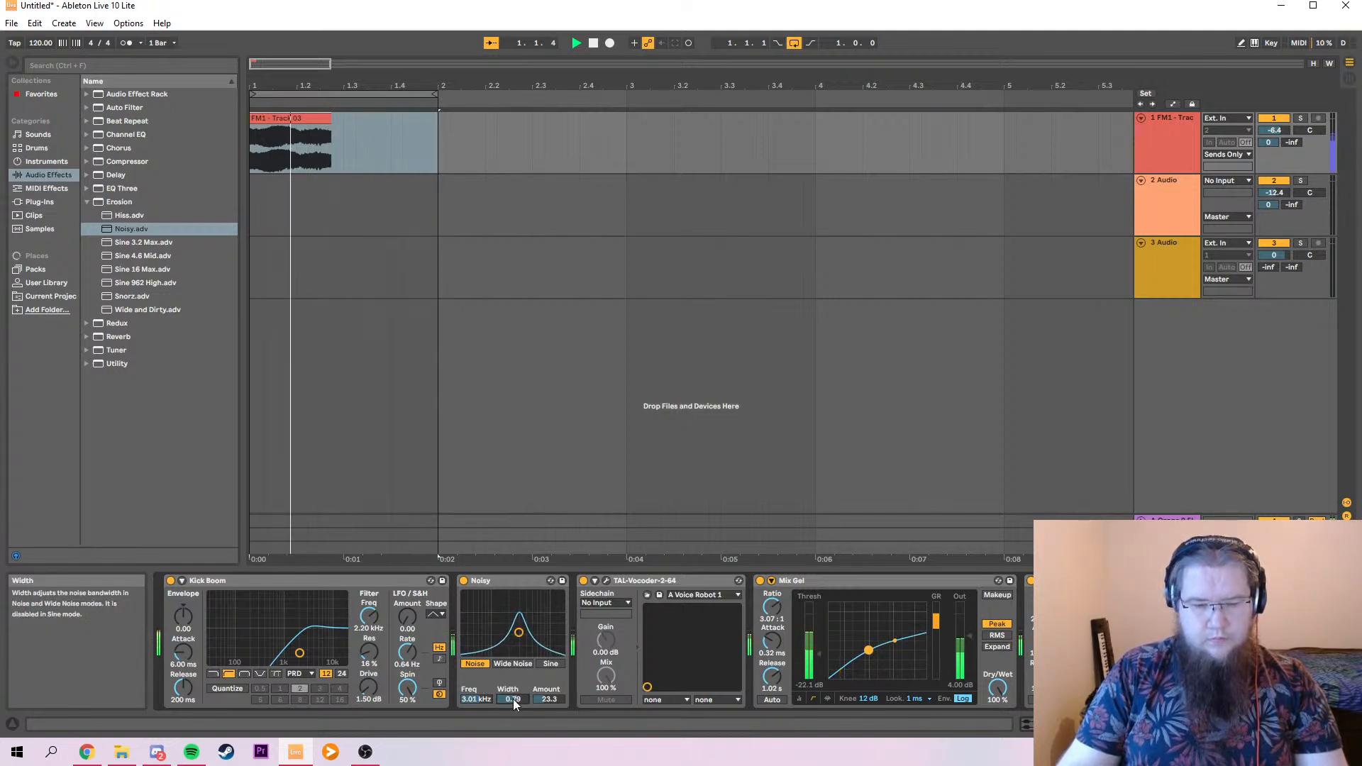
pyautogui.moveTo(518, 632); pyautogui.dragTo(530, 623)
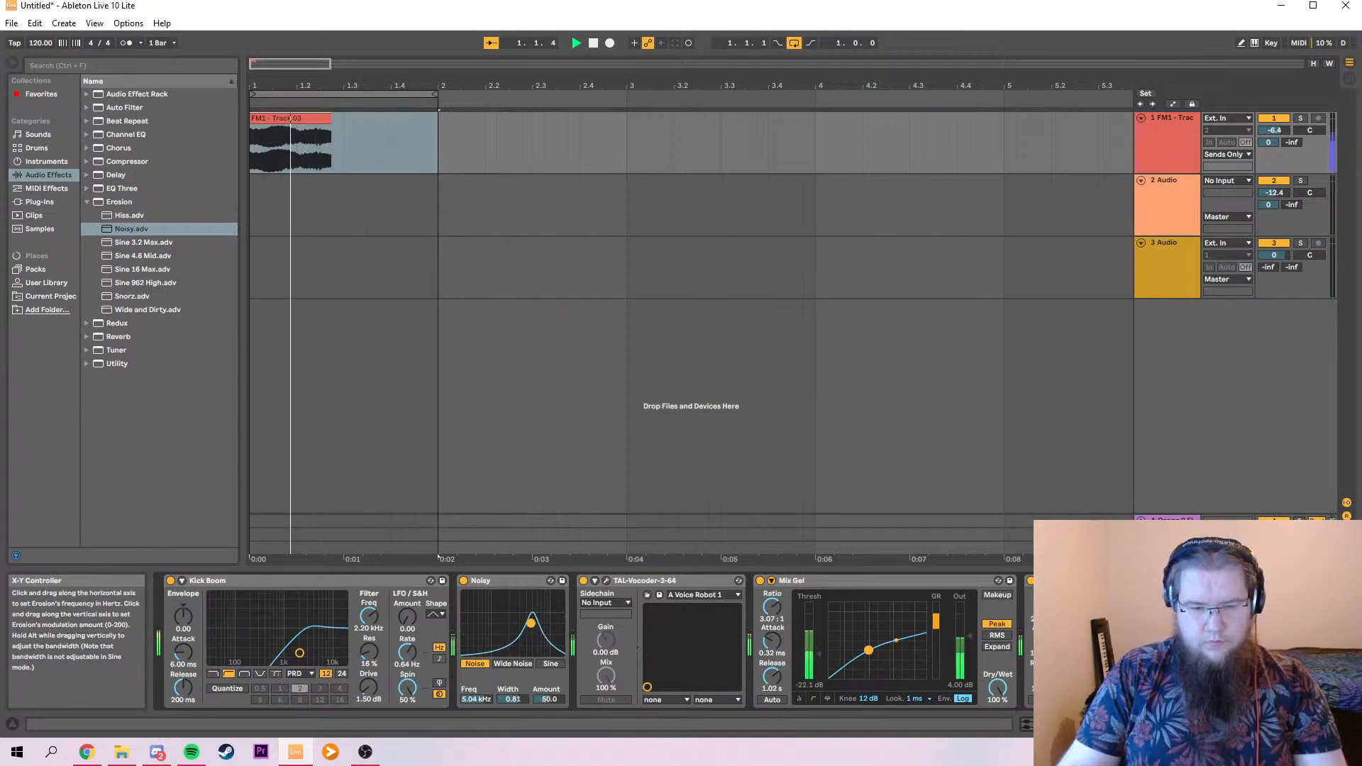
pyautogui.press('space')
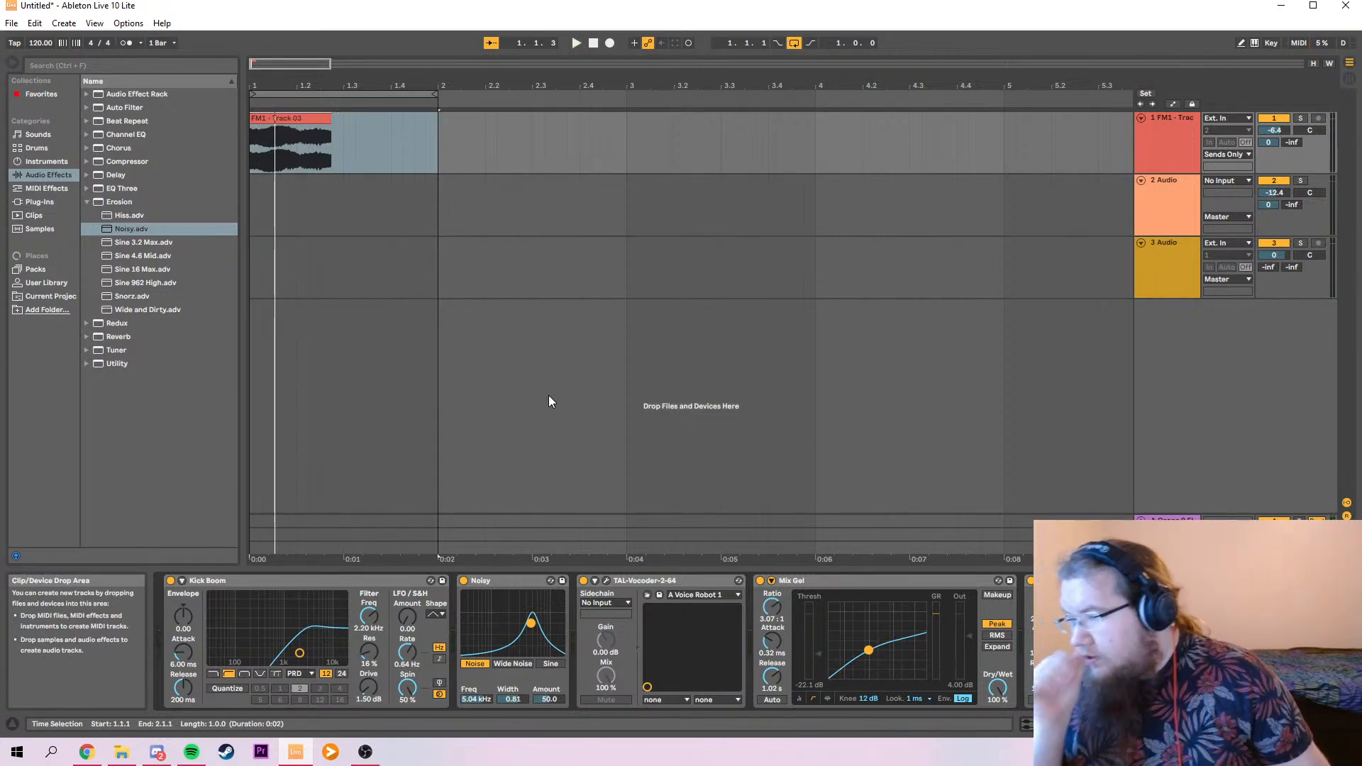
# Insert the MeldaProduction MRingModulator plug-in between TAL-Vocoder-2-64 and Mix Gel on track 1.
pyautogui.click(335, 153)
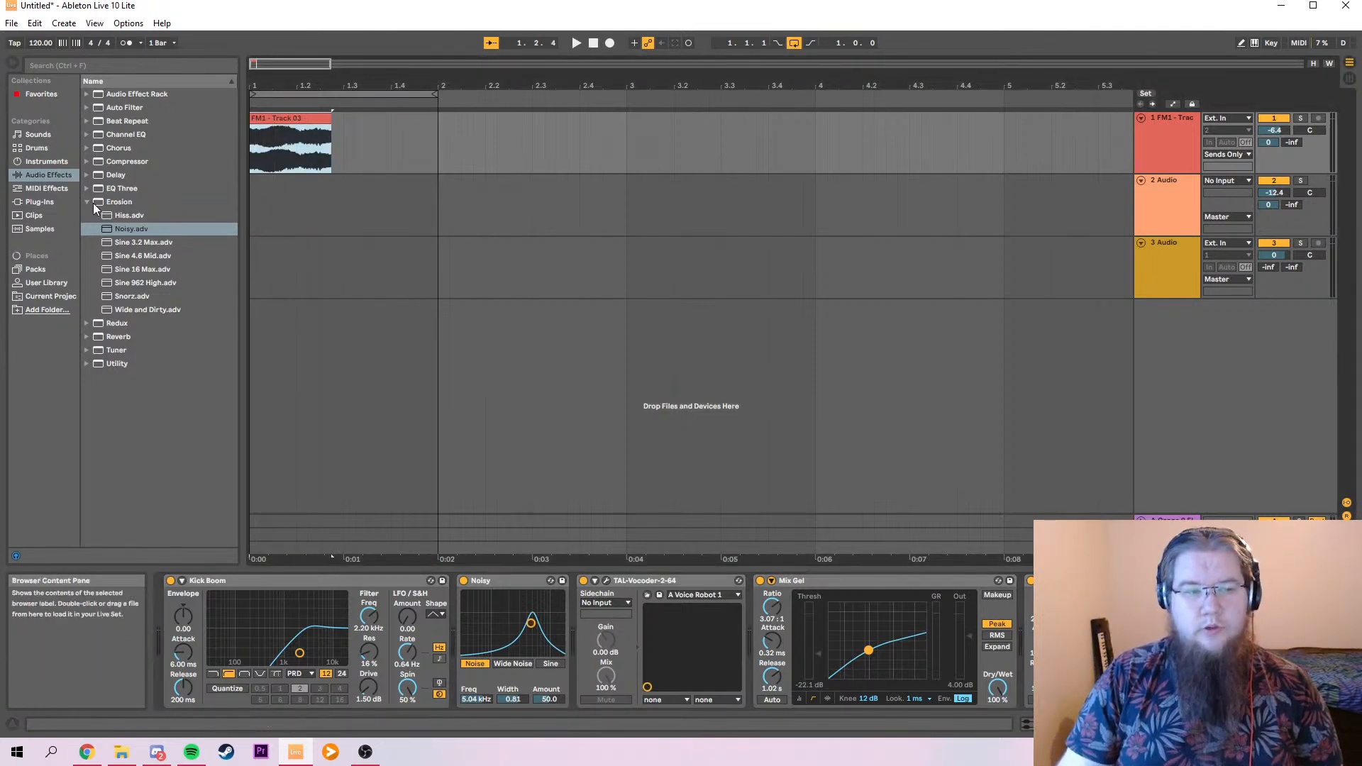
pyautogui.click(52, 200)
pyautogui.scroll(3, 190, 184)
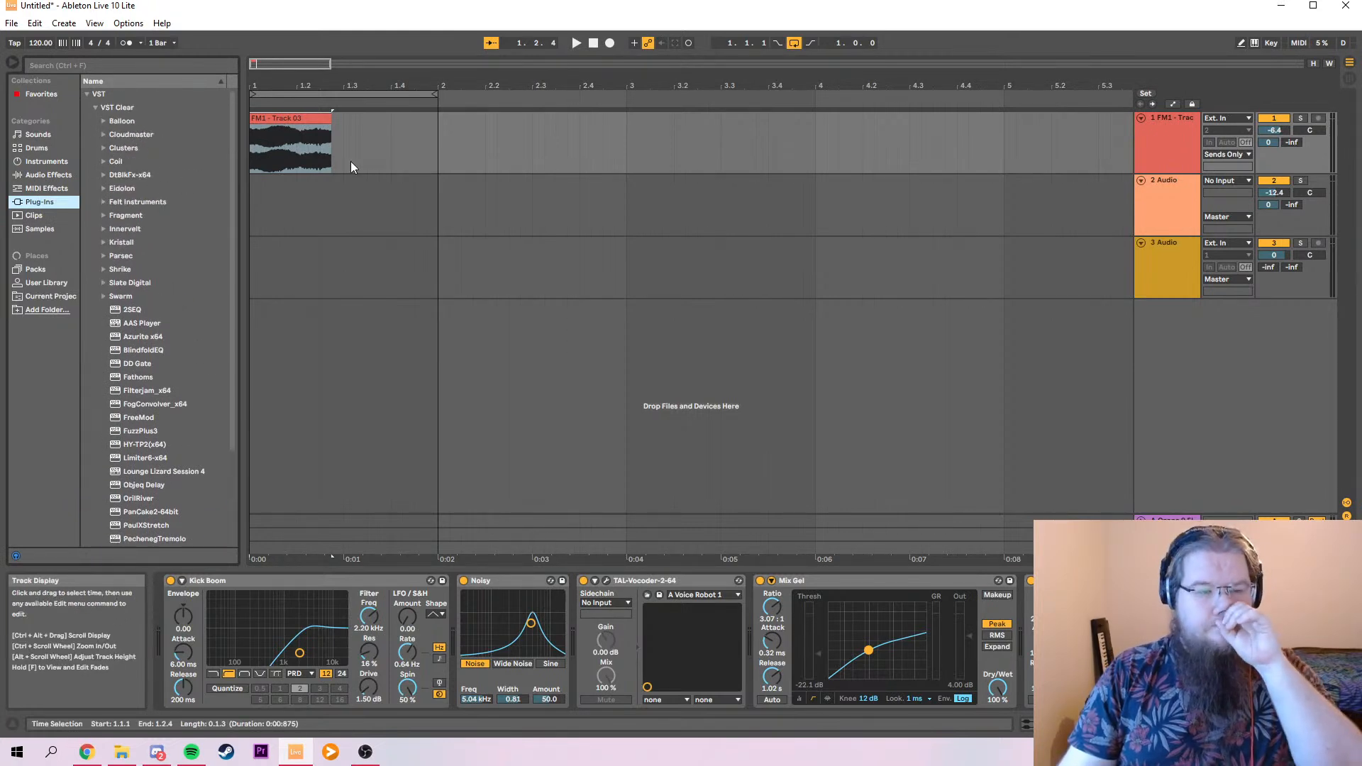
pyautogui.click(86, 93)
pyautogui.click(87, 107)
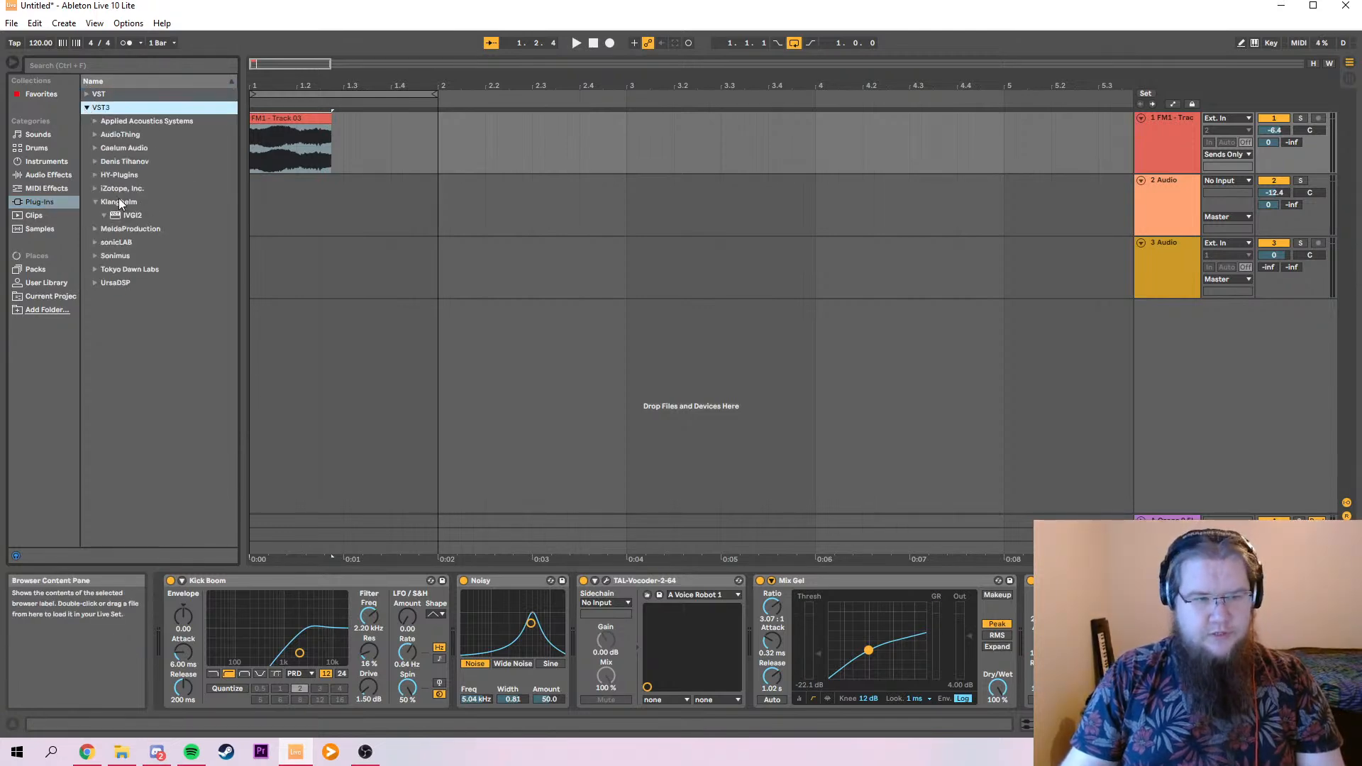
pyautogui.click(95, 202)
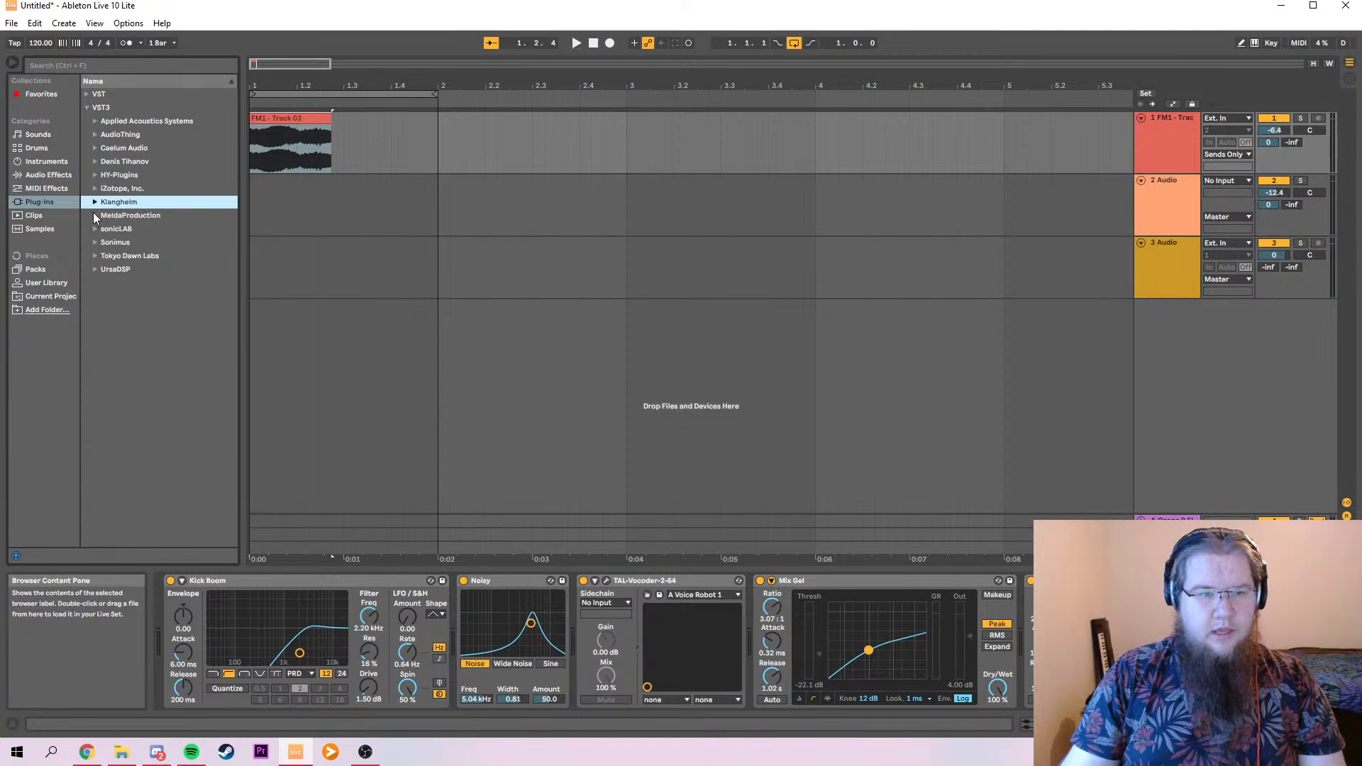
pyautogui.click(94, 215)
pyautogui.click(95, 215)
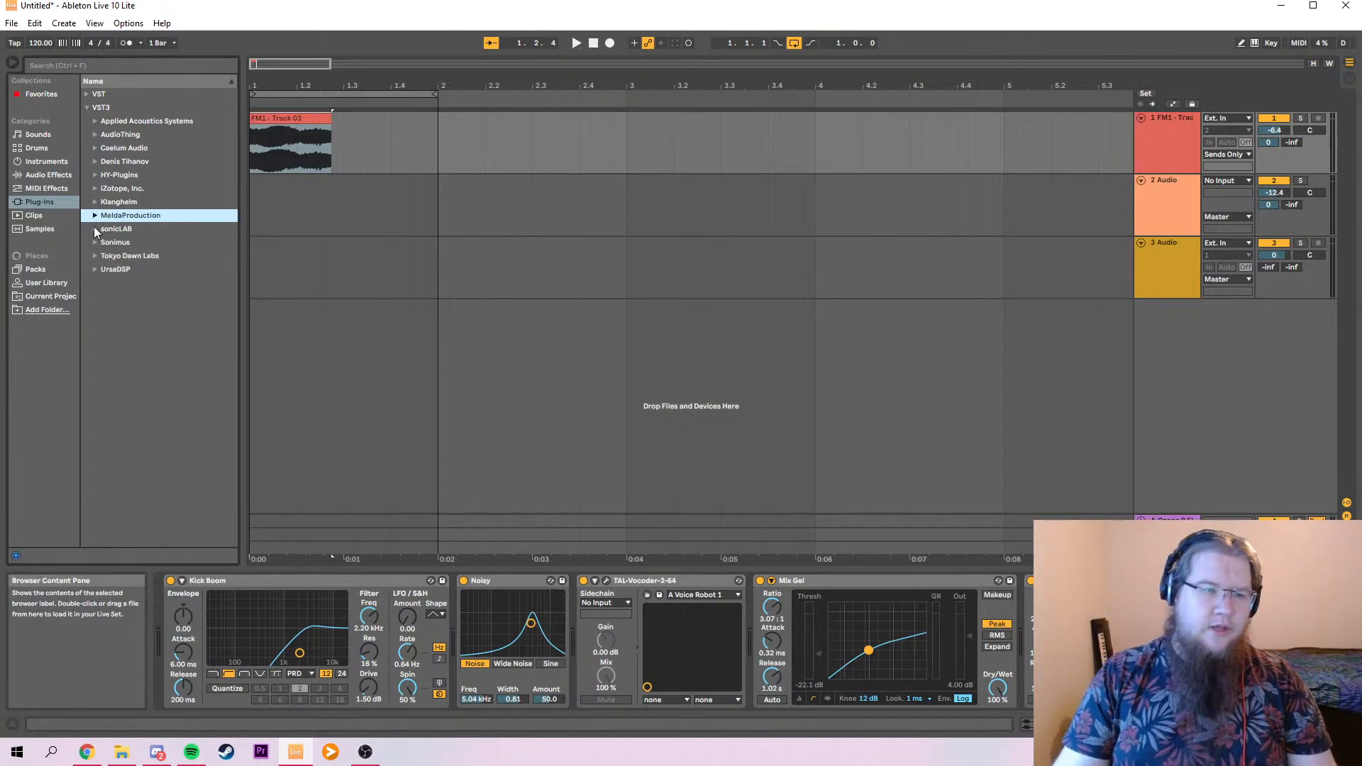
pyautogui.click(94, 229)
pyautogui.click(94, 228)
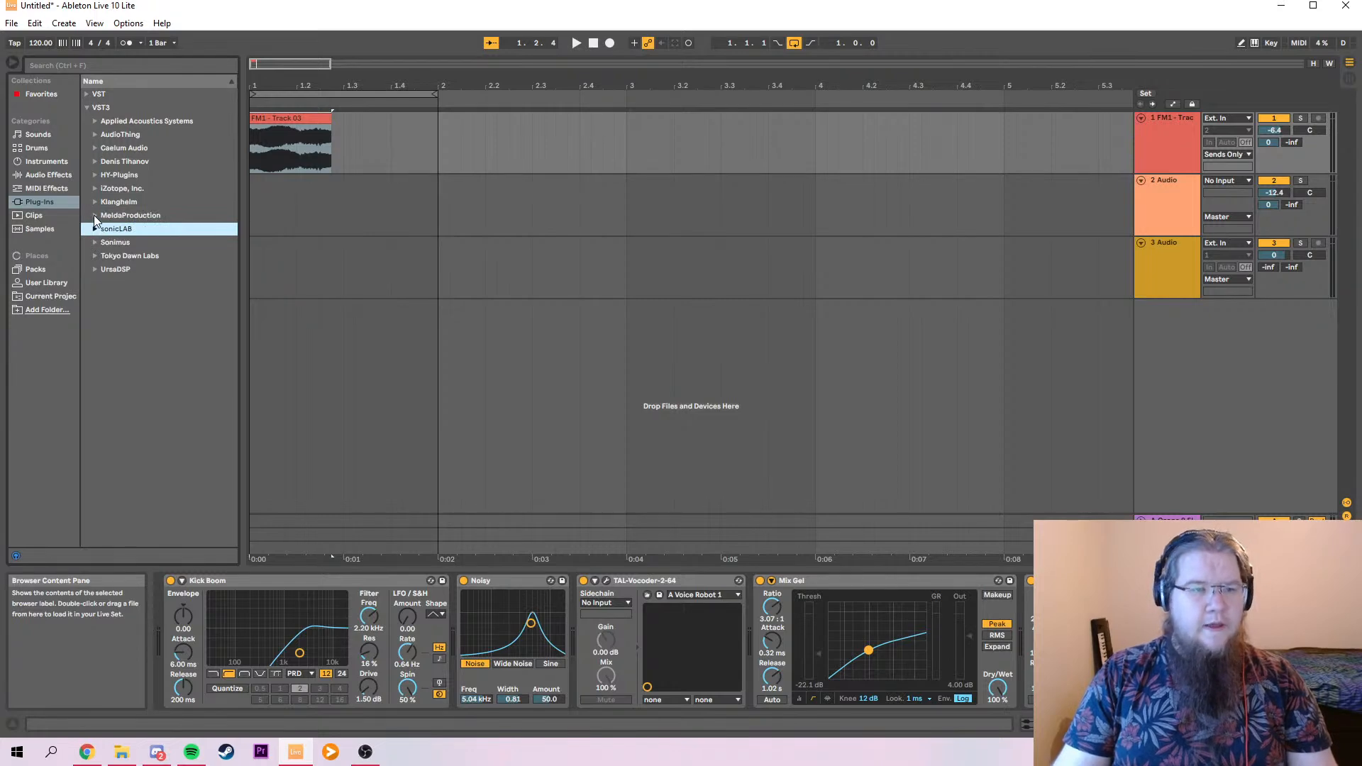
pyautogui.click(95, 214)
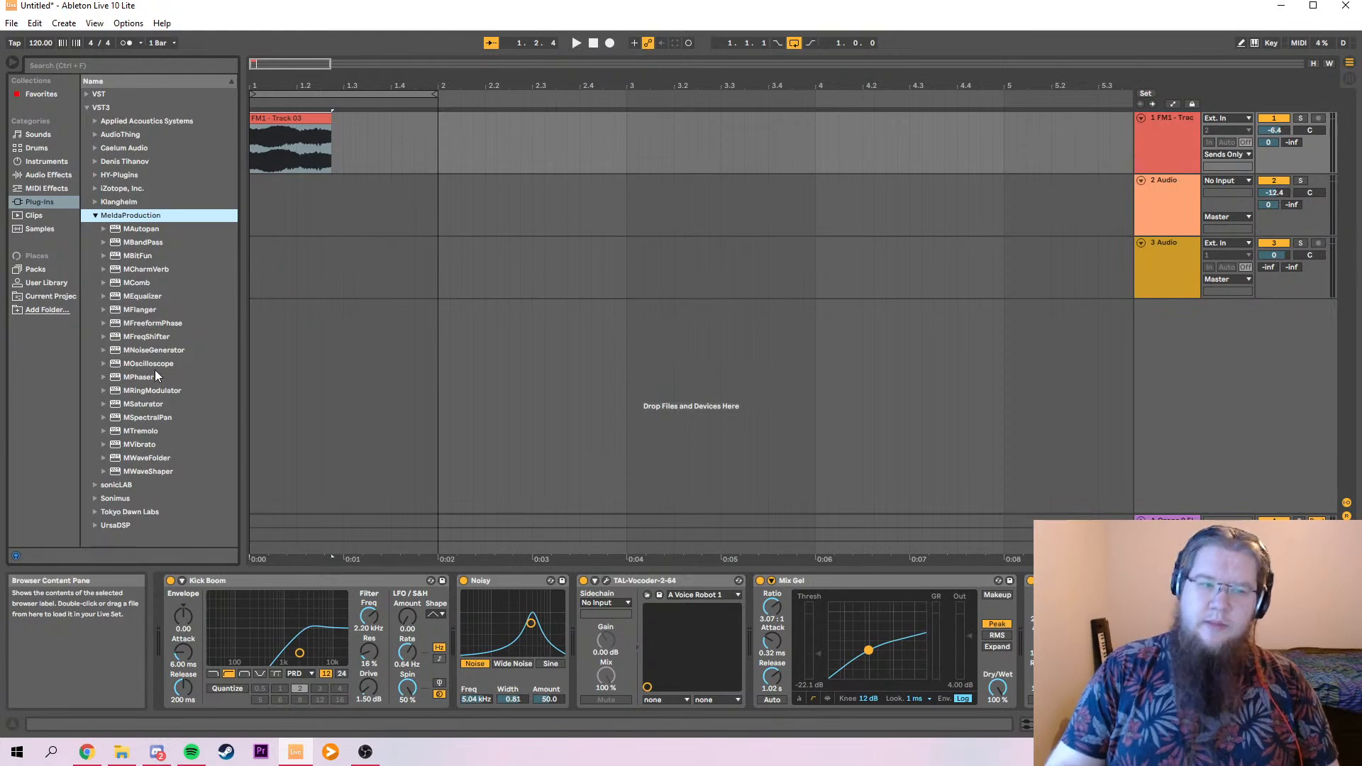
pyautogui.doubleClick(124, 392)
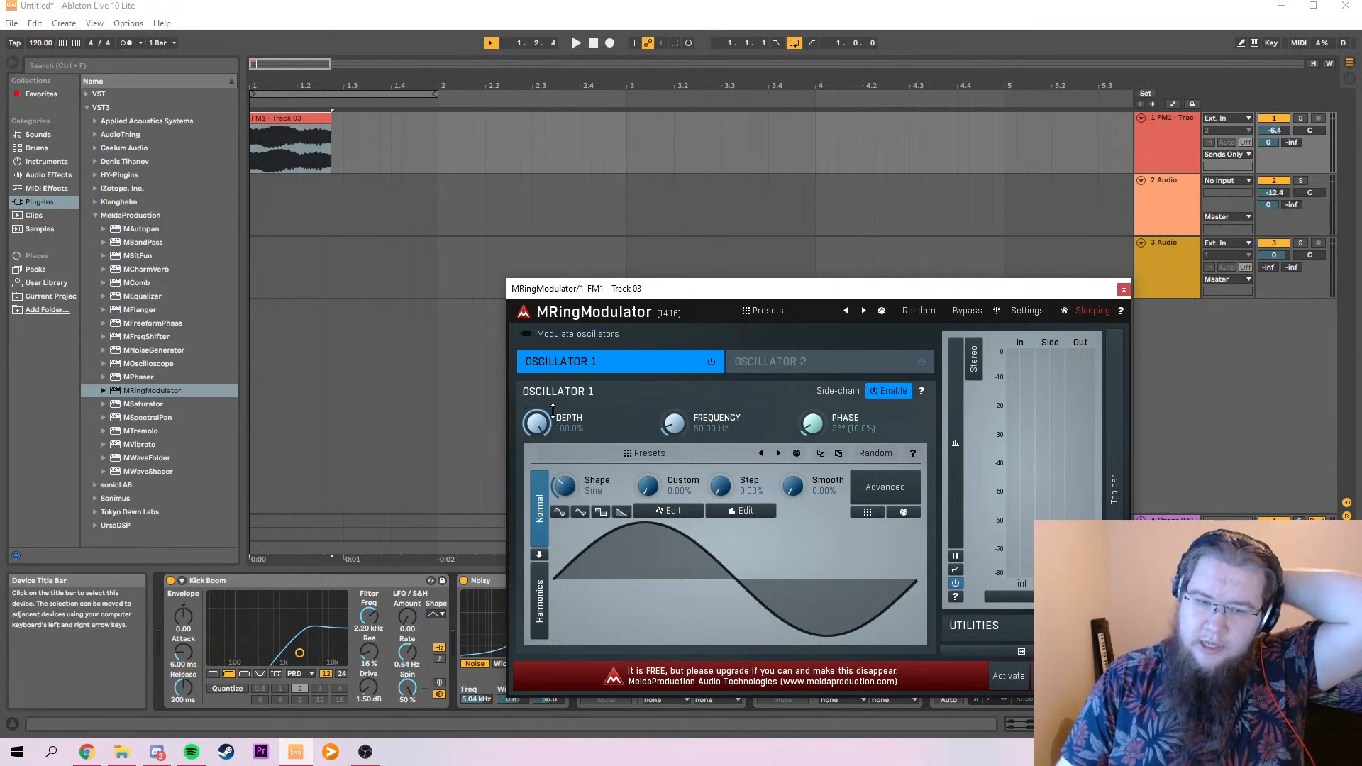
# Set the ring modulator's oscillator 1 depth to 37.2%, shape to 78% and custom to 59.6%, and raise its frequency while auditioning the loop.
pyautogui.moveTo(557, 405); pyautogui.dragTo(557, 447)
pyautogui.press('space')
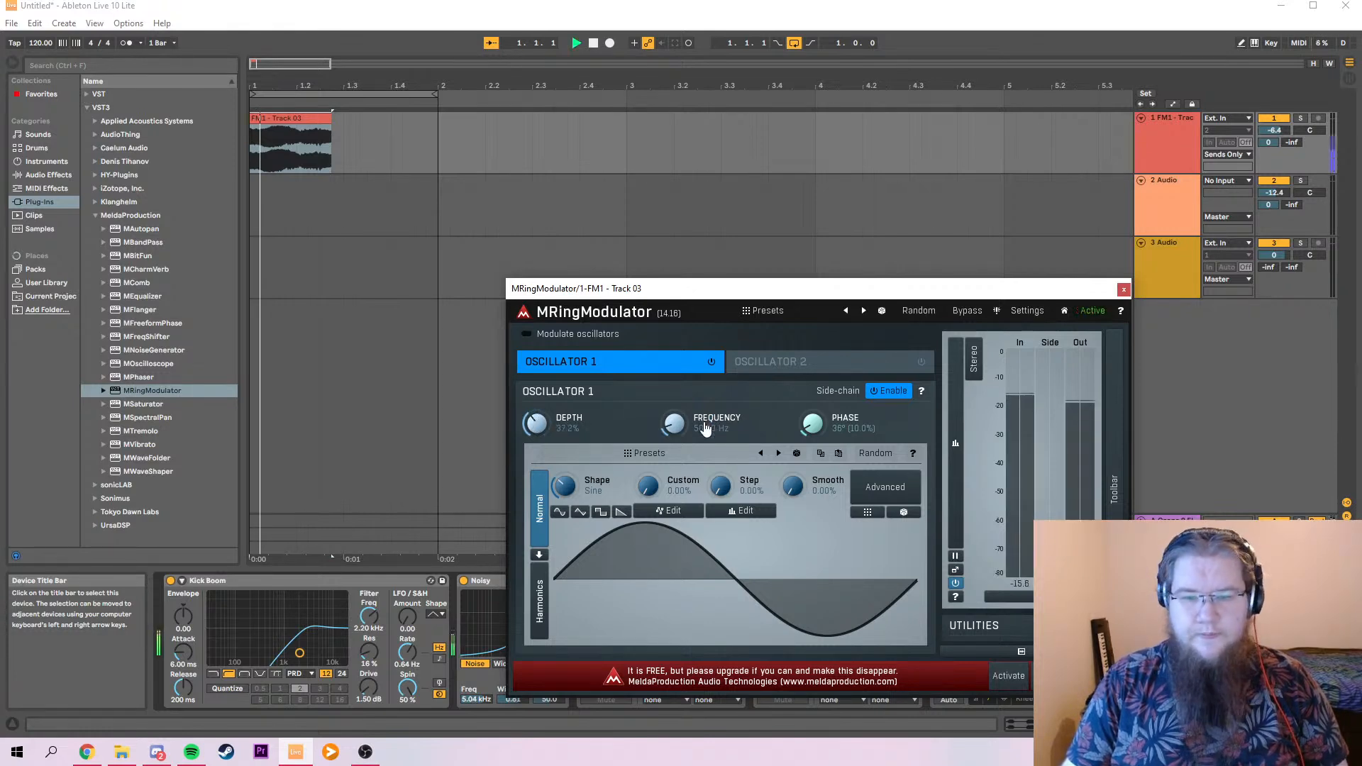
pyautogui.moveTo(695, 425)
pyautogui.mouseDown()
pyautogui.moveTo(694, 393)
pyautogui.moveTo(694, 425)
pyautogui.mouseUp()
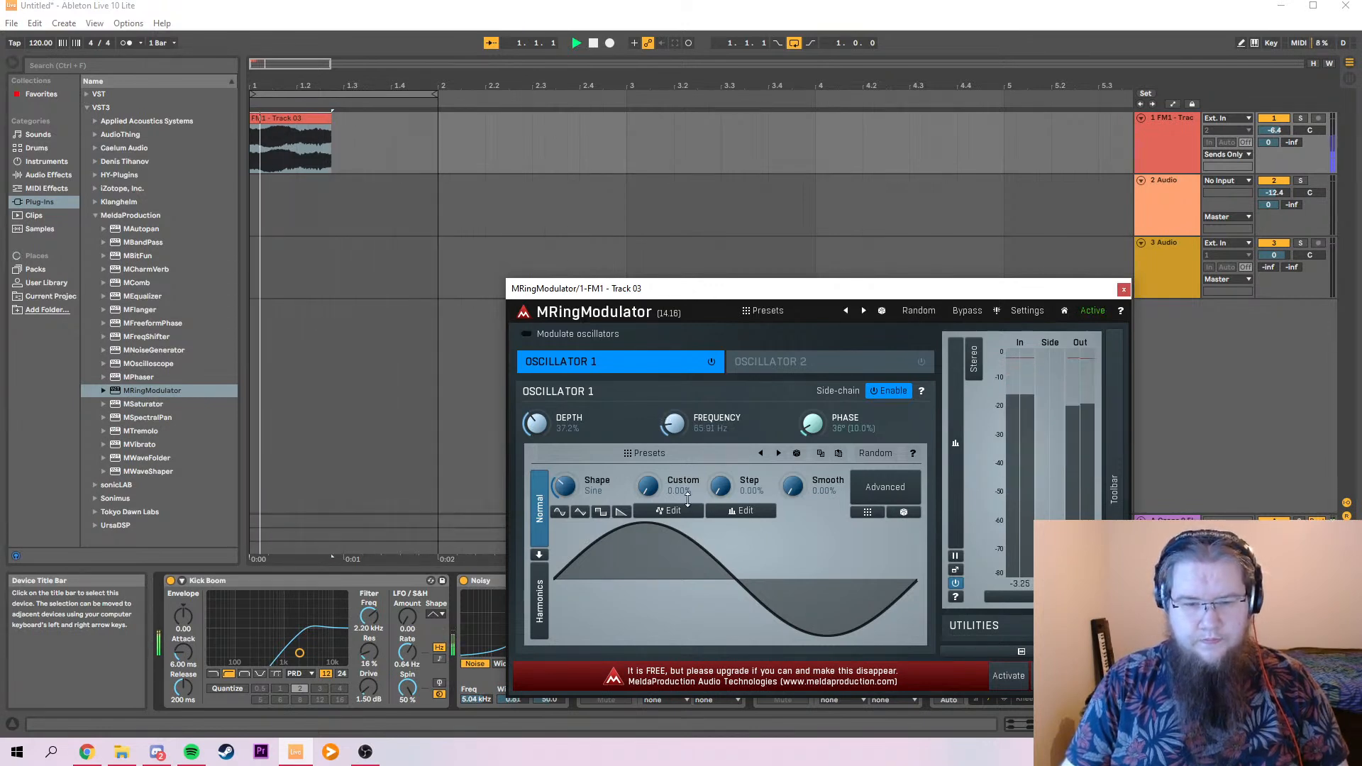
pyautogui.moveTo(648, 485); pyautogui.dragTo(648, 476)
pyautogui.moveTo(647, 486); pyautogui.dragTo(648, 485)
pyautogui.moveTo(565, 486); pyautogui.dragTo(565, 497)
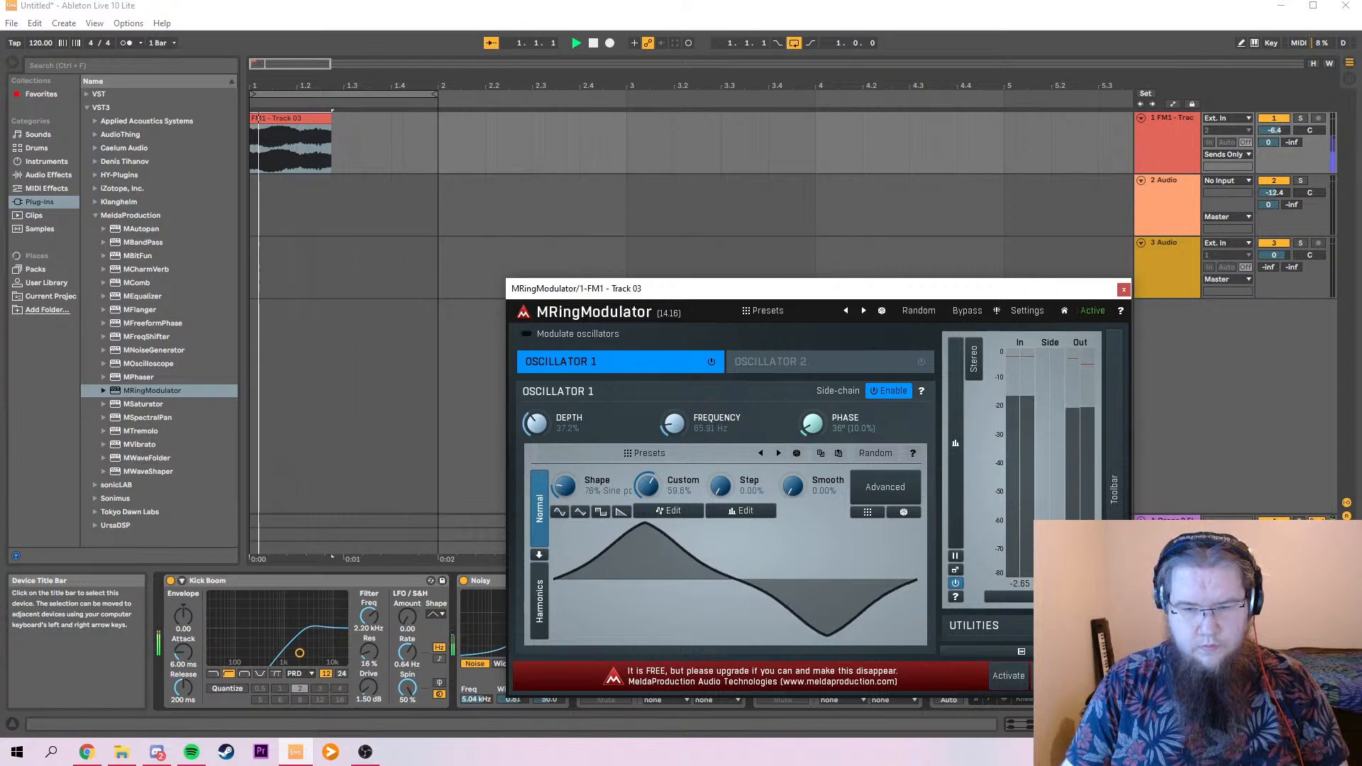
pyautogui.click(1123, 289)
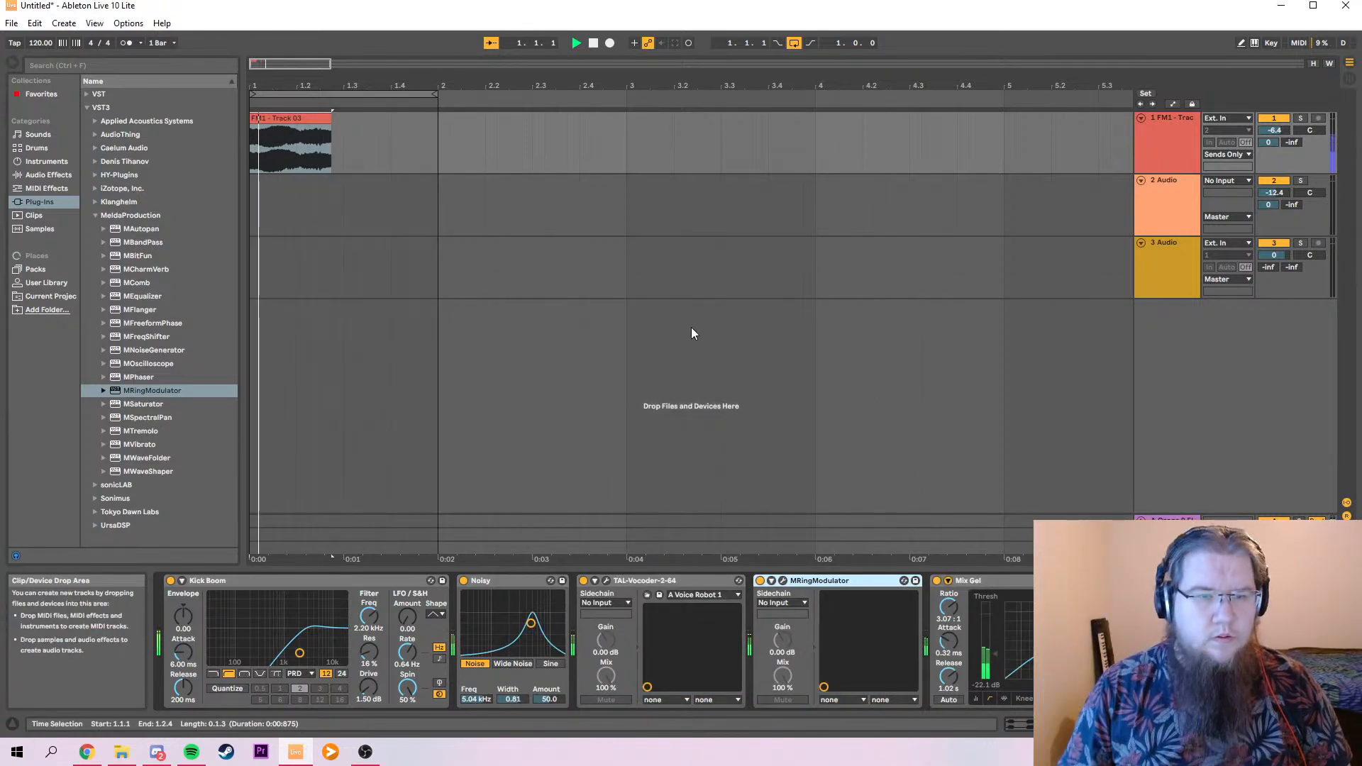
pyautogui.press('space')
# Duplicate the FM1 - Track 03 clip twice, extend the loop over all three clips, and play it.
pyautogui.click(334, 137)
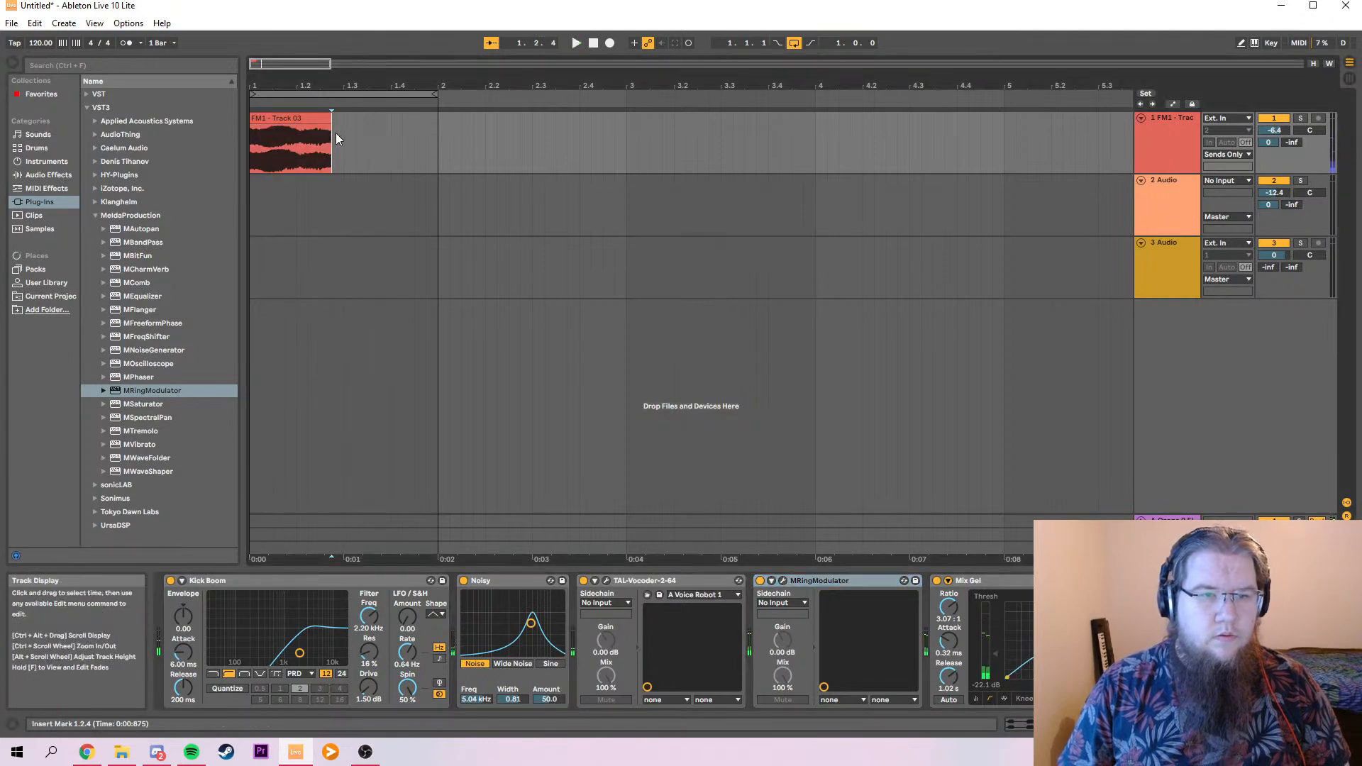
pyautogui.click(318, 120)
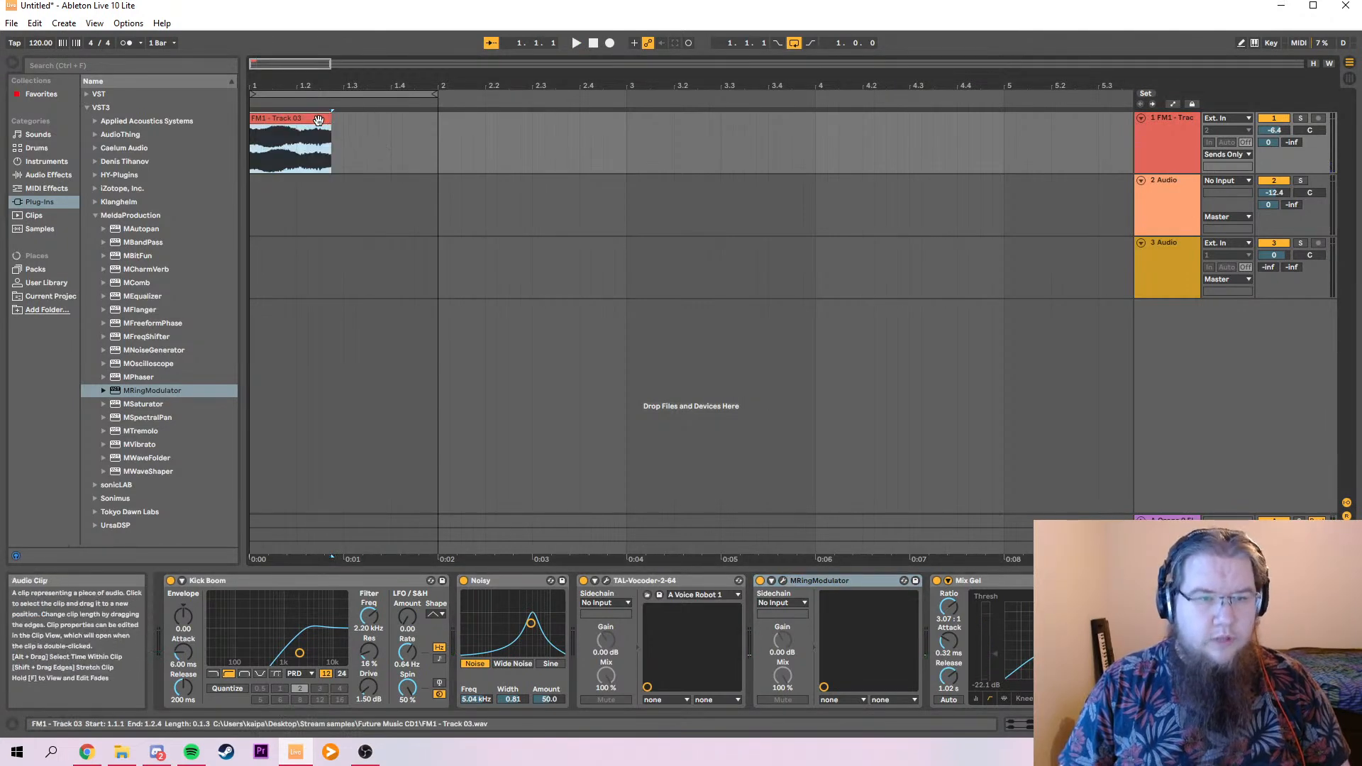
pyautogui.hotkey('ctrl', 'd')
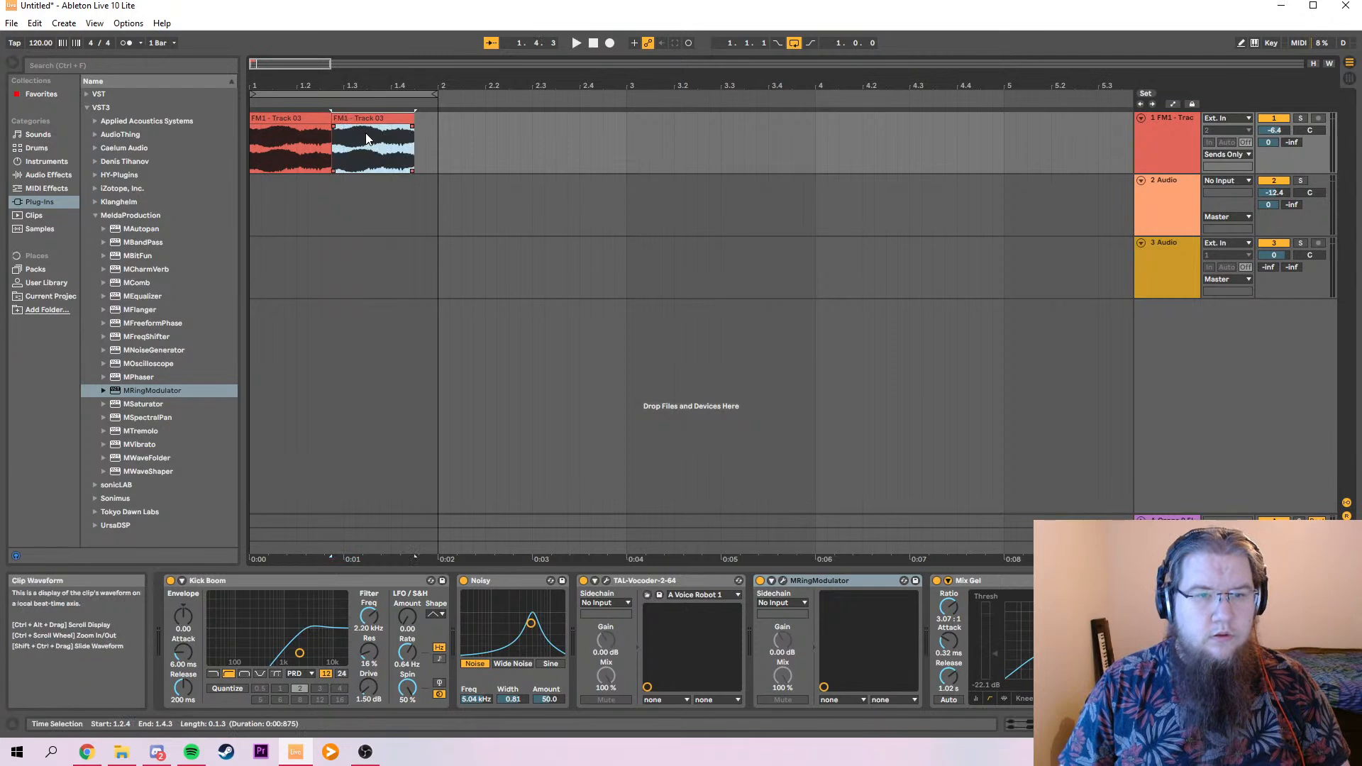
pyautogui.hotkey('ctrl', 'd')
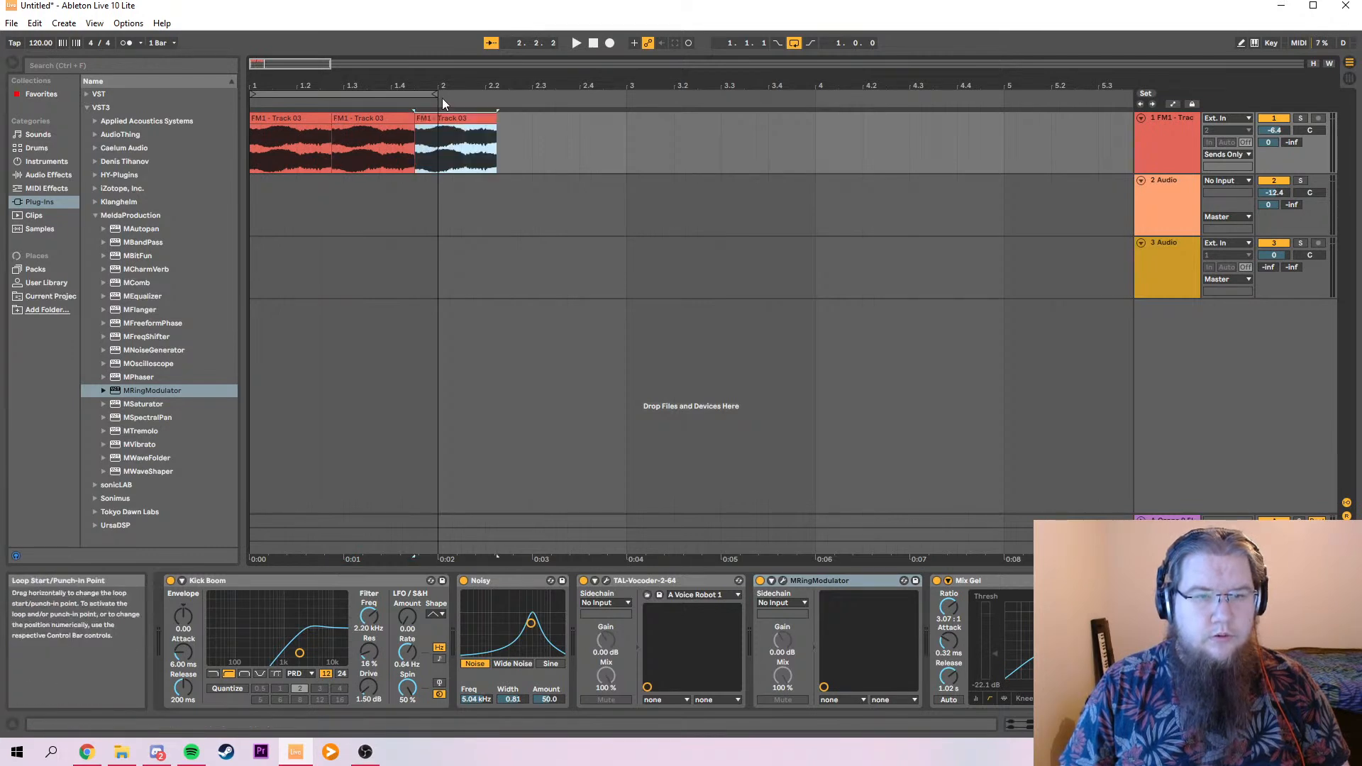
pyautogui.moveTo(435, 97); pyautogui.dragTo(496, 97)
pyautogui.press('space')
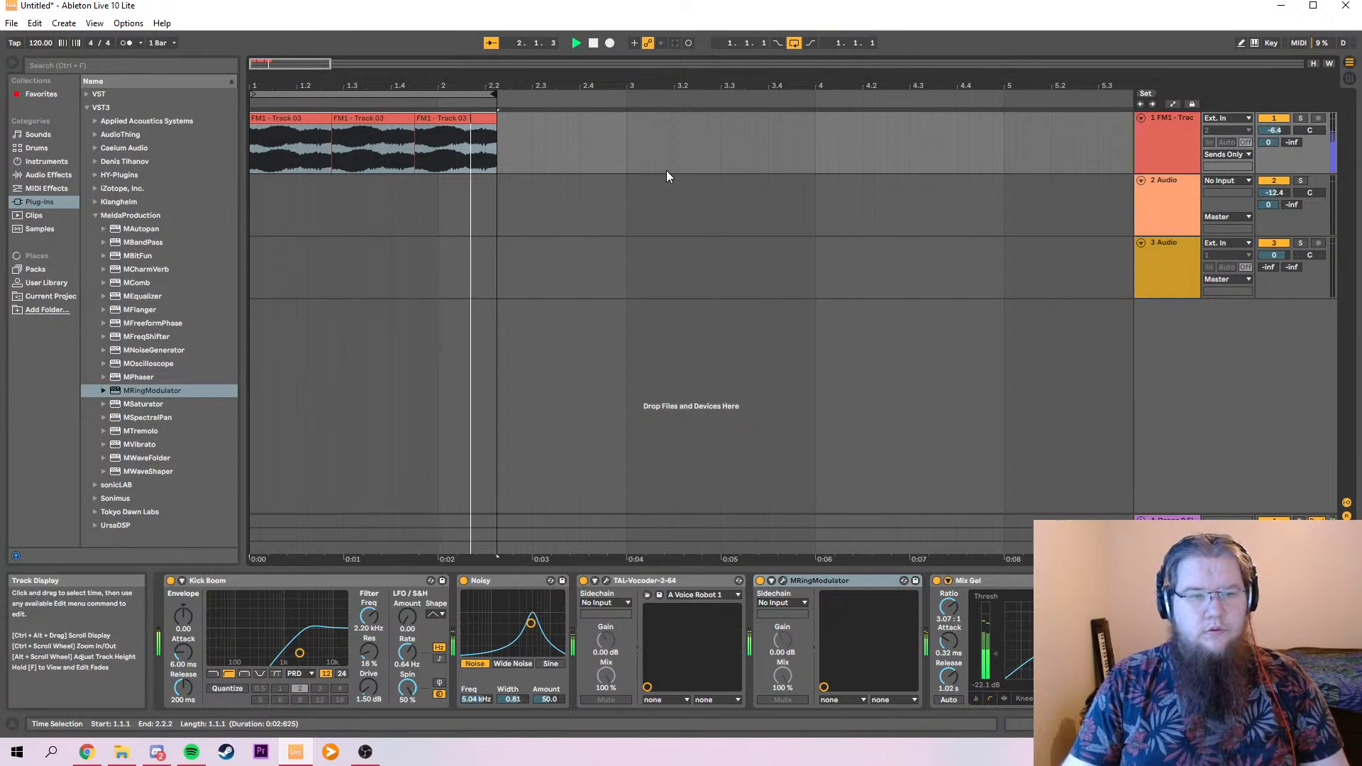
# Stop playback and delete the two duplicated clips from track 1.
pyautogui.click(368, 143)
pyautogui.press('space')
pyautogui.press('Delete')
pyautogui.click(456, 133)
pyautogui.press('Delete')
# Audition the remaining clip with the loop shortened to three beats, and restore the loop length to one bar.
pyautogui.moveTo(494, 94); pyautogui.dragTo(394, 98)
pyautogui.click(253, 155)
pyautogui.press('space')
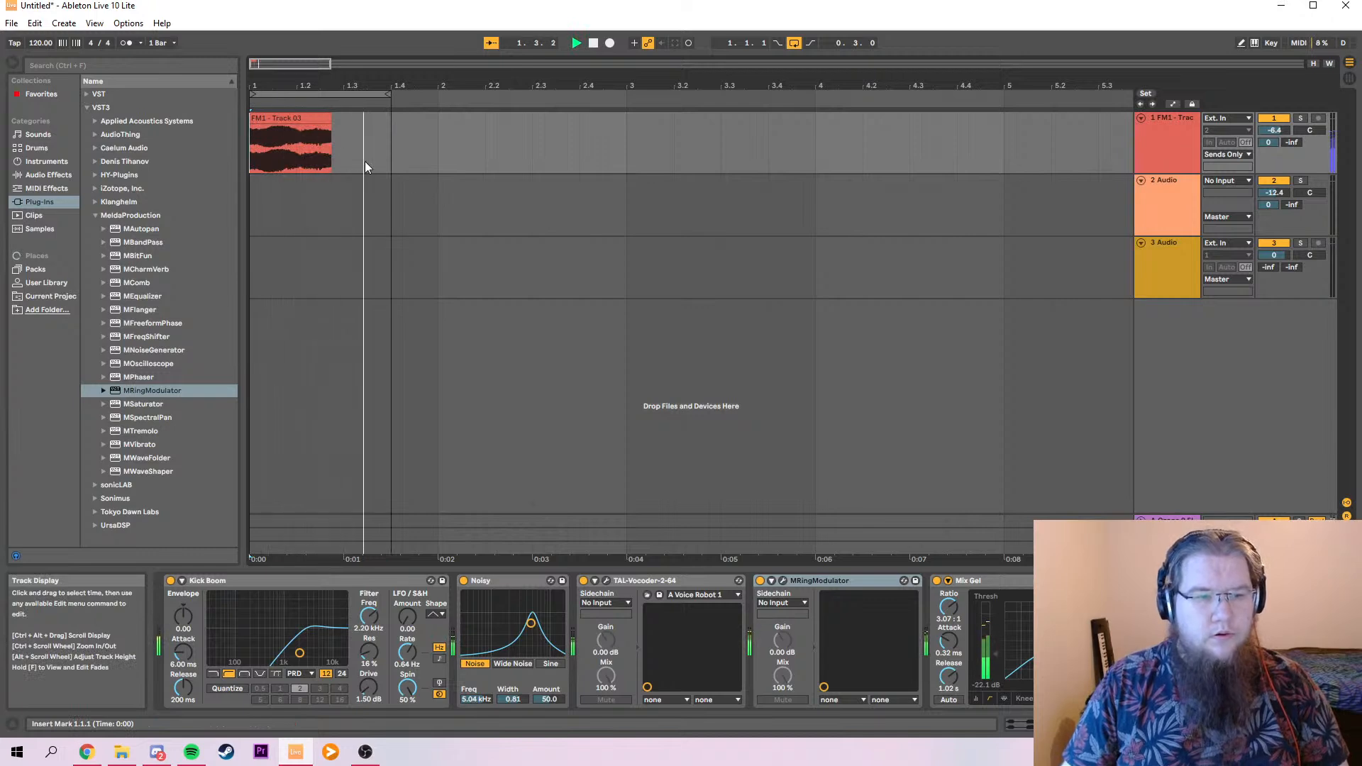
pyautogui.press('space')
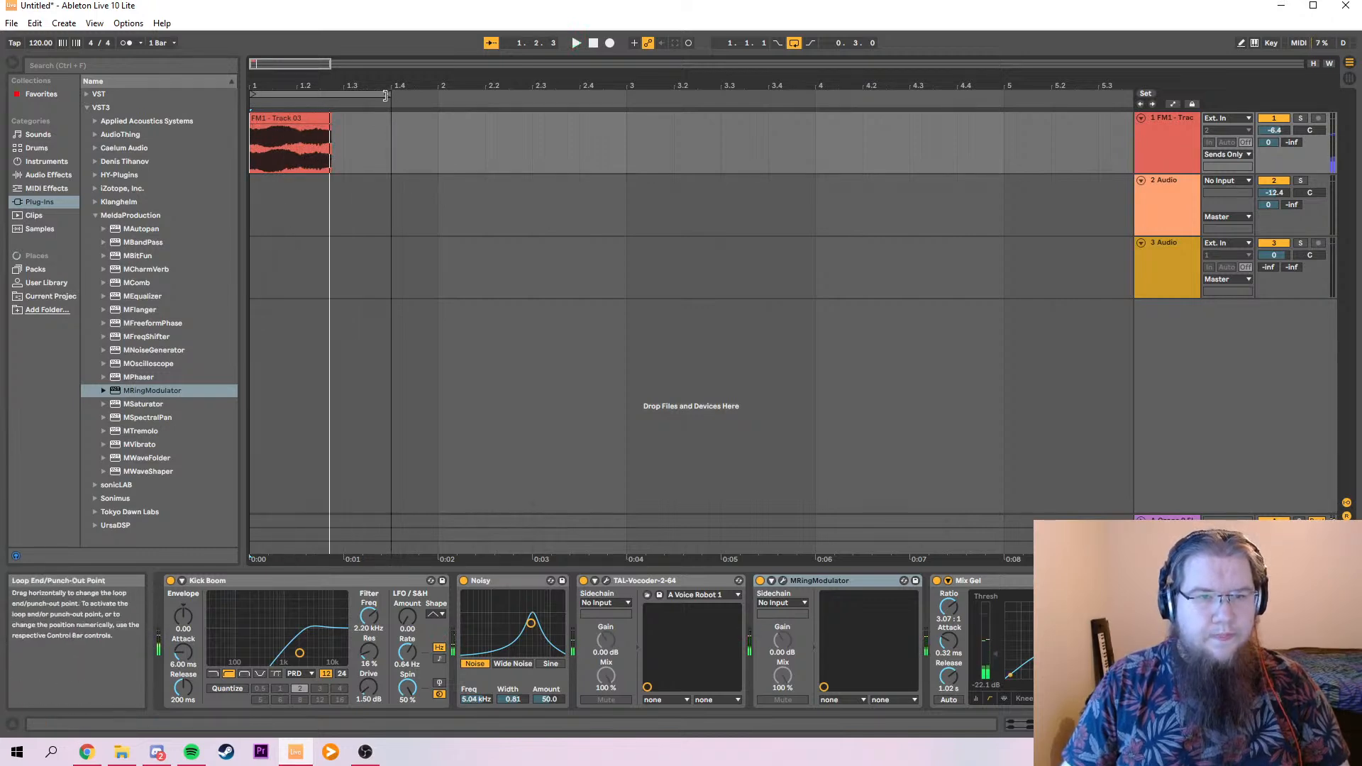
pyautogui.moveTo(390, 93); pyautogui.dragTo(435, 96)
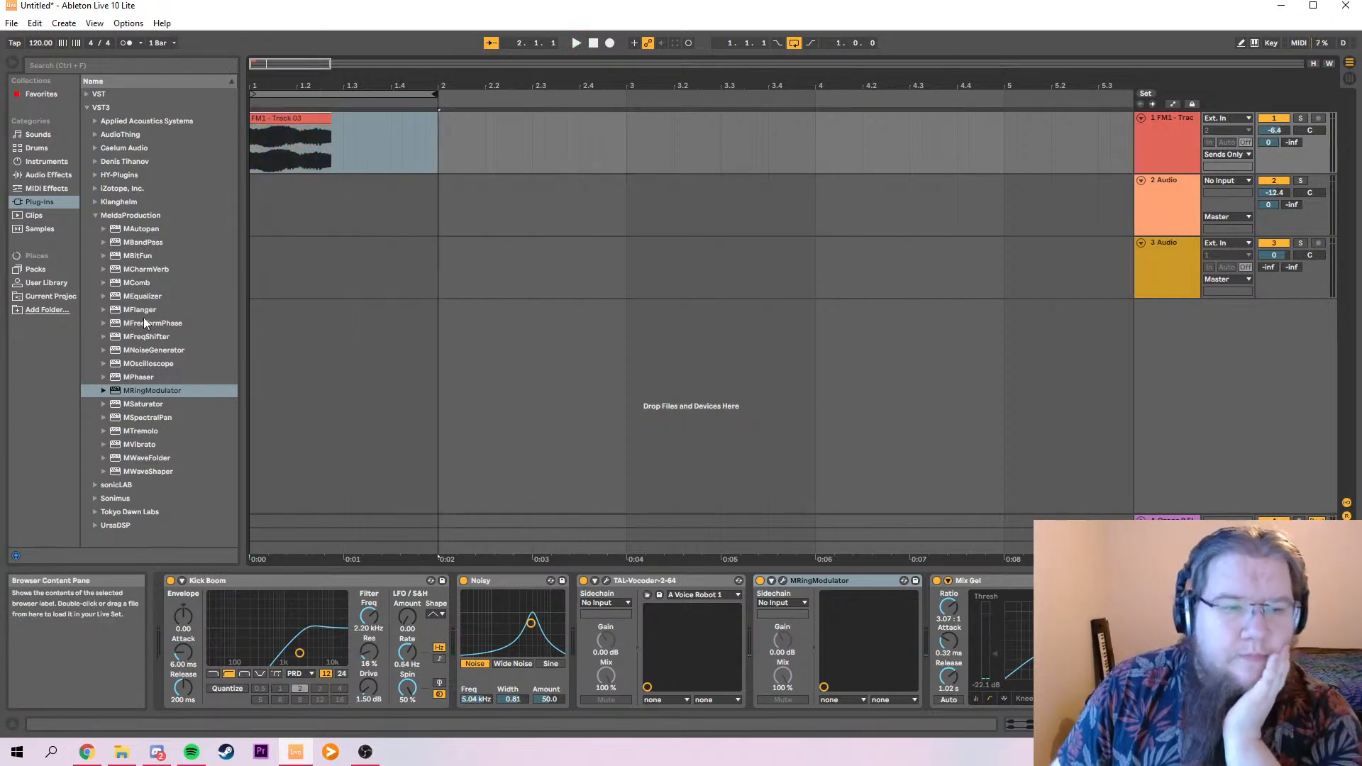
# Try the MFreqShifter plug-in after MRingModulator with a shift of about 1182 Hz during playback, and remove it from the chain.
pyautogui.moveTo(122, 339); pyautogui.dragTo(919, 610)
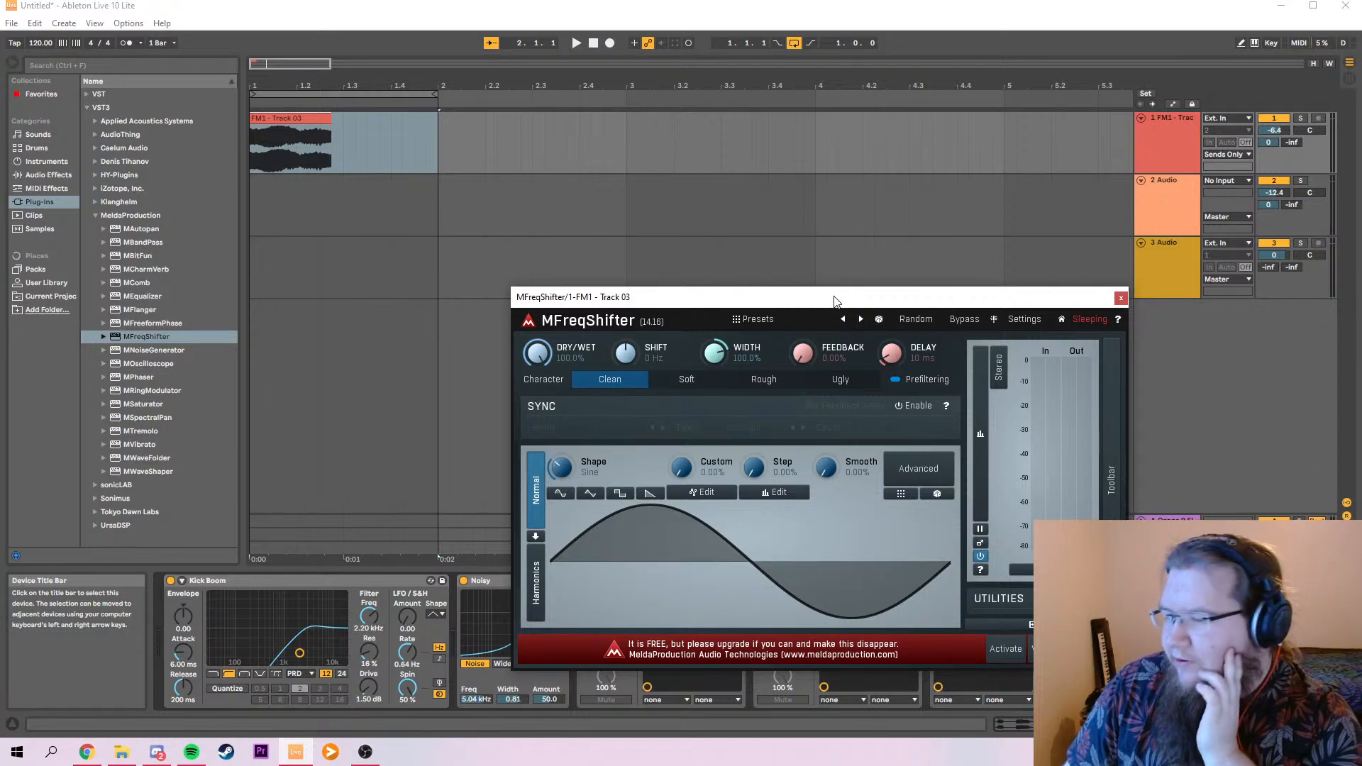
pyautogui.moveTo(834, 301); pyautogui.dragTo(962, 171)
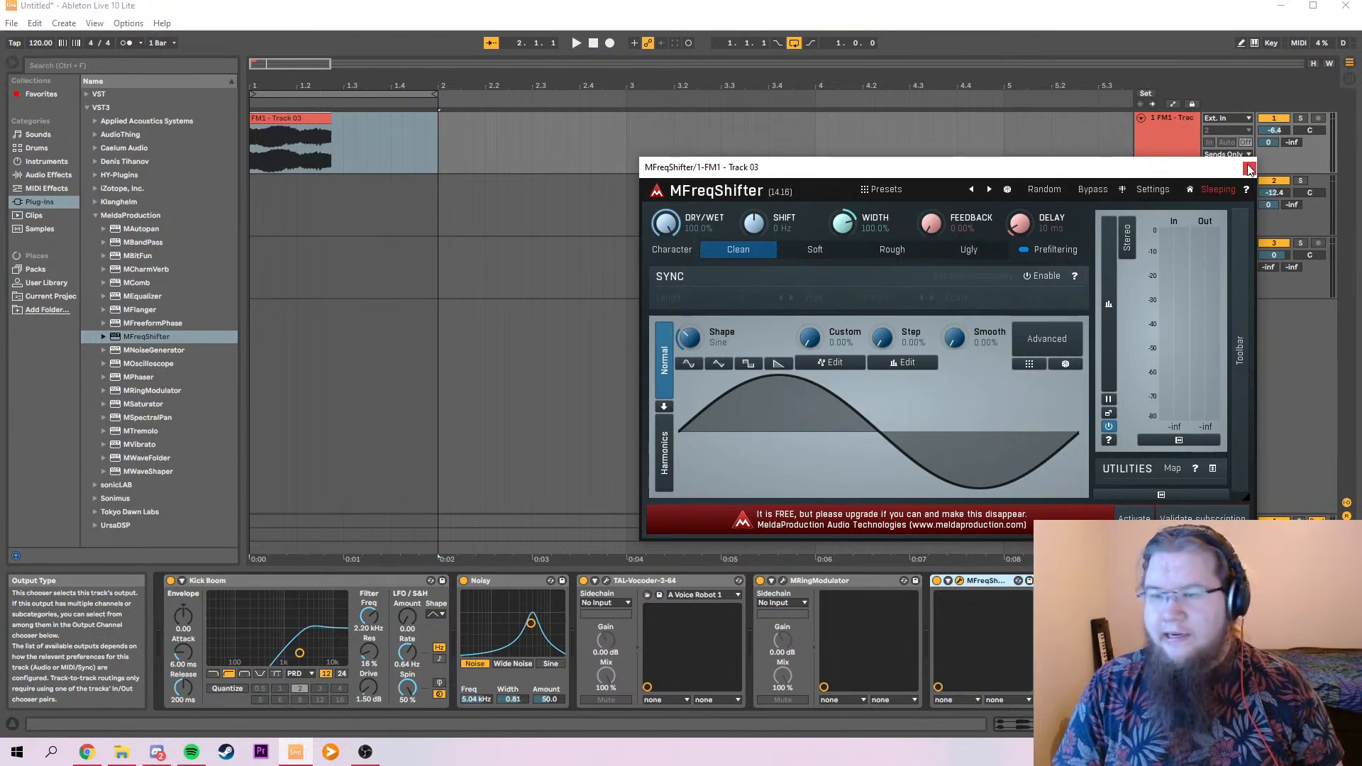
pyautogui.press('space')
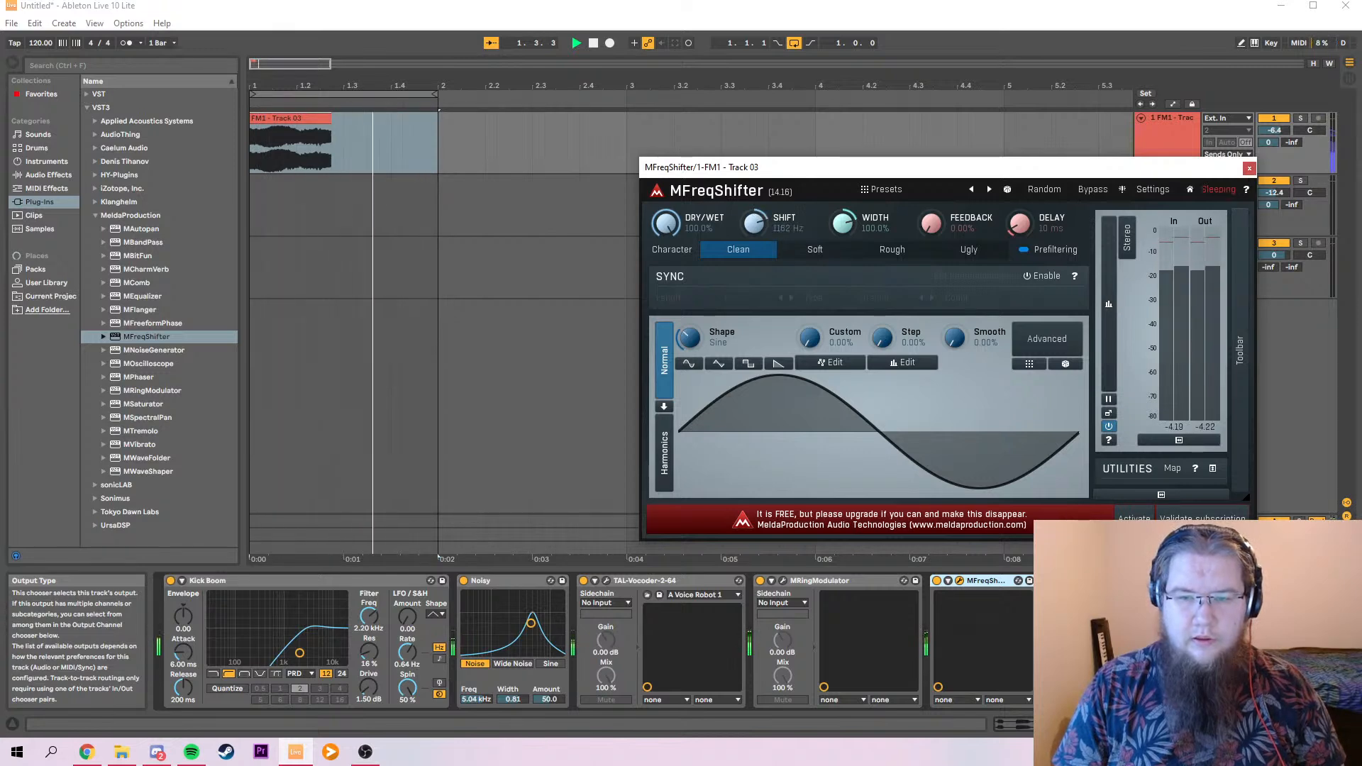
pyautogui.click(1249, 168)
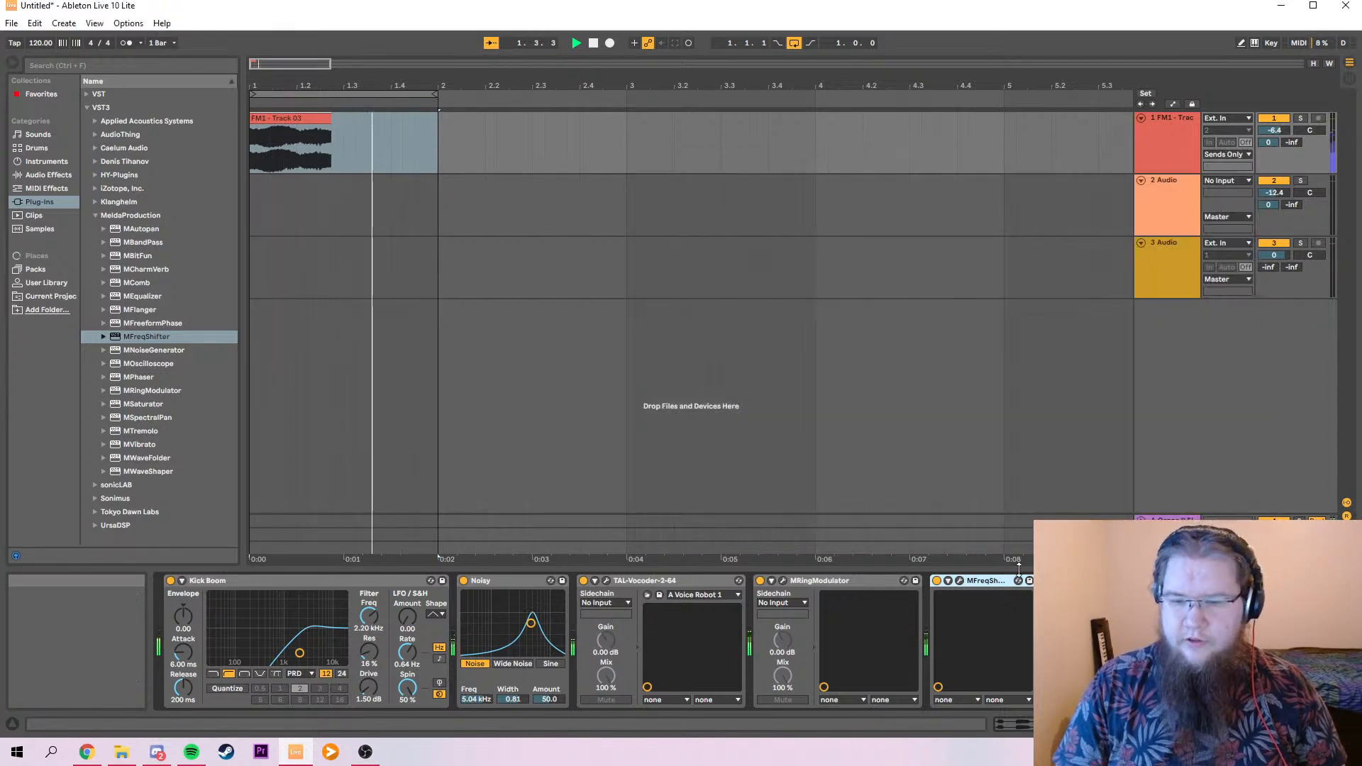
pyautogui.click(994, 582)
pyautogui.press('Delete')
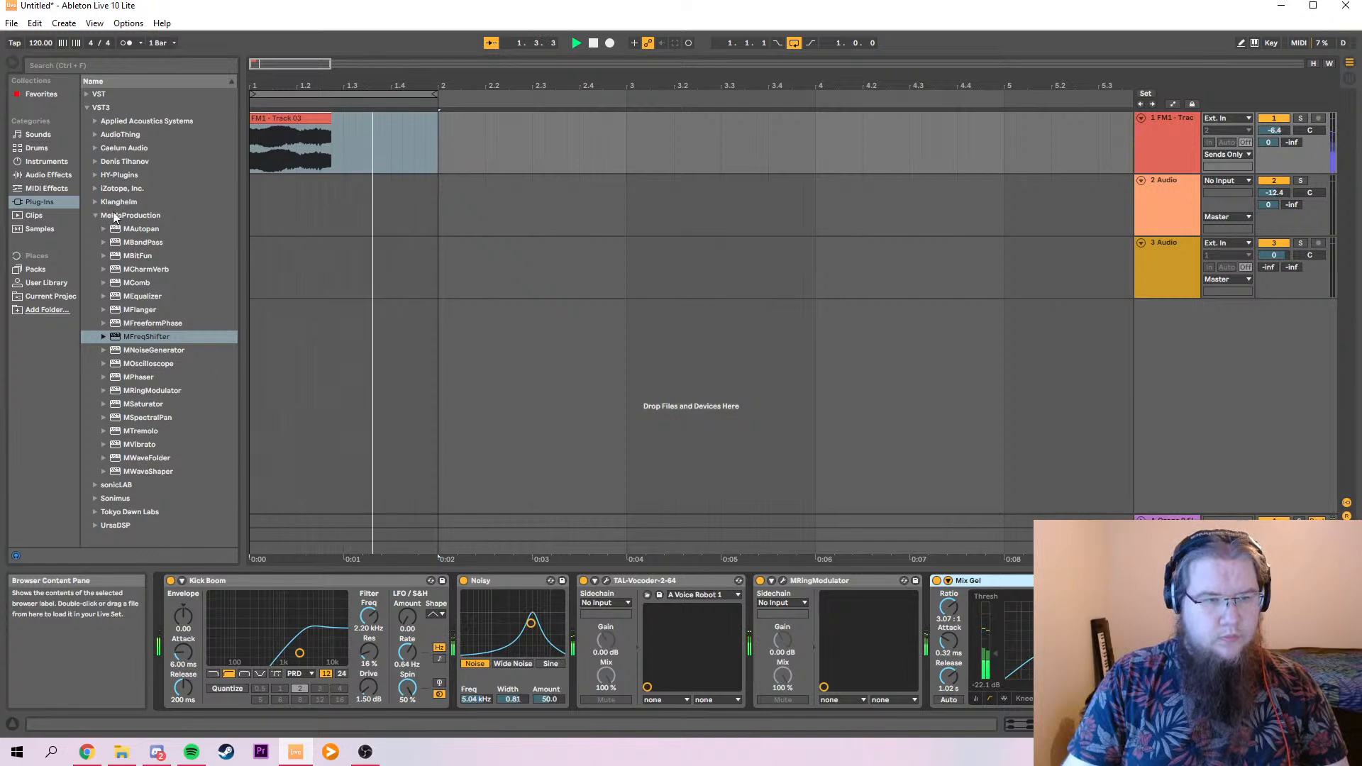
pyautogui.click(87, 93)
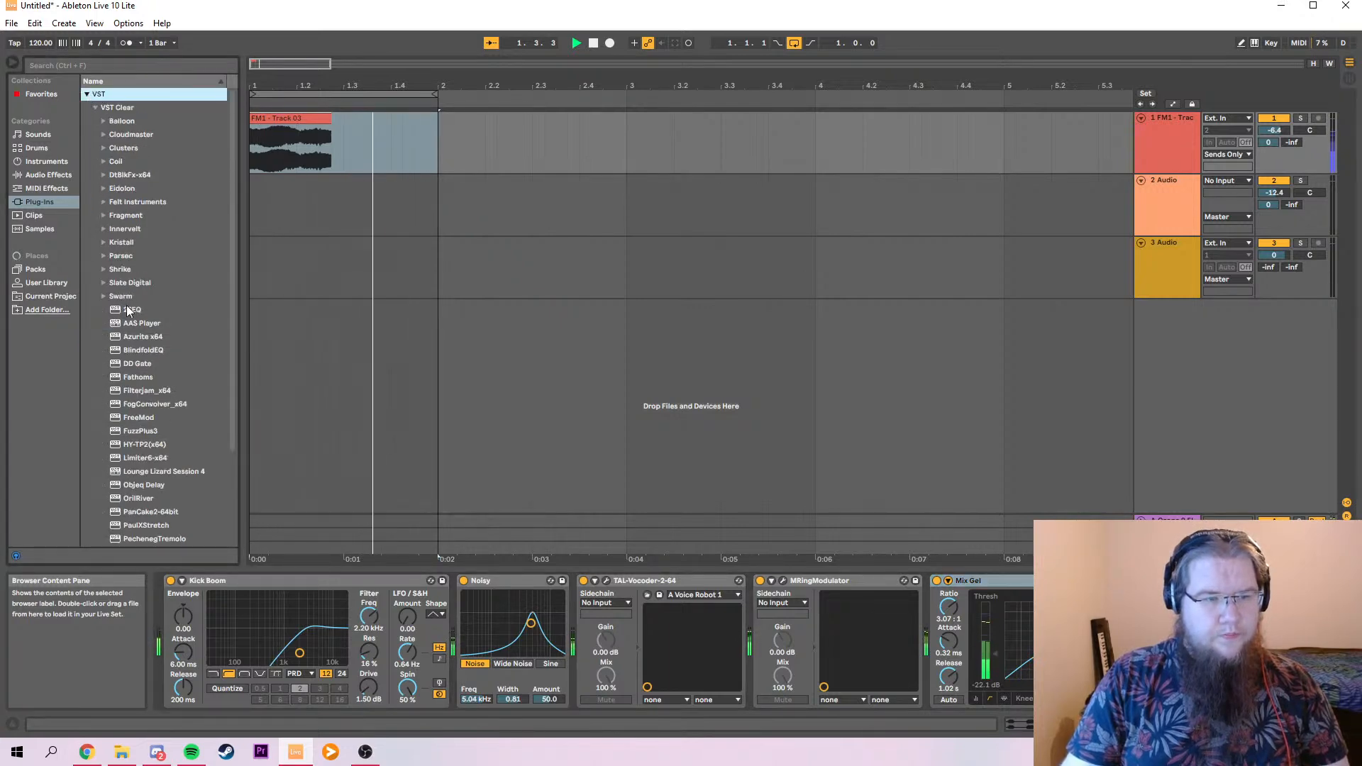
pyautogui.scroll(-3, 172, 343)
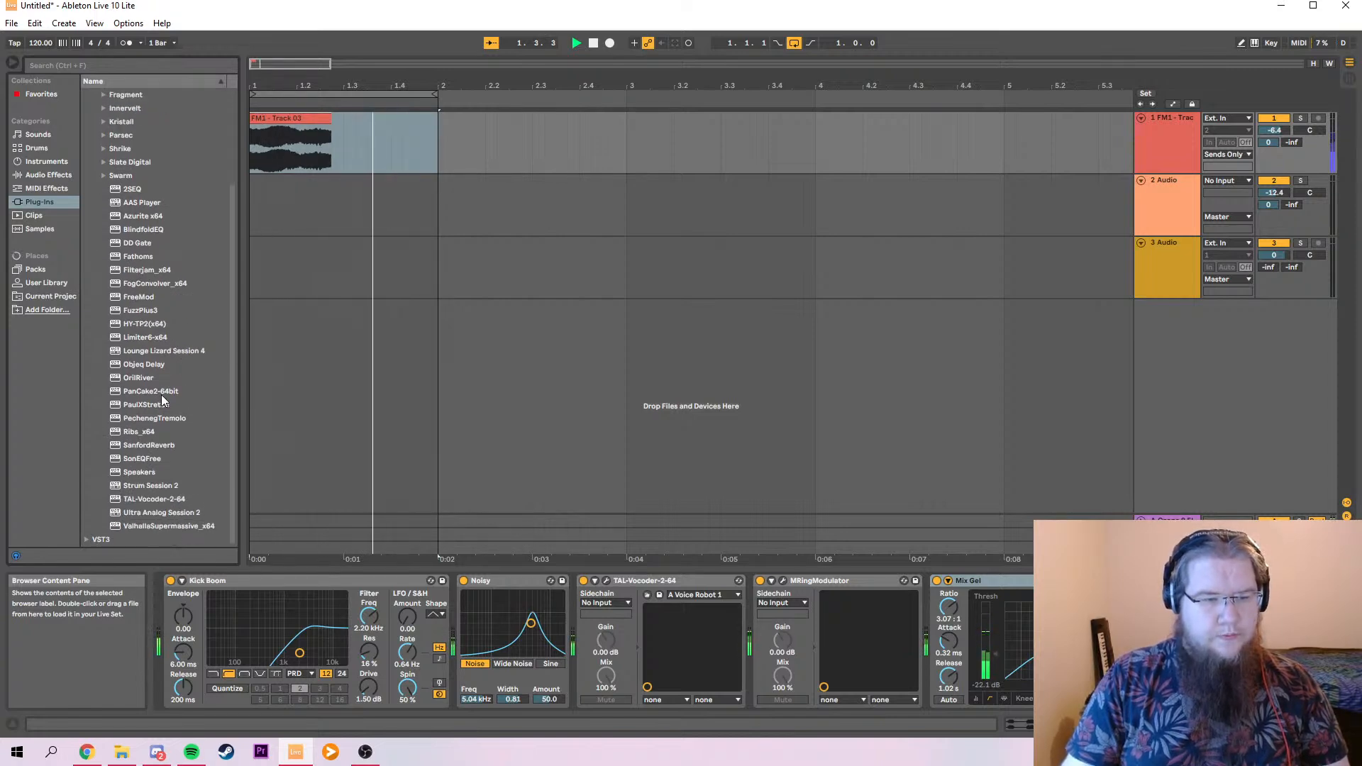
pyautogui.press('space')
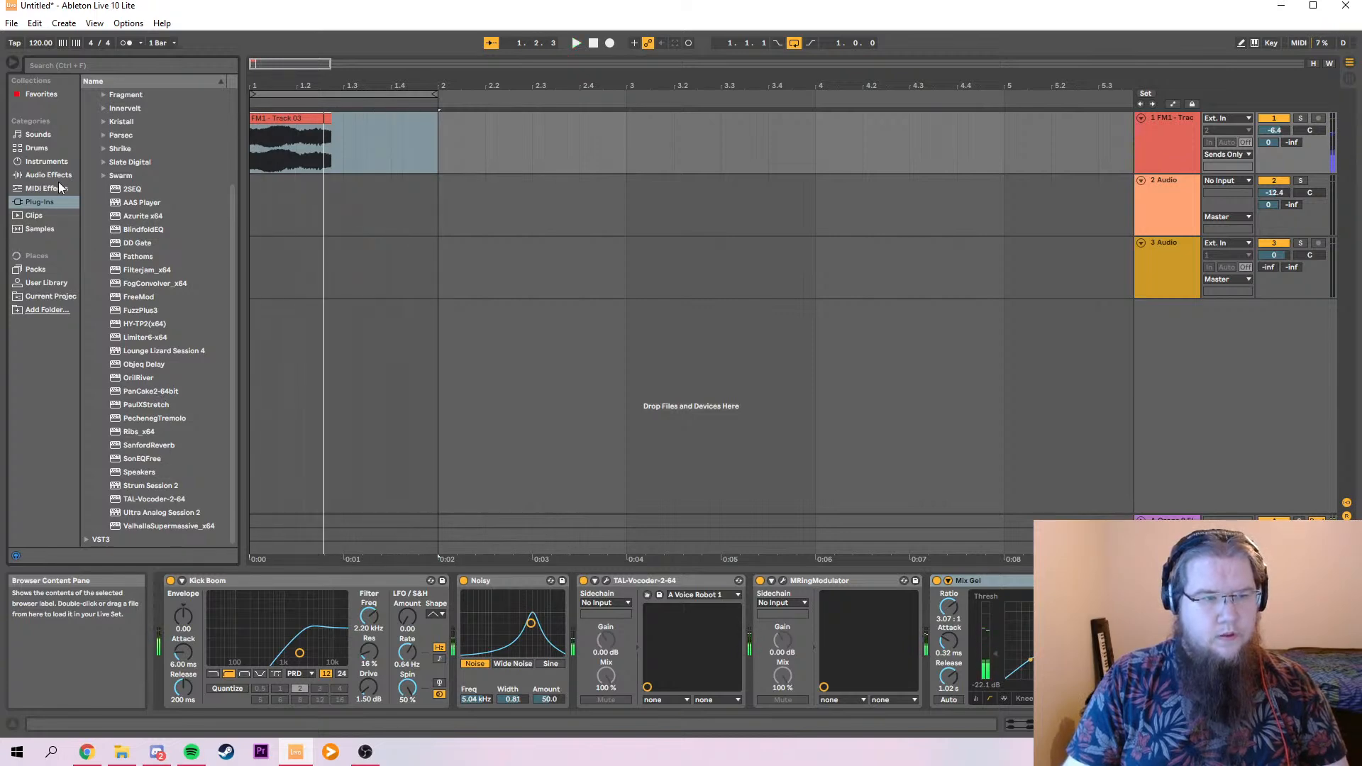
# Insert the Ghostly Swirls rack from the Space audio effect racks between MRingModulator and Mix Gel, and play the loop.
pyautogui.click(57, 175)
pyautogui.click(83, 108)
pyautogui.click(87, 93)
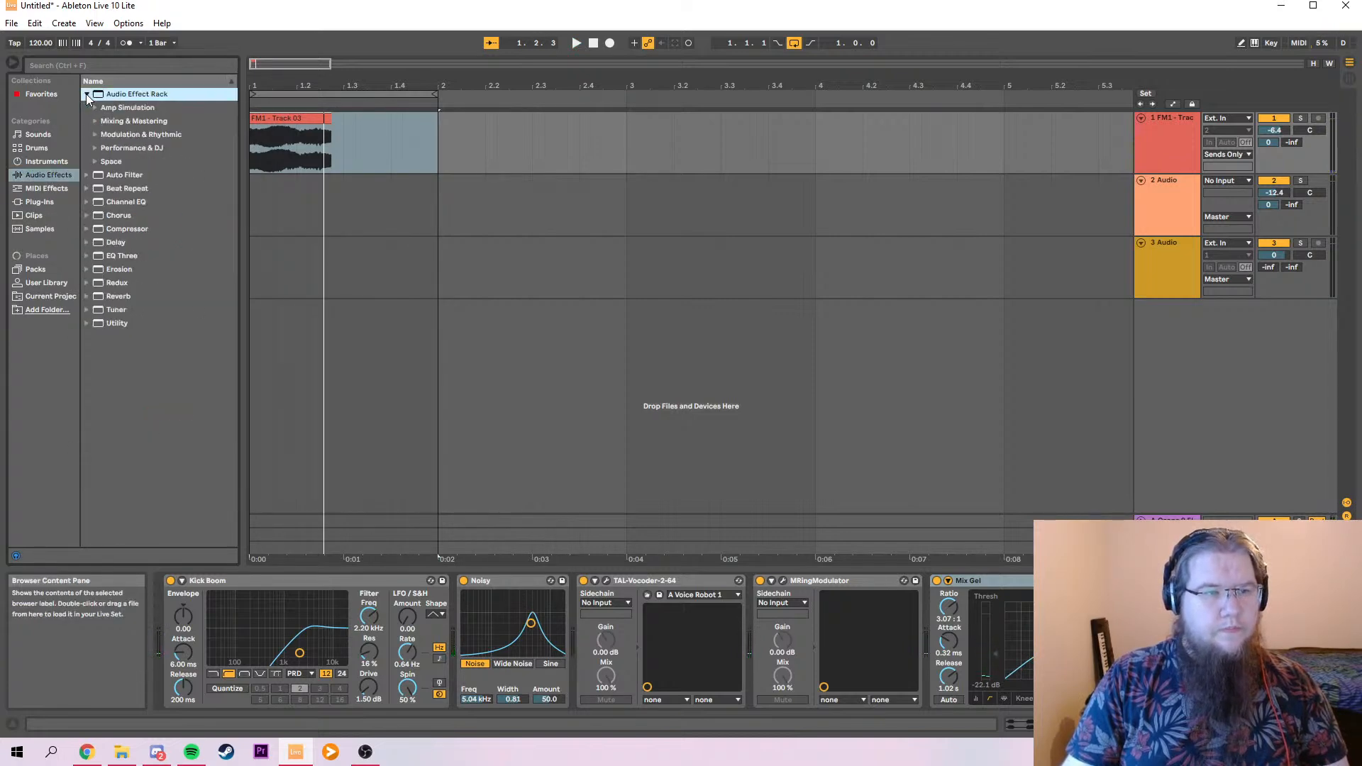
pyautogui.click(96, 162)
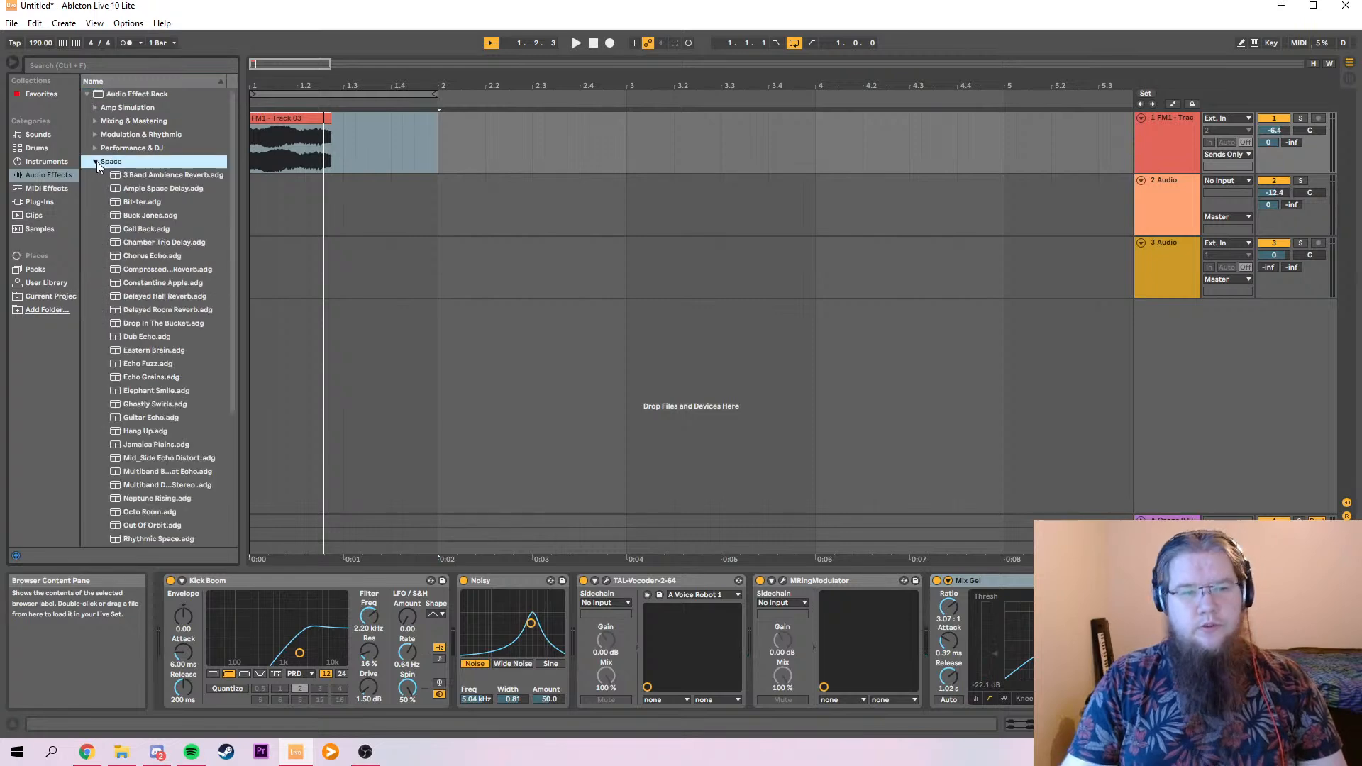
pyautogui.scroll(-1, 171, 504)
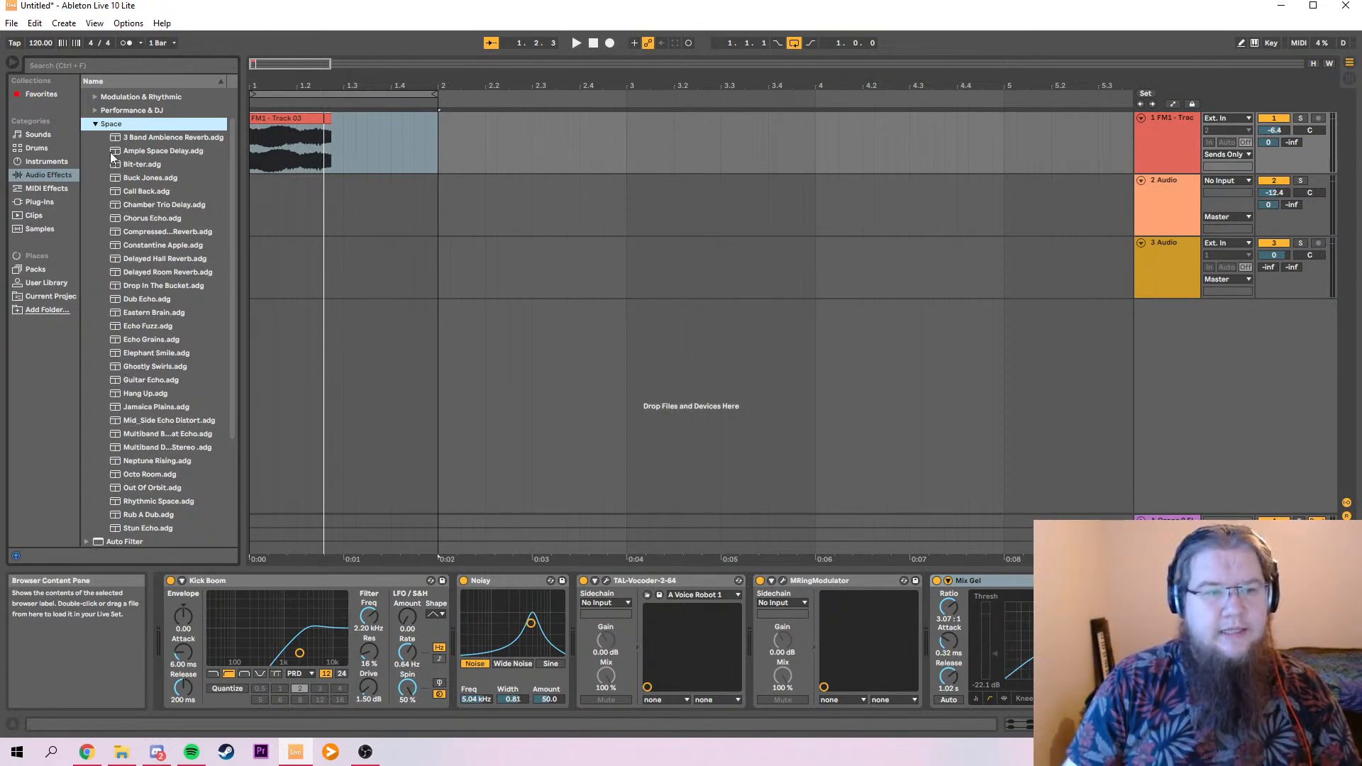
pyautogui.scroll(2, 155, 216)
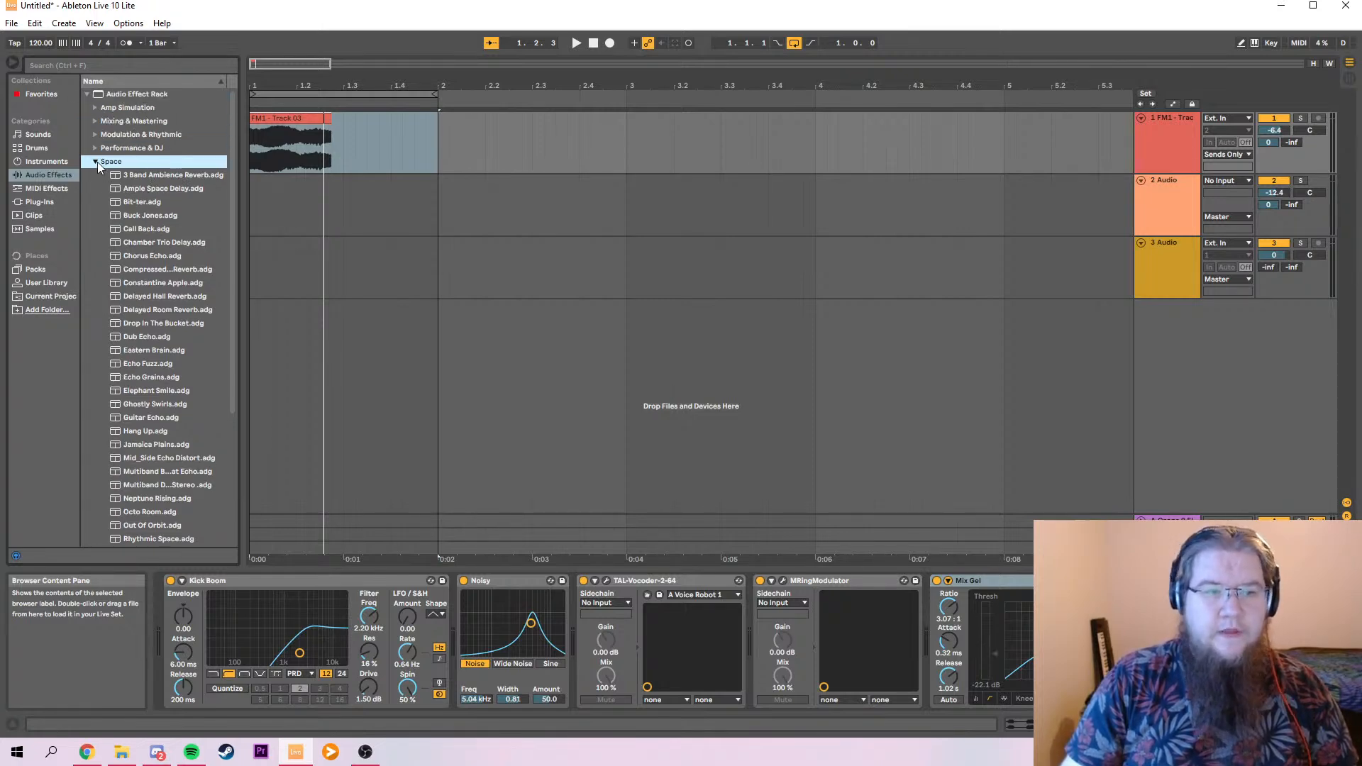
pyautogui.scroll(-1, 116, 185)
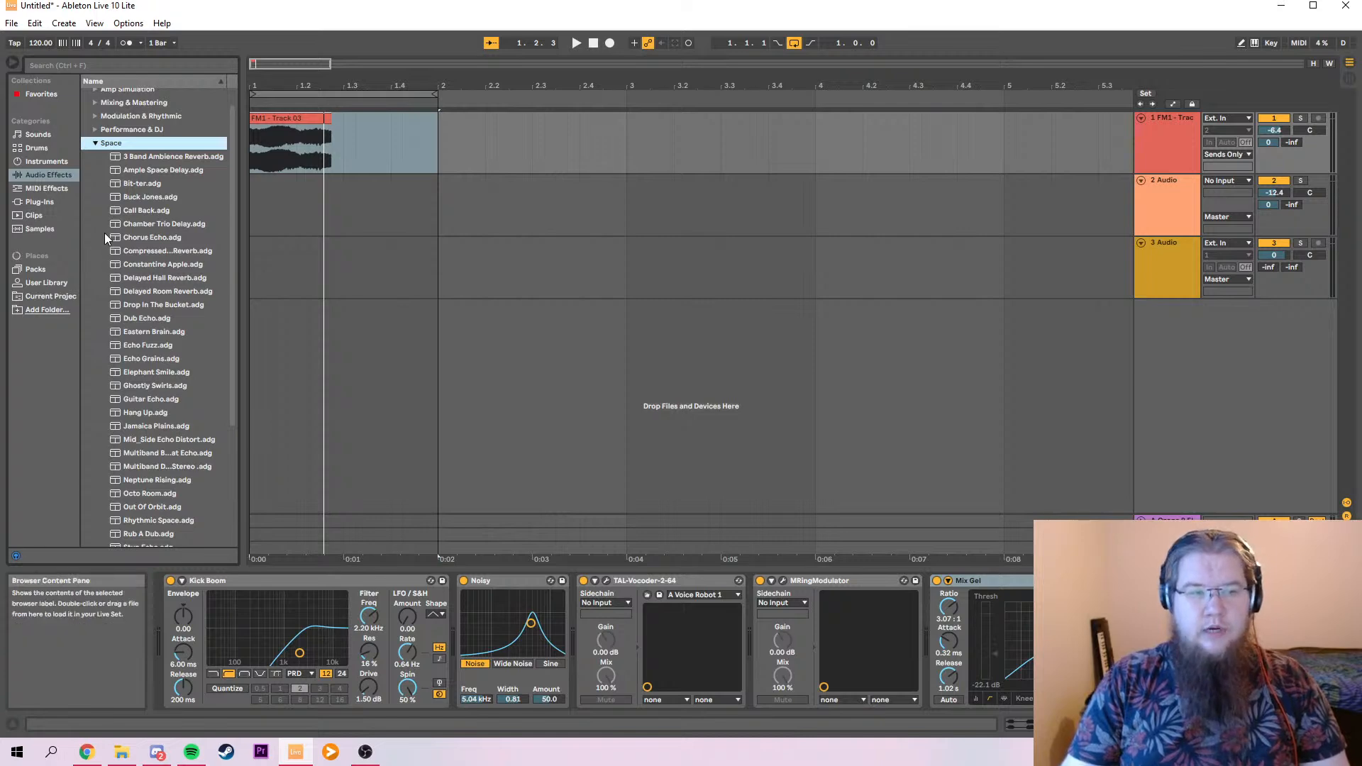
pyautogui.scroll(-3, 185, 394)
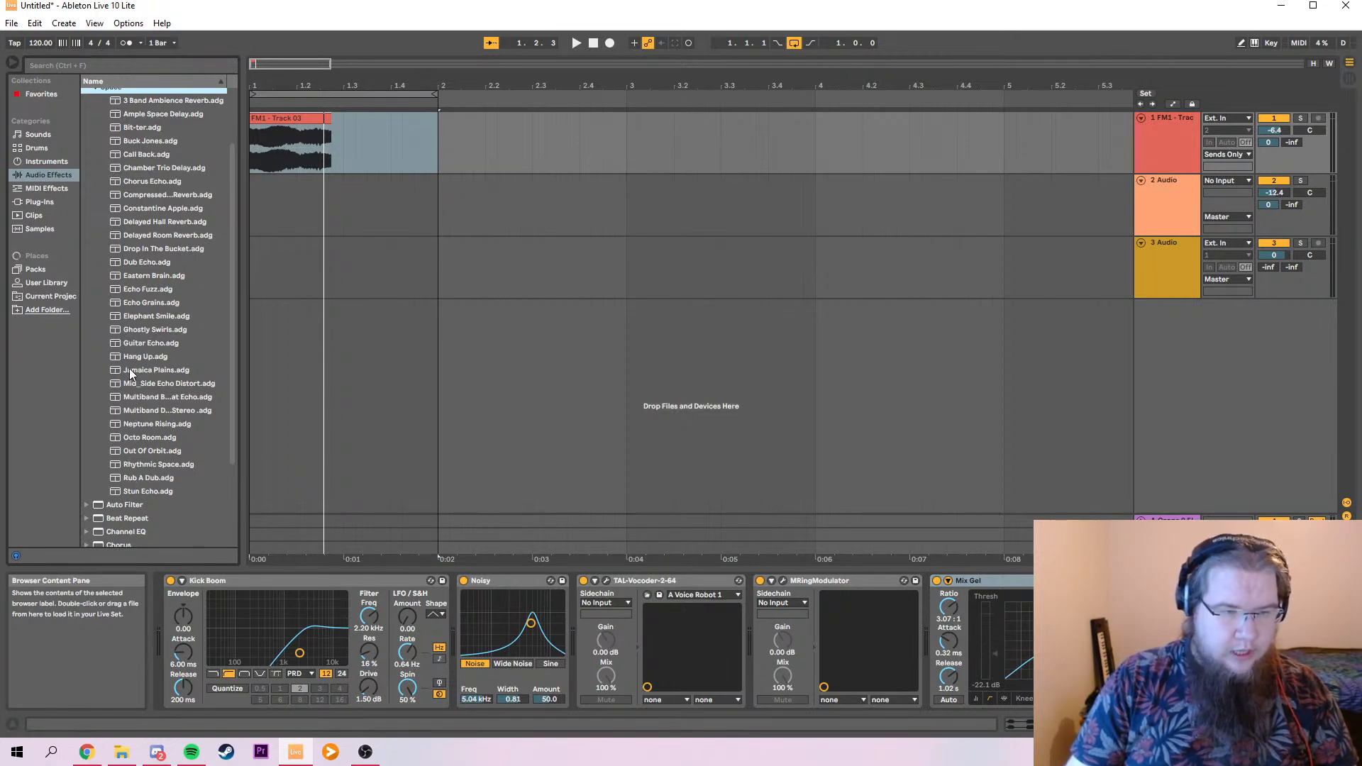
pyautogui.moveTo(118, 329); pyautogui.dragTo(918, 632)
pyautogui.press('space')
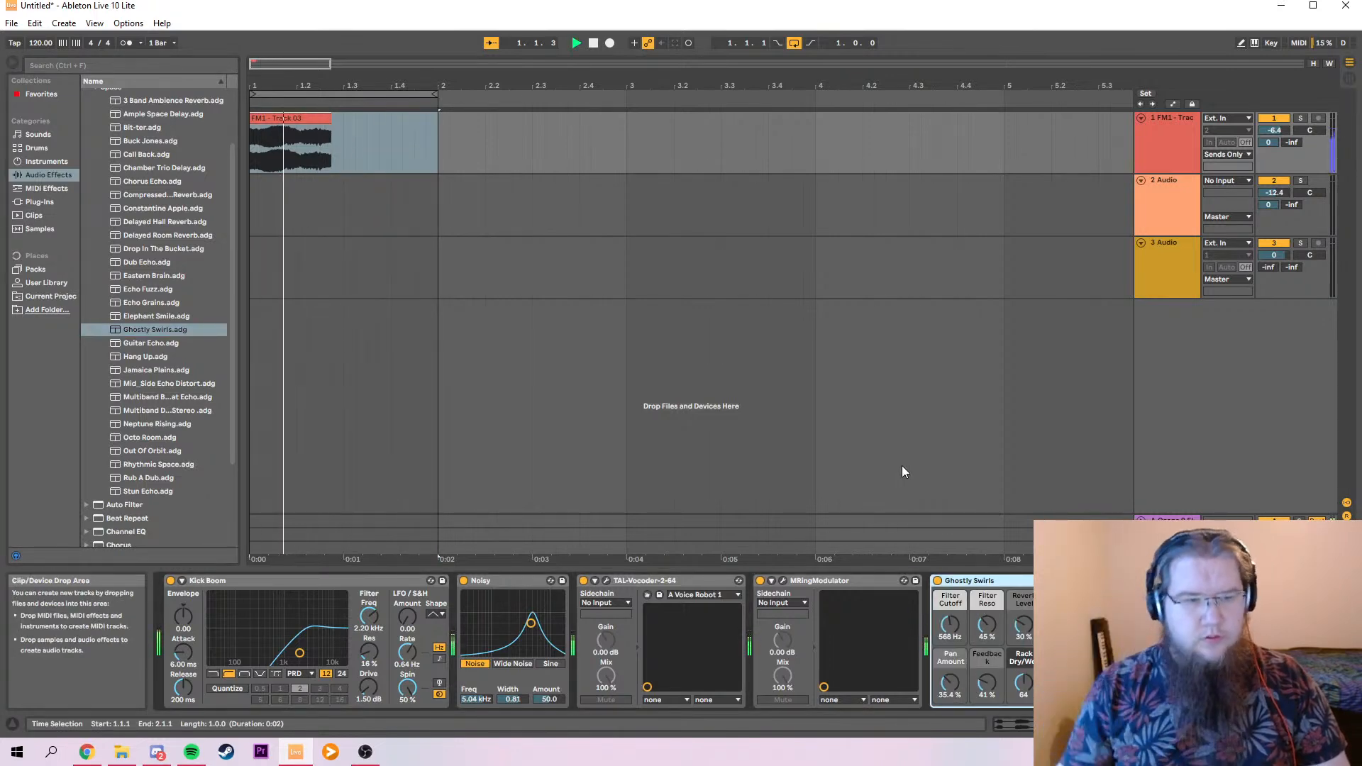
# Extend the loop to two bars and audition Echo Grains at the start of track 1's chain and Constantine Apple after MRingModulator.
pyautogui.moveTo(438, 92); pyautogui.dragTo(636, 93)
pyautogui.moveTo(146, 305); pyautogui.dragTo(375, 354)
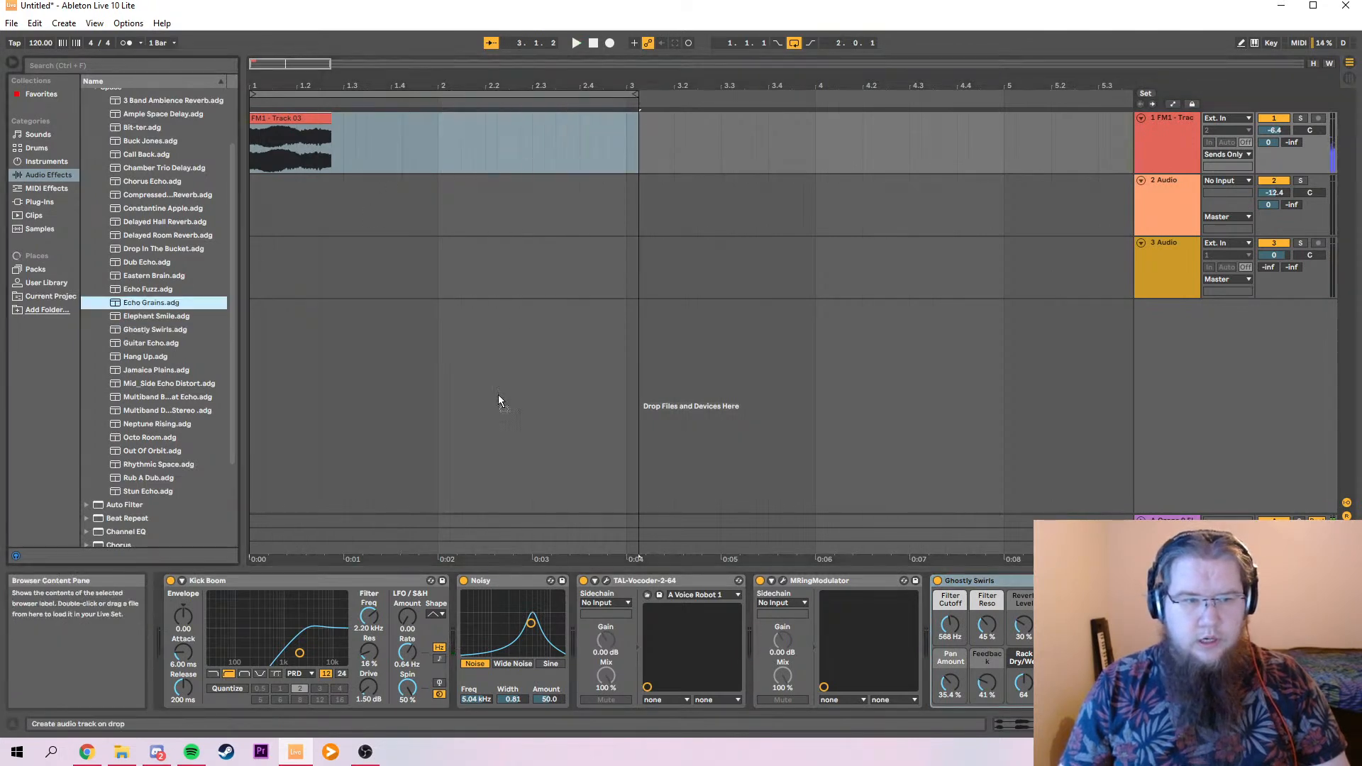
pyautogui.moveTo(968, 573); pyautogui.dragTo(169, 588)
pyautogui.press('space')
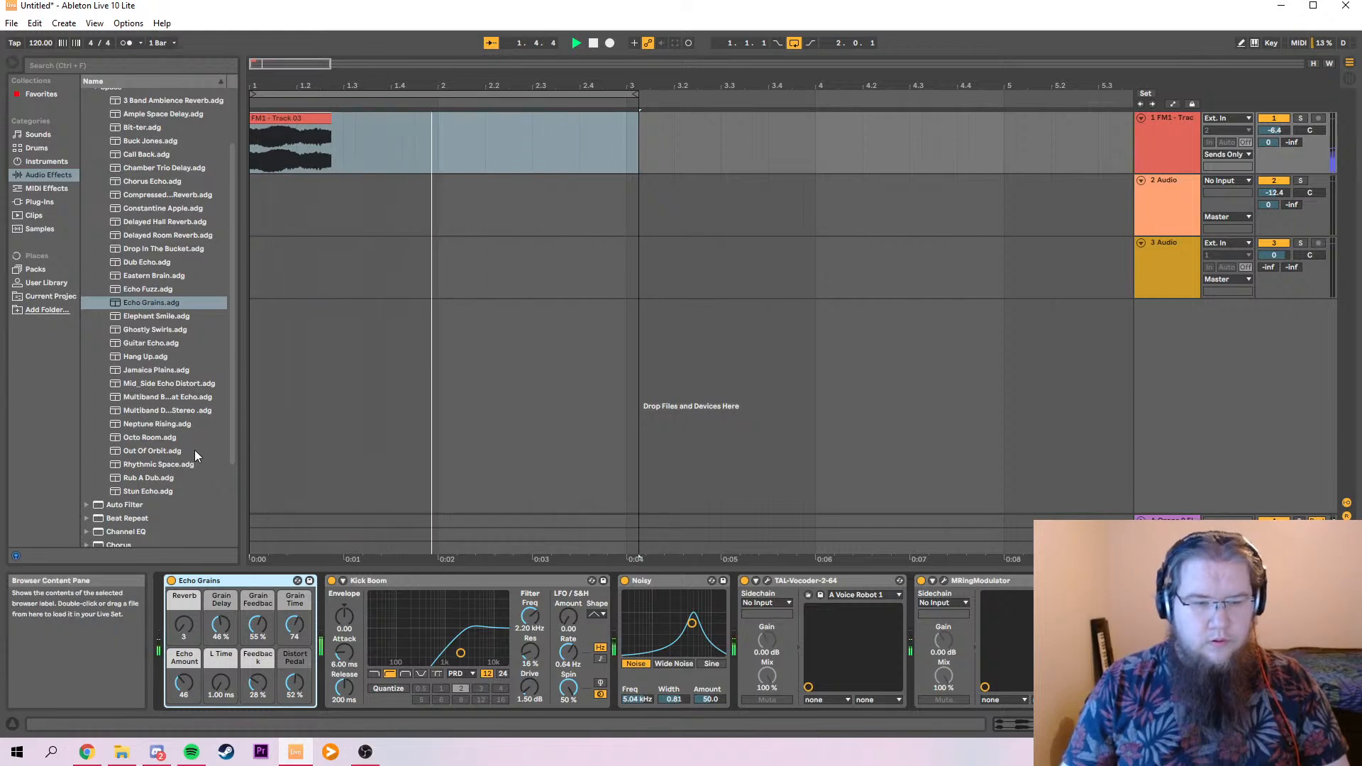
pyautogui.scroll(2, 140, 360)
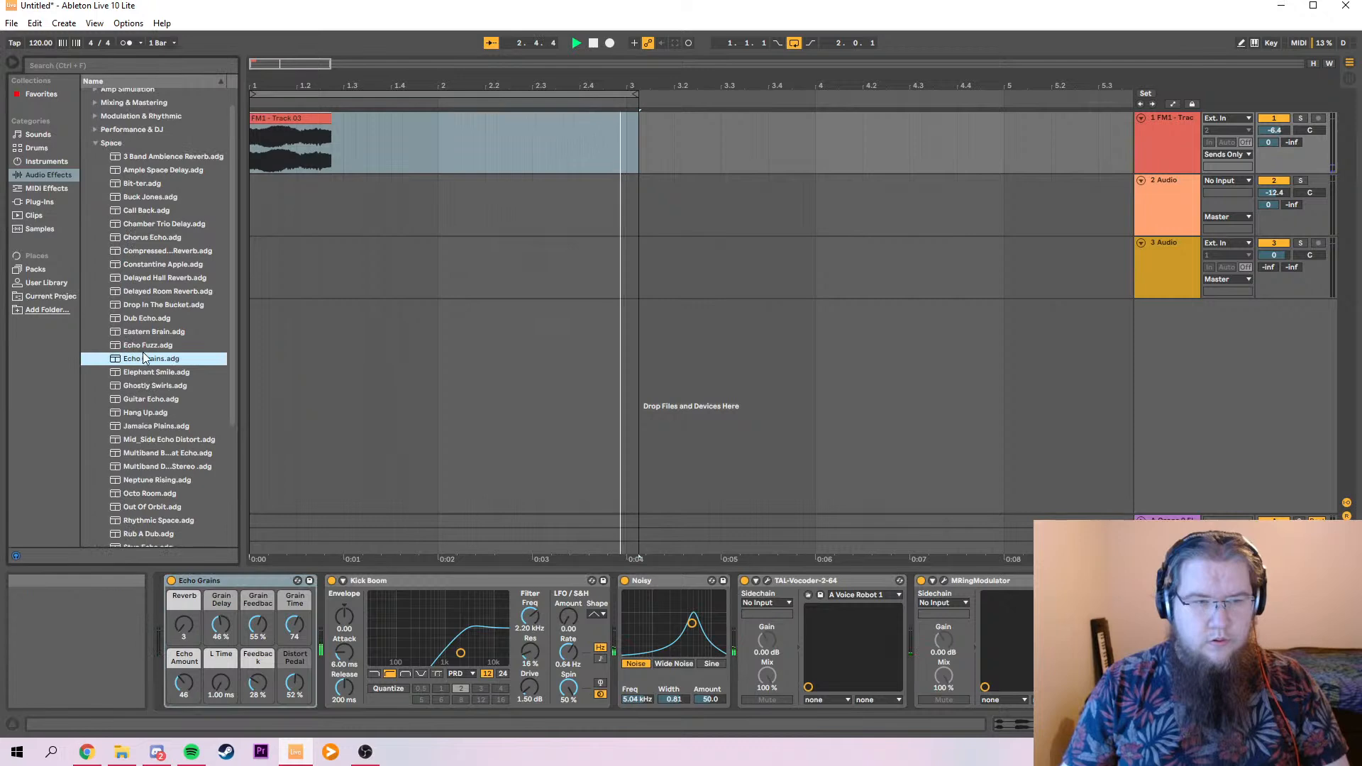
pyautogui.click(115, 264)
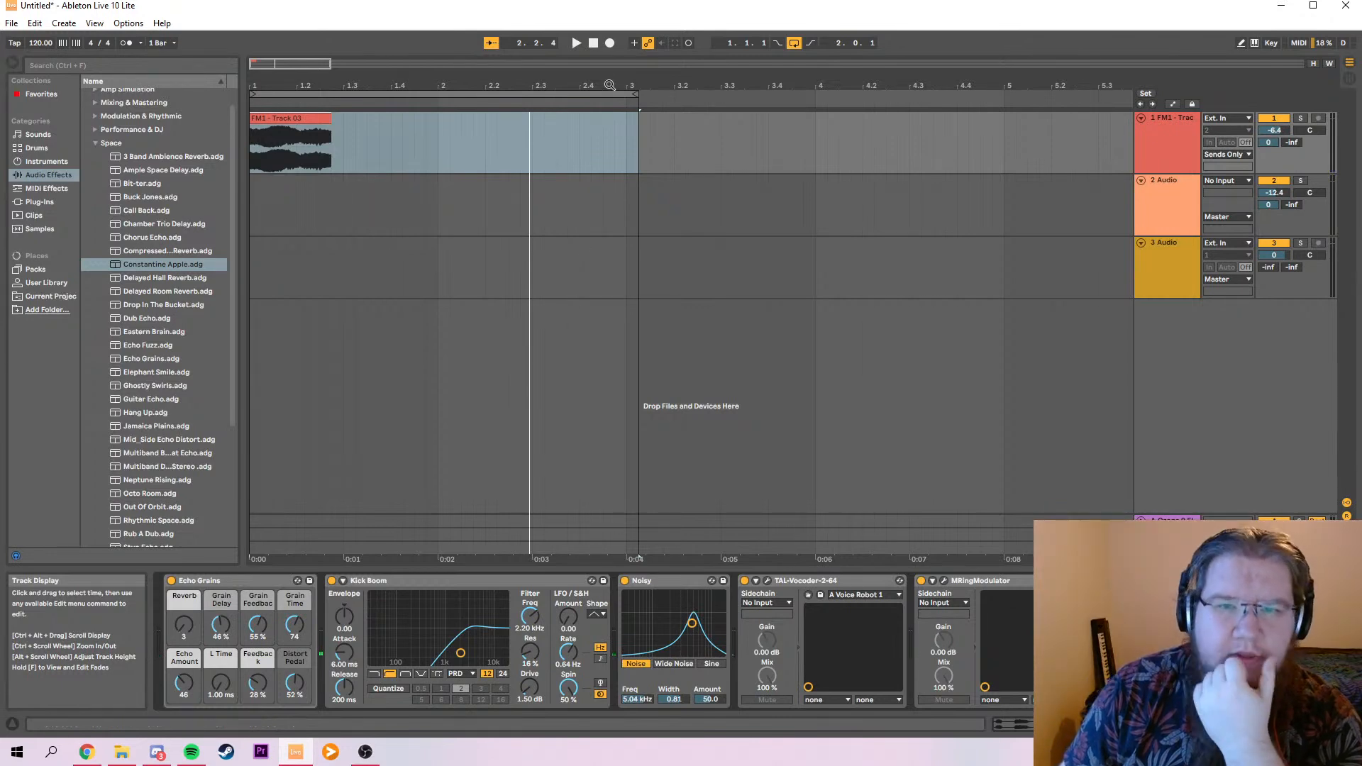
# Extend the loop to four bars and route track 1's post-mixer signal into audio track 2.
pyautogui.click(1131, 198)
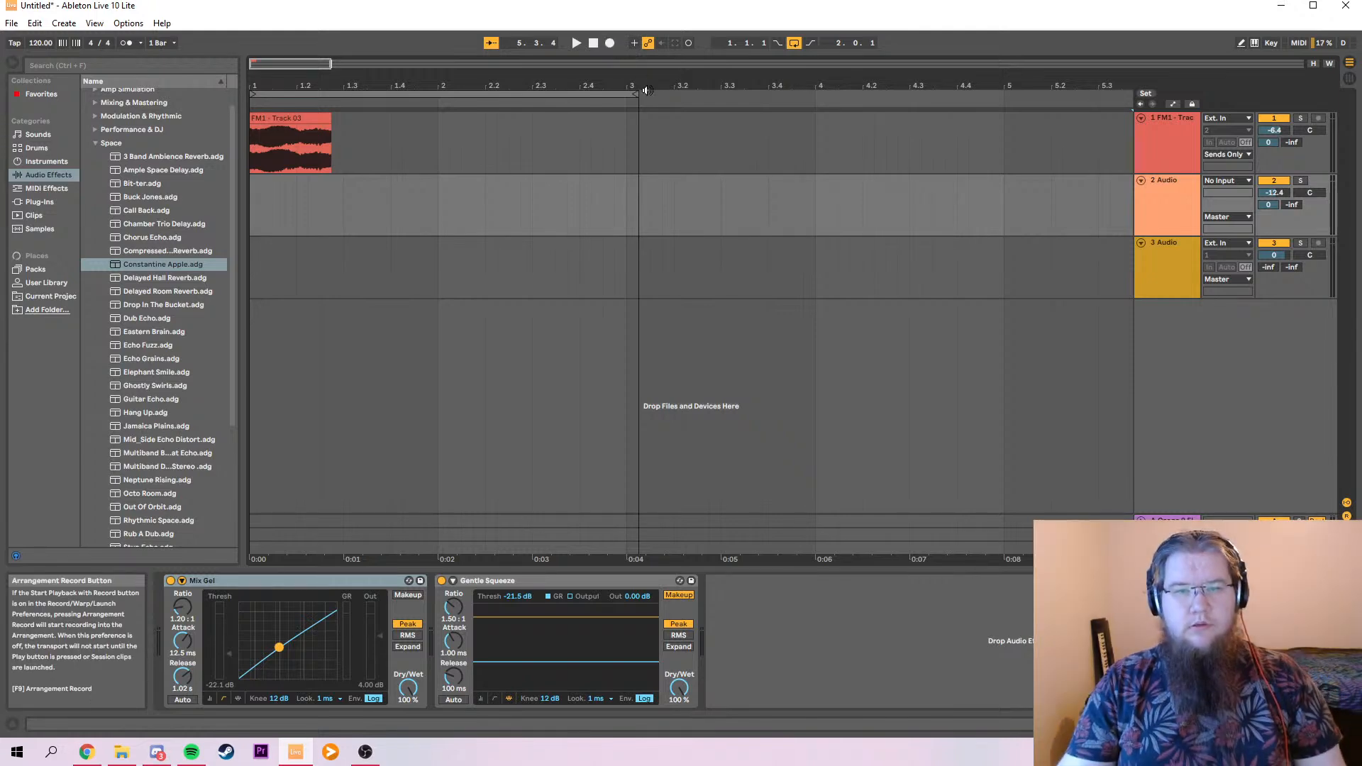
pyautogui.moveTo(635, 93)
pyautogui.mouseDown()
pyautogui.moveTo(1015, 93)
pyautogui.moveTo(1003, 93)
pyautogui.mouseUp()
pyautogui.press('space')
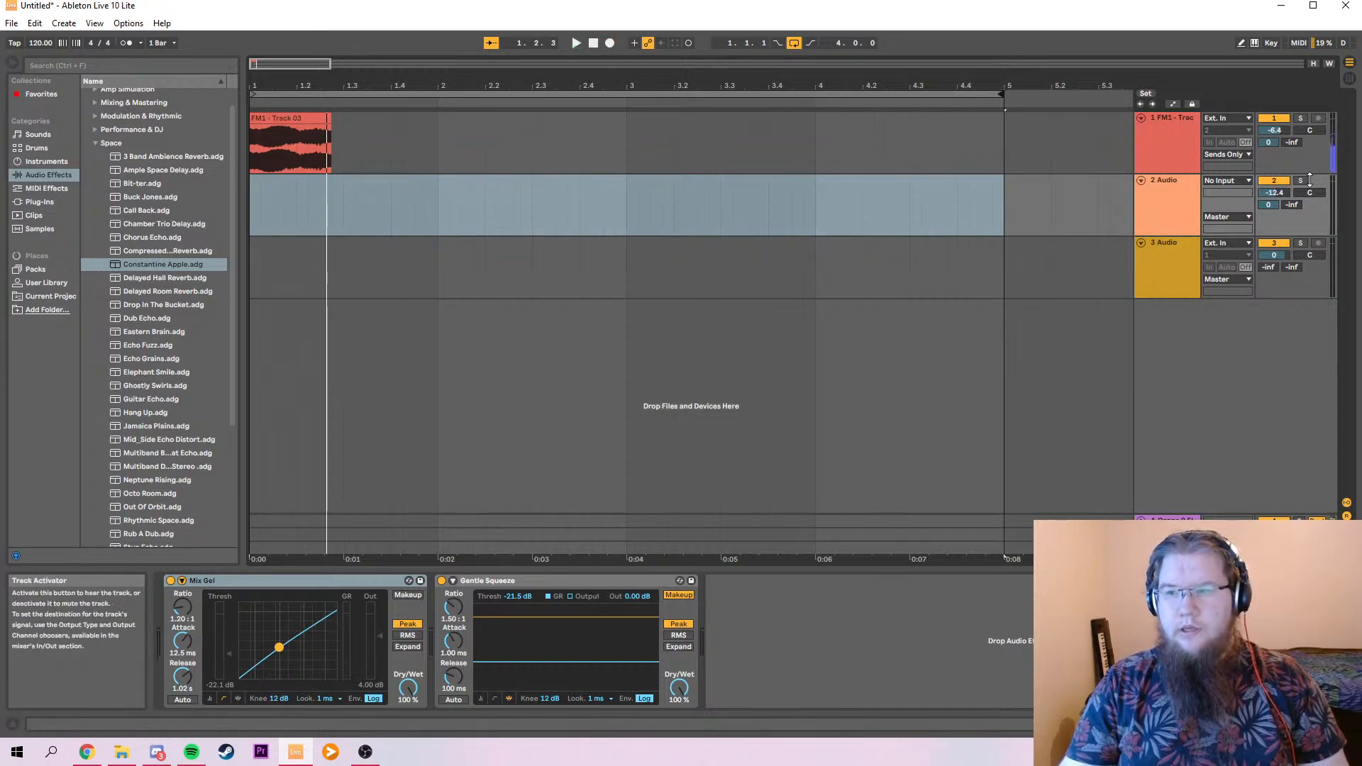
pyautogui.click(1219, 181)
pyautogui.click(1222, 229)
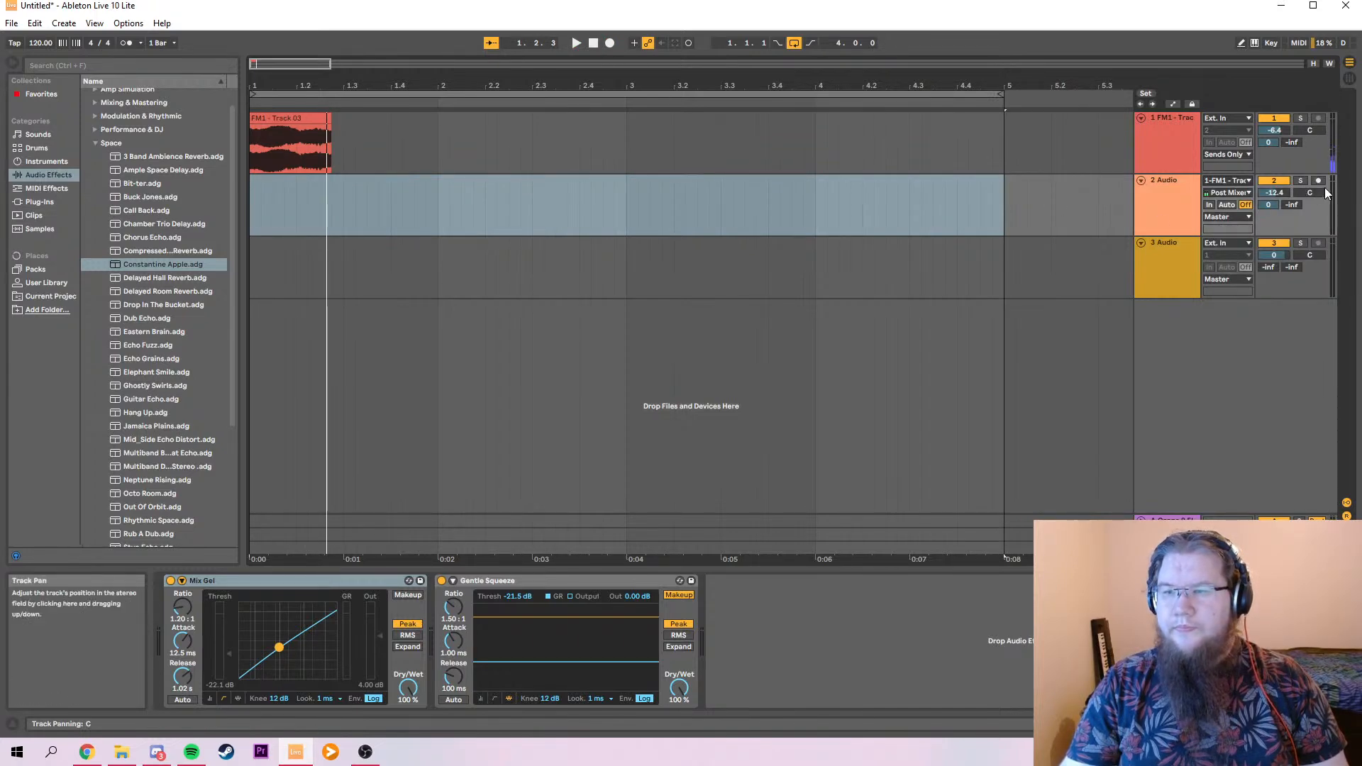
# Arm track 2 and record track 1's processed sound from the song start until past bar 3.
pyautogui.press('Home')
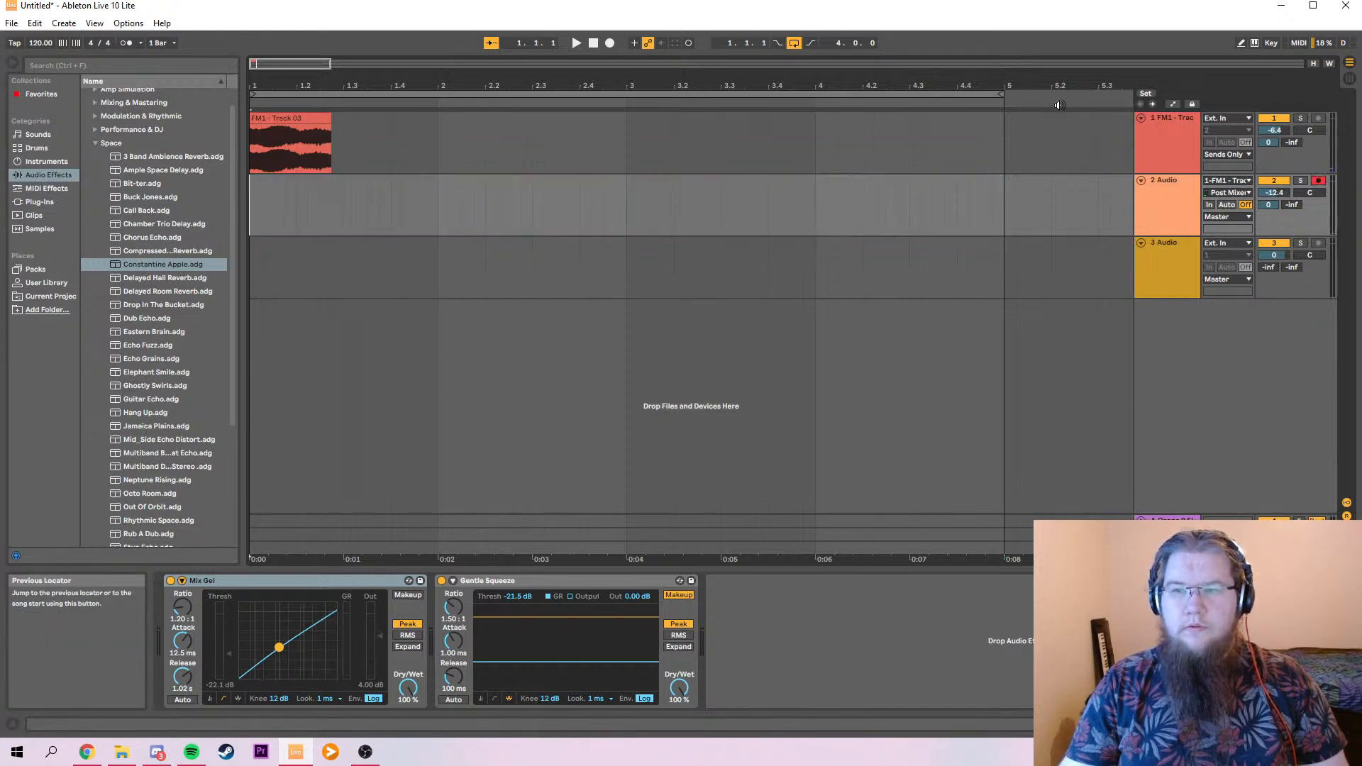
pyautogui.click(609, 43)
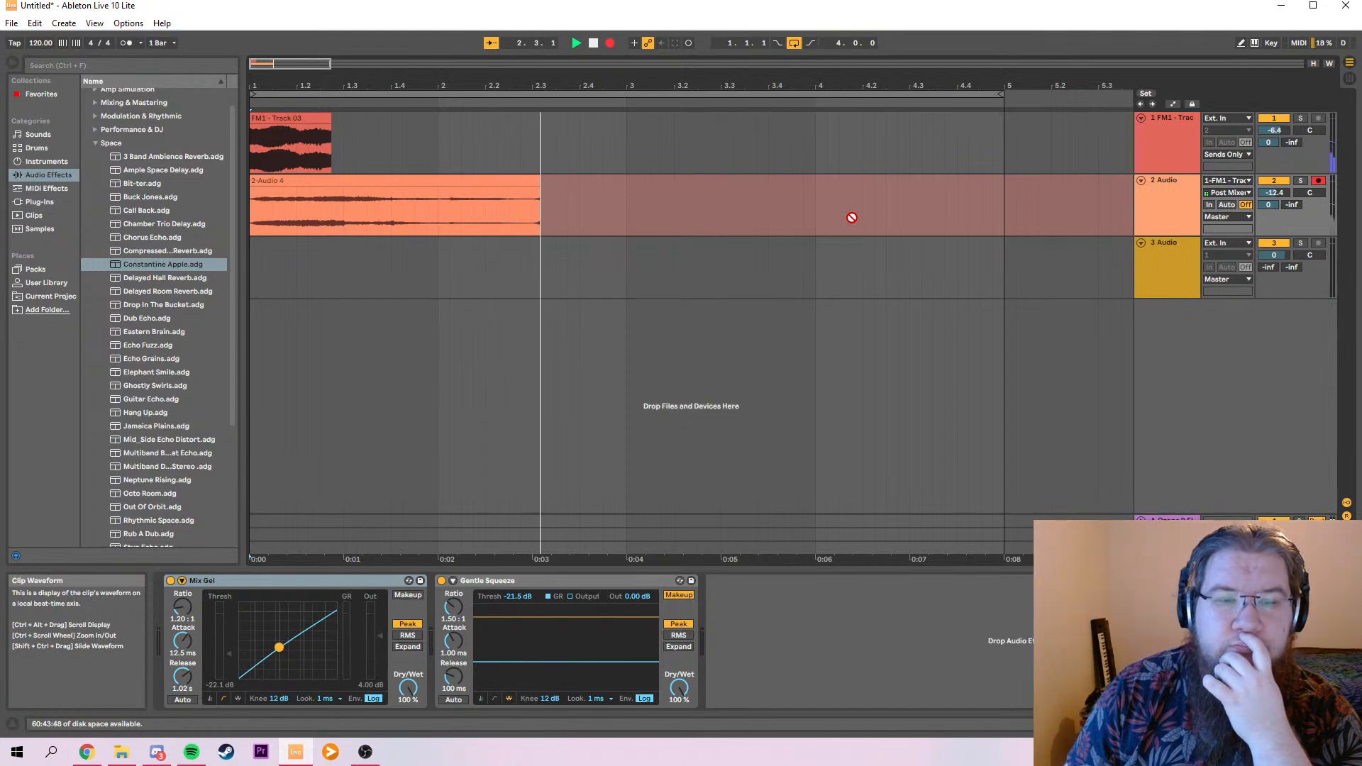
pyautogui.press('space')
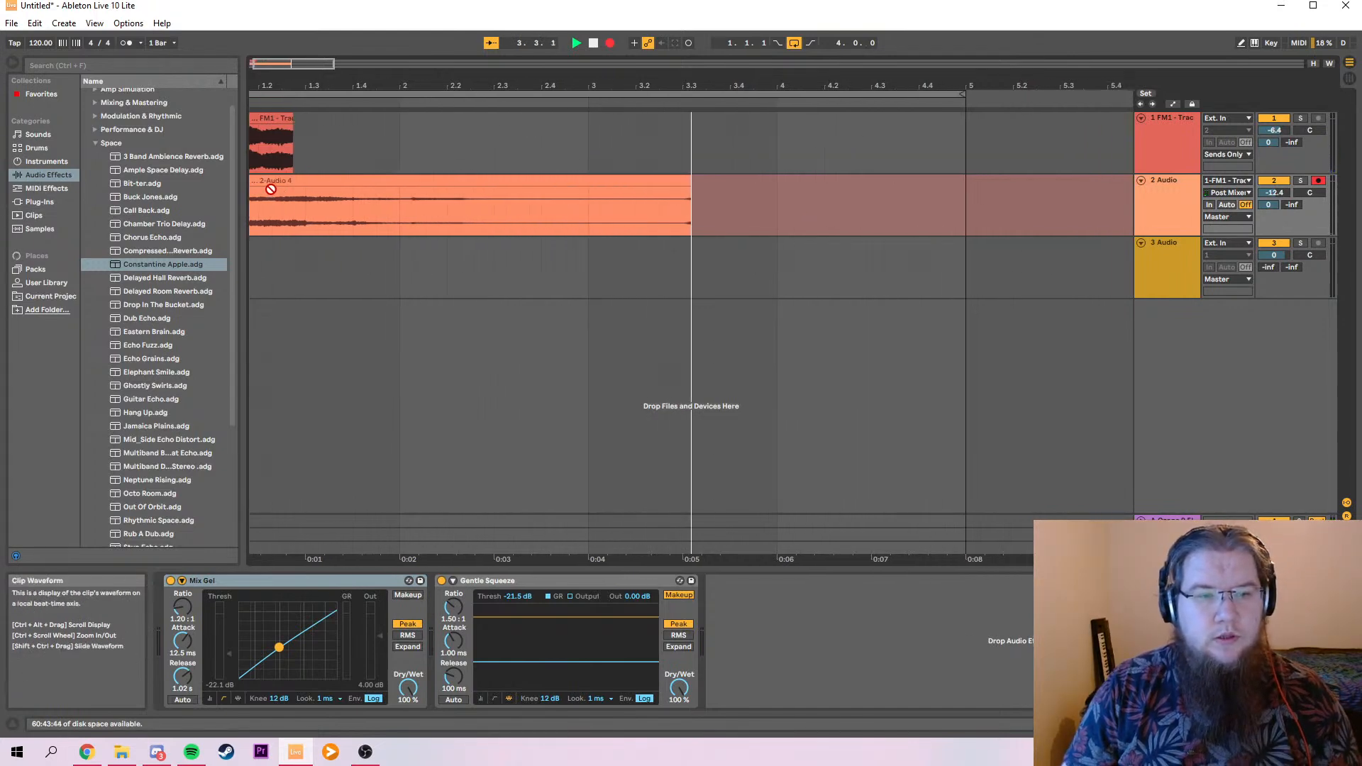
# Split the recorded clip on track 2 at bar 2 and delete the part before the split.
pyautogui.click(385, 207)
pyautogui.hotkey('ctrl', 'e')
pyautogui.click(331, 180)
pyautogui.press('Delete')
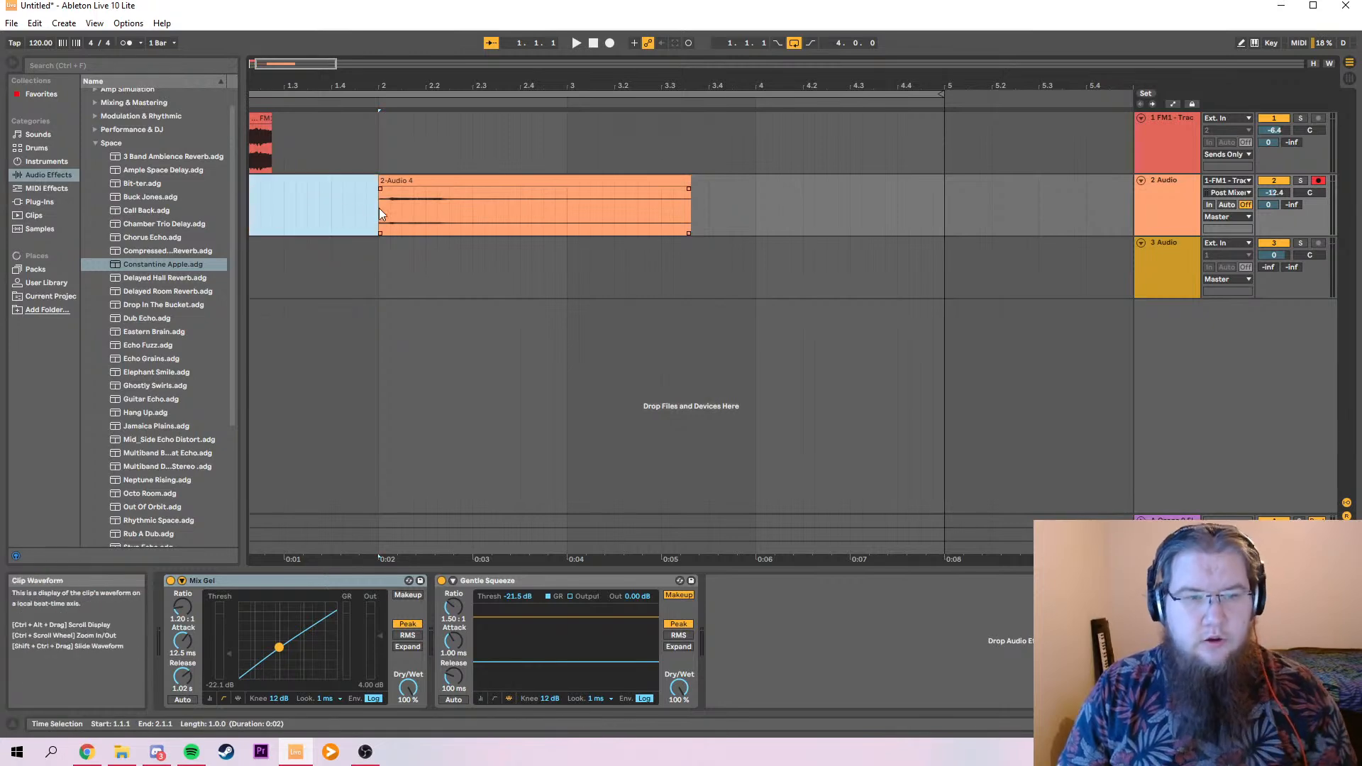
# Trim the recorded clip's silent start, add a short fade-in, and shorten it to two beats with a fade-out.
pyautogui.click(380, 206)
pyautogui.doubleClick(386, 182)
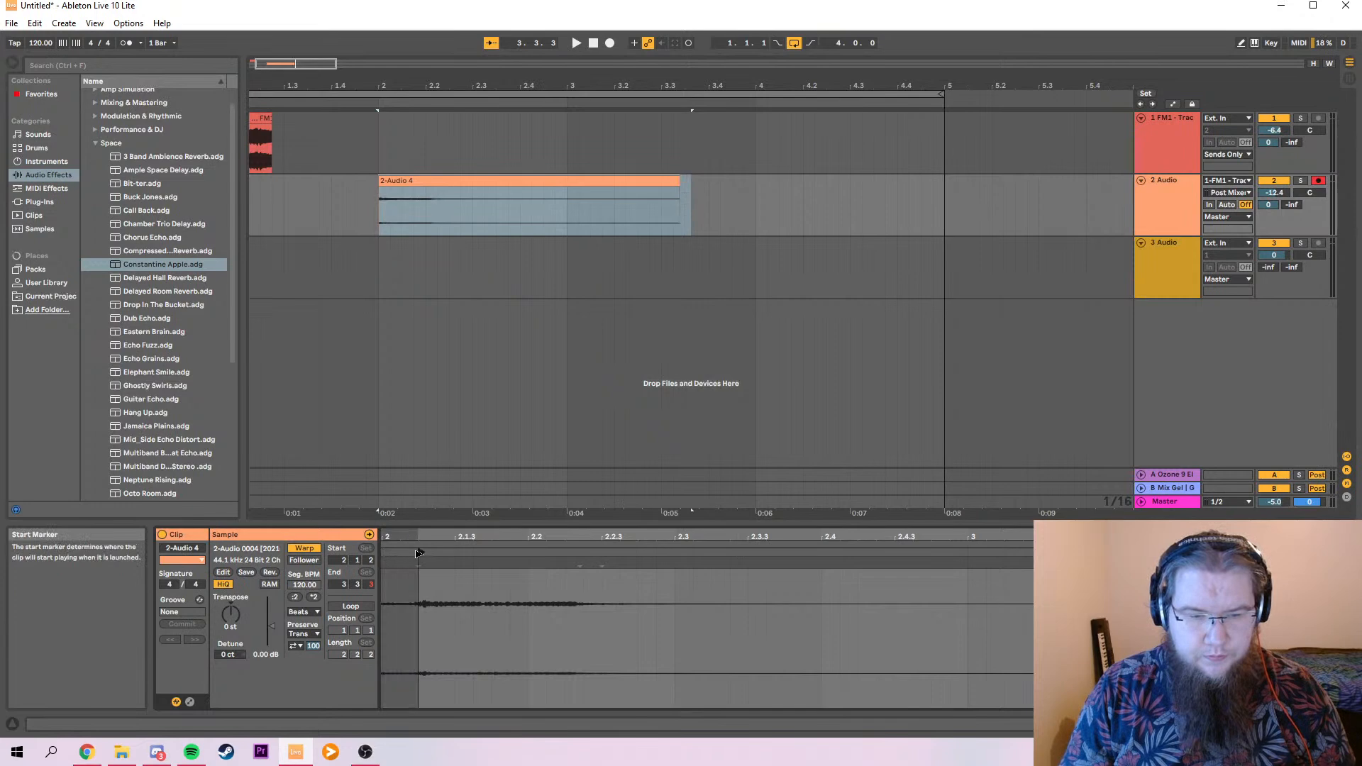
pyautogui.moveTo(383, 190); pyautogui.dragTo(393, 193)
pyautogui.press('space')
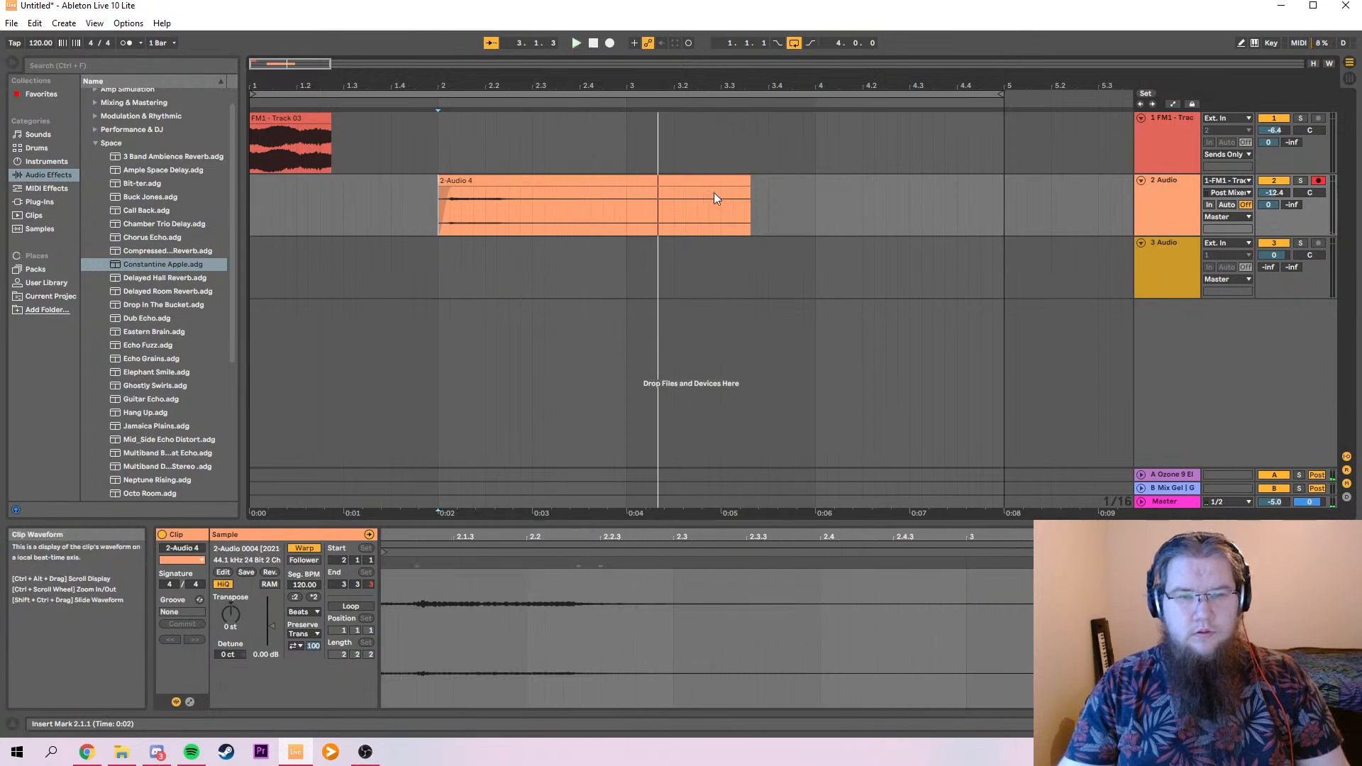
pyautogui.press('space')
pyautogui.moveTo(745, 184); pyautogui.dragTo(502, 190)
# Set the Mix Gel compressor ratio on track 2 to 2.52:1.
pyautogui.click(1176, 209)
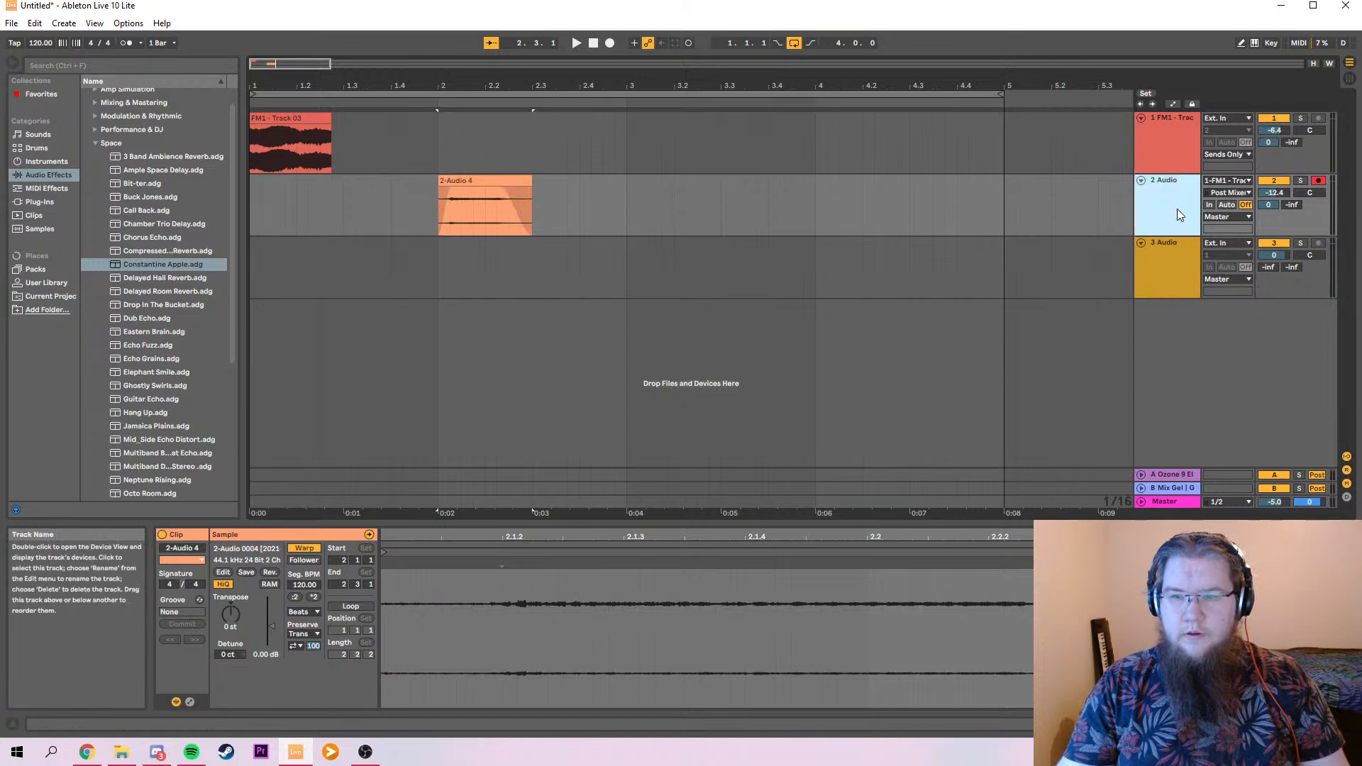
pyautogui.doubleClick(1154, 215)
pyautogui.moveTo(183, 607); pyautogui.dragTo(182, 589)
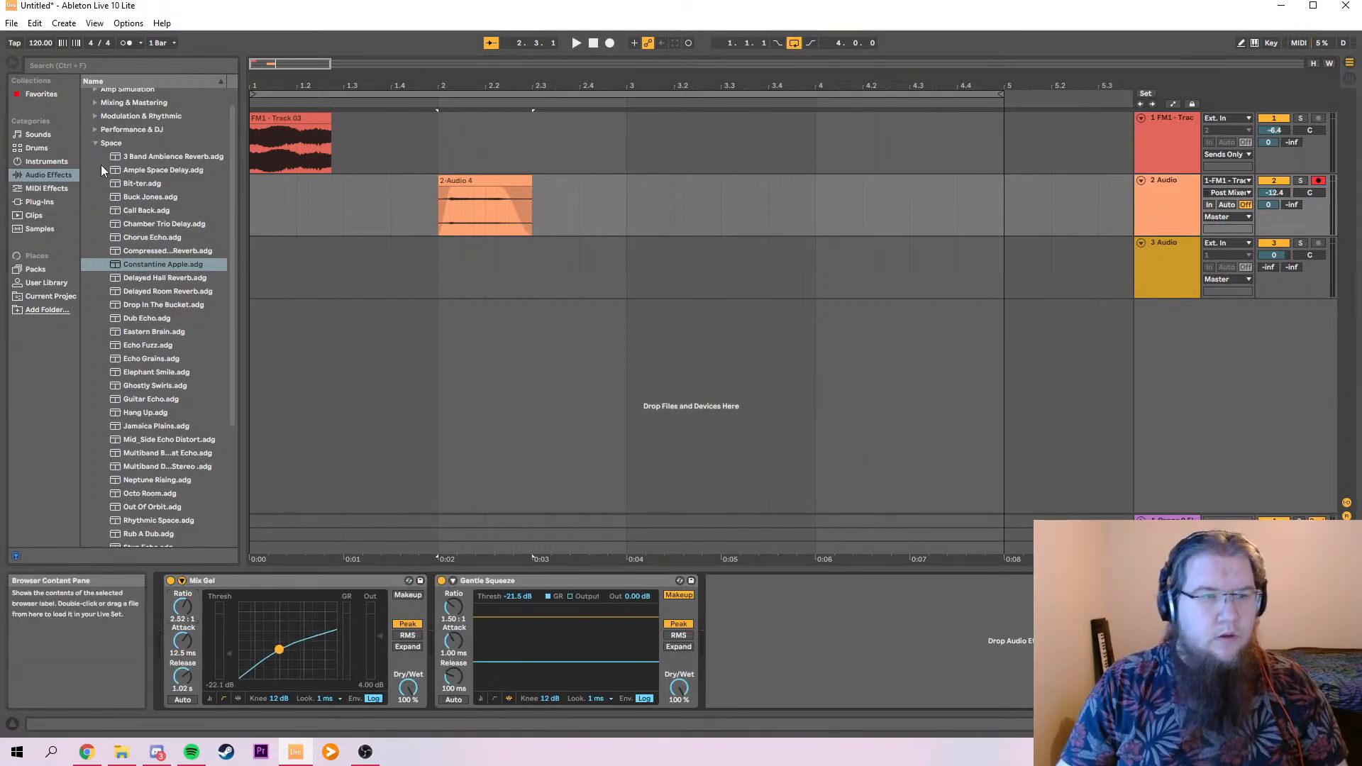
# Insert the Klanghelm IVGI2 VST3 plug-in before Mix Gel on track 2 and close its window.
pyautogui.scroll(2, 98, 146)
pyautogui.click(86, 95)
pyautogui.click(39, 203)
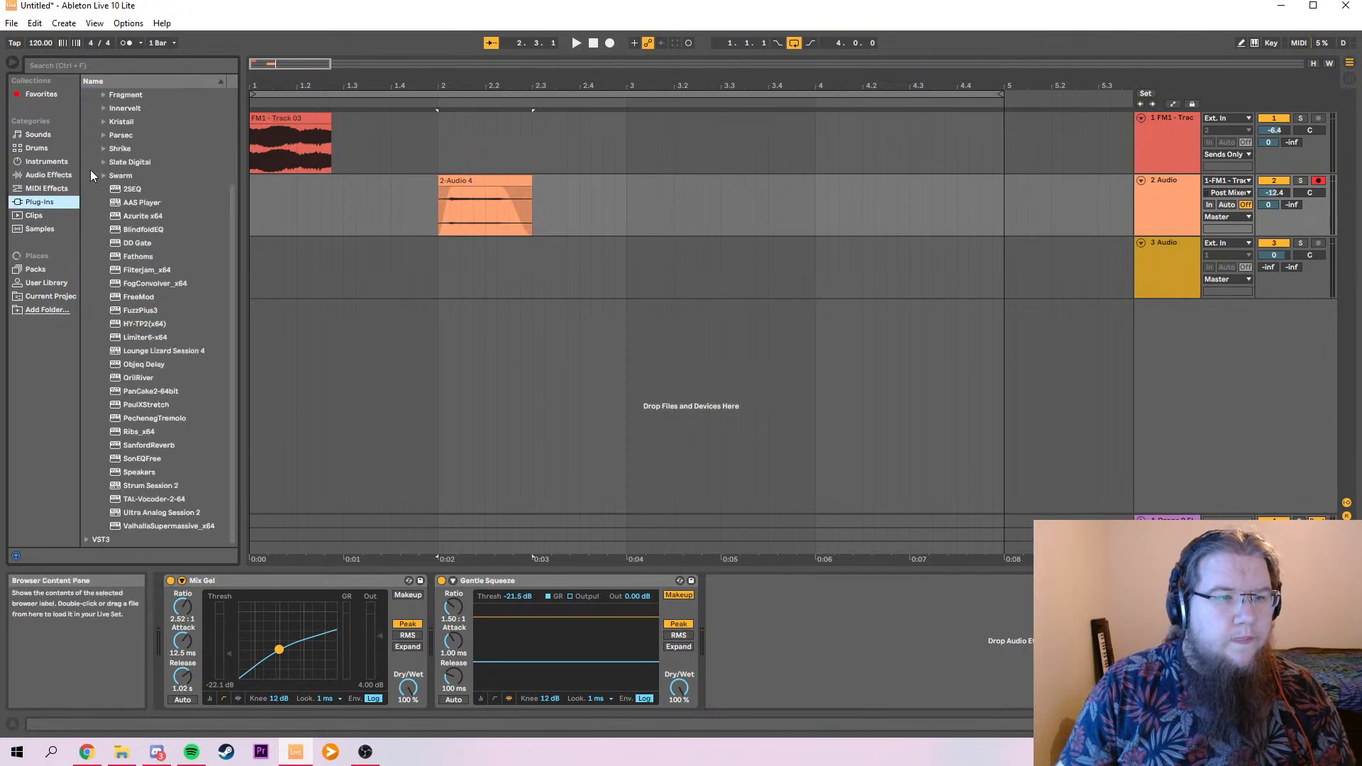
pyautogui.scroll(3, 99, 142)
pyautogui.click(87, 94)
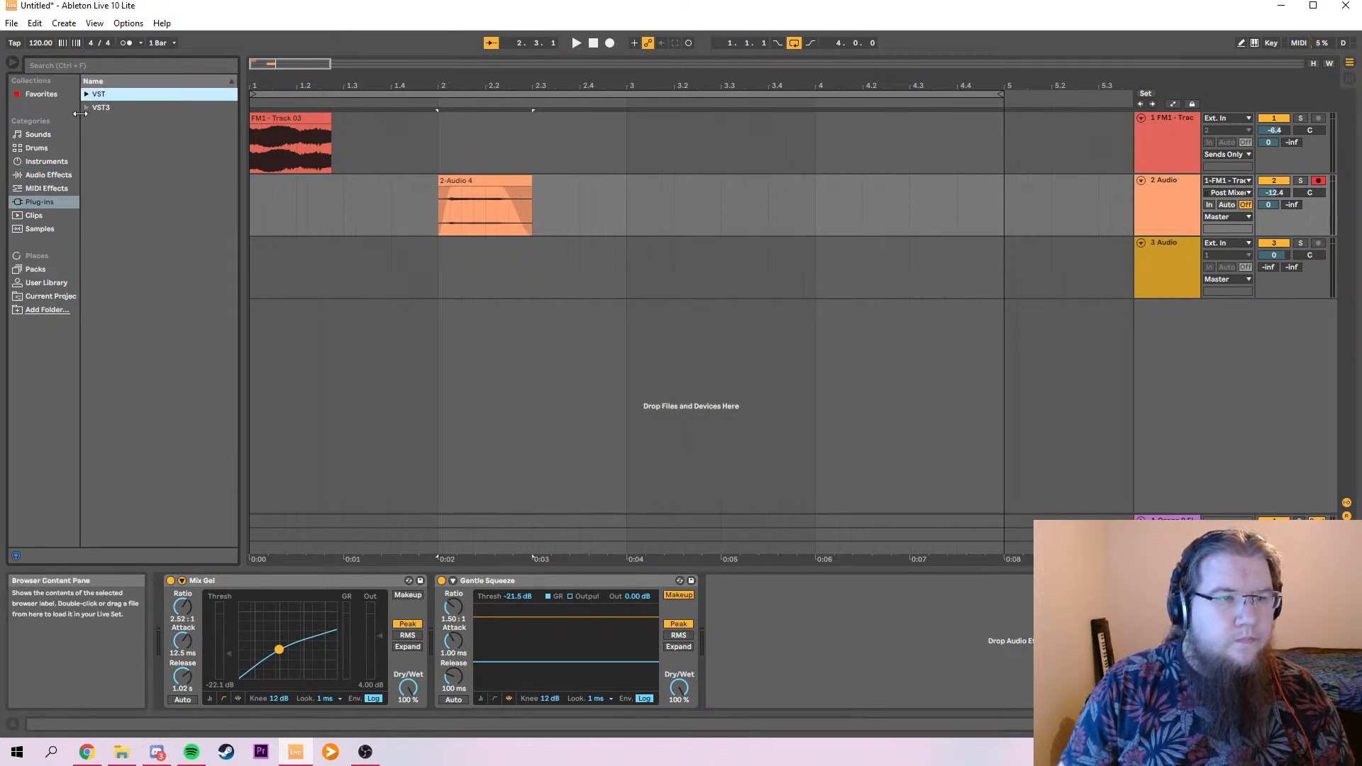
pyautogui.click(86, 107)
pyautogui.click(94, 202)
pyautogui.moveTo(116, 216); pyautogui.dragTo(177, 624)
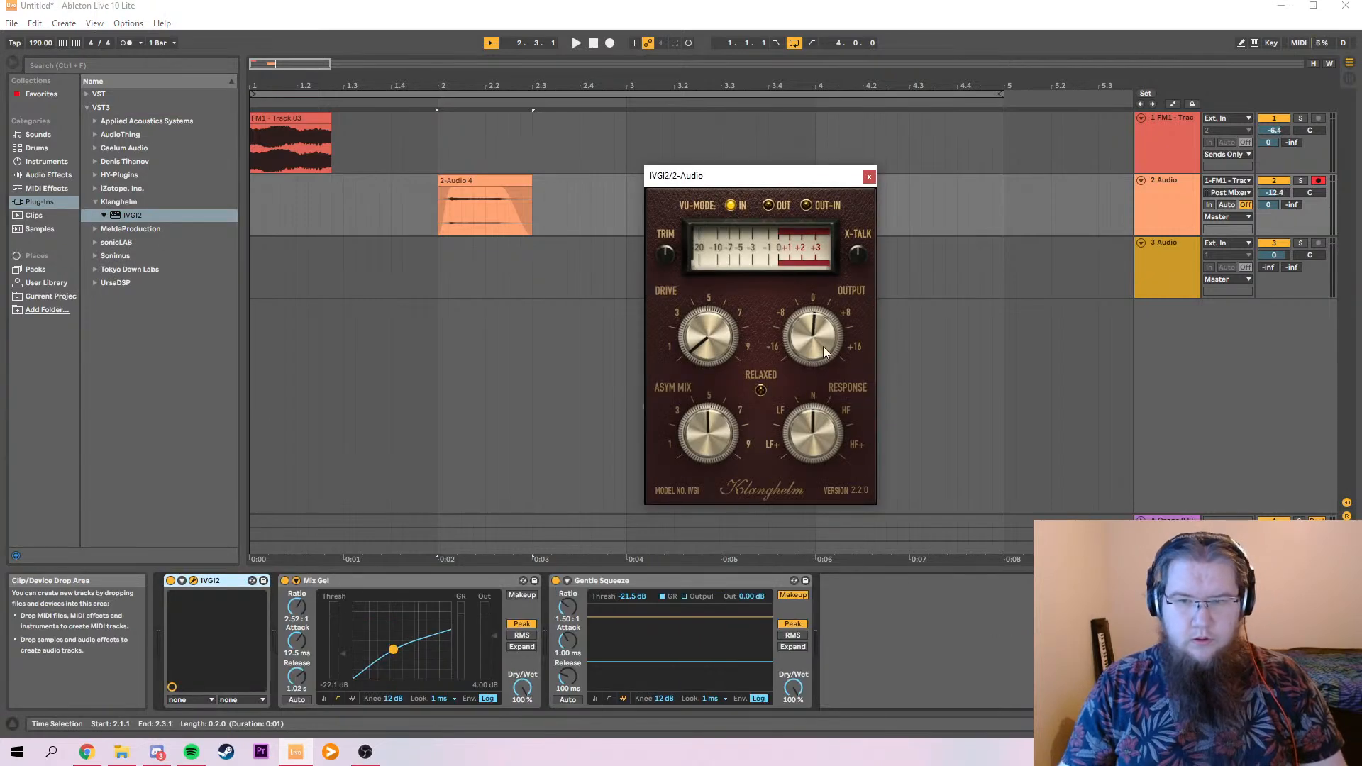
pyautogui.click(869, 177)
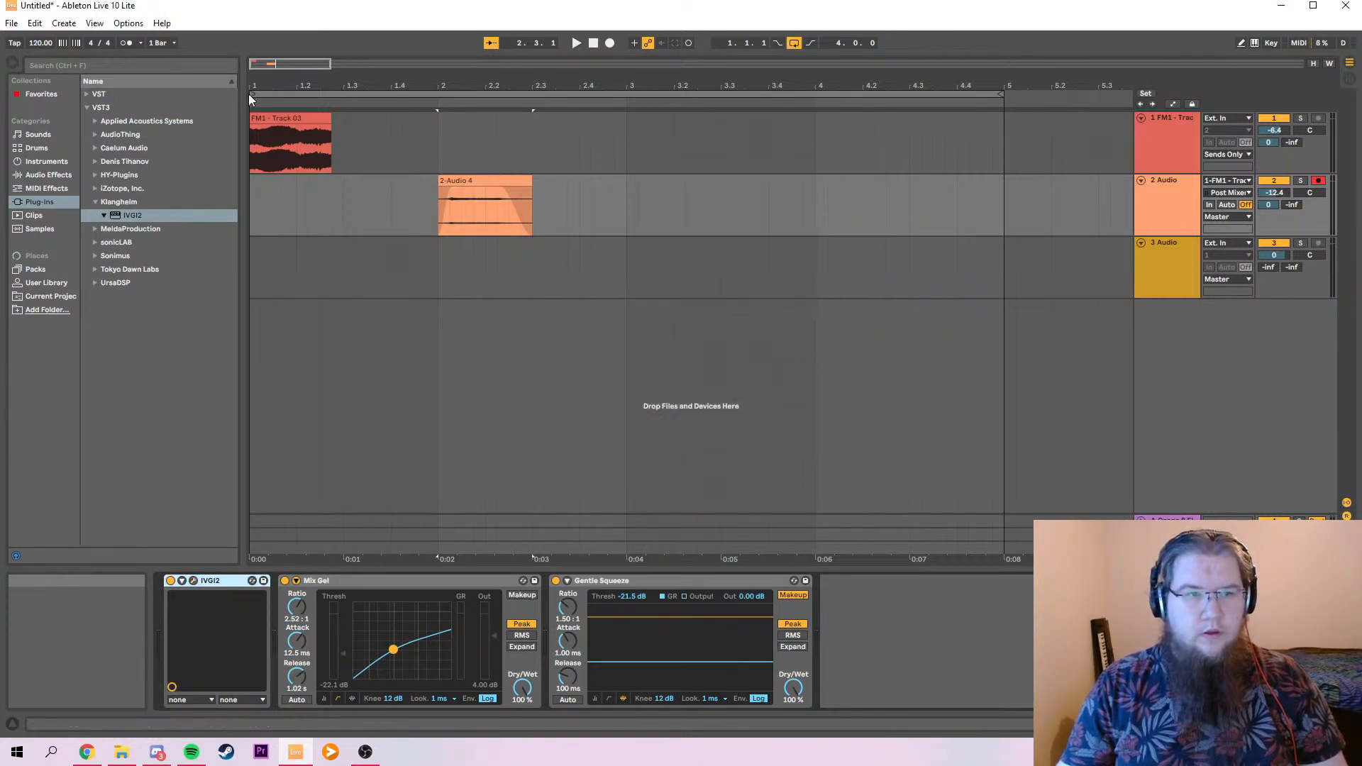
# Move the loop start to bar 2 and remove Echo Grains and Constantine Apple from track 1's chain.
pyautogui.moveTo(254, 93); pyautogui.dragTo(441, 94)
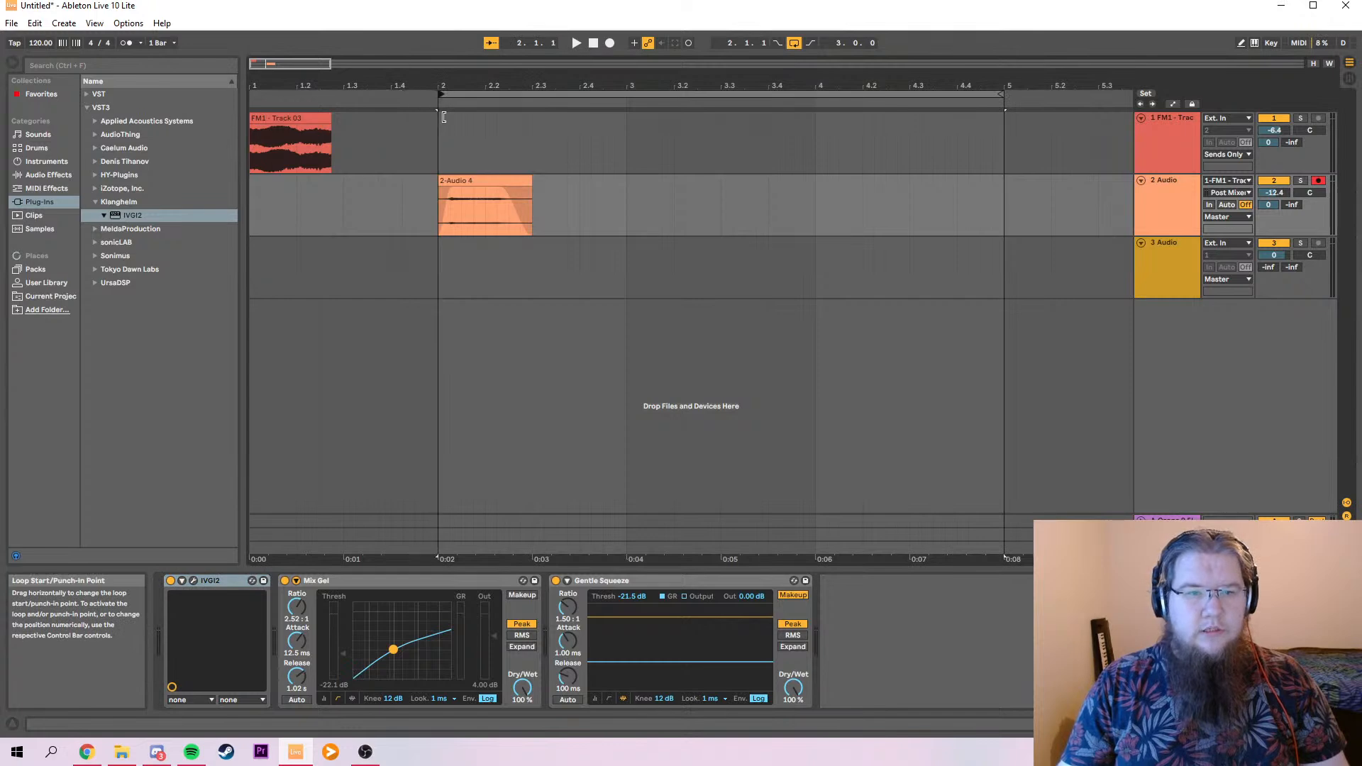
pyautogui.click(283, 125)
pyautogui.click(237, 583)
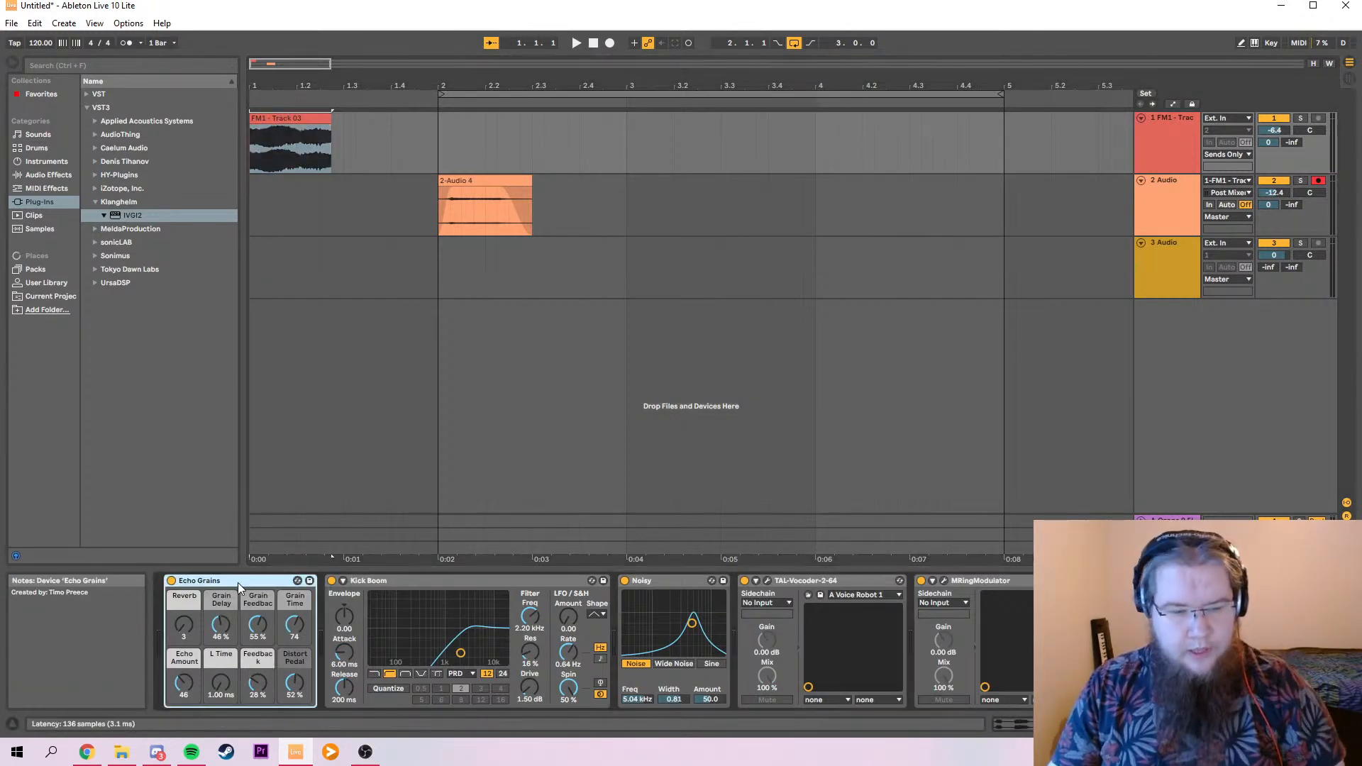
pyautogui.press('Delete')
pyautogui.click(969, 580)
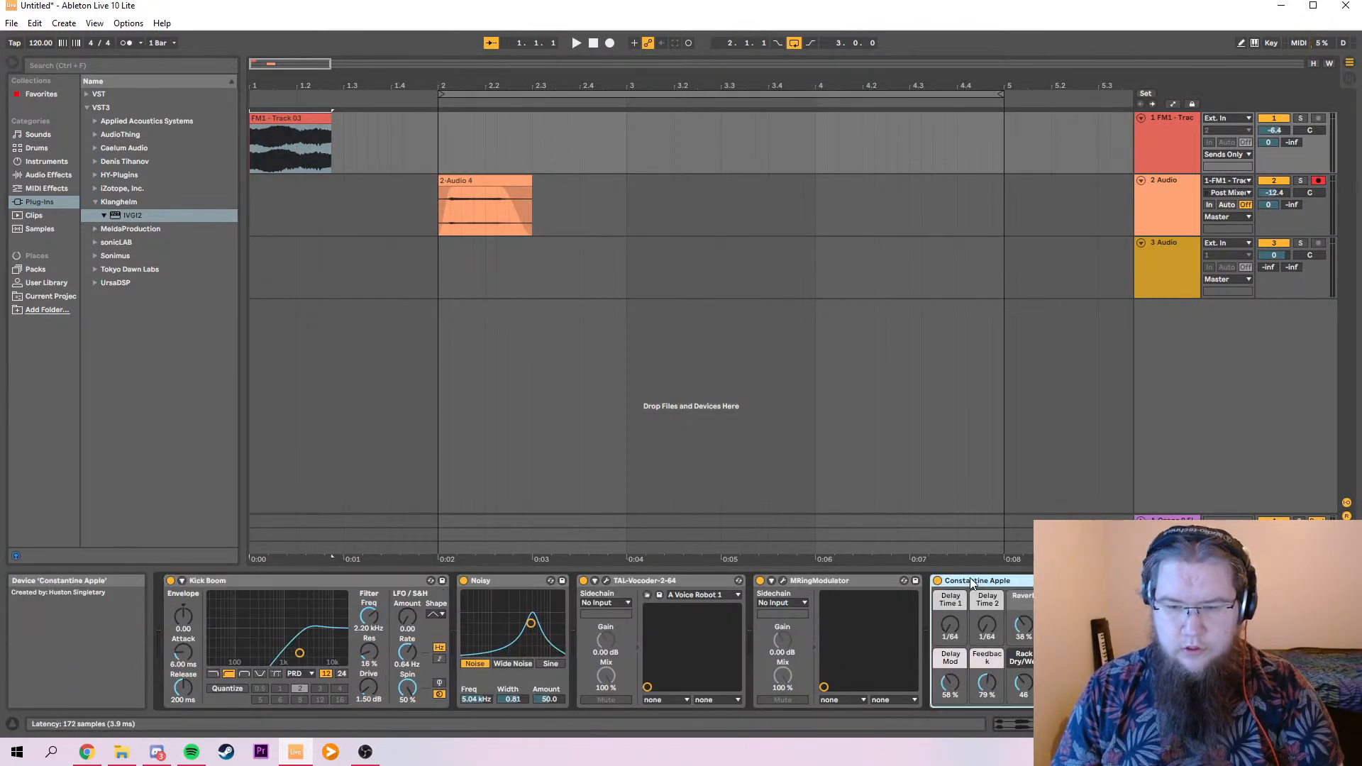
pyautogui.press('Delete')
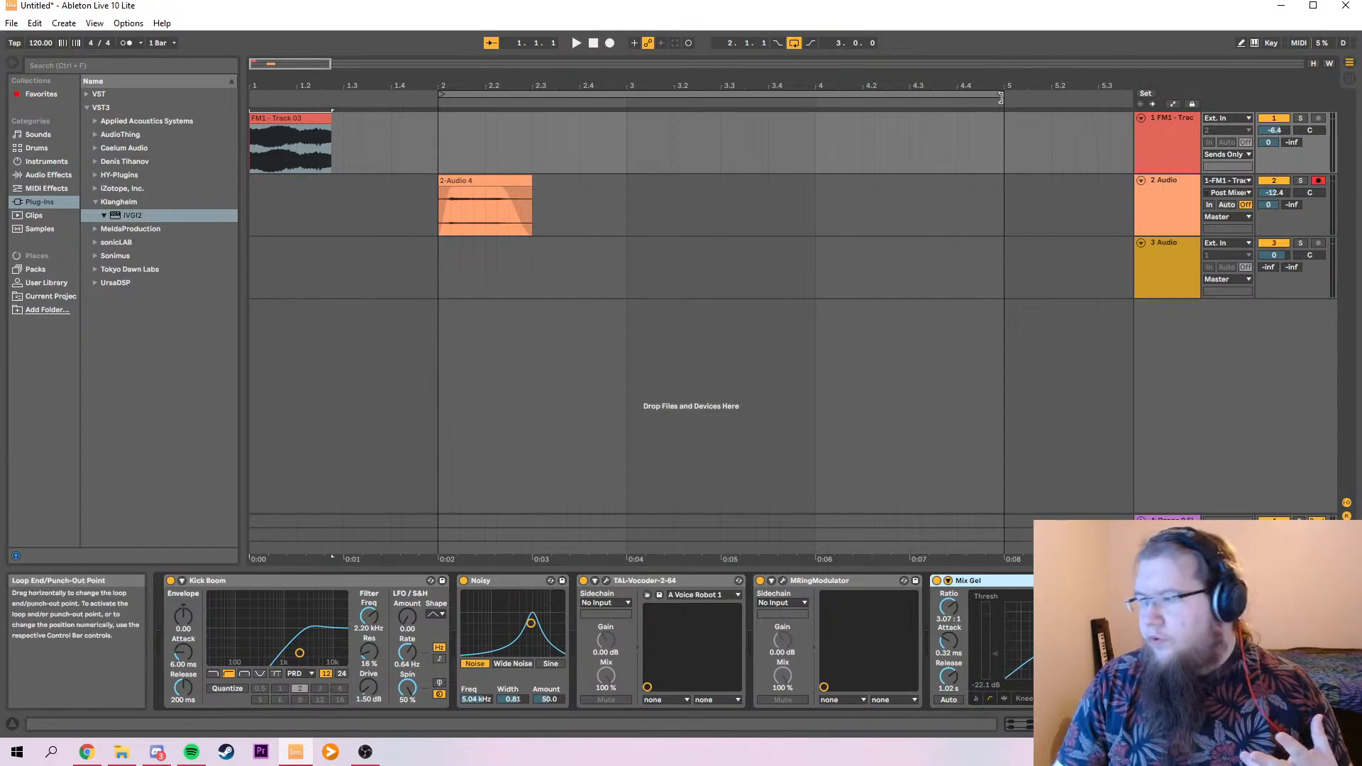
# Shorten the loop to one bar, ending at bar 3, and audition the trimmed clip on track 2.
pyautogui.moveTo(1000, 98)
pyautogui.mouseDown()
pyautogui.moveTo(615, 98)
pyautogui.moveTo(626, 97)
pyautogui.mouseUp()
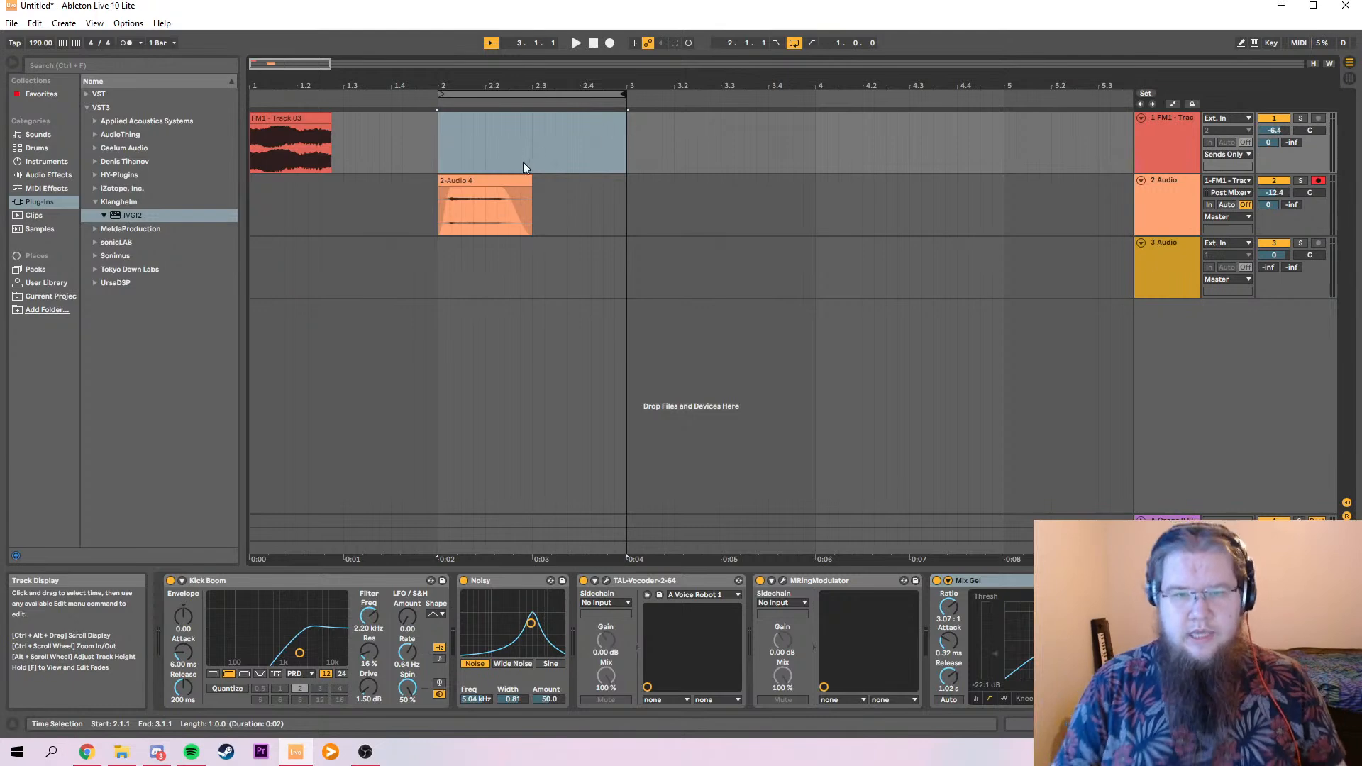
pyautogui.click(436, 209)
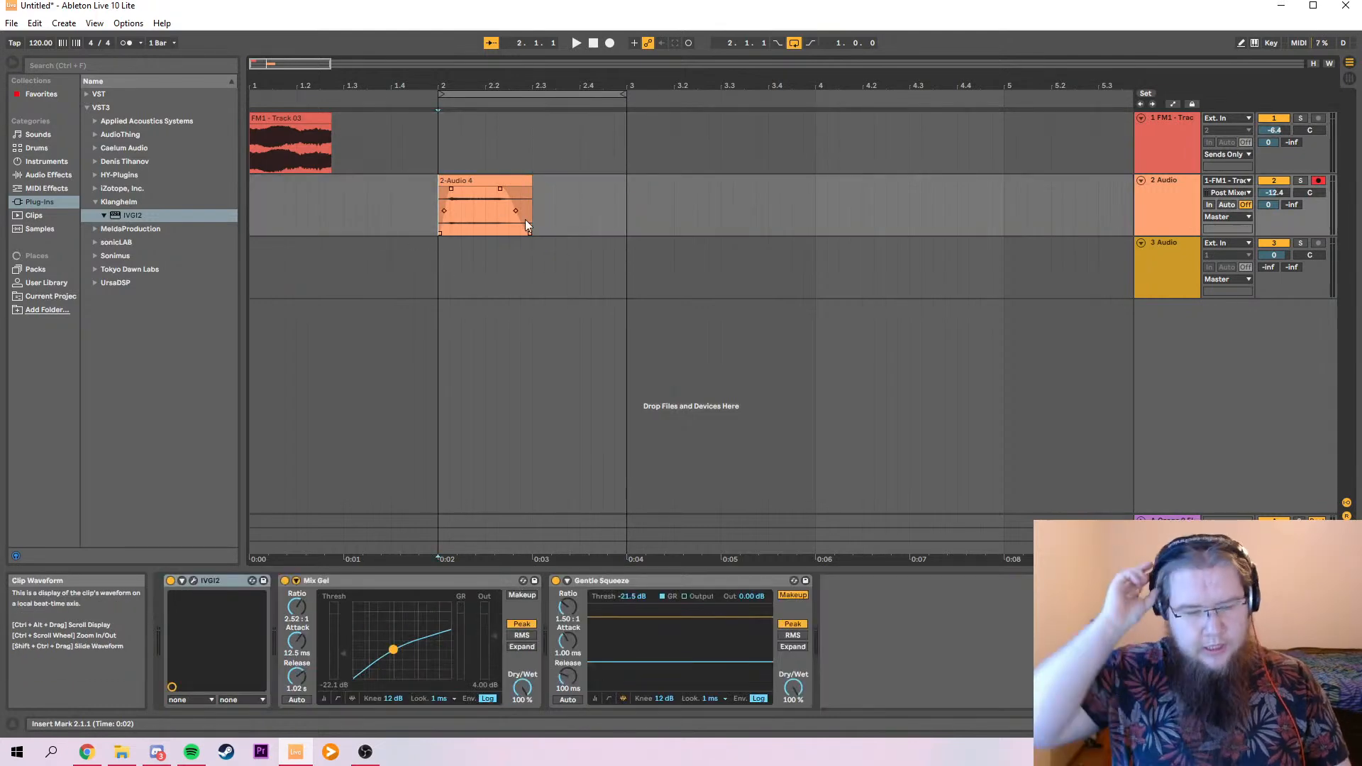
pyautogui.press('space')
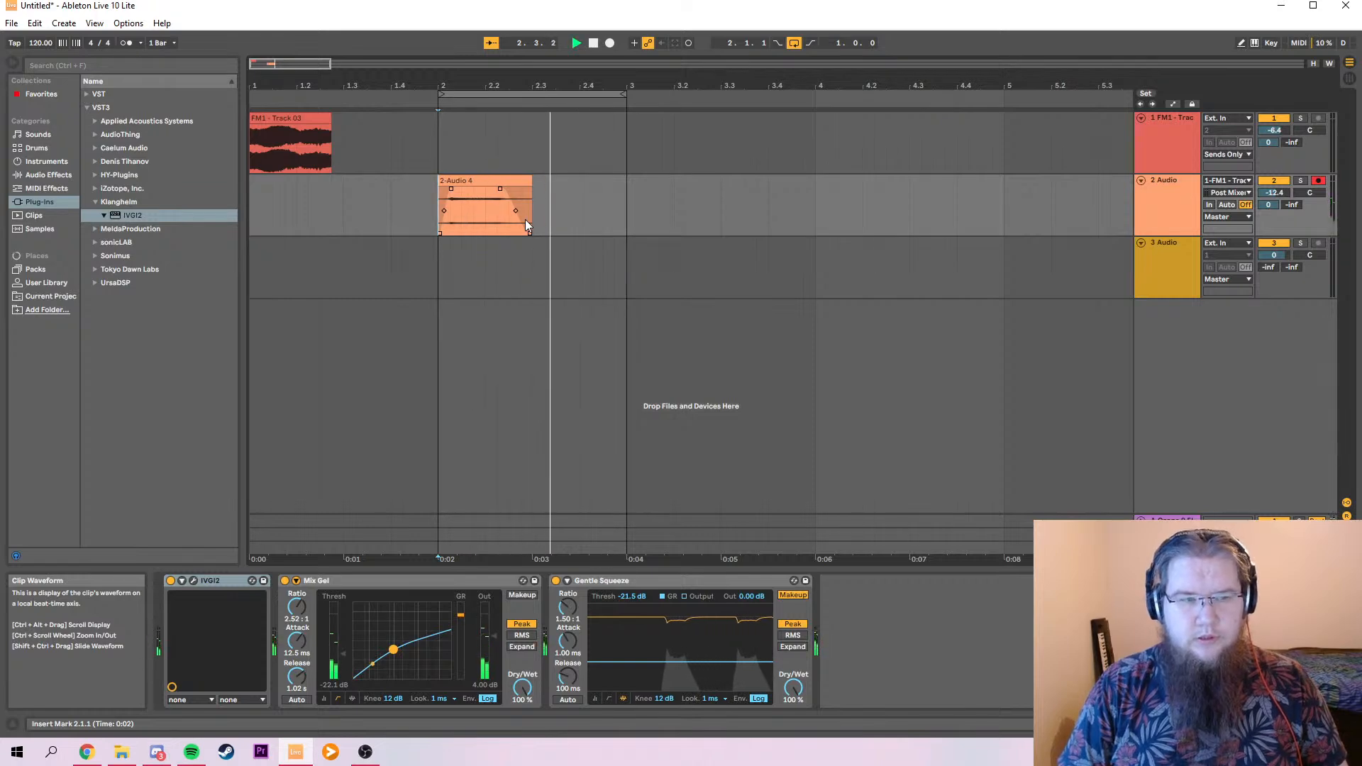
pyautogui.press('space')
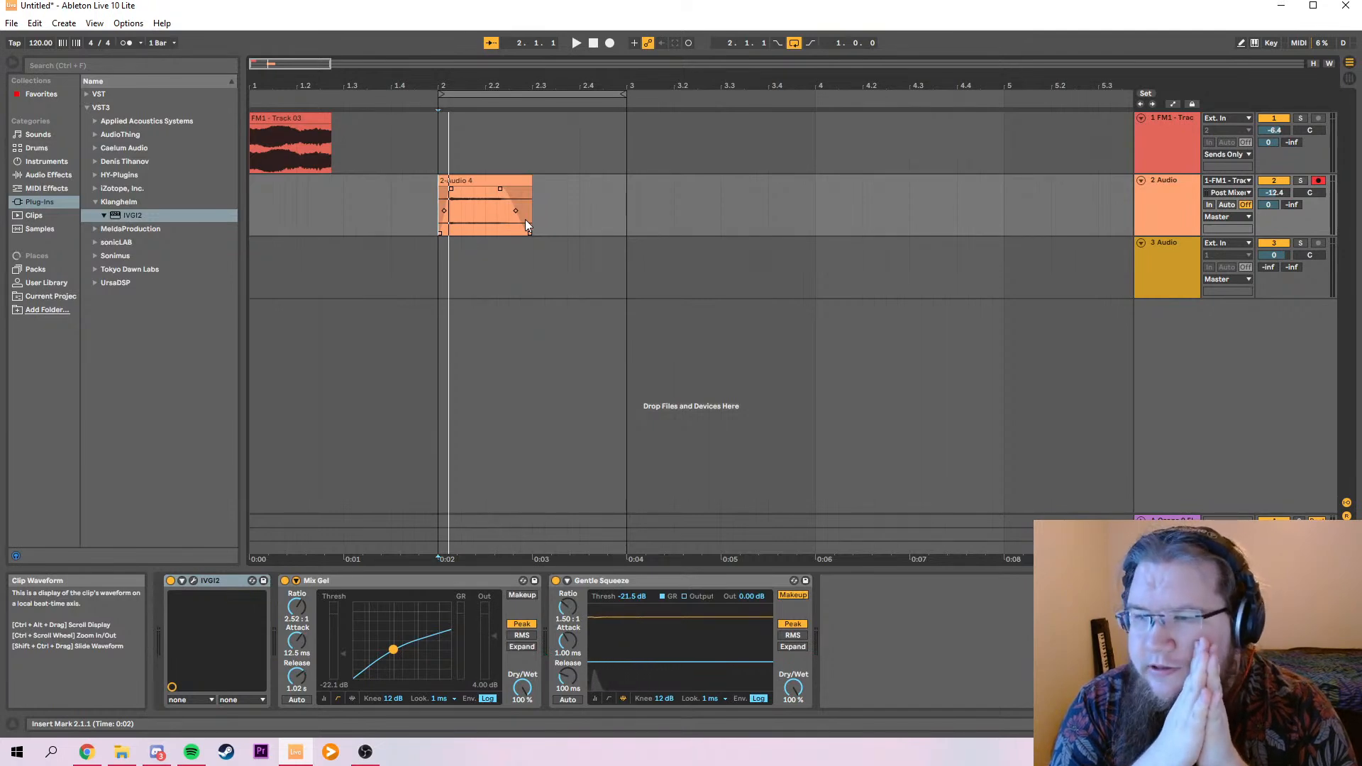
# Duplicate the trimmed track 2 clip to bar 3.
pyautogui.keyDown('shift'); pyautogui.click(539, 183); pyautogui.keyUp('shift')
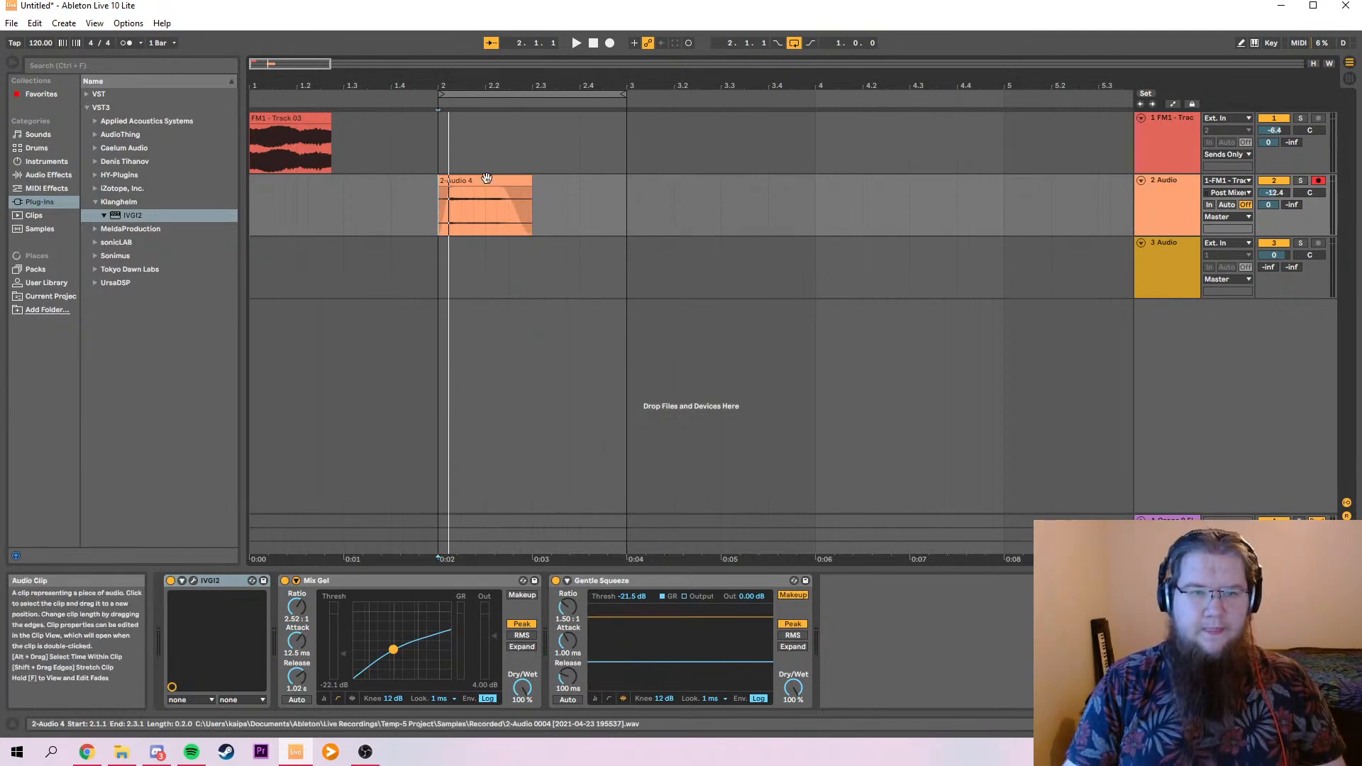
pyautogui.click(631, 215)
pyautogui.hotkey('ctrl', 'v')
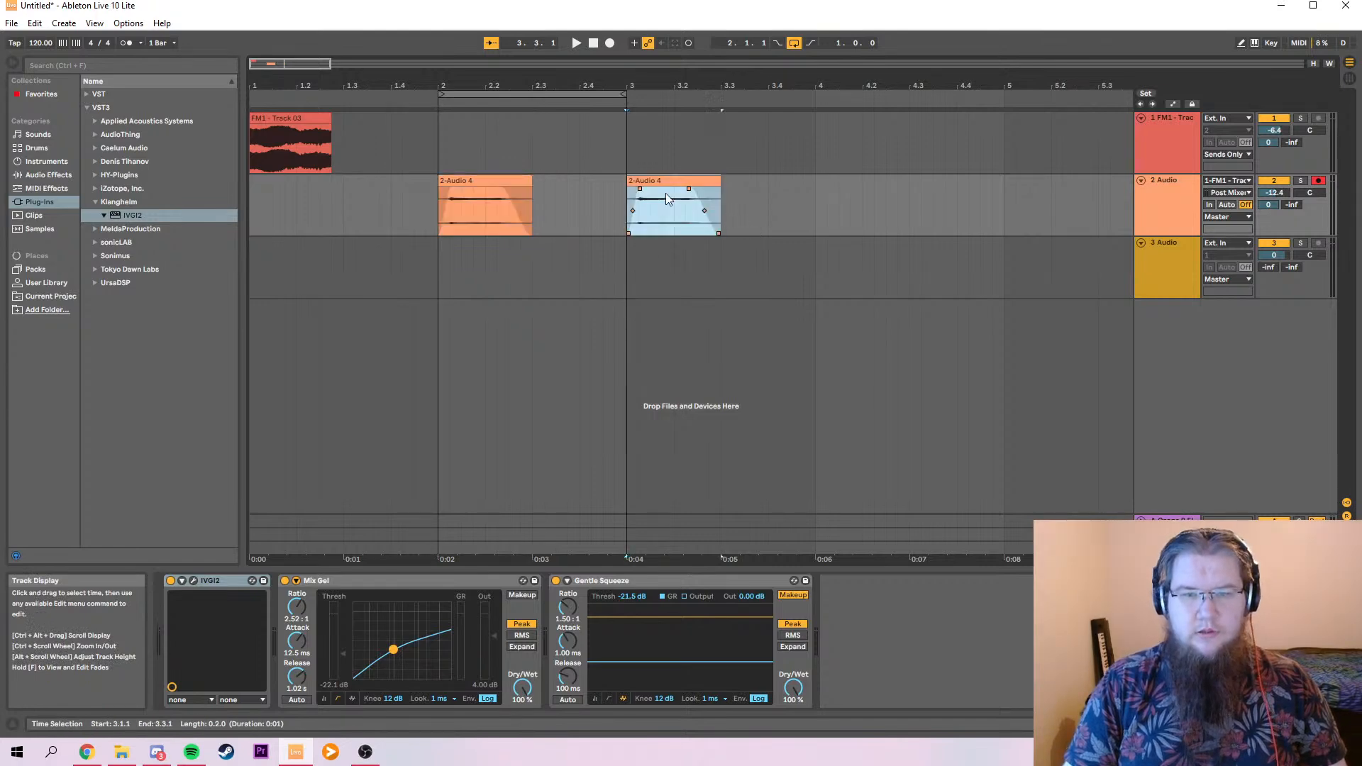
# Transpose the clip copy at bar 3 to -12 st and play it.
pyautogui.doubleClick(663, 181)
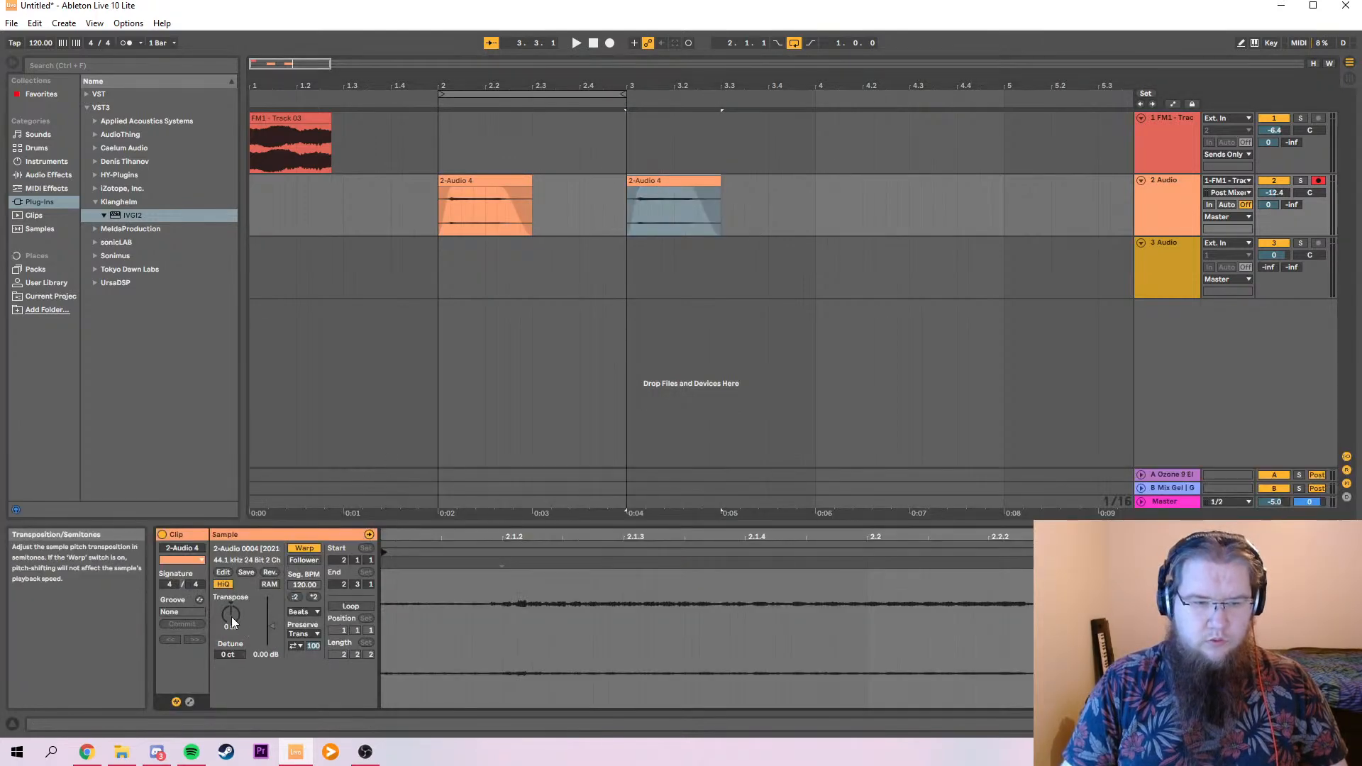
pyautogui.moveTo(223, 616); pyautogui.dragTo(223, 646)
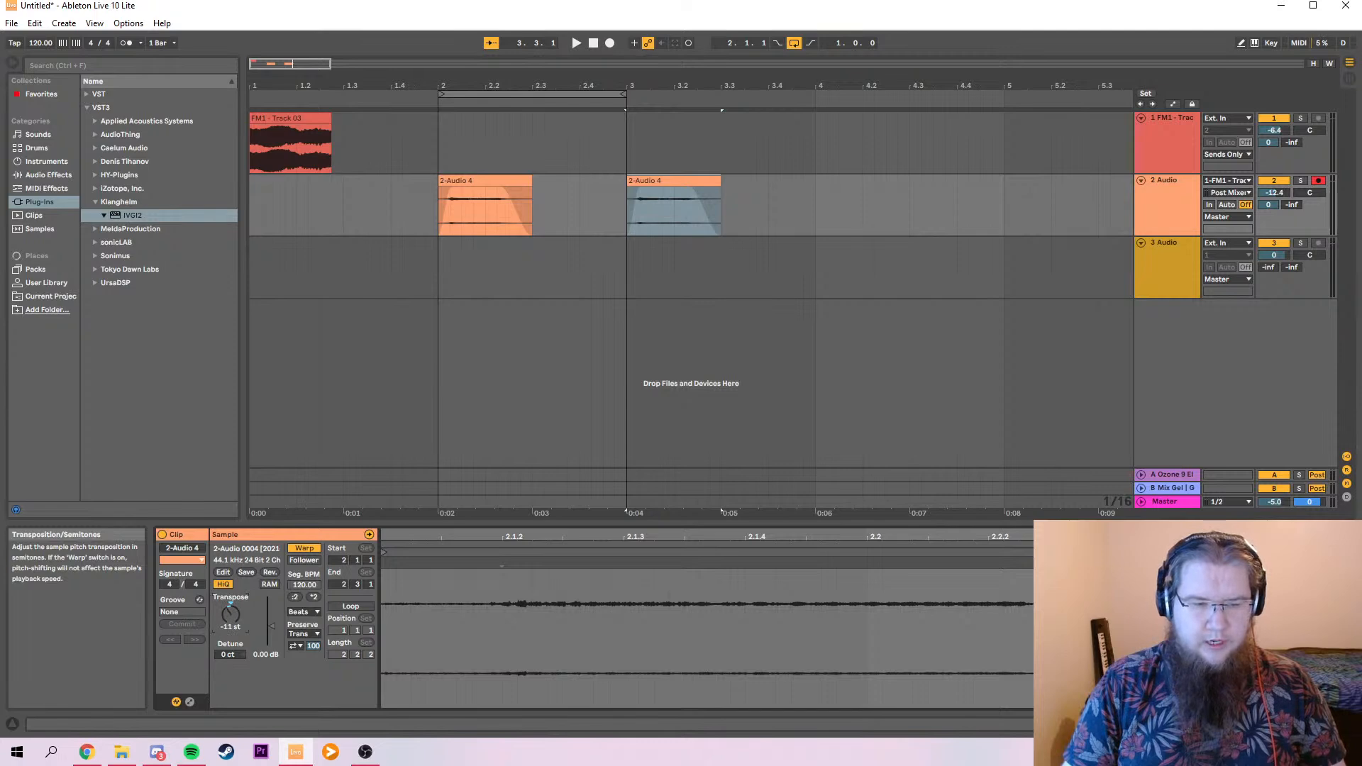
pyautogui.click(633, 207)
pyautogui.press('space')
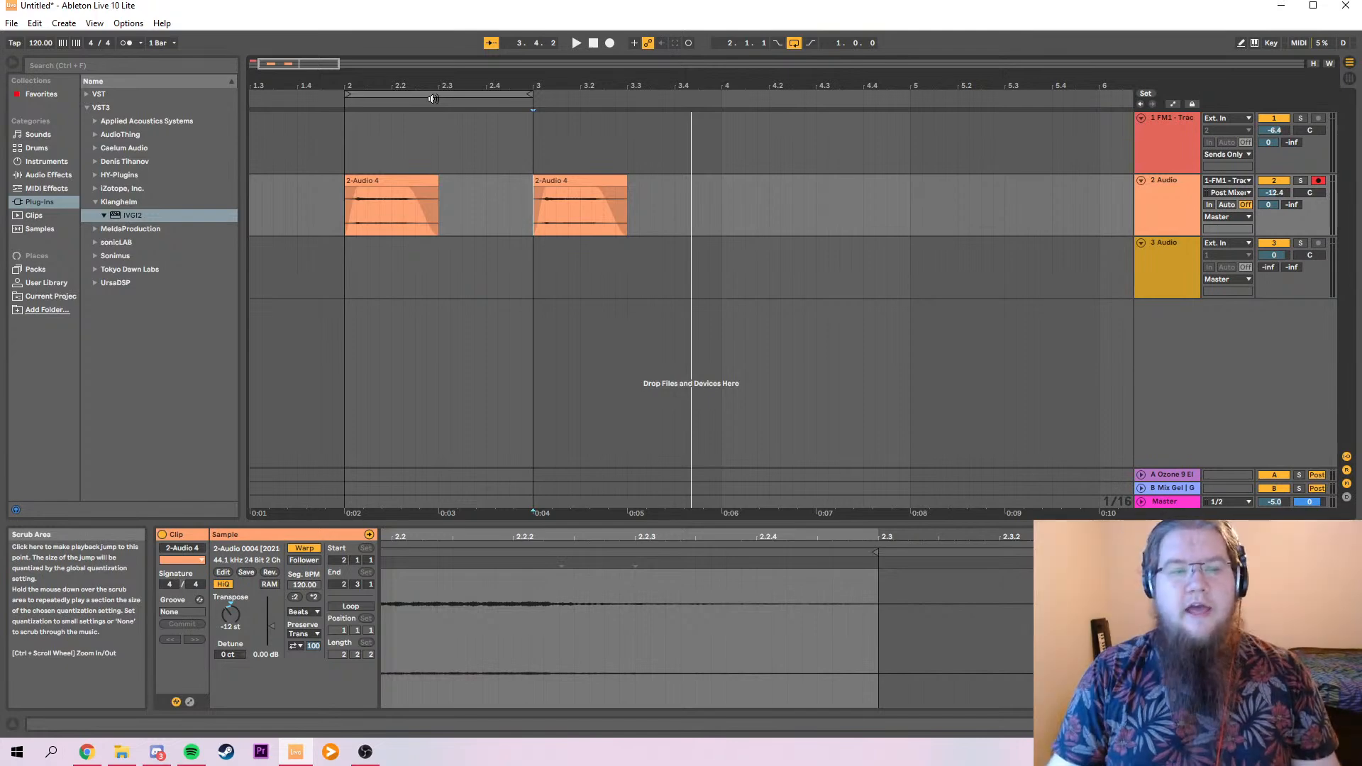
# Play the original and transposed clips for comparison, extending the loop to two bars so it covers both.
pyautogui.click(342, 203)
pyautogui.press('space')
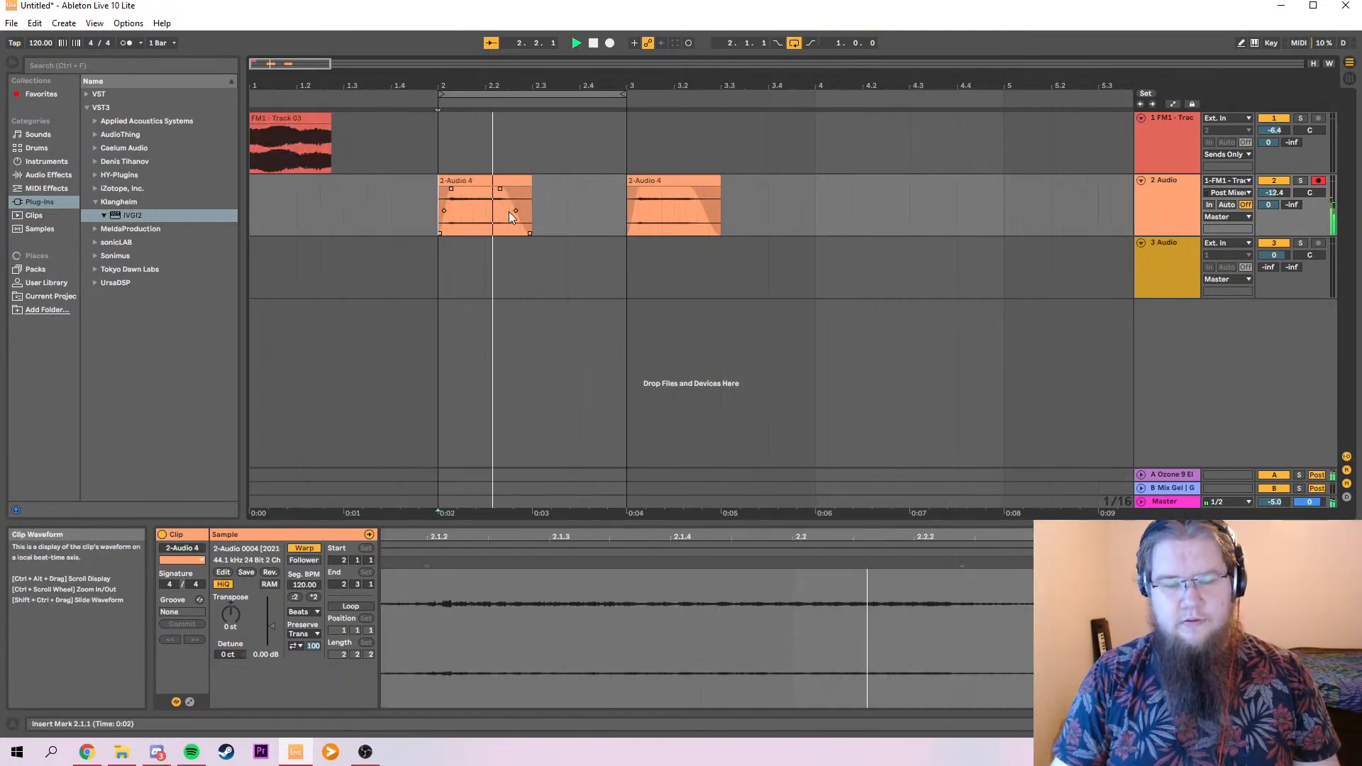
pyautogui.click(633, 202)
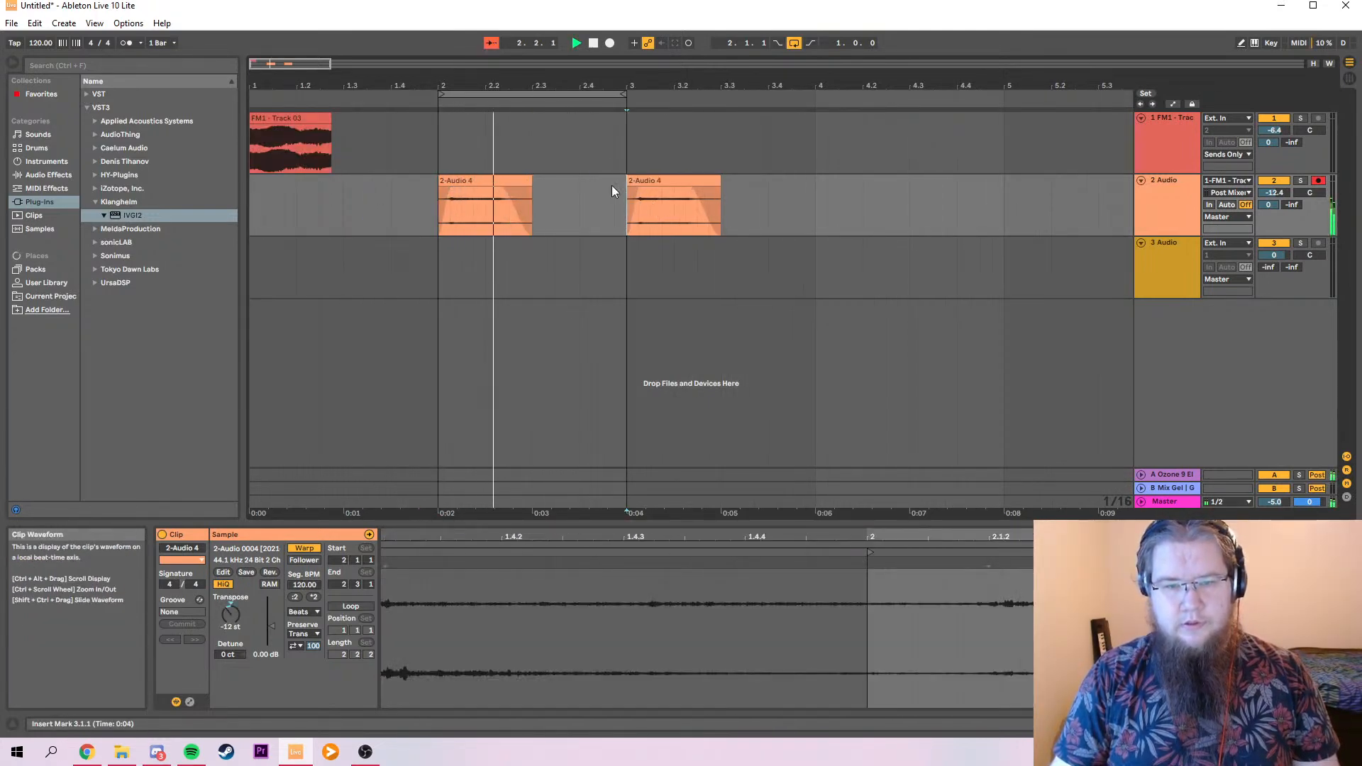
pyautogui.moveTo(622, 95); pyautogui.dragTo(814, 108)
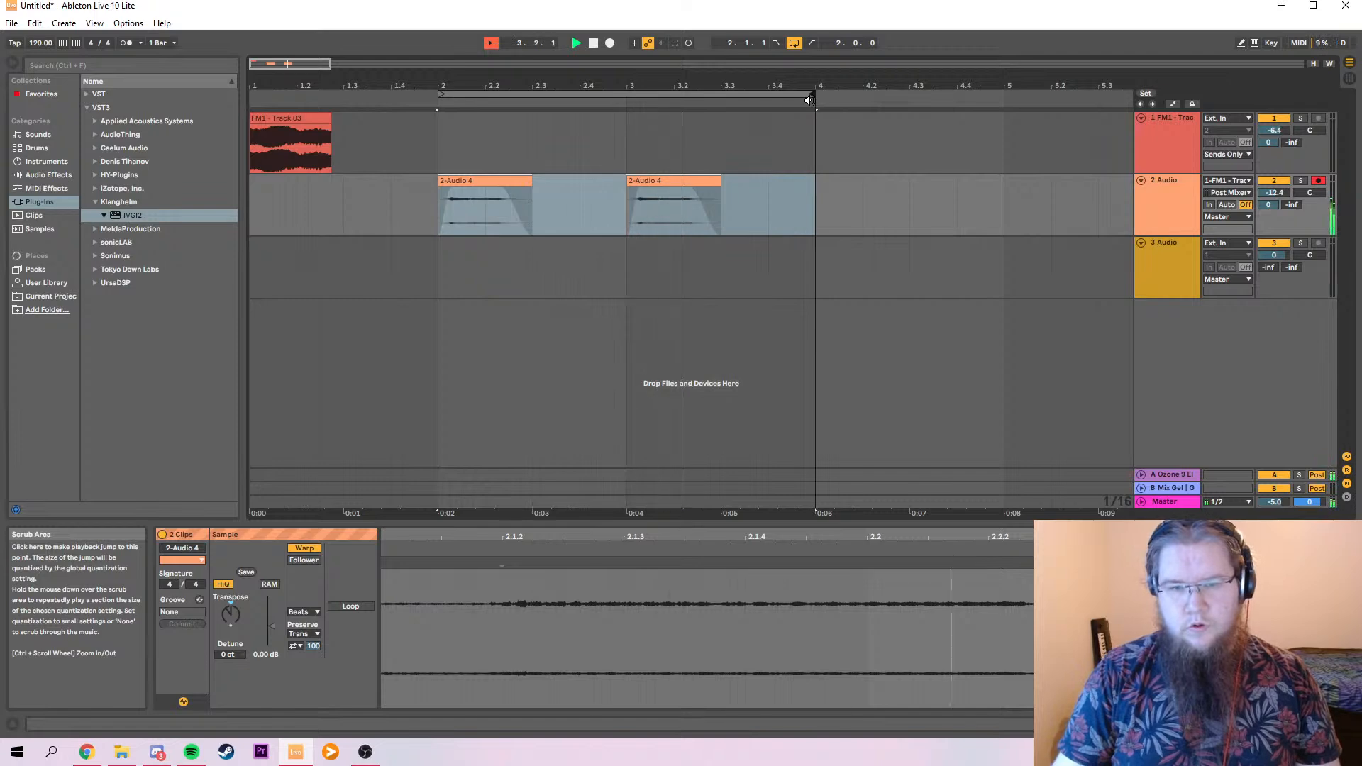
# Shorten the loop to one bar, ending at bar 3, stop playback and select the loop's time range.
pyautogui.moveTo(811, 98); pyautogui.dragTo(627, 97)
pyautogui.press('space')
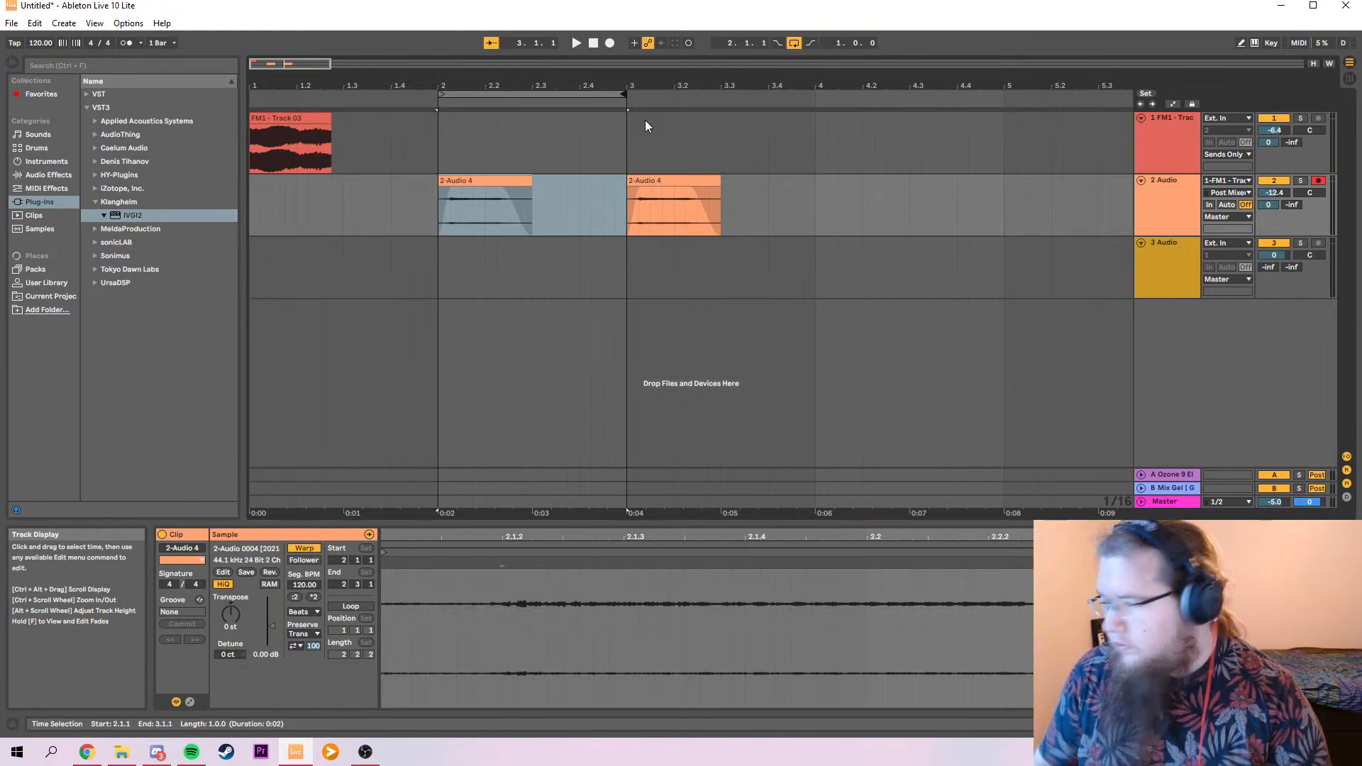
pyautogui.click(525, 93)
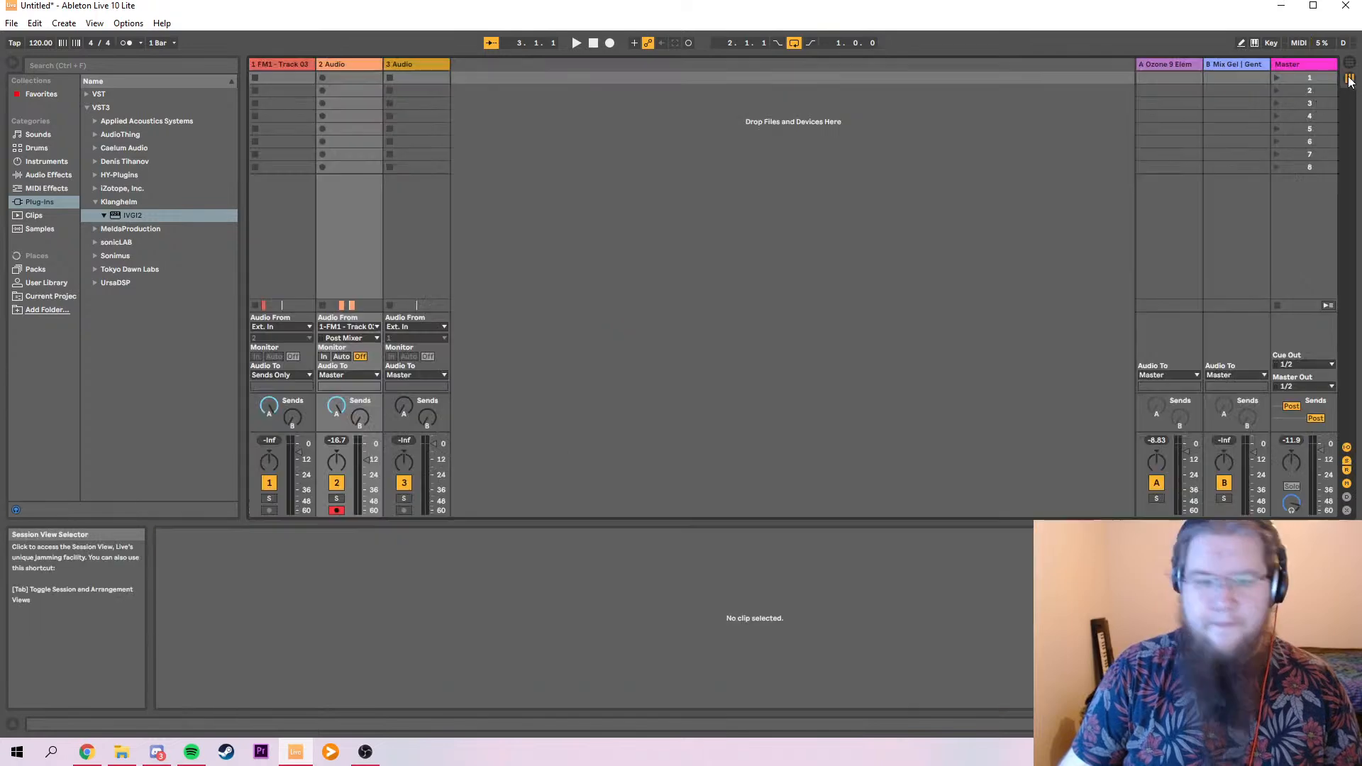
# Raise track 2's volume to -6.0 dB and play the one-bar loop while checking the mixer levels.
pyautogui.click(1349, 78)
pyautogui.moveTo(371, 472); pyautogui.dragTo(372, 464)
pyautogui.press('Tab')
pyautogui.press('space')
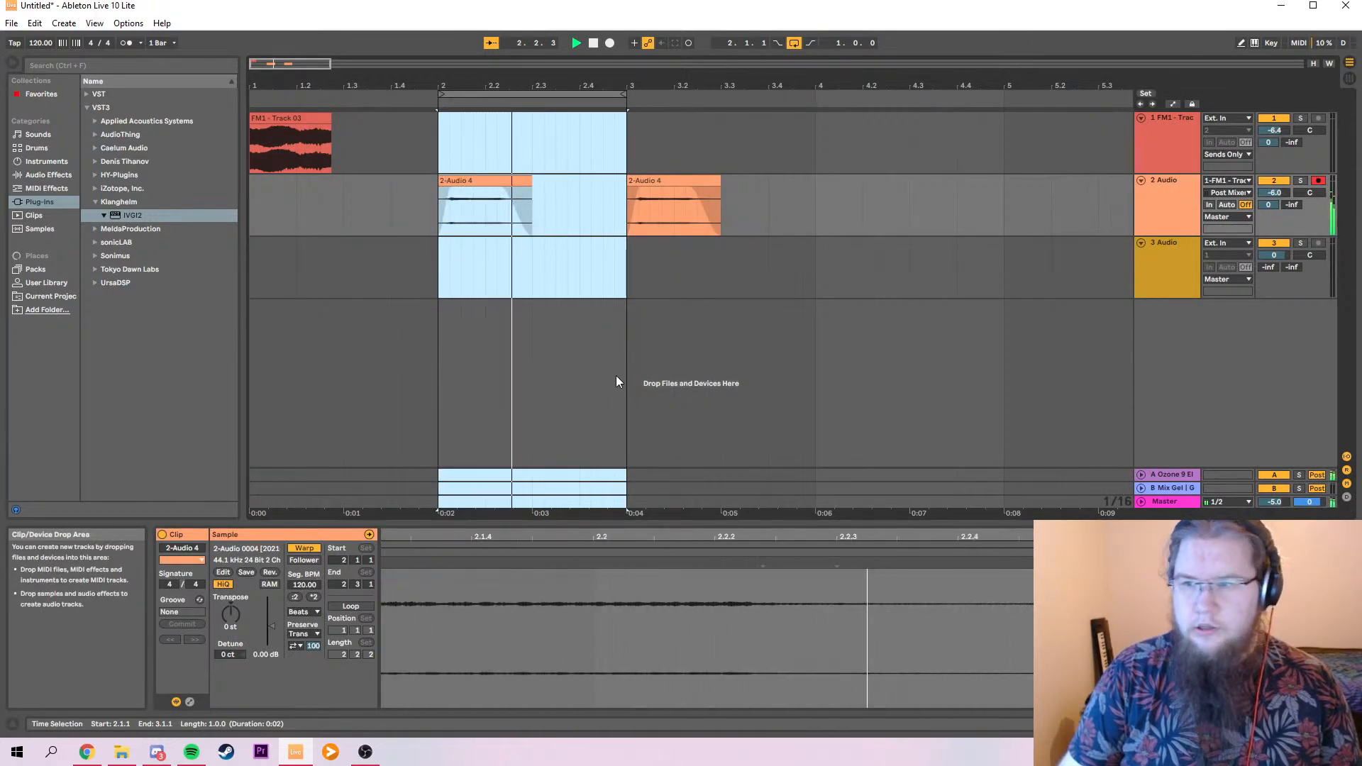
pyautogui.click(1351, 80)
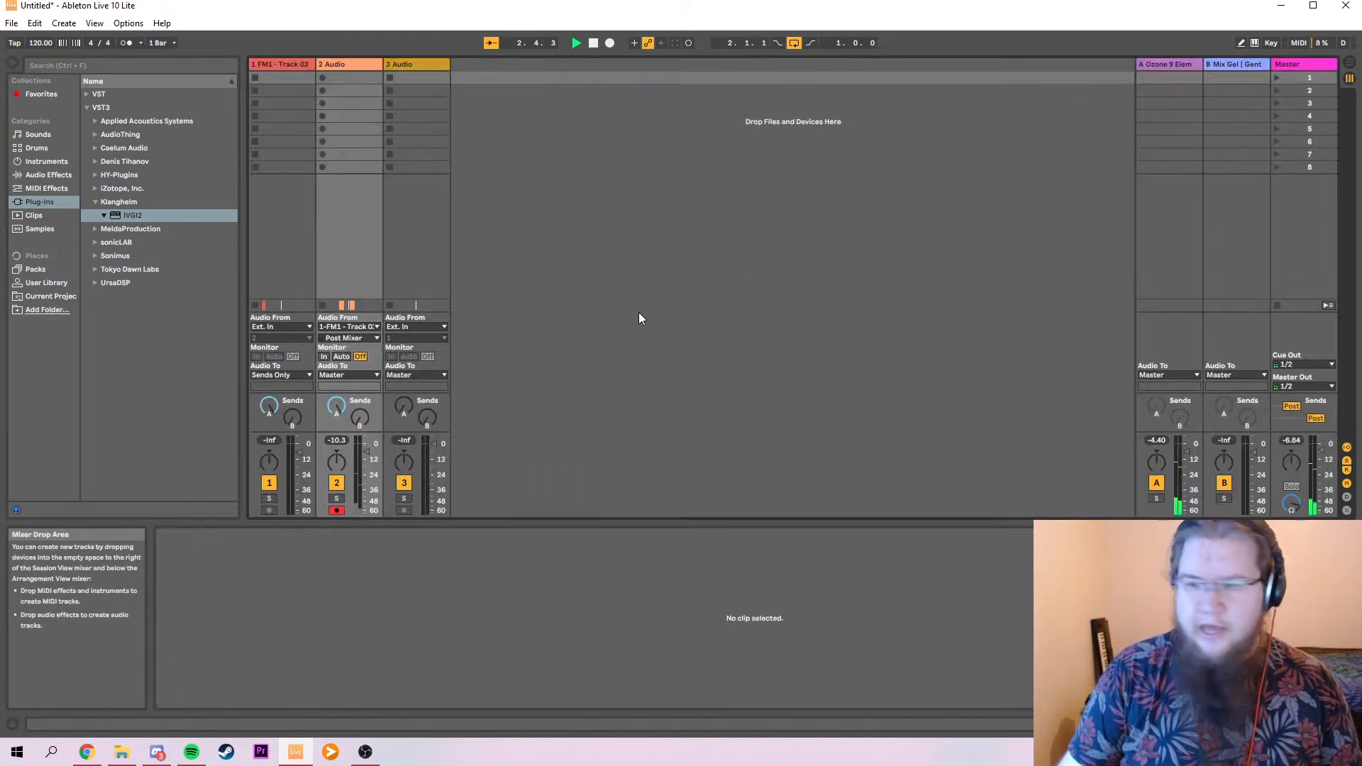
pyautogui.click(1350, 63)
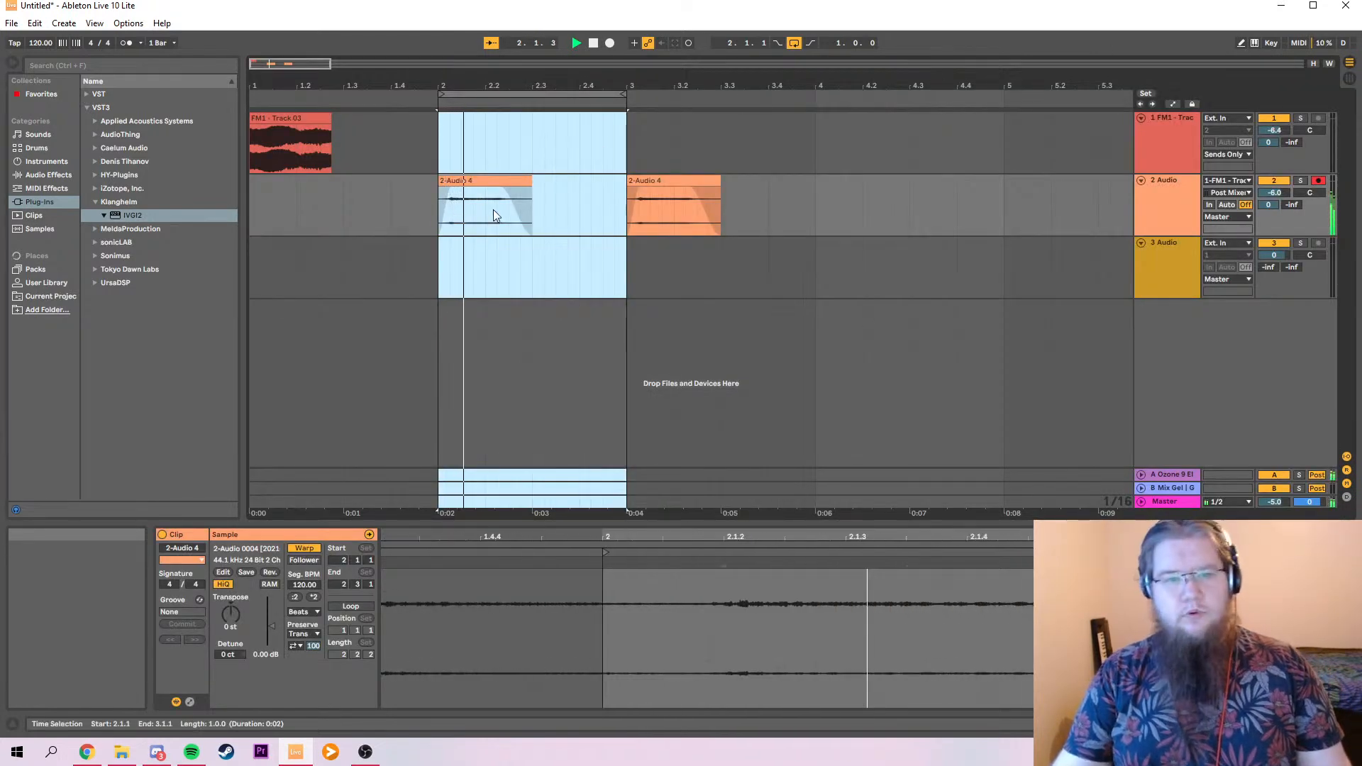
# Export the looped bar with the original track 2 clip to the Samplepack folder as Tail 1.wav.
pyautogui.click(12, 23)
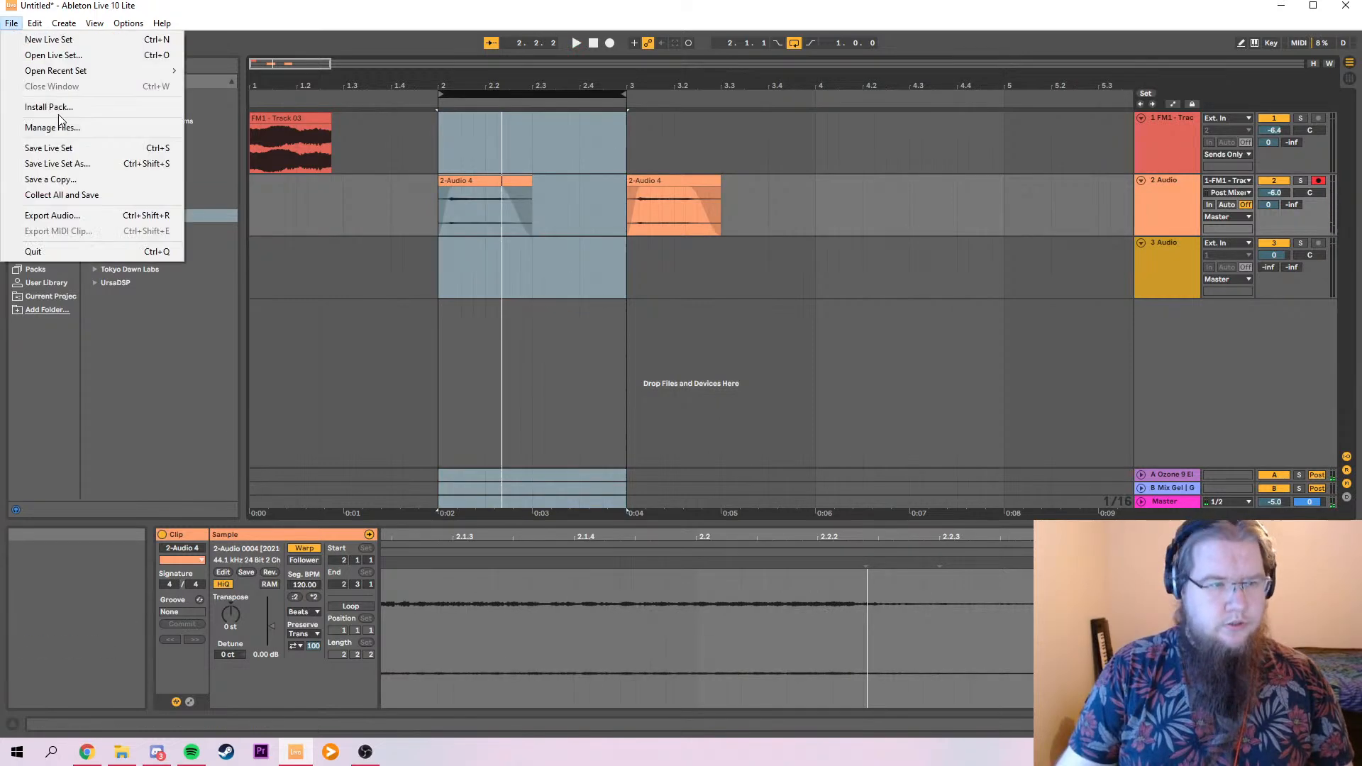
pyautogui.click(73, 221)
pyautogui.press('Return')
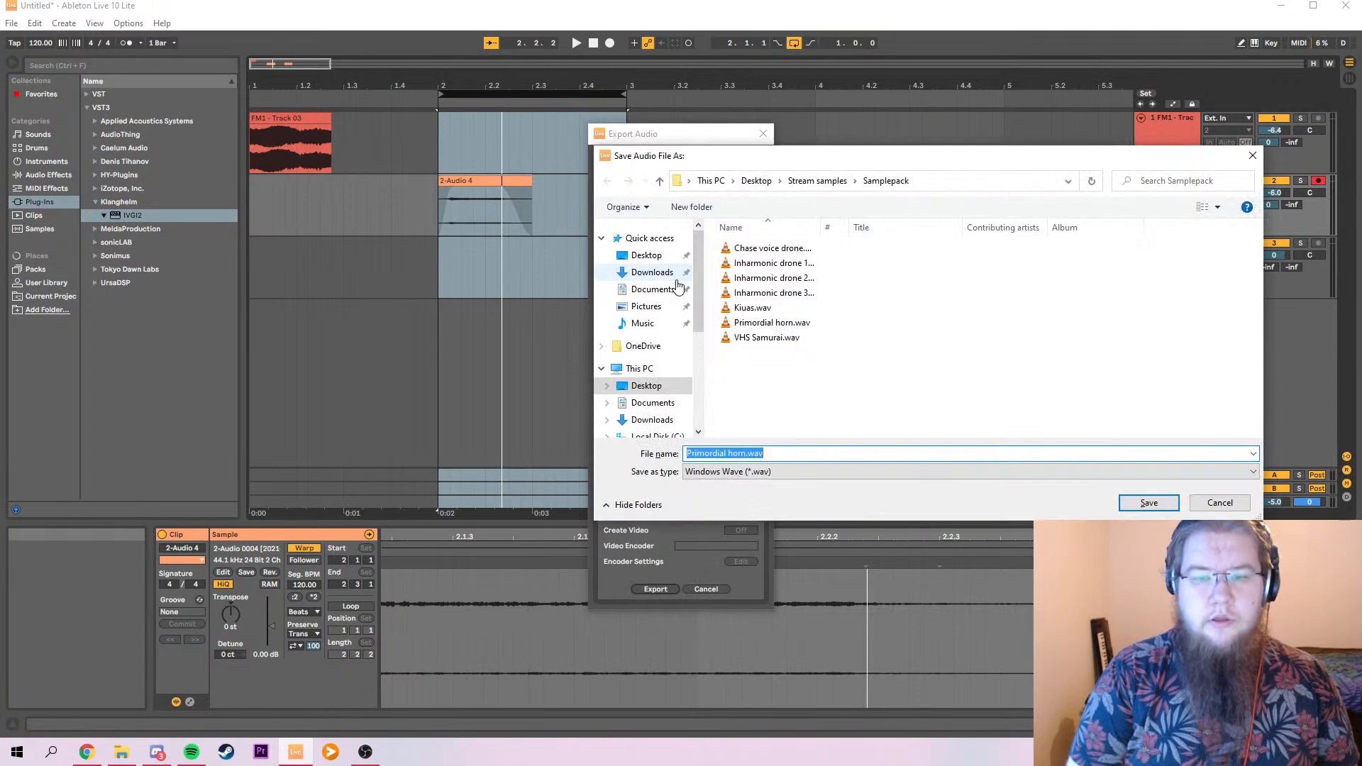
pyautogui.write('Tail')
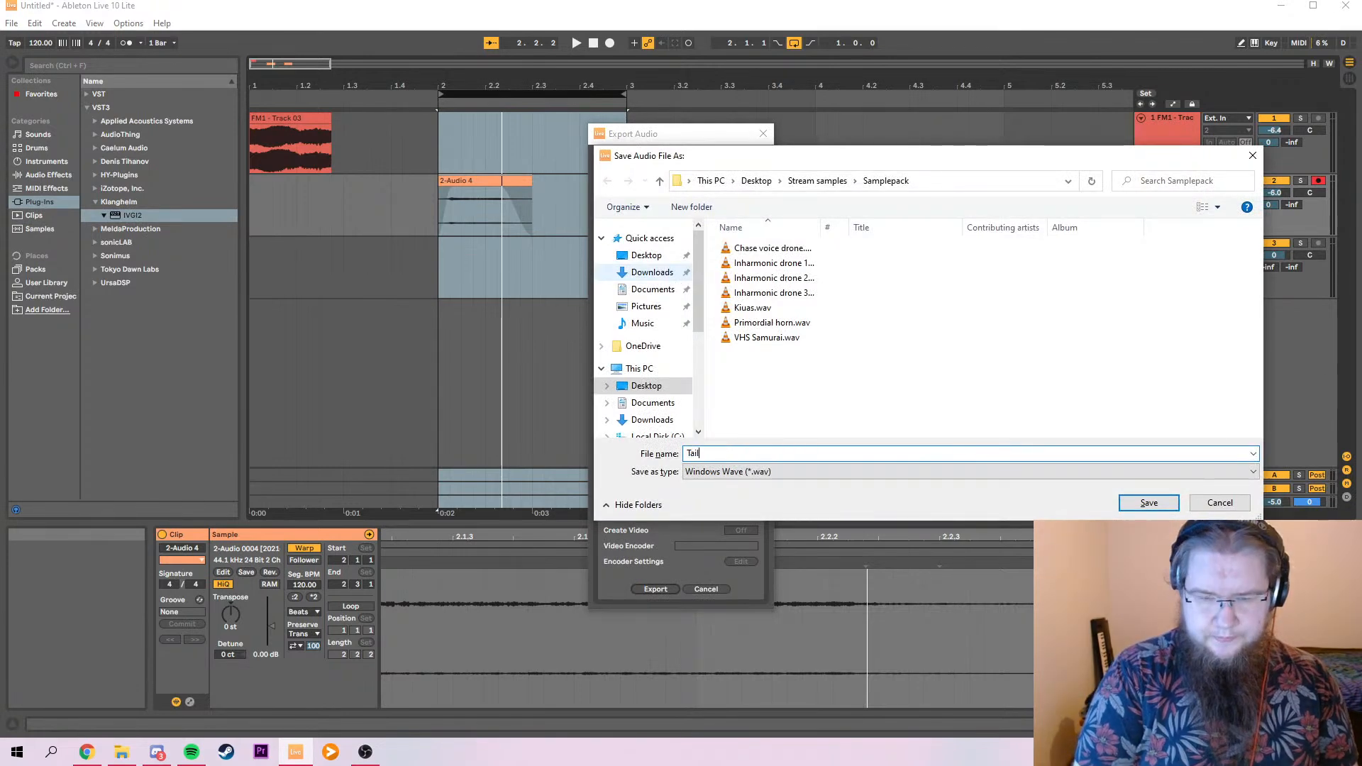
pyautogui.press('Return')
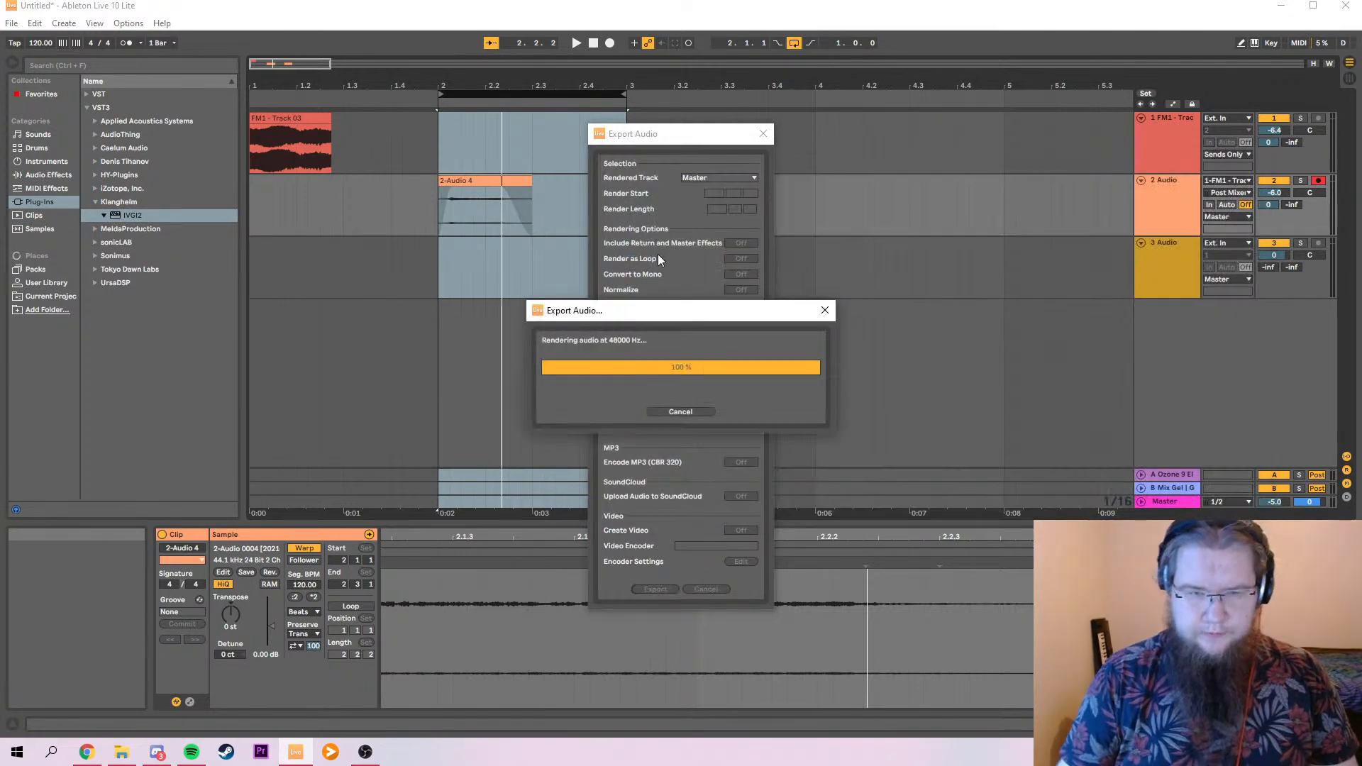
# Move the one-bar loop to bar 3 and export the transposed clip to the Samplepack folder as Tail 2.wav.
pyautogui.moveTo(582, 99); pyautogui.dragTo(618, 98)
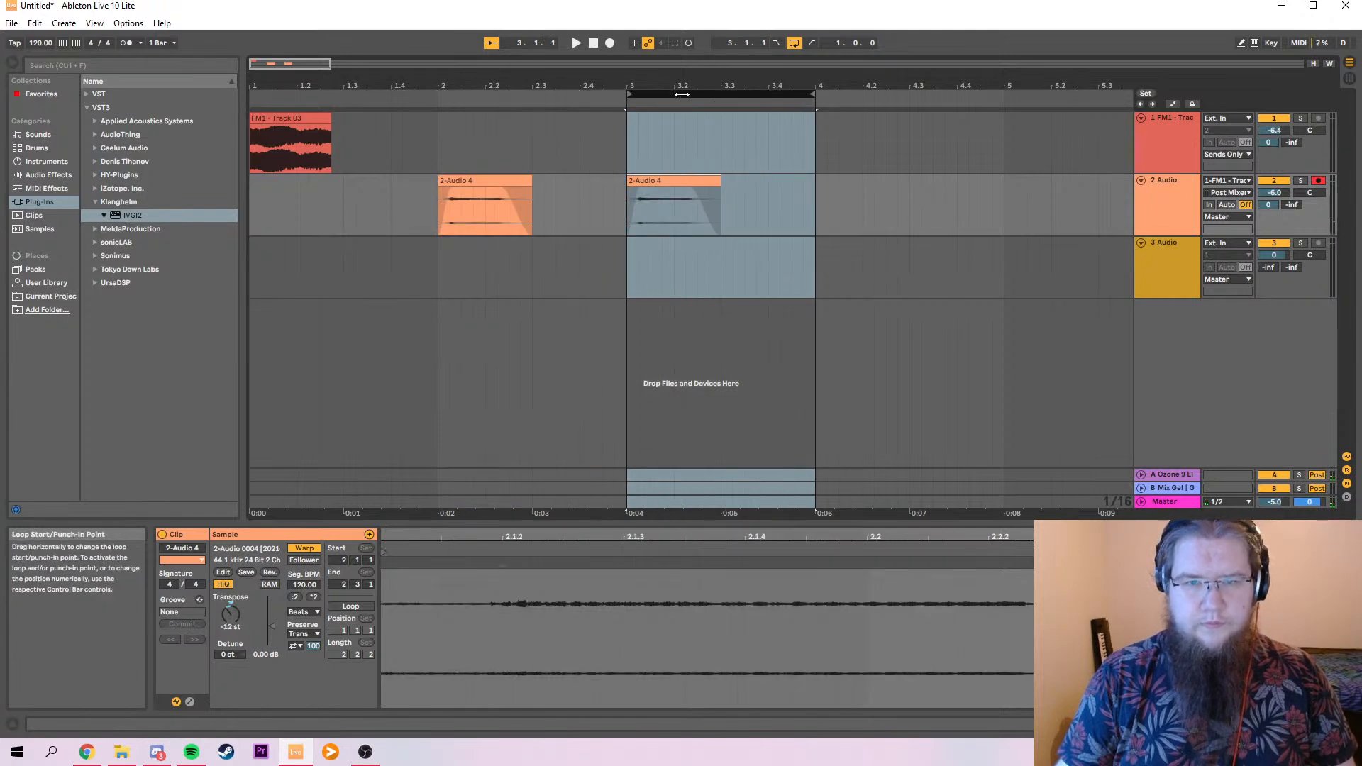
pyautogui.click(11, 23)
pyautogui.click(68, 214)
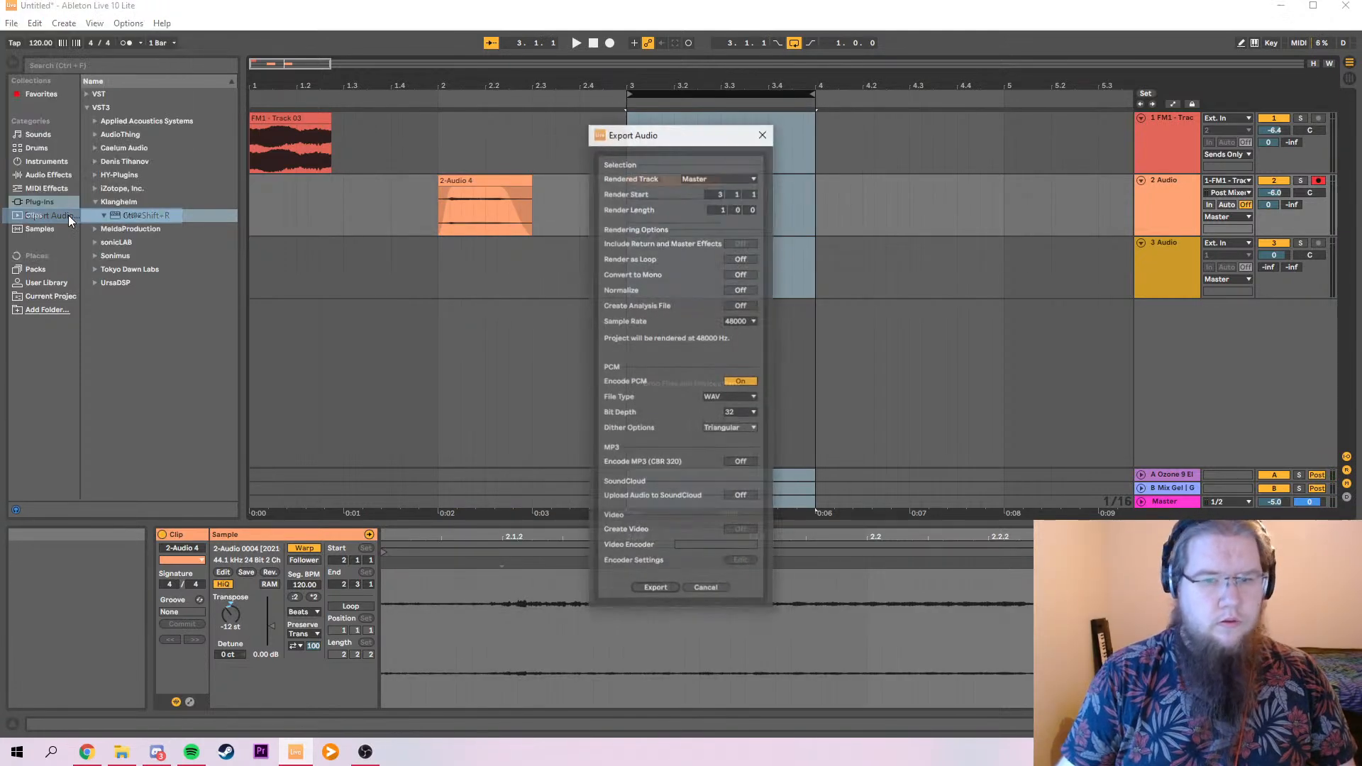
pyautogui.press('Return')
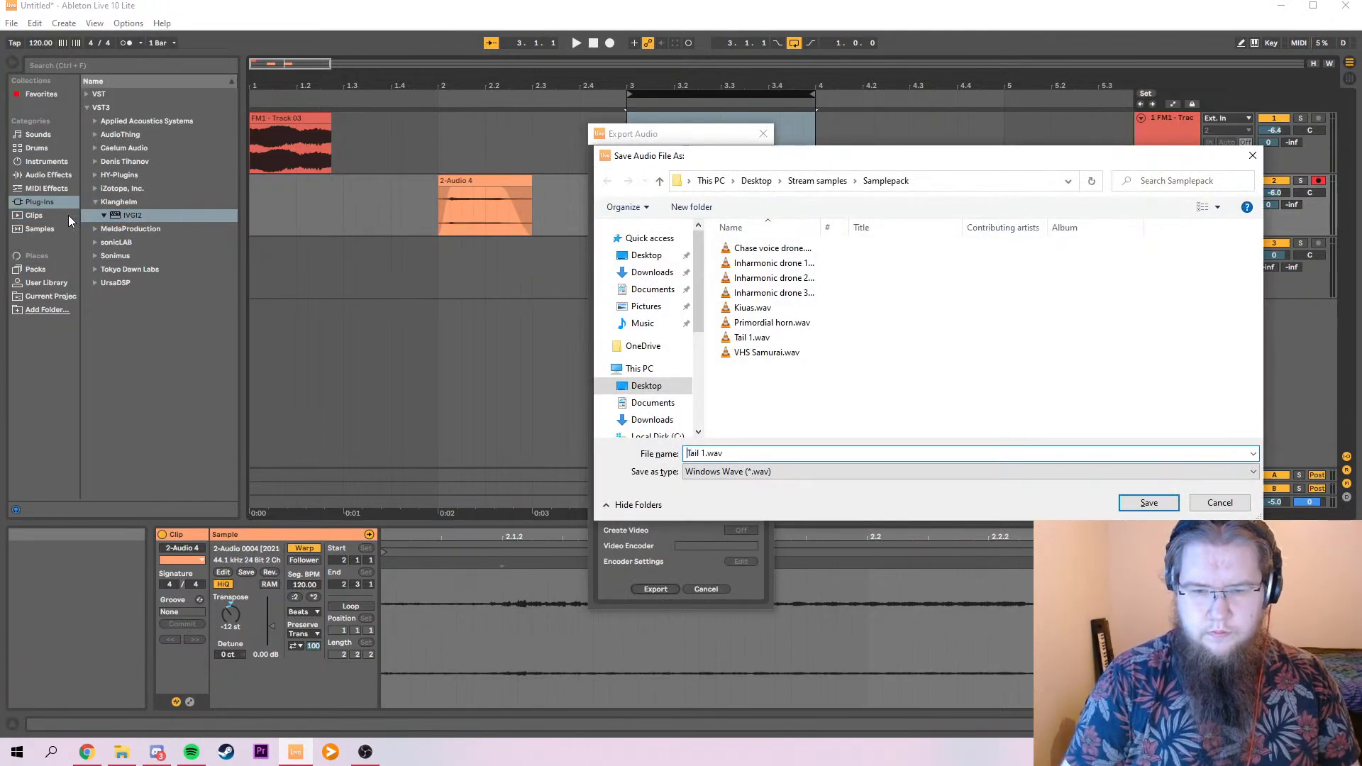
pyautogui.press('Return')
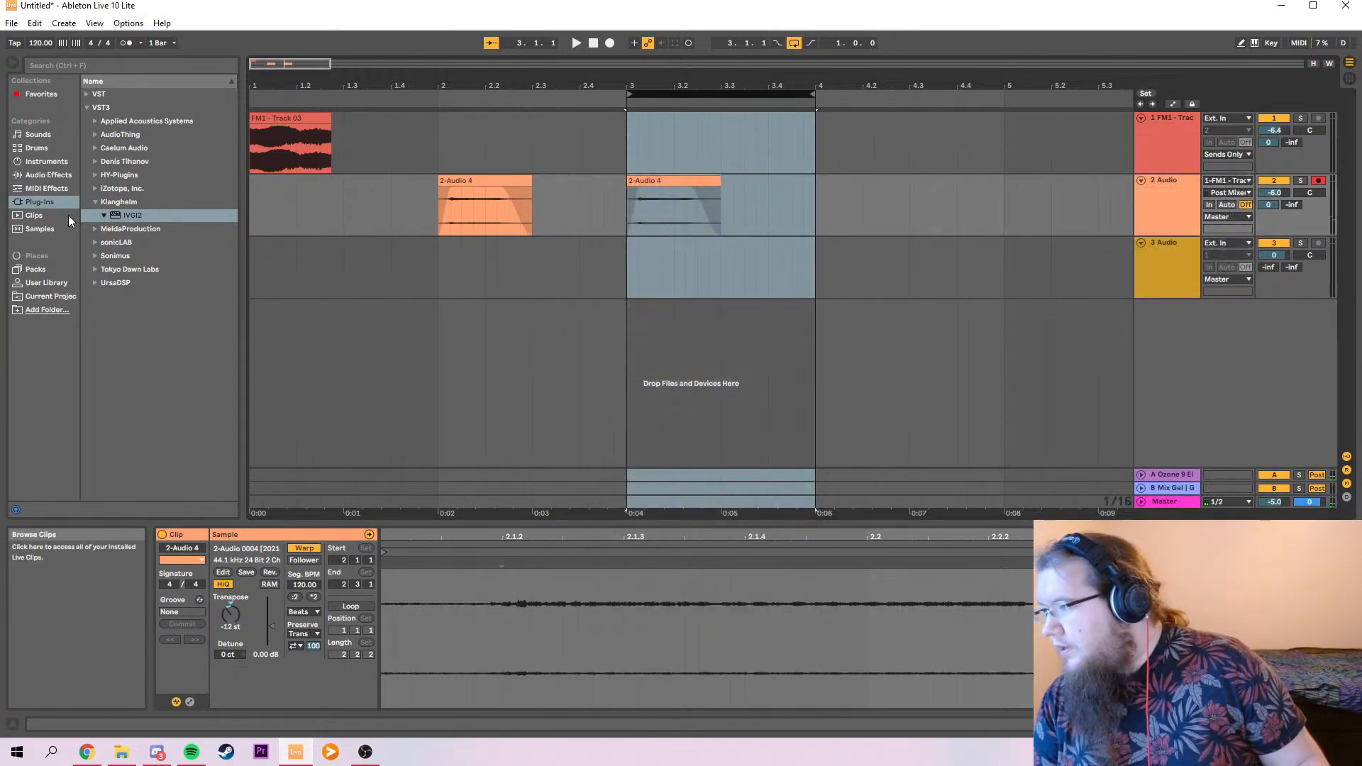
# Move the one-bar loop to bar 1 over the FM1 - Track 03 clip and cancel saving the Live Set.
pyautogui.moveTo(657, 93); pyautogui.dragTo(259, 92)
pyautogui.hotkey('ctrl', 's')
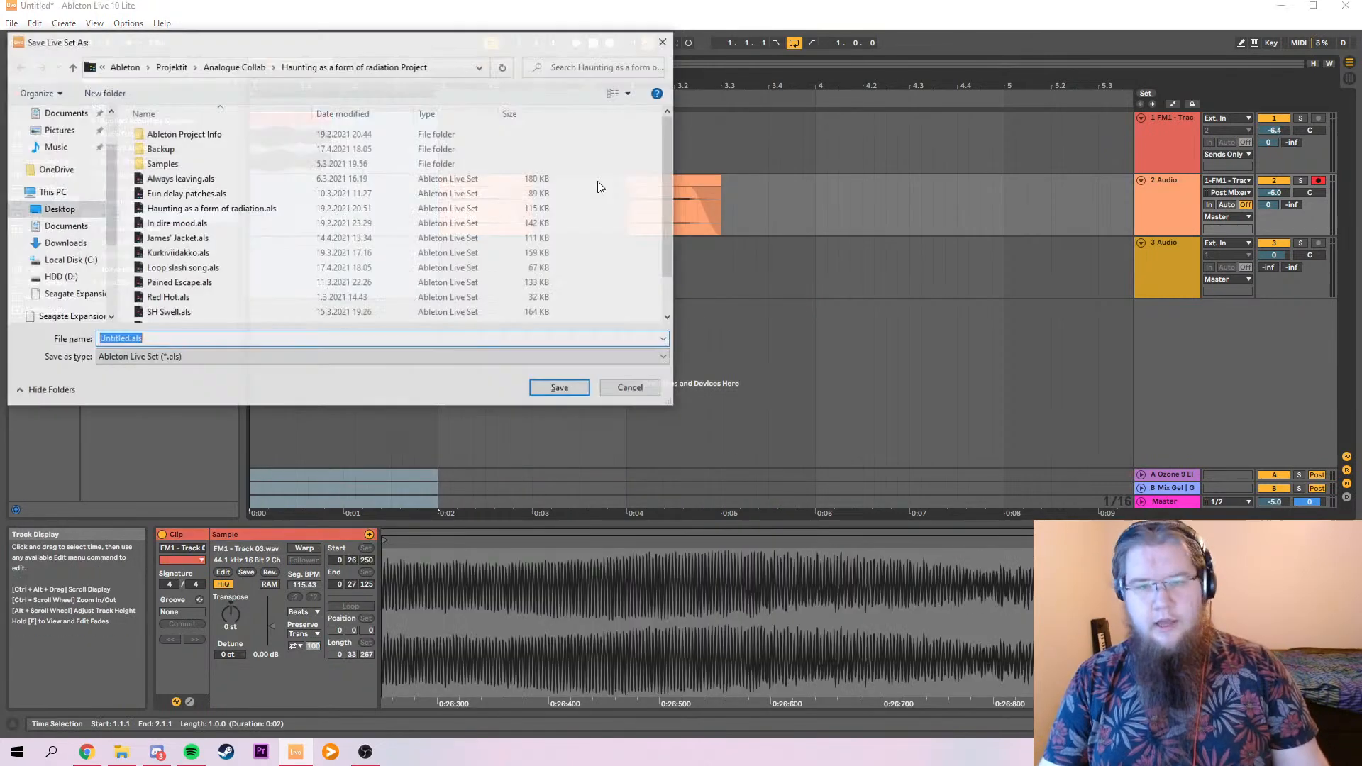
pyautogui.click(630, 392)
pyautogui.click(1151, 152)
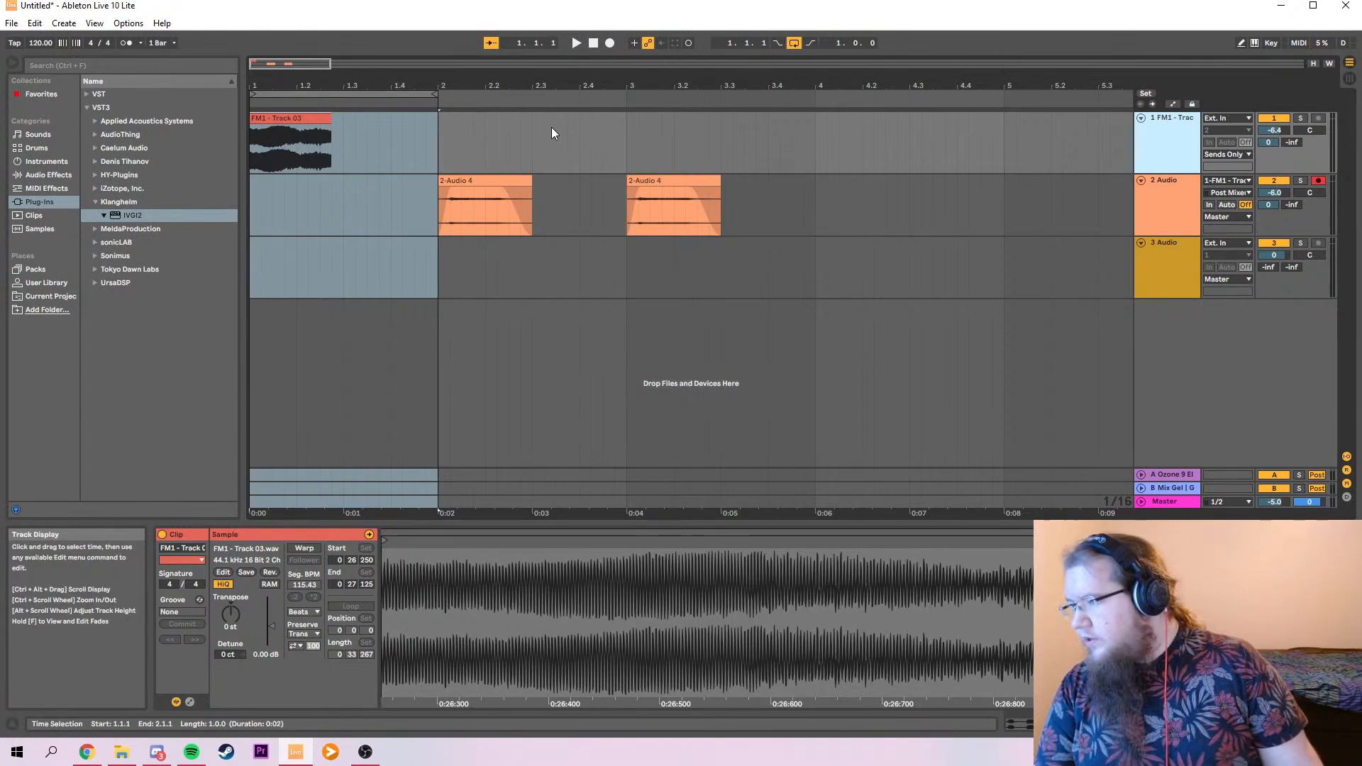
# Start exporting the one-bar loop range at bar 1 as a WAV to the Samplepack folder and switch to OBS.
pyautogui.click(282, 94)
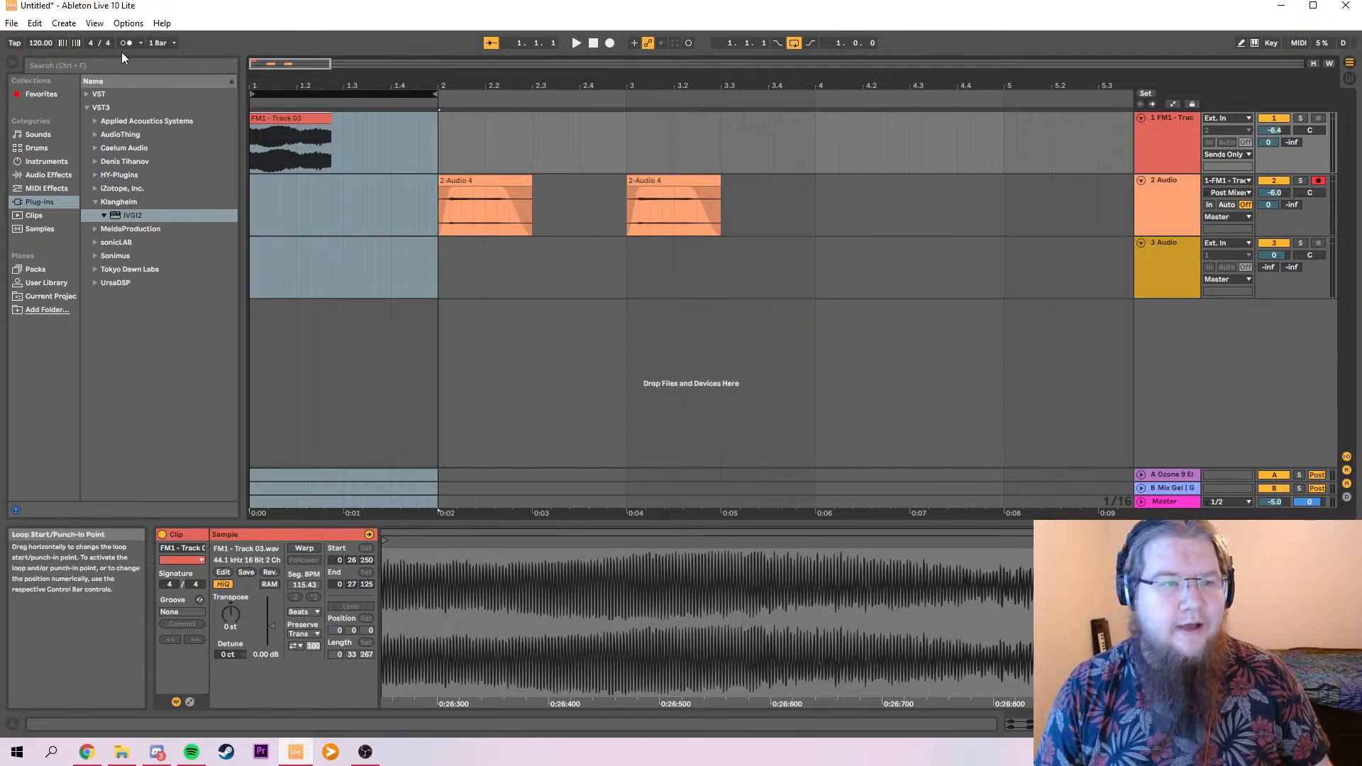
pyautogui.click(12, 23)
pyautogui.click(57, 215)
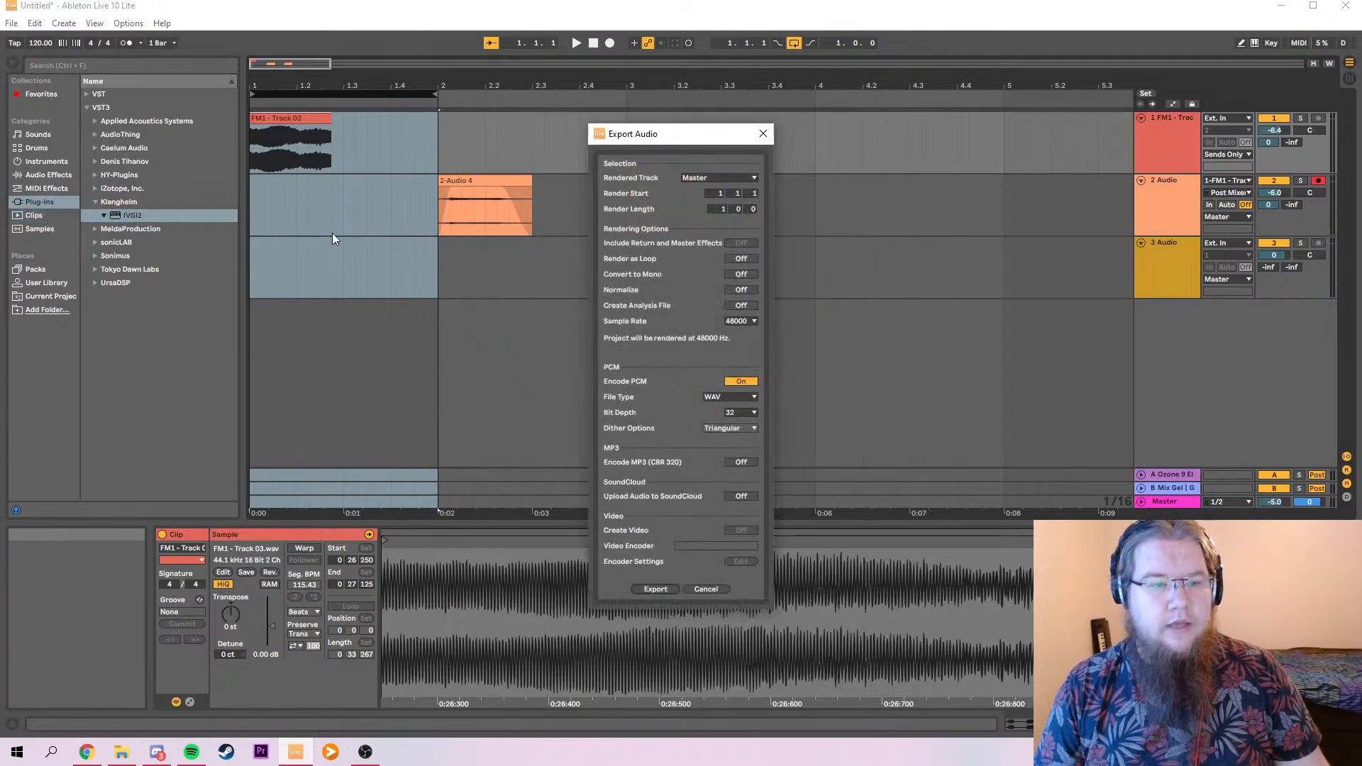
pyautogui.click(653, 589)
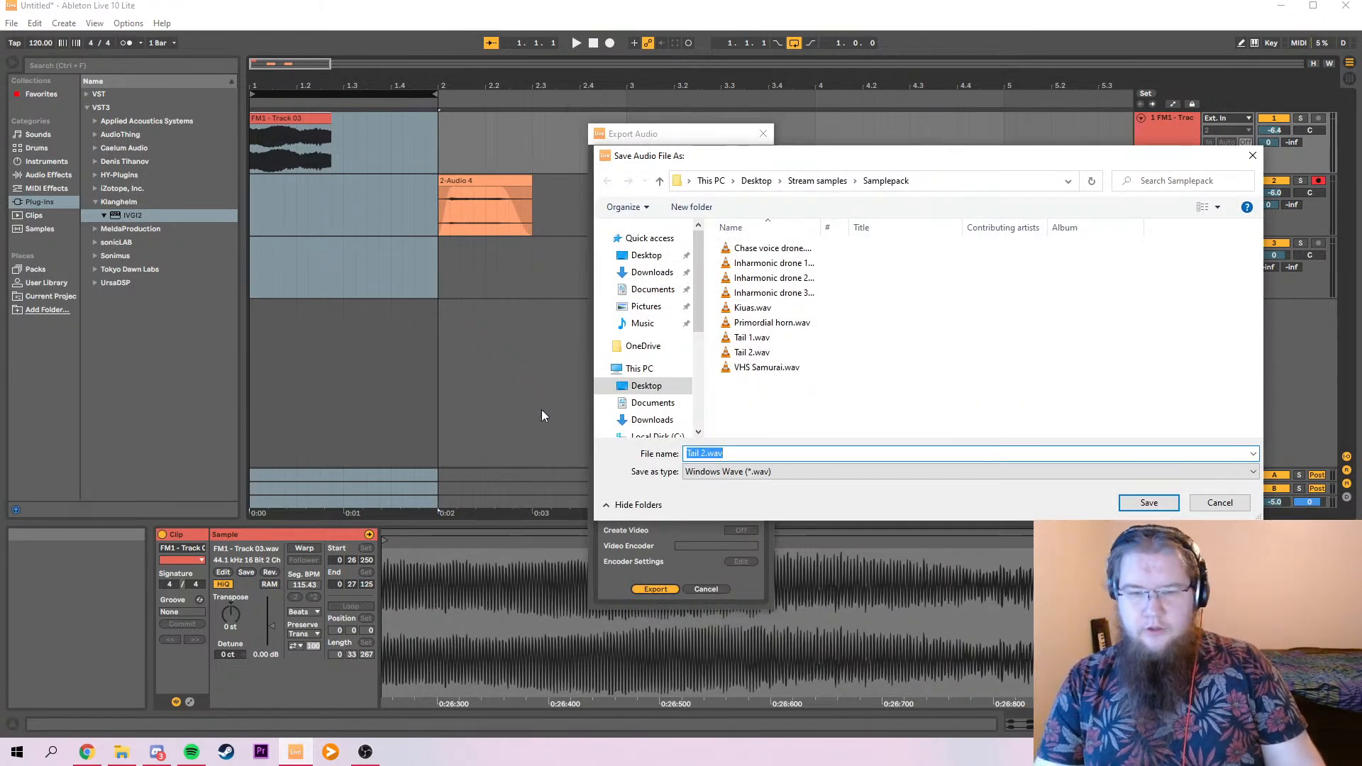
pyautogui.click(365, 753)
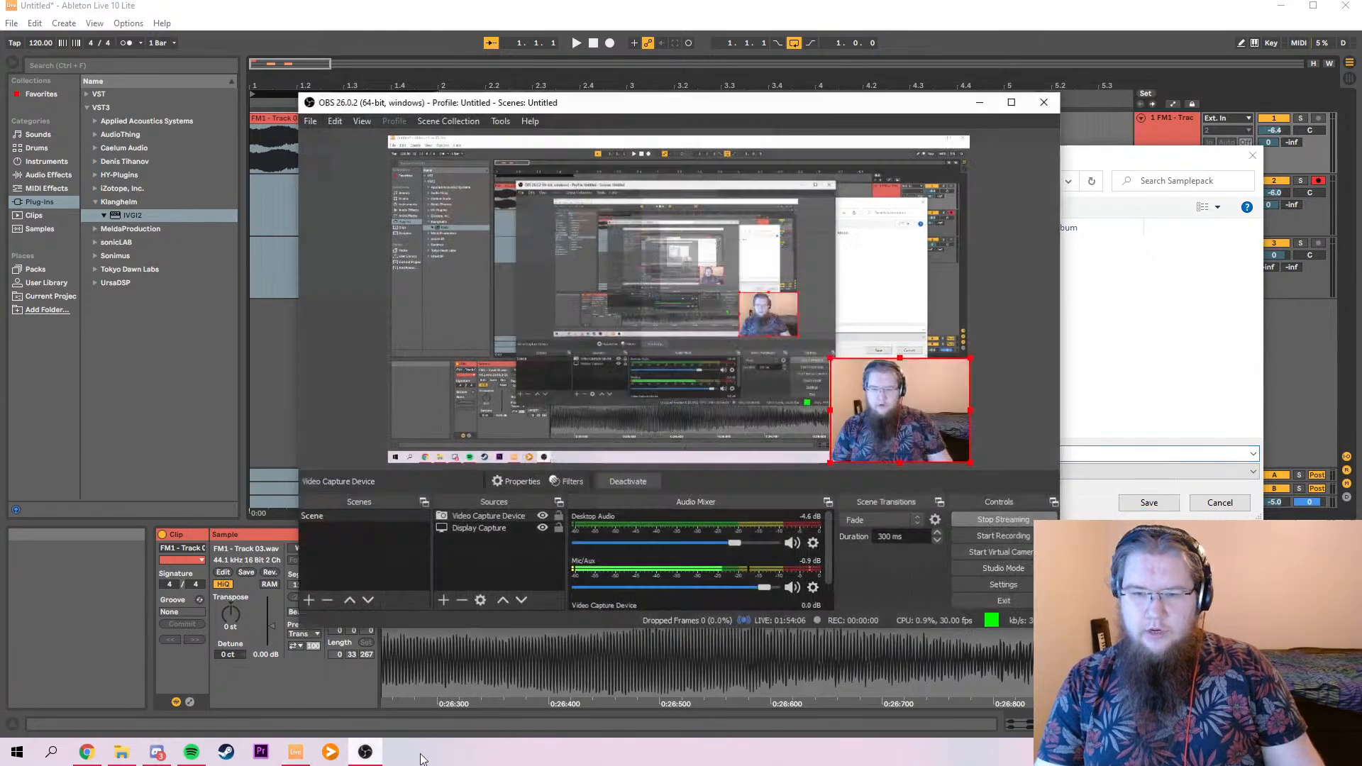